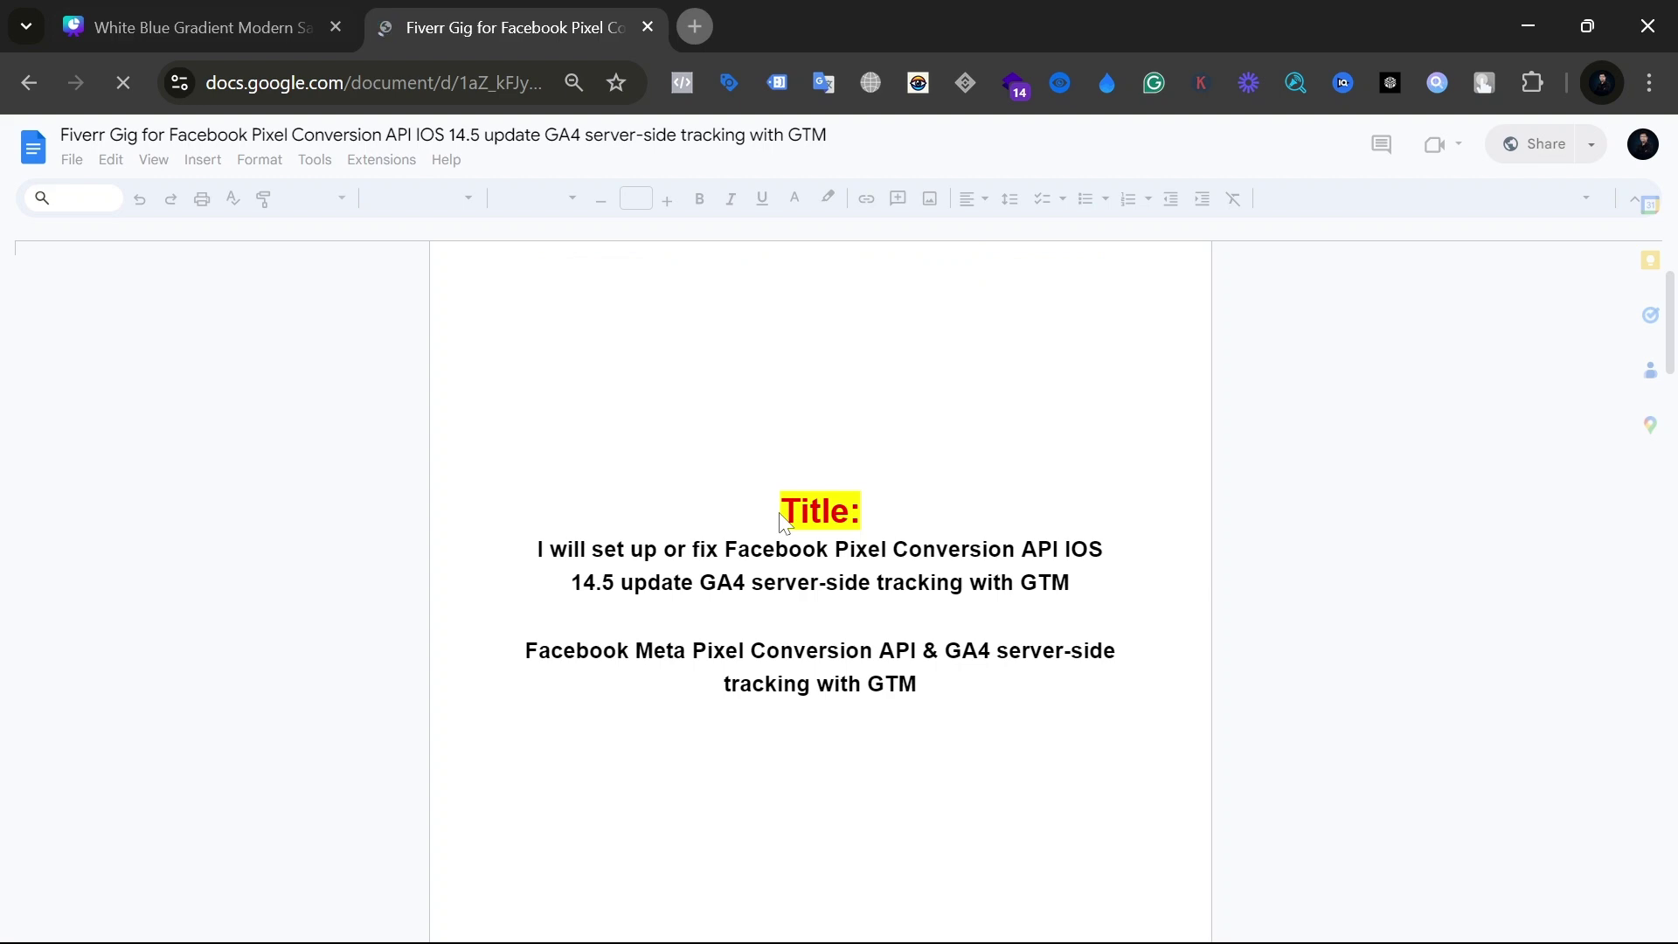
Step: Open a browser window for the second profile under Other profiles and accept the enhanced ad privacy notice
{"action": "scroll", "coordinate": [784, 522], "scroll_direction": "down", "scroll_amount": 3}
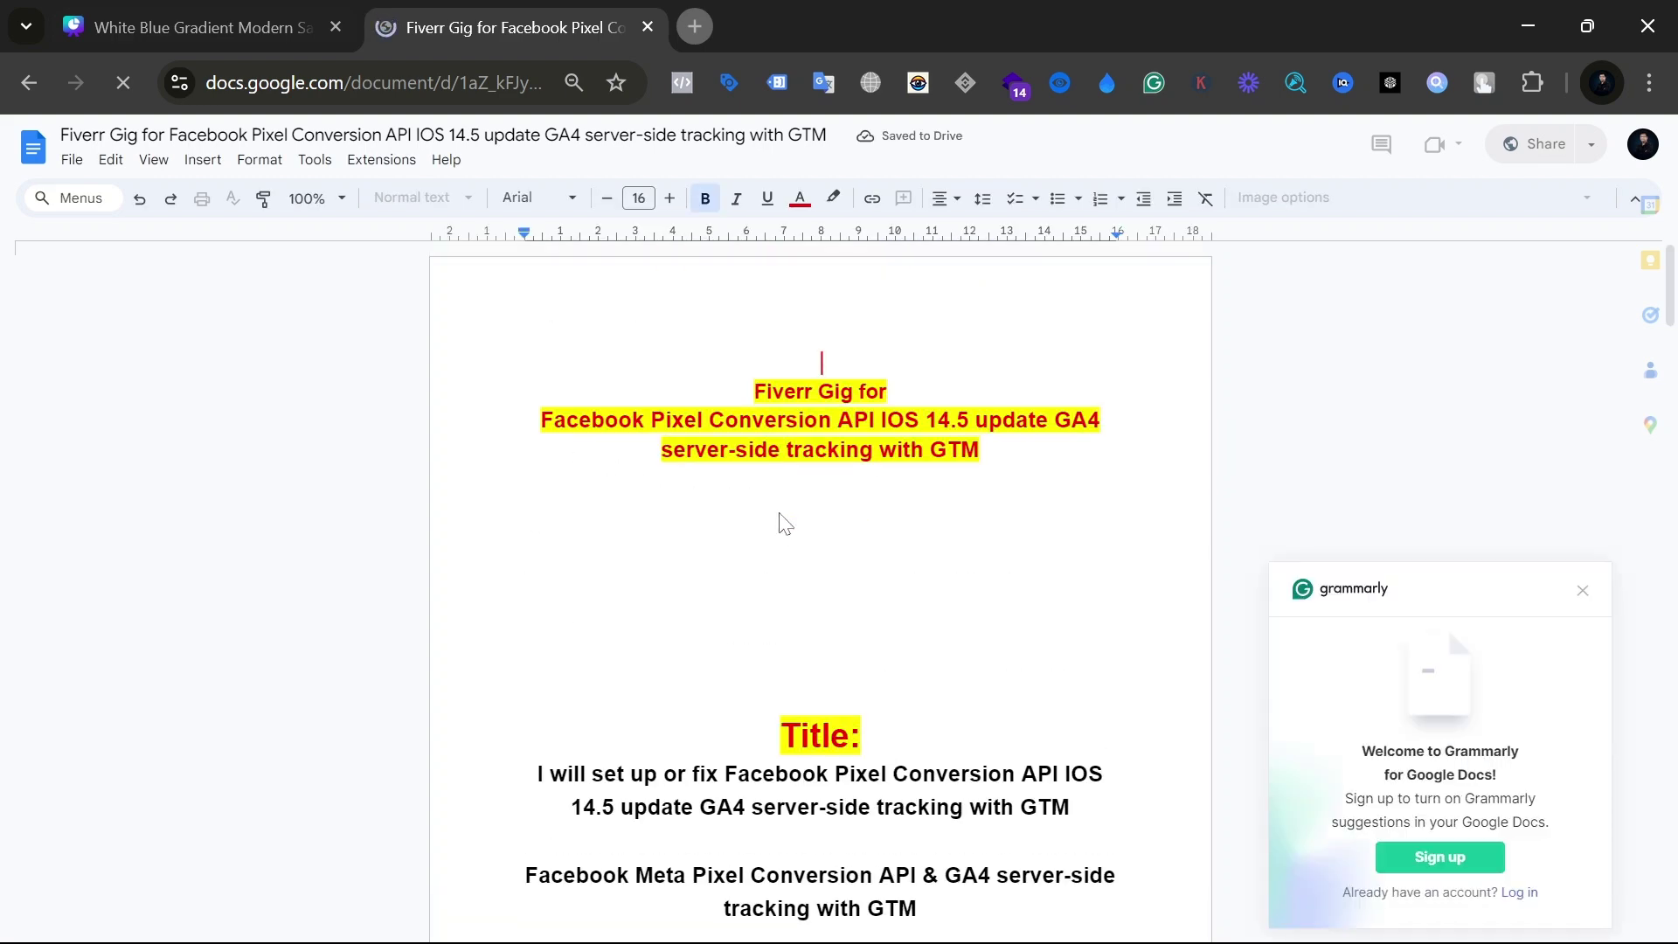
{"action": "scroll", "coordinate": [785, 523], "scroll_direction": "down", "scroll_amount": 10}
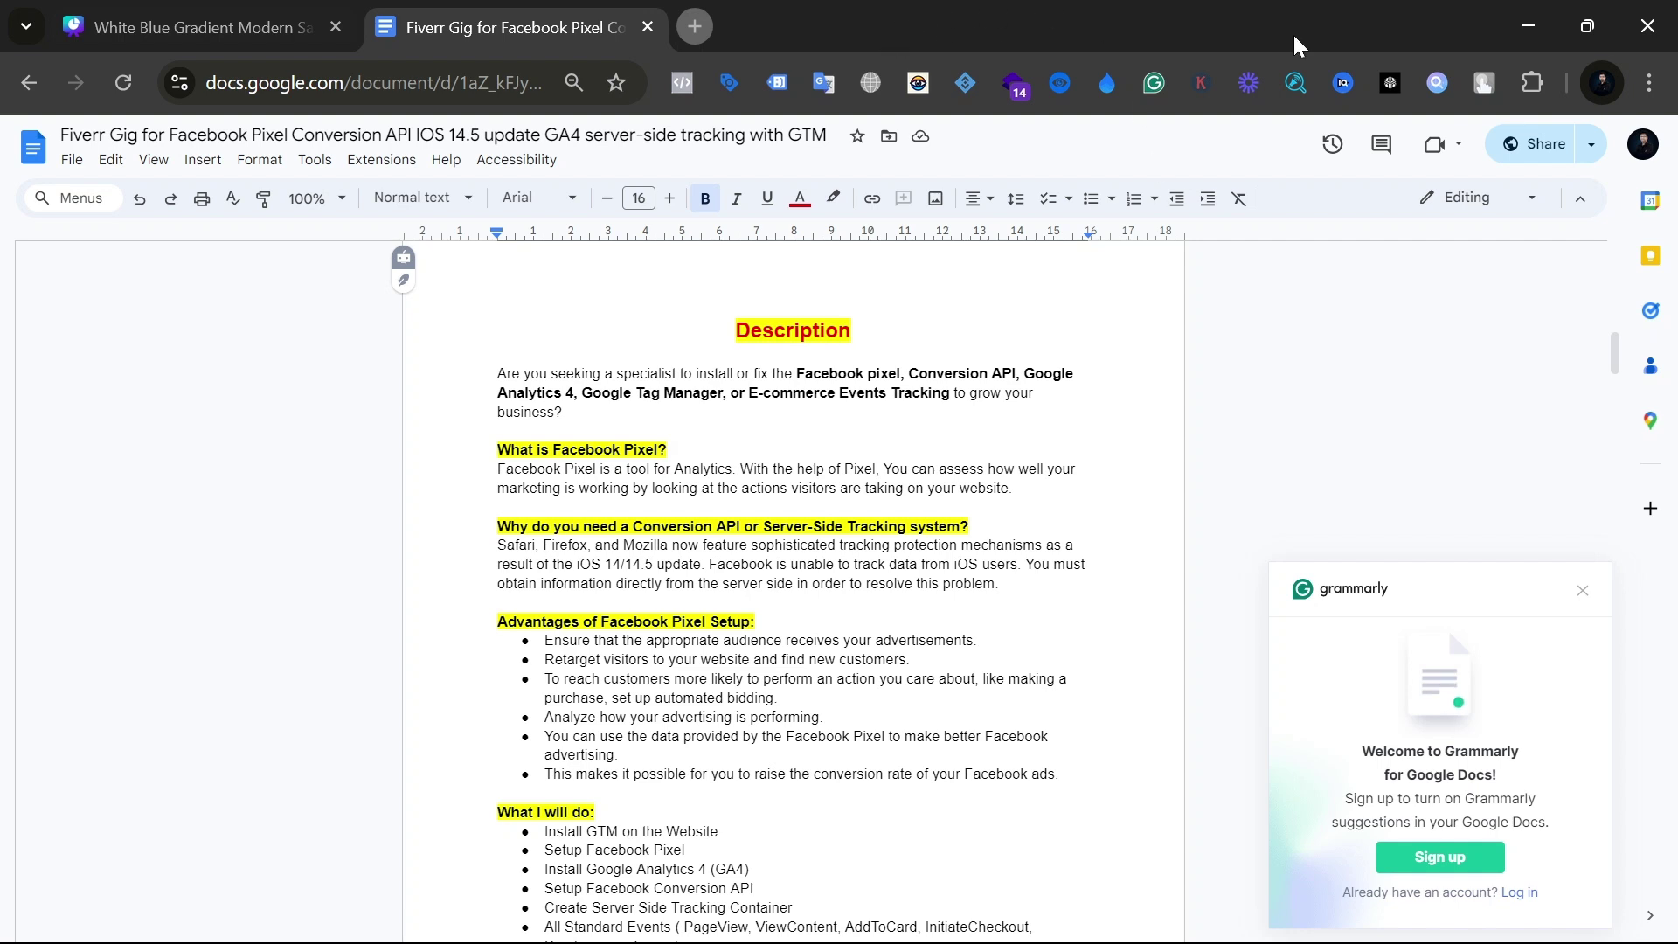
{"action": "left_click", "coordinate": [1603, 76]}
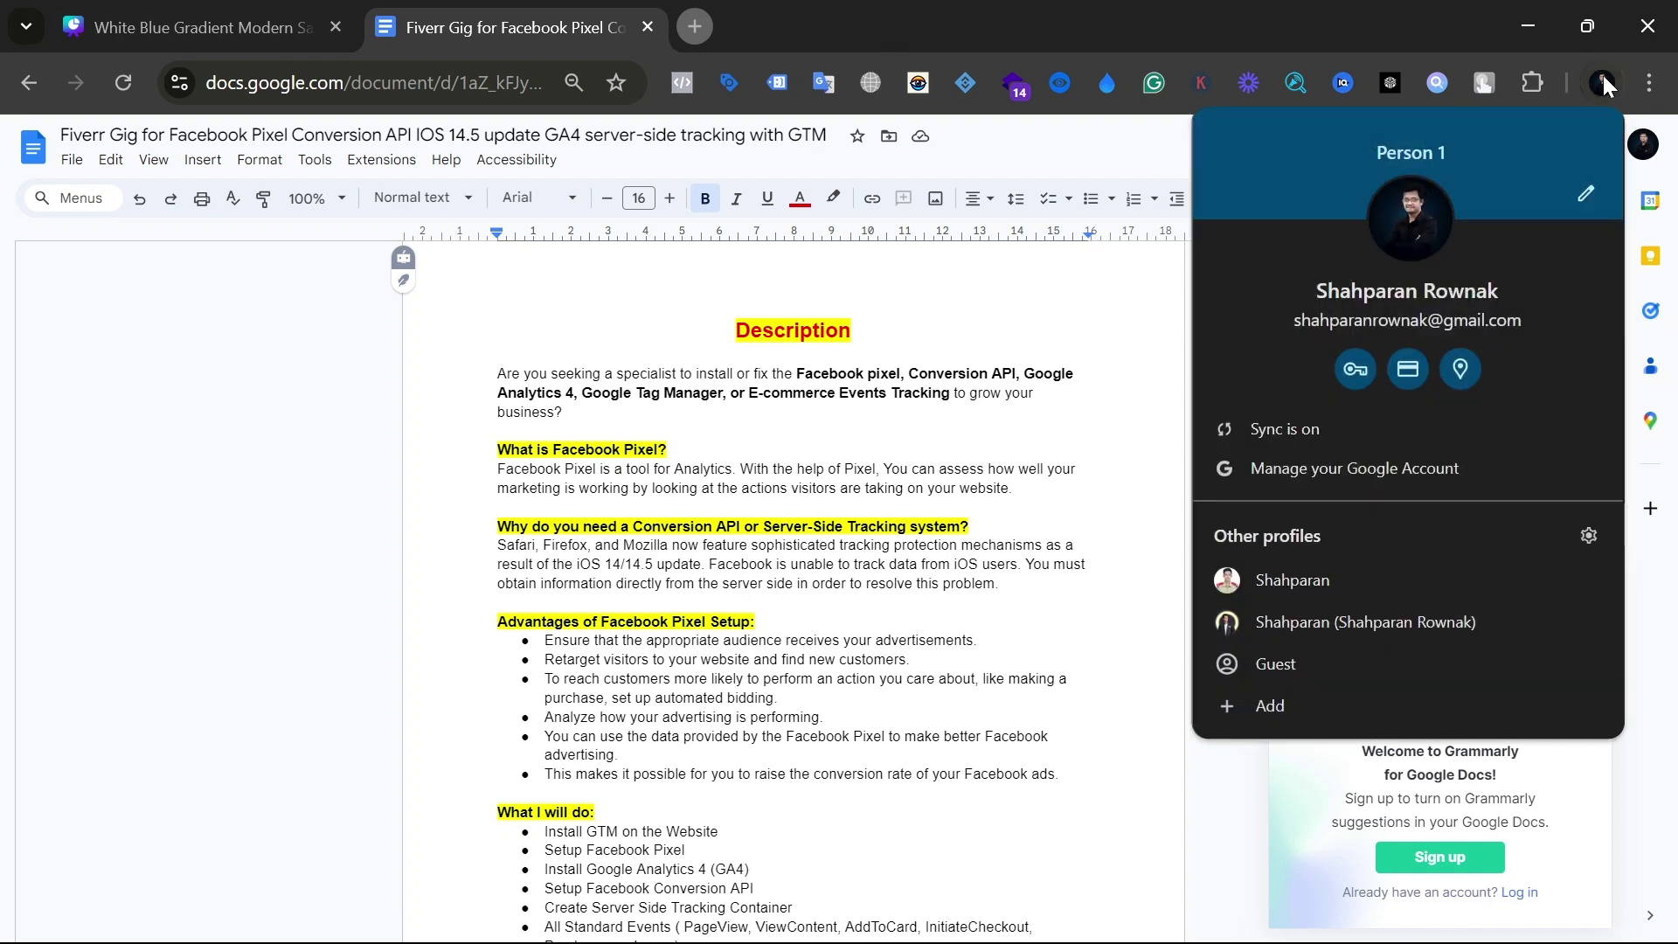
{"action": "left_click", "coordinate": [1359, 618]}
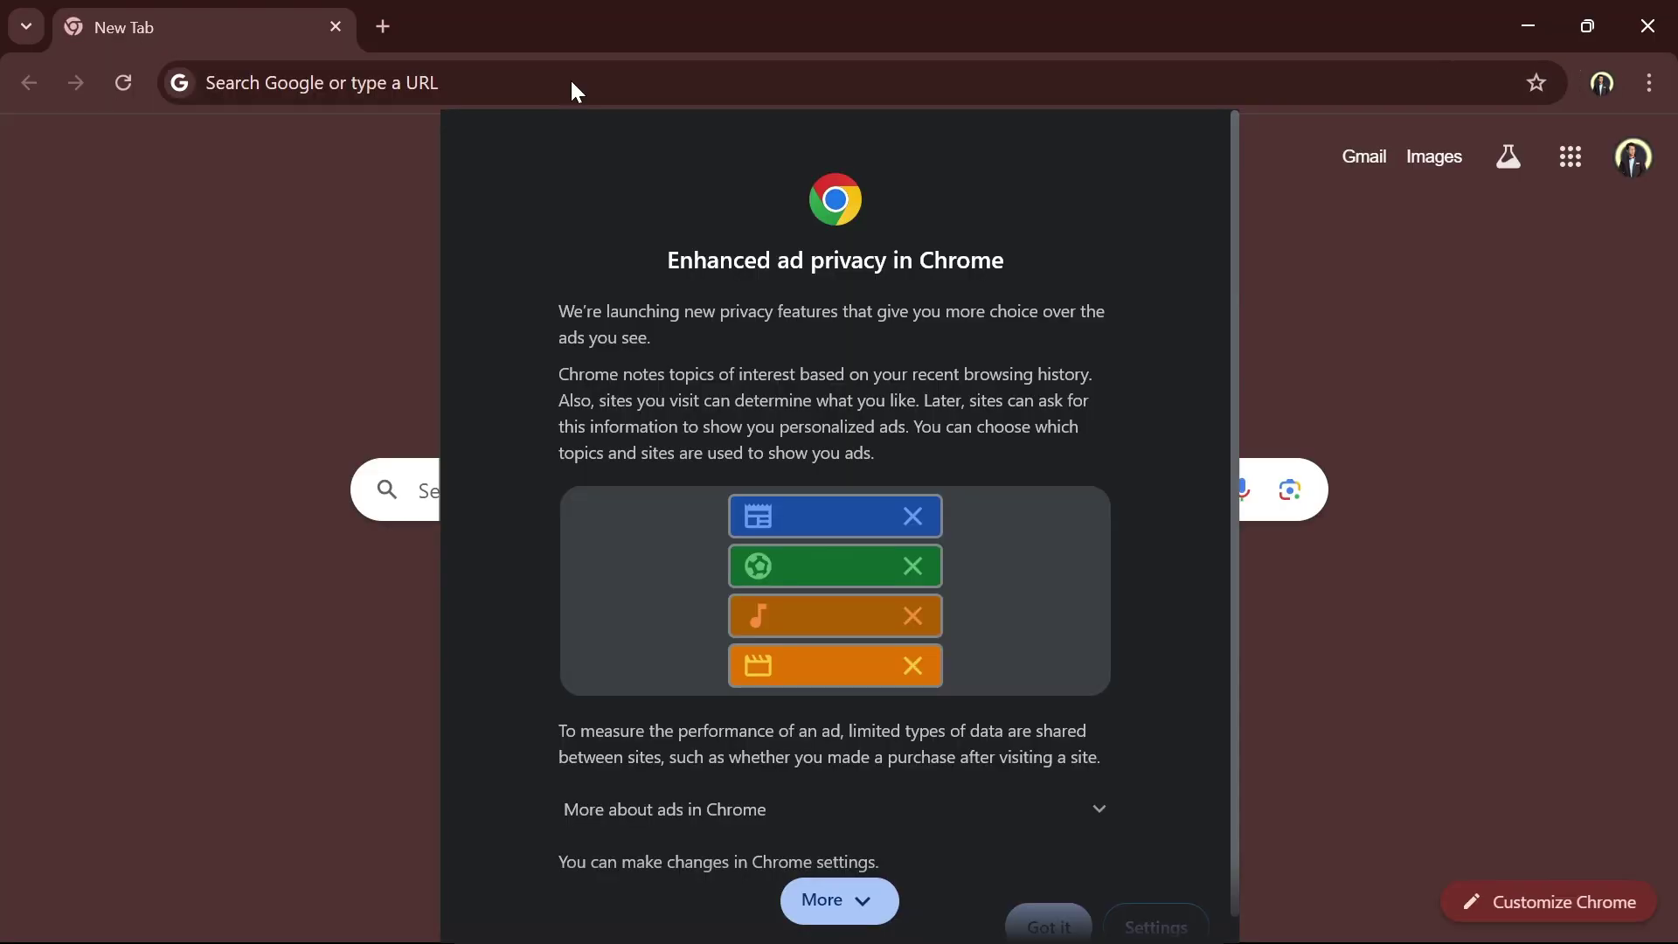
{"action": "scroll", "coordinate": [1061, 740], "scroll_direction": "down", "scroll_amount": 1}
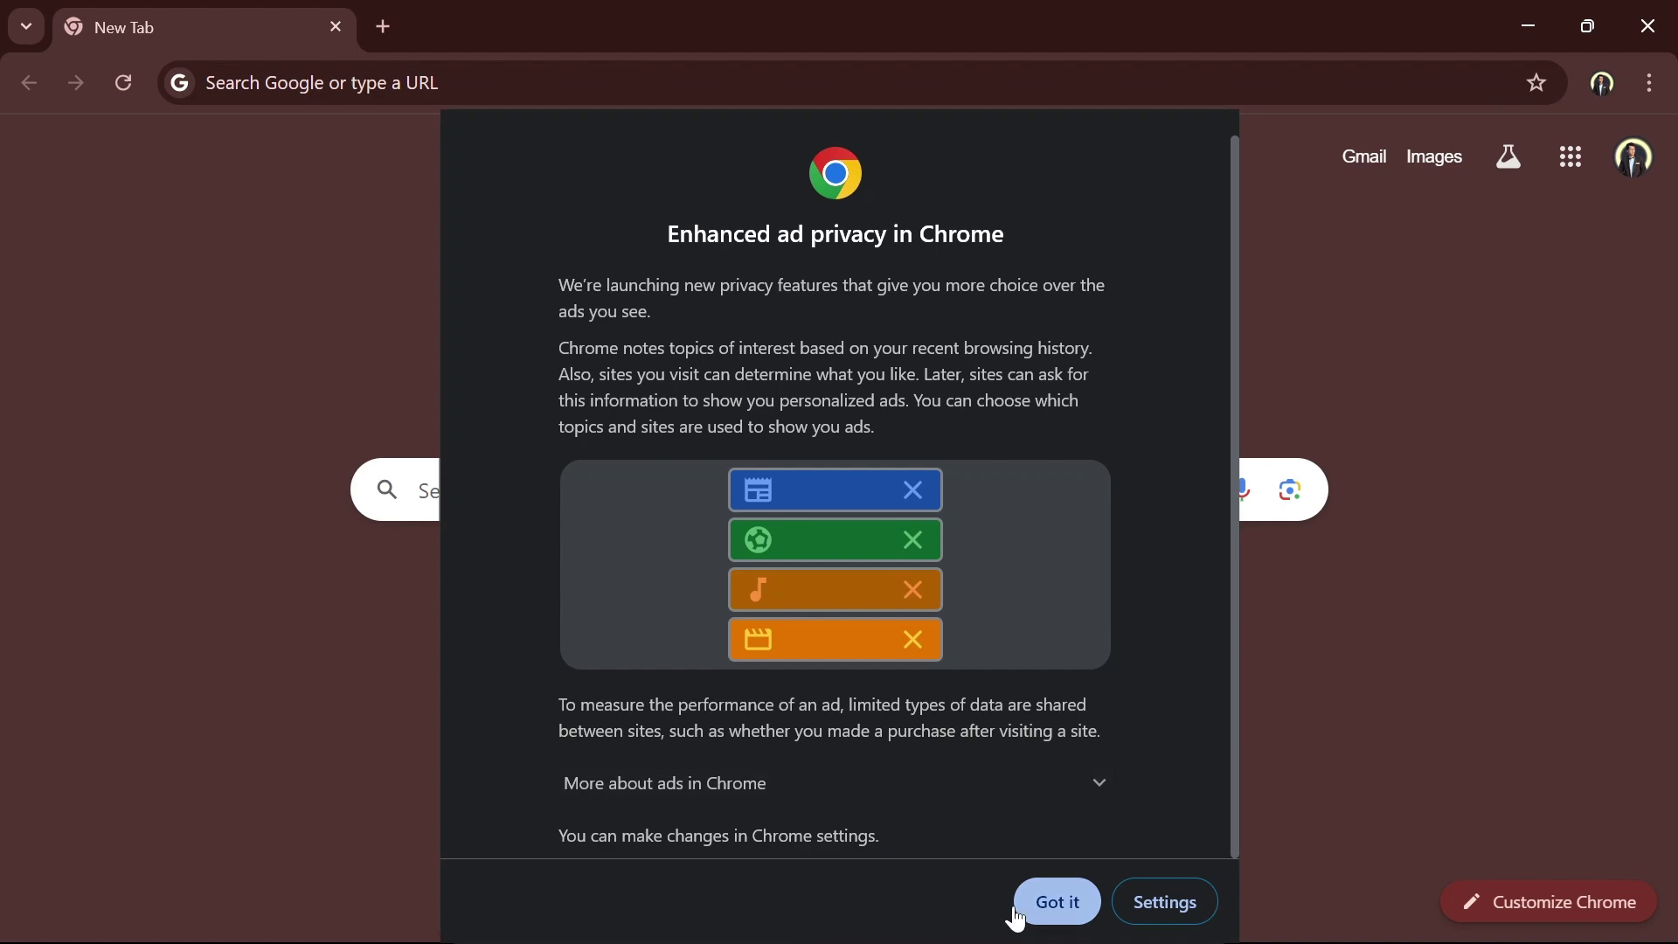
{"action": "left_click", "coordinate": [1048, 906]}
Step: Search Google for "grammarly extension for chrome"
{"action": "type", "text": "gra"}
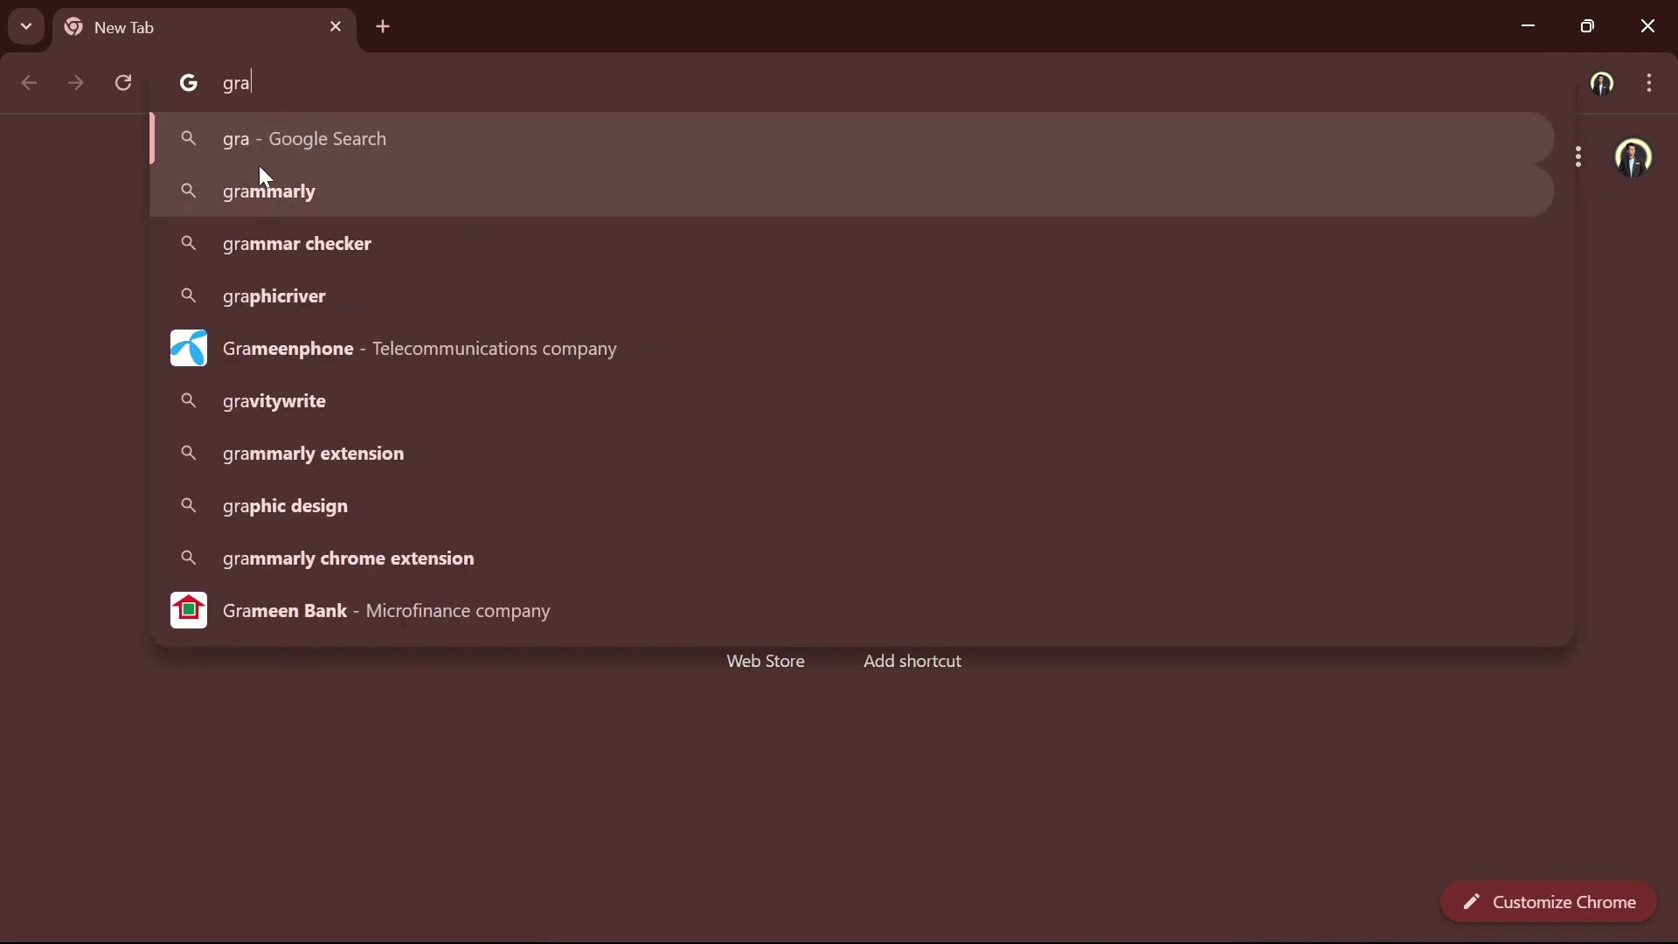
{"action": "left_click", "coordinate": [265, 179]}
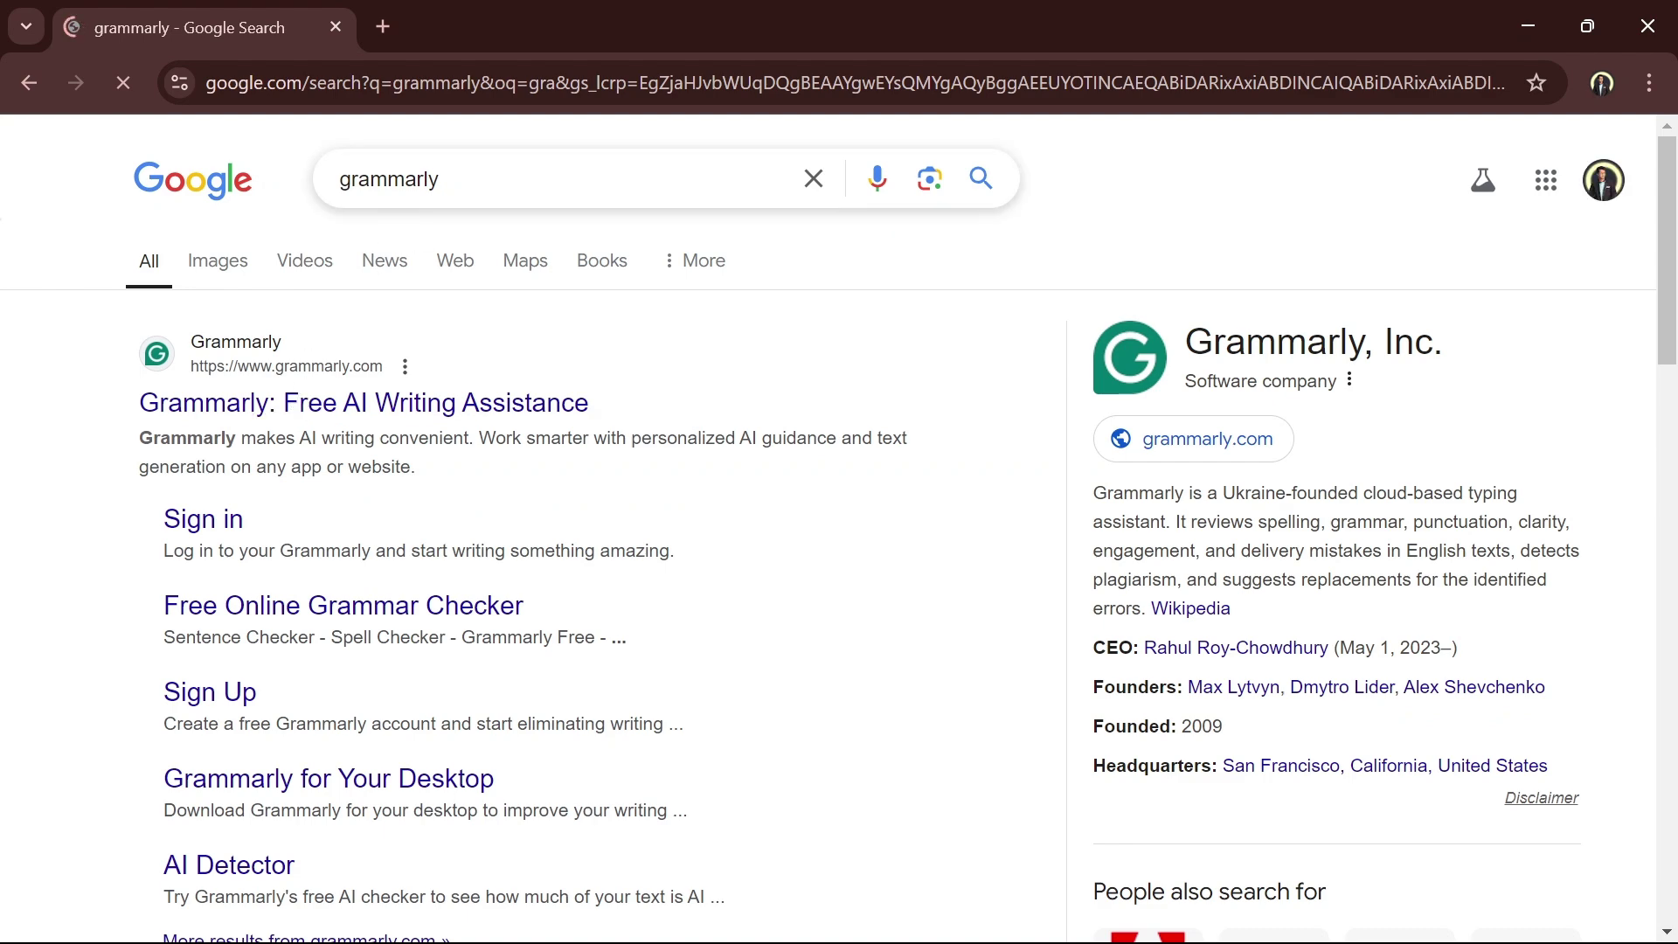
{"action": "left_click", "coordinate": [442, 179]}
{"action": "type", "text": "e"}
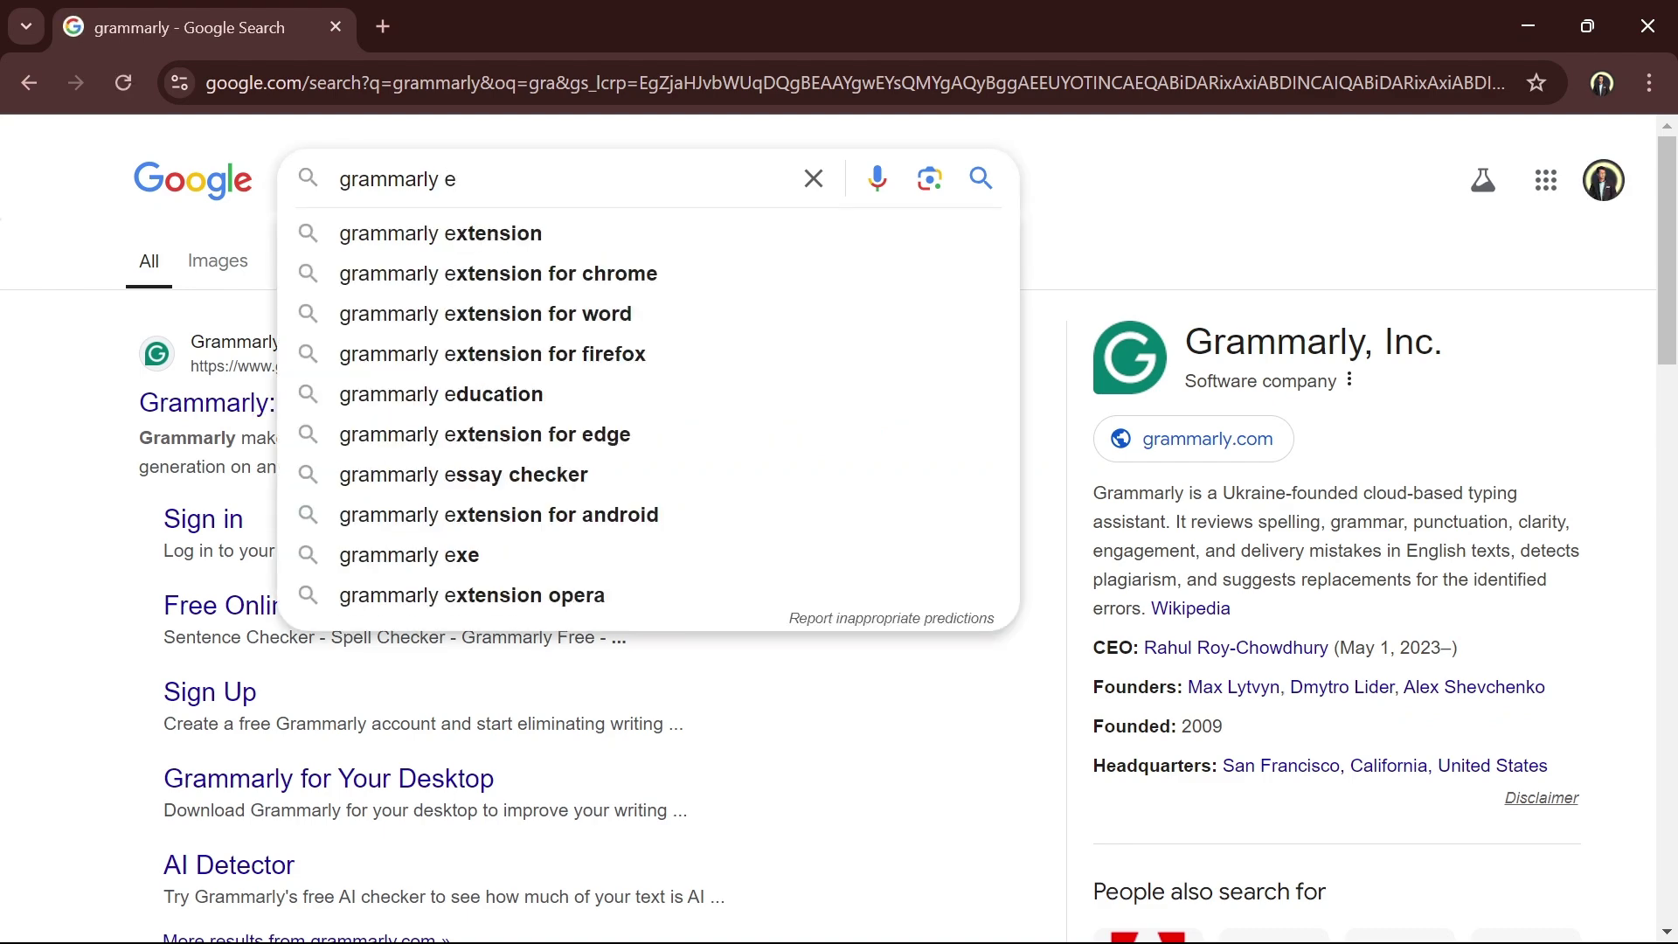
{"action": "left_click", "coordinate": [535, 273]}
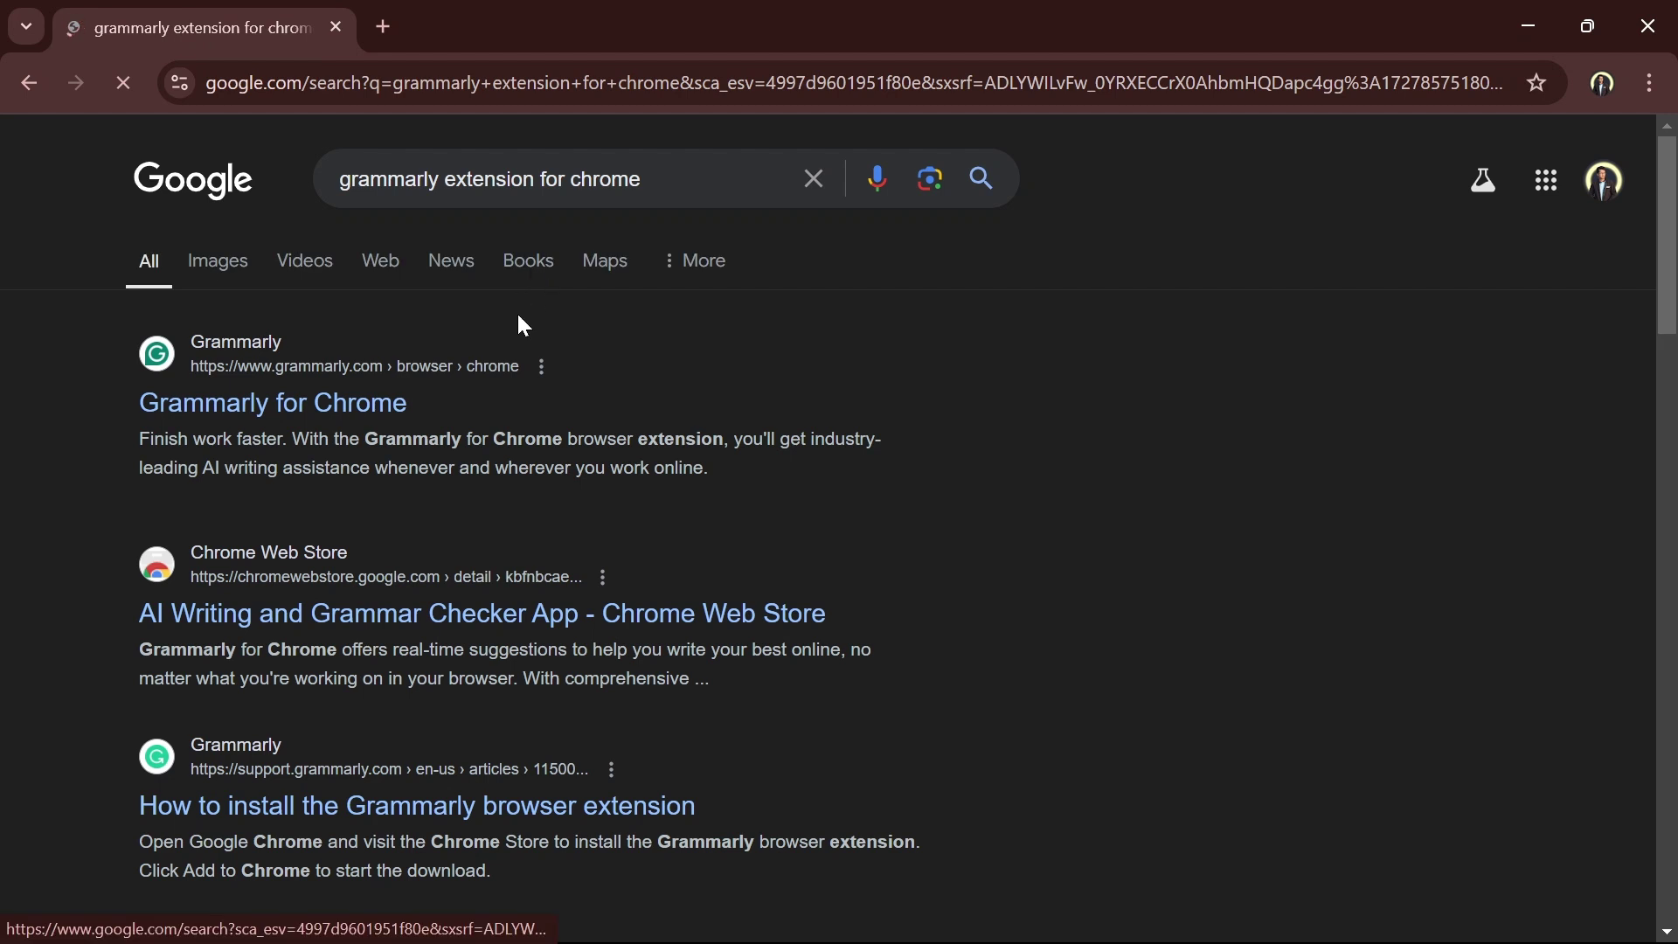
Step: Open Grammarly's Chrome Web Store listing from the search results and add the extension to Chrome
{"action": "left_click", "coordinate": [341, 405]}
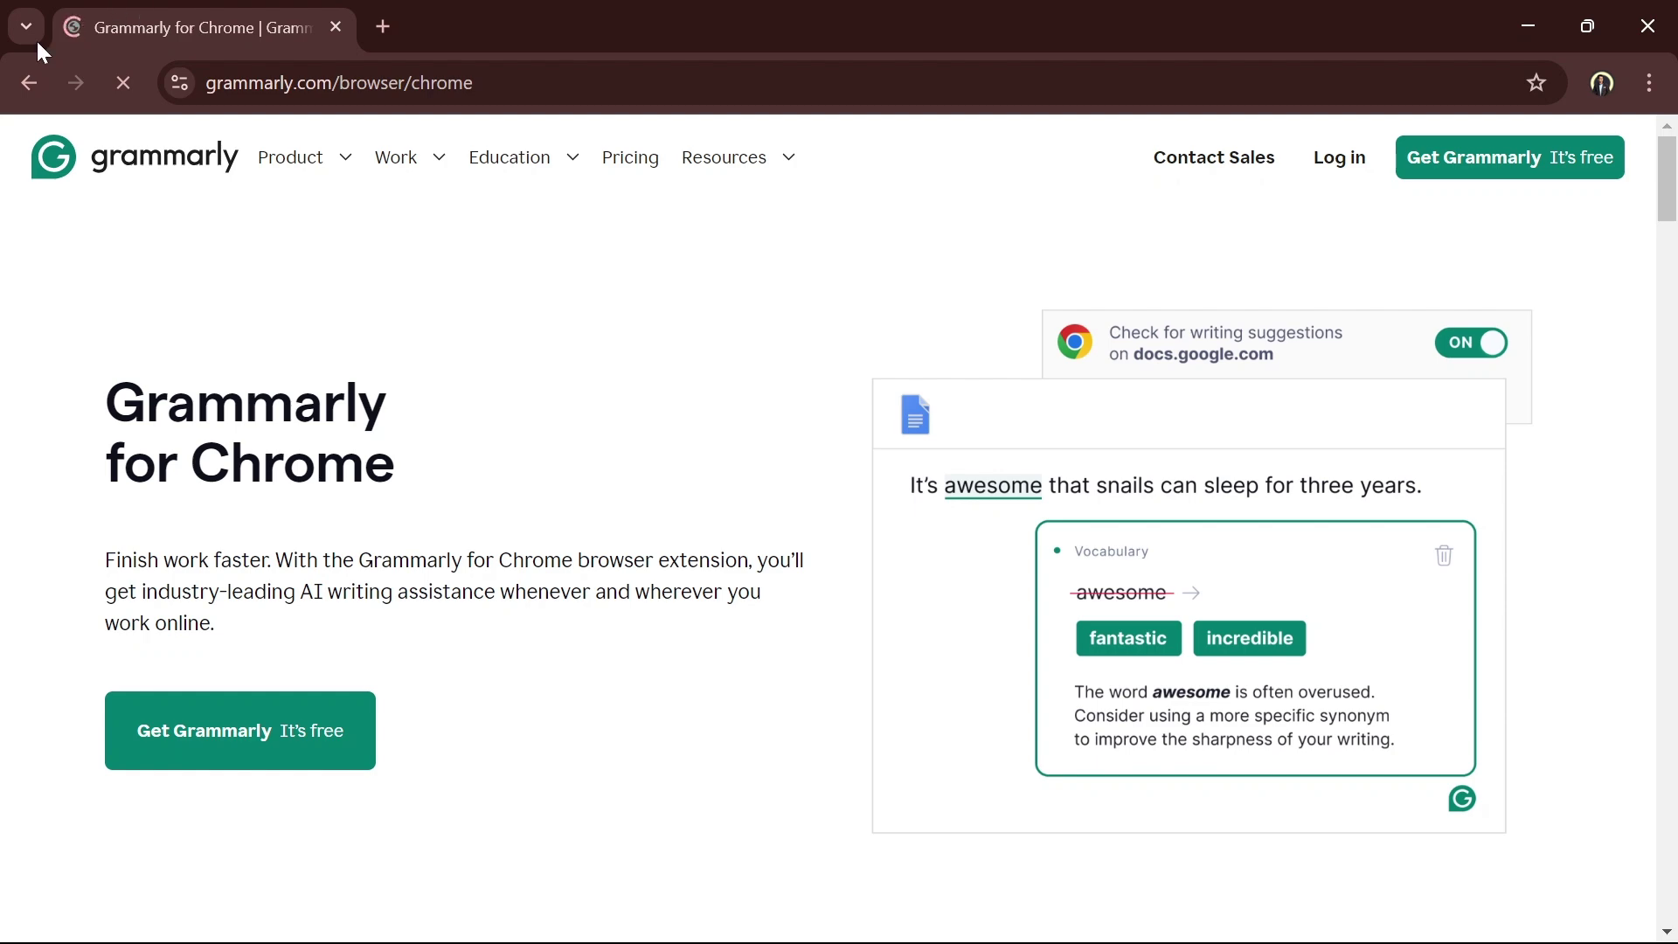
{"action": "left_click", "coordinate": [11, 89]}
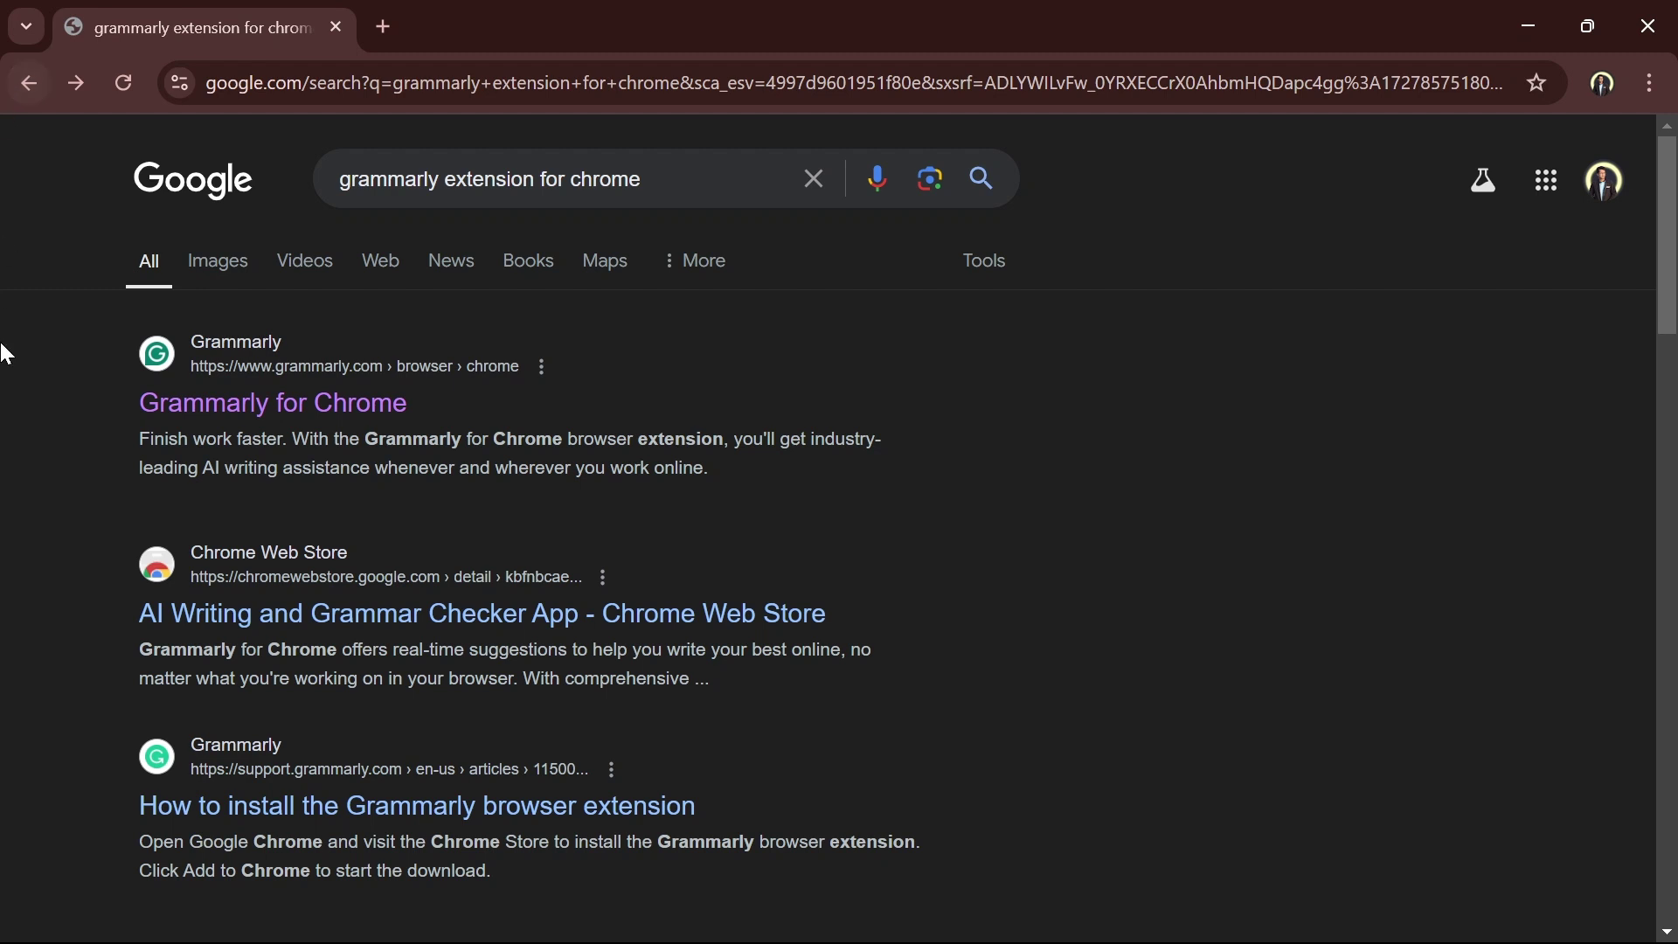
{"action": "left_click", "coordinate": [229, 554]}
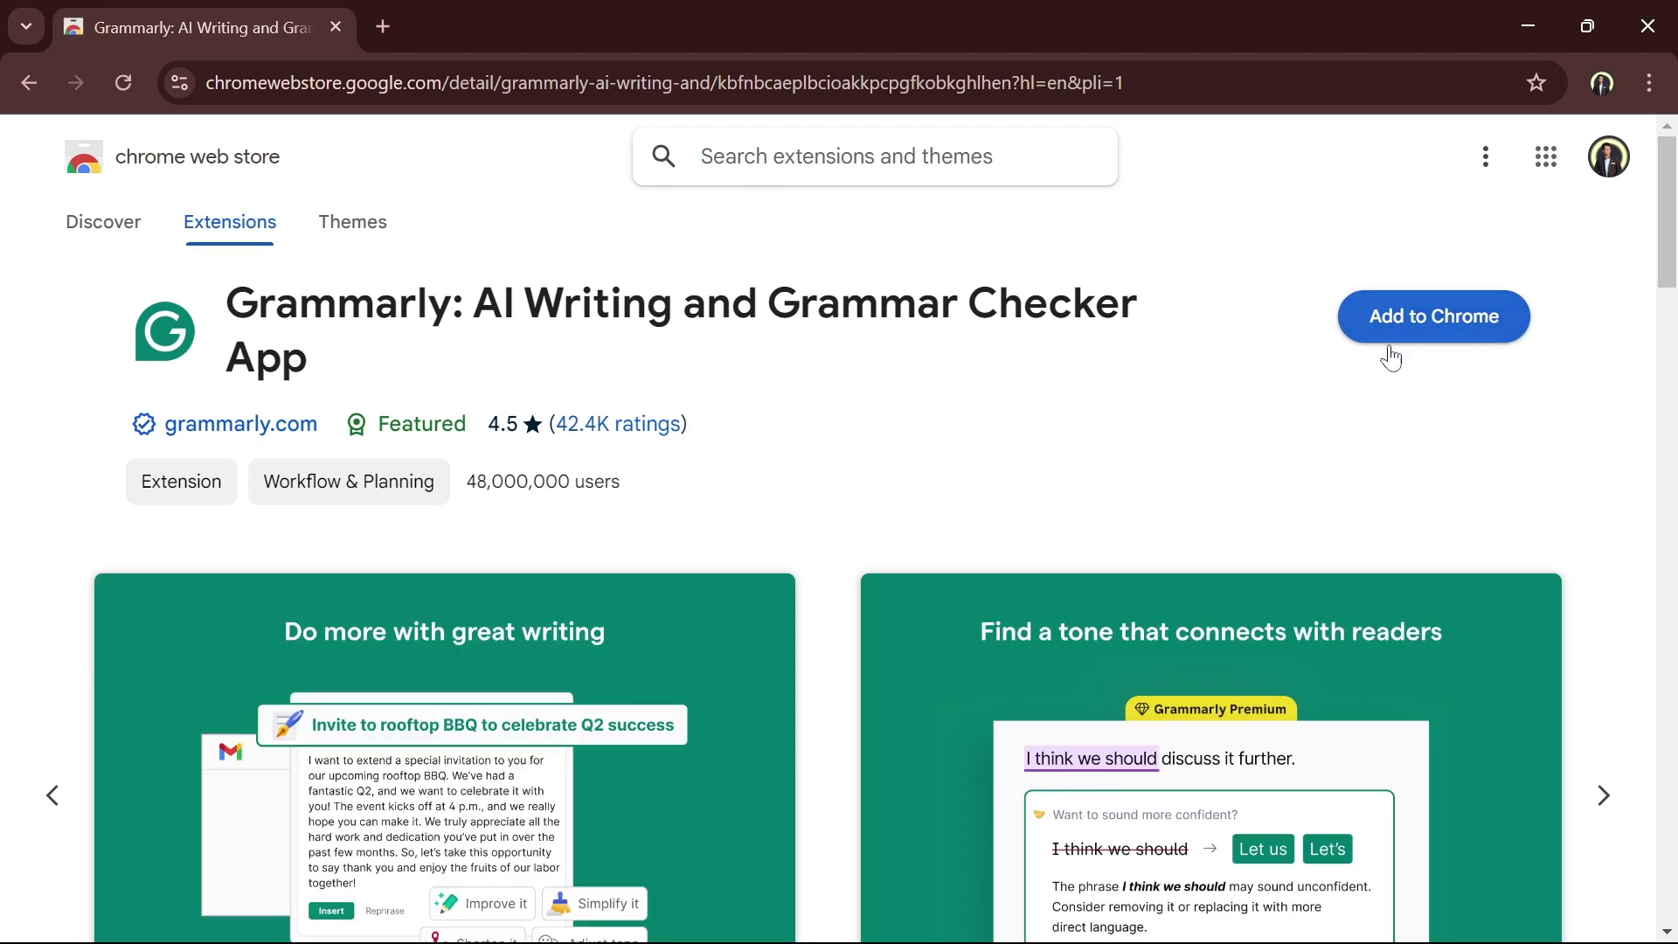
{"action": "left_click", "coordinate": [1435, 335]}
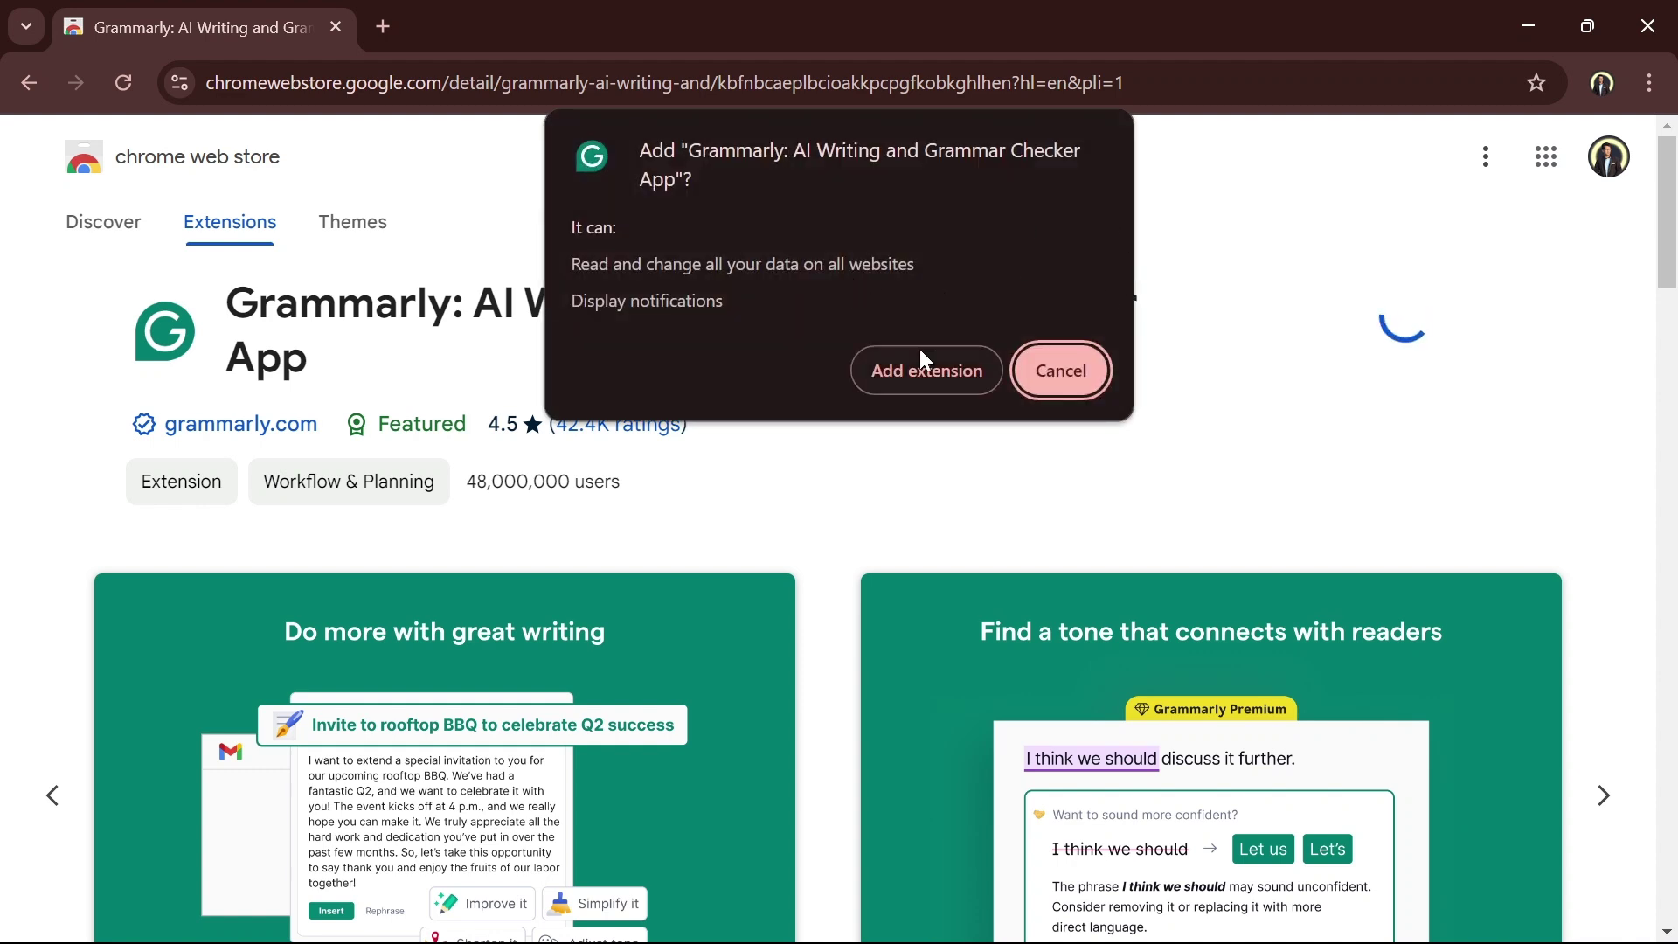
{"action": "left_click", "coordinate": [925, 367]}
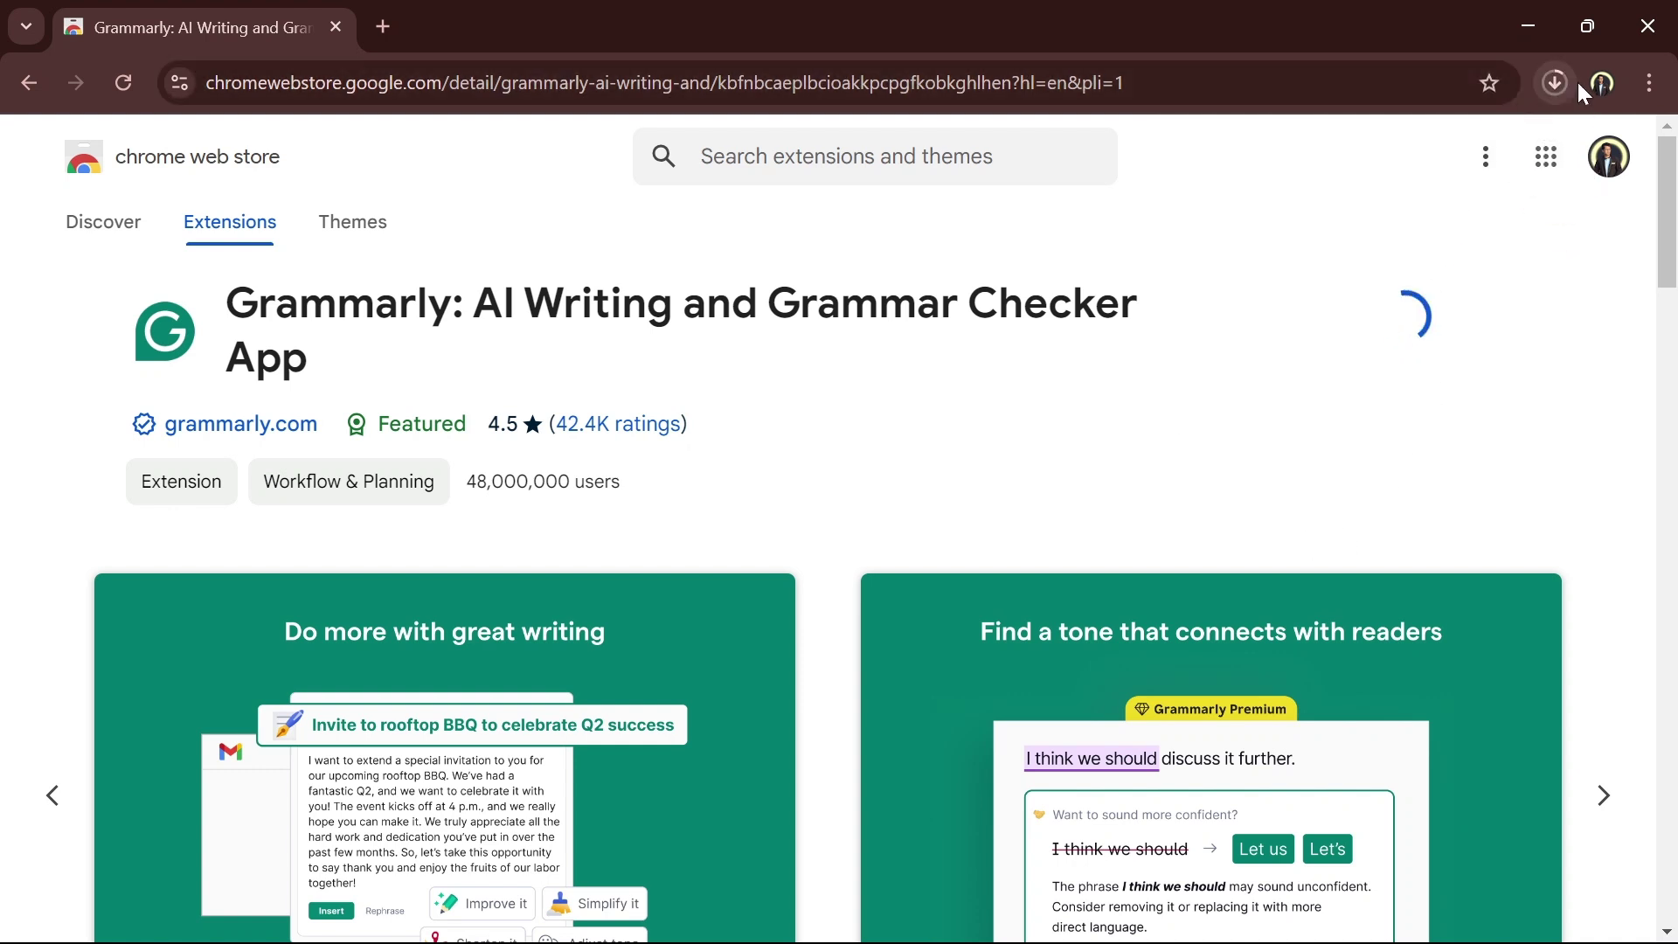
{"action": "left_click", "coordinate": [1553, 80]}
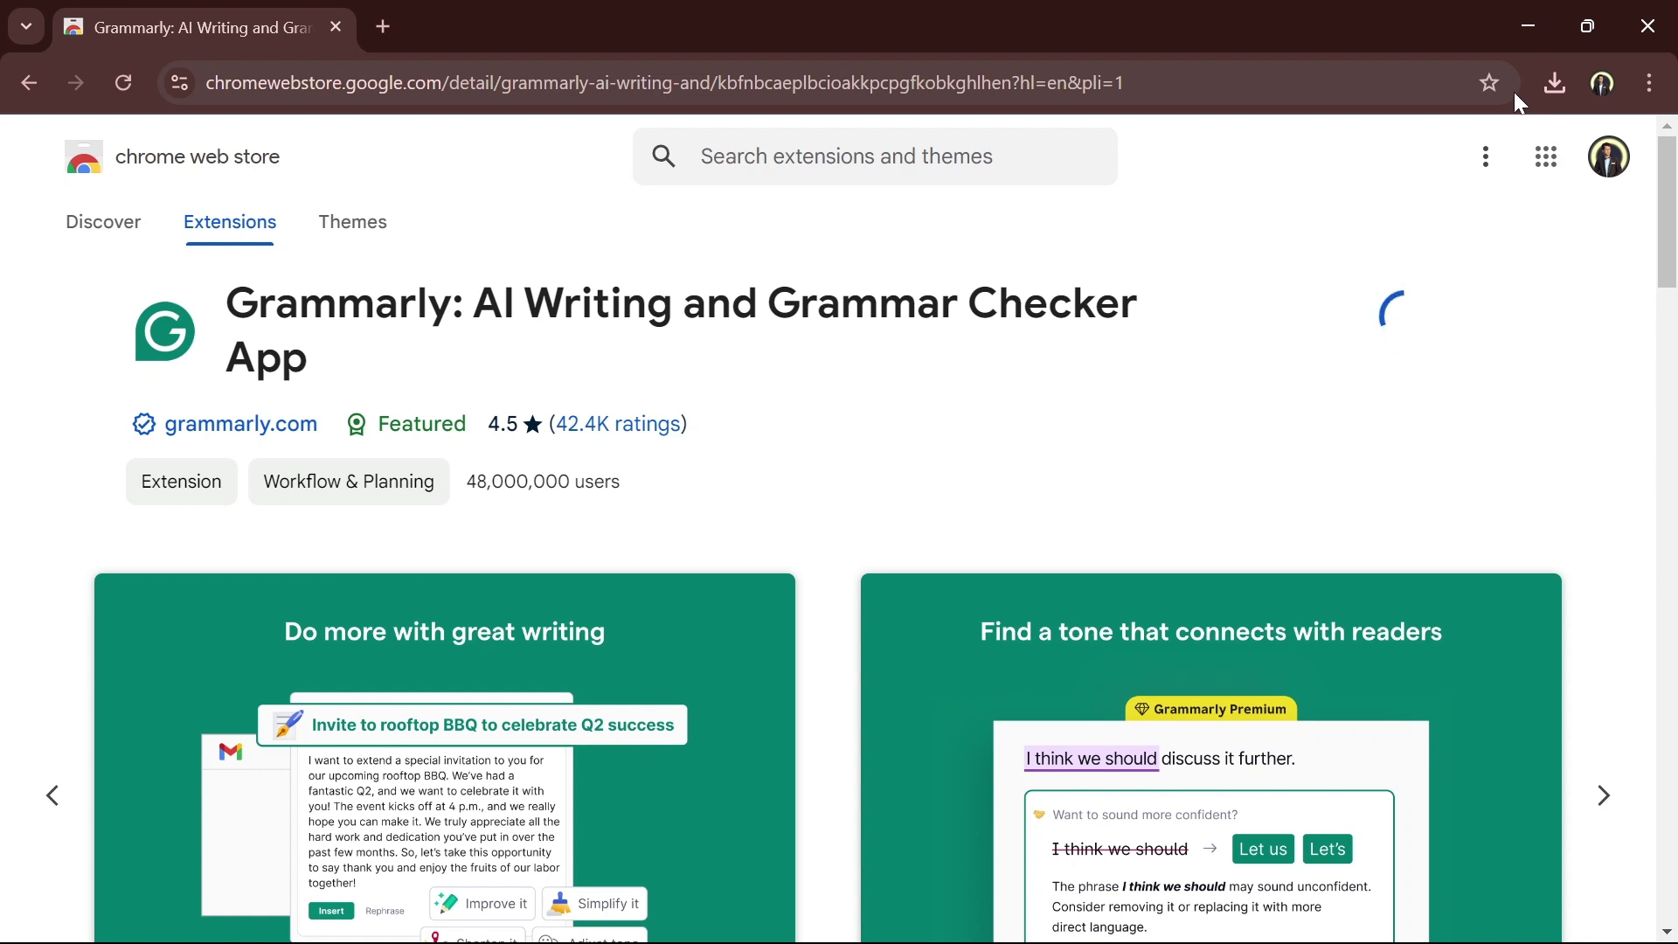
{"action": "left_click", "coordinate": [1556, 83]}
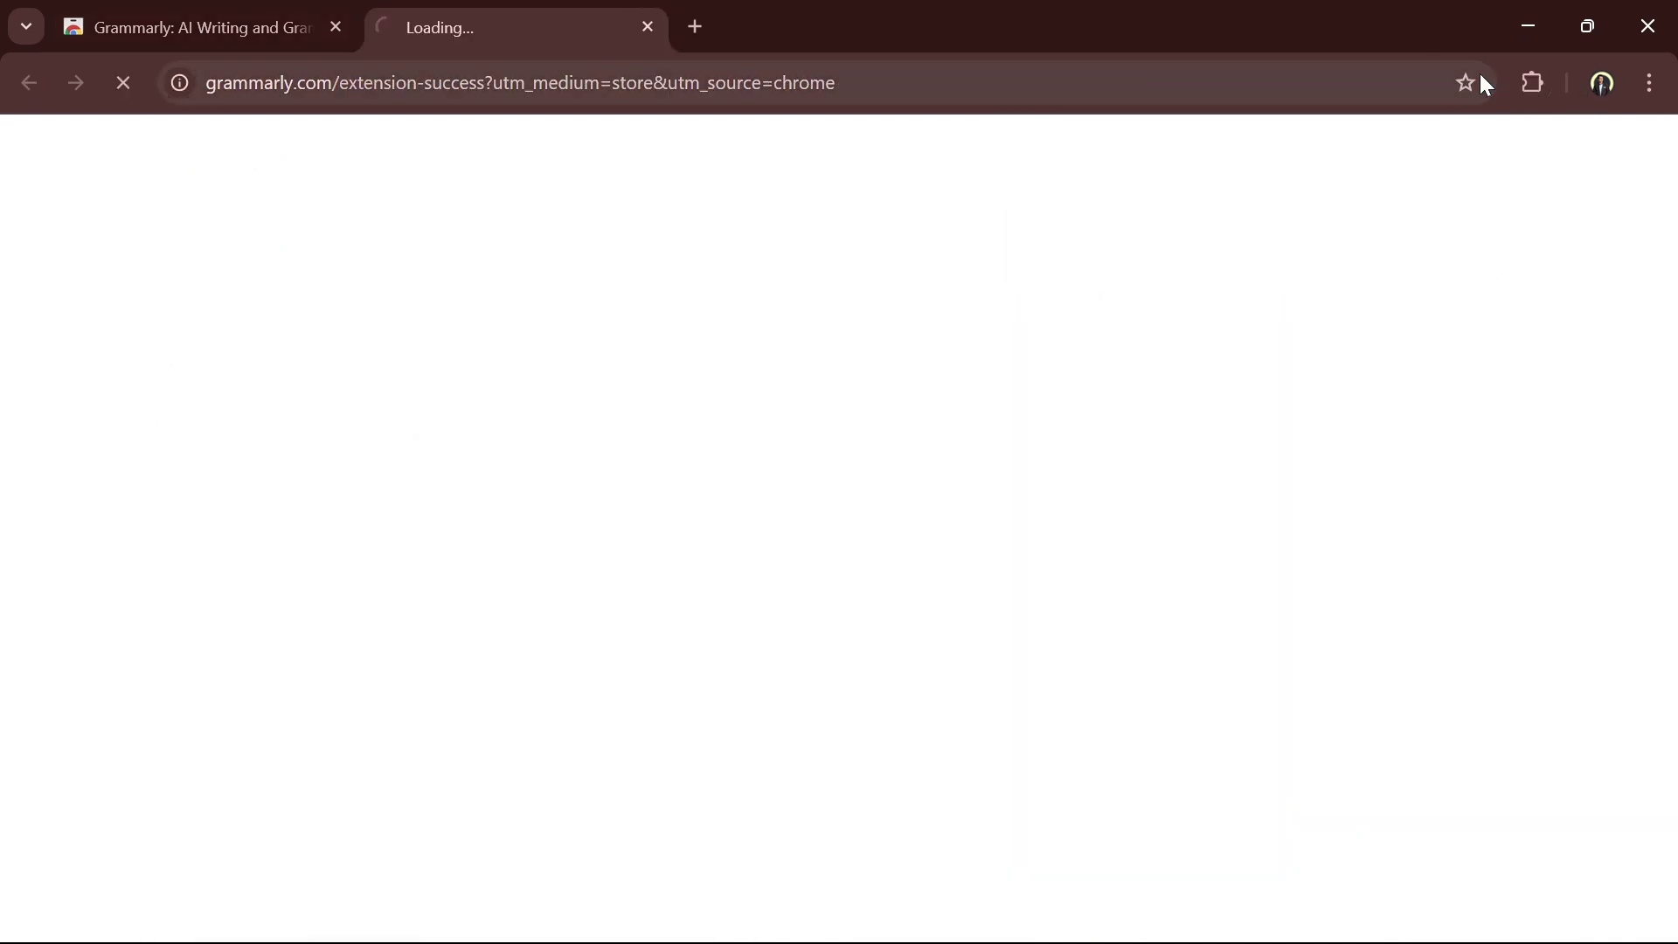
Step: Return to the Chrome Web Store listing and pin the Grammarly extension to the browser toolbar
{"action": "left_click", "coordinate": [238, 24]}
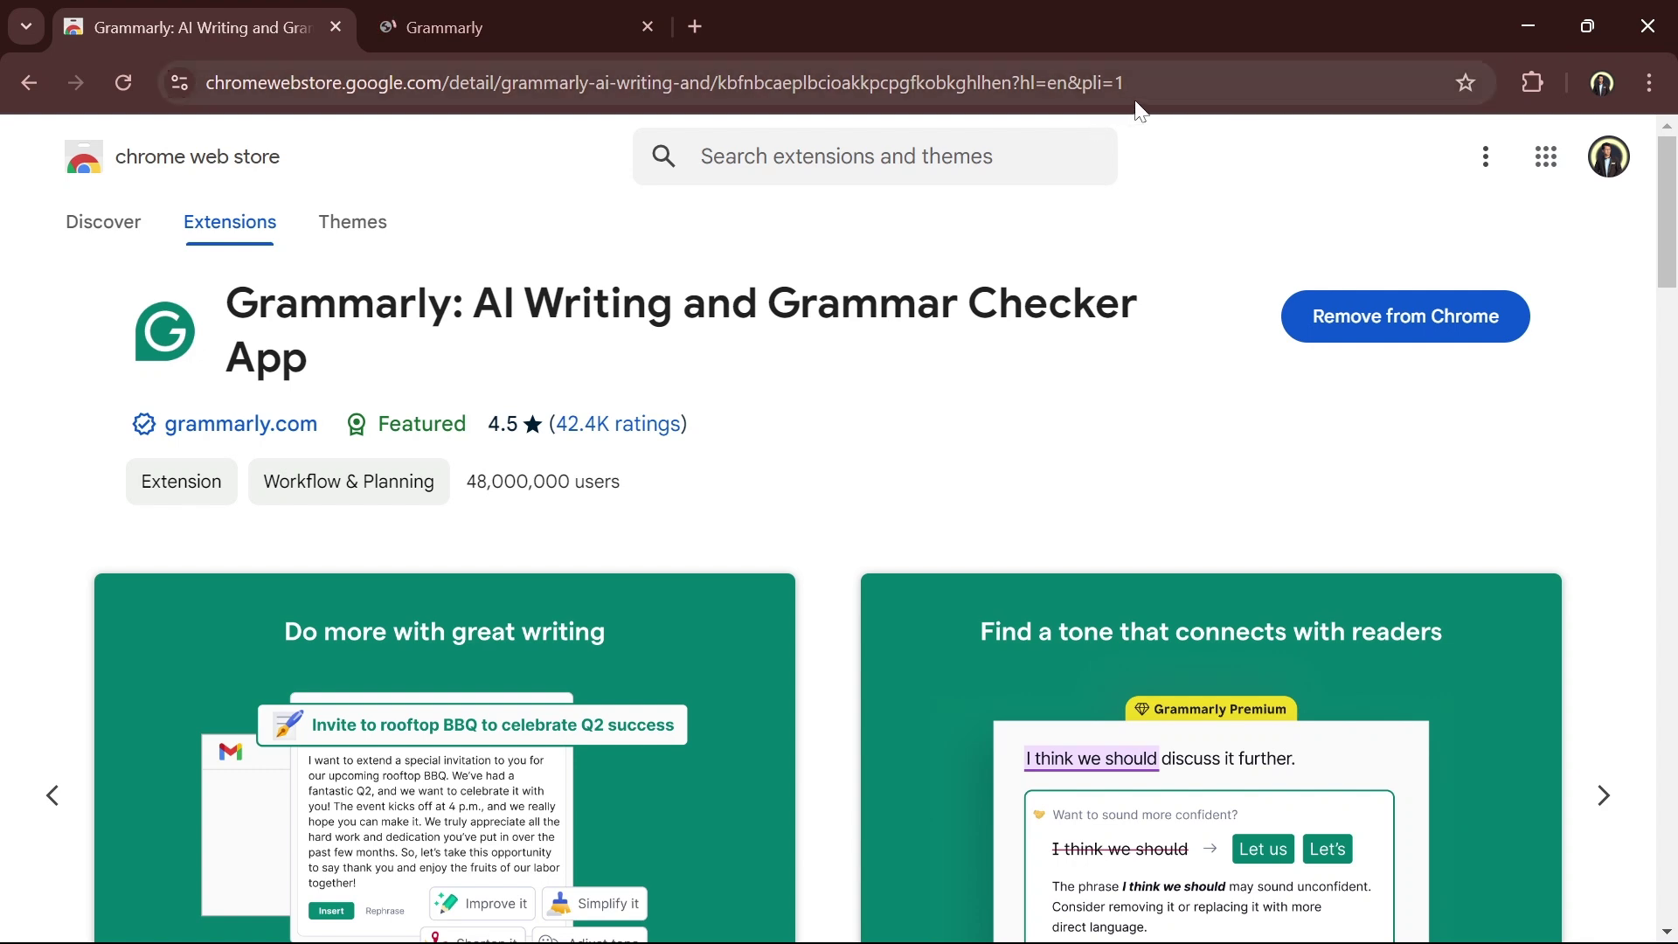
{"action": "left_click", "coordinate": [1532, 81]}
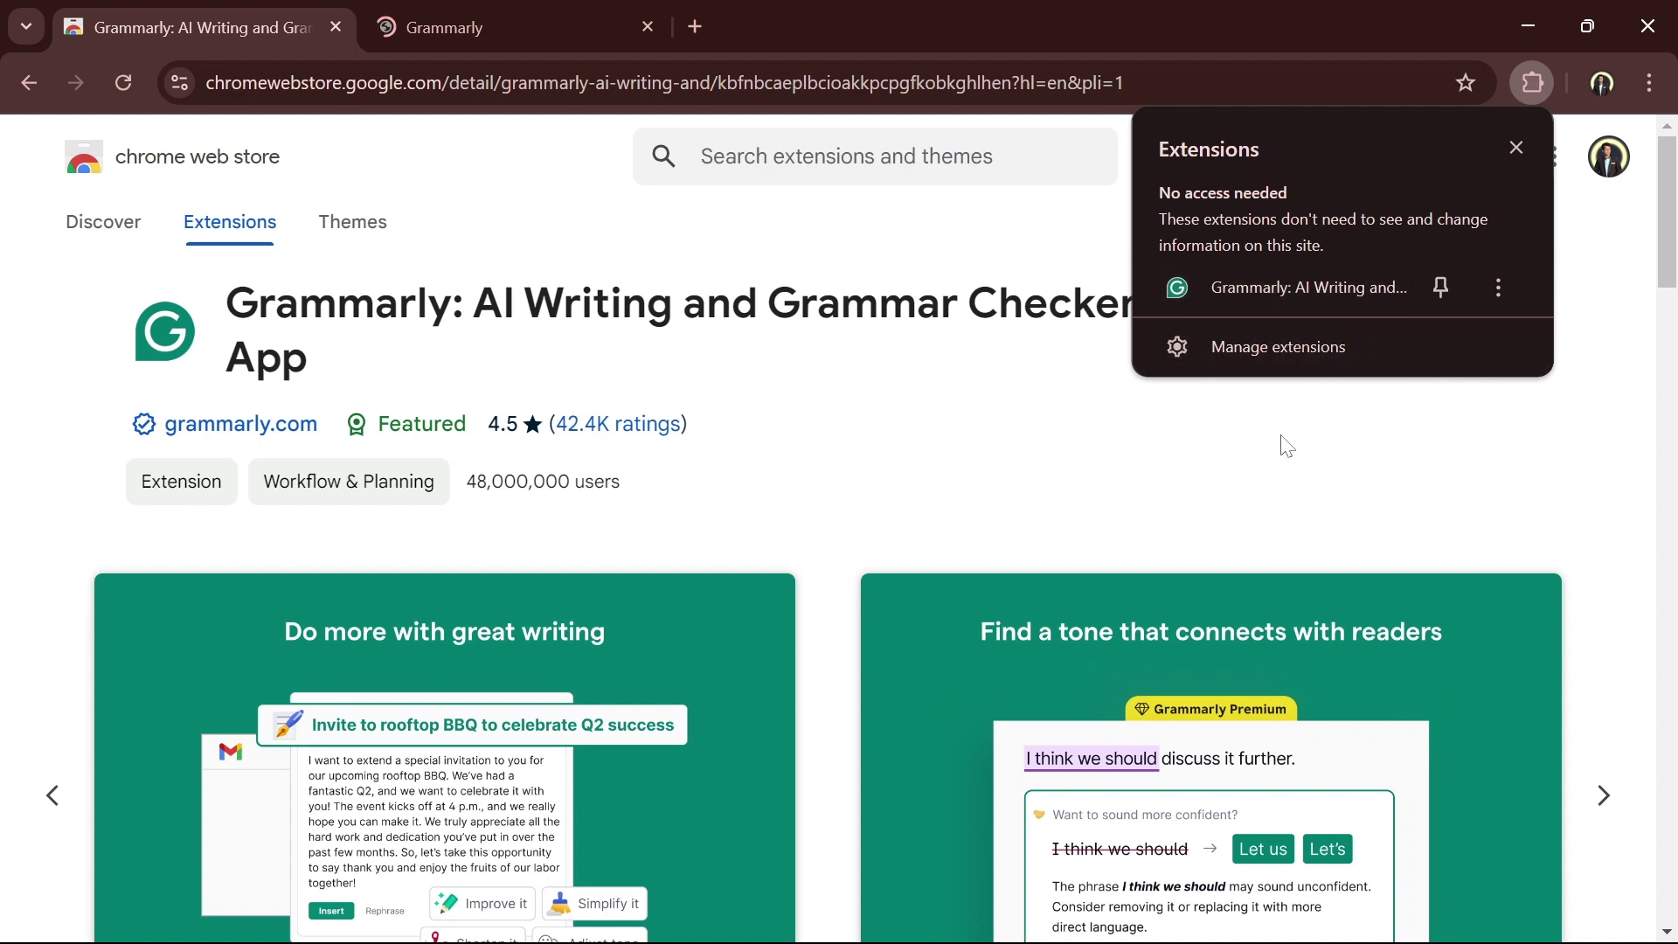
{"action": "left_click", "coordinate": [1453, 293]}
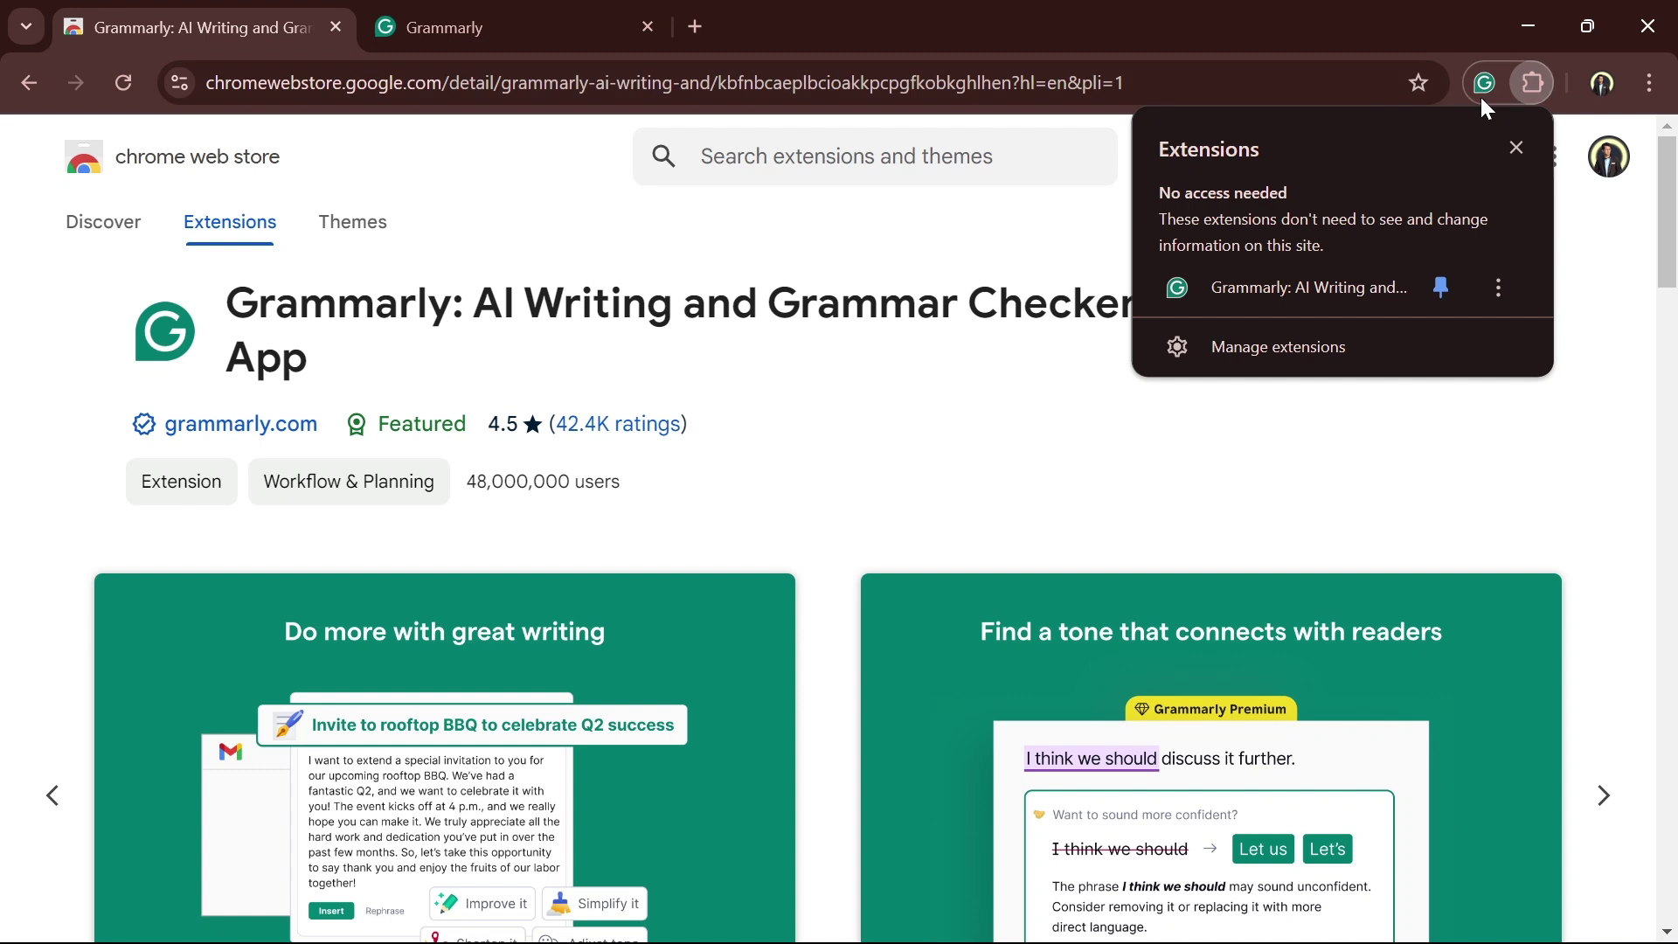
{"action": "left_click", "coordinate": [1448, 301]}
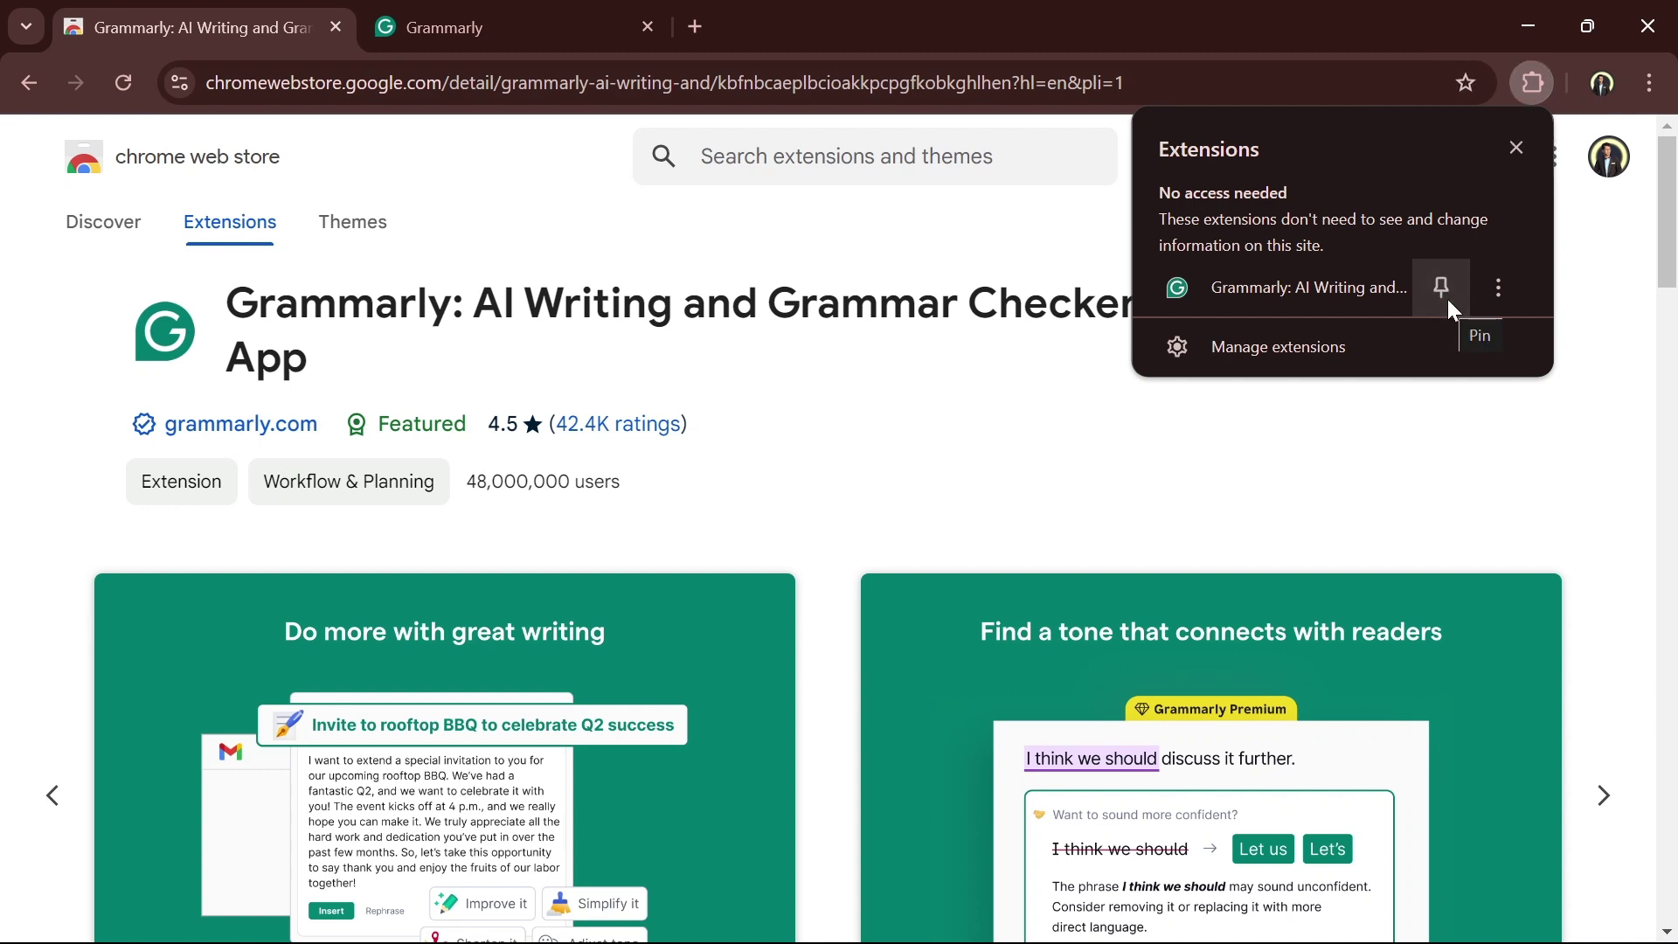
{"action": "left_click", "coordinate": [1451, 306]}
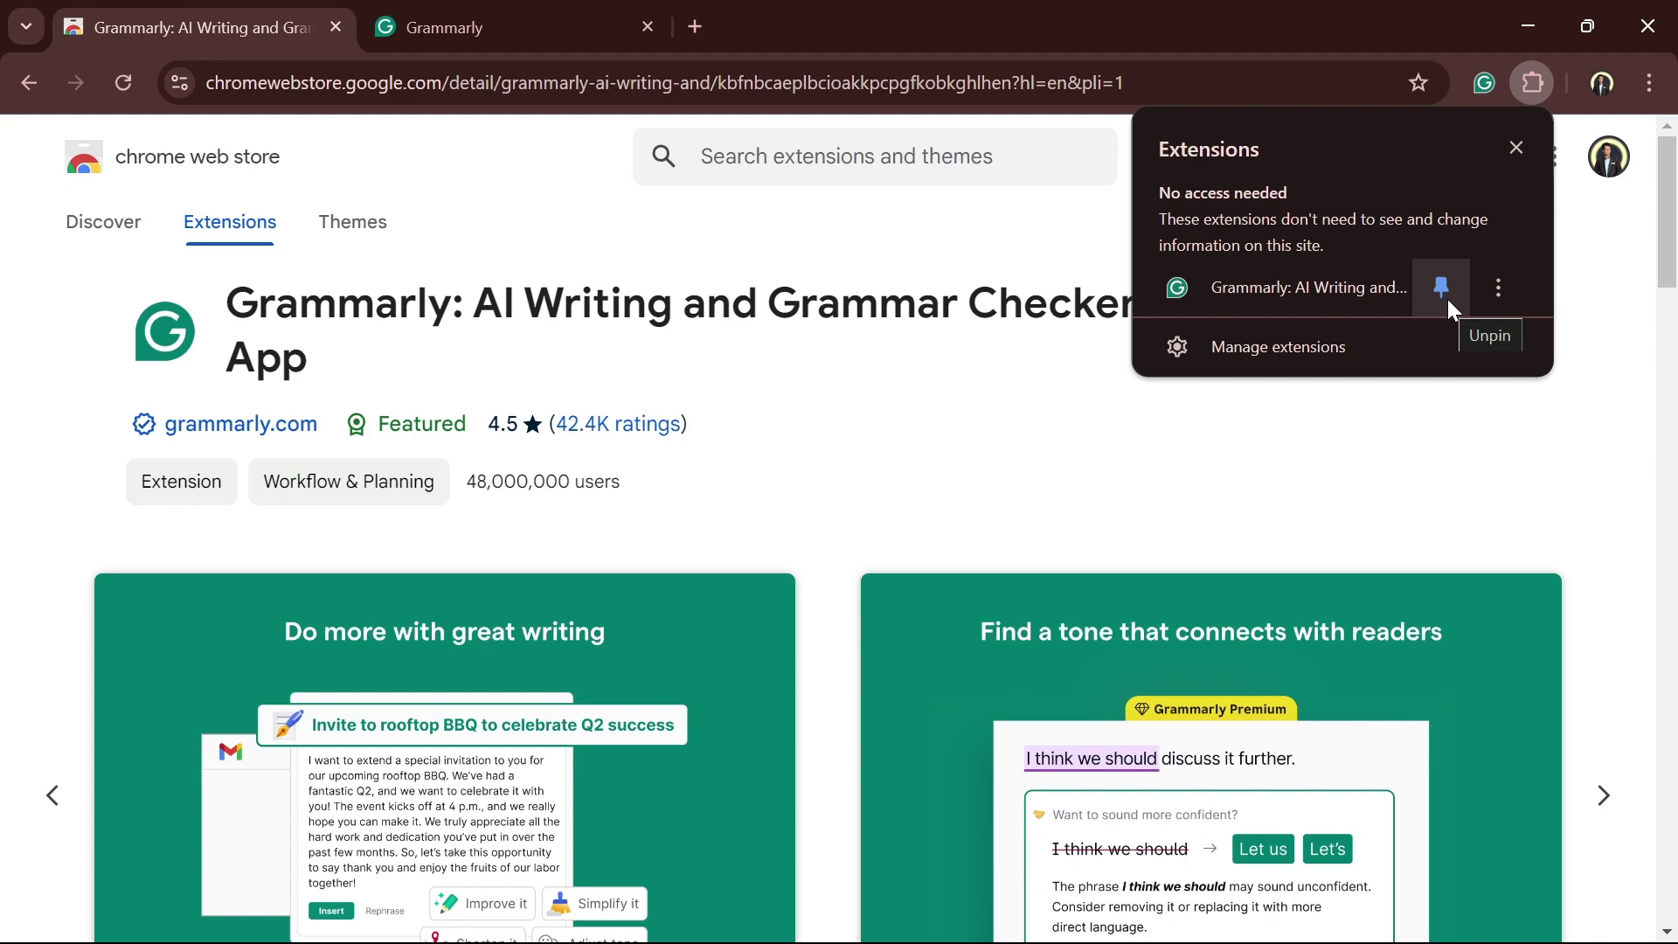
Step: Switch back to the first profile's window with the Google Docs document and open Grammarly's sign-up page from its welcome card
{"action": "mouse_move", "coordinate": [1059, 935]}
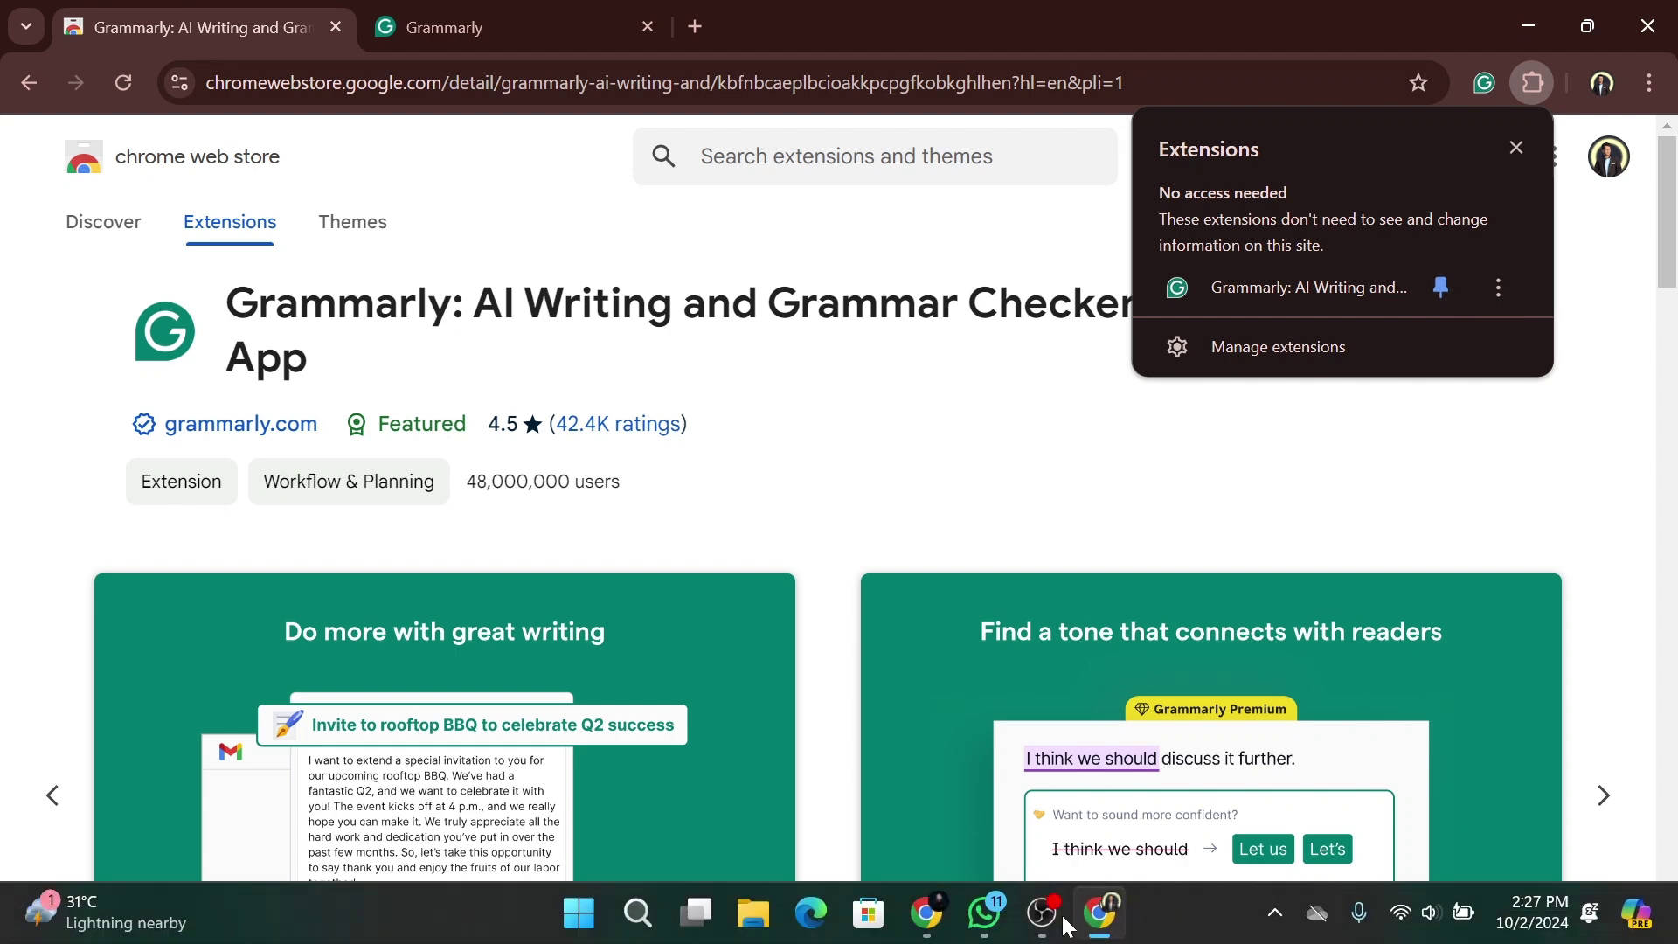
{"action": "left_click", "coordinate": [927, 914]}
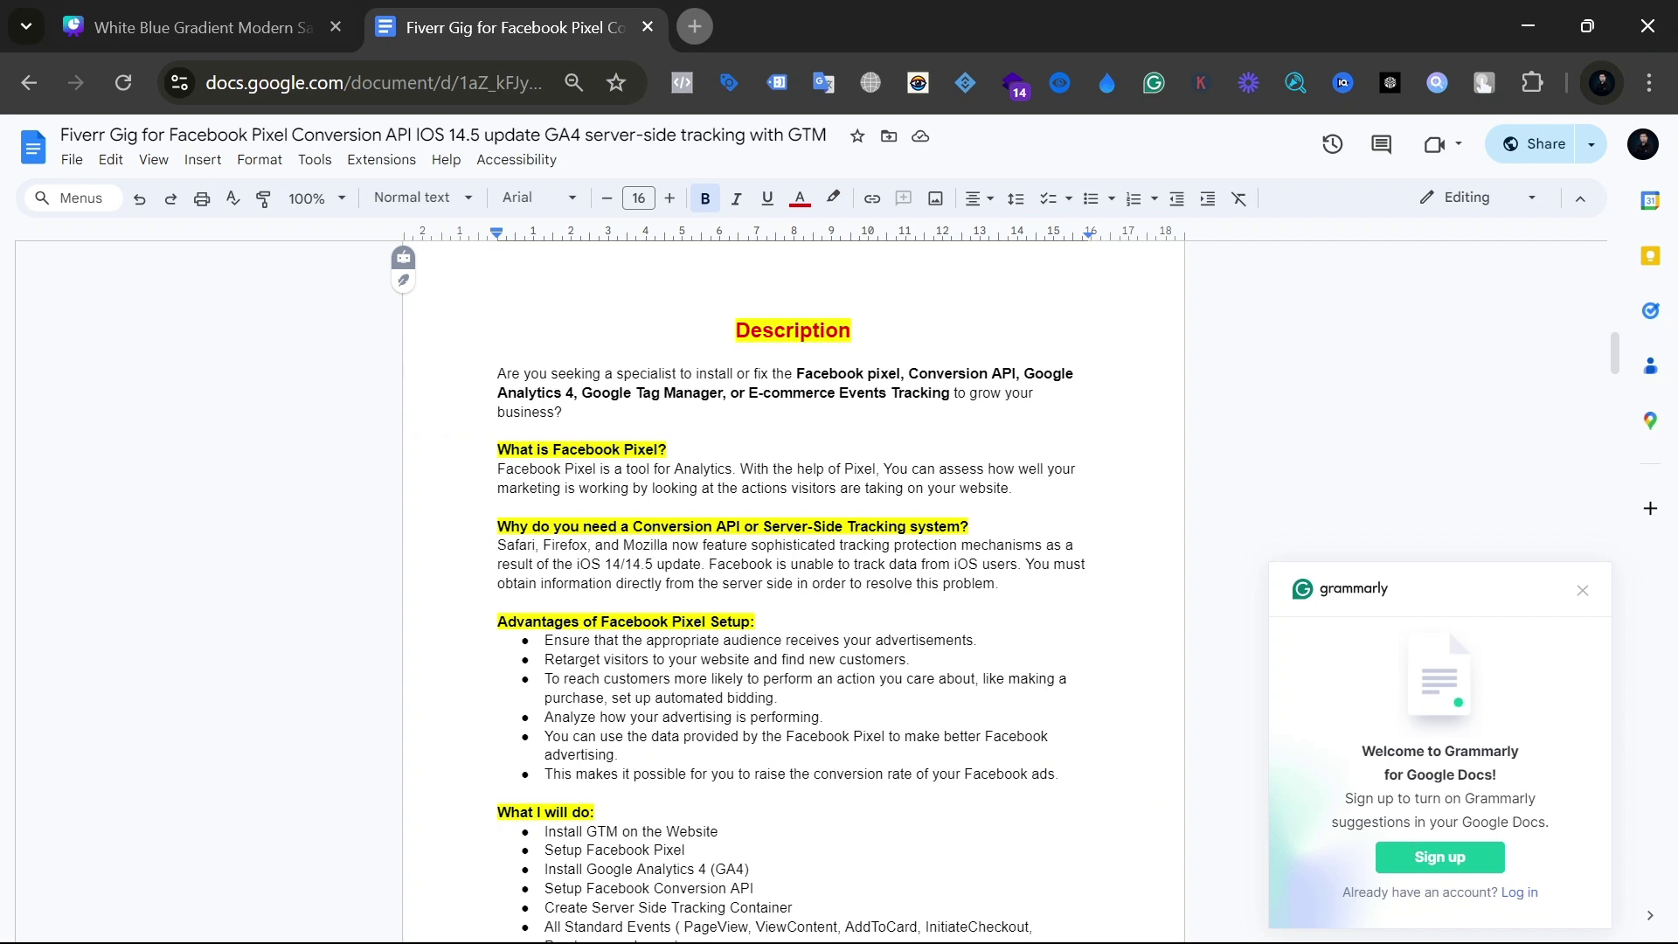
{"action": "left_click", "coordinate": [1414, 864]}
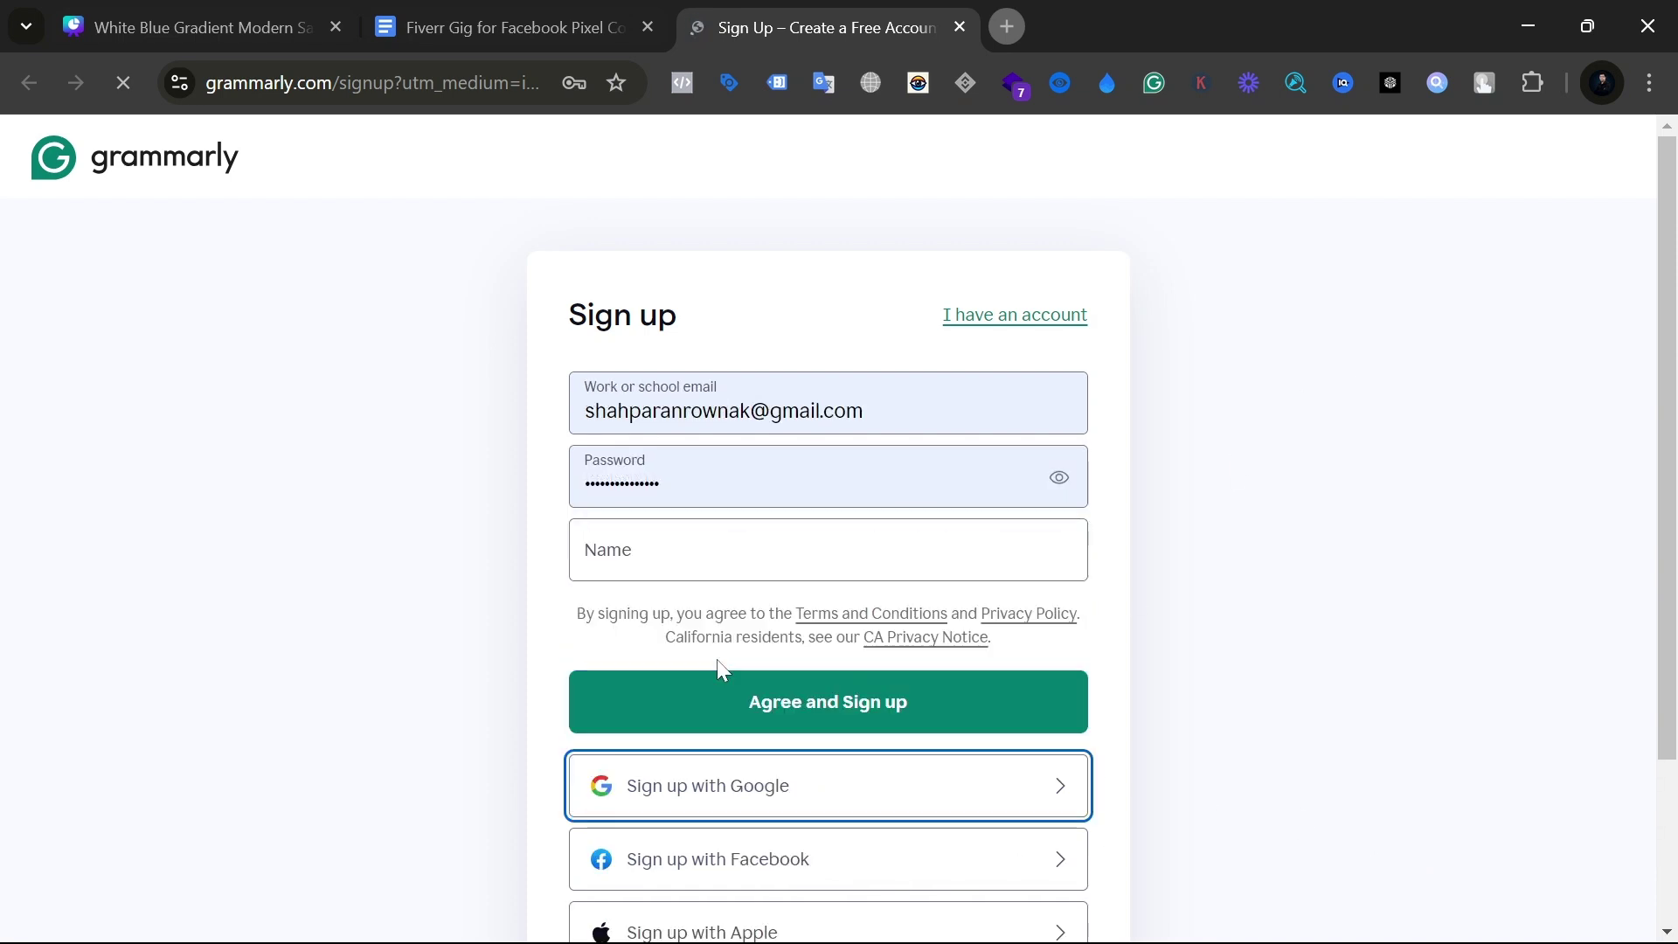
Step: Try to sign up for Grammarly with the prefilled e-mail and password, filling in the account holder's full name
{"action": "left_click", "coordinate": [726, 550]}
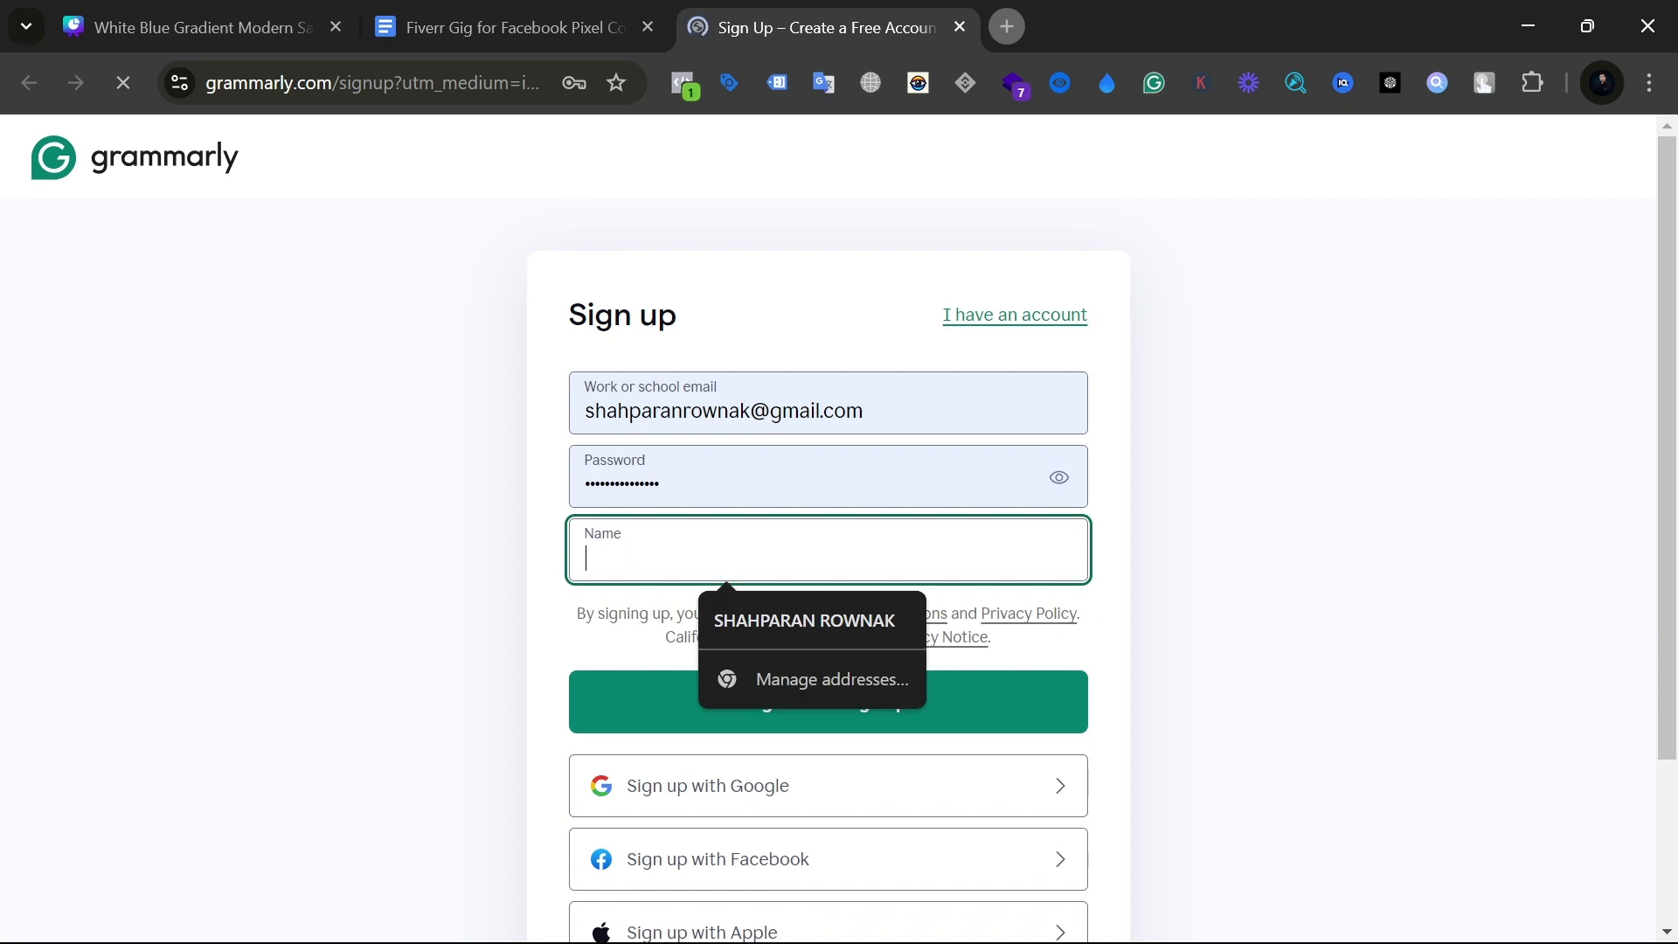
{"action": "left_click", "coordinate": [766, 623]}
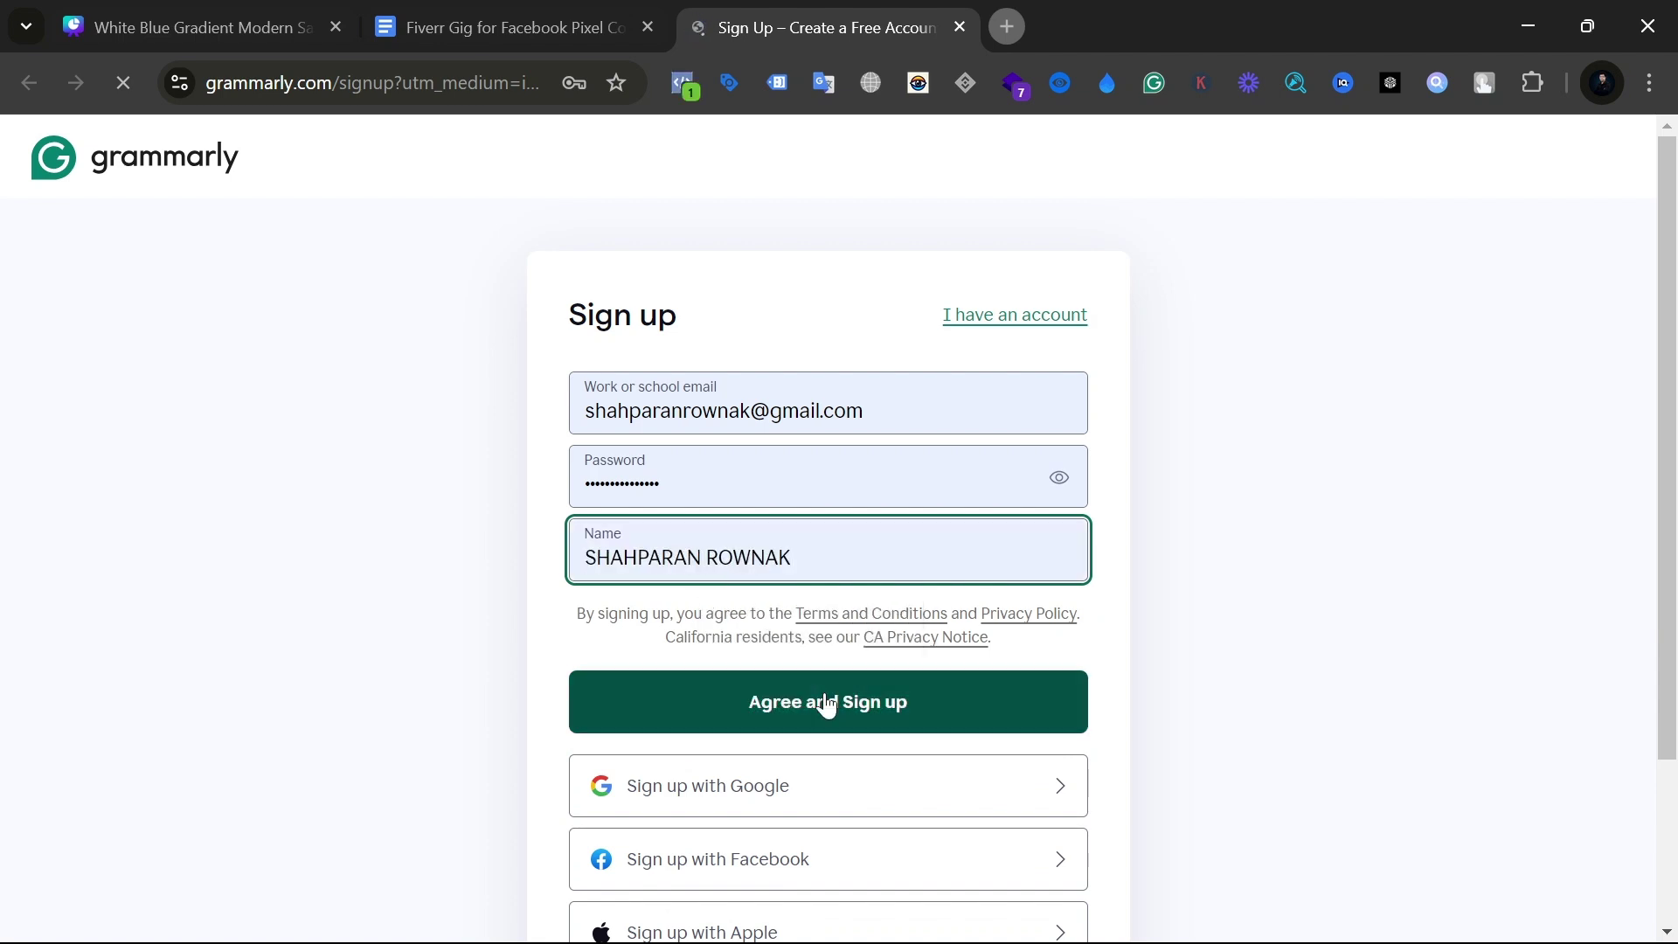
{"action": "left_click", "coordinate": [825, 702]}
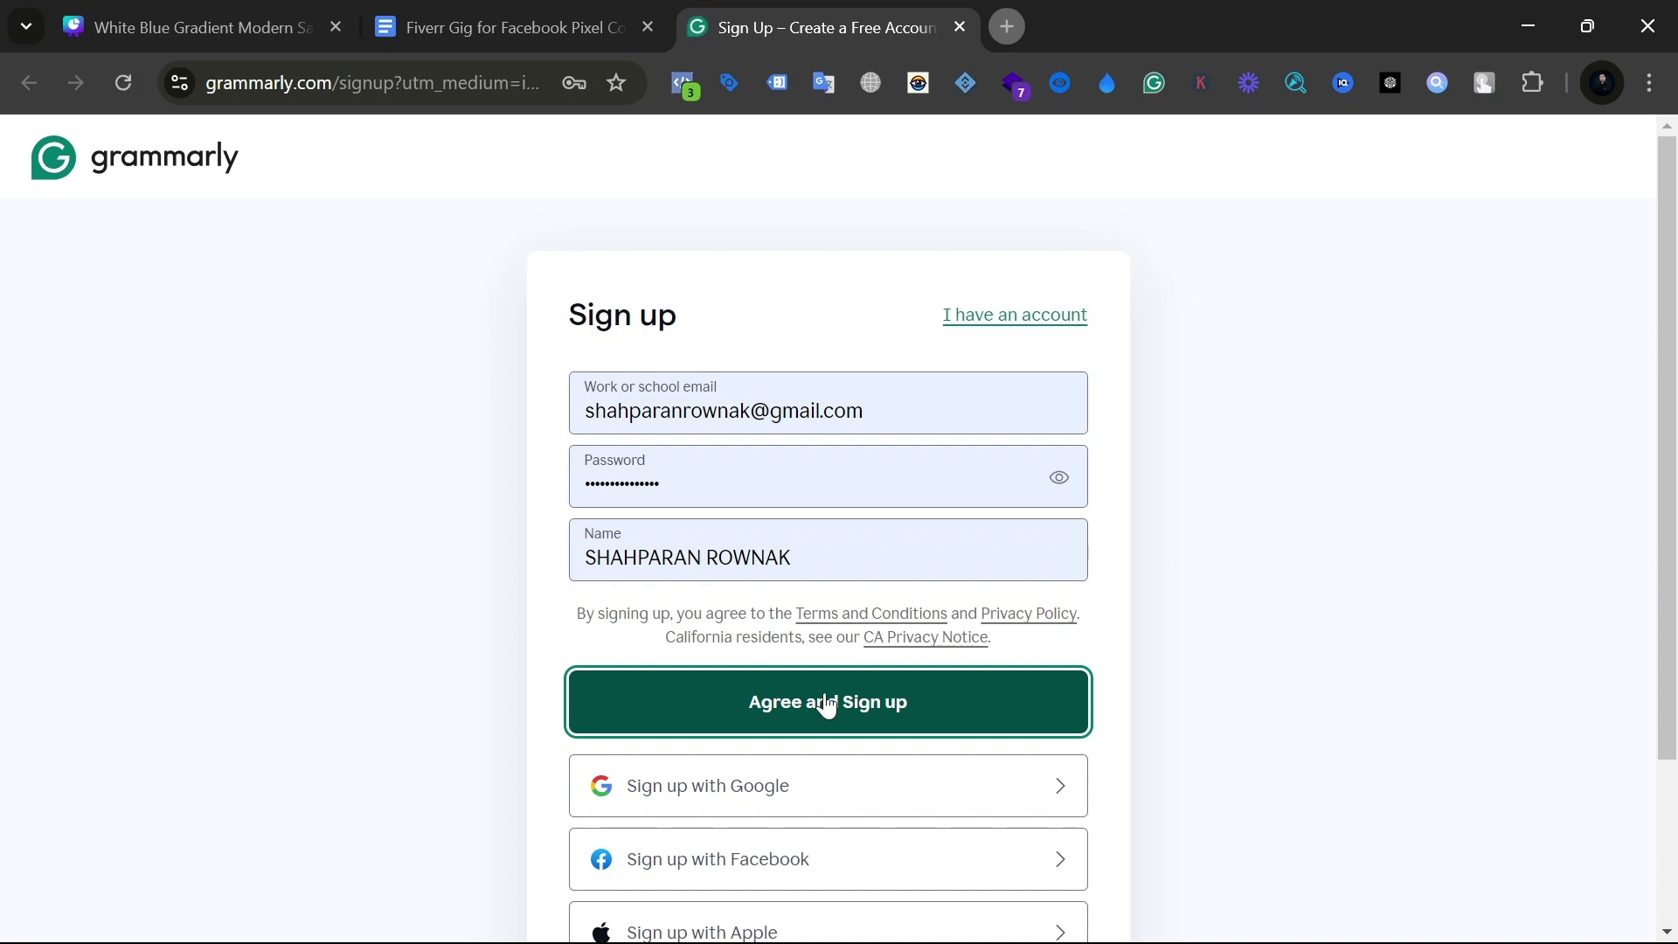
{"action": "left_click", "coordinate": [827, 705]}
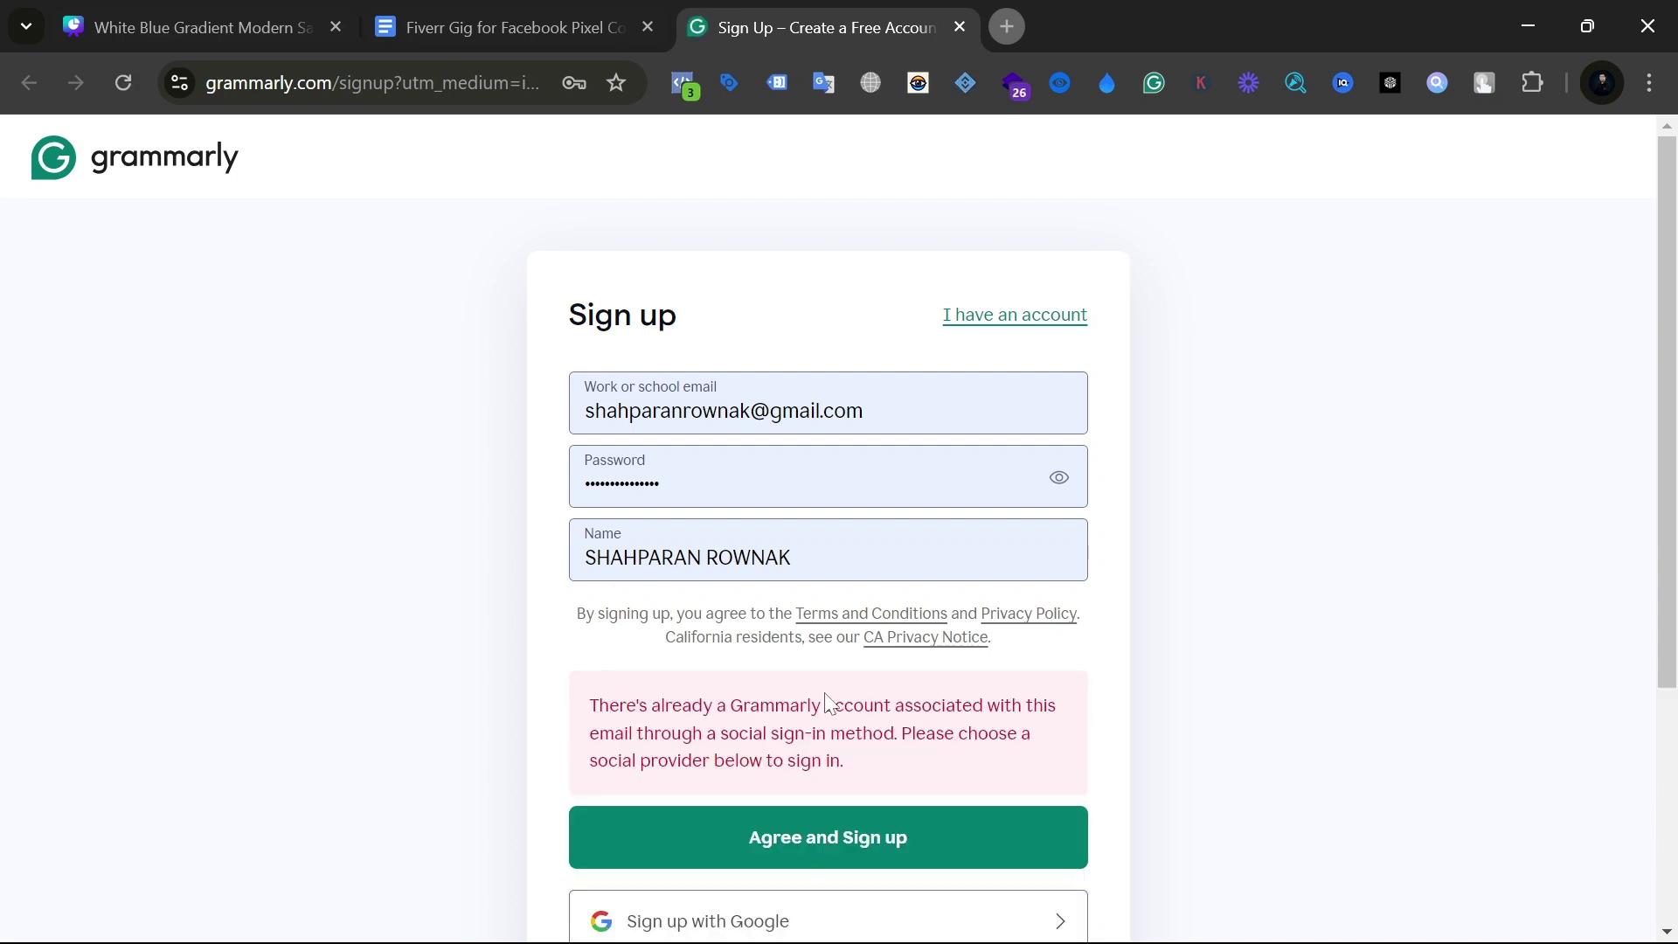
Step: Sign up to Grammarly with Google, choosing the Google account that matches the e-mail in the sign-up form
{"action": "scroll", "coordinate": [742, 684], "scroll_direction": "down", "scroll_amount": 3}
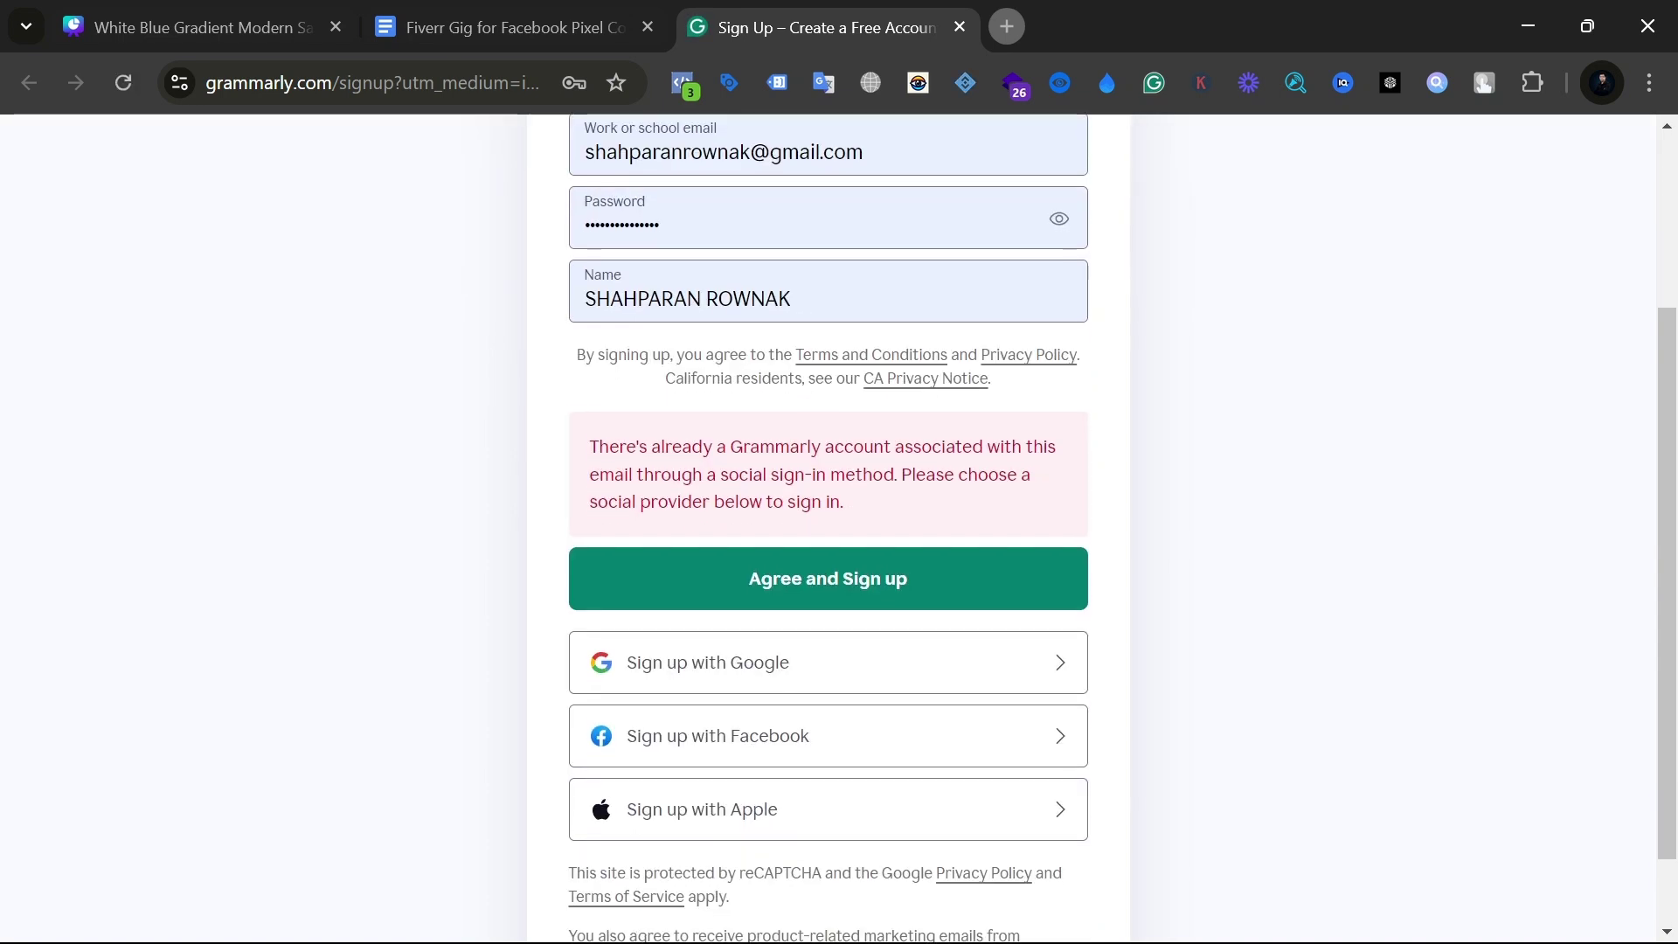
{"action": "left_click", "coordinate": [742, 685]}
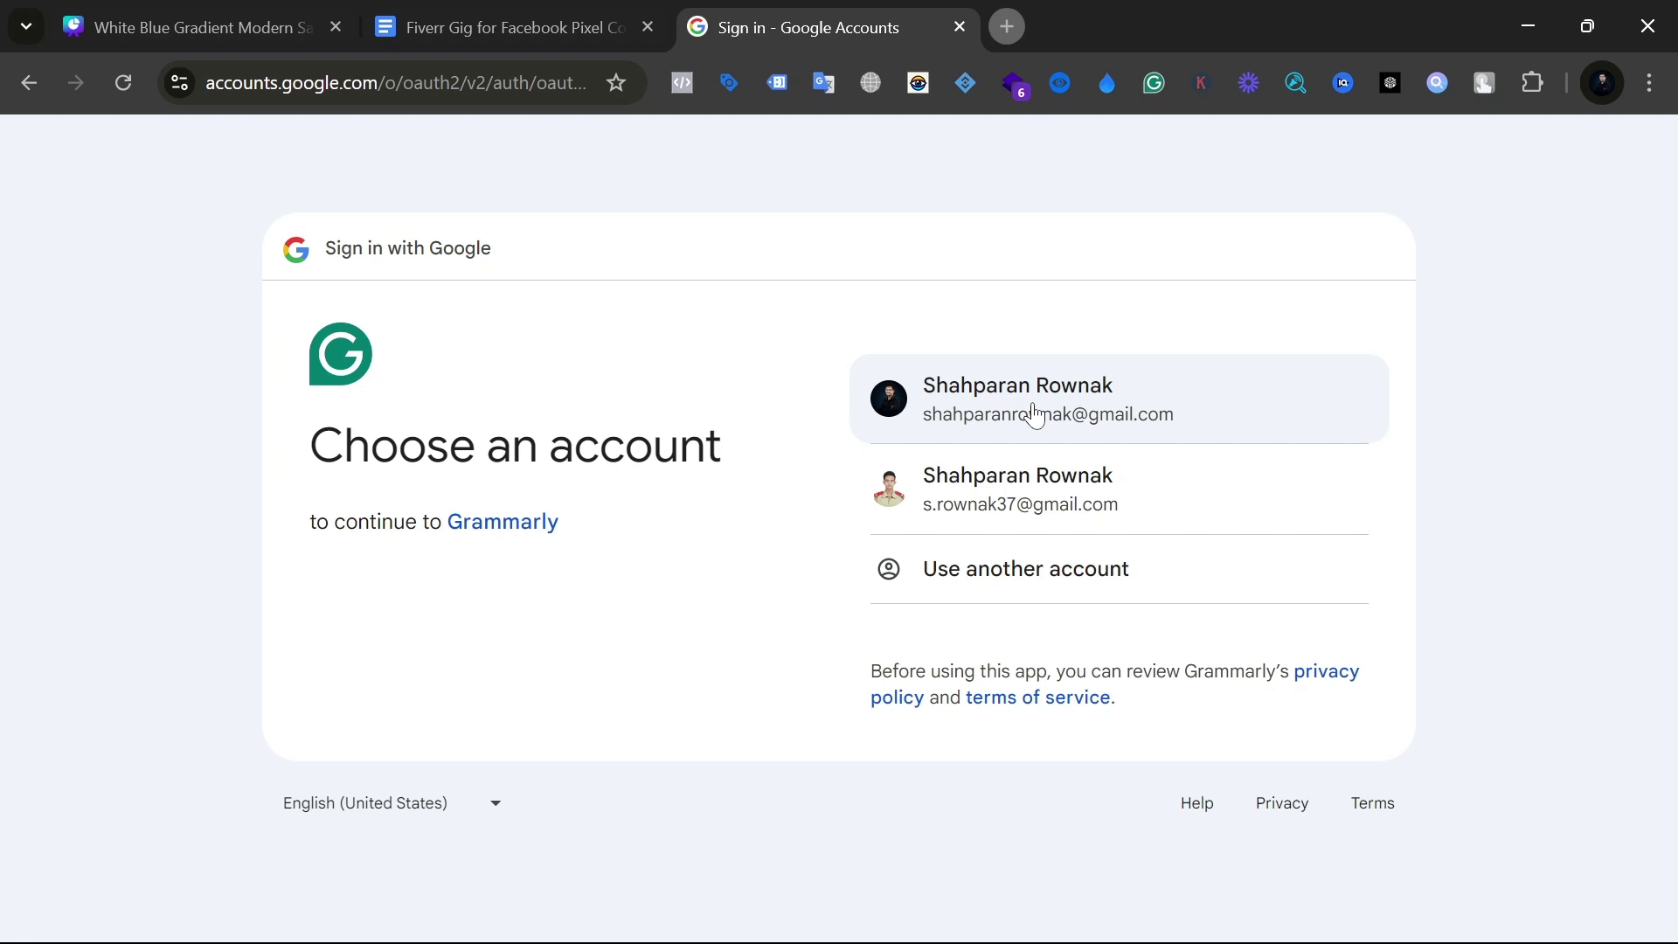
{"action": "left_click", "coordinate": [1035, 415]}
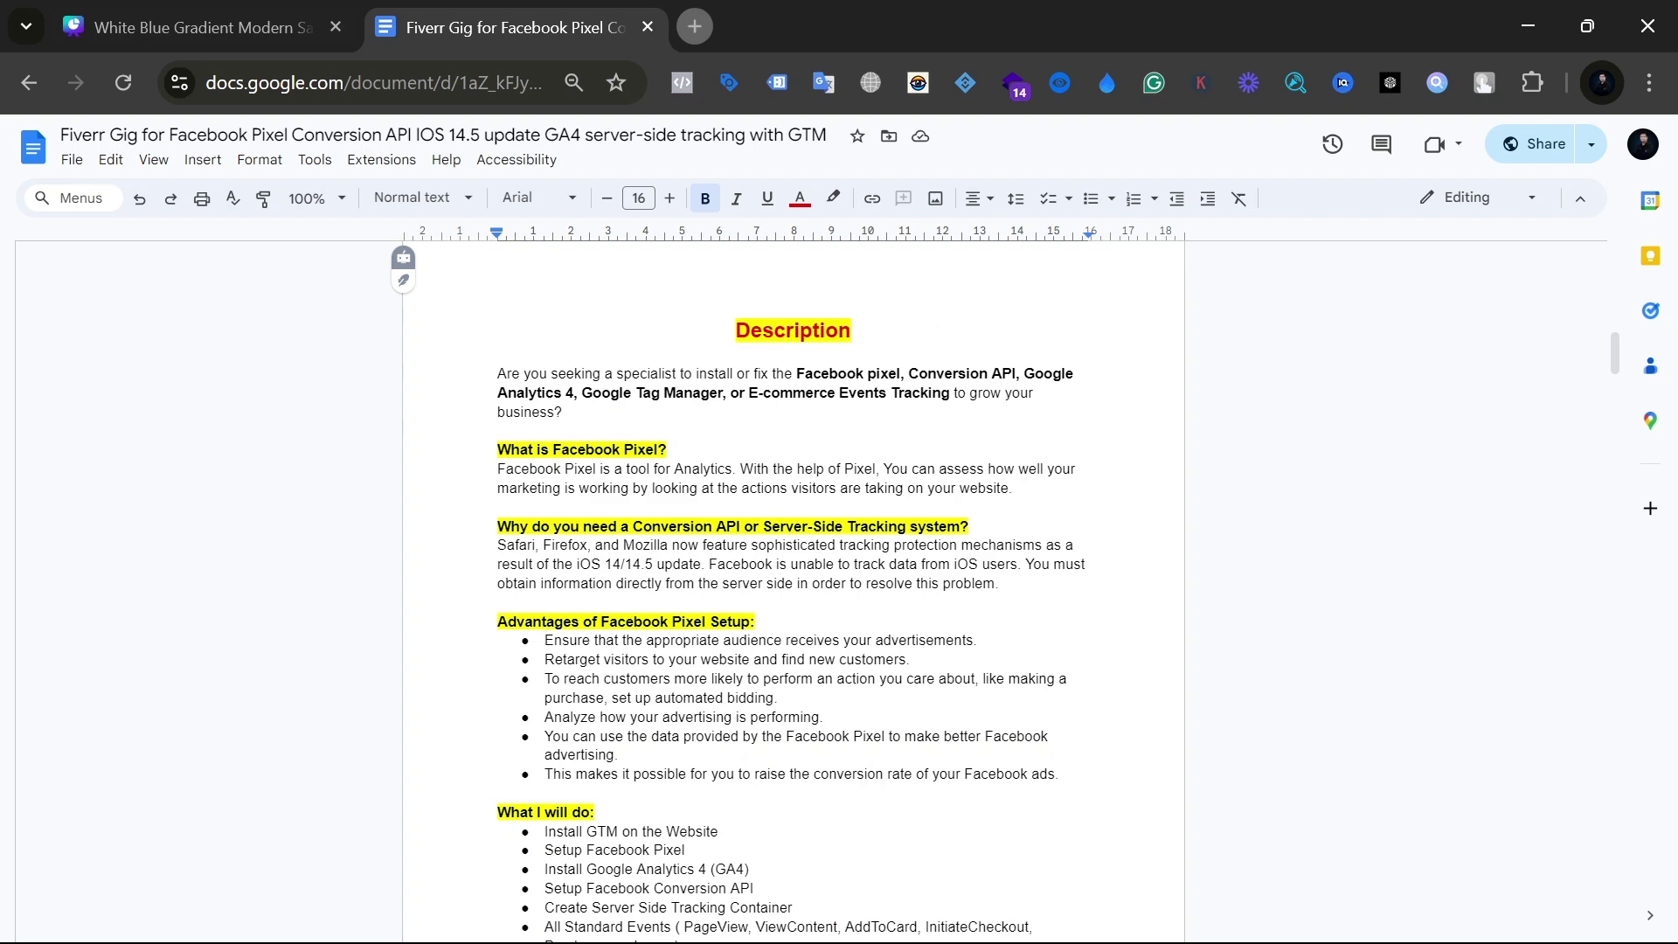
Step: Close the Fiverr gig document and reopen it from the Google Docs home page in a new tab
{"action": "key", "text": "ctrl+w"}
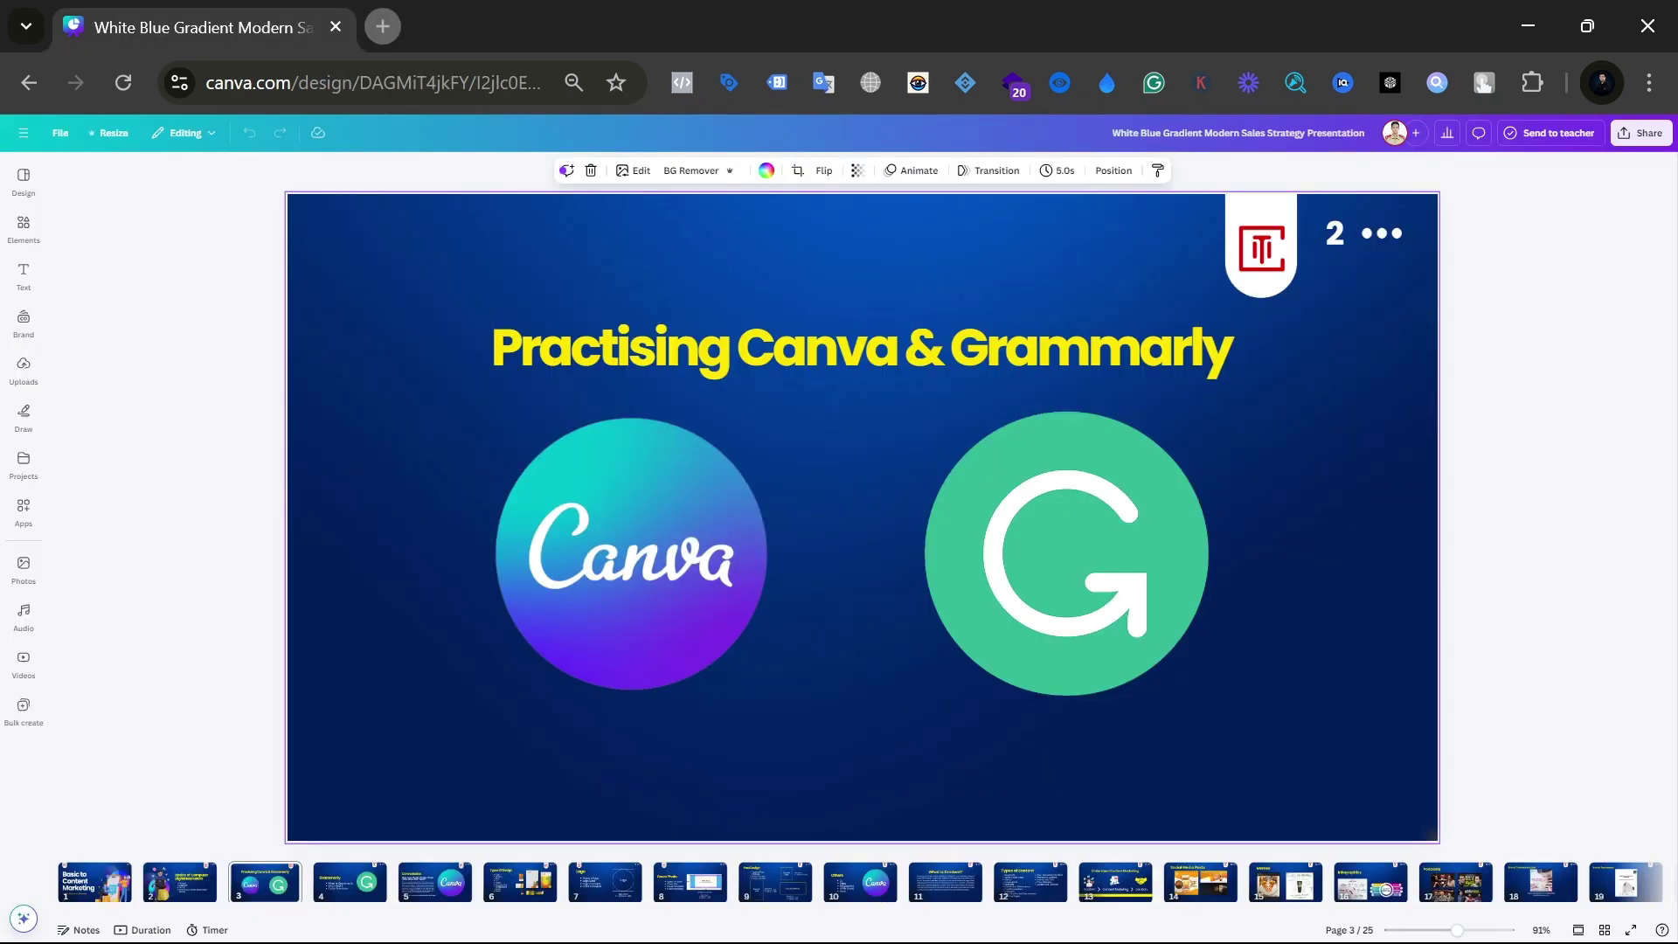
{"action": "left_click", "coordinate": [383, 27]}
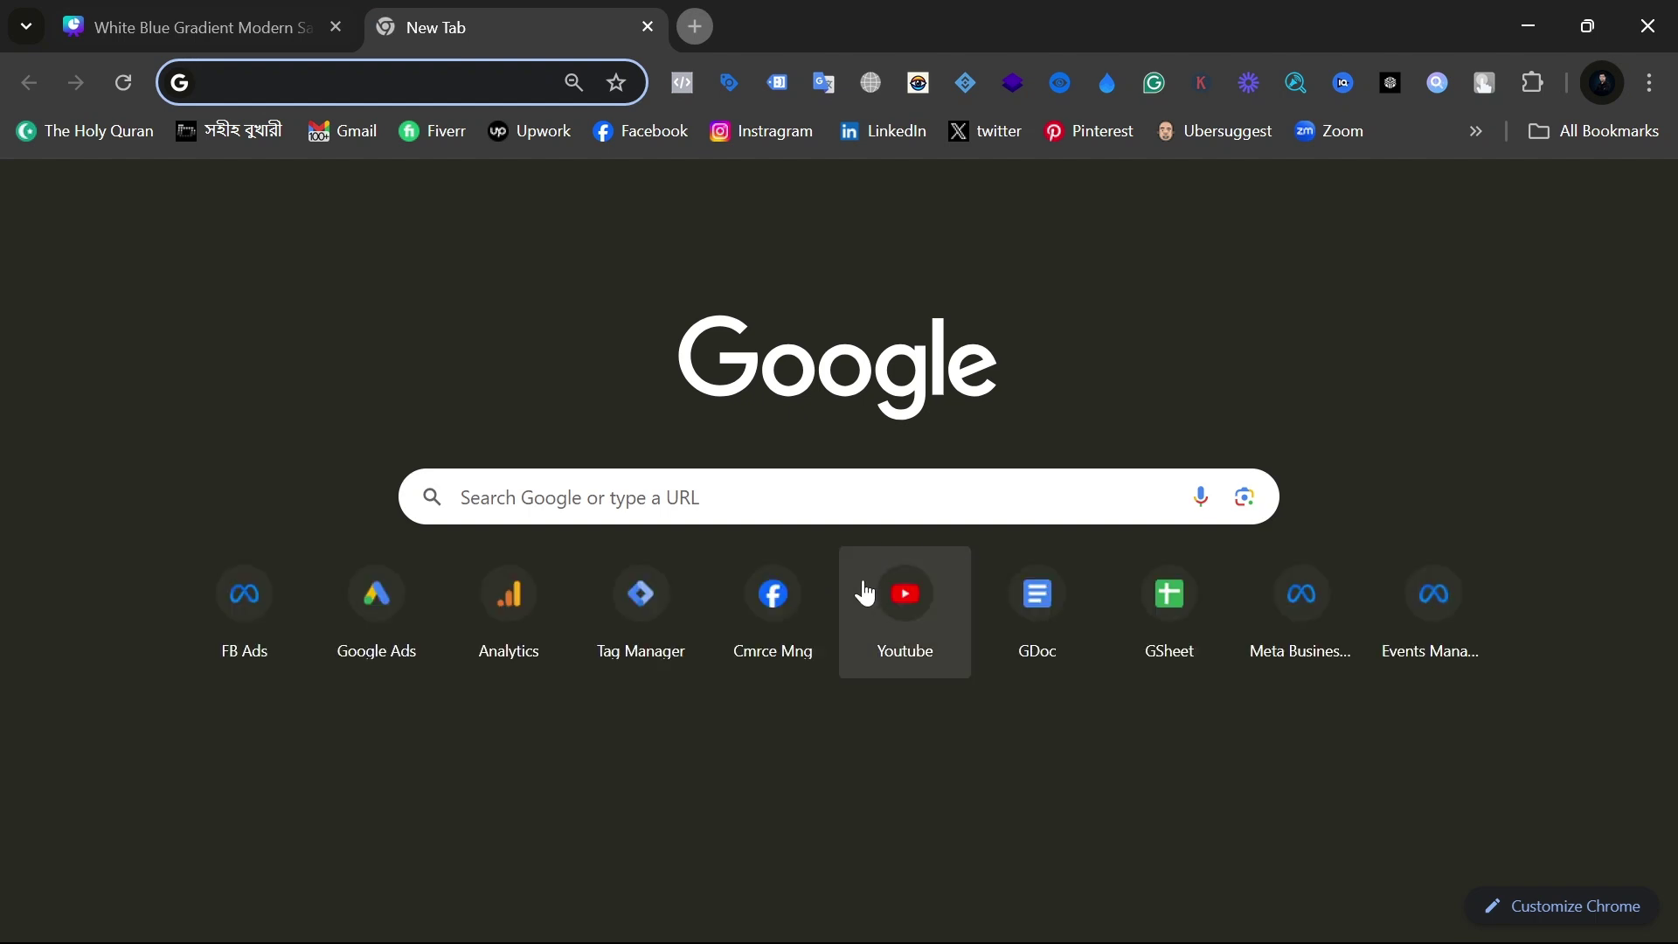
{"action": "left_click", "coordinate": [1027, 668]}
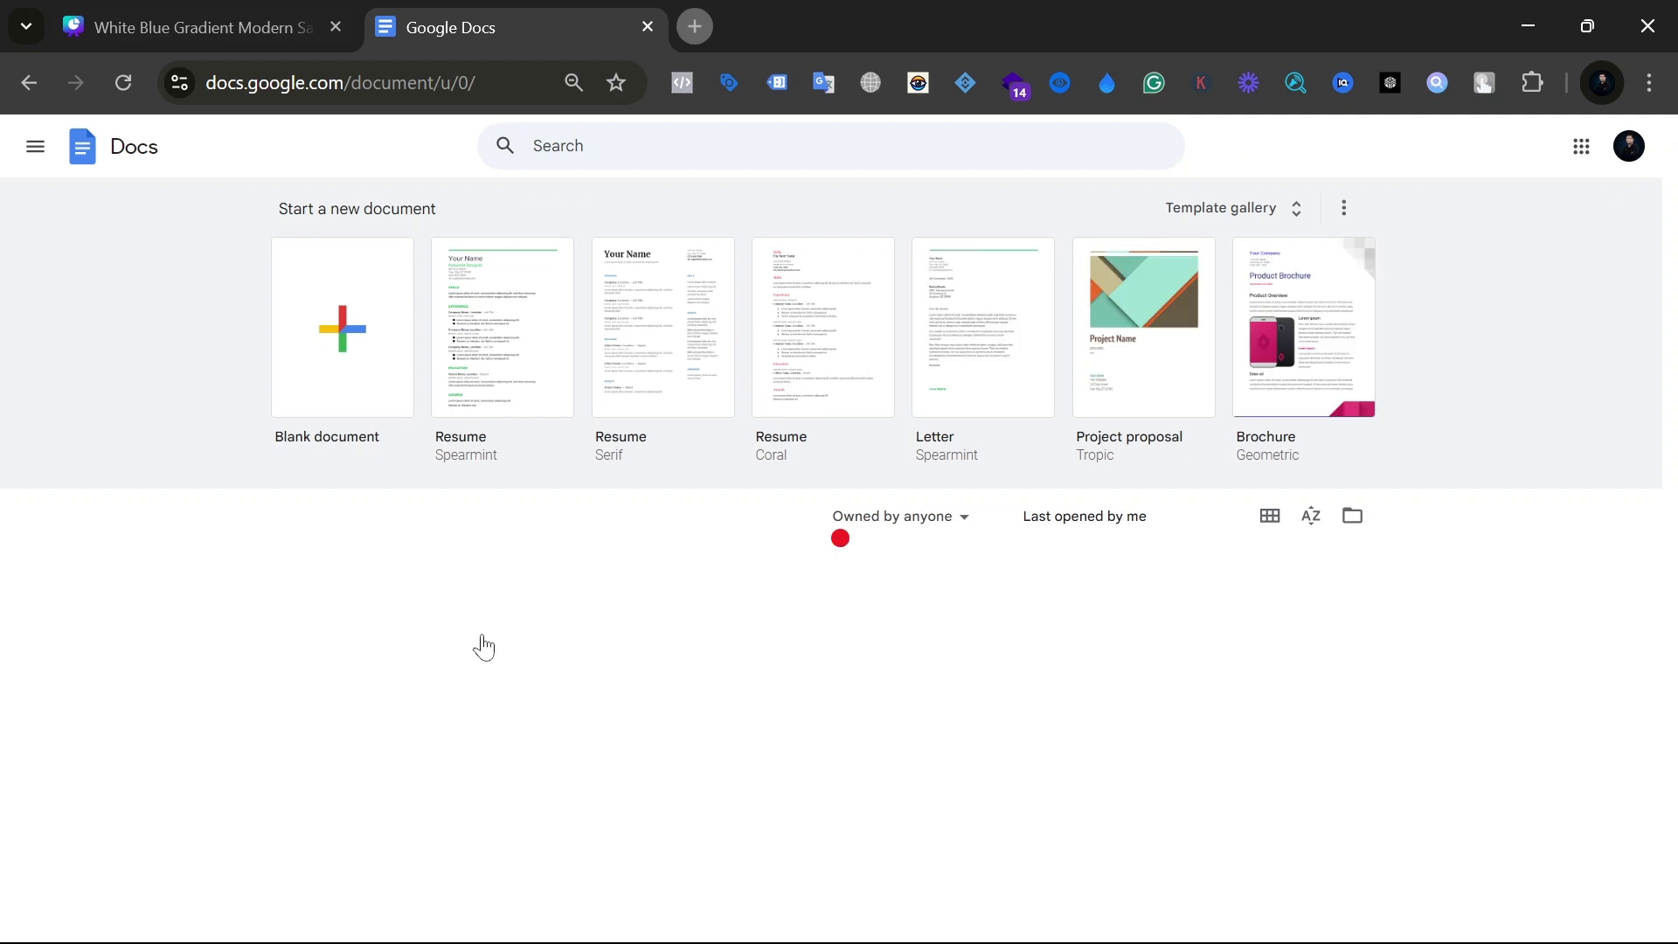
{"action": "left_click", "coordinate": [610, 583]}
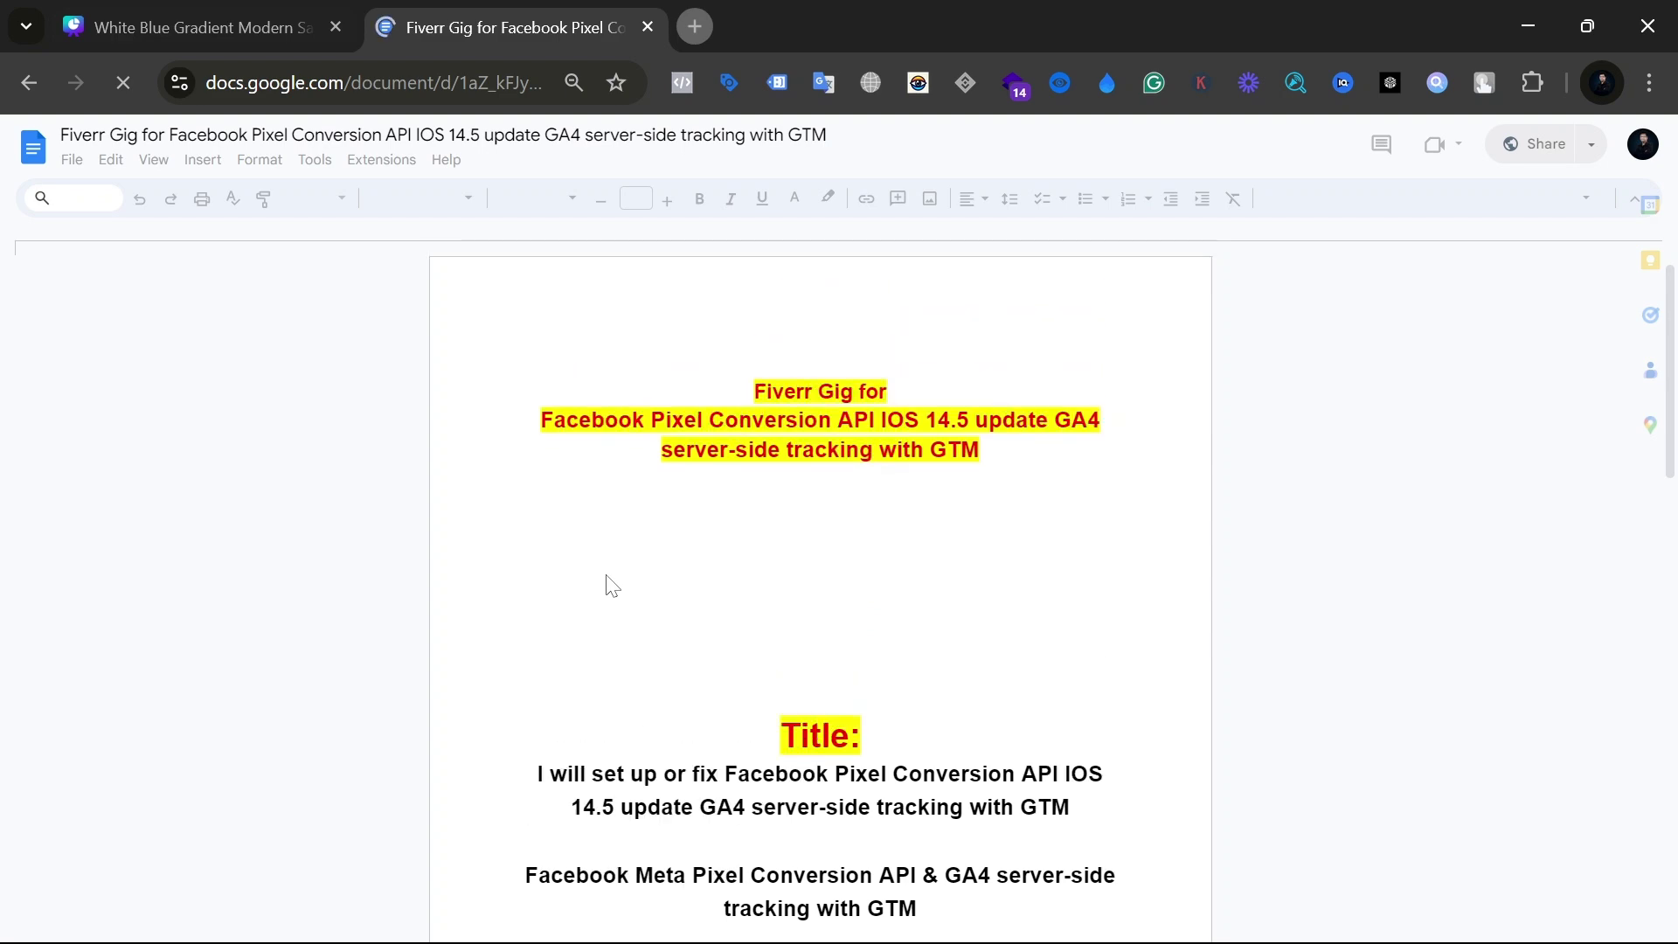
Step: Look through the Fiverr gig document from the title down to the pricing section and return to the Description
{"action": "scroll", "coordinate": [609, 583], "scroll_direction": "down", "scroll_amount": 10}
{"action": "scroll", "coordinate": [610, 583], "scroll_direction": "down", "scroll_amount": 8}
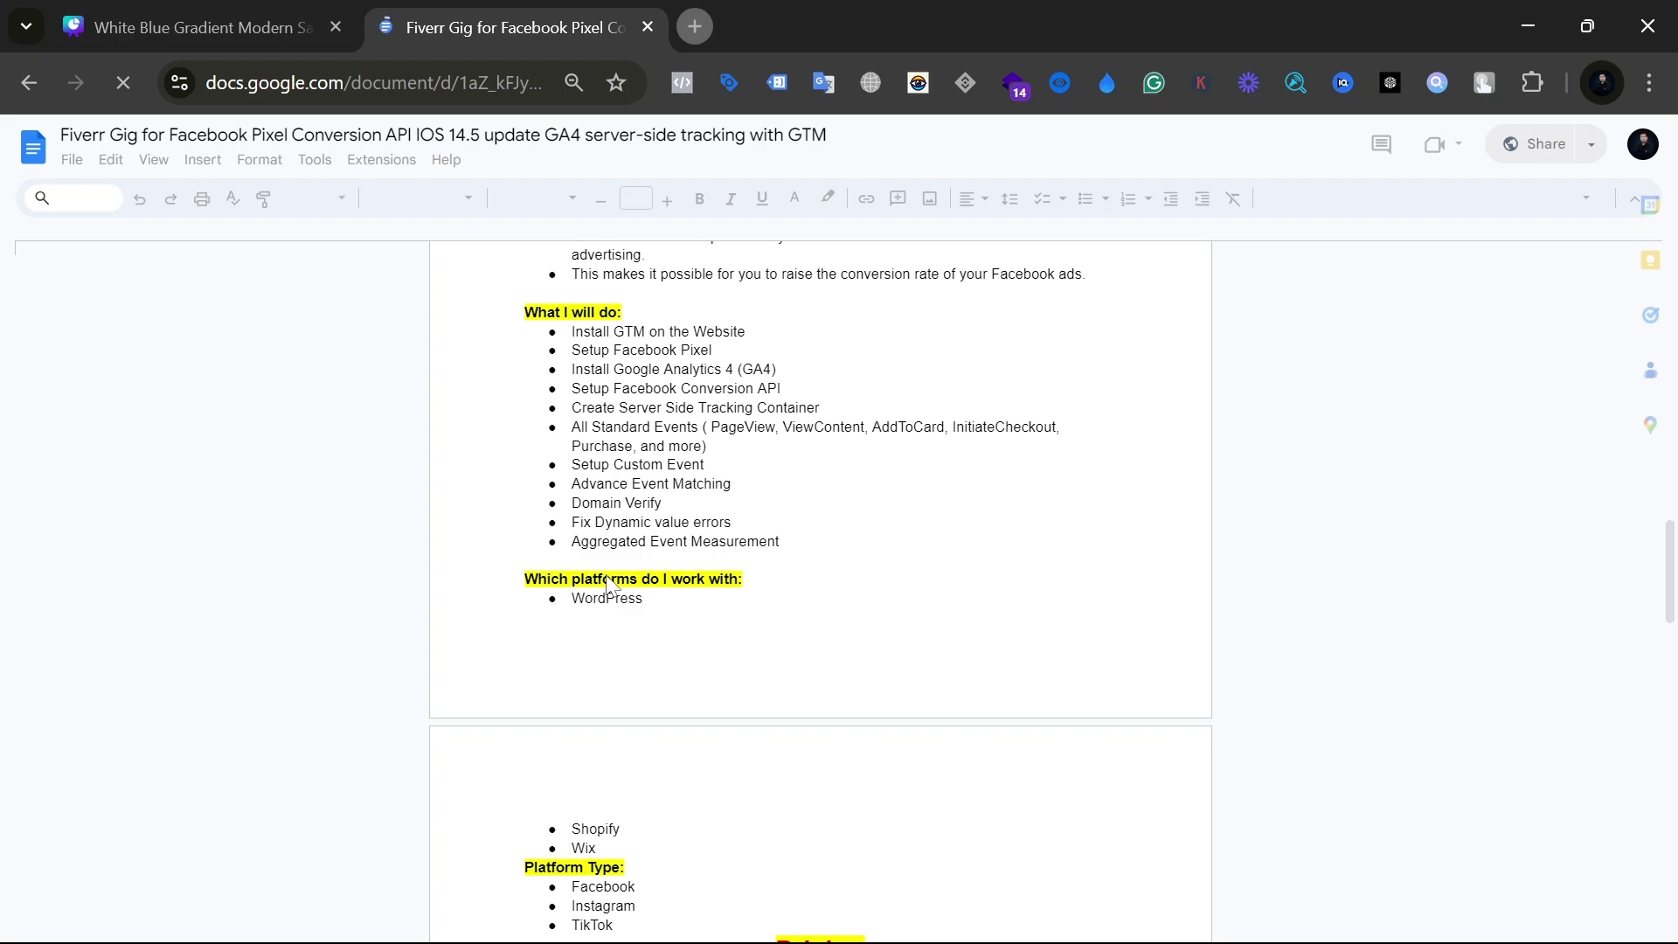
{"action": "scroll", "coordinate": [609, 583], "scroll_direction": "down", "scroll_amount": 6}
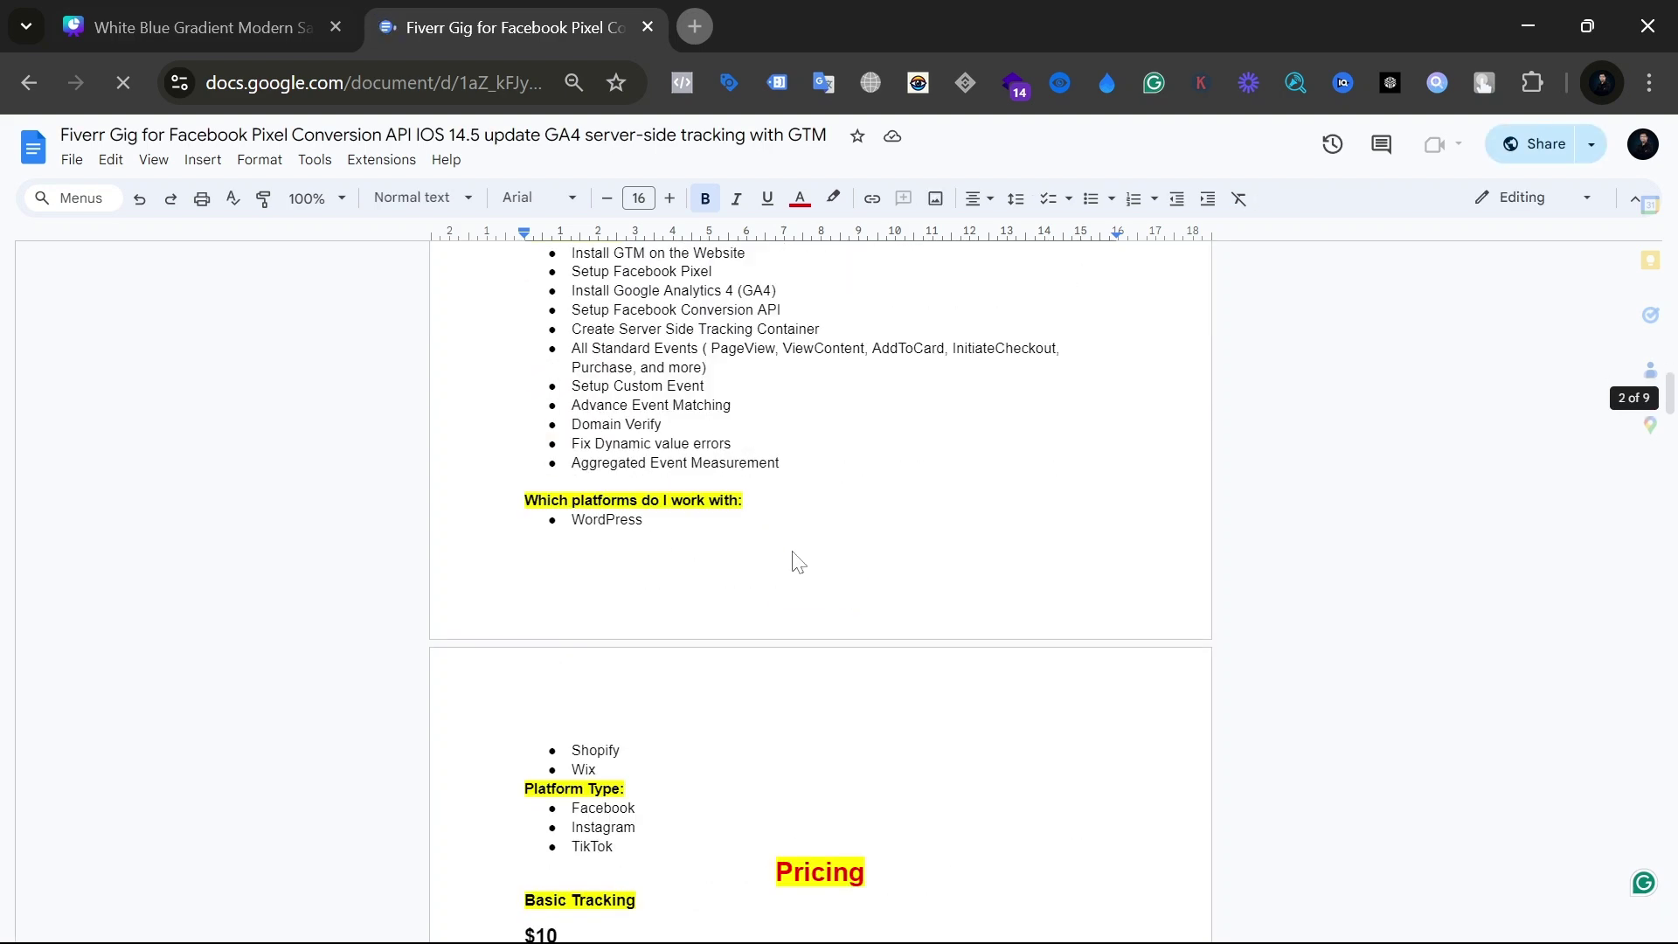
{"action": "scroll", "coordinate": [798, 561], "scroll_direction": "down", "scroll_amount": 8}
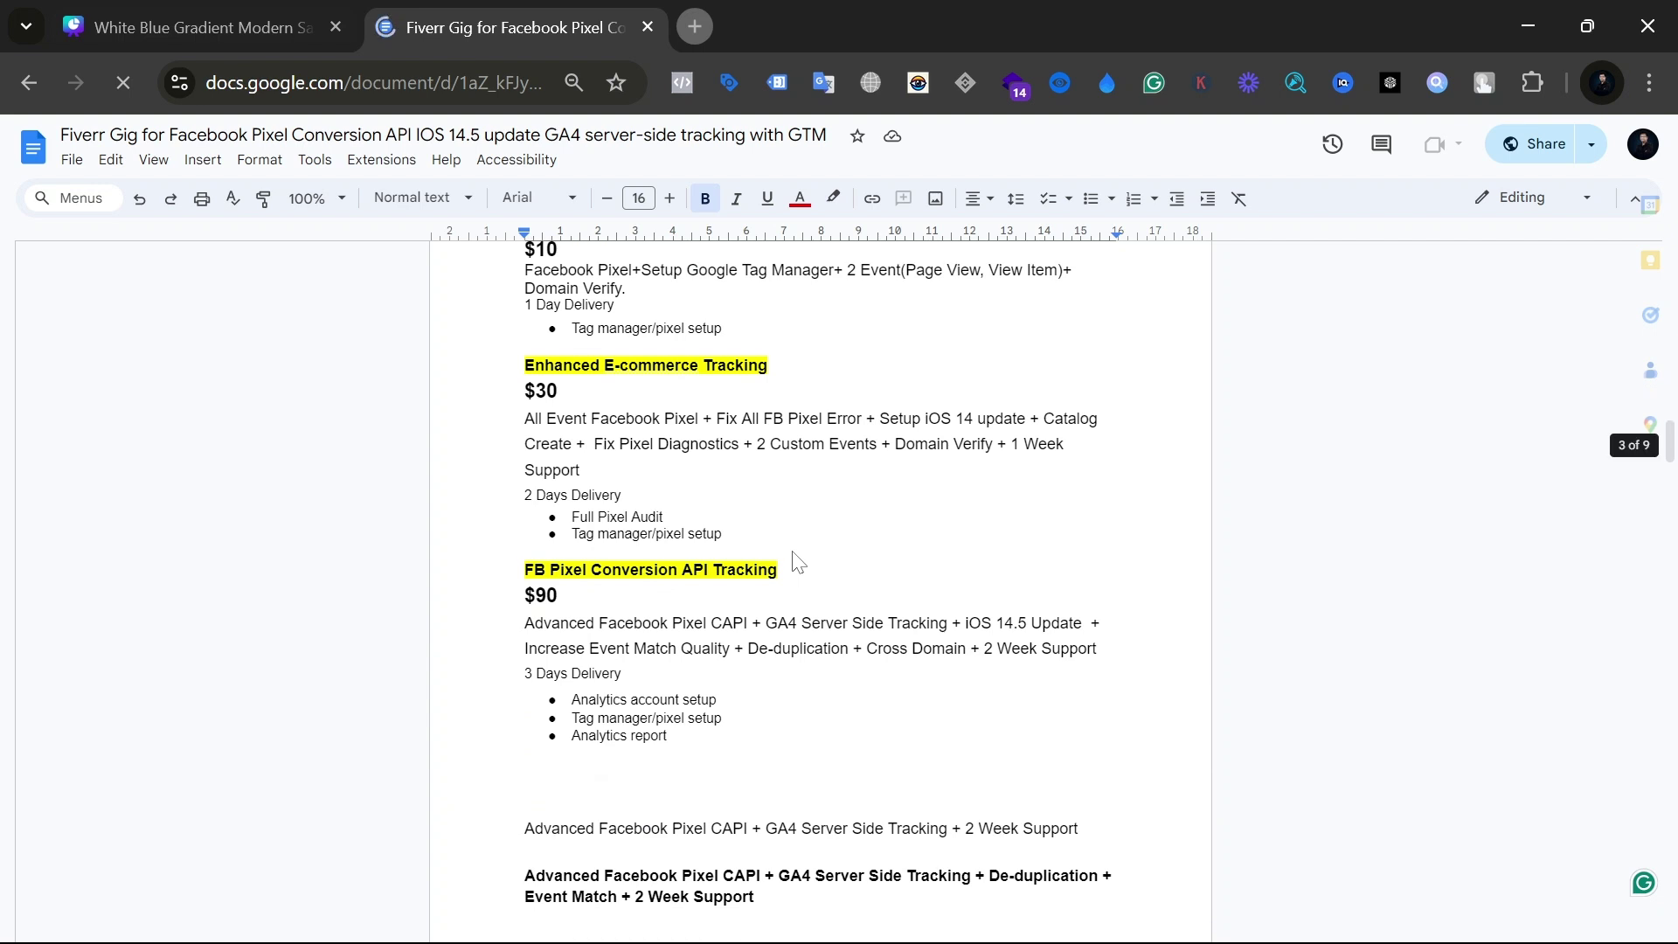
{"action": "scroll", "coordinate": [798, 562], "scroll_direction": "up", "scroll_amount": 8}
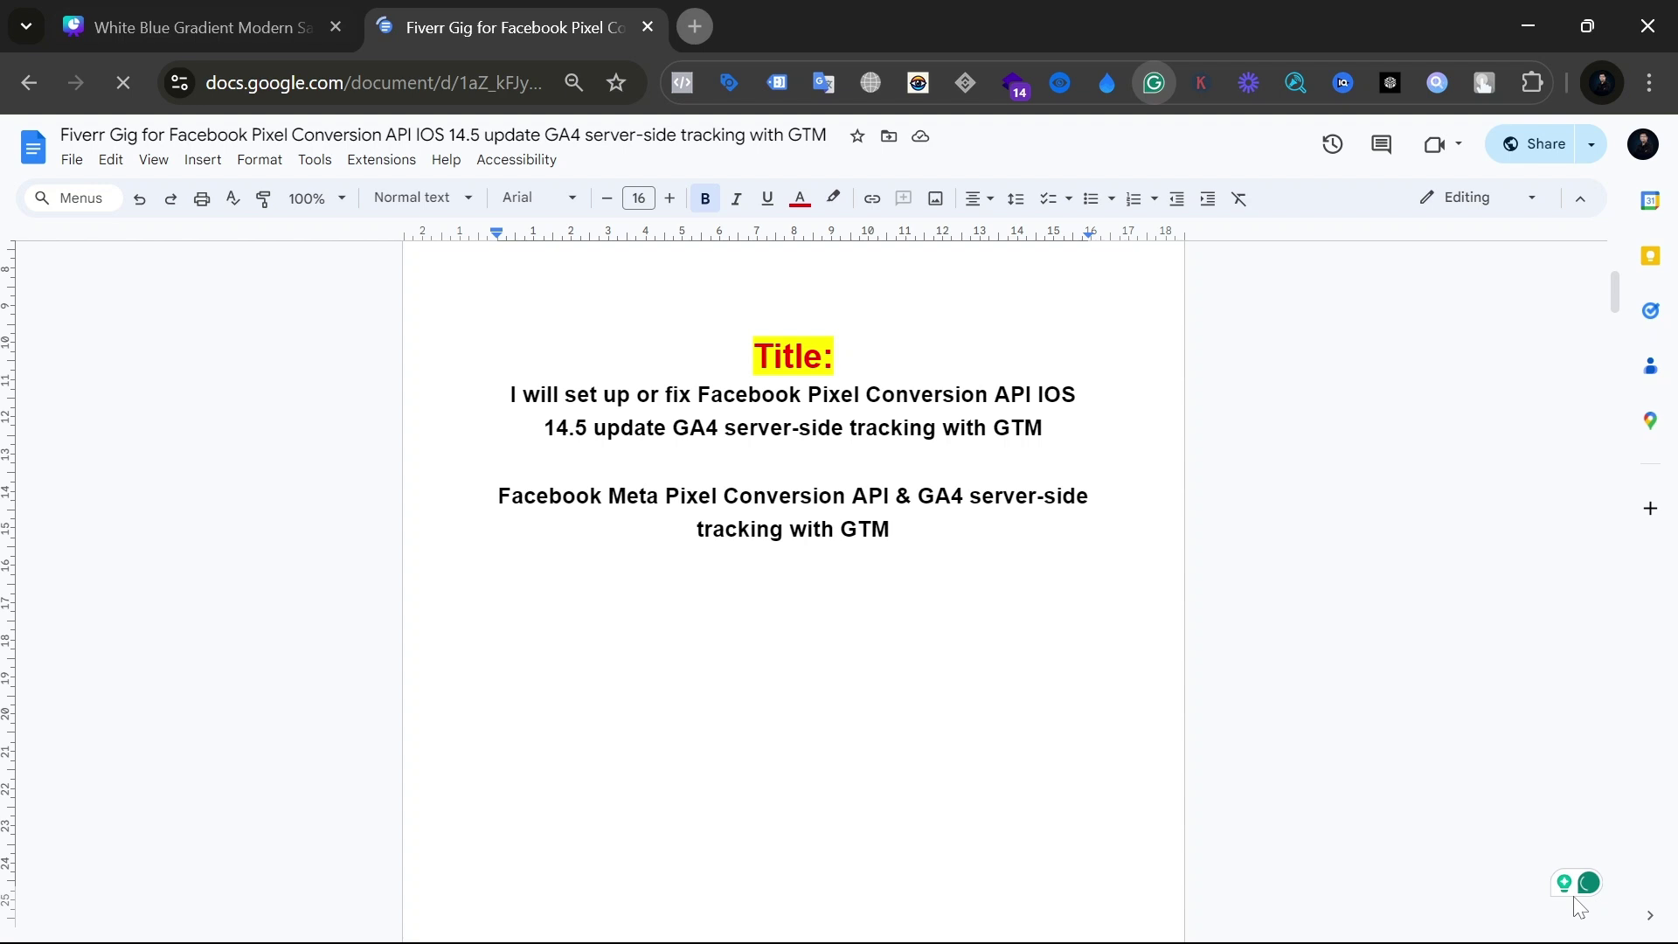
{"action": "scroll", "coordinate": [1007, 712], "scroll_direction": "down", "scroll_amount": 10}
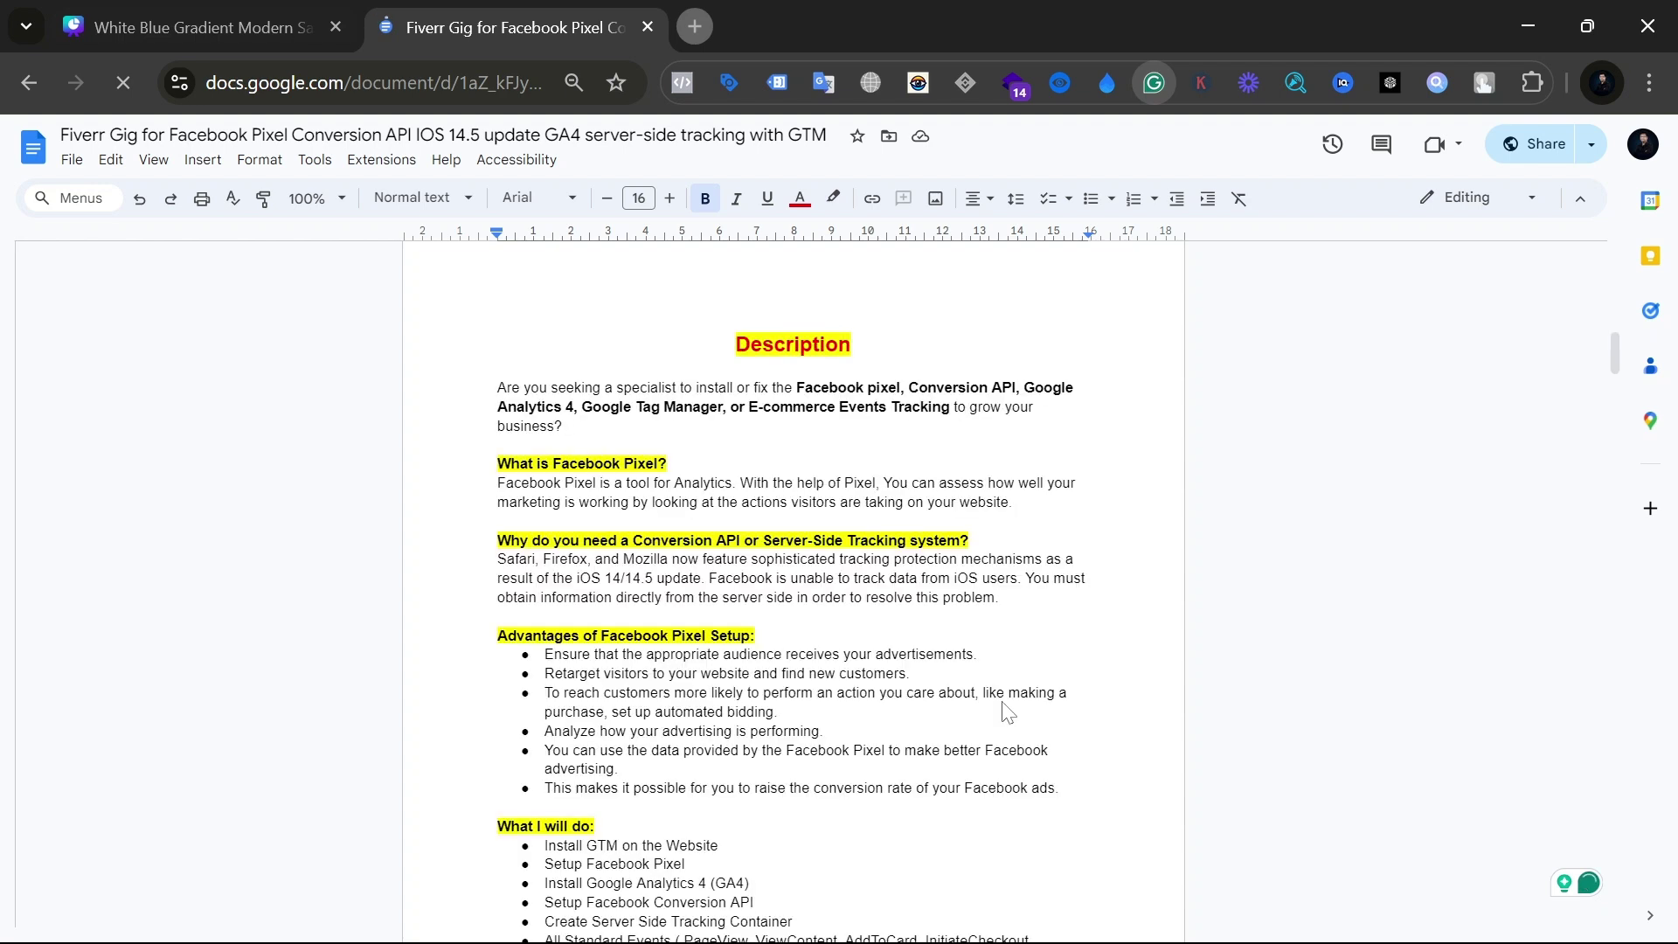
Step: Check the Grammarly extension's quick settings for Google Docs, and return to the document text
{"action": "left_click", "coordinate": [1154, 82]}
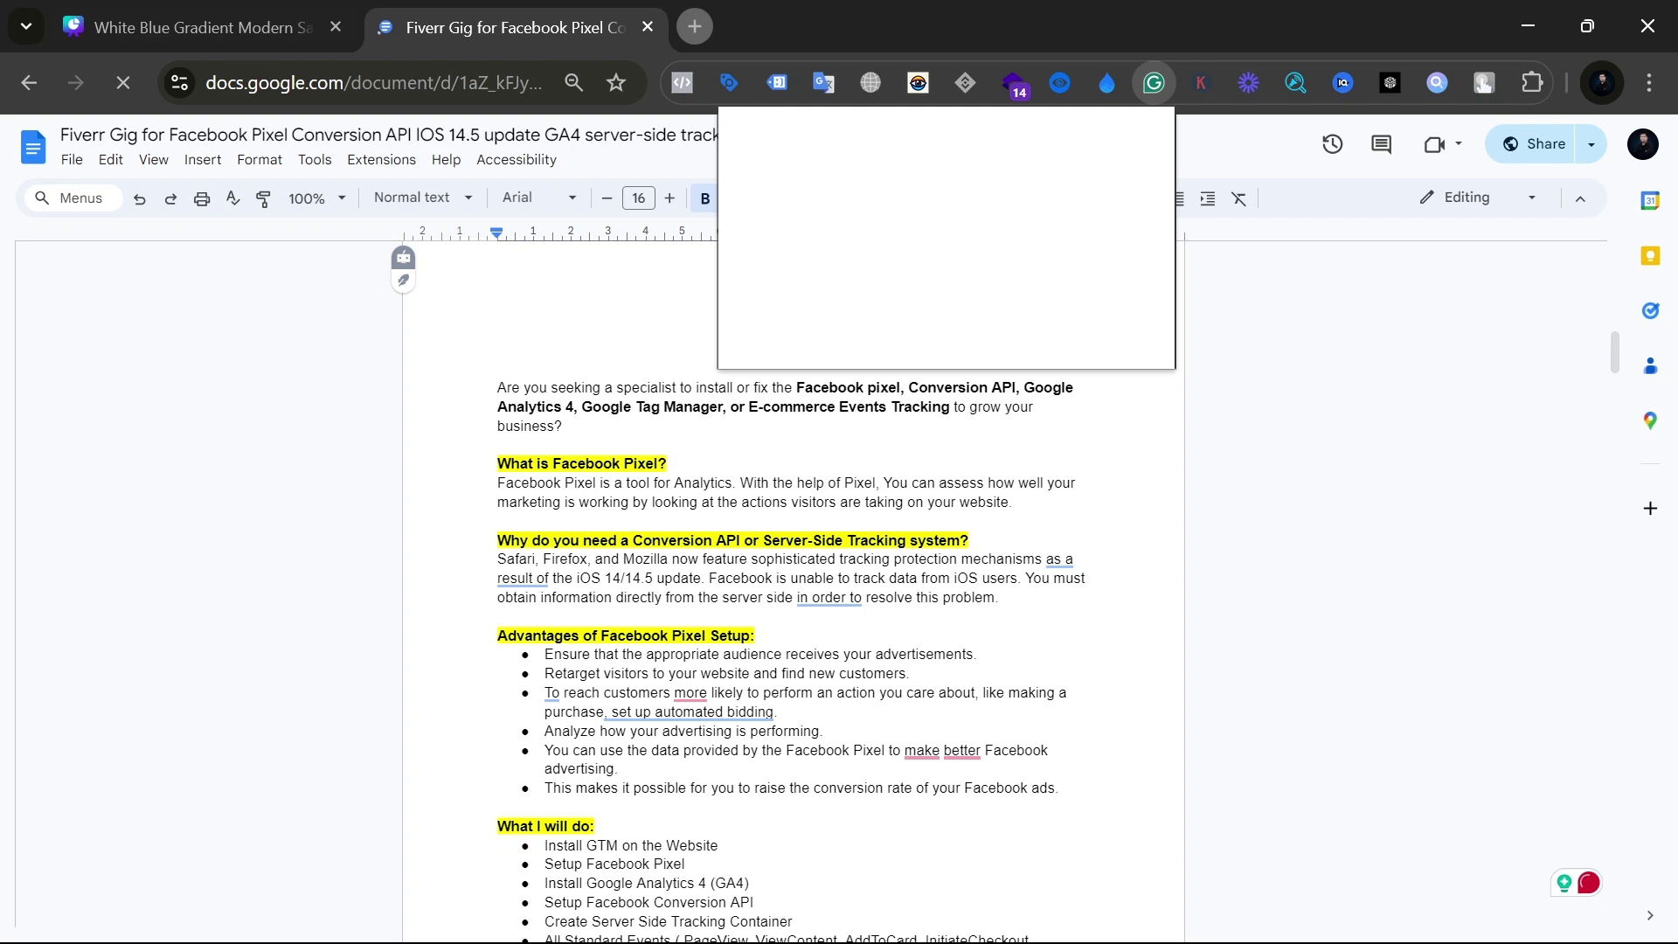
{"action": "mouse_move", "coordinate": [943, 752]}
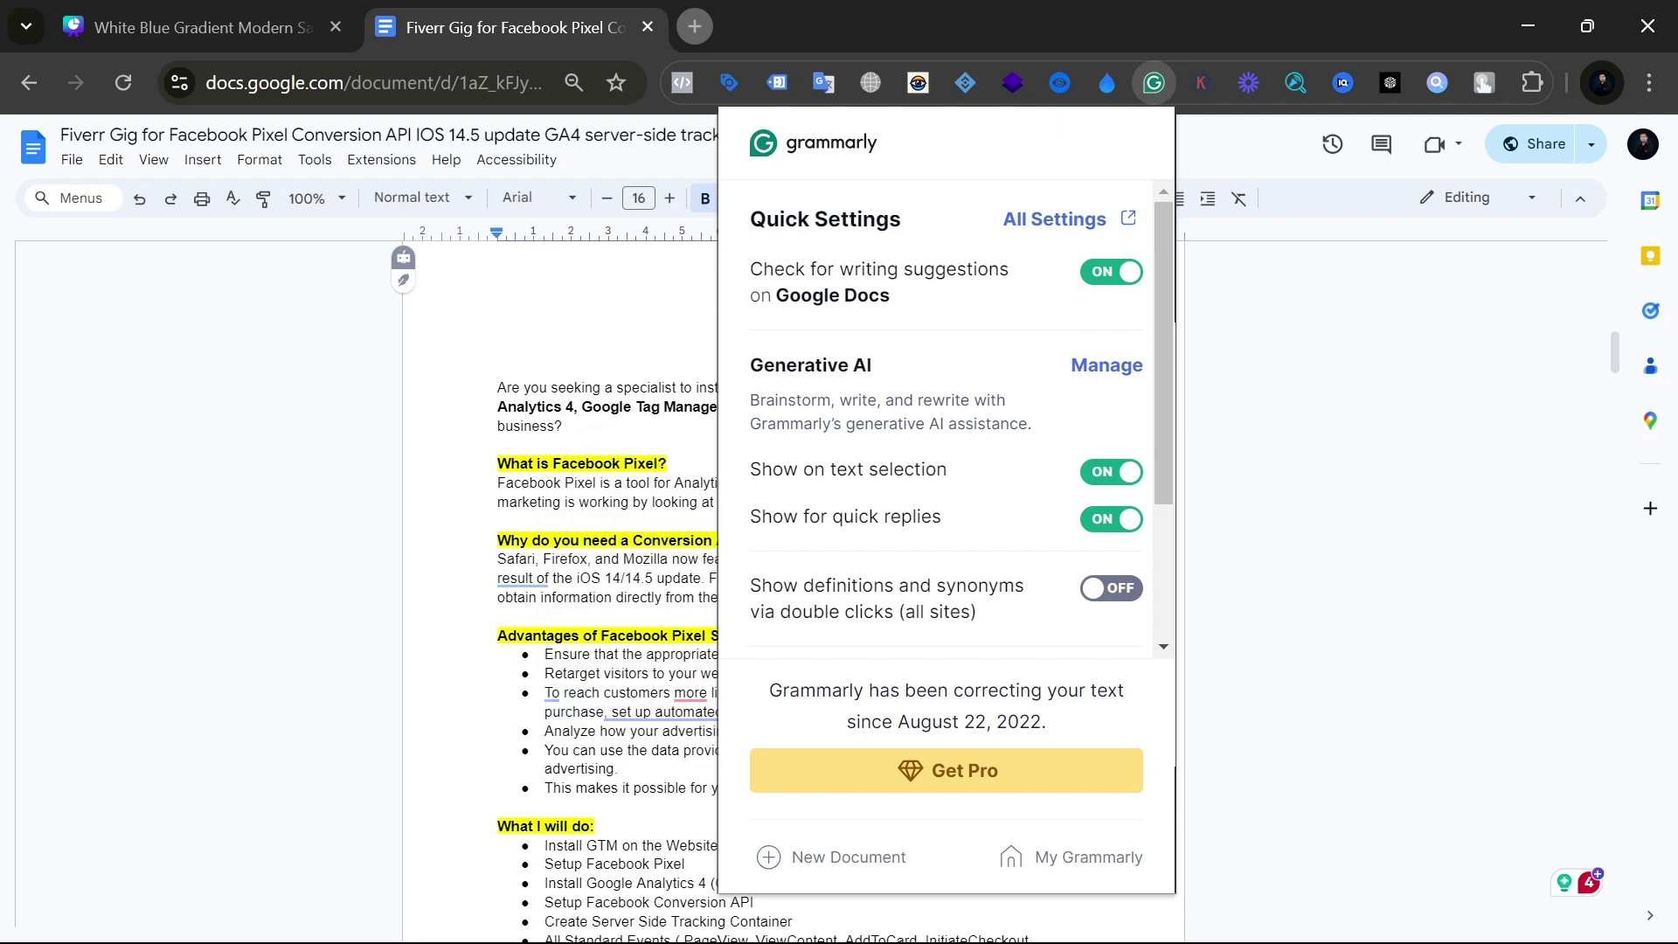
{"action": "left_click", "coordinate": [663, 387]}
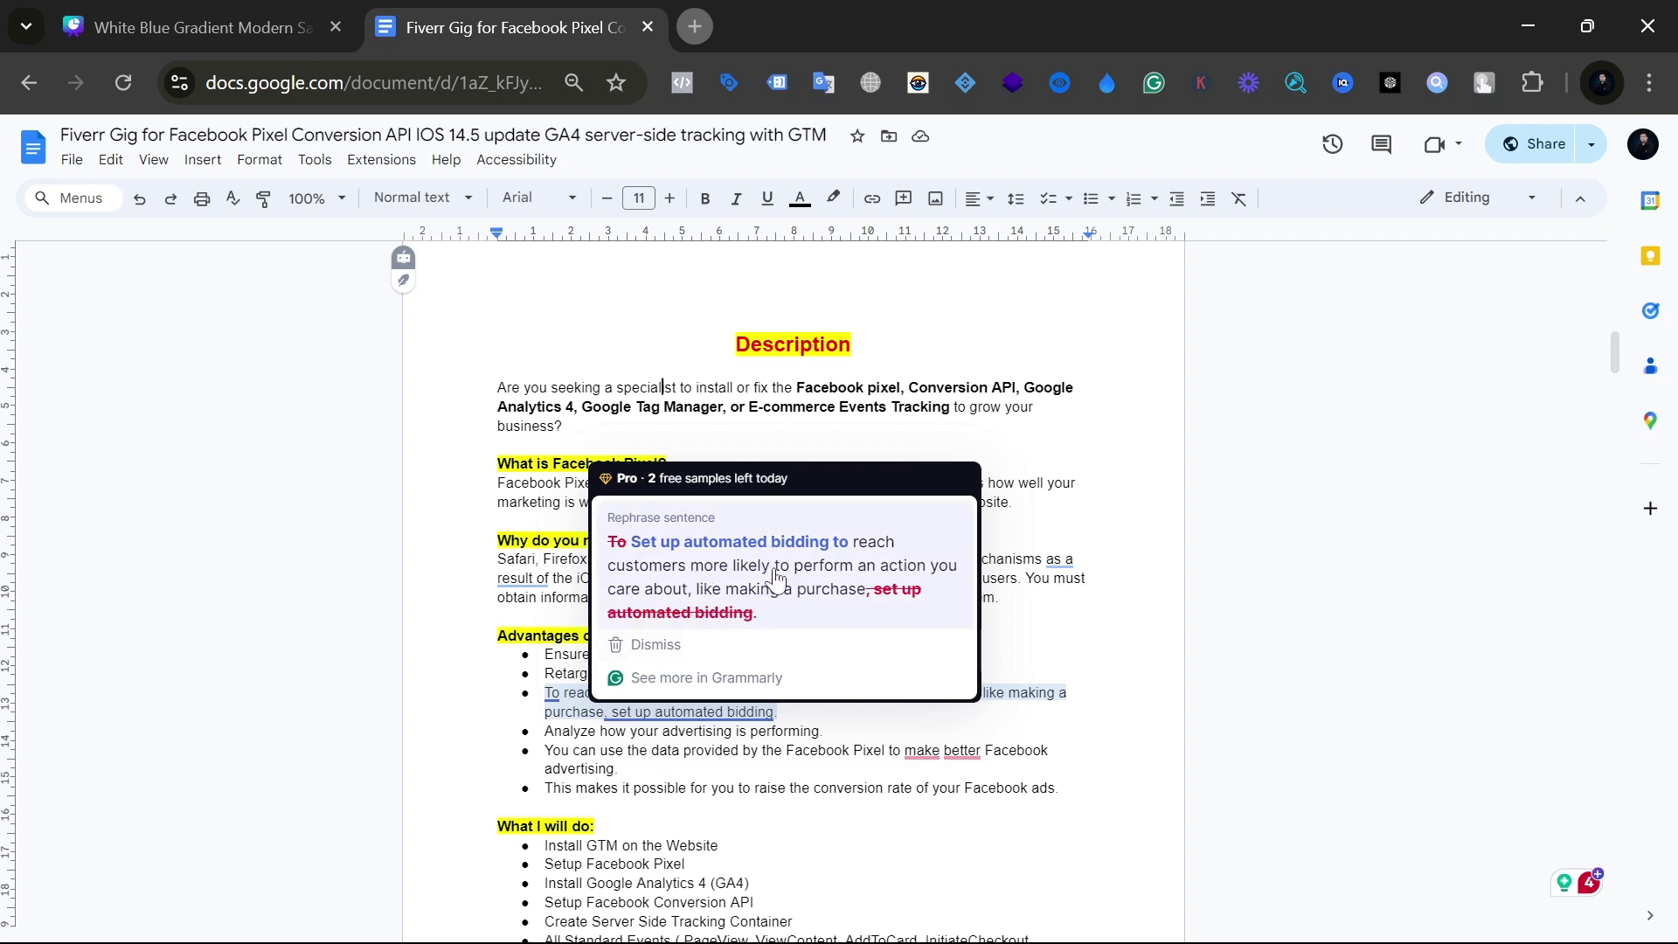
Step: Accept Grammarly's suggestions in the Description, replacing "as a result of" with "due to" and "more" with "who are more"
{"action": "left_click", "coordinate": [654, 644]}
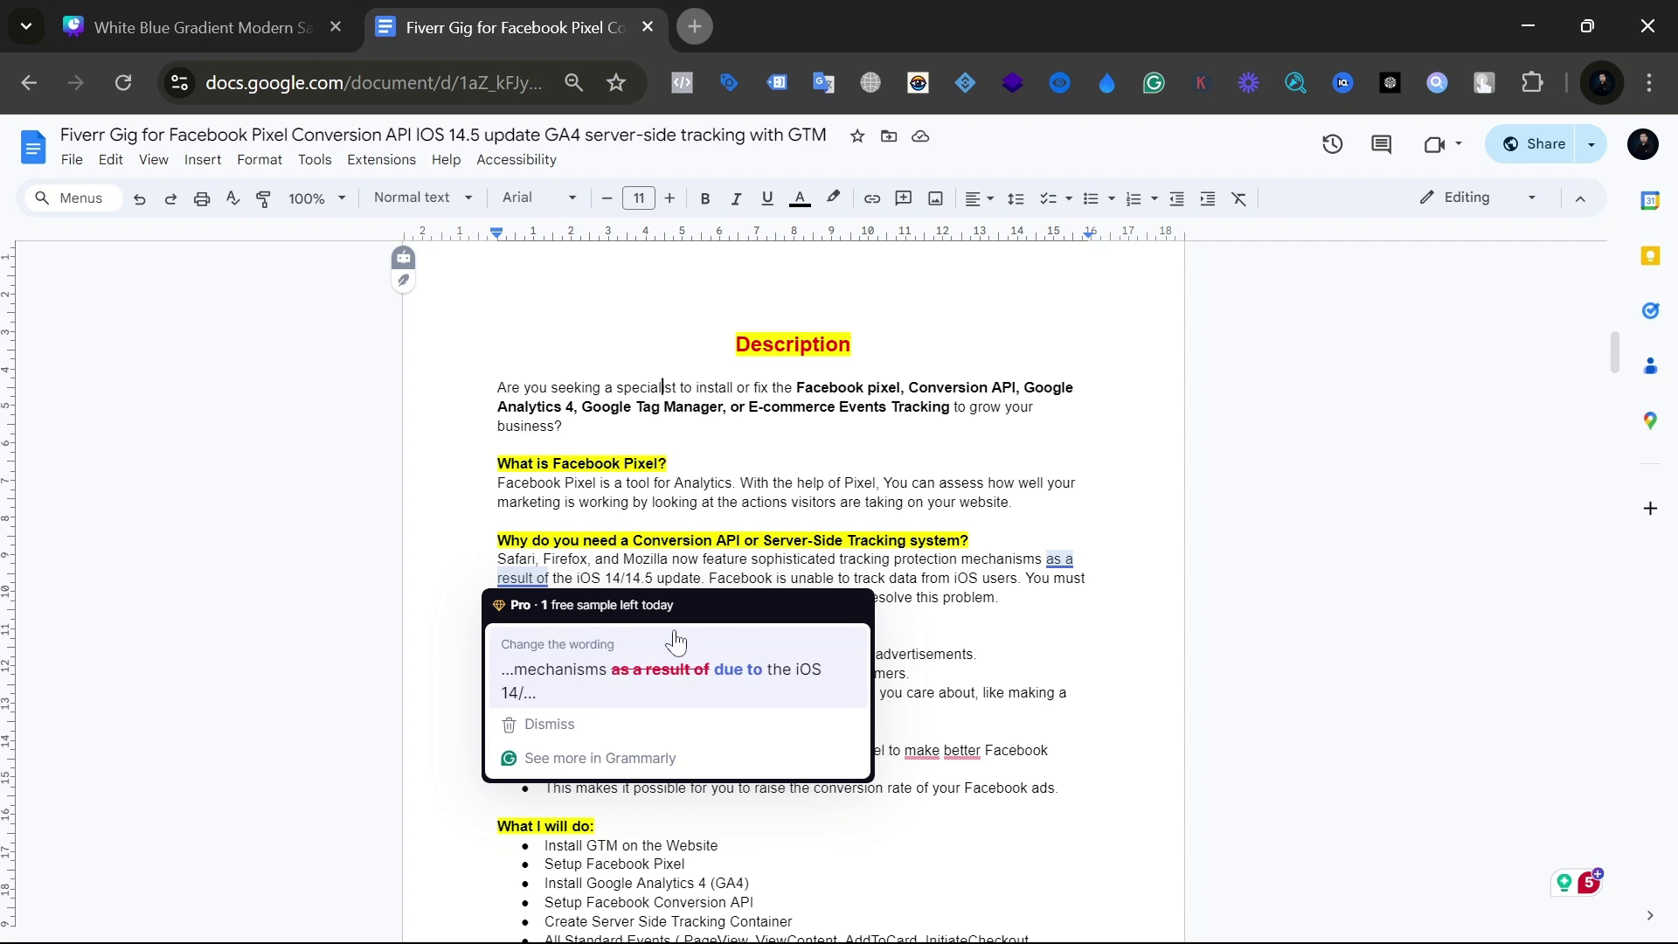
{"action": "left_click", "coordinate": [631, 654]}
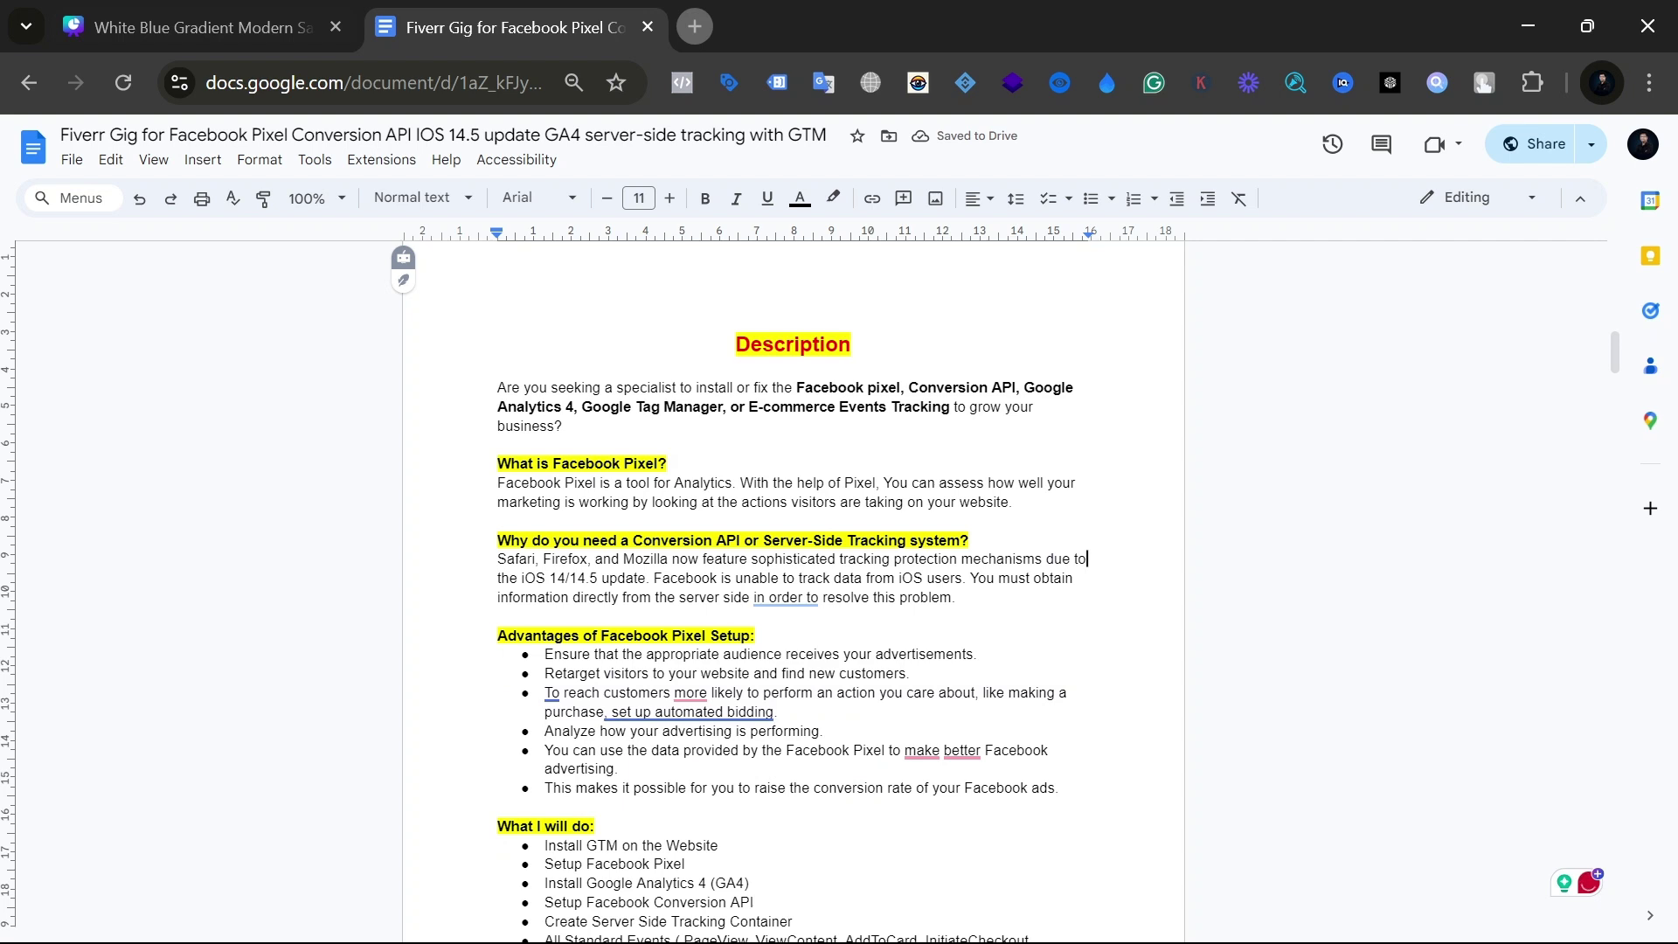
{"action": "mouse_move", "coordinate": [690, 693]}
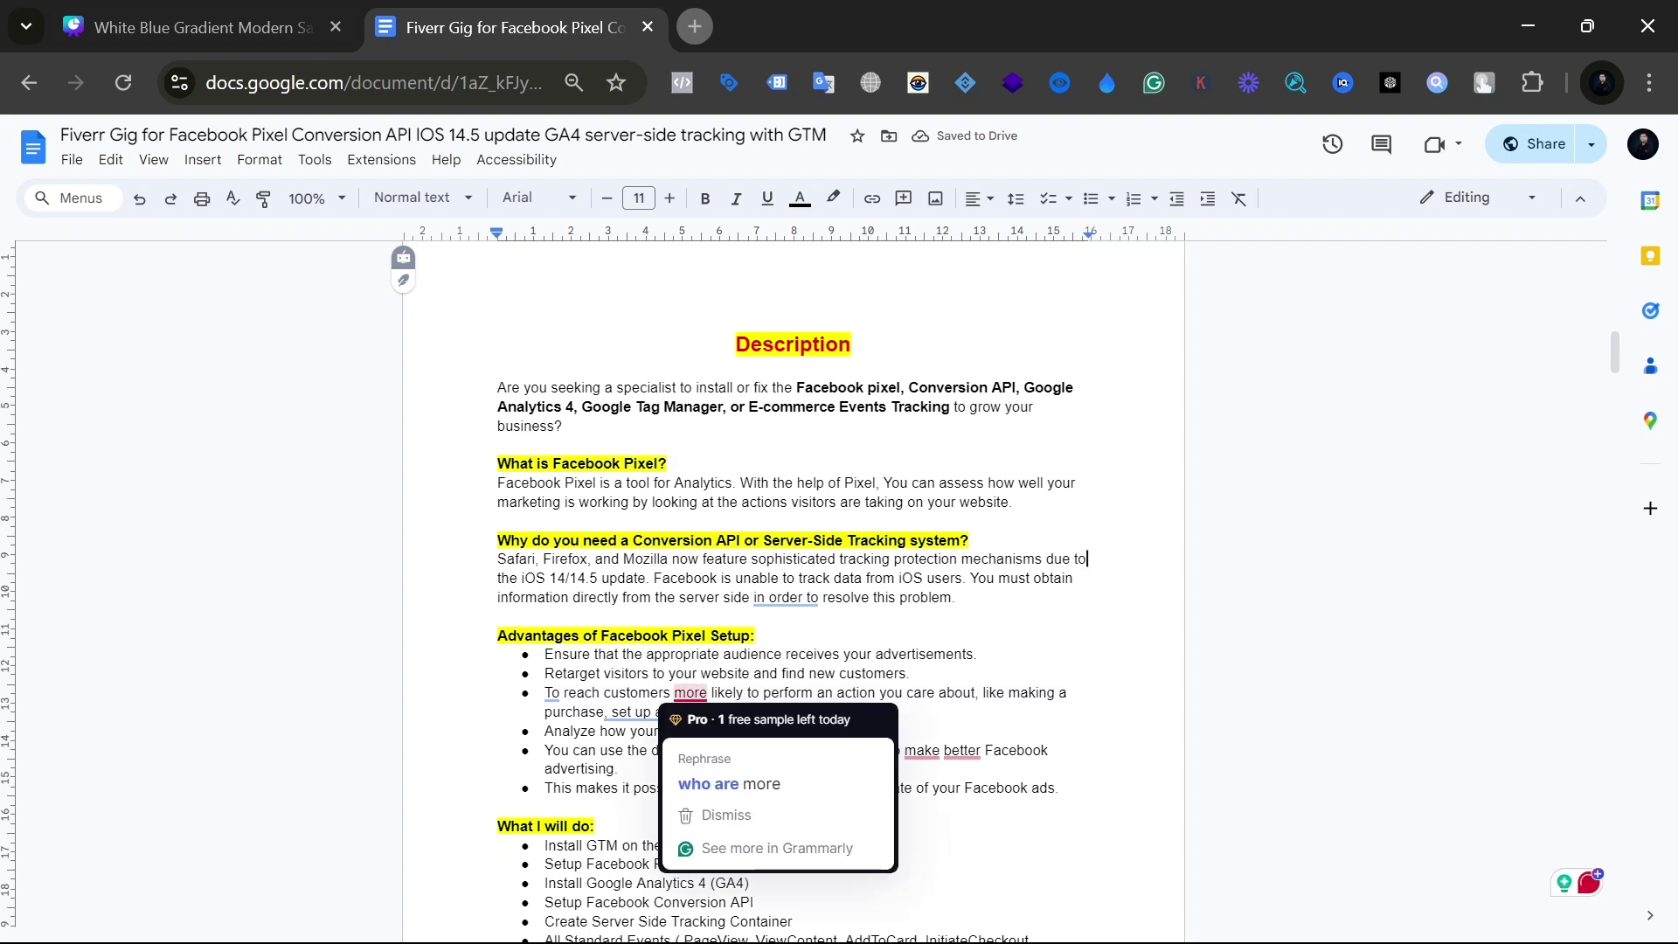
{"action": "left_click", "coordinate": [767, 790]}
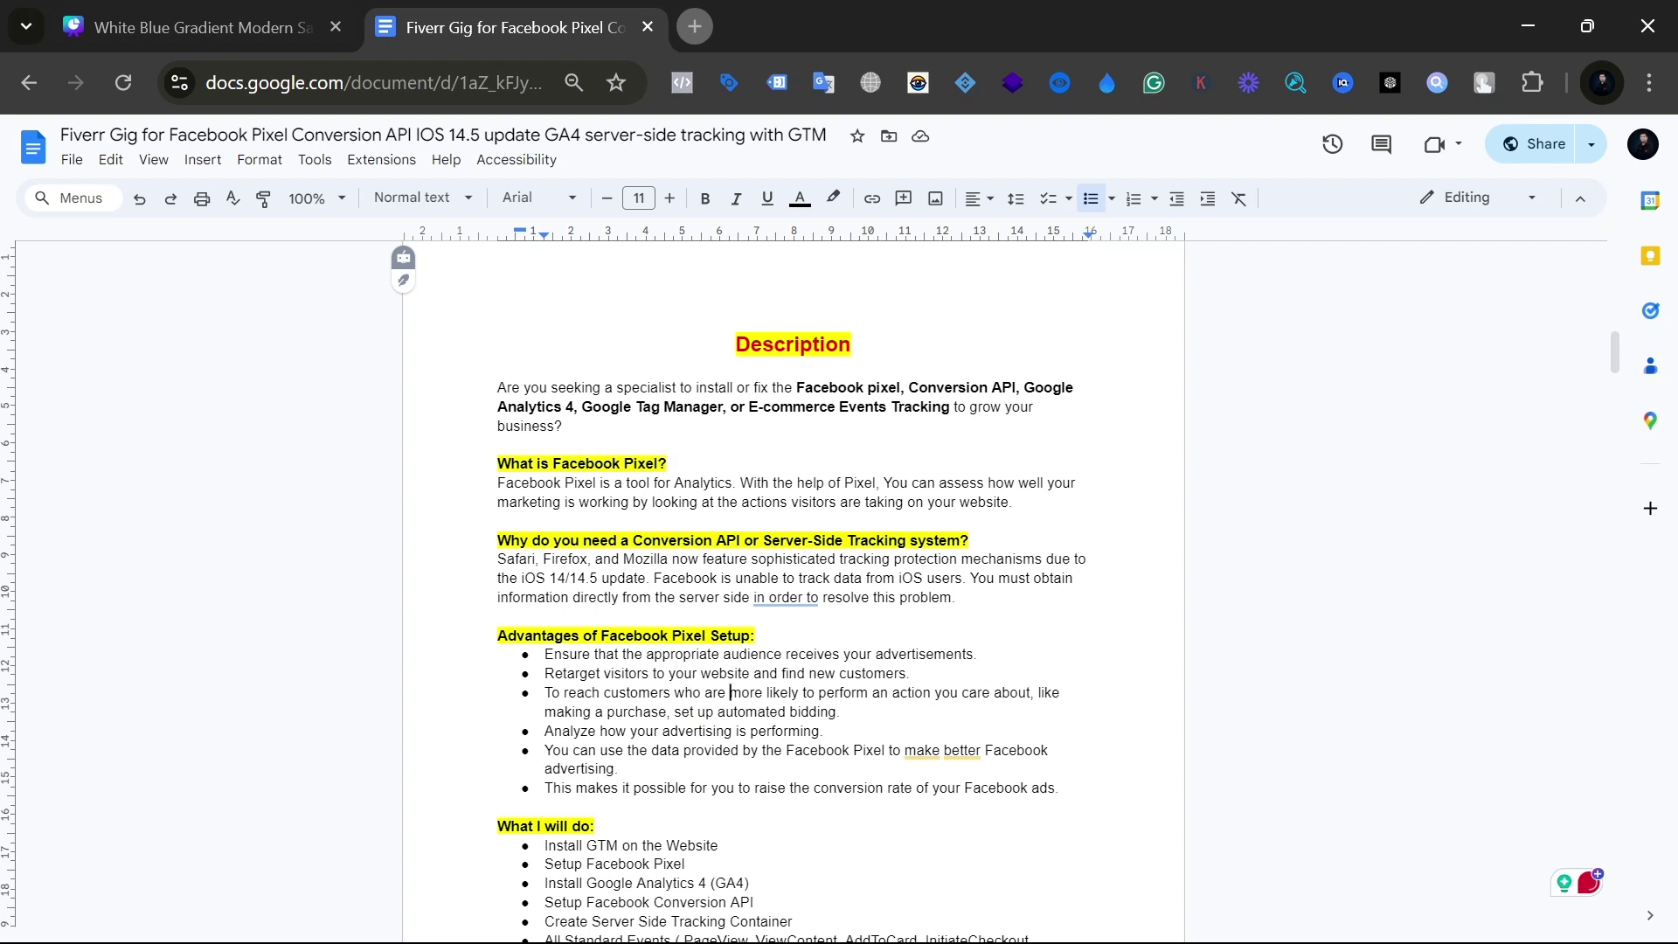
{"action": "left_click_drag", "start_coordinate": [672, 693], "coordinate": [717, 692]}
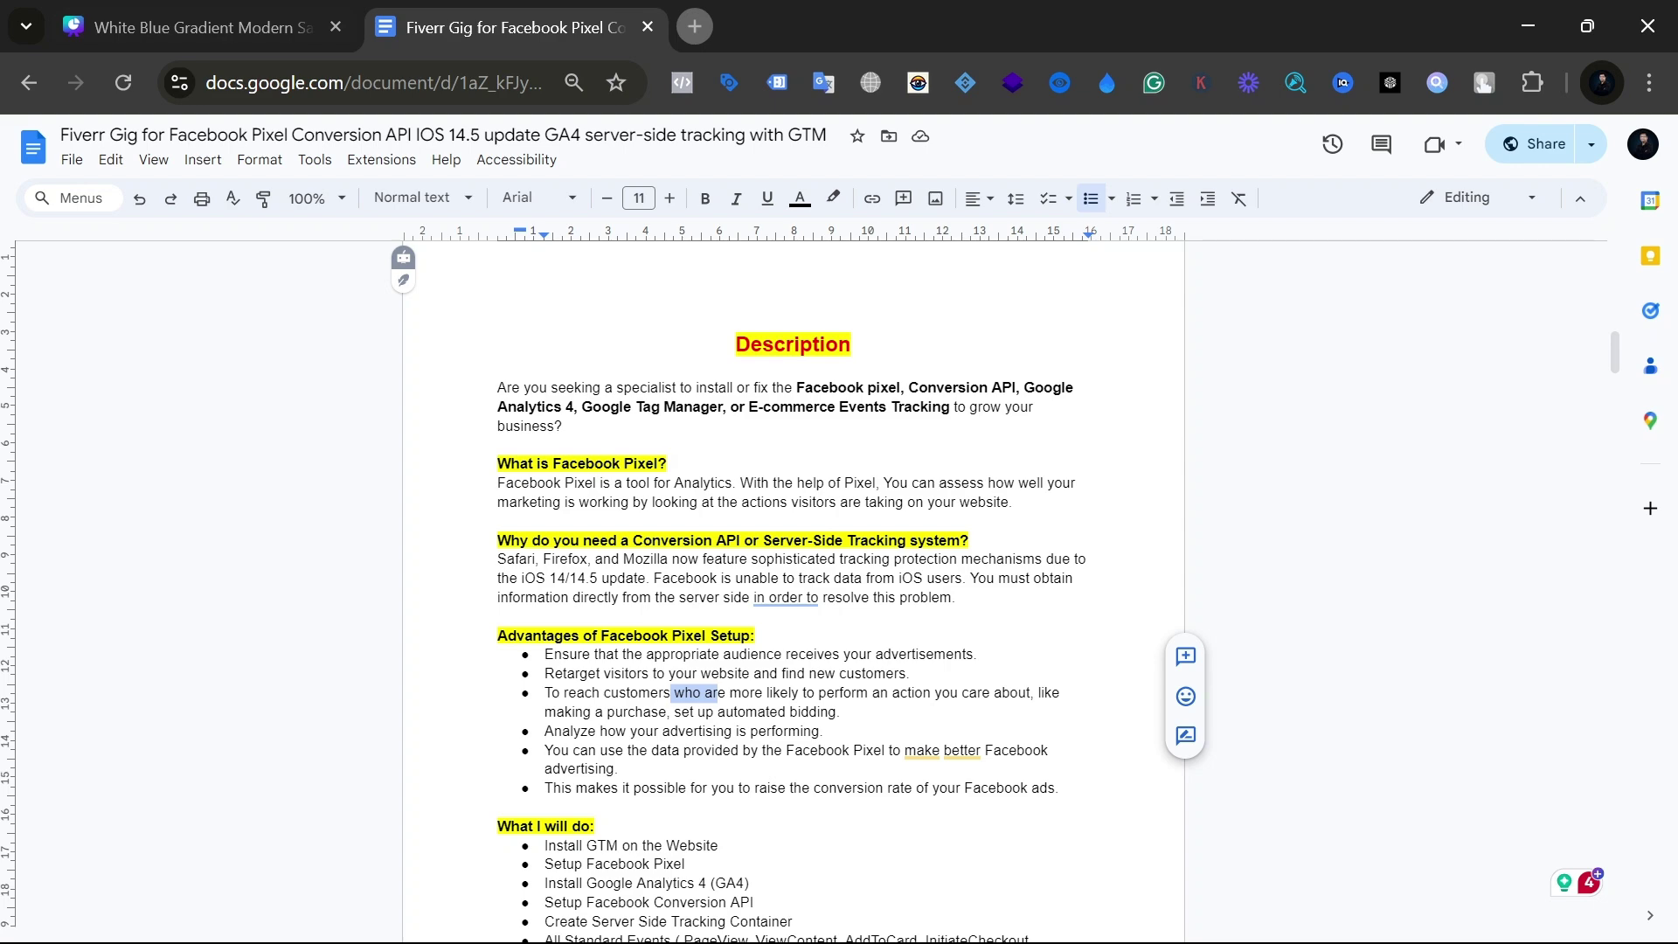
{"action": "left_click_drag", "start_coordinate": [679, 712], "coordinate": [778, 711]}
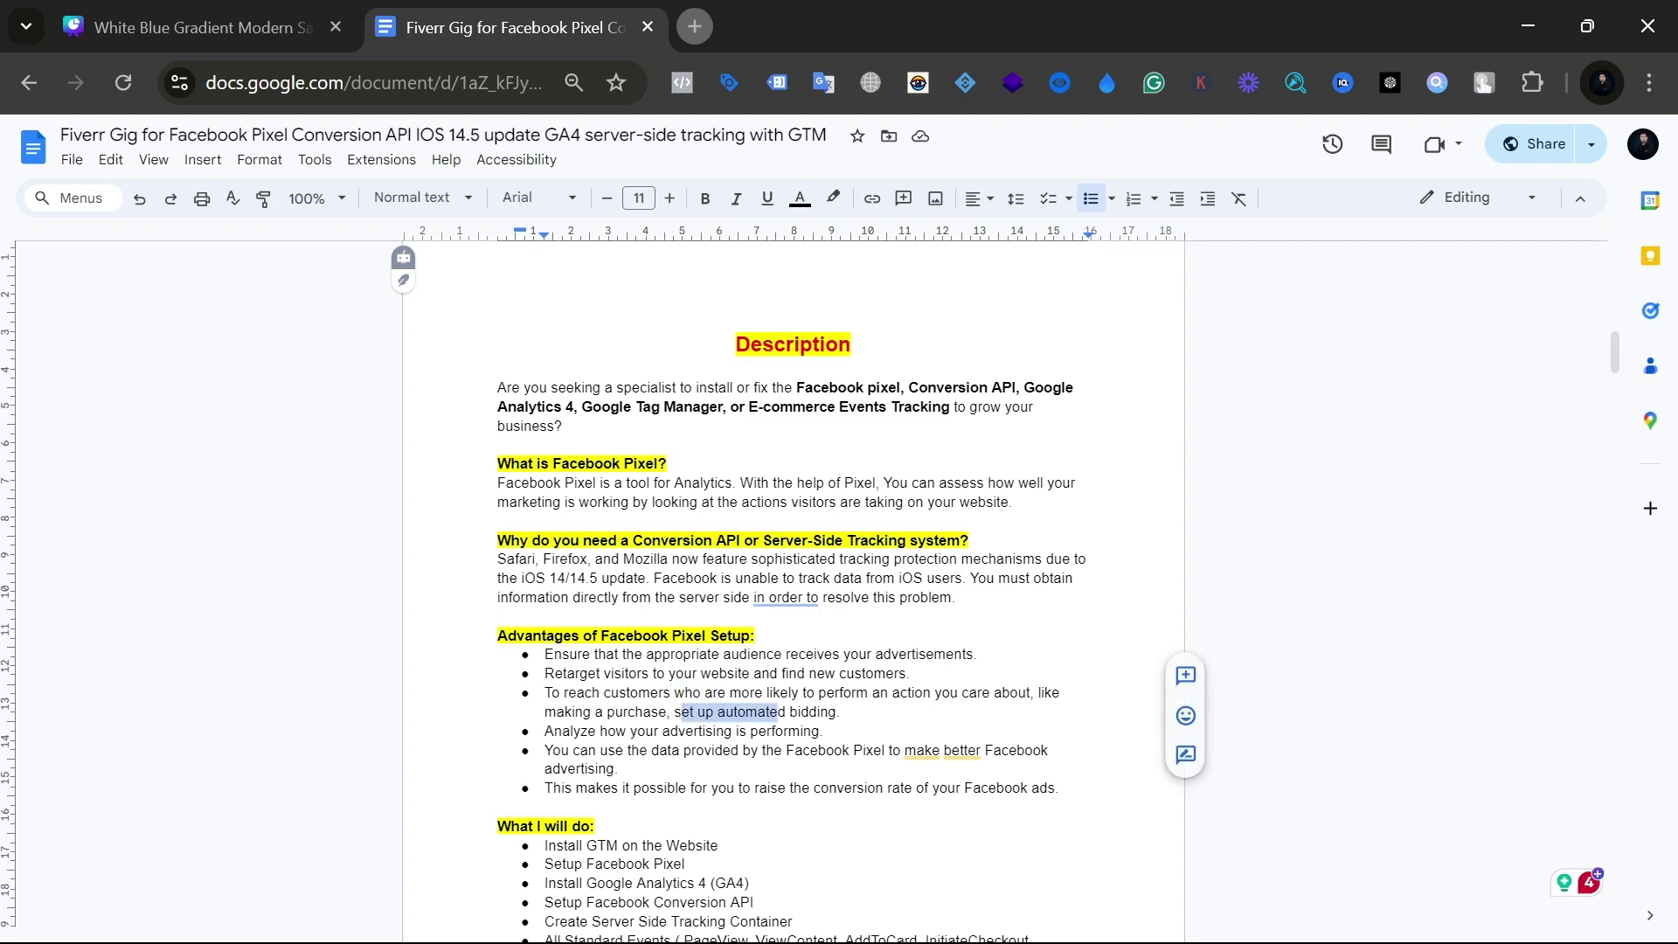
Step: View Grammarly's rephrase suggestion for "make better" and review the remaining document before returning to the Description section
{"action": "scroll", "coordinate": [793, 577], "scroll_direction": "down", "scroll_amount": 4}
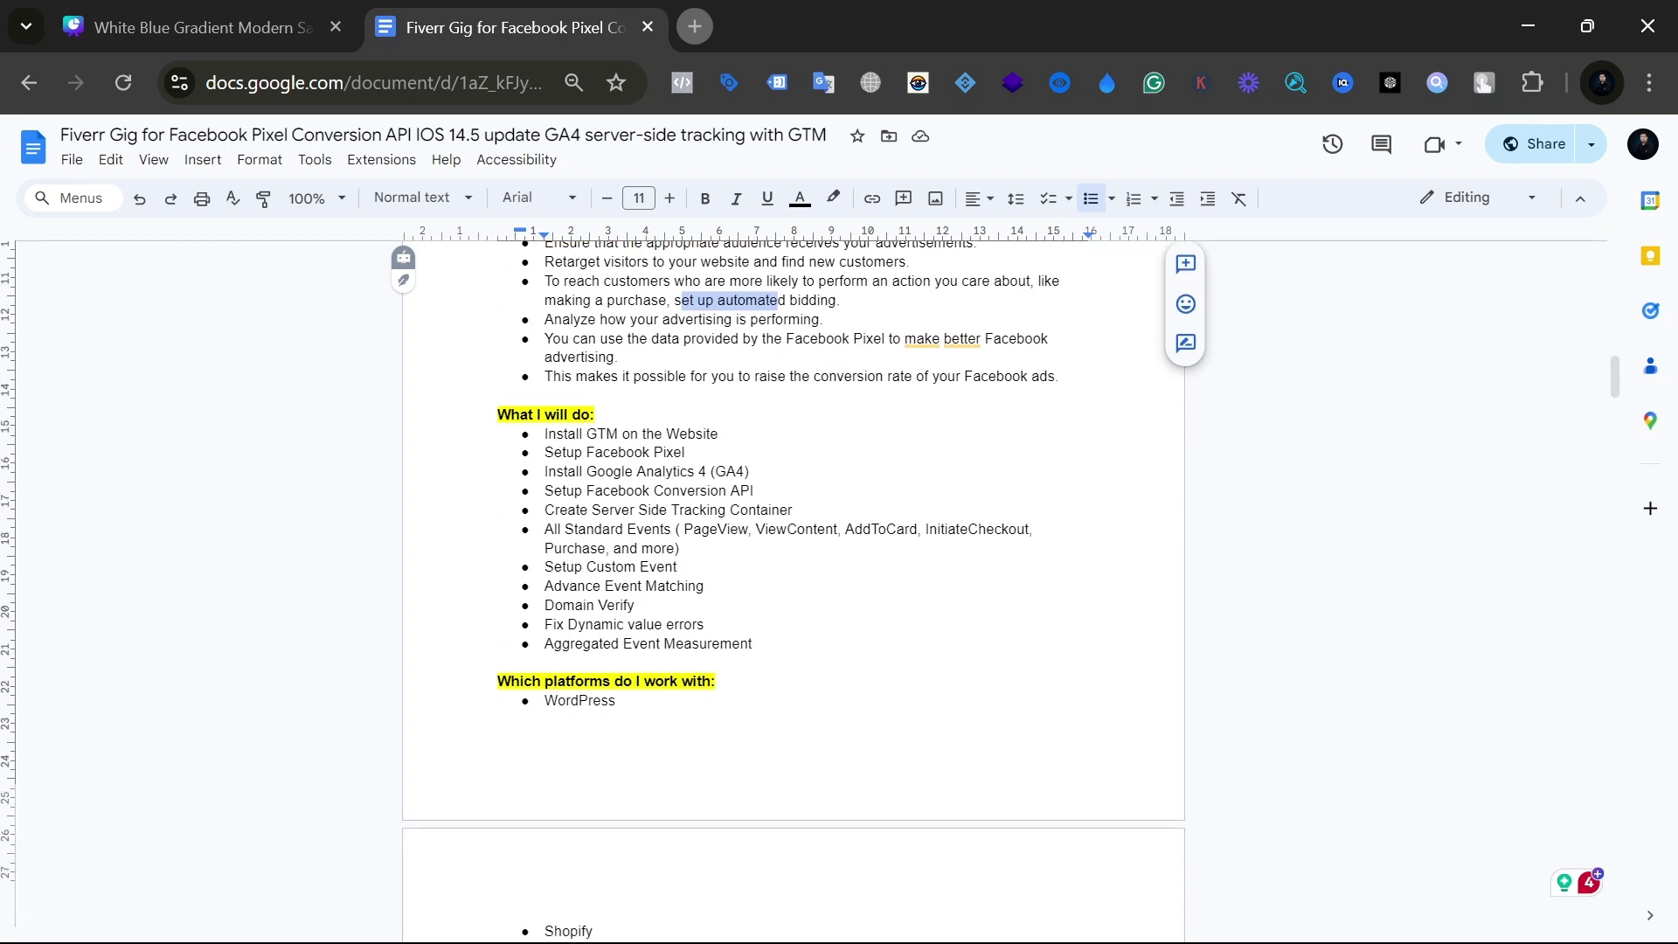
{"action": "left_click", "coordinate": [917, 382]}
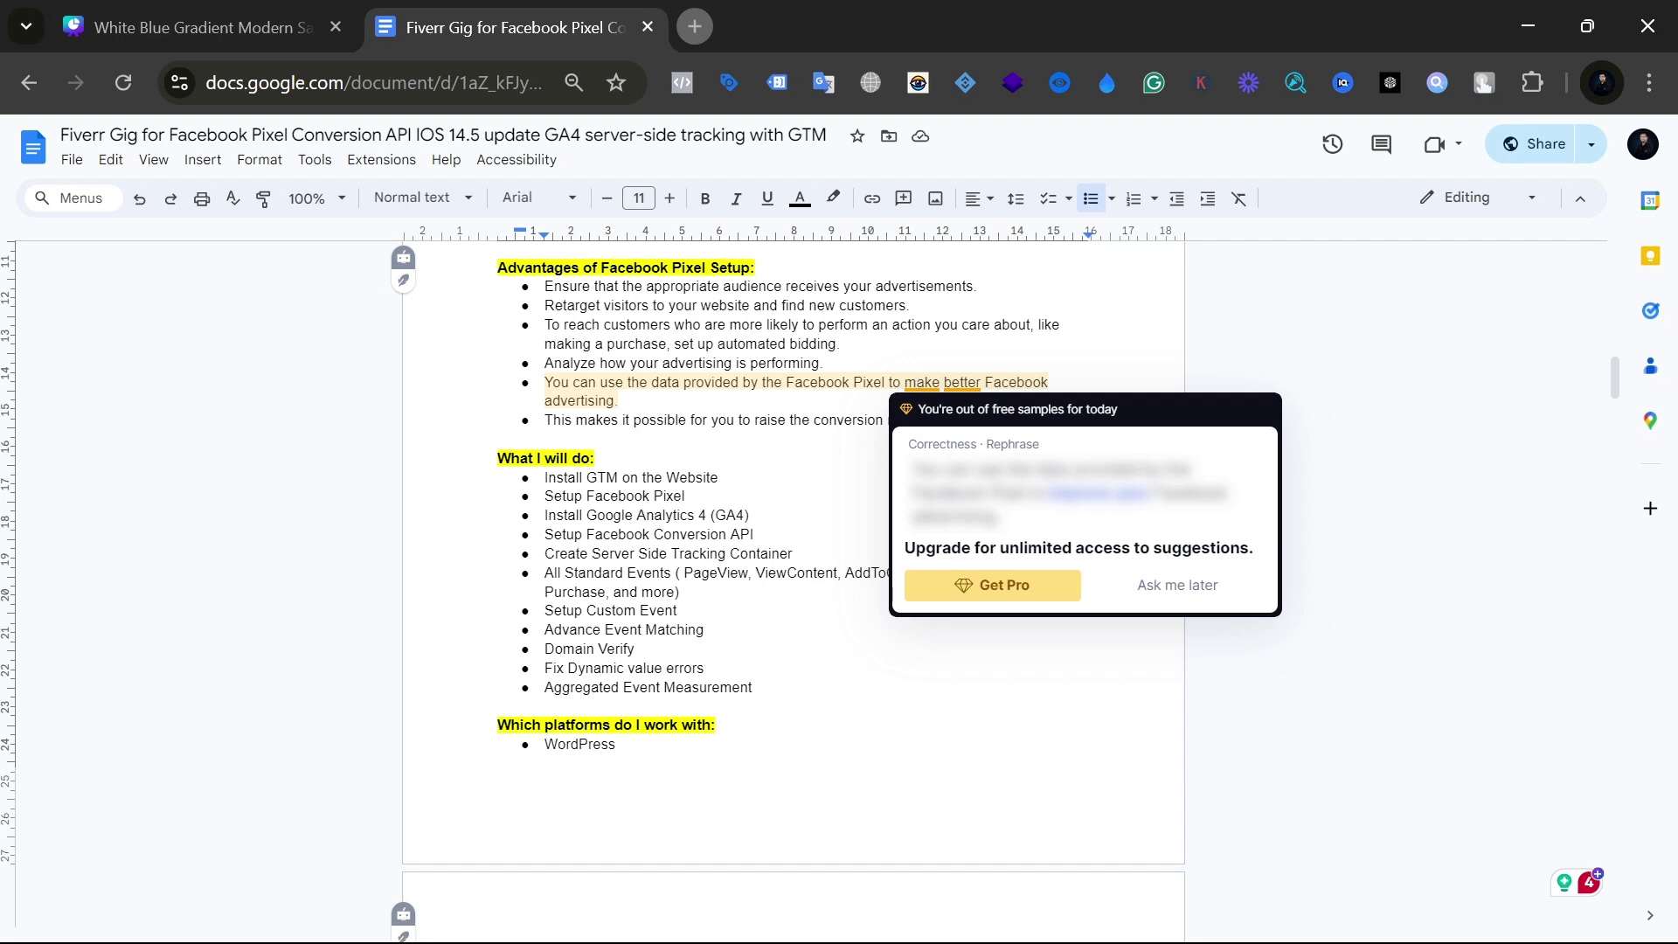
{"action": "left_click", "coordinate": [595, 458]}
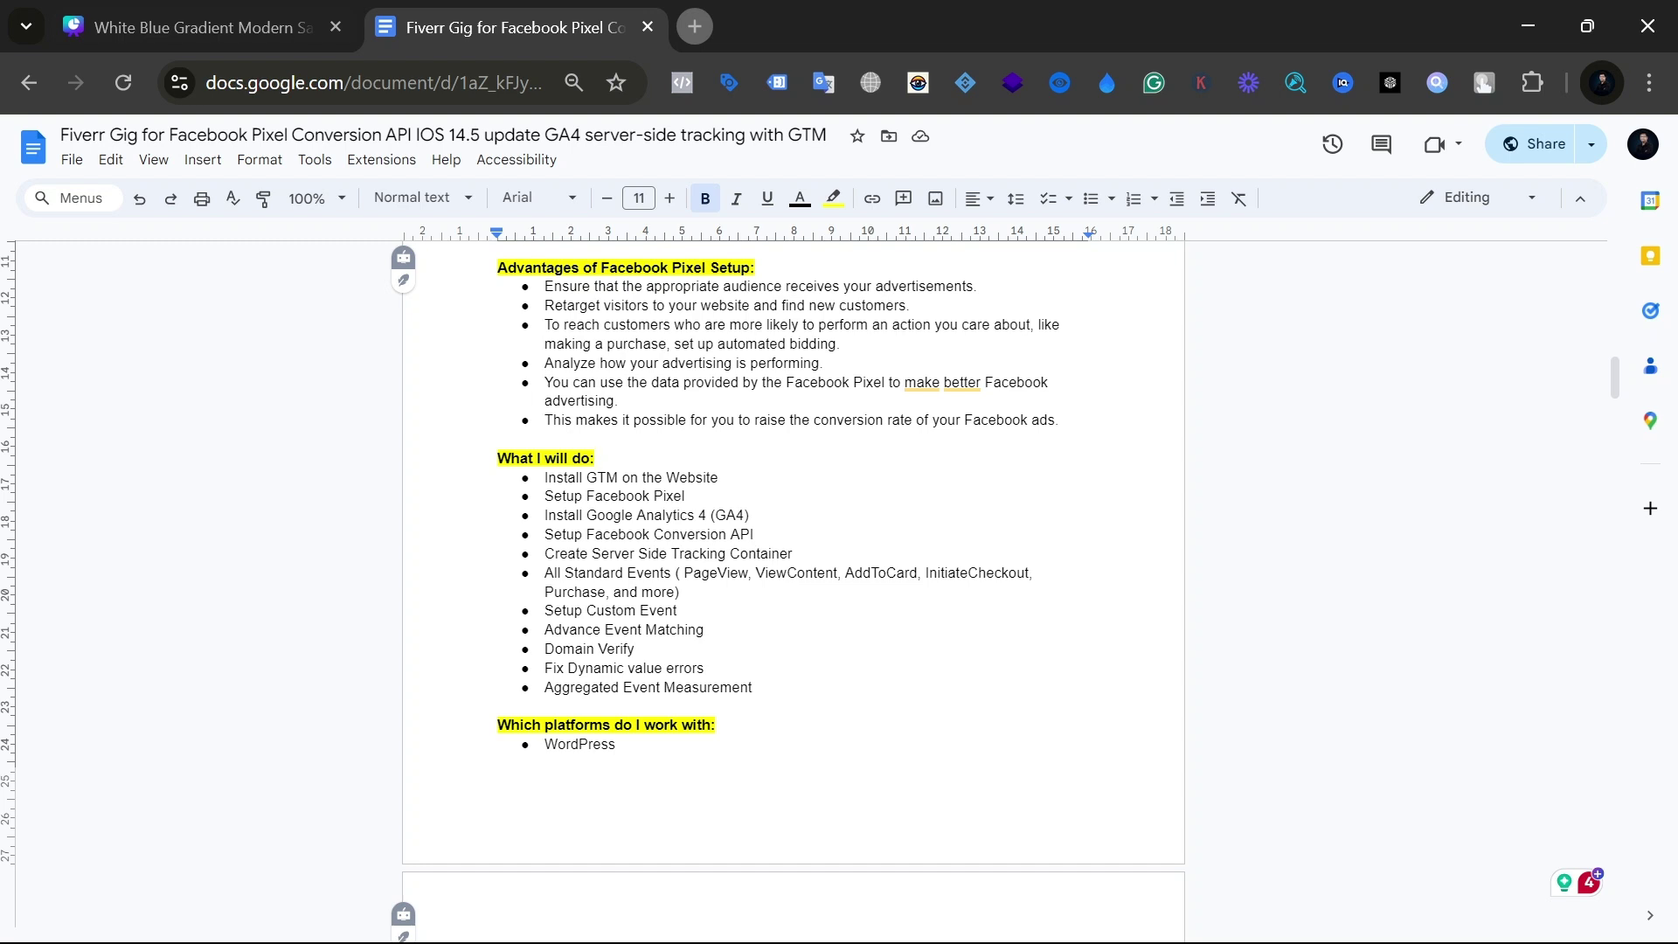
{"action": "scroll", "coordinate": [793, 559], "scroll_direction": "down", "scroll_amount": 1}
{"action": "scroll", "coordinate": [794, 560], "scroll_direction": "down", "scroll_amount": 10}
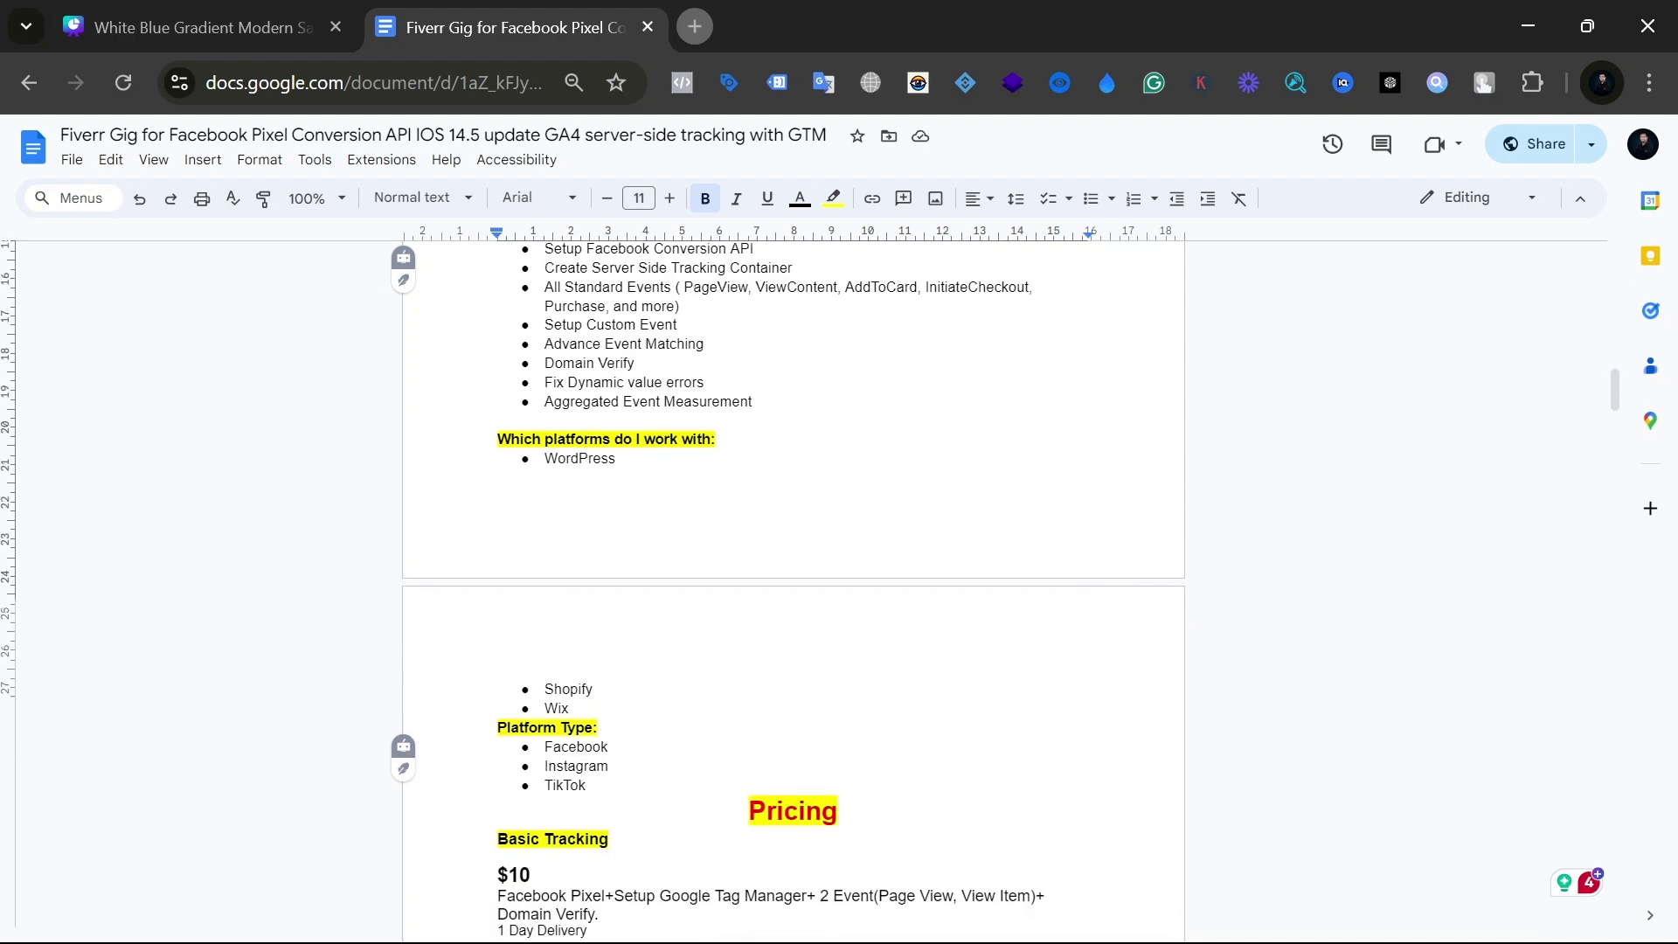
{"action": "scroll", "coordinate": [794, 560], "scroll_direction": "up", "scroll_amount": 20}
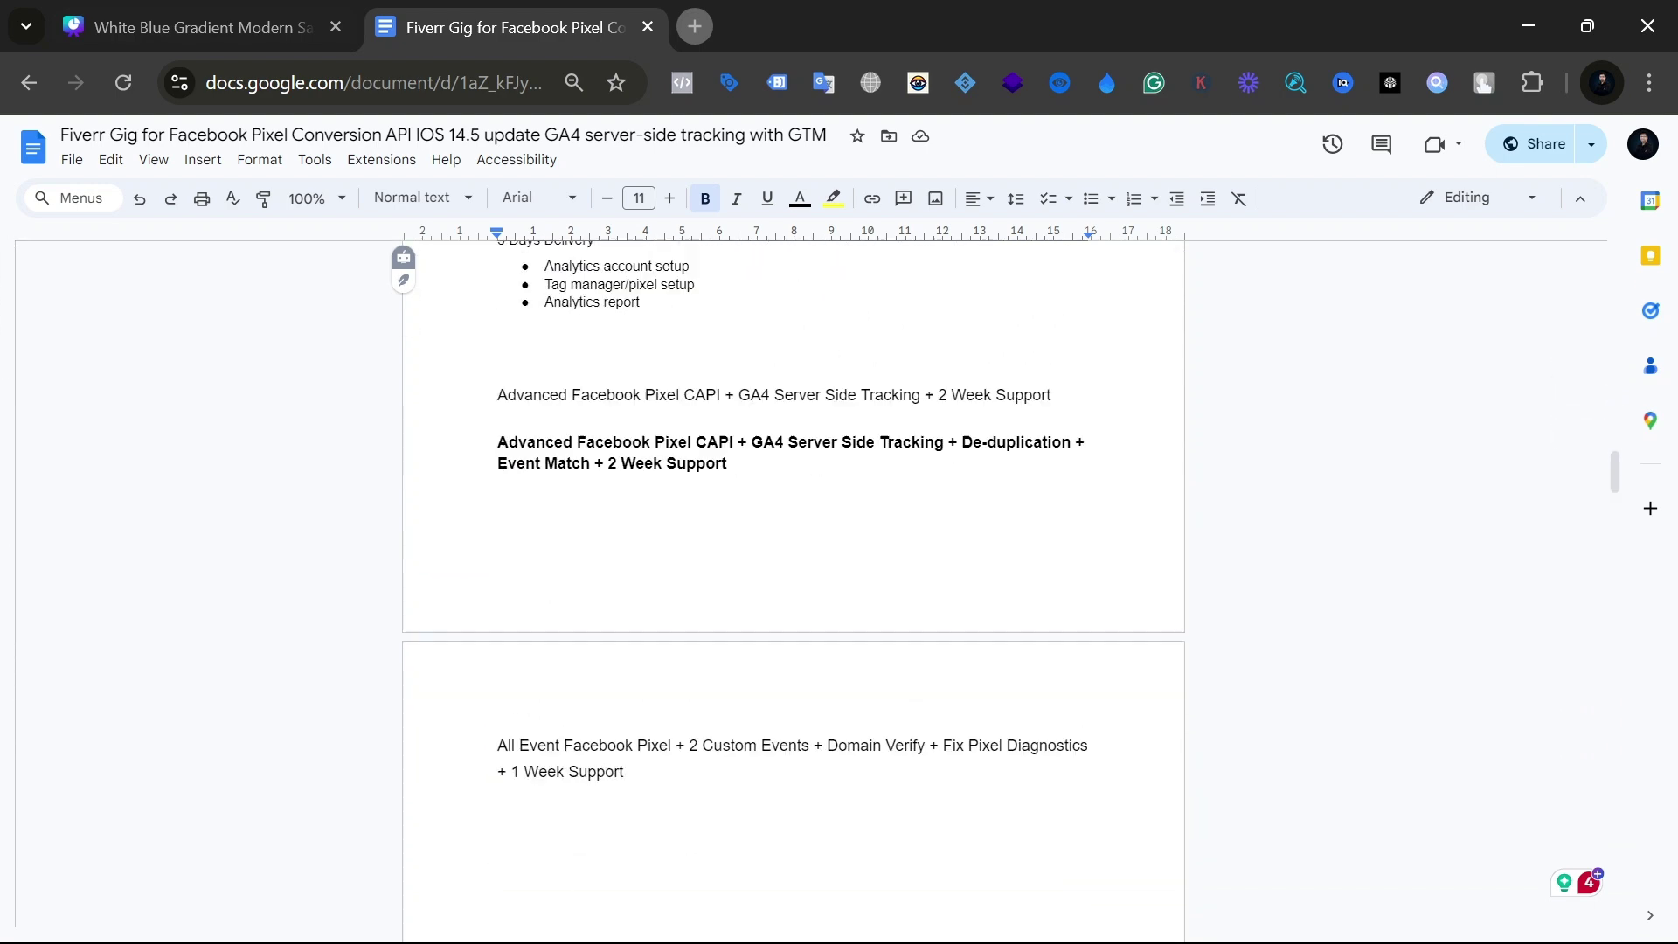
{"action": "scroll", "coordinate": [794, 560], "scroll_direction": "down", "scroll_amount": 3}
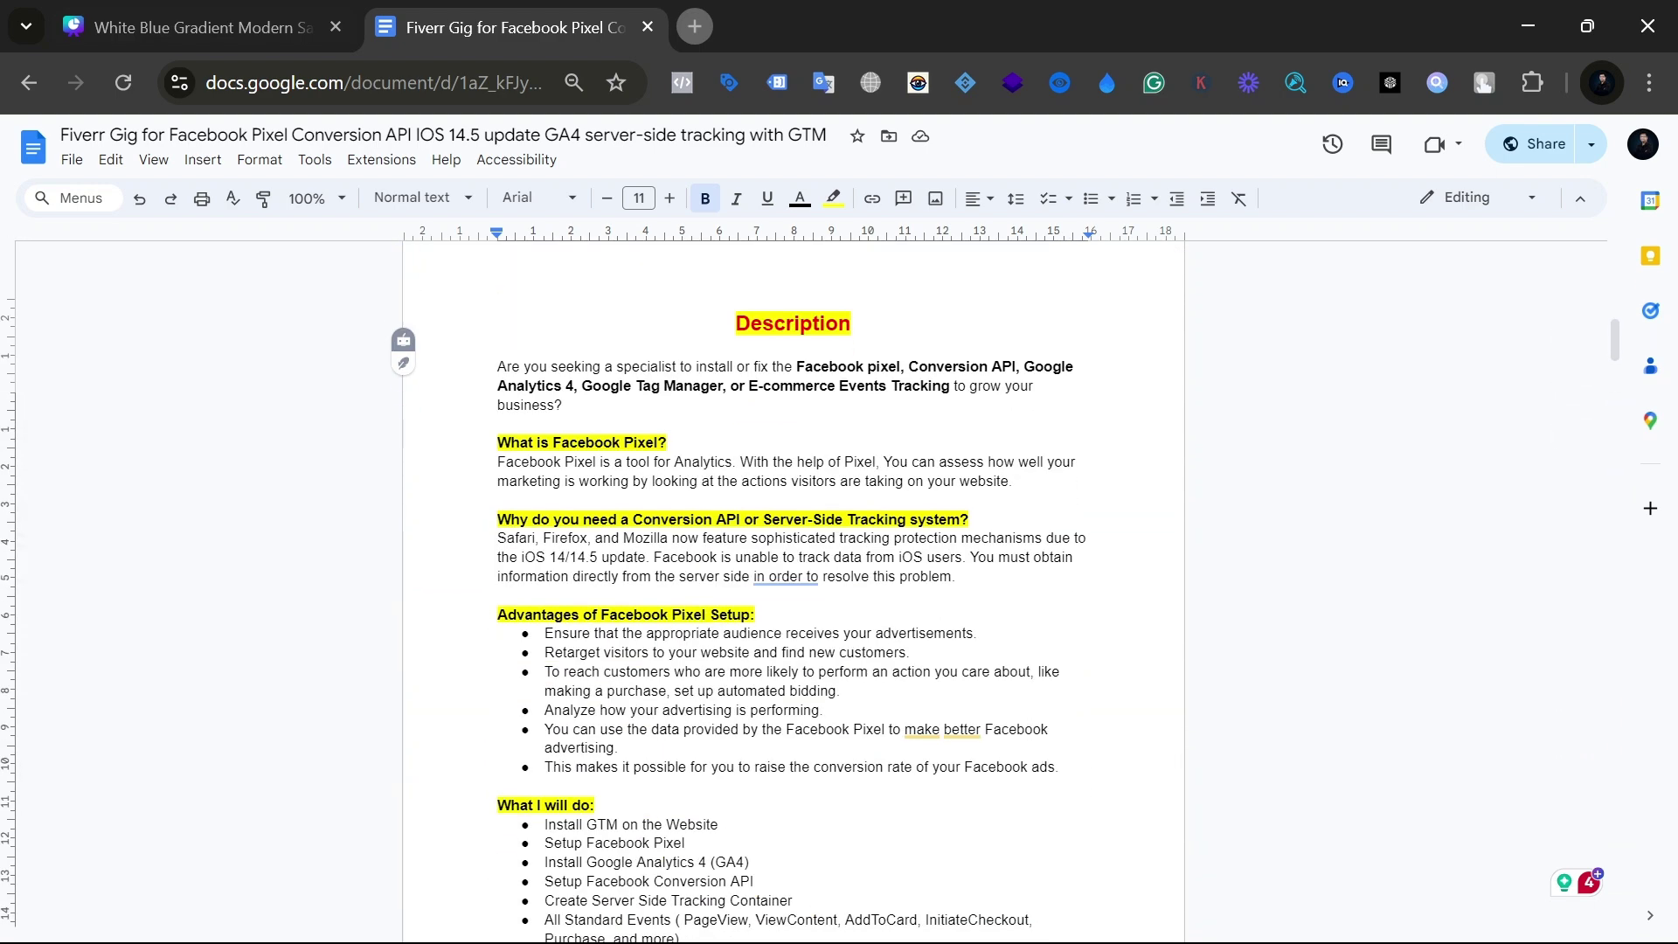
{"action": "left_click", "coordinate": [784, 533]}
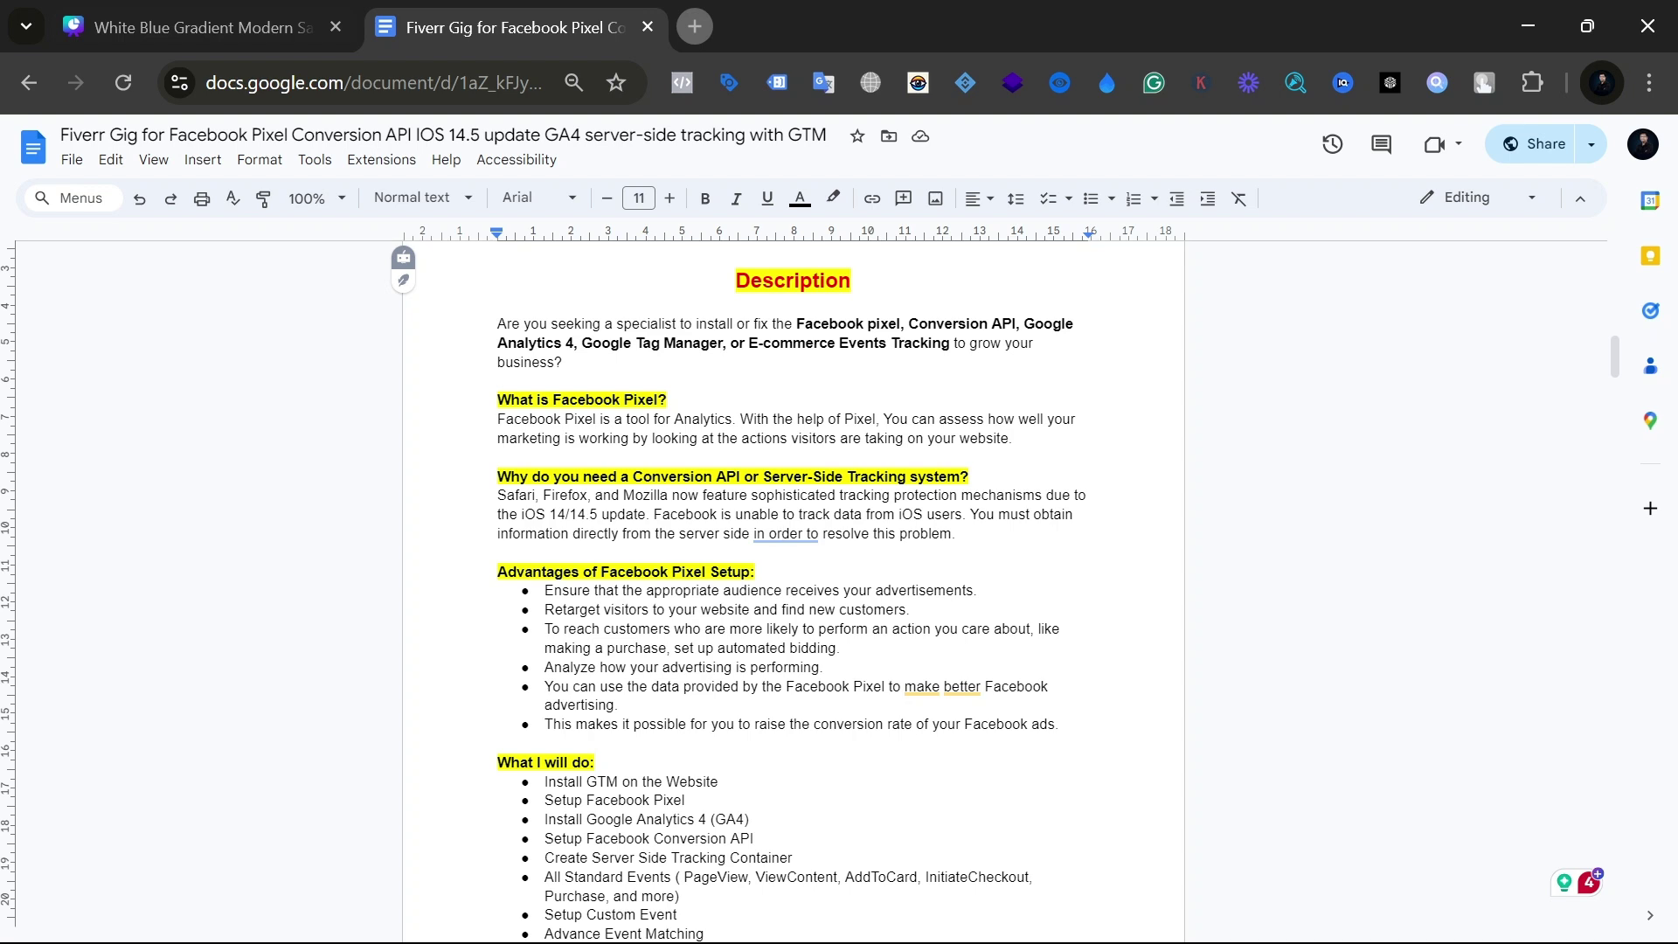
Step: Open the QuillBot website, quillbot.com, in a new browser tab
{"action": "left_click", "coordinate": [691, 25]}
{"action": "type", "text": "quil"}
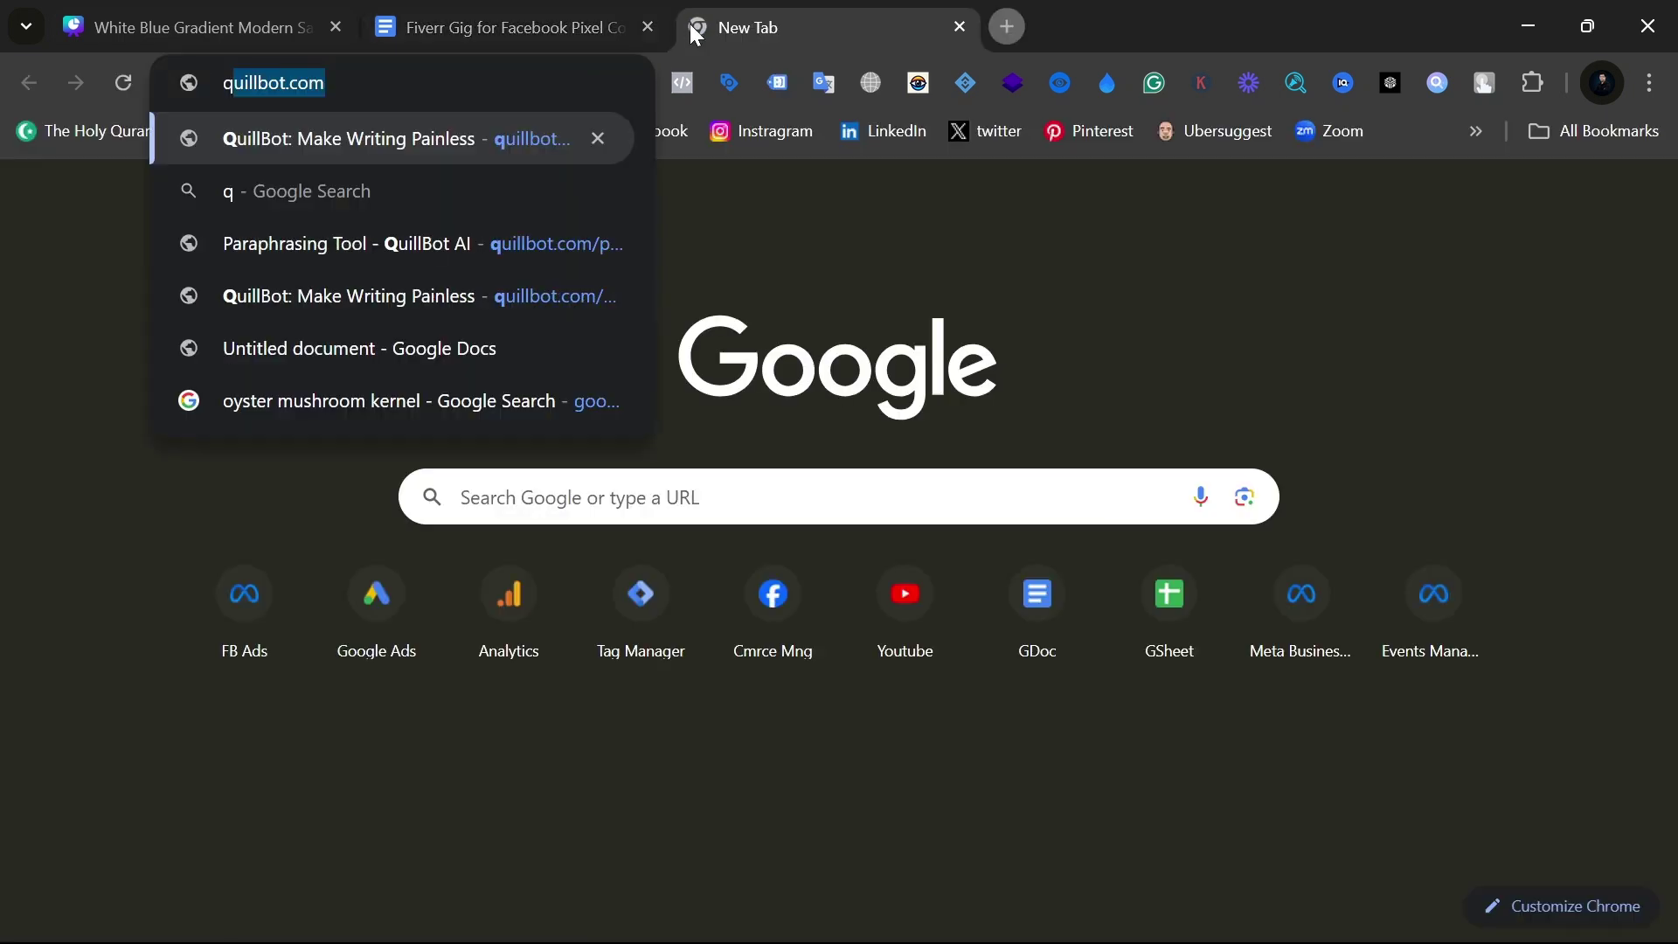
{"action": "type", "text": "l"}
{"action": "key", "text": "Return"}
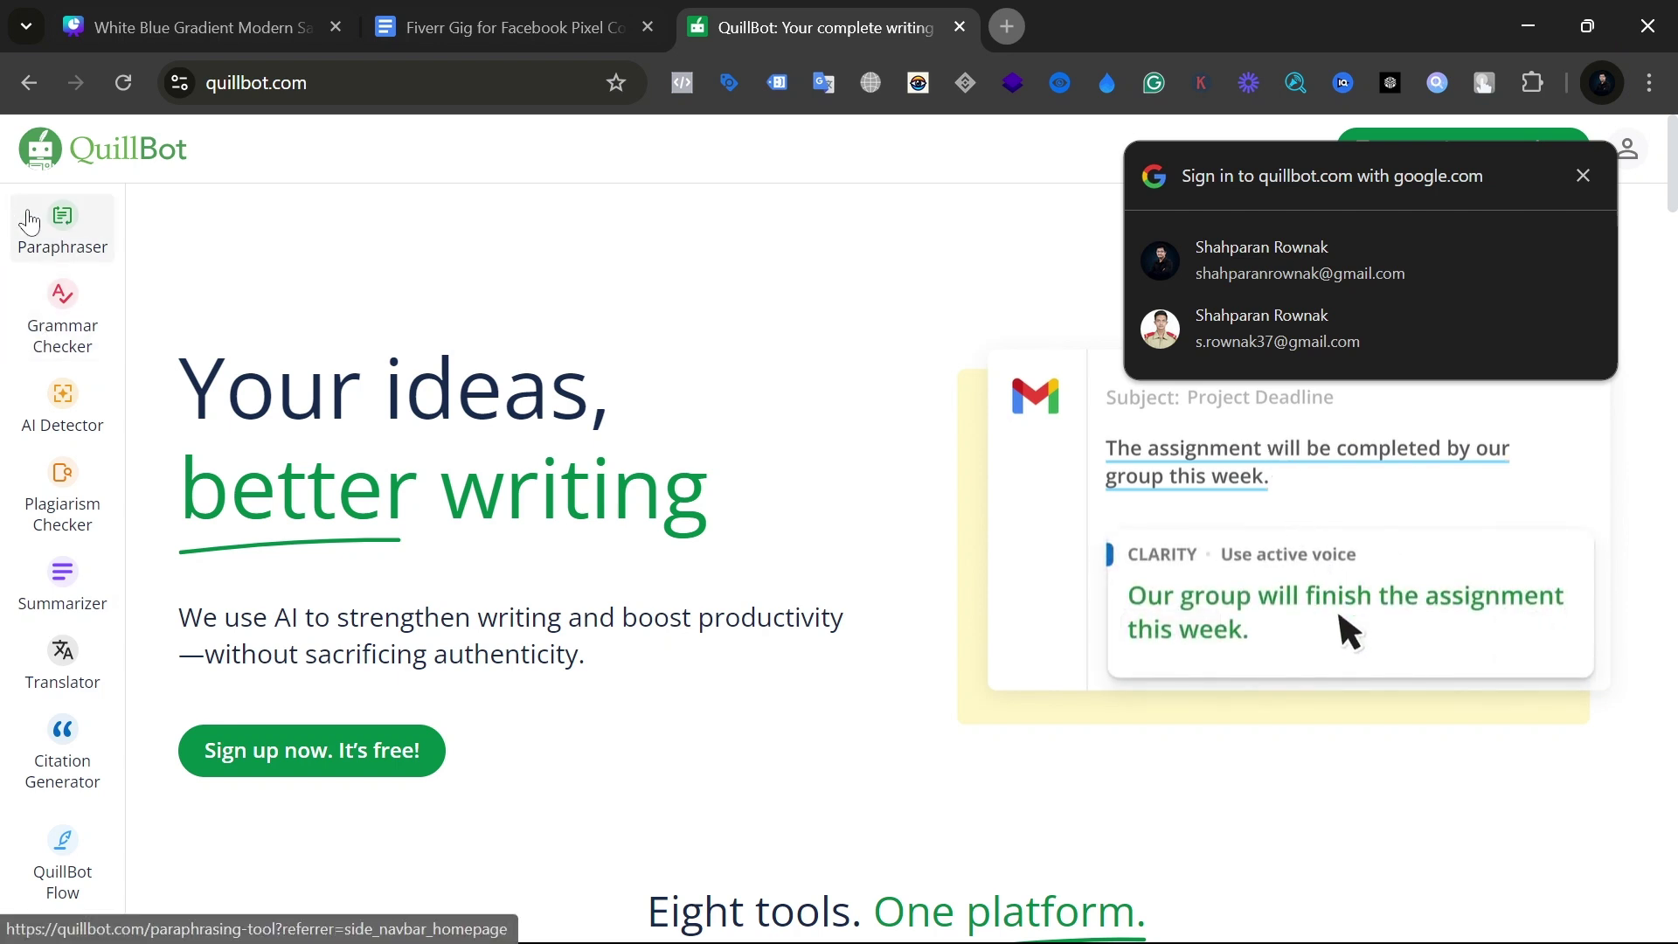
Step: Open QuillBot's Paraphraser and sign in with the first listed Google account
{"action": "left_click", "coordinate": [29, 222]}
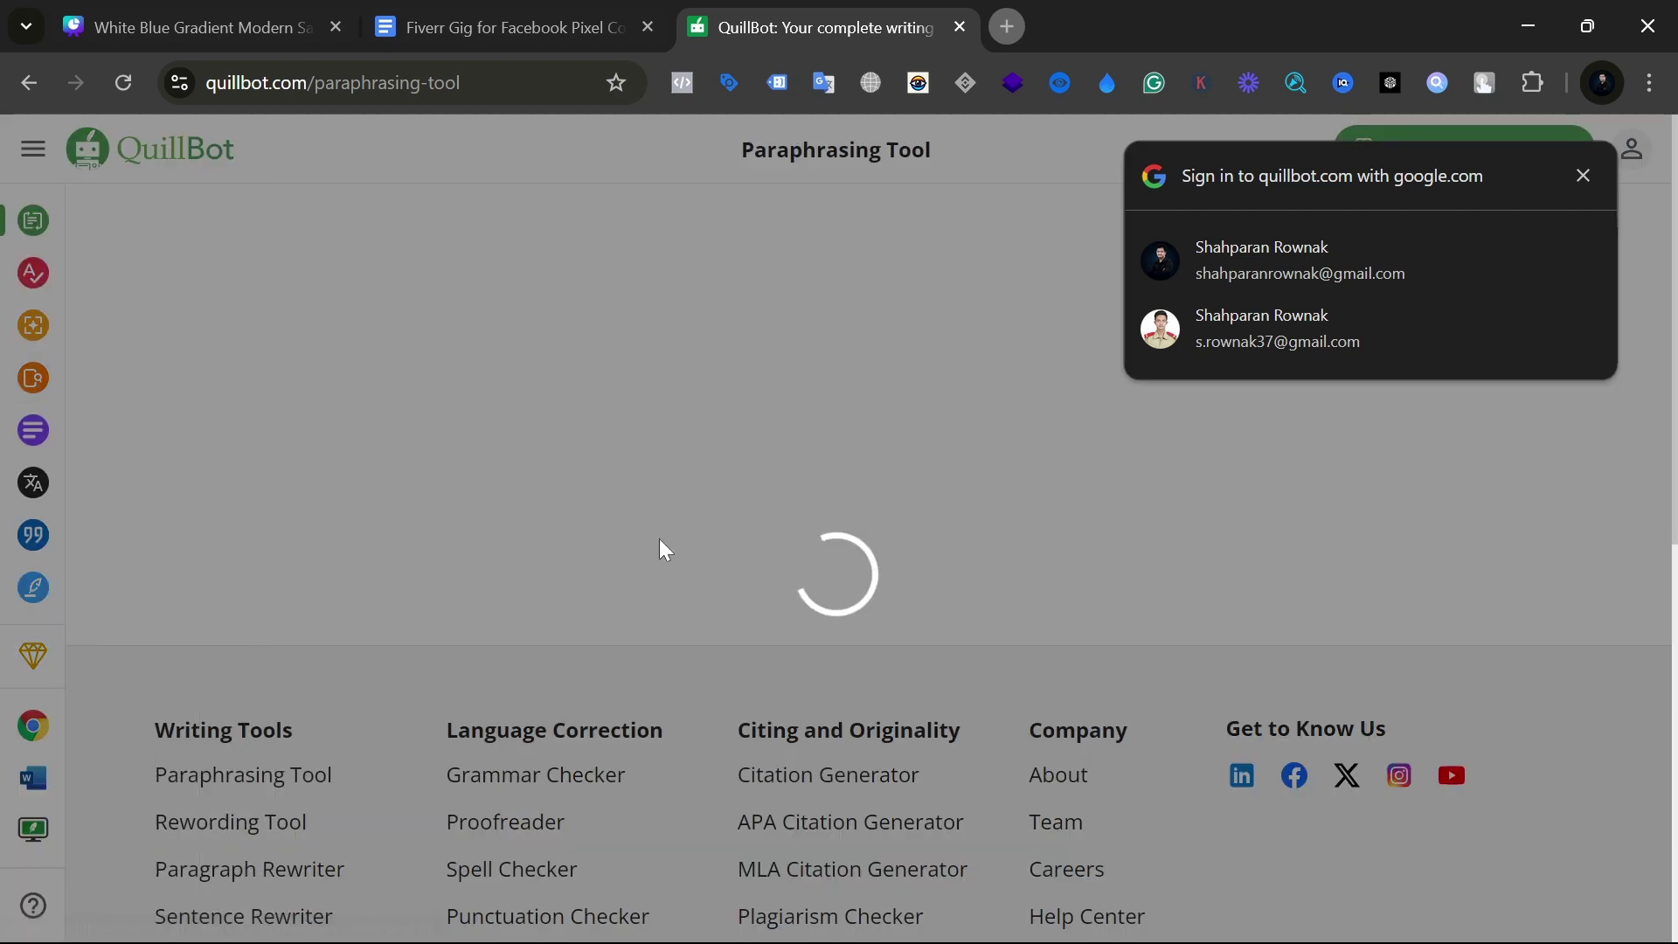
{"action": "left_click", "coordinate": [1307, 258]}
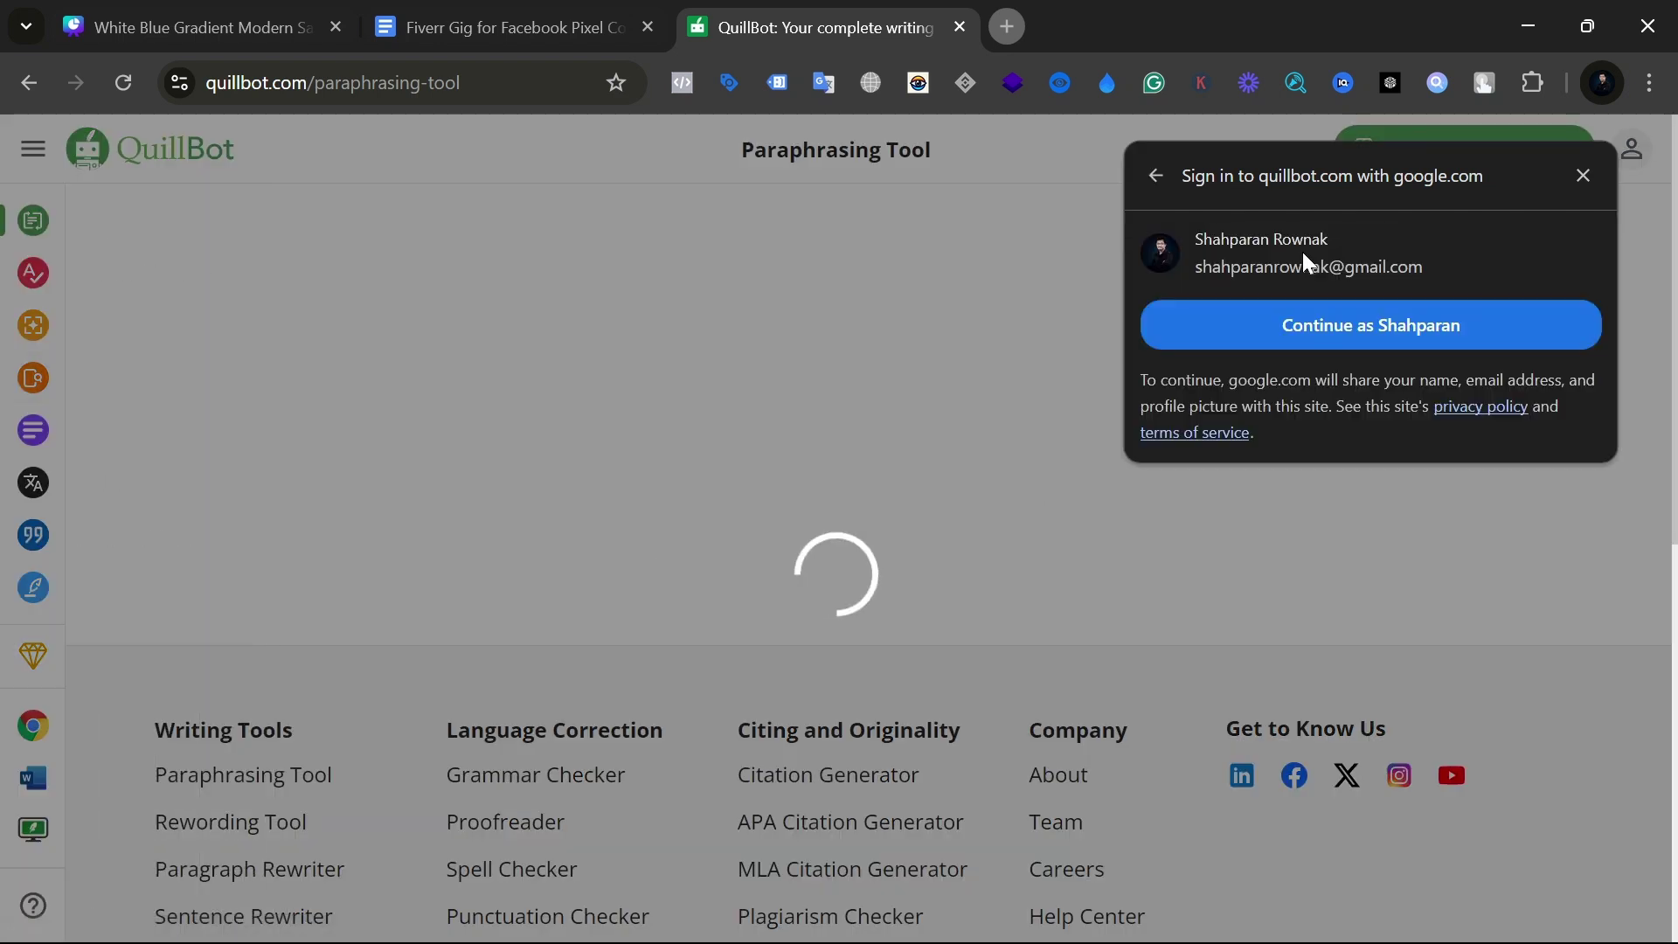
{"action": "left_click", "coordinate": [1342, 317]}
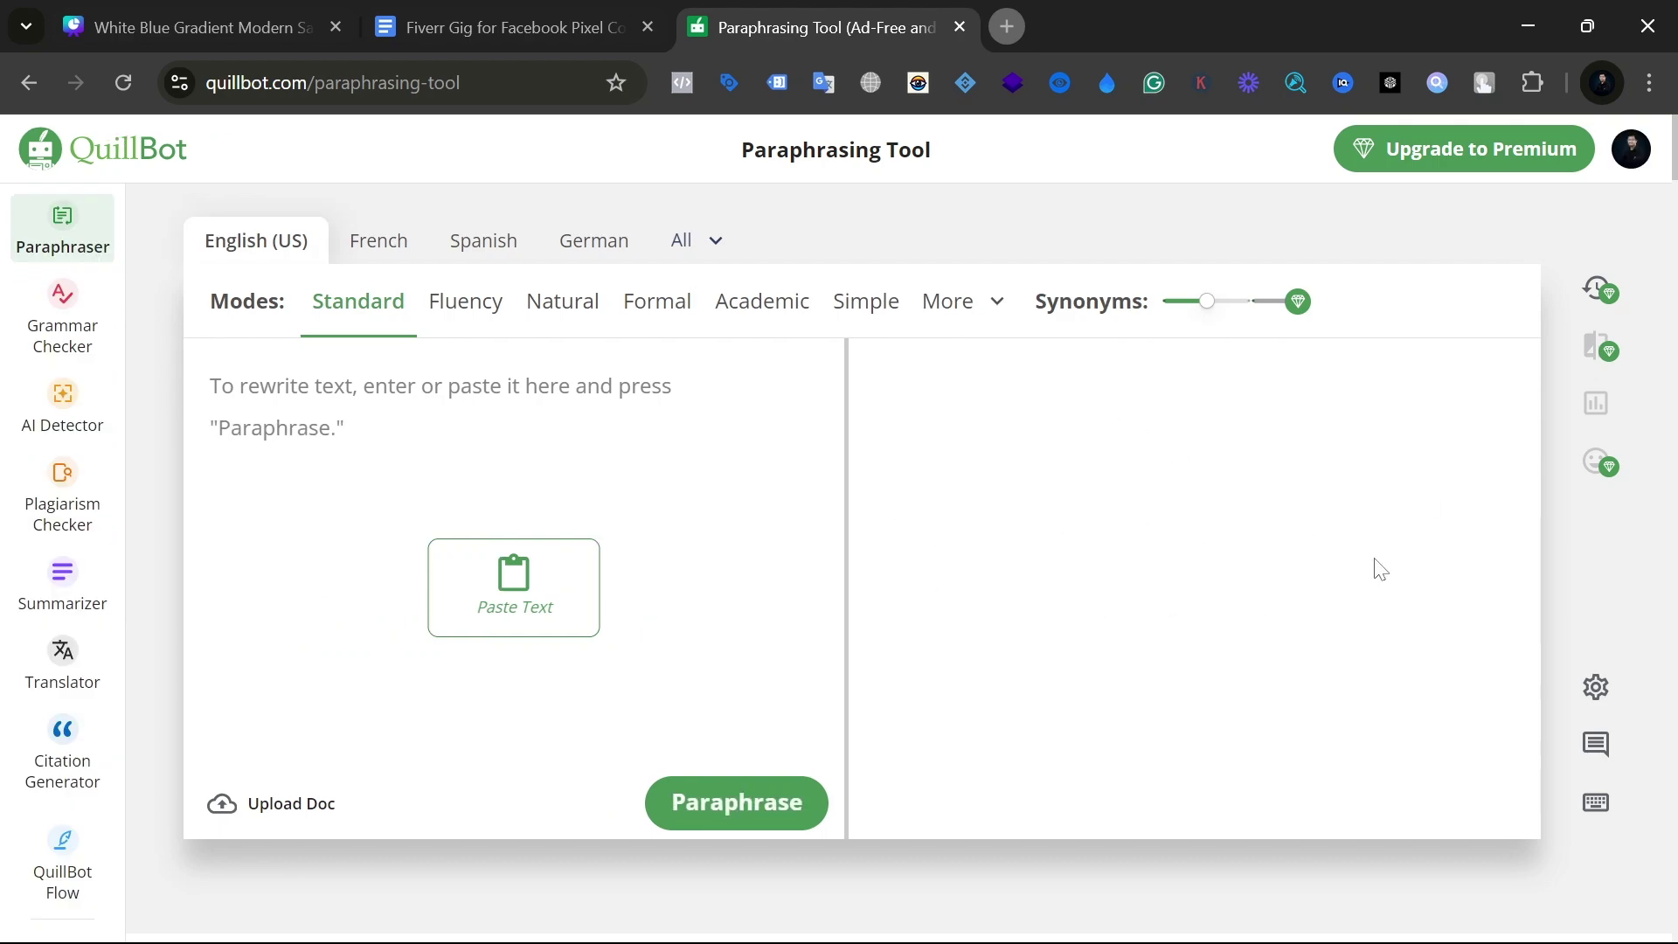
Step: Switch back to the Fiverr gig document and copy the "What is Facebook Pixel?" heading with its paragraph
{"action": "left_click", "coordinate": [625, 13]}
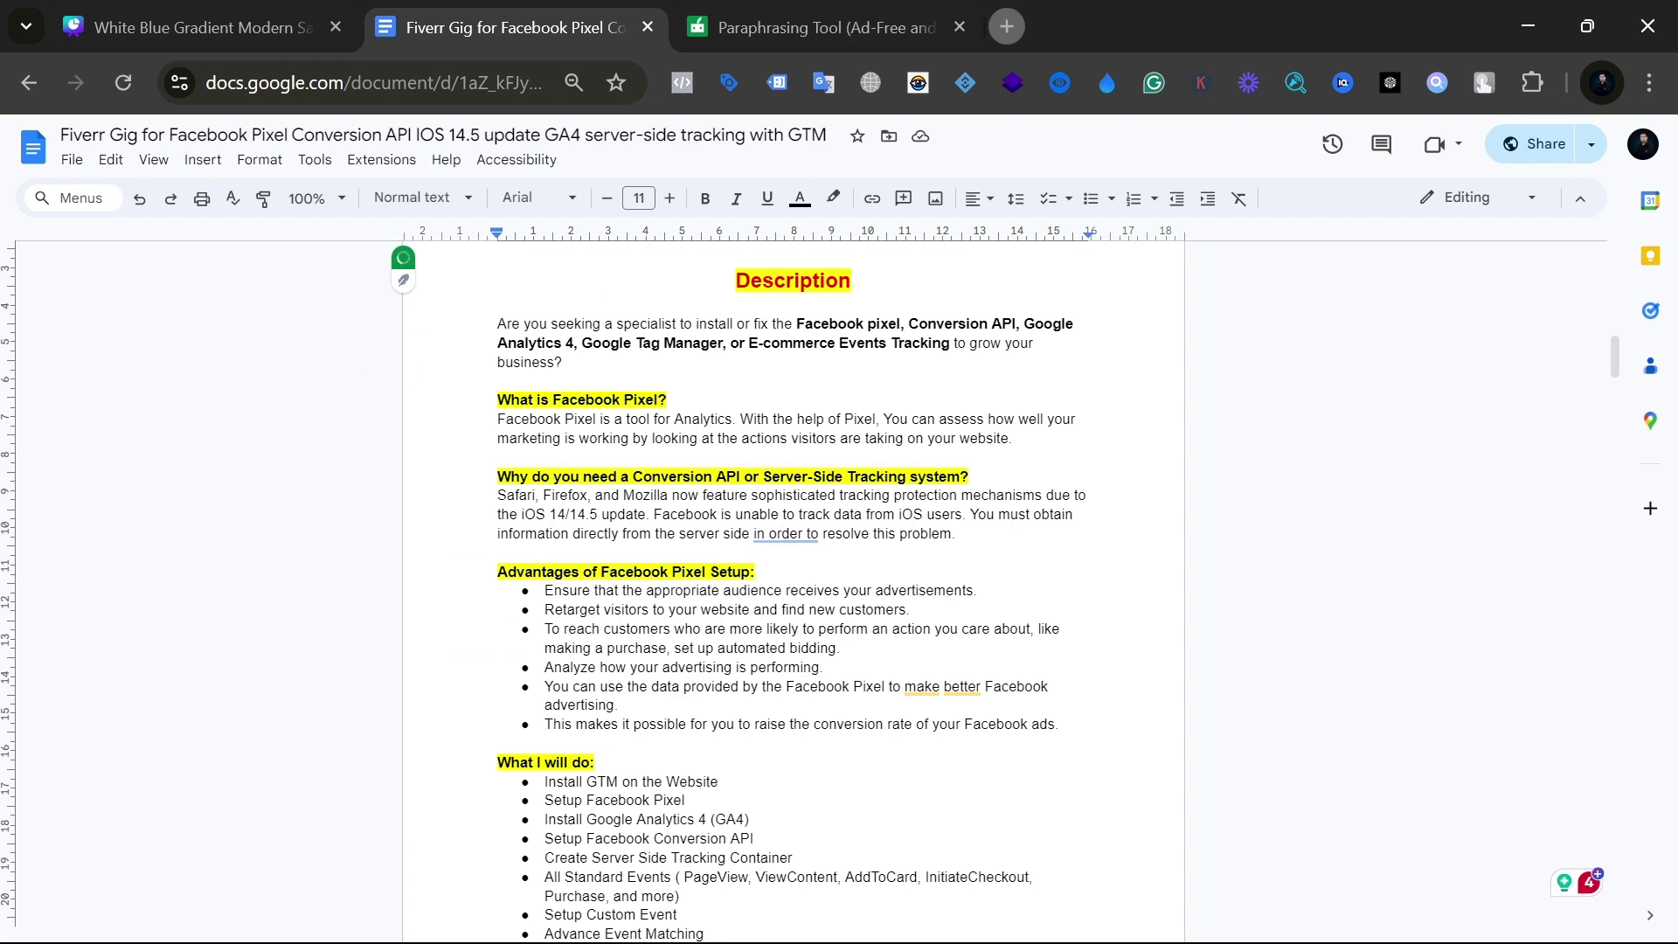
{"action": "left_click_drag", "start_coordinate": [497, 399], "coordinate": [499, 457]}
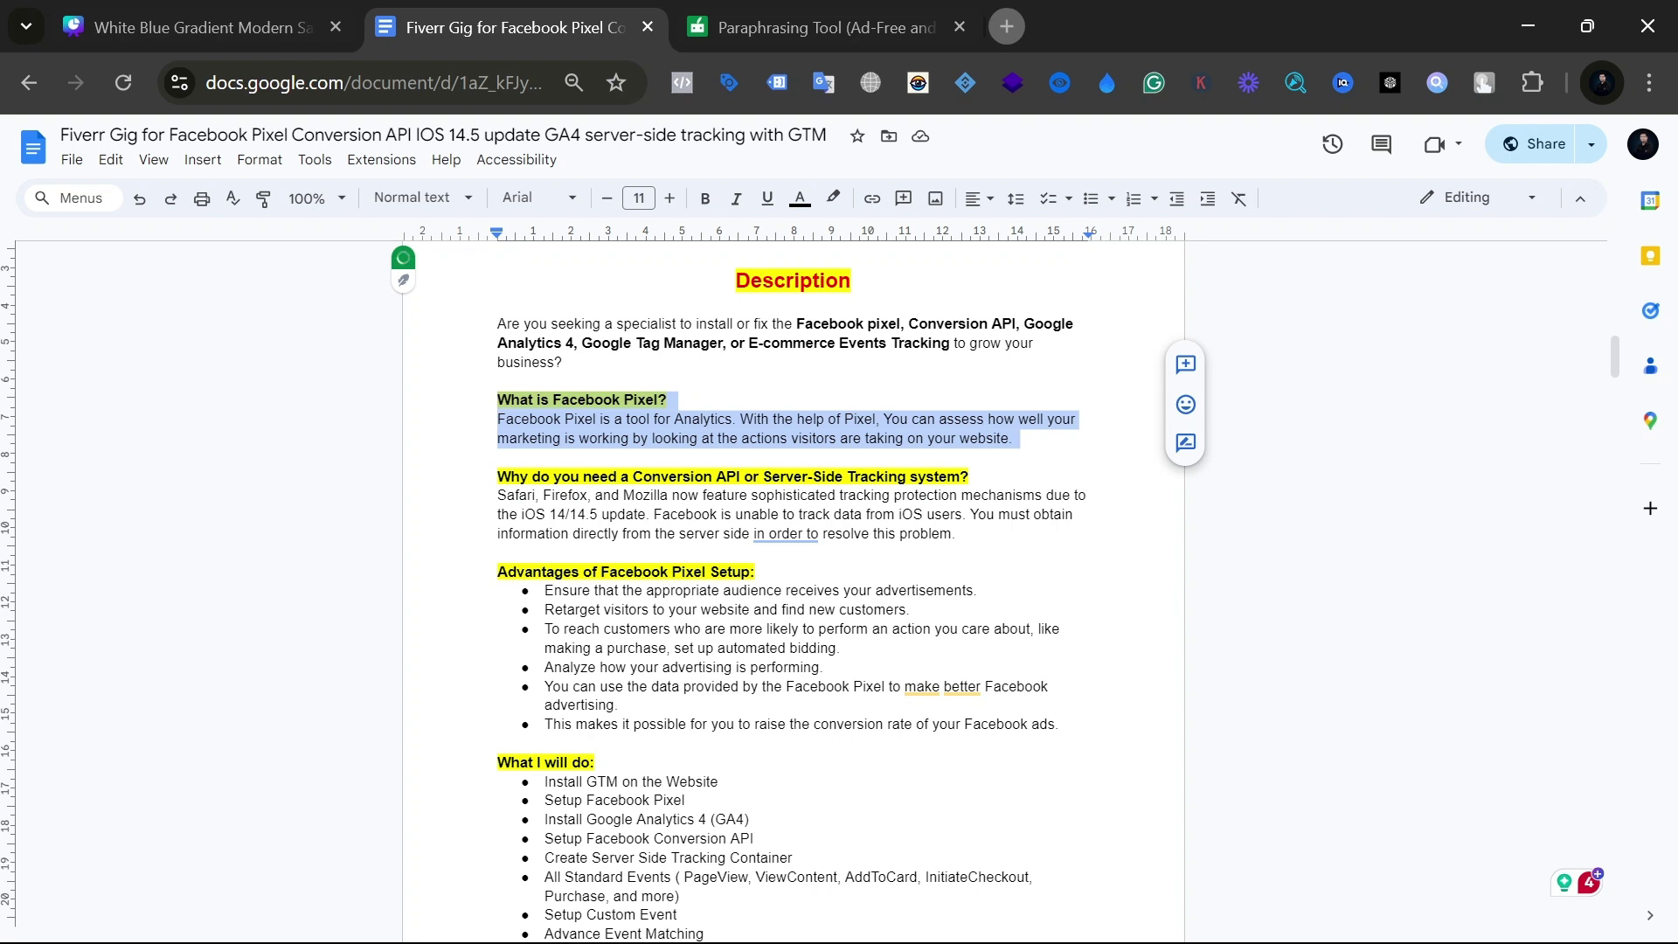
{"action": "left_click", "coordinate": [498, 399]}
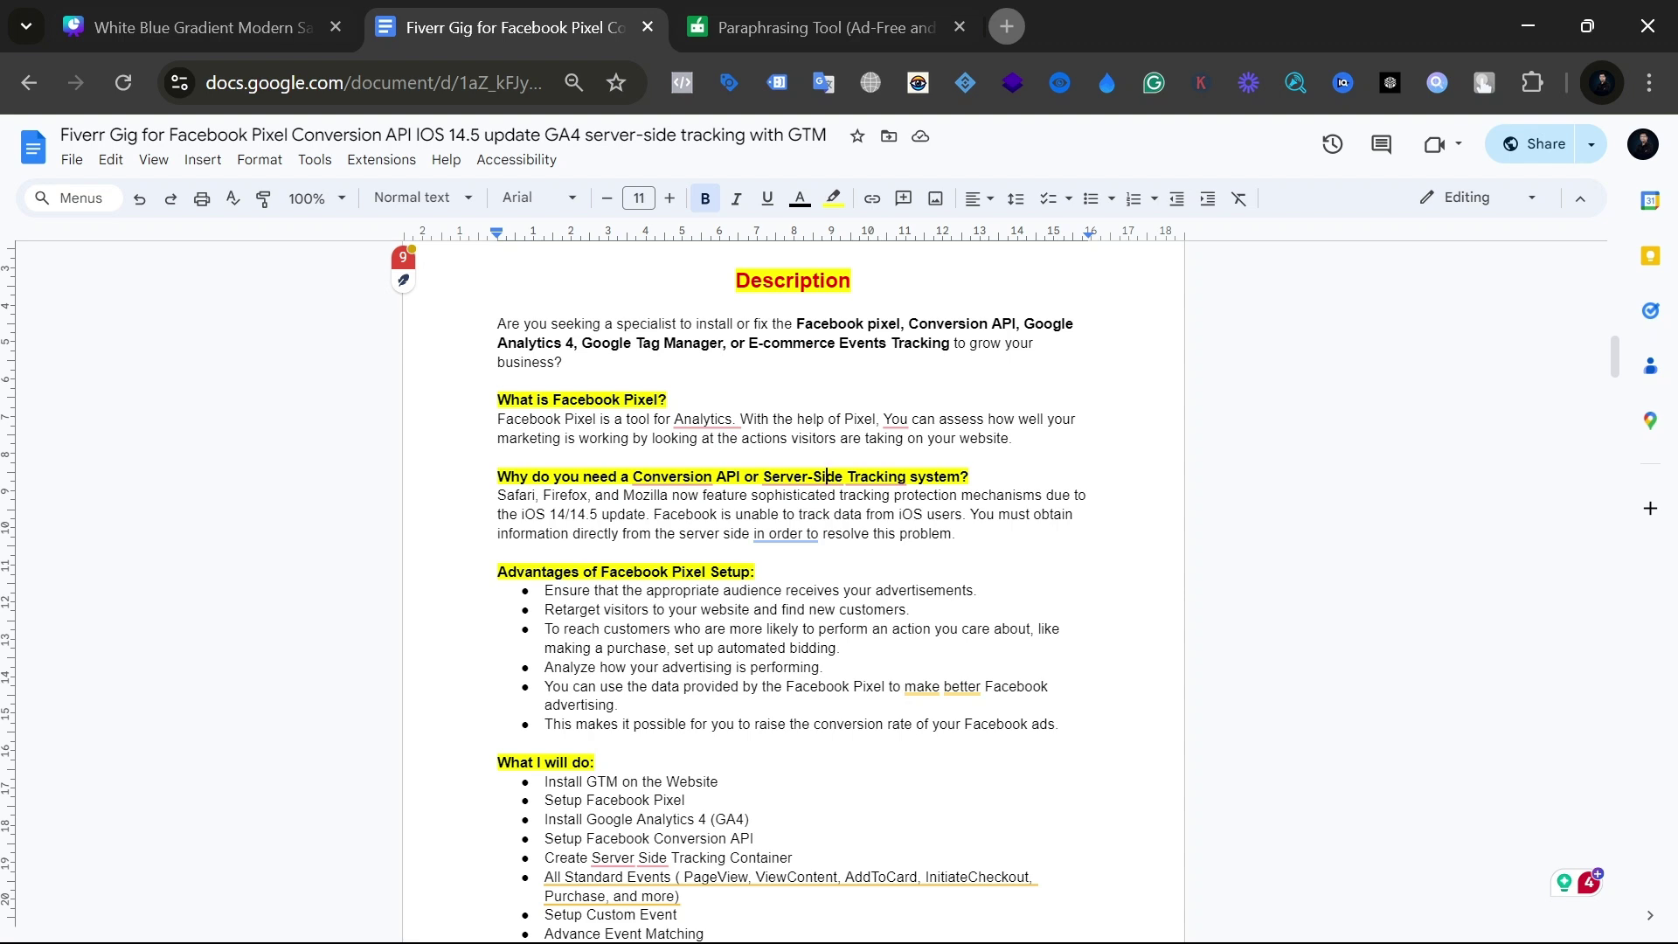
{"action": "left_click_drag", "start_coordinate": [1014, 439], "coordinate": [496, 401]}
{"action": "key", "text": "super+c"}
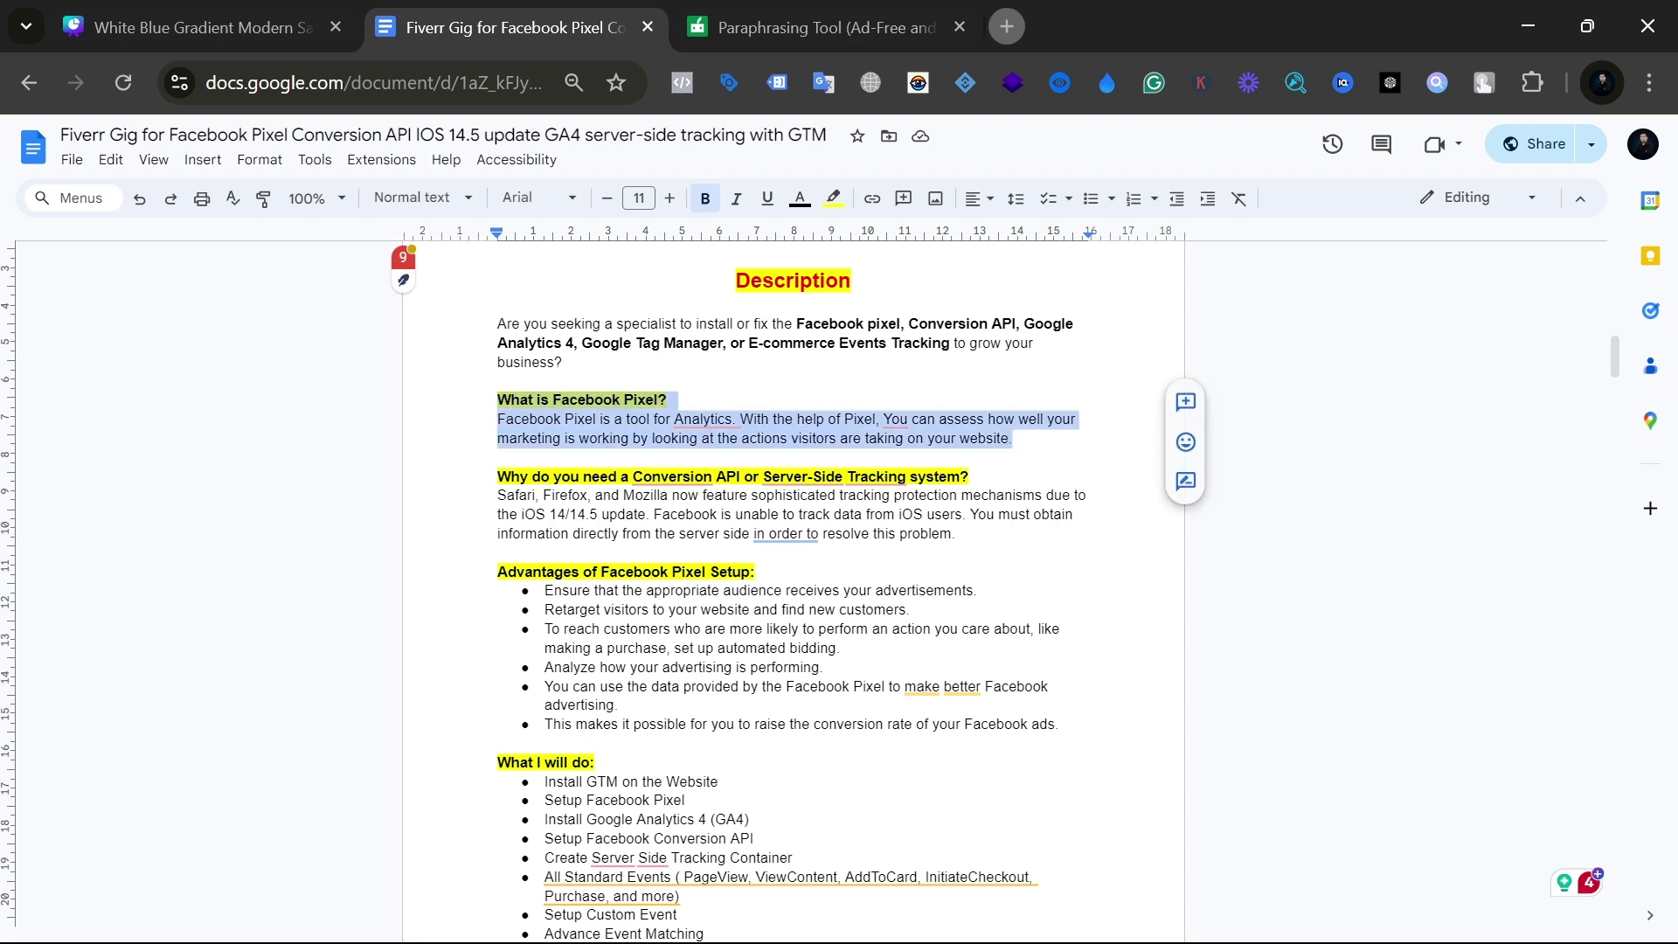
Step: Return to QuillBot and paste the copied "What is Facebook Pixel?" section into the Paraphraser from the clipboard history
{"action": "left_click", "coordinate": [752, 25]}
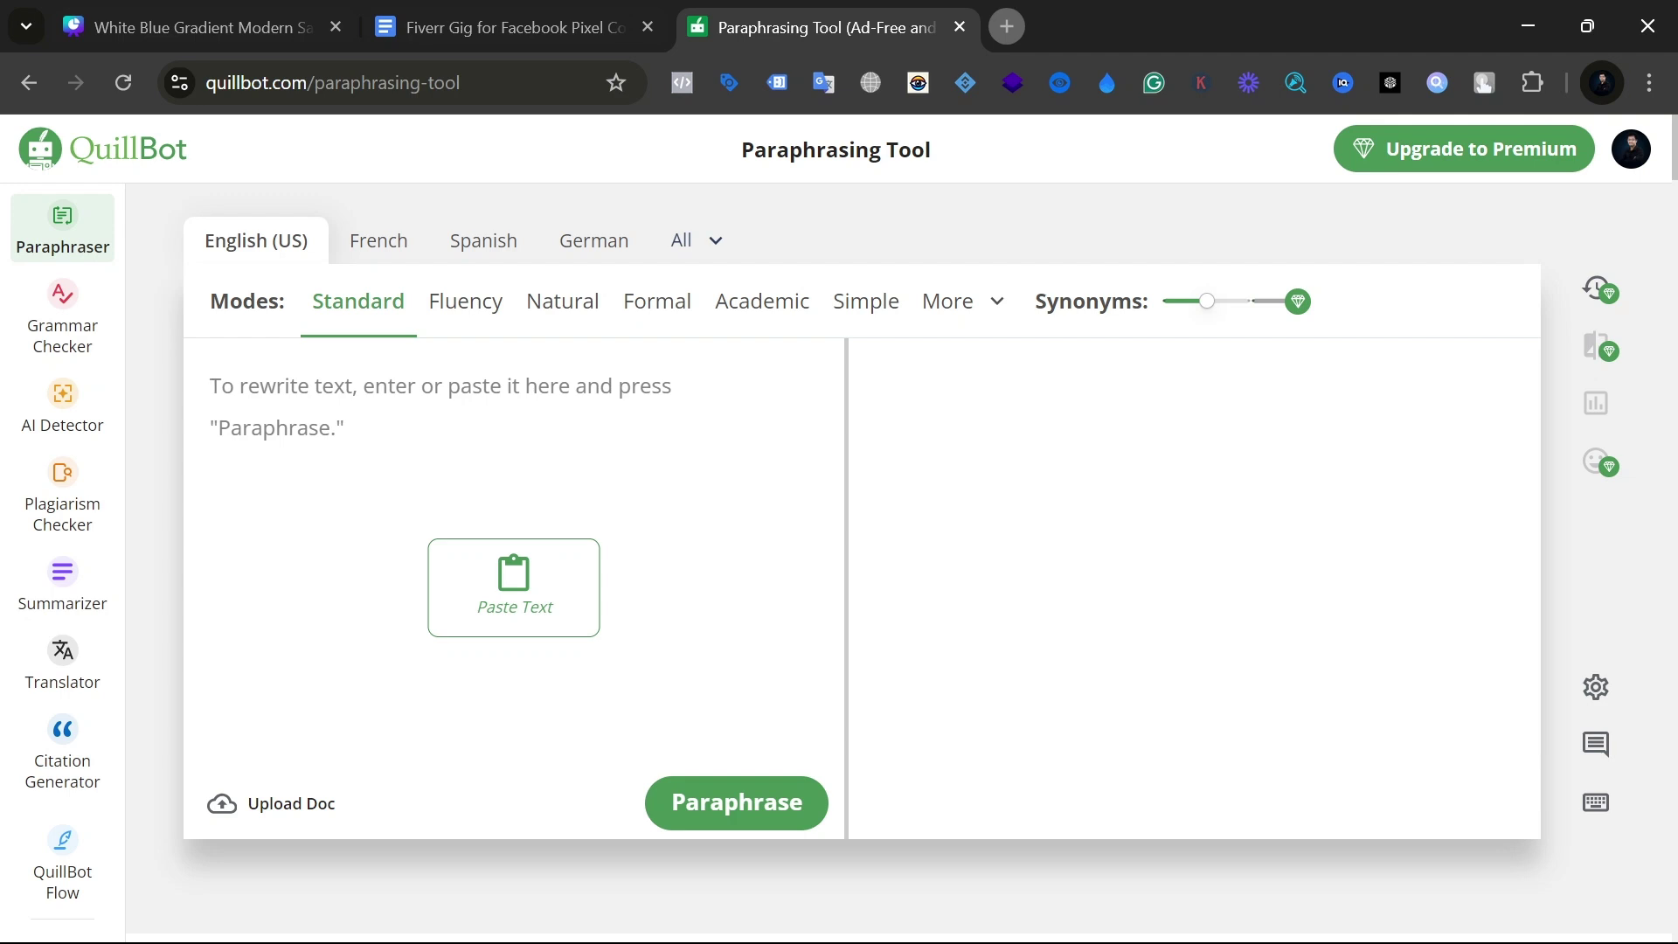
{"action": "key", "text": "super+v"}
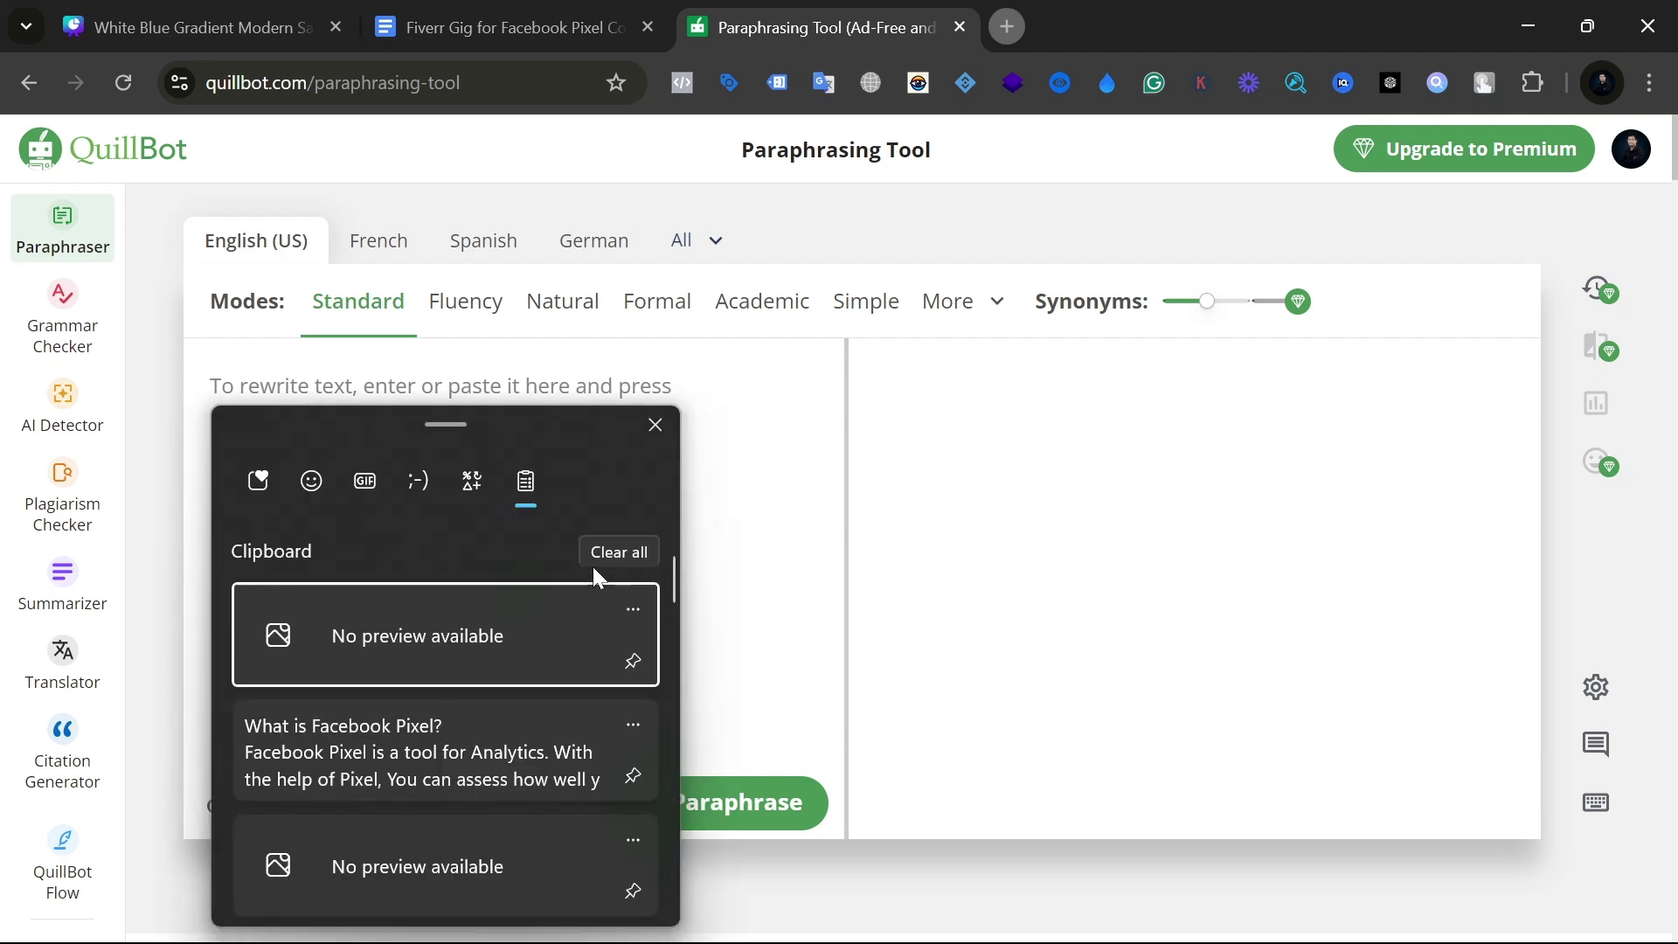
{"action": "left_click", "coordinate": [419, 739]}
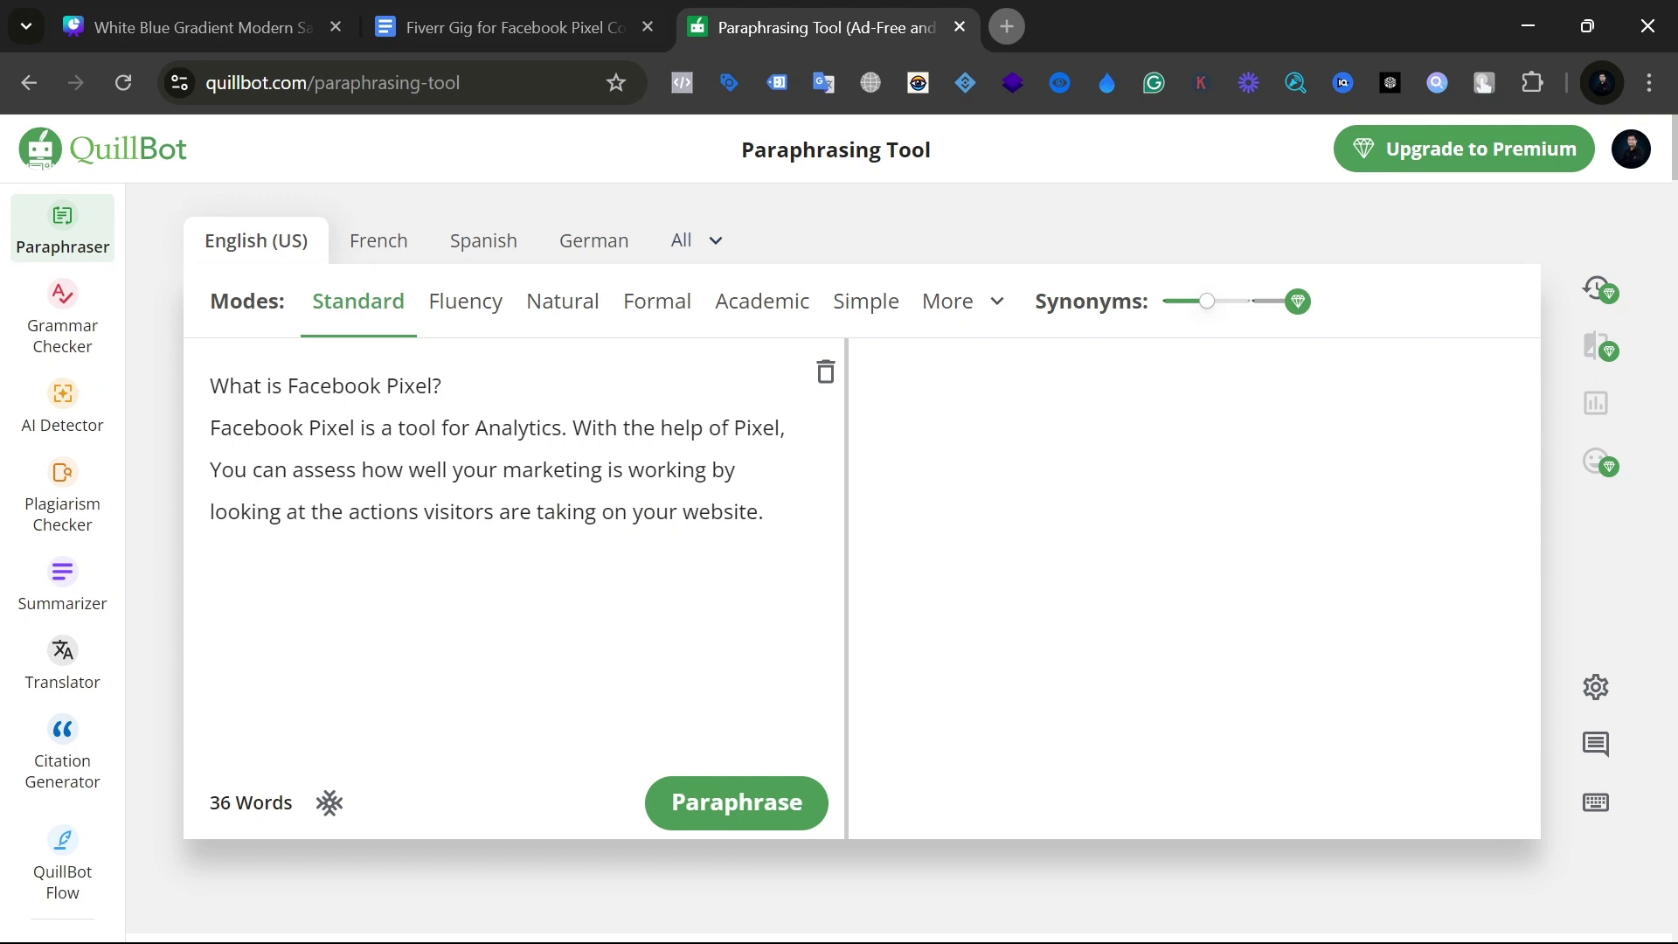
{"action": "key", "text": "super+v"}
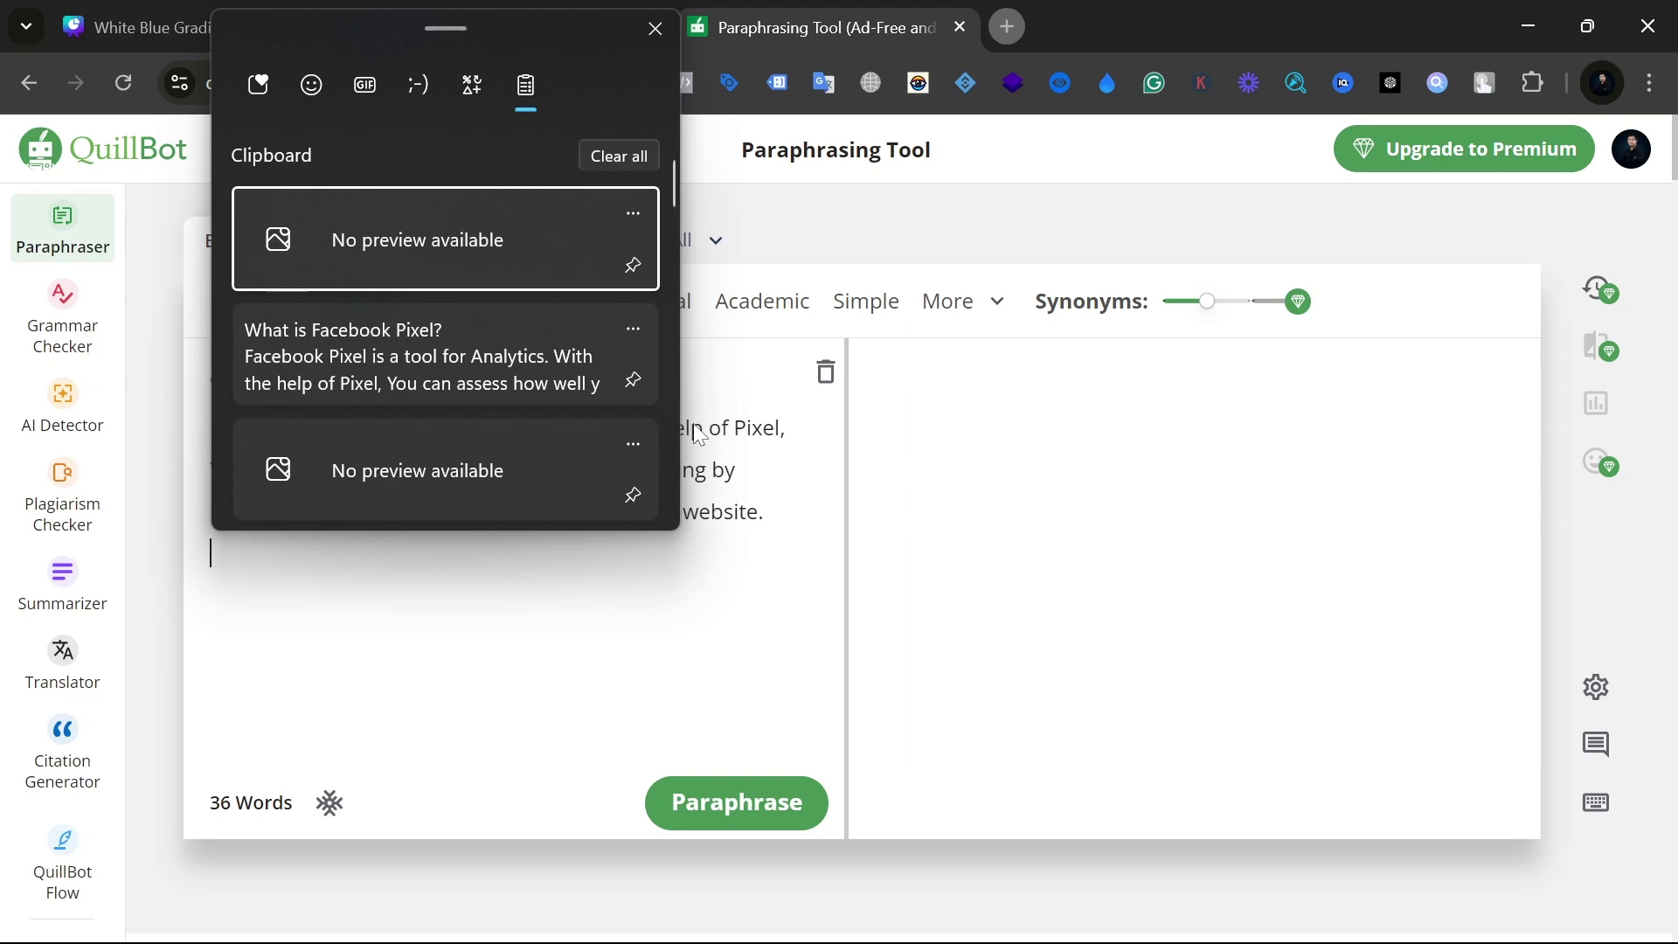
{"action": "left_click", "coordinate": [656, 29]}
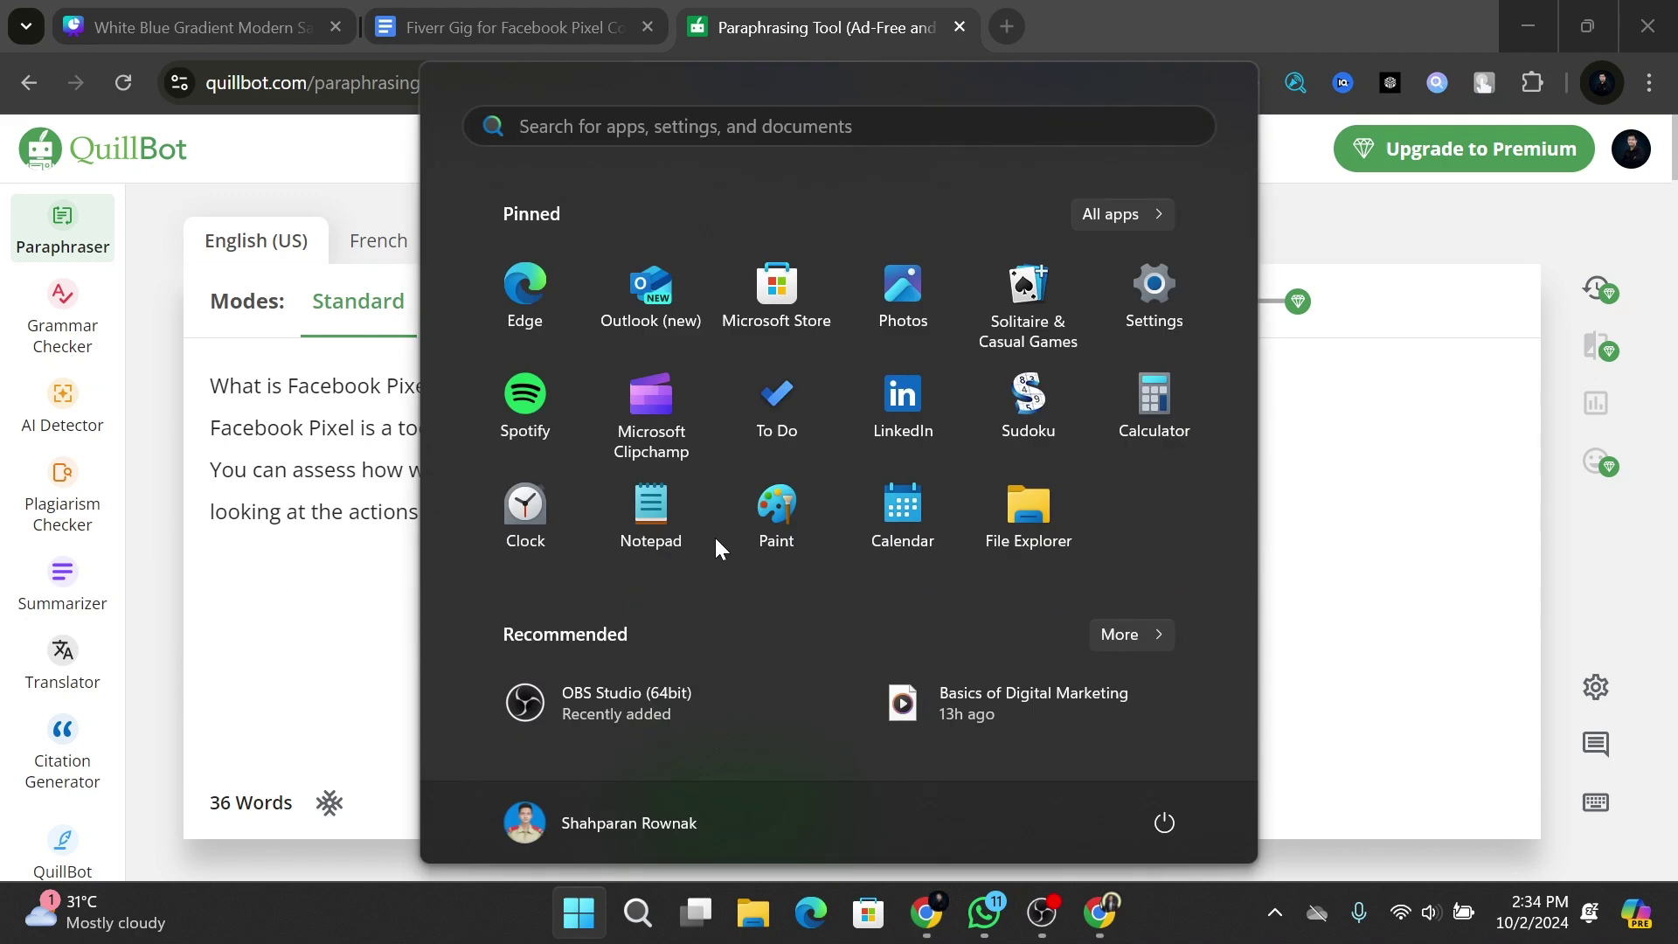
Step: Copy the end of the pasted paragraph's last sentence and look through the clipboard history entries
{"action": "left_click", "coordinate": [406, 595]}
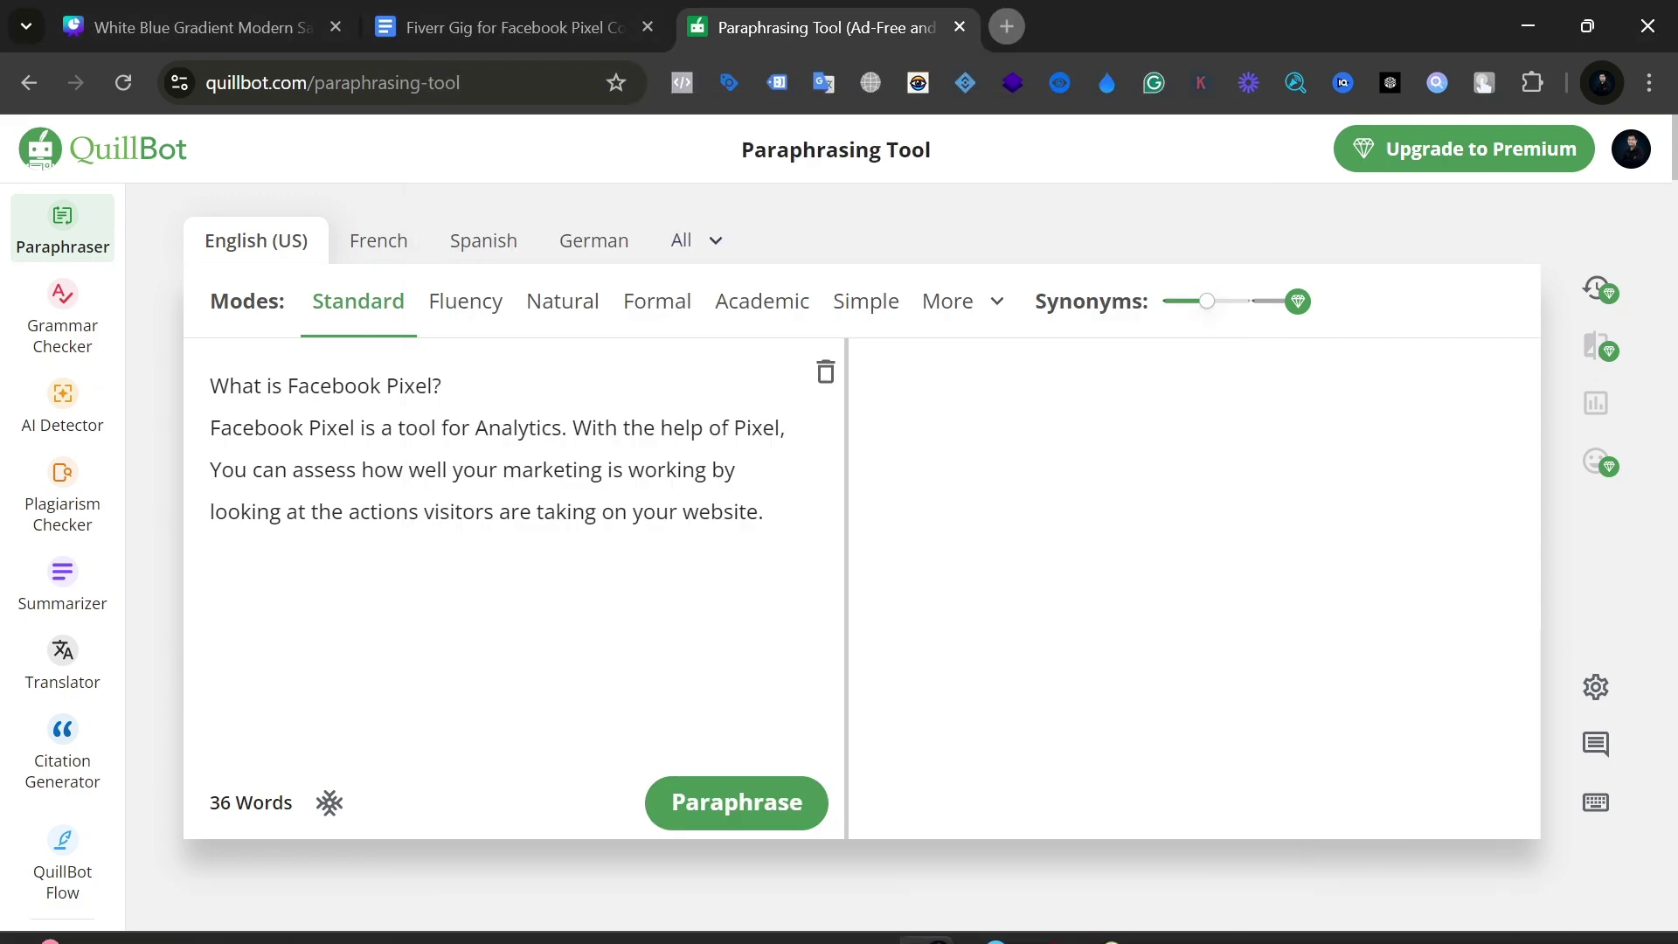
{"action": "left_click_drag", "start_coordinate": [370, 514], "coordinate": [769, 515]}
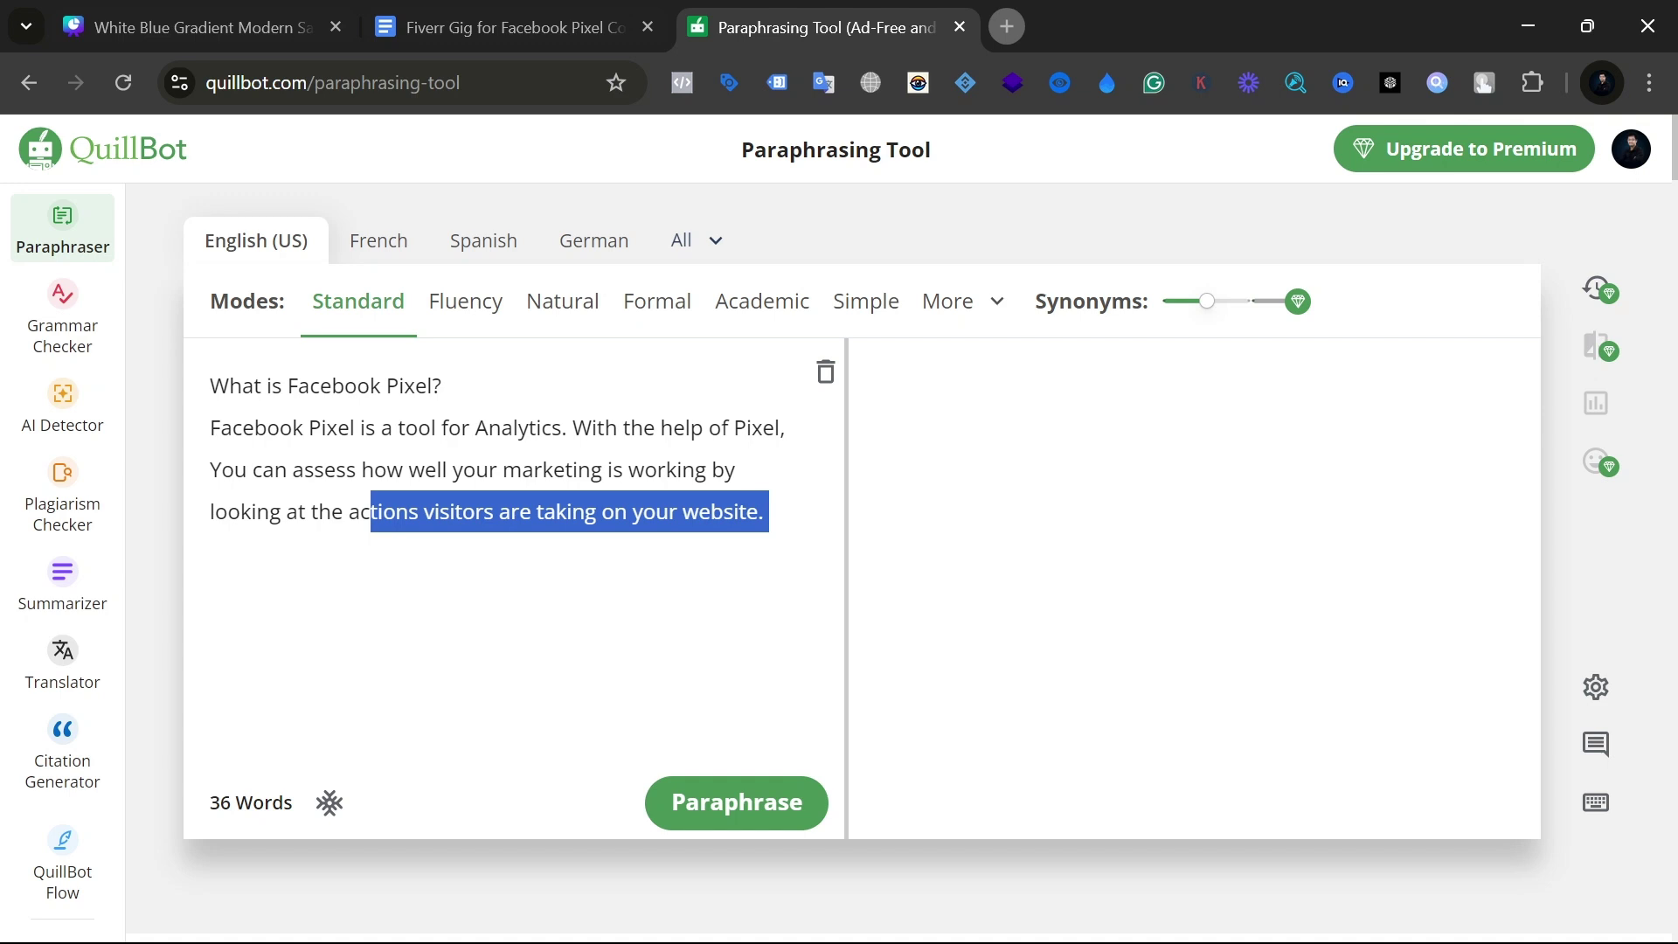
{"action": "key", "text": "super+v"}
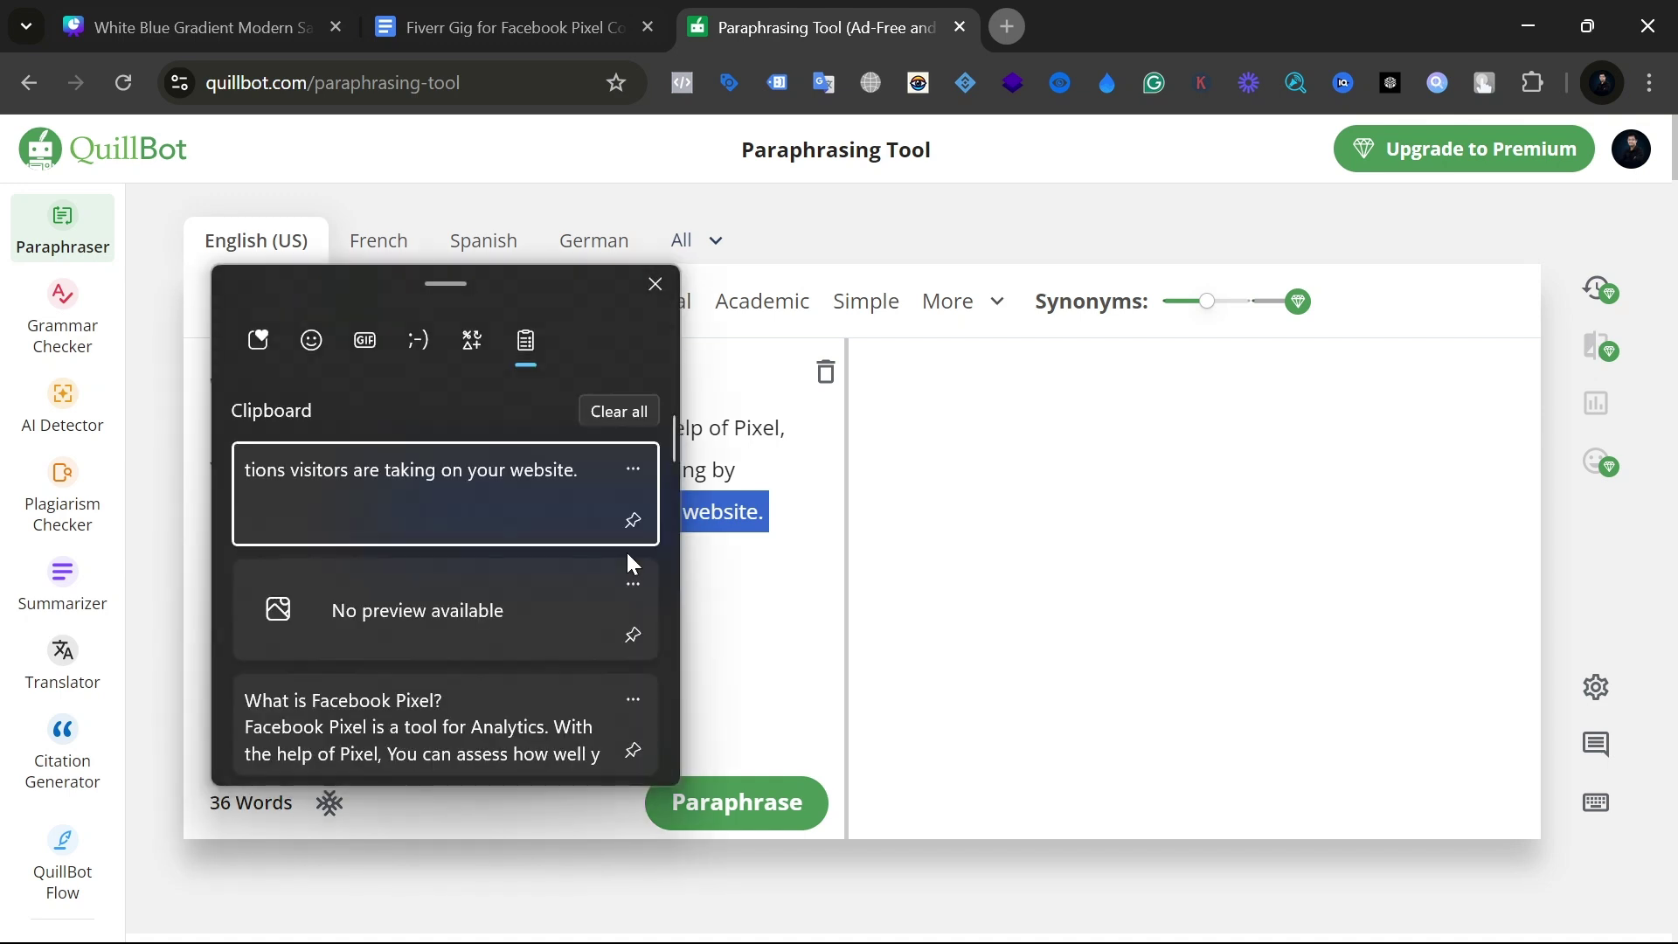
{"action": "scroll", "coordinate": [516, 684], "scroll_direction": "down", "scroll_amount": 5}
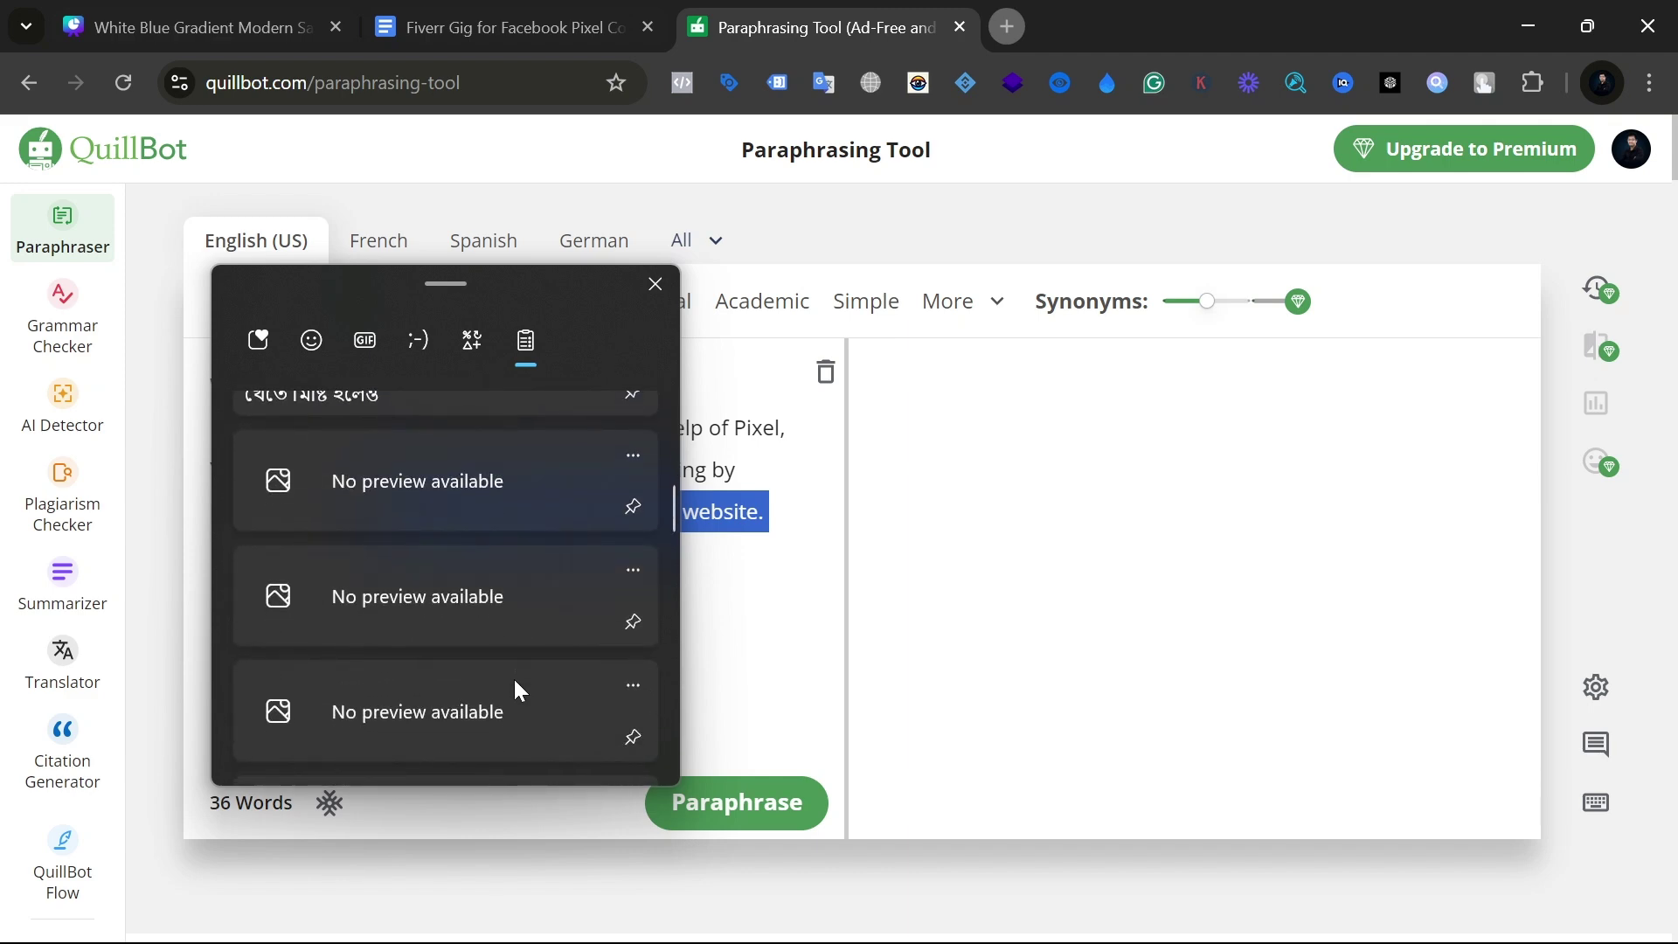
{"action": "scroll", "coordinate": [515, 687], "scroll_direction": "down", "scroll_amount": 8}
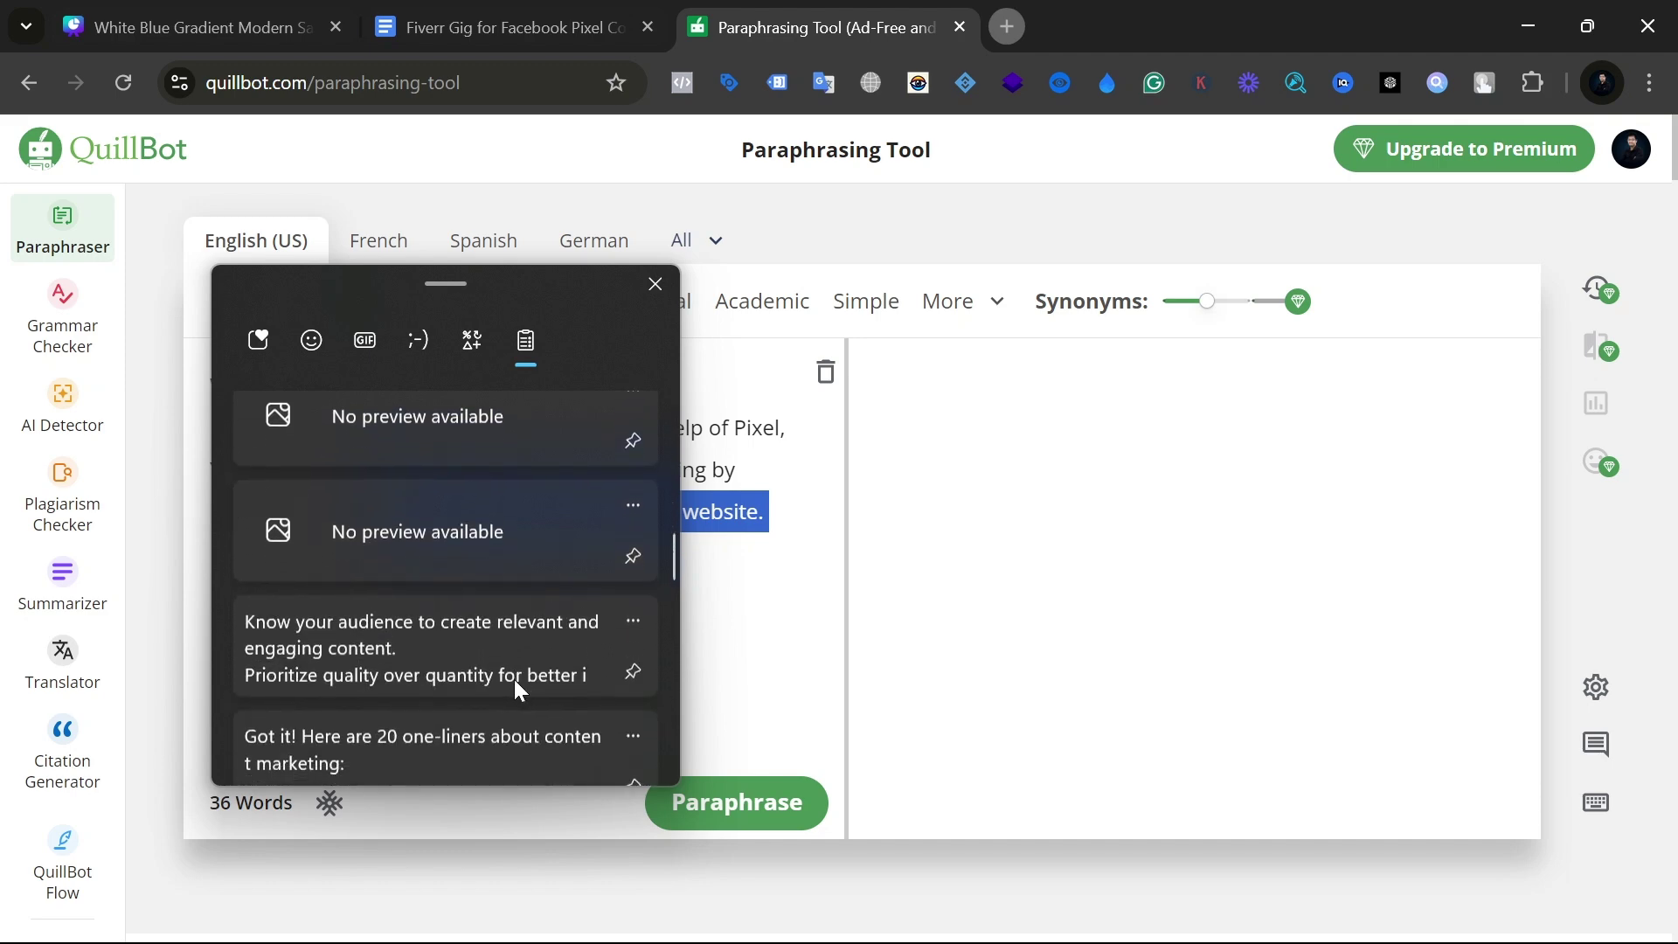
{"action": "scroll", "coordinate": [515, 686], "scroll_direction": "up", "scroll_amount": 8}
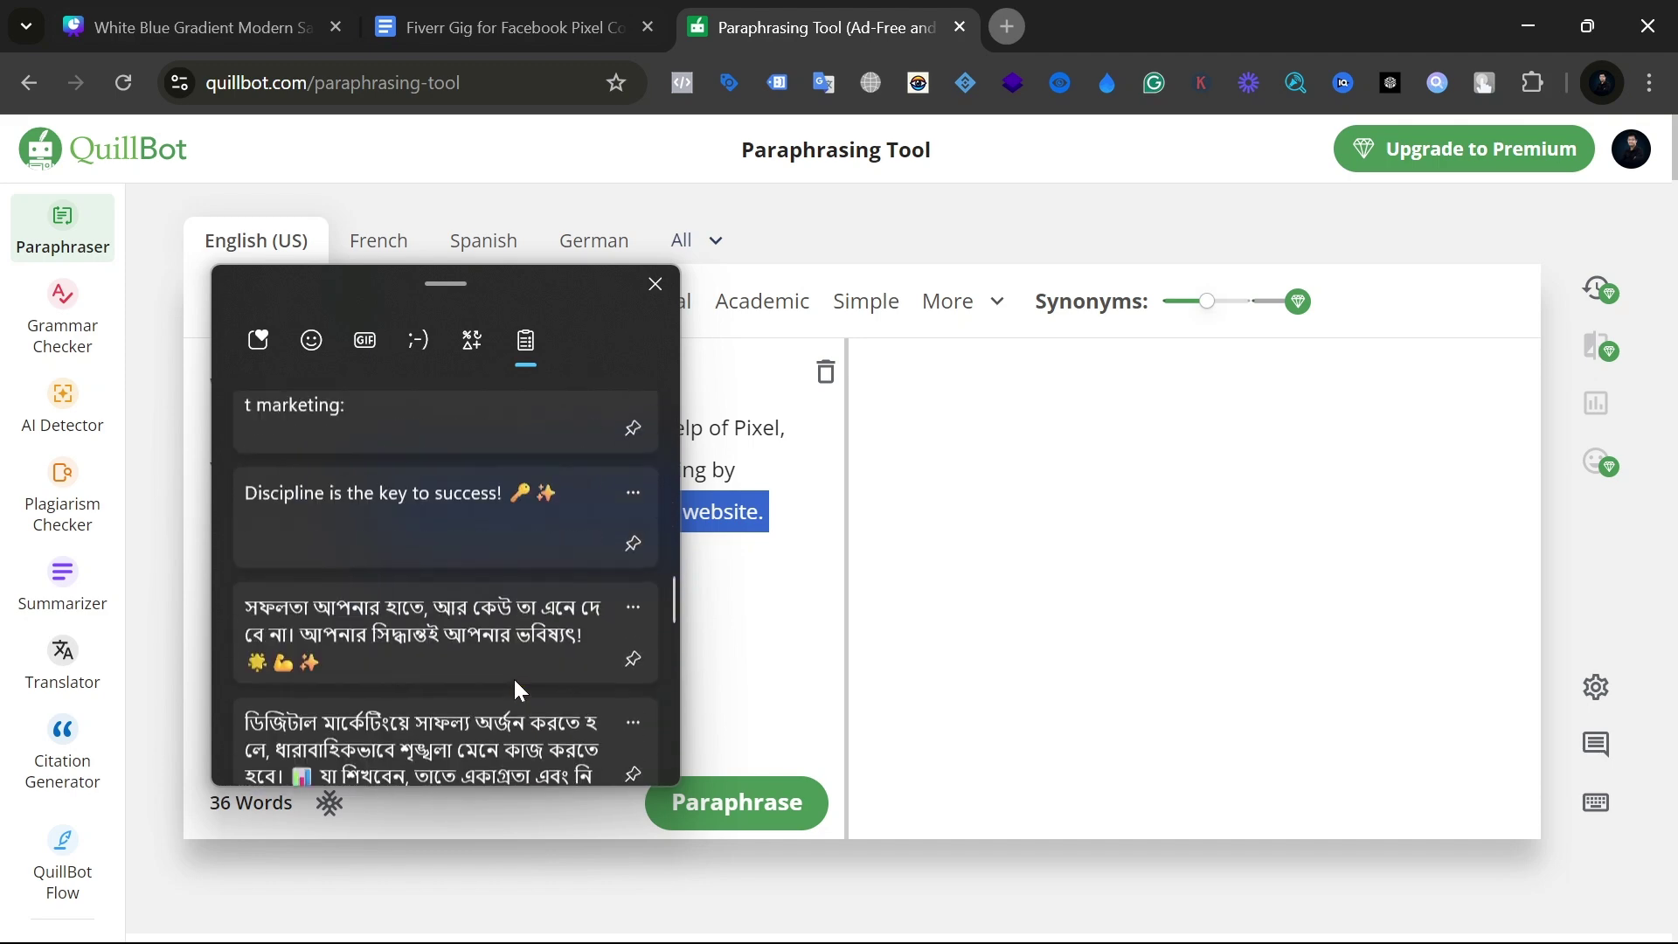
{"action": "scroll", "coordinate": [512, 677], "scroll_direction": "up", "scroll_amount": 3}
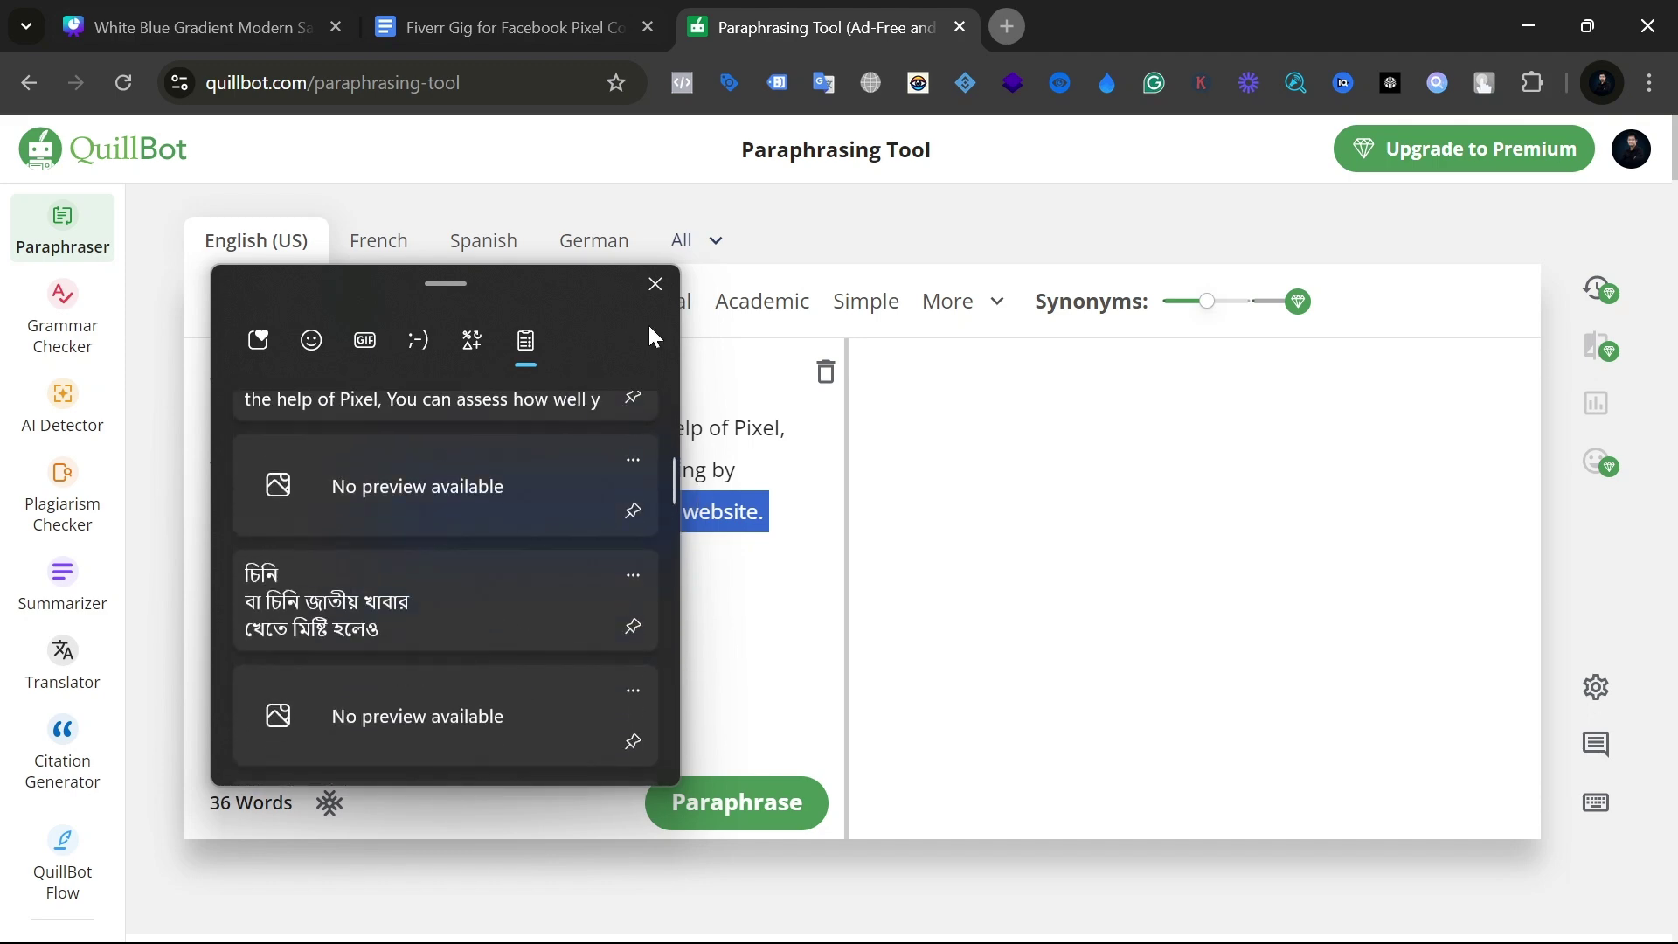
{"action": "left_click", "coordinate": [656, 290]}
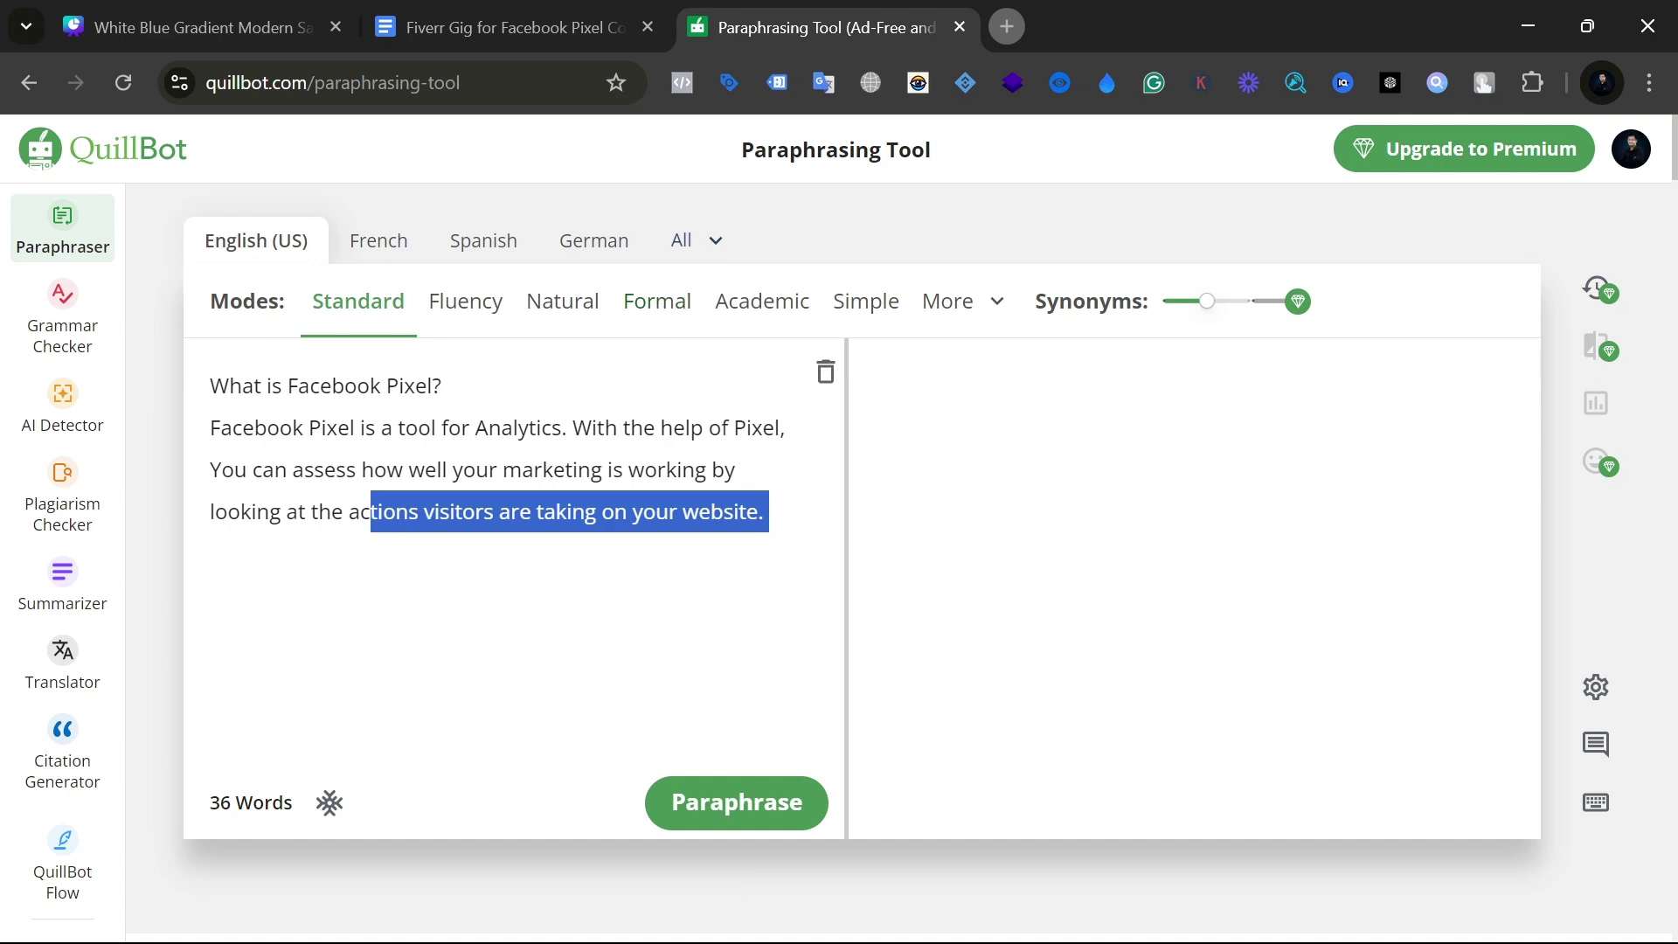
Step: Paraphrase the pasted "What is Facebook Pixel?" text in Standard mode and dismiss the Premium Features offer
{"action": "left_click", "coordinate": [211, 553]}
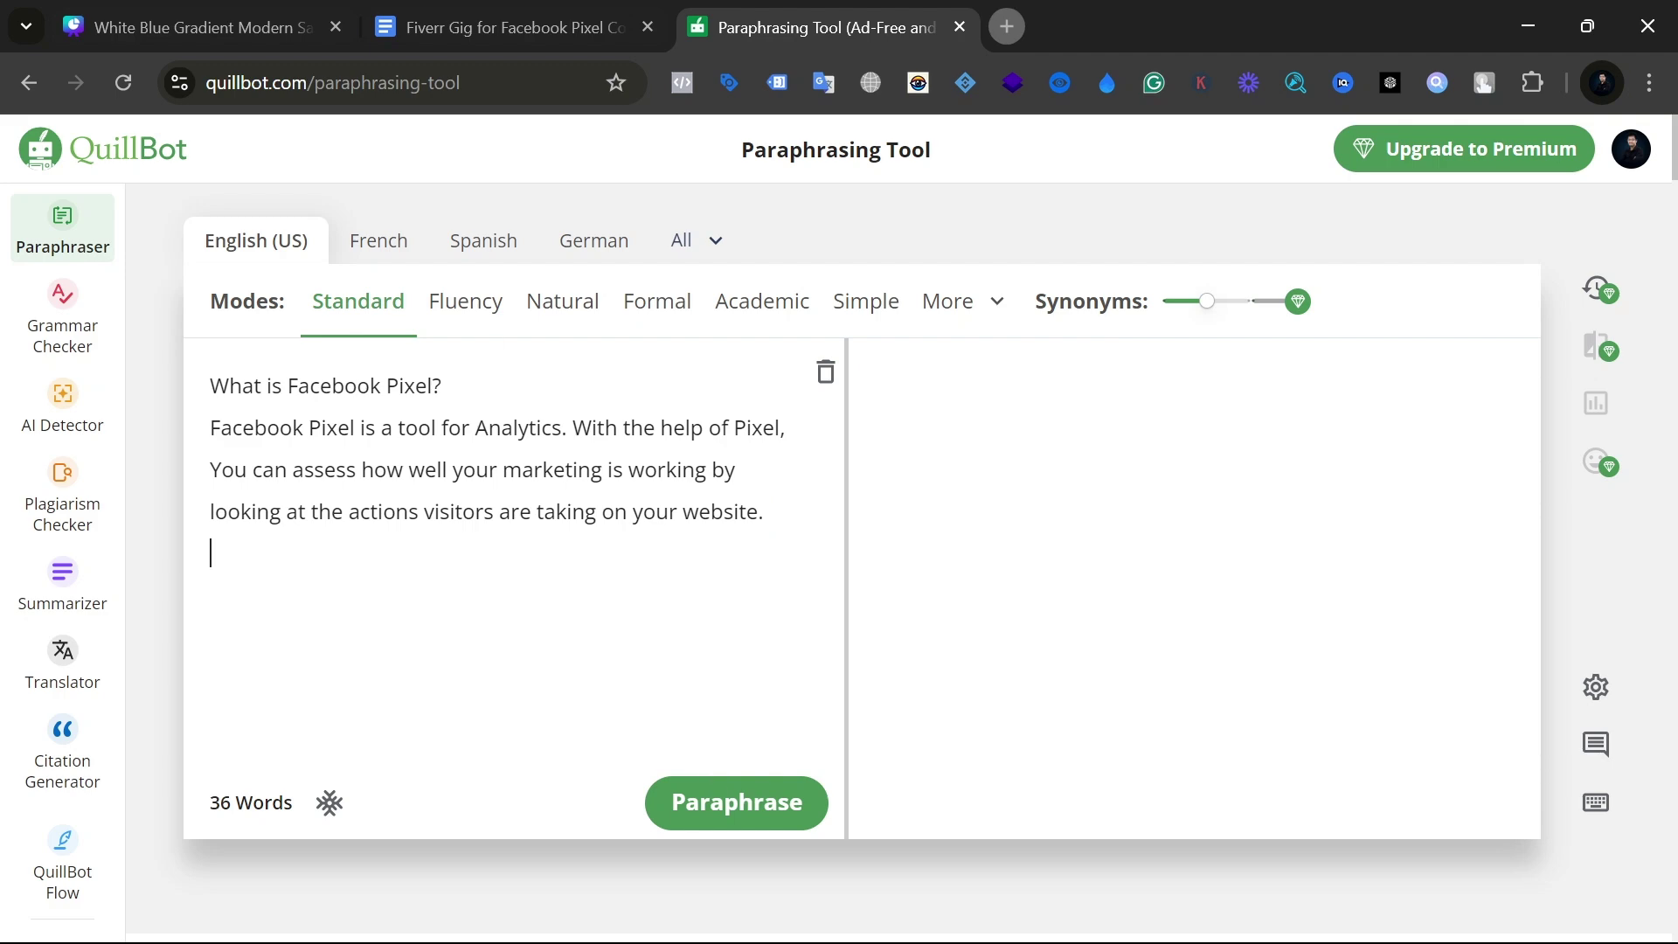
{"action": "left_click", "coordinate": [736, 791]}
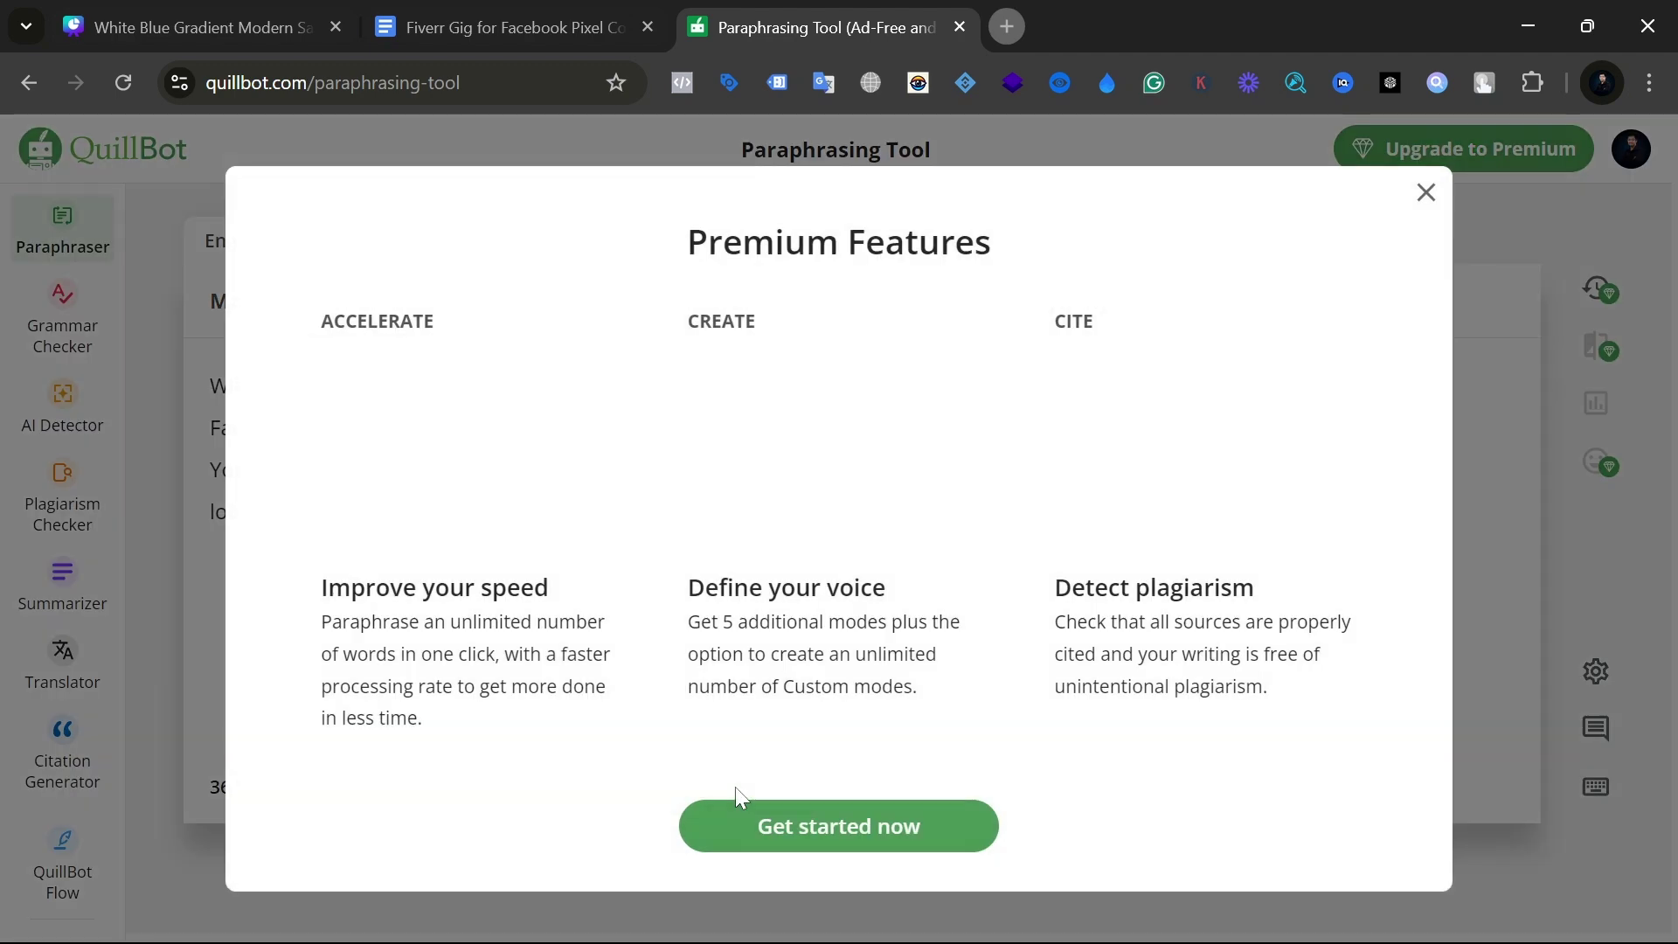
{"action": "left_click", "coordinate": [1427, 194]}
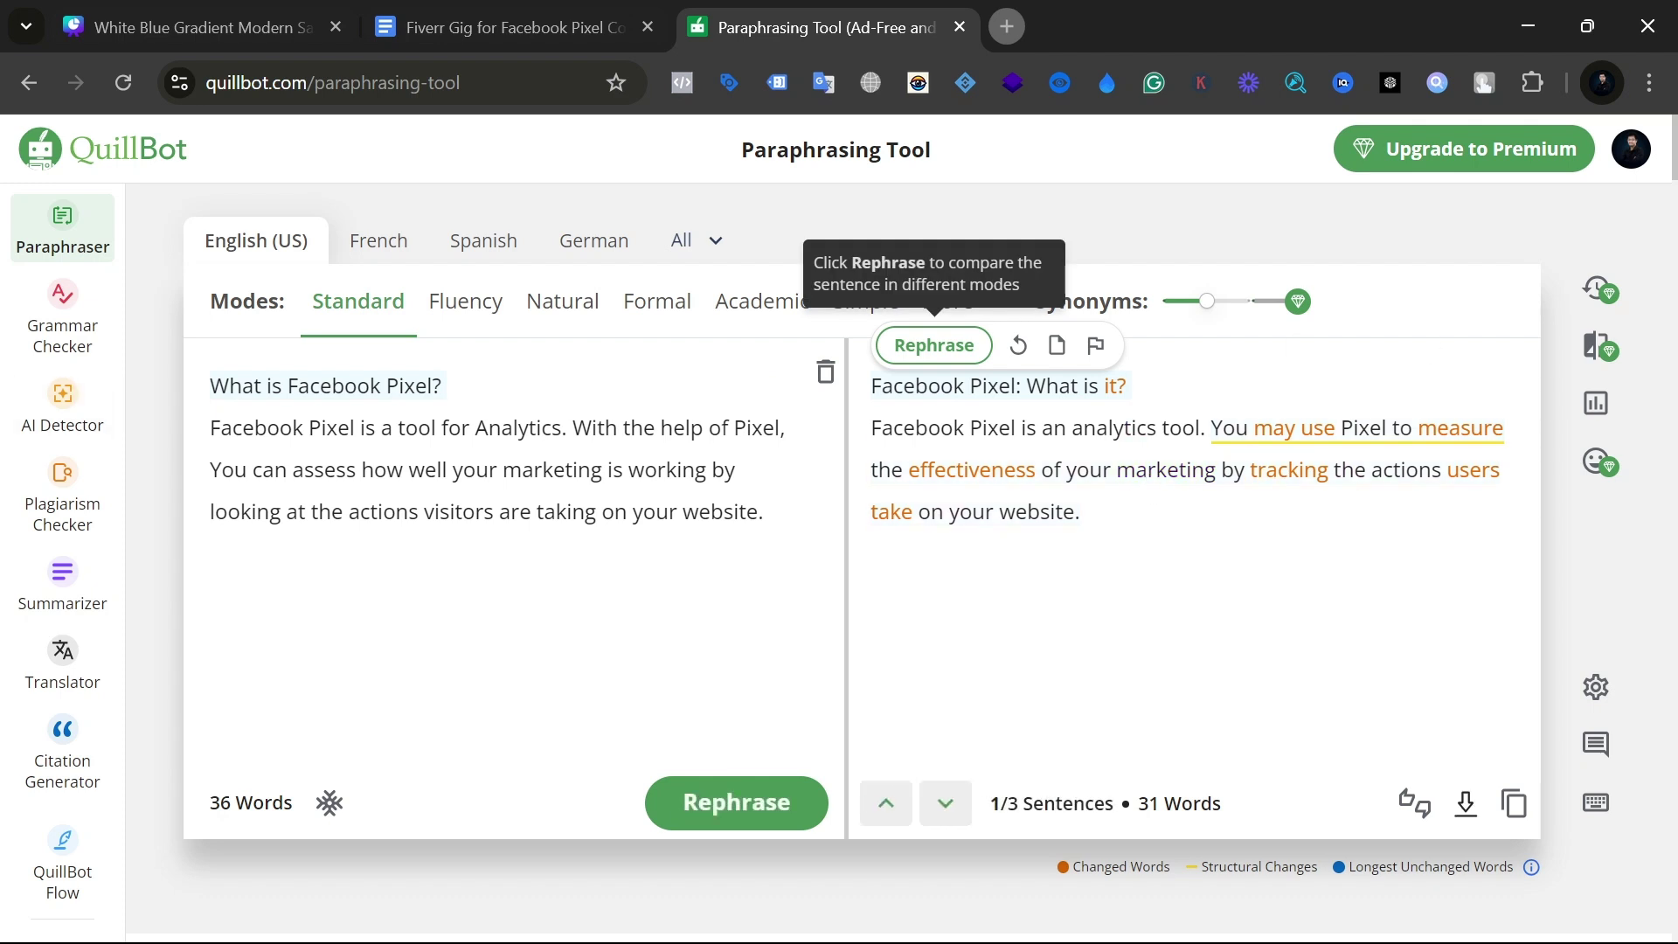
Step: Compare the original heading and paragraph with their paraphrased versions, including the synonym suggestions for "your marketing"
{"action": "left_click_drag", "start_coordinate": [210, 386], "coordinate": [444, 387]}
{"action": "left_click", "coordinate": [875, 388]}
{"action": "left_click_drag", "start_coordinate": [880, 392], "coordinate": [1071, 387]}
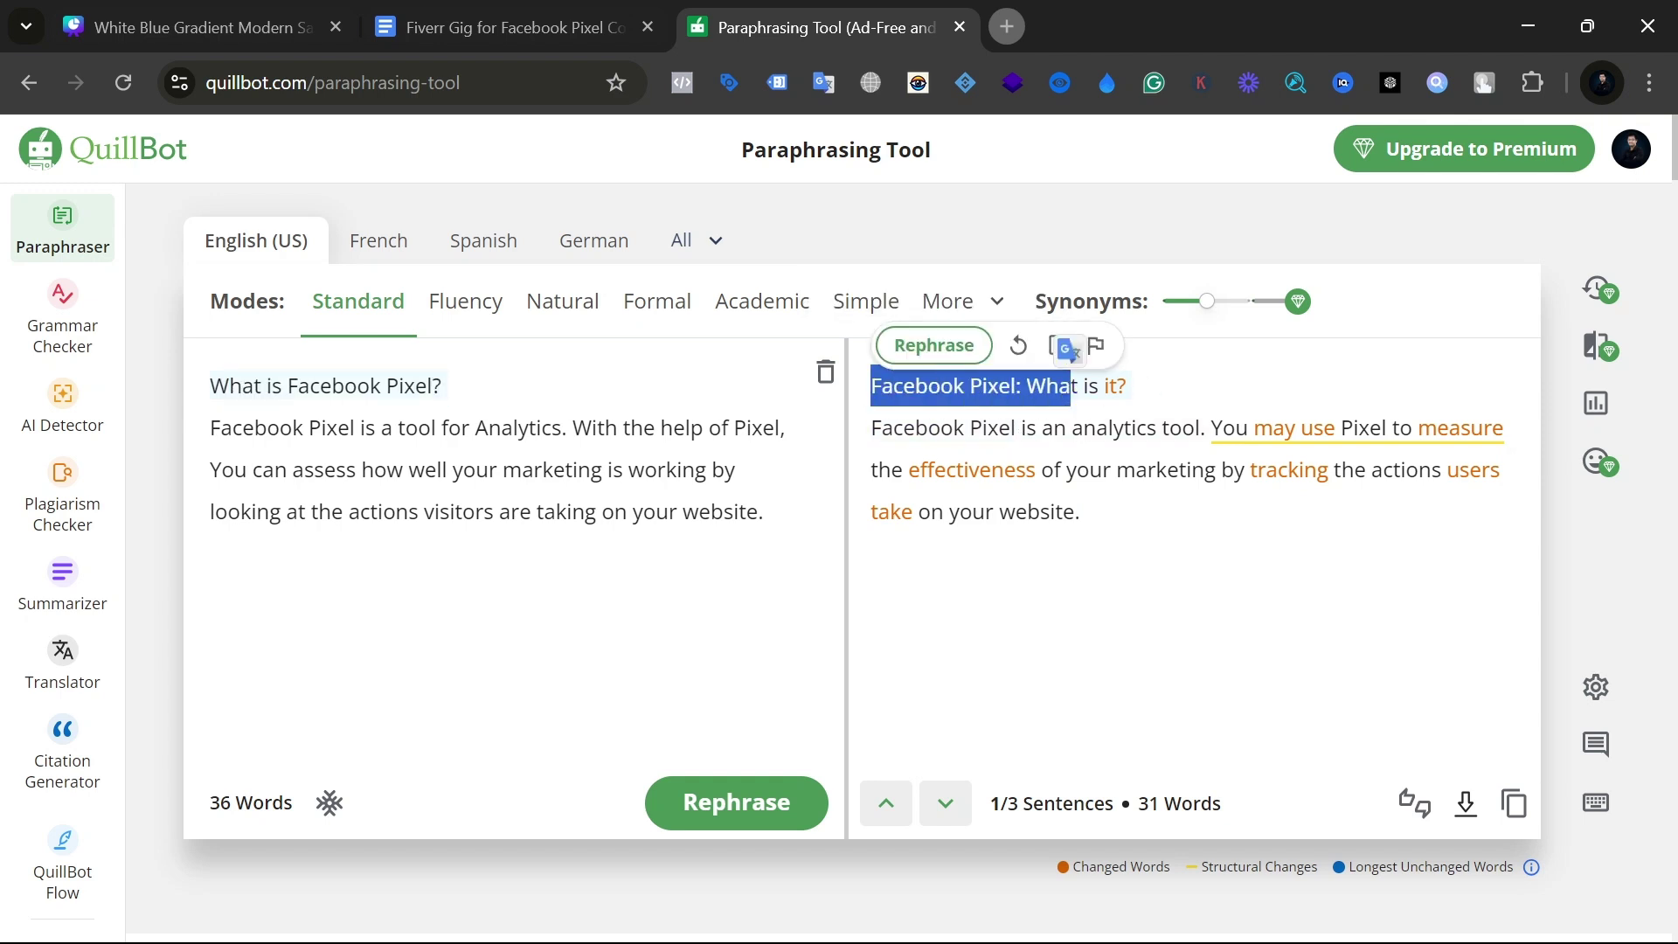
{"action": "left_click", "coordinate": [1179, 471]}
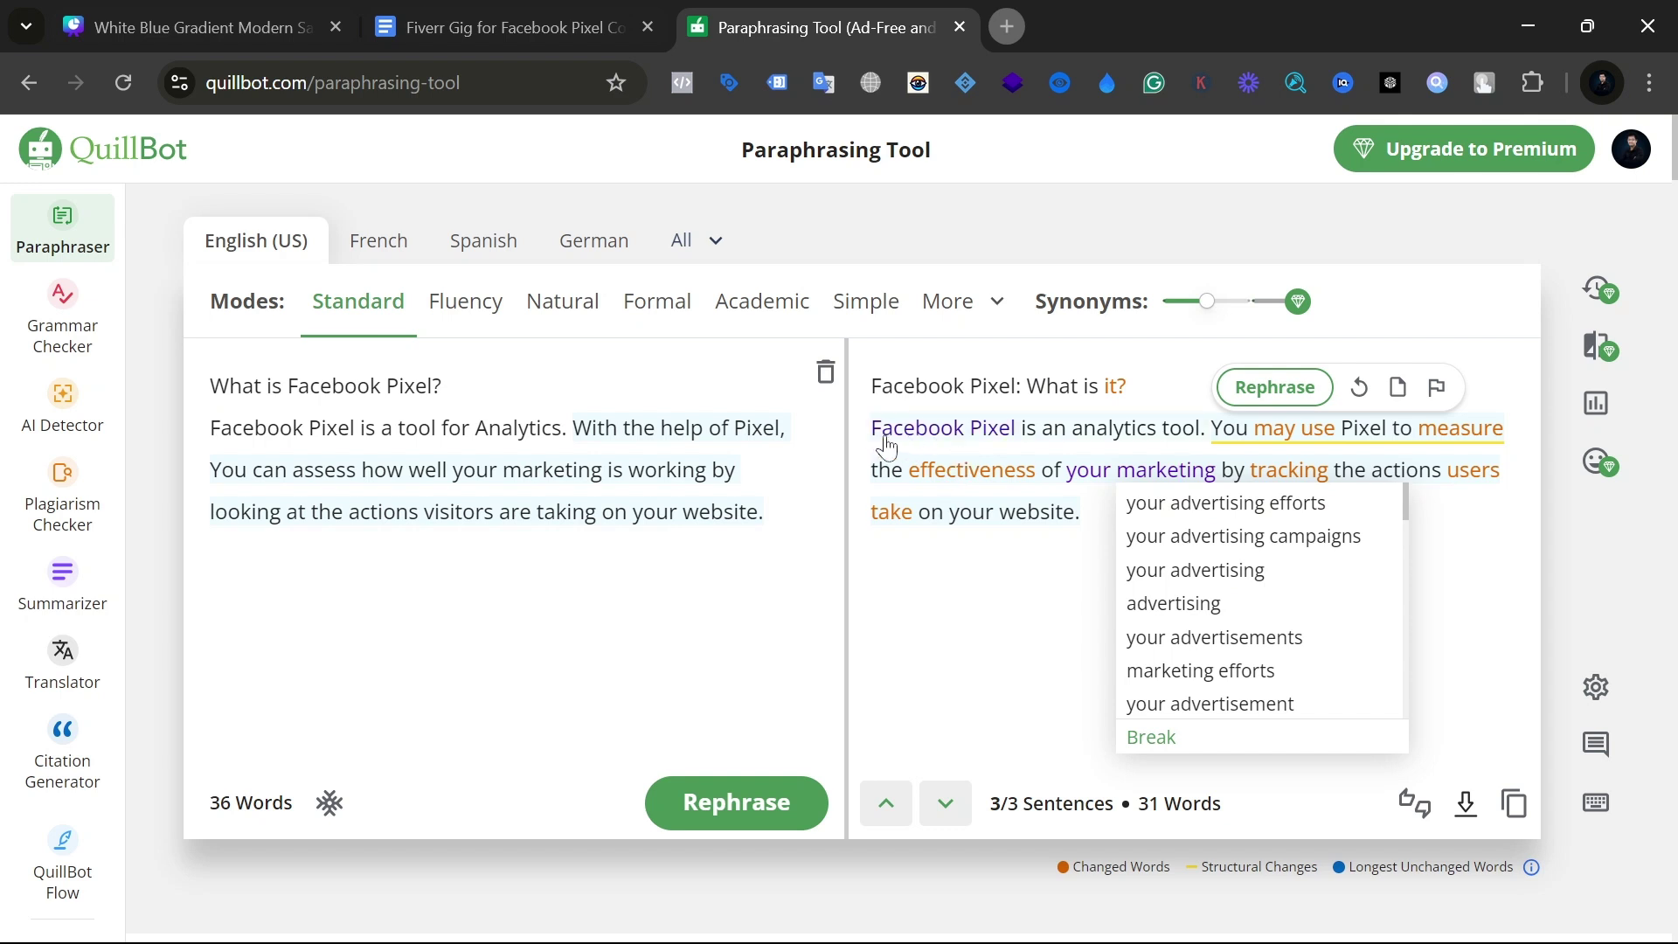
{"action": "left_click_drag", "start_coordinate": [873, 427], "coordinate": [1073, 516]}
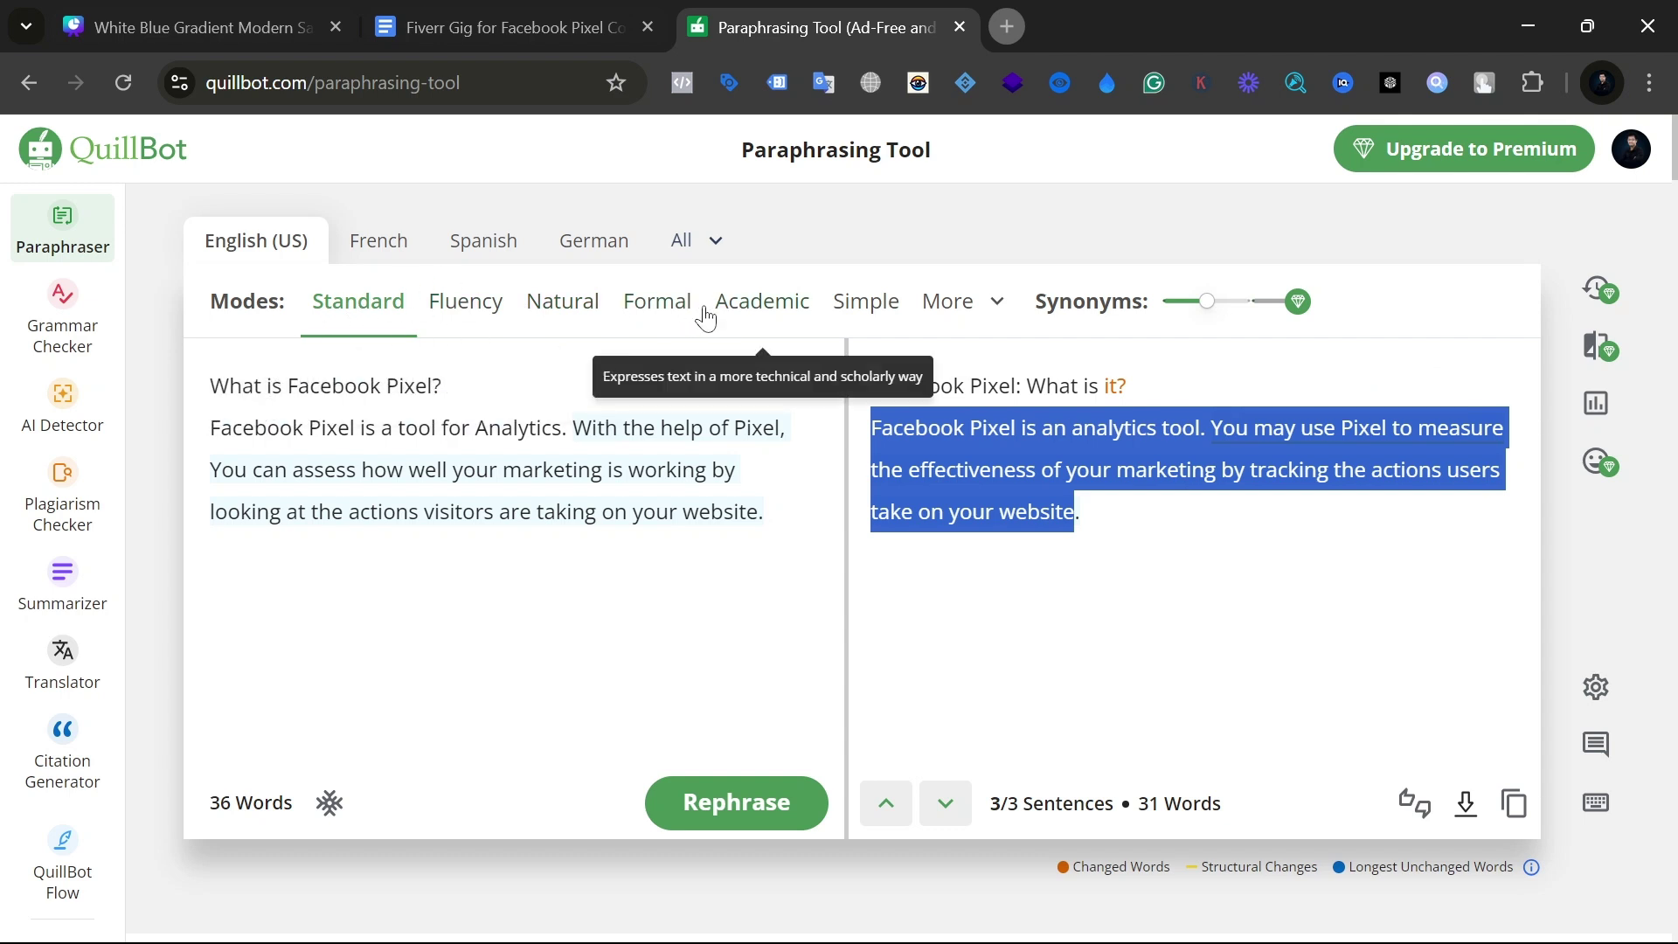
Step: Switch the paraphrasing mode to Formal and dismiss the Premium modes offer
{"action": "left_click", "coordinate": [654, 304]}
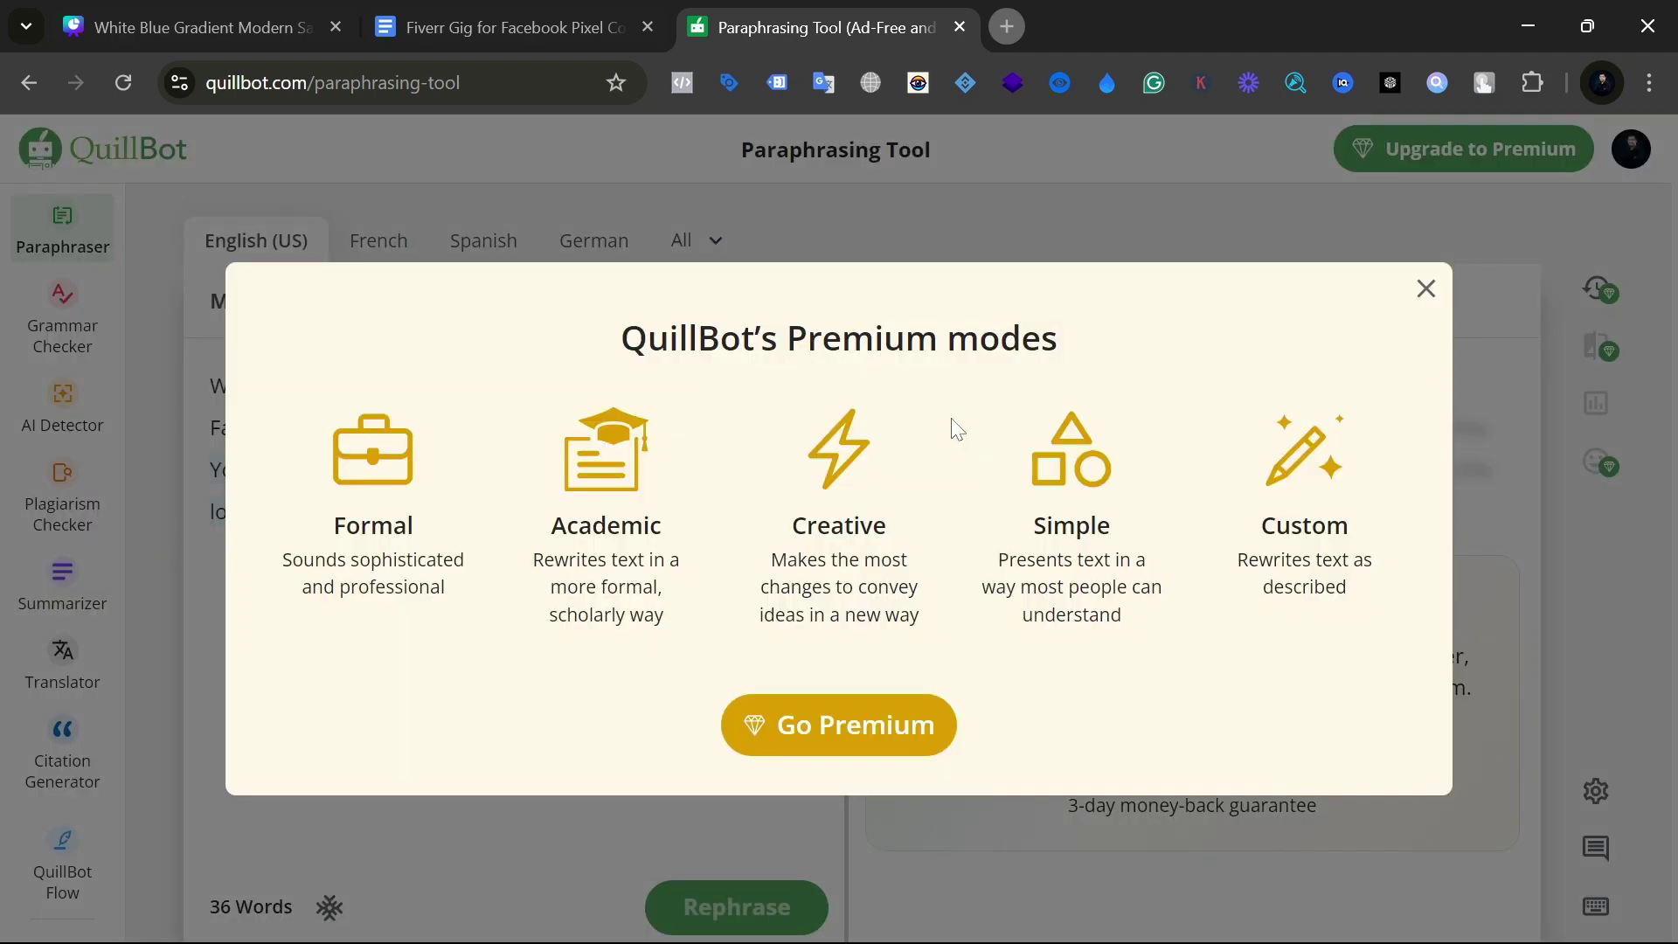
{"action": "left_click", "coordinate": [1427, 291]}
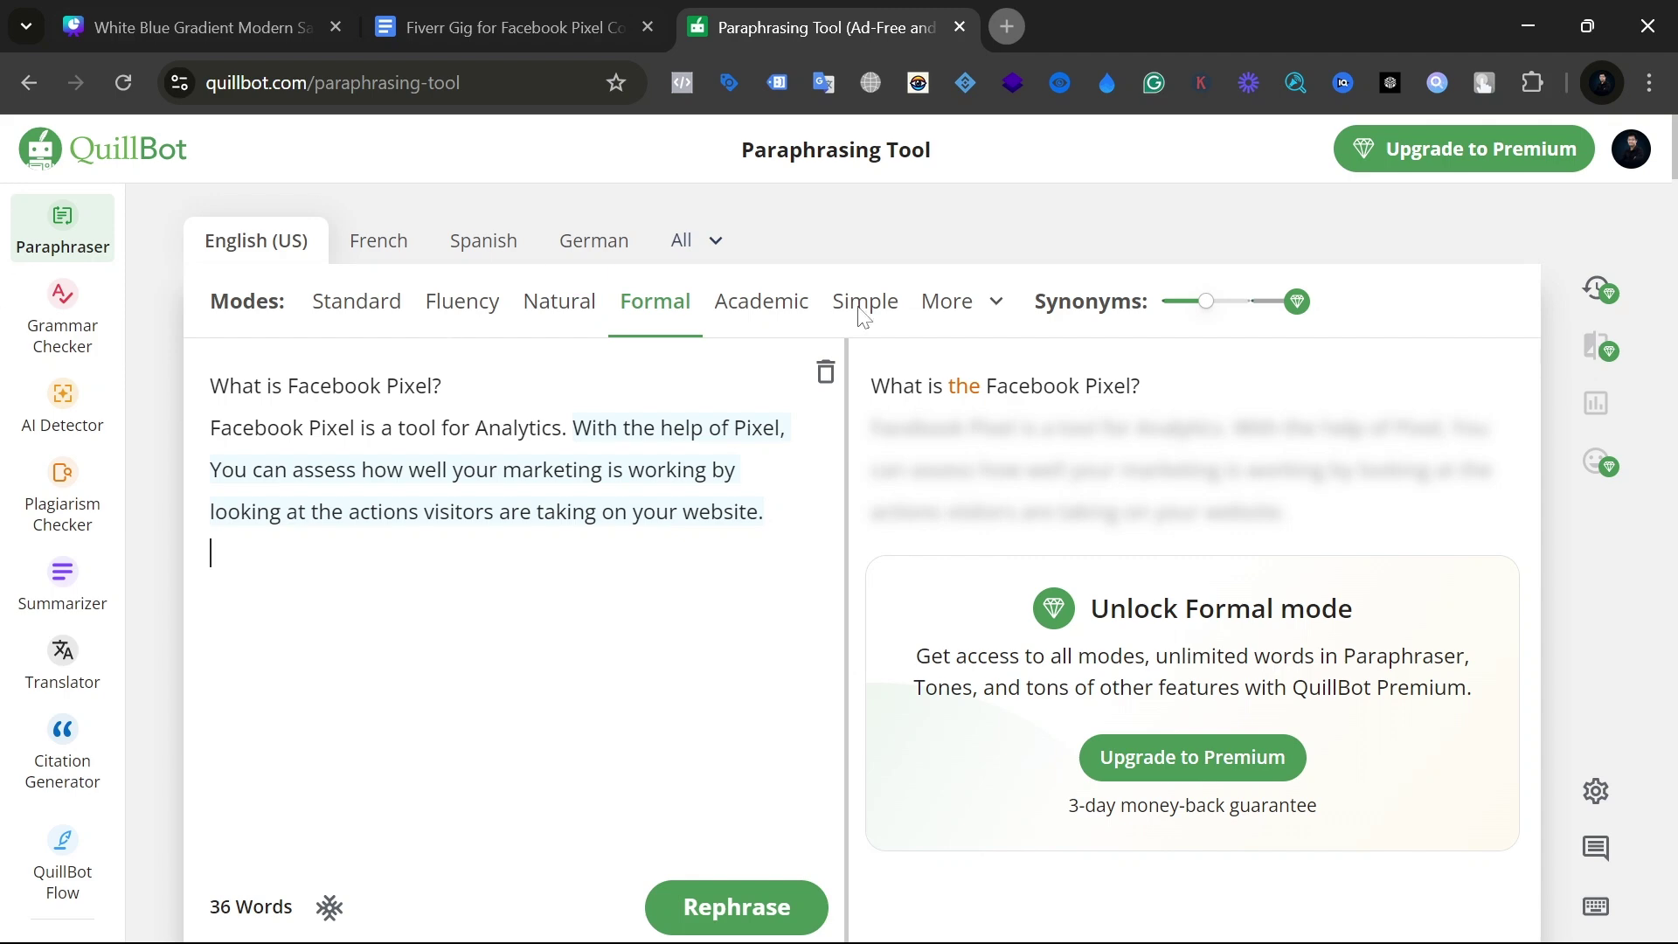
Step: Leave the paraphrasing tool and open the Canva home page, canva.com, in a new browser tab
{"action": "left_click", "coordinate": [570, 4]}
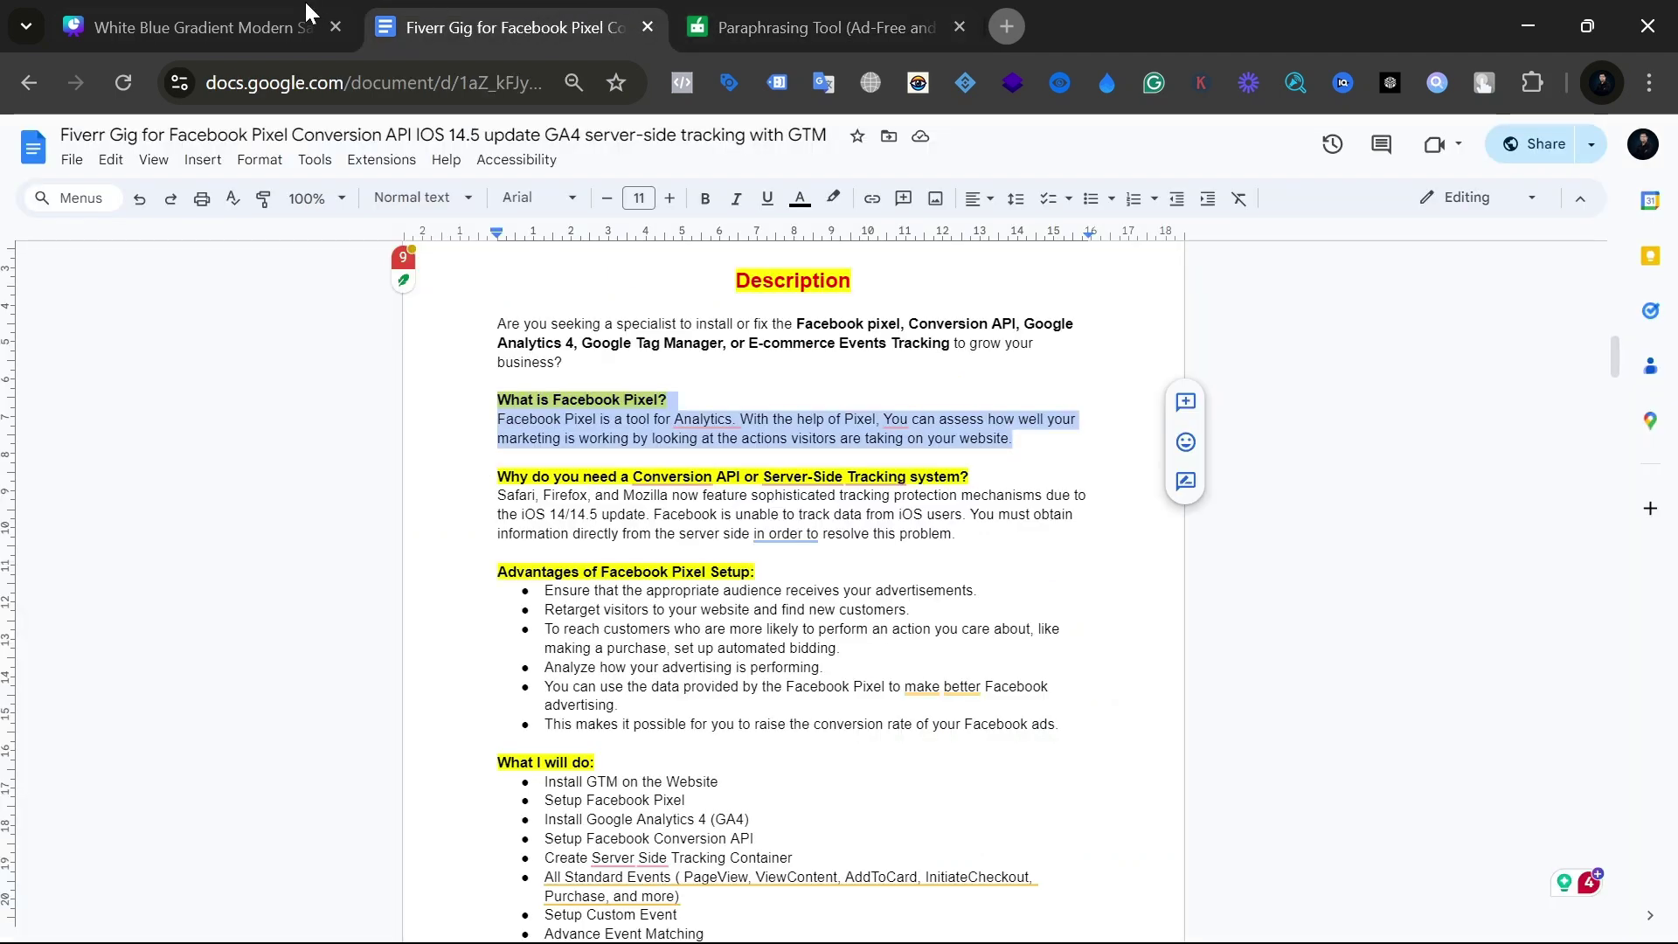
{"action": "left_click", "coordinate": [234, 2]}
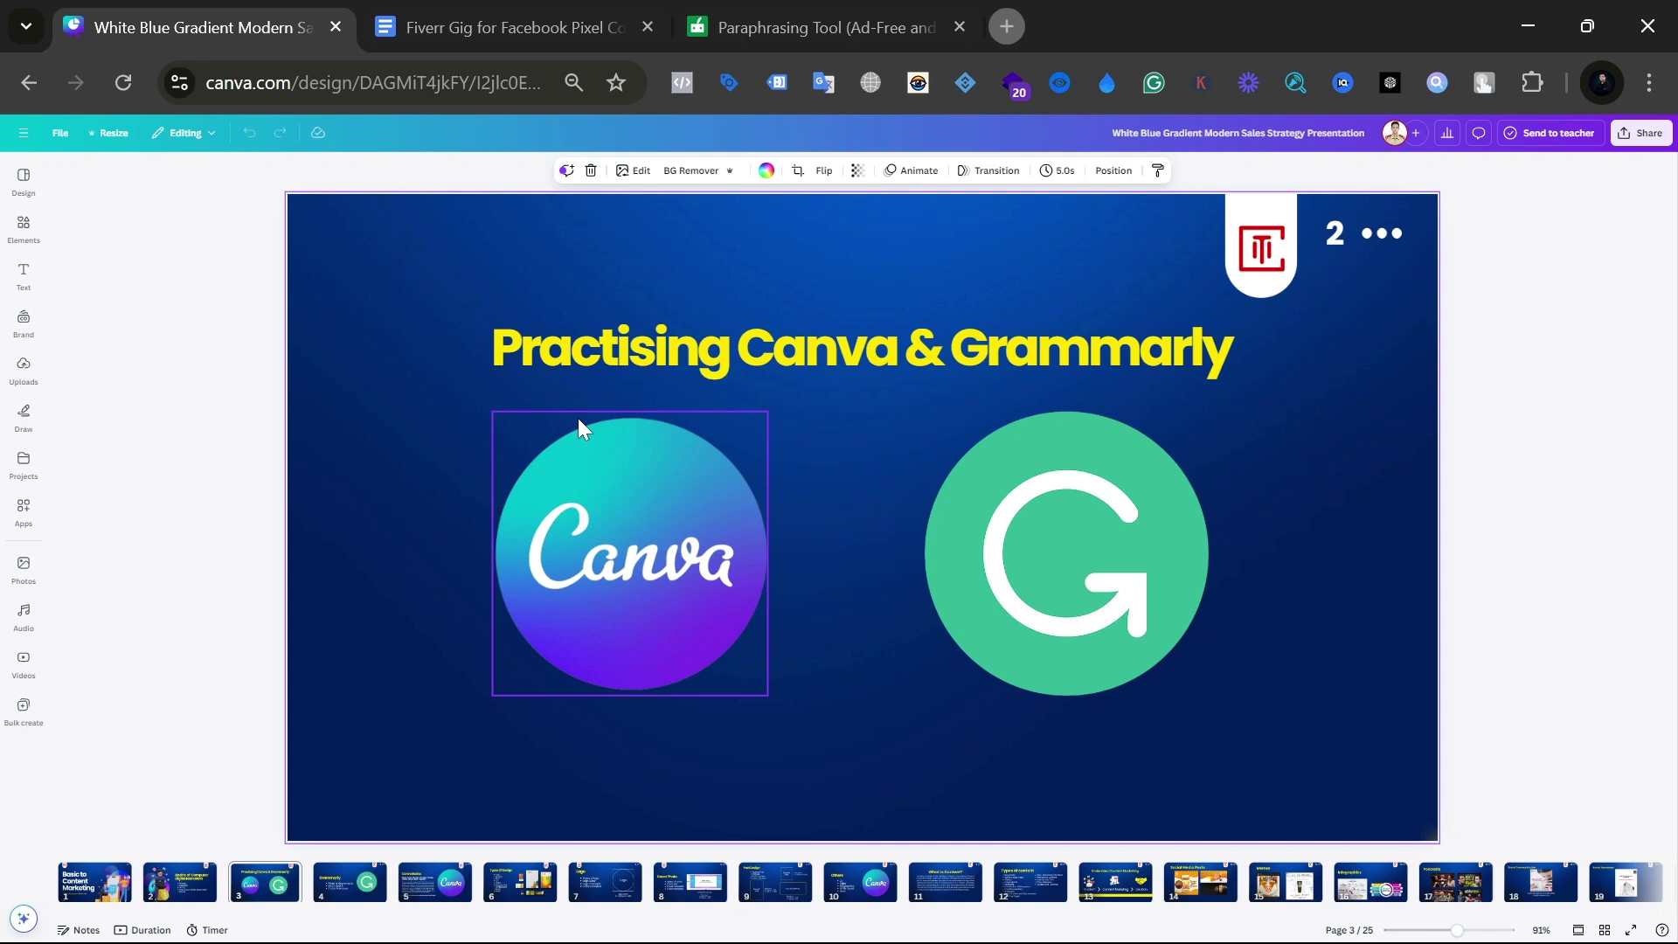
{"action": "left_click", "coordinate": [1007, 26]}
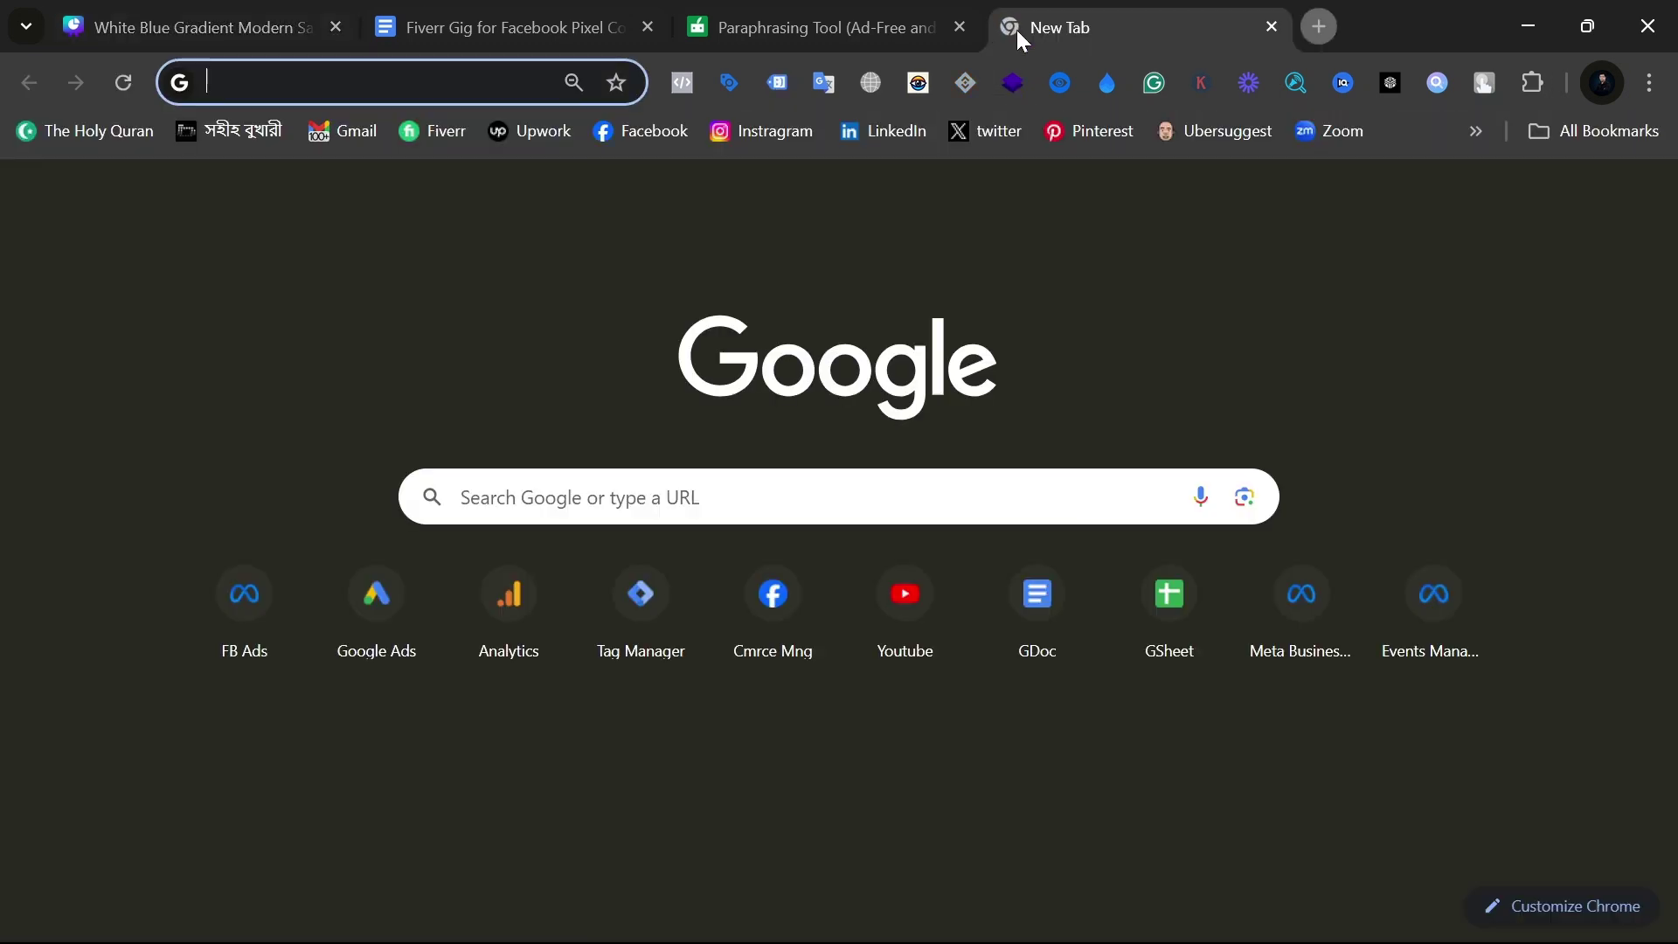
{"action": "type", "text": "ca"}
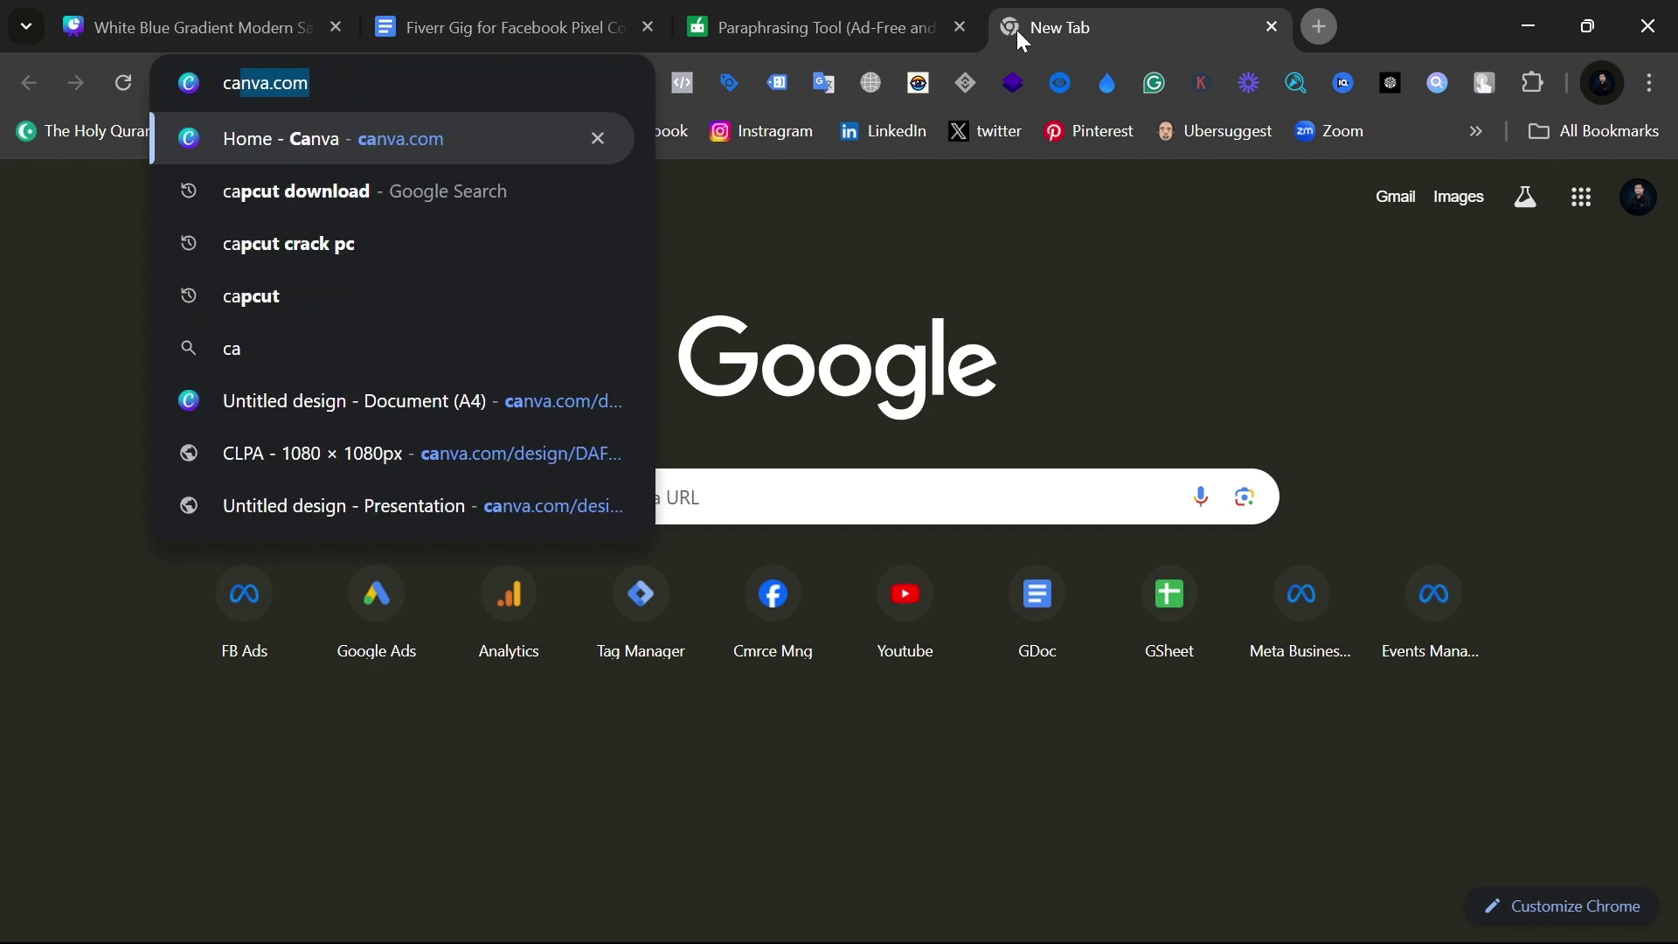
{"action": "key", "text": "Return"}
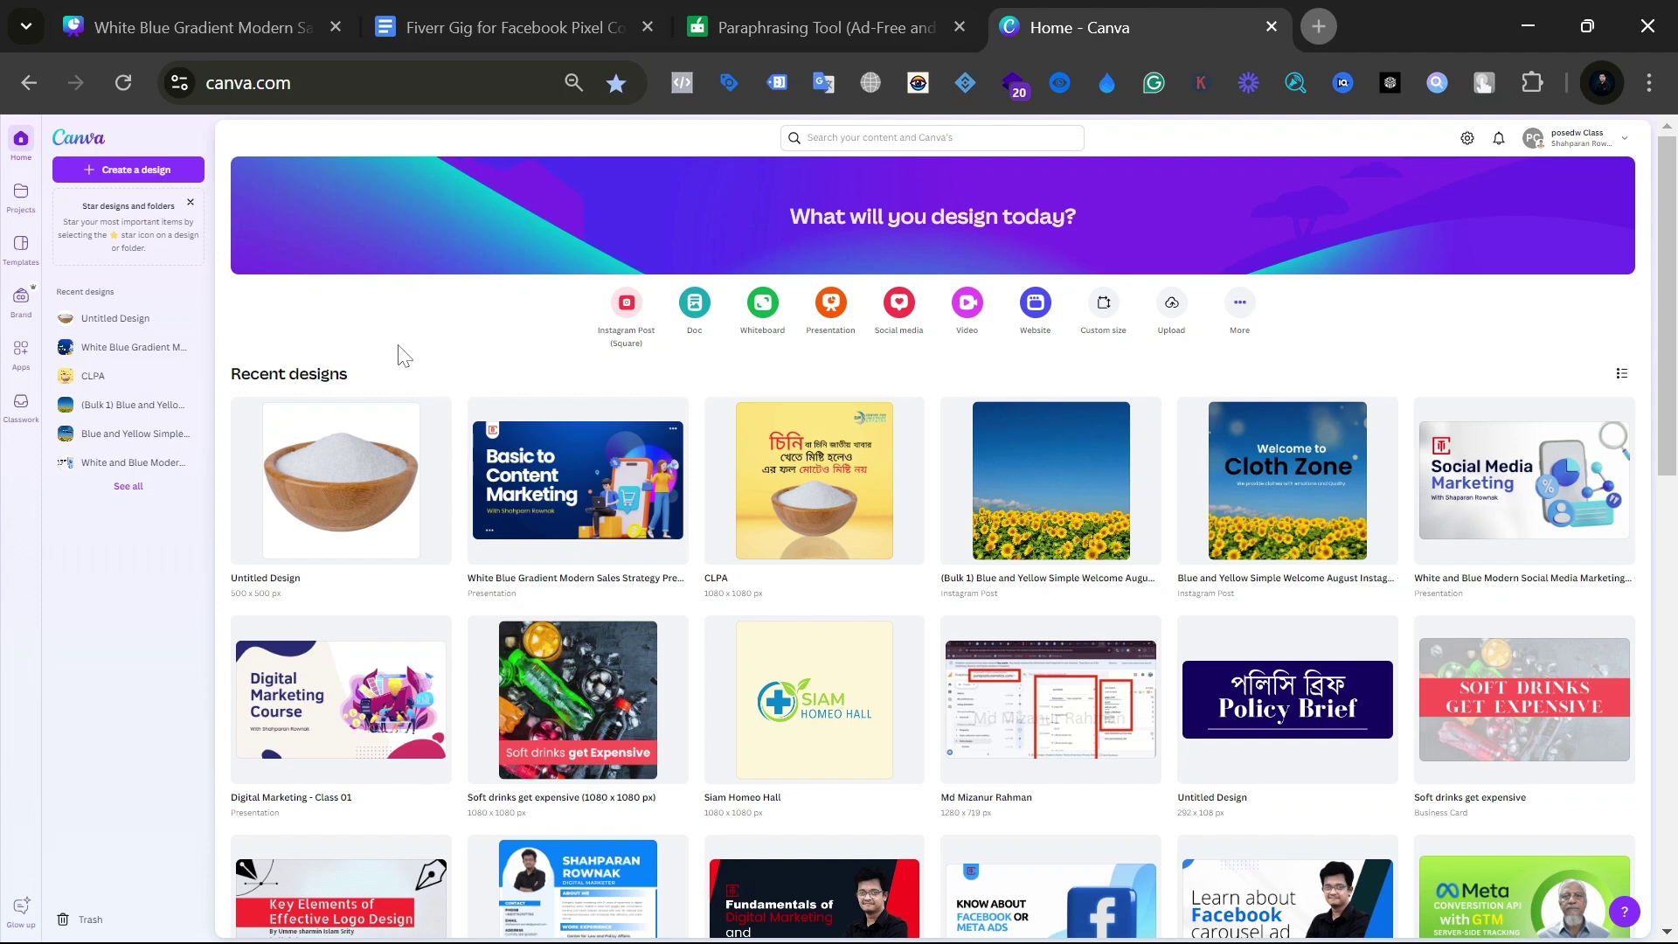
Step: Search Canva for "book design" and browse the matching templates, then return to the home page
{"action": "left_click", "coordinate": [861, 138]}
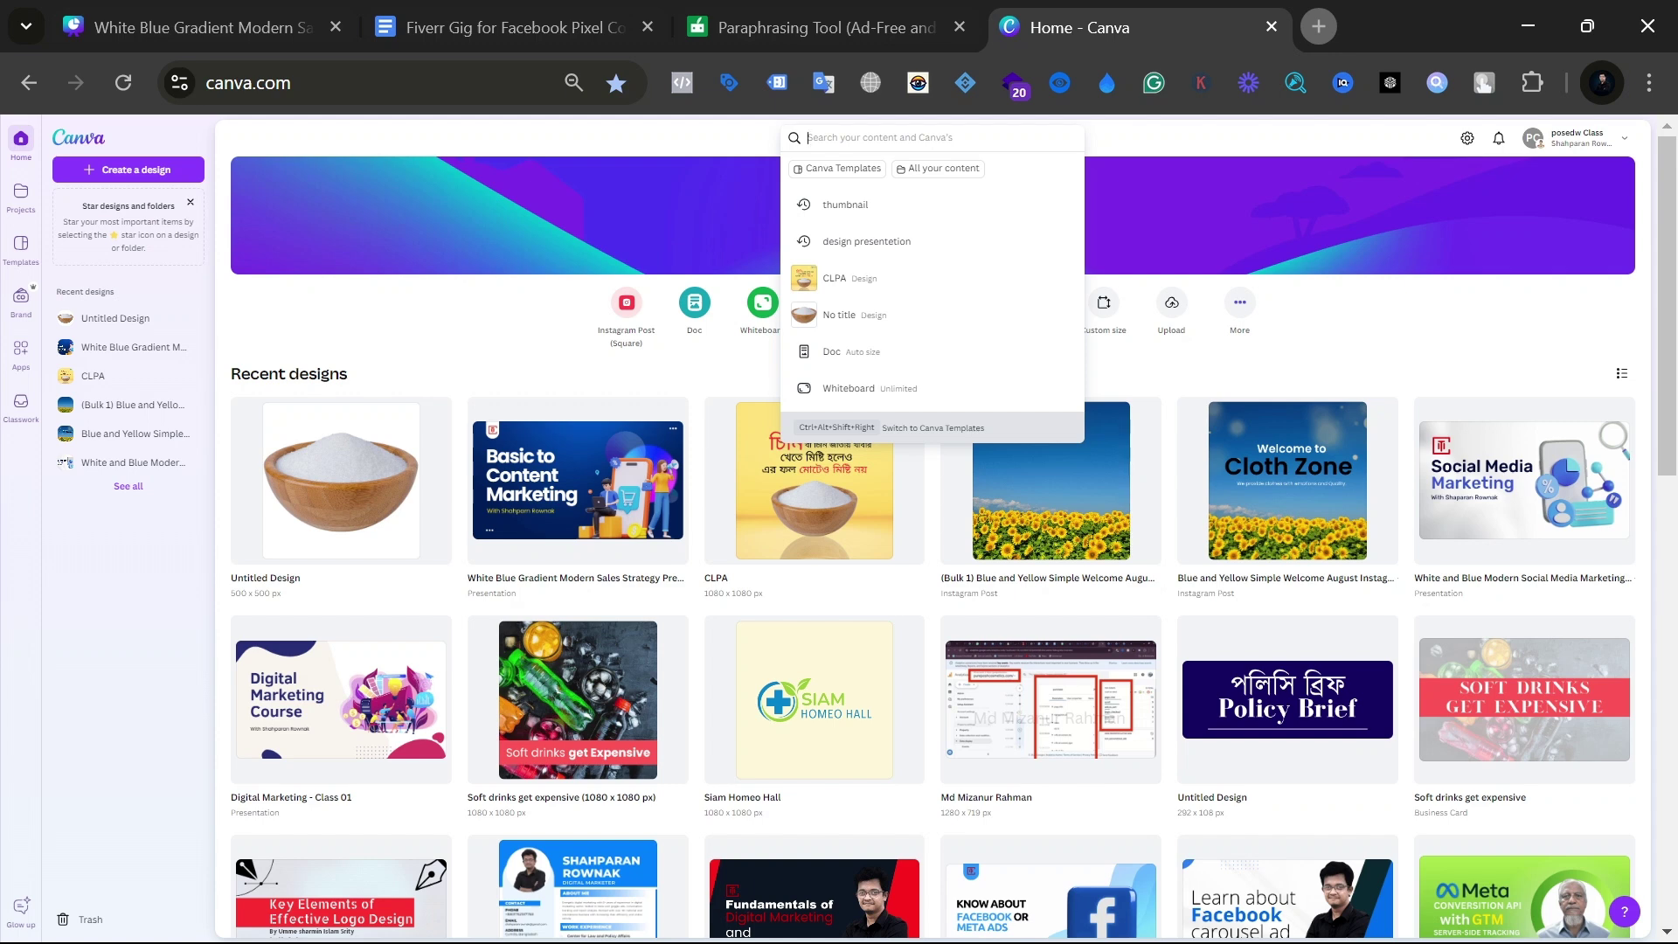
{"action": "type", "text": "book d"}
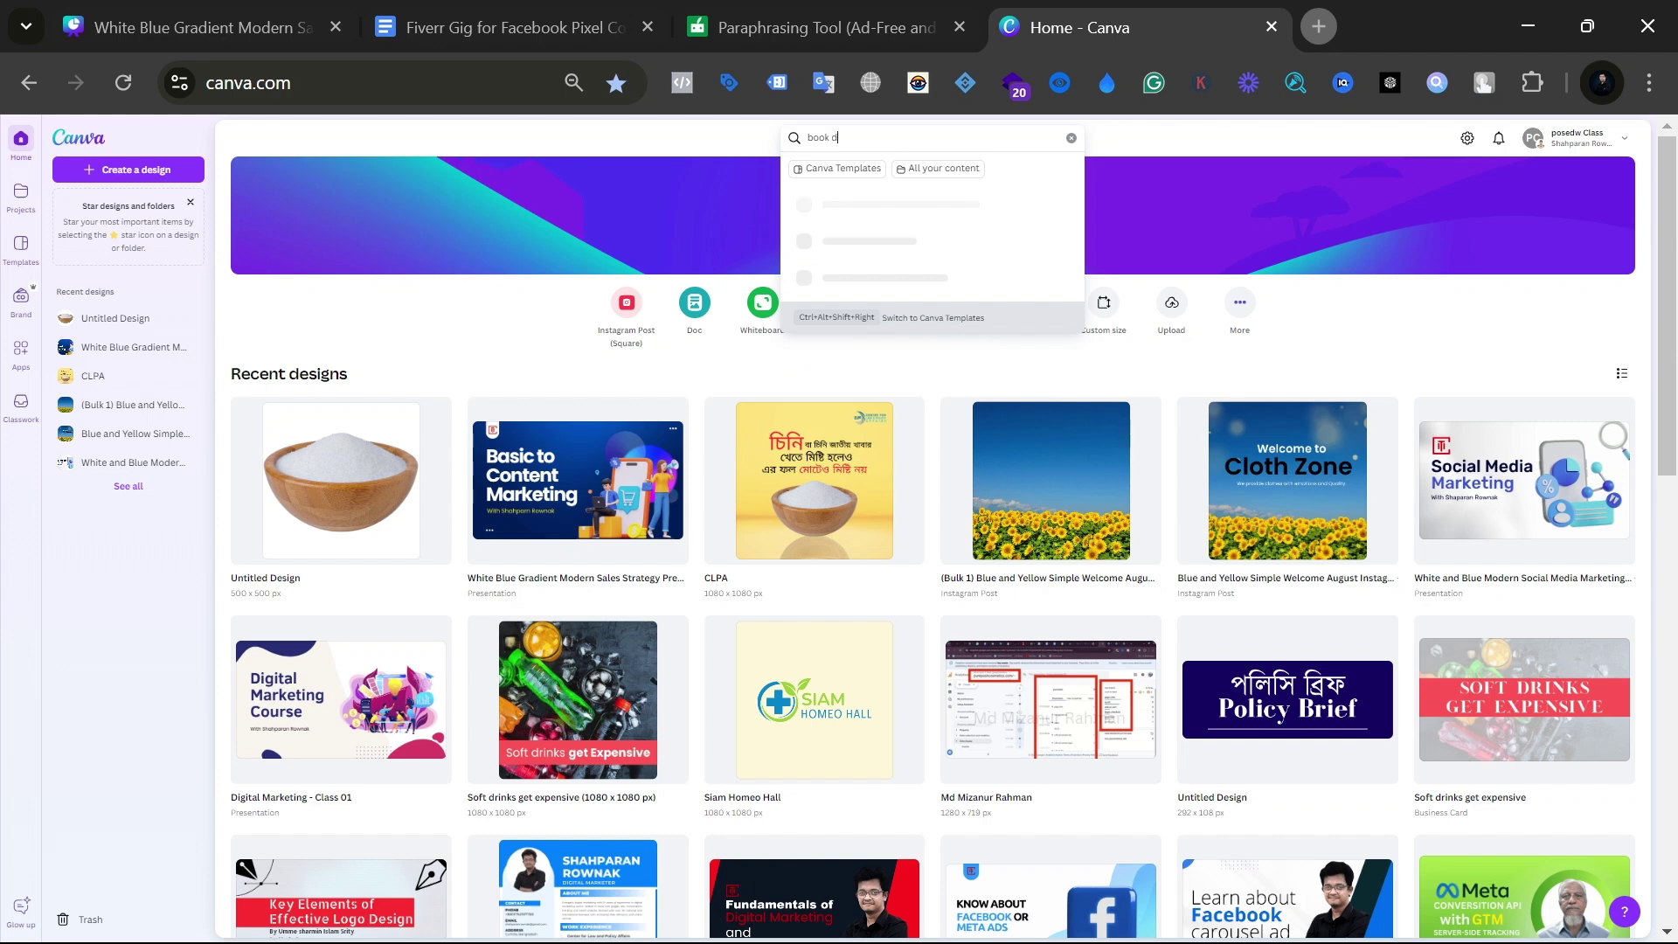
{"action": "type", "text": "esign"}
{"action": "key", "text": "Return"}
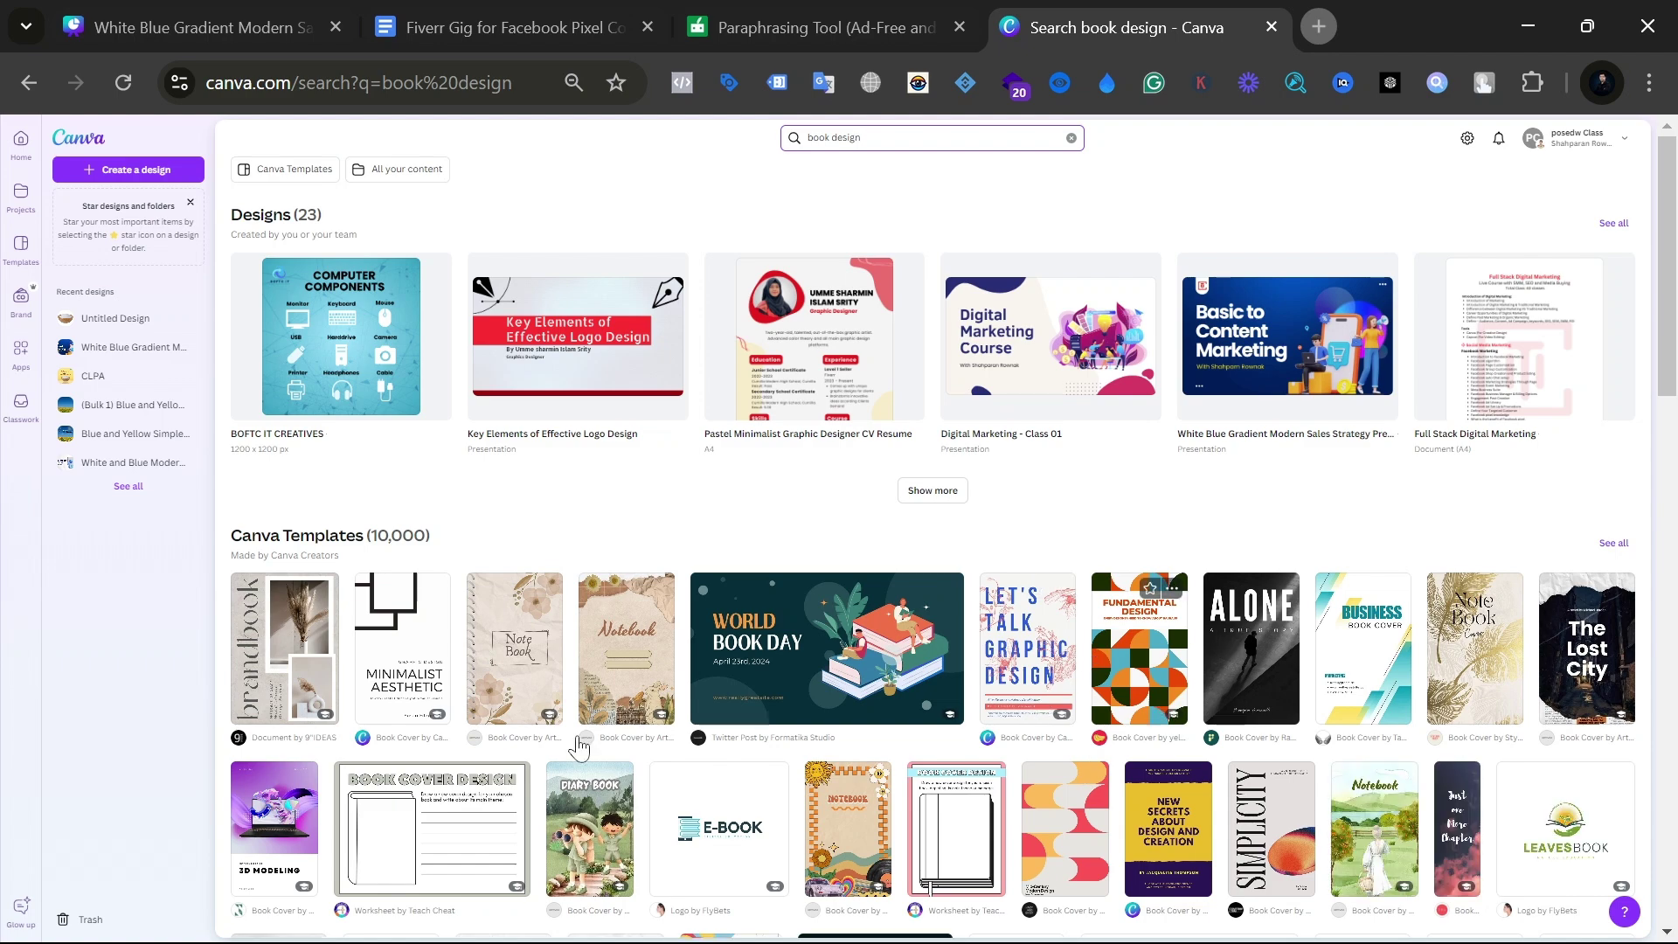
{"action": "scroll", "coordinate": [1180, 804], "scroll_direction": "down", "scroll_amount": 8}
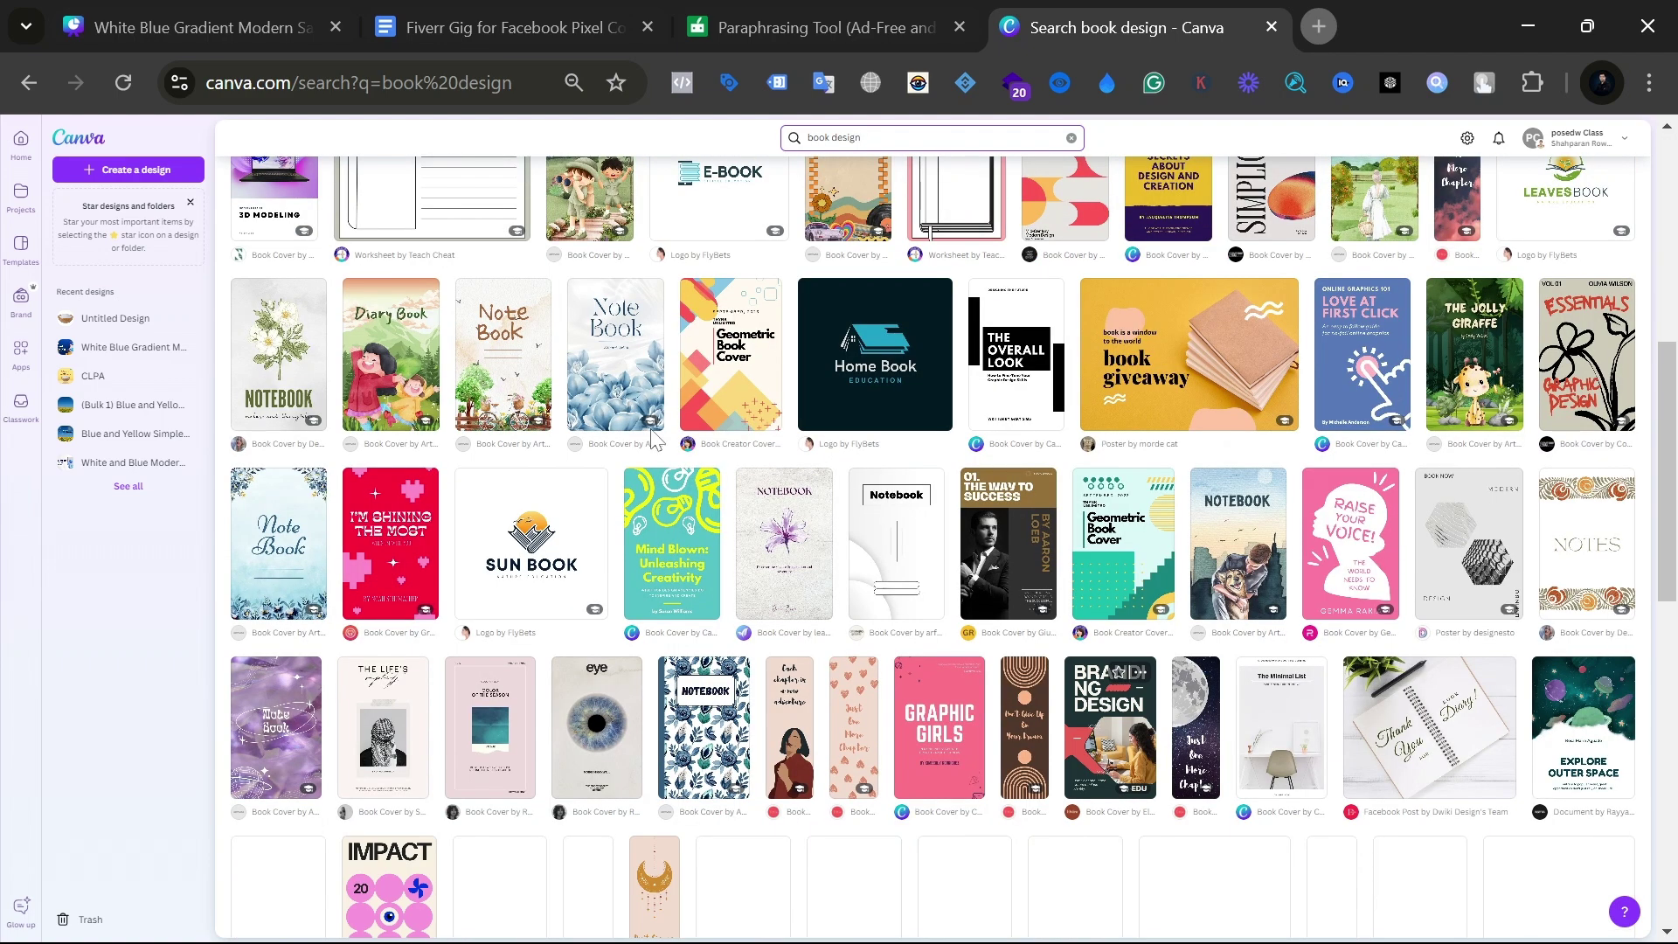
{"action": "scroll", "coordinate": [1130, 560], "scroll_direction": "down", "scroll_amount": 6}
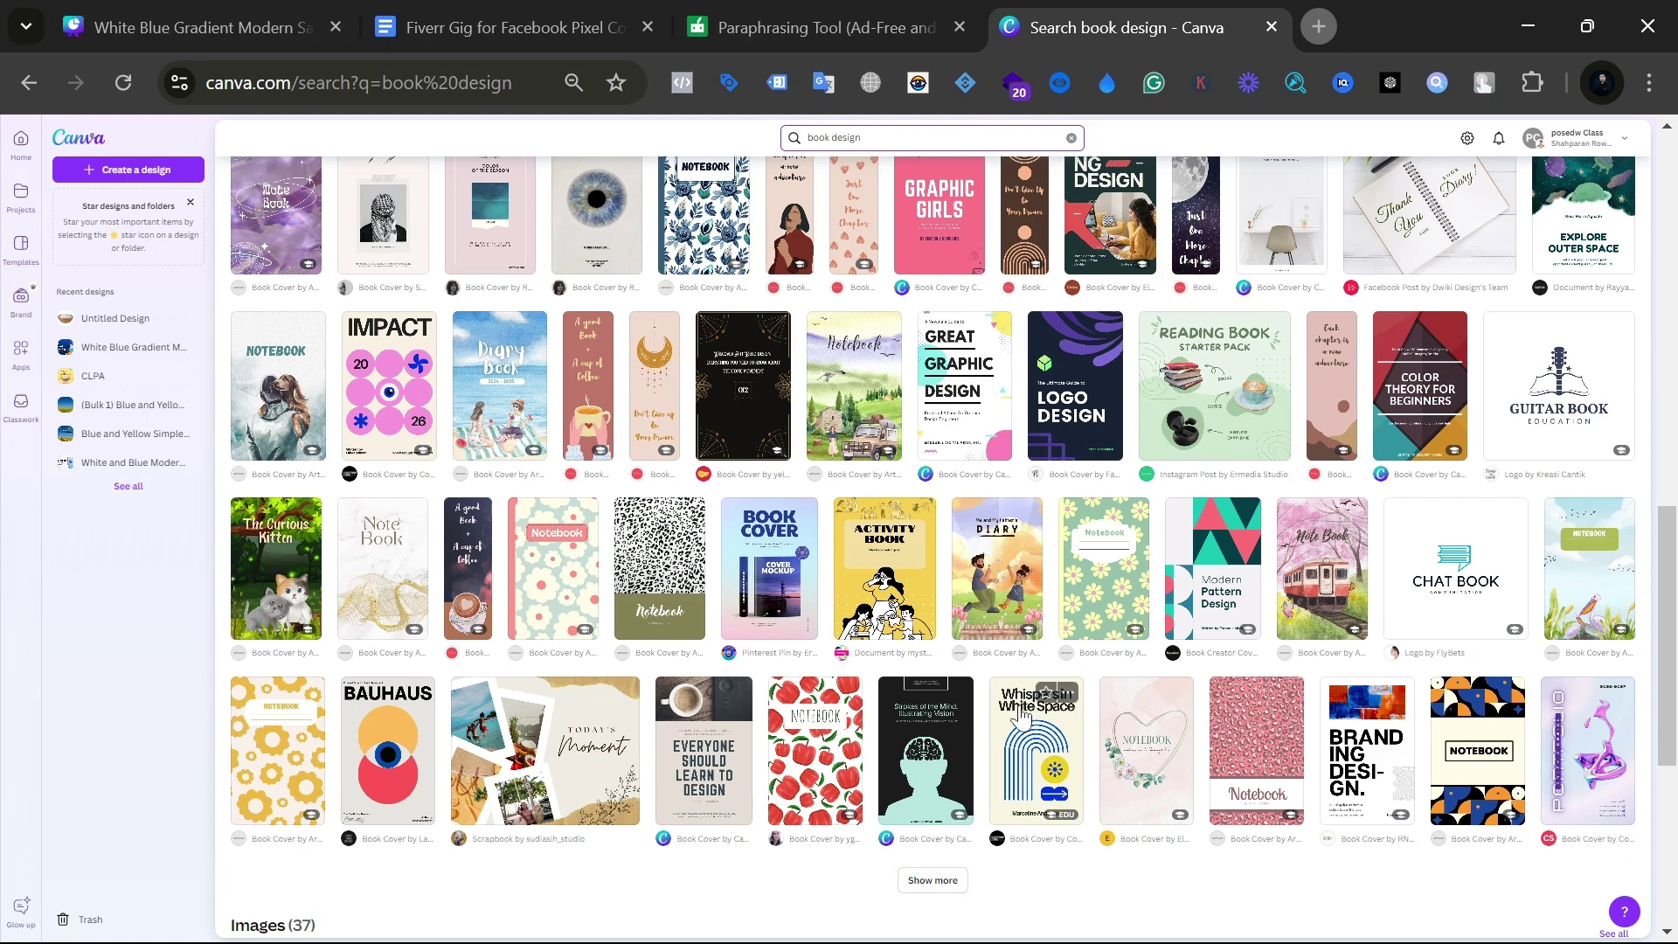
{"action": "scroll", "coordinate": [1023, 715], "scroll_direction": "up", "scroll_amount": 3}
{"action": "scroll", "coordinate": [1023, 715], "scroll_direction": "up", "scroll_amount": 5}
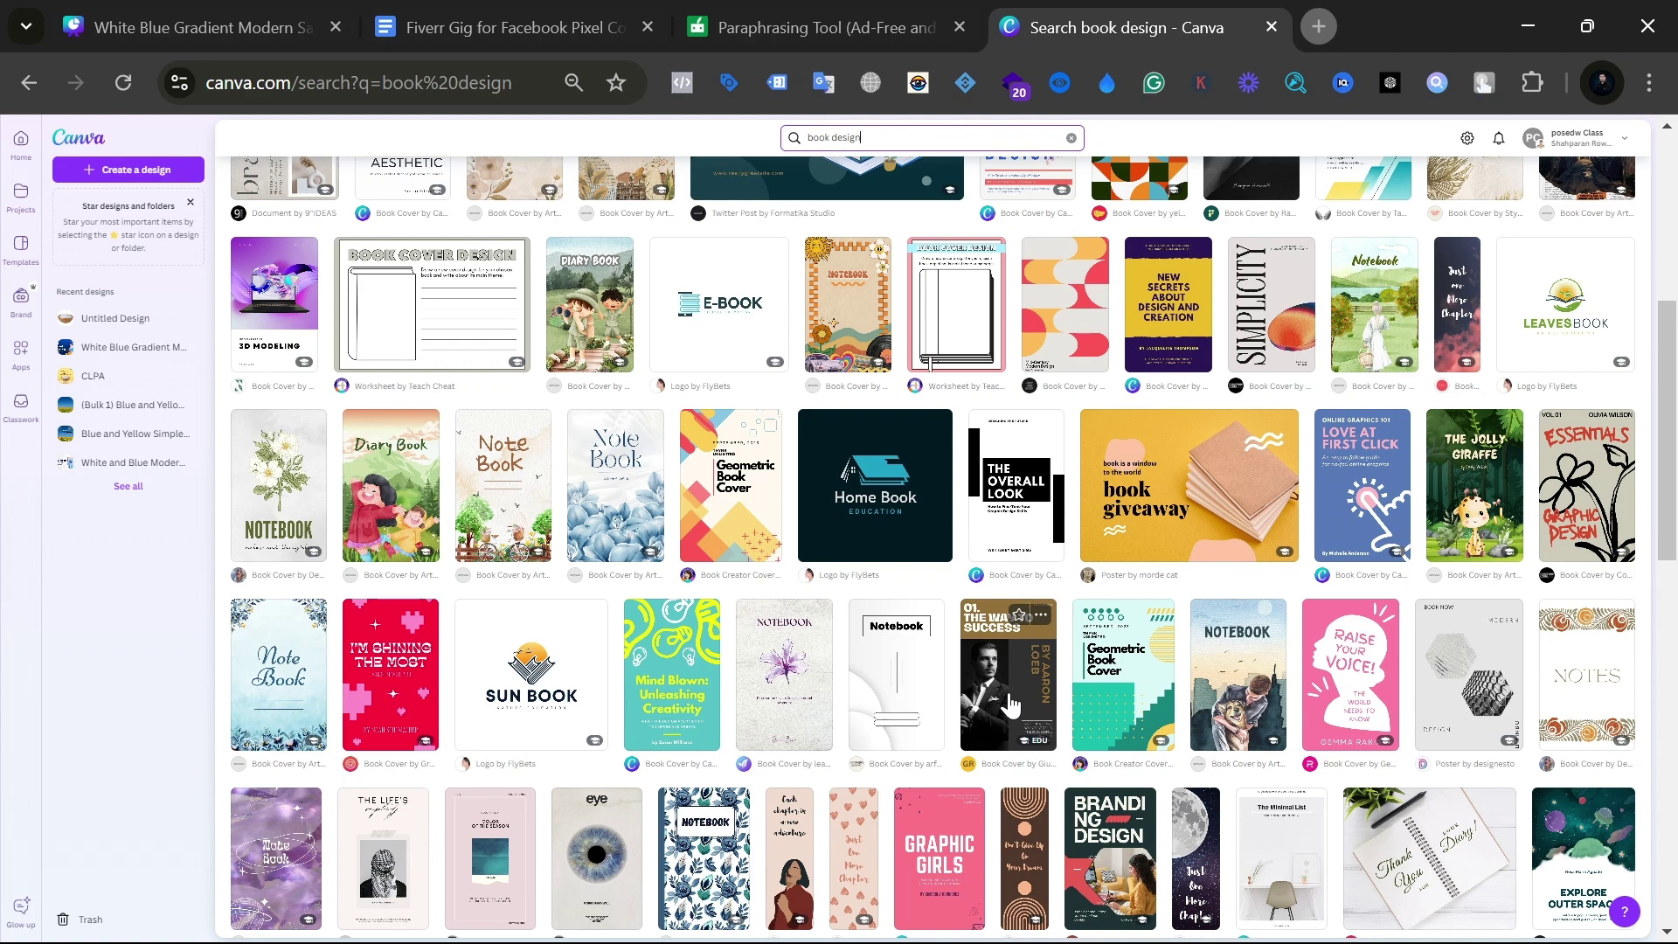
{"action": "scroll", "coordinate": [801, 839], "scroll_direction": "up", "scroll_amount": 6}
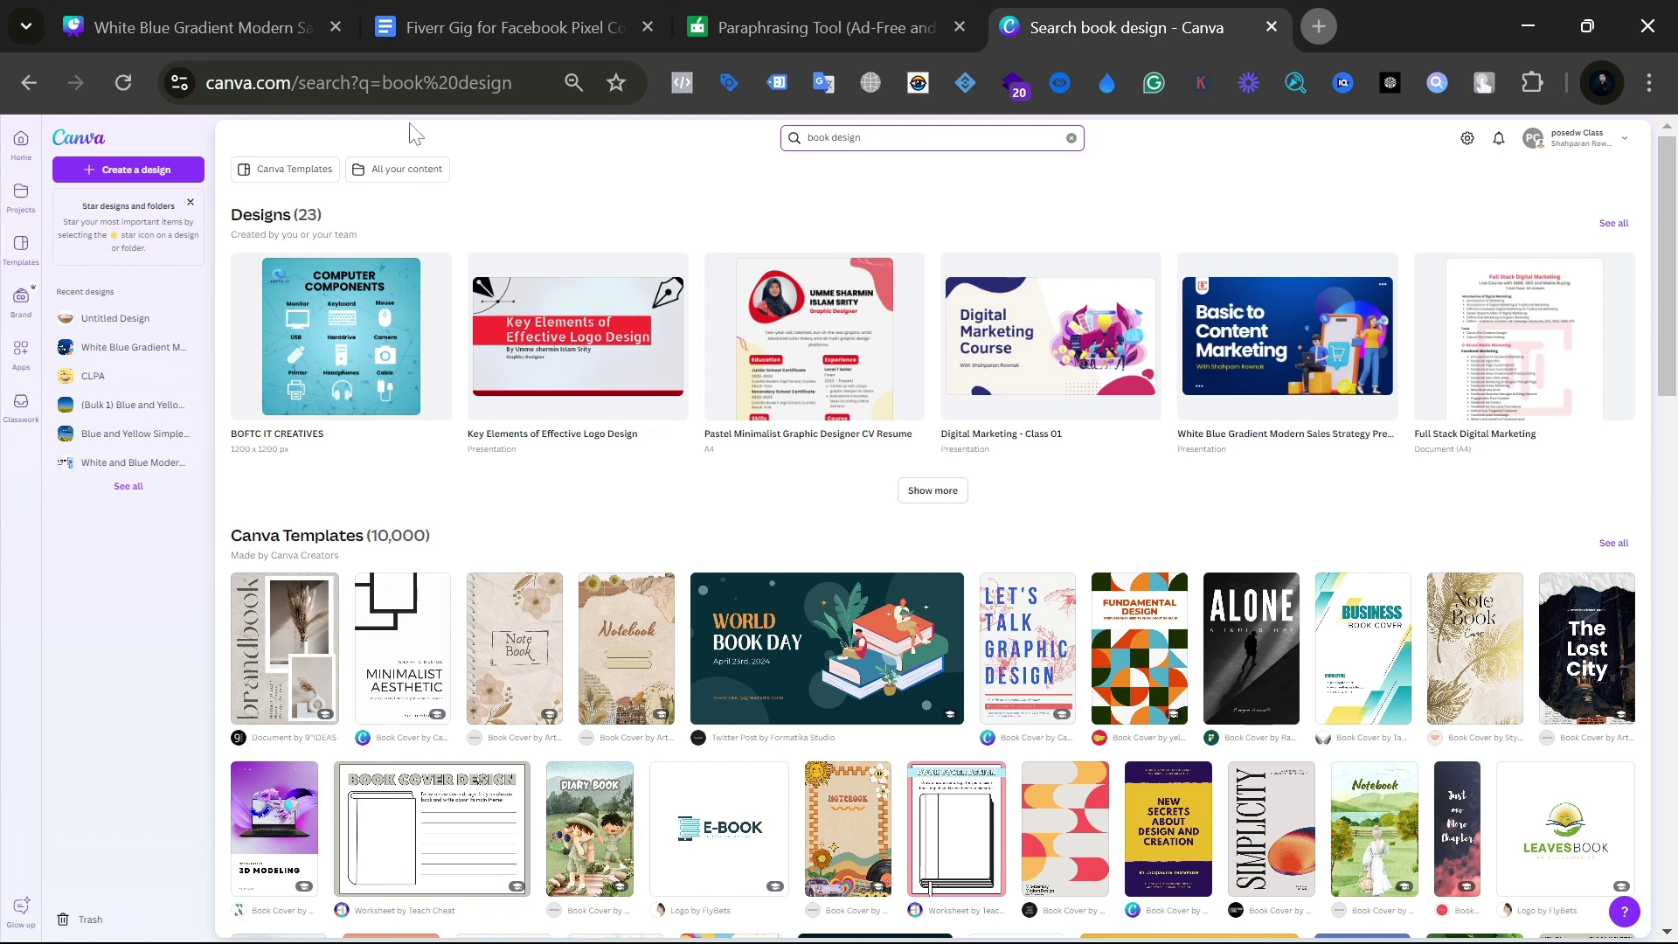
{"action": "left_click", "coordinate": [80, 140]}
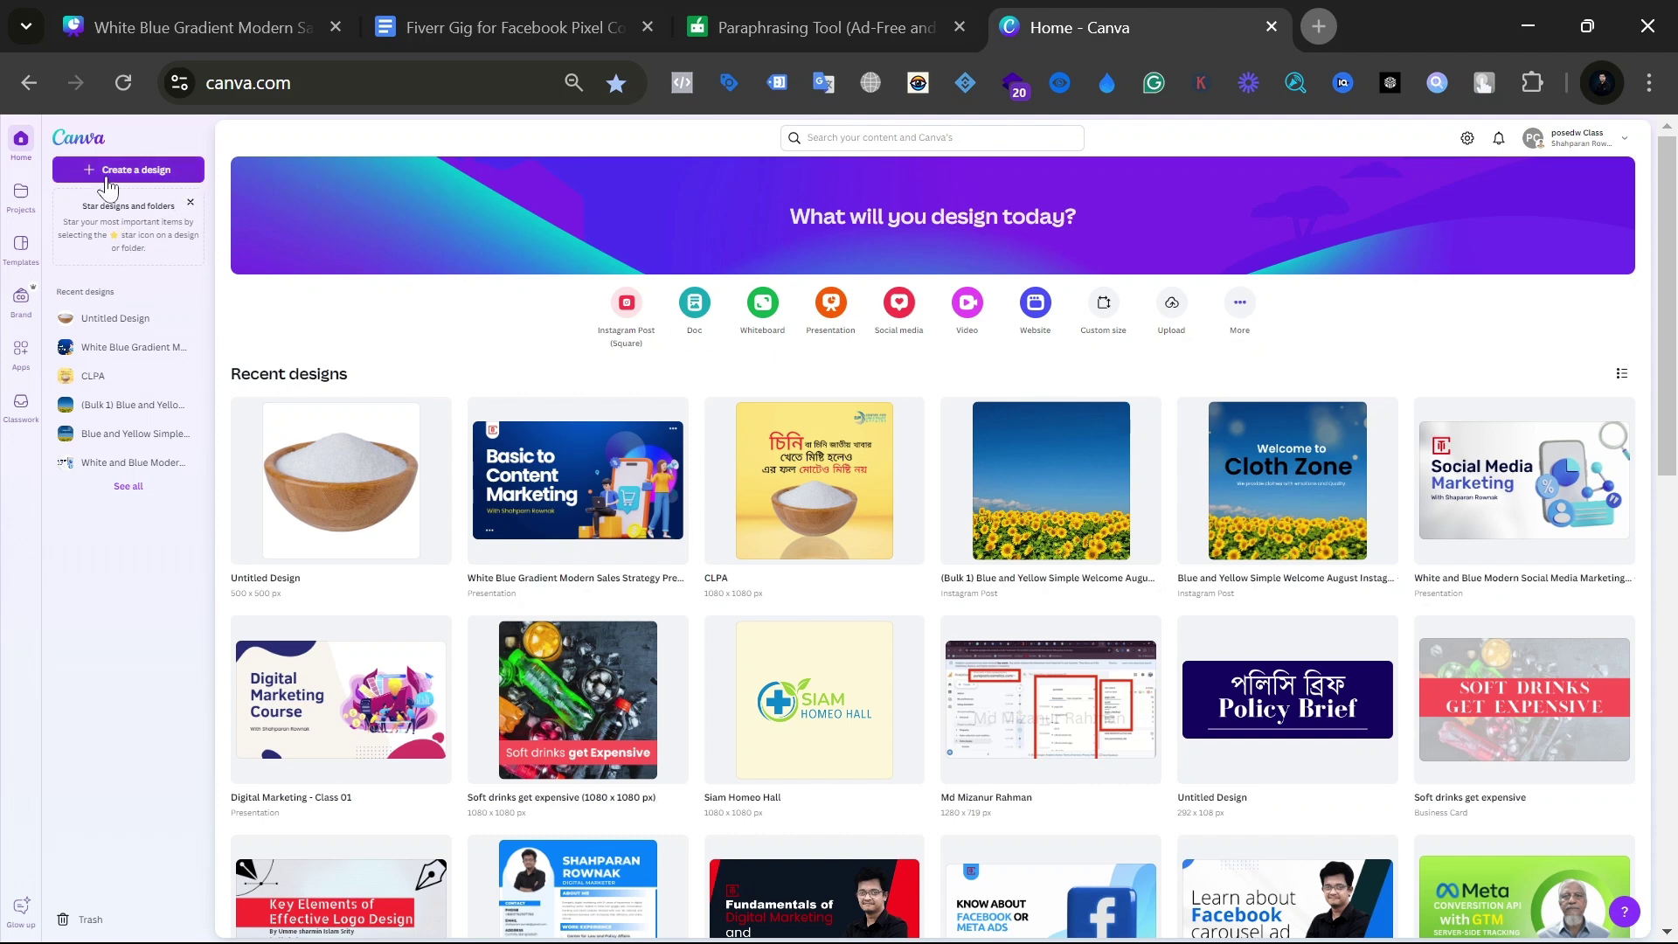
{"action": "left_click", "coordinate": [900, 138]}
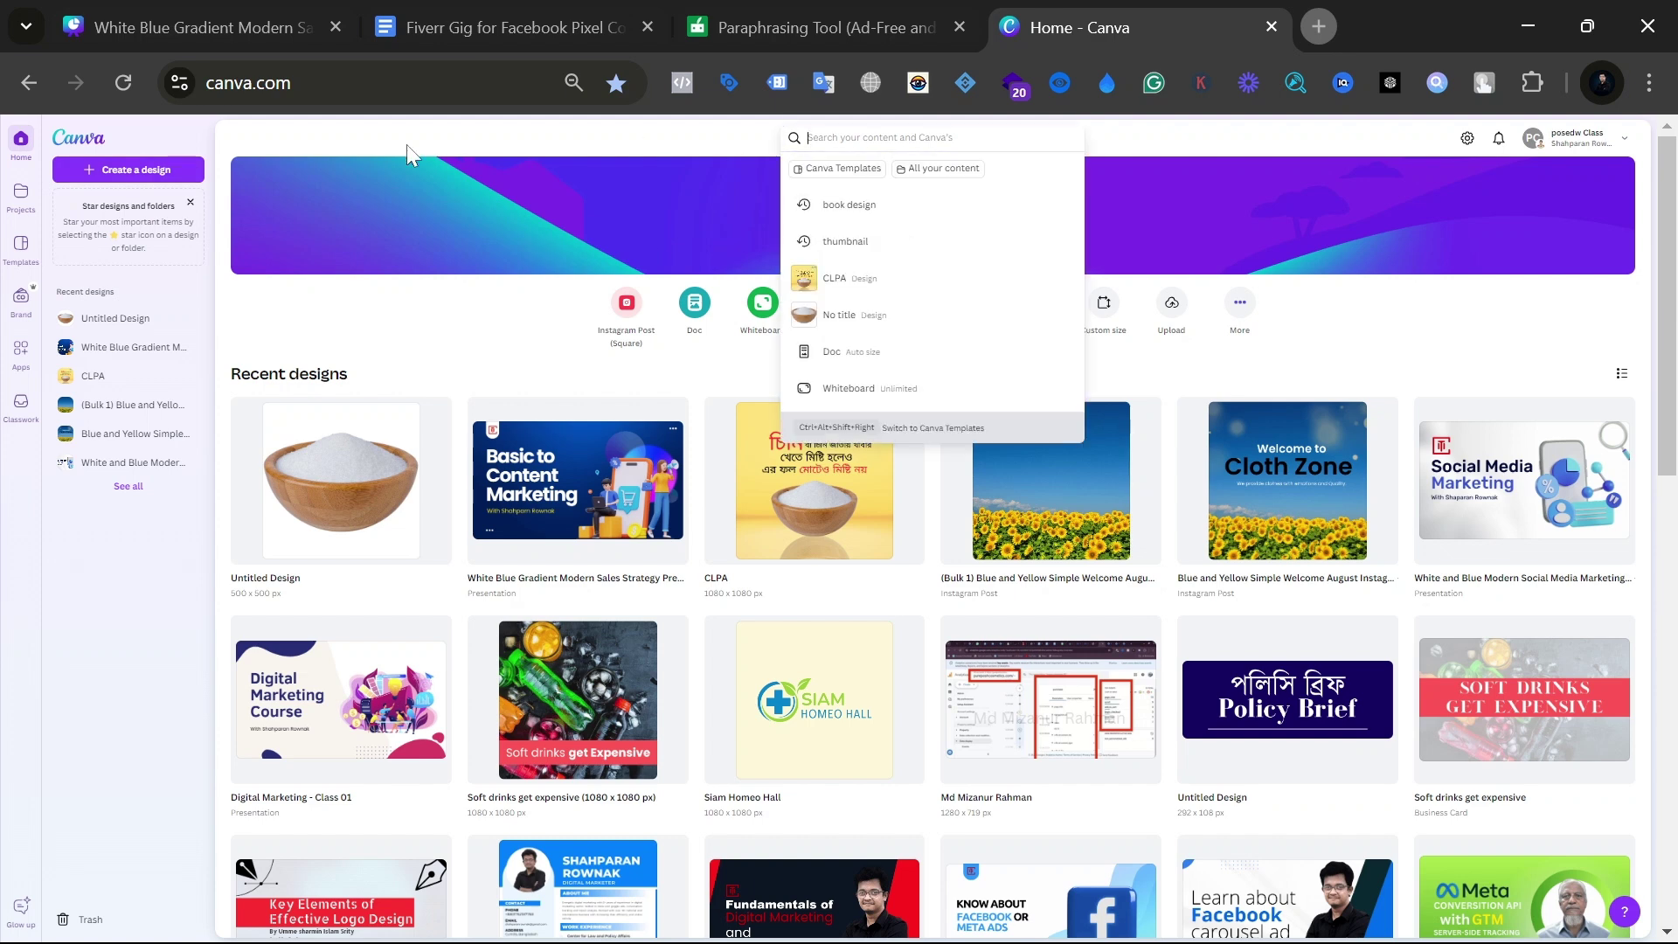
{"action": "scroll", "coordinate": [826, 913], "scroll_direction": "down", "scroll_amount": 15}
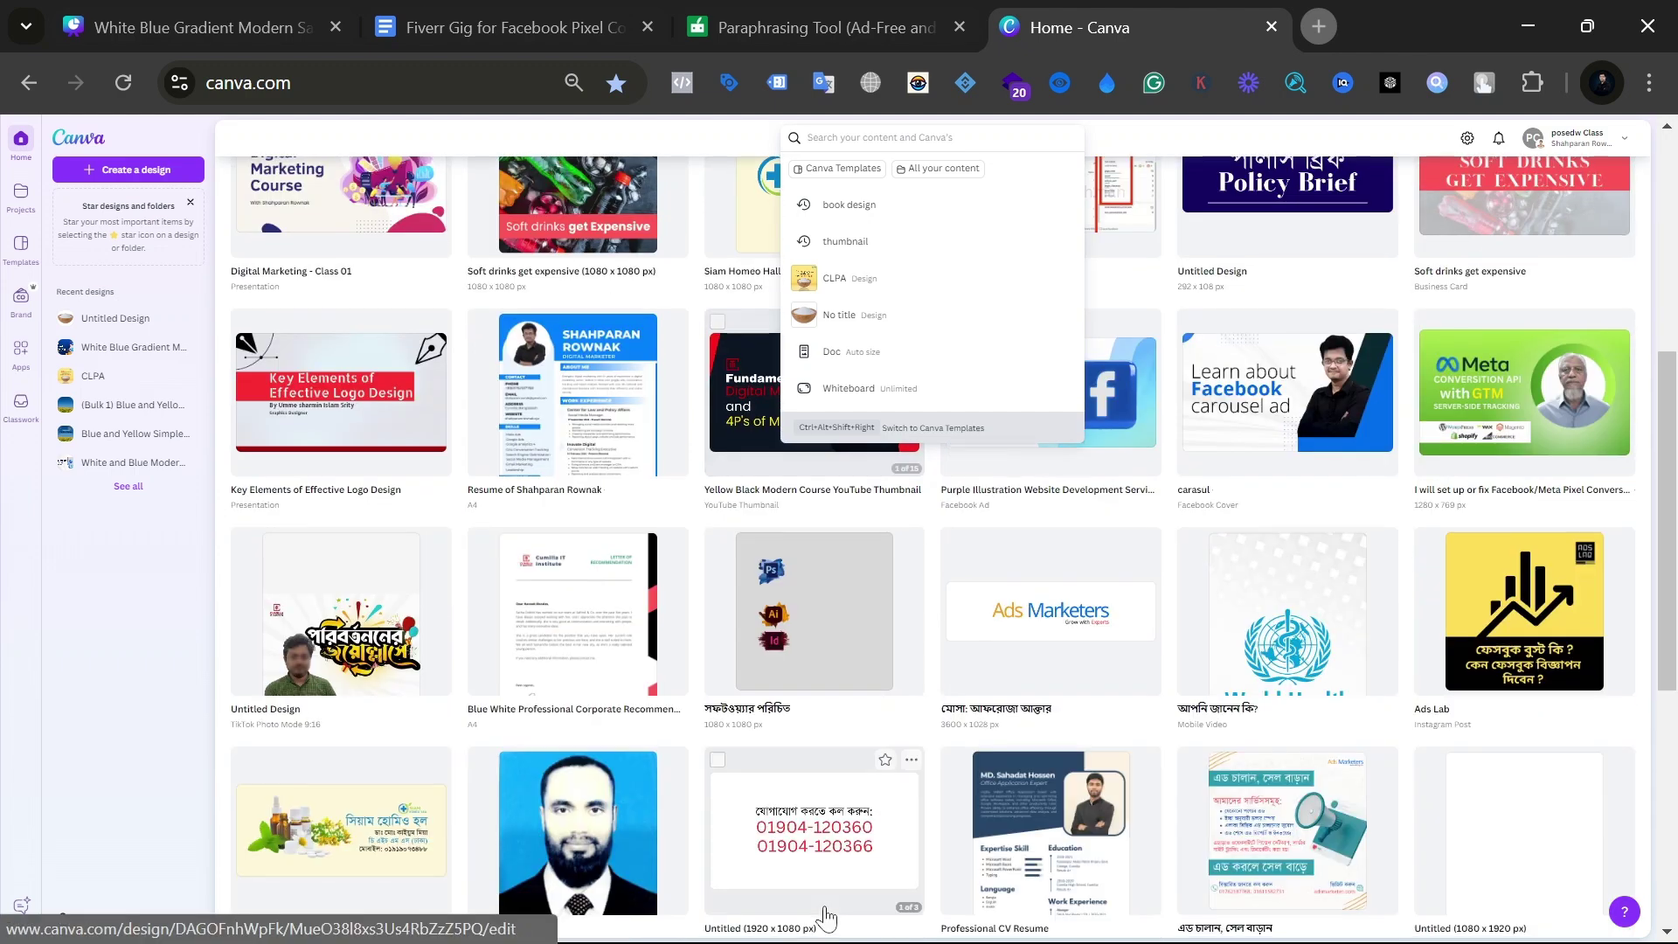
{"action": "scroll", "coordinate": [826, 913], "scroll_direction": "up", "scroll_amount": 13}
{"action": "scroll", "coordinate": [829, 915], "scroll_direction": "up", "scroll_amount": 1}
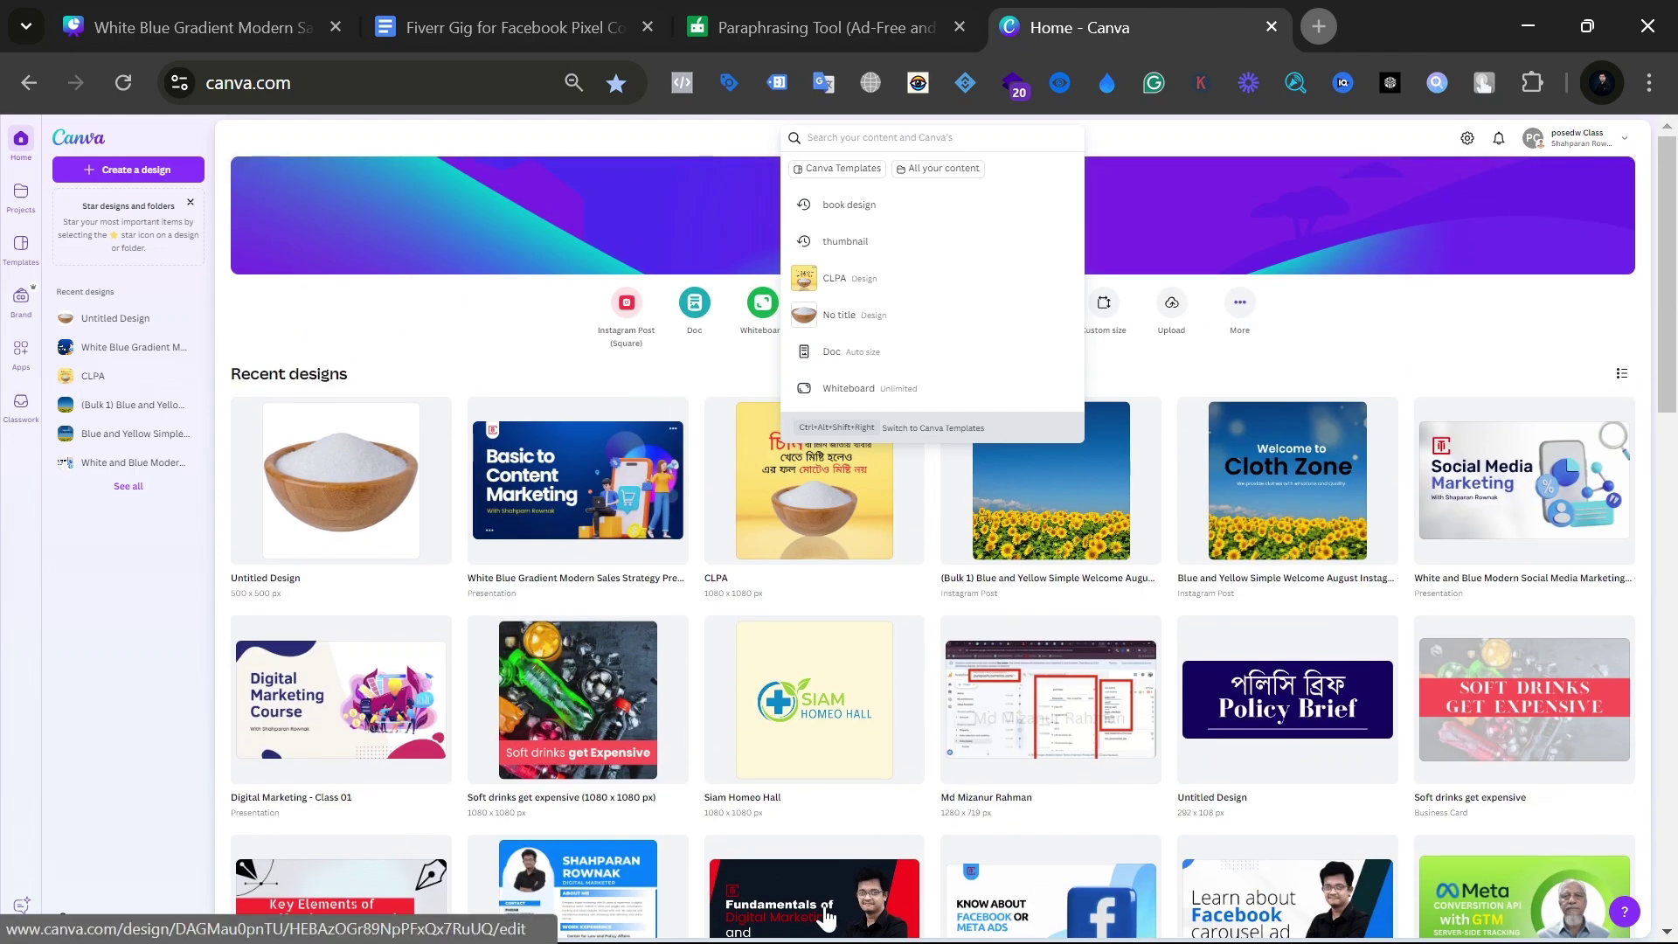
Step: Create a new custom-size design 1080 px wide and 1080 px high
{"action": "left_click", "coordinate": [158, 169]}
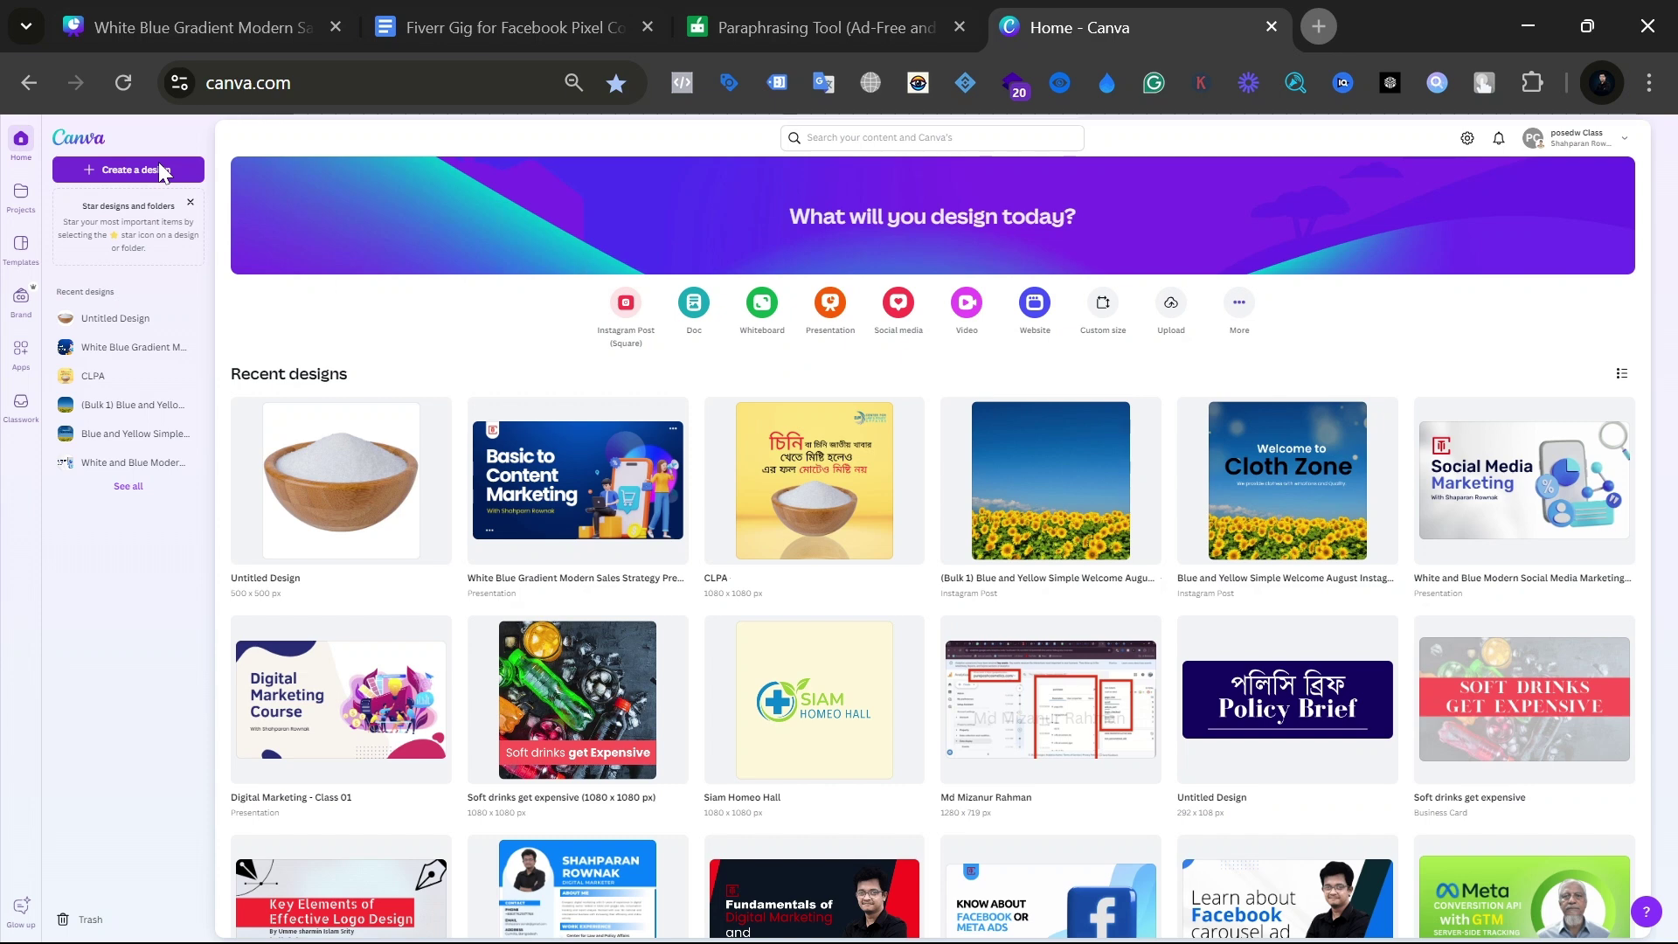
{"action": "left_click", "coordinate": [160, 166]}
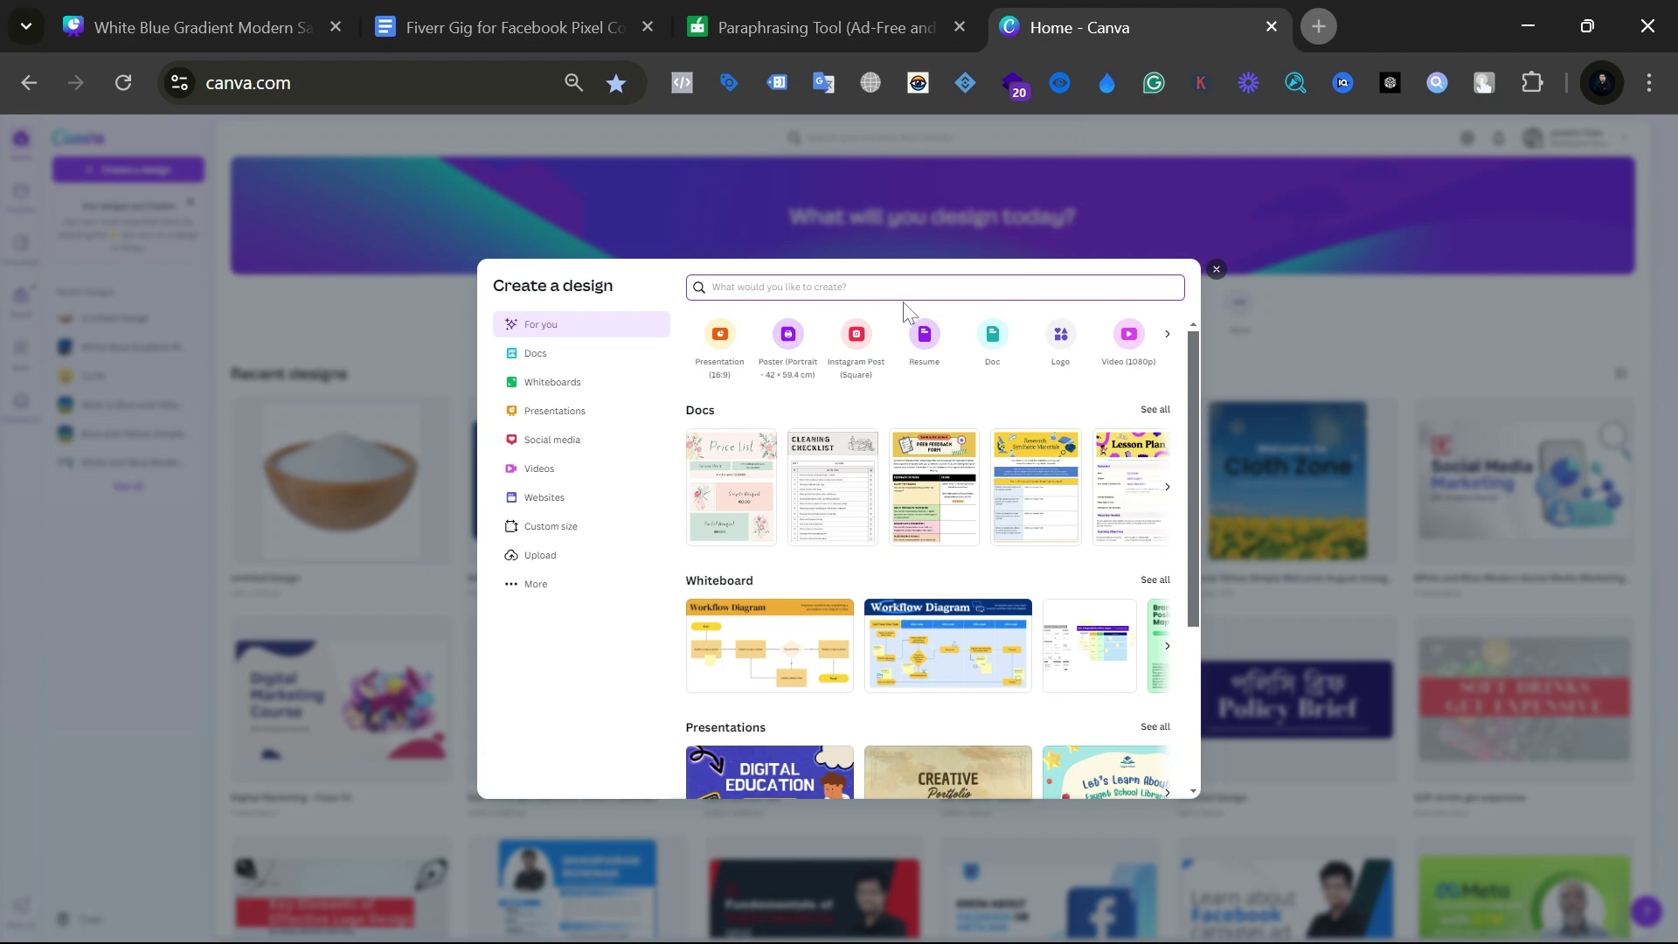
{"action": "left_click", "coordinate": [555, 530]}
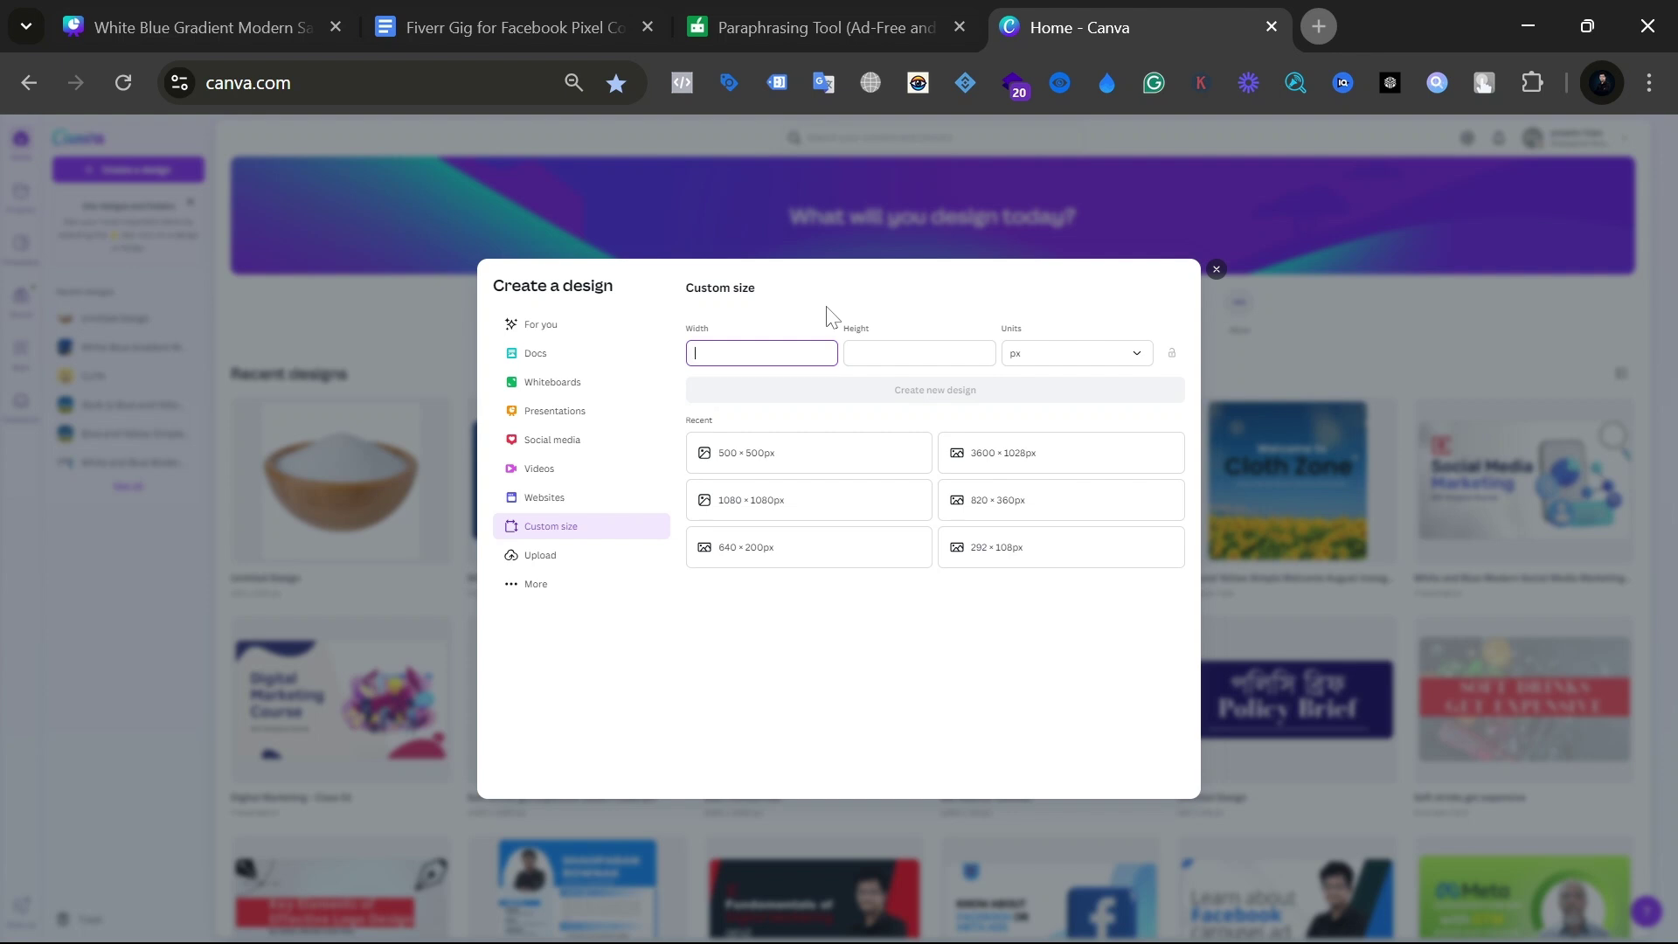
{"action": "type", "text": "1060"}
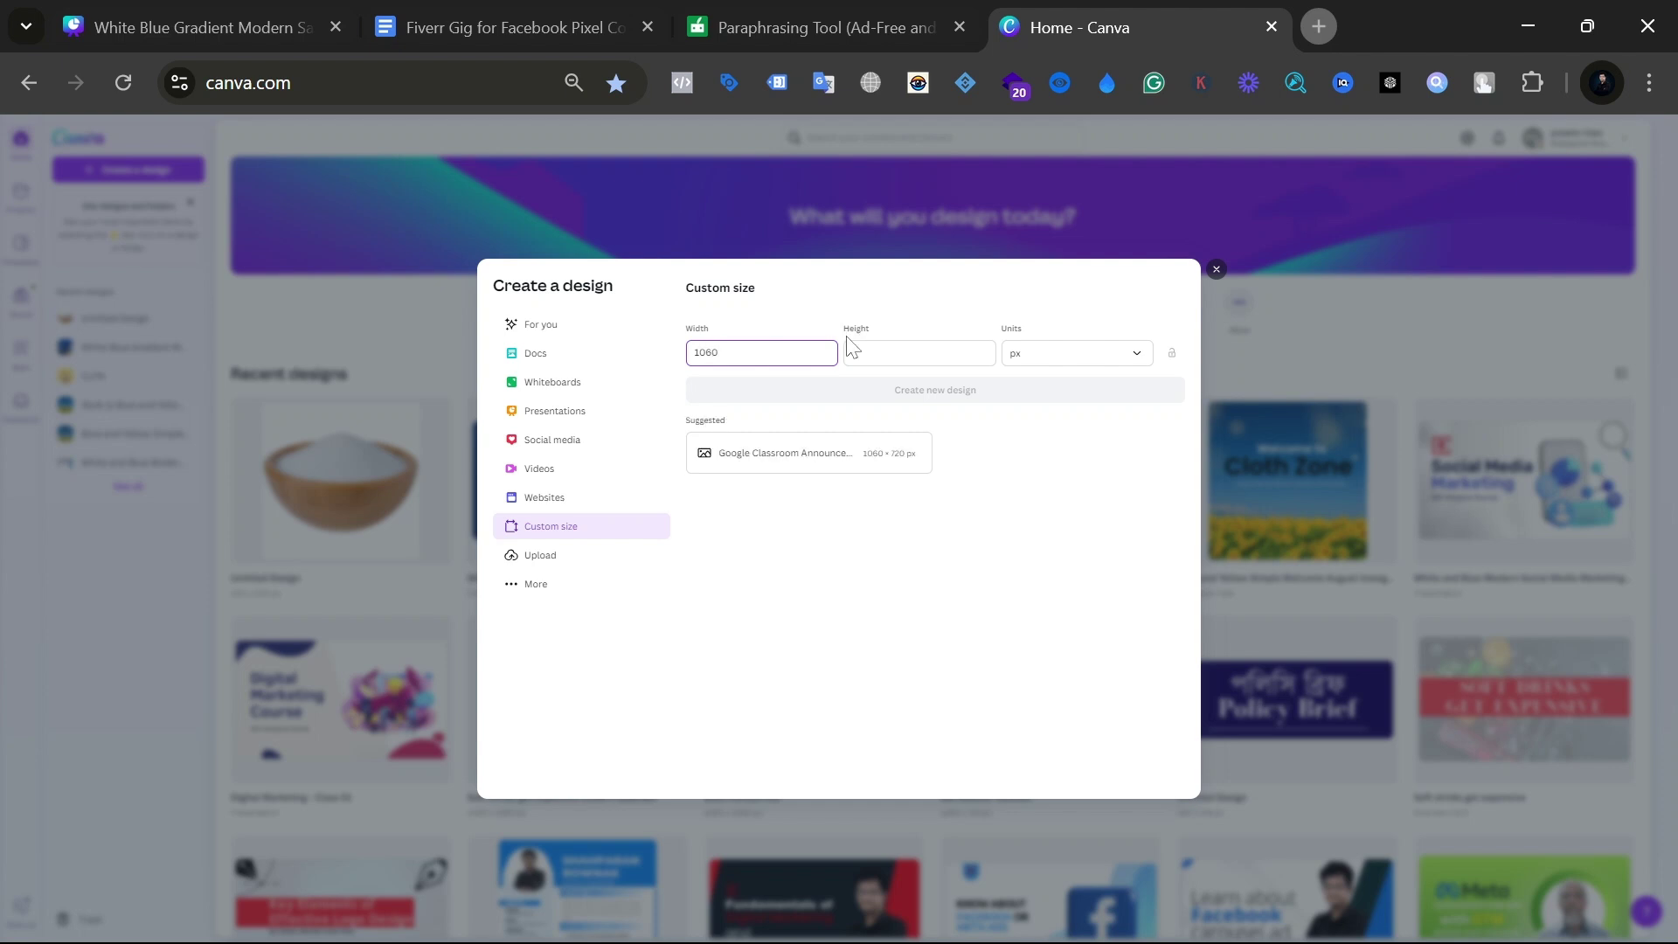
{"action": "key", "text": "BackSpace"}
{"action": "key", "text": "BackSpace"}
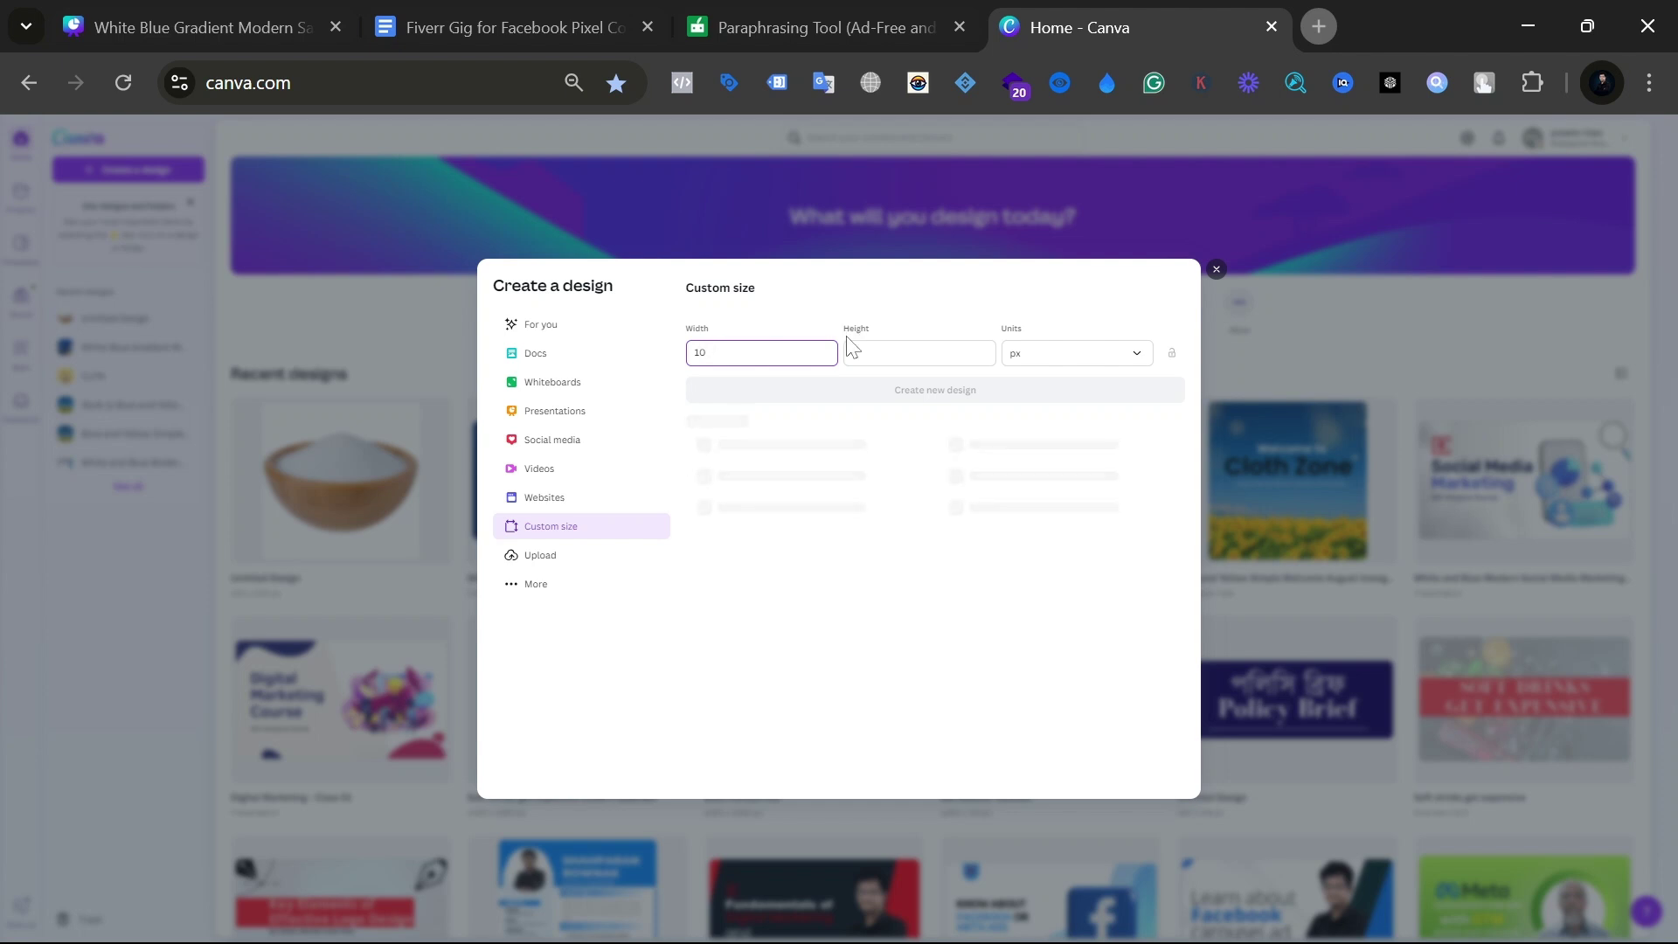
{"action": "type", "text": "80"}
{"action": "left_click", "coordinate": [852, 353]}
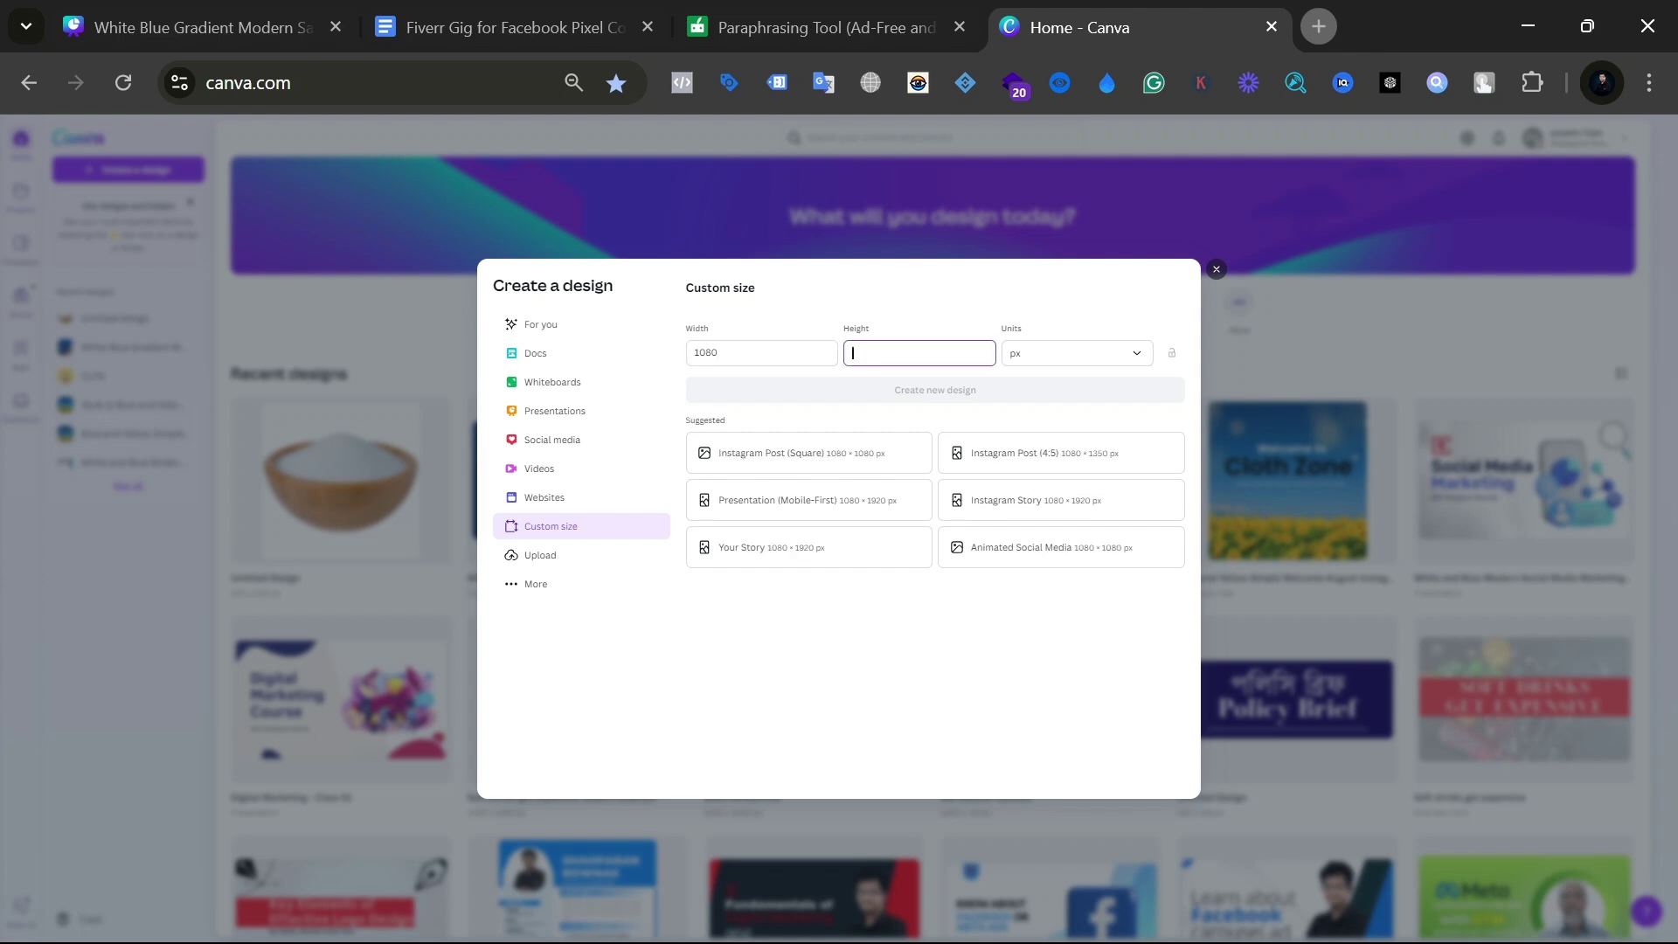
{"action": "type", "text": "1080"}
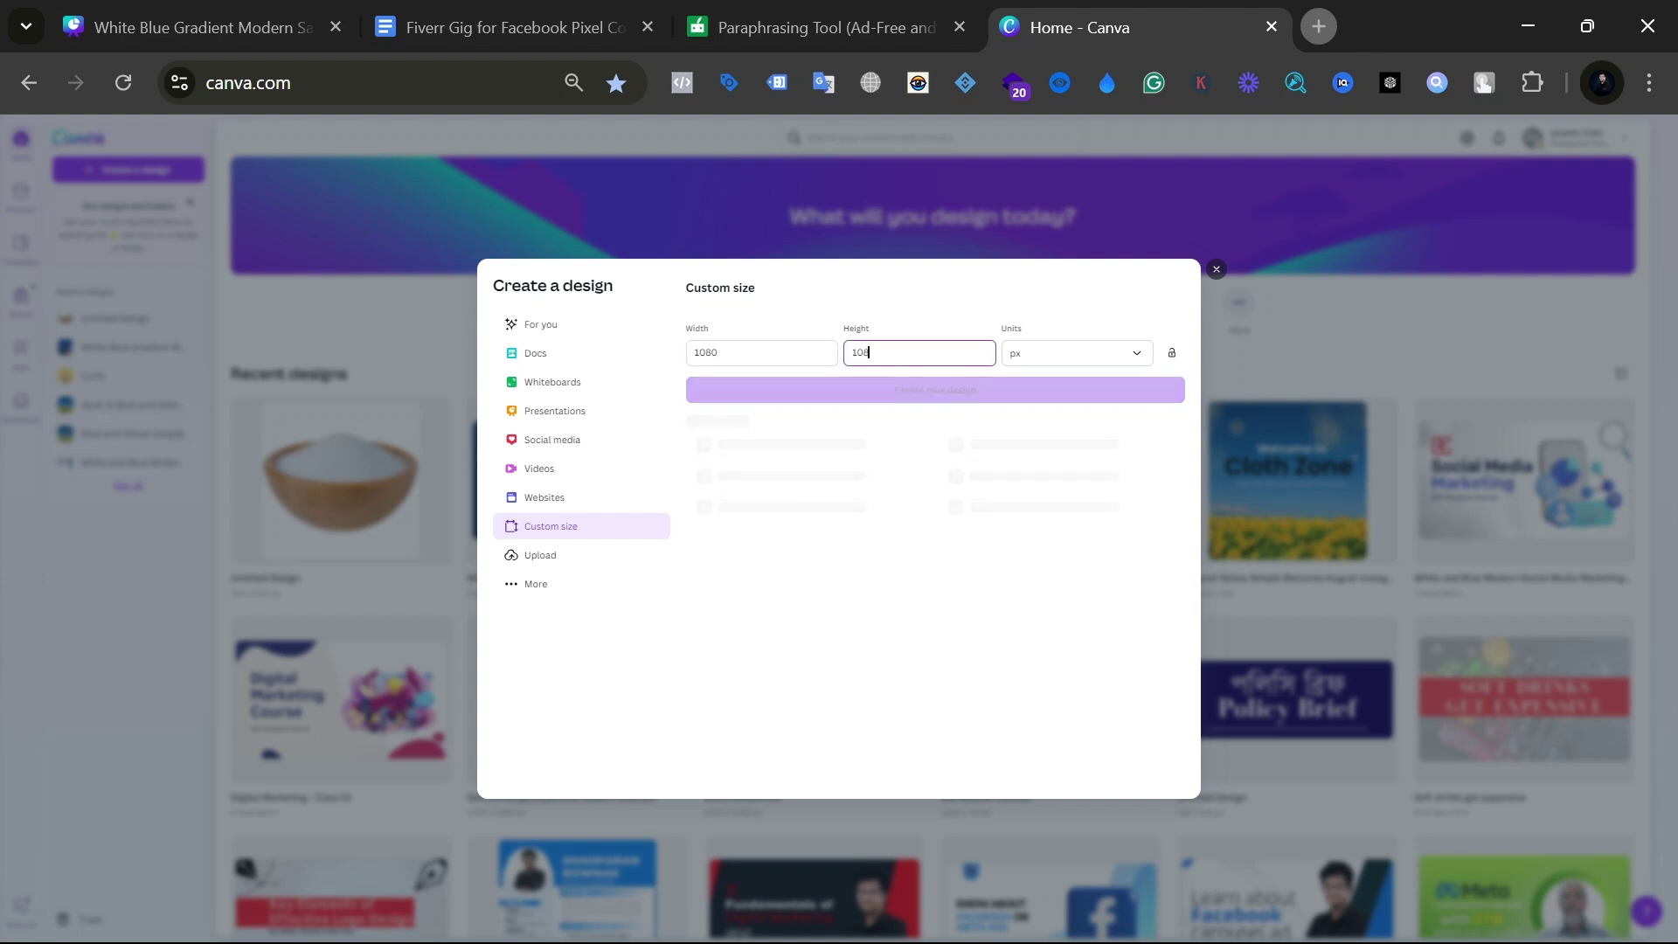
{"action": "left_click", "coordinate": [1048, 358]}
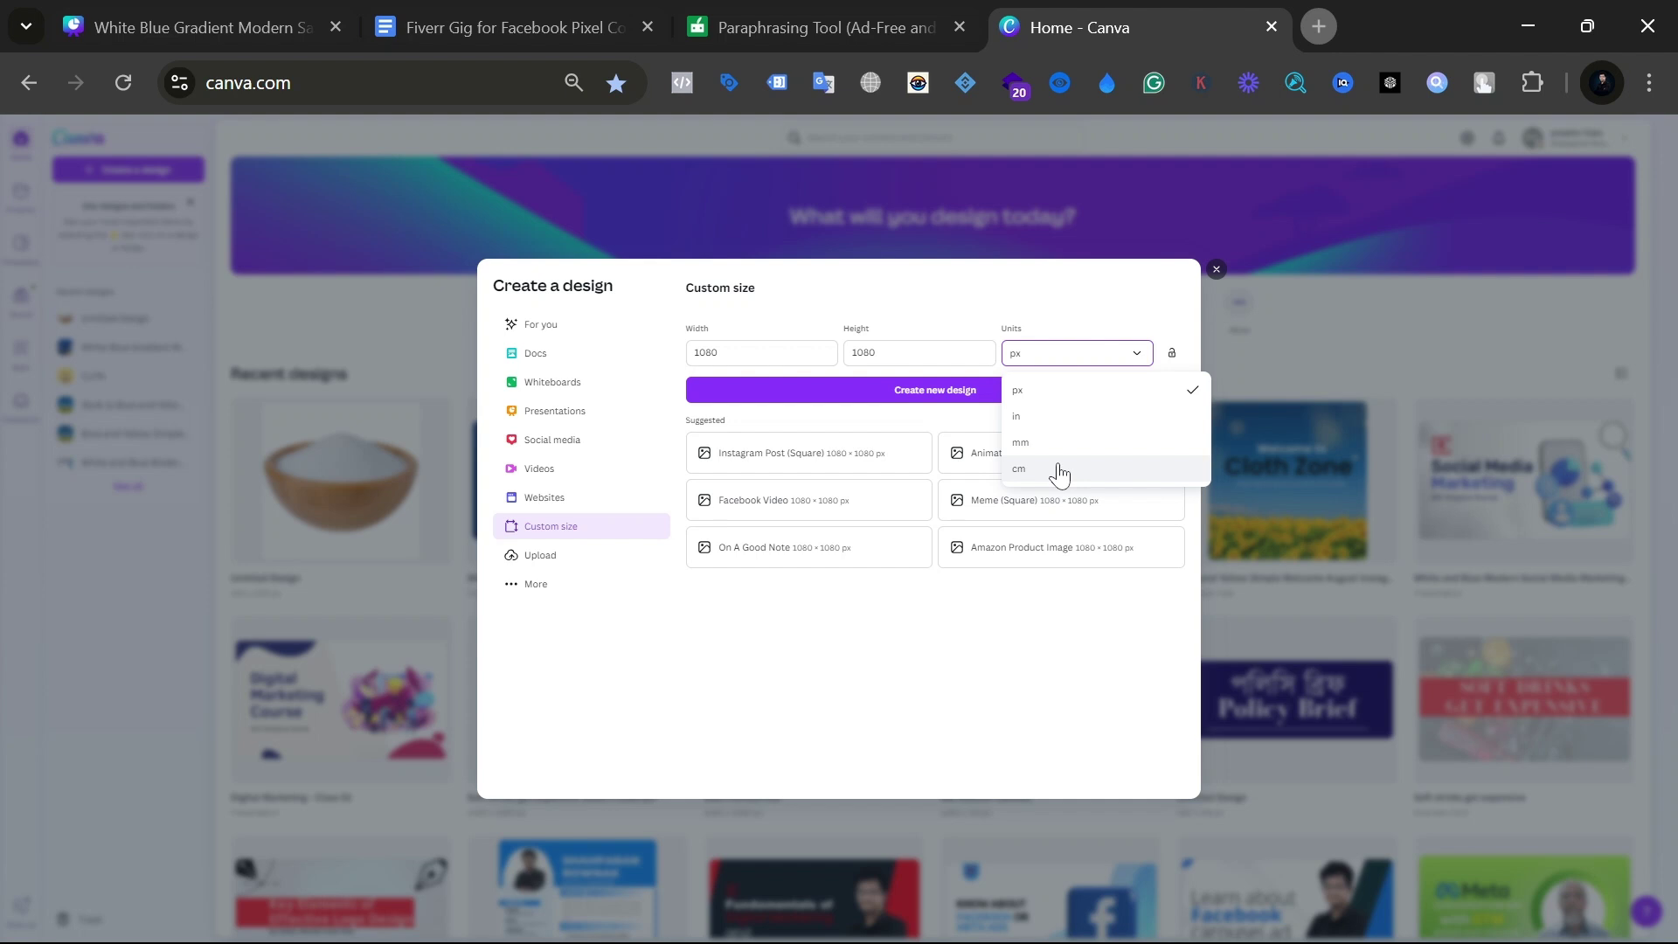
{"action": "left_click", "coordinate": [930, 385]}
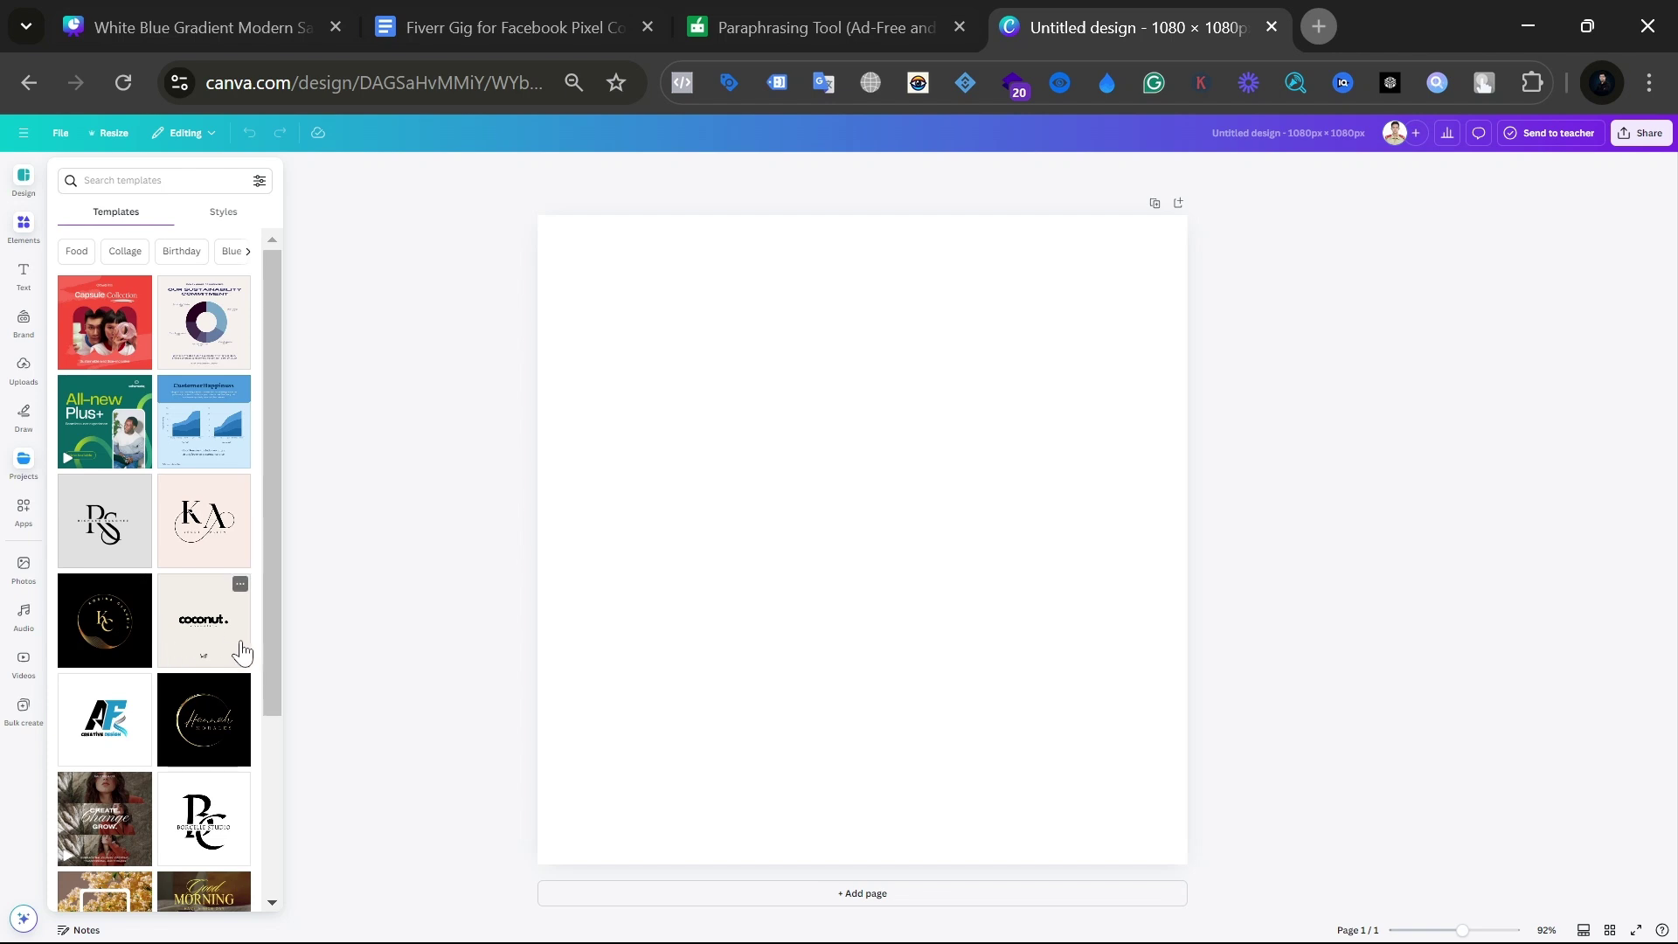
Step: Enlarge the browser page to 80% and zoom in on the blank canvas to 68%
{"action": "key", "text": "ctrl+plus"}
{"action": "key", "text": "ctrl+plus"}
{"action": "key", "text": "ctrl+plus"}
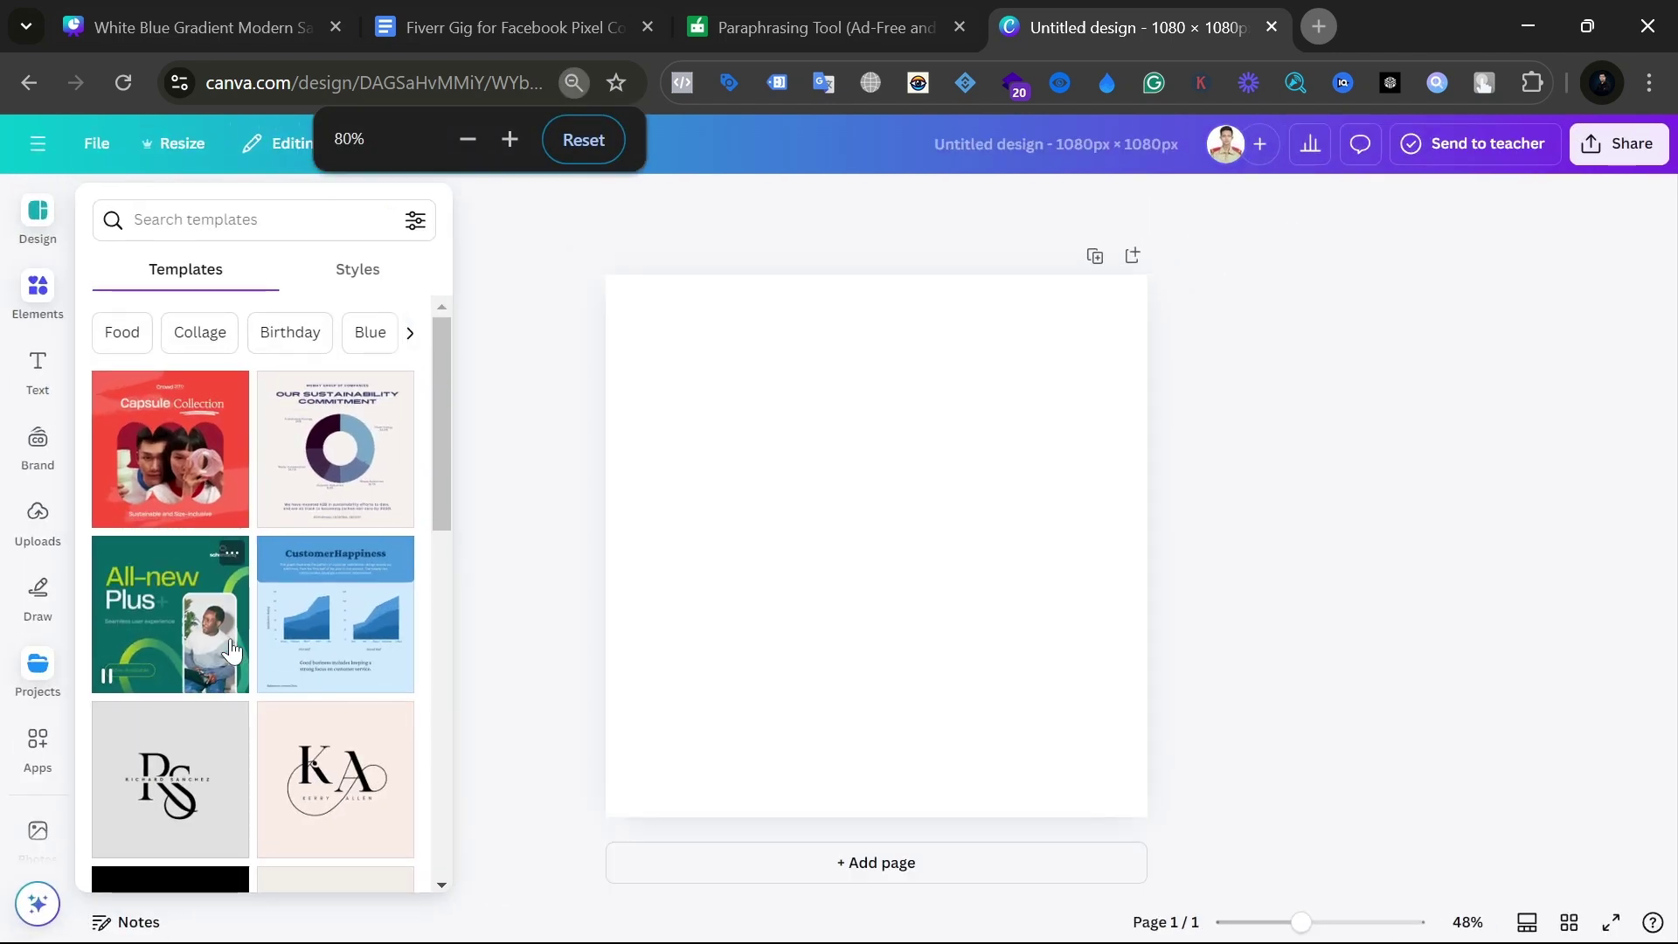
{"action": "scroll", "coordinate": [876, 622], "scroll_direction": "up", "scroll_amount": 3, "text": "ctrl"}
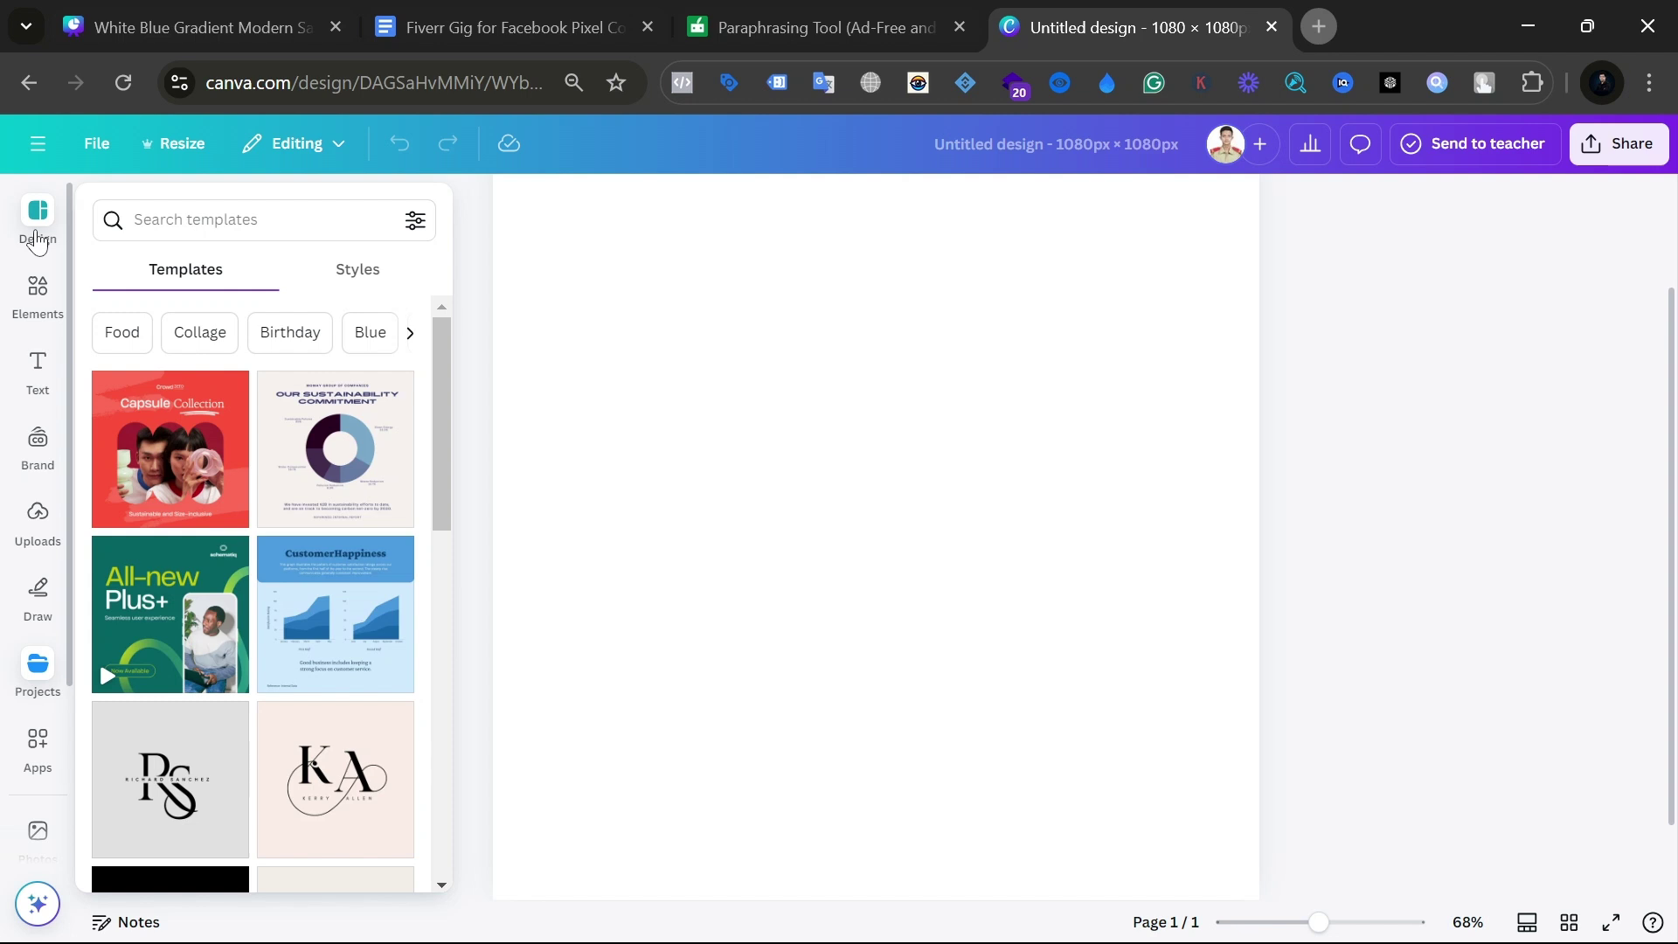
{"action": "left_click", "coordinate": [135, 219]}
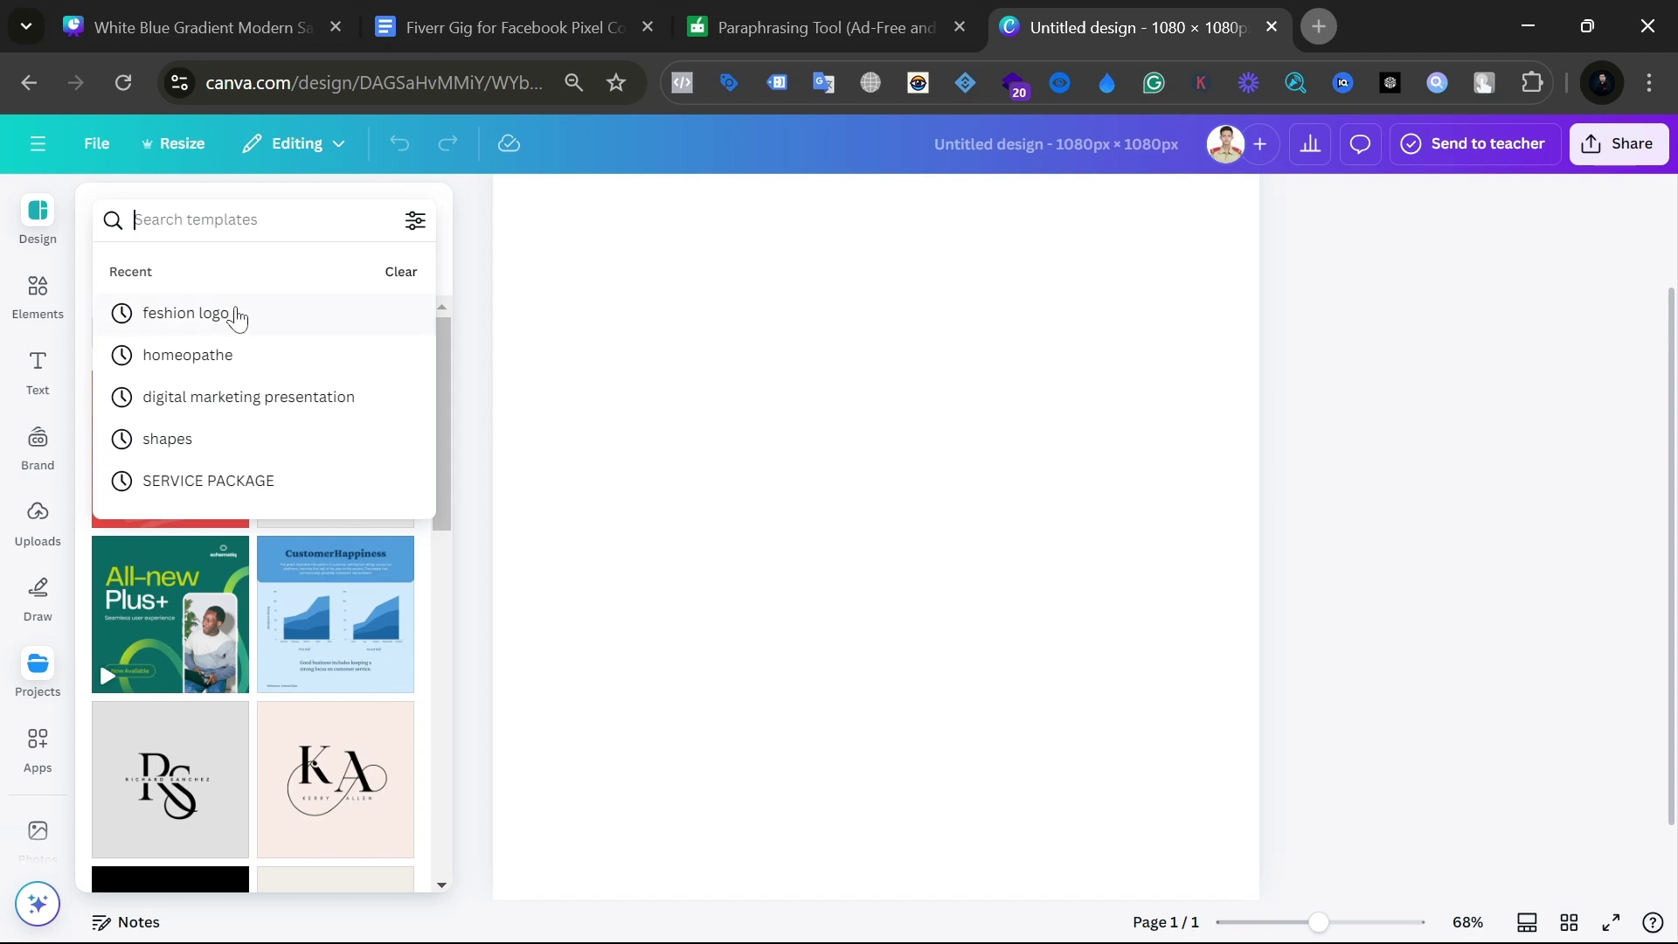
{"action": "key", "text": "Escape"}
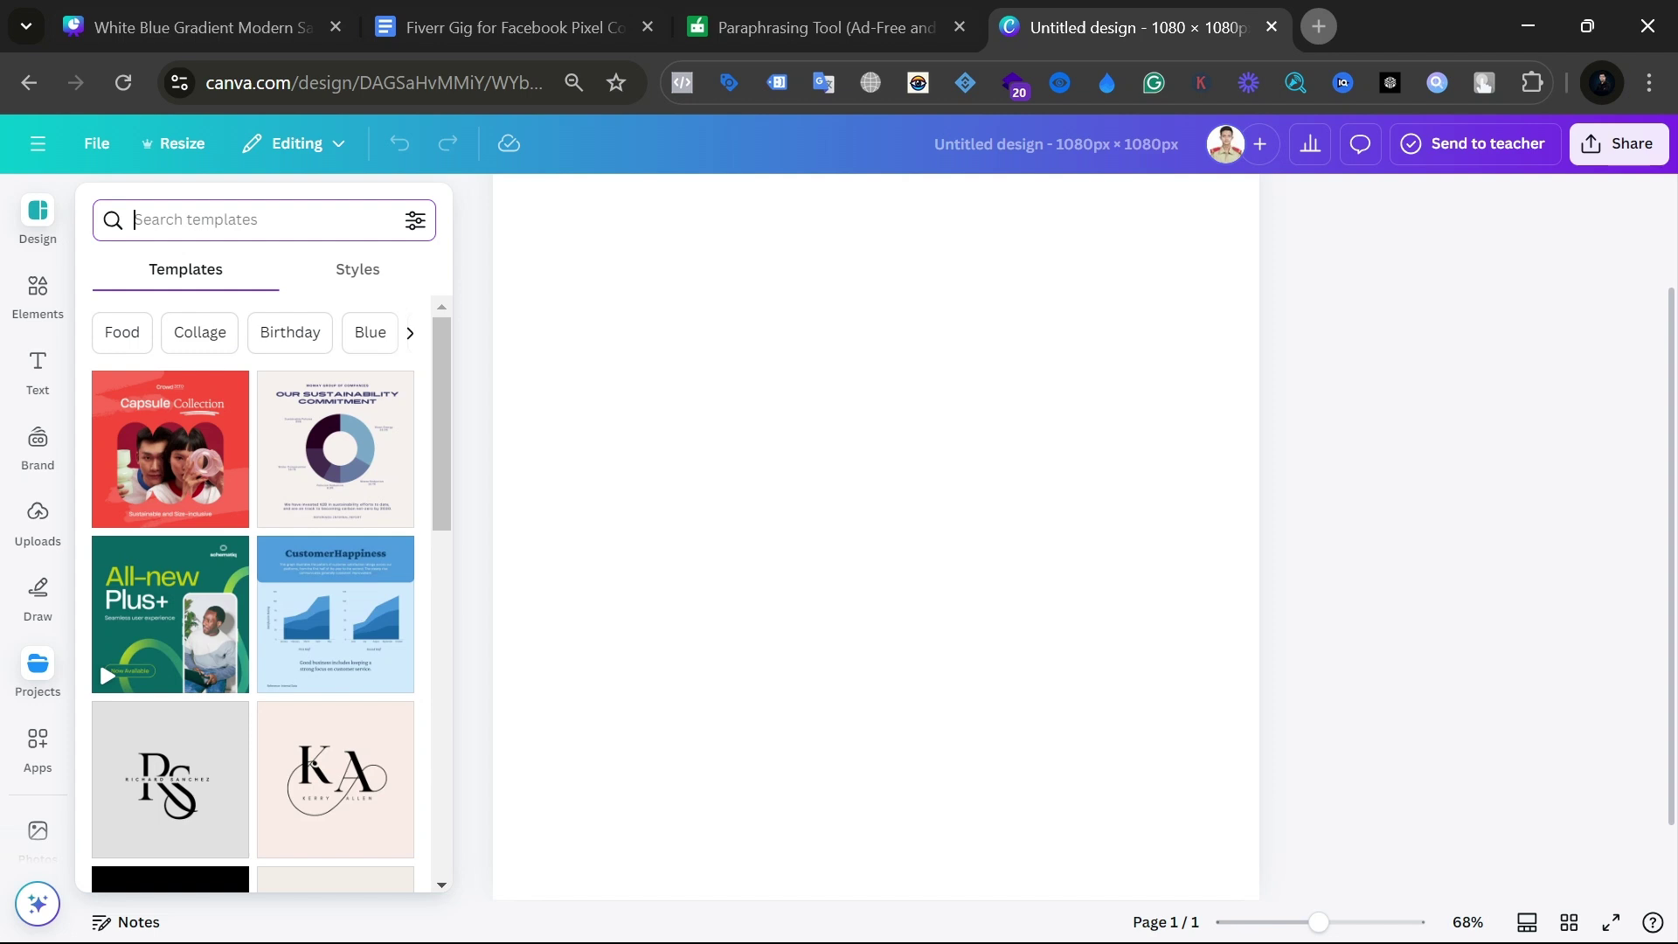
{"action": "type", "text": "Cafe"}
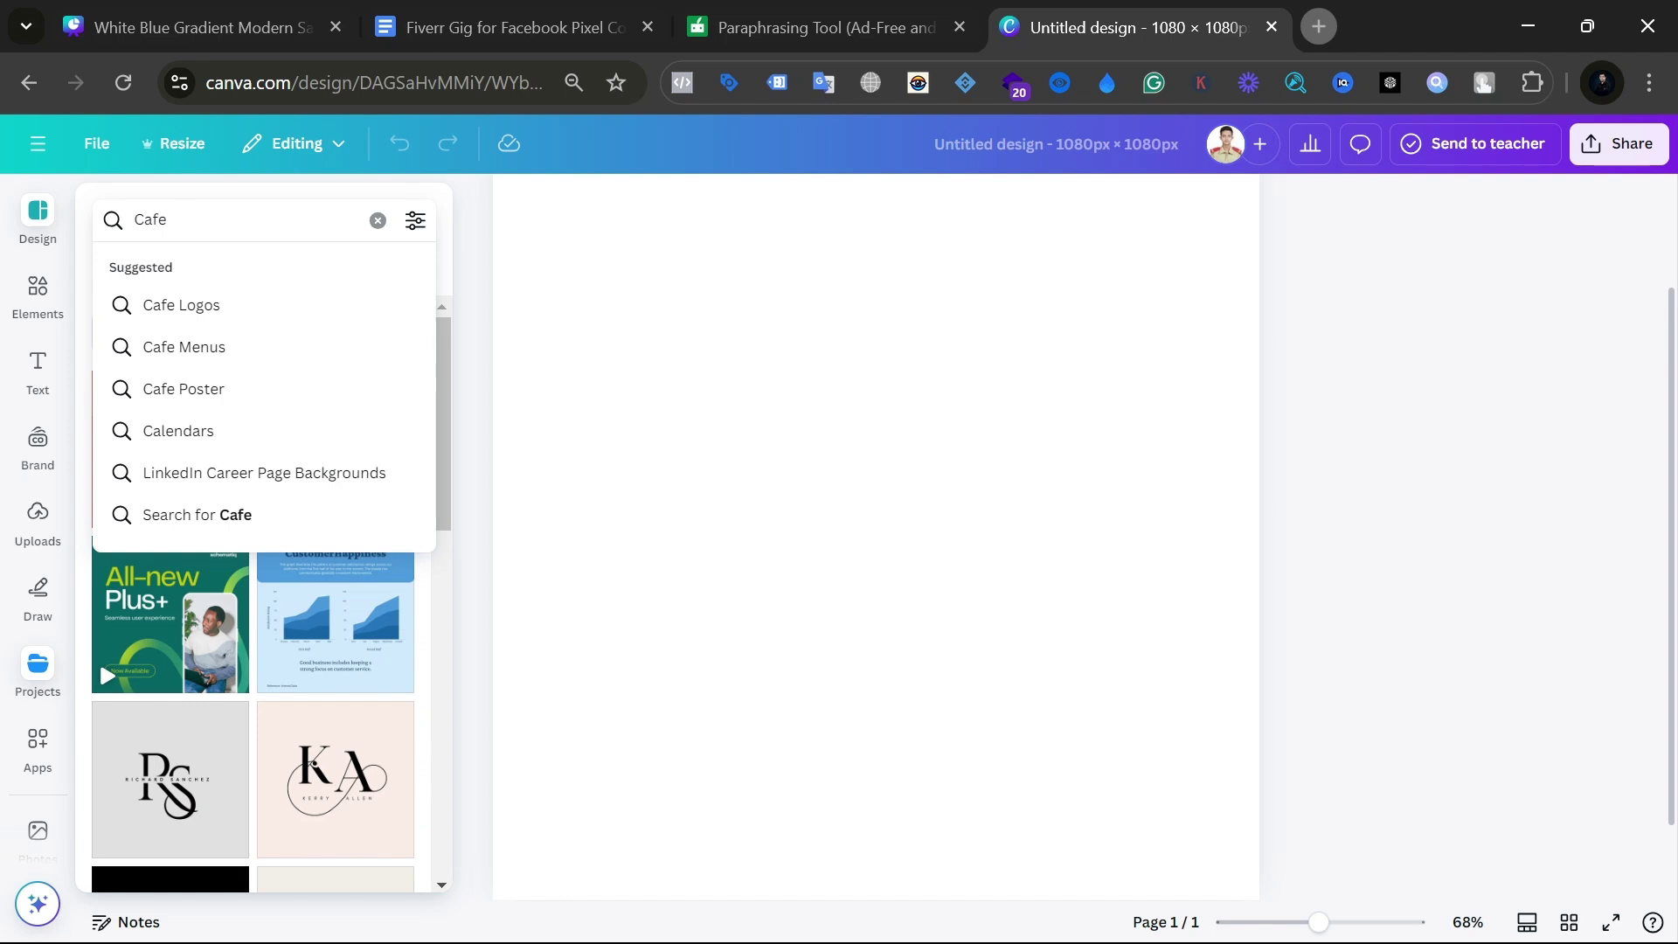
{"action": "key", "text": "BackSpace"}
{"action": "key", "text": "BackSpace"}
{"action": "key", "text": "BackSpace"}
{"action": "key", "text": "BackSpace"}
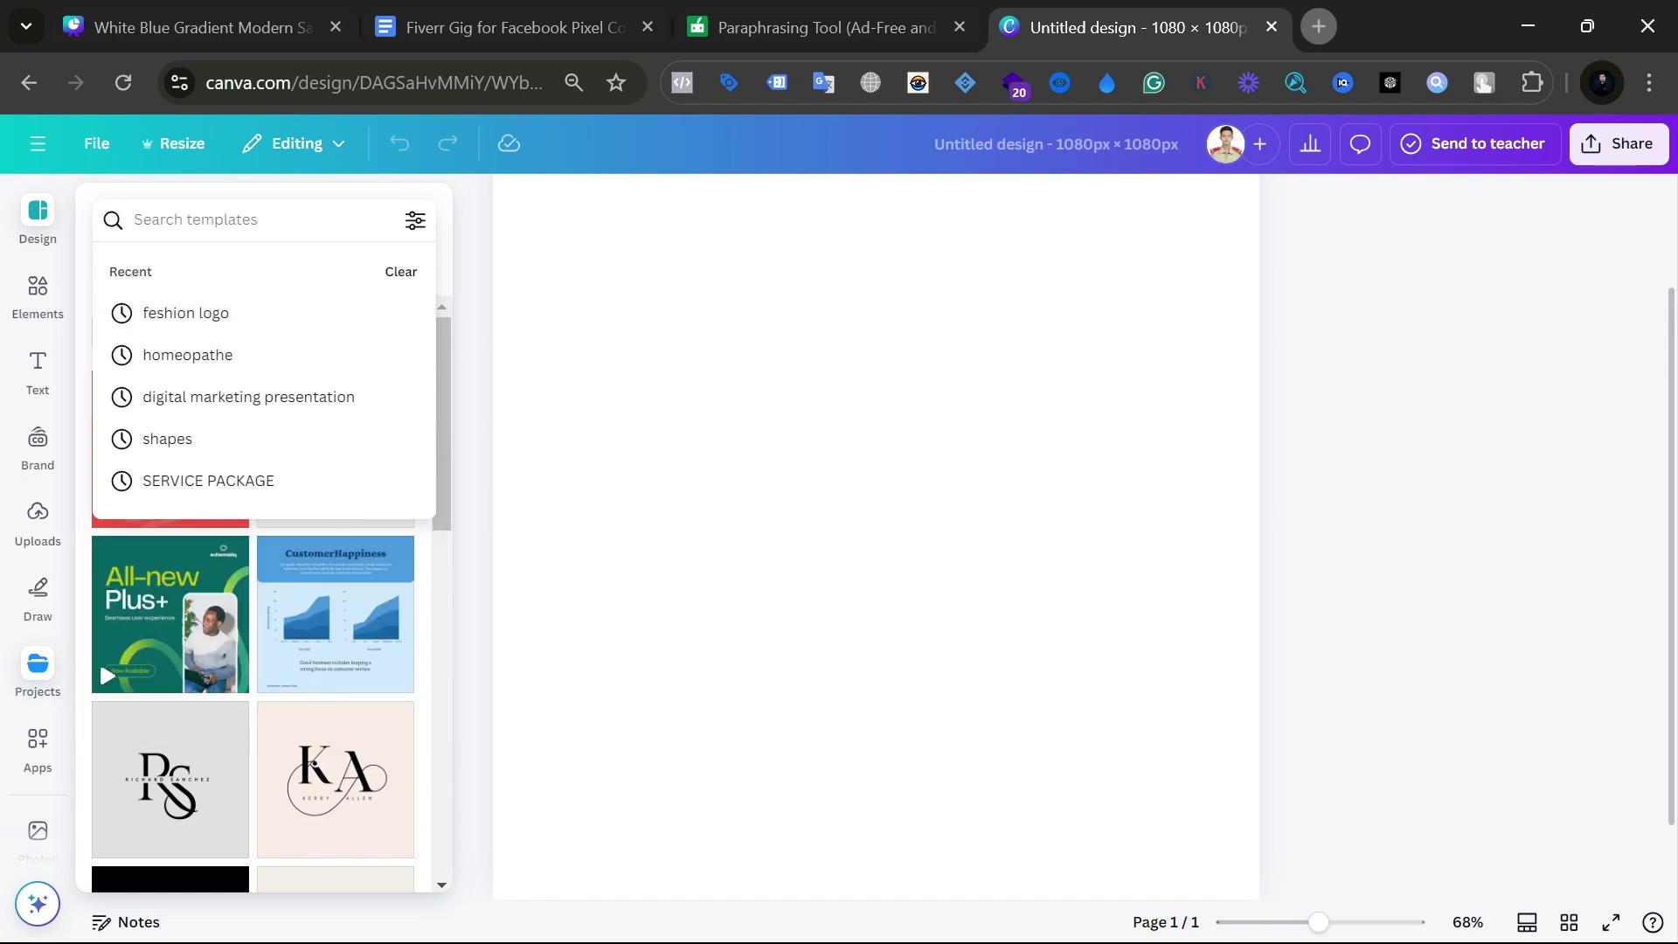
Step: Search the design templates for "T-Shirt Logo", then shorten the search to "T-Shirt"
{"action": "type", "text": "t"}
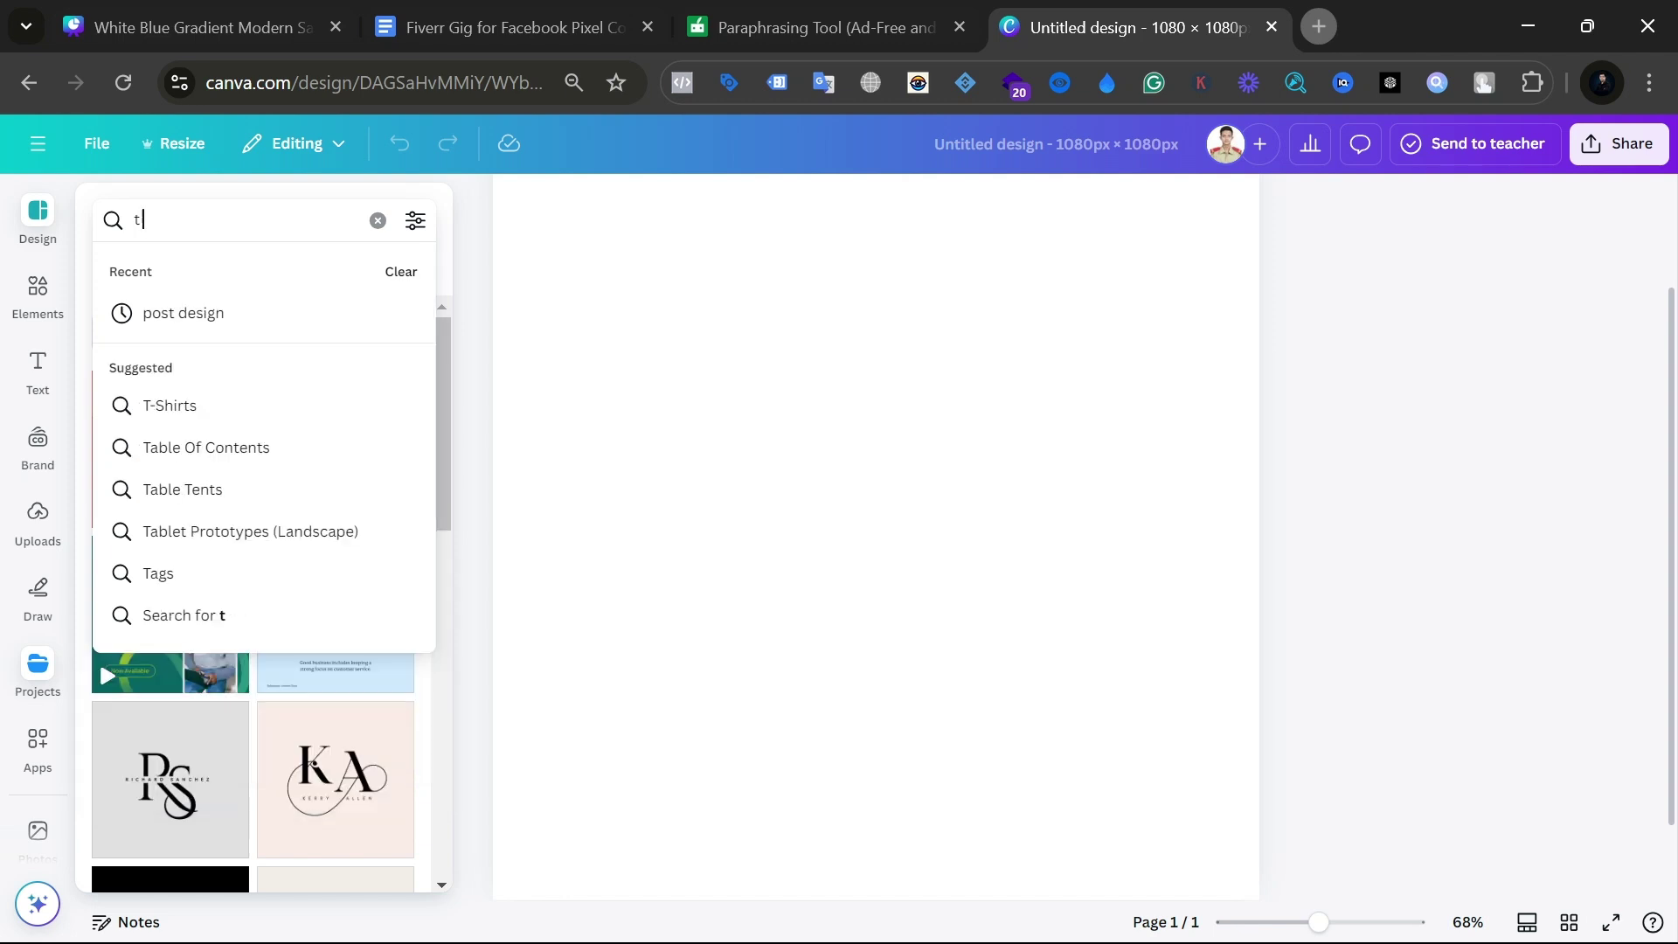
{"action": "type", "text": "shirt"}
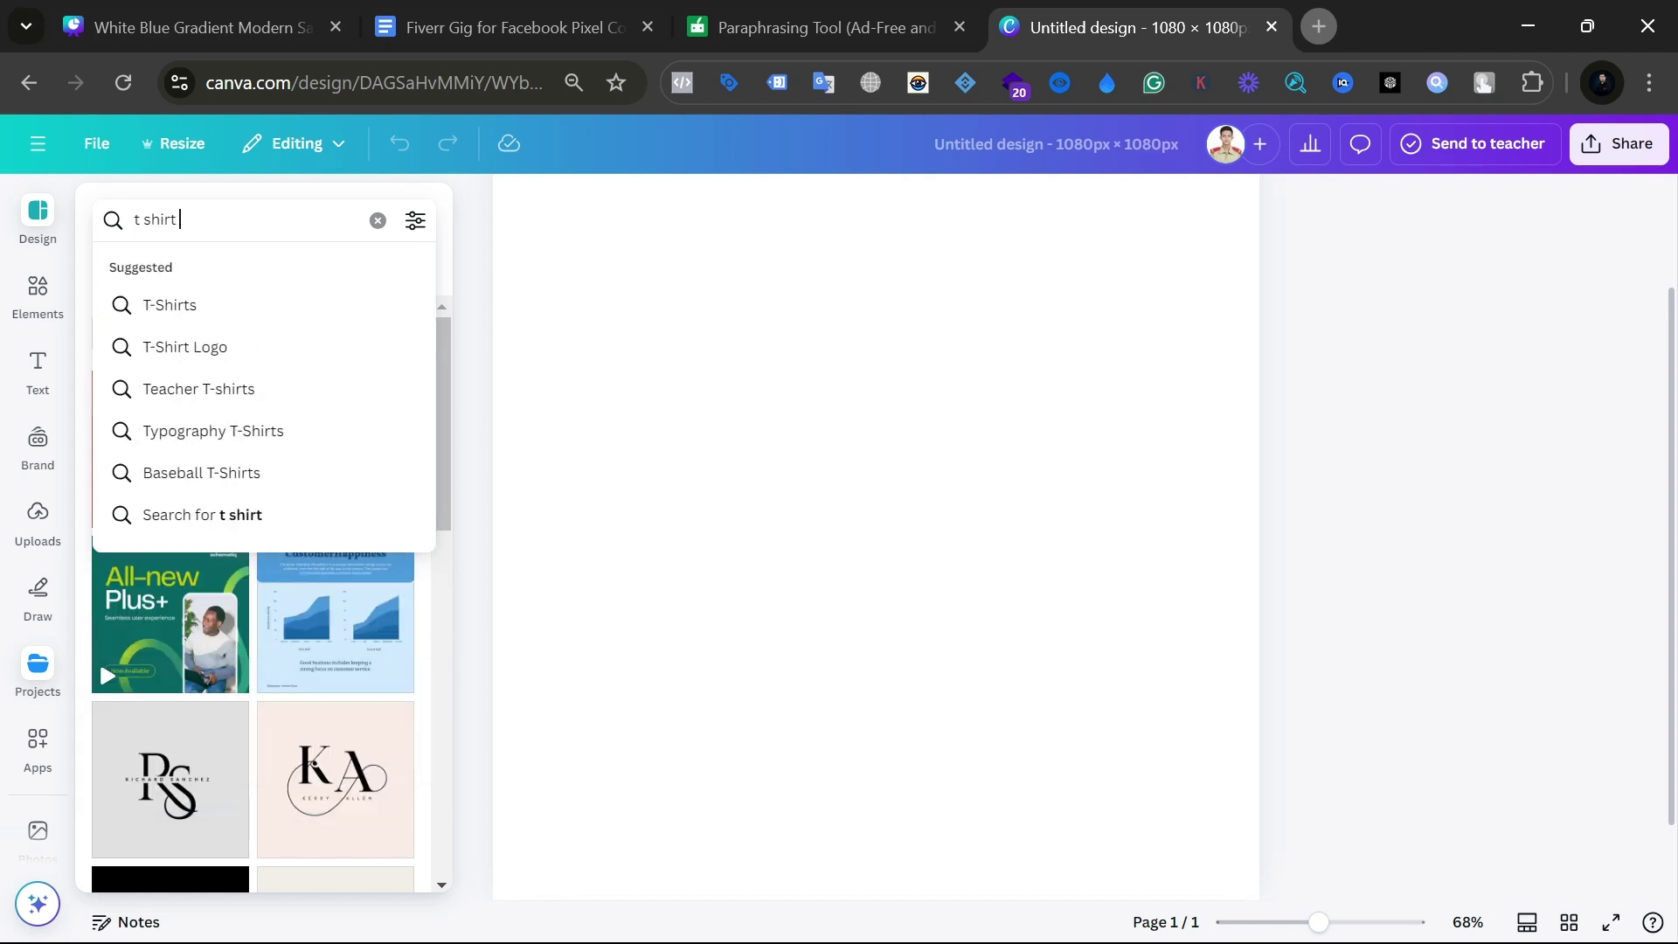
{"action": "left_click", "coordinate": [240, 350]}
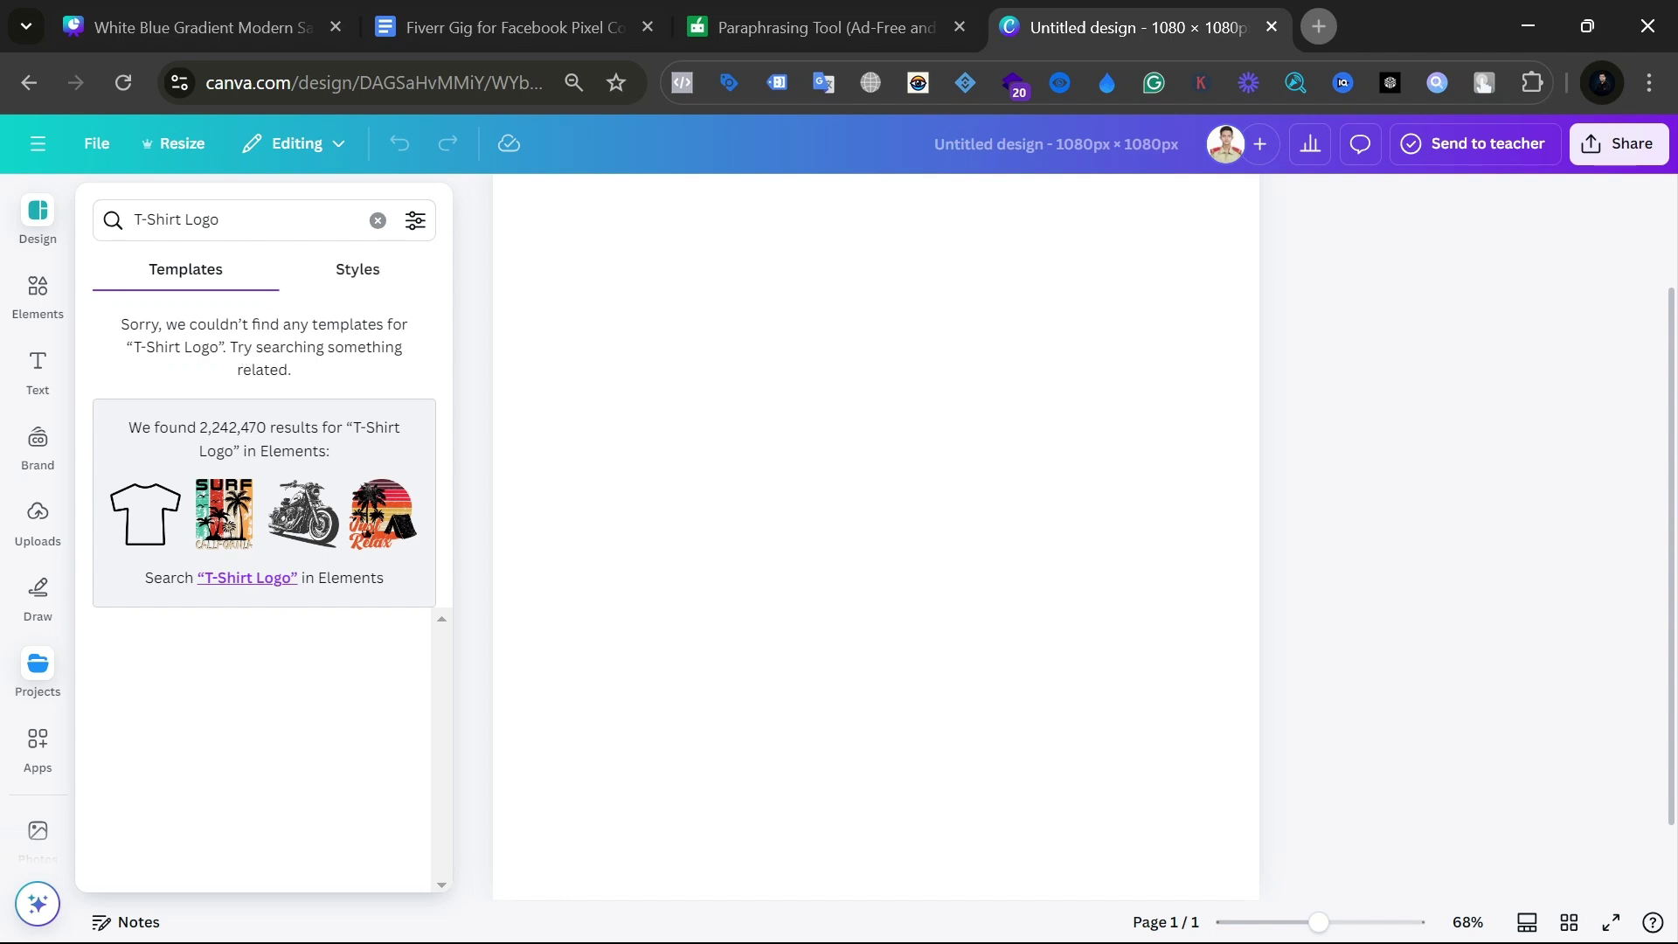
{"action": "double_click", "coordinate": [202, 219]}
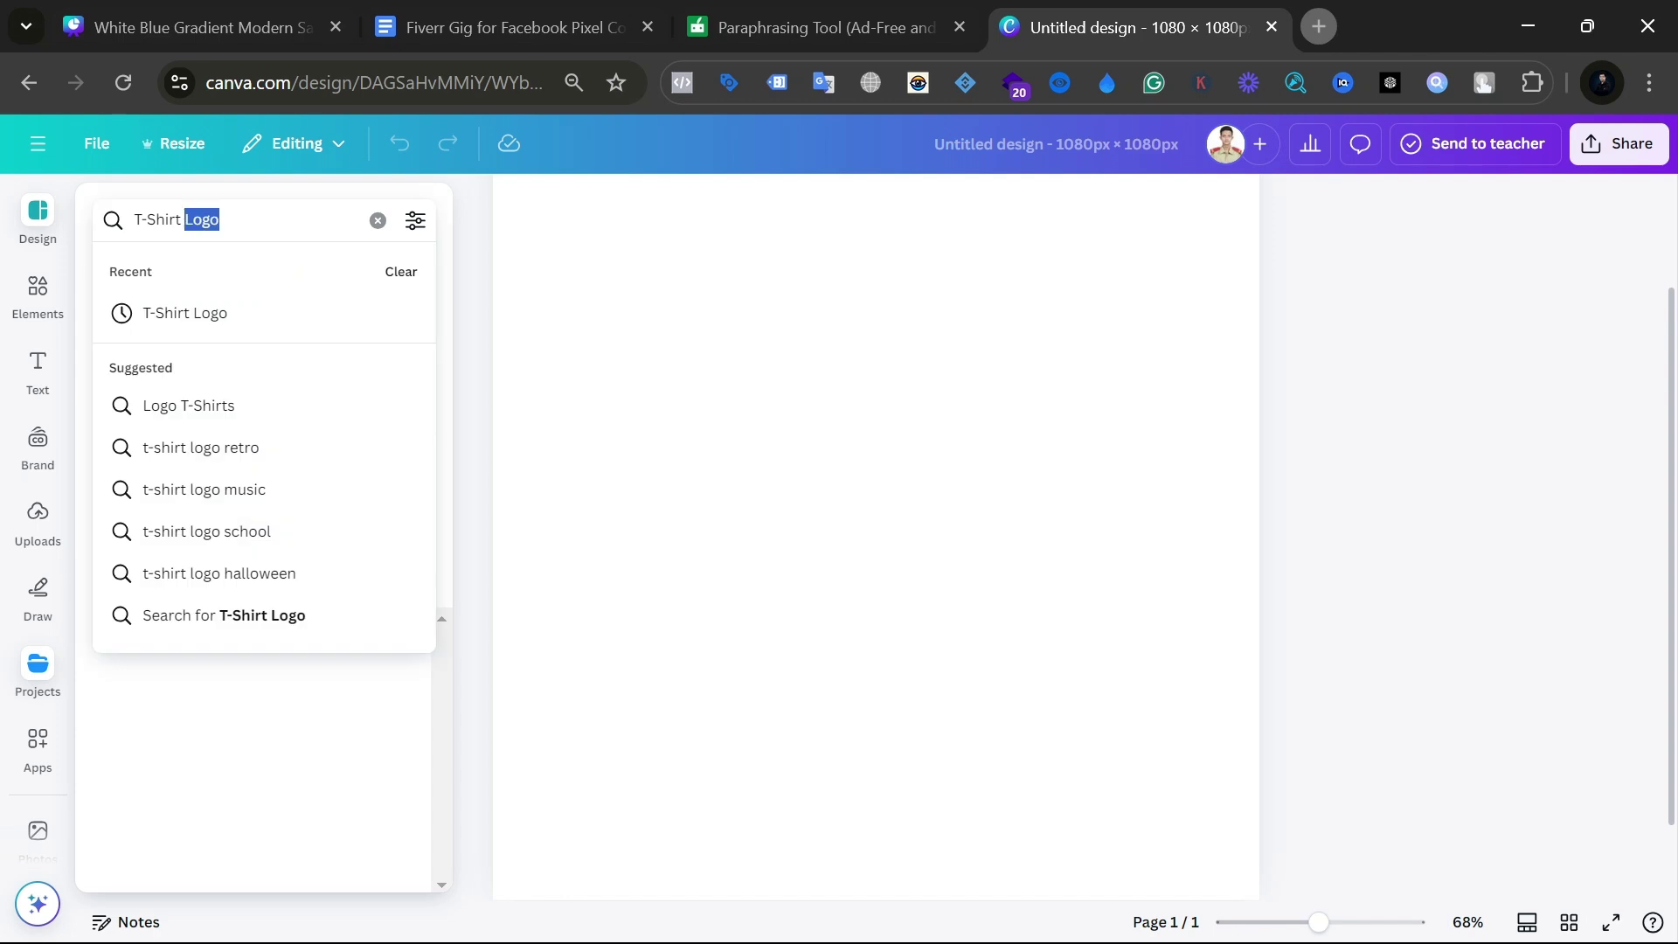
{"action": "key", "text": "BackSpace"}
{"action": "key", "text": "Return"}
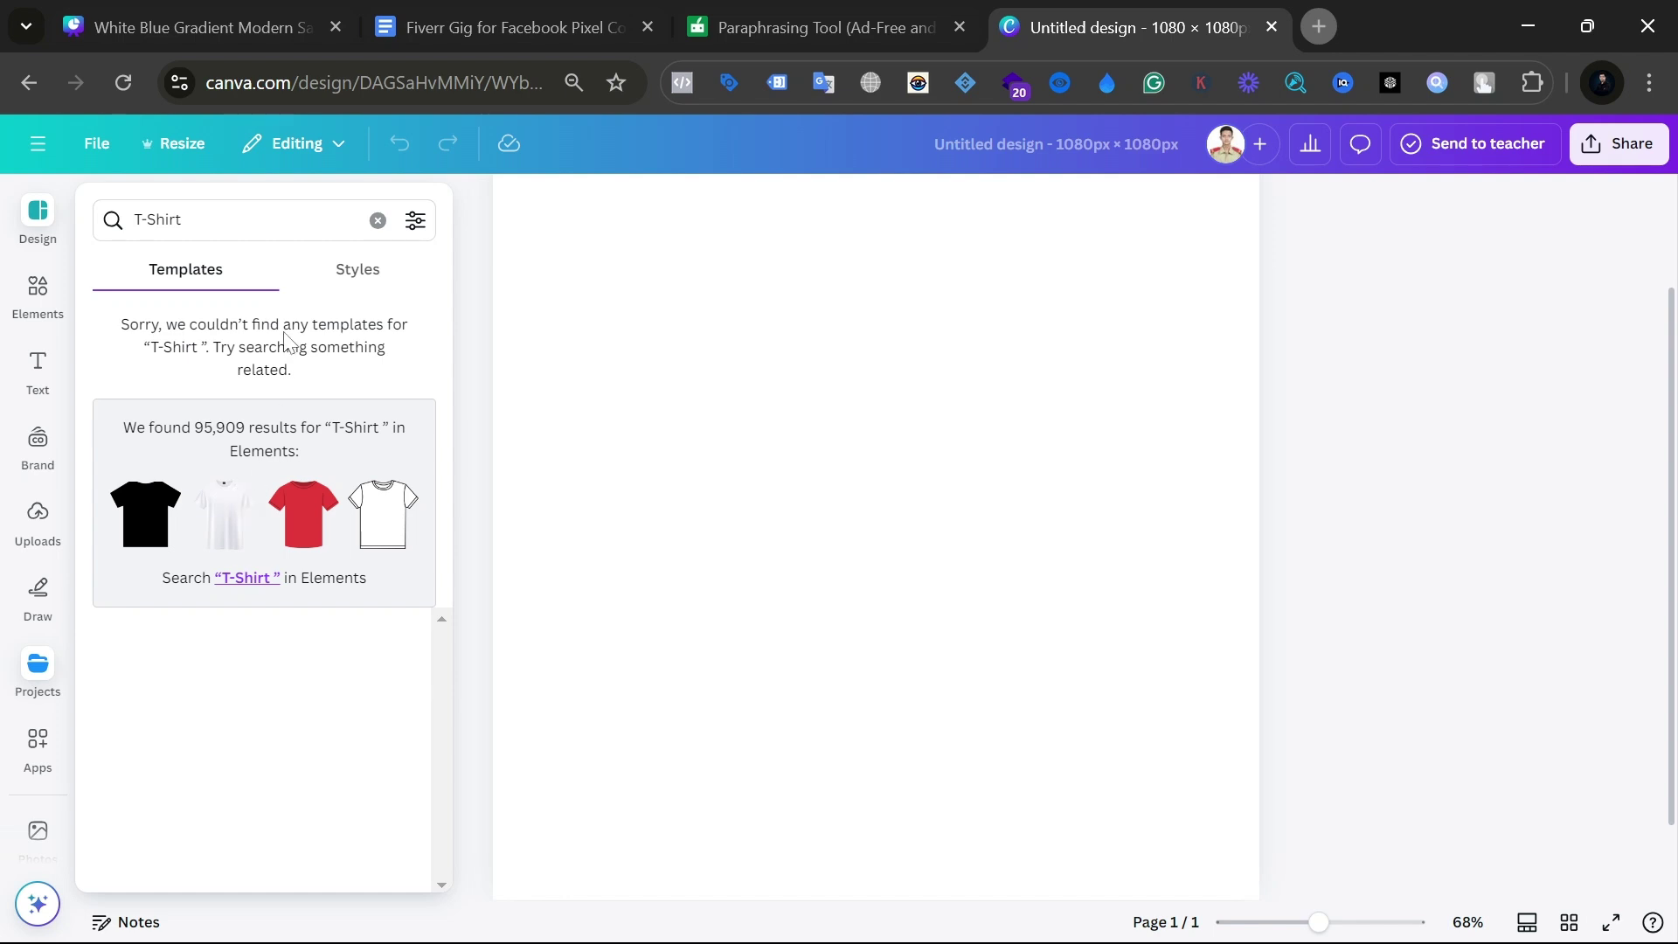
Step: Check the style options for the design, then return to the templates and close the template browser
{"action": "left_click", "coordinate": [369, 272]}
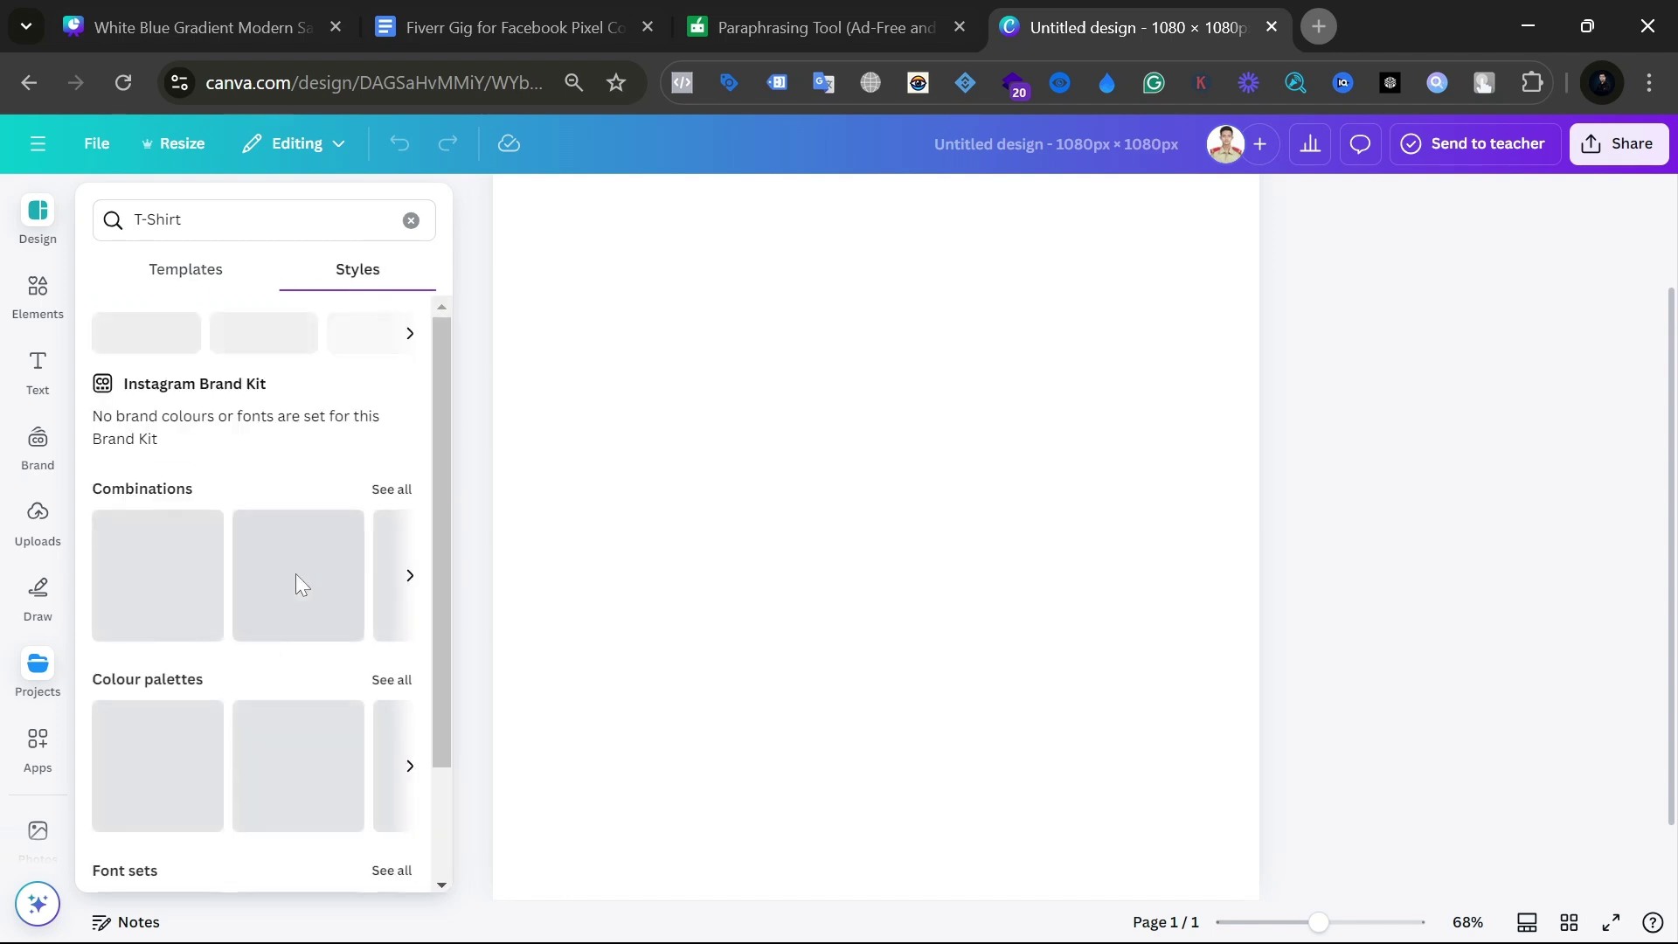
{"action": "left_click", "coordinate": [146, 289]}
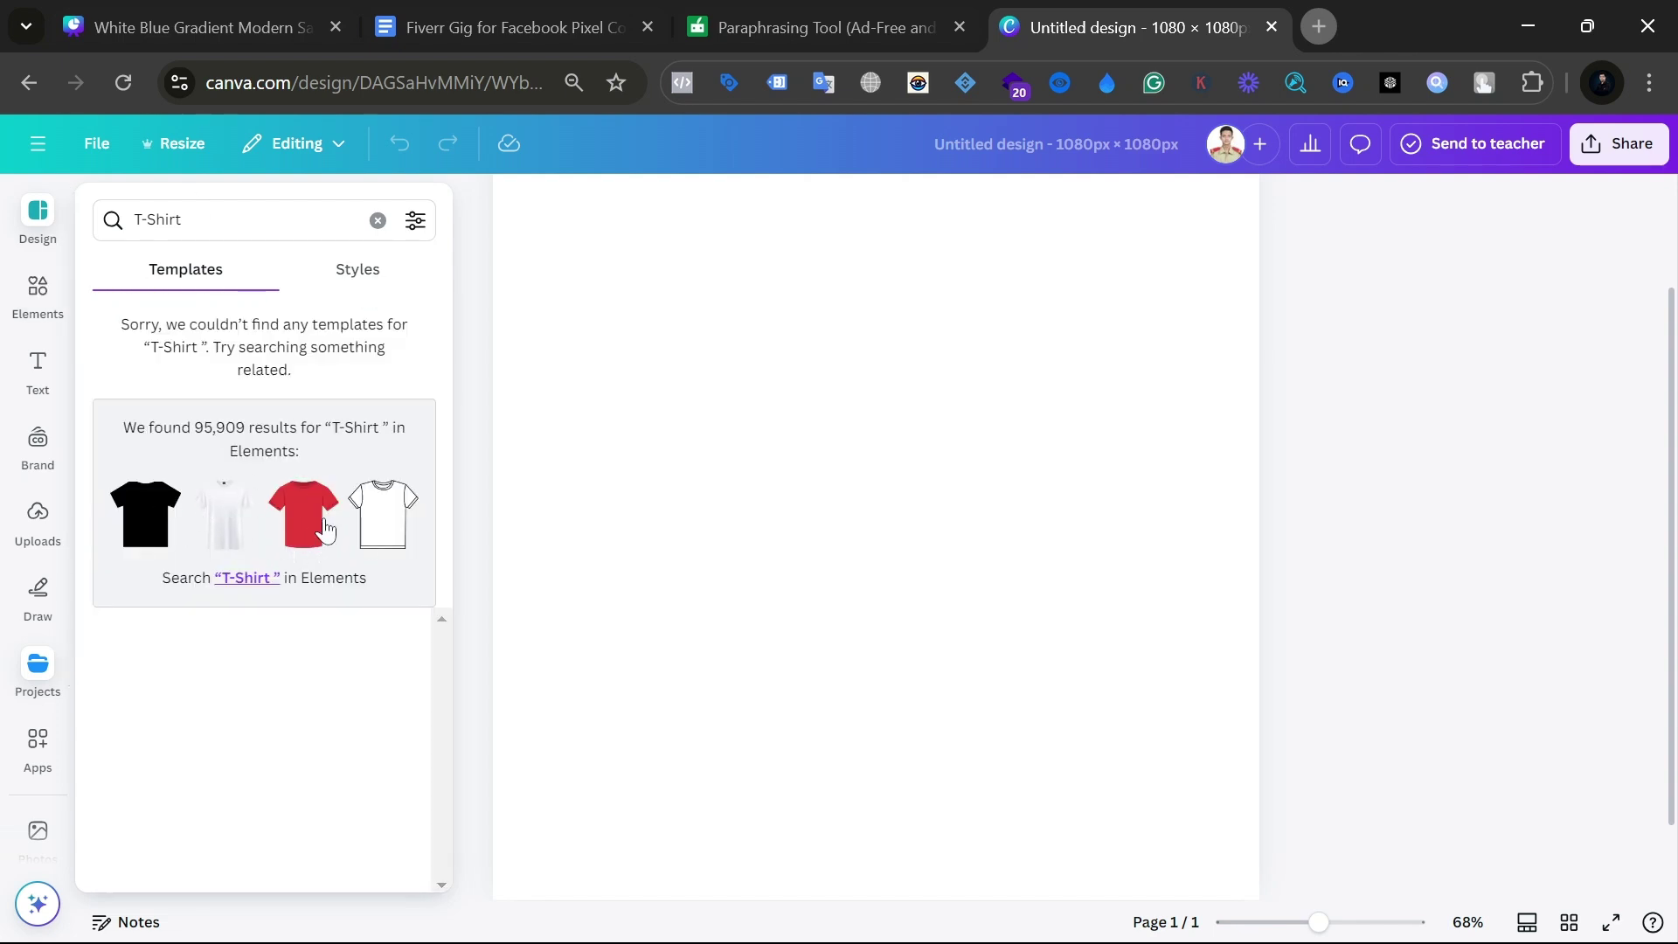
{"action": "left_click", "coordinate": [1198, 278]}
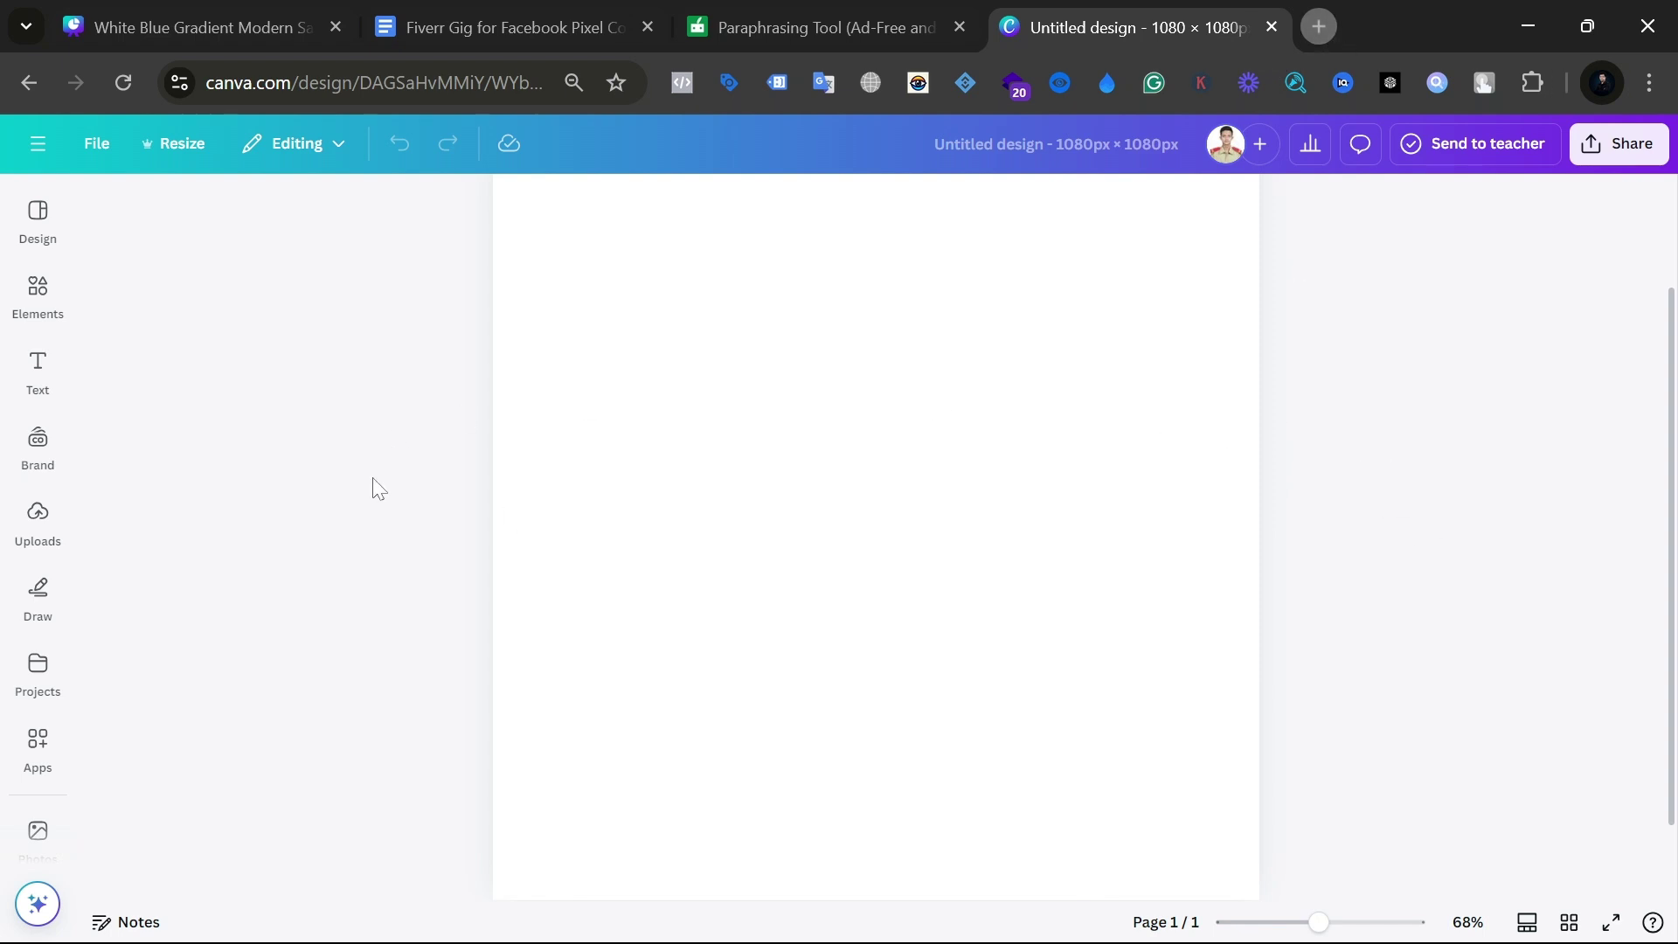
Step: Reopen the design templates and search them for "logo shop"
{"action": "left_click", "coordinate": [25, 244]}
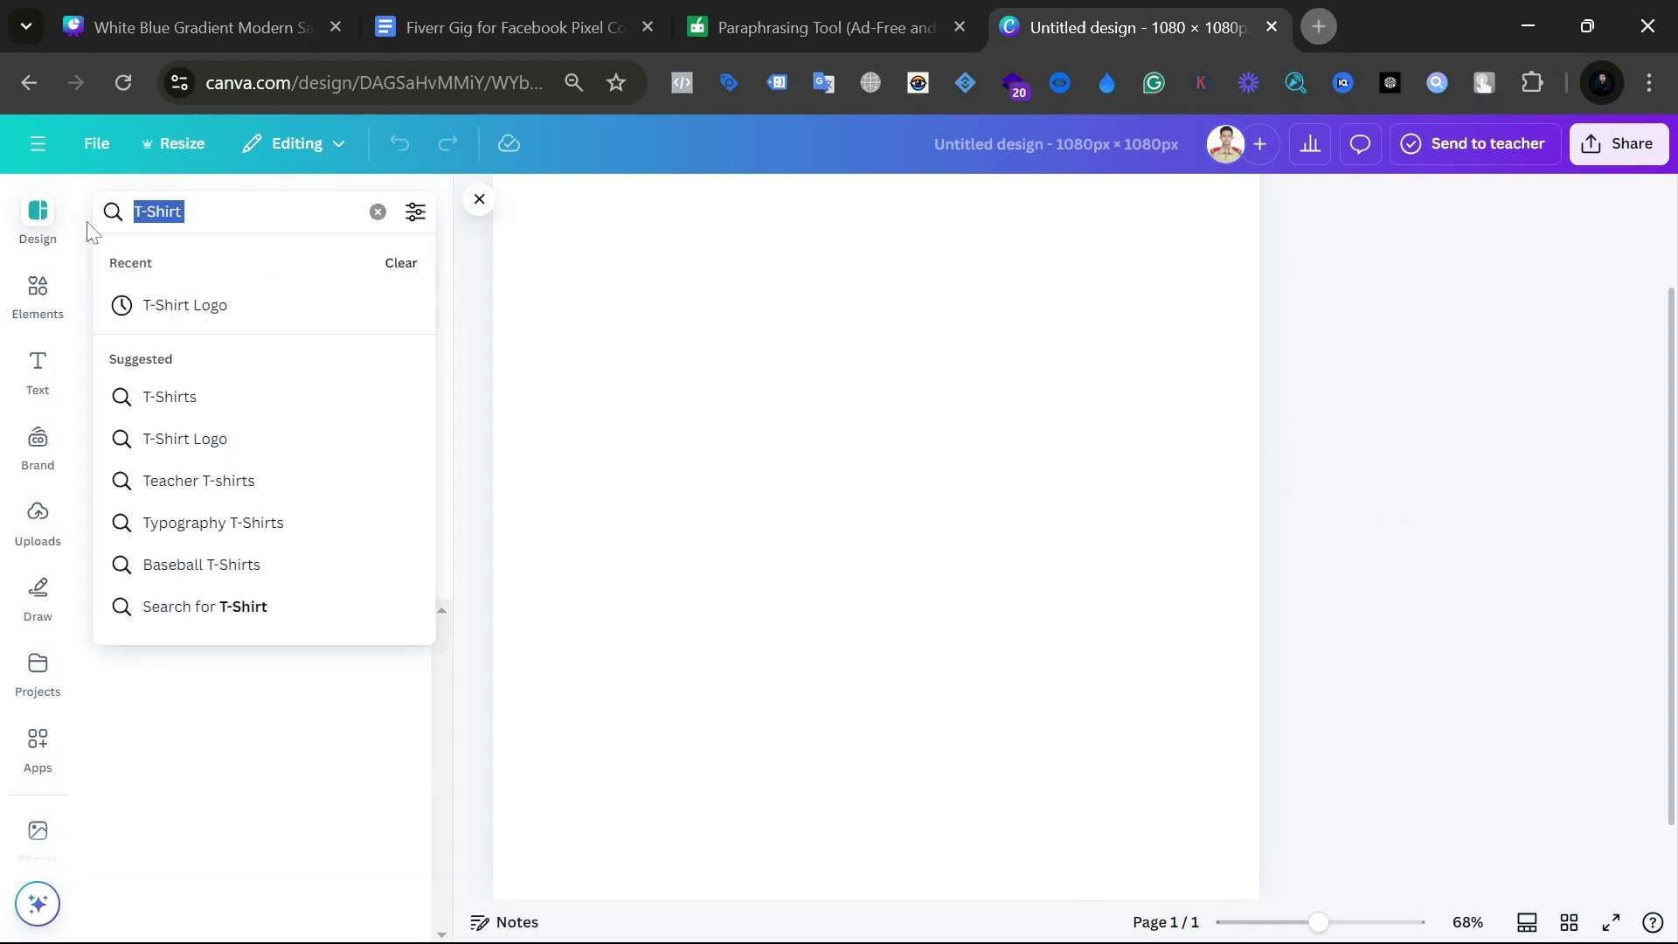
{"action": "key", "text": "BackSpace"}
{"action": "type", "text": "logo"}
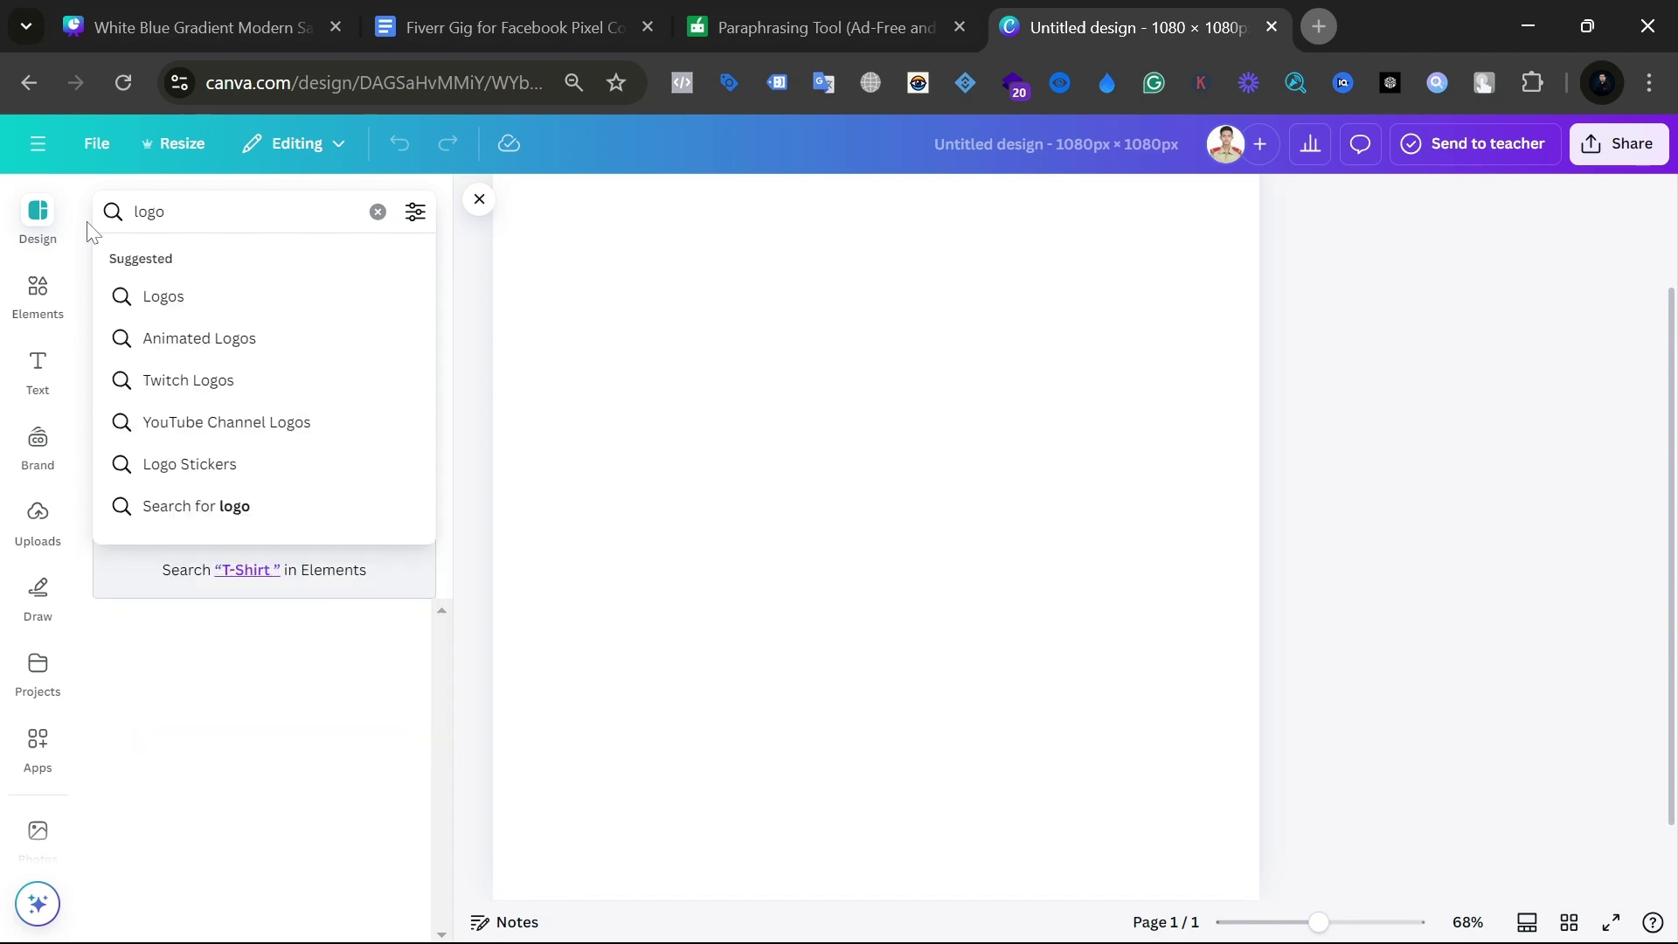
{"action": "type", "text": " shop"}
{"action": "key", "text": "Return"}
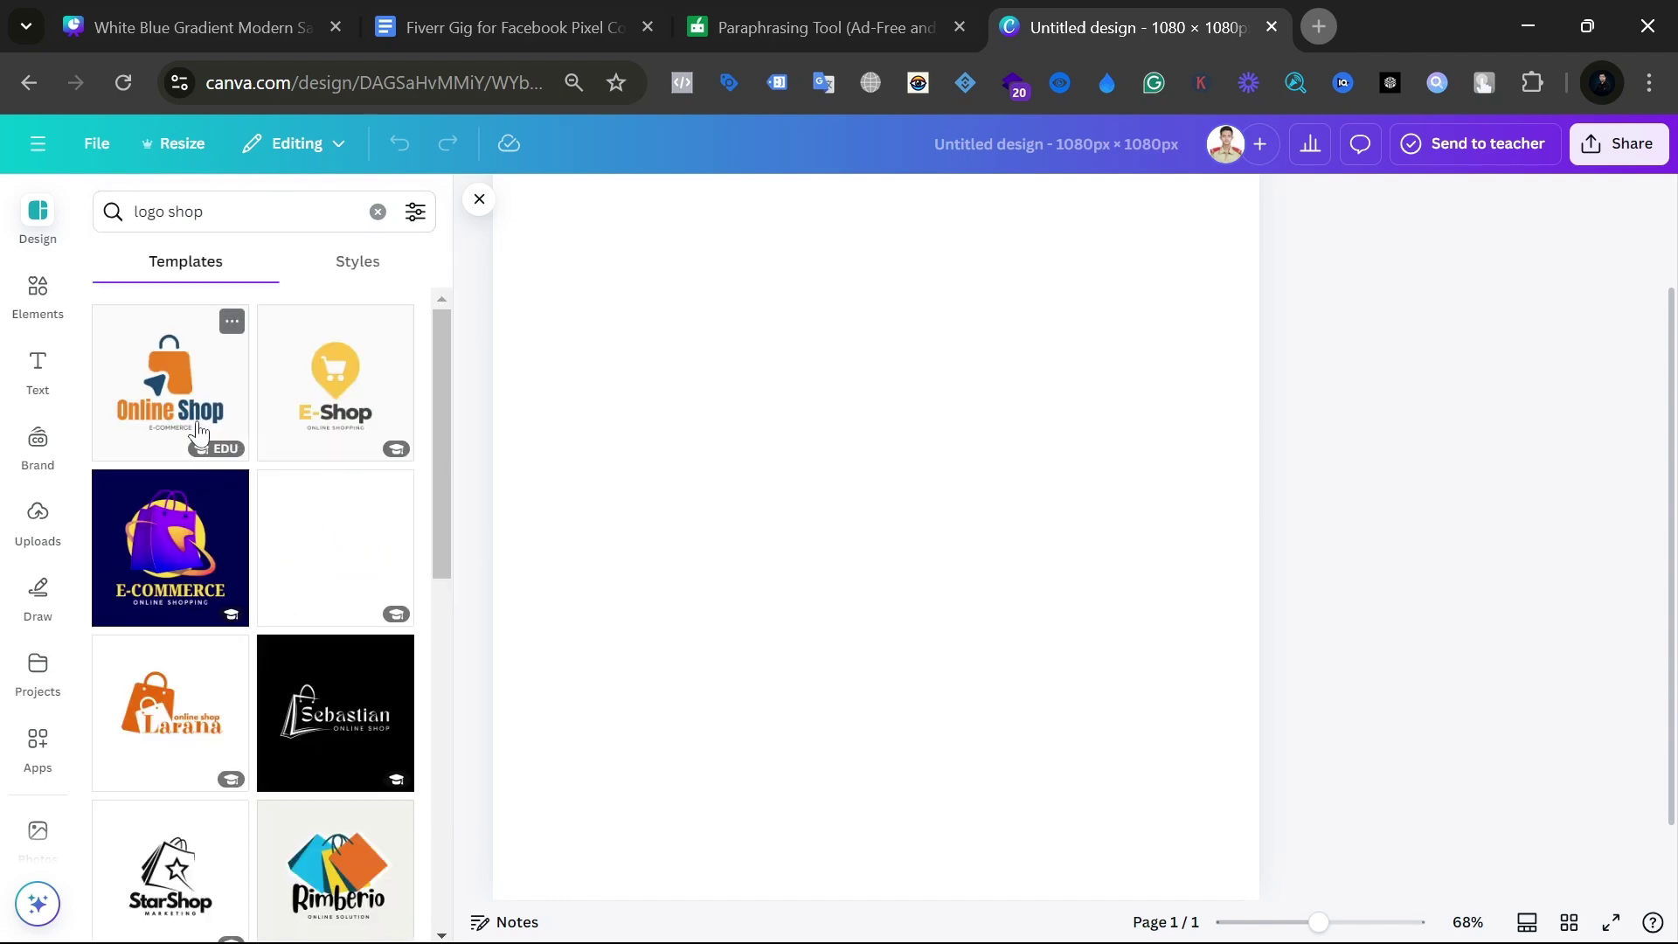
Step: Browse the shop logo templates and apply the light-background E-Commerce Online Shopping logo with the orange bag to the blank page
{"action": "scroll", "coordinate": [210, 481], "scroll_direction": "down", "scroll_amount": 10}
{"action": "scroll", "coordinate": [212, 479], "scroll_direction": "up", "scroll_amount": 5}
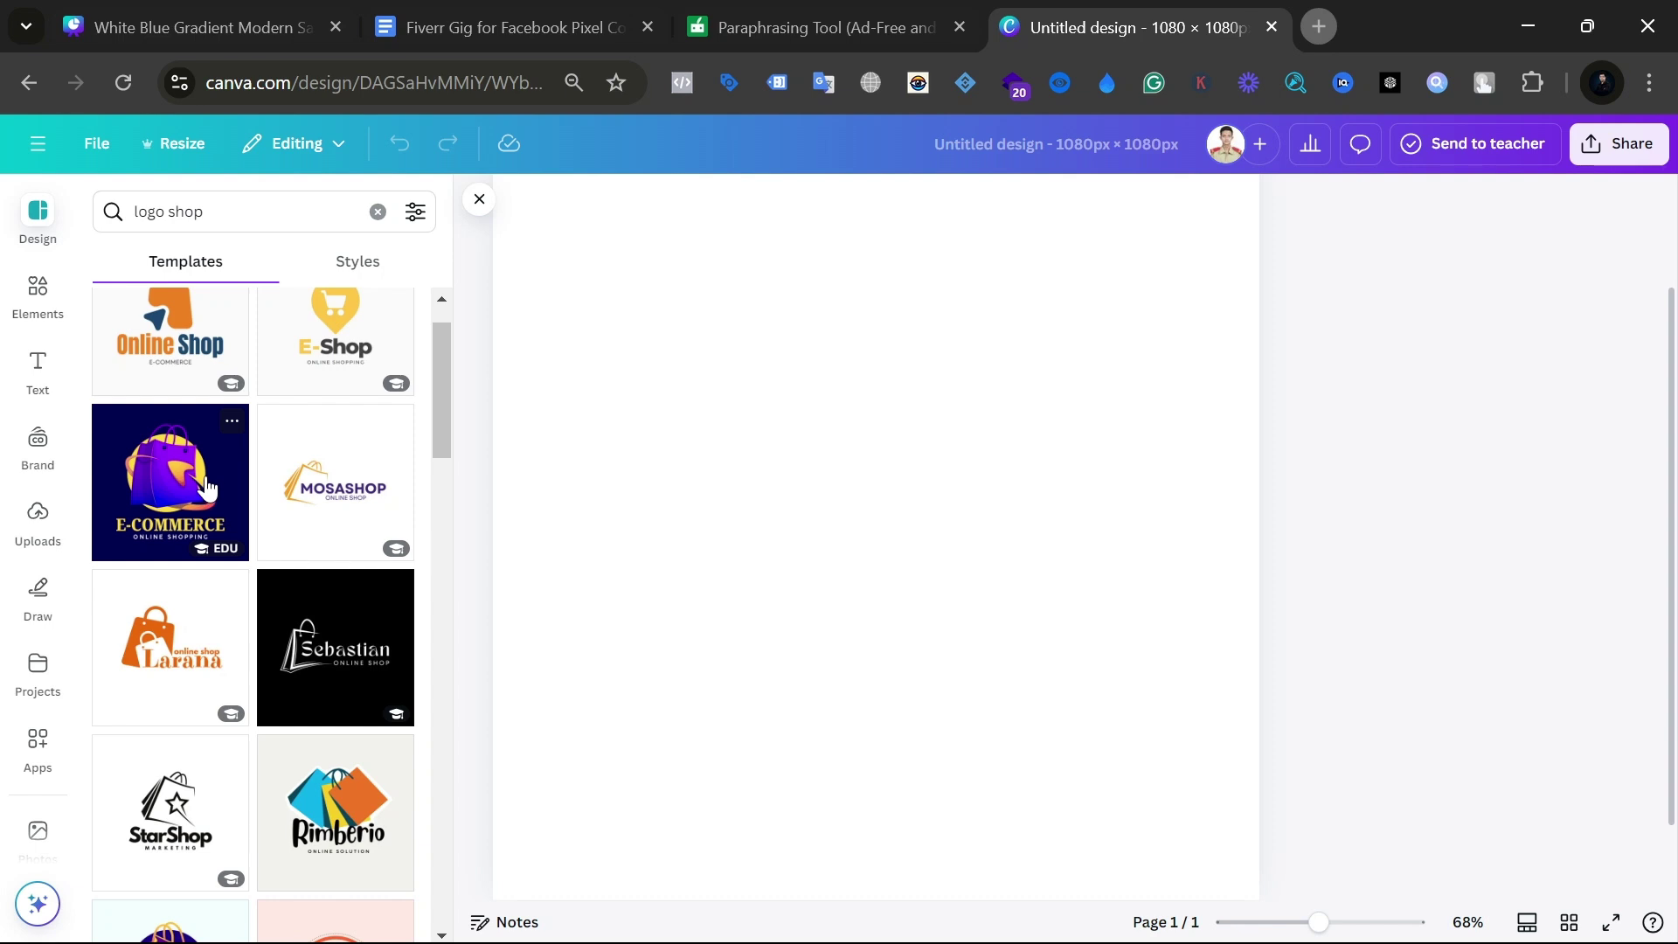
{"action": "scroll", "coordinate": [207, 488], "scroll_direction": "up", "scroll_amount": 1}
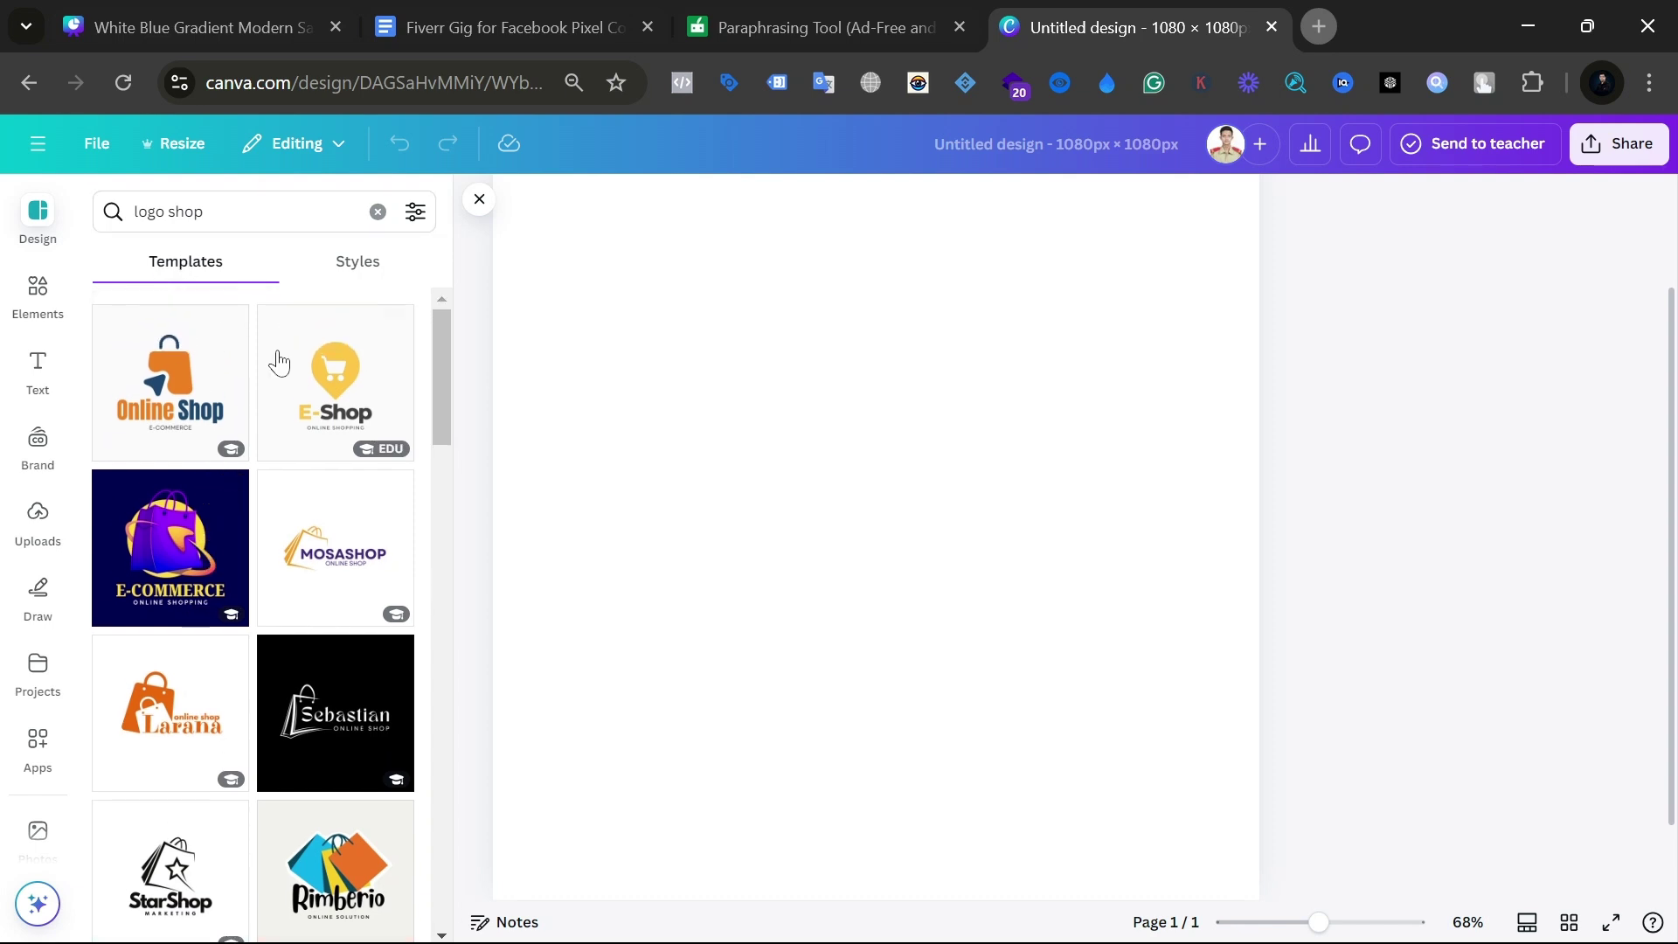
{"action": "scroll", "coordinate": [263, 459], "scroll_direction": "down", "scroll_amount": 5}
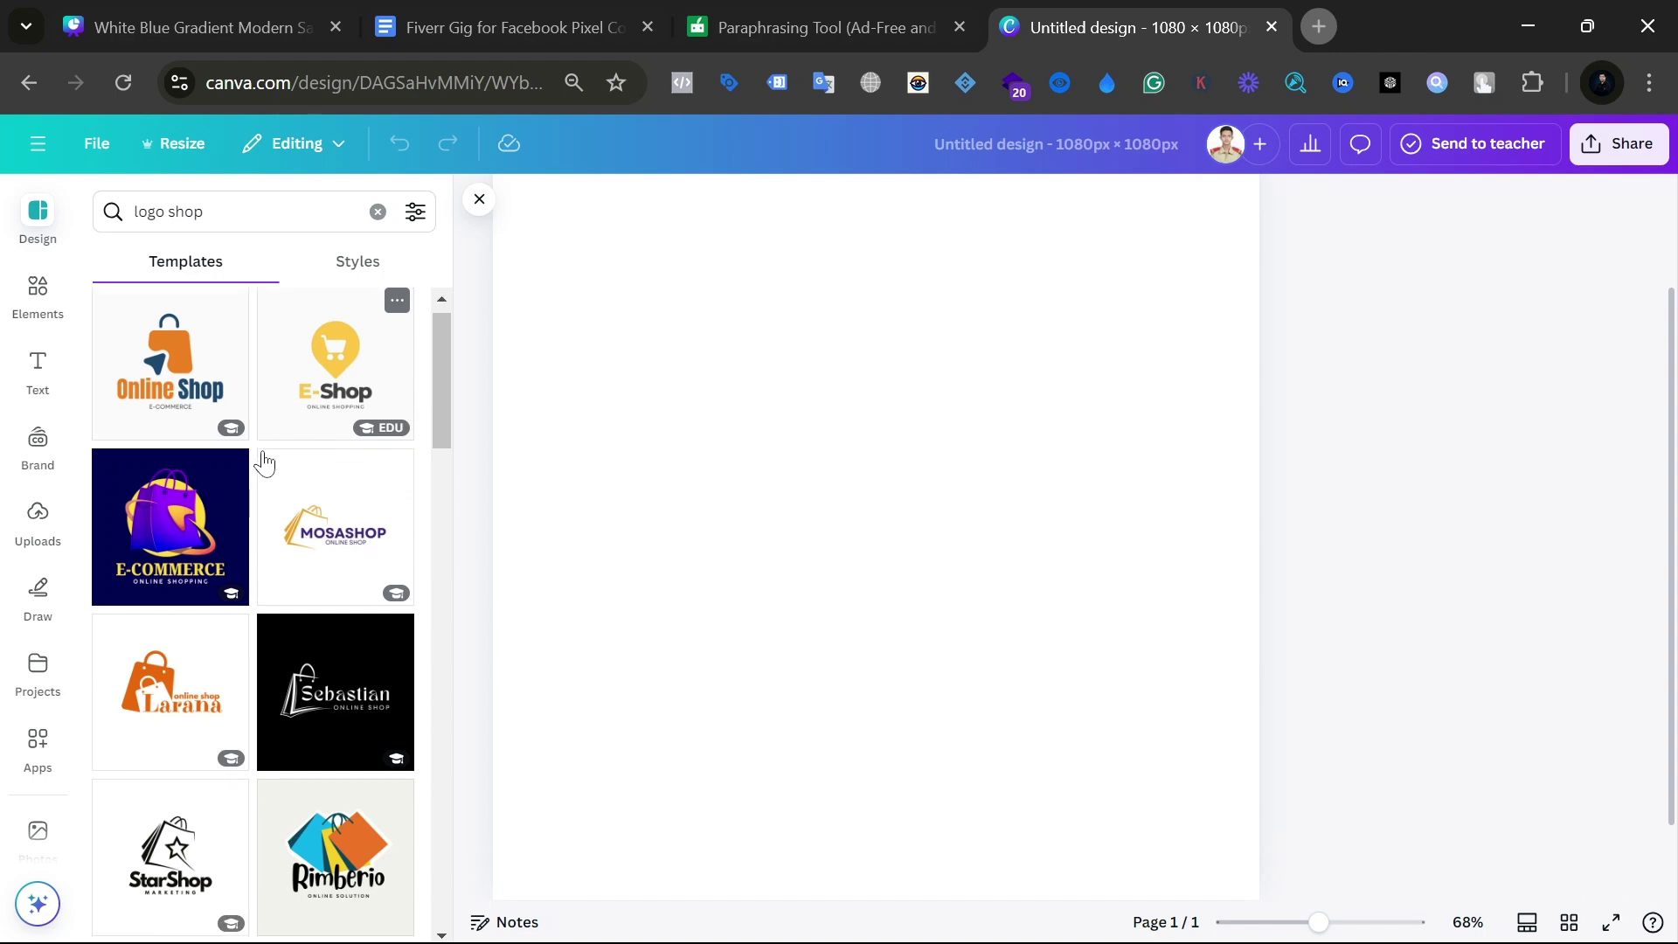
{"action": "scroll", "coordinate": [262, 457], "scroll_direction": "down", "scroll_amount": 5}
{"action": "scroll", "coordinate": [262, 458], "scroll_direction": "up", "scroll_amount": 5}
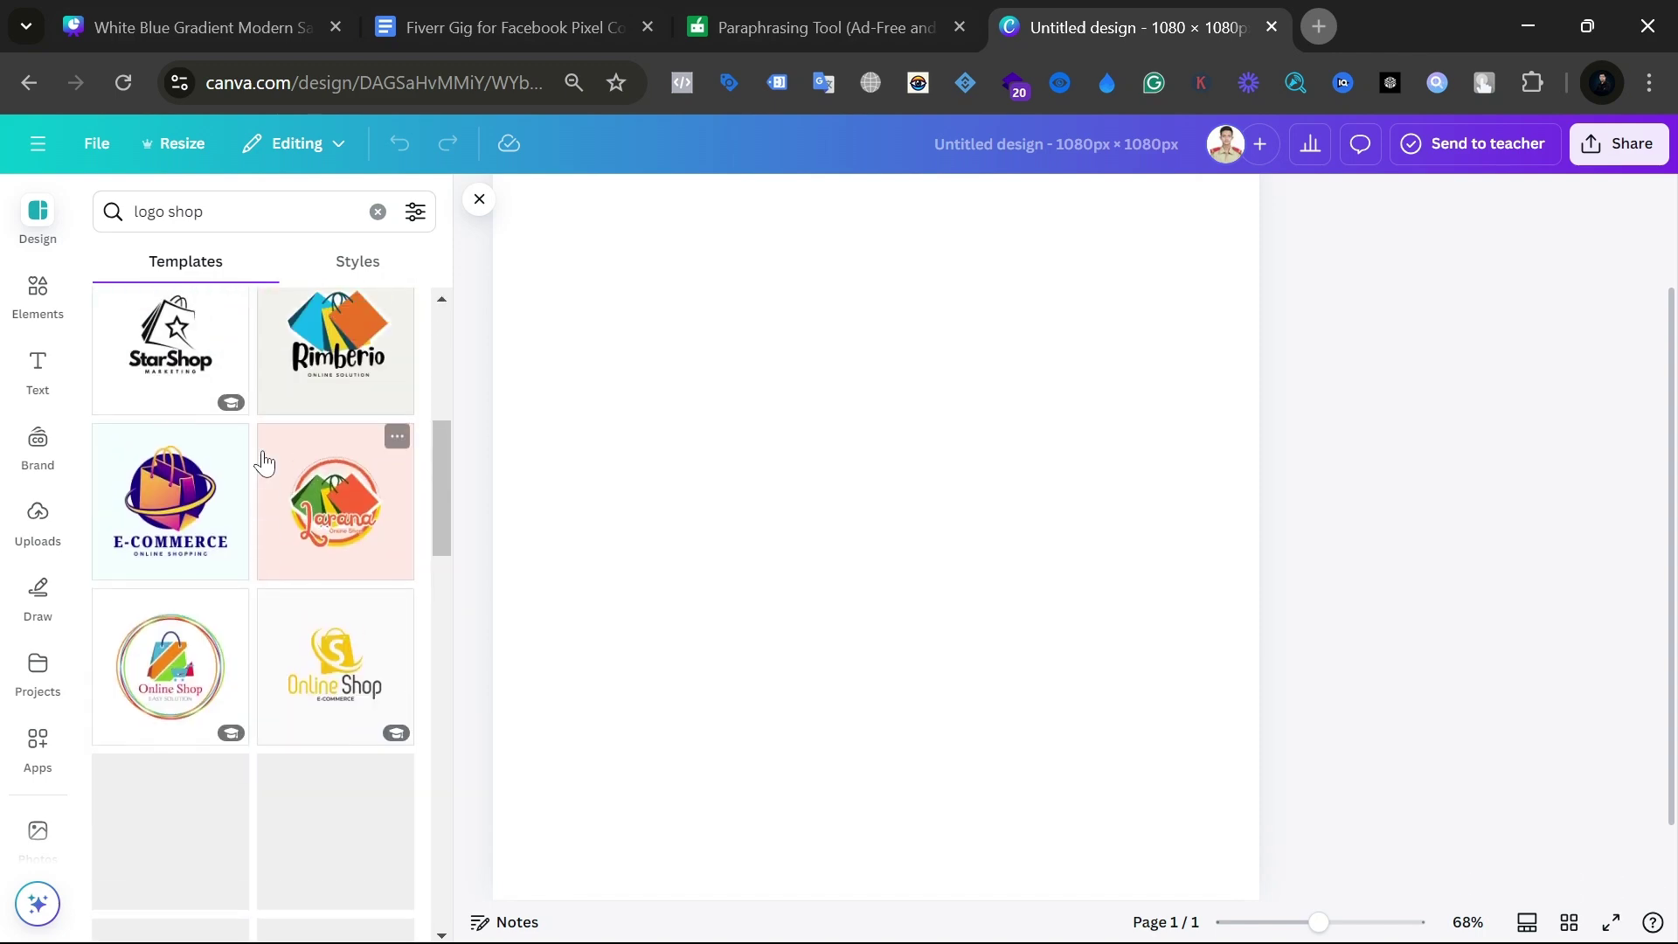
{"action": "left_click_drag", "start_coordinate": [166, 492], "coordinate": [804, 422]}
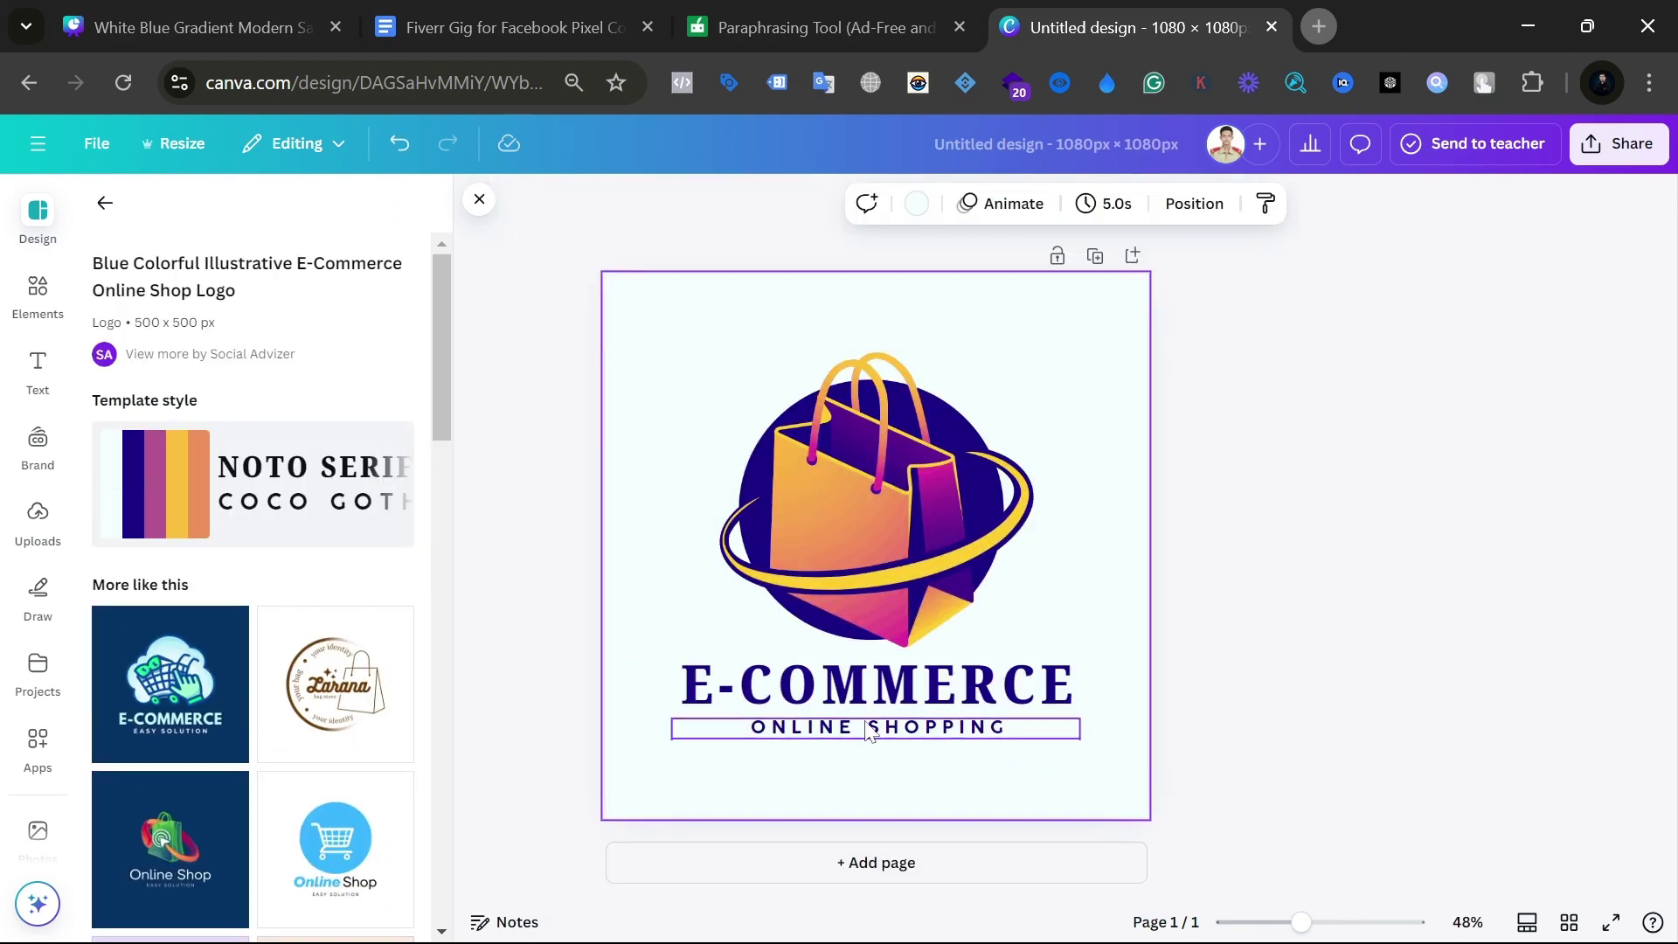
Step: Open the "E-COMMERCE" heading and the "ONLINE SHOPPING" tagline for text editing, one after the other
{"action": "left_click", "coordinate": [865, 715]}
{"action": "double_click", "coordinate": [866, 715]}
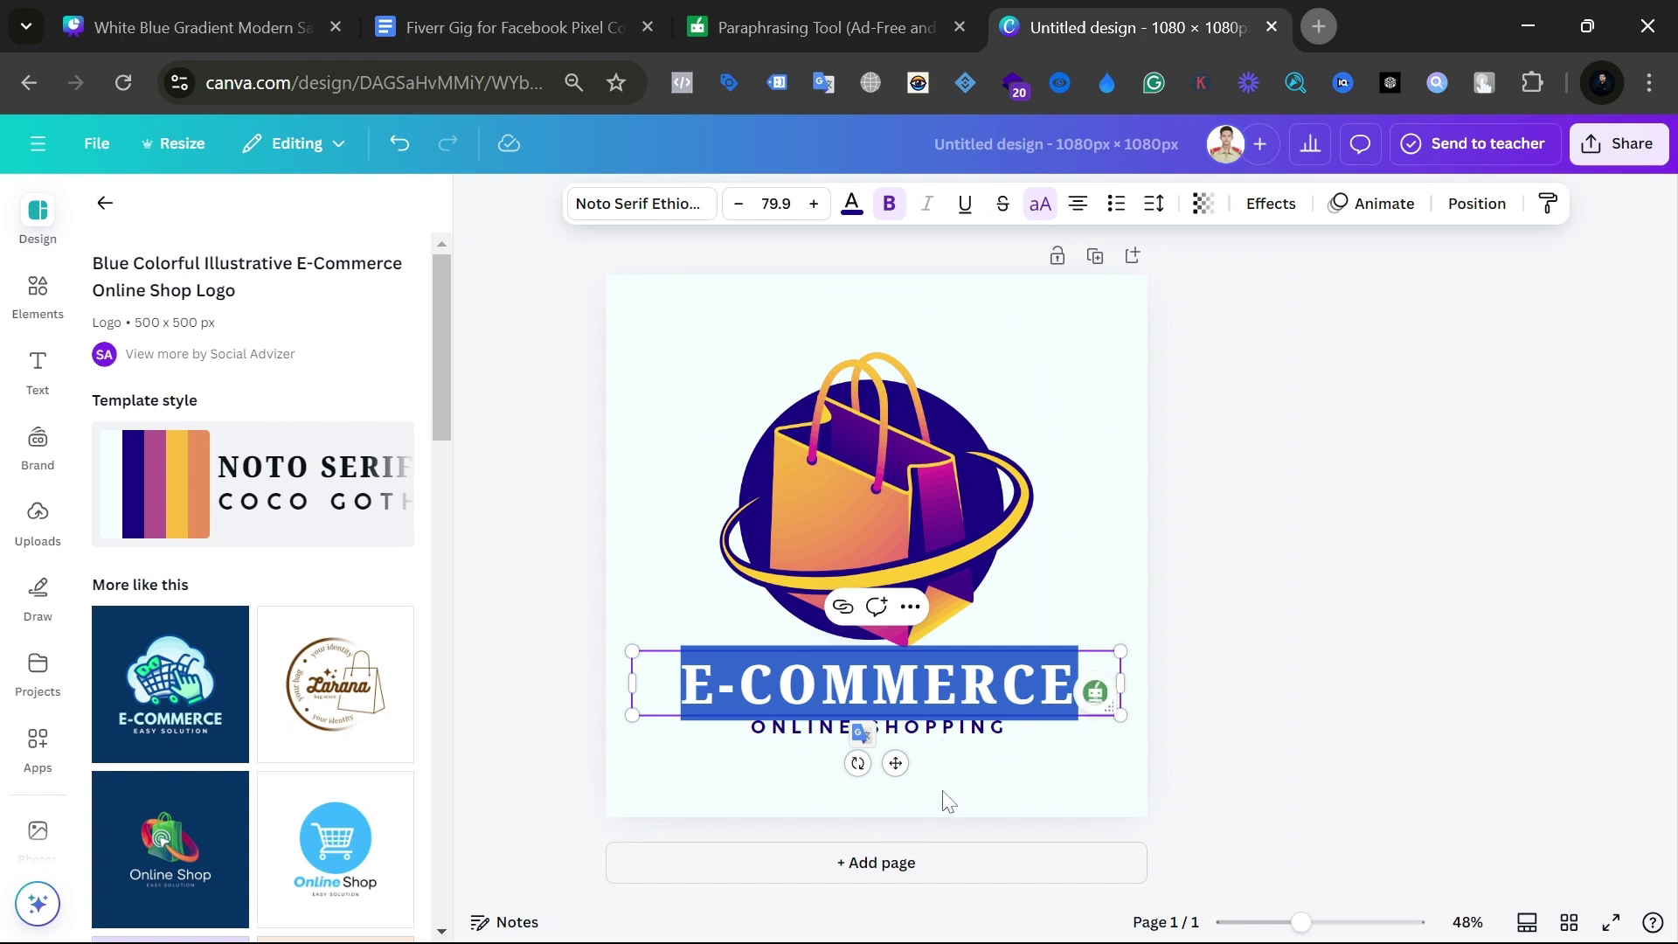
{"action": "left_click", "coordinate": [964, 732]}
{"action": "double_click", "coordinate": [964, 733]}
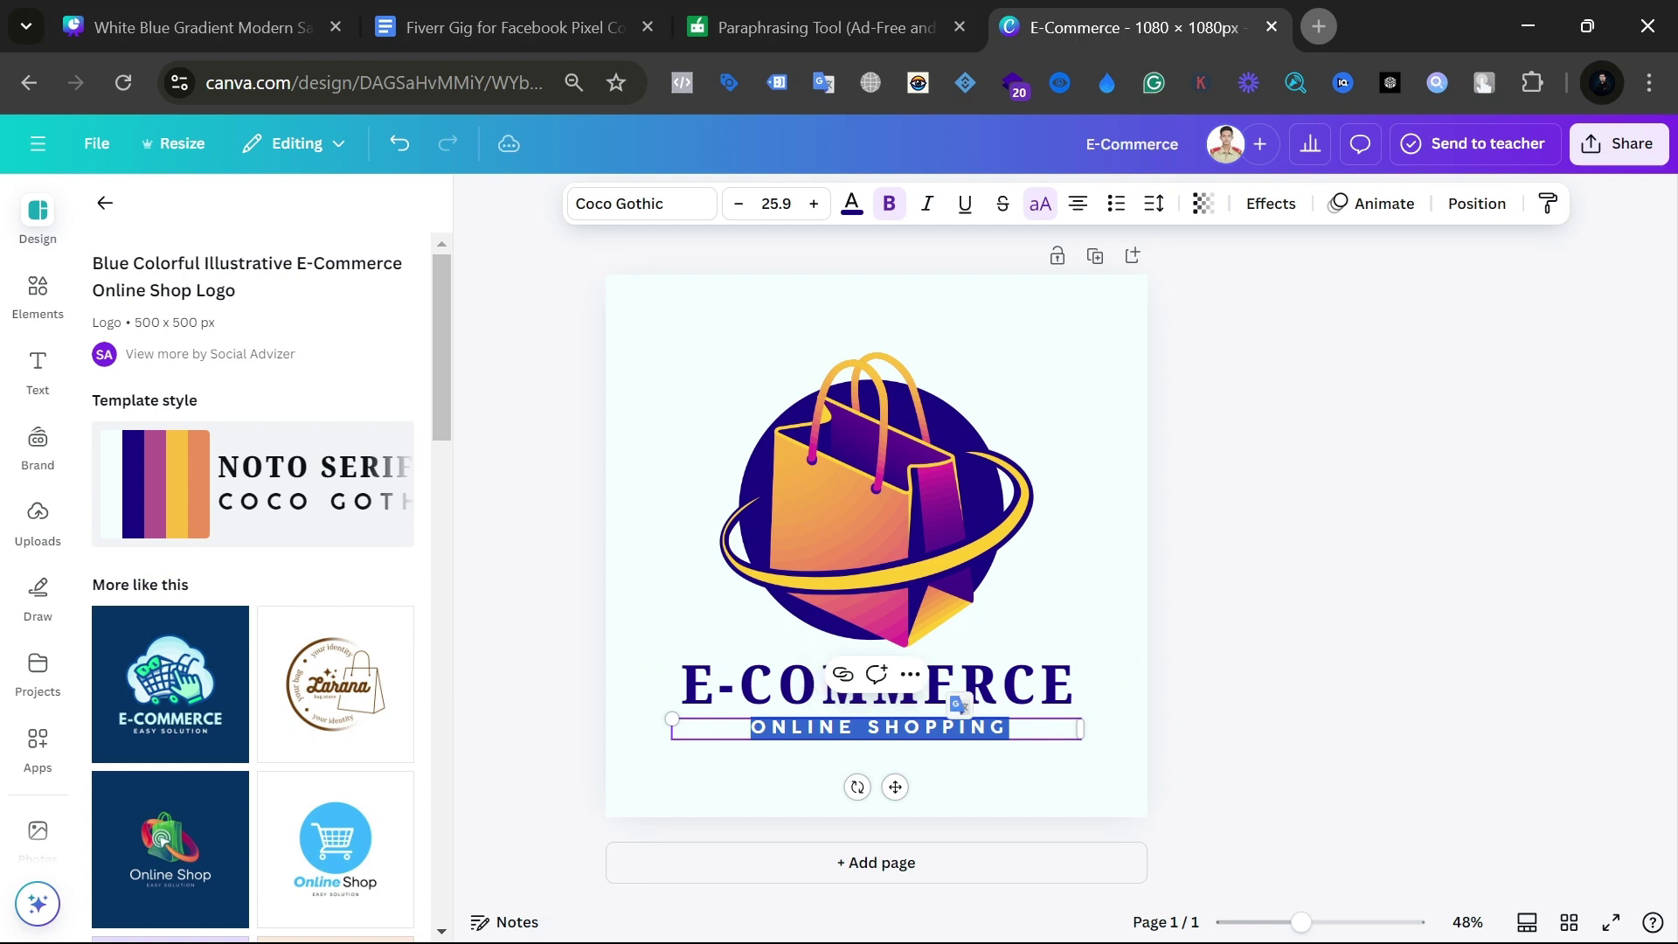
Step: Delete the shopping bag graphic from the logo and browse the similar logo templates
{"action": "left_click", "coordinate": [975, 481]}
{"action": "key", "text": "Delete"}
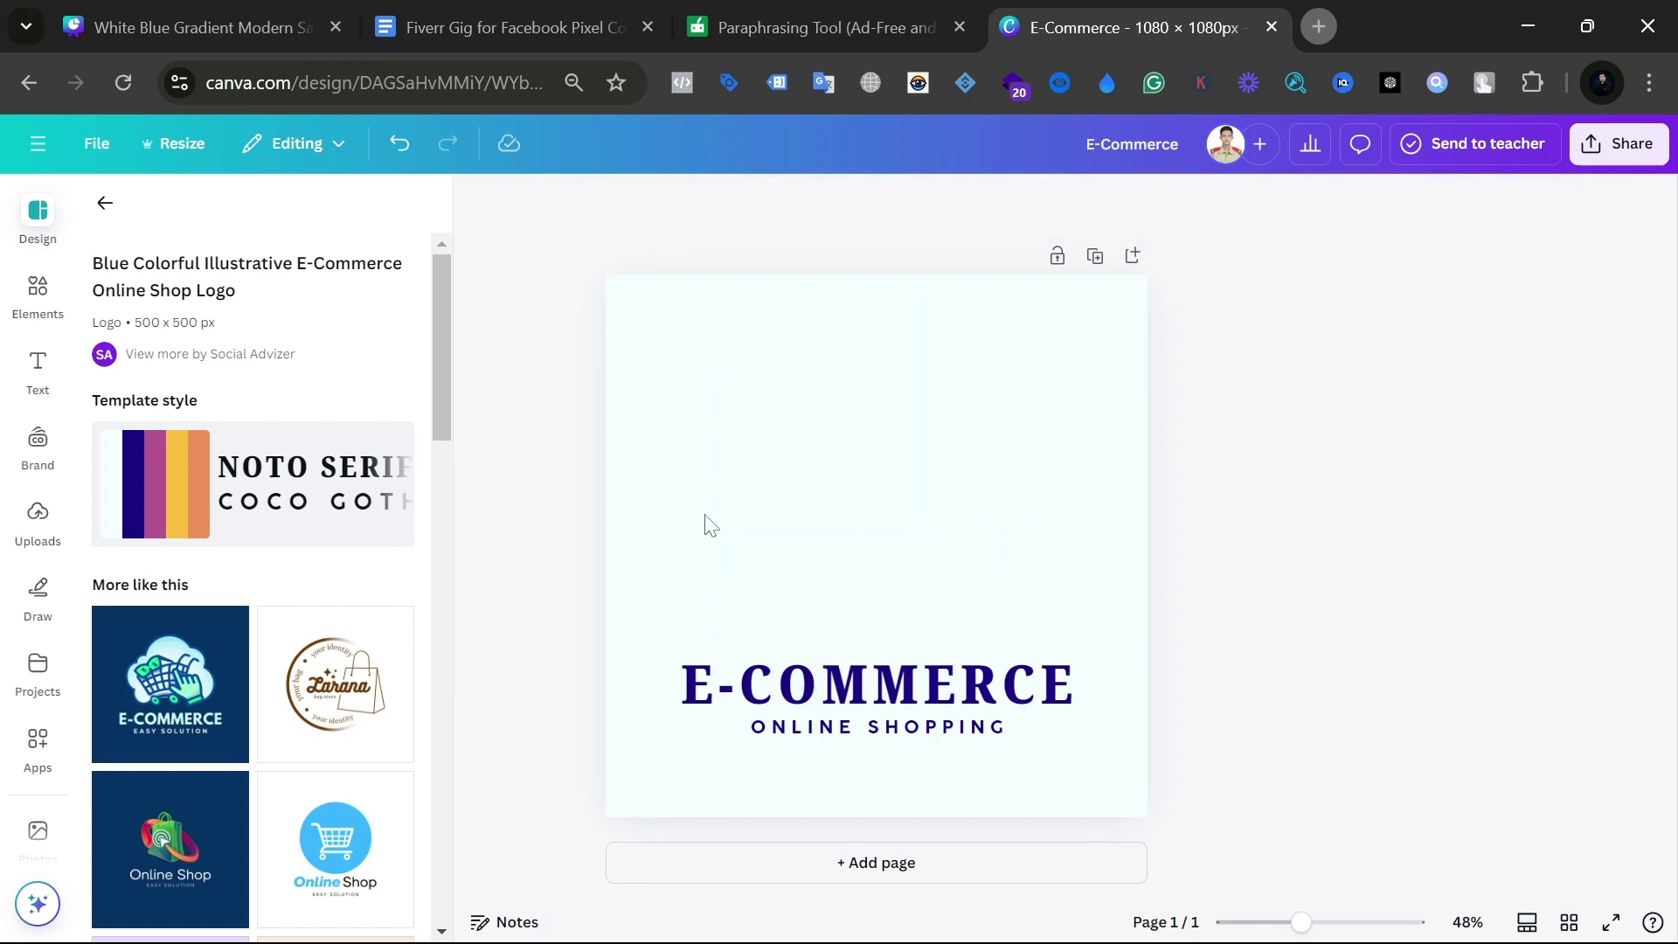
{"action": "scroll", "coordinate": [262, 552], "scroll_direction": "down", "scroll_amount": 1}
{"action": "scroll", "coordinate": [263, 552], "scroll_direction": "down", "scroll_amount": 5}
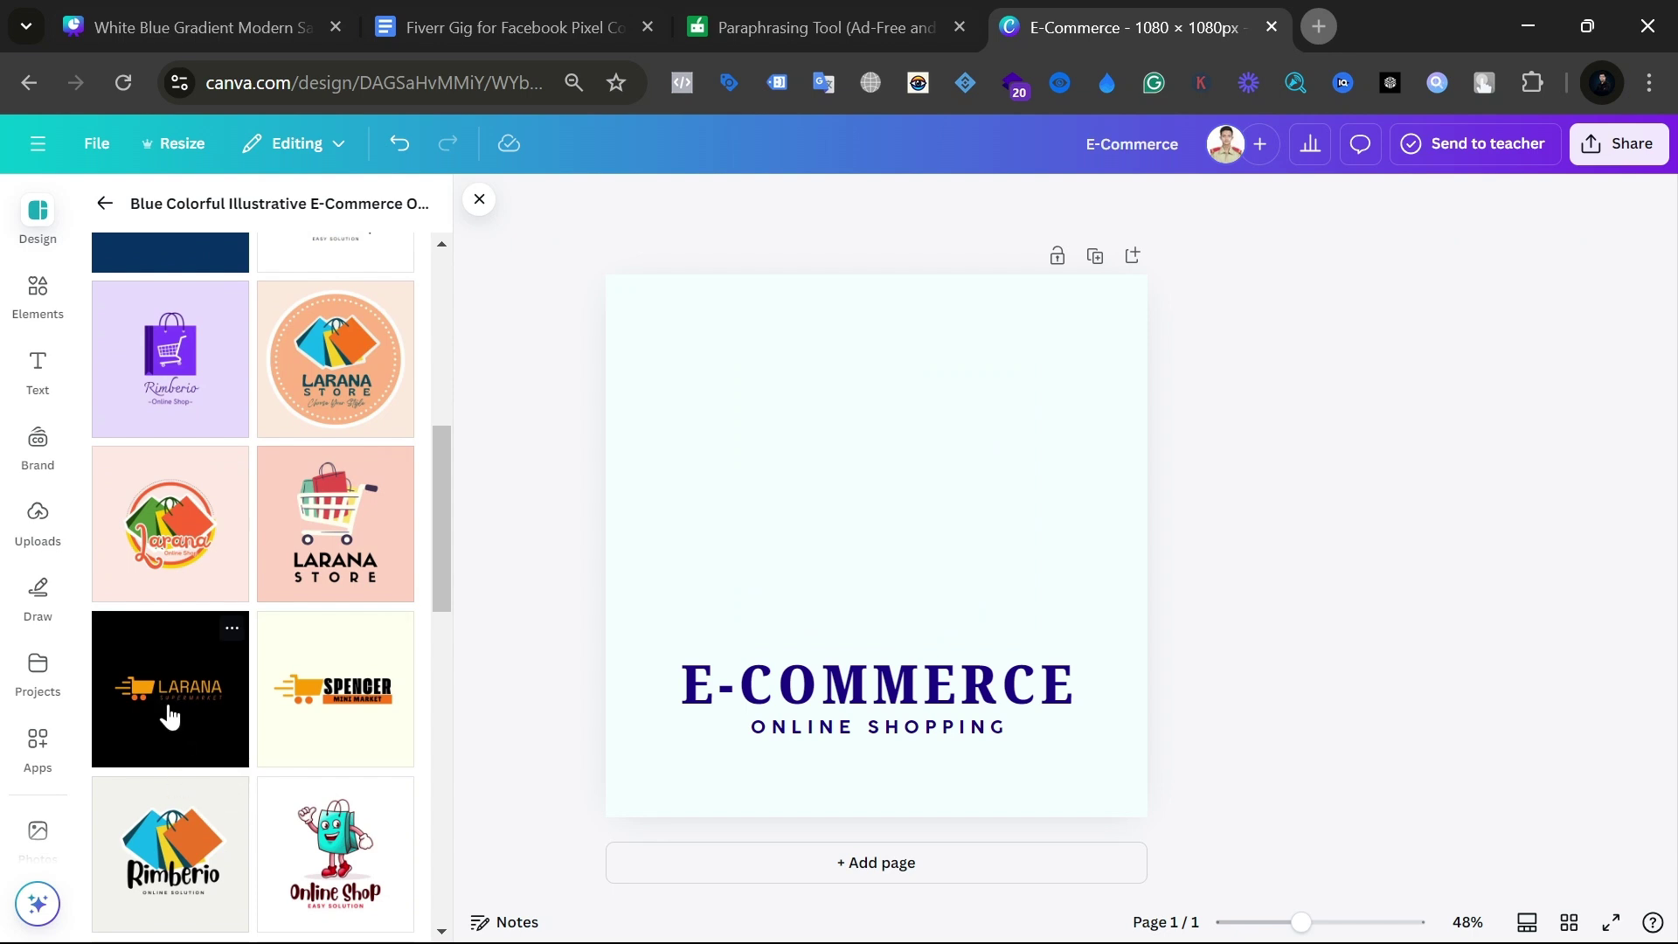
Step: Try the dark Infinity Technology logo from the similar templates on the page and undo it
{"action": "scroll", "coordinate": [188, 766], "scroll_direction": "down", "scroll_amount": 3}
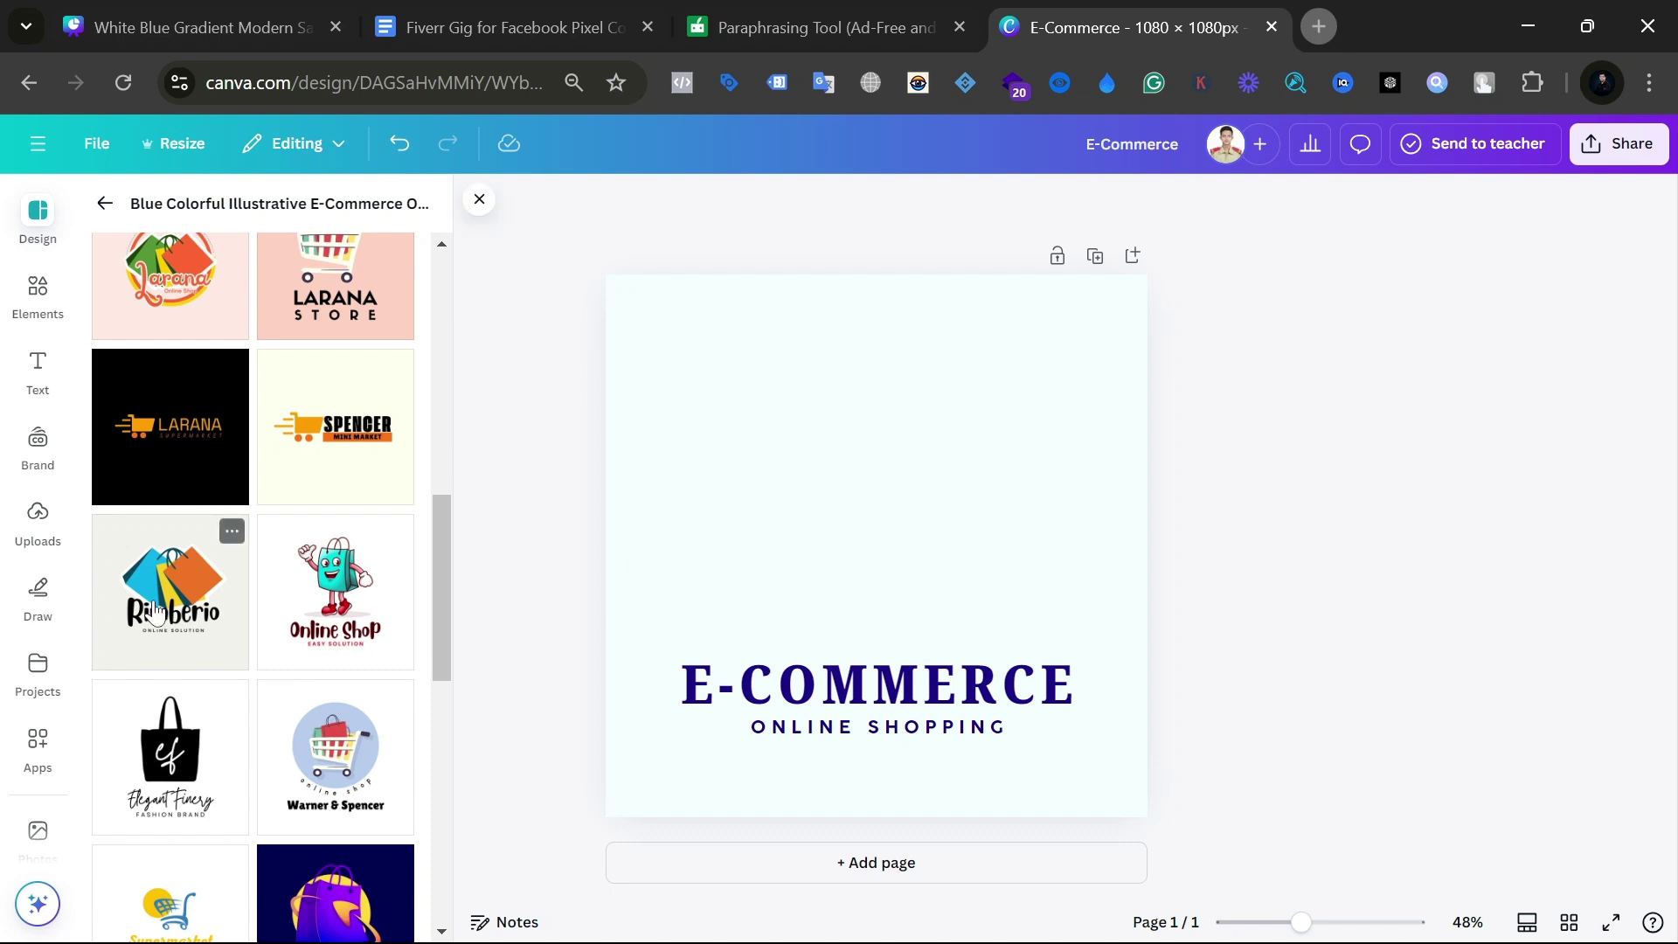
{"action": "scroll", "coordinate": [247, 612], "scroll_direction": "down", "scroll_amount": 3}
{"action": "scroll", "coordinate": [248, 612], "scroll_direction": "down", "scroll_amount": 3}
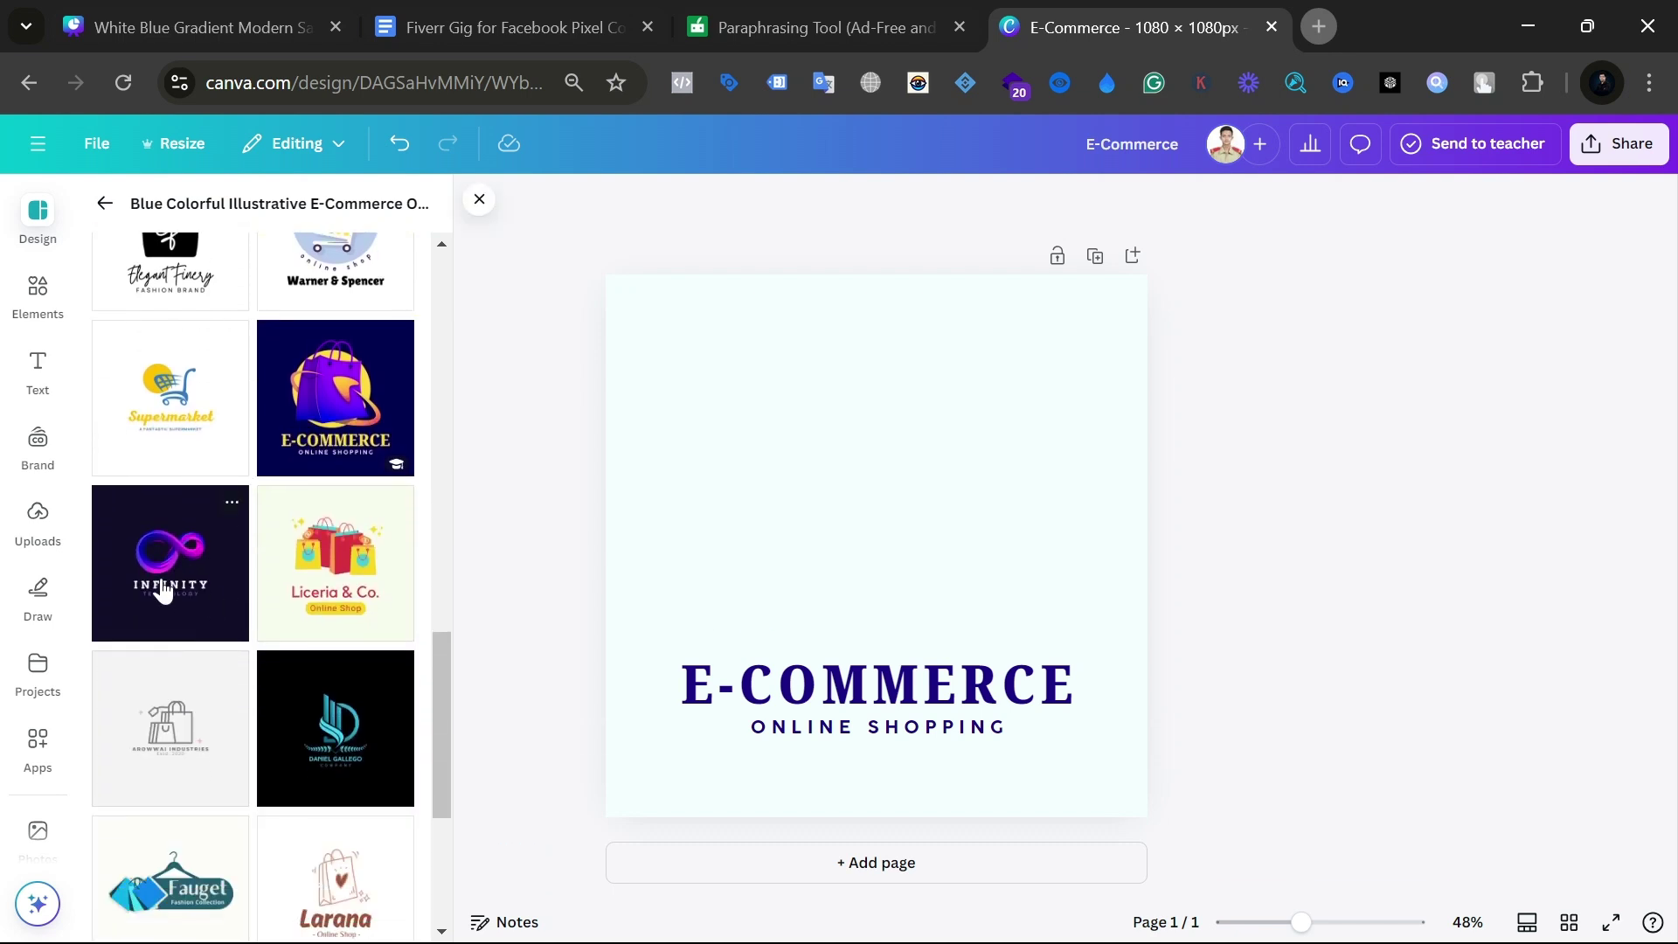
{"action": "left_click_drag", "start_coordinate": [164, 590], "coordinate": [890, 533]}
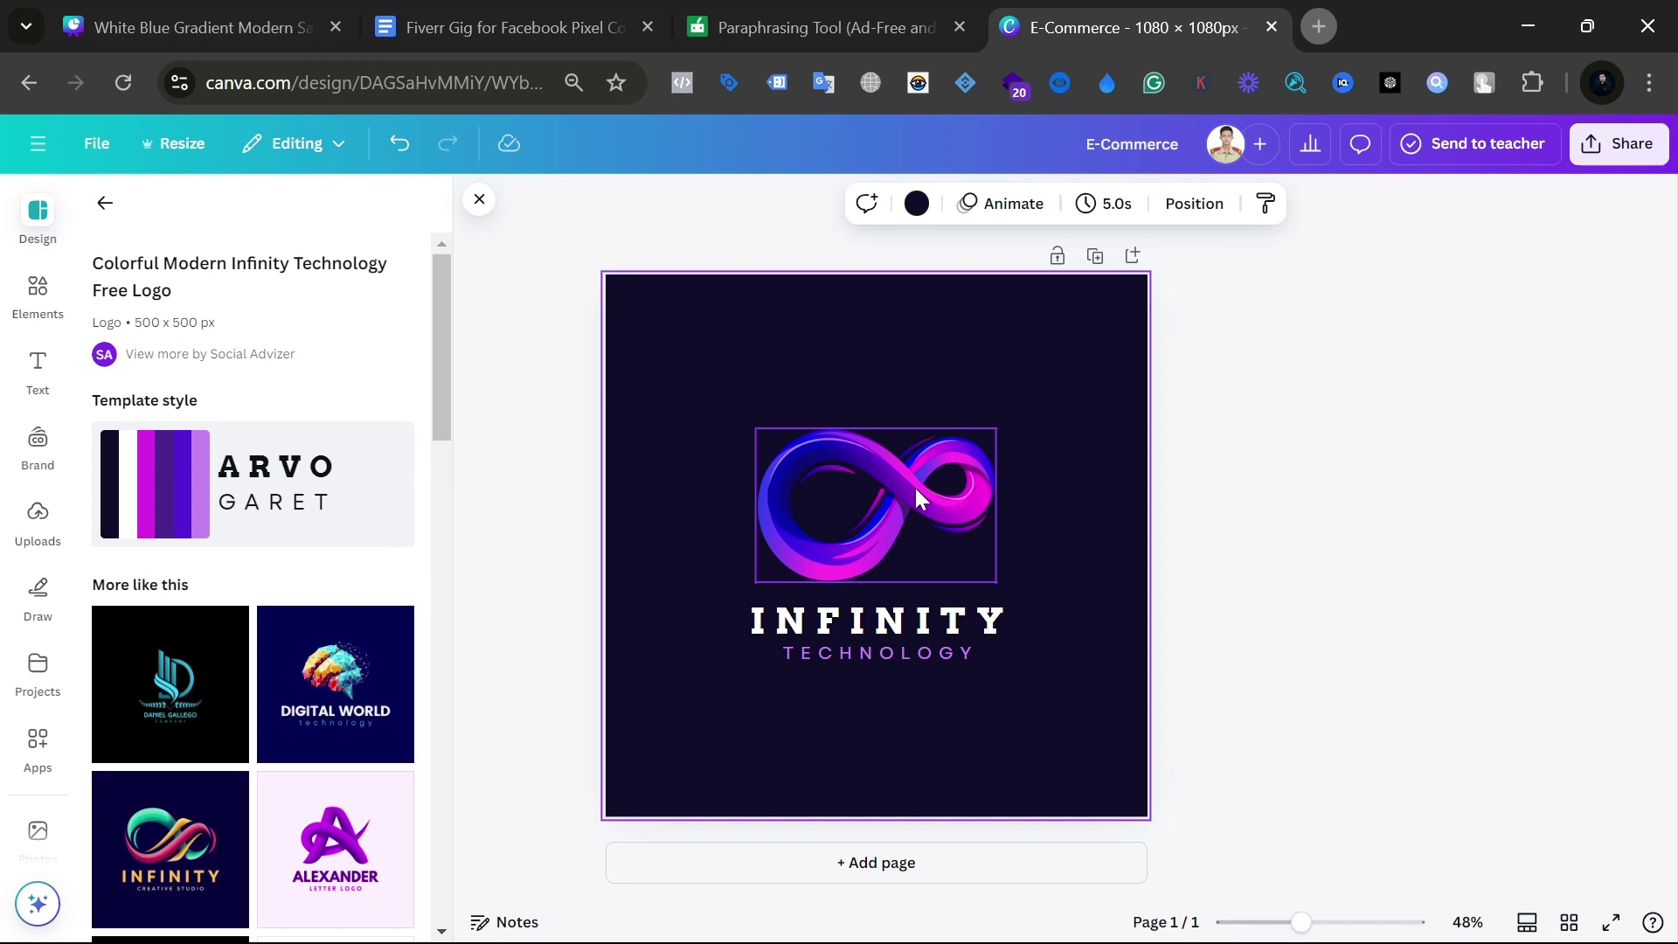
{"action": "left_click", "coordinate": [398, 147]}
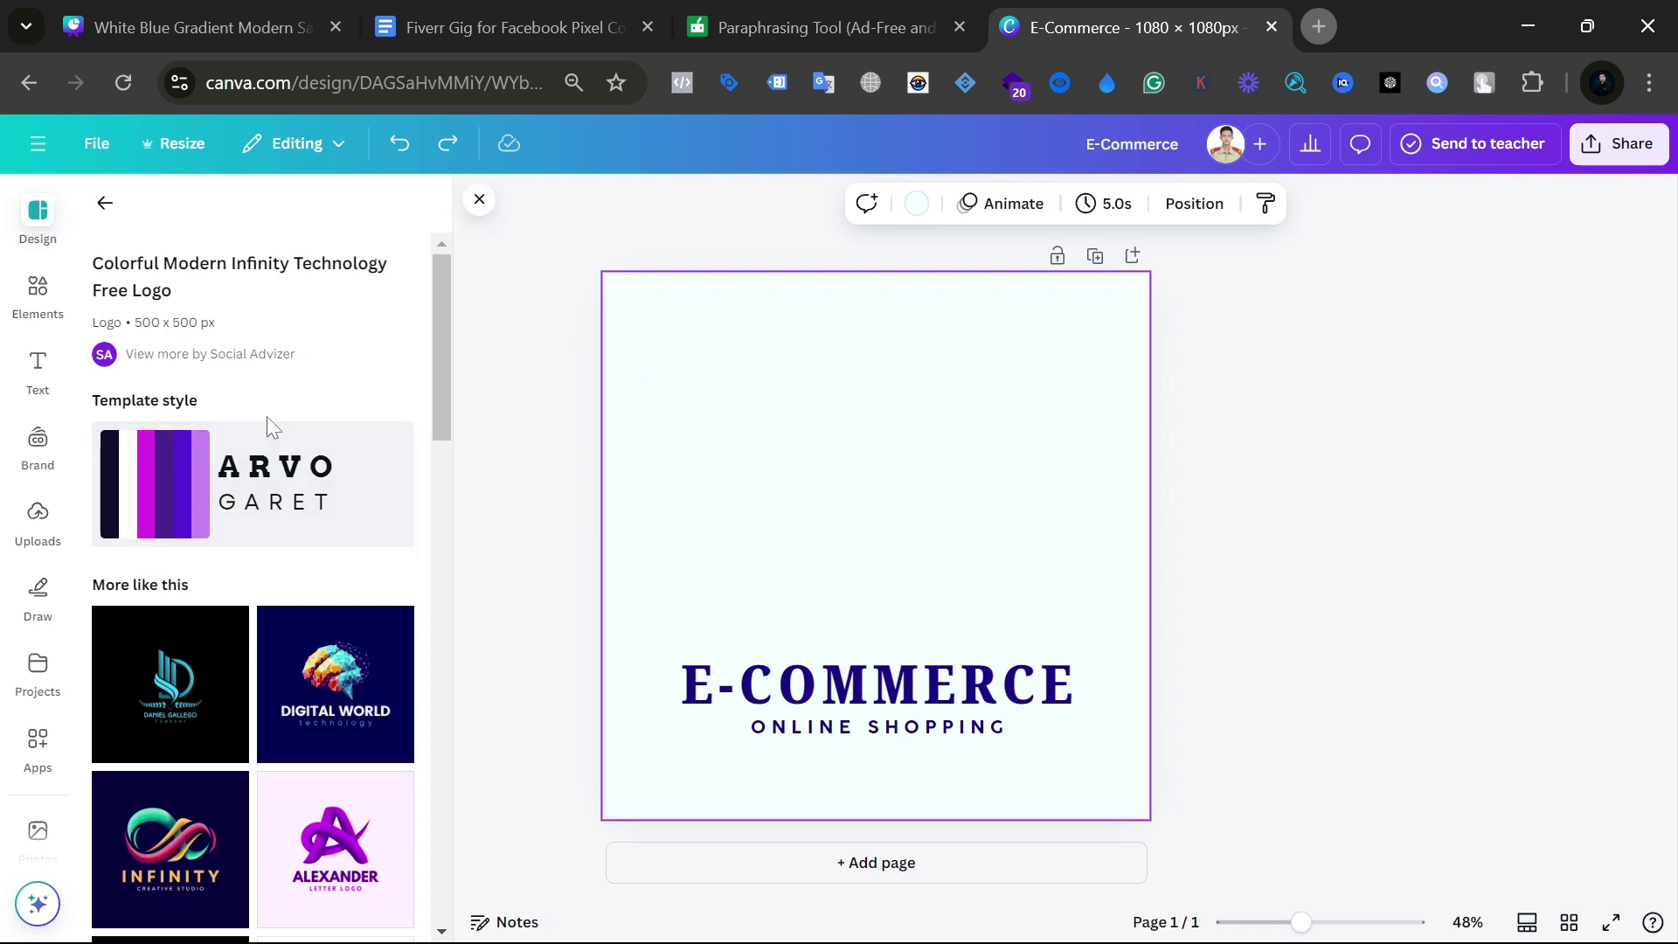
{"action": "left_click_drag", "start_coordinate": [710, 443], "coordinate": [878, 577]}
{"action": "left_click_drag", "start_coordinate": [903, 434], "coordinate": [936, 461]}
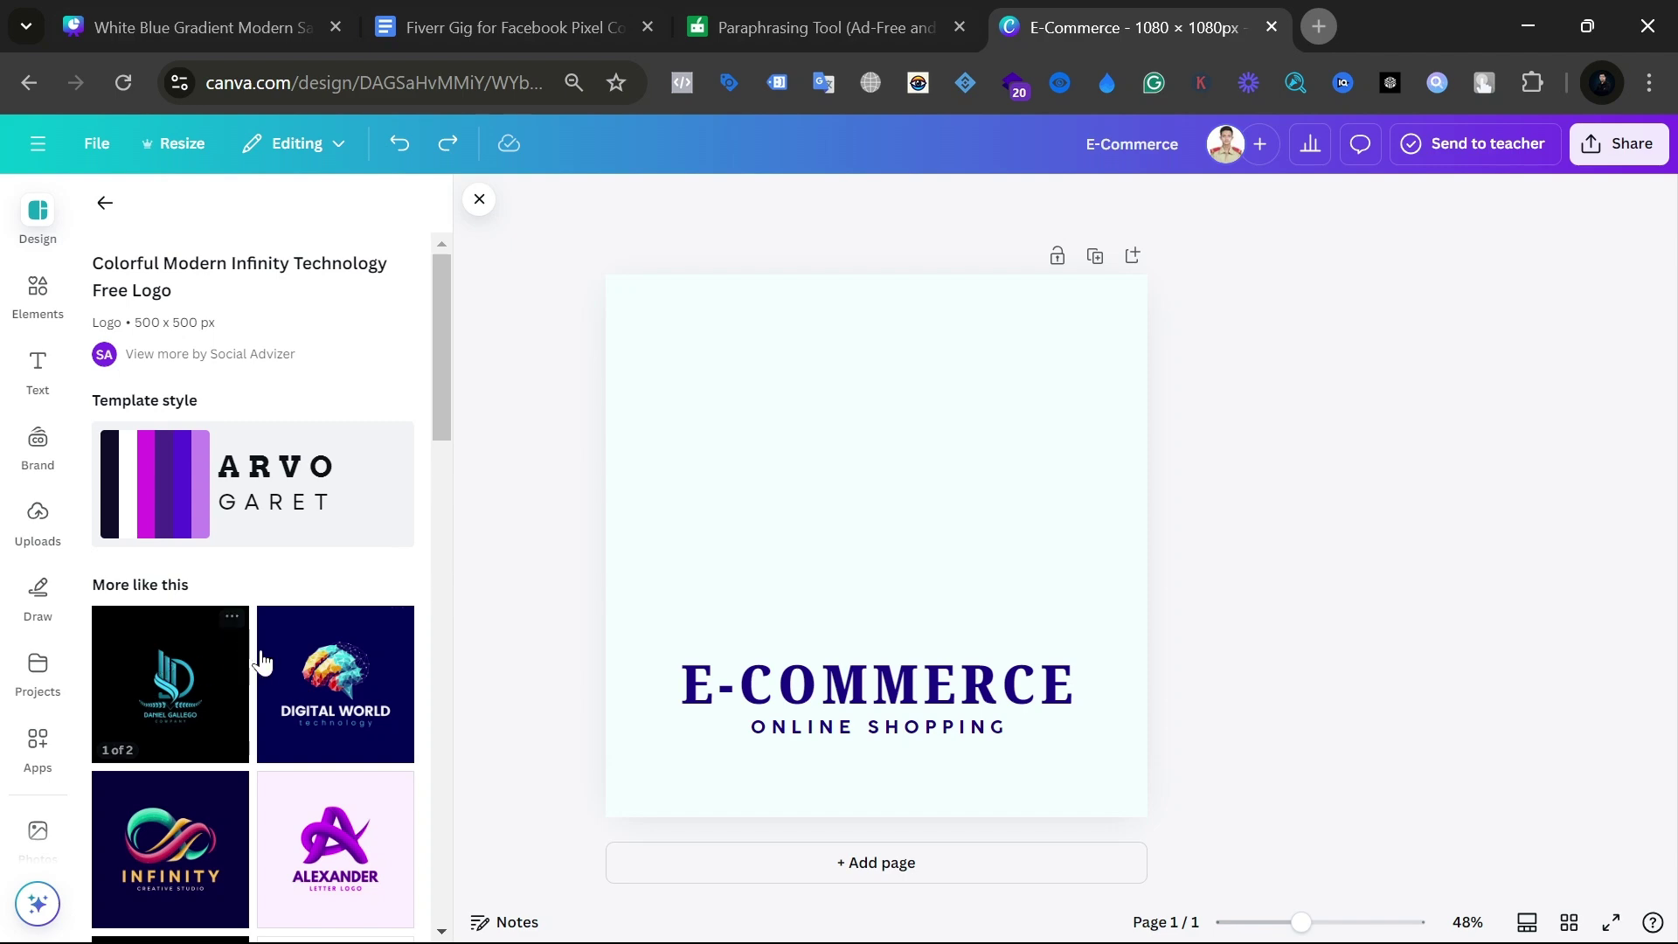
Step: Browse the templates similar to the Infinity logo, return to the "logo shop" results and look through more shop logos
{"action": "scroll", "coordinate": [261, 660], "scroll_direction": "down", "scroll_amount": 3}
{"action": "scroll", "coordinate": [249, 686], "scroll_direction": "down", "scroll_amount": 6}
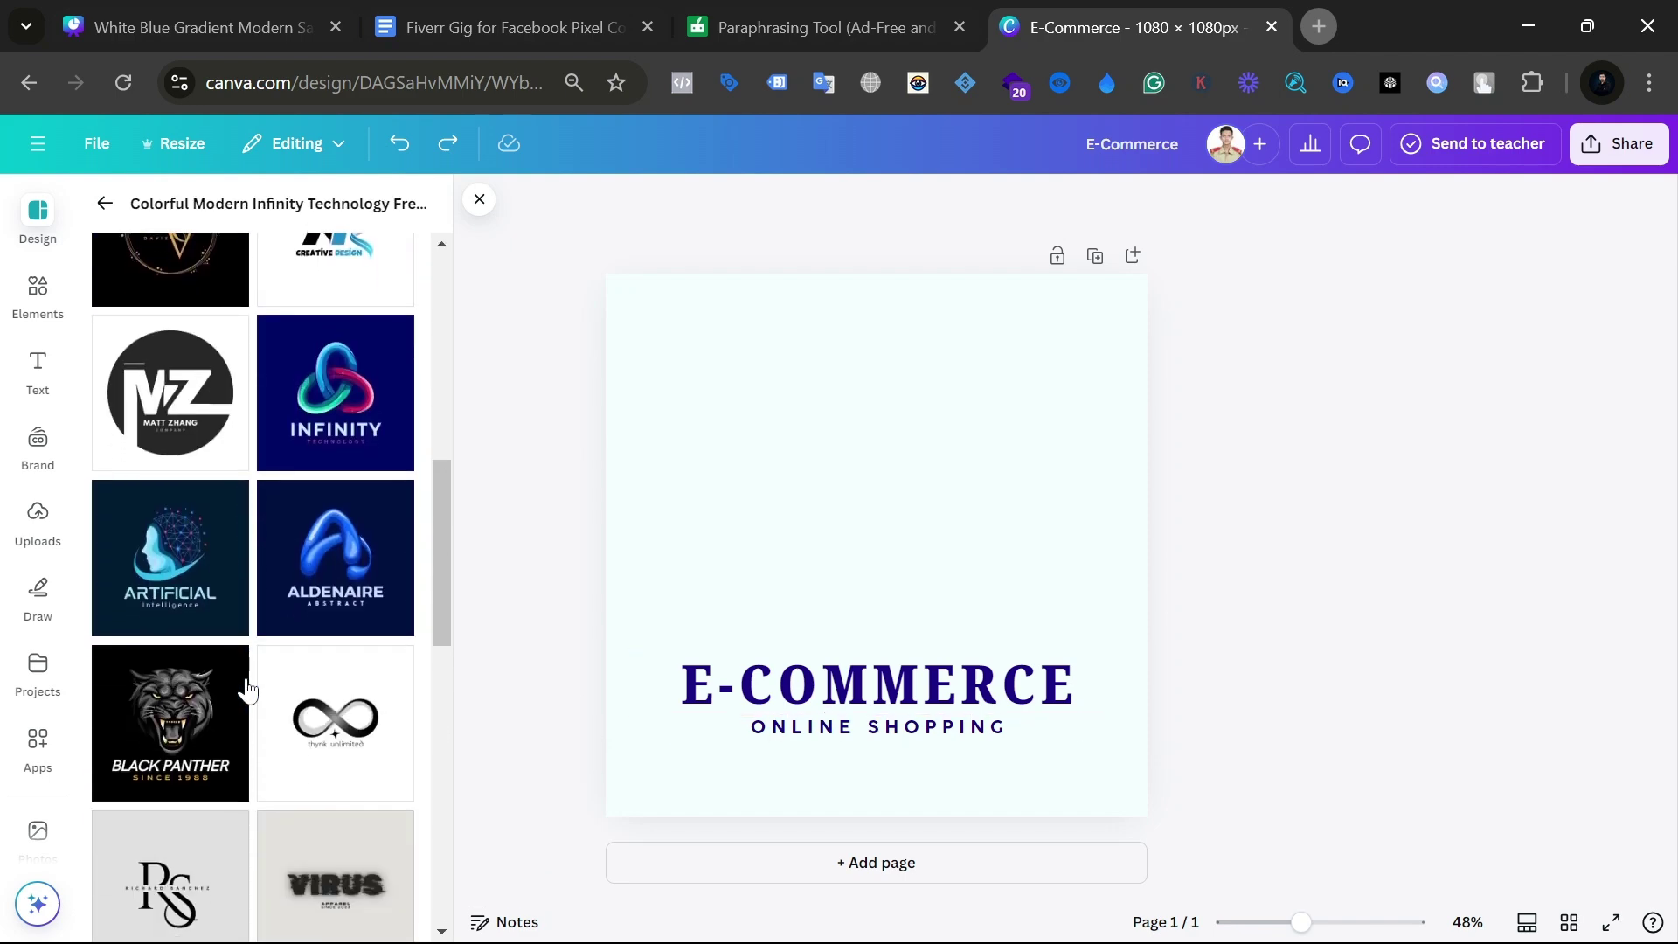
{"action": "scroll", "coordinate": [247, 687], "scroll_direction": "up", "scroll_amount": 10}
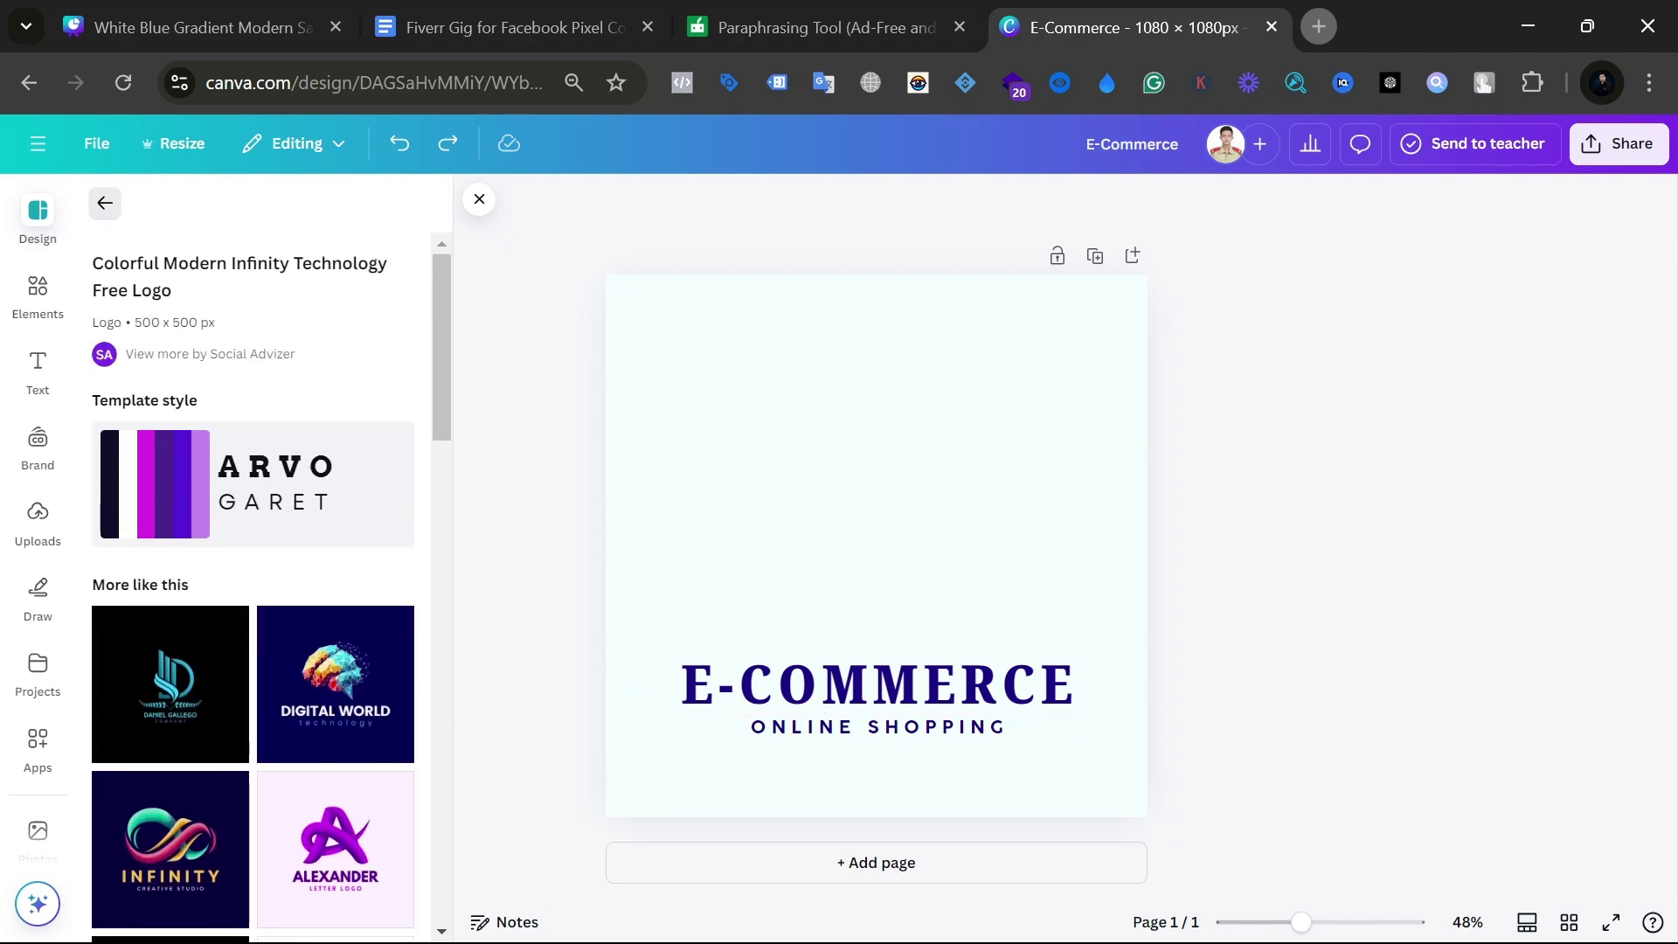
{"action": "left_click", "coordinate": [105, 203]}
{"action": "scroll", "coordinate": [217, 612], "scroll_direction": "down", "scroll_amount": 5}
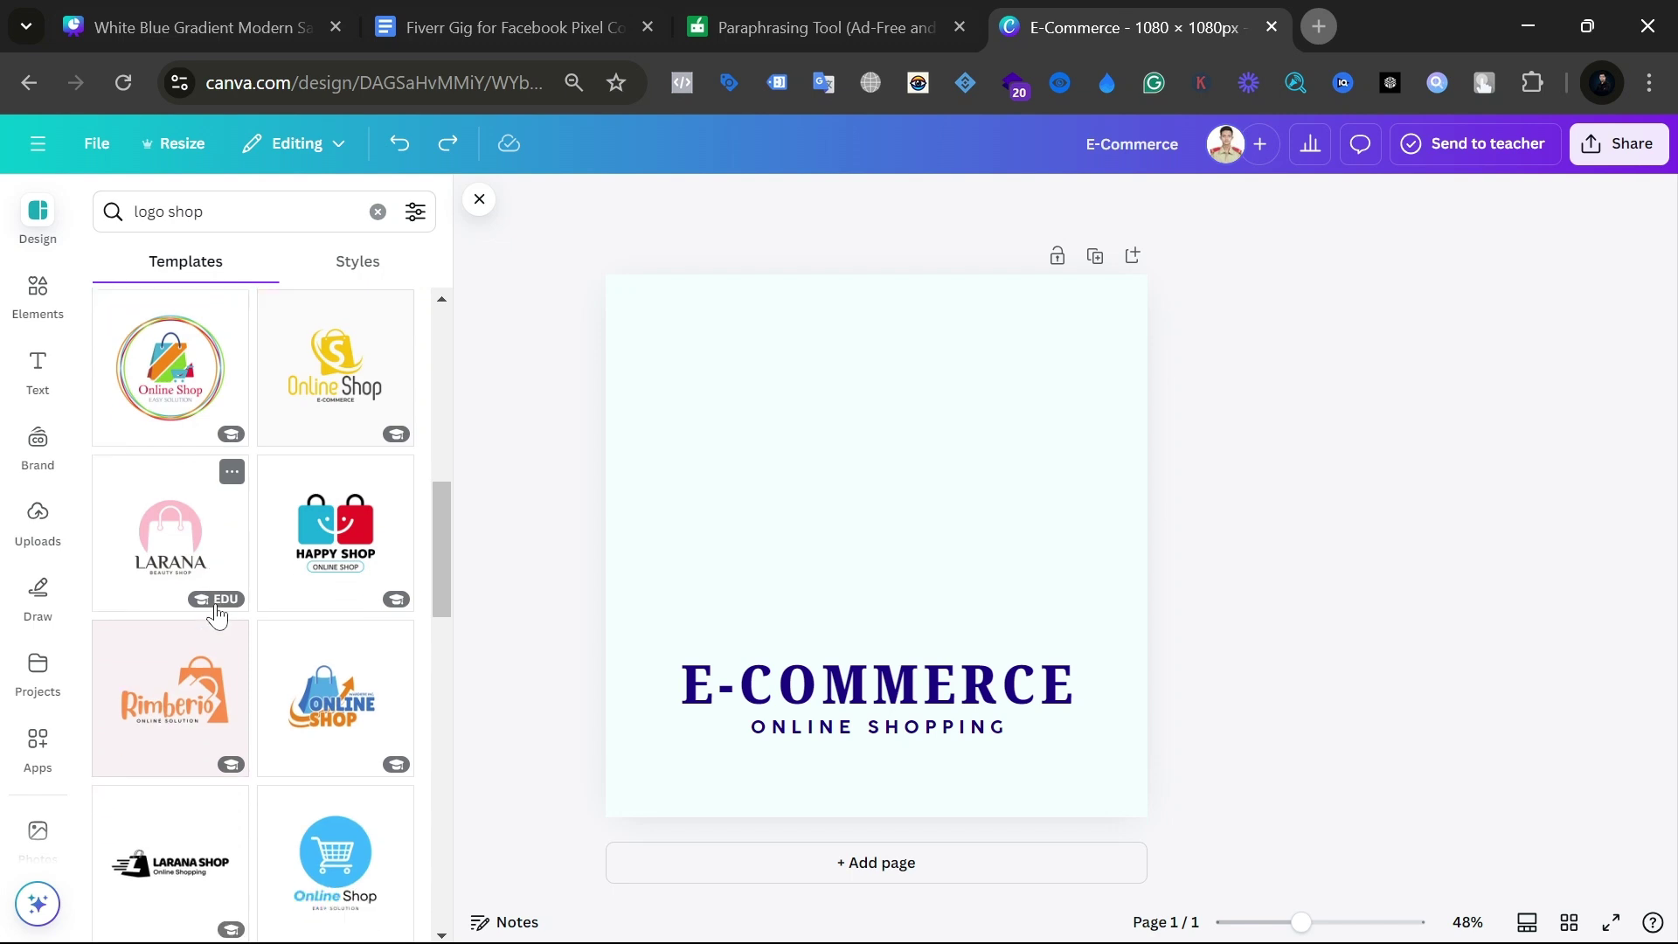
{"action": "scroll", "coordinate": [217, 614], "scroll_direction": "down", "scroll_amount": 4}
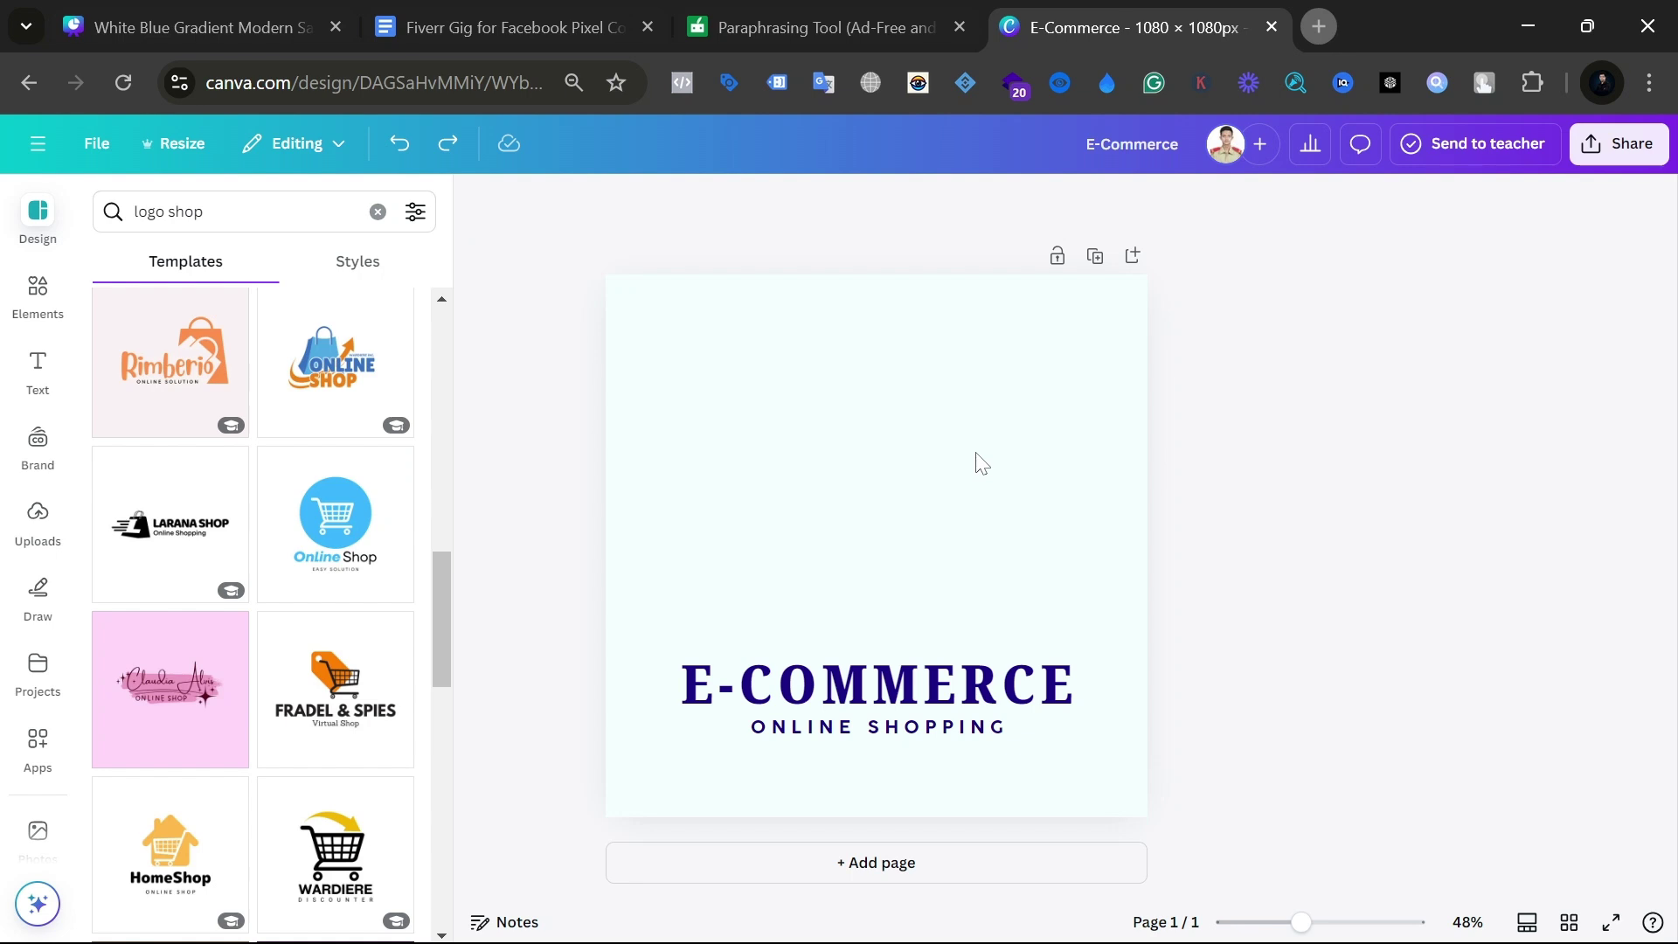
Step: Duplicate the page and delete the "E-COMMERCE" heading and "ONLINE SHOPPING" tagline from page 2
{"action": "left_click", "coordinate": [1096, 257]}
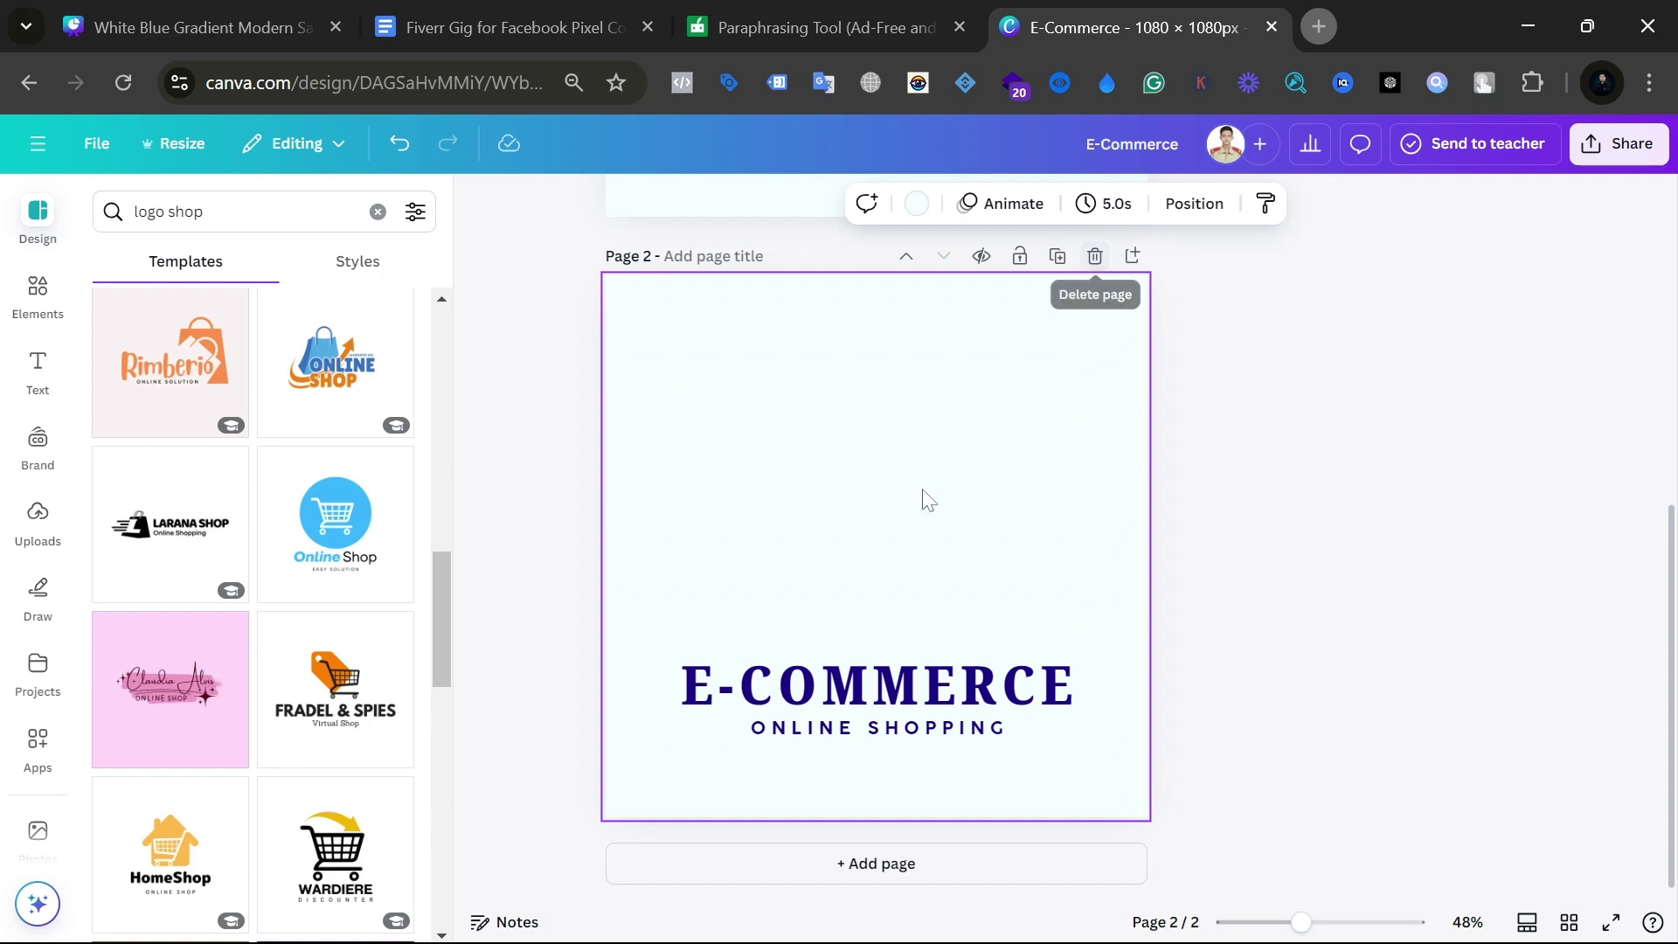
{"action": "left_click_drag", "start_coordinate": [574, 584], "coordinate": [1034, 799]}
{"action": "left_click_drag", "start_coordinate": [763, 616], "coordinate": [887, 689]}
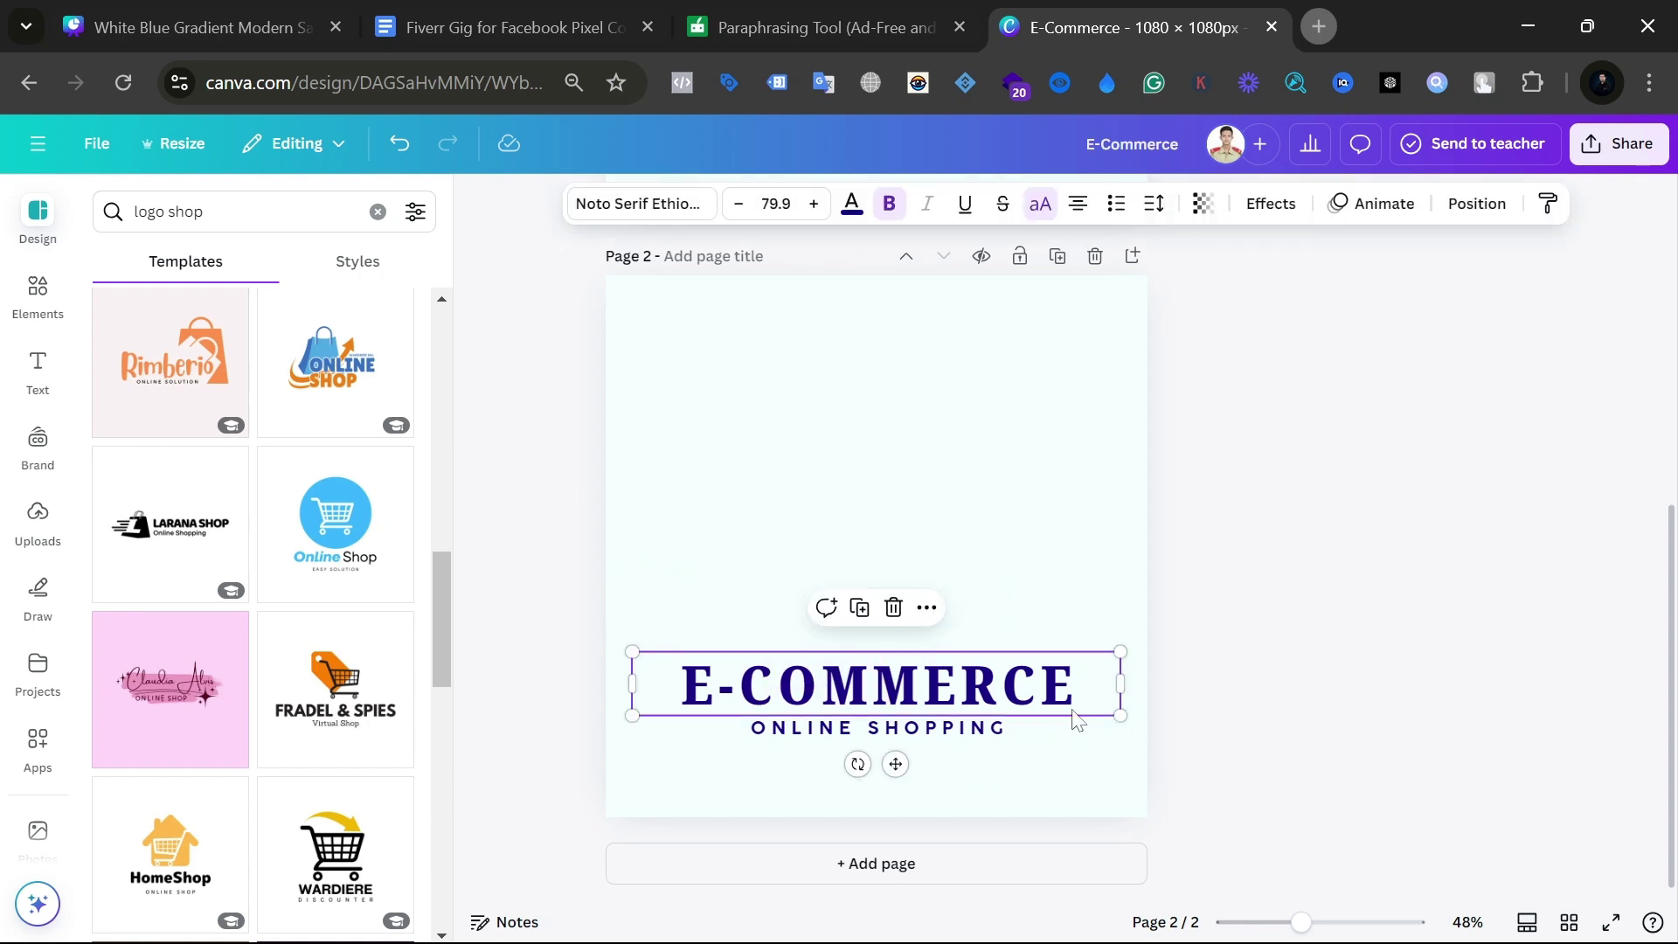
{"action": "left_click_drag", "start_coordinate": [1077, 716], "coordinate": [1128, 730]}
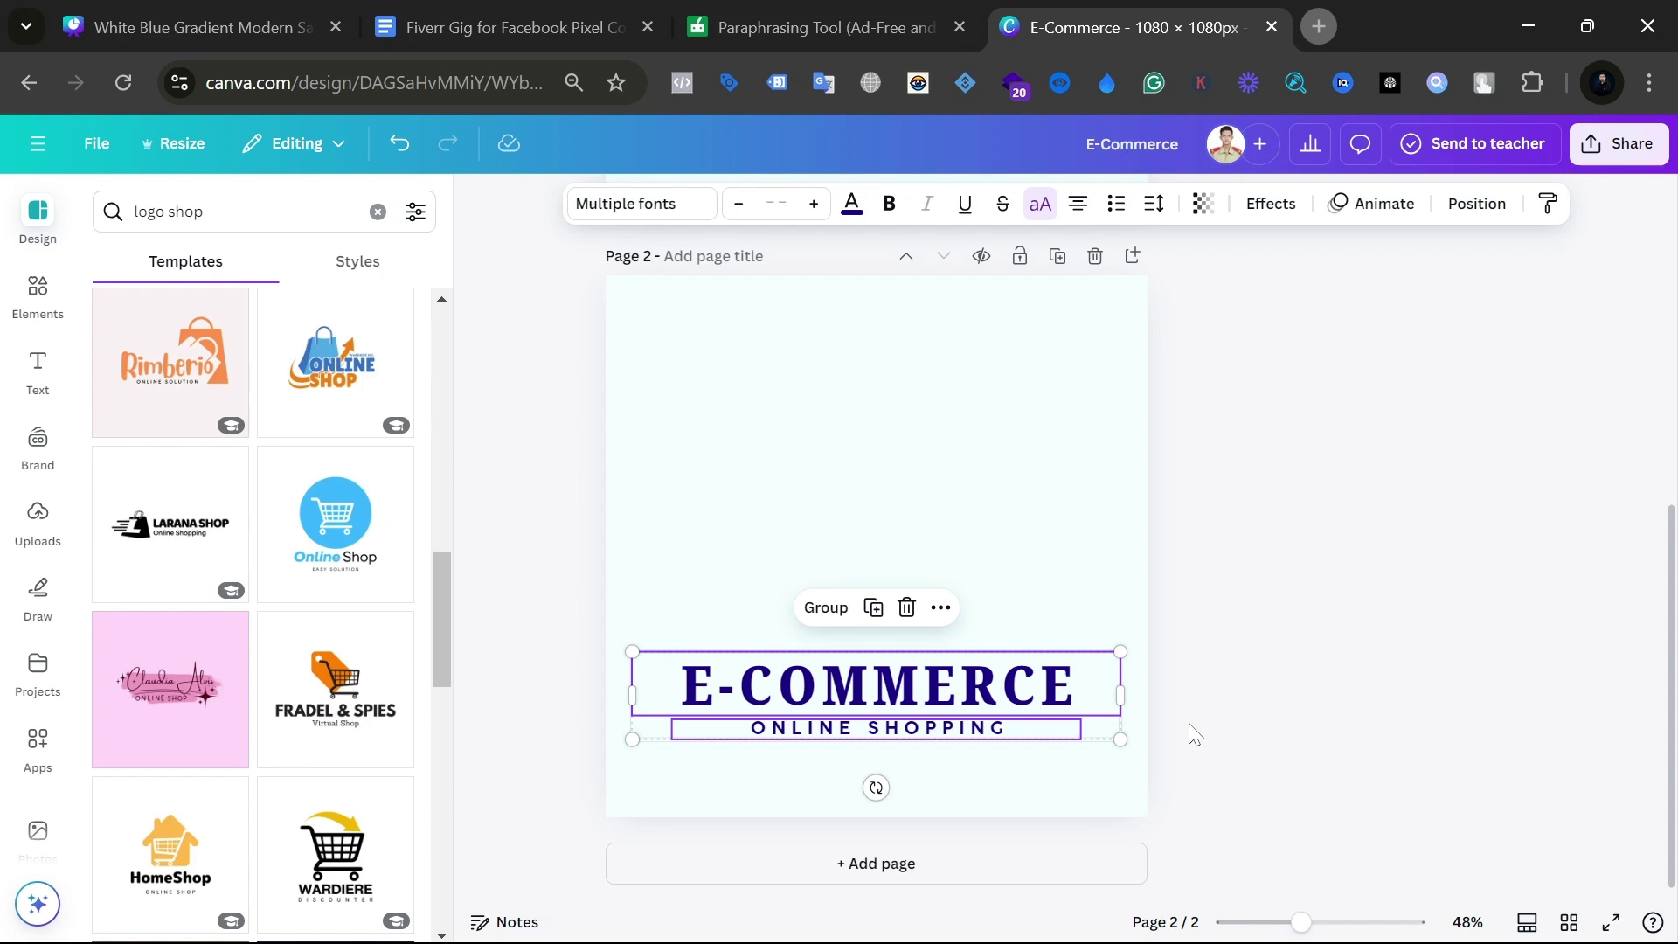
{"action": "key", "text": "Delete"}
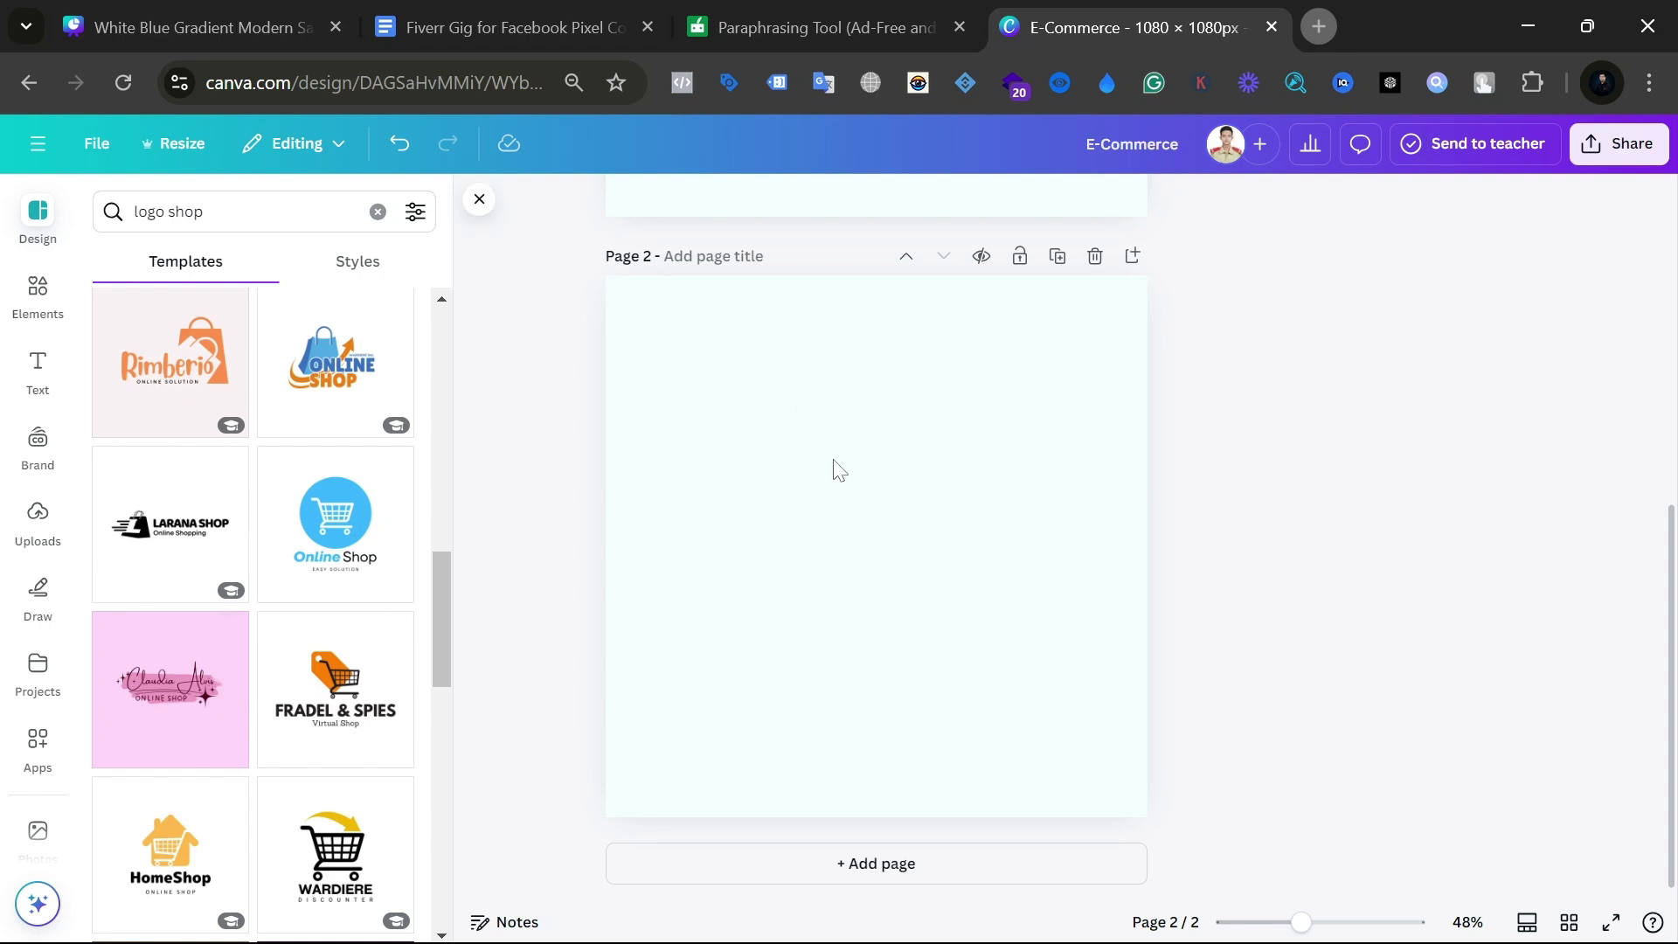
Step: Change the background colour of the empty page 2 to white
{"action": "left_click", "coordinate": [813, 437]}
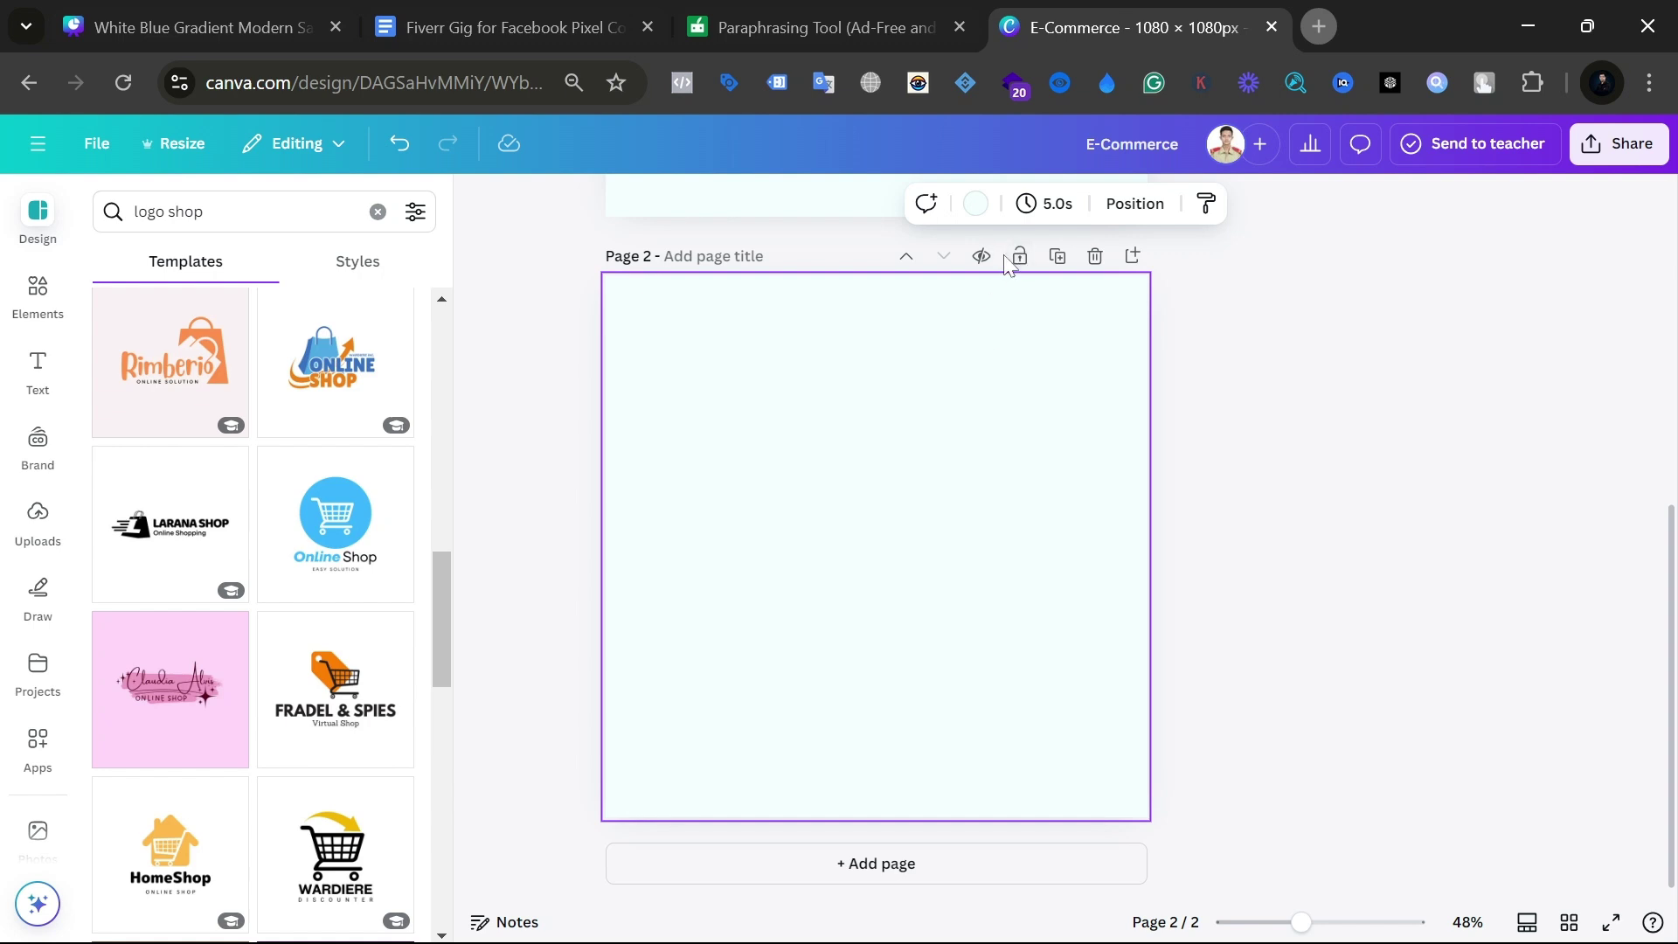
{"action": "left_click", "coordinate": [976, 224]}
{"action": "scroll", "coordinate": [278, 765], "scroll_direction": "down", "scroll_amount": 3}
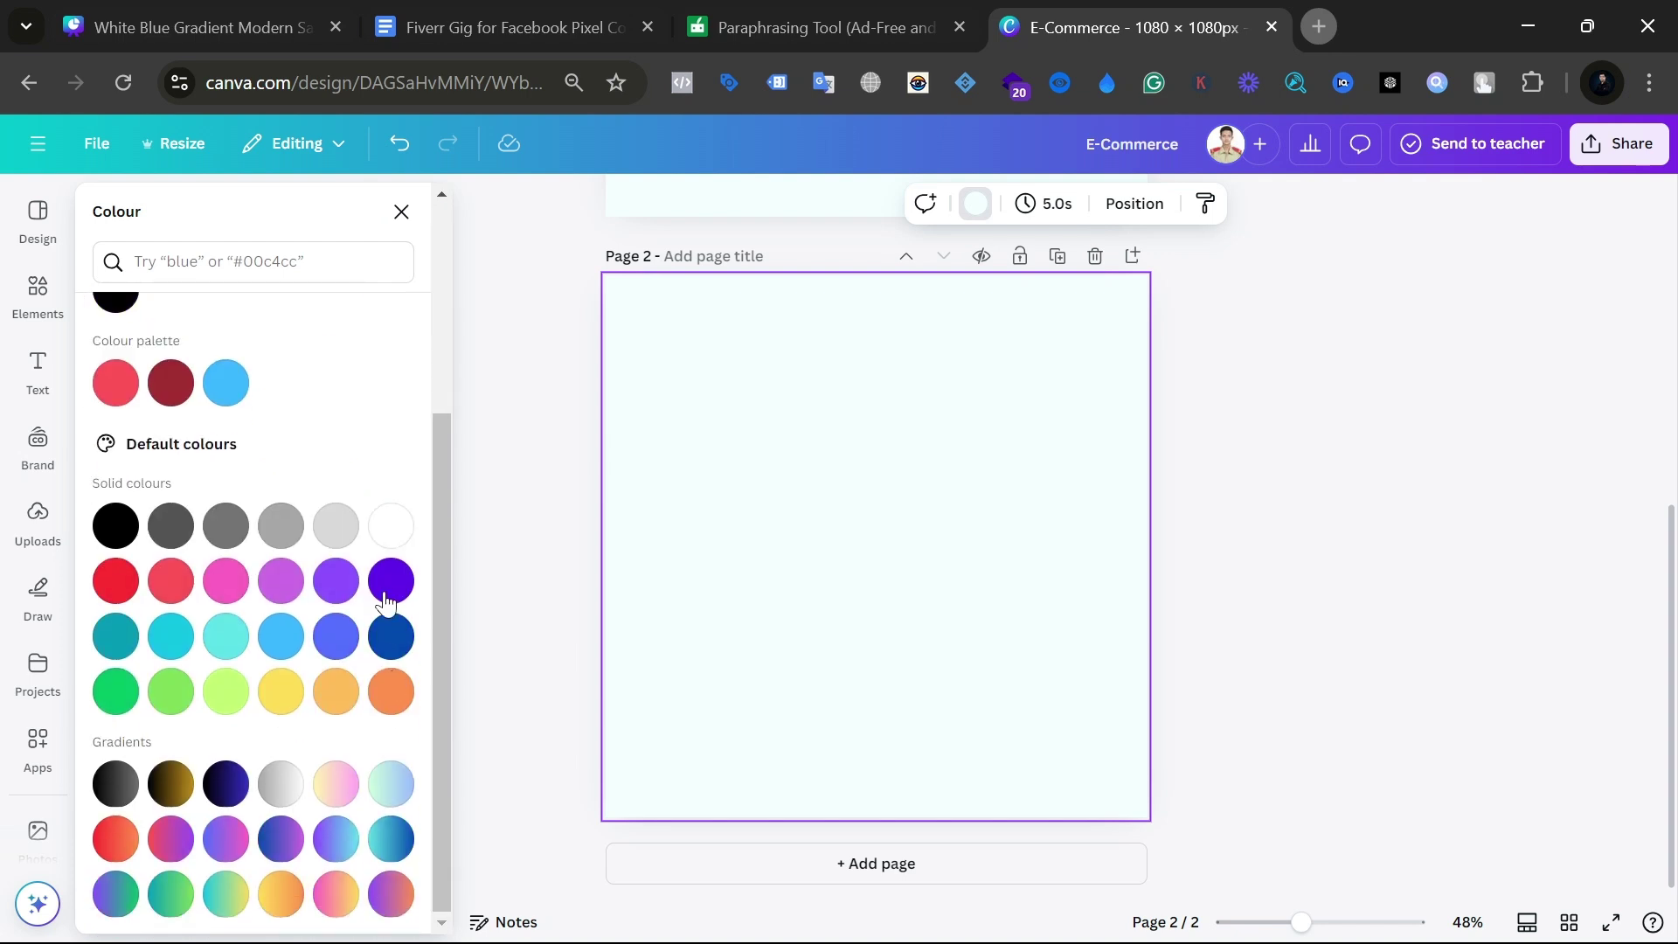
{"action": "left_click", "coordinate": [390, 523]}
{"action": "left_click", "coordinate": [1269, 533]}
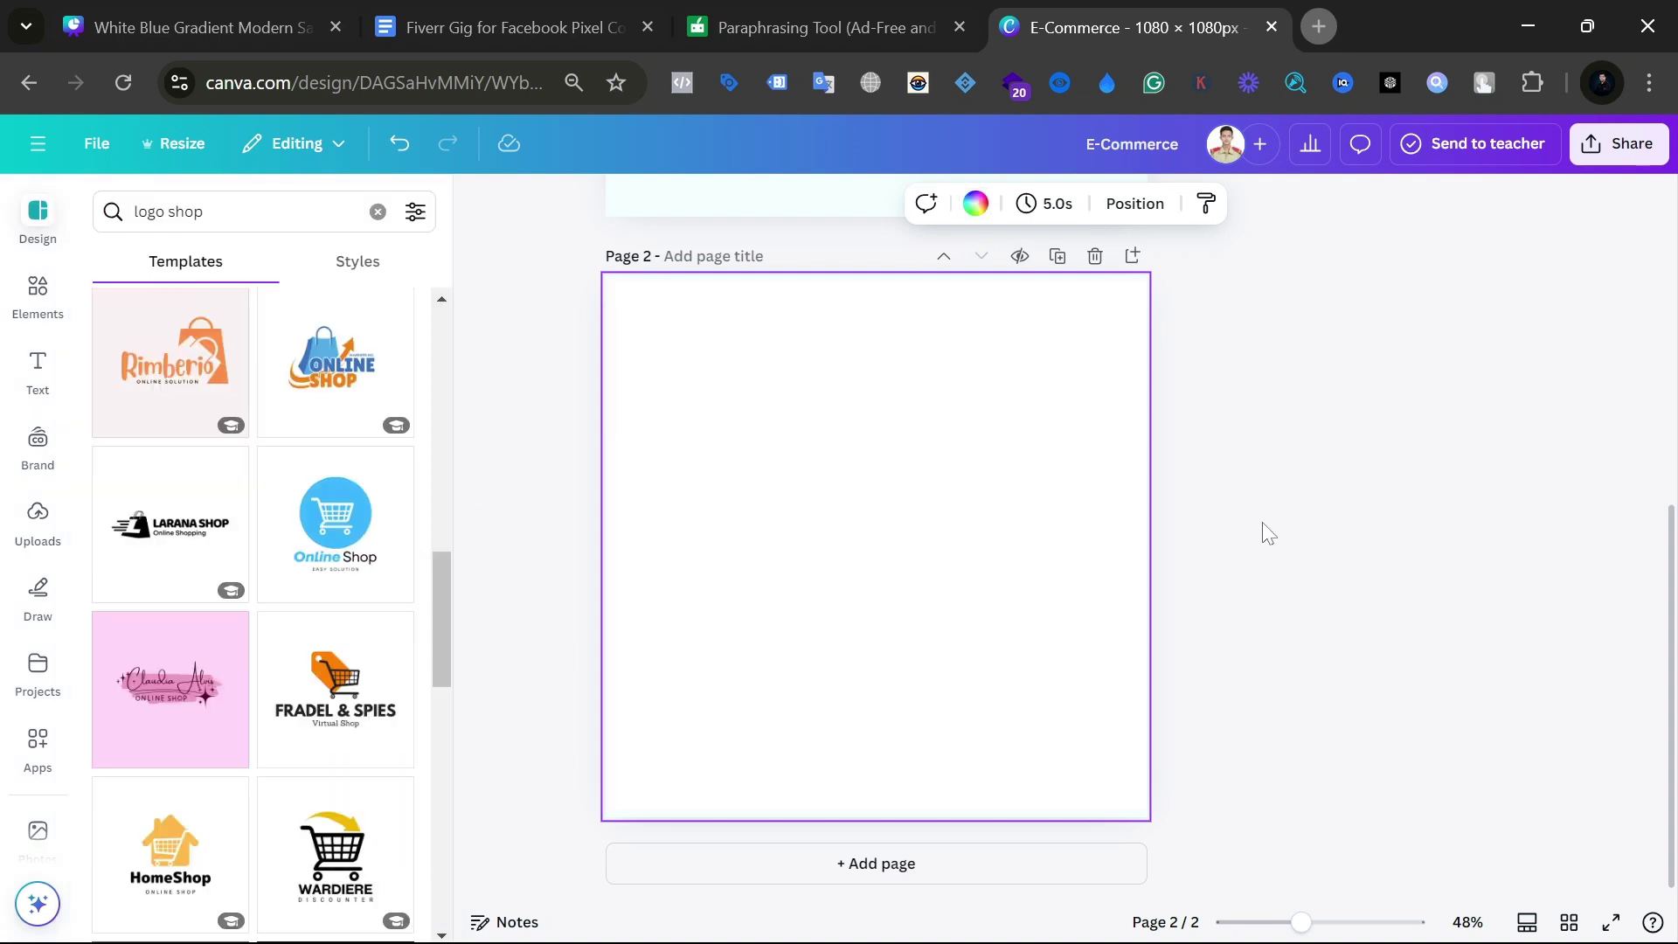
Step: Apply the blue circle Online Shop cart logo to page 2 and replace the word "Online" with "Alibaba"
{"action": "left_click_drag", "start_coordinate": [345, 533], "coordinate": [778, 487]}
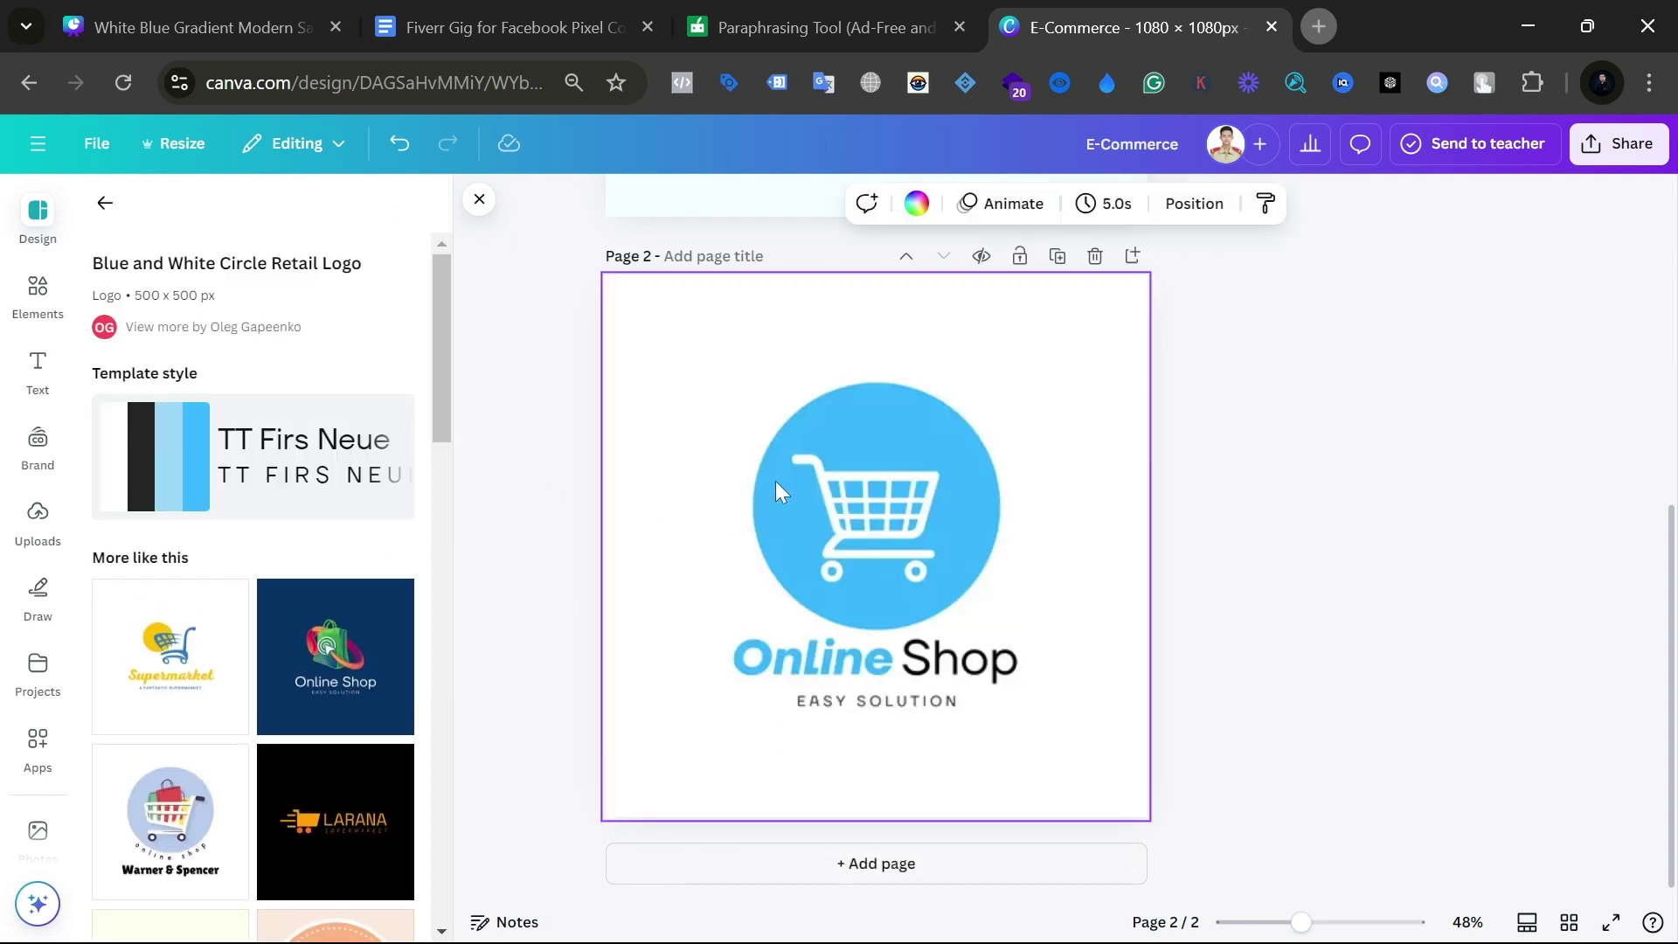
{"action": "left_click", "coordinate": [874, 669]}
{"action": "double_click", "coordinate": [874, 669]}
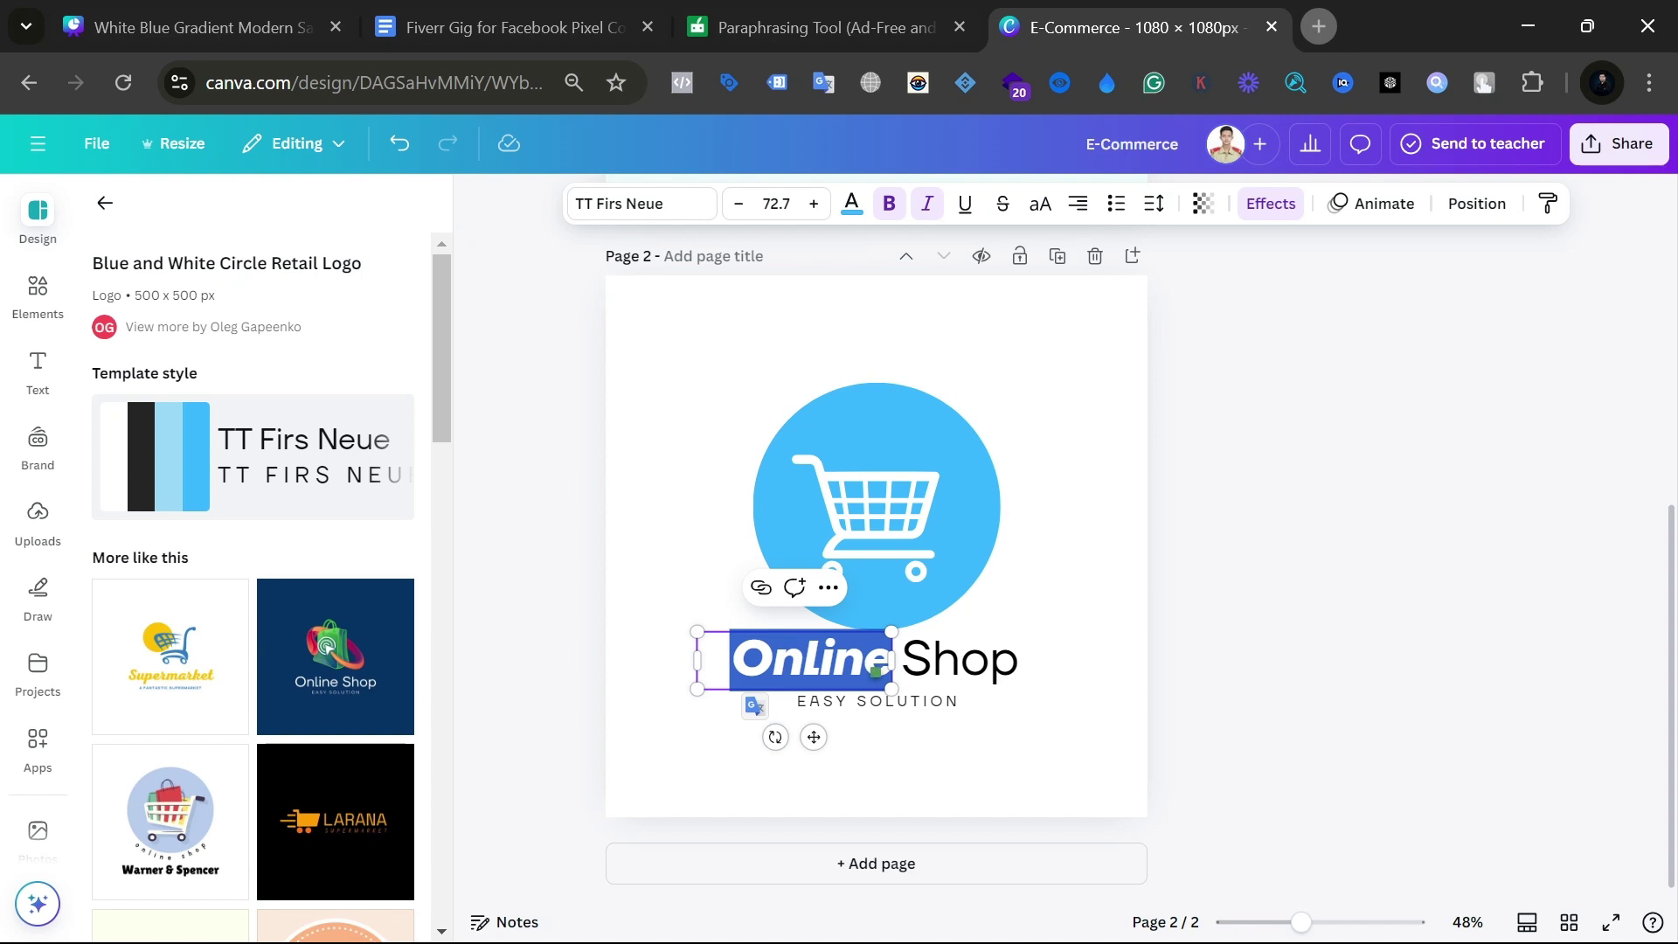
{"action": "type", "text": "Ali"}
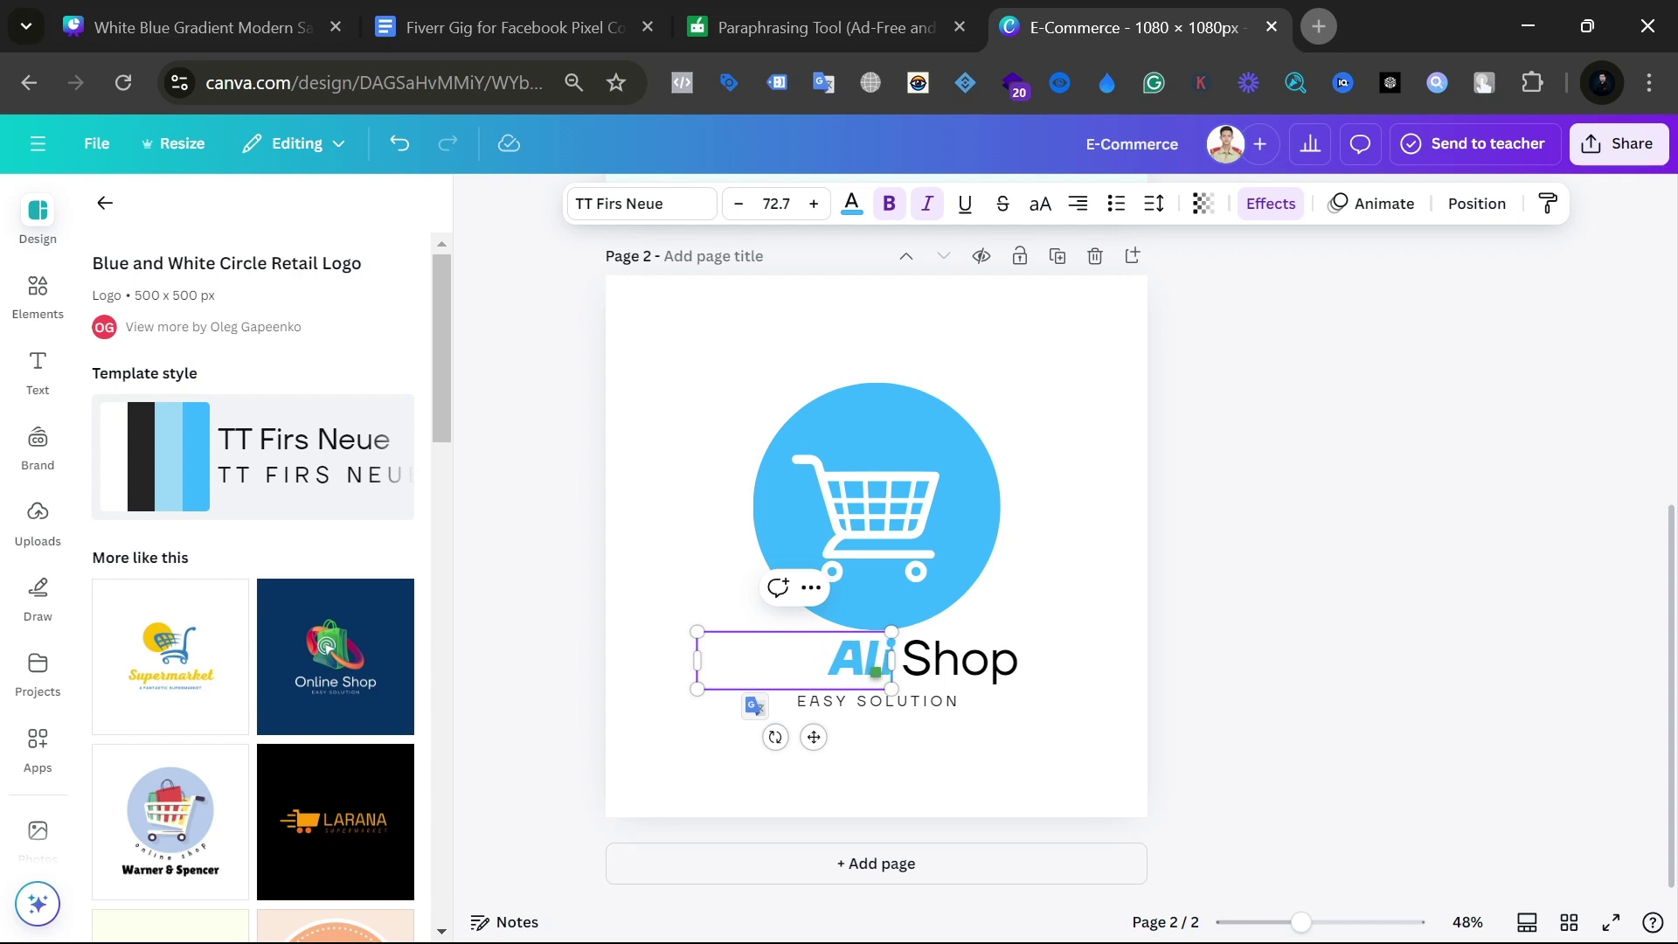
{"action": "type", "text": "bab"}
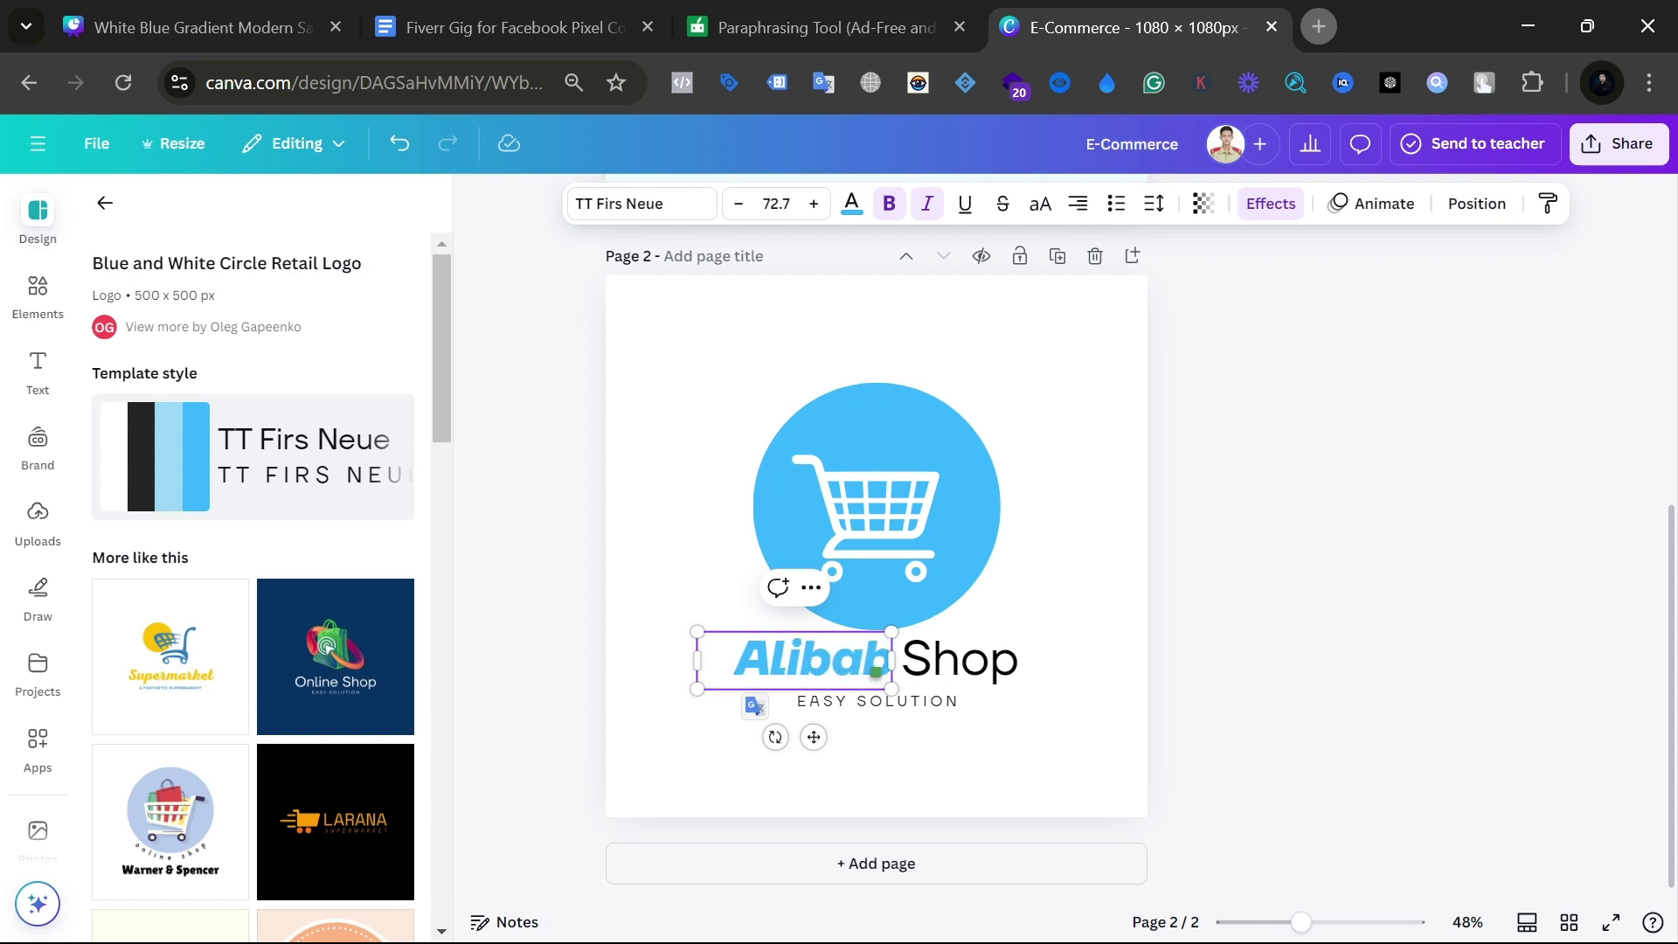
{"action": "type", "text": "a"}
{"action": "left_click", "coordinate": [963, 673]}
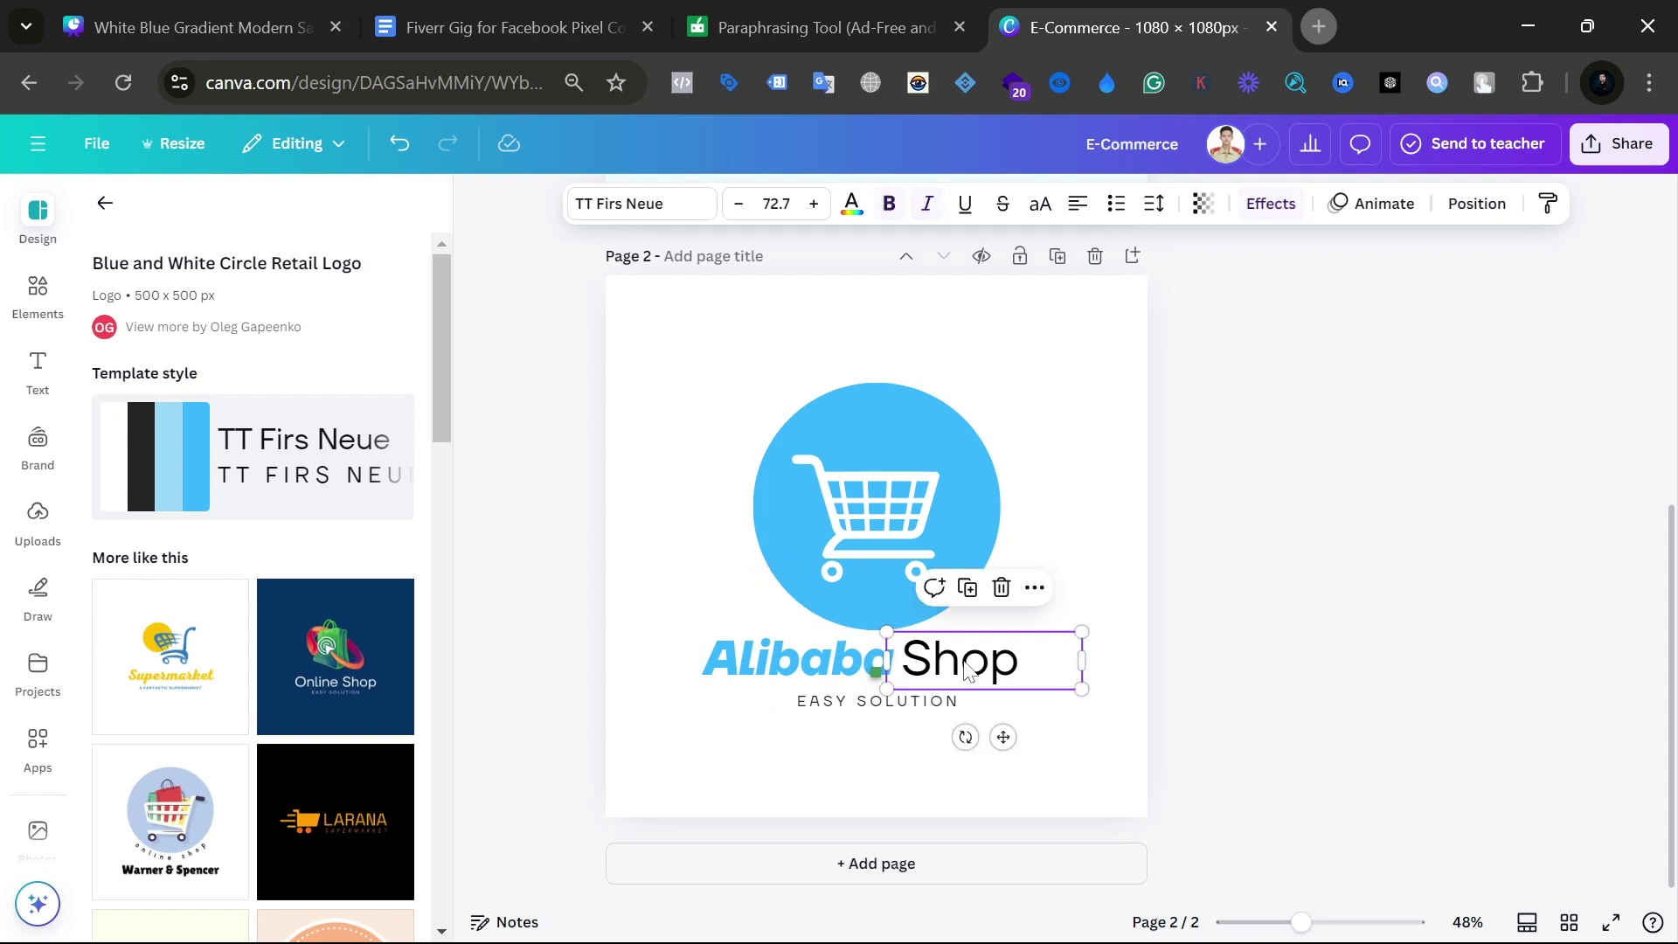
{"action": "double_click", "coordinate": [970, 673]}
{"action": "left_click", "coordinate": [1326, 611]}
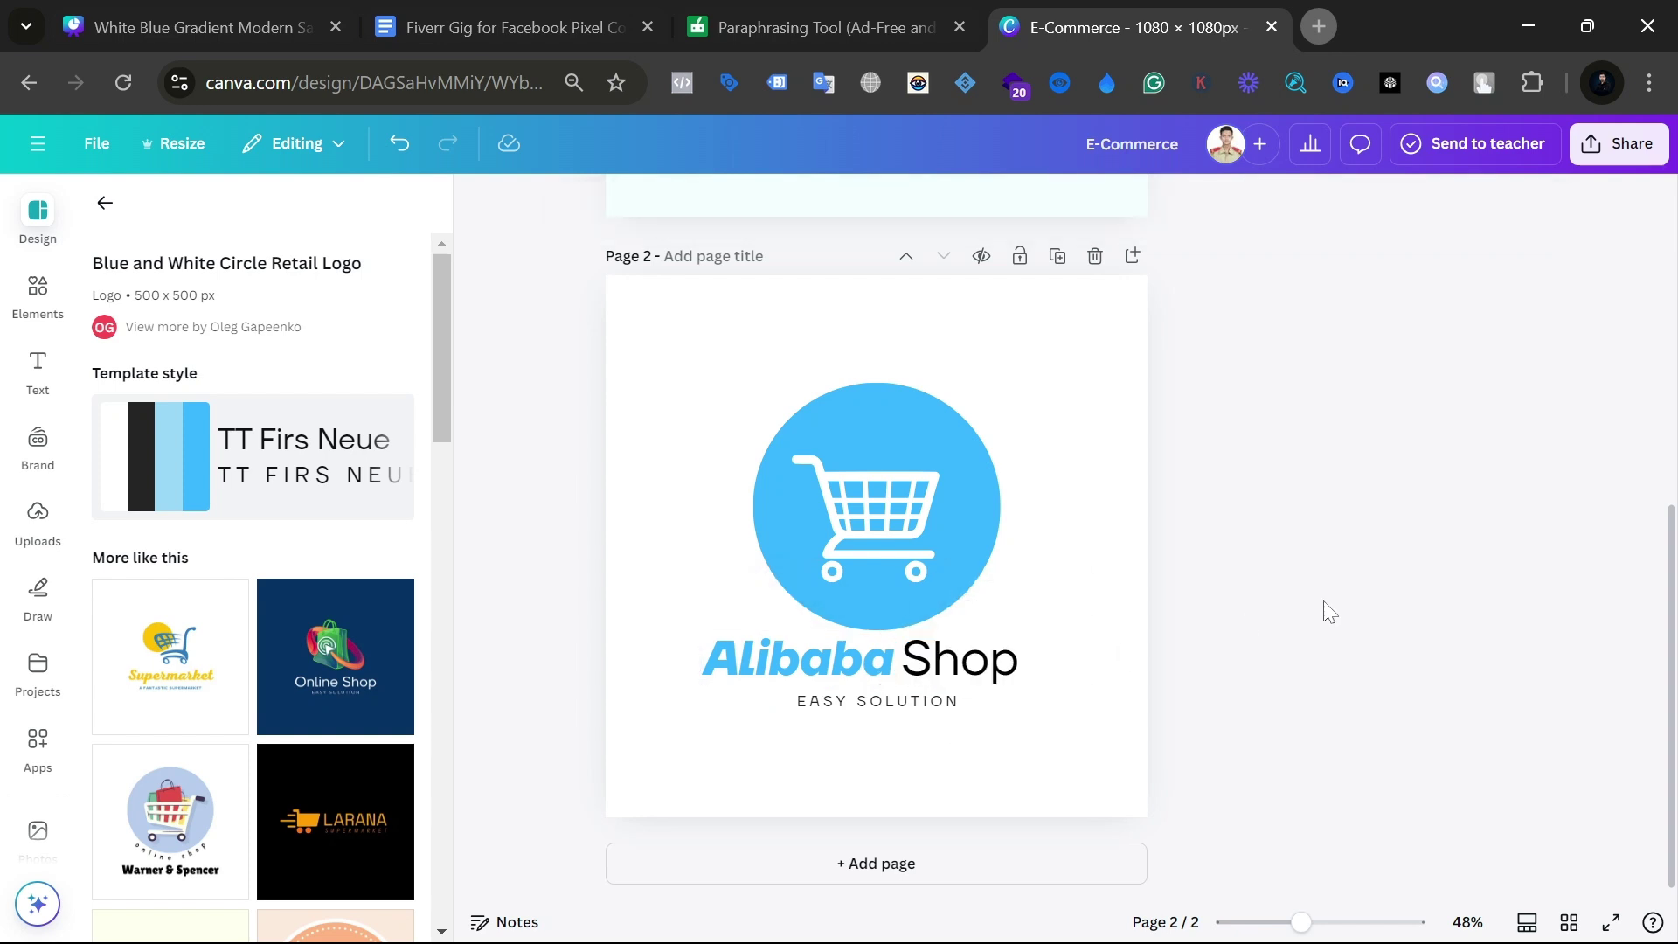
Step: Clear the "EASY SOLUTION" tagline text beneath the shop name on page 2
{"action": "left_click", "coordinate": [869, 708]}
{"action": "double_click", "coordinate": [870, 704]}
{"action": "key", "text": "BackSpace"}
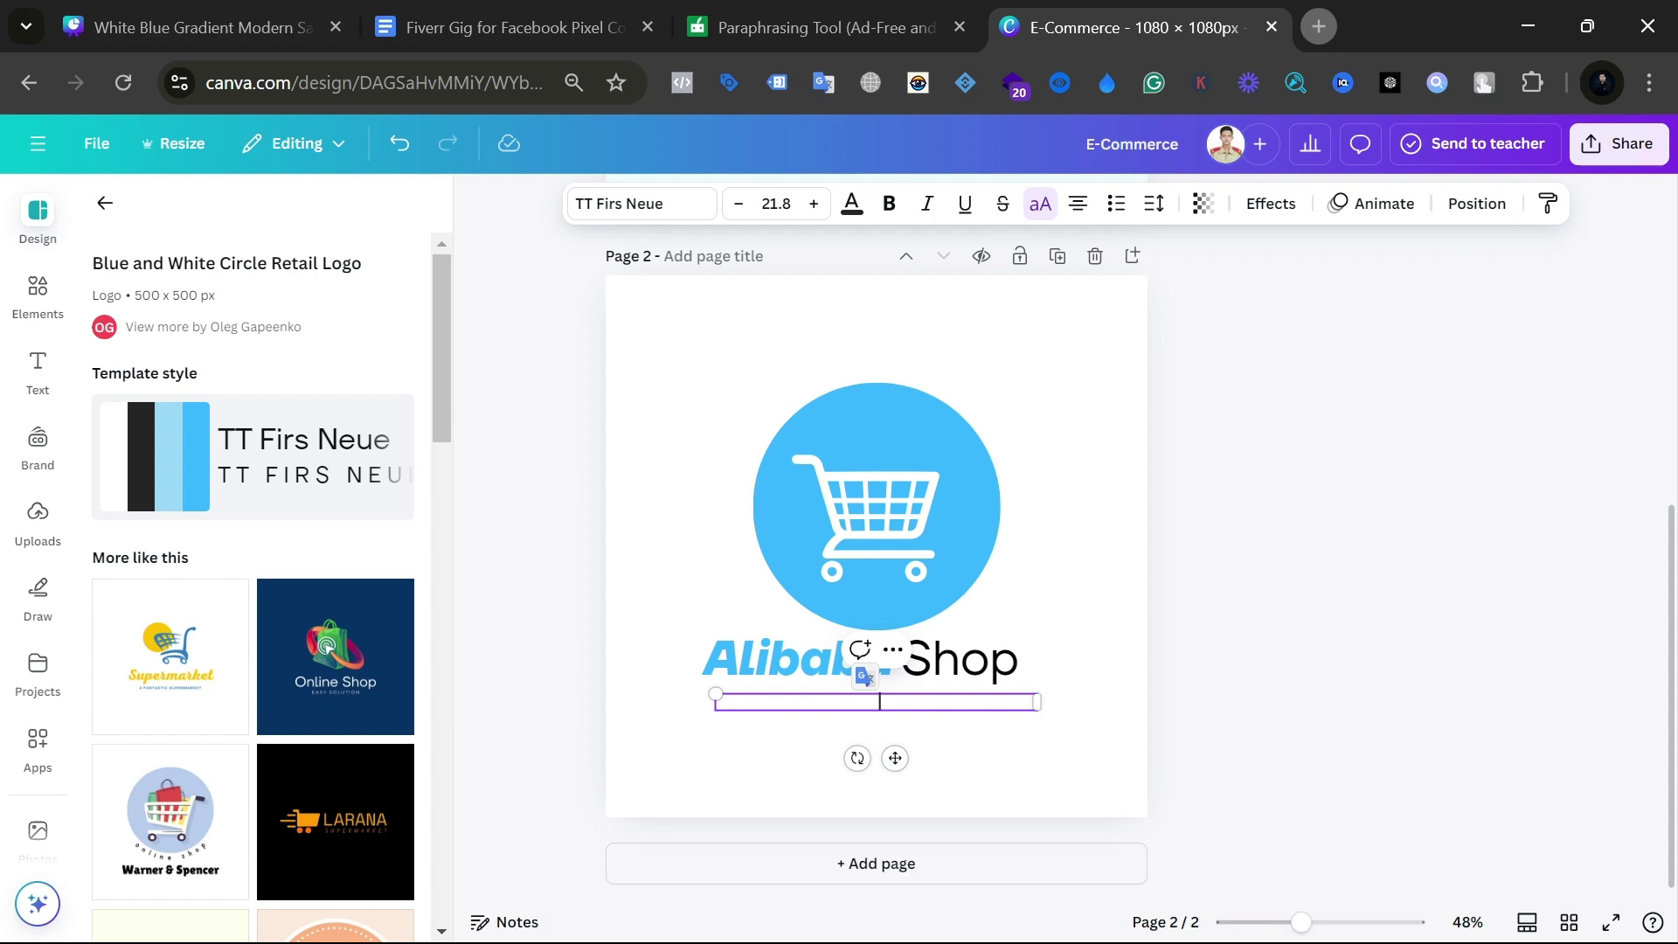
Step: Recolour the circle behind the shopping cart with the dark blue document colour
{"action": "left_click", "coordinate": [895, 402]}
{"action": "left_click", "coordinate": [646, 202]}
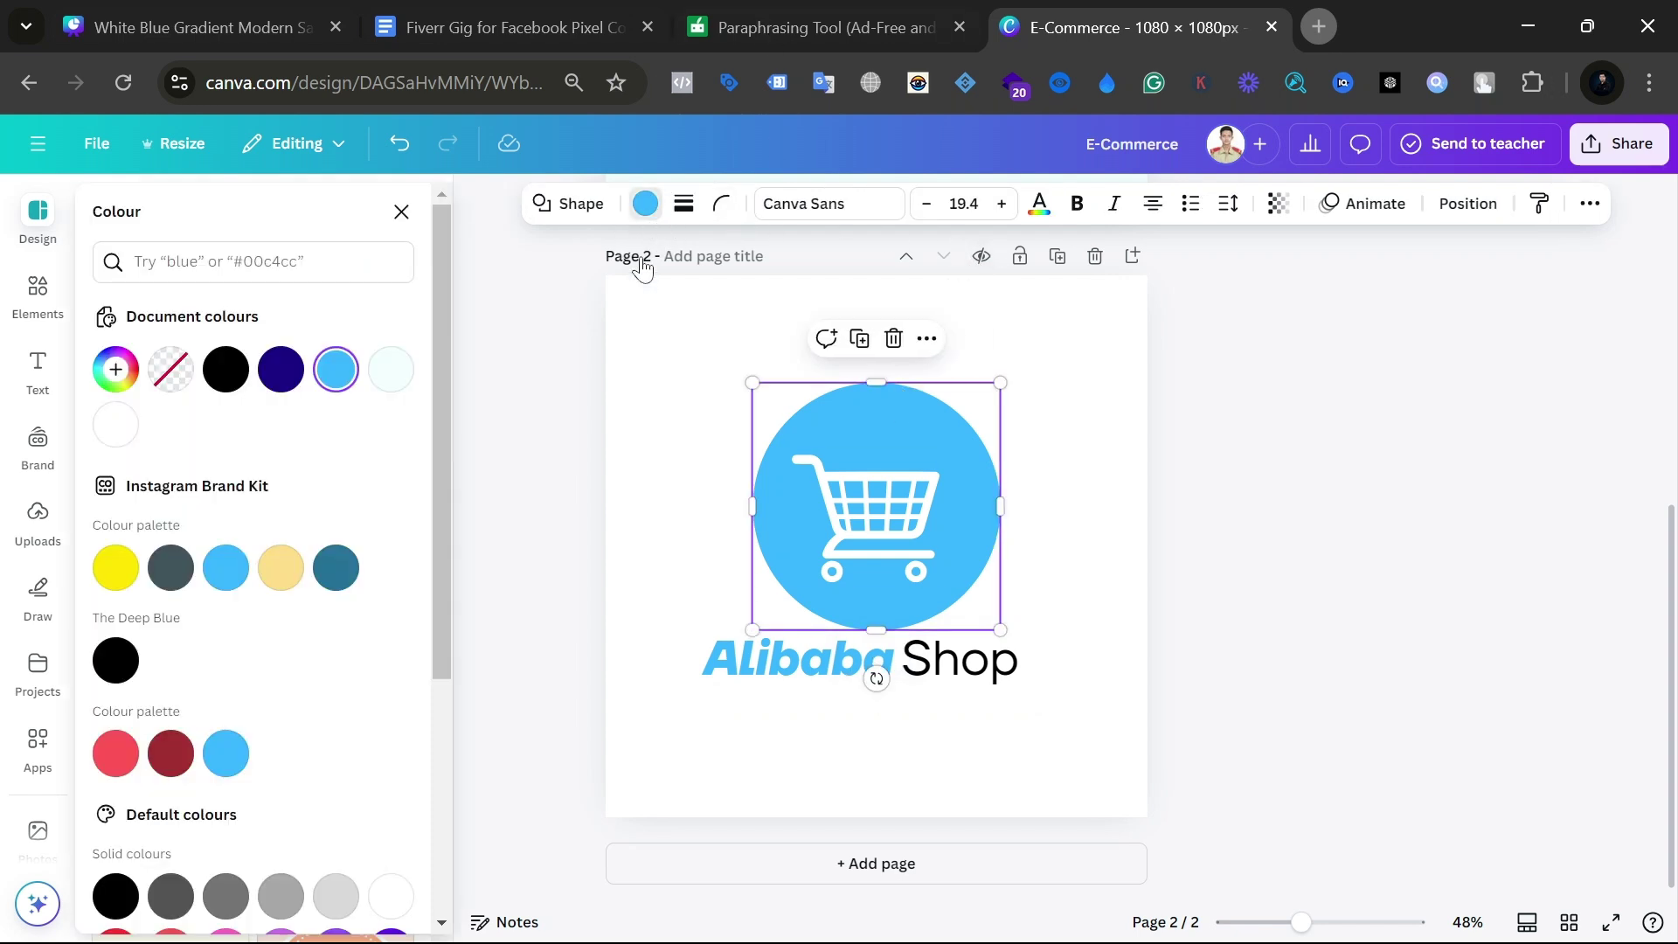
{"action": "left_click", "coordinate": [282, 368]}
{"action": "left_click", "coordinate": [1123, 547]}
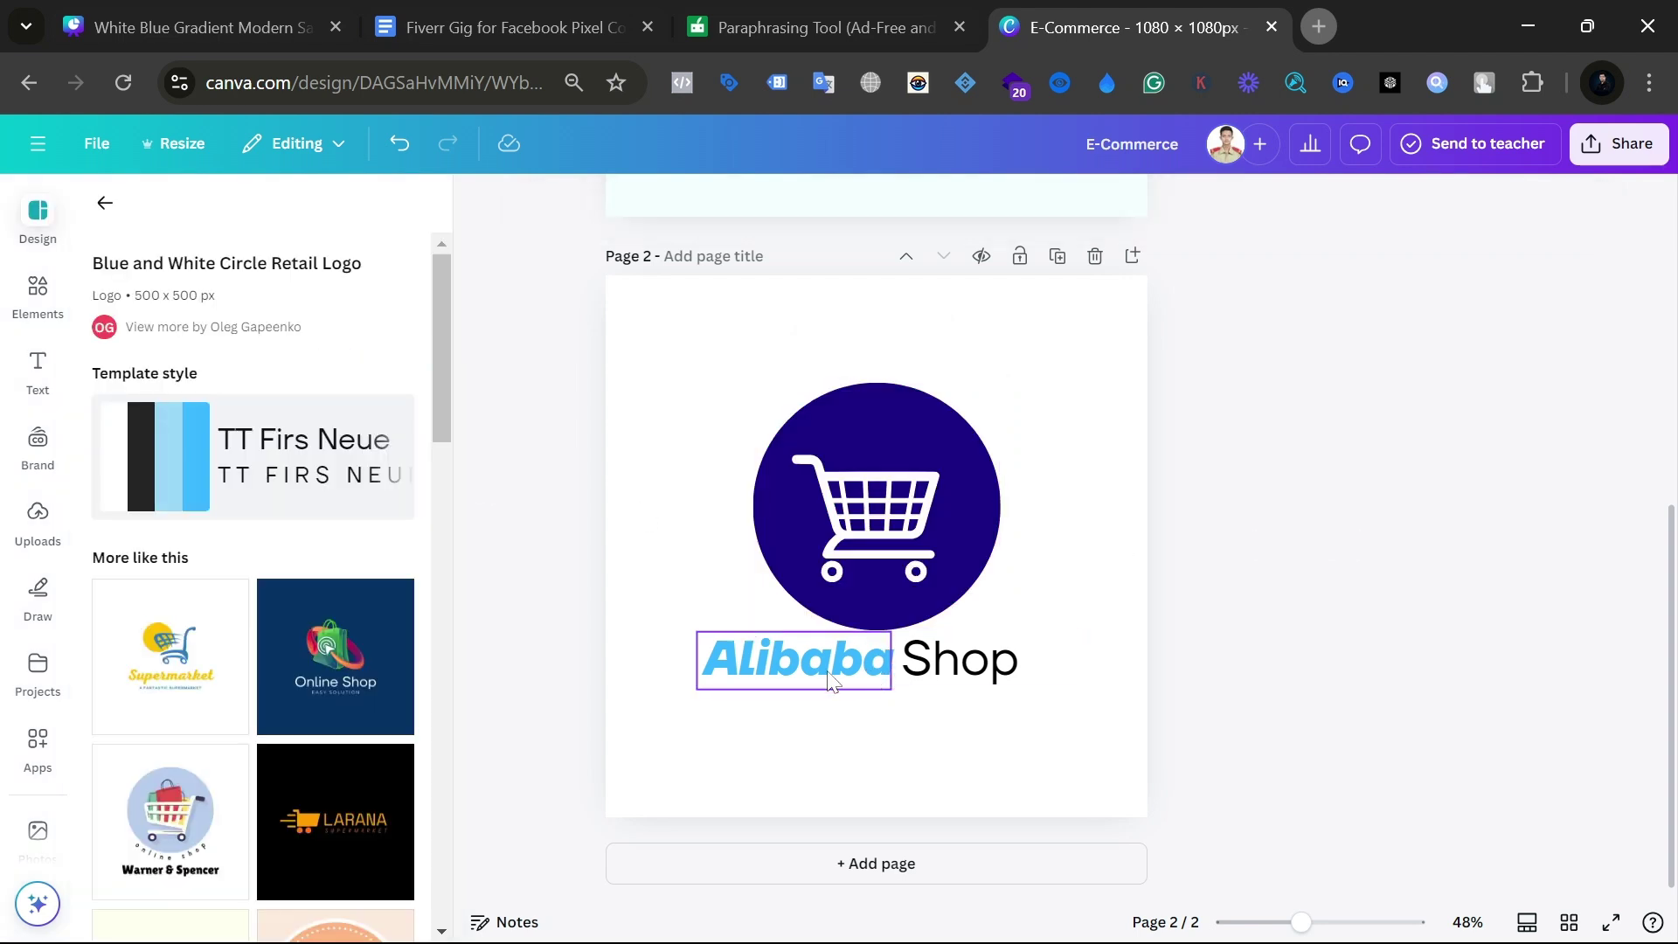
Step: Recolour the word "Alibaba" with the same dark blue as the circle
{"action": "left_click", "coordinate": [781, 665]}
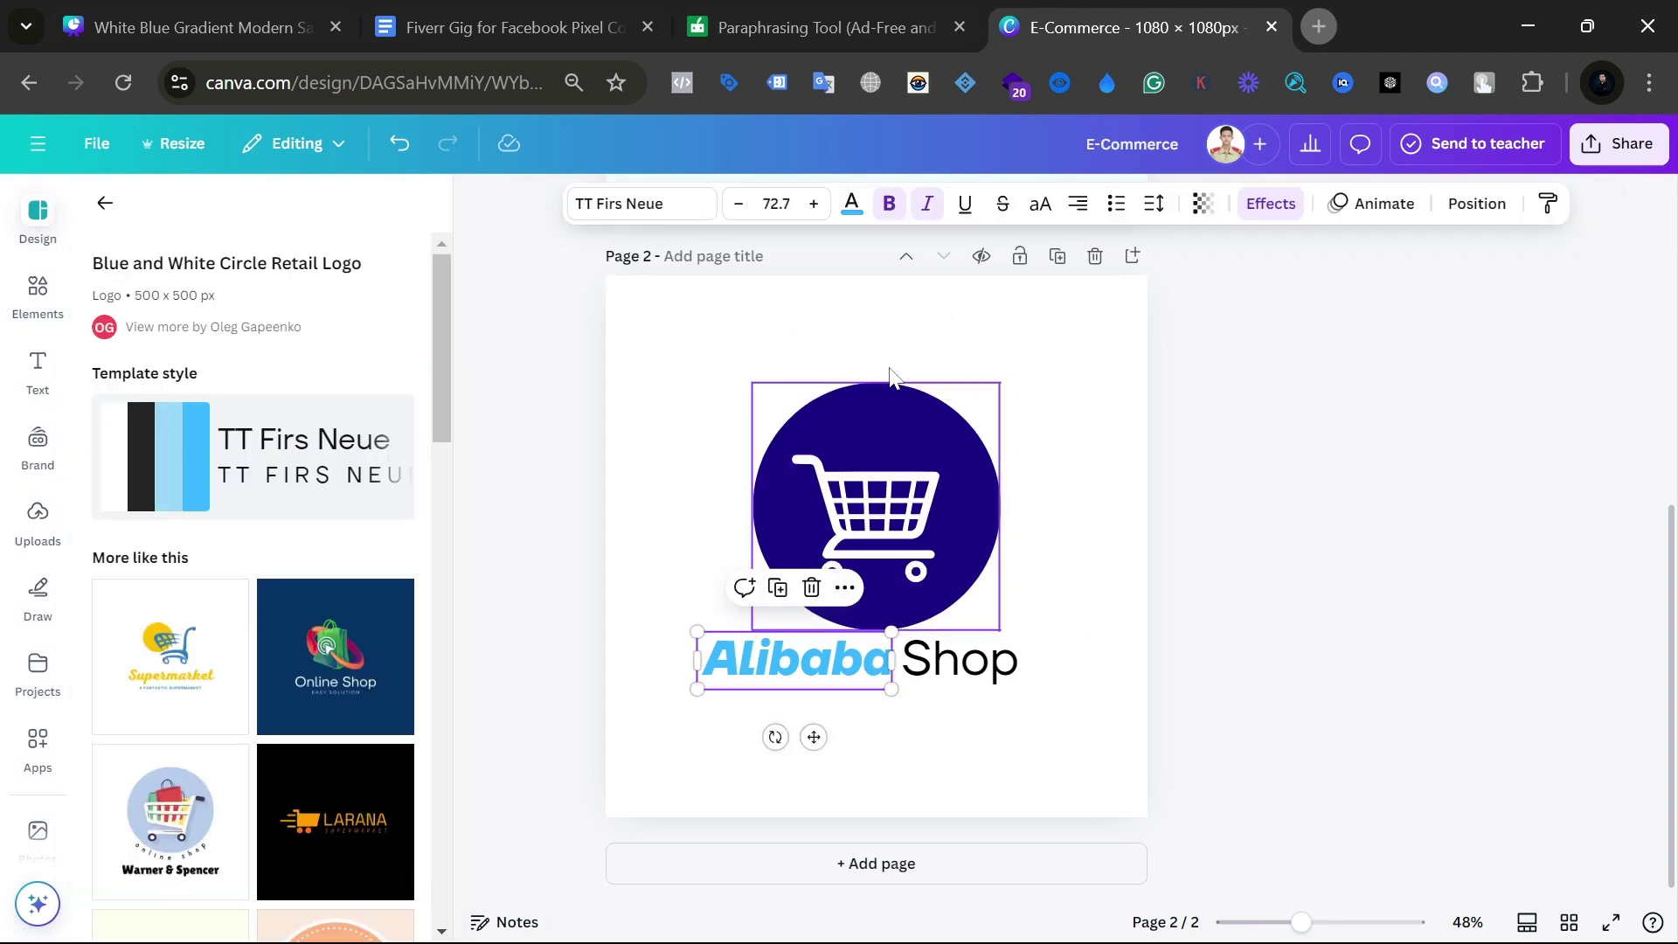
{"action": "left_click", "coordinate": [853, 208]}
{"action": "left_click", "coordinate": [233, 380]}
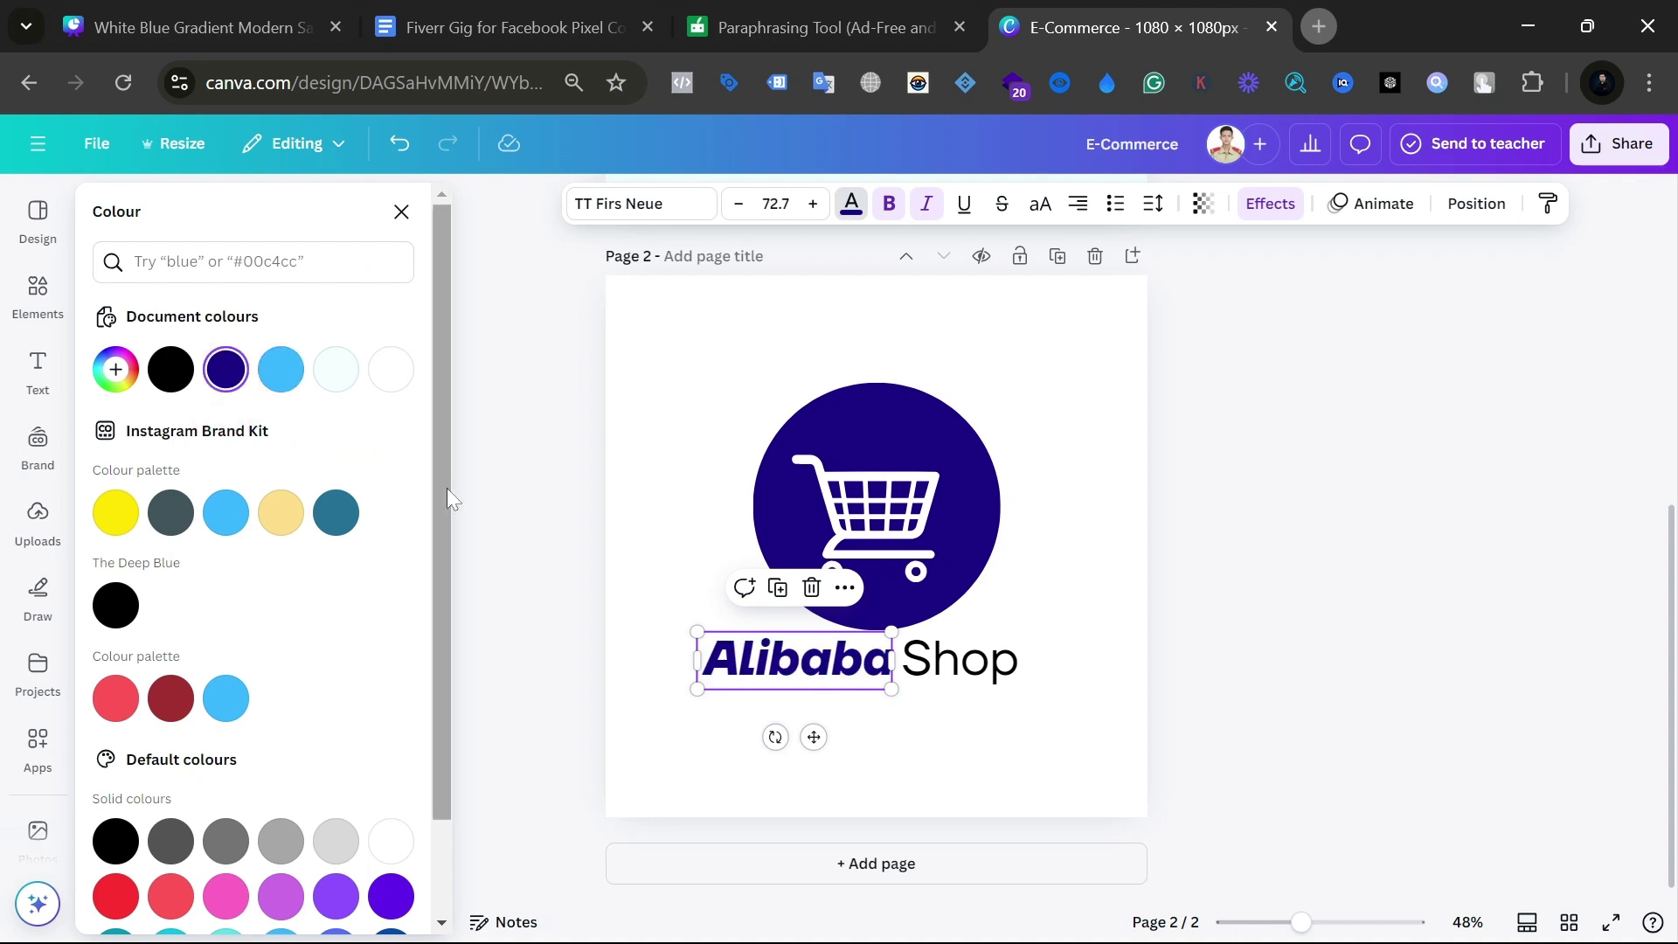
{"action": "left_click", "coordinate": [1343, 592]}
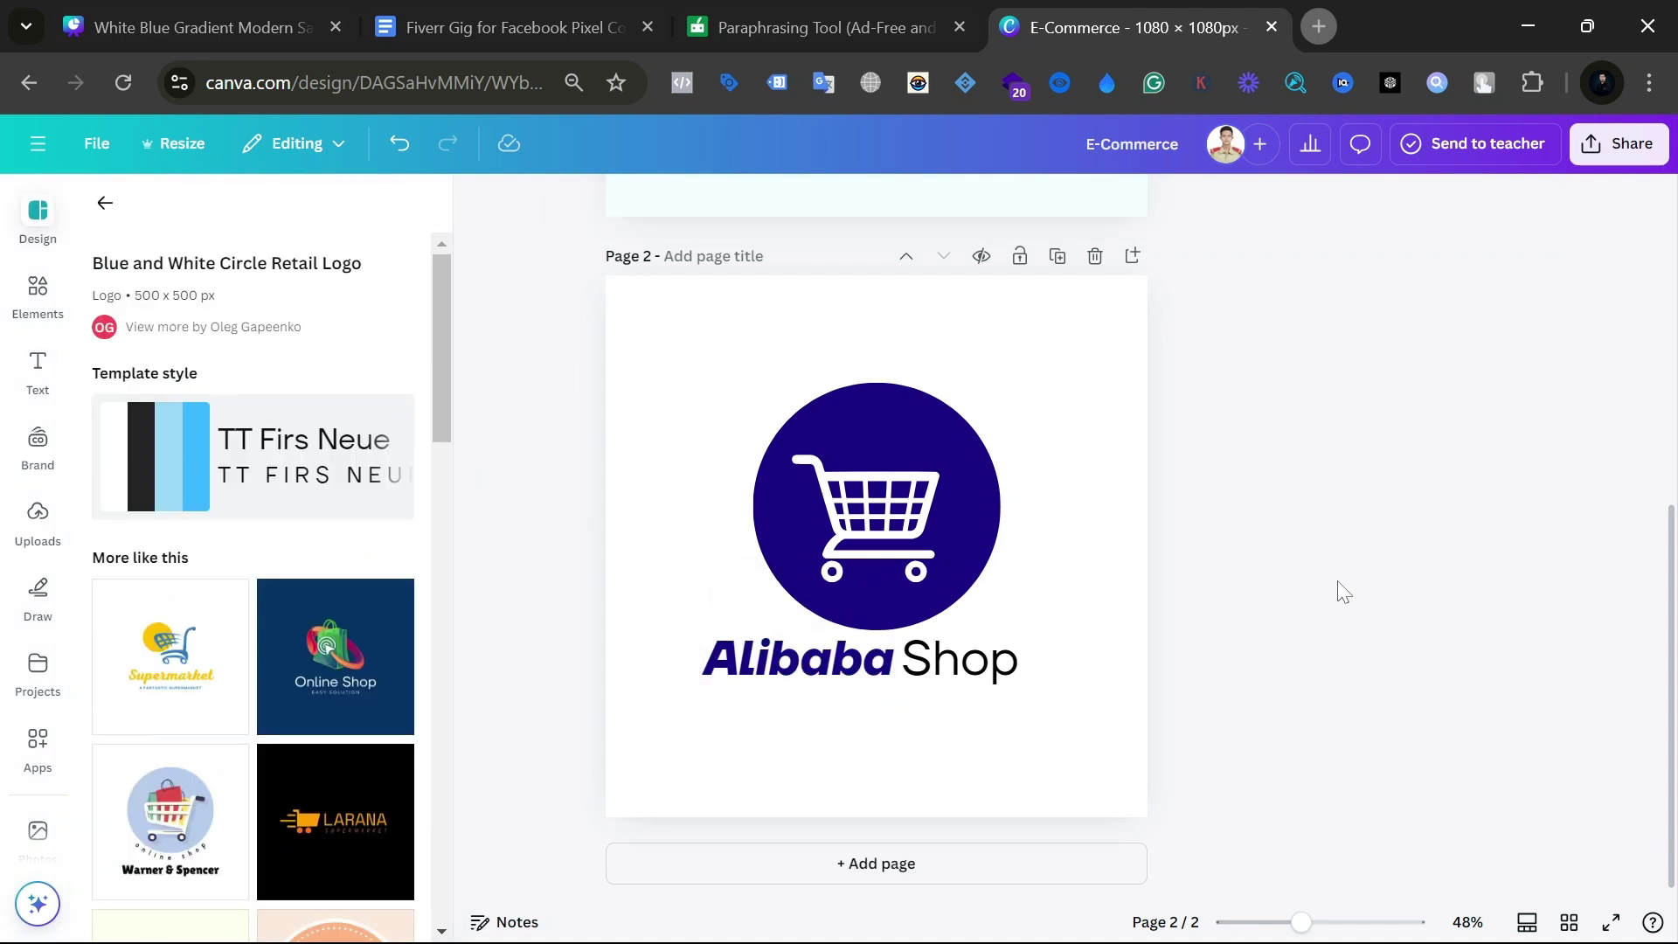
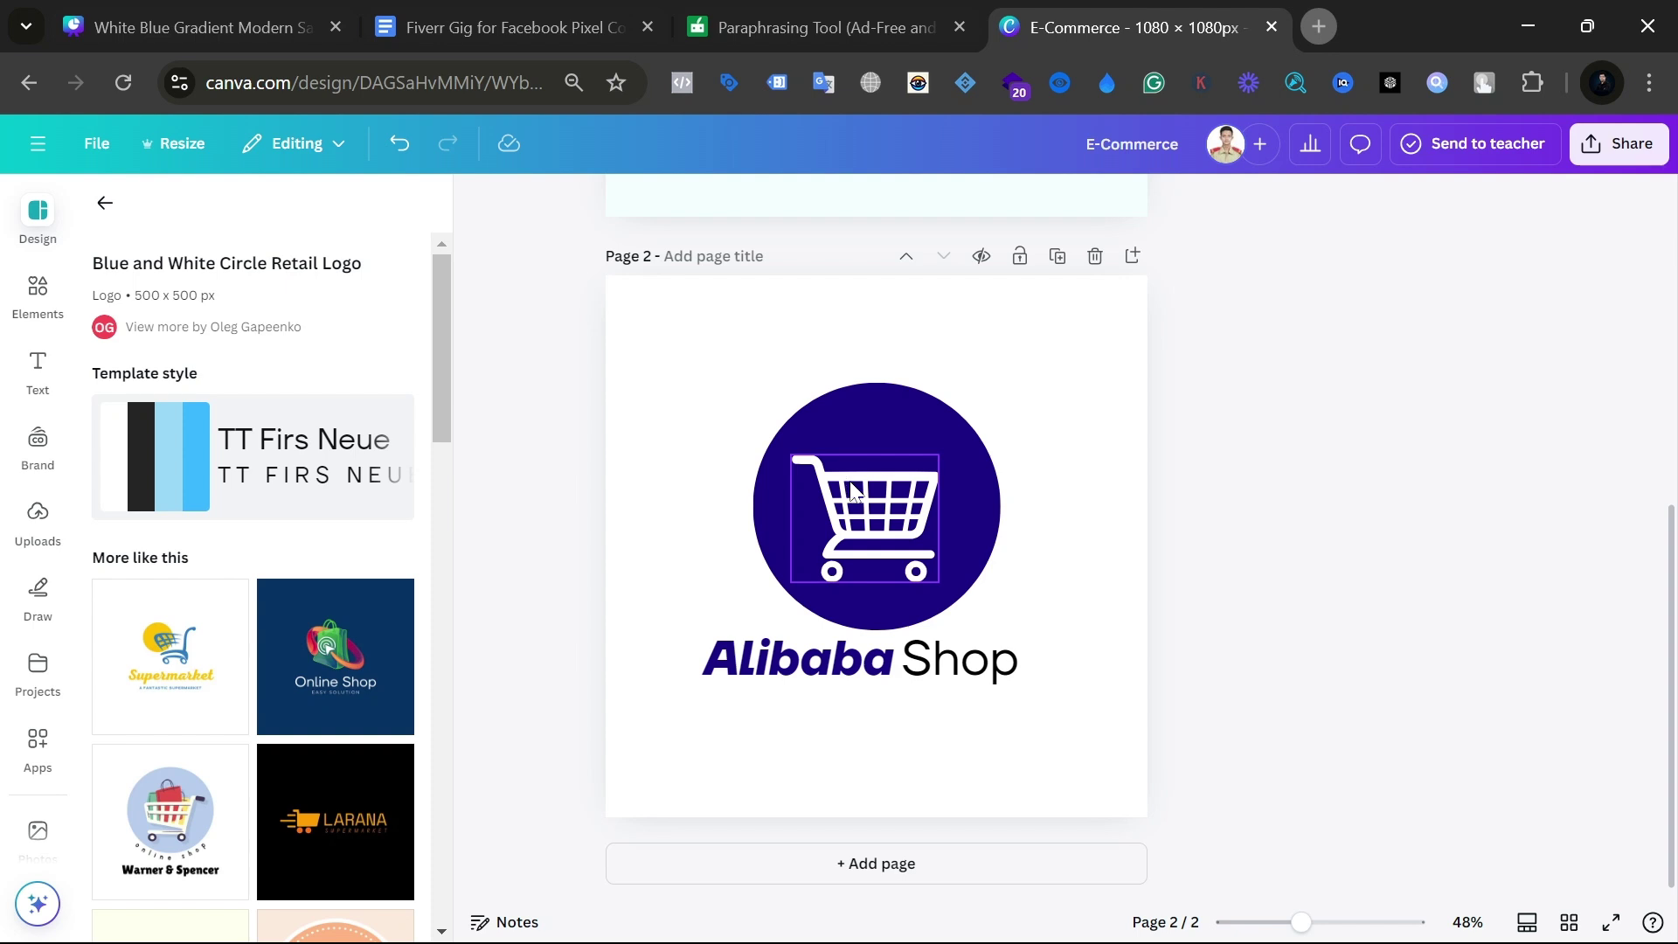
Step: Copy the "ONLINE SHOPPING" tagline text from page 1 and paste it onto page 2 of the logo design
{"action": "left_click", "coordinate": [877, 520]}
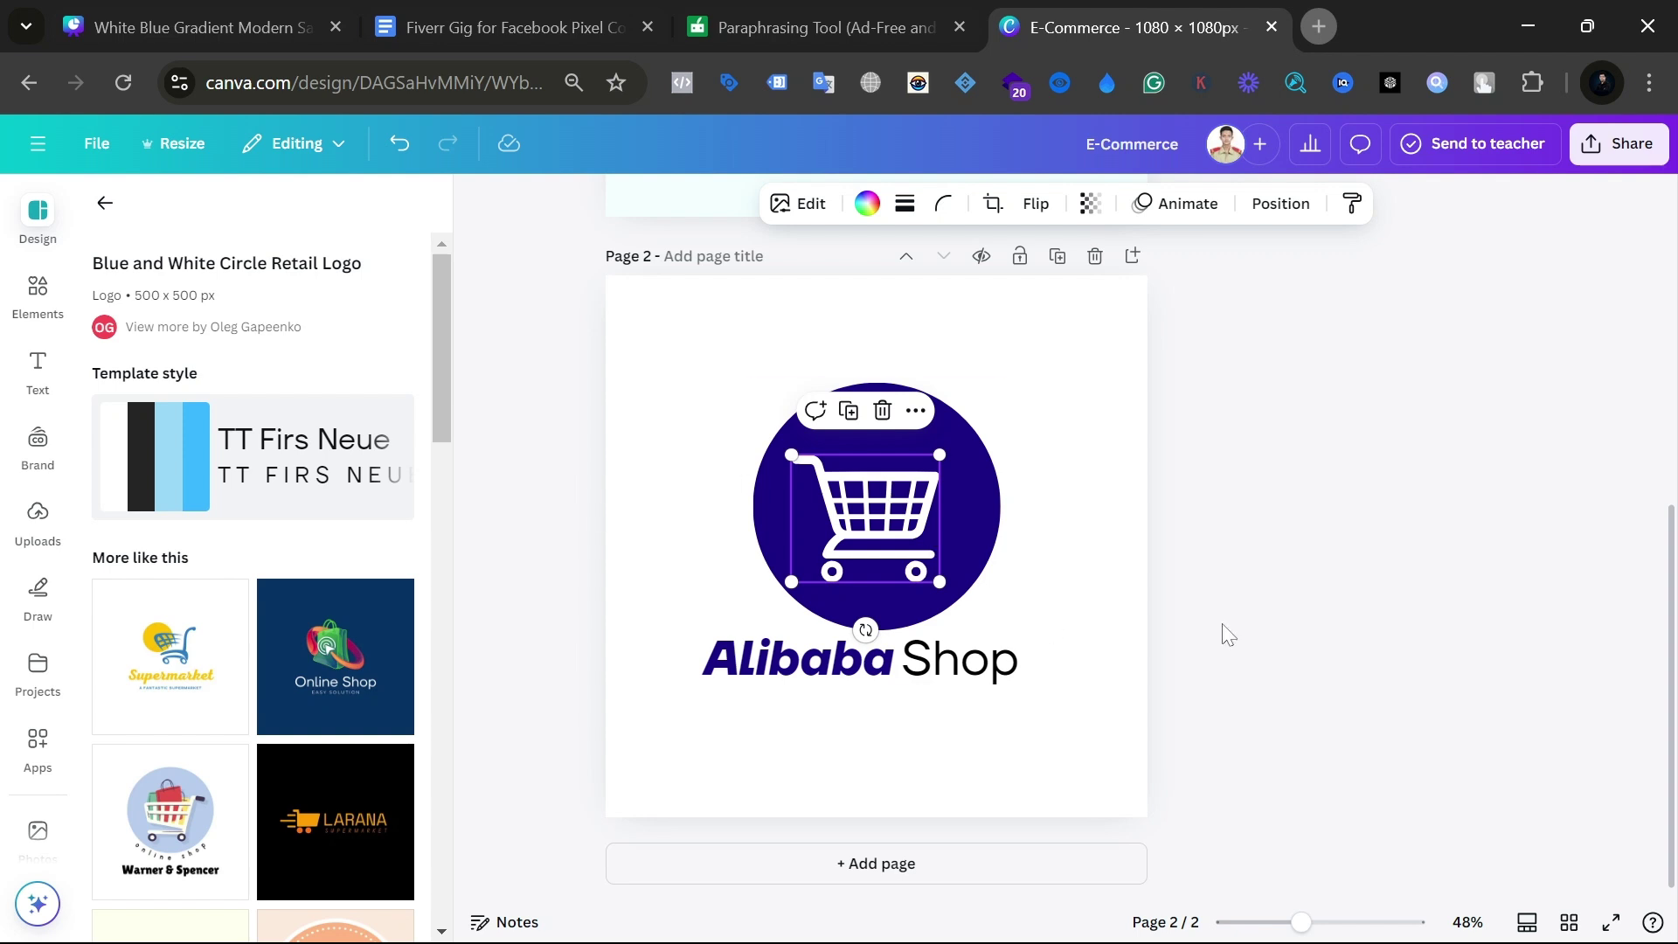
{"action": "left_click", "coordinate": [898, 704]}
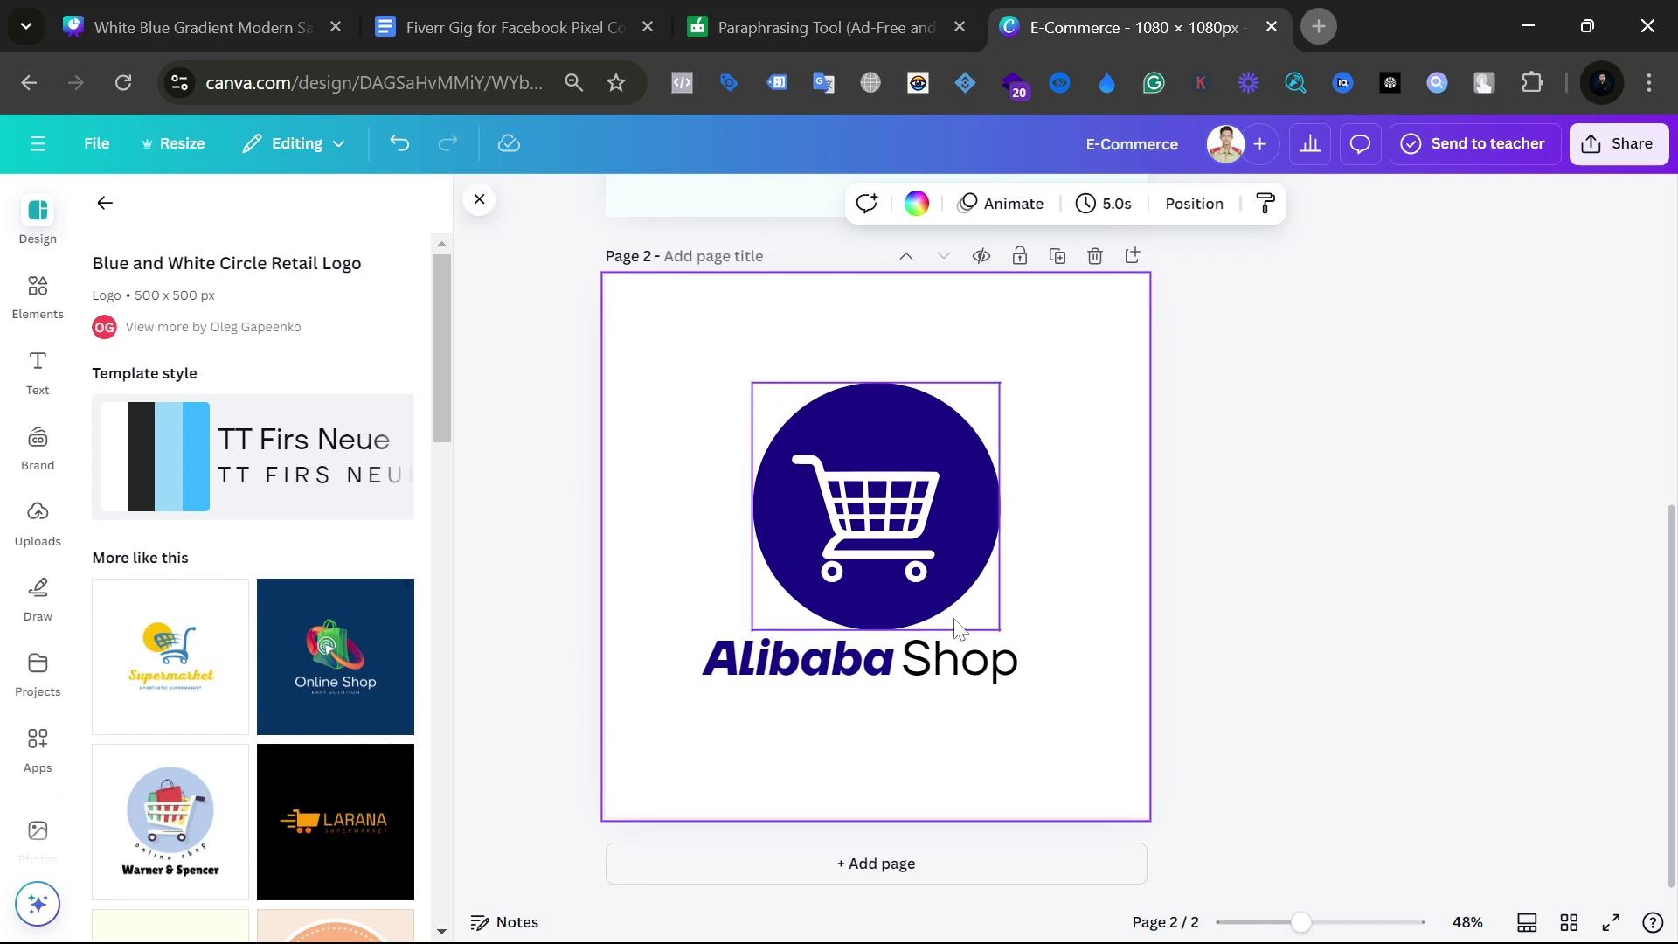
{"action": "scroll", "coordinate": [953, 617], "scroll_direction": "up", "scroll_amount": 5}
{"action": "left_click", "coordinate": [830, 525]}
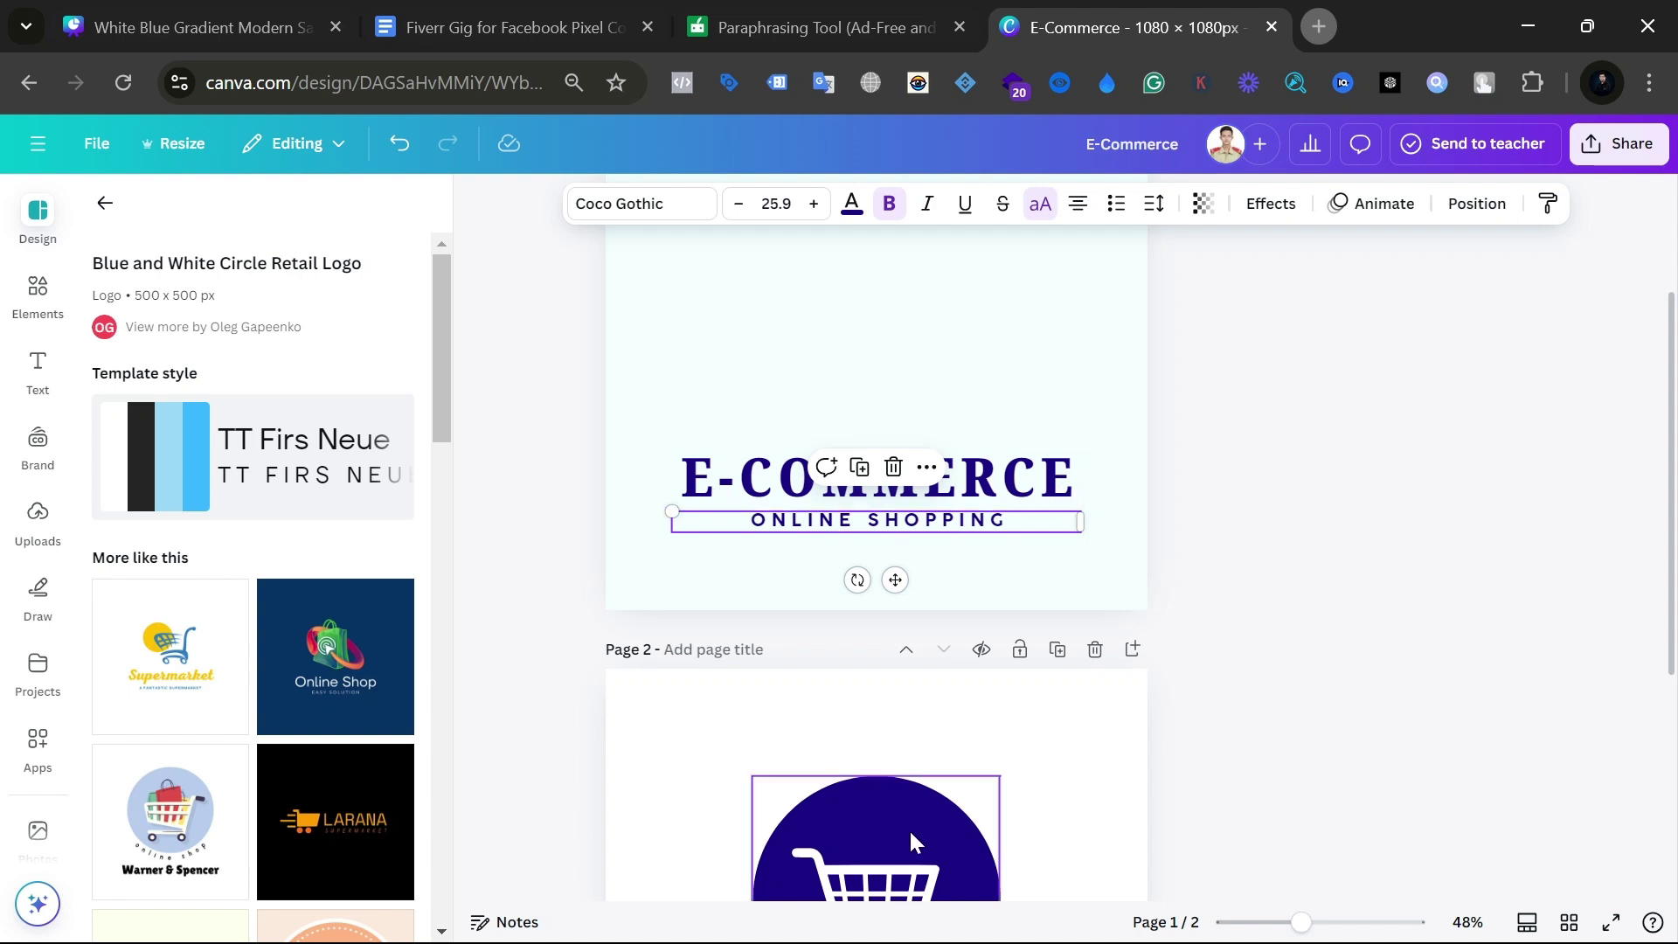
{"action": "double_click", "coordinate": [892, 520]}
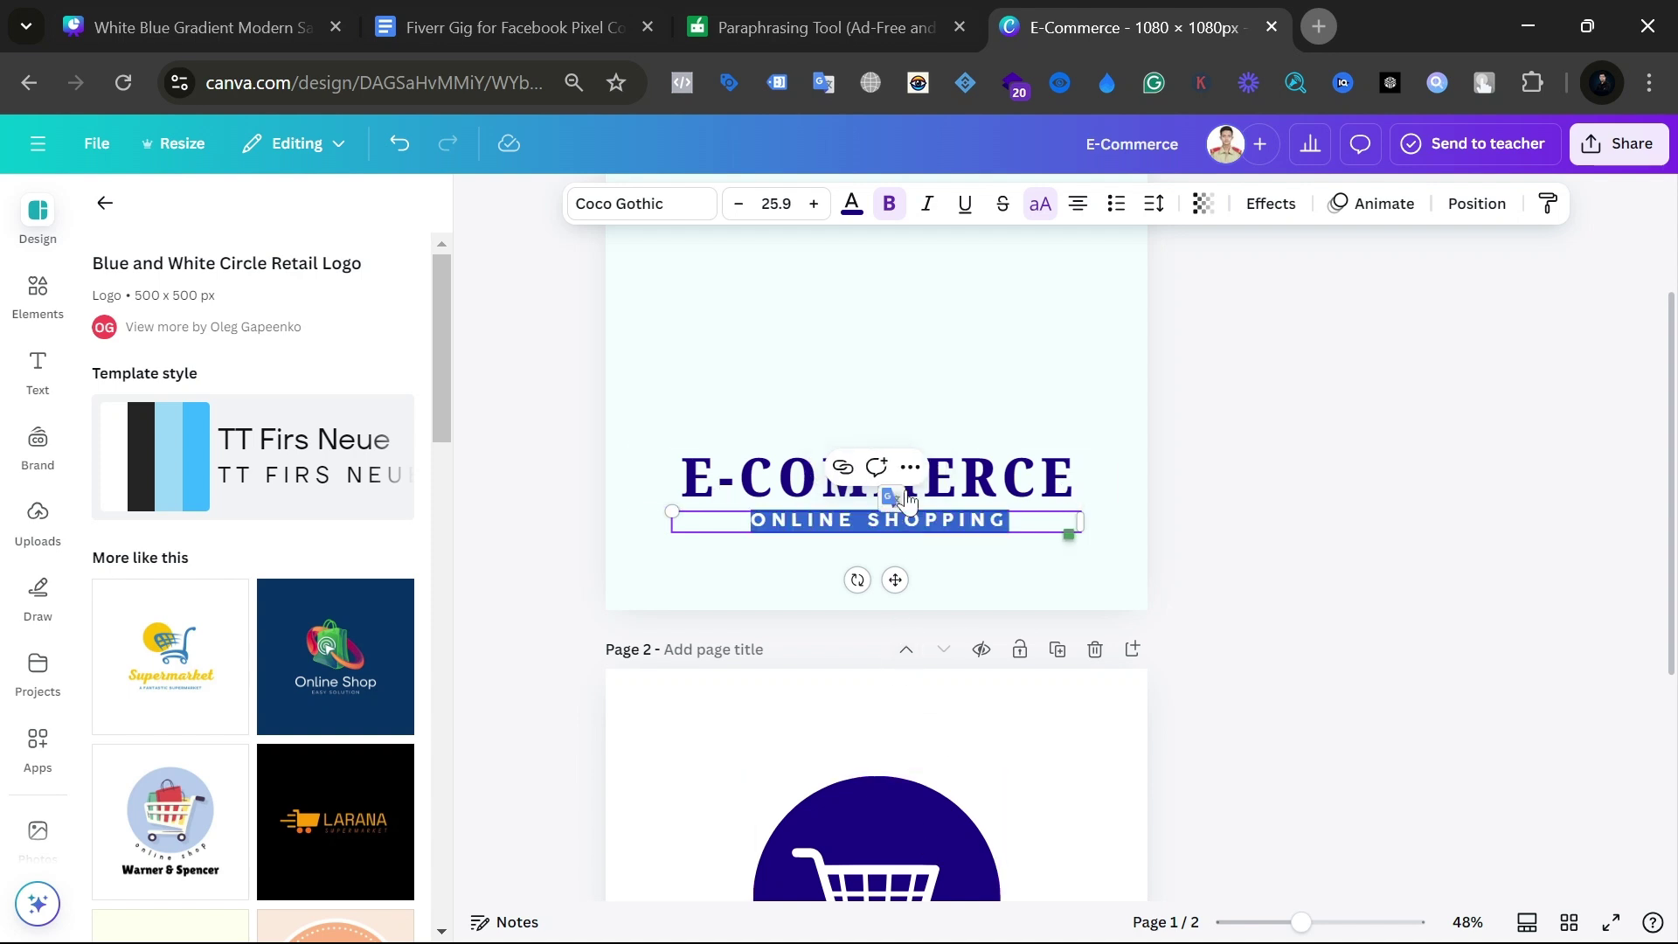
{"action": "left_click", "coordinate": [928, 656]}
{"action": "left_click", "coordinate": [936, 723]}
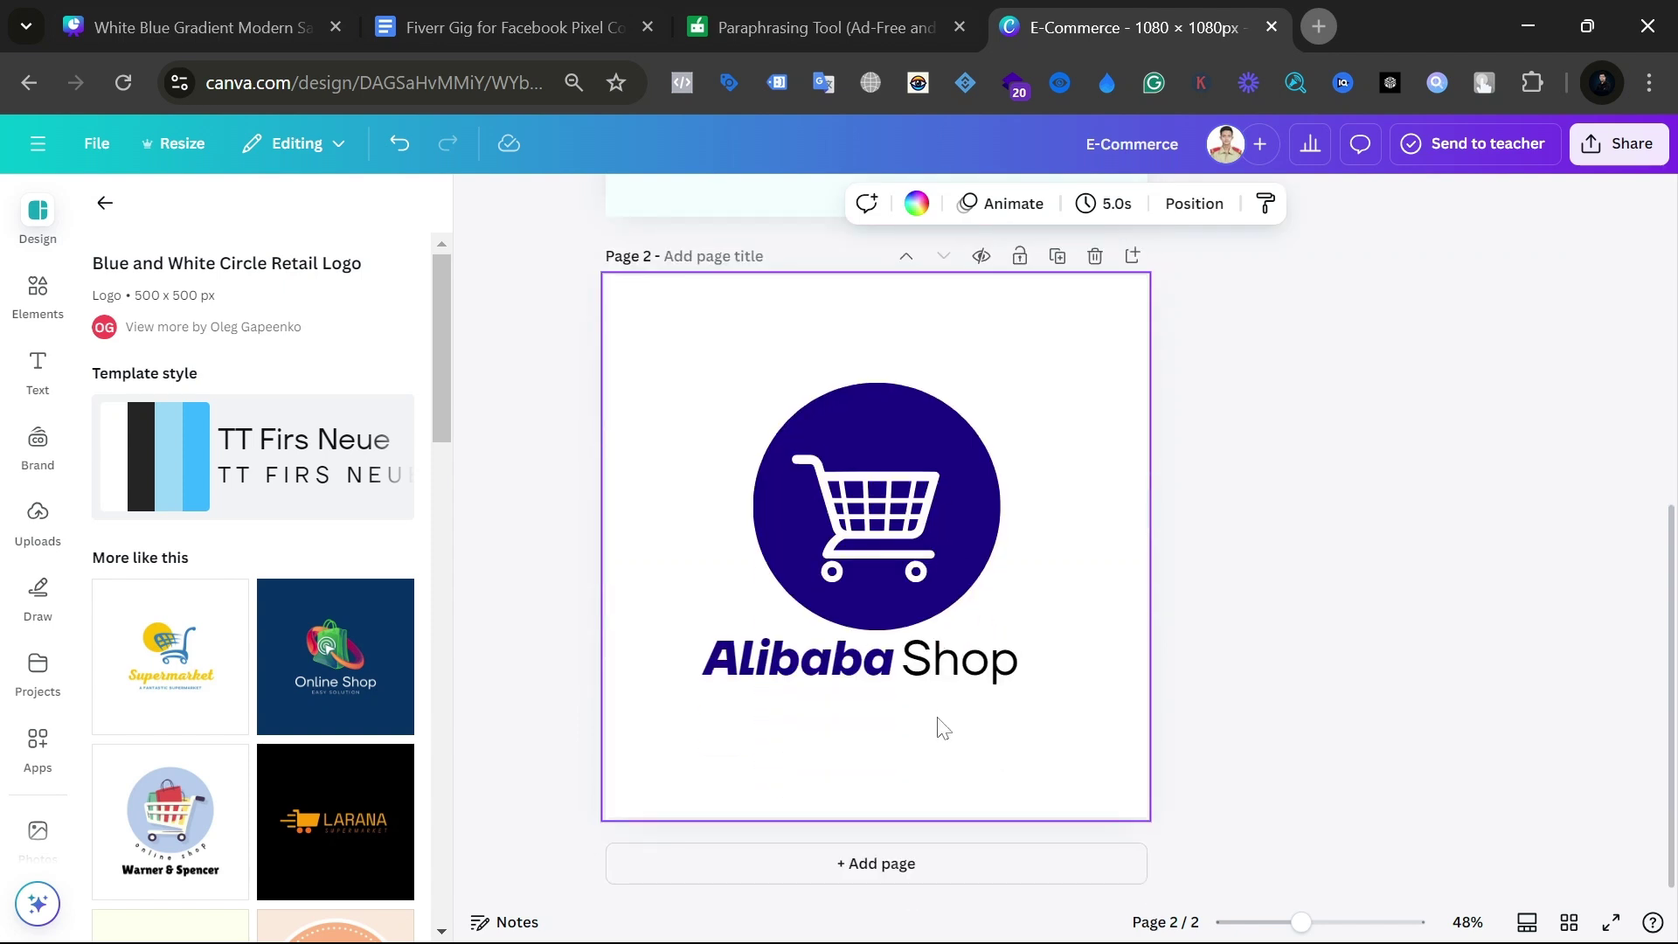
{"action": "key", "text": "ctrl+z"}
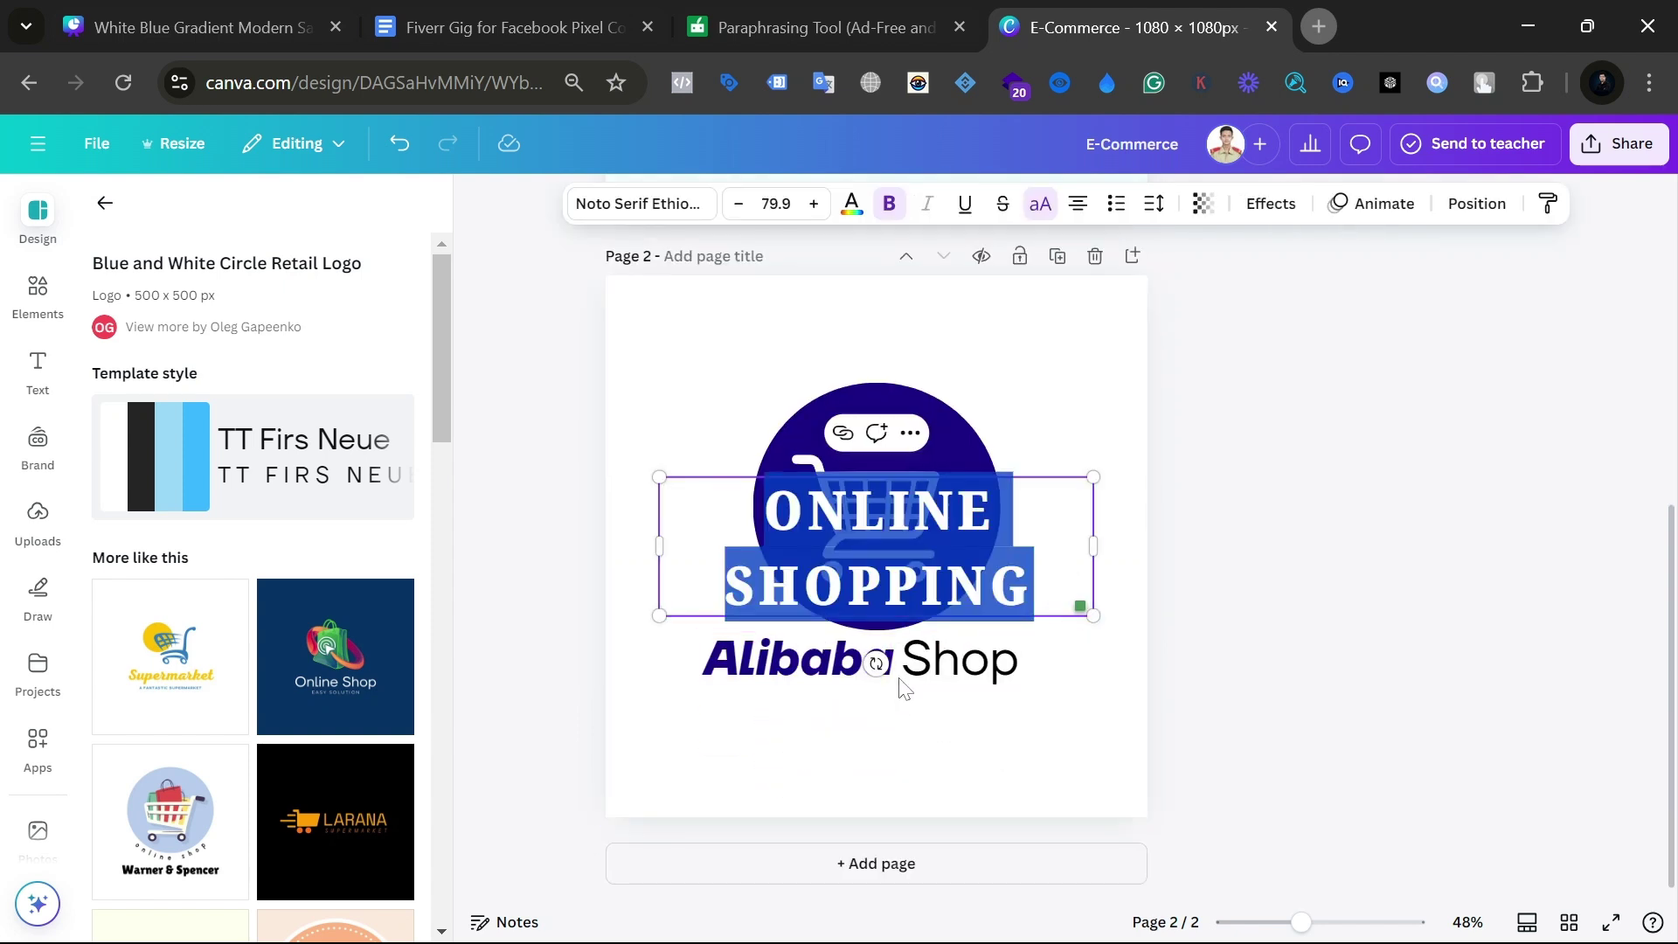
Step: Shrink the pasted "ONLINE SHOPPING" tagline to about size 29.4 on one line and centre it just beneath the "Alibaba Shop" name
{"action": "left_click_drag", "start_coordinate": [1093, 476], "coordinate": [964, 518]}
{"action": "left_click_drag", "start_coordinate": [971, 570], "coordinate": [1040, 717]}
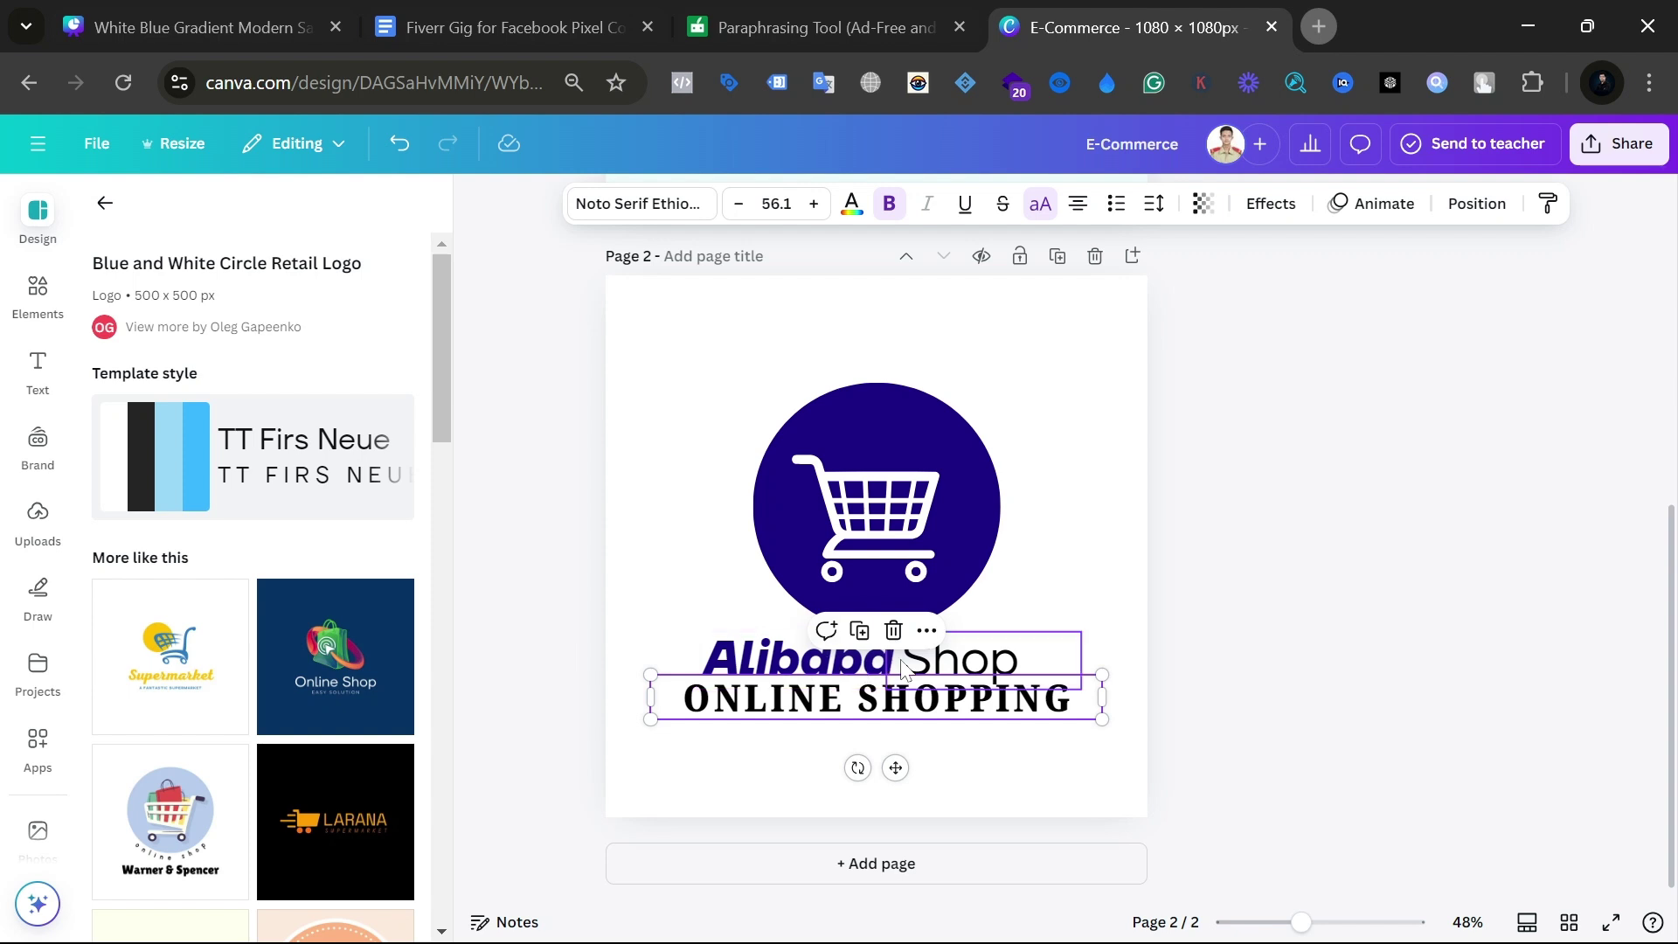
{"action": "left_click", "coordinate": [1032, 664]}
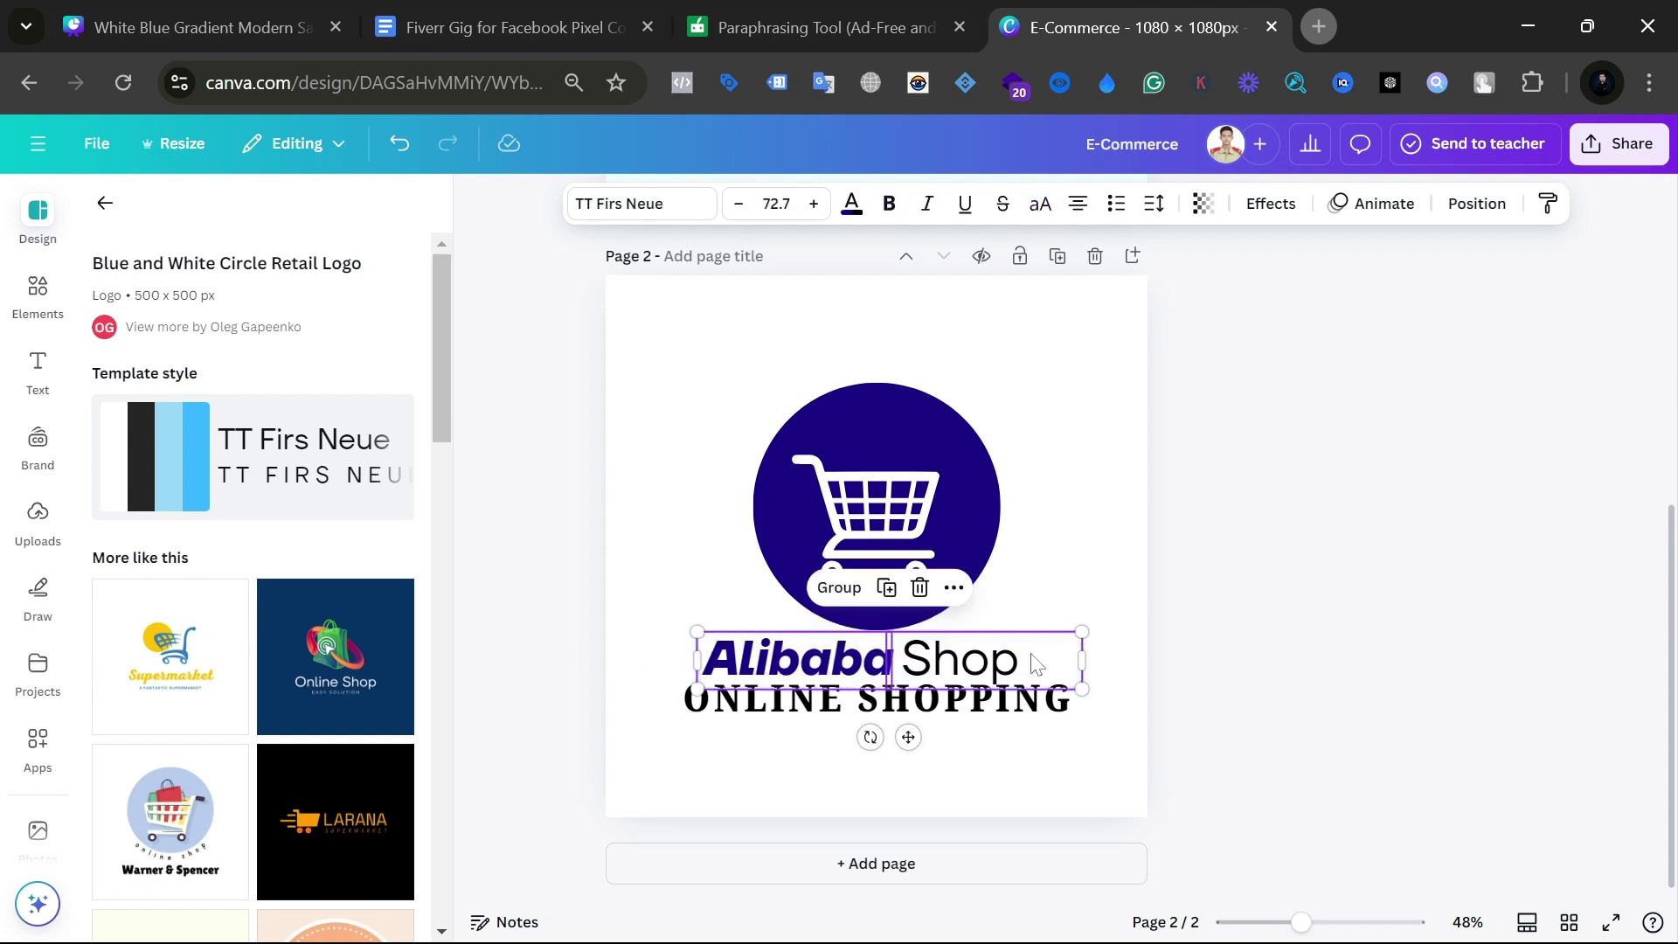
{"action": "left_click", "coordinate": [902, 715]}
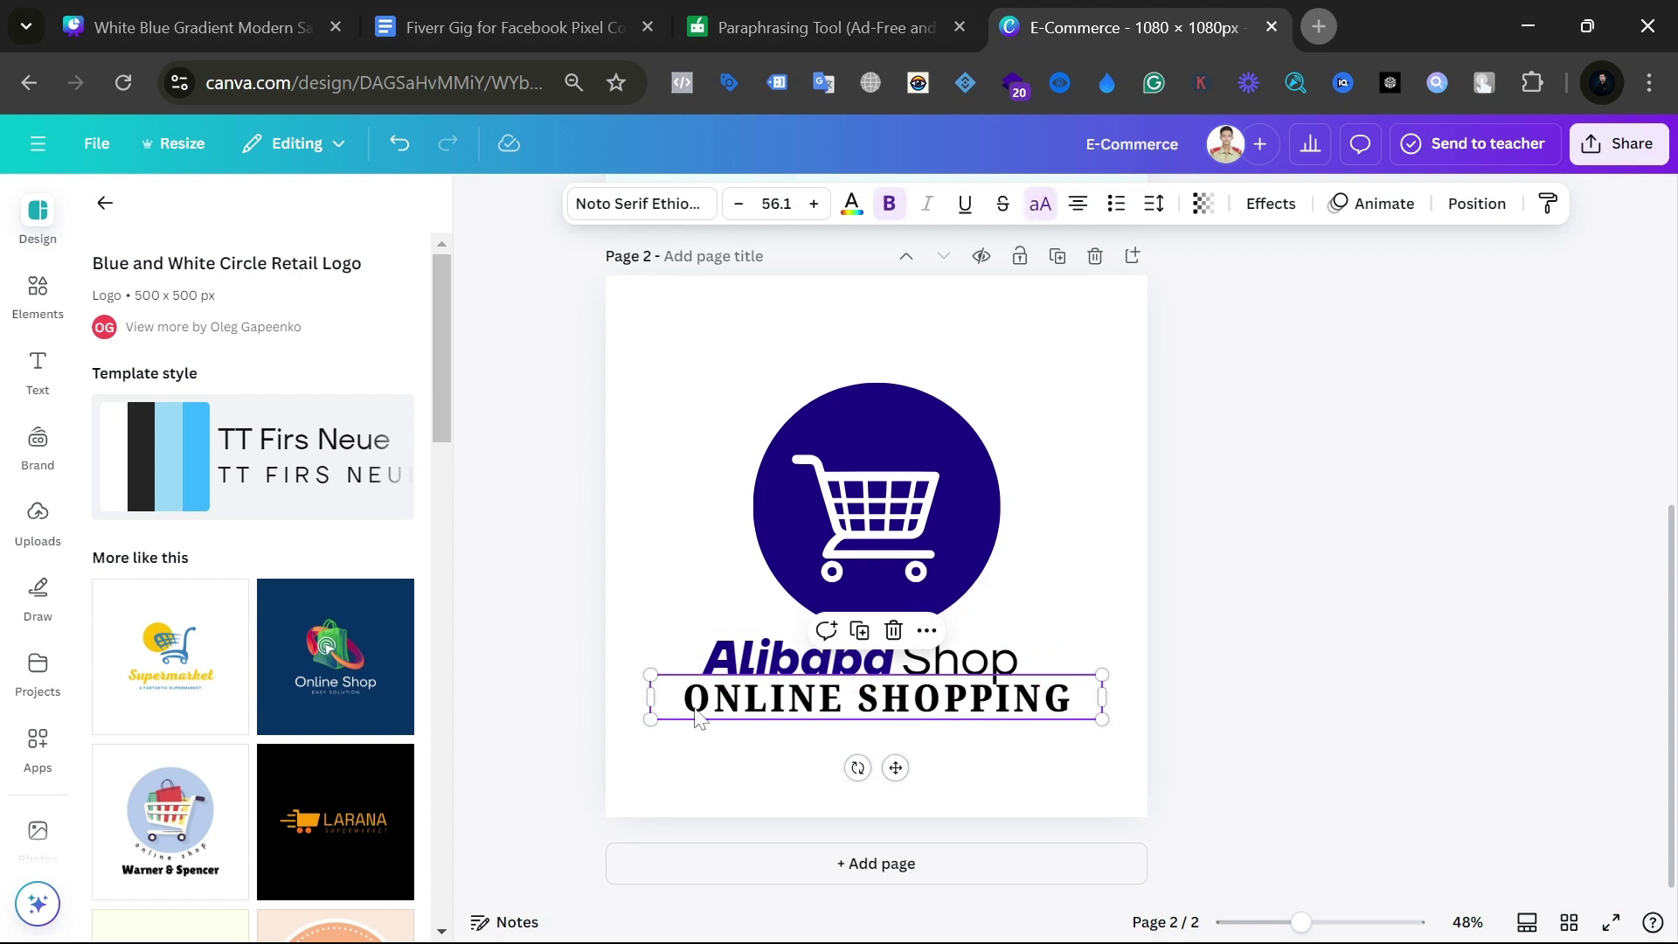
{"action": "left_click_drag", "start_coordinate": [650, 677], "coordinate": [855, 764]}
{"action": "left_click", "coordinate": [1034, 738]}
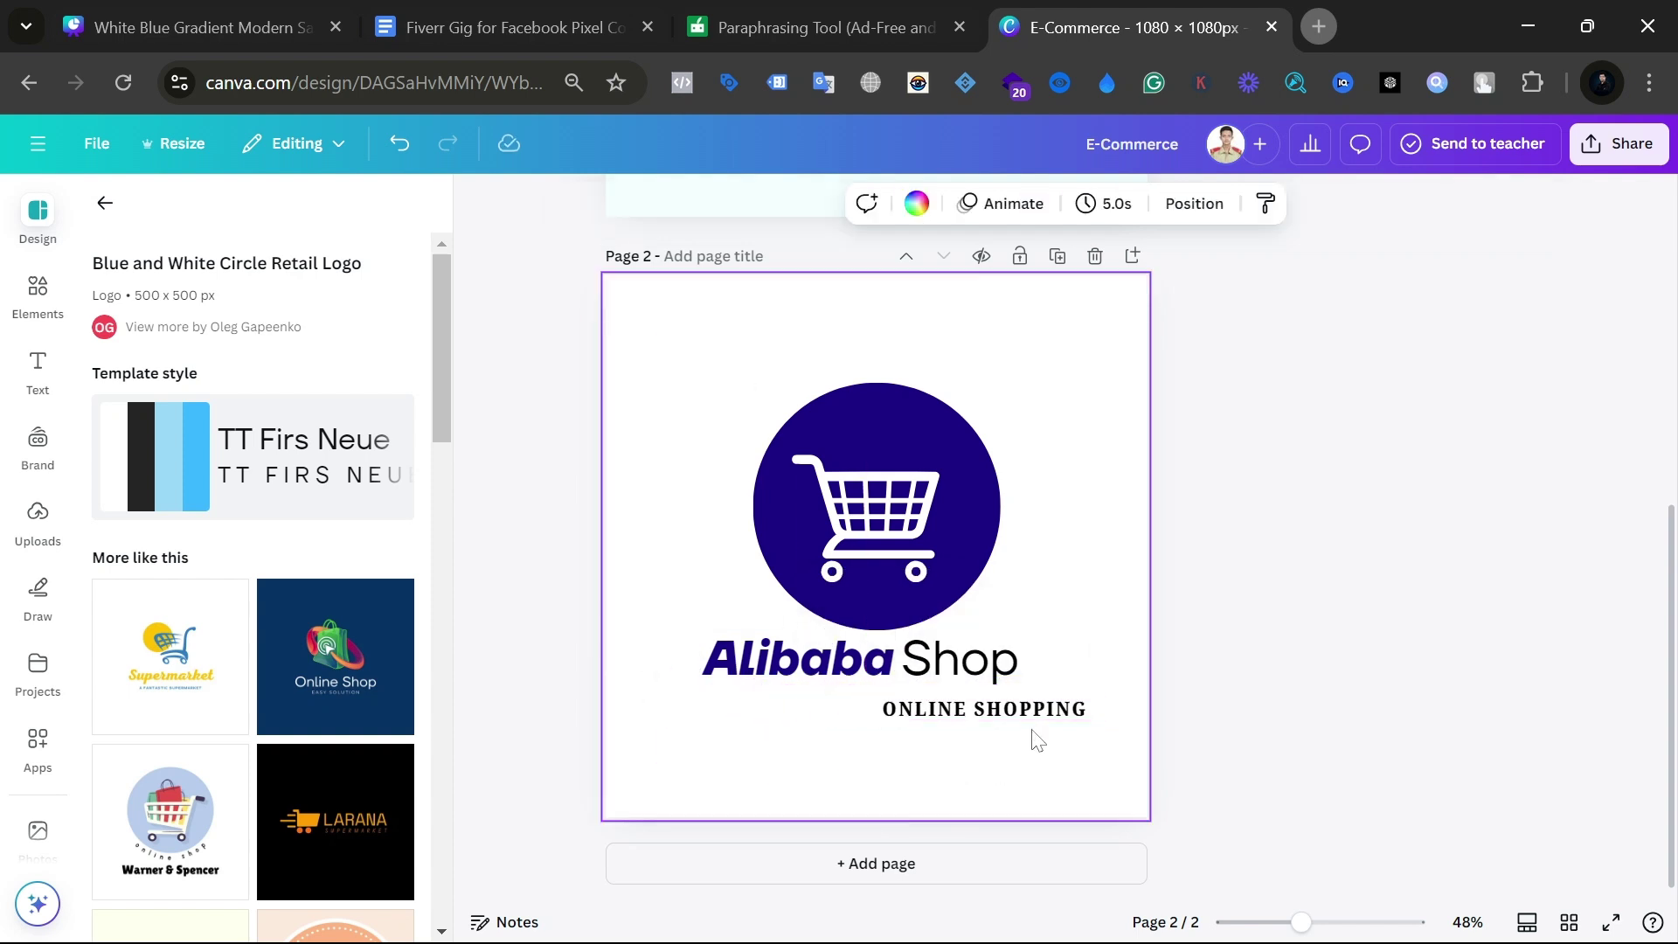
{"action": "left_click_drag", "start_coordinate": [1034, 708], "coordinate": [920, 700]}
{"action": "left_click", "coordinate": [913, 719]}
{"action": "left_click", "coordinate": [916, 709]}
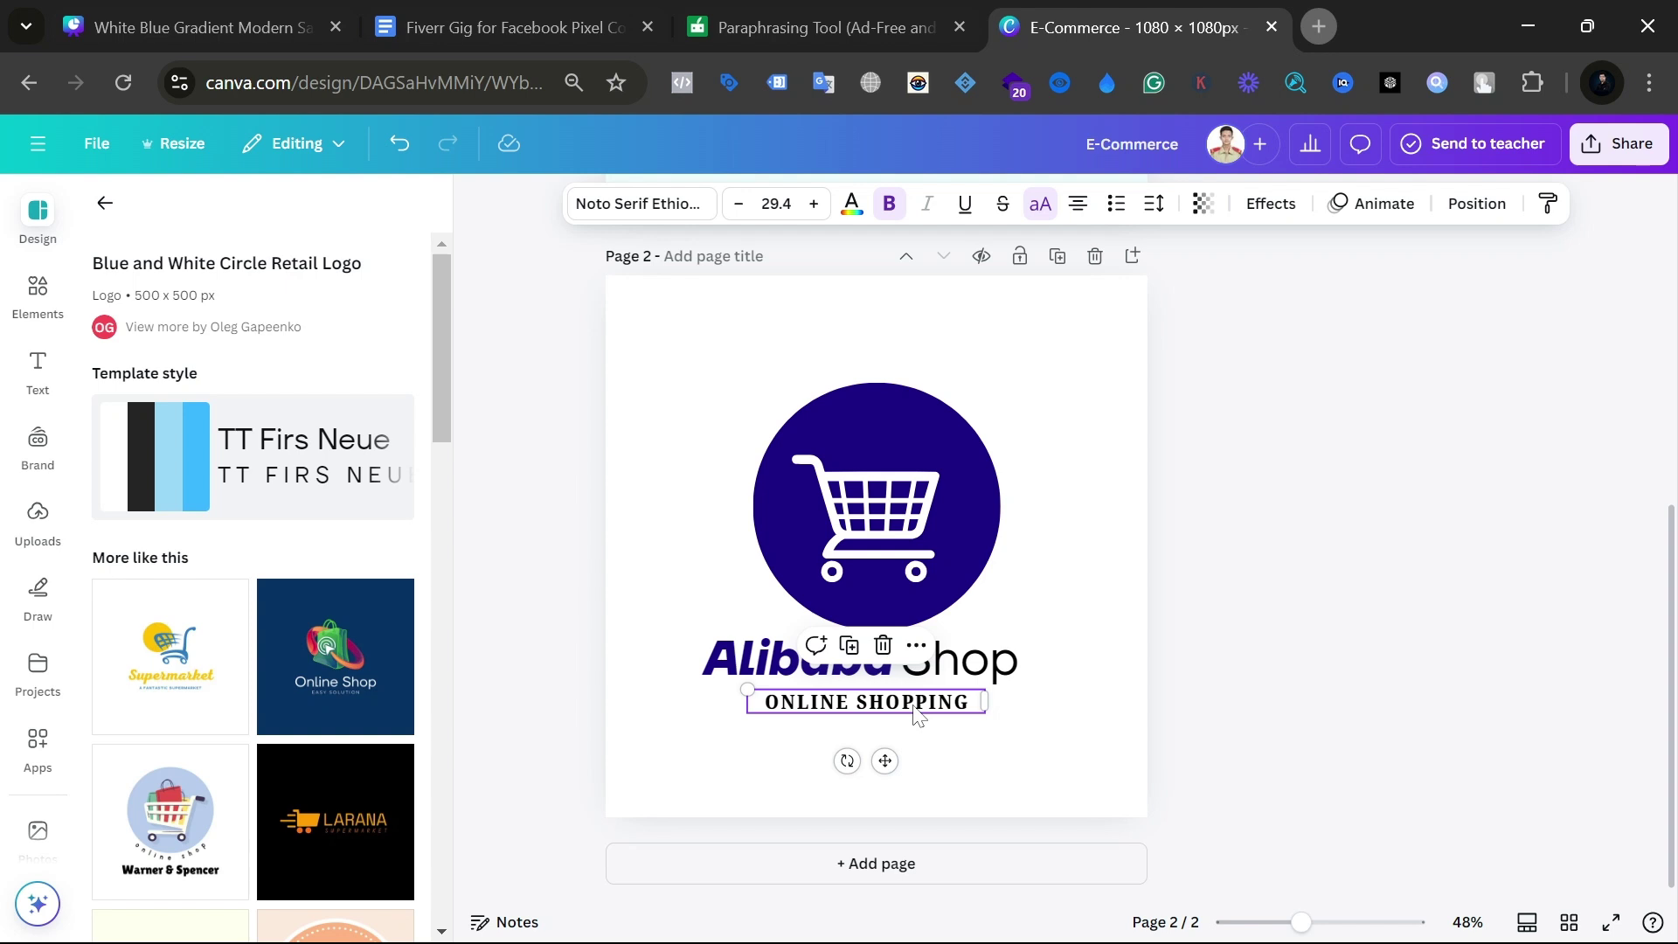
Step: Try Canva Sans and Coco Gothic on the "ONLINE SHOPPING" tagline and settle on the Montserrat font
{"action": "left_click", "coordinate": [645, 206]}
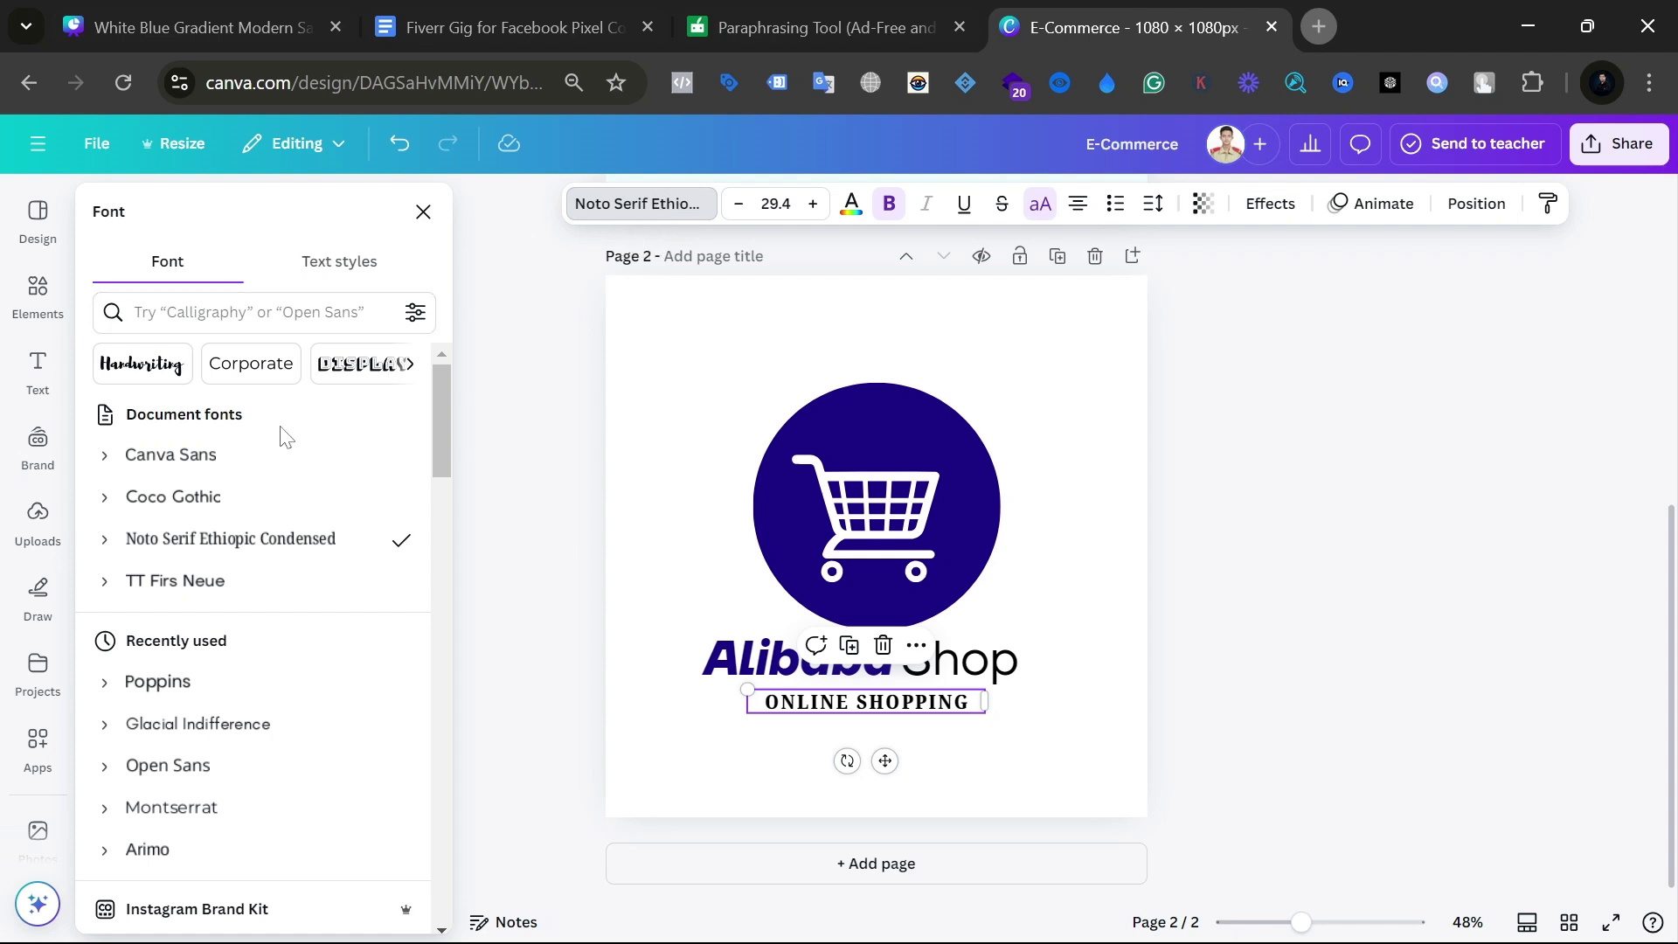
{"action": "left_click", "coordinate": [273, 460]}
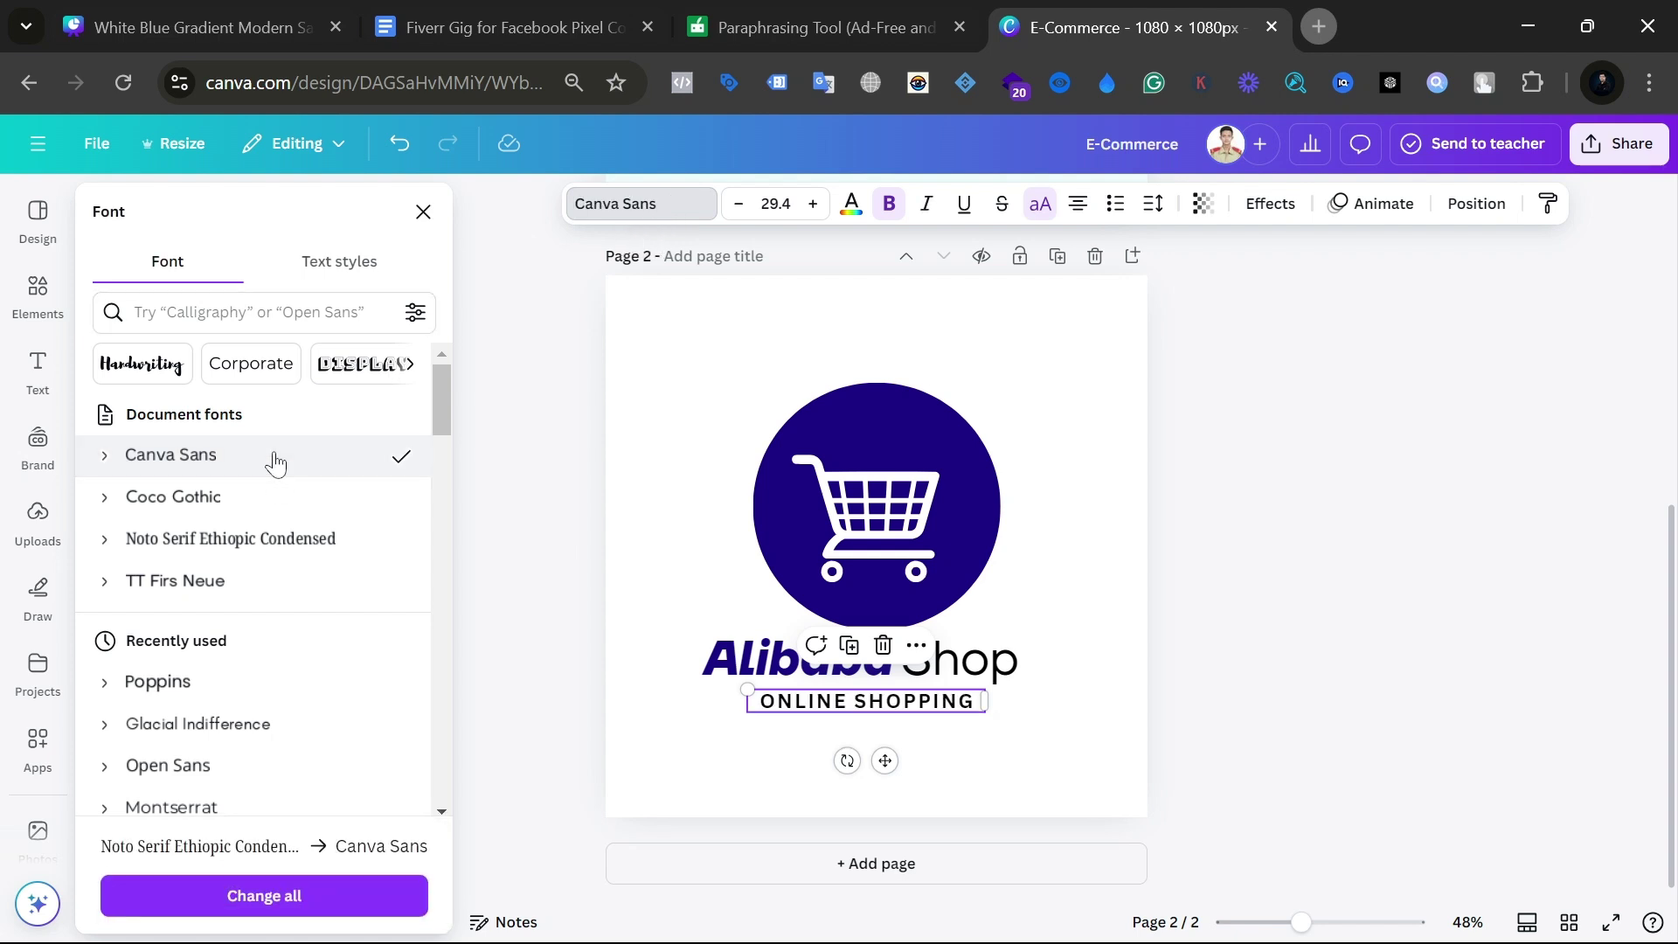
{"action": "left_click", "coordinate": [277, 497]}
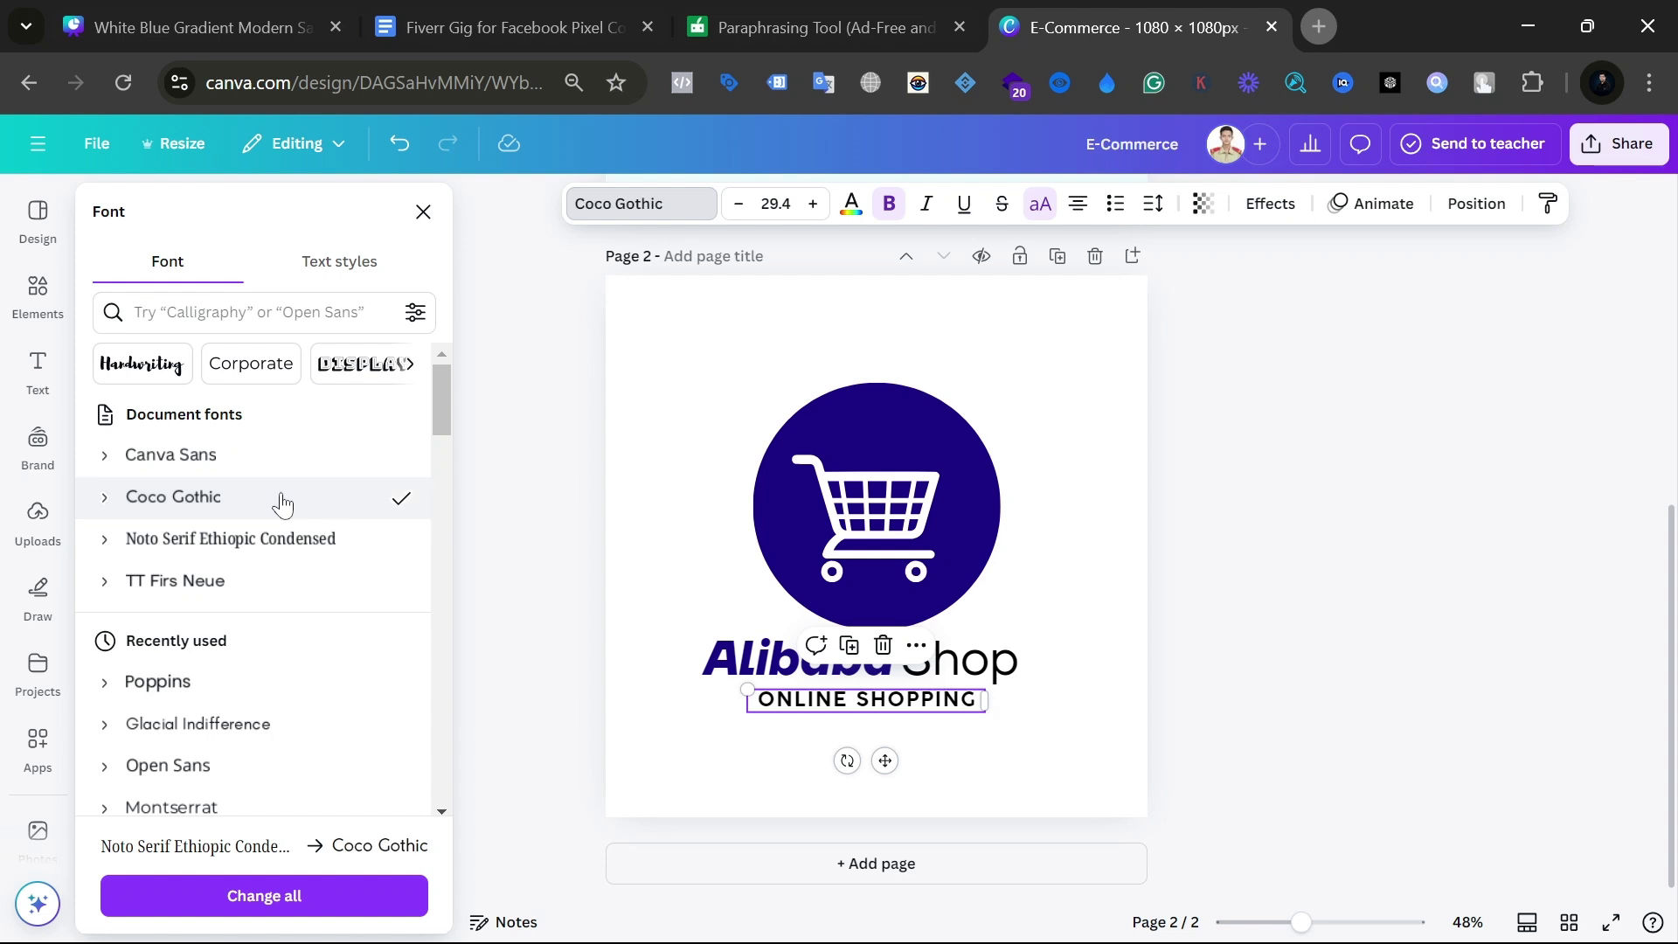
{"action": "scroll", "coordinate": [266, 611], "scroll_direction": "down", "scroll_amount": 5}
{"action": "scroll", "coordinate": [266, 611], "scroll_direction": "up", "scroll_amount": 3}
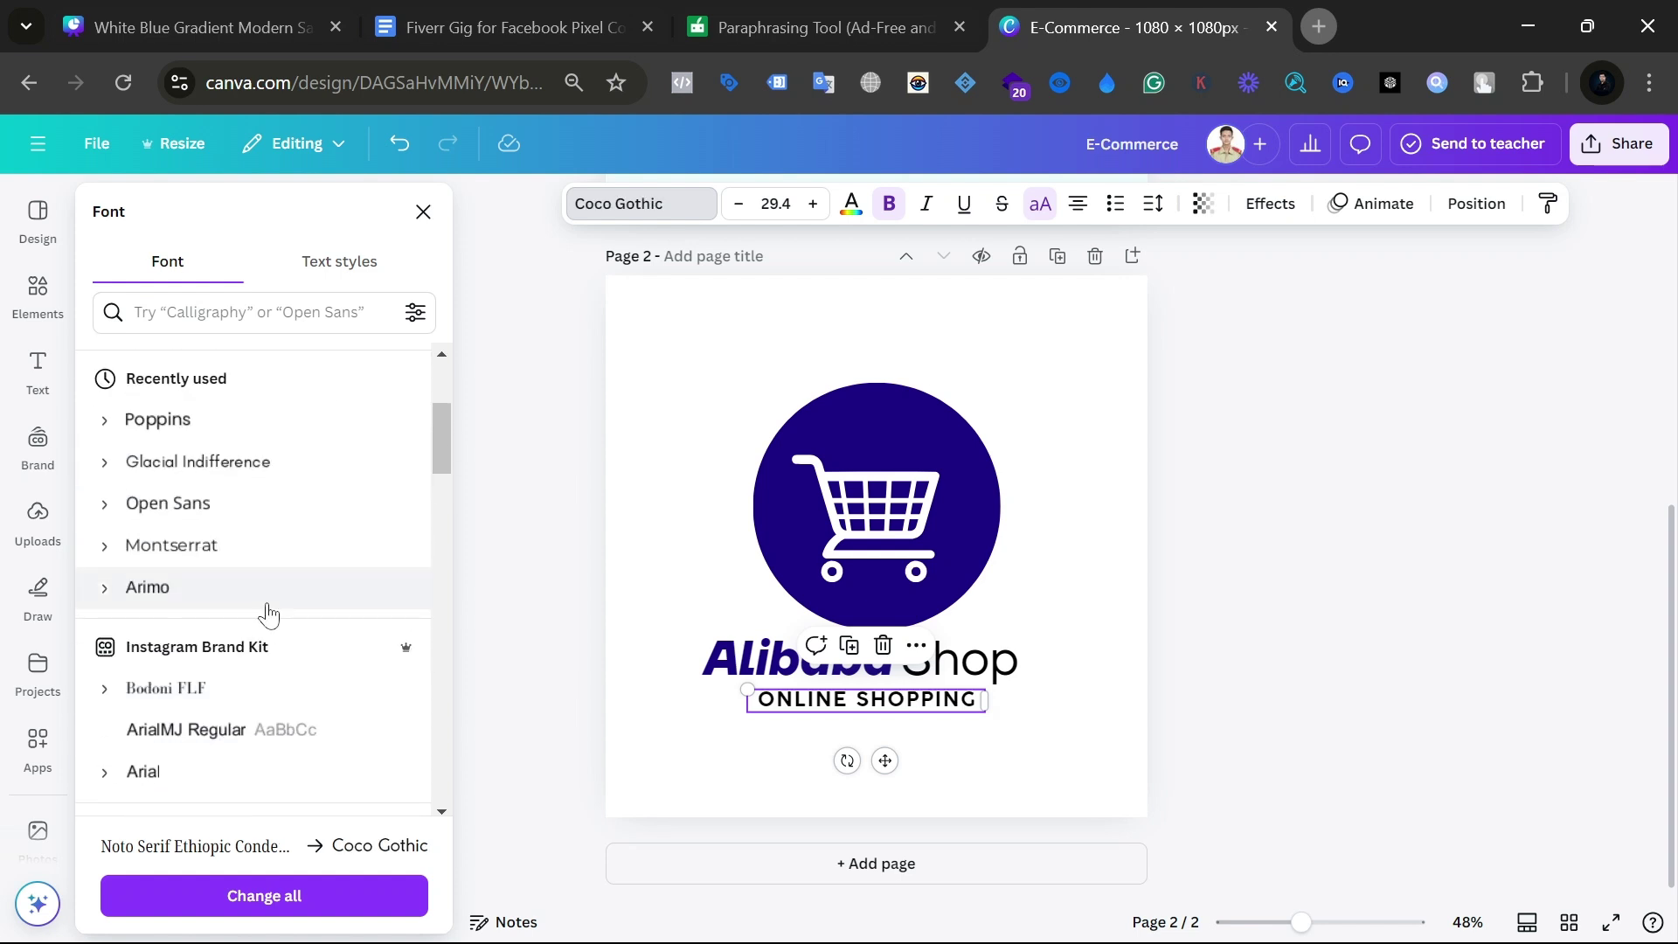
{"action": "left_click", "coordinate": [270, 562]}
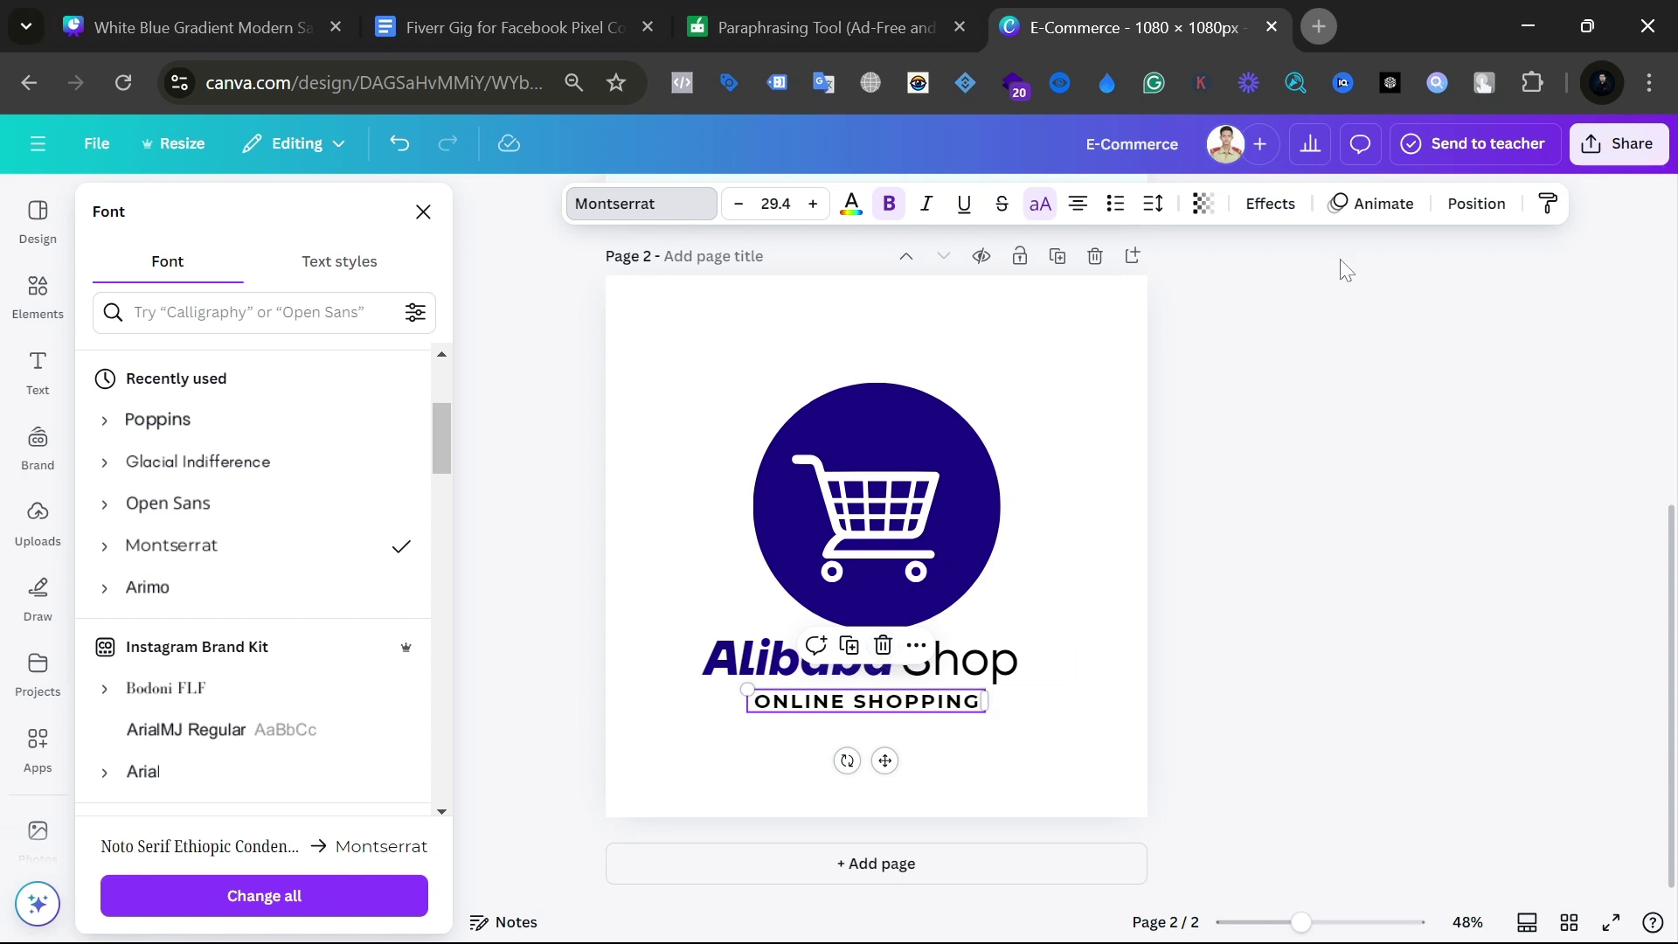
Step: Fill the circle behind the shopping cart with the default black-to-blue linear gradient (#000000 to #3533CD)
{"action": "left_click", "coordinate": [910, 420]}
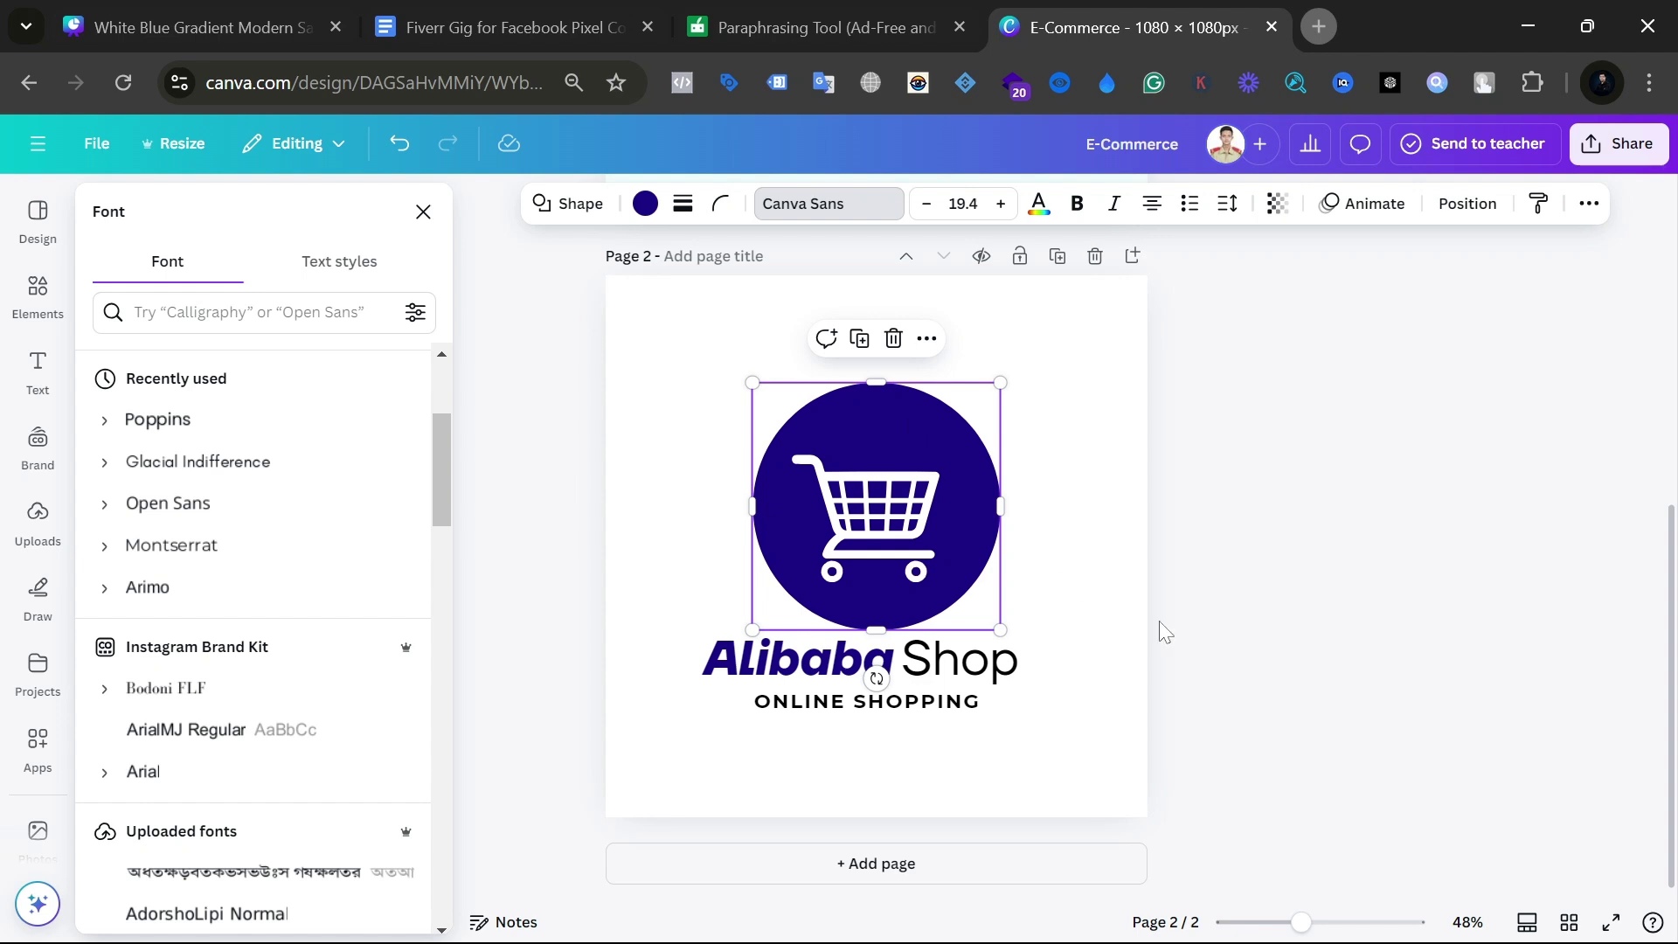
{"action": "left_click", "coordinate": [647, 206]}
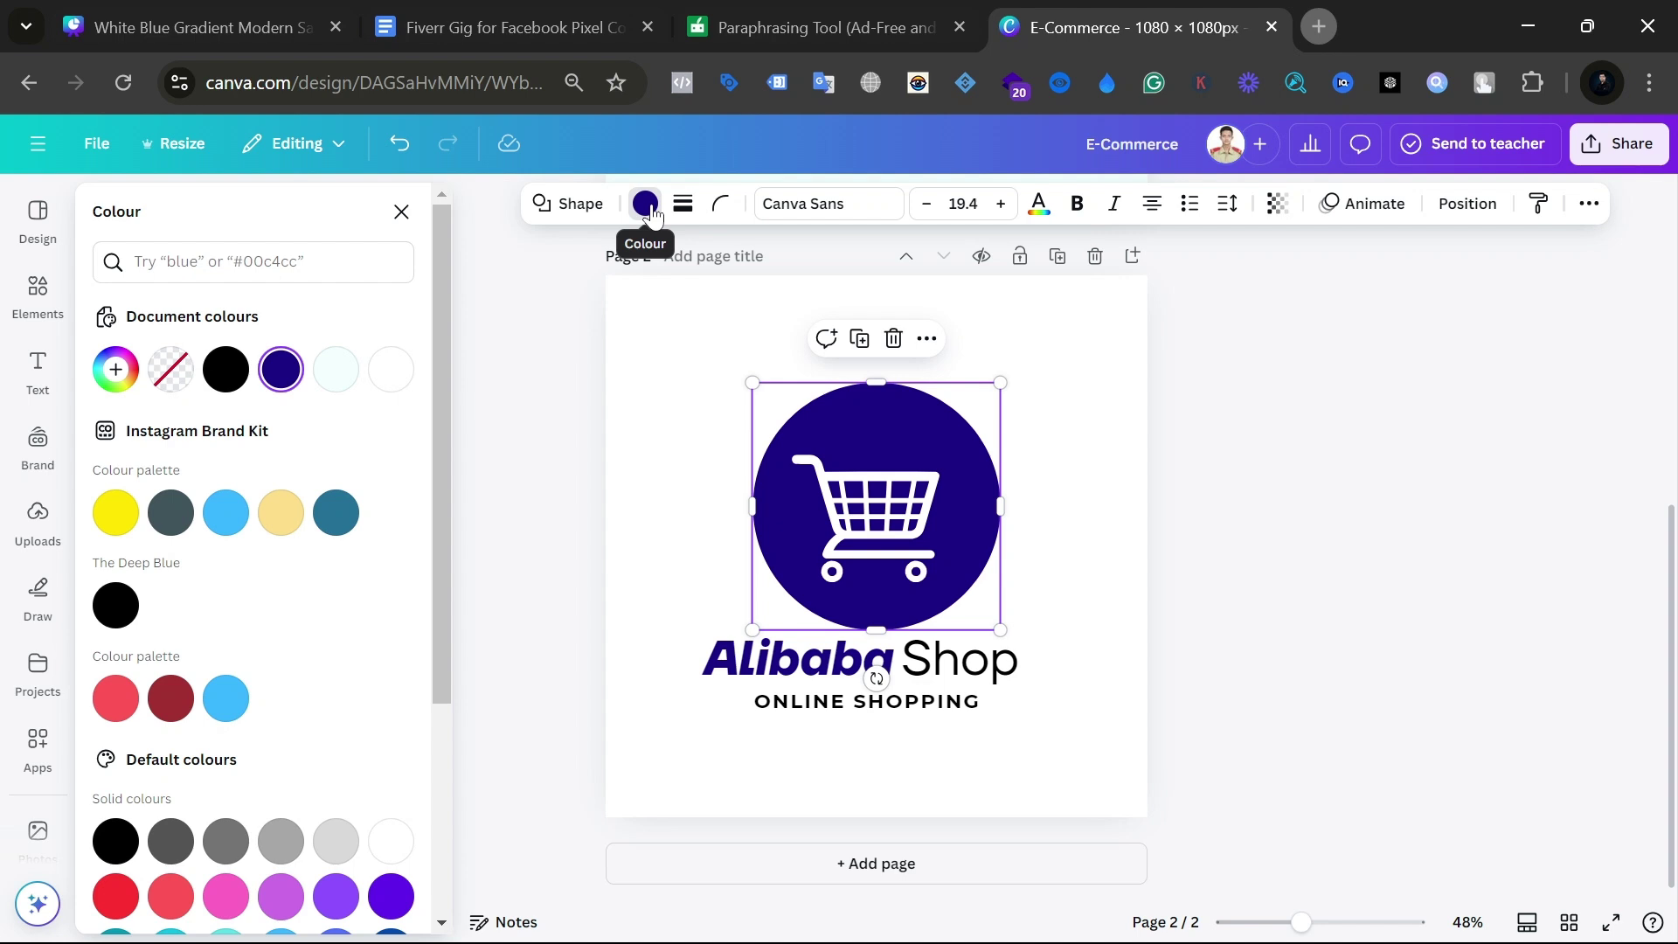
{"action": "left_click", "coordinate": [280, 369]}
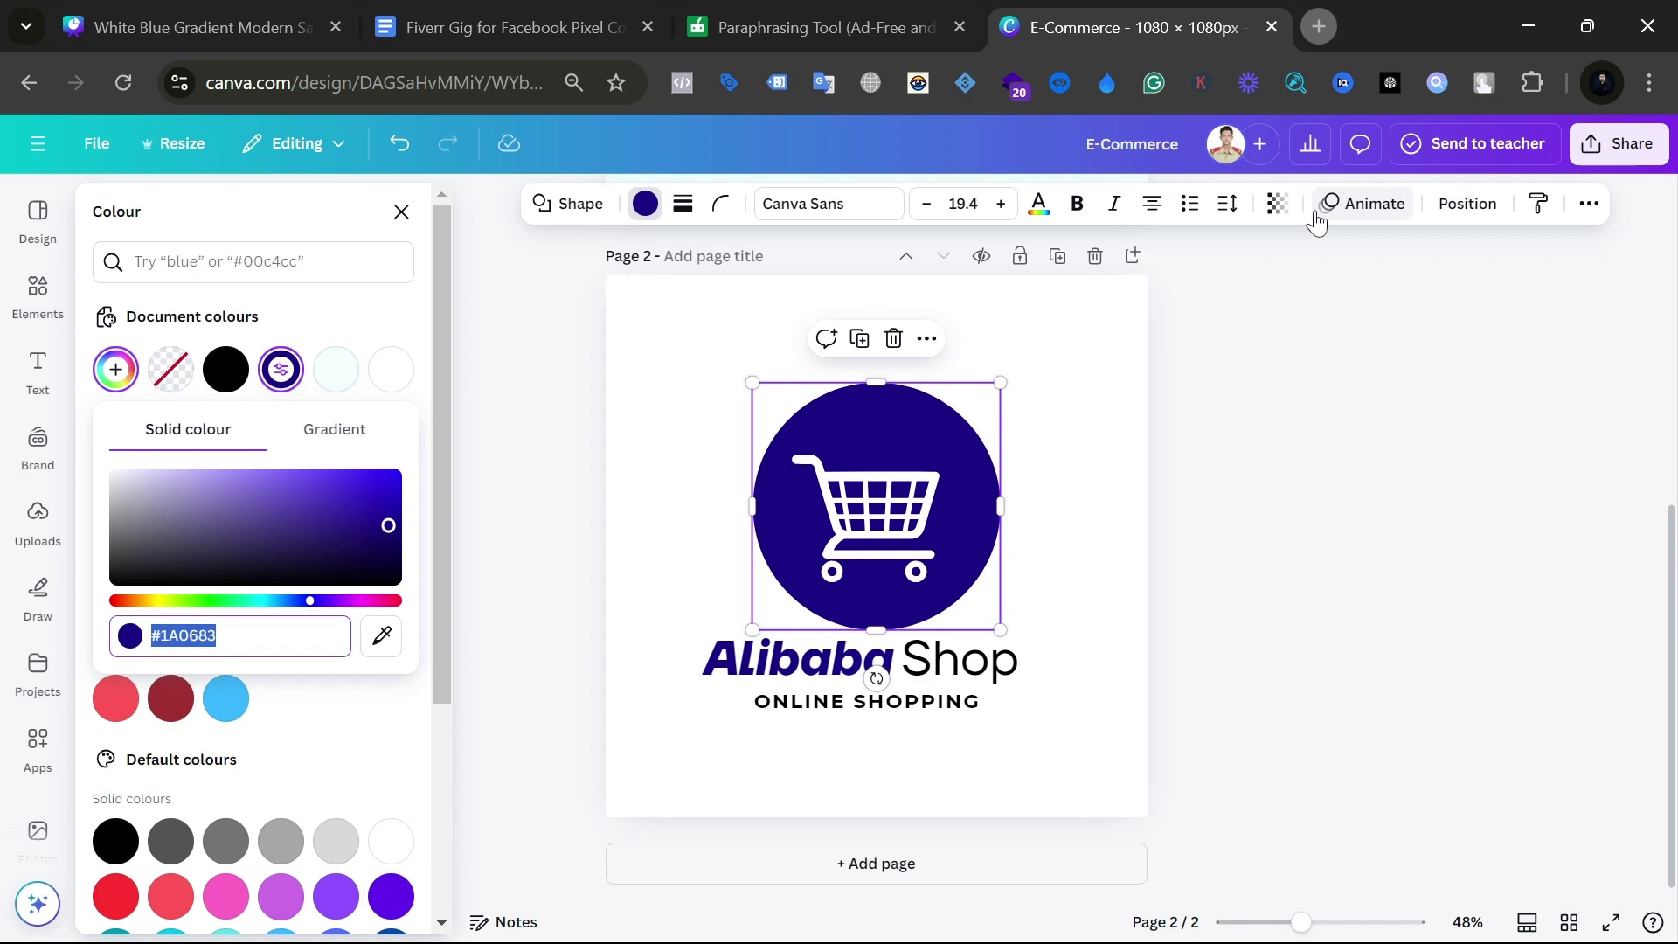
{"action": "scroll", "coordinate": [389, 766], "scroll_direction": "down", "scroll_amount": 2}
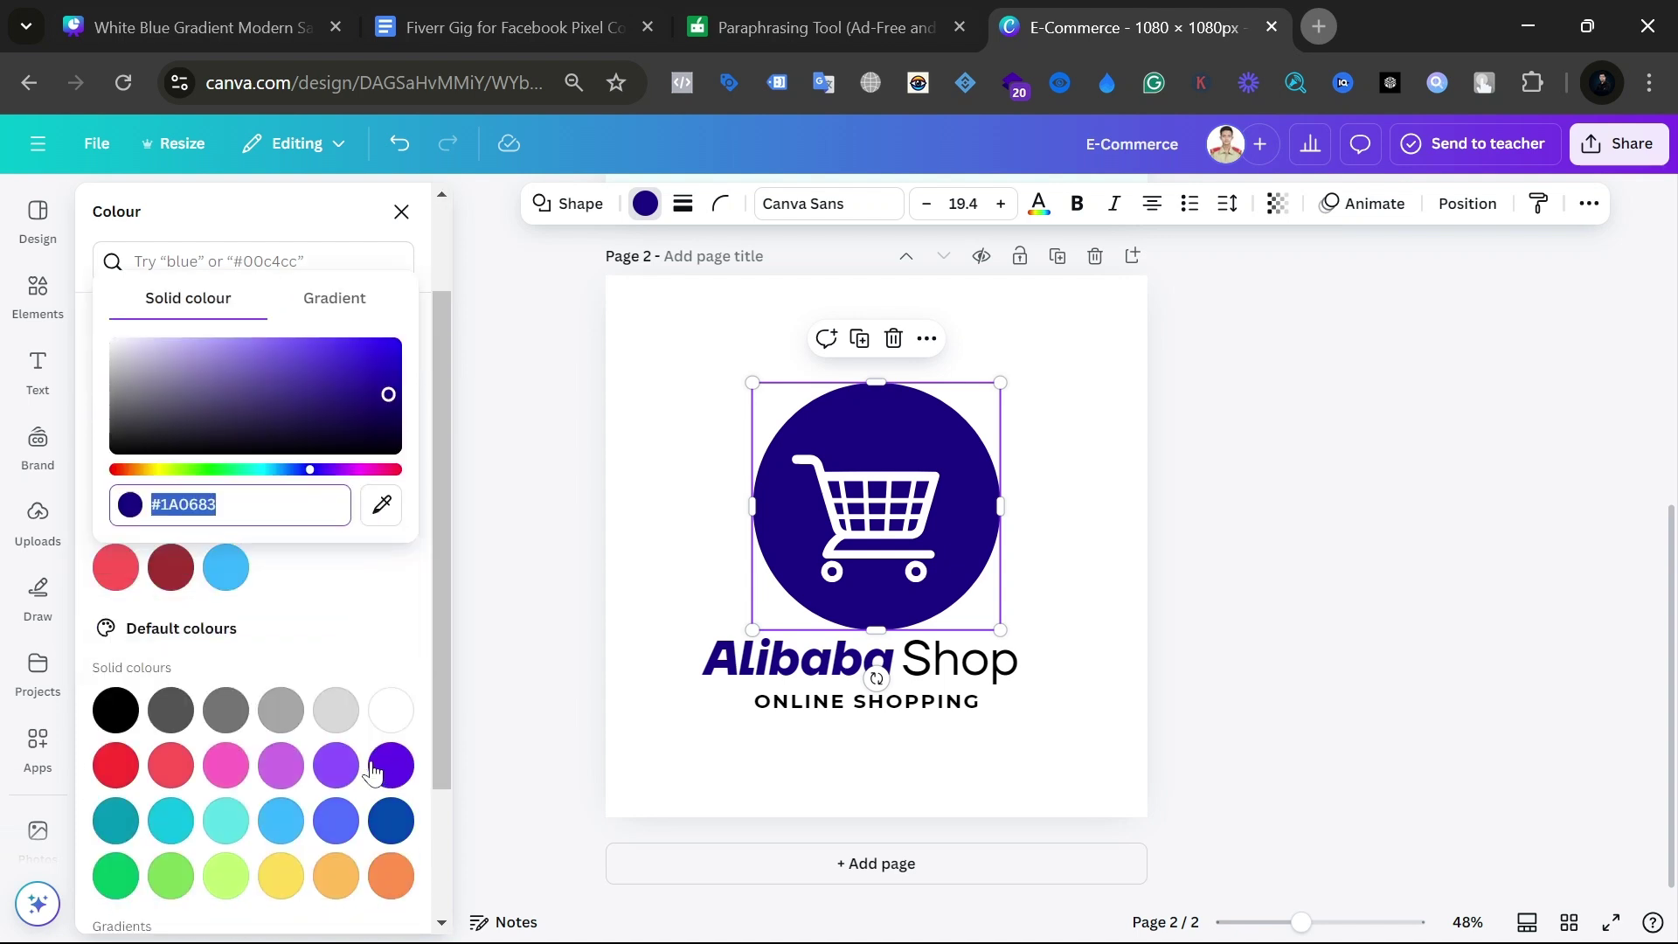
{"action": "left_click", "coordinate": [411, 651]}
{"action": "scroll", "coordinate": [411, 651], "scroll_direction": "down", "scroll_amount": 2}
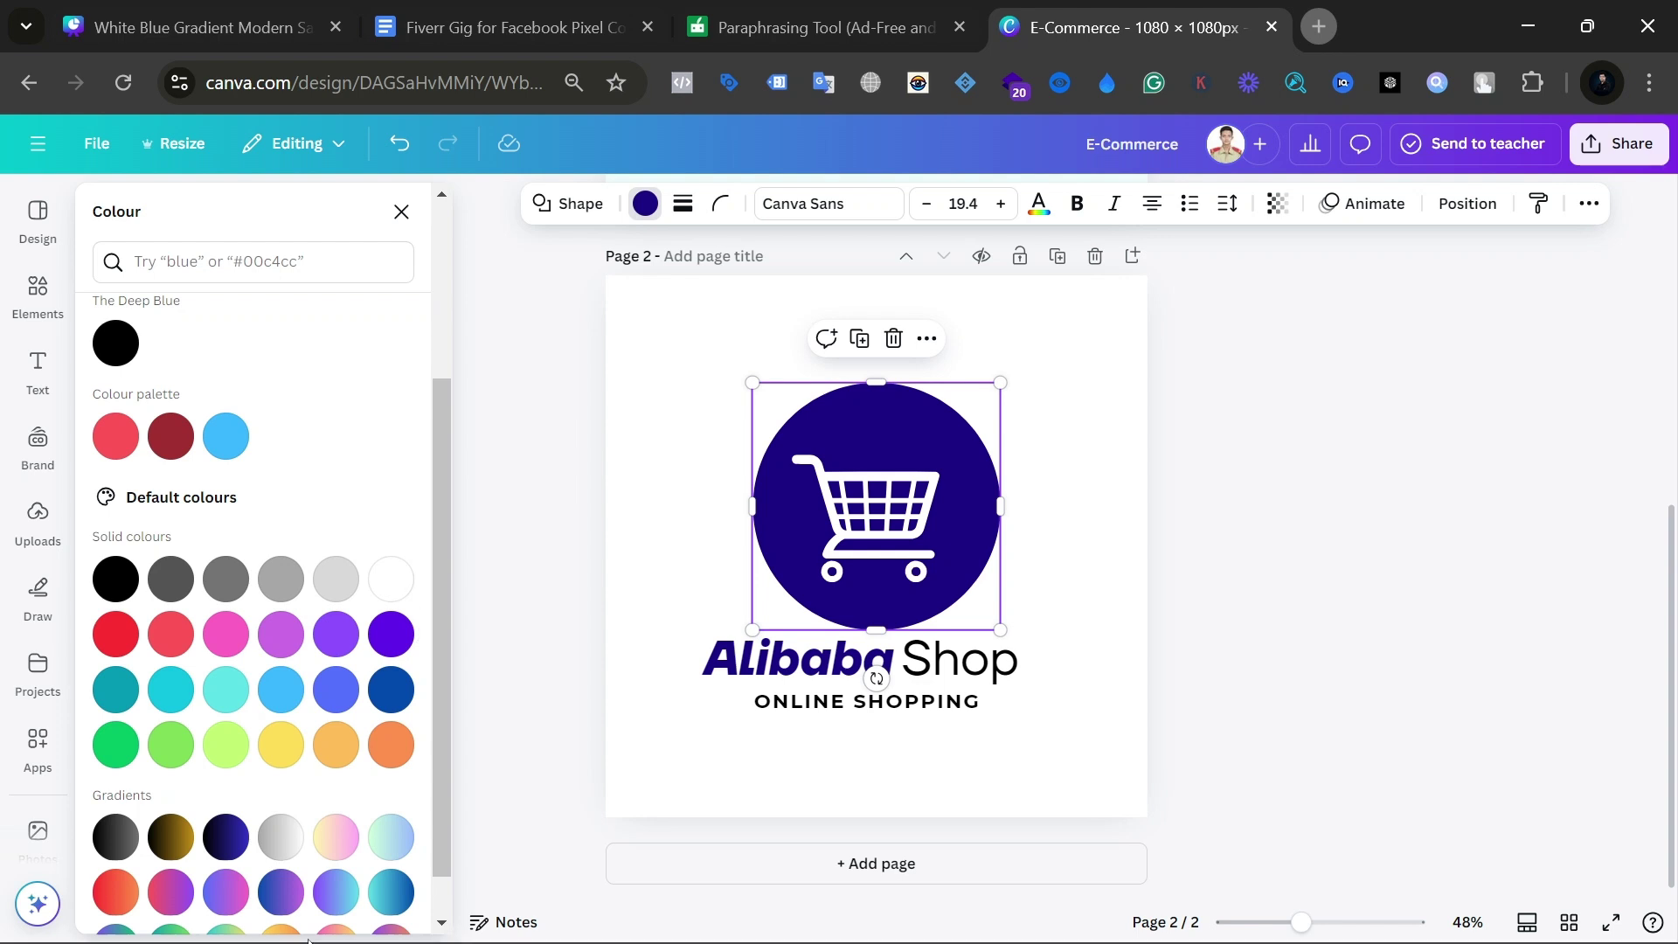
{"action": "scroll", "coordinate": [292, 731], "scroll_direction": "down", "scroll_amount": 1}
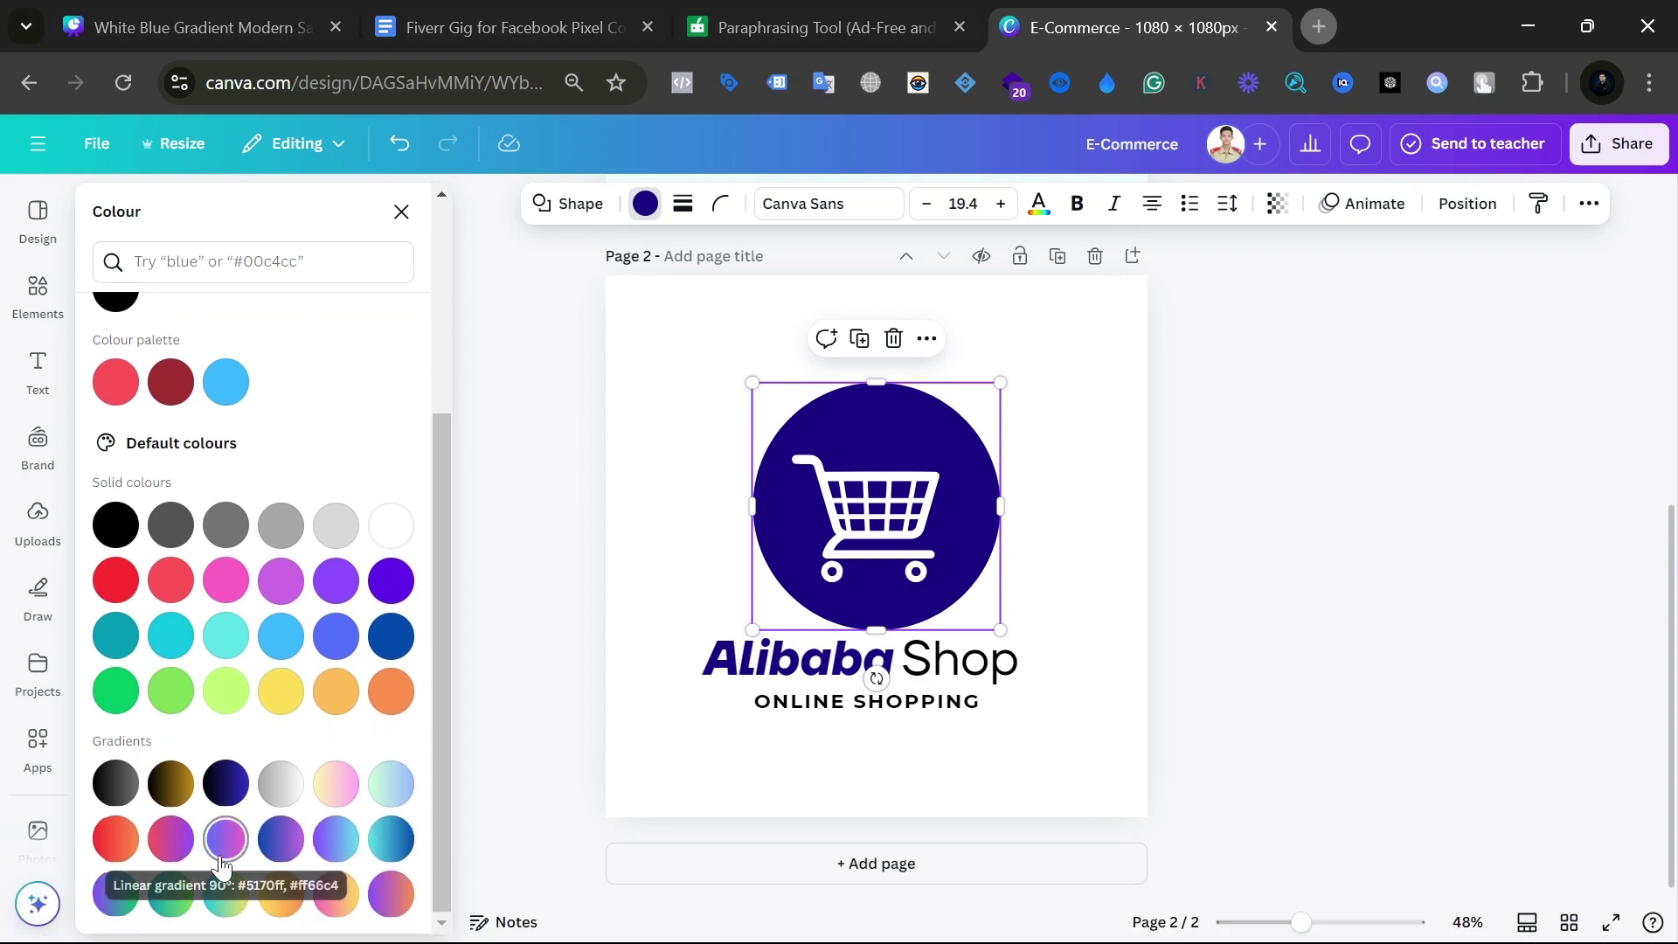
{"action": "left_click", "coordinate": [209, 791]}
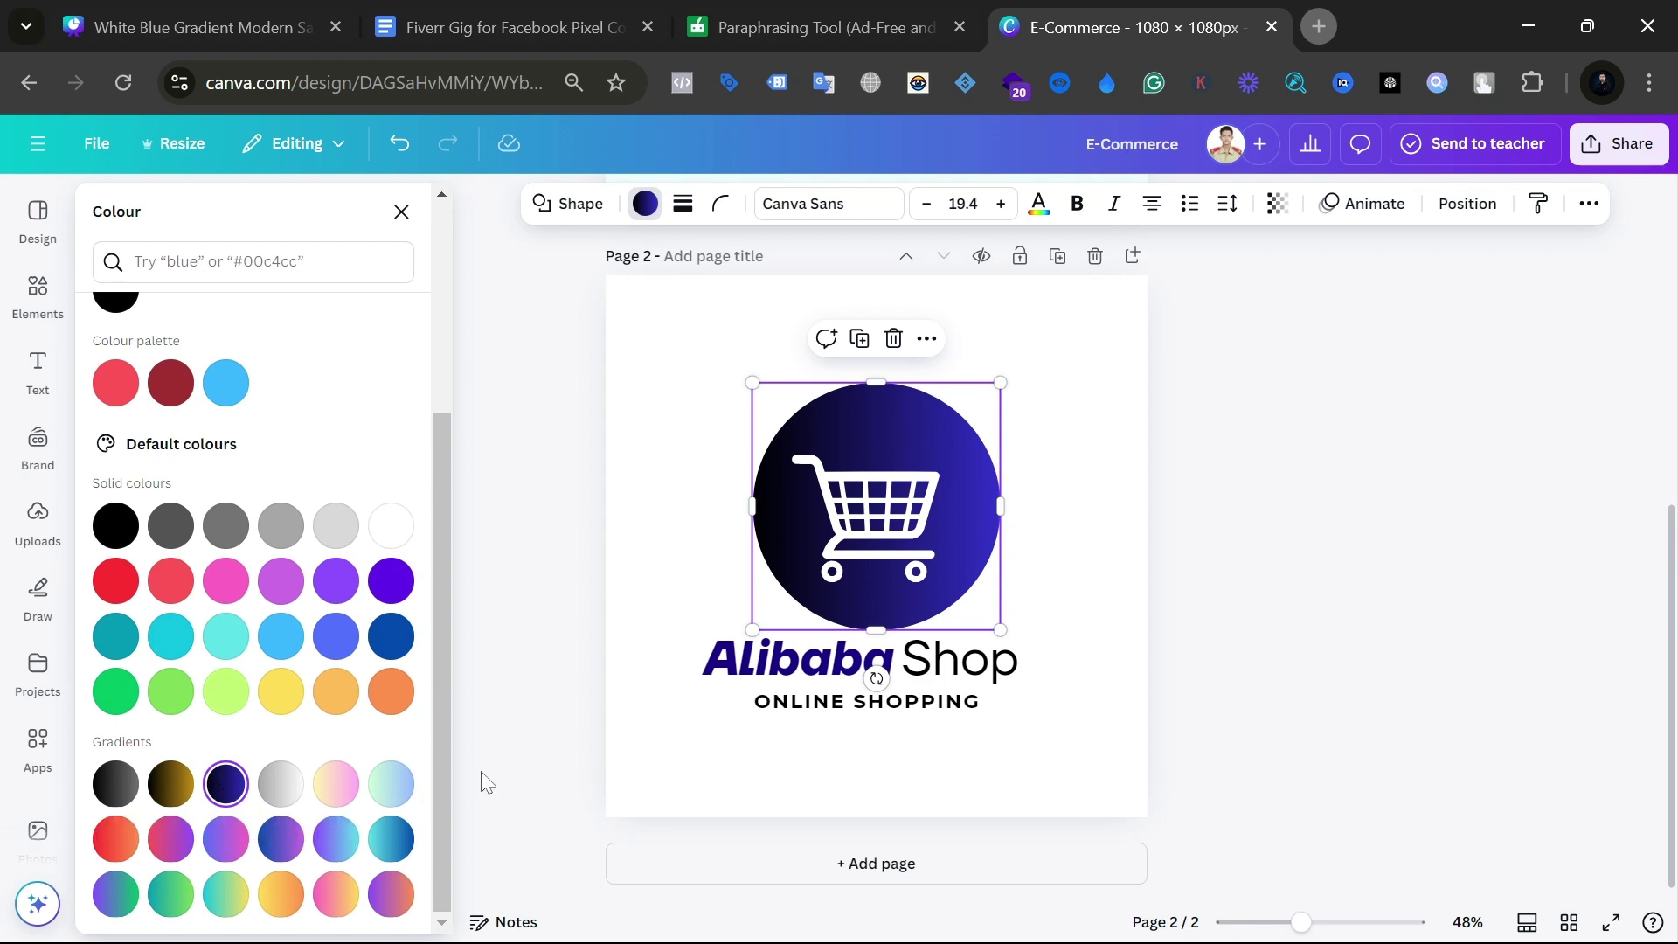
{"action": "scroll", "coordinate": [480, 786], "scroll_direction": "up", "scroll_amount": 5}
{"action": "scroll", "coordinate": [607, 713], "scroll_direction": "down", "scroll_amount": 5}
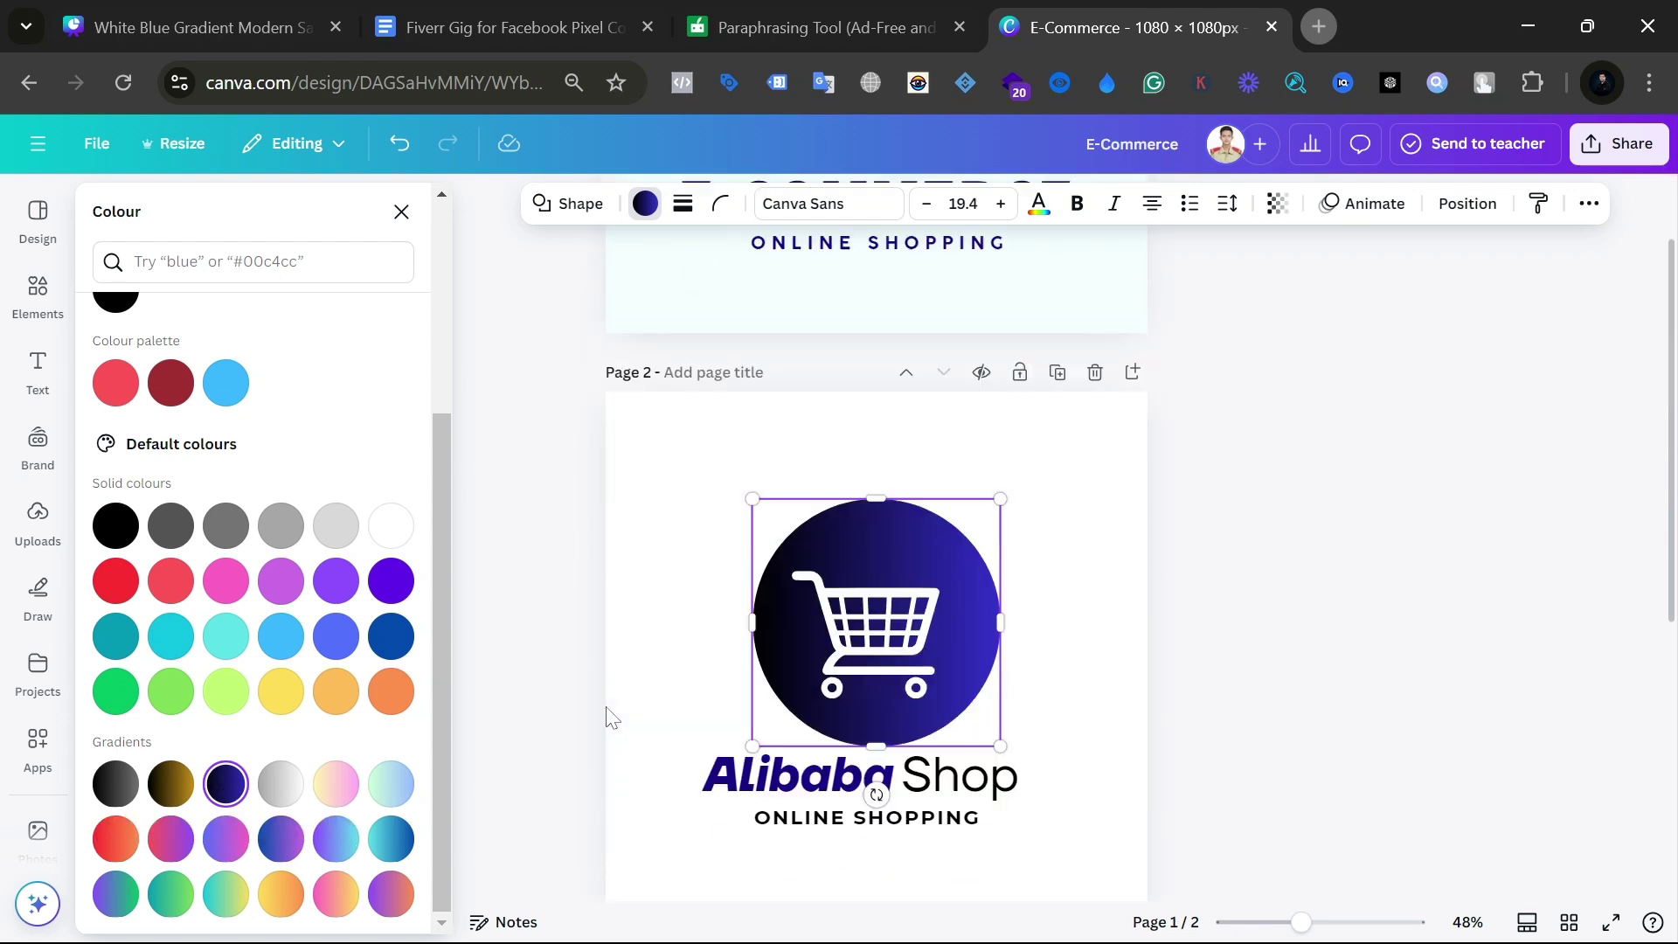
Step: Examine the colour stops and hex codes of the circle's gradient fill, leaving them as they are
{"action": "left_click", "coordinate": [536, 607]}
{"action": "left_click", "coordinate": [761, 594]}
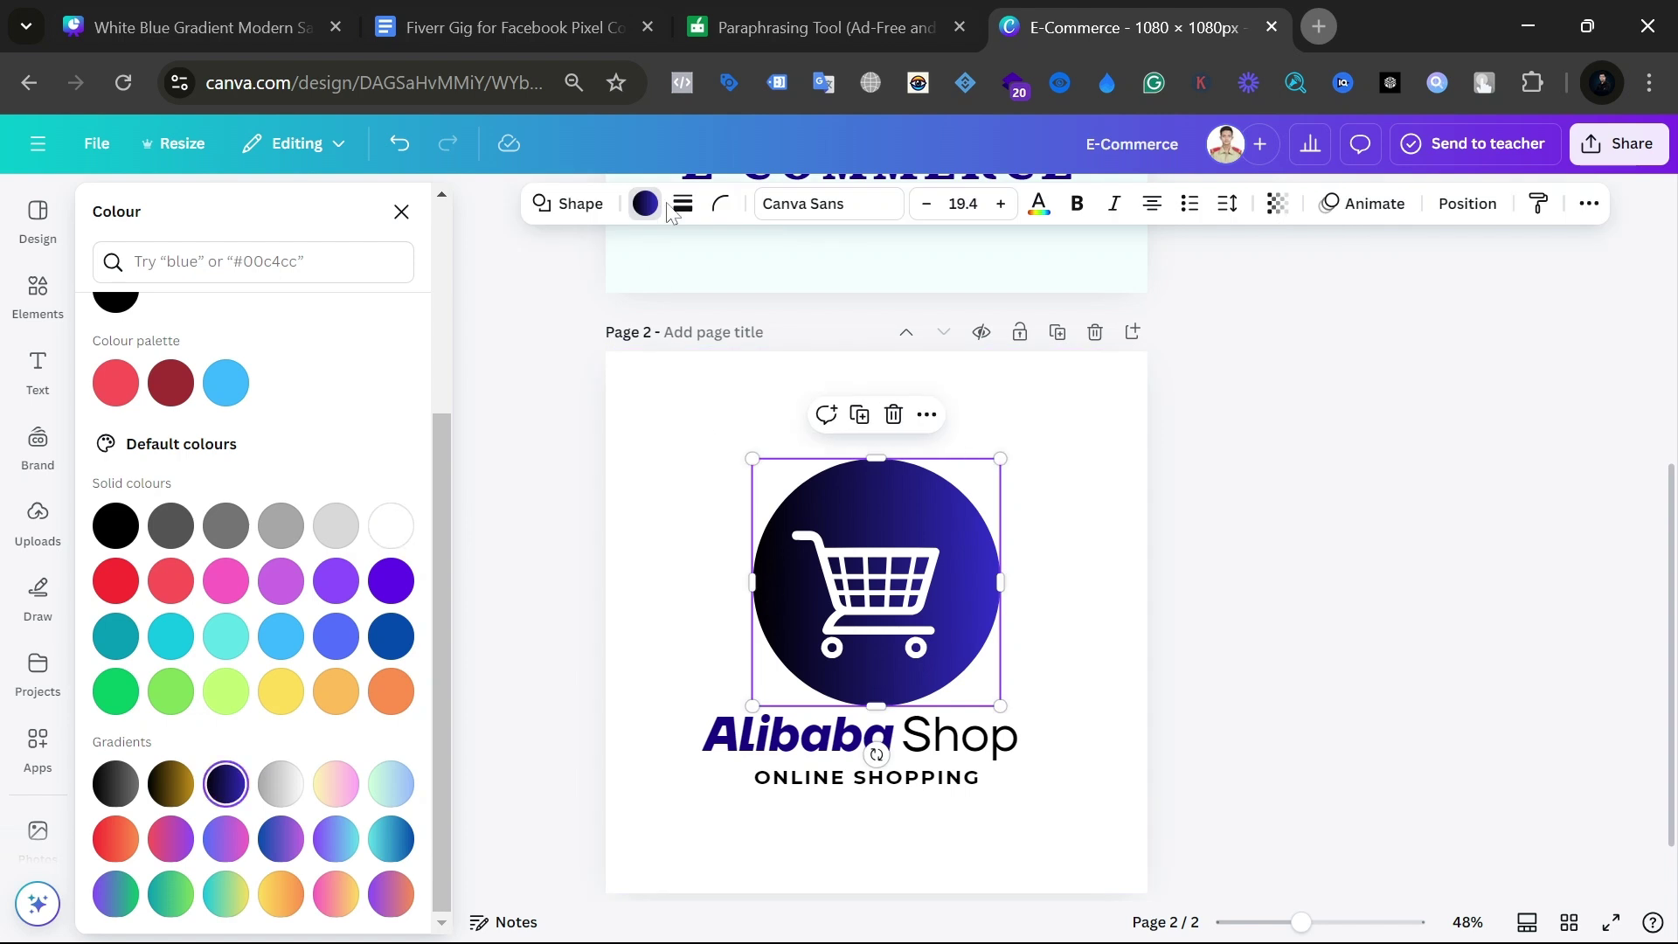
{"action": "left_click", "coordinate": [656, 208]}
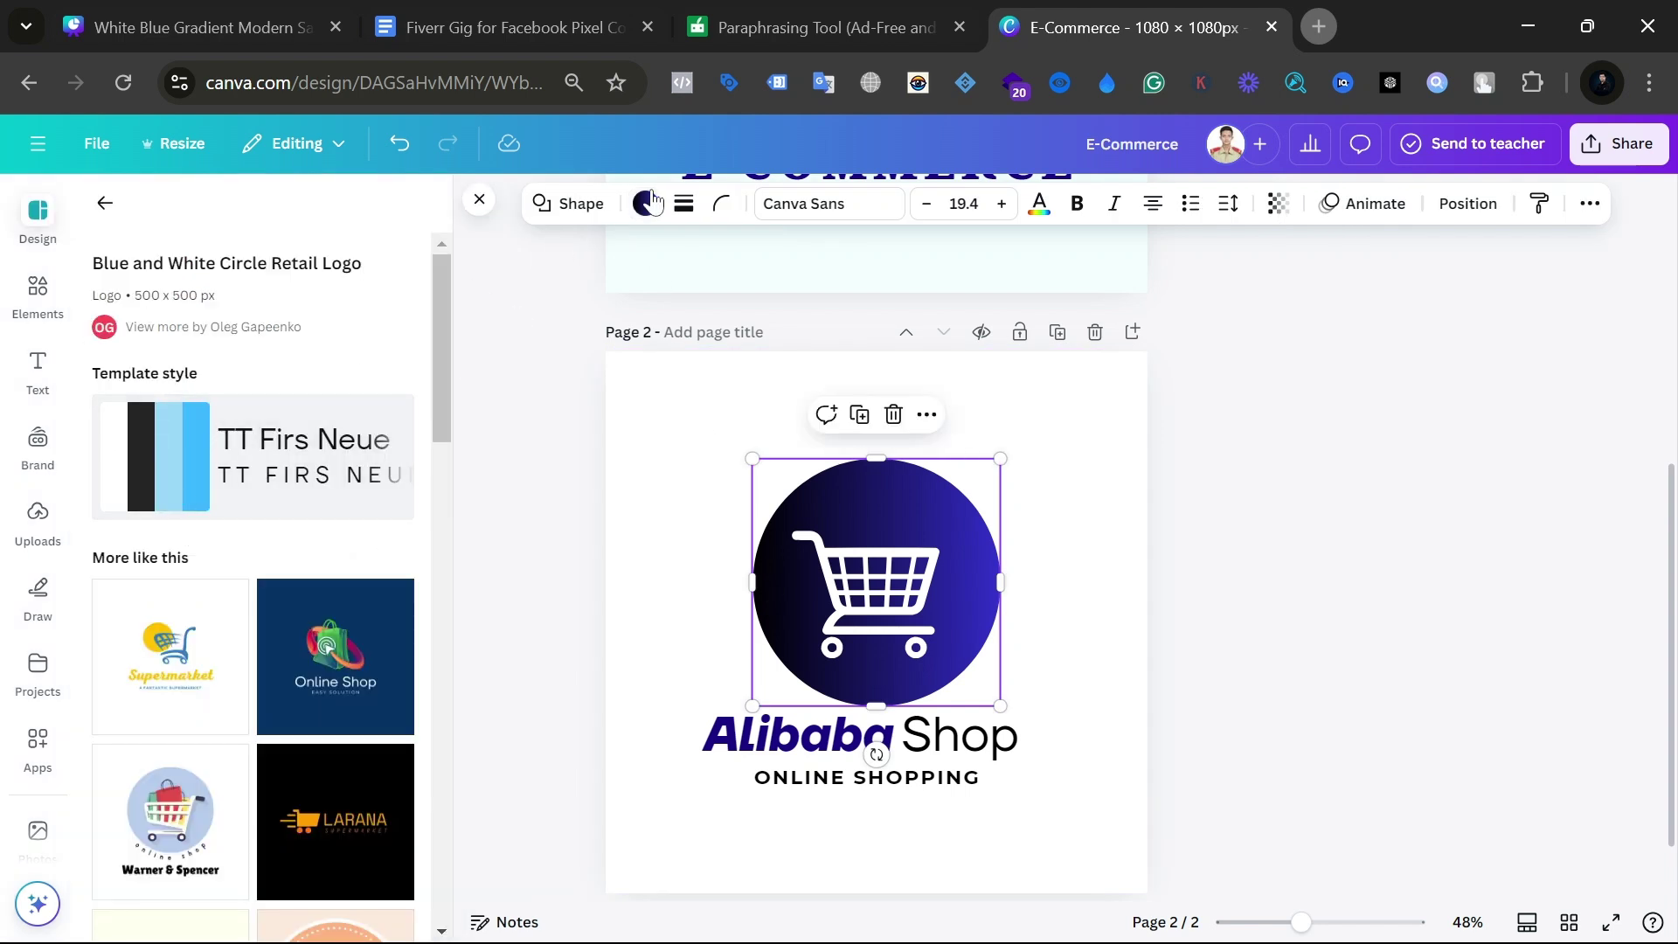
{"action": "left_click", "coordinate": [651, 210]}
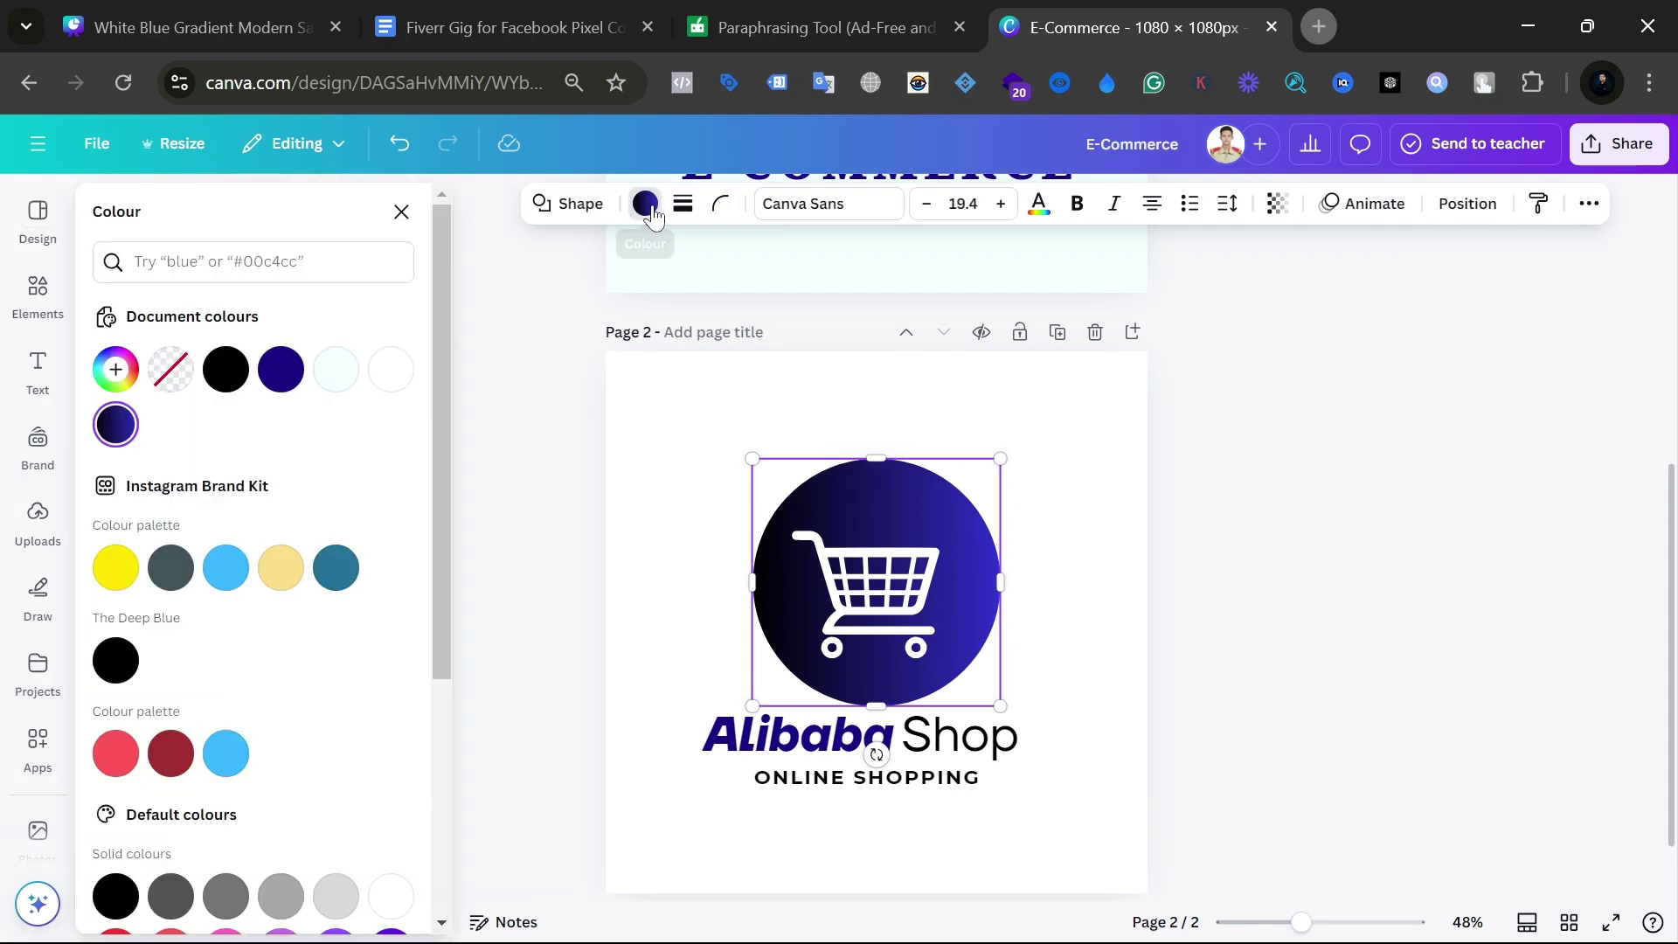
{"action": "left_click", "coordinate": [114, 426]}
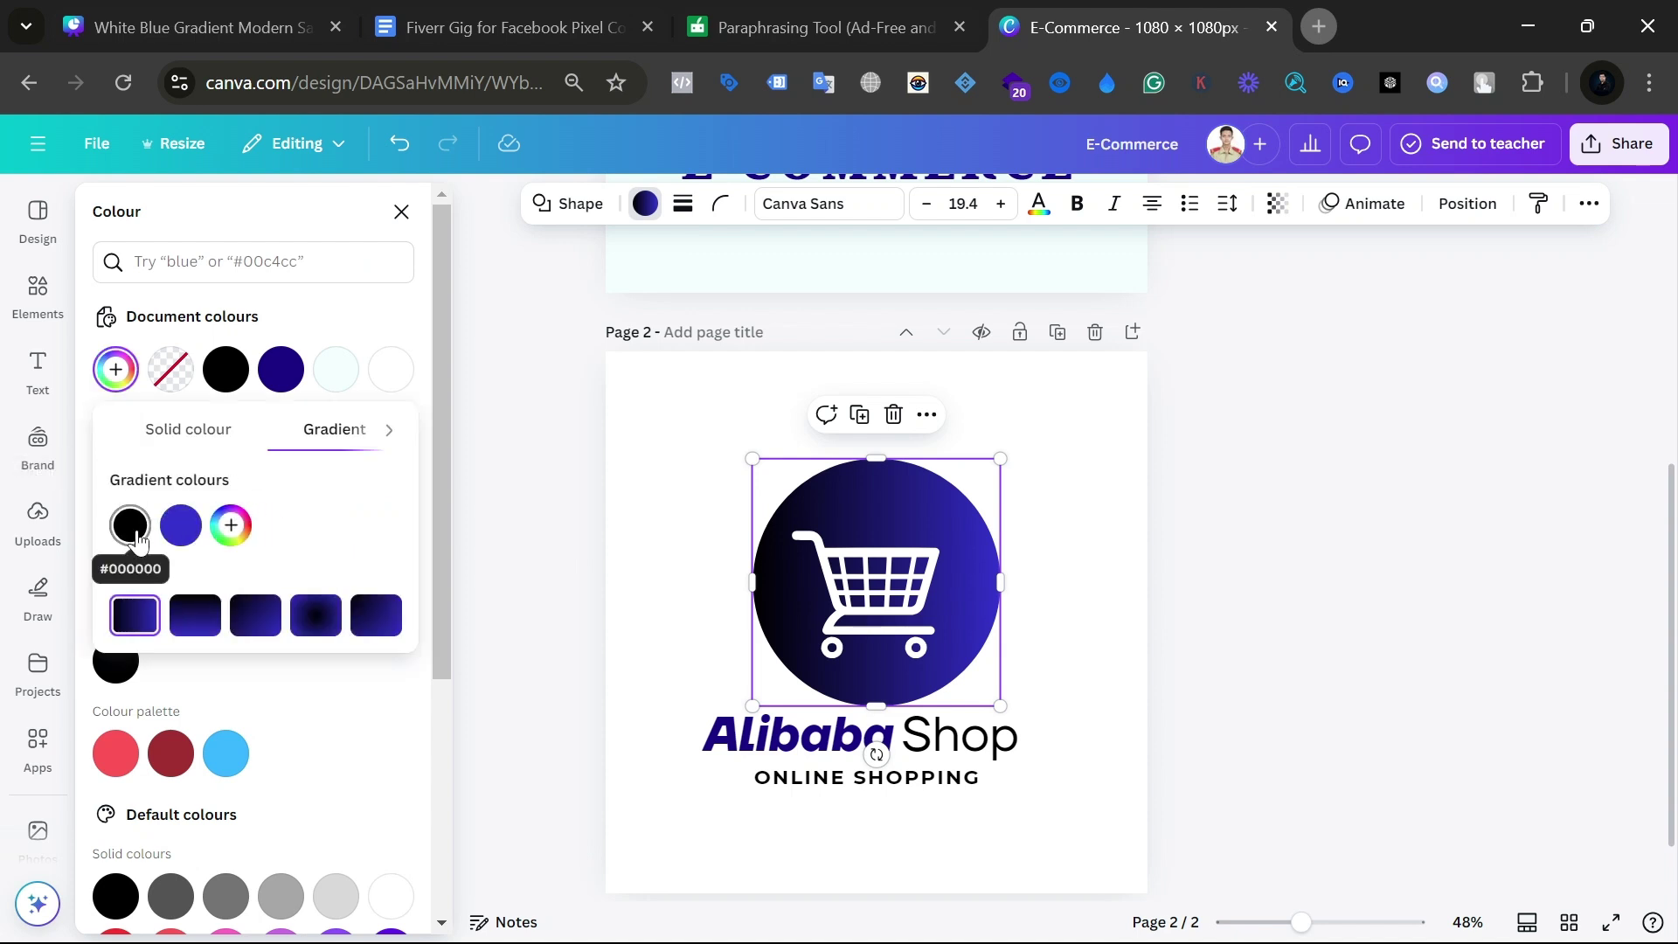
{"action": "left_click", "coordinate": [136, 537]}
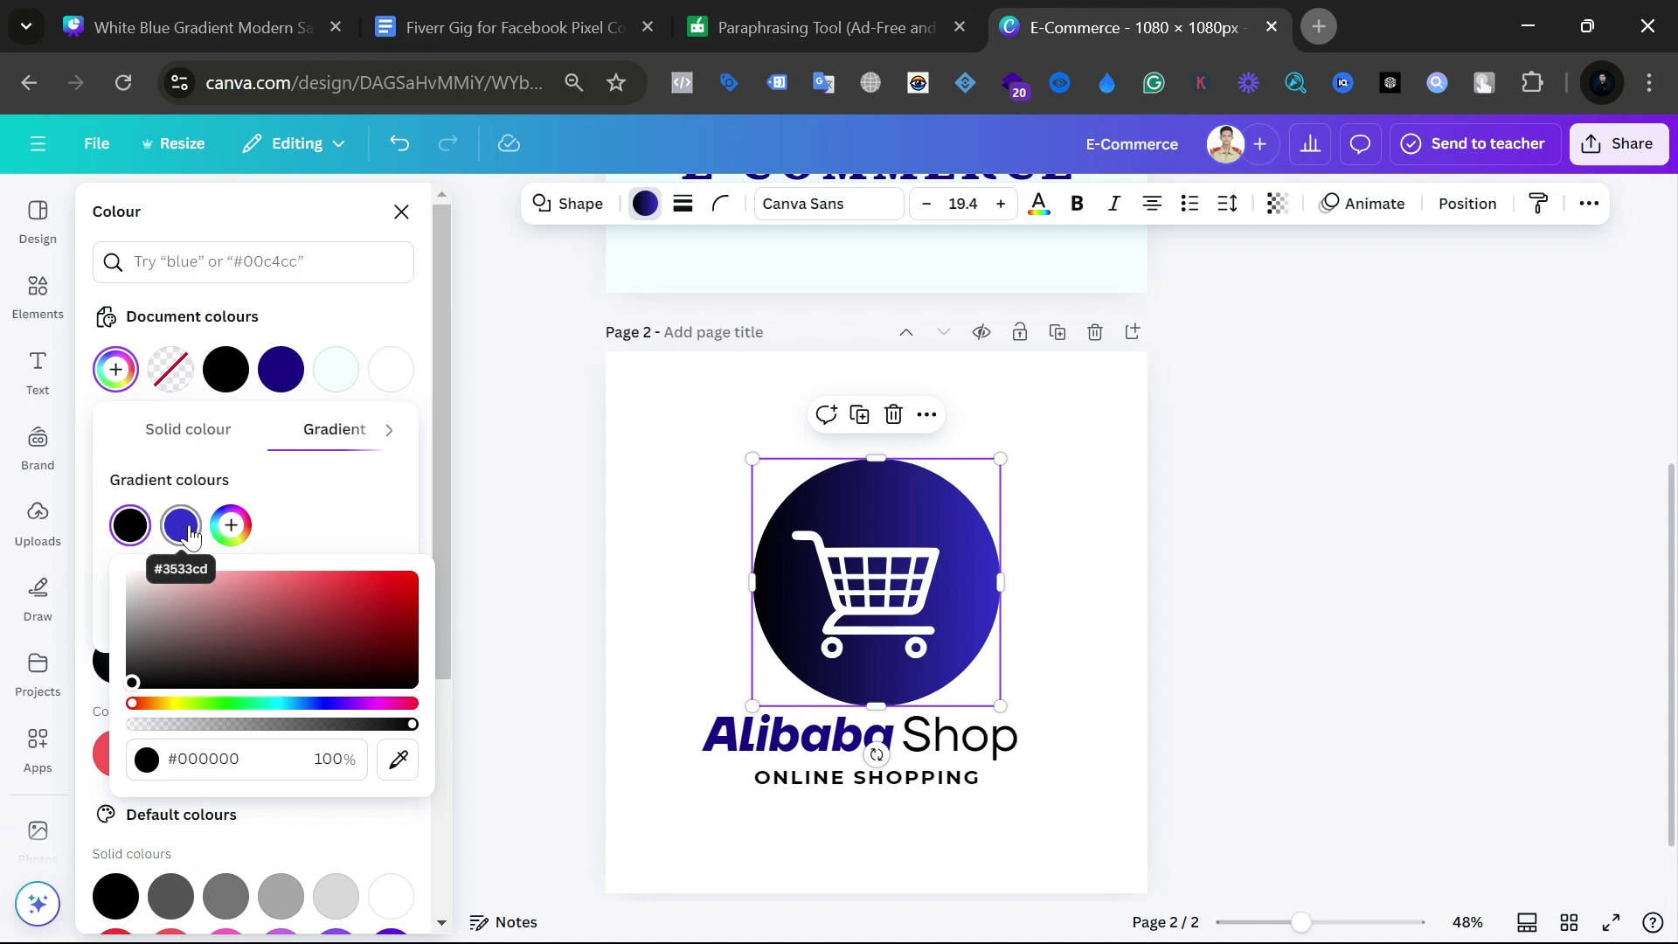
{"action": "left_click", "coordinate": [191, 529]}
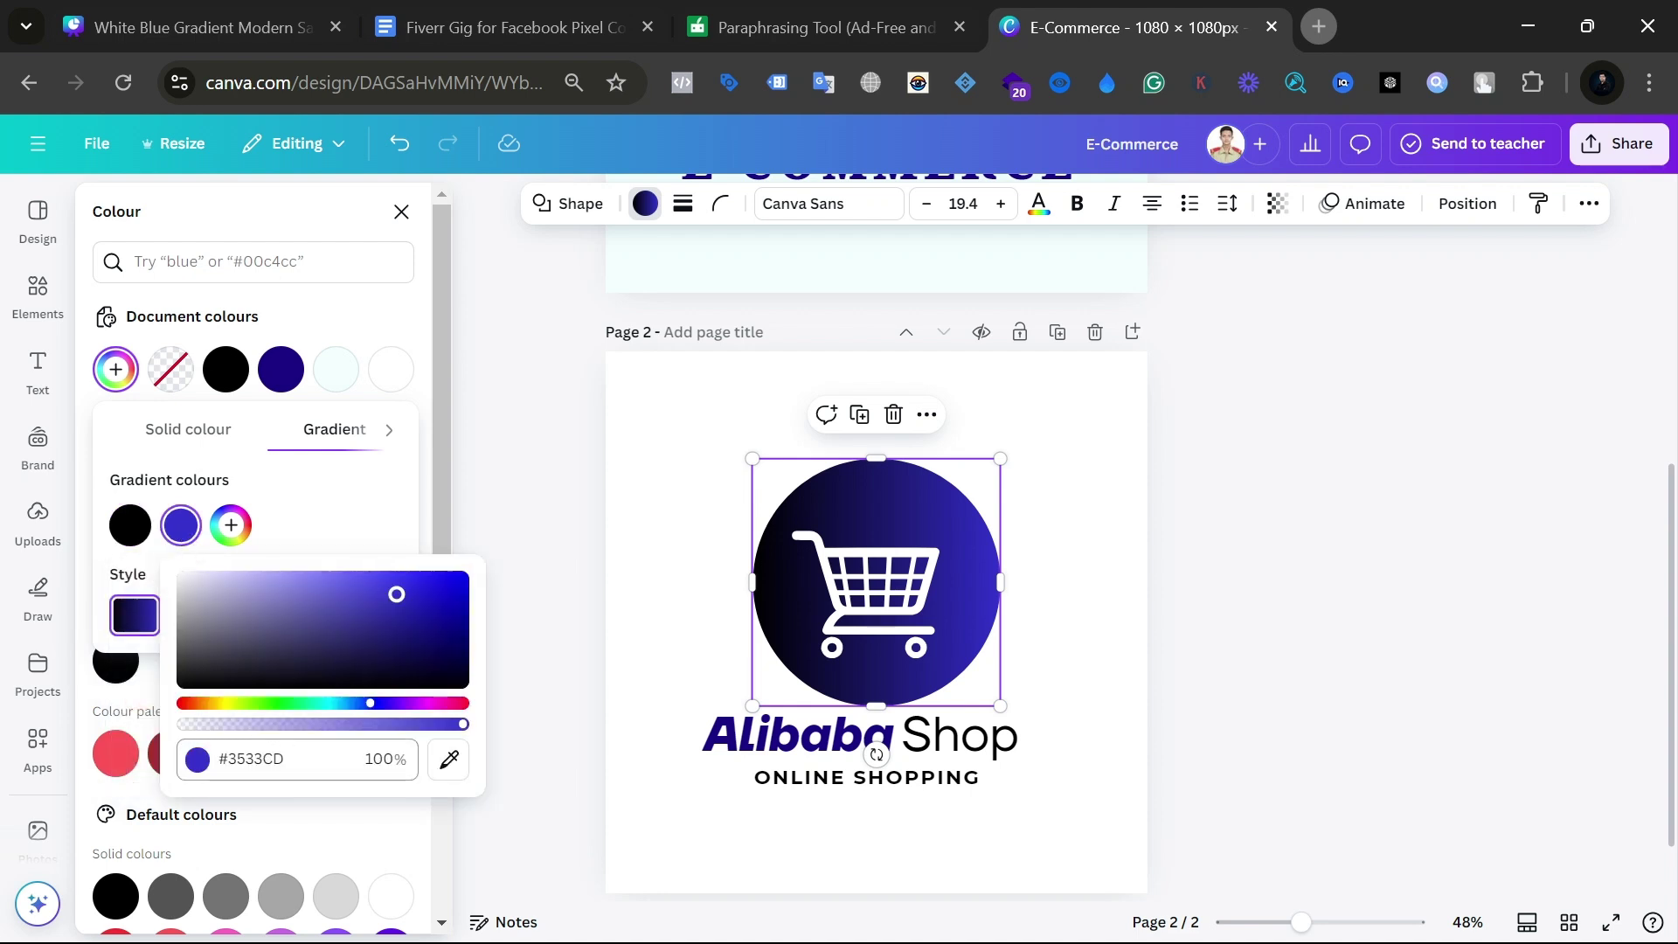
{"action": "left_click_drag", "start_coordinate": [218, 759], "coordinate": [286, 759]}
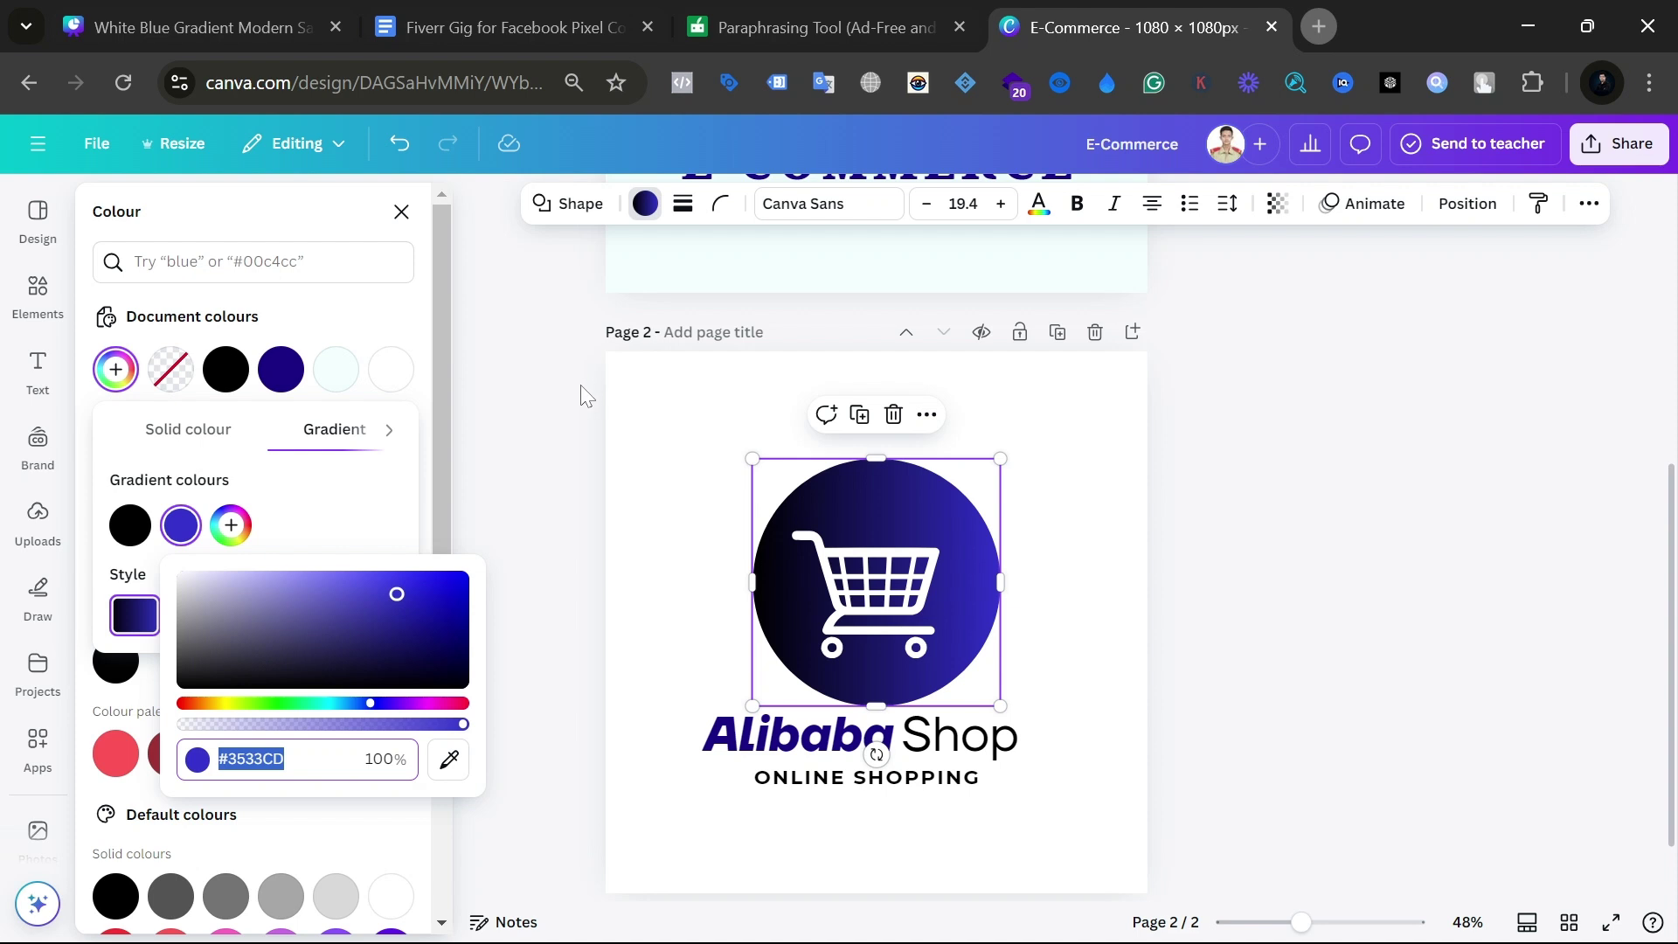
{"action": "key", "text": "Escape"}
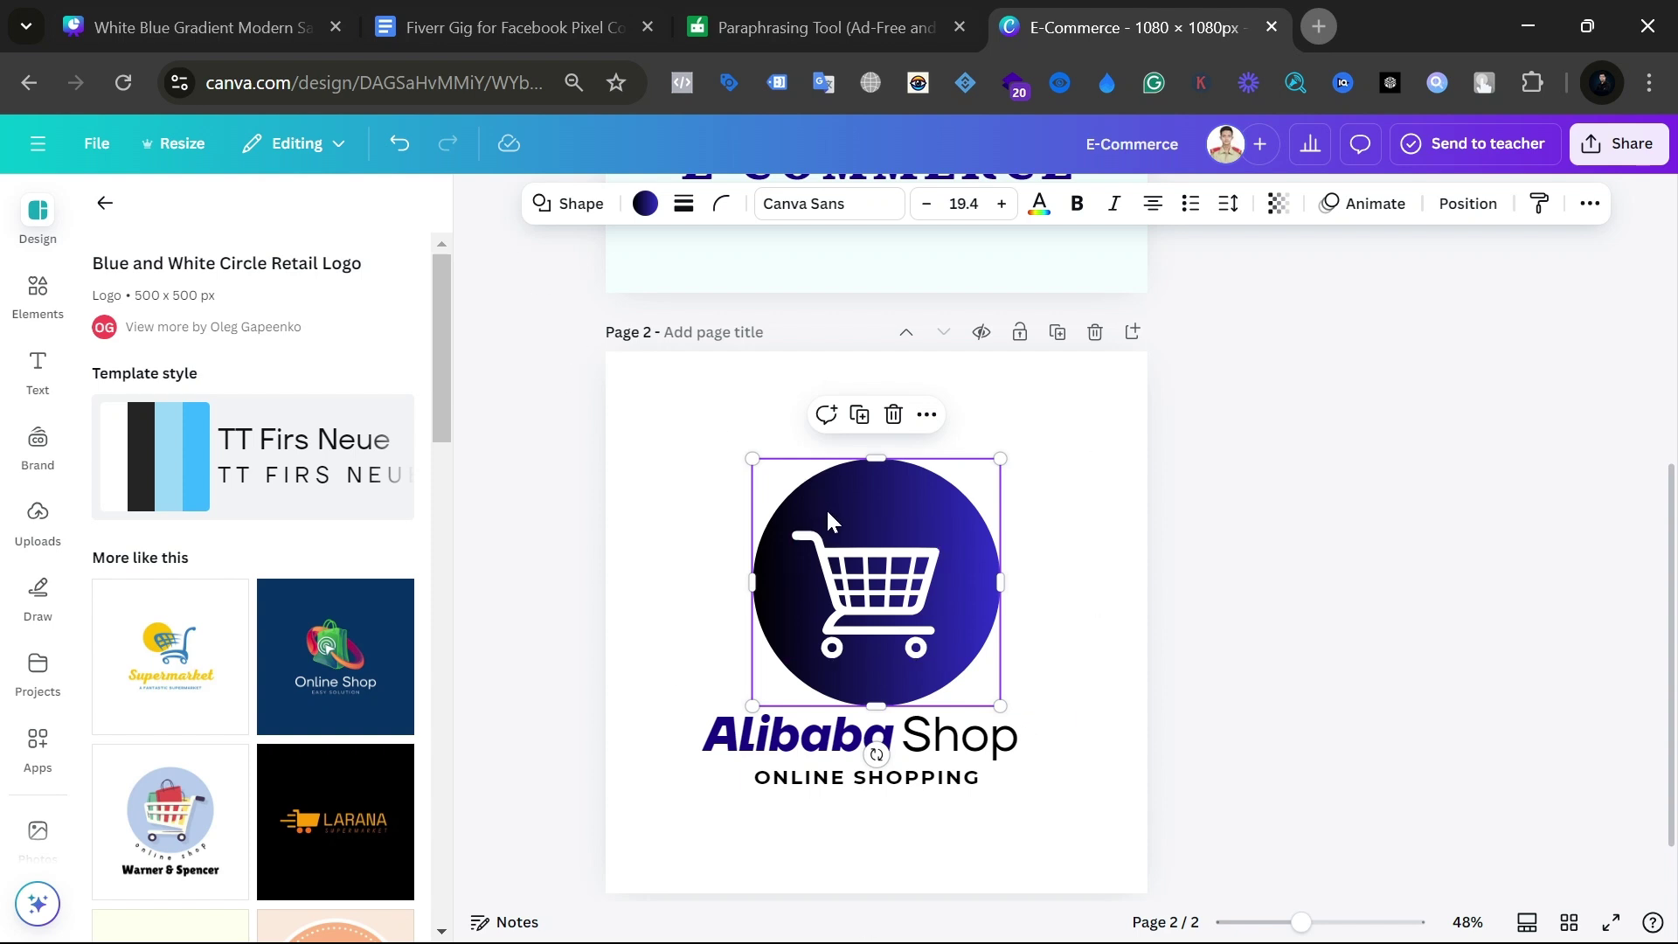
{"action": "left_click", "coordinate": [1249, 503]}
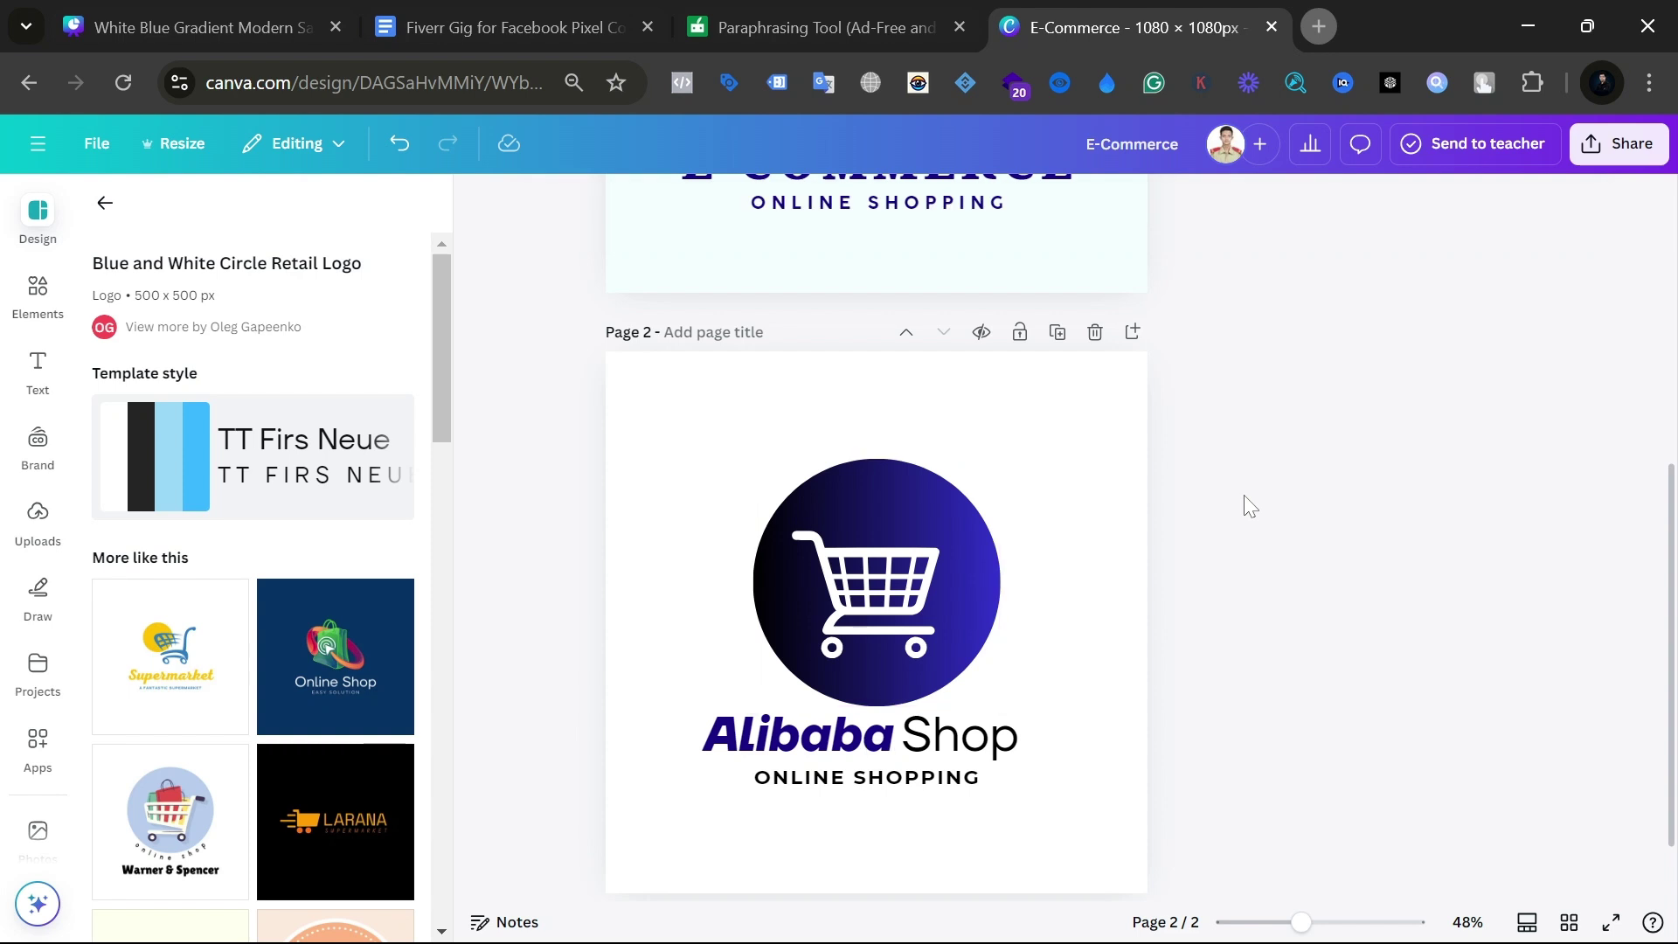
{"action": "scroll", "coordinate": [1251, 506], "scroll_direction": "down", "scroll_amount": 1}
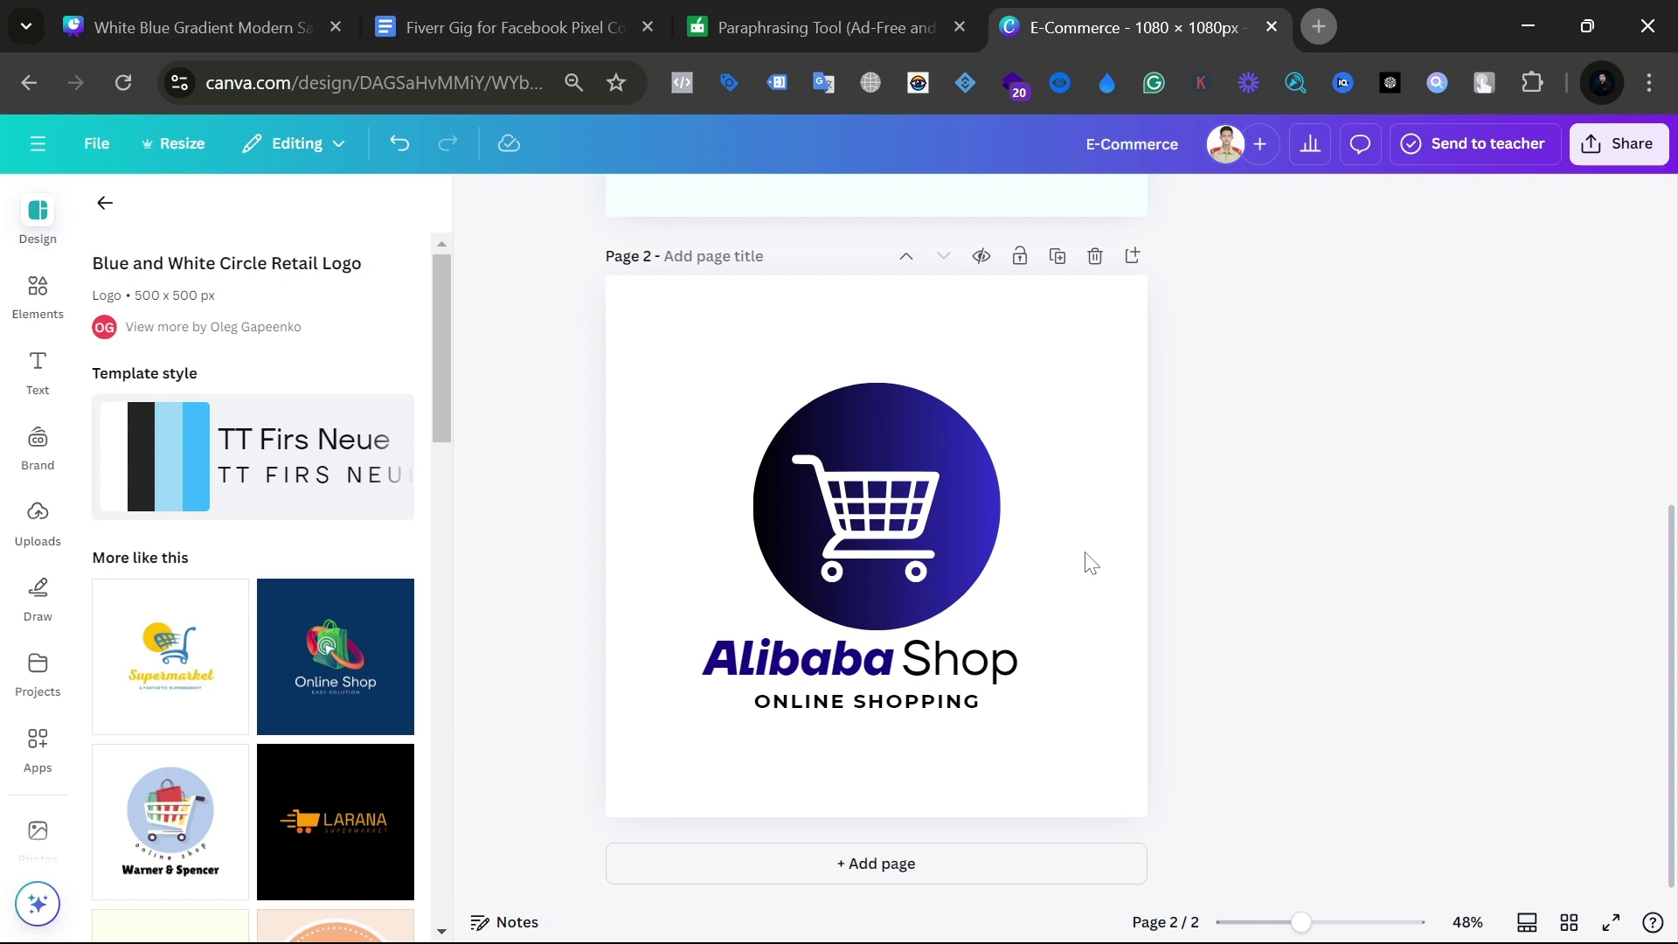
Step: Add two dark blue squares over the shopping cart, leaving the first blank and entering "TYIOPLKJ" in the second
{"action": "key", "text": "r"}
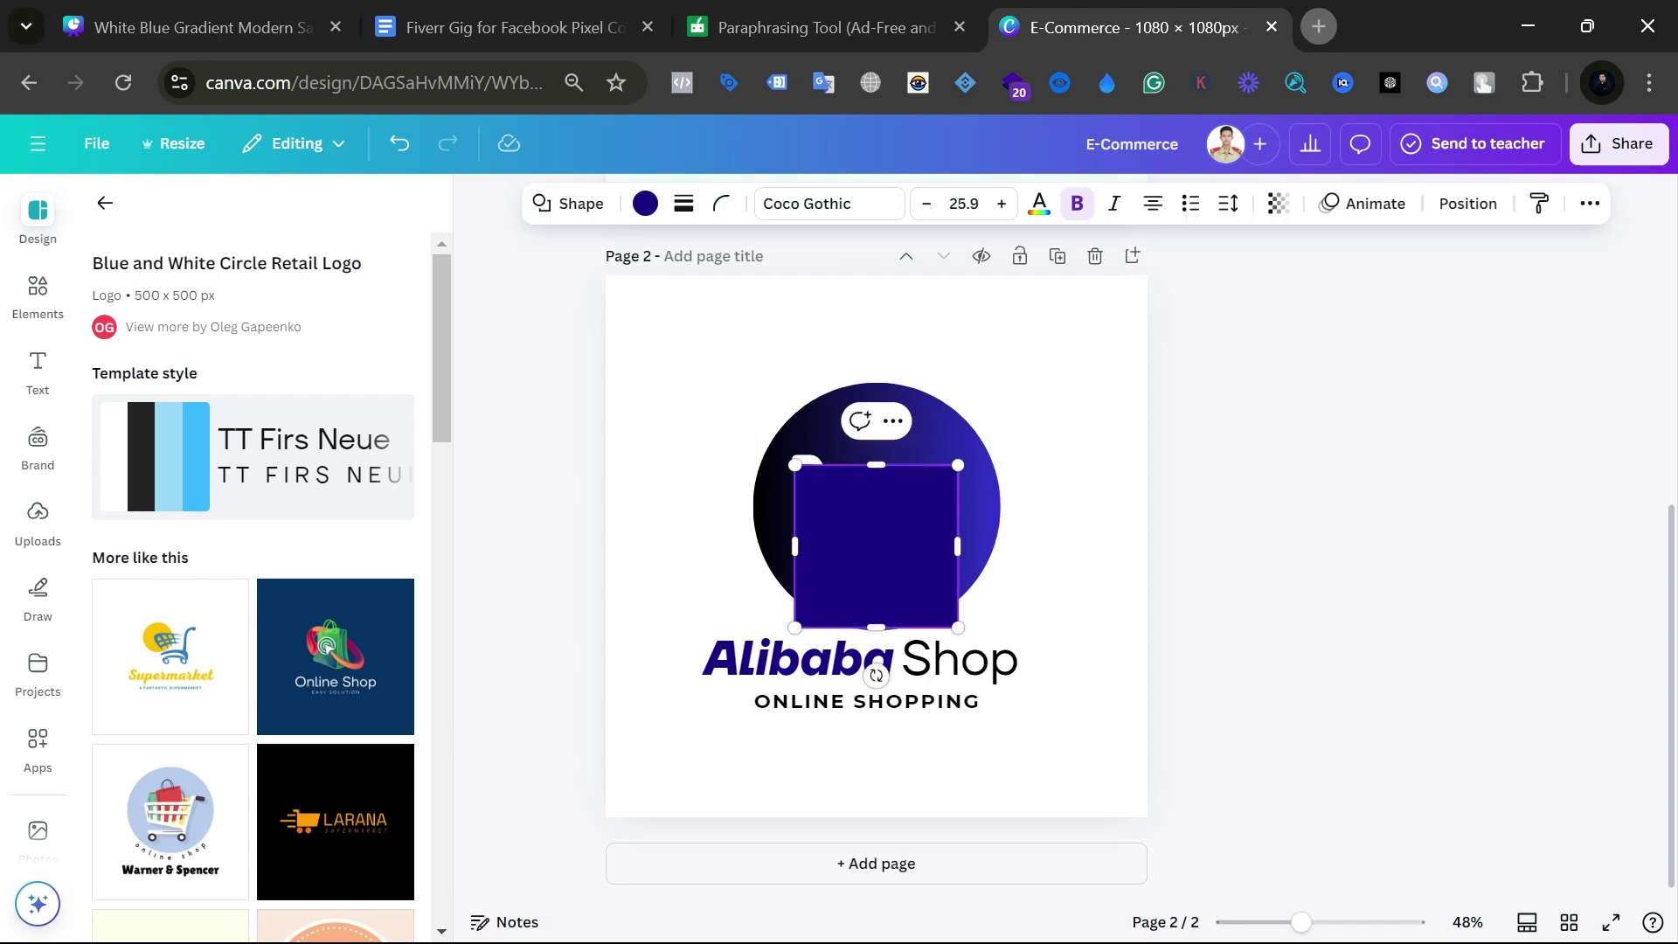
{"action": "type", "text": "F"}
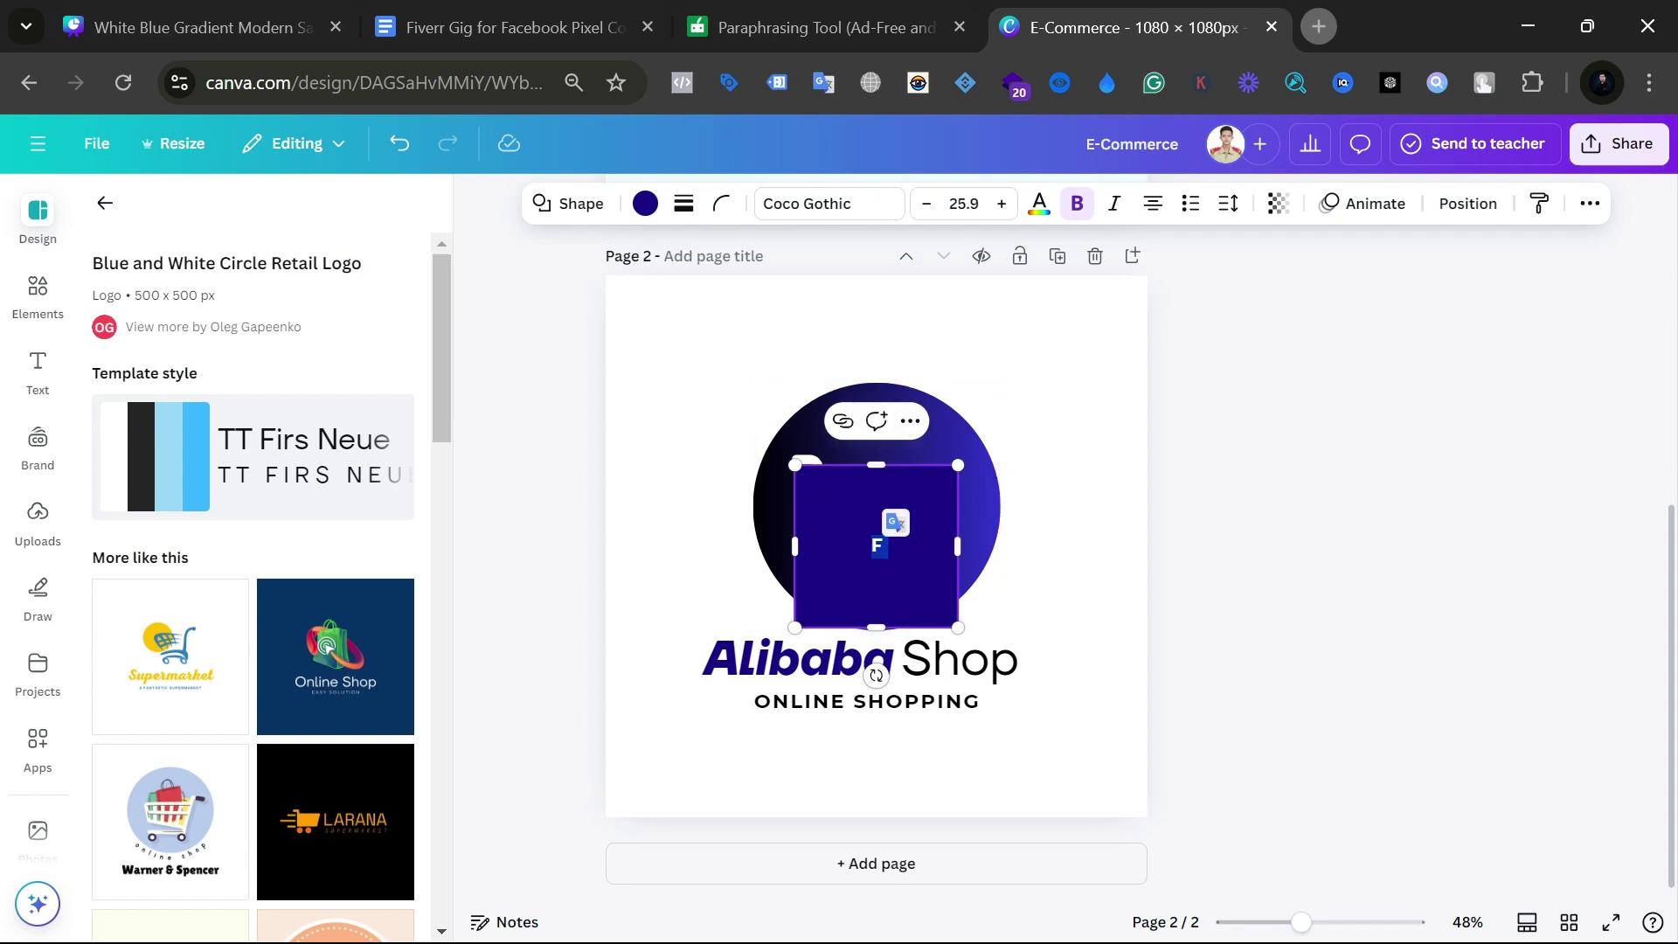
{"action": "key", "text": "BackSpace"}
{"action": "left_click", "coordinate": [1081, 593]}
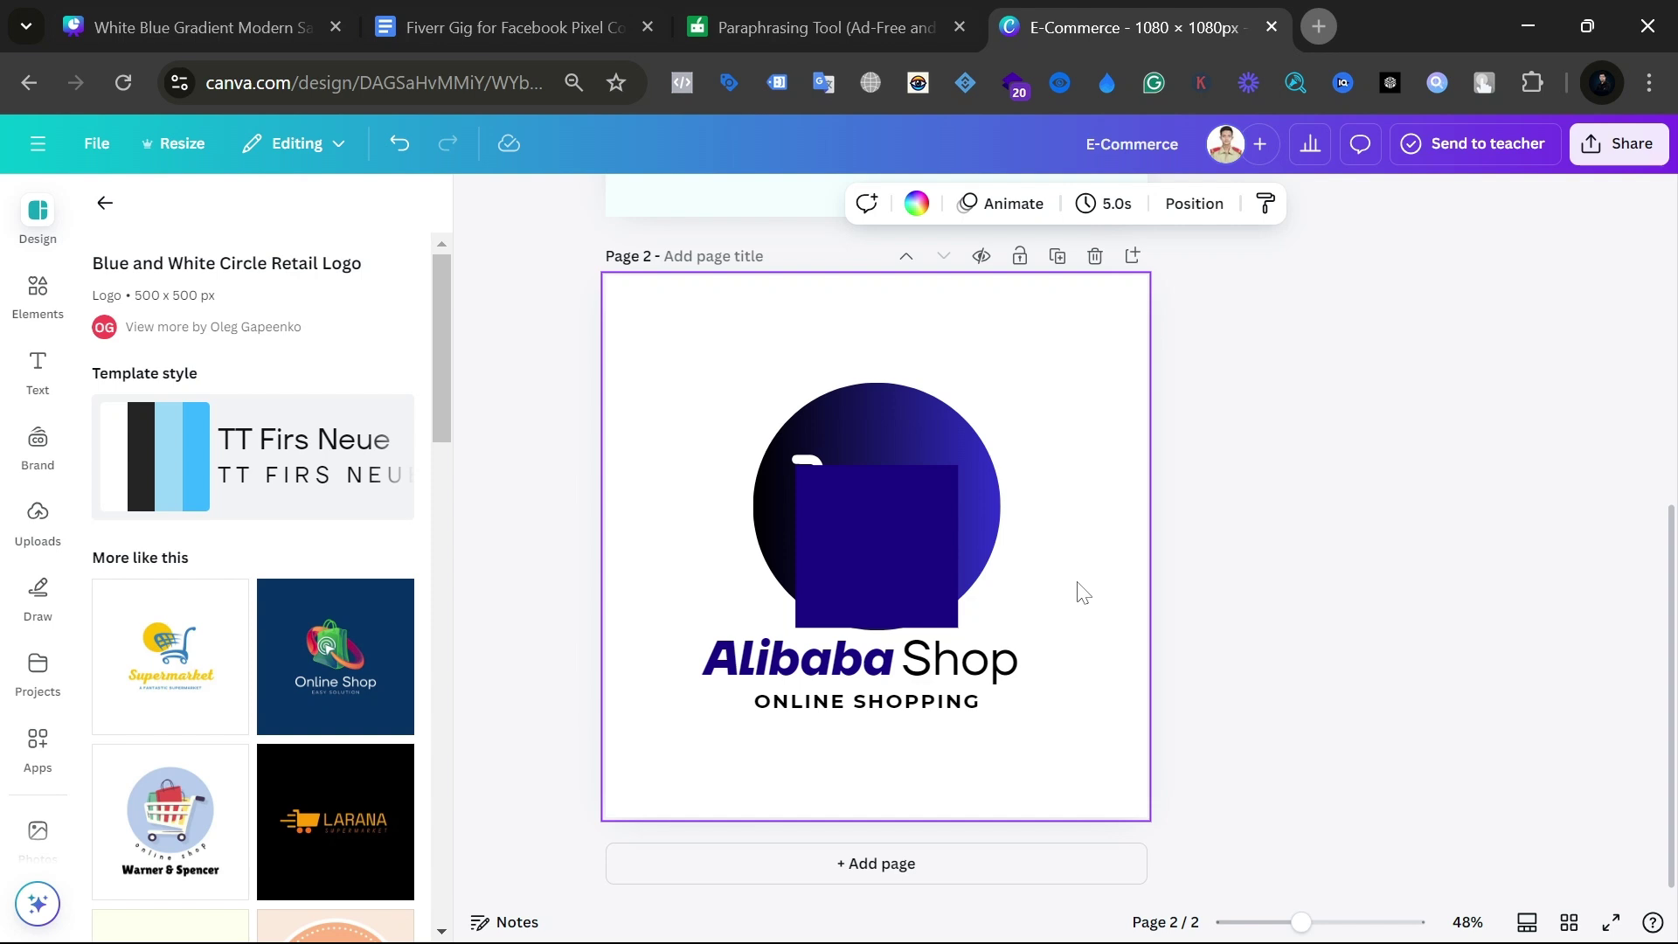
{"action": "key", "text": "Tab"}
{"action": "type", "text": "TY"}
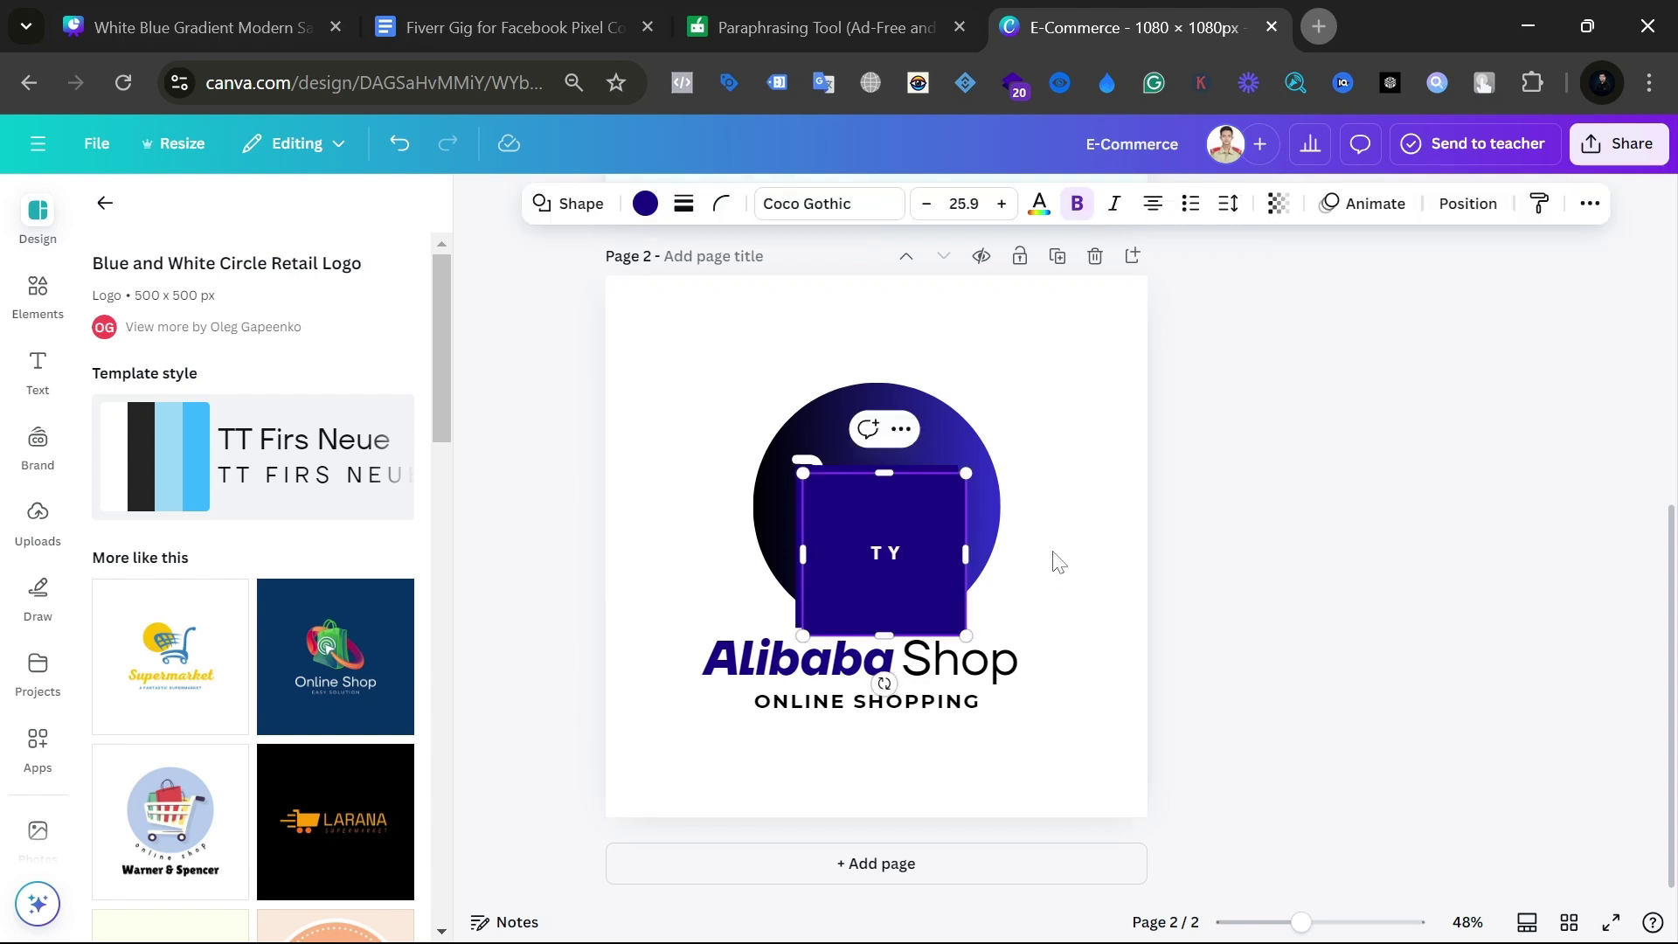
{"action": "type", "text": "IOPLKJ"}
Step: Add a dark blue circle over the squares with the text "VBM" inside and select it
{"action": "left_click", "coordinate": [1128, 783]}
{"action": "key", "text": "Tab"}
{"action": "type", "text": "V"}
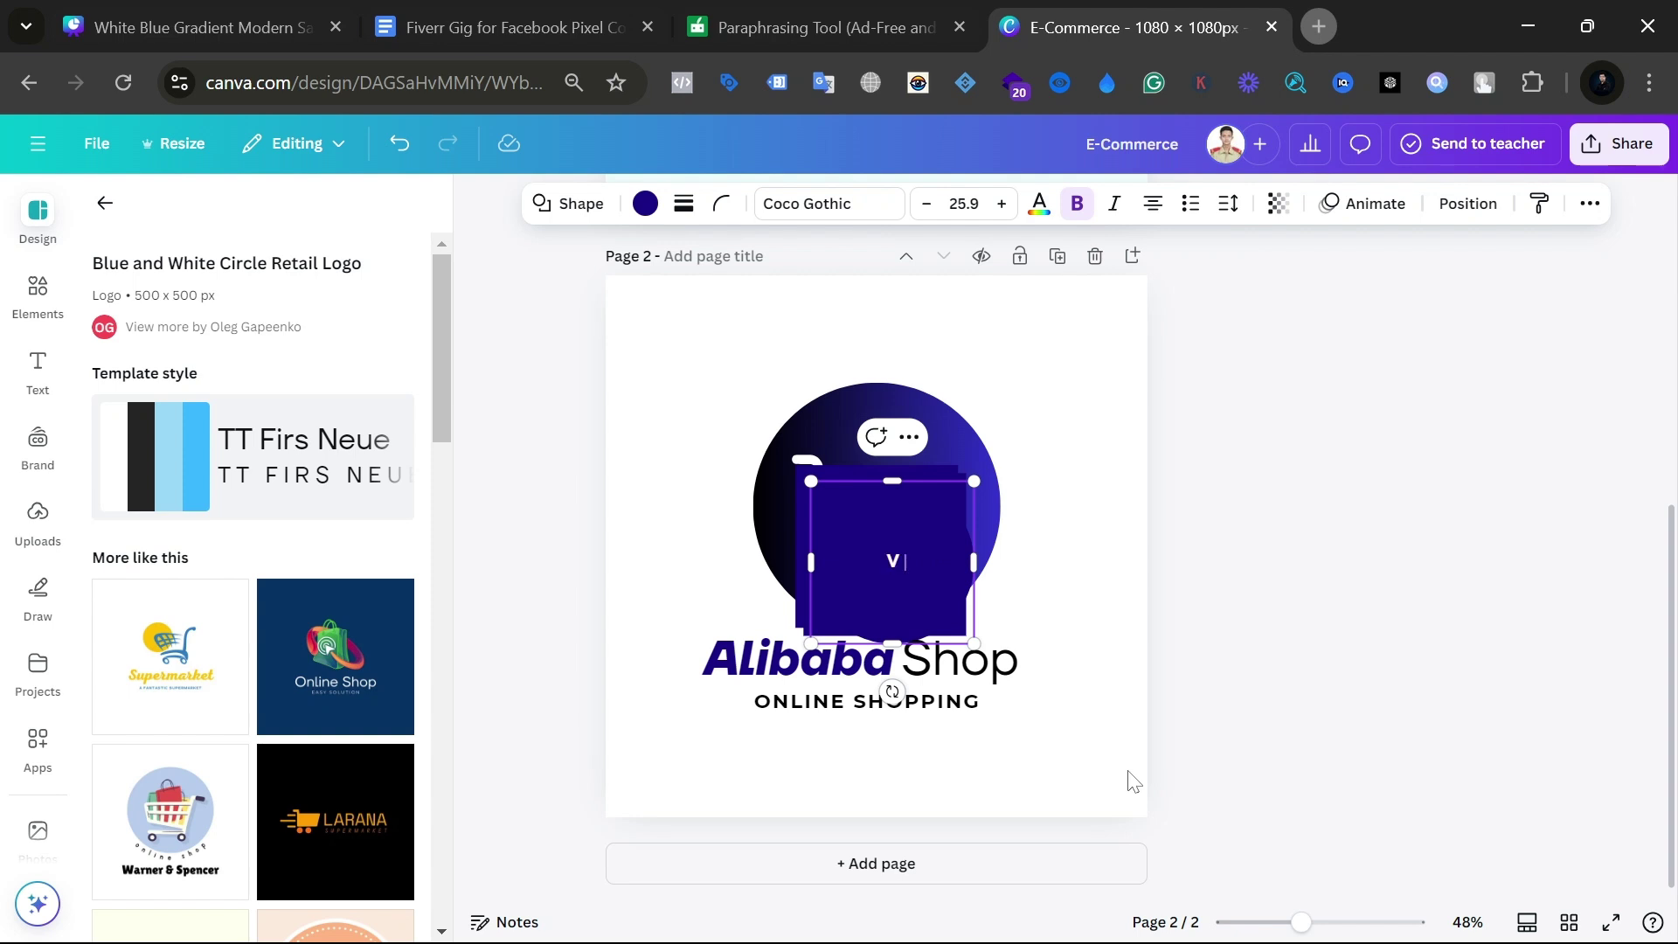
{"action": "type", "text": "BM"}
{"action": "left_click", "coordinate": [1127, 689]}
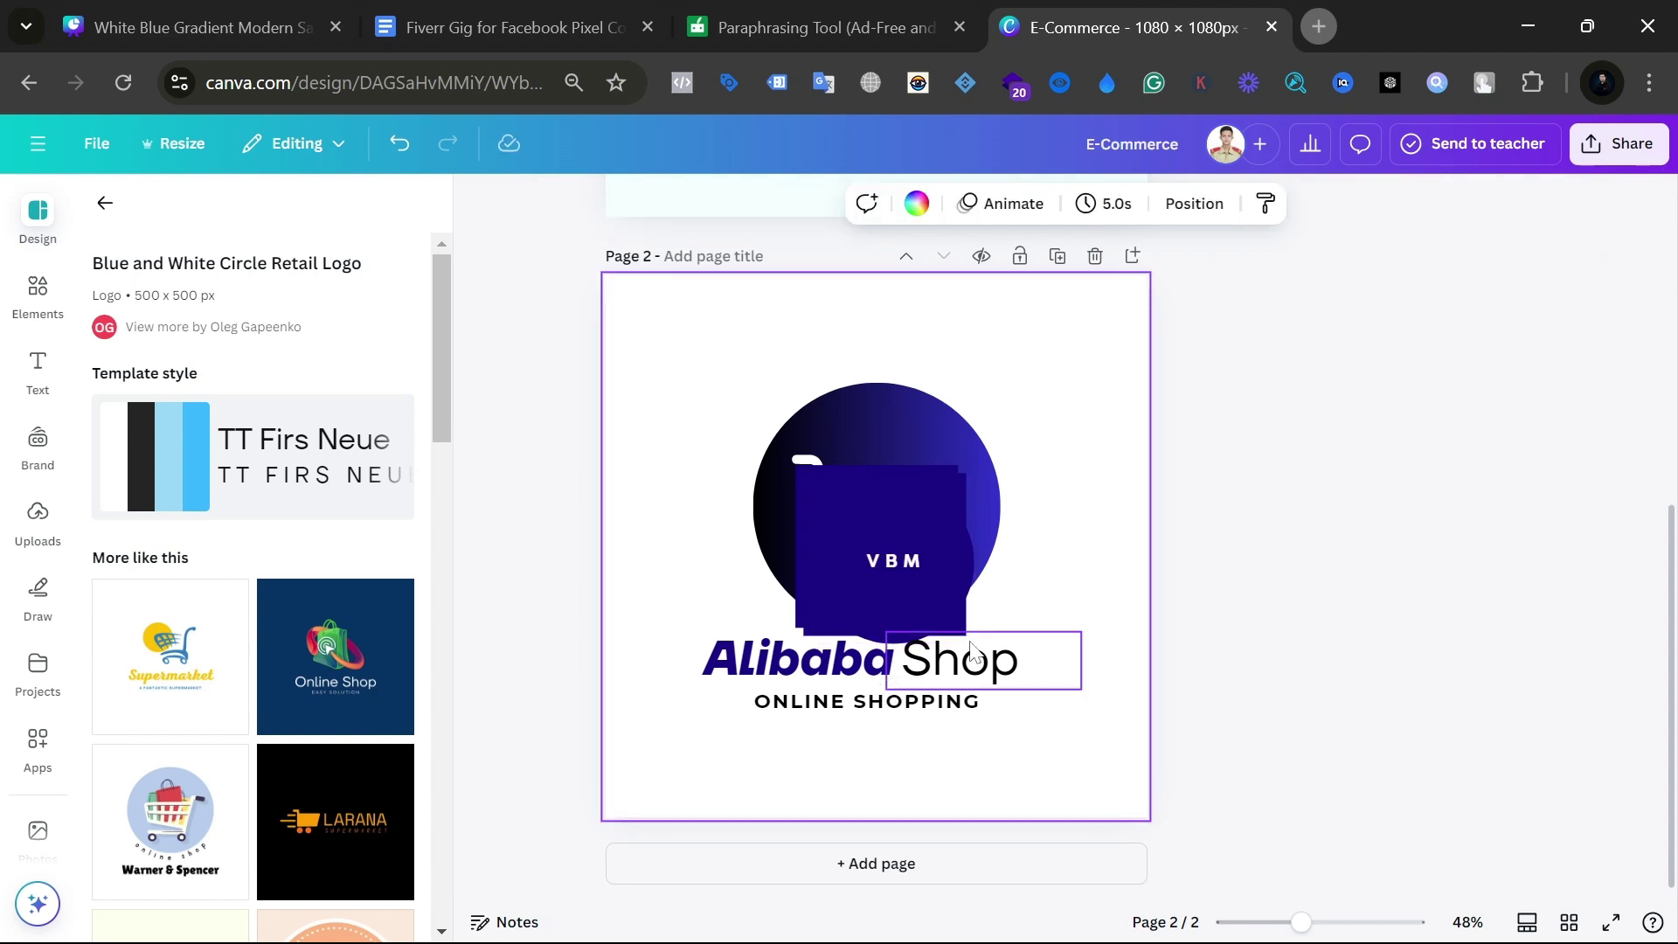
{"action": "left_click", "coordinate": [883, 522]}
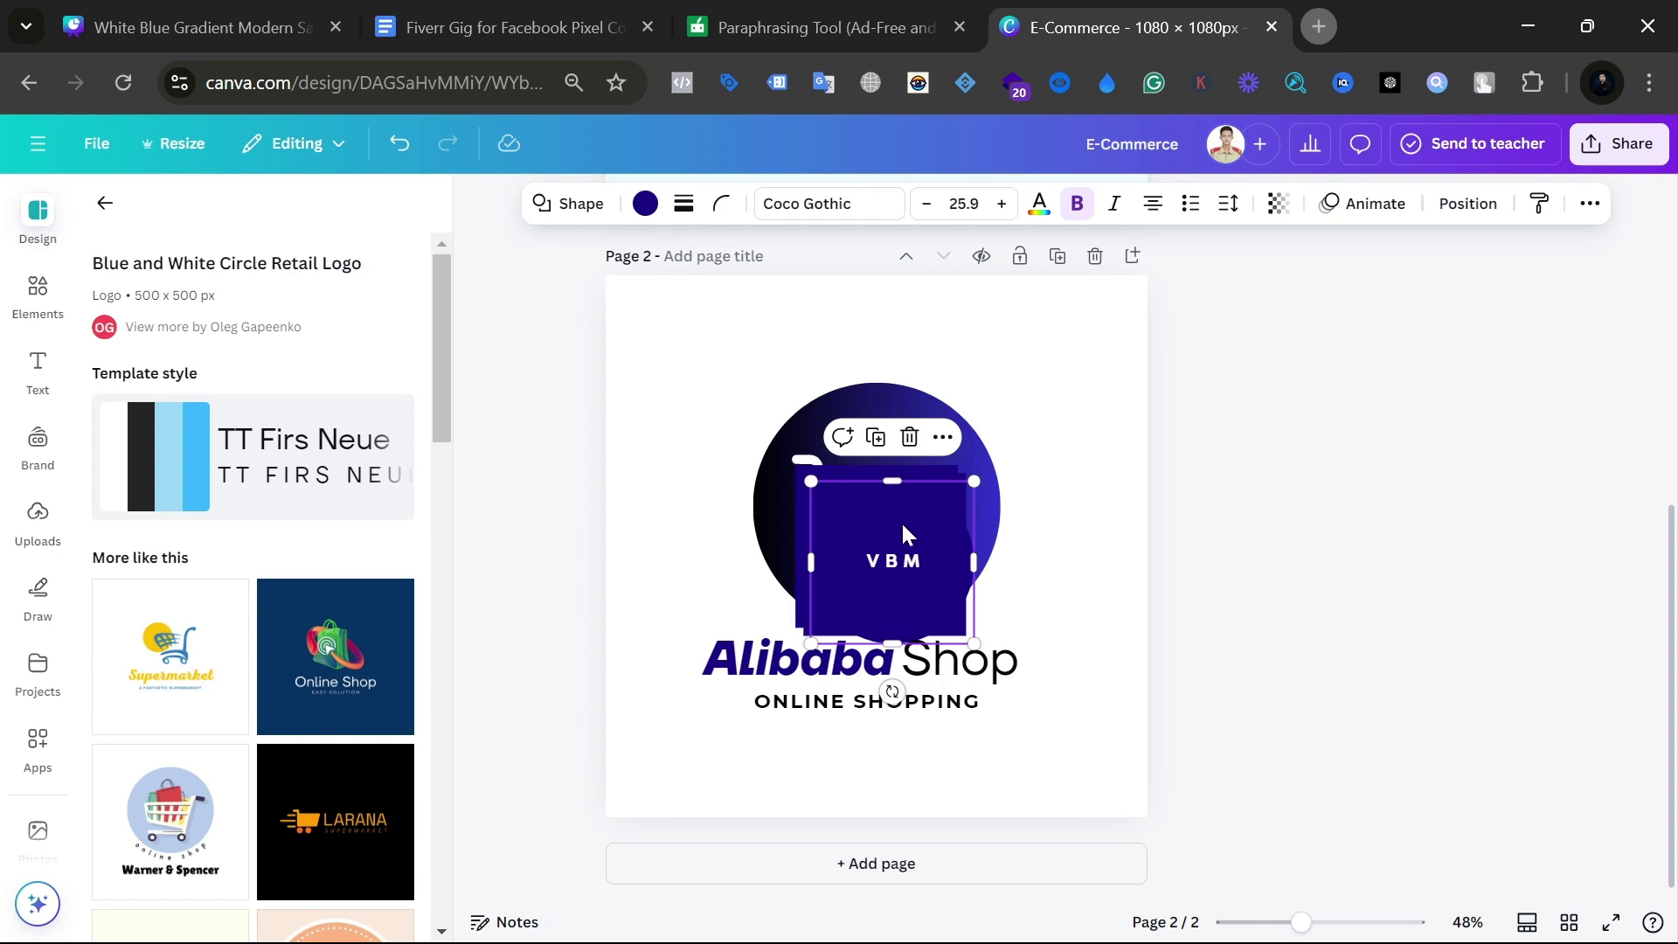
Step: Undo the added squares, the "VBM" circle, the gradient fill and the tagline changes, back to the solid dark blue circle
{"action": "left_click", "coordinate": [904, 528]}
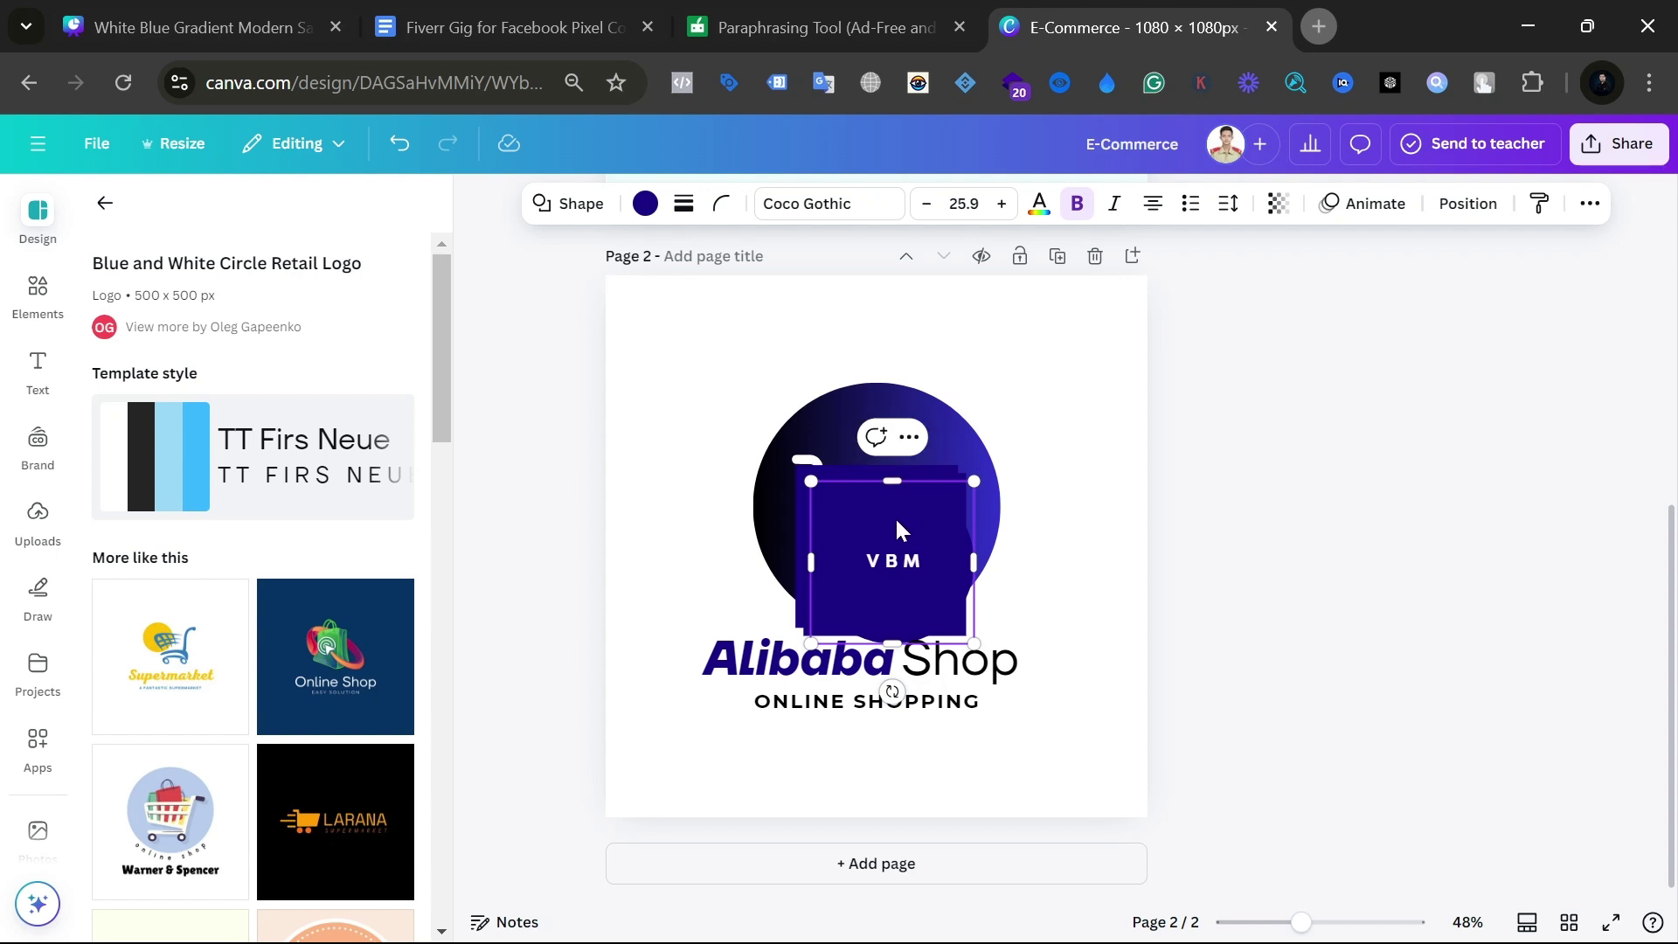
{"action": "key", "text": "ctrl+z"}
{"action": "key", "text": "ctrl+z"}
{"action": "key", "text": "ctrl+z"}
{"action": "key", "text": "ctrl+z"}
{"action": "key", "text": "ctrl+z"}
{"action": "key", "text": "ctrl+z"}
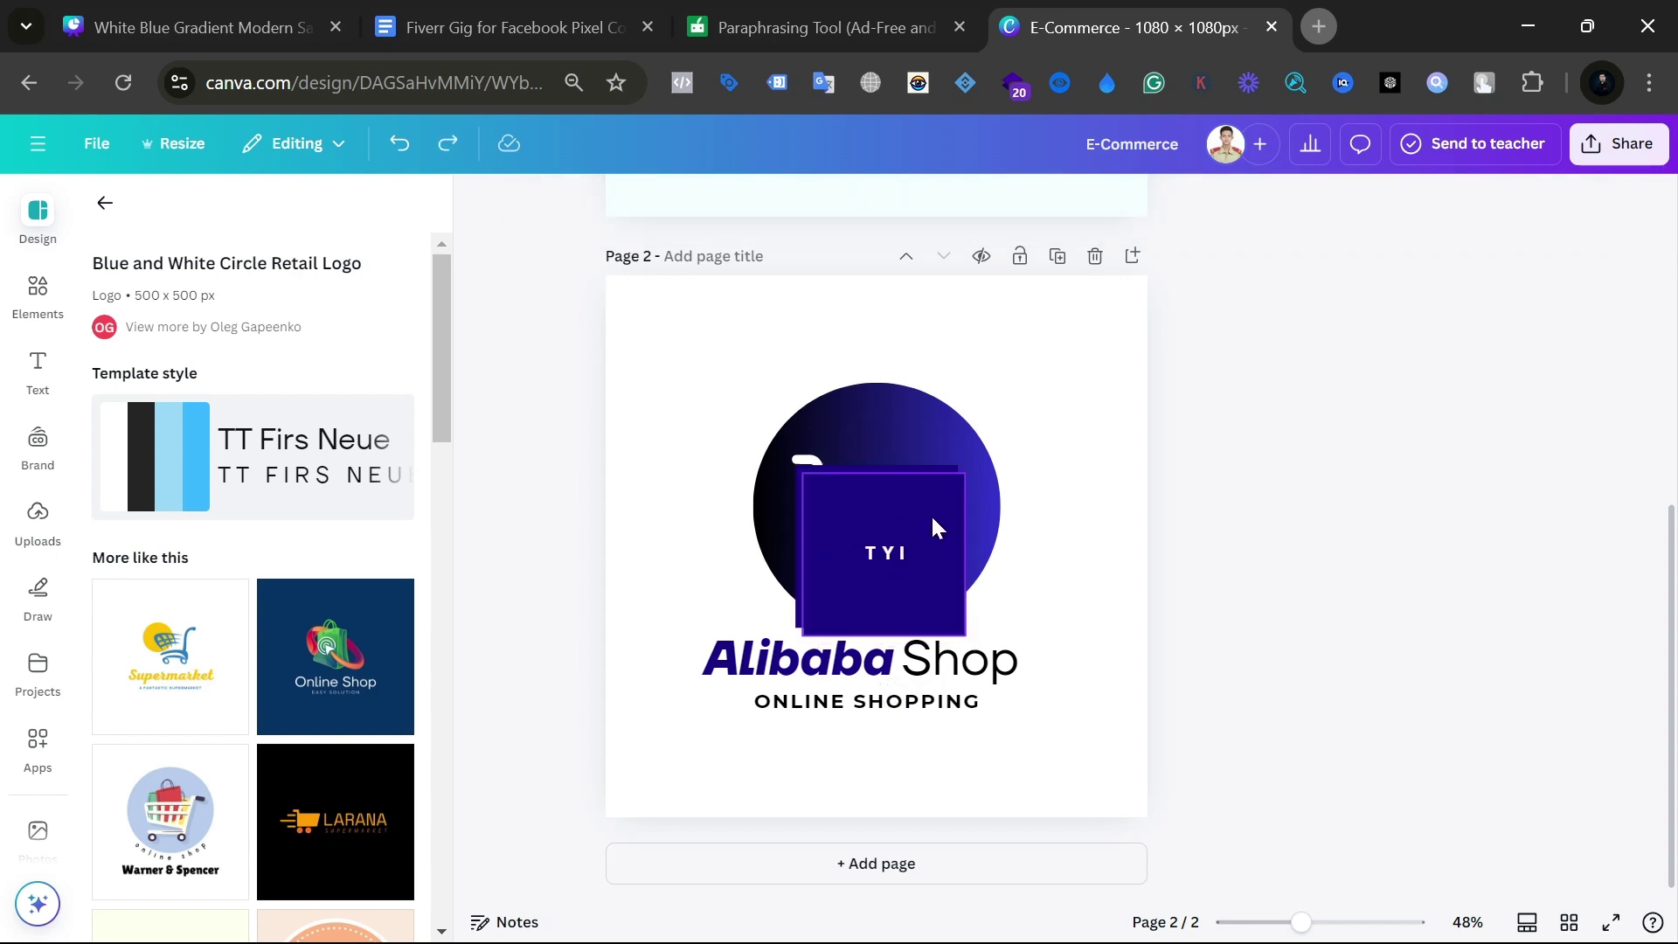
{"action": "key", "text": "ctrl+z"}
{"action": "key", "text": "ctrl+z"}
{"action": "key", "text": "ctrl+z"}
{"action": "key", "text": "ctrl+z"}
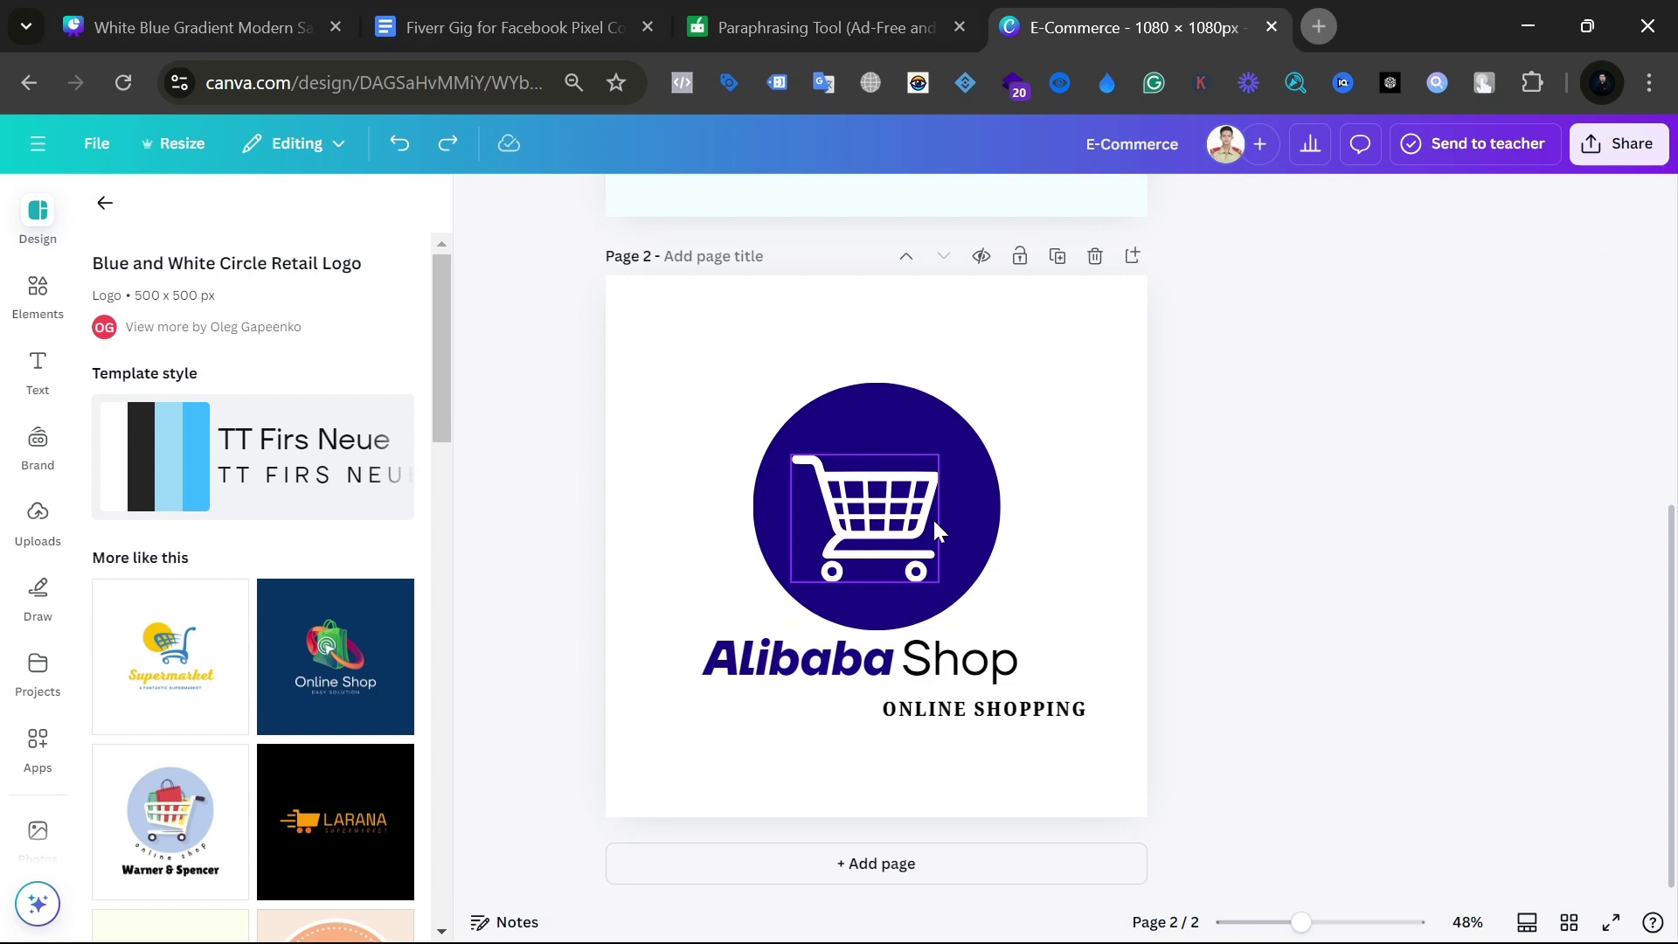
Step: Move the "ONLINE SHOPPING" tagline so it sits centred under "Alibaba Shop", and deselect it
{"action": "left_click_drag", "start_coordinate": [1049, 704], "coordinate": [935, 693]}
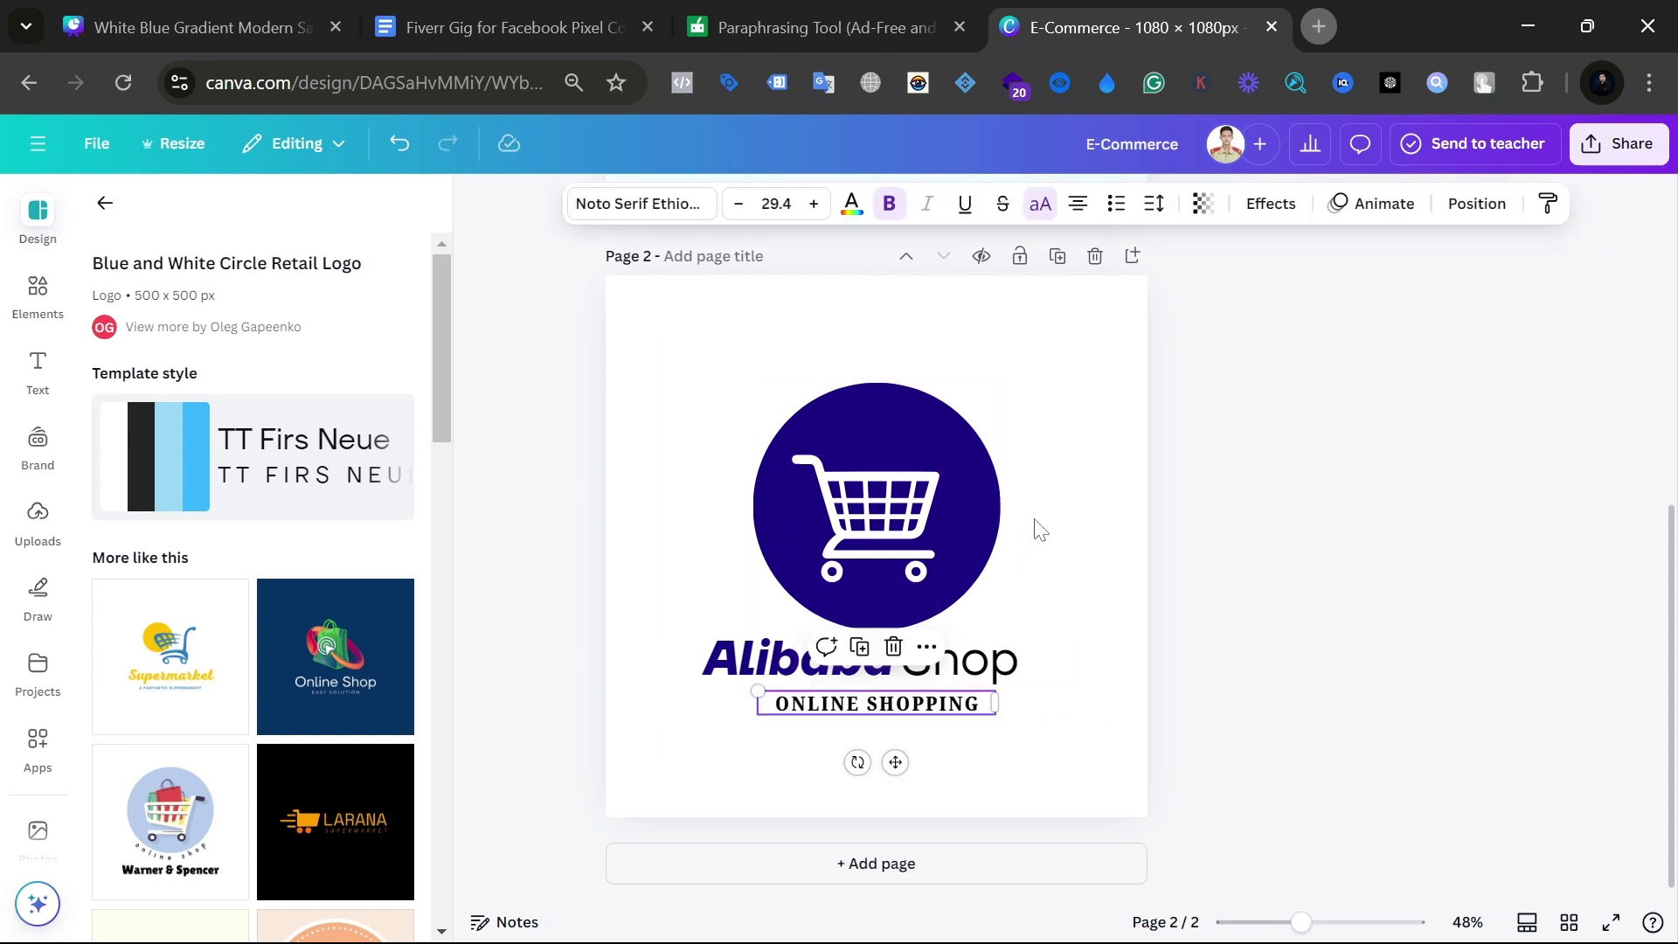
{"action": "left_click", "coordinate": [1039, 529]}
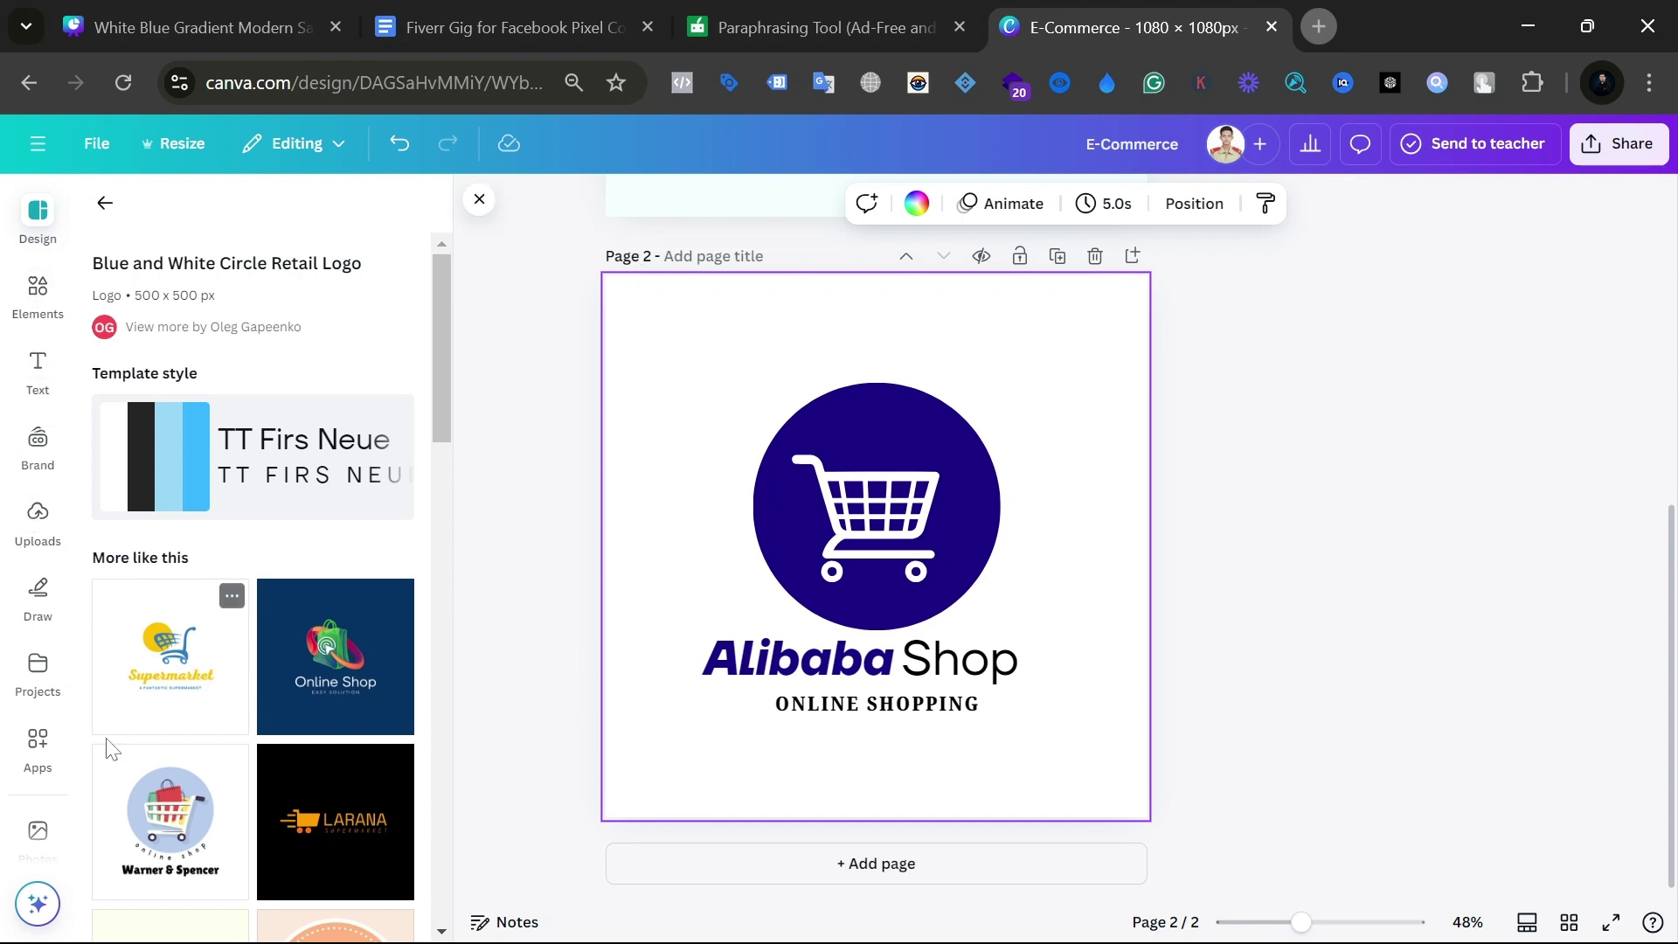
Step: Search the photo library for "BG OFF WHITE"
{"action": "scroll", "coordinate": [70, 717], "scroll_direction": "down", "scroll_amount": 1}
{"action": "scroll", "coordinate": [66, 708], "scroll_direction": "down", "scroll_amount": 3}
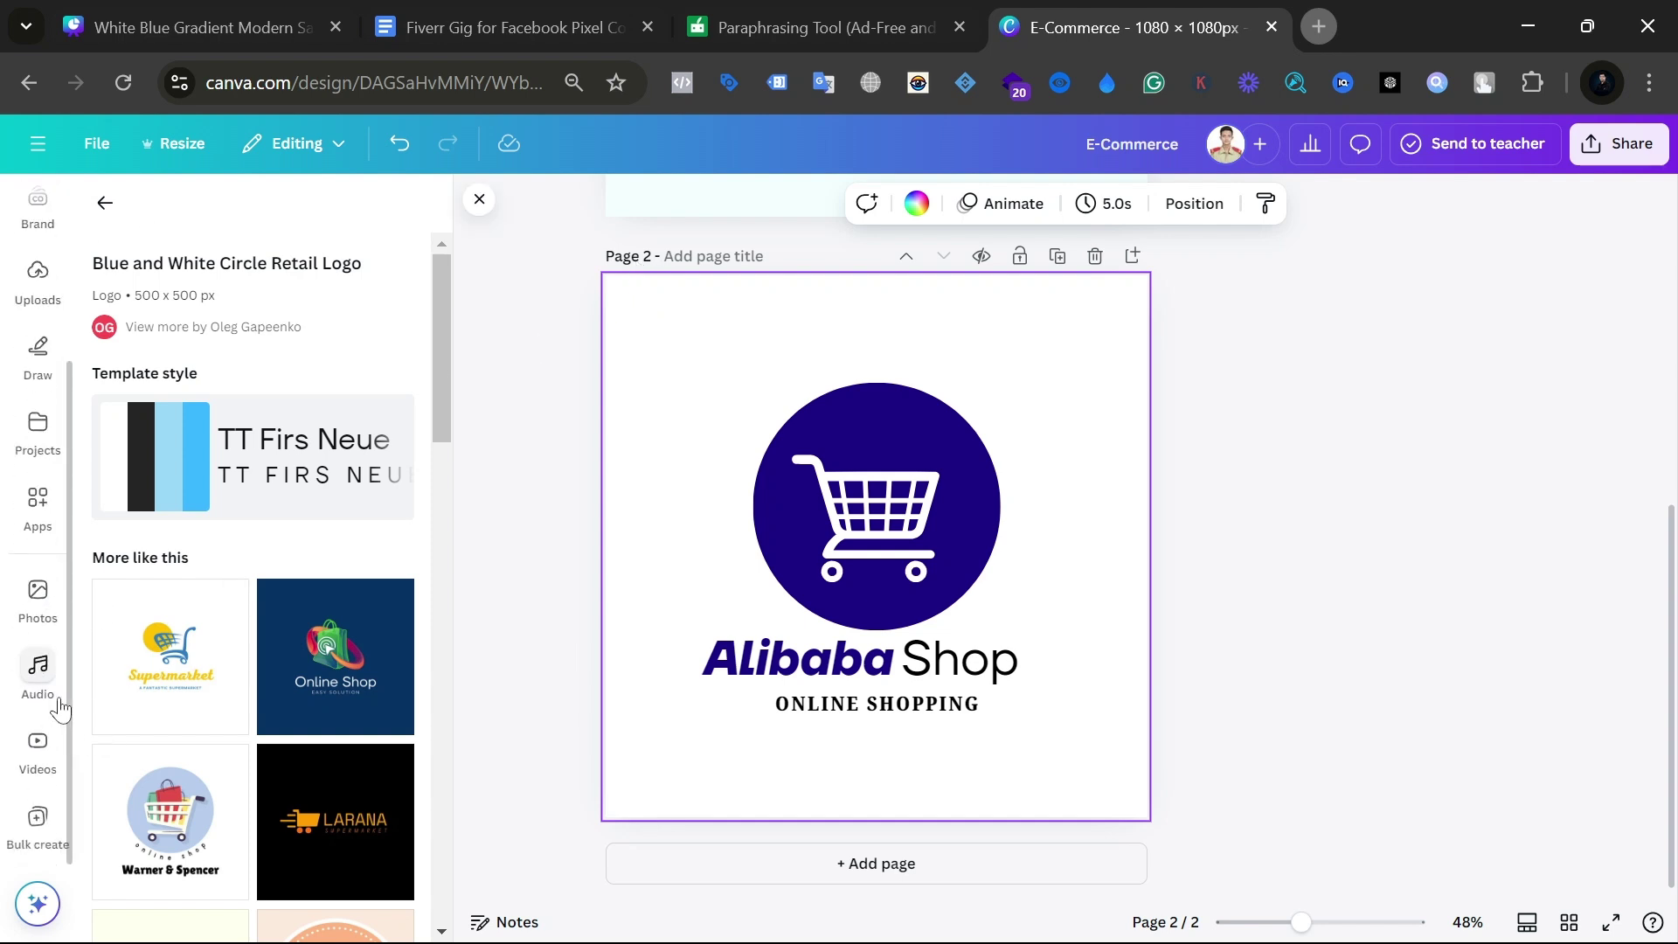
{"action": "left_click", "coordinate": [45, 623]}
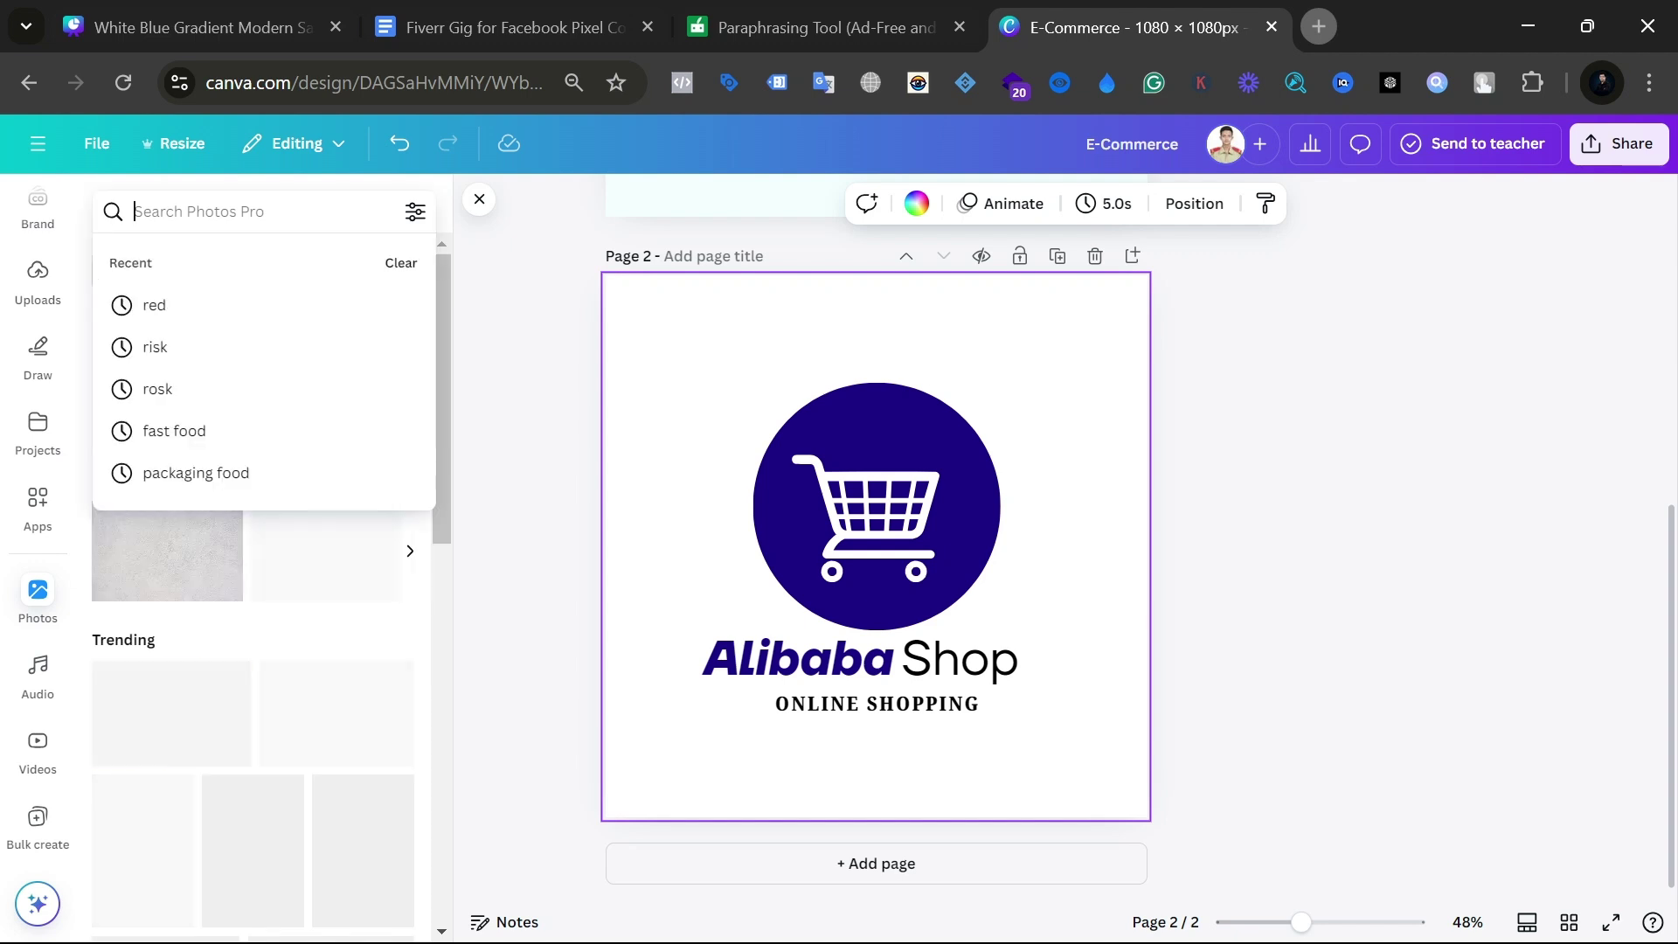
{"action": "type", "text": "BG"}
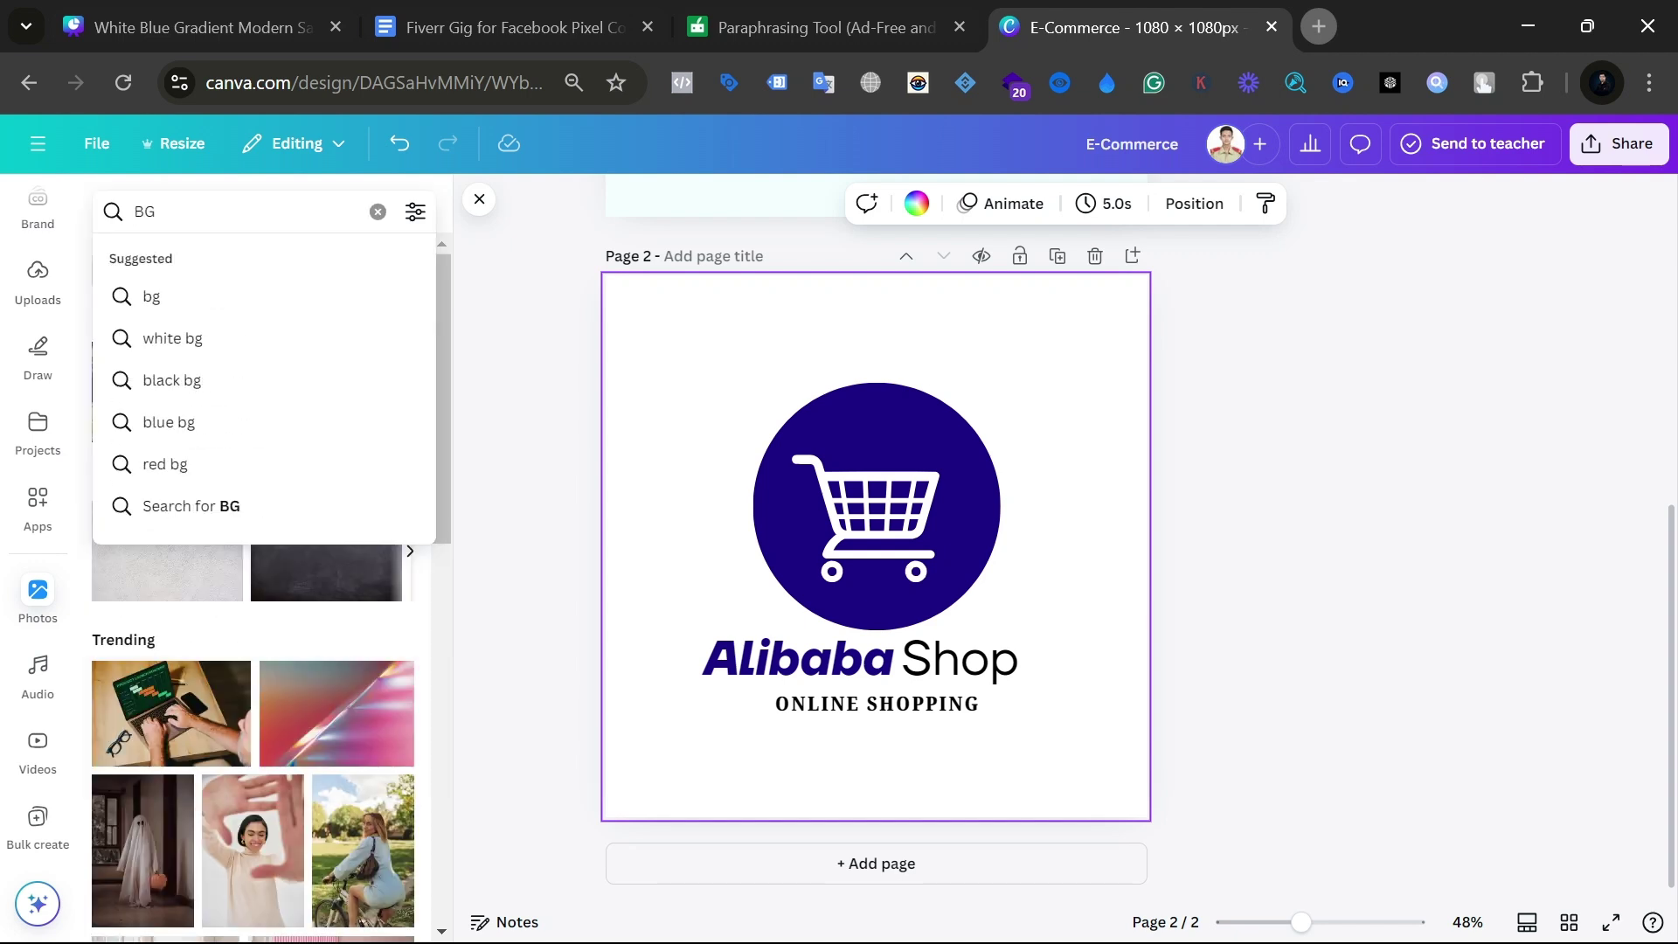
{"action": "type", "text": " OF"}
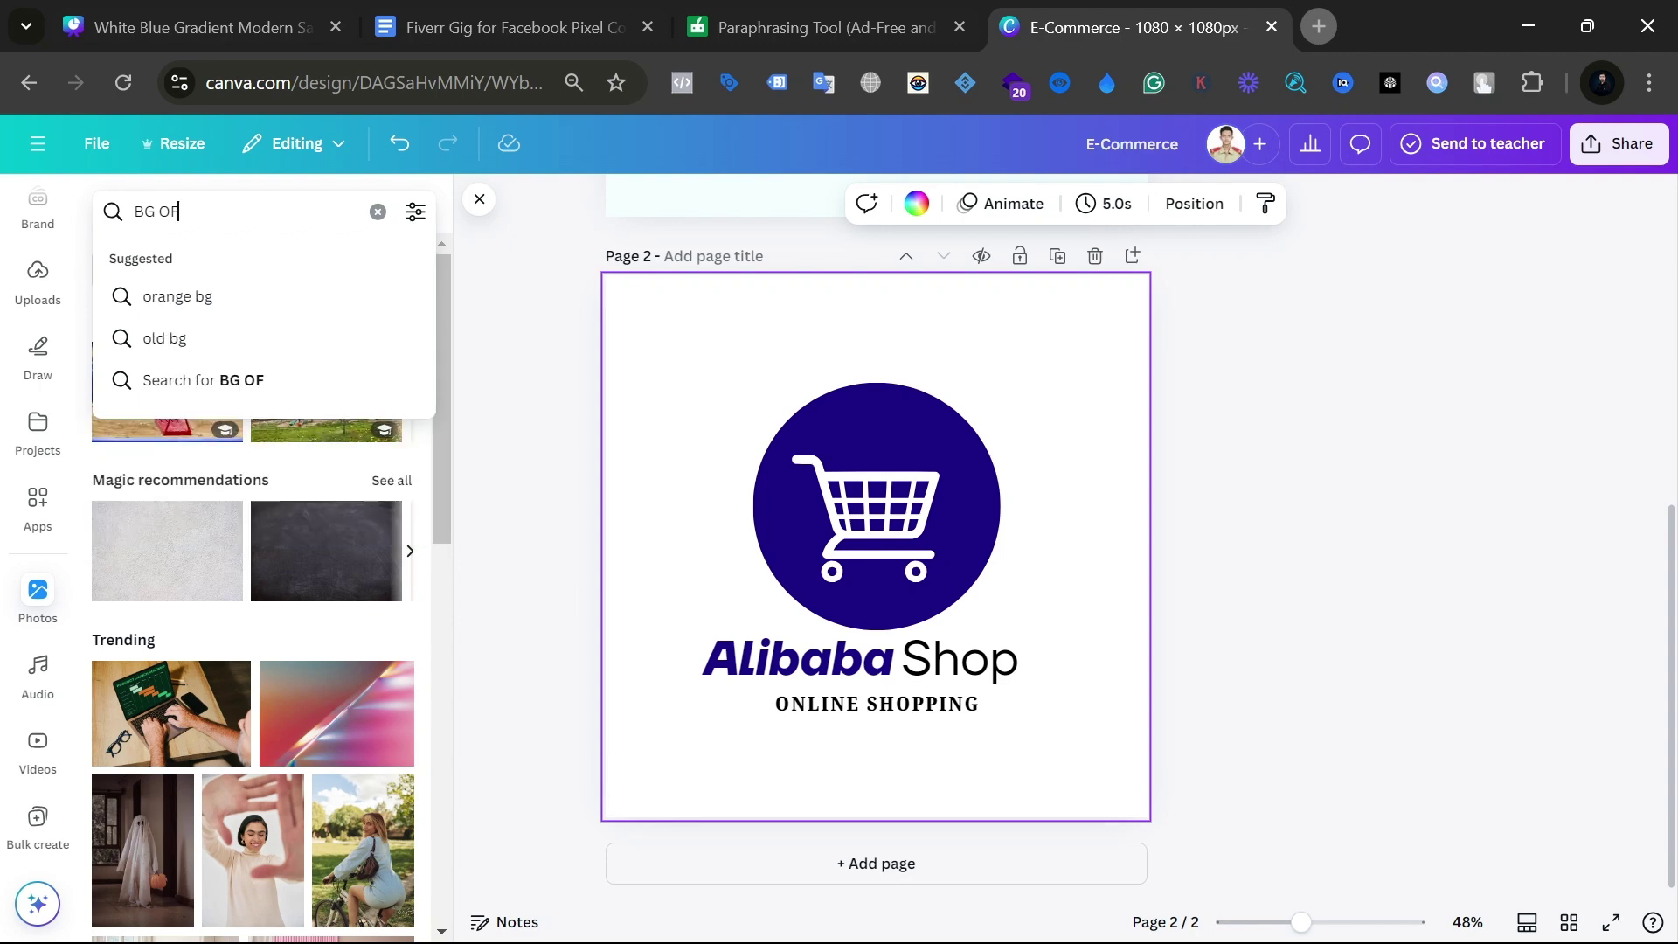
{"action": "type", "text": "F WHI"}
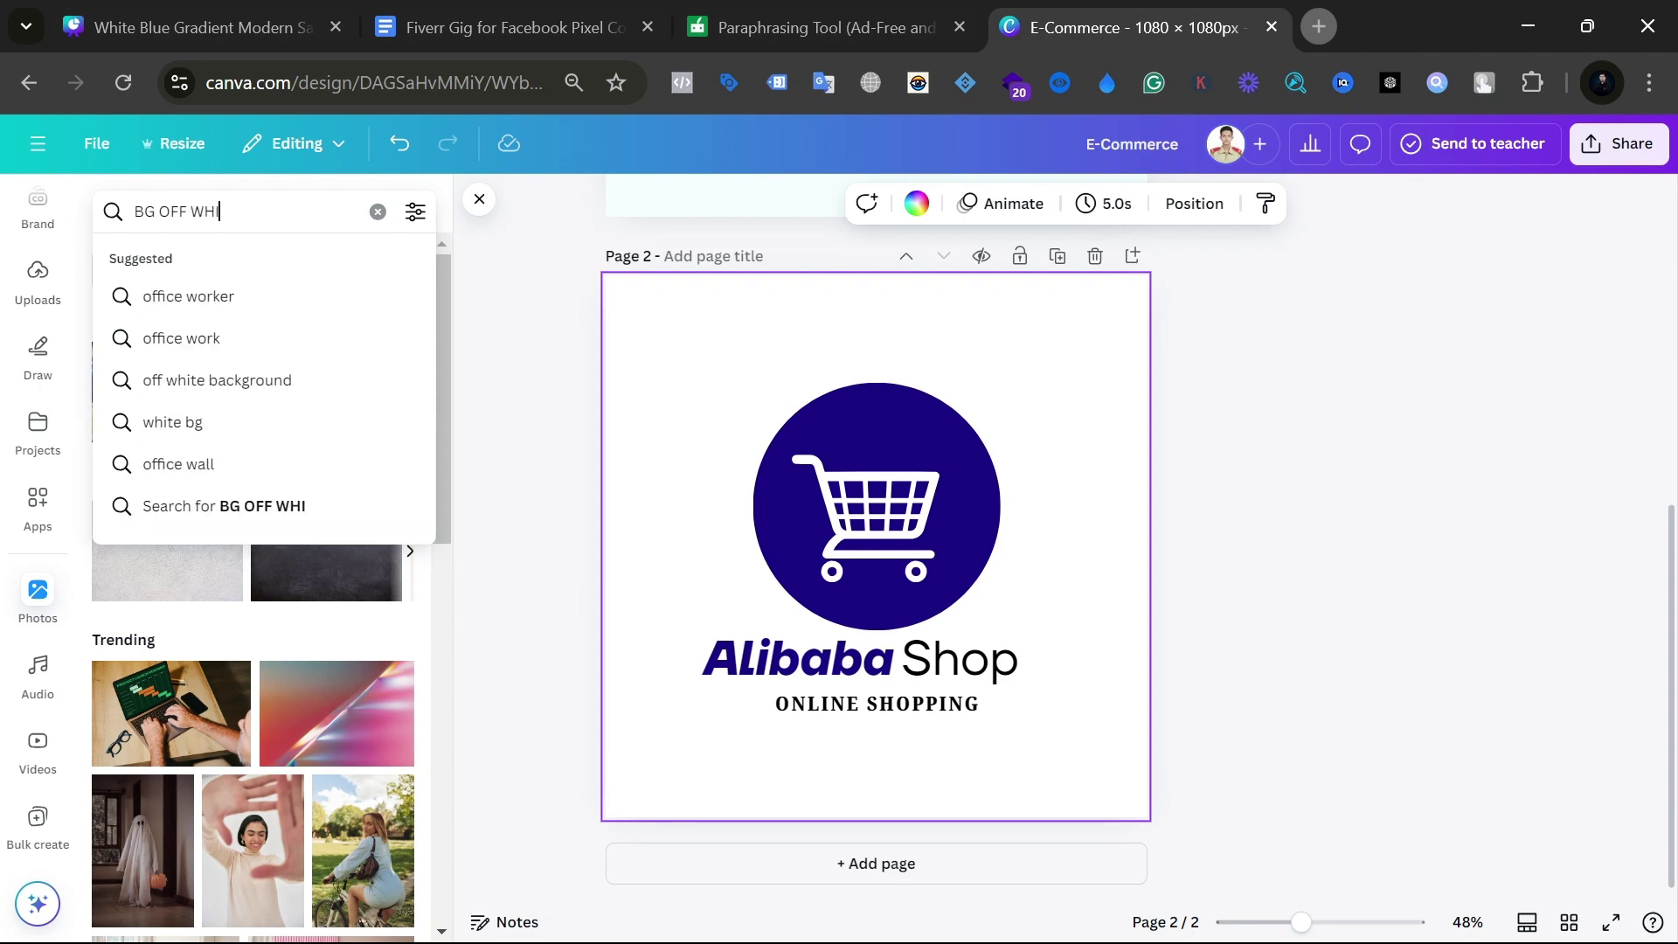
{"action": "type", "text": "TE"}
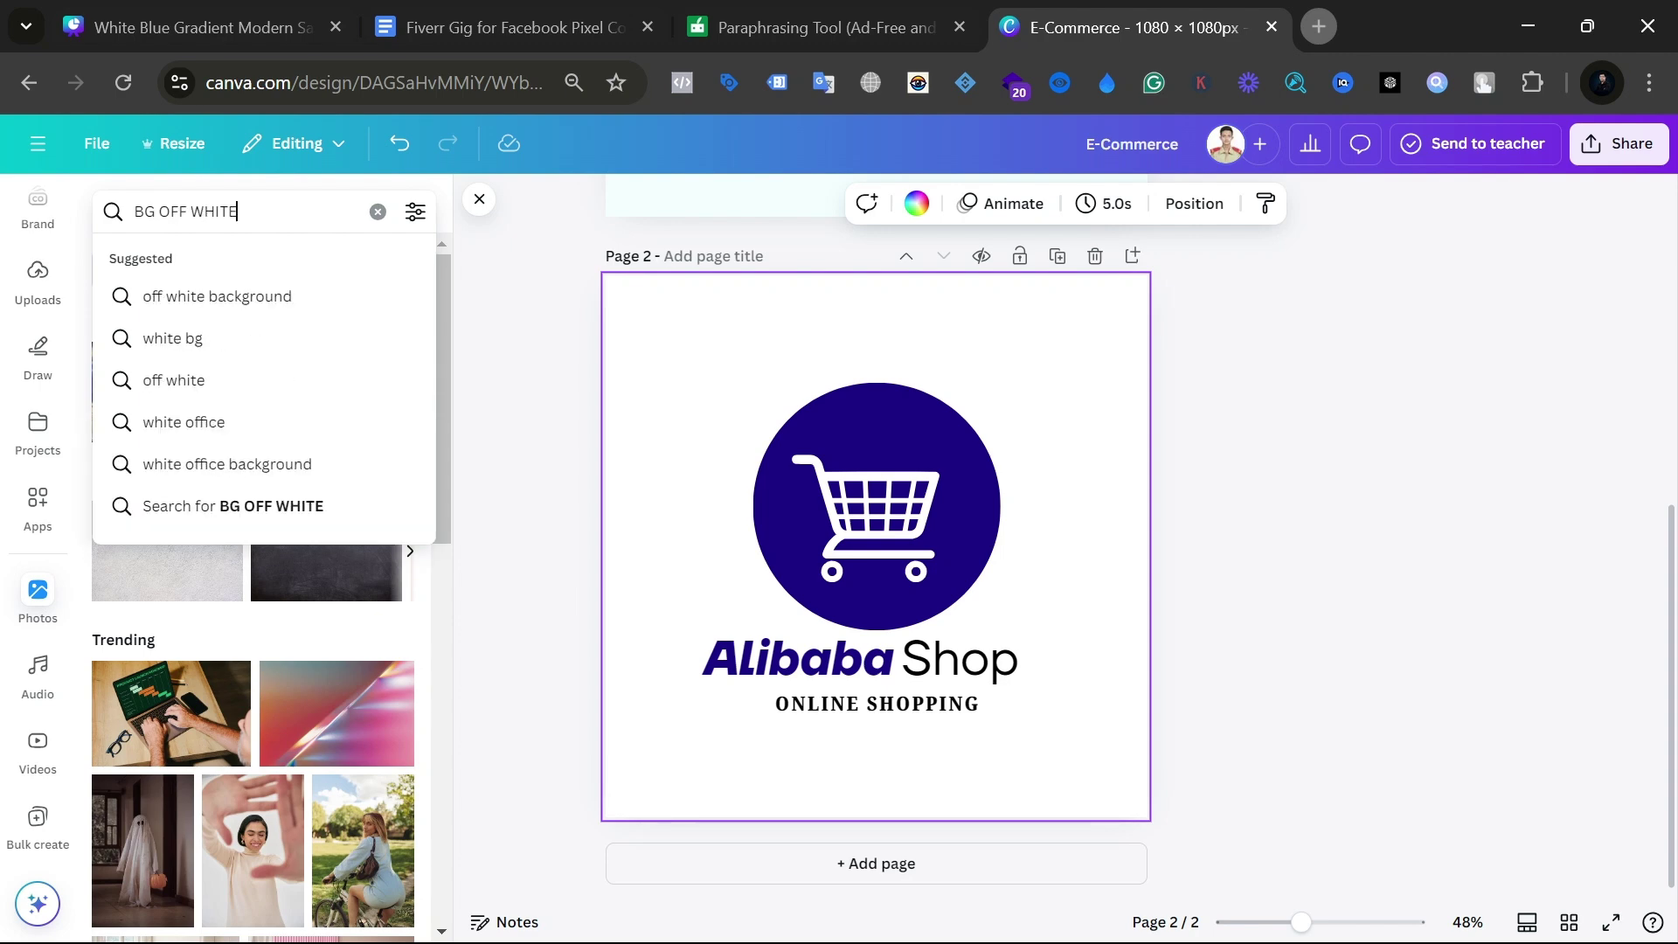
{"action": "key", "text": "Return"}
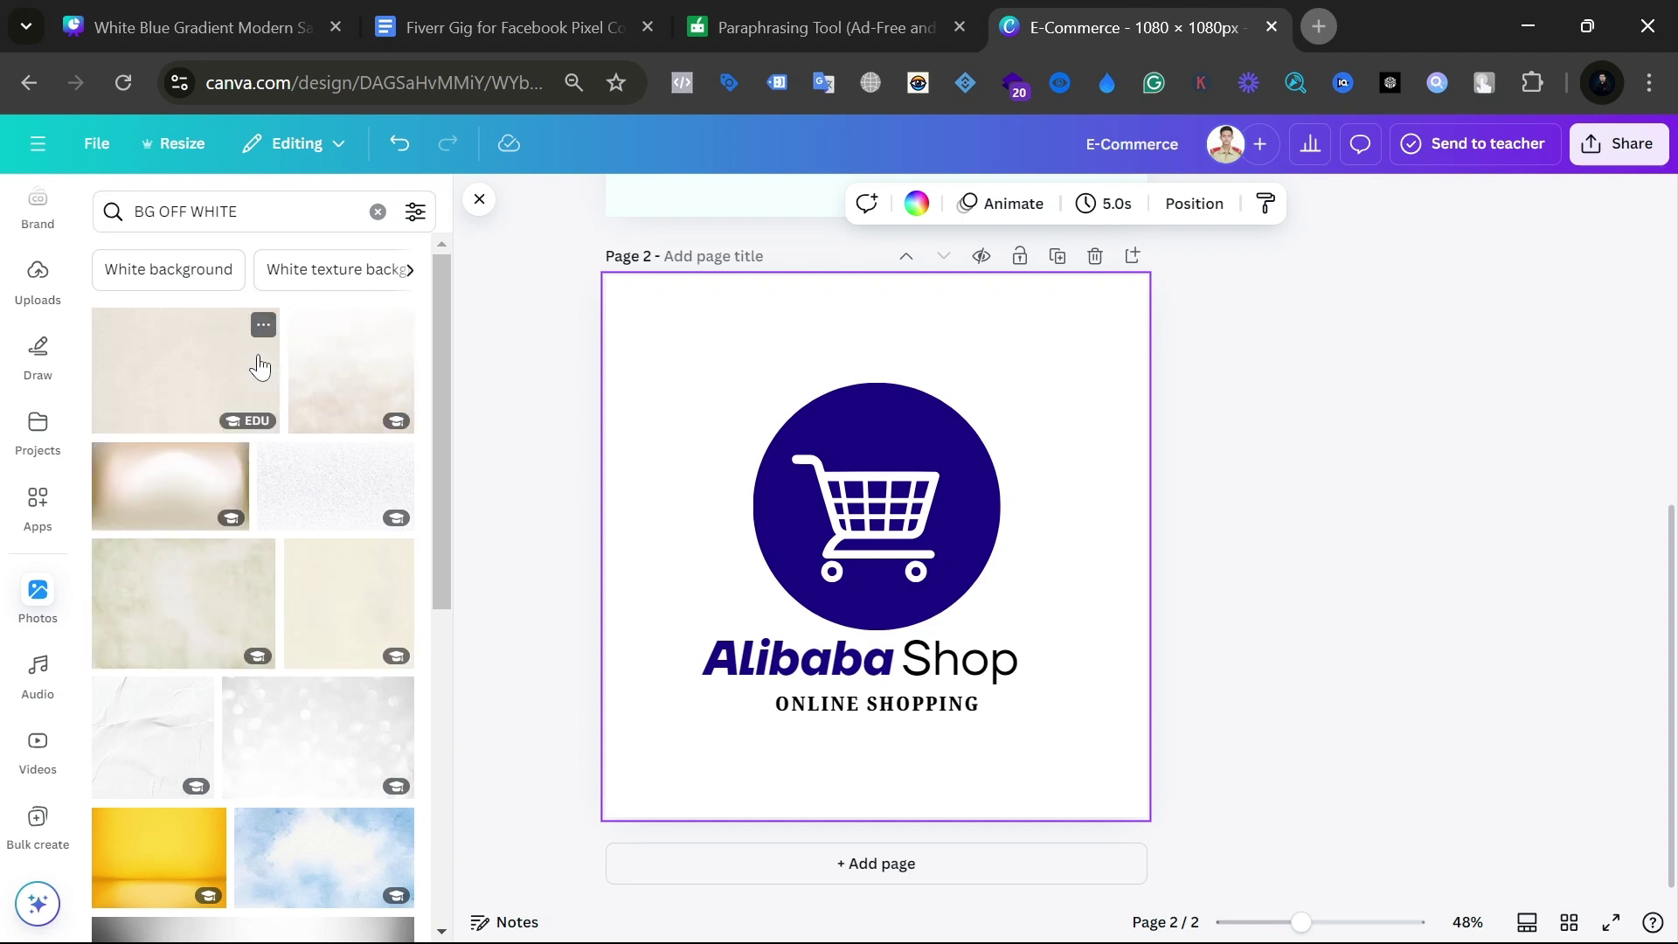
Step: Add the first beige textured photo so it fills page 2, and send it to the back behind the logo
{"action": "left_click_drag", "start_coordinate": [169, 368], "coordinate": [645, 383]}
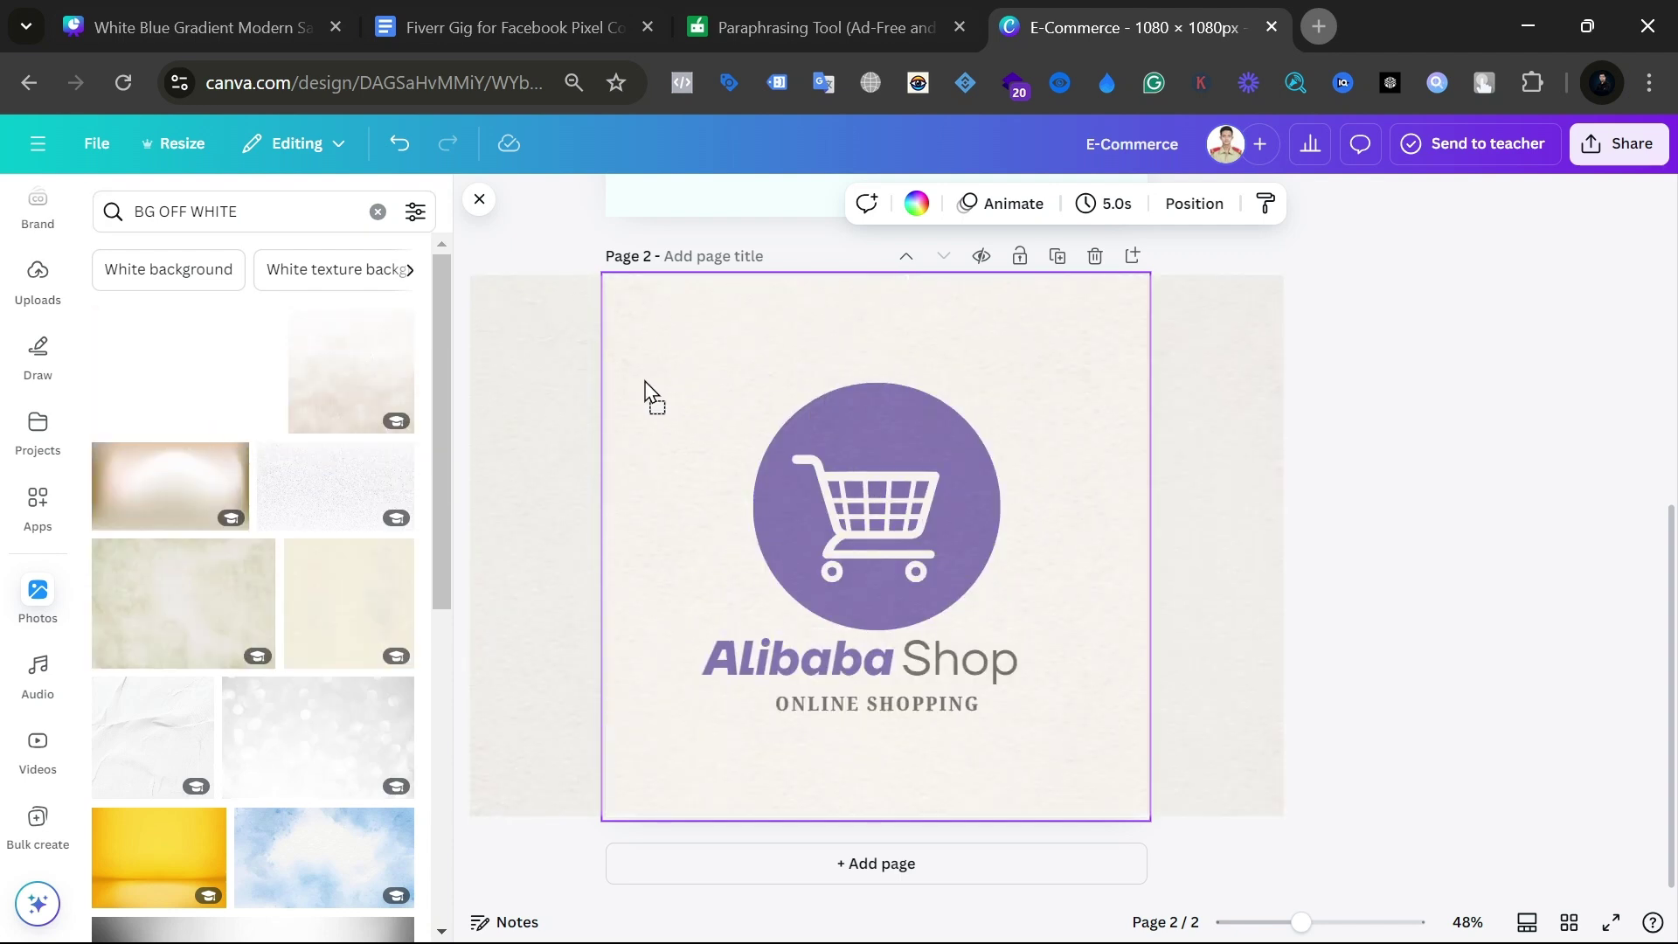
{"action": "left_click_drag", "start_coordinate": [647, 393], "coordinate": [648, 396]}
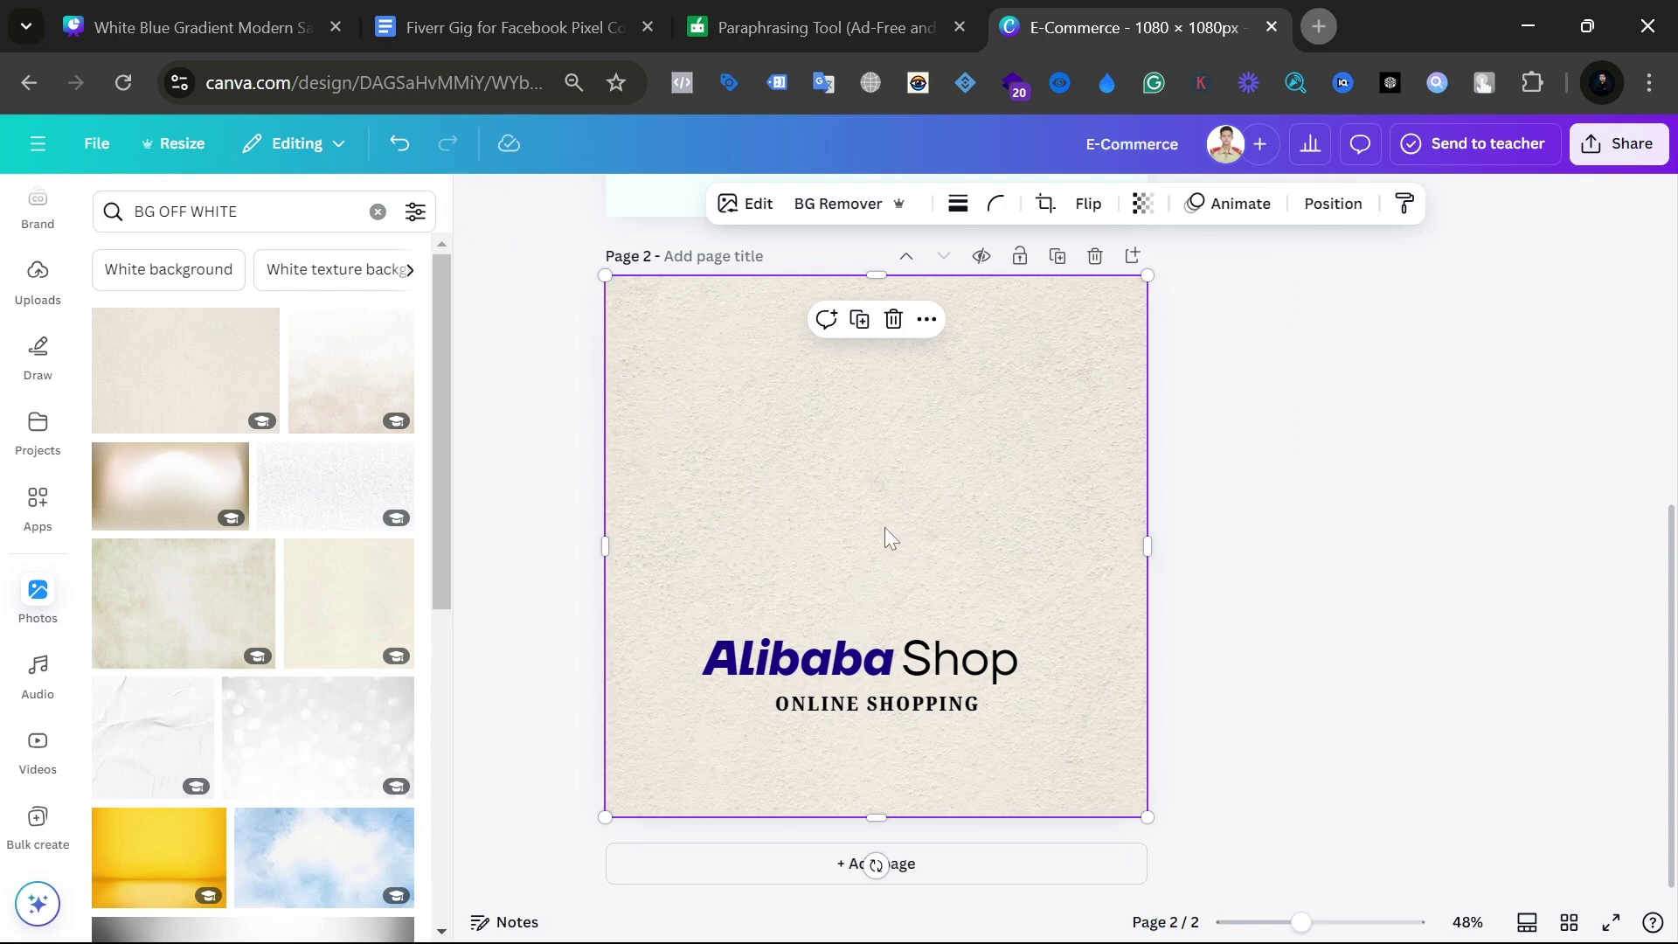
{"action": "right_click", "coordinate": [980, 477]}
{"action": "mouse_move", "coordinate": [1038, 538]}
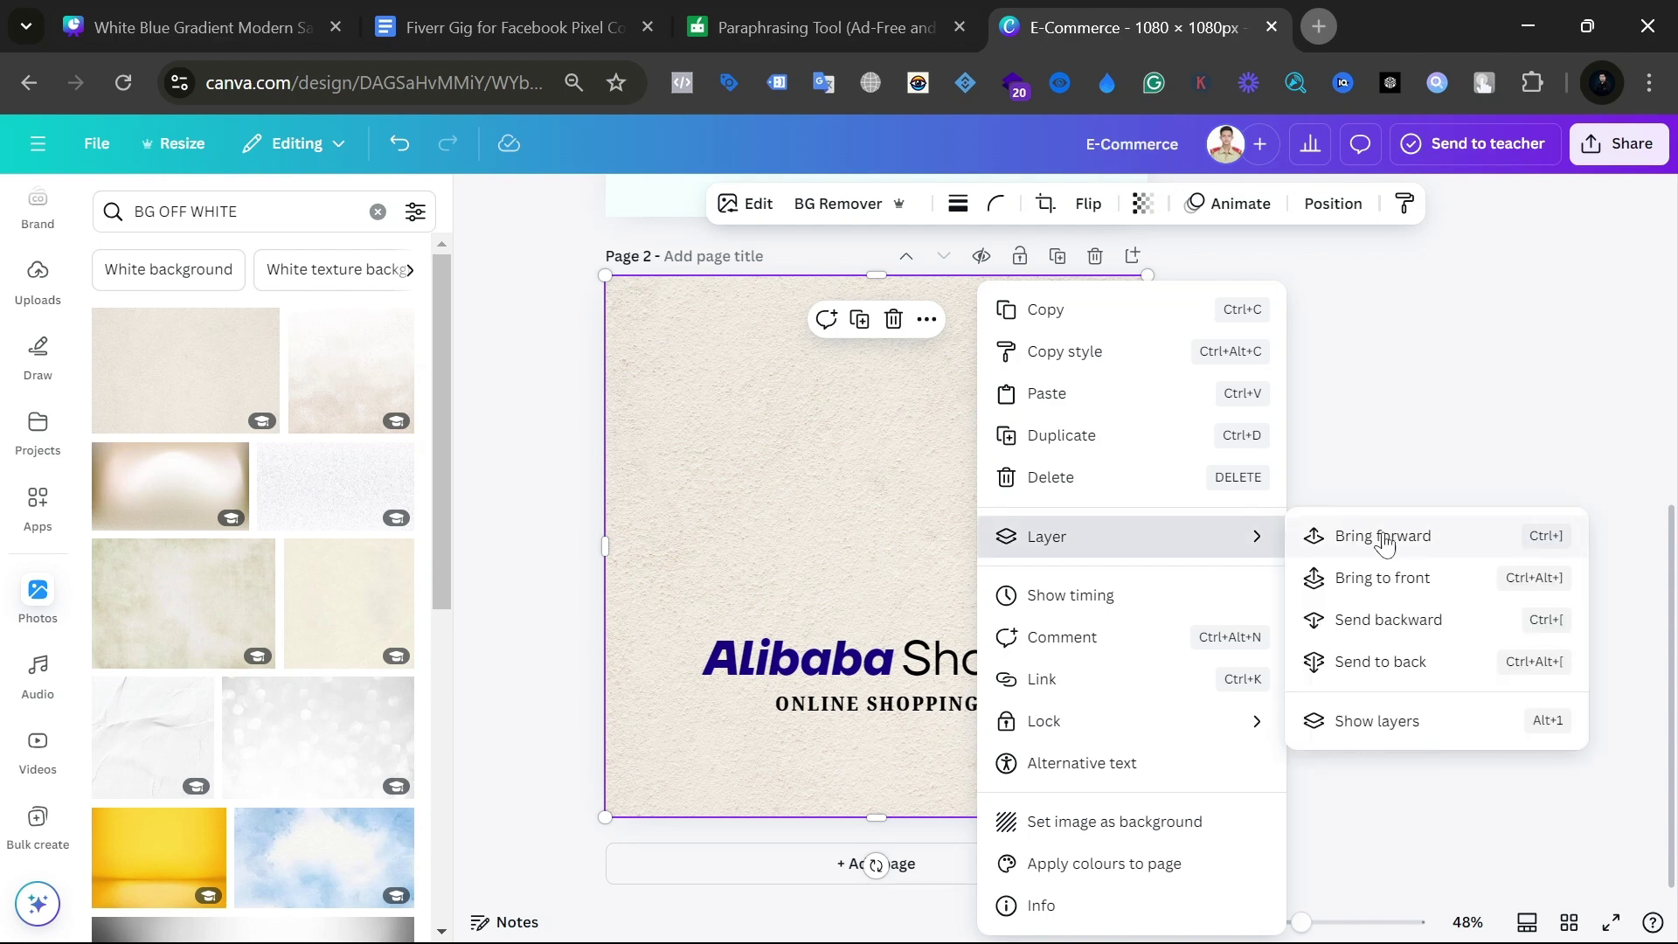
{"action": "left_click", "coordinate": [1445, 665]}
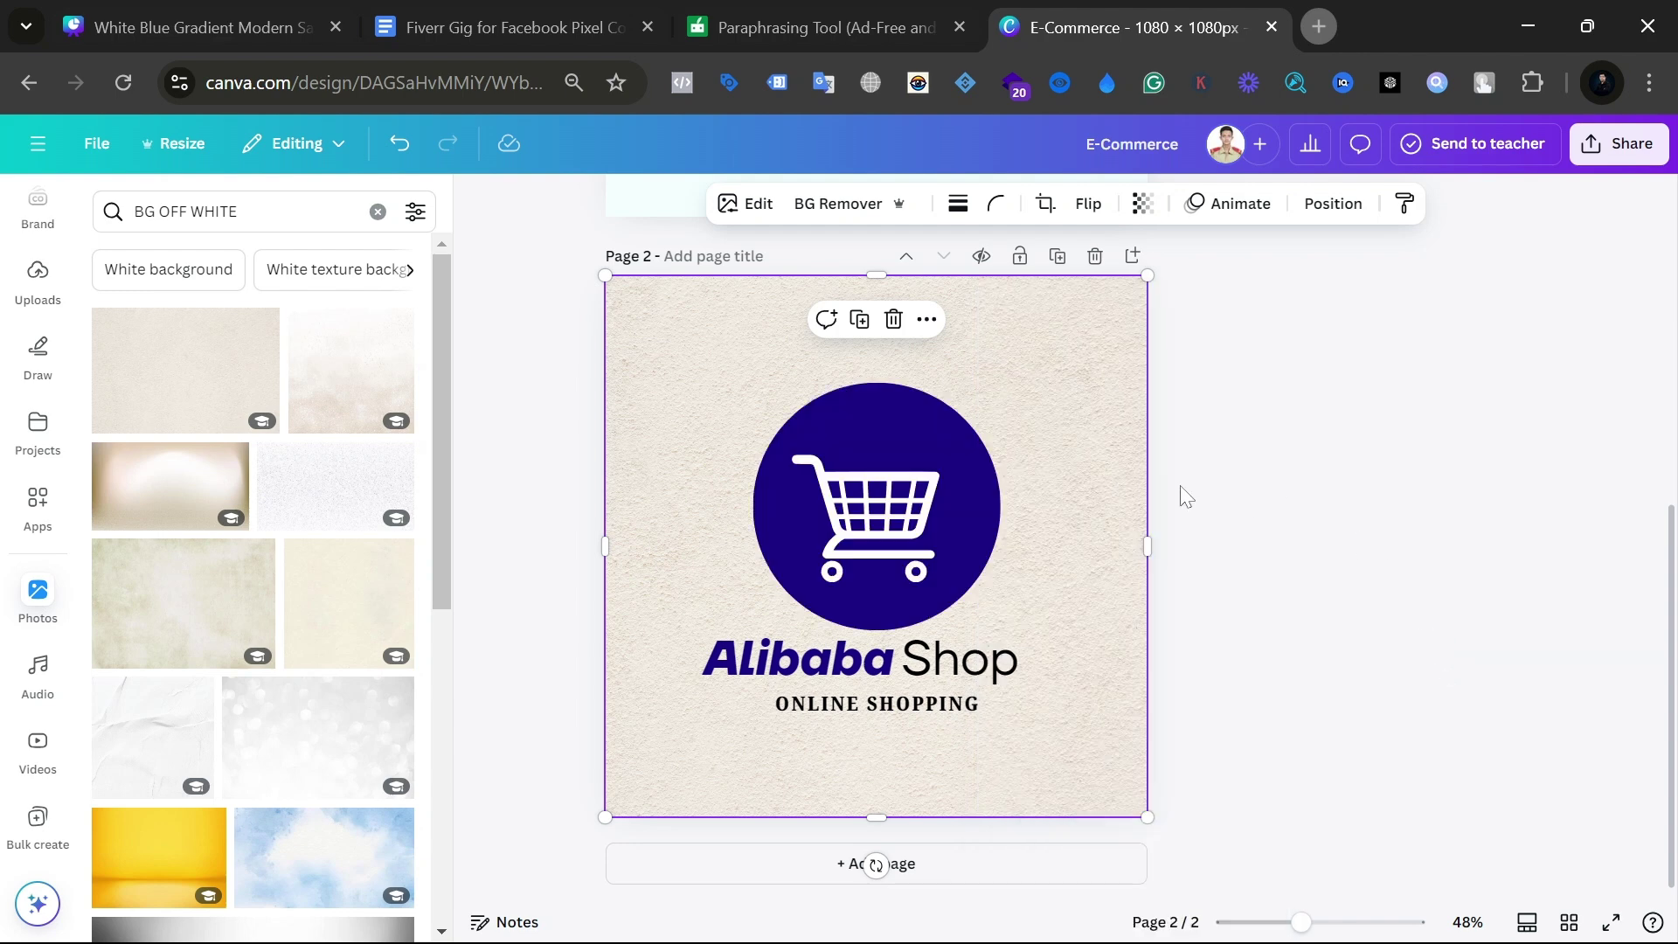
Step: Lock the beige textured background photo on page 2
{"action": "left_click_drag", "start_coordinate": [664, 361], "coordinate": [708, 388]}
{"action": "right_click", "coordinate": [707, 354]}
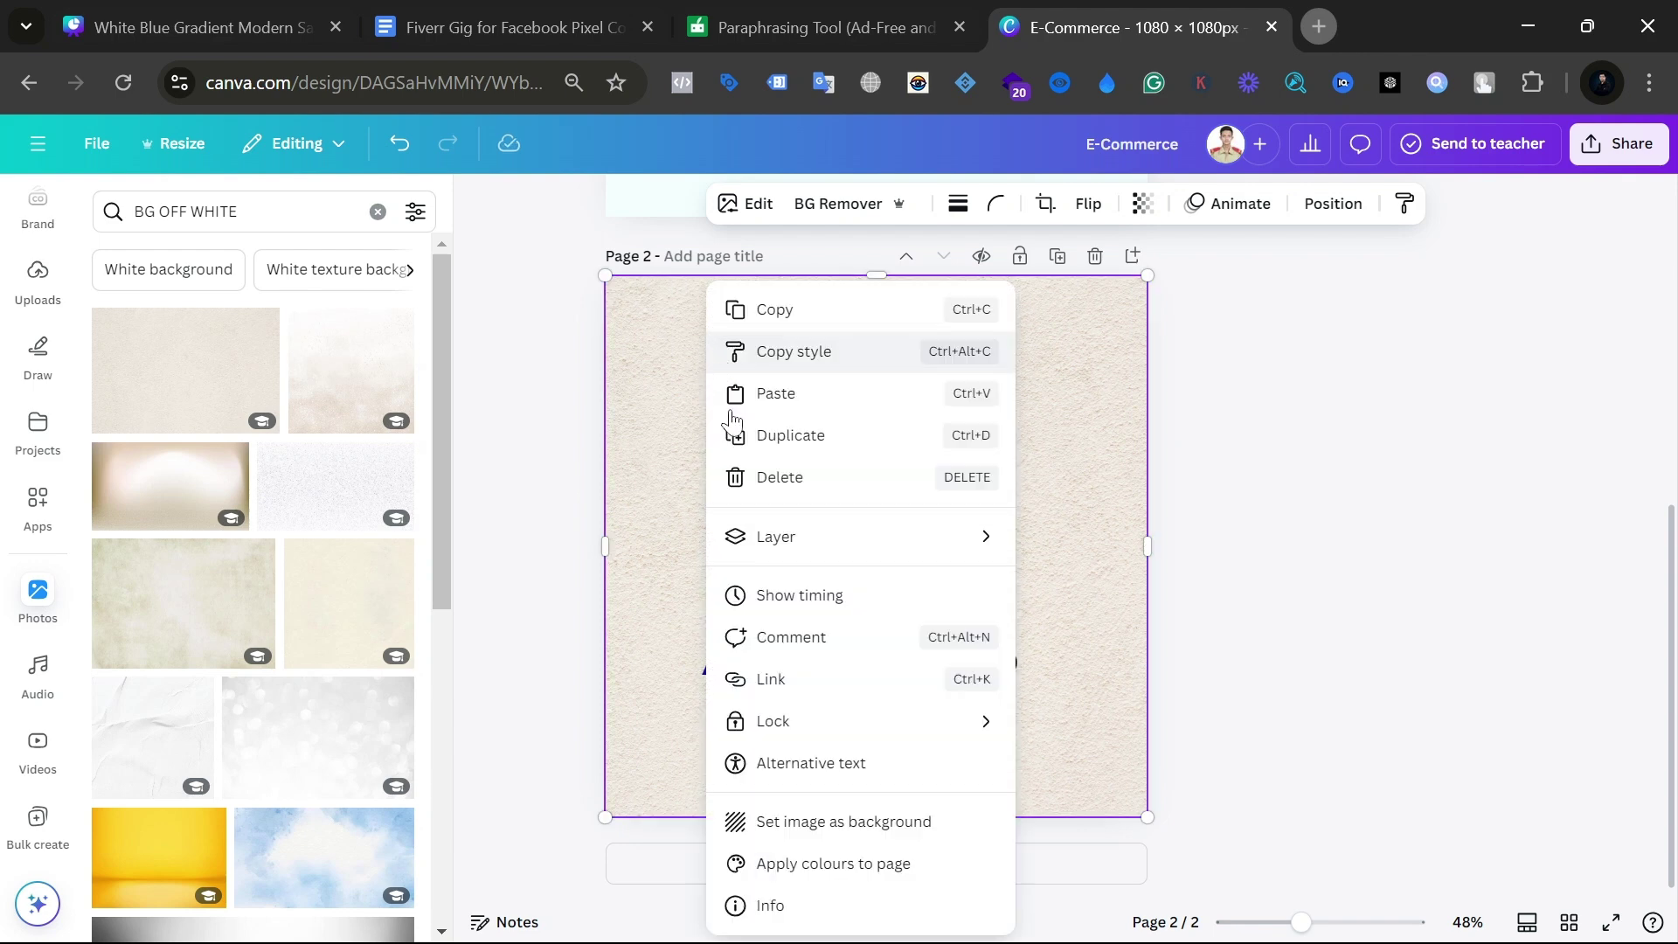
{"action": "mouse_move", "coordinate": [1015, 730]}
{"action": "left_click", "coordinate": [1141, 733]}
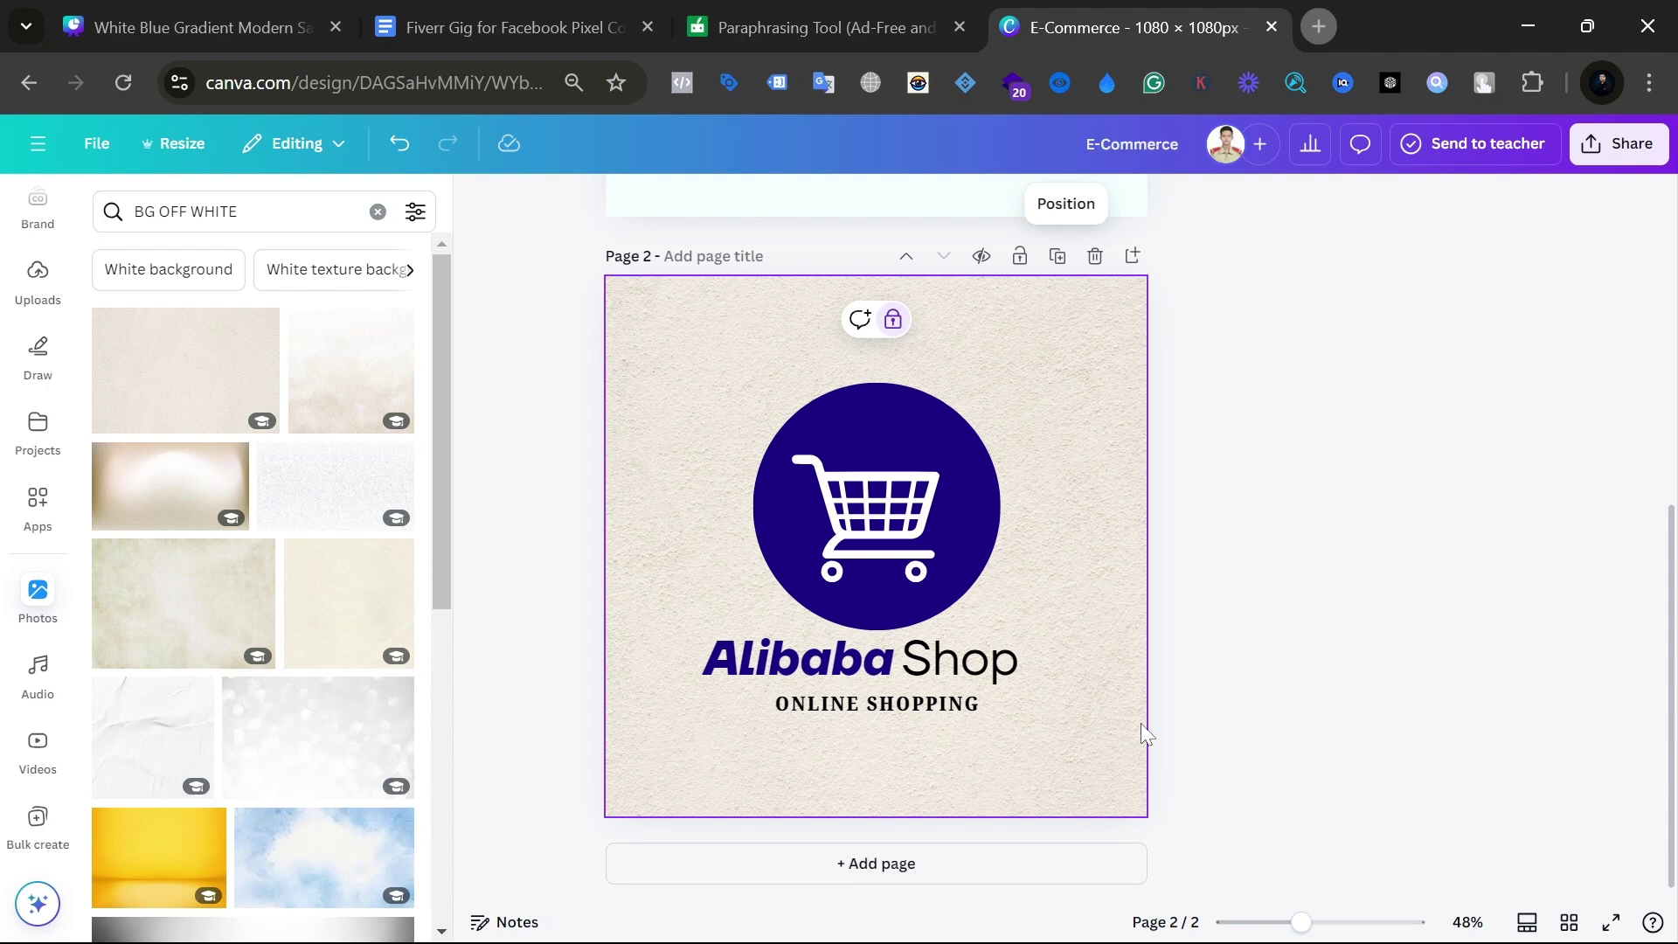
Step: Group the shopping cart with the dark blue circle behind it
{"action": "left_click_drag", "start_coordinate": [655, 309], "coordinate": [787, 472]}
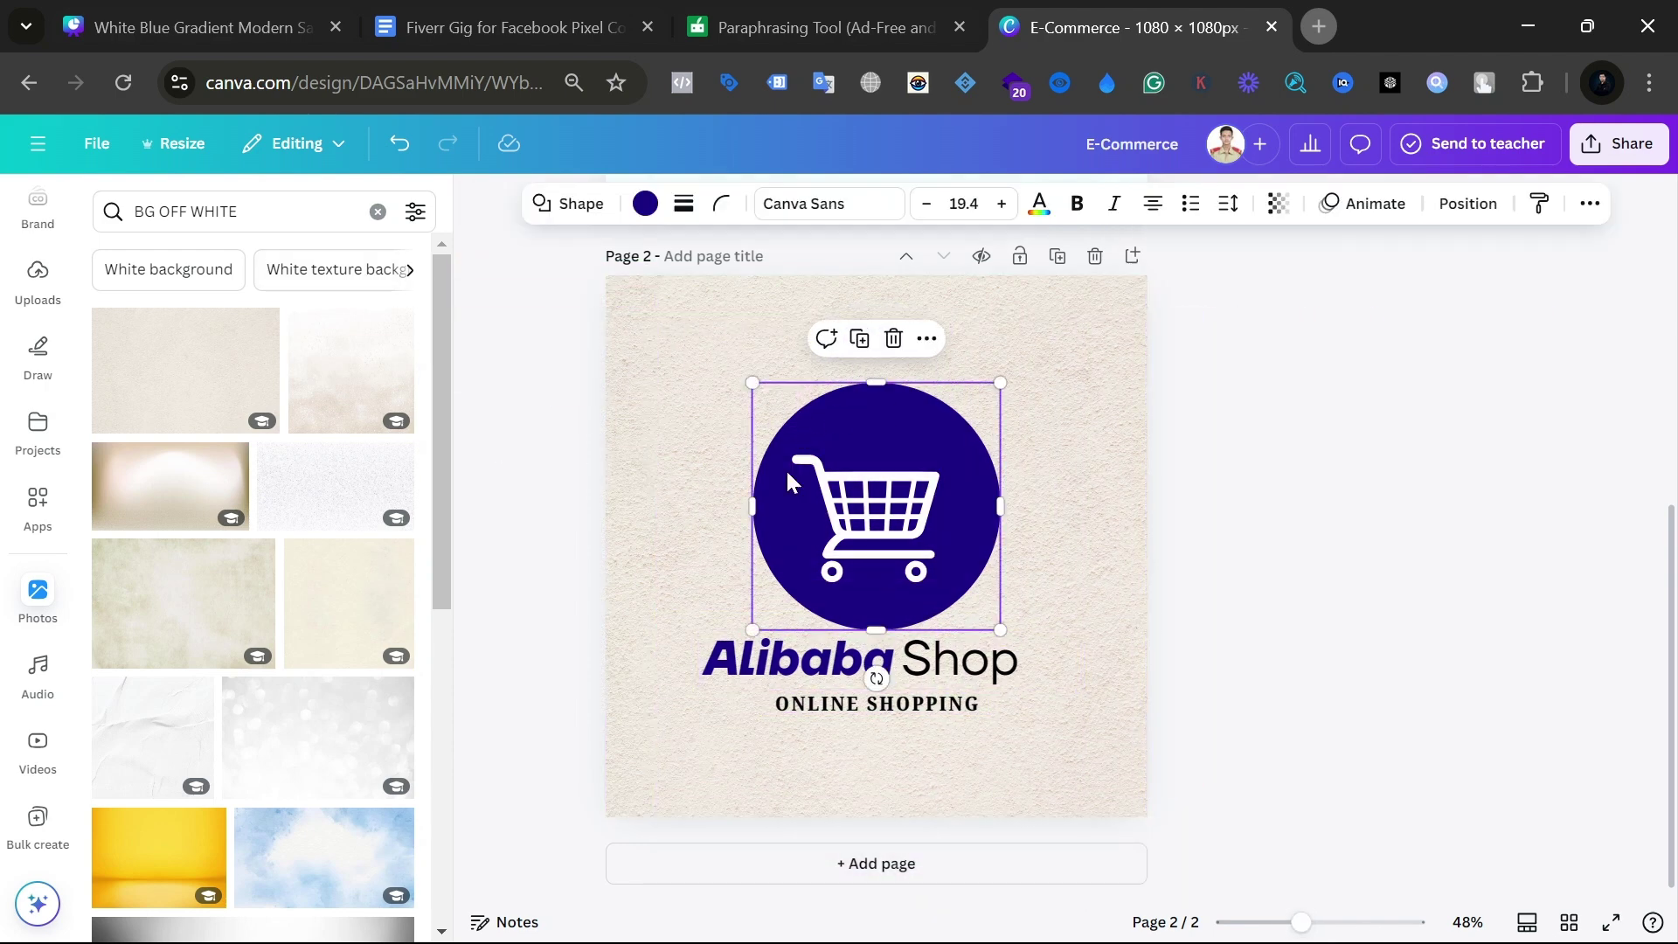
{"action": "right_click", "coordinate": [878, 428]}
{"action": "left_click", "coordinate": [678, 386]}
{"action": "left_click_drag", "start_coordinate": [676, 385], "coordinate": [1030, 521]}
{"action": "right_click", "coordinate": [956, 487]}
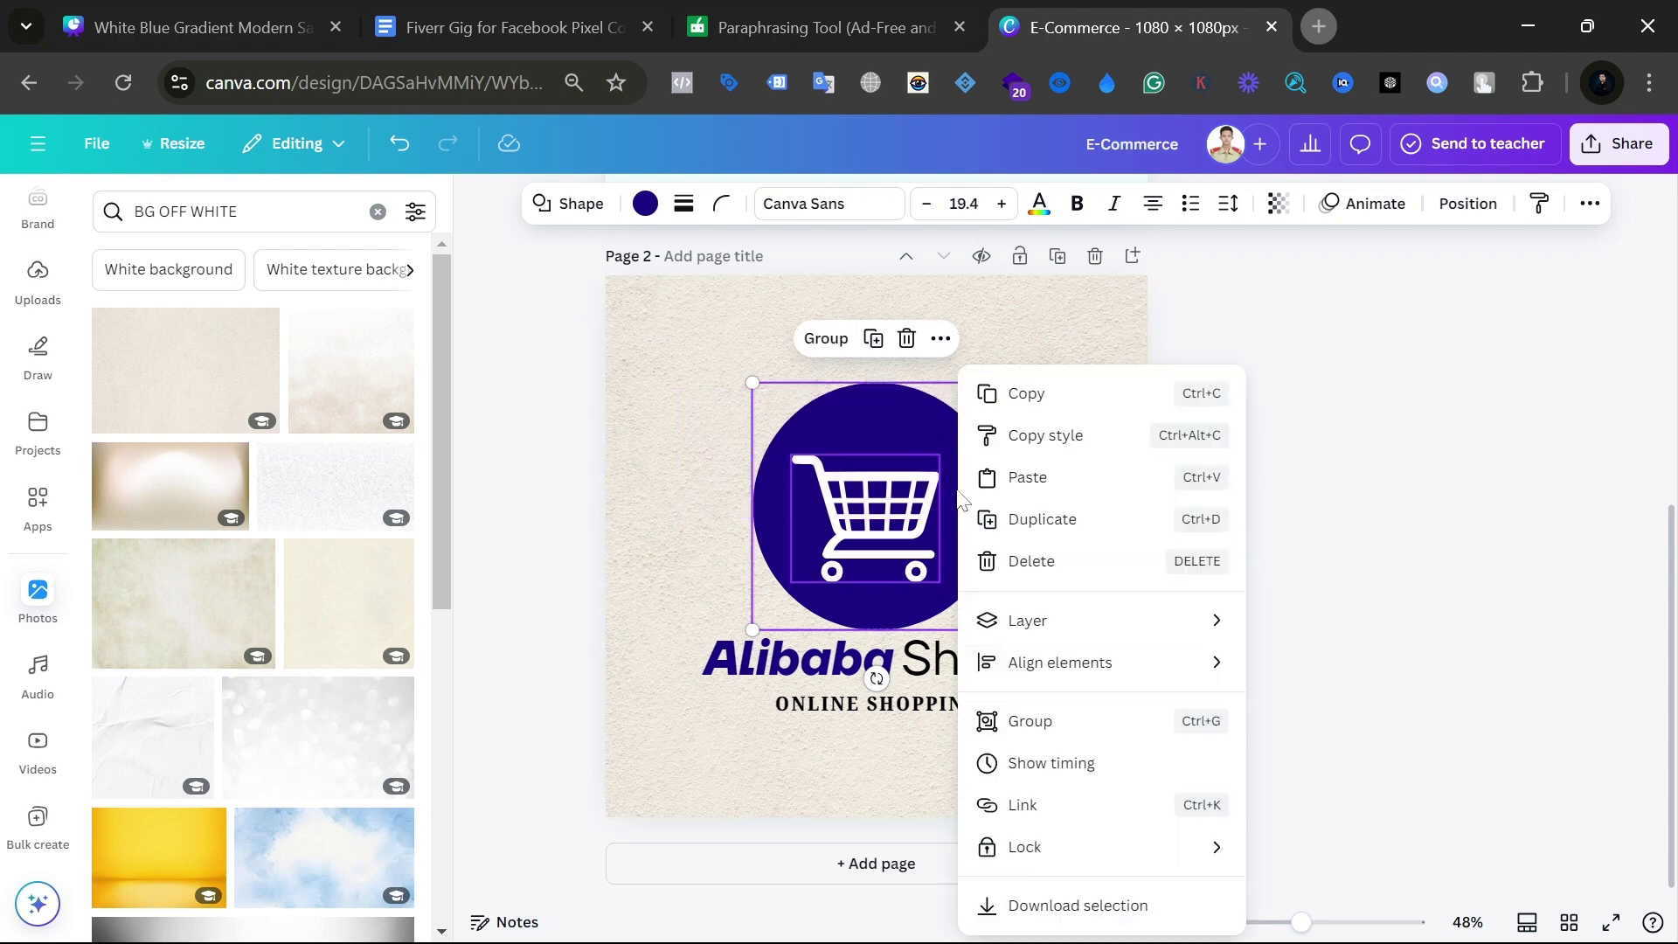
{"action": "left_click", "coordinate": [1406, 679]}
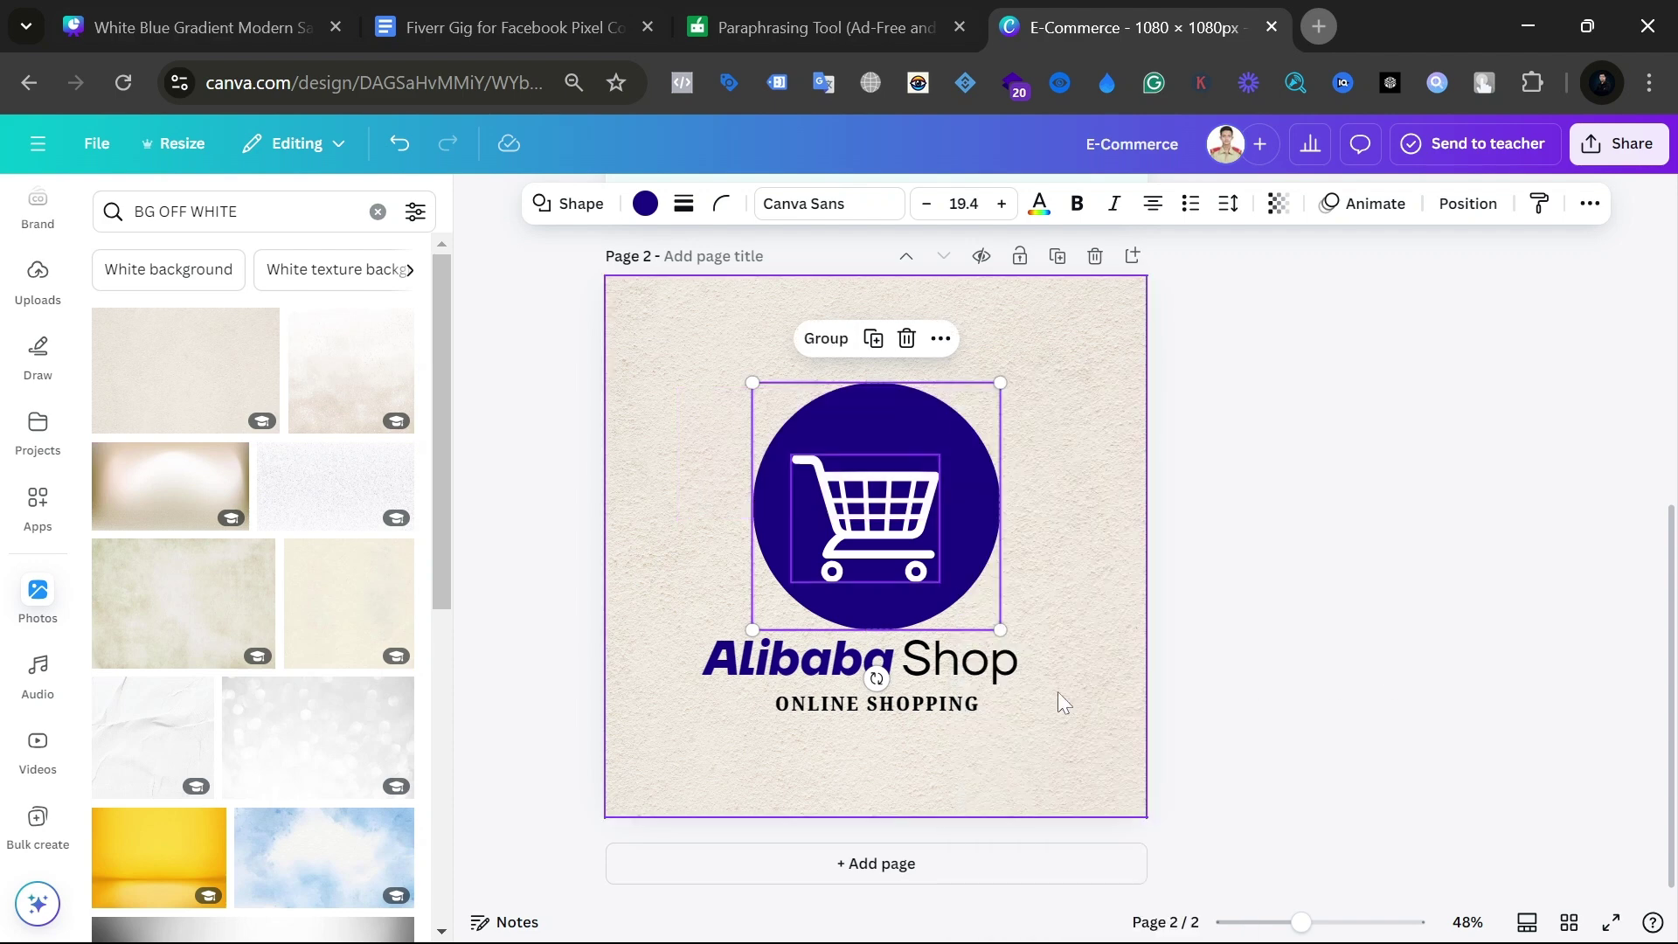
{"action": "key", "text": "ctrl+g"}
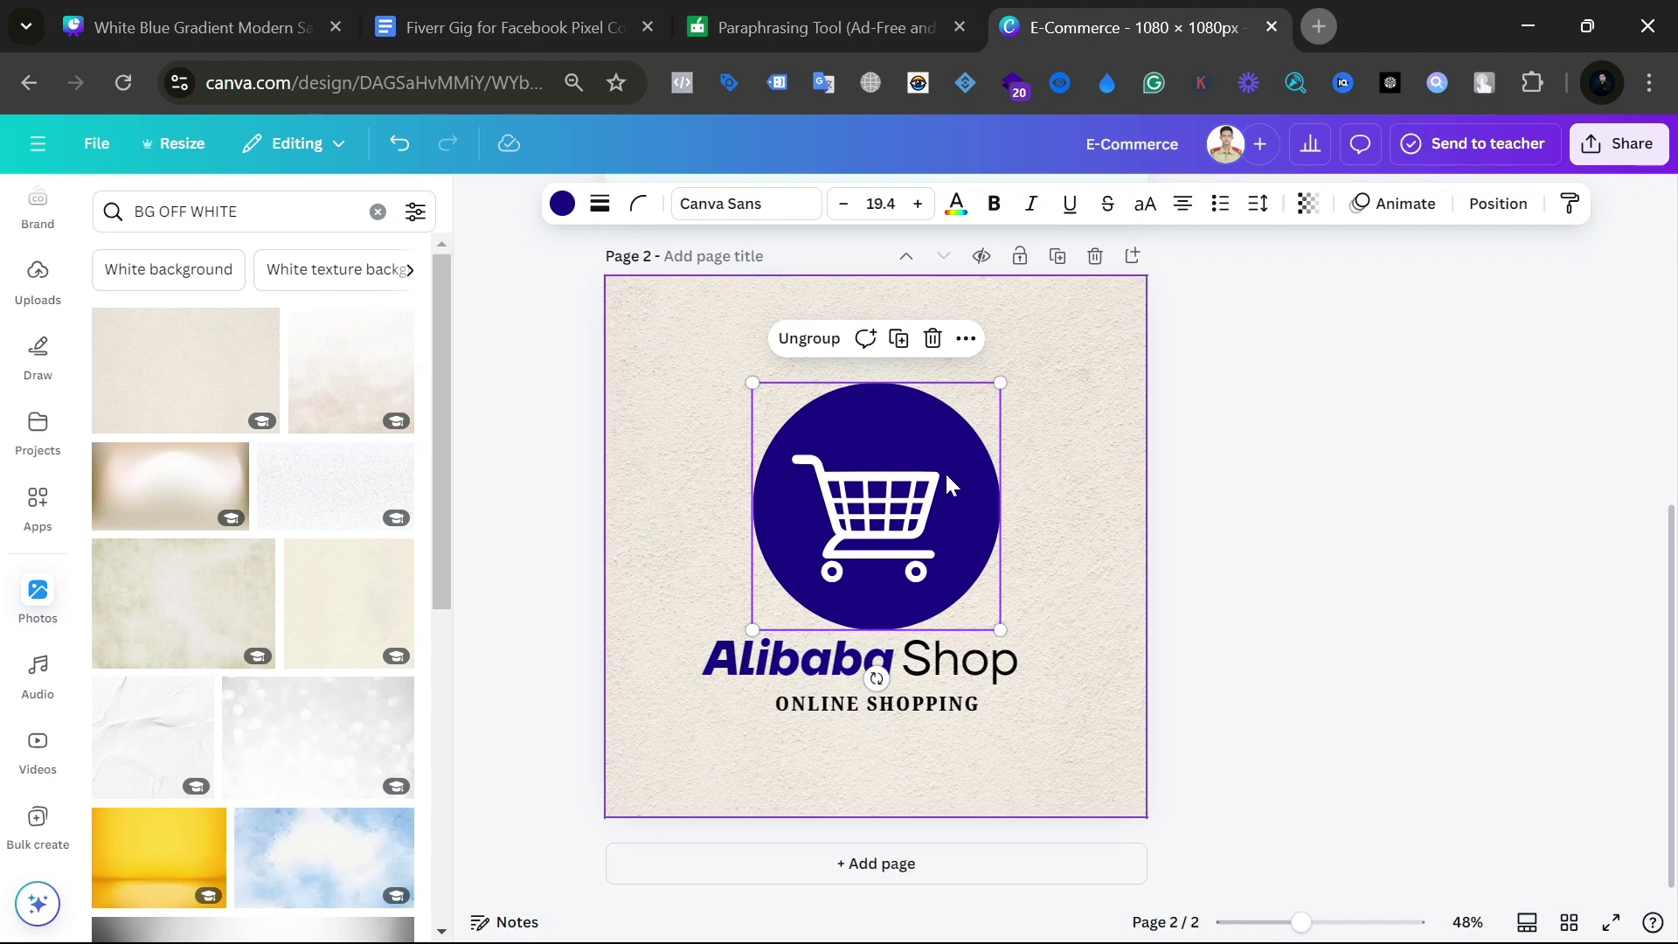
Step: Try moving the cart-and-circle group, and undo both the move and the grouping
{"action": "left_click_drag", "start_coordinate": [890, 509], "coordinate": [932, 440]}
{"action": "key", "text": "ctrl+z"}
{"action": "key", "text": "ctrl+z"}
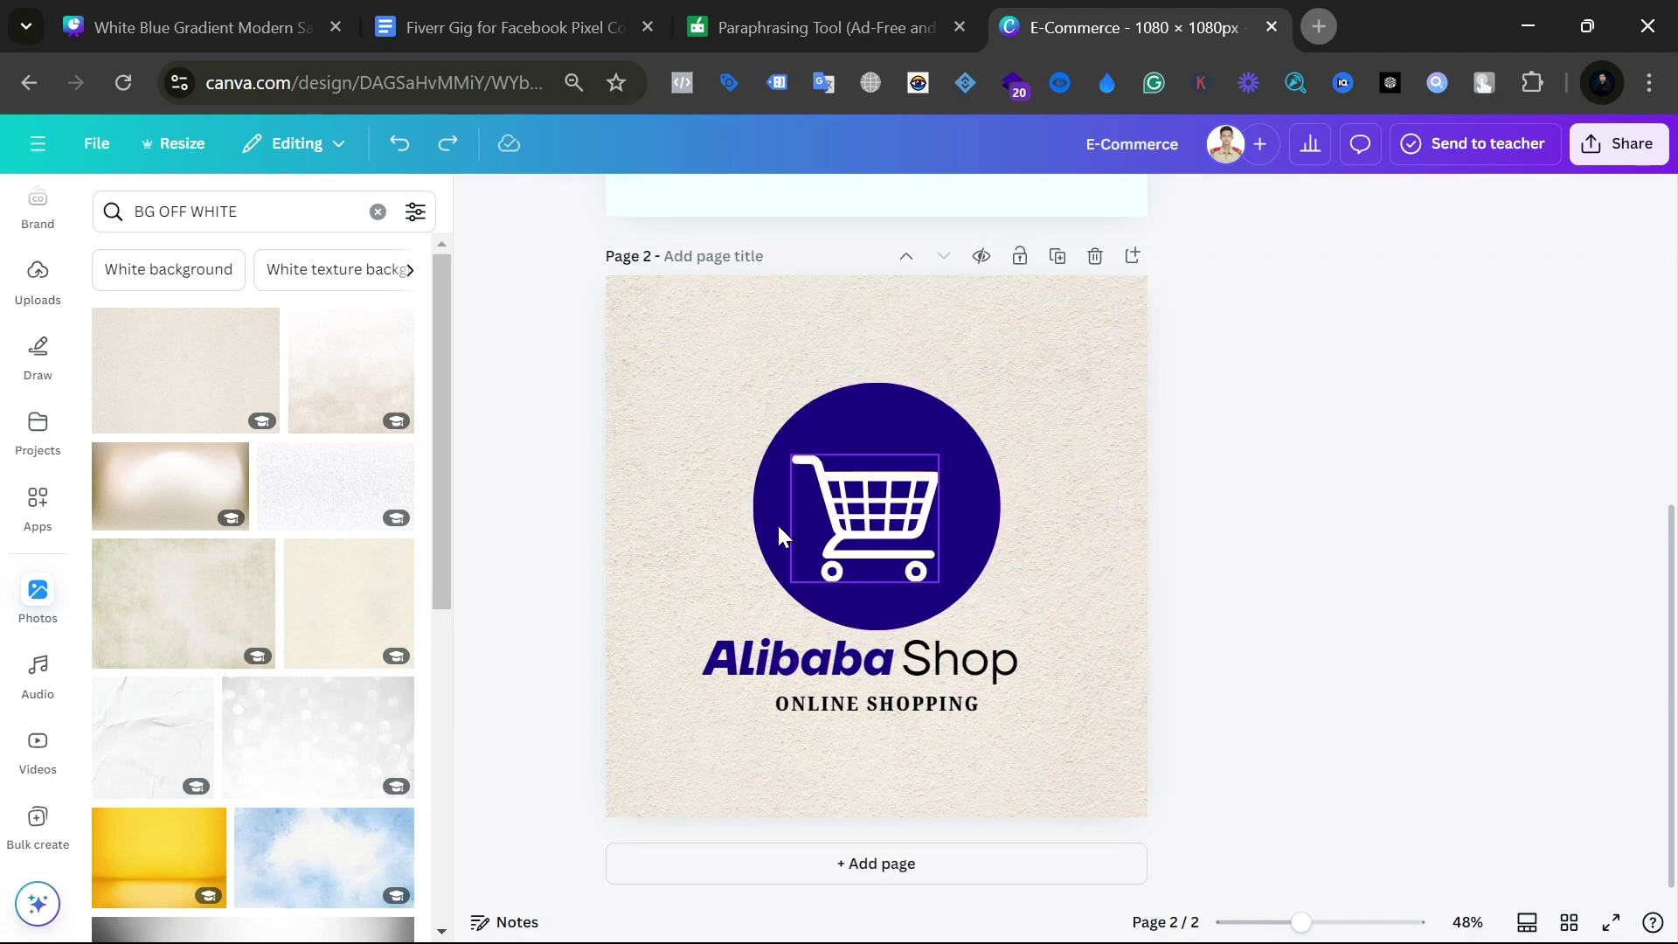
Step: Shift the shopping cart slightly higher inside the dark blue circle and group the two as one emblem
{"action": "left_click", "coordinate": [778, 523]}
{"action": "left_click", "coordinate": [925, 506]}
{"action": "left_click_drag", "start_coordinate": [925, 505], "coordinate": [881, 491]}
{"action": "left_click", "coordinate": [1041, 387]}
{"action": "left_click_drag", "start_coordinate": [641, 386], "coordinate": [1086, 465]}
Step: Try grouping and moving the "Alibaba Shop" and "ONLINE SHOPPING" texts, and undo this together with the emblem's move
{"action": "left_click_drag", "start_coordinate": [660, 569], "coordinate": [894, 727]}
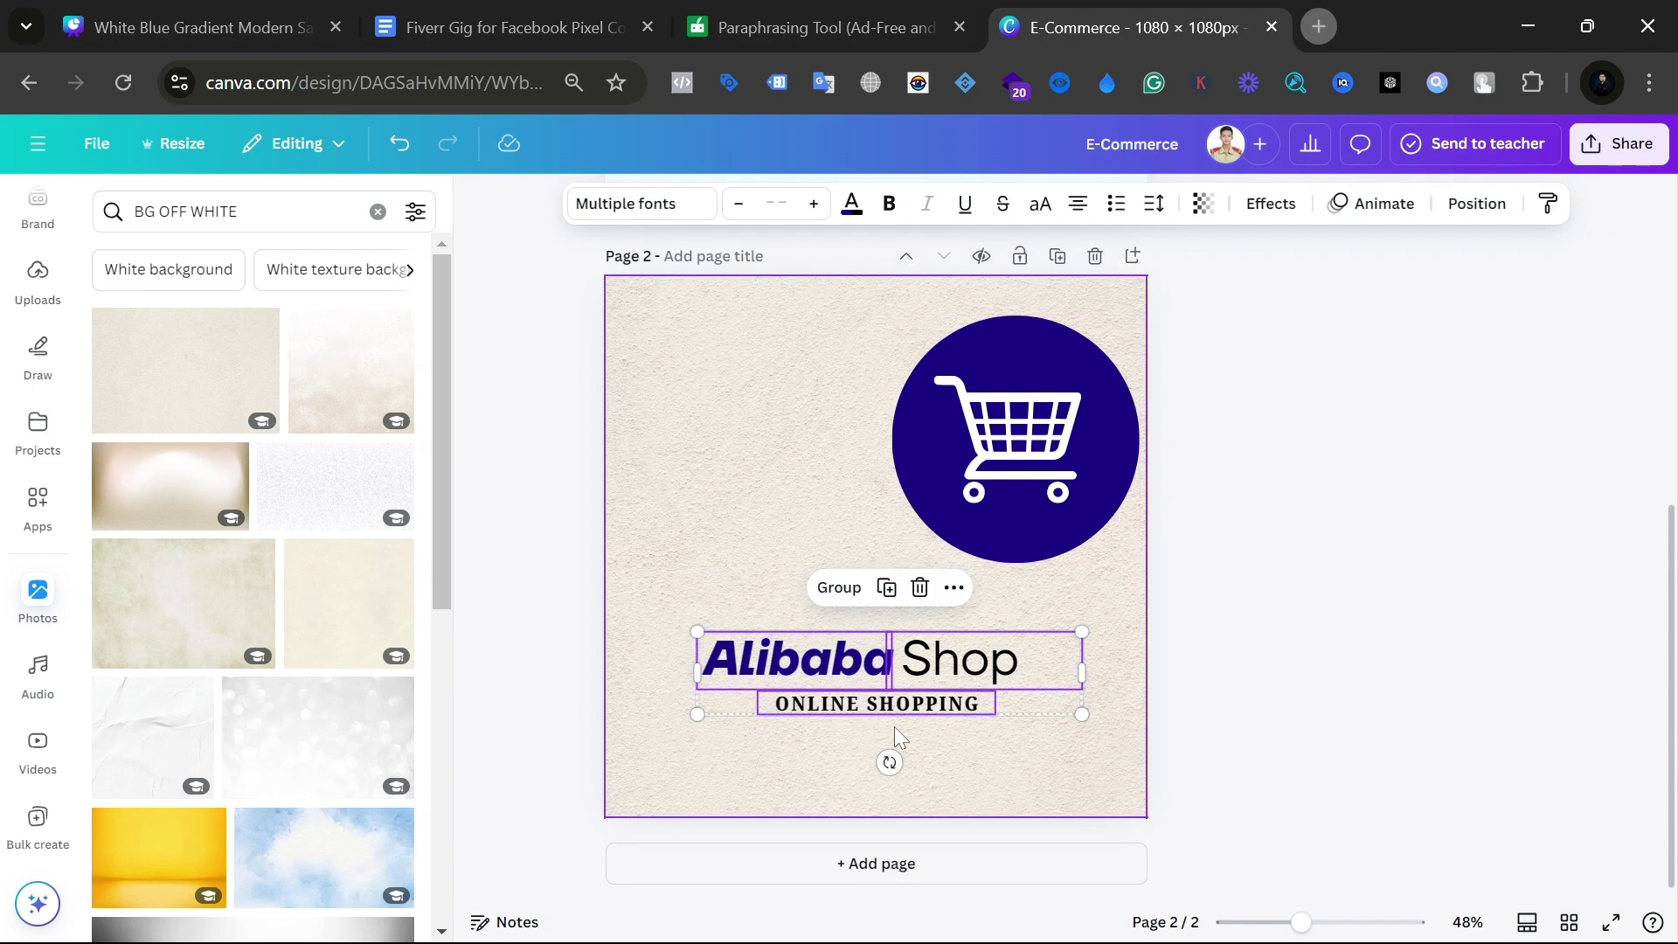
{"action": "key", "text": "ctrl+g"}
{"action": "left_click_drag", "start_coordinate": [898, 662], "coordinate": [1047, 682]}
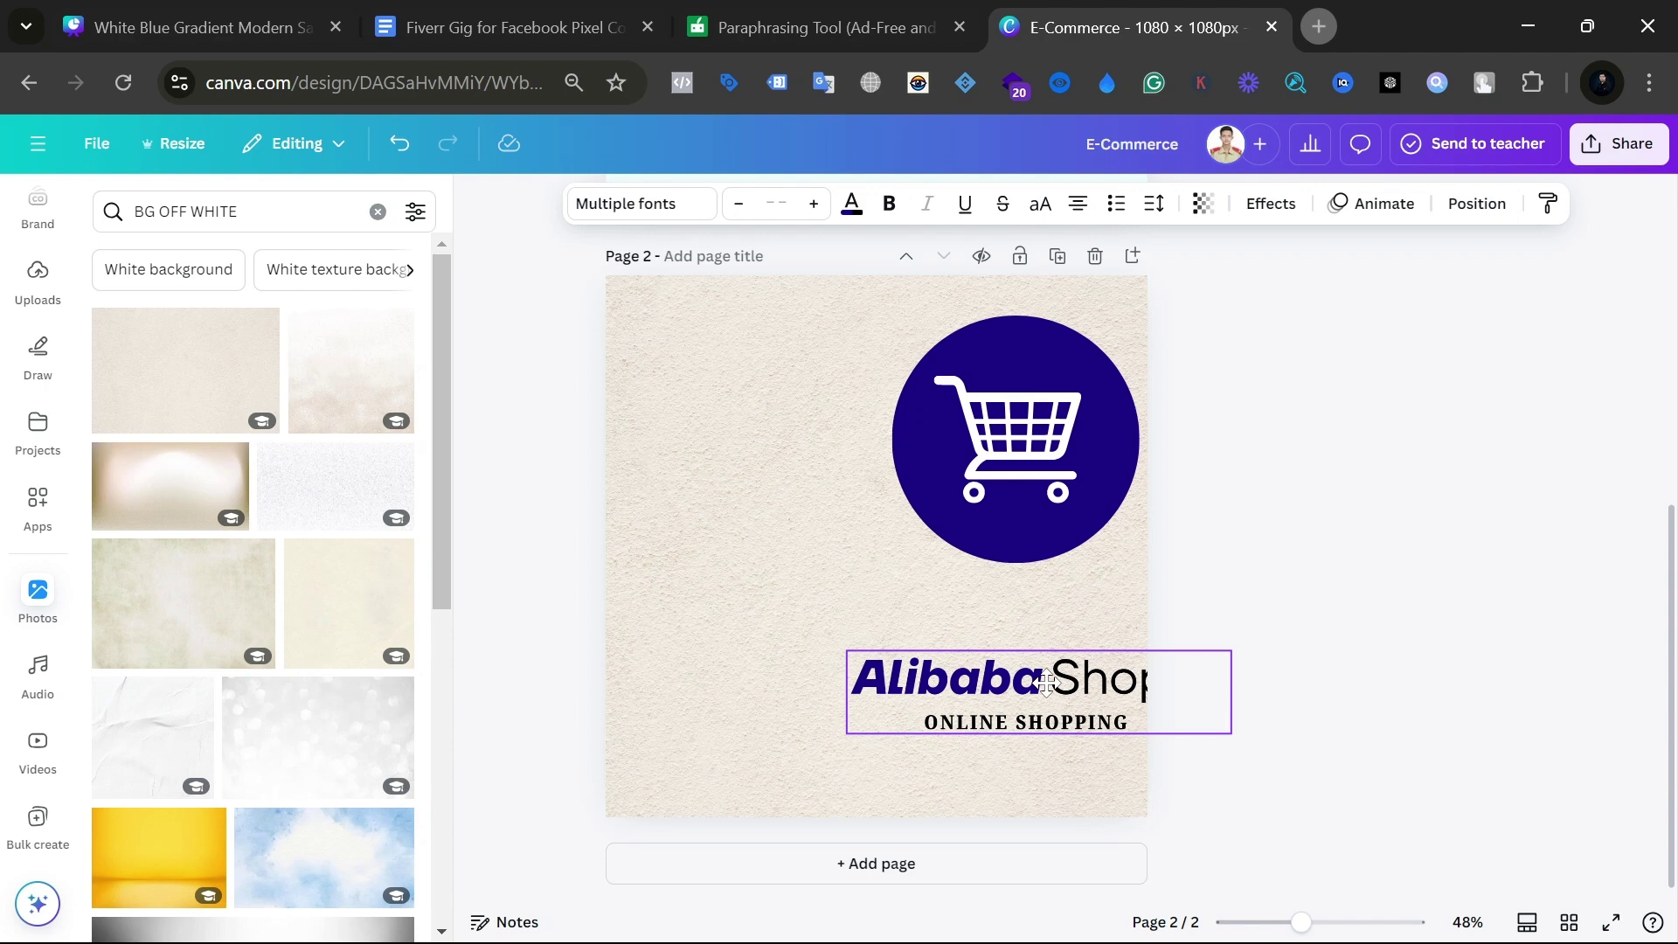
{"action": "key", "text": "ctrl+z"}
{"action": "key", "text": "ctrl+z"}
{"action": "key", "text": "ctrl+z"}
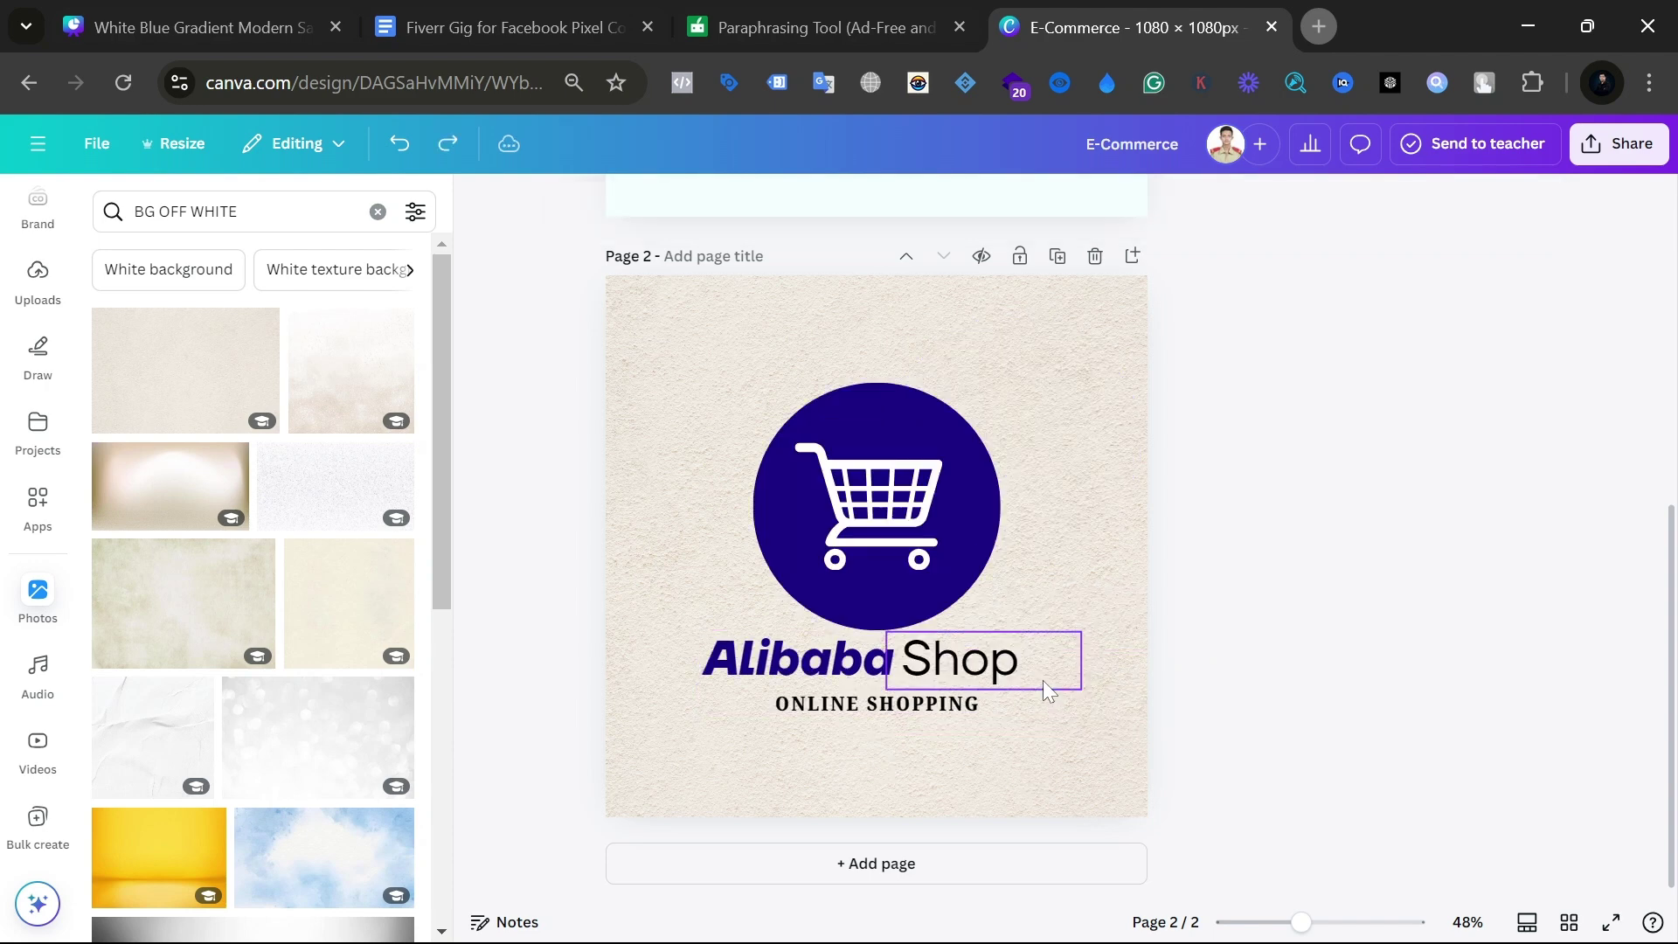
Step: Group the cart emblem, the "Alibaba" and "Shop" texts and the "ONLINE SHOPPING" tagline into one logo
{"action": "left_click_drag", "start_coordinate": [690, 362], "coordinate": [1157, 794]}
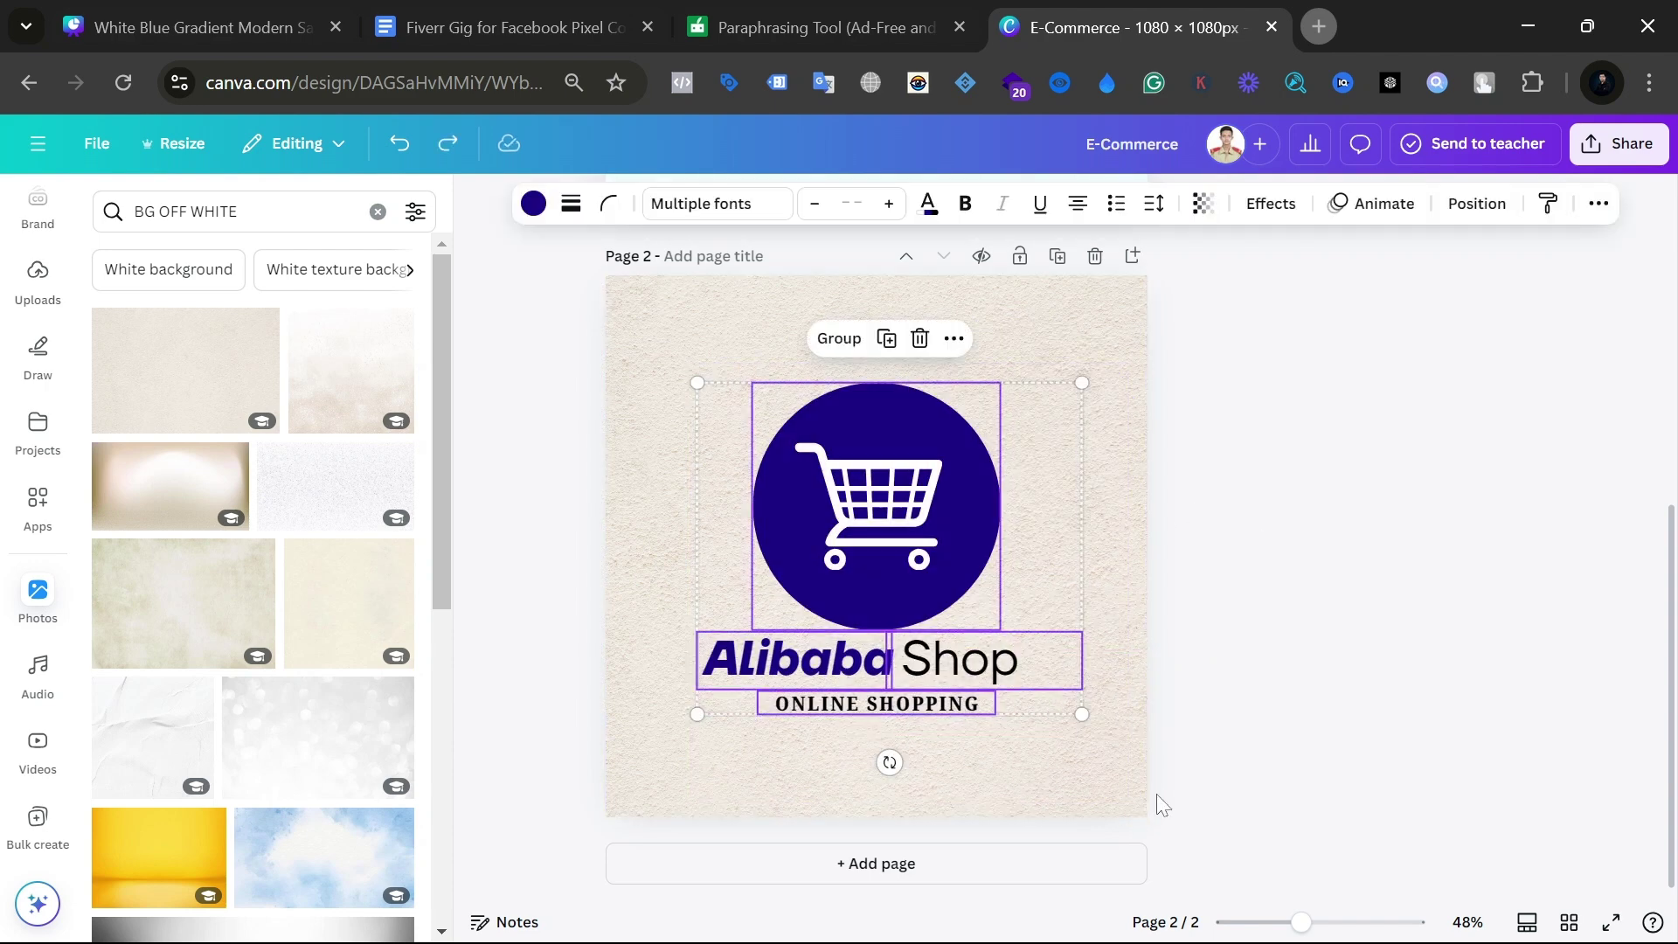
{"action": "left_click", "coordinate": [1522, 440]}
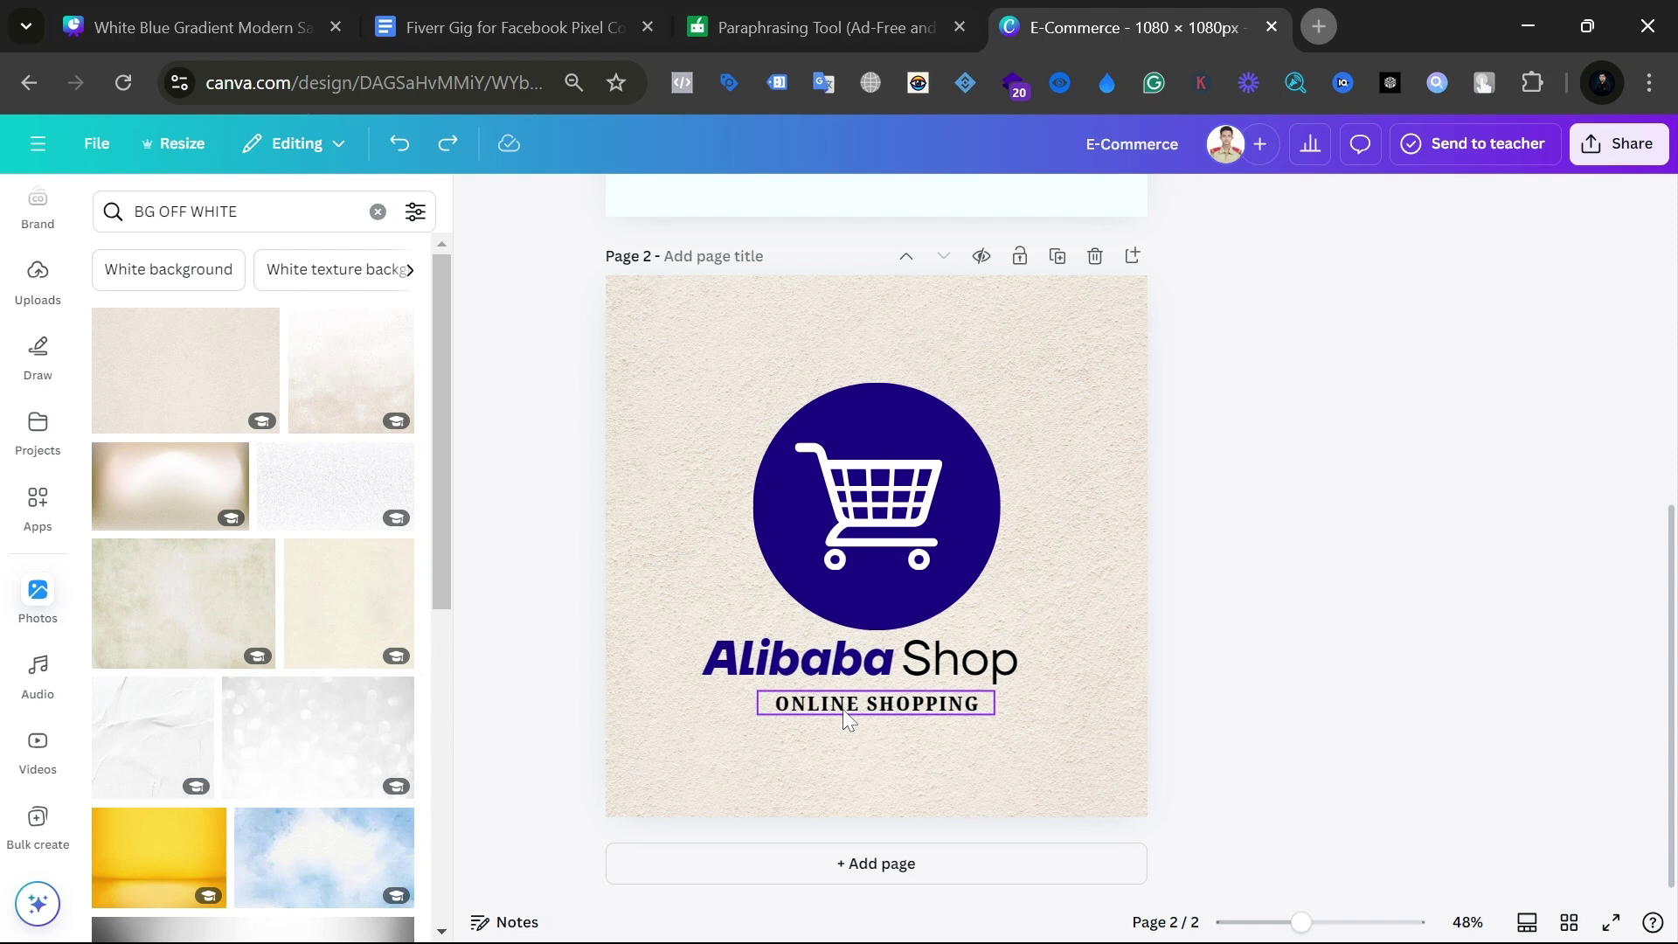
{"action": "left_click_drag", "start_coordinate": [675, 418], "coordinate": [997, 762]}
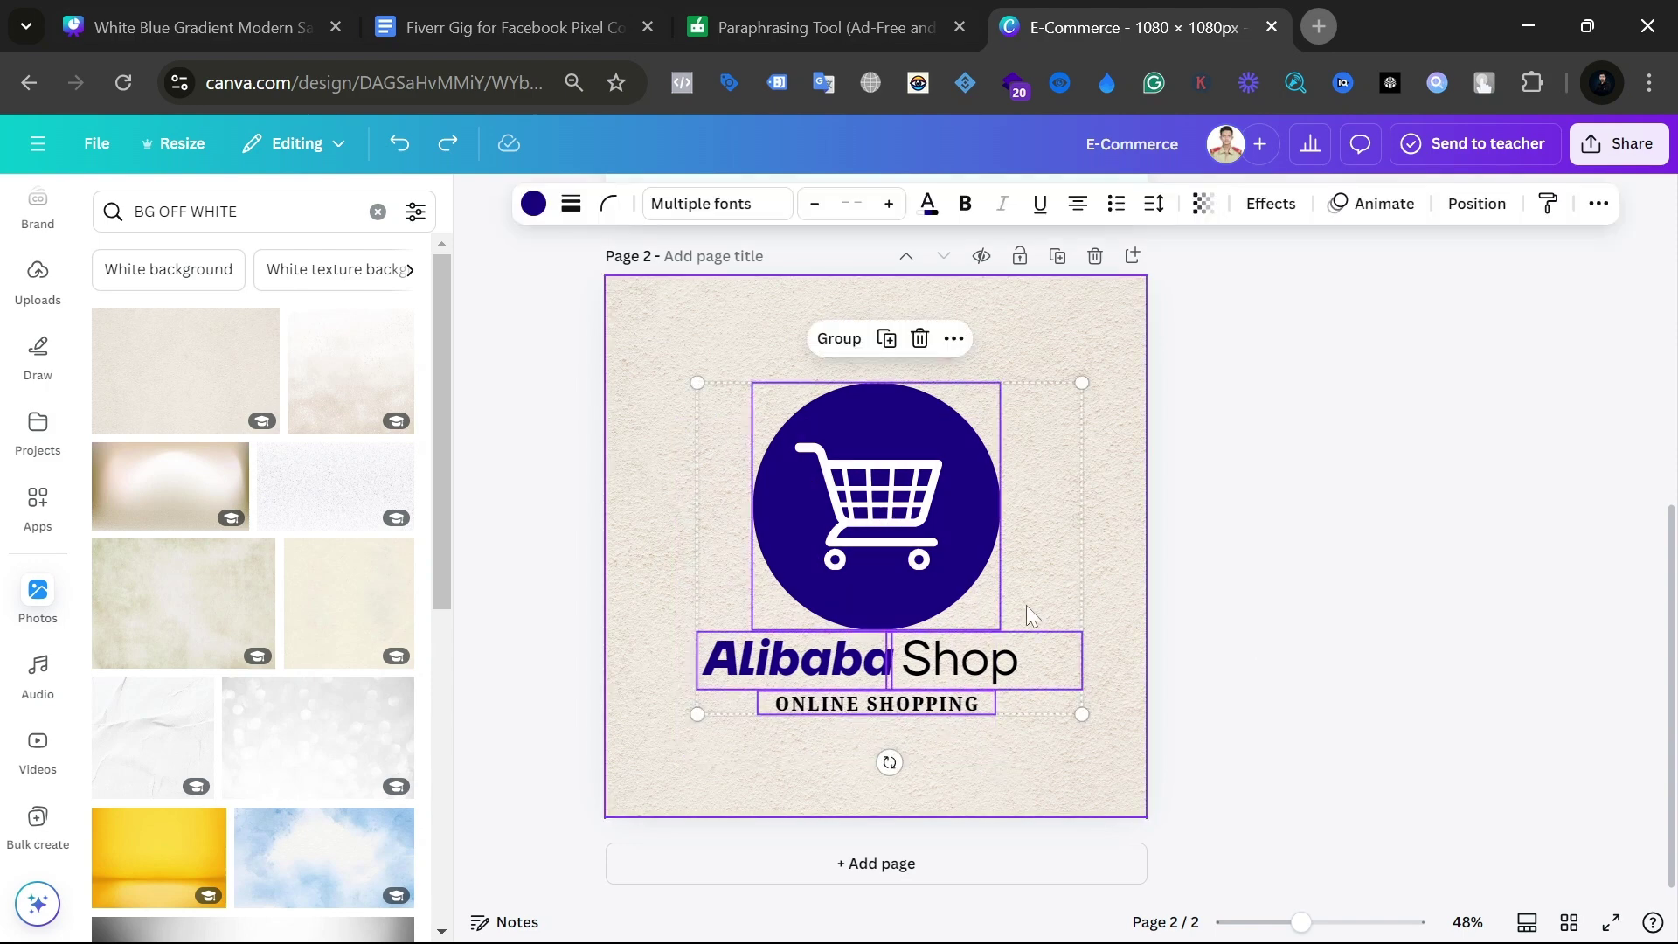
{"action": "key", "text": "ctrl+g"}
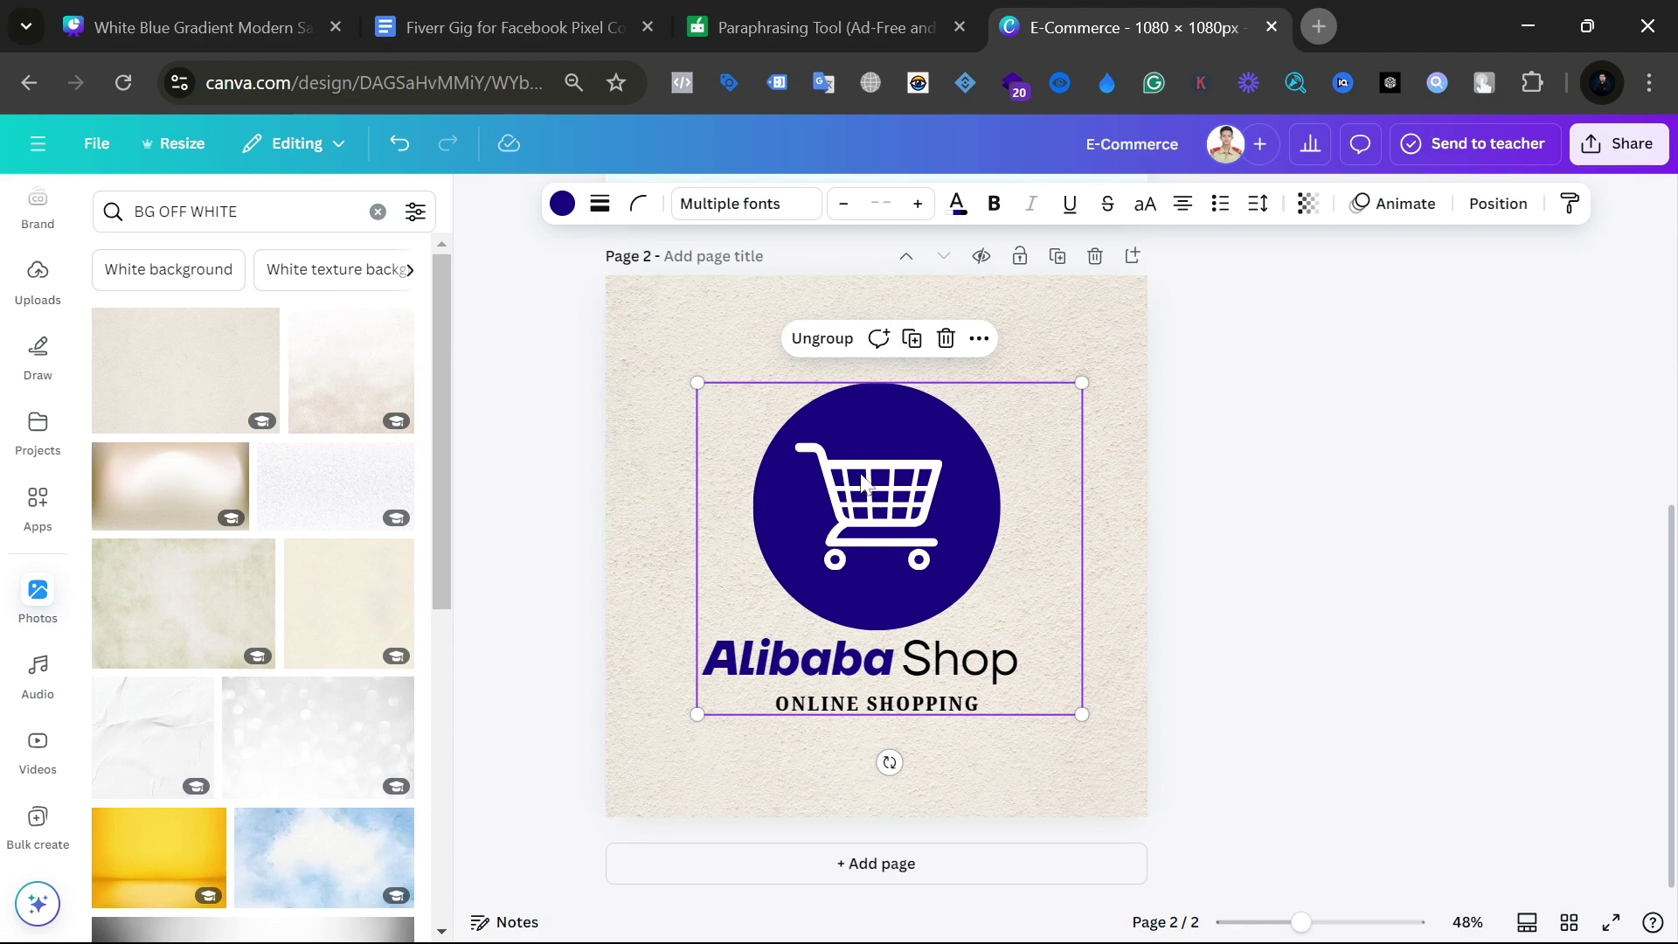
Step: Try moving the complete logo group slightly upward, and undo the move and the grouping
{"action": "left_click_drag", "start_coordinate": [844, 472], "coordinate": [832, 436]}
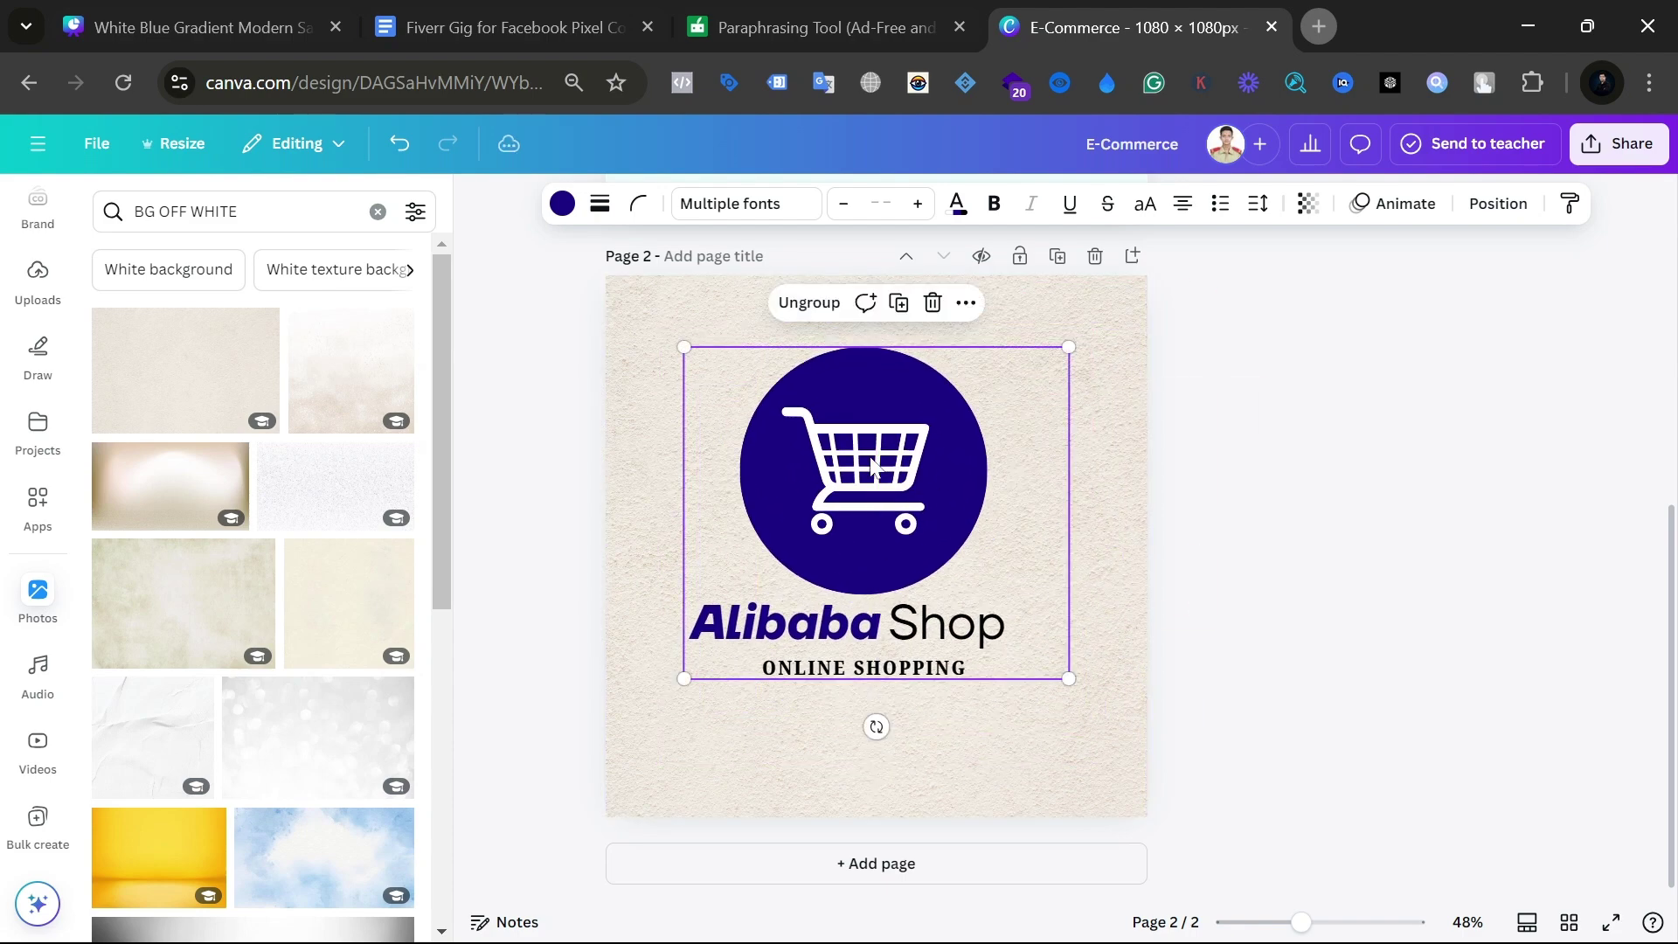
{"action": "left_click", "coordinate": [877, 467]}
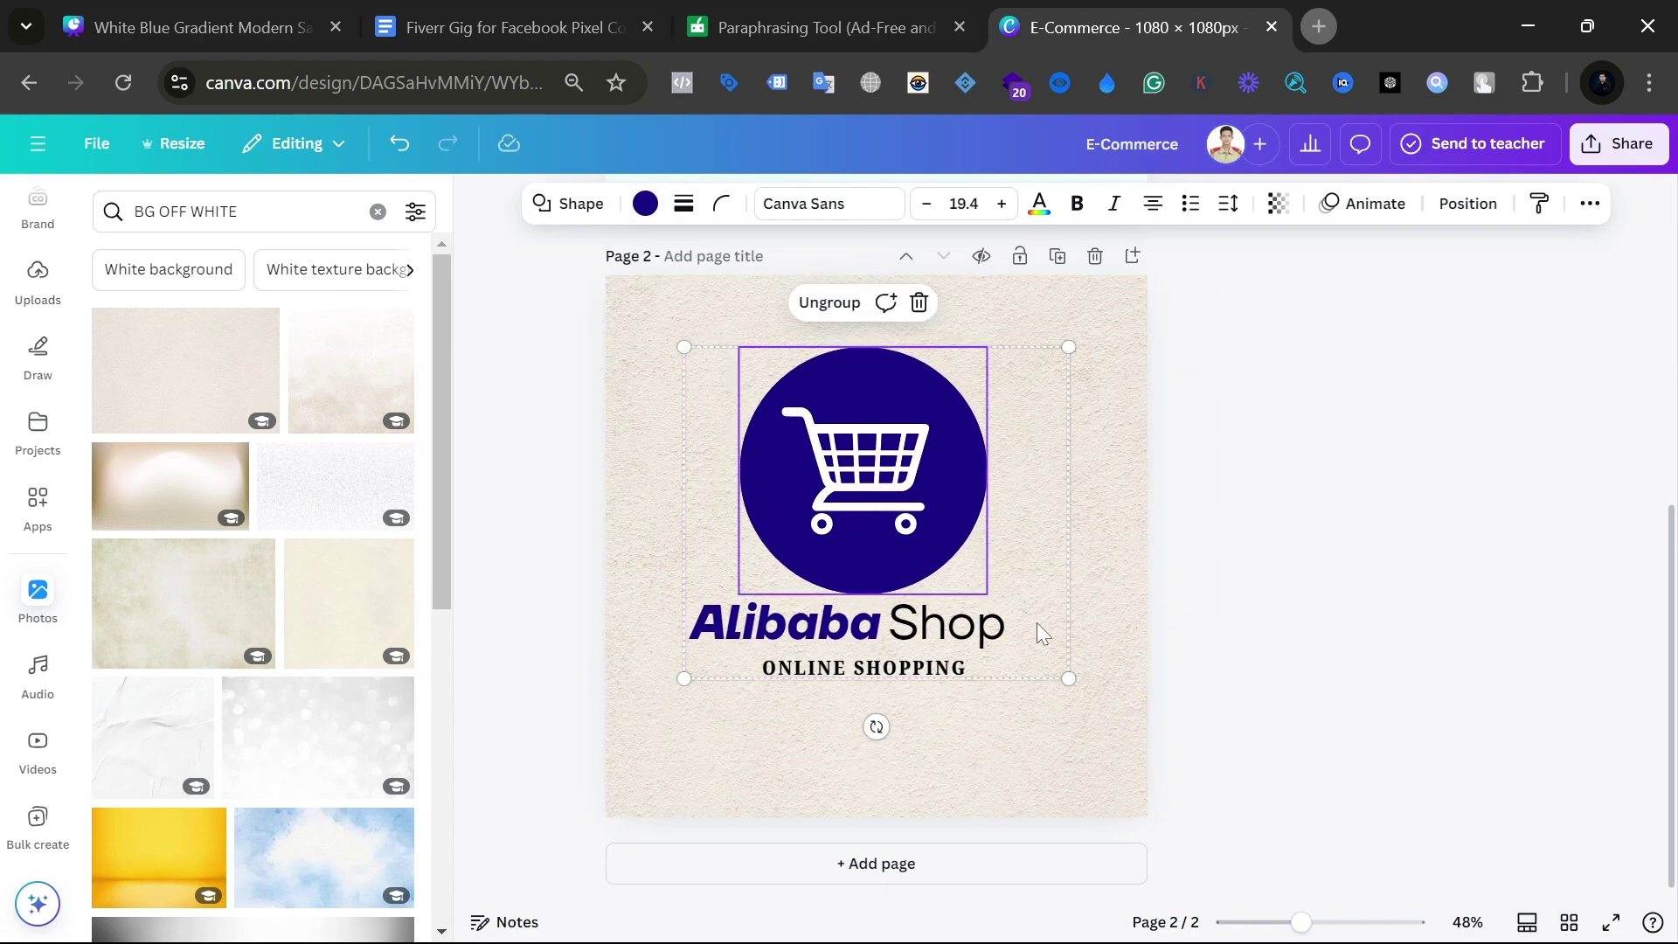
{"action": "key", "text": "ctrl+z"}
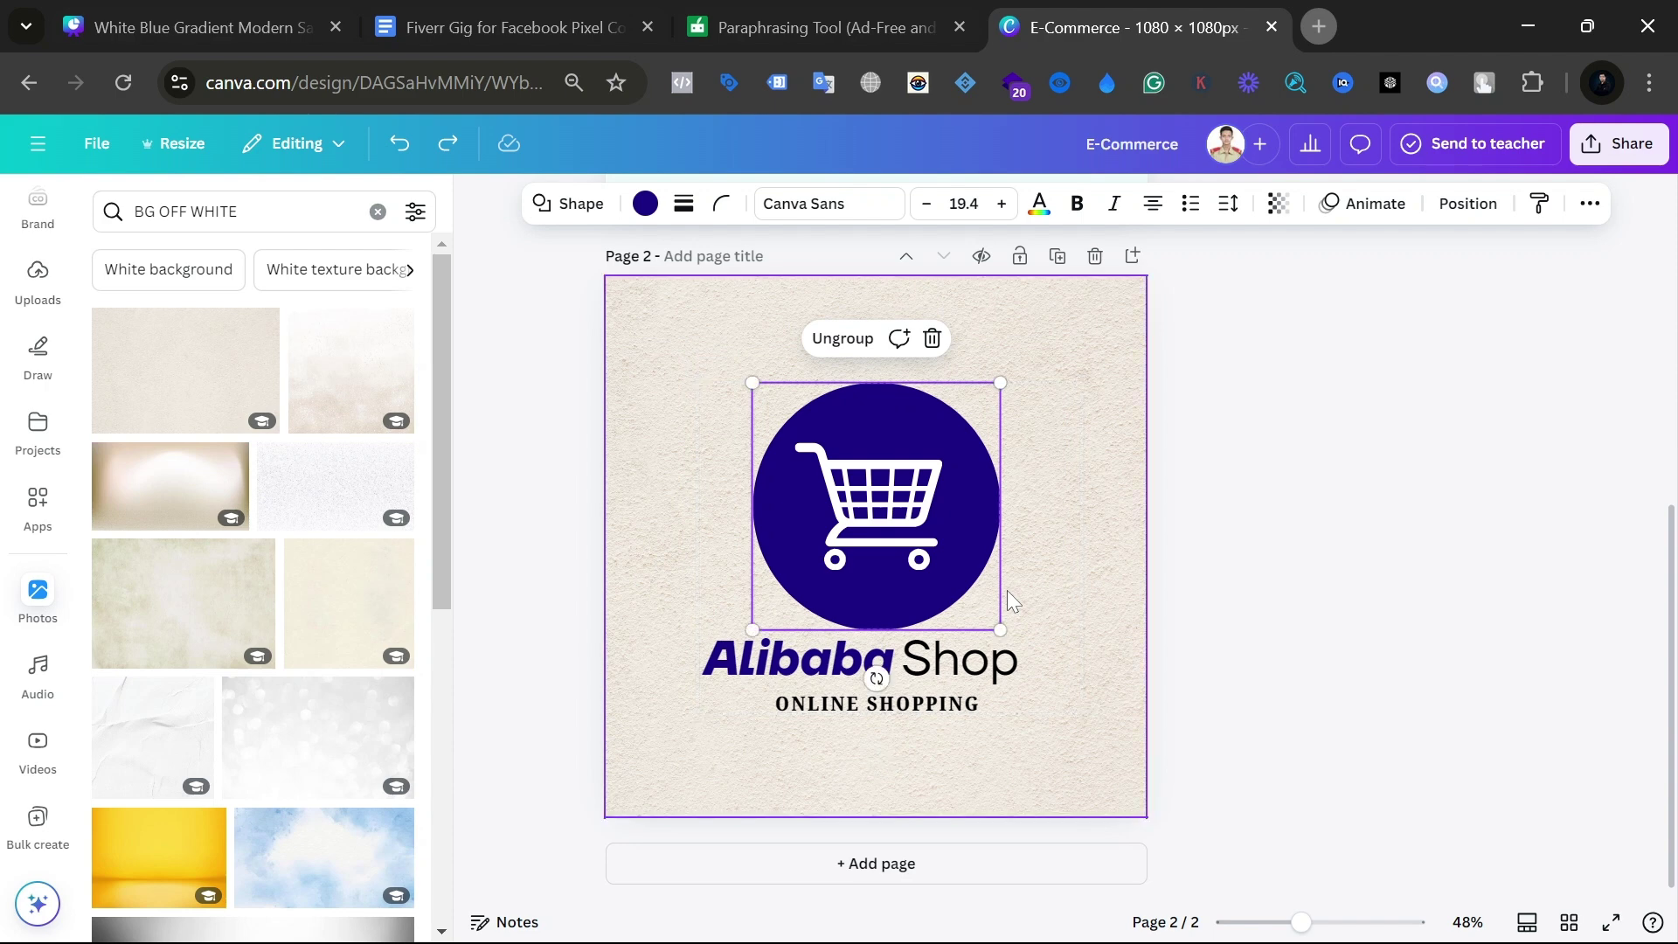
Step: Narrow the "Shop" text box to fit its word and shift "Alibaba", "Shop" and the tagline right, beneath the cart emblem
{"action": "left_click", "coordinate": [863, 581]}
{"action": "left_click", "coordinate": [912, 690]}
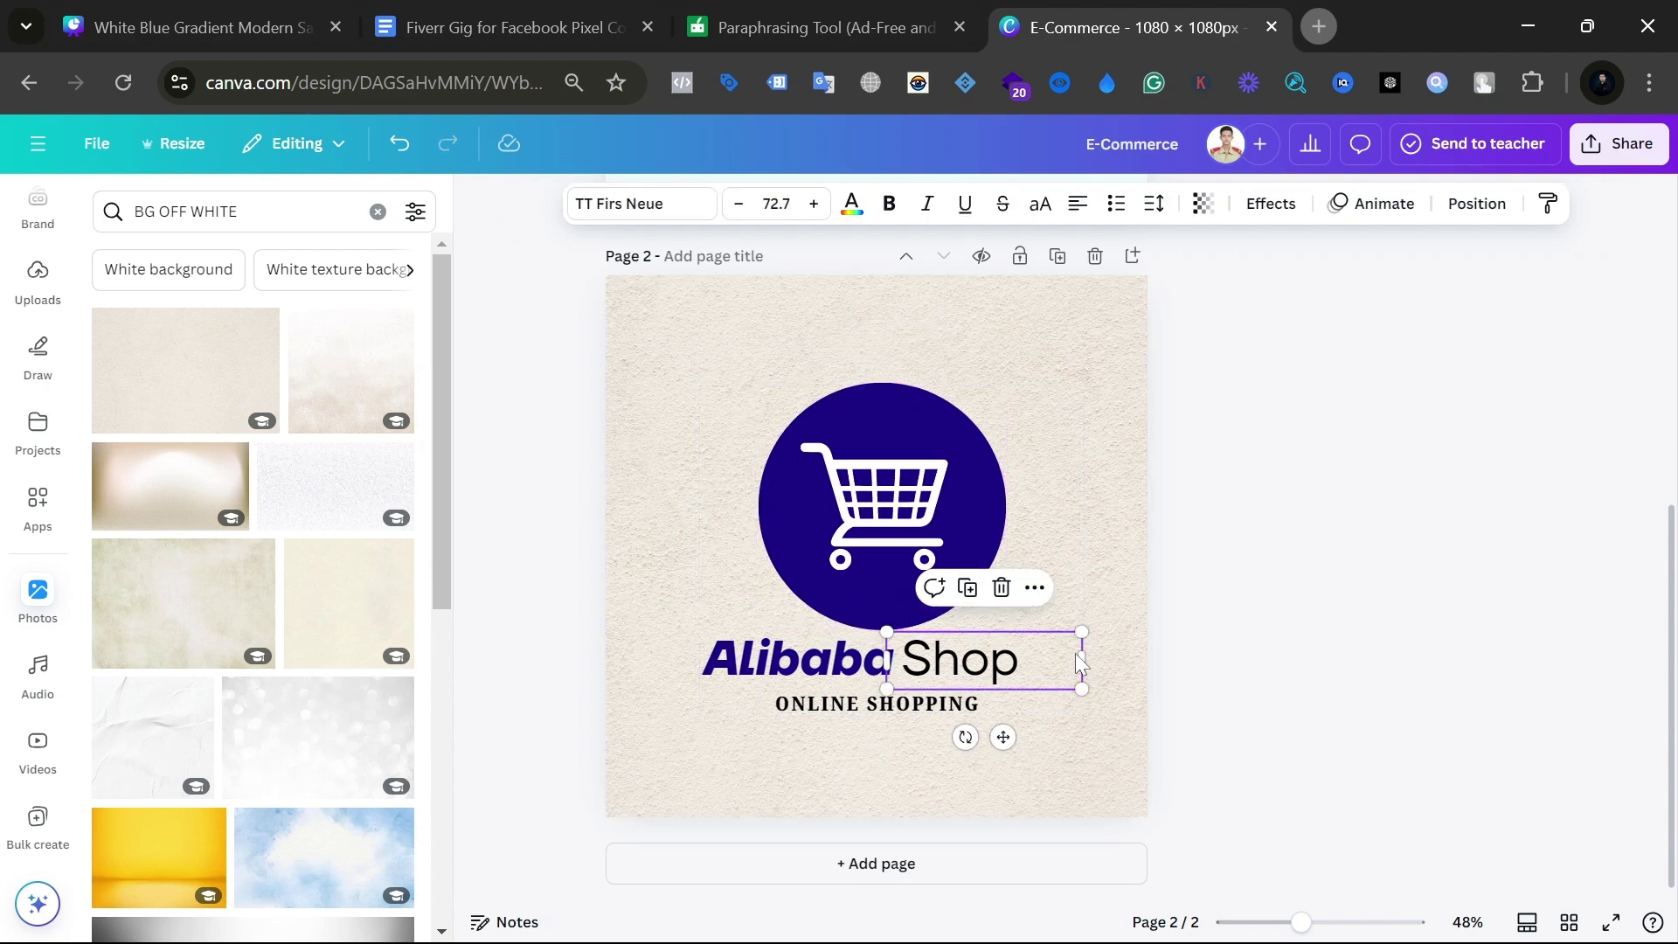
{"action": "left_click_drag", "start_coordinate": [1083, 662], "coordinate": [1021, 662]}
{"action": "left_click", "coordinate": [1416, 619]}
{"action": "left_click", "coordinate": [734, 672]}
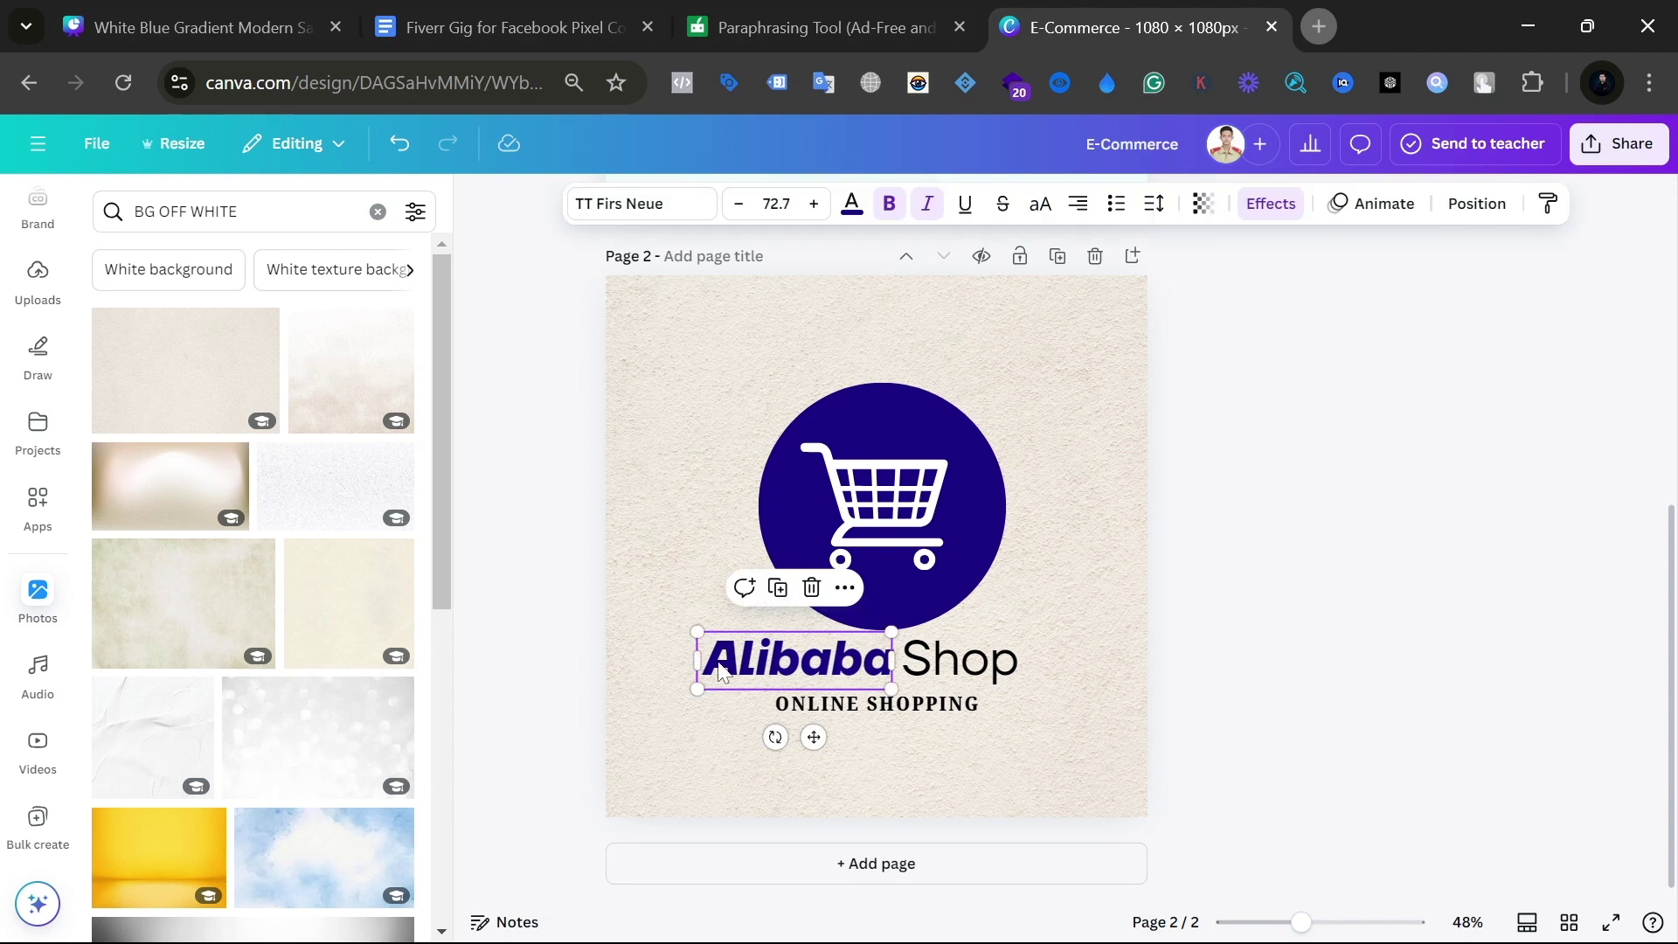
{"action": "left_click", "coordinate": [1206, 552]}
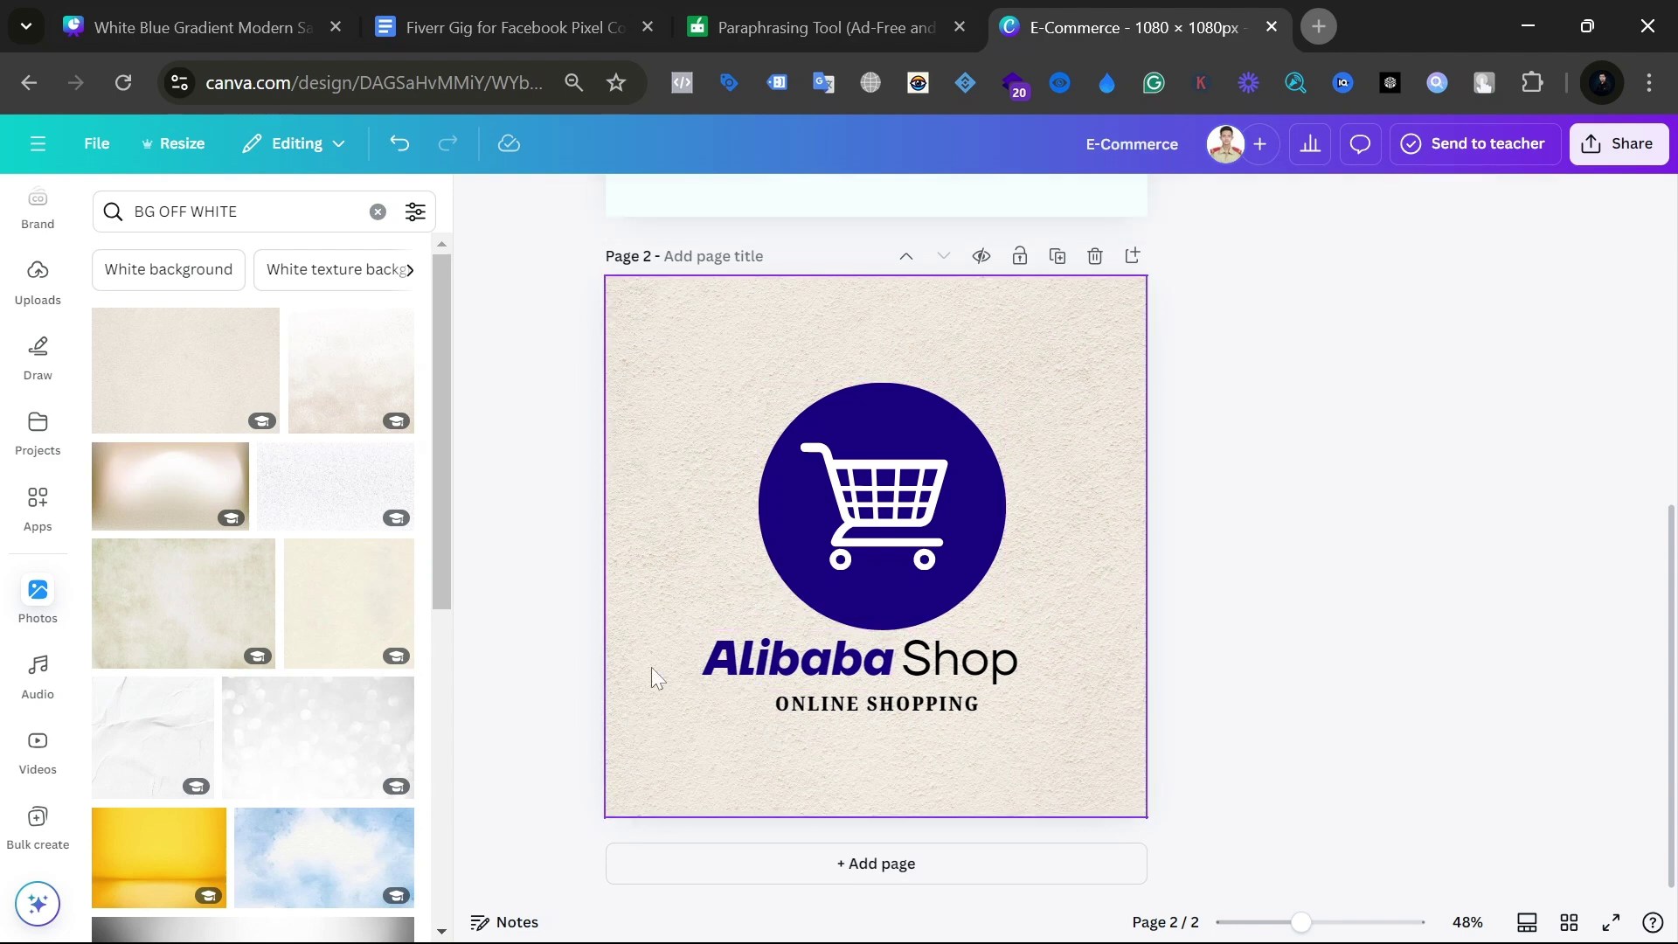
{"action": "left_click_drag", "start_coordinate": [652, 667], "coordinate": [1035, 669]}
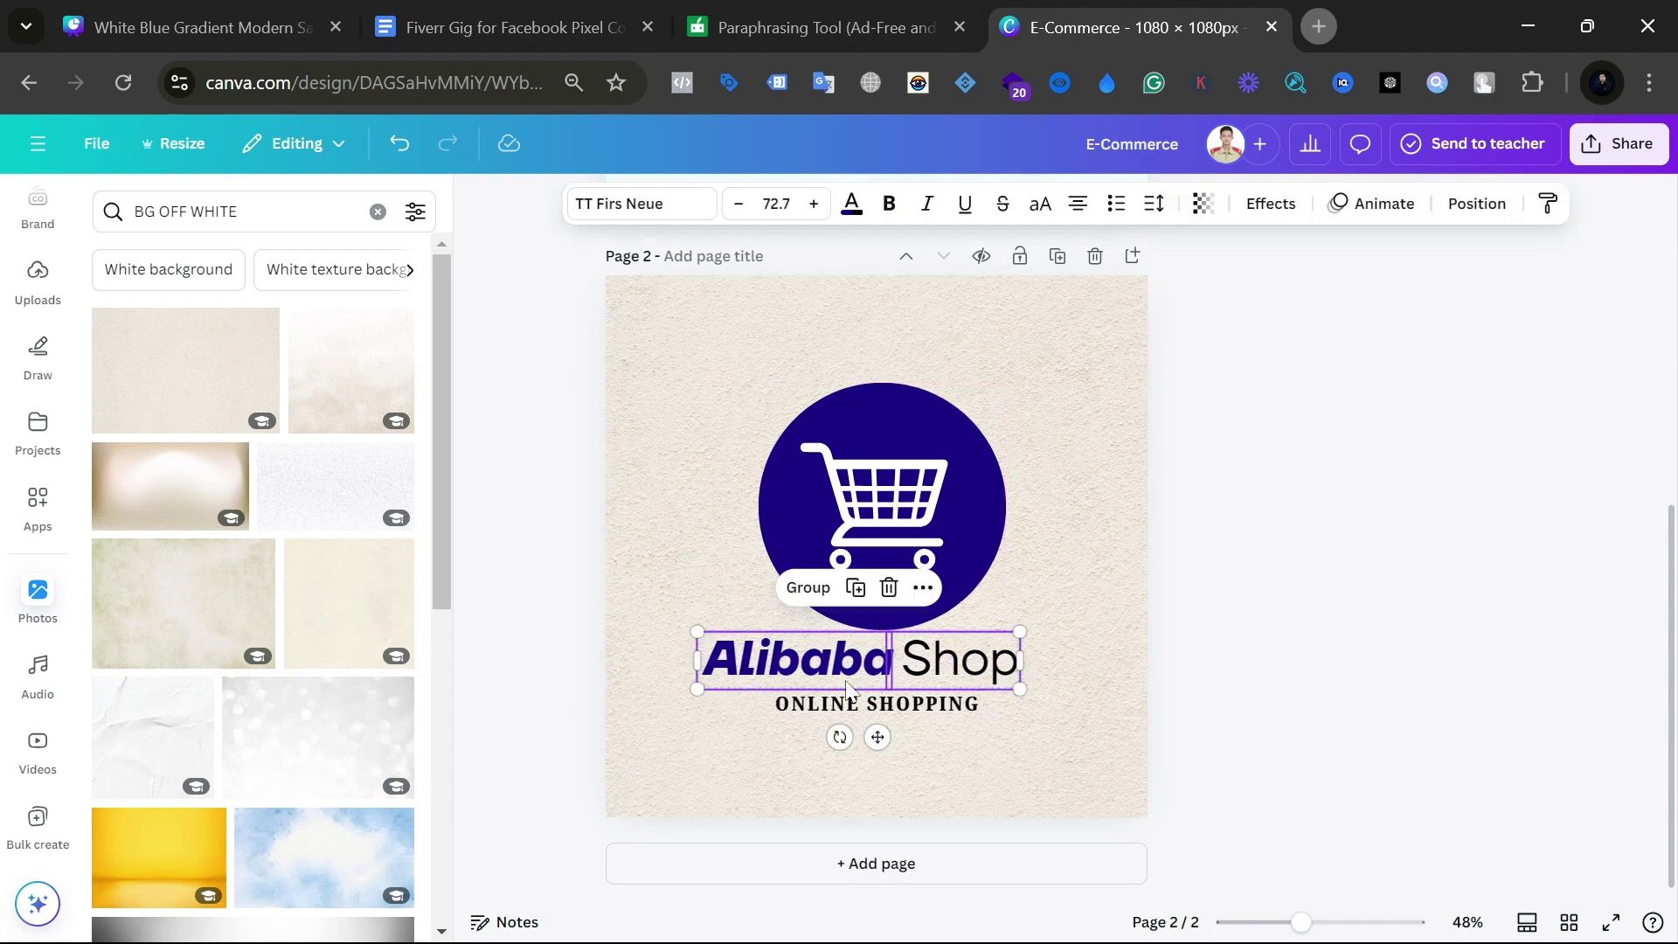
{"action": "left_click_drag", "start_coordinate": [865, 665], "coordinate": [898, 710]}
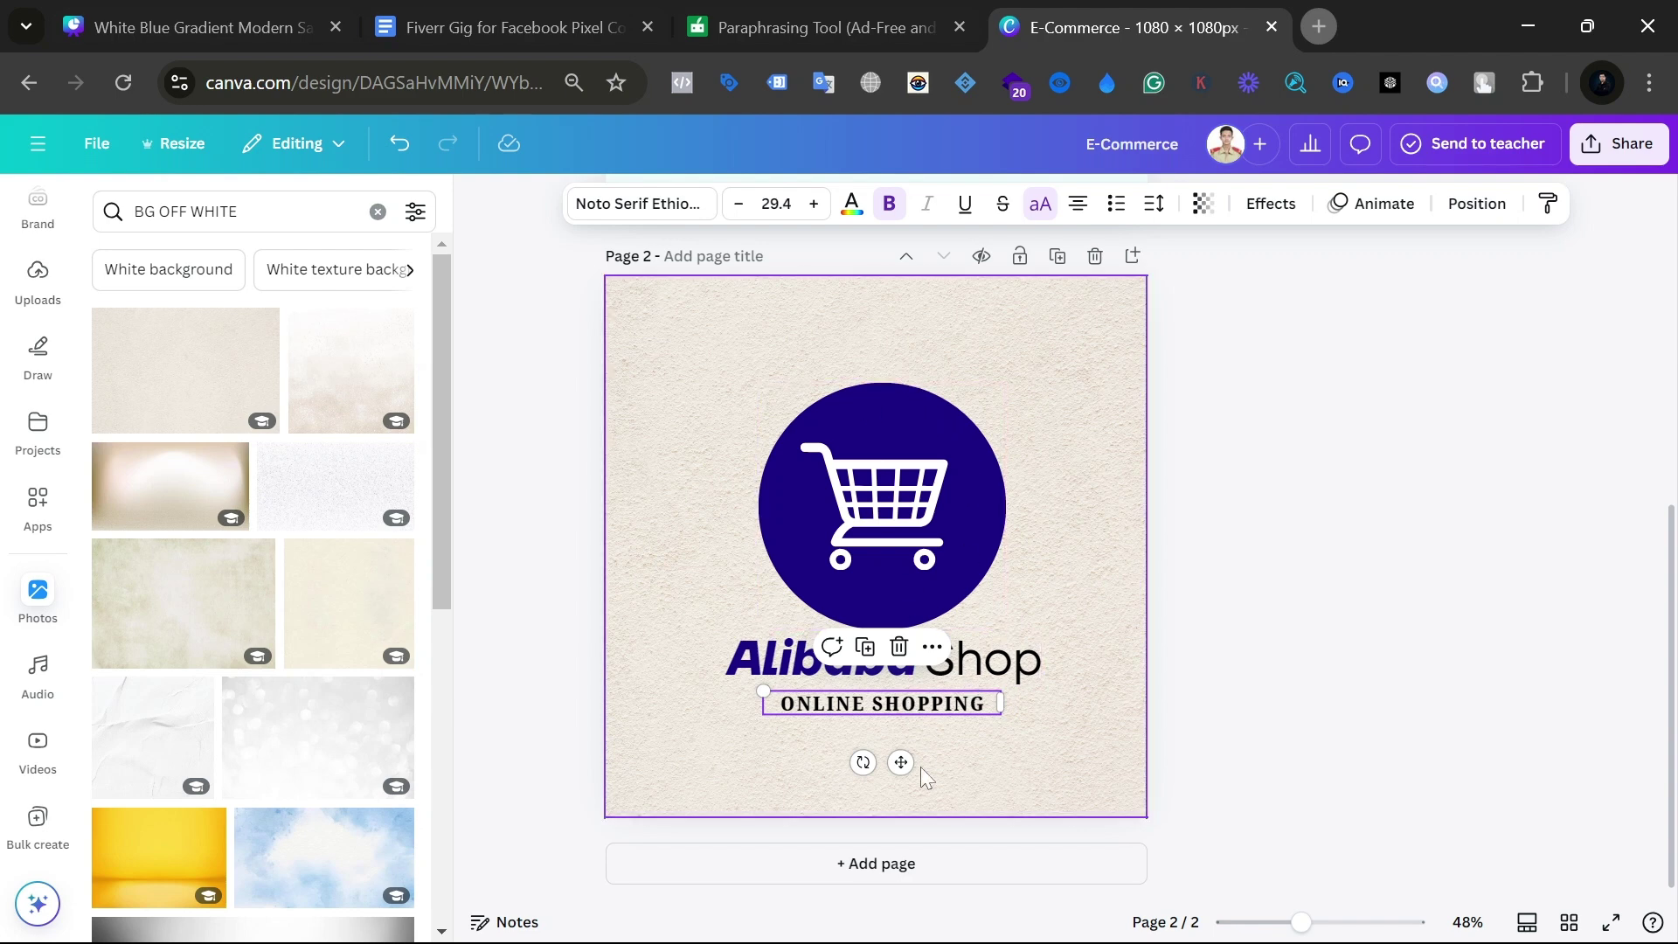
Step: Group the cart emblem, "Alibaba Shop" texts and "ONLINE SHOPPING" tagline, and centre the group horizontally and vertically on the page
{"action": "left_click_drag", "start_coordinate": [726, 358], "coordinate": [984, 806]}
{"action": "key", "text": "ctrl+g"}
{"action": "mouse_move", "coordinate": [911, 547]}
{"action": "left_mouse_down"}
{"action": "mouse_move", "coordinate": [913, 613]}
{"action": "mouse_move", "coordinate": [907, 546]}
{"action": "left_mouse_up"}
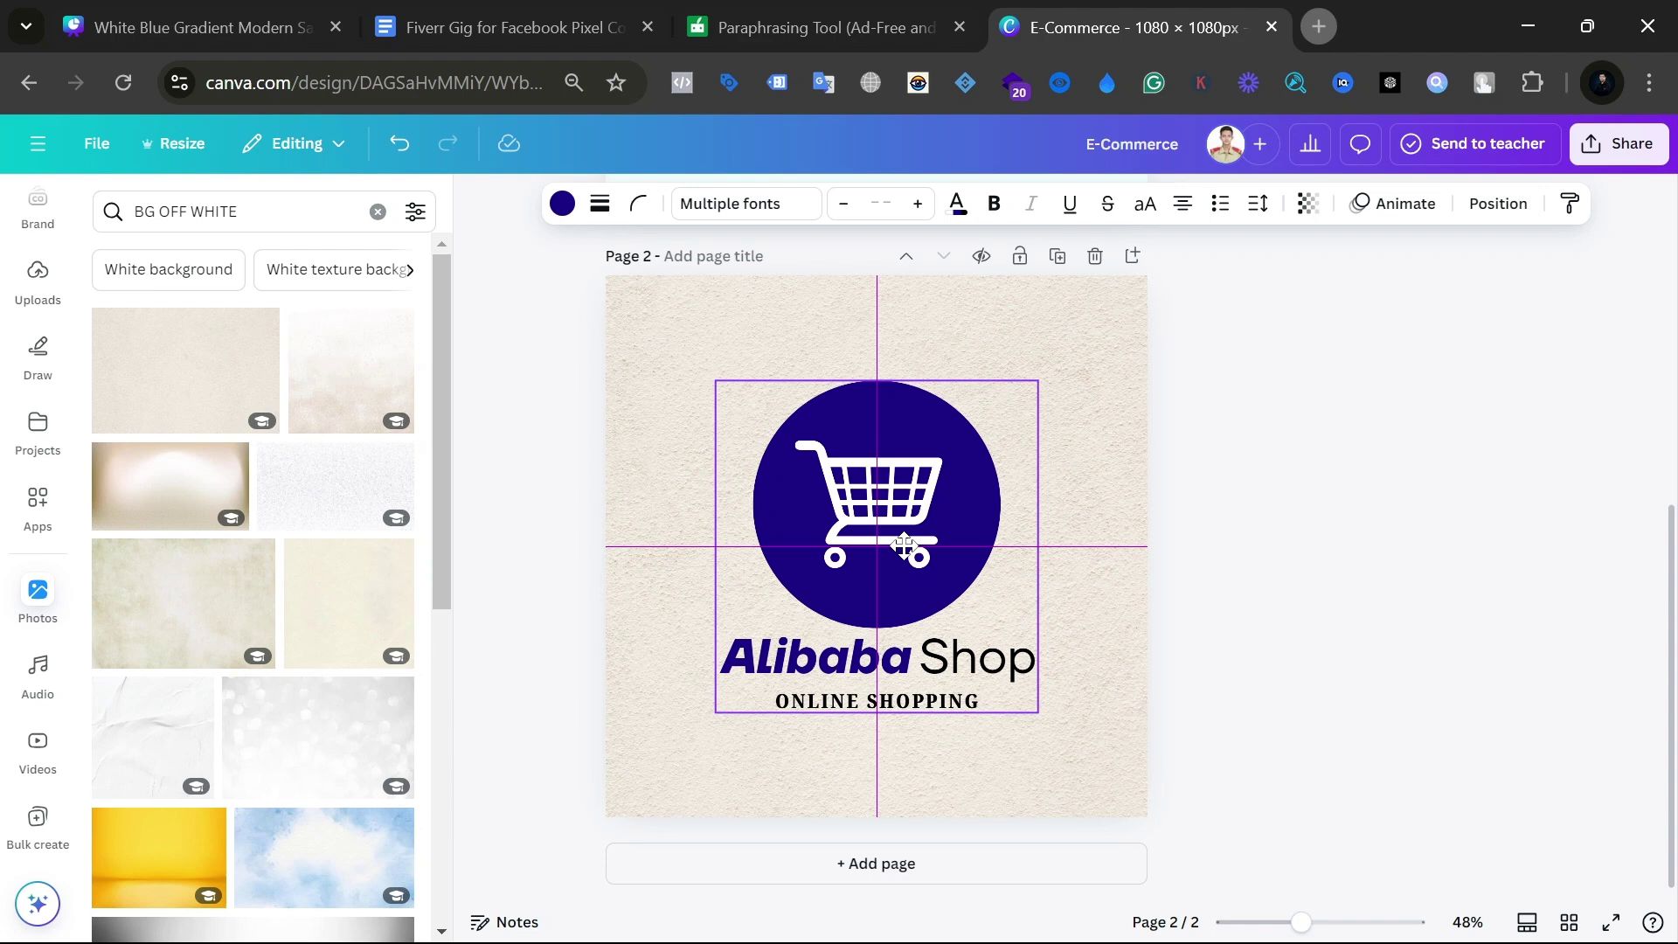
{"action": "left_click_drag", "start_coordinate": [904, 545], "coordinate": [924, 547]}
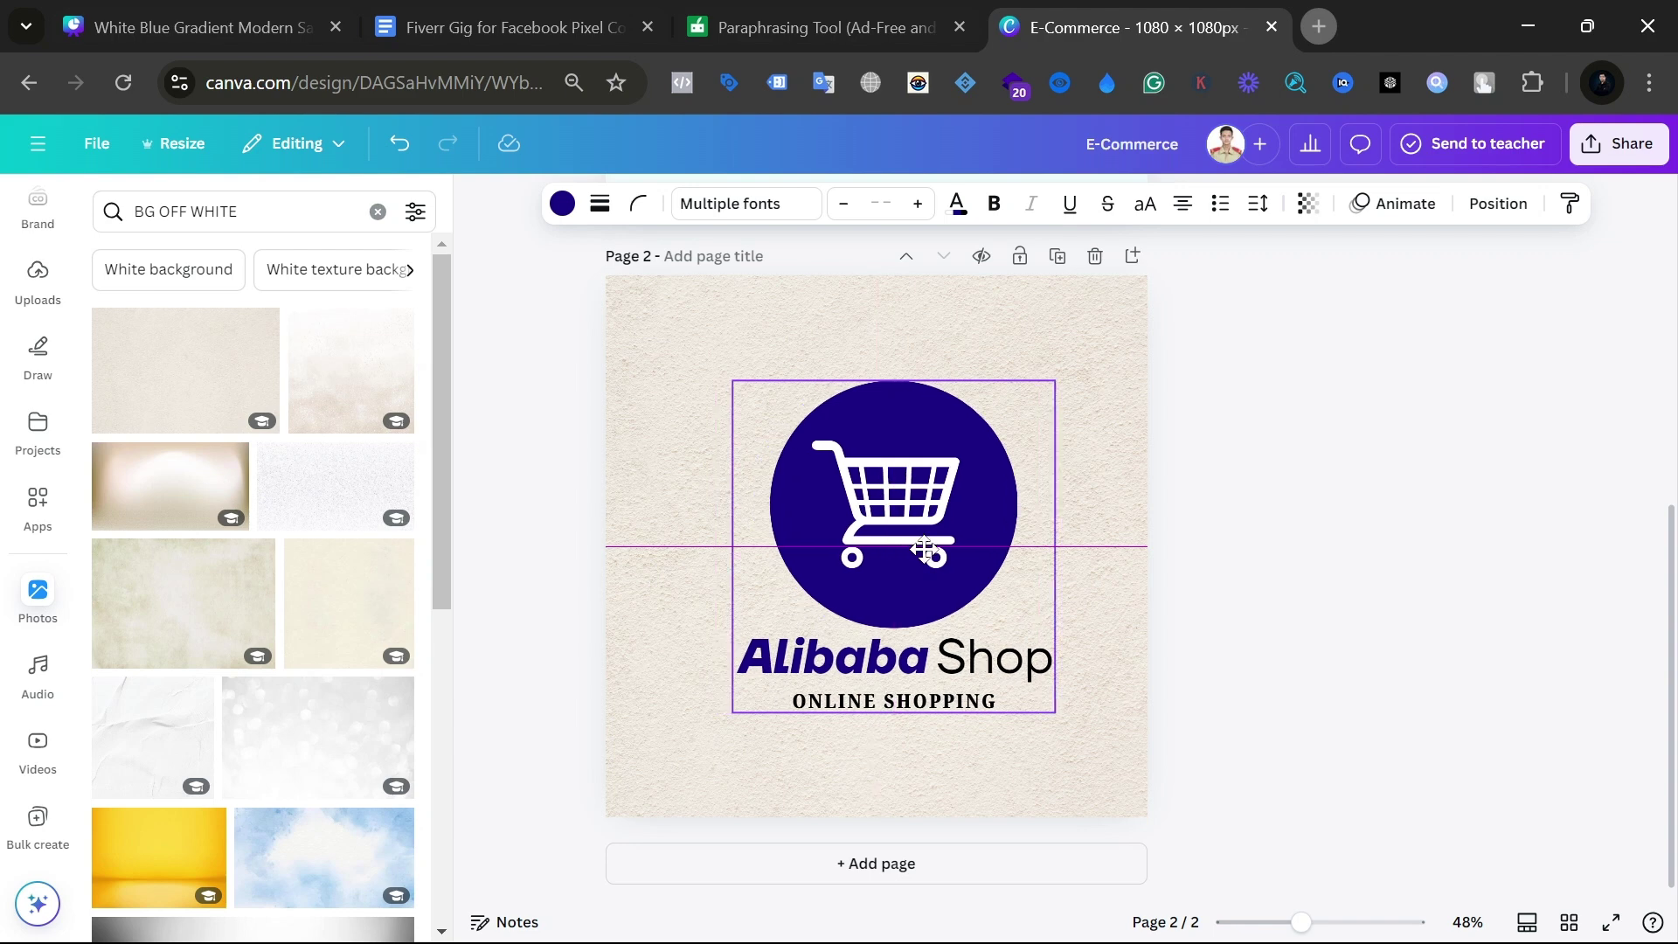
{"action": "left_click_drag", "start_coordinate": [924, 547], "coordinate": [908, 548]}
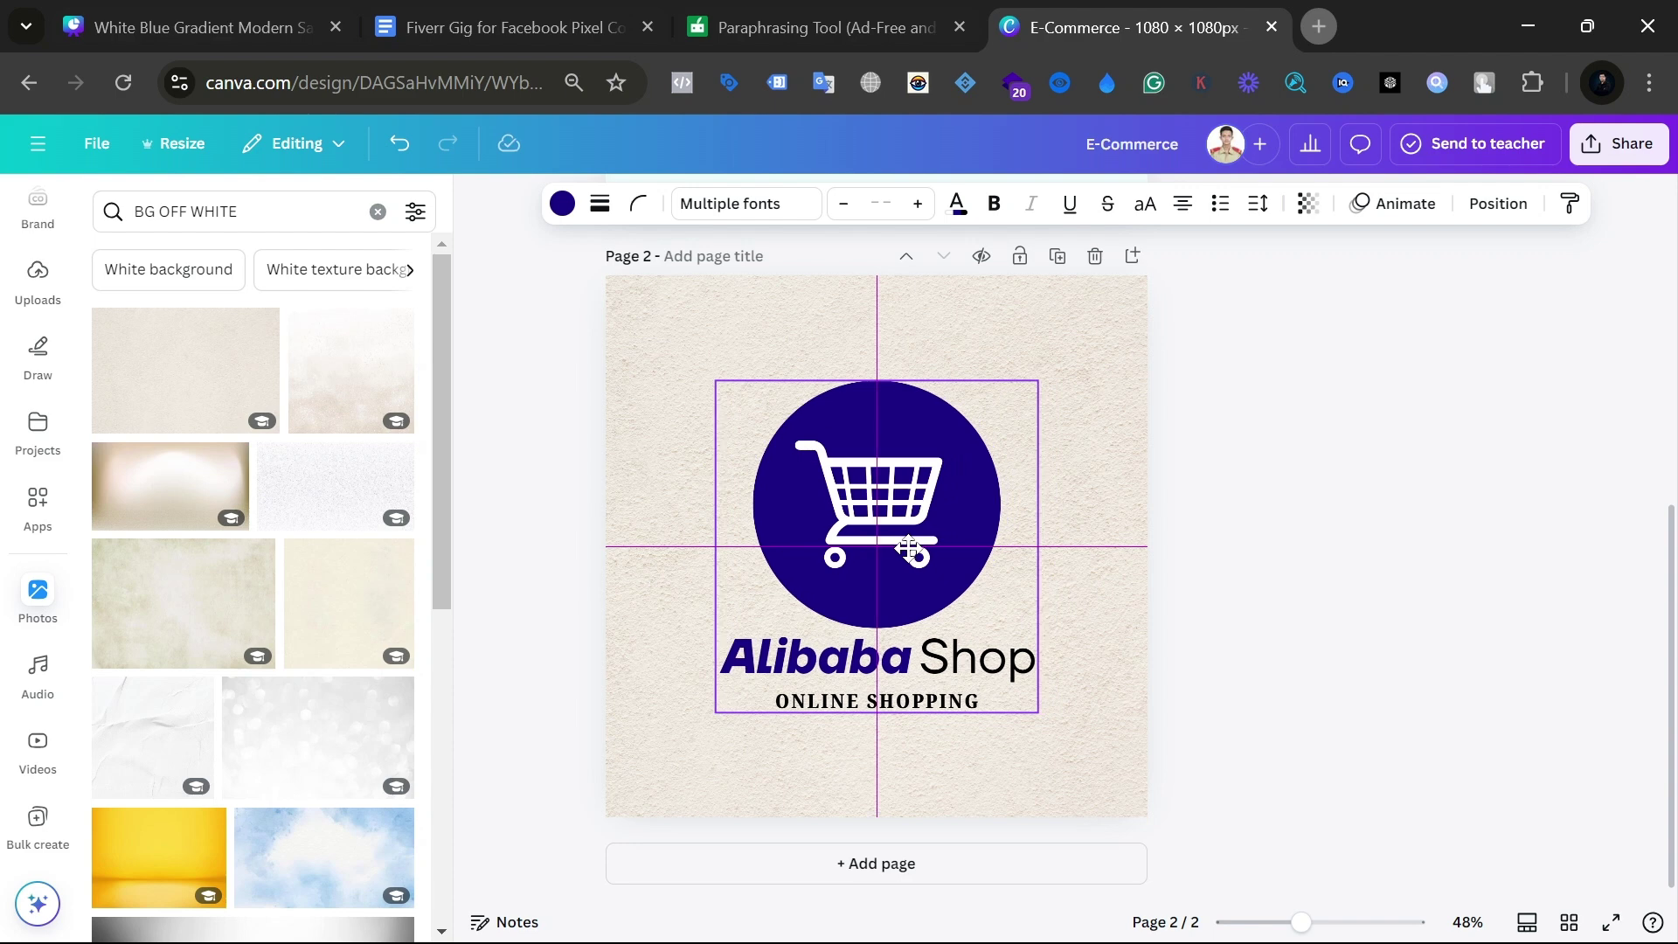
{"action": "left_click_drag", "start_coordinate": [909, 547], "coordinate": [910, 548]}
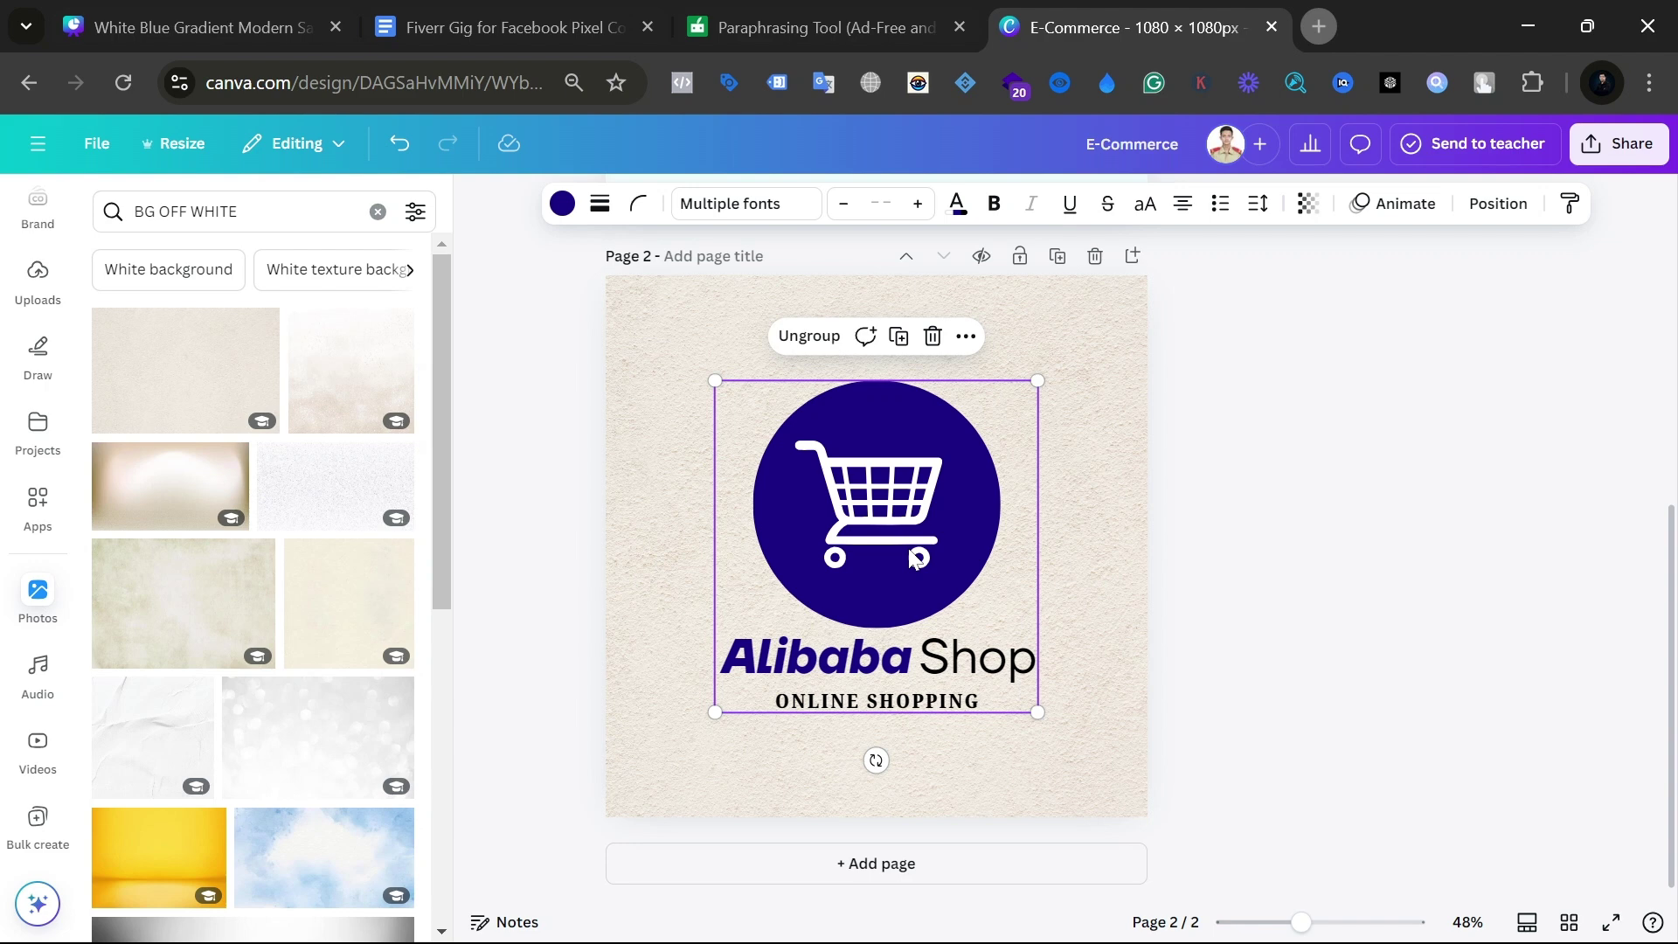
{"action": "left_click", "coordinate": [1477, 602]}
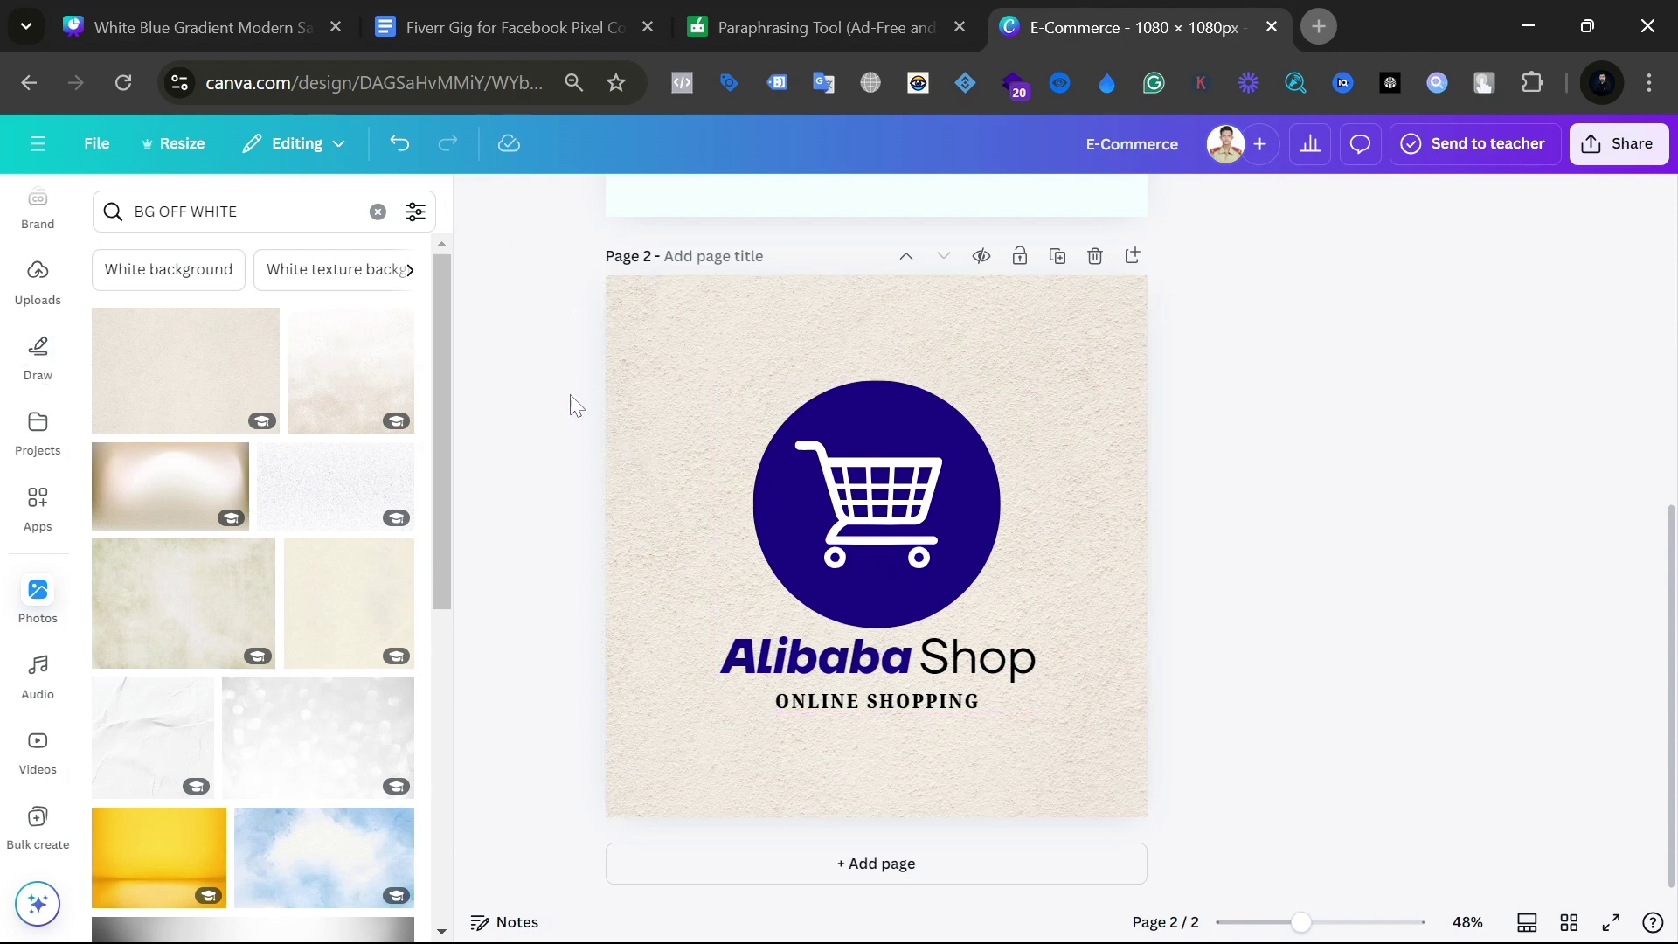
Step: Delete the complete logo group from page 2, keeping the textured background
{"action": "left_click", "coordinate": [757, 428]}
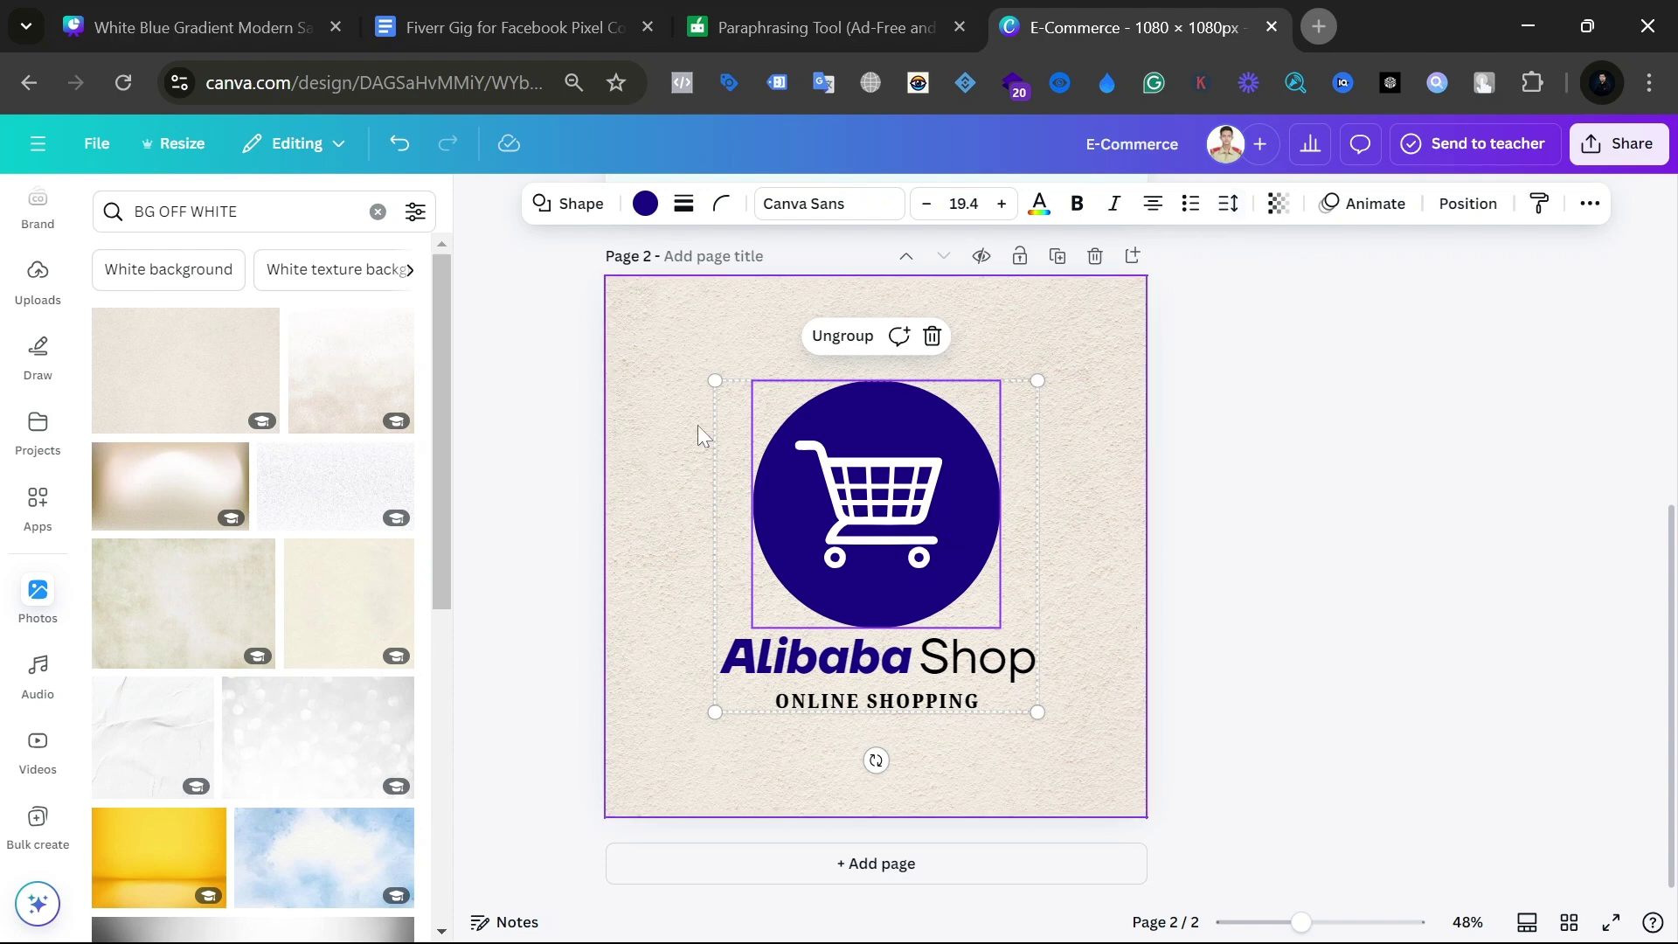
{"action": "left_click_drag", "start_coordinate": [697, 425], "coordinate": [1081, 716]}
{"action": "key", "text": "Delete"}
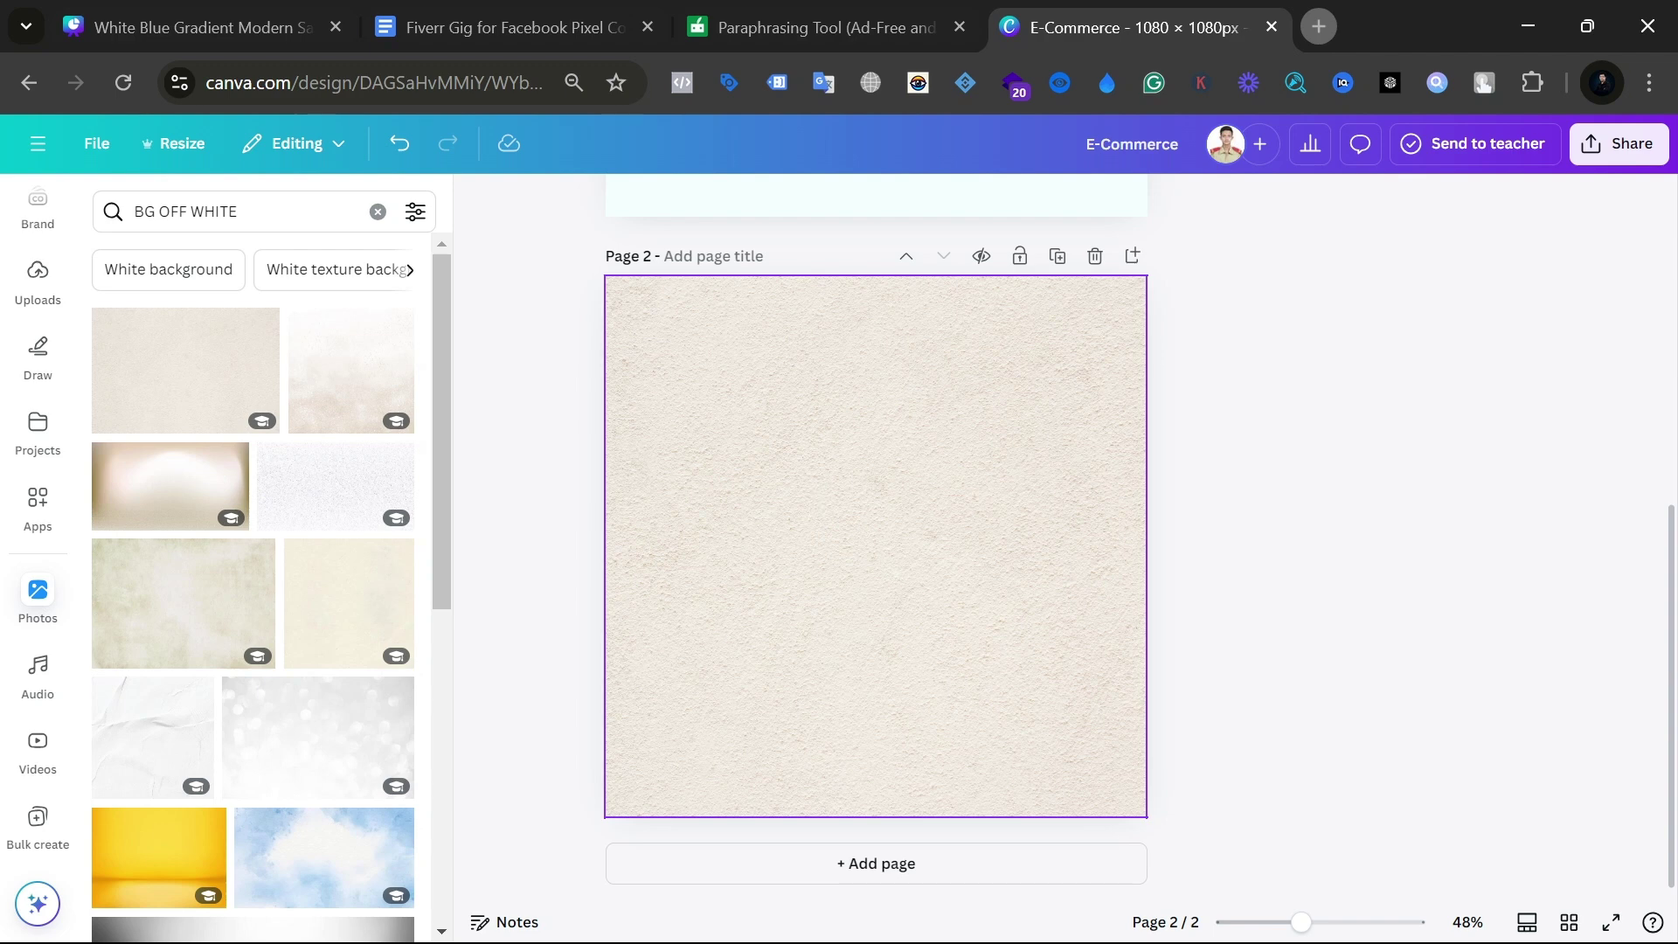
Step: Add the text "চিনি বা চিনি জাতীয় খাবার খেতে মিষ্টি হলেও এর ফল মোটেও মিষ্টি নয়", shrink it to size 33.5 and place it above the page centre
{"action": "type", "text": "চিনি বা চিনি জাতীয় খাবার খেতে মিষ্টি হলেও এর ফল মোটেও মিষ্টি নয়"}
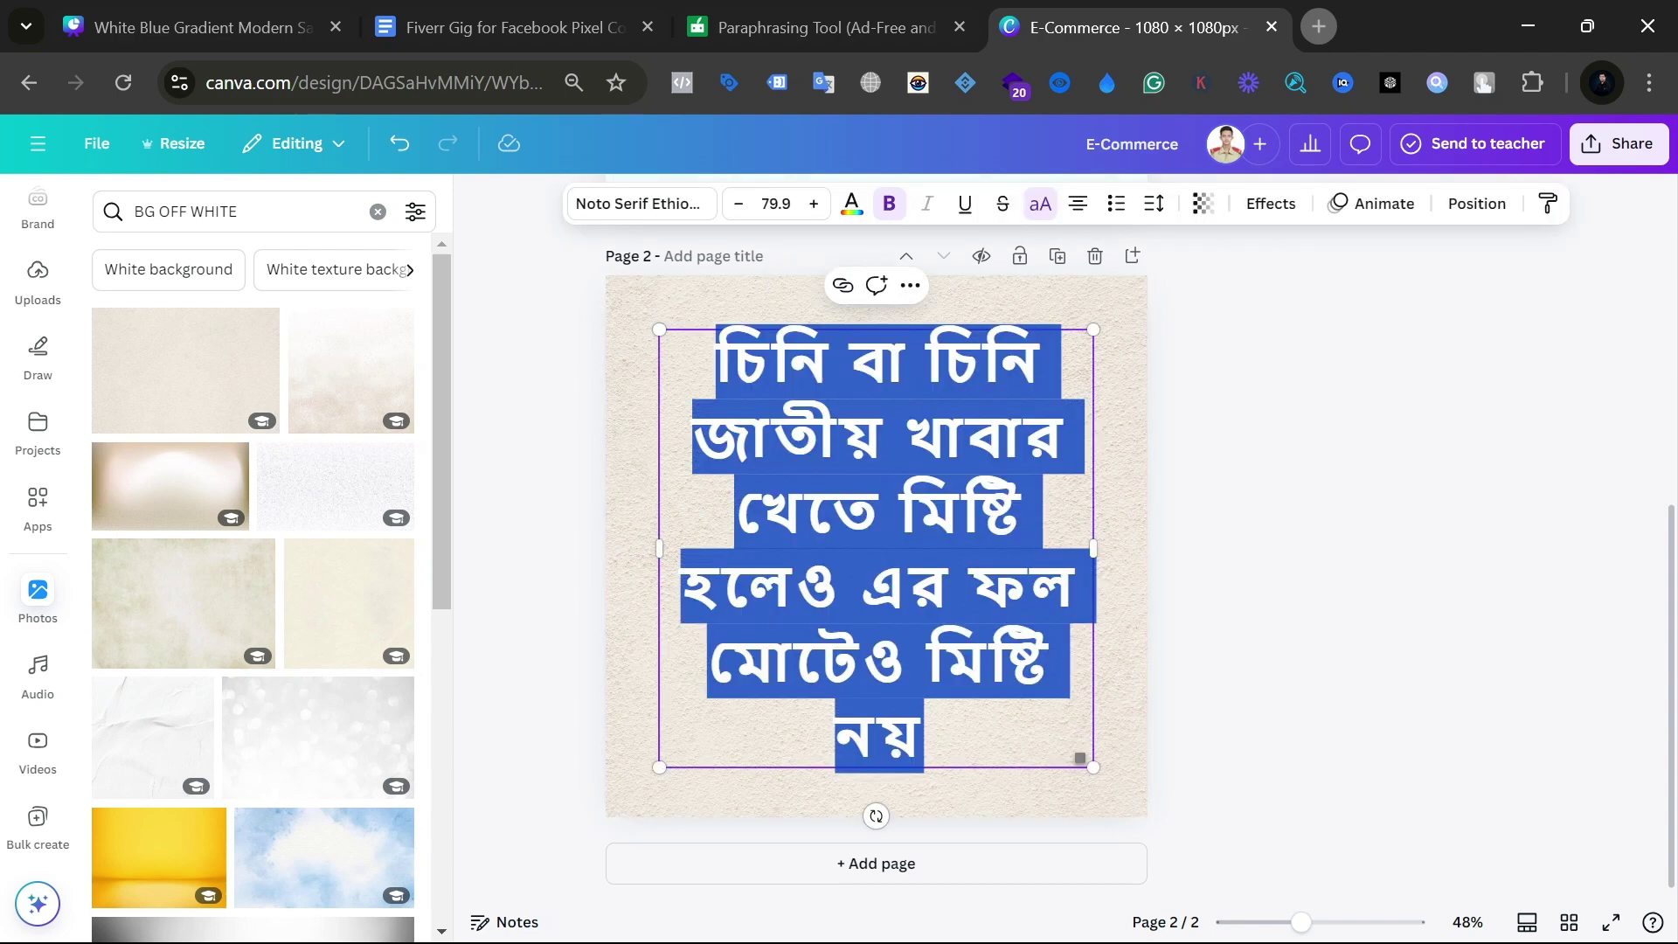
{"action": "left_click_drag", "start_coordinate": [1088, 765], "coordinate": [1094, 429]}
{"action": "left_click", "coordinate": [1267, 442]}
{"action": "left_click_drag", "start_coordinate": [953, 383], "coordinate": [966, 483]}
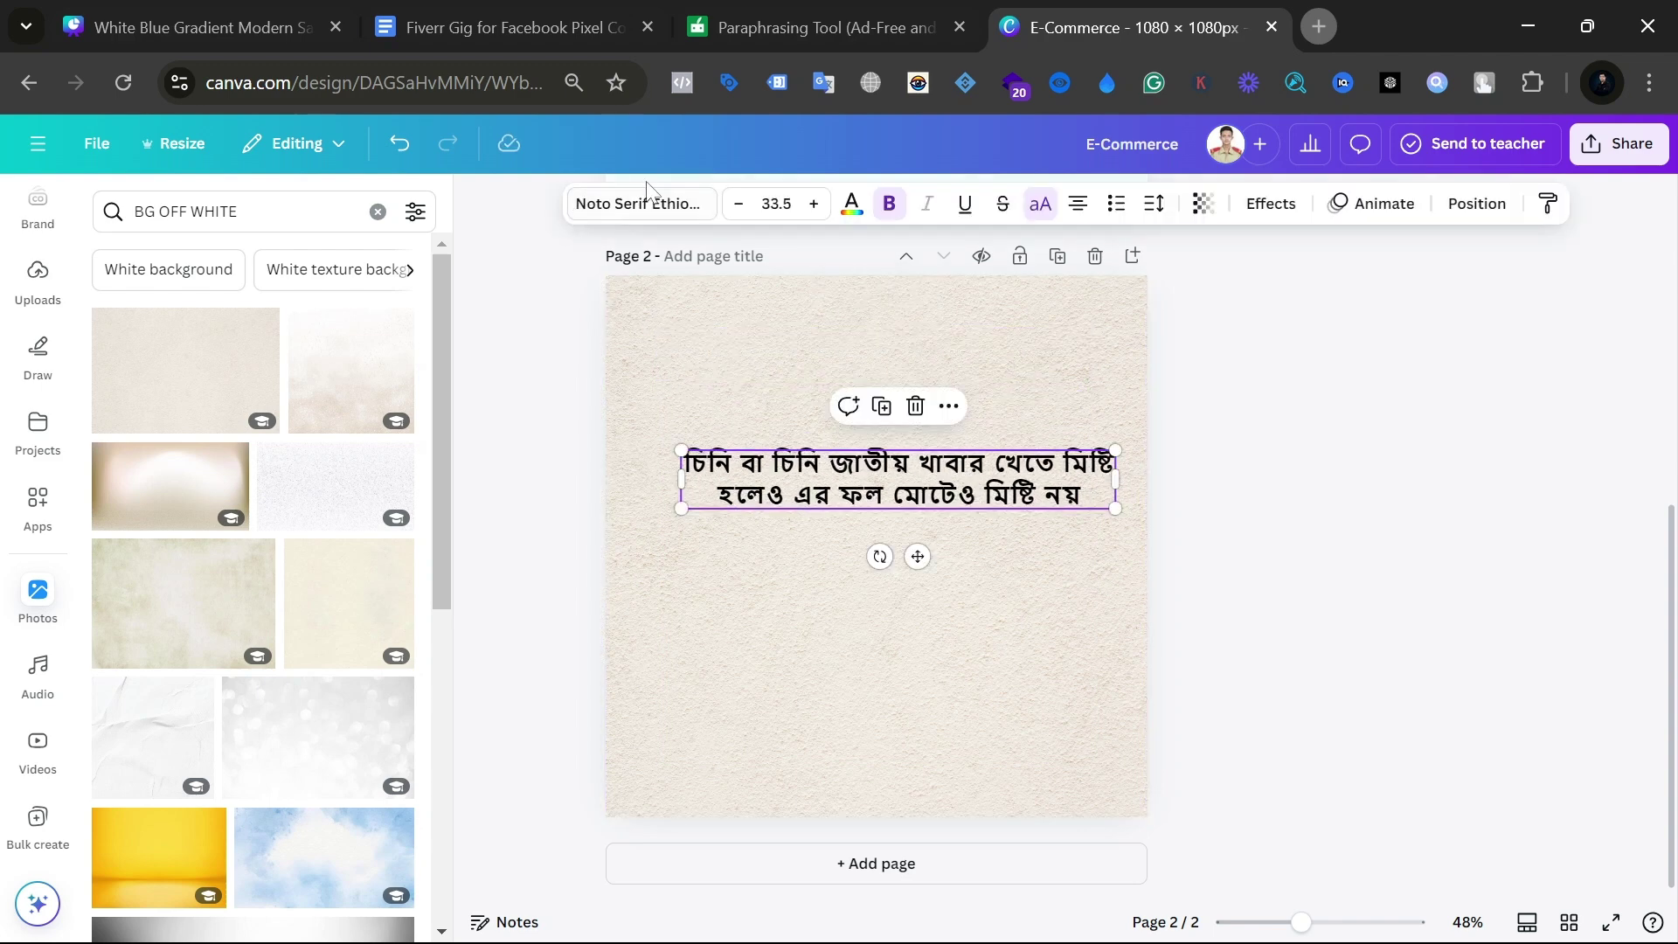
Step: Open the font search for the Bengali text, and search Google for "bangla font" in a new browser tab
{"action": "left_click", "coordinate": [674, 206]}
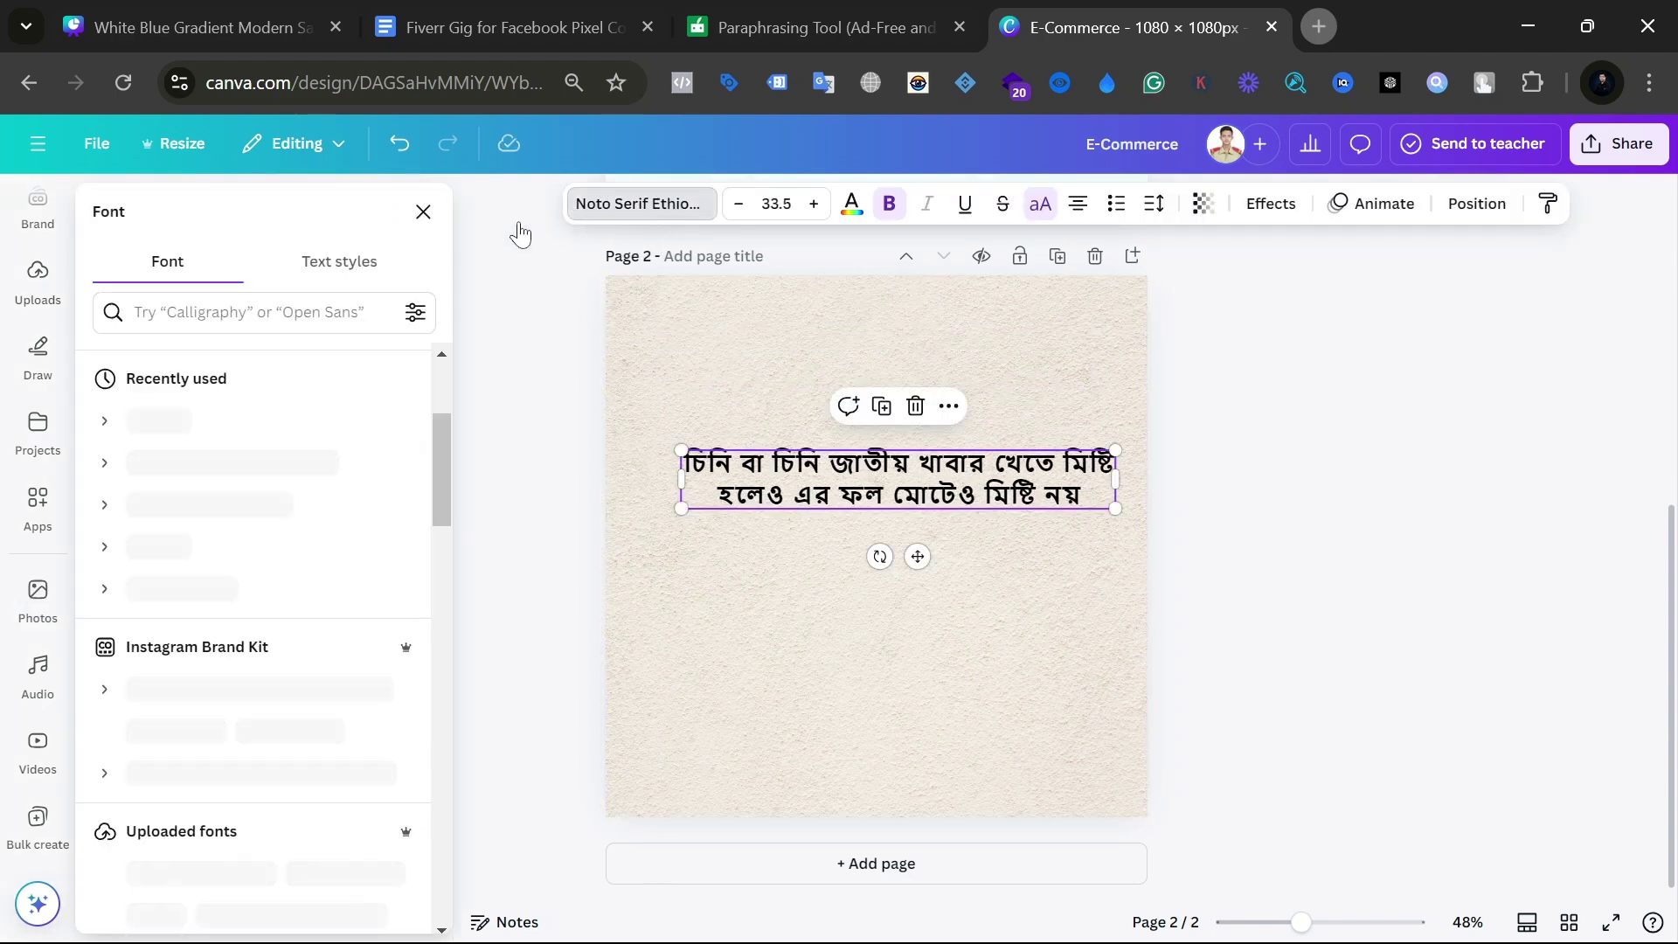
{"action": "left_click", "coordinate": [136, 312]}
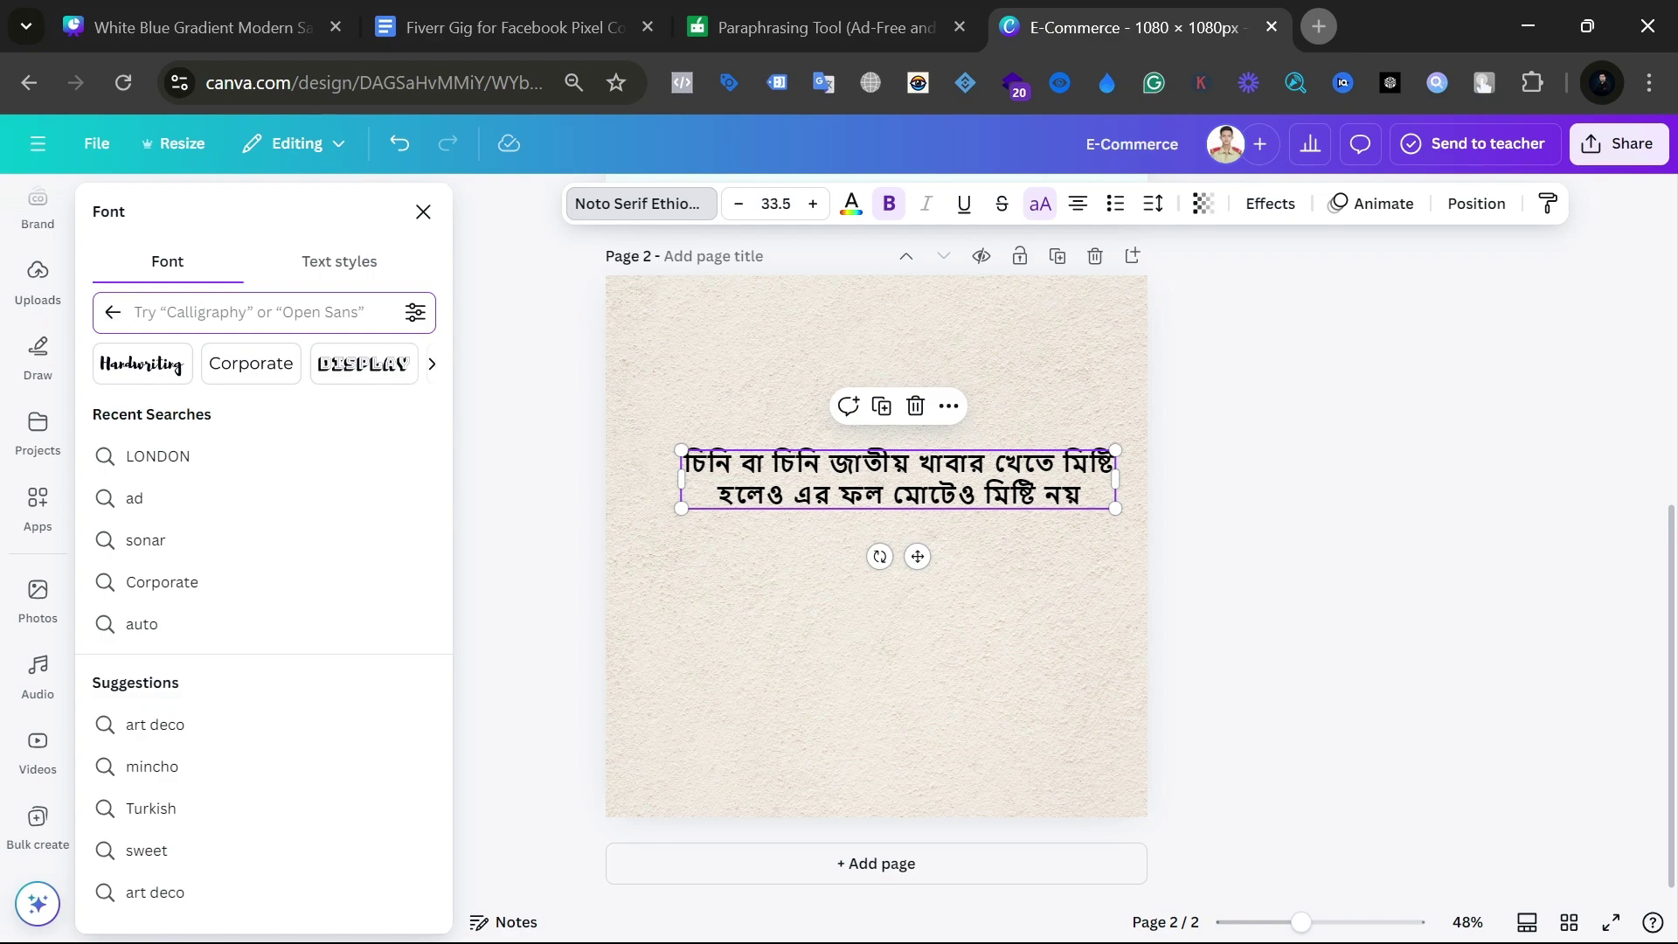
{"action": "left_click", "coordinate": [1318, 26]}
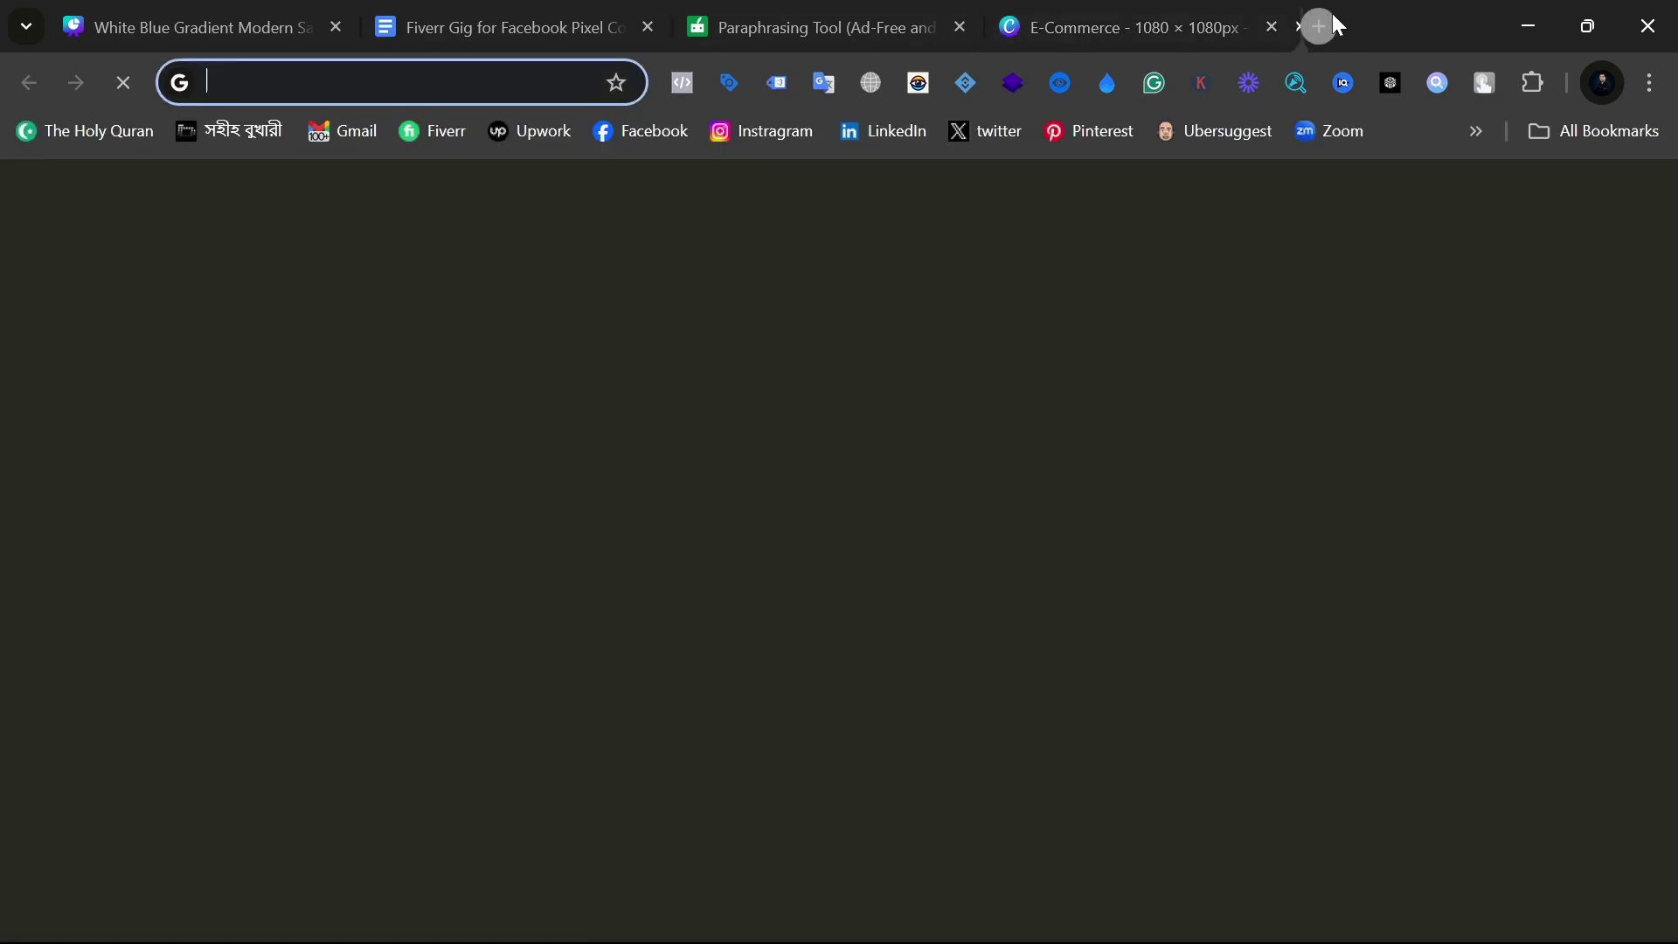
{"action": "type", "text": "FBANGL"}
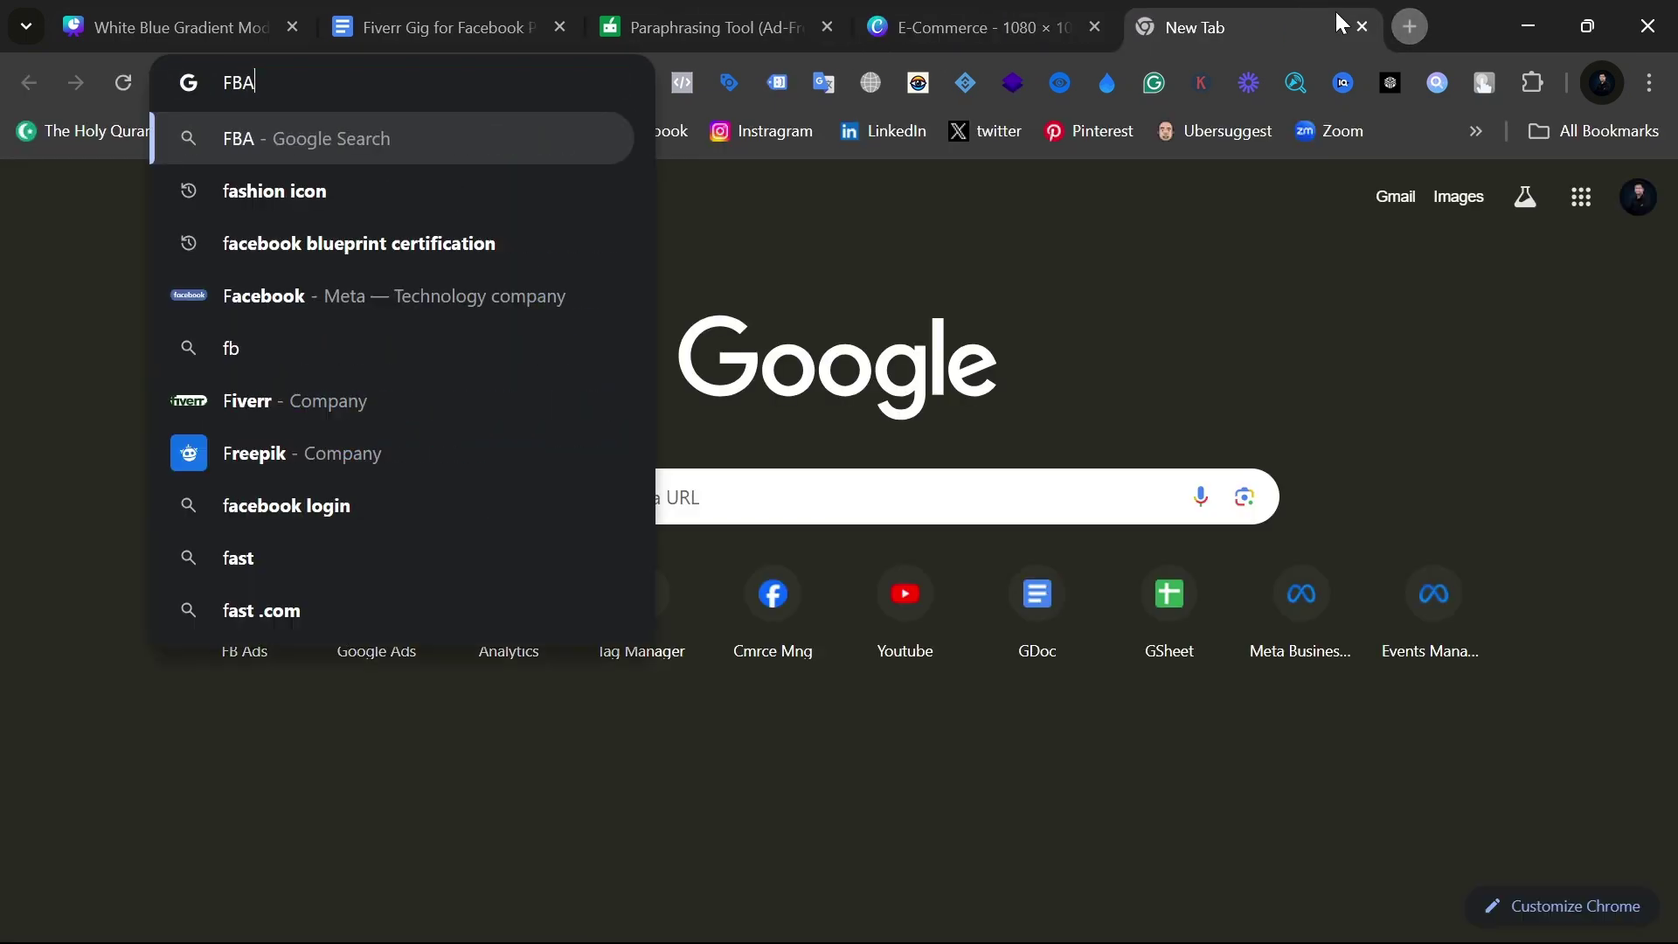
{"action": "key", "text": "BackSpace"}
{"action": "key", "text": "BackSpace"}
{"action": "key", "text": "BackSpace"}
{"action": "key", "text": "BackSpace"}
{"action": "key", "text": "BackSpace"}
{"action": "key", "text": "BackSpace"}
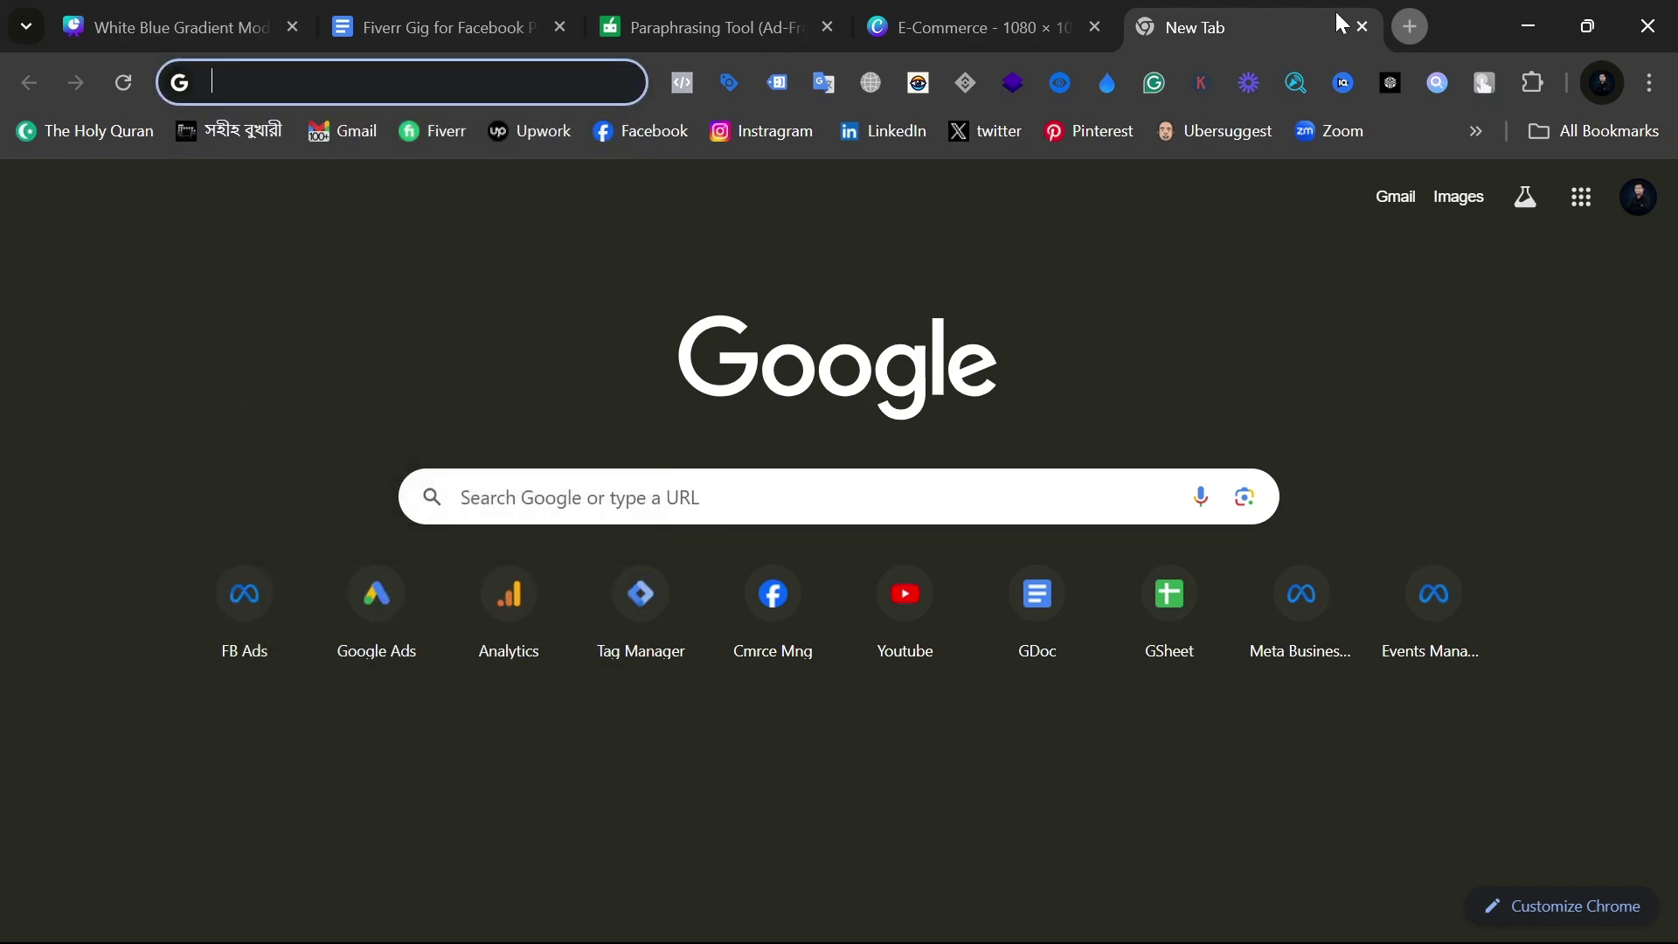
{"action": "type", "text": "Ban"}
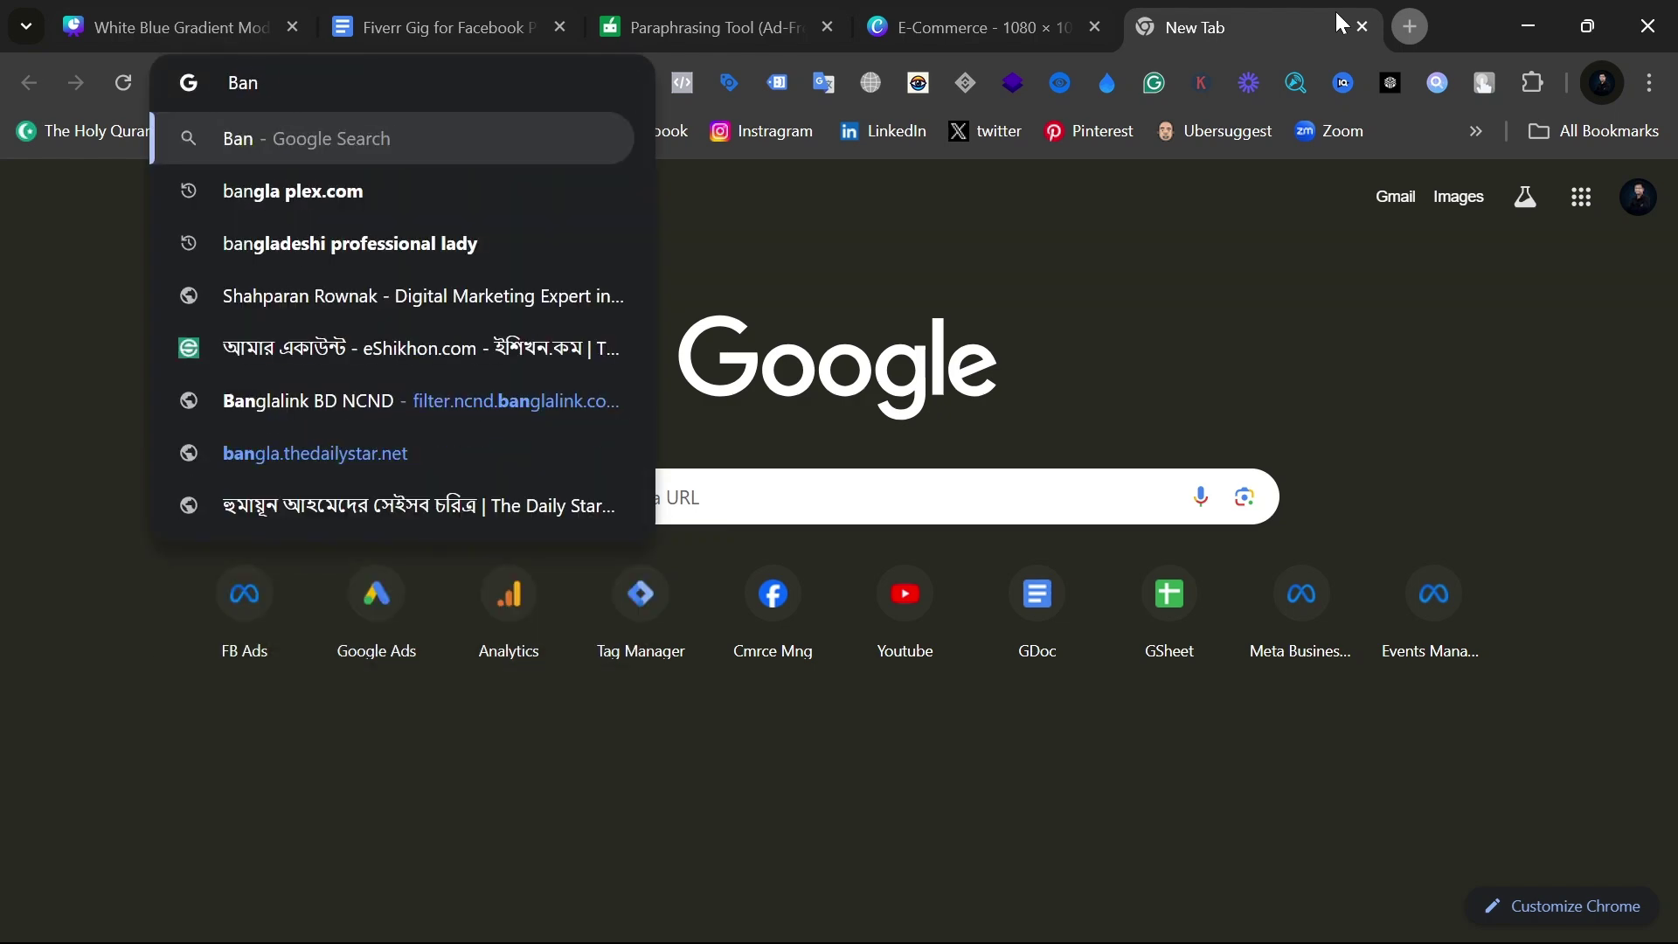
{"action": "type", "text": "gla c"}
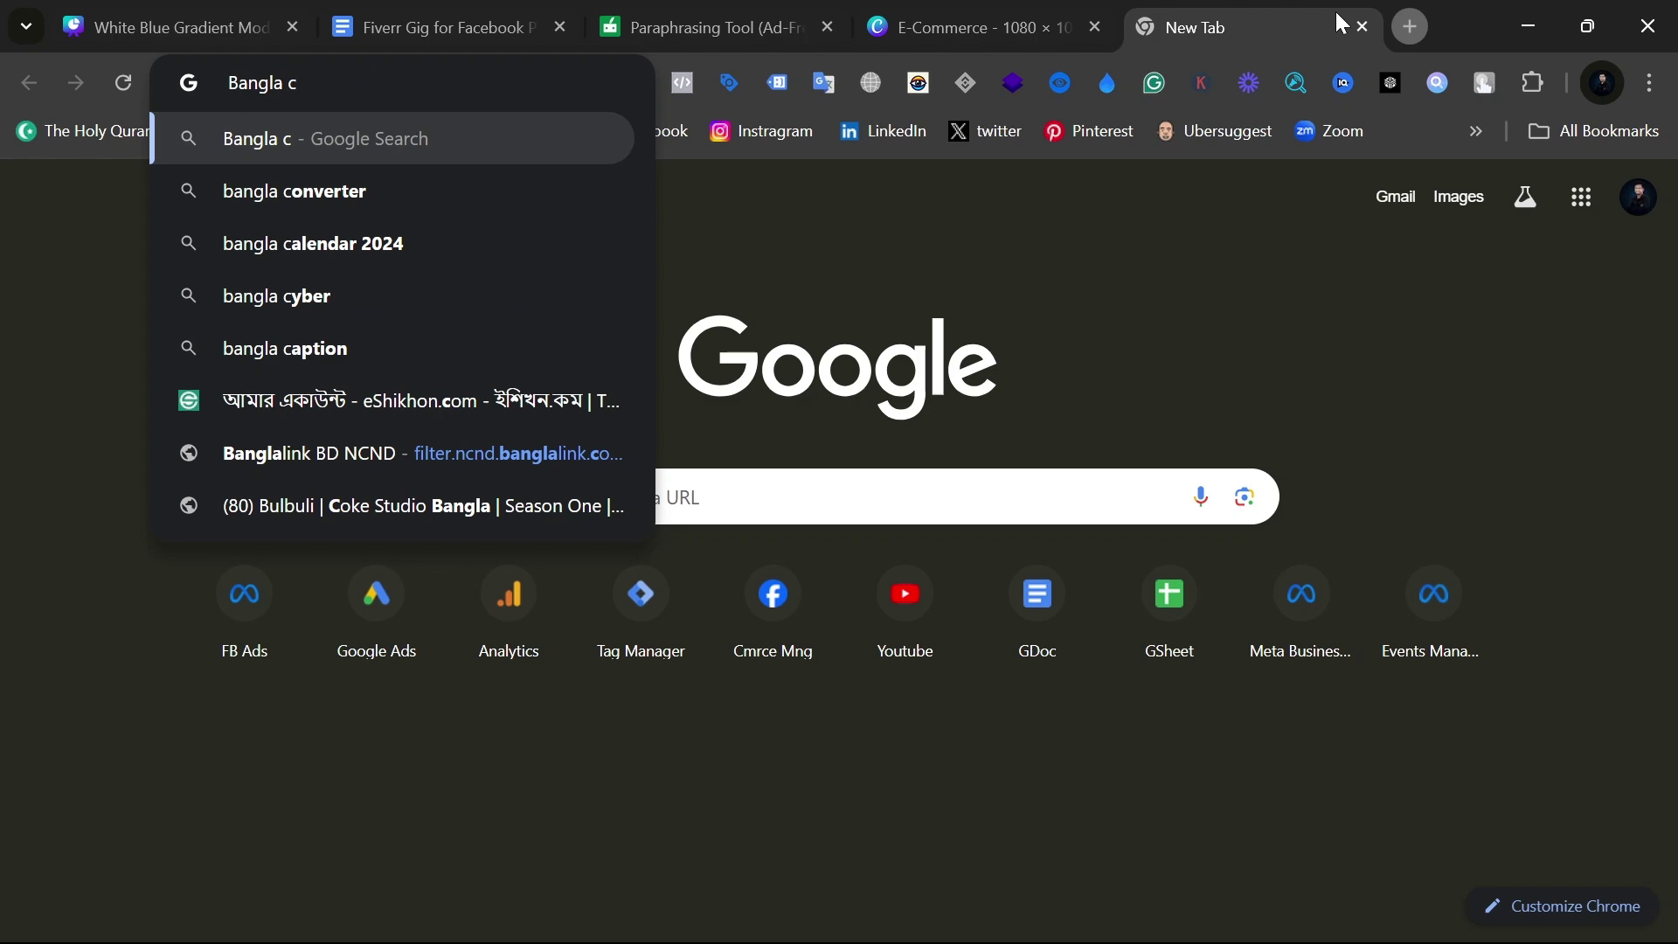
{"action": "key", "text": "BackSpace"}
{"action": "type", "text": "font'"}
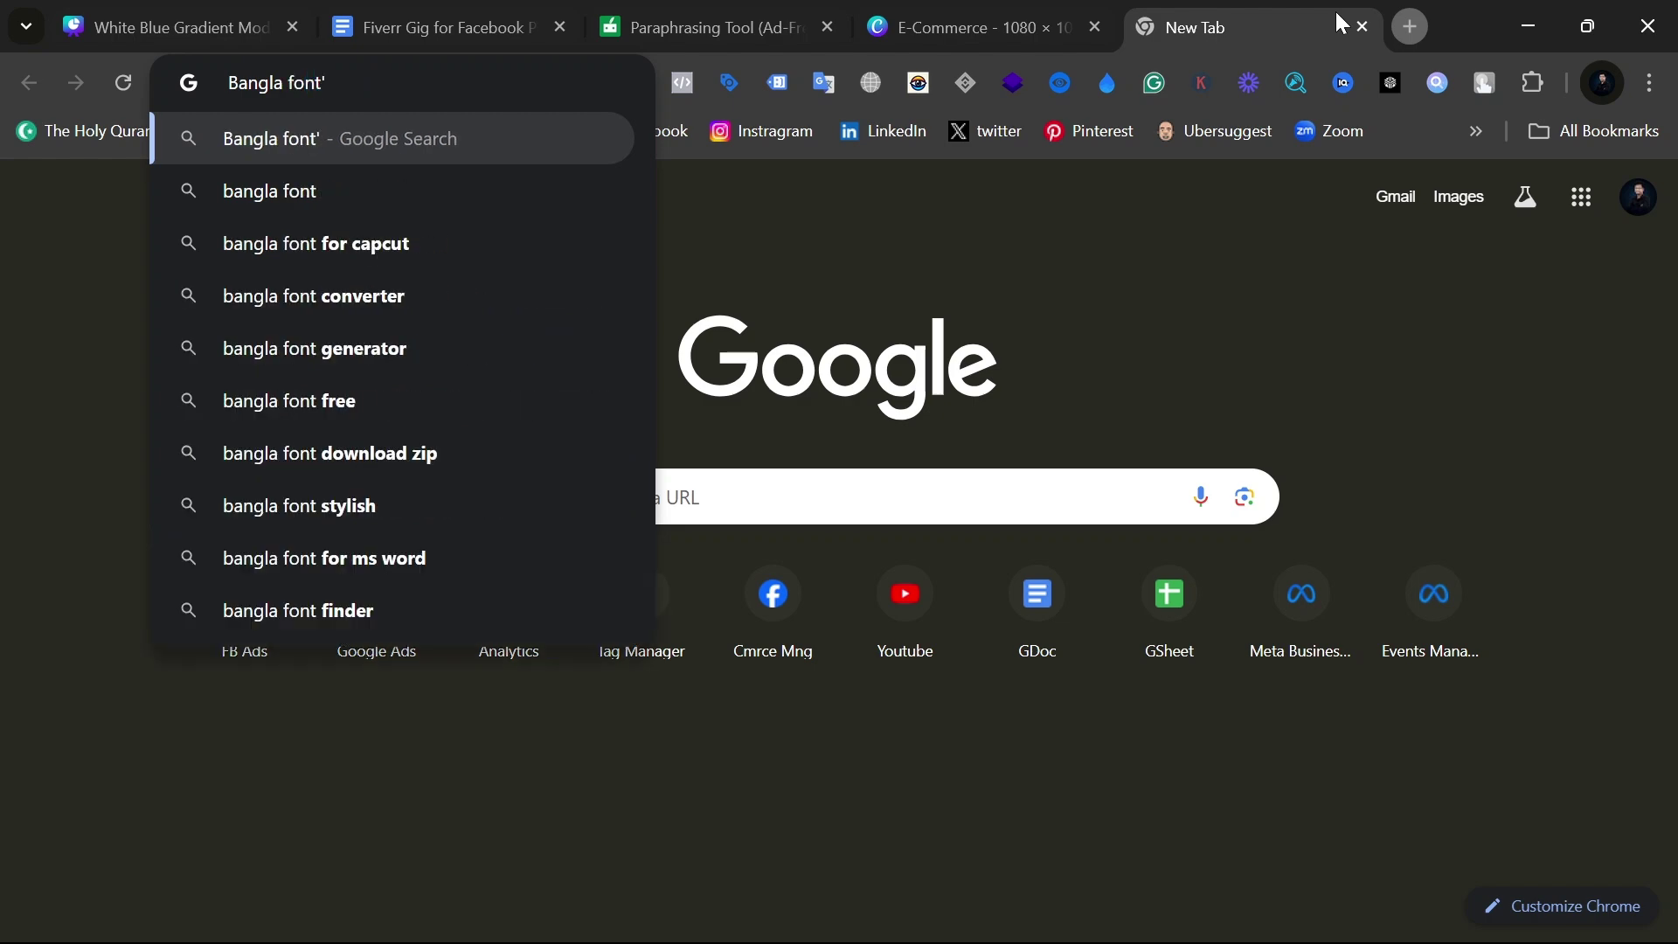
{"action": "key", "text": "BackSpace"}
{"action": "key", "text": "Return"}
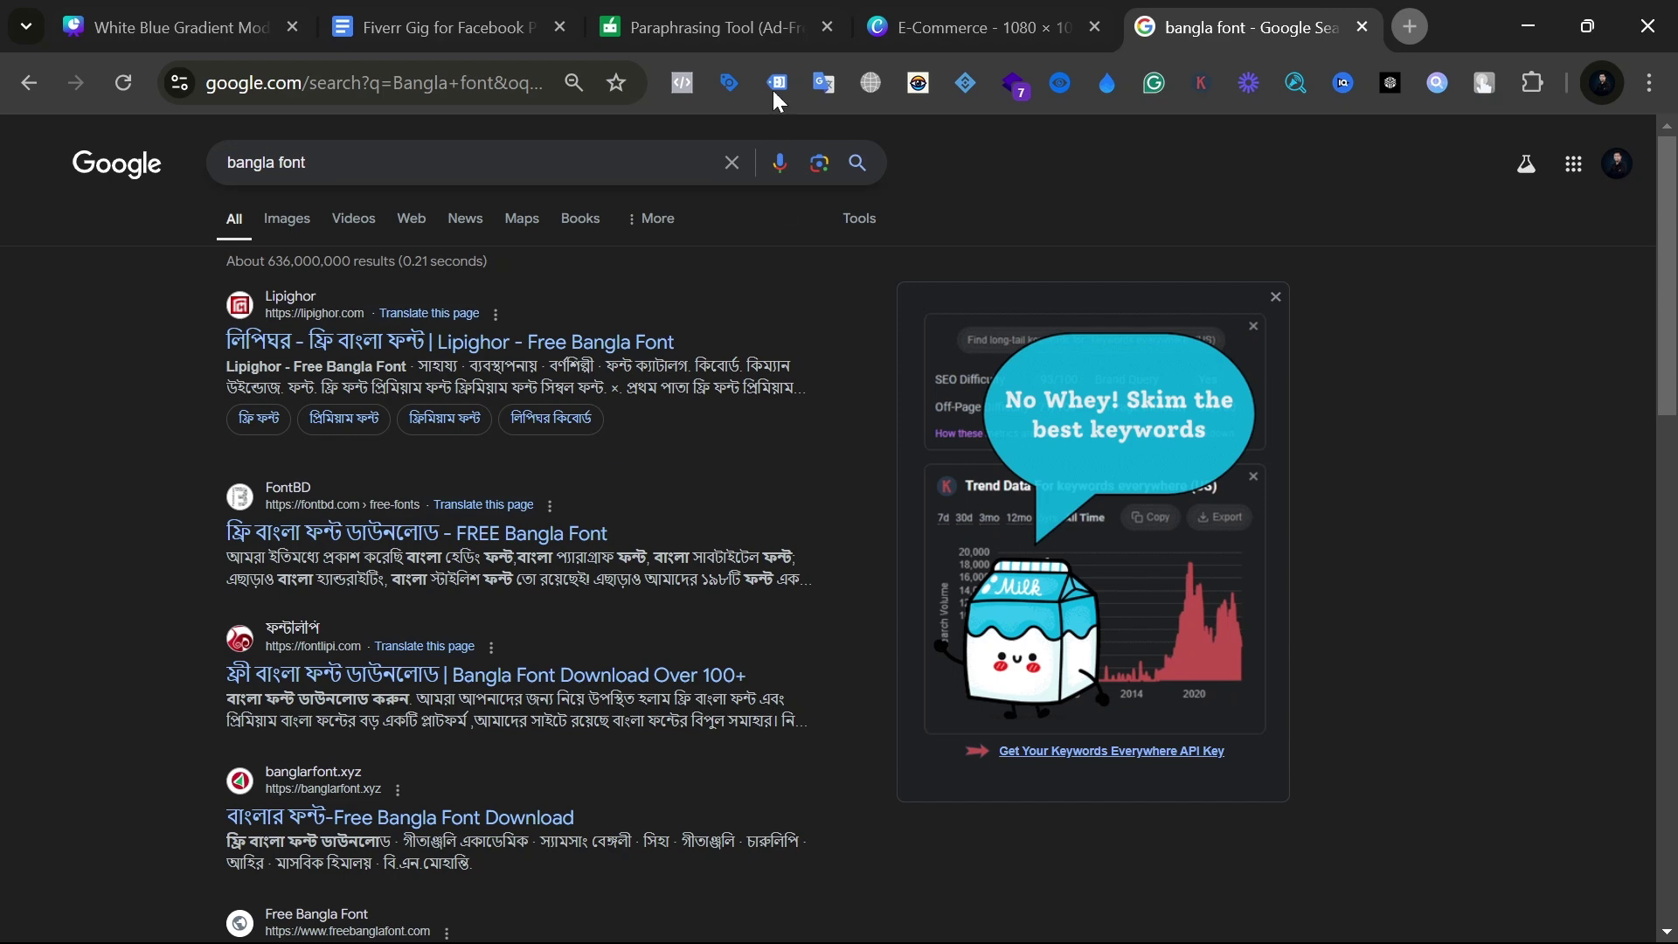
Step: Return to the Canva design, search its fonts for "bangla" and apply Sonar Bangla Font to the Bengali text
{"action": "left_click", "coordinate": [966, 4]}
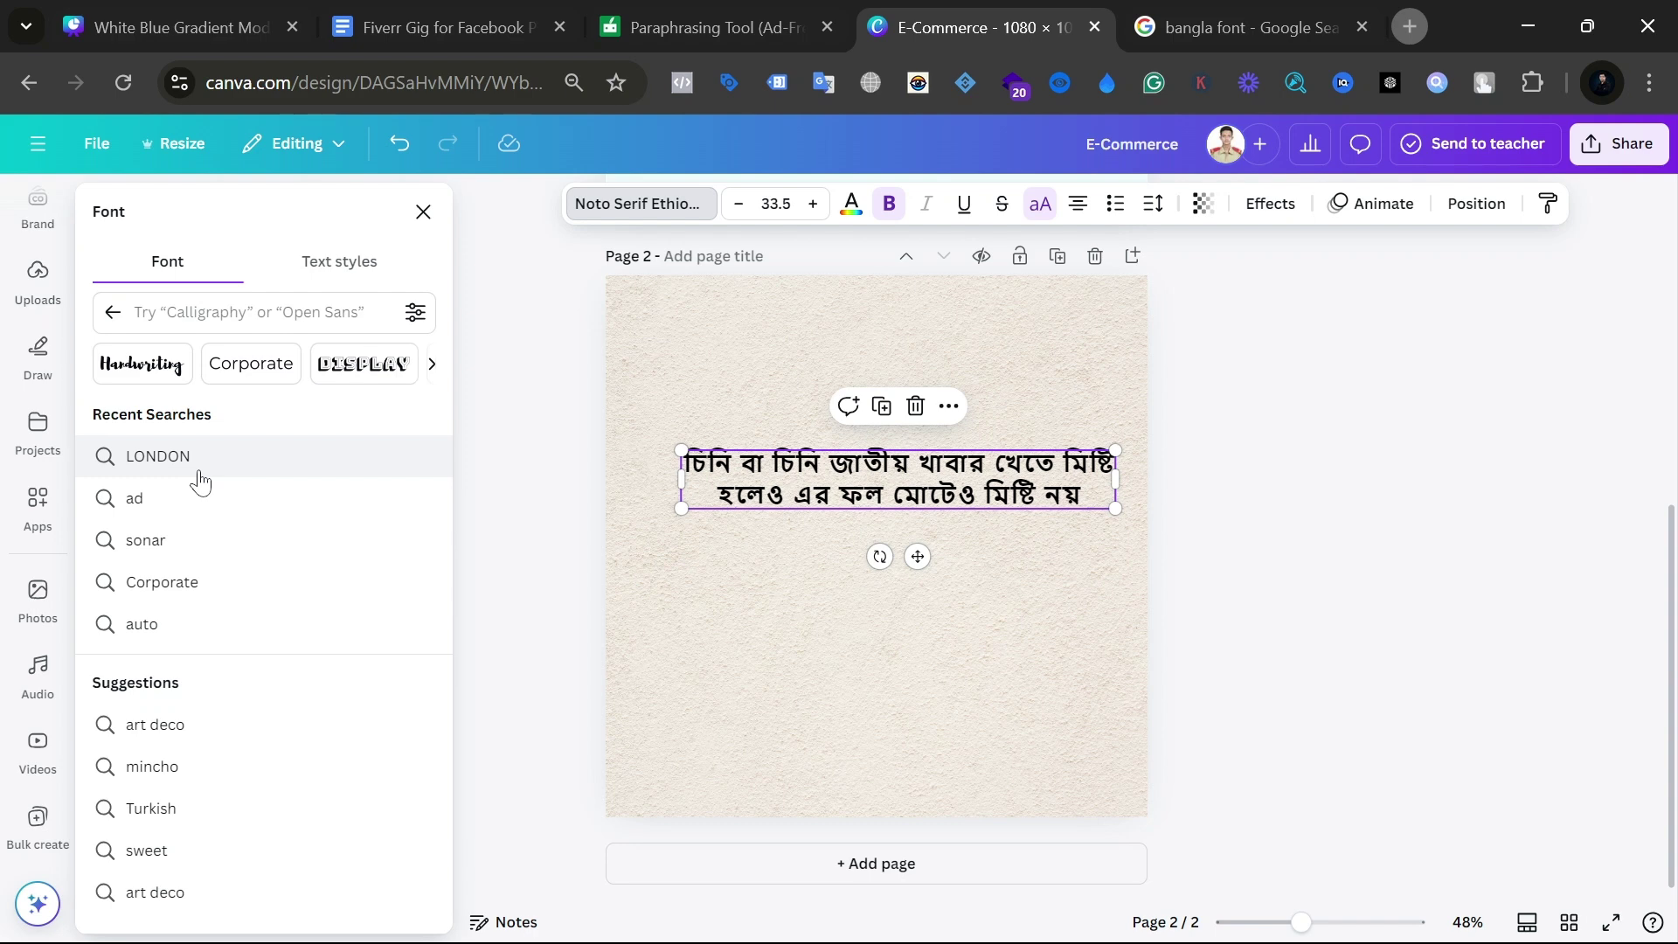
{"action": "left_click", "coordinate": [337, 319]}
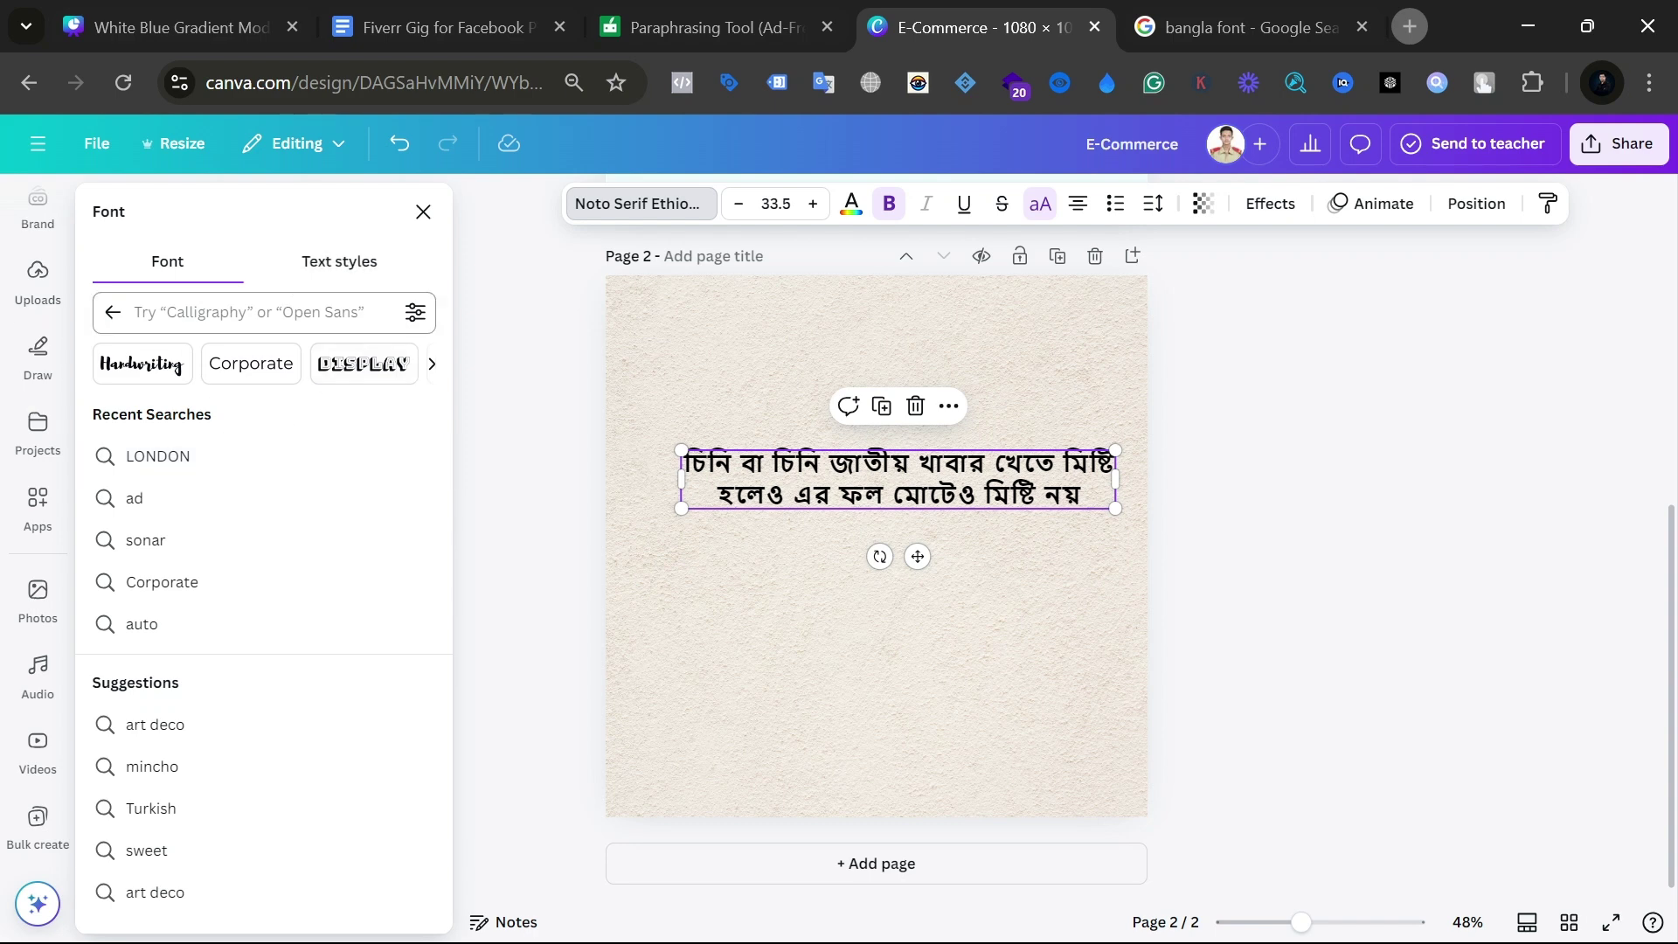
{"action": "type", "text": "a"}
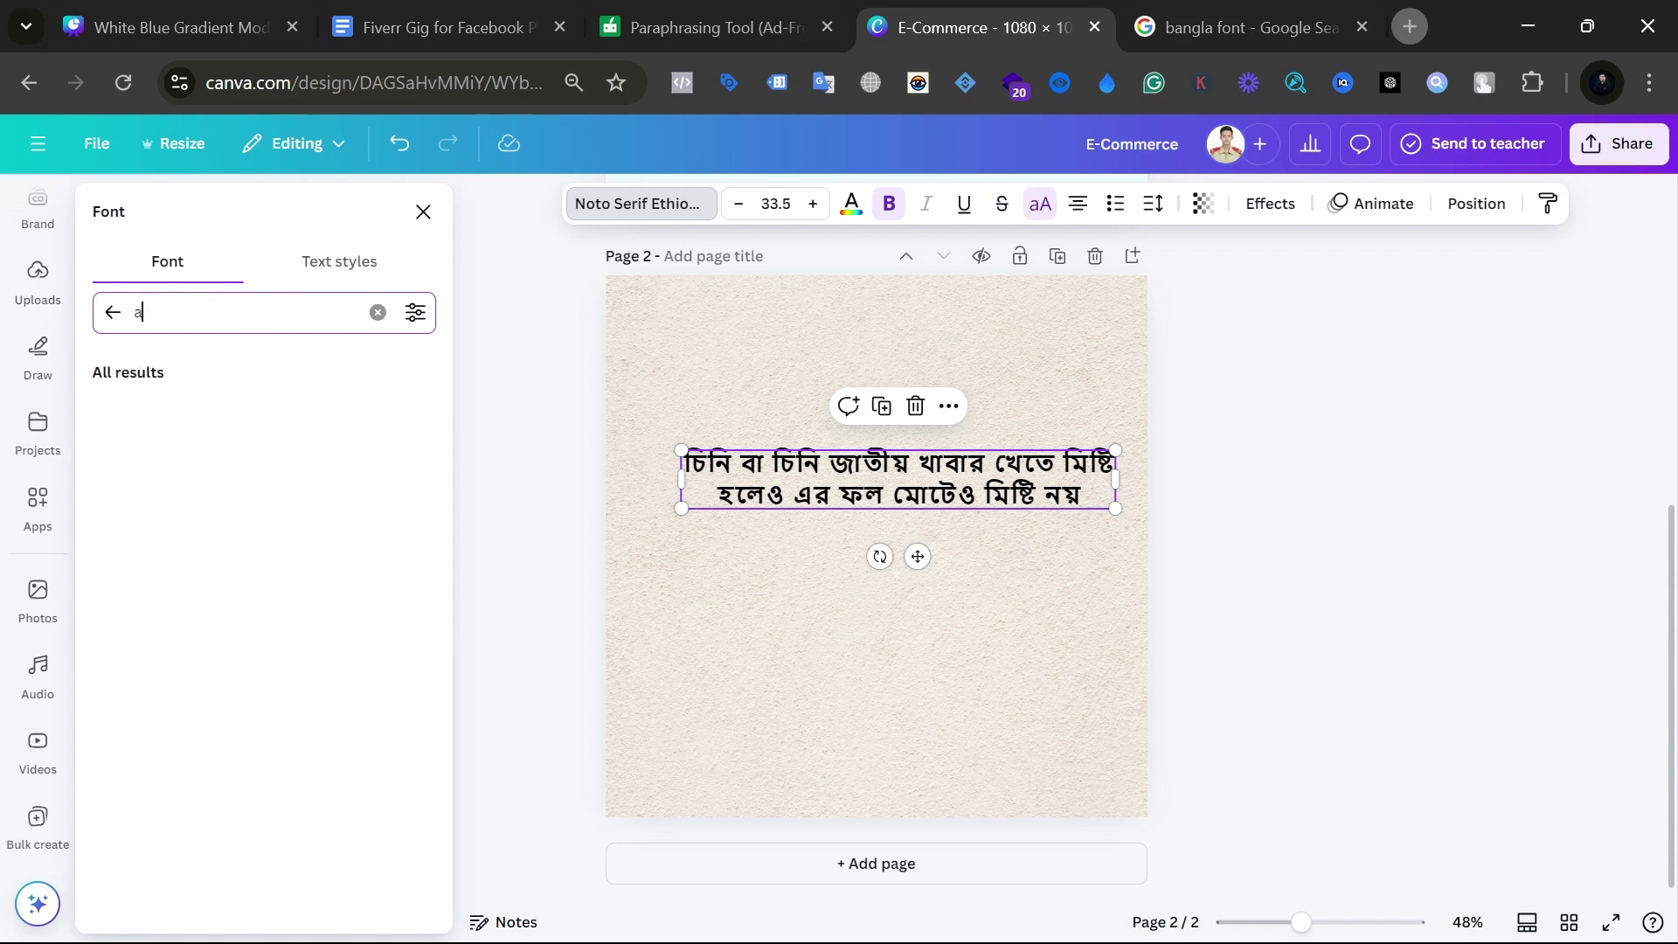
{"action": "type", "text": "drs"}
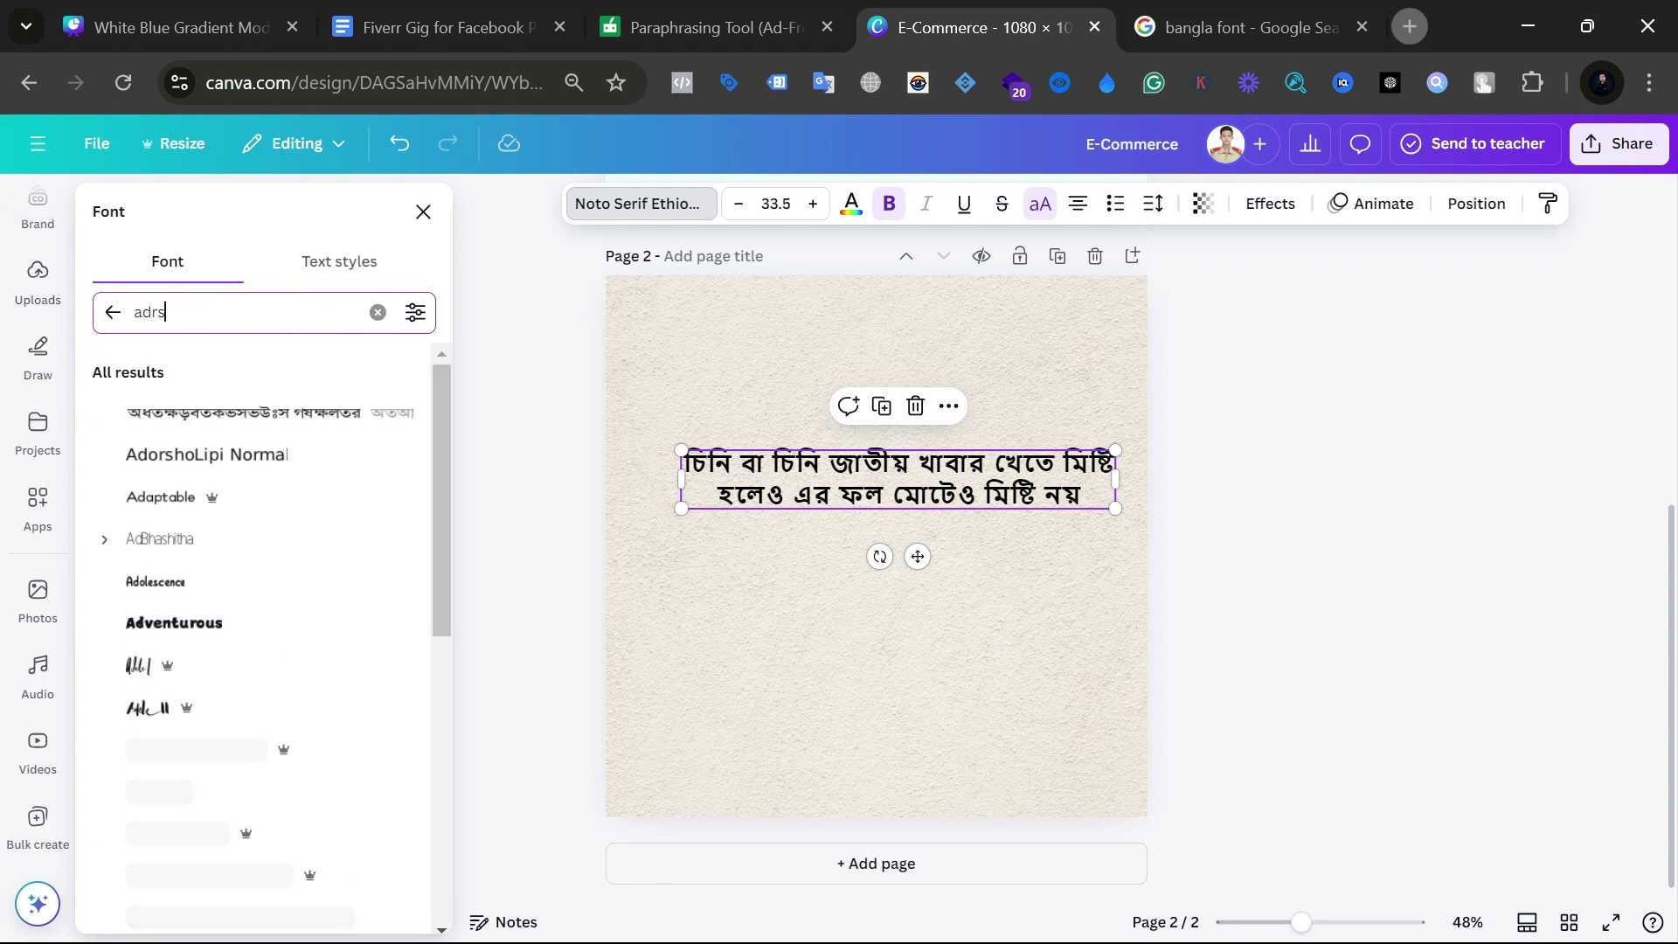
{"action": "key", "text": "BackSpace"}
{"action": "key", "text": "BackSpace"}
{"action": "type", "text": "sha"}
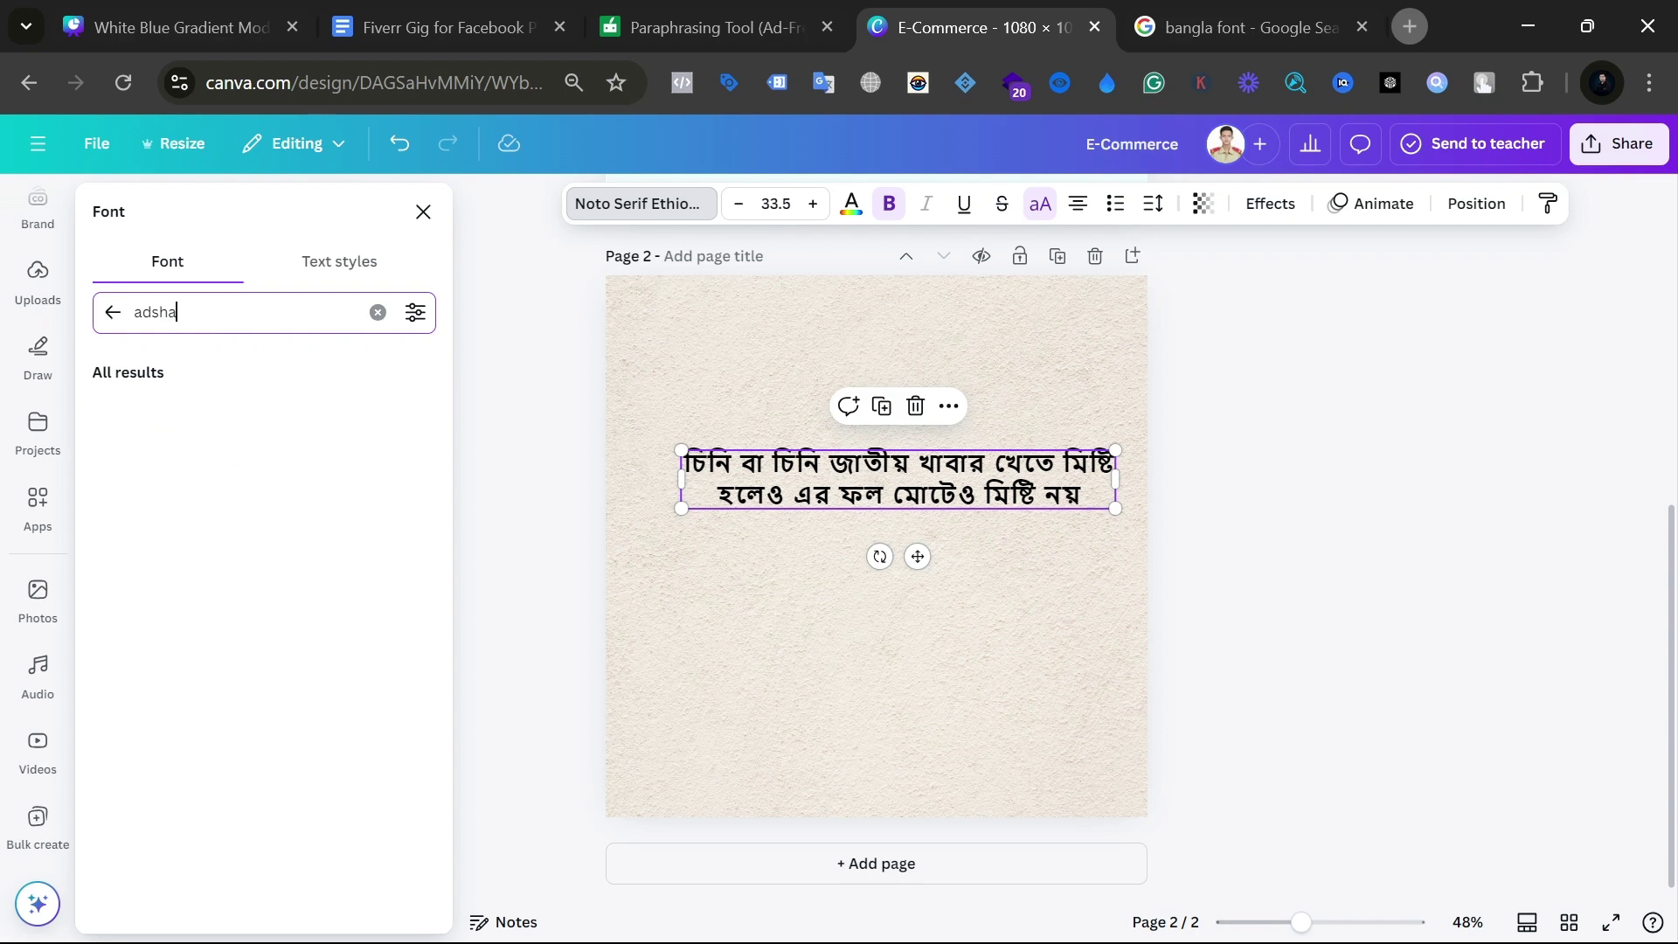
{"action": "key", "text": "BackSpace"}
{"action": "key", "text": "BackSpace"}
{"action": "key", "text": "BackSpace"}
{"action": "key", "text": "BackSpace"}
{"action": "key", "text": "BackSpace"}
{"action": "type", "text": "bangla"}
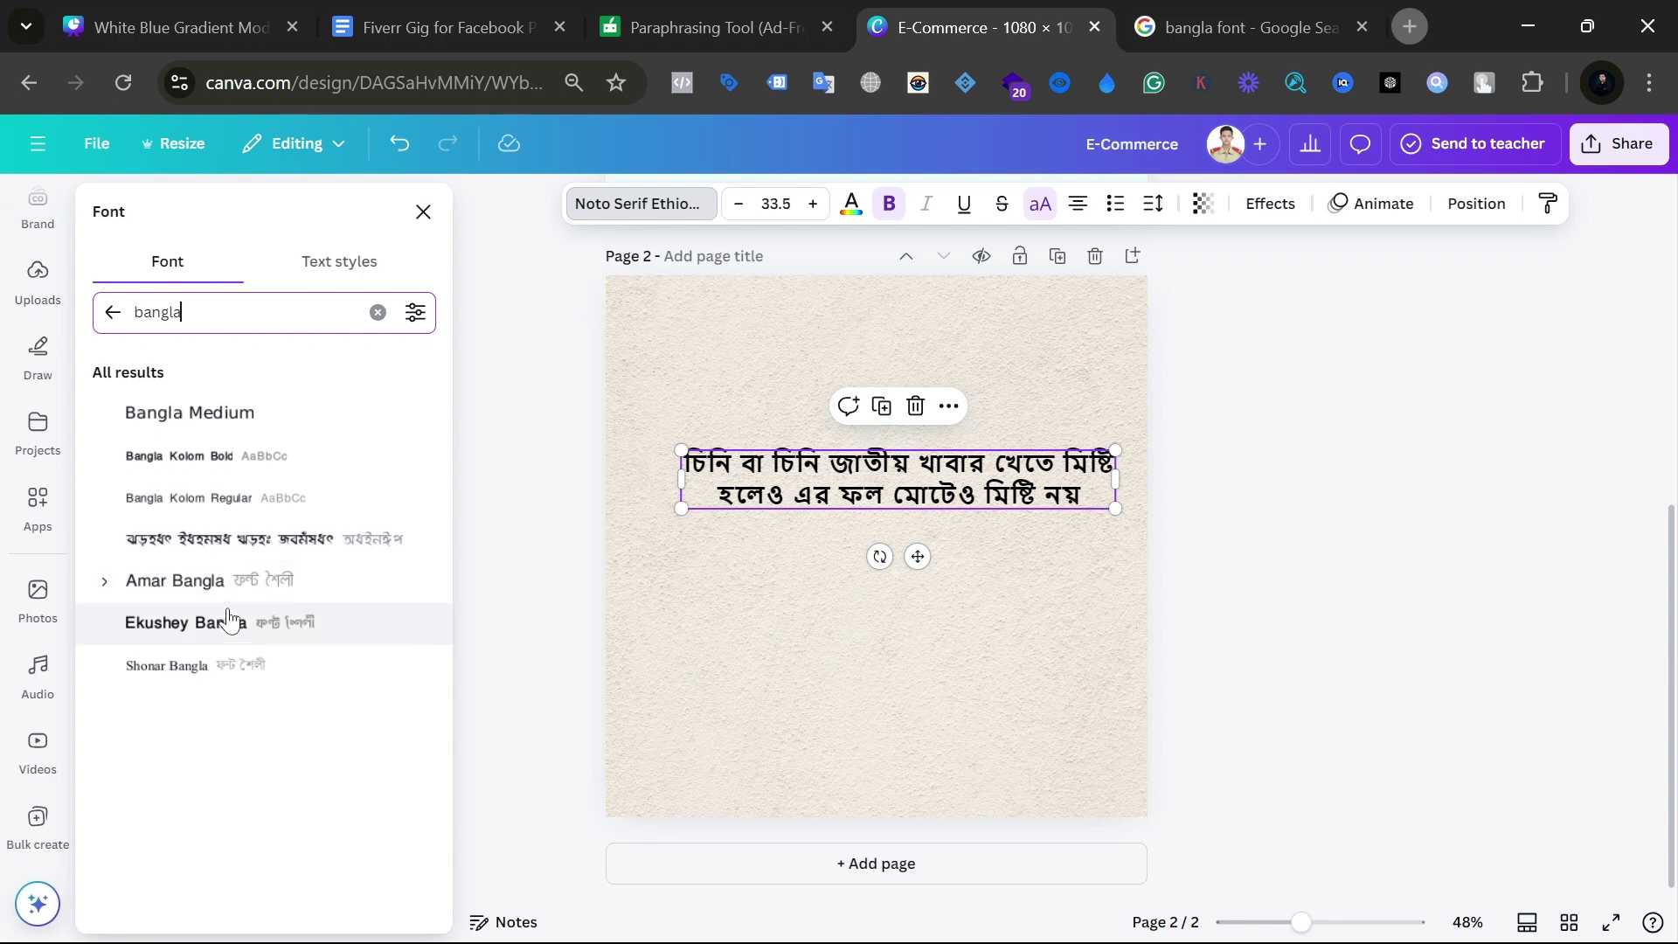
{"action": "left_click", "coordinate": [234, 536]}
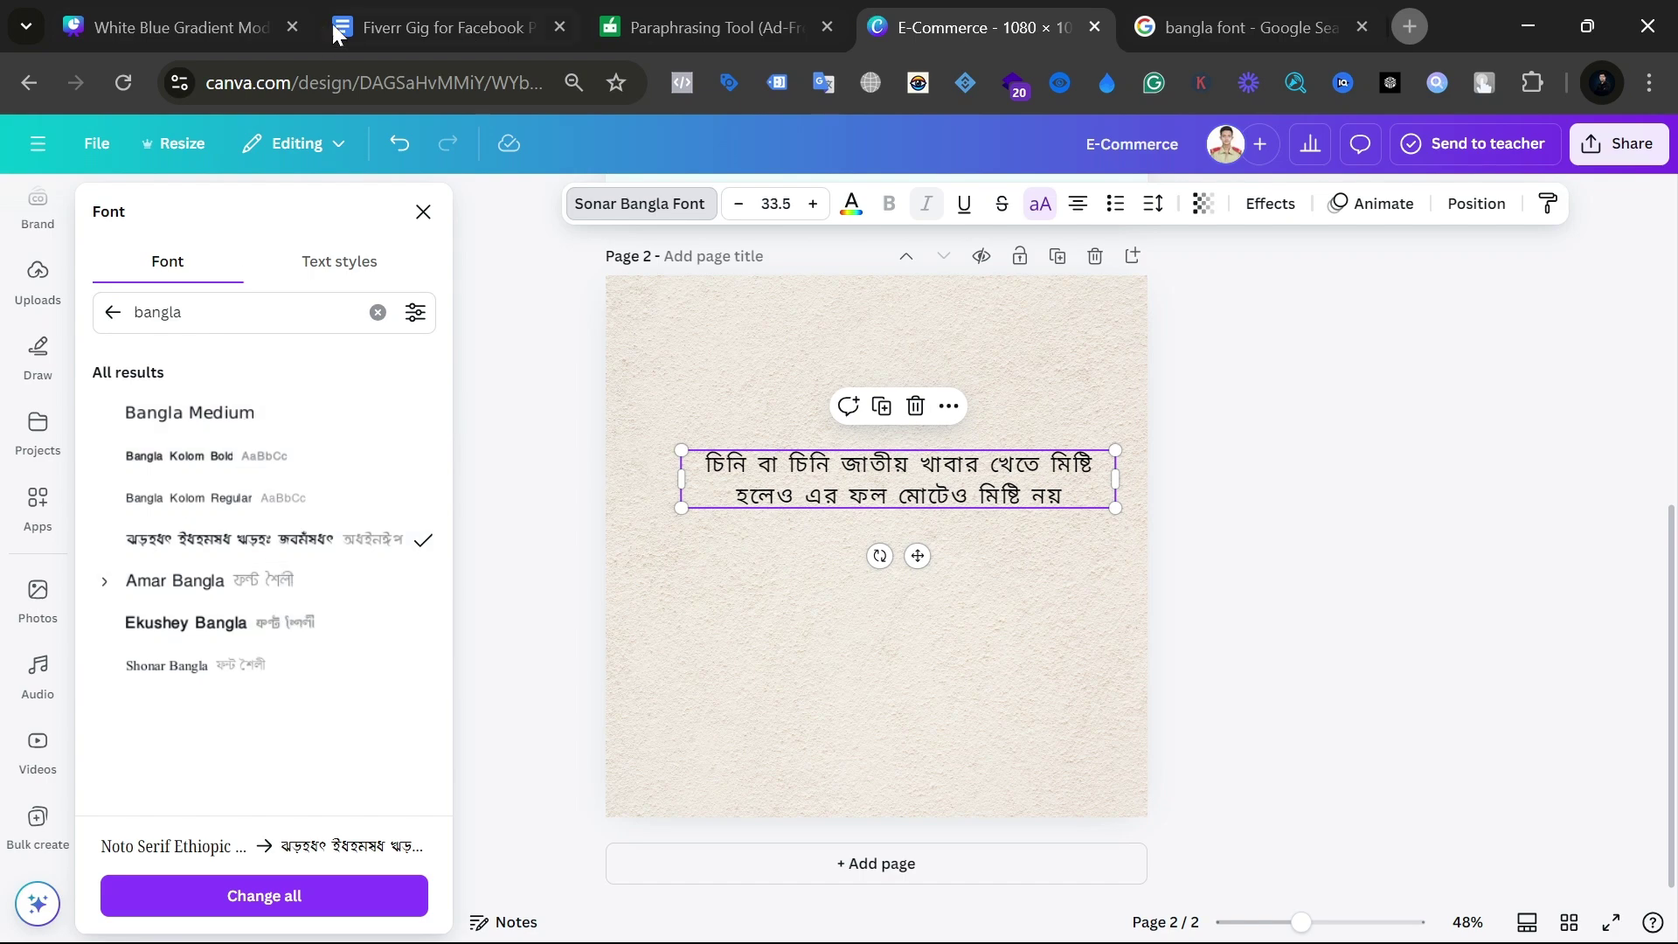
{"action": "left_click", "coordinate": [259, 9]}
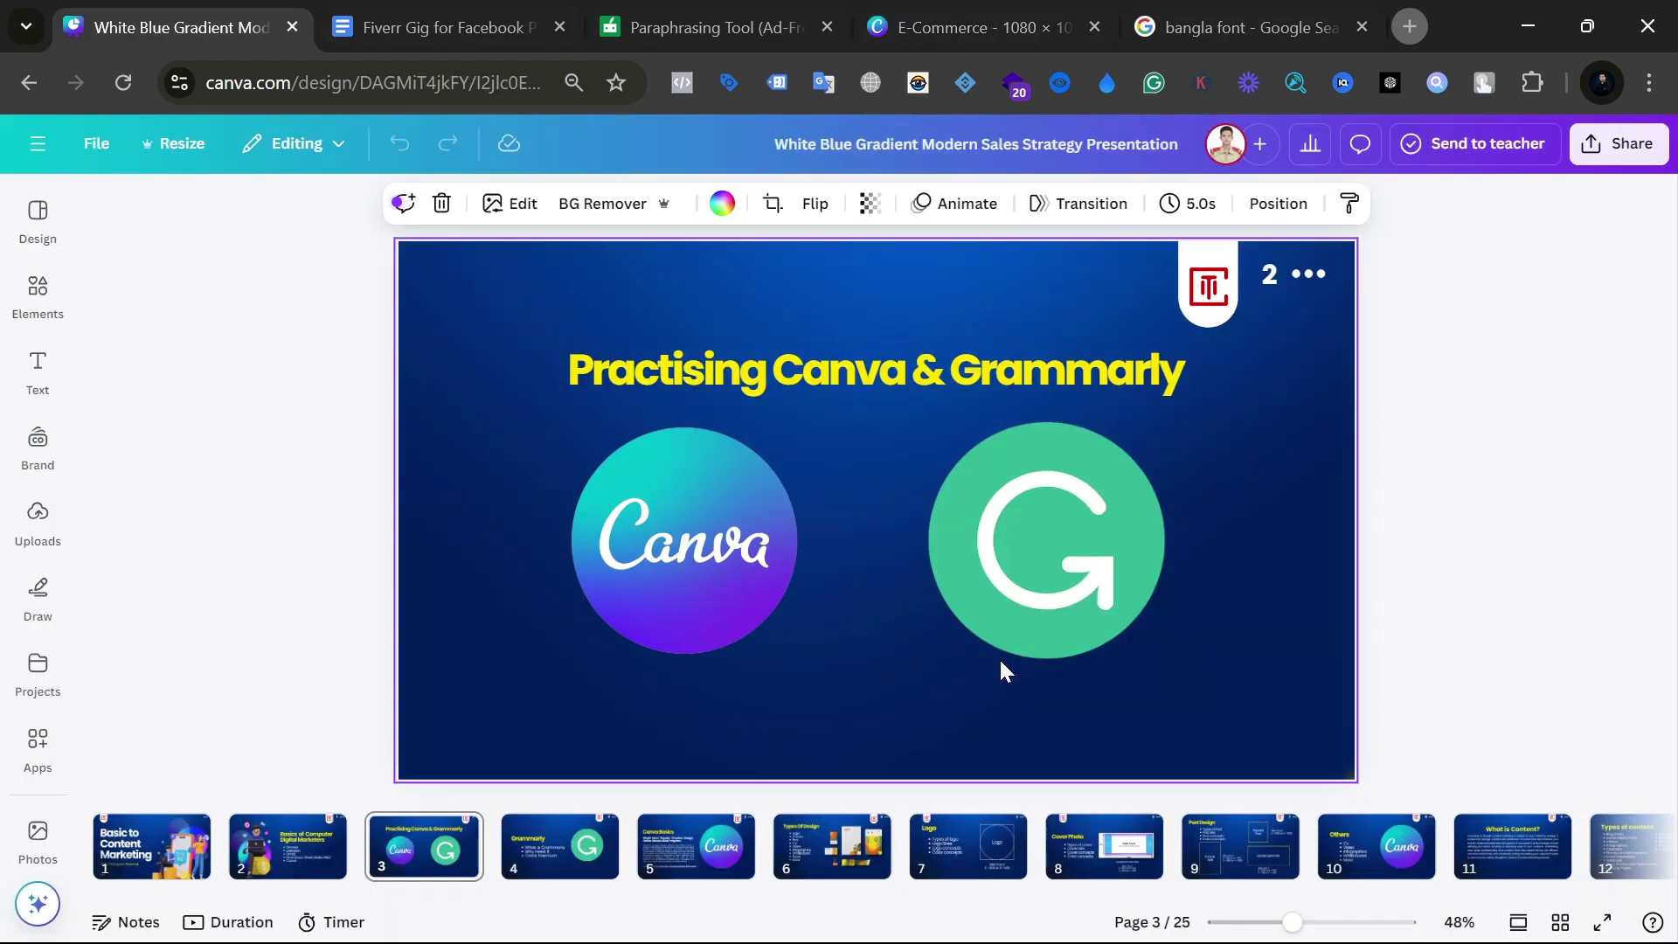
{"action": "left_click", "coordinate": [1250, 24]}
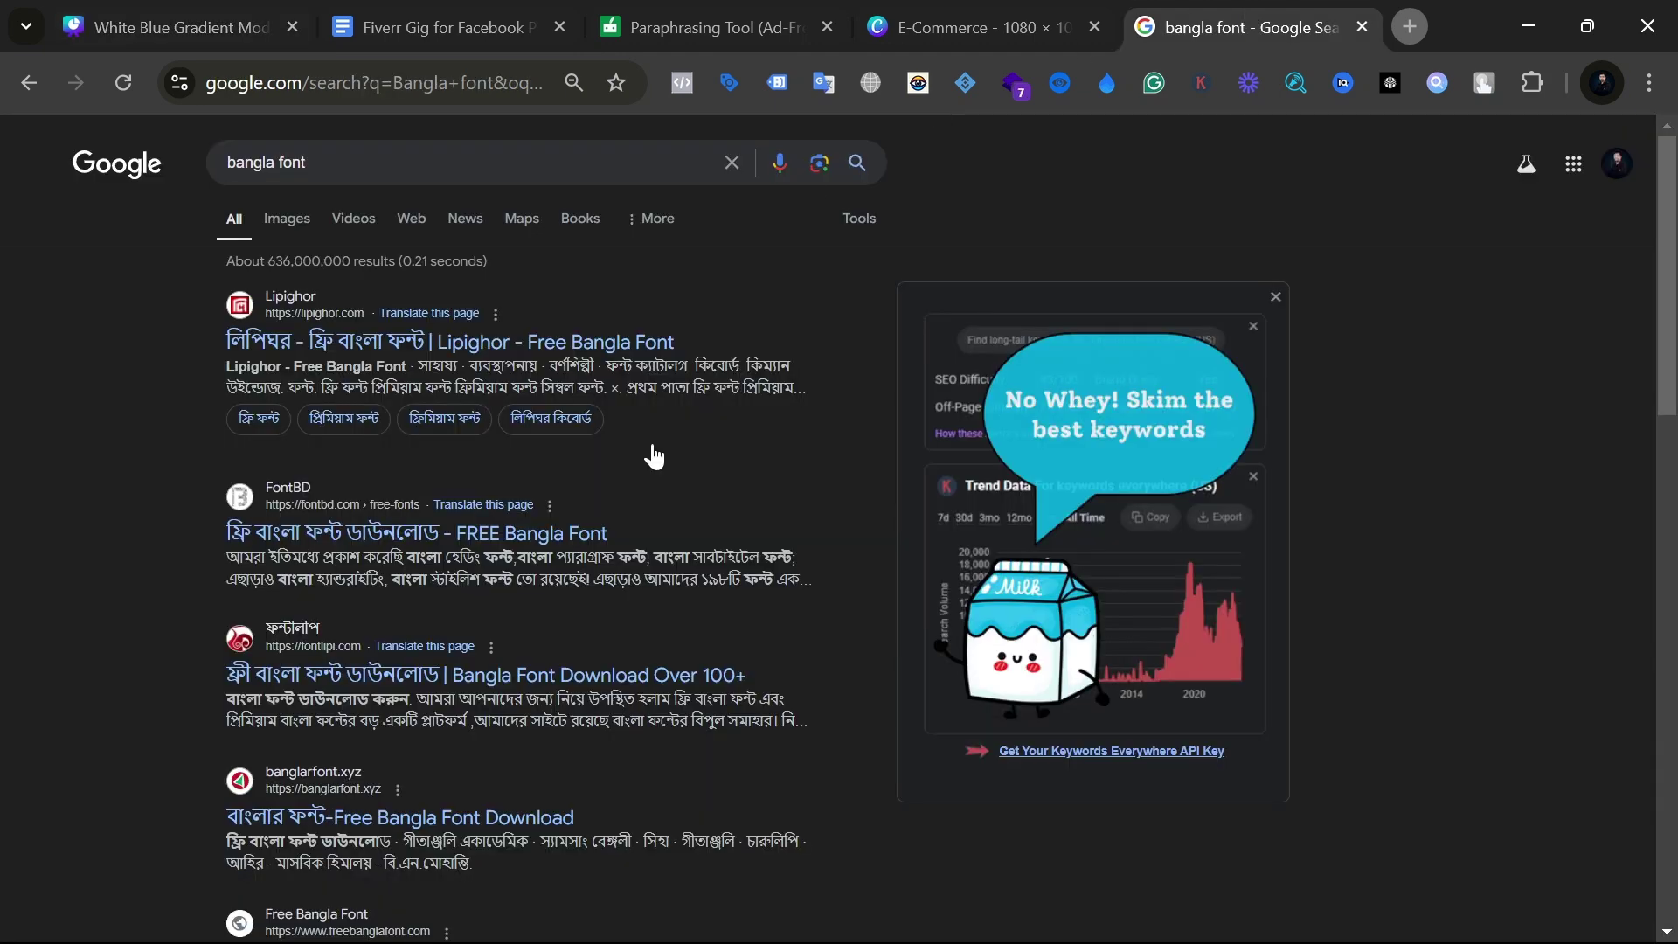
{"action": "left_click", "coordinate": [970, 19]}
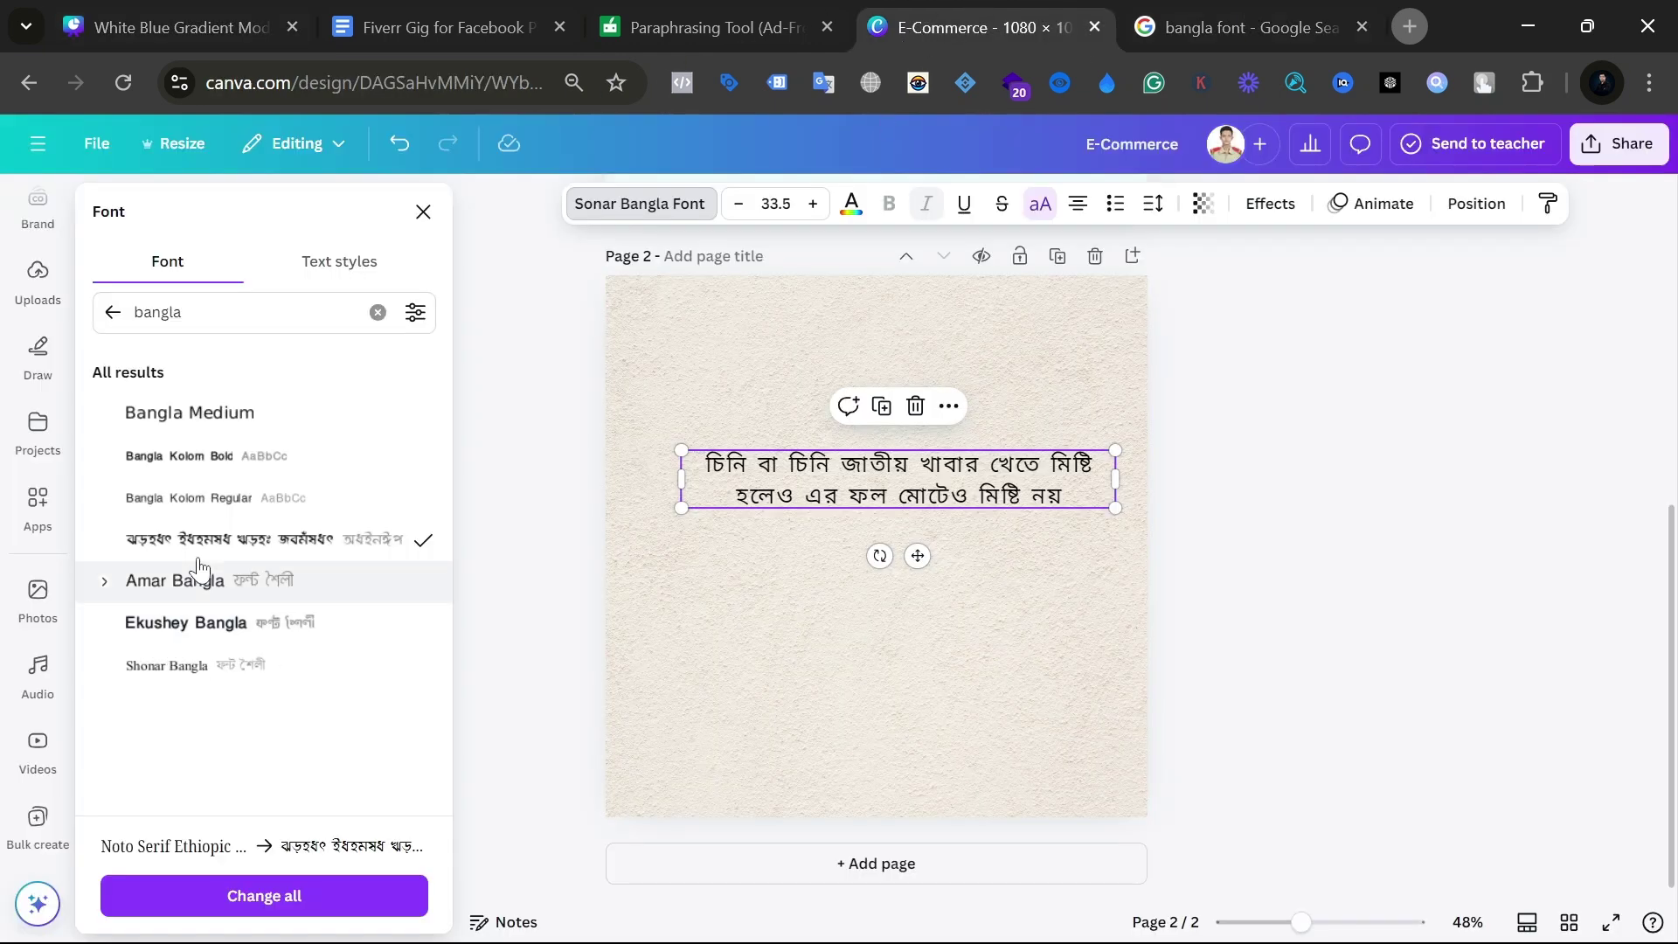
Step: Try the Shonar Bangla font on the Bengali text and switch back to Sonar Bangla Font
{"action": "left_click", "coordinate": [236, 662]}
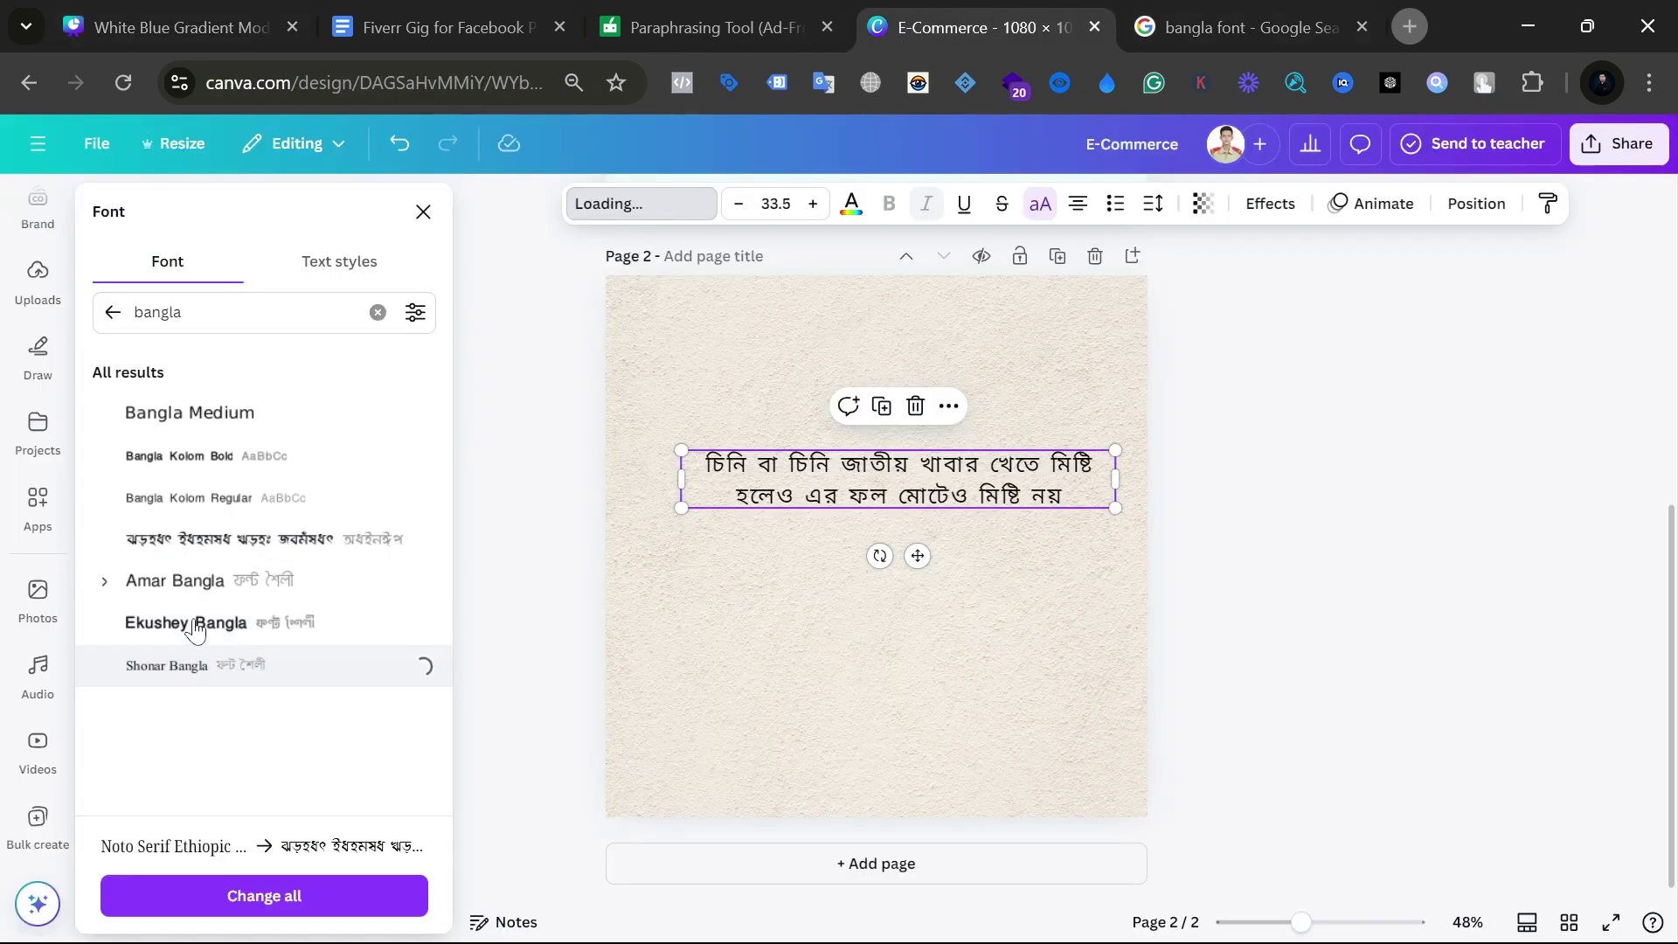
{"action": "left_click", "coordinate": [231, 549]}
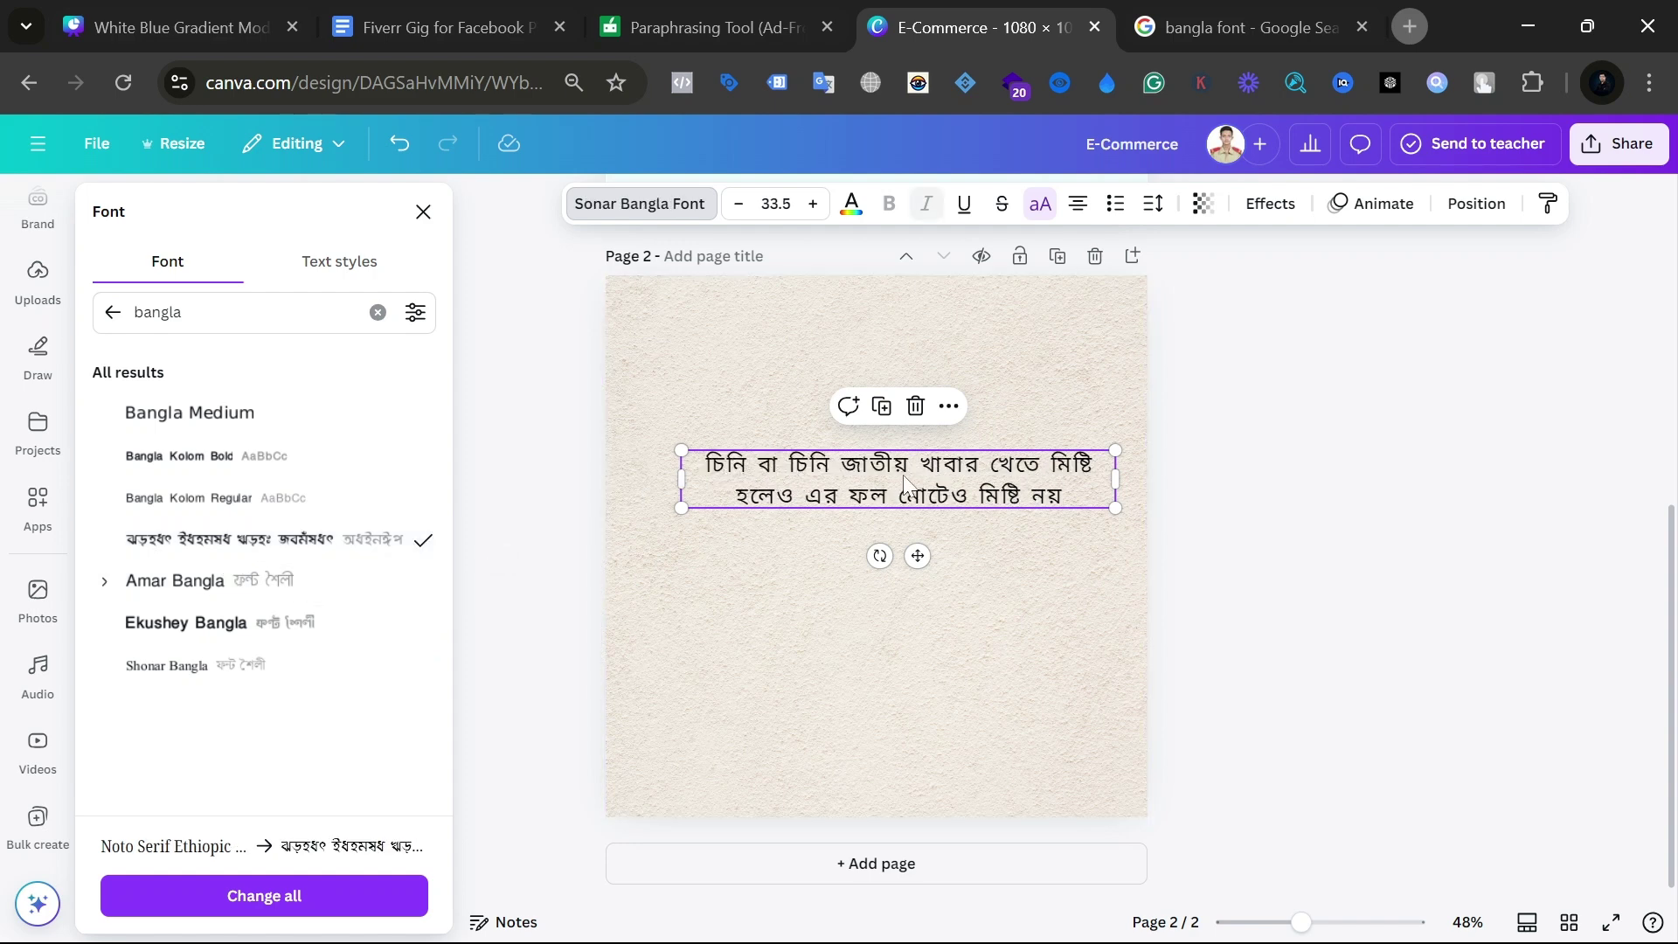
Step: Set the Bengali text's letter spacing to 0 and its line spacing to 1.42
{"action": "double_click", "coordinate": [1062, 468]}
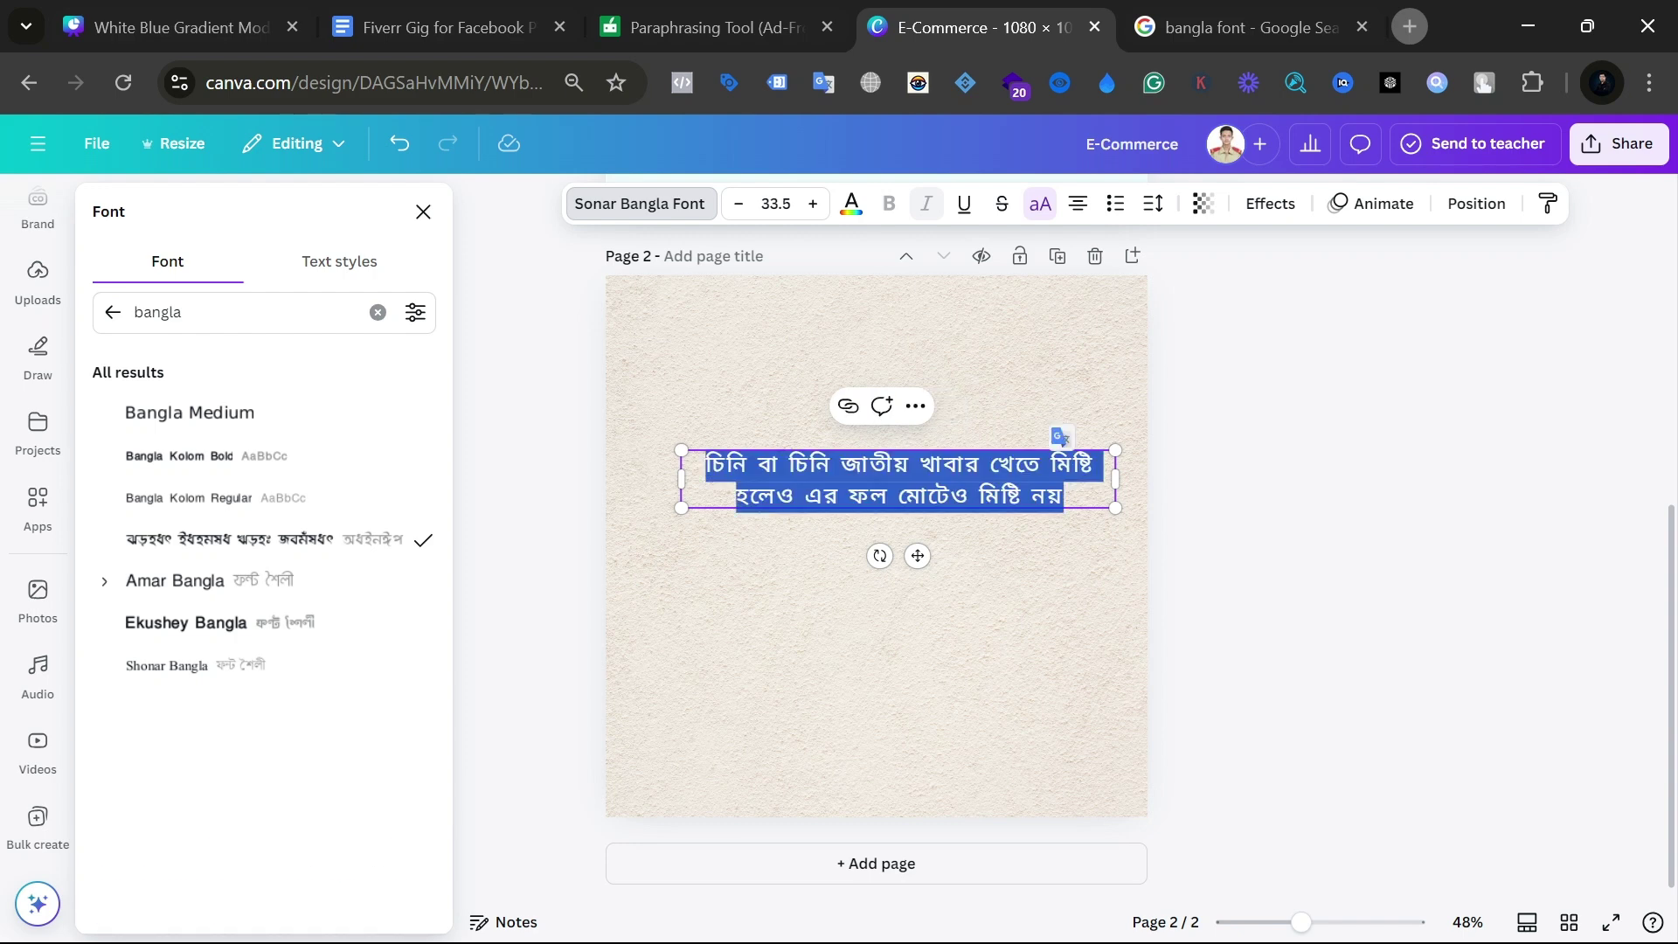
{"action": "left_click", "coordinate": [1052, 464]}
{"action": "key", "text": "BackSpace"}
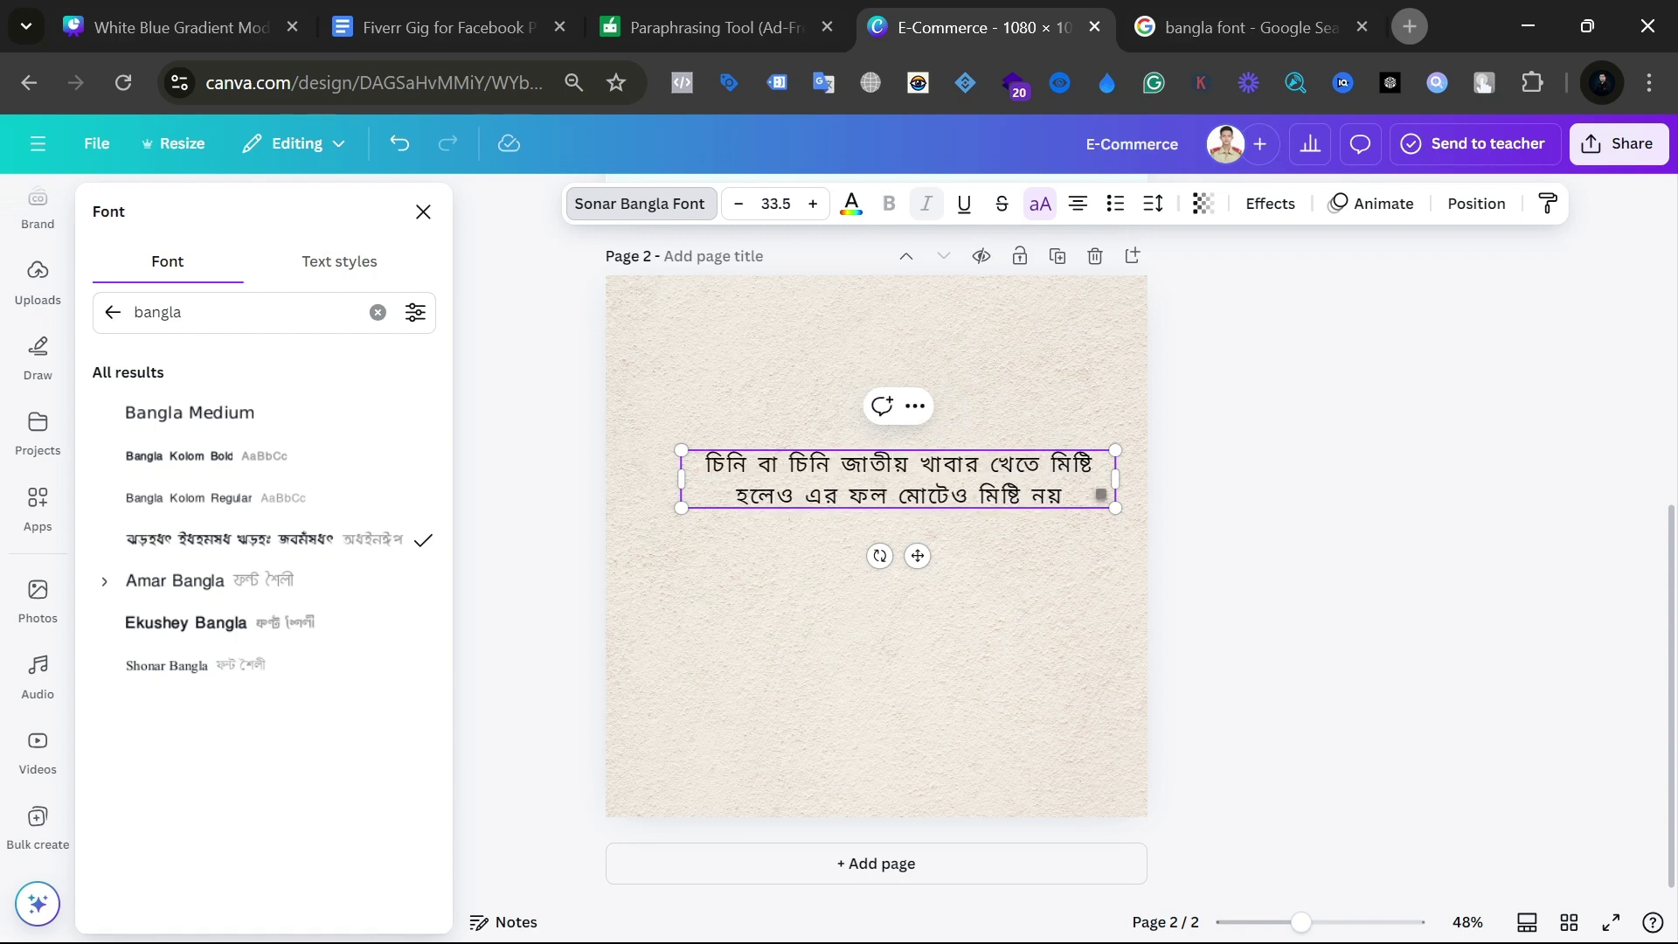
{"action": "left_click", "coordinate": [1153, 208]}
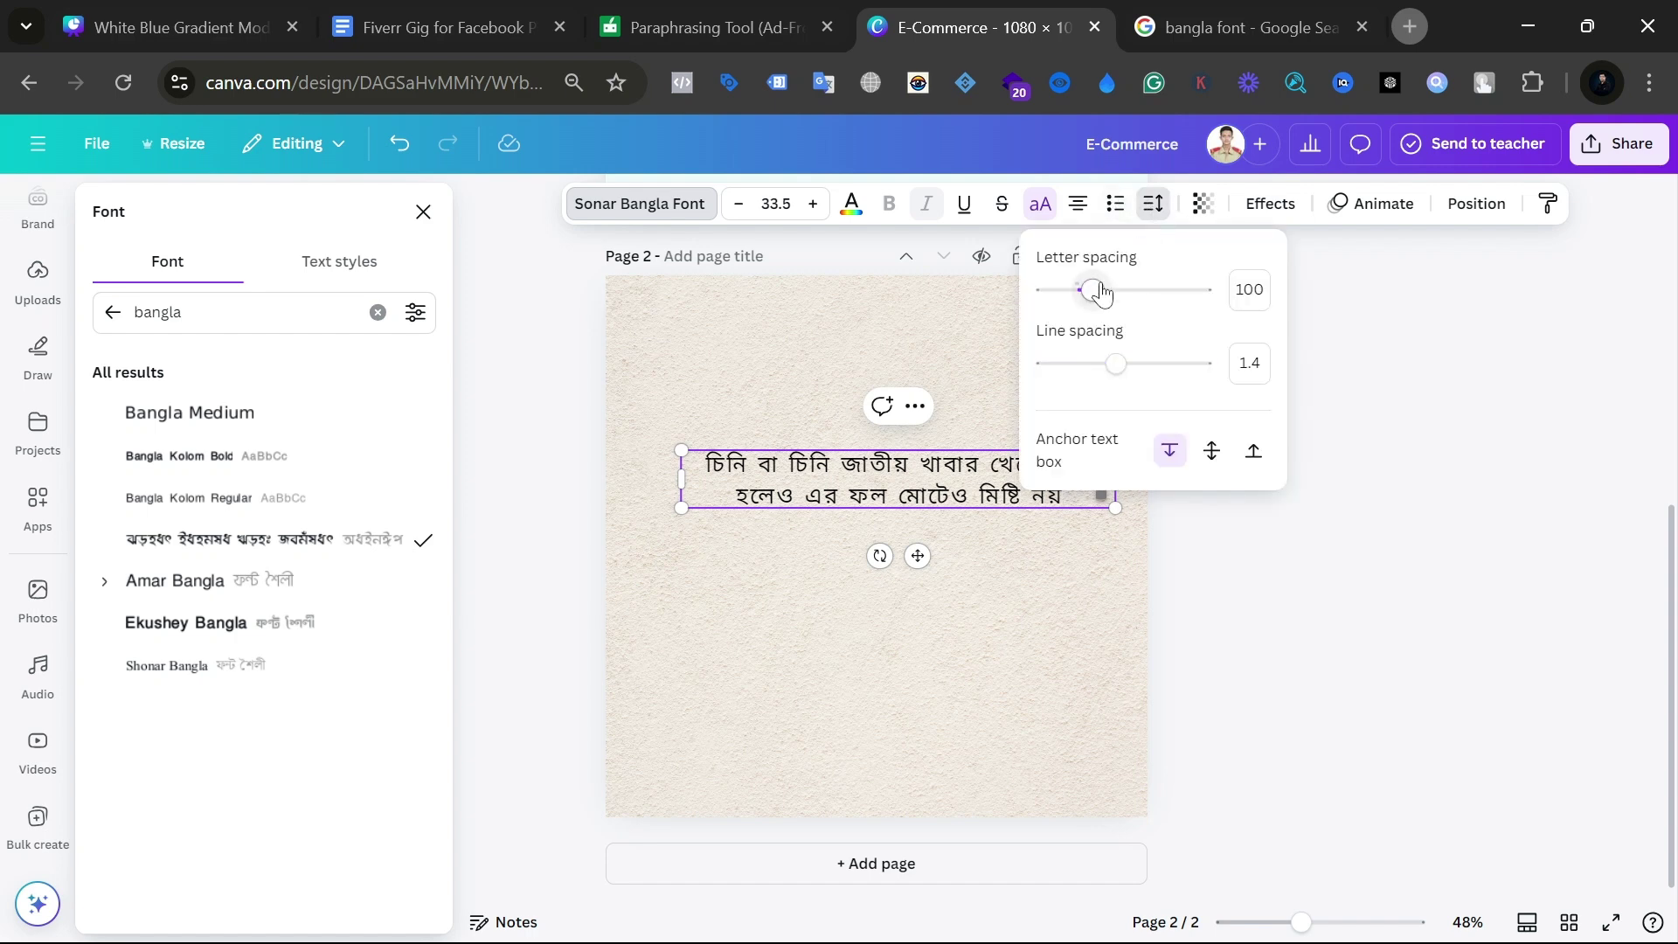
{"action": "left_click_drag", "start_coordinate": [1101, 293], "coordinate": [1065, 294]}
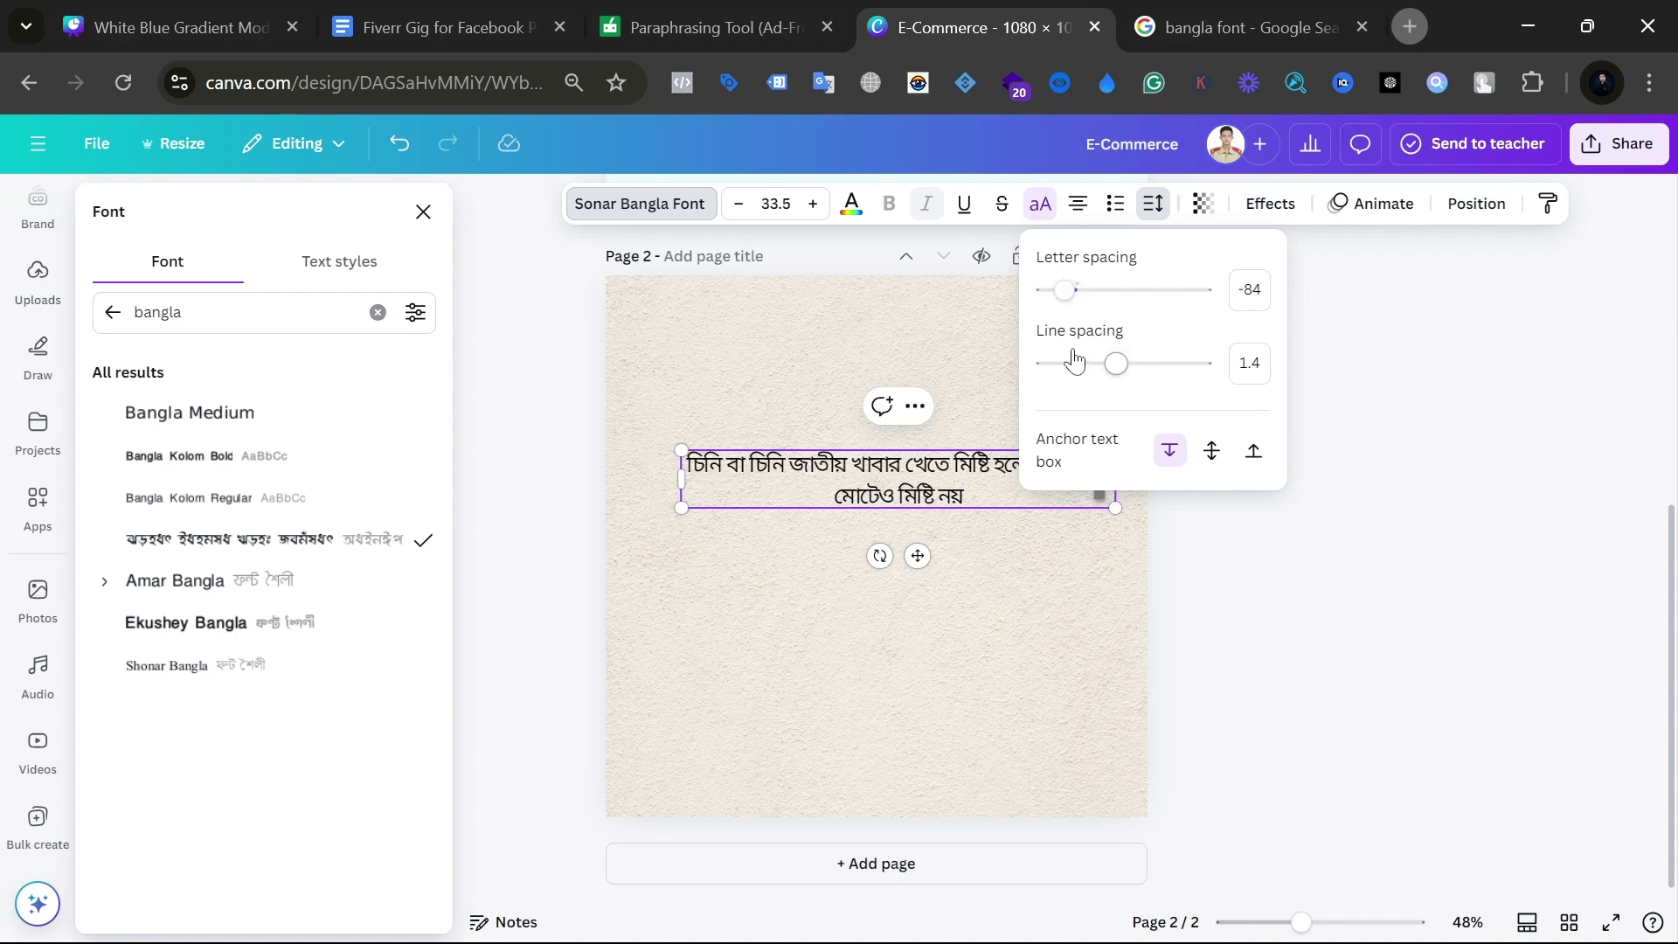
{"action": "mouse_move", "coordinate": [1114, 368]}
{"action": "left_mouse_down"}
{"action": "mouse_move", "coordinate": [1176, 367]}
{"action": "mouse_move", "coordinate": [1120, 381]}
{"action": "left_mouse_up"}
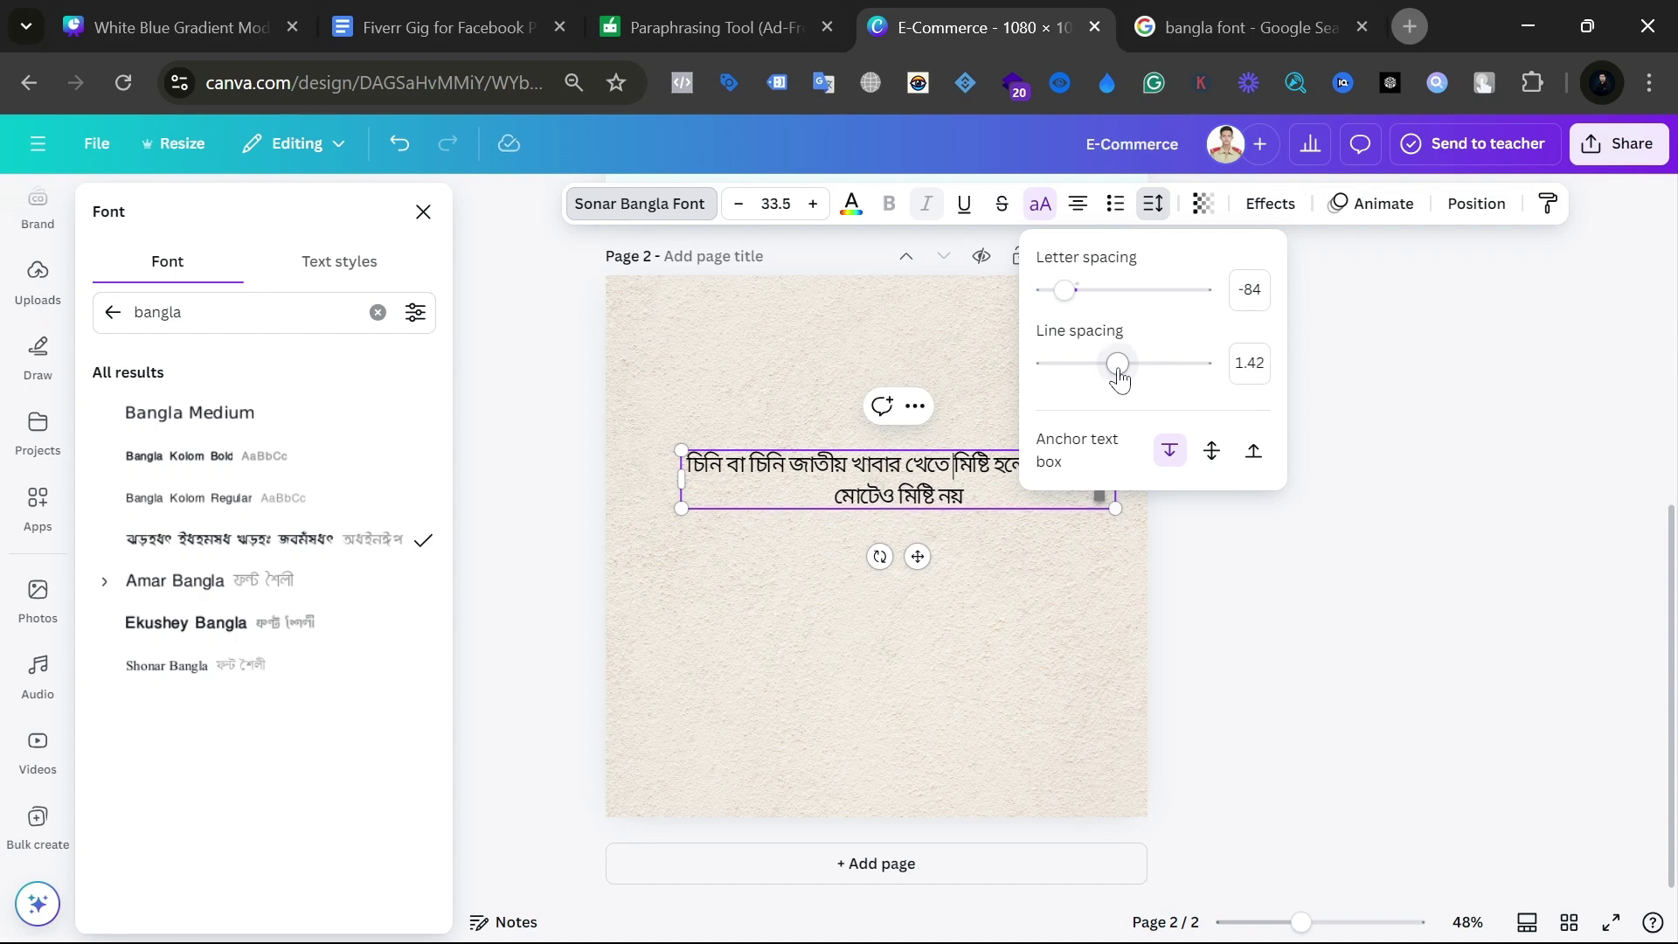
{"action": "left_click_drag", "start_coordinate": [1080, 297], "coordinate": [1082, 297]}
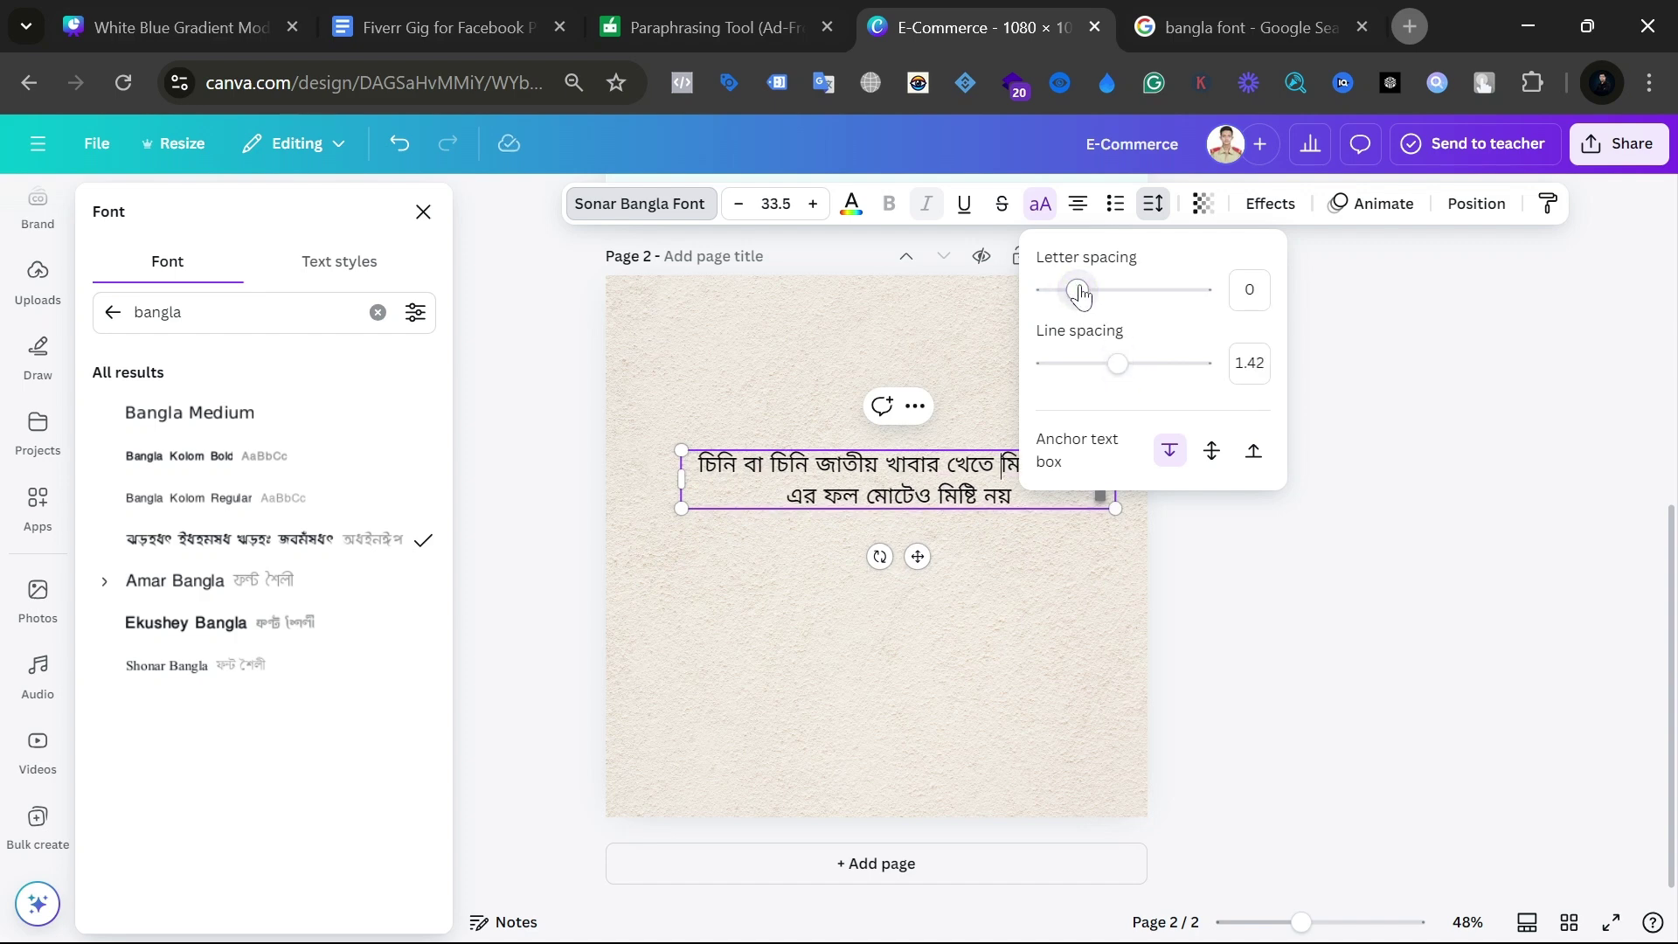
{"action": "left_click", "coordinate": [982, 317]}
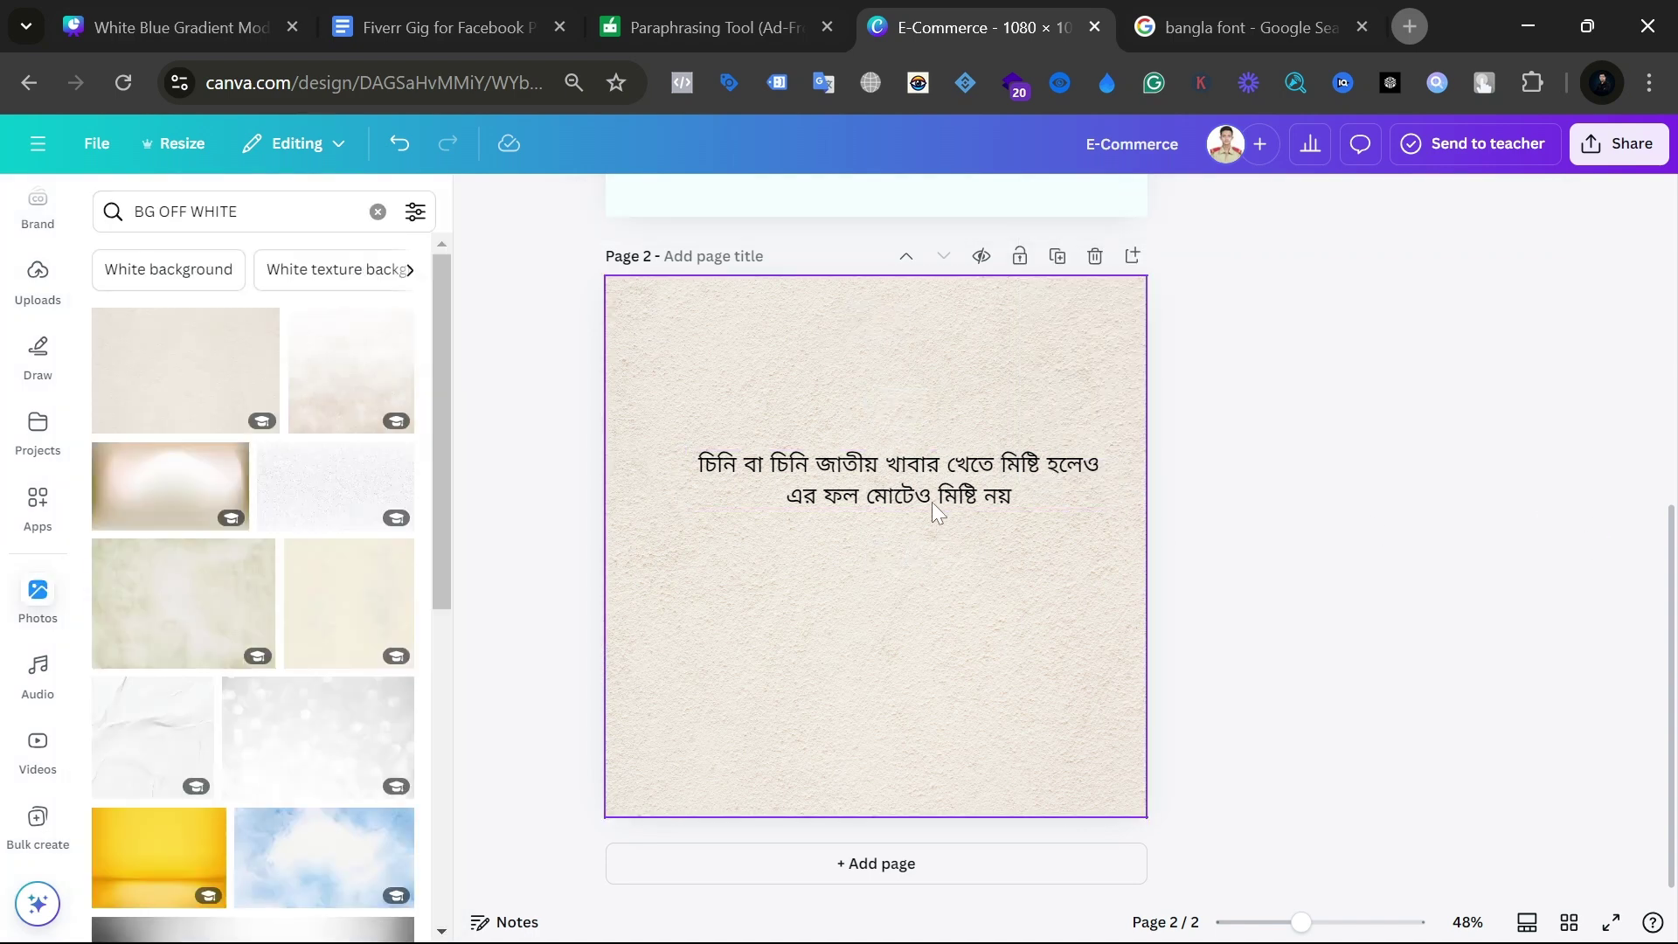
Step: Move the Bengali text down and split "চিনি বা চিনি জাতীয়" into a separate size 45 text above it
{"action": "left_click_drag", "start_coordinate": [931, 502], "coordinate": [953, 569]}
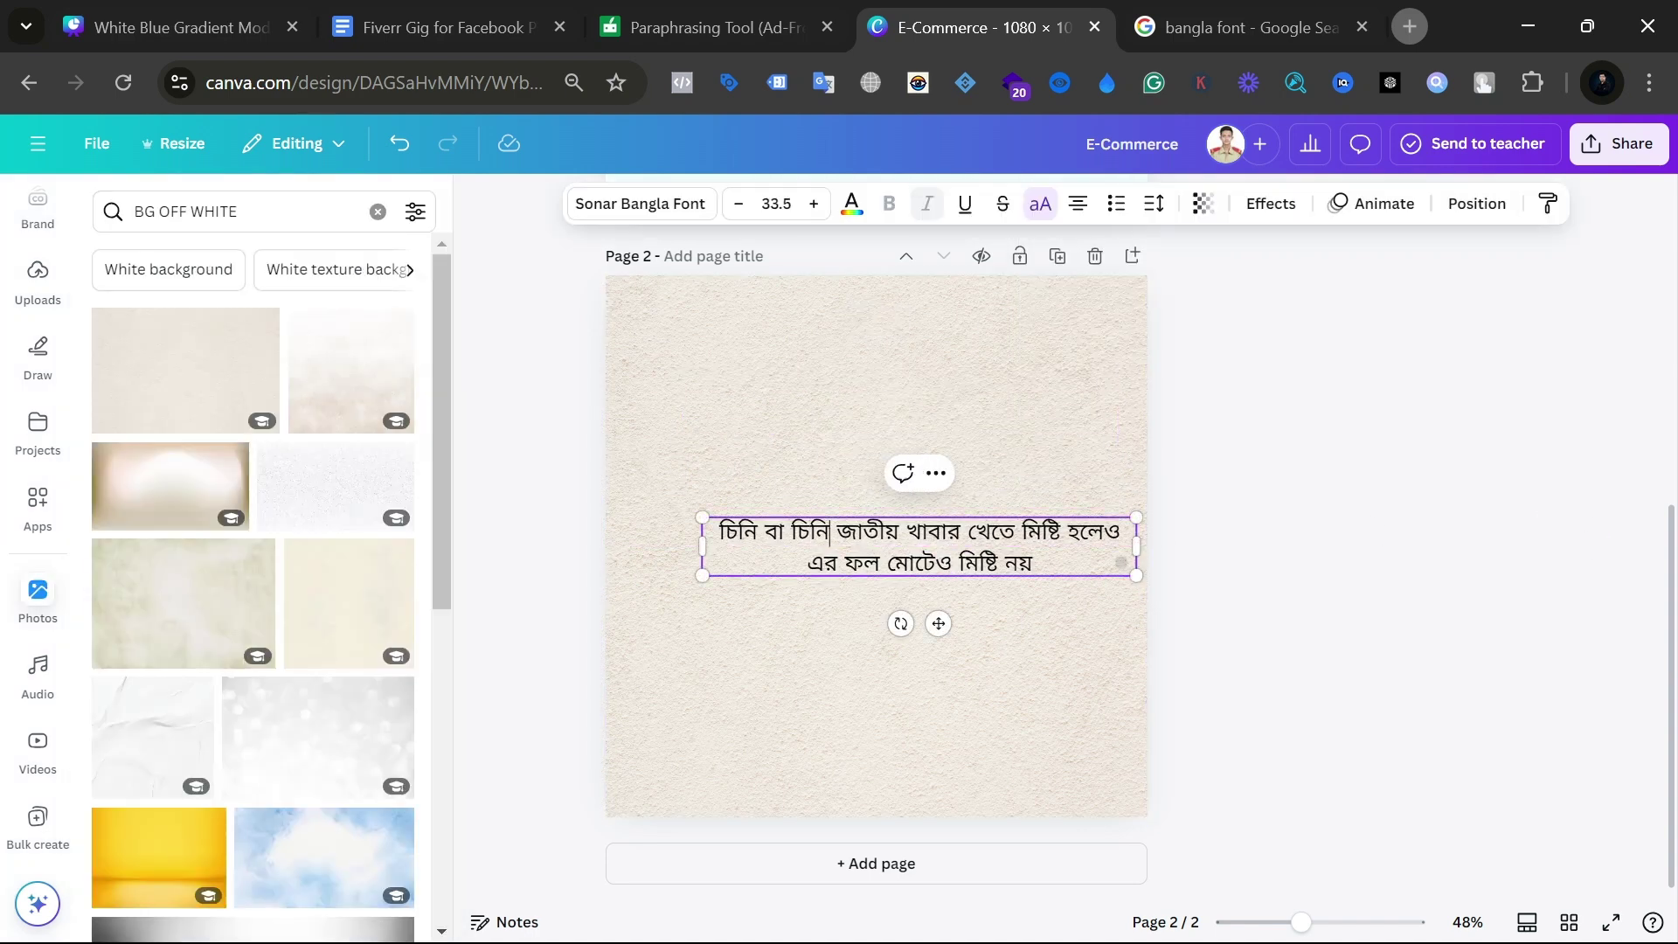
{"action": "left_click_drag", "start_coordinate": [898, 531], "coordinate": [704, 522]}
{"action": "key", "text": "ctrl+c"}
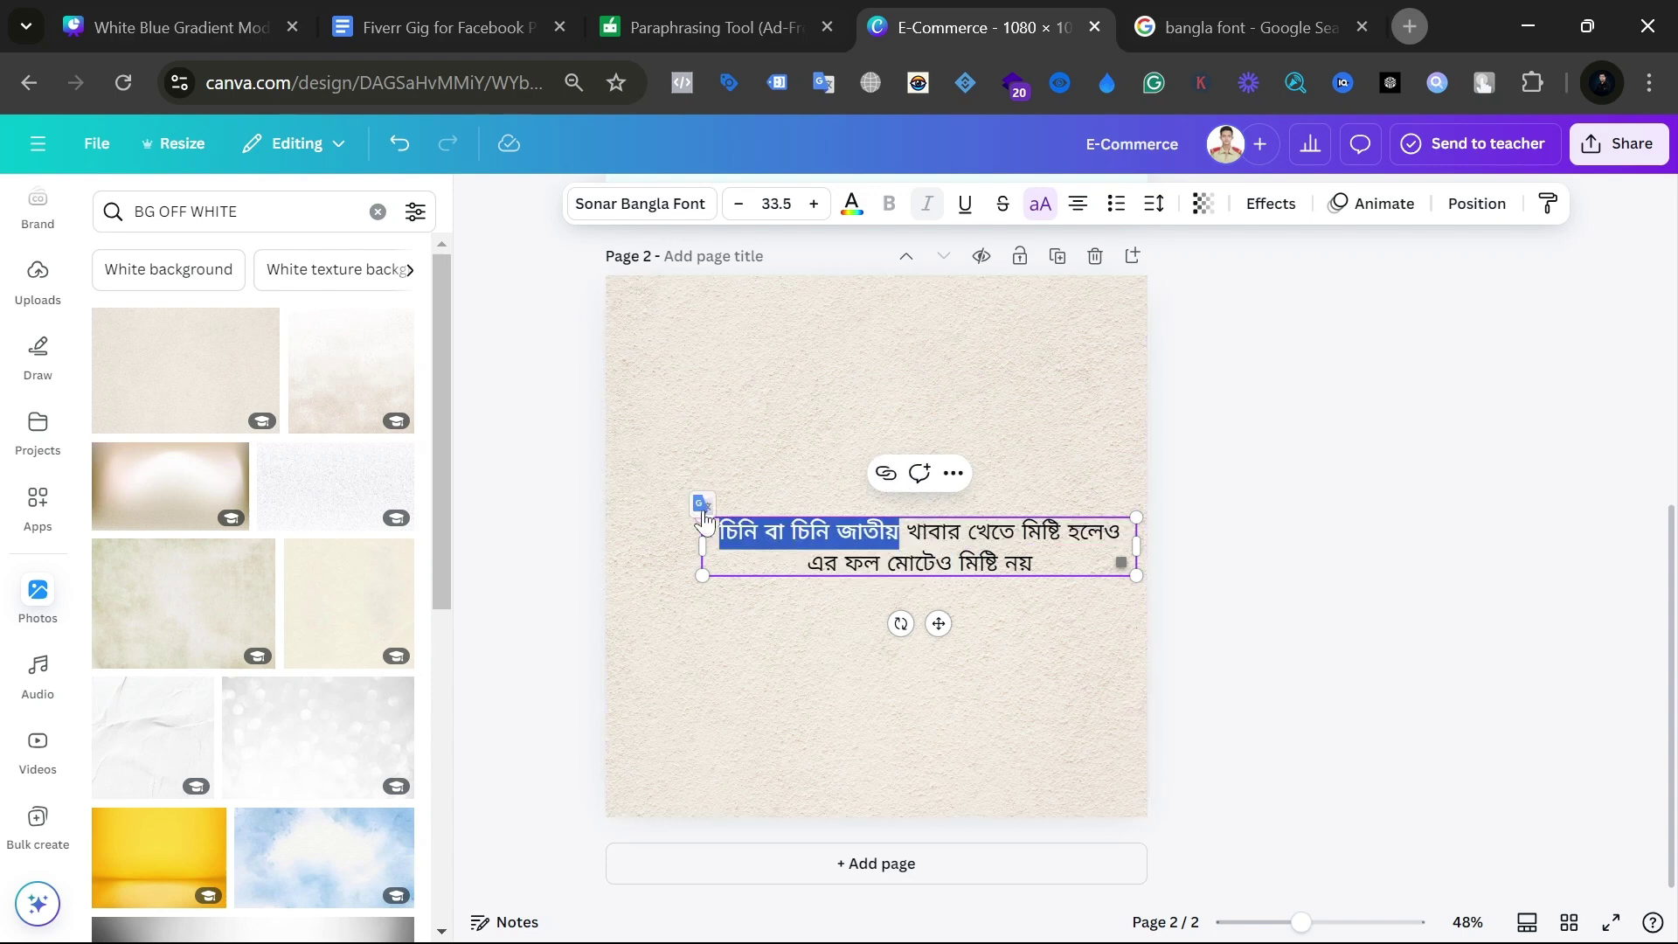
{"action": "key", "text": "BackSpace"}
{"action": "left_click", "coordinate": [883, 405]}
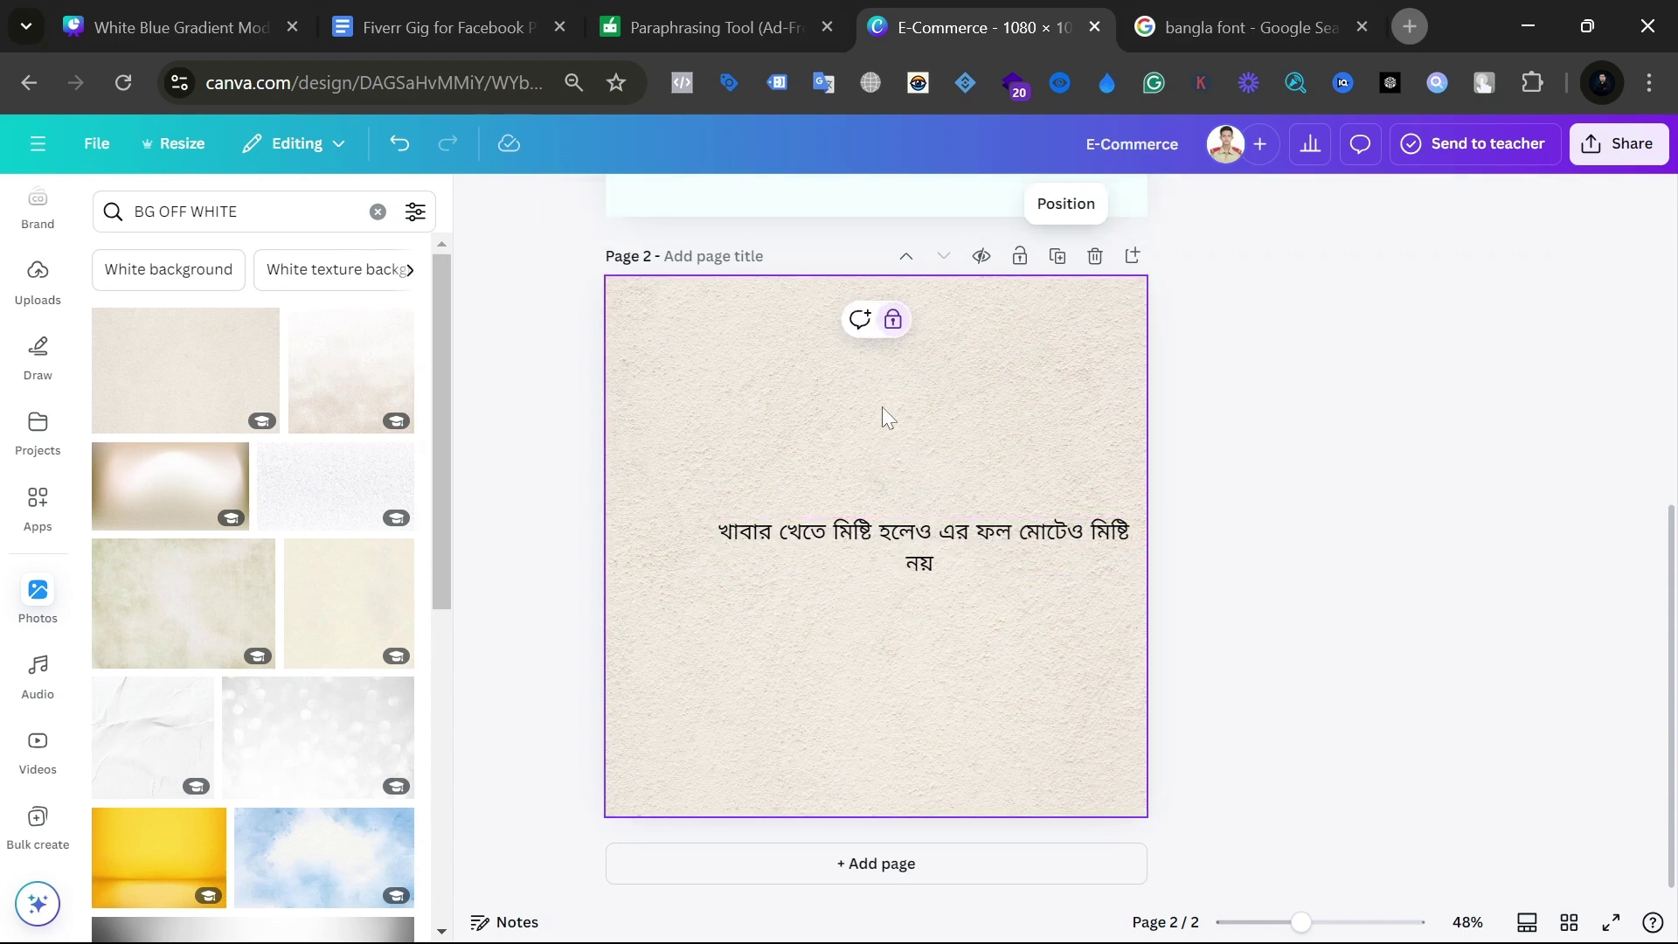
{"action": "key", "text": "ctrl+v"}
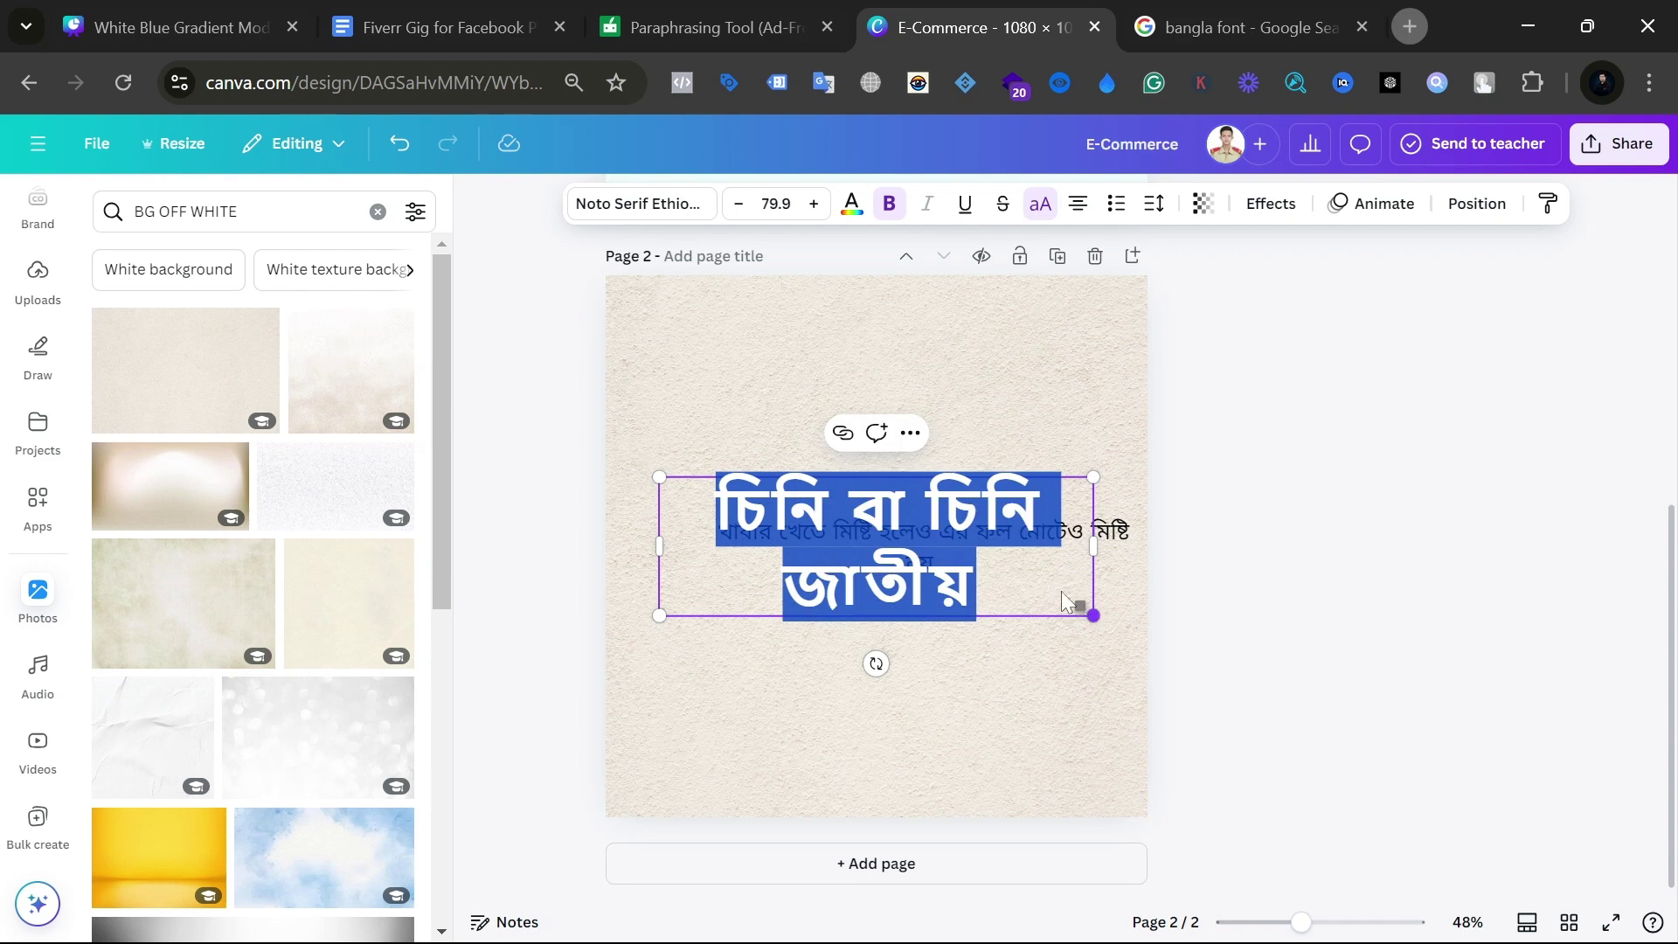
{"action": "left_click_drag", "start_coordinate": [1093, 615], "coordinate": [968, 522]}
{"action": "left_click_drag", "start_coordinate": [874, 496], "coordinate": [874, 400]}
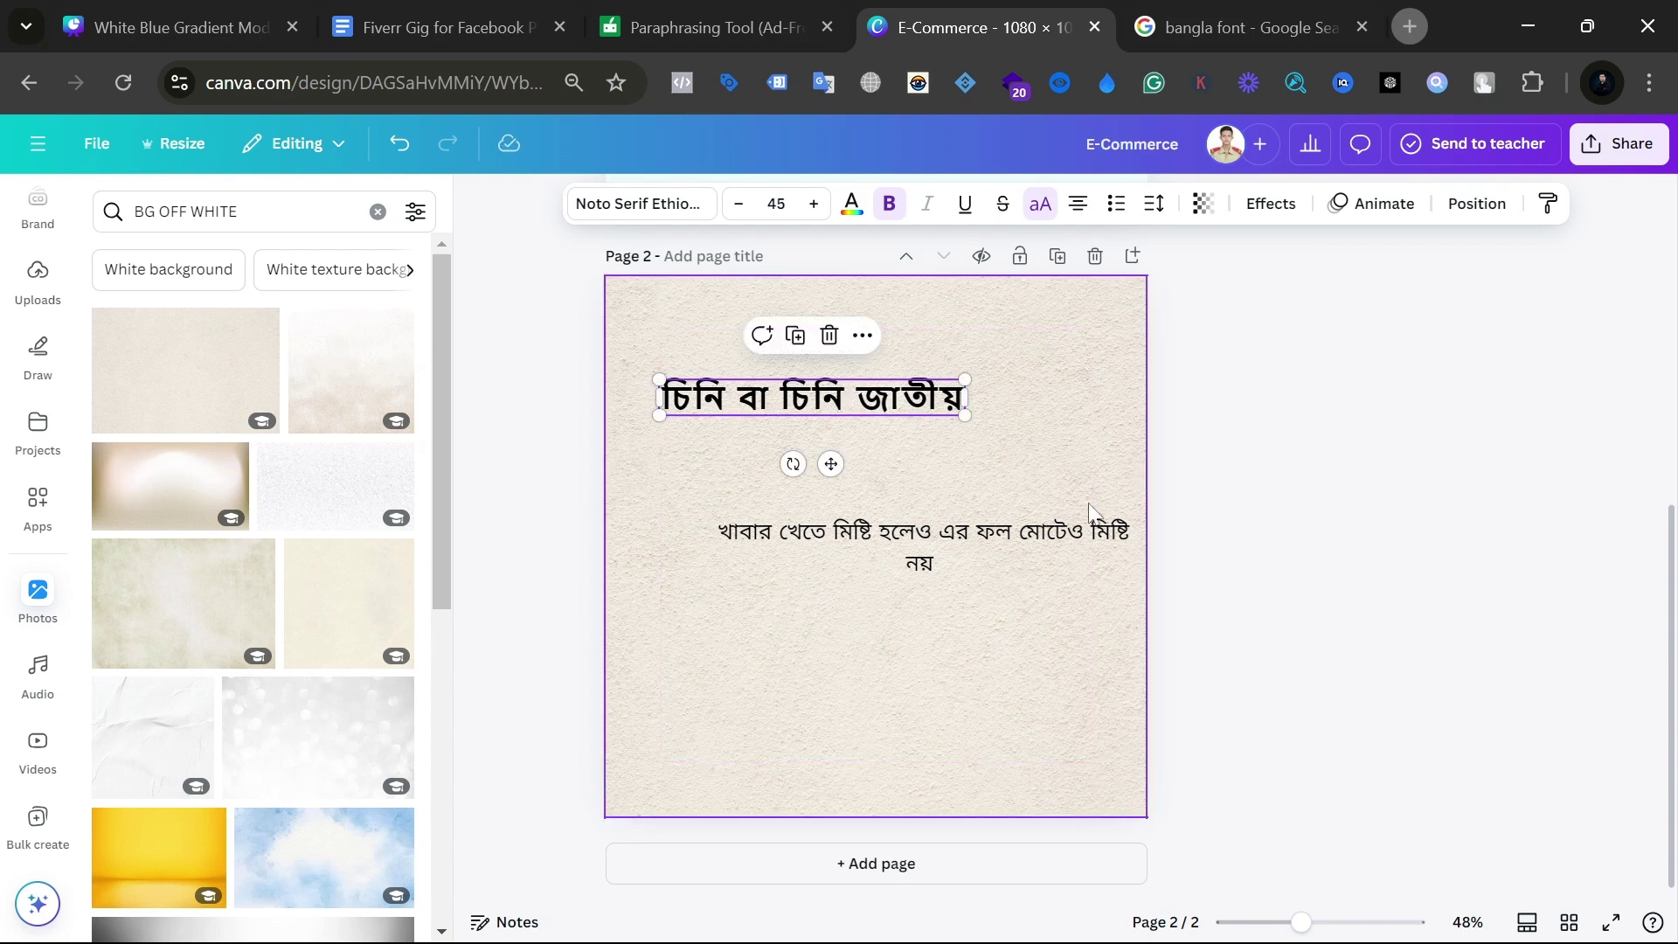
Step: Cut "বা চিনি জাতীয়" and the trailing space from the upper text, leaving only "চিনি"
{"action": "left_click", "coordinate": [806, 535]}
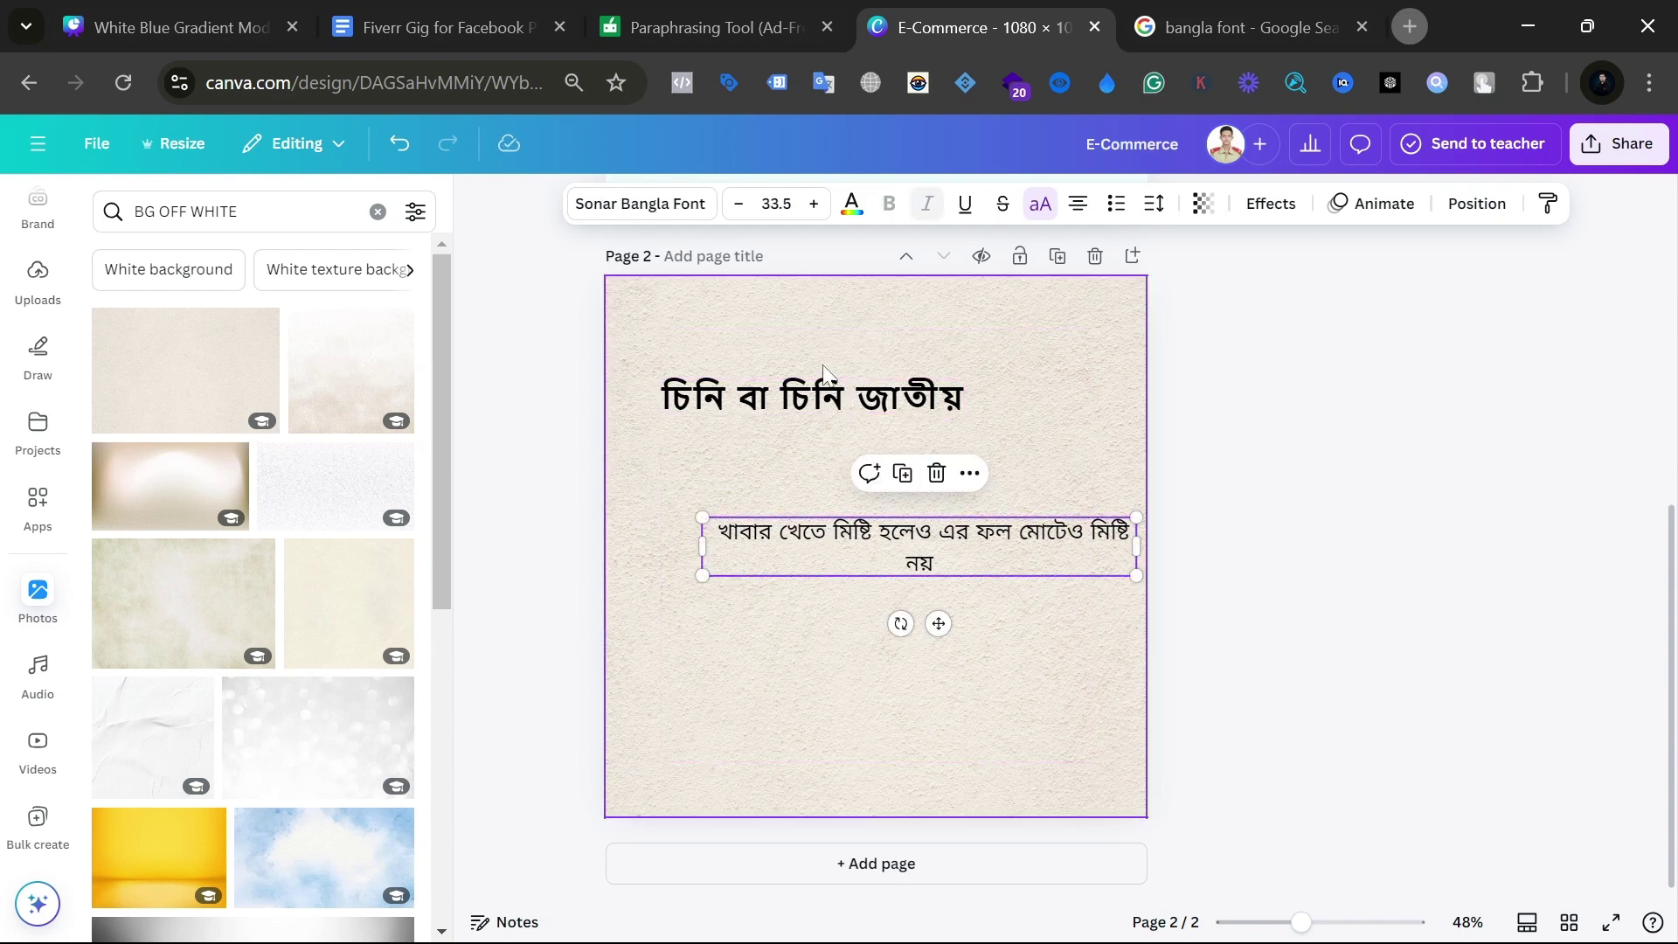
{"action": "double_click", "coordinate": [784, 402]}
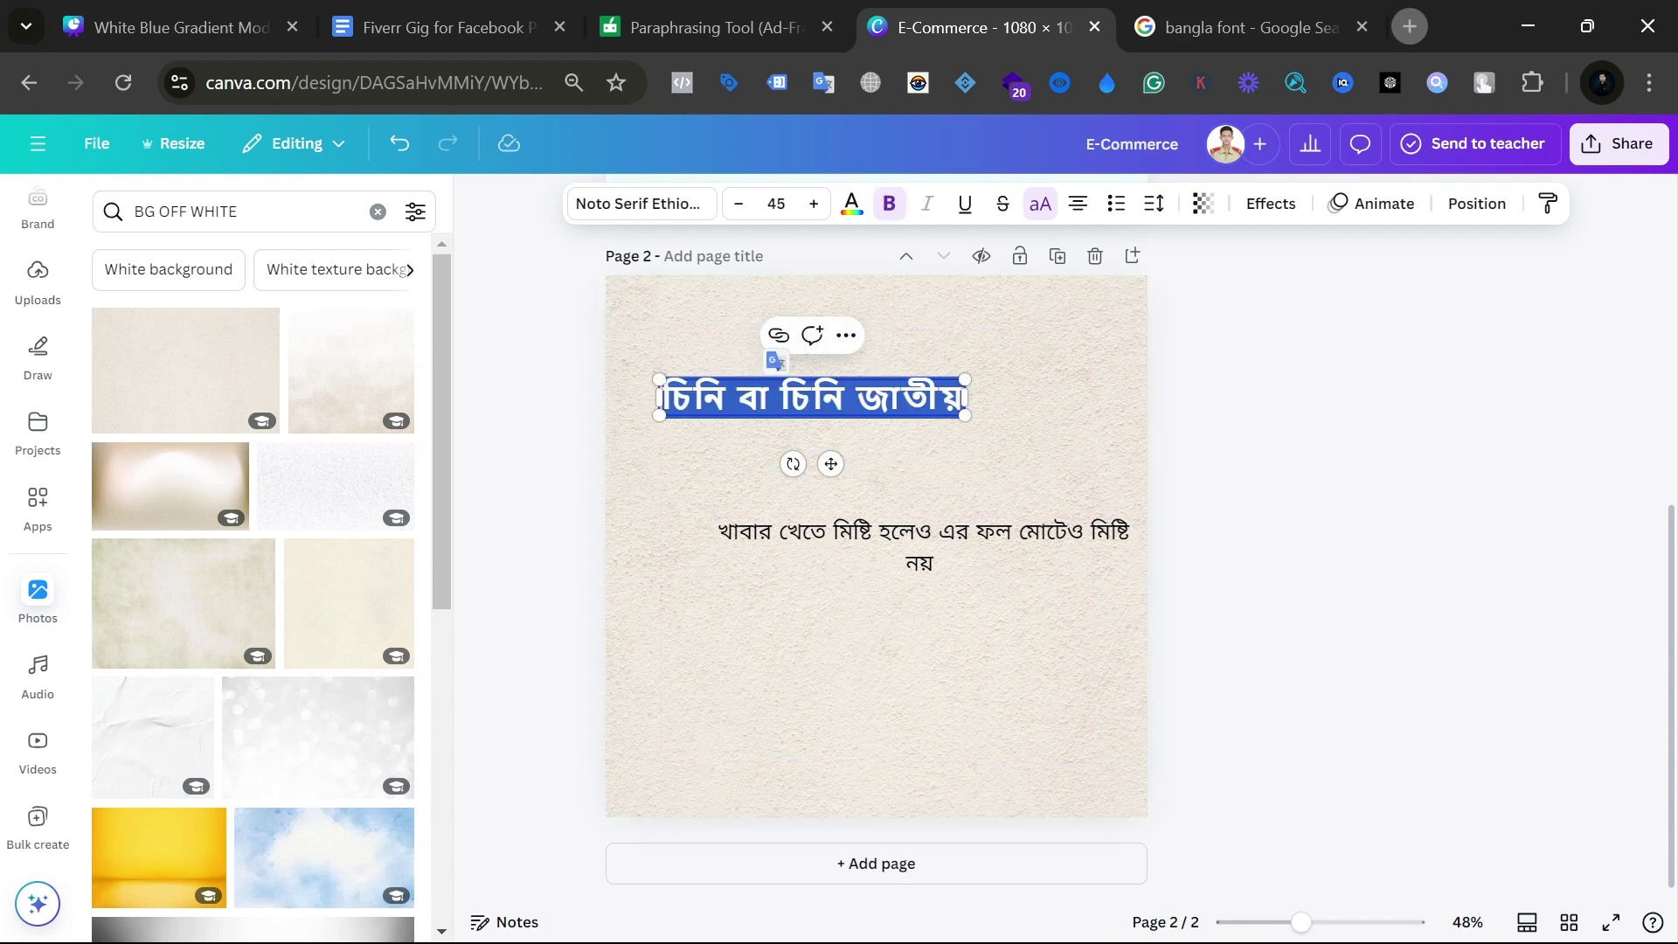
{"action": "left_click", "coordinate": [952, 410]}
{"action": "key", "text": "ctrl+shift+Left"}
{"action": "key", "text": "ctrl+shift+Left"}
{"action": "key", "text": "ctrl+shift+Left"}
{"action": "key", "text": "Left"}
{"action": "key", "text": "ctrl+shift+Right"}
{"action": "key", "text": "Left"}
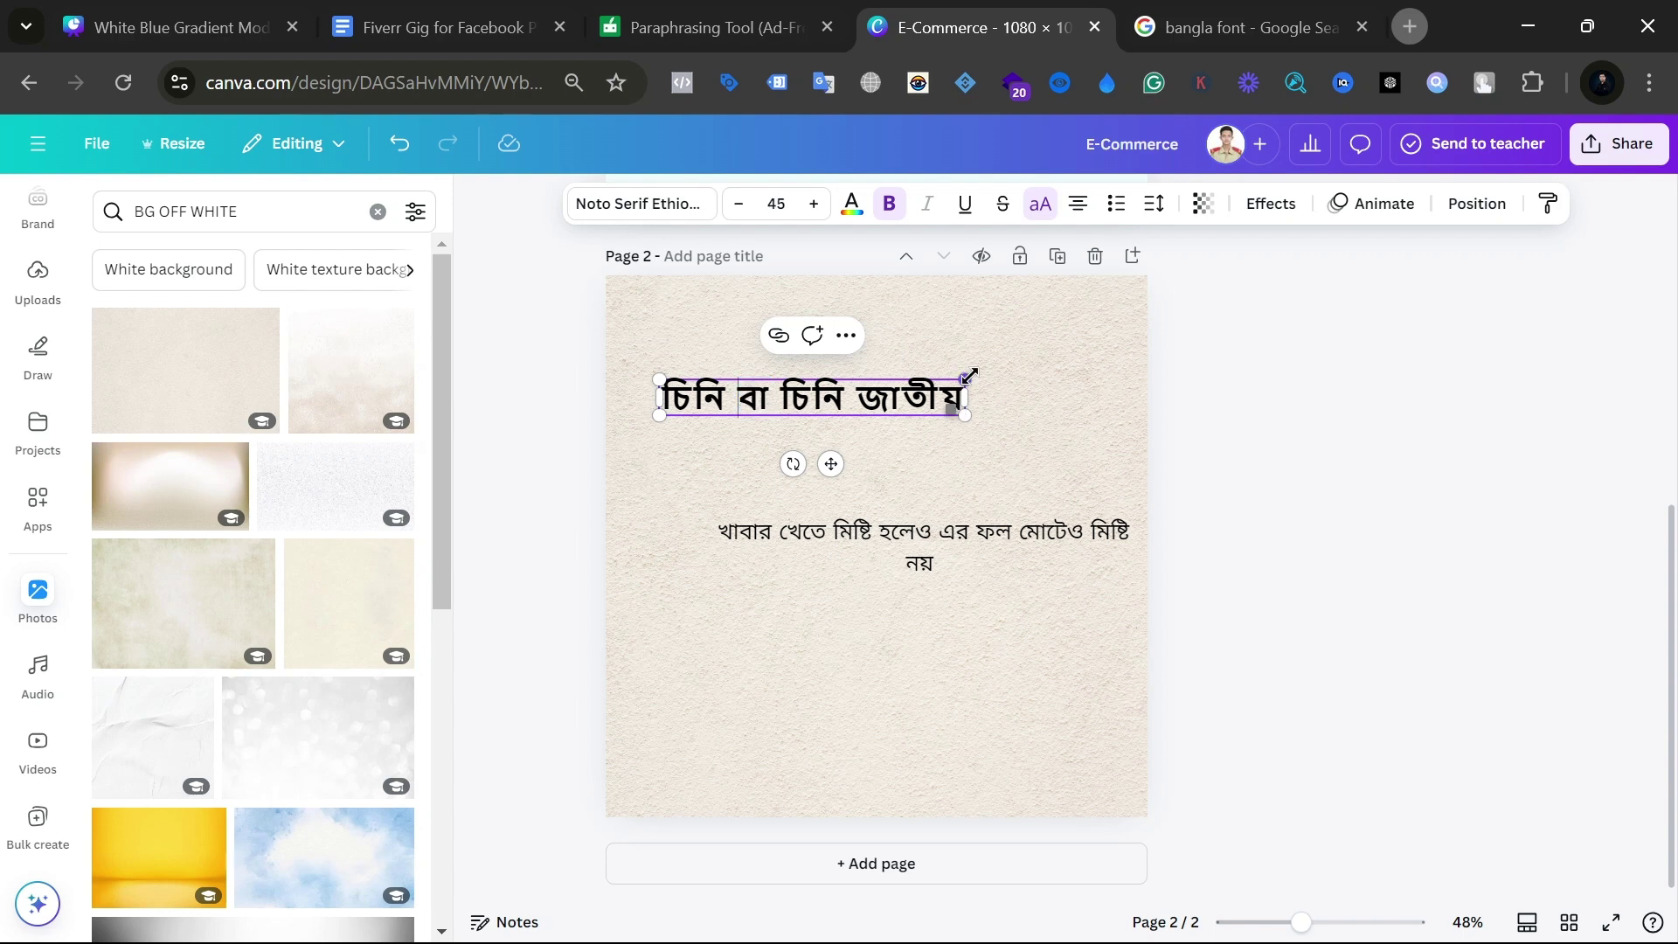
{"action": "key", "text": "shift+End"}
{"action": "key", "text": "Left"}
{"action": "key", "text": "ctrl+shift+Right"}
{"action": "key", "text": "shift+End"}
{"action": "key", "text": "ctrl+c"}
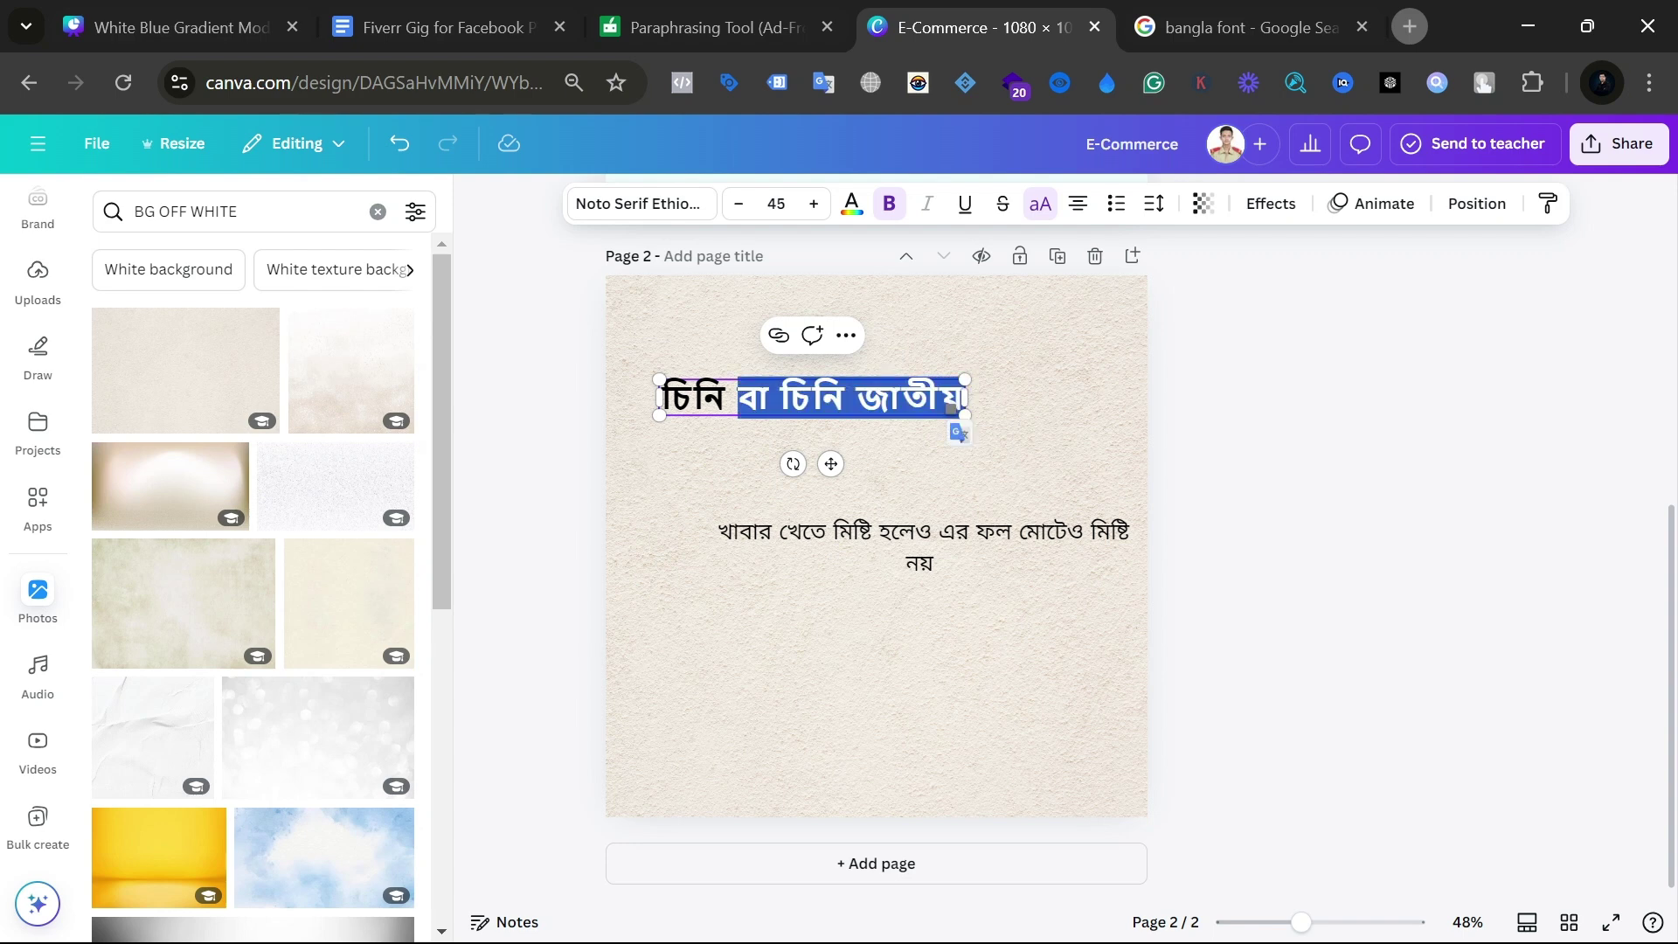
{"action": "key", "text": "BackSpace"}
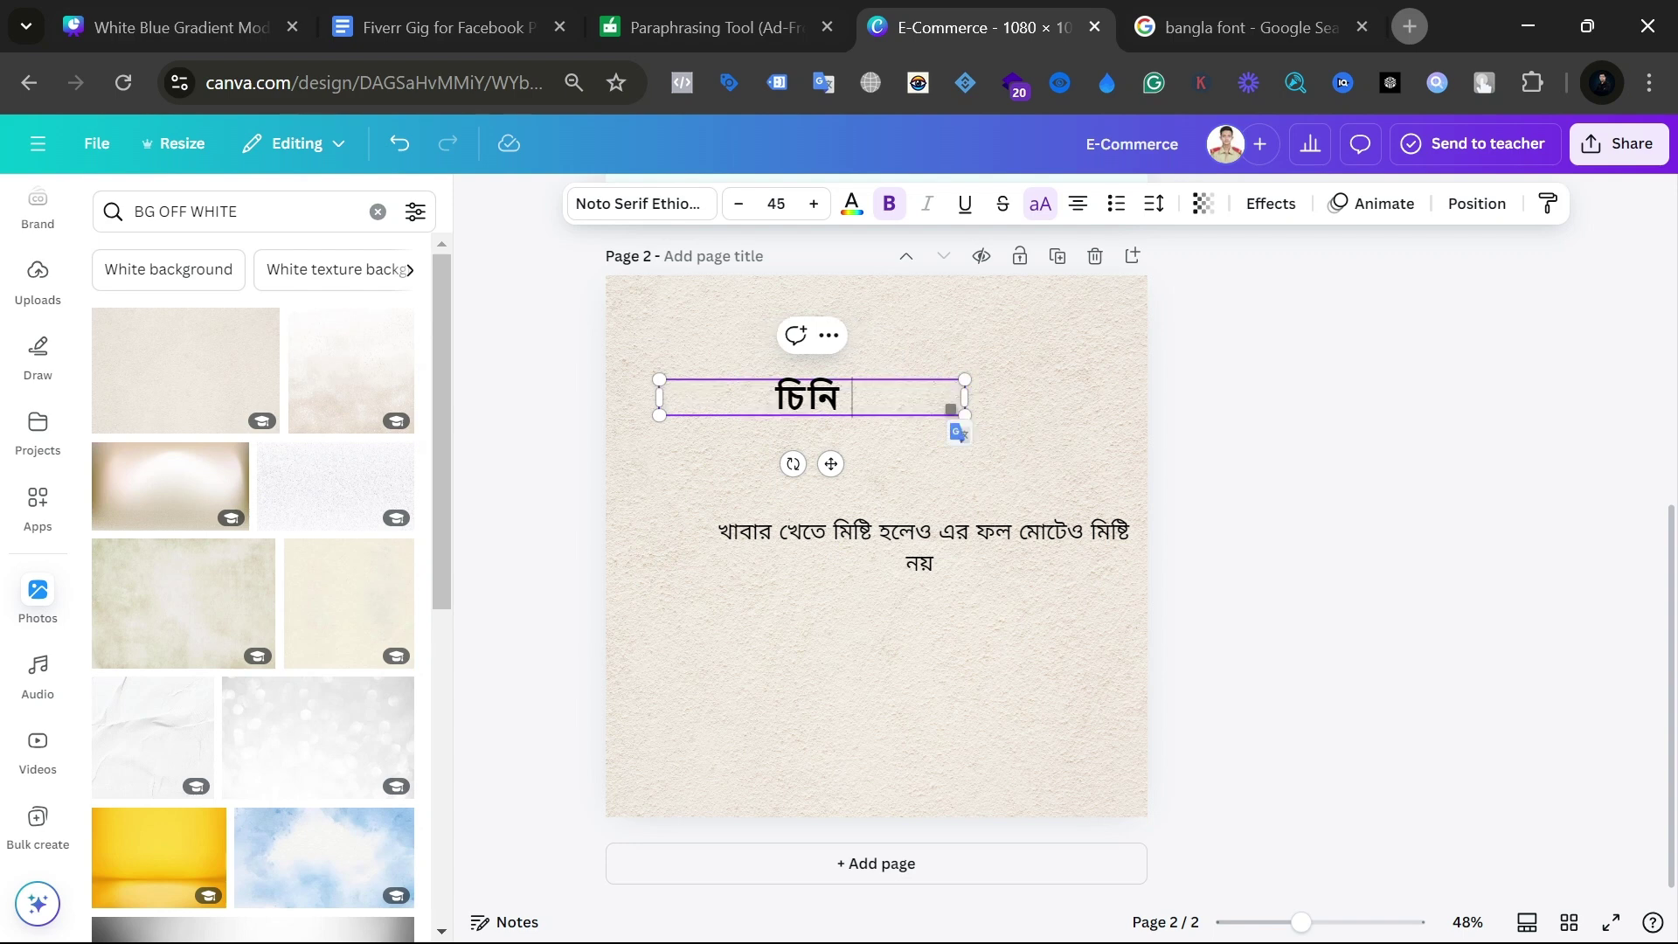
{"action": "key", "text": "BackSpace"}
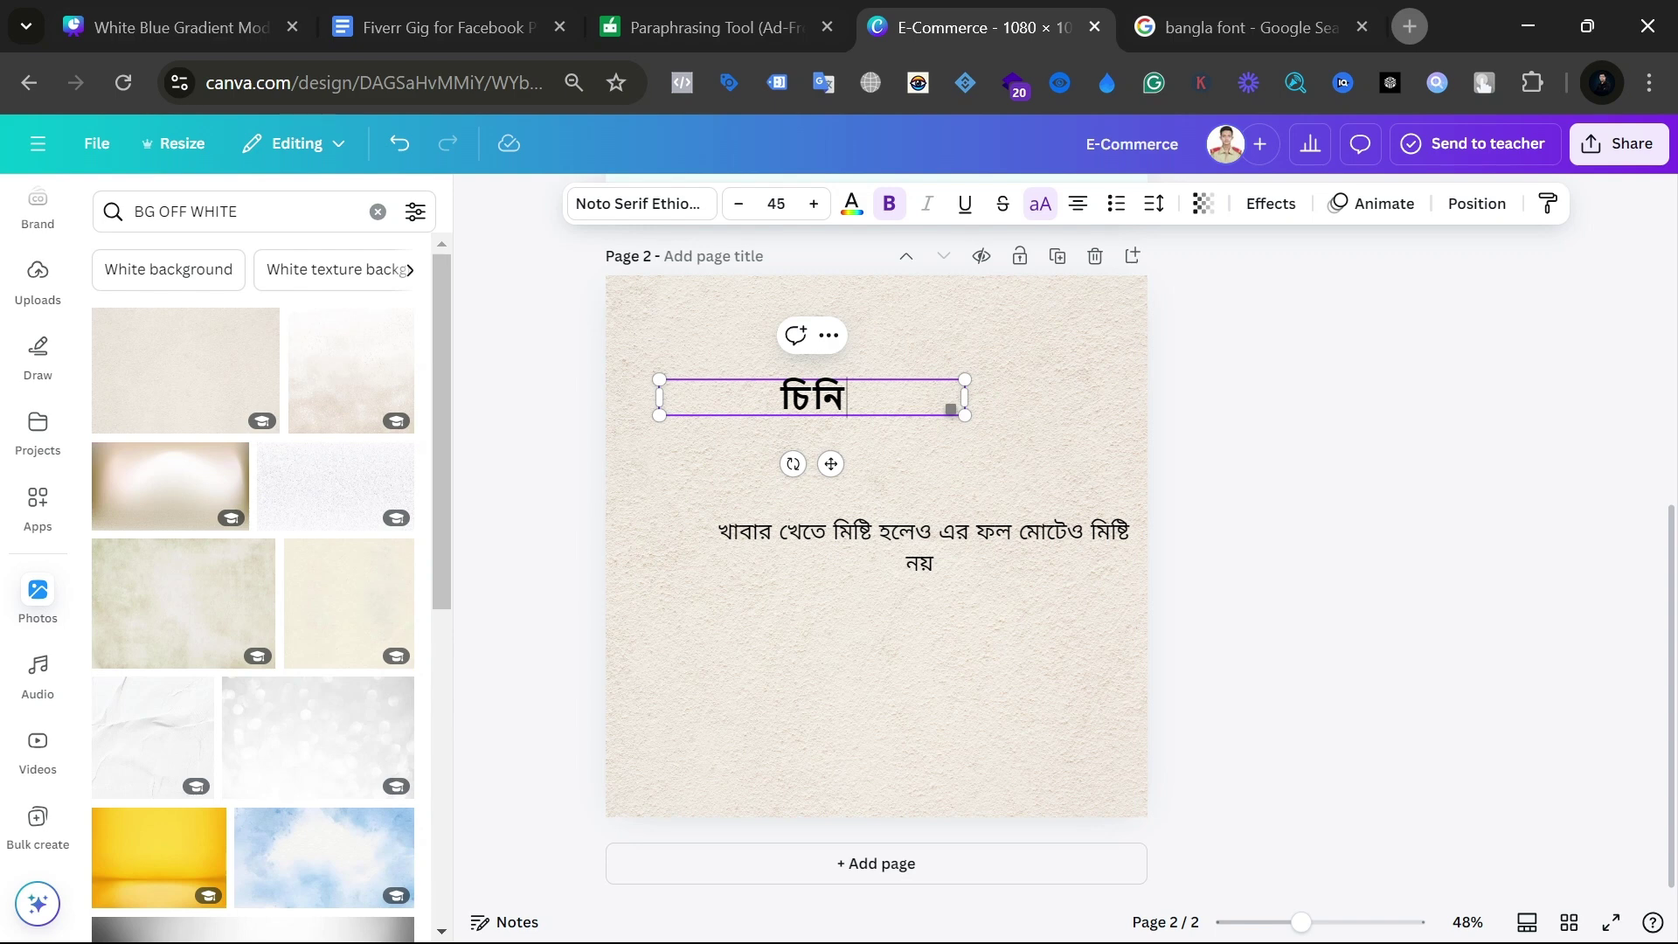
Step: Enlarge "চিনি" to size 103 and paste "বা চিনি জাতীয়" as a separate size 43.1 text just after it
{"action": "left_click_drag", "start_coordinate": [965, 399], "coordinate": [798, 381]}
{"action": "left_click", "coordinate": [930, 453]}
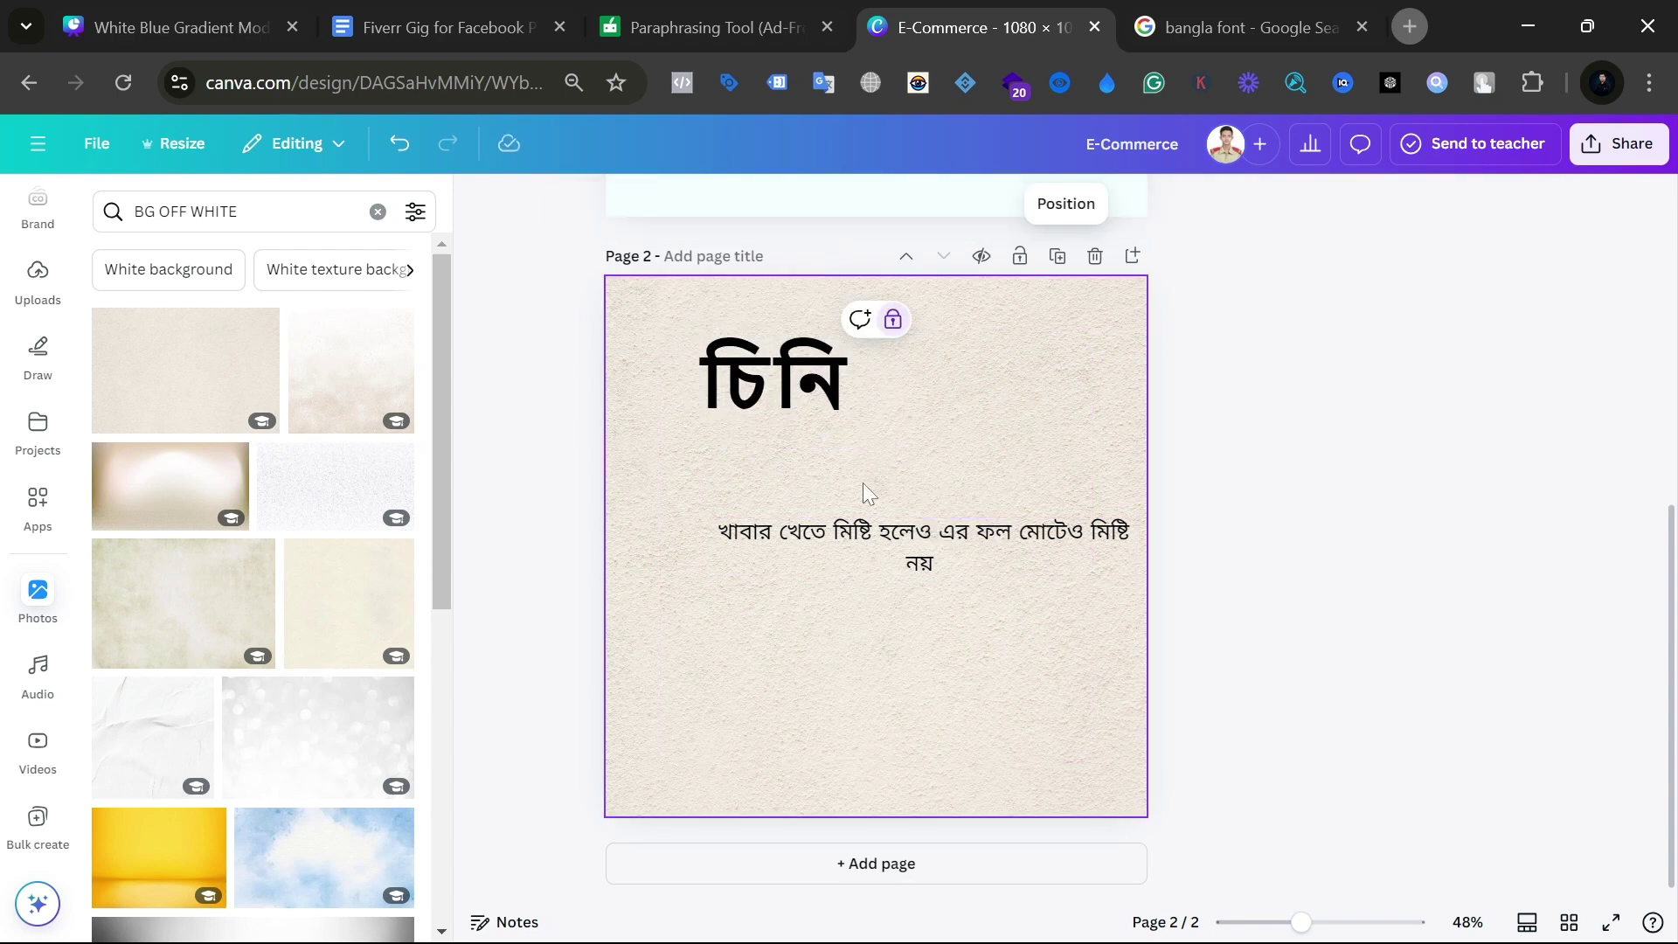
{"action": "key", "text": "ctrl+v"}
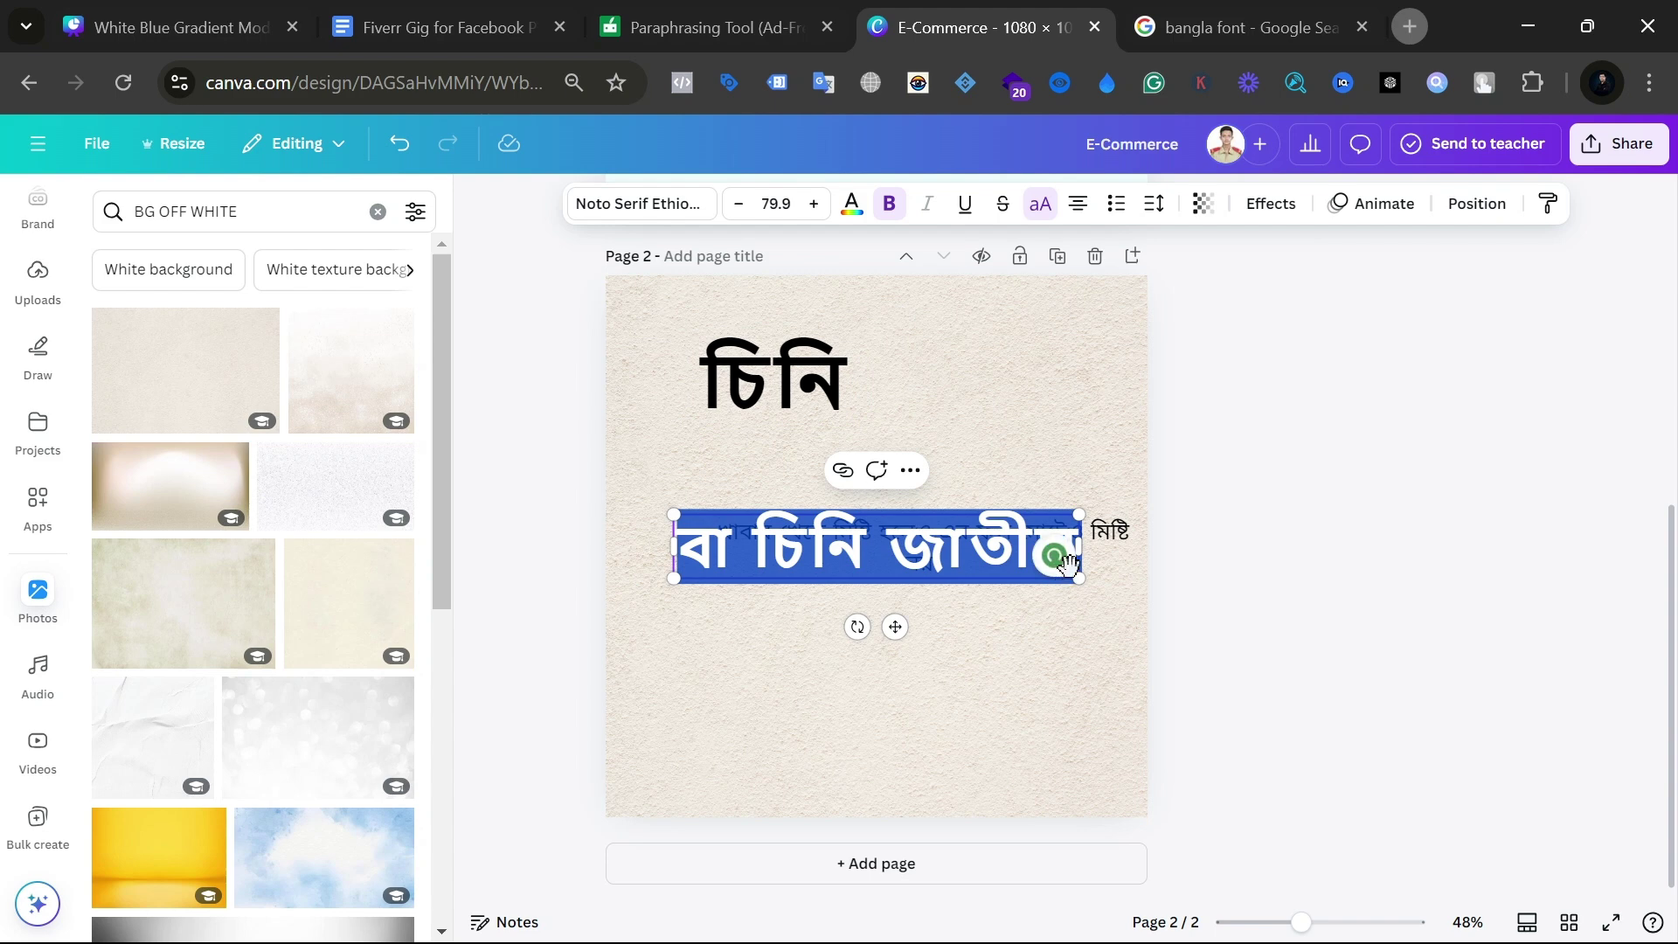
{"action": "left_click_drag", "start_coordinate": [1084, 581], "coordinate": [1006, 401]}
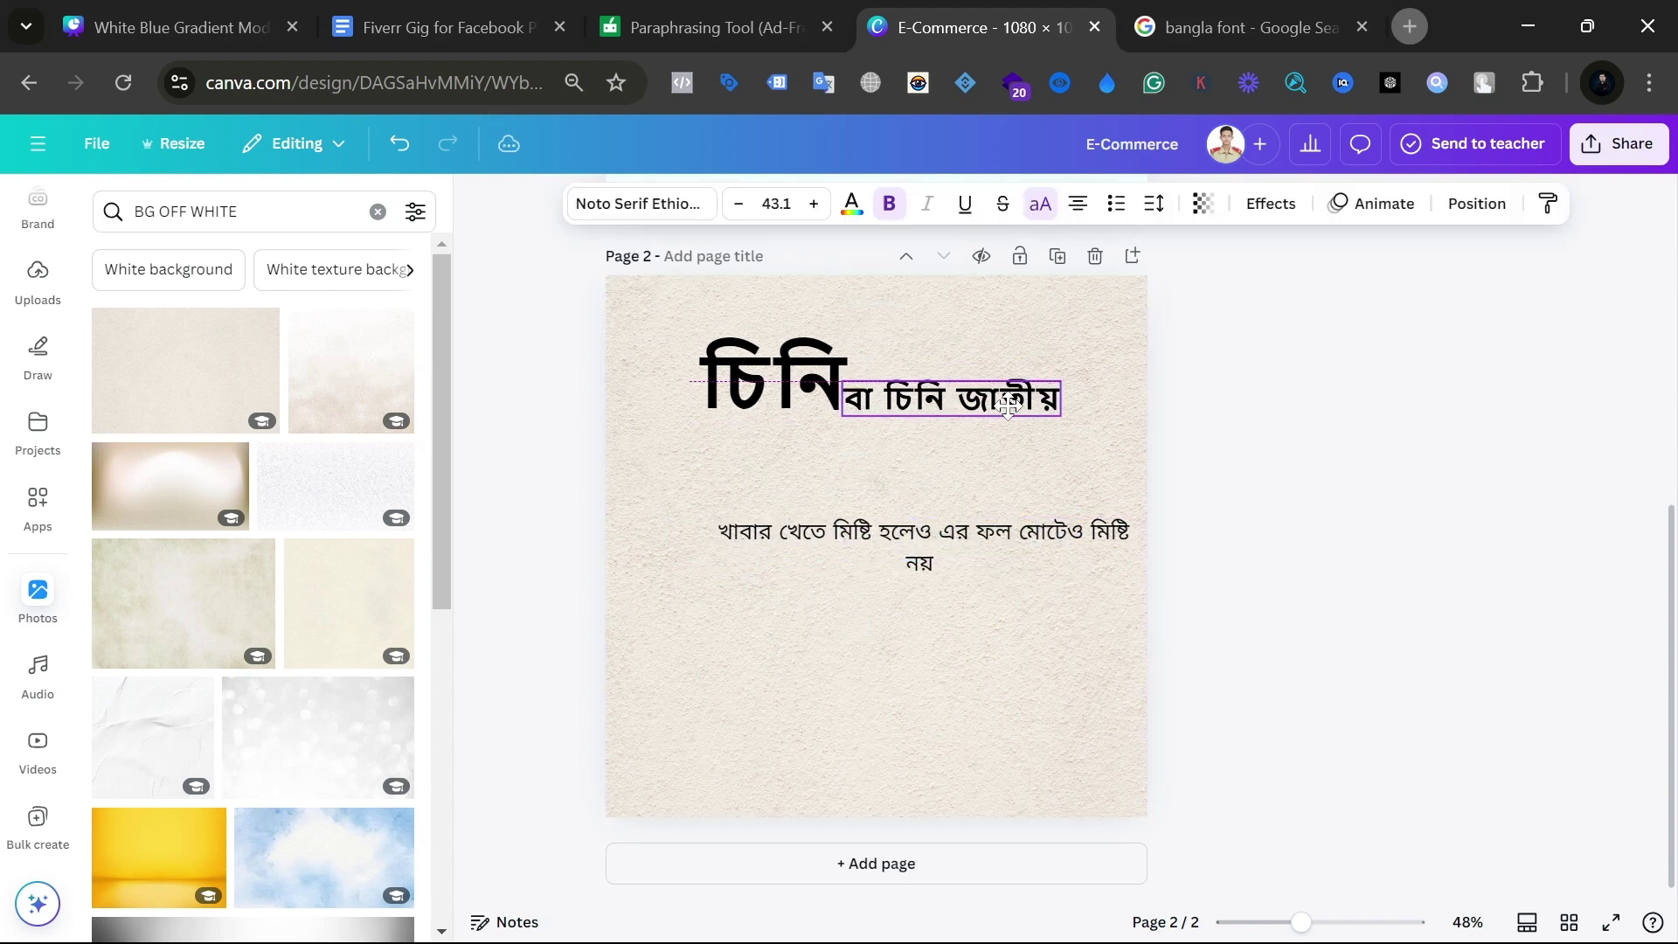
{"action": "left_click", "coordinate": [1446, 511]}
Step: Split "খাবার খেতে মিষ্টি হলেও" from the lower text into its own size 46.7 text directly beneath the first line
{"action": "left_click", "coordinate": [806, 559]}
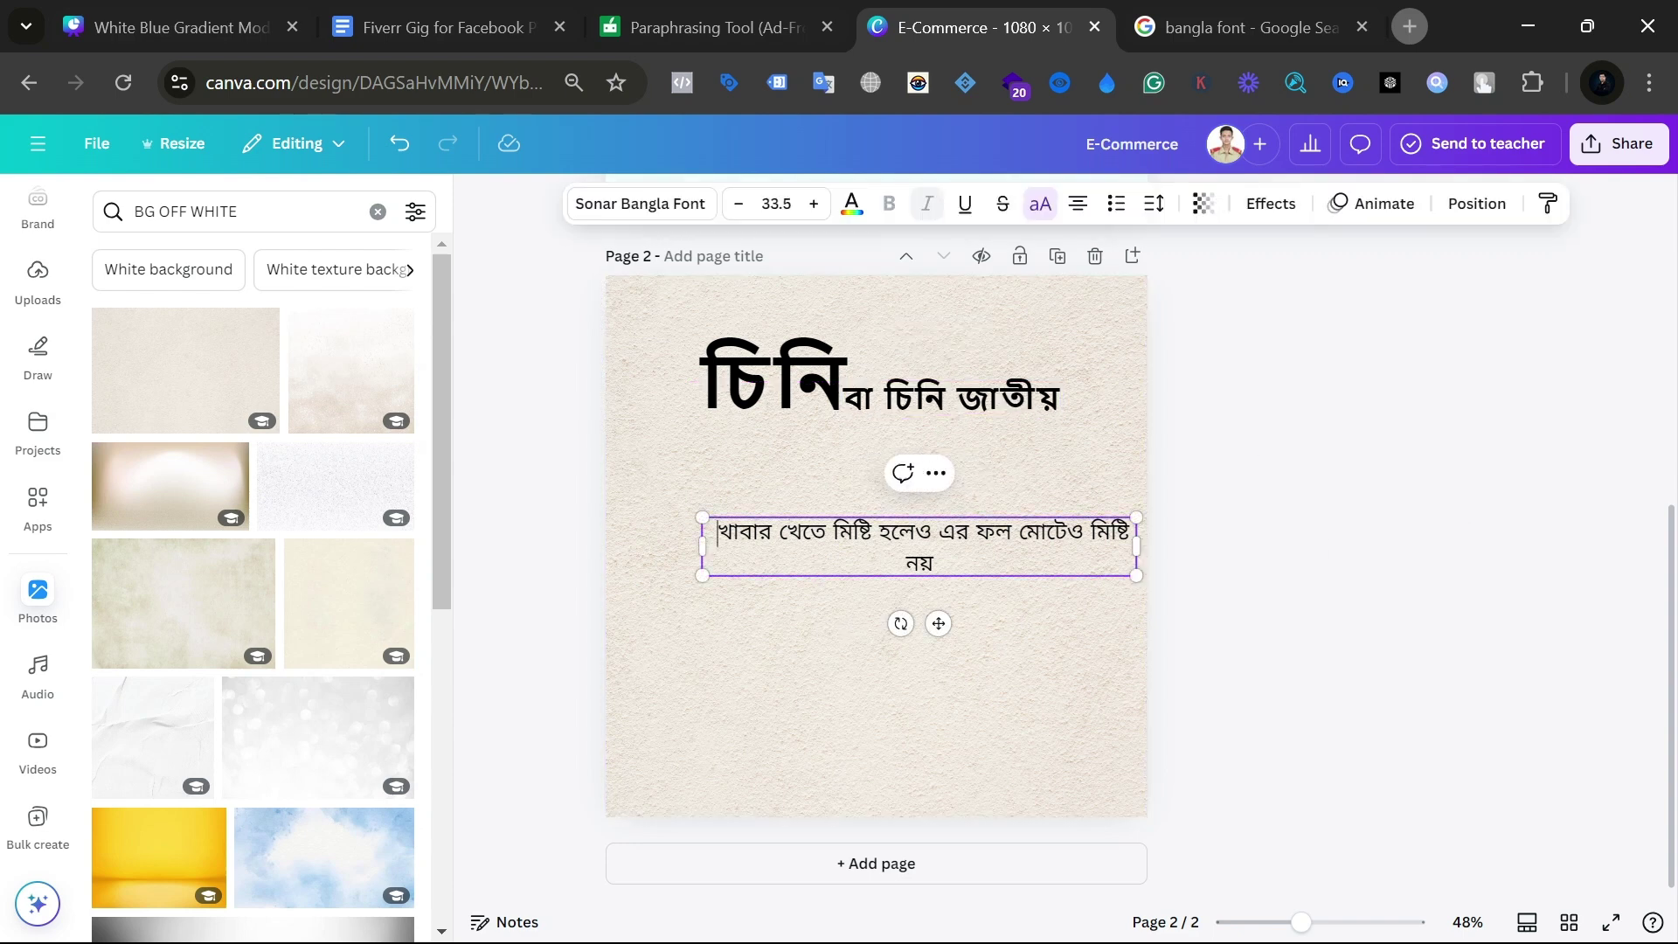
{"action": "key", "text": "ctrl+shift+Right"}
{"action": "key", "text": "ctrl+shift+Right"}
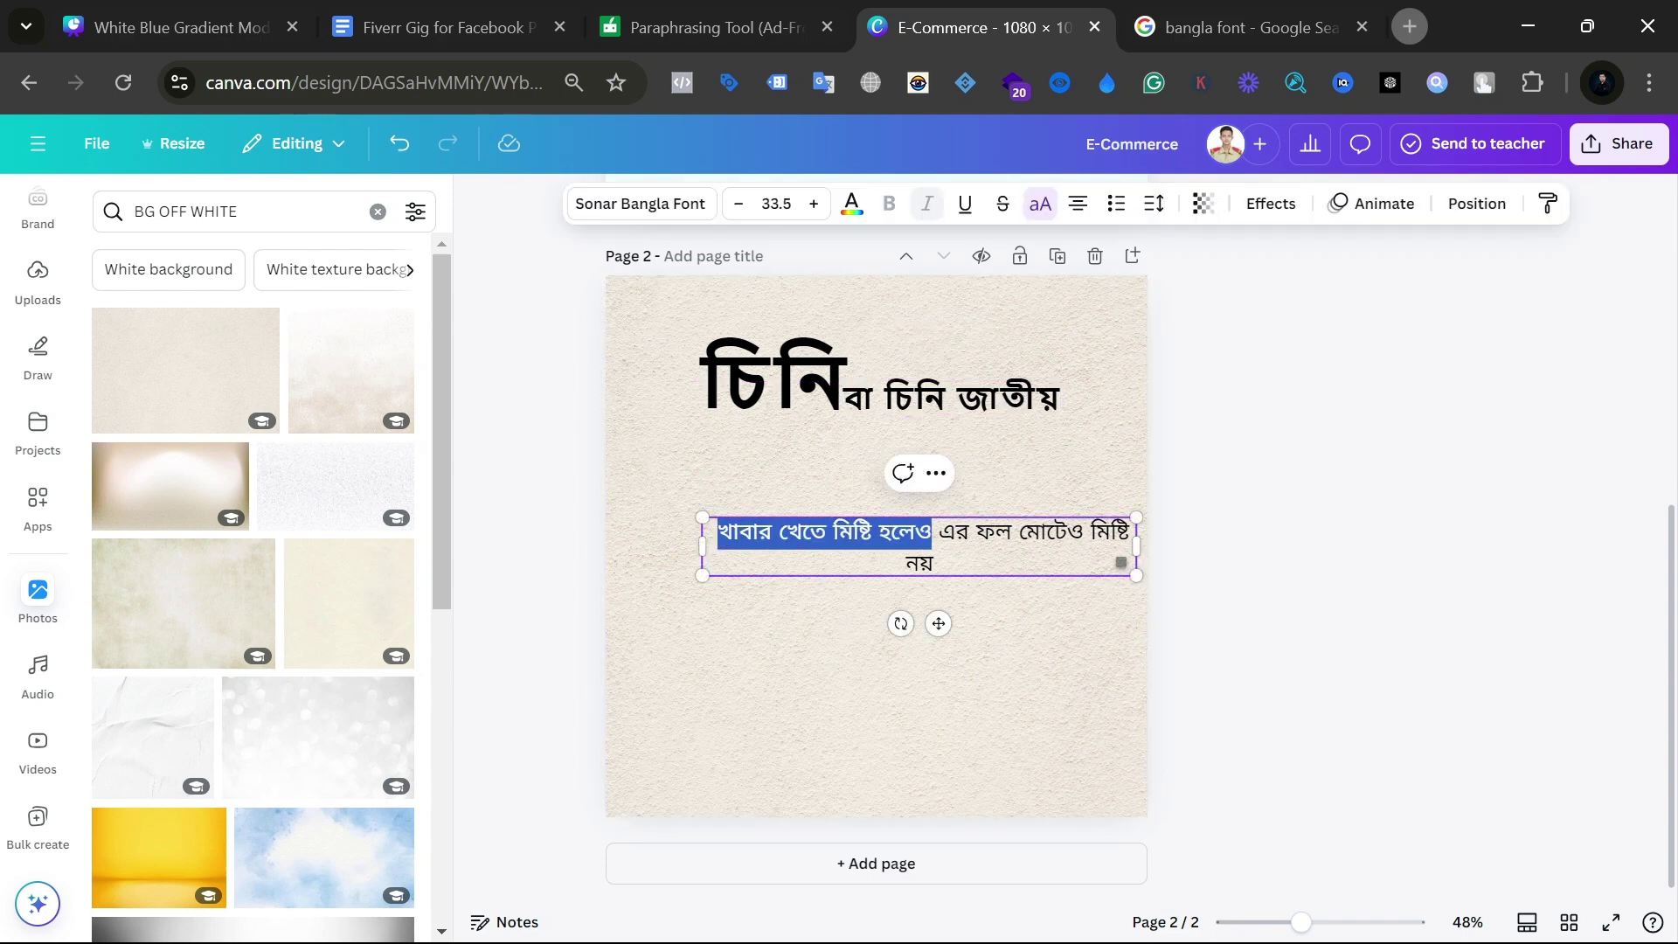
{"action": "key", "text": "ctrl+x"}
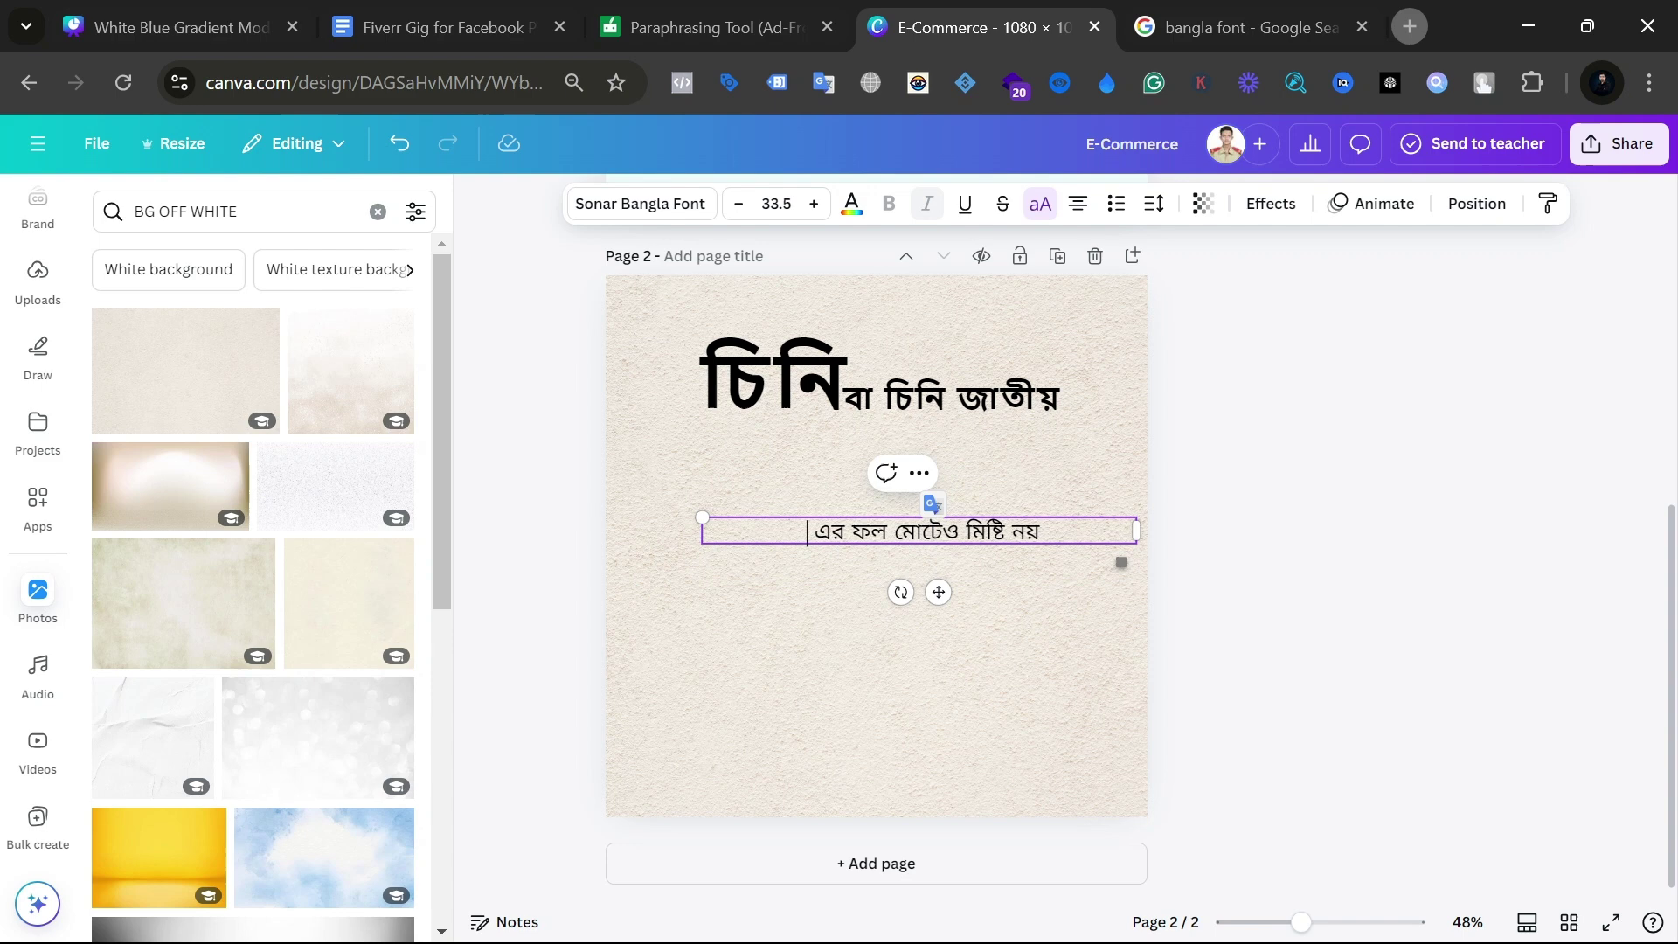
{"action": "left_click", "coordinate": [771, 471]}
{"action": "key", "text": "ctrl+v"}
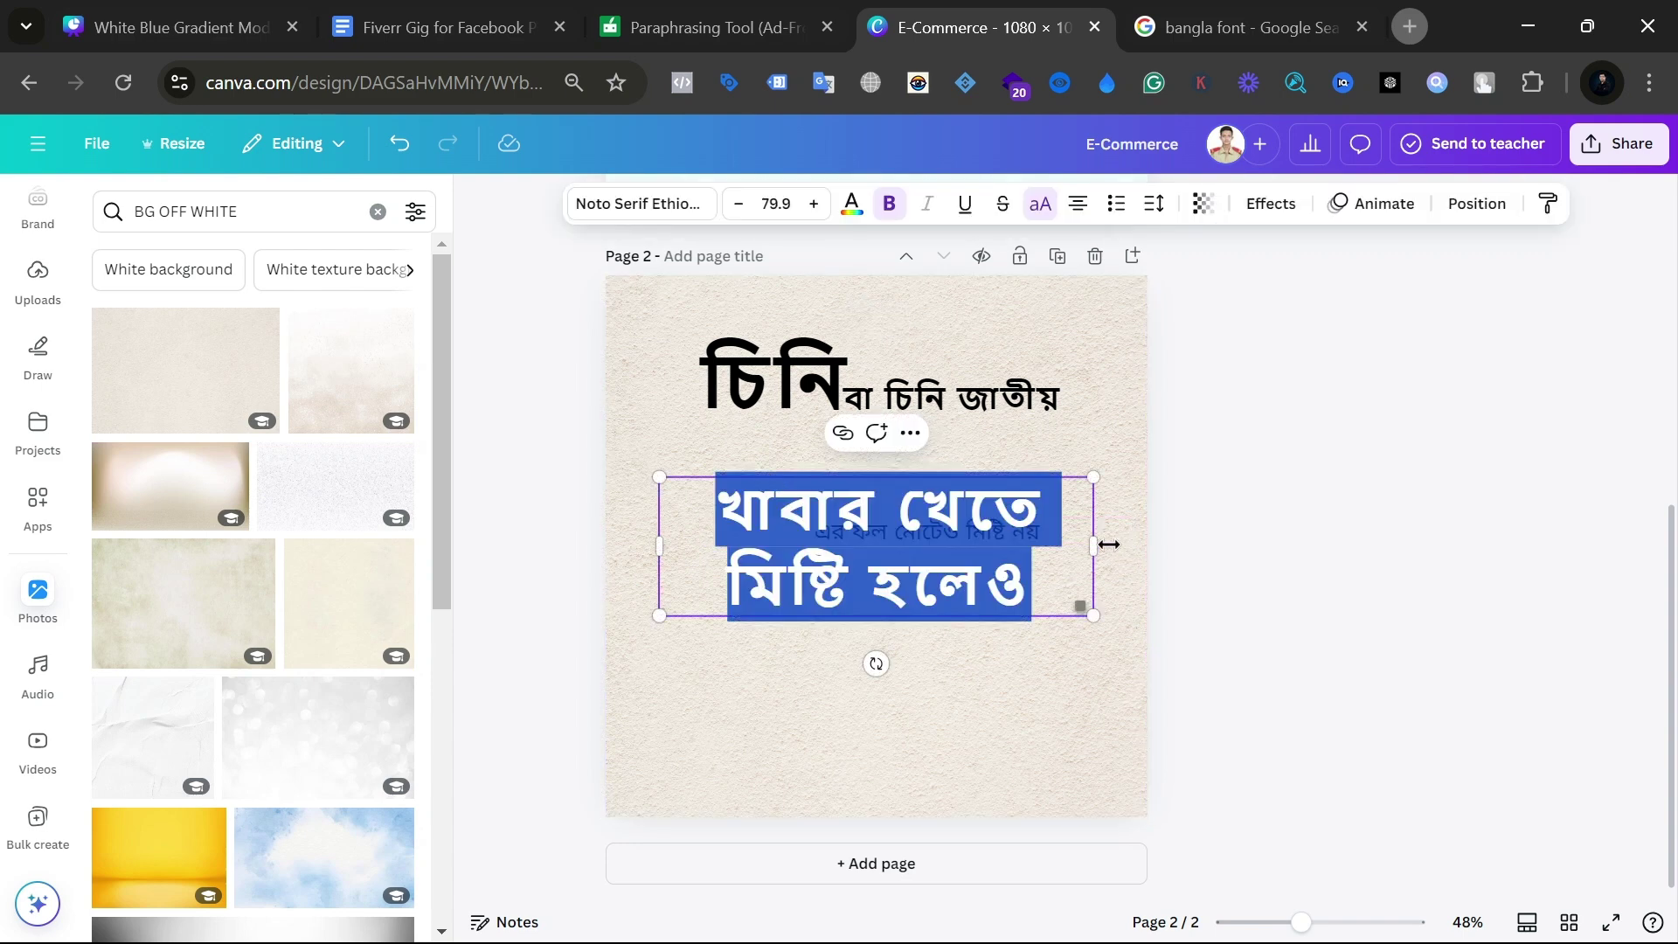
{"action": "left_click_drag", "start_coordinate": [1092, 616], "coordinate": [1059, 525]}
{"action": "left_click", "coordinate": [1095, 566]}
{"action": "left_click_drag", "start_coordinate": [887, 505], "coordinate": [903, 452]}
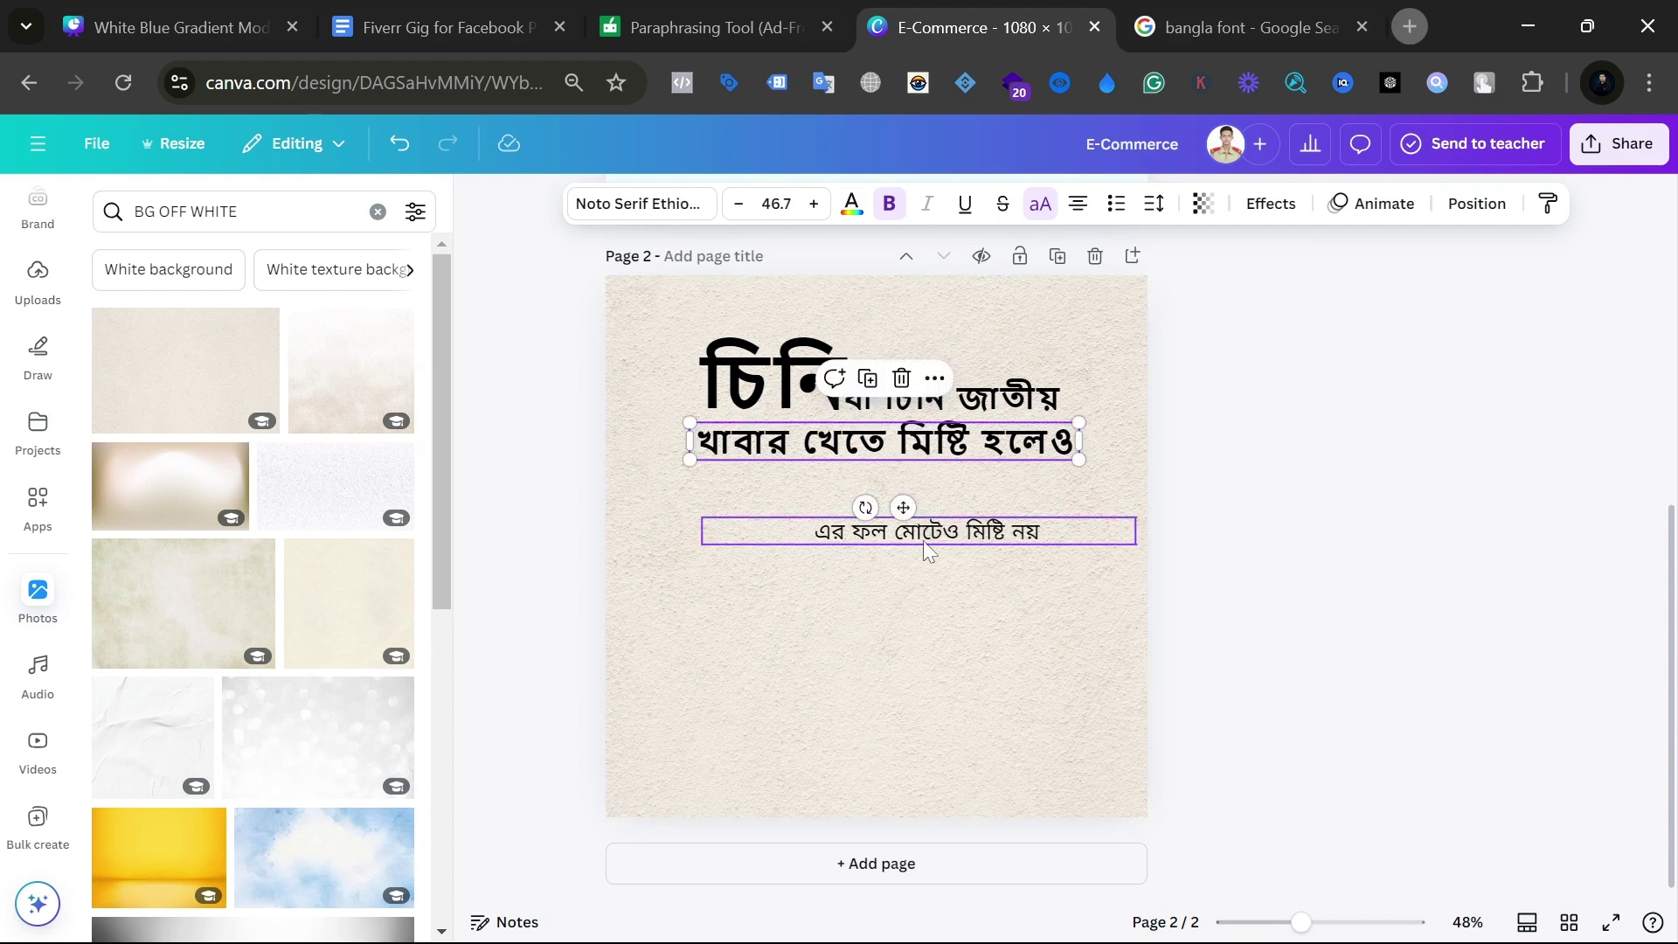
Step: Remove the leading space from "এর ফল মোটেও মিষ্টি নয়" and narrow its text box to fit one line
{"action": "left_click", "coordinate": [921, 539]}
{"action": "left_click_drag", "start_coordinate": [1139, 528], "coordinate": [953, 556]}
{"action": "double_click", "coordinate": [739, 533]}
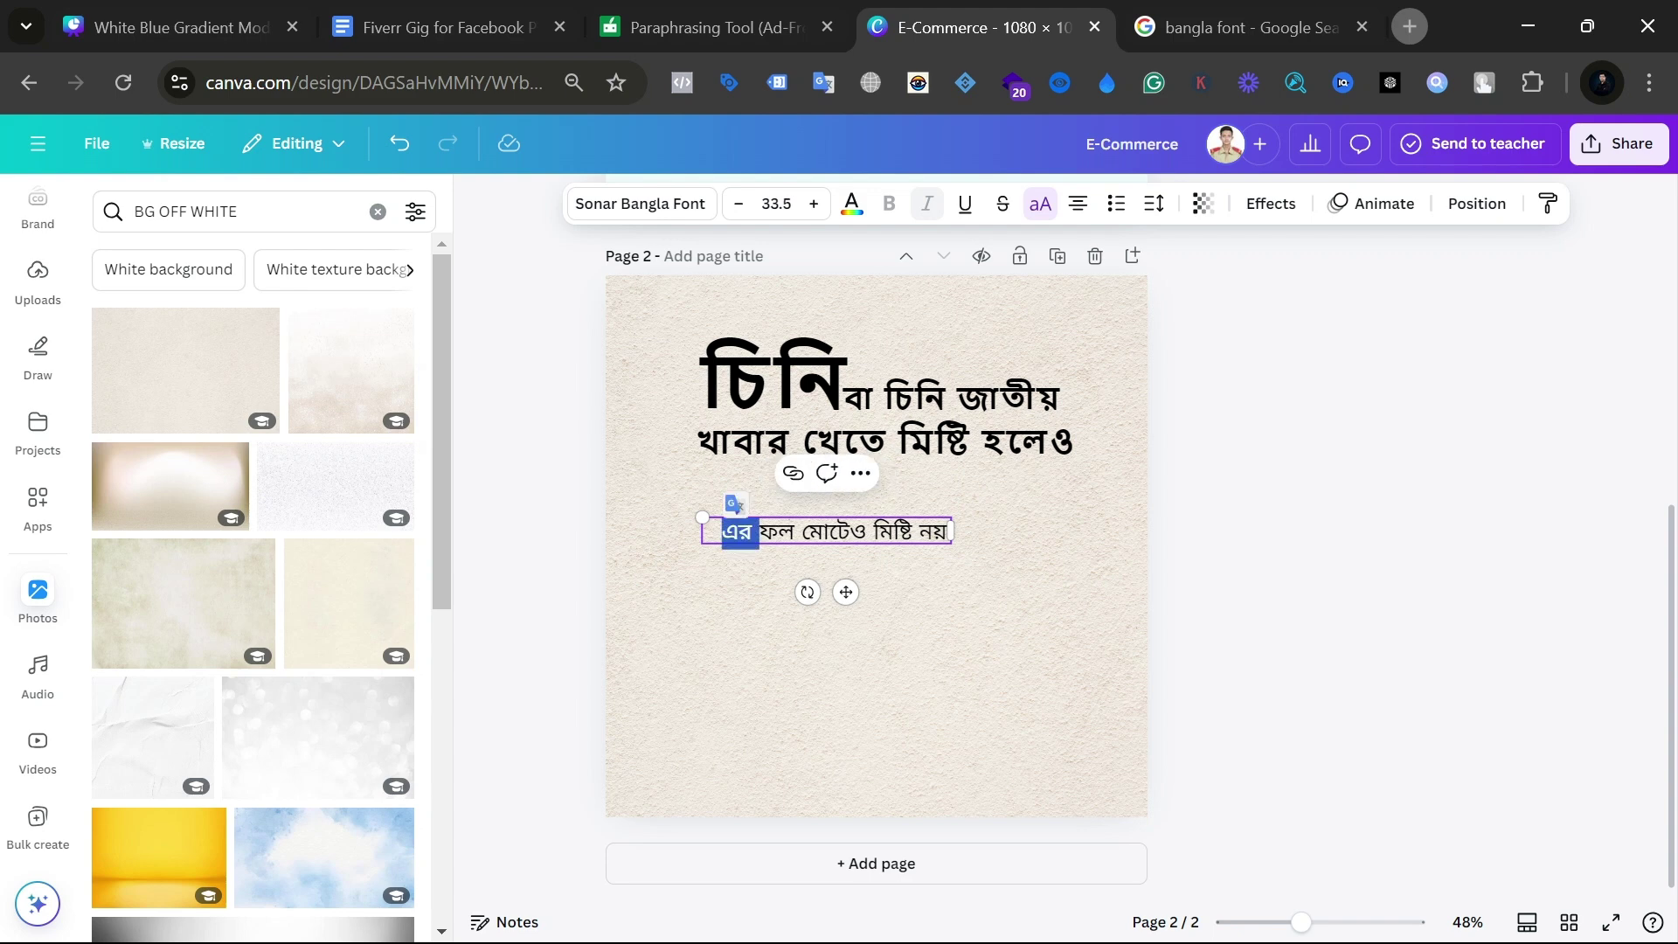
{"action": "left_click", "coordinate": [723, 532]}
{"action": "key", "text": "BackSpace"}
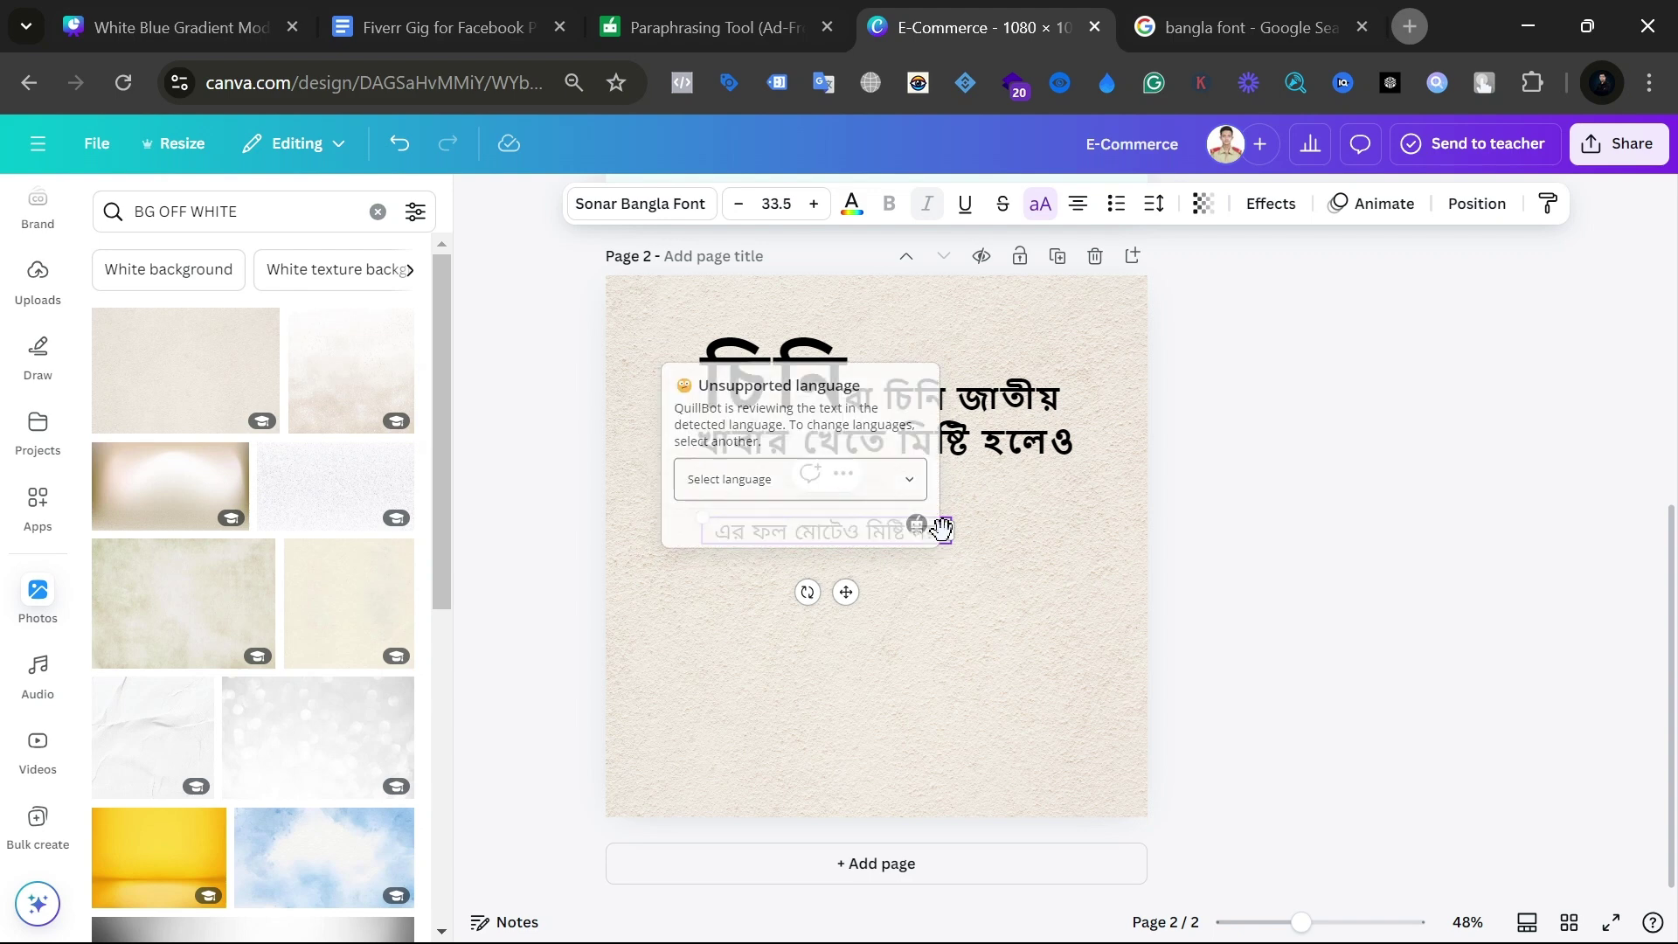
{"action": "left_click_drag", "start_coordinate": [949, 531], "coordinate": [931, 531]}
{"action": "left_click", "coordinate": [1214, 592]}
Step: Place "এর ফল মোটেও মিষ্টি নয়" directly beneath the second half of "খাবার খেতে মিষ্টি হলেও"
{"action": "left_click", "coordinate": [892, 542]}
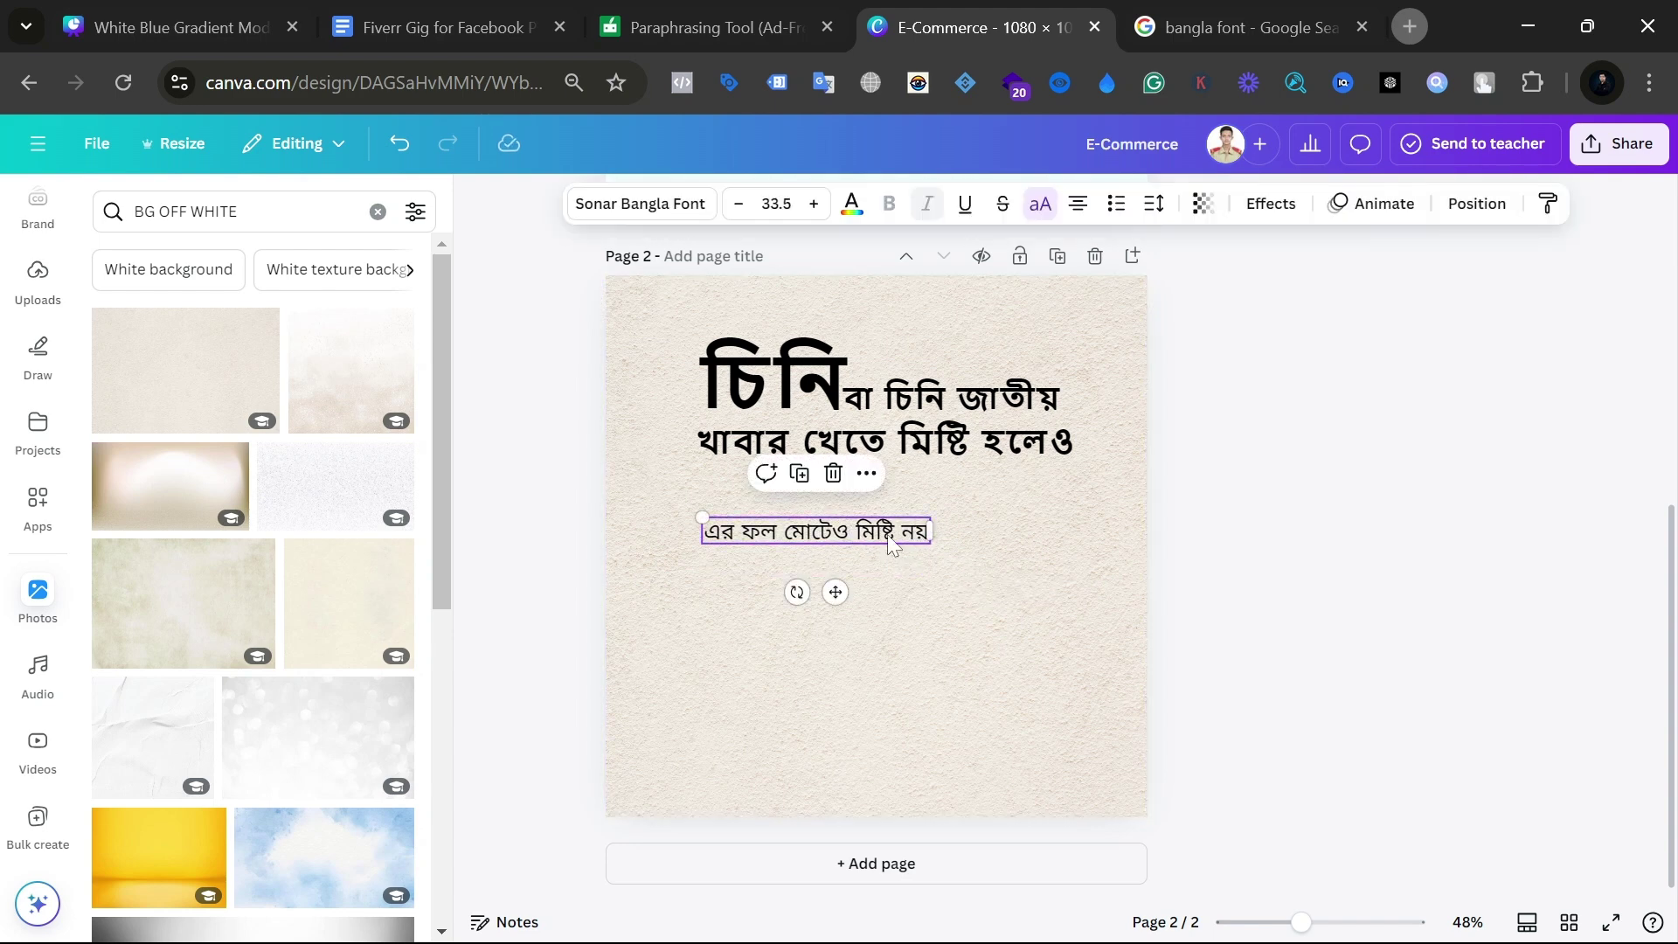
{"action": "double_click", "coordinate": [892, 543]}
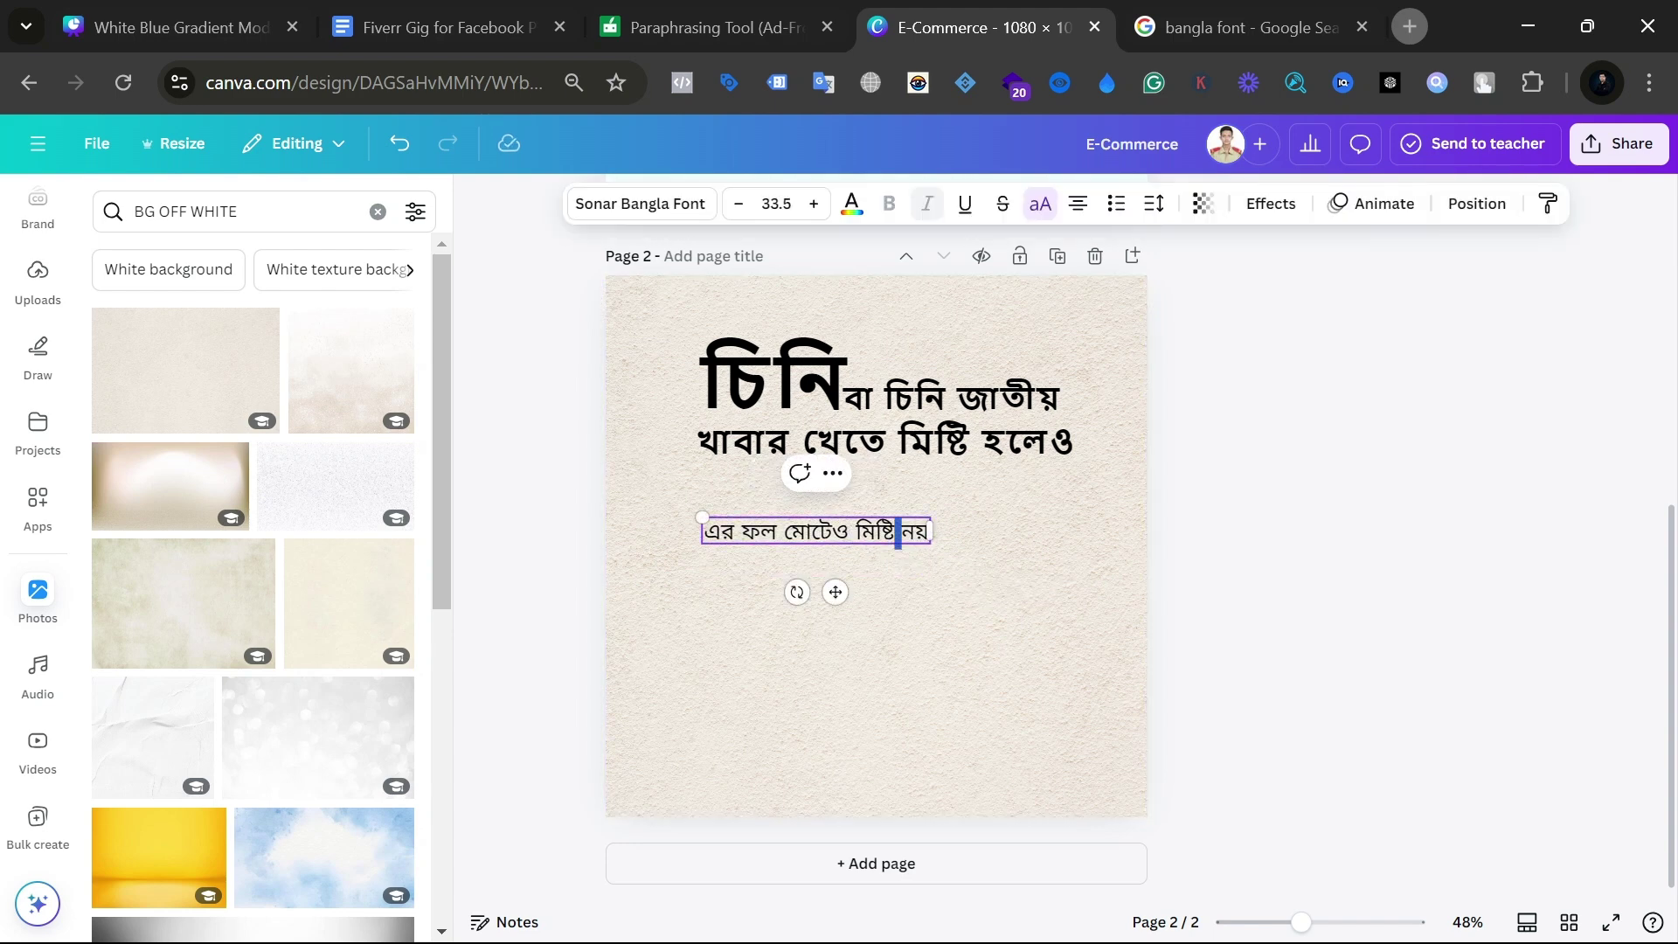
{"action": "key", "text": "ctrl+a"}
{"action": "left_click", "coordinate": [862, 496]}
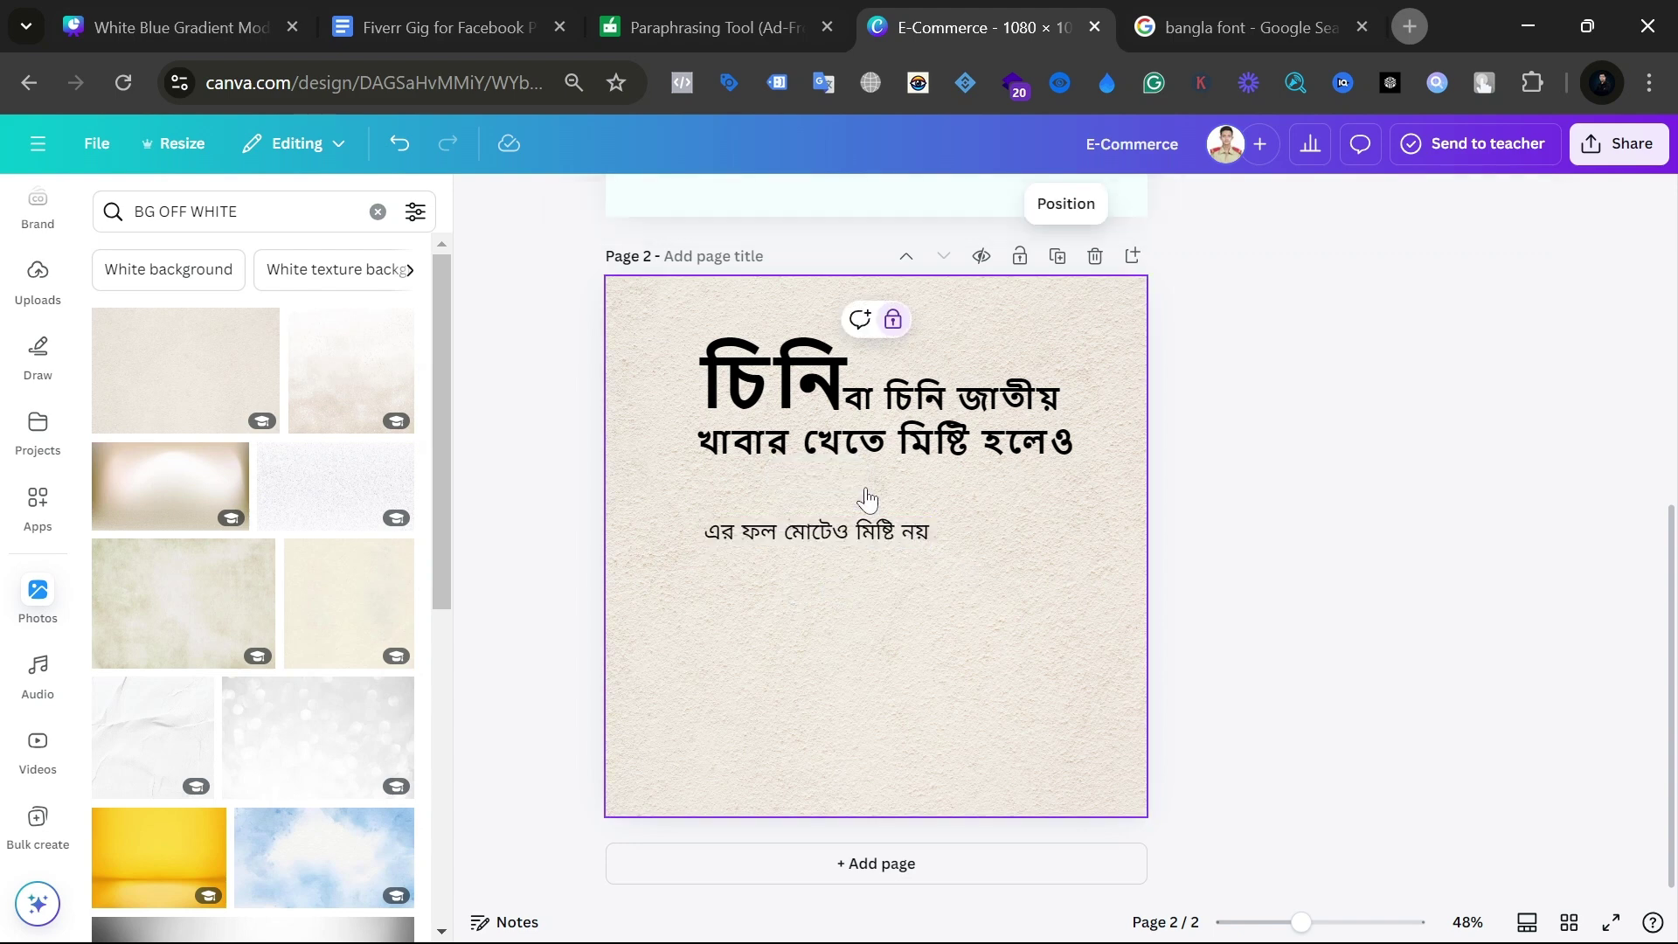
{"action": "left_click", "coordinate": [831, 542]}
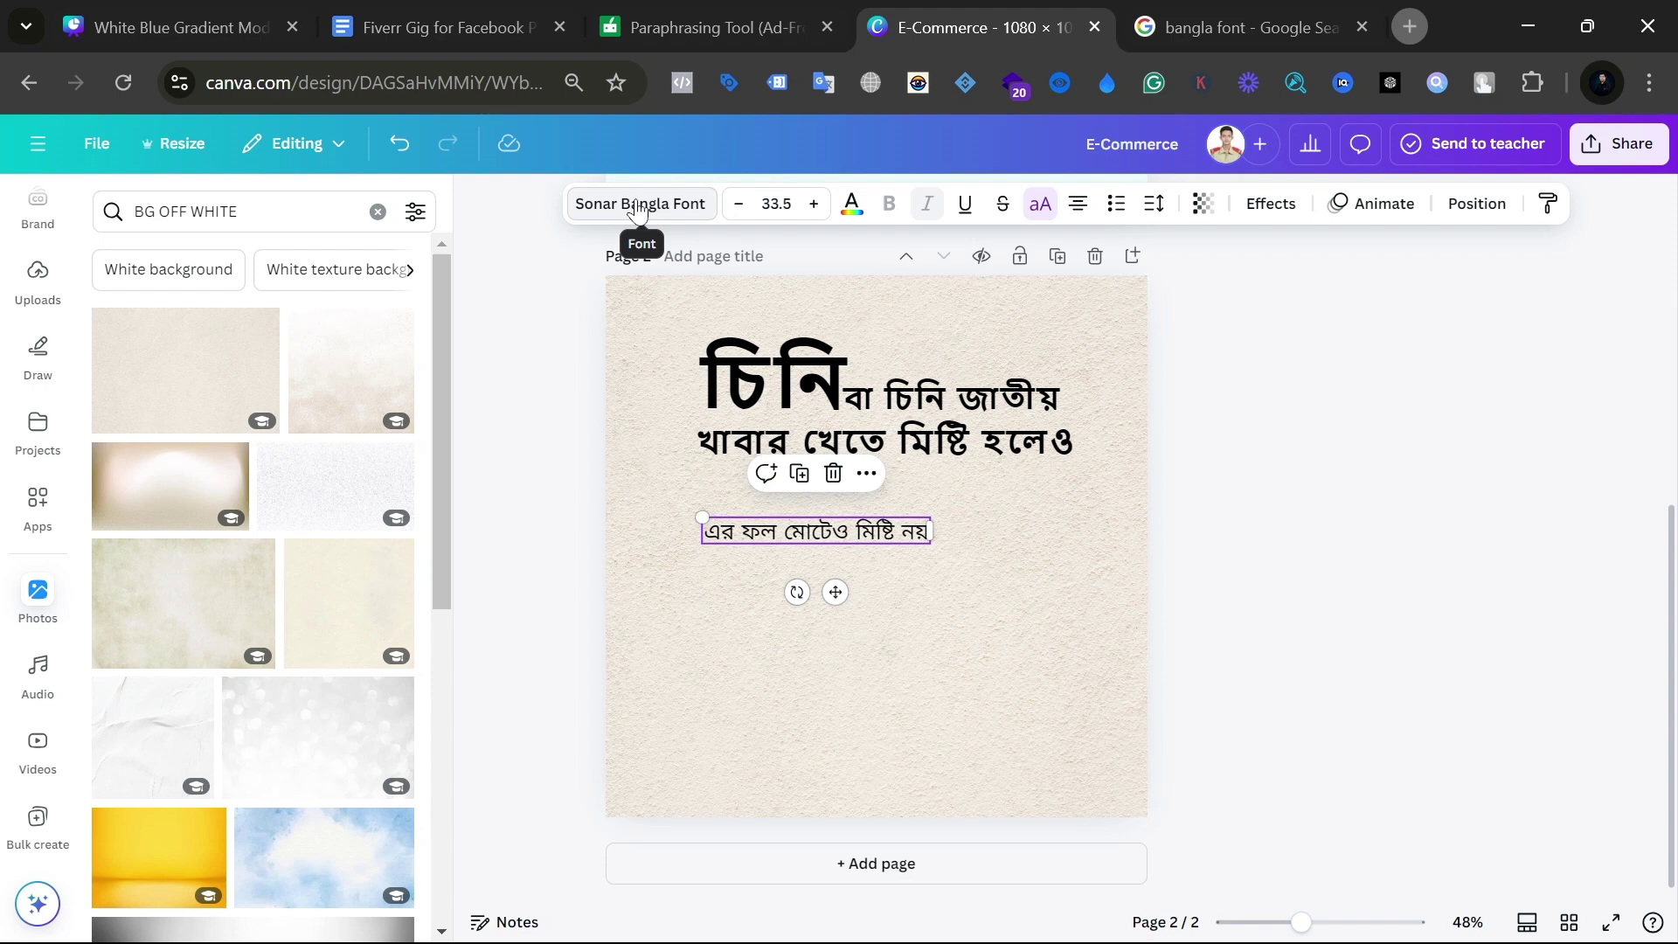
{"action": "left_click_drag", "start_coordinate": [857, 531], "coordinate": [991, 472]}
{"action": "key", "text": "Escape"}
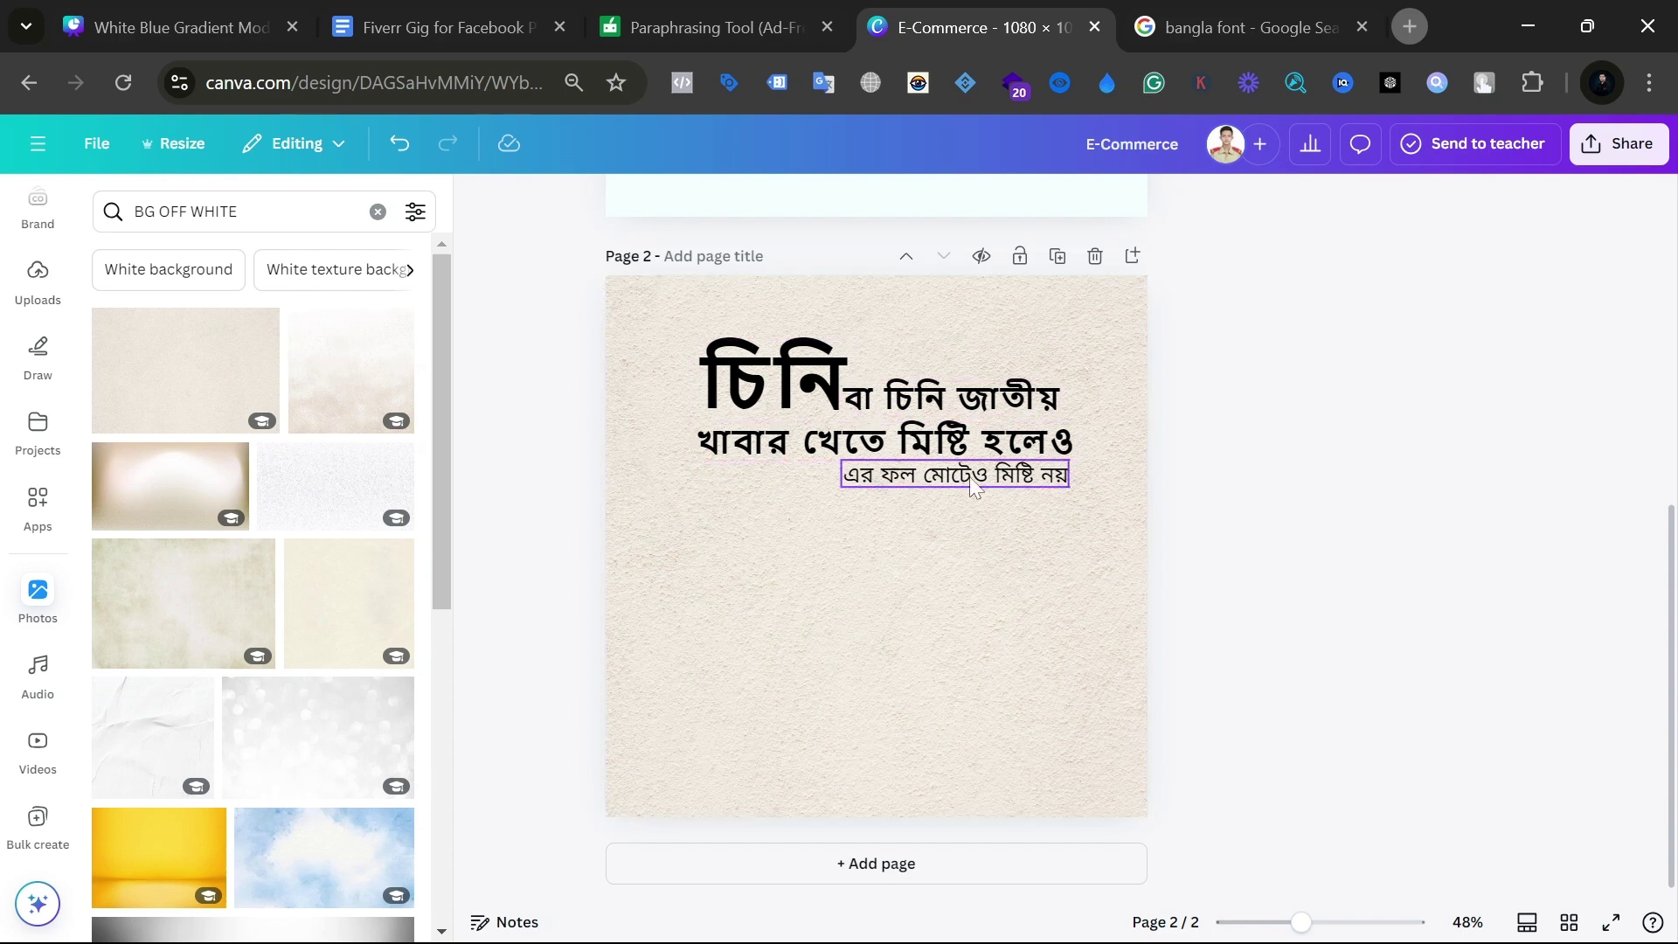
{"action": "left_click", "coordinate": [1007, 477]}
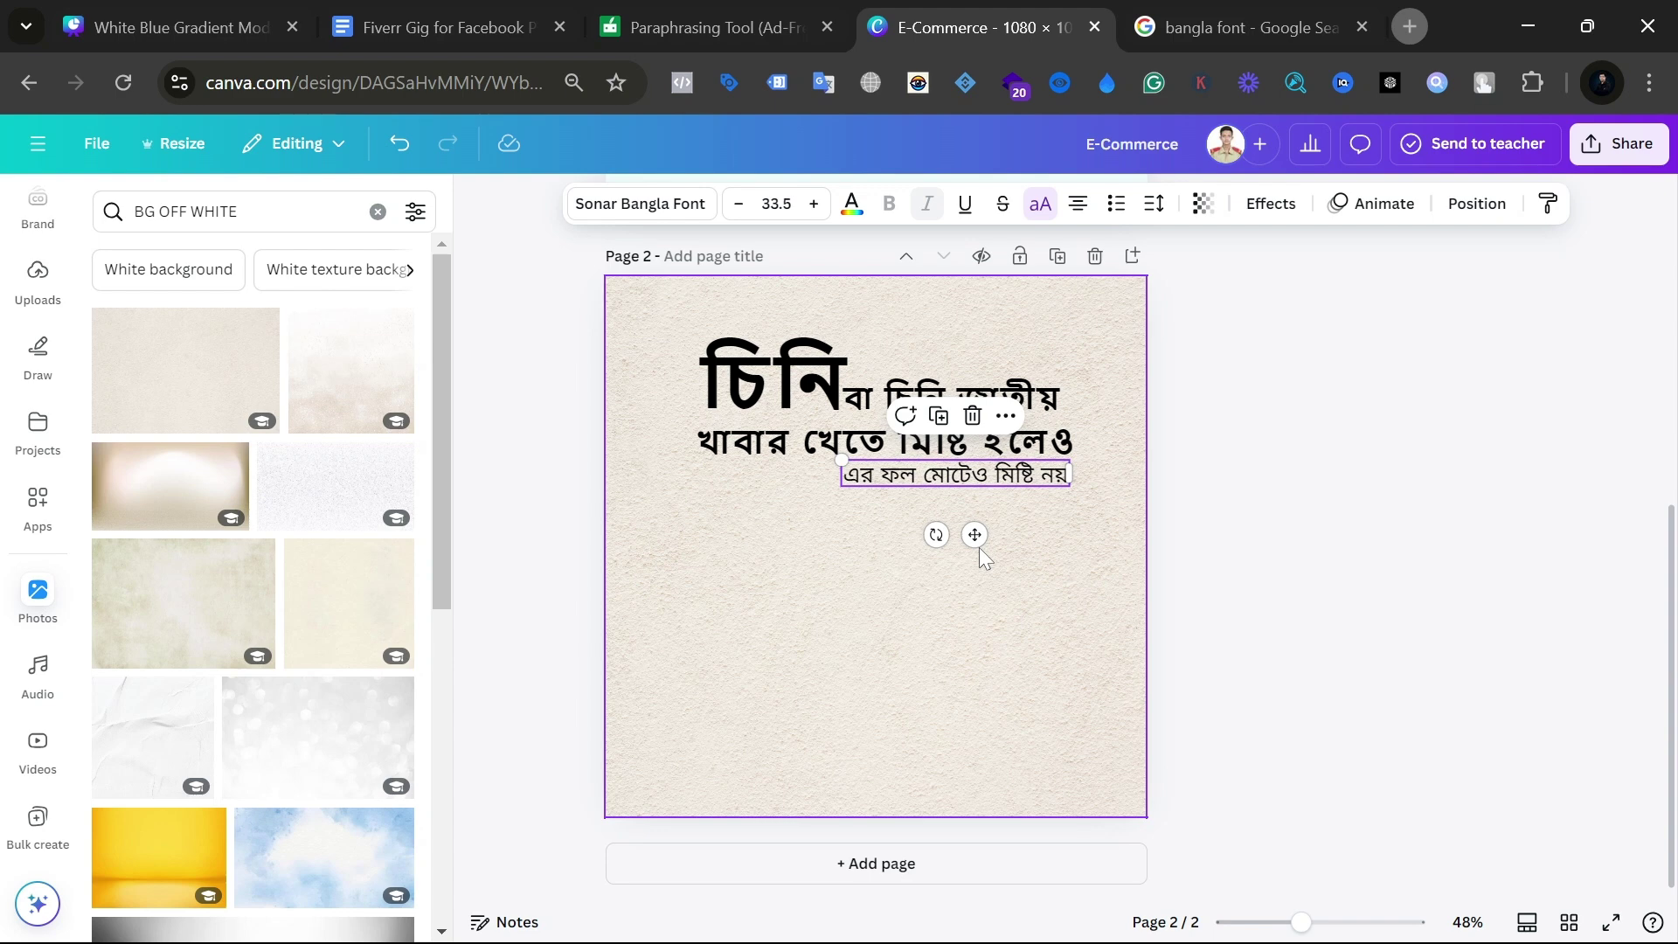
Step: Colour the large "চিনি" text solid red
{"action": "left_click", "coordinate": [813, 380]}
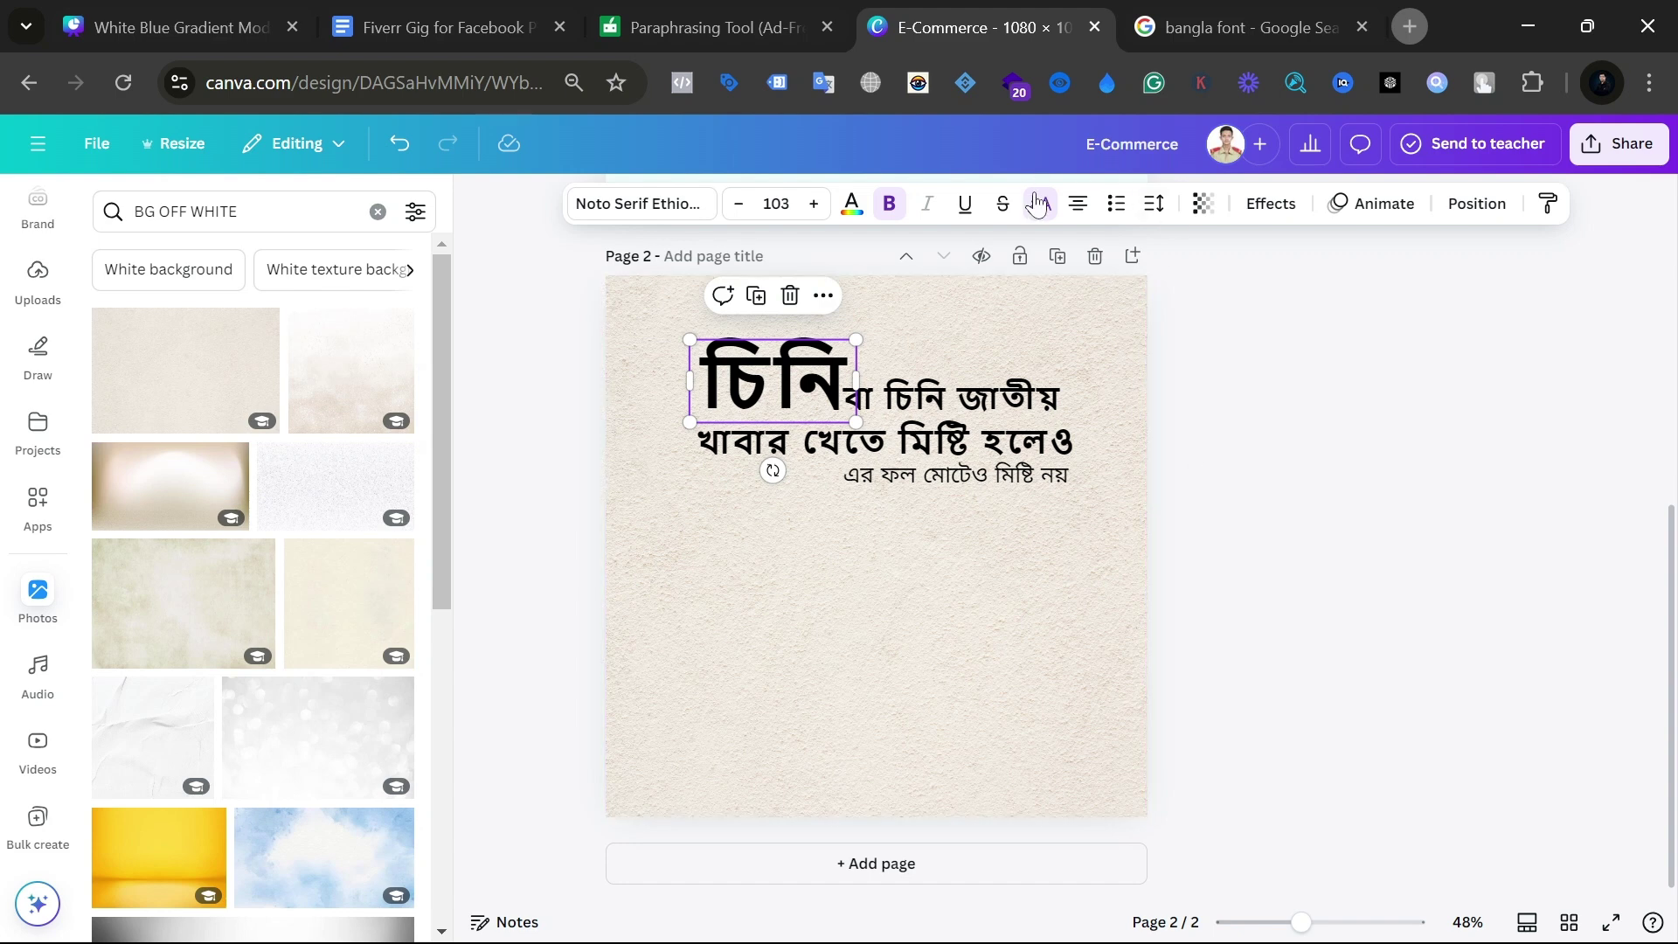
{"action": "left_click", "coordinate": [853, 204]}
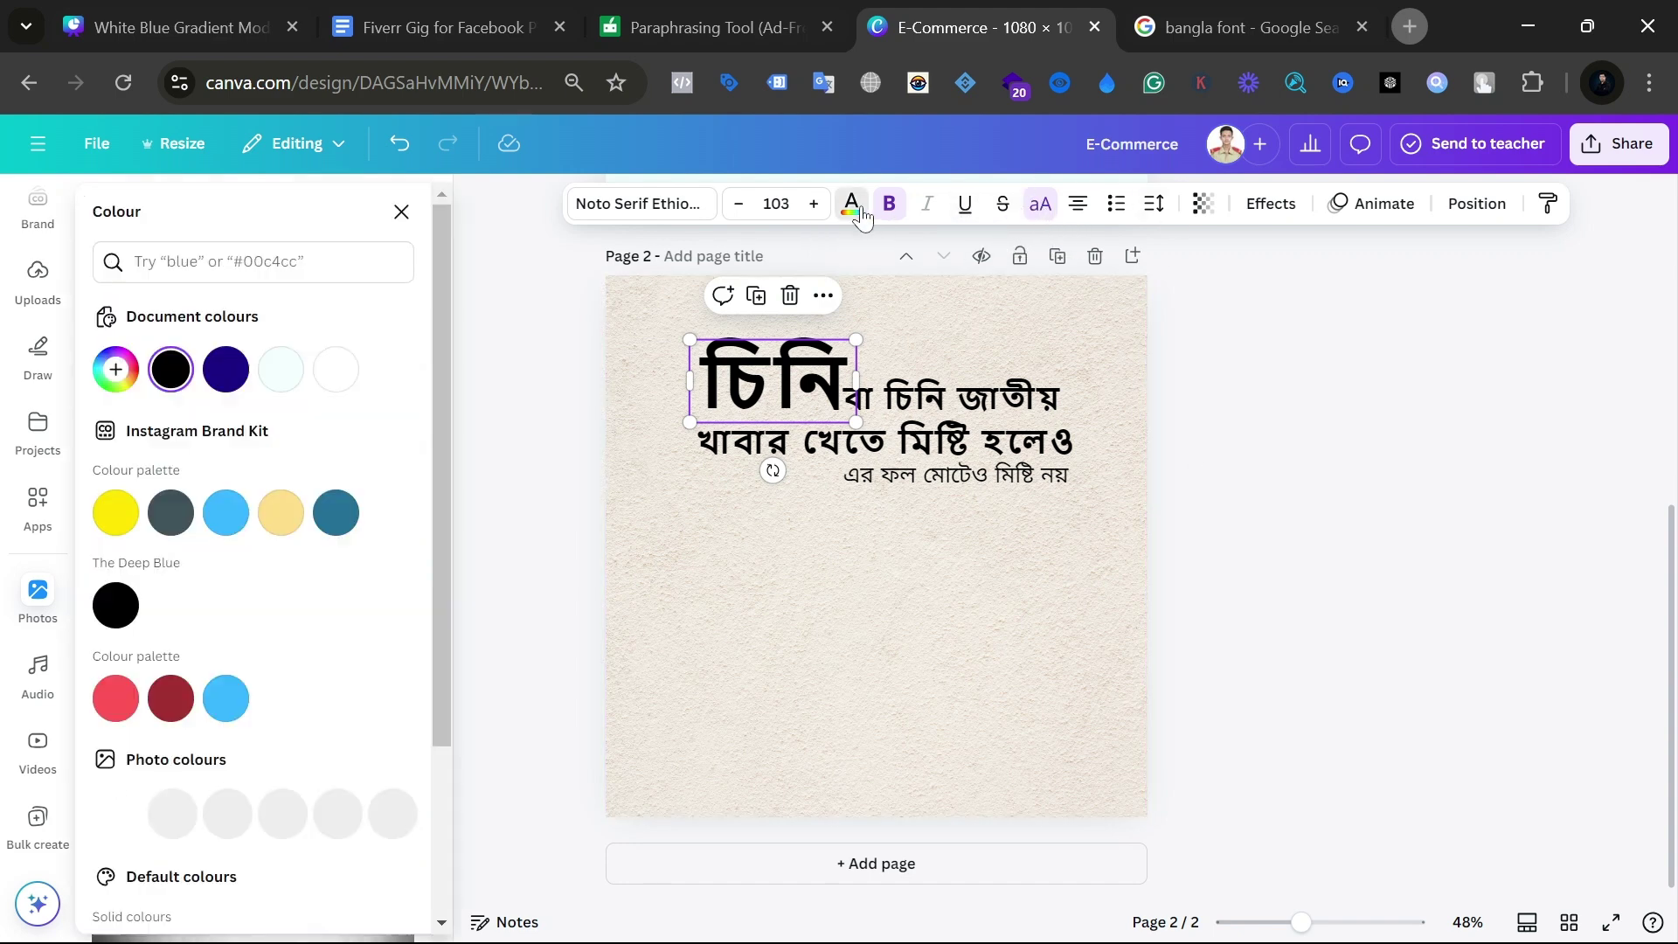
{"action": "scroll", "coordinate": [229, 700], "scroll_direction": "down", "scroll_amount": 3}
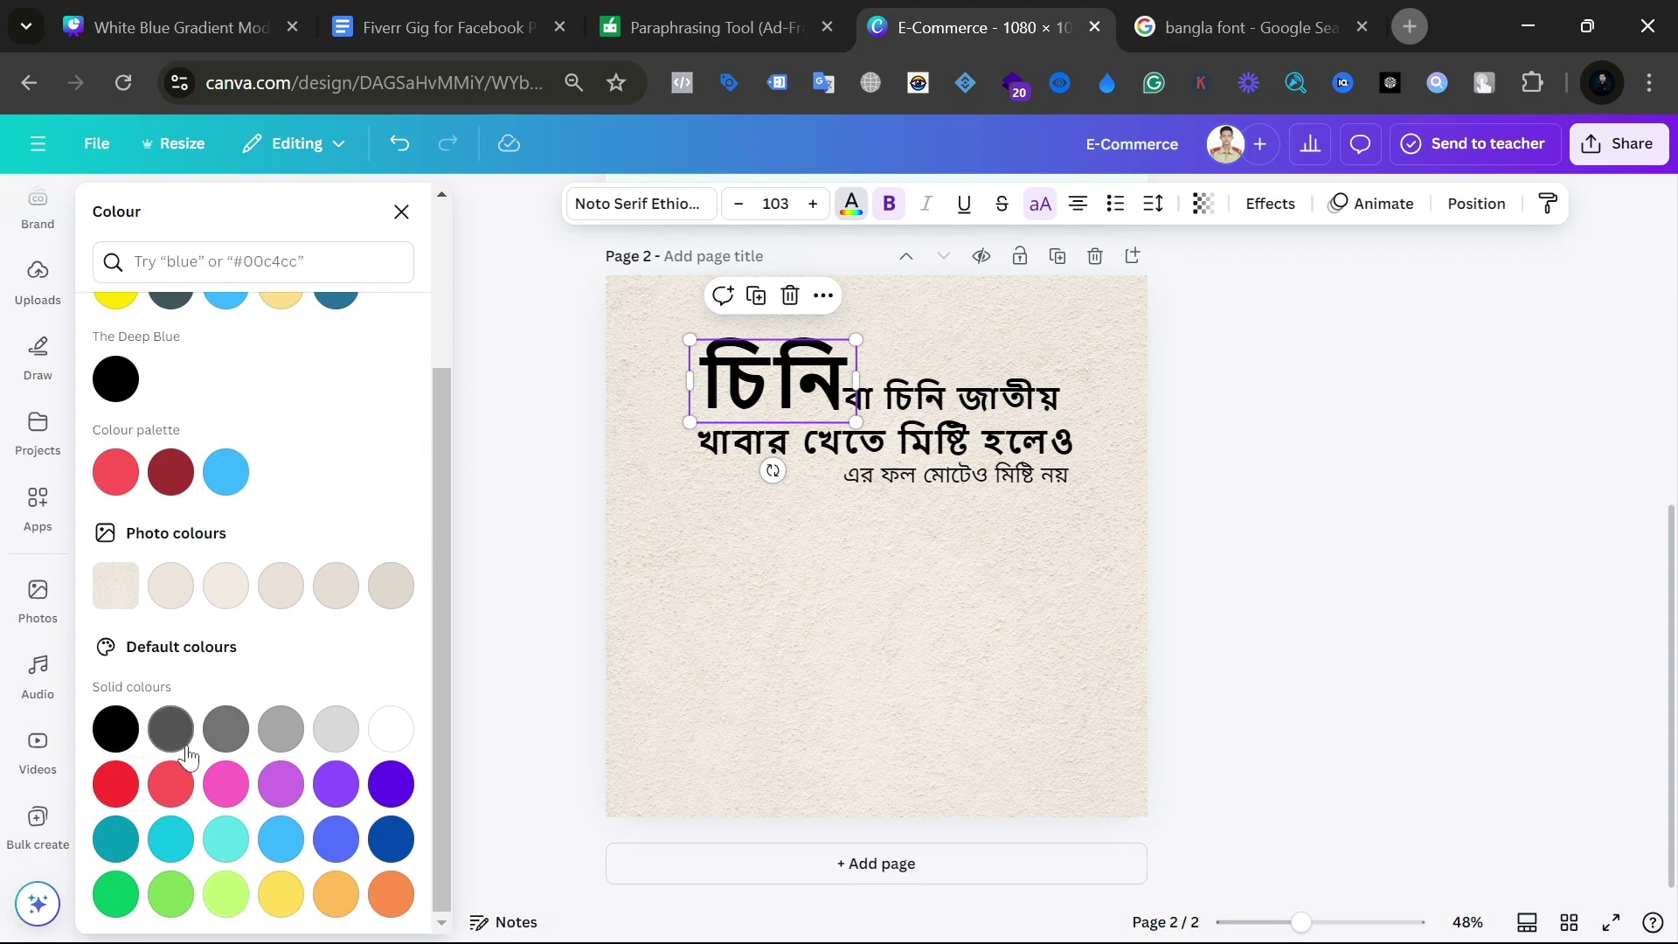
{"action": "left_click", "coordinate": [116, 791]}
{"action": "left_click", "coordinate": [653, 355]}
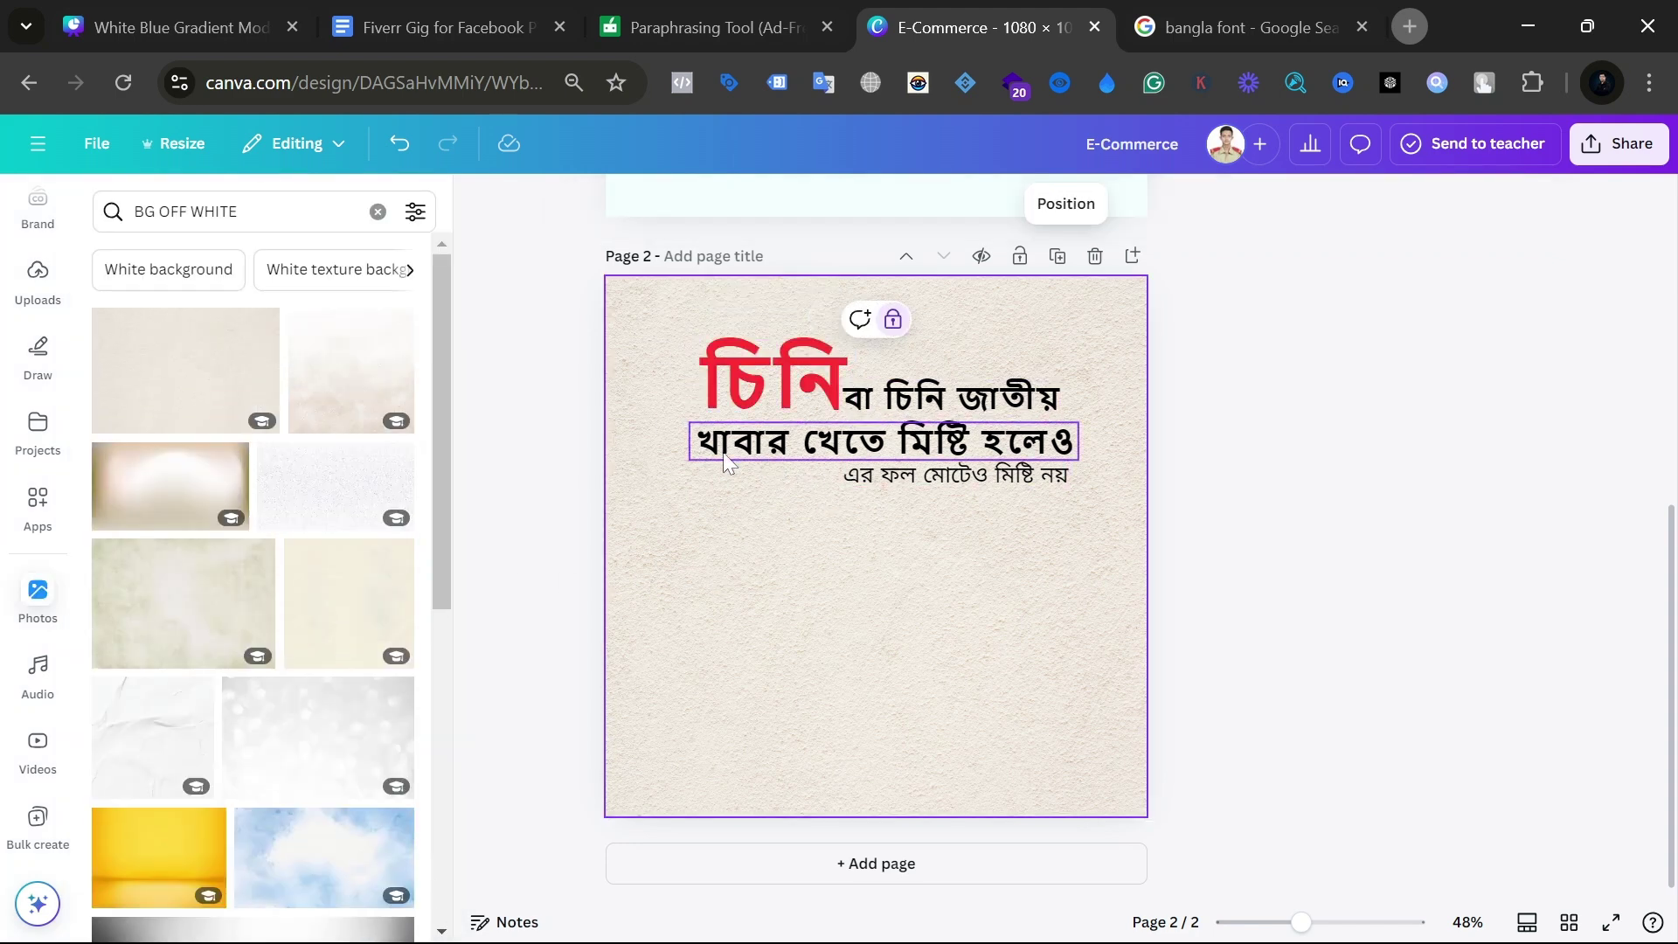
Step: Try shrinking the line "খাবার খেতে মিষ্টি হলেও" to size 42, and undo the resize
{"action": "left_click", "coordinate": [856, 477]}
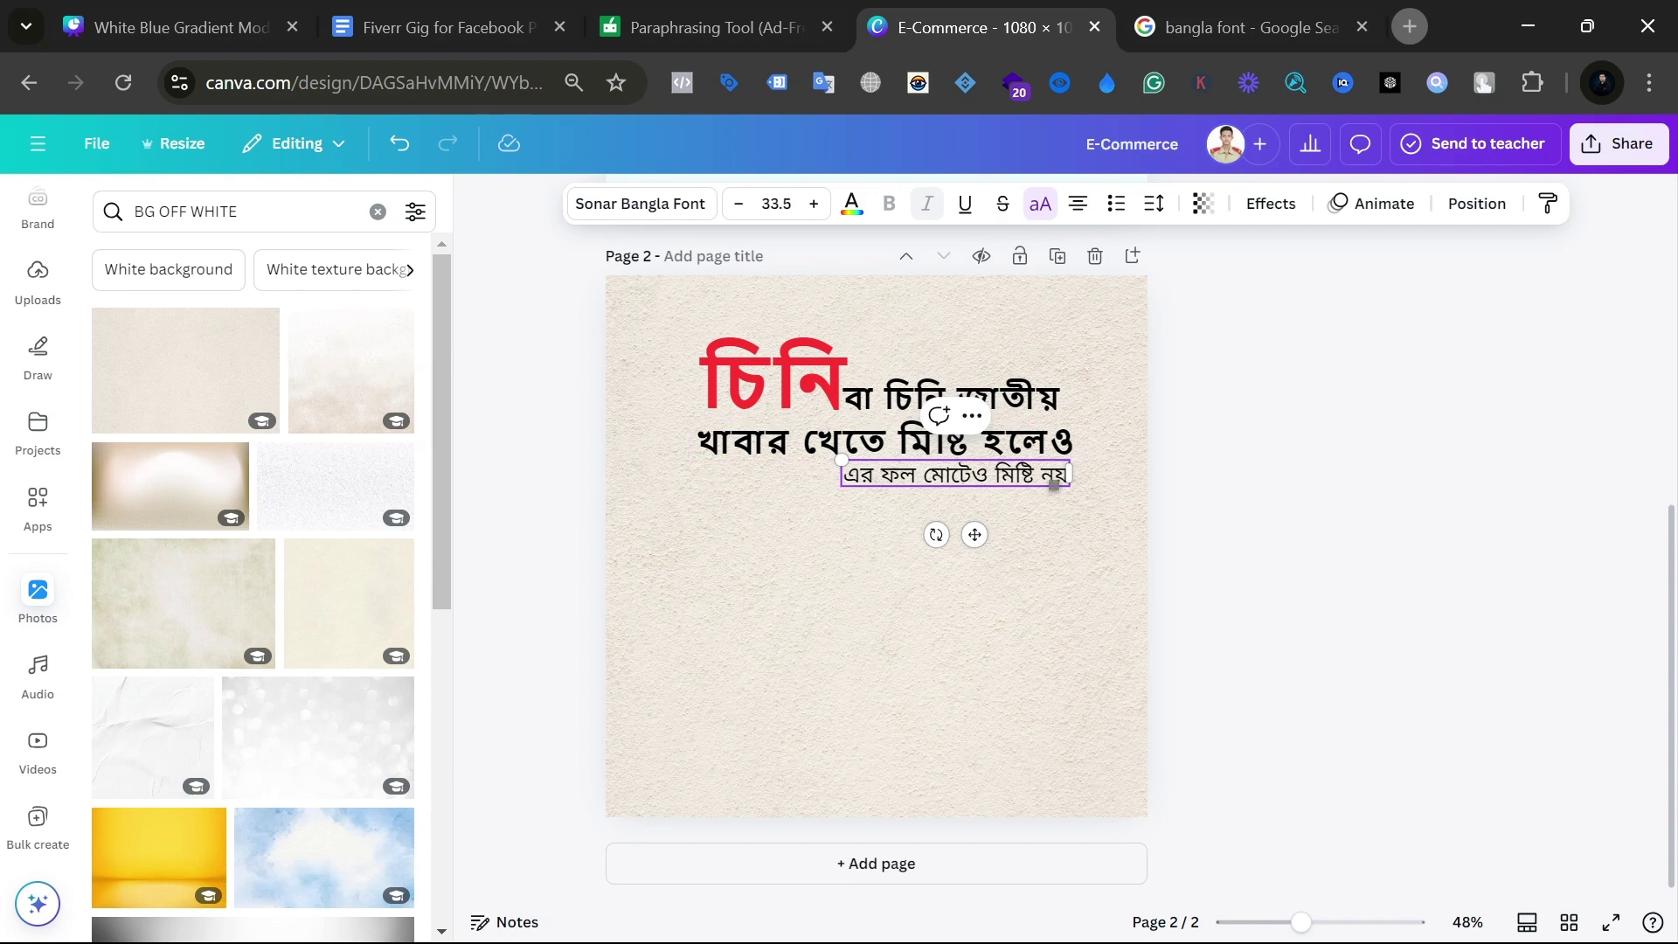
{"action": "left_click", "coordinate": [695, 444]}
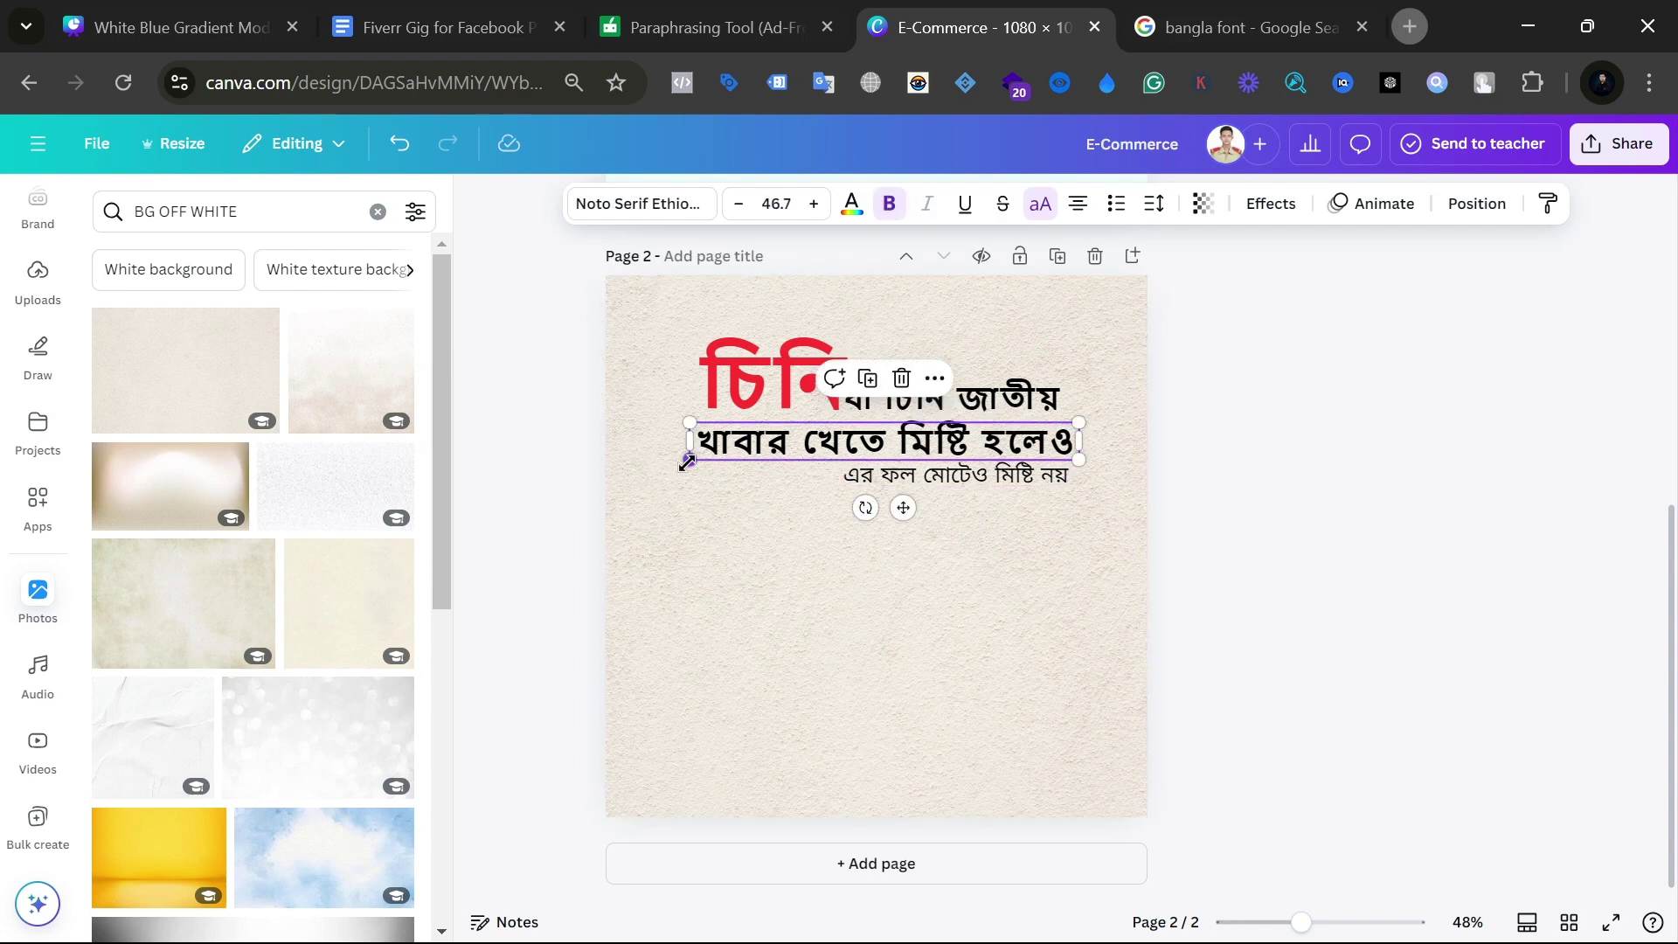
{"action": "left_click_drag", "start_coordinate": [687, 463], "coordinate": [731, 457]}
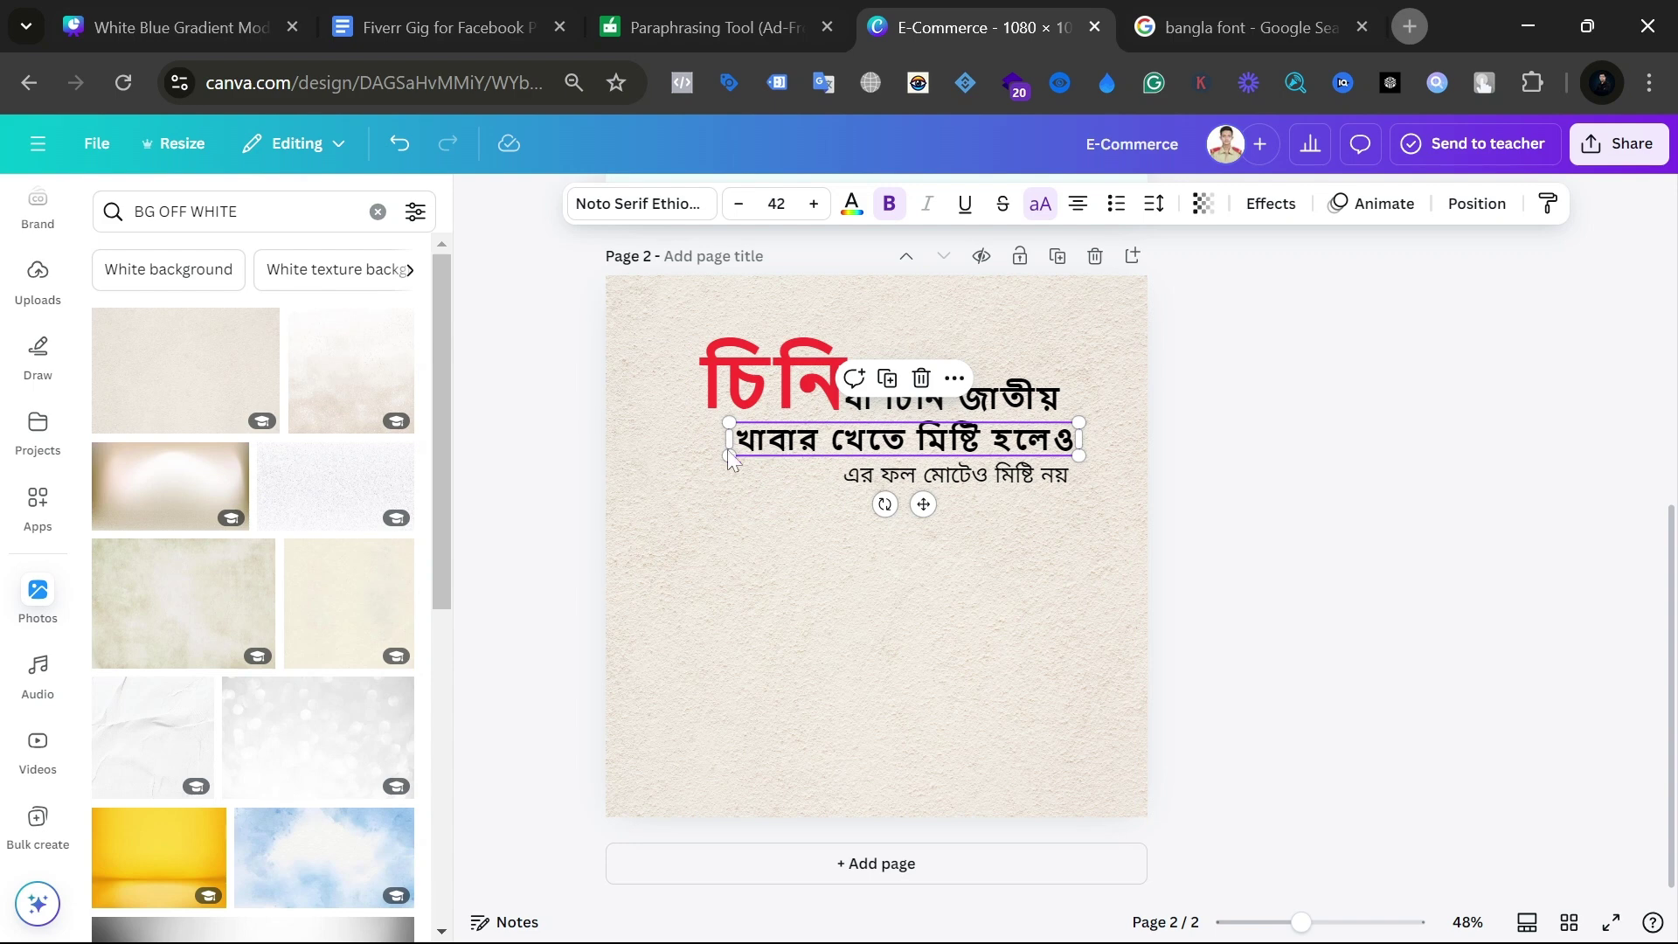
{"action": "key", "text": "ctrl+z"}
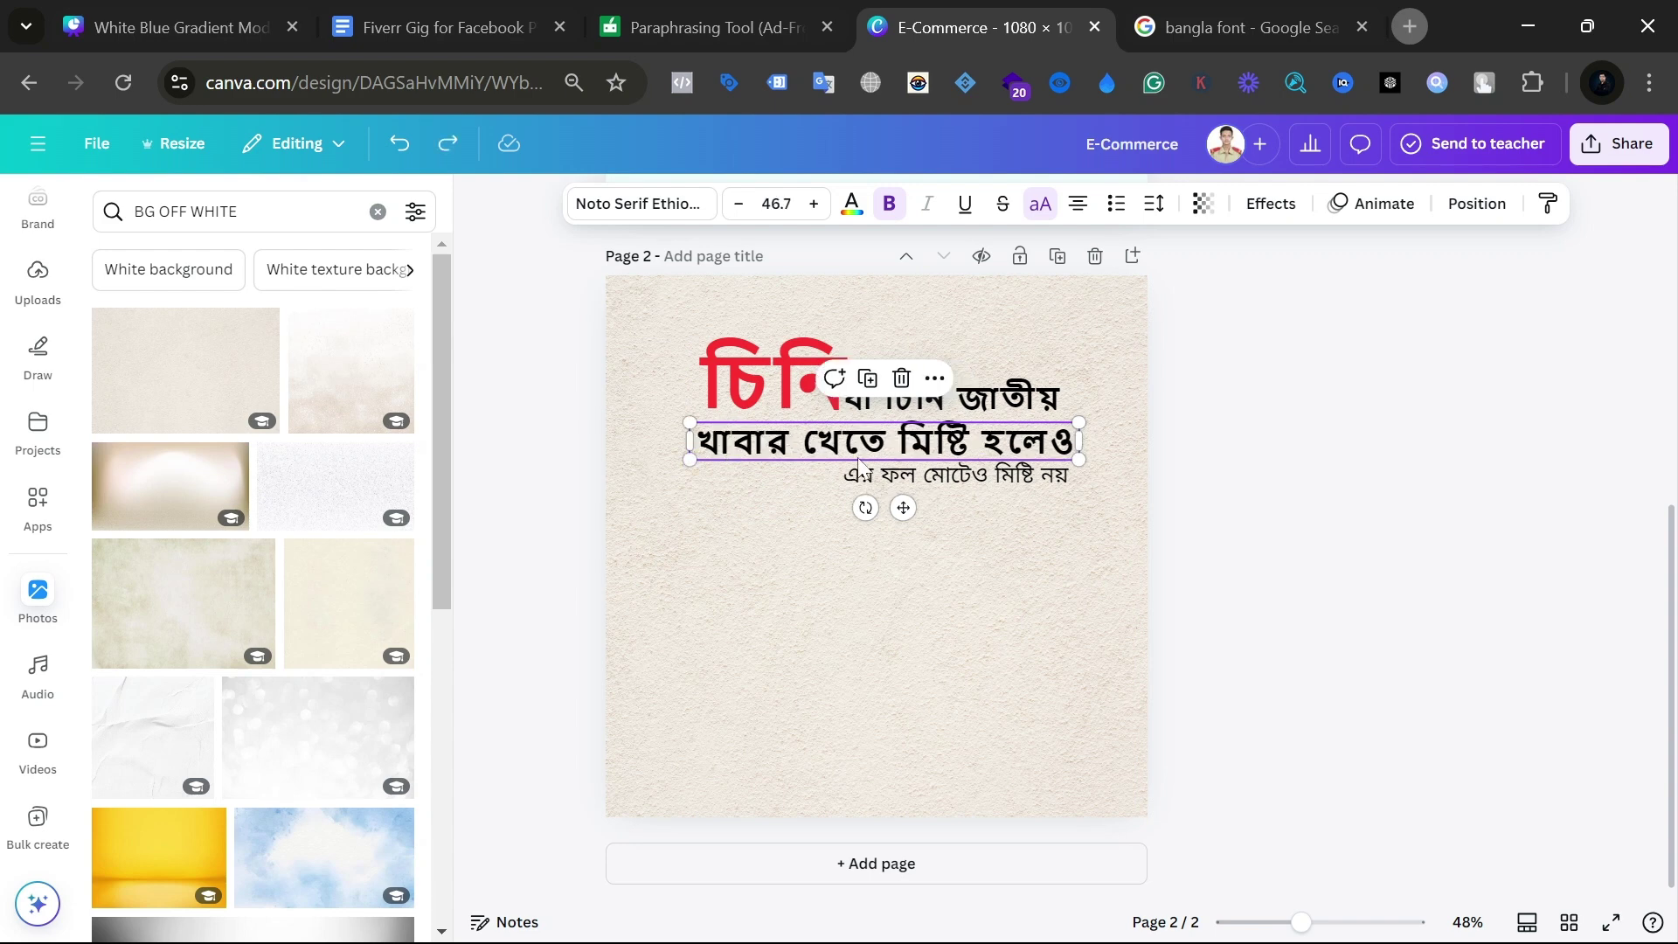
Step: Colour the line "এর ফল মোটেও মিষ্টি নয়" the same red as "চিনি"
{"action": "left_click", "coordinate": [869, 477]}
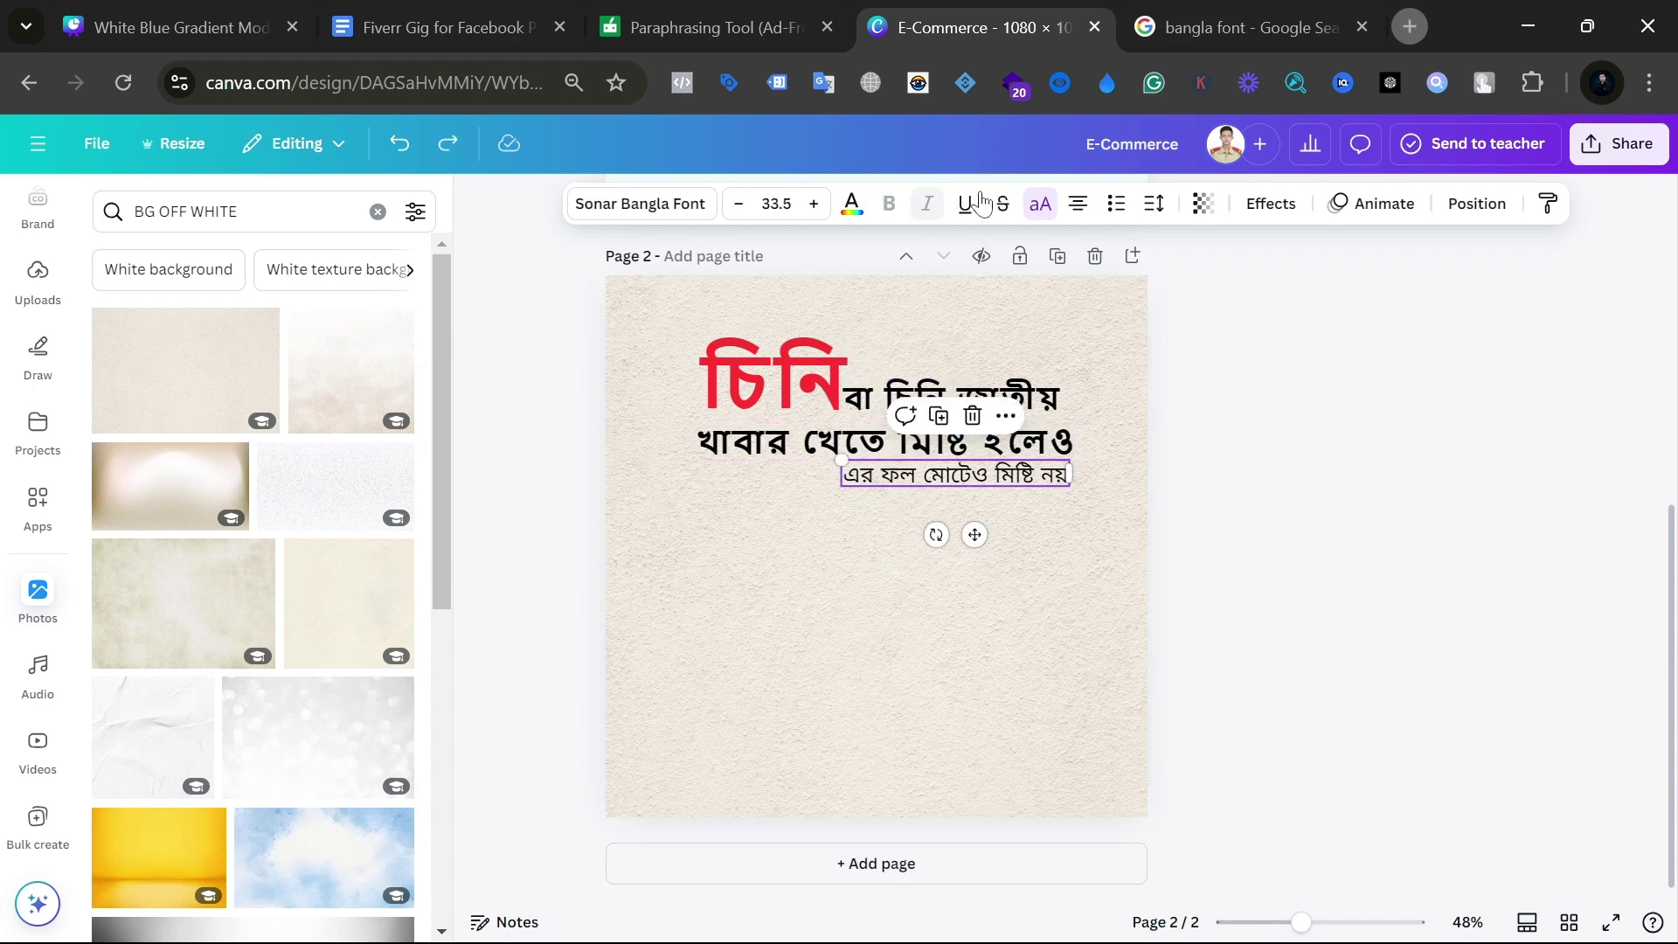
{"action": "left_click", "coordinate": [851, 204]}
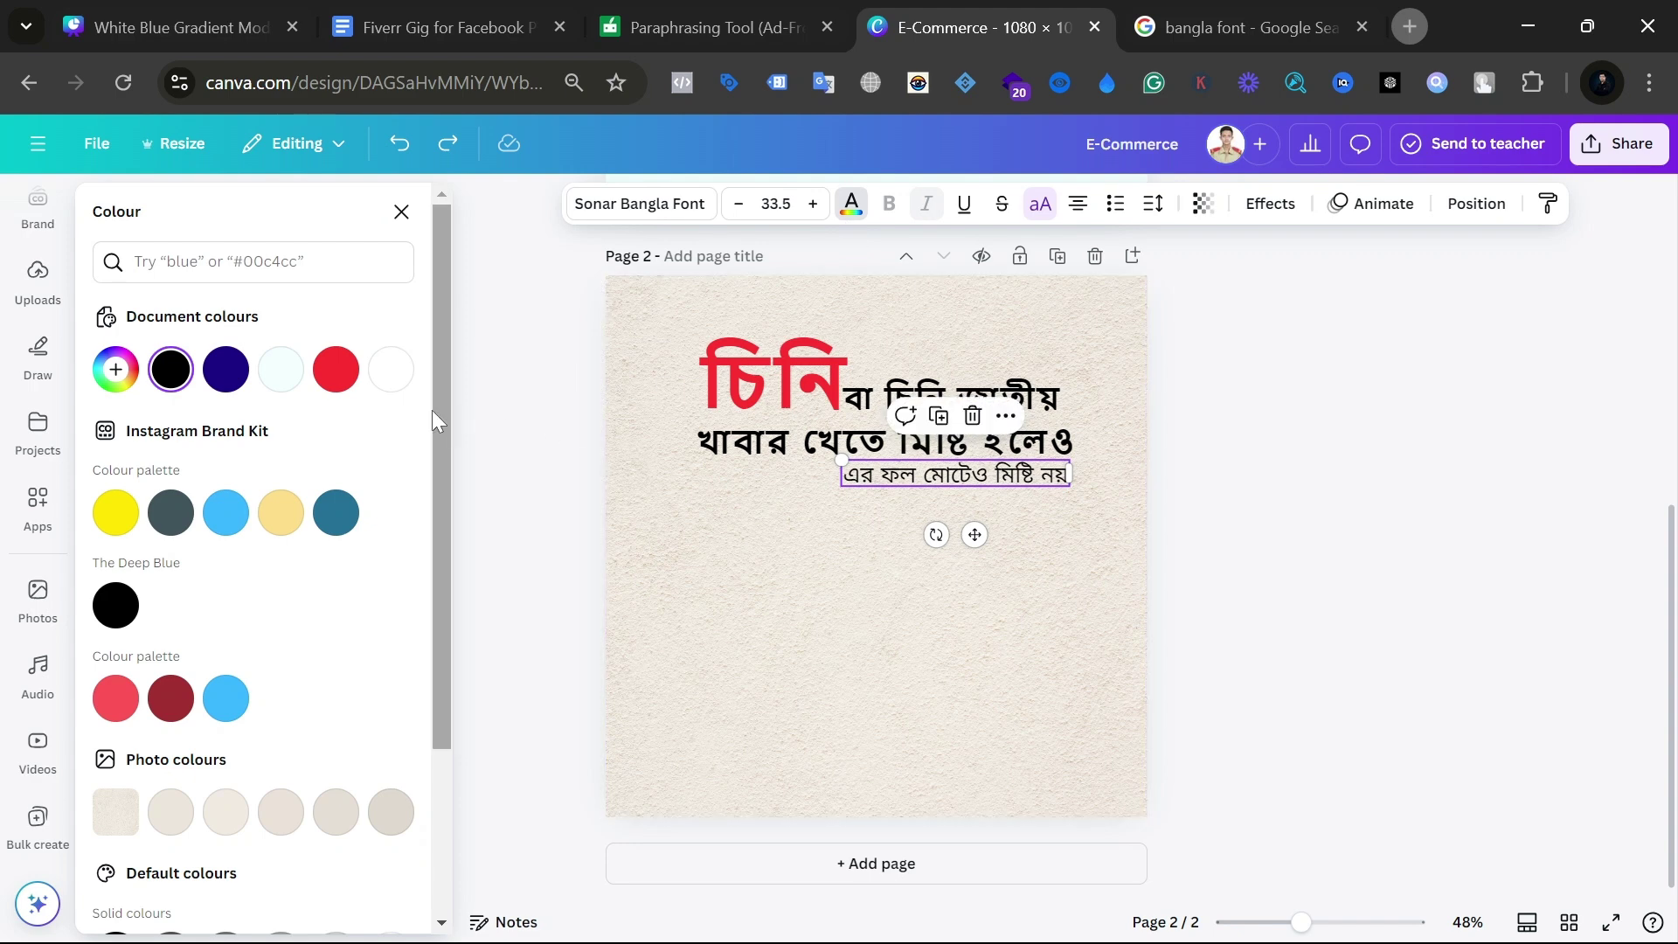
{"action": "left_click", "coordinate": [336, 369]}
{"action": "left_click", "coordinate": [846, 598]}
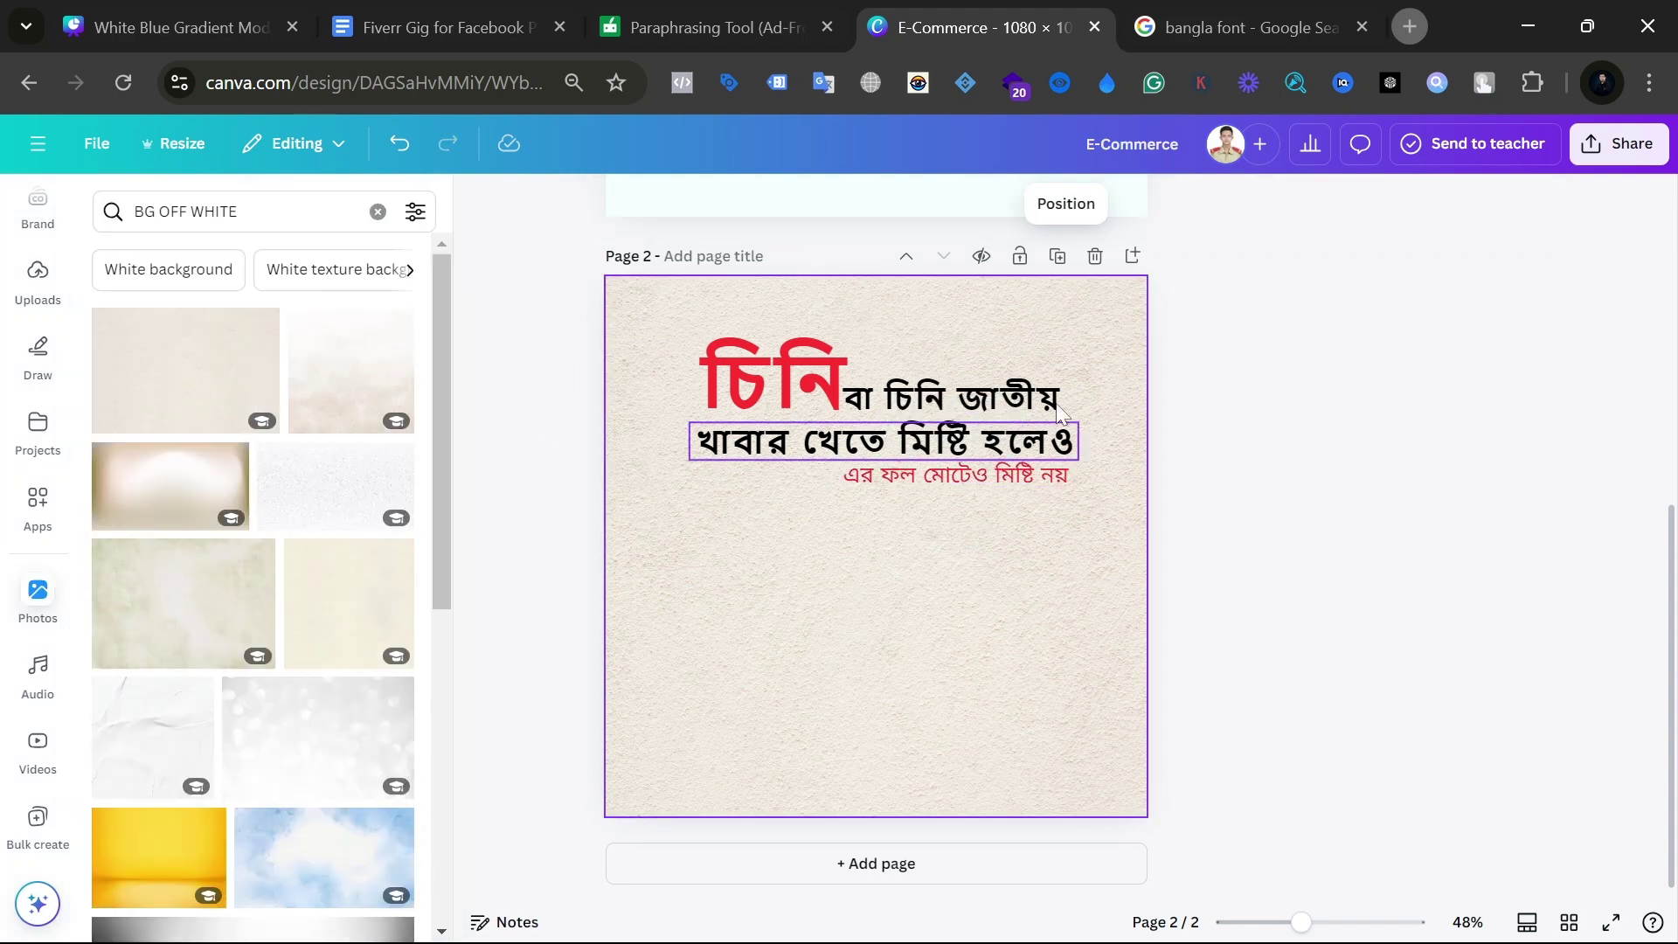
Step: Enlarge "এর ফল মোটেও মিষ্টি নয়" to size 42.4, extending it towards the page's left side
{"action": "left_click", "coordinate": [946, 484]}
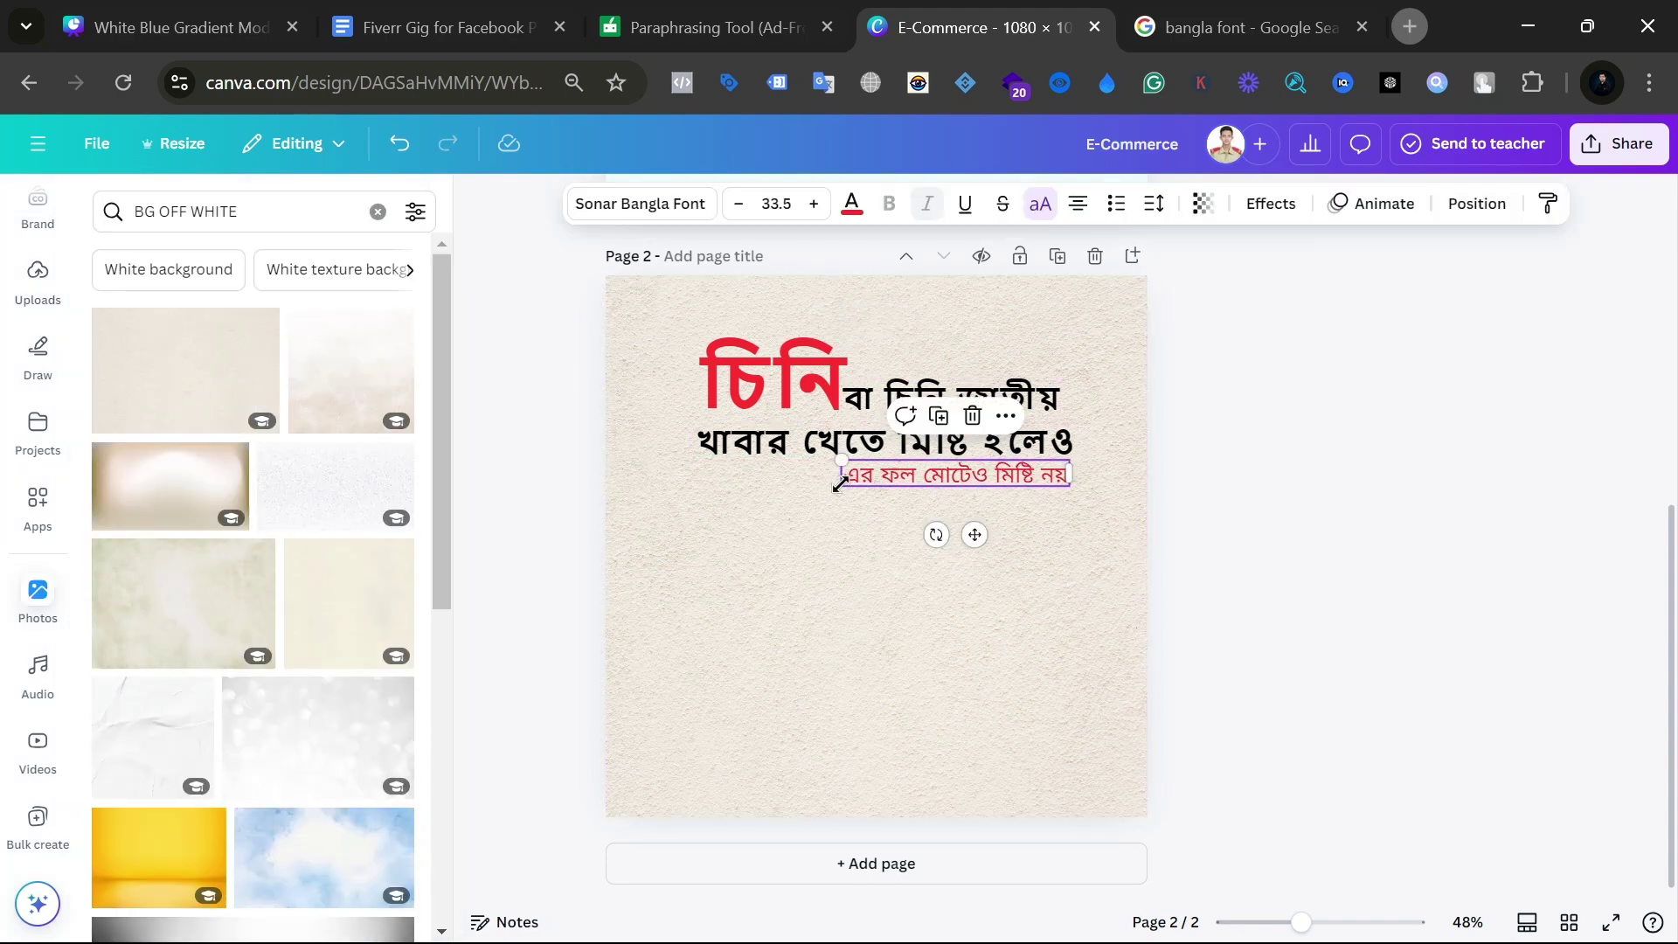
{"action": "left_click_drag", "start_coordinate": [840, 484], "coordinate": [784, 519]}
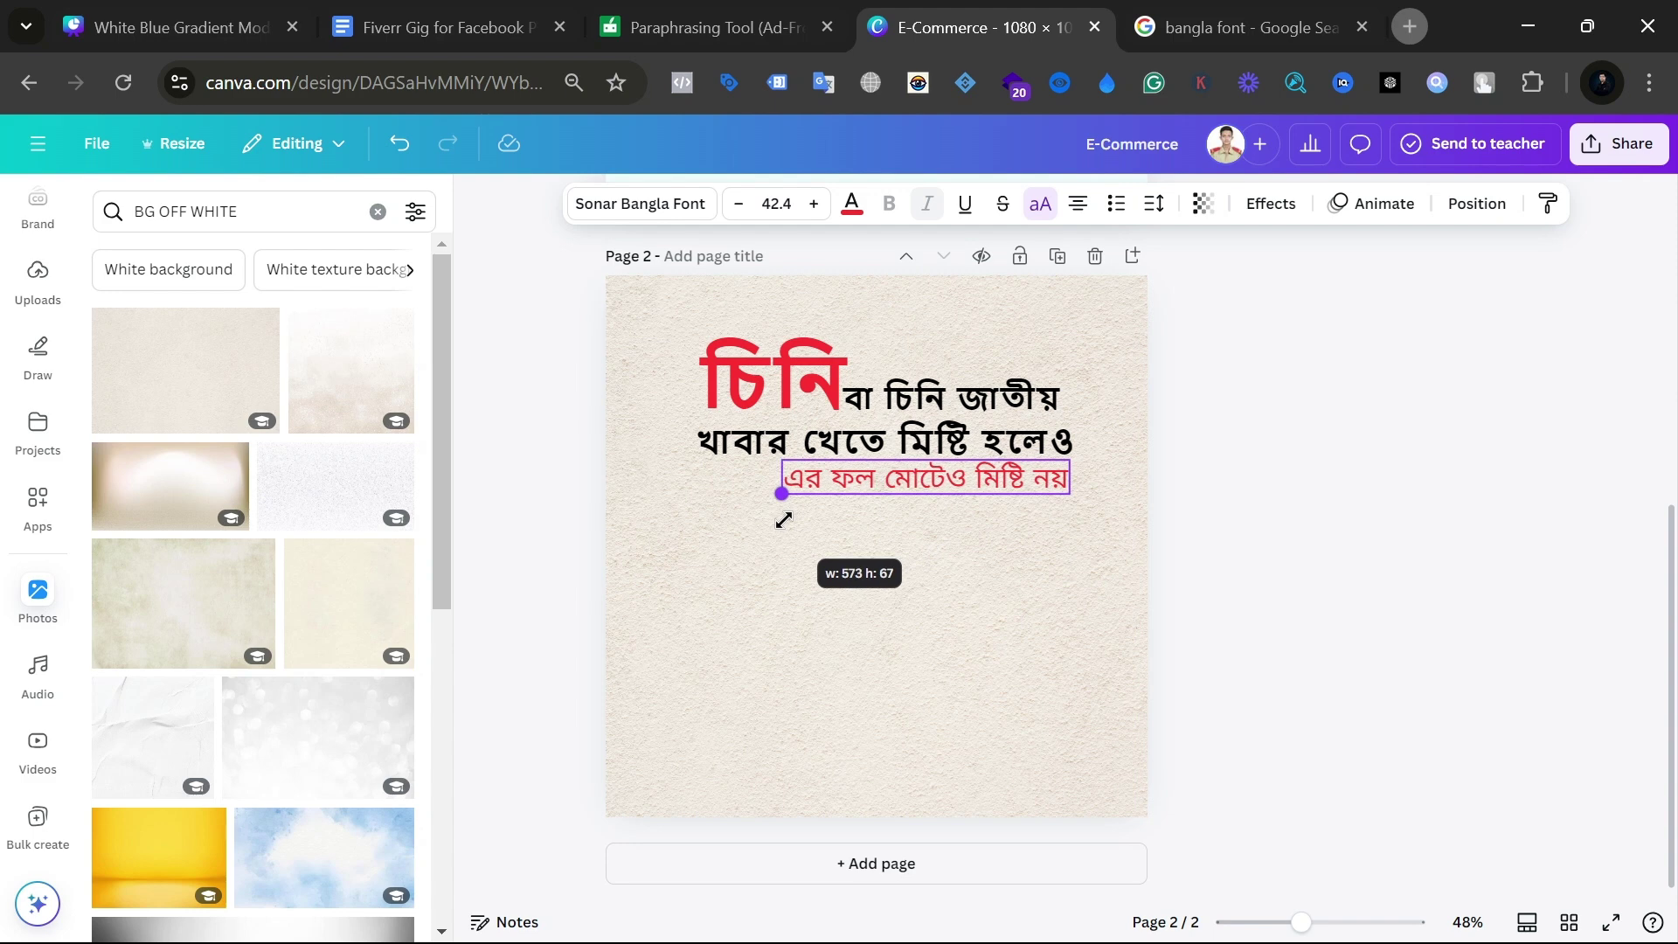
{"action": "left_click", "coordinate": [587, 514]}
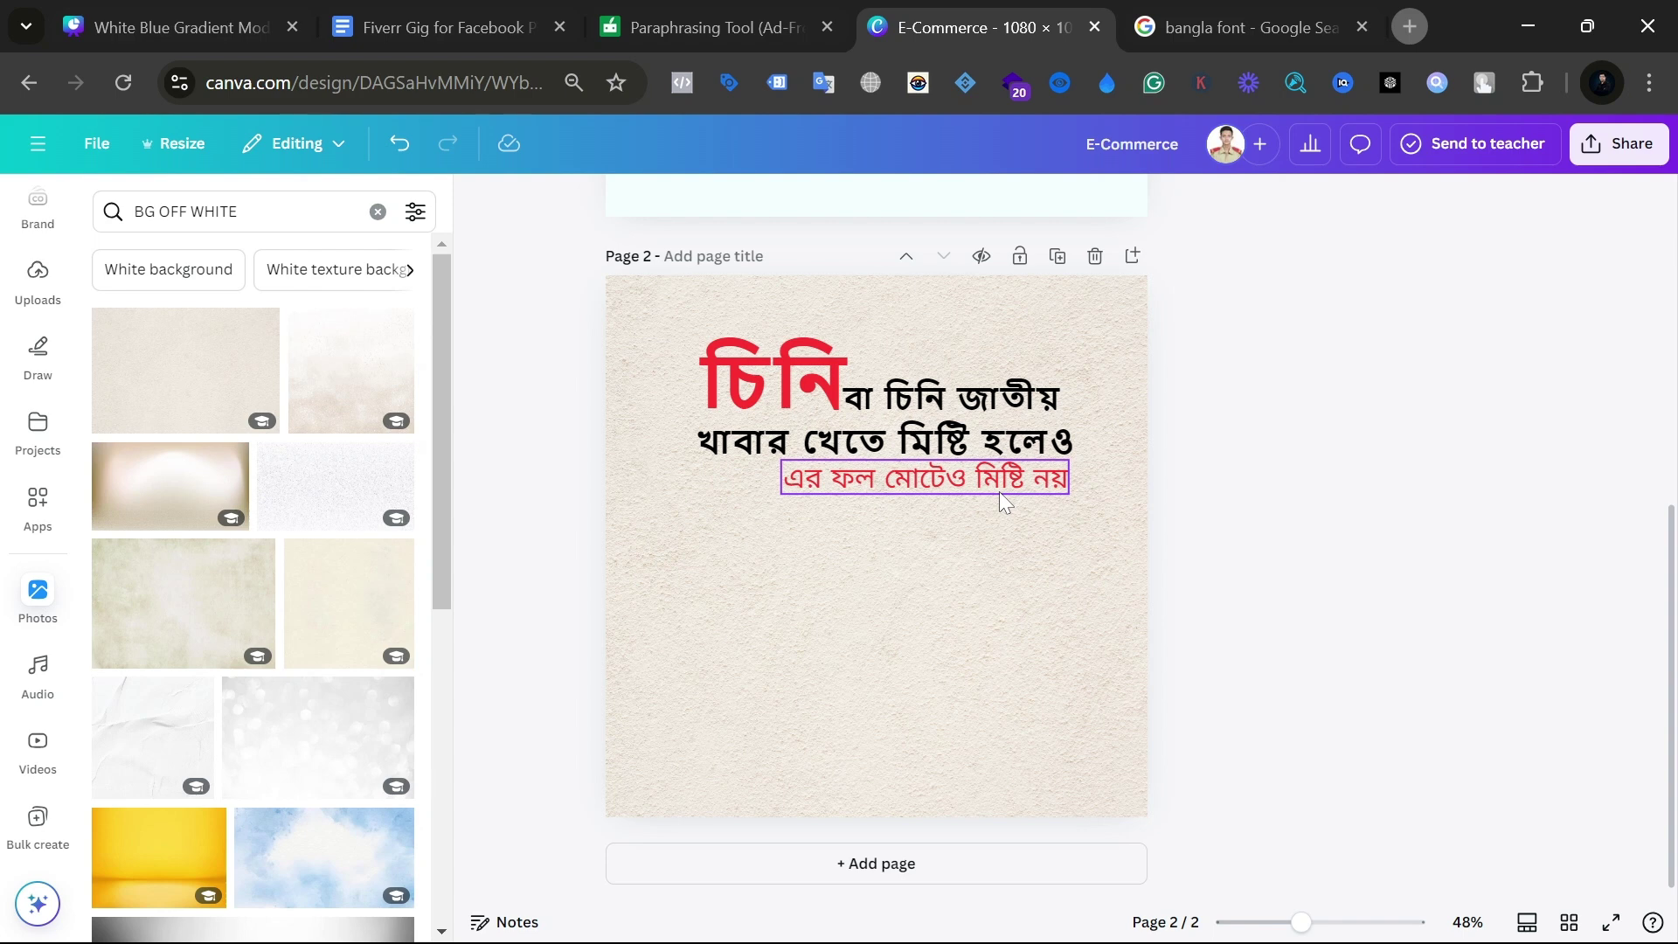
Step: Paste the copied yellow square and reshape it into a thin strip behind "এর ফল মোটেও মিষ্টি নয়", slightly wider than the text
{"action": "left_click", "coordinate": [763, 623]}
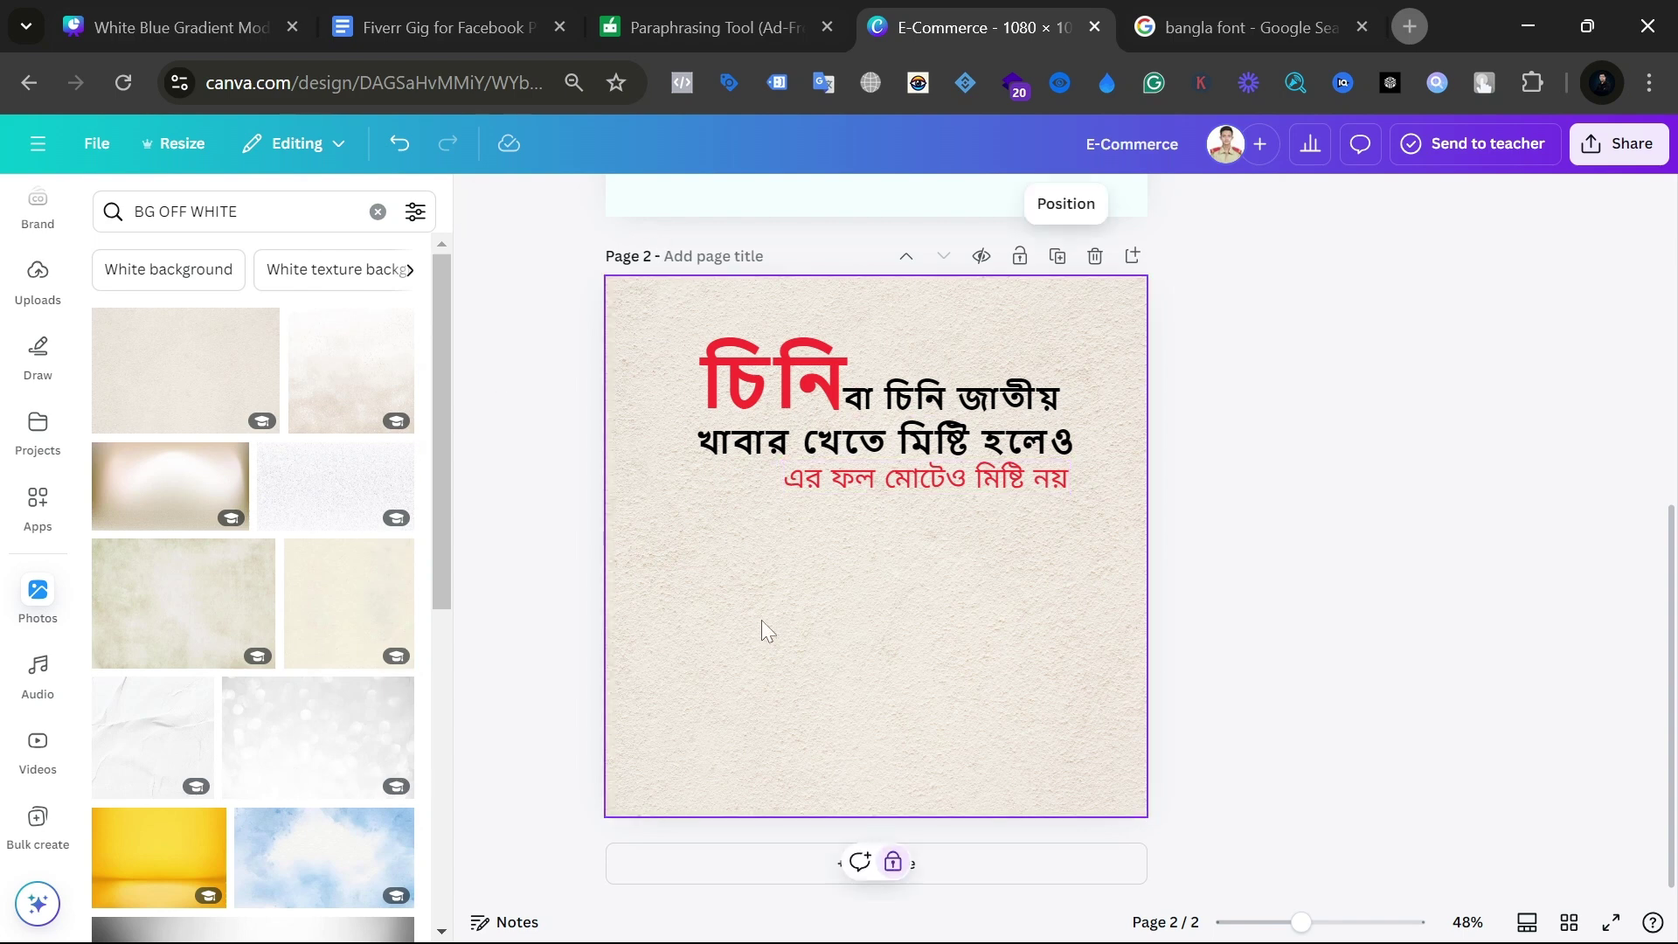
{"action": "key", "text": "ctrl+v"}
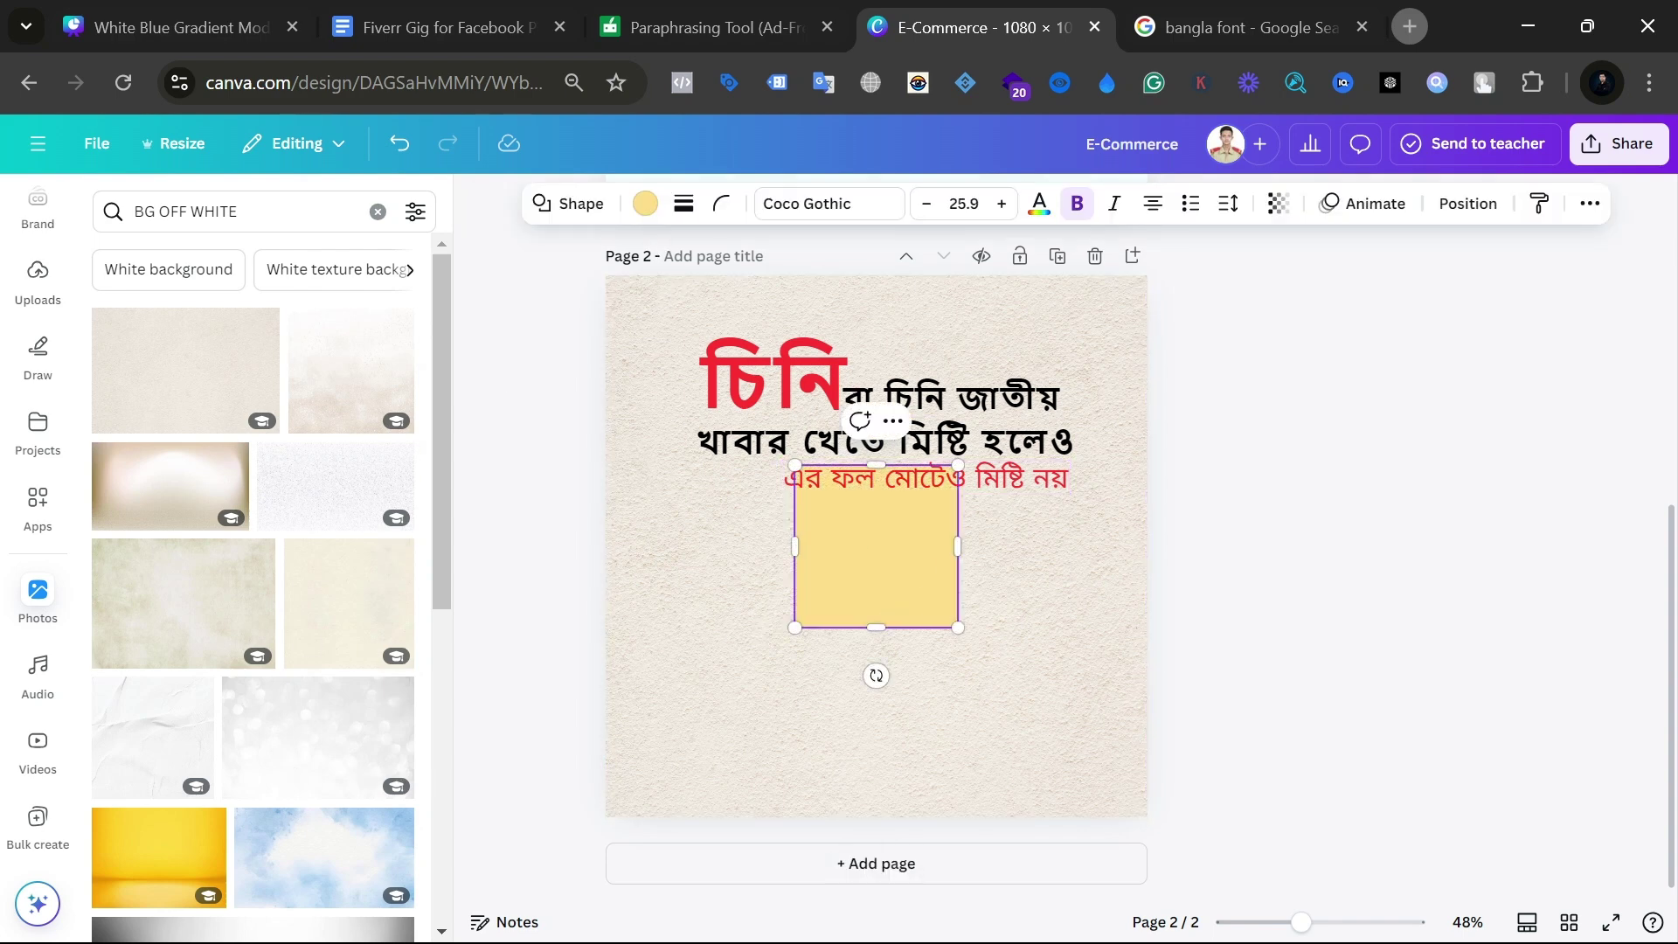
{"action": "left_click", "coordinate": [995, 584]}
{"action": "left_click_drag", "start_coordinate": [868, 466], "coordinate": [1080, 479]}
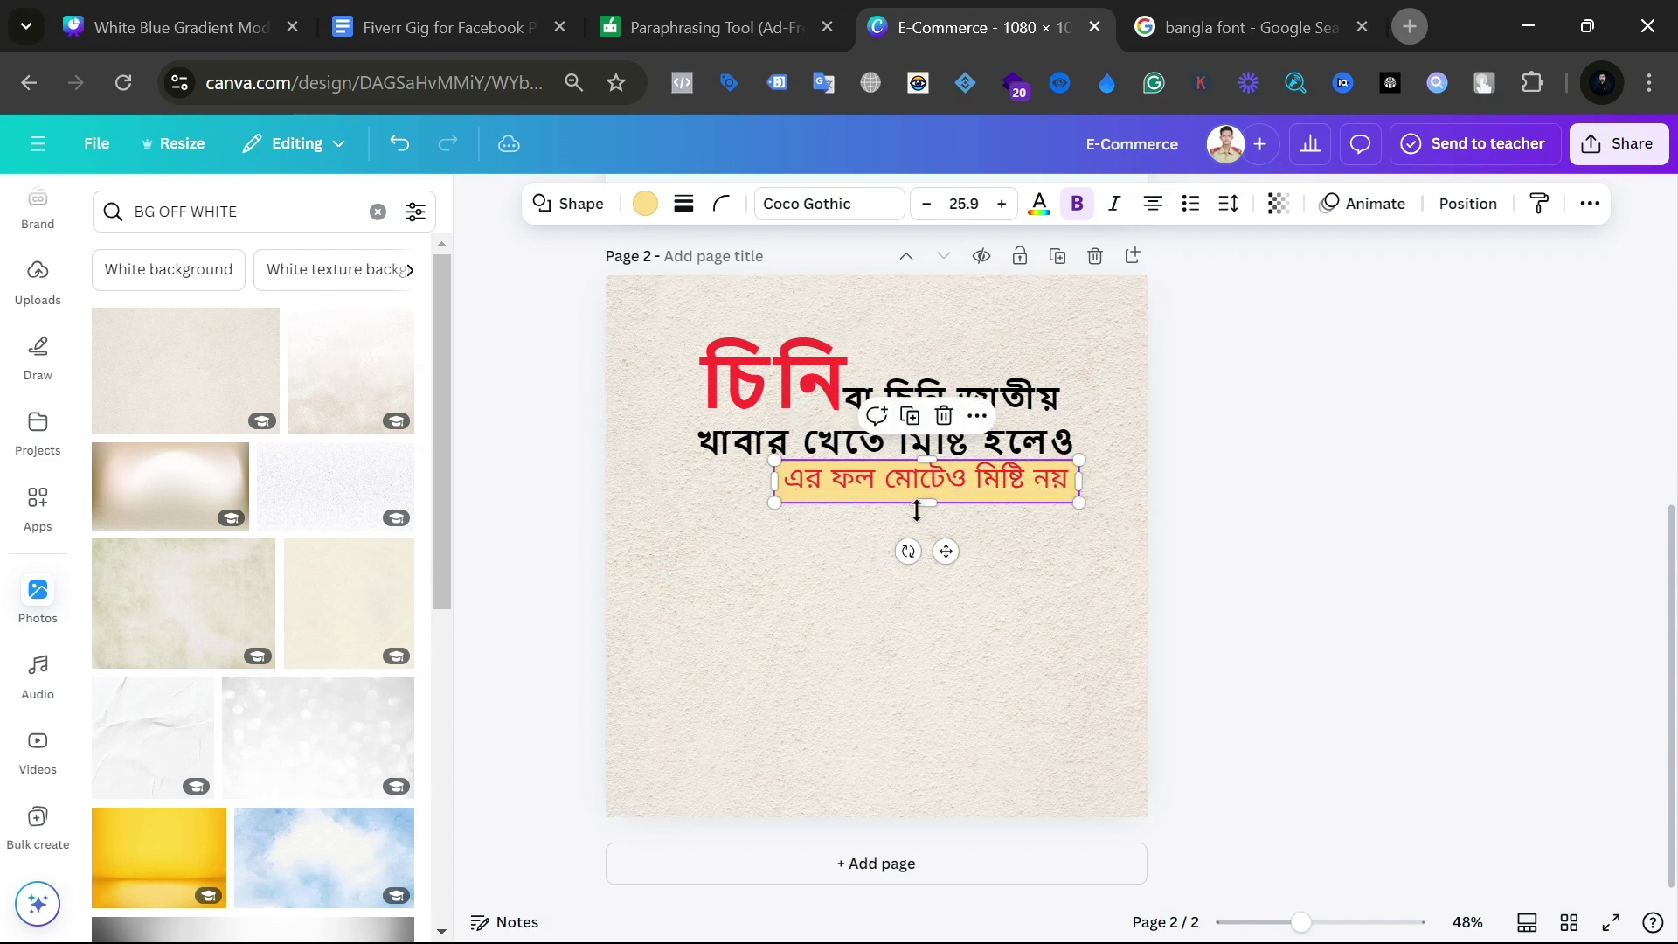
{"action": "left_click_drag", "start_coordinate": [925, 499], "coordinate": [928, 496]}
Step: Move the yellow strip and its red text together slightly down, away from "খাবার খেতে মিষ্টি হলেও"
{"action": "left_click_drag", "start_coordinate": [729, 482], "coordinate": [892, 480]}
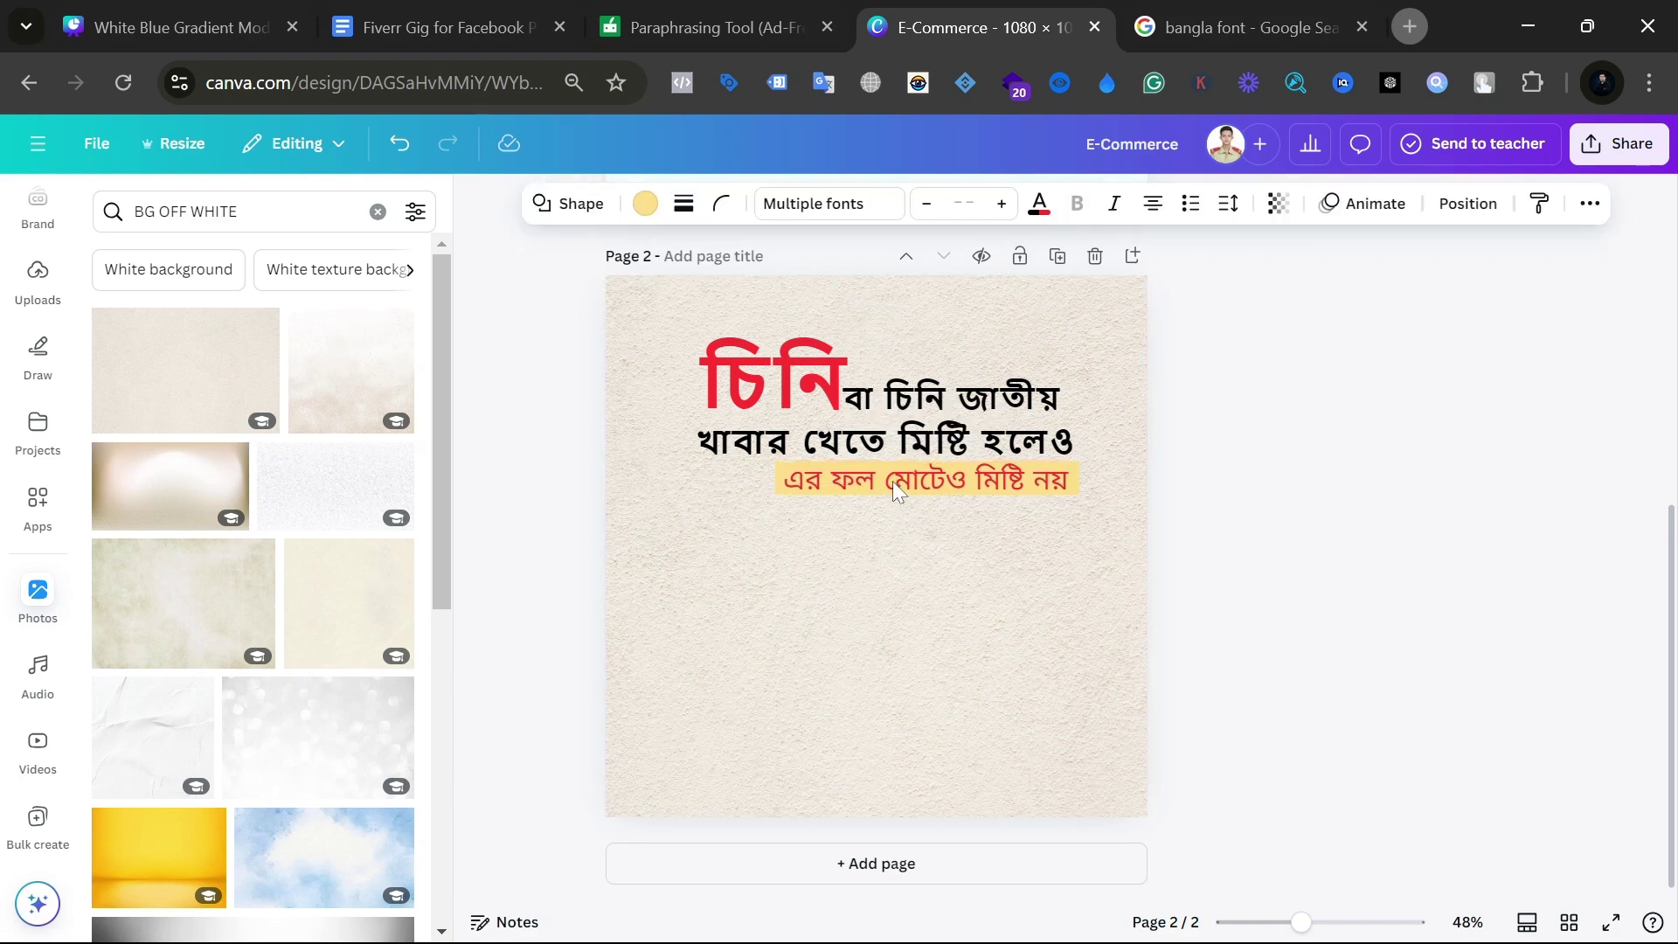
{"action": "key", "text": "Down"}
{"action": "key", "text": "Down"}
{"action": "key", "text": "Down"}
{"action": "key", "text": "Down"}
{"action": "key", "text": "Down"}
{"action": "key", "text": "Down"}
{"action": "key", "text": "Down"}
{"action": "key", "text": "Down"}
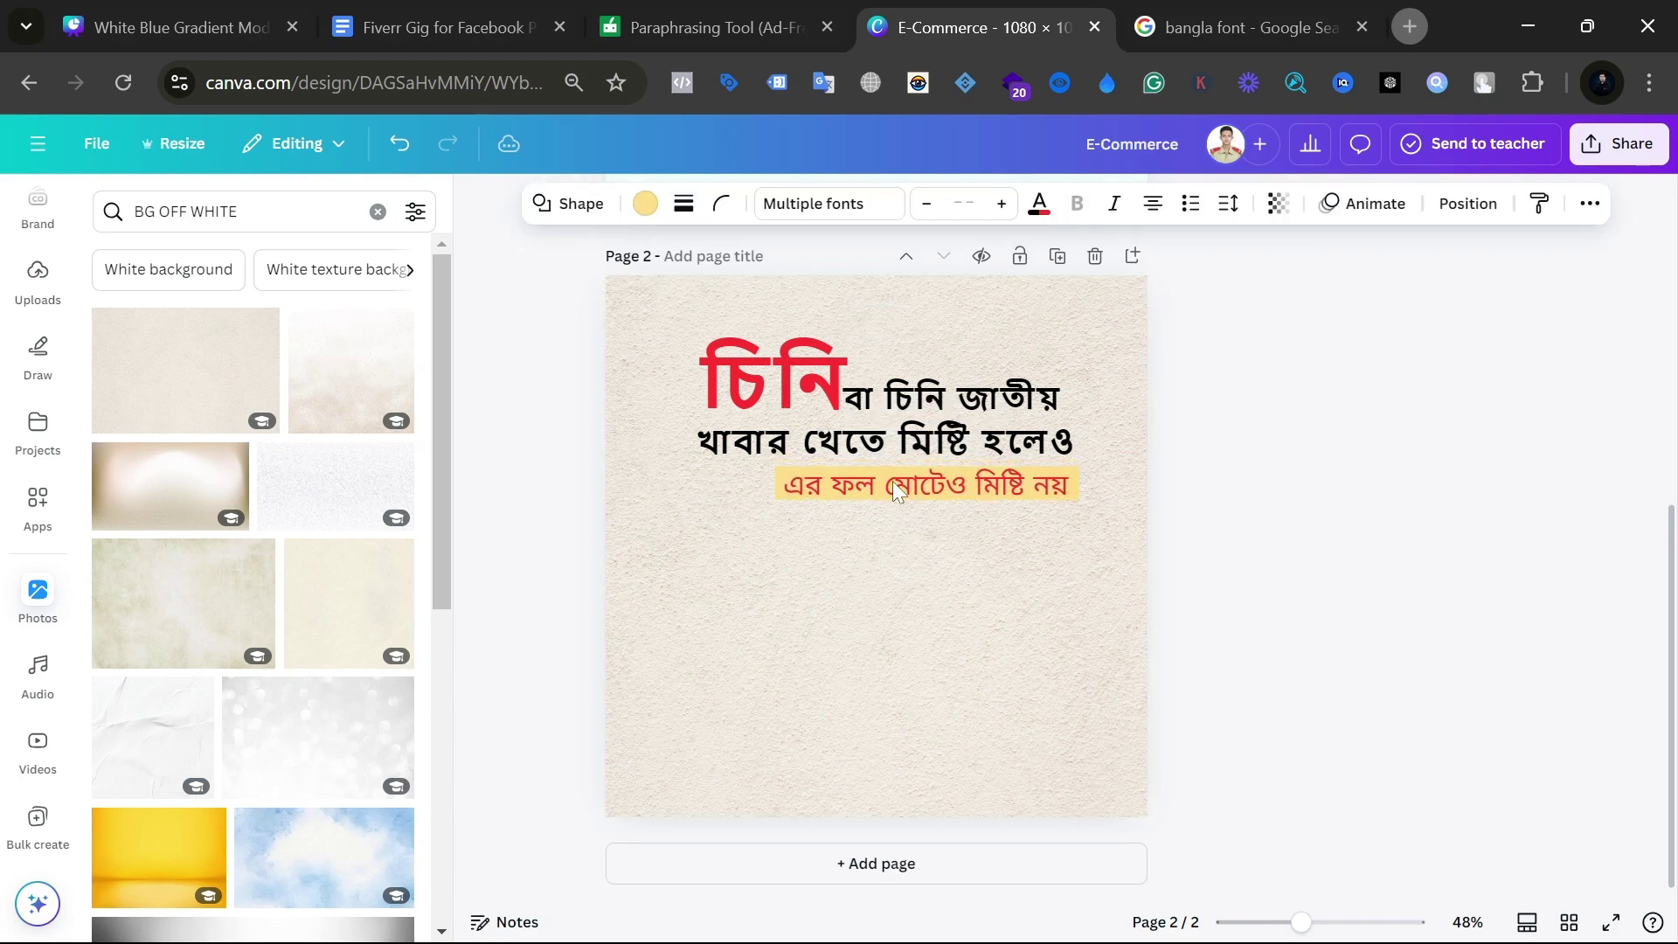
{"action": "left_click", "coordinate": [637, 598]}
Step: Centre the red text "এর ফল মোটেও মিষ্টি নয়" within the yellow strip
{"action": "scroll", "coordinate": [637, 592], "scroll_direction": "up", "scroll_amount": 6}
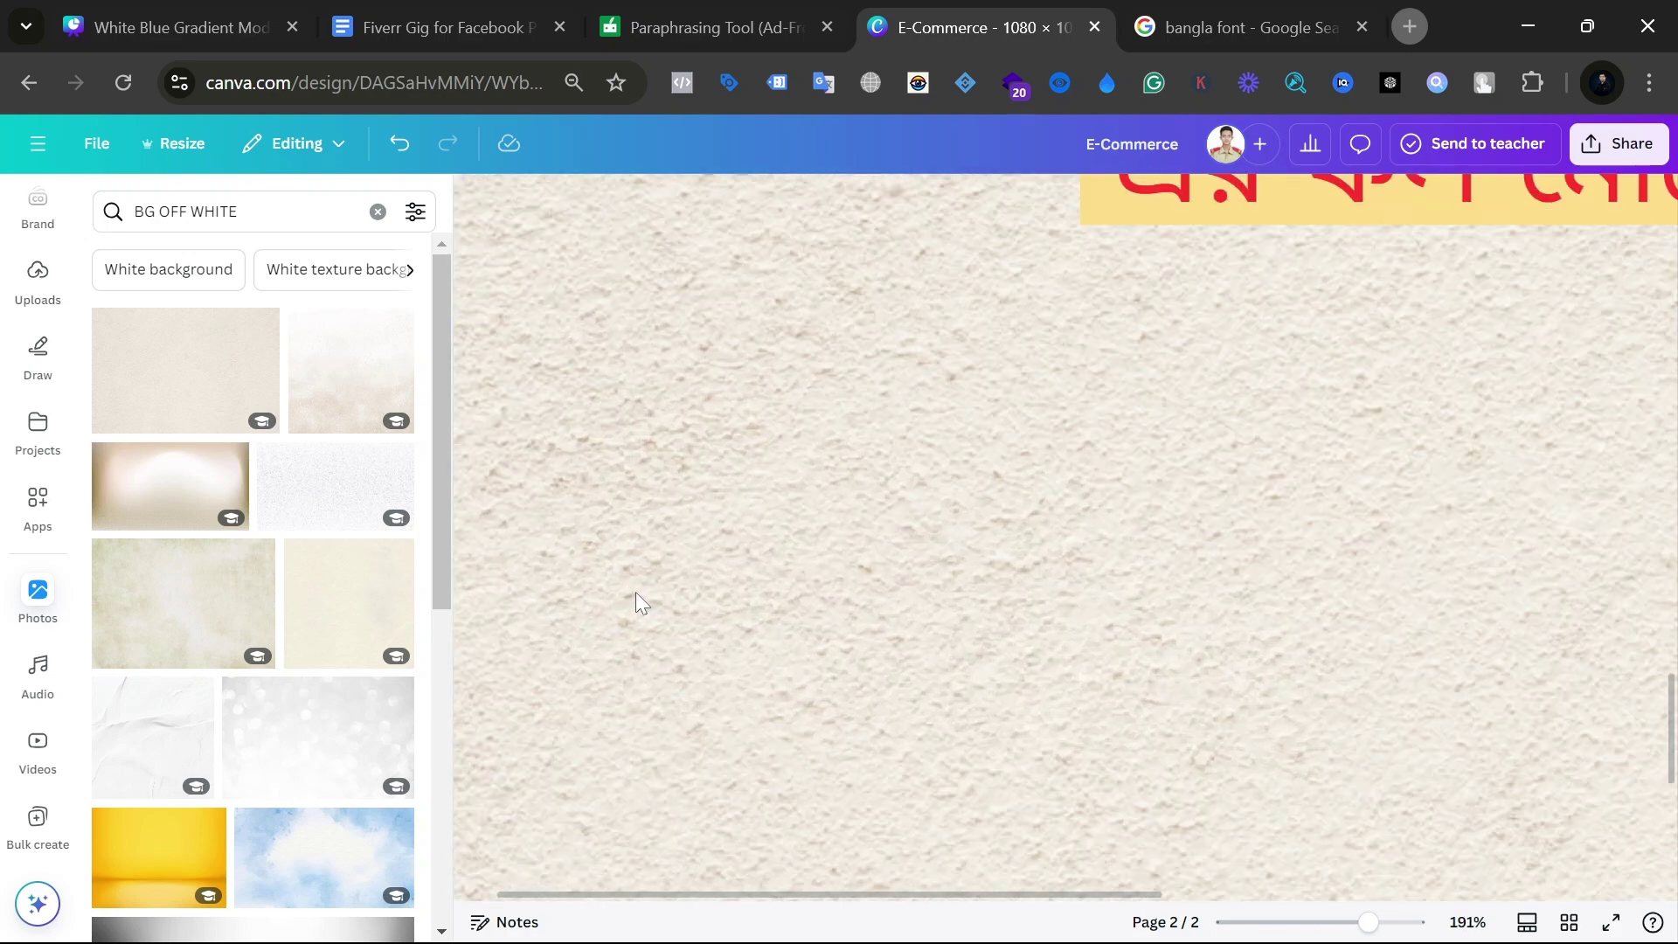
{"action": "scroll", "coordinate": [636, 603], "scroll_direction": "up", "scroll_amount": 5}
{"action": "scroll", "coordinate": [1084, 531], "scroll_direction": "right", "scroll_amount": 2}
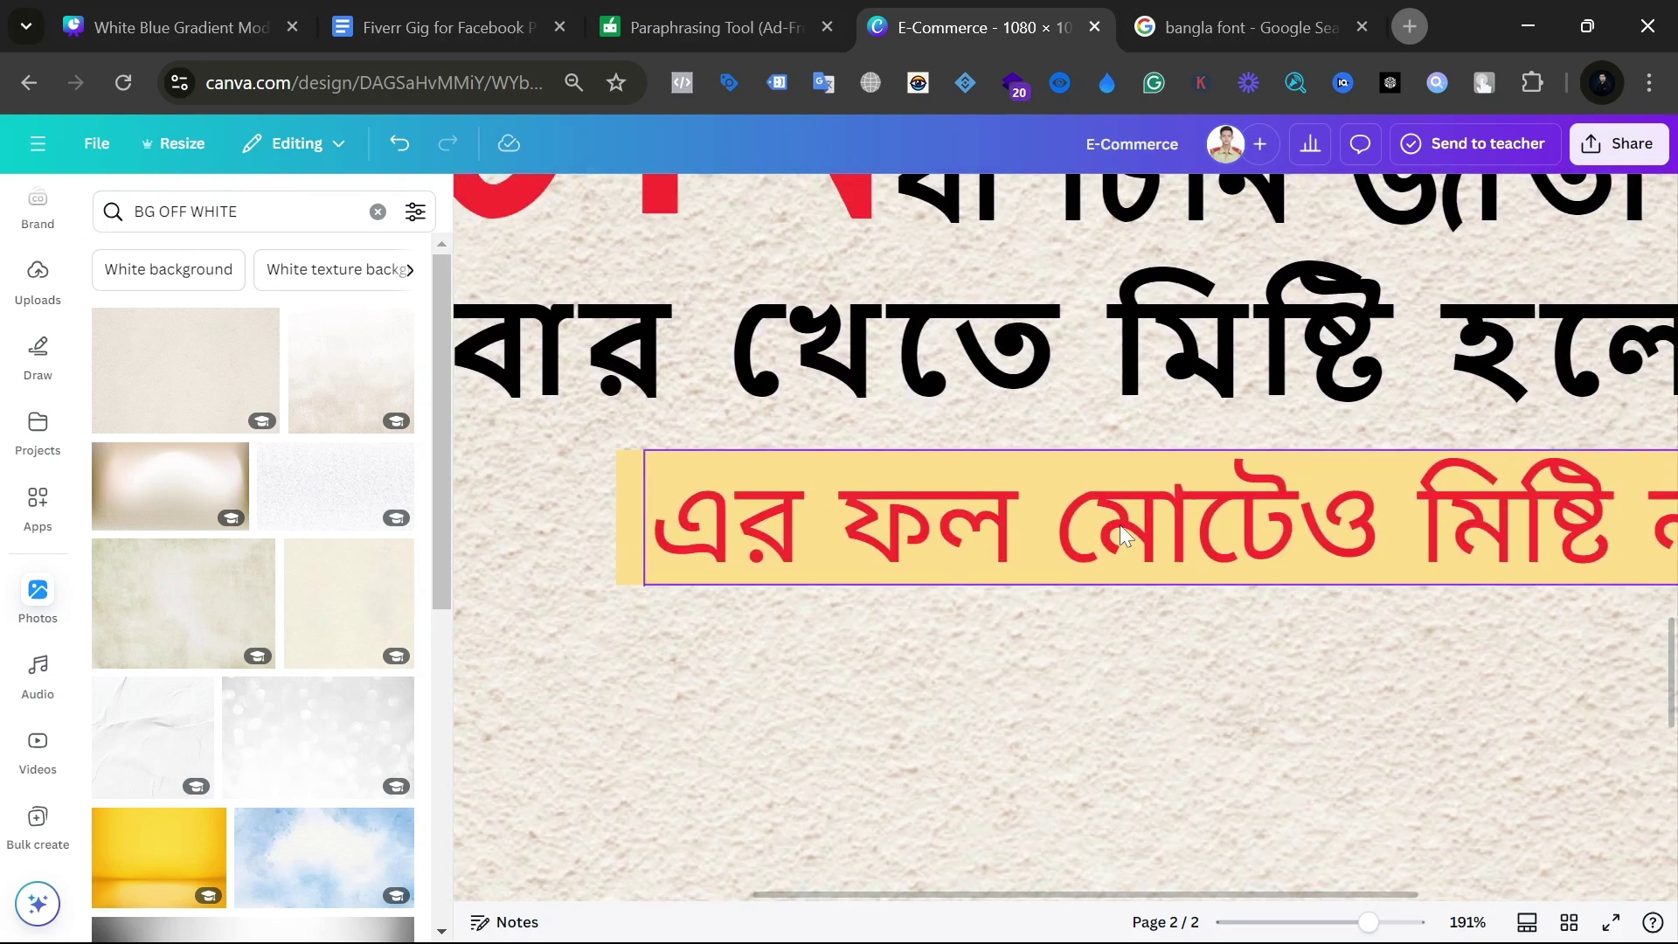
{"action": "mouse_move", "coordinate": [1120, 525]}
{"action": "left_mouse_down"}
{"action": "mouse_move", "coordinate": [1105, 504]}
{"action": "mouse_move", "coordinate": [1156, 522]}
{"action": "mouse_move", "coordinate": [1131, 521]}
{"action": "left_mouse_up"}
{"action": "scroll", "coordinate": [1131, 521], "scroll_direction": "right", "scroll_amount": 3}
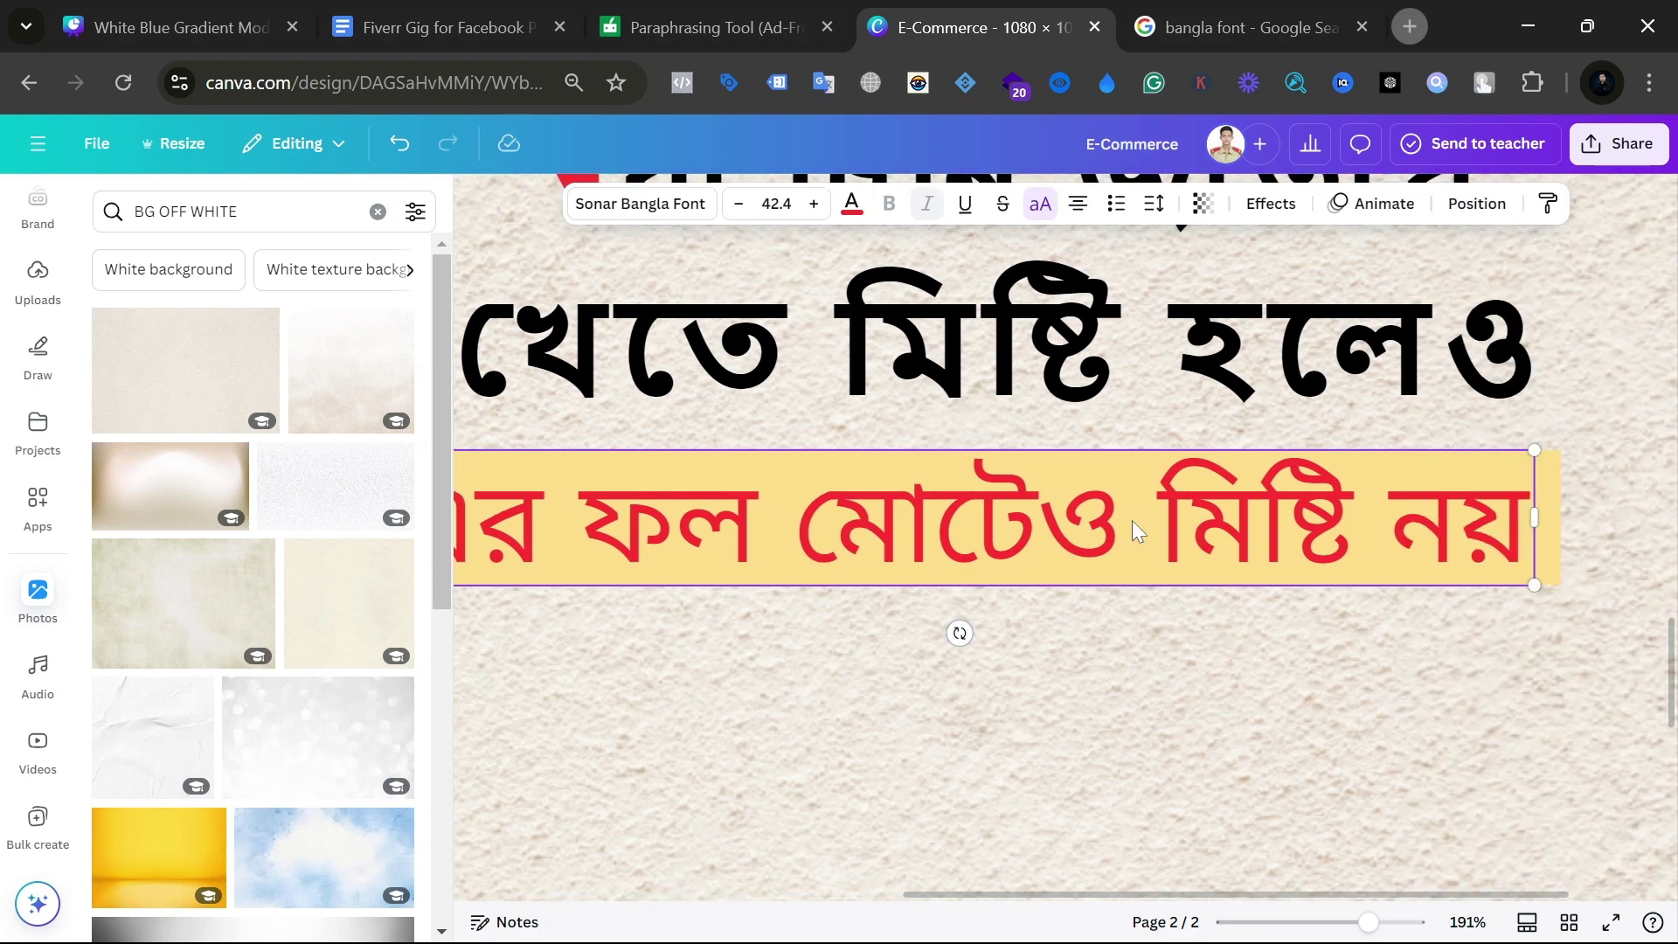
{"action": "scroll", "coordinate": [1131, 521], "scroll_direction": "down", "scroll_amount": 3}
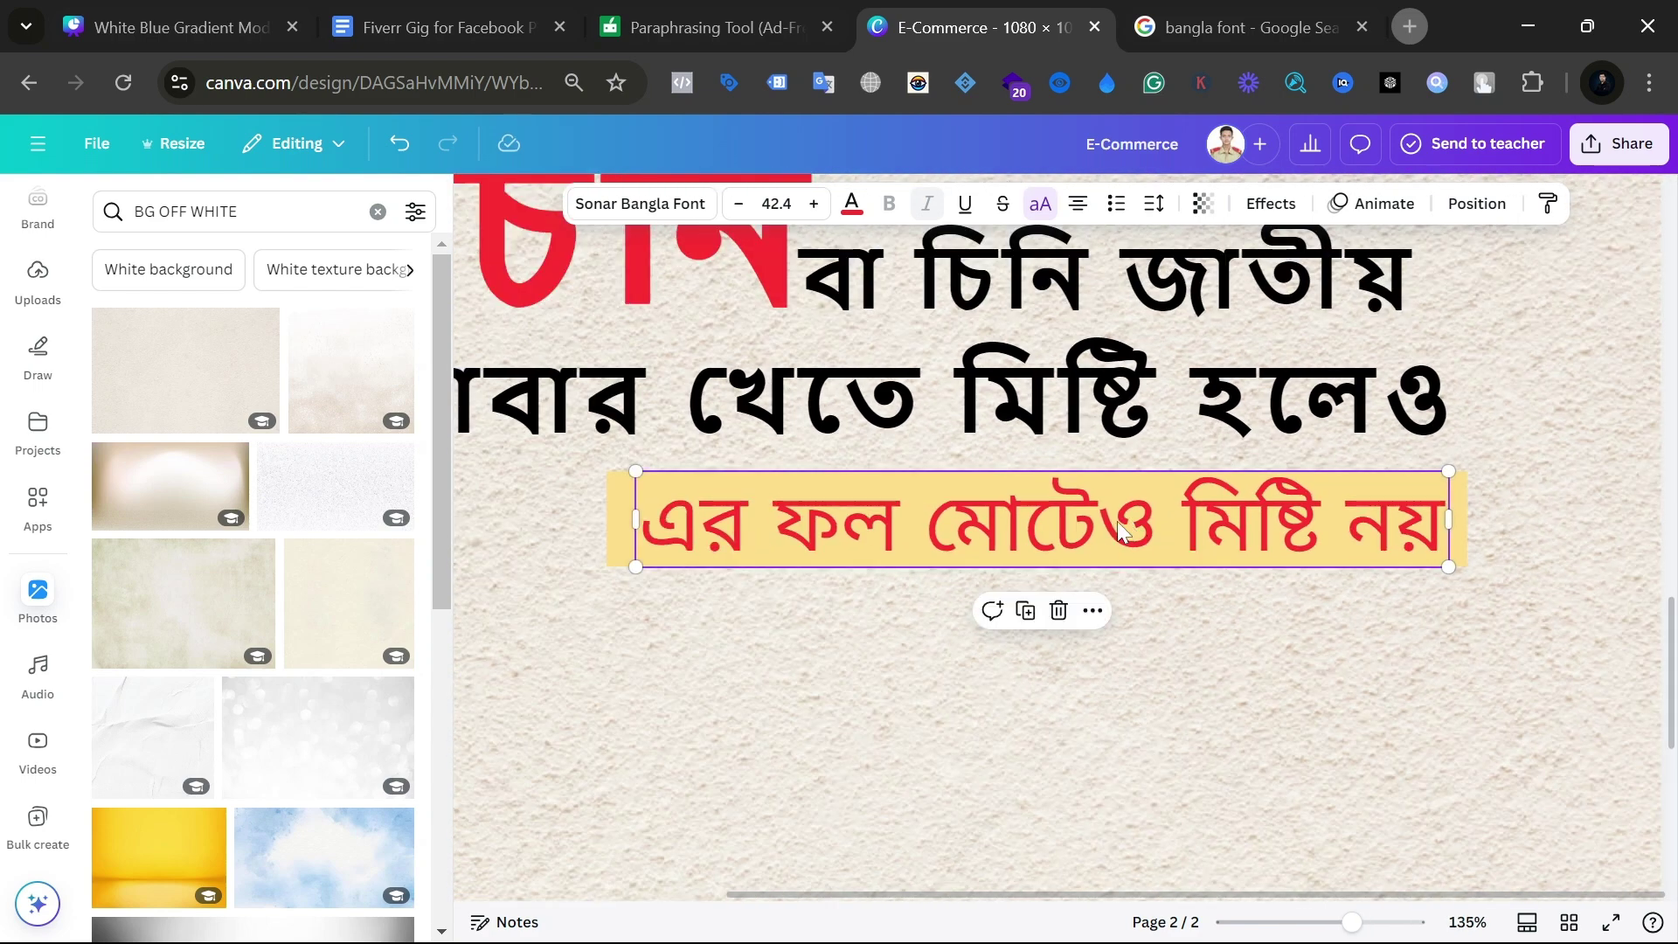
{"action": "mouse_move", "coordinate": [1130, 523]}
{"action": "left_mouse_down"}
{"action": "mouse_move", "coordinate": [1081, 524]}
{"action": "mouse_move", "coordinate": [1109, 523]}
{"action": "left_mouse_up"}
{"action": "left_click", "coordinate": [1157, 616]}
{"action": "scroll", "coordinate": [1161, 611], "scroll_direction": "down", "scroll_amount": 2, "text": "ctrl"}
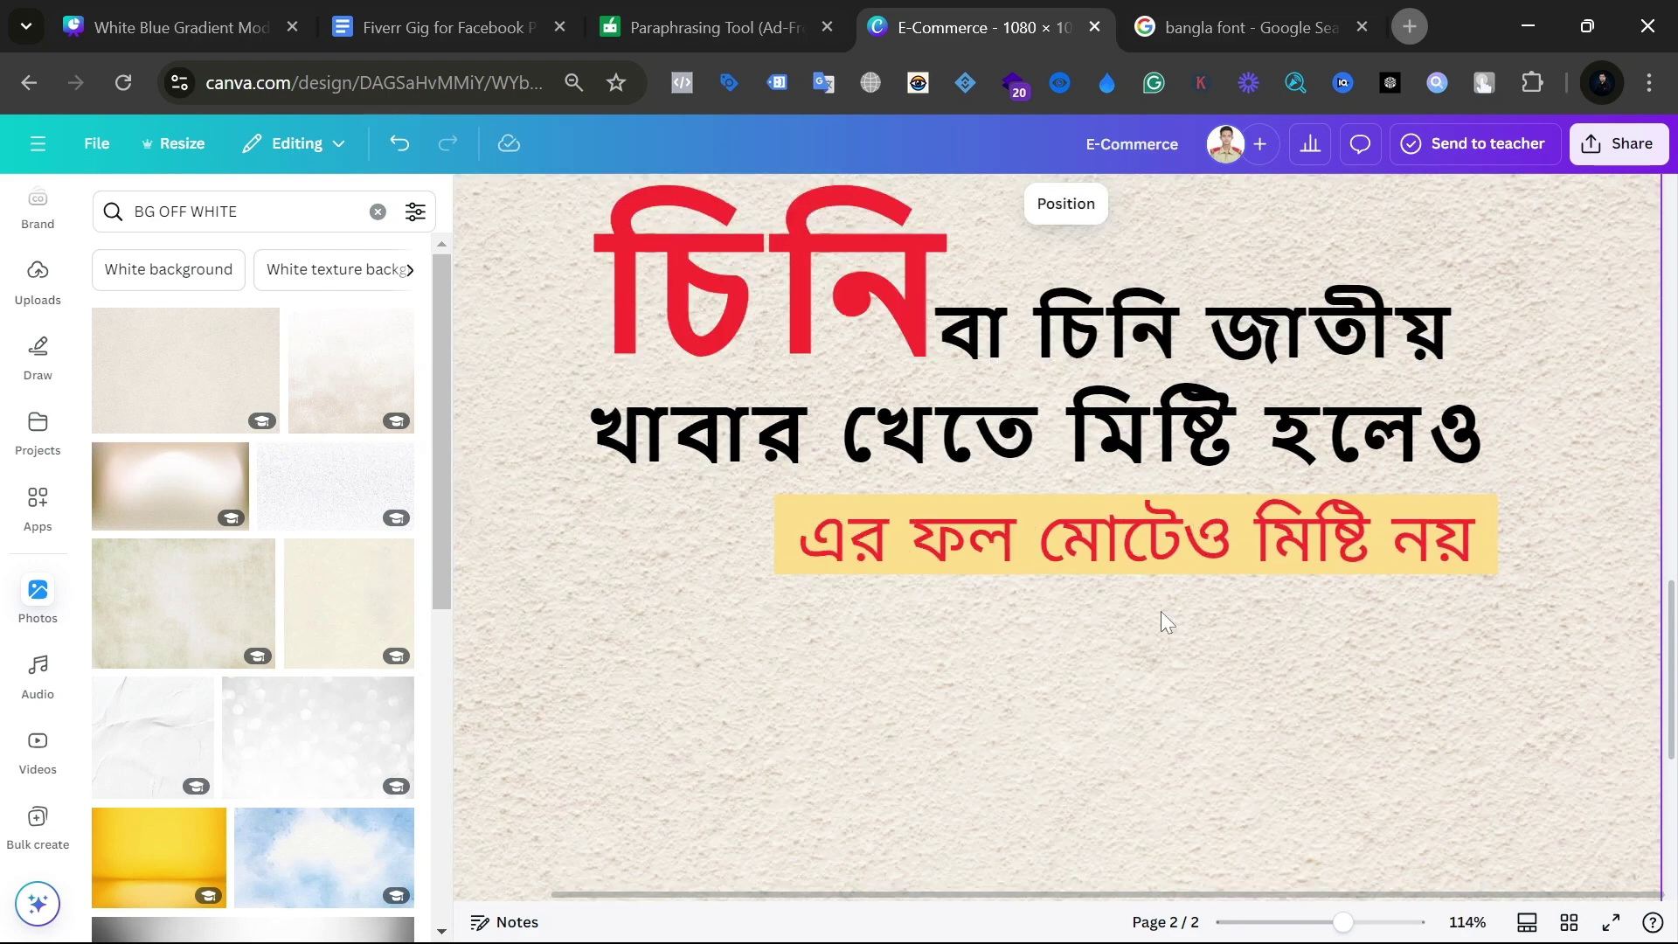
Step: Group the yellow strip with its red text and move the group up directly beneath "খাবার খেতে মিষ্টি হলেও"
{"action": "left_click", "coordinate": [1135, 518]}
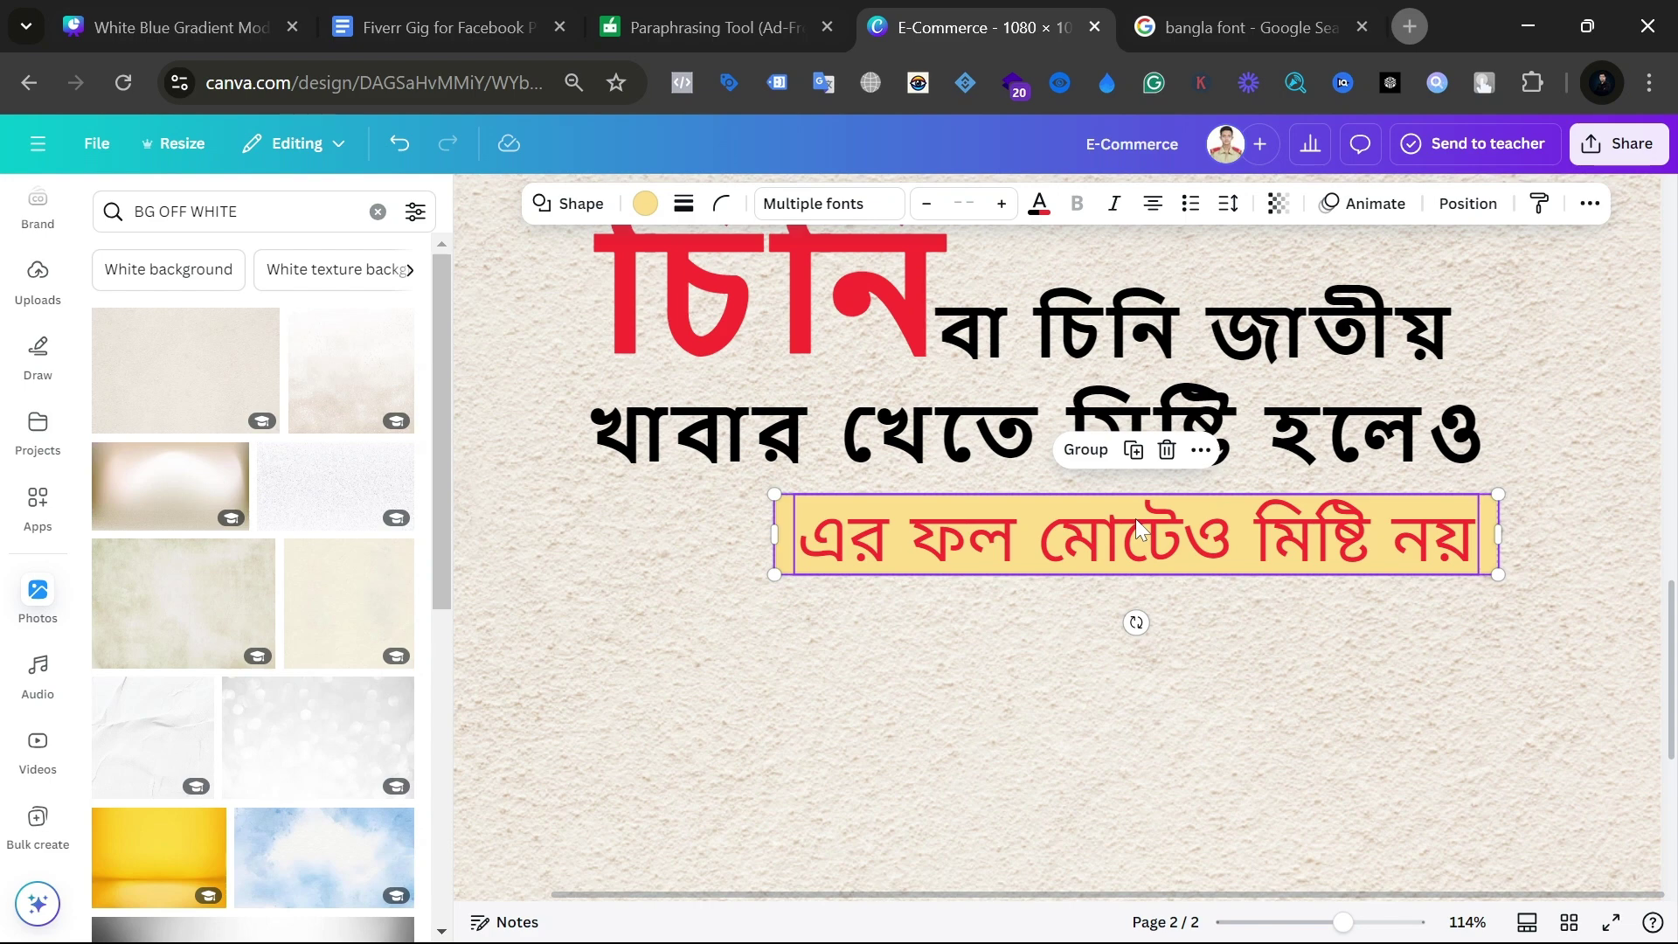
{"action": "scroll", "coordinate": [1136, 519], "scroll_direction": "down", "scroll_amount": 3, "text": "ctrl"}
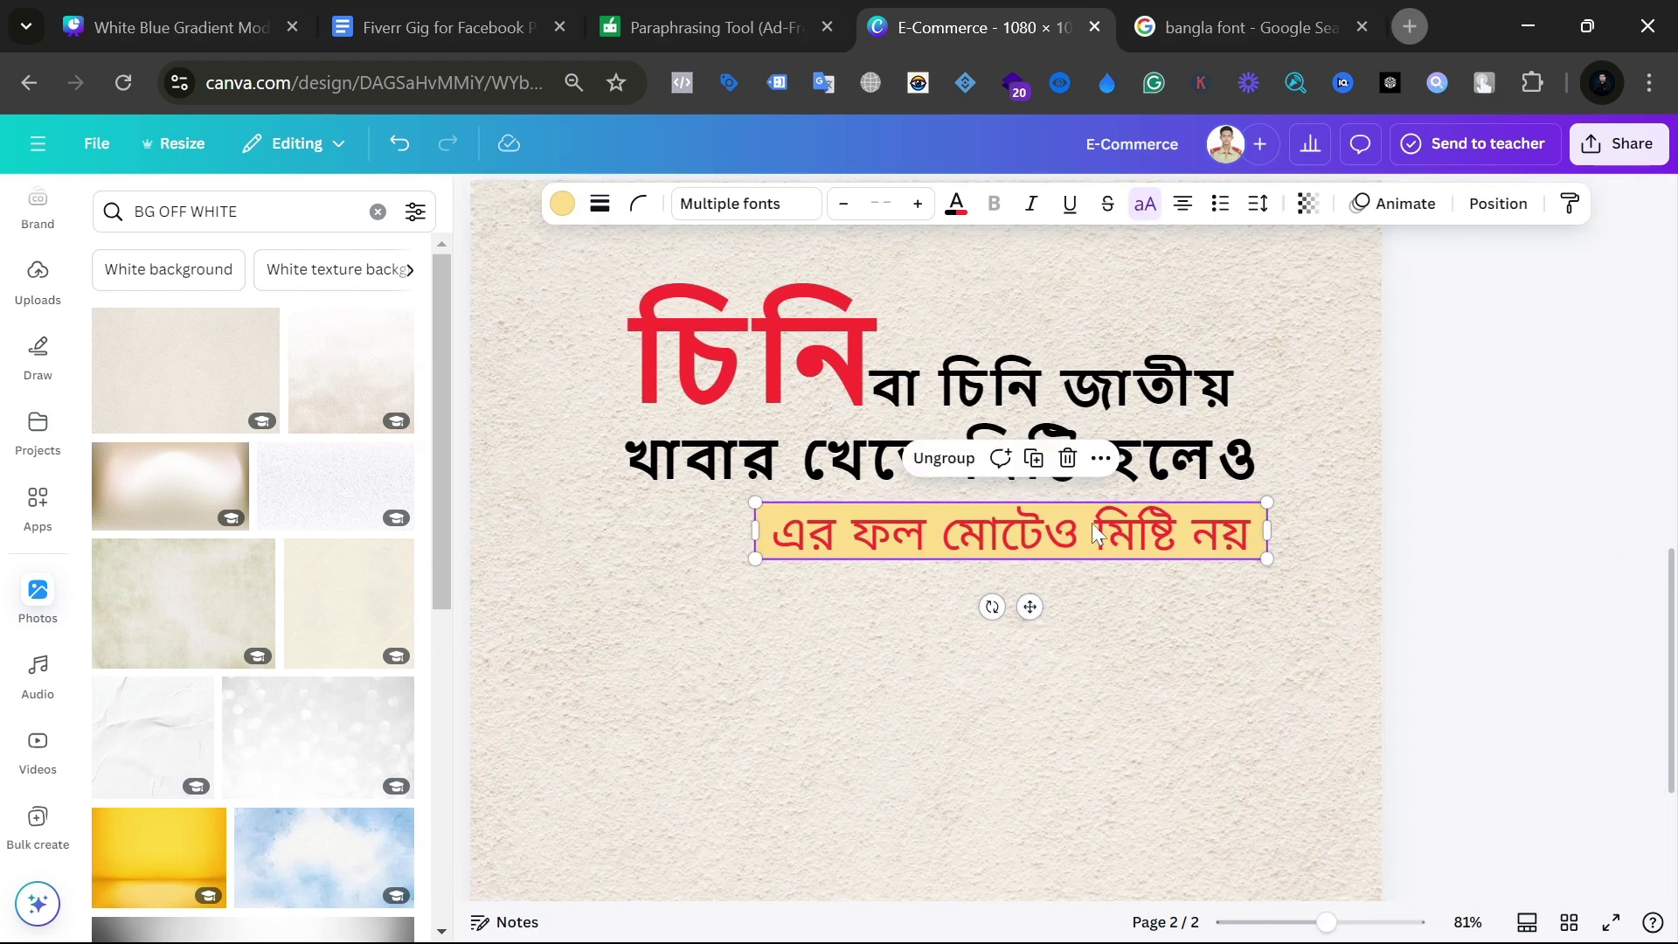
{"action": "left_click_drag", "start_coordinate": [1093, 522], "coordinate": [1108, 507]}
Step: Delete the final "ও" of "খাবার খেতে মিষ্টি হলেও" and enter it again
{"action": "left_click", "coordinate": [1258, 470]}
{"action": "left_click", "coordinate": [1258, 470]}
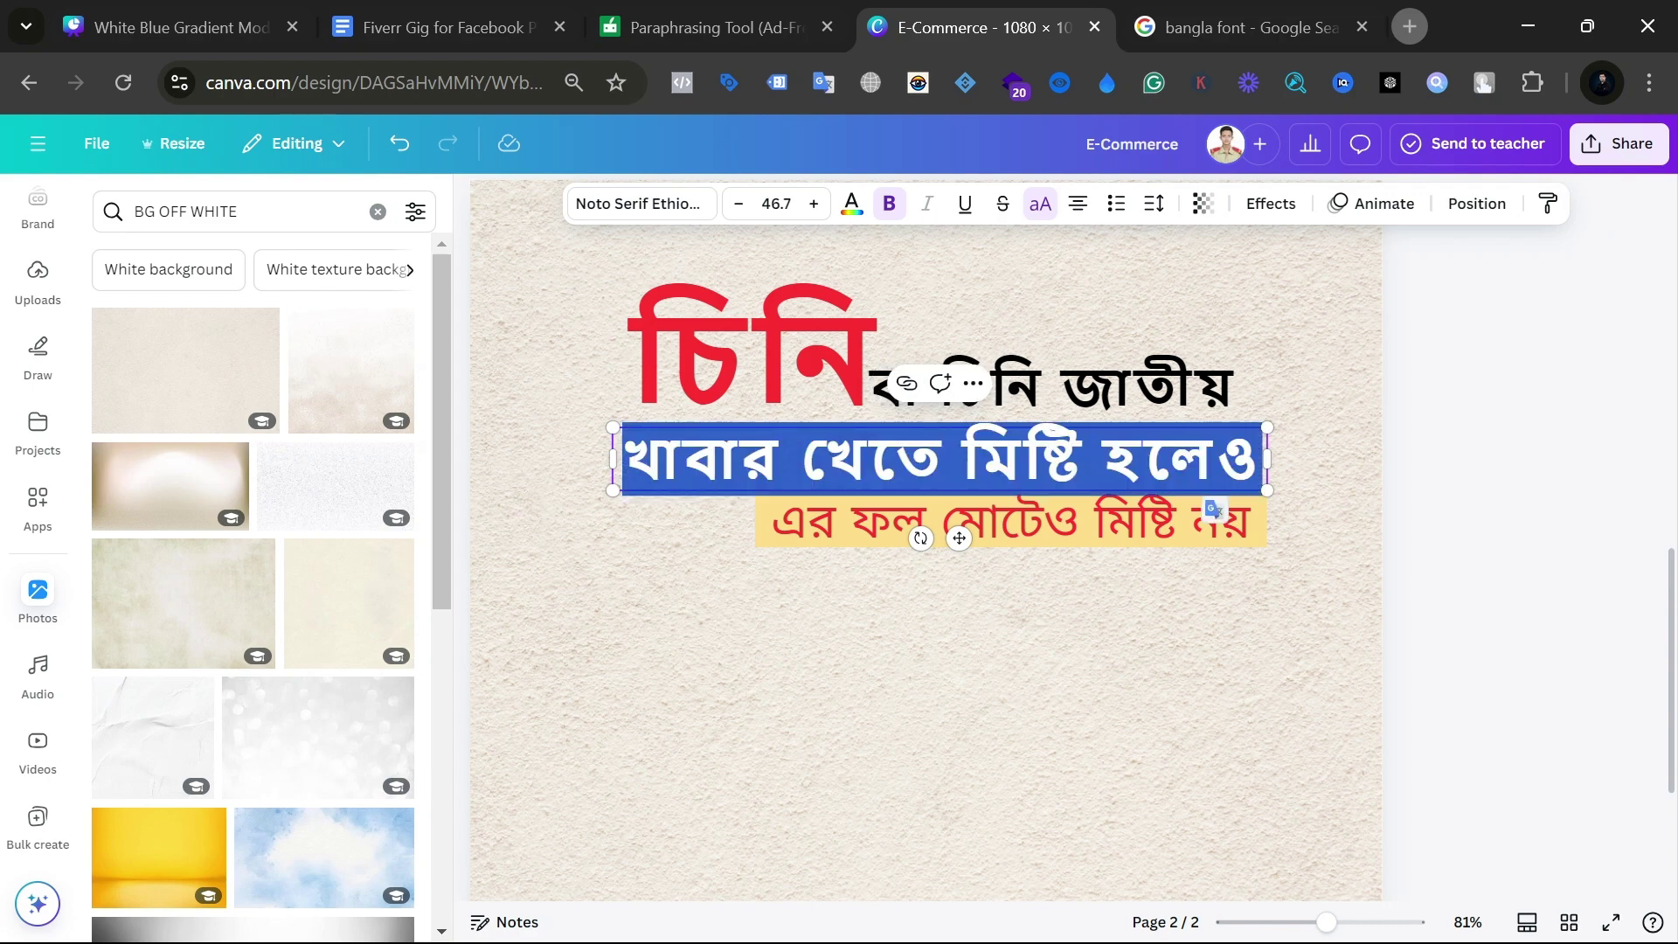
{"action": "left_click", "coordinate": [1277, 586]}
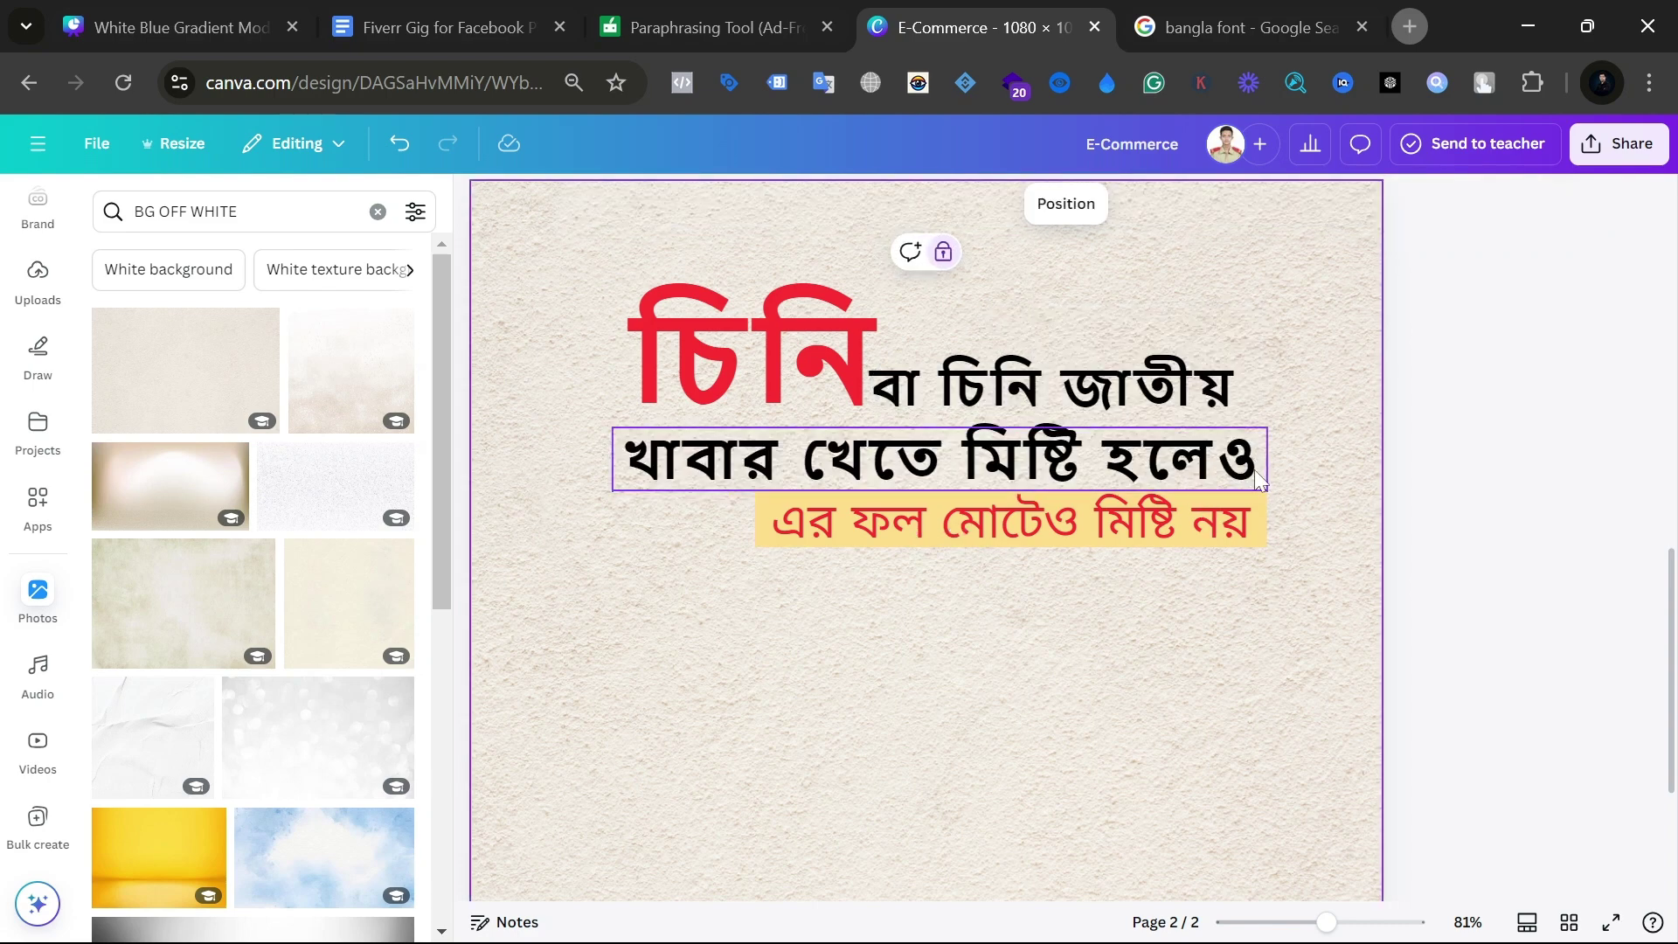
{"action": "double_click", "coordinate": [1256, 469]}
{"action": "left_click", "coordinate": [820, 593]}
{"action": "left_click", "coordinate": [1237, 463]}
{"action": "double_click", "coordinate": [1256, 469]}
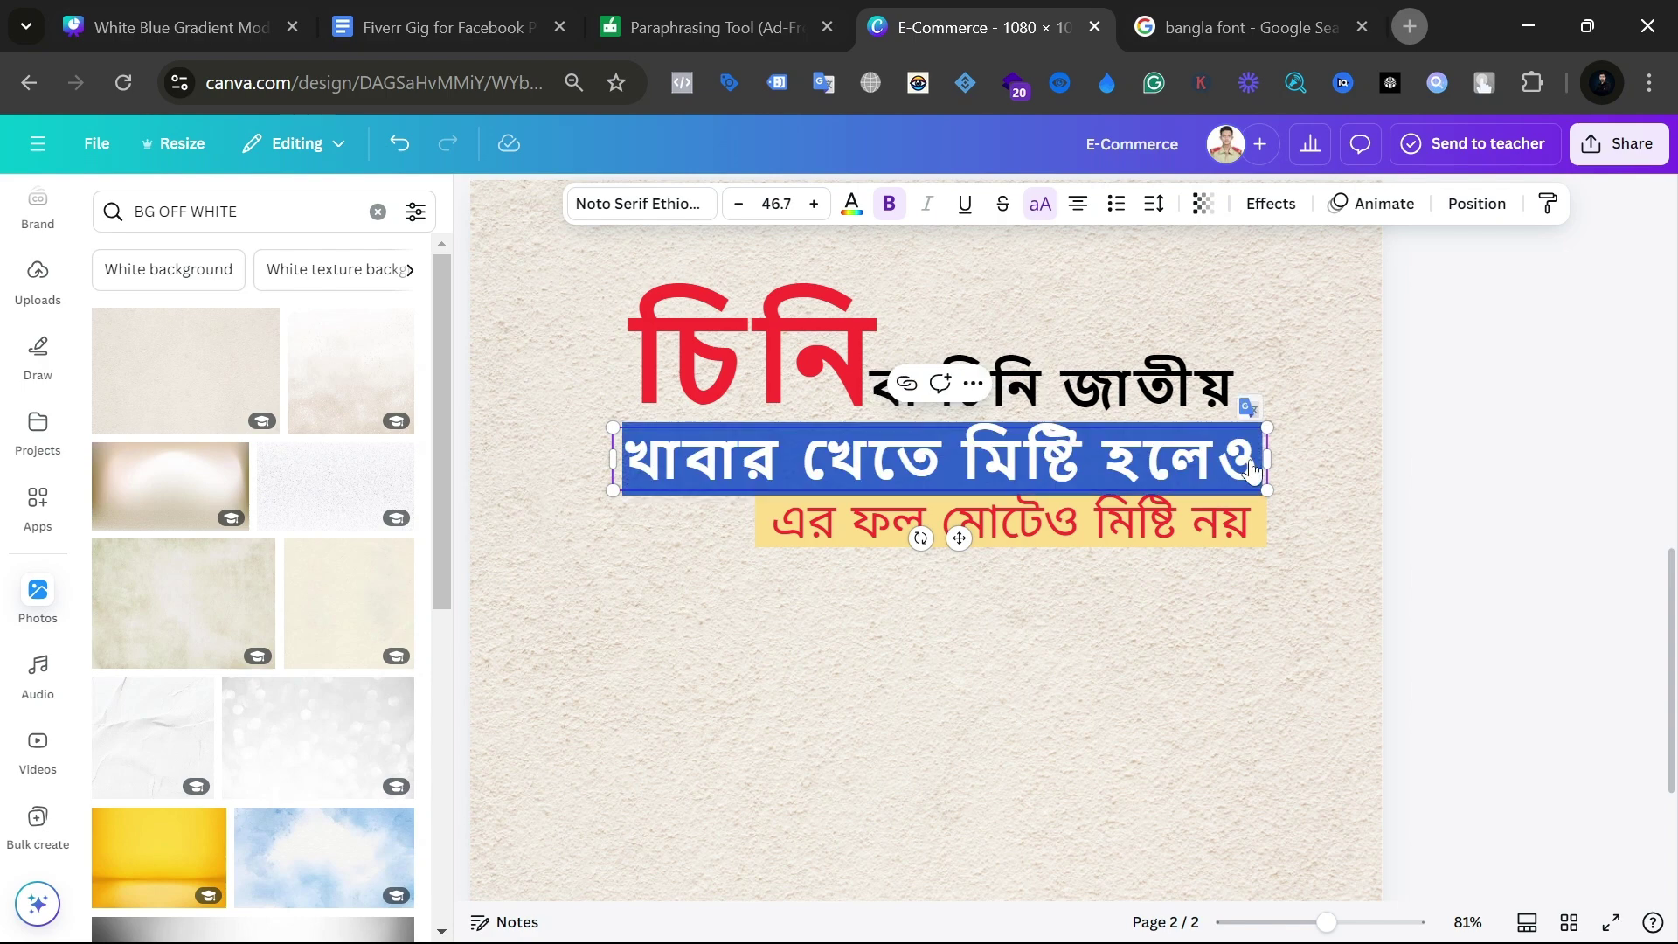
{"action": "left_click", "coordinate": [742, 461]}
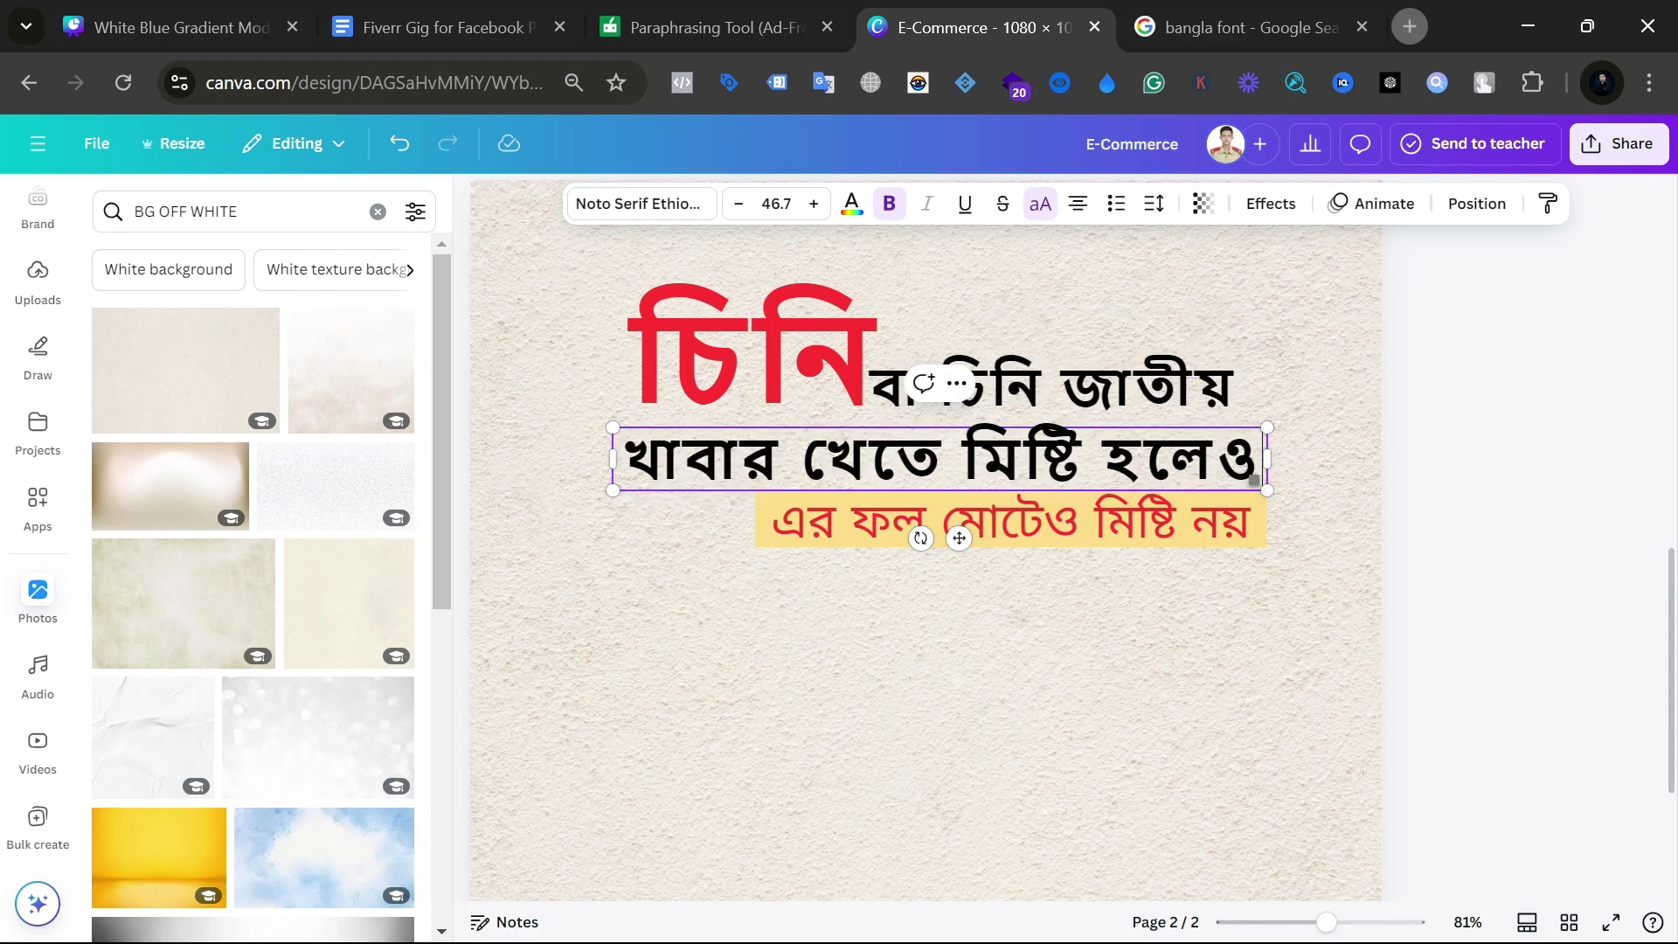
{"action": "key", "text": "BackSpace"}
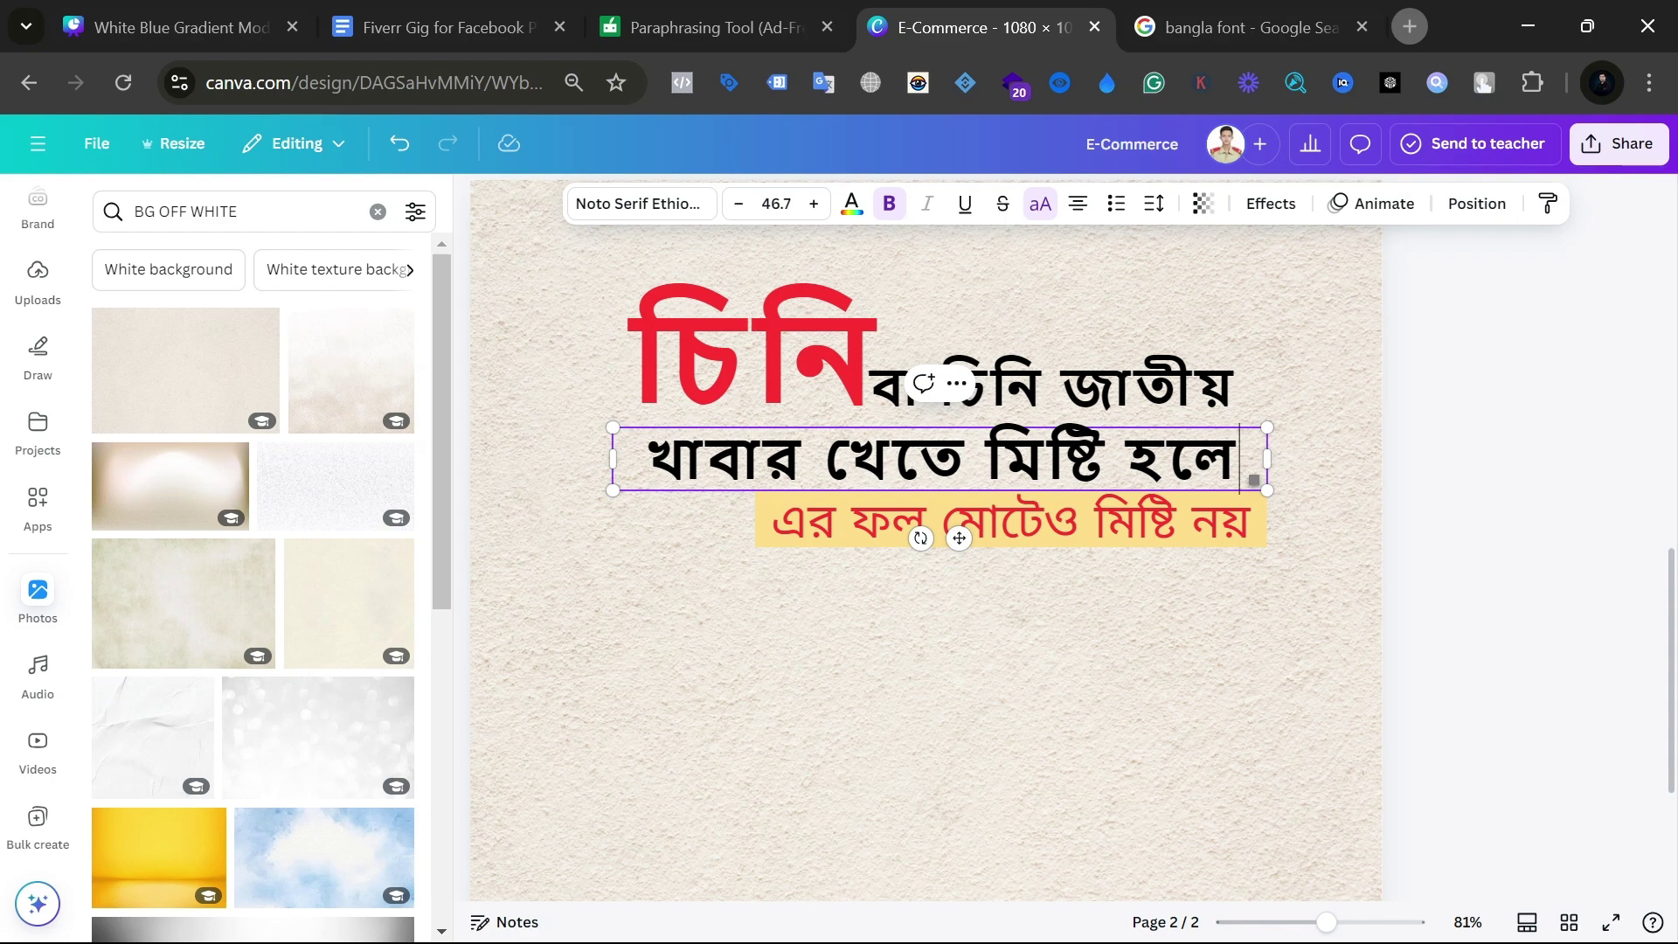
{"action": "type", "text": "ও"}
{"action": "left_click", "coordinate": [1224, 536]}
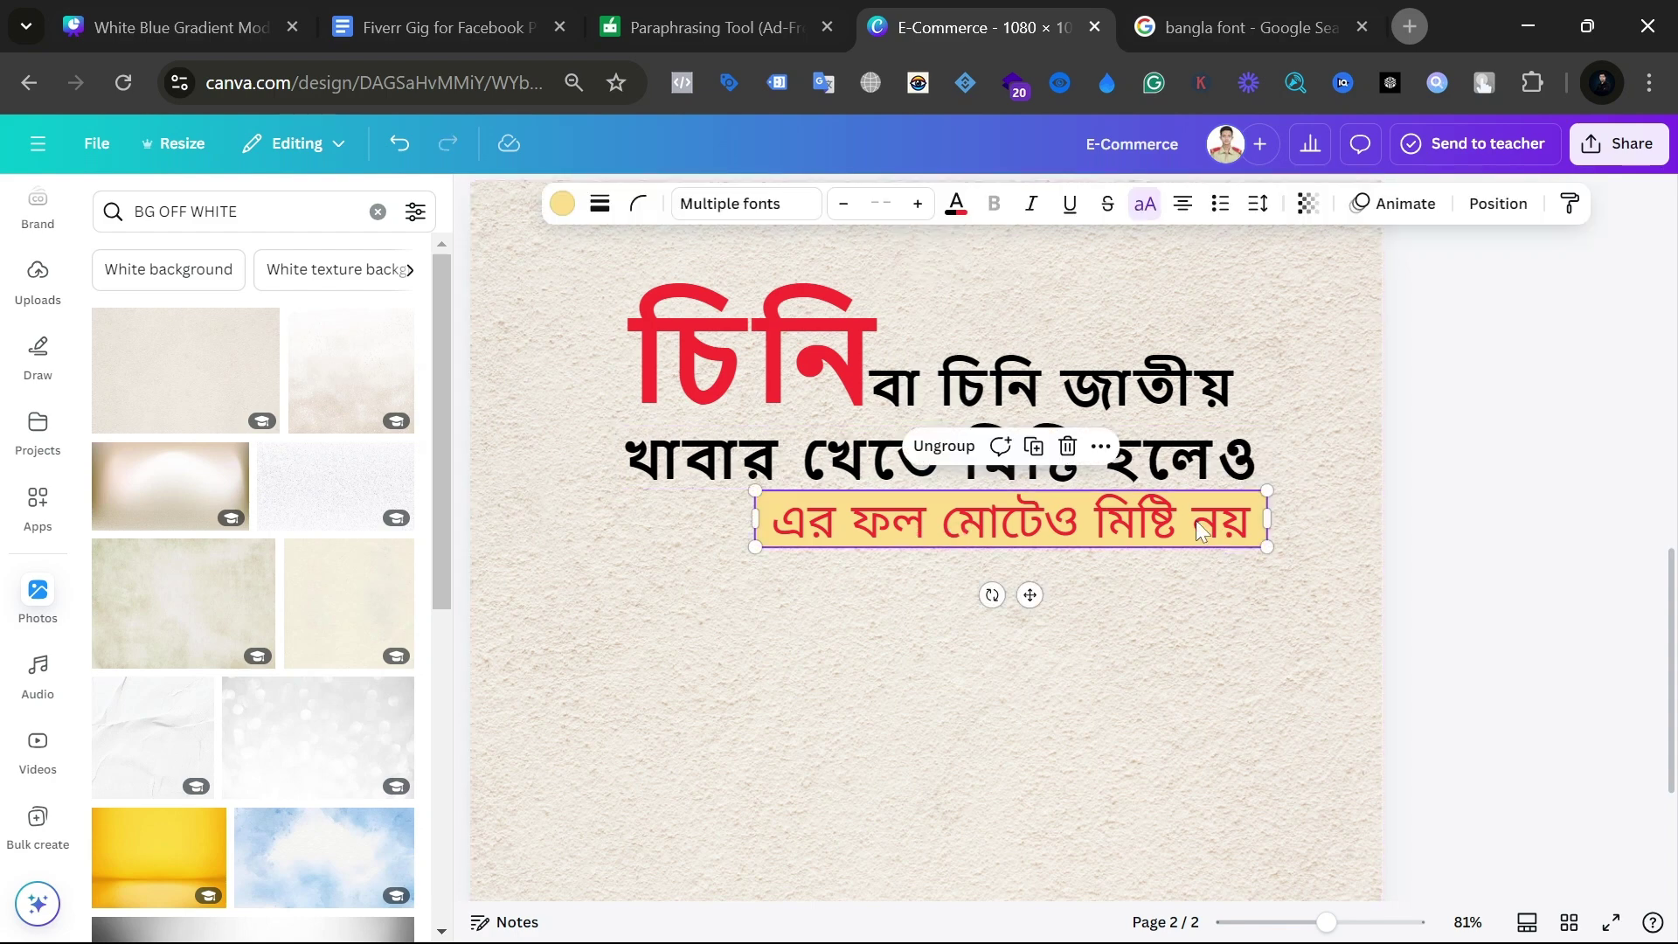
{"action": "left_click_drag", "start_coordinate": [1202, 529], "coordinate": [1203, 519]}
{"action": "left_click", "coordinate": [1107, 684]}
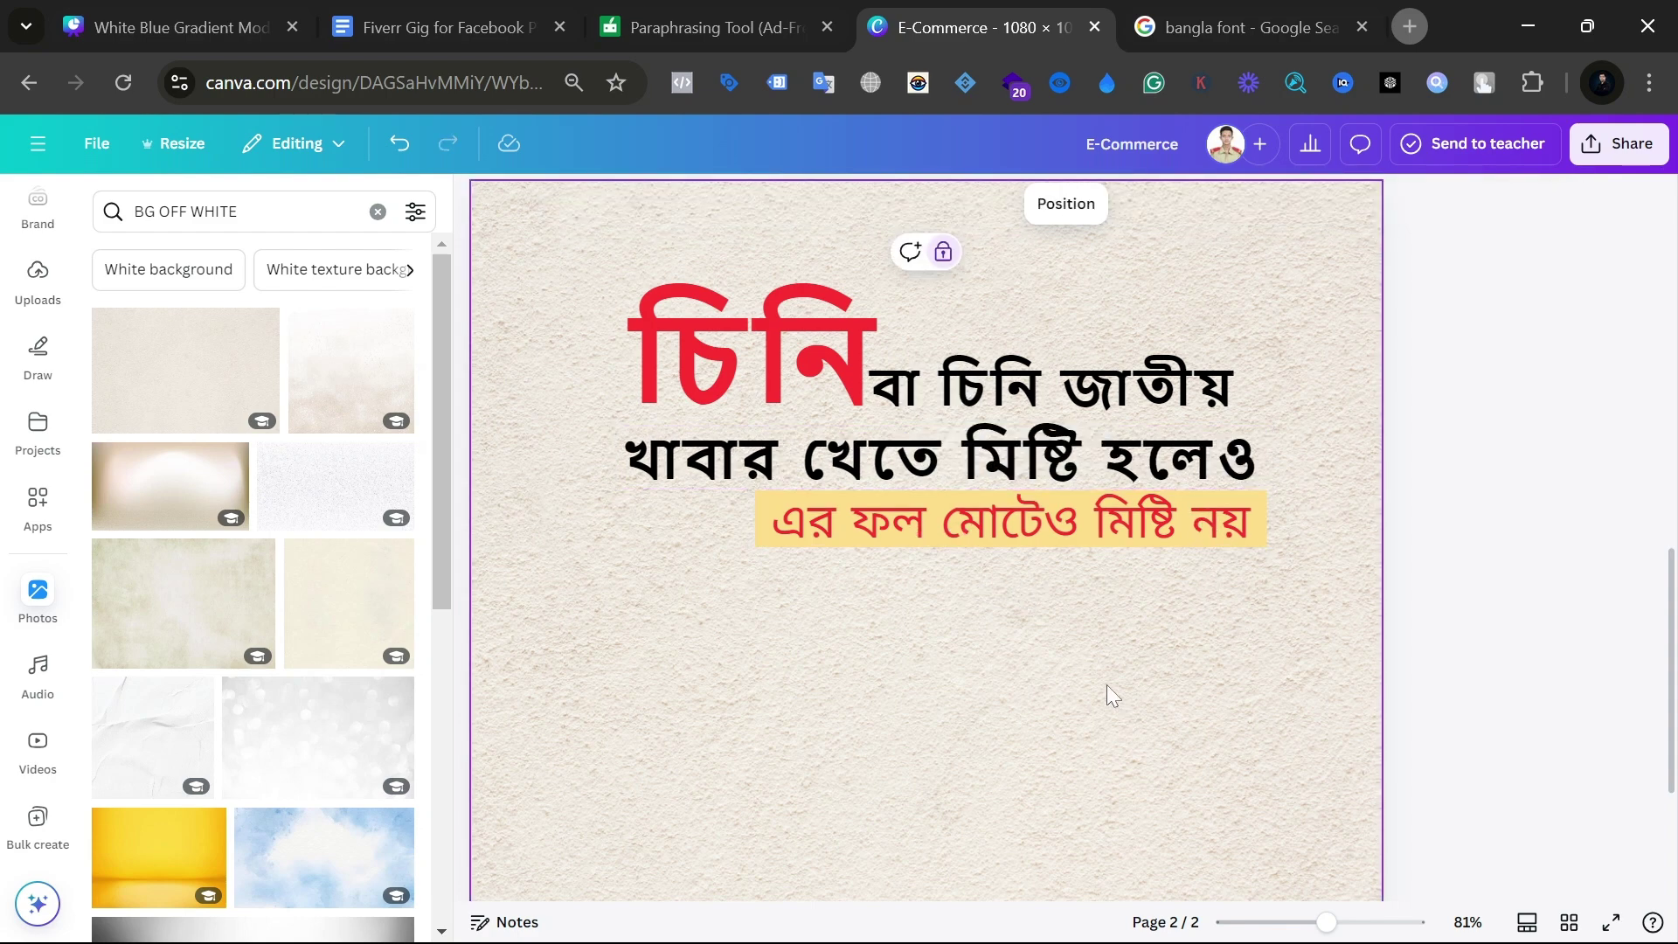
Step: Ungroup the yellow strip and the red text "এর ফল মোটেও মিষ্টি নয়"
{"action": "left_click", "coordinate": [778, 532]}
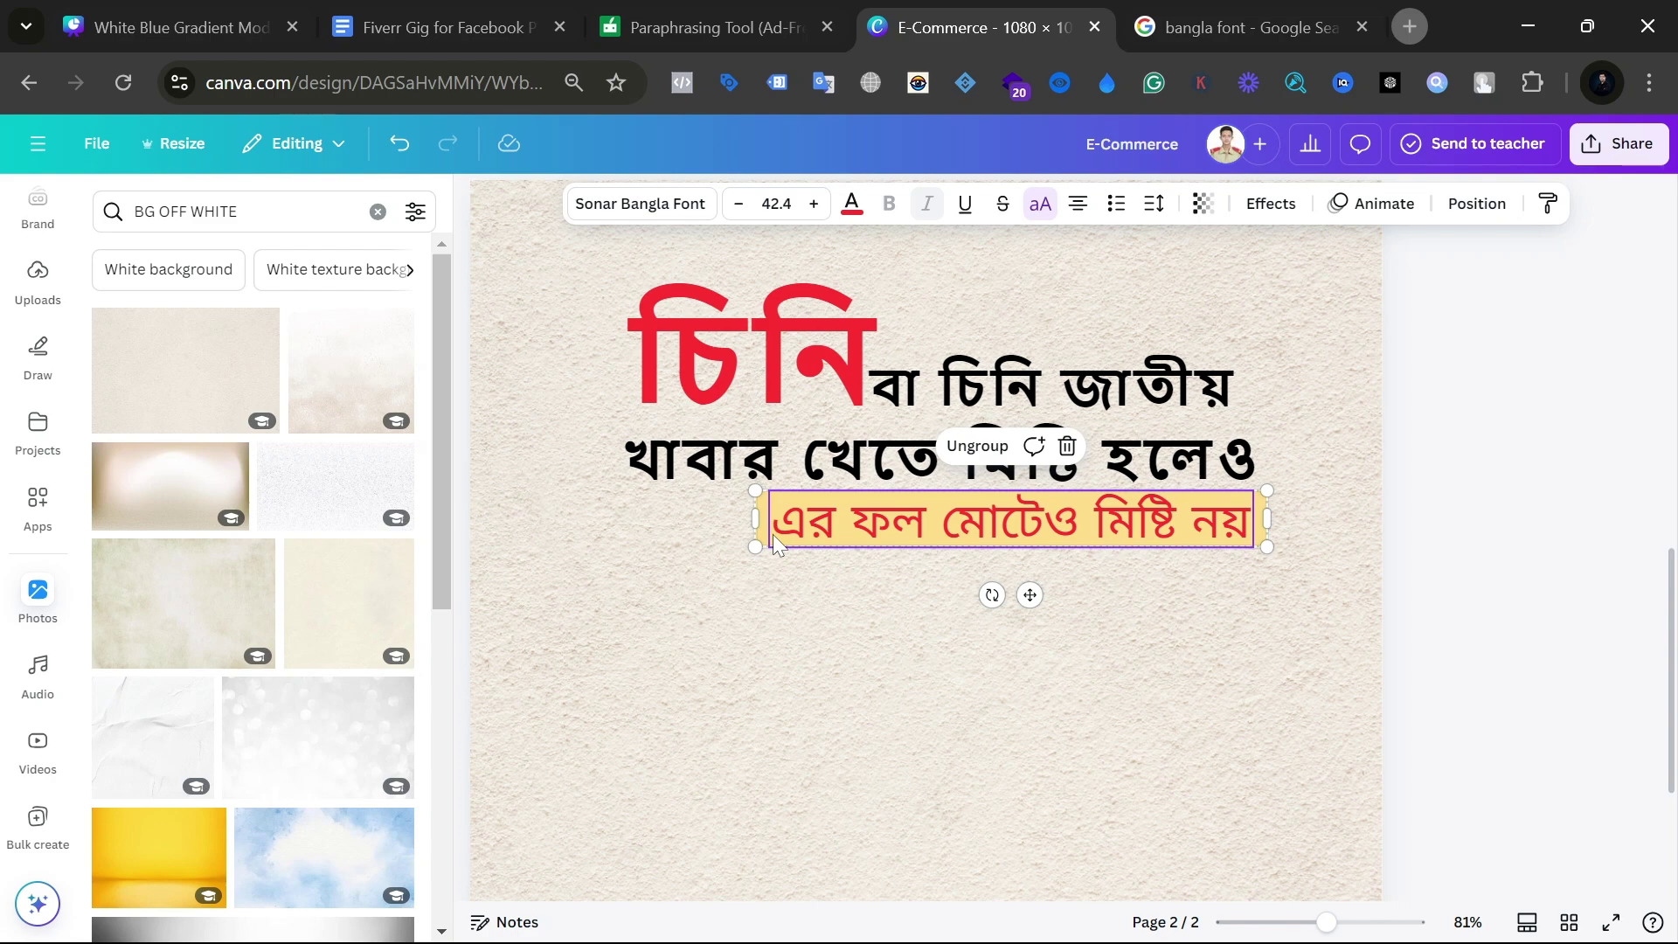
{"action": "key", "text": "ctrl+shift+g"}
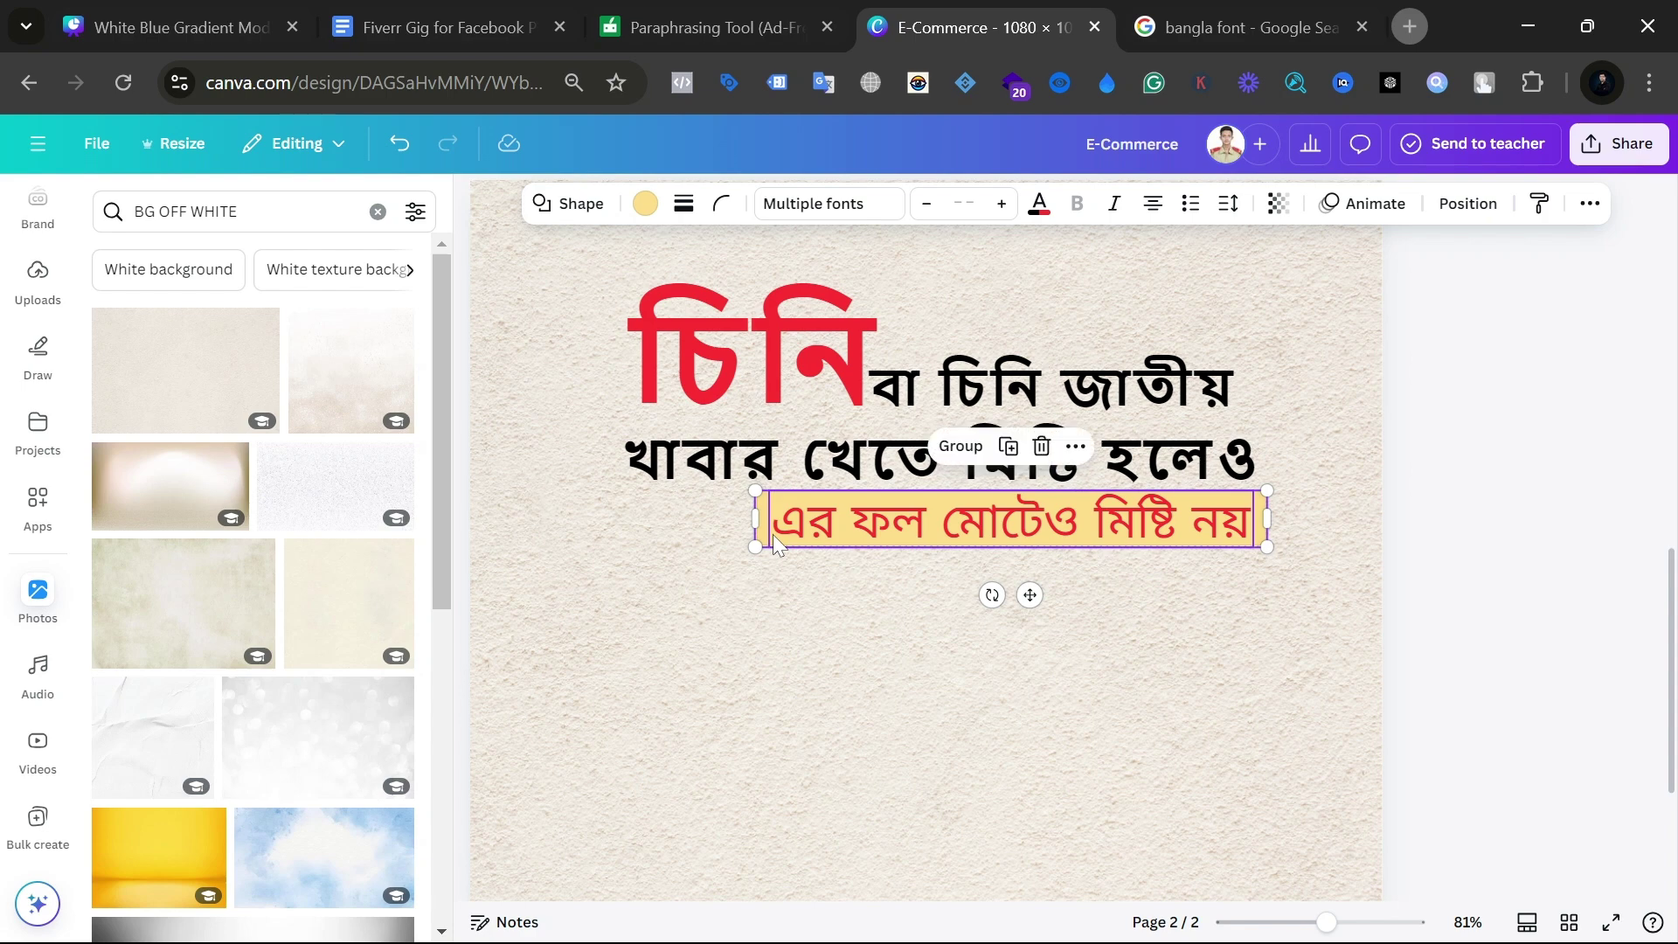
Step: Change the fill of the yellow strip behind "এর ফল মোটেও মিষ্টি নয়" to red
{"action": "left_click", "coordinate": [839, 612]}
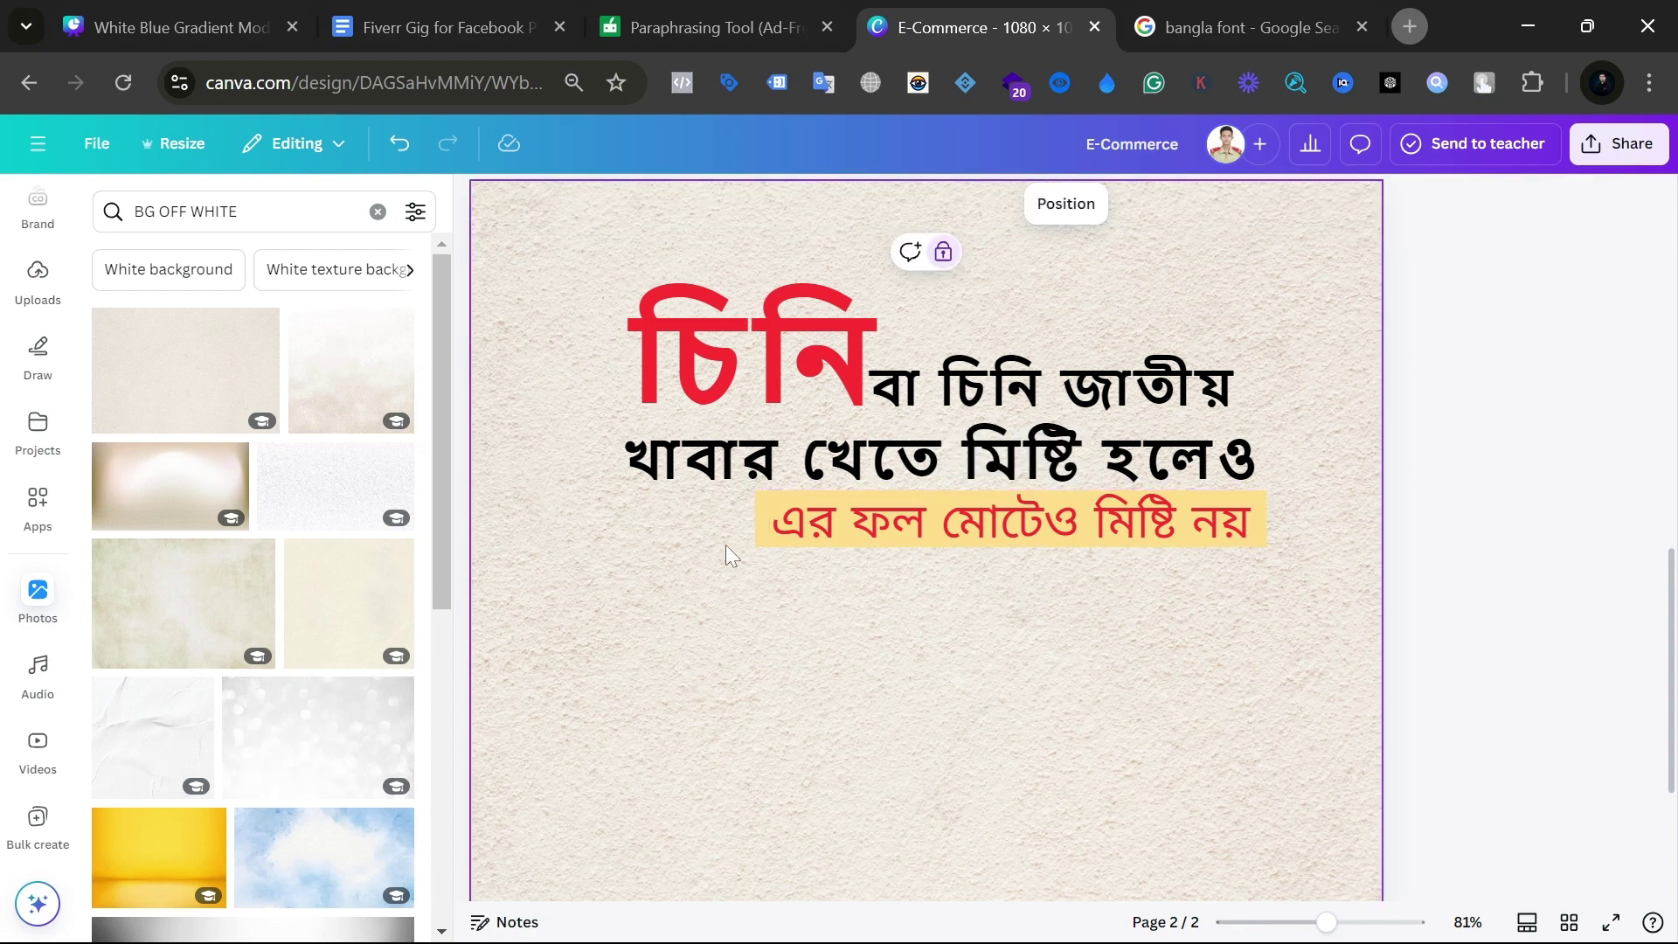
{"action": "left_click", "coordinate": [757, 538]}
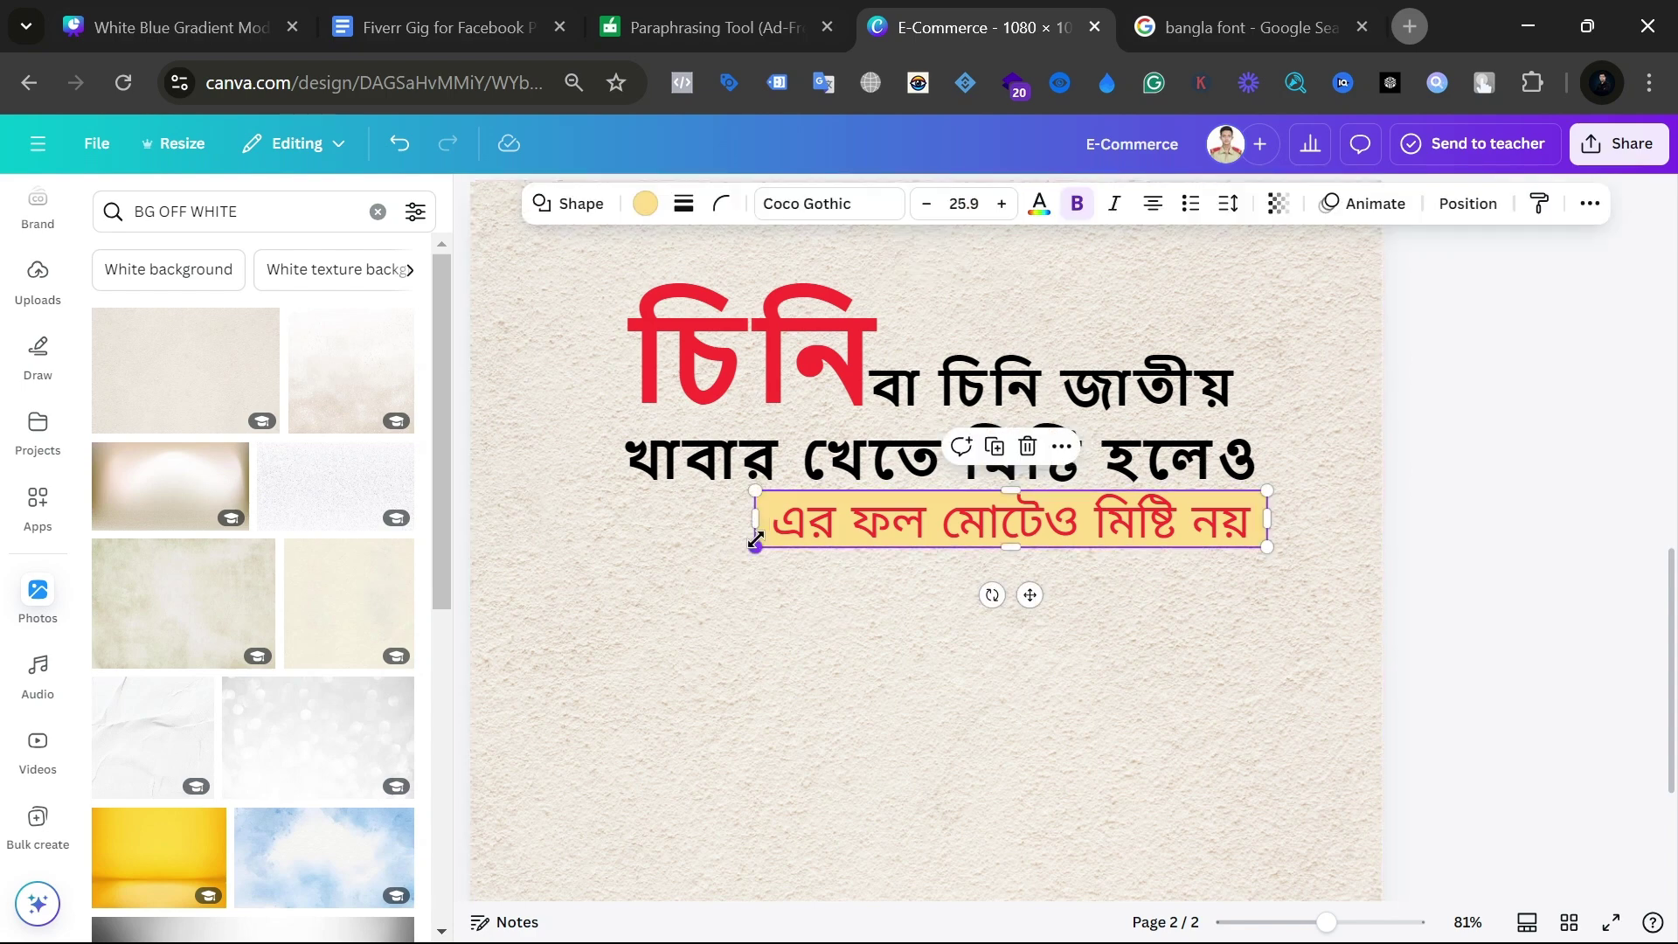
{"action": "left_click", "coordinate": [645, 203]}
{"action": "left_click", "coordinate": [116, 424]}
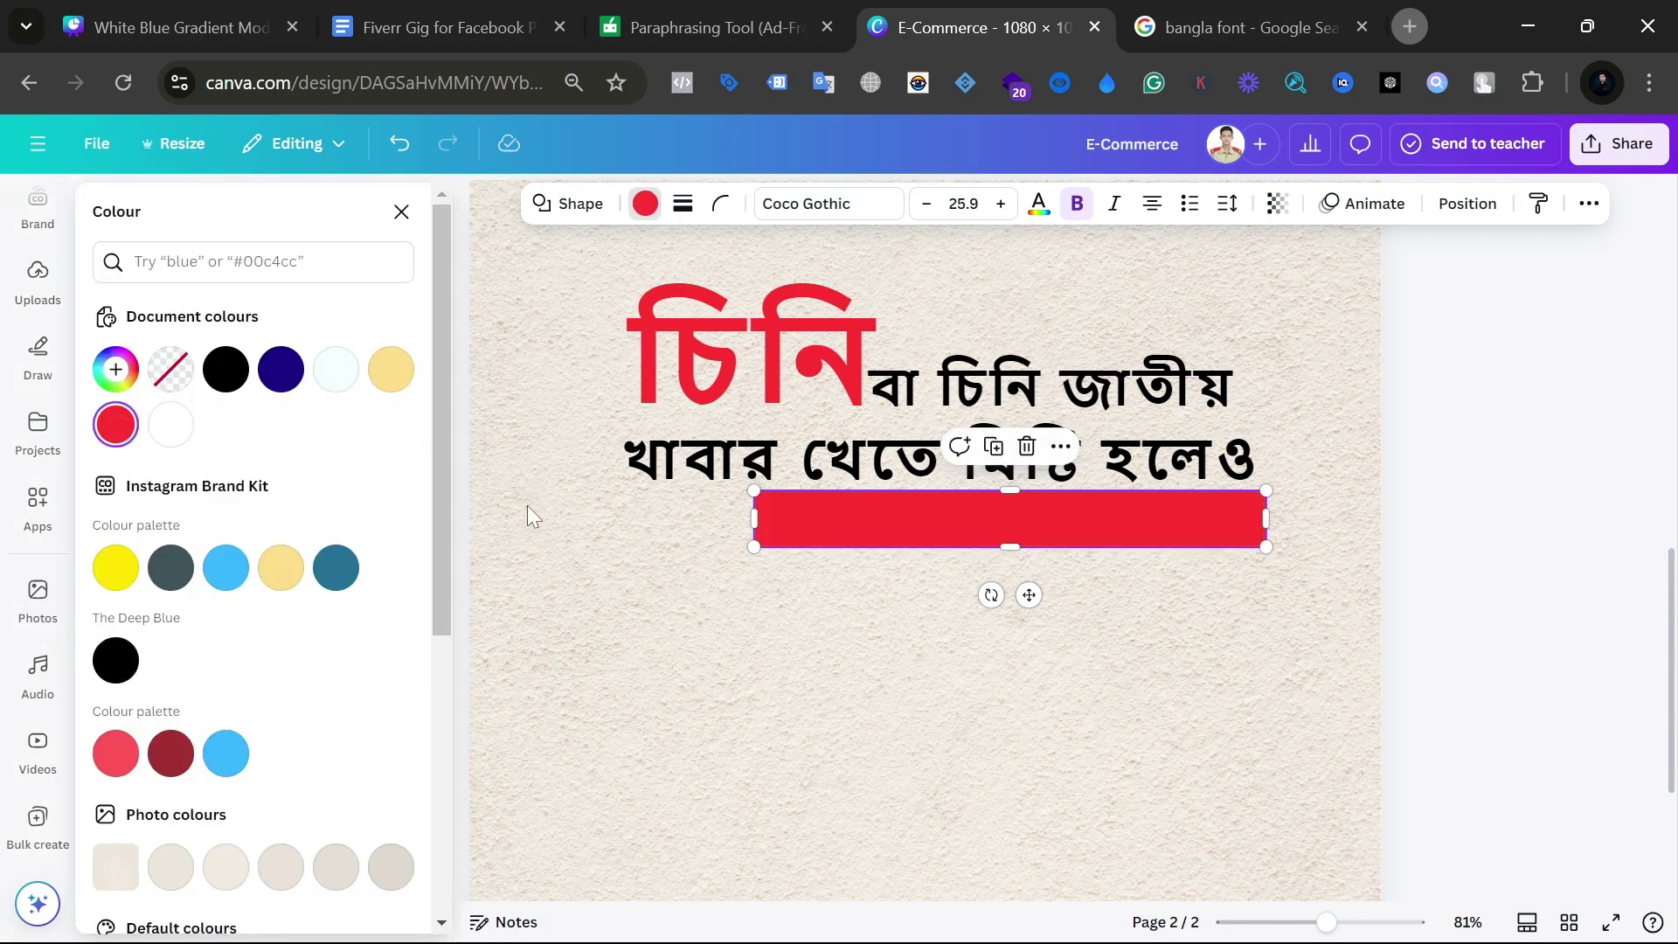
{"action": "scroll", "coordinate": [218, 708], "scroll_direction": "down", "scroll_amount": 5}
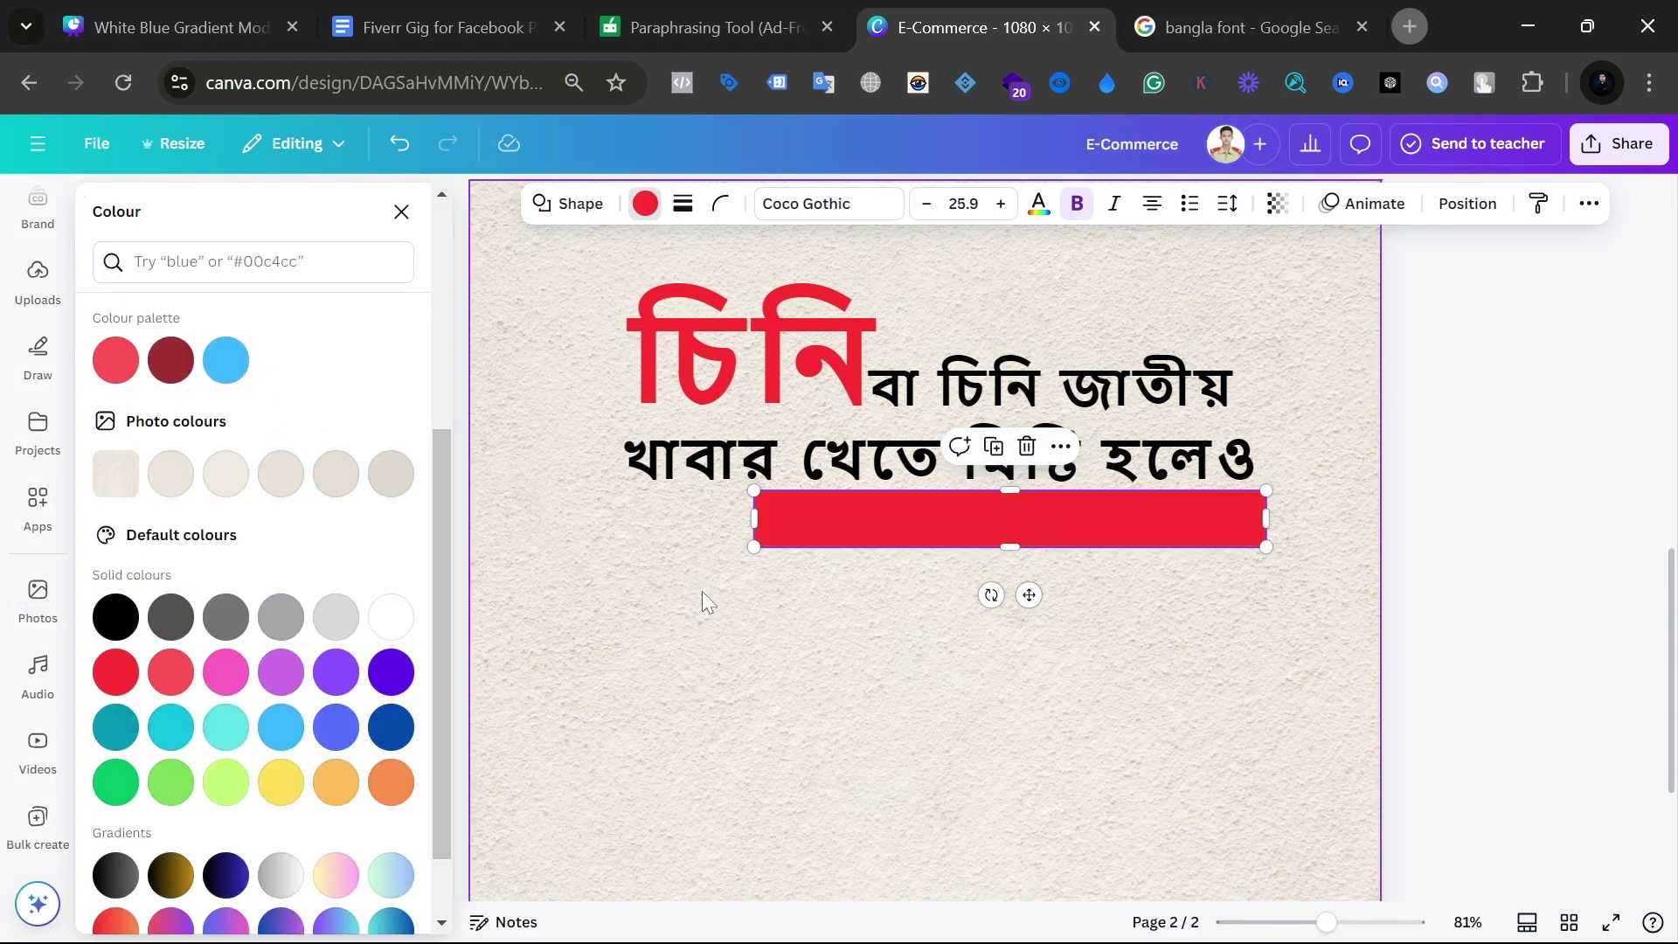
Step: Recolour the text "এর ফল মোটেও মিষ্টি নয়" on the red strip to white
{"action": "double_click", "coordinate": [878, 533]}
{"action": "key", "text": "ctrl+a"}
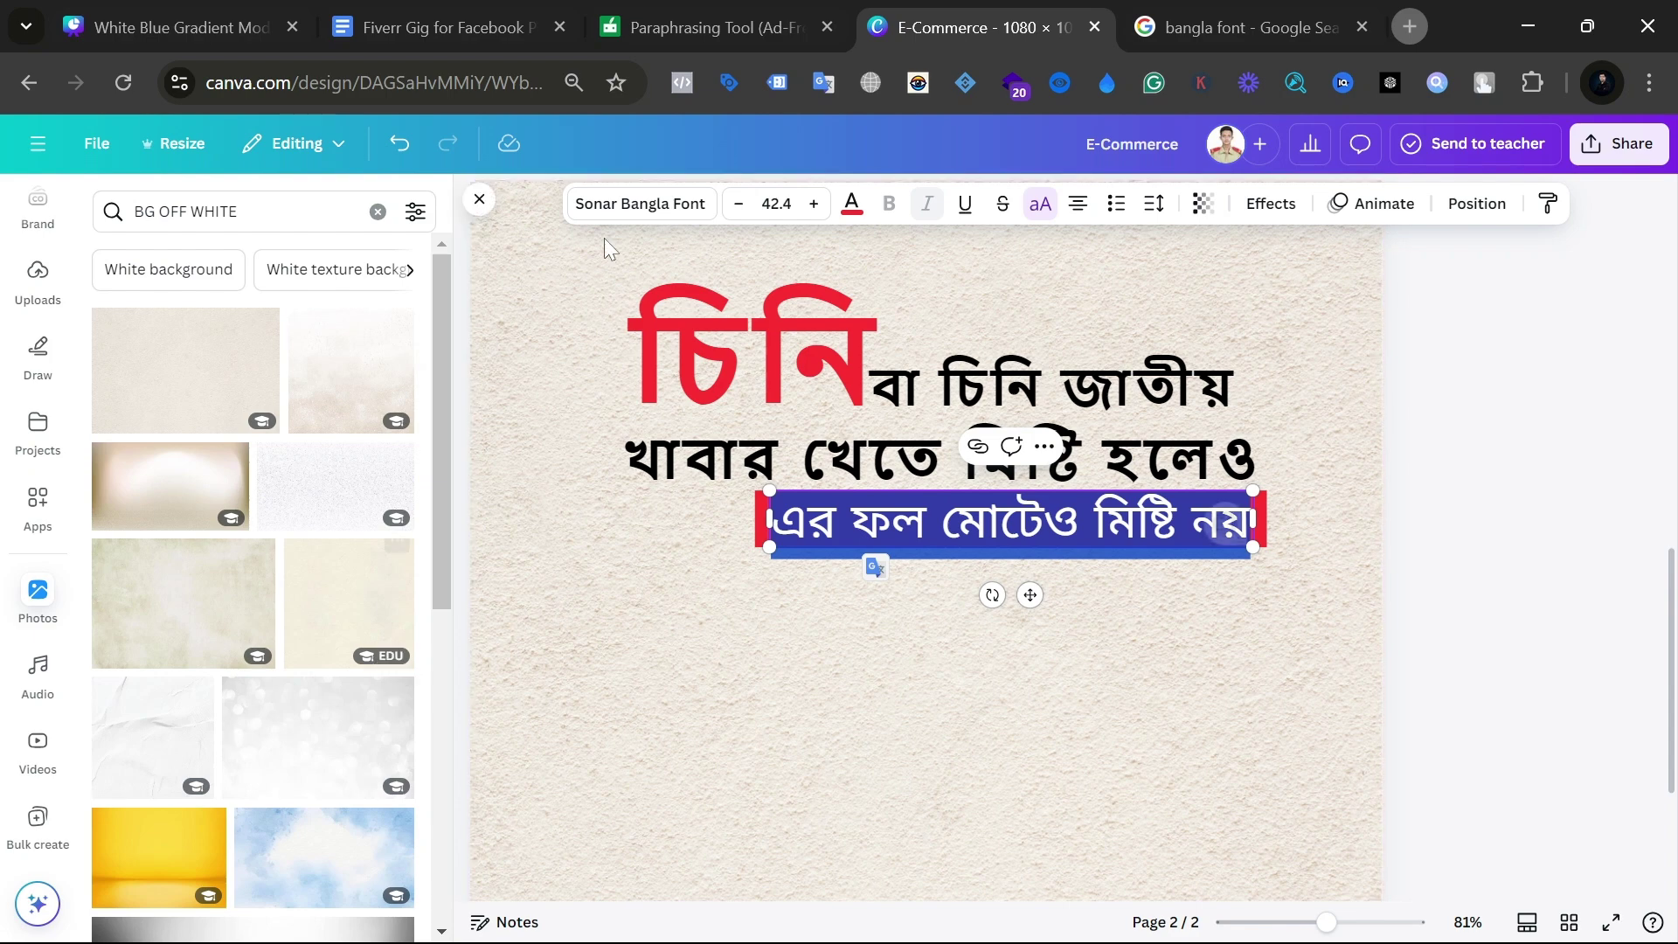
{"action": "left_click", "coordinate": [852, 208]}
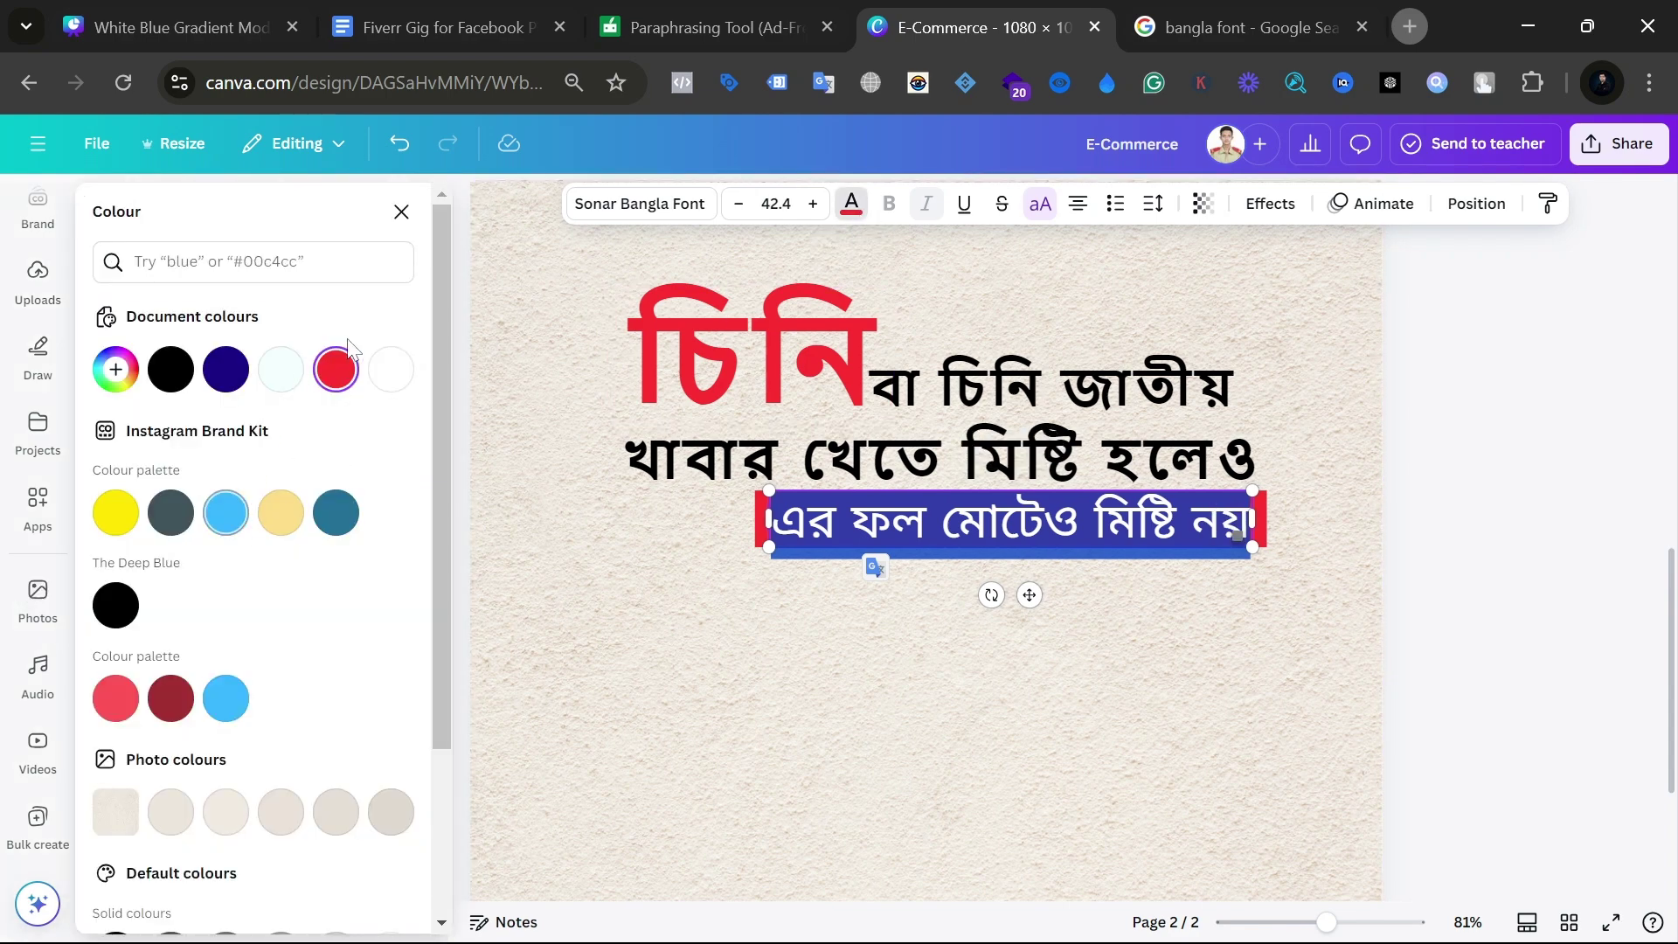
{"action": "left_click", "coordinate": [388, 374]}
{"action": "left_click", "coordinate": [984, 750]}
{"action": "scroll", "coordinate": [984, 750], "scroll_direction": "down", "scroll_amount": 3}
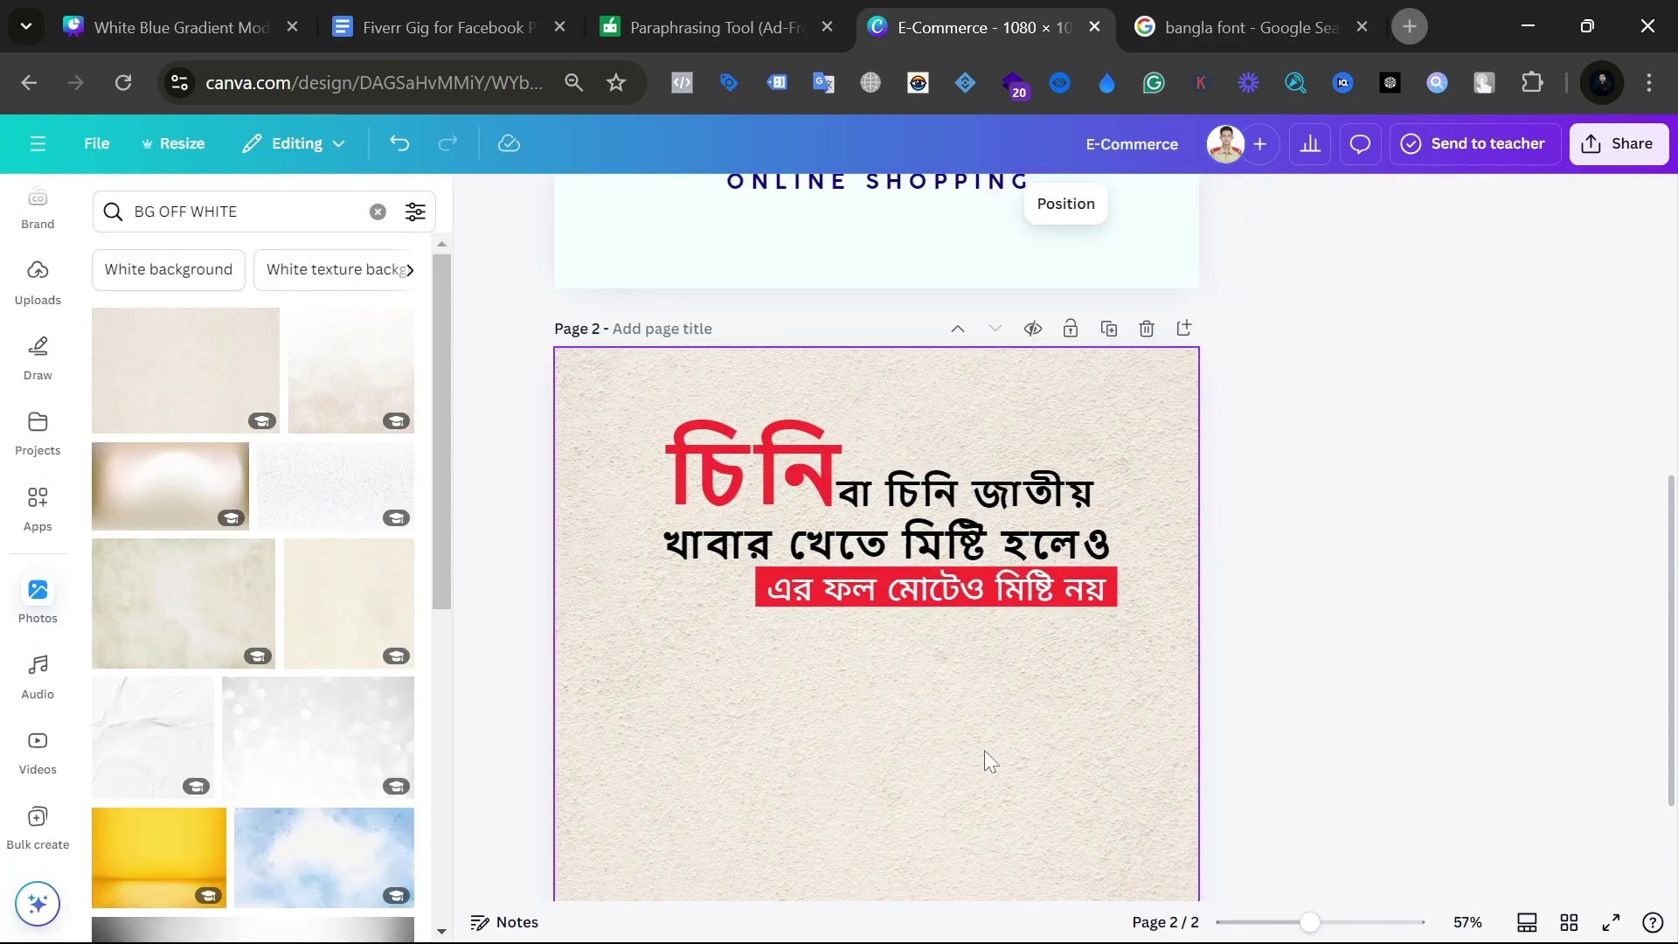
{"action": "scroll", "coordinate": [1031, 748], "scroll_direction": "down", "scroll_amount": 2}
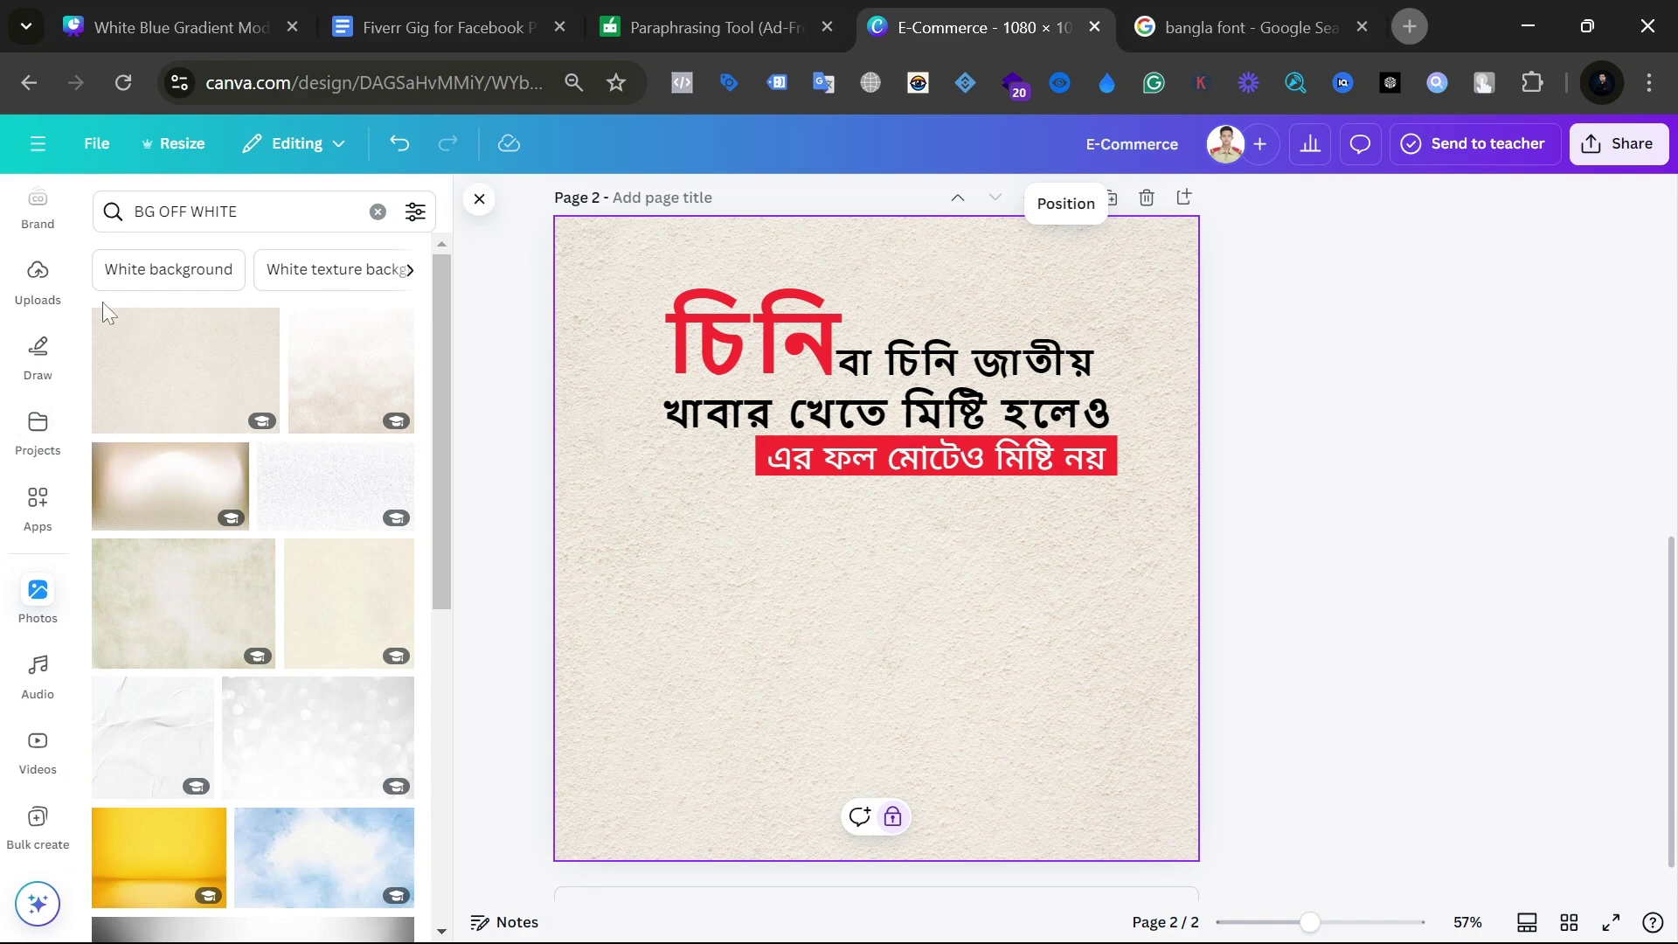
Step: Upload the sugar bowl image "Untitled design" from the Downloads folder
{"action": "left_click", "coordinate": [22, 302]}
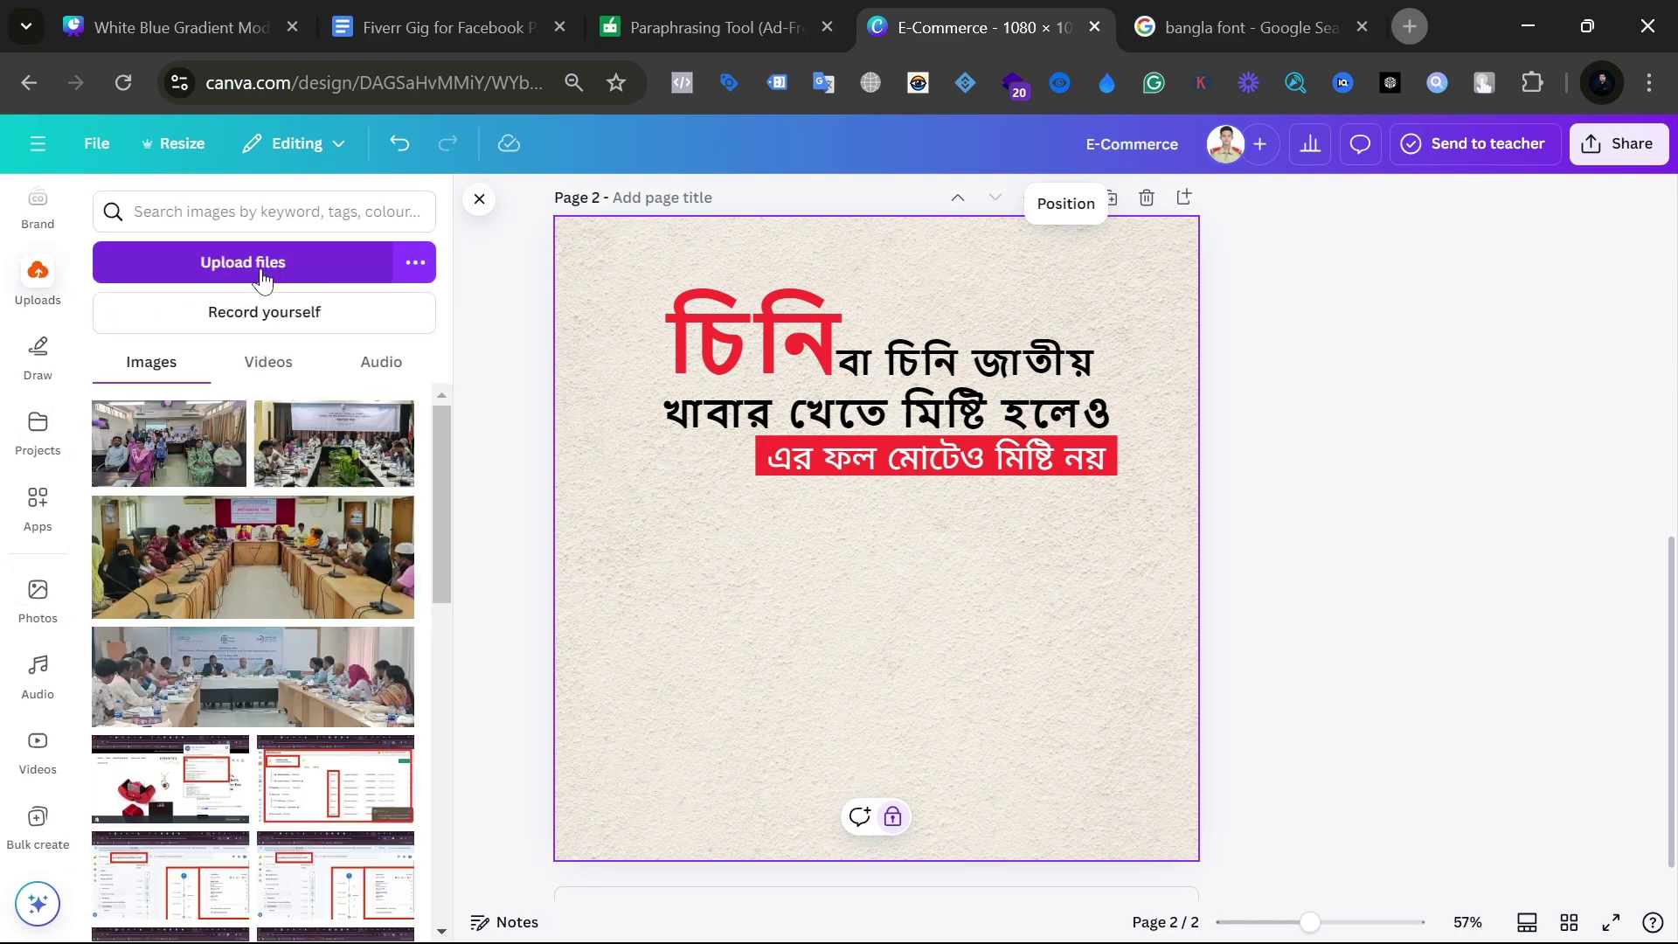
{"action": "scroll", "coordinate": [337, 647], "scroll_direction": "down", "scroll_amount": 5}
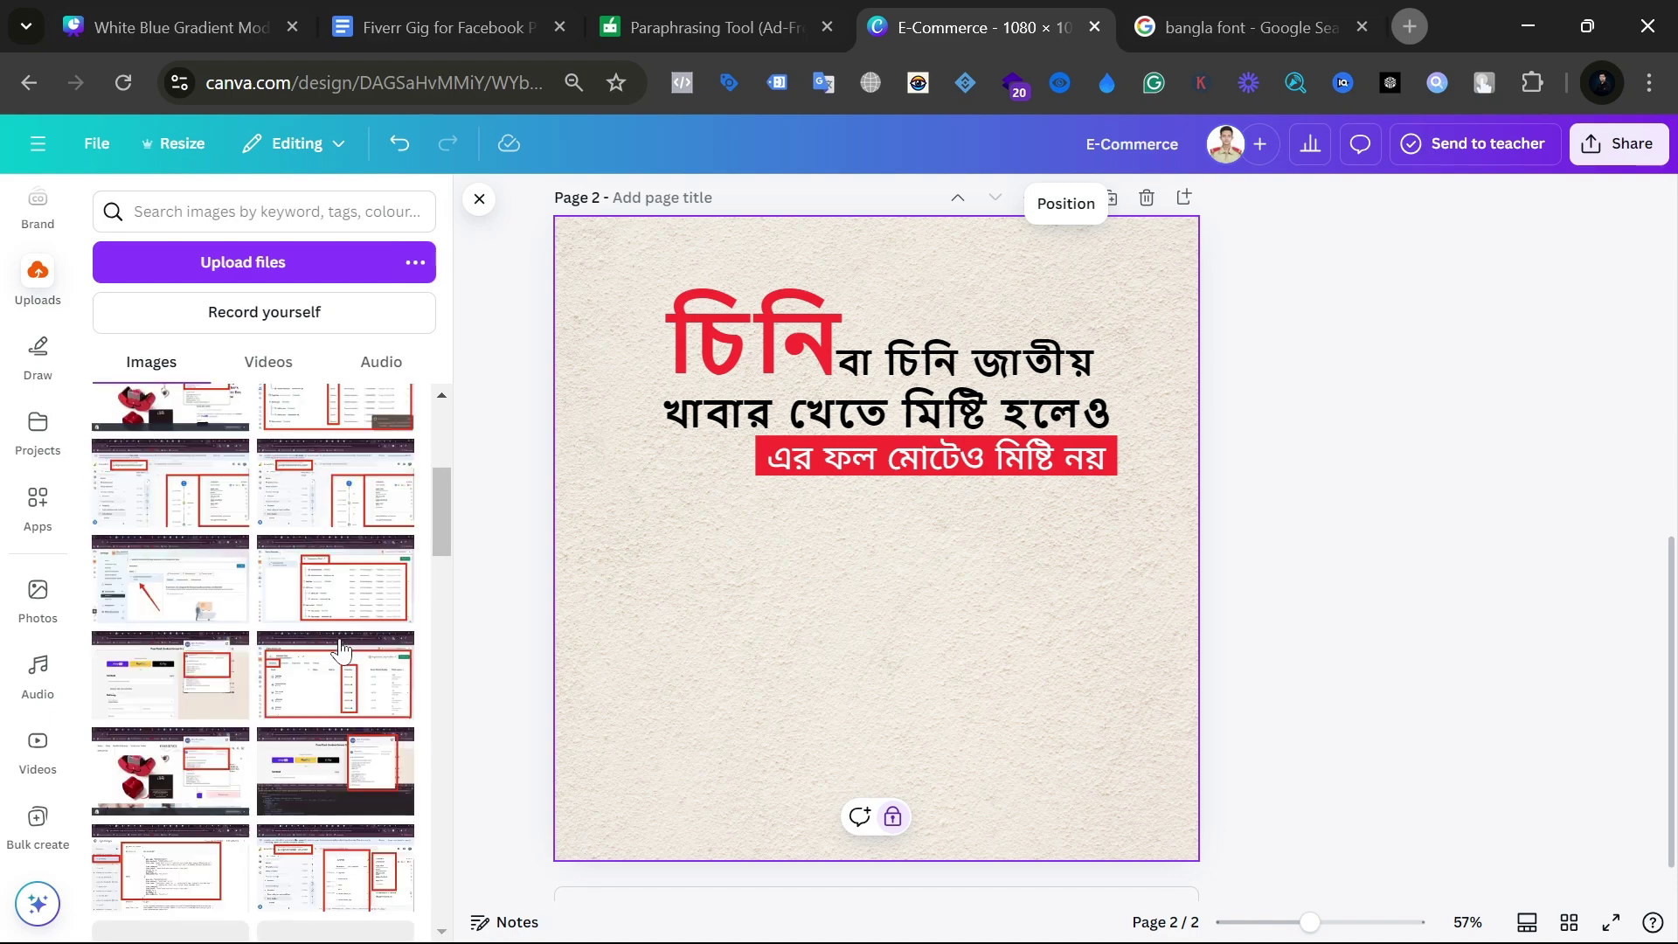
{"action": "scroll", "coordinate": [354, 579], "scroll_direction": "up", "scroll_amount": 5}
{"action": "left_click", "coordinate": [265, 271]}
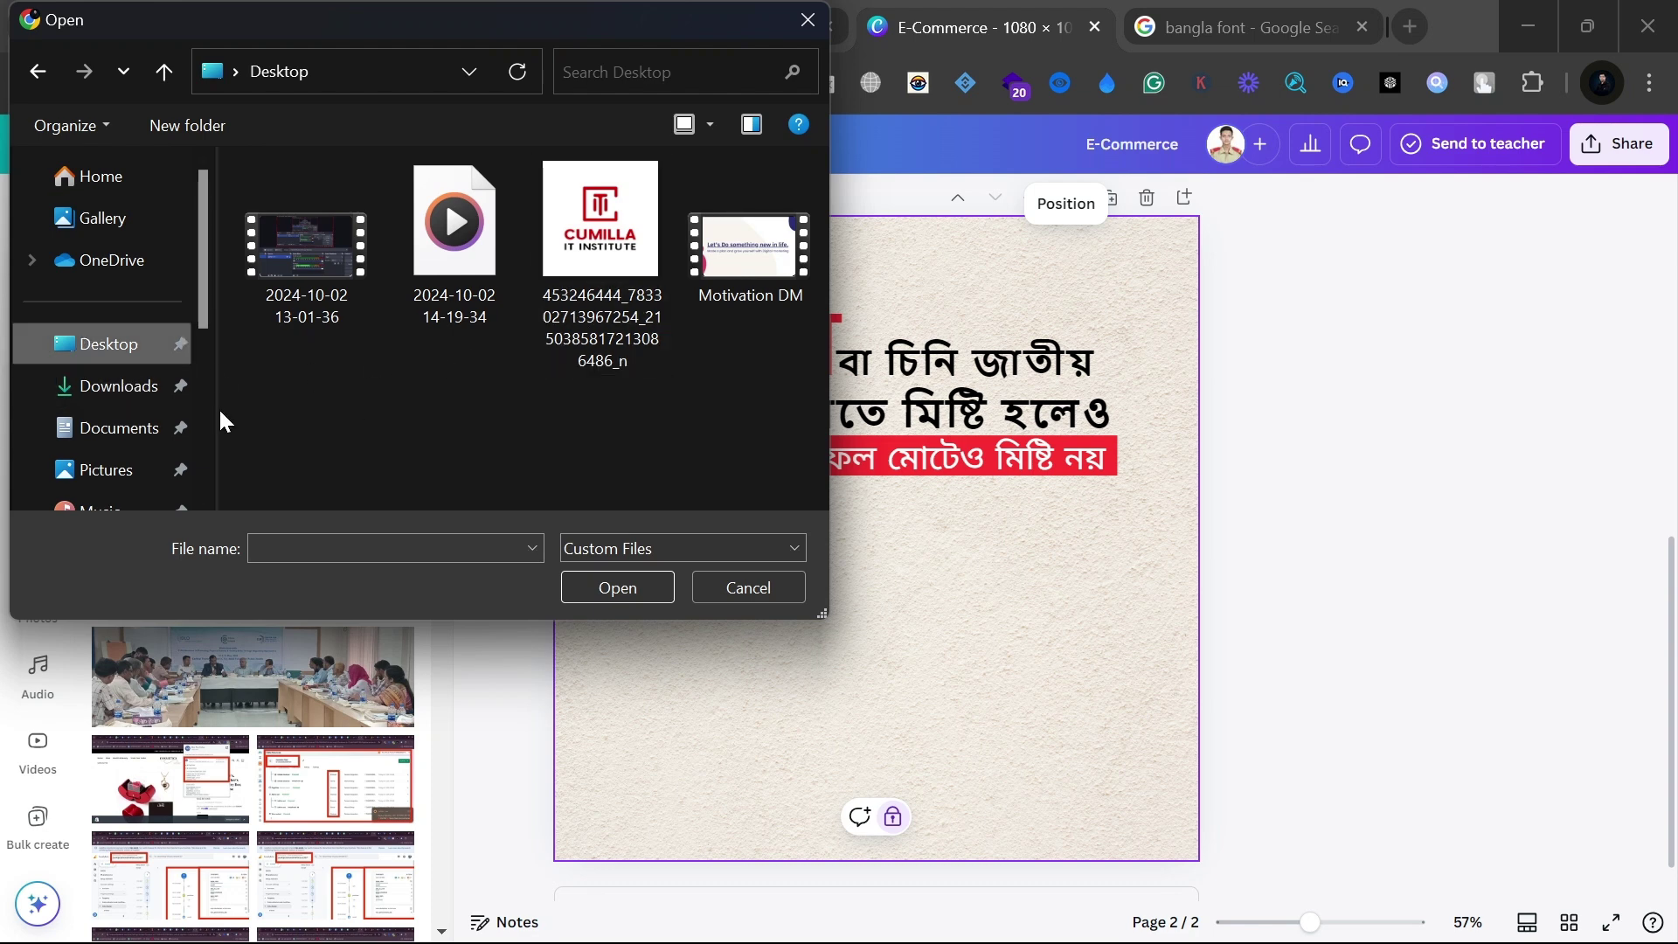
{"action": "left_click", "coordinate": [121, 387]}
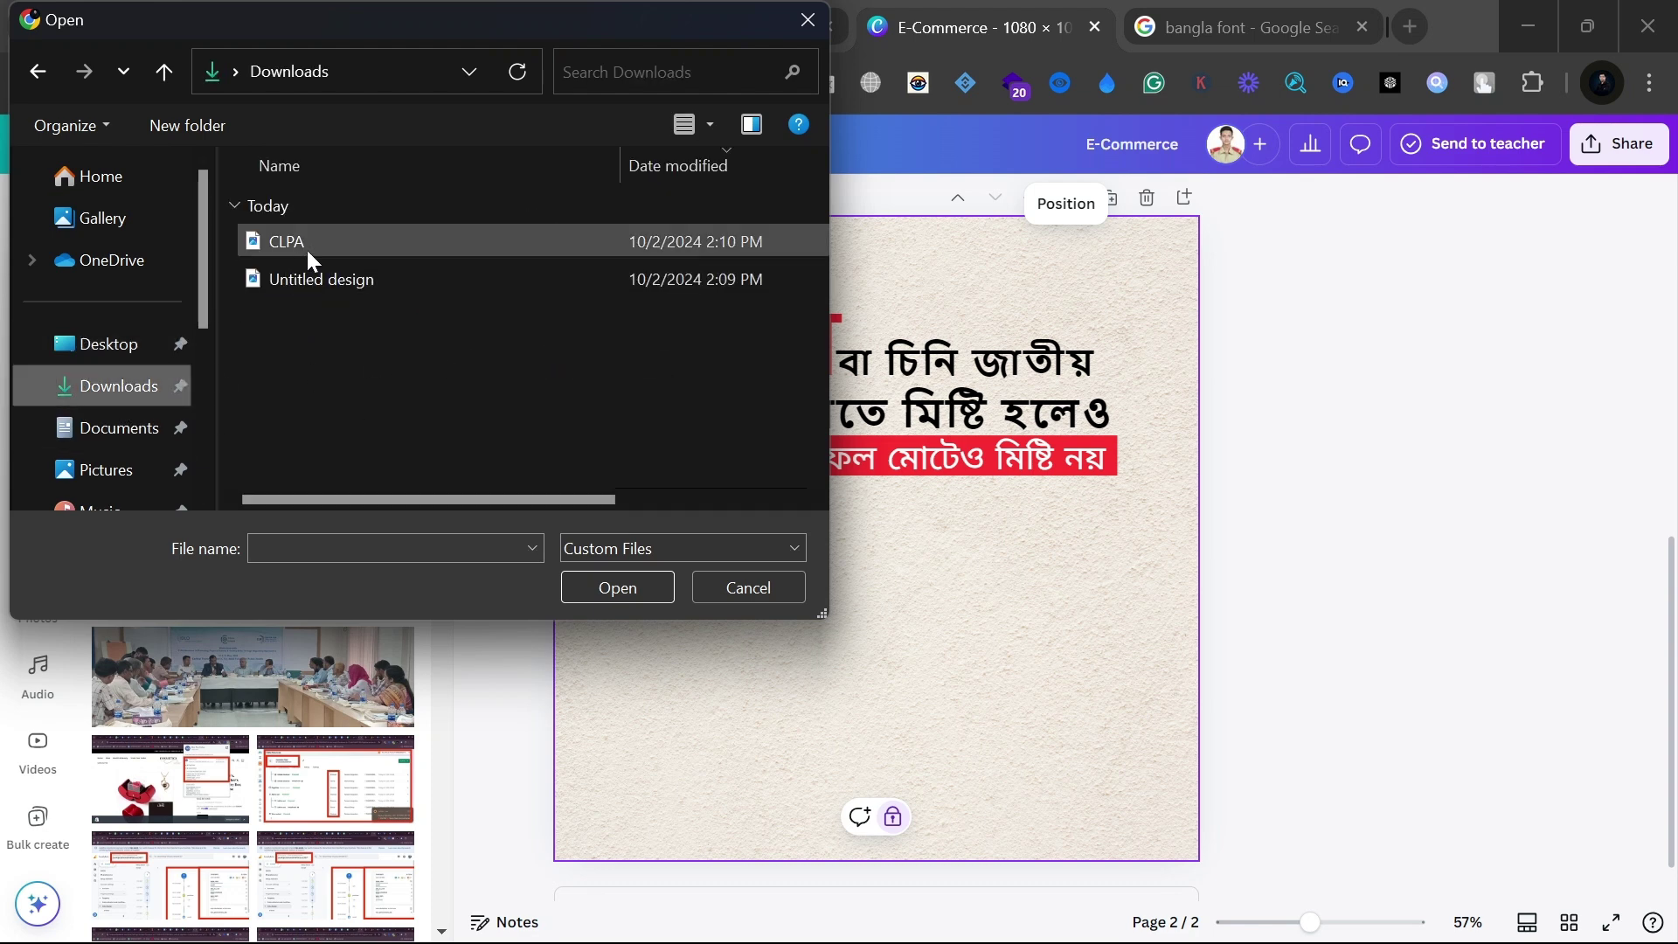
{"action": "left_click", "coordinate": [739, 131]}
{"action": "left_click", "coordinate": [259, 241]}
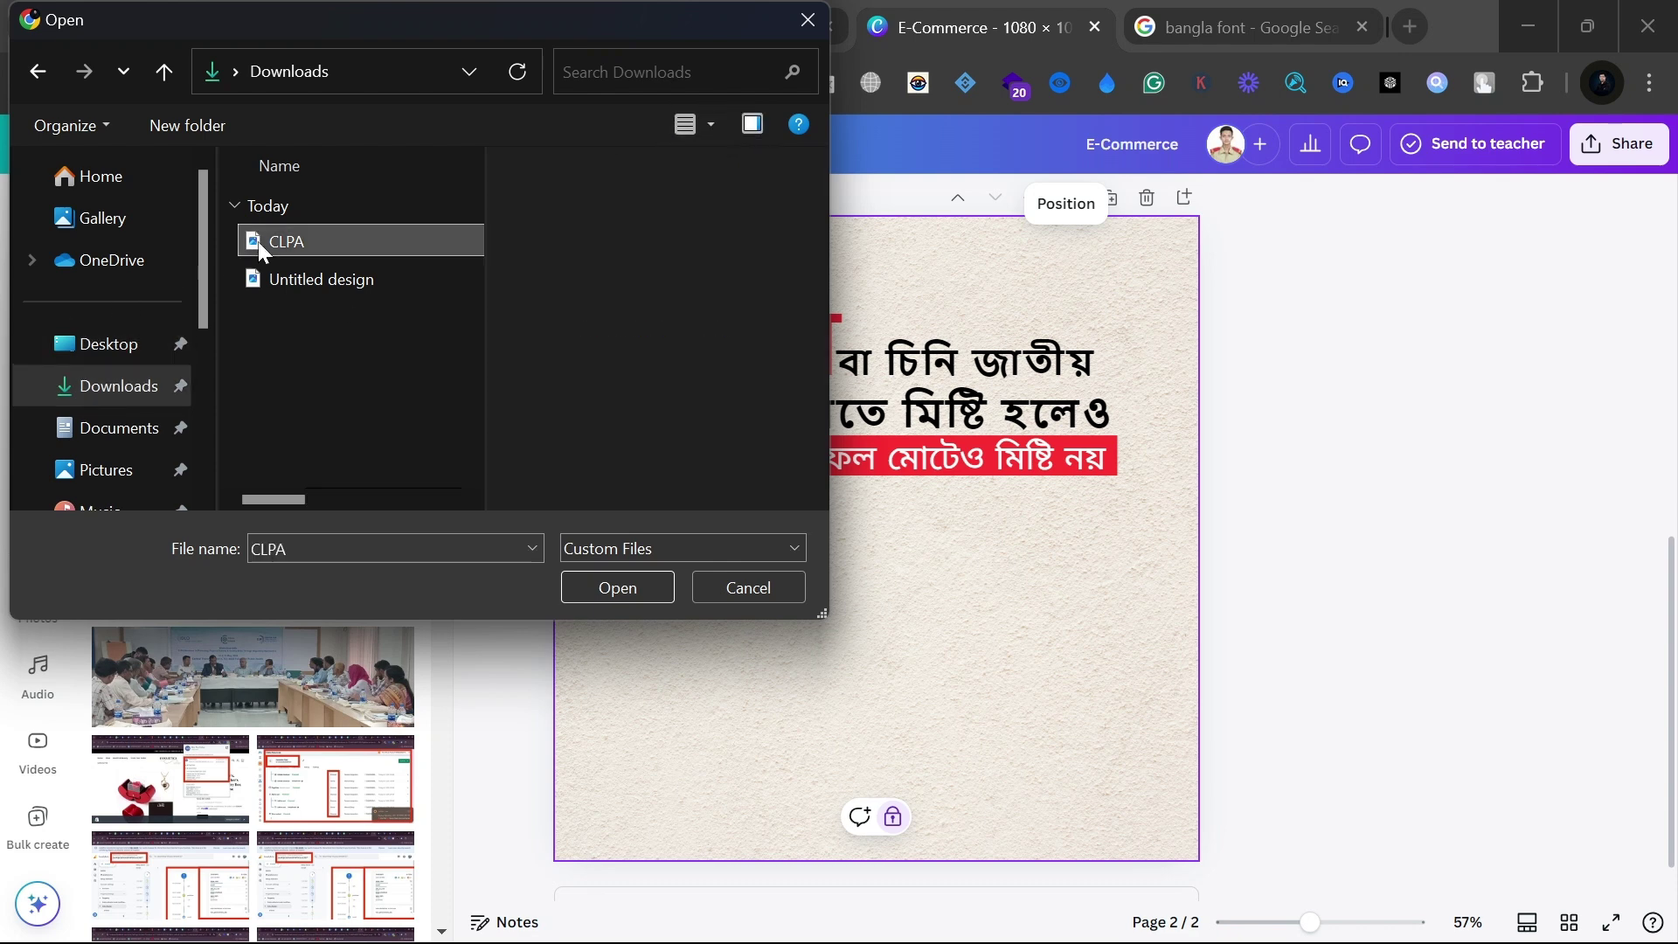
{"action": "left_click", "coordinate": [343, 289]}
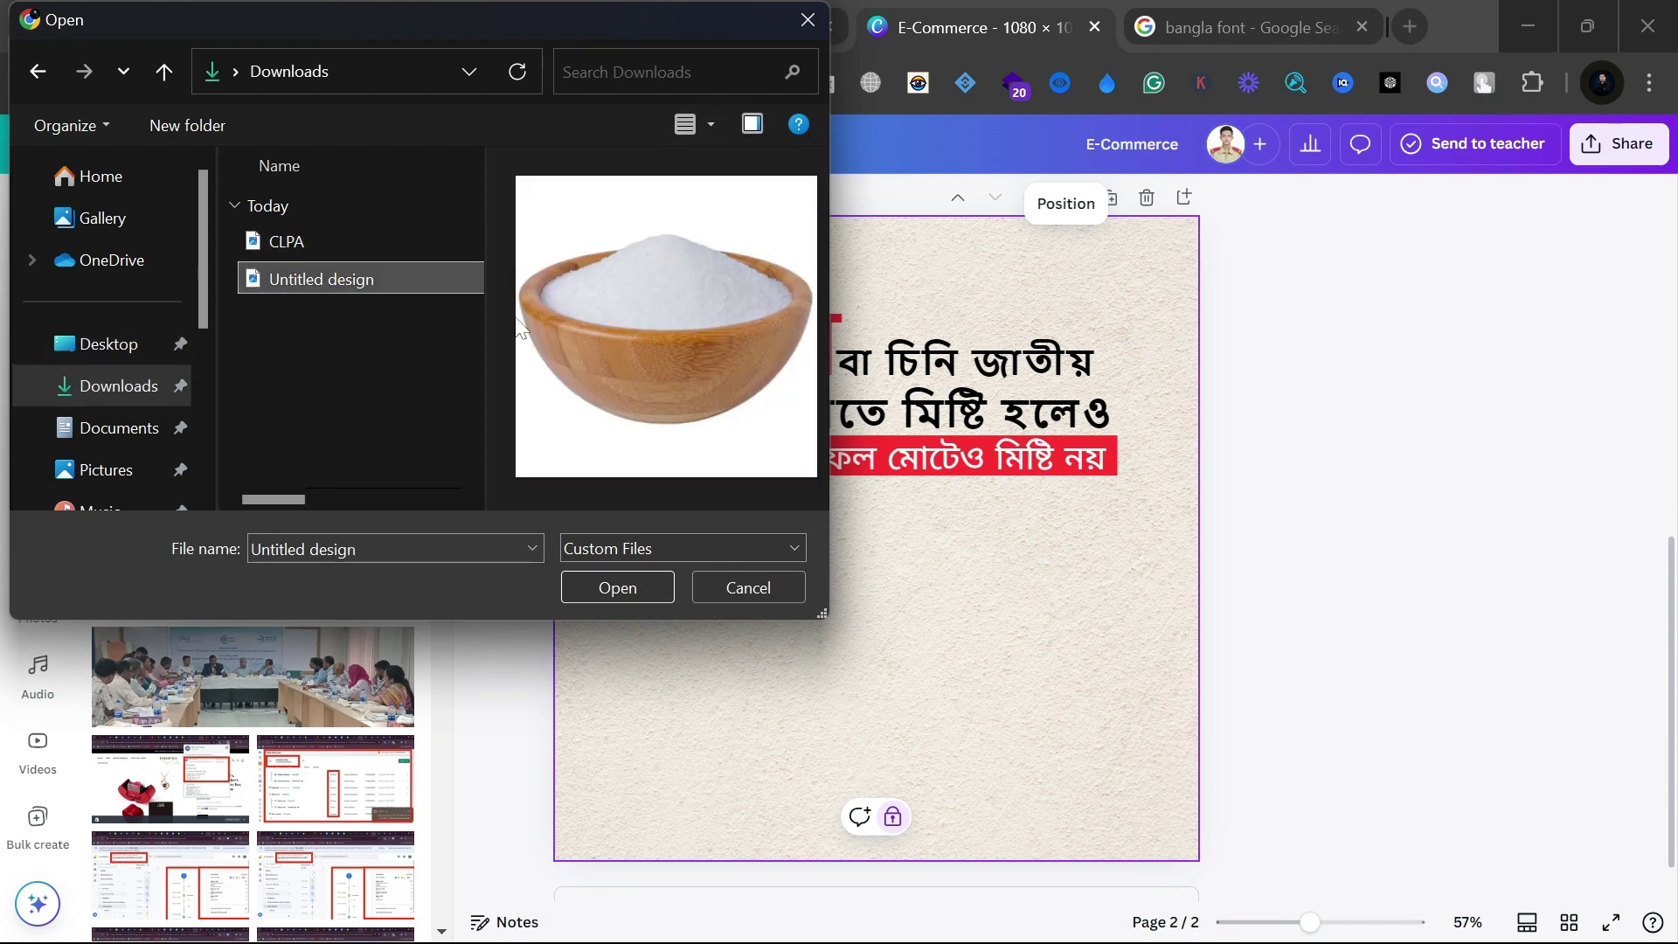
{"action": "left_click", "coordinate": [598, 586]}
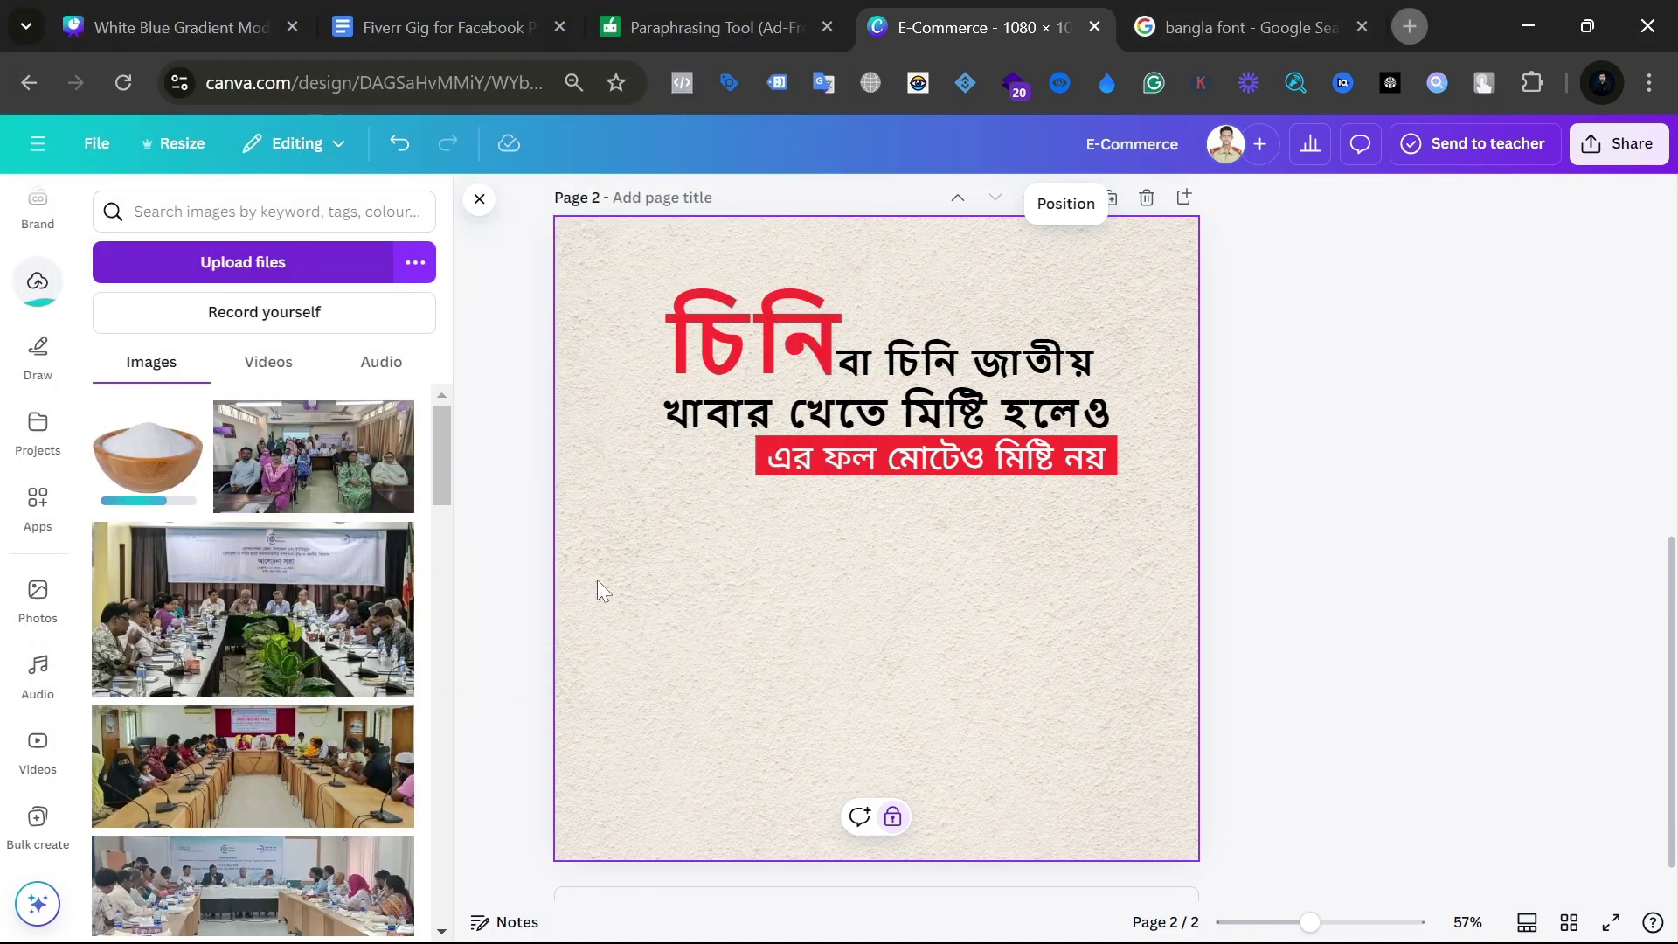
{"action": "left_click", "coordinate": [173, 450]}
{"action": "left_click_drag", "start_coordinate": [886, 570], "coordinate": [907, 695]}
{"action": "key", "text": "Delete"}
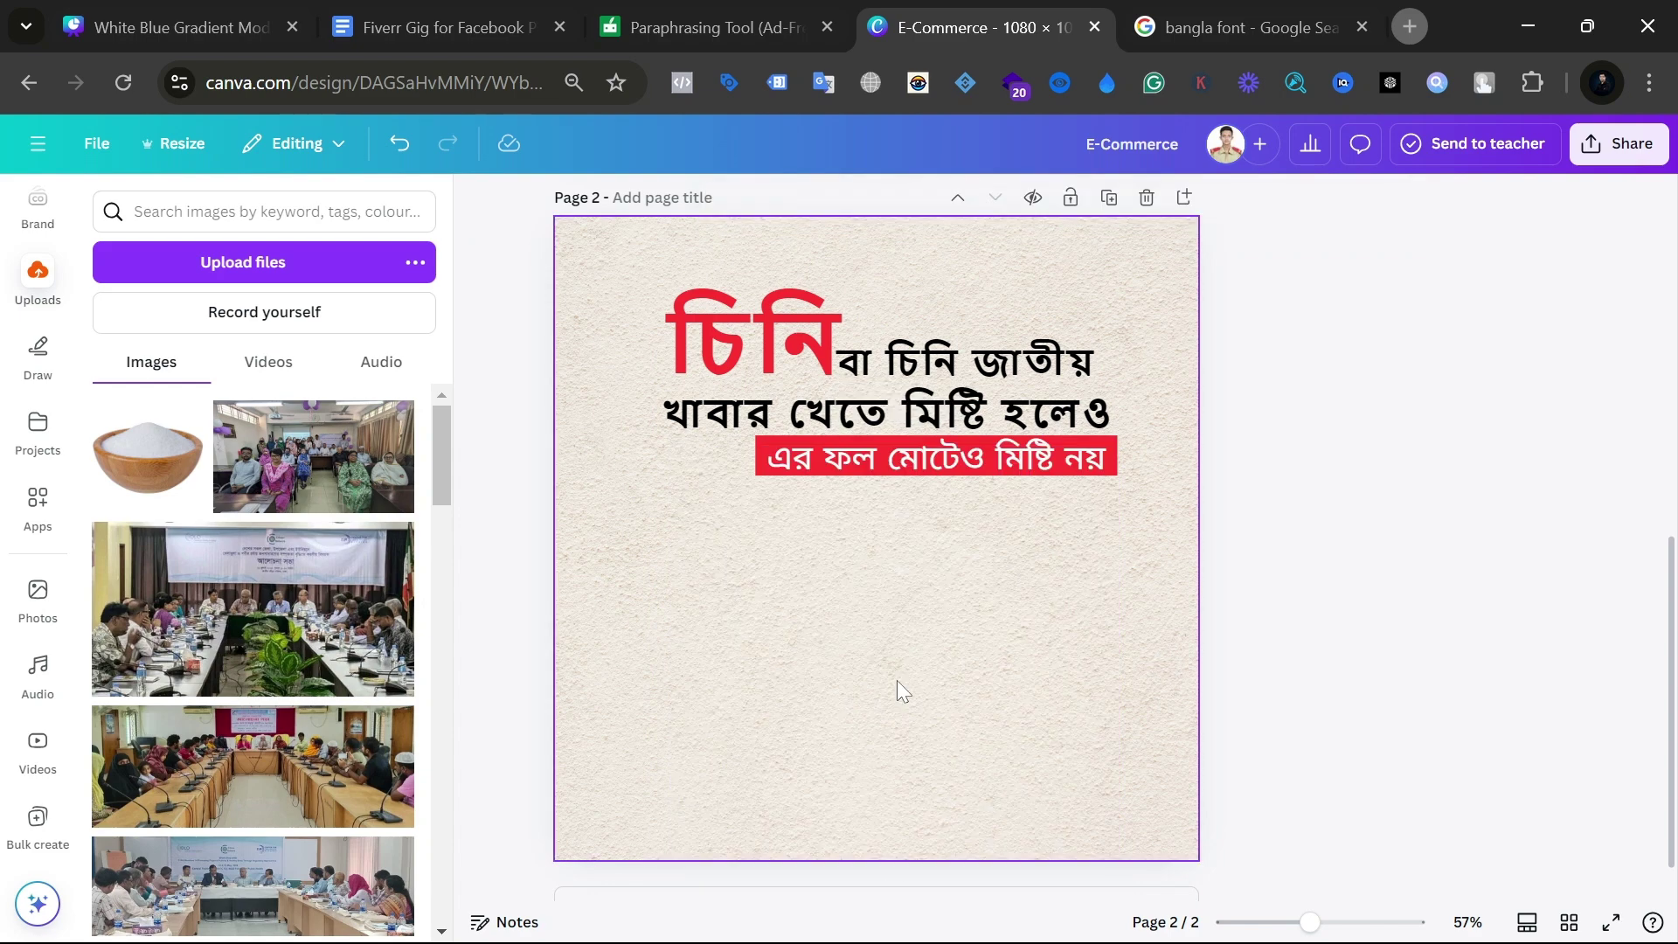
Step: Add the uploaded sugar bowl to page 2 with its background removed, then shrink and centre it below the text
{"action": "left_click_drag", "start_coordinate": [157, 470], "coordinate": [622, 614]}
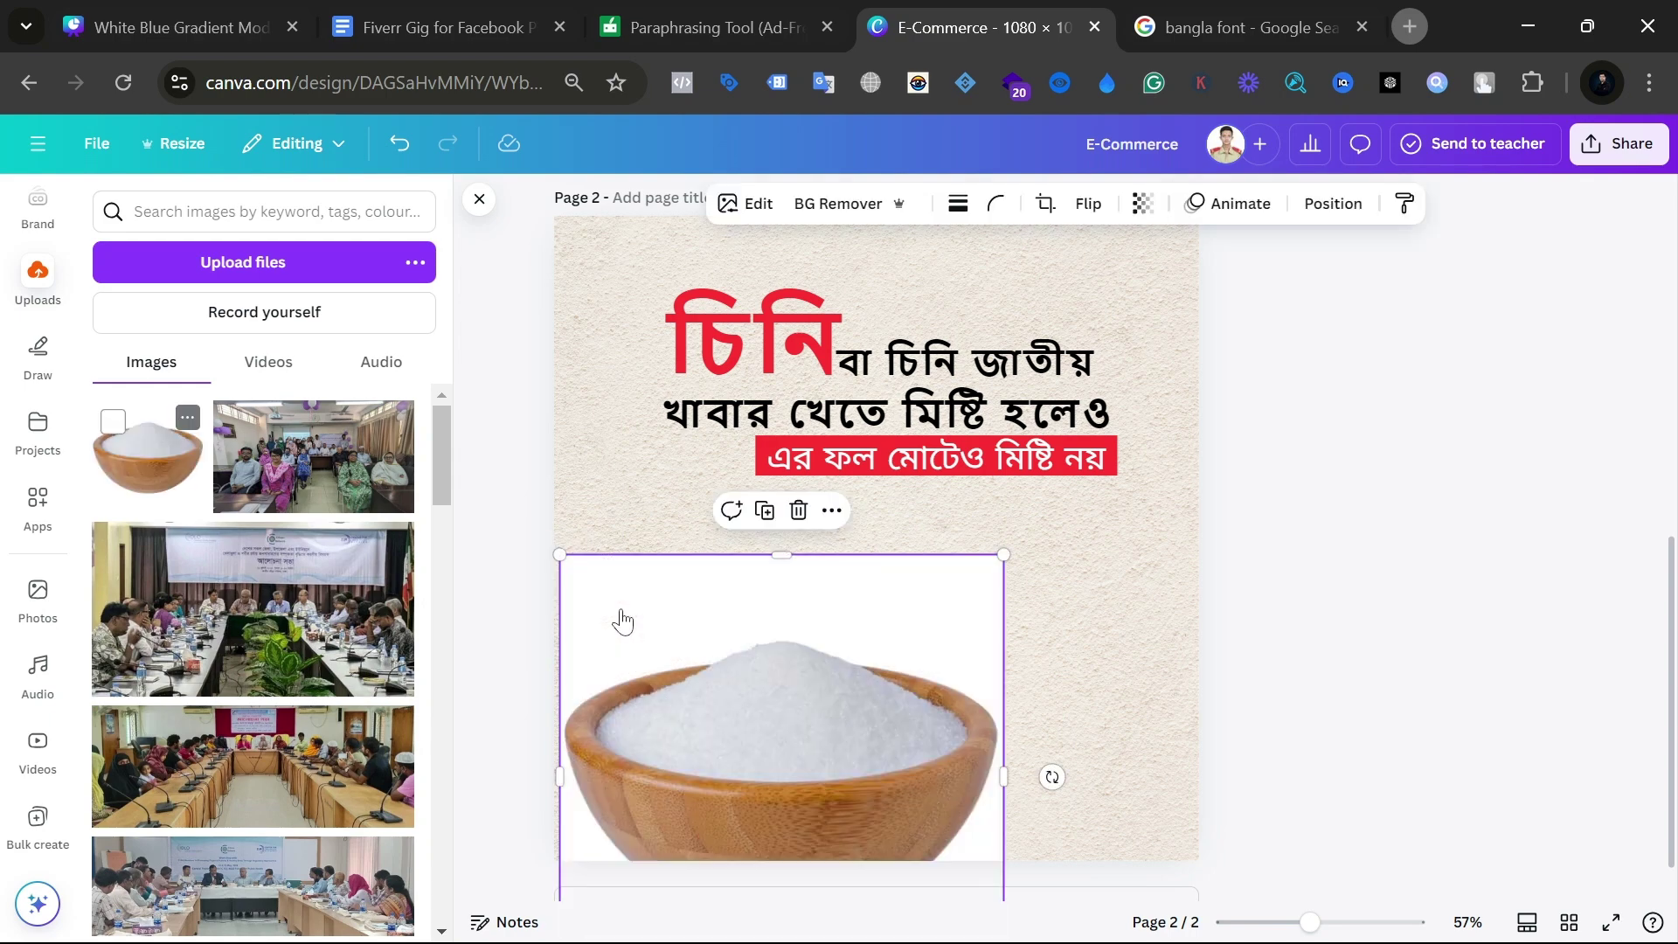
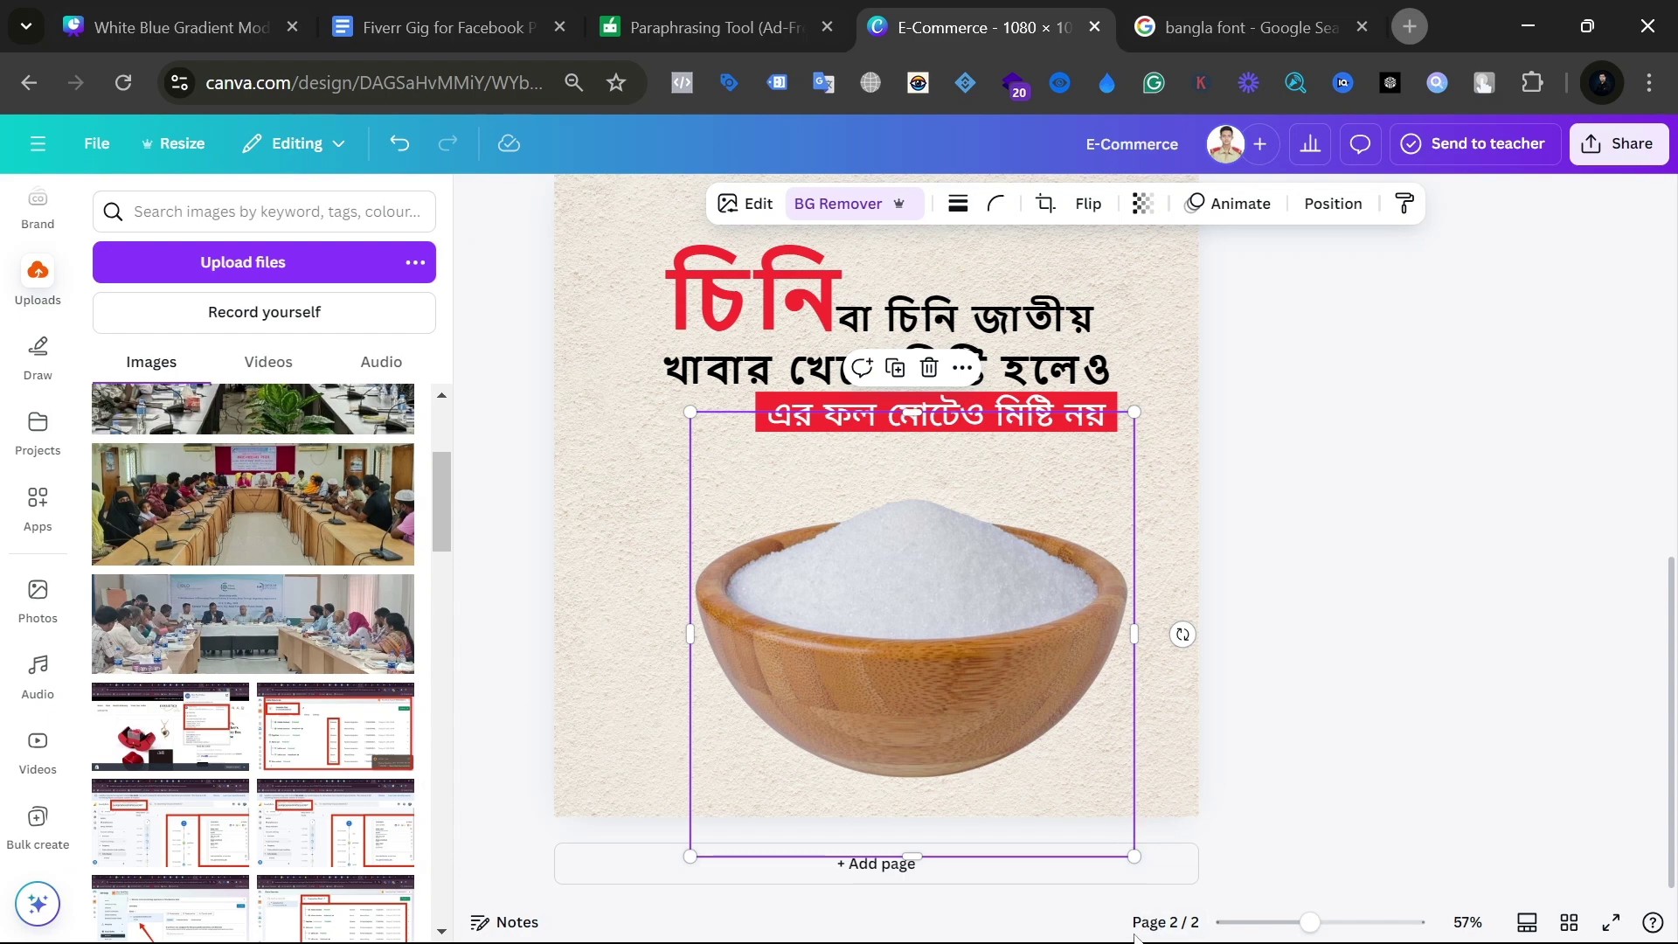
{"action": "left_click_drag", "start_coordinate": [1141, 872], "coordinate": [1153, 785]}
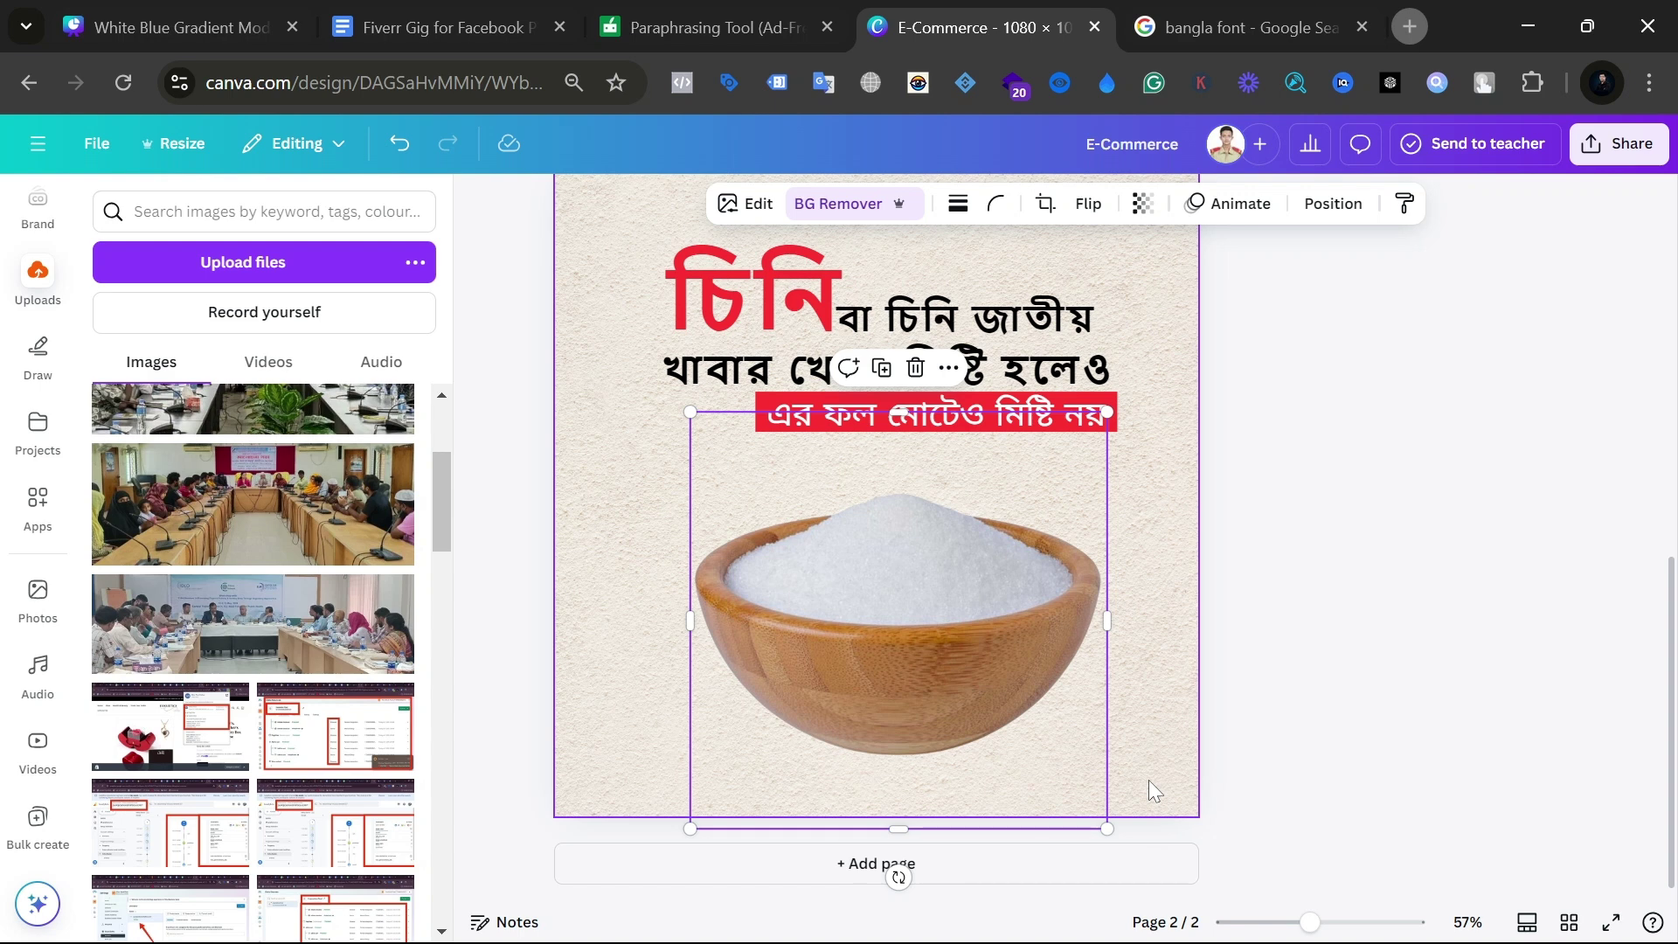
{"action": "left_click_drag", "start_coordinate": [1001, 634], "coordinate": [976, 610]}
{"action": "left_click", "coordinate": [1374, 631]}
{"action": "scroll", "coordinate": [946, 696], "scroll_direction": "down", "scroll_amount": 2}
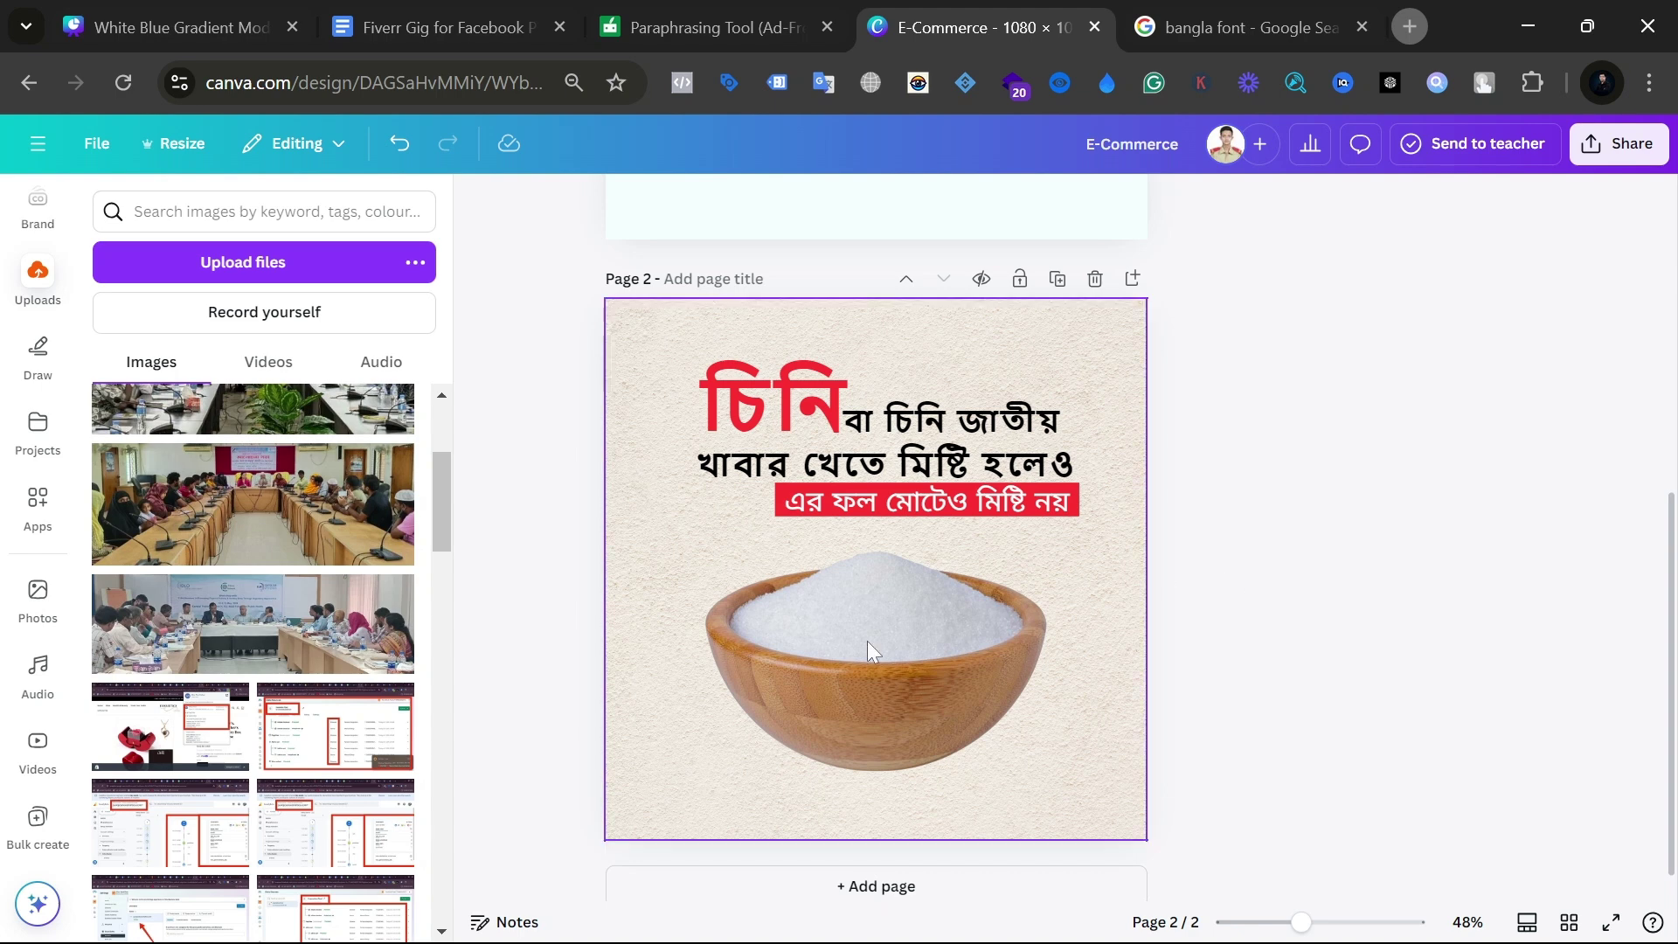
Step: Duplicate the sugar bowl image, flip the copy vertically and move it up over the original
{"action": "left_click", "coordinate": [778, 705]}
{"action": "left_click_drag", "start_coordinate": [778, 705], "coordinate": [857, 700]}
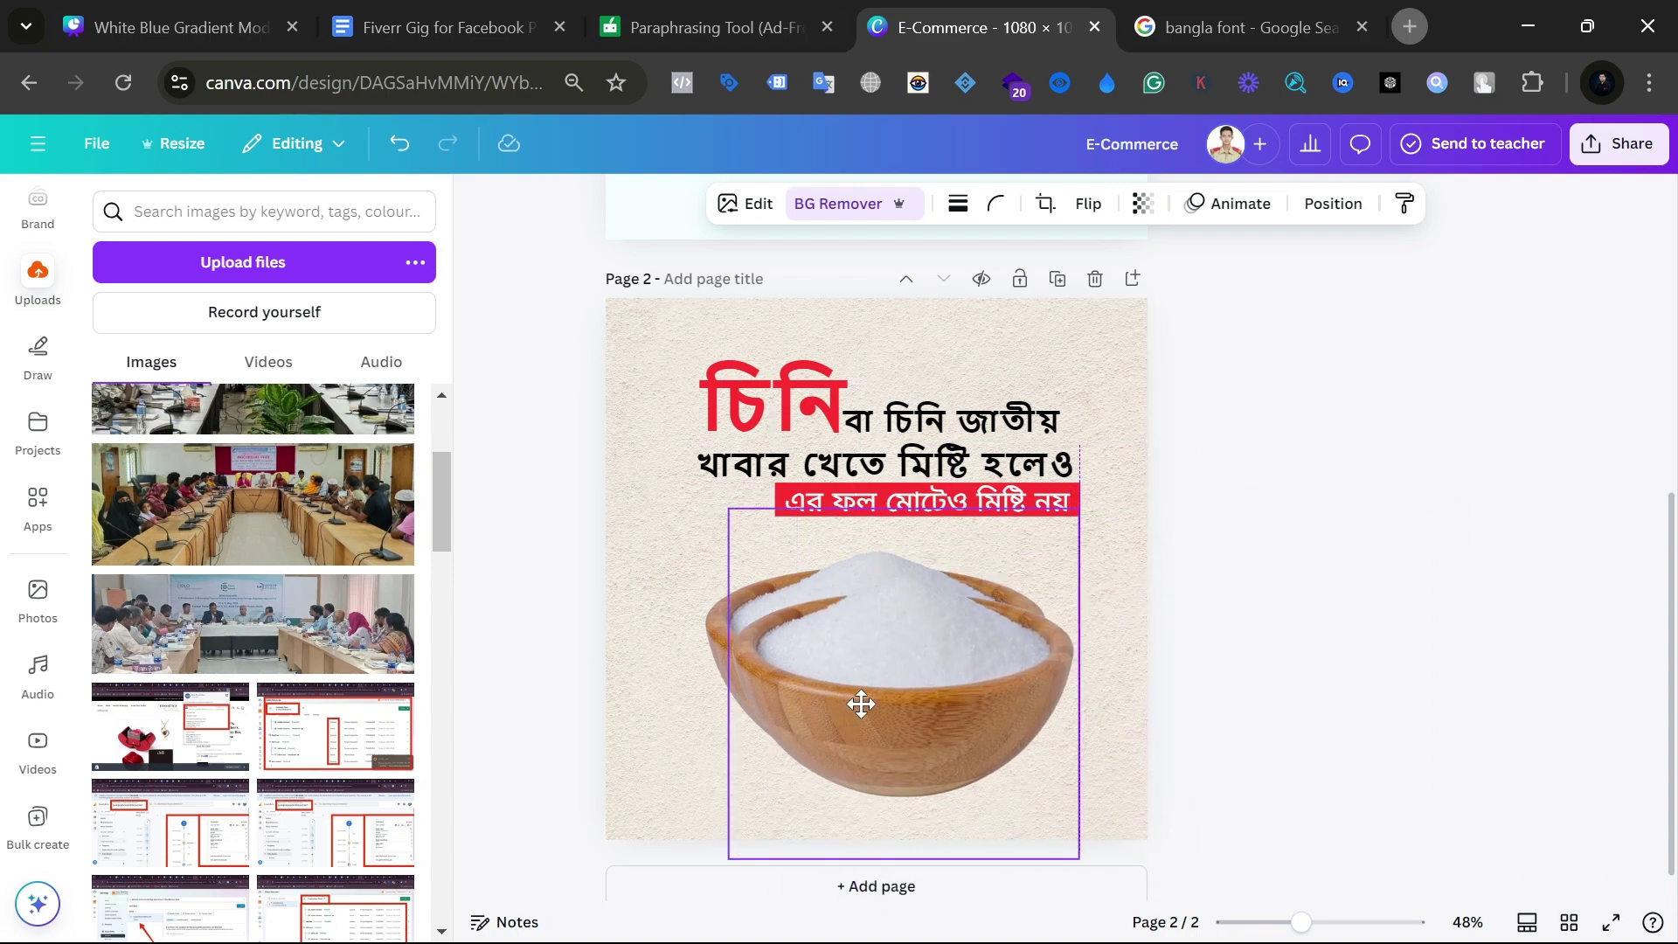
{"action": "left_click", "coordinate": [1087, 203]}
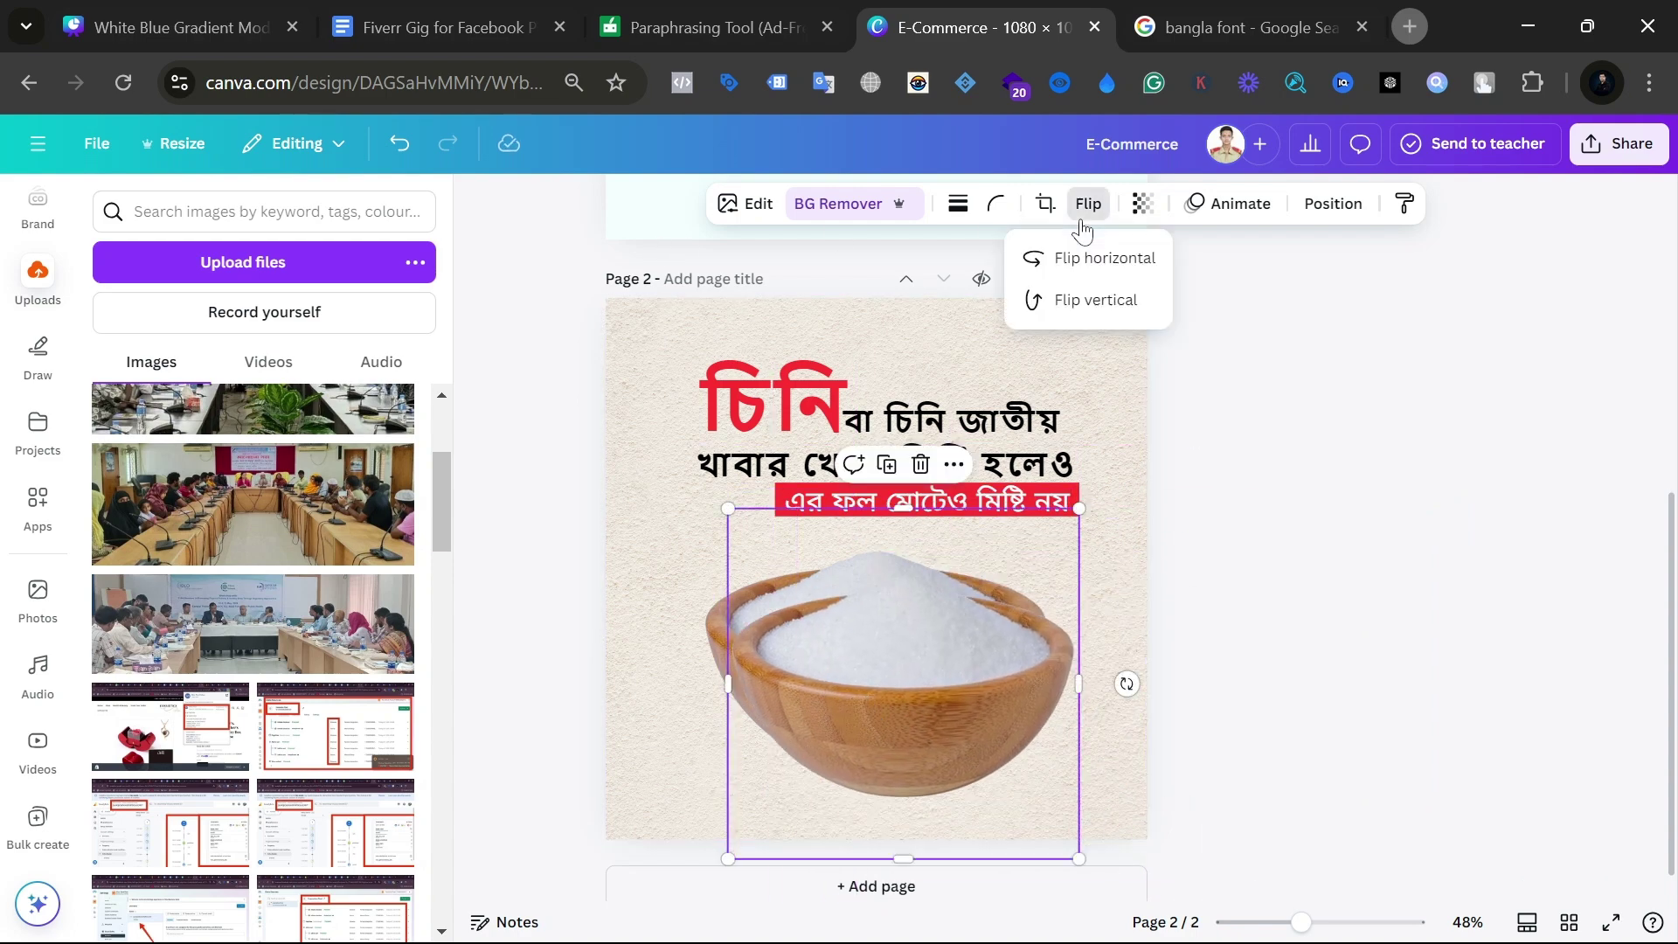
{"action": "left_click", "coordinate": [1078, 308]}
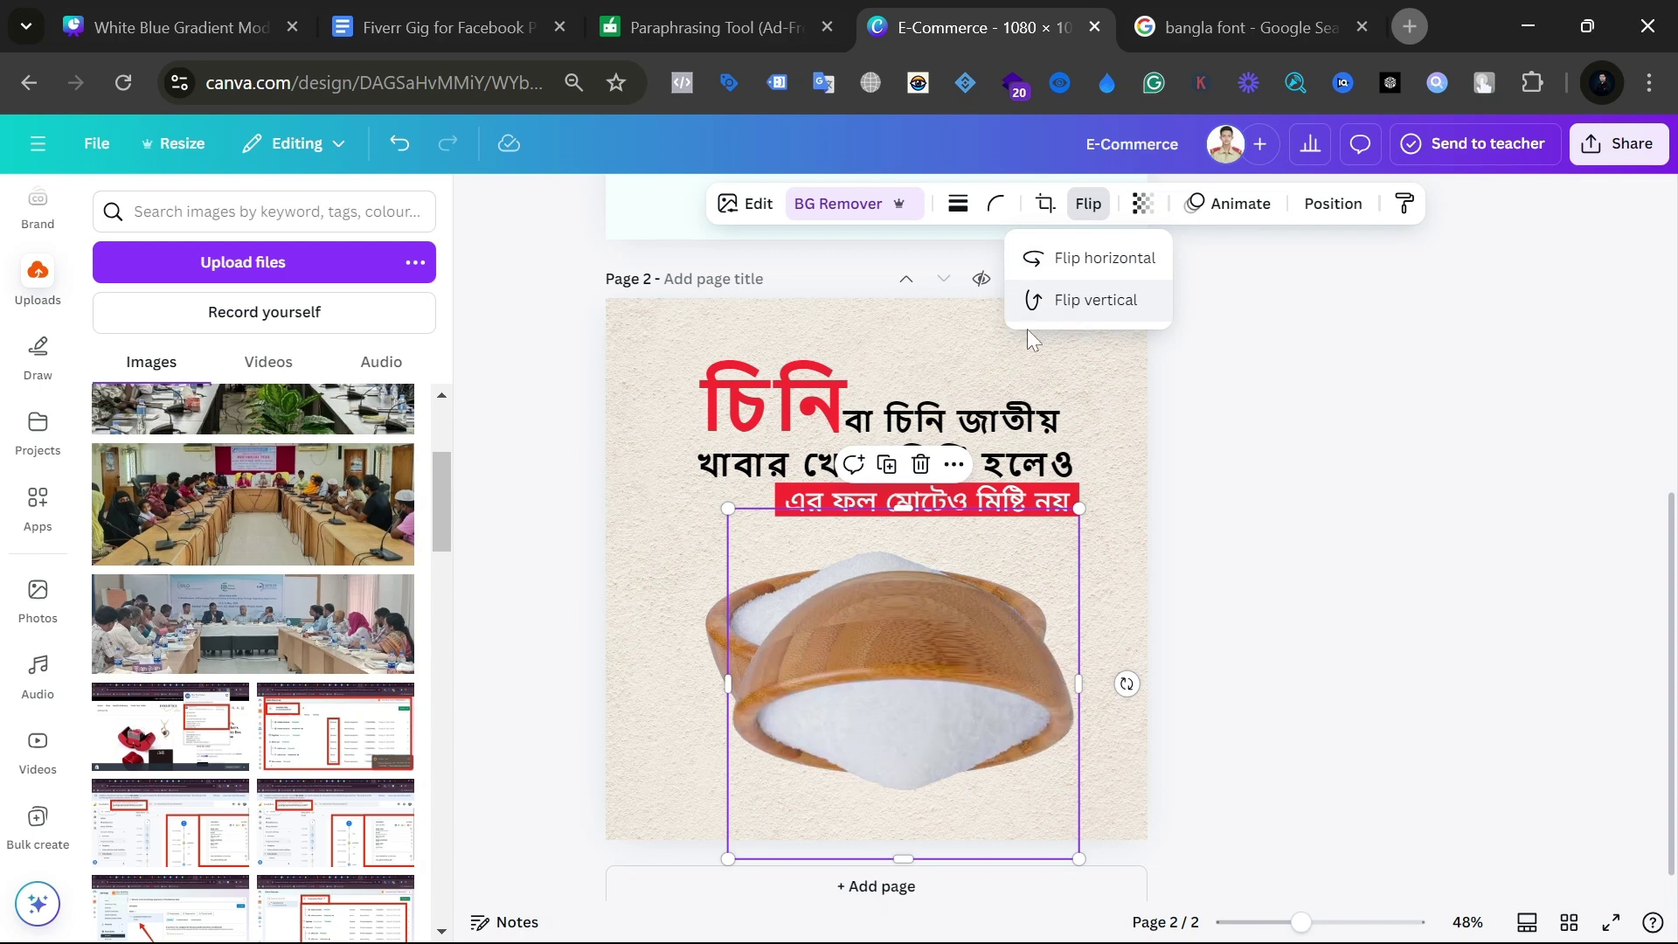
{"action": "left_click_drag", "start_coordinate": [955, 667], "coordinate": [959, 594]}
Step: Set the flipped bowl's transparency to about 60 and place it directly beneath the upright bowl as a reflection
{"action": "left_click", "coordinate": [1142, 204]}
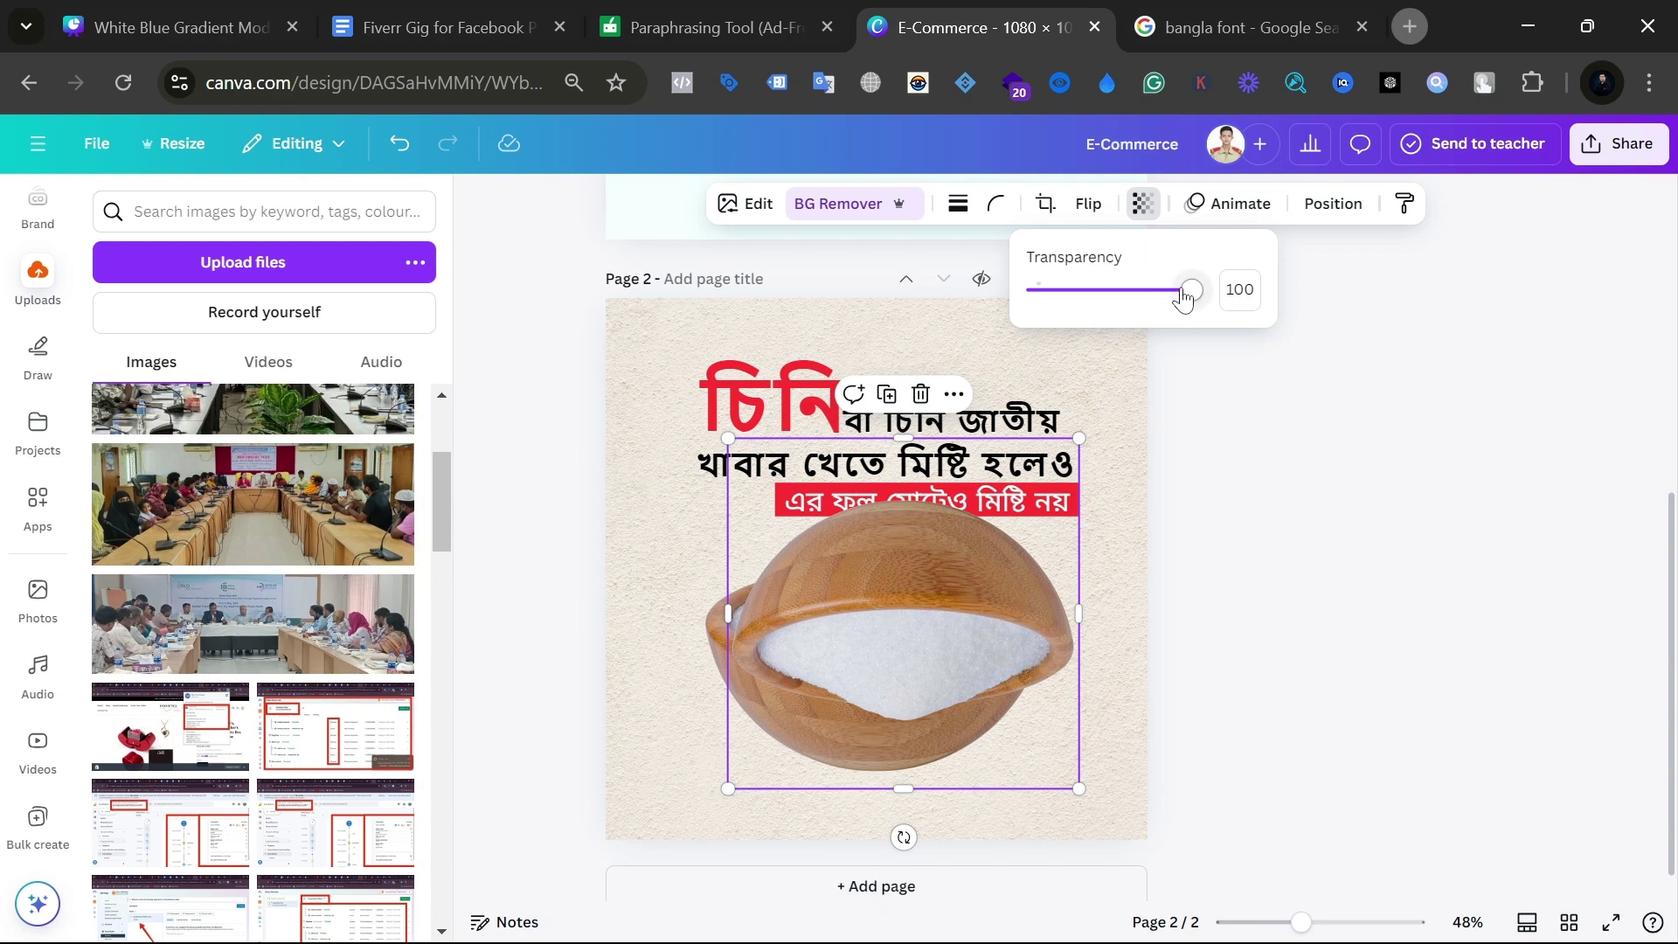
{"action": "left_click_drag", "start_coordinate": [1185, 297], "coordinate": [1131, 315]}
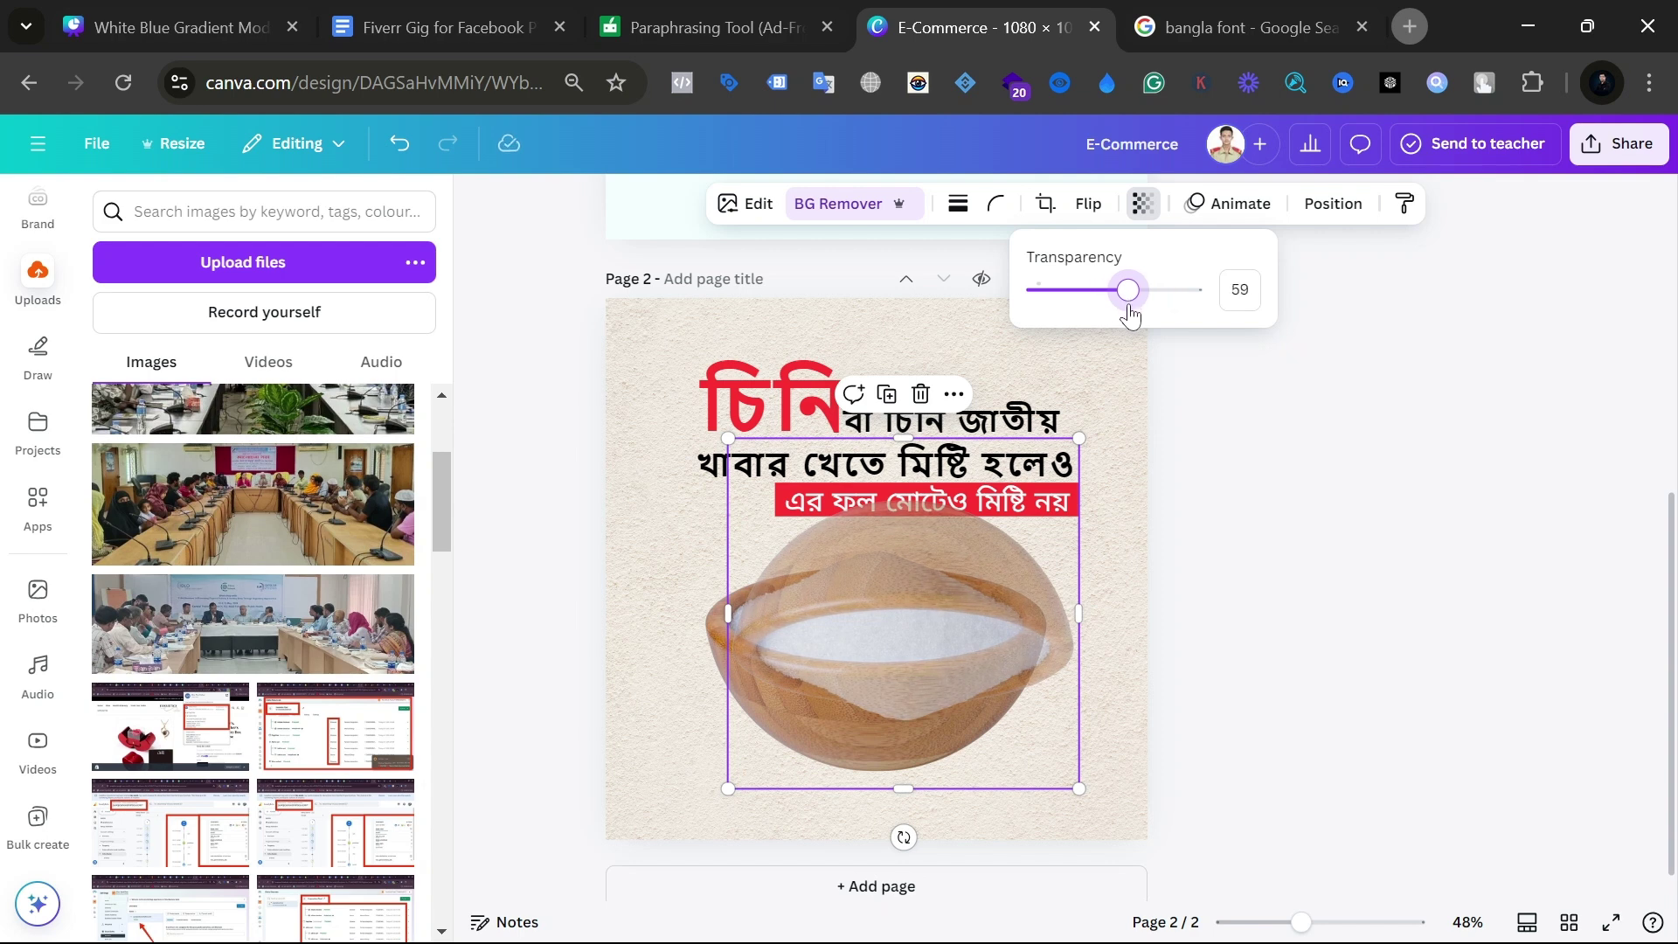
{"action": "mouse_move", "coordinate": [1130, 316]}
{"action": "left_mouse_down"}
{"action": "mouse_move", "coordinate": [1148, 312]}
{"action": "mouse_move", "coordinate": [1135, 308]}
{"action": "left_mouse_up"}
{"action": "left_click_drag", "start_coordinate": [974, 579], "coordinate": [945, 837]}
{"action": "left_click", "coordinate": [1357, 634]}
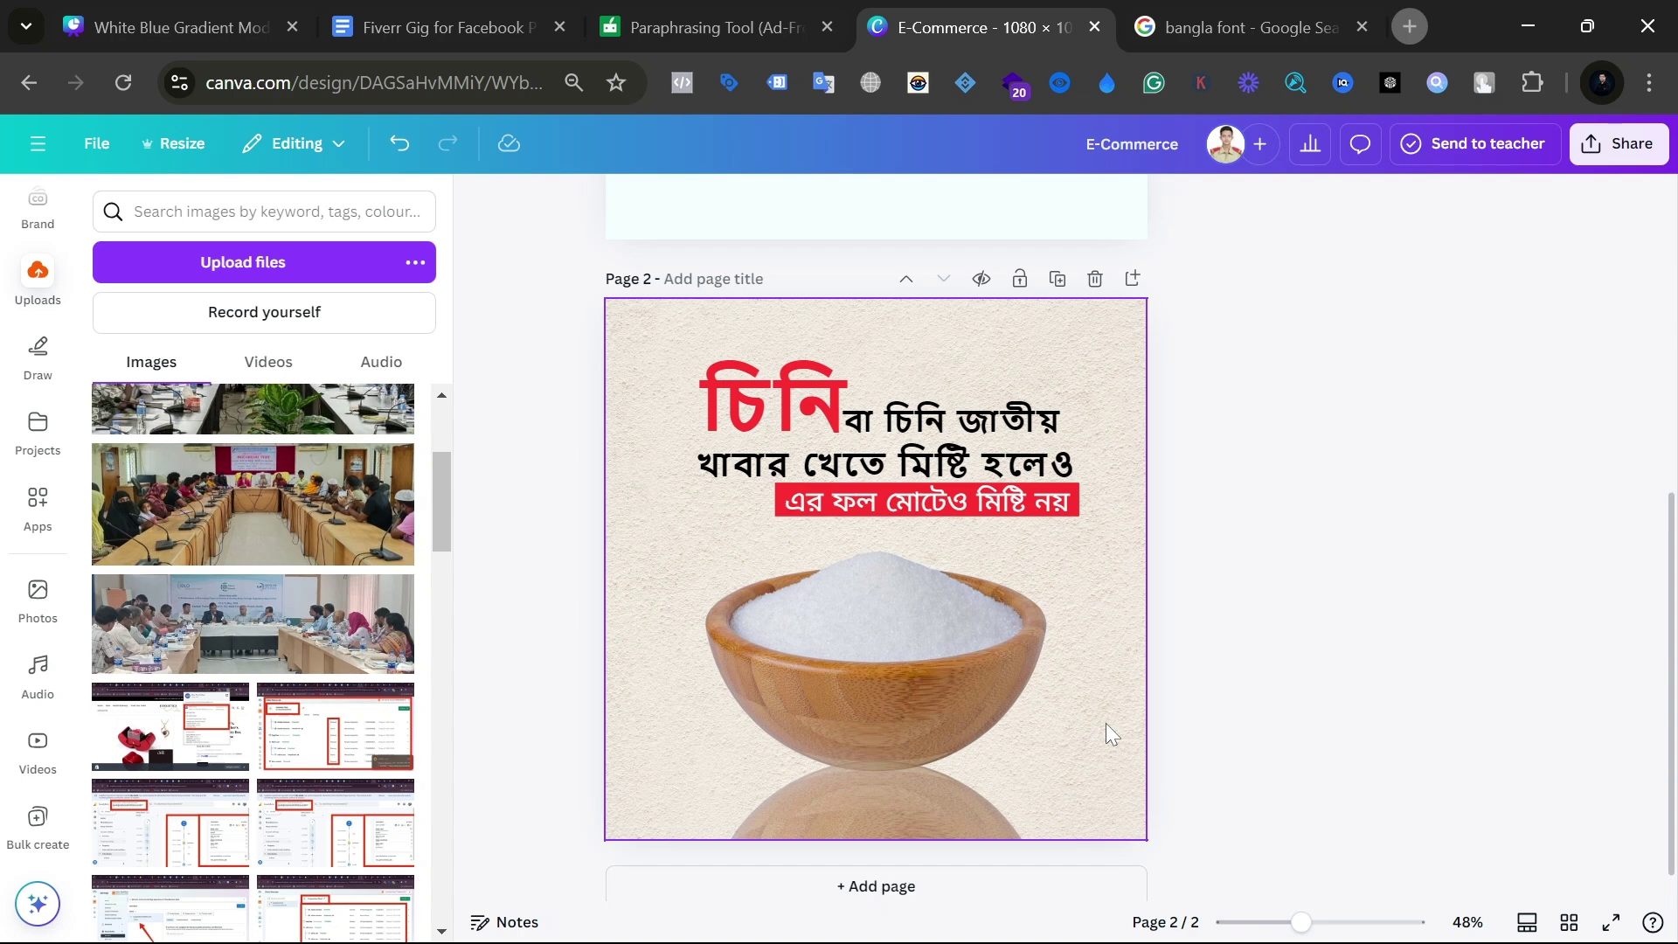
{"action": "mouse_move", "coordinate": [903, 822]}
{"action": "left_mouse_down"}
{"action": "mouse_move", "coordinate": [900, 783]}
{"action": "mouse_move", "coordinate": [905, 804]}
{"action": "left_mouse_up"}
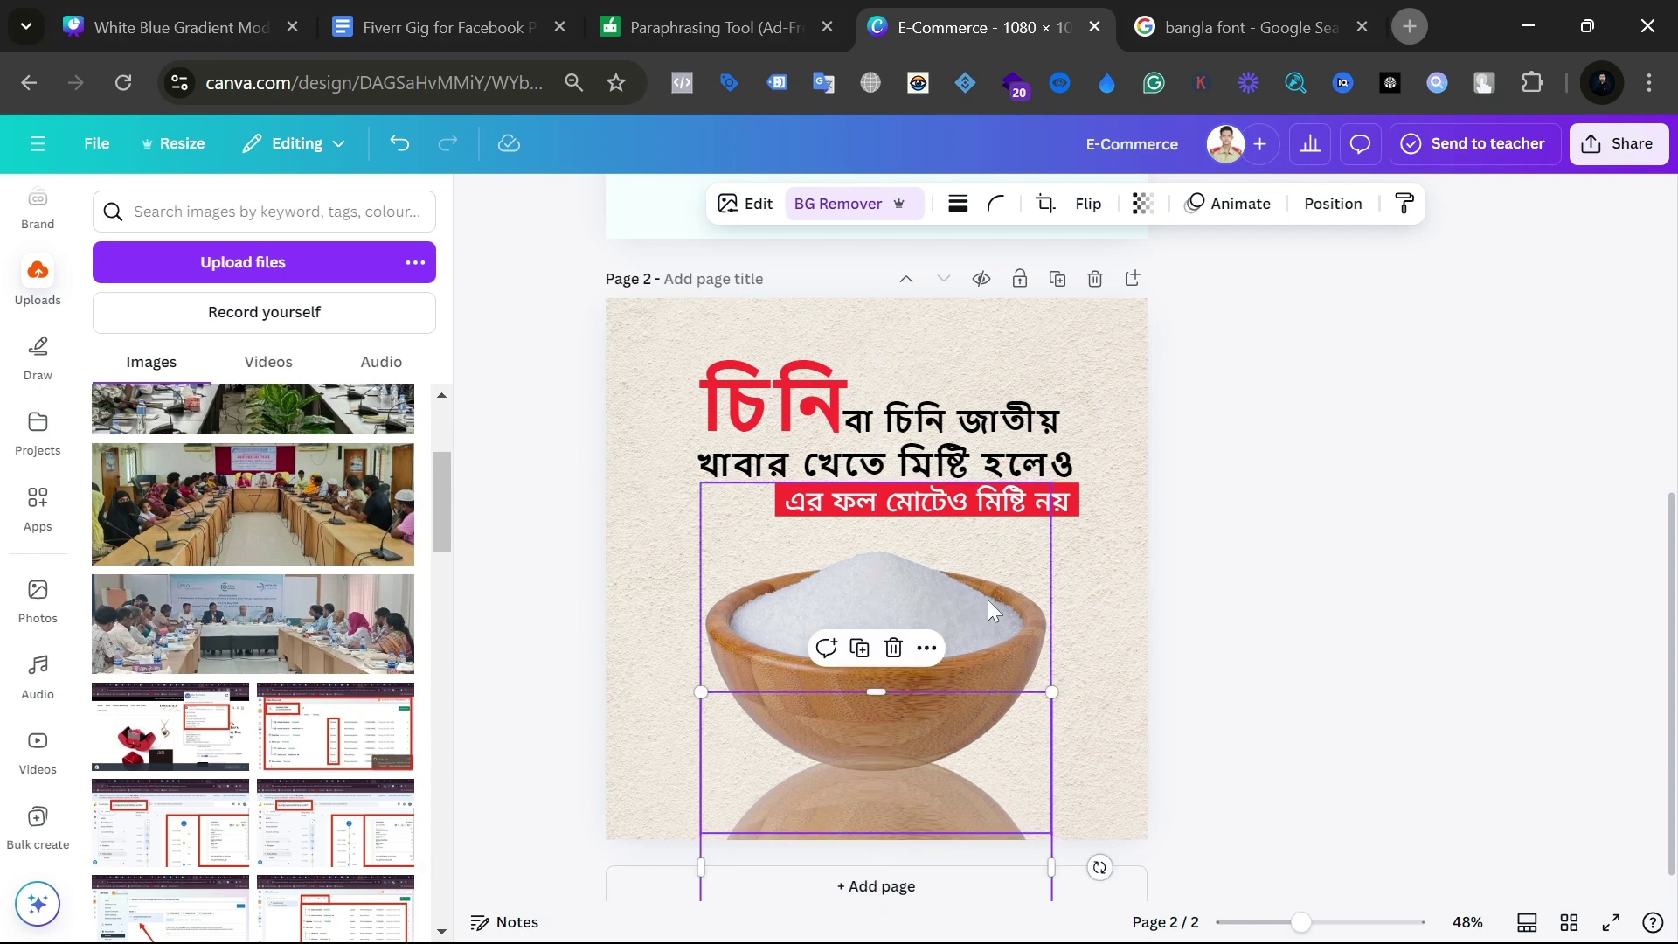
Step: Try to send the bowl's reflection to the back of the layer order
{"action": "right_click", "coordinate": [953, 783]}
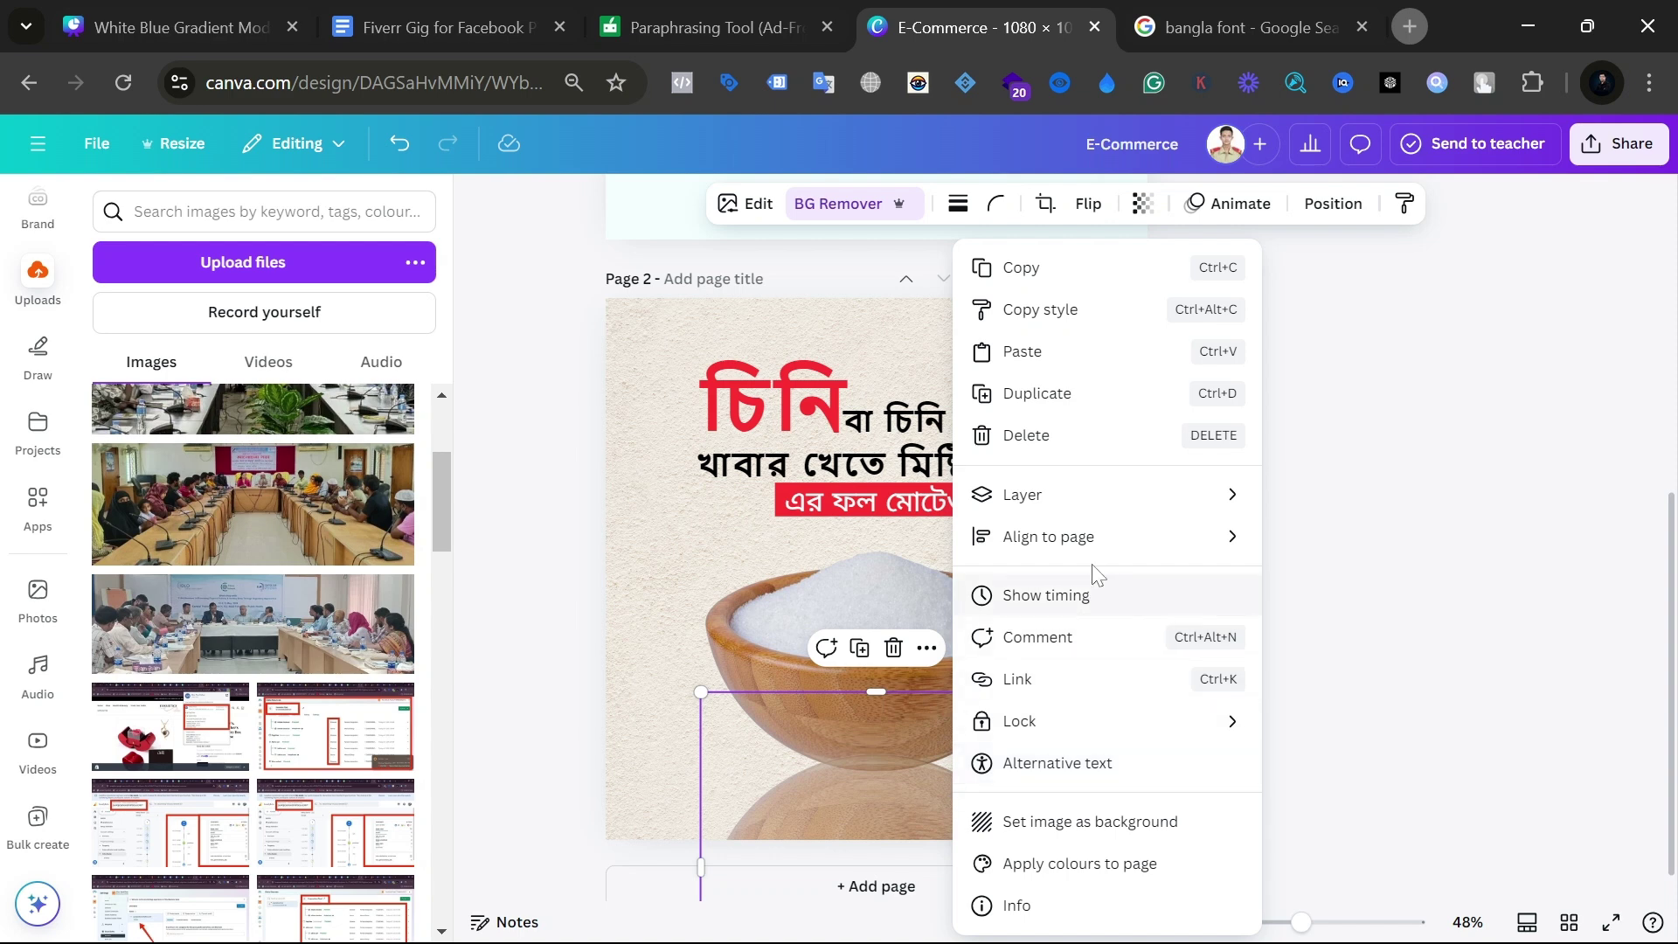
{"action": "mouse_move", "coordinate": [1085, 508]}
{"action": "left_click", "coordinate": [1357, 621]}
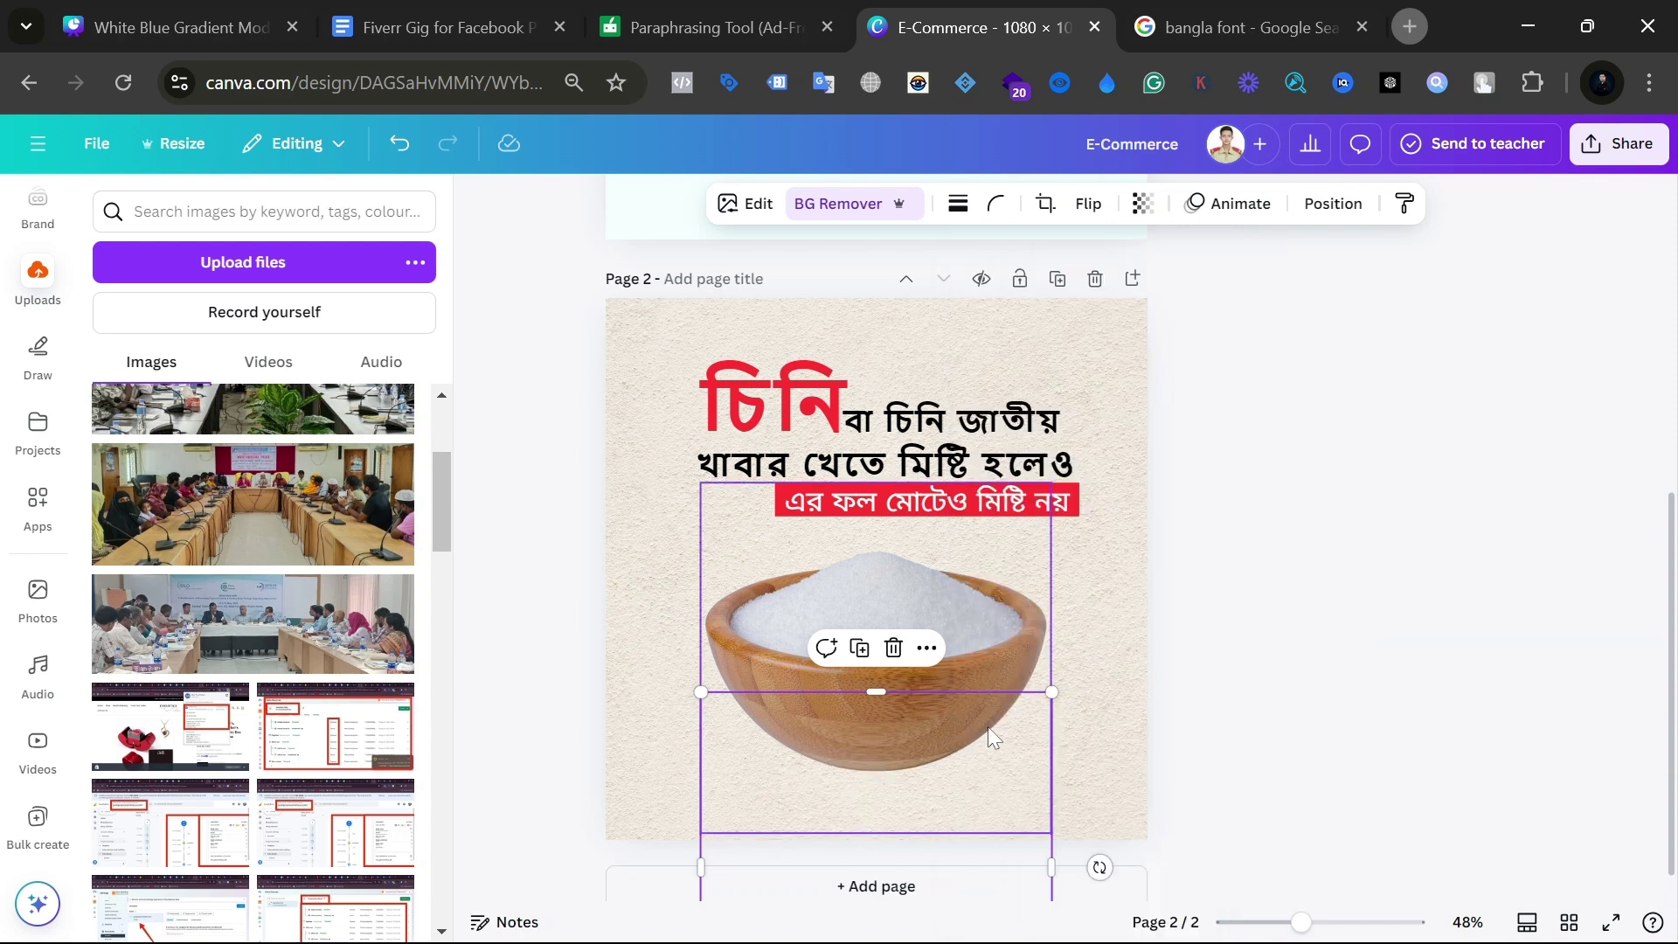
{"action": "key", "text": "ctrl+z"}
Step: Send the bowl's reflection one layer backward, behind the upright bowl
{"action": "right_click", "coordinate": [956, 757]}
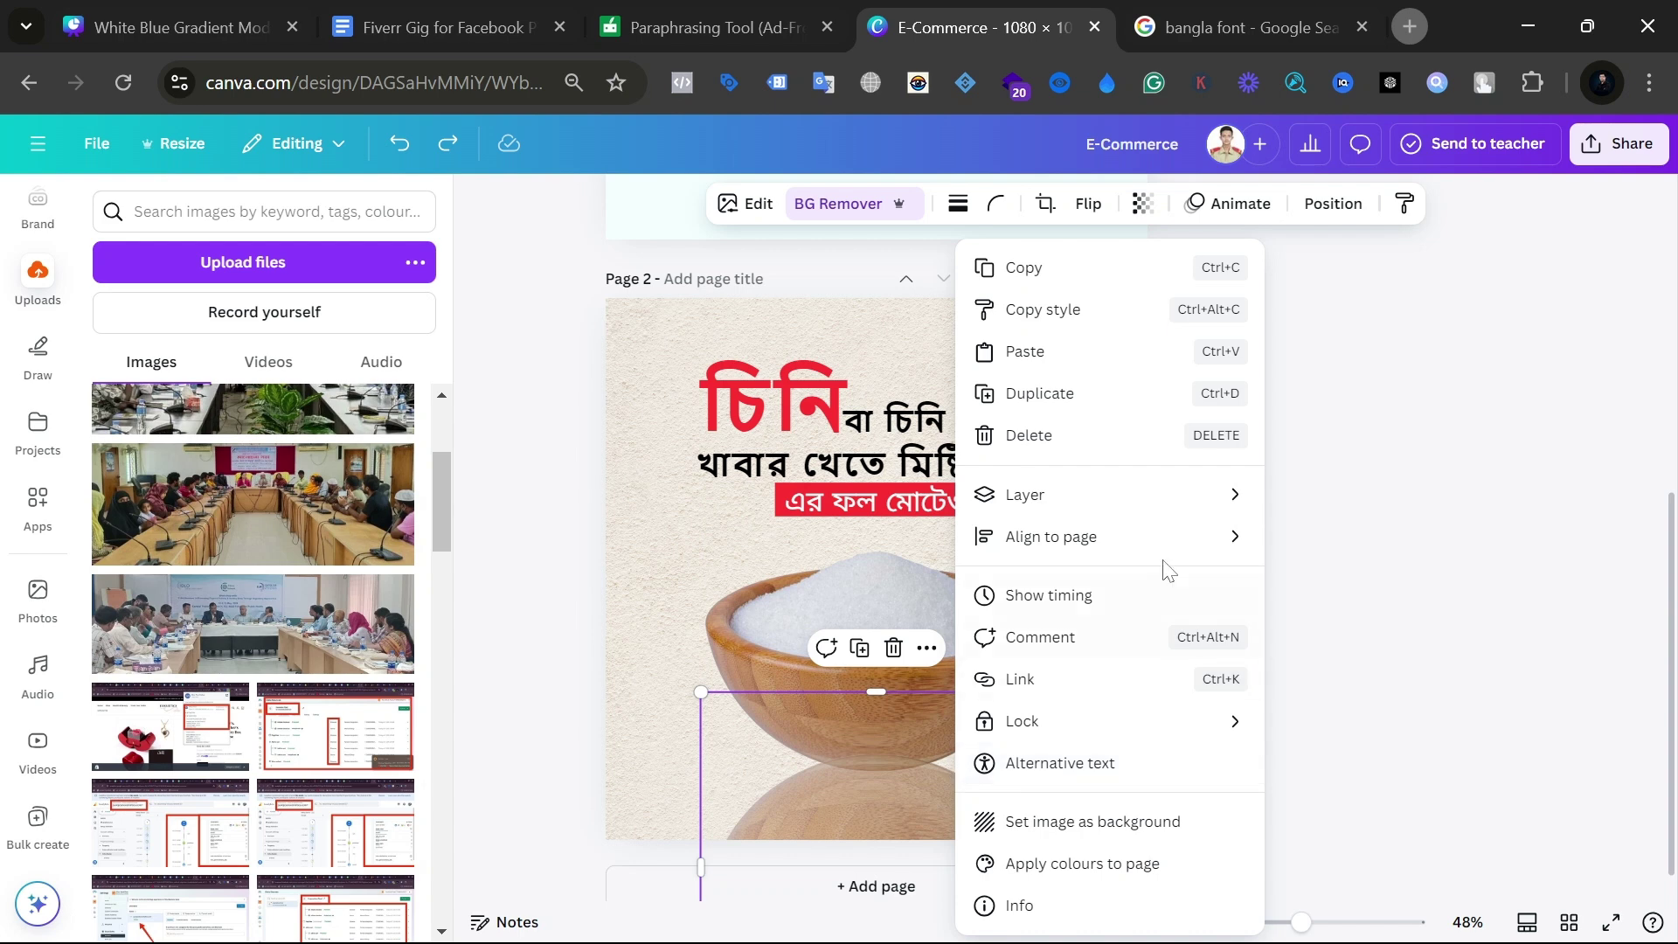
{"action": "mouse_move", "coordinate": [1202, 498]}
{"action": "left_click", "coordinate": [1324, 580]}
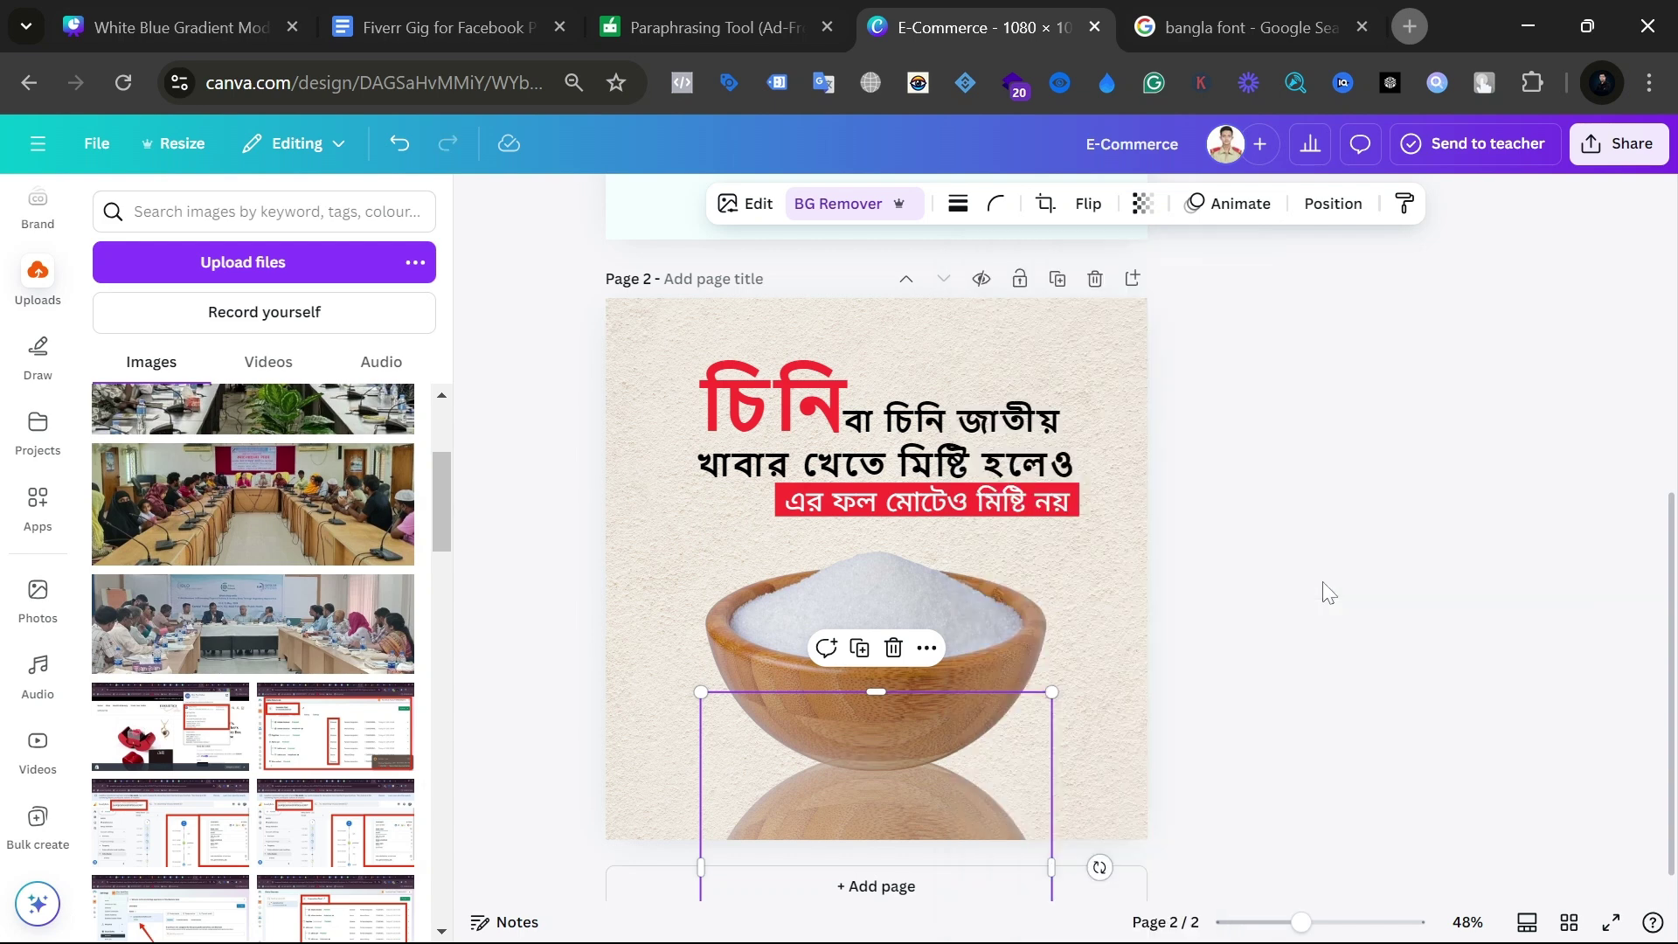
Step: Adjust the reflection's vertical position so its edge meets the base of the upright bowl, keeping it centred
{"action": "left_click", "coordinate": [894, 792]}
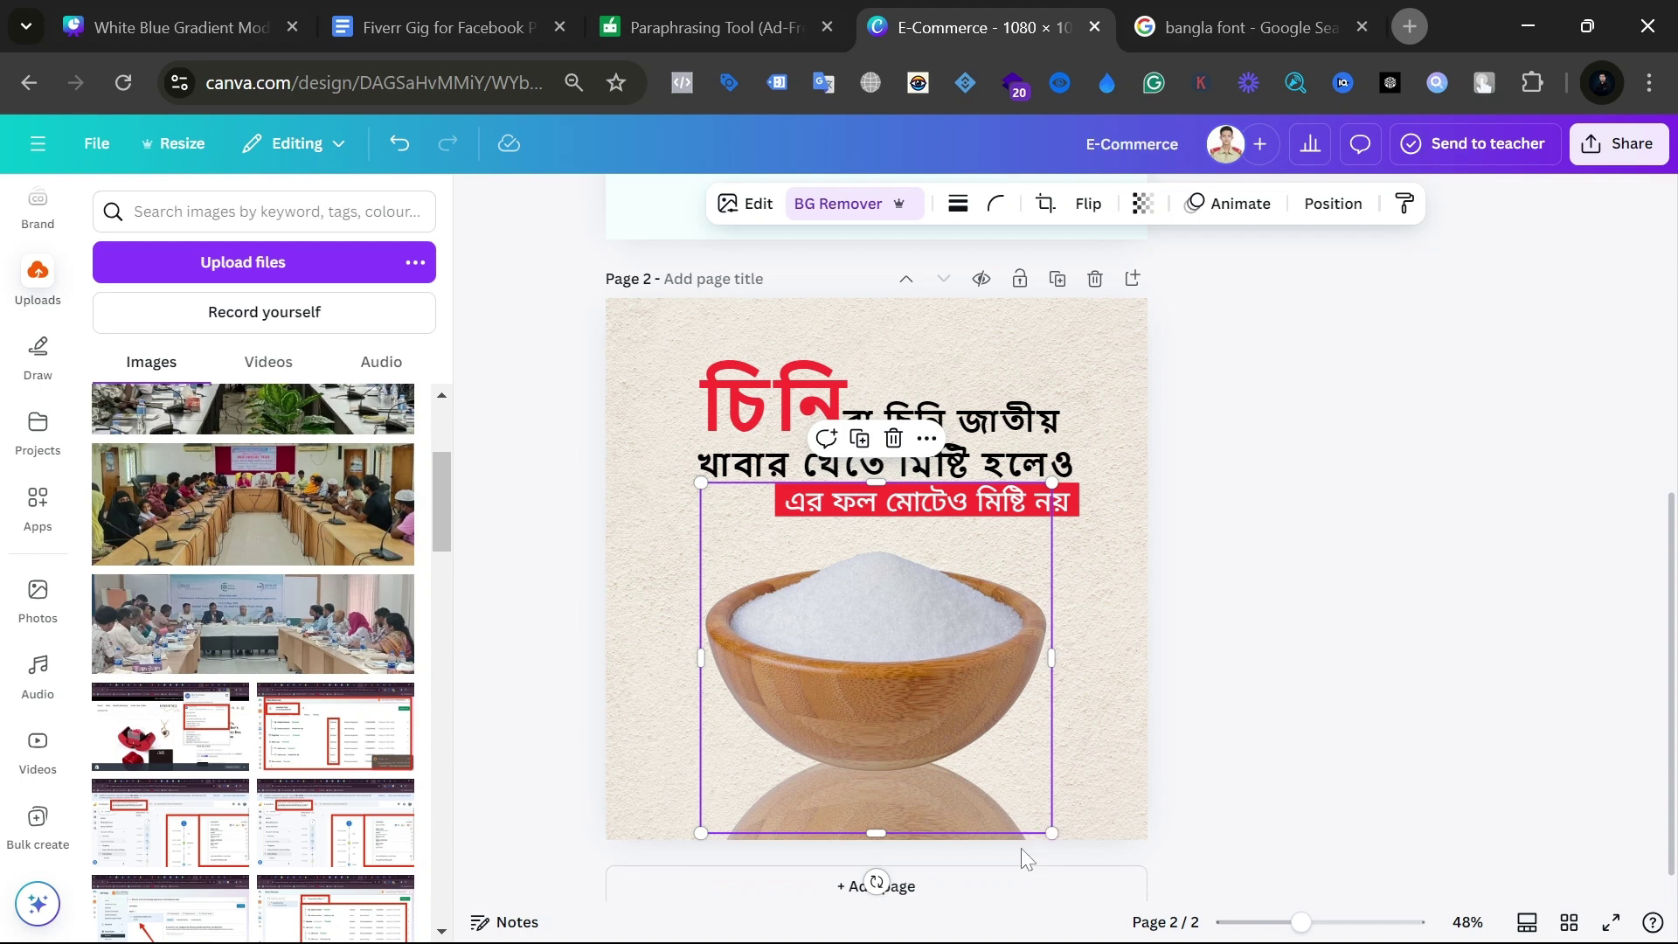
{"action": "key", "text": "ctrl+z"}
{"action": "left_click_drag", "start_coordinate": [987, 740], "coordinate": [988, 756]}
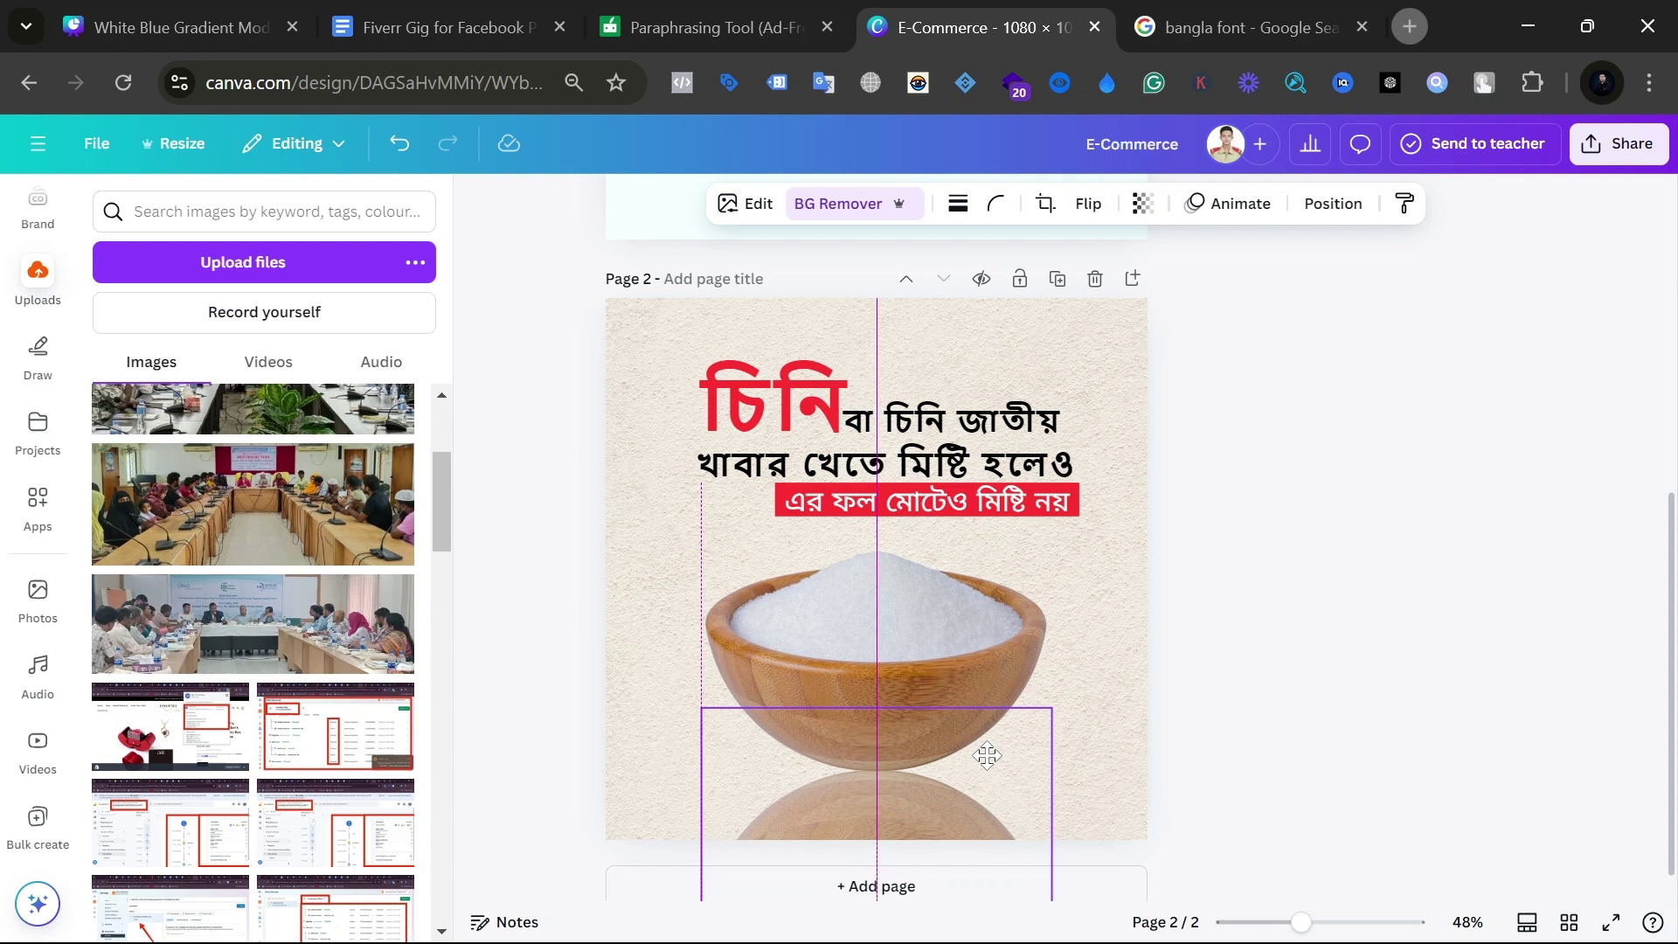
{"action": "left_click_drag", "start_coordinate": [988, 756], "coordinate": [988, 736]}
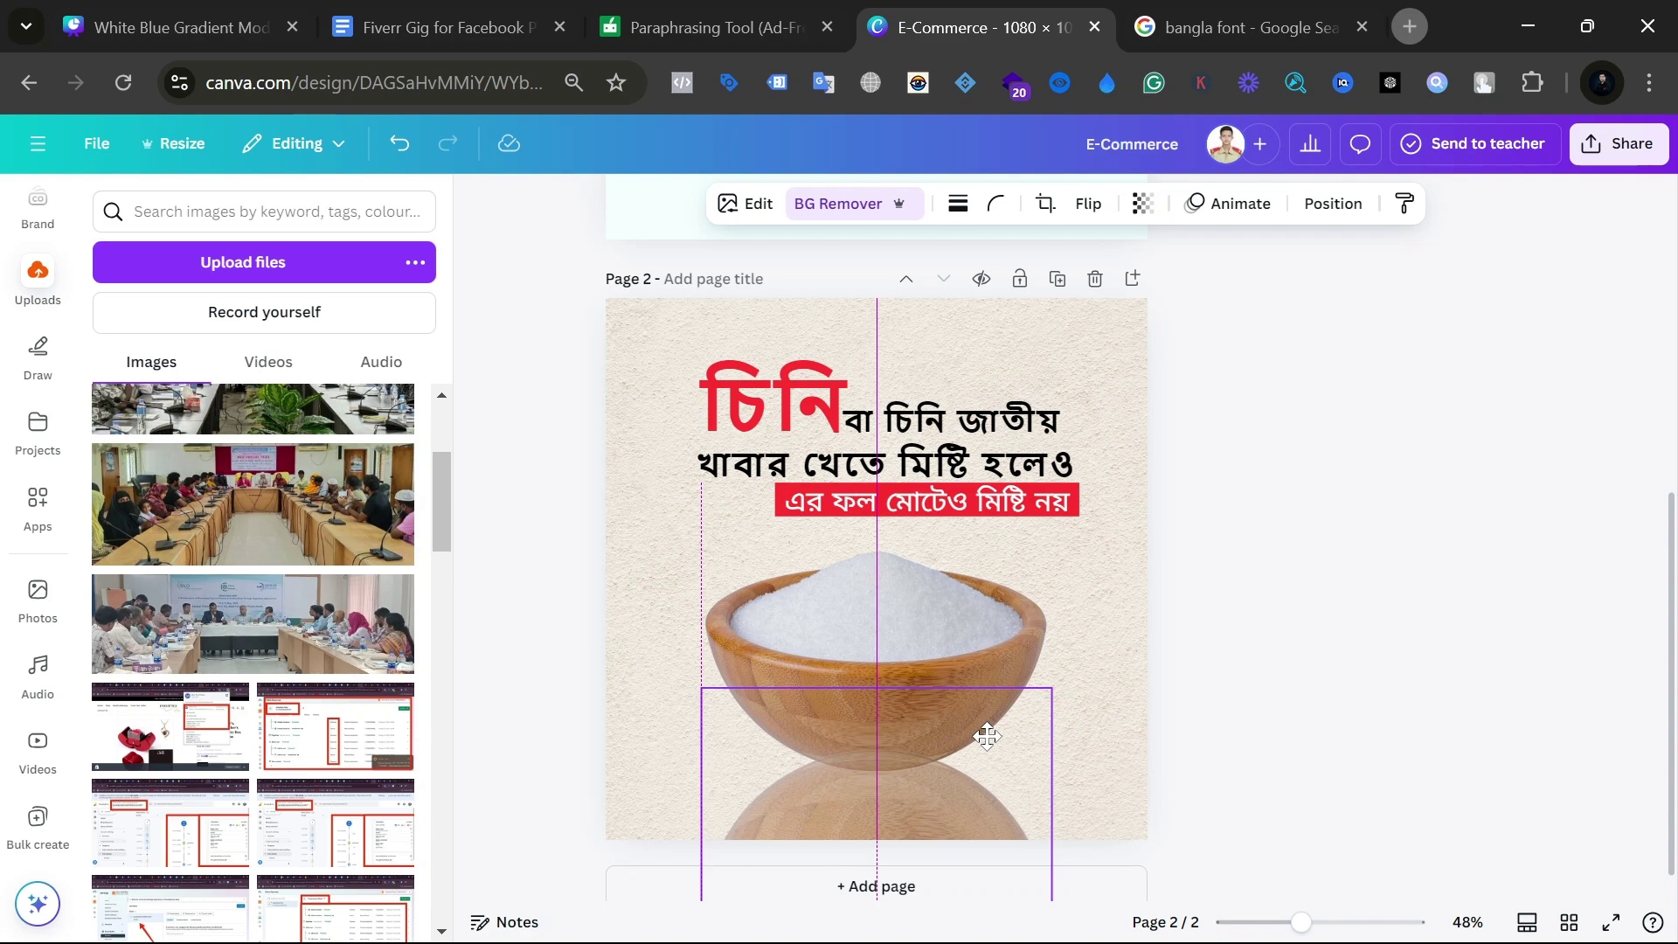
{"action": "left_click_drag", "start_coordinate": [987, 736], "coordinate": [988, 736]}
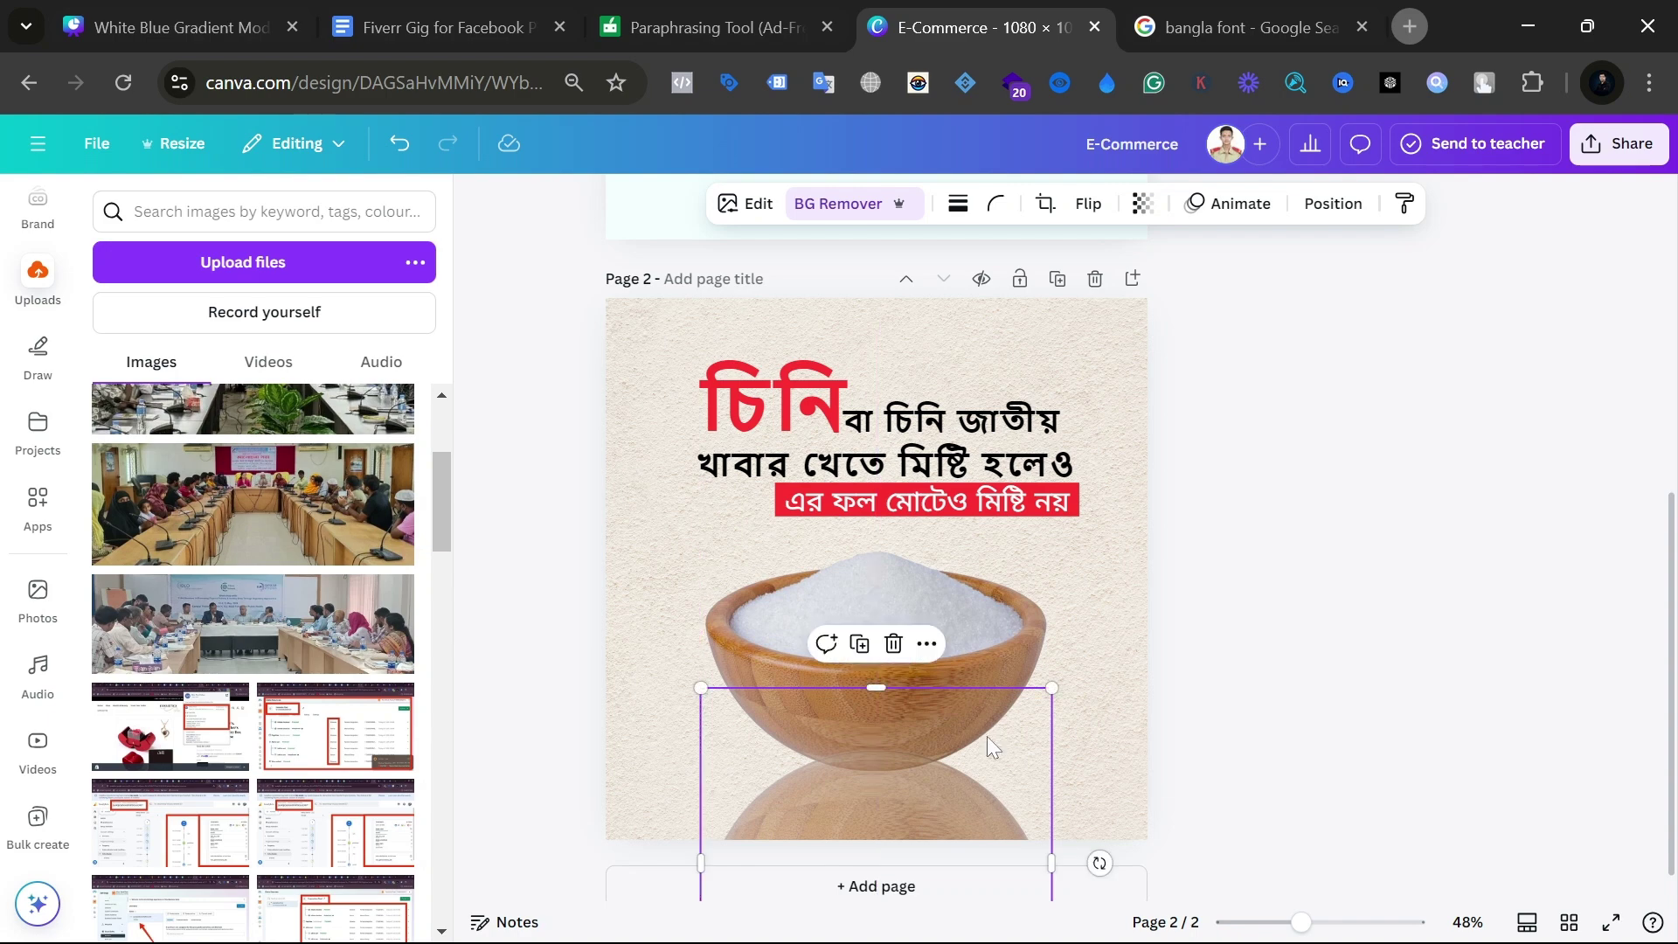
Step: Send the bowl's reflection backward in the layer order and nudge it slightly lower beneath the upright bowl
{"action": "right_click", "coordinate": [899, 740]}
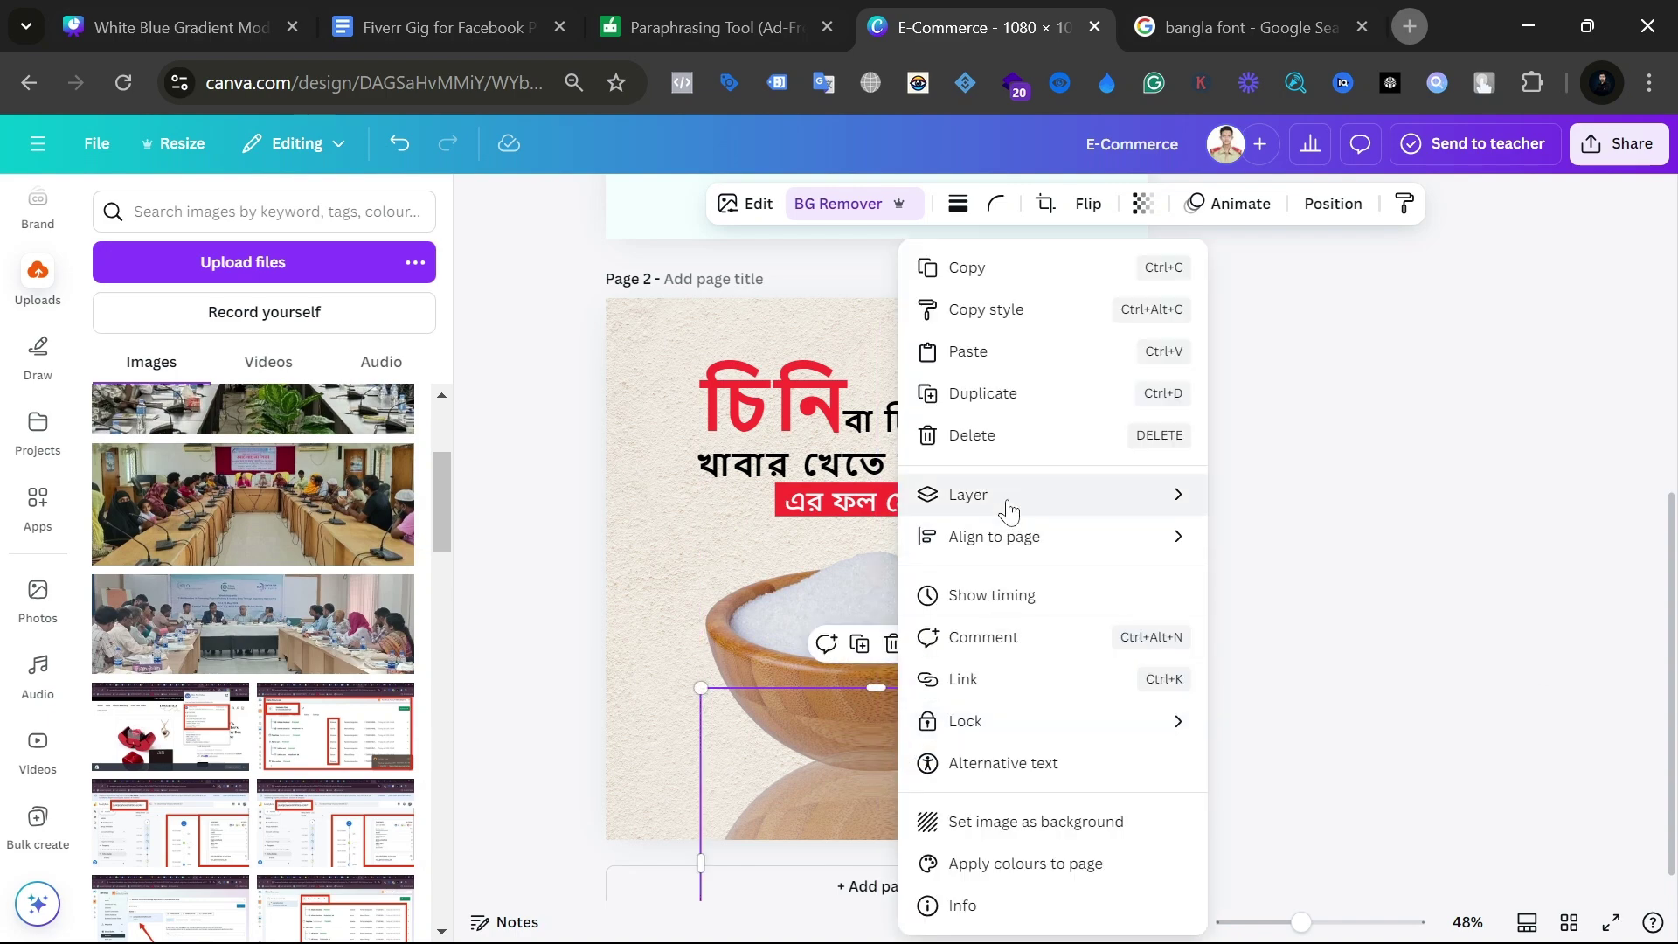
{"action": "mouse_move", "coordinate": [1003, 505]}
{"action": "left_click", "coordinate": [1276, 579]}
{"action": "left_click", "coordinate": [1171, 594]}
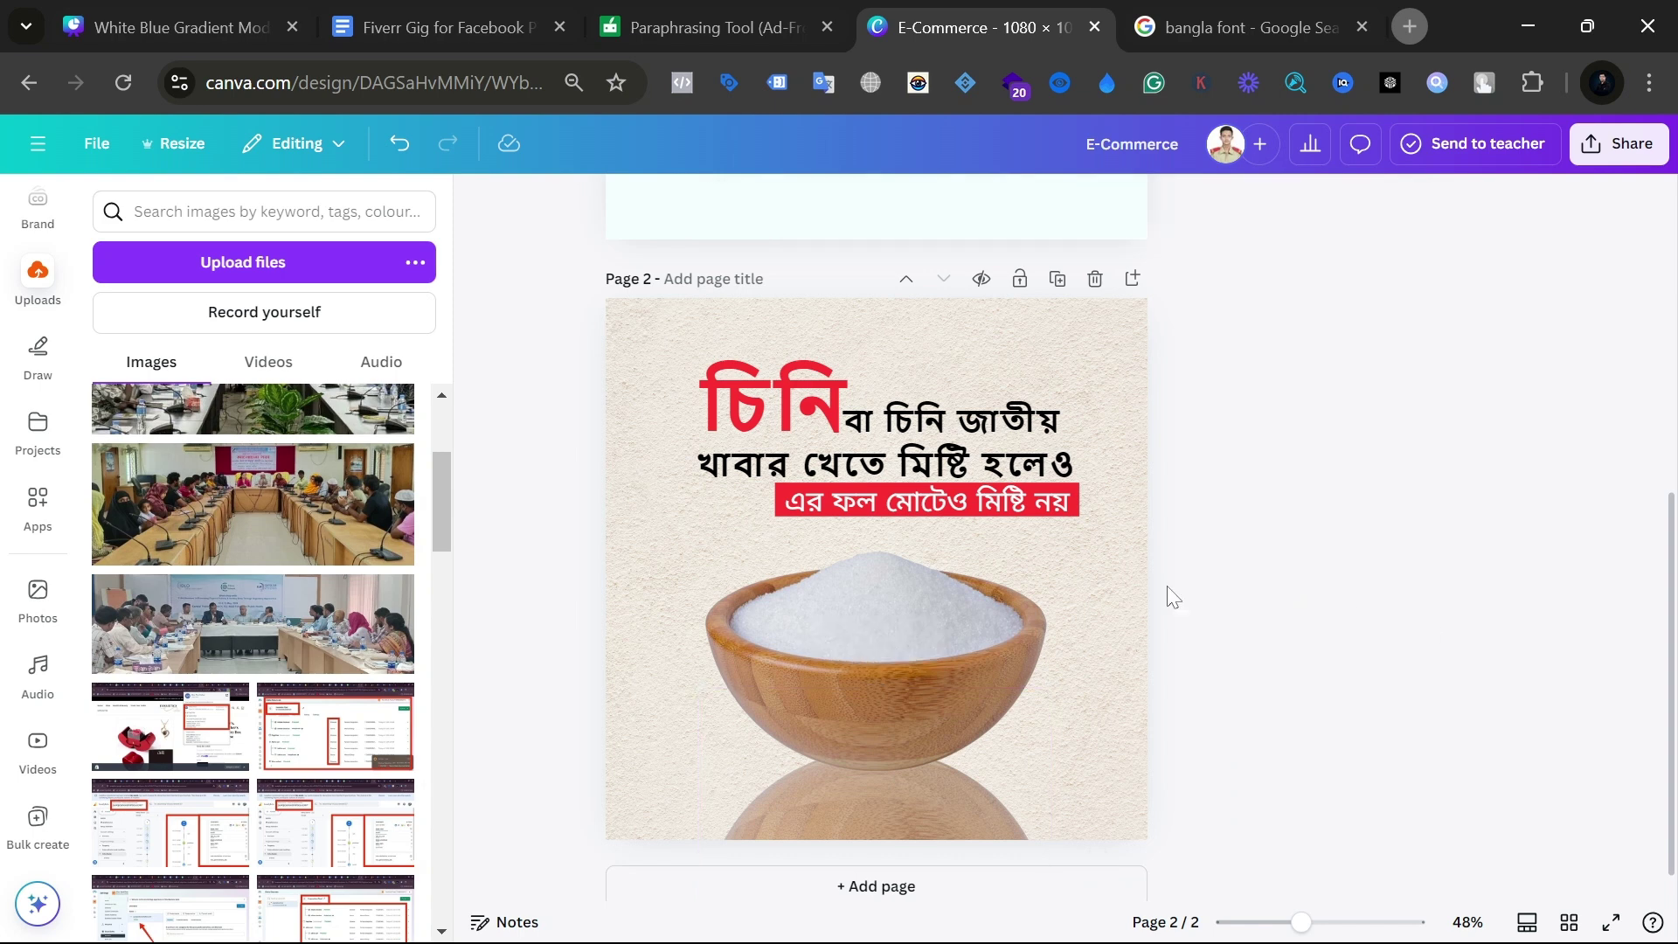
{"action": "left_click_drag", "start_coordinate": [780, 834], "coordinate": [778, 843]}
{"action": "left_click", "coordinate": [1187, 693]}
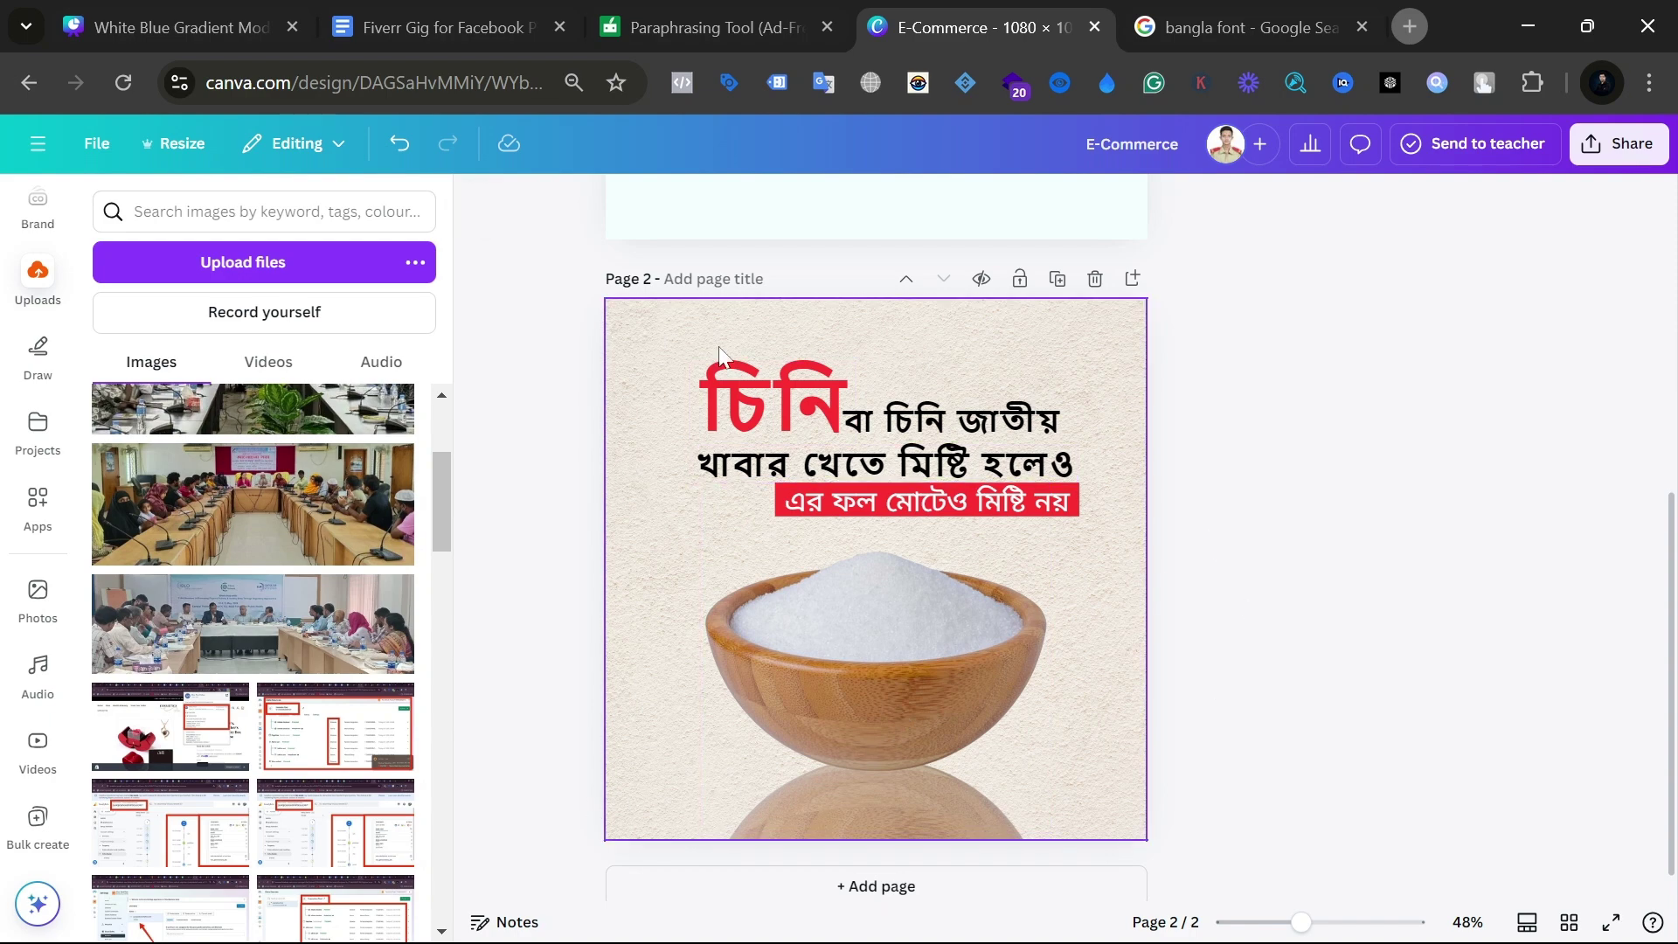
{"action": "scroll", "coordinate": [339, 671], "scroll_direction": "down", "scroll_amount": 15}
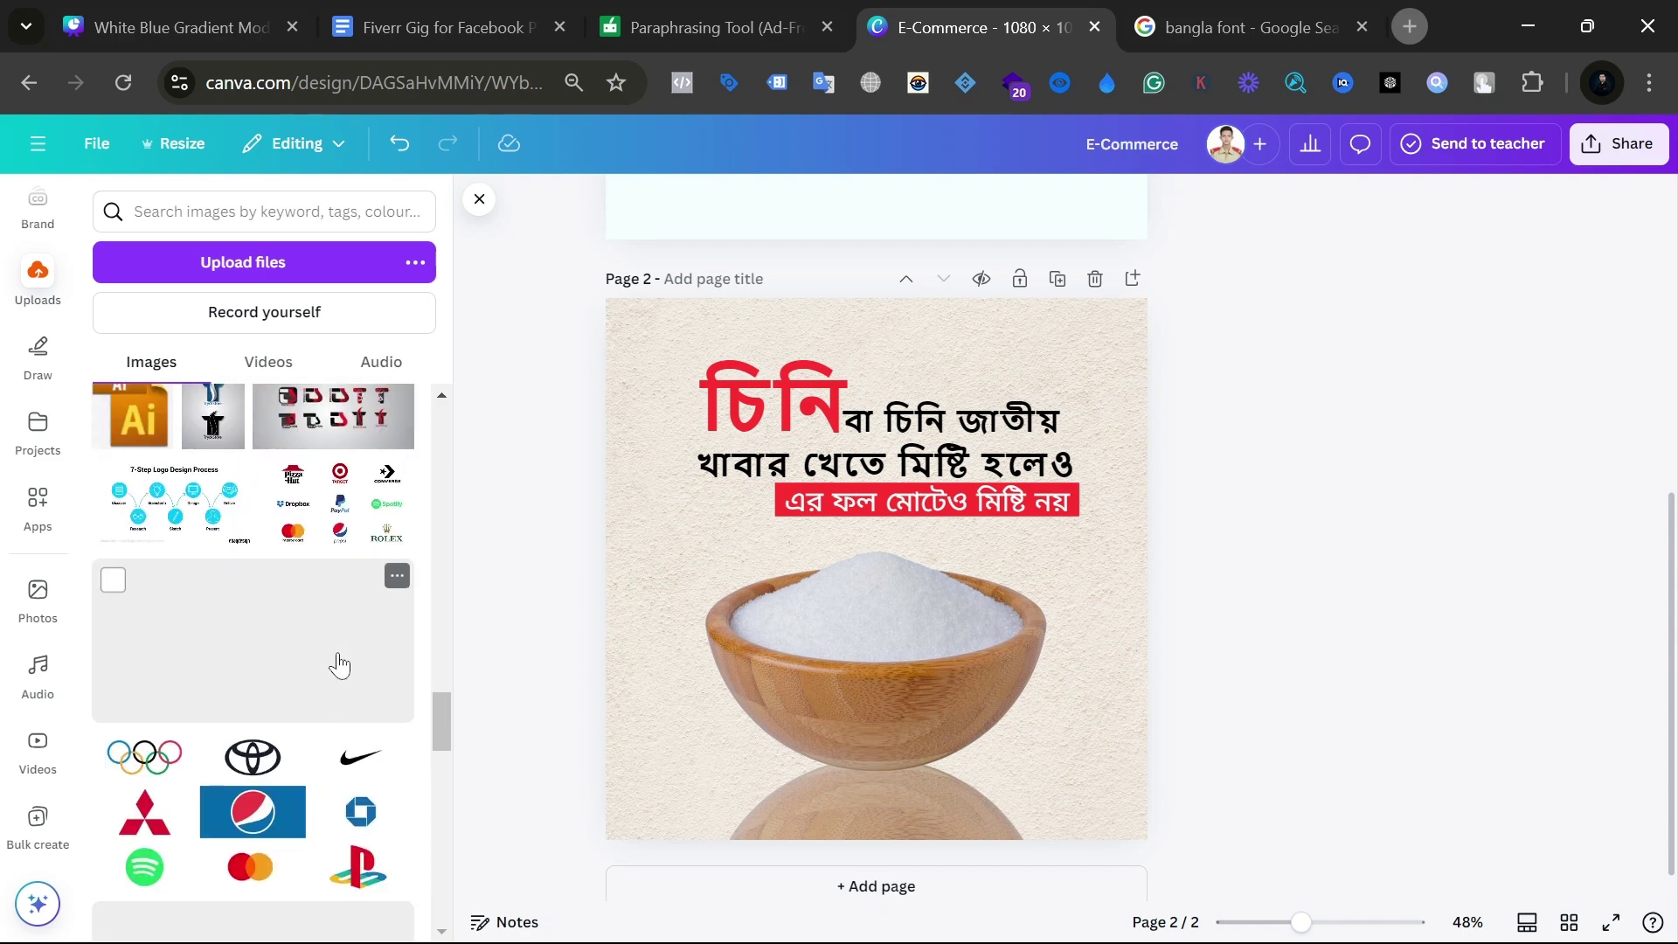
{"action": "left_click", "coordinate": [172, 700]}
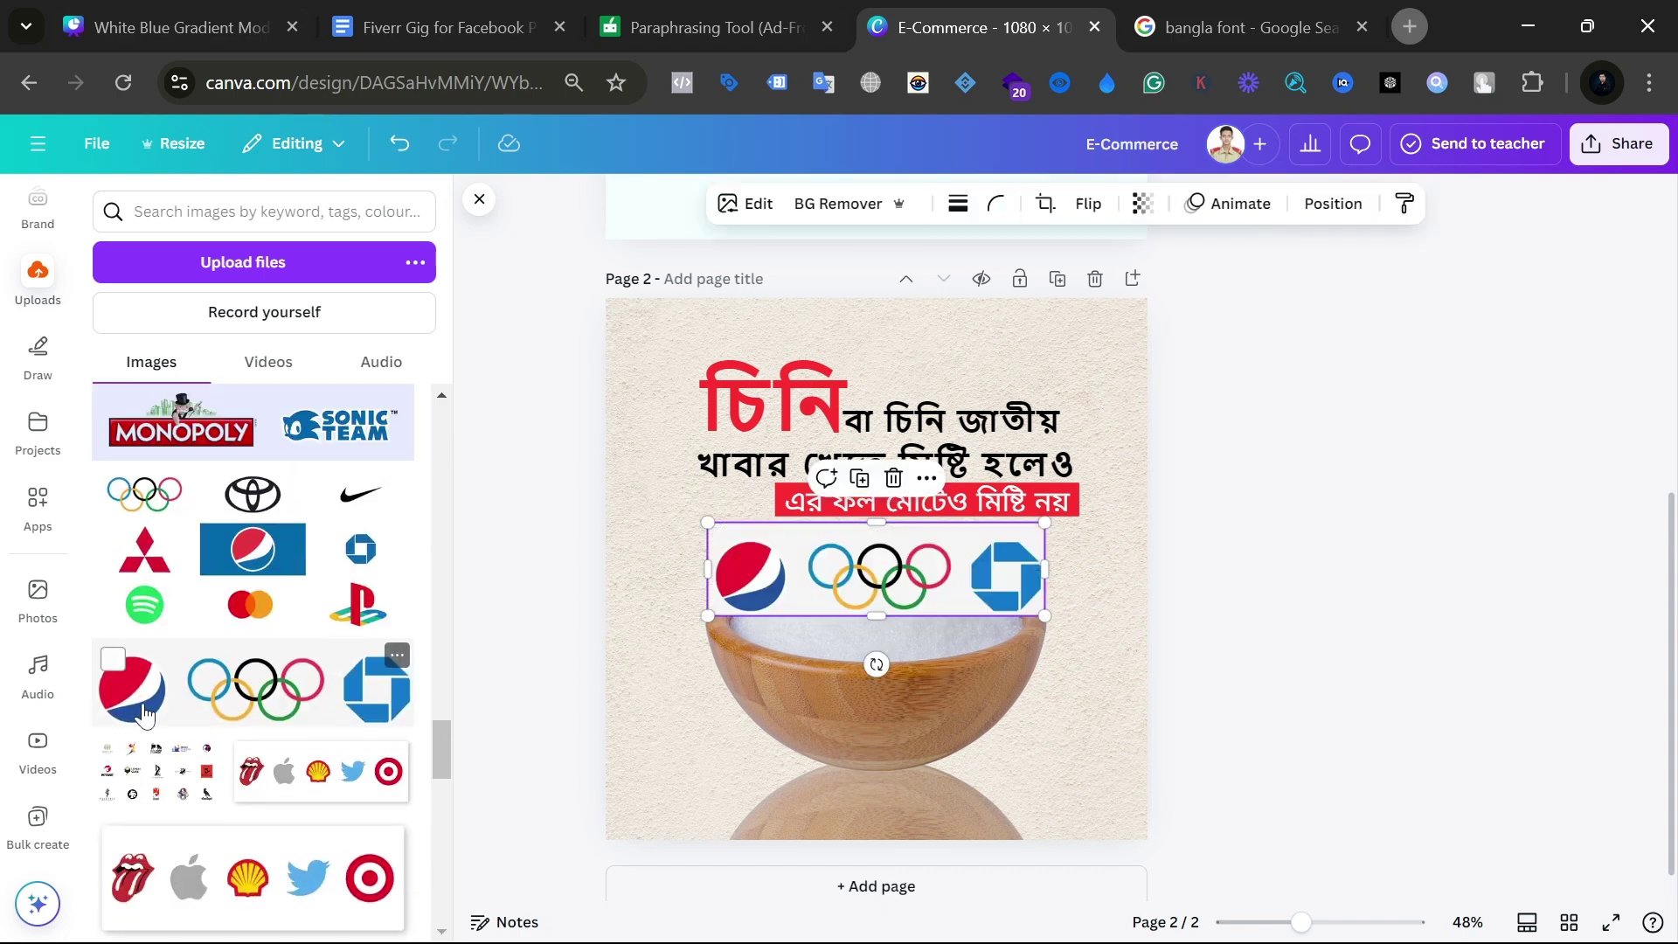
{"action": "left_click", "coordinate": [893, 477]}
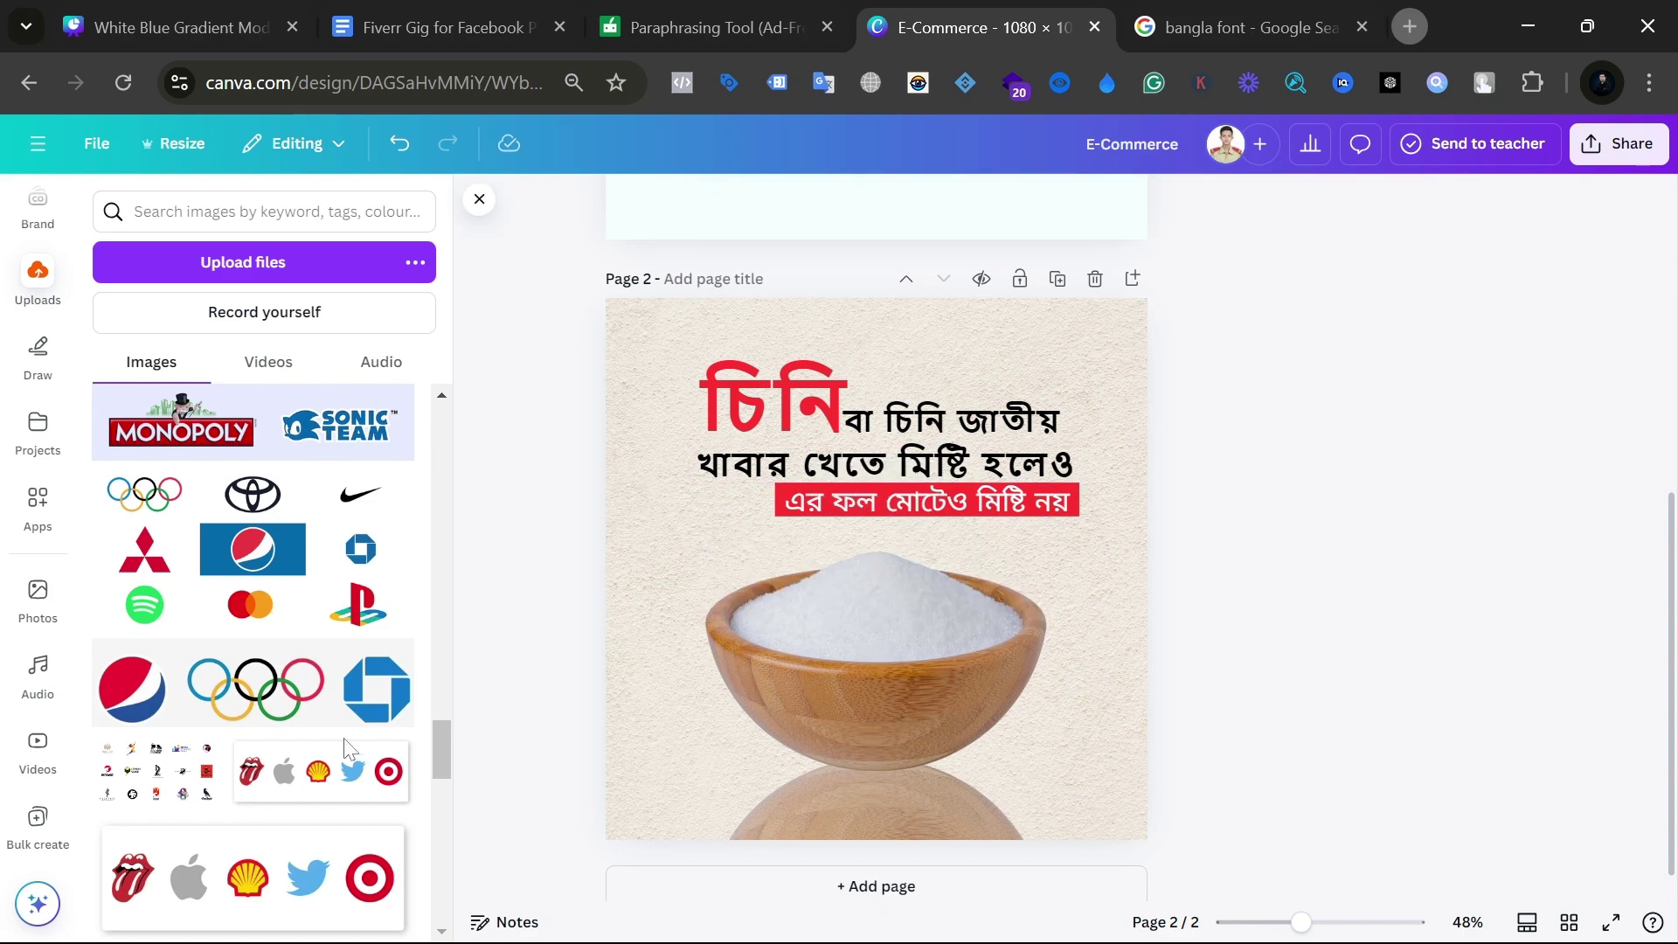
Step: Add the P&G logo from the uploaded images and move it over the poster's upper-right area
{"action": "scroll", "coordinate": [348, 812], "scroll_direction": "down", "scroll_amount": 2}
{"action": "scroll", "coordinate": [348, 812], "scroll_direction": "up", "scroll_amount": 2}
{"action": "scroll", "coordinate": [243, 590], "scroll_direction": "up", "scroll_amount": 5}
{"action": "scroll", "coordinate": [244, 590], "scroll_direction": "up", "scroll_amount": 10}
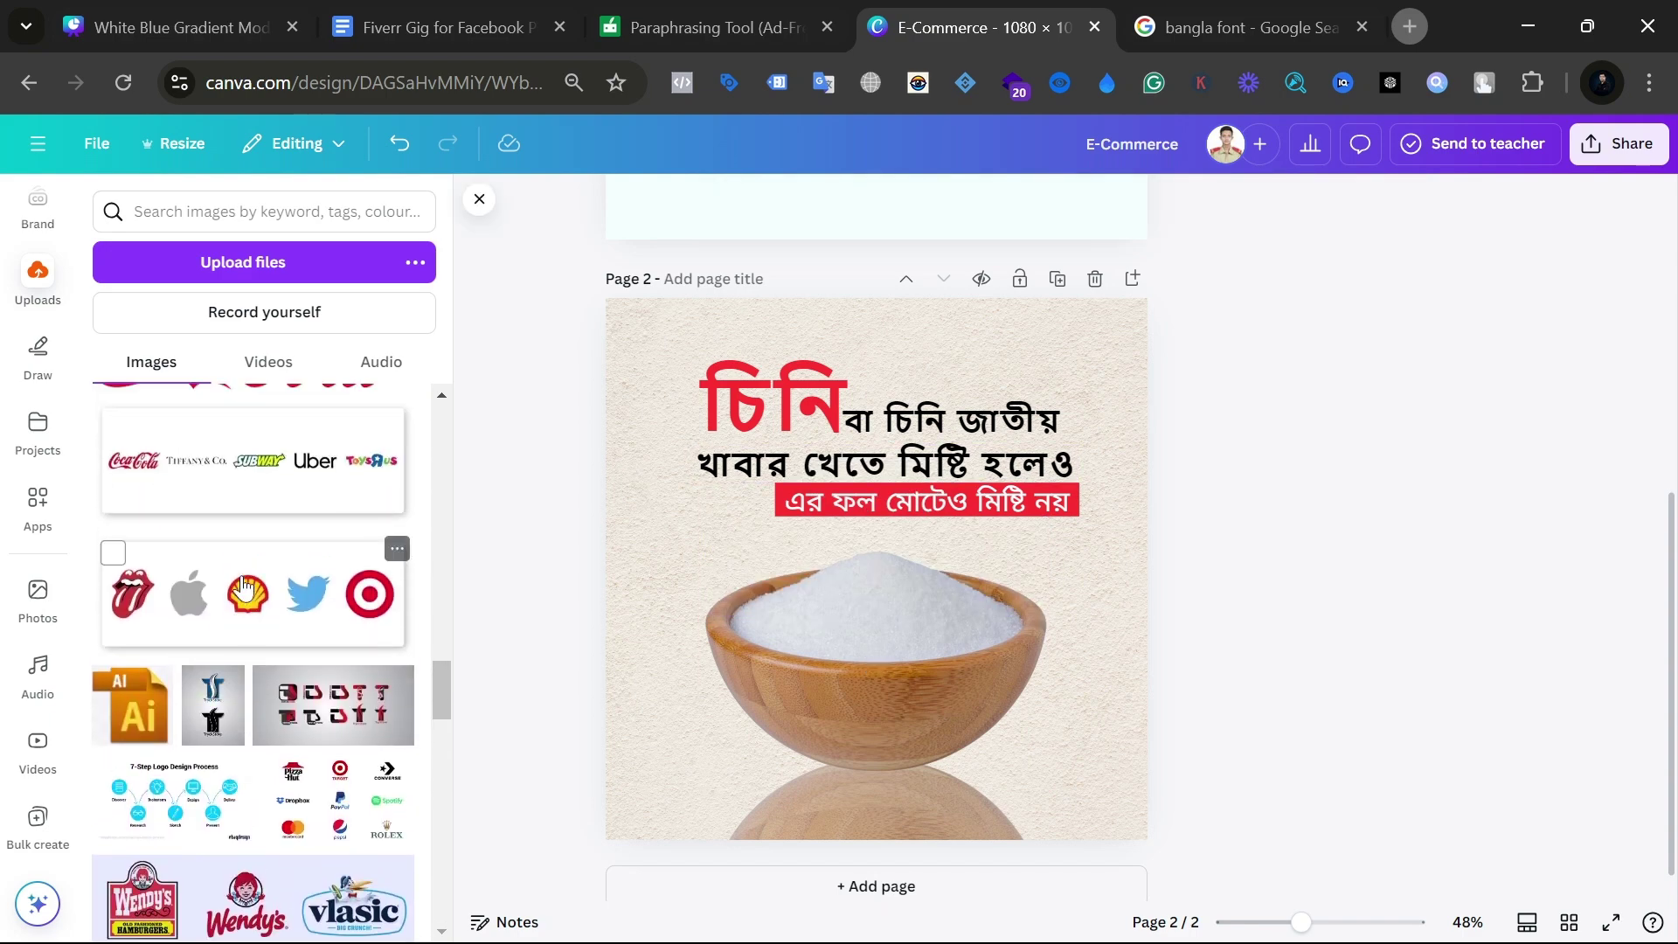
{"action": "scroll", "coordinate": [243, 591], "scroll_direction": "up", "scroll_amount": 3}
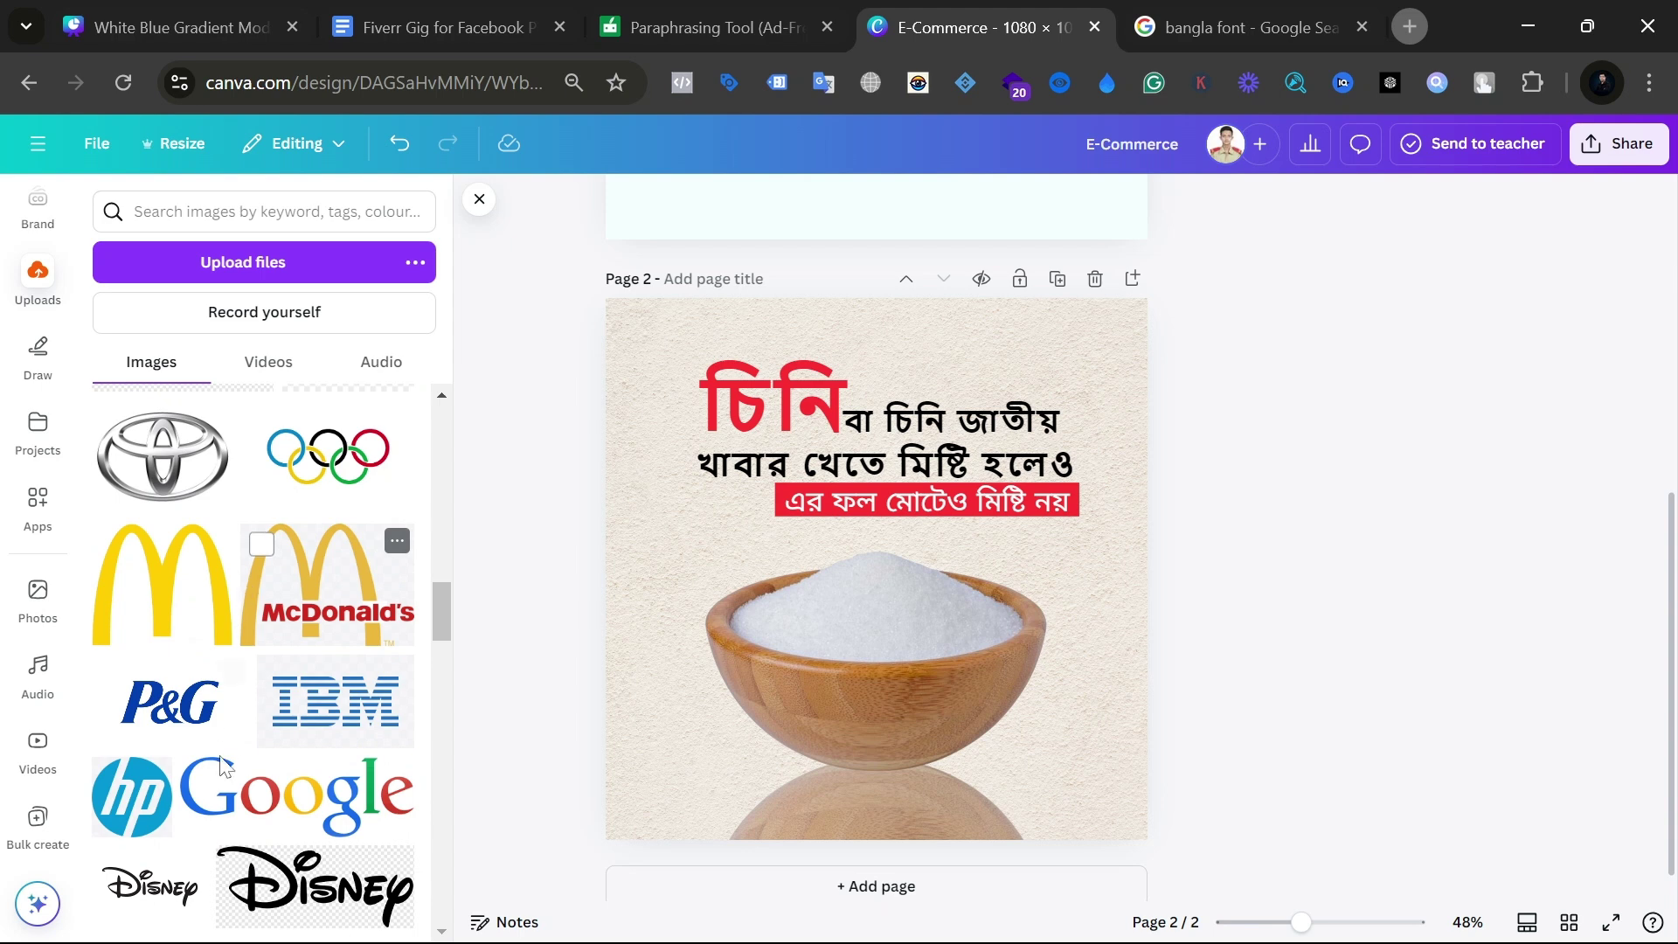
{"action": "left_click", "coordinate": [728, 689]}
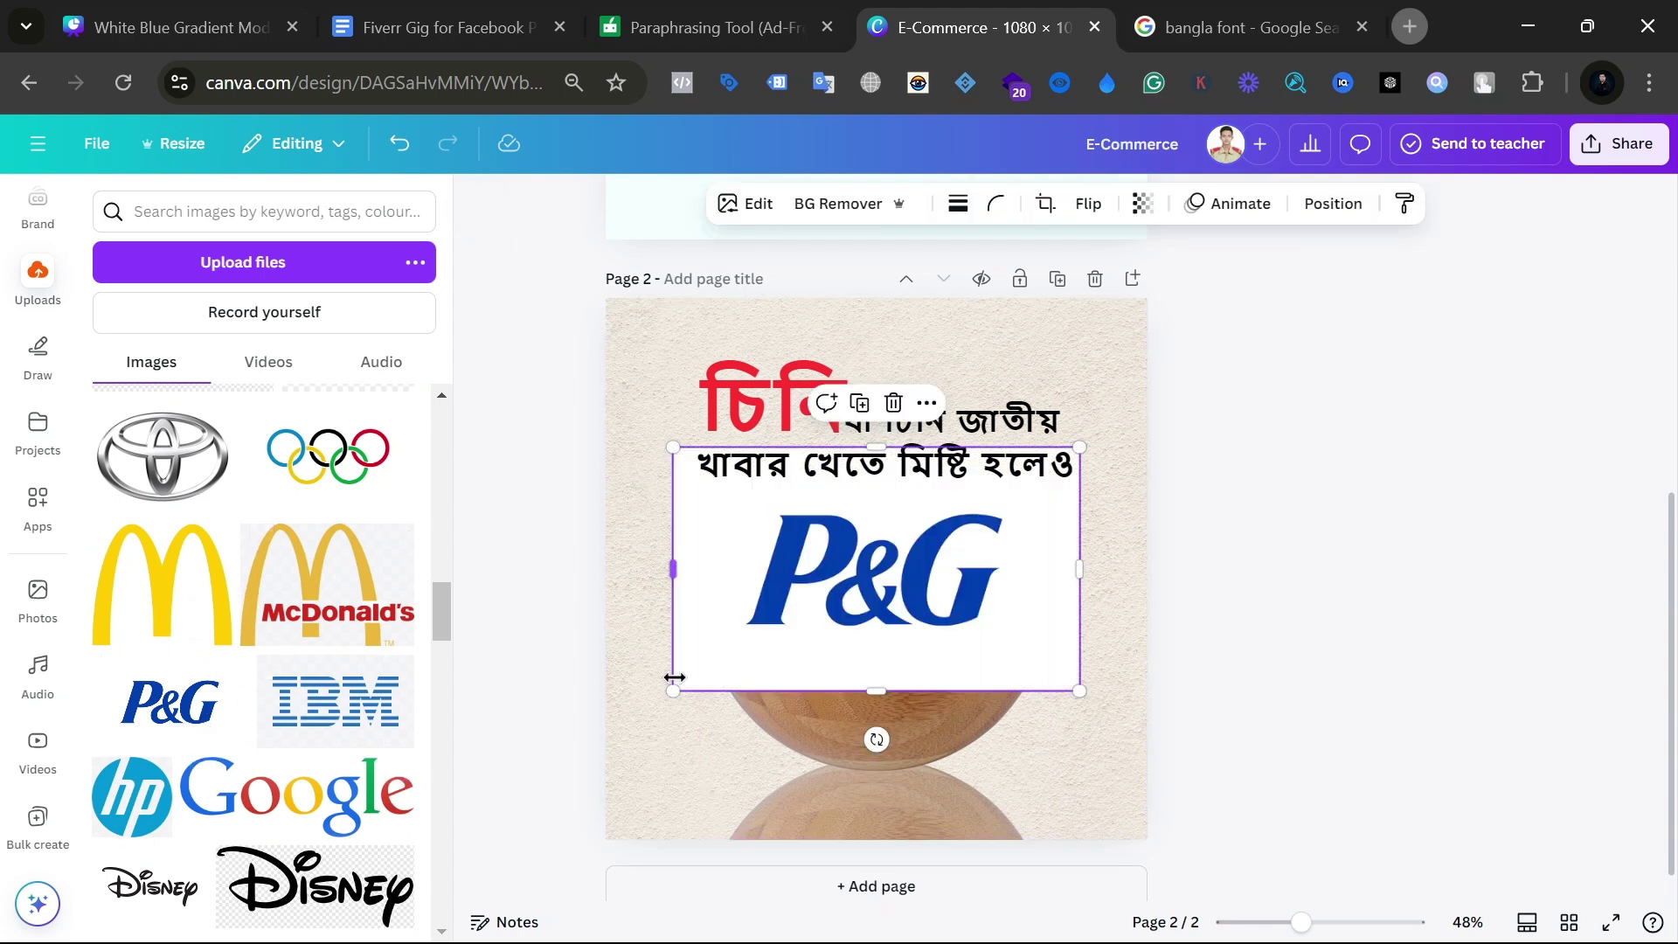
{"action": "left_click_drag", "start_coordinate": [672, 692], "coordinate": [944, 530]}
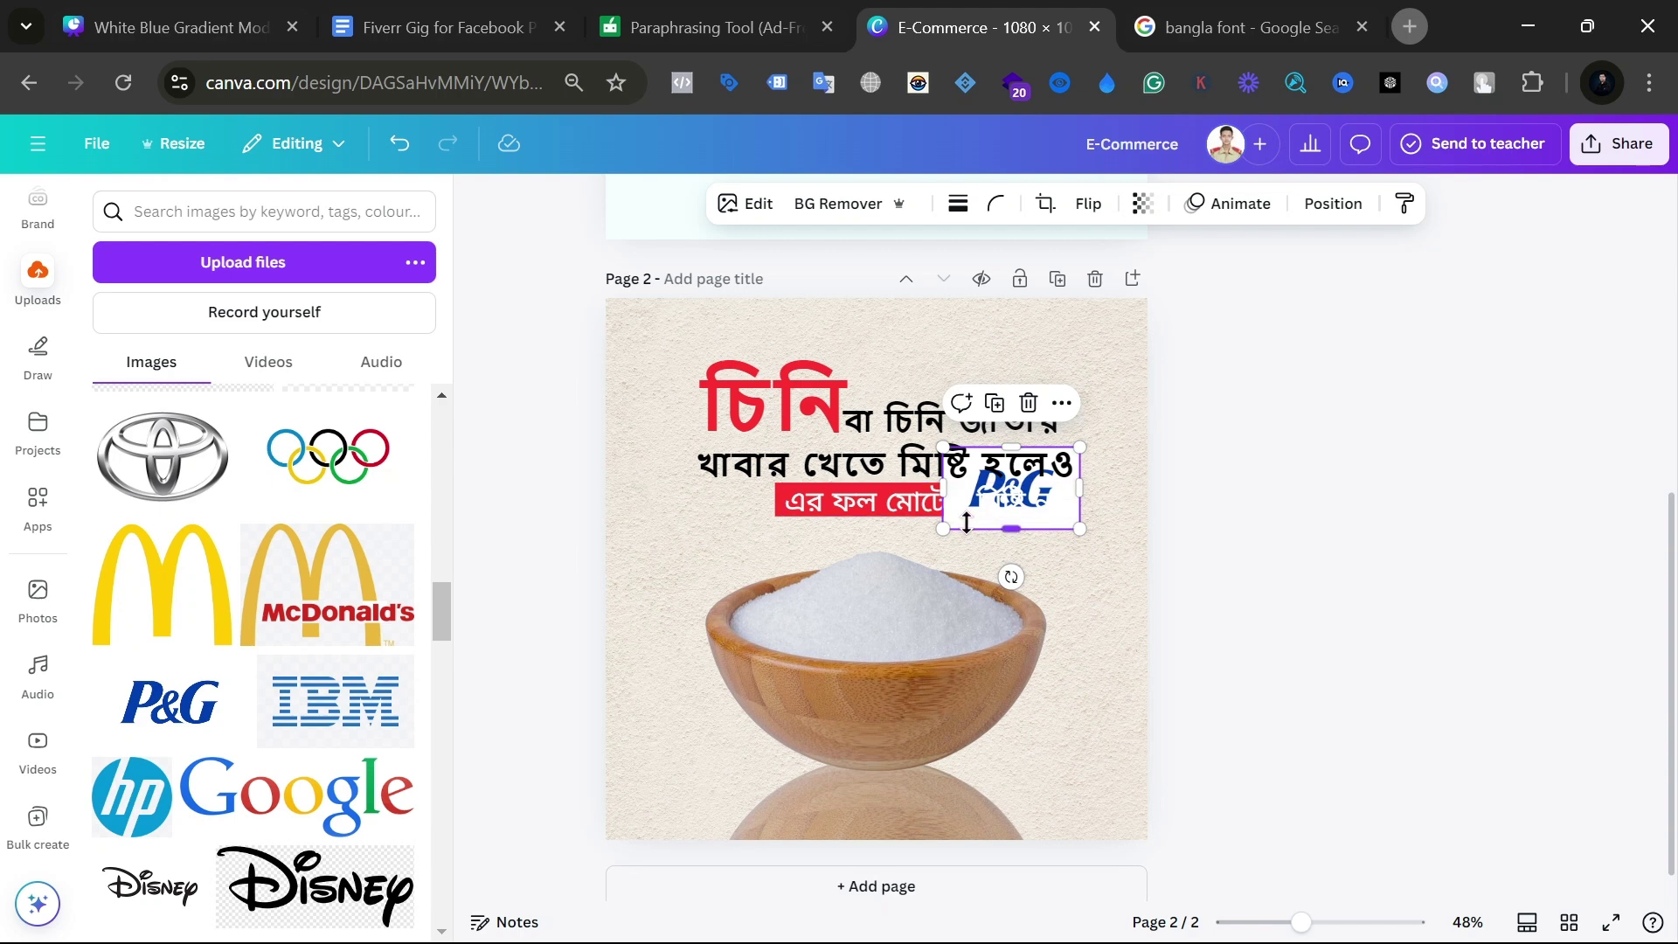
{"action": "left_click_drag", "start_coordinate": [966, 522], "coordinate": [669, 695]}
{"action": "left_click_drag", "start_coordinate": [787, 612], "coordinate": [1012, 428]}
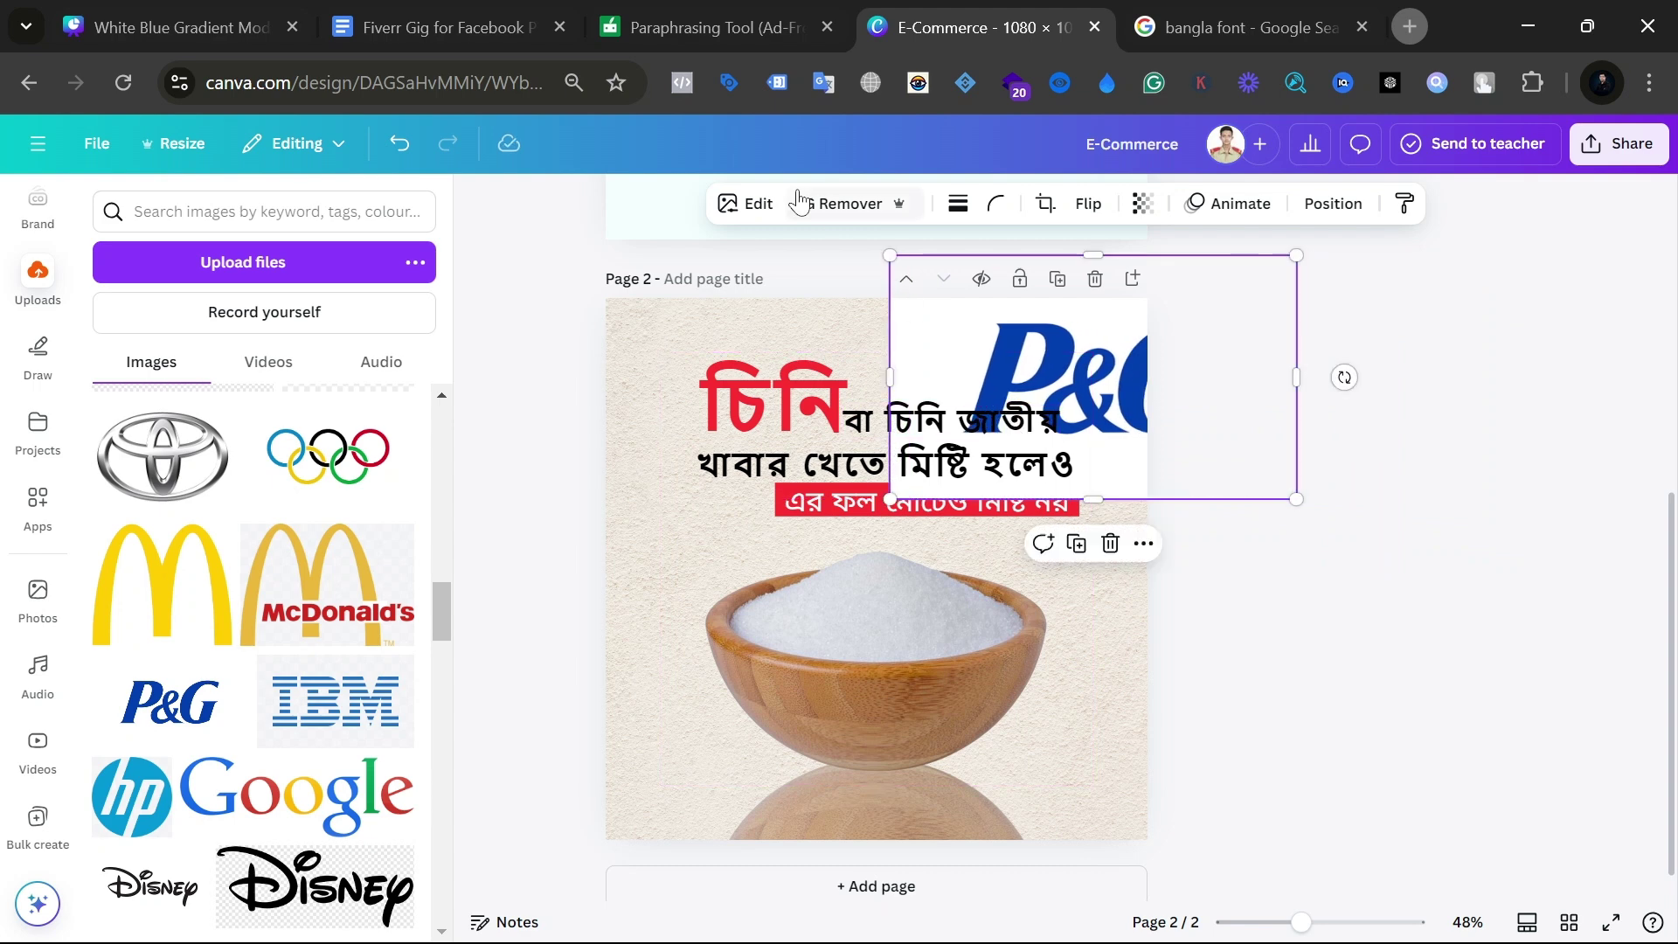
Step: Remove the P&G logo's background and fit the logo at a small size into the poster's top-right corner
{"action": "left_click", "coordinate": [824, 204]}
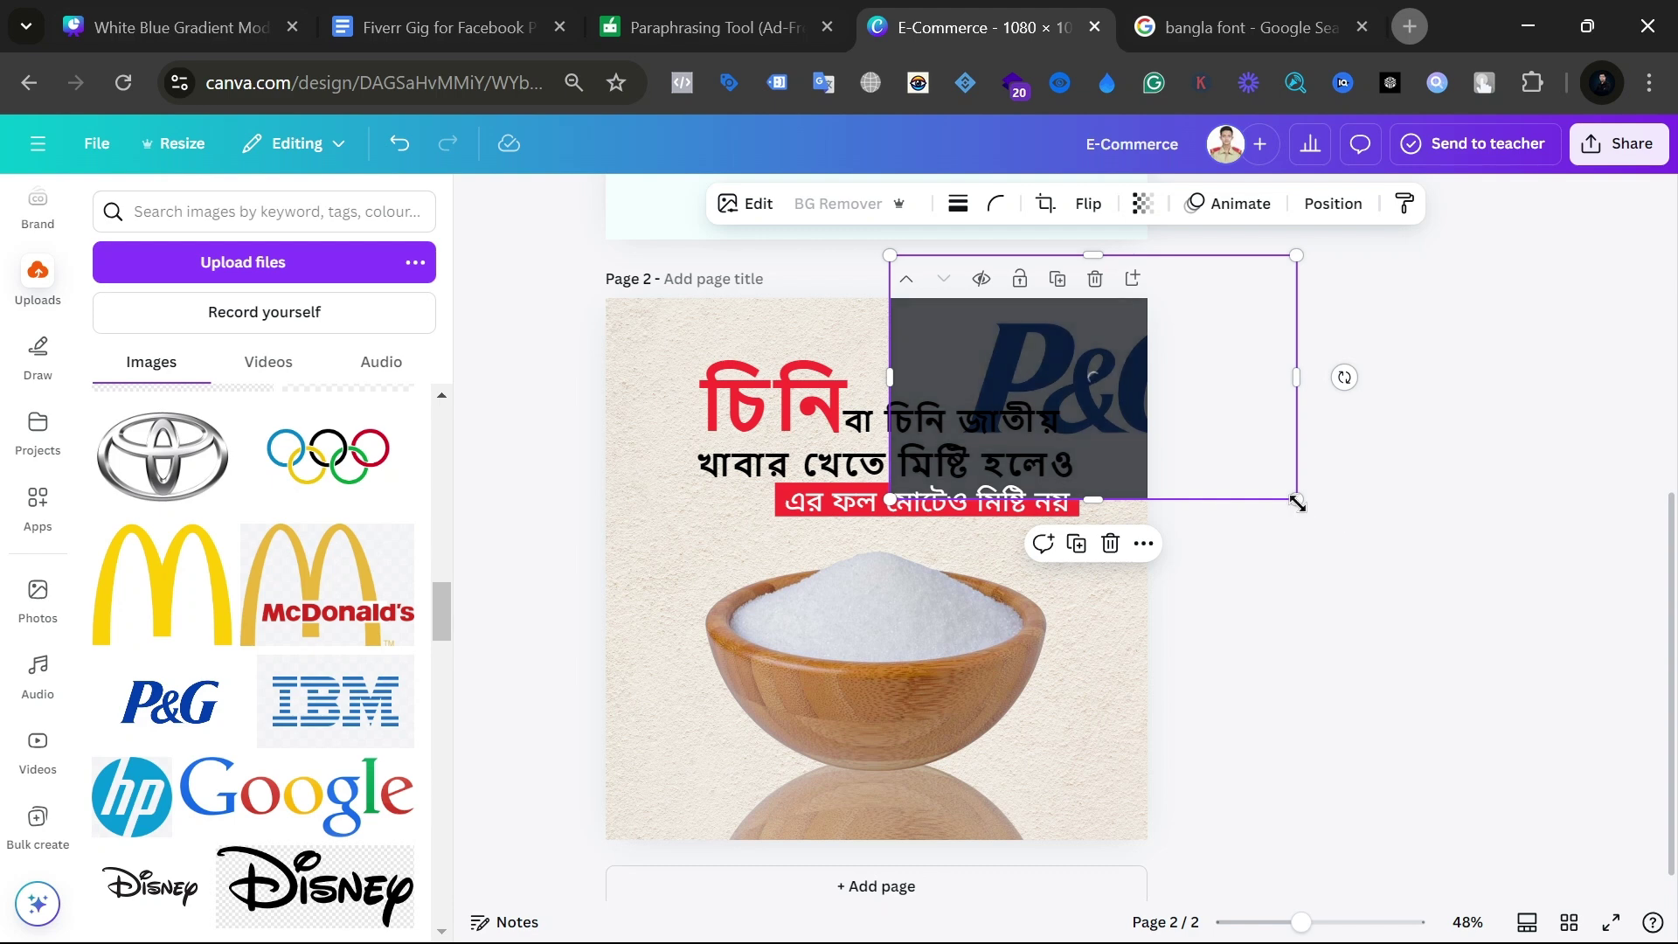
{"action": "left_click_drag", "start_coordinate": [1297, 499], "coordinate": [1087, 341]}
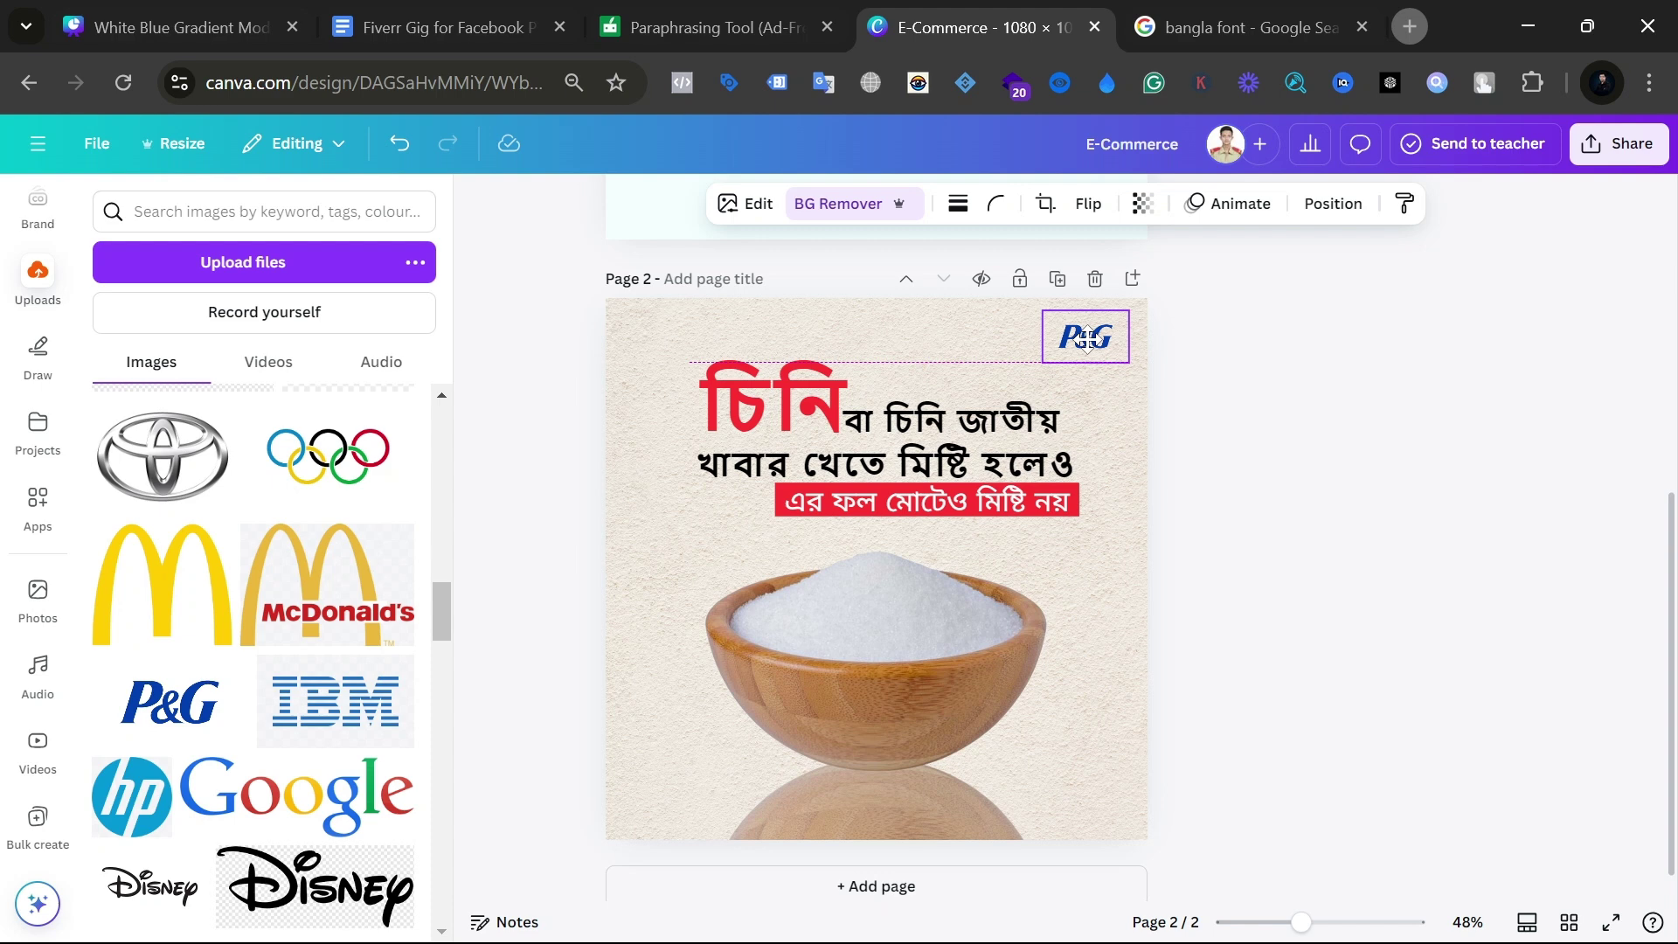
{"action": "left_click_drag", "start_coordinate": [1088, 340], "coordinate": [1088, 340]}
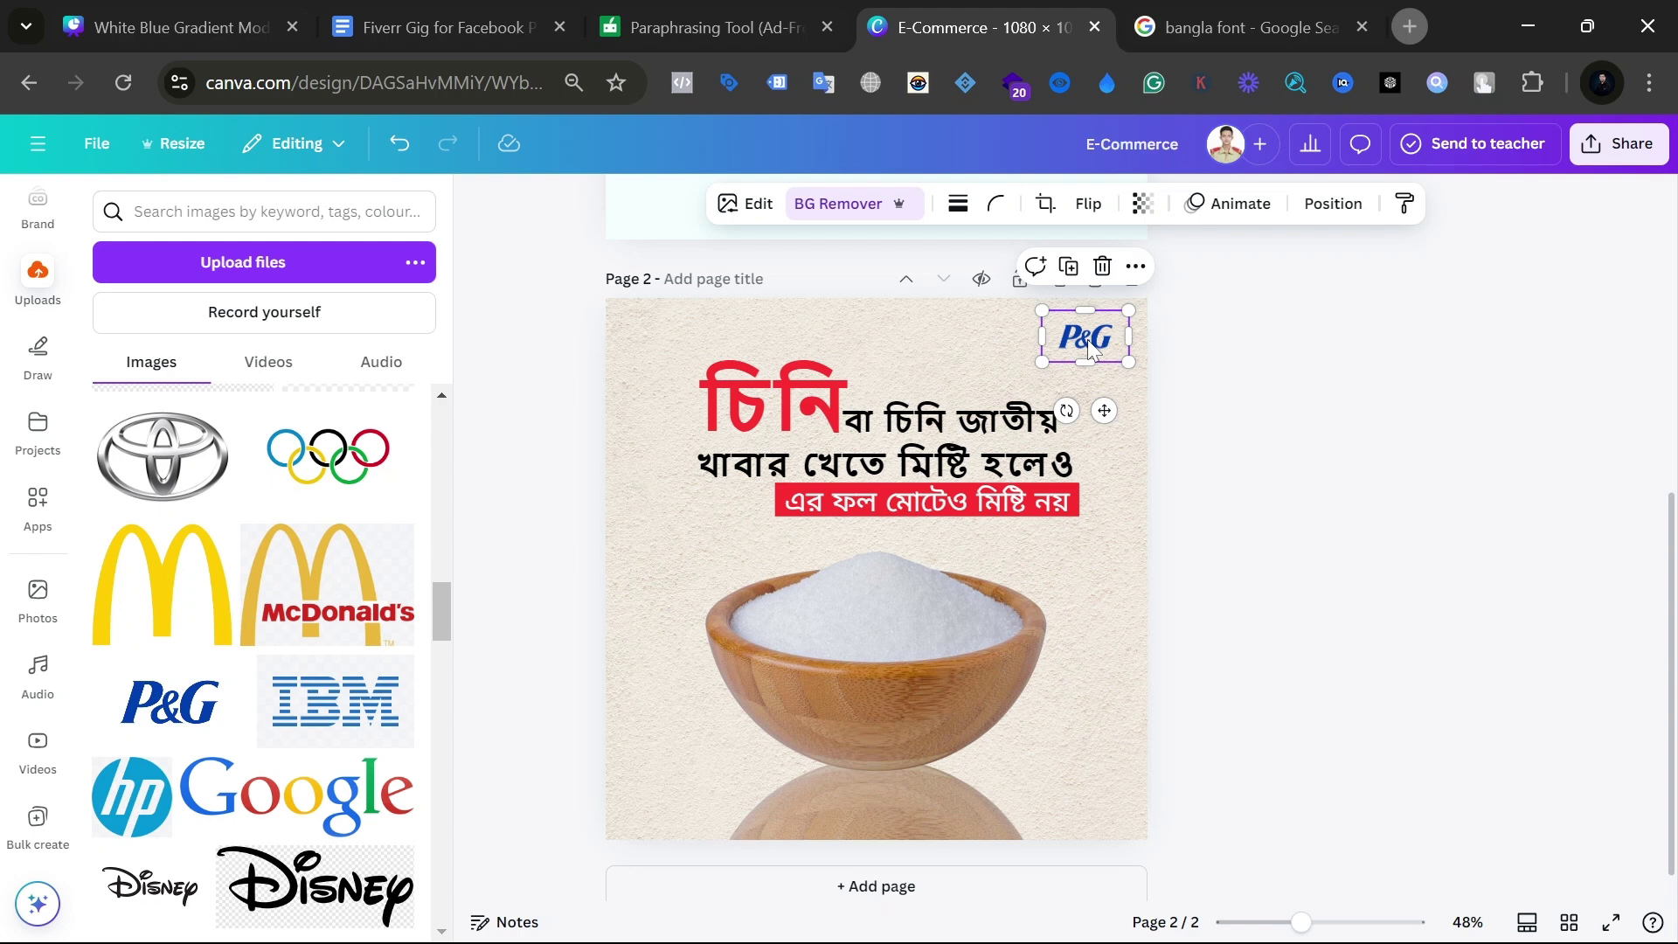
{"action": "left_click", "coordinate": [1128, 533]}
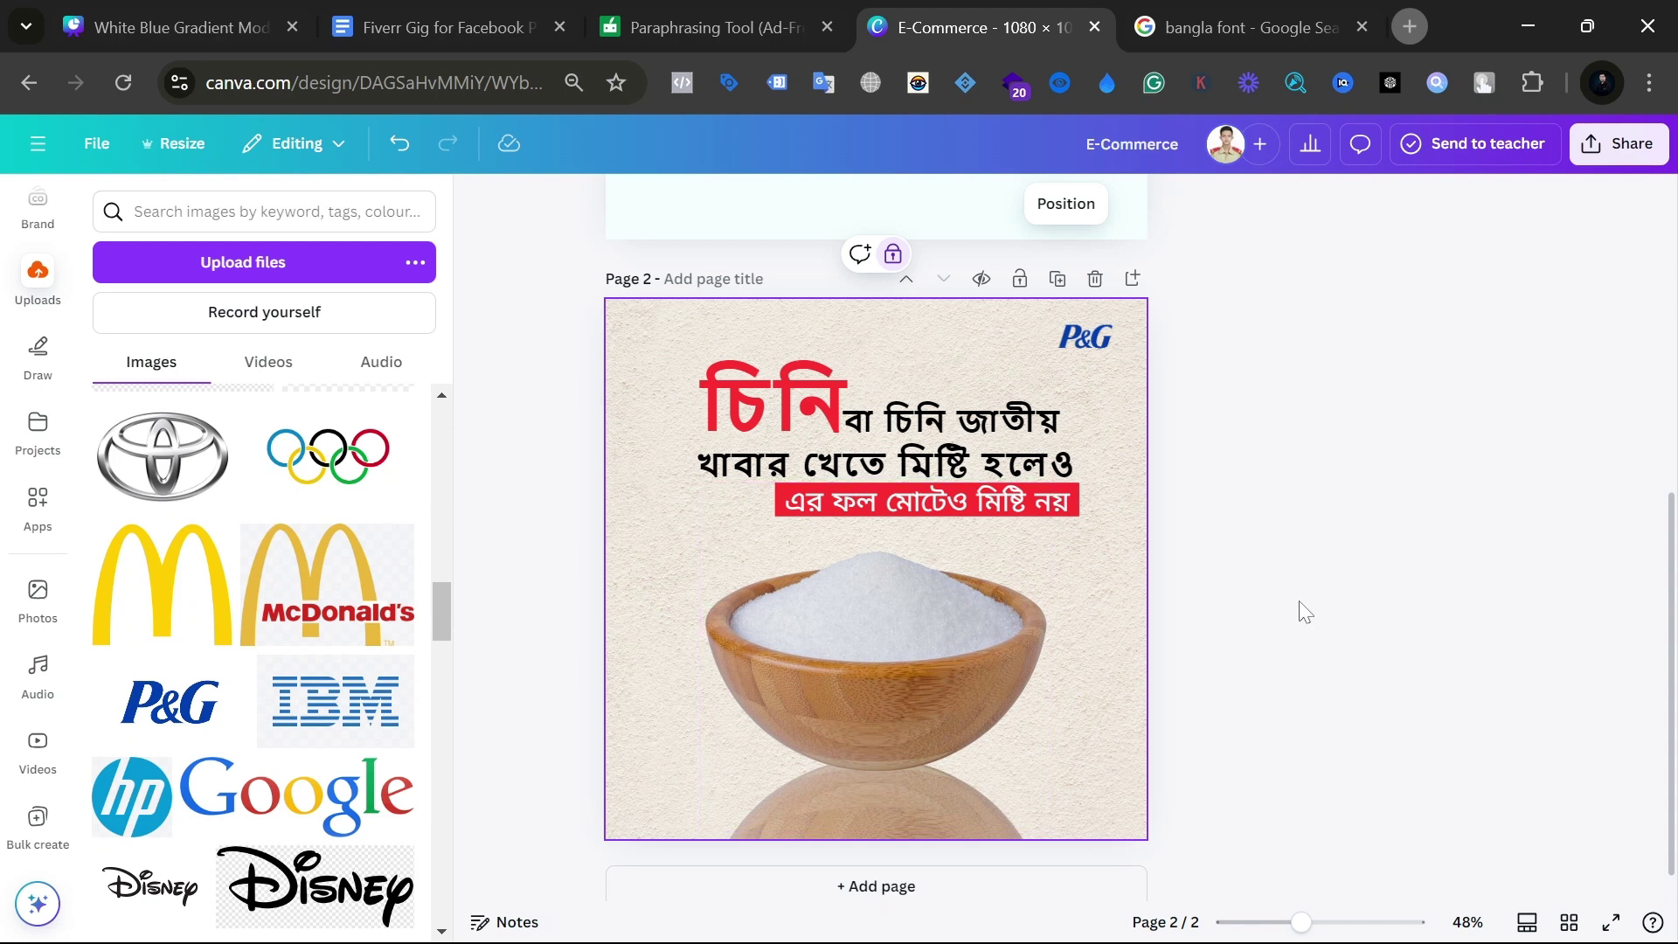
{"action": "left_click", "coordinate": [1283, 719]}
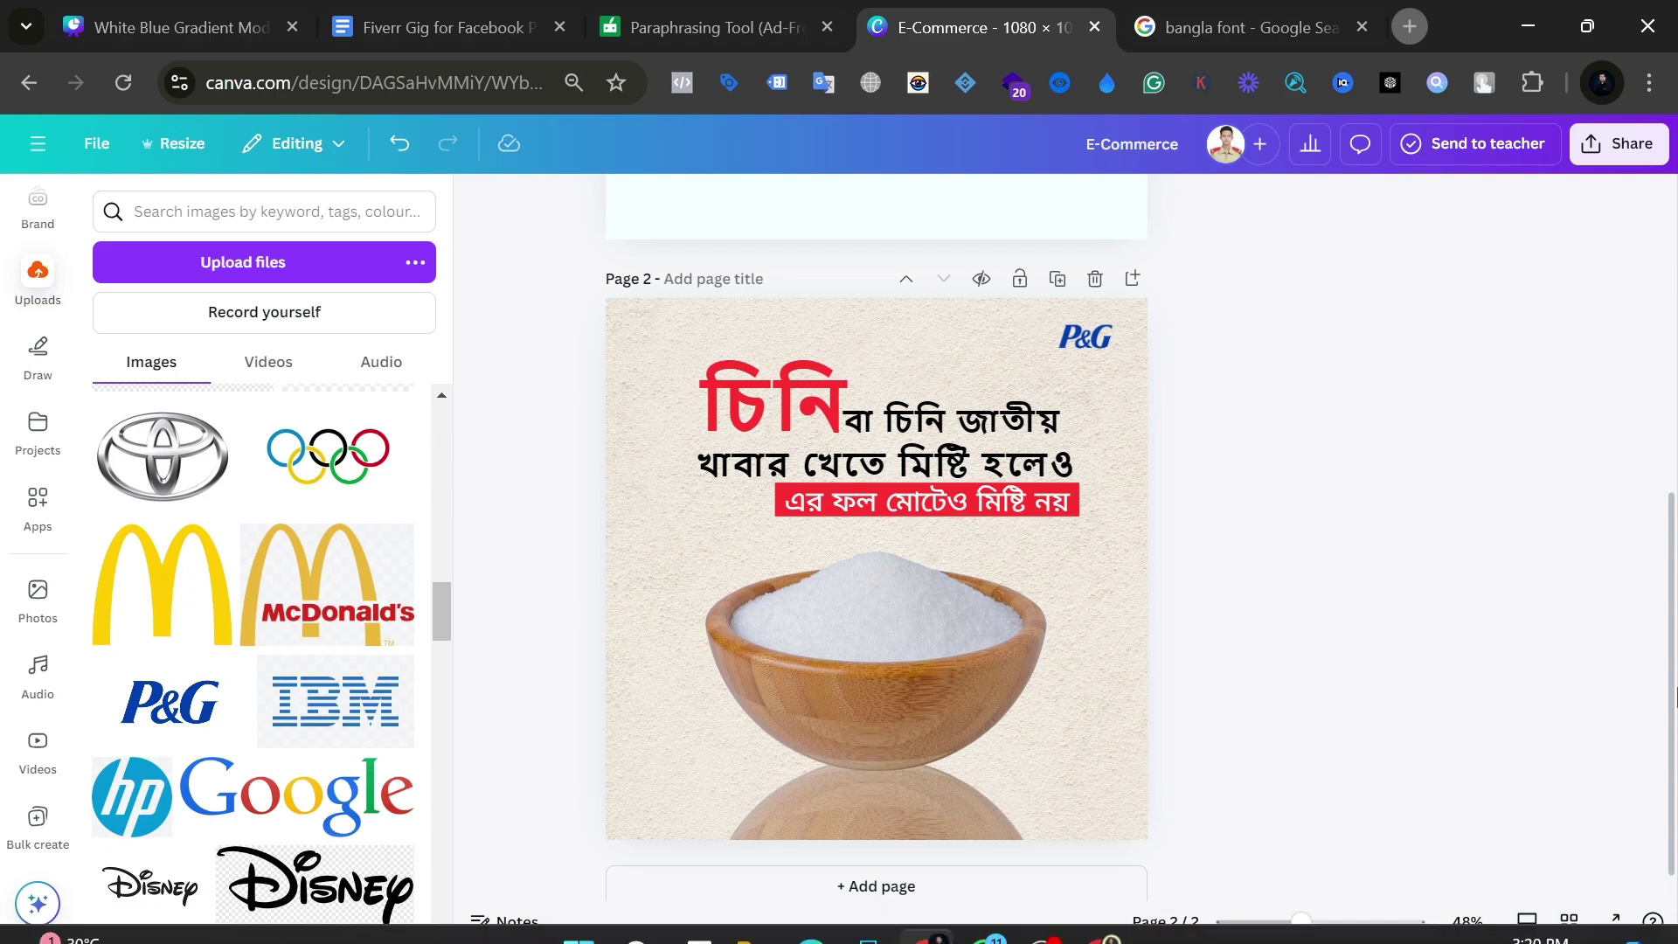
Step: Switch to the White Blue Gradient Modern Sales Strategy presentation and show its Logo slide, page 7, in full screen
{"action": "left_click", "coordinate": [129, 12]}
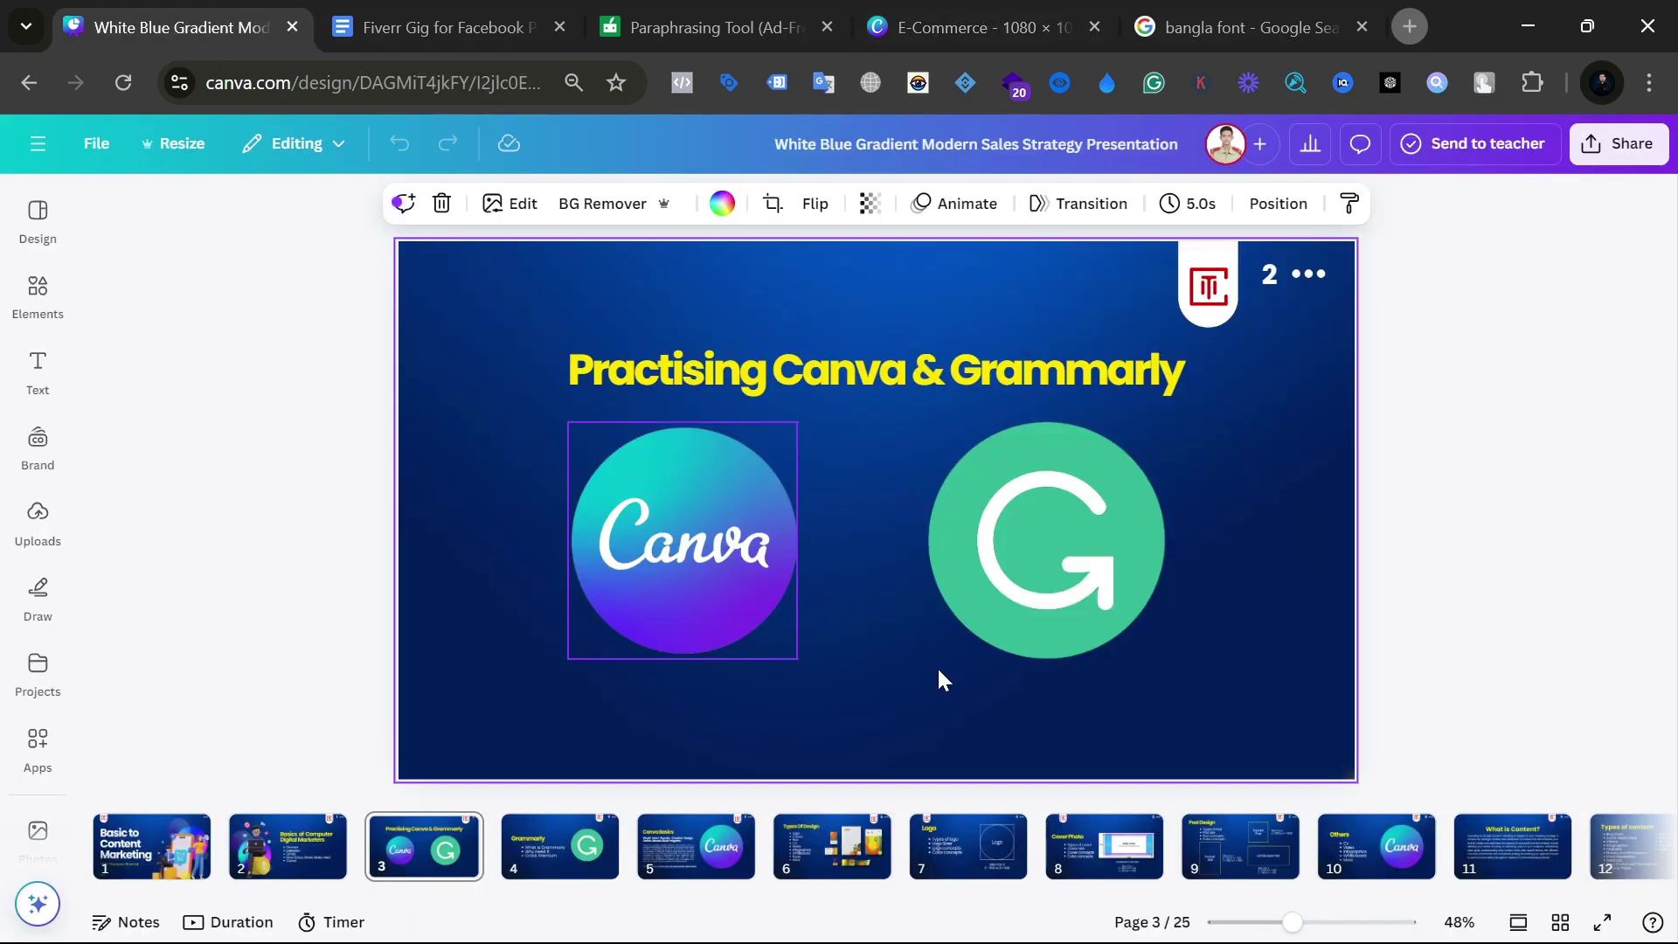
{"action": "left_click", "coordinate": [1004, 870]}
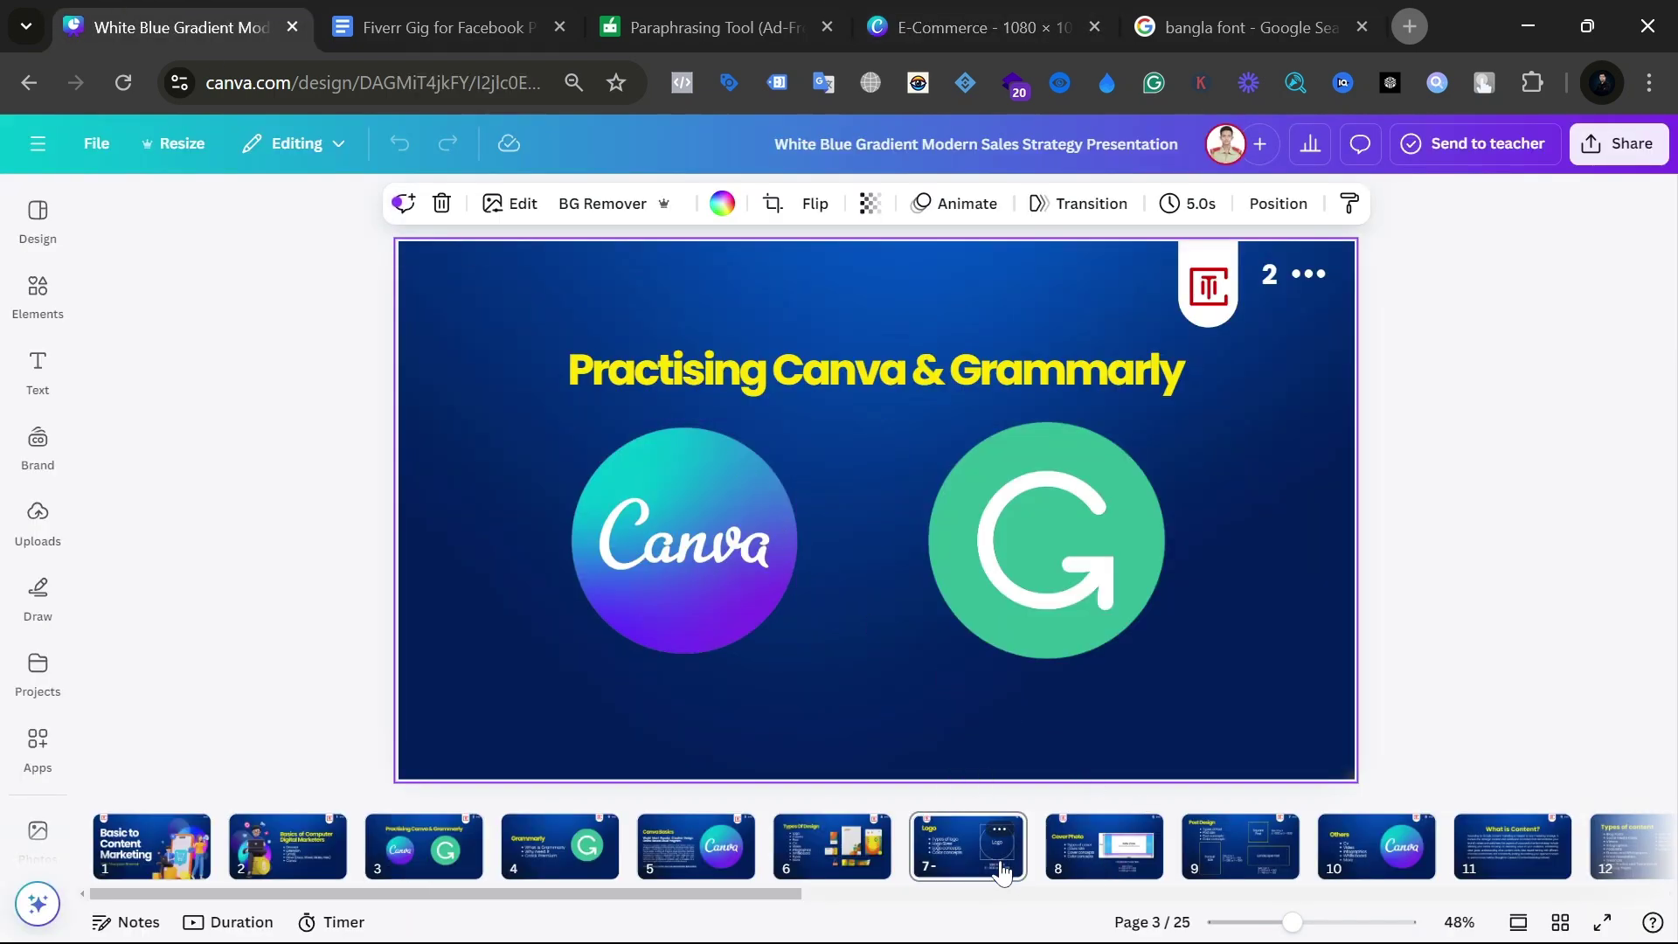
{"action": "key", "text": "F11"}
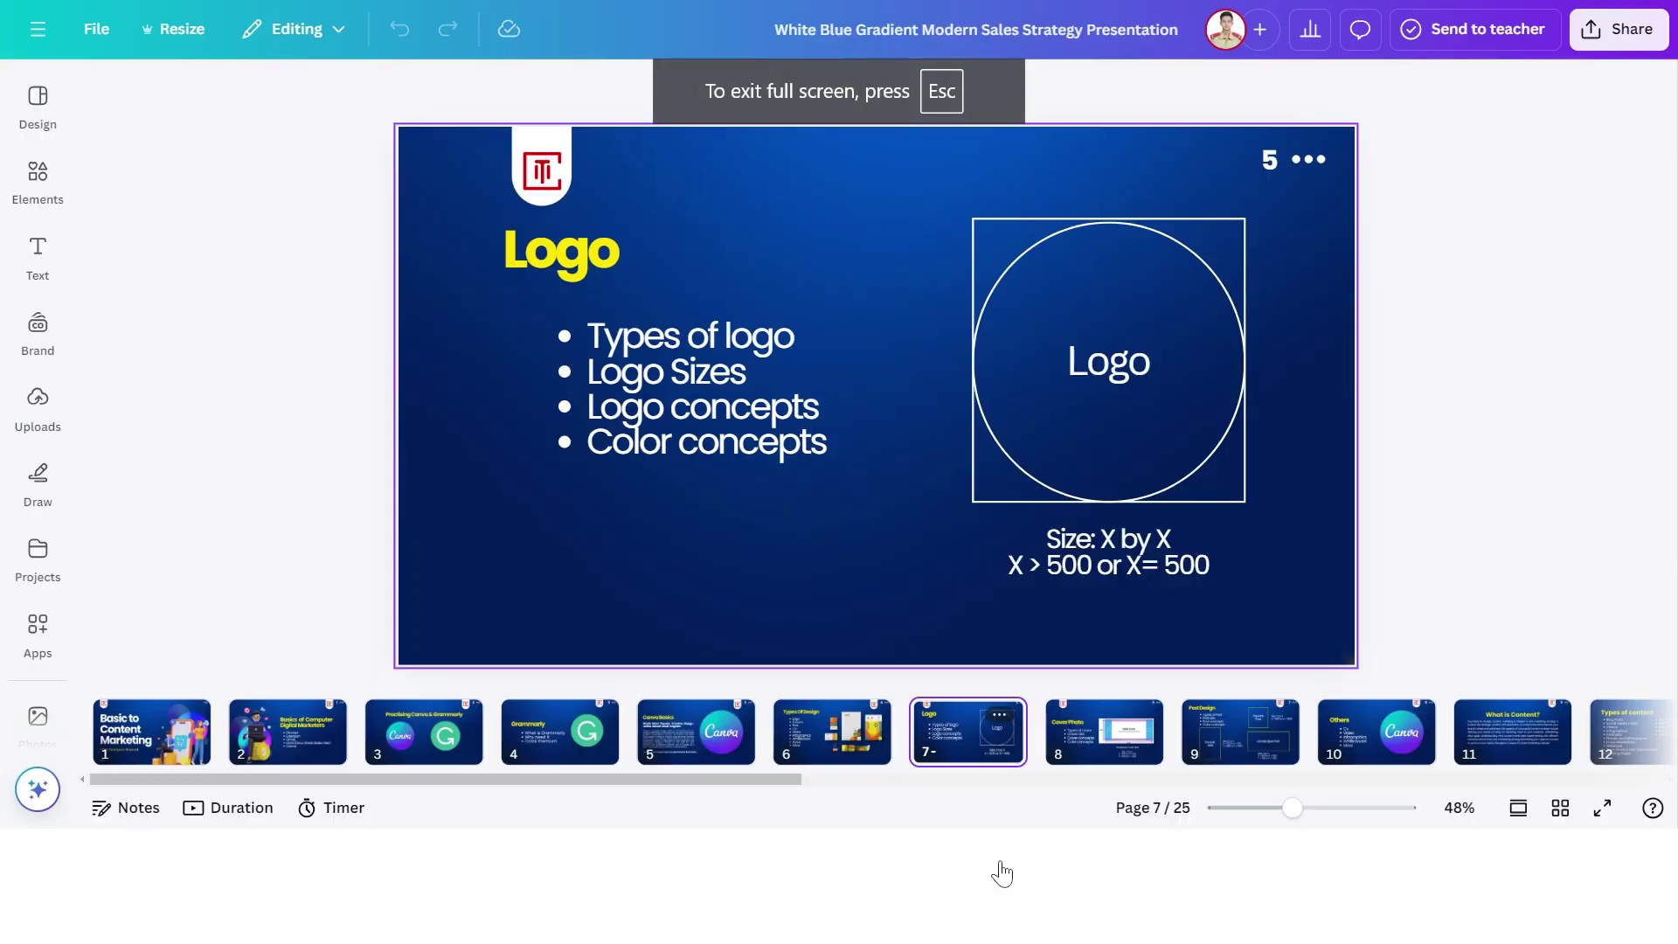
{"action": "key", "text": "ctrl+alt+p"}
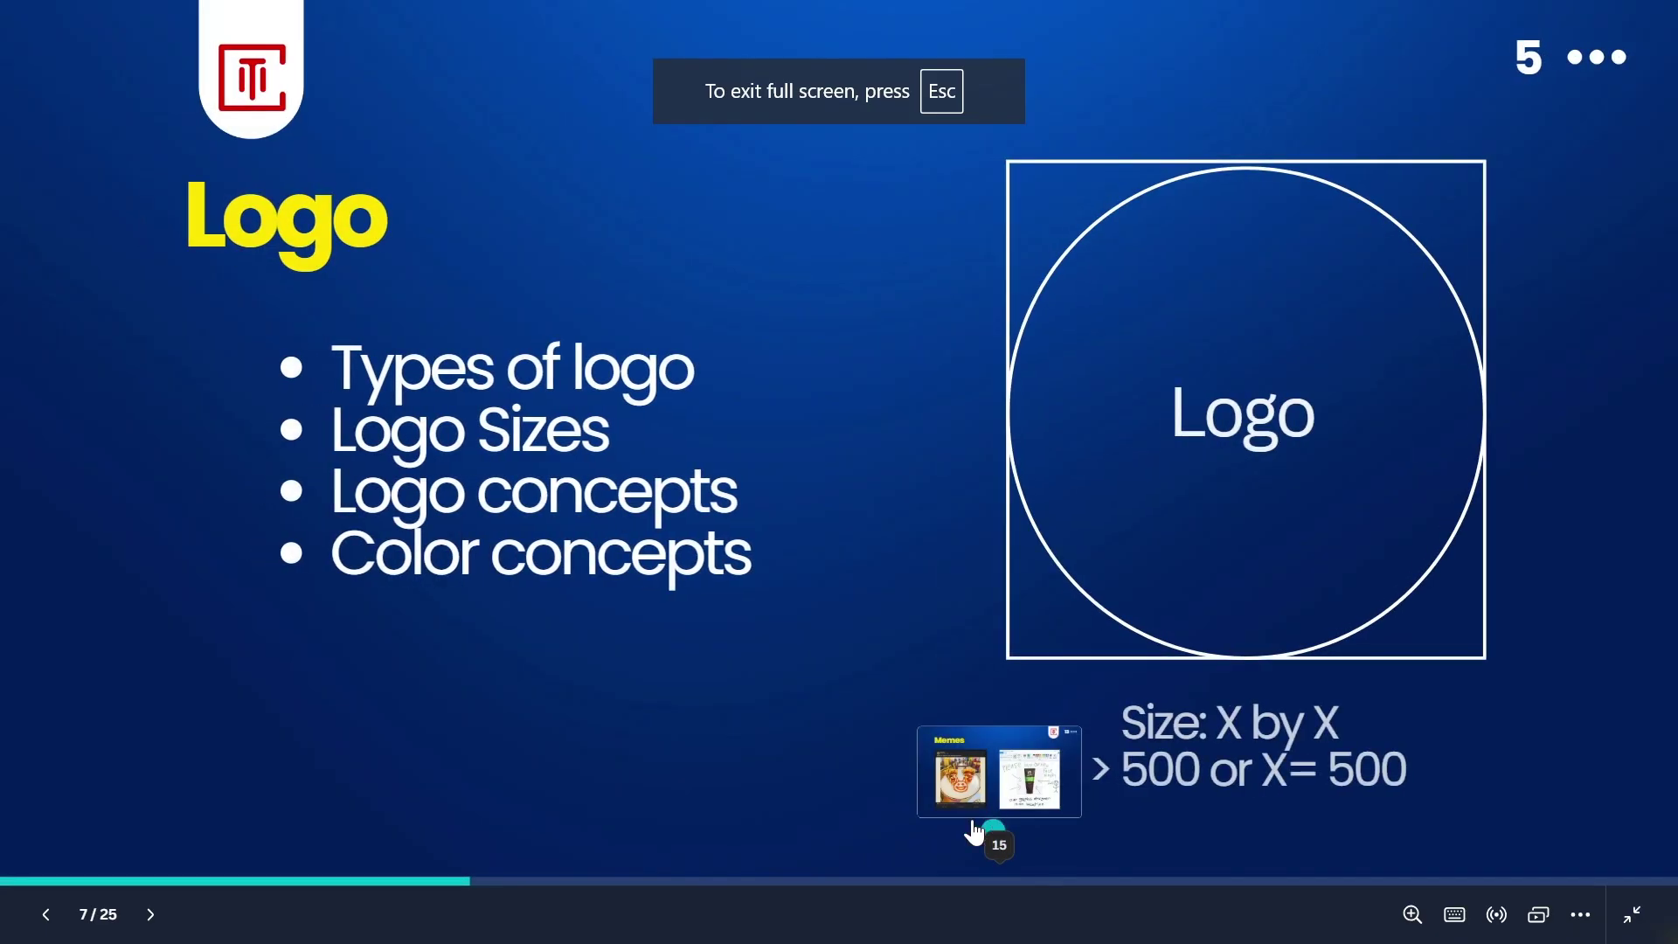
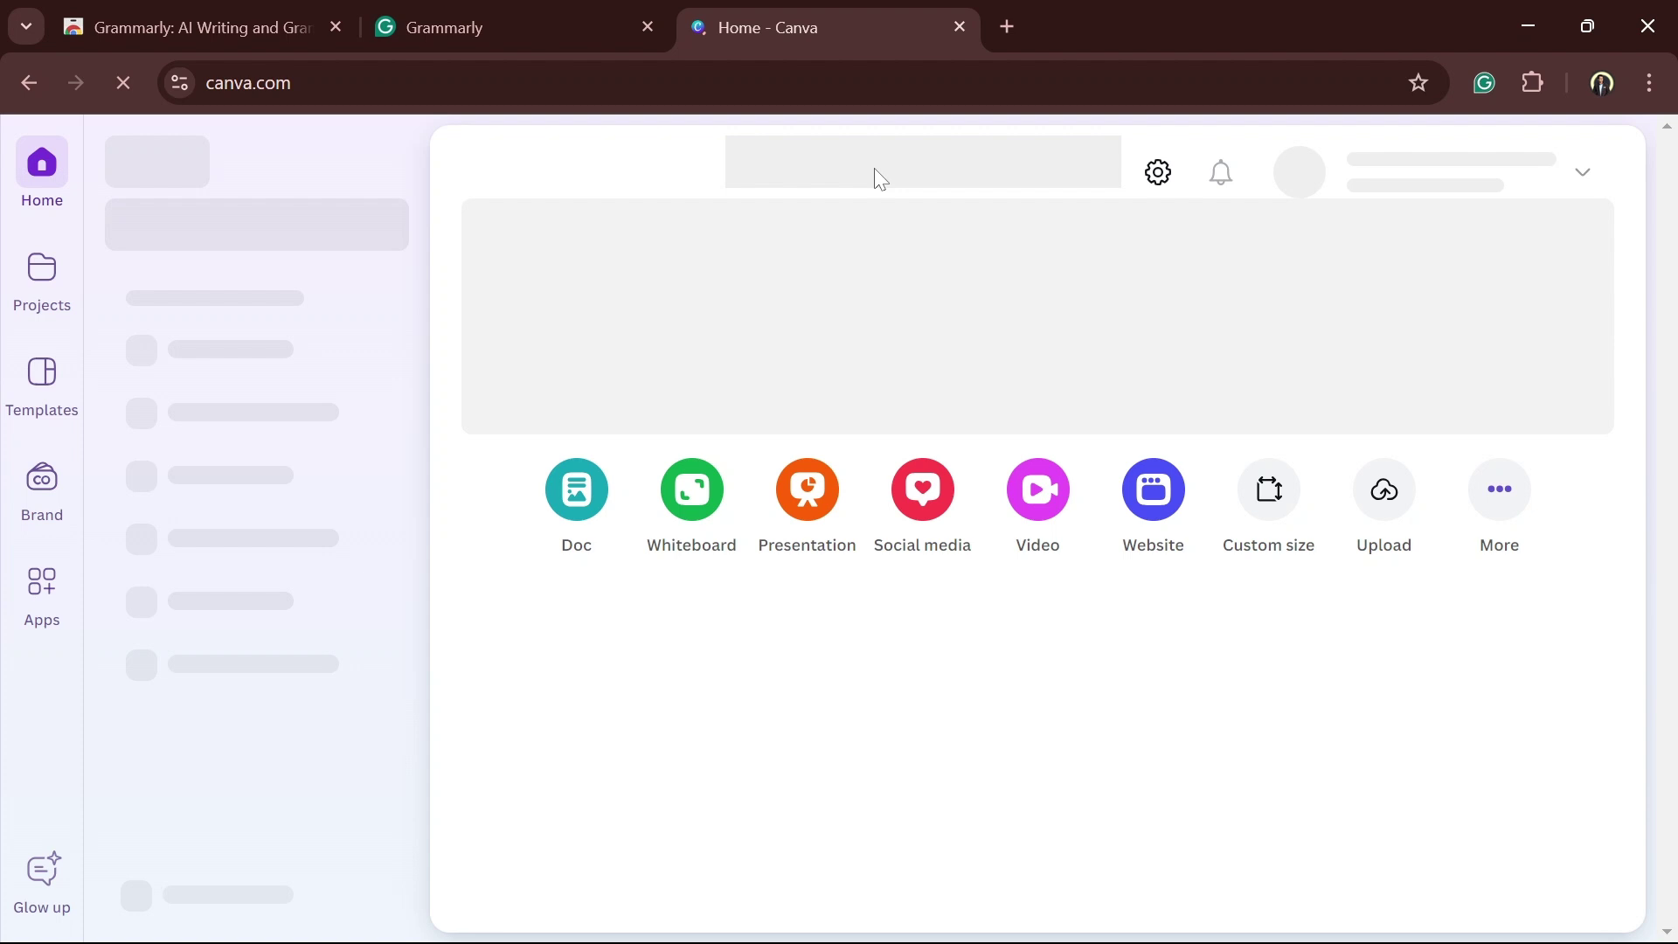
Step: Search Canva for "Fecbook cover" and look through the cover templates
{"action": "left_click", "coordinate": [875, 168]}
{"action": "type", "text": "Fecbook c"}
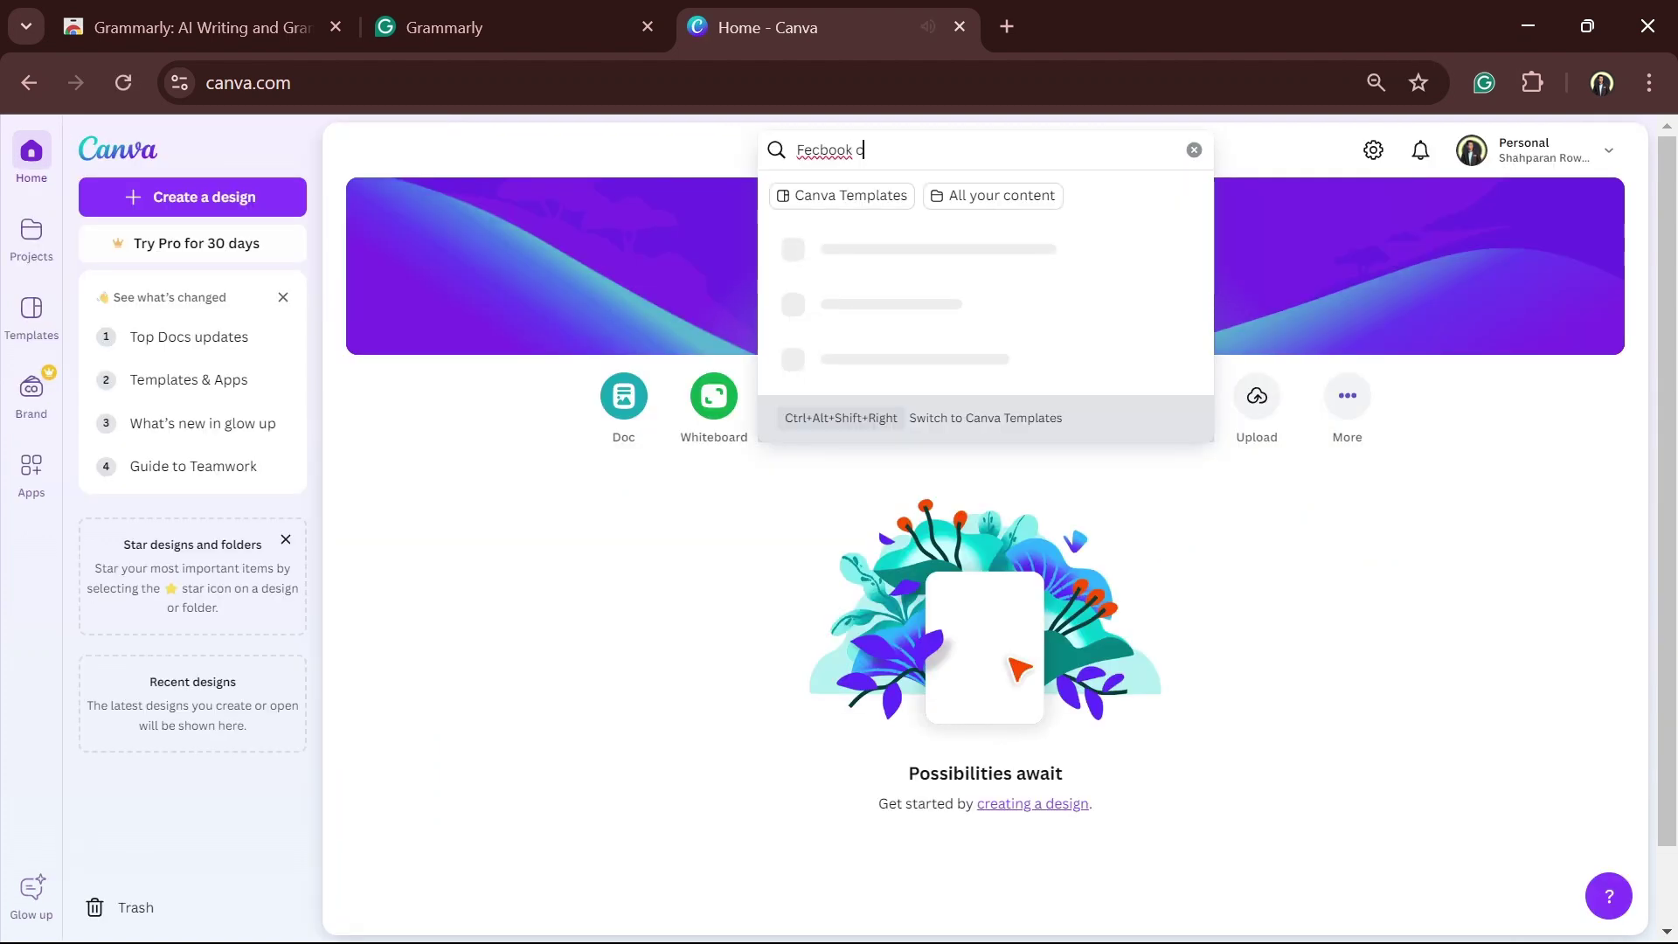
{"action": "type", "text": "over"}
{"action": "key", "text": "Return"}
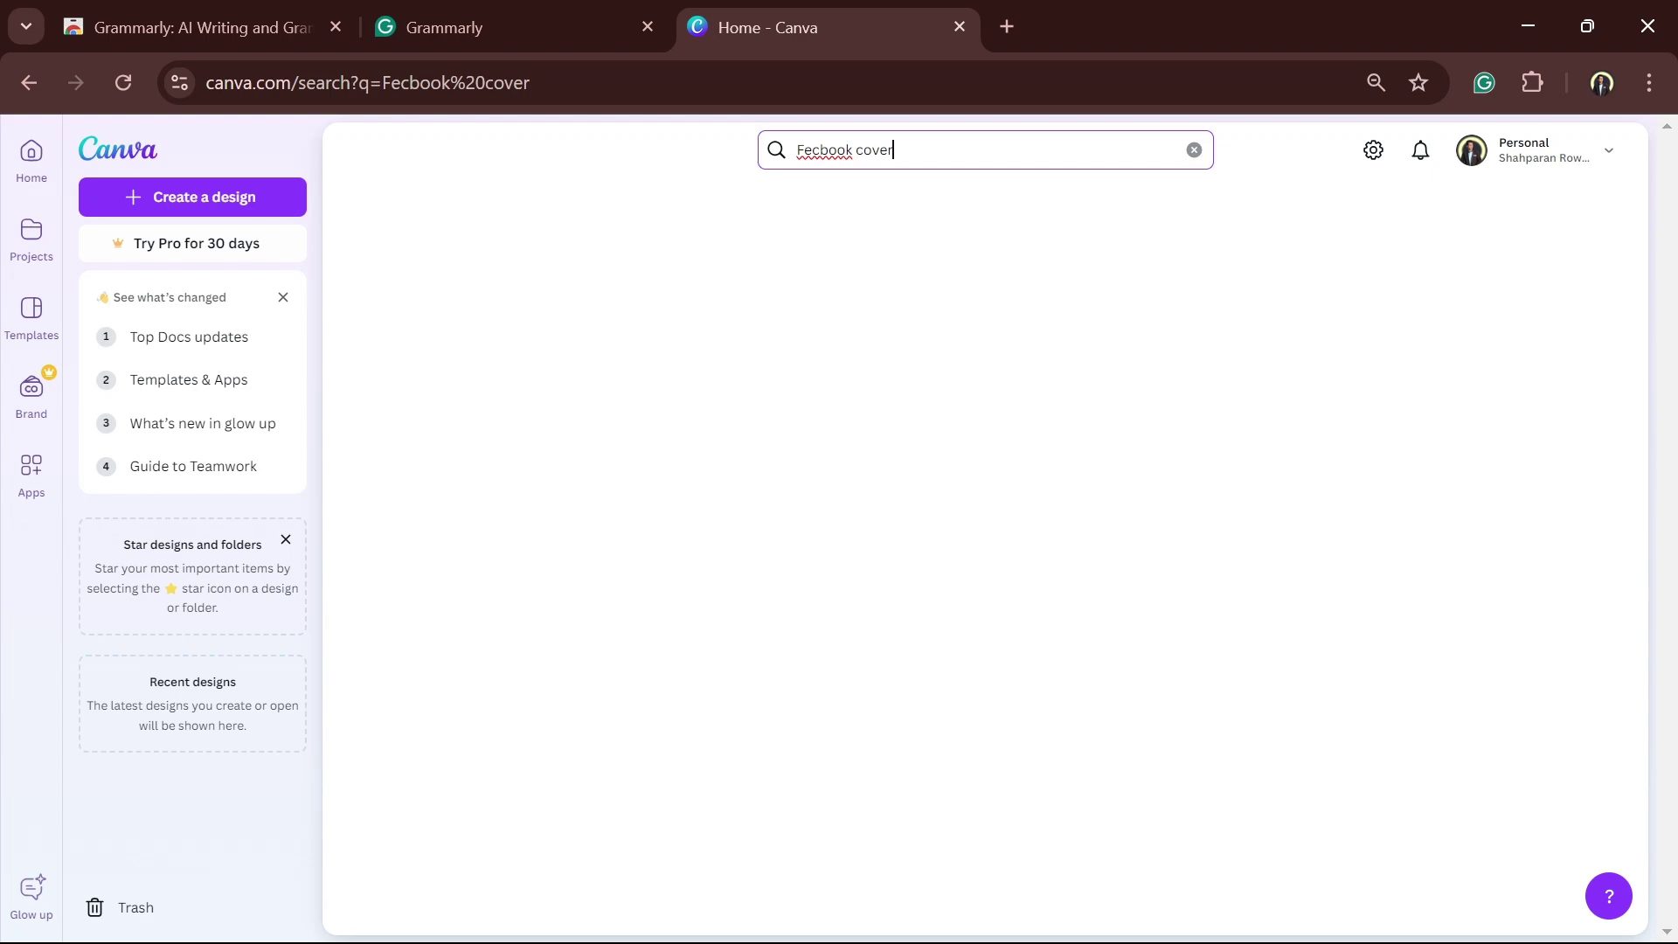
{"action": "scroll", "coordinate": [1197, 642], "scroll_direction": "down", "scroll_amount": 5}
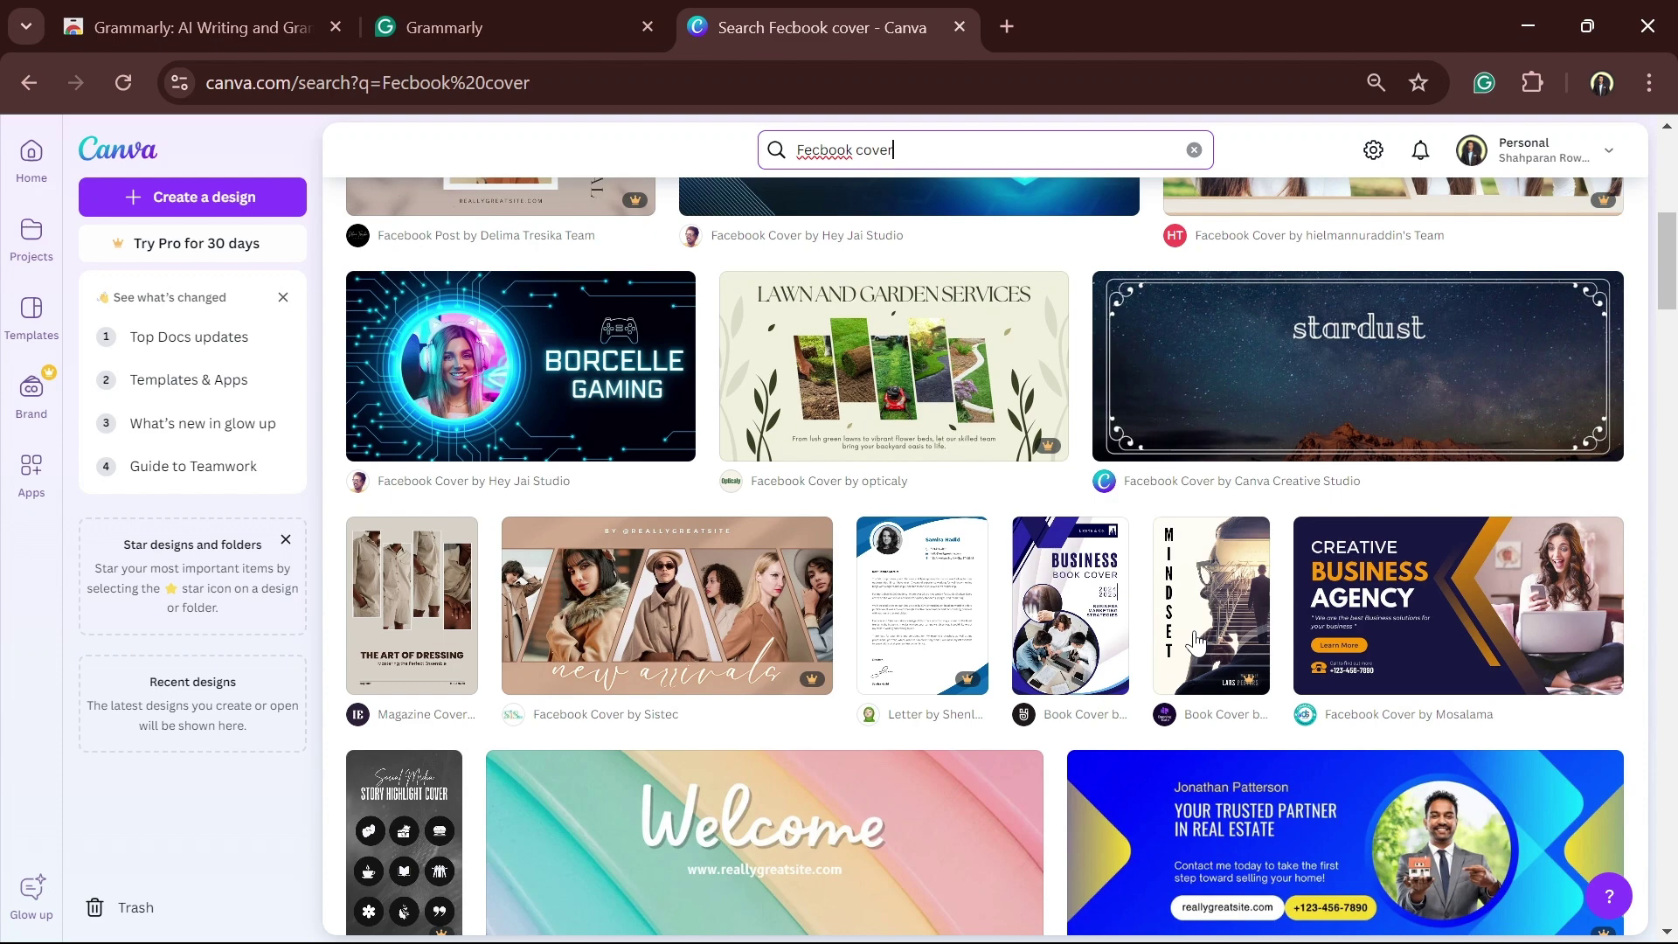
{"action": "scroll", "coordinate": [1230, 344], "scroll_direction": "up", "scroll_amount": 5}
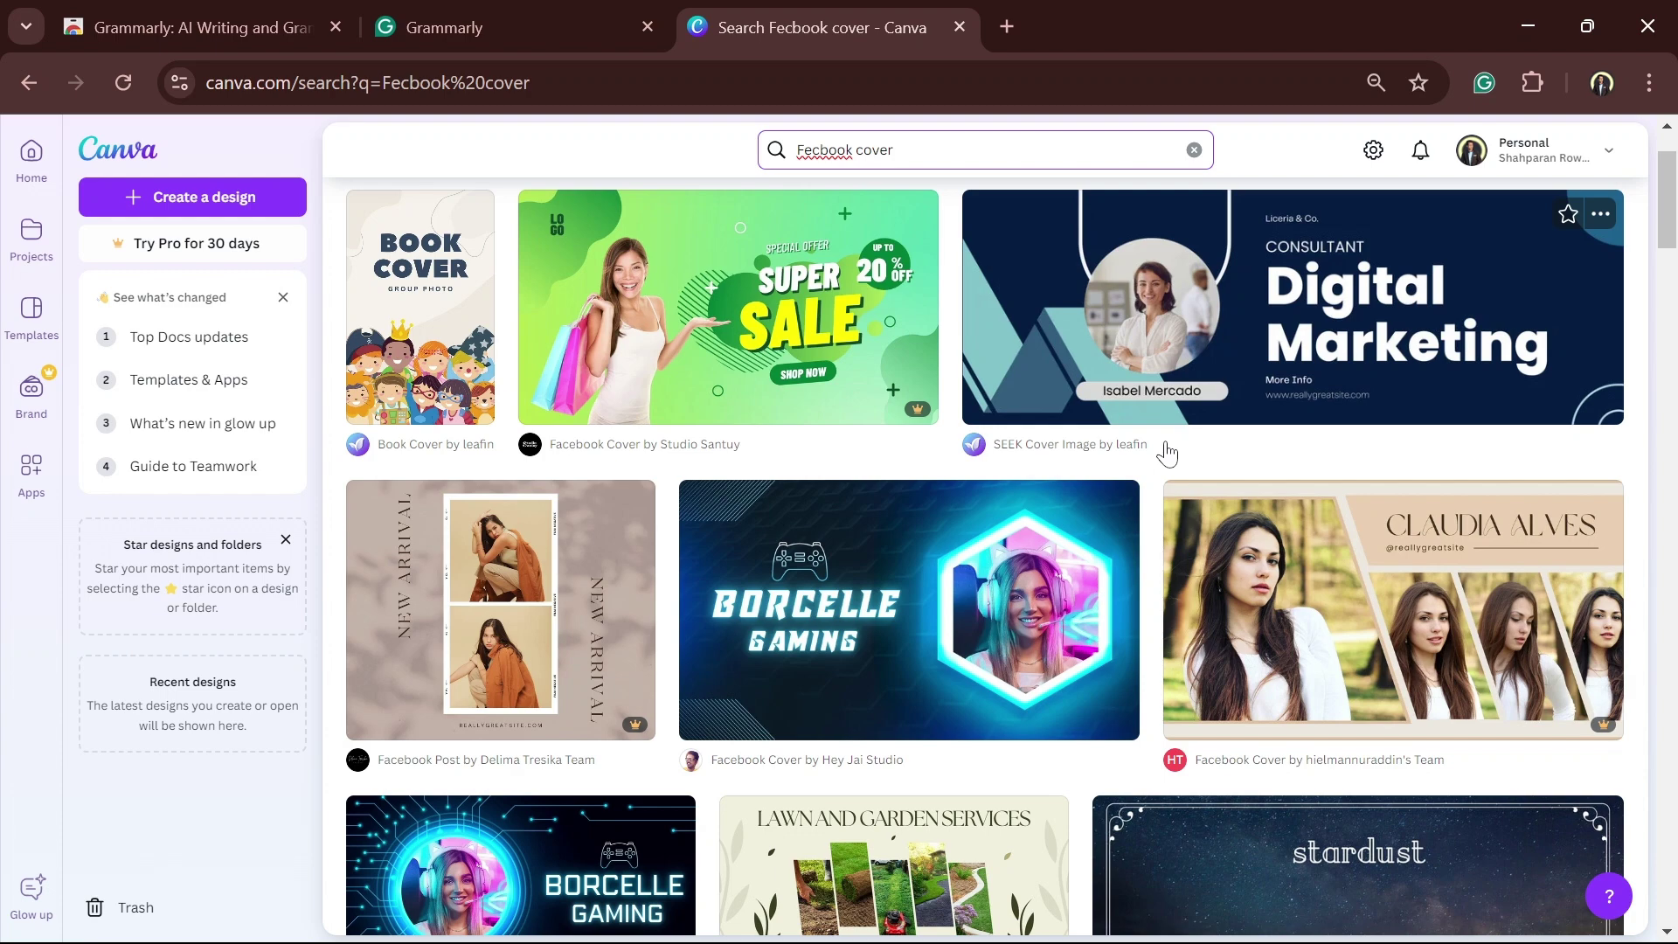
{"action": "scroll", "coordinate": [1302, 514], "scroll_direction": "up", "scroll_amount": 2}
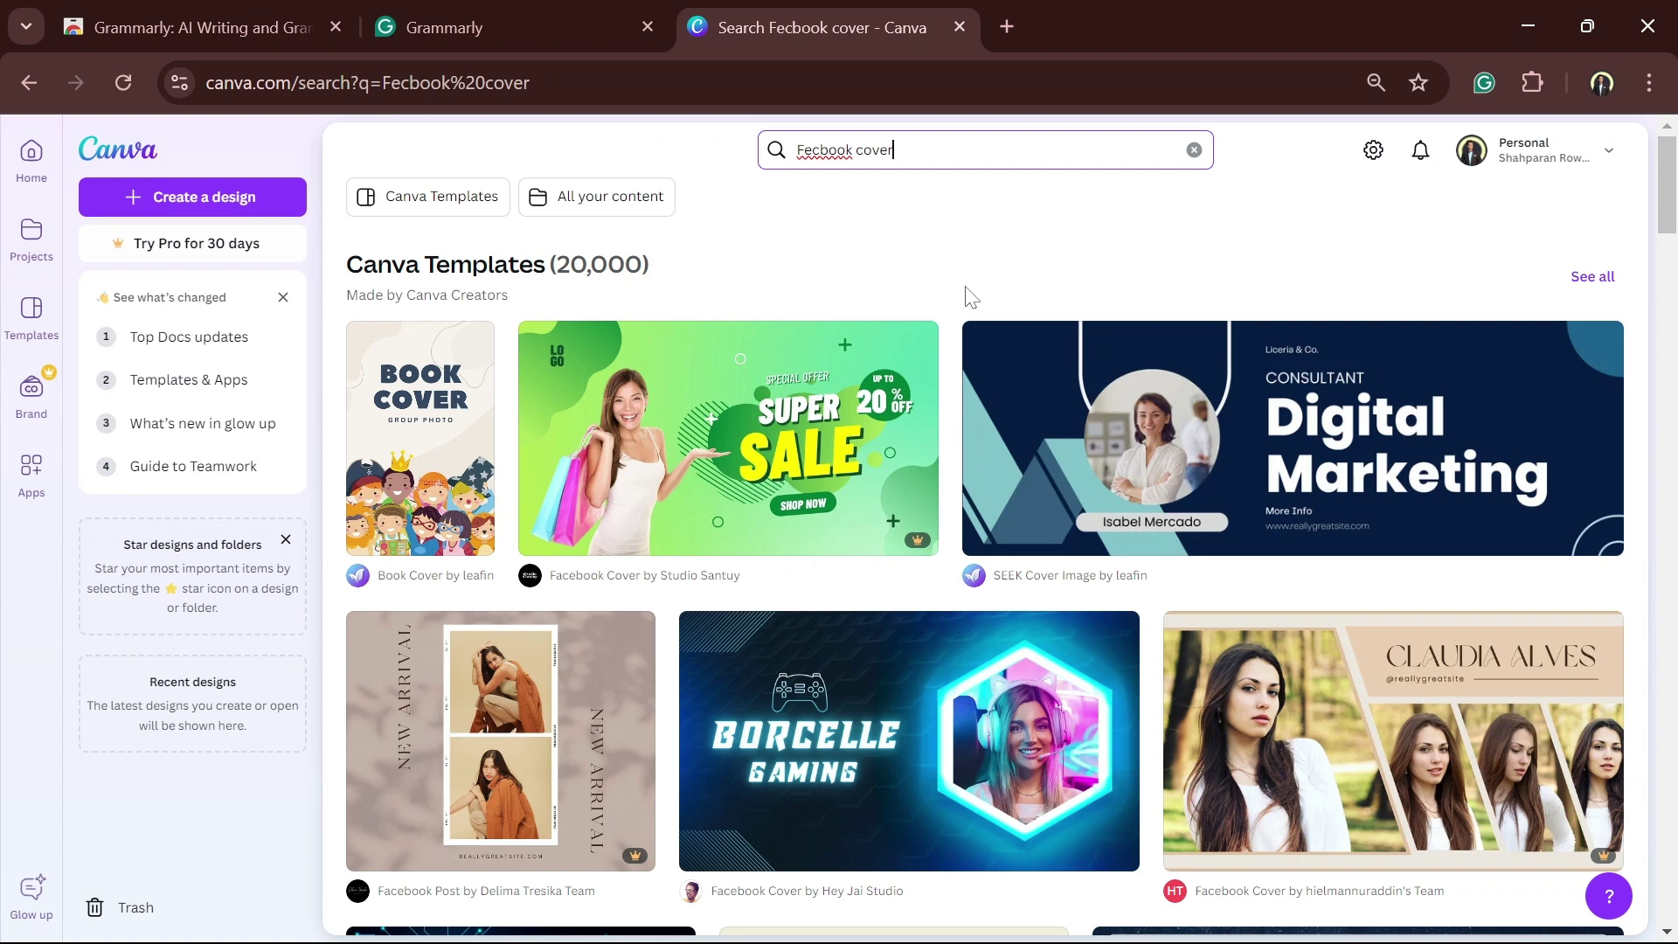
{"action": "scroll", "coordinate": [513, 527], "scroll_direction": "down", "scroll_amount": 8}
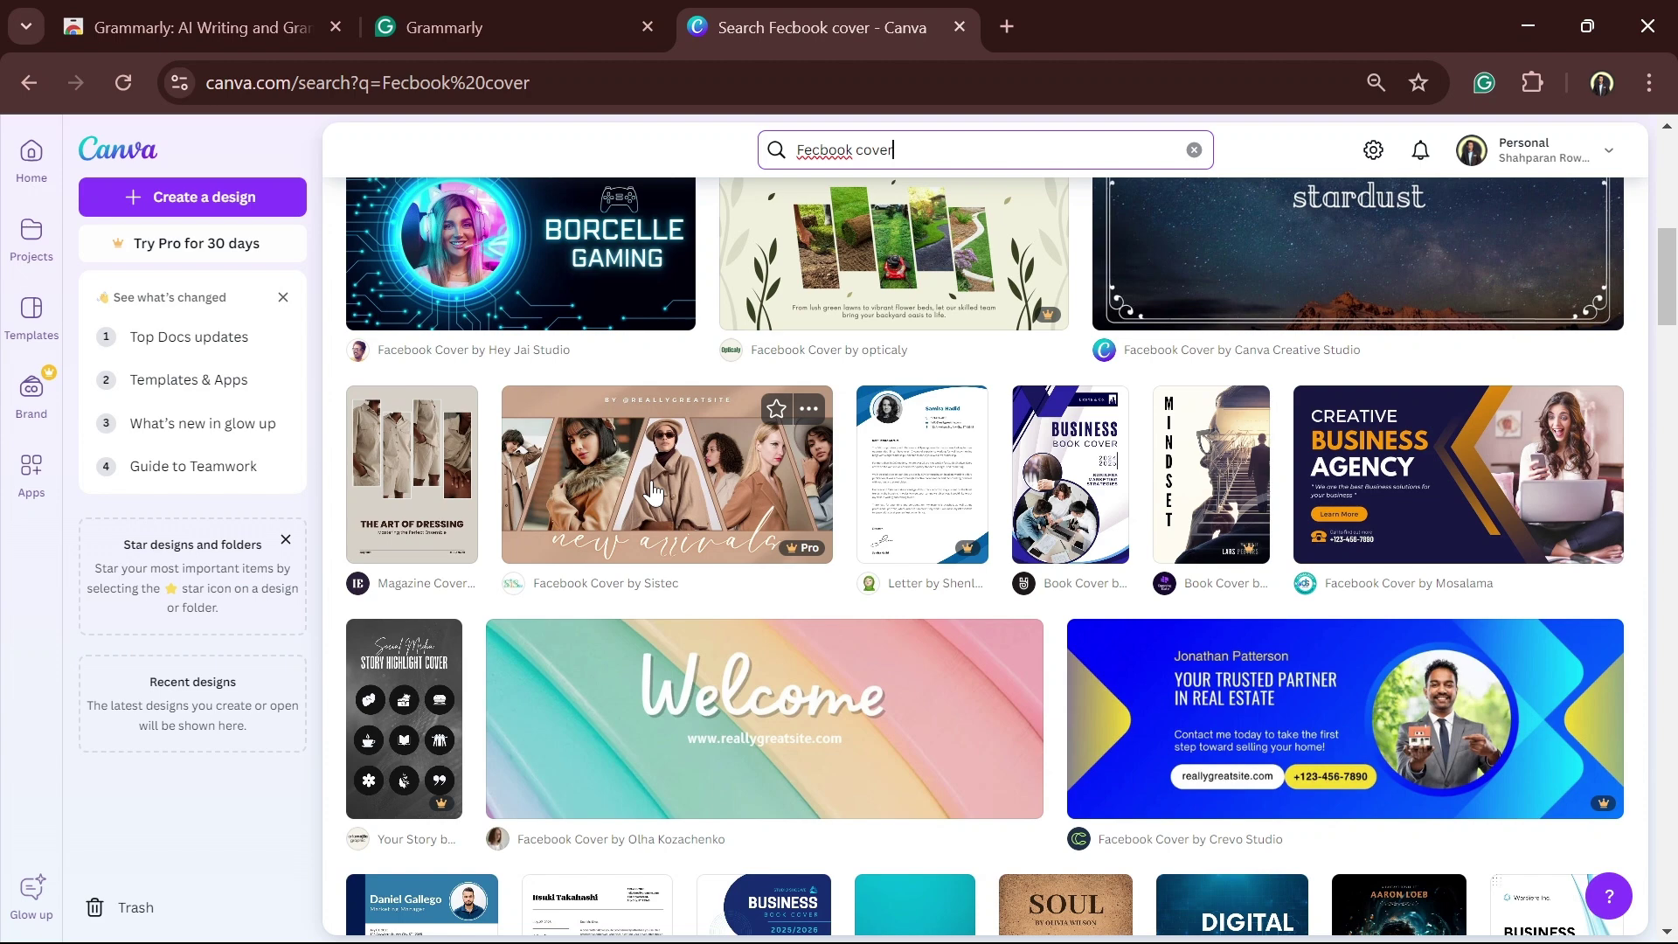
Step: Create a new custom-size design 820 px wide and 360 px high
{"action": "left_click", "coordinate": [186, 195]}
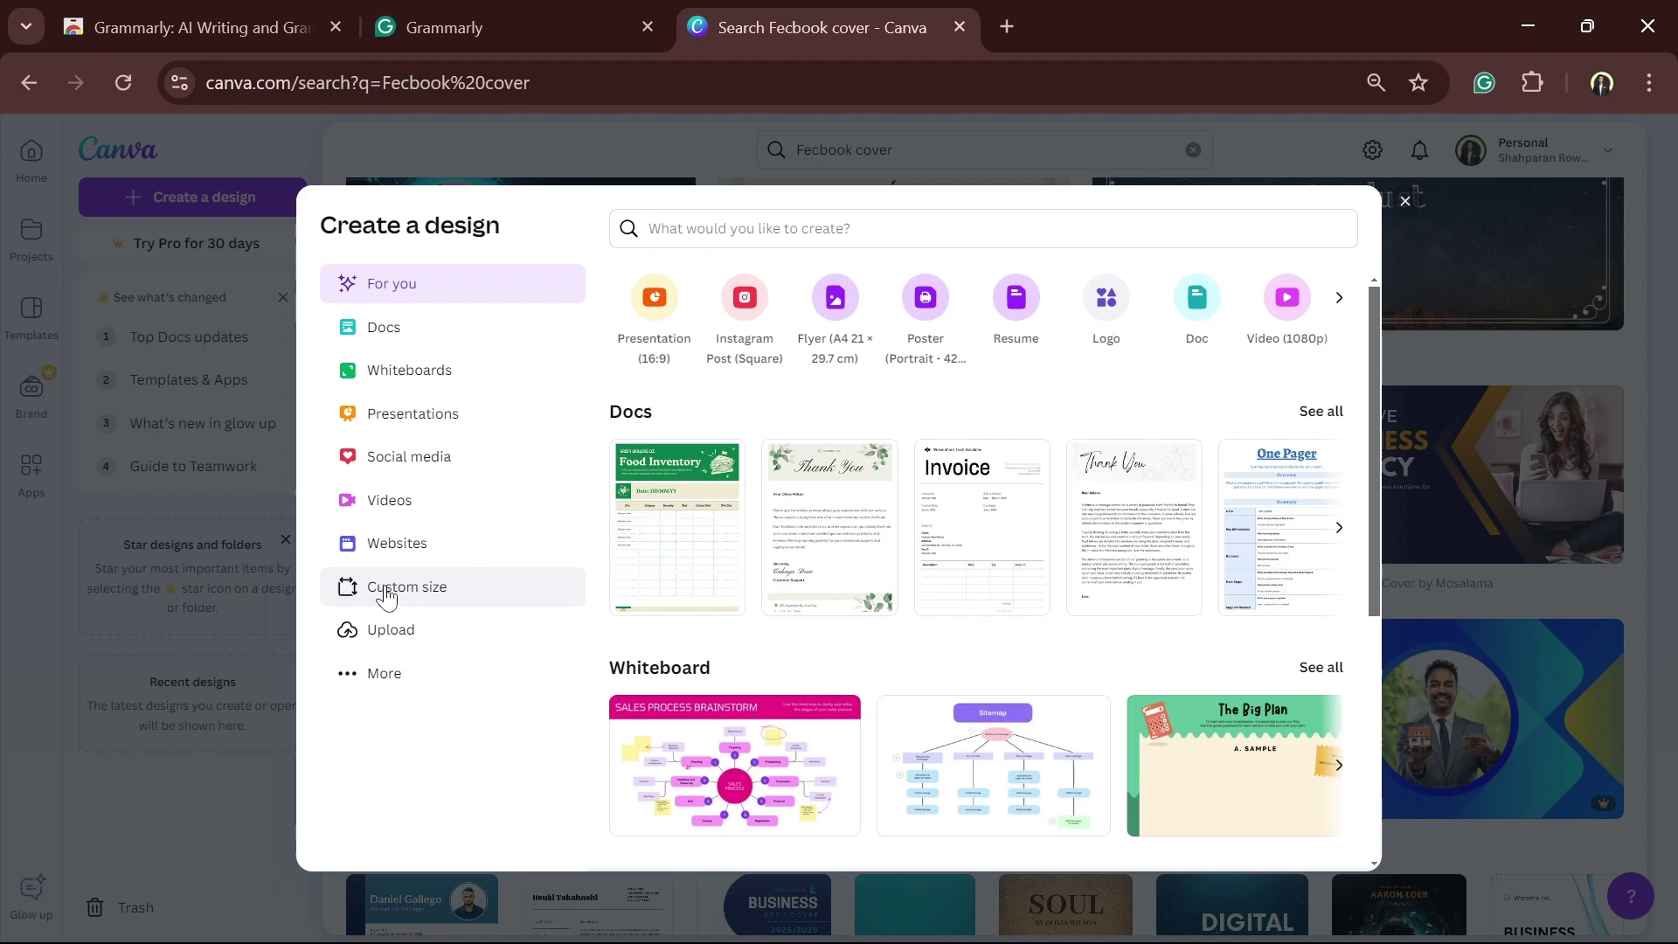
{"action": "left_click", "coordinate": [390, 591]}
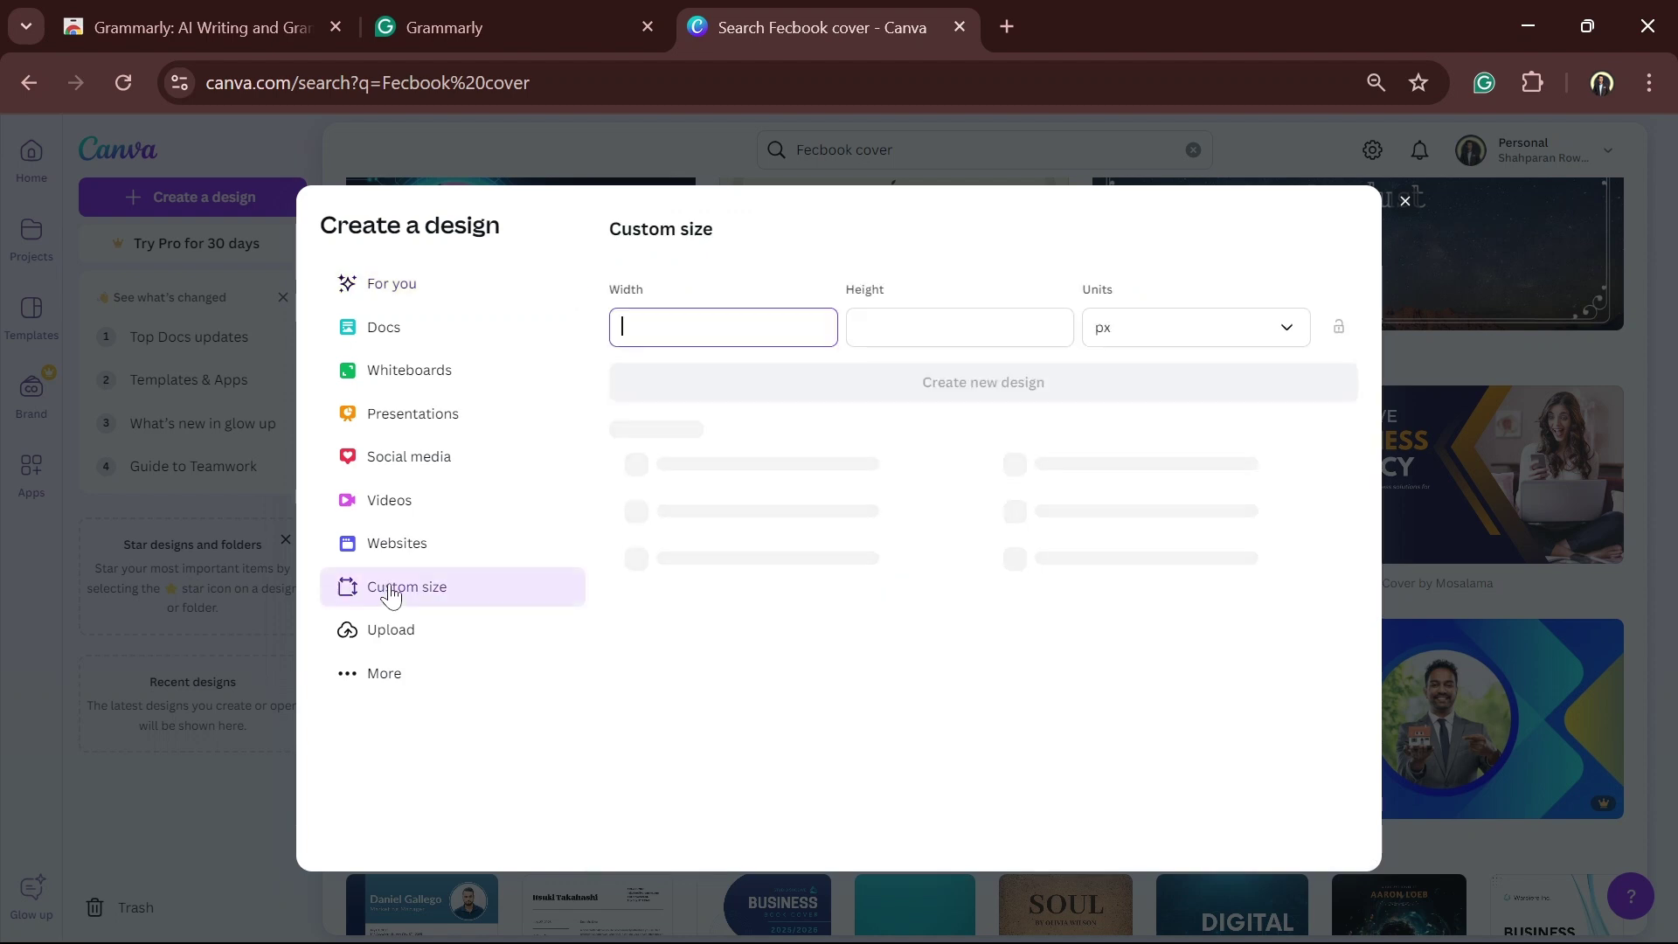
{"action": "left_click", "coordinate": [722, 326]}
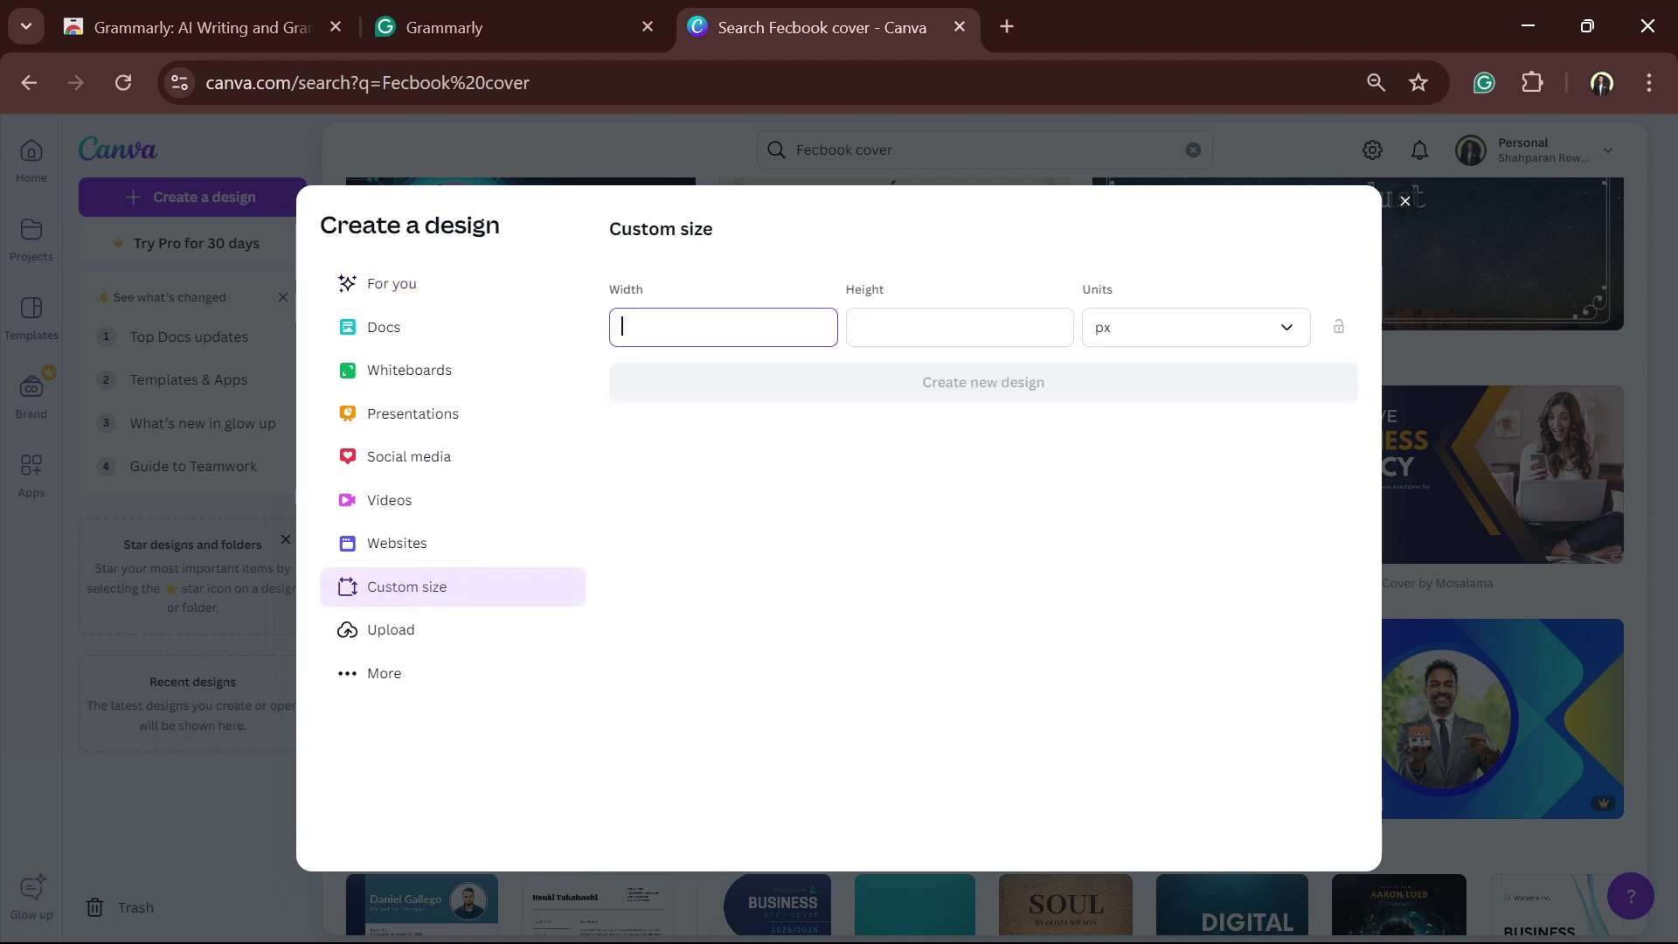
{"action": "type", "text": "820"}
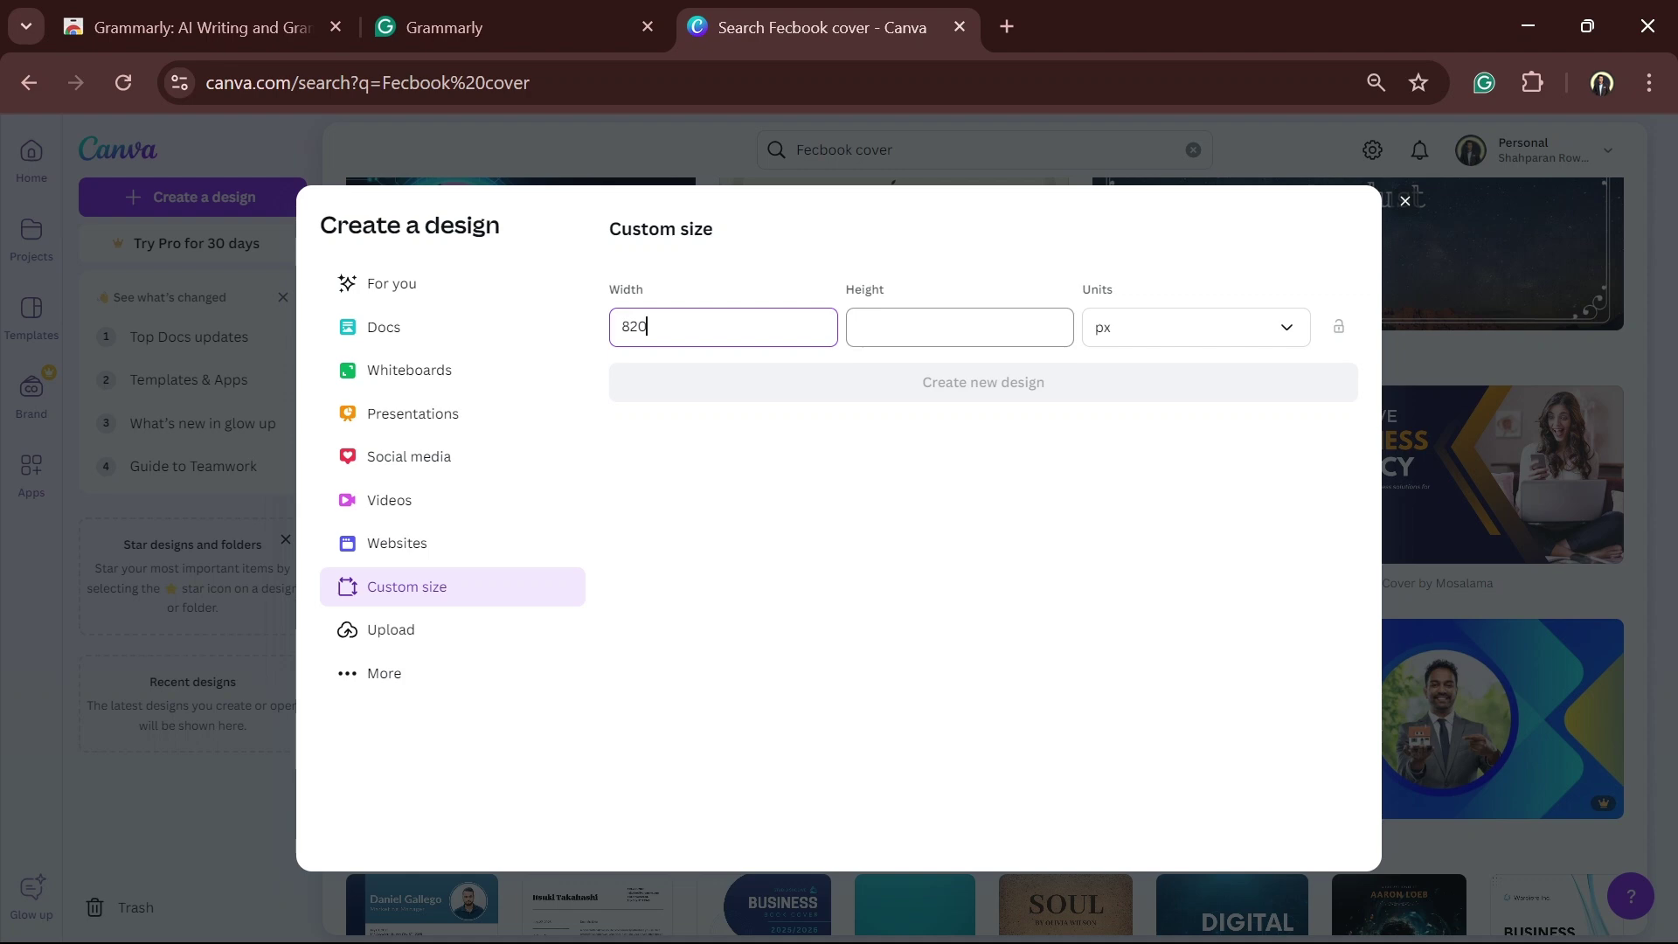
{"action": "left_click", "coordinate": [959, 327]}
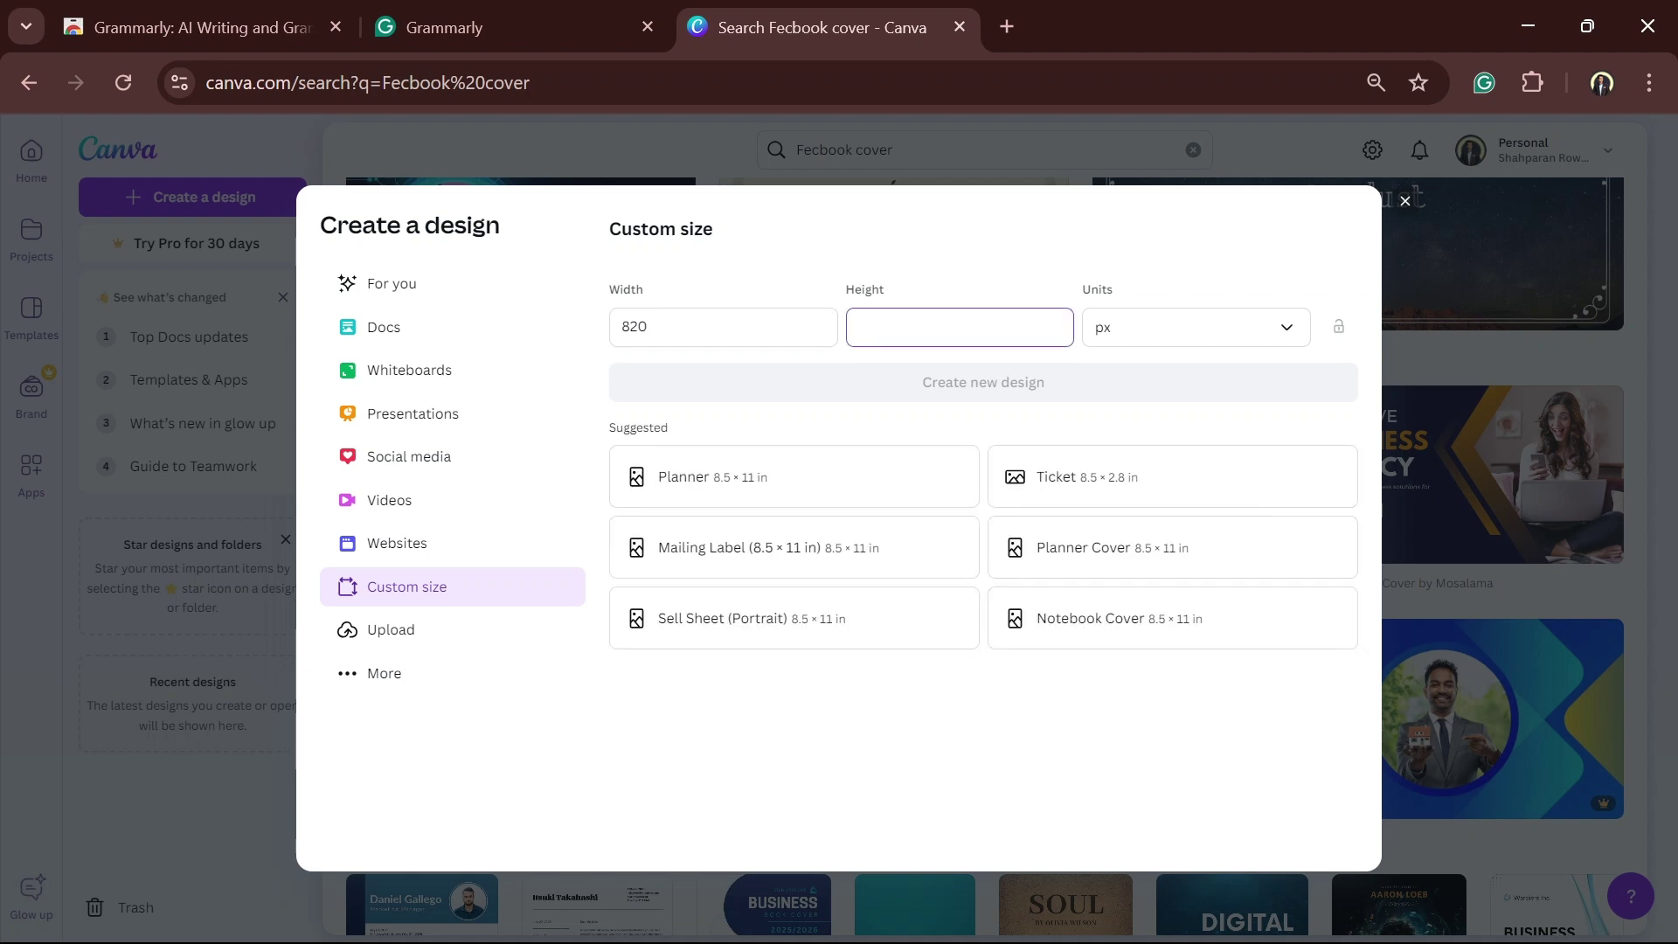
{"action": "type", "text": "360"}
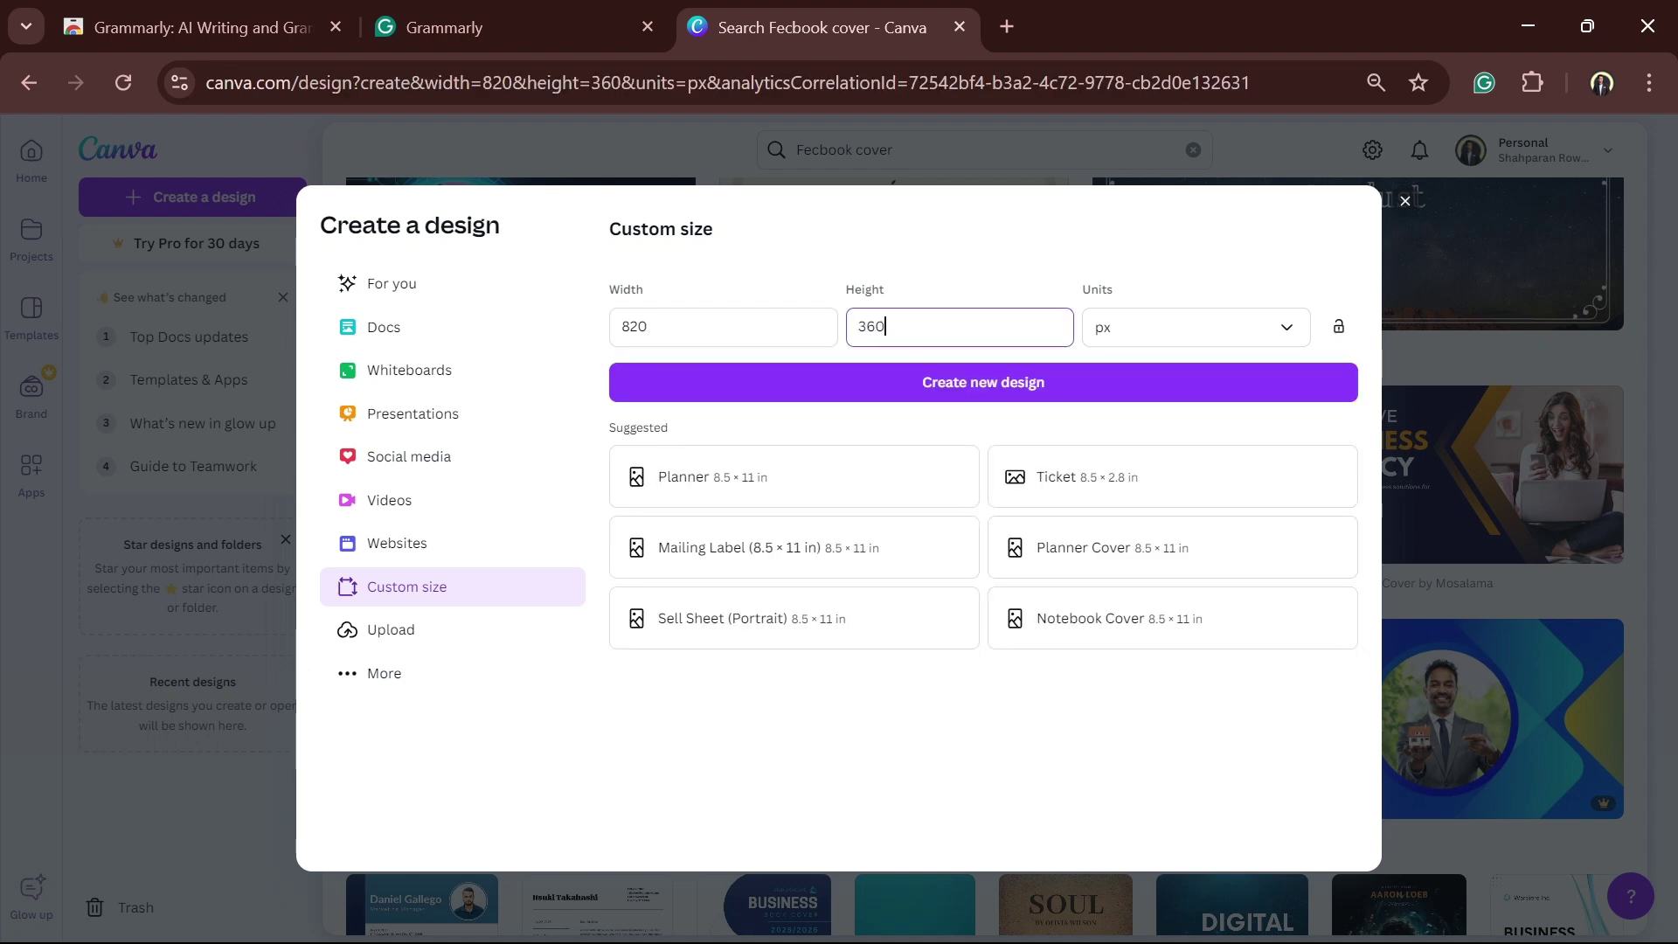
{"action": "key", "text": "Return"}
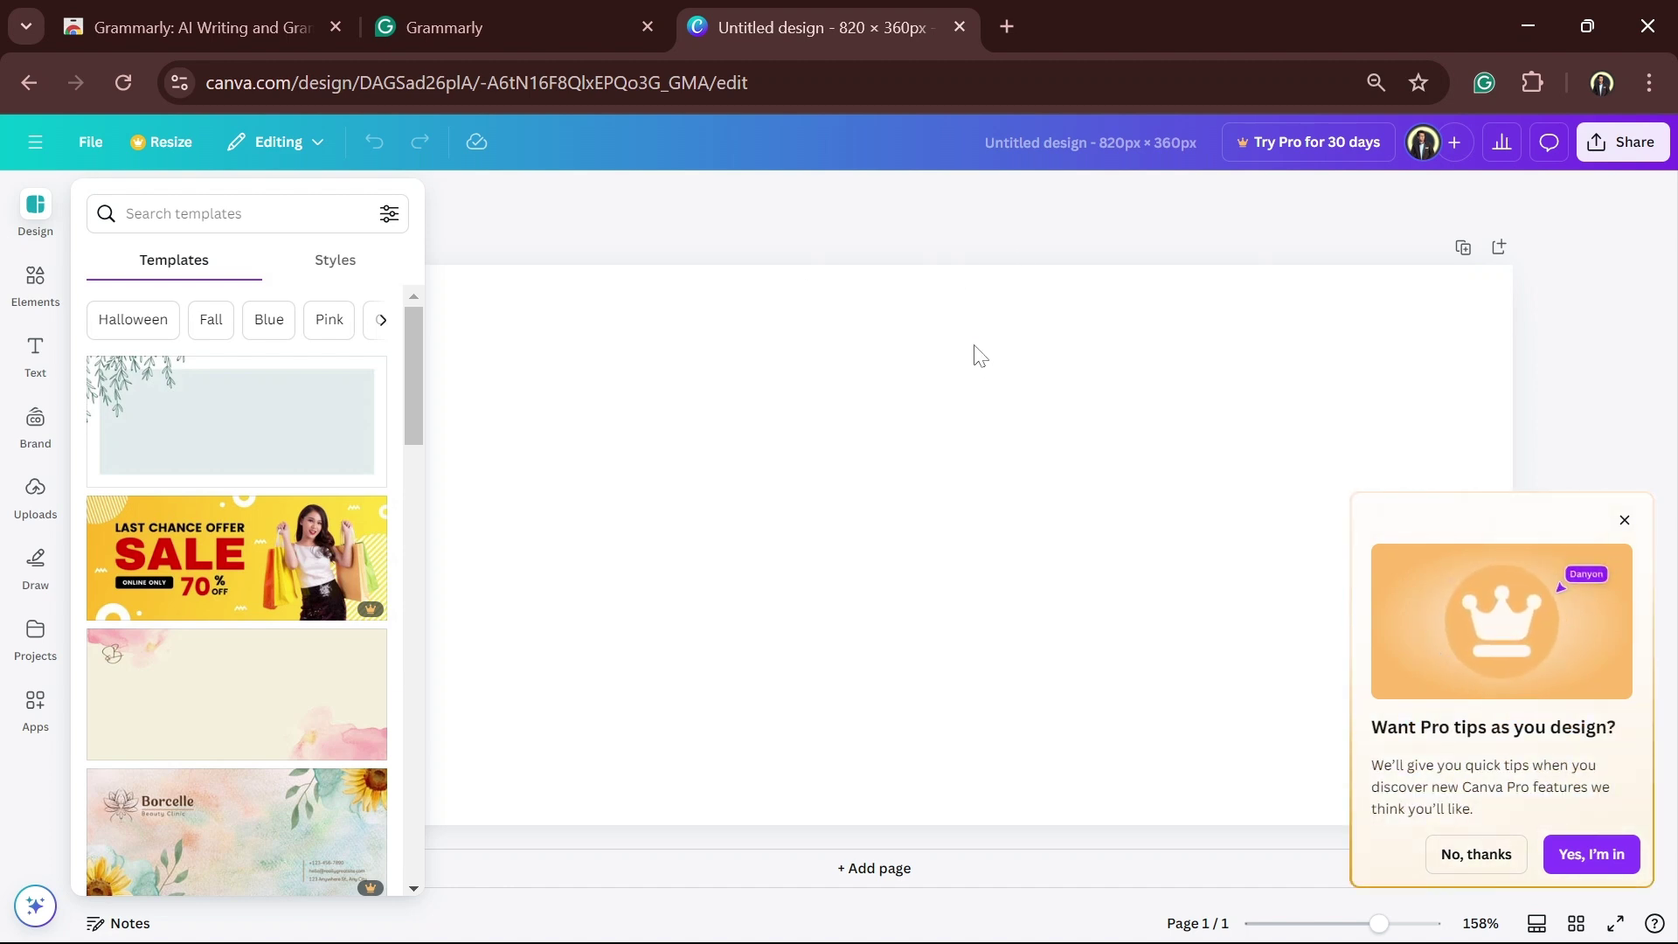
Step: Try to apply the yellow "Last Chance Offer Sale" 70% template to the blank page
{"action": "scroll", "coordinate": [979, 356], "scroll_direction": "down", "scroll_amount": 3}
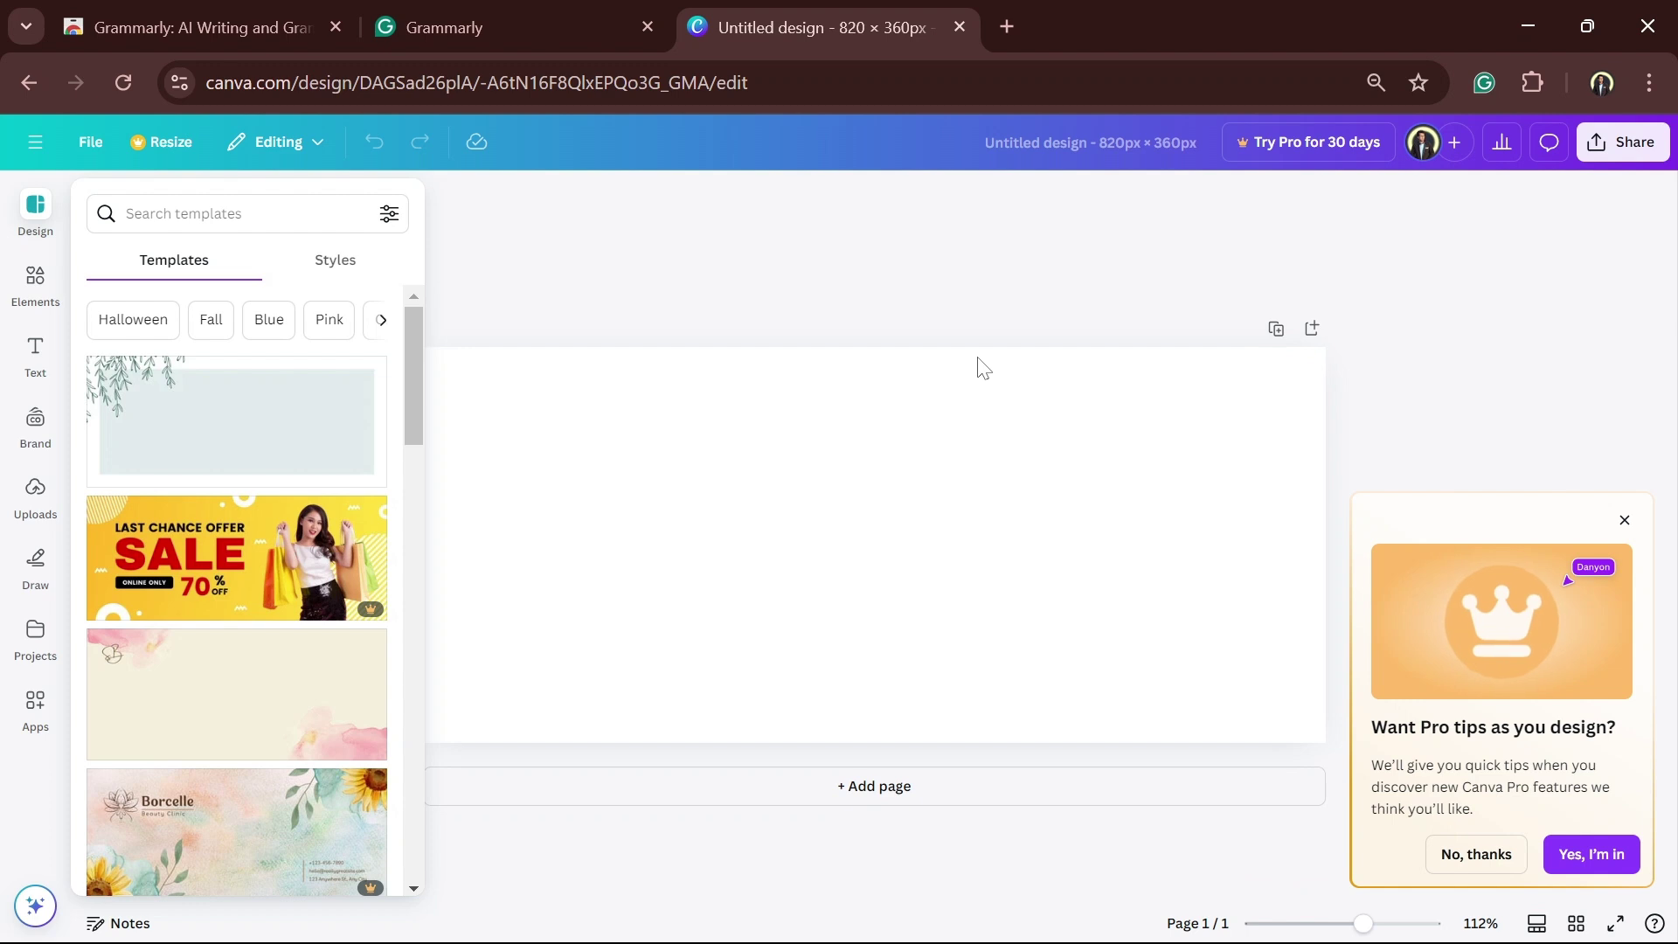
{"action": "scroll", "coordinate": [979, 365], "scroll_direction": "down", "scroll_amount": 1}
{"action": "scroll", "coordinate": [979, 366], "scroll_direction": "up", "scroll_amount": 1}
{"action": "left_click_drag", "start_coordinate": [719, 431], "coordinate": [1032, 456]}
{"action": "left_click", "coordinate": [528, 461]}
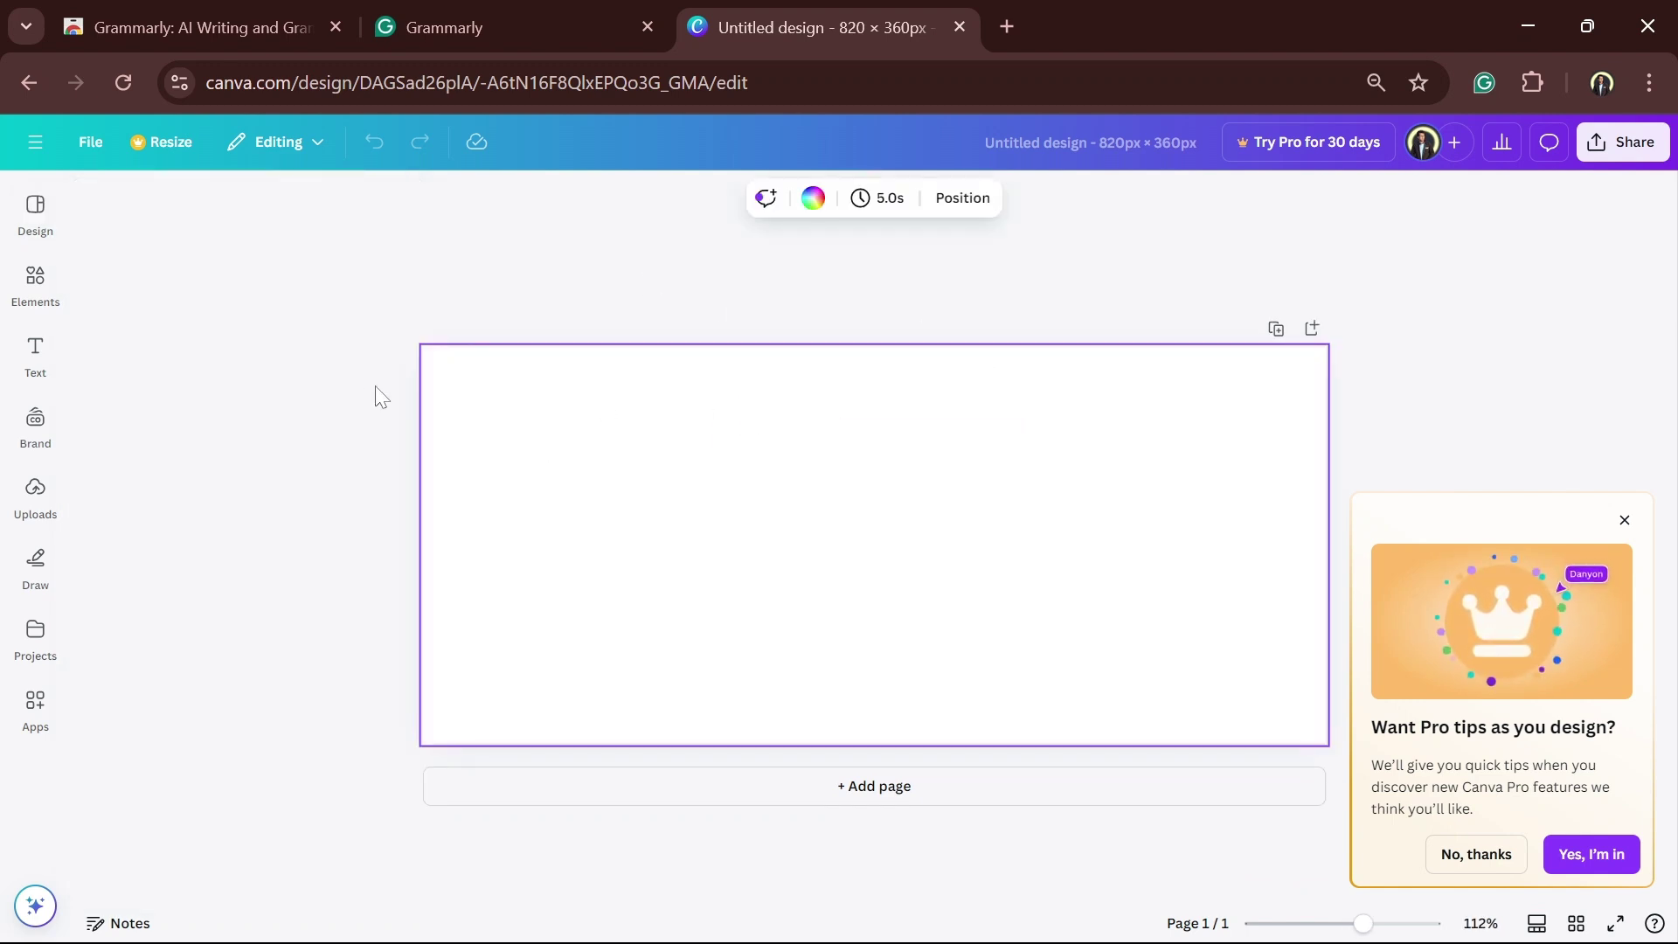
{"action": "left_click", "coordinate": [42, 221]}
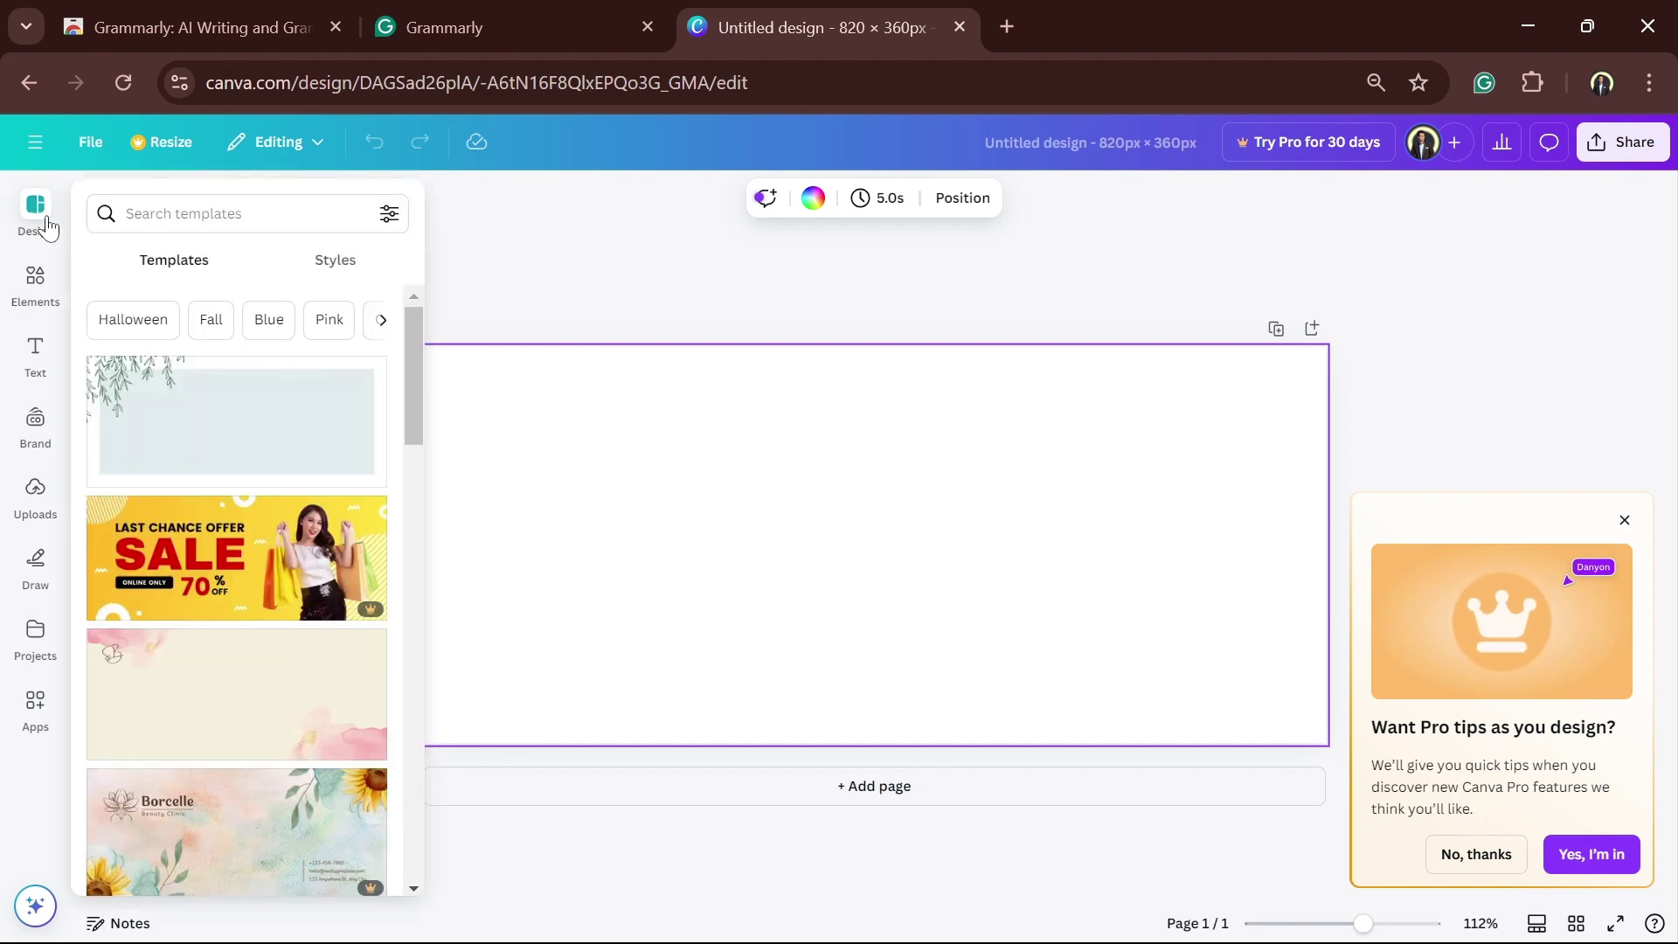
{"action": "left_click", "coordinate": [223, 577]}
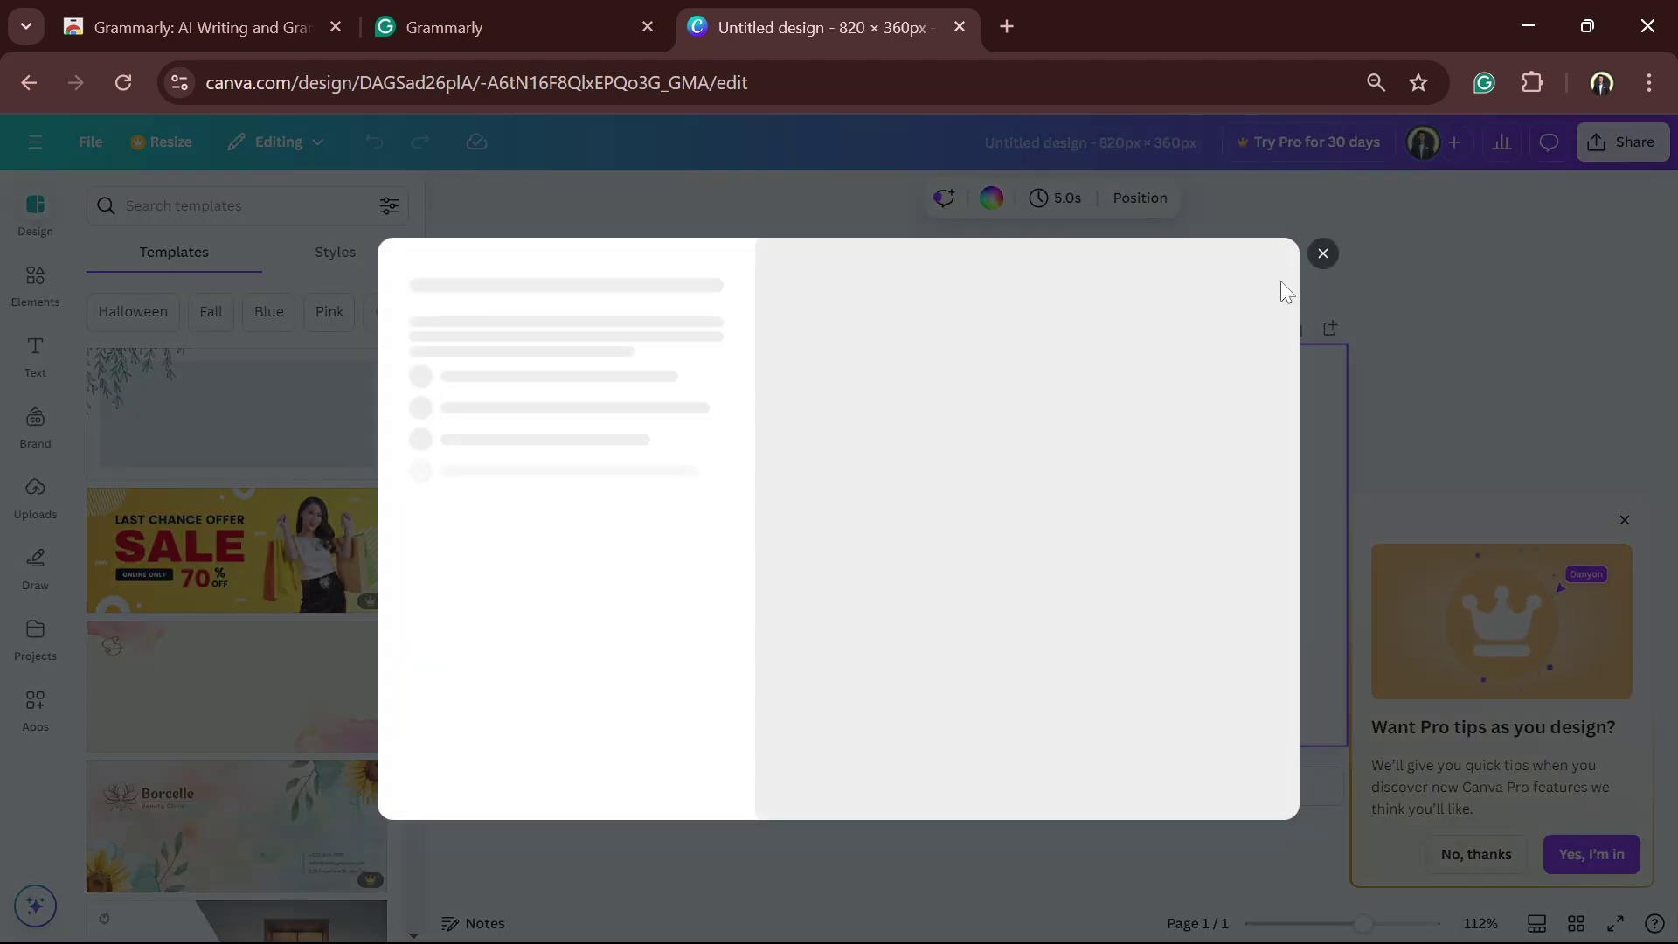
{"action": "left_click", "coordinate": [1322, 262]}
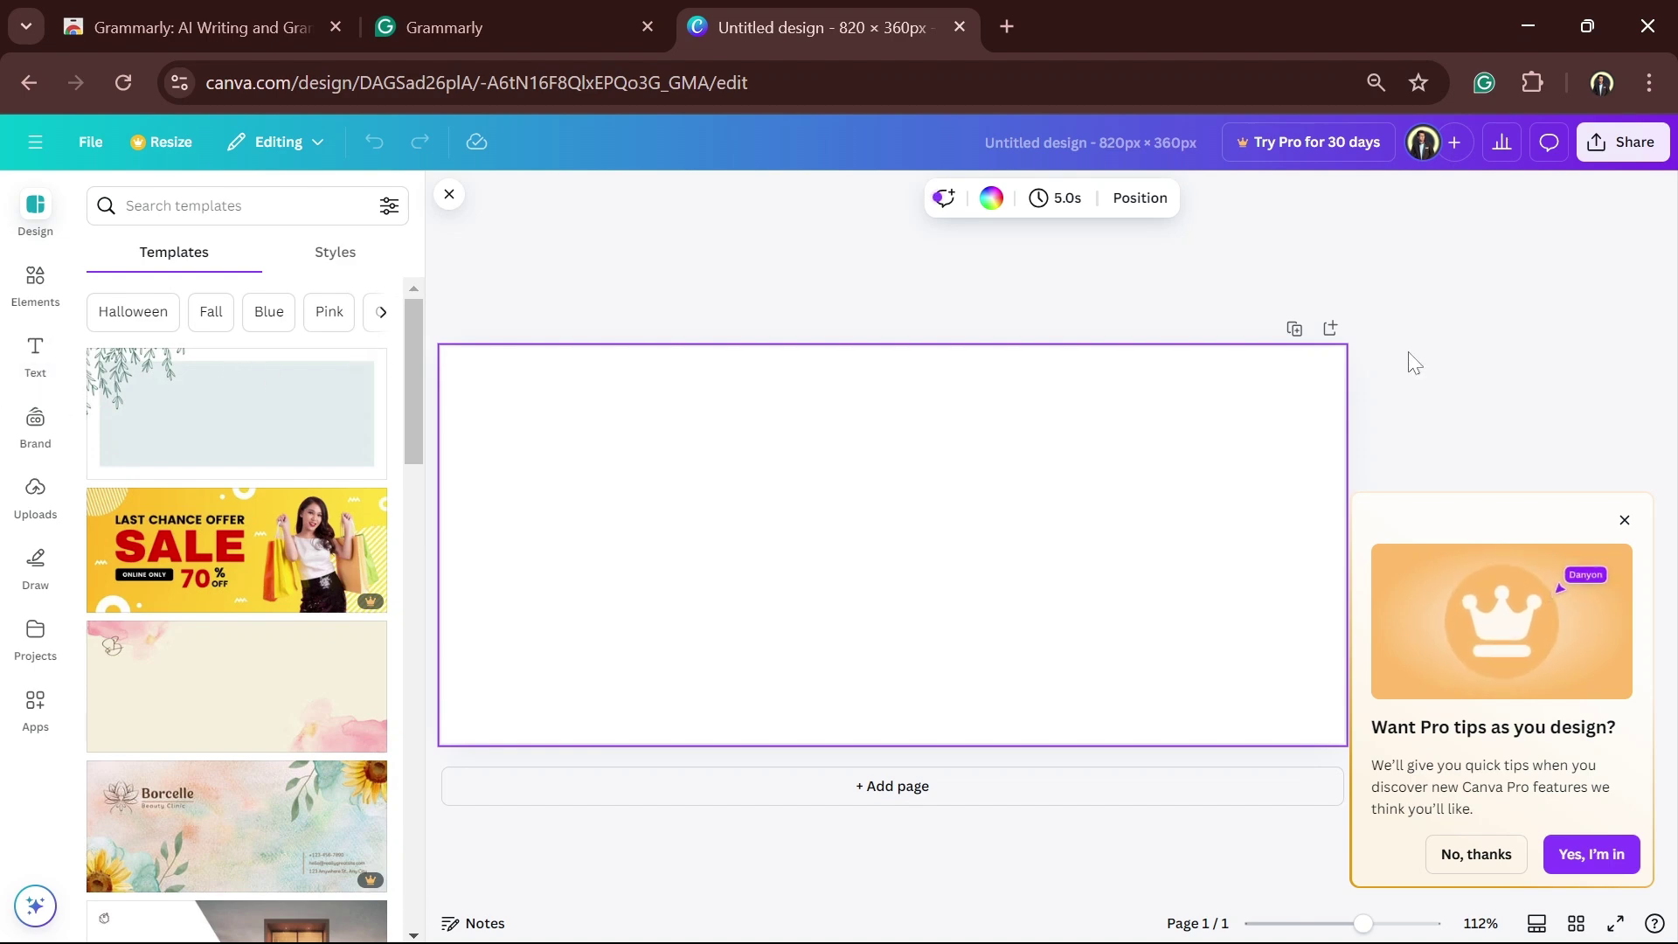
Step: Add a text box to the page reading "Akib Super Shop"
{"action": "key", "text": "t"}
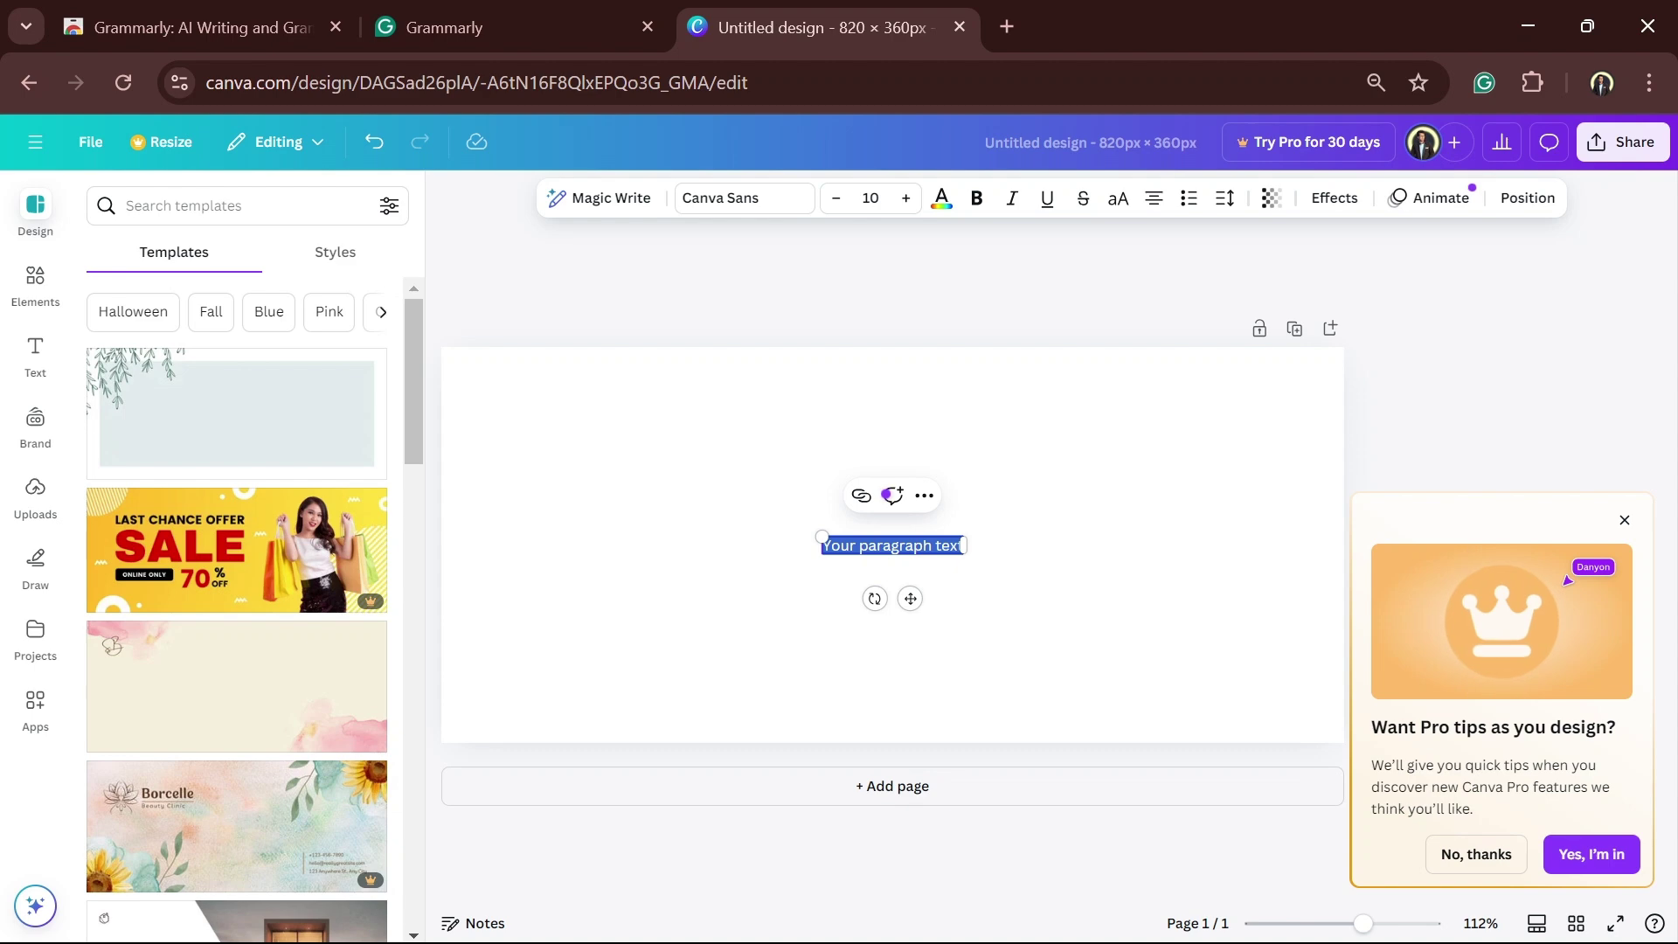
{"action": "type", "text": "kc"}
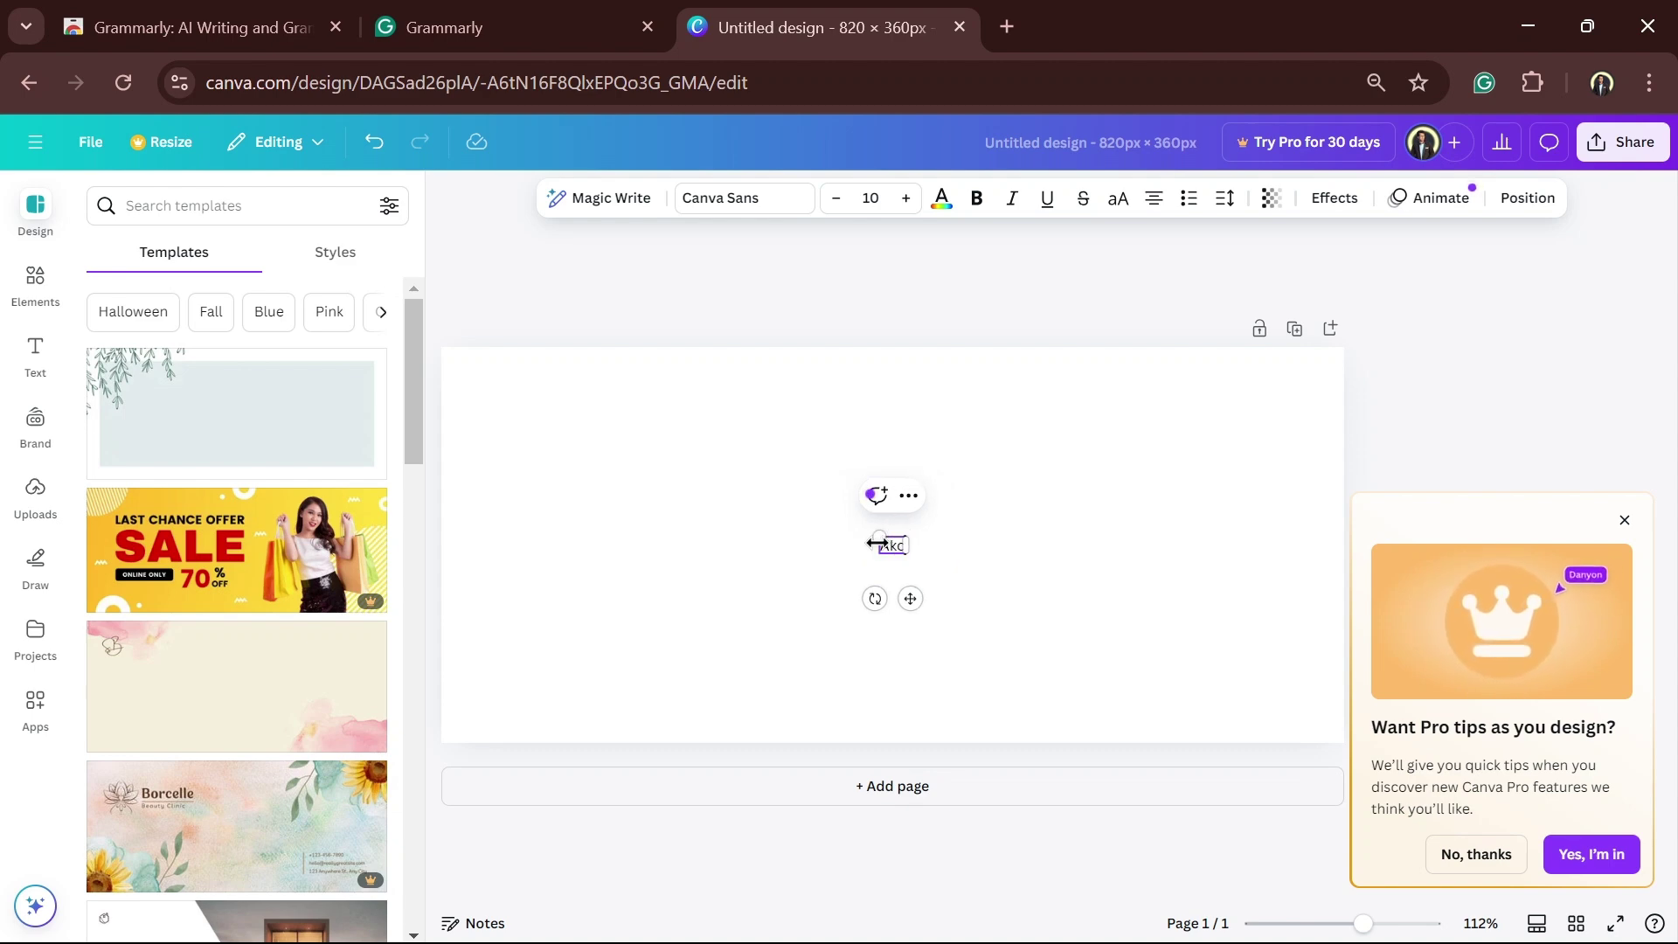
{"action": "key", "text": "BackSpace"}
{"action": "type", "text": "ib Super shop"}
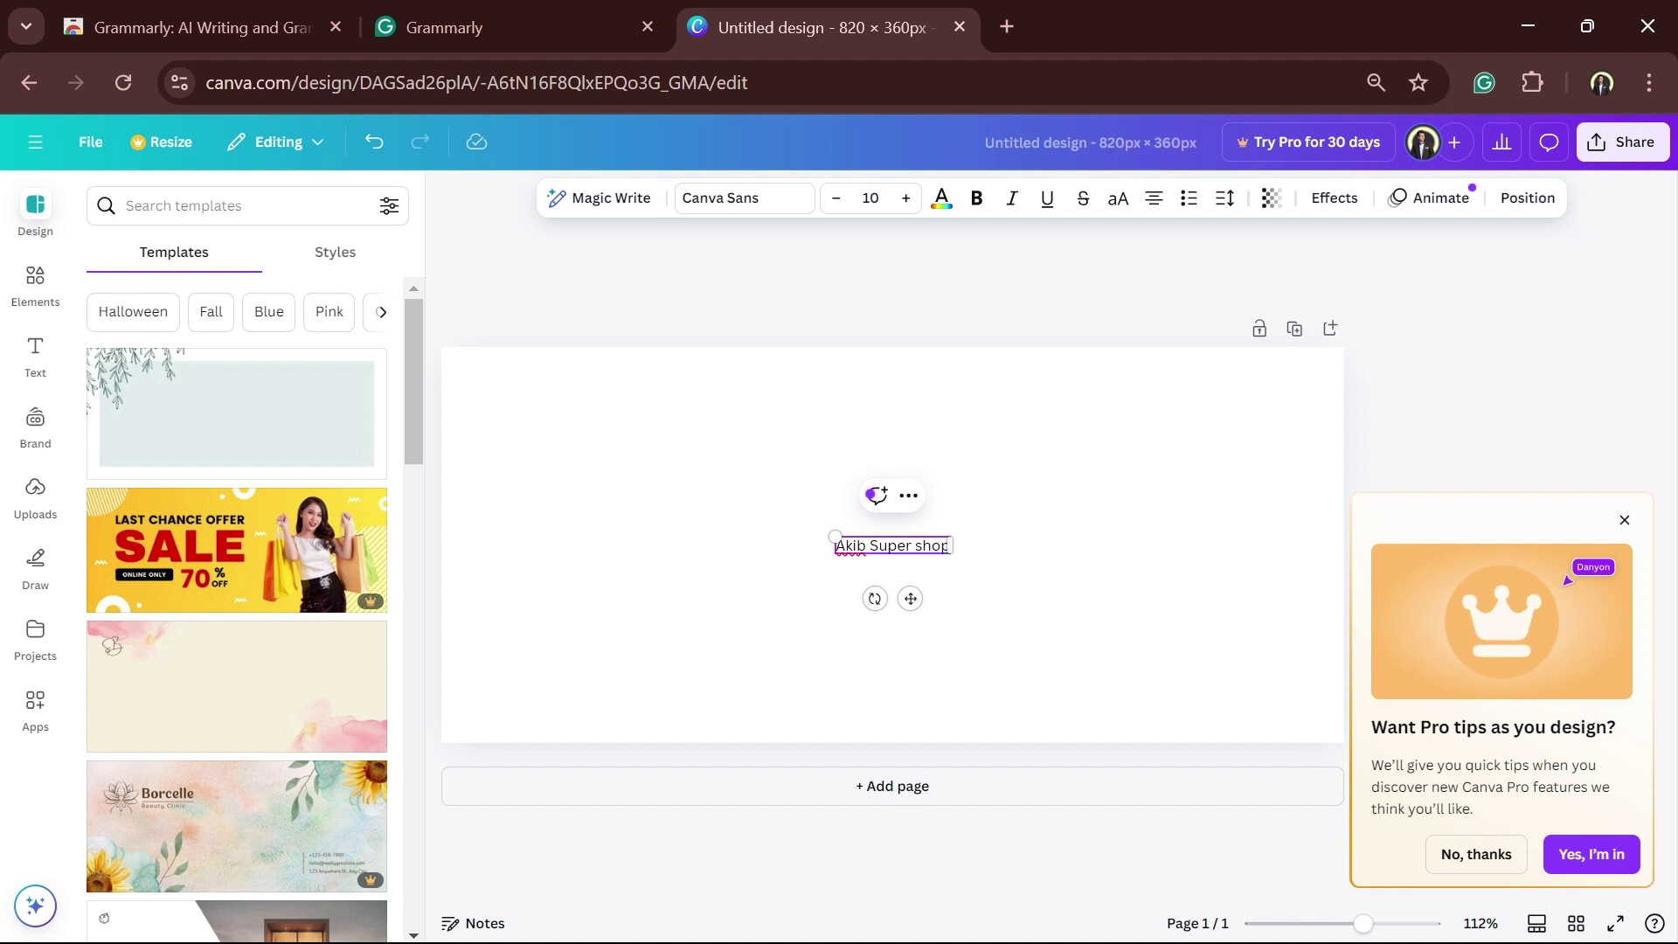
{"action": "key", "text": "Left"}
{"action": "key", "text": "Left"}
{"action": "key", "text": "Left"}
{"action": "key", "text": "BackSpace"}
{"action": "type", "text": "S"}
Step: Enlarge the "Akib Super Shop" text to a font size of about 34.9
{"action": "left_click", "coordinate": [961, 568]}
{"action": "left_click", "coordinate": [952, 556]}
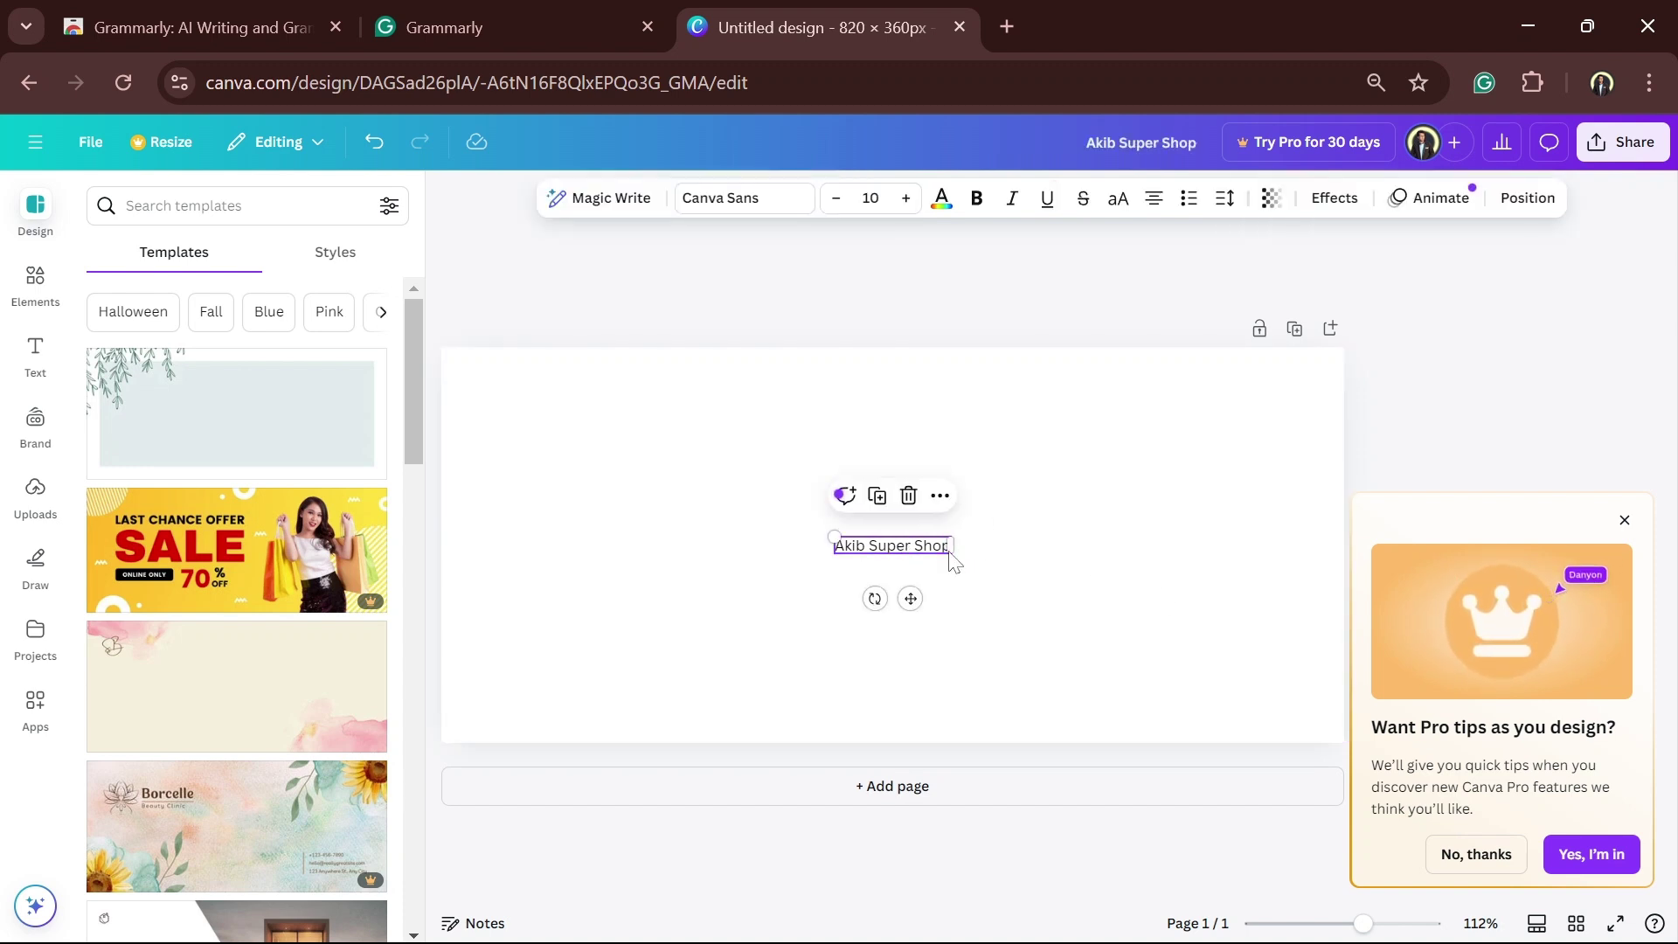
{"action": "left_click_drag", "start_coordinate": [955, 555], "coordinate": [1225, 800]}
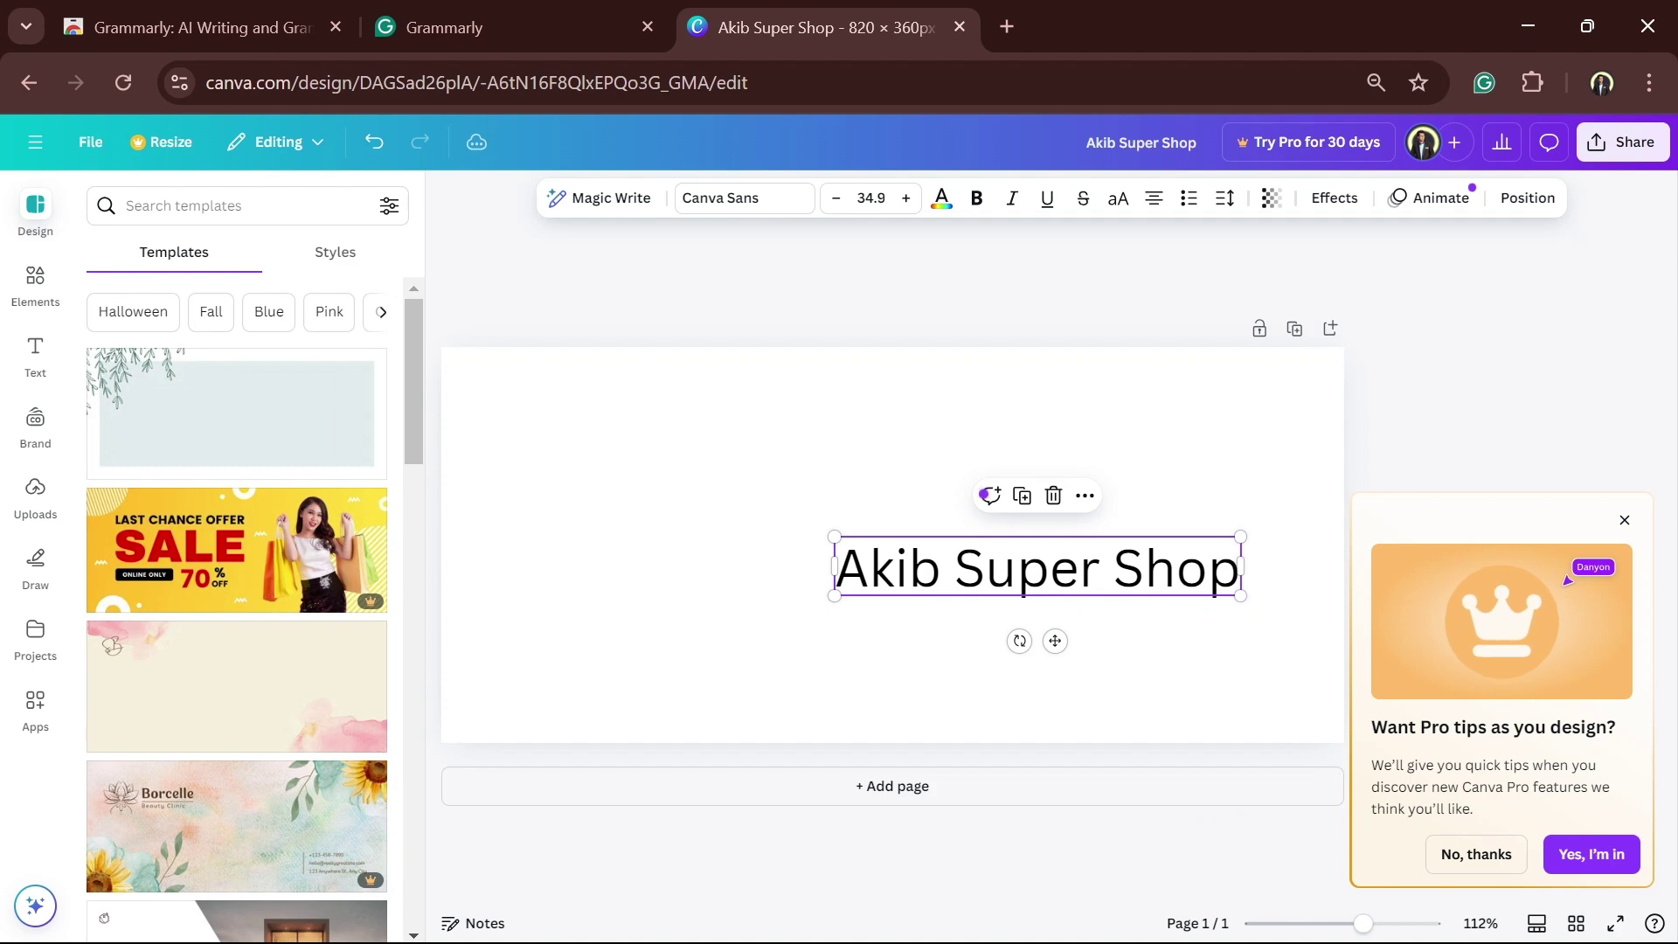
Step: Make the "Akib Super Shop" text bold and set its font to Poppins
{"action": "left_click", "coordinate": [715, 199]}
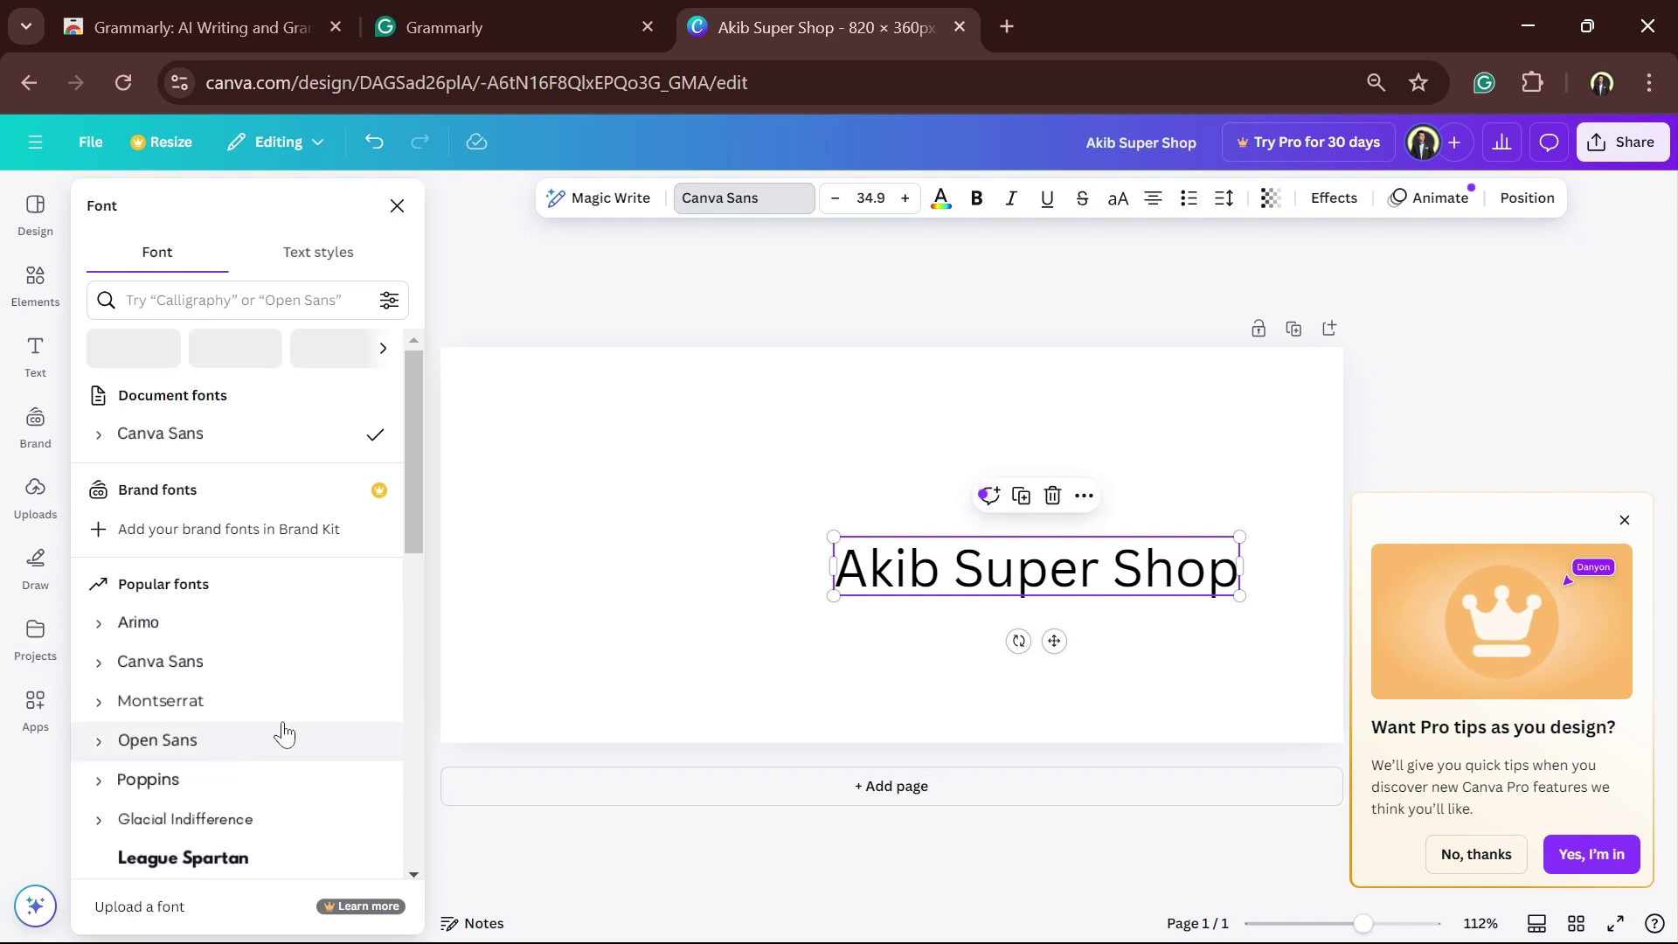
{"action": "scroll", "coordinate": [283, 733], "scroll_direction": "down", "scroll_amount": 2}
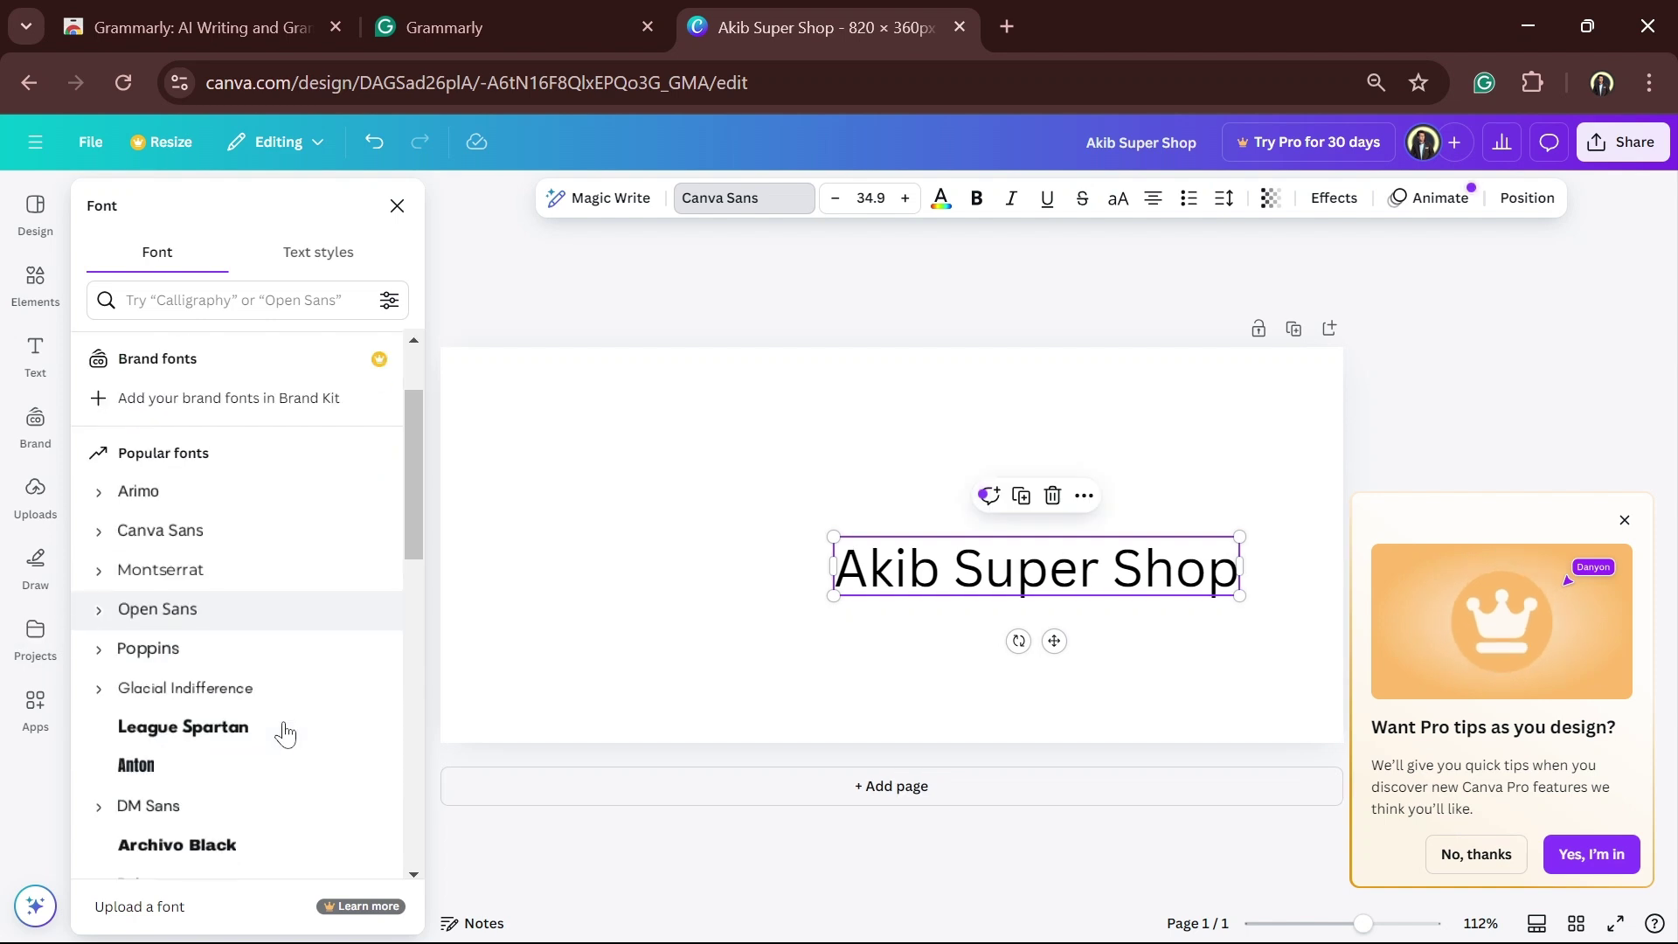
{"action": "left_click", "coordinate": [978, 200]}
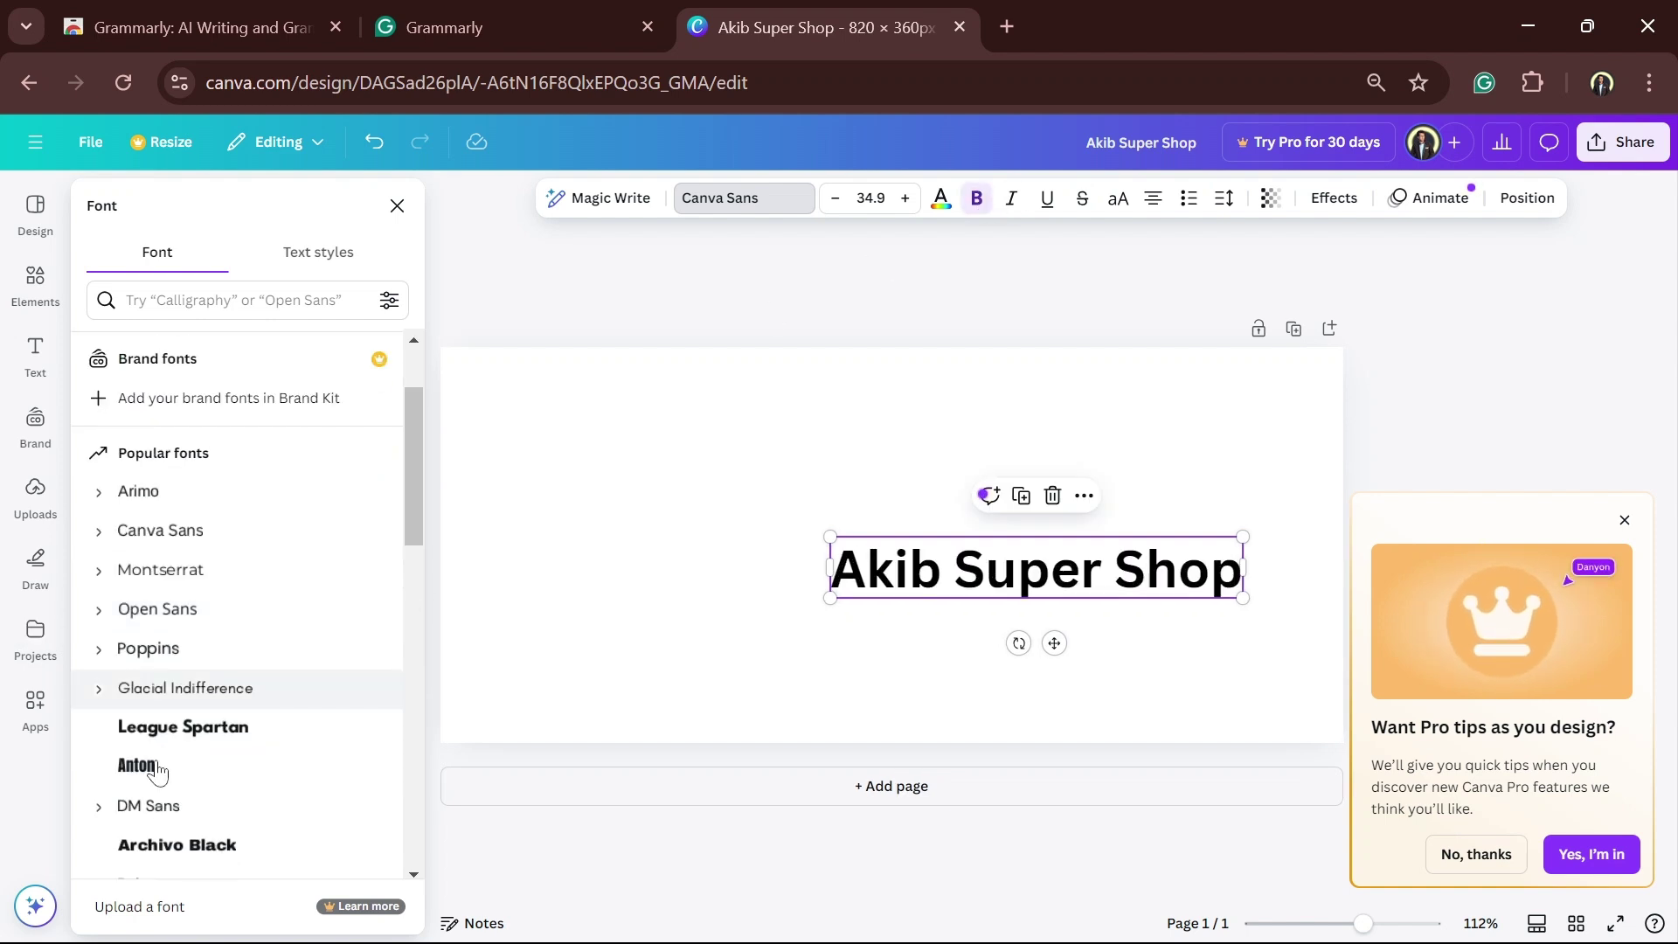
{"action": "left_click", "coordinate": [233, 651]}
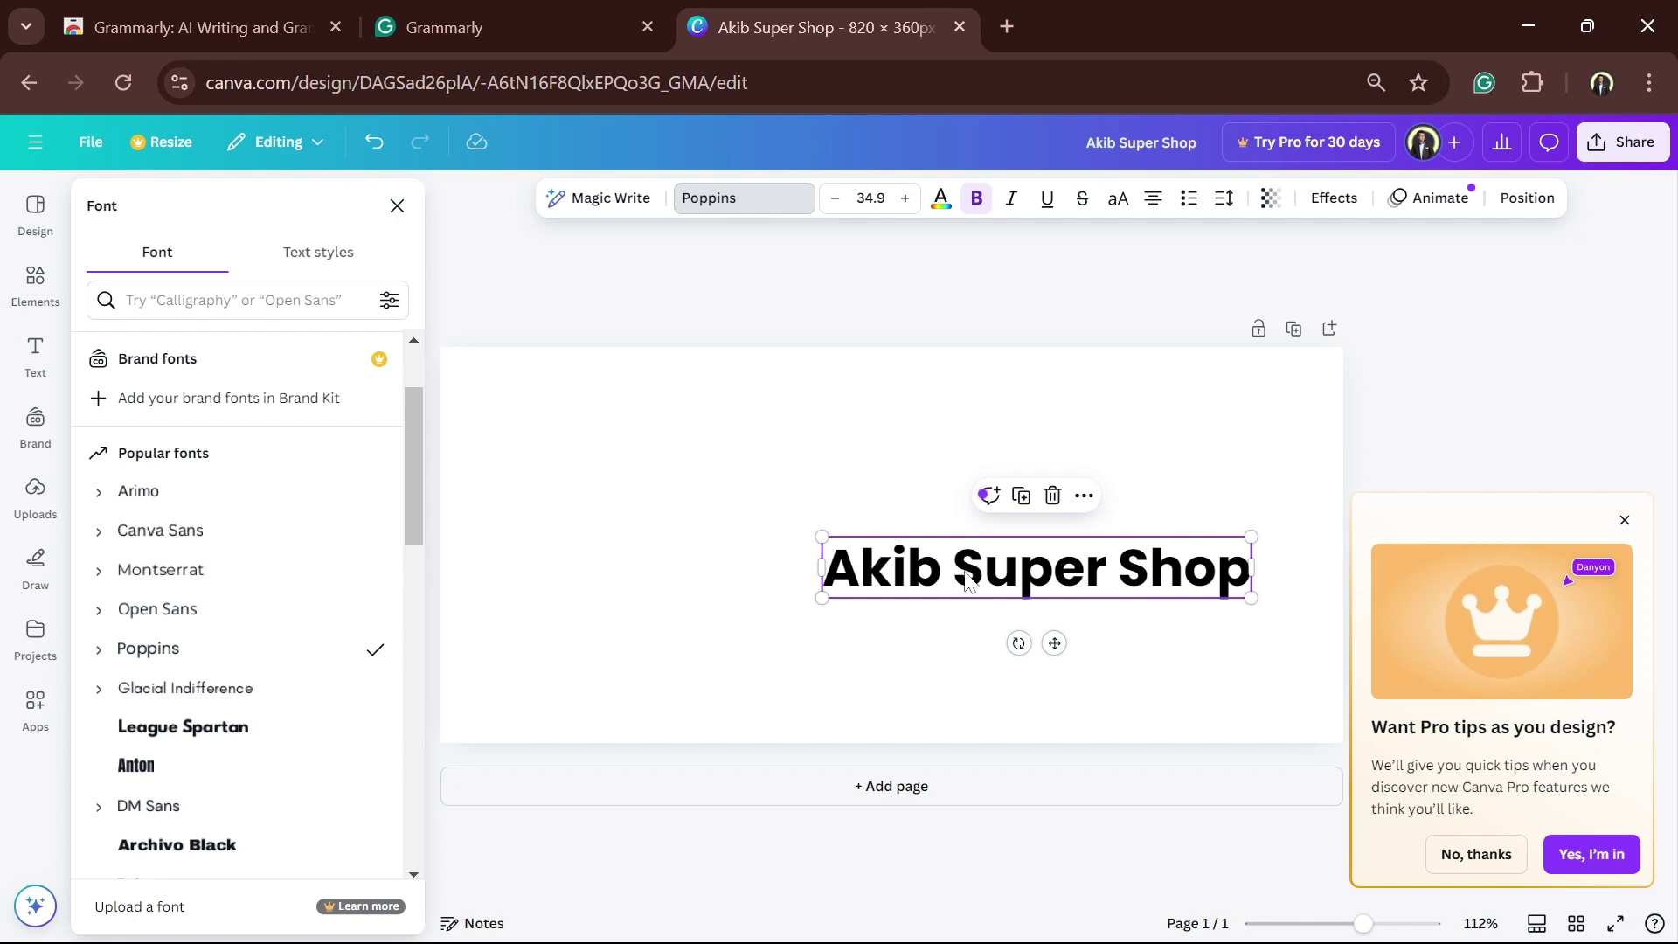
{"action": "key", "text": "Escape"}
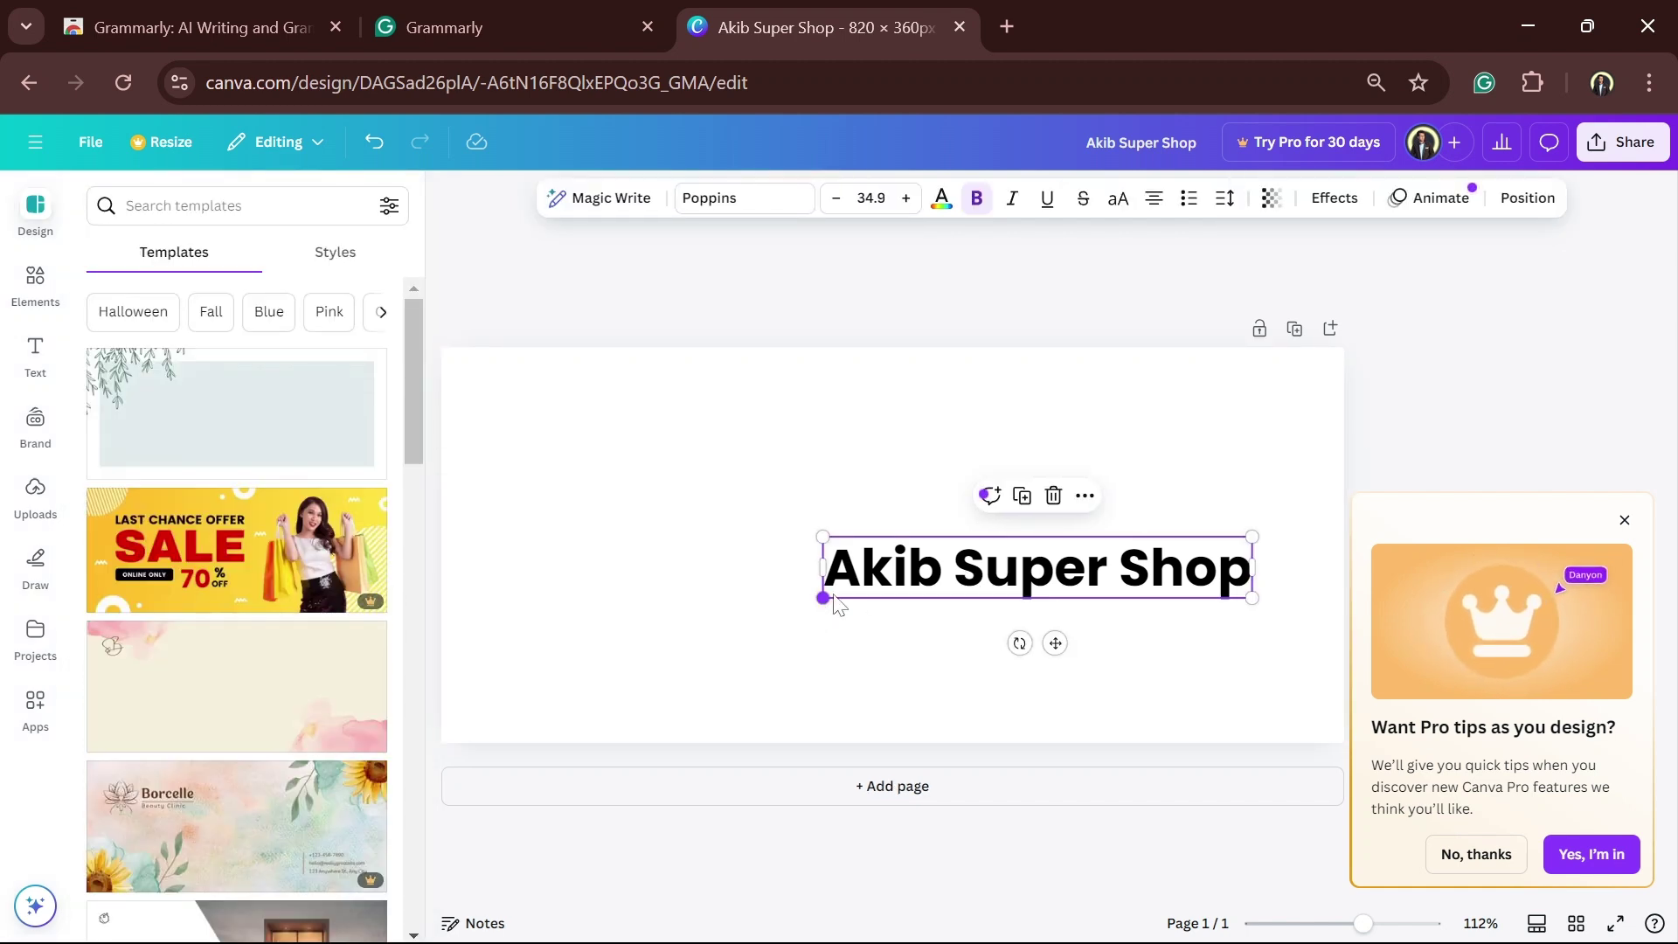
Step: Shrink the "Akib Super Shop" text to a font size of about 28.7 and move it into the page's upper right area
{"action": "left_click_drag", "start_coordinate": [824, 599], "coordinate": [901, 588]}
{"action": "left_click_drag", "start_coordinate": [1110, 542], "coordinate": [1113, 476]}
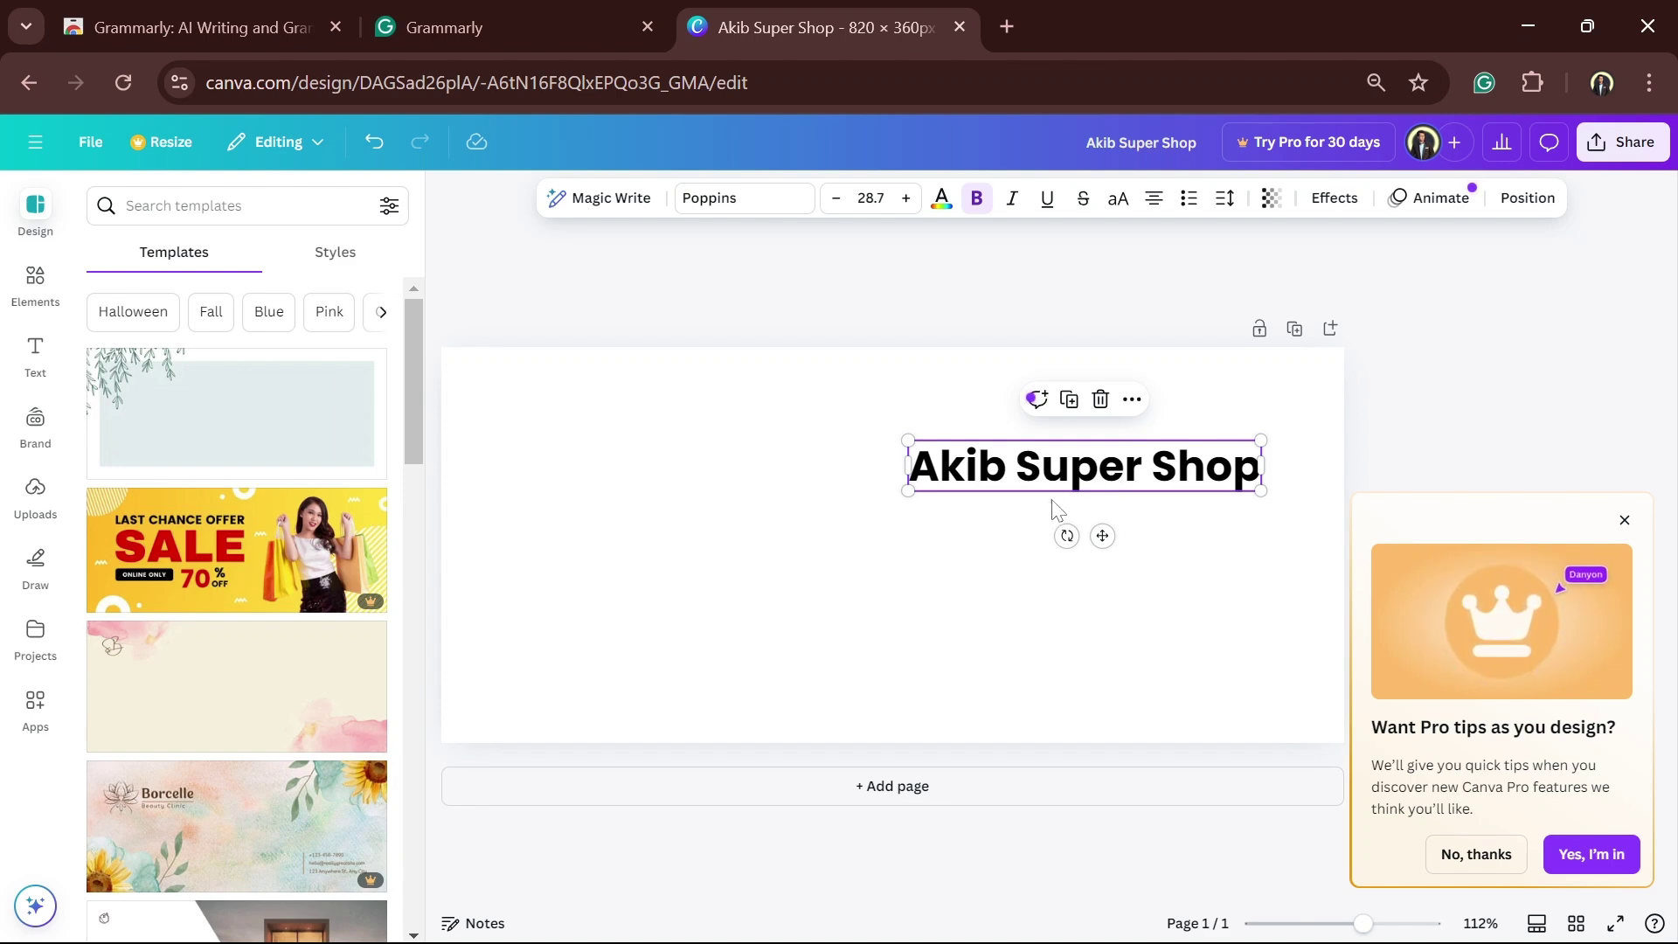
{"action": "left_click_drag", "start_coordinate": [1094, 480], "coordinate": [1084, 472]}
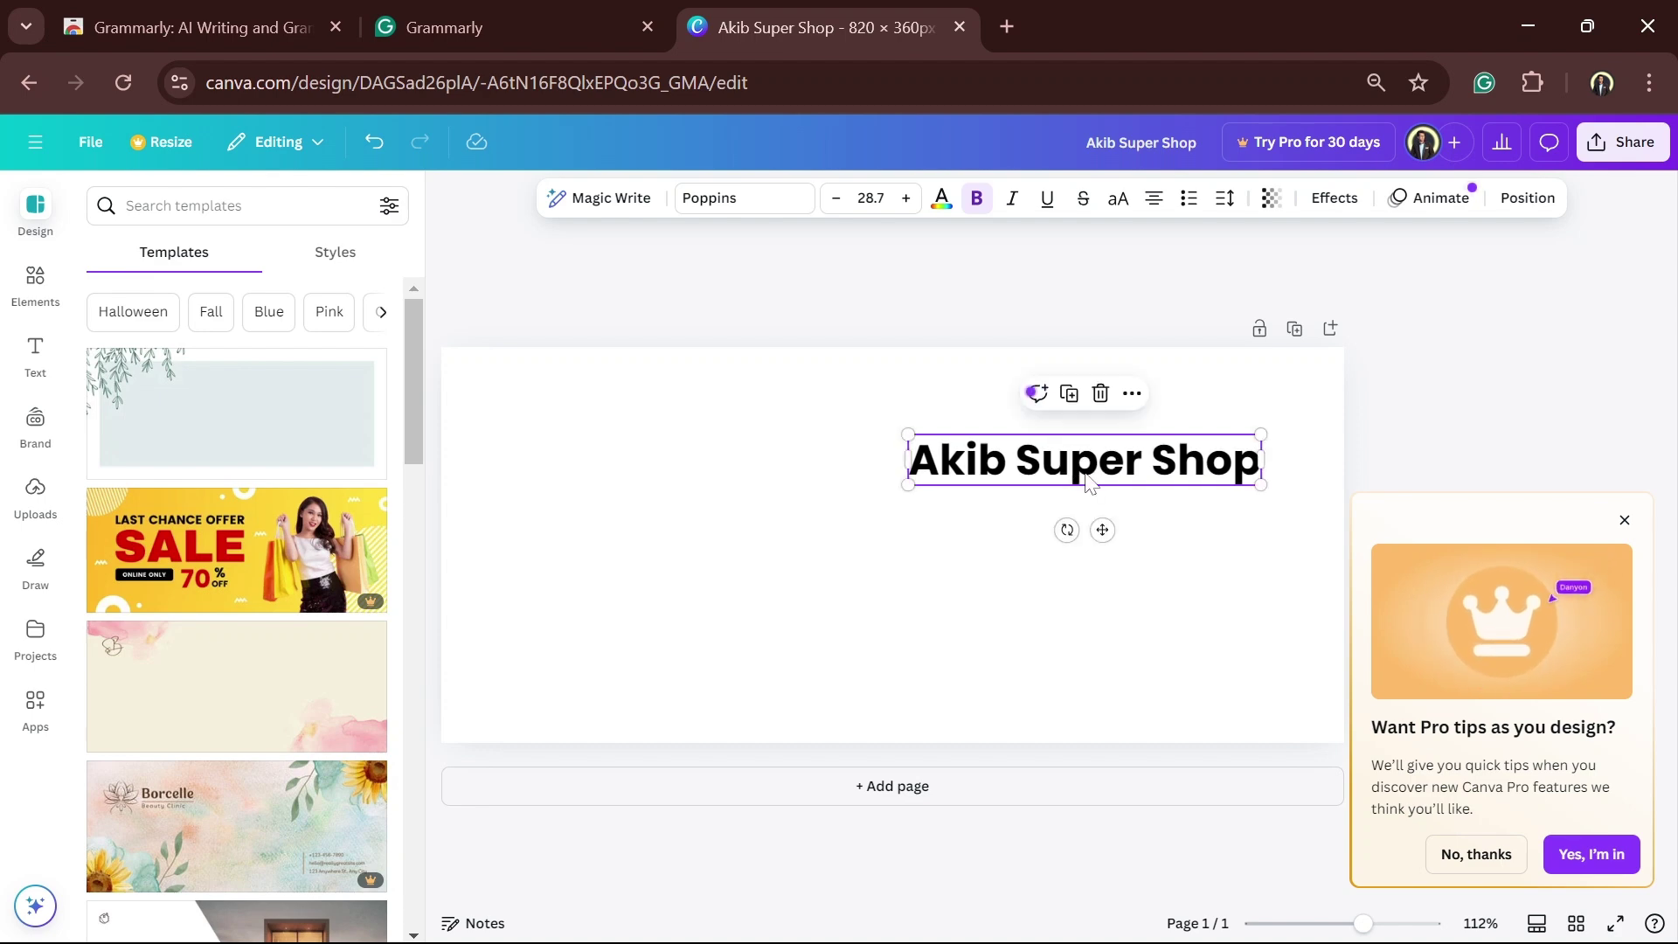
Step: Add a second text box to the page reading "We Provide Super Fresh Food"
{"action": "left_click", "coordinate": [894, 615]}
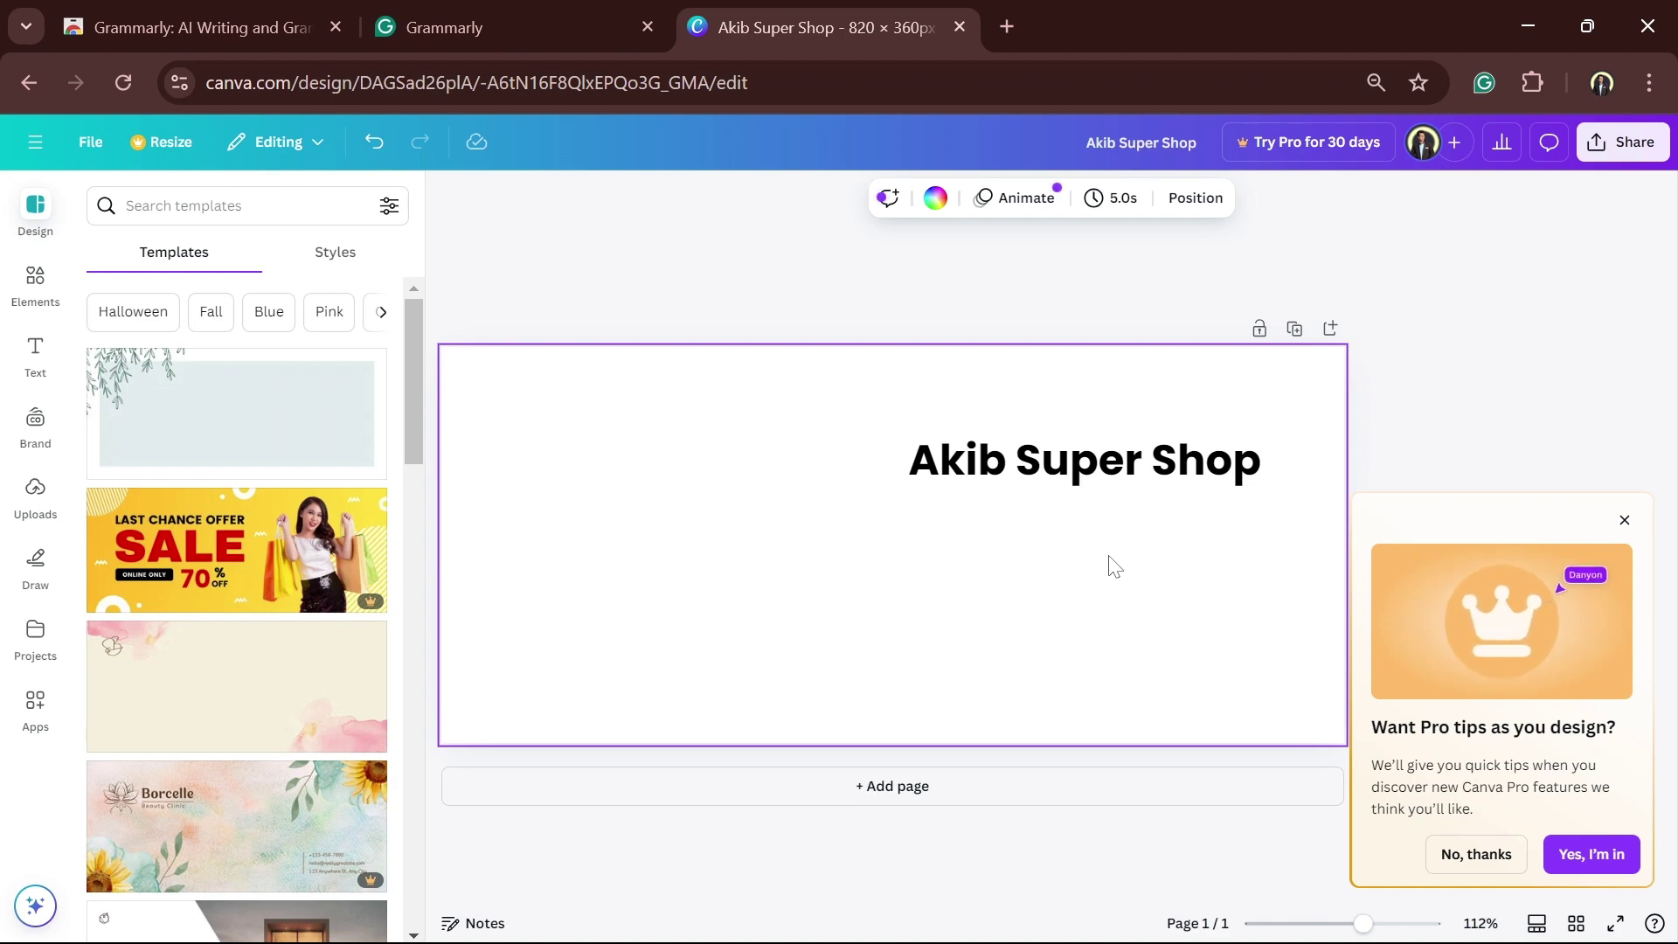
{"action": "key", "text": "t"}
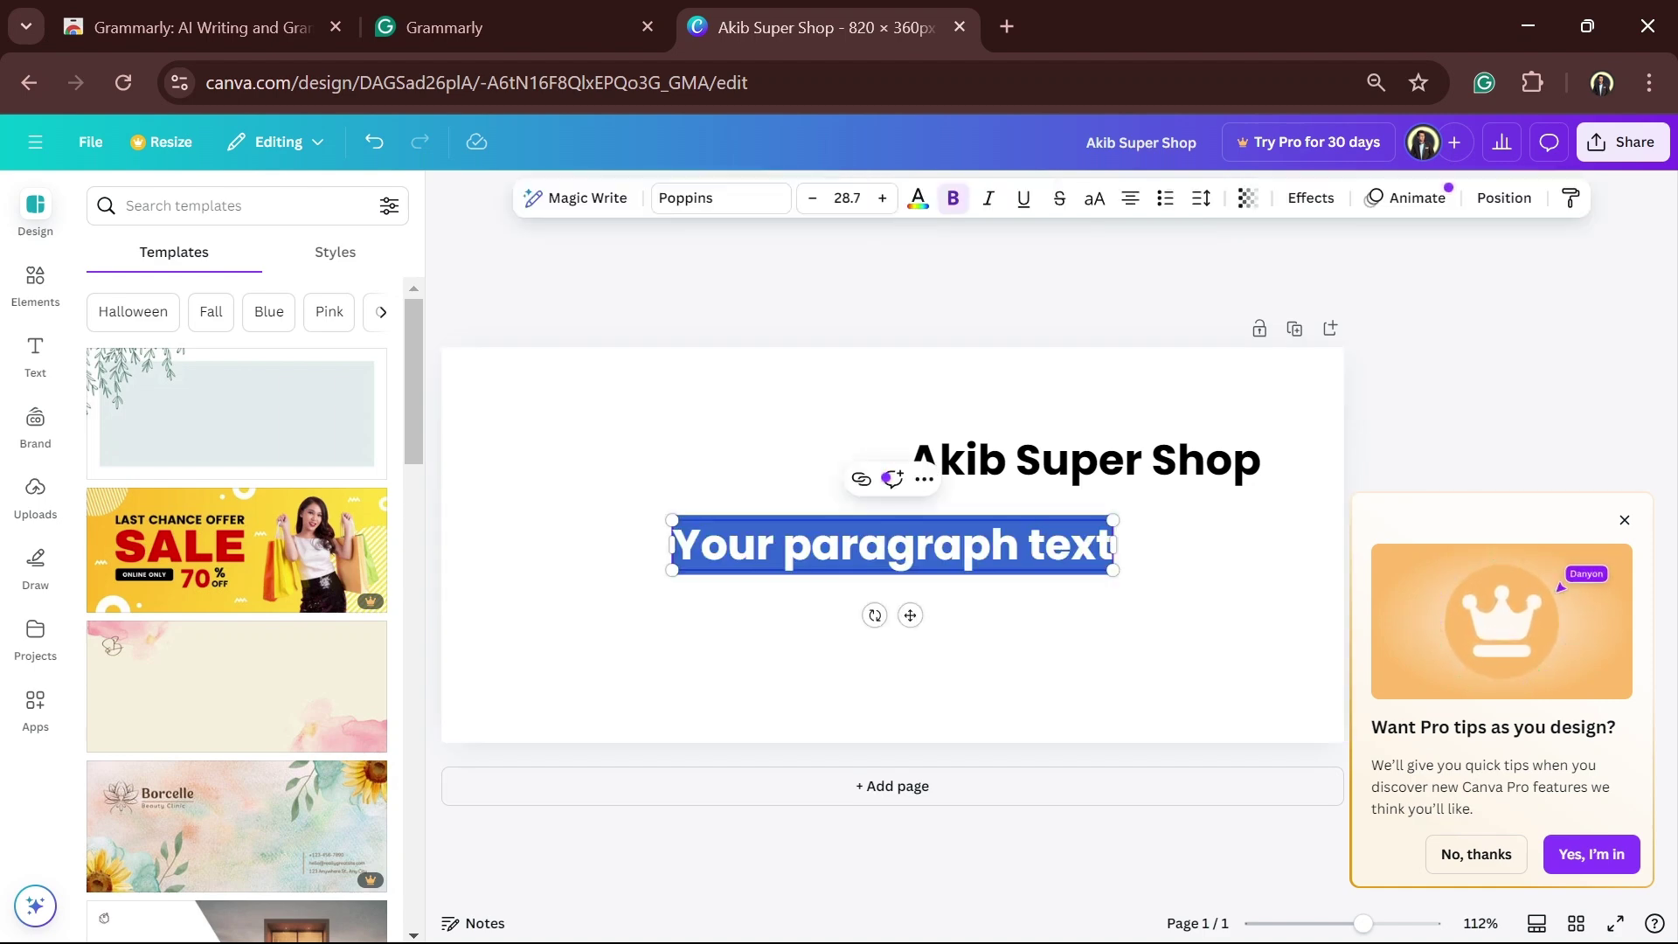
{"action": "key", "text": "BackSpace"}
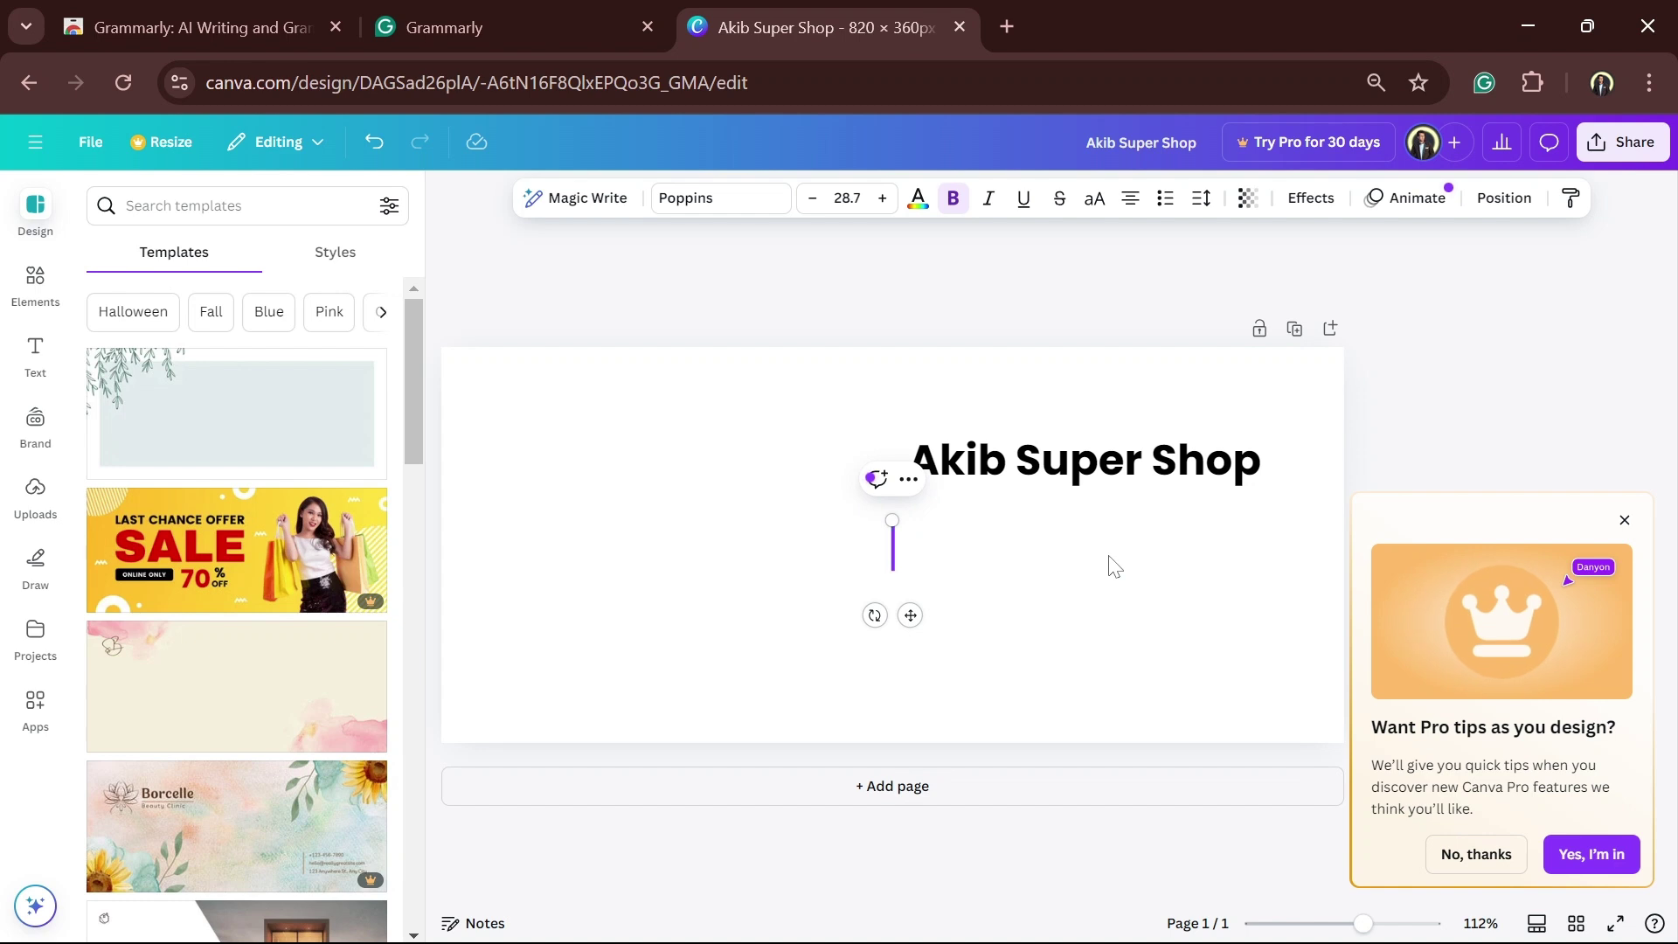
{"action": "type", "text": "We pr"}
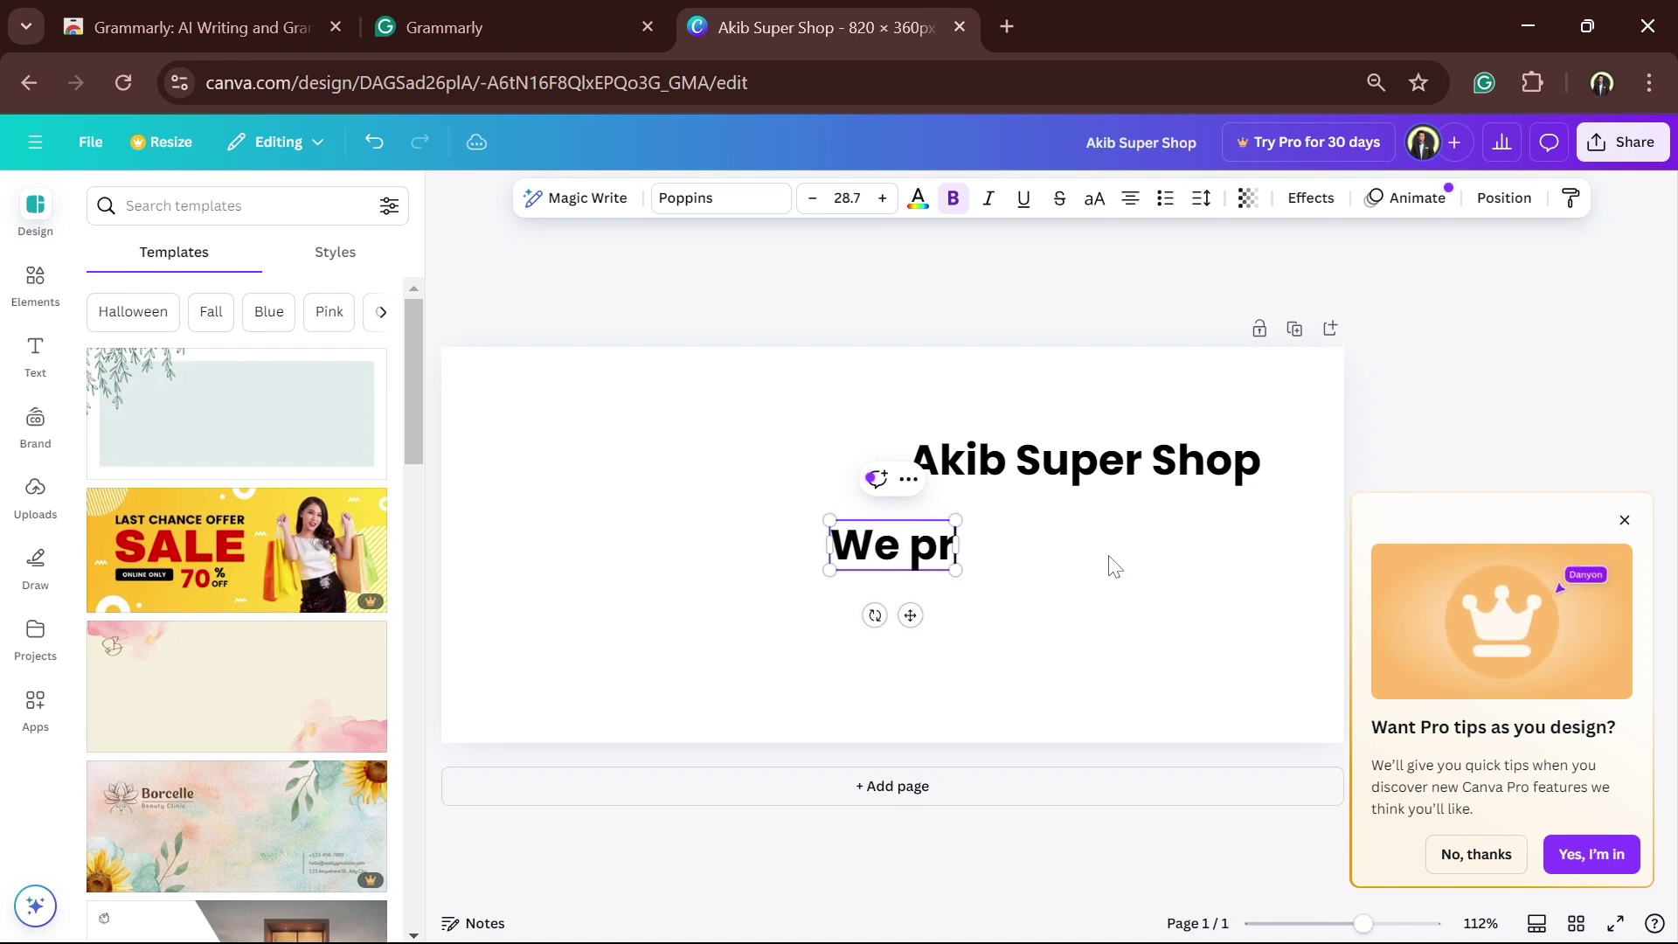
{"action": "type", "text": "o"}
{"action": "key", "text": "BackSpace"}
{"action": "key", "text": "BackSpace"}
{"action": "key", "text": "BackSpace"}
{"action": "key", "text": "BackSpace"}
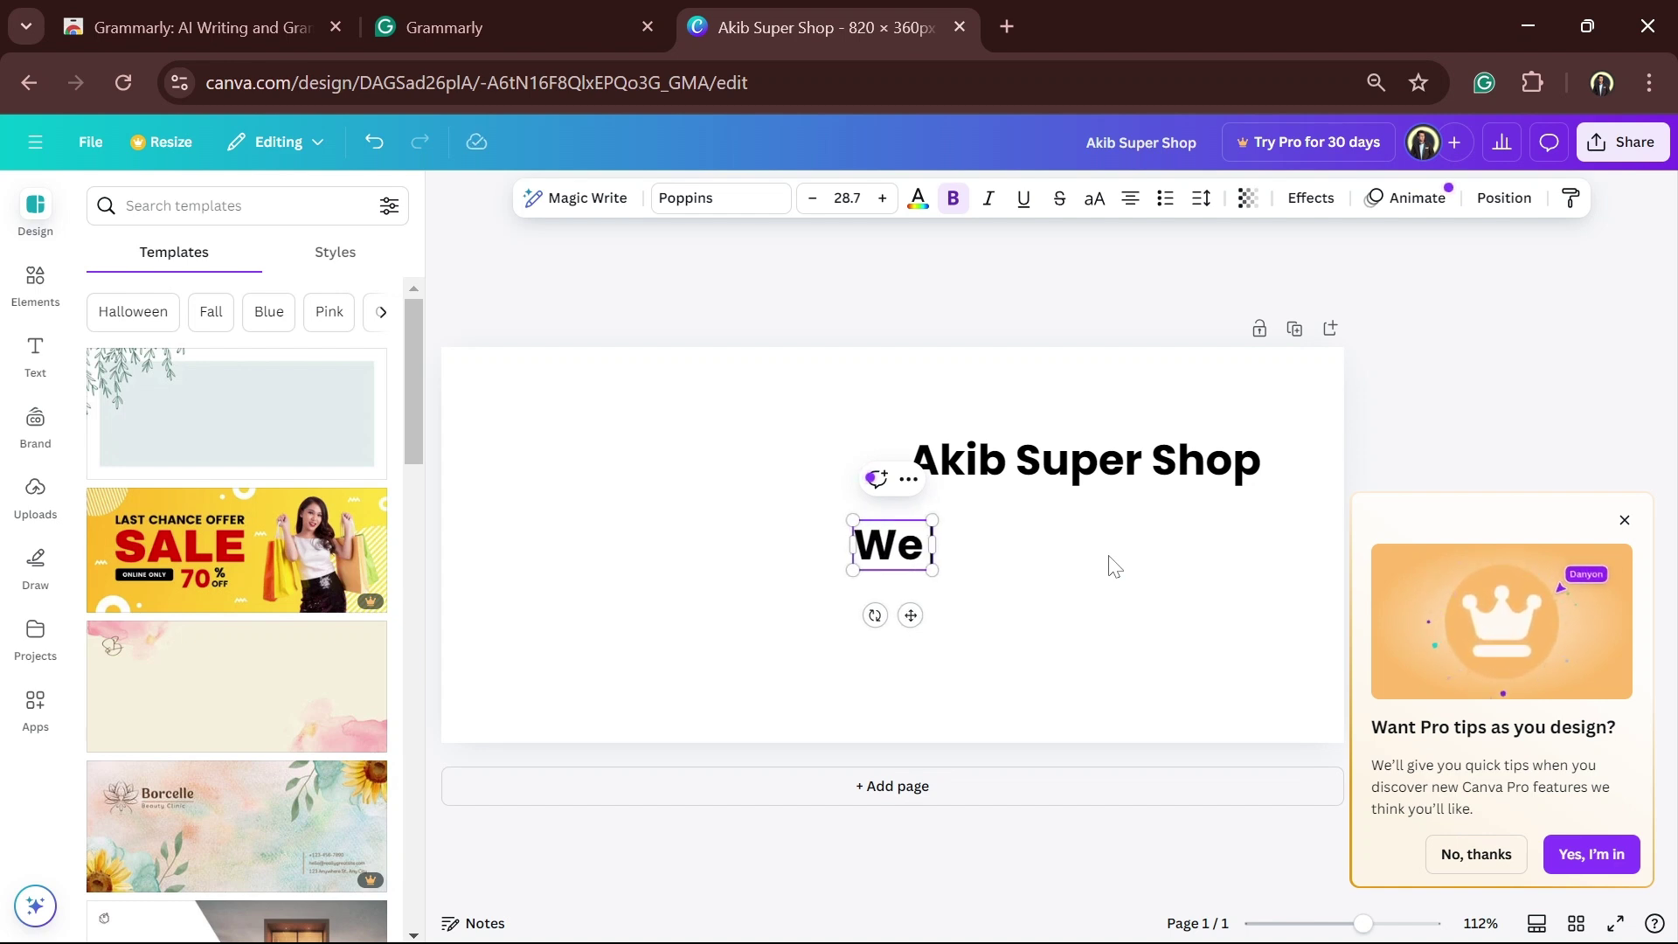
{"action": "type", "text": "Pro"}
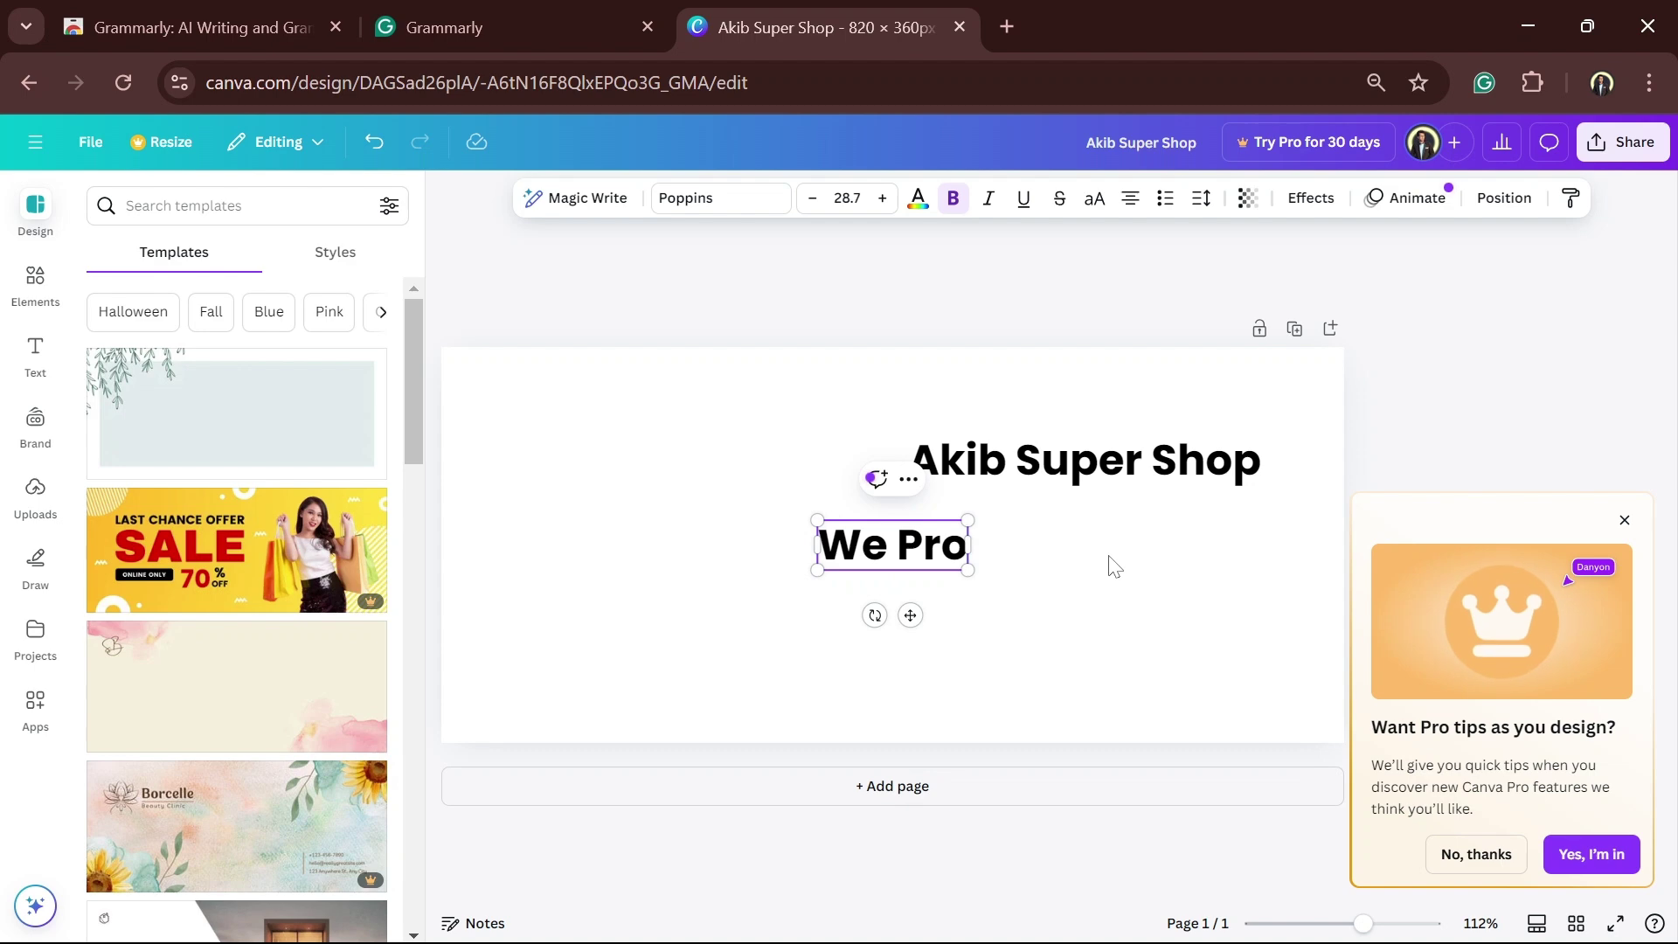
{"action": "type", "text": "vit"}
{"action": "key", "text": "BackSpace"}
{"action": "key", "text": "BackSpace"}
{"action": "key", "text": "BackSpace"}
{"action": "type", "text": "vide "}
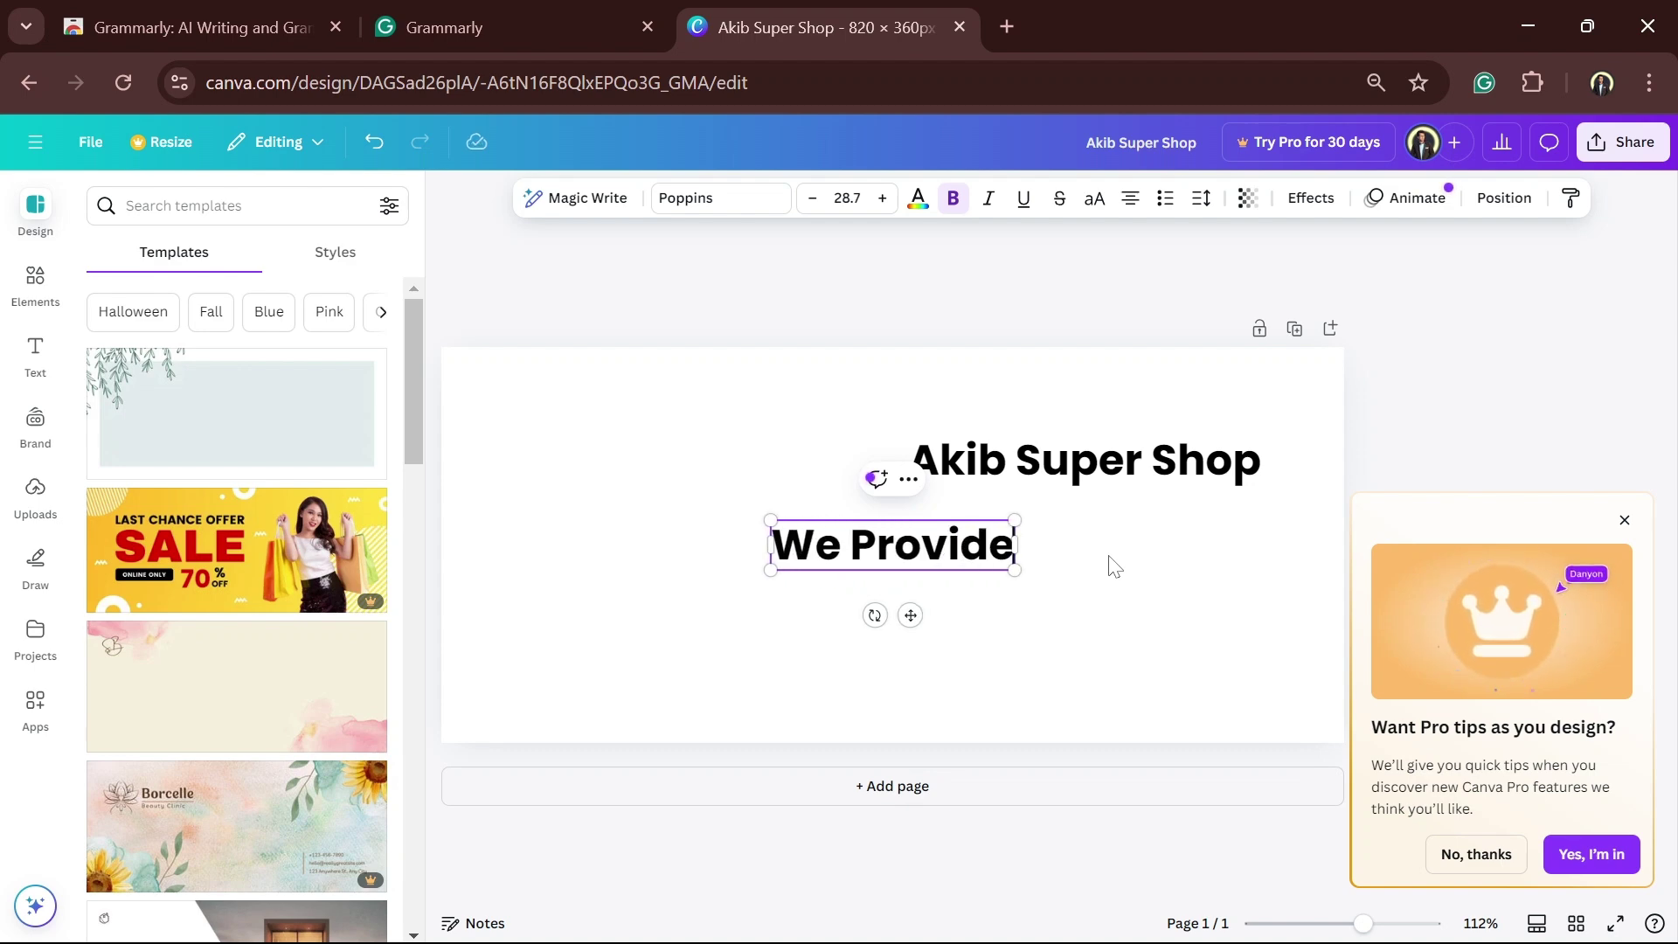
{"action": "type", "text": "Super"}
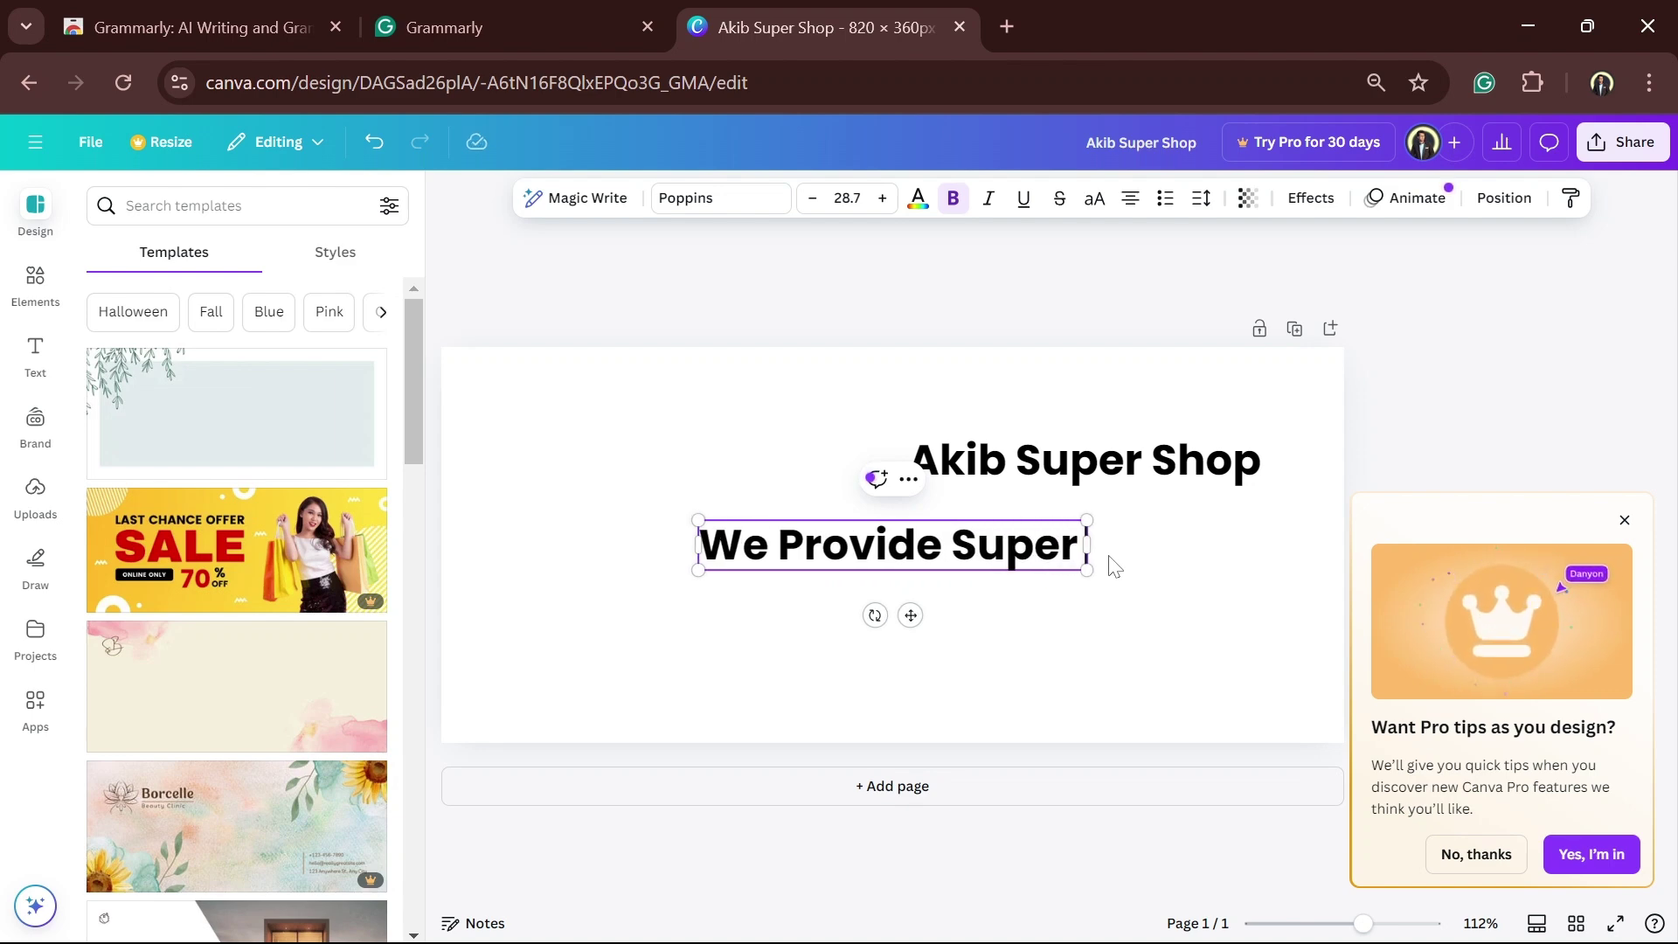
{"action": "type", "text": " fres"}
{"action": "key", "text": "BackSpace"}
{"action": "key", "text": "BackSpace"}
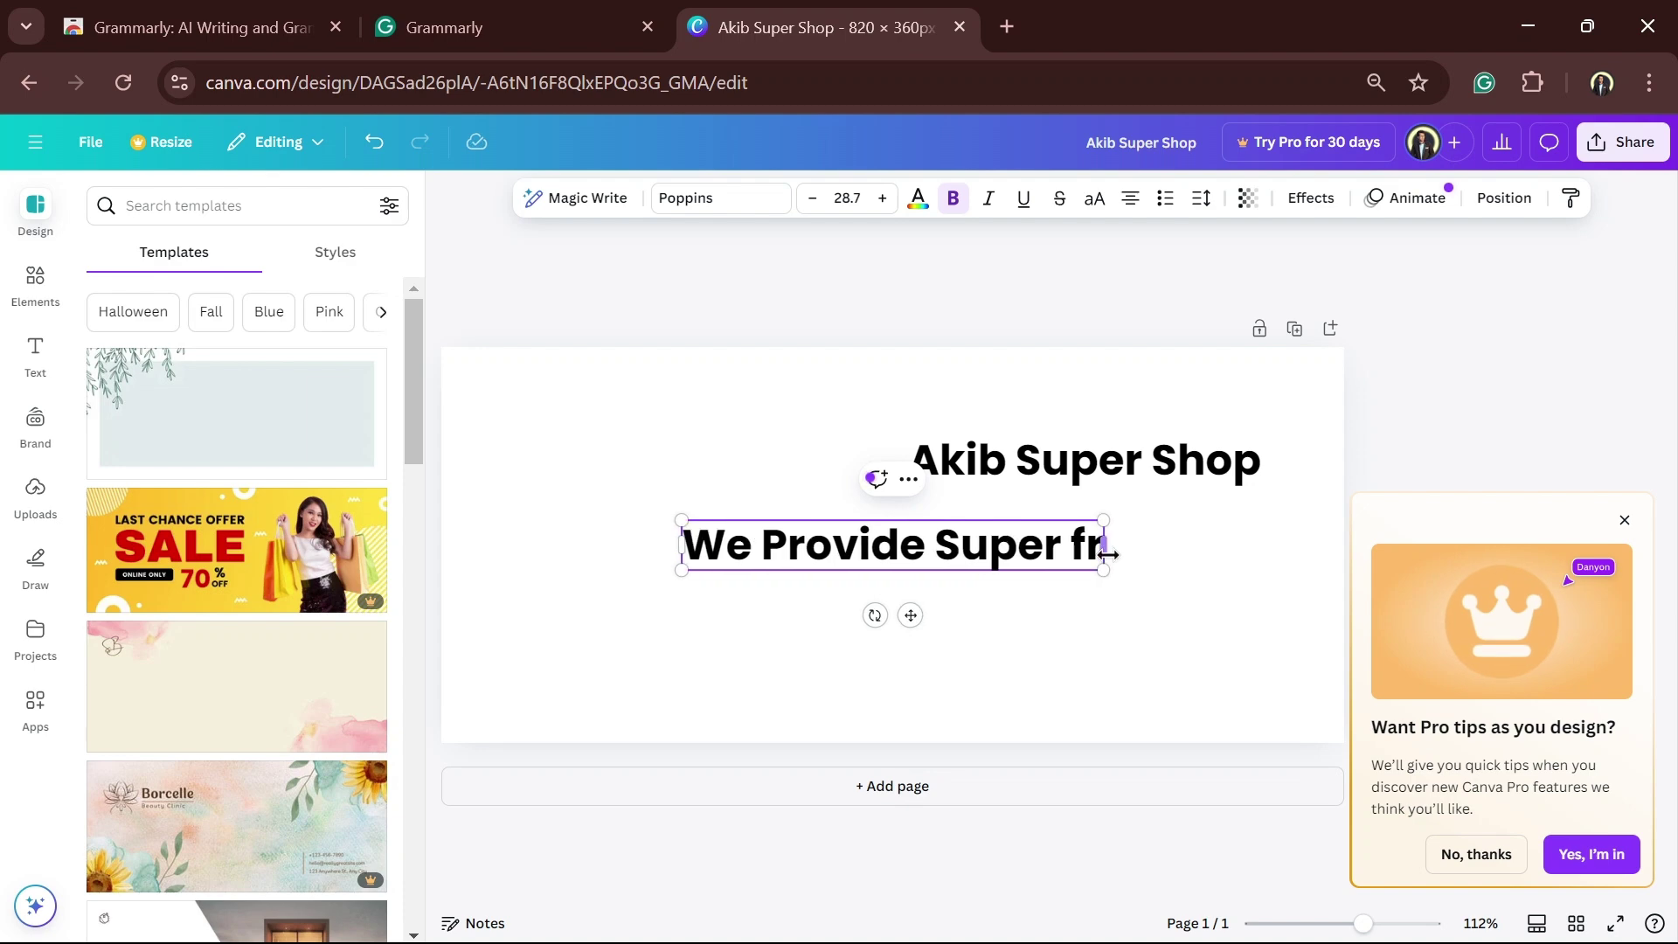
{"action": "key", "text": "BackSpace"}
{"action": "key", "text": "BackSpace"}
{"action": "type", "text": "F"}
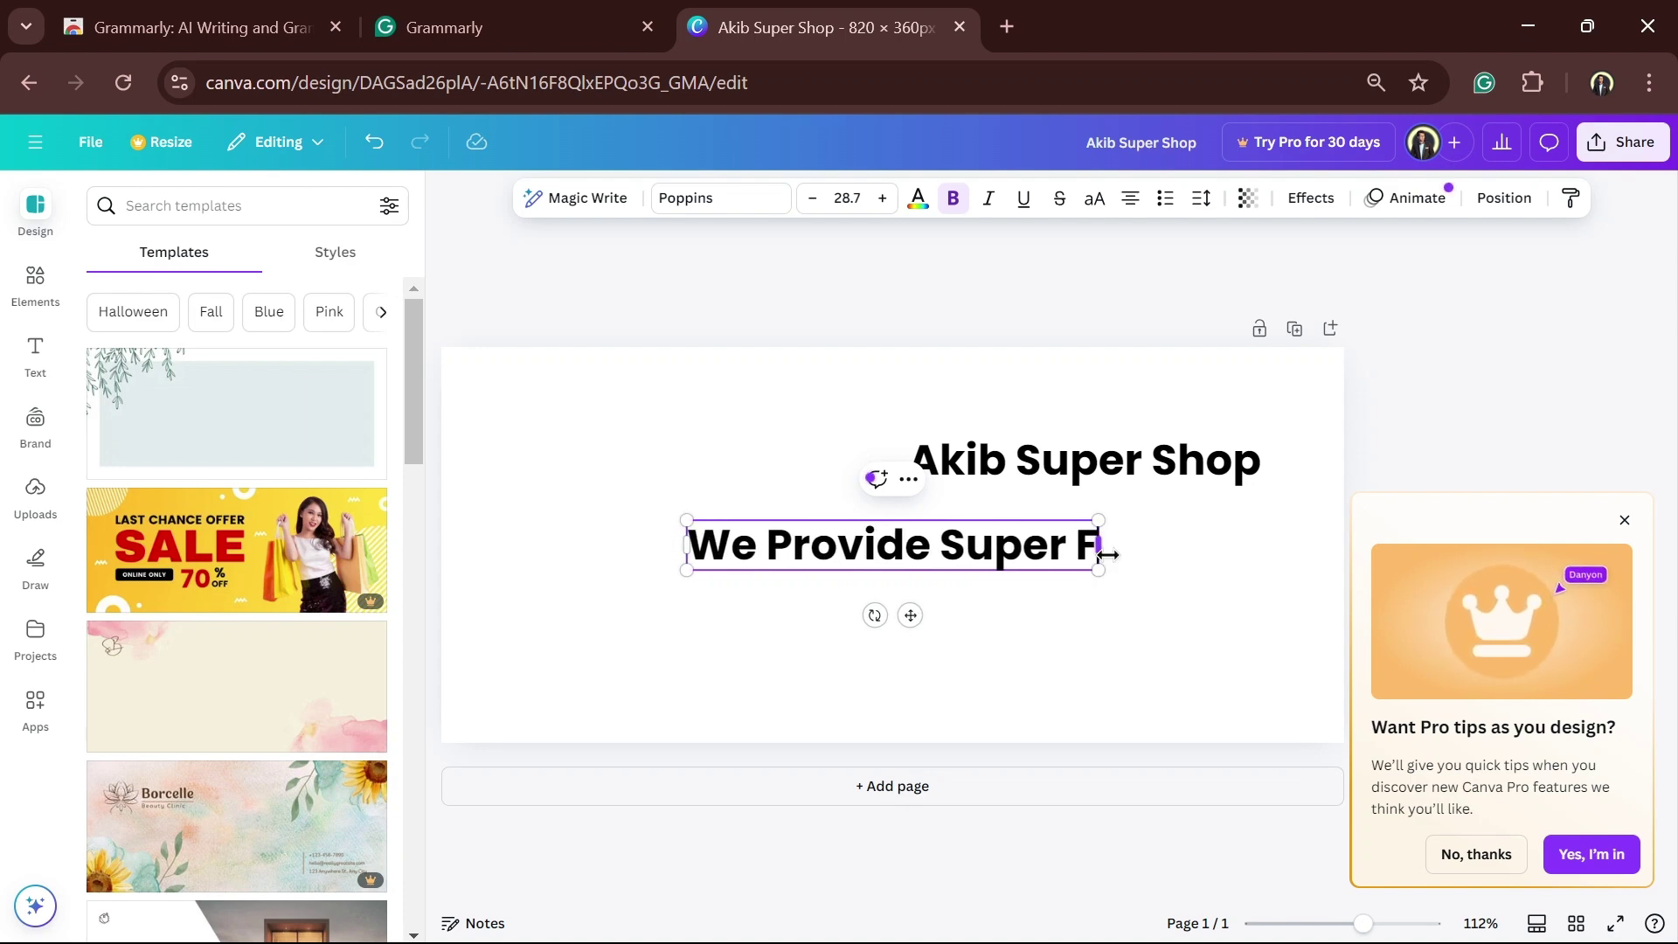
{"action": "type", "text": "resh"}
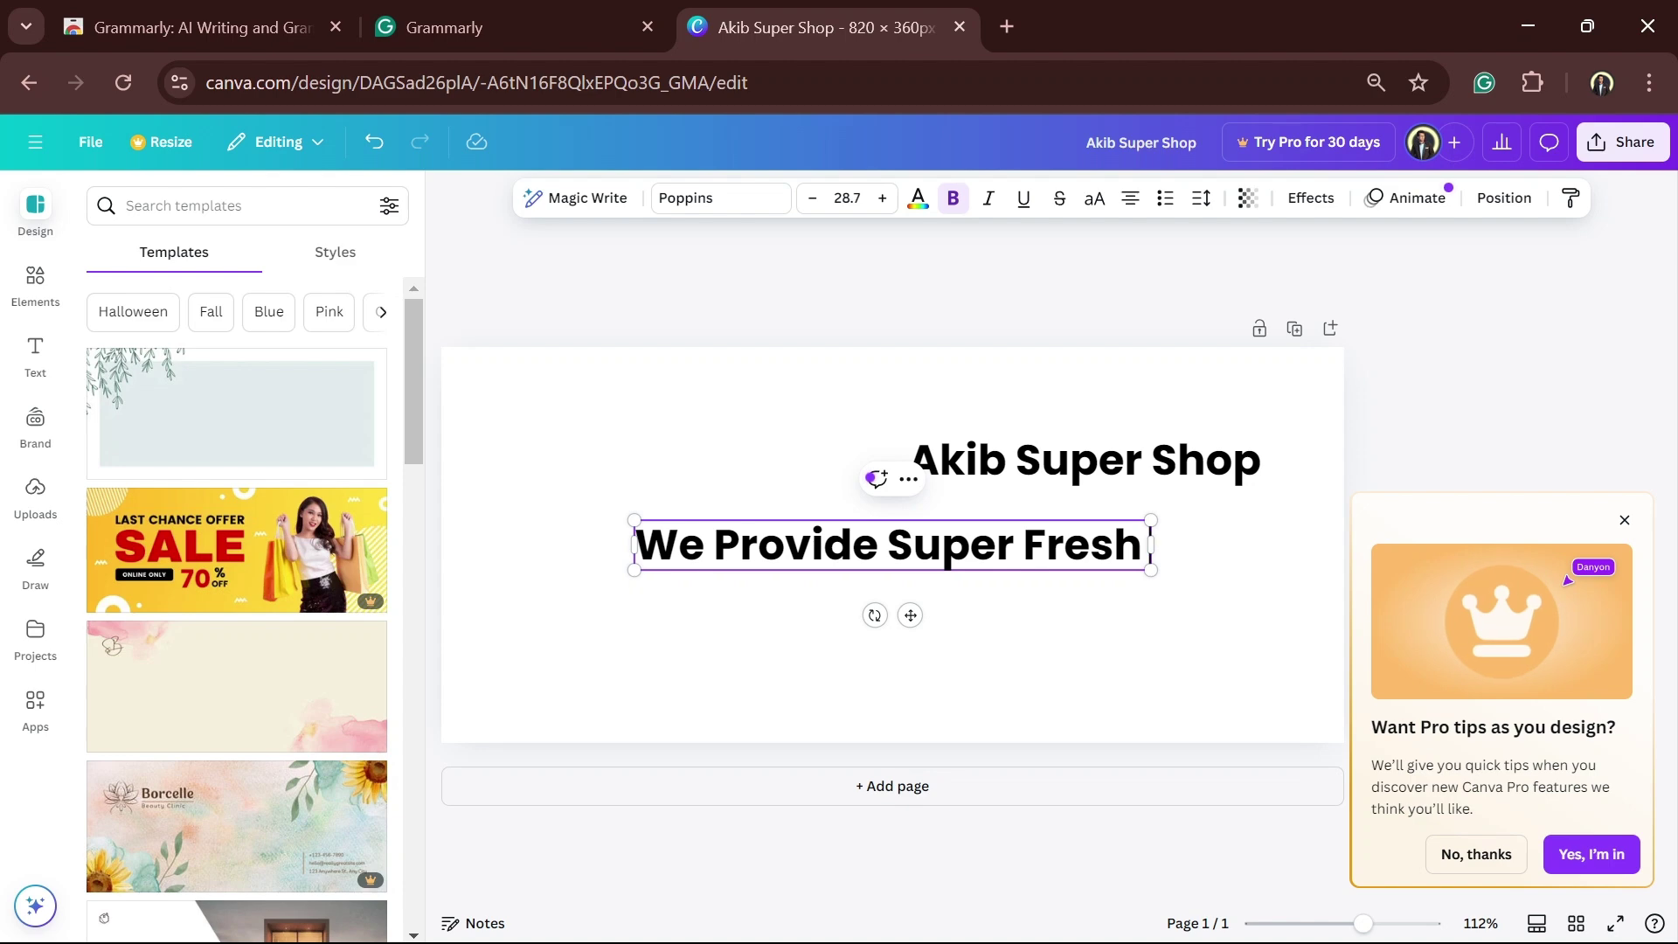
{"action": "type", "text": " Food"}
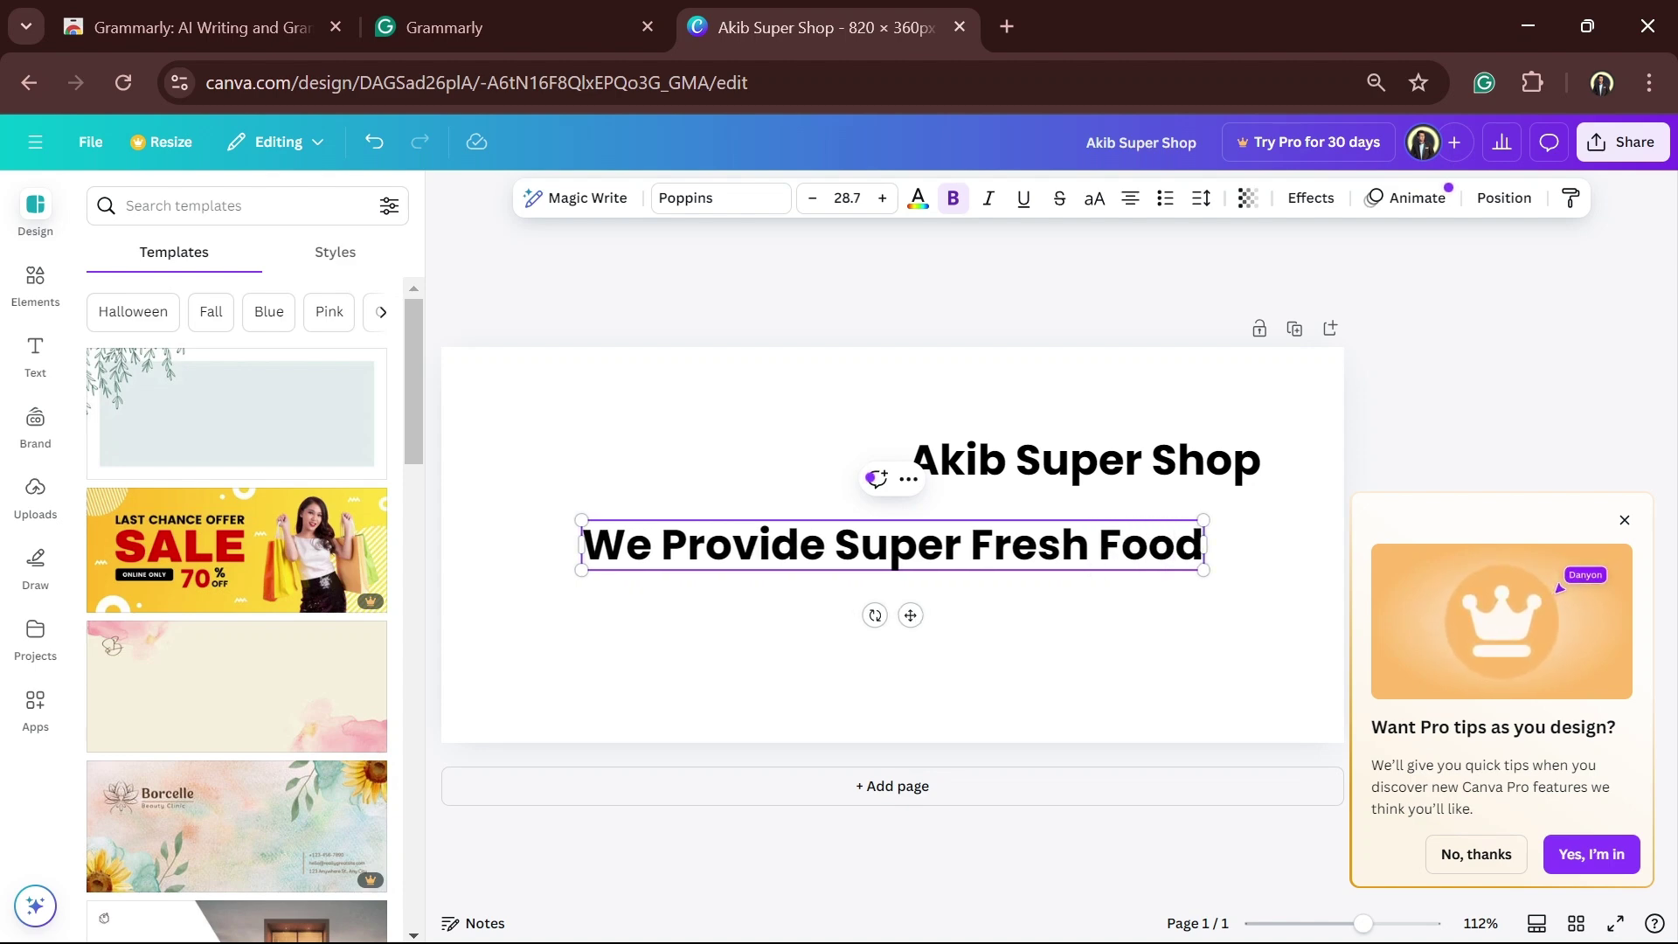
Step: Shrink the "We Provide Super Fresh Food" tagline to a font size of about 12.1
{"action": "left_click", "coordinate": [1141, 479]}
{"action": "left_click", "coordinate": [651, 587]}
{"action": "left_click", "coordinate": [634, 564]}
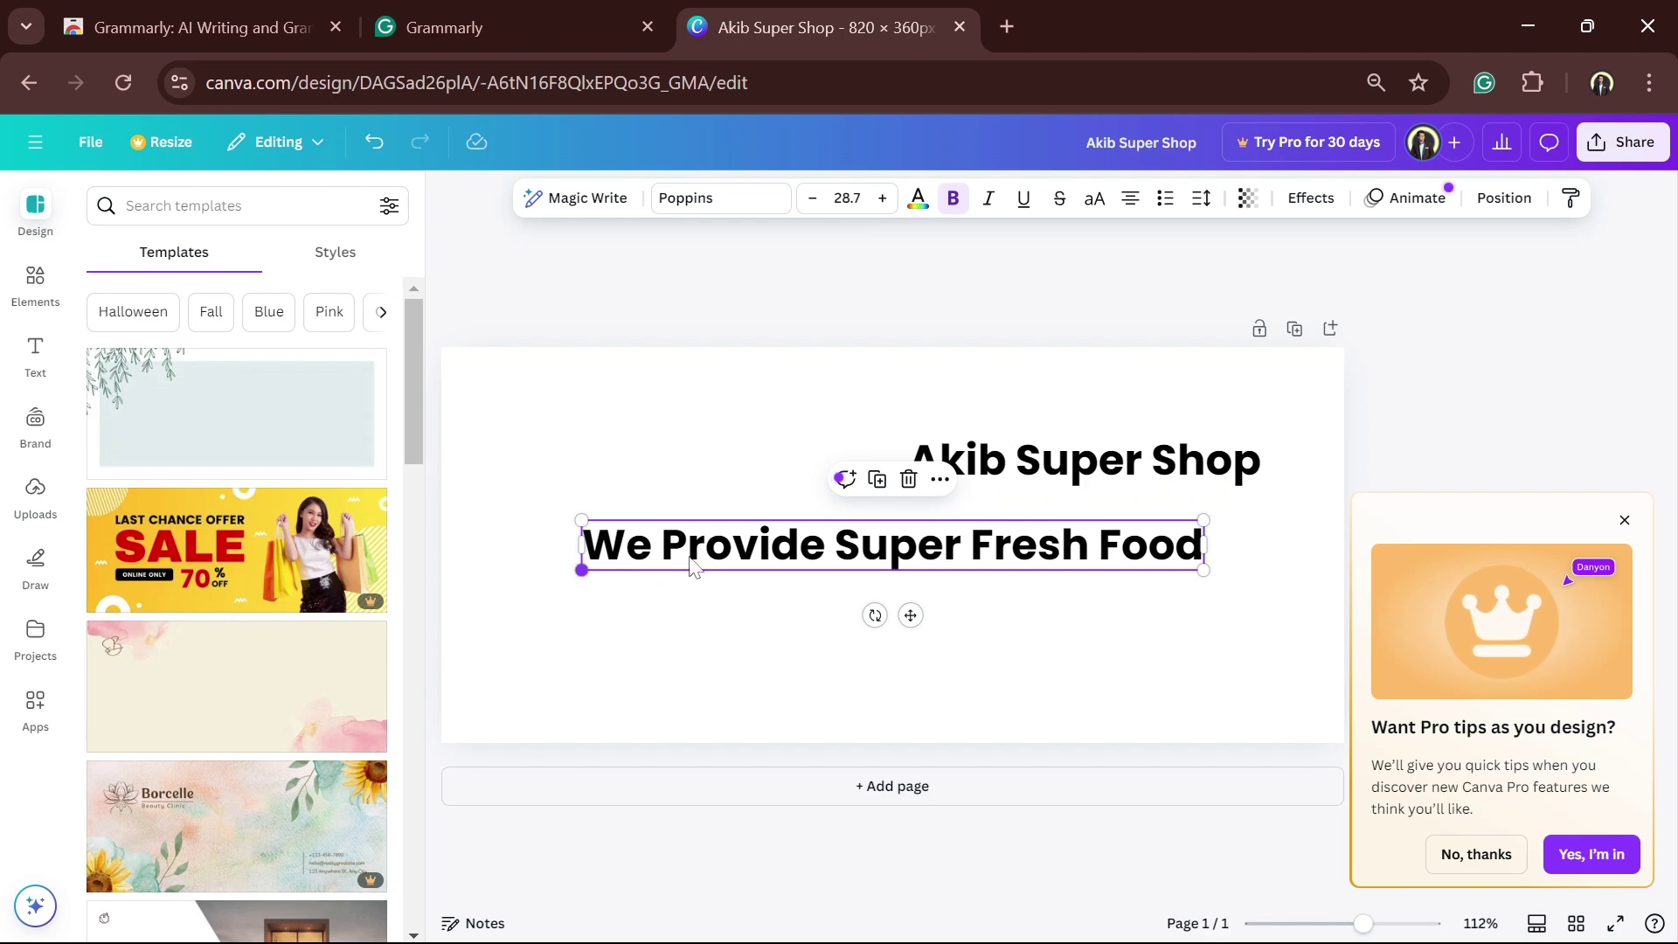
{"action": "left_click_drag", "start_coordinate": [581, 570], "coordinate": [942, 546]}
Step: Centre "Akib Super Shop" horizontally on the page and place the tagline directly beneath it with their right edges aligned
{"action": "left_click_drag", "start_coordinate": [949, 463], "coordinate": [792, 440]}
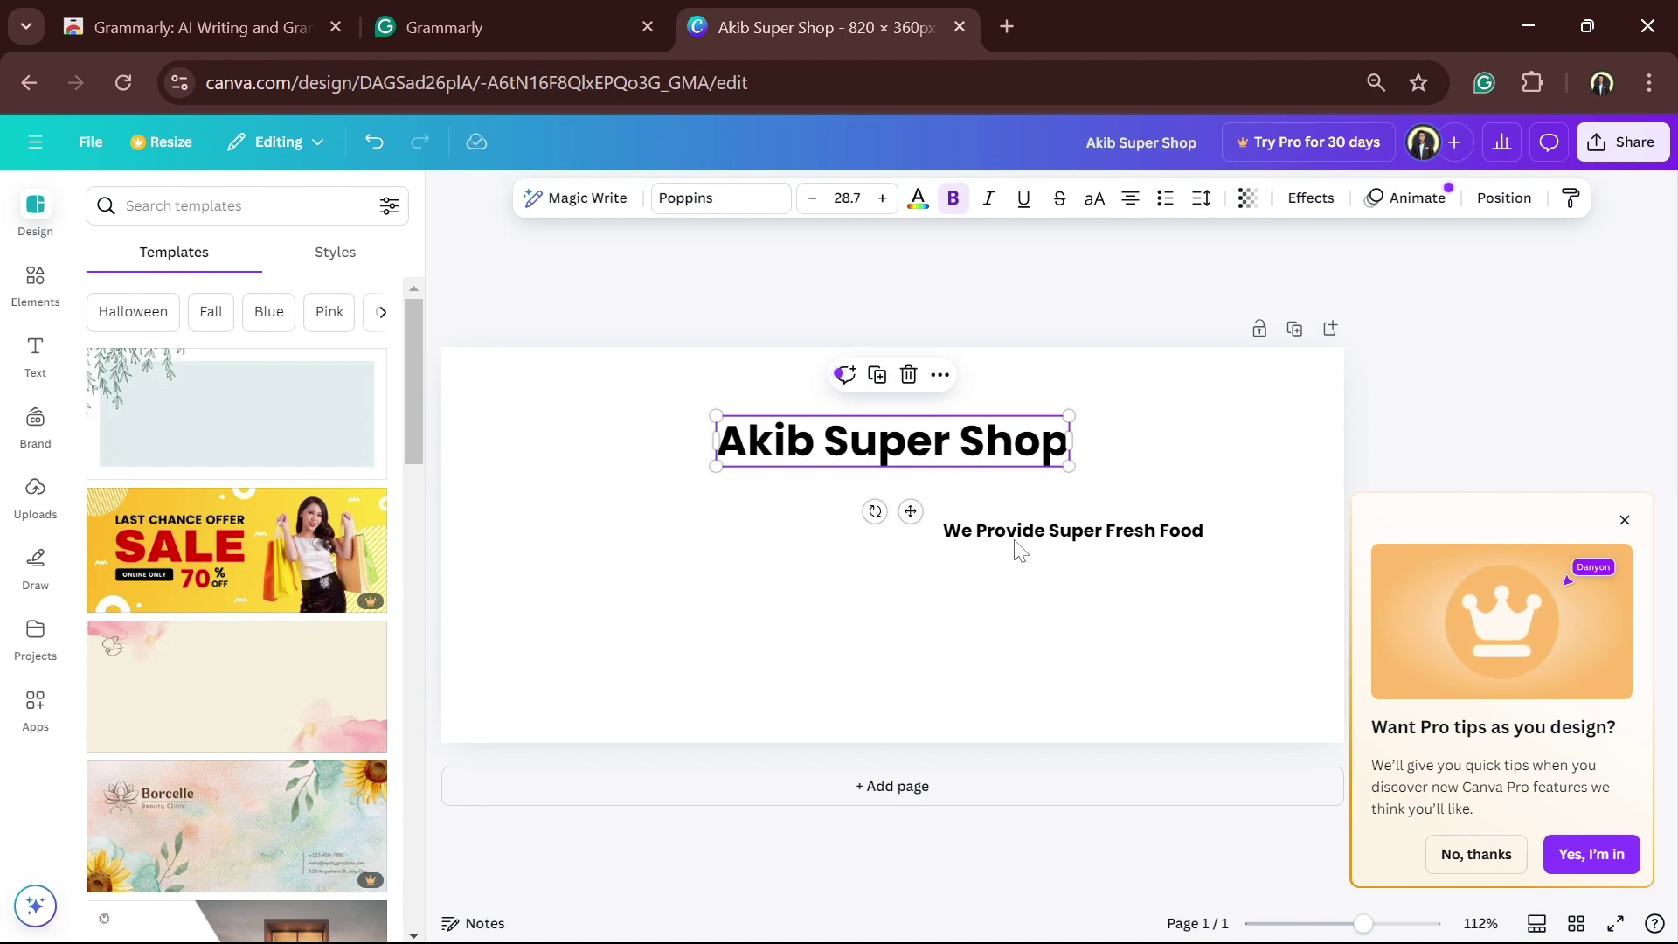
{"action": "left_click_drag", "start_coordinate": [998, 535], "coordinate": [811, 479]}
{"action": "left_click_drag", "start_coordinate": [612, 402], "coordinate": [996, 538]}
{"action": "left_click", "coordinate": [960, 568]}
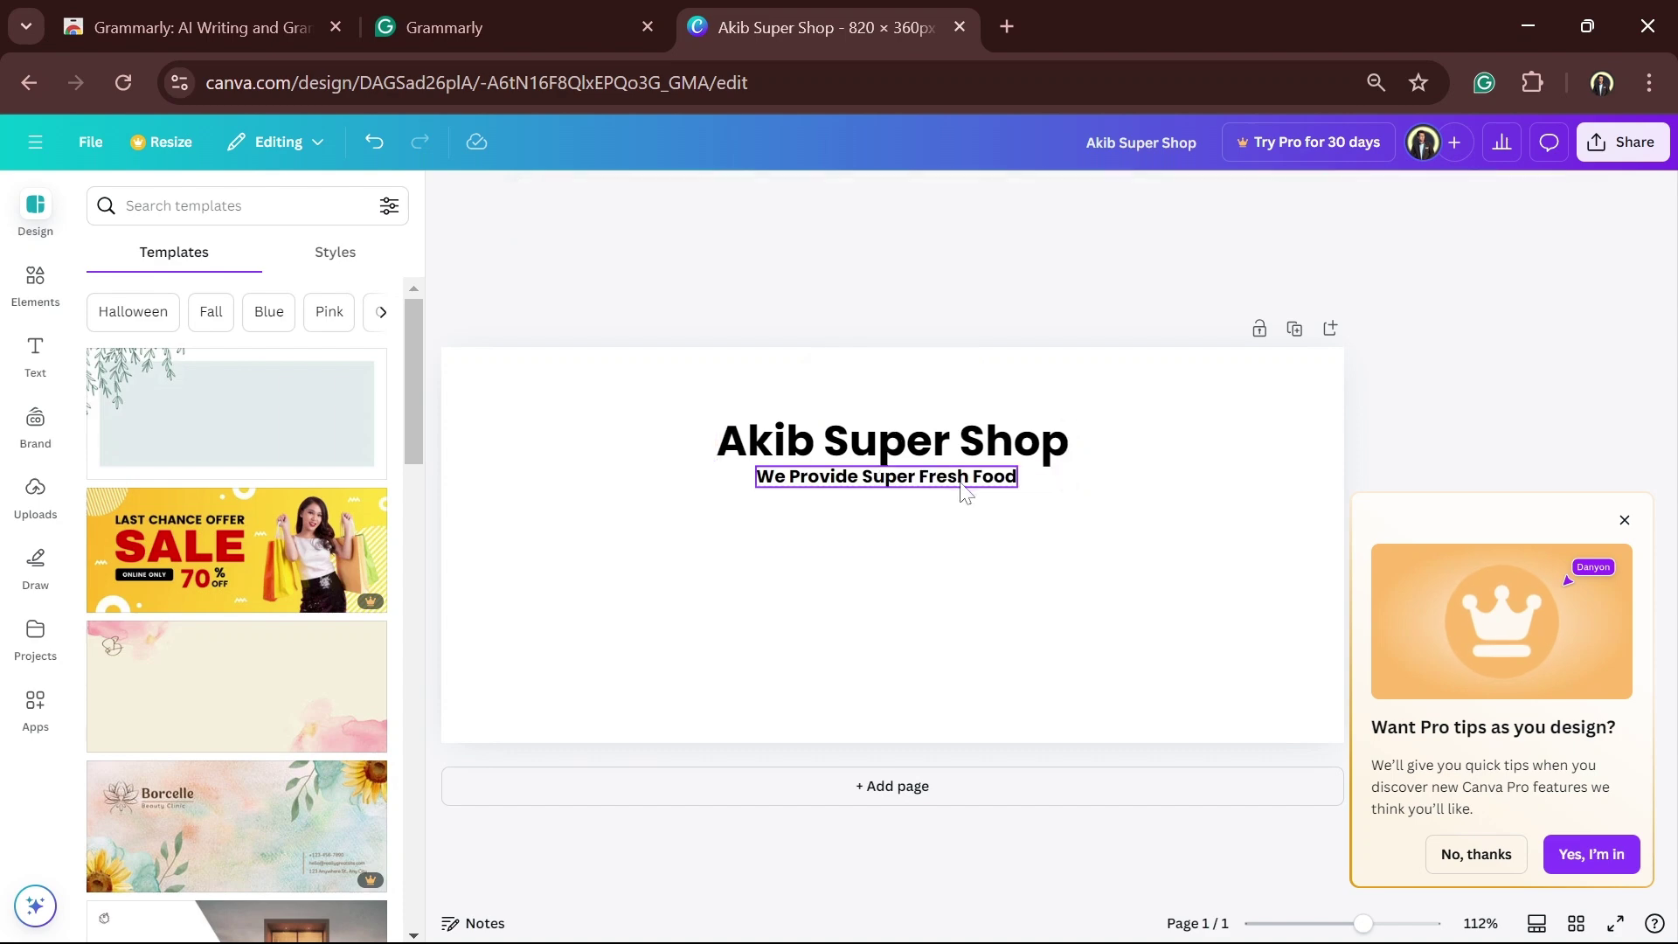
{"action": "left_click_drag", "start_coordinate": [961, 484], "coordinate": [1012, 482]}
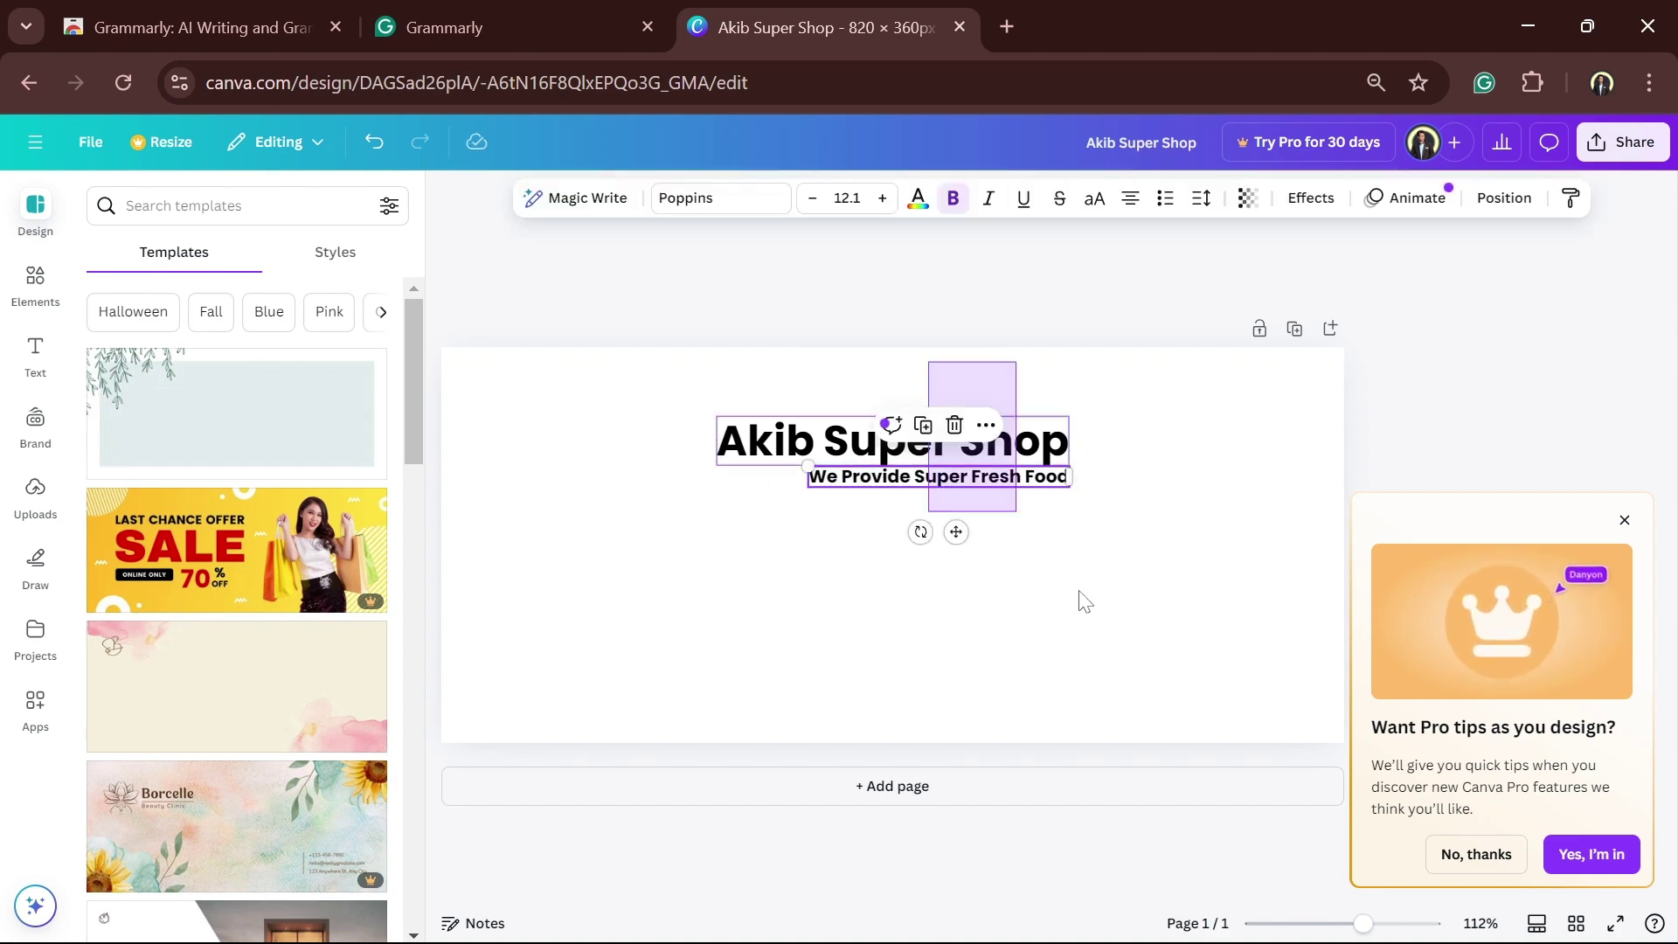
Step: Move the shop name and tagline together into the page's upper right area and dismiss the Pro tips offer
{"action": "left_click_drag", "start_coordinate": [1079, 600], "coordinate": [883, 402]}
{"action": "left_click_drag", "start_coordinate": [1013, 450], "coordinate": [1195, 458]}
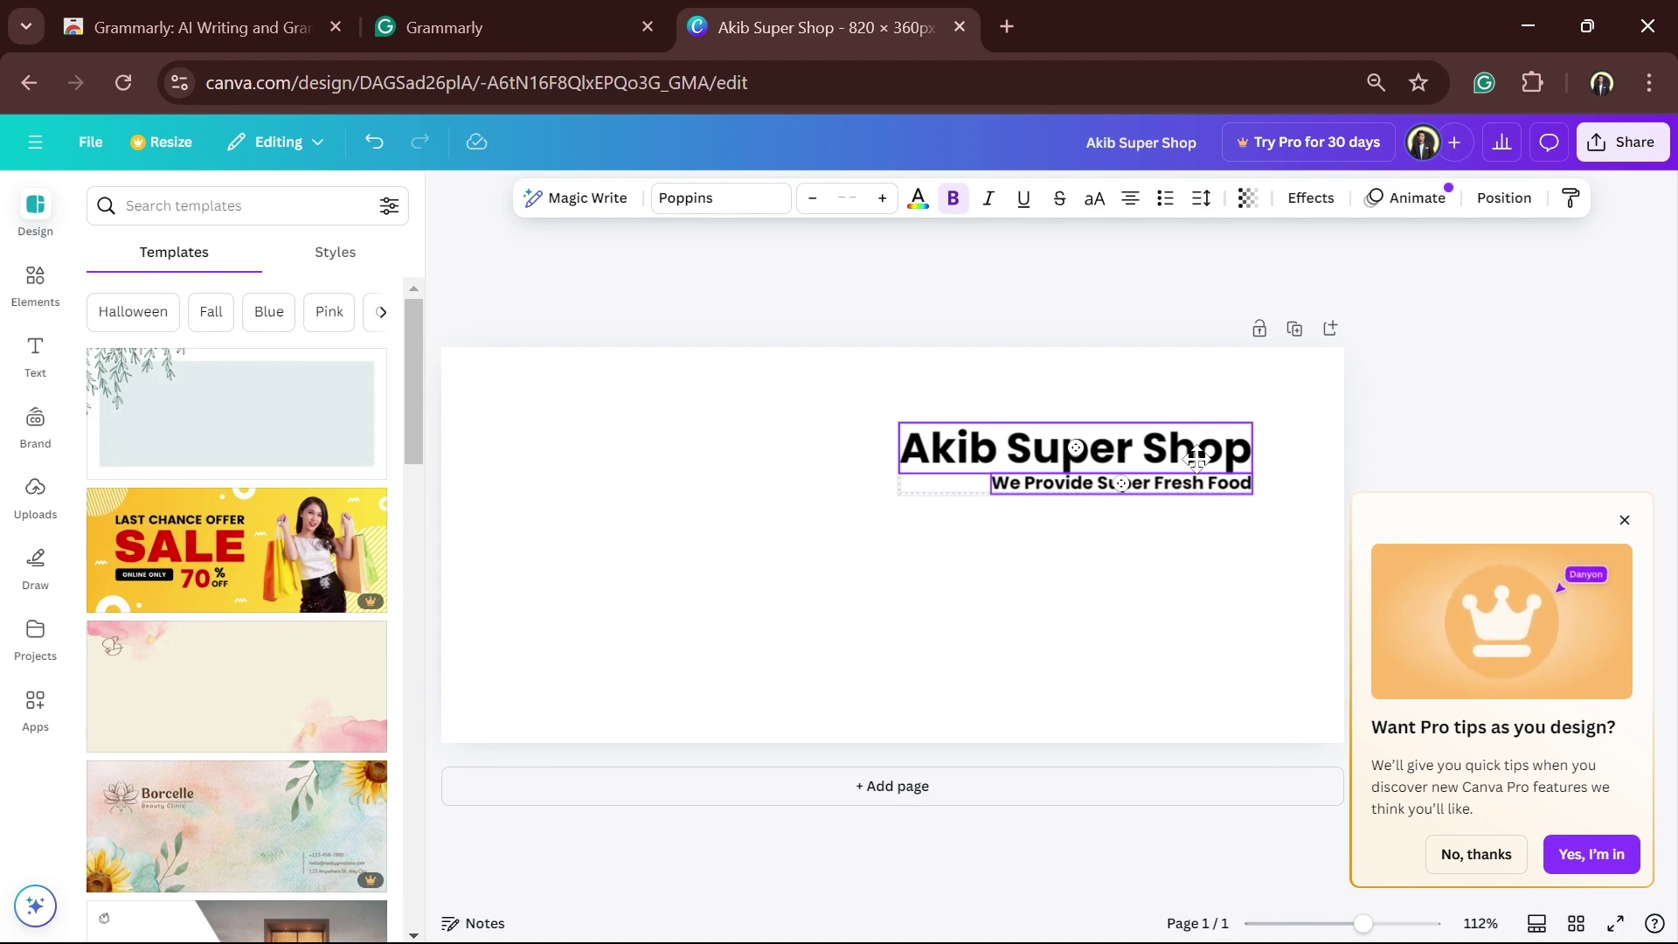
{"action": "left_click", "coordinate": [1196, 456], "text": "shift"}
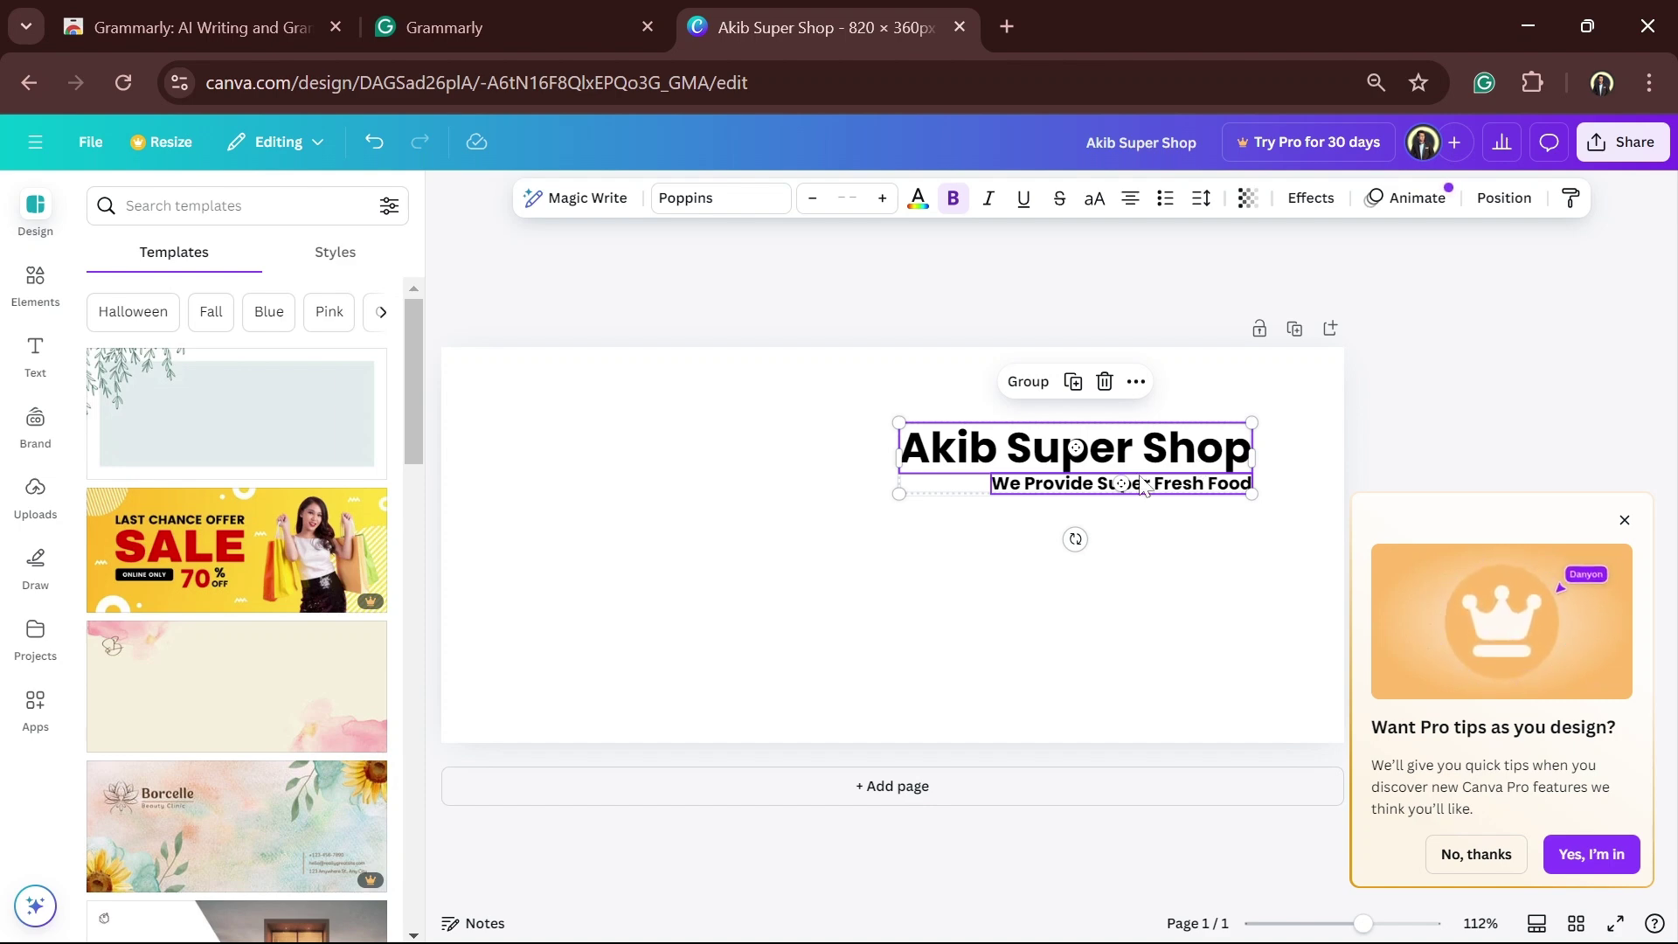
{"action": "left_click", "coordinate": [1625, 521]}
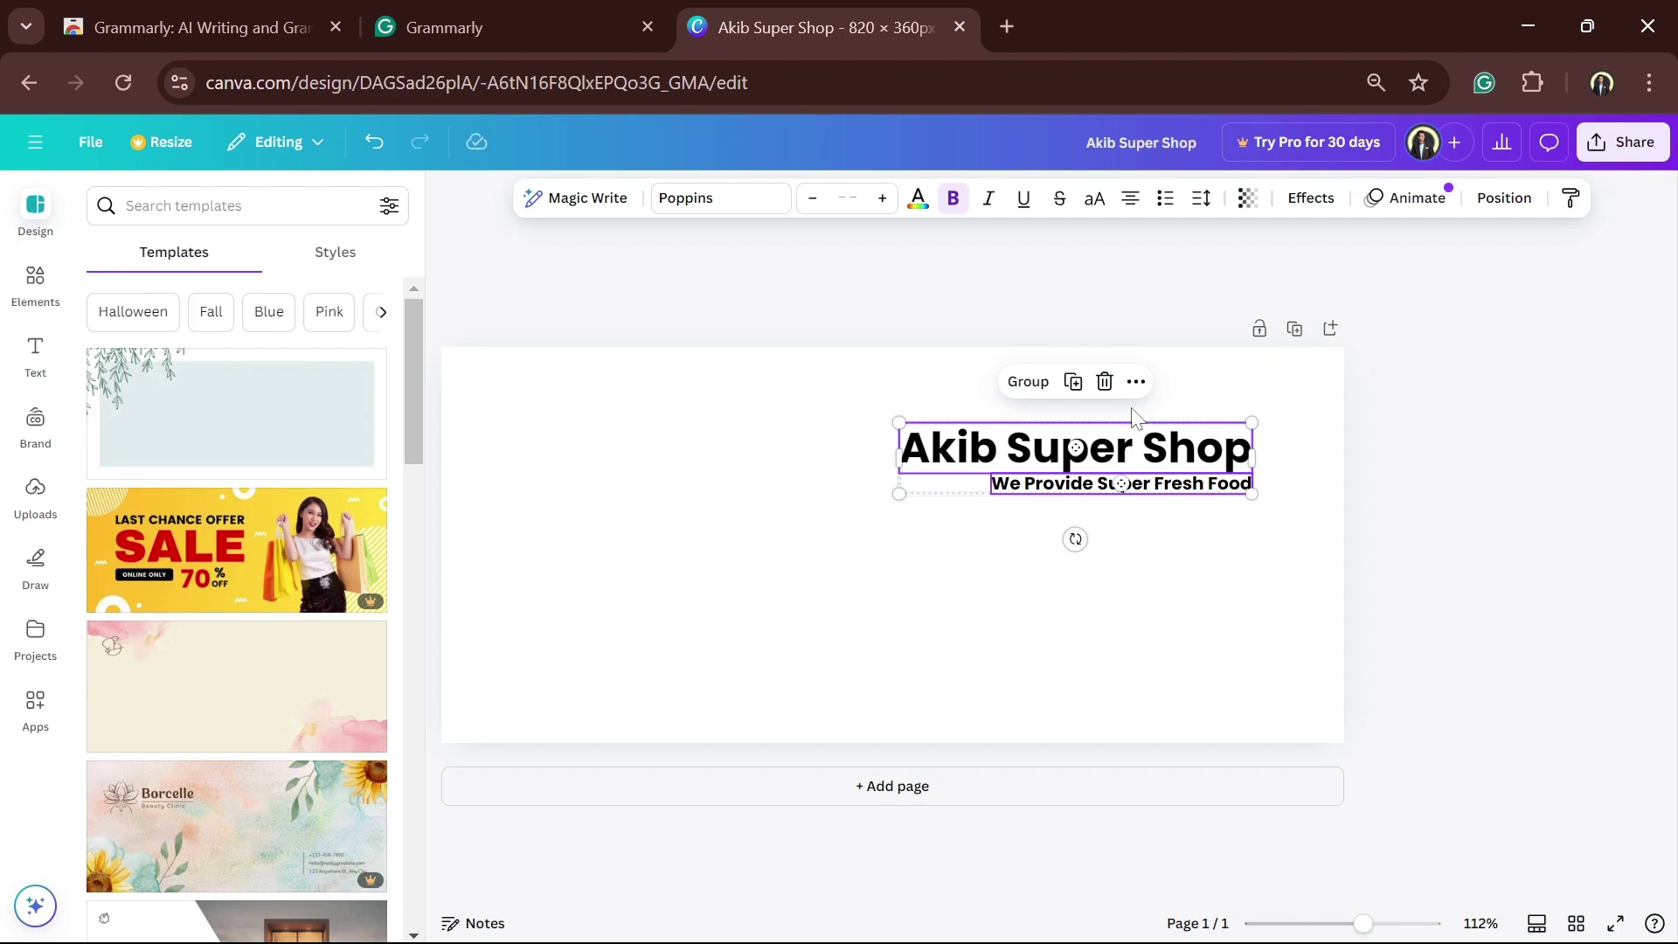
{"action": "left_click", "coordinate": [1316, 441]}
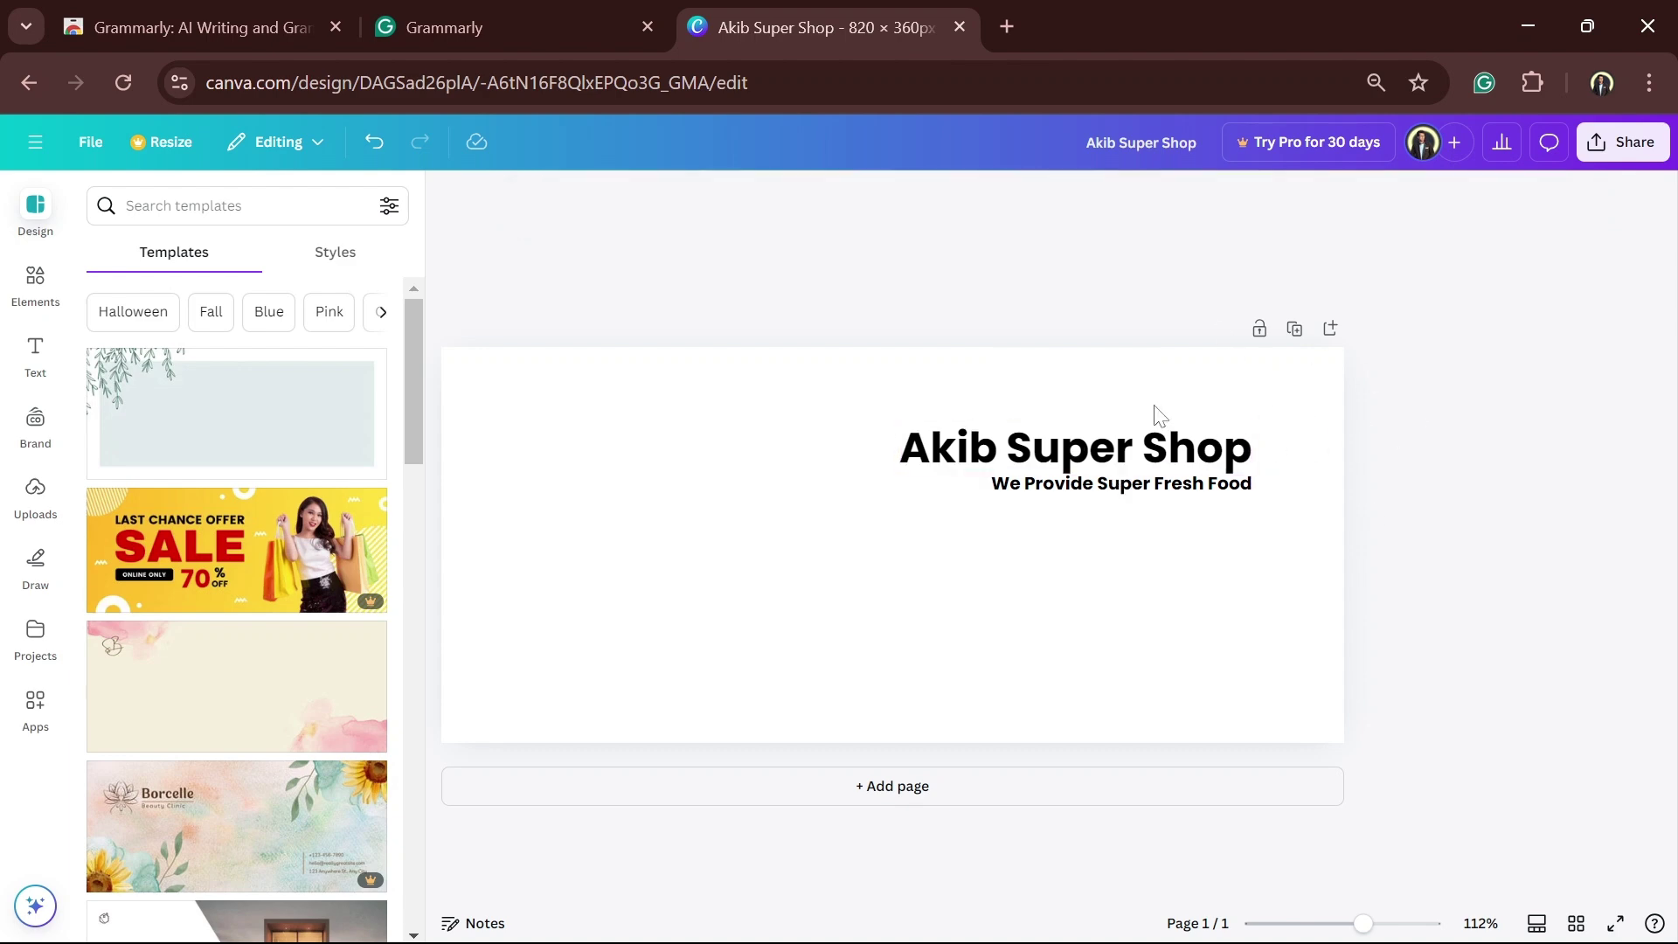
{"action": "left_click_drag", "start_coordinate": [1169, 475], "coordinate": [1168, 473]}
{"action": "left_click", "coordinate": [1442, 479]}
Step: Set the text colour of "Akib Super Shop" to the custom bright blue #009CFF
{"action": "left_click", "coordinate": [1045, 437]}
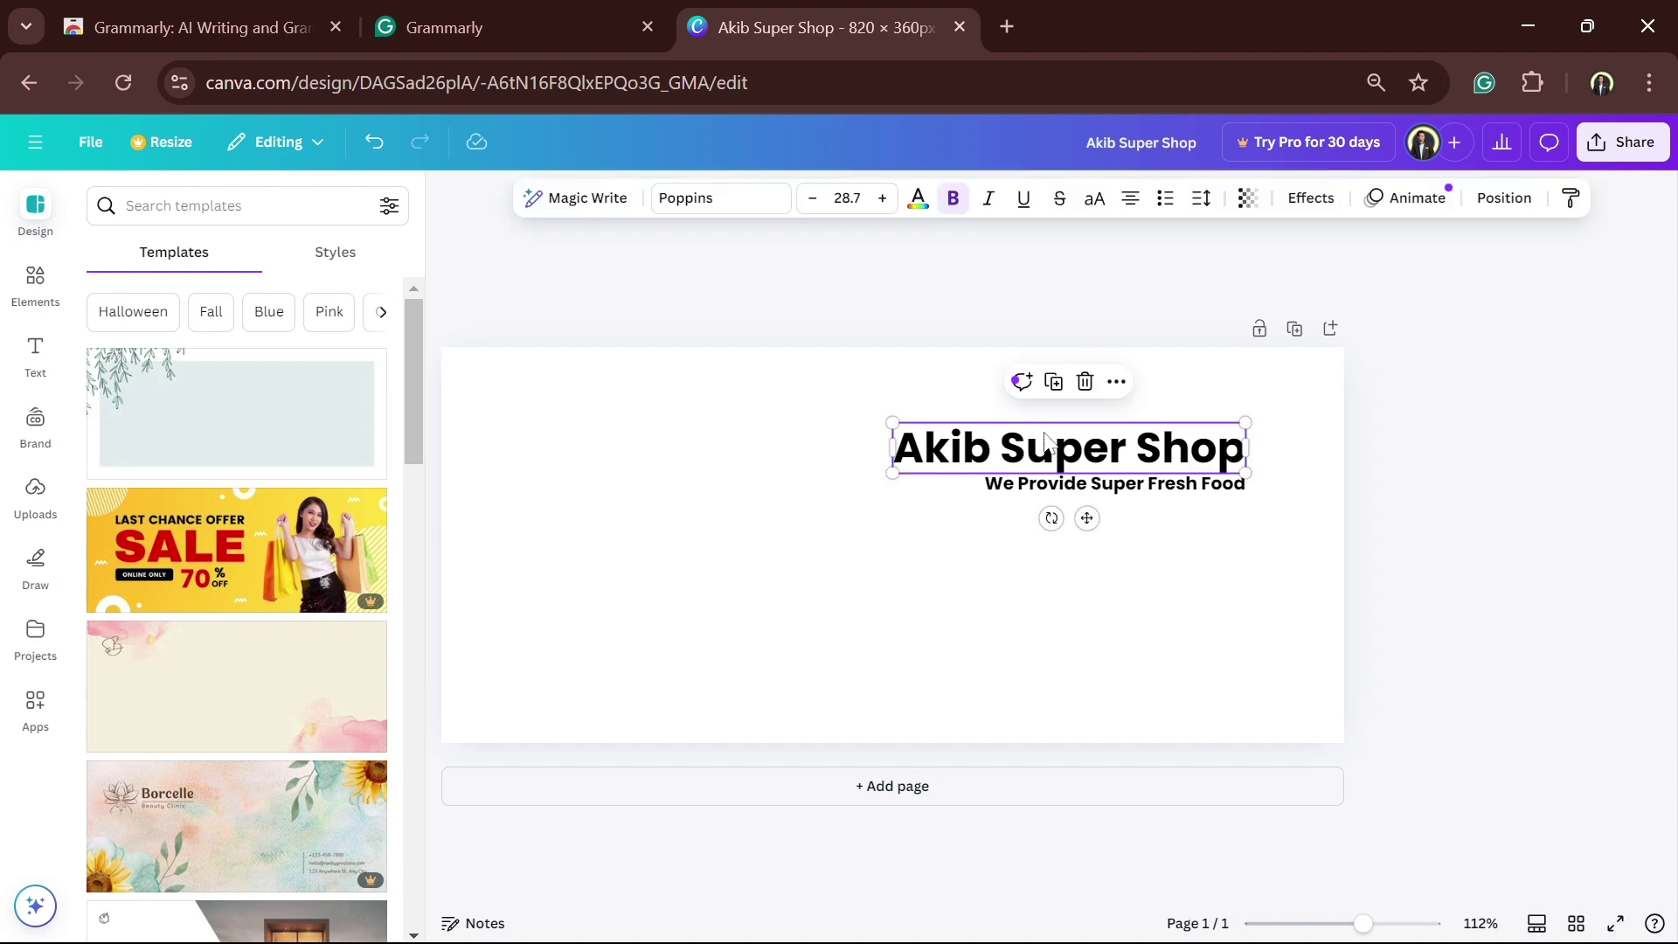
{"action": "left_click", "coordinate": [918, 199]}
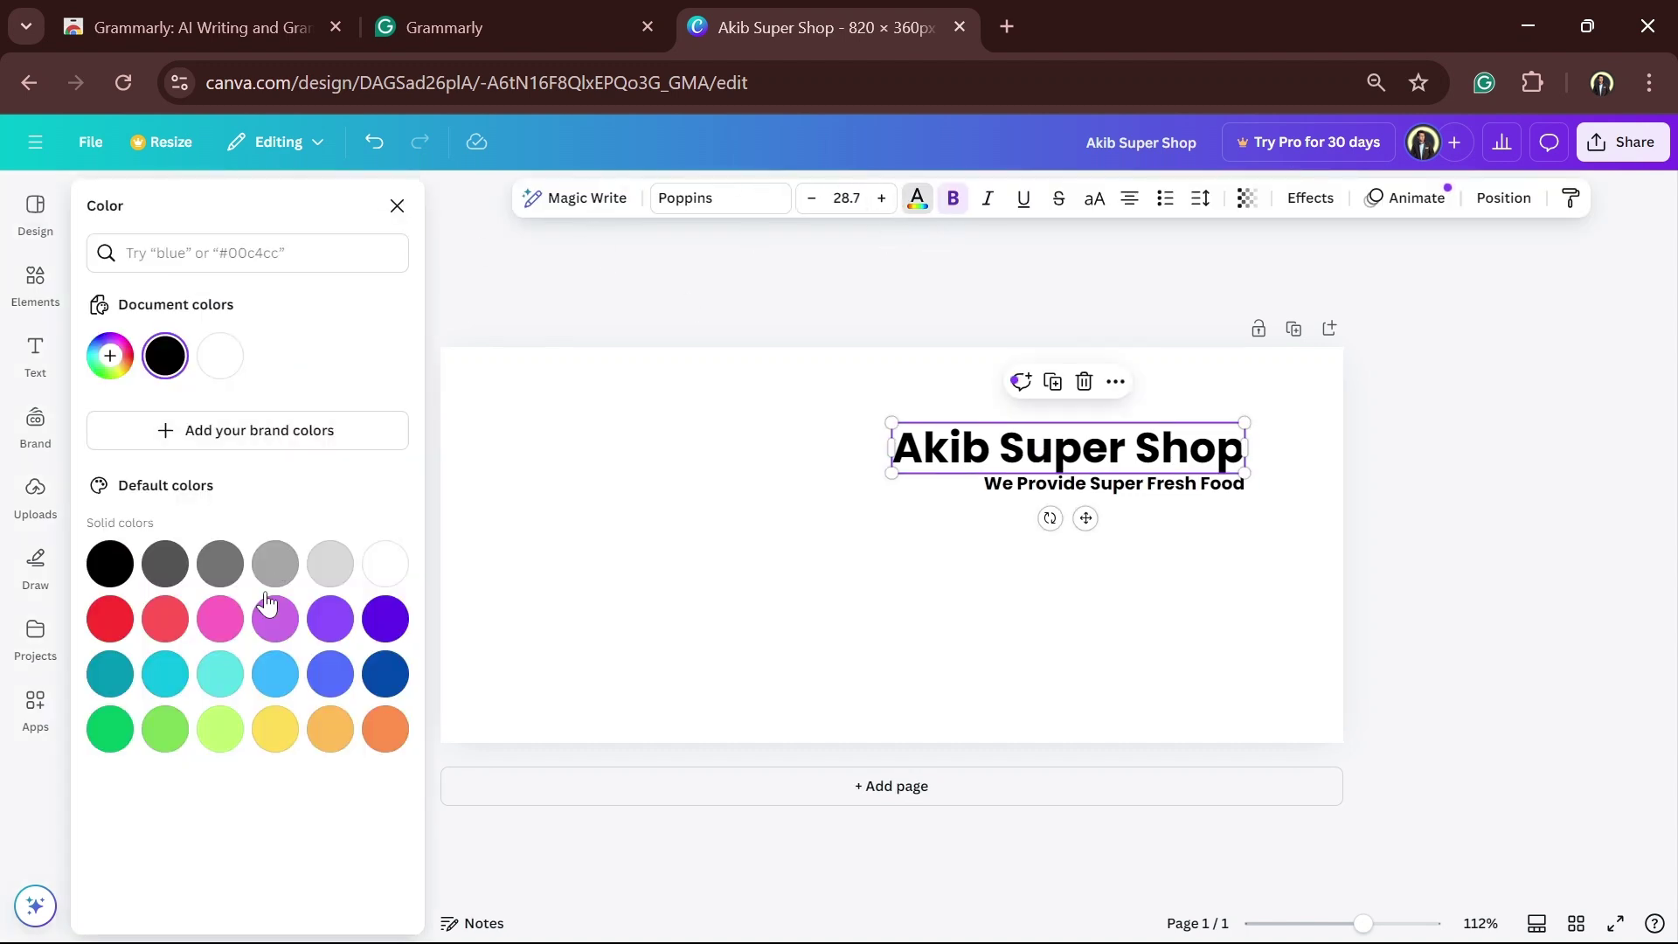
{"action": "left_click", "coordinate": [110, 356]}
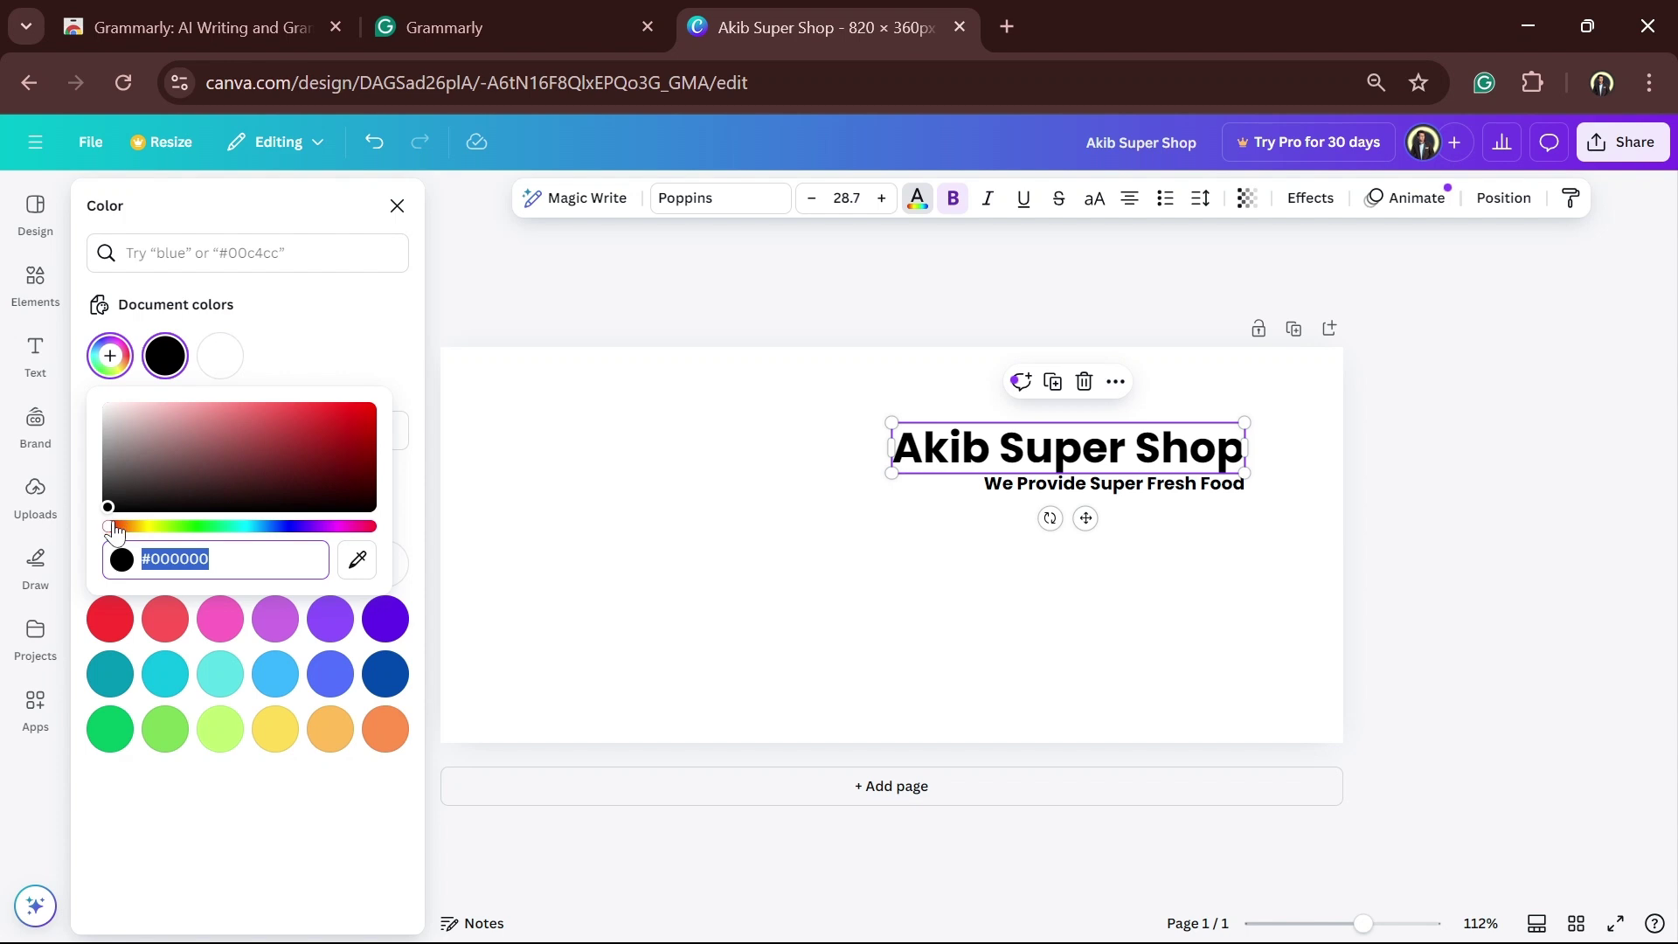
{"action": "left_click_drag", "start_coordinate": [116, 530], "coordinate": [176, 535]}
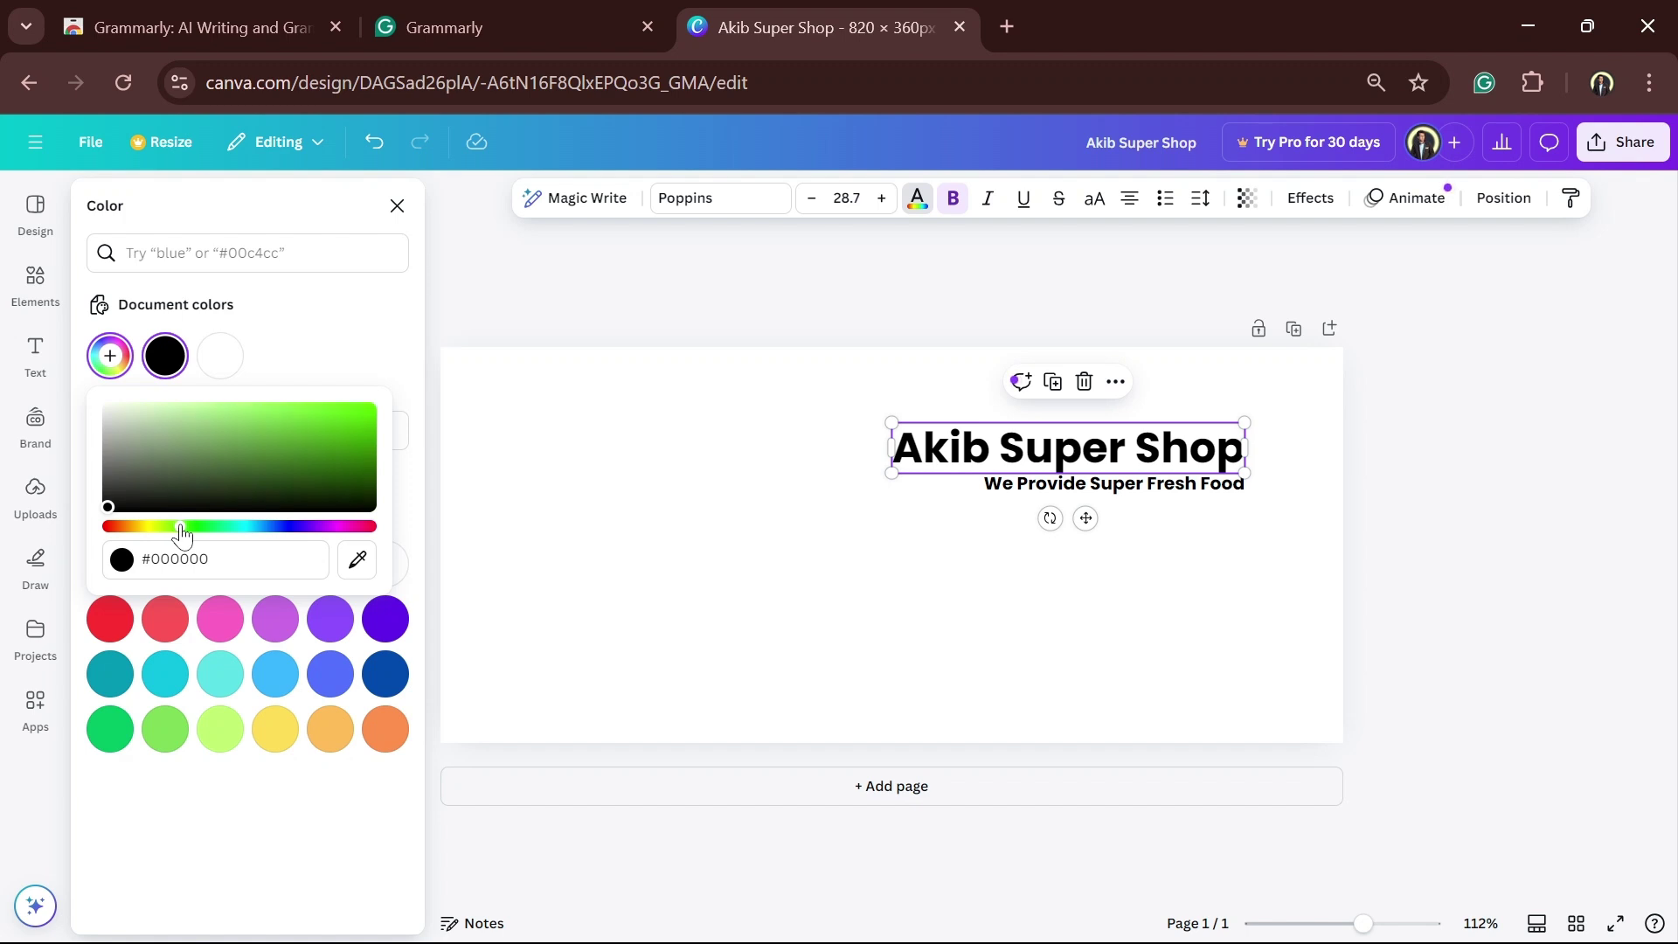
{"action": "left_click_drag", "start_coordinate": [182, 535], "coordinate": [246, 545]}
{"action": "right_click", "coordinate": [246, 549]}
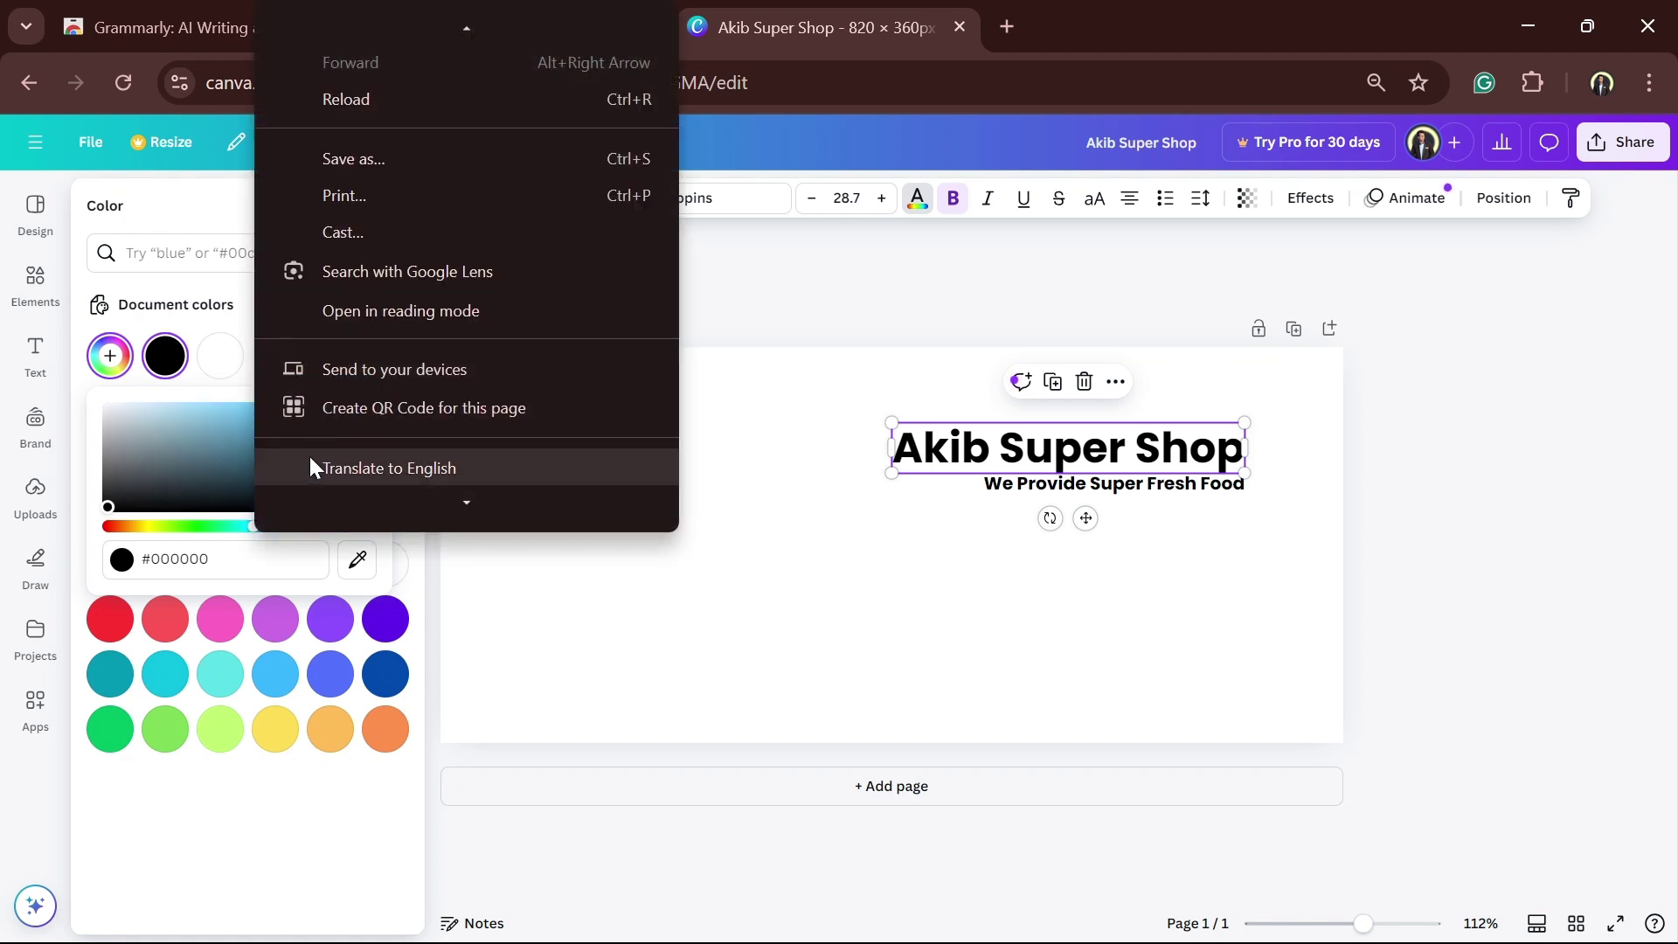
{"action": "left_click", "coordinate": [244, 434]}
{"action": "left_click", "coordinate": [243, 428]}
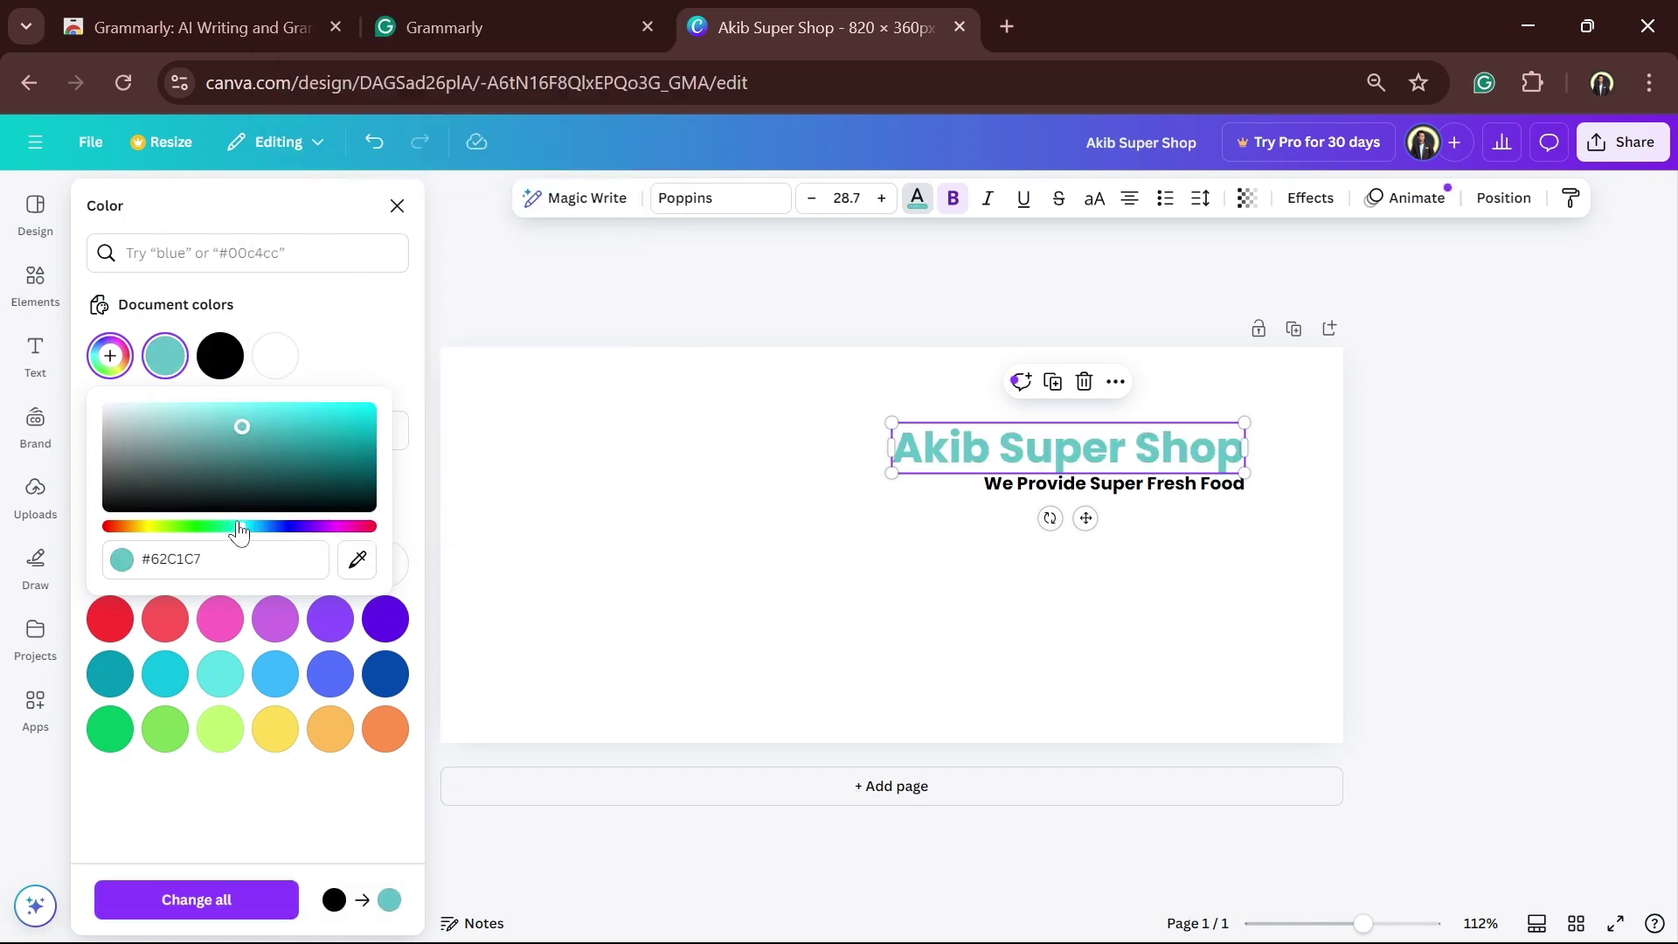
{"action": "left_click_drag", "start_coordinate": [251, 535], "coordinate": [256, 535]}
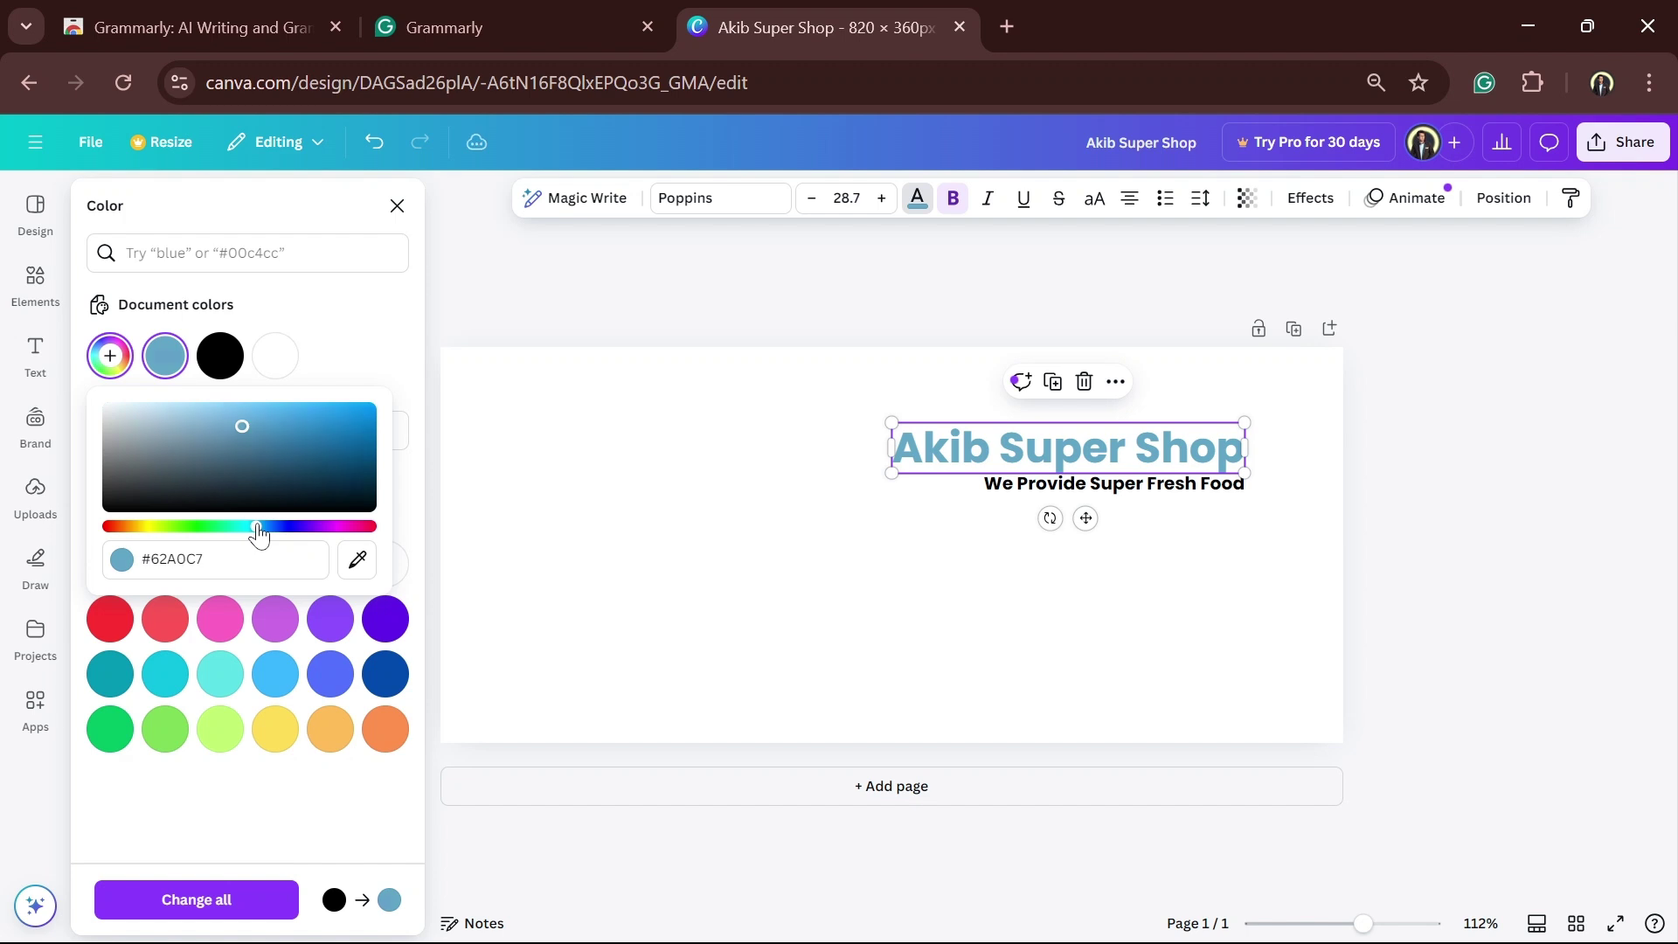
{"action": "left_click", "coordinate": [327, 417]}
{"action": "left_click_drag", "start_coordinate": [398, 388], "coordinate": [473, 363]}
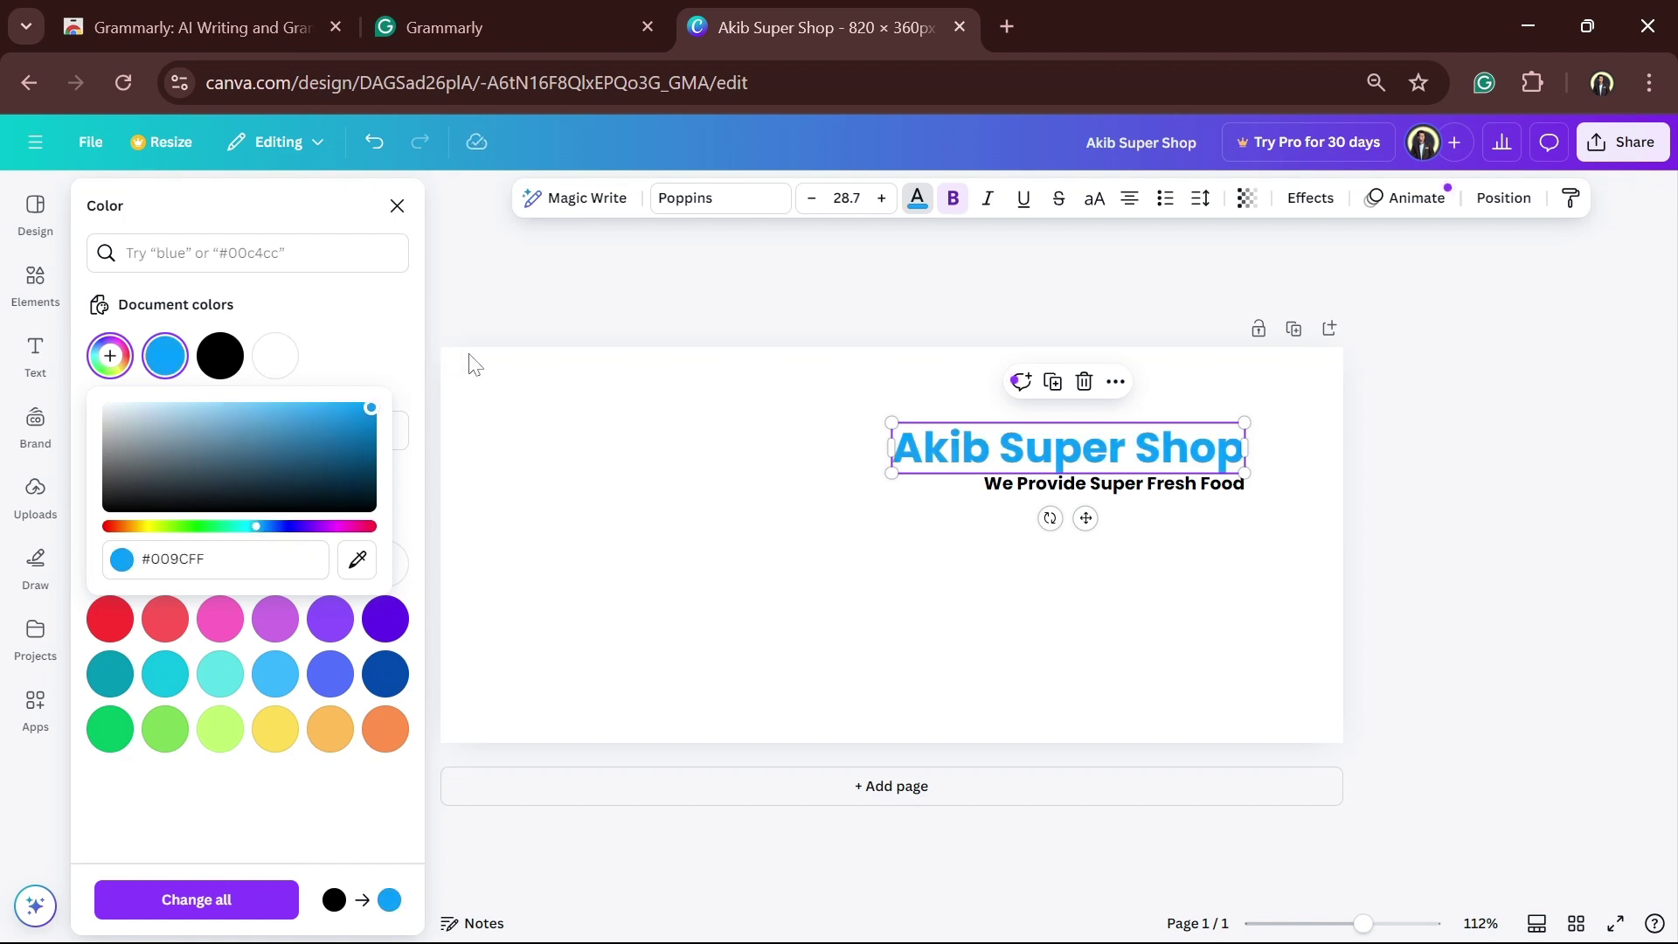
{"action": "left_click", "coordinate": [757, 482]}
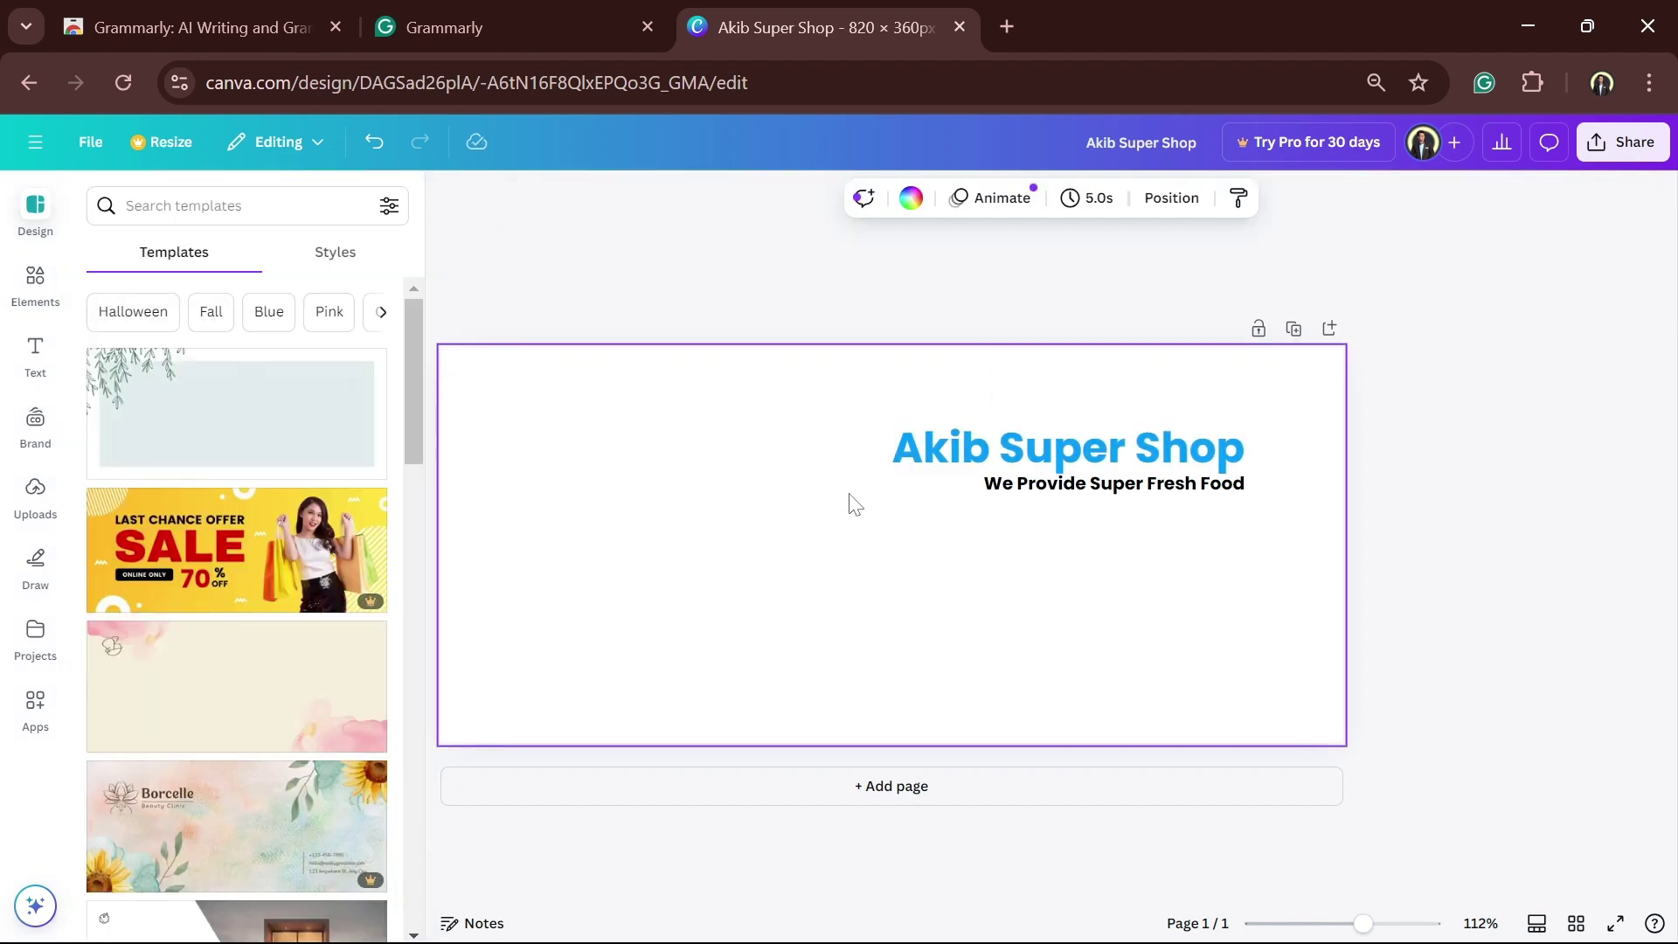
{"action": "left_click", "coordinate": [1128, 500]}
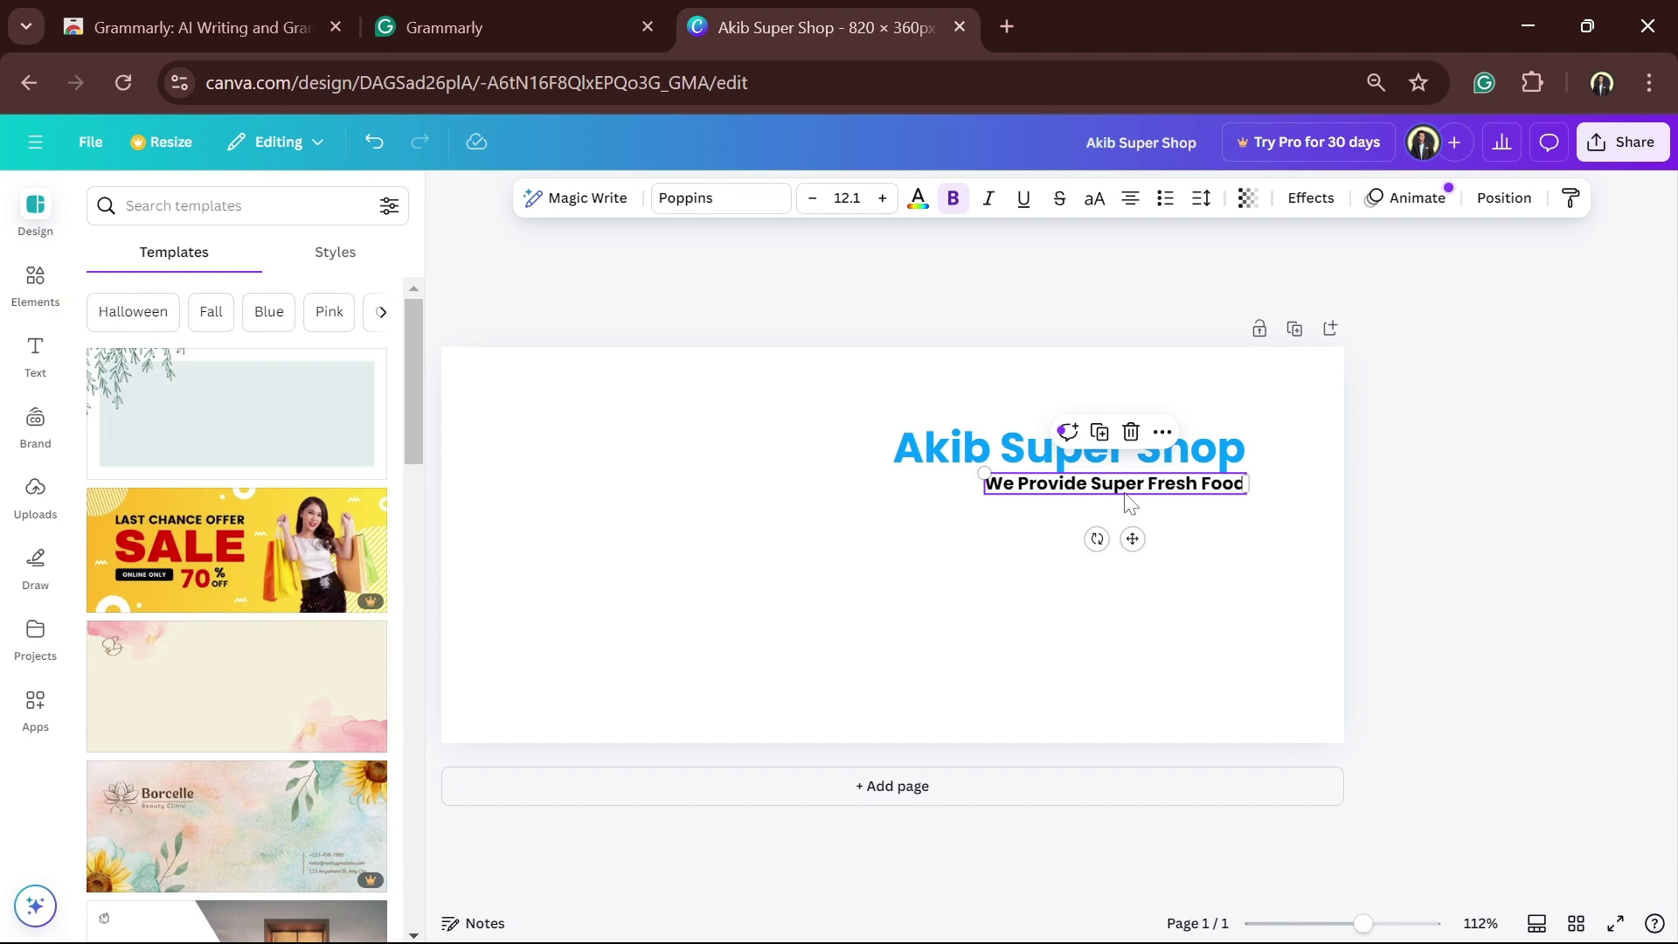
{"action": "left_click", "coordinate": [918, 199]}
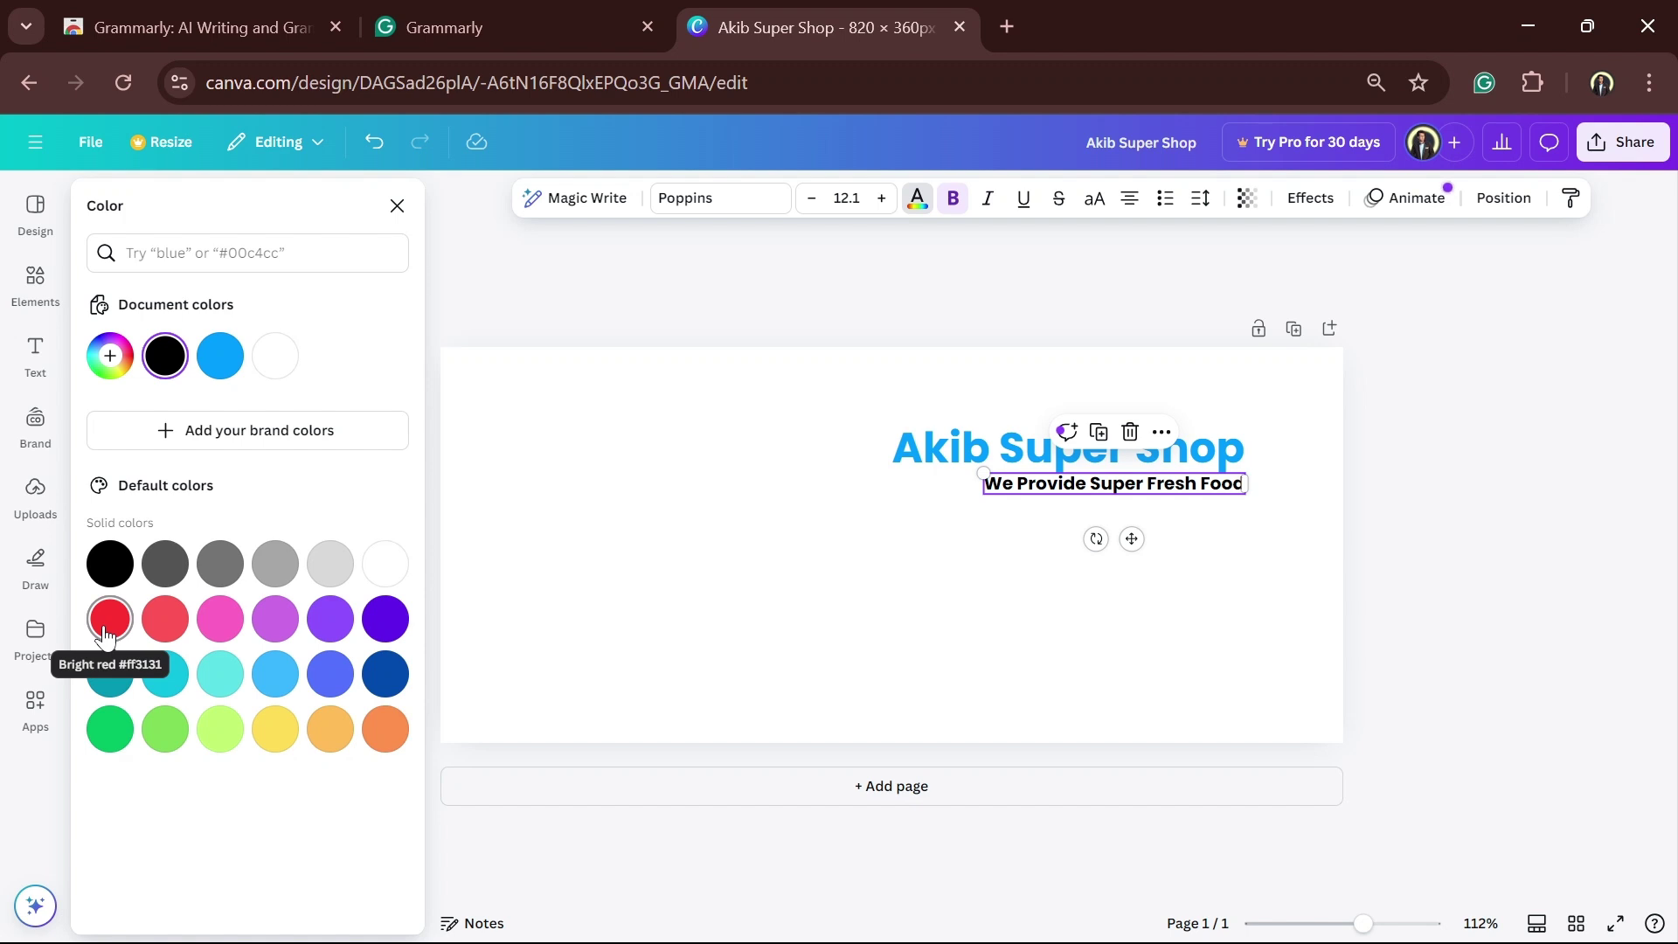
{"action": "left_click", "coordinate": [109, 356]}
{"action": "left_click_drag", "start_coordinate": [110, 527], "coordinate": [312, 549]}
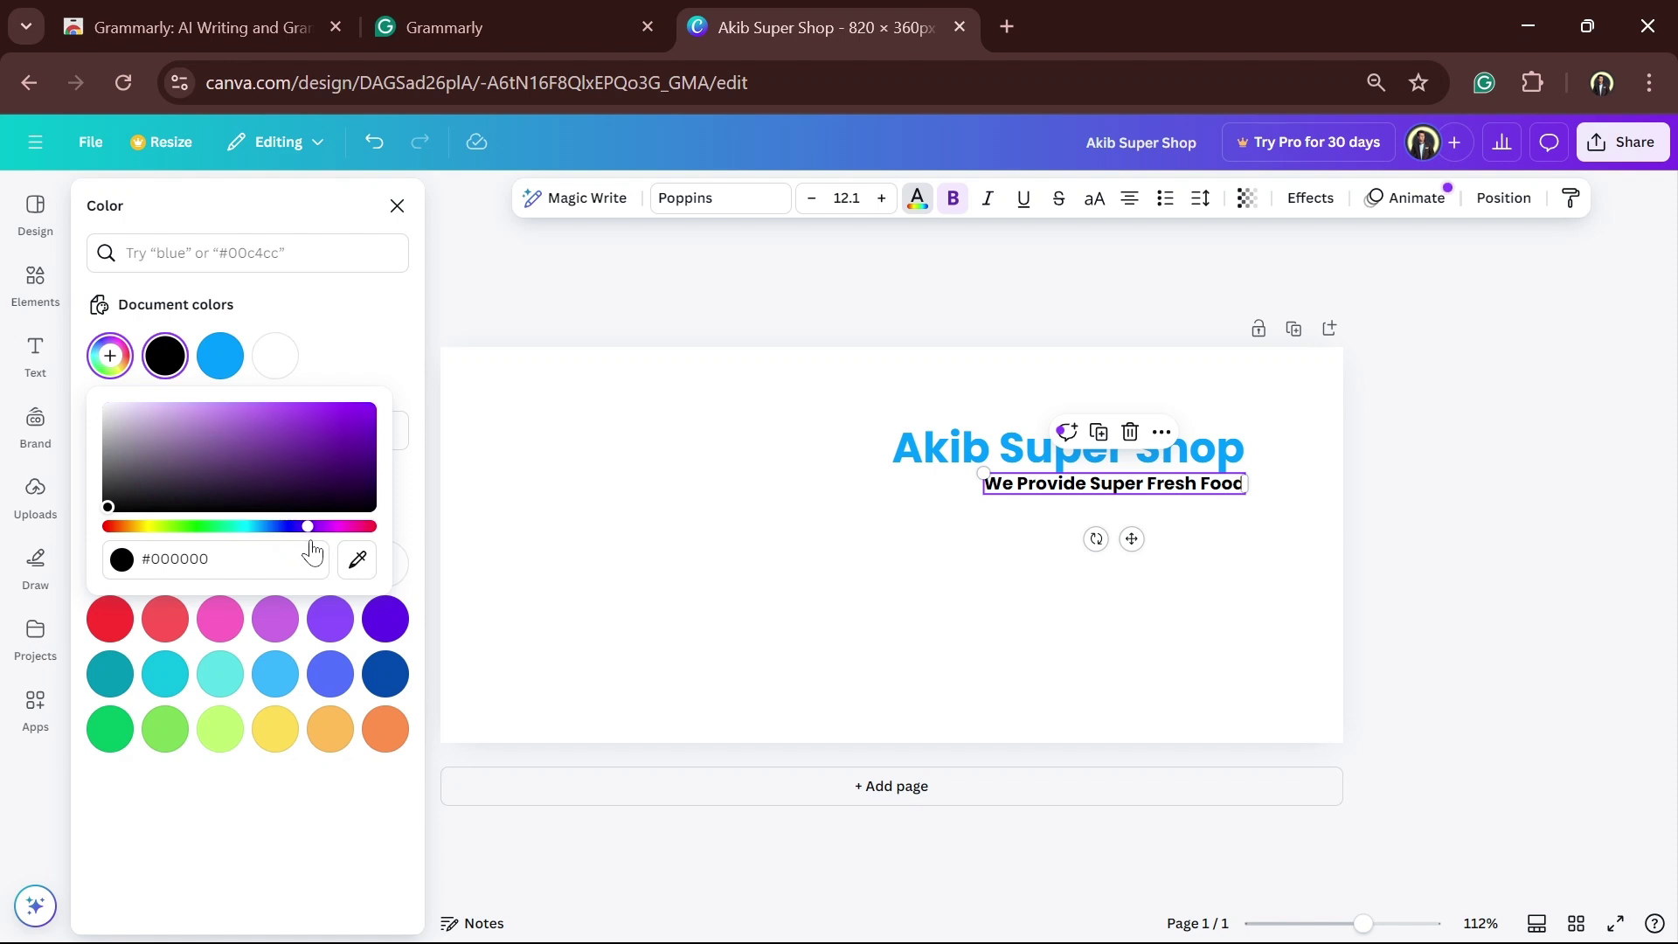
{"action": "left_click", "coordinate": [1047, 561]}
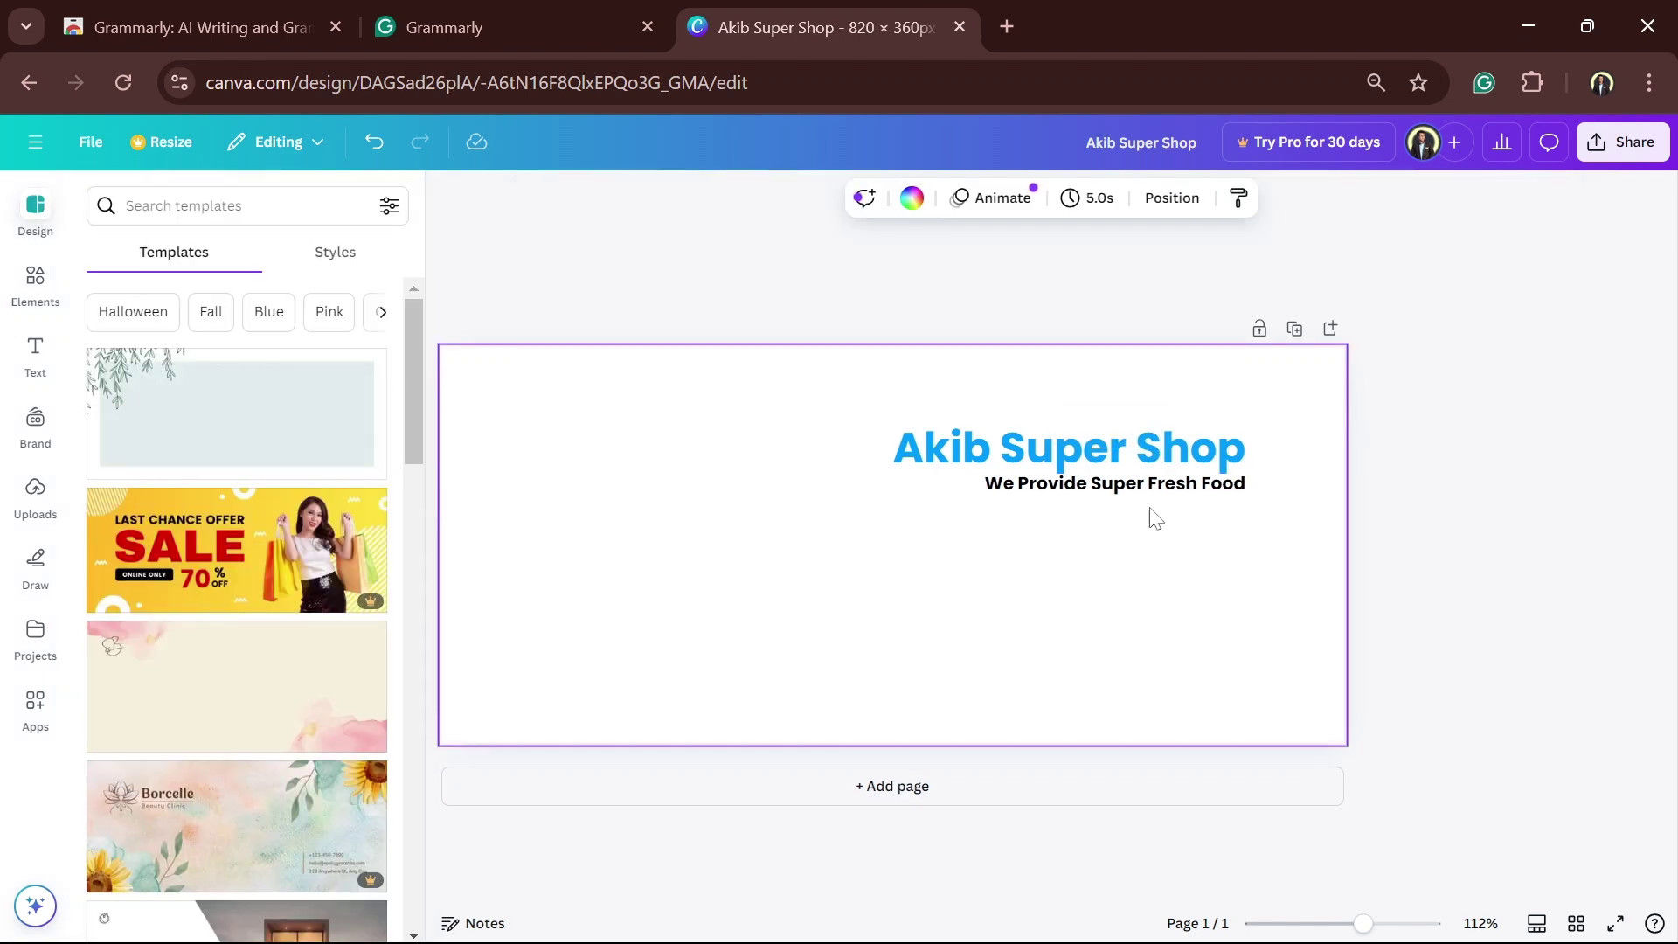
Step: Colour the words "Fresh Food" in the tagline with the default green, leaving the rest of the tagline black
{"action": "left_click", "coordinate": [1148, 483]}
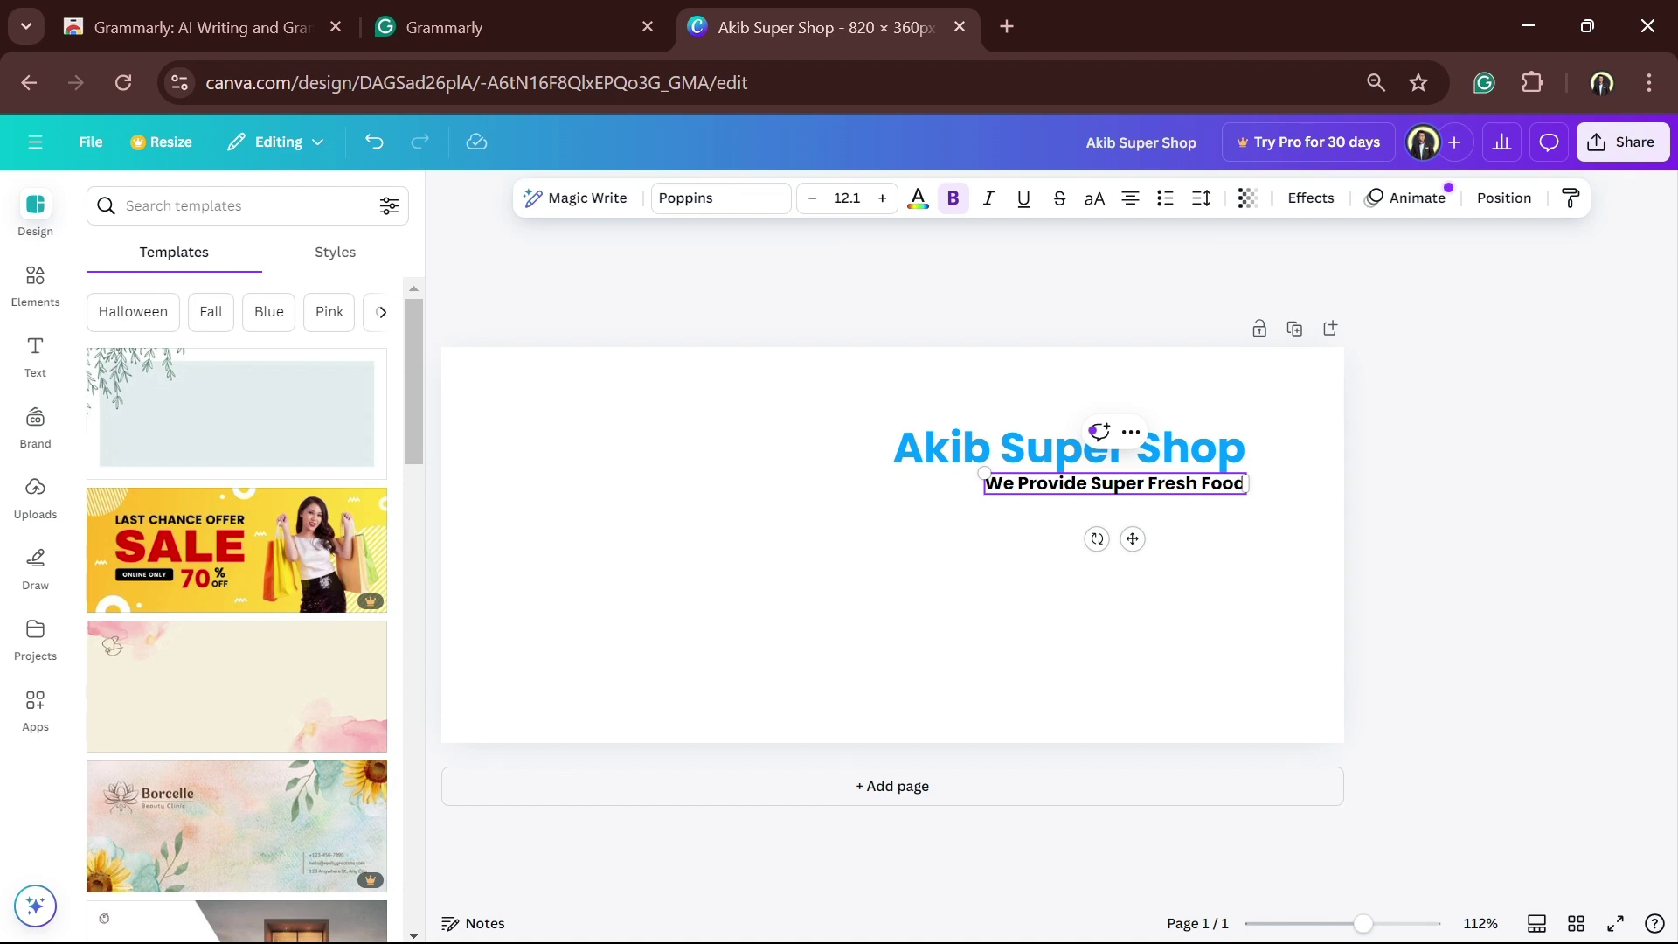
{"action": "left_click_drag", "start_coordinate": [1147, 484], "coordinate": [1236, 483]}
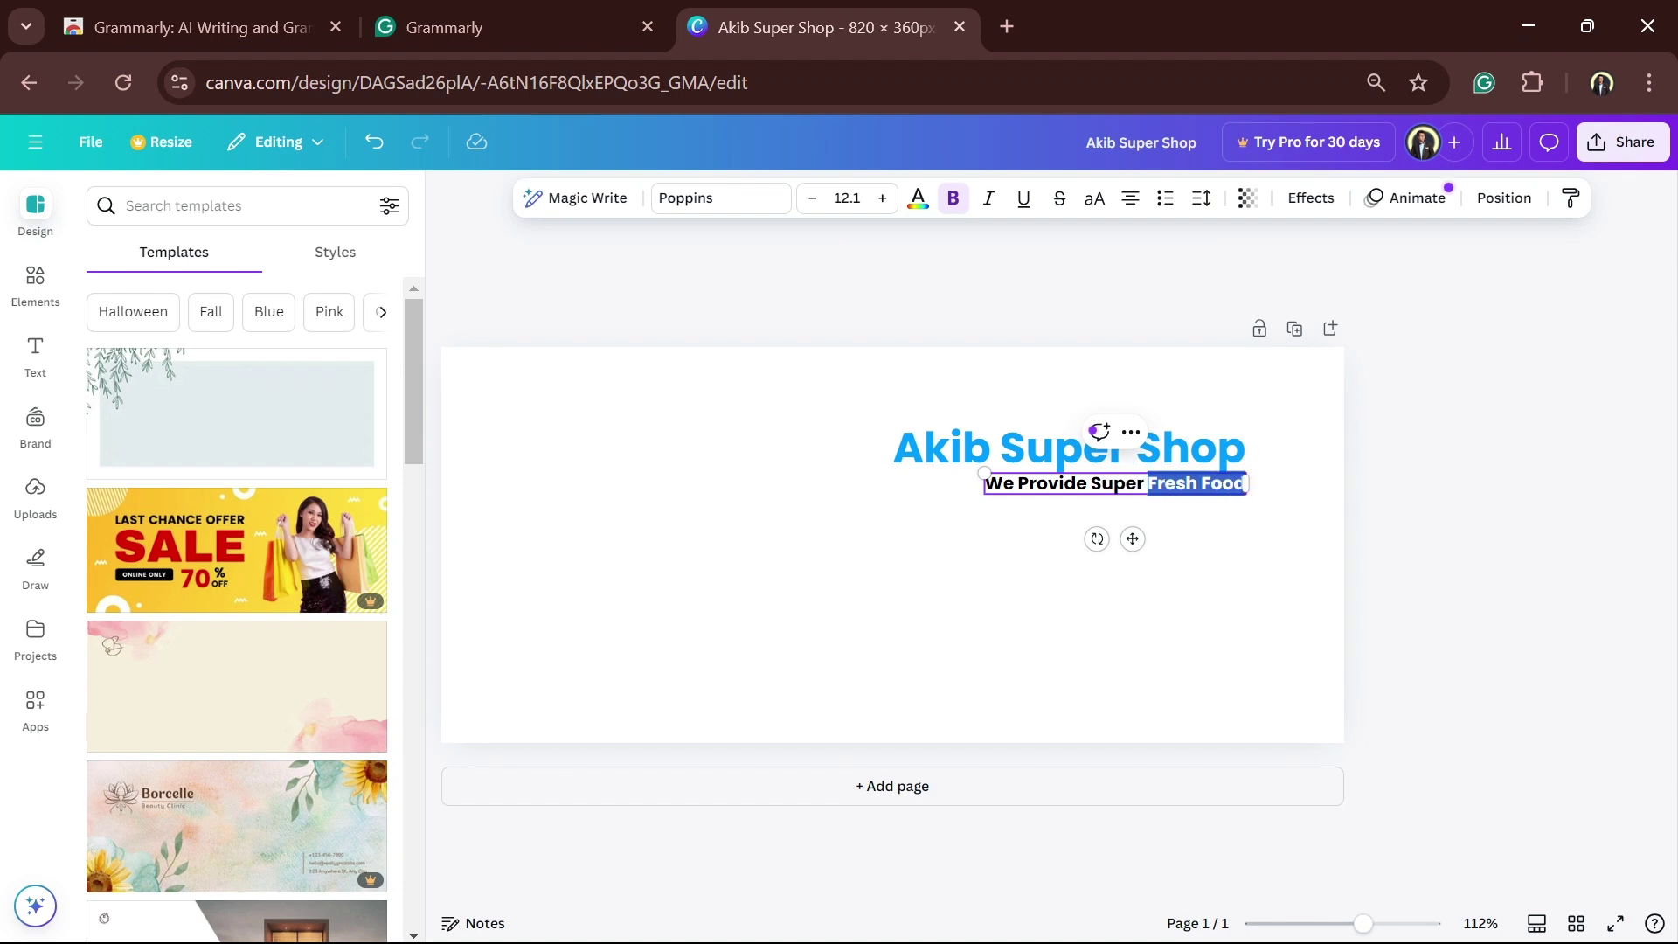
{"action": "left_click", "coordinate": [917, 206]}
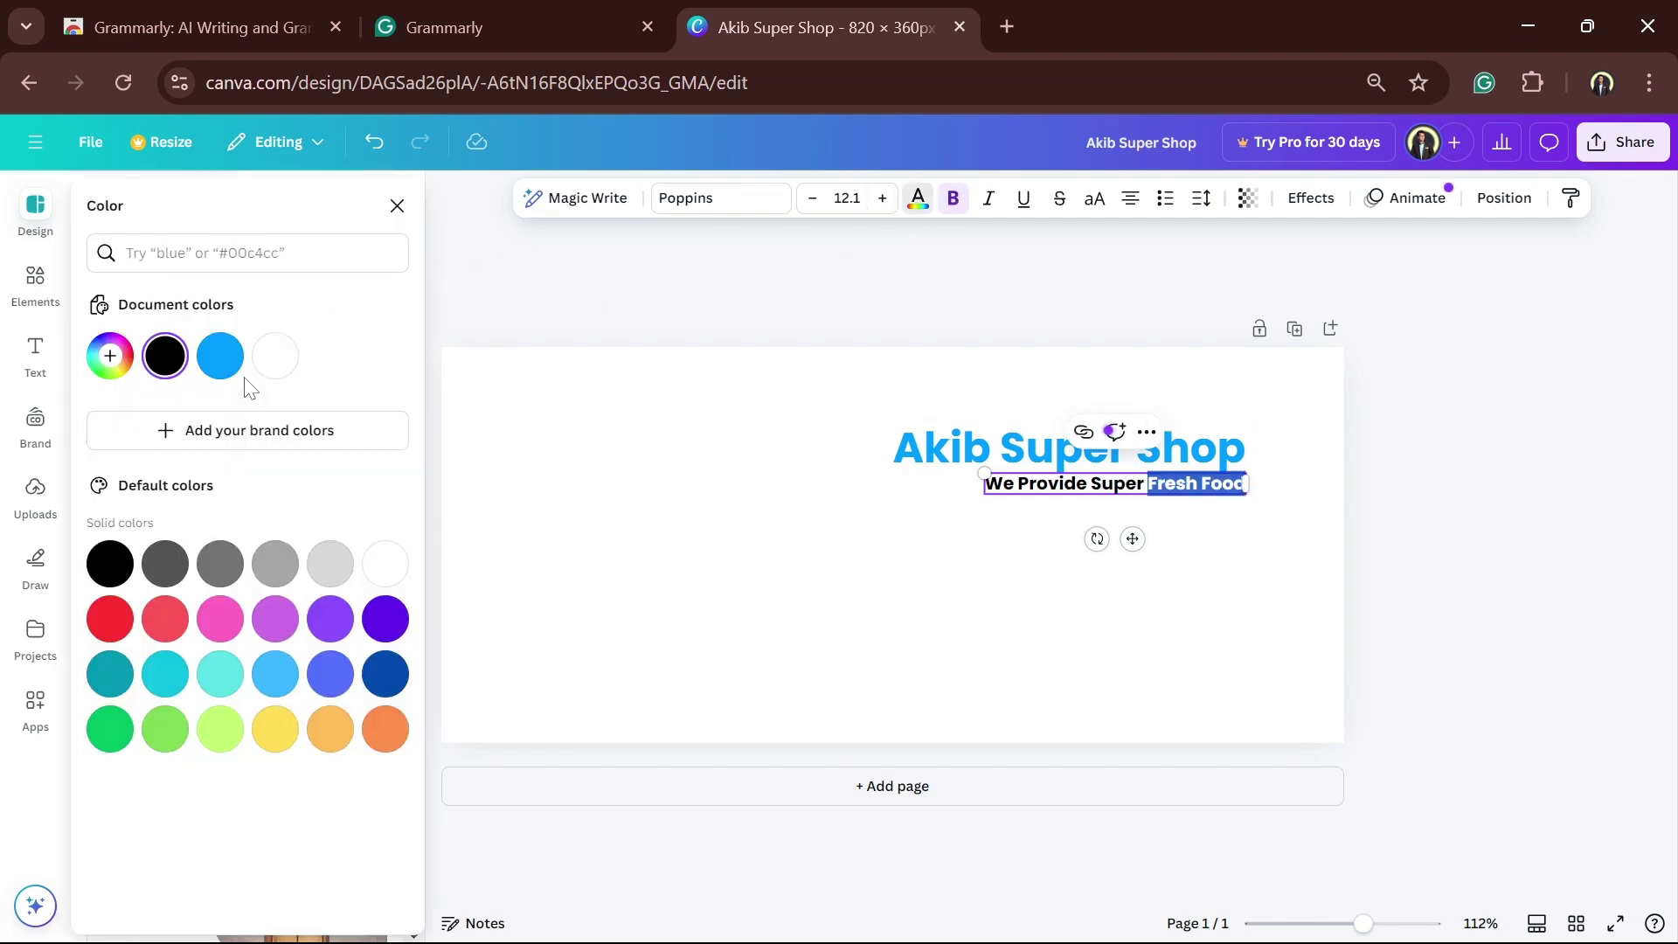
{"action": "left_click", "coordinate": [129, 731]}
{"action": "left_click", "coordinate": [971, 598]}
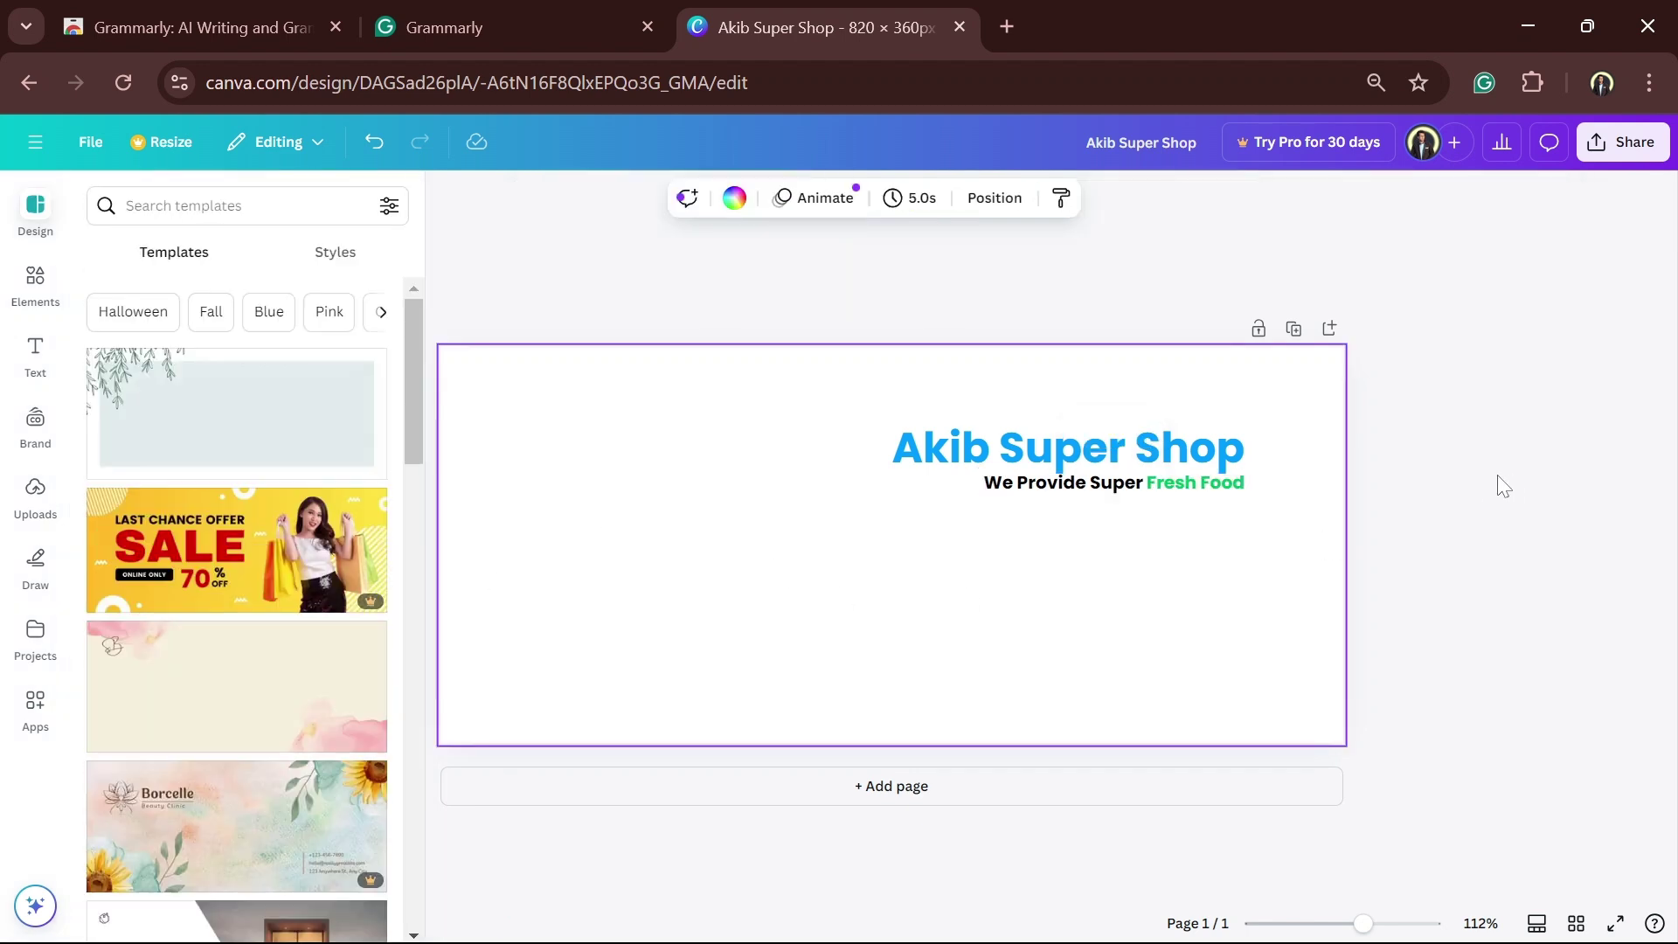
{"action": "left_click", "coordinate": [1504, 487]}
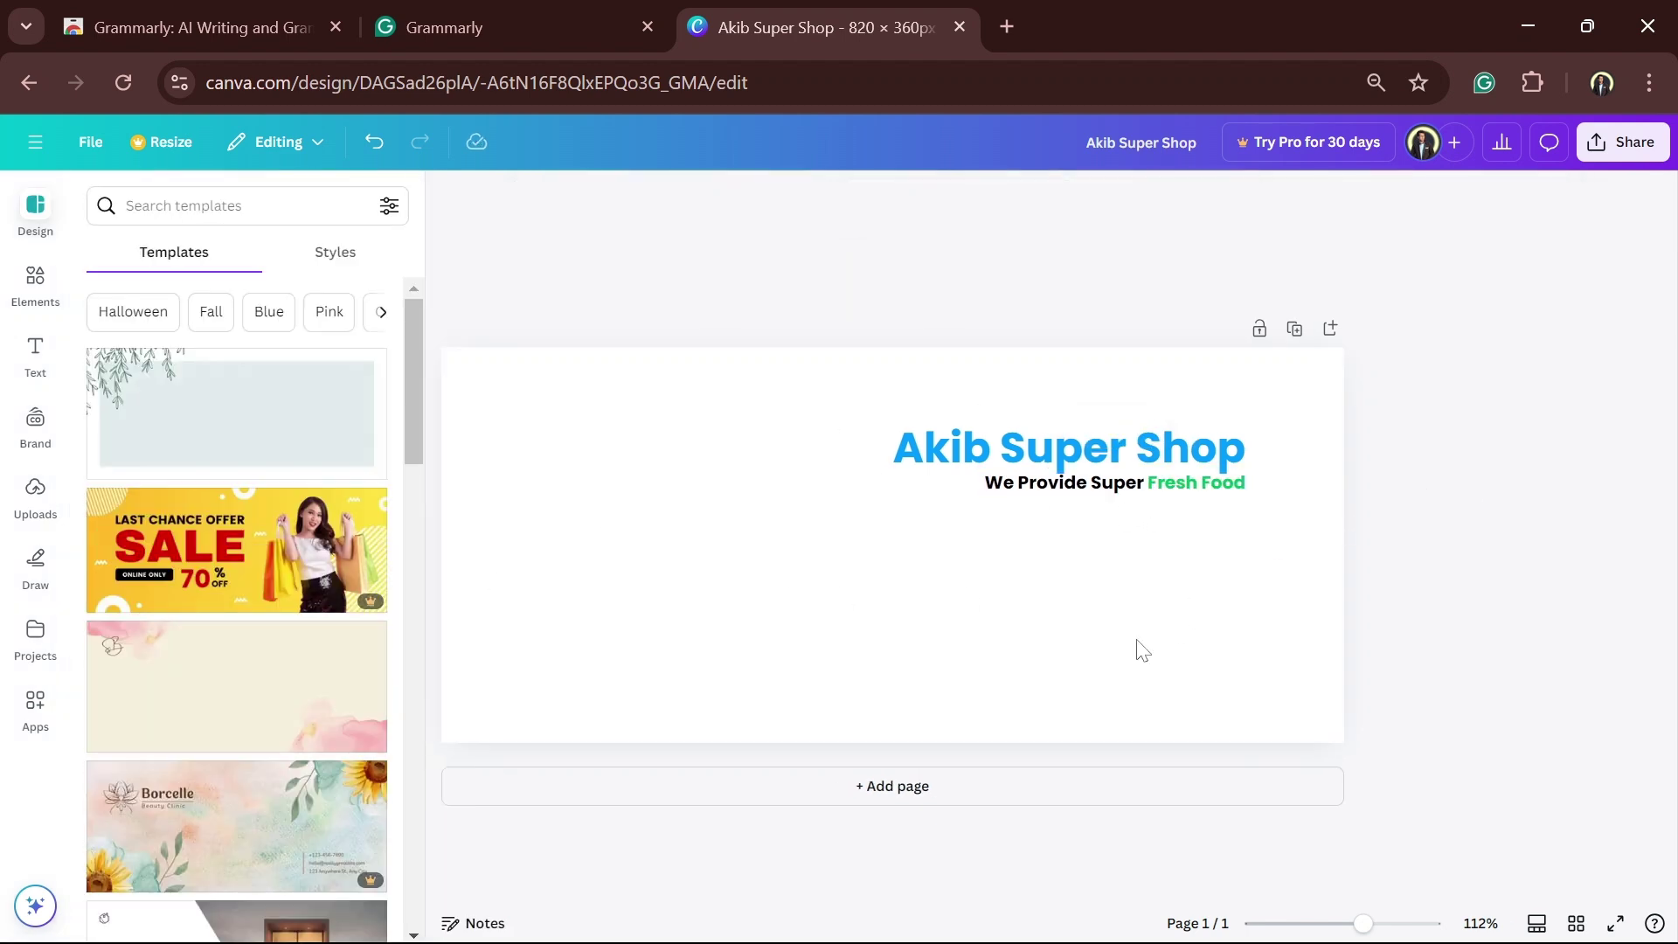
Step: Search the design templates for "super shop"
{"action": "left_click", "coordinate": [175, 206]}
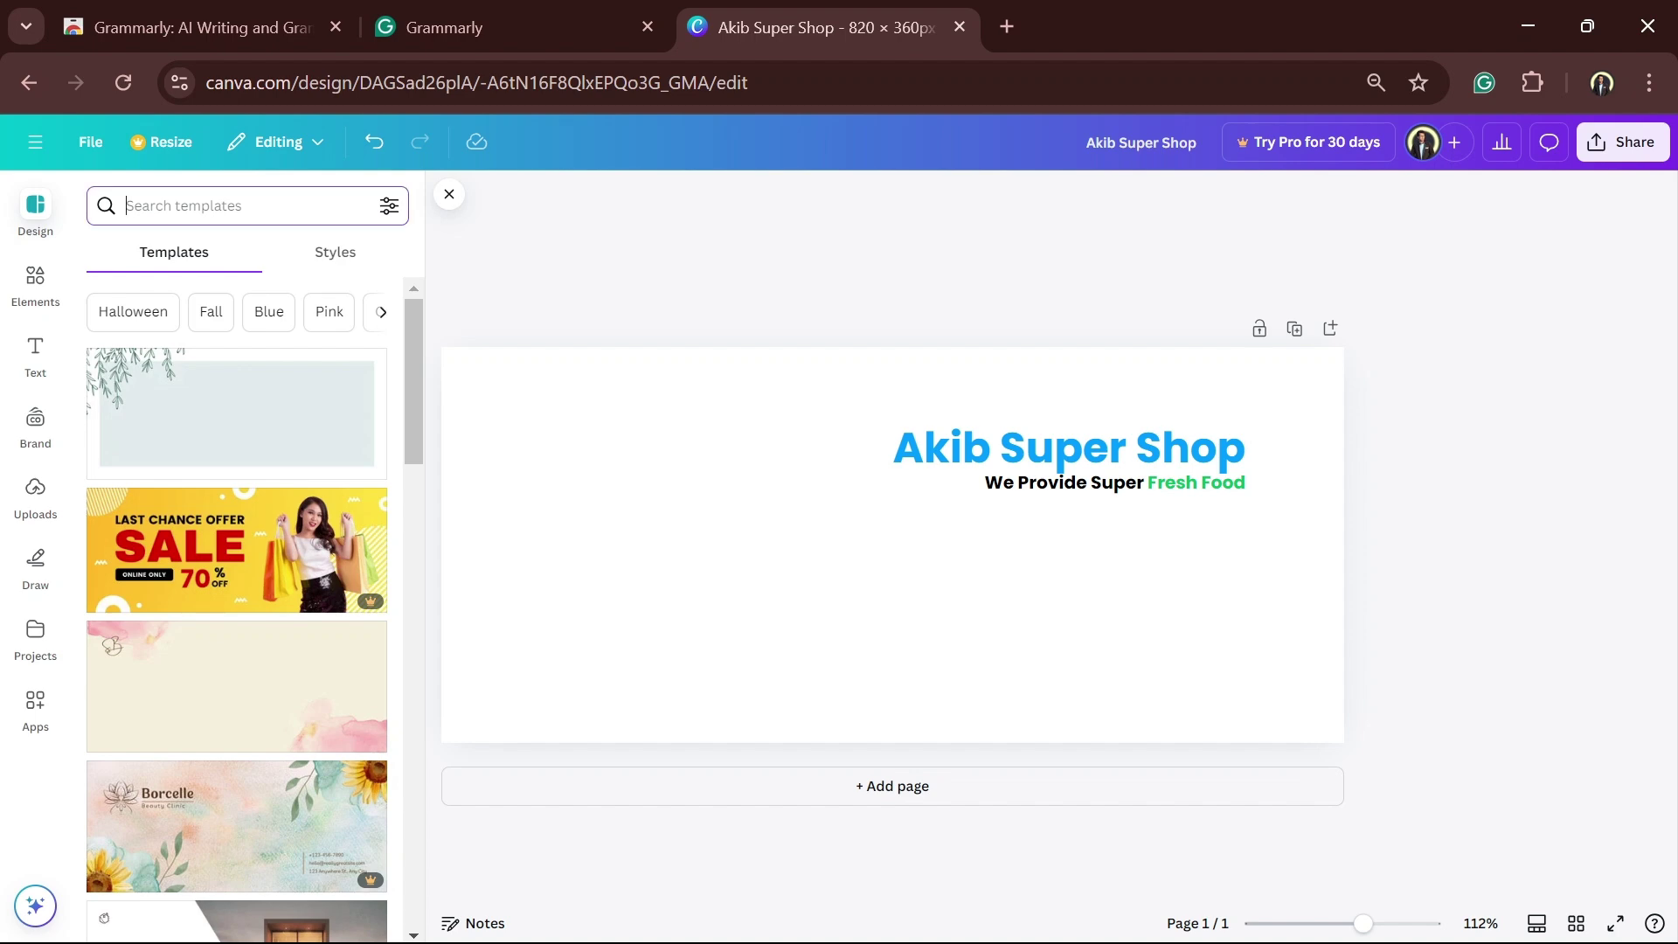
{"action": "left_click", "coordinate": [35, 280]}
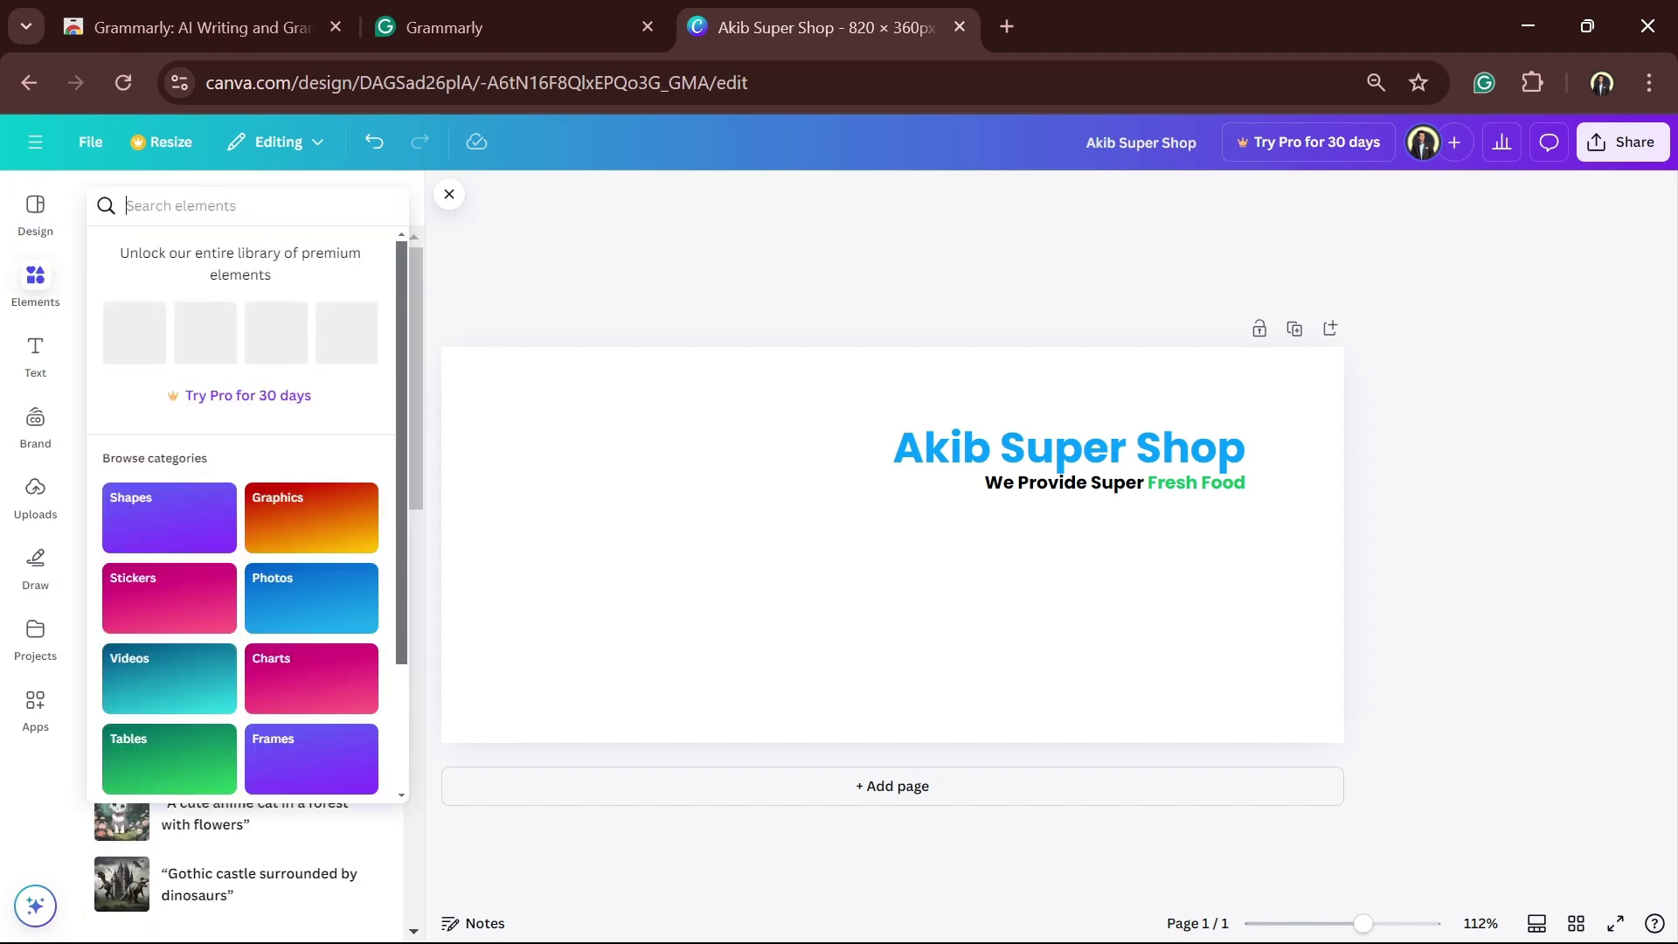
{"action": "left_click", "coordinate": [35, 210]}
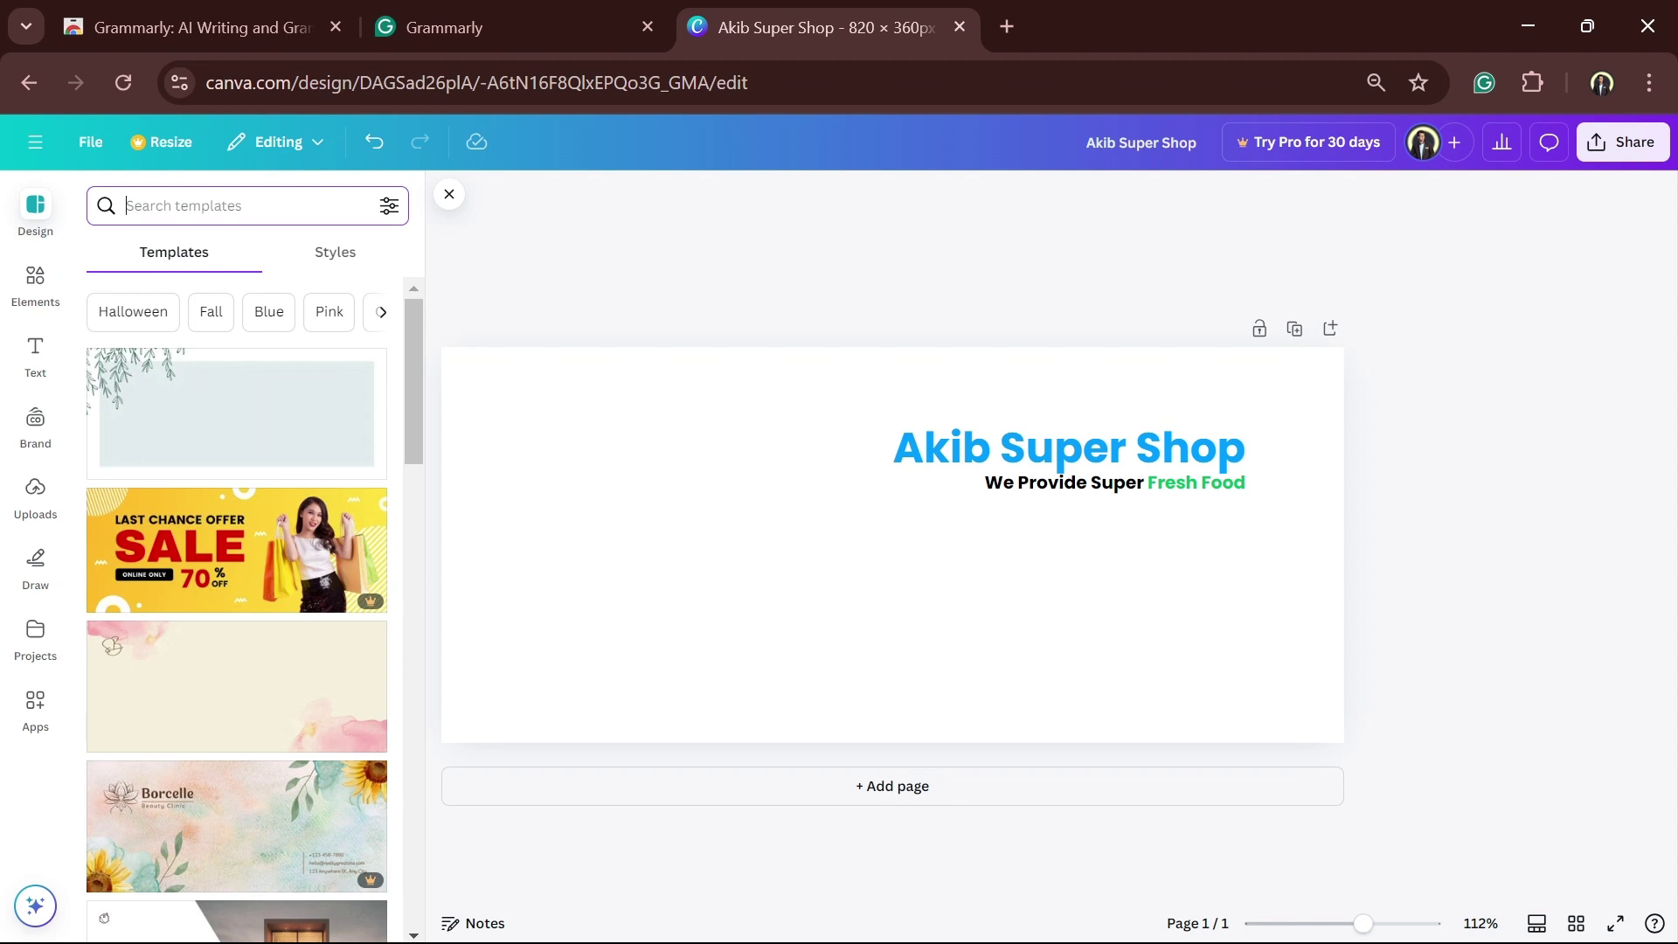
{"action": "type", "text": "sh"}
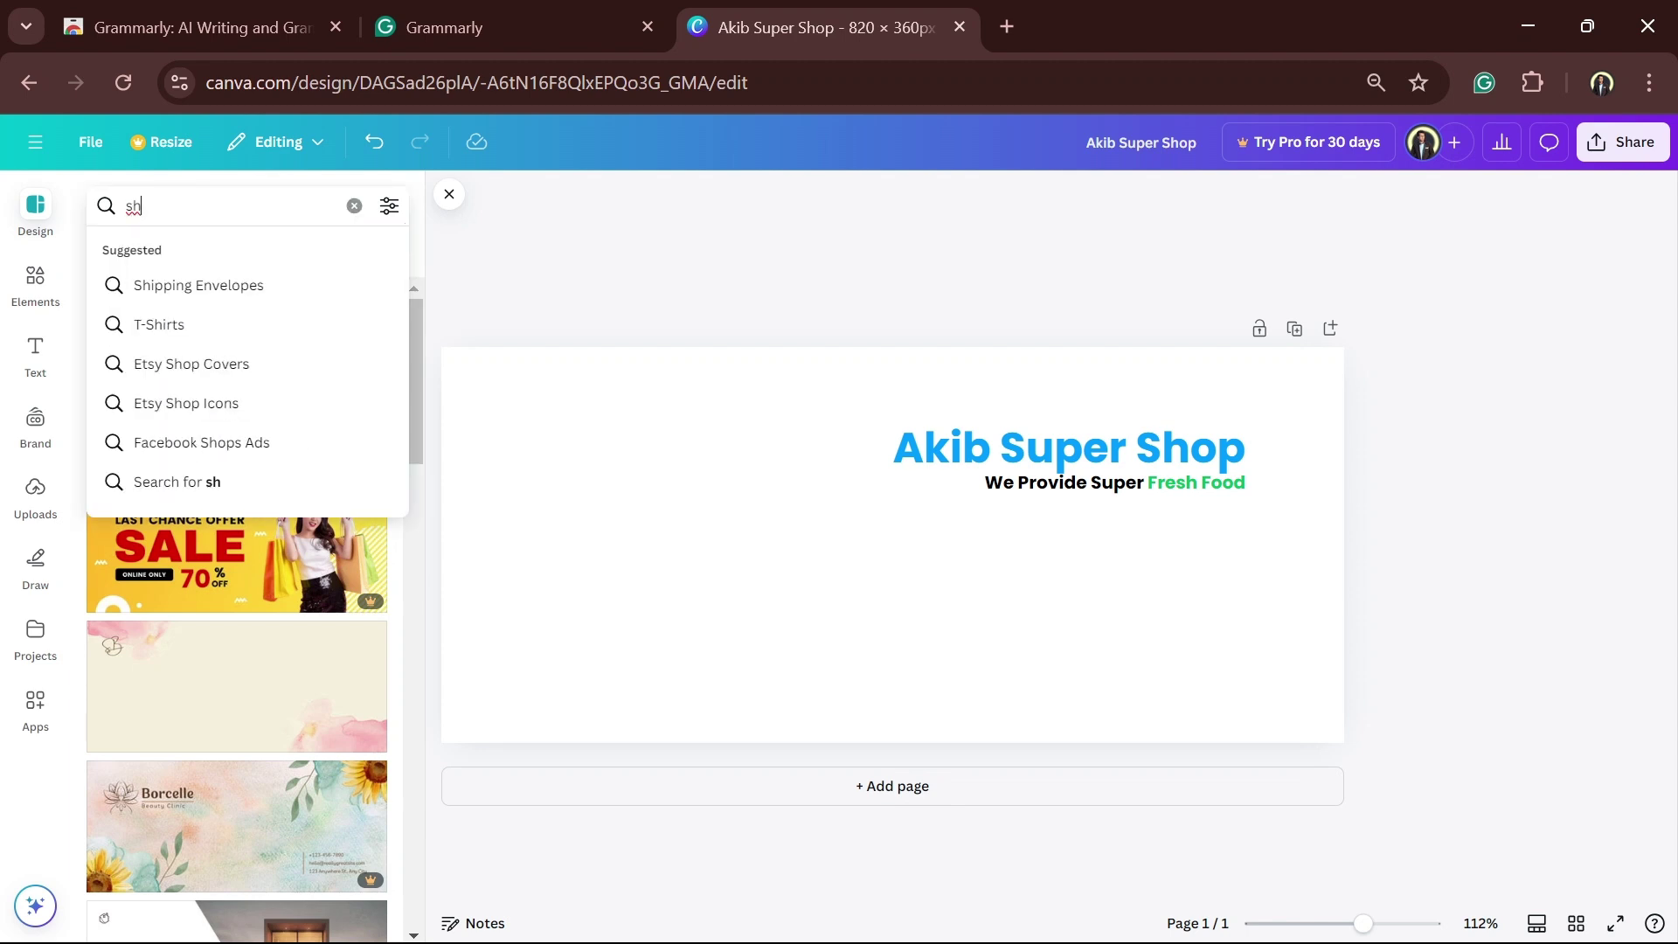
{"action": "type", "text": "uper"}
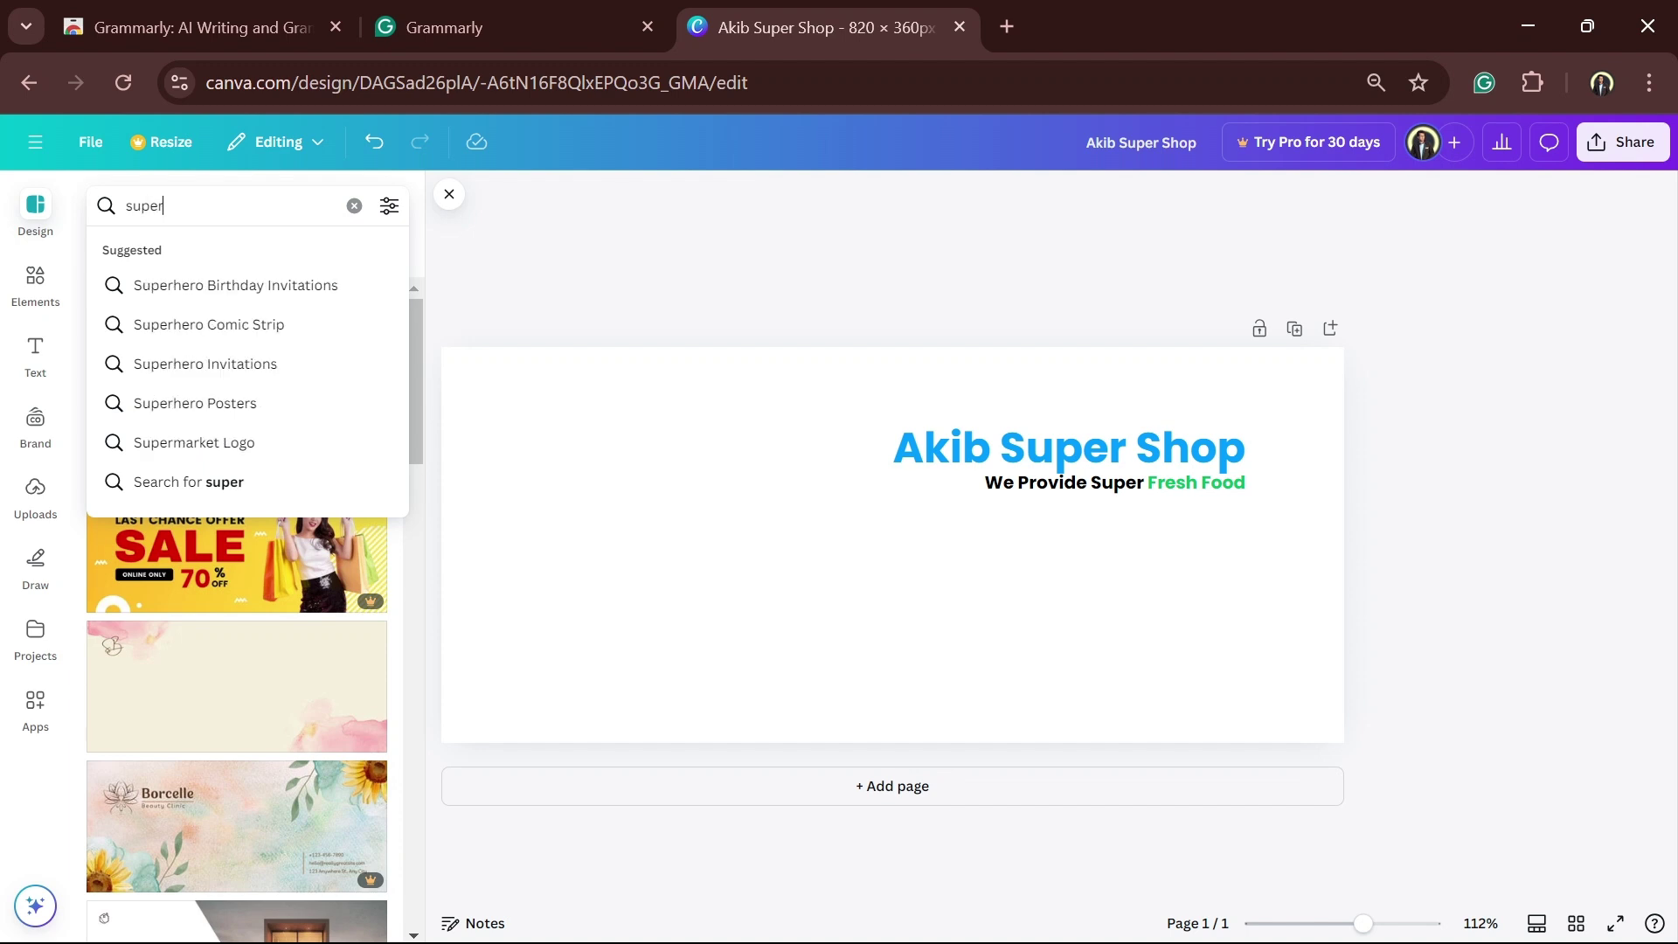
{"action": "type", "text": " shop"}
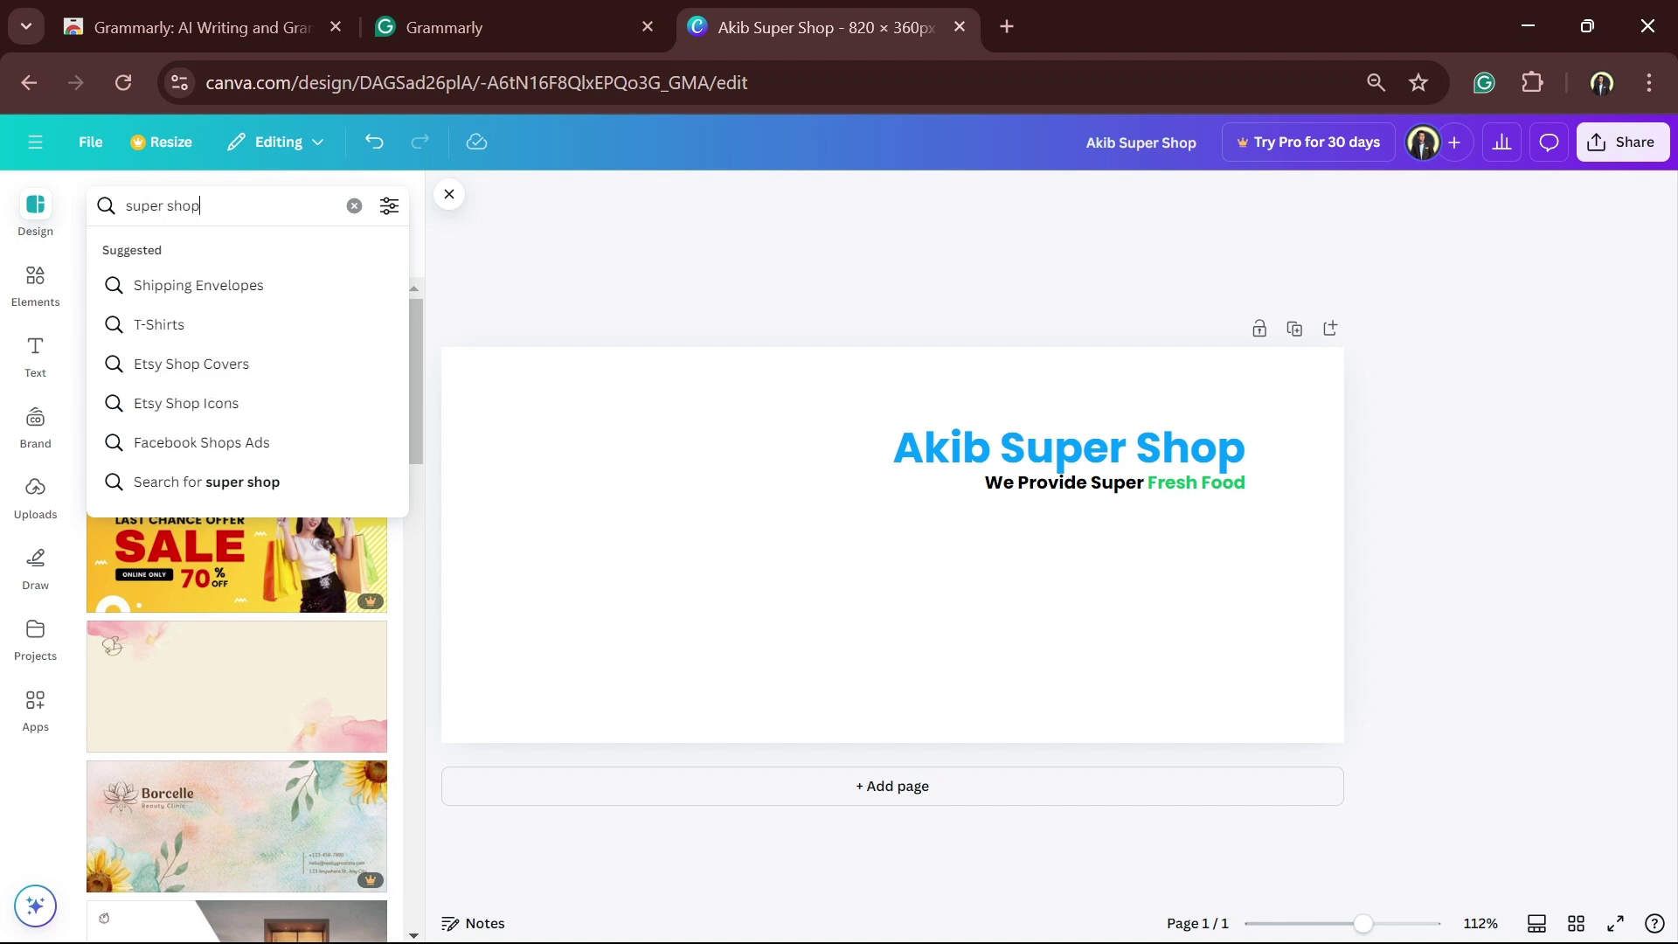
{"action": "key", "text": "Return"}
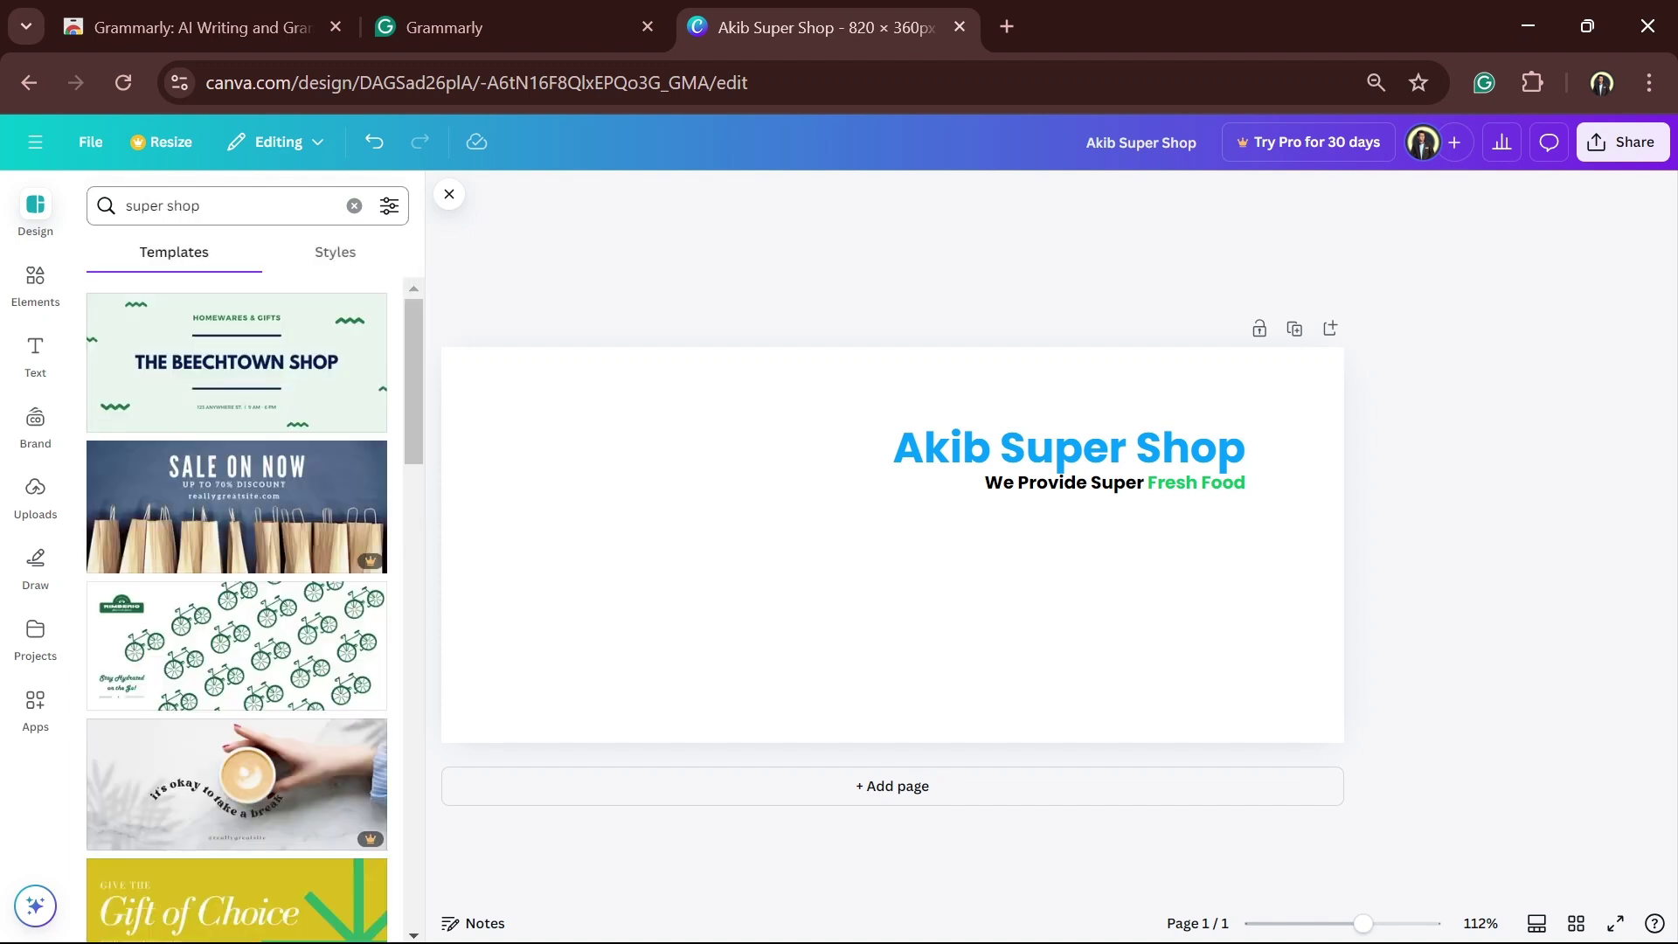
Step: Look through the "super shop" template results for a layout that could suit the shop's cover
{"action": "scroll", "coordinate": [251, 595], "scroll_direction": "down", "scroll_amount": 8}
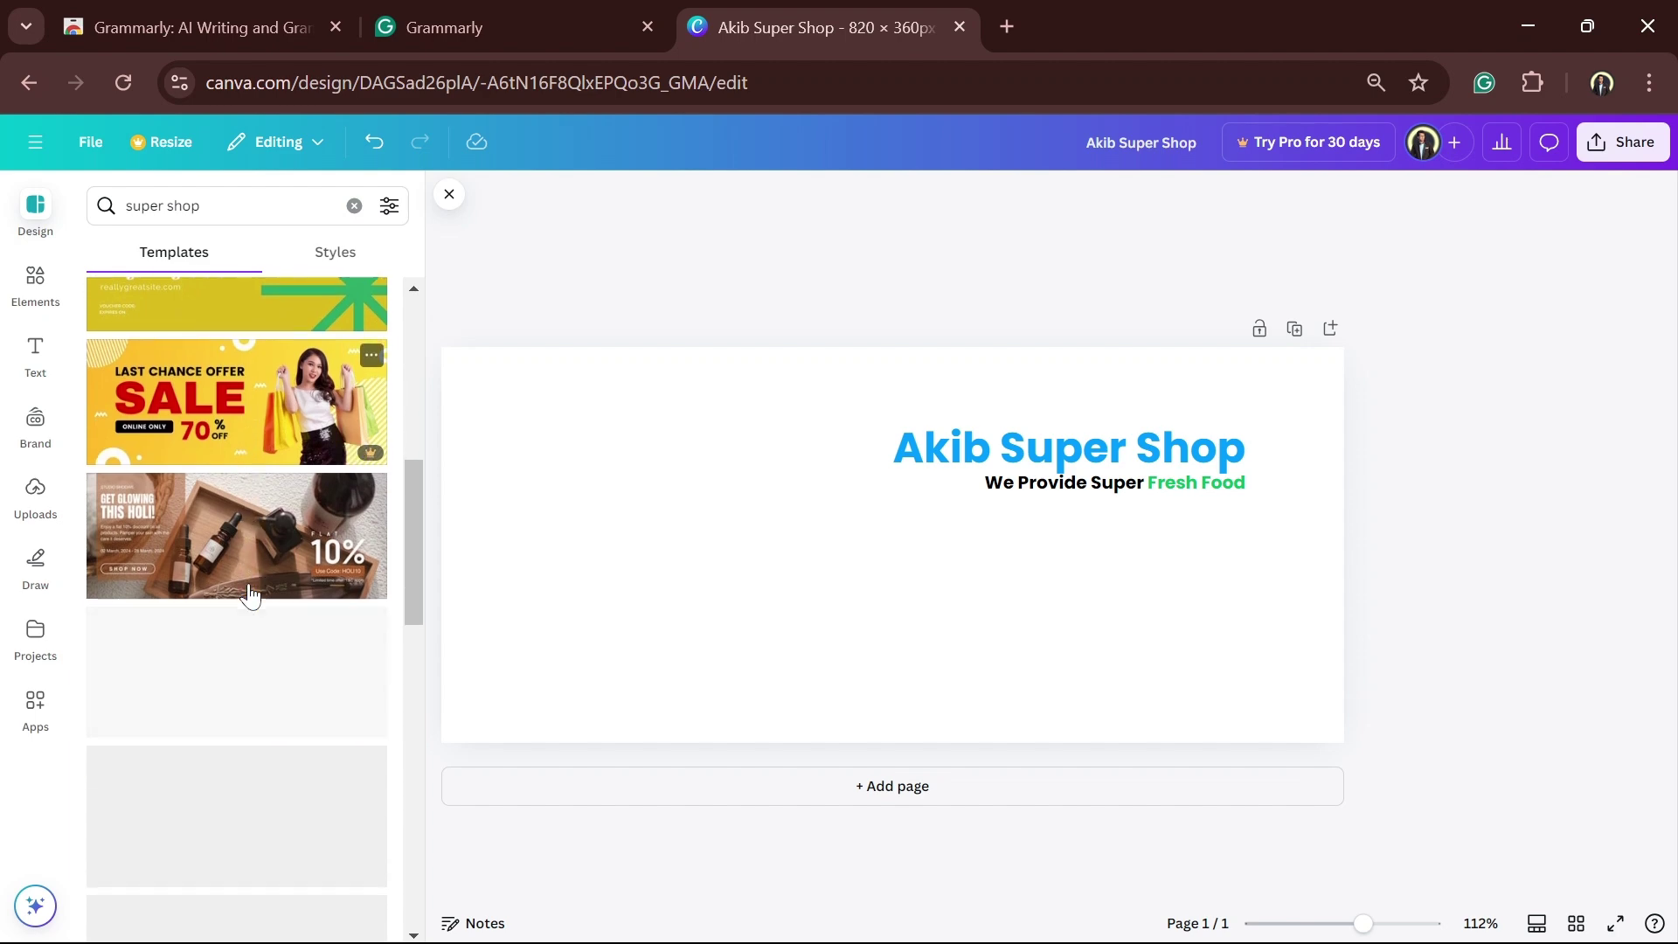
{"action": "scroll", "coordinate": [250, 595], "scroll_direction": "up", "scroll_amount": 3}
{"action": "scroll", "coordinate": [248, 590], "scroll_direction": "down", "scroll_amount": 6}
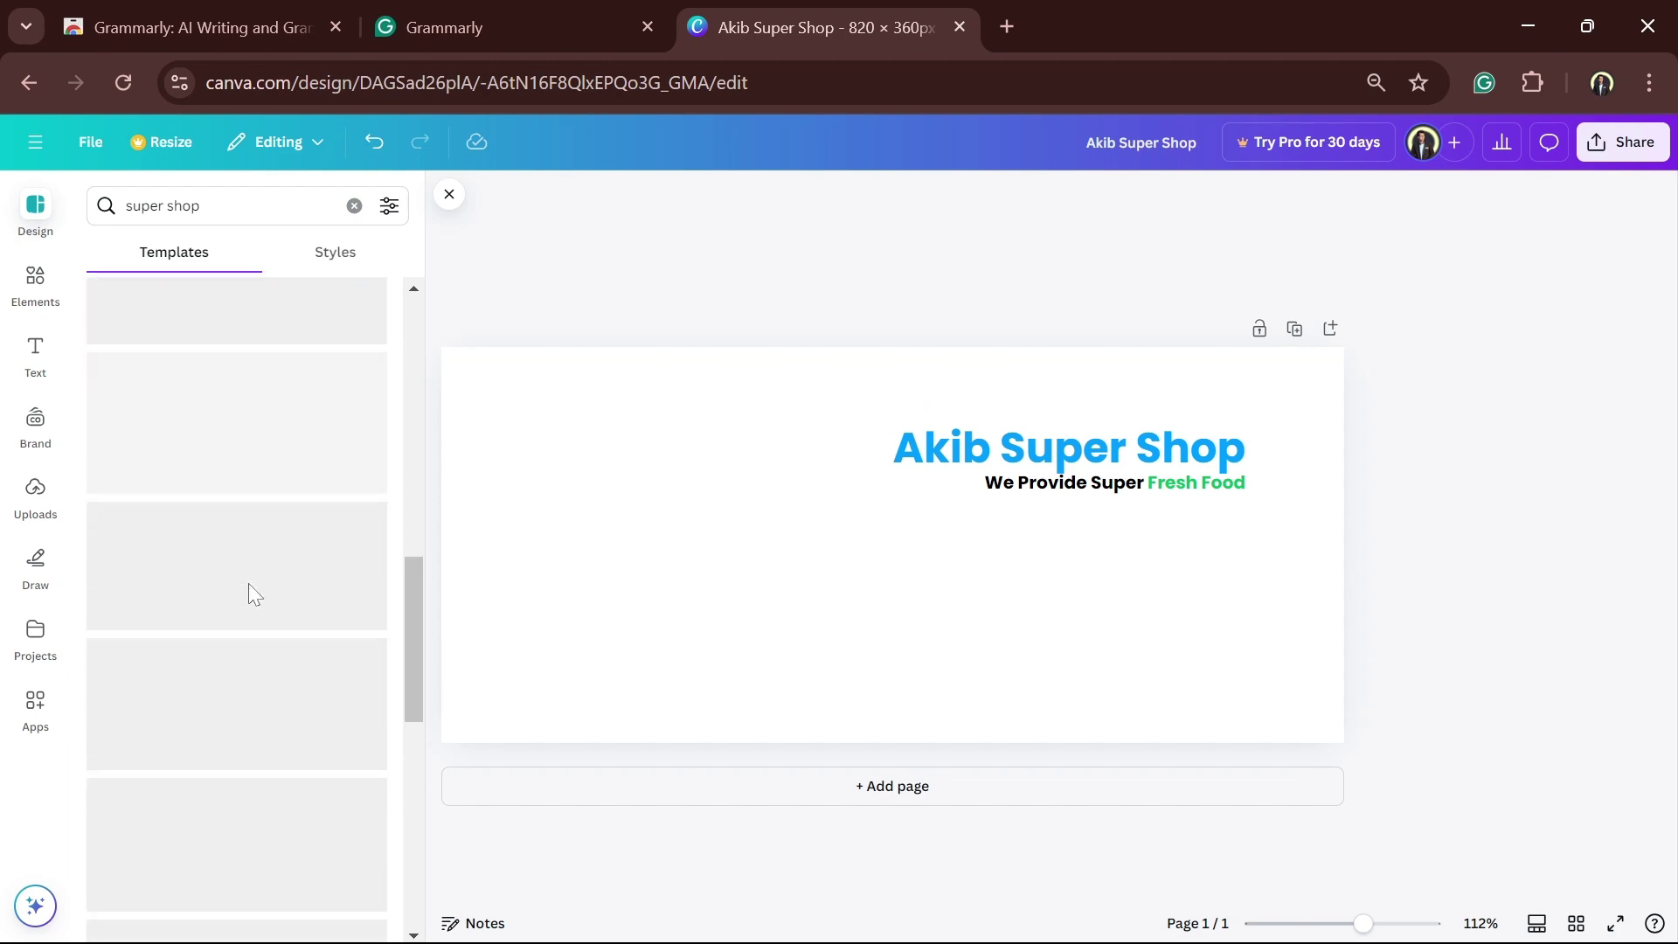
{"action": "scroll", "coordinate": [249, 590], "scroll_direction": "down", "scroll_amount": 4}
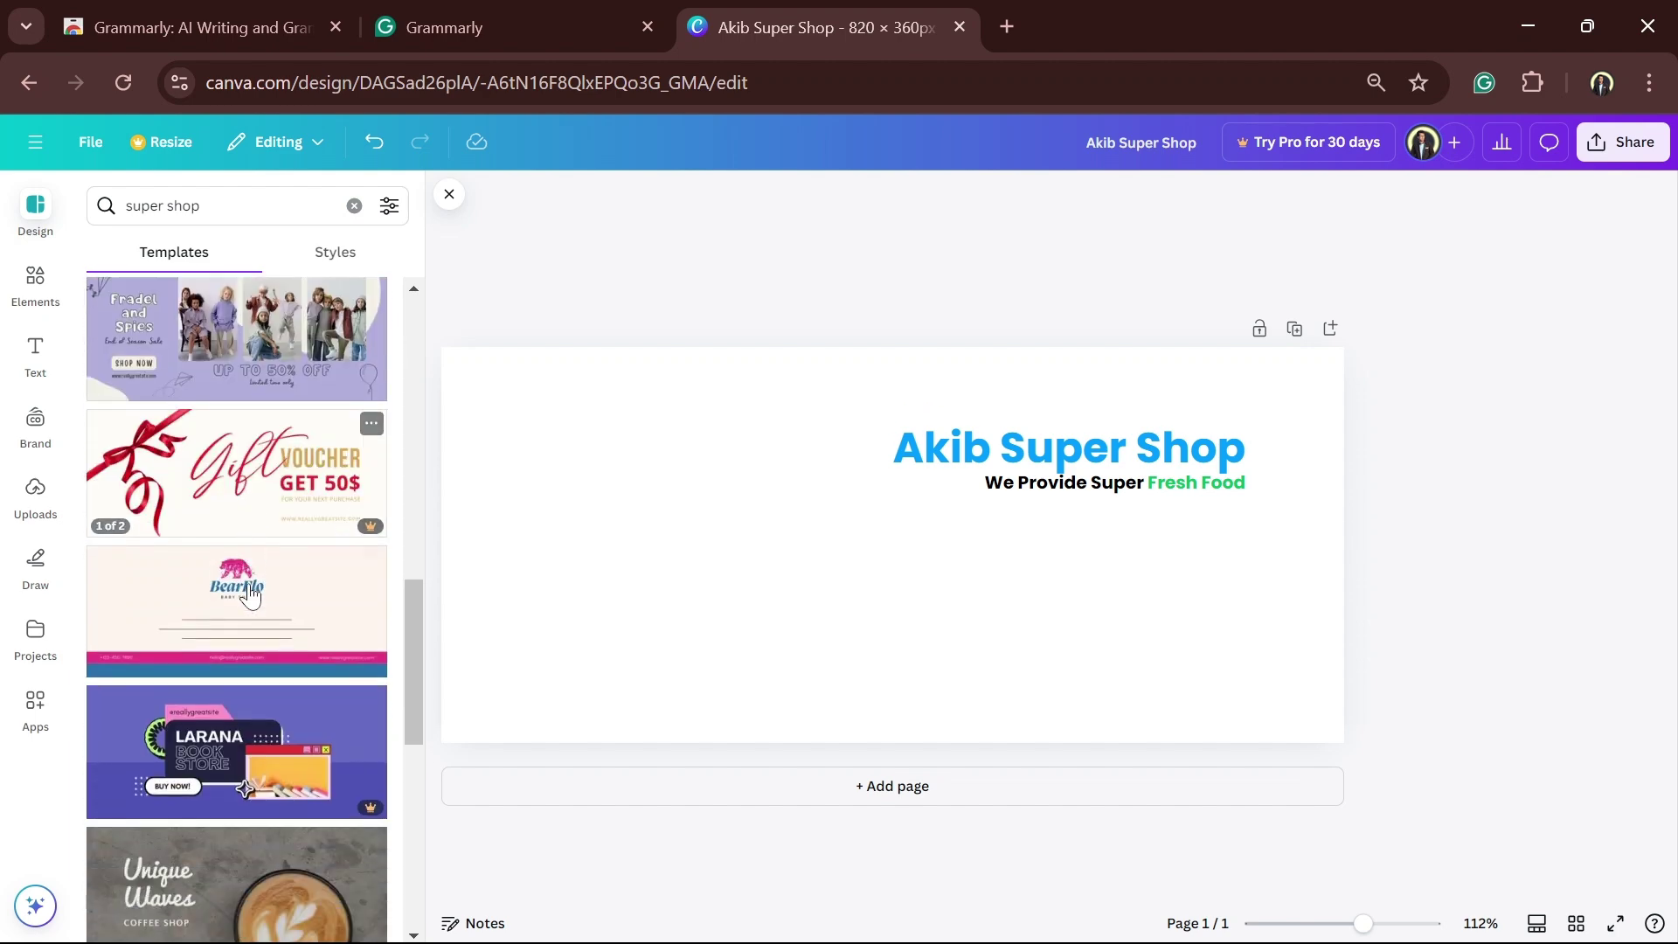
{"action": "scroll", "coordinate": [251, 594], "scroll_direction": "down", "scroll_amount": 6}
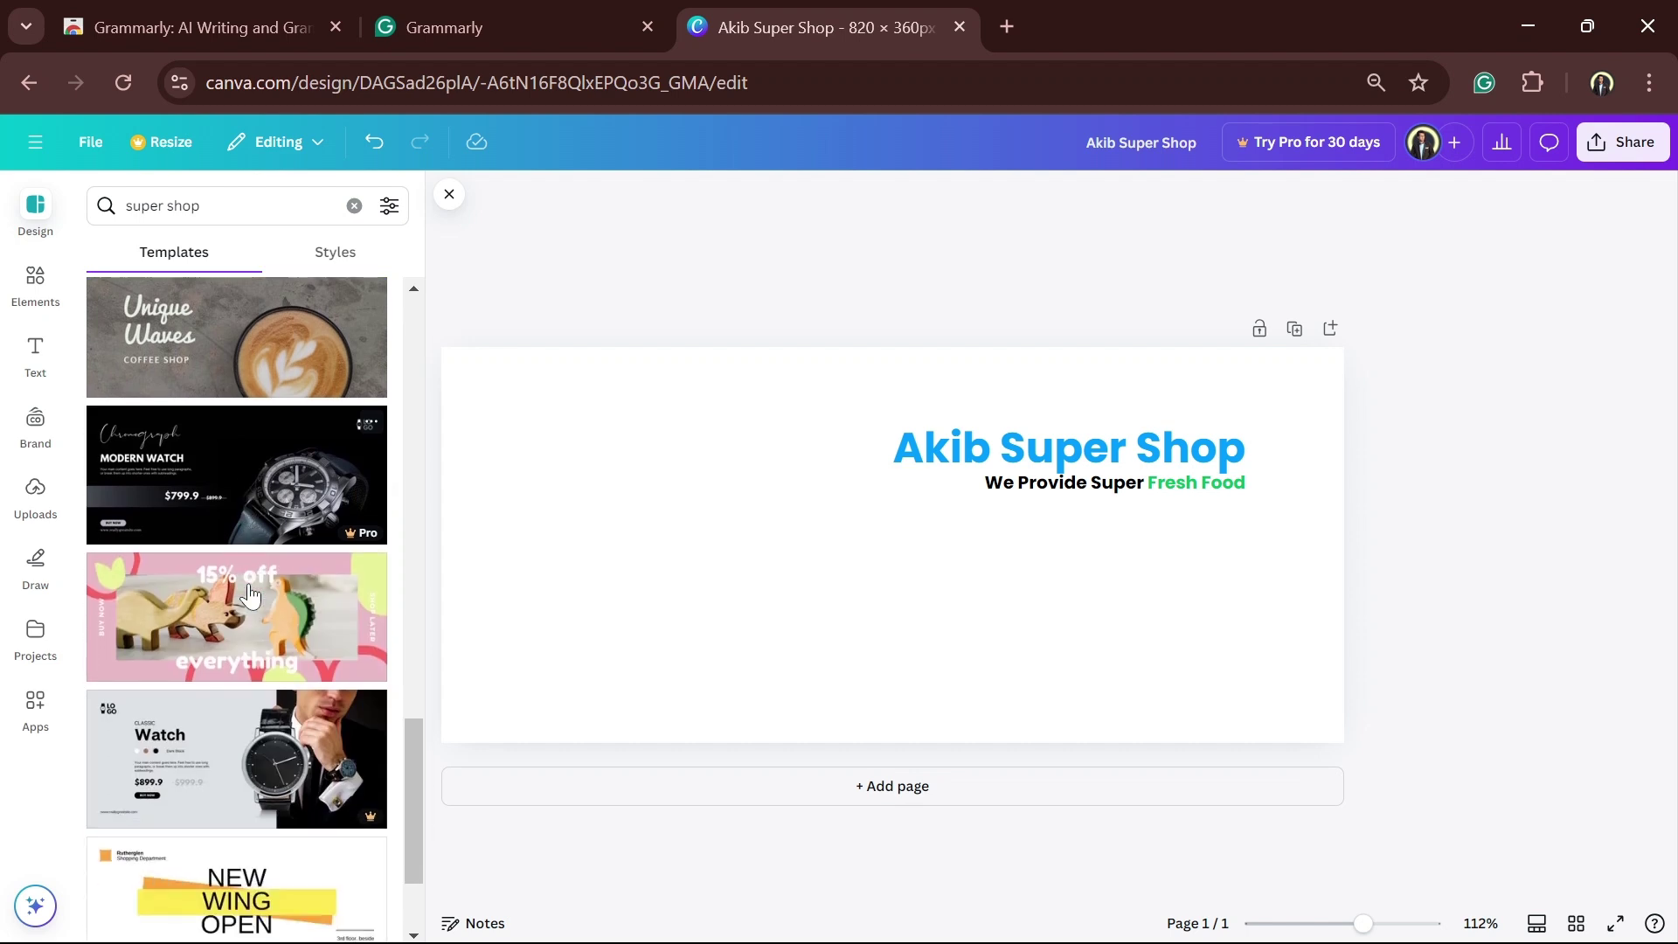
{"action": "scroll", "coordinate": [251, 594], "scroll_direction": "down", "scroll_amount": 2}
{"action": "scroll", "coordinate": [250, 594], "scroll_direction": "down", "scroll_amount": 3}
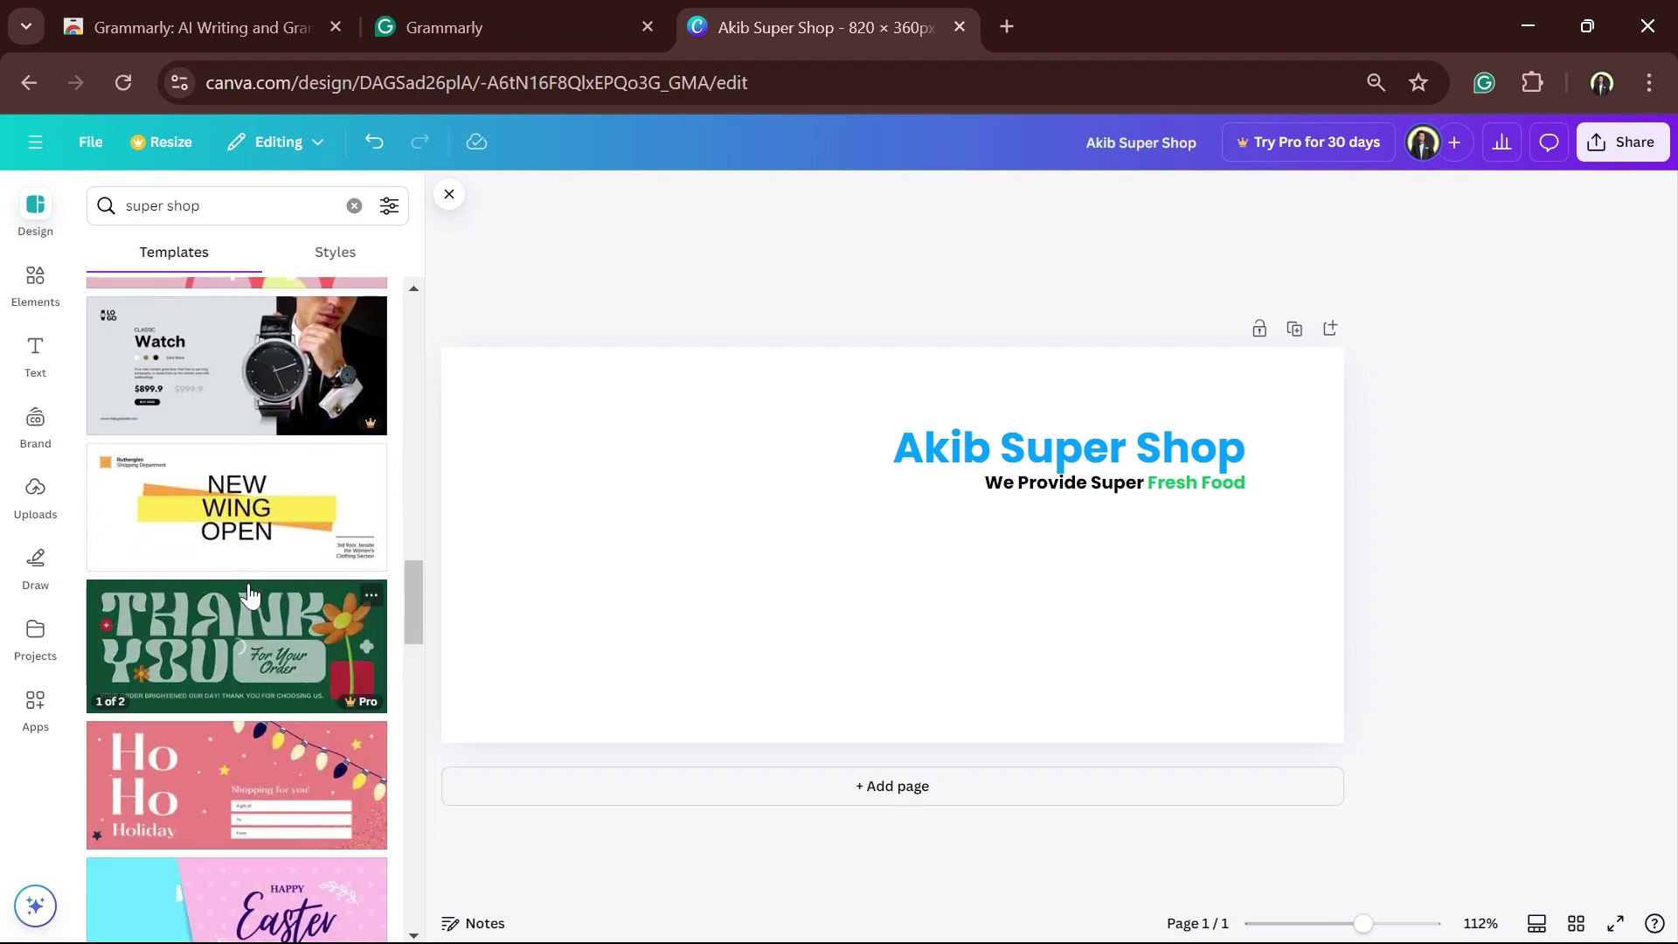
{"action": "scroll", "coordinate": [250, 594], "scroll_direction": "down", "scroll_amount": 3}
{"action": "scroll", "coordinate": [250, 595], "scroll_direction": "down", "scroll_amount": 2}
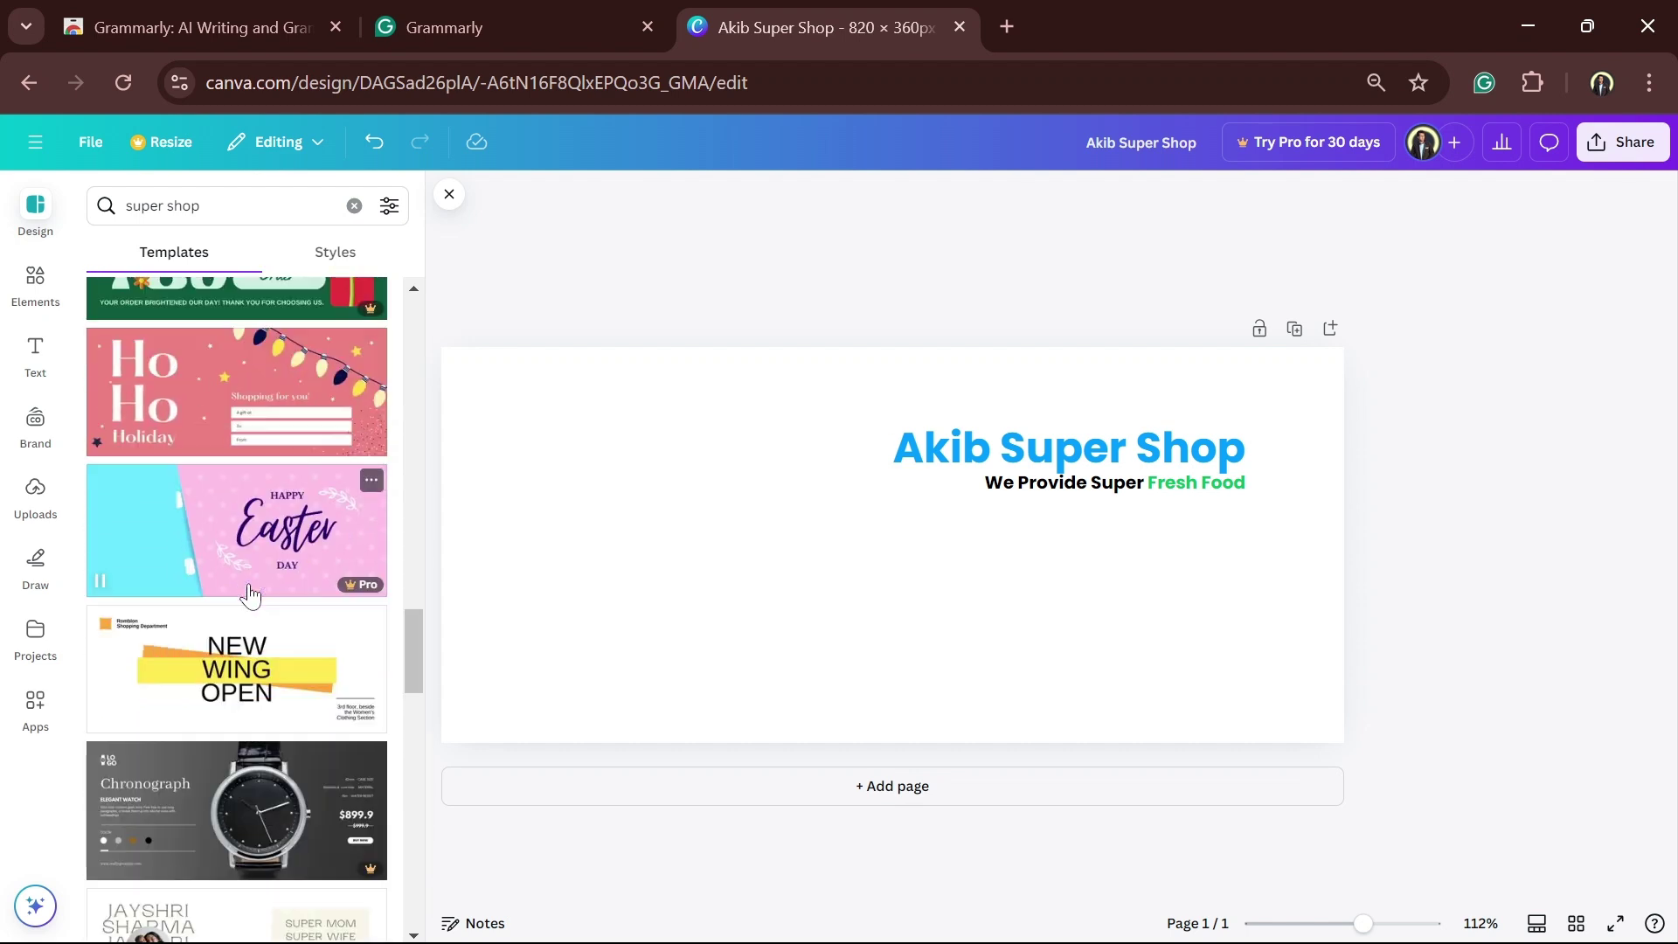
{"action": "scroll", "coordinate": [251, 595], "scroll_direction": "down", "scroll_amount": 3}
{"action": "scroll", "coordinate": [251, 595], "scroll_direction": "down", "scroll_amount": 2}
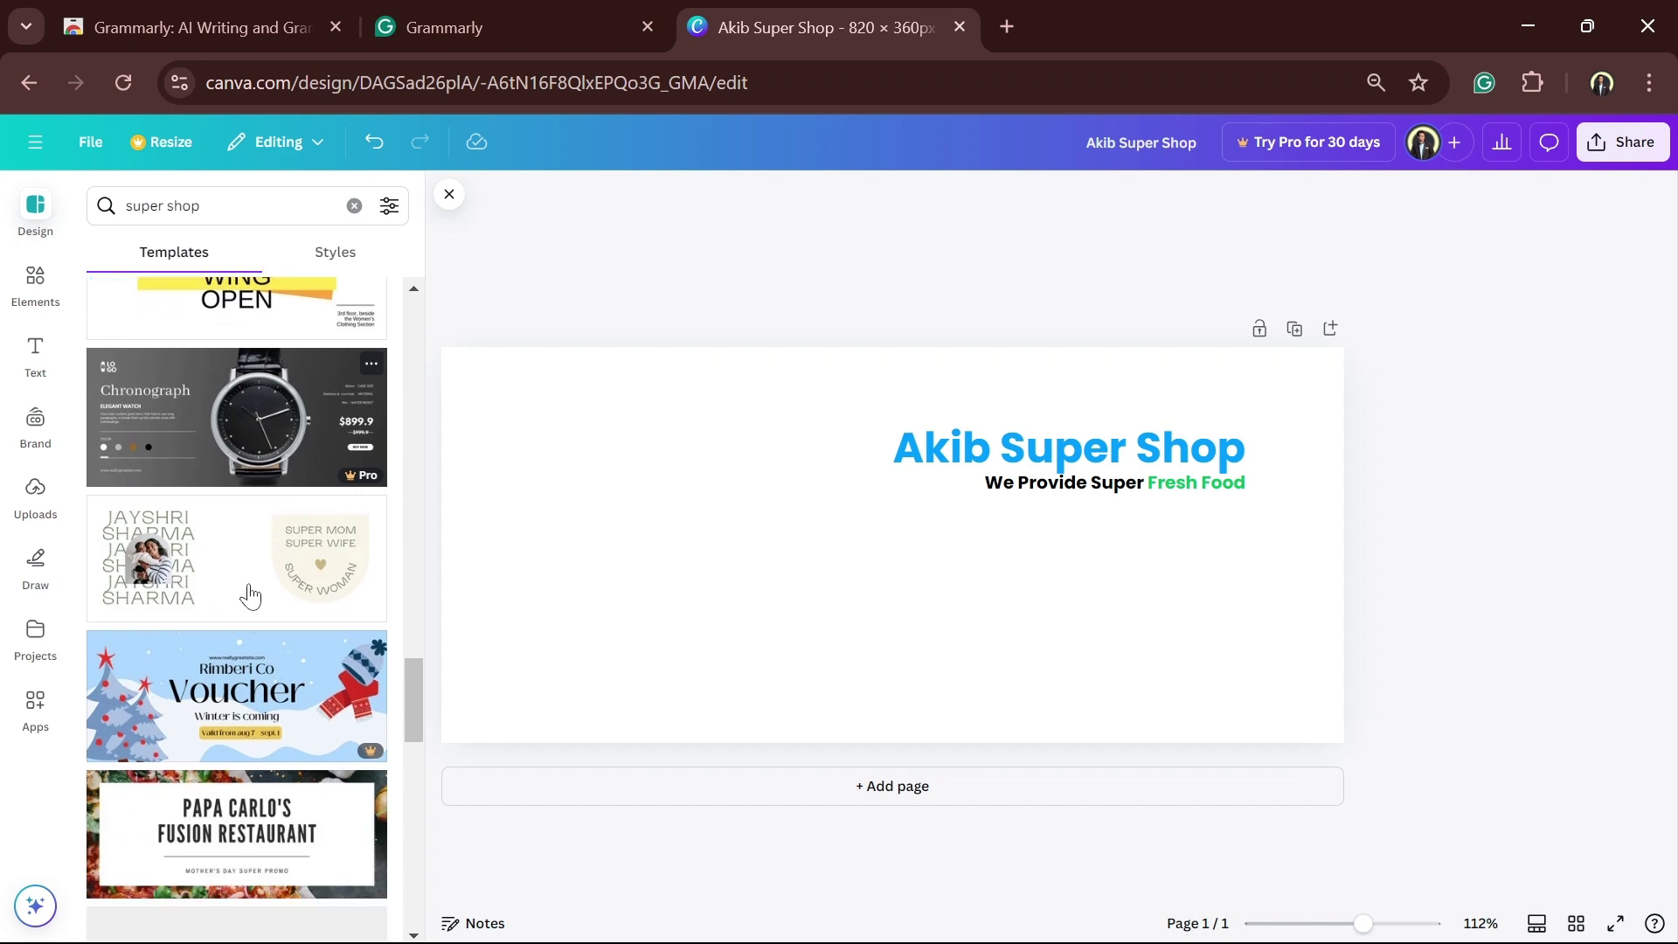
{"action": "scroll", "coordinate": [251, 595], "scroll_direction": "down", "scroll_amount": 5}
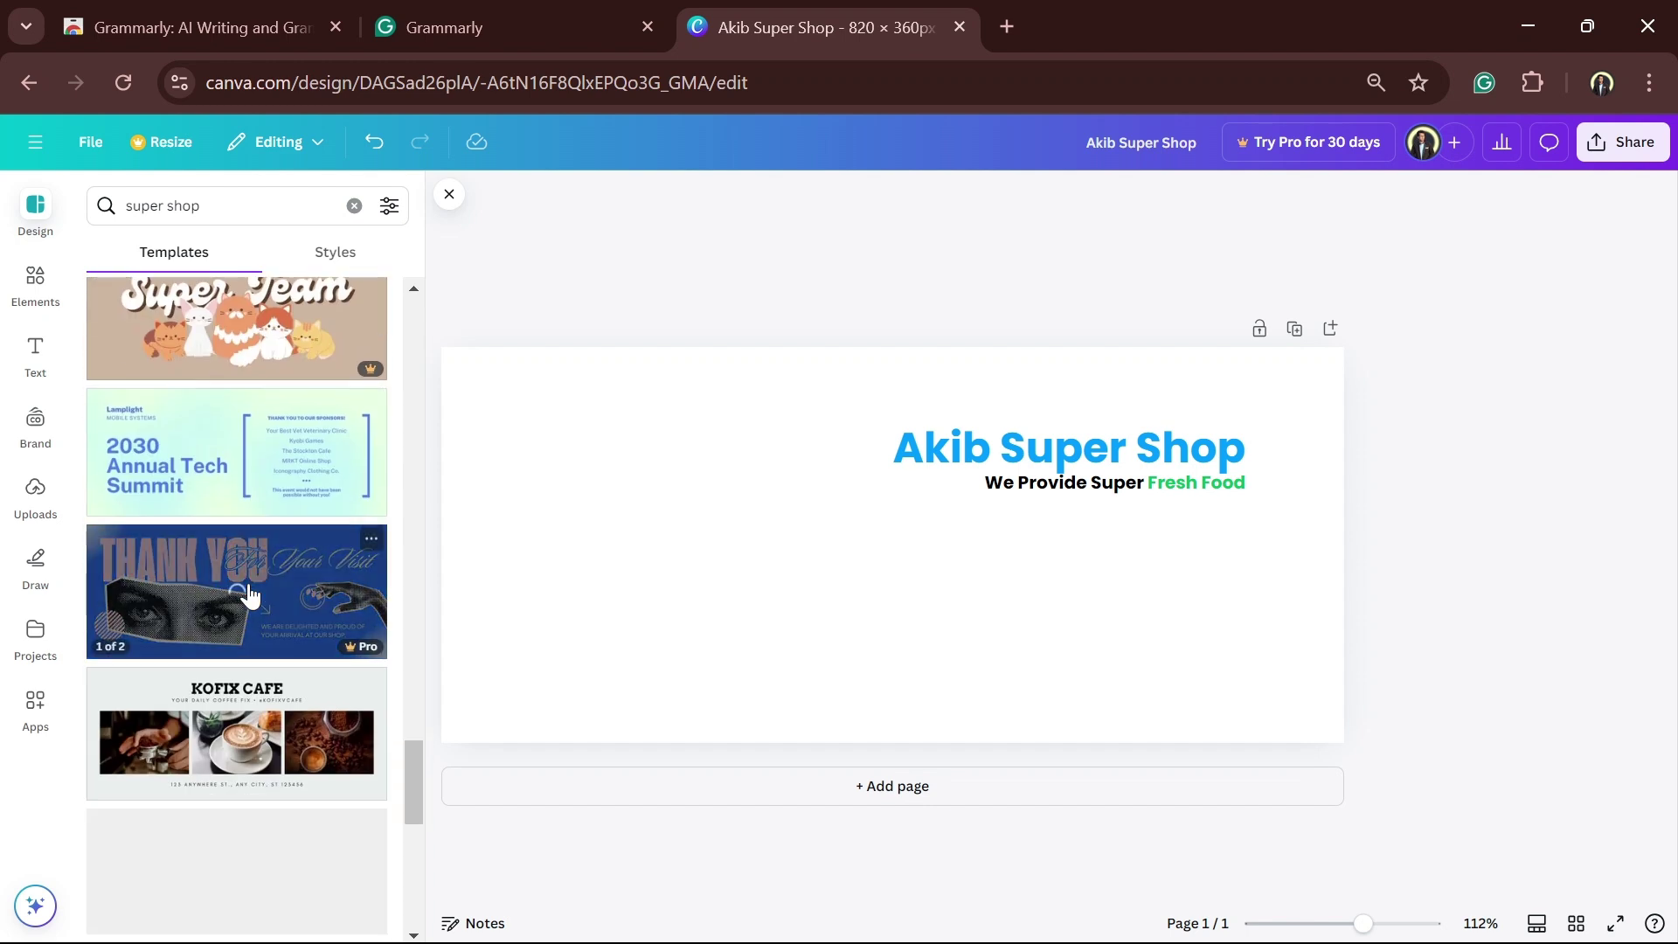
{"action": "scroll", "coordinate": [250, 594], "scroll_direction": "down", "scroll_amount": 3}
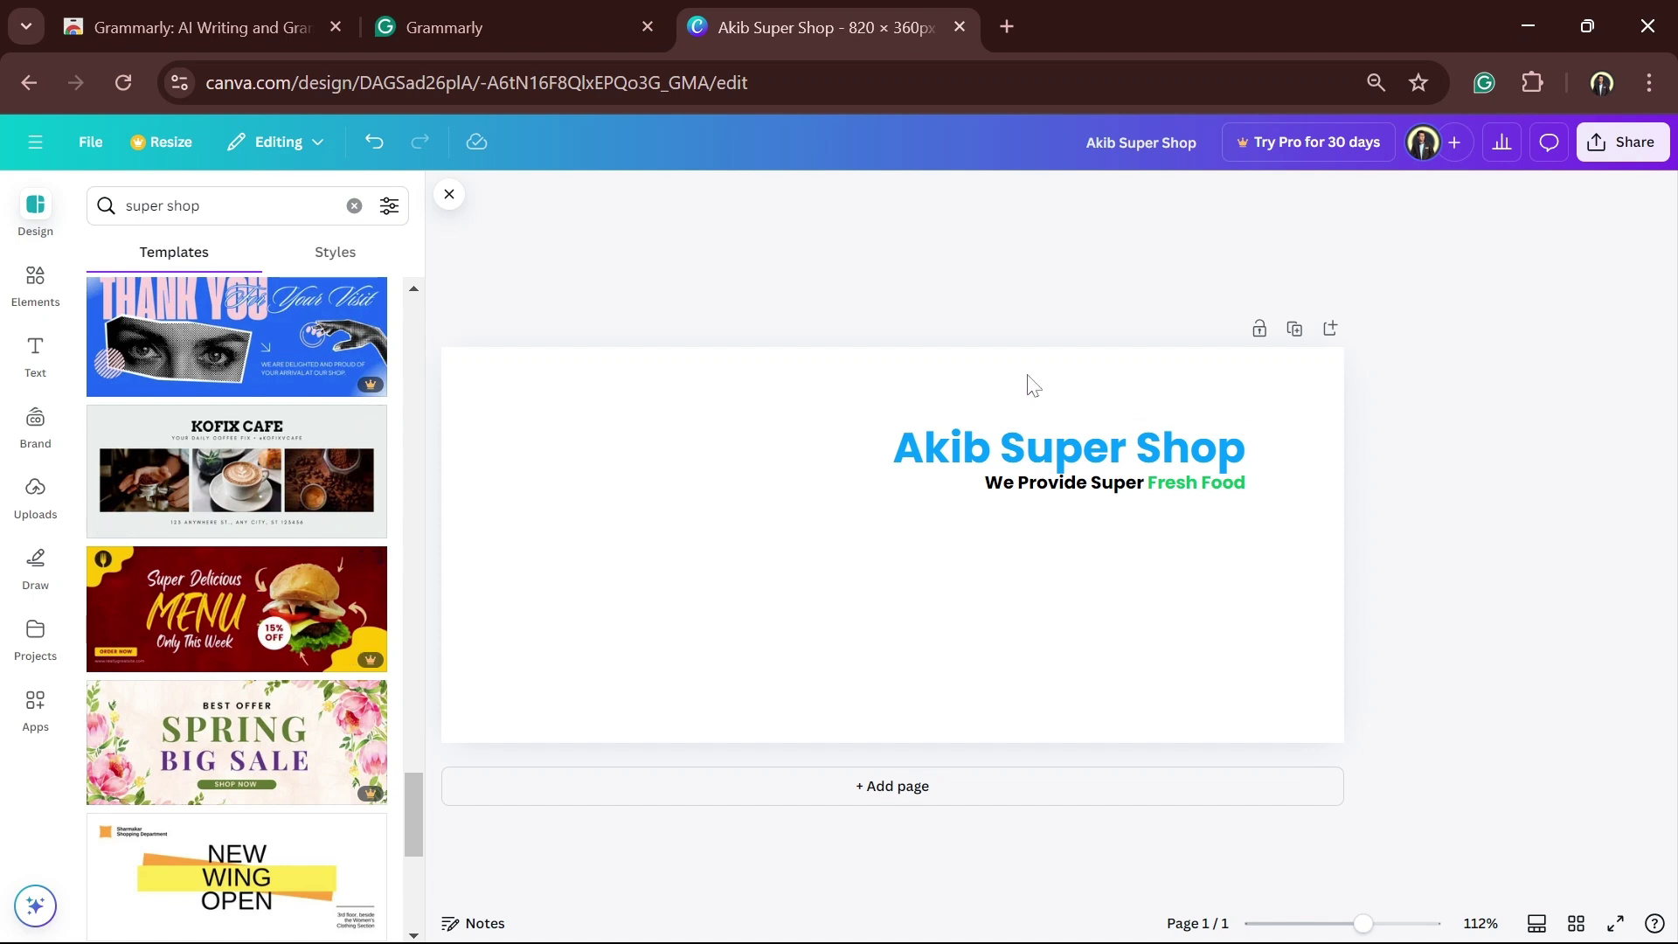
Step: Centre the tagline beneath "Akib Super Shop" and move both texts together to the upper centre of the page
{"action": "left_click_drag", "start_coordinate": [1163, 488], "coordinate": [1118, 488]}
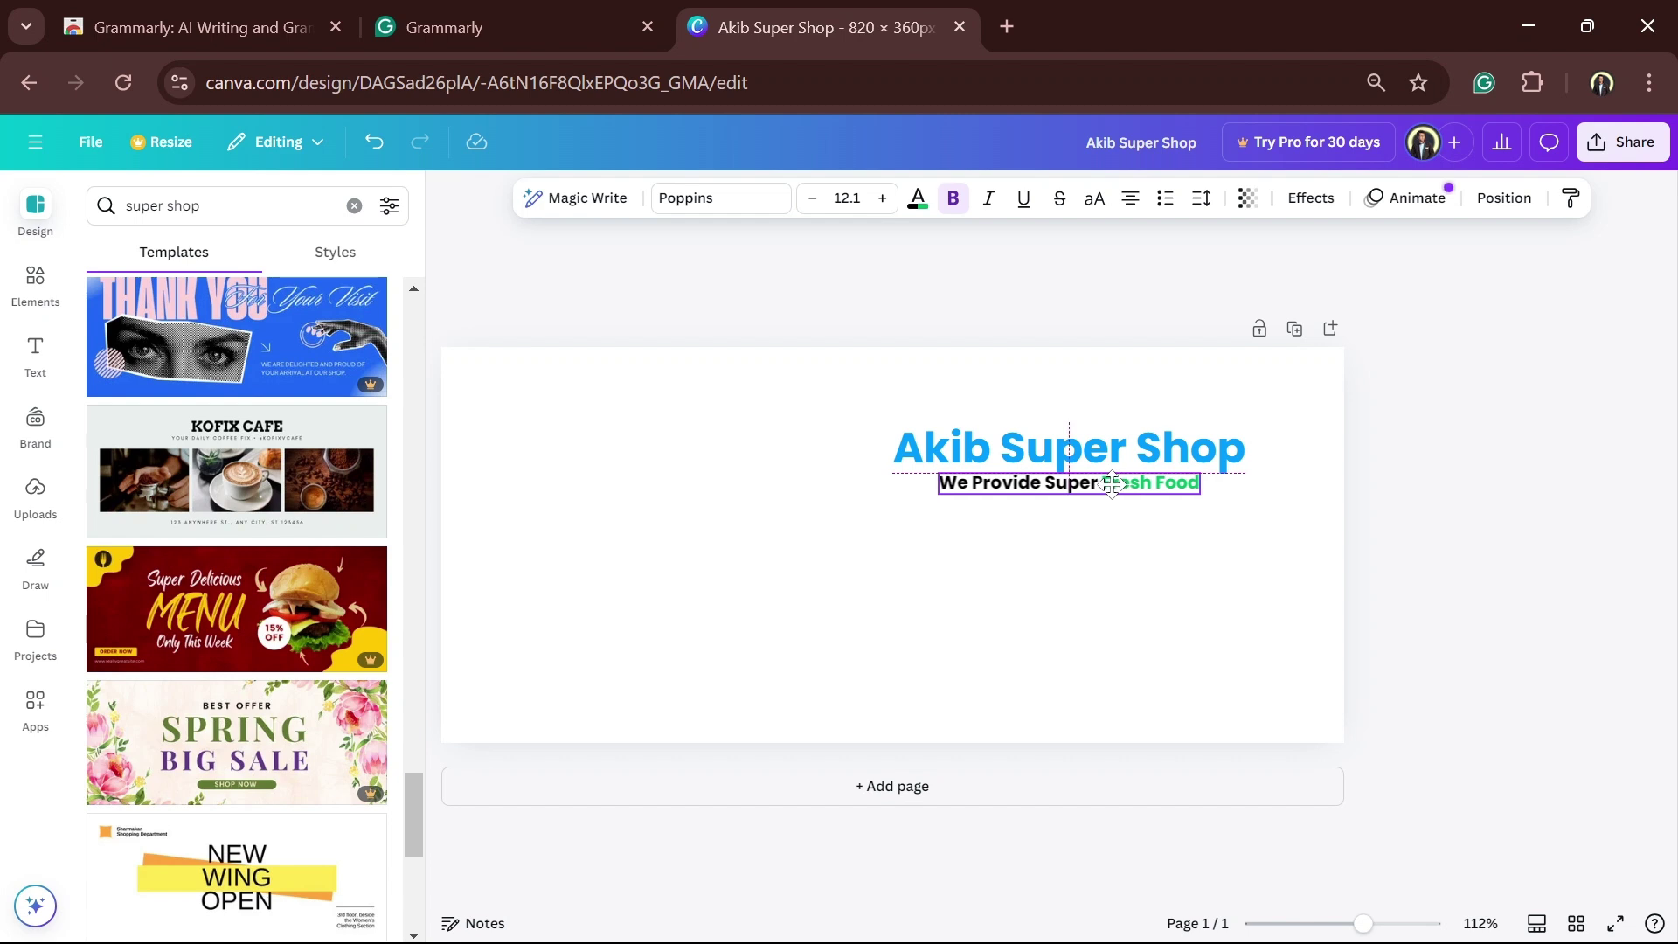
{"action": "left_click_drag", "start_coordinate": [893, 418], "coordinate": [1117, 515]}
{"action": "left_click_drag", "start_coordinate": [1023, 467], "coordinate": [837, 447]}
{"action": "left_click", "coordinate": [762, 564]}
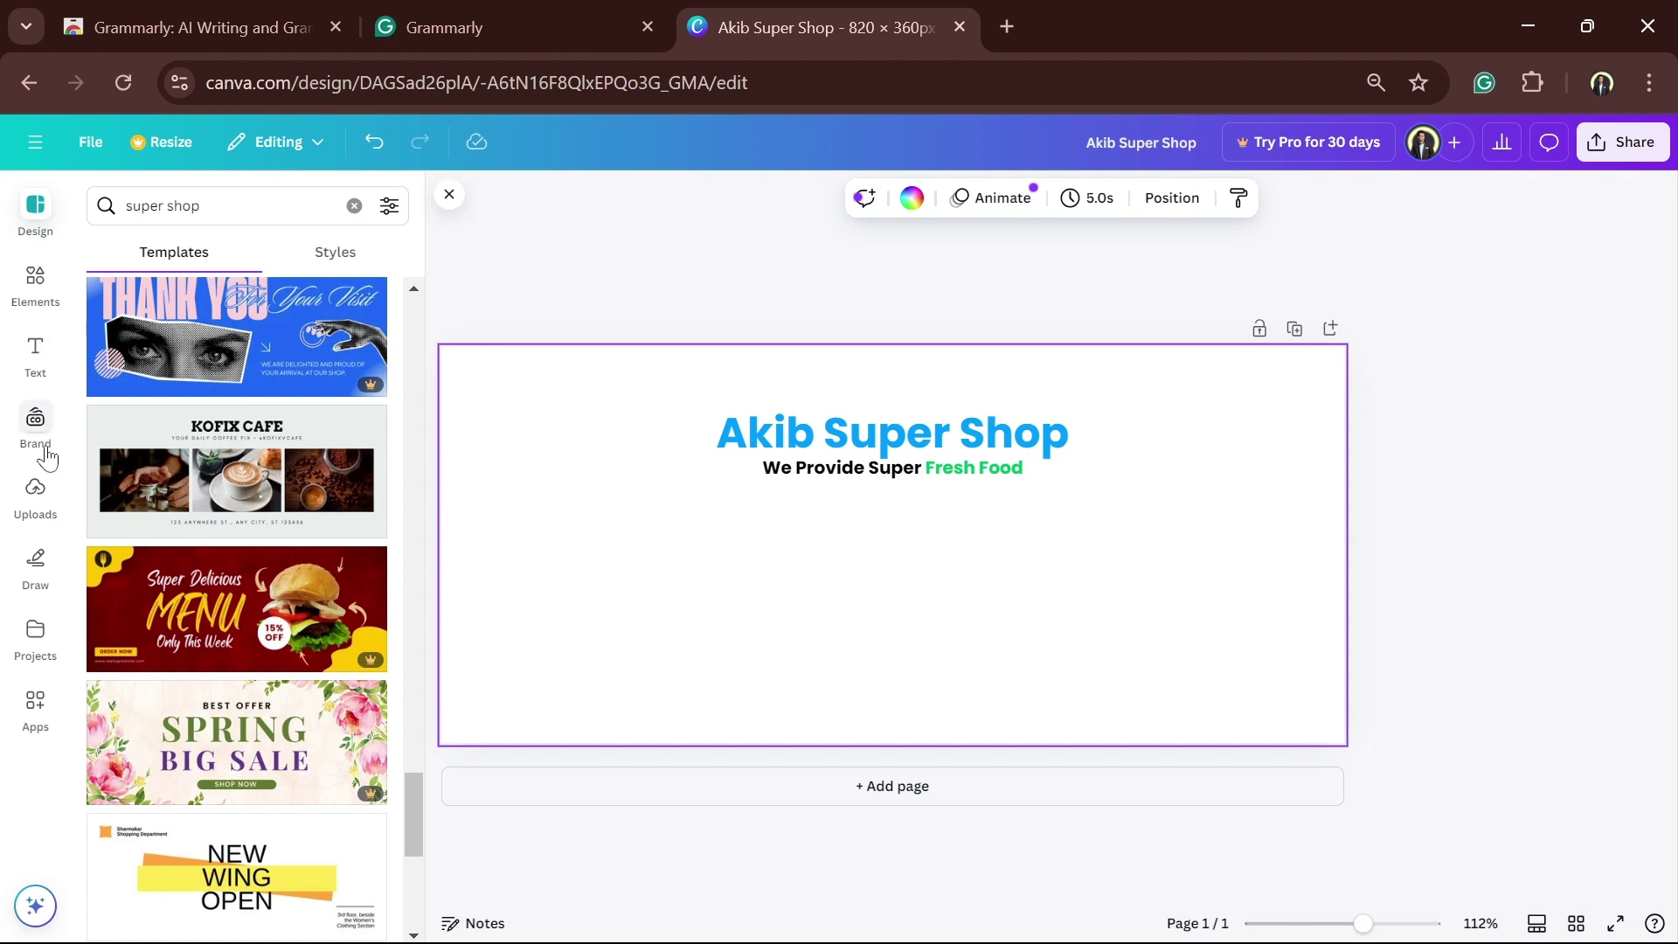
Step: Search the elements for "frame" and show the full collection of frames
{"action": "left_click", "coordinate": [36, 282]}
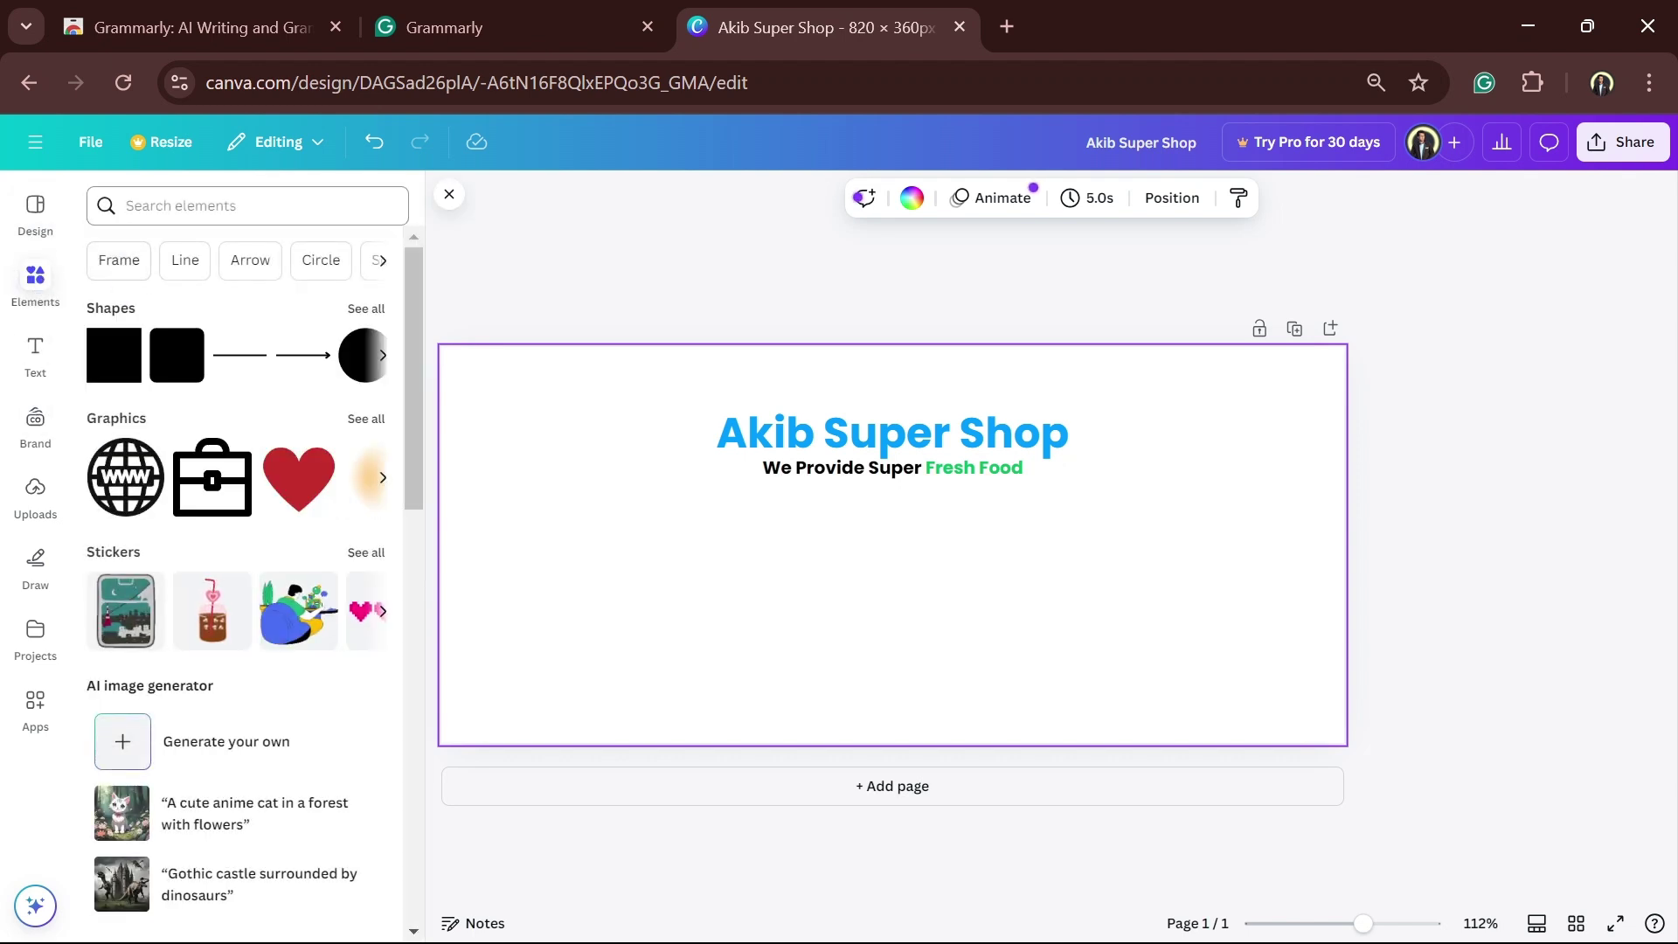
{"action": "left_click", "coordinate": [218, 205]}
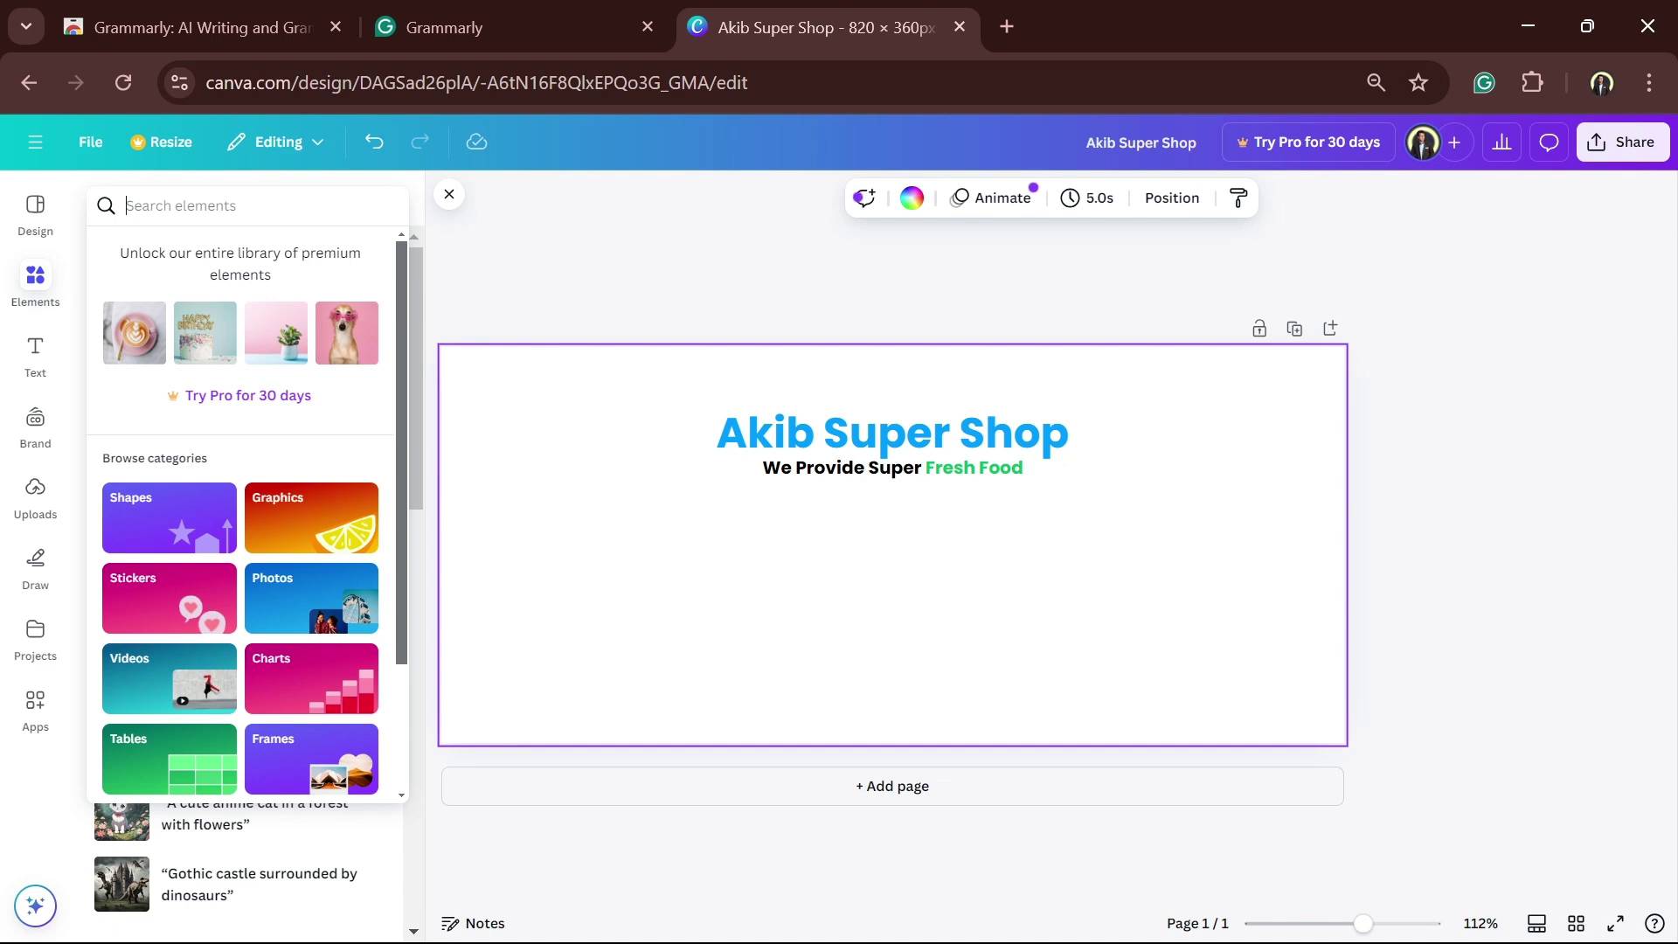
{"action": "left_click", "coordinate": [80, 242]}
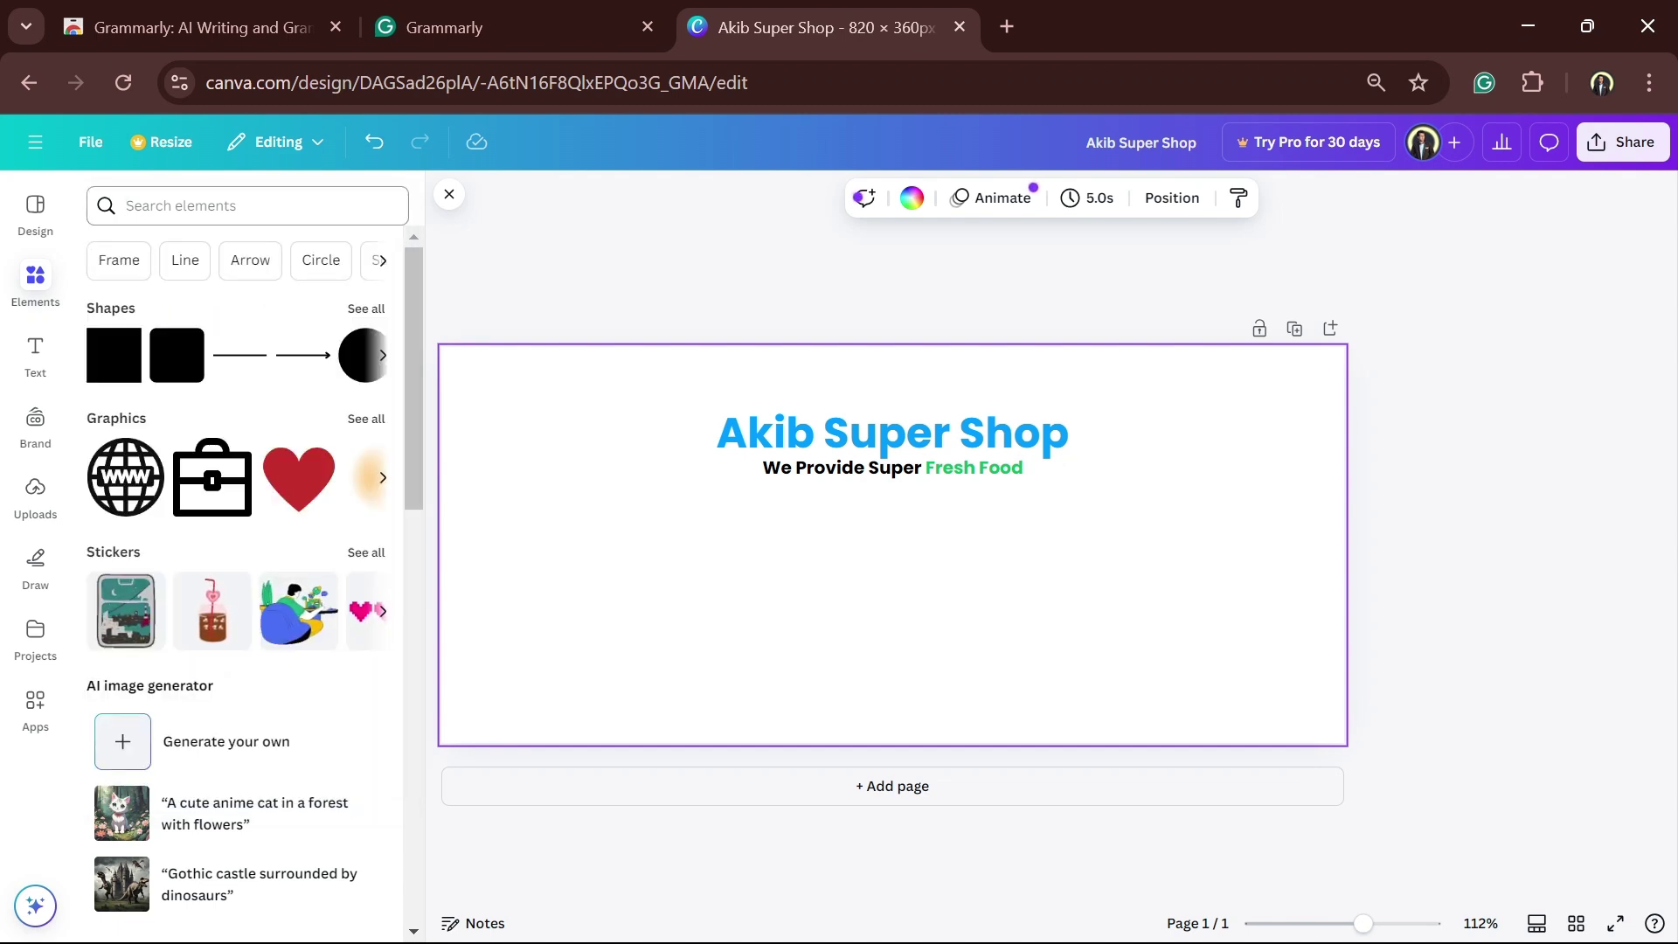
{"action": "left_click", "coordinate": [219, 205]}
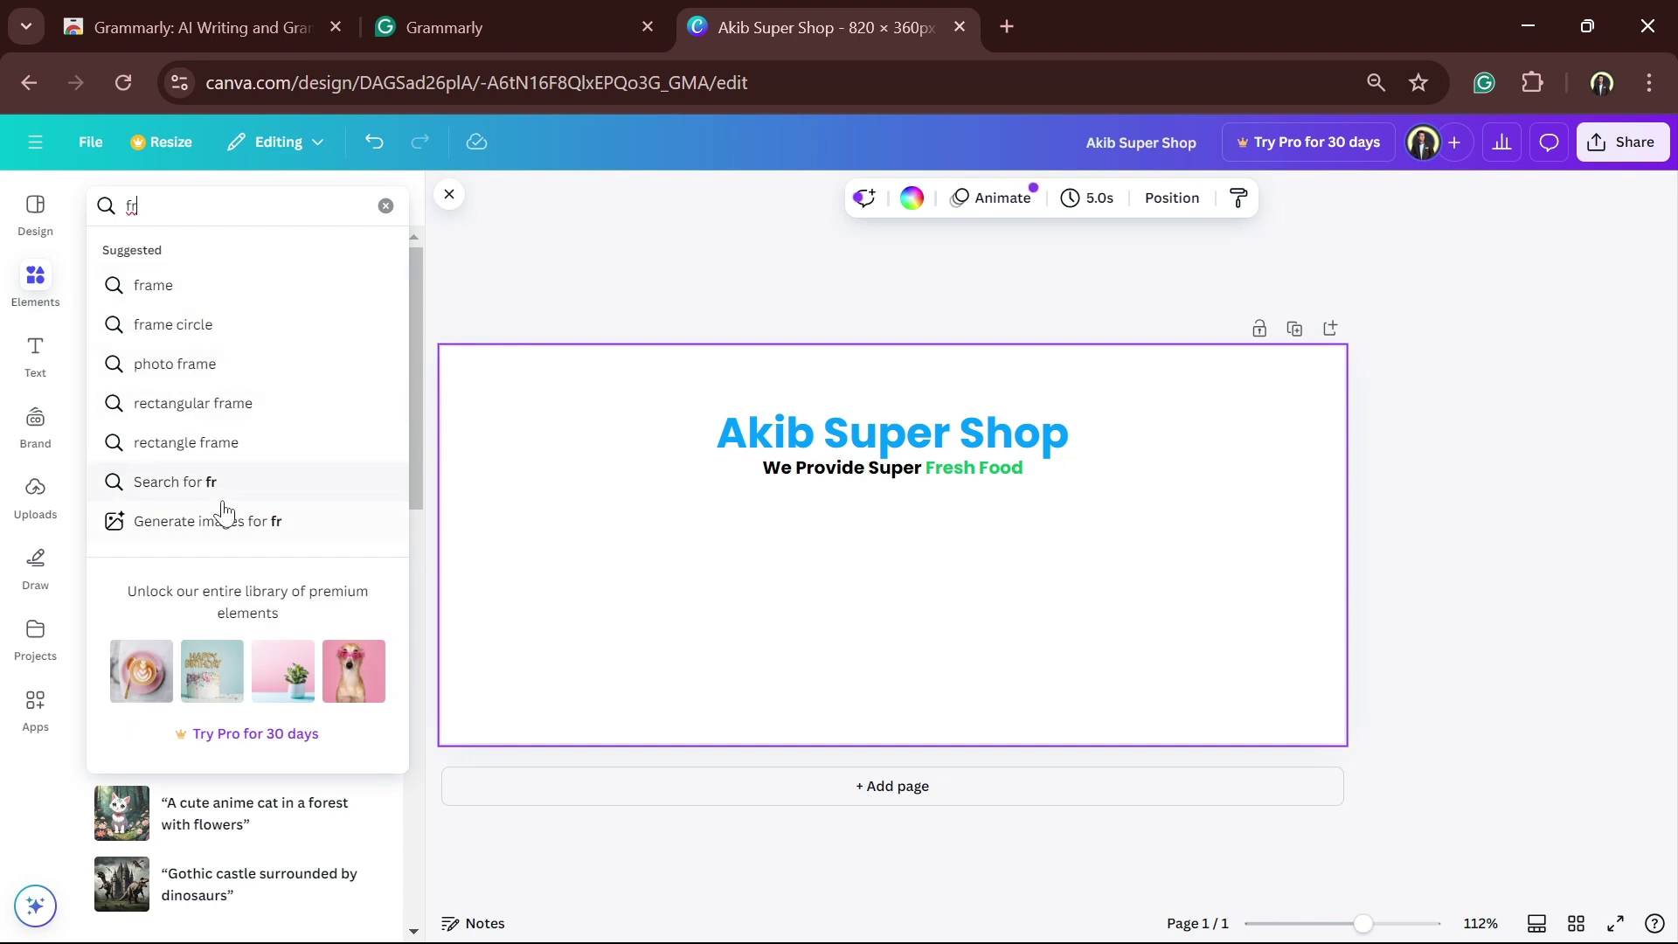
{"action": "left_click", "coordinate": [274, 302]}
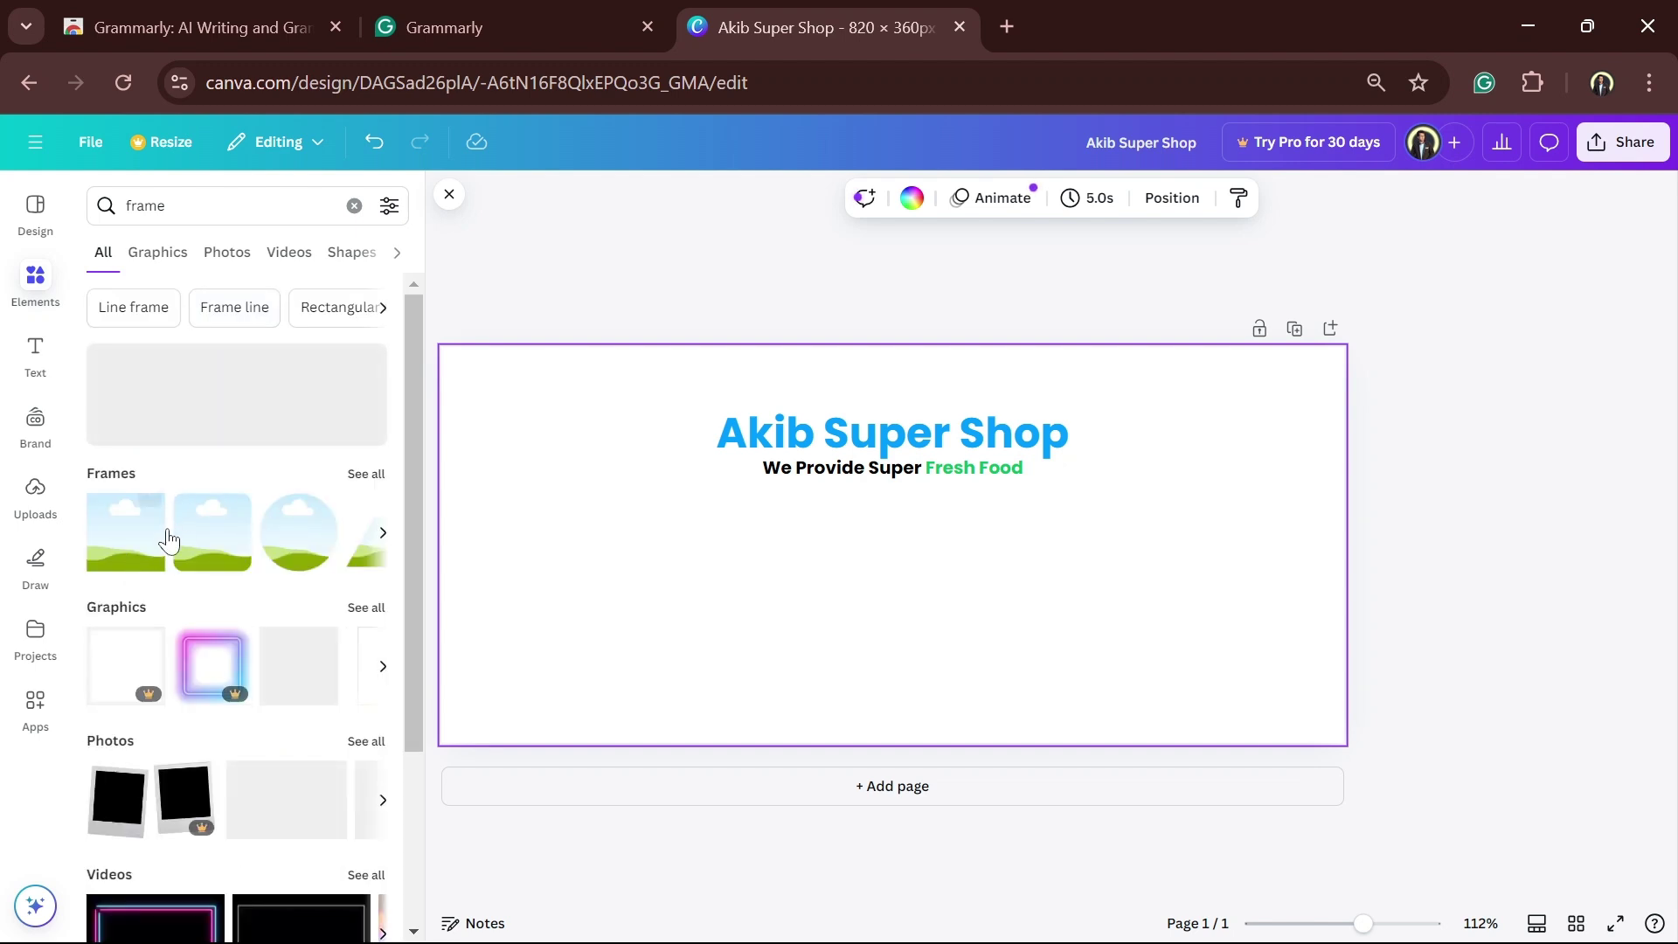
{"action": "left_click", "coordinate": [366, 475]}
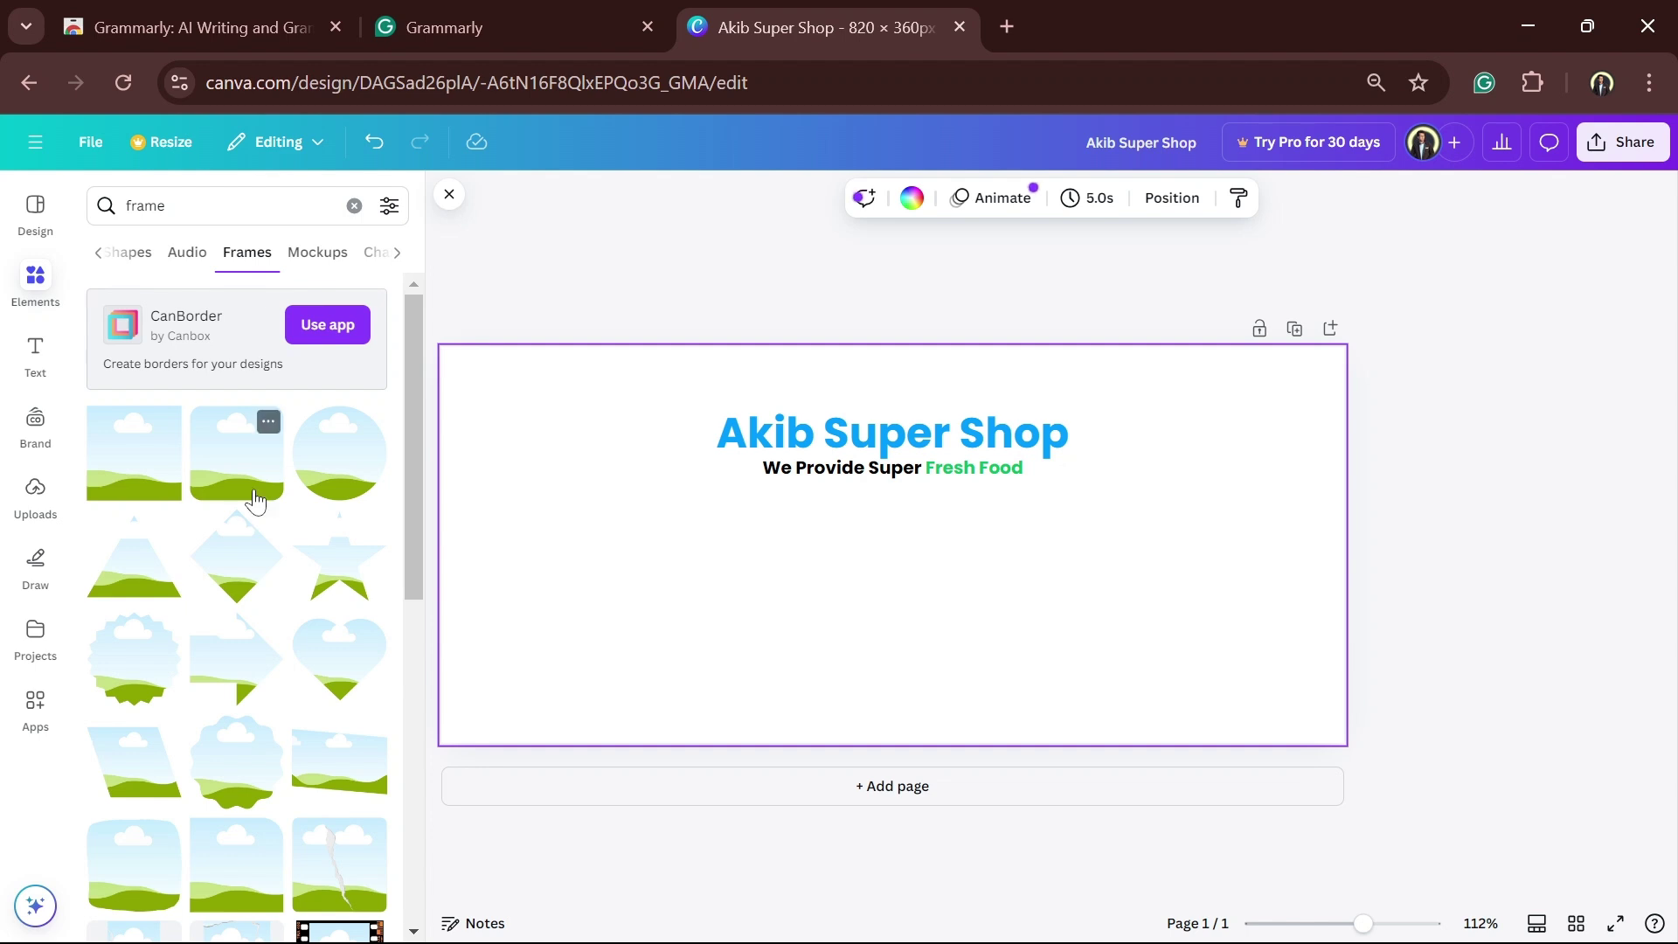
Step: Add the square frame with rounded corners below the tagline on the page's left half and shrink it
{"action": "scroll", "coordinate": [255, 501], "scroll_direction": "down", "scroll_amount": 3}
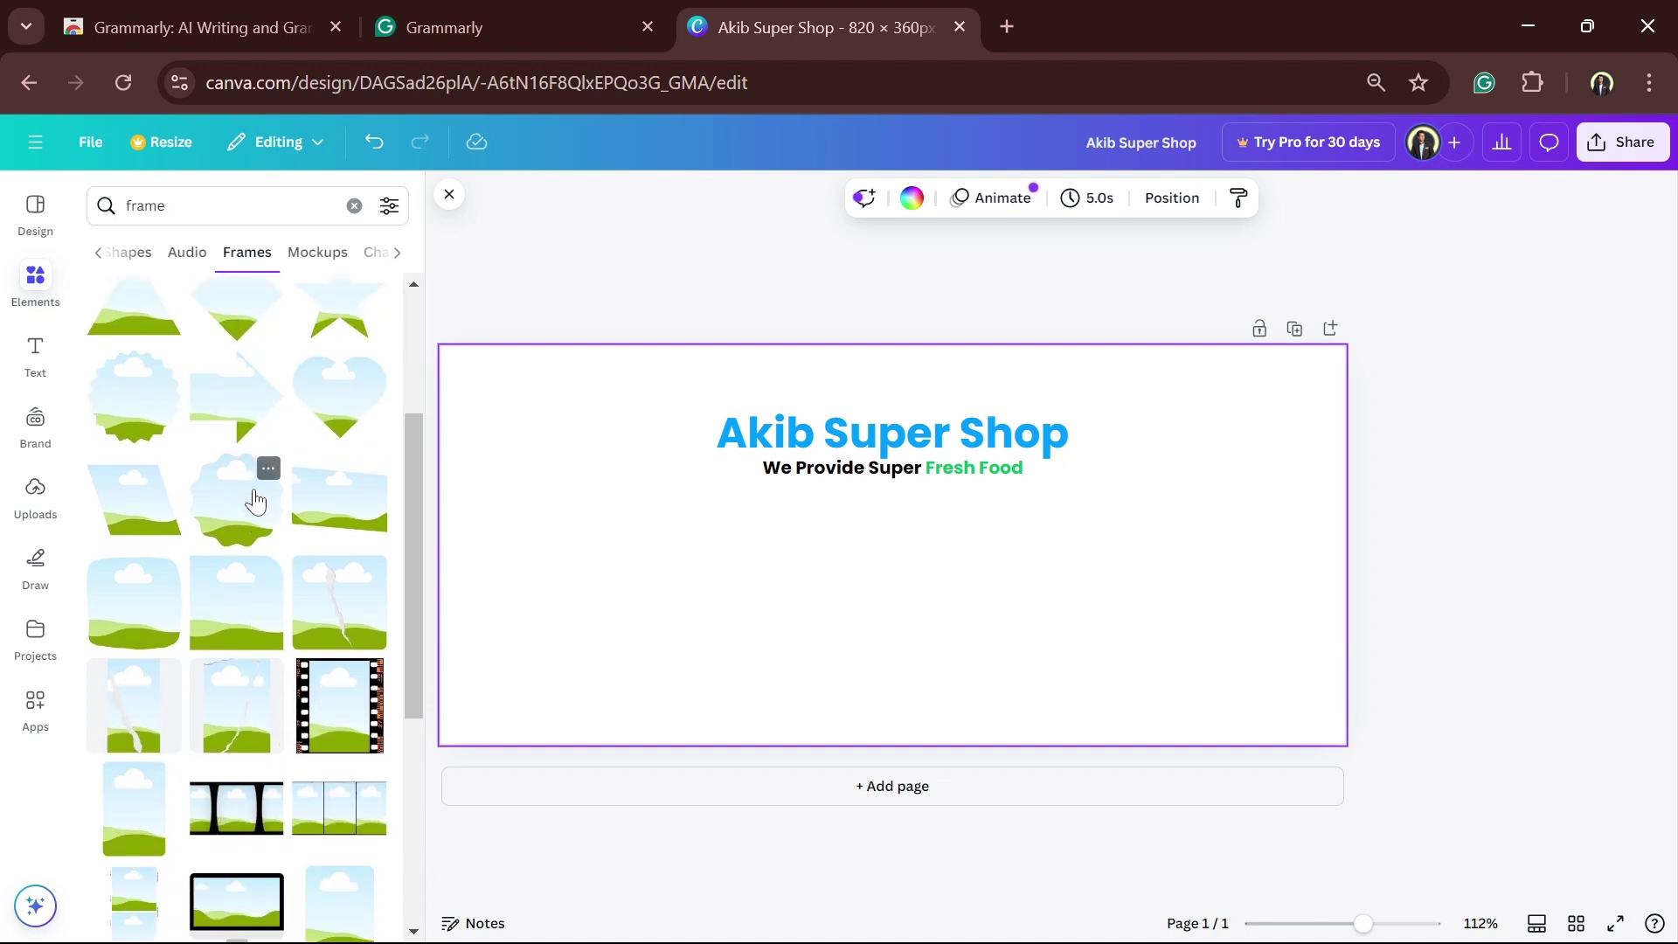
{"action": "scroll", "coordinate": [255, 501], "scroll_direction": "up", "scroll_amount": 3}
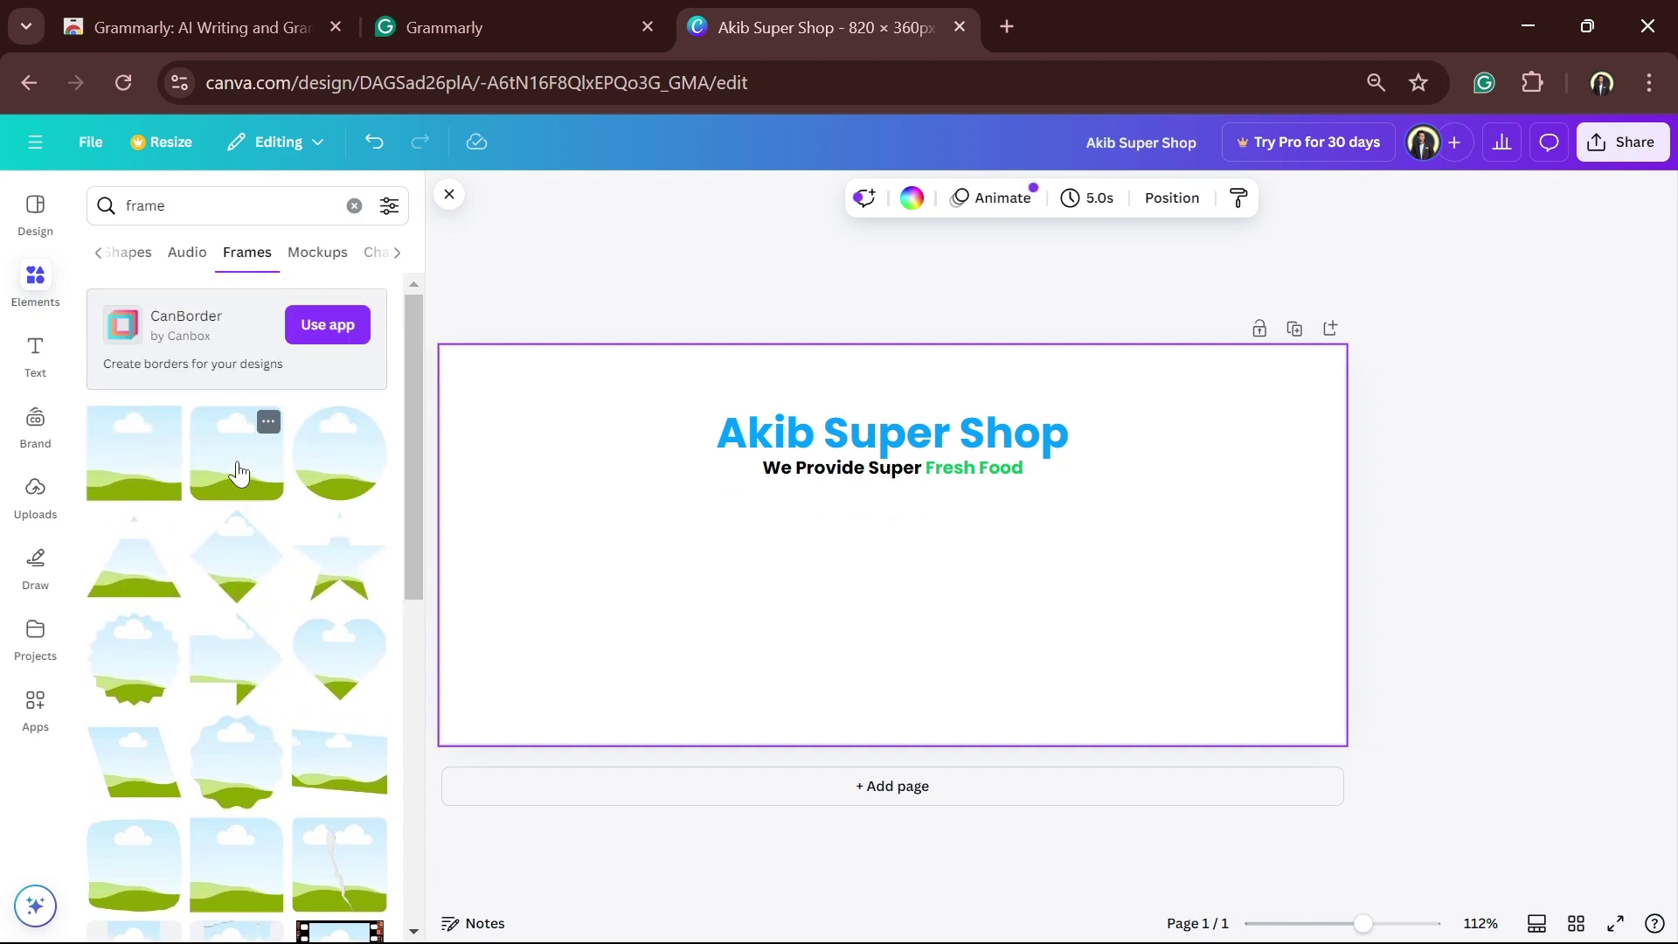
{"action": "left_click_drag", "start_coordinate": [237, 472], "coordinate": [709, 626]}
{"action": "left_click_drag", "start_coordinate": [784, 696], "coordinate": [716, 632]}
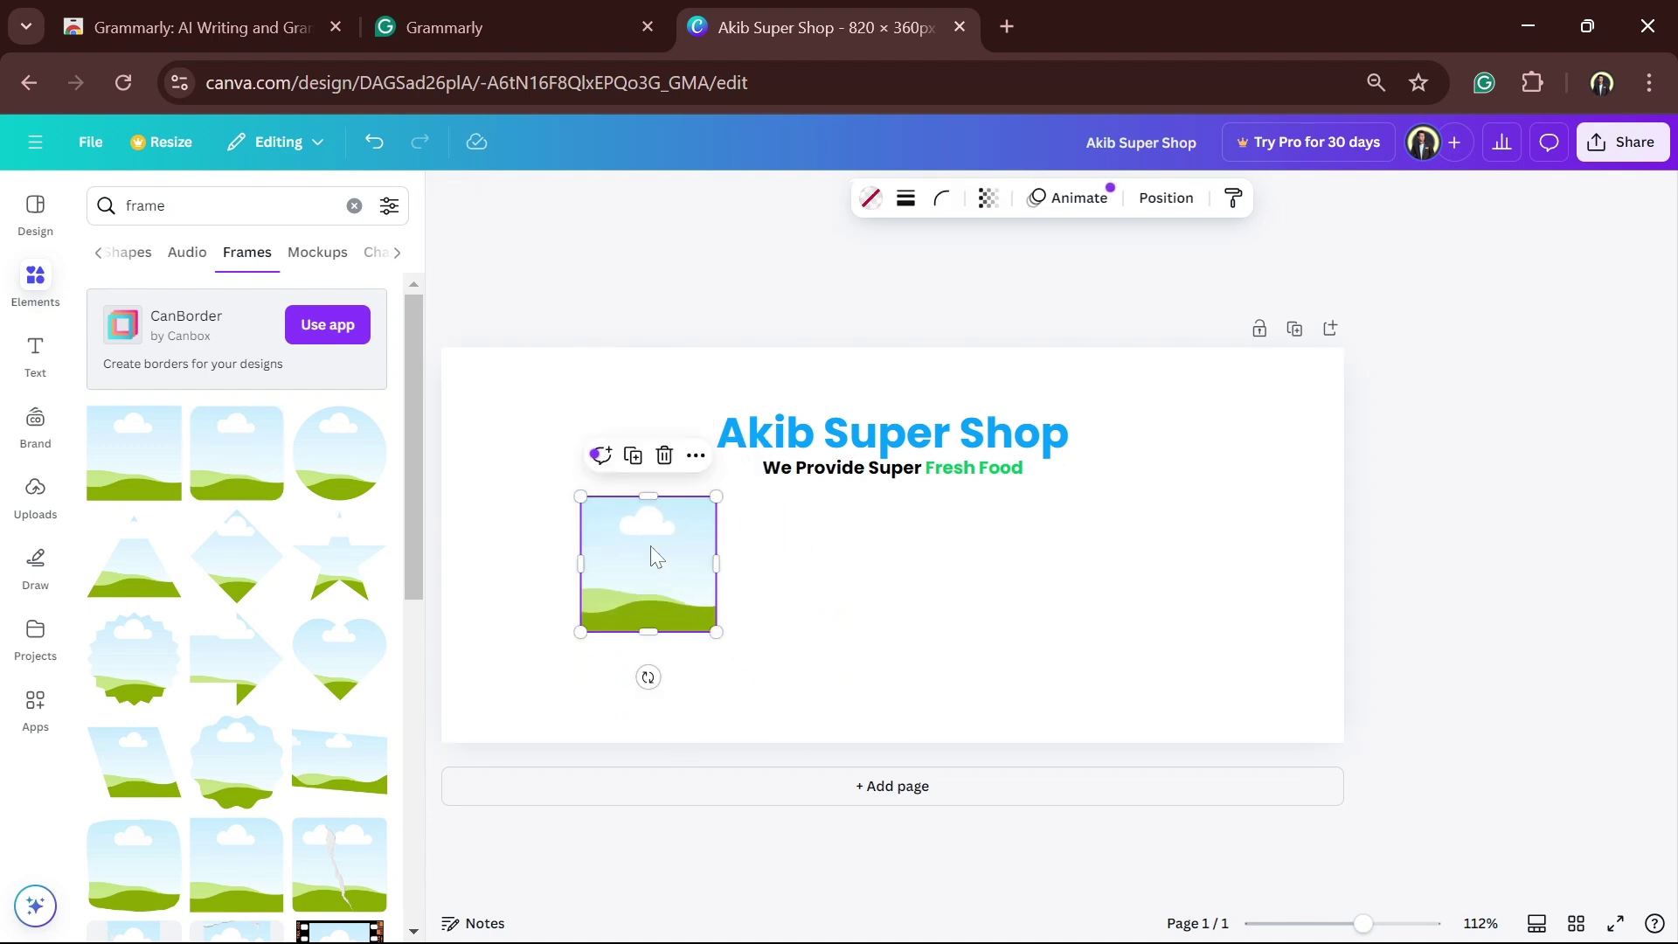
Step: Duplicate the rounded square frame three times to form an evenly spaced row of four frames
{"action": "left_click_drag", "start_coordinate": [650, 547], "coordinate": [792, 552]}
{"action": "key", "text": "ctrl+d"}
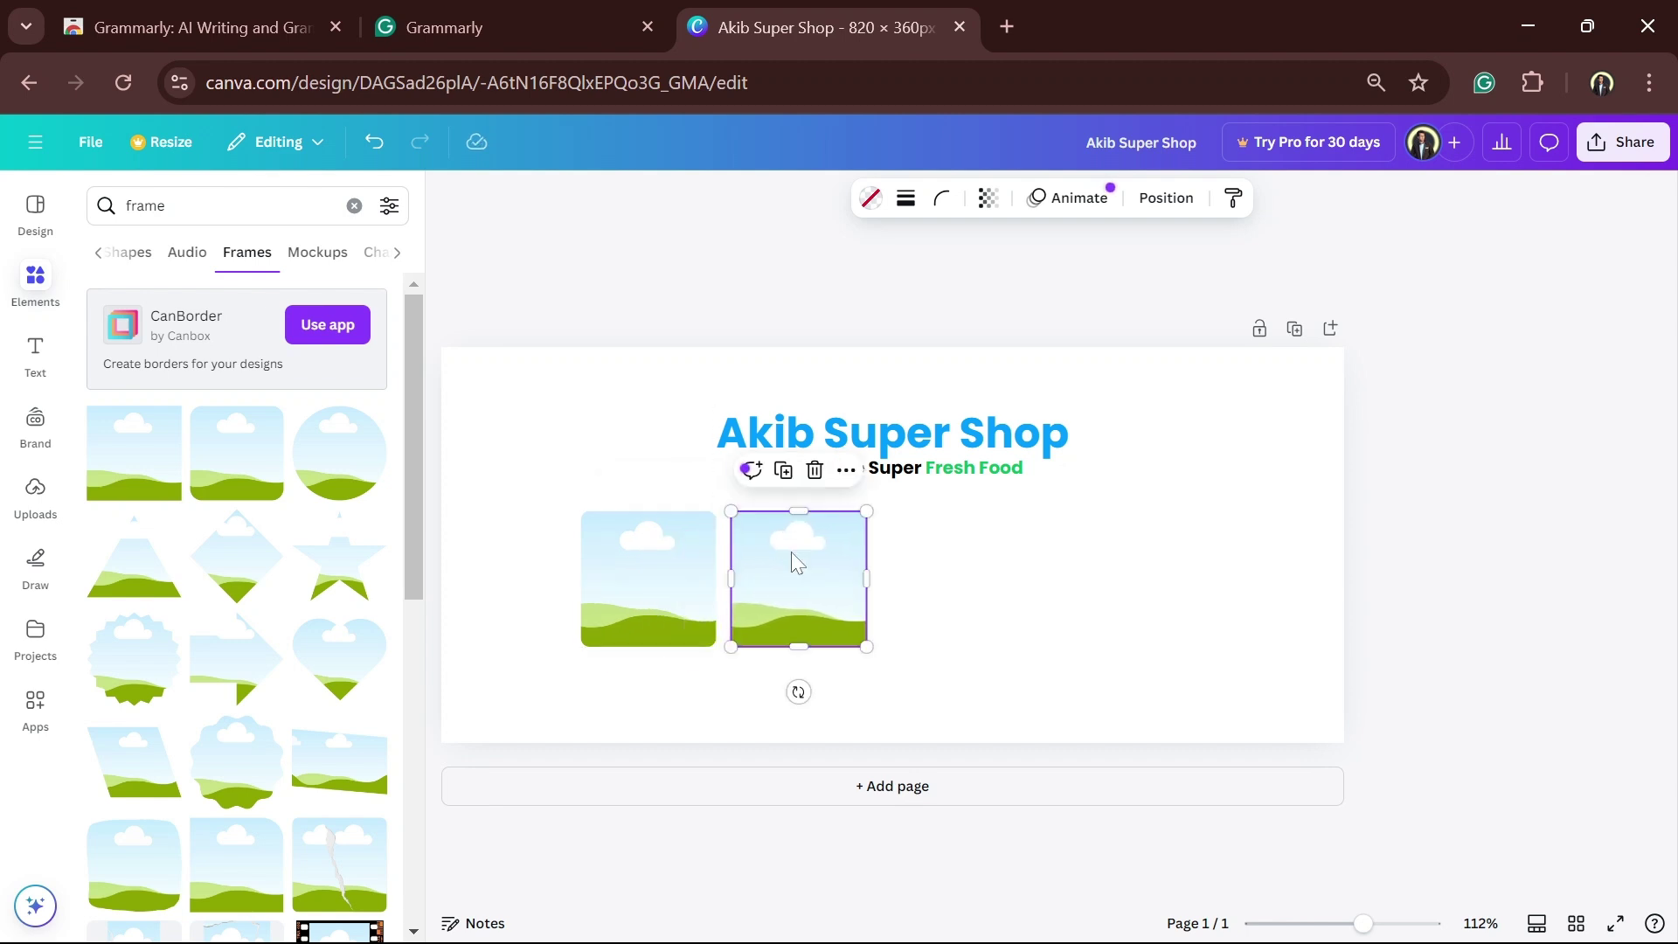
{"action": "key", "text": "ctrl+d"}
{"action": "key", "text": "ctrl+d"}
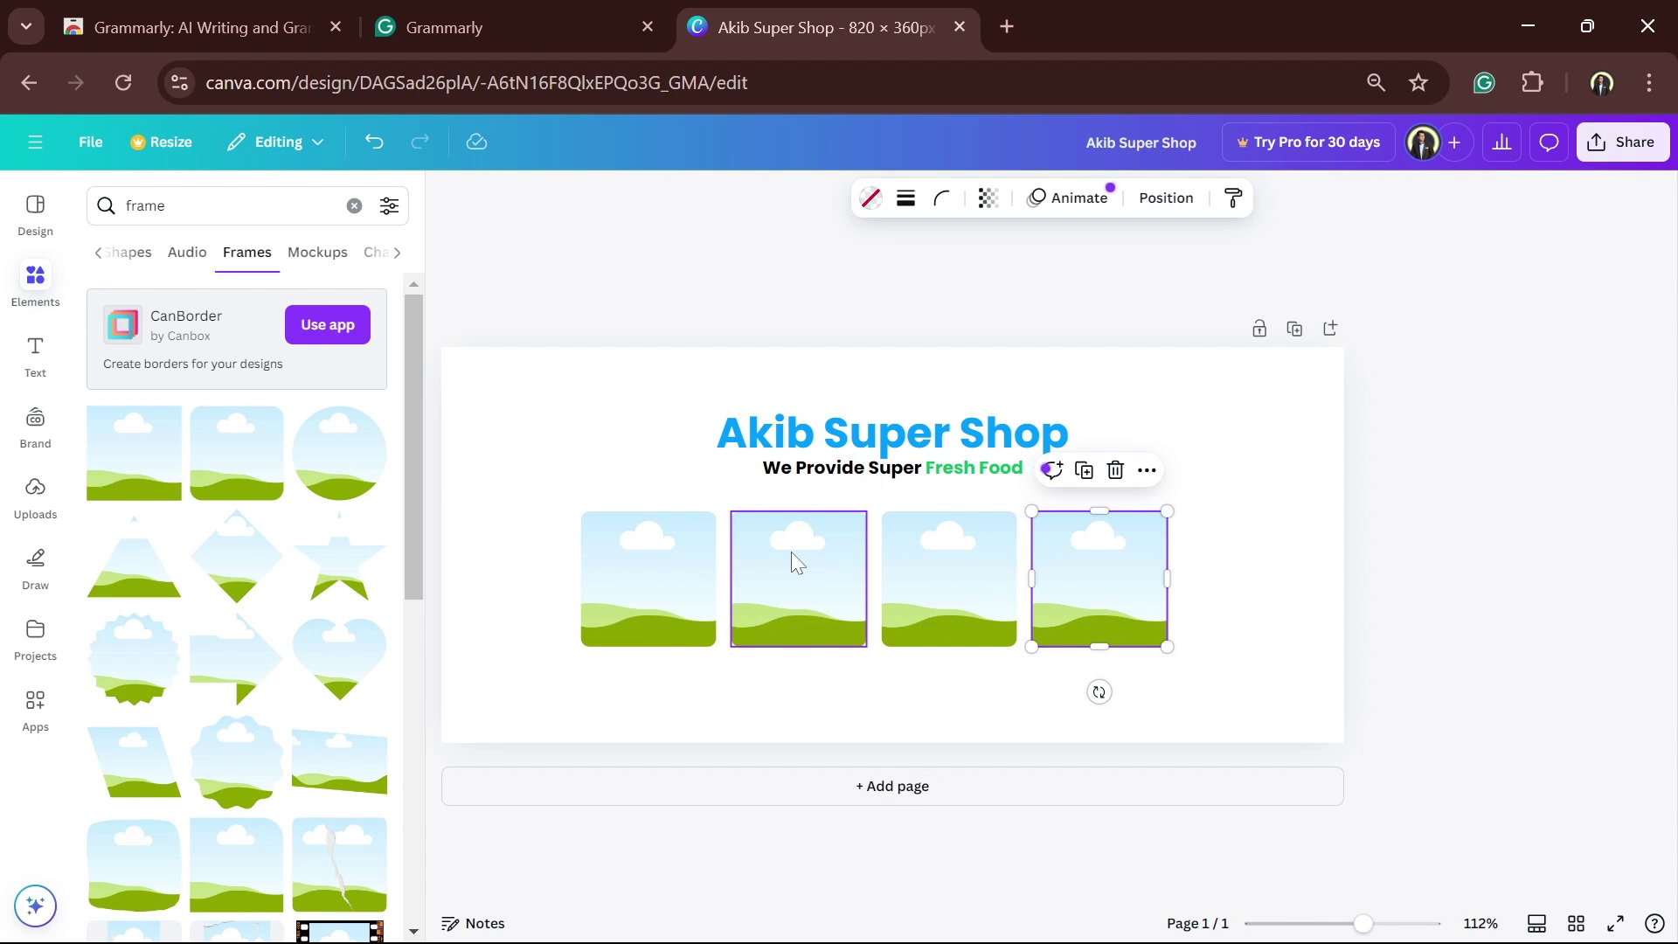
Step: Centre the row of four frames horizontally on the page beneath the tagline
{"action": "left_click_drag", "start_coordinate": [535, 578], "coordinate": [1210, 595]}
{"action": "left_click_drag", "start_coordinate": [1036, 585], "coordinate": [1048, 581]}
{"action": "left_click", "coordinate": [1421, 526]}
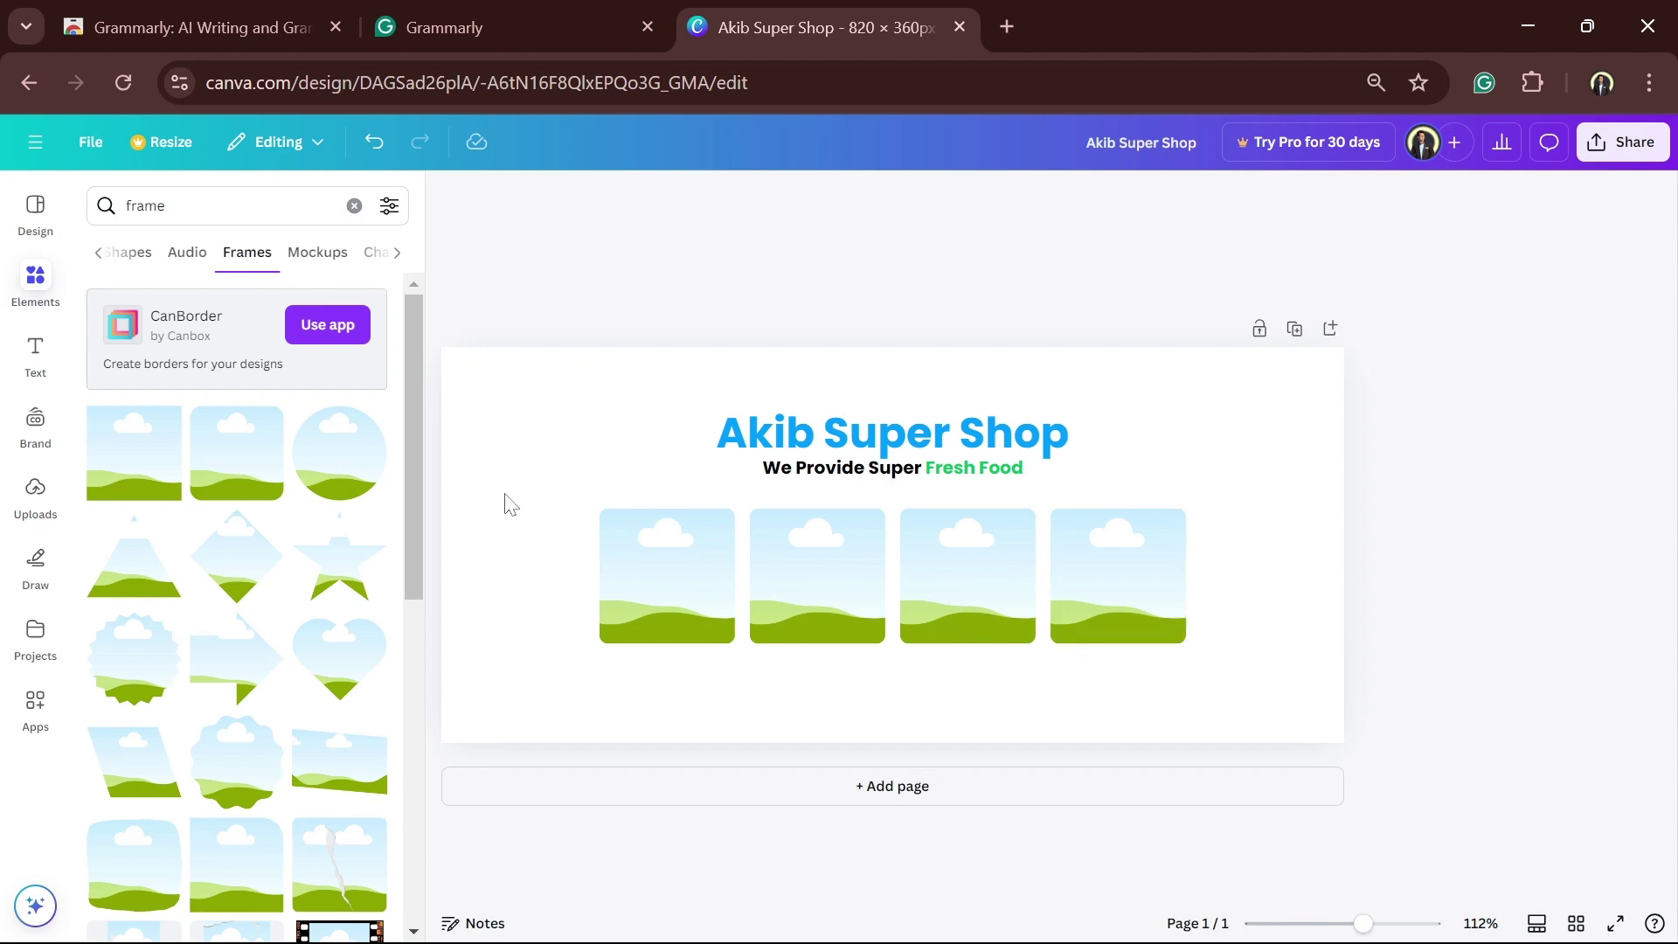
Step: Search the elements for "vegetables and fruits" and show only the photo results
{"action": "left_click", "coordinate": [590, 453]}
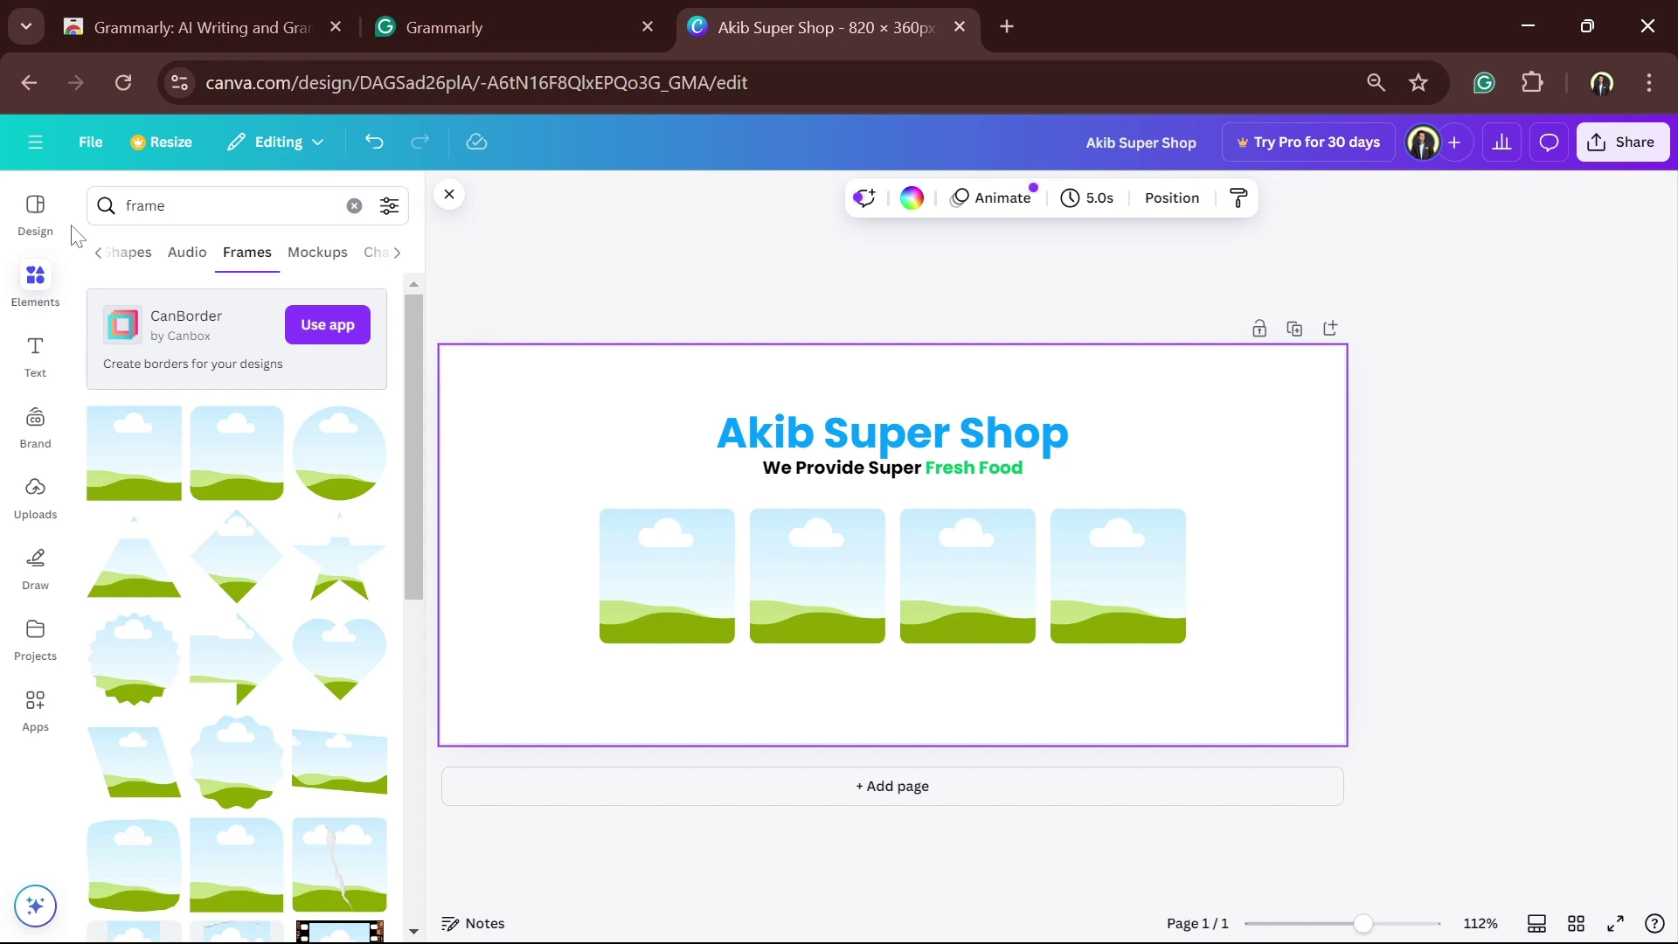
{"action": "left_click", "coordinate": [36, 705]}
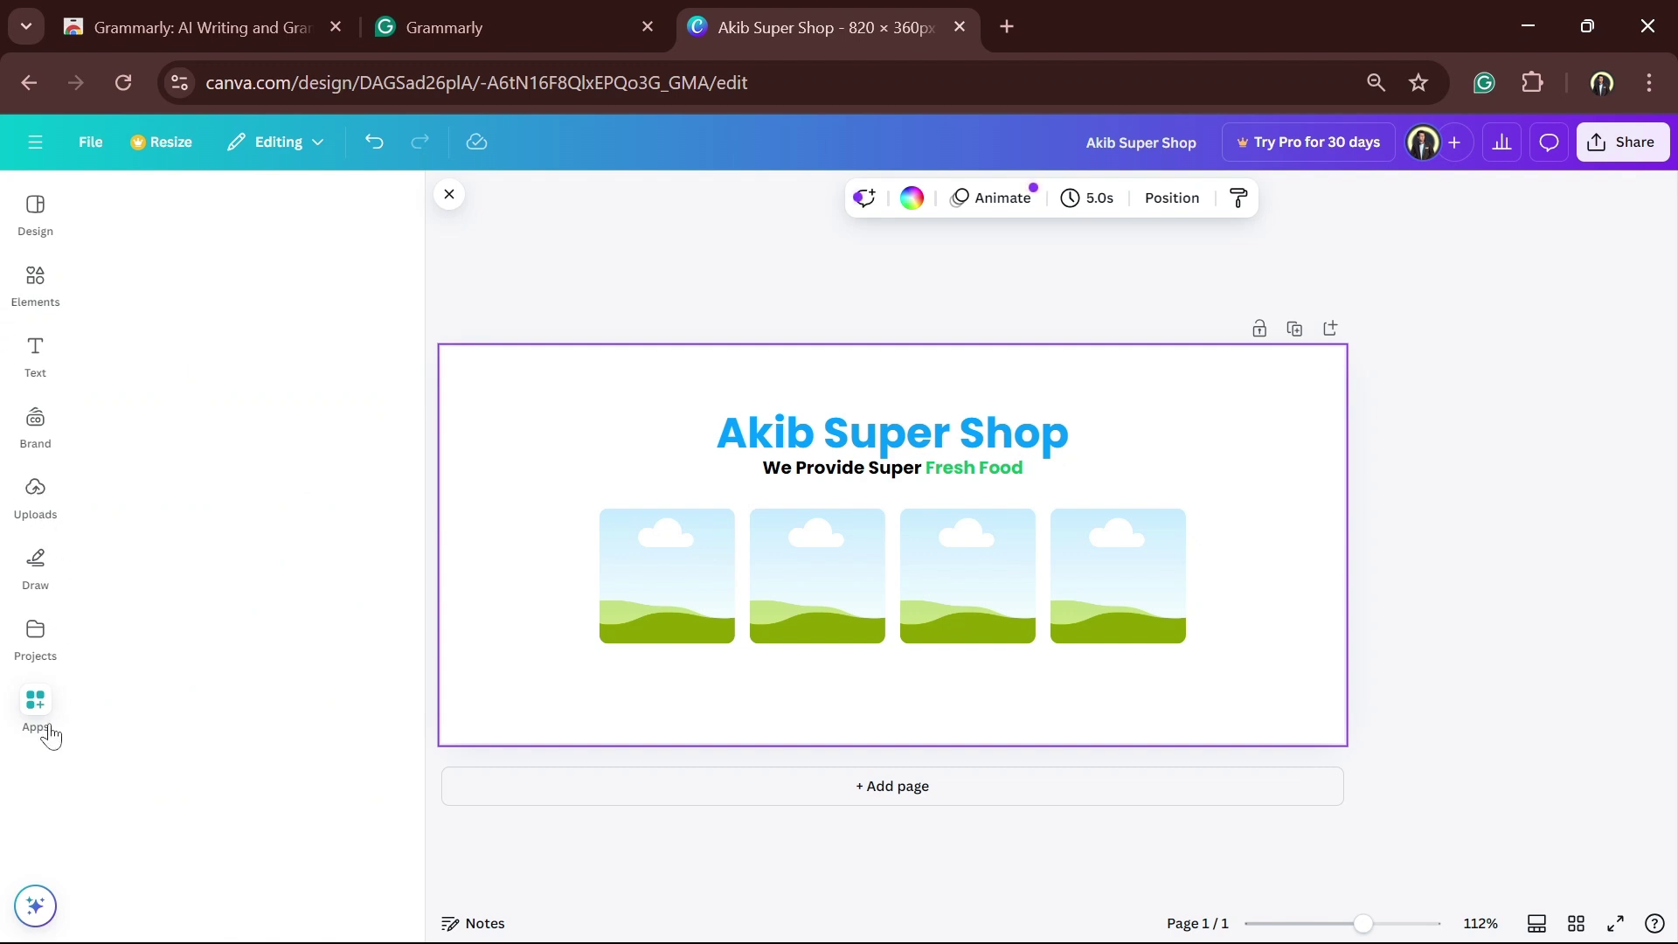
{"action": "left_click", "coordinate": [54, 255]}
{"action": "left_click", "coordinate": [36, 278]}
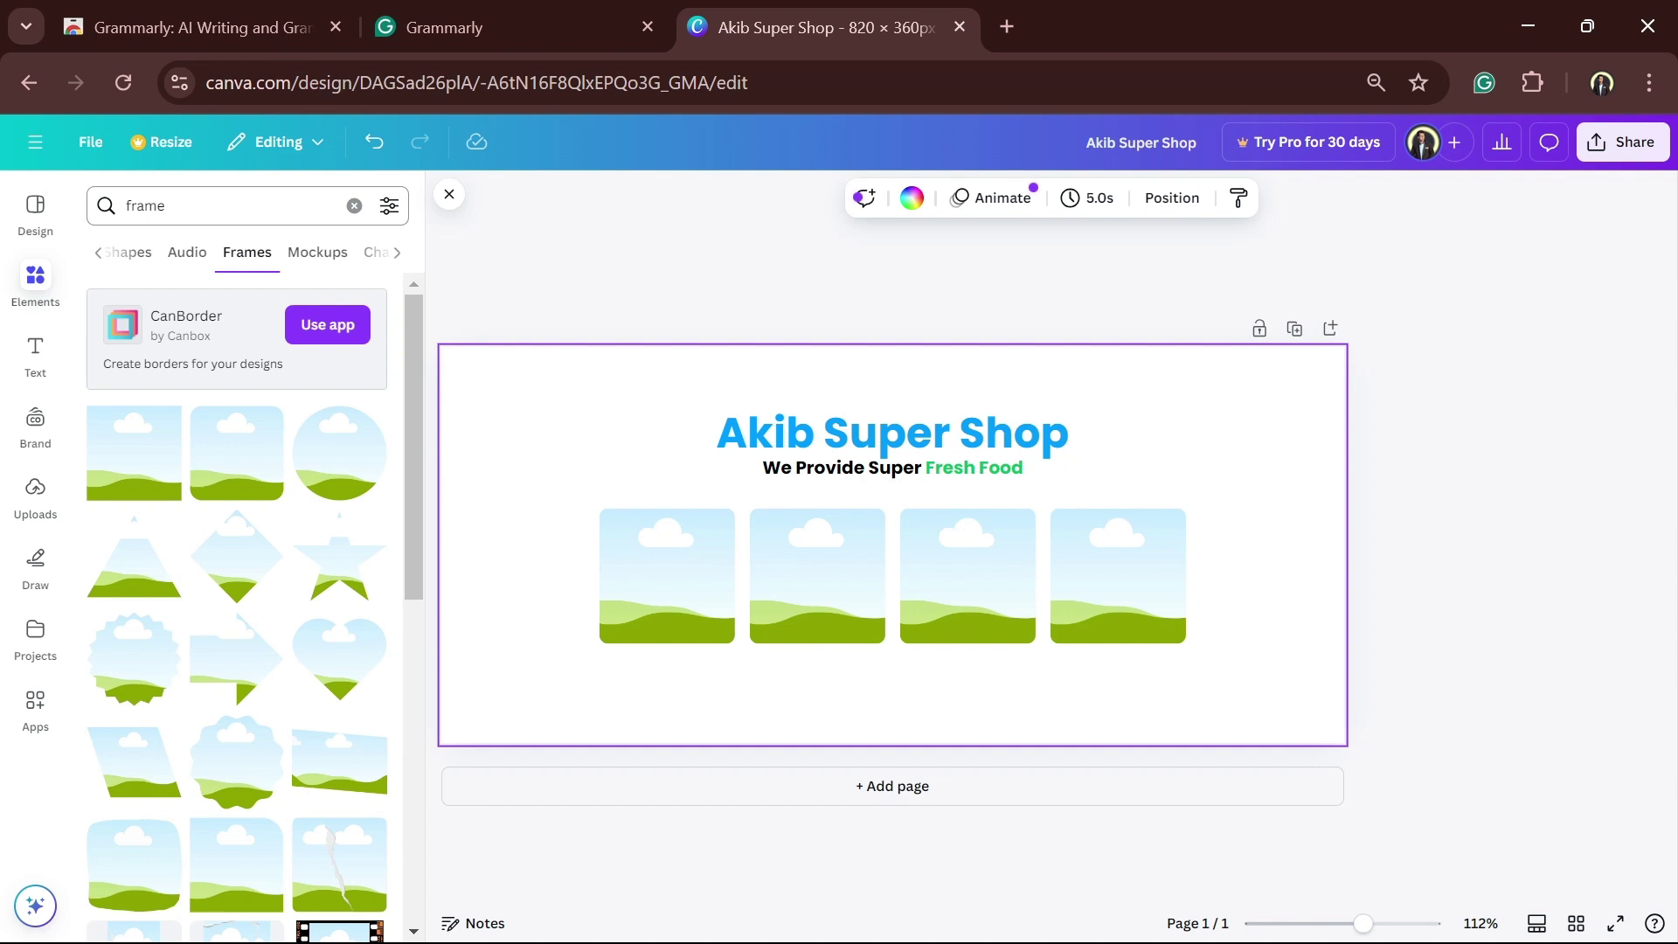
{"action": "left_click", "coordinate": [227, 205]}
{"action": "key", "text": "ctrl+a"}
{"action": "key", "text": "BackSpace"}
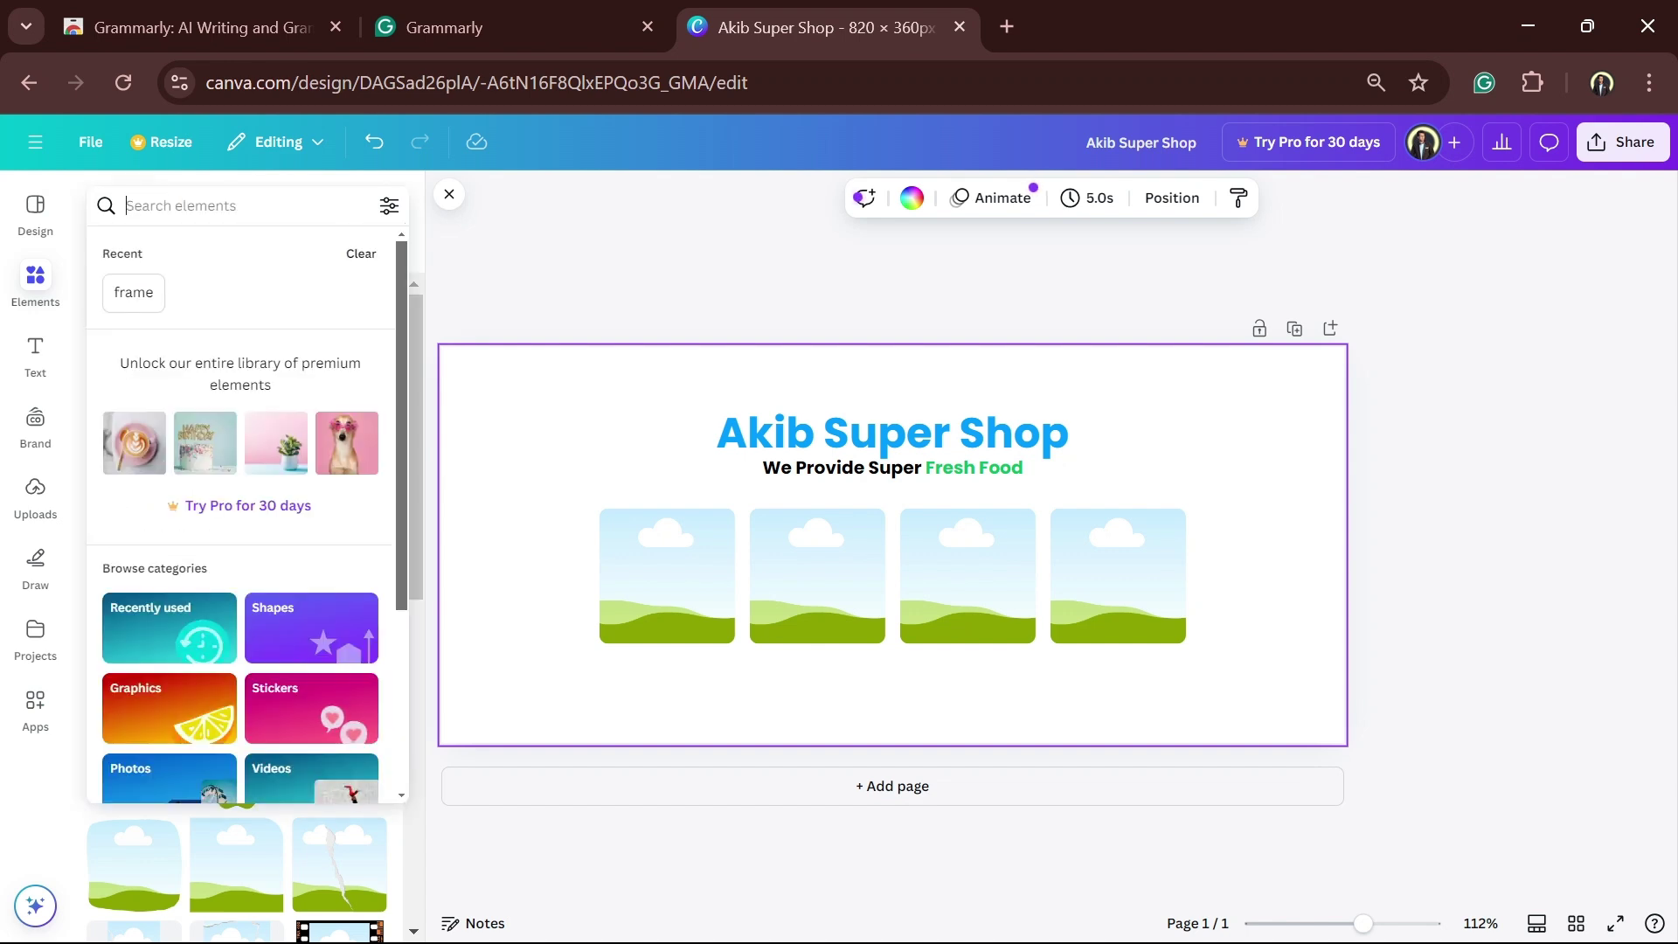
{"action": "type", "text": "veg"}
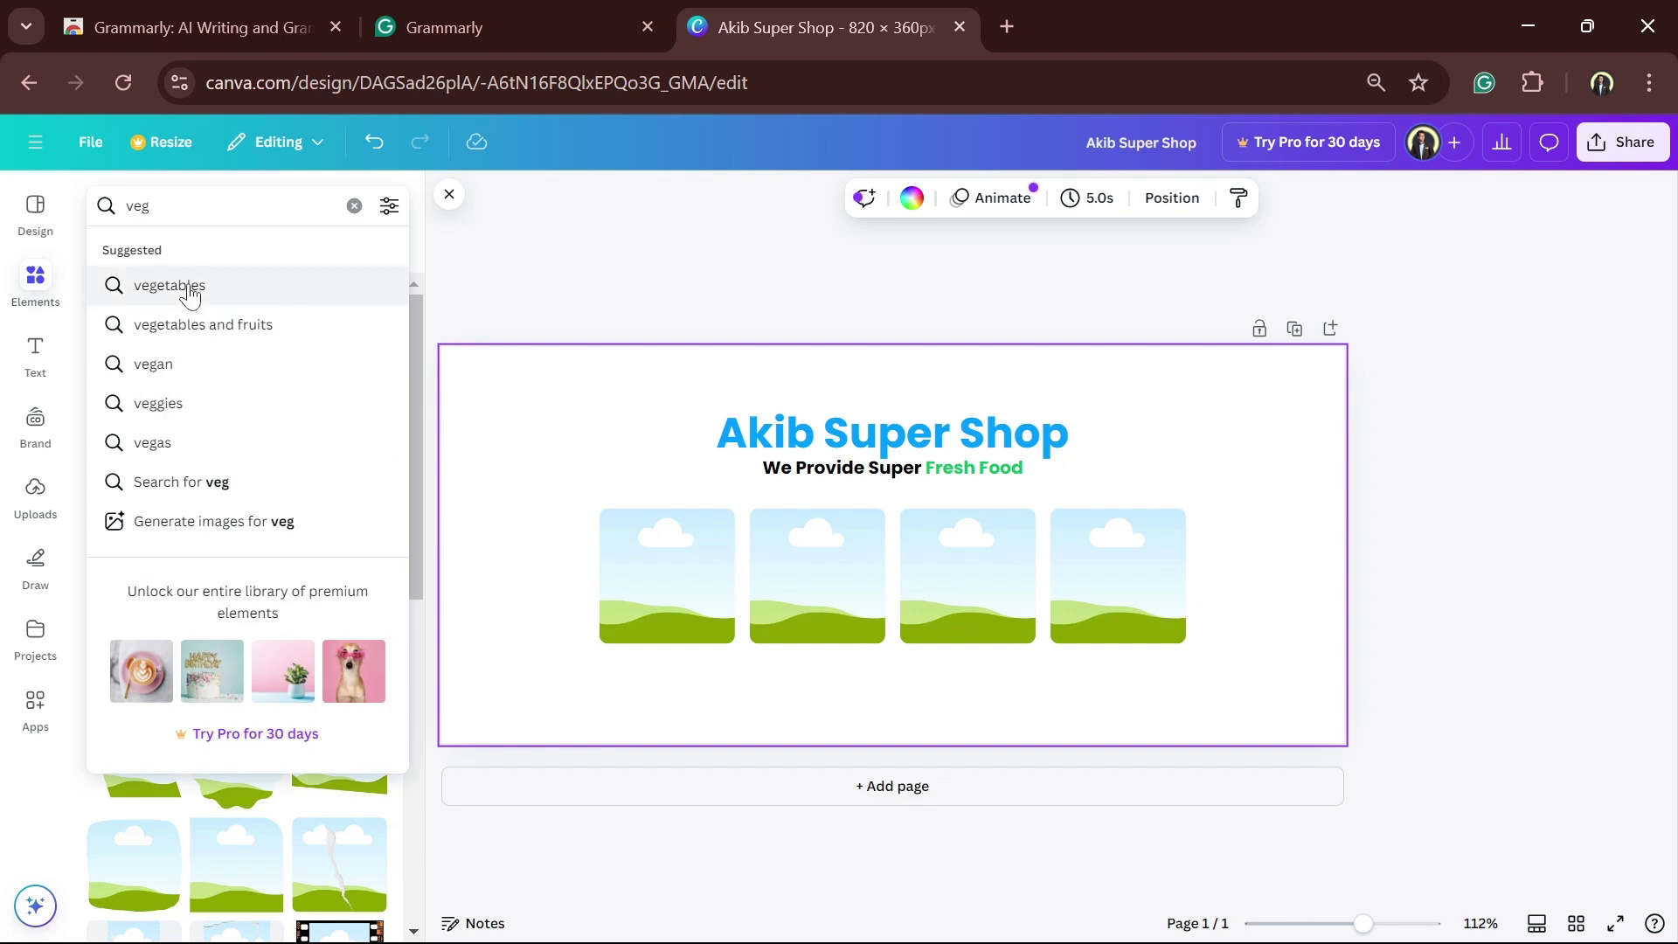
{"action": "left_click", "coordinate": [199, 324]}
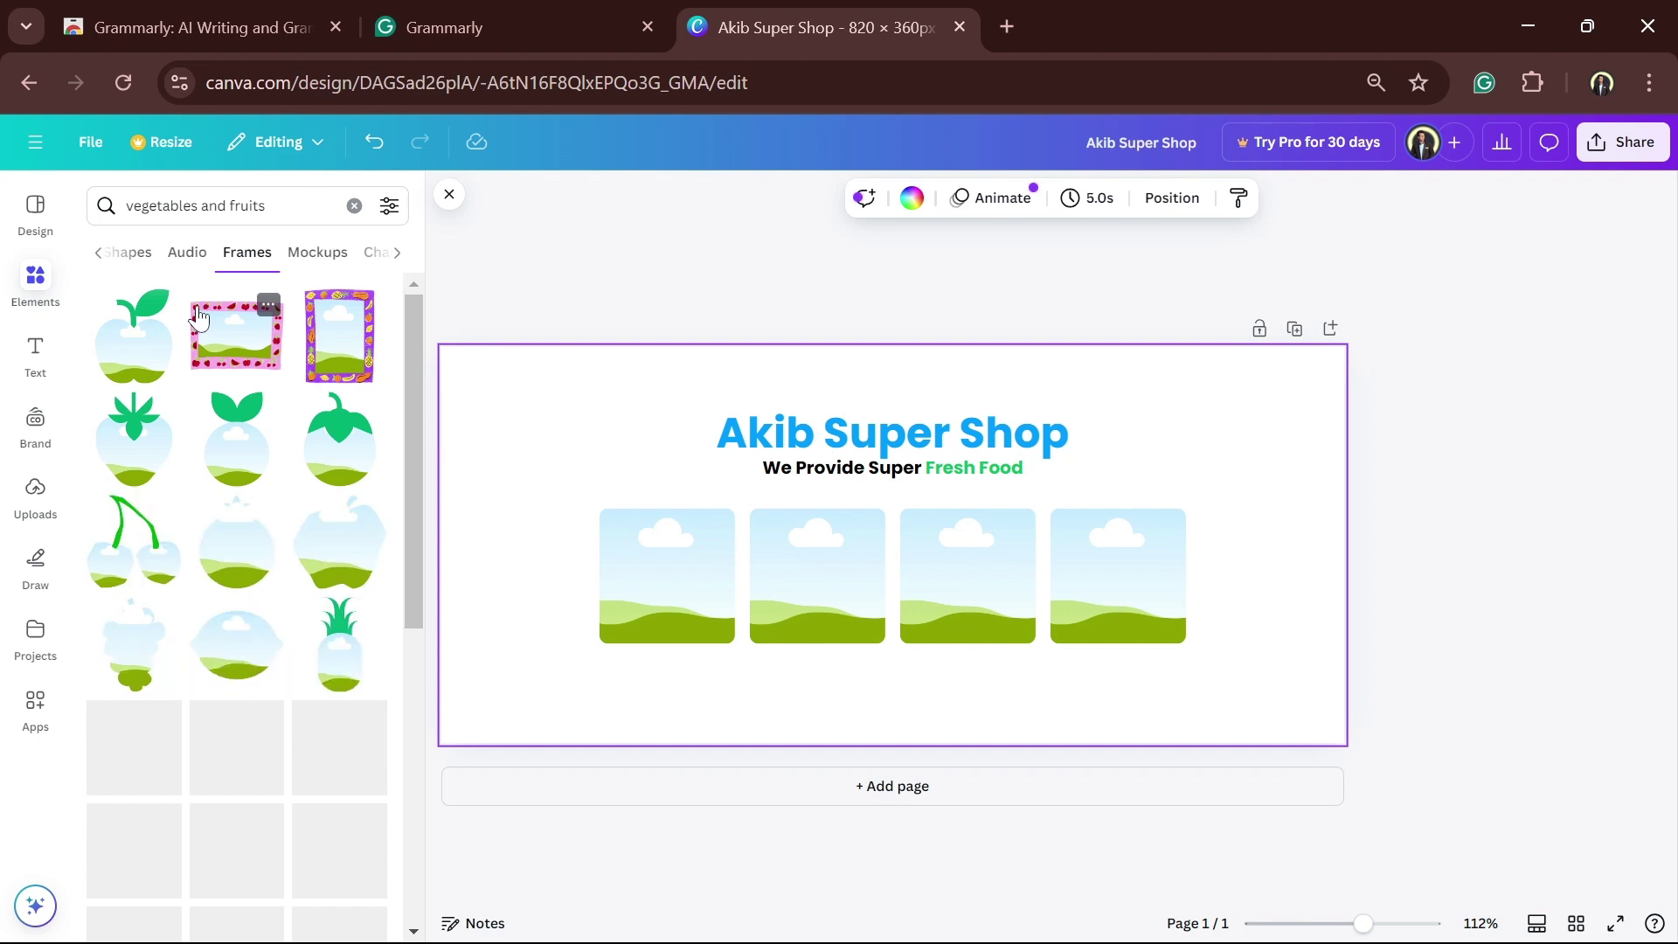
{"action": "left_click", "coordinate": [98, 254]}
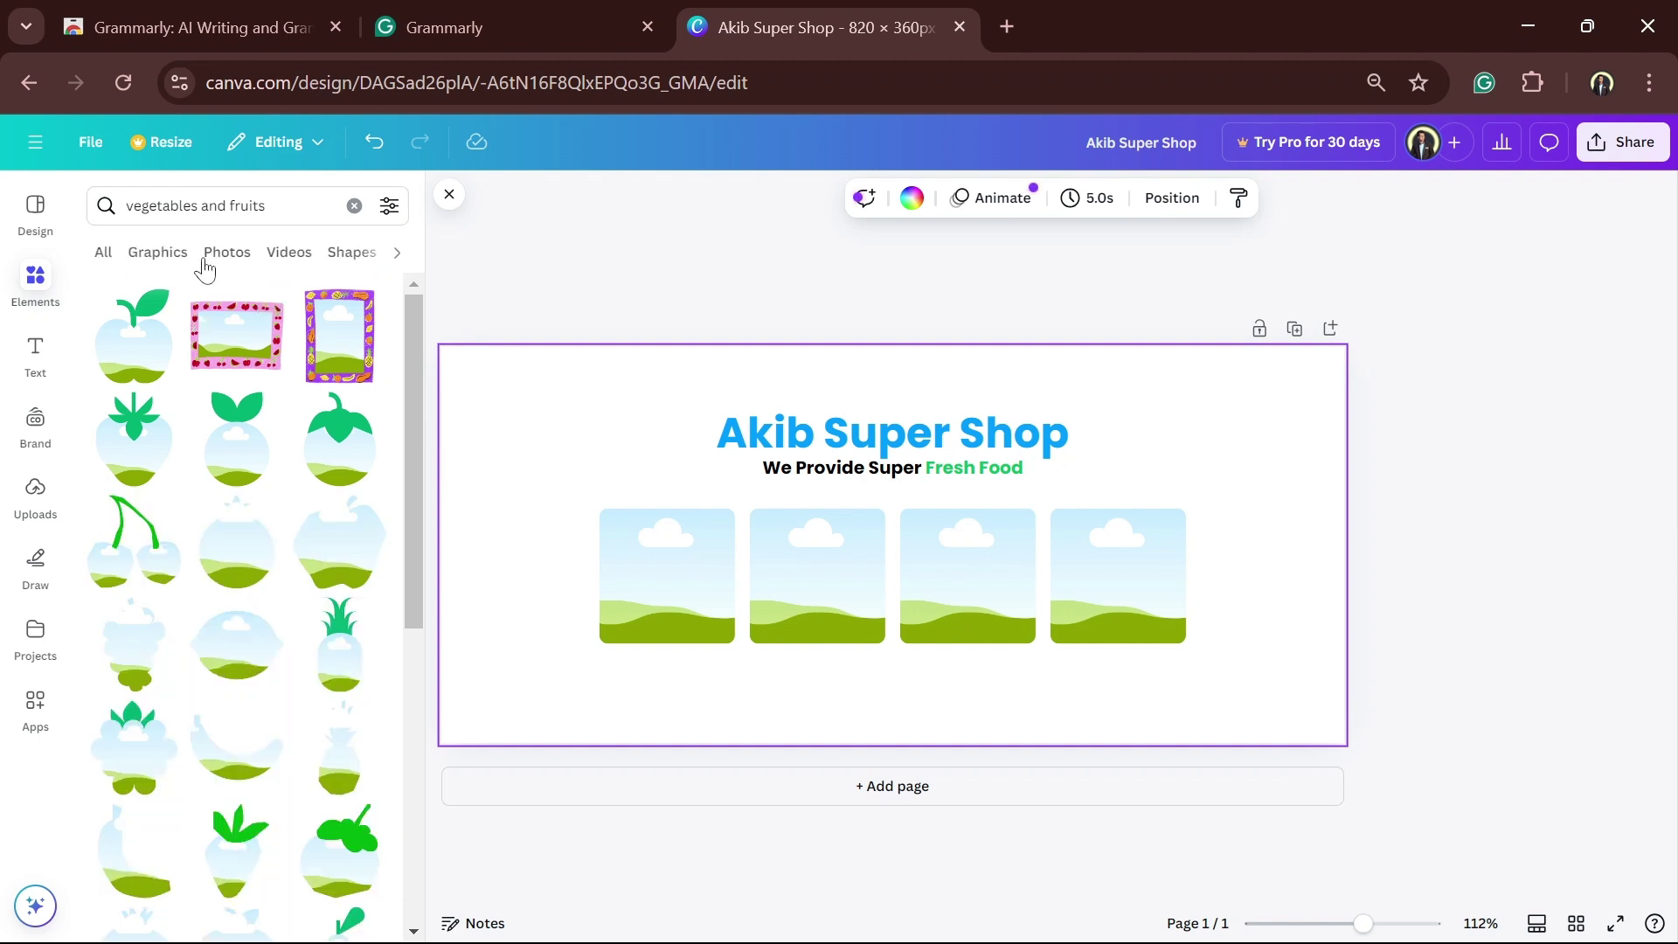
{"action": "left_click", "coordinate": [181, 262]}
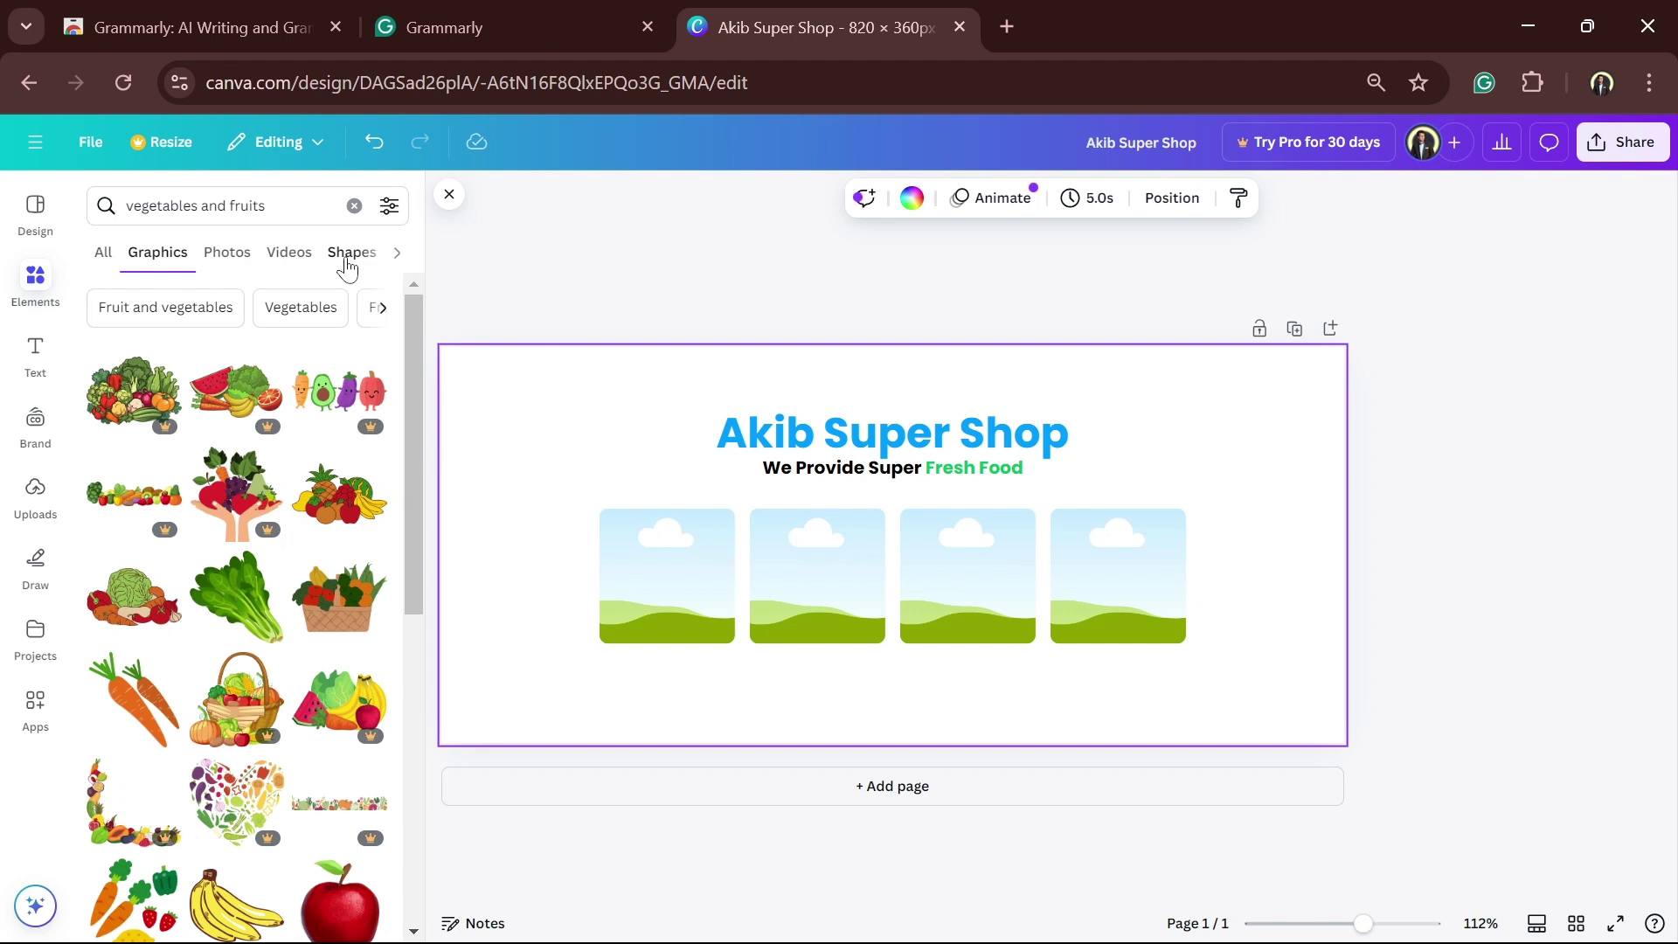
{"action": "left_click", "coordinate": [232, 265]}
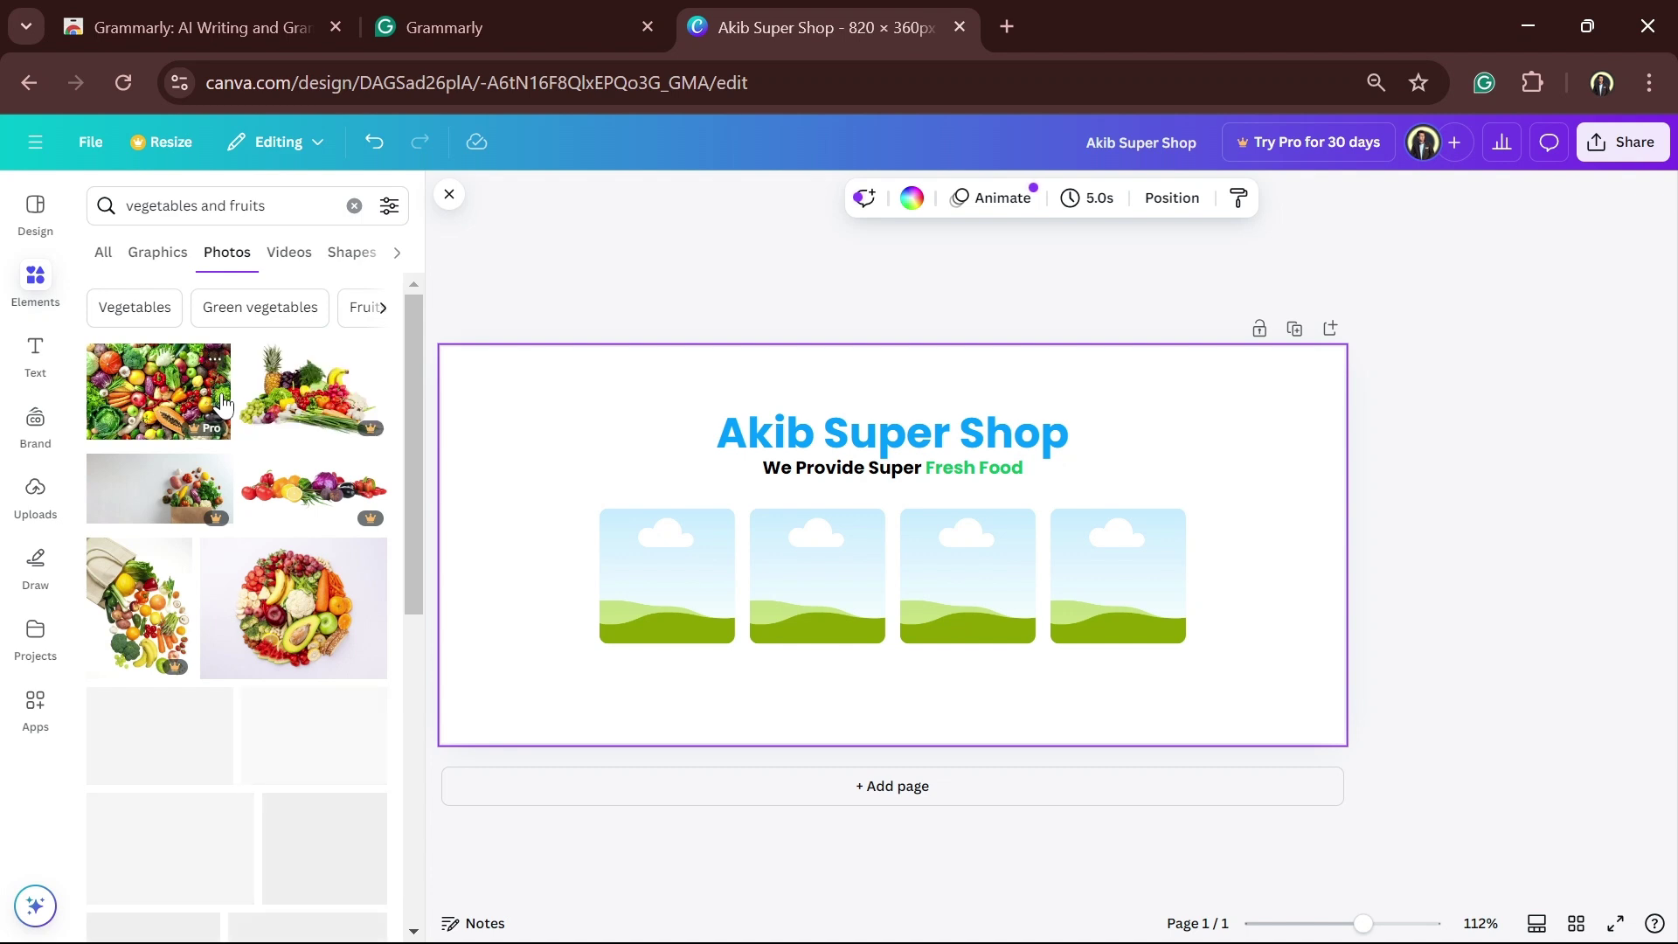
Step: Fill the first three frames with the vegetable basket, the crated market produce and the mixed dark-toned produce photos
{"action": "left_click_drag", "start_coordinate": [160, 734], "coordinate": [35, 652]}
{"action": "left_click_drag", "start_coordinate": [325, 848], "coordinate": [652, 560]}
{"action": "left_click_drag", "start_coordinate": [419, 677], "coordinate": [295, 570]}
{"action": "scroll", "coordinate": [297, 566], "scroll_direction": "down", "scroll_amount": 3}
{"action": "scroll", "coordinate": [256, 603], "scroll_direction": "down", "scroll_amount": 5}
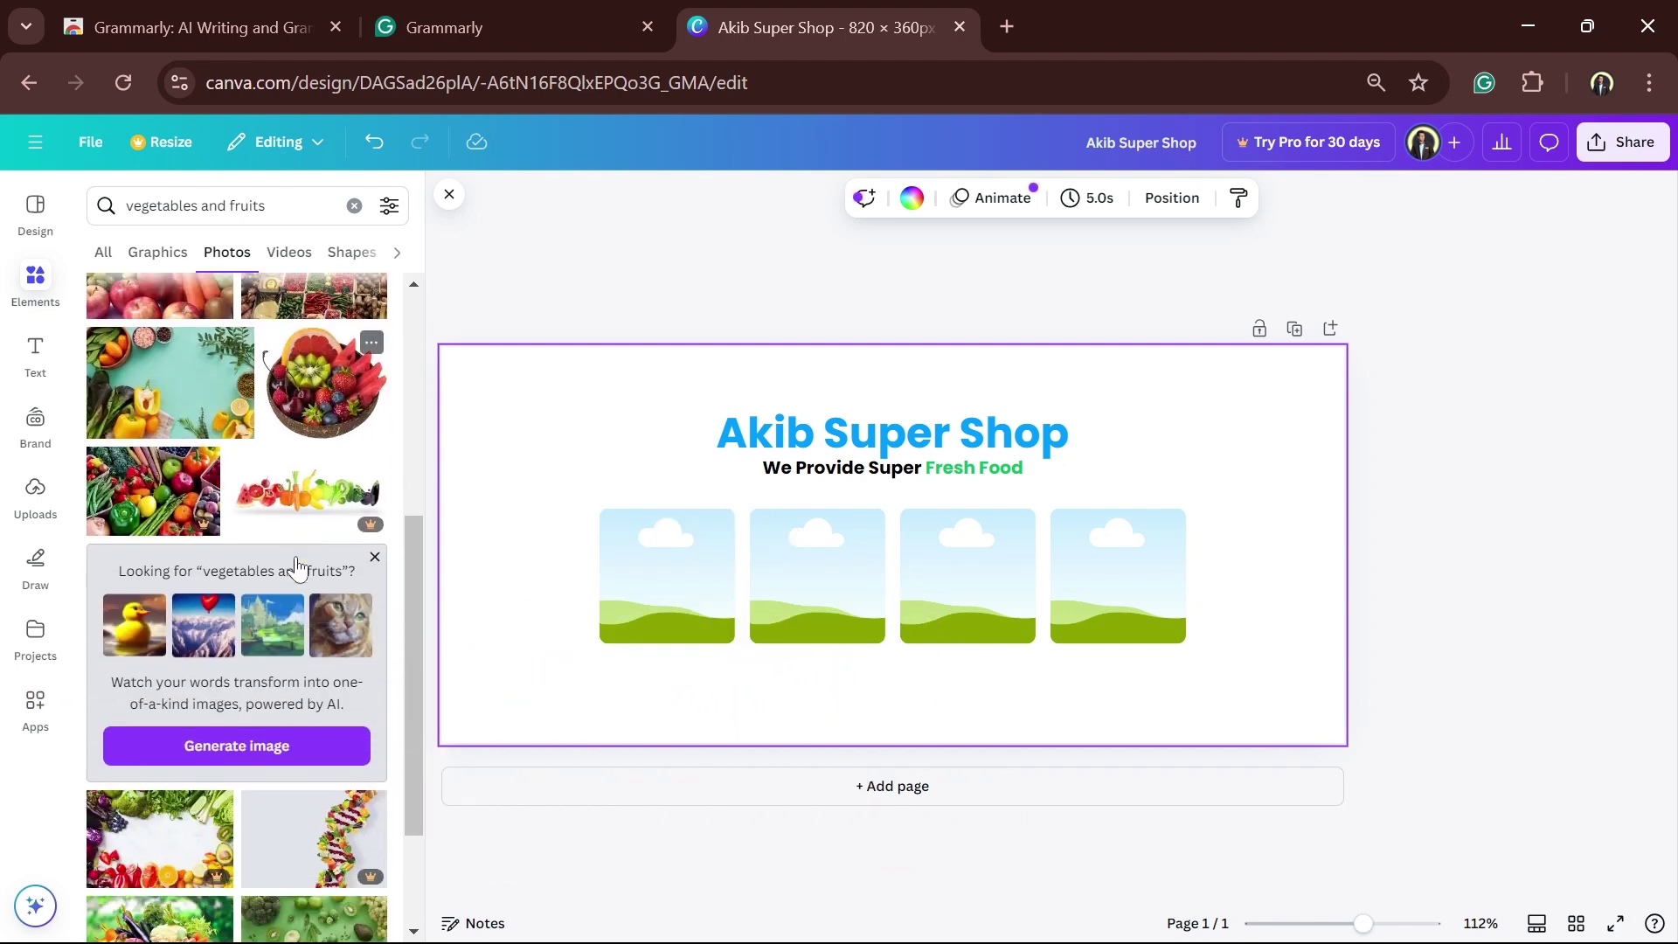
{"action": "left_click_drag", "start_coordinate": [218, 612], "coordinate": [664, 585]}
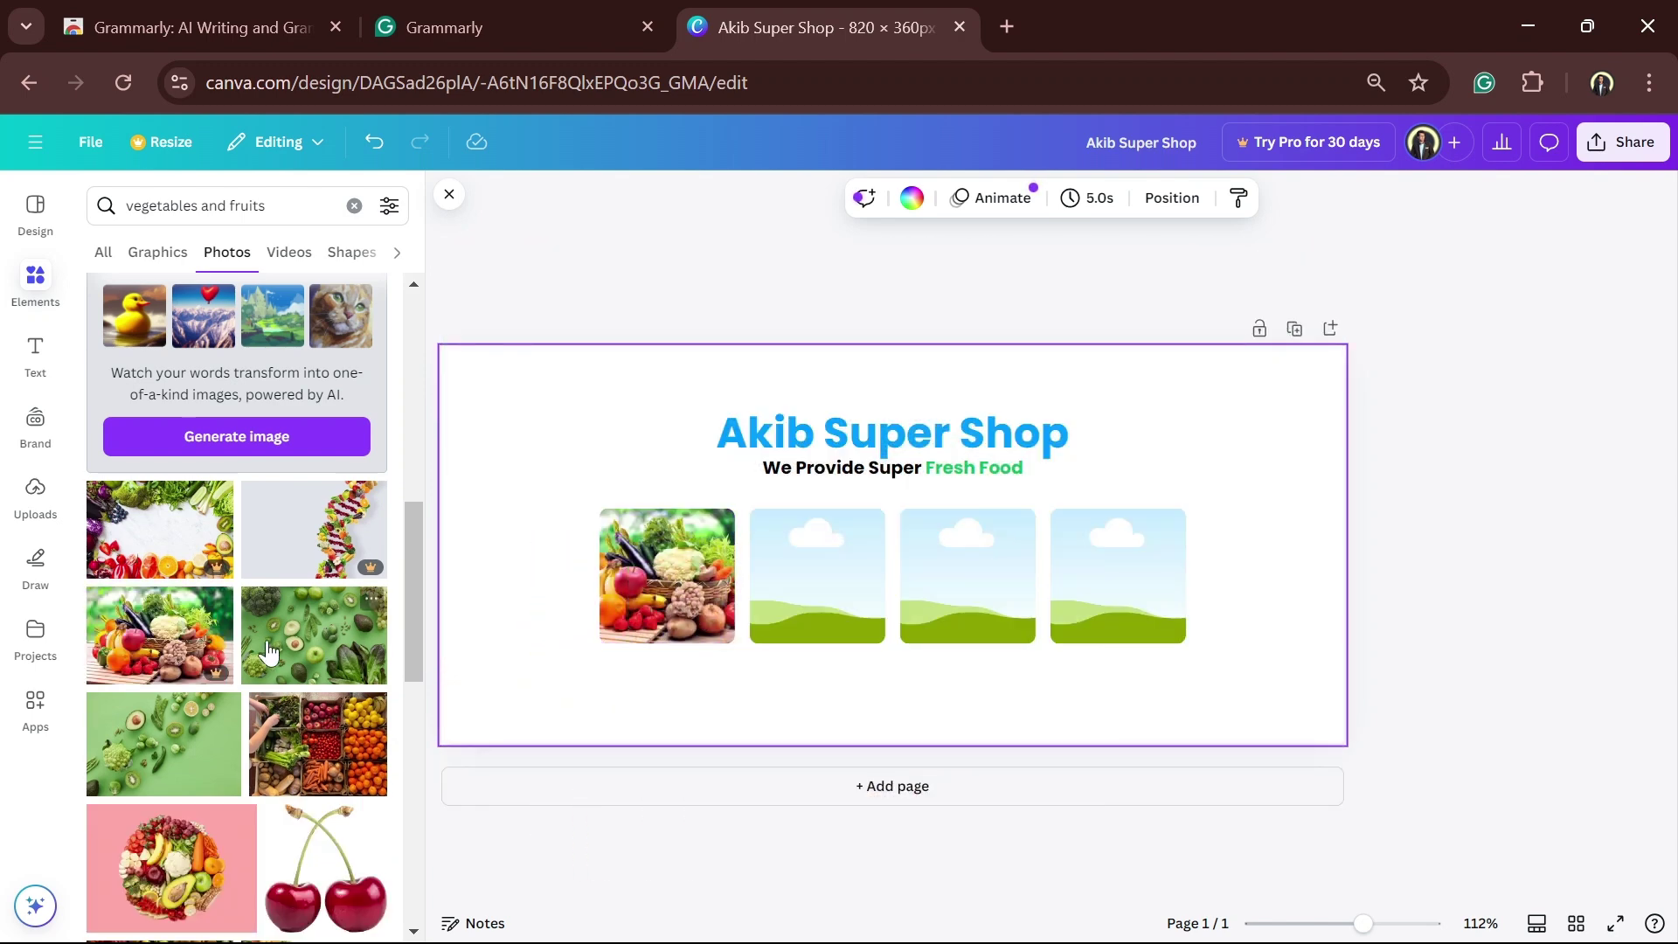
{"action": "left_click_drag", "start_coordinate": [318, 768], "coordinate": [818, 577]}
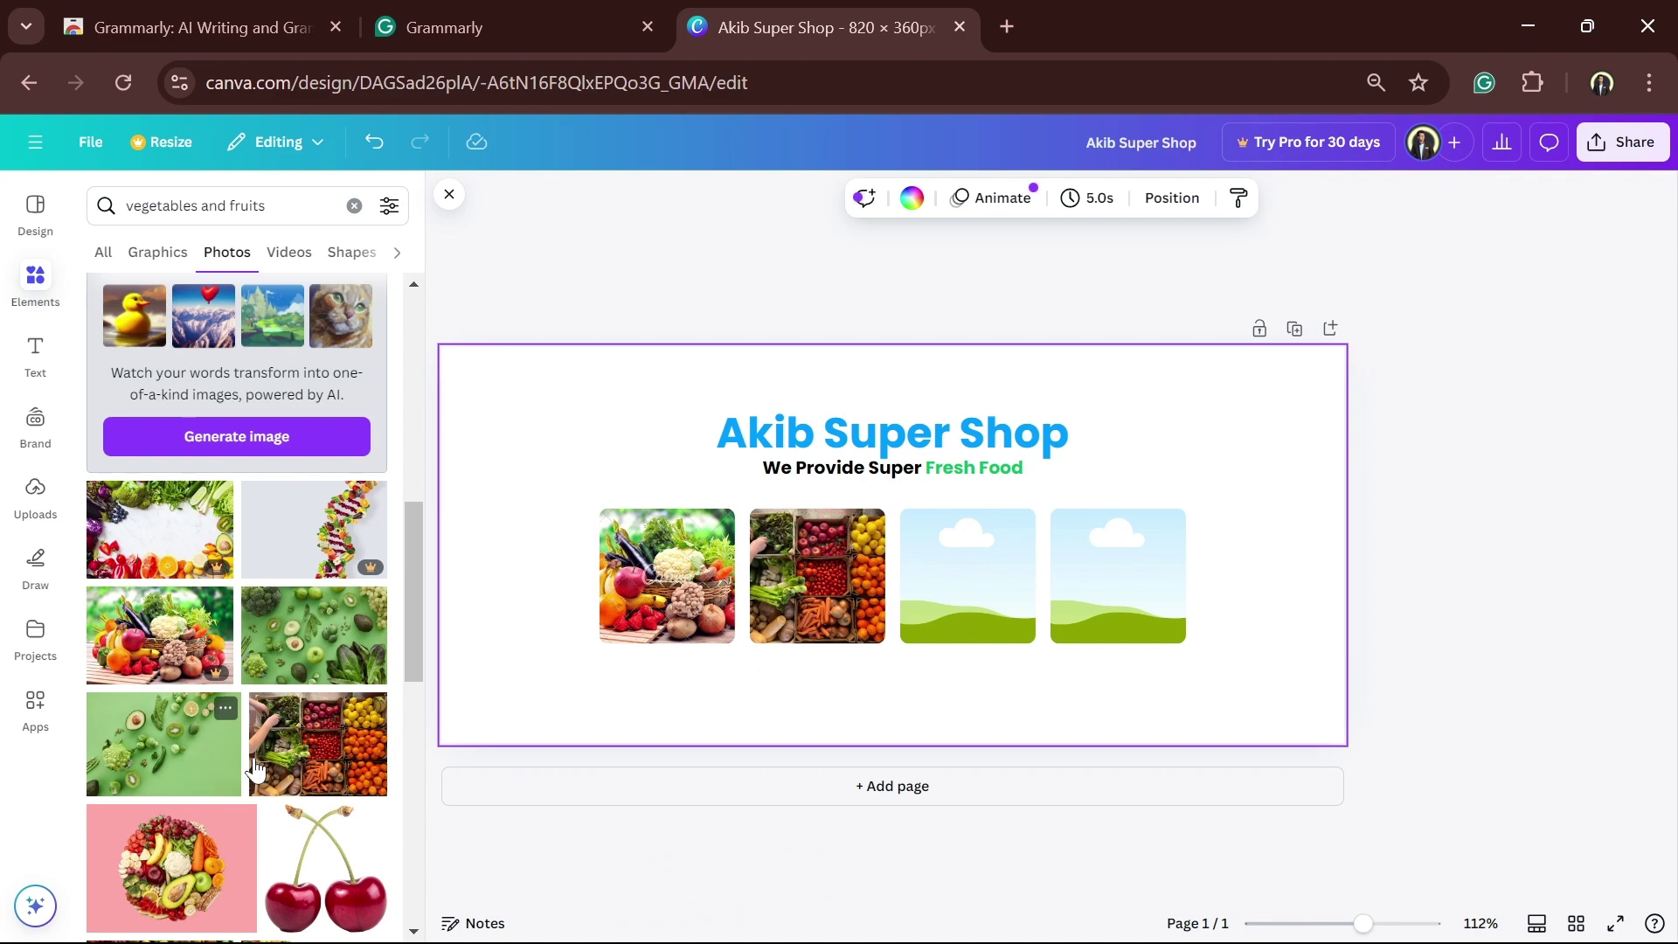
{"action": "scroll", "coordinate": [159, 787], "scroll_direction": "down", "scroll_amount": 2}
{"action": "left_click_drag", "start_coordinate": [107, 855], "coordinate": [962, 565]}
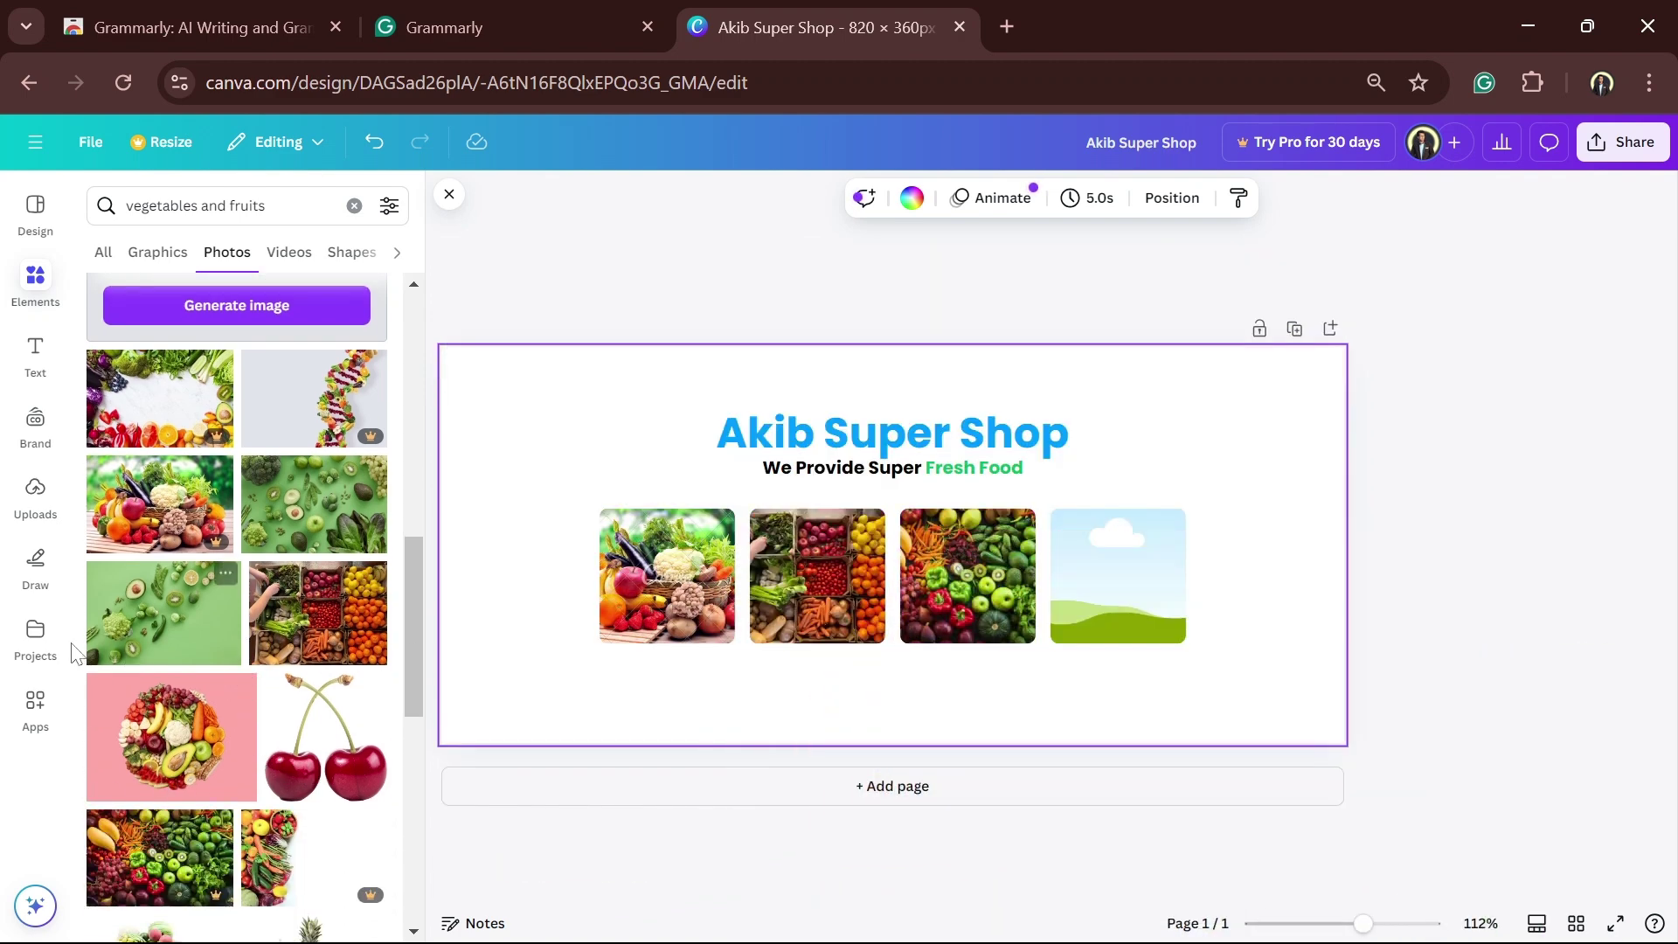
Step: Try the white-background photo of piled fruit and vegetables with a pineapple in the fourth frame, and undo it
{"action": "scroll", "coordinate": [269, 658], "scroll_direction": "down", "scroll_amount": 4}
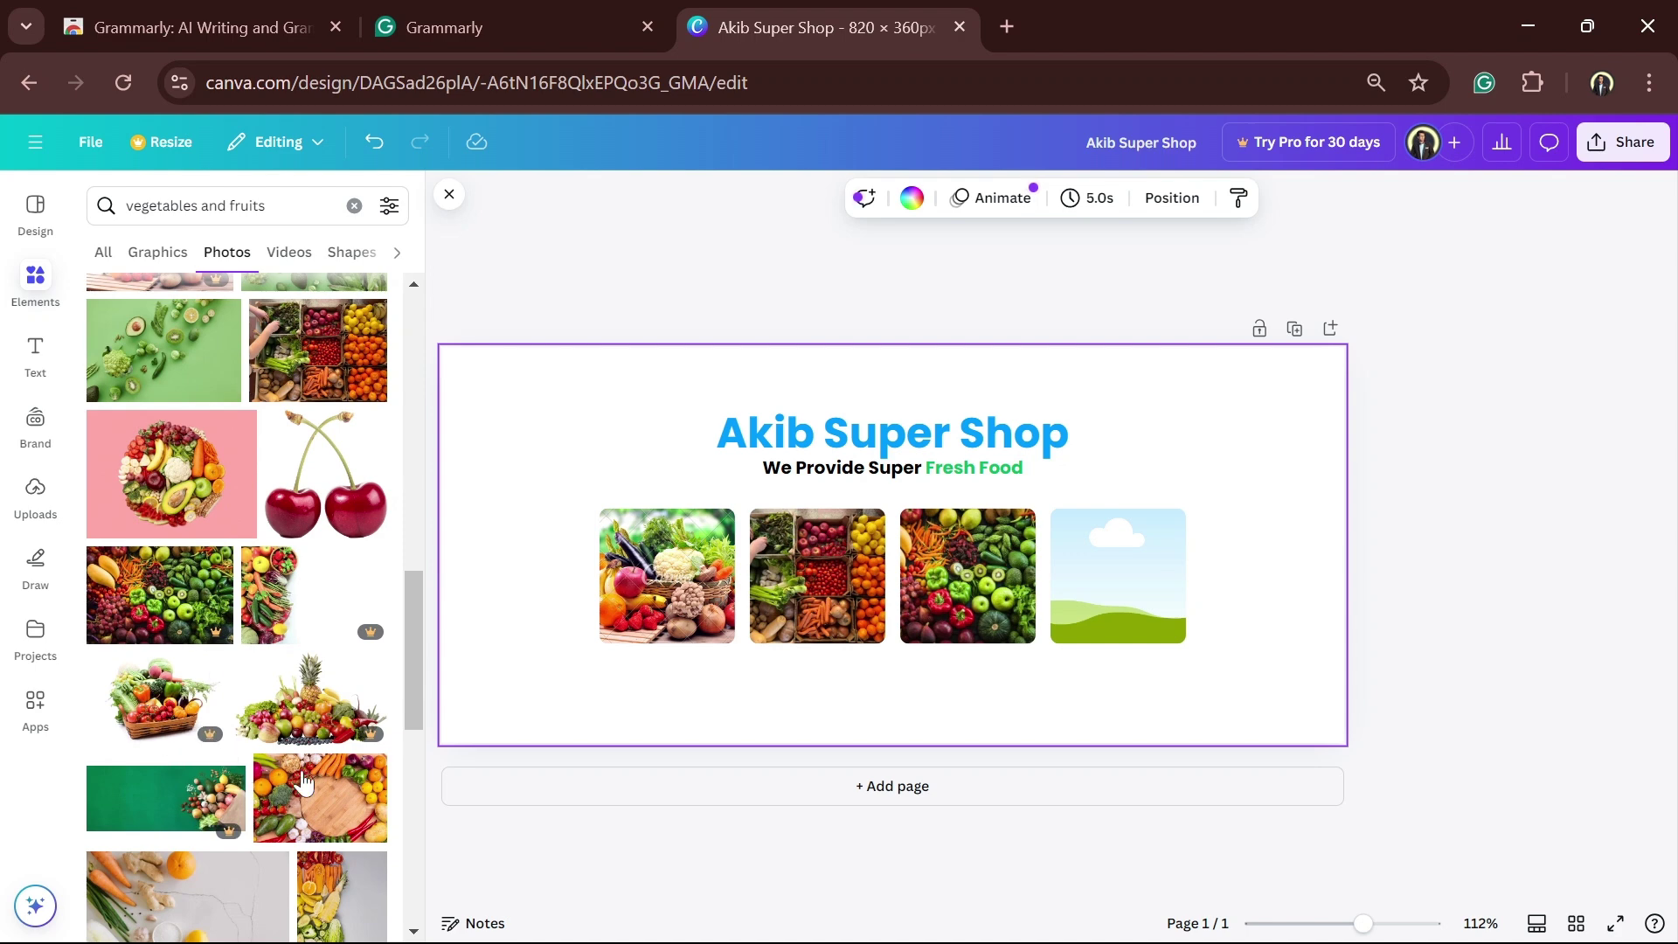
{"action": "scroll", "coordinate": [326, 784], "scroll_direction": "down", "scroll_amount": 3}
{"action": "scroll", "coordinate": [326, 784], "scroll_direction": "down", "scroll_amount": 2}
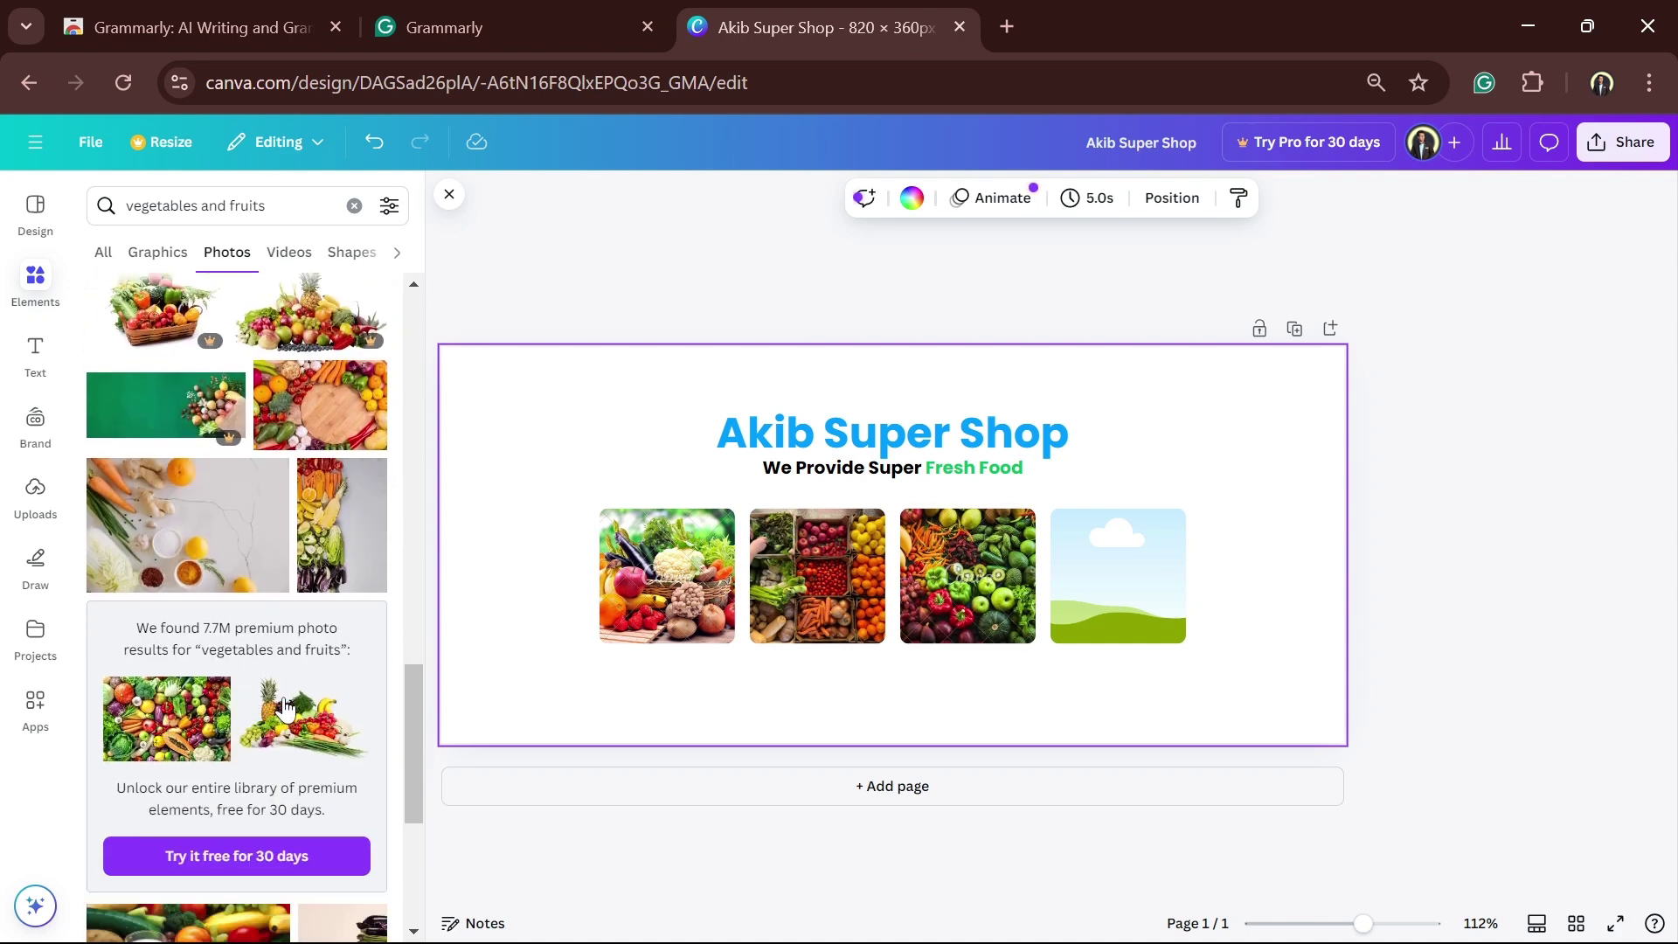
{"action": "left_click_drag", "start_coordinate": [407, 684], "coordinate": [1145, 568]}
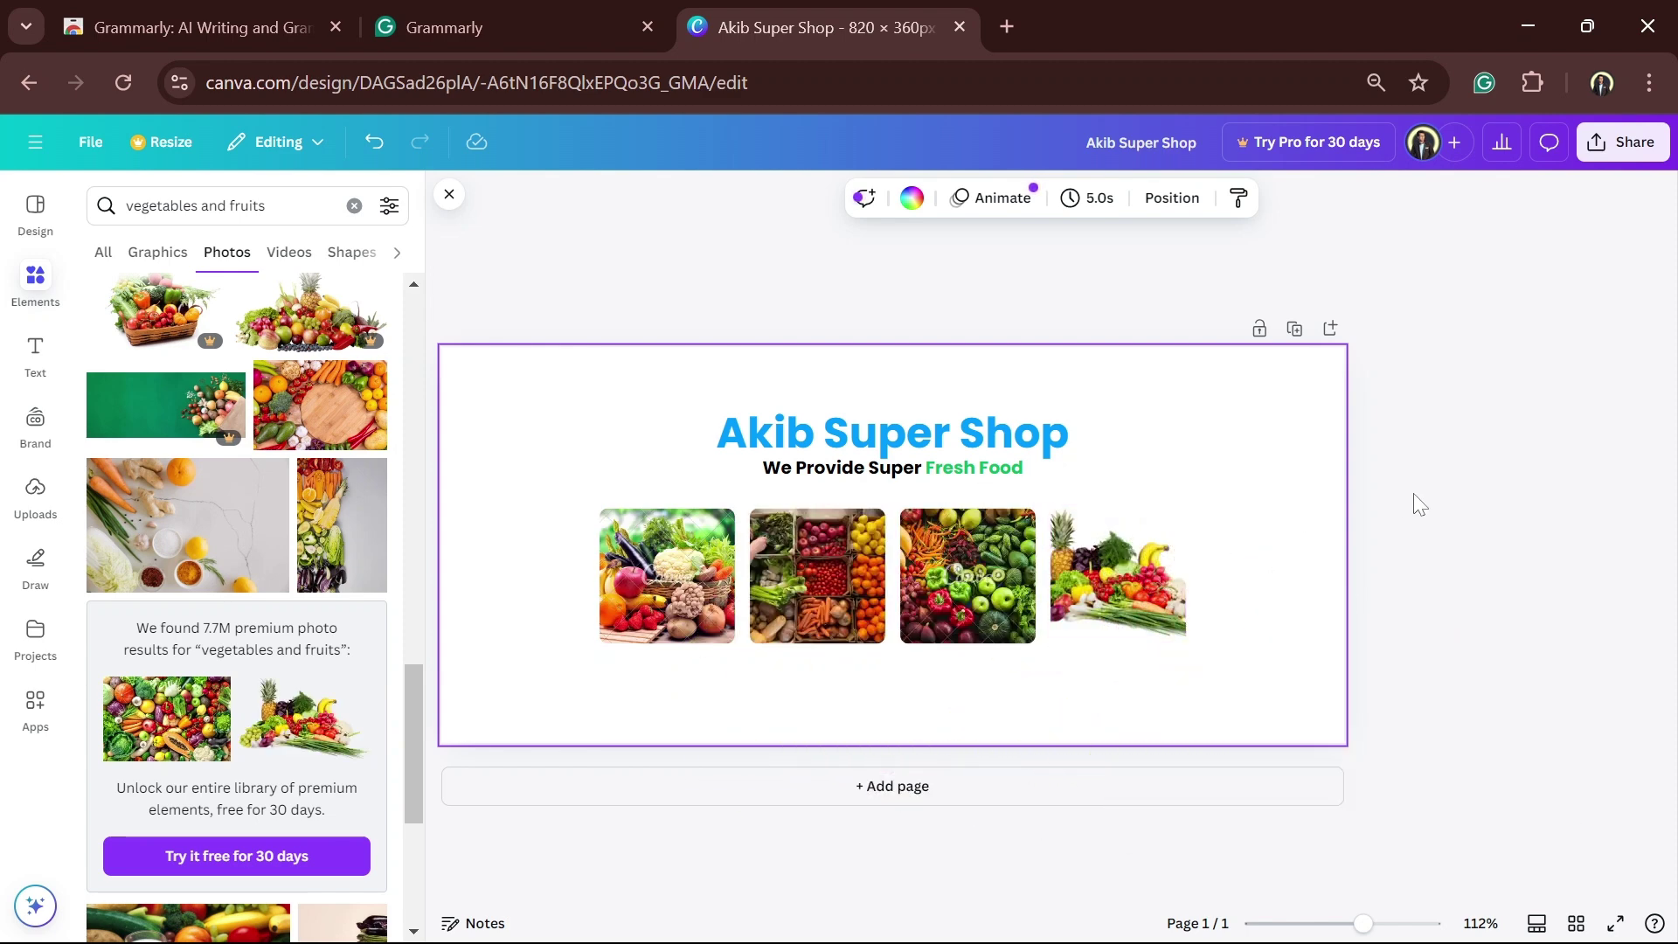
{"action": "key", "text": "ctrl+z"}
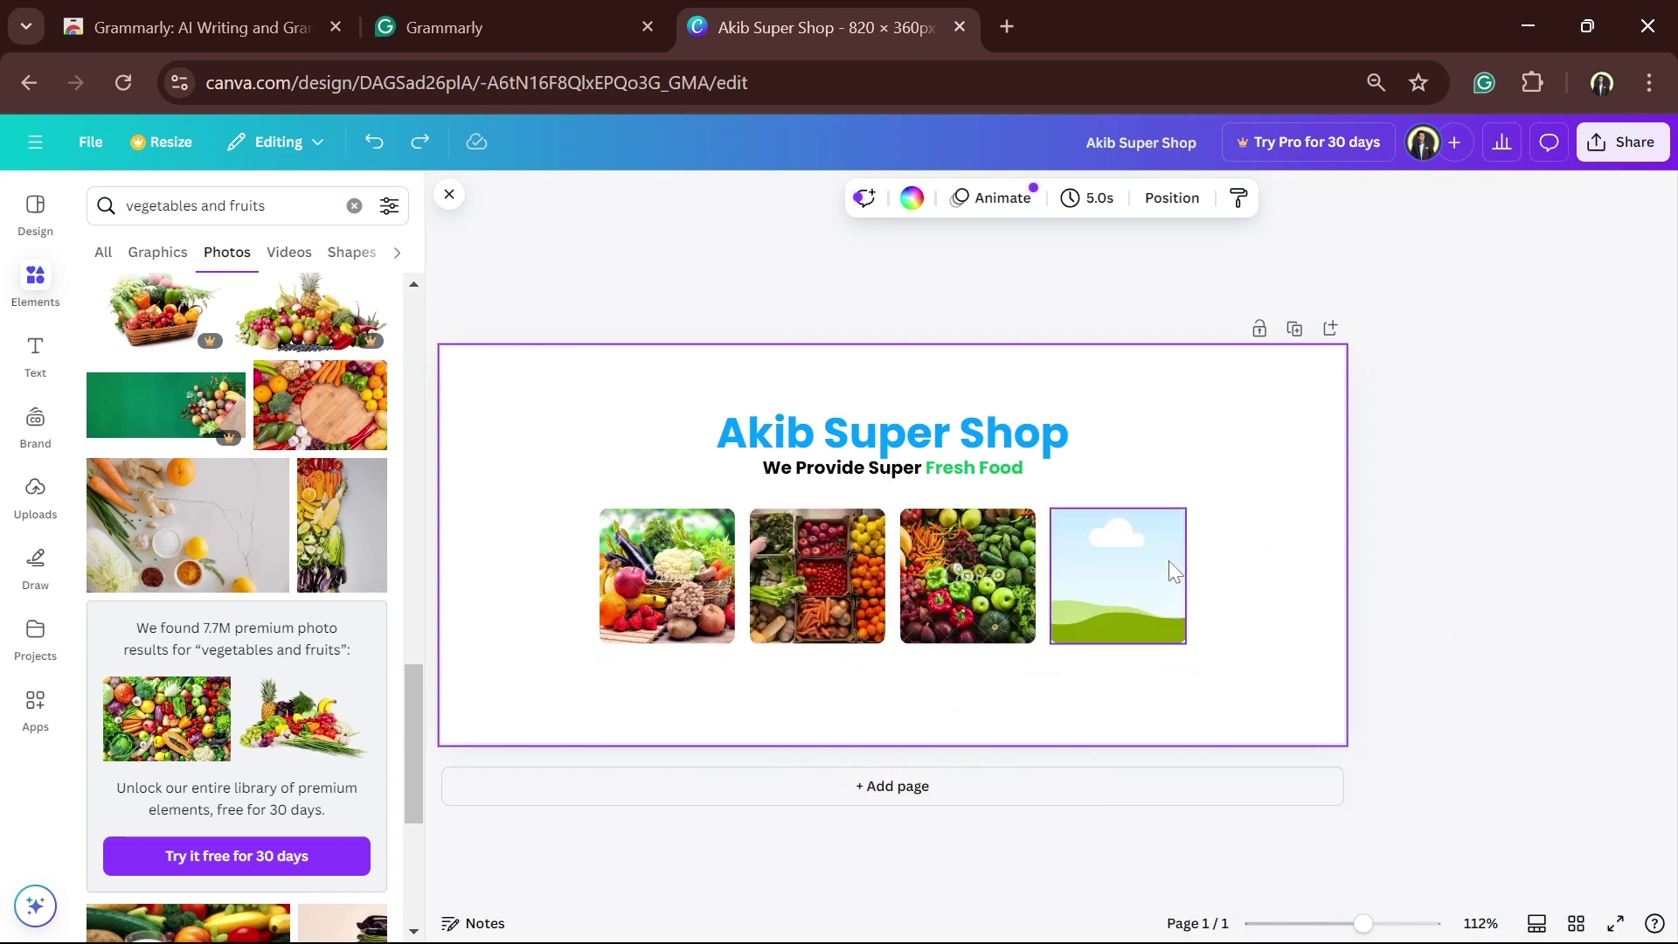
Step: Add the photo of carrots, garlic and lemon on marble across the whole page and send it to the back
{"action": "scroll", "coordinate": [149, 542], "scroll_direction": "up", "scroll_amount": 2}
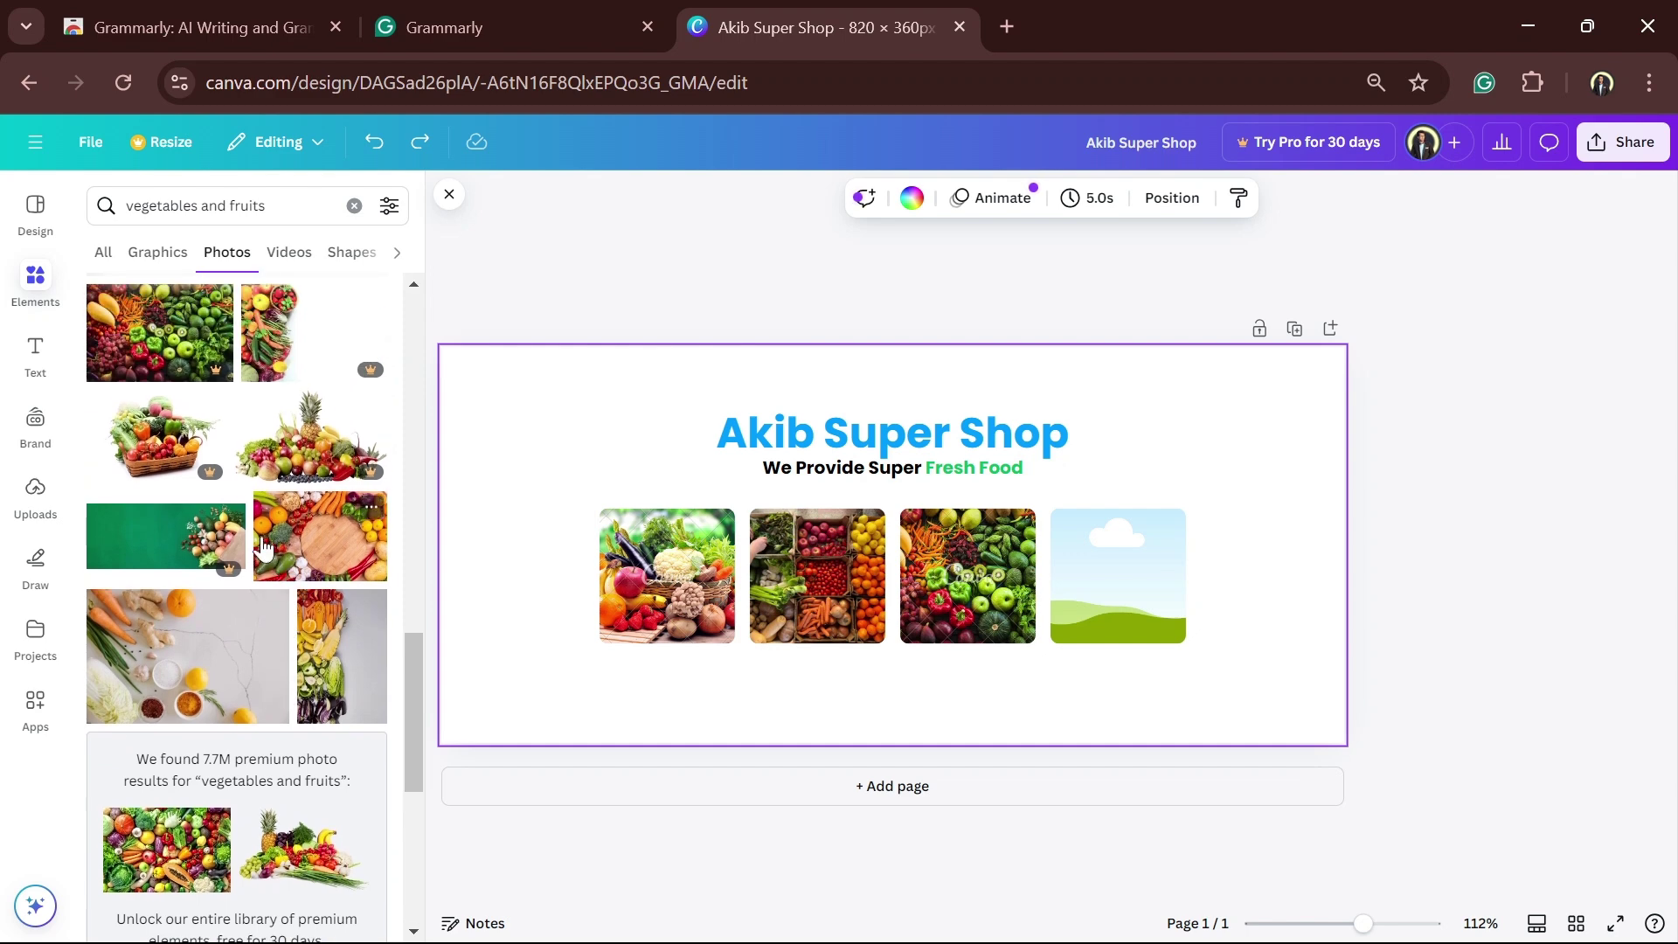
{"action": "scroll", "coordinate": [149, 542], "scroll_direction": "up", "scroll_amount": 2}
{"action": "scroll", "coordinate": [149, 542], "scroll_direction": "down", "scroll_amount": 2}
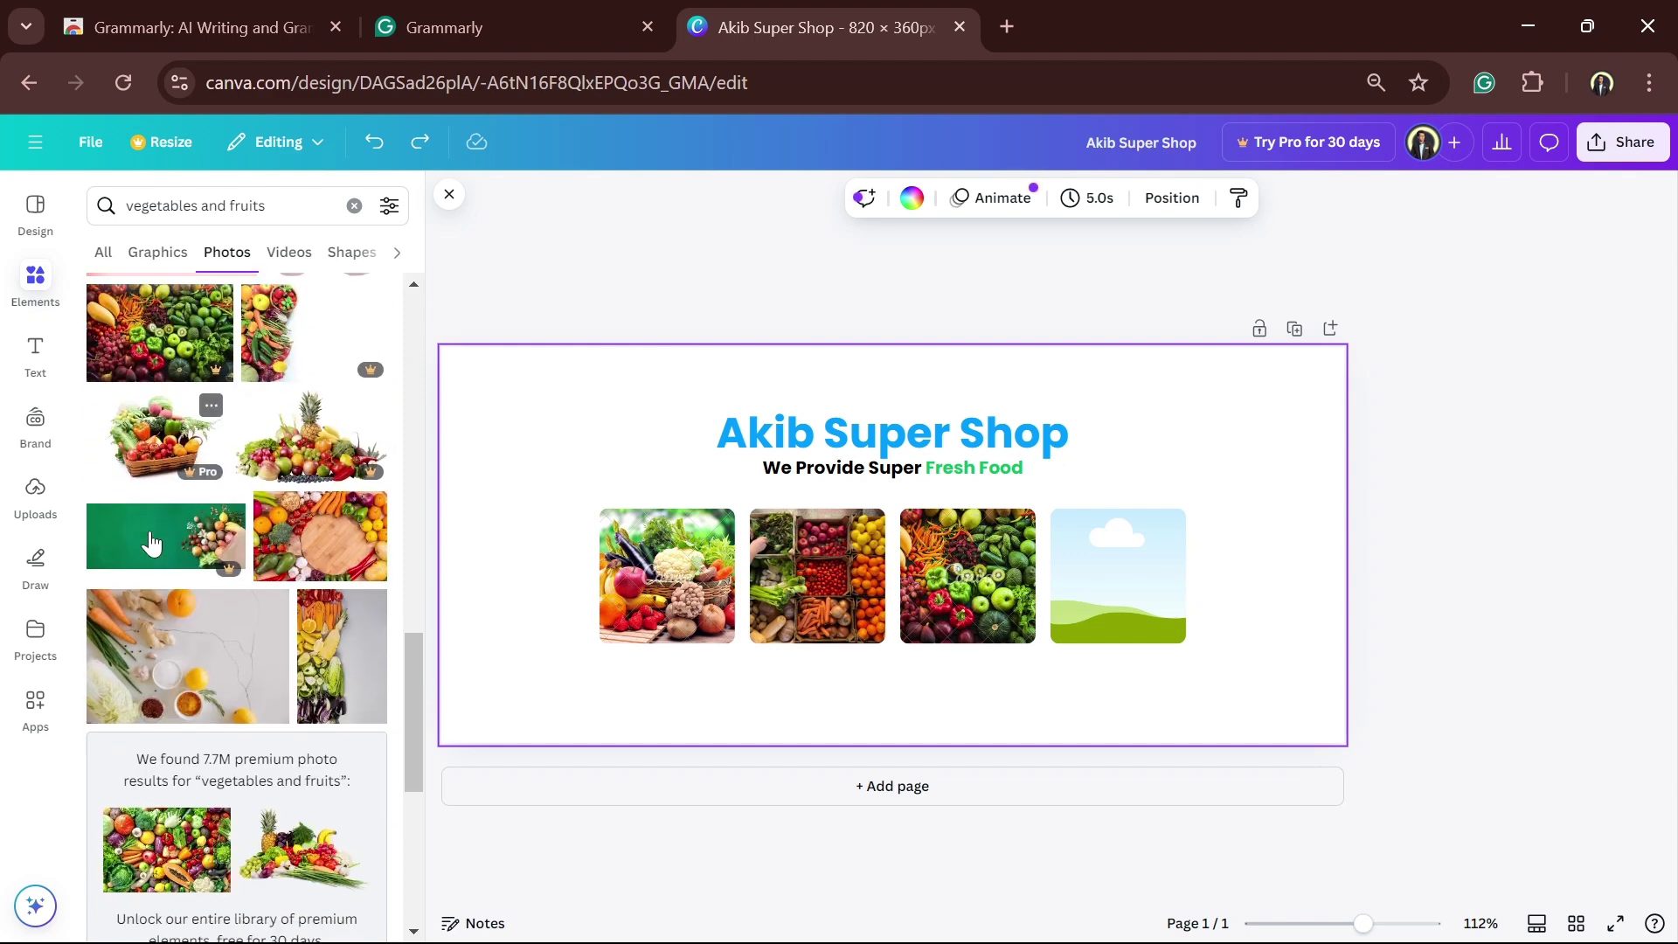
{"action": "left_click_drag", "start_coordinate": [186, 669], "coordinate": [490, 533]}
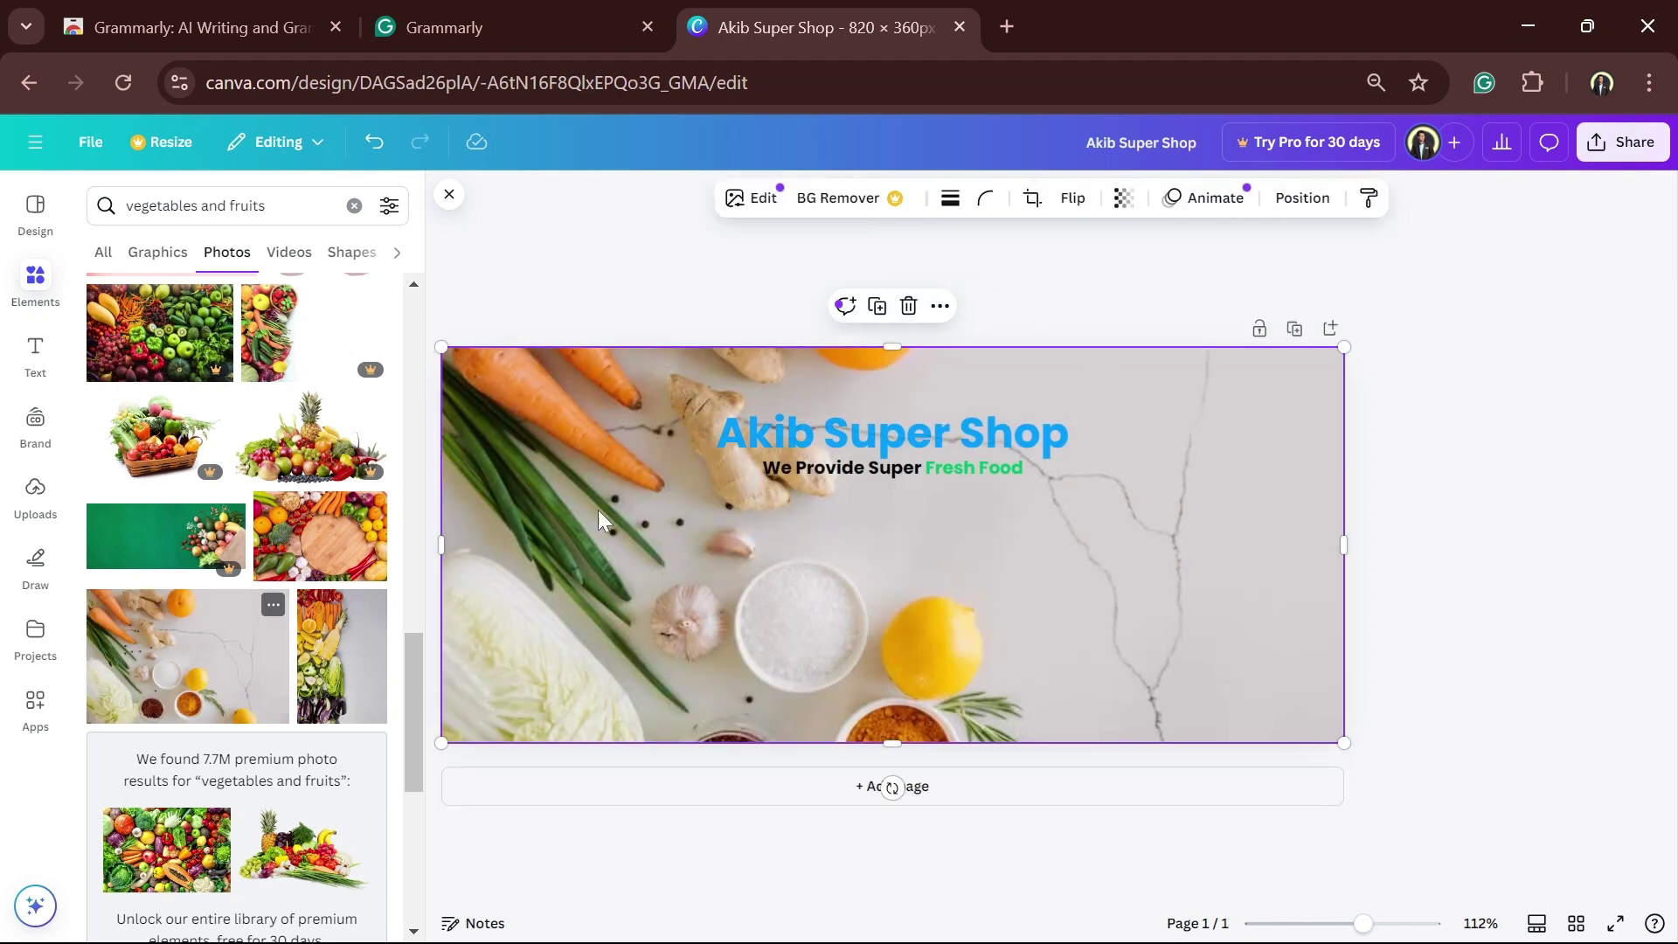
{"action": "right_click", "coordinate": [1185, 494]}
{"action": "left_click", "coordinate": [1330, 568]}
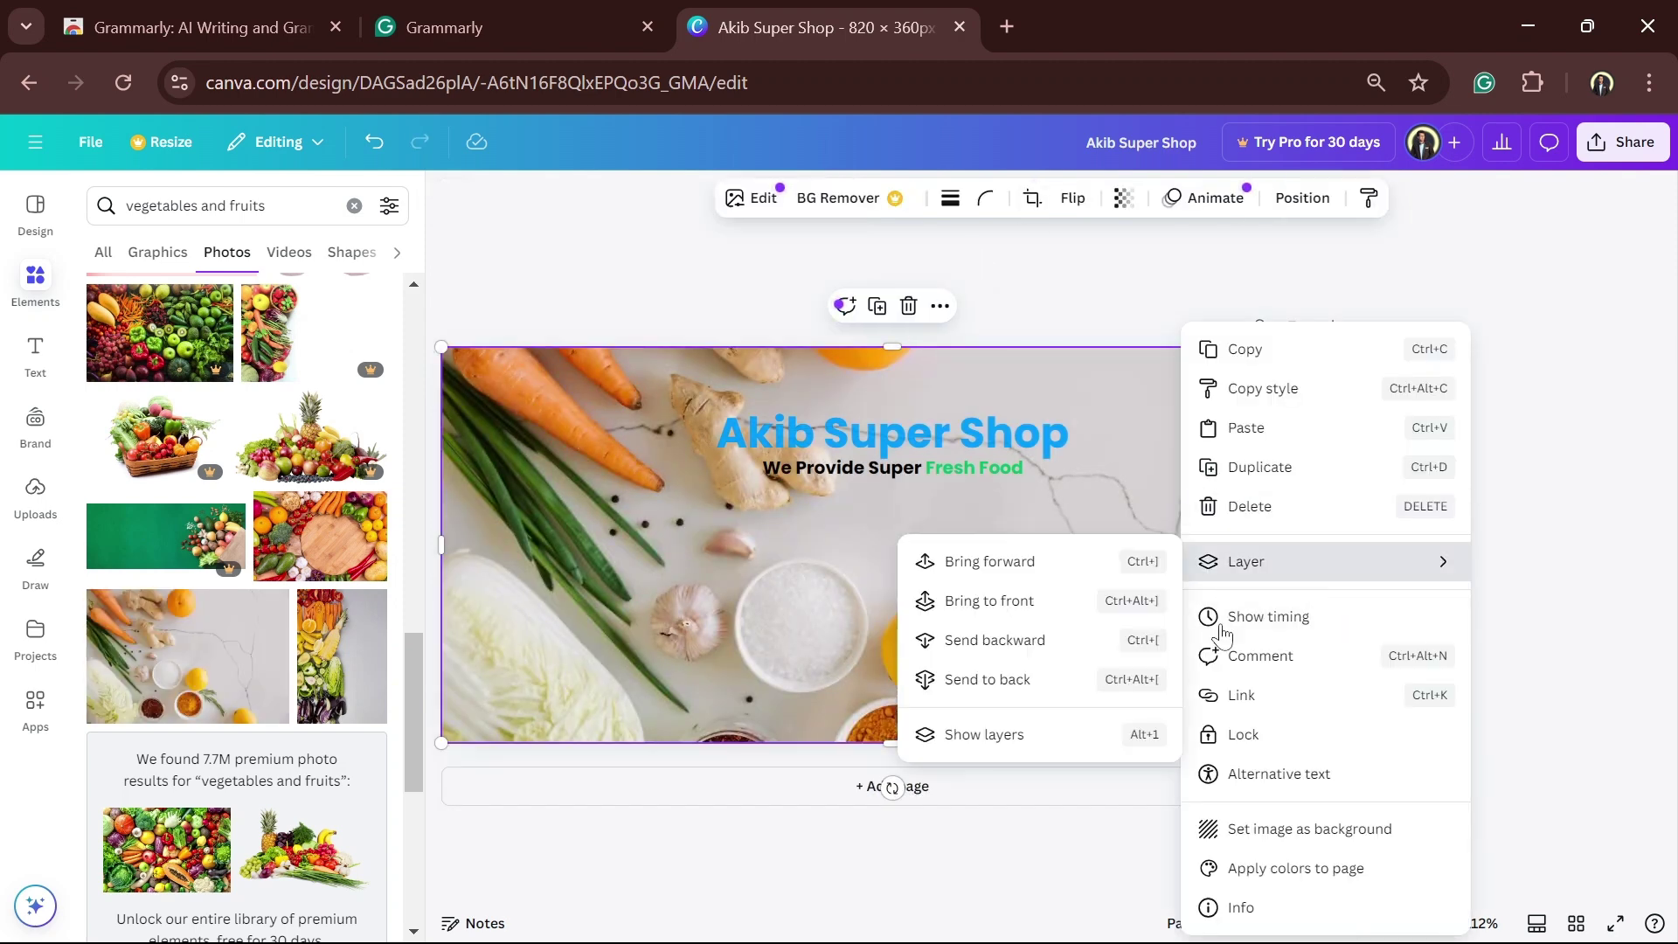
{"action": "mouse_move", "coordinate": [1254, 561]}
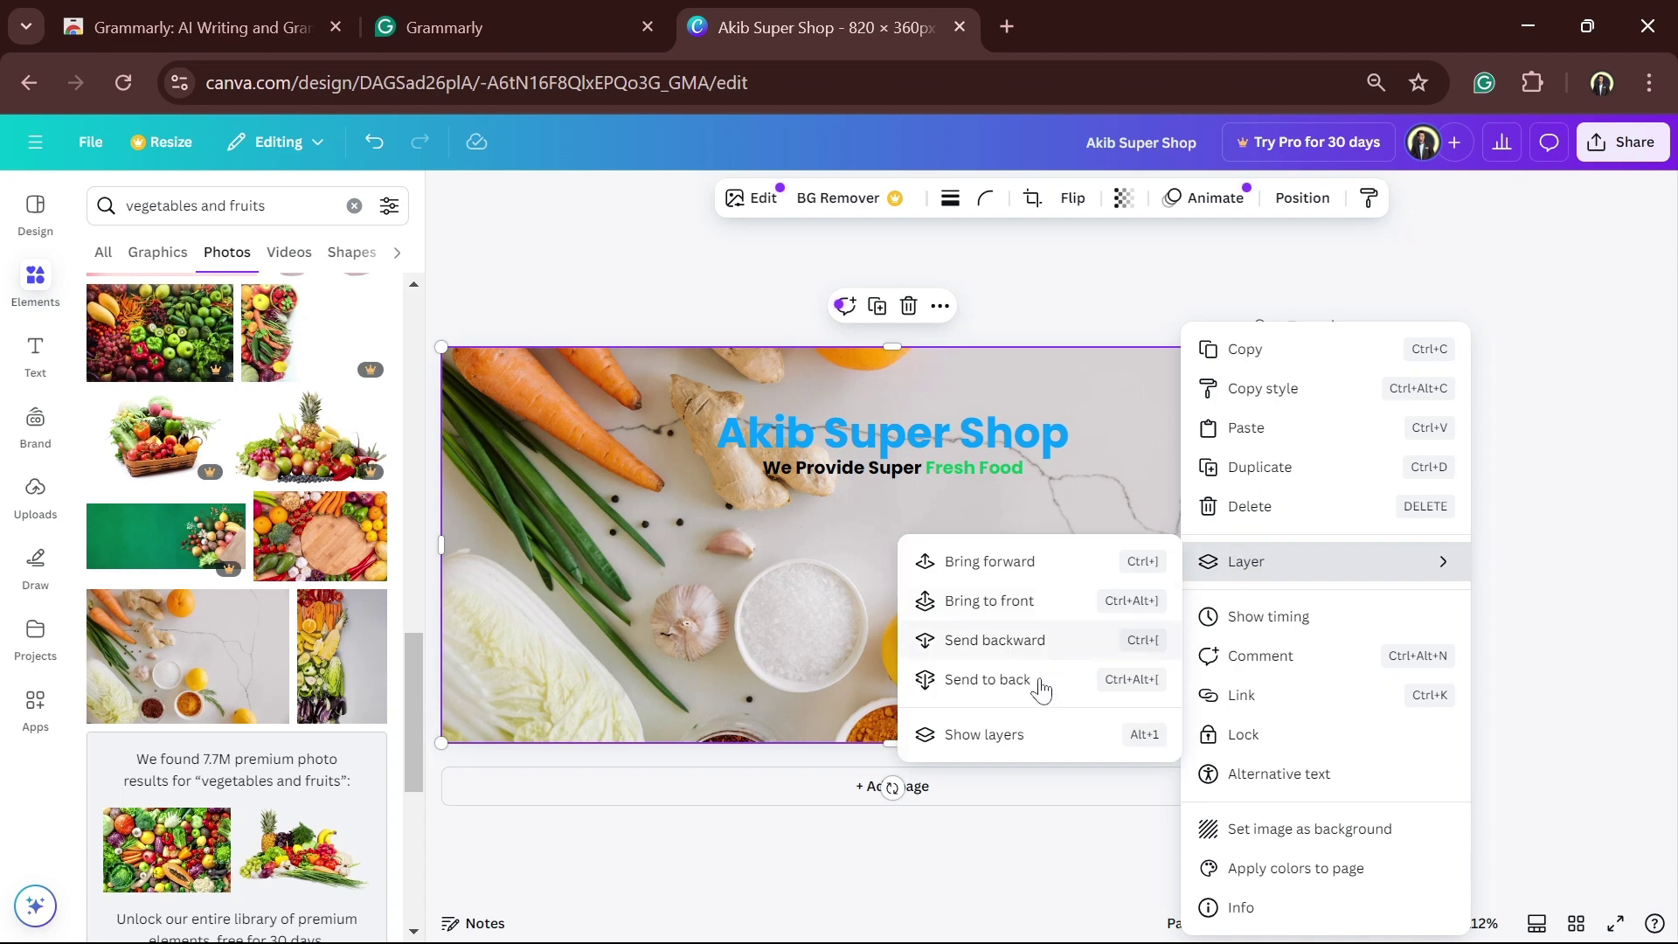
{"action": "left_click", "coordinate": [1007, 686]}
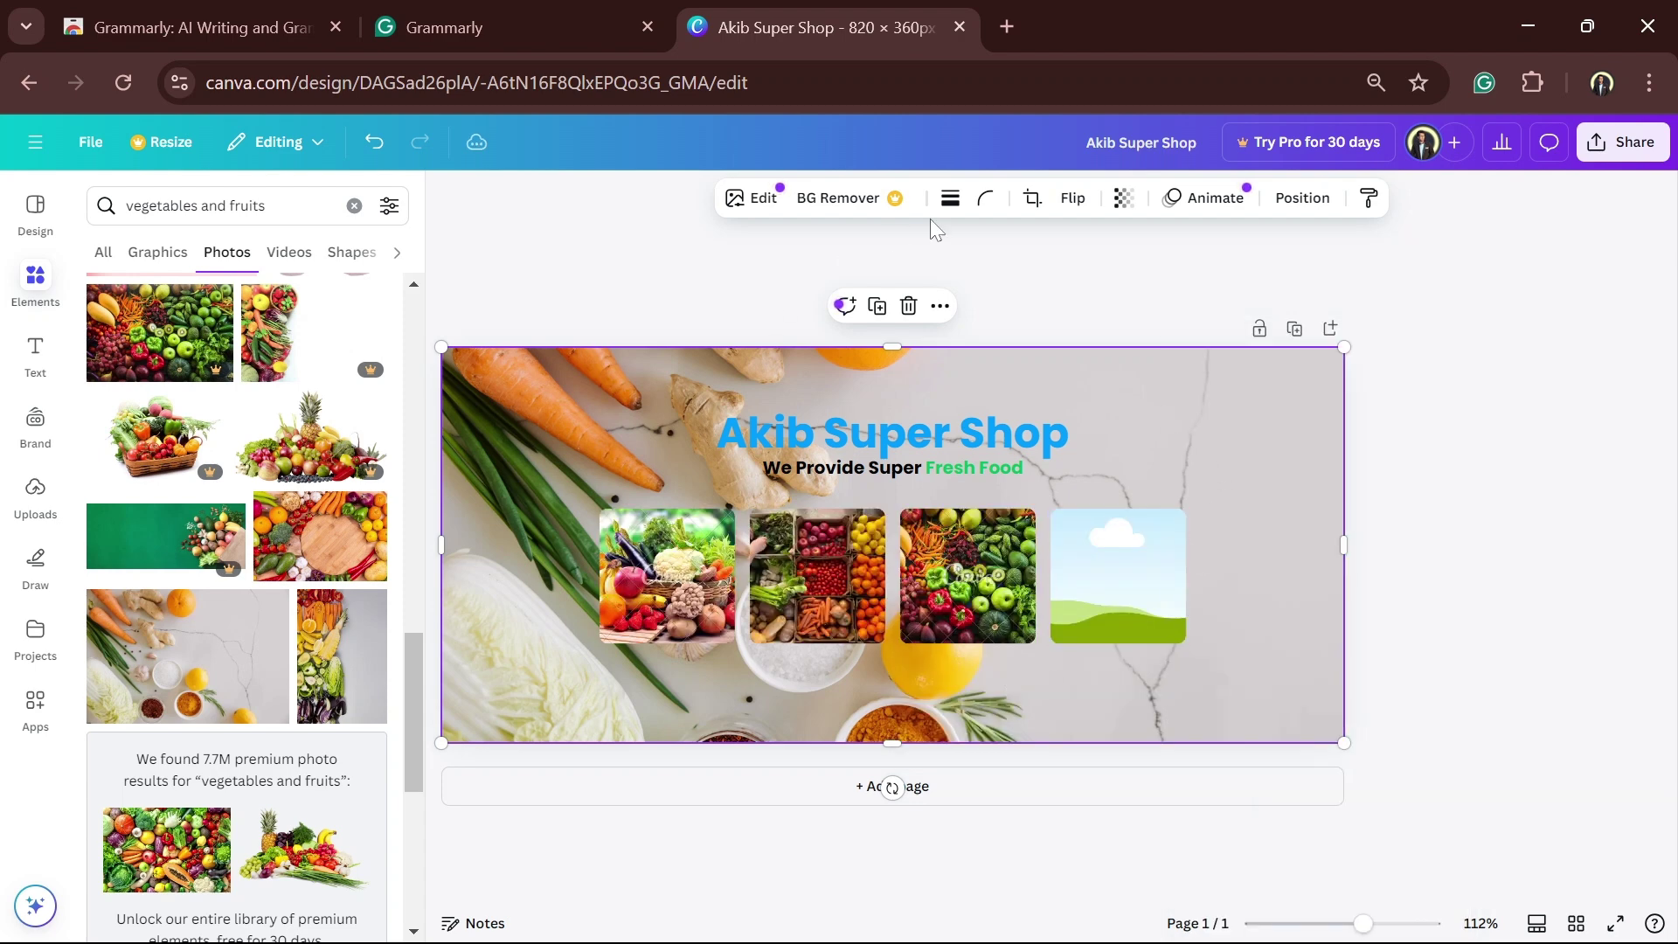
Step: Set the transparency of the full-page vegetable photo to 13
{"action": "left_click", "coordinate": [1124, 197]}
{"action": "left_click_drag", "start_coordinate": [1154, 291], "coordinate": [1048, 306]}
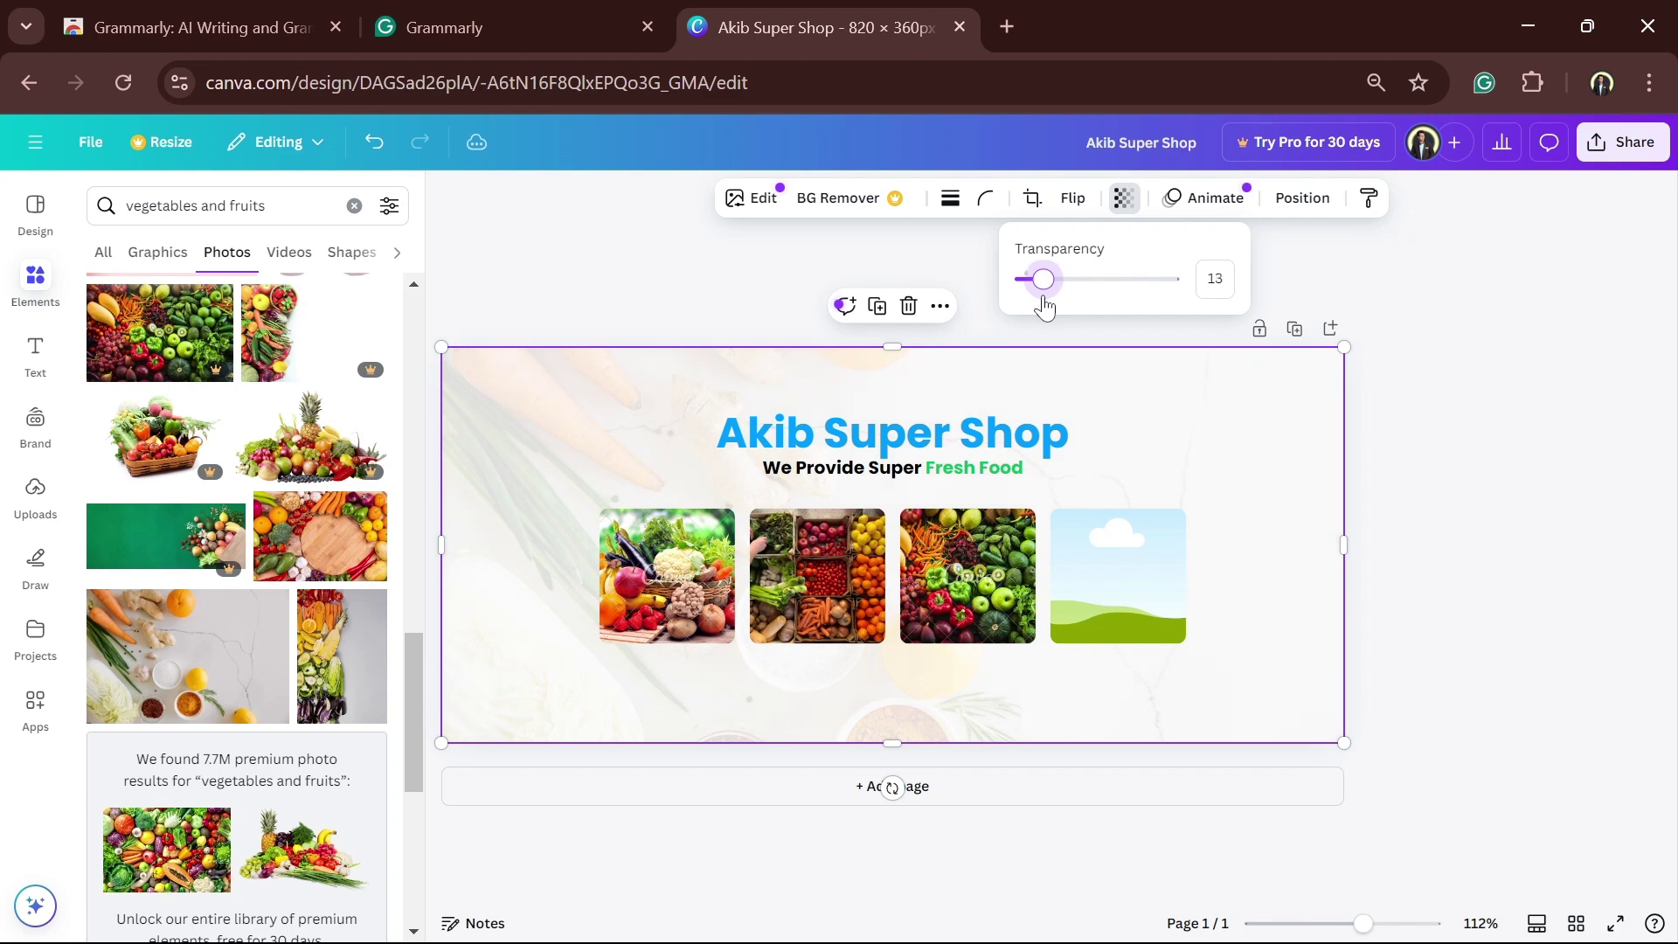
{"action": "left_click", "coordinate": [1599, 533]}
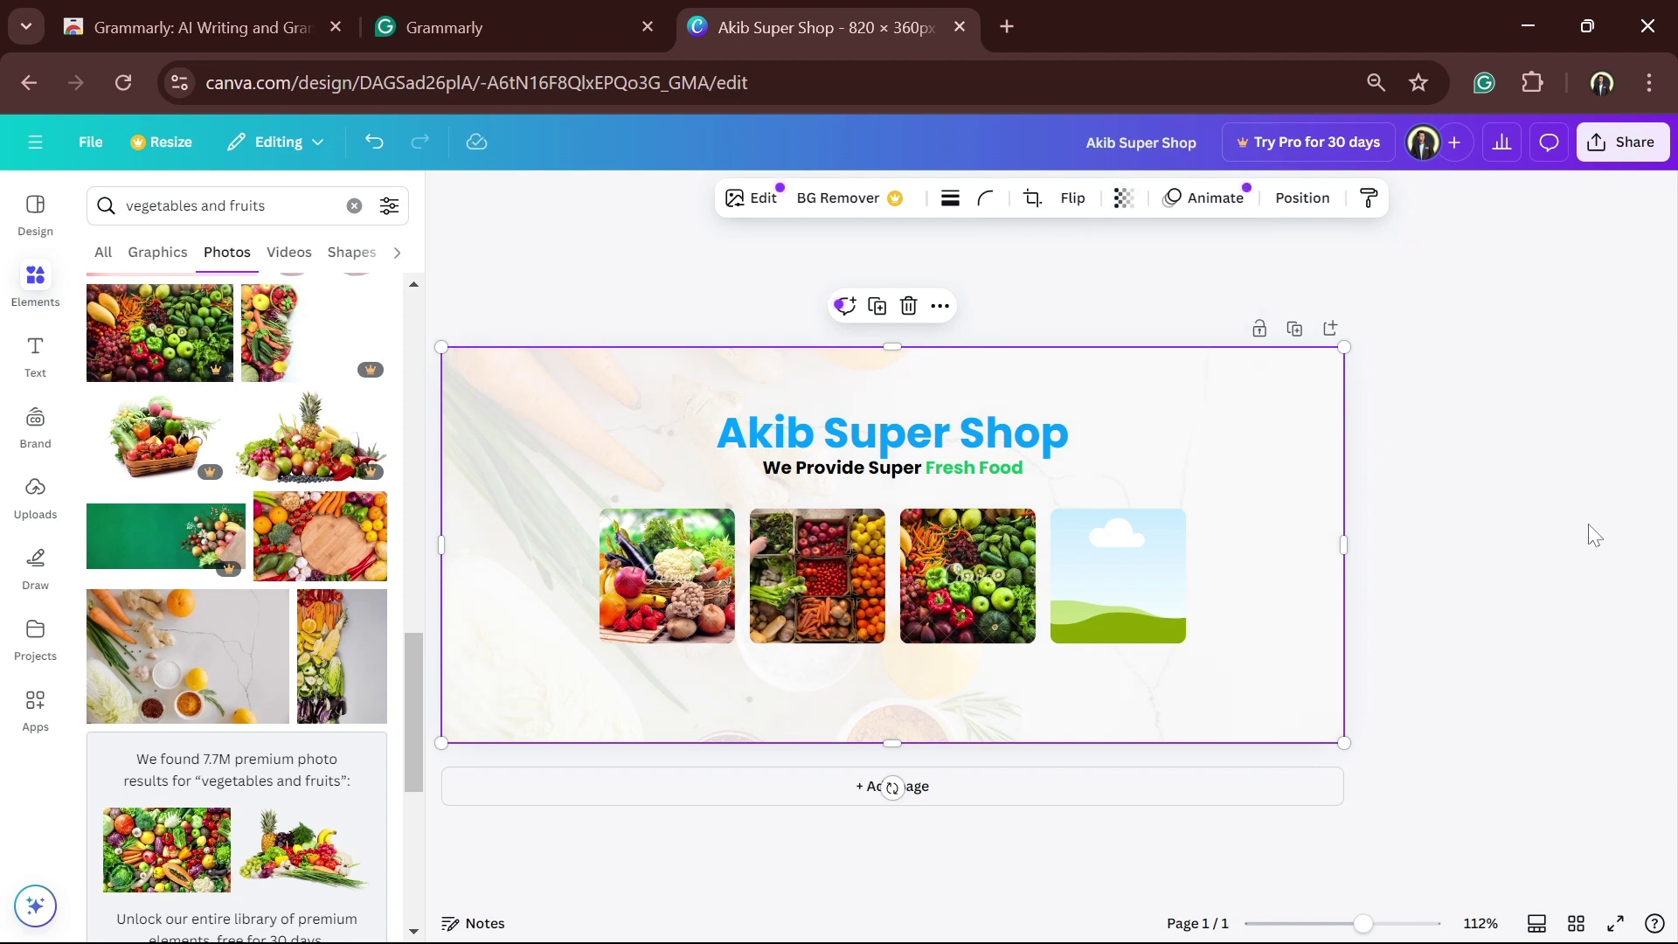
{"action": "left_click", "coordinate": [1596, 597]}
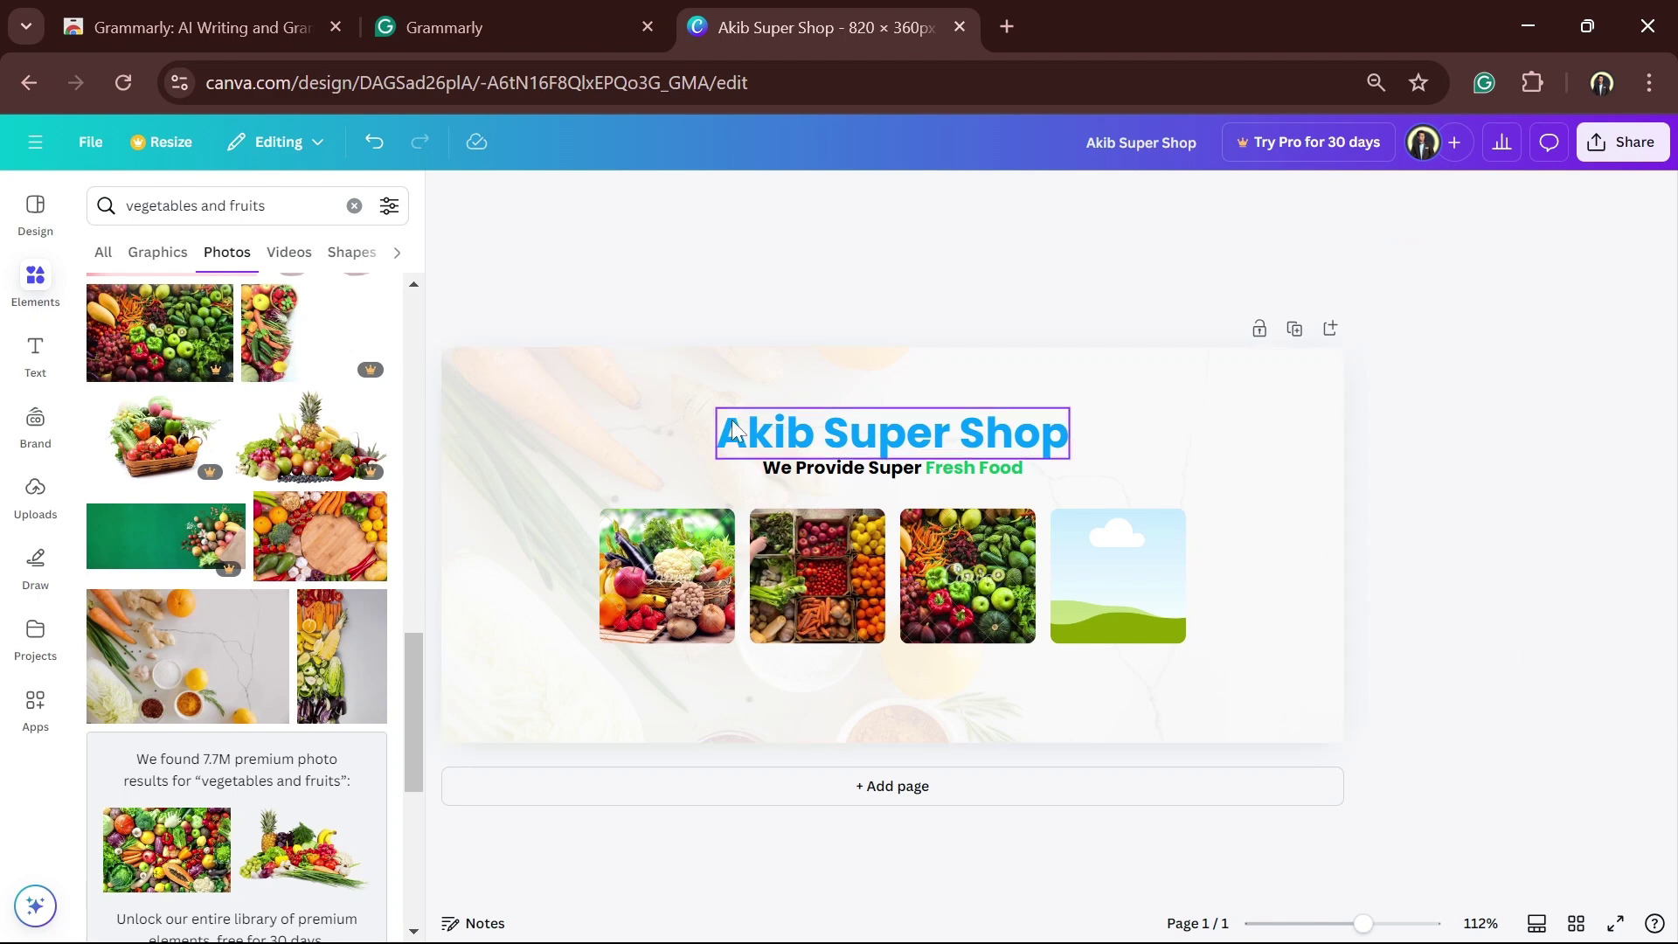
{"action": "left_click_drag", "start_coordinate": [710, 405], "coordinate": [1062, 479]}
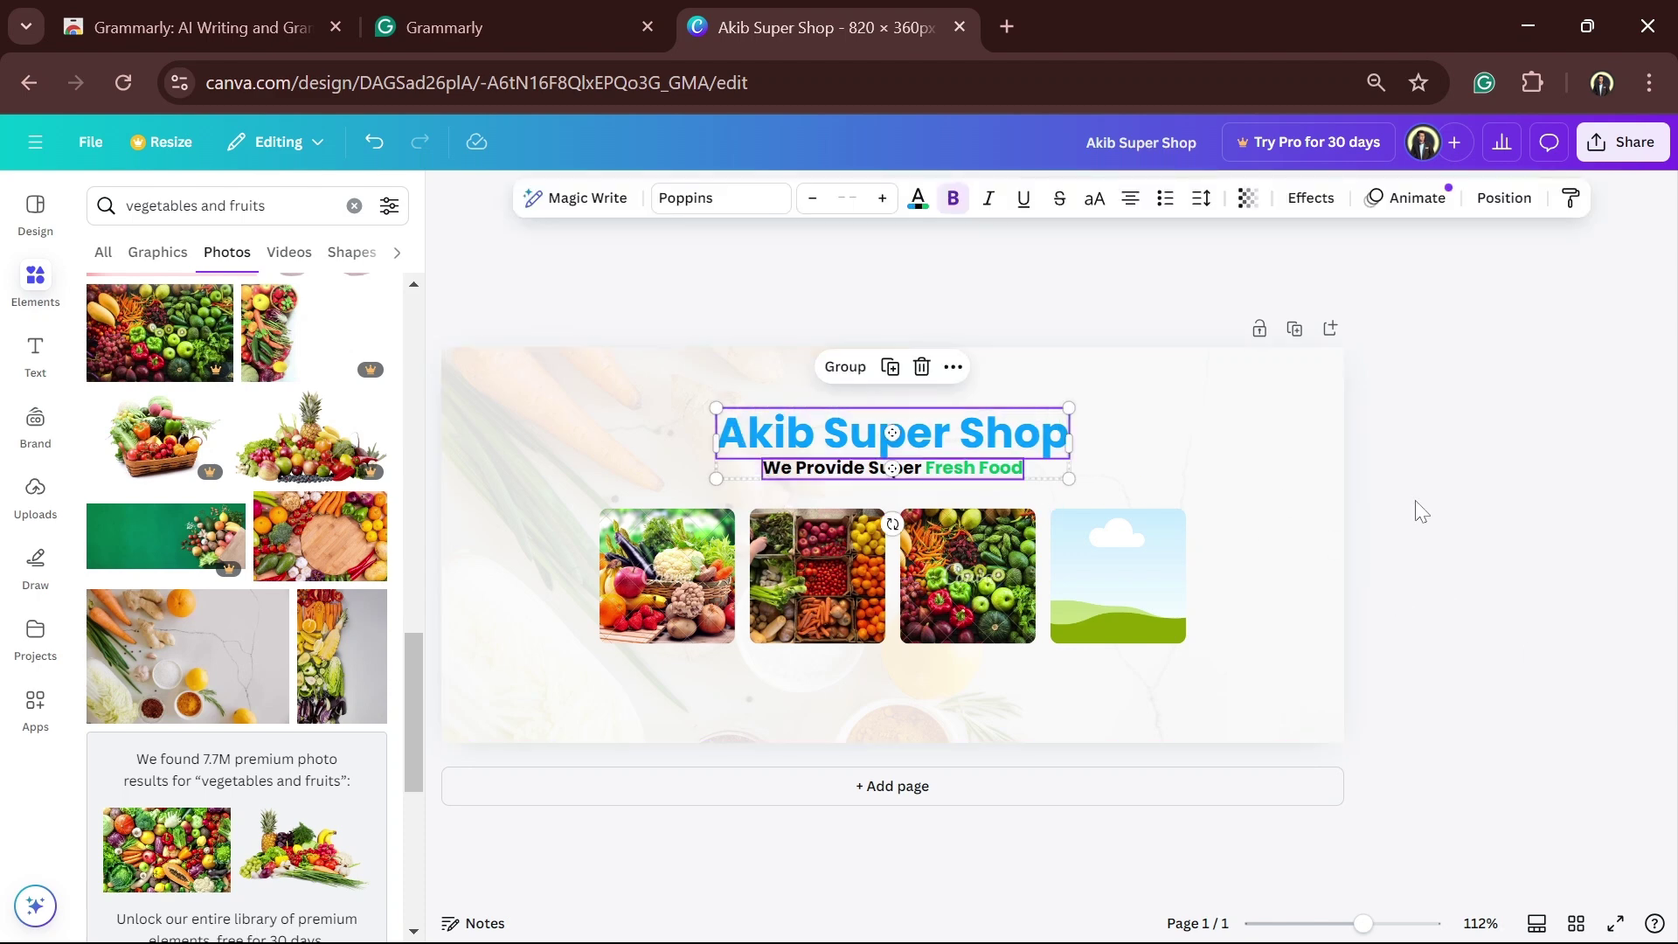
{"action": "left_click", "coordinate": [1417, 509]}
Step: Fill the empty fourth frame with the photo of a glass of milk surrounded by fruits and vegetables
{"action": "scroll", "coordinate": [222, 634], "scroll_direction": "down", "scroll_amount": 3}
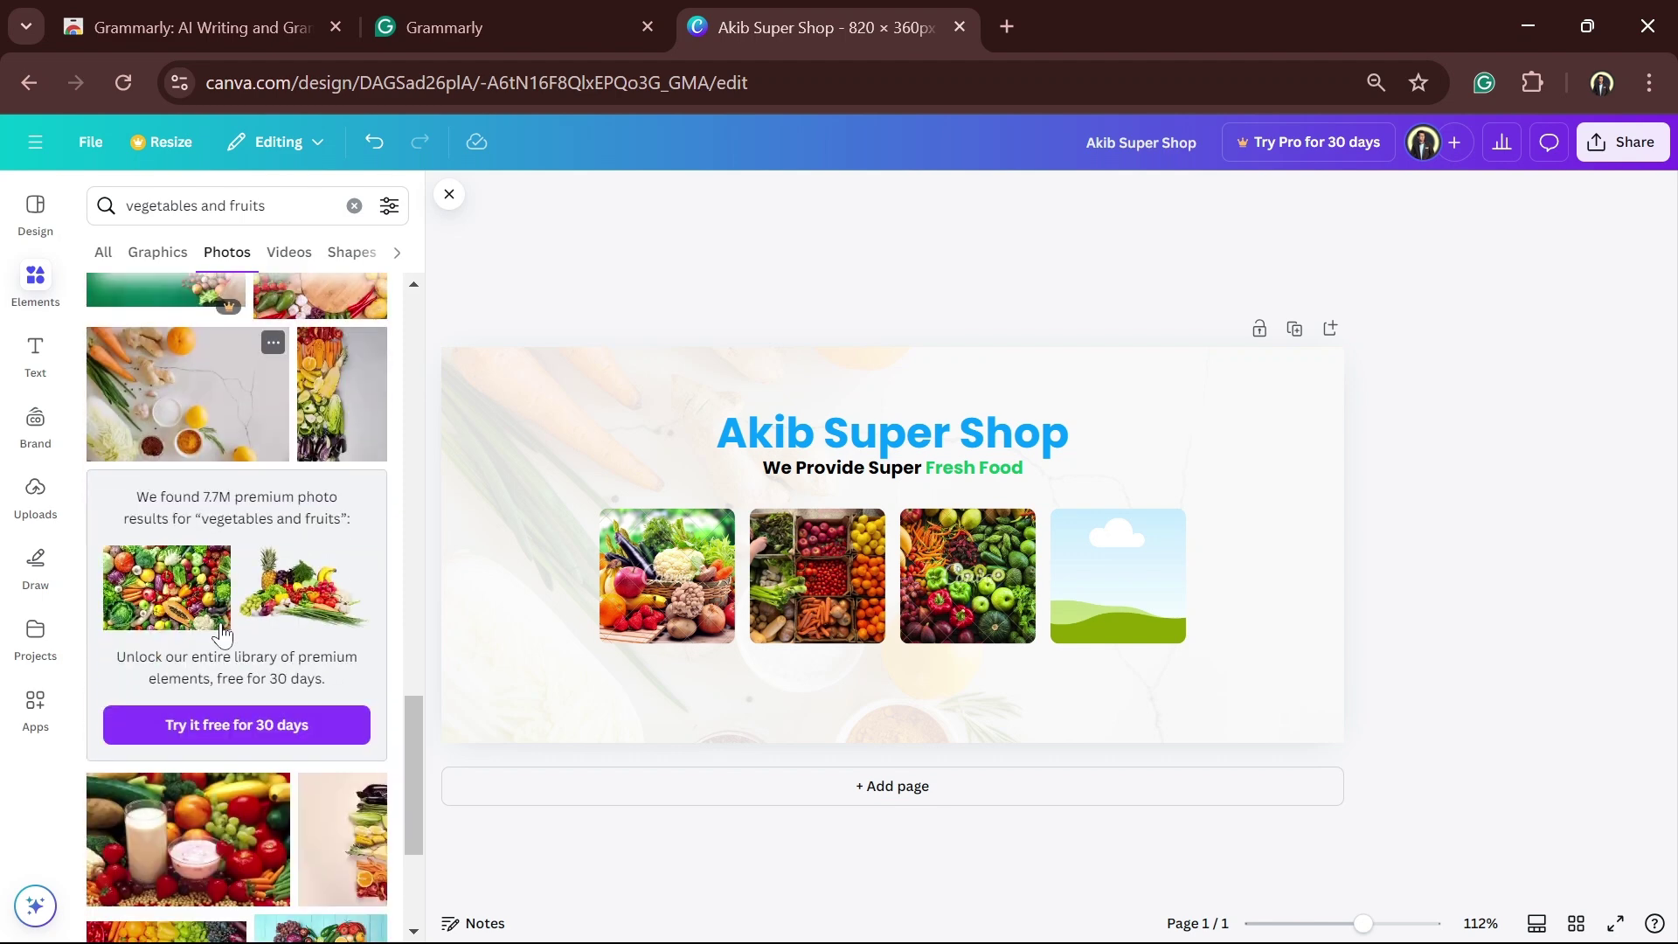
{"action": "scroll", "coordinate": [236, 664], "scroll_direction": "up", "scroll_amount": 1}
{"action": "scroll", "coordinate": [250, 688], "scroll_direction": "down", "scroll_amount": 3}
{"action": "scroll", "coordinate": [251, 688], "scroll_direction": "down", "scroll_amount": 2}
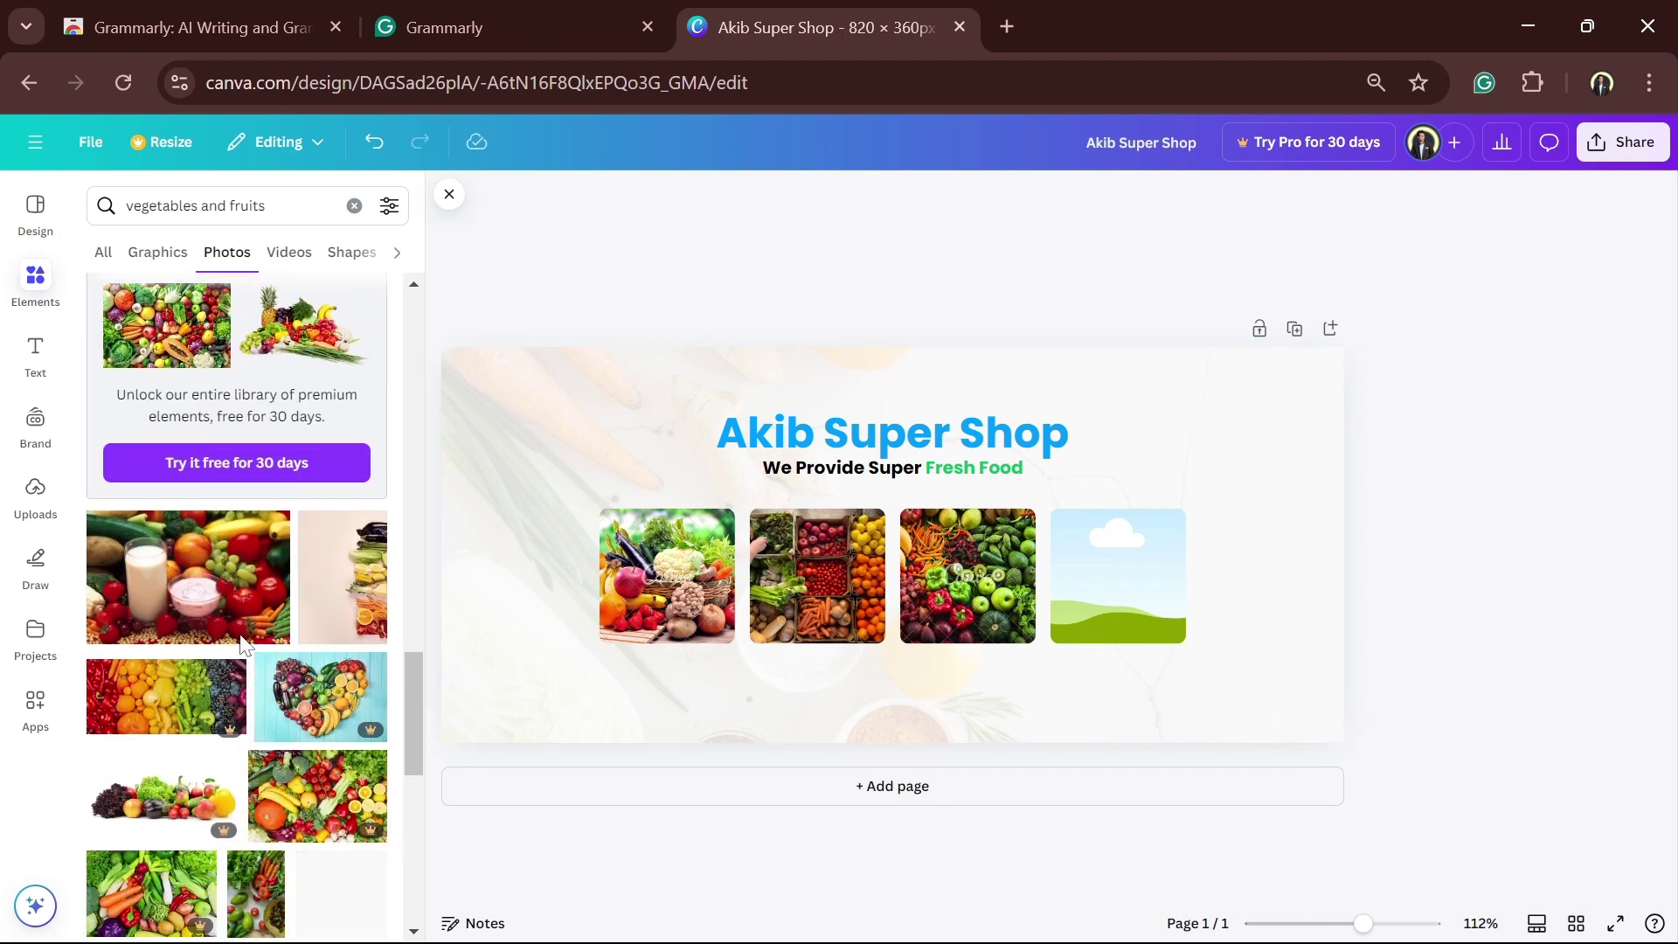
{"action": "left_click_drag", "start_coordinate": [251, 612], "coordinate": [1150, 588]}
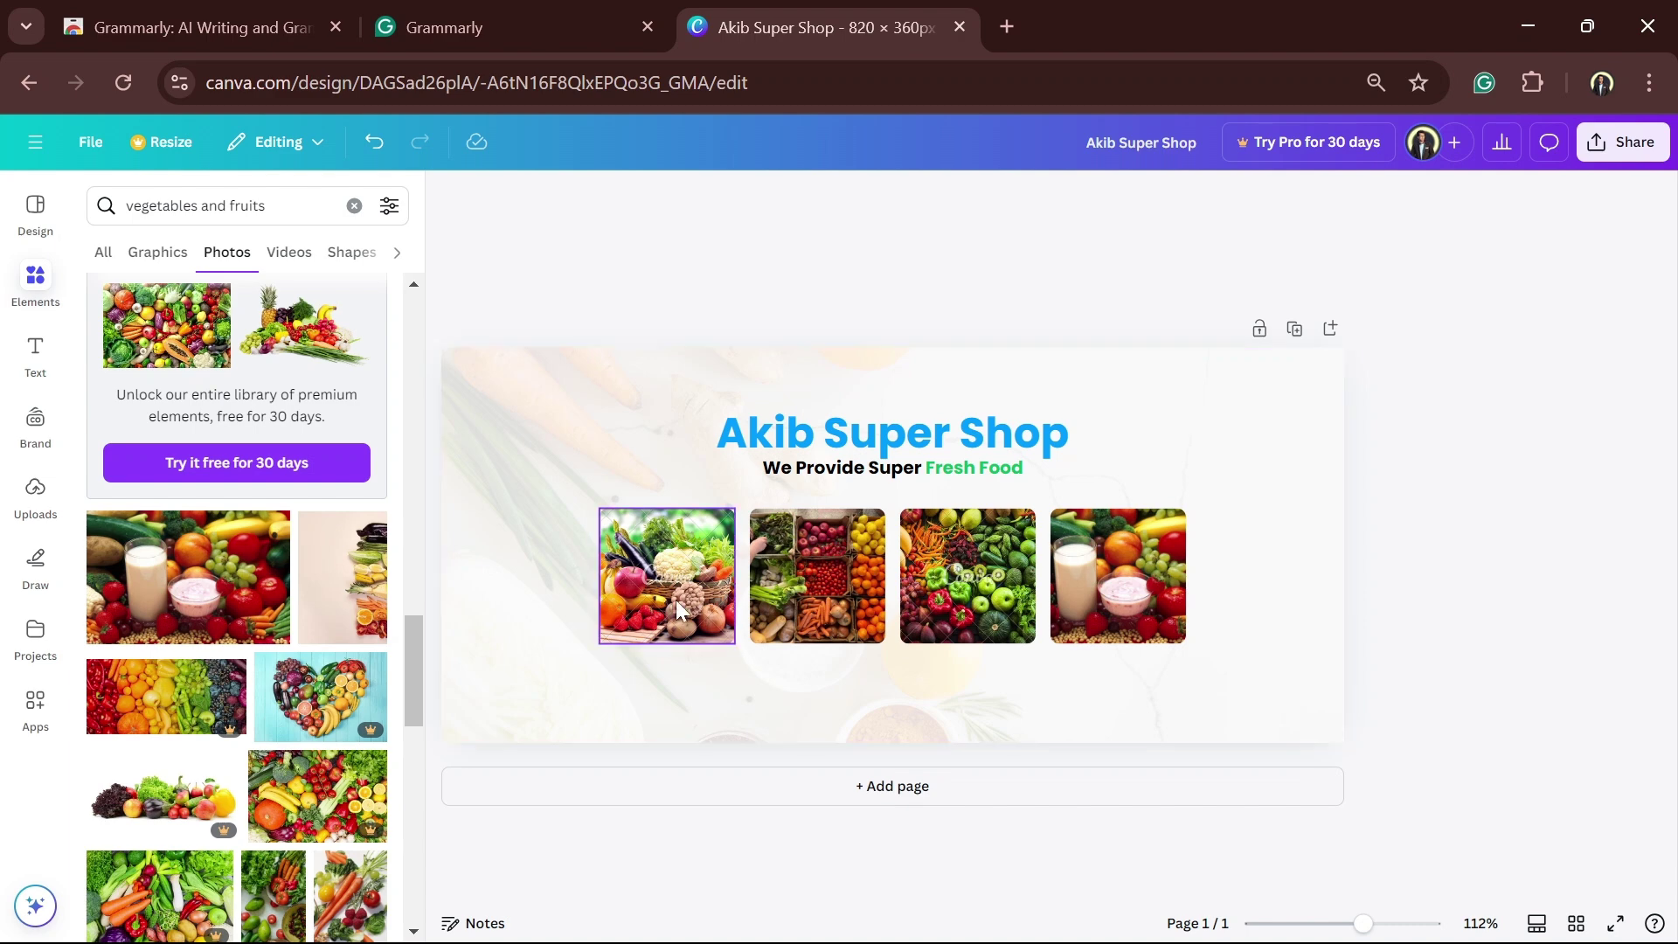
Step: Give the first framed photo a solid border with a weight of 4
{"action": "left_click", "coordinate": [625, 603]}
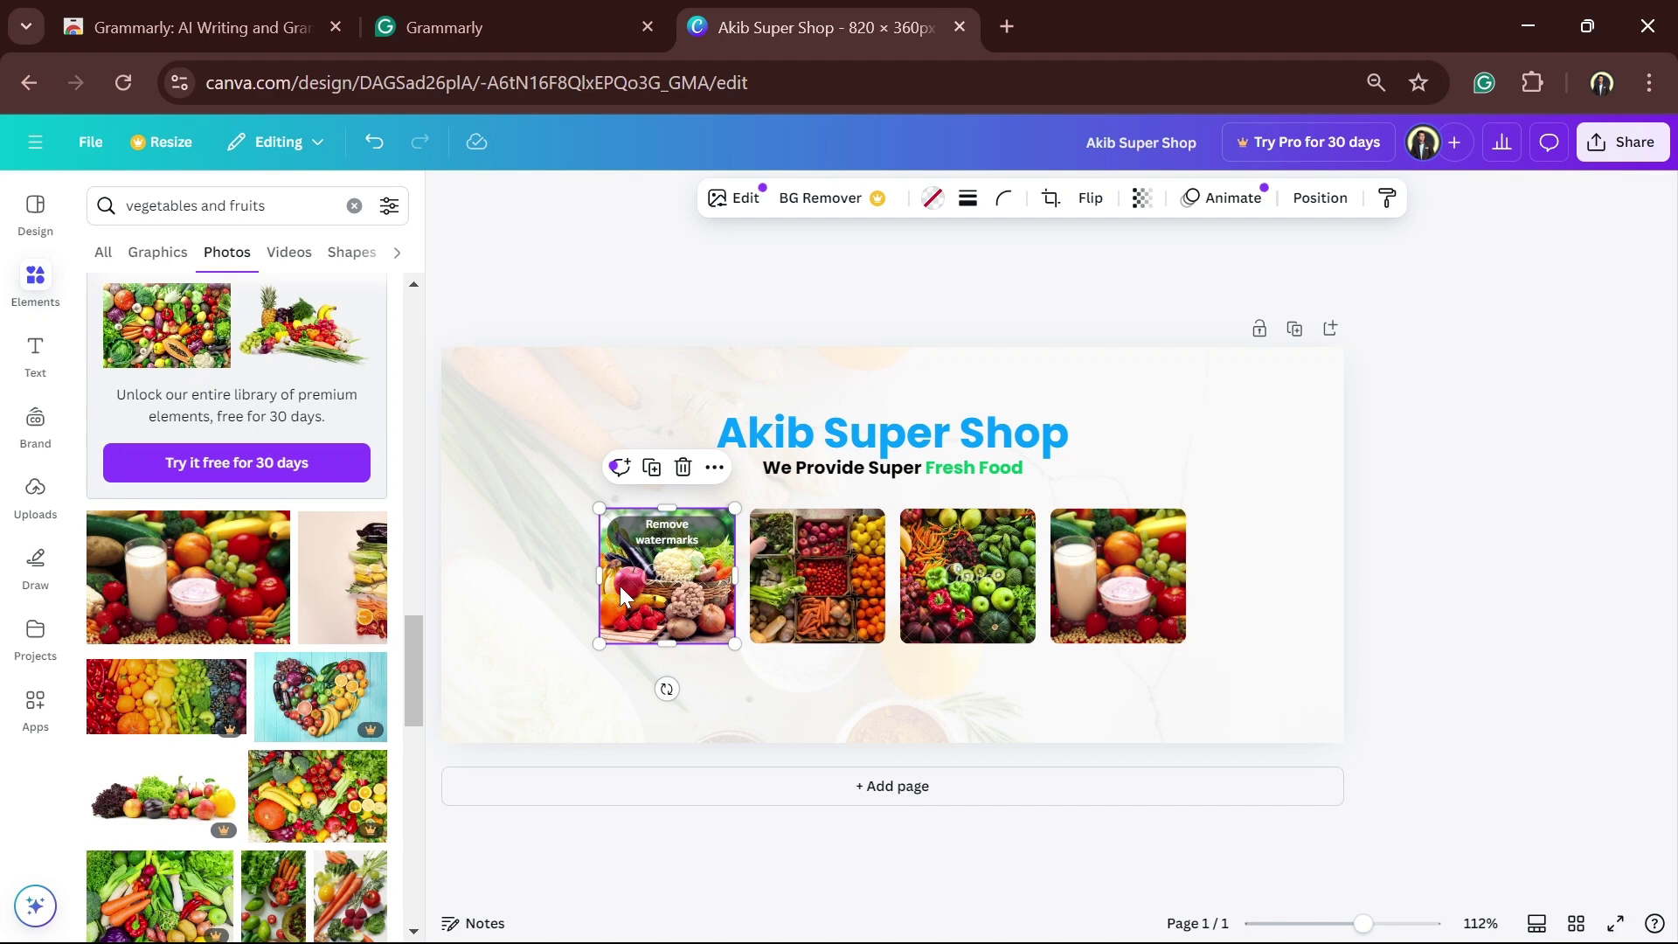
{"action": "left_click", "coordinate": [942, 206]}
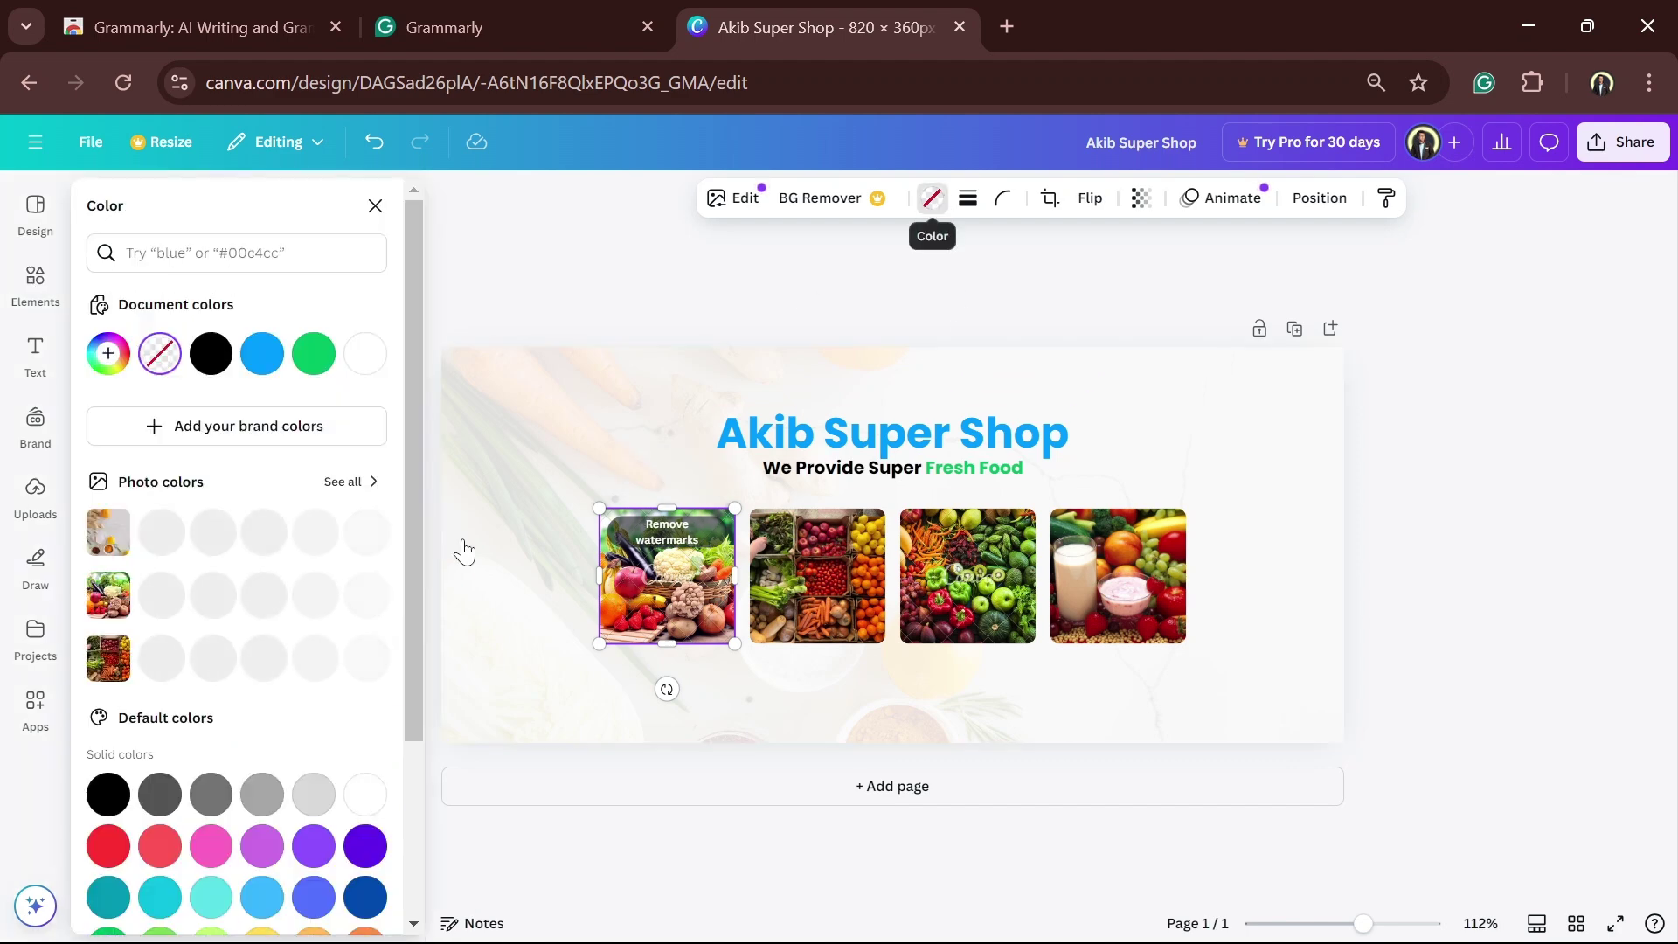
{"action": "left_click", "coordinate": [966, 214]}
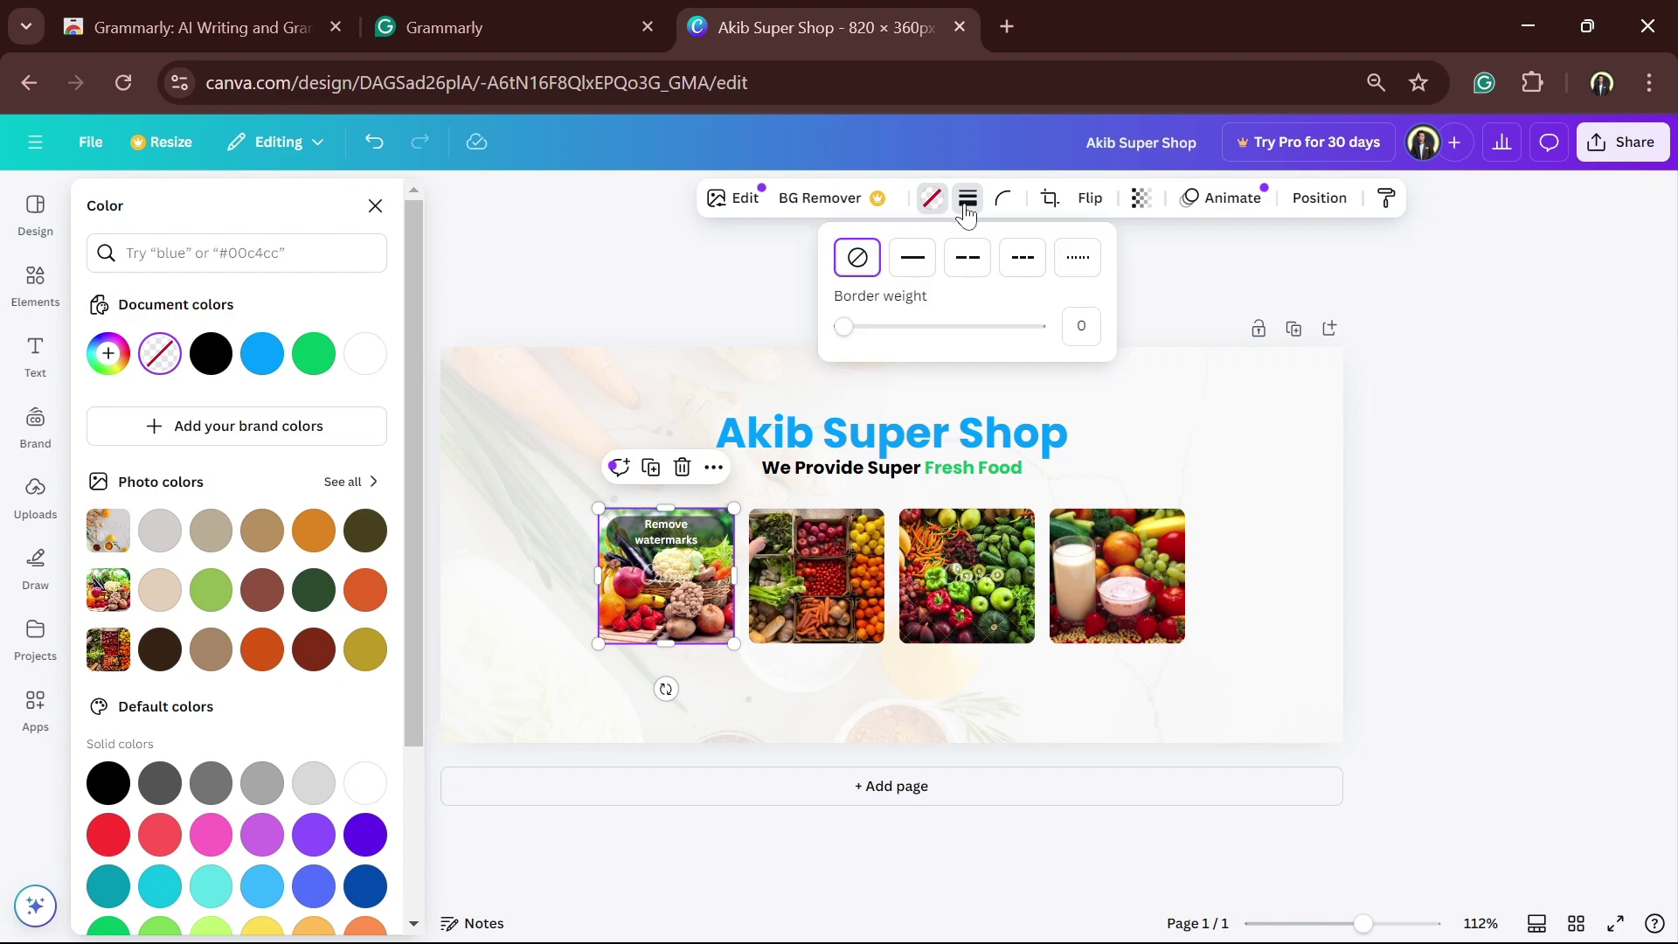
{"action": "left_click", "coordinate": [926, 265]}
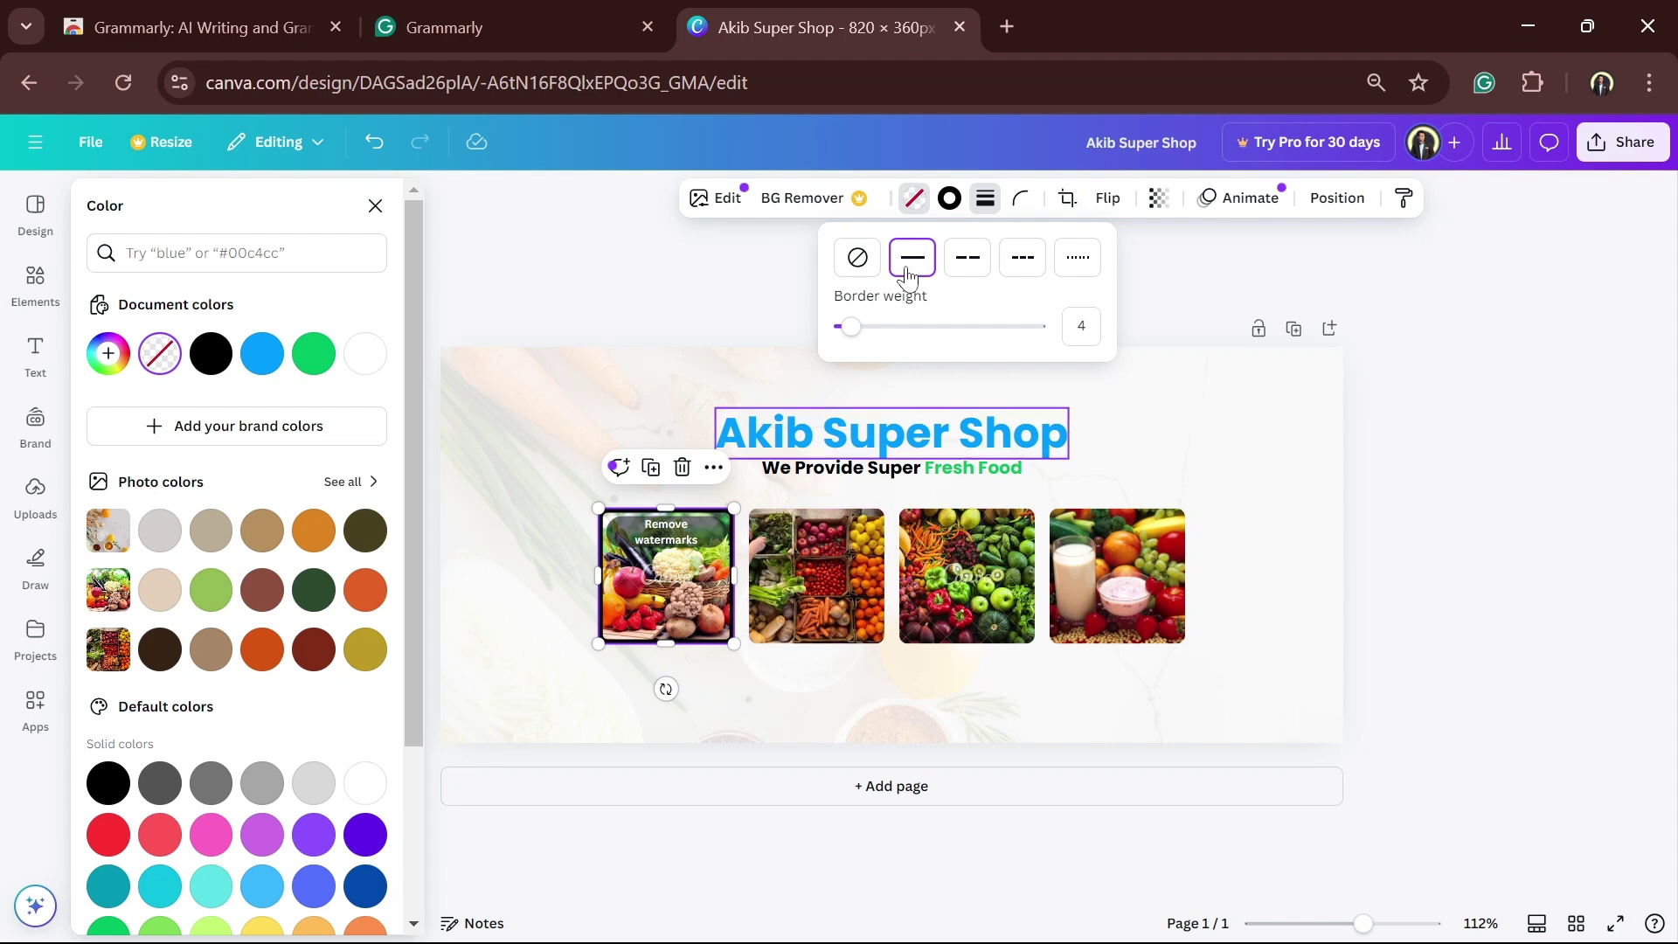
{"action": "left_click", "coordinate": [926, 207]}
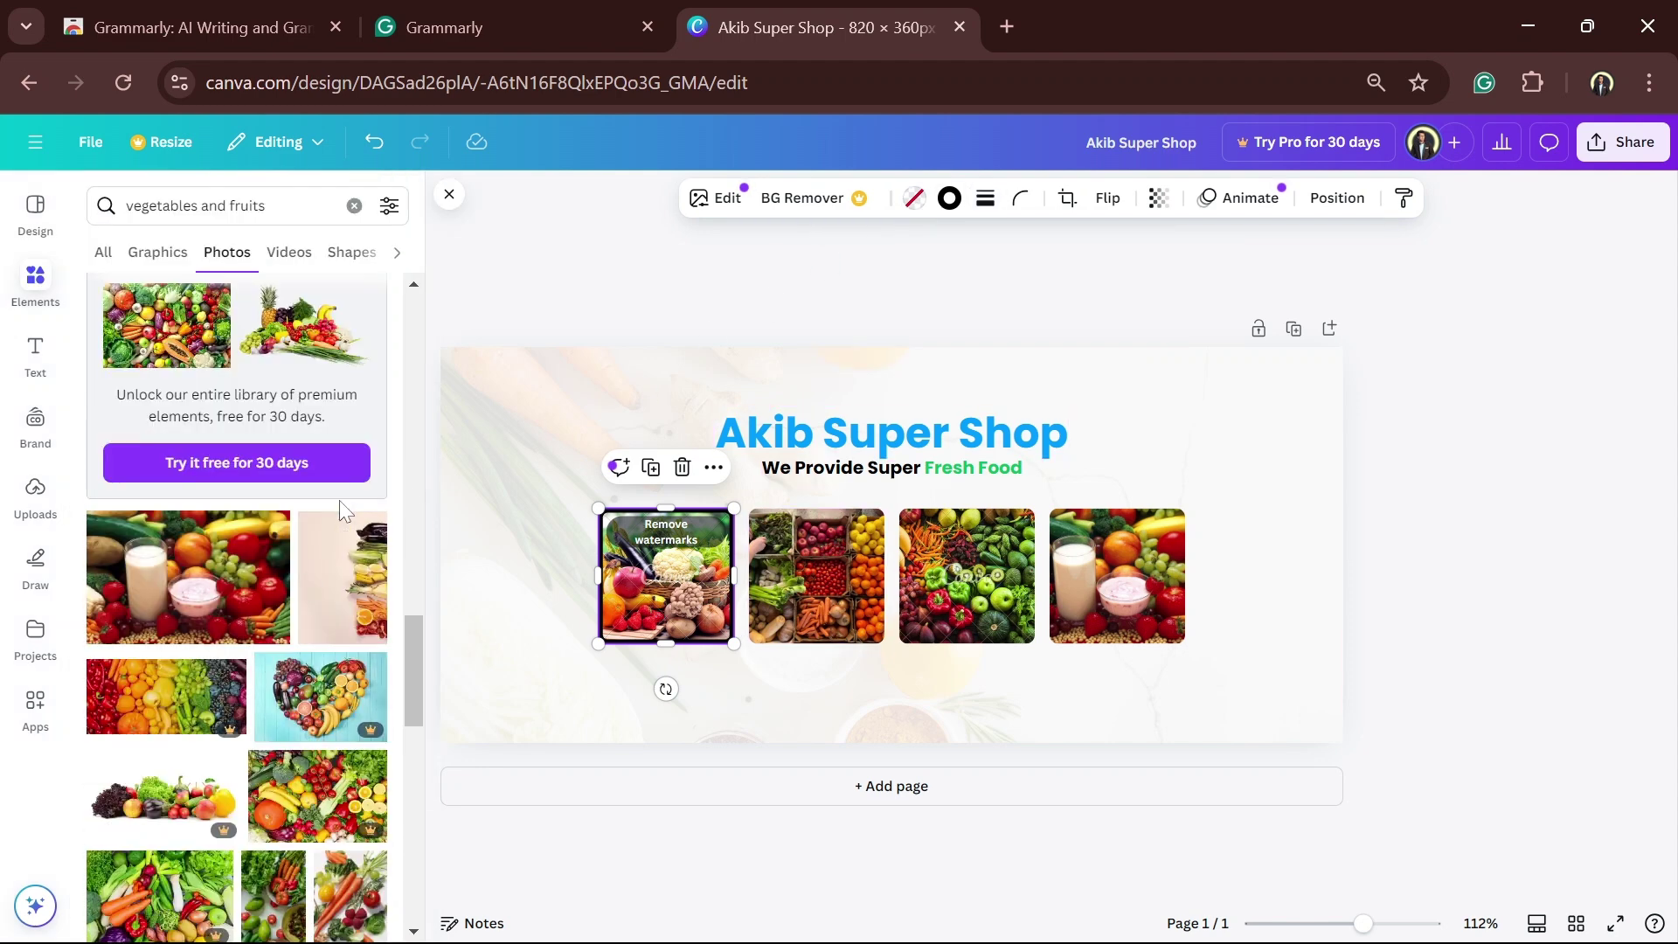
{"action": "left_click", "coordinate": [914, 199]}
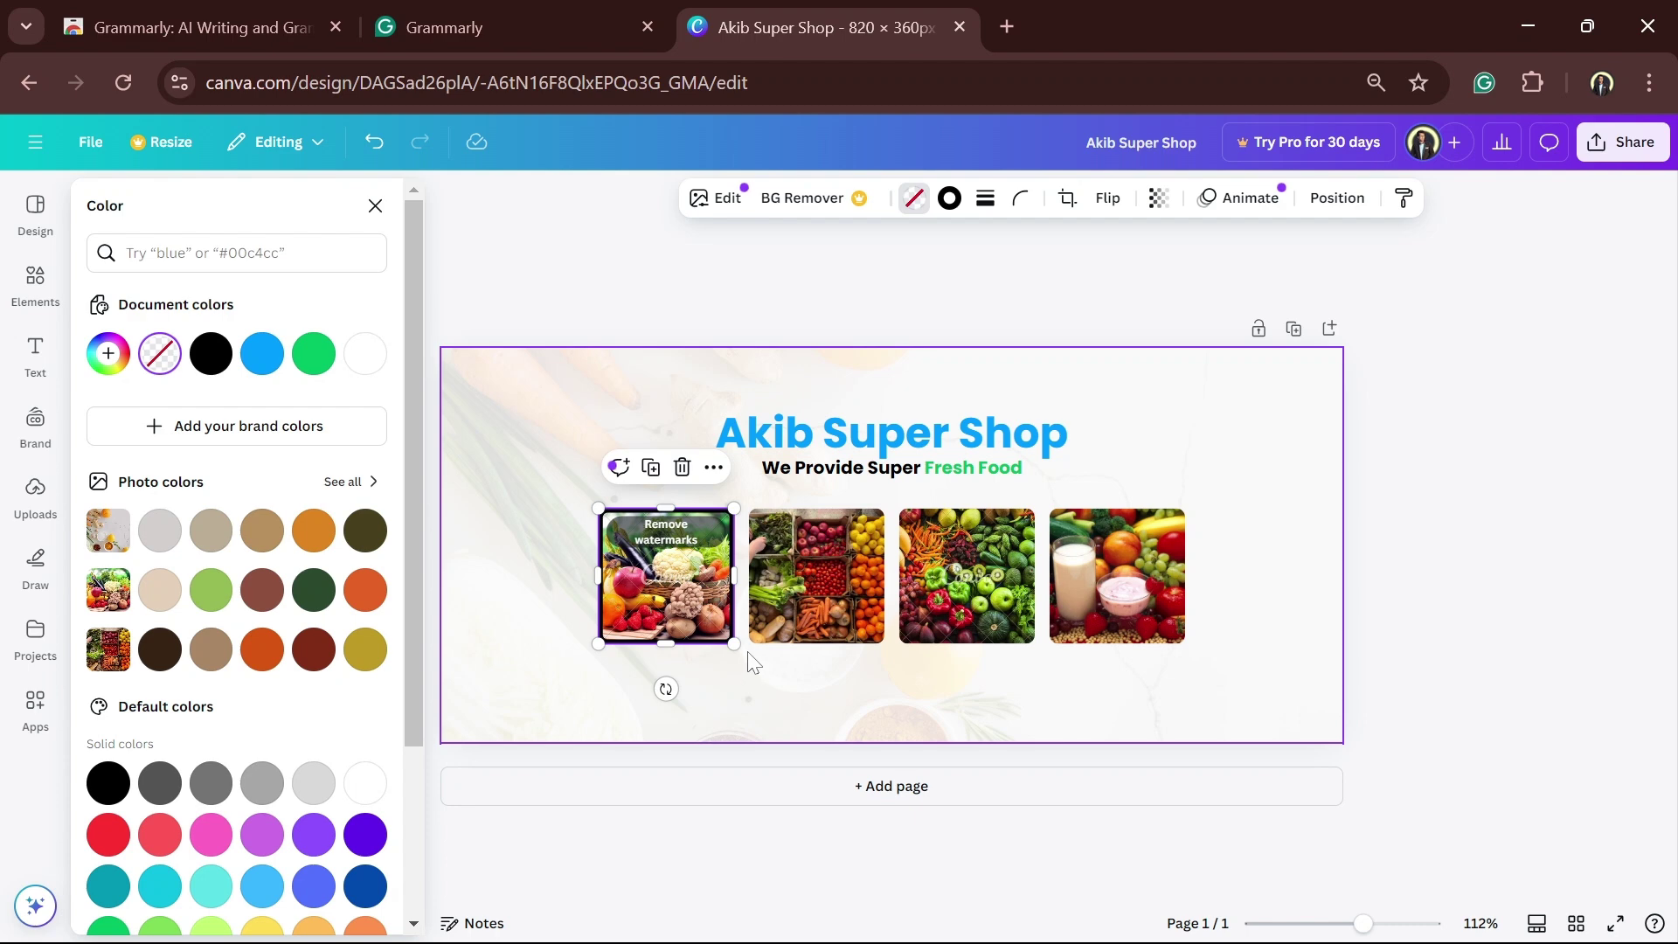
{"action": "scroll", "coordinate": [103, 621], "scroll_direction": "down", "scroll_amount": 3}
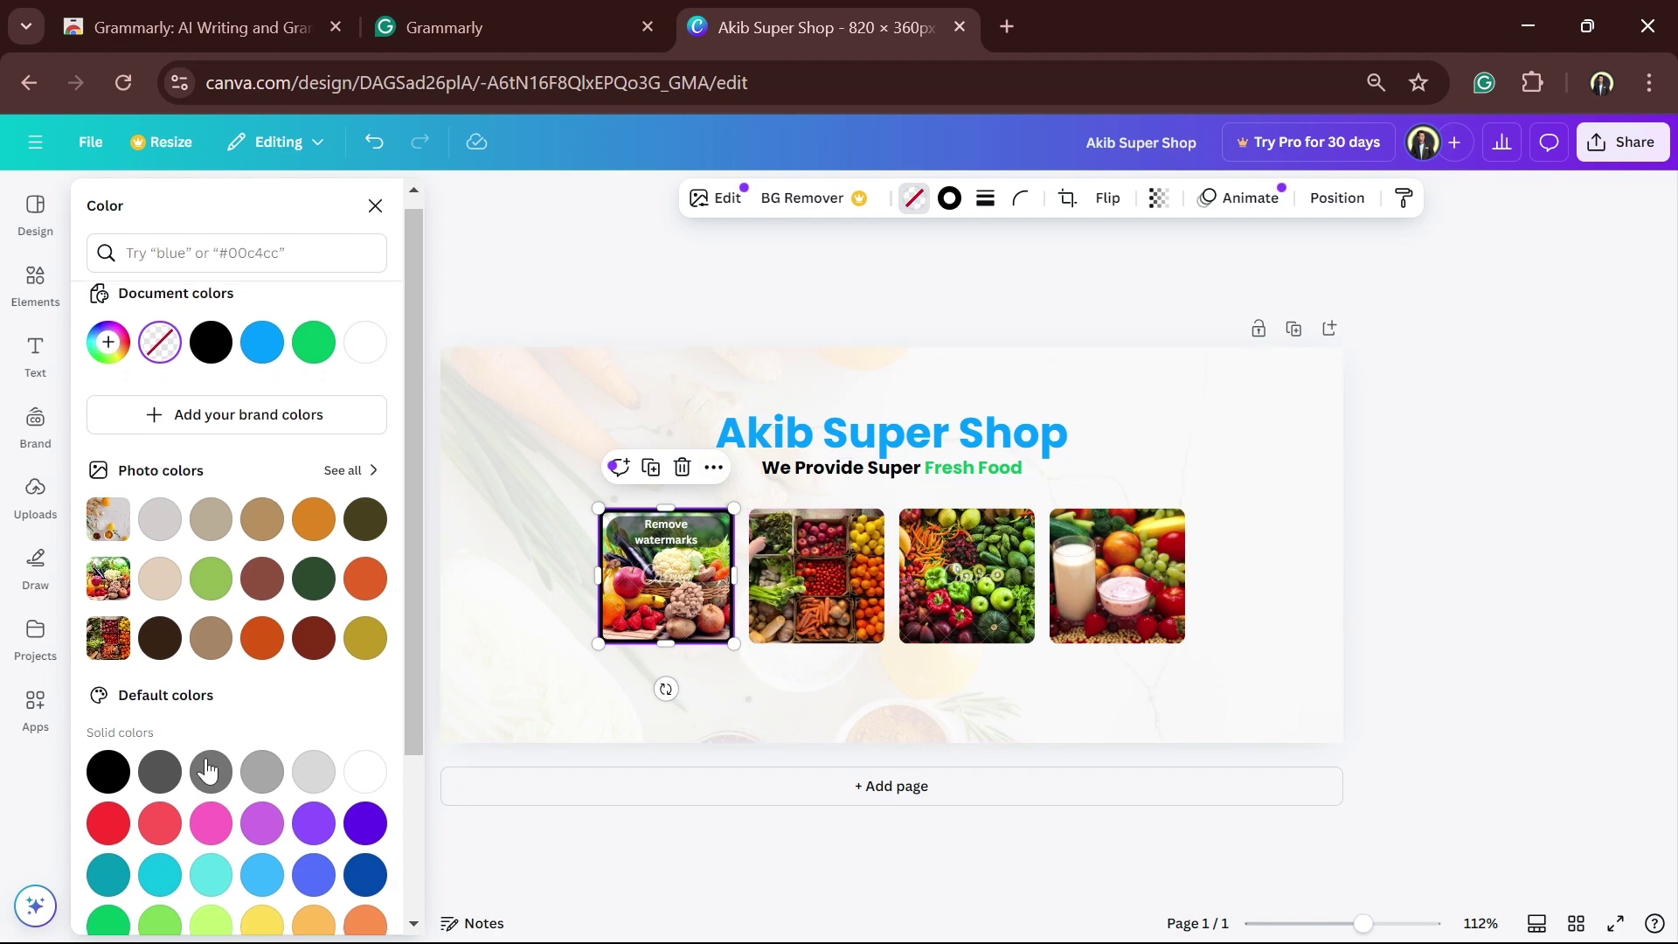
{"action": "left_click", "coordinate": [361, 655]}
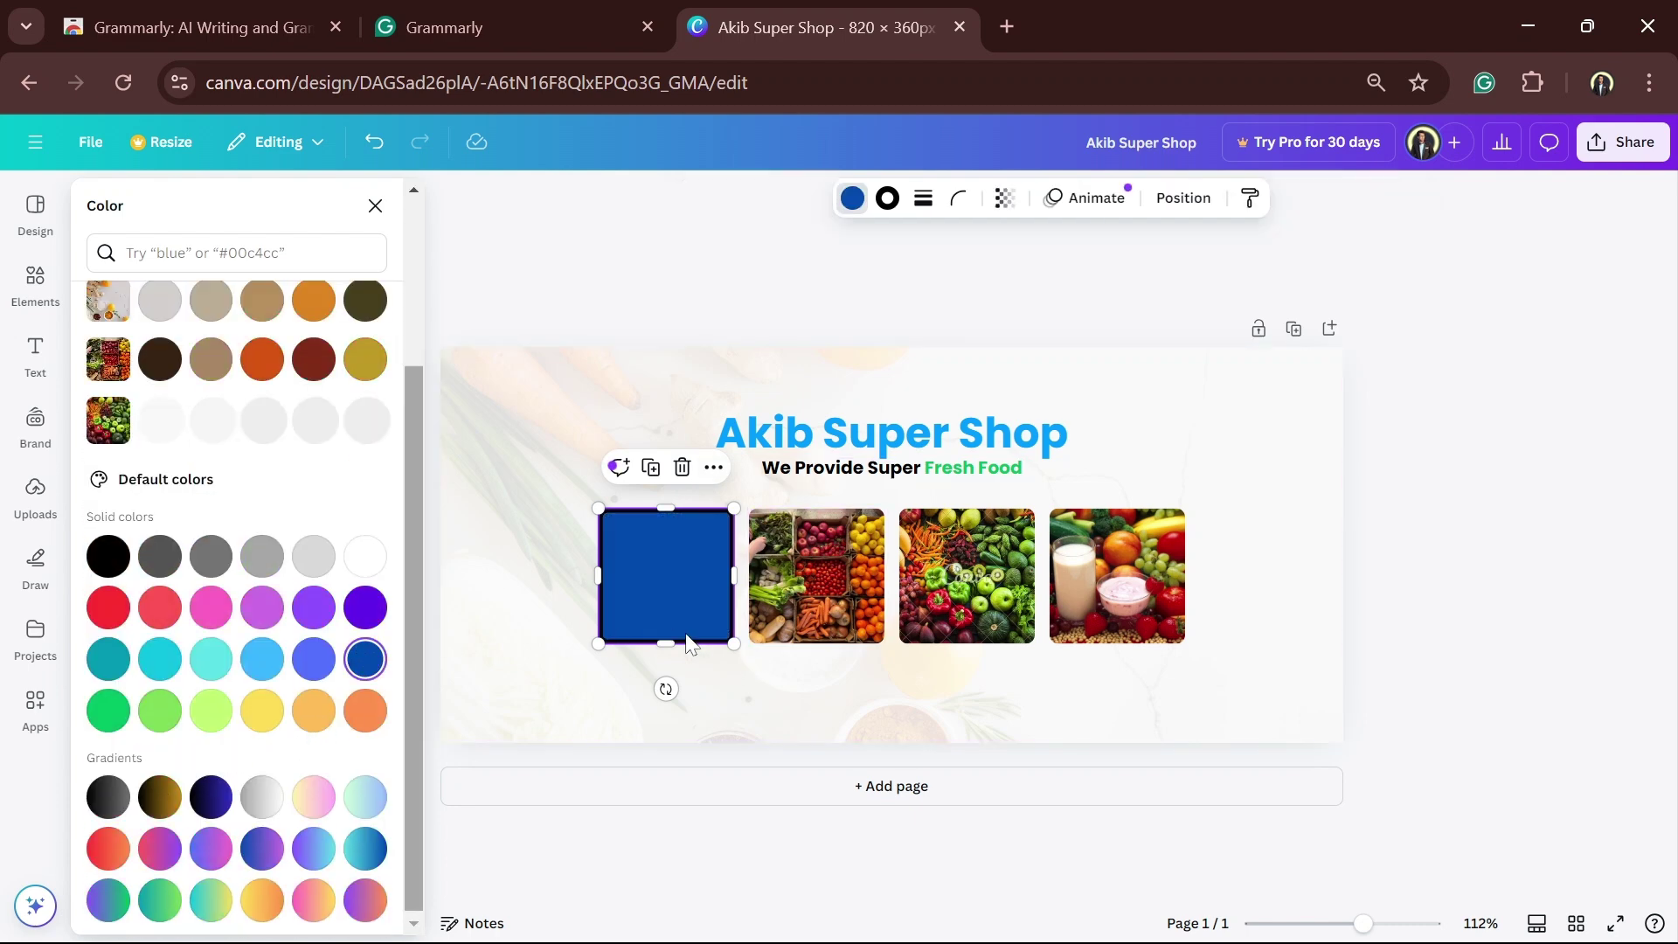
{"action": "key", "text": "ctrl+z"}
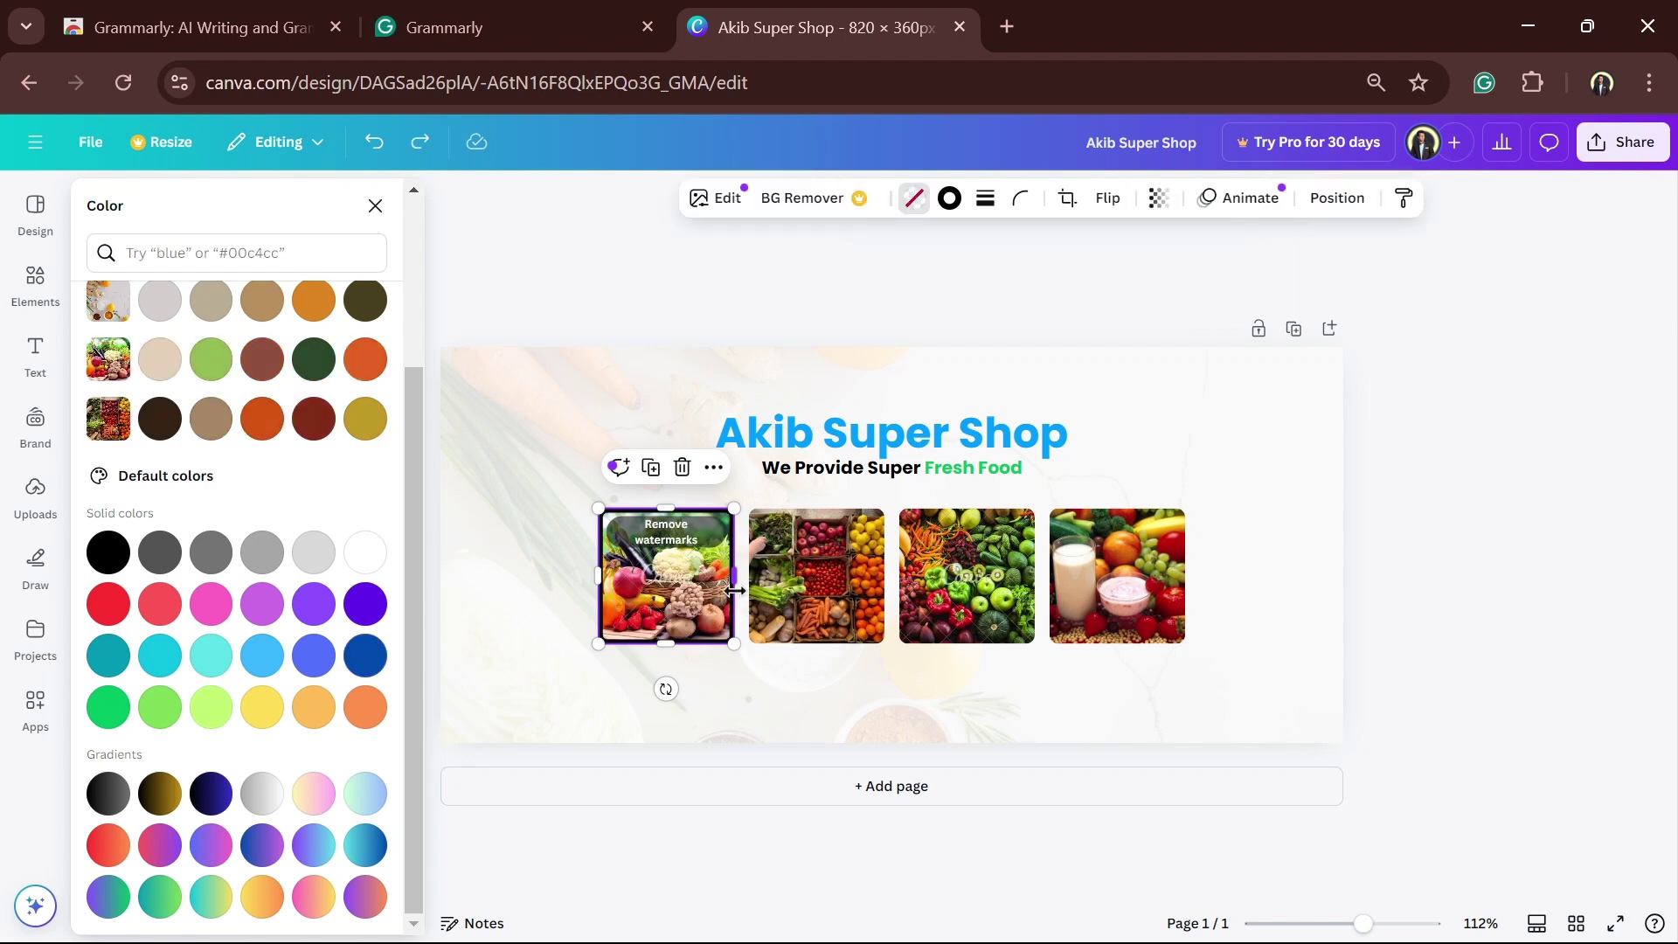
Step: Change the border colour of the first framed photo to white
{"action": "left_click", "coordinate": [950, 199]}
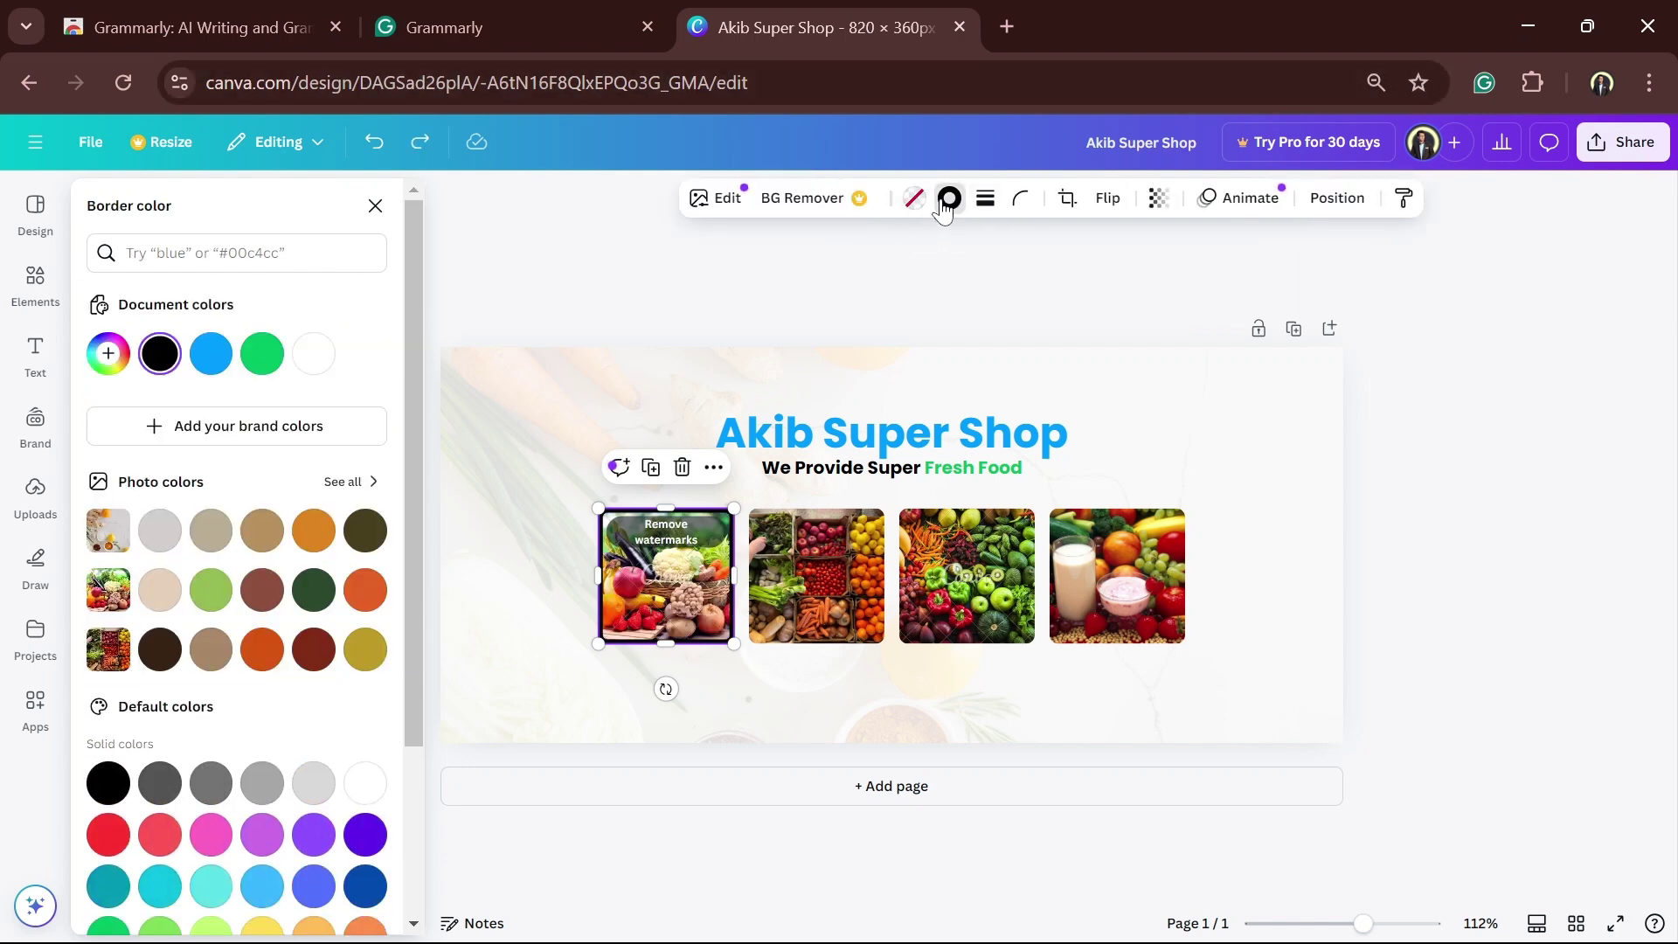
{"action": "scroll", "coordinate": [202, 748], "scroll_direction": "down", "scroll_amount": 3}
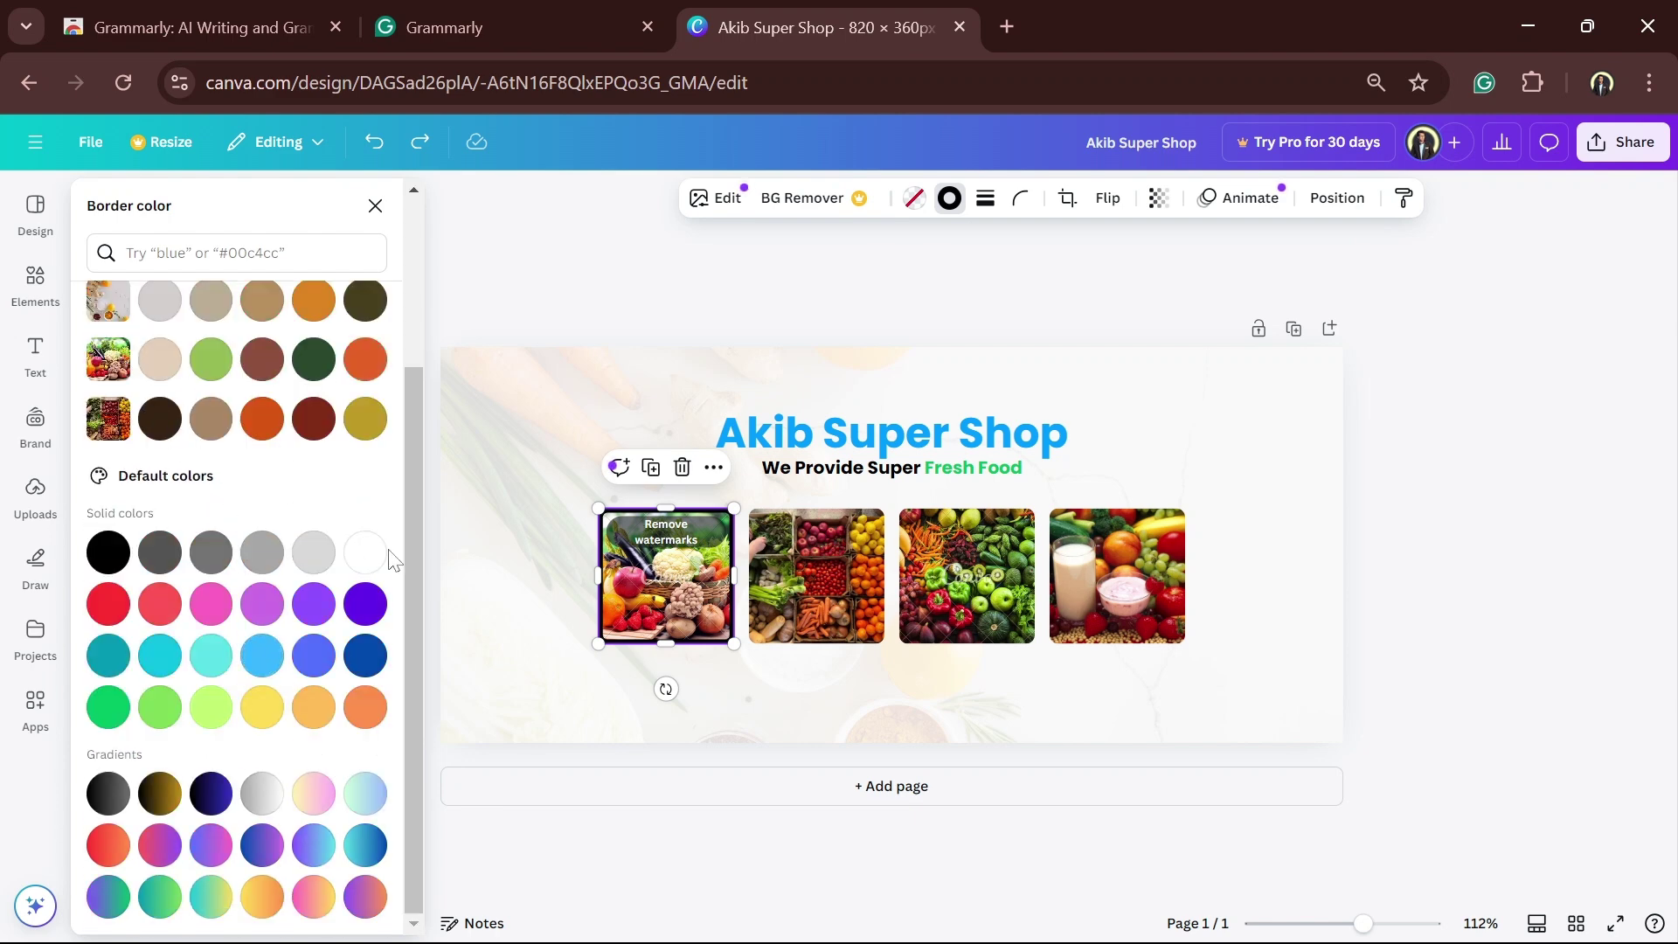
{"action": "left_click", "coordinate": [365, 553]}
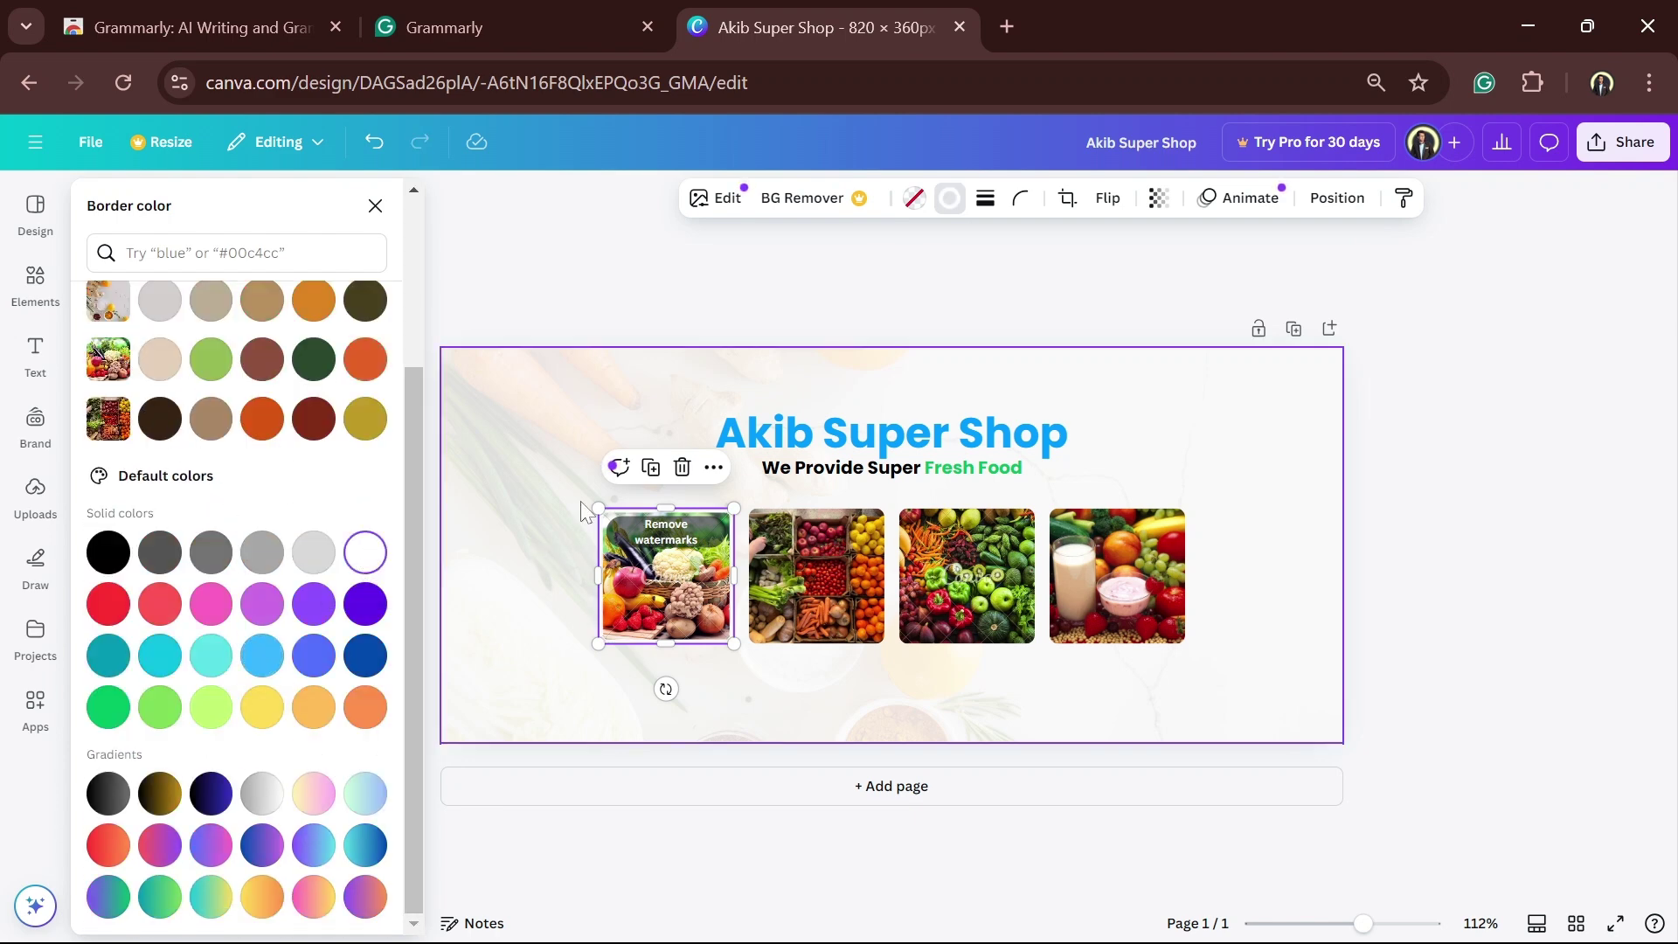
{"action": "left_click", "coordinate": [525, 564]}
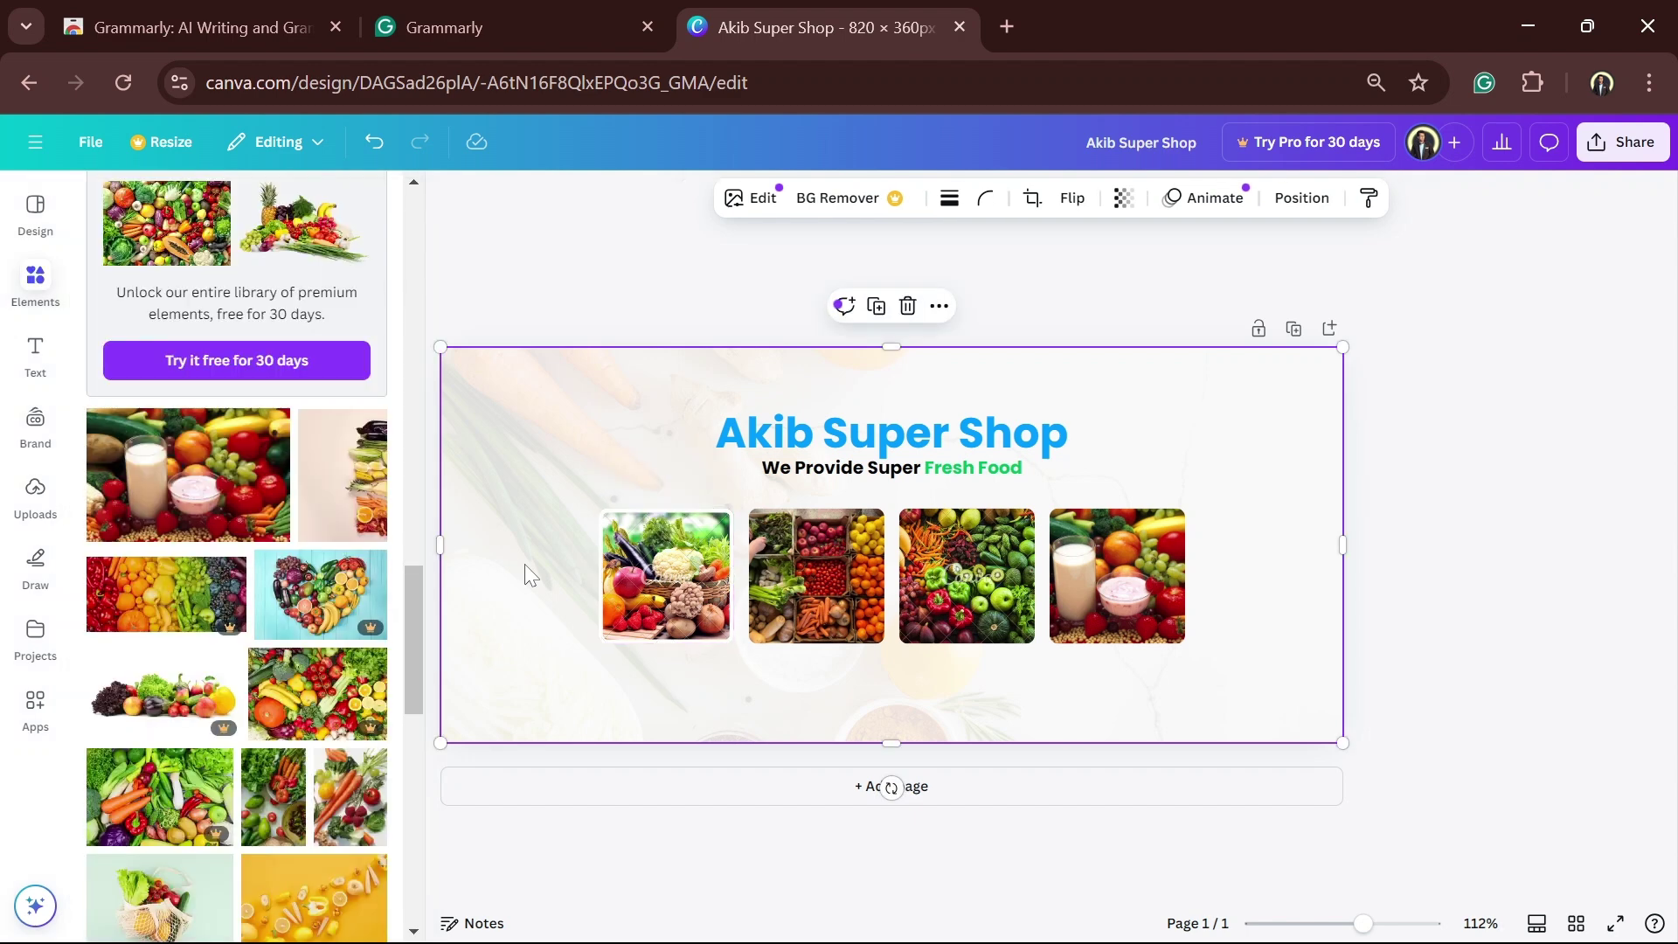
Step: Give the second framed photo, the crates of produce, a solid white border with a weight of 4
{"action": "left_click", "coordinate": [820, 551]}
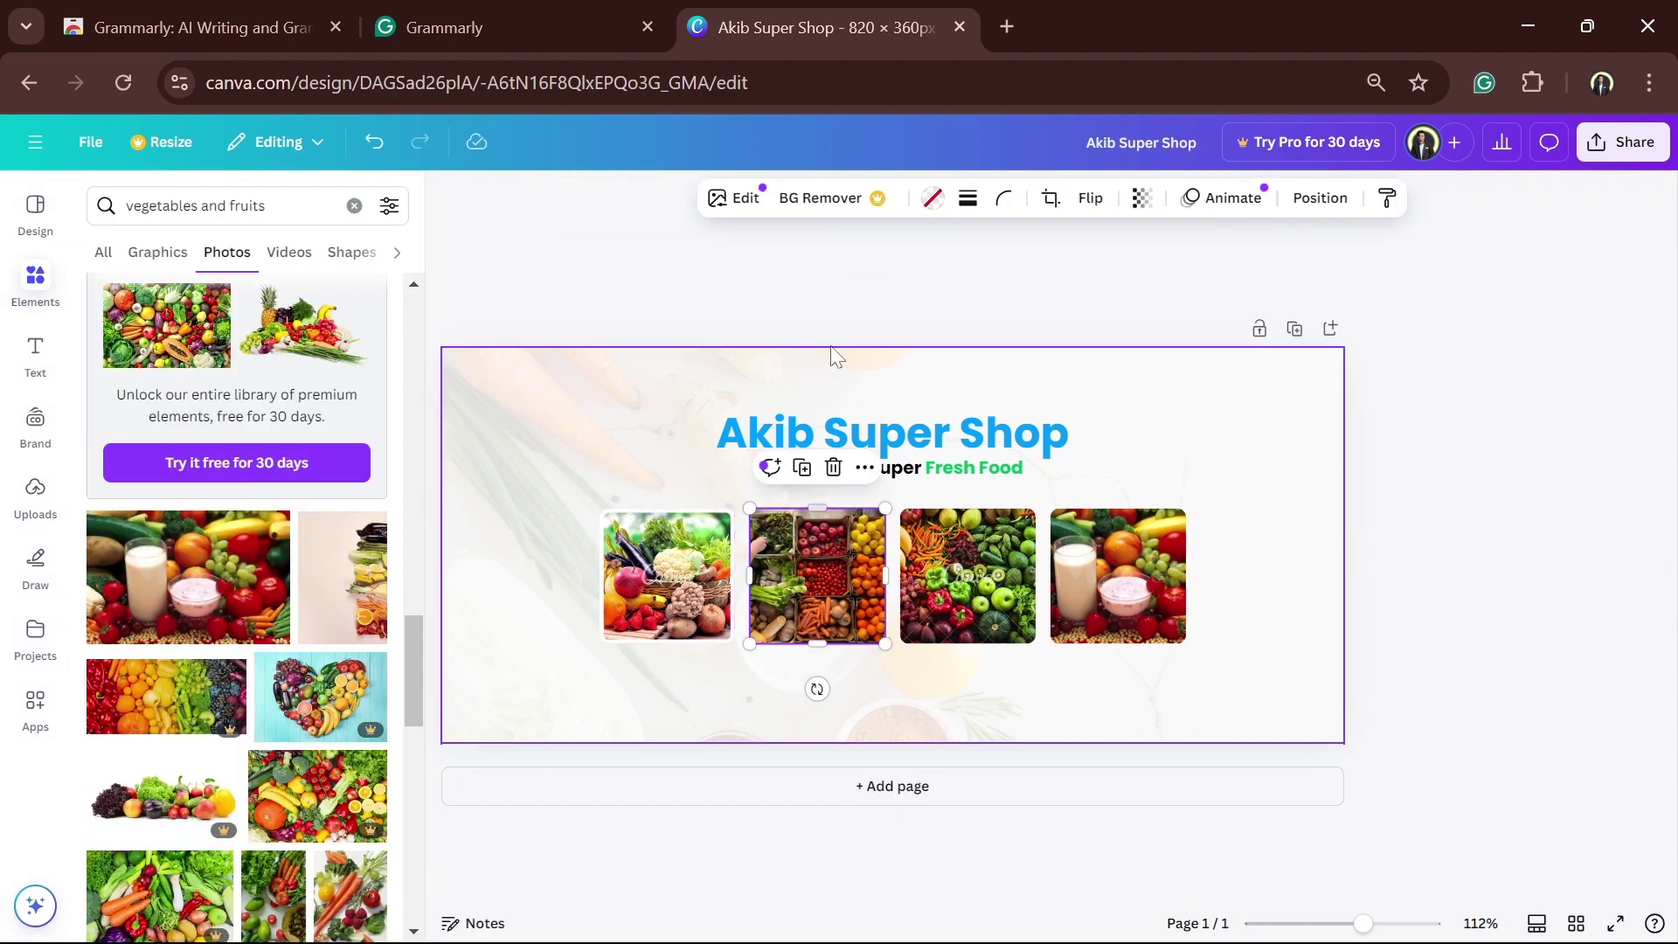
{"action": "left_click", "coordinate": [967, 198]}
{"action": "left_click", "coordinate": [912, 261]}
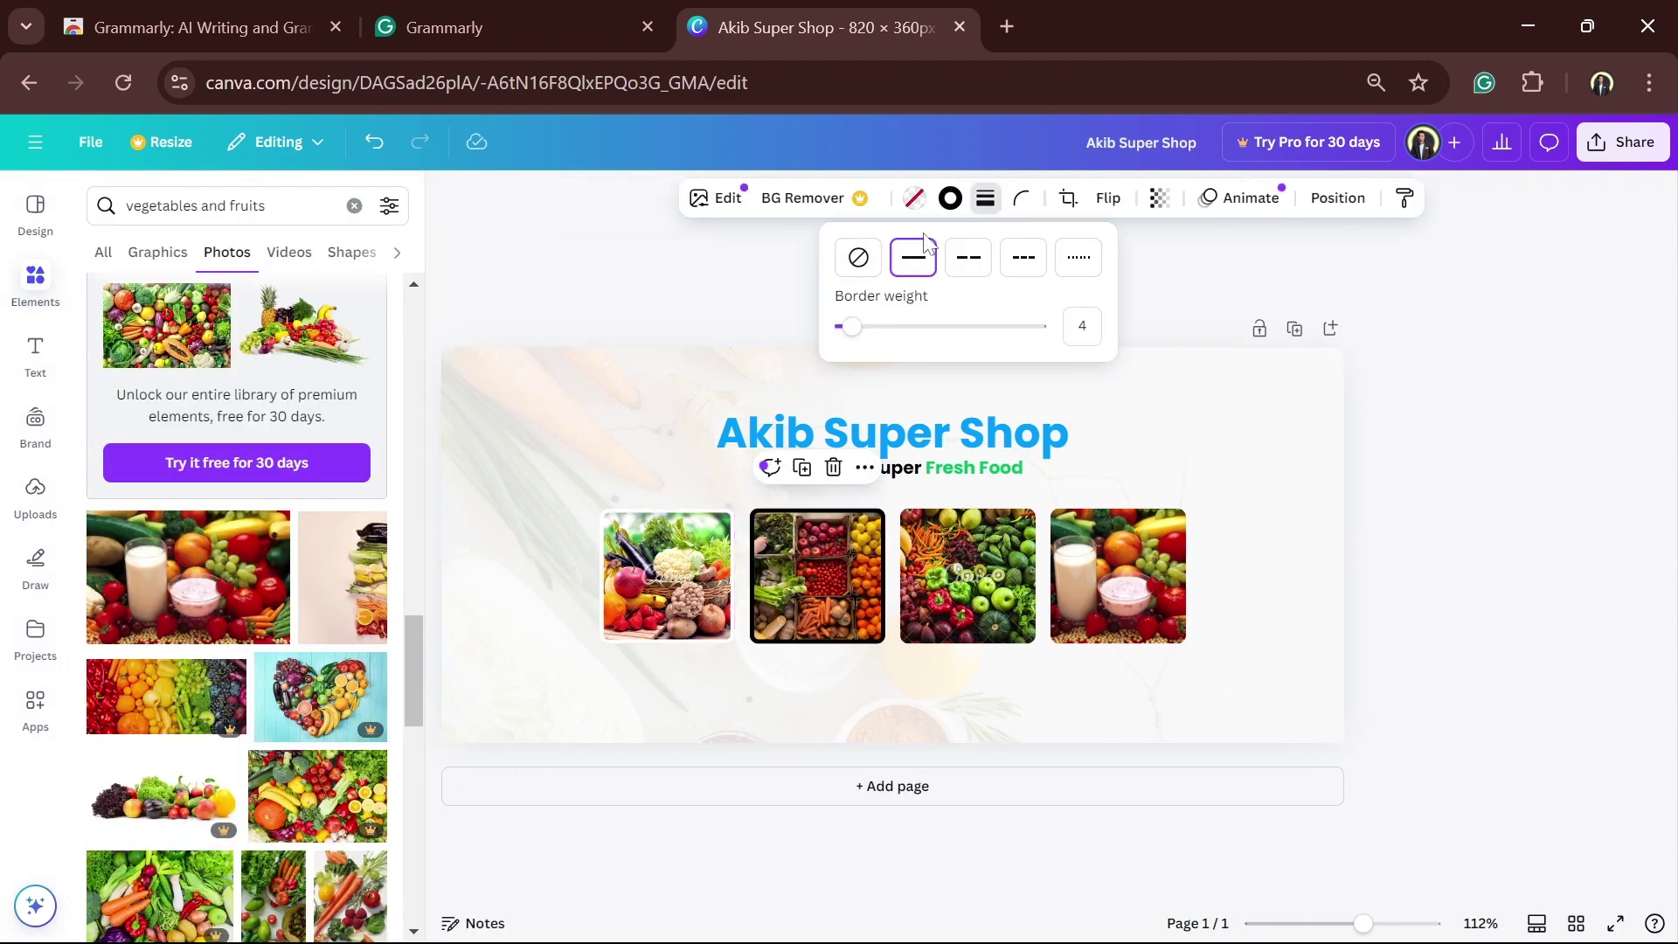
{"action": "left_click", "coordinate": [950, 198]}
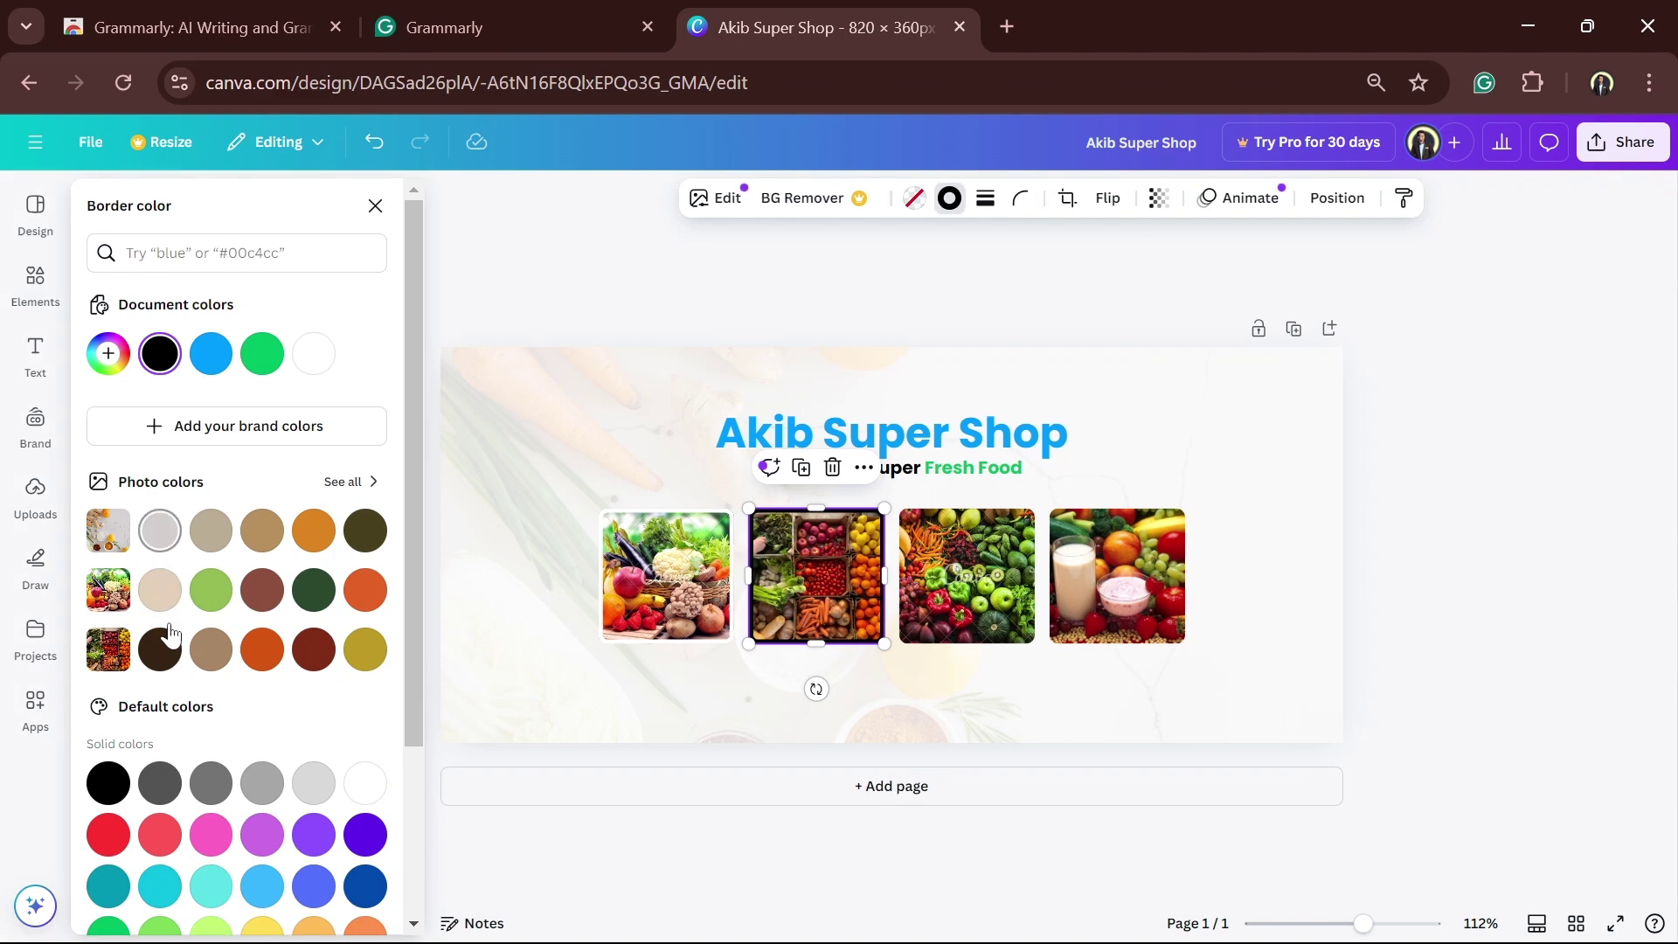
{"action": "left_click", "coordinate": [366, 782]}
{"action": "left_click", "coordinate": [973, 689]}
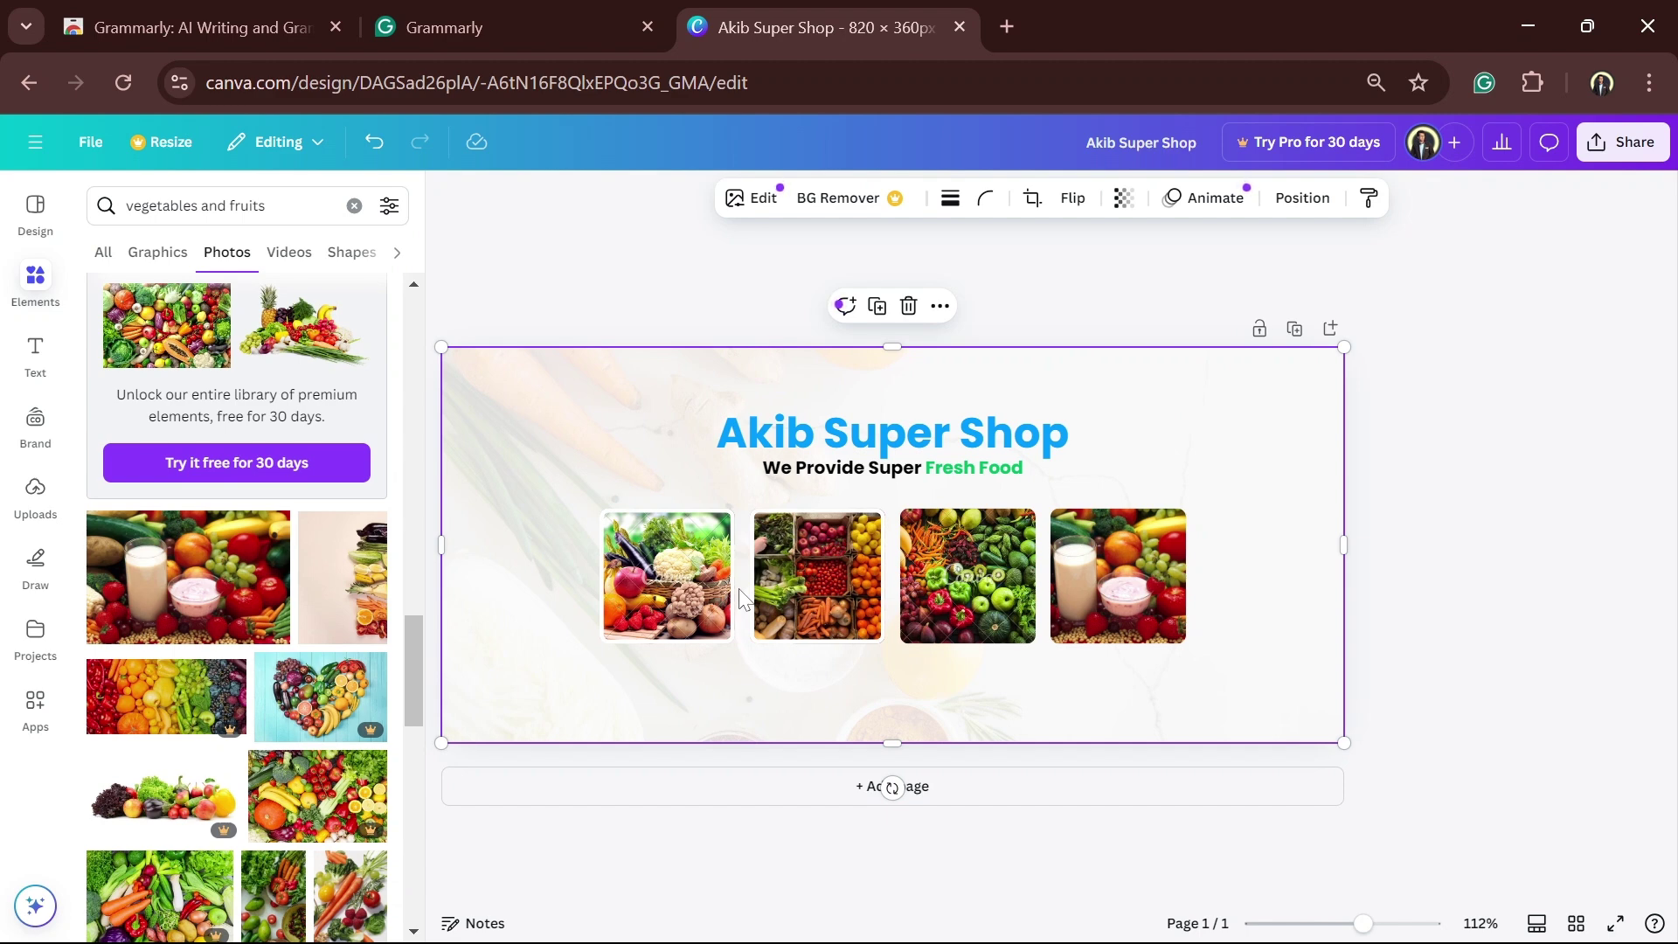
Step: Give the third framed photo, with the green apples and peppers, a solid white border with a weight of 4
{"action": "left_click", "coordinate": [1020, 595]}
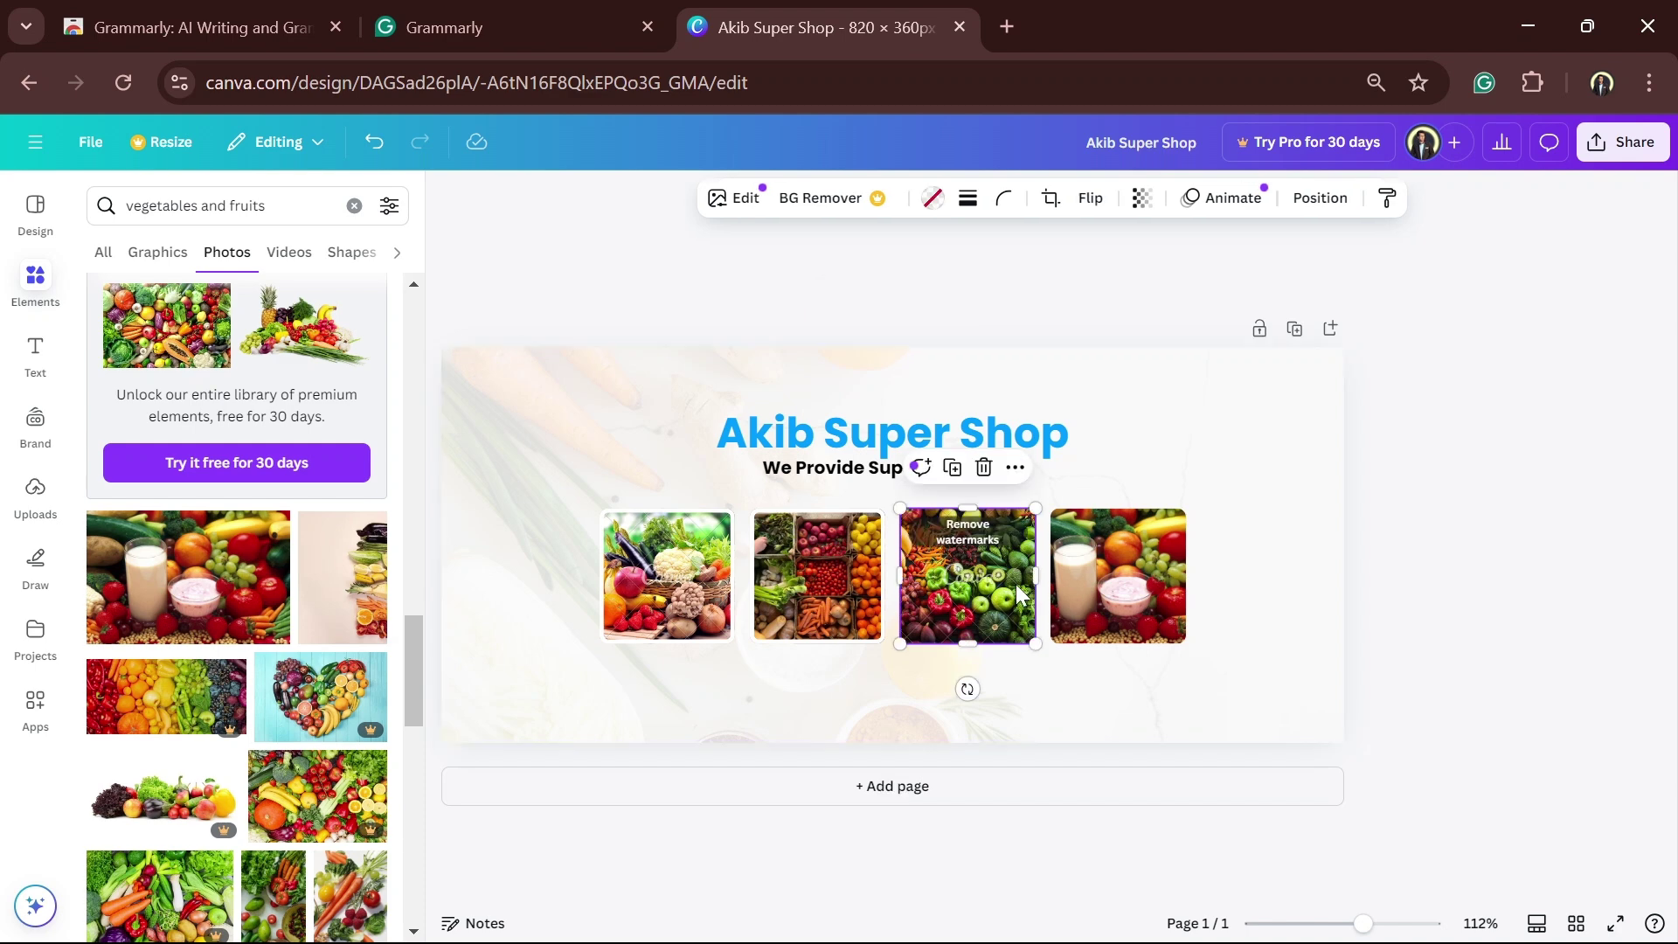
{"action": "left_click", "coordinate": [968, 198]}
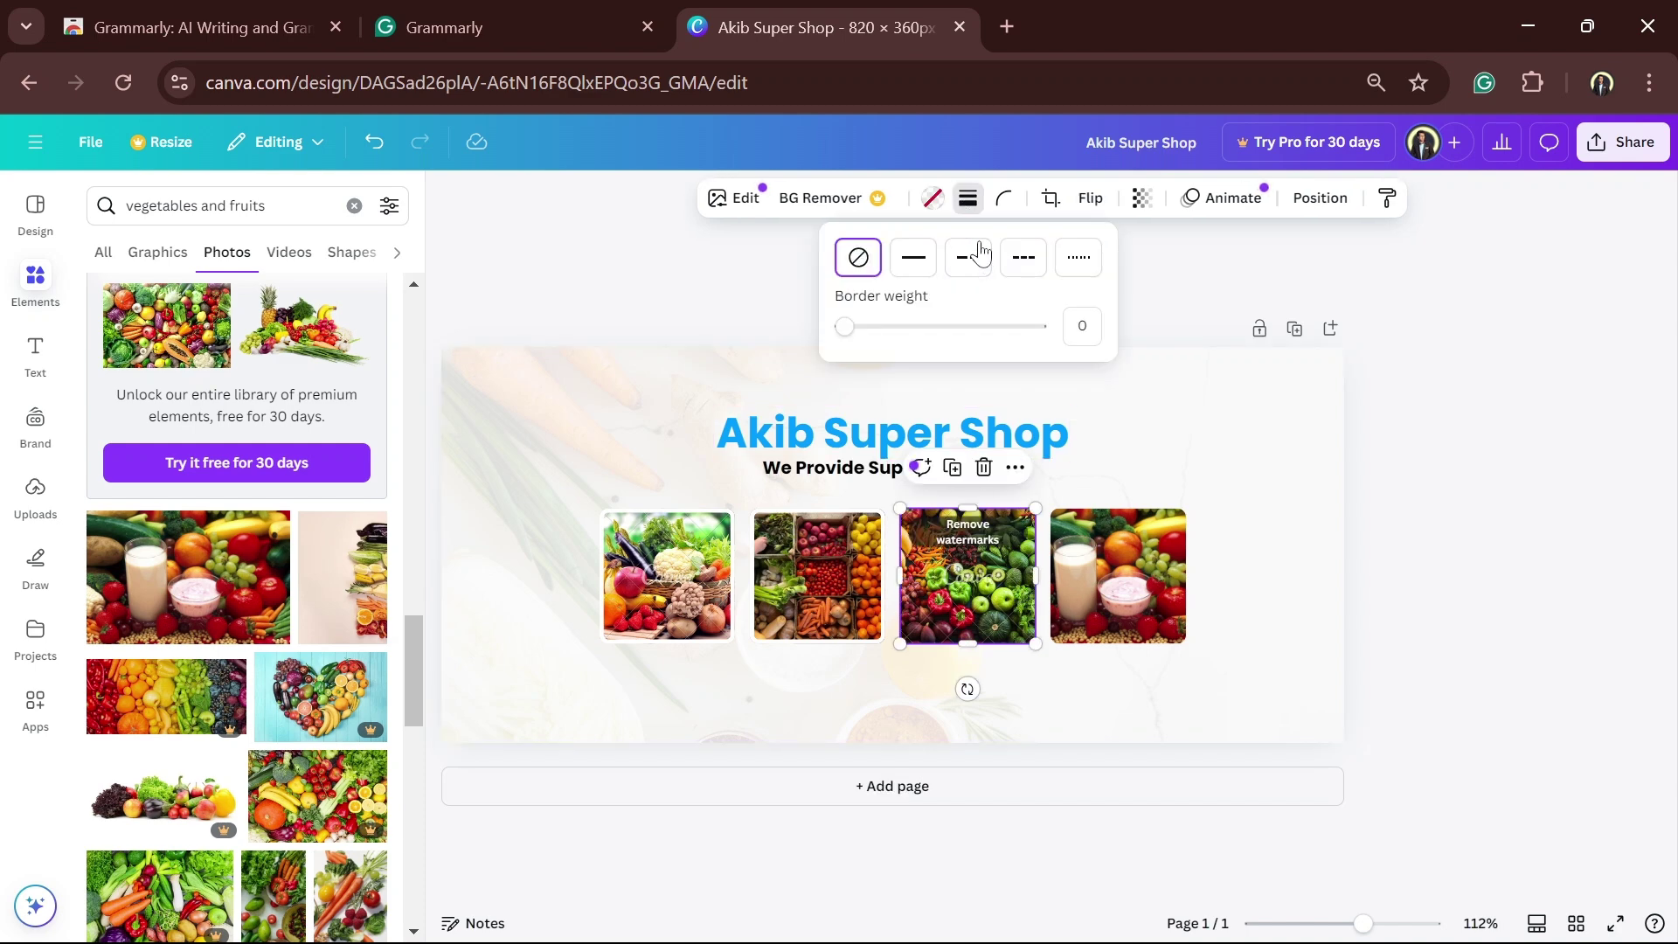
{"action": "left_click", "coordinate": [914, 257]}
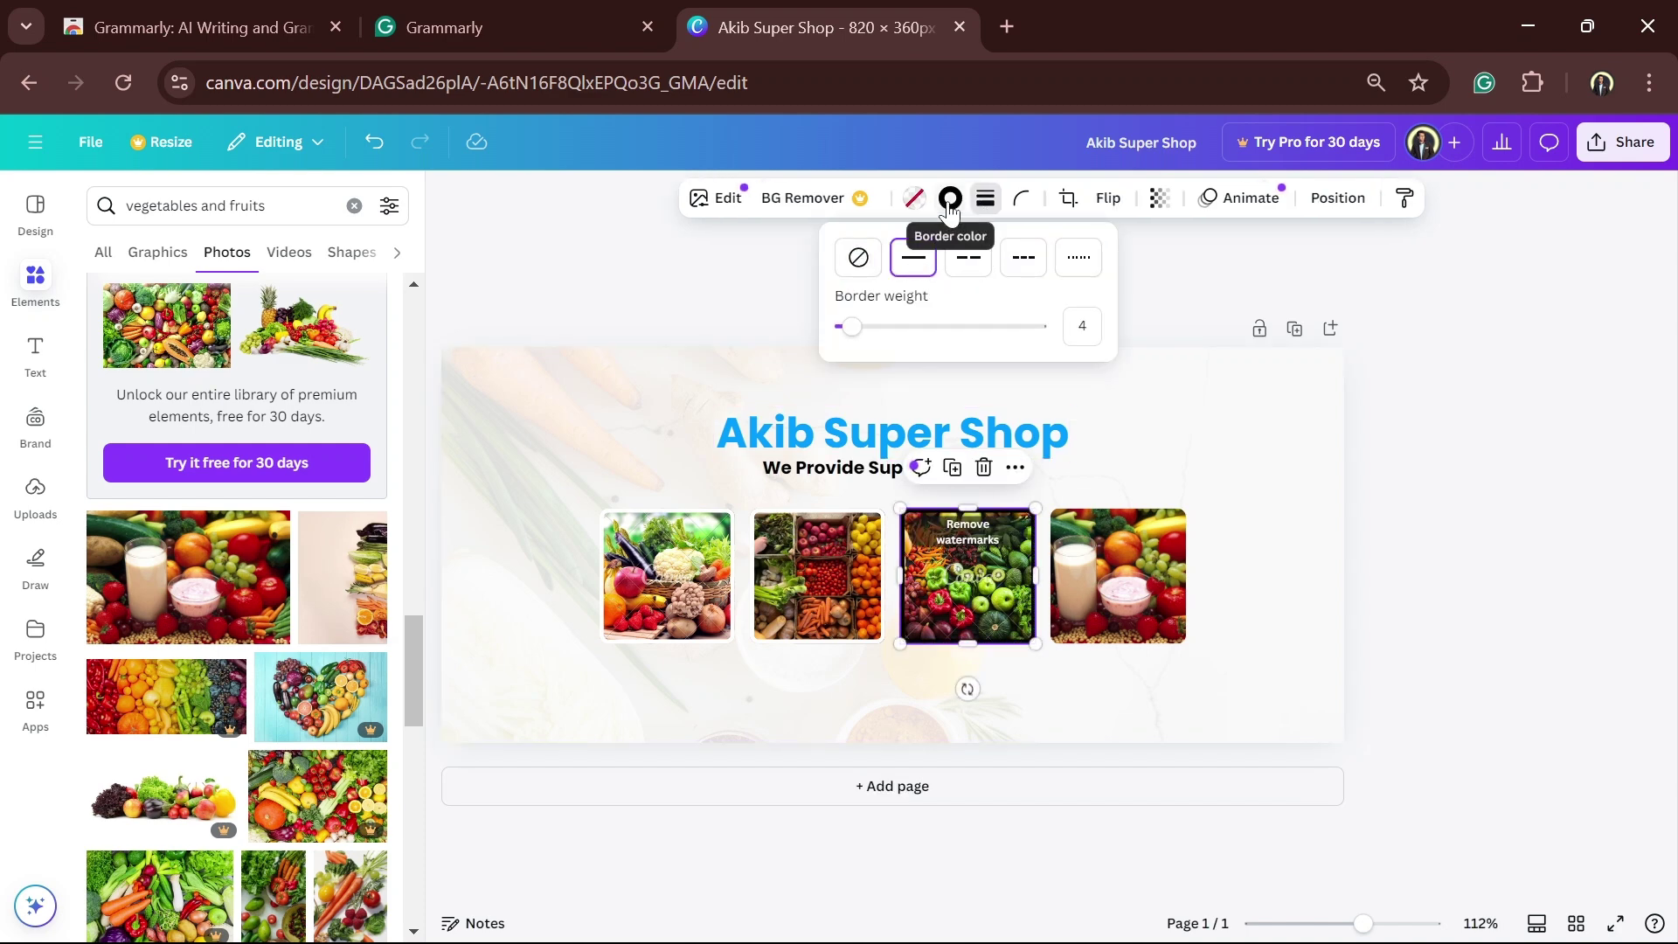
{"action": "left_click", "coordinate": [950, 197]}
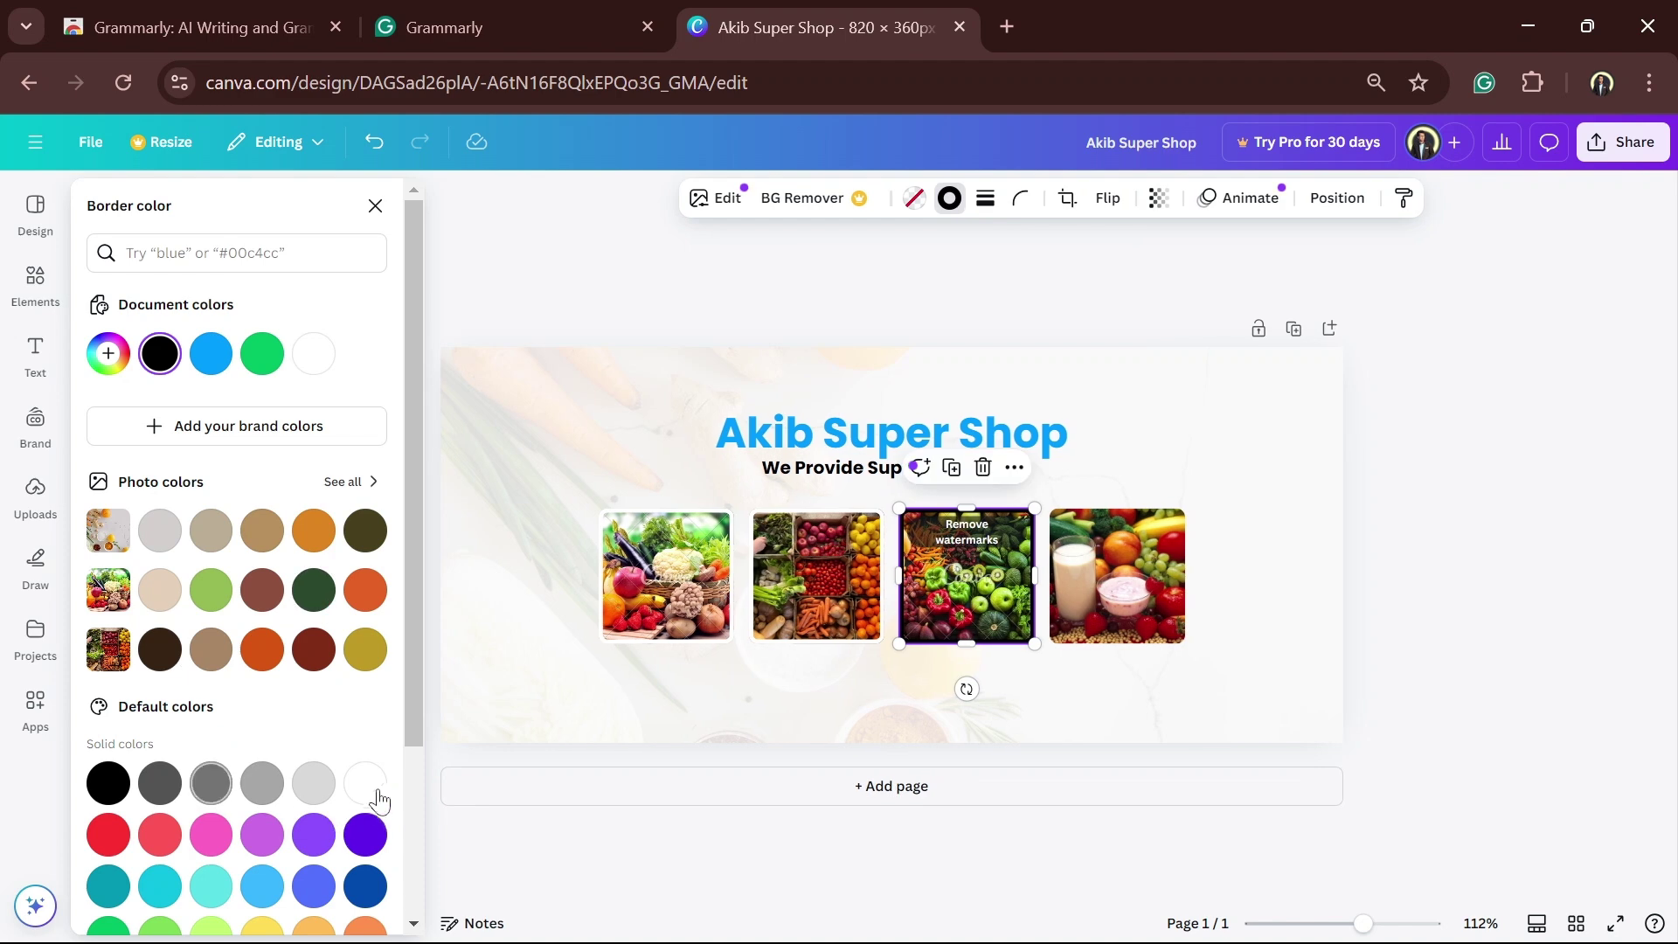
{"action": "left_click", "coordinate": [366, 783]}
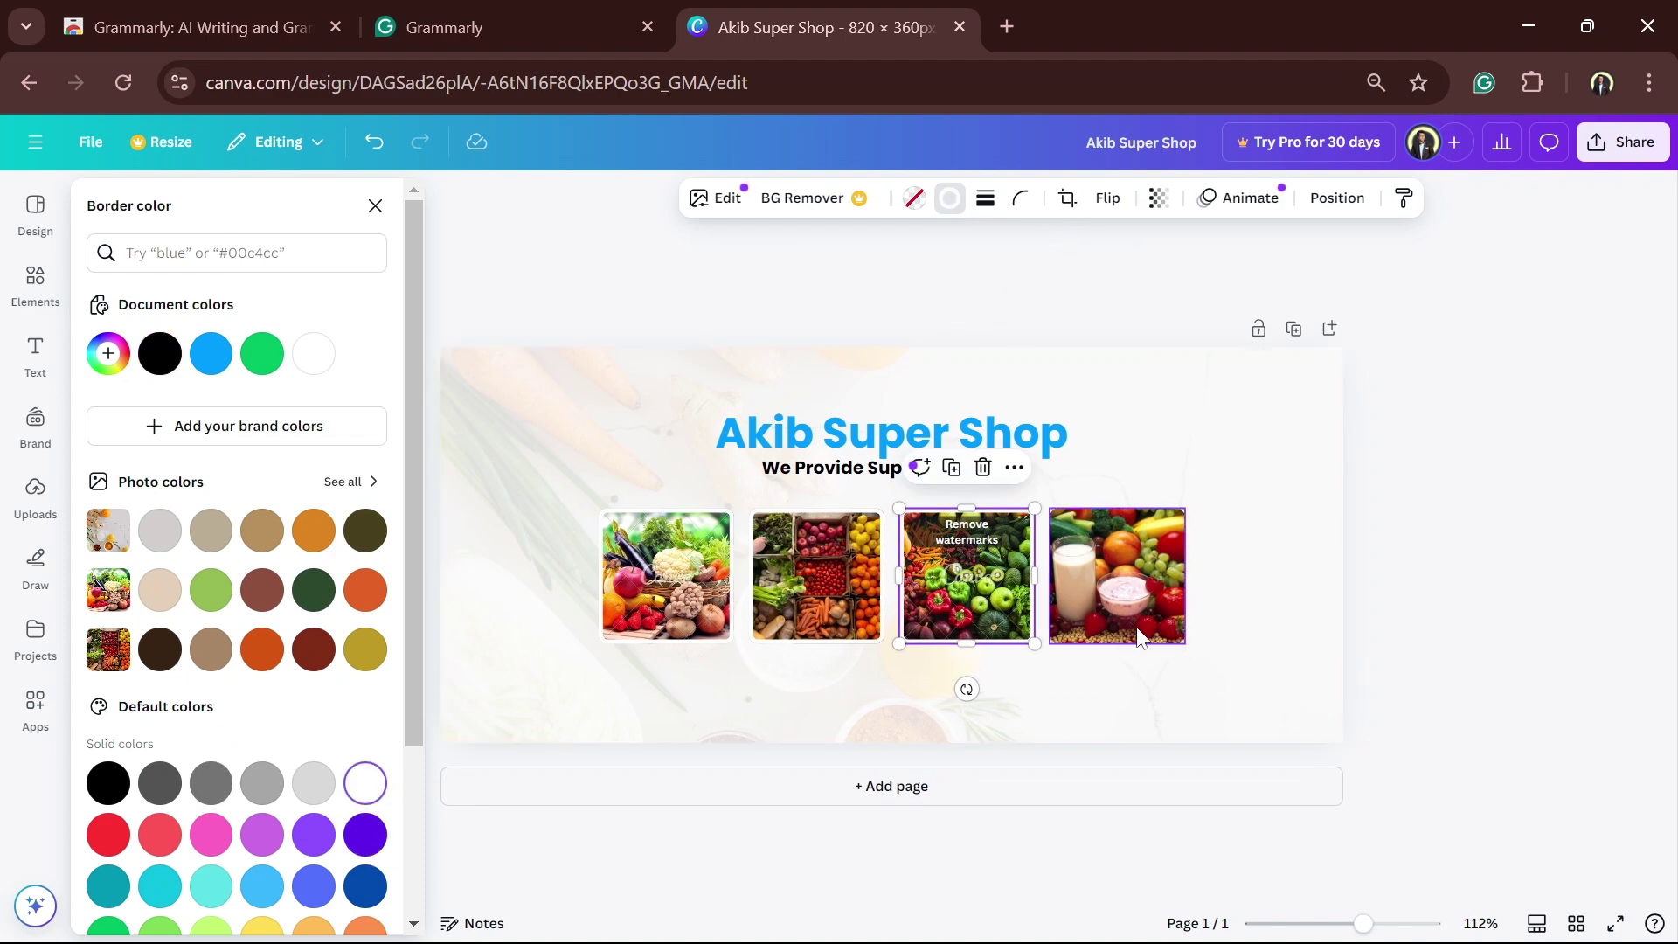
Step: Give the fourth framed photo, with the glass of milk, a solid white border
{"action": "key", "text": "Tab"}
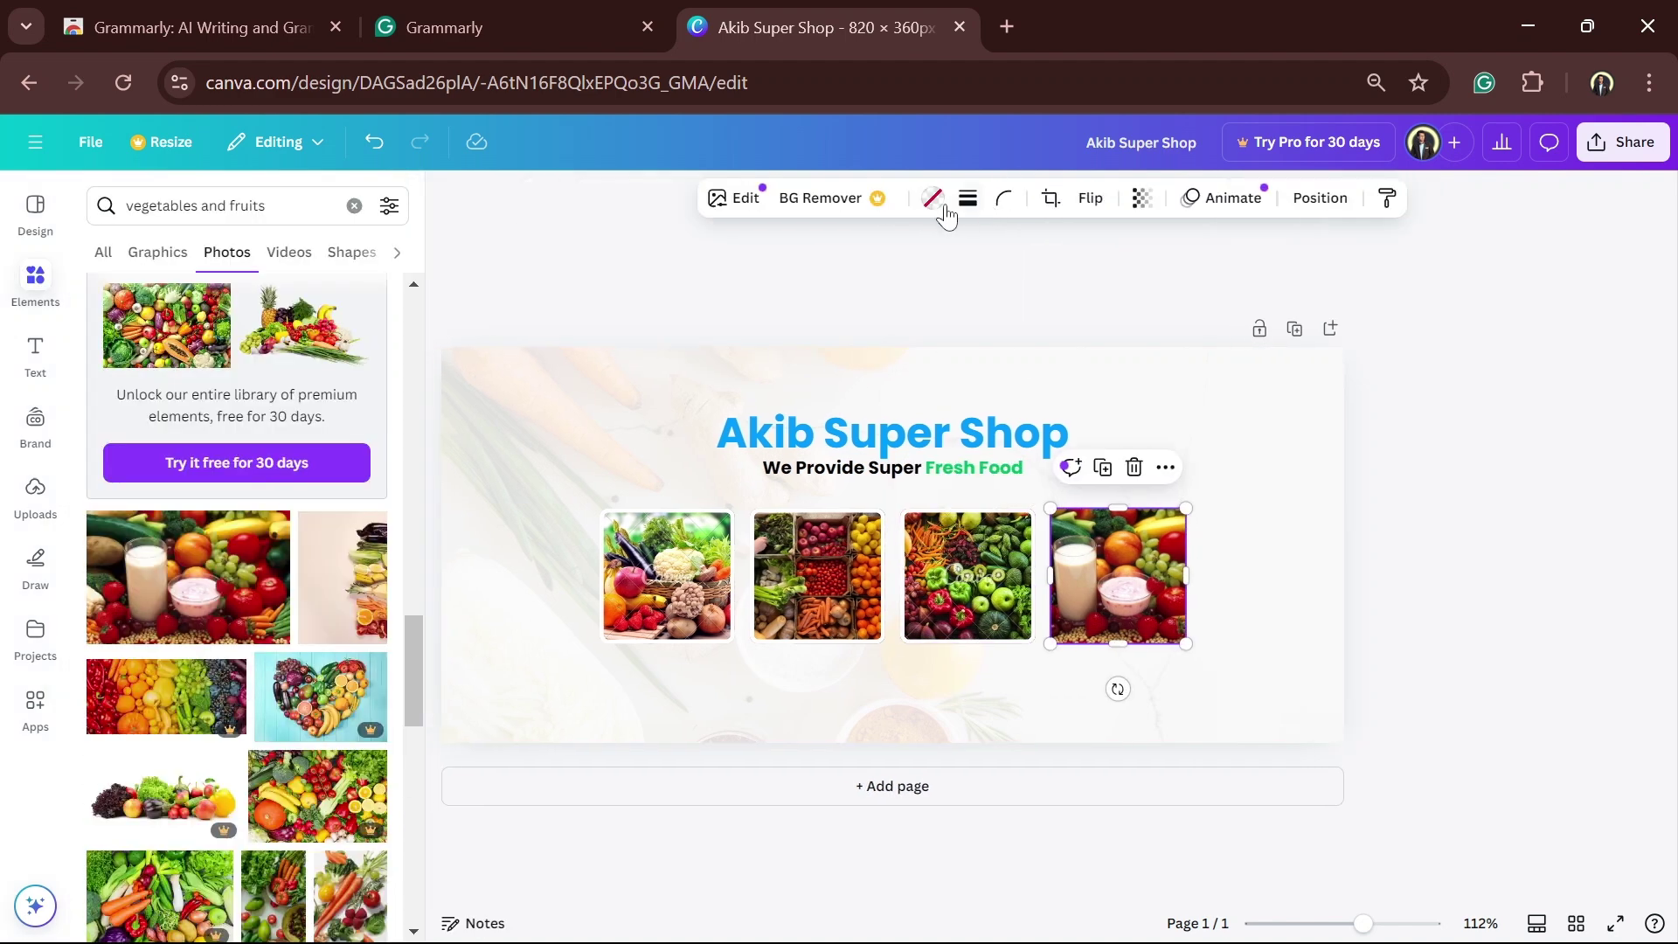
{"action": "left_click", "coordinate": [968, 199]}
{"action": "left_click", "coordinate": [909, 261]}
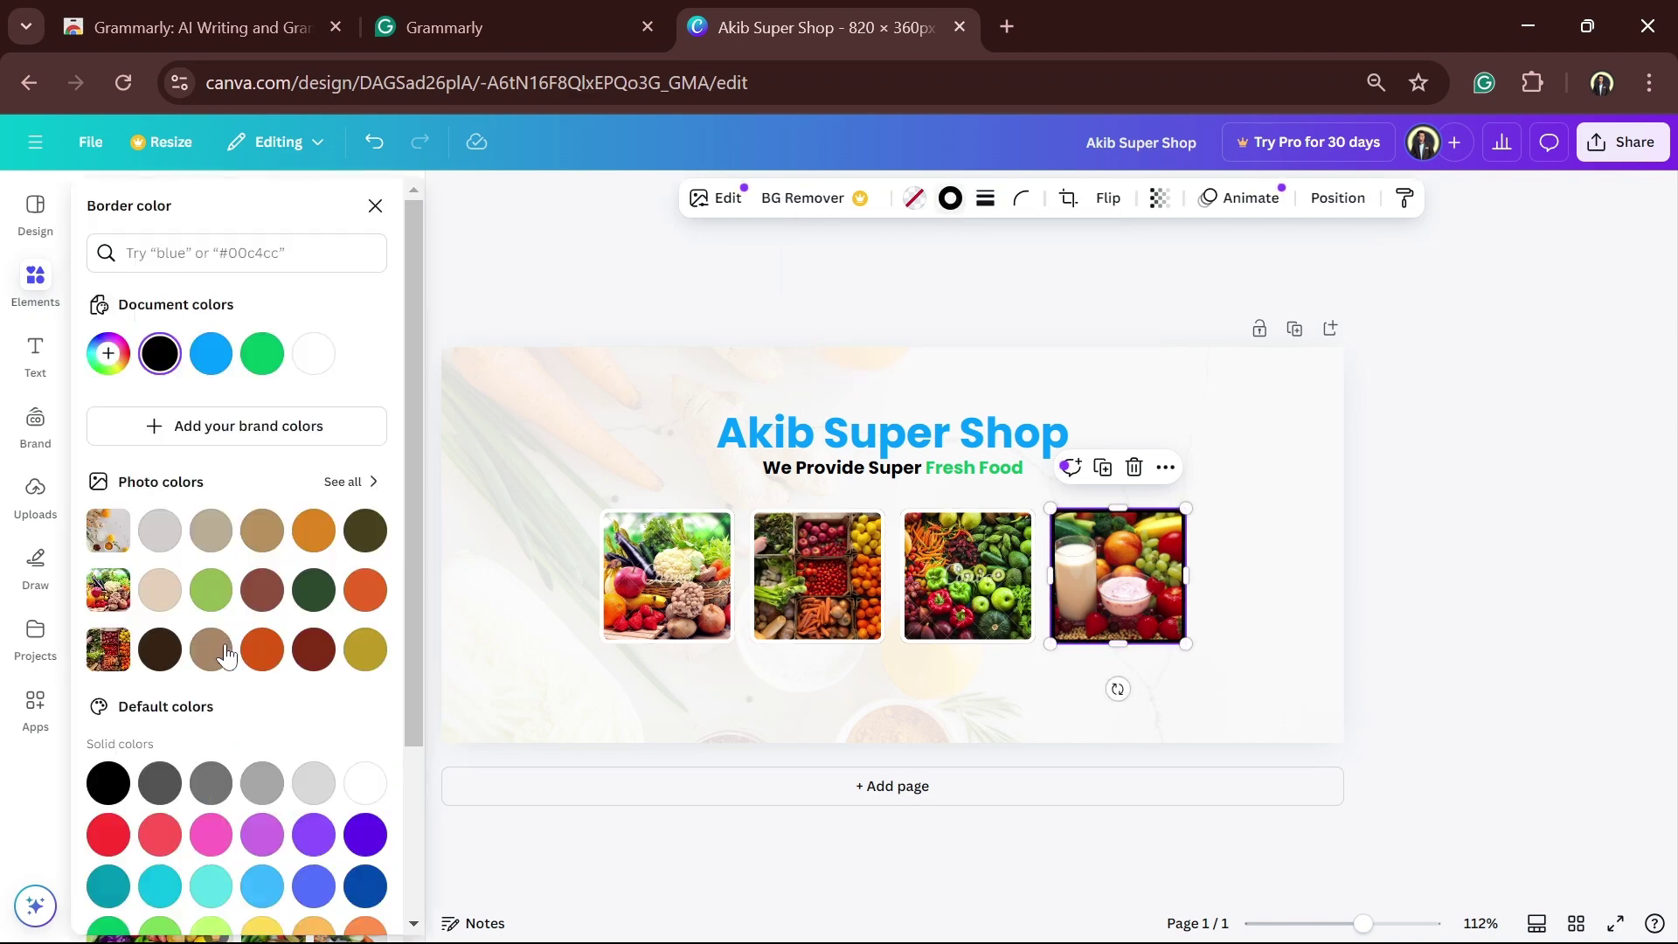
{"action": "left_click", "coordinate": [380, 799]}
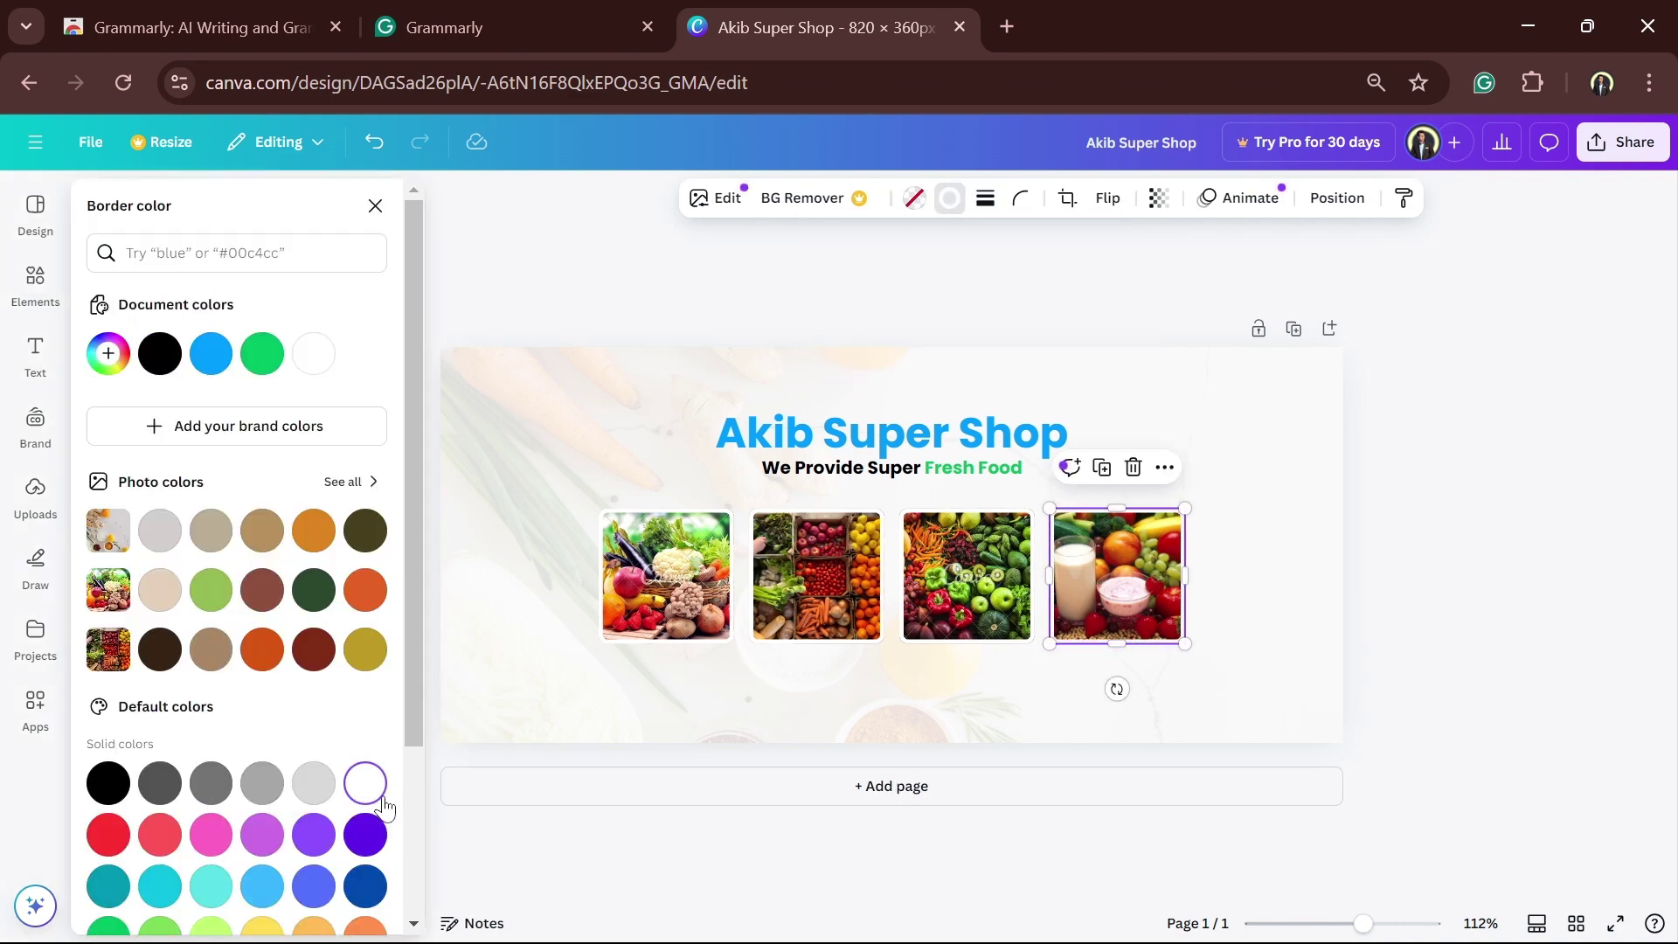
{"action": "left_click", "coordinate": [1251, 573]}
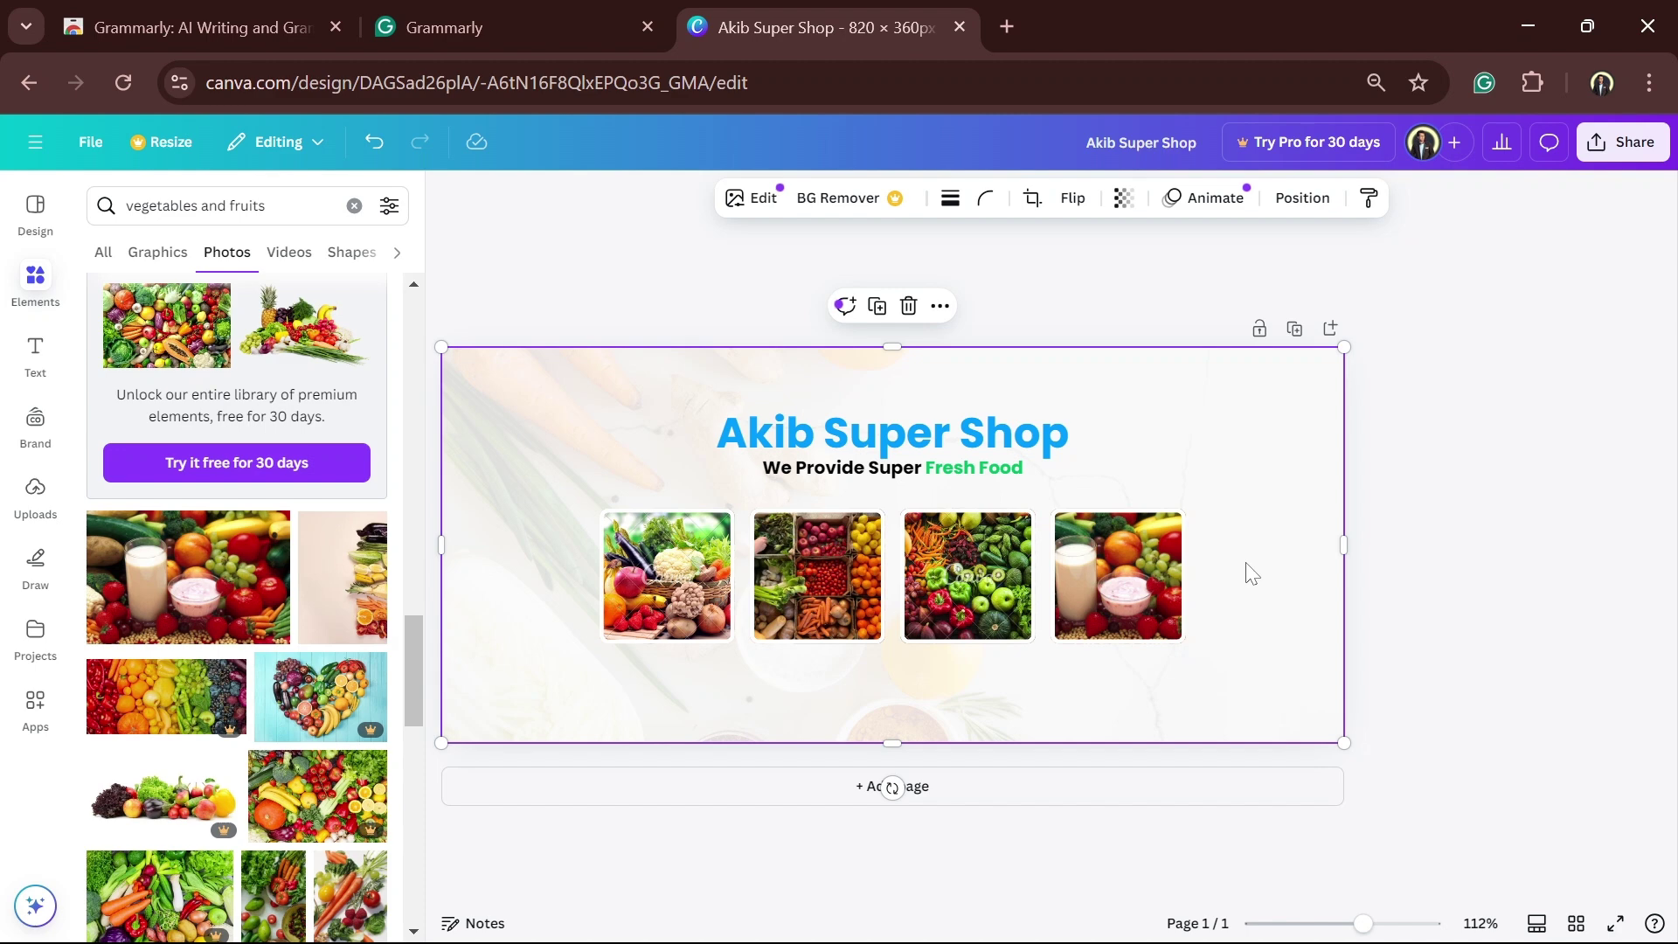
Step: Lock the faded full-page vegetable photo in its original position behind the other elements
{"action": "left_click_drag", "start_coordinate": [680, 420], "coordinate": [977, 452]}
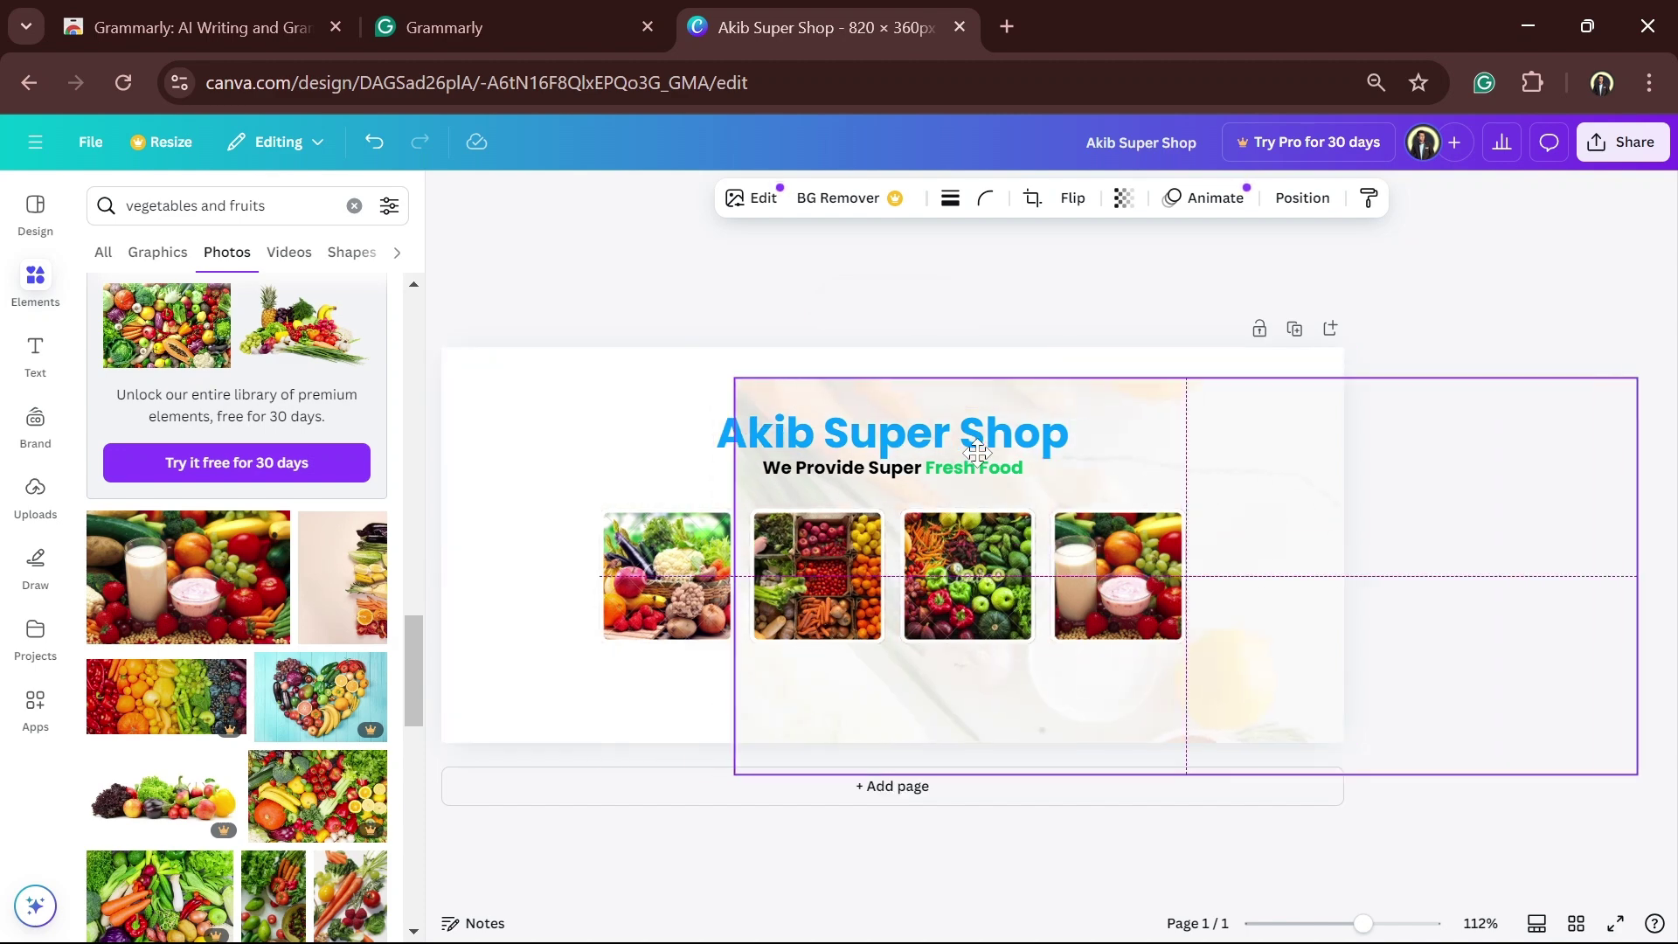
{"action": "key", "text": "ctrl+z"}
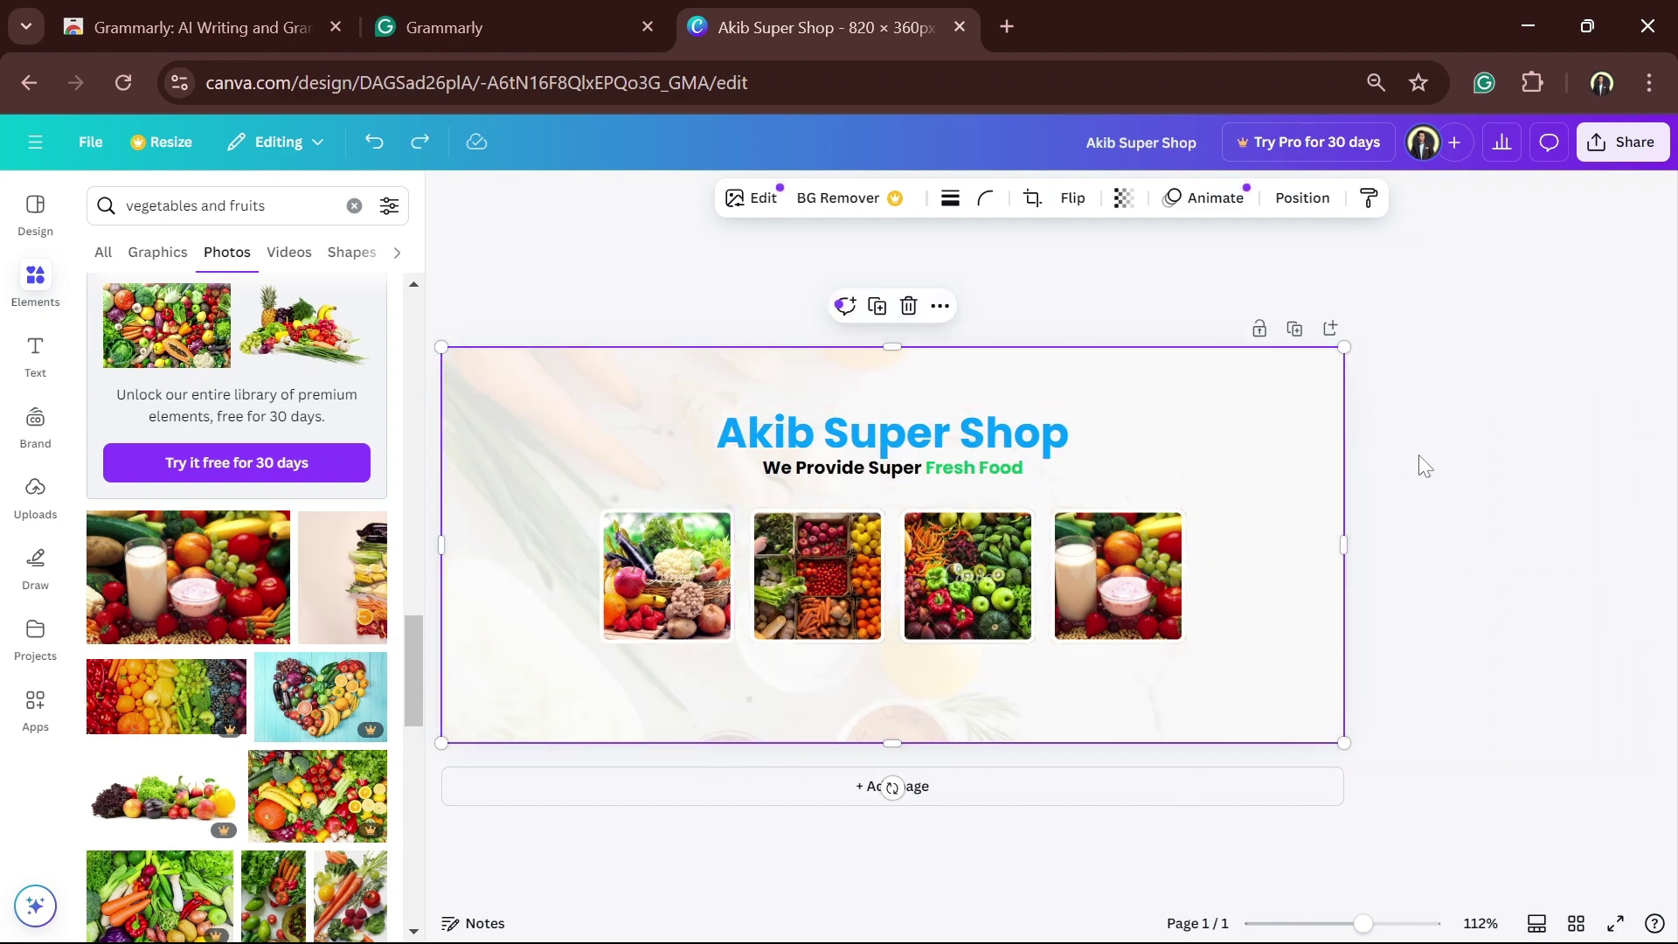
{"action": "right_click", "coordinate": [629, 455]}
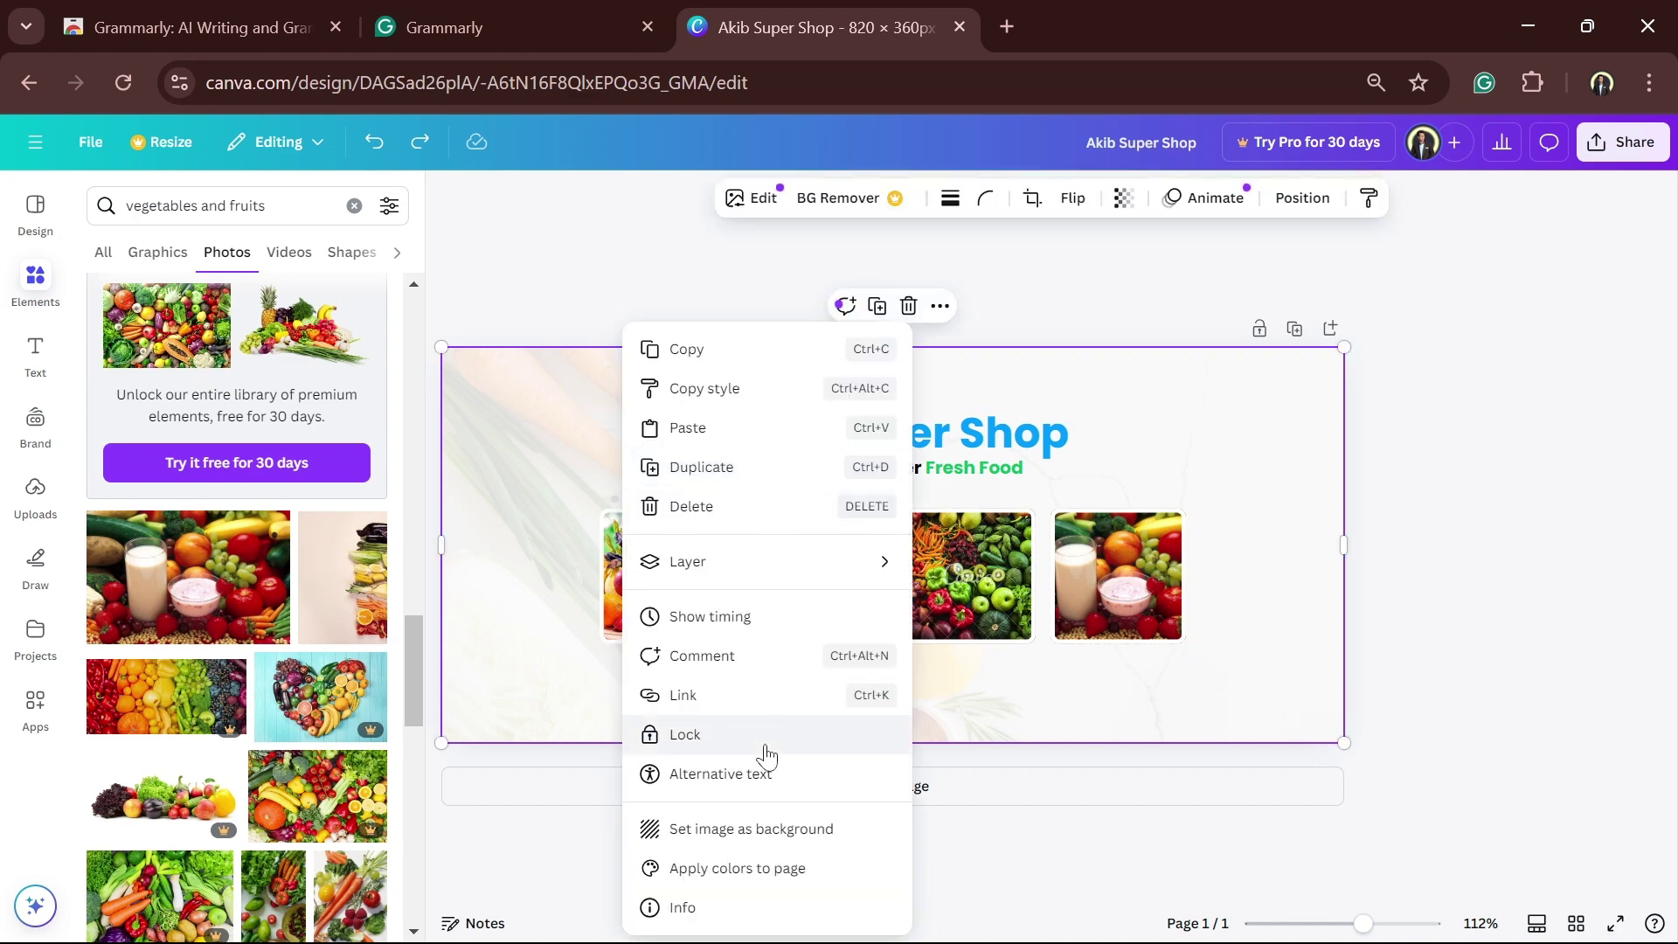
{"action": "left_click", "coordinate": [909, 749]}
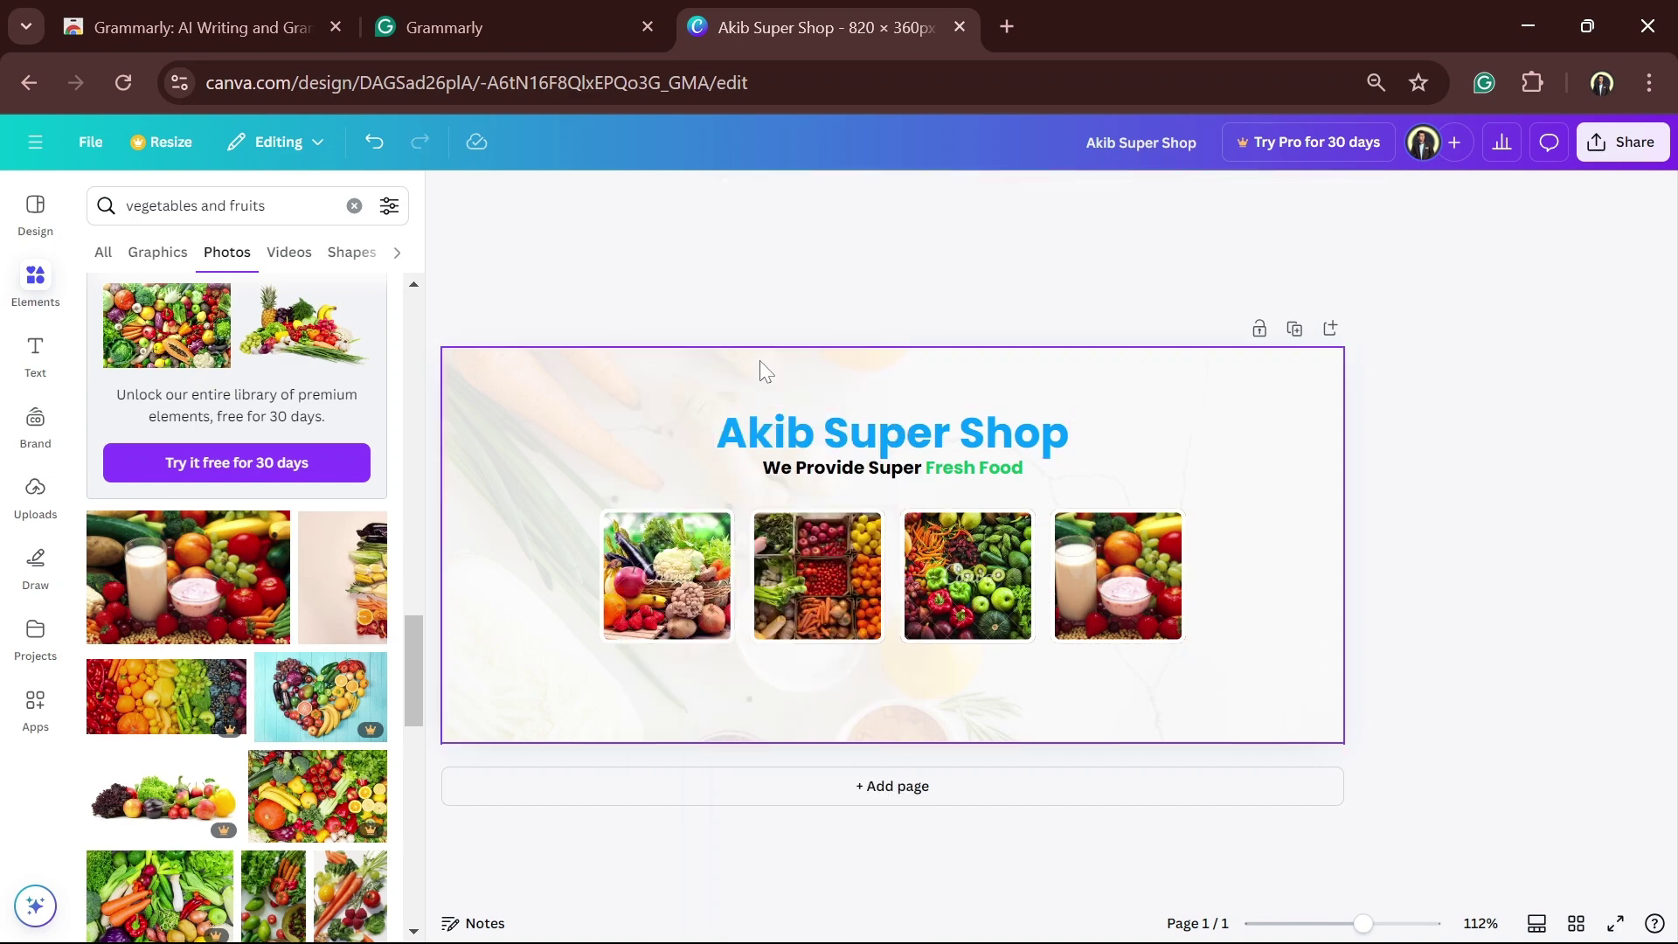
Step: Enlarge the shop name and tagline together and centre them above the row of photos
{"action": "left_click_drag", "start_coordinate": [679, 386], "coordinate": [1122, 486]}
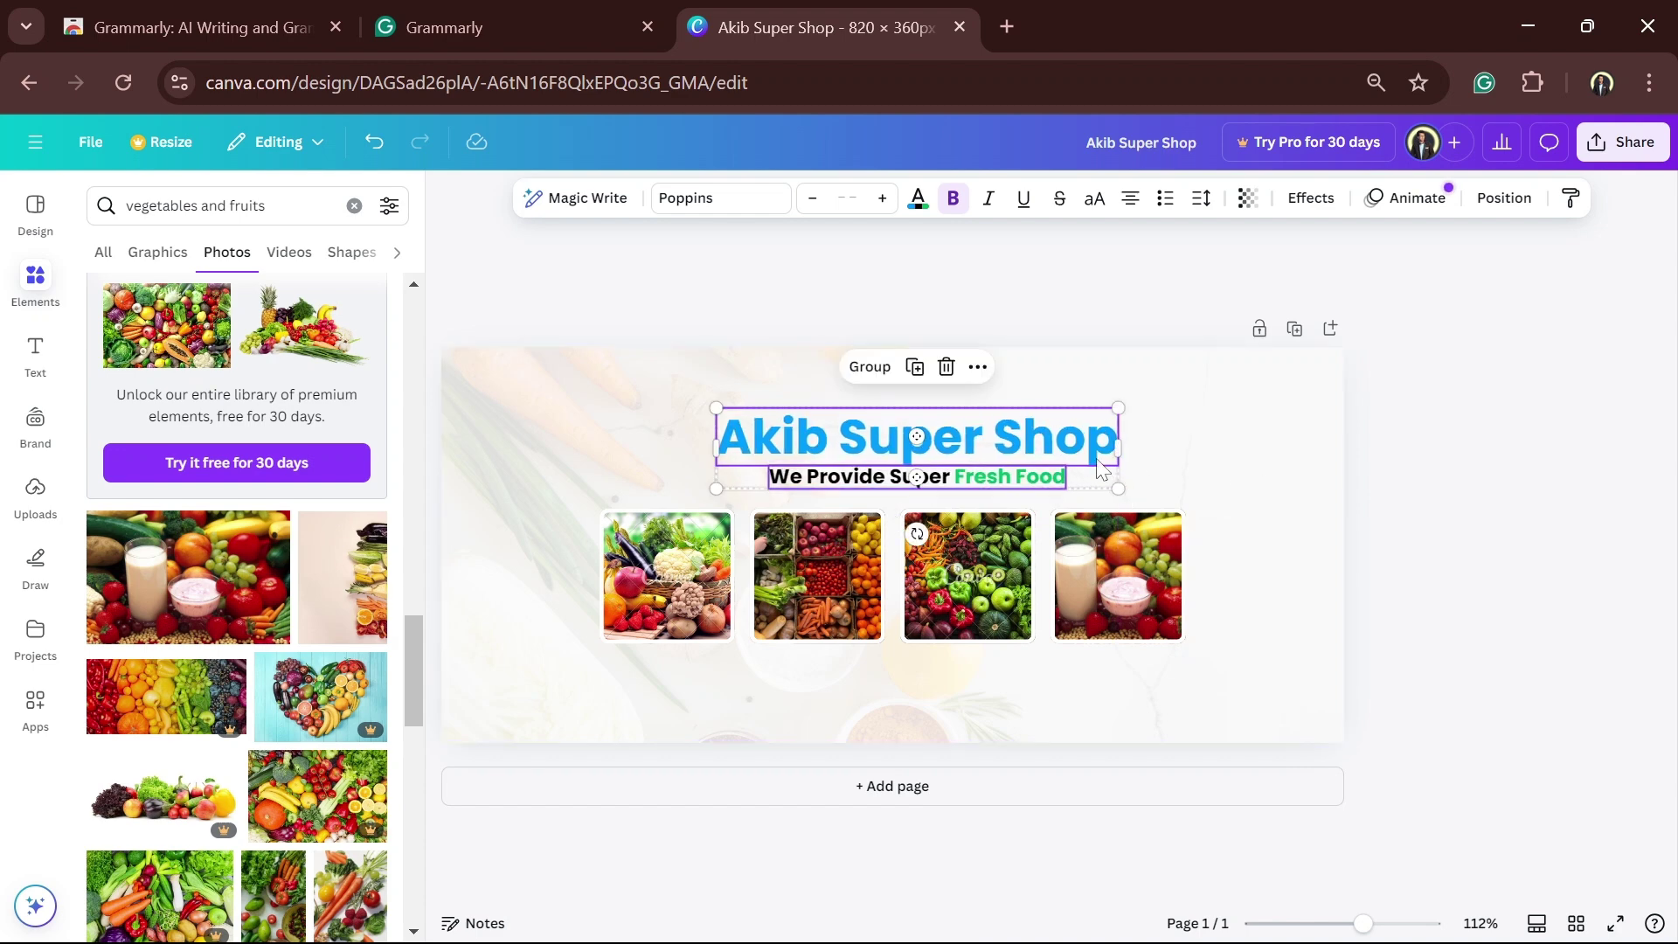
{"action": "left_click_drag", "start_coordinate": [1014, 449], "coordinate": [980, 449]}
{"action": "left_click", "coordinate": [1431, 450]}
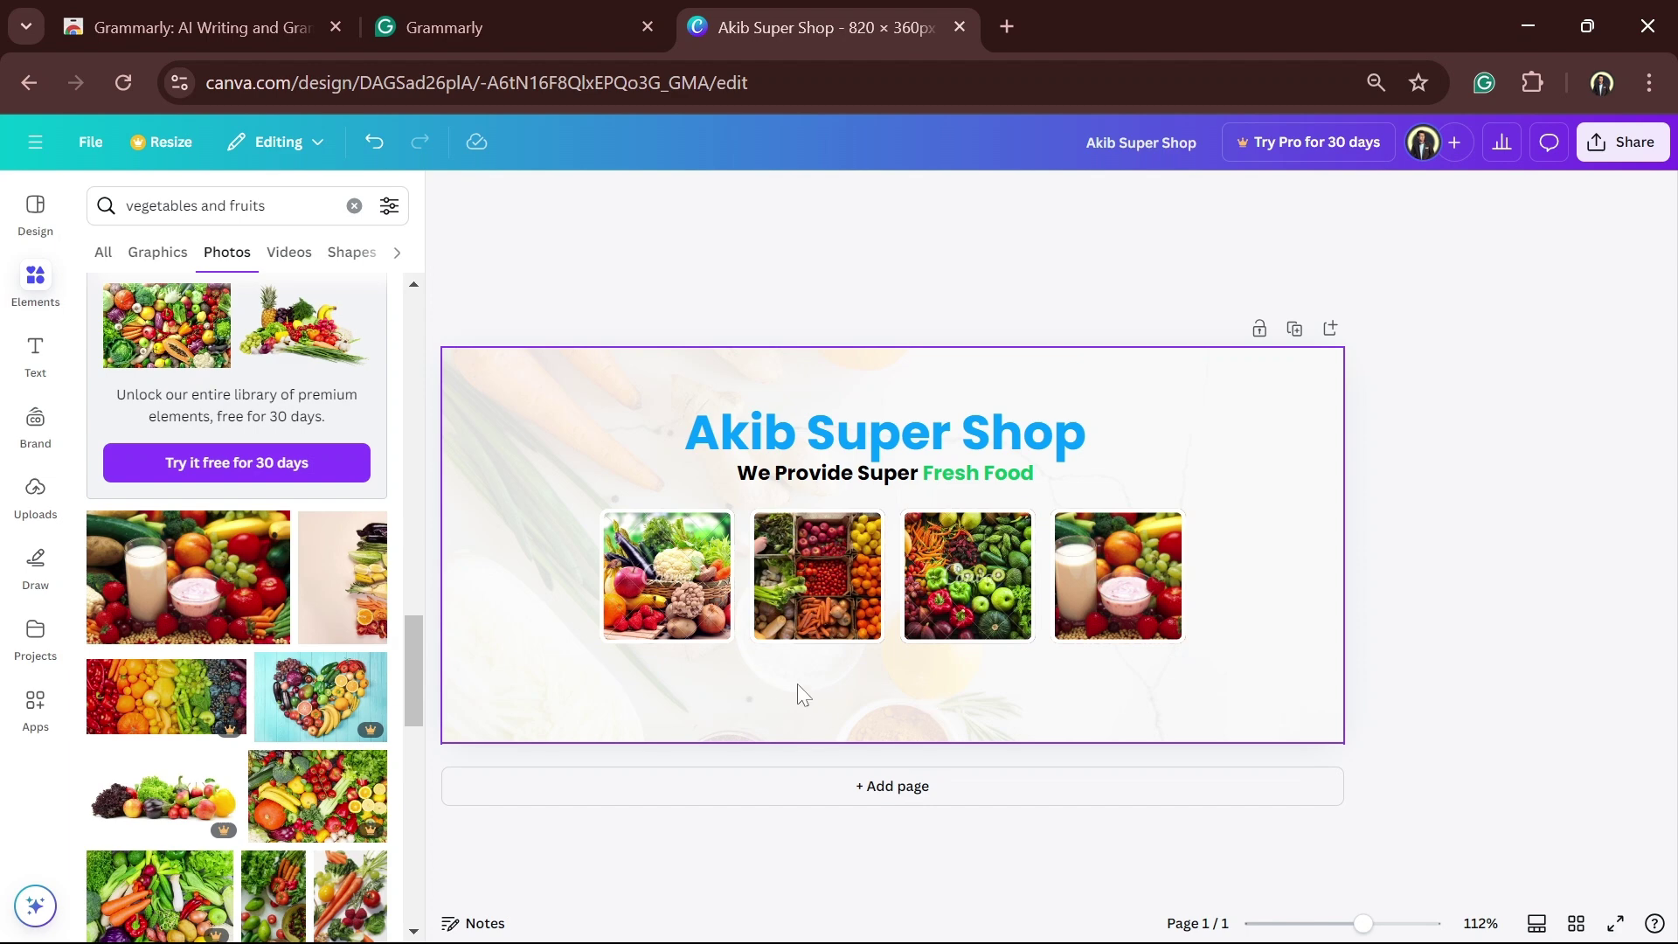
{"action": "type", "text": "rt"}
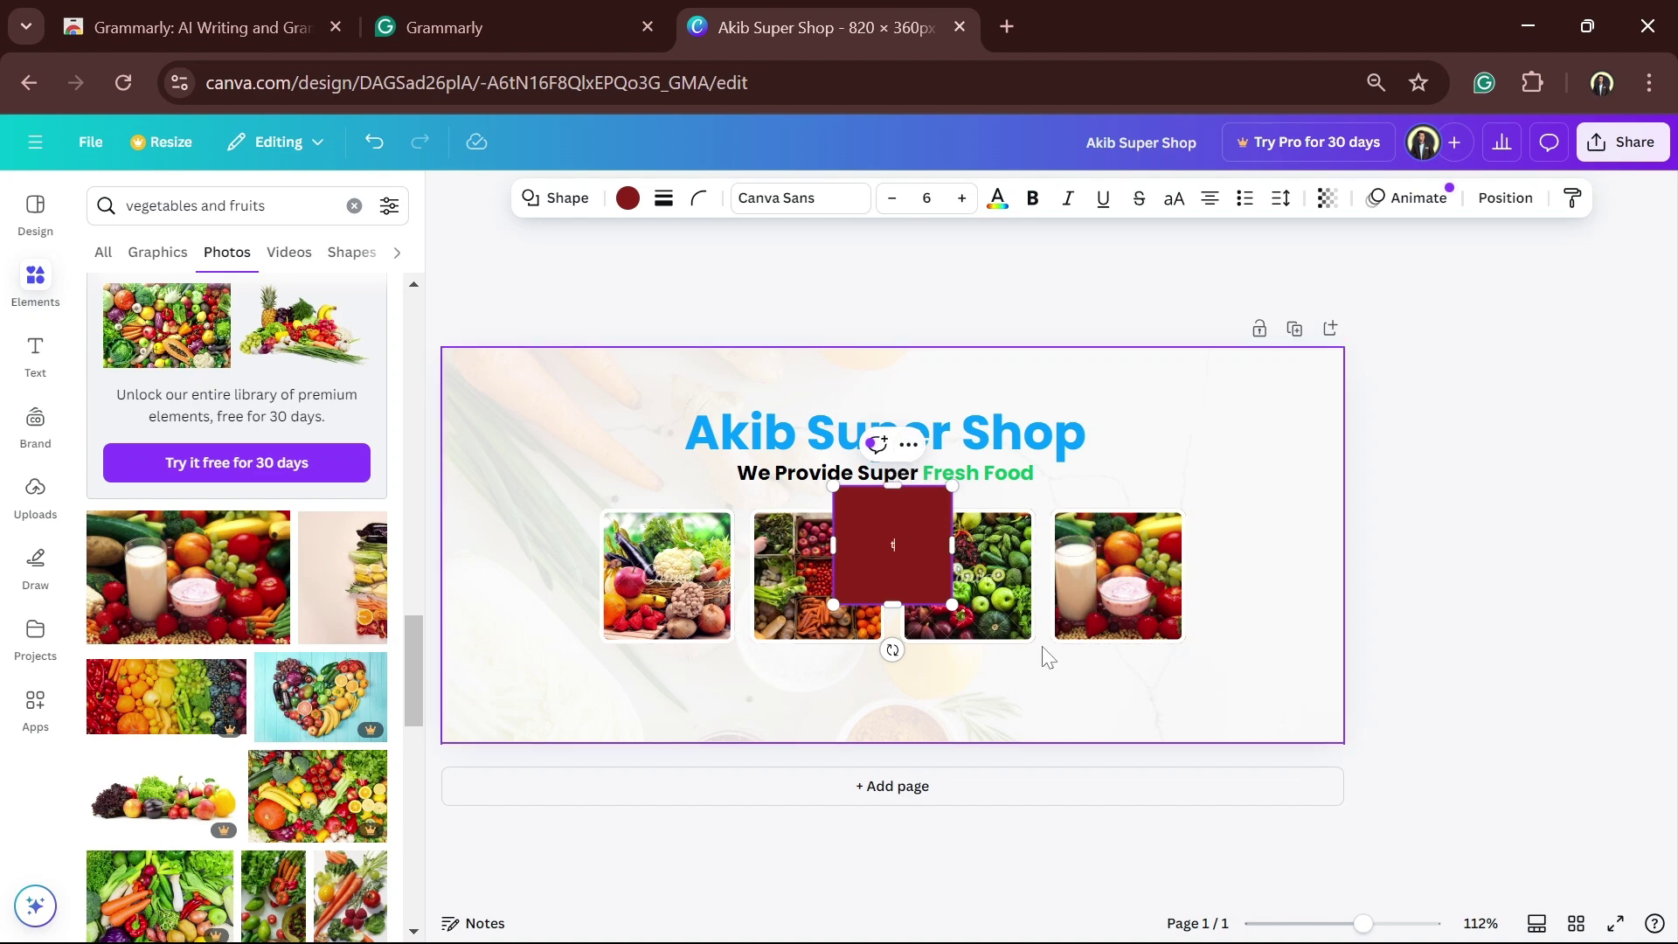
{"action": "right_click", "coordinate": [918, 536]}
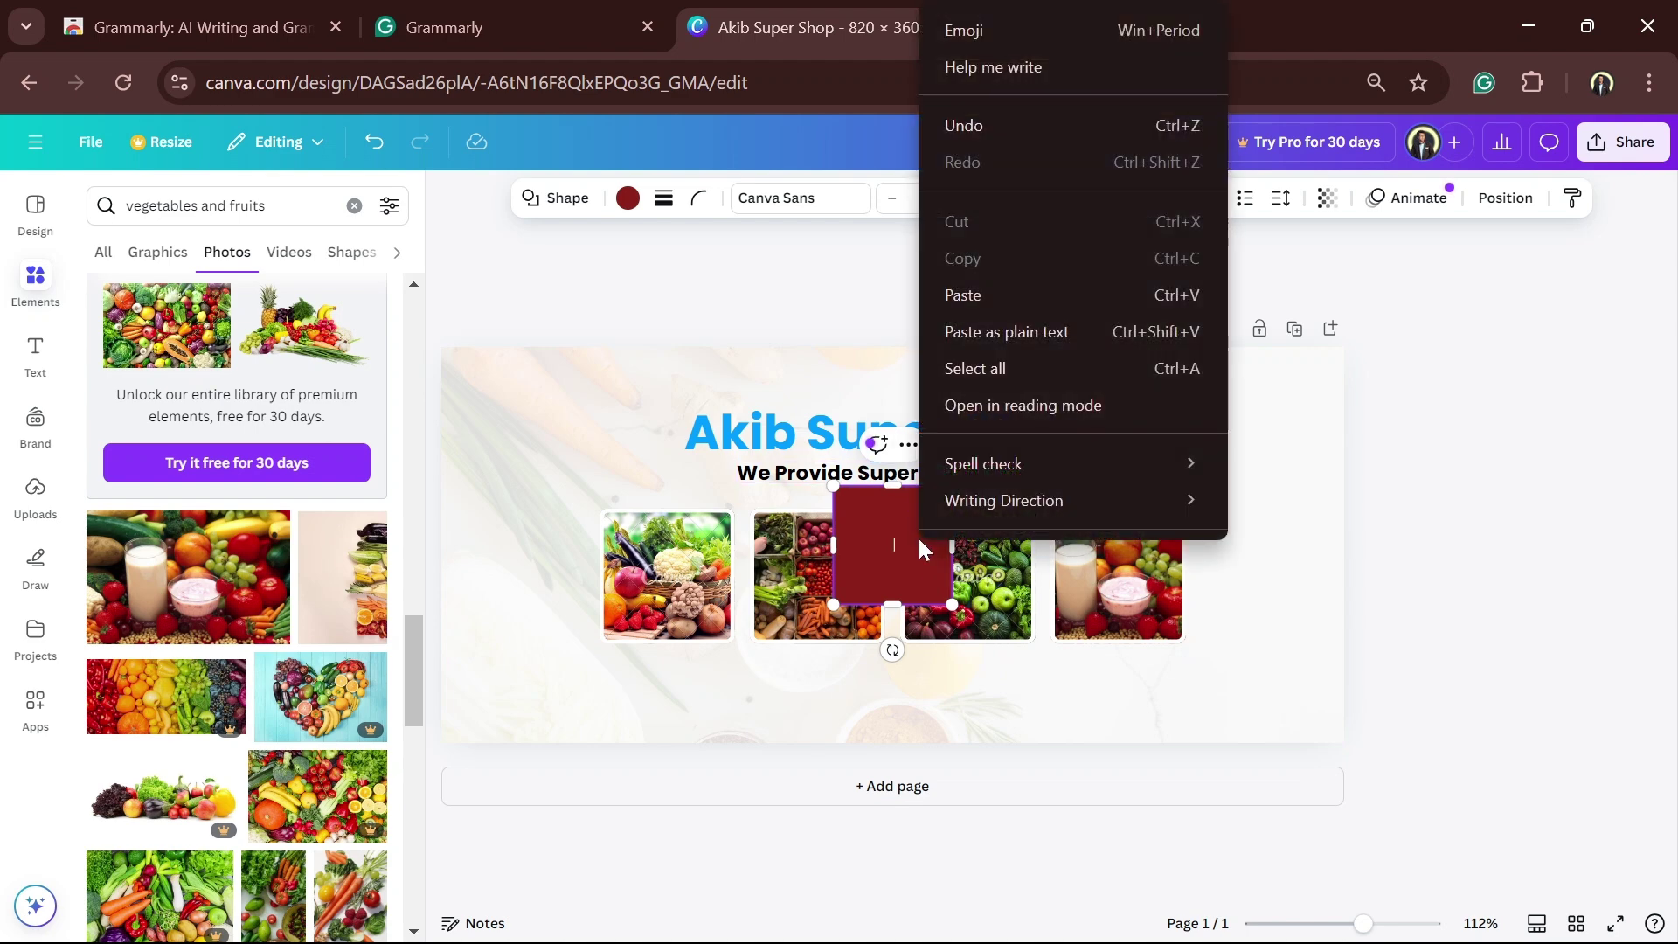
{"action": "left_click", "coordinate": [862, 351]}
{"action": "left_click_drag", "start_coordinate": [908, 539], "coordinate": [1094, 617]}
{"action": "left_click", "coordinate": [1090, 511]}
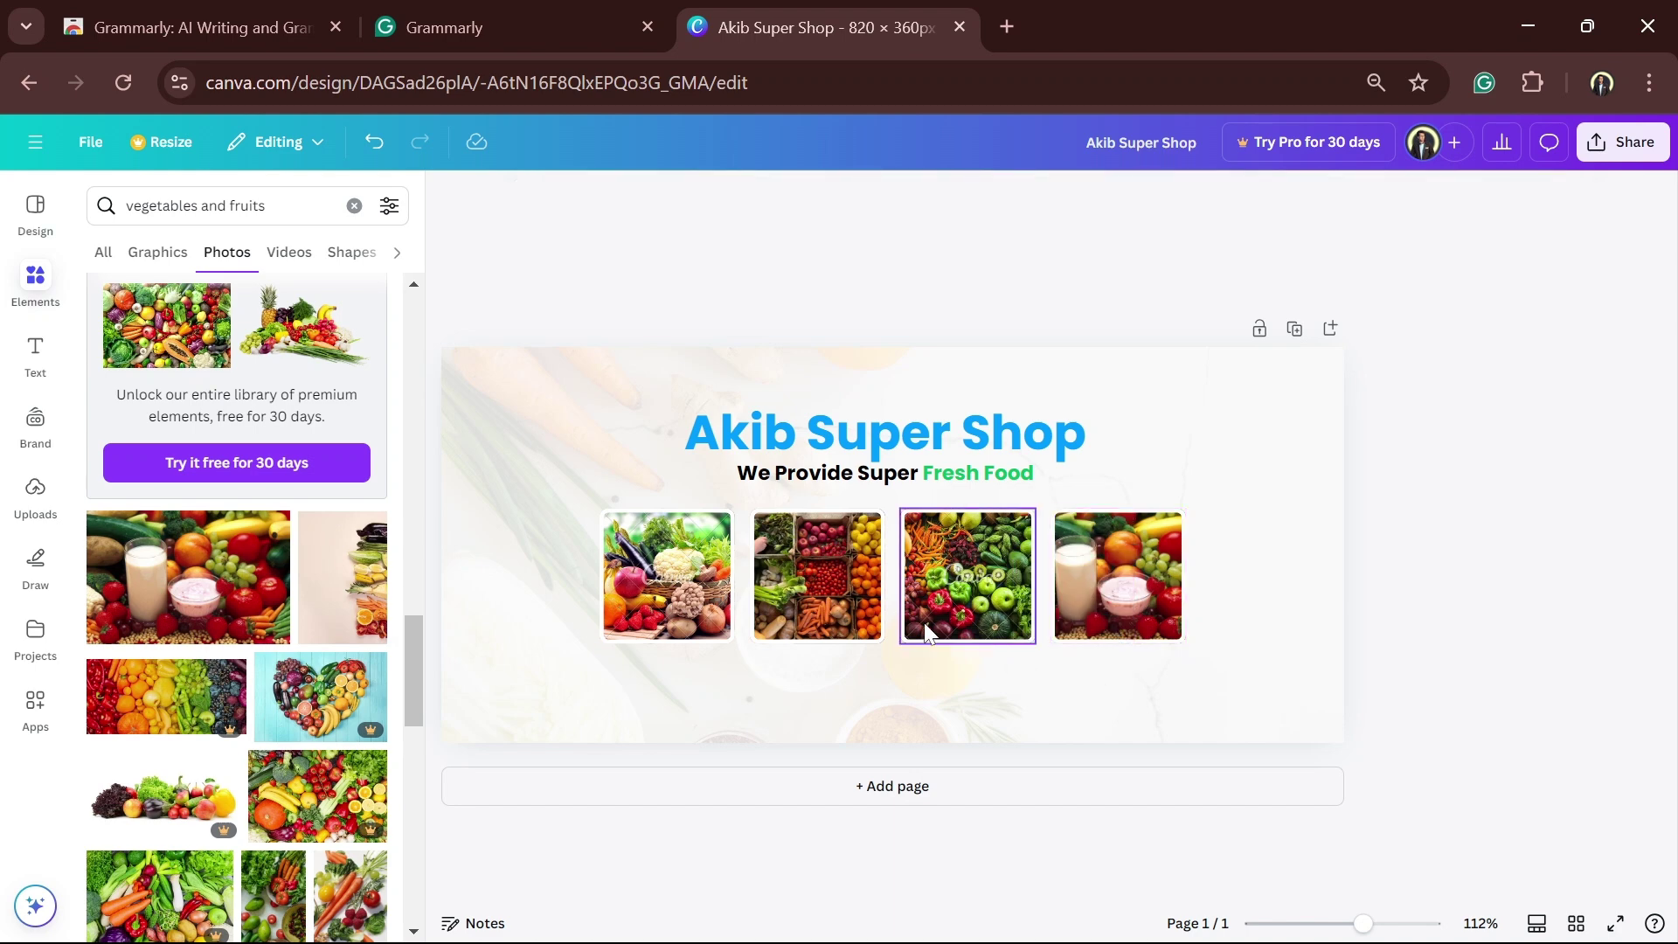
Step: Add the text "Mobile:", reduce it to font size 15.9 and place it just below the second framed photo
{"action": "left_click", "coordinate": [924, 695]}
{"action": "key", "text": "t"}
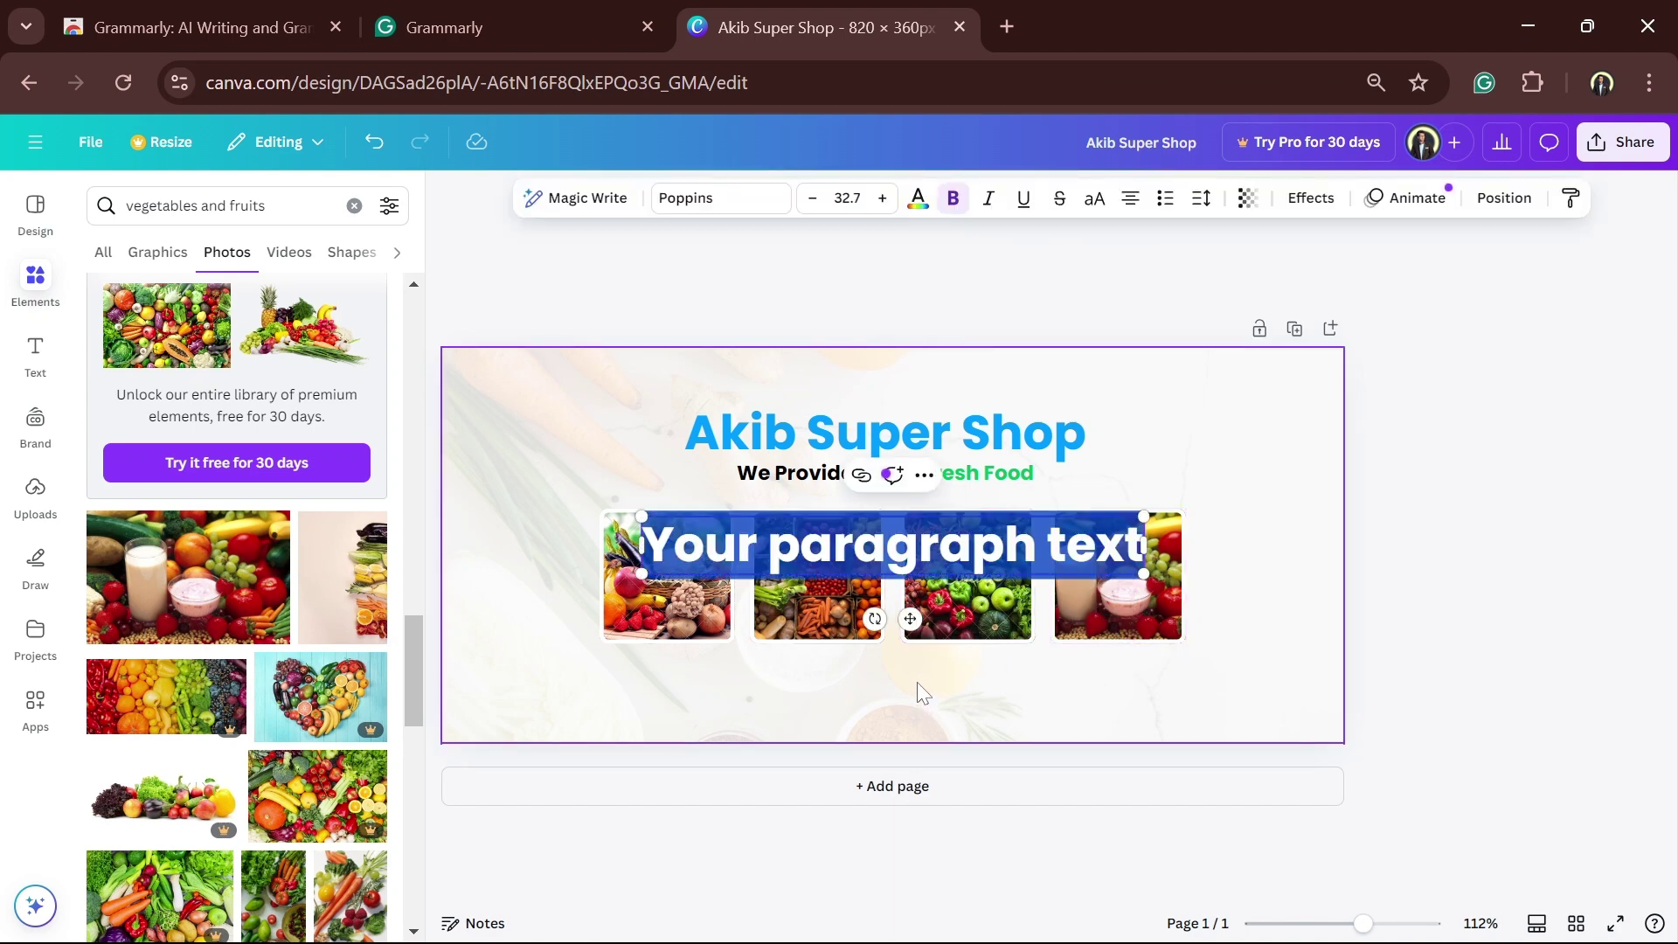
{"action": "type", "text": "Mob"}
{"action": "type", "text": "i"}
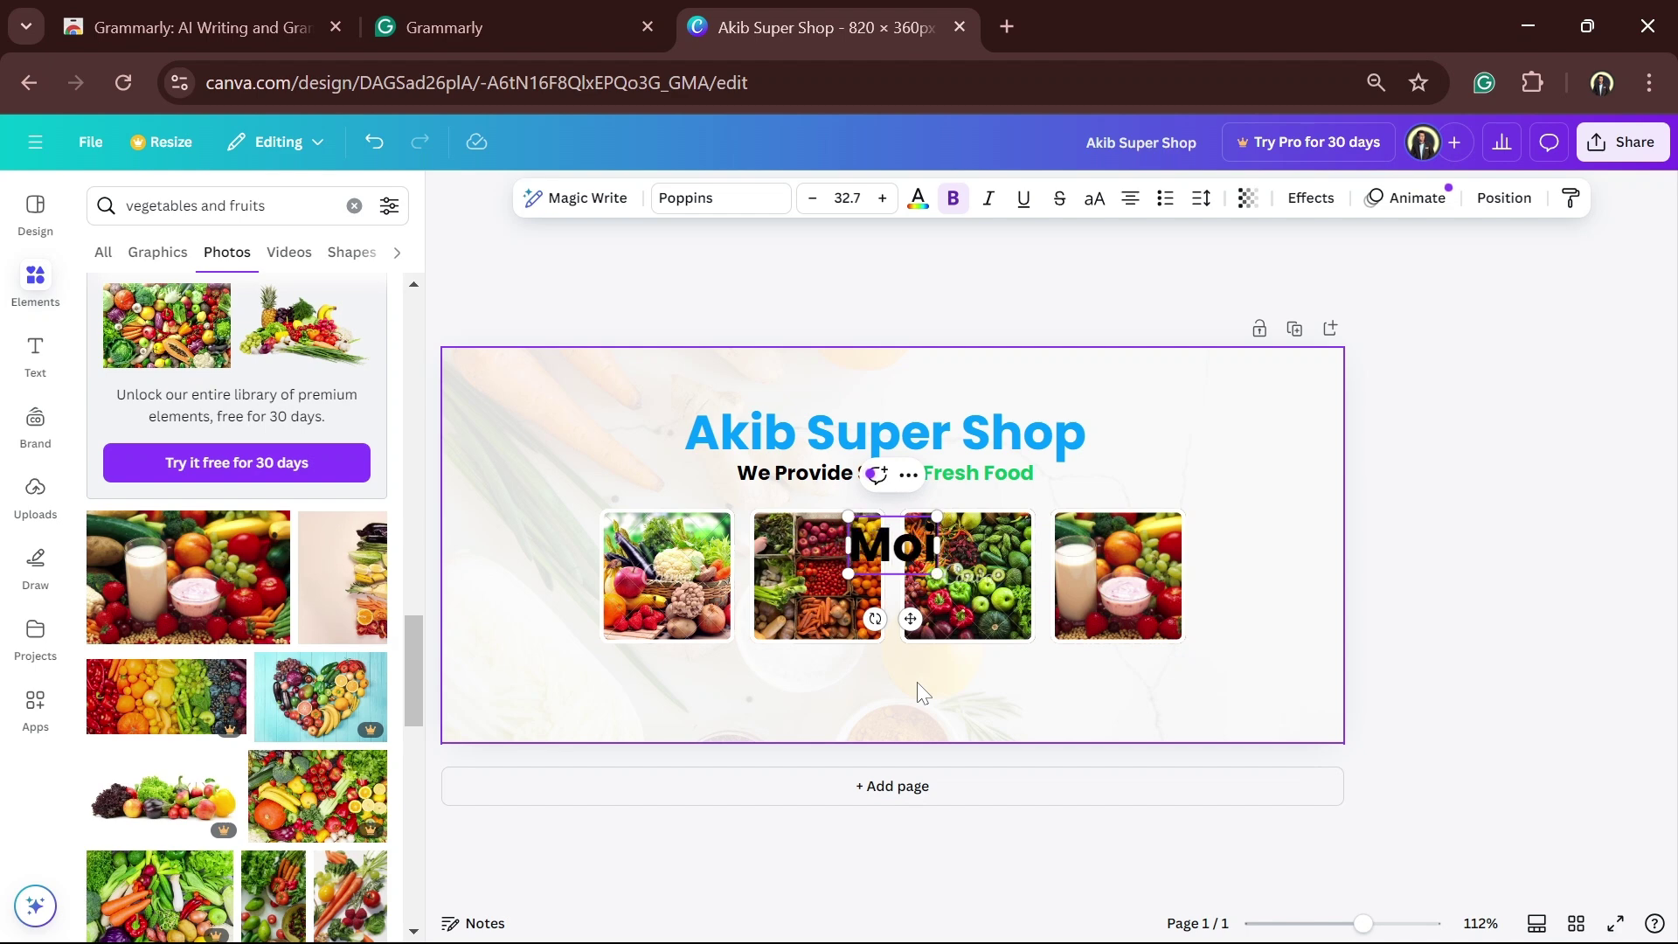
{"action": "key", "text": "BackSpace"}
{"action": "type", "text": "bile"}
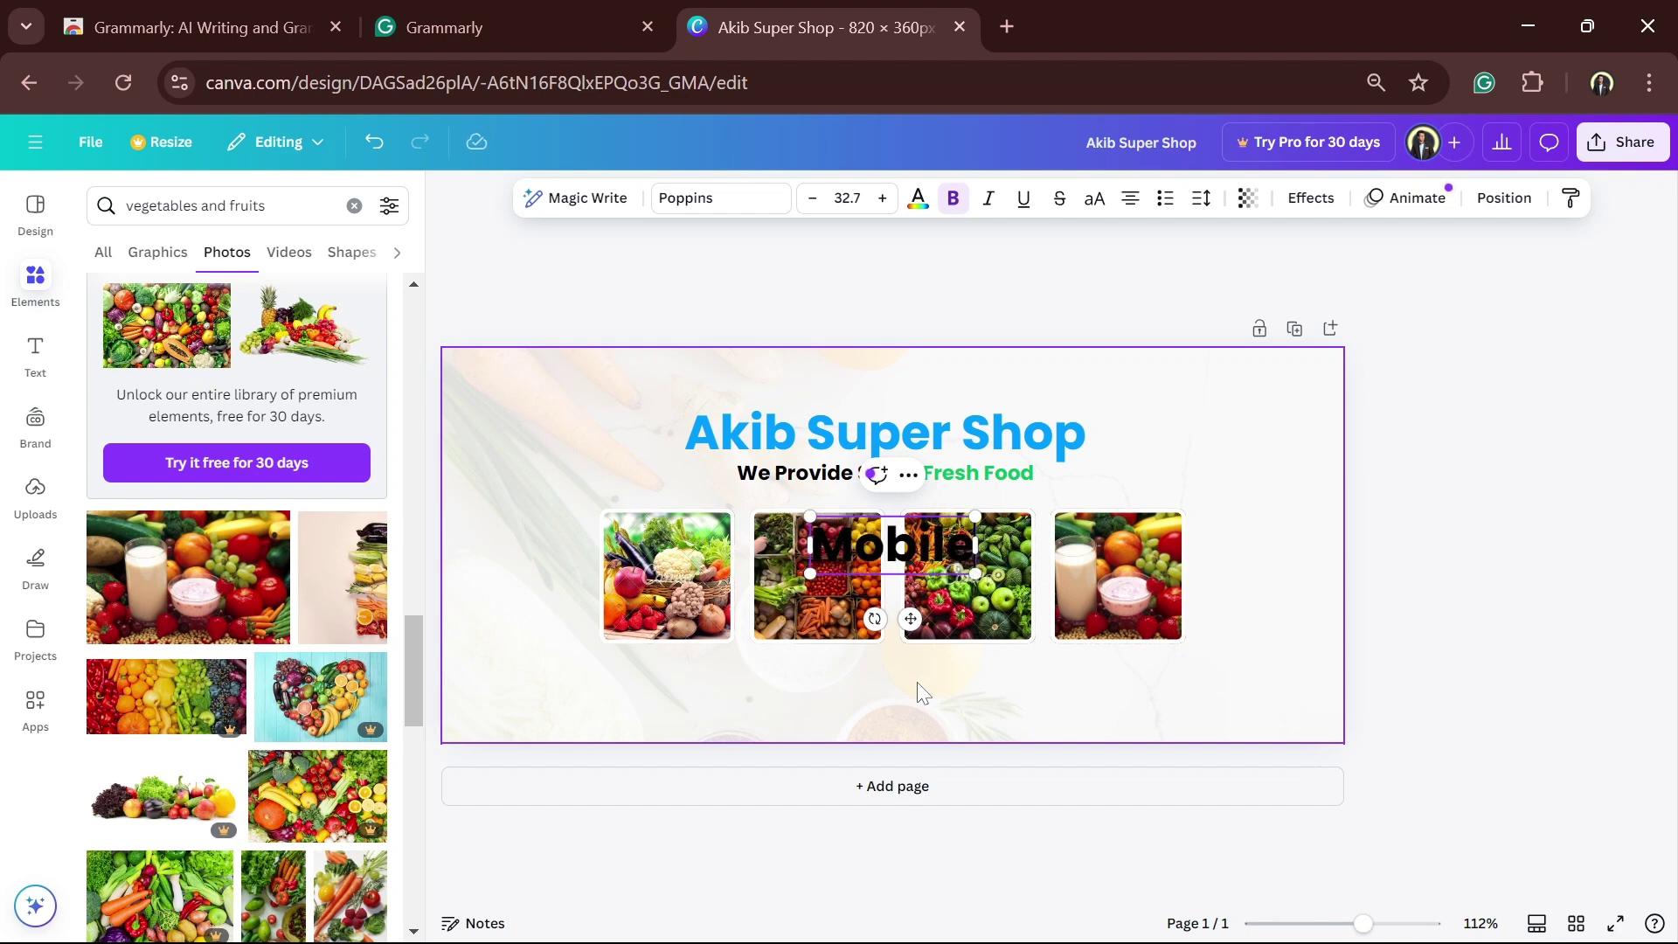
{"action": "type", "text": ":"}
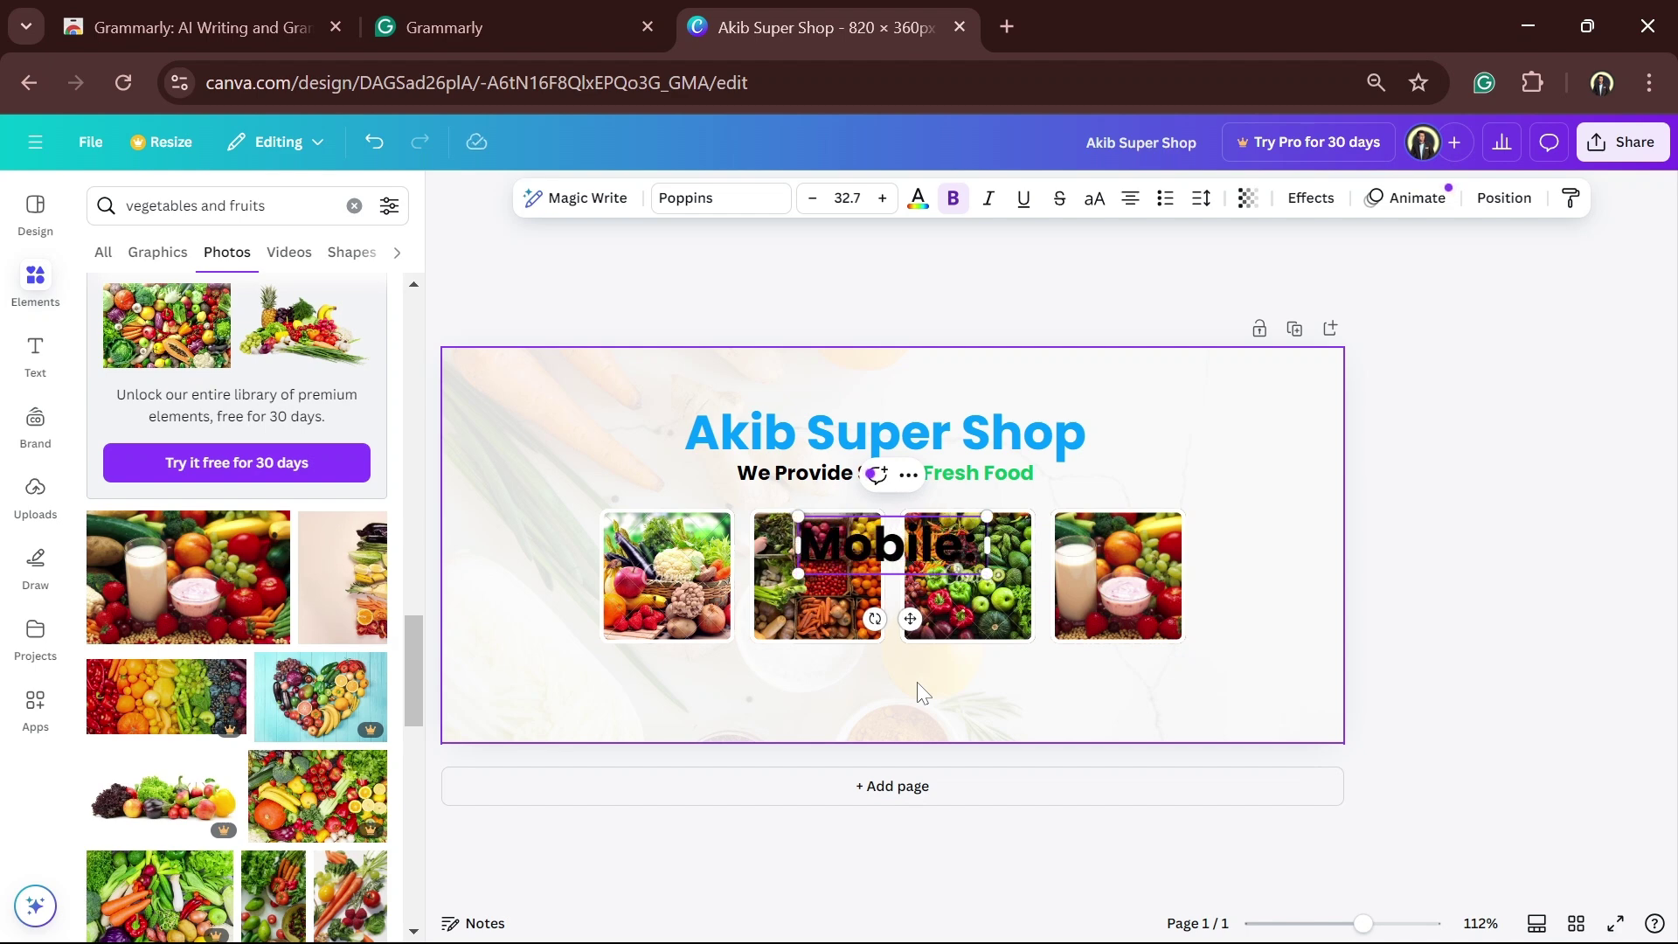
{"action": "left_click_drag", "start_coordinate": [957, 553], "coordinate": [796, 677]}
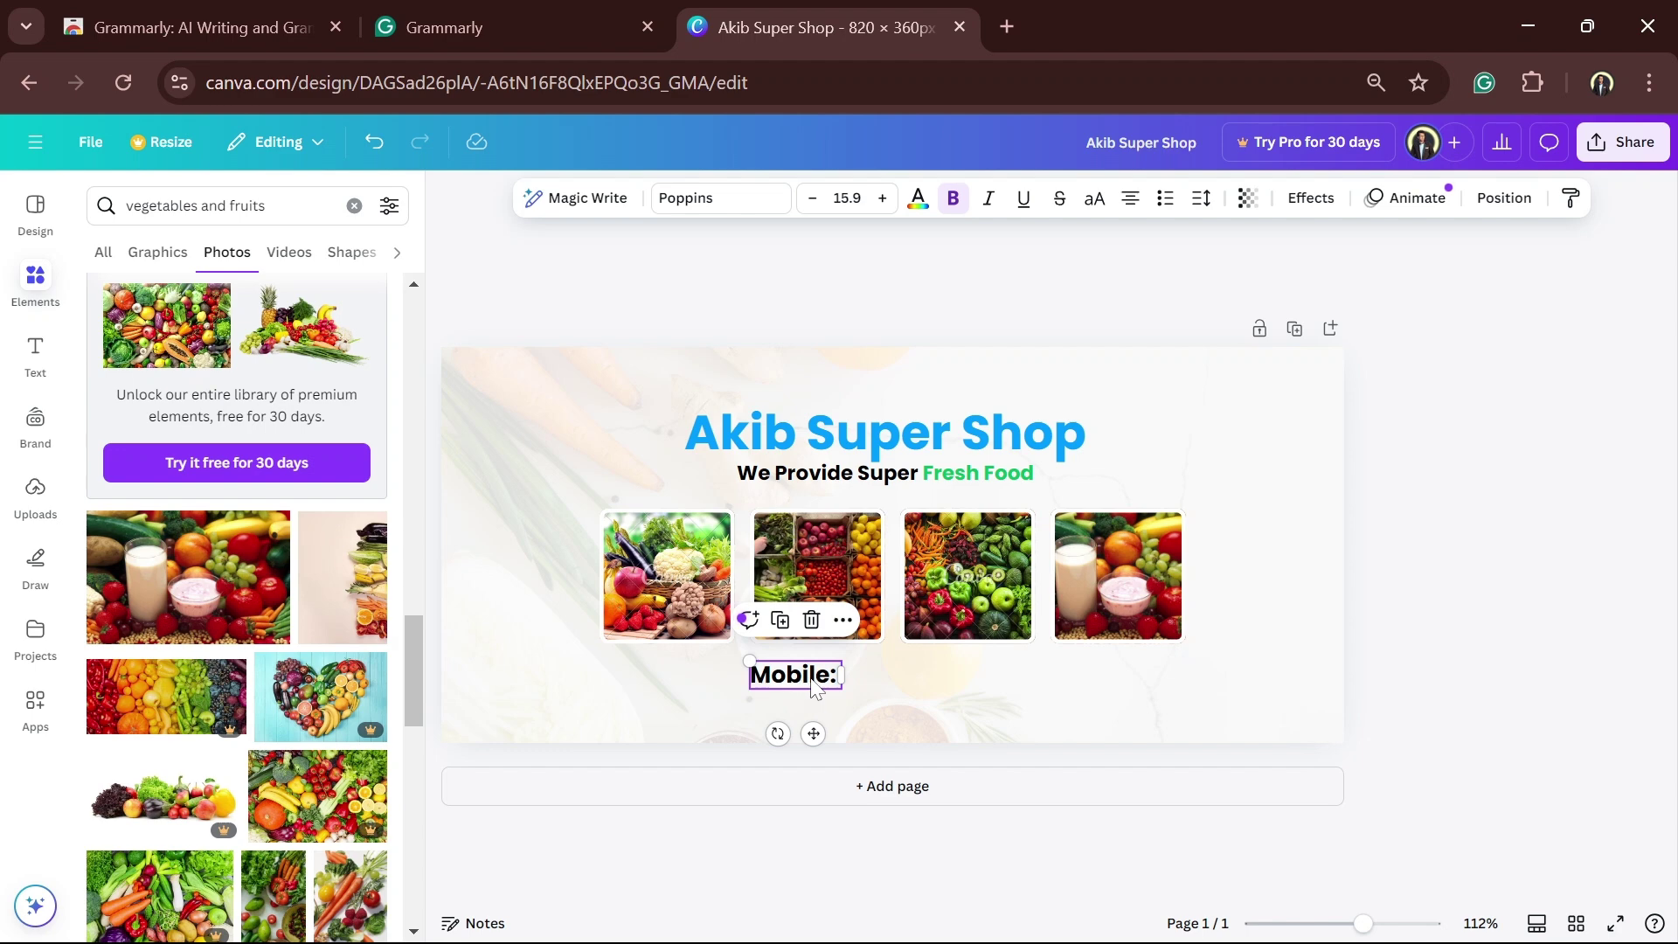
Step: Complete the "Mobile:" text with the shop's phone number and reduce the line to font size 11.8
{"action": "double_click", "coordinate": [831, 675]}
{"action": "triple_click", "coordinate": [833, 675]}
{"action": "left_click", "coordinate": [817, 675]}
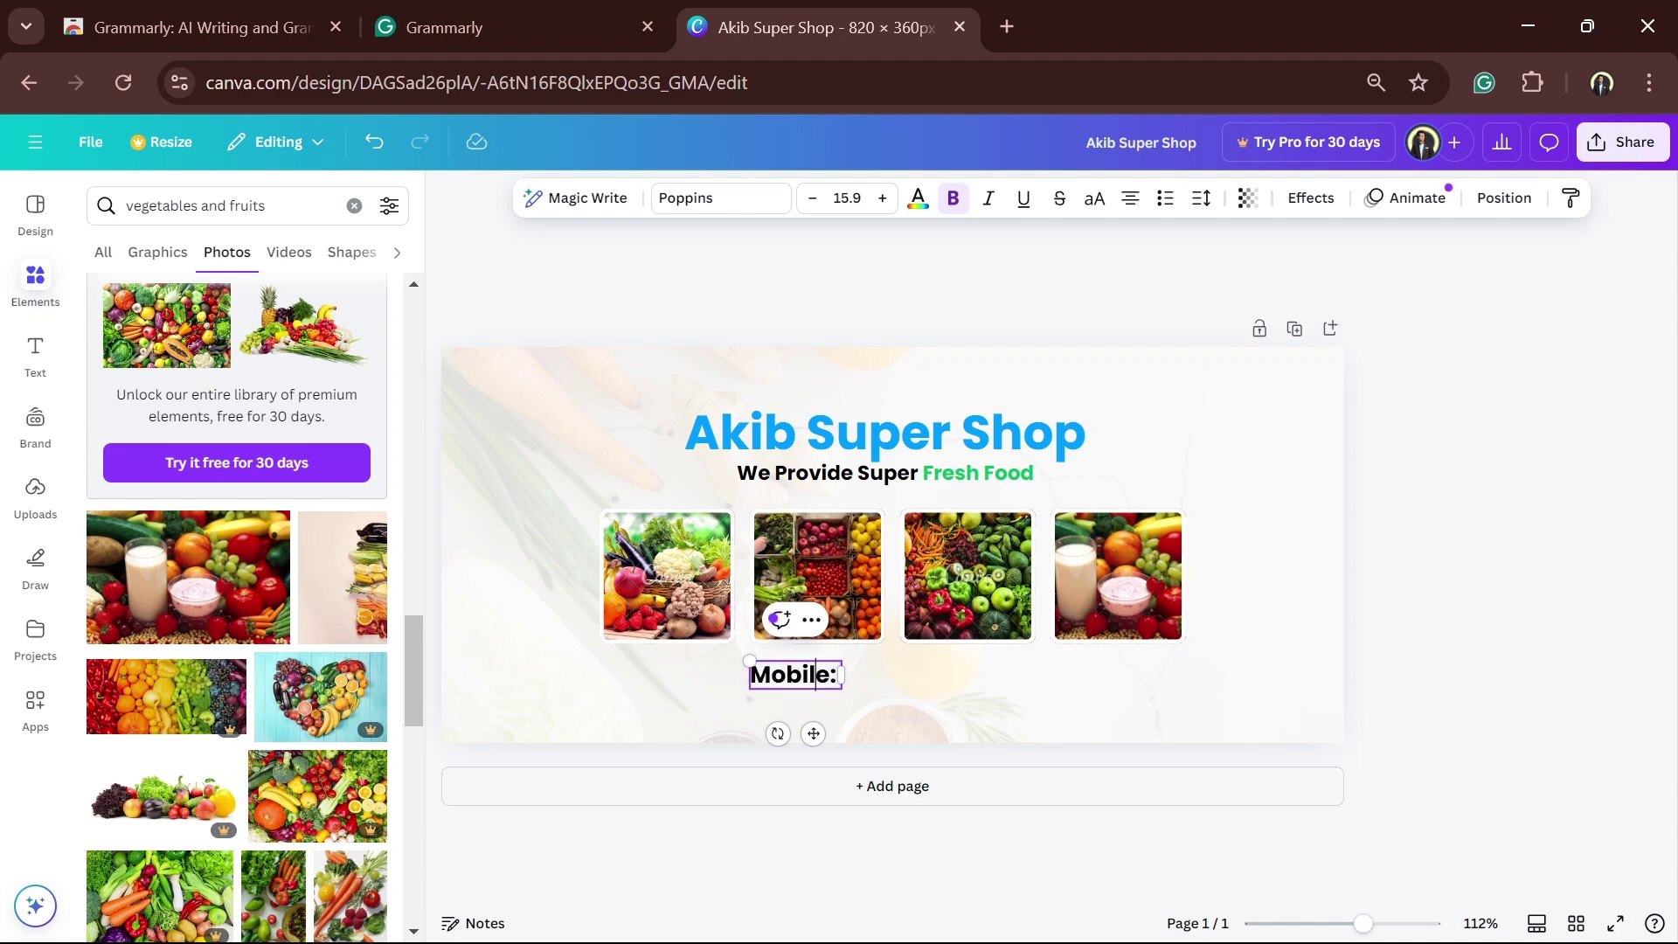
{"action": "key", "text": "Right"}
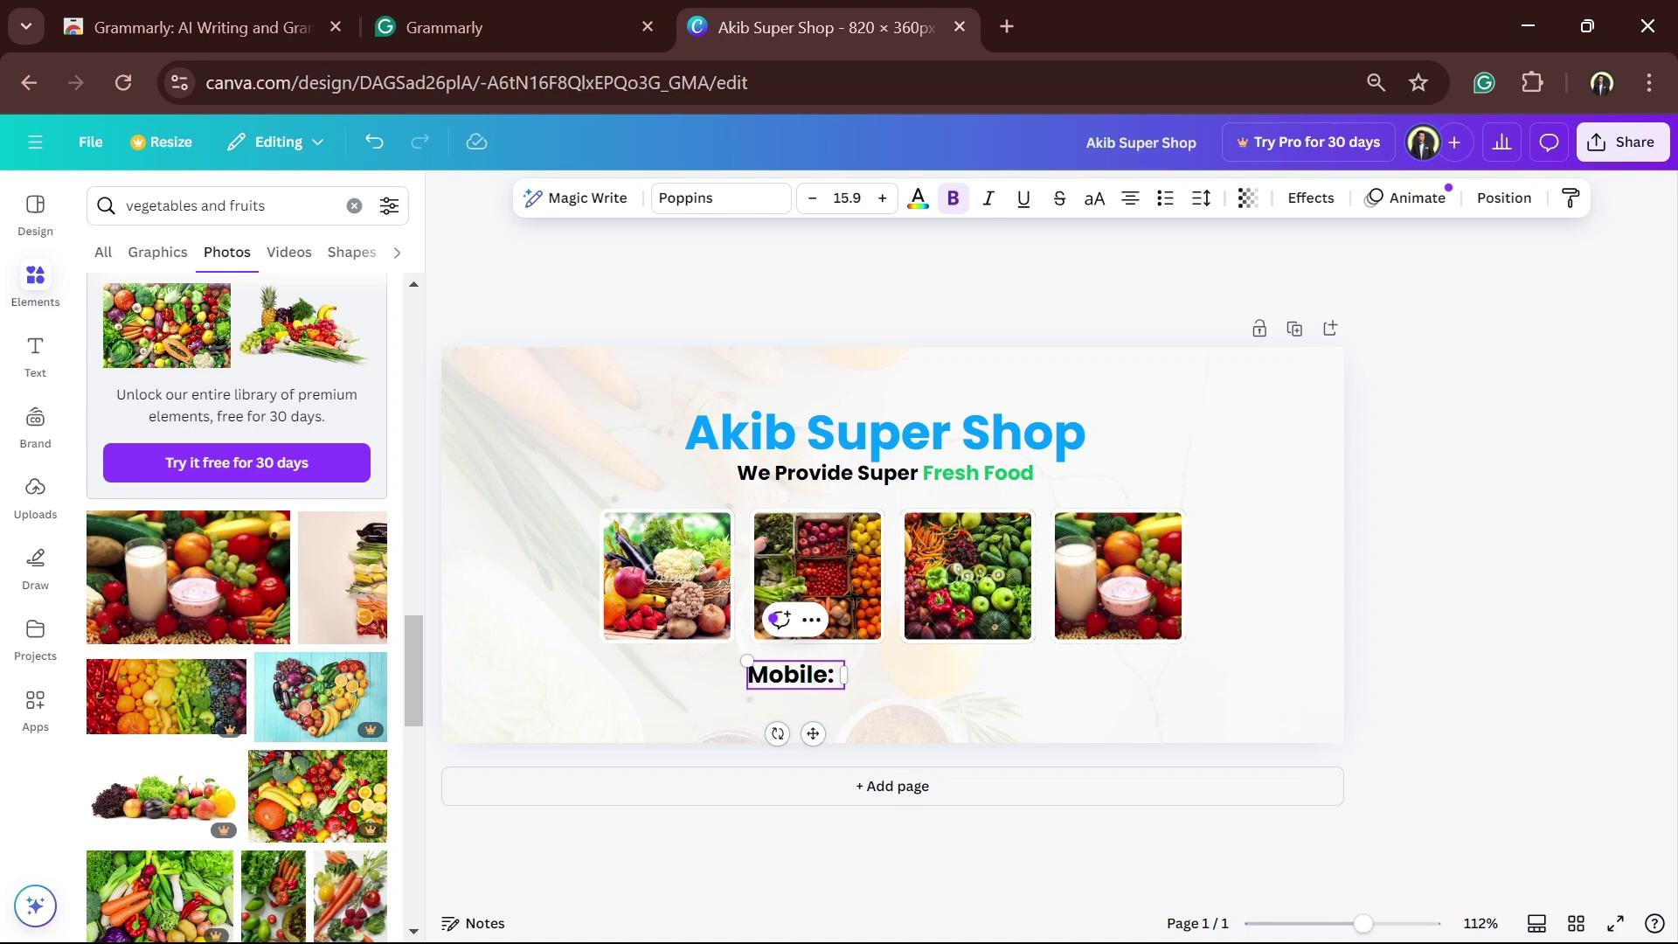
{"action": "type", "text": "01234567"}
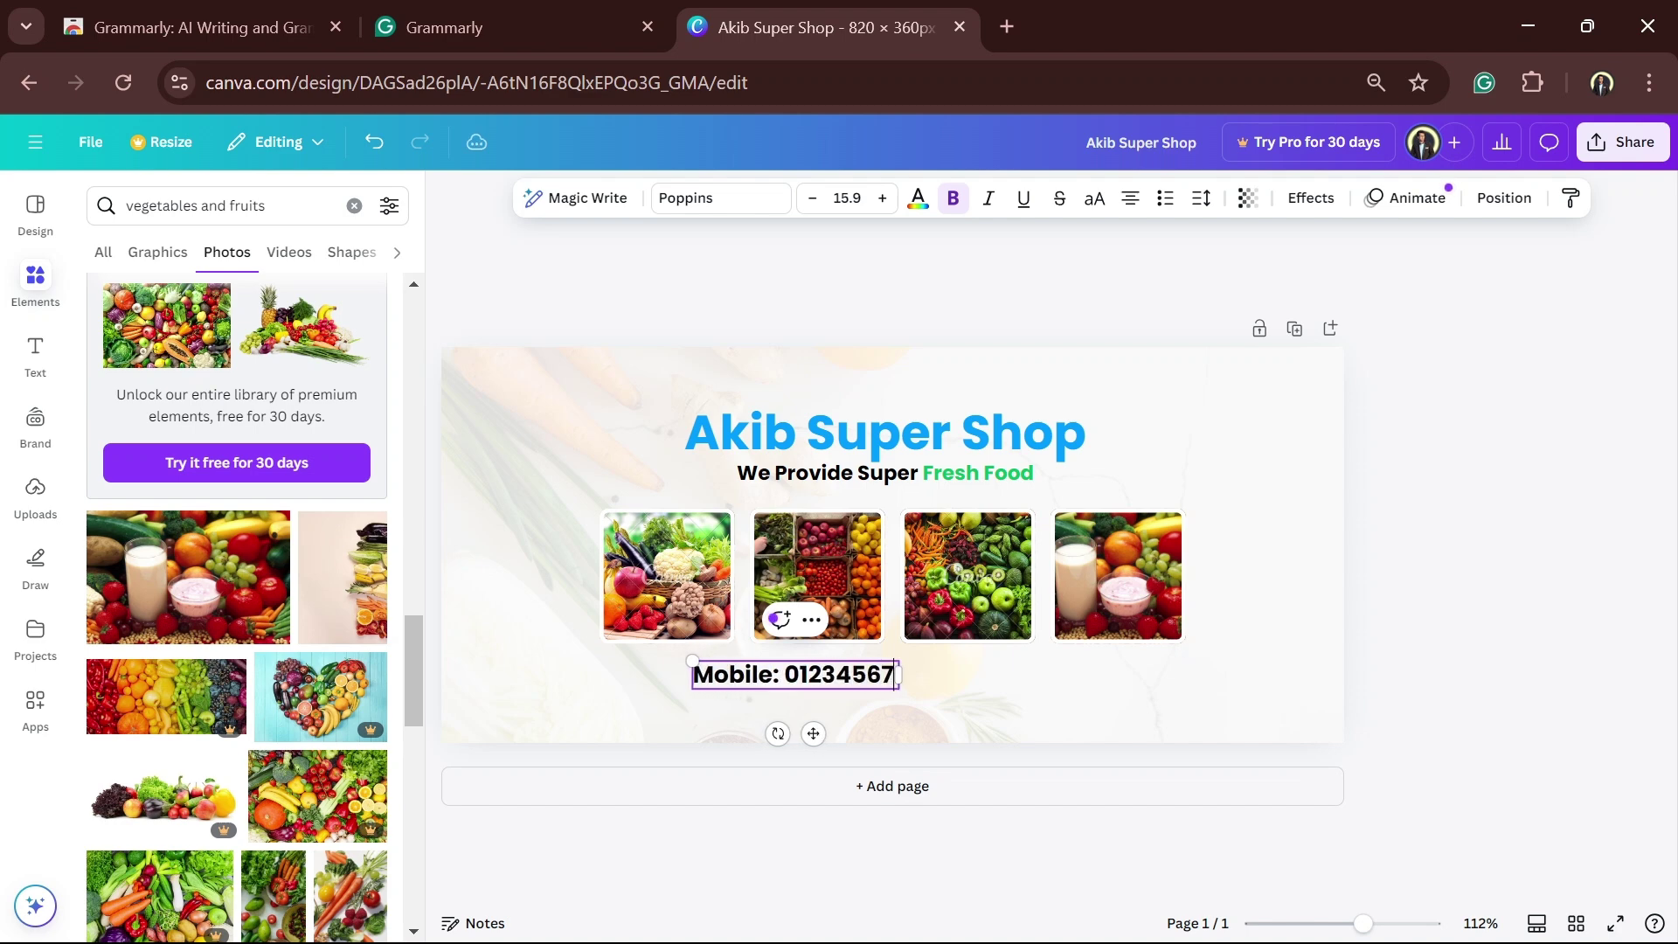
{"action": "type", "text": "890"}
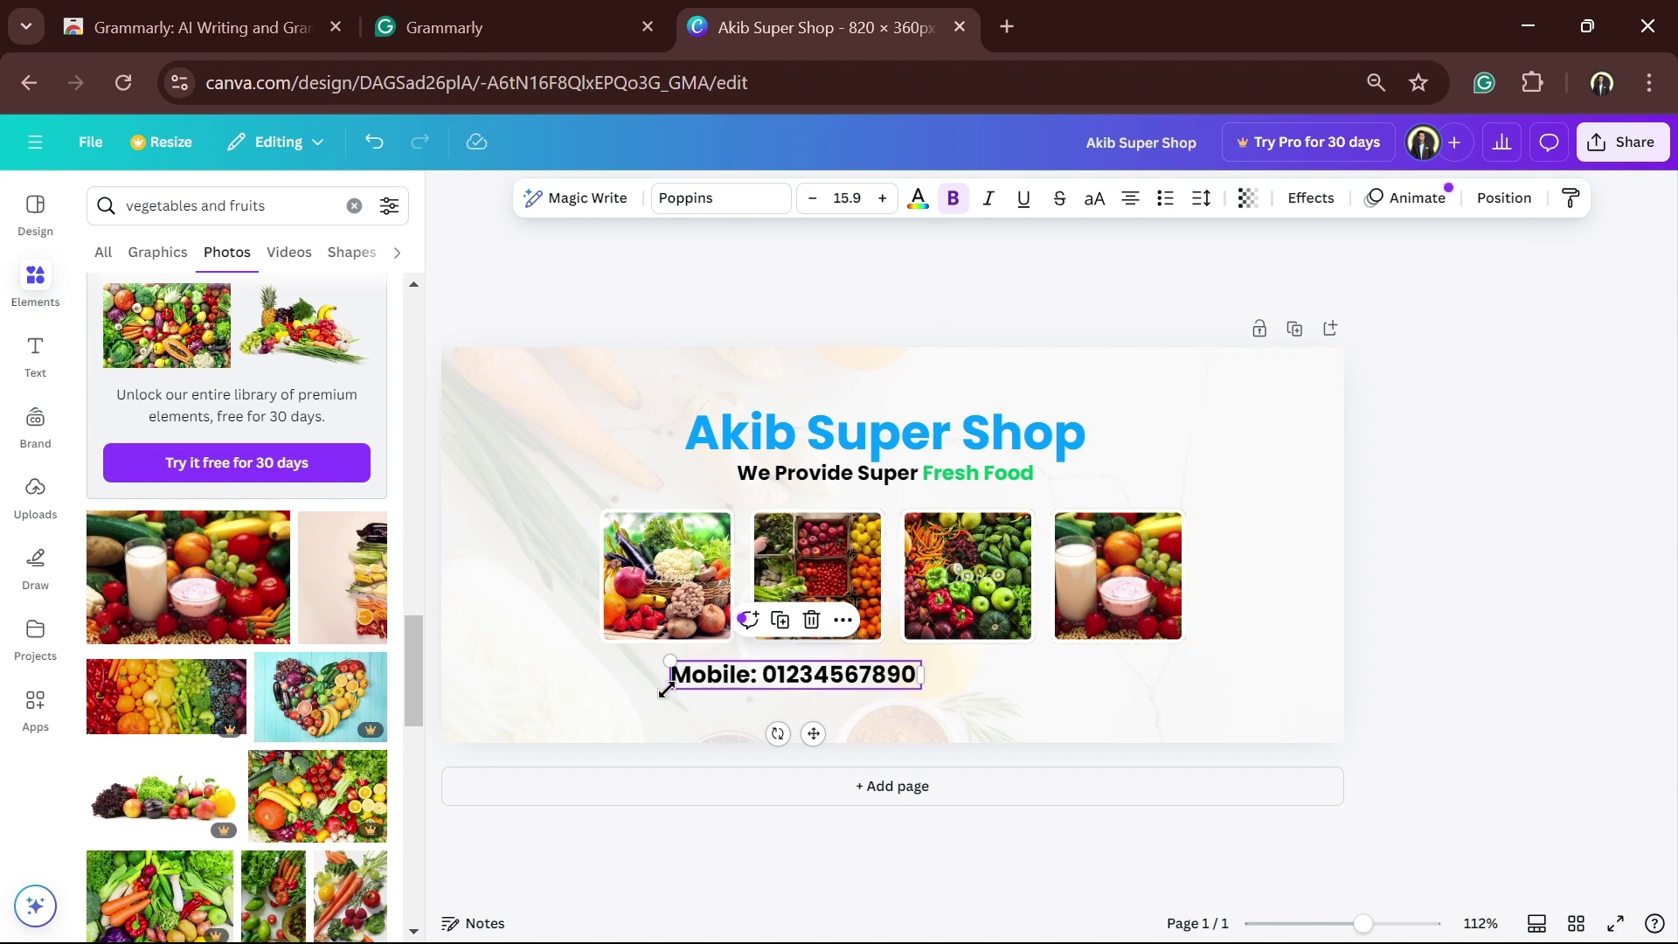
{"action": "left_click_drag", "start_coordinate": [667, 690], "coordinate": [745, 684]}
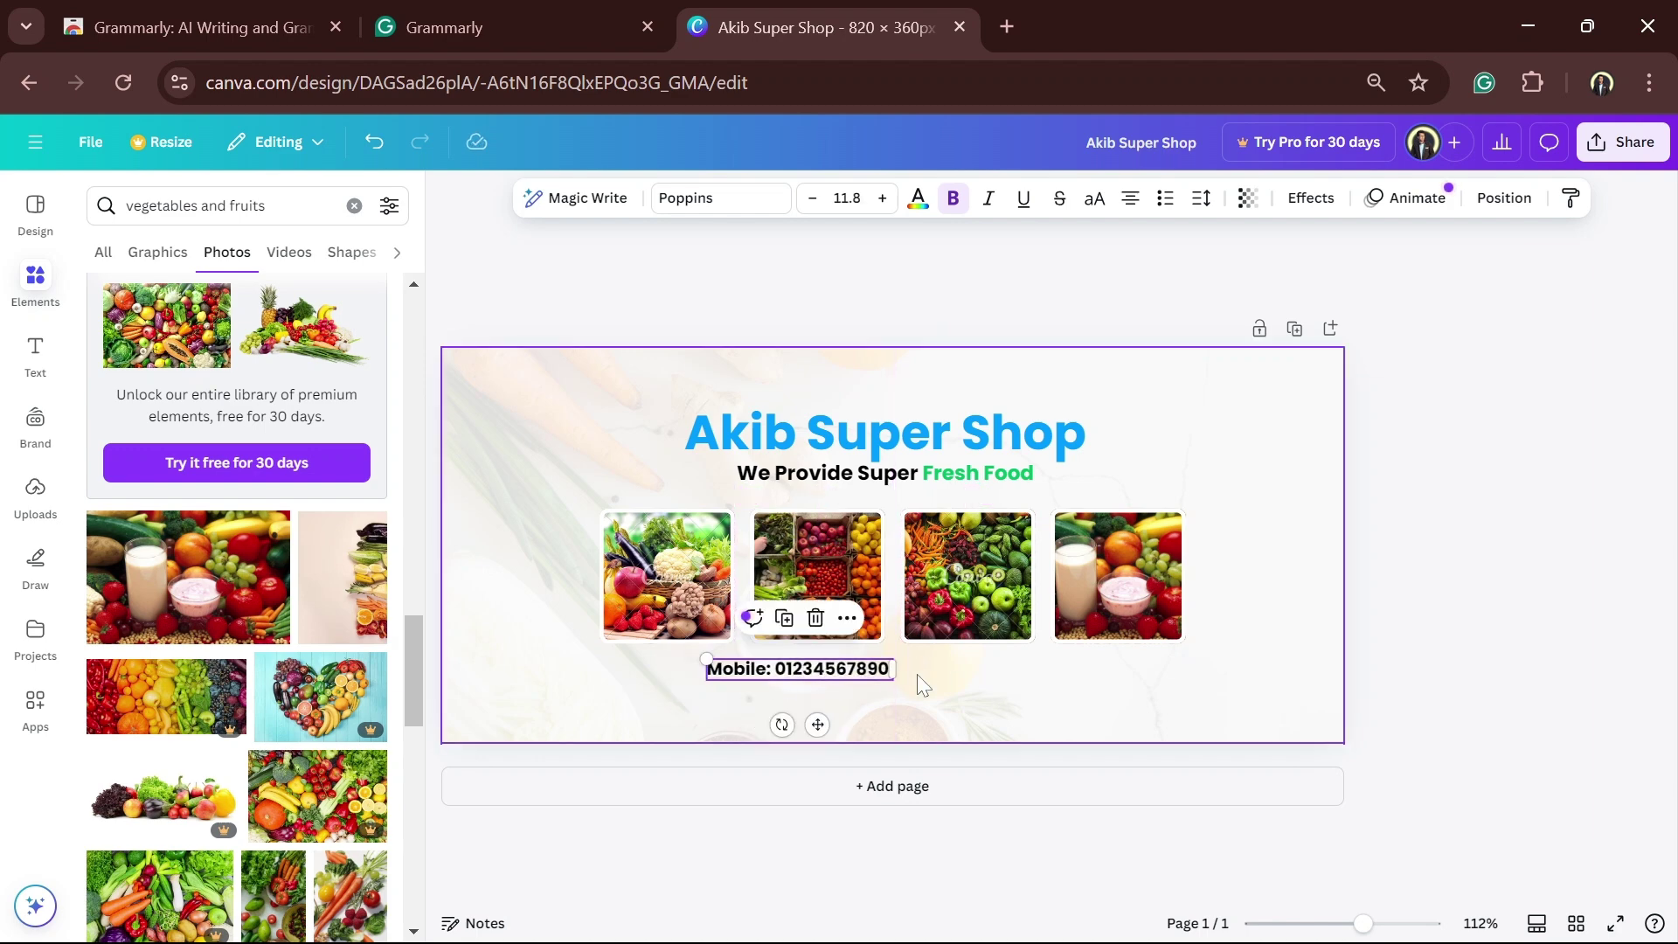
Step: Duplicate the mobile line, place the copy beside it below the third and fourth photos, and replace its text with "akibsupershop.com"
{"action": "left_click_drag", "start_coordinate": [854, 674], "coordinate": [1059, 661]}
{"action": "left_click", "coordinate": [773, 619]}
{"action": "double_click", "coordinate": [1059, 670]}
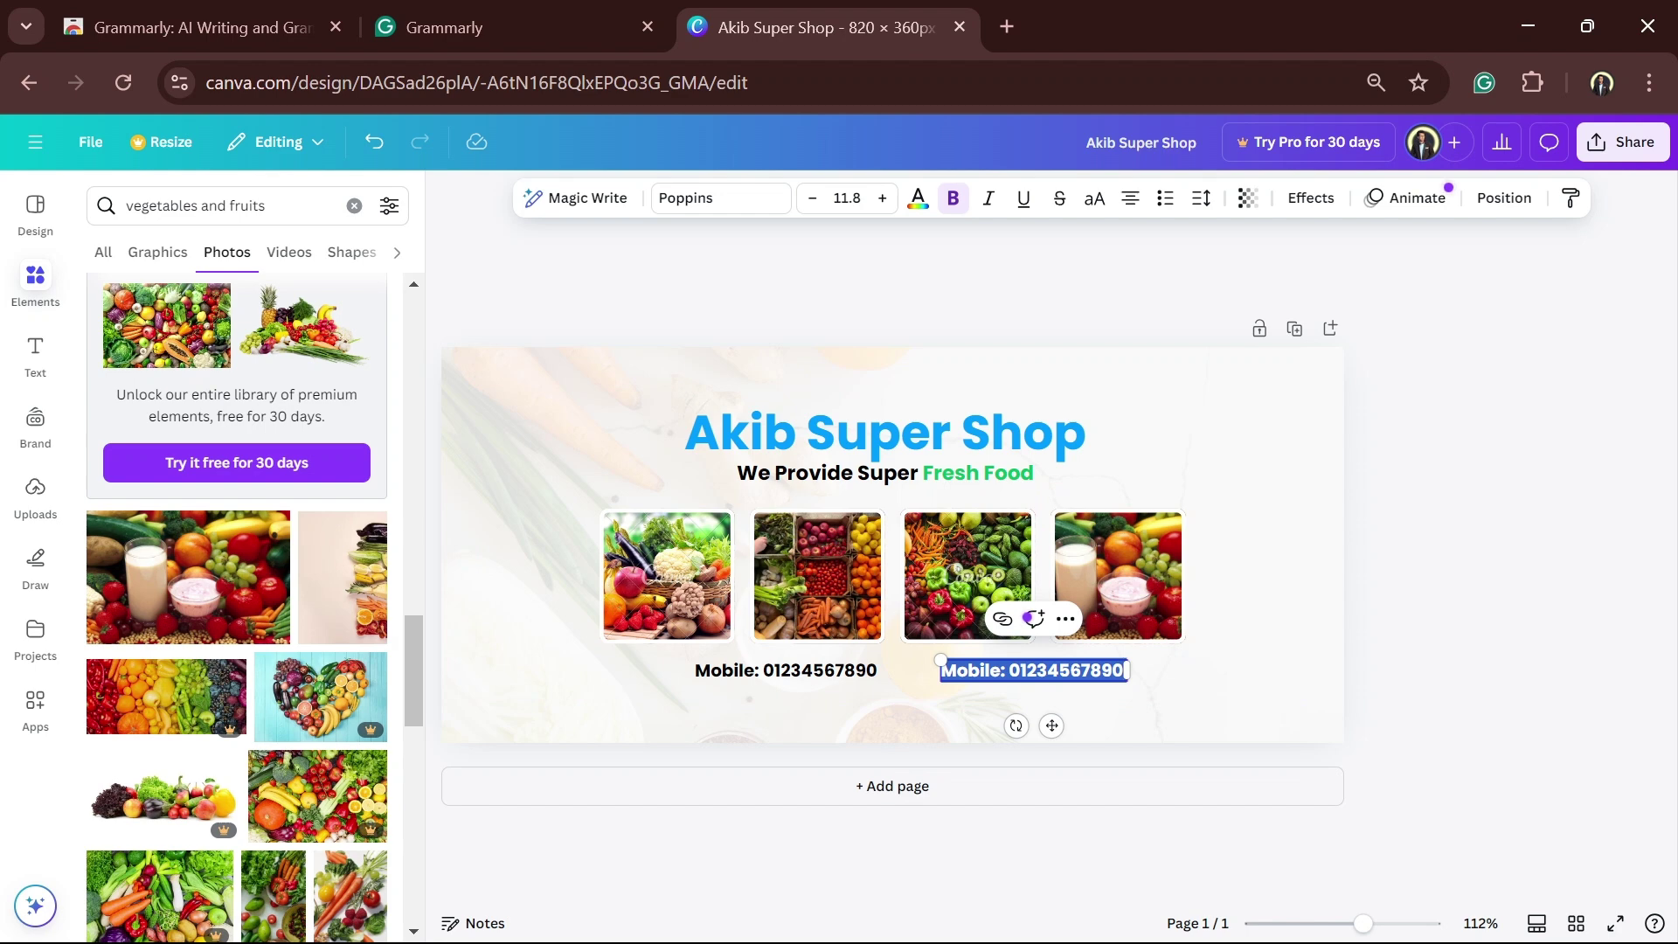
{"action": "key", "text": "BackSpace"}
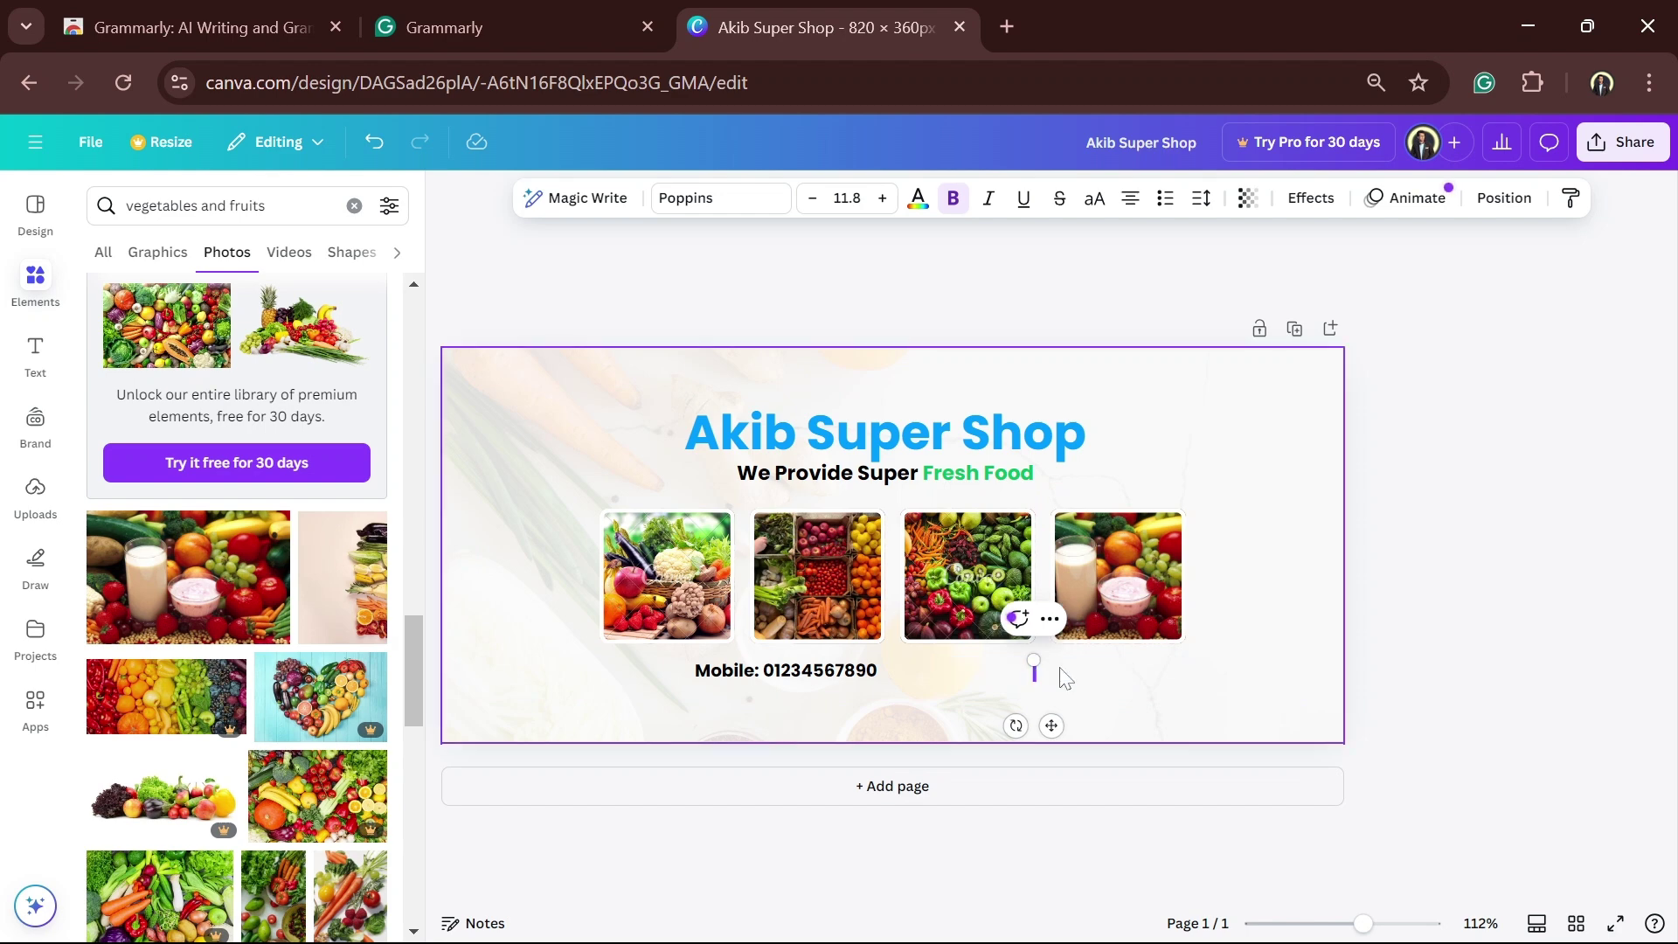
{"action": "type", "text": "akib"}
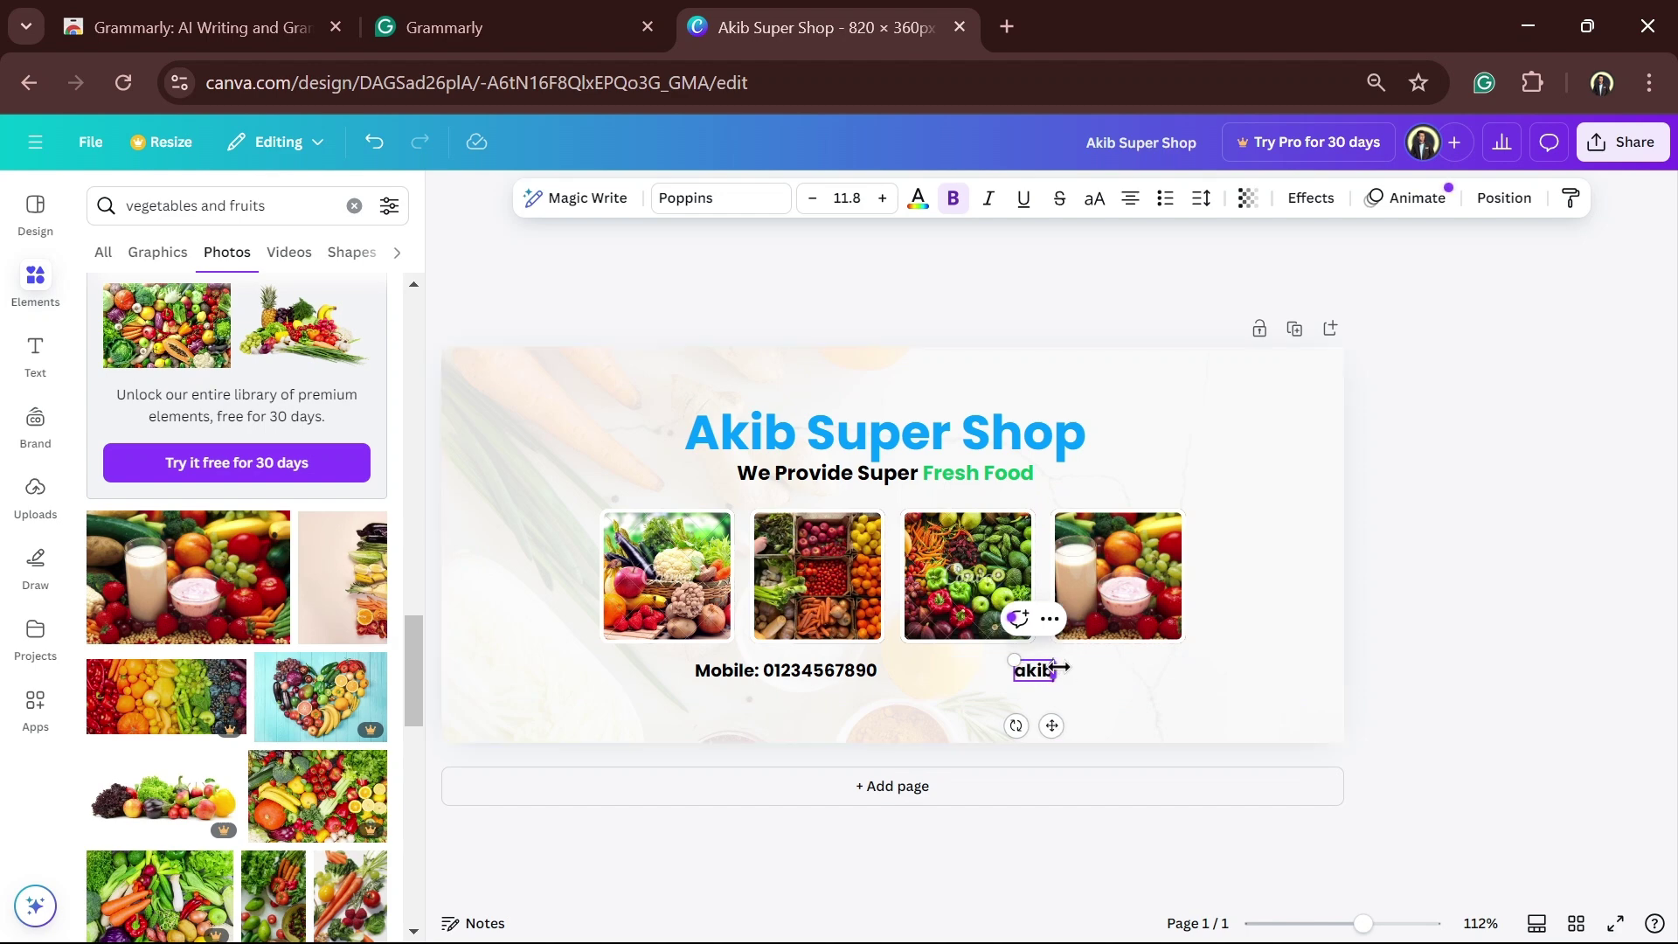
{"action": "type", "text": "supershop"}
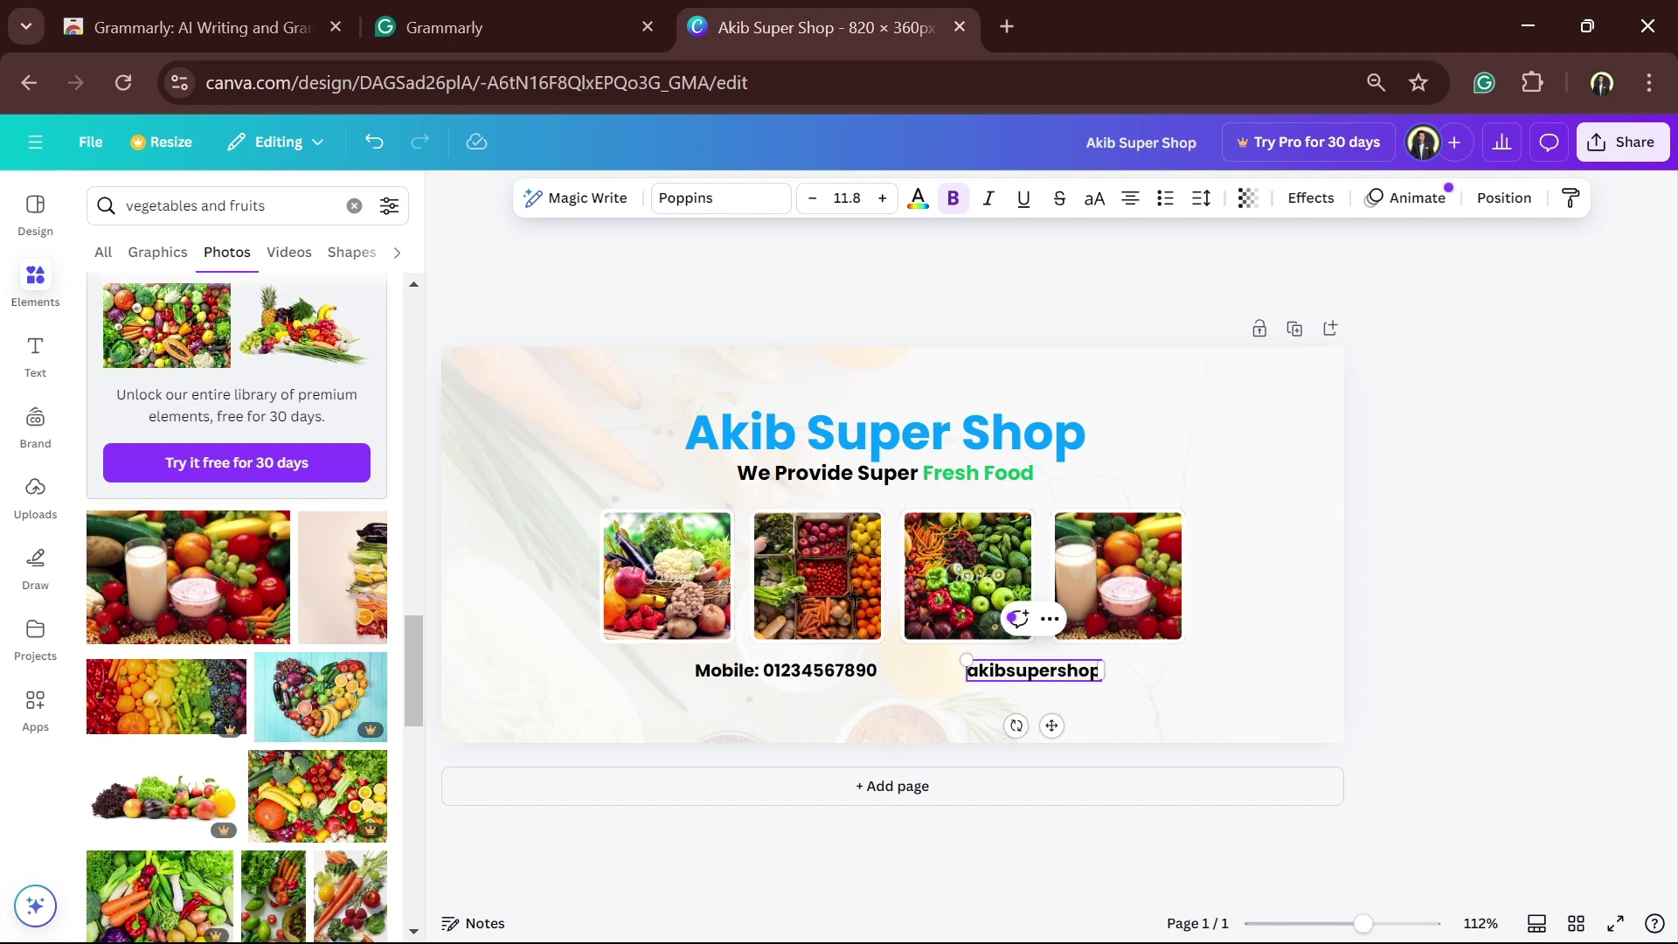
{"action": "type", "text": ".com"}
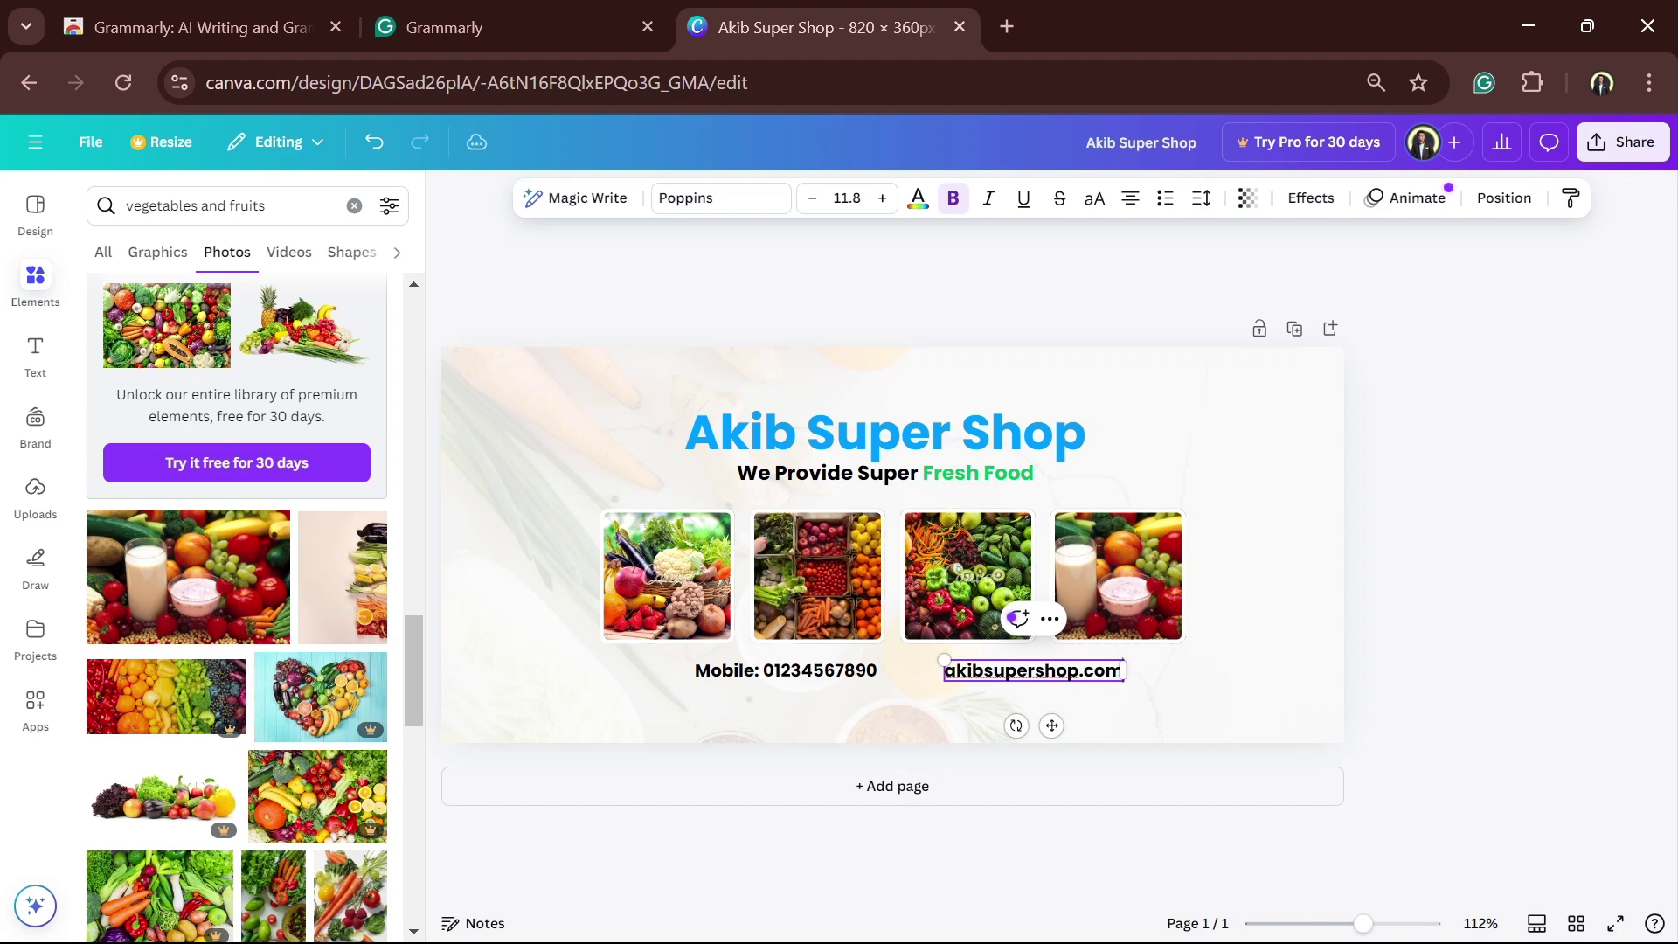
{"action": "left_click", "coordinate": [1201, 704]}
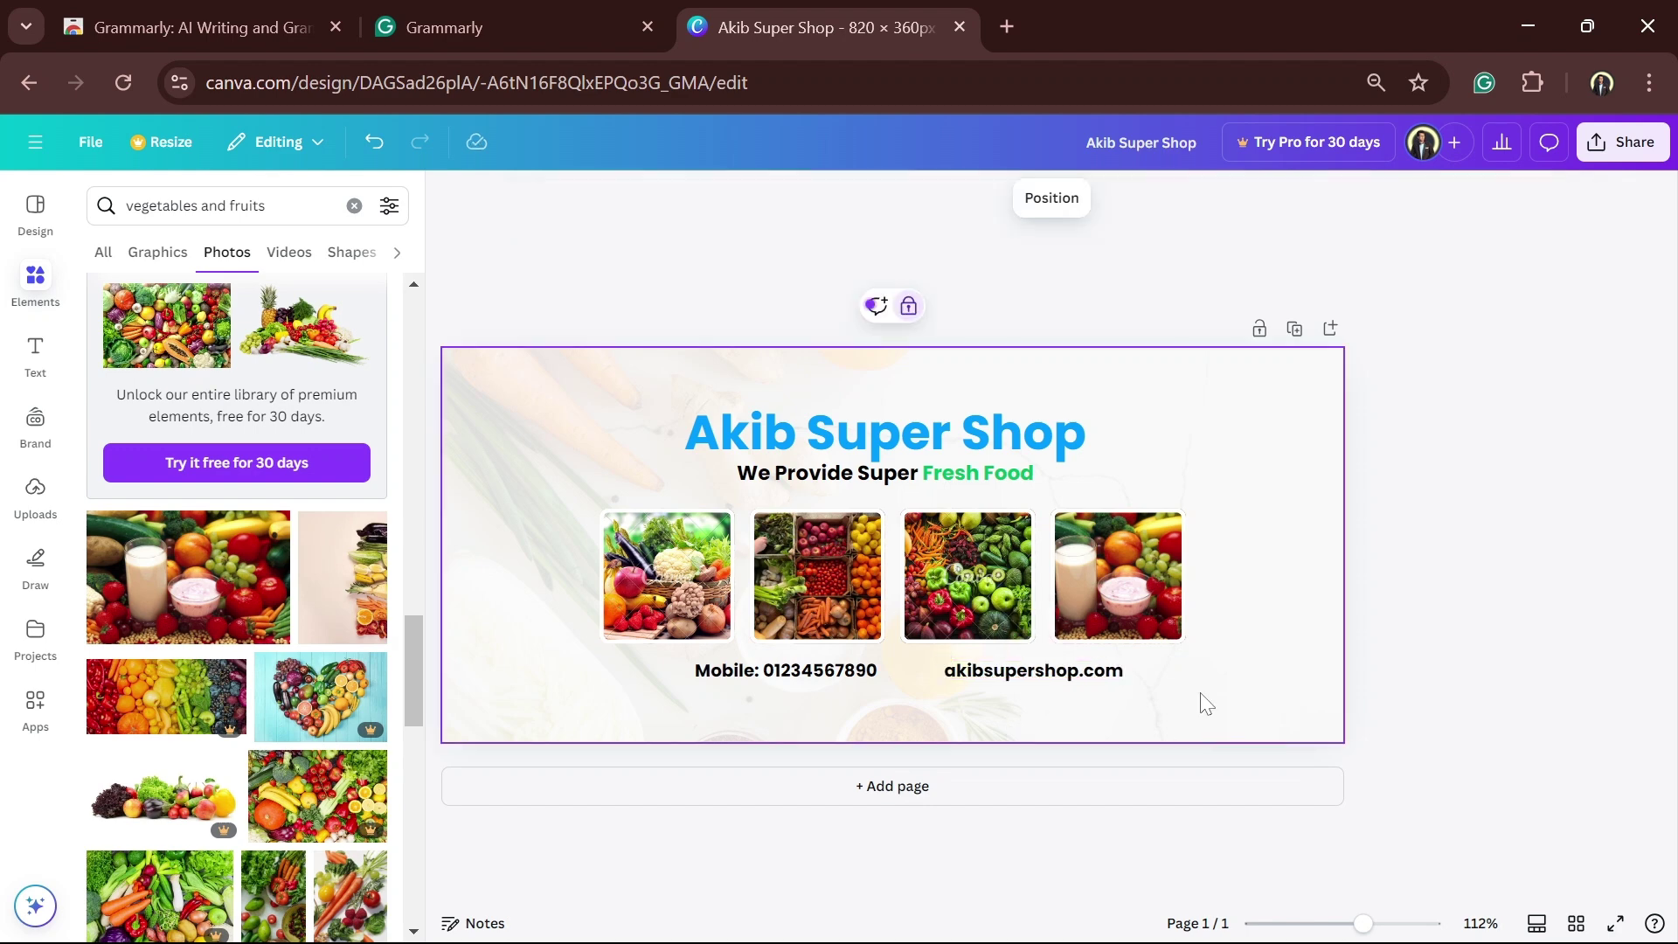
Step: Shift the website text slightly towards the mobile line and move both texts together a little lower beneath the photos
{"action": "left_click", "coordinate": [1049, 675]}
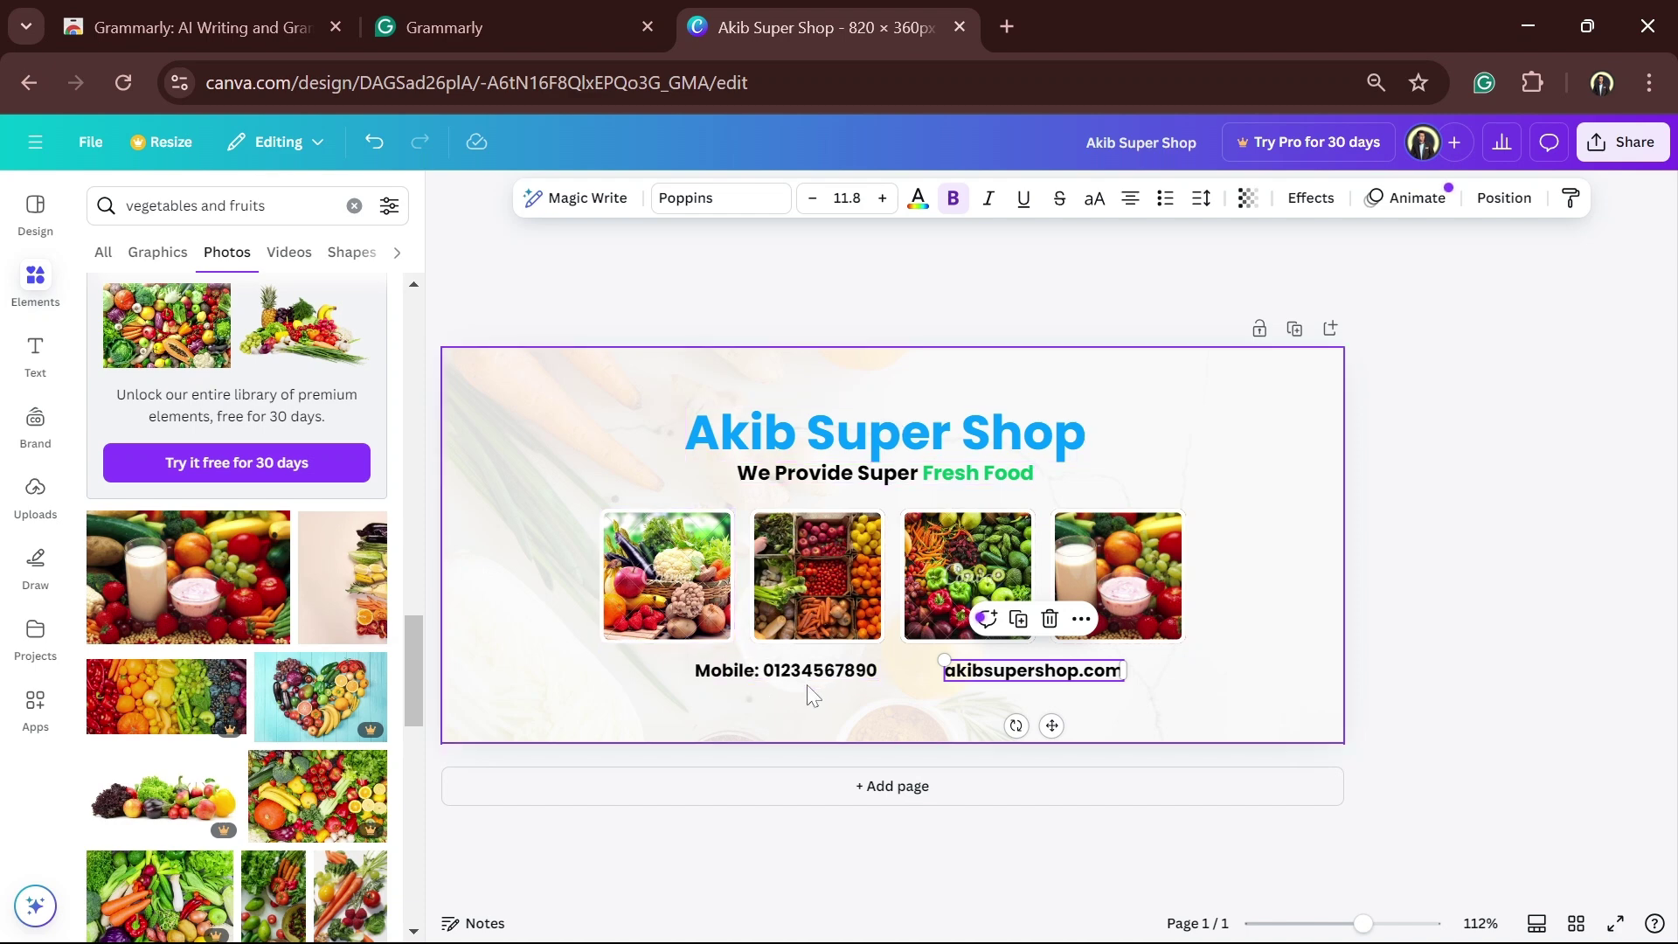
{"action": "left_click_drag", "start_coordinate": [1037, 679], "coordinate": [1024, 675]}
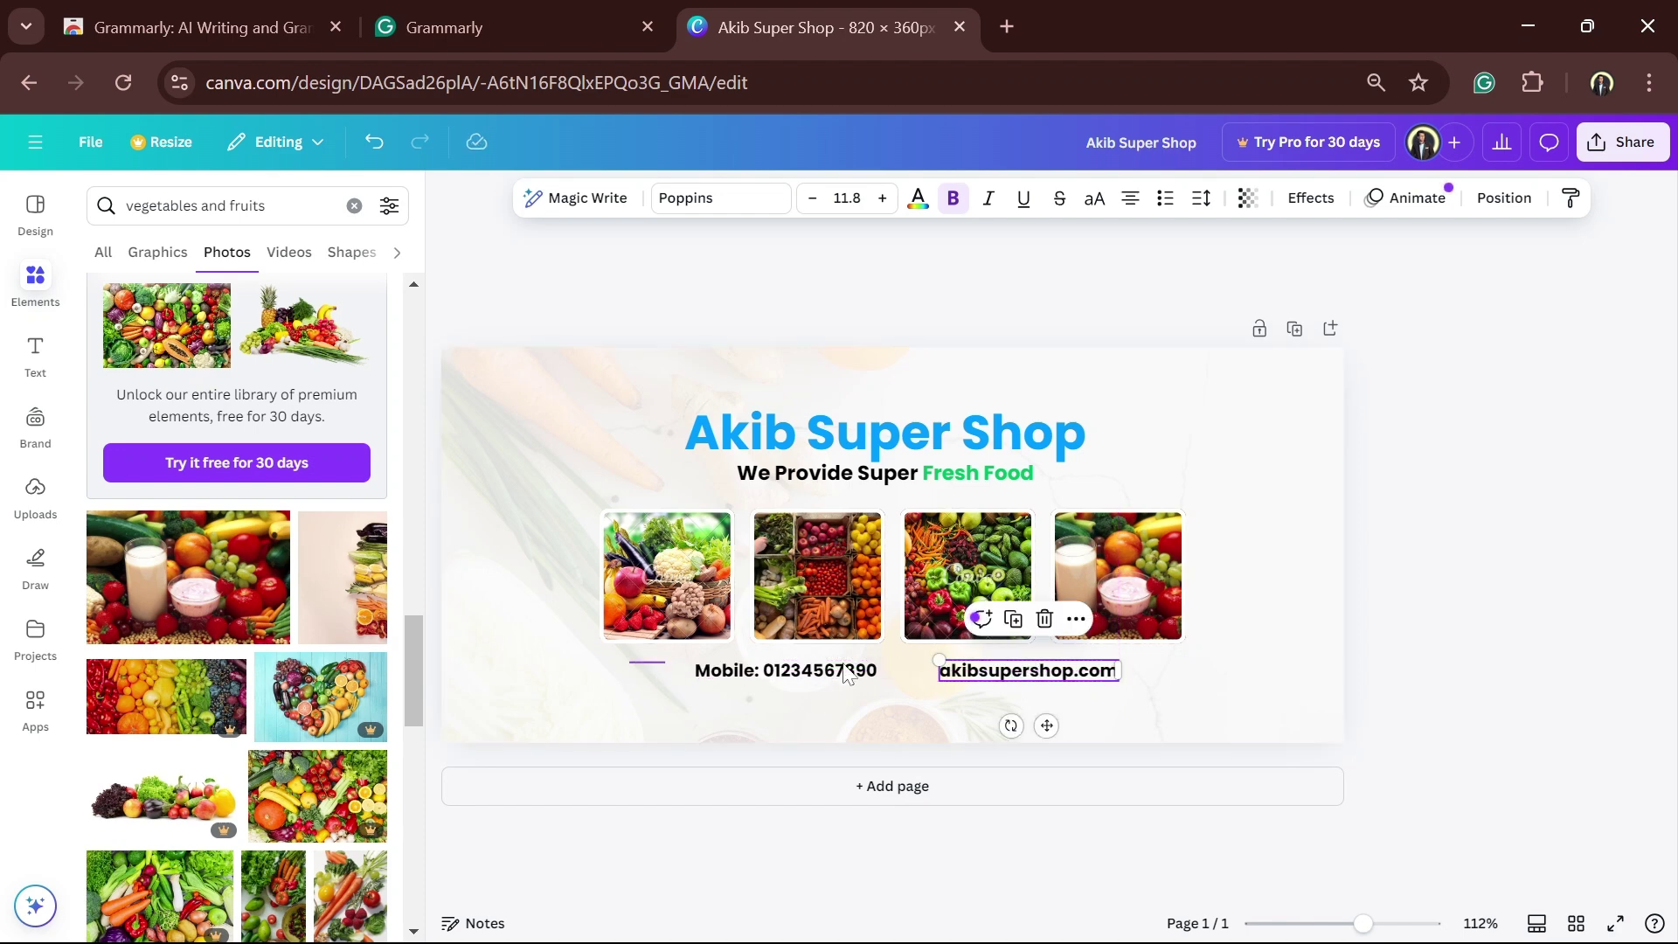
{"action": "left_click_drag", "start_coordinate": [844, 665], "coordinate": [1216, 677]}
{"action": "left_click_drag", "start_coordinate": [1034, 673], "coordinate": [1034, 674]}
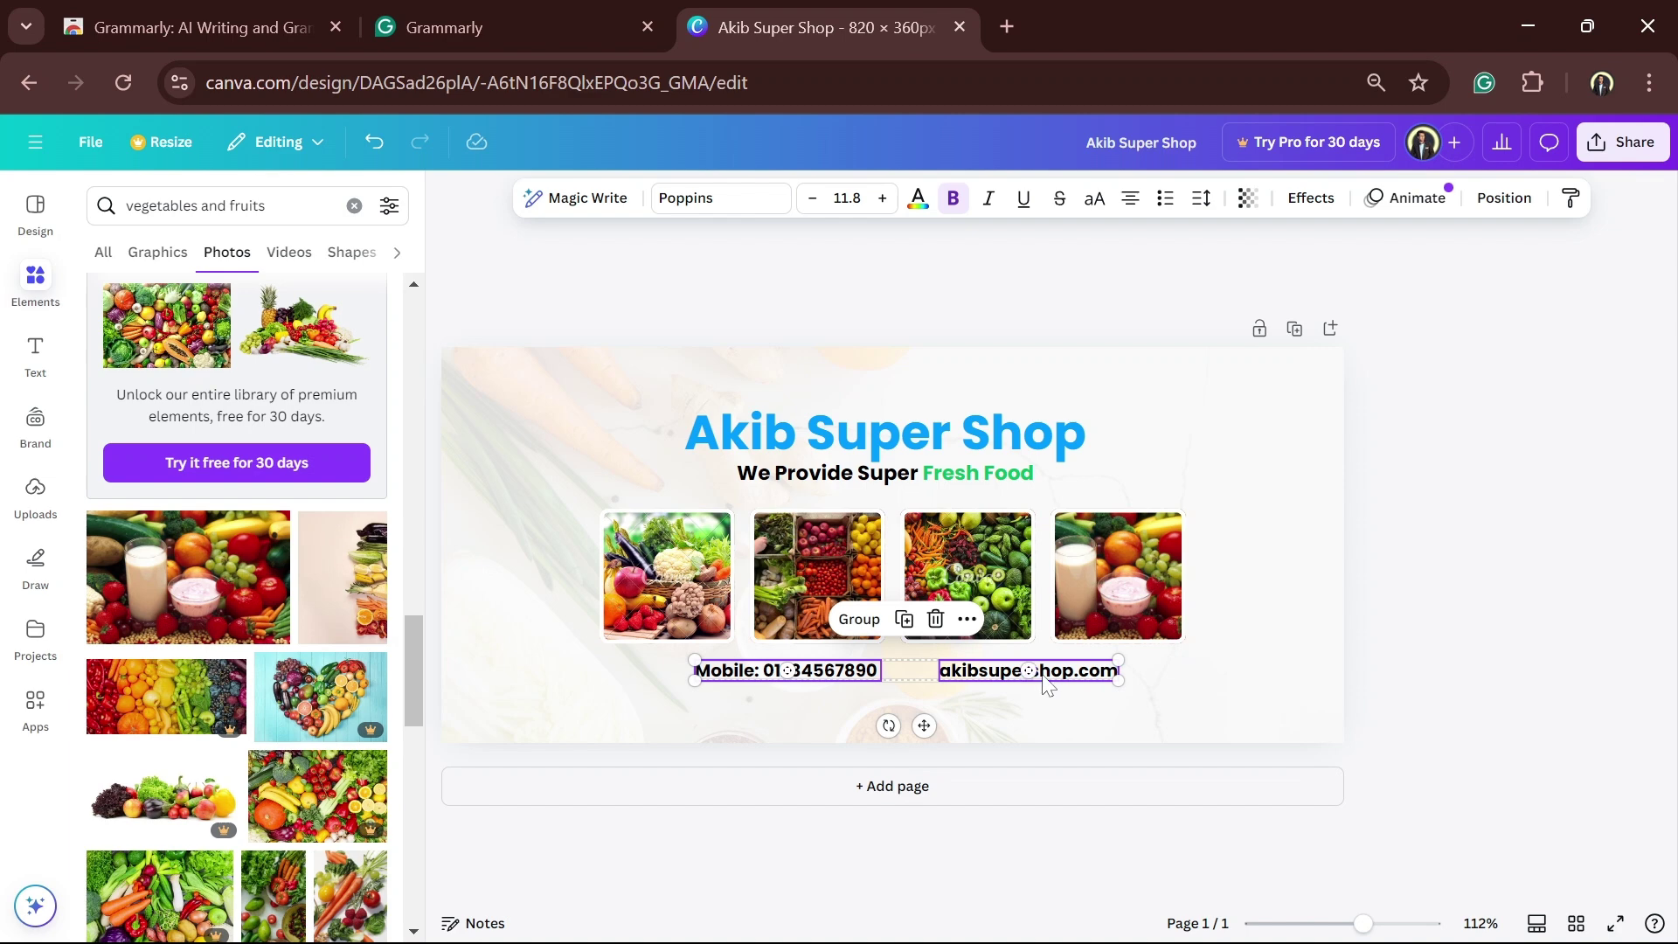
{"action": "left_click_drag", "start_coordinate": [900, 670], "coordinate": [902, 679]}
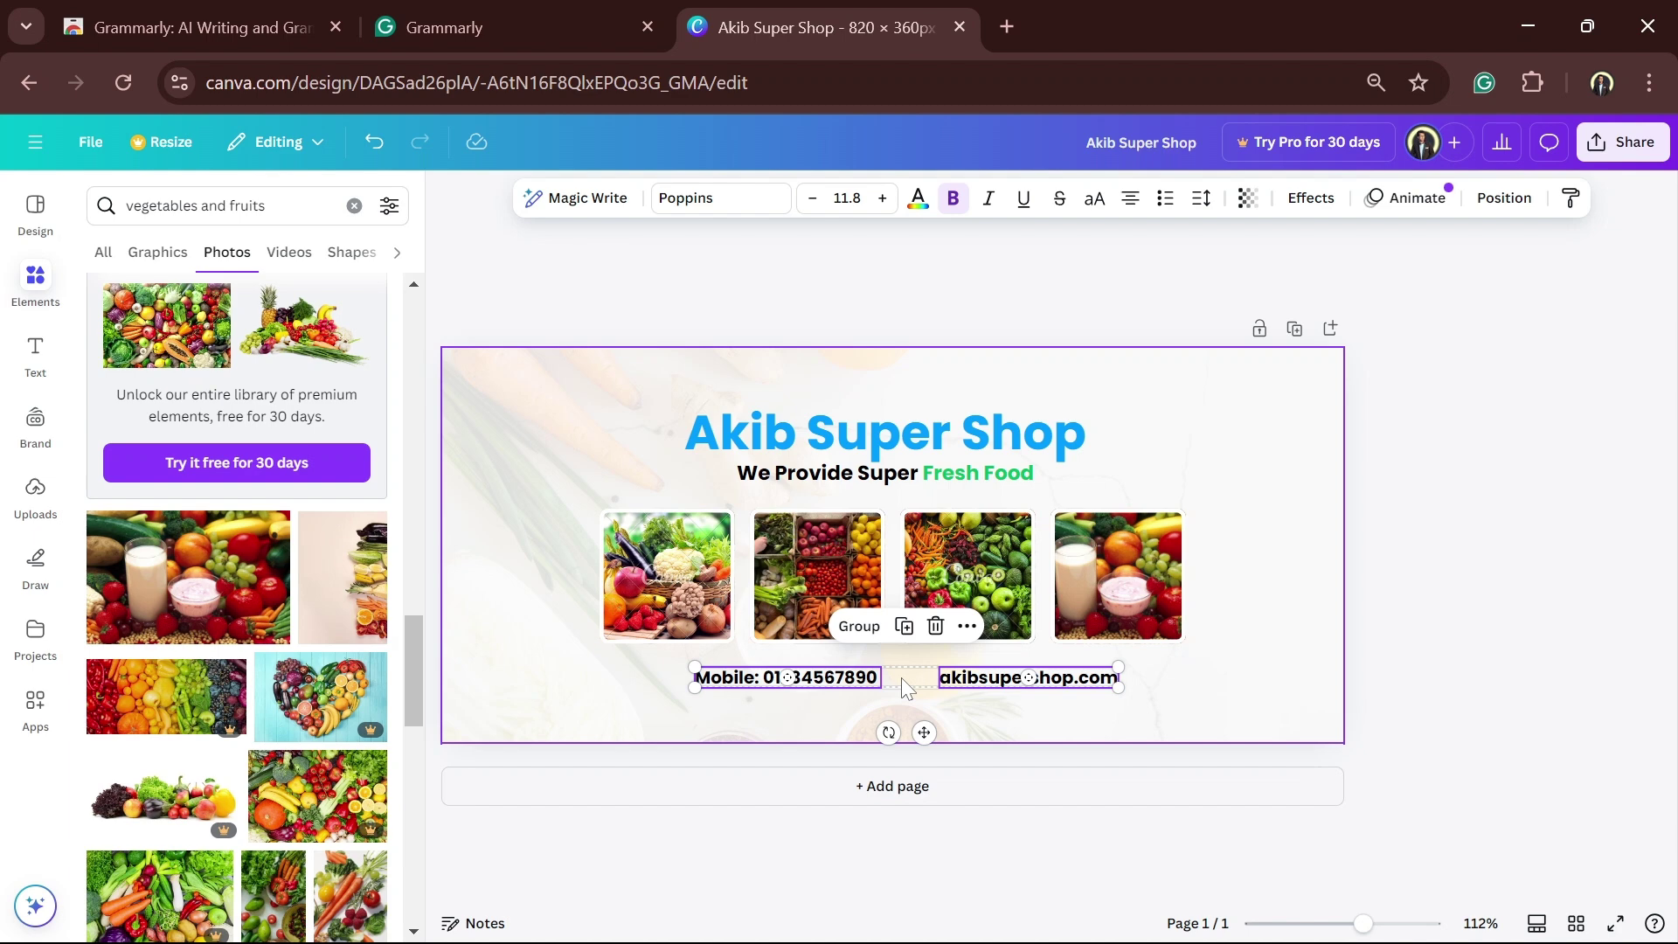
Step: Slightly enlarge the shop name, tagline, four photos and contact texts together and recentre them on the cover
{"action": "left_click_drag", "start_coordinate": [669, 402], "coordinate": [1176, 700]}
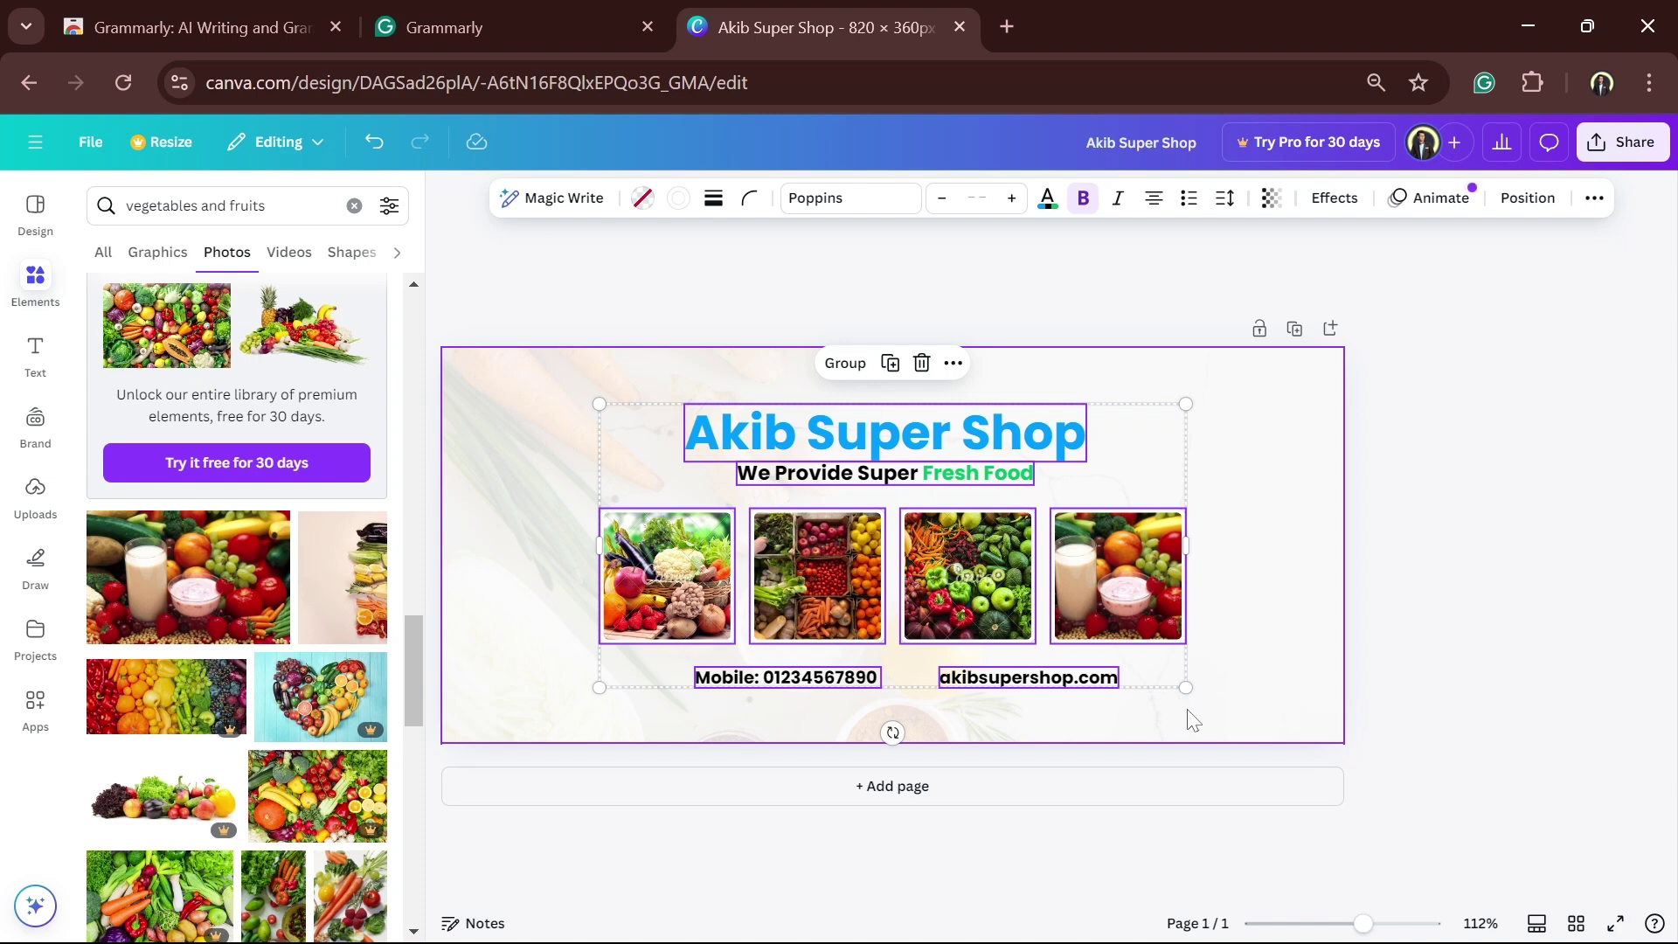
{"action": "mouse_move", "coordinate": [1186, 688]}
{"action": "left_mouse_down"}
{"action": "mouse_move", "coordinate": [1162, 672]}
{"action": "mouse_move", "coordinate": [1209, 697]}
{"action": "left_mouse_up"}
{"action": "left_click_drag", "start_coordinate": [1024, 621], "coordinate": [1014, 605]}
{"action": "left_click", "coordinate": [1499, 562]}
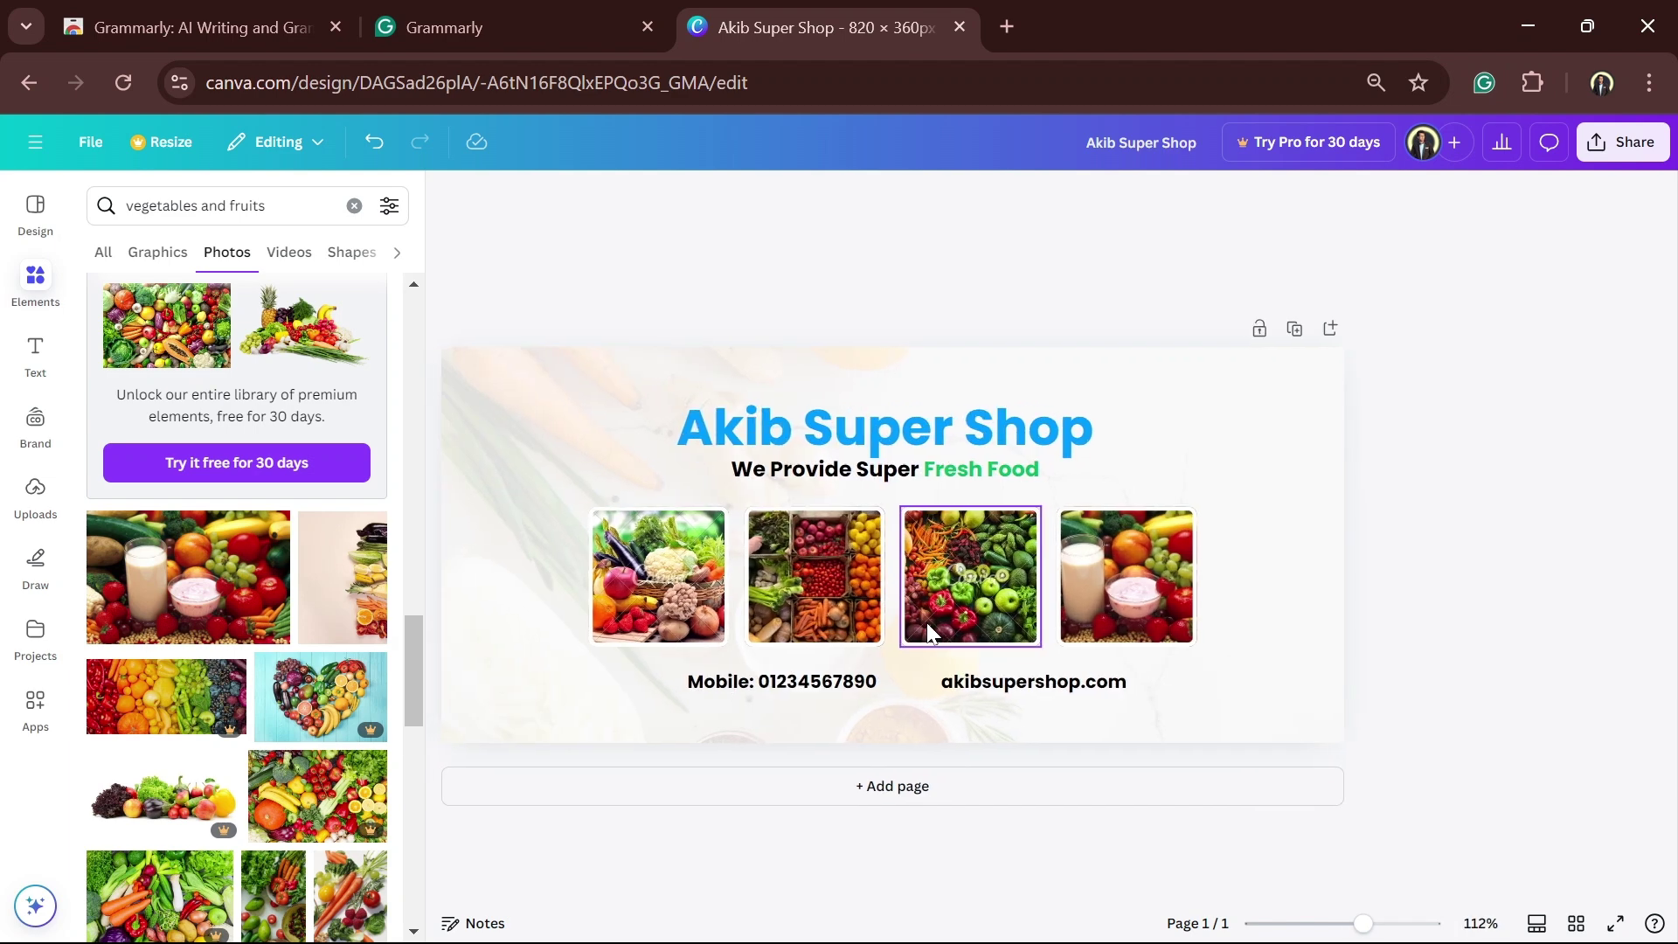
Step: Group the shop name, tagline, four photos and both contact texts
{"action": "left_click_drag", "start_coordinate": [565, 333], "coordinate": [1304, 748]}
{"action": "key", "text": "ctrl+g"}
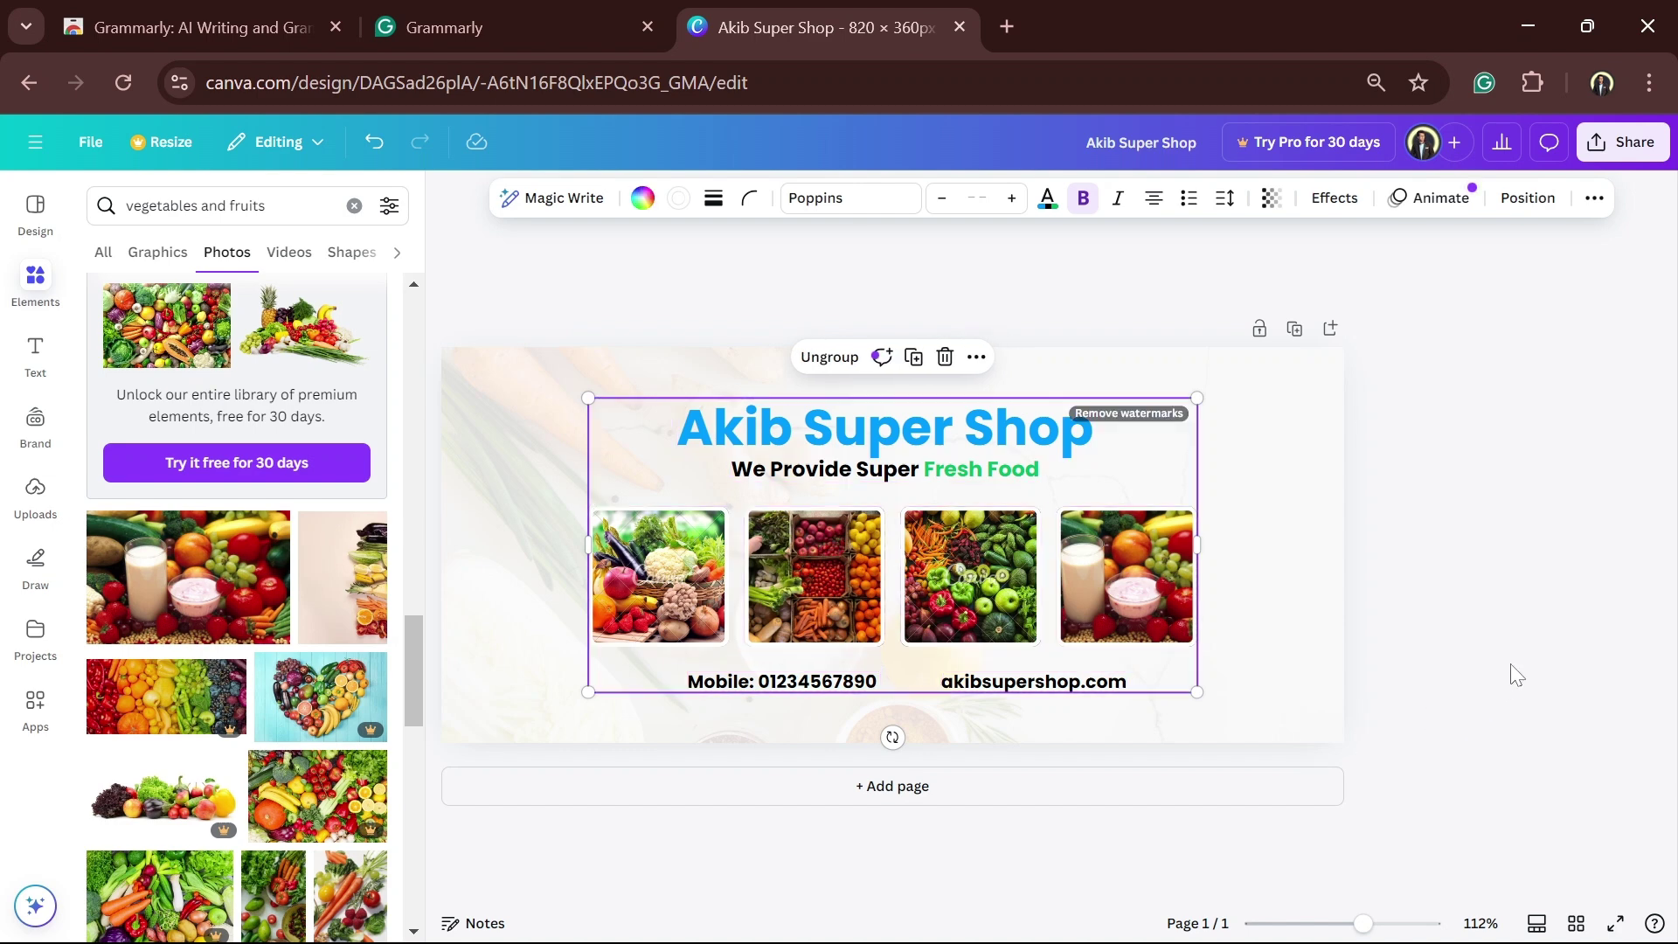
{"action": "left_click", "coordinate": [1517, 675]}
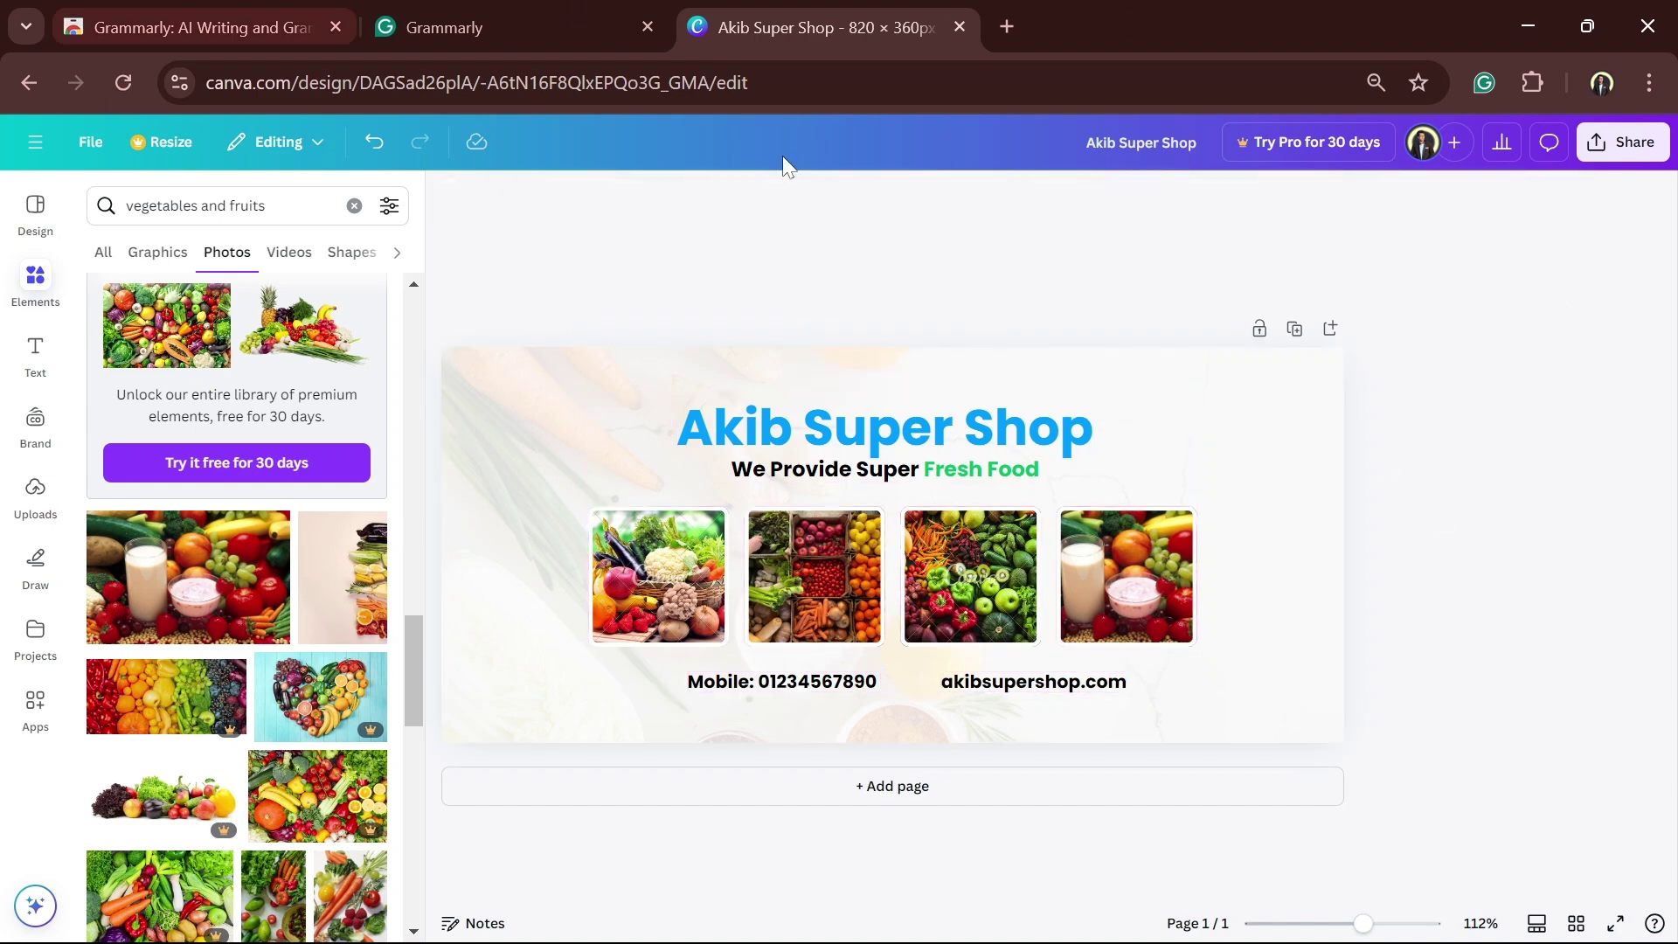
Step: Try to raise the PNG download size of the cover above 1×
{"action": "left_click", "coordinate": [1641, 136]}
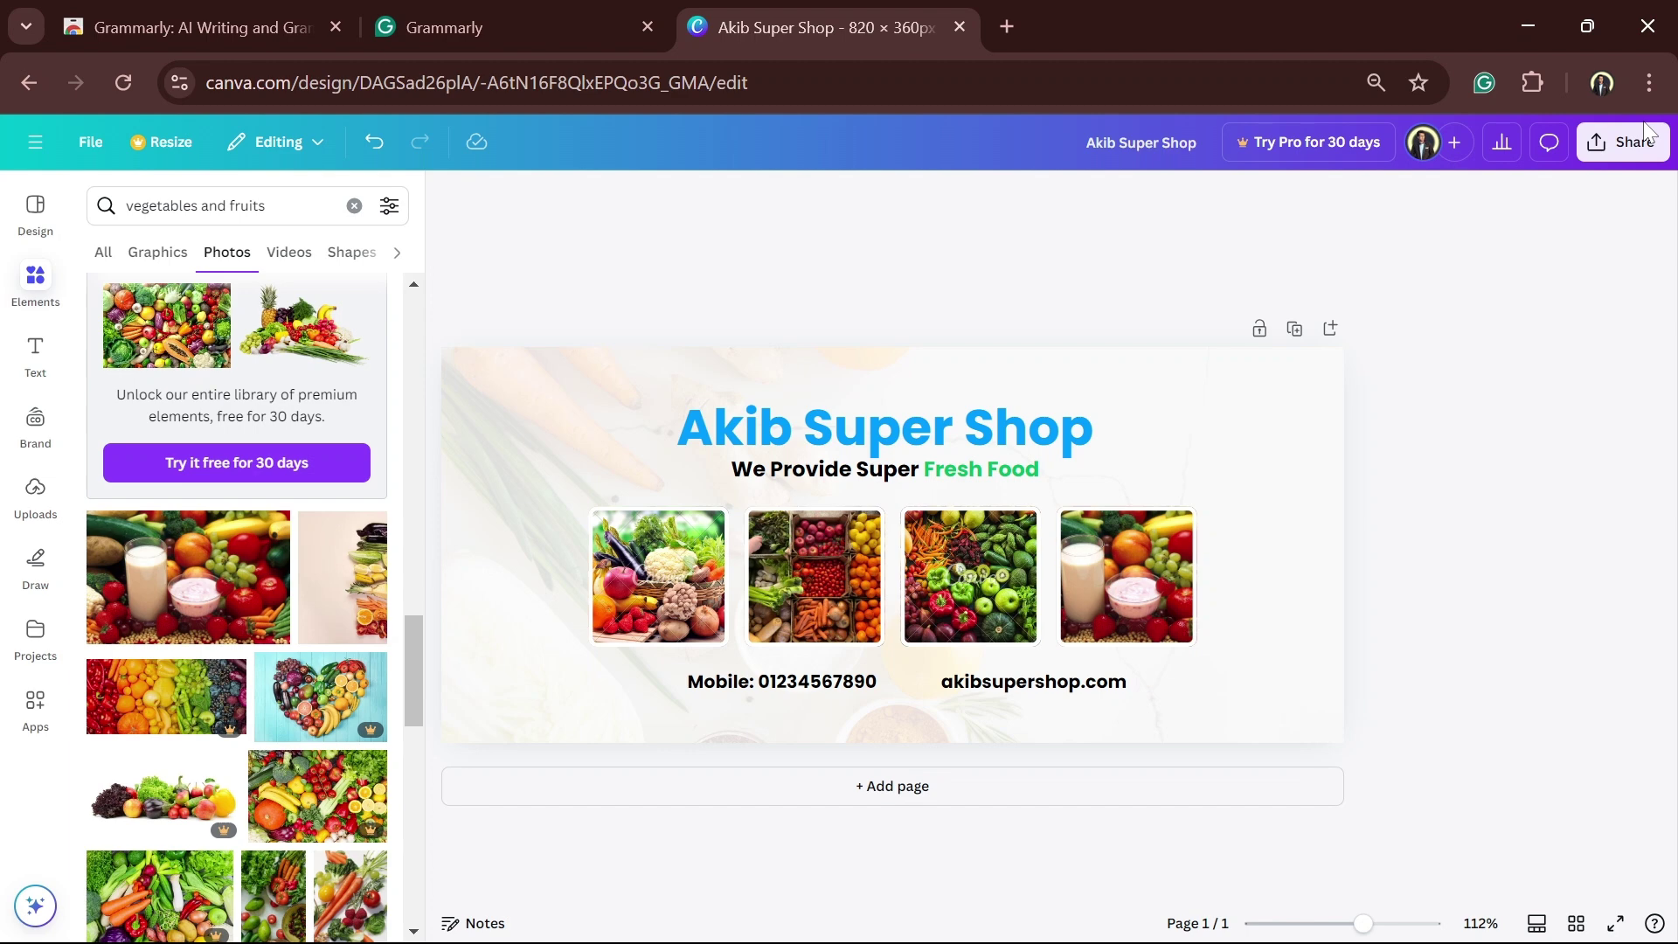
{"action": "left_click", "coordinate": [1640, 149]}
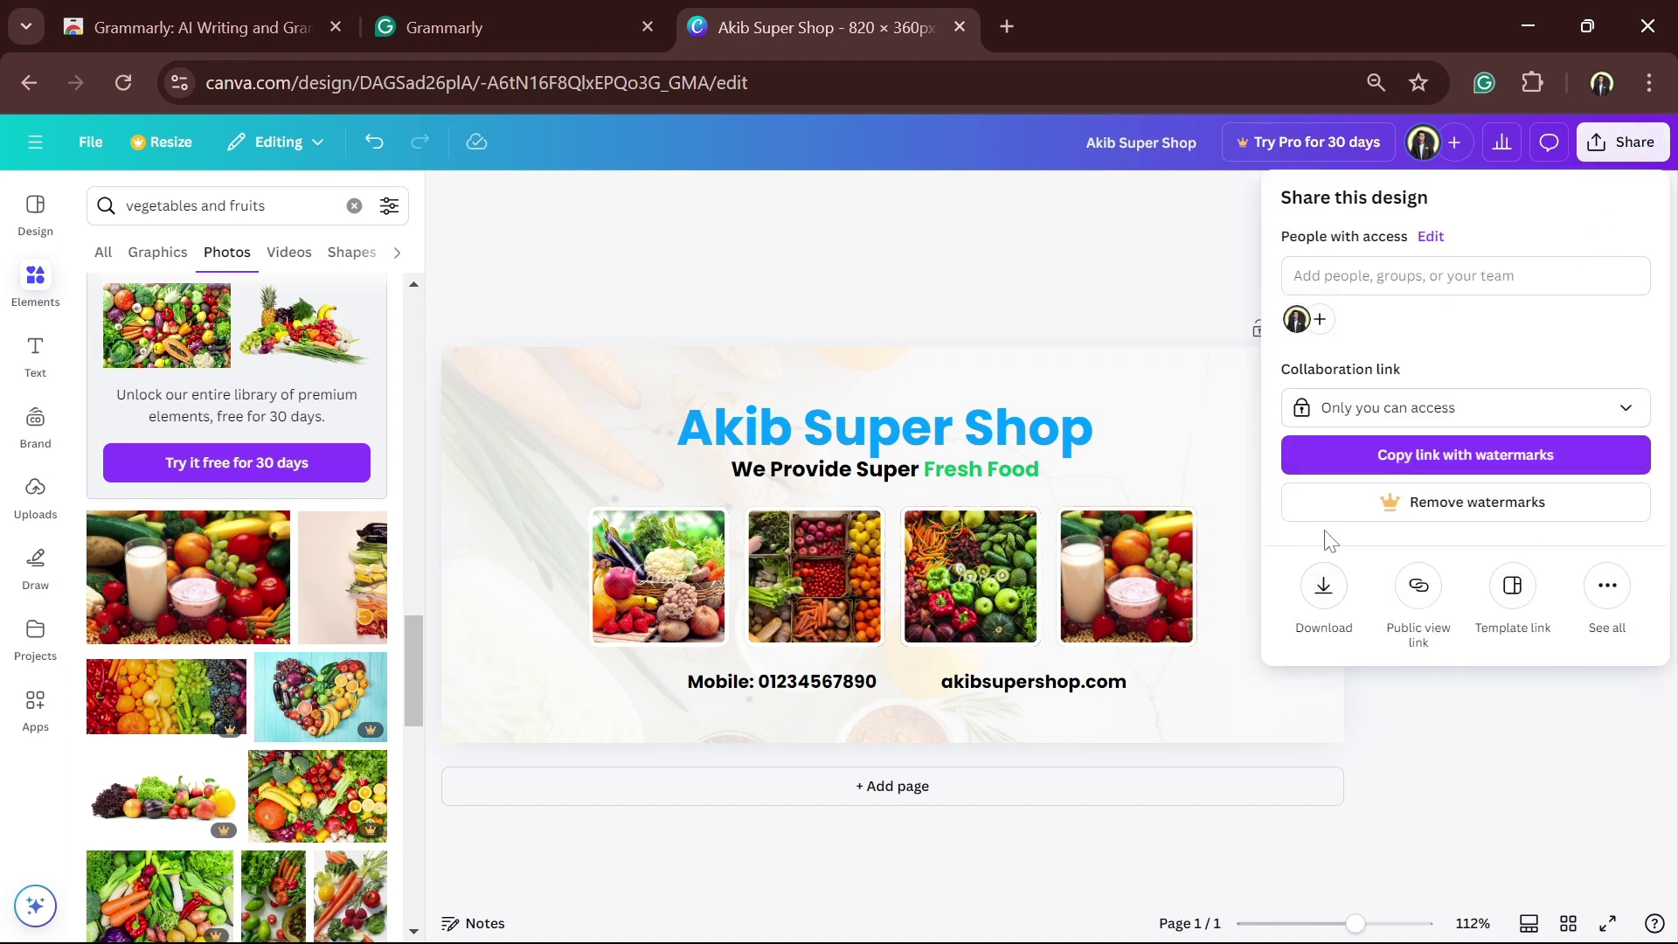
{"action": "left_click", "coordinate": [1325, 586]}
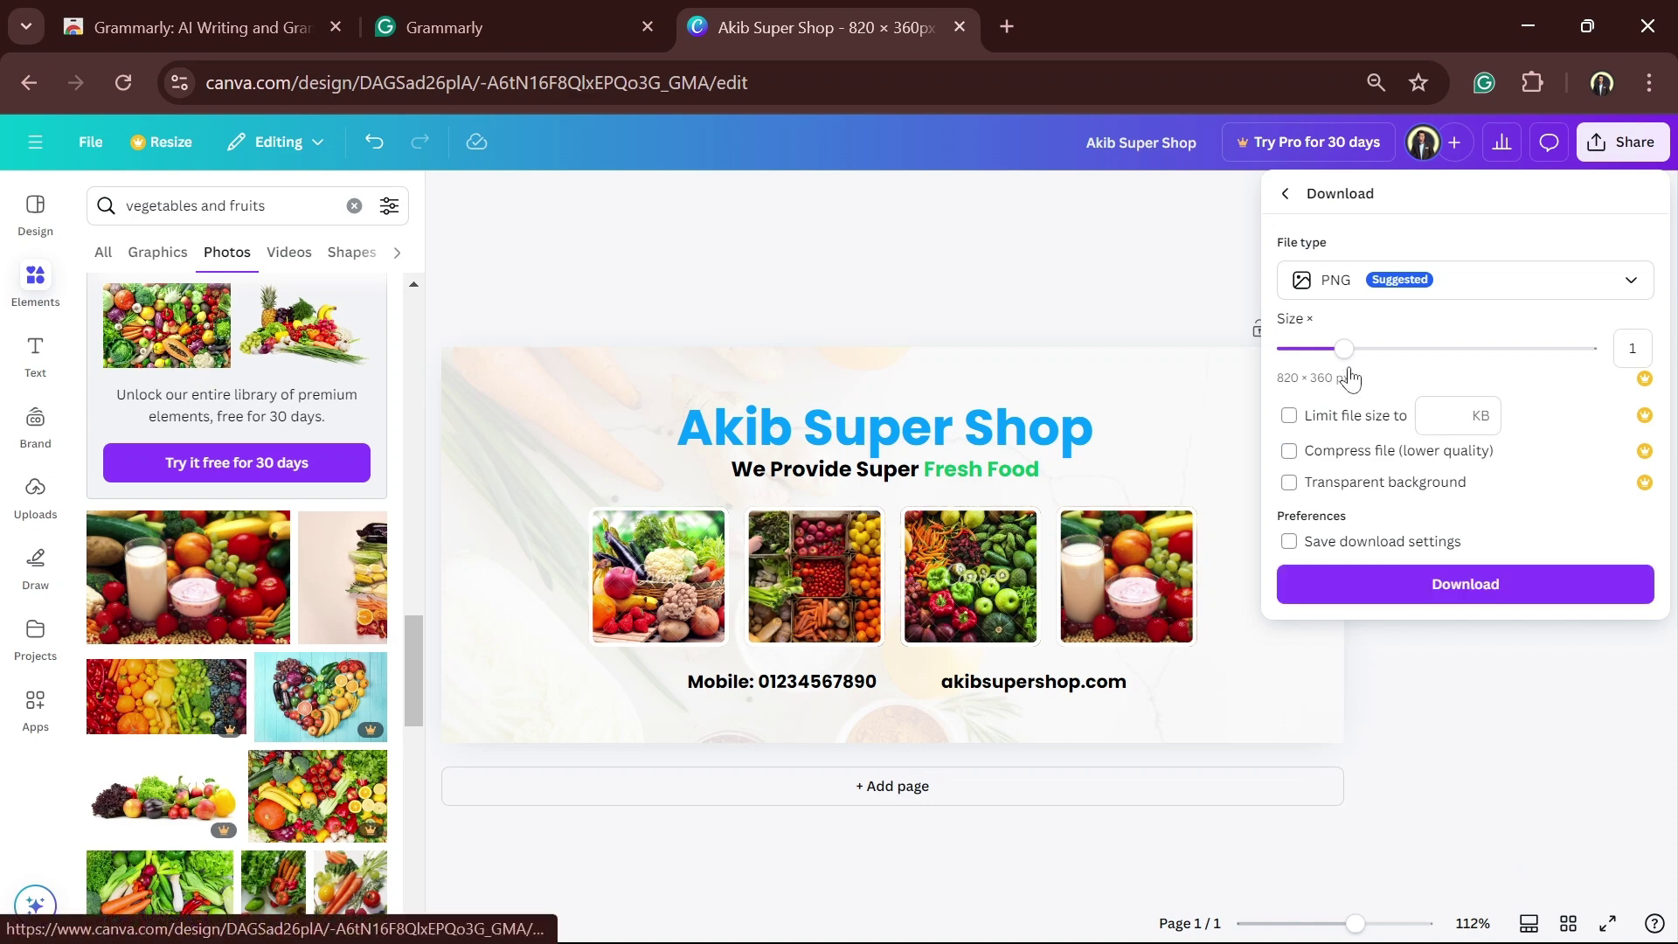
{"action": "left_click", "coordinate": [1542, 349]}
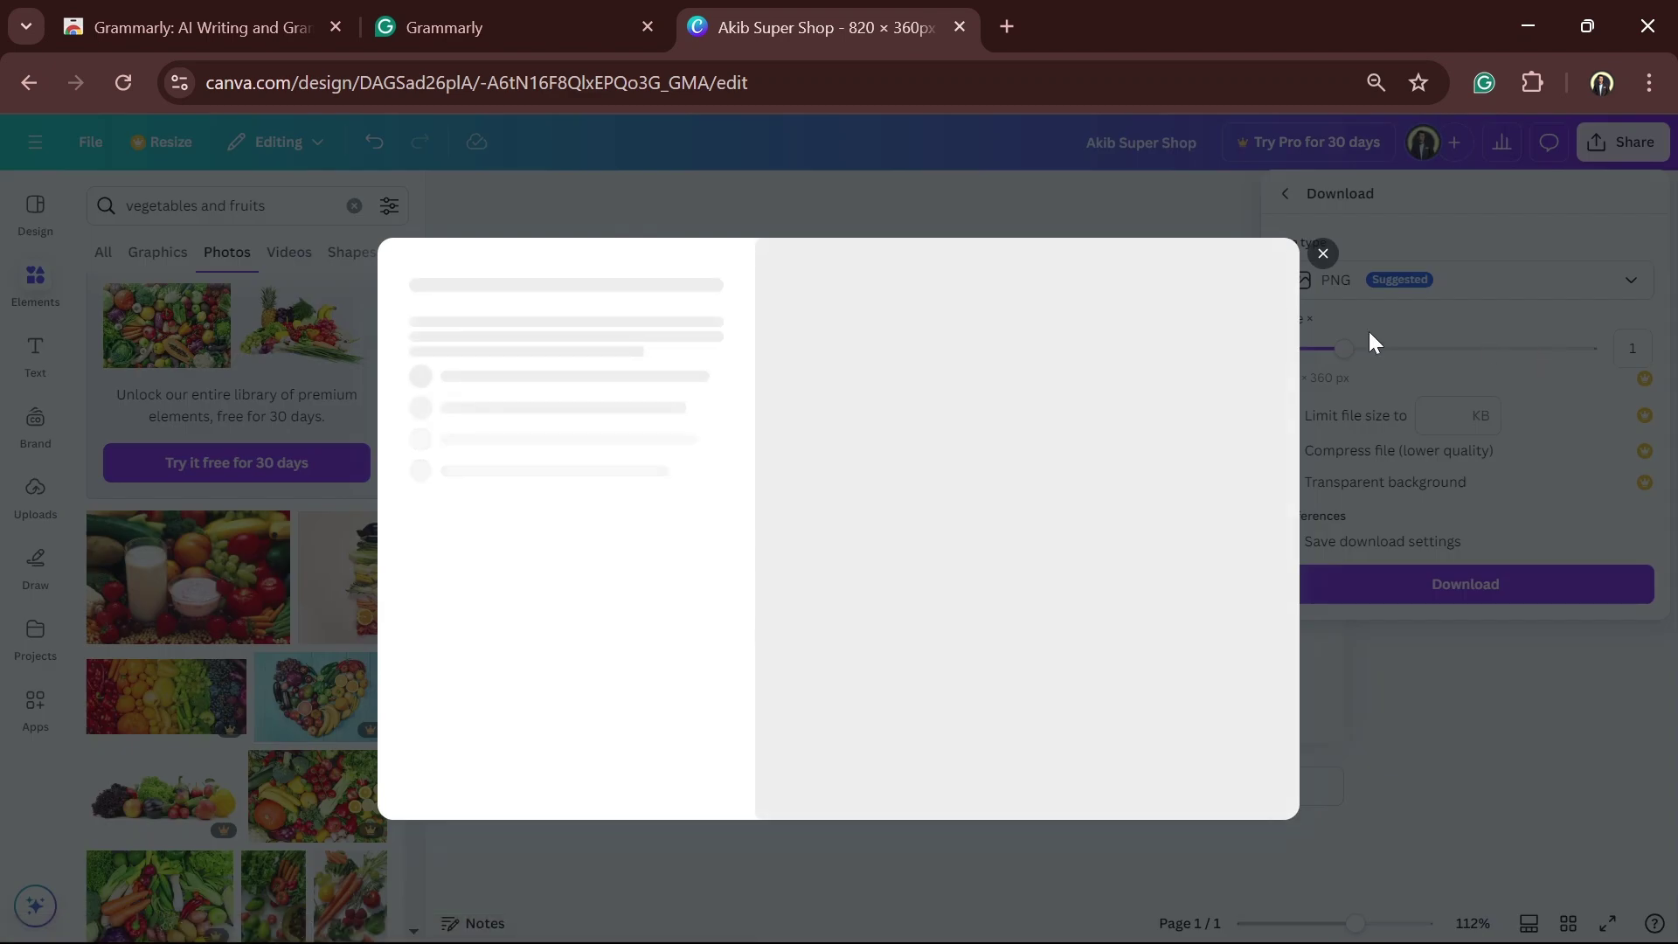
{"action": "left_click", "coordinate": [1323, 254]}
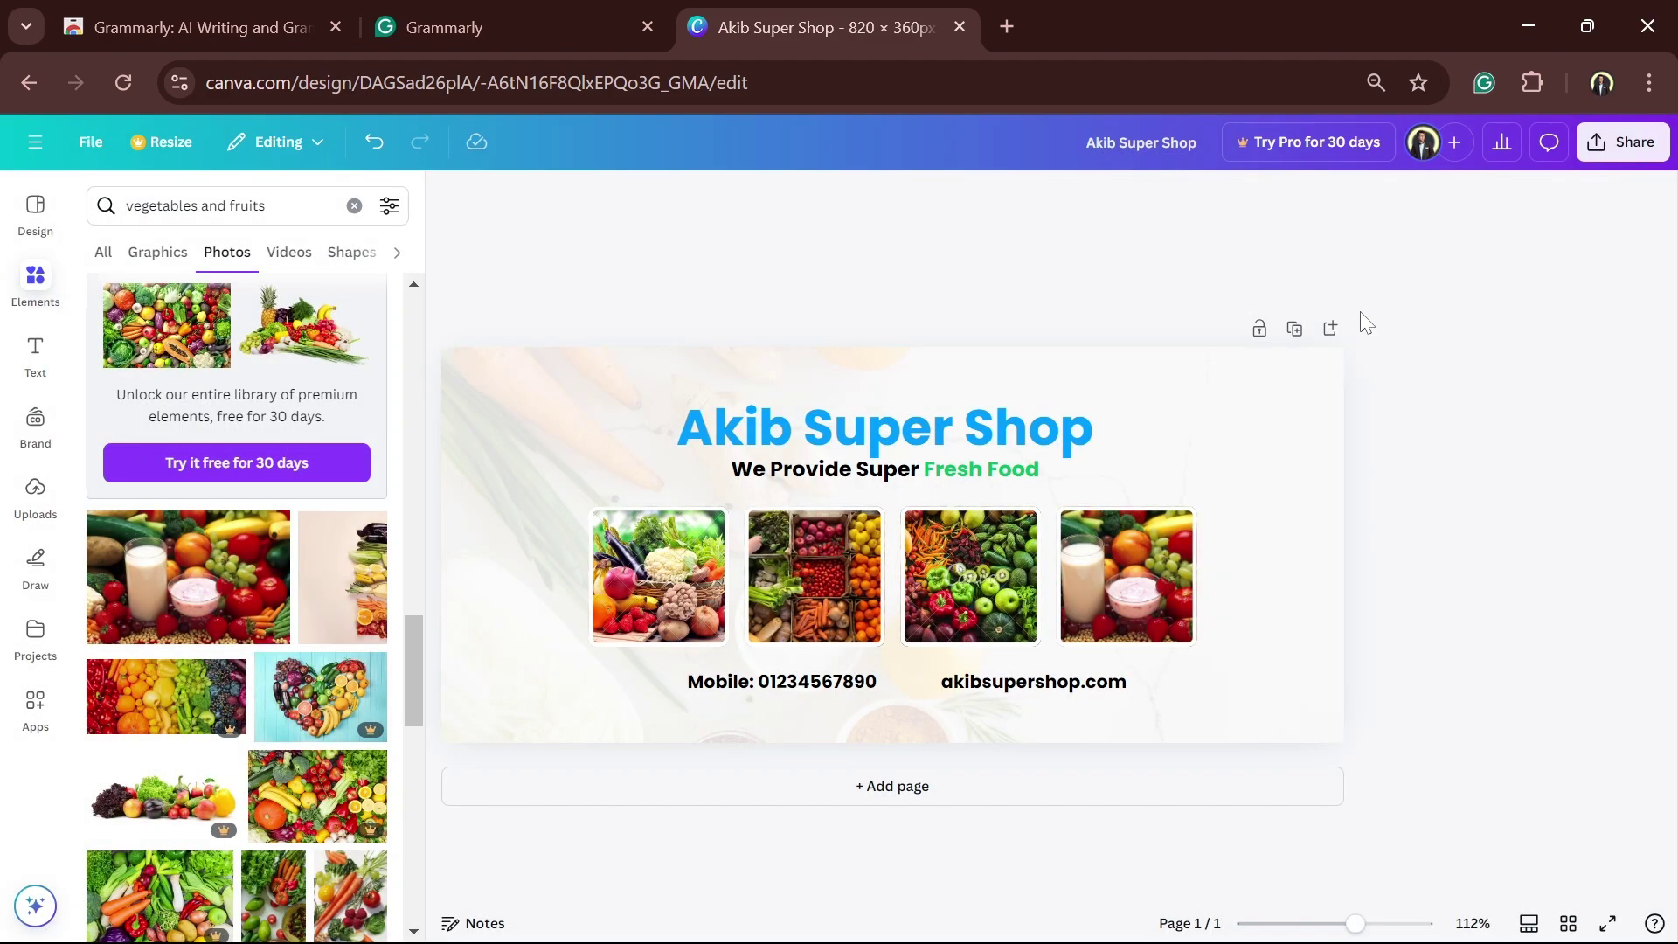
{"action": "left_click", "coordinate": [1604, 146]}
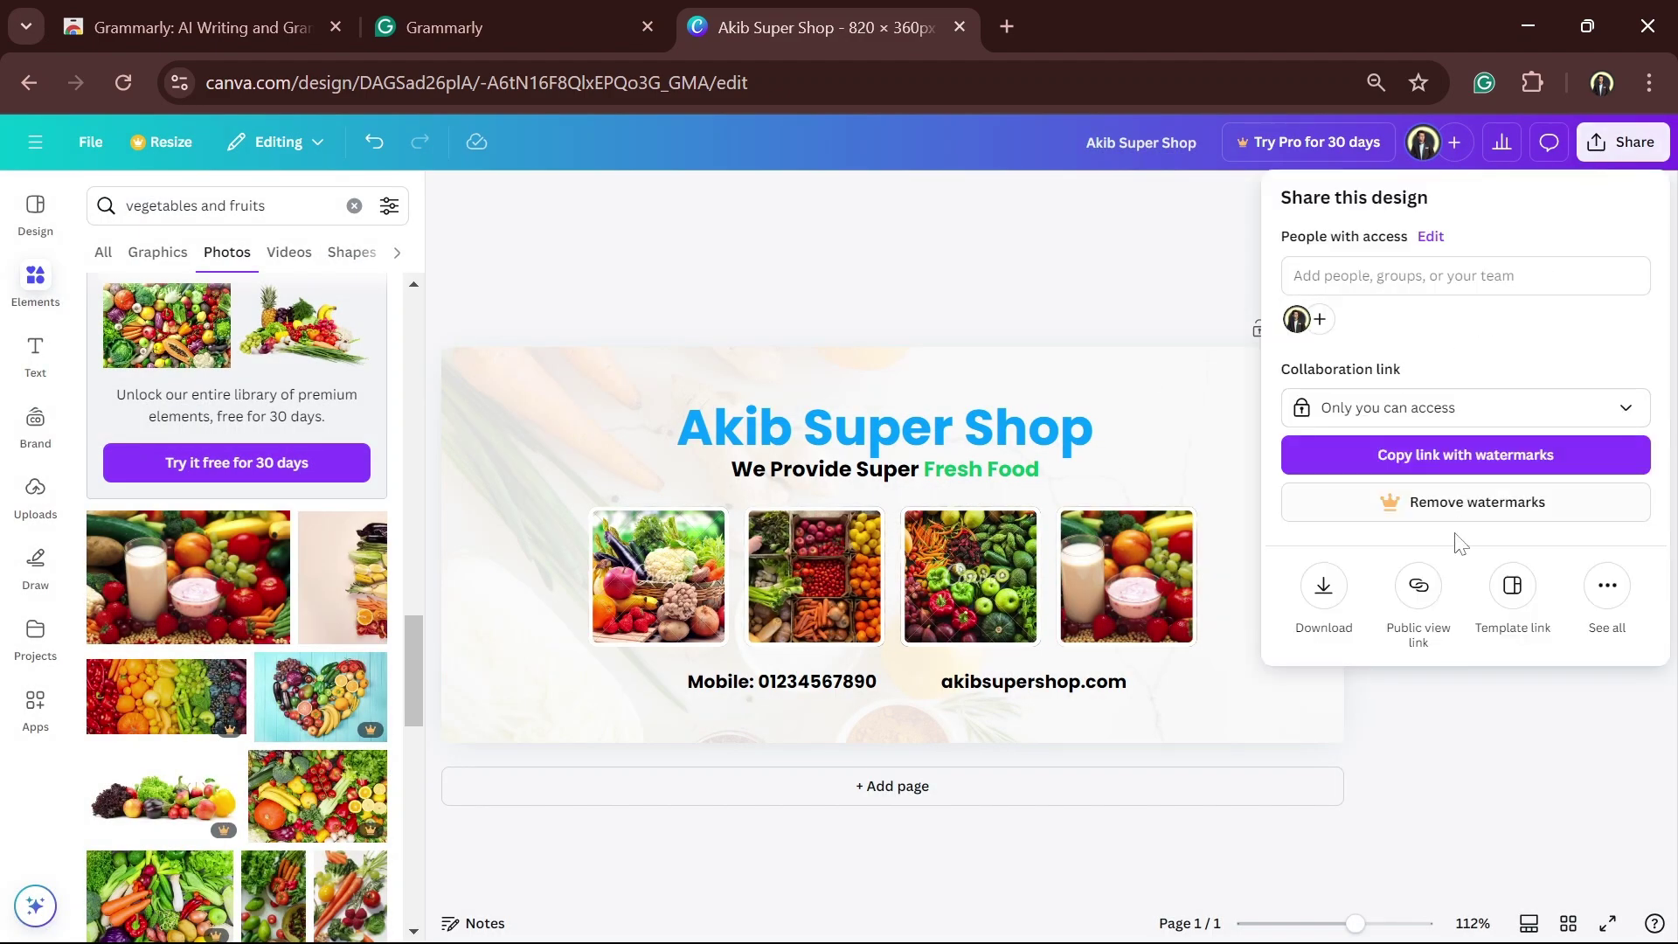
{"action": "left_click", "coordinate": [1322, 584]}
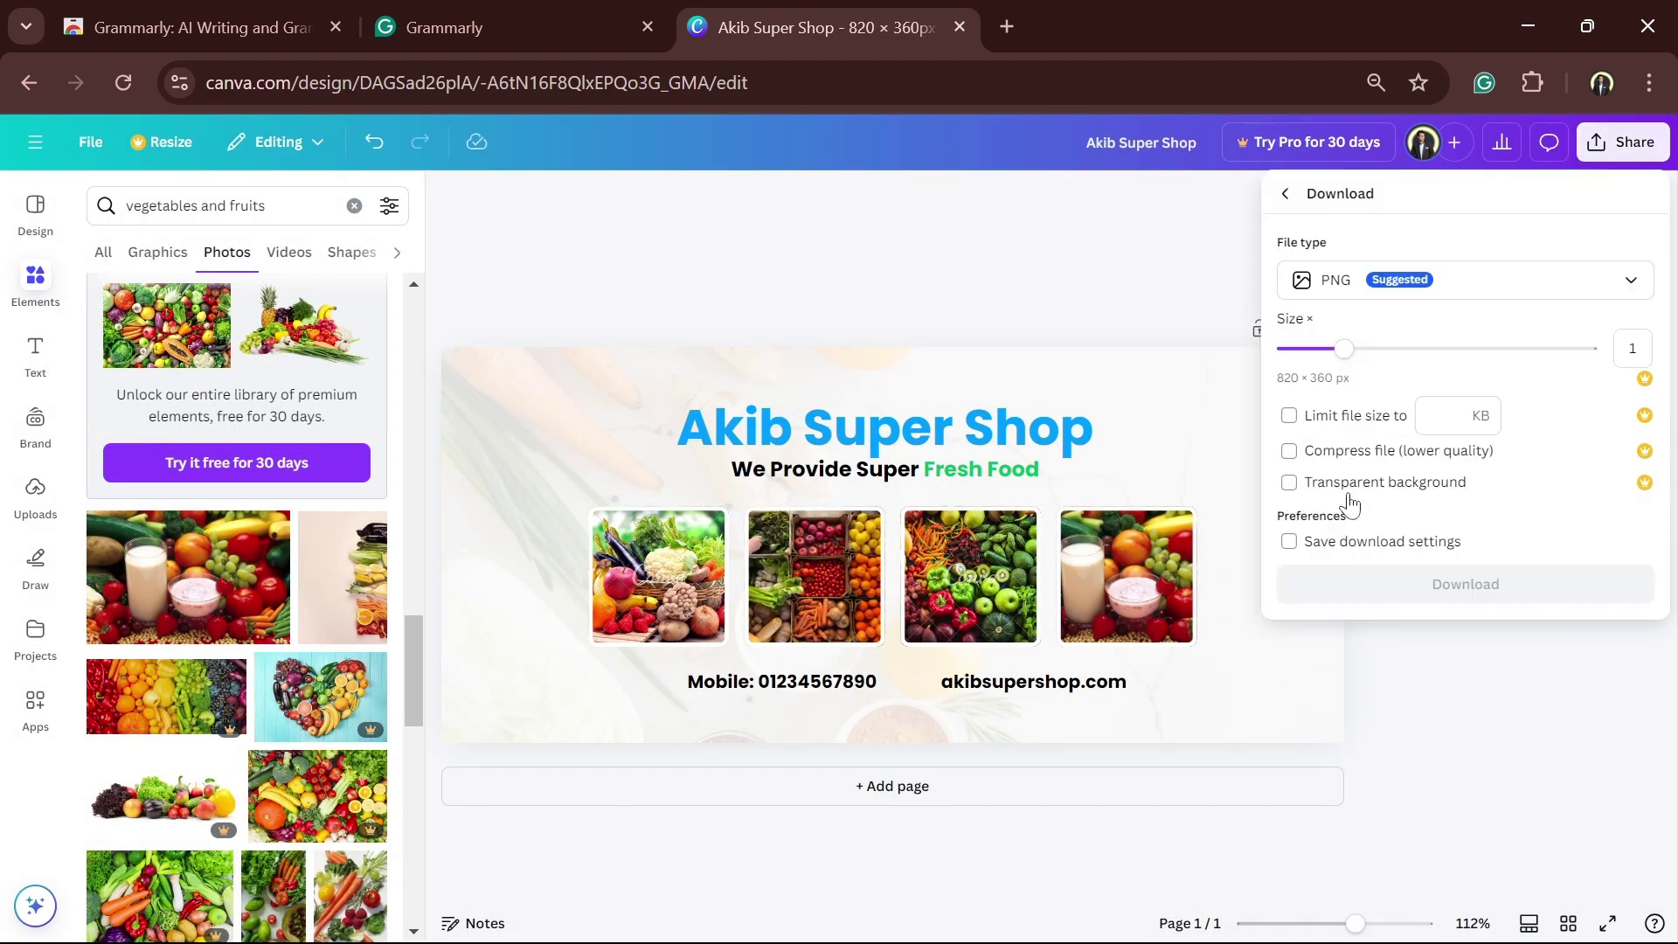
{"action": "left_click", "coordinate": [1503, 350]}
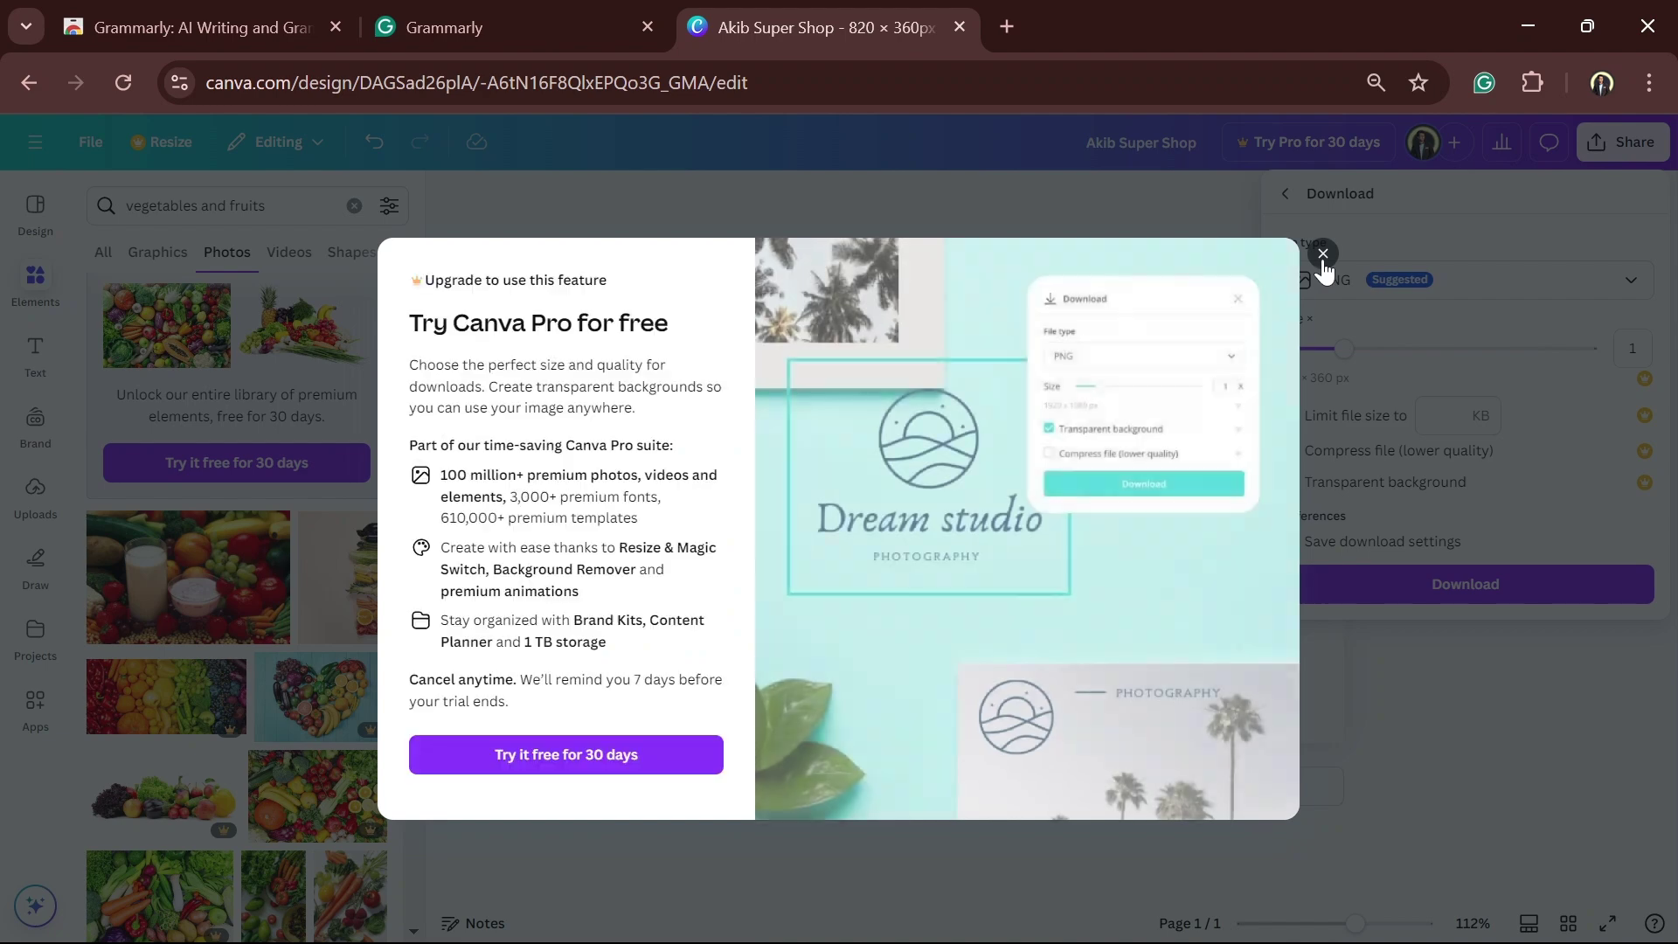
{"action": "left_click", "coordinate": [1323, 254]}
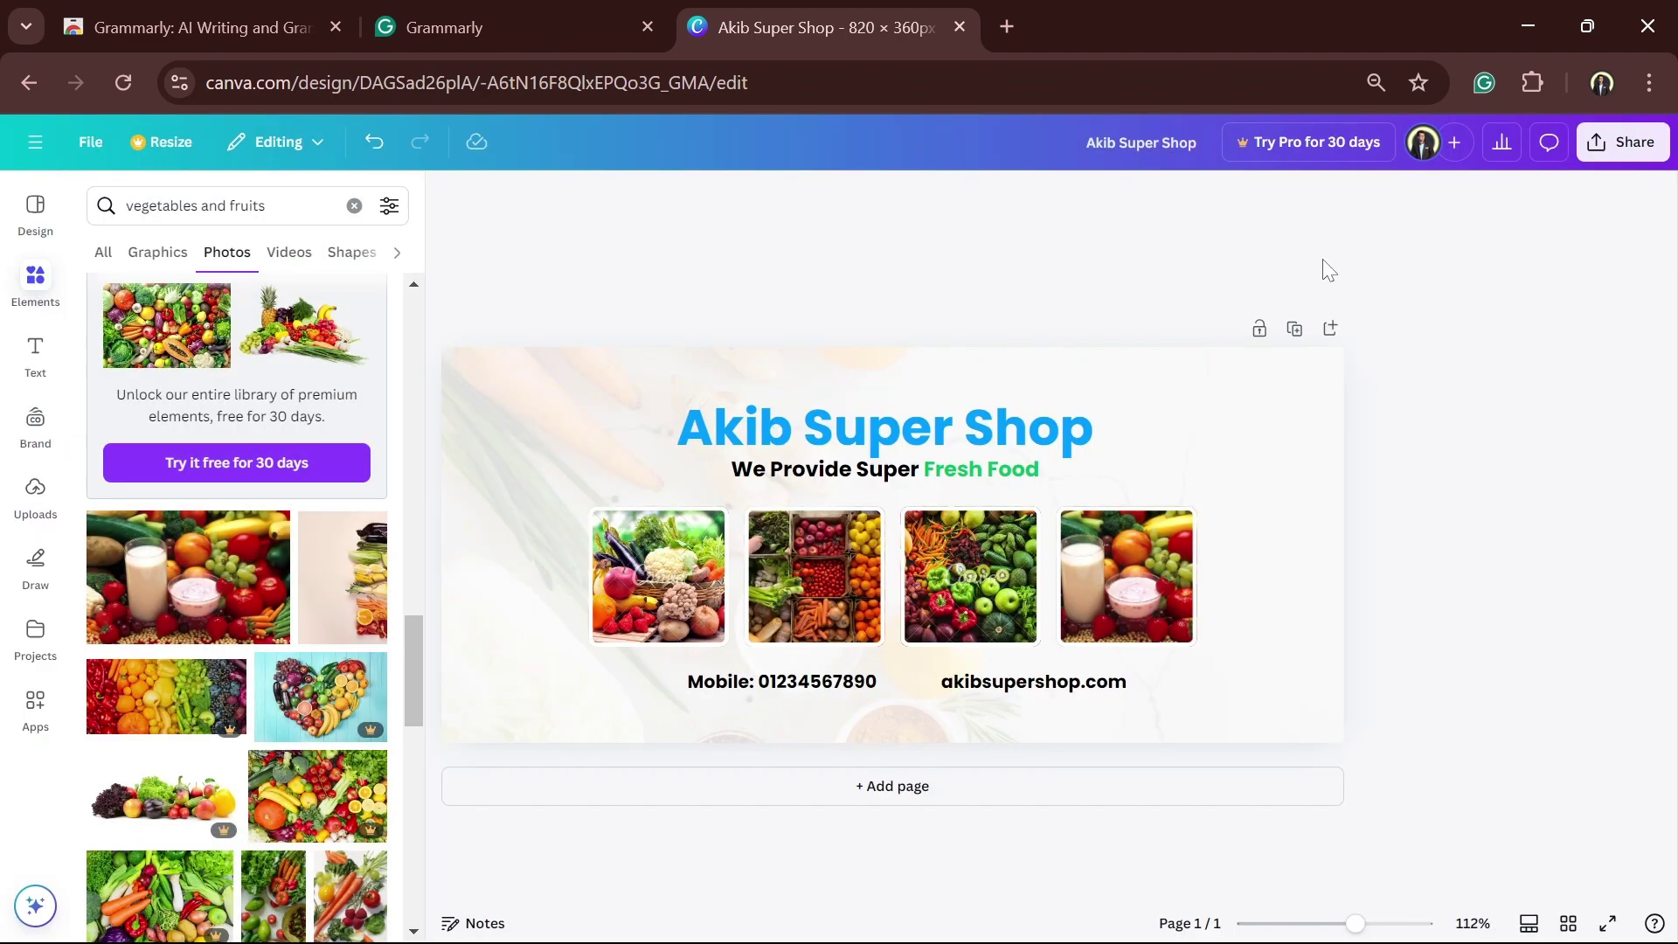
Step: Request a PNG download of the cover at size 1, 820 × 360 px
{"action": "left_click", "coordinate": [1600, 144]}
{"action": "left_click", "coordinate": [1323, 586]}
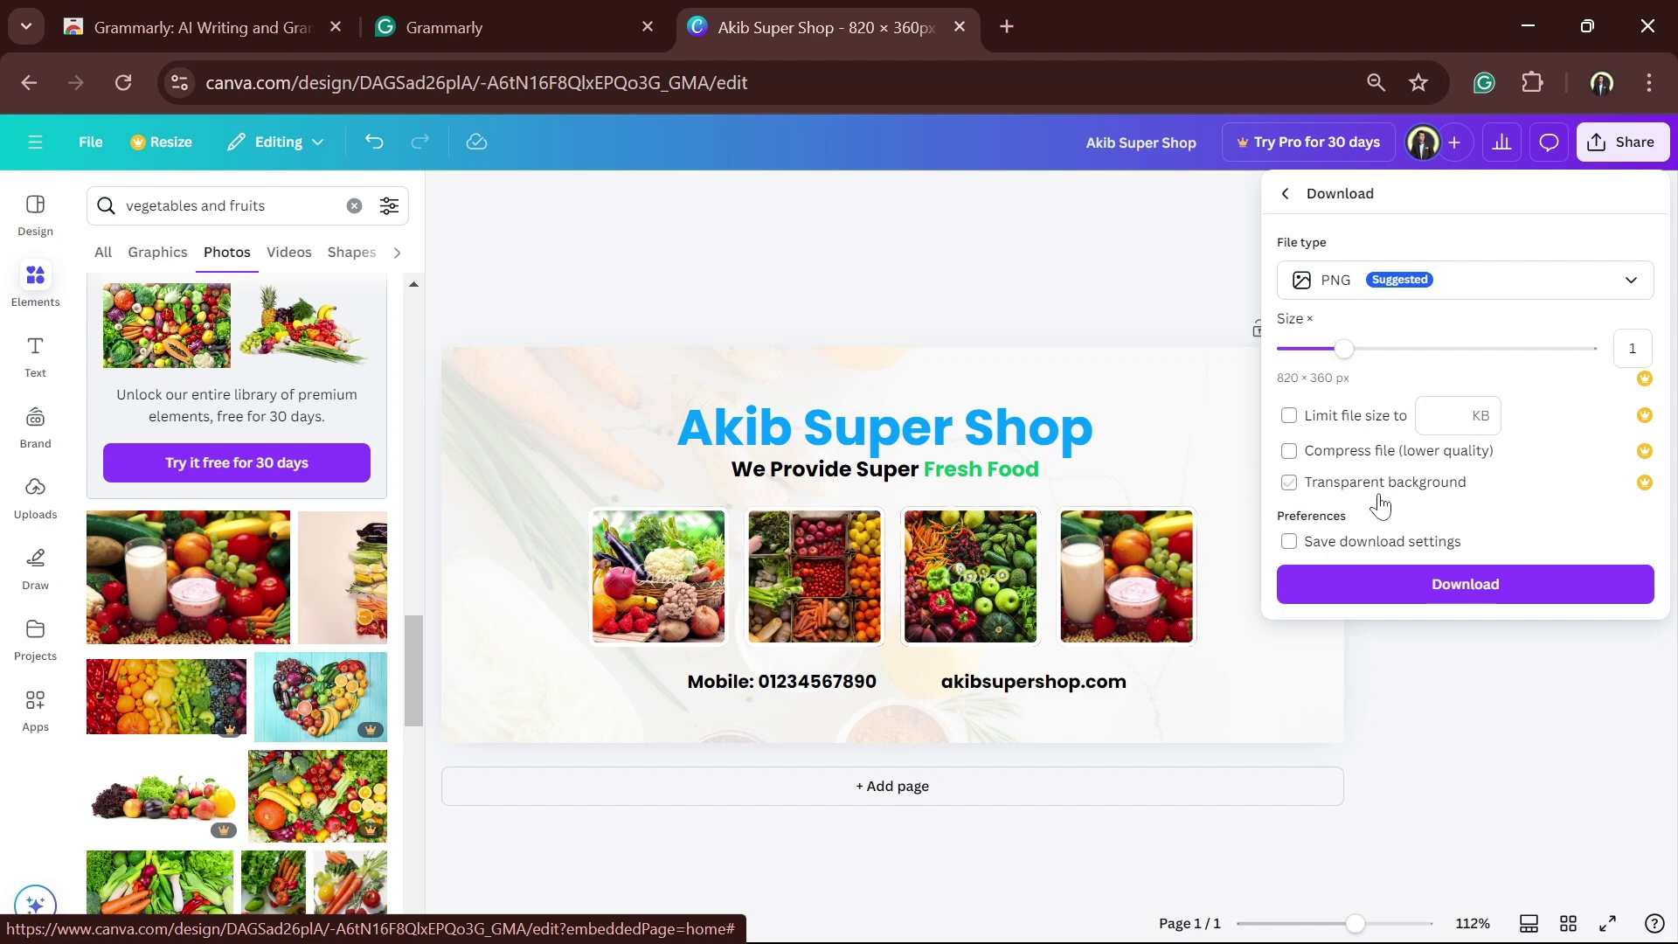
{"action": "left_click", "coordinate": [1427, 588]}
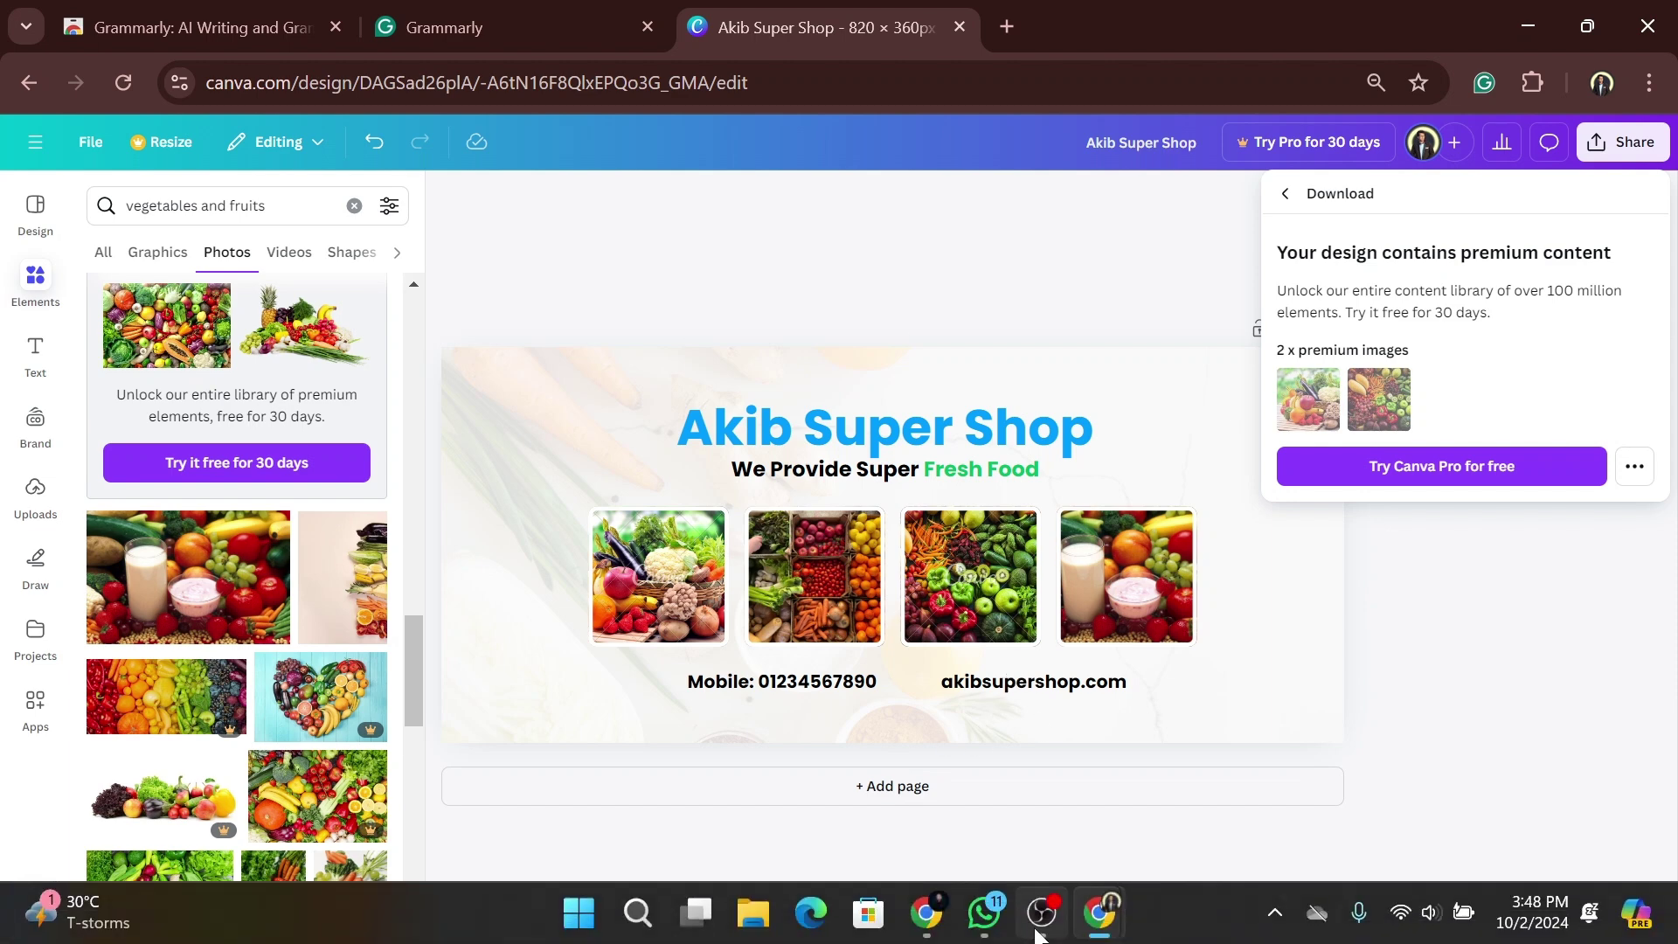
Step: Switch to the other browser window, exit the full-screen Cover Photo slide and look through its open tabs, ending at the Fiverr gig document in Google Docs
{"action": "left_click", "coordinate": [939, 928]}
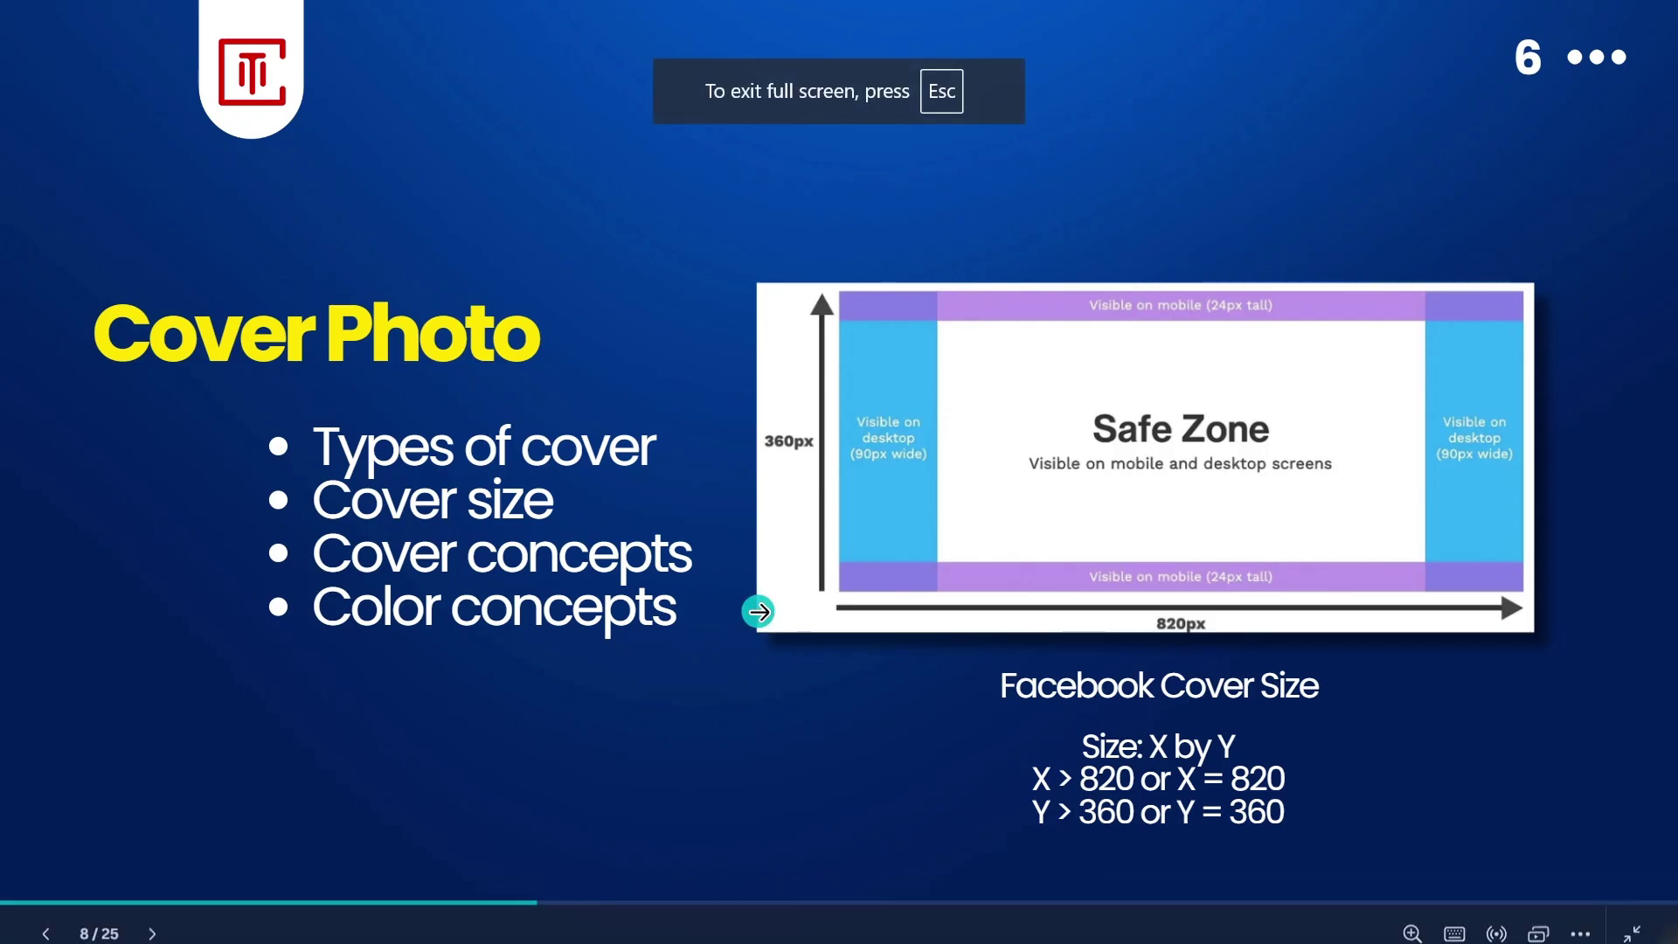
{"action": "key", "text": "Escape"}
{"action": "left_click", "coordinate": [1030, 23]}
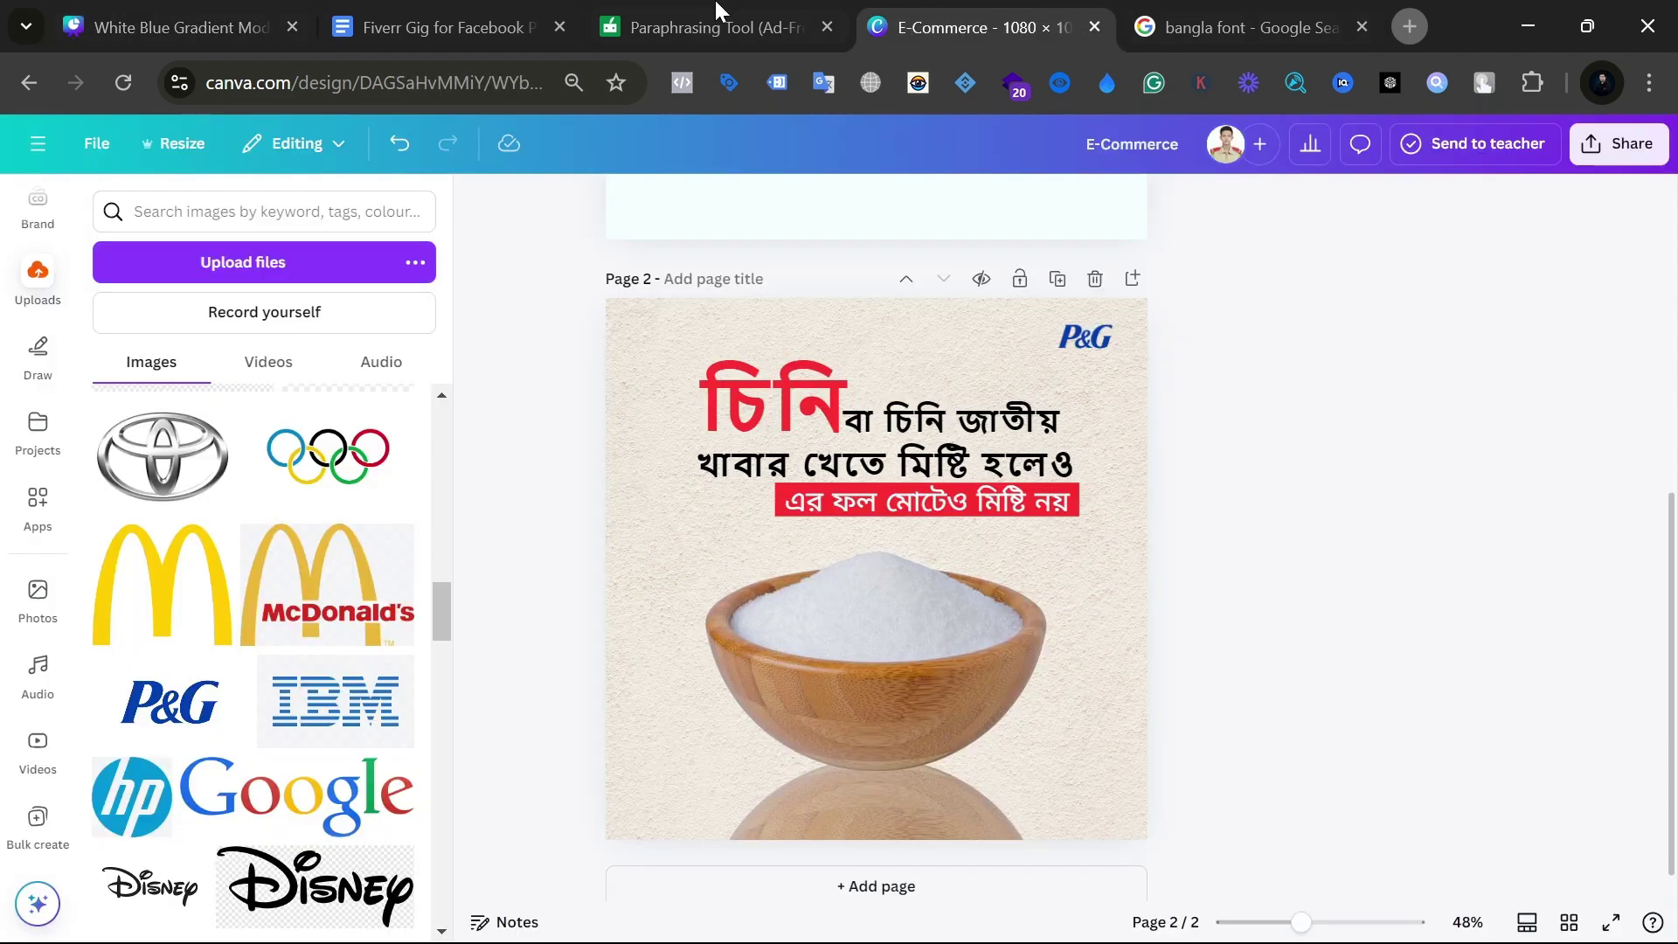
{"action": "left_click", "coordinate": [717, 22]}
{"action": "left_click", "coordinate": [1171, 13]}
{"action": "left_click", "coordinate": [962, 22]}
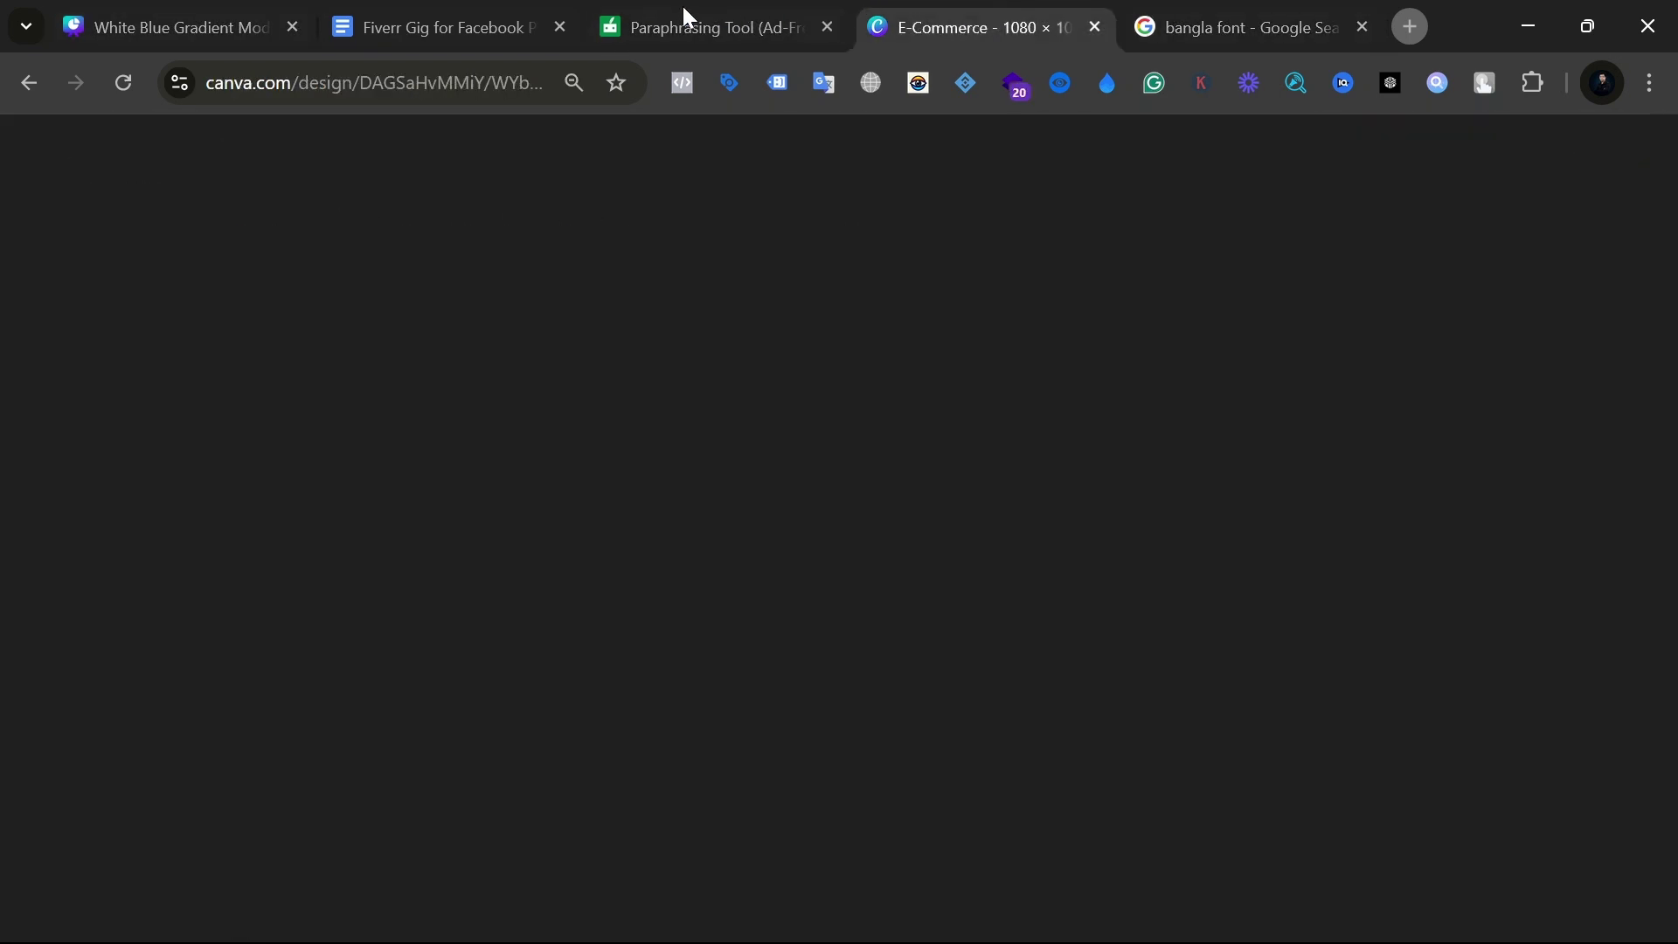
{"action": "left_click", "coordinate": [687, 19]}
{"action": "left_click", "coordinate": [463, 17]}
{"action": "left_click", "coordinate": [194, 12]}
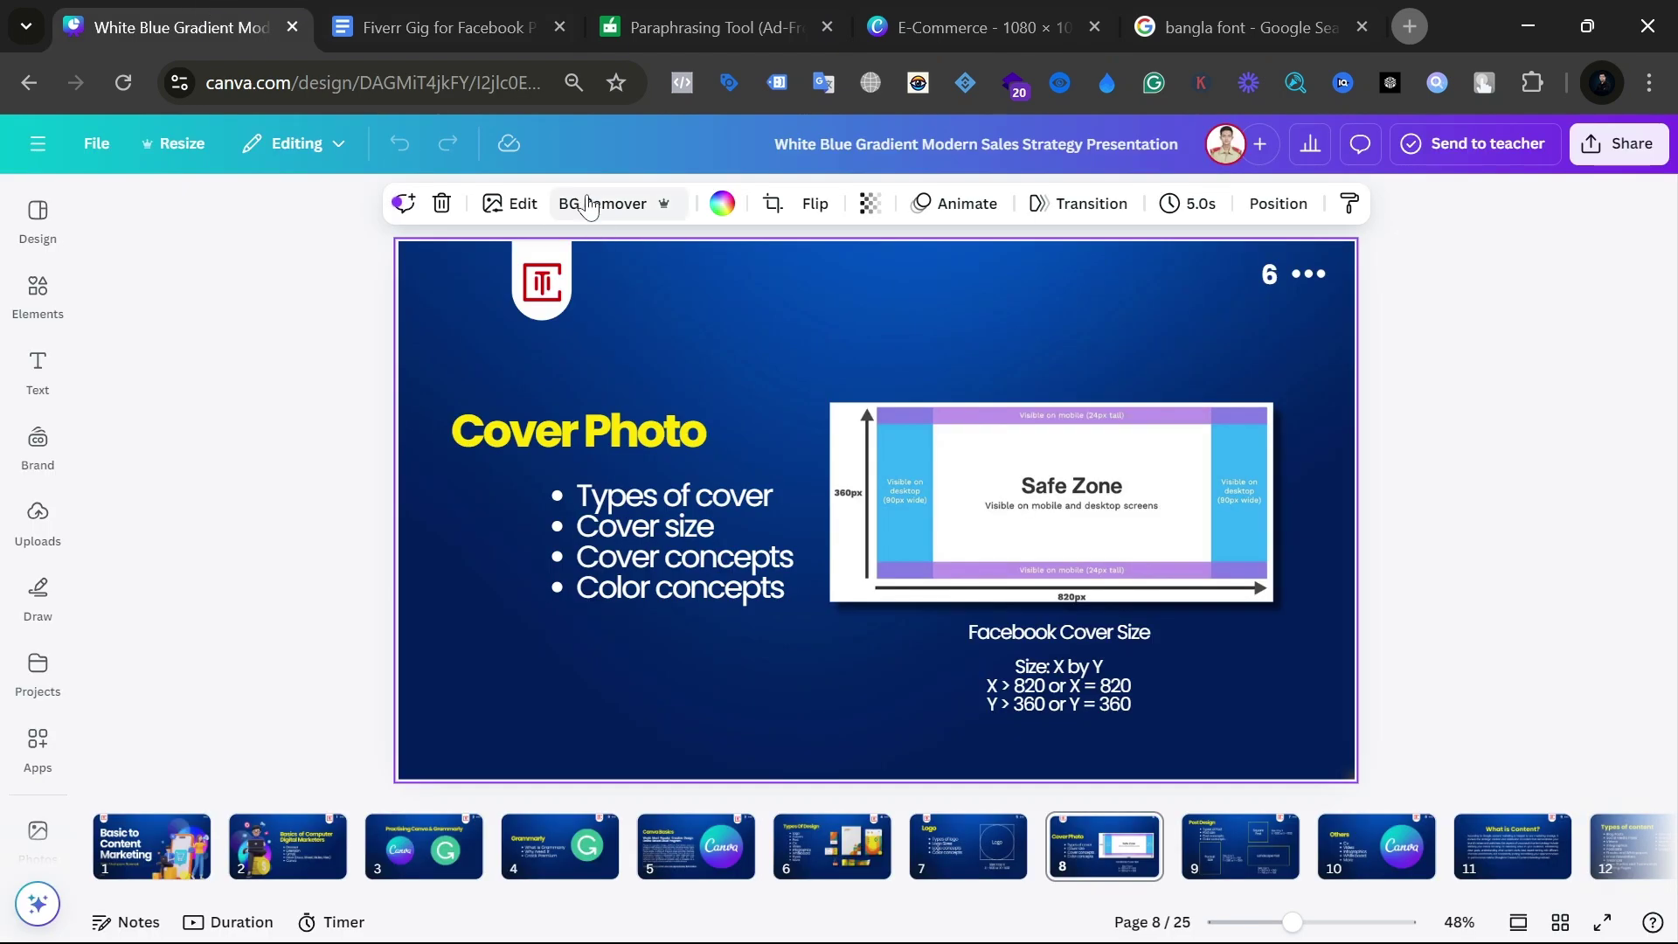
{"action": "left_click", "coordinate": [429, 16]}
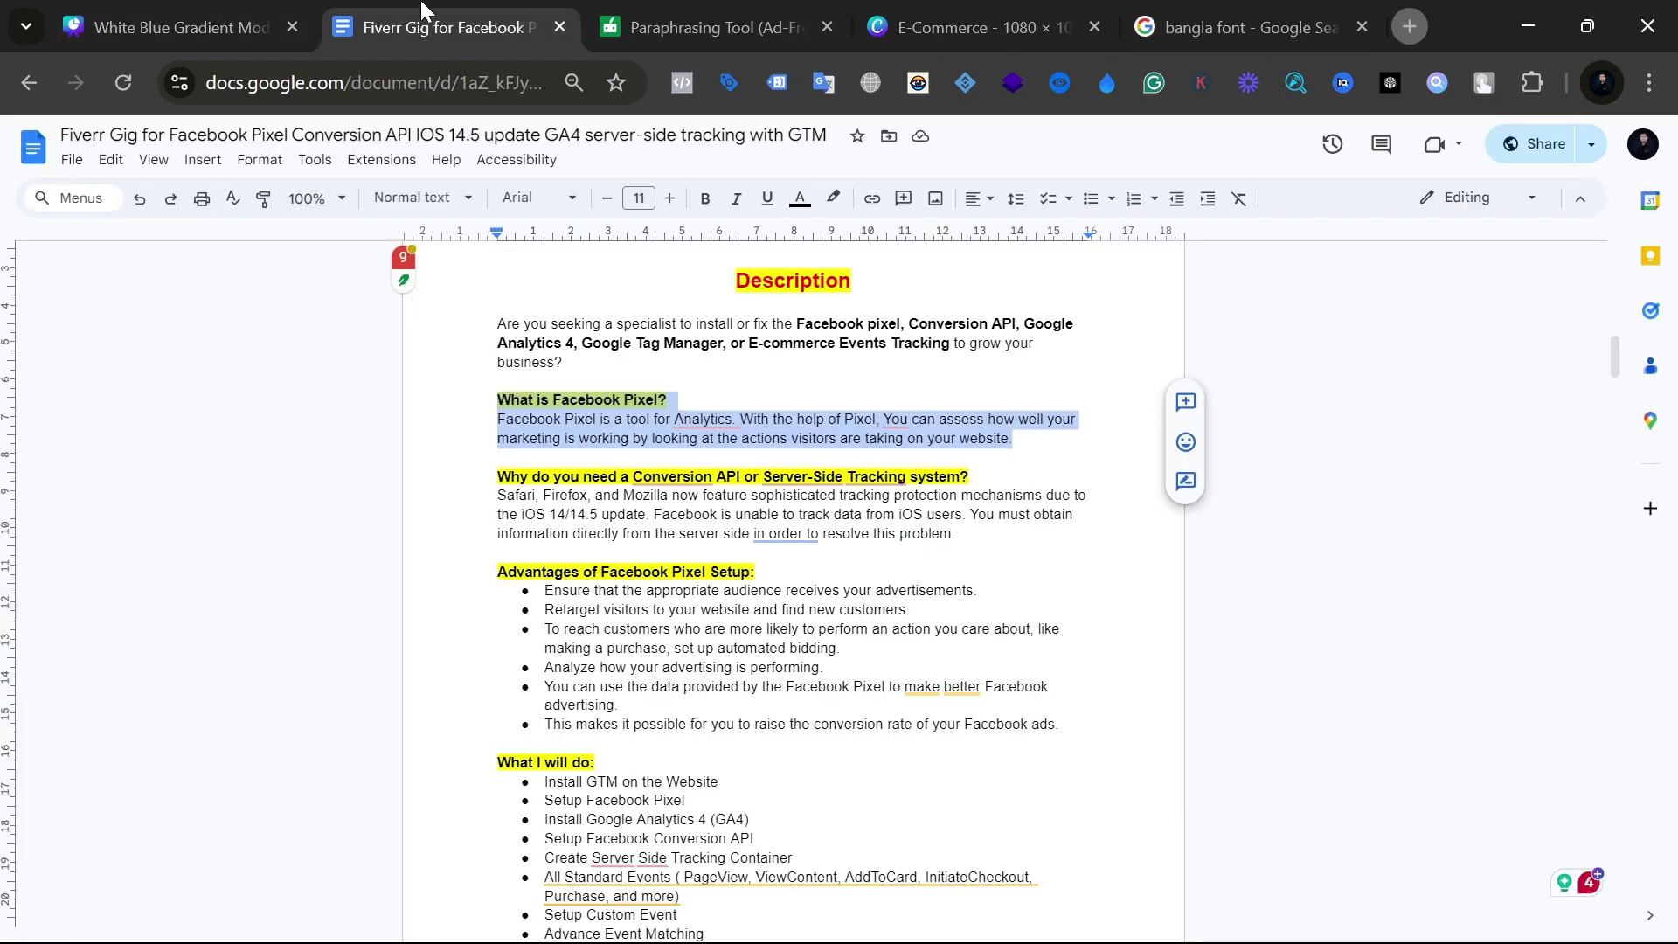
Step: Open the Canva home page in a new browser tab and open the CLPA design from the recent designs
{"action": "left_click", "coordinate": [1409, 27]}
{"action": "type", "text": "ca"}
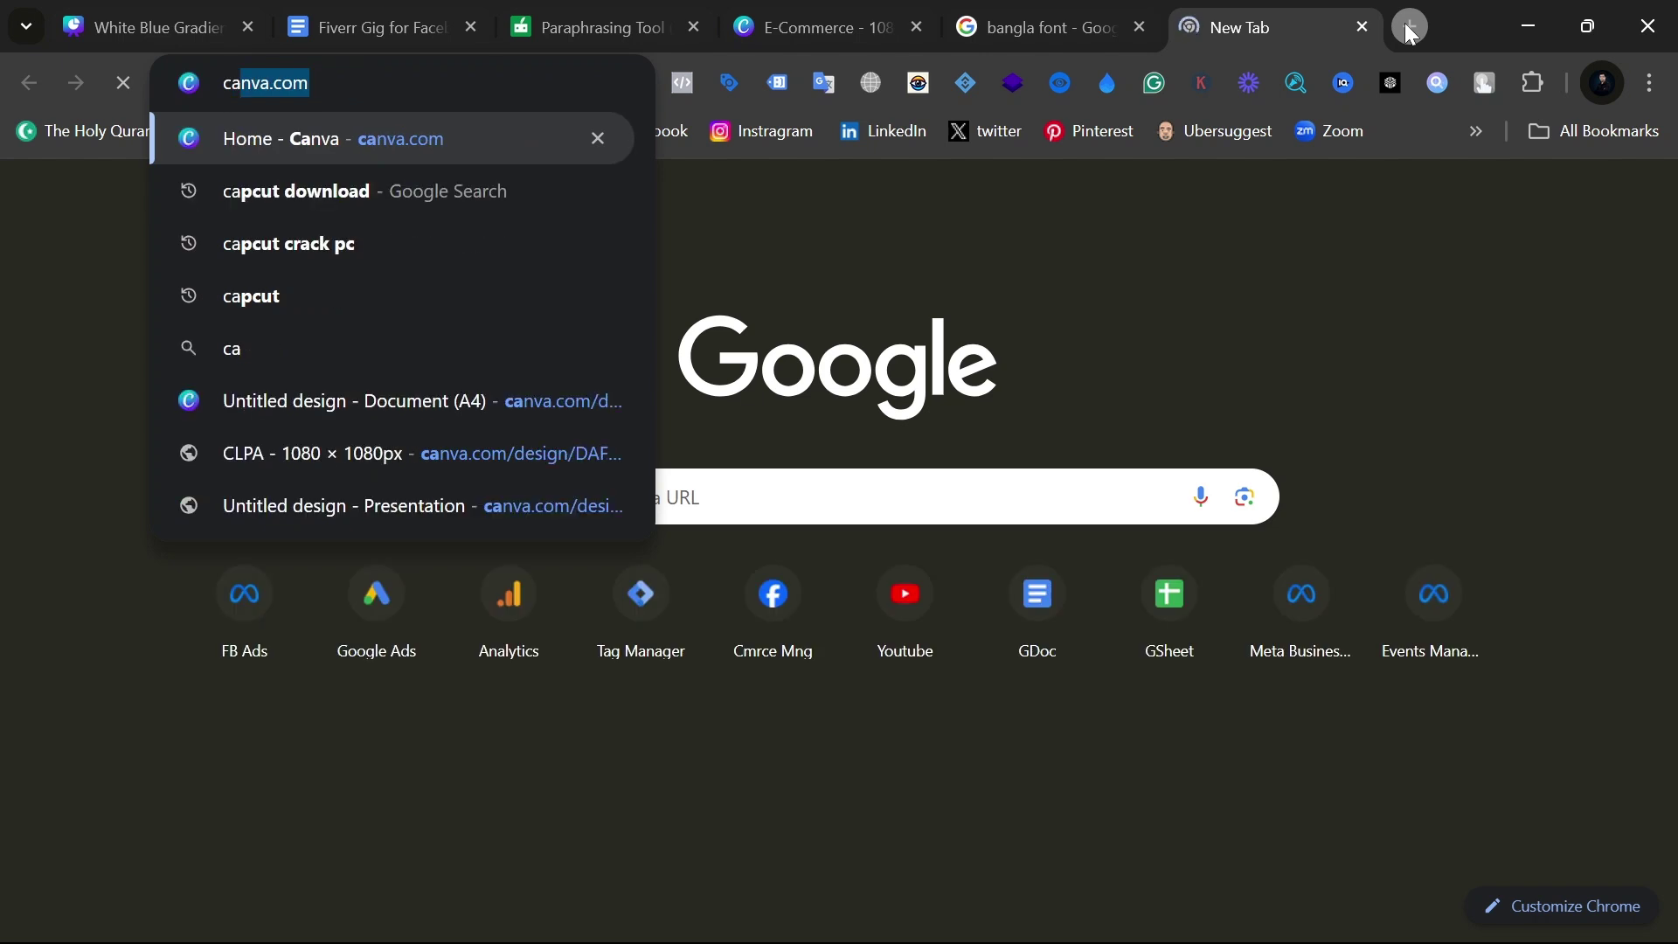
{"action": "key", "text": "Return"}
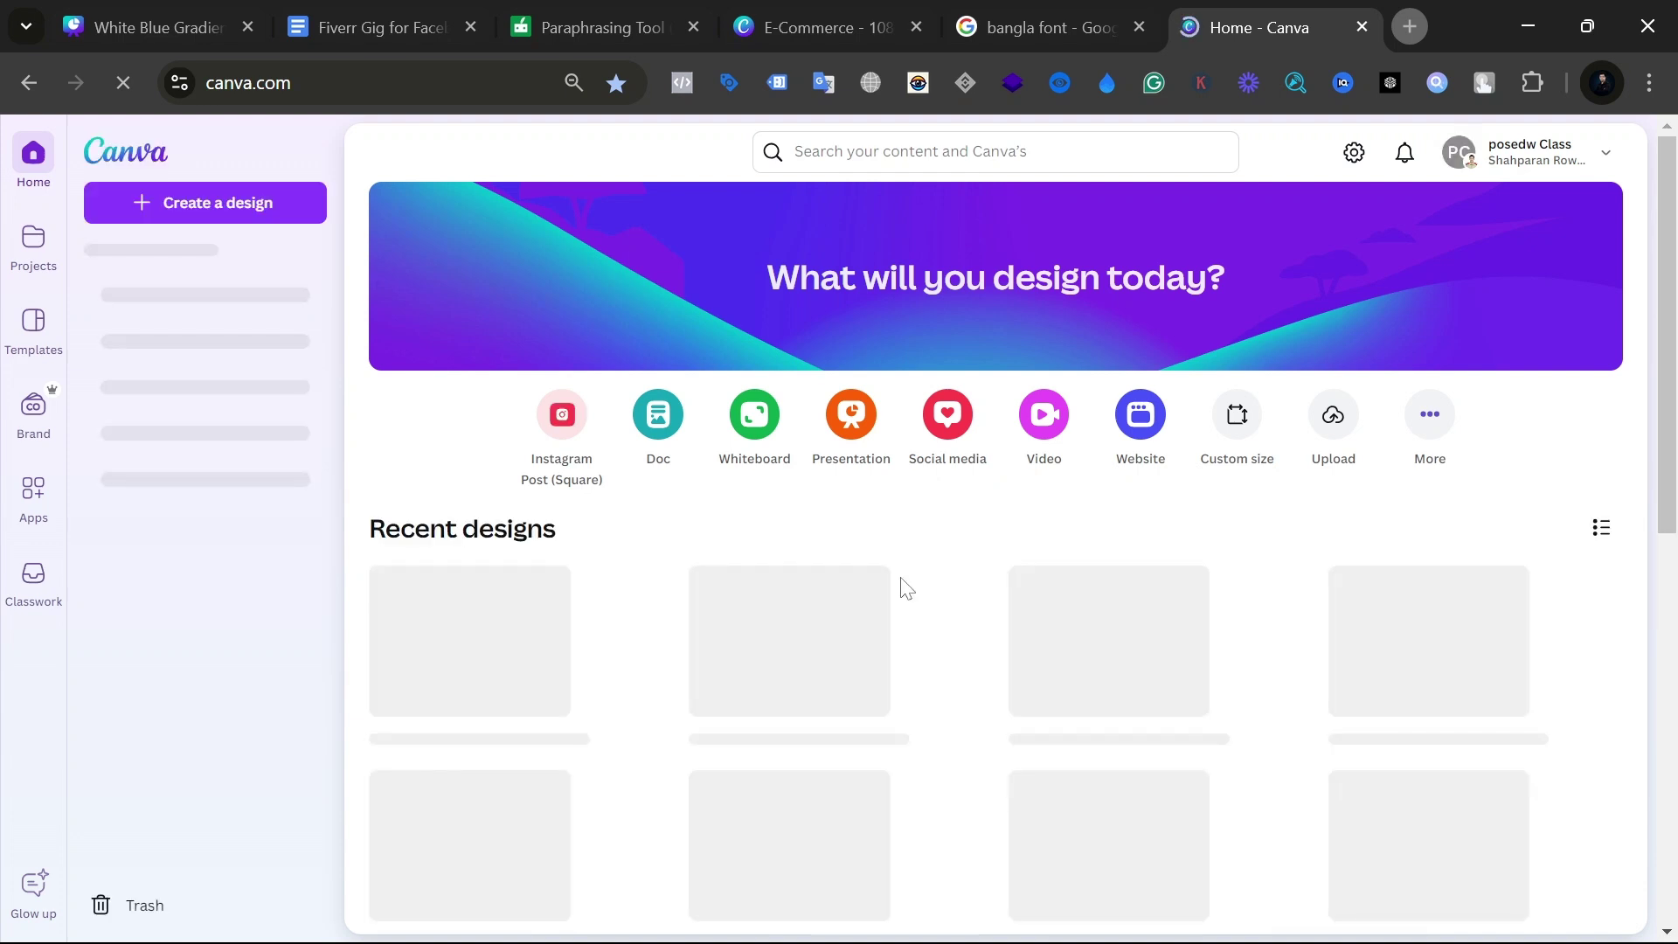
{"action": "scroll", "coordinate": [906, 588], "scroll_direction": "down", "scroll_amount": 3}
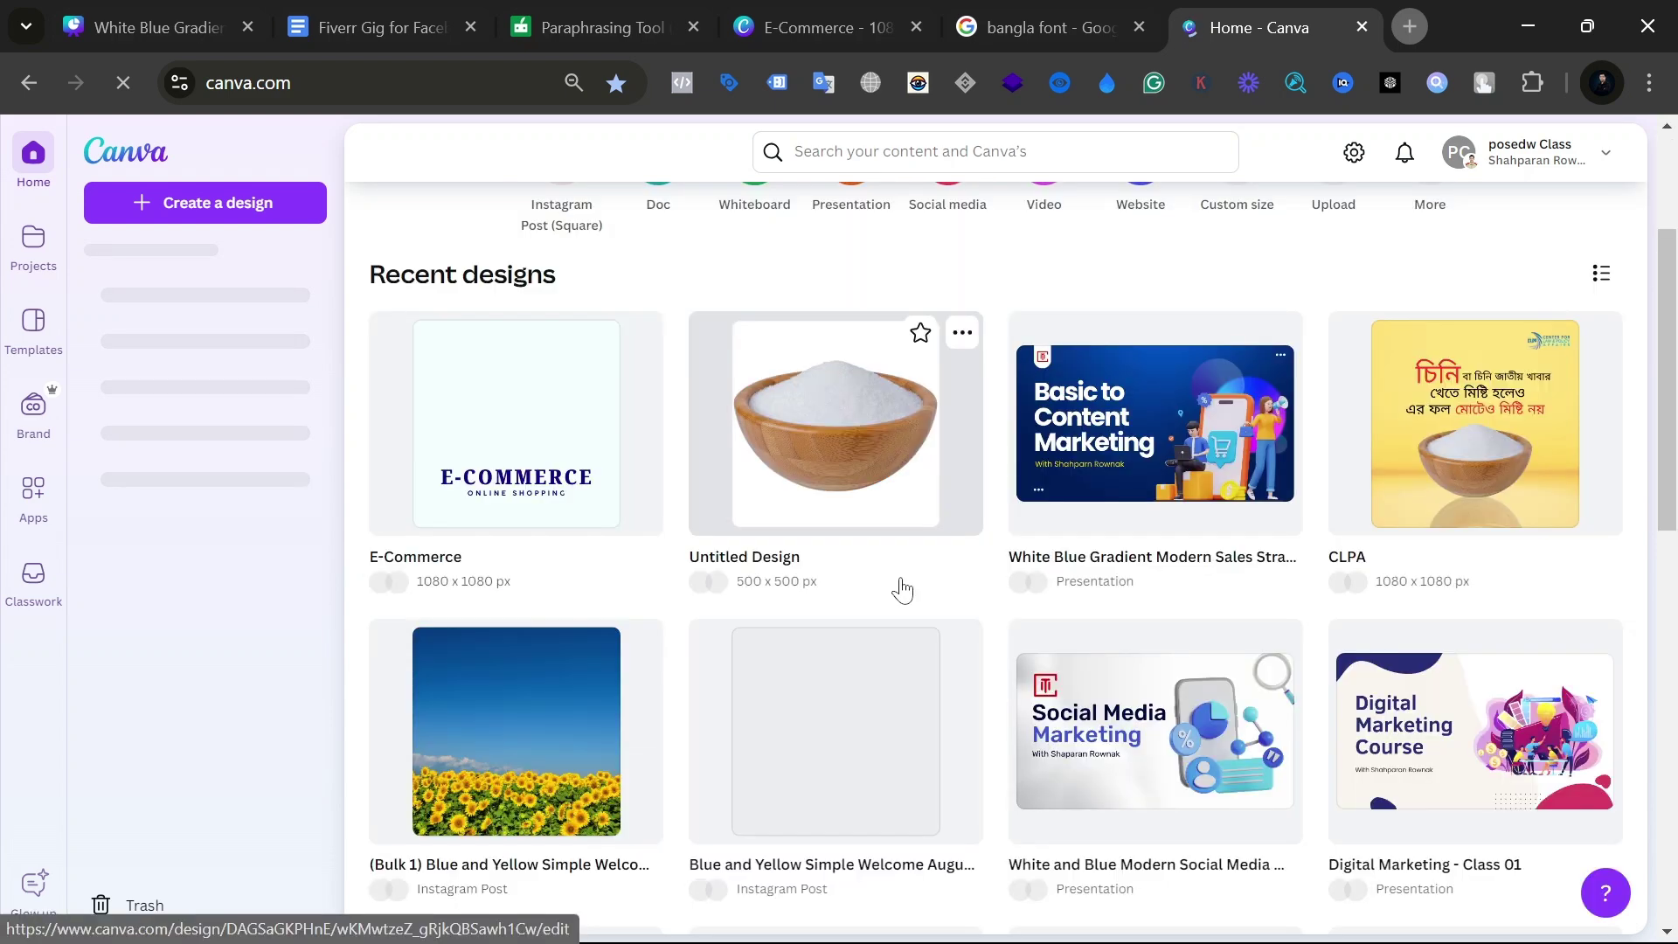
{"action": "scroll", "coordinate": [903, 590], "scroll_direction": "down", "scroll_amount": 5}
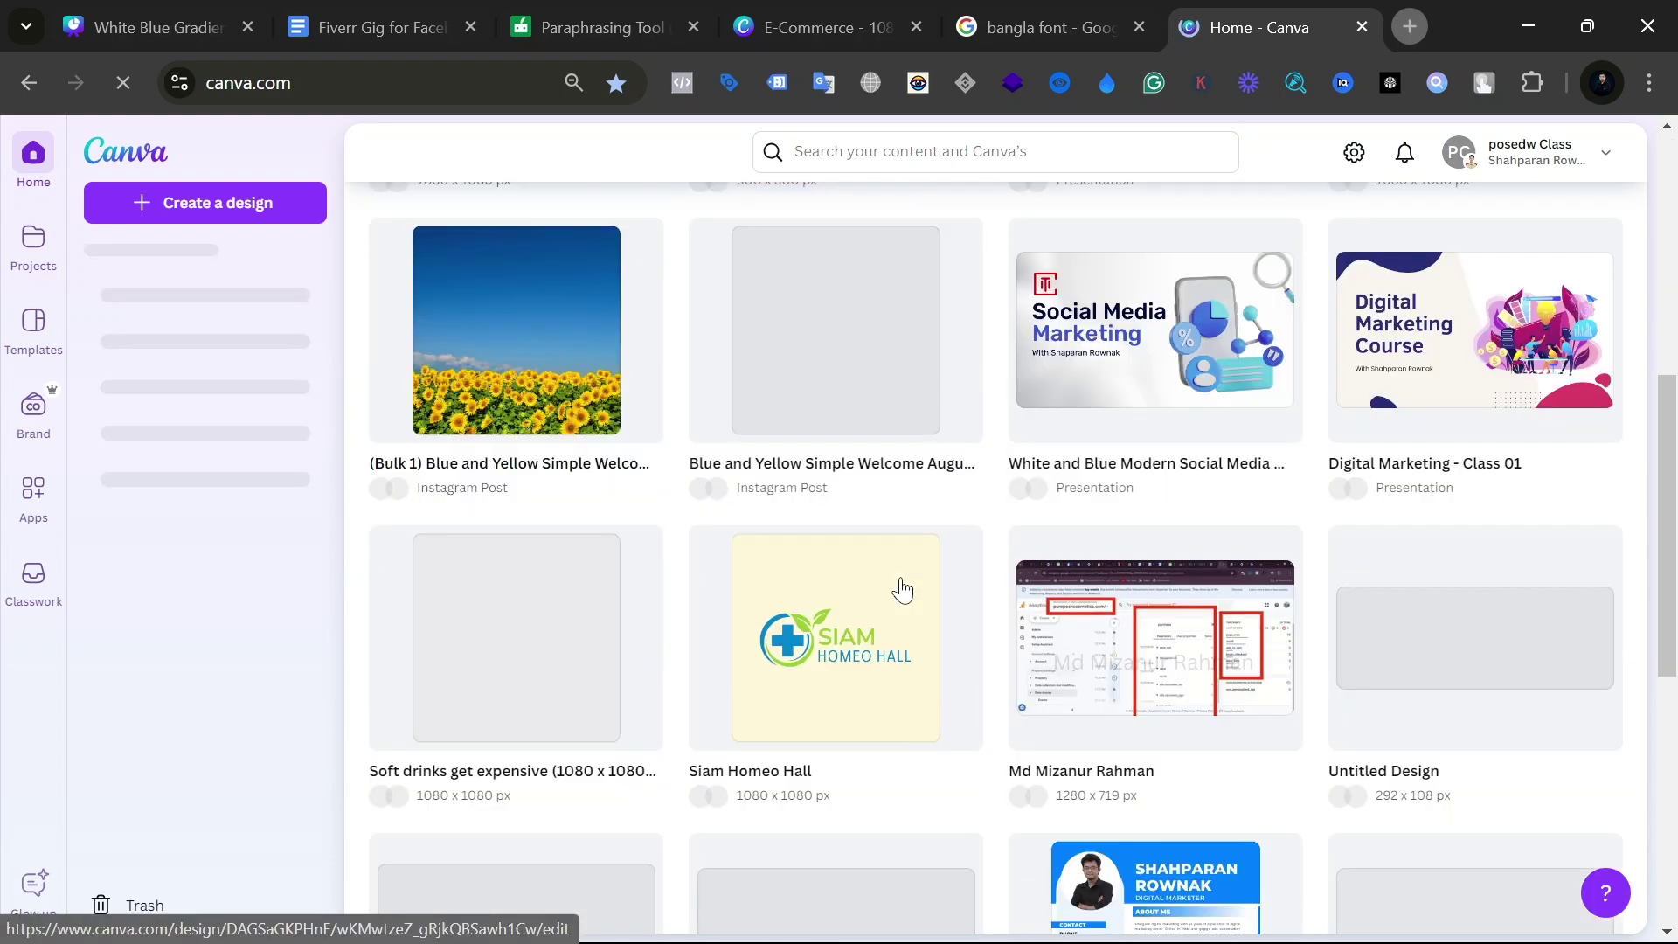
{"action": "scroll", "coordinate": [903, 590], "scroll_direction": "down", "scroll_amount": 7}
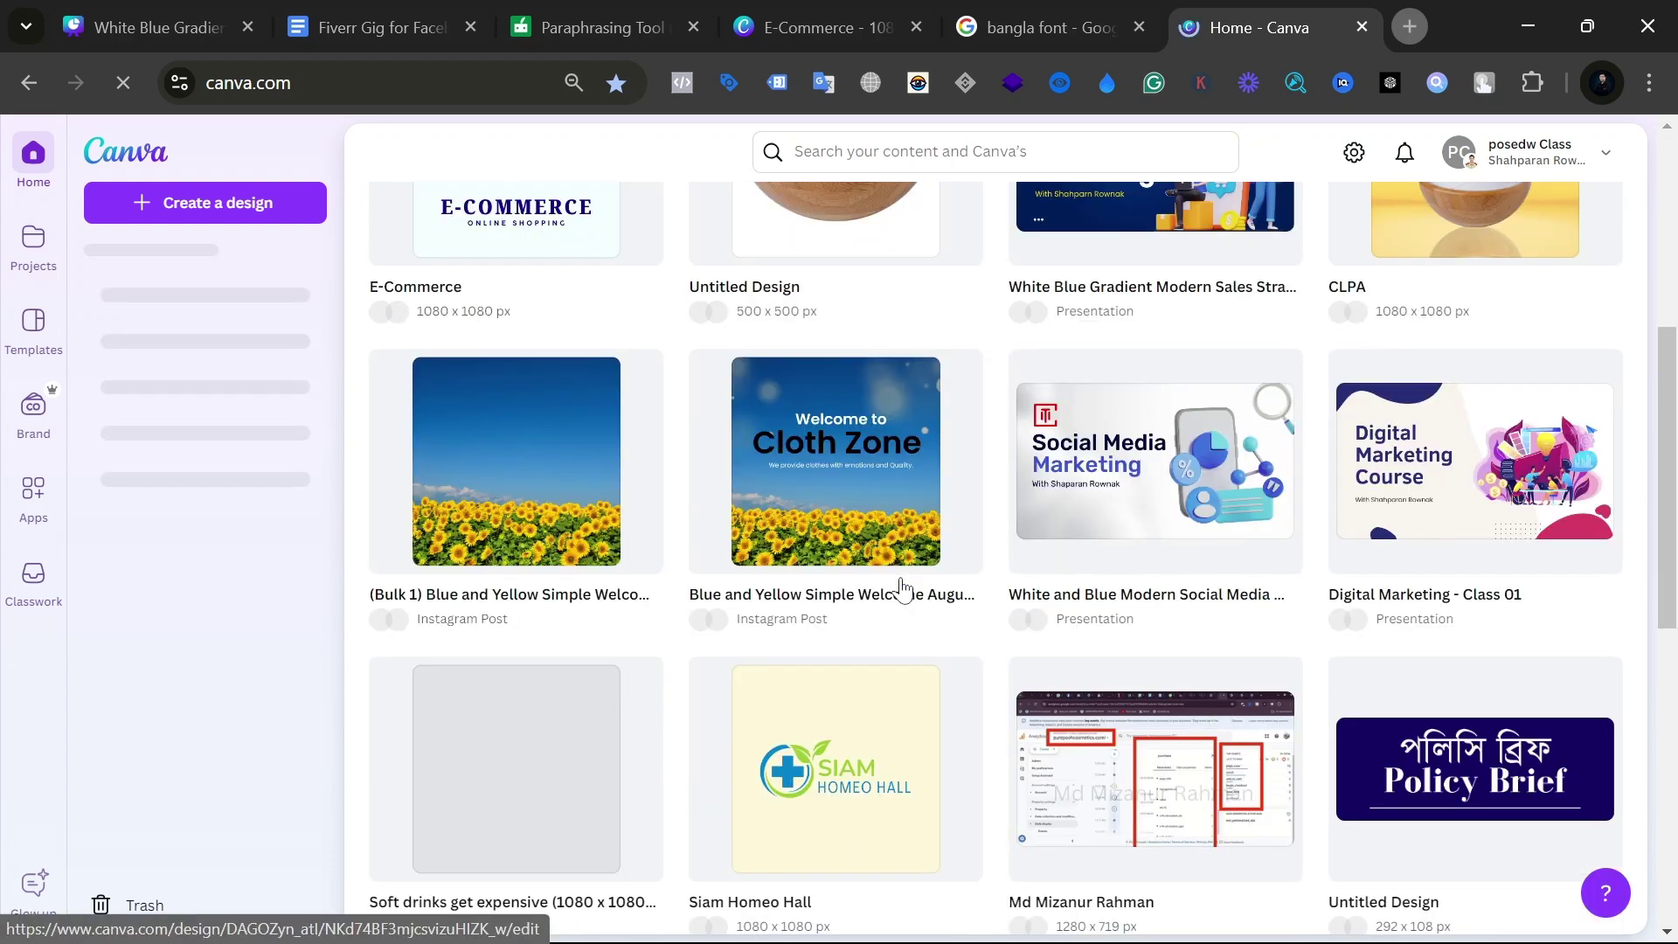
{"action": "scroll", "coordinate": [1478, 551], "scroll_direction": "up", "scroll_amount": 5}
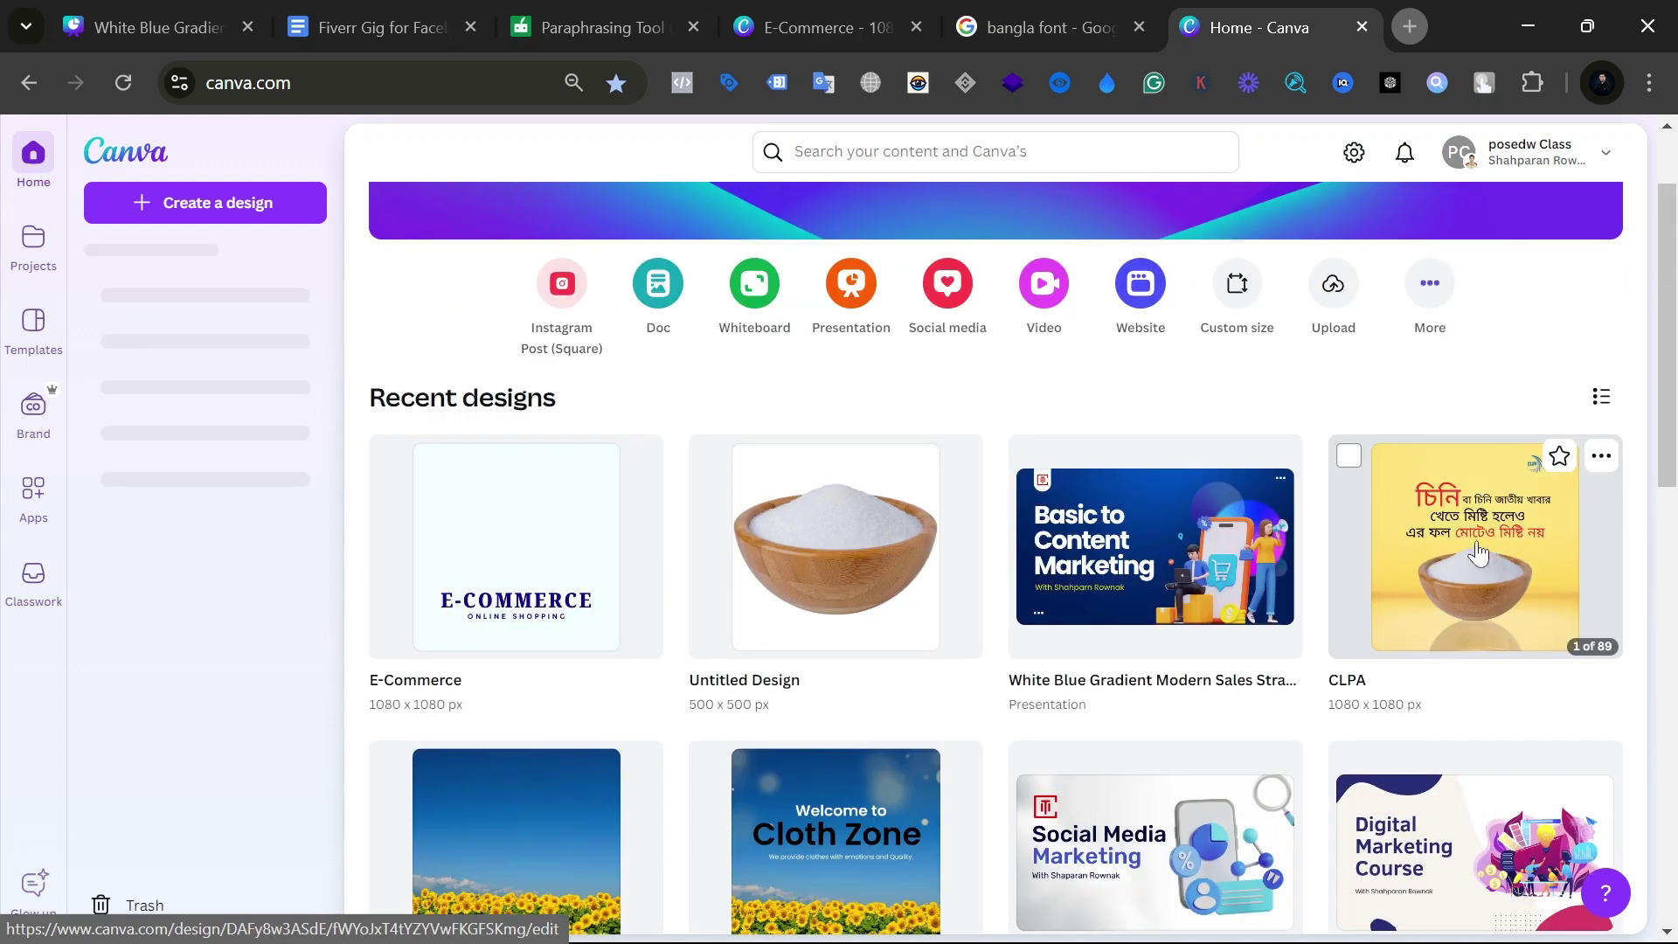
{"action": "left_click", "coordinate": [1477, 551]}
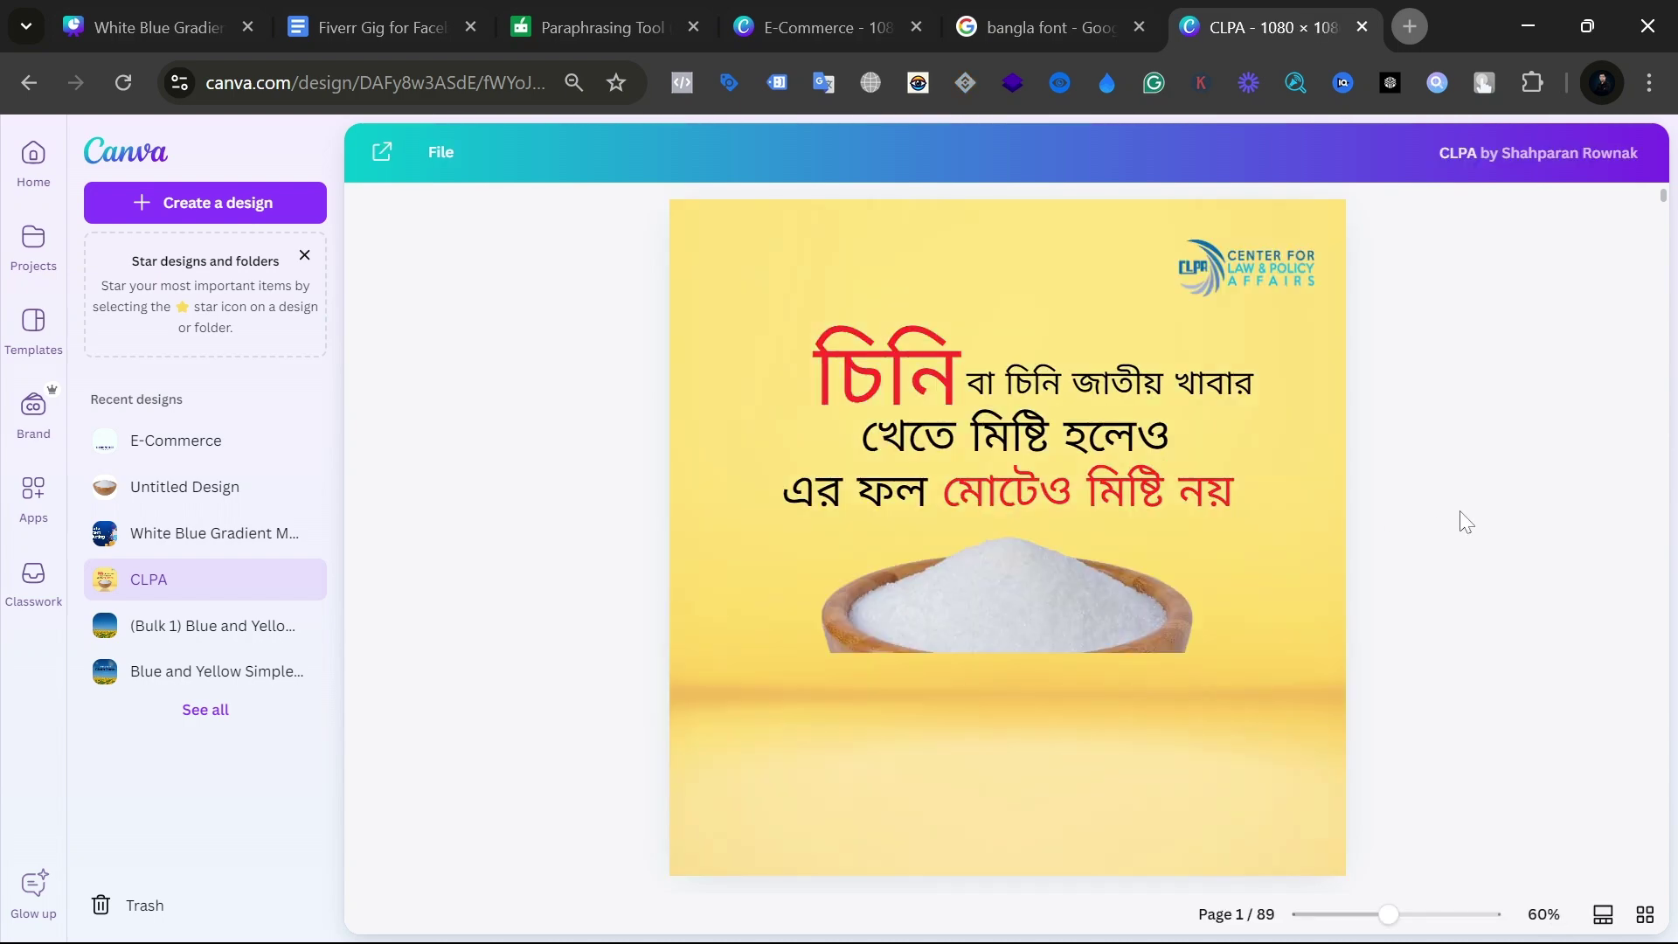
Step: Look through the pages of the CLPA design down to the last one
{"action": "scroll", "coordinate": [1465, 522], "scroll_direction": "down", "scroll_amount": 5}
{"action": "scroll", "coordinate": [1465, 522], "scroll_direction": "down", "scroll_amount": 15}
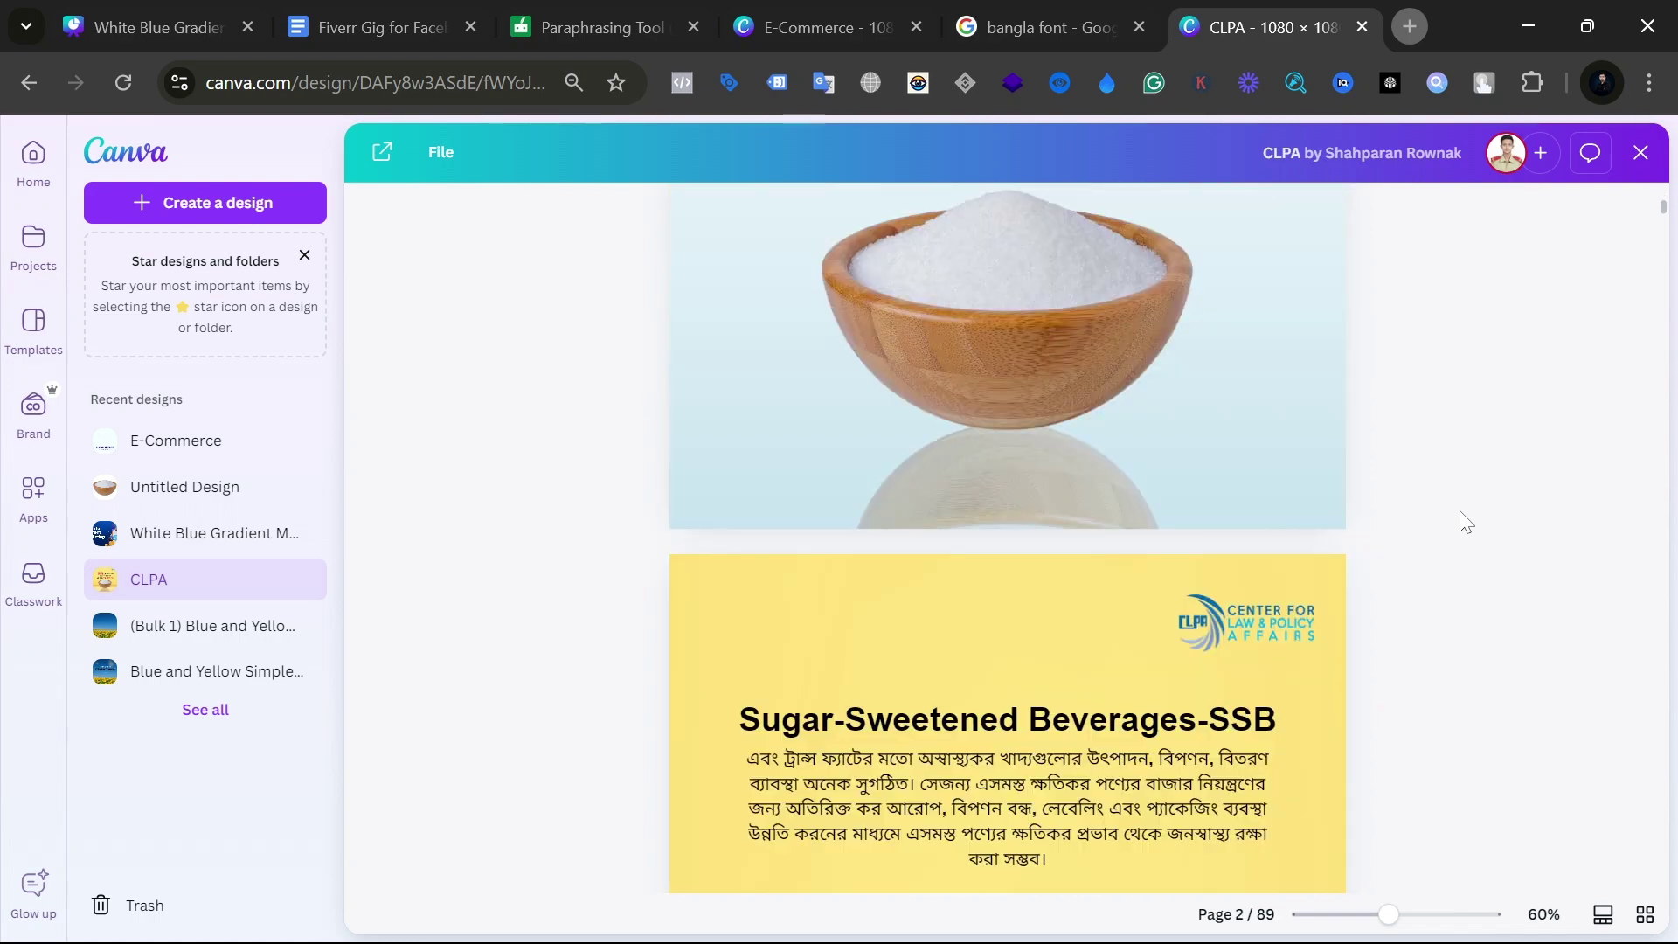
{"action": "scroll", "coordinate": [1465, 522], "scroll_direction": "down", "scroll_amount": 20}
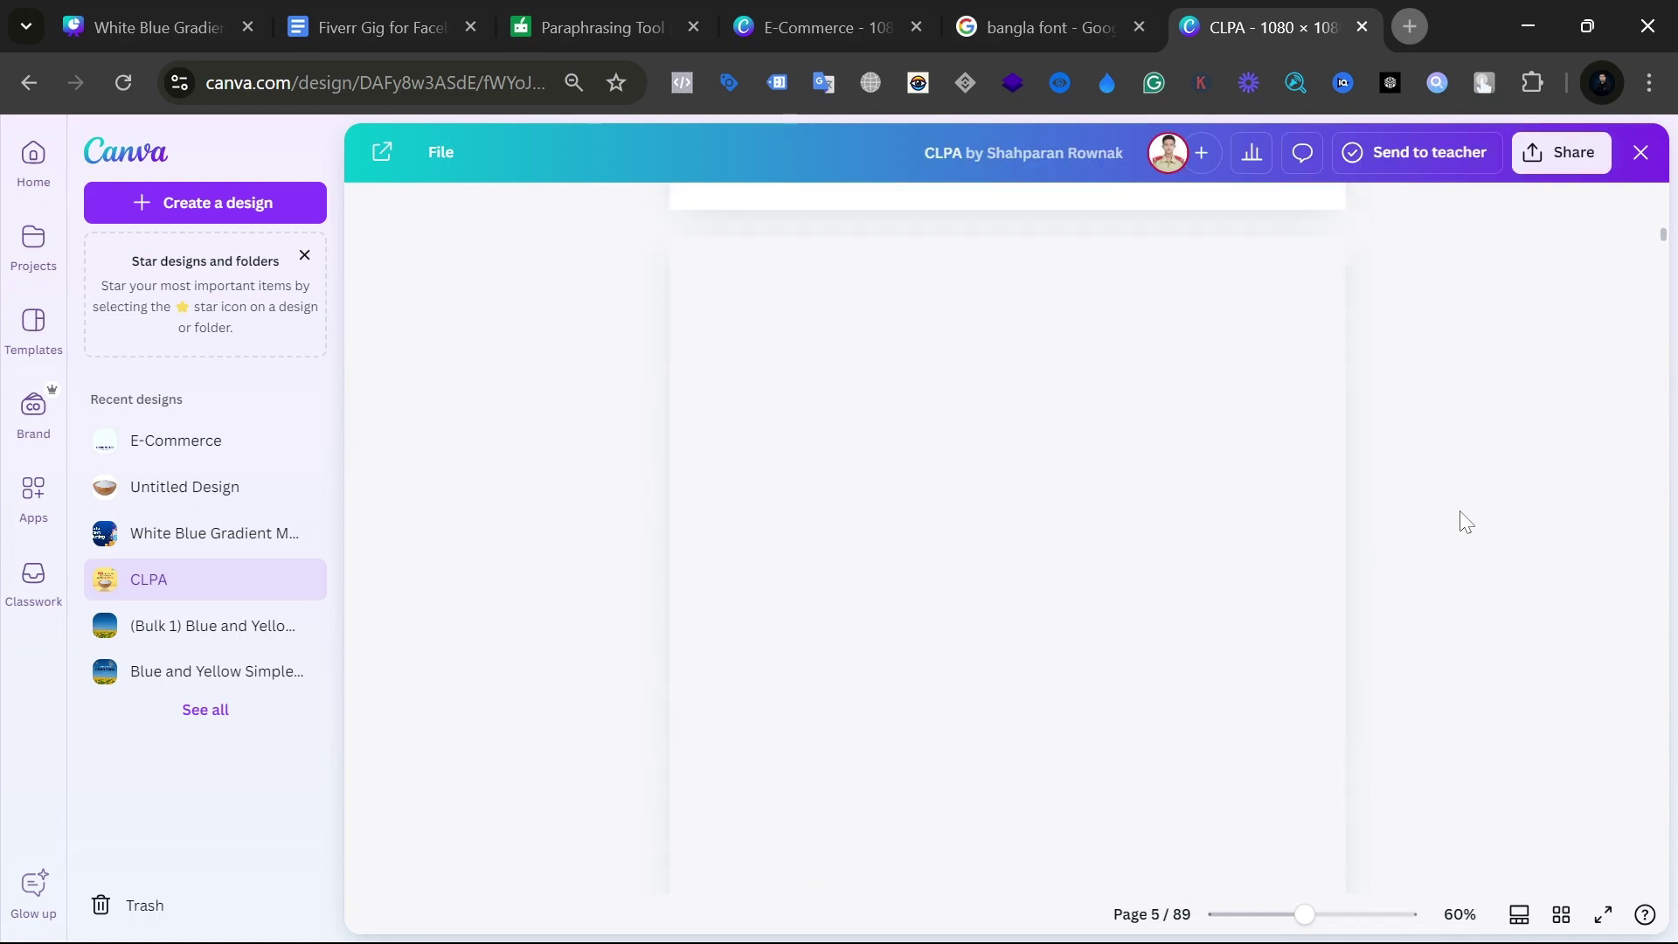
{"action": "left_click_drag", "start_coordinate": [1662, 273], "coordinate": [1663, 400]}
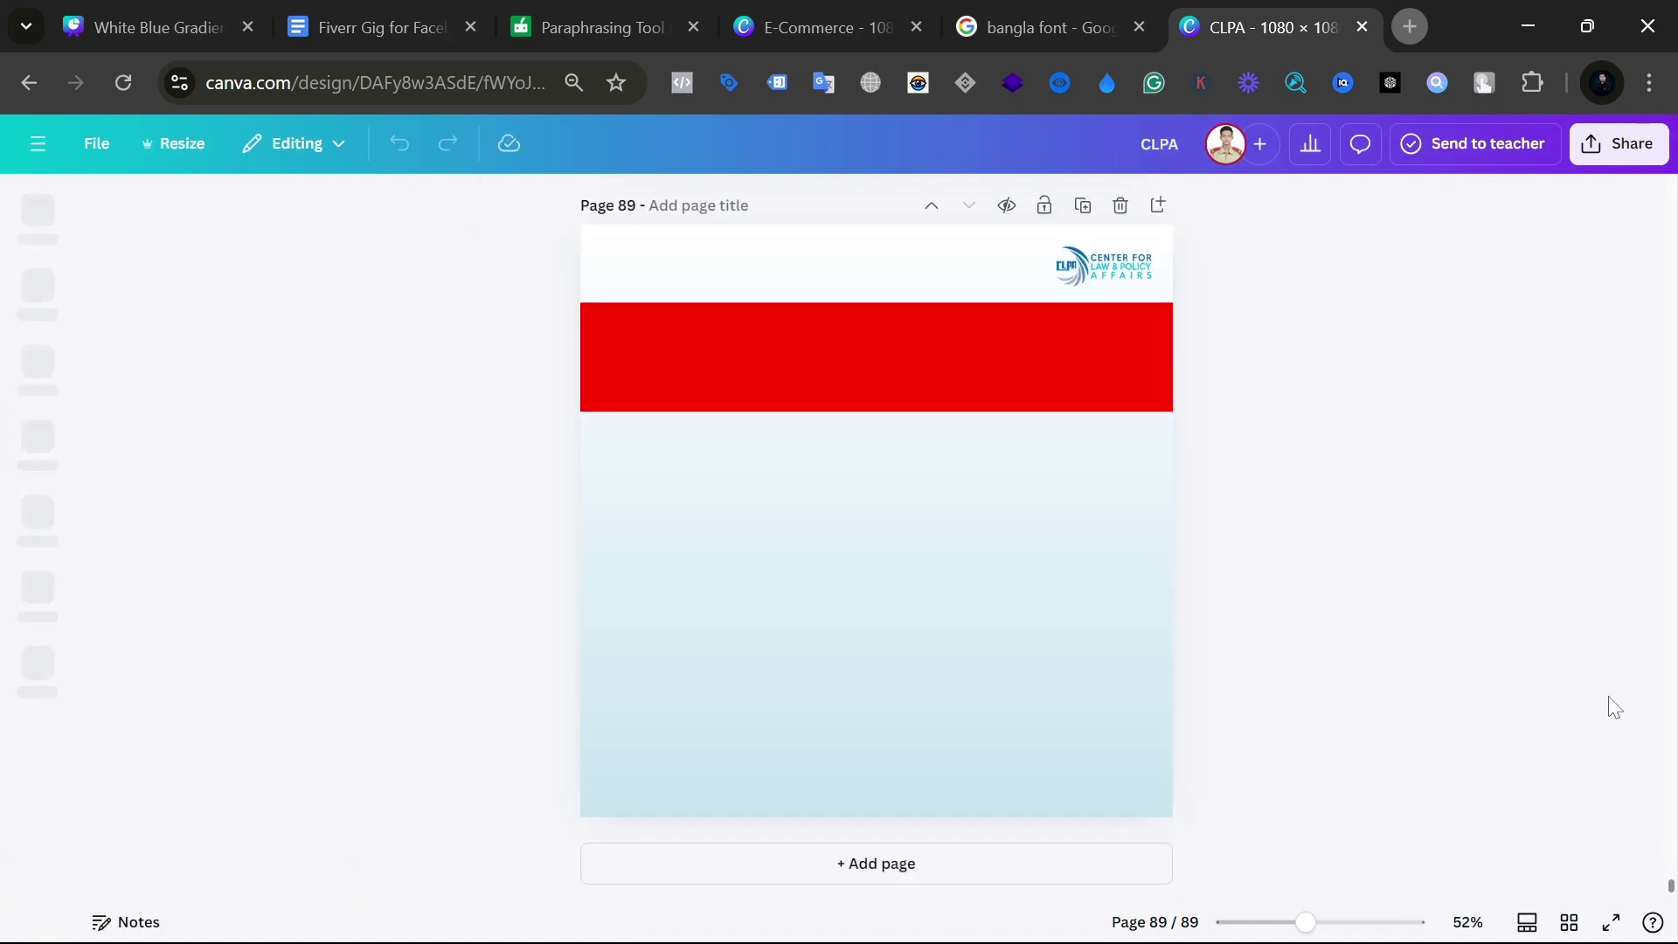
Step: Restrict the PNG download of the CLPA design to page 89 only
{"action": "left_click", "coordinate": [1646, 163]}
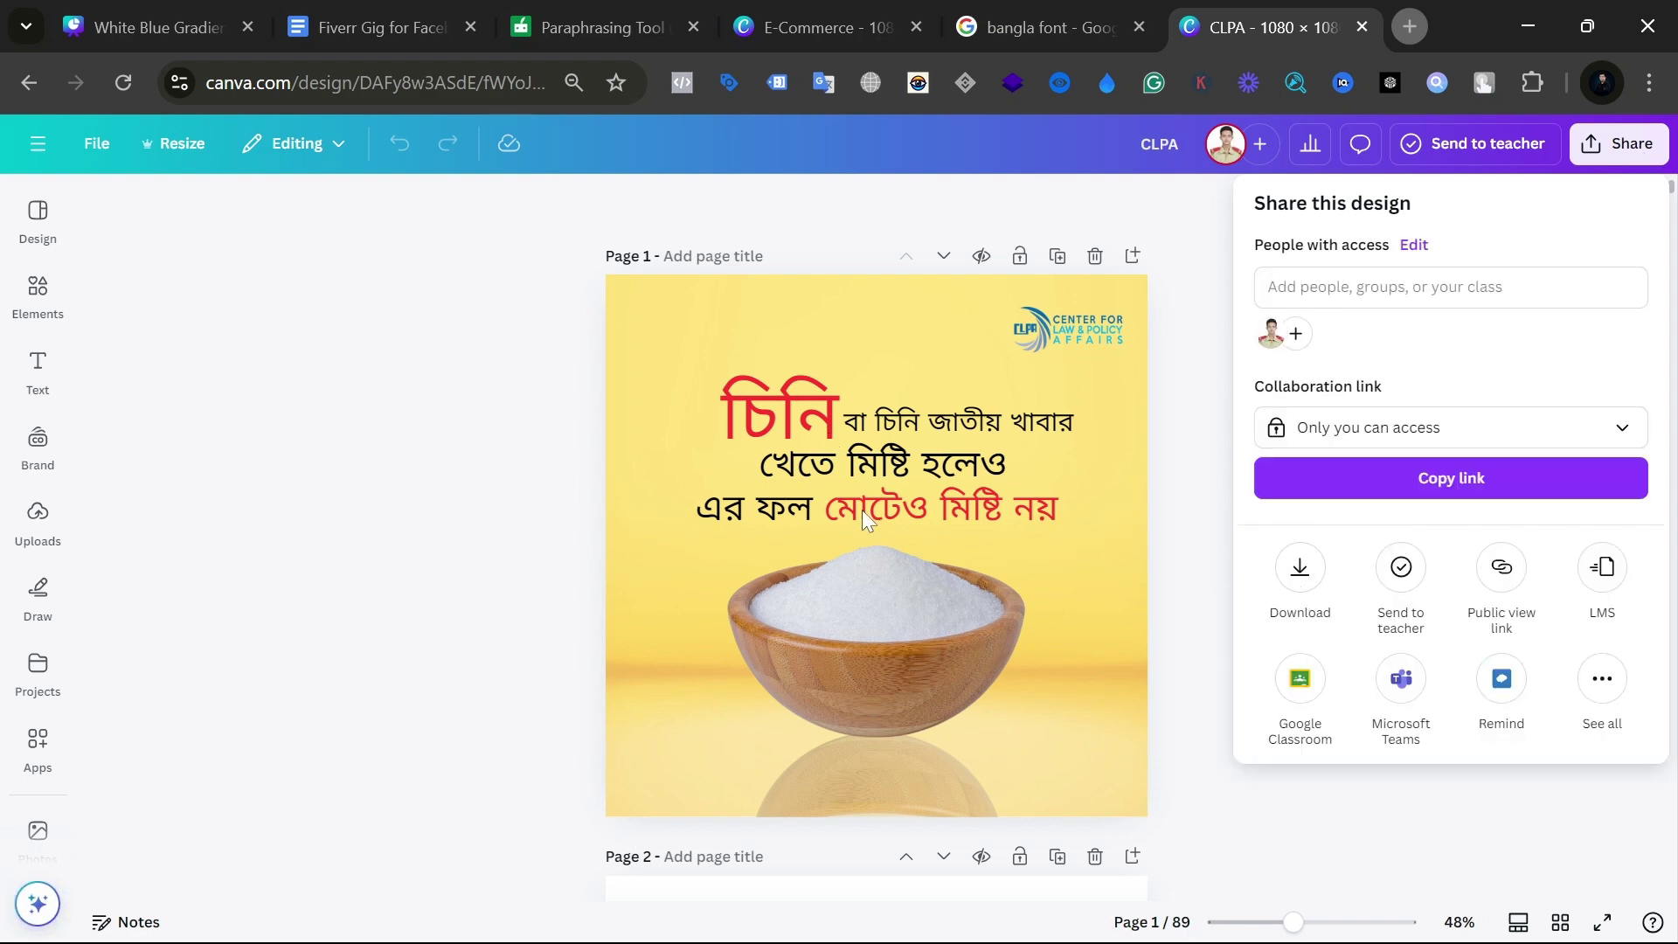
{"action": "left_click", "coordinate": [1301, 570]}
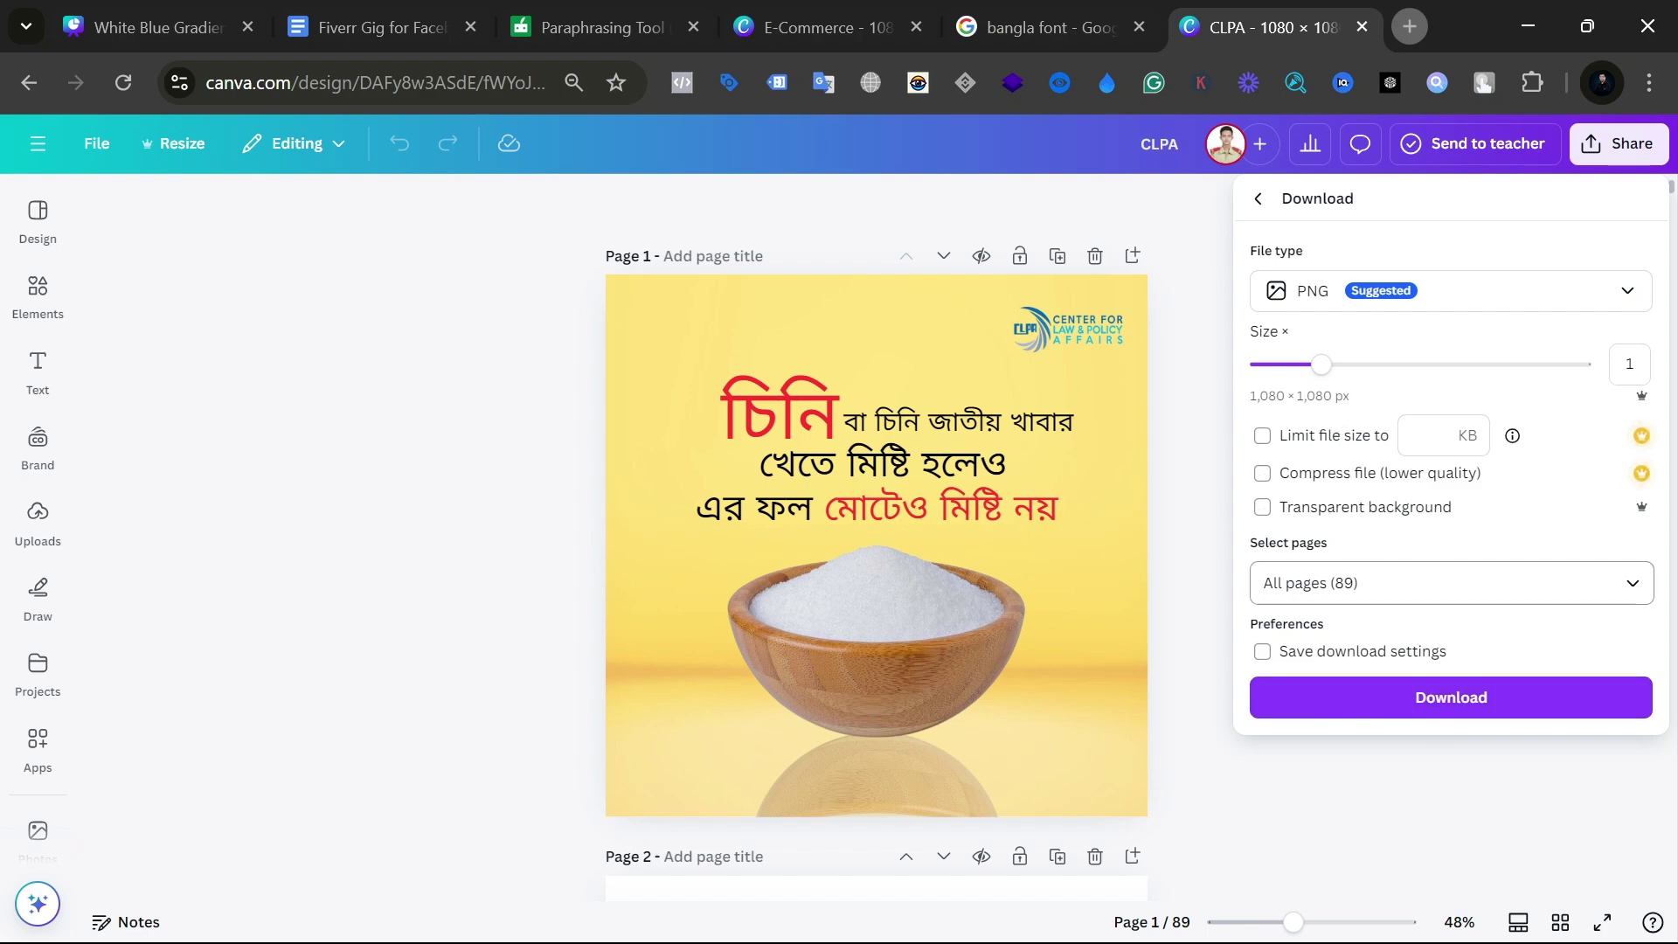
{"action": "left_click", "coordinate": [1434, 583]}
{"action": "left_click", "coordinate": [1427, 586]}
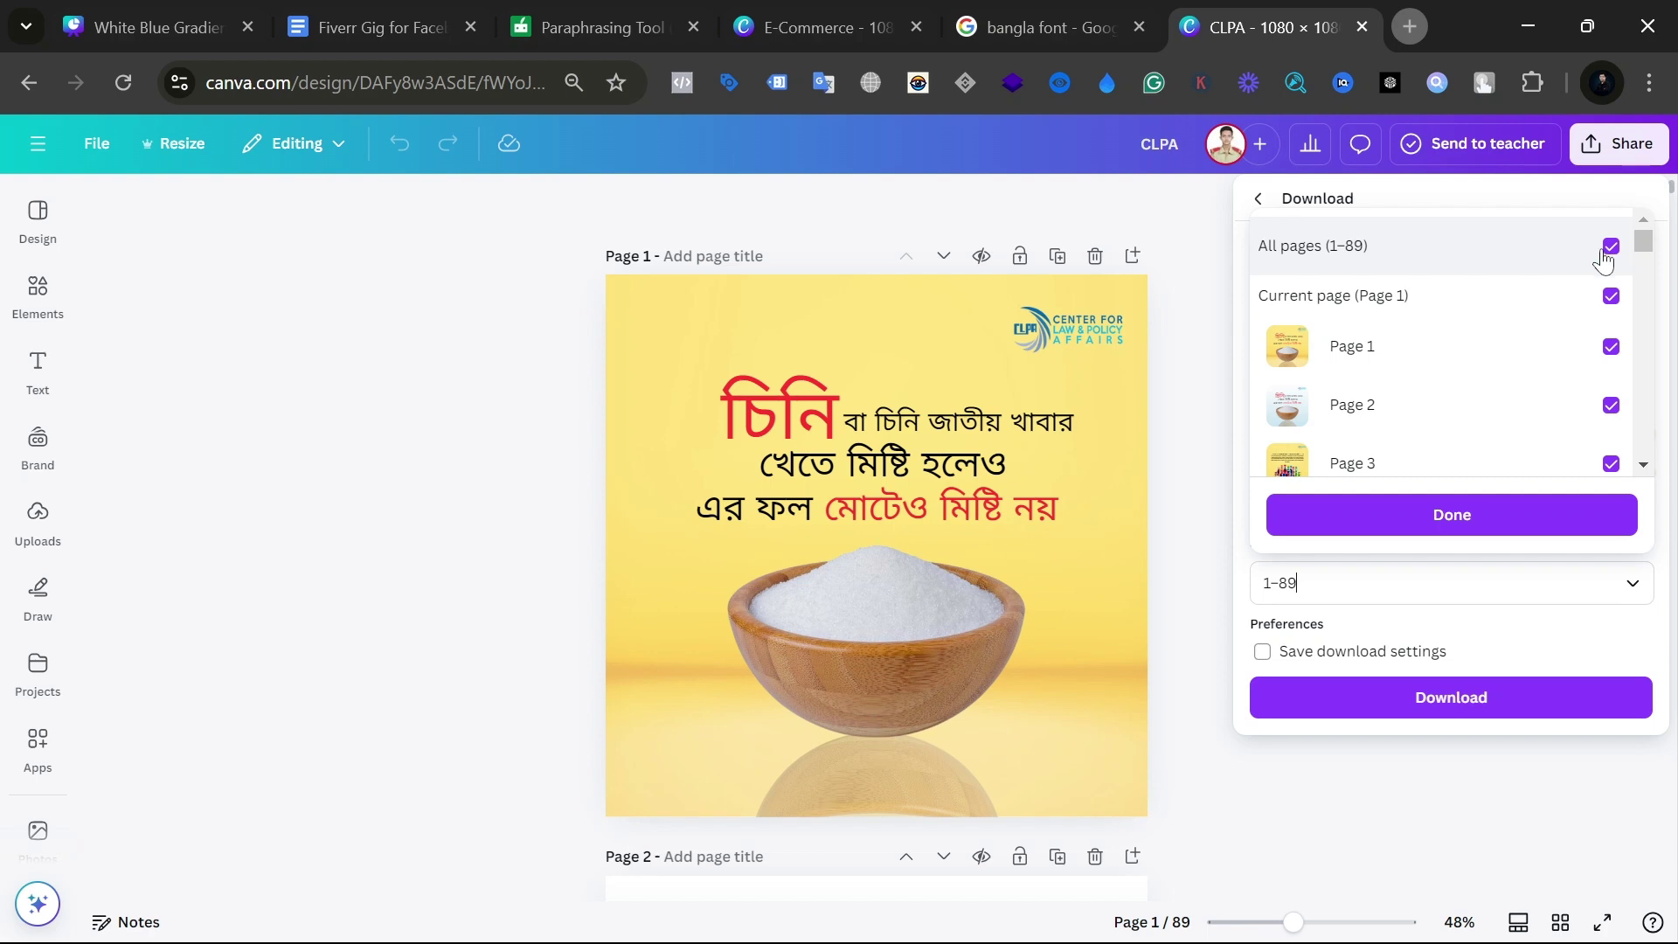
{"action": "left_click", "coordinate": [1500, 256]}
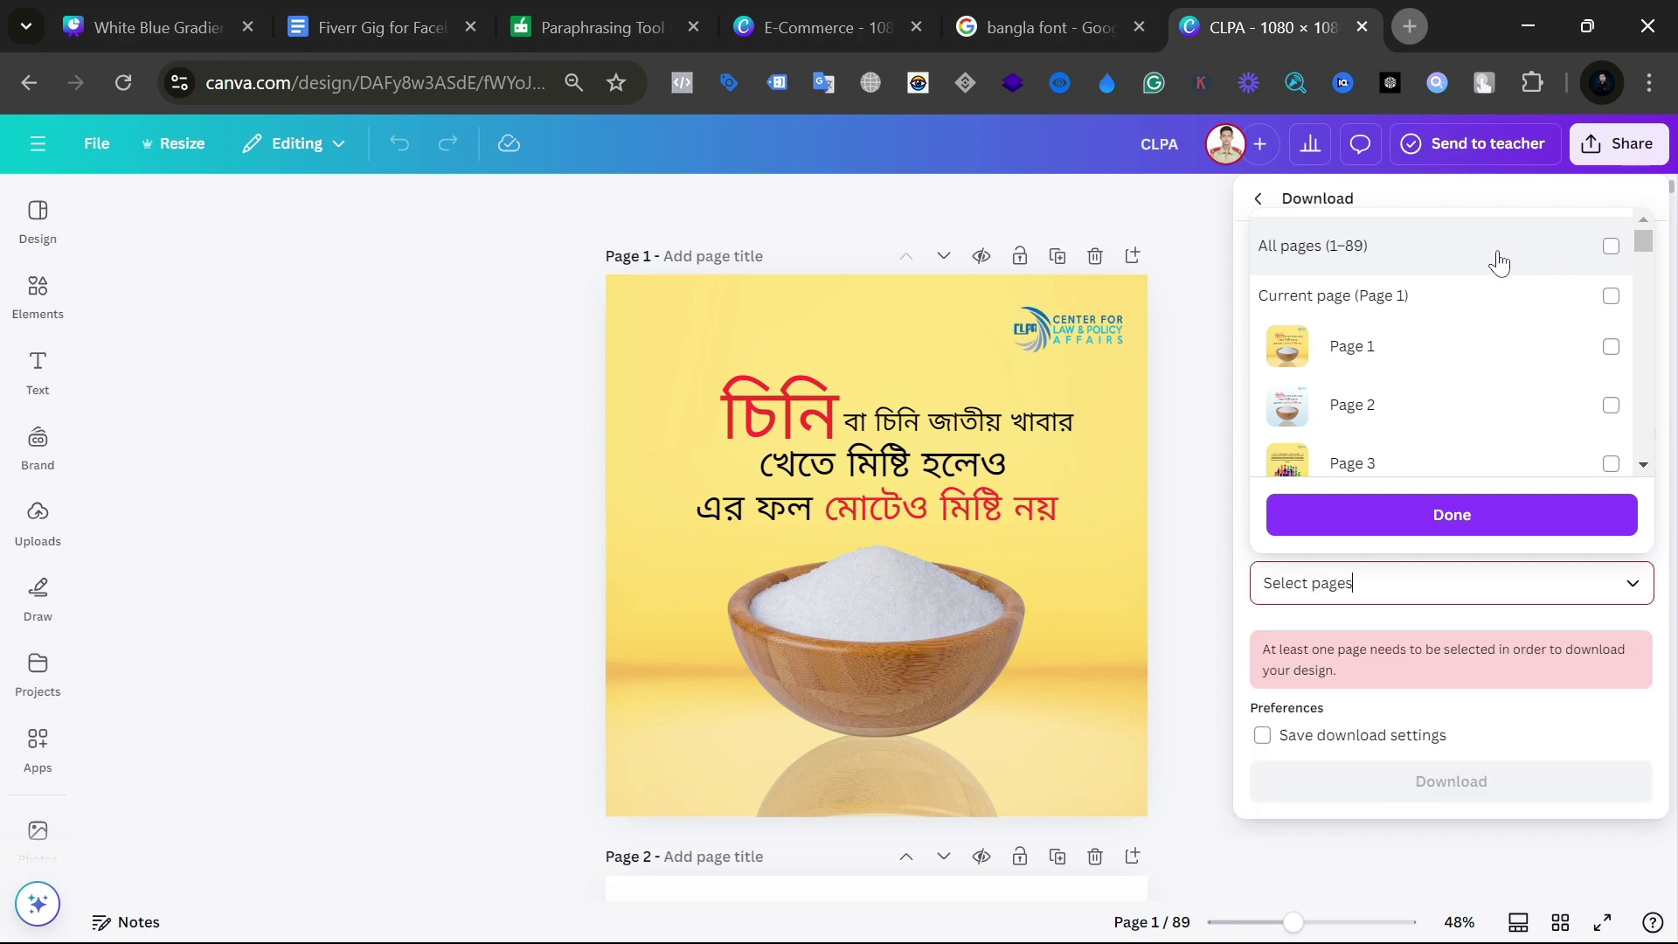
{"action": "scroll", "coordinate": [1556, 371], "scroll_direction": "down", "scroll_amount": 10}
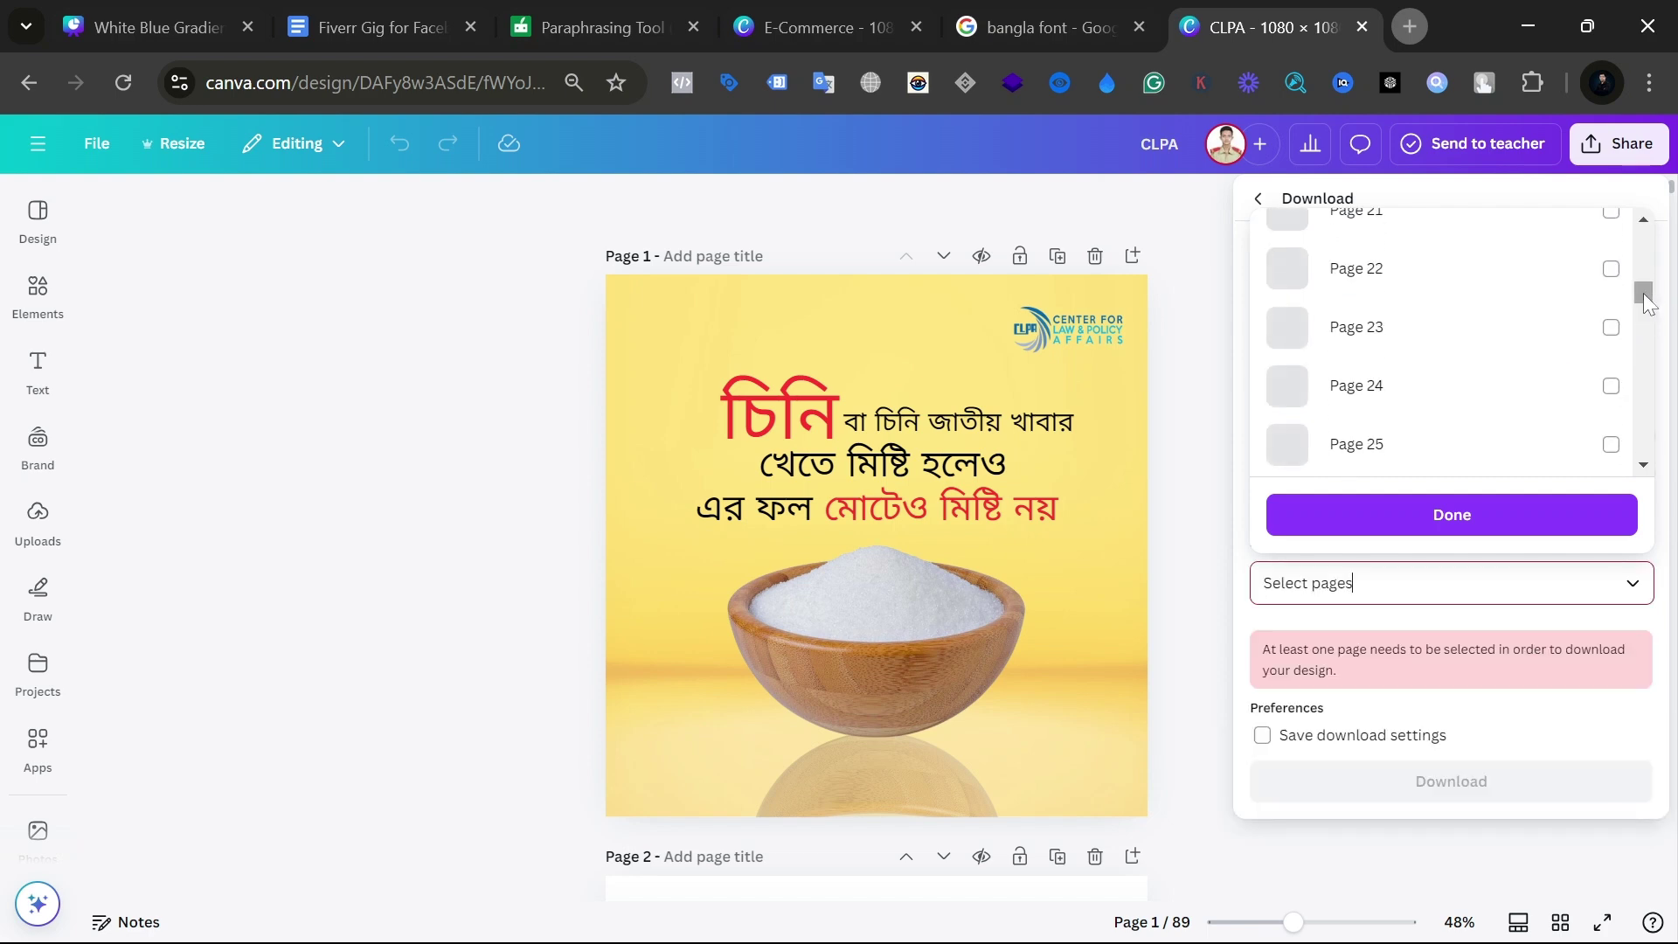
{"action": "left_click_drag", "start_coordinate": [1644, 296], "coordinate": [1644, 442]}
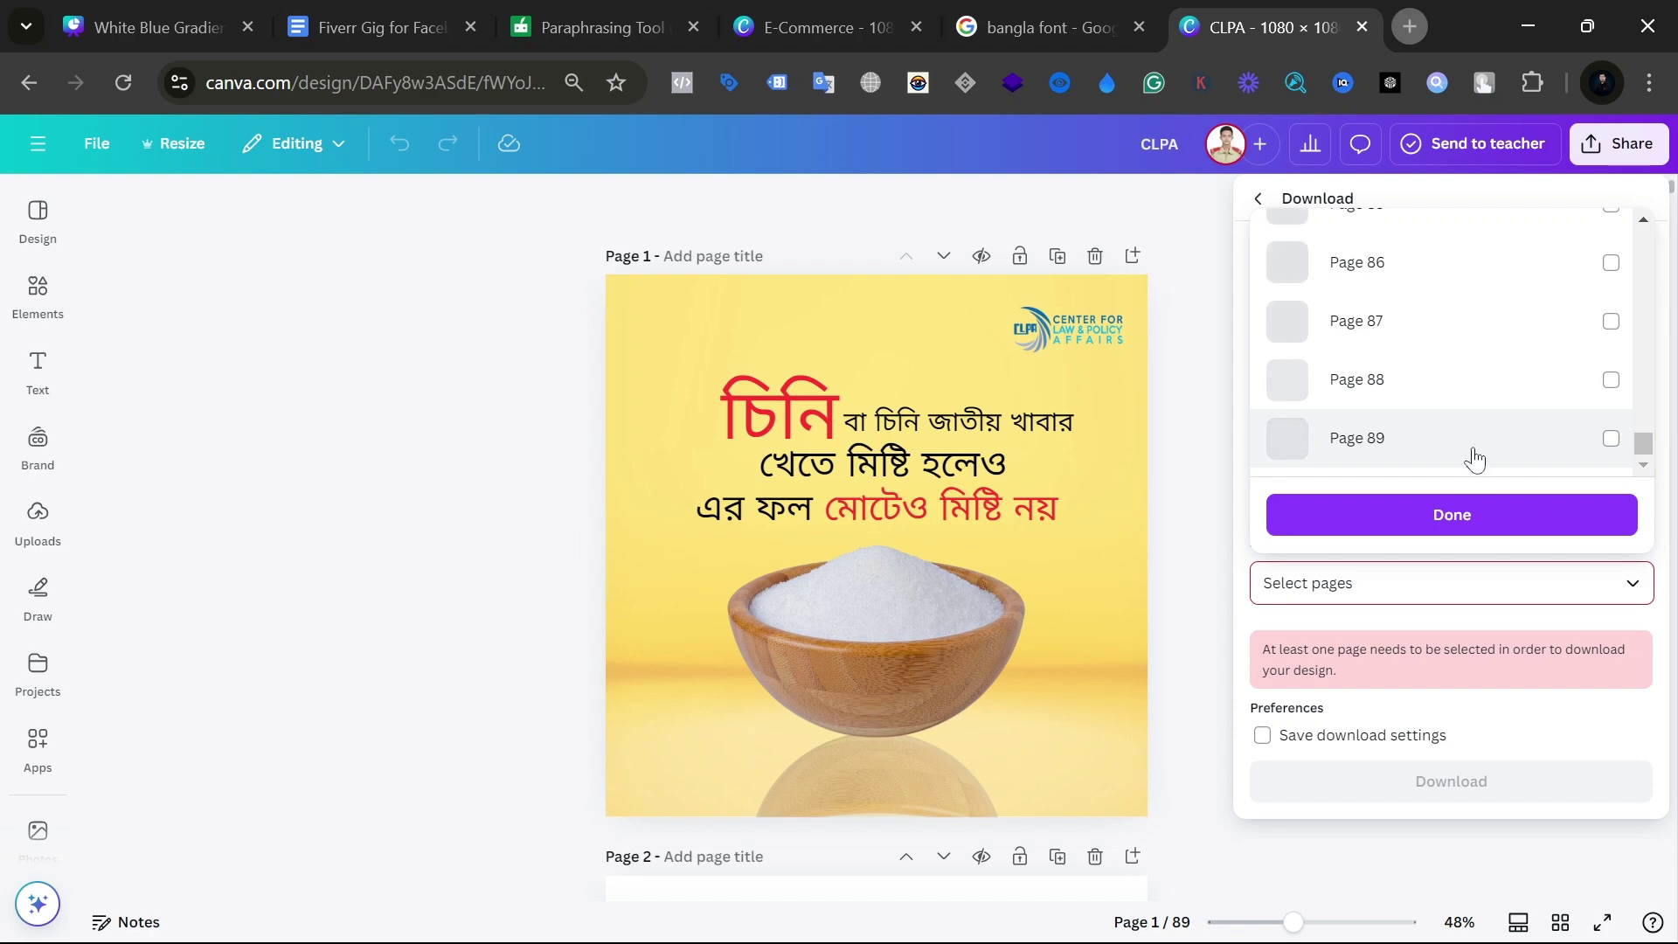
{"action": "left_click", "coordinate": [1447, 462]}
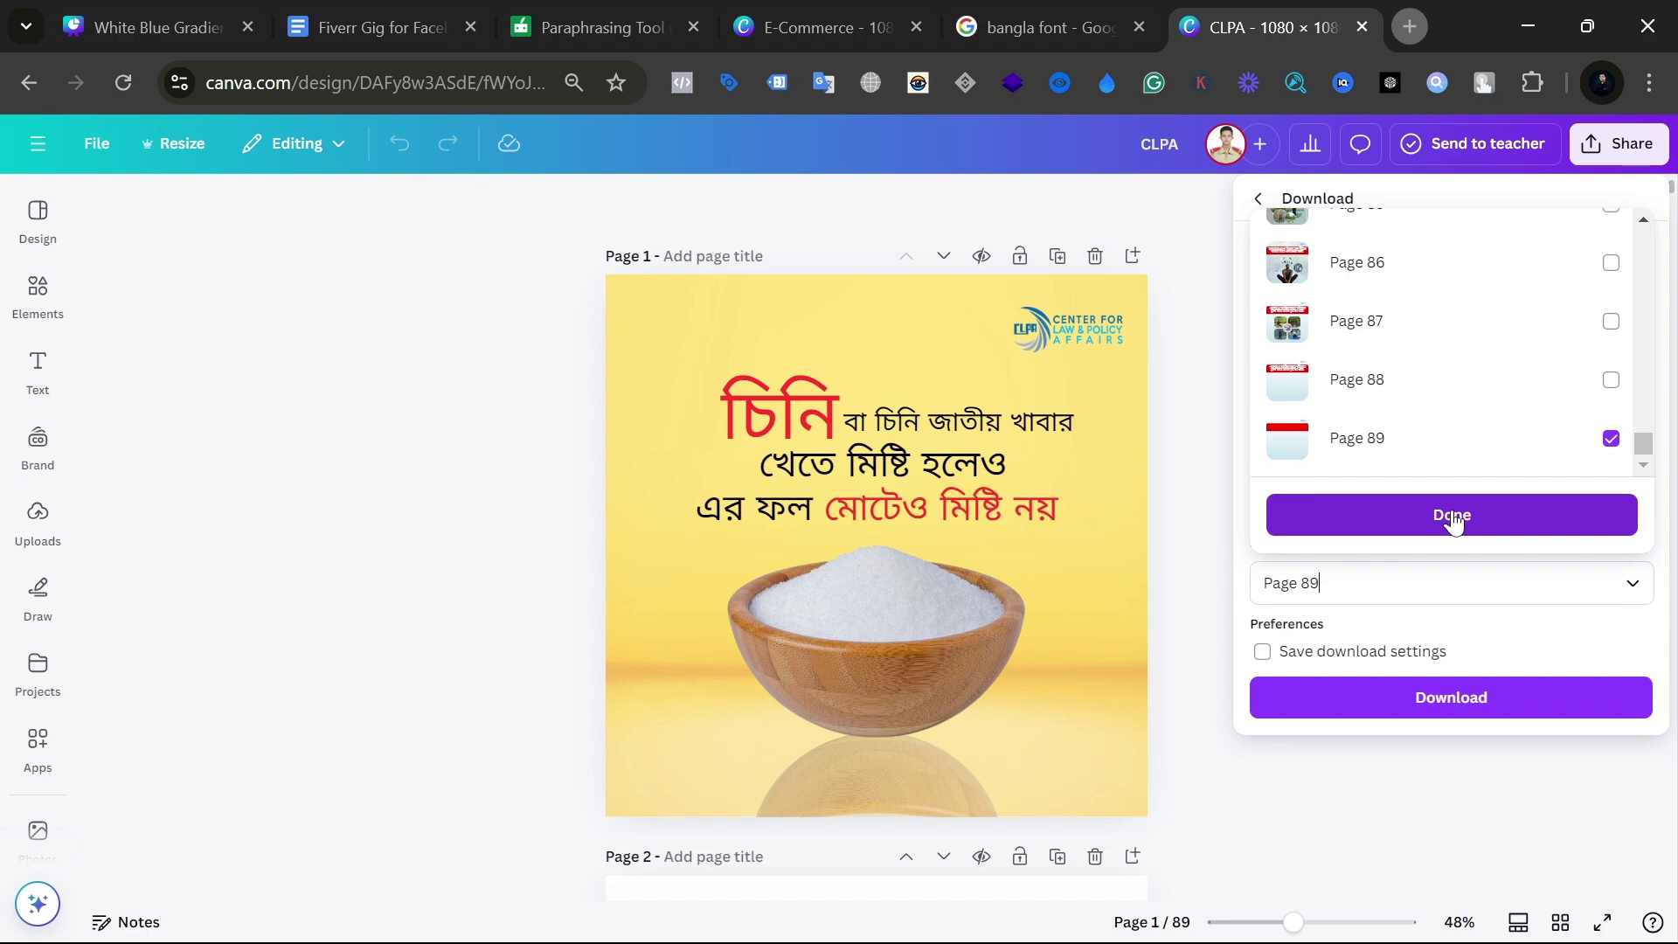
Step: Return to the Canva home page, open the E-Commerce design and delete the E-COMMERCE and ONLINE SHOPPING texts from page 1
{"action": "left_click", "coordinate": [610, 12]}
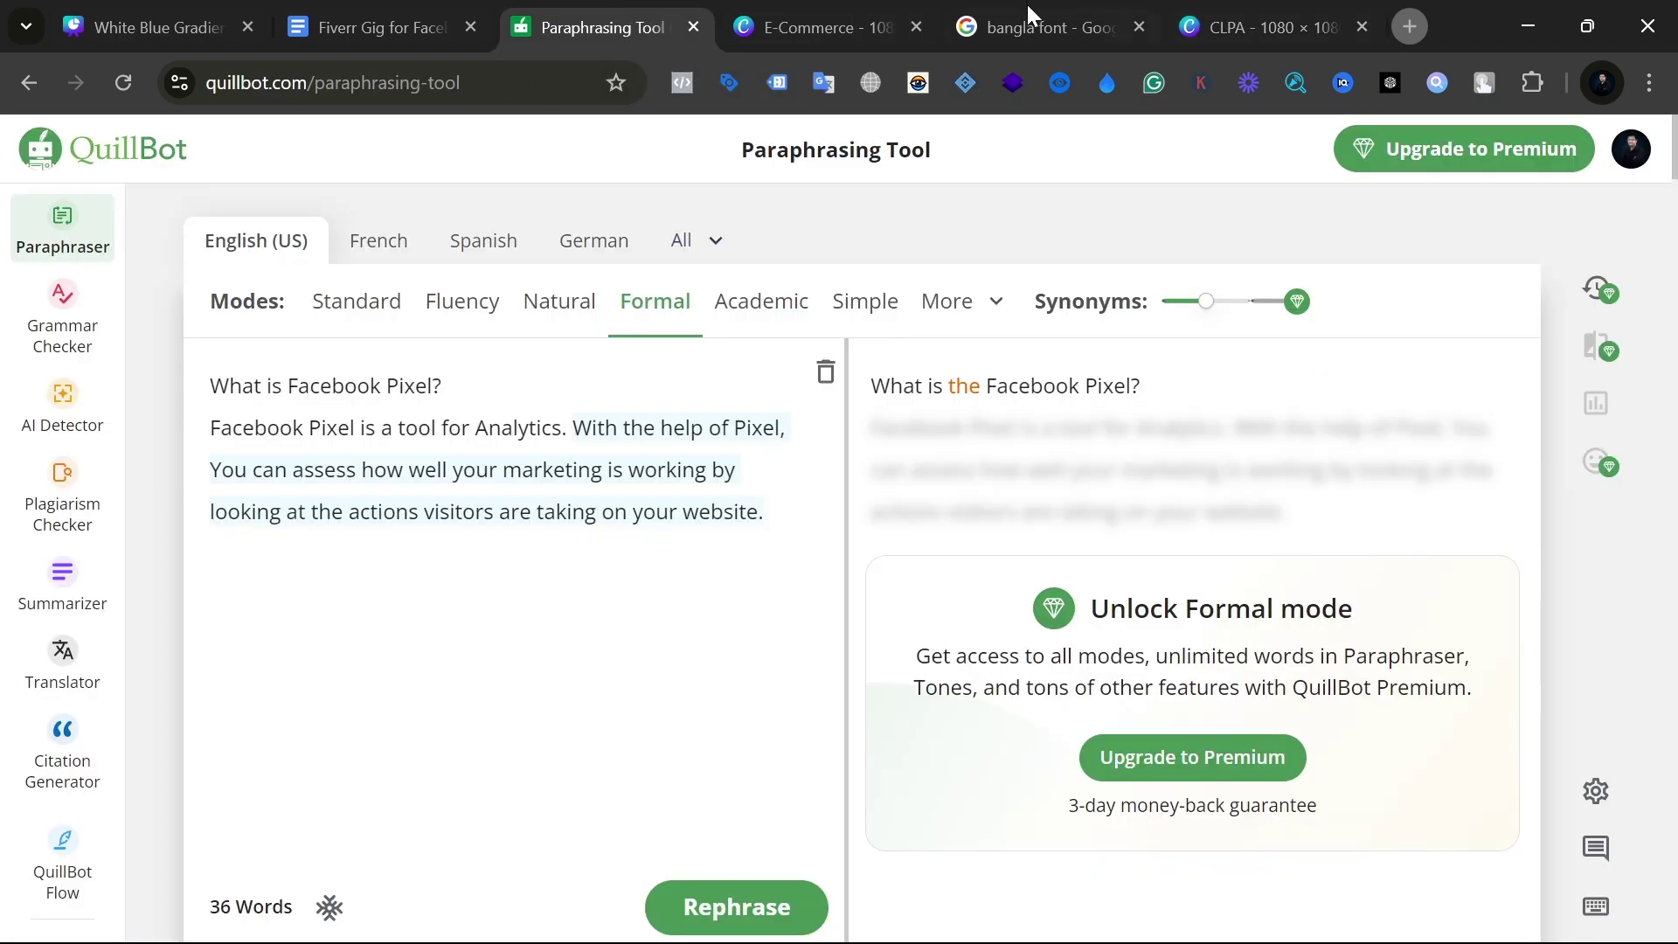
{"action": "left_click", "coordinate": [1199, 12]}
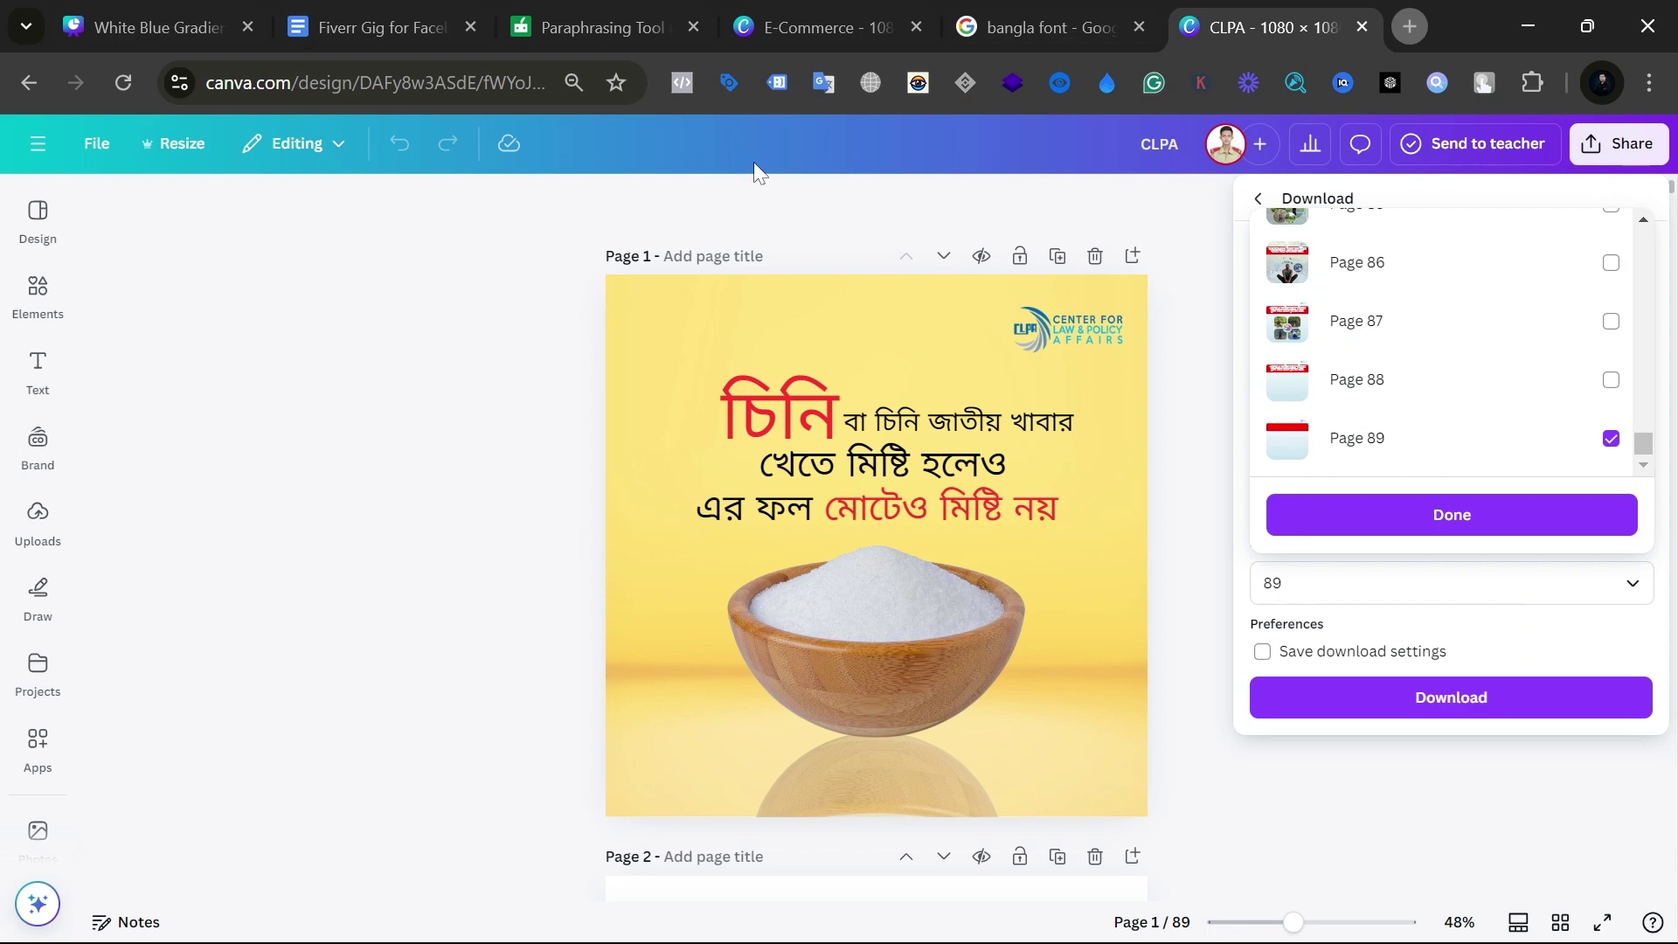
{"action": "left_click", "coordinate": [37, 92]}
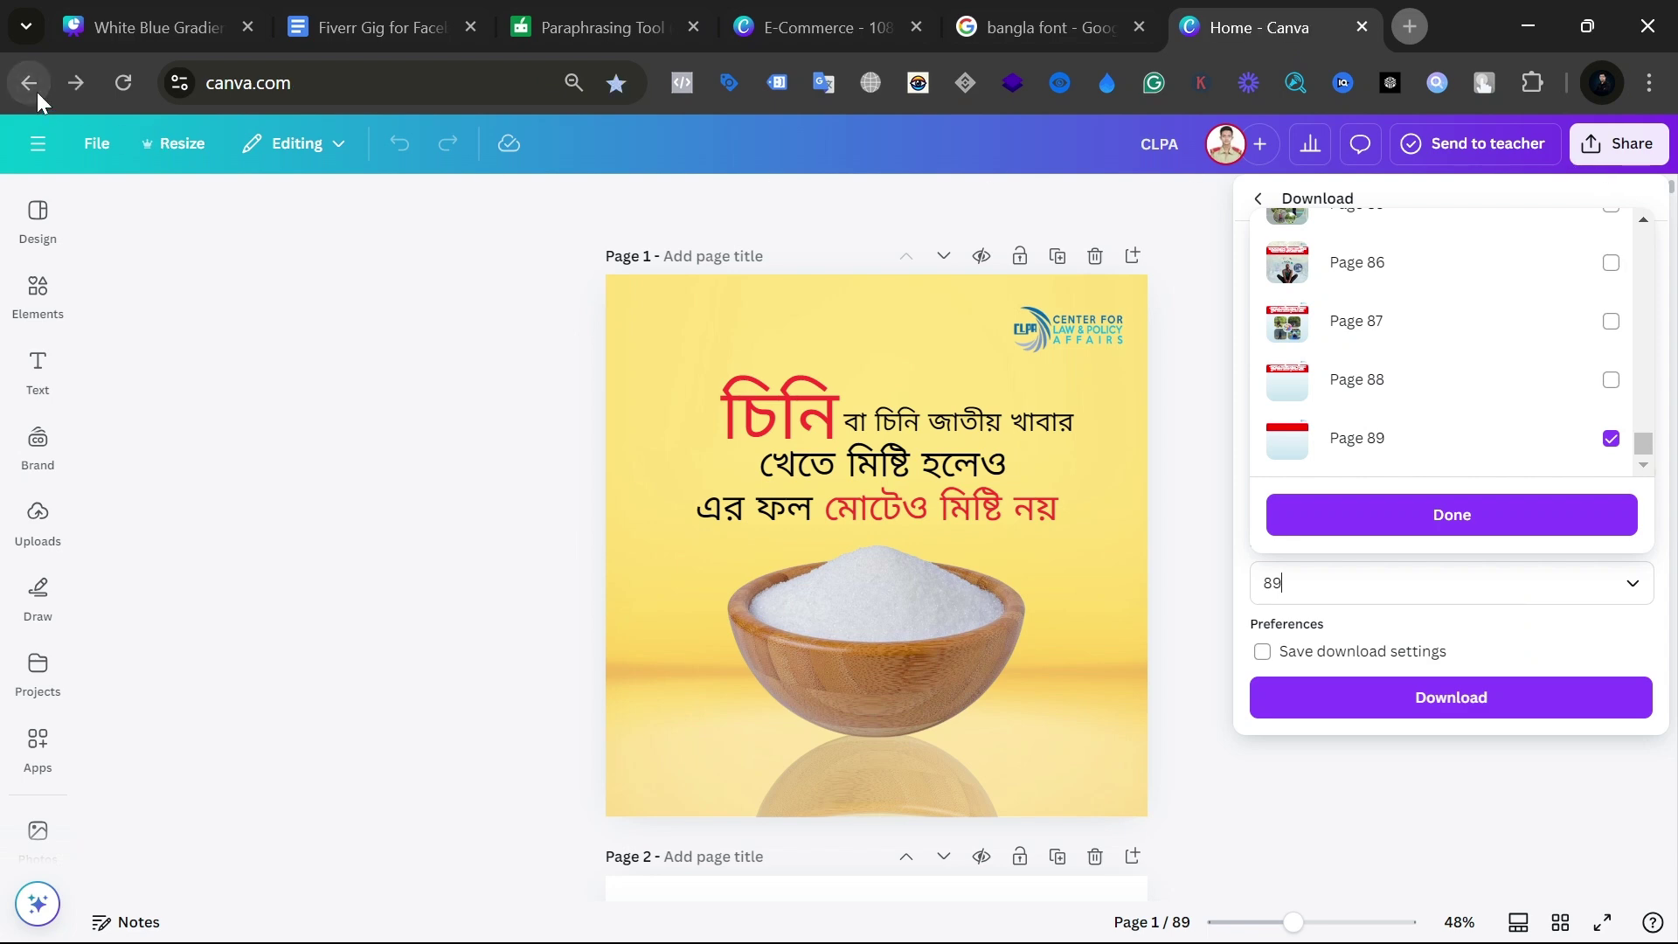
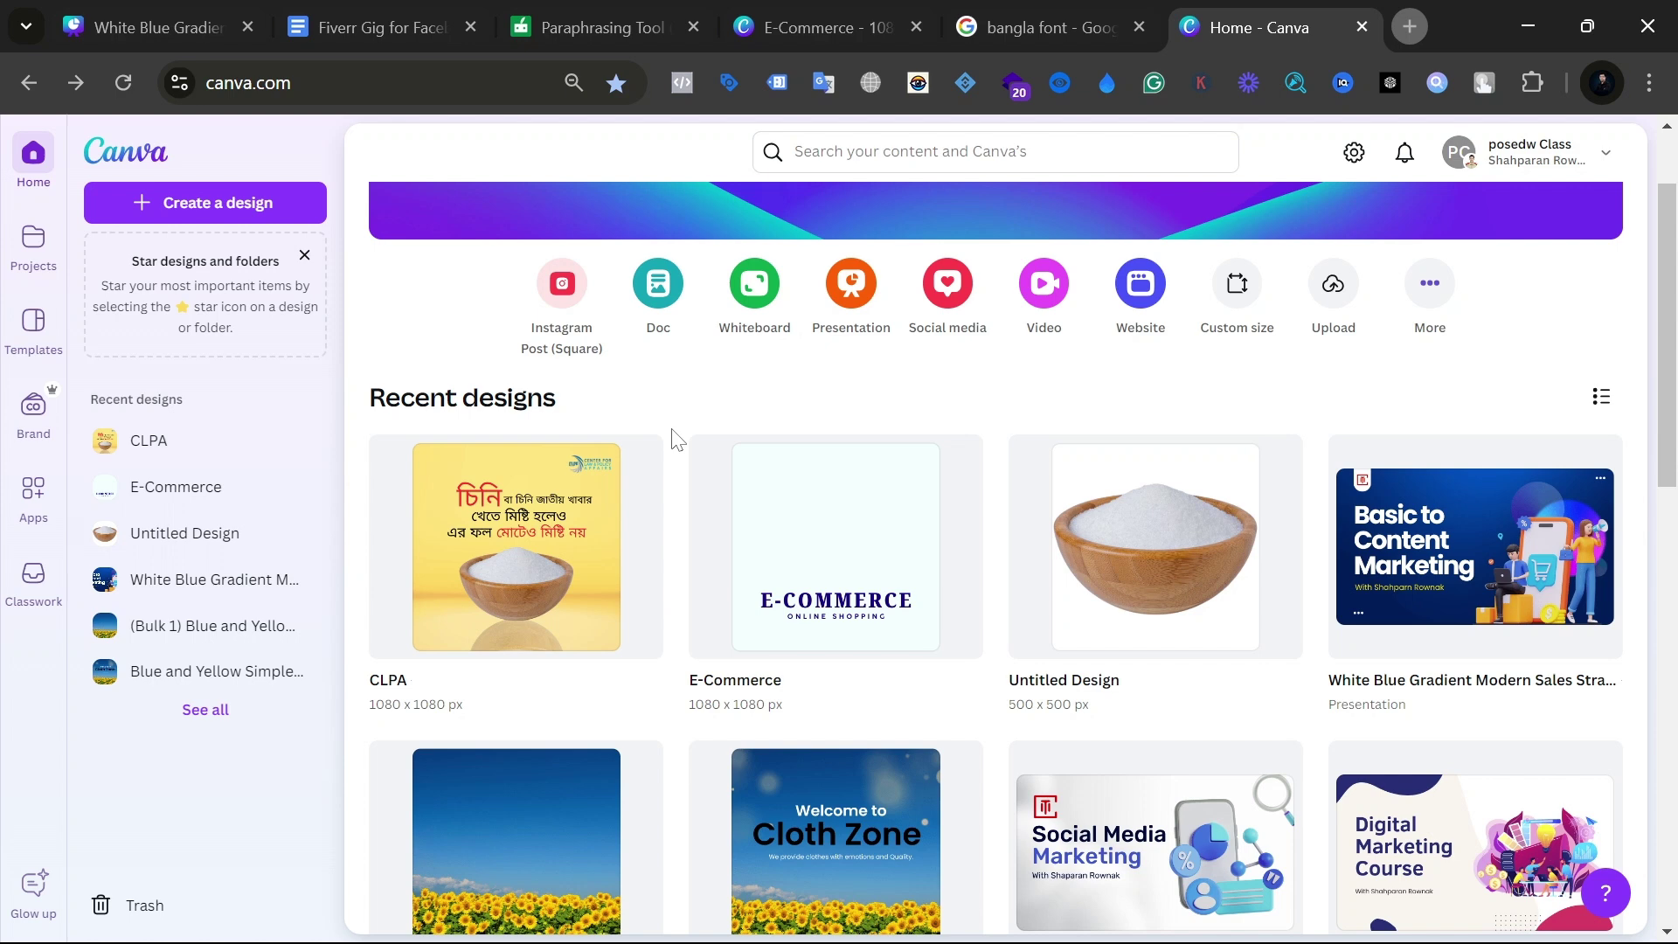
{"action": "left_click", "coordinate": [829, 562]}
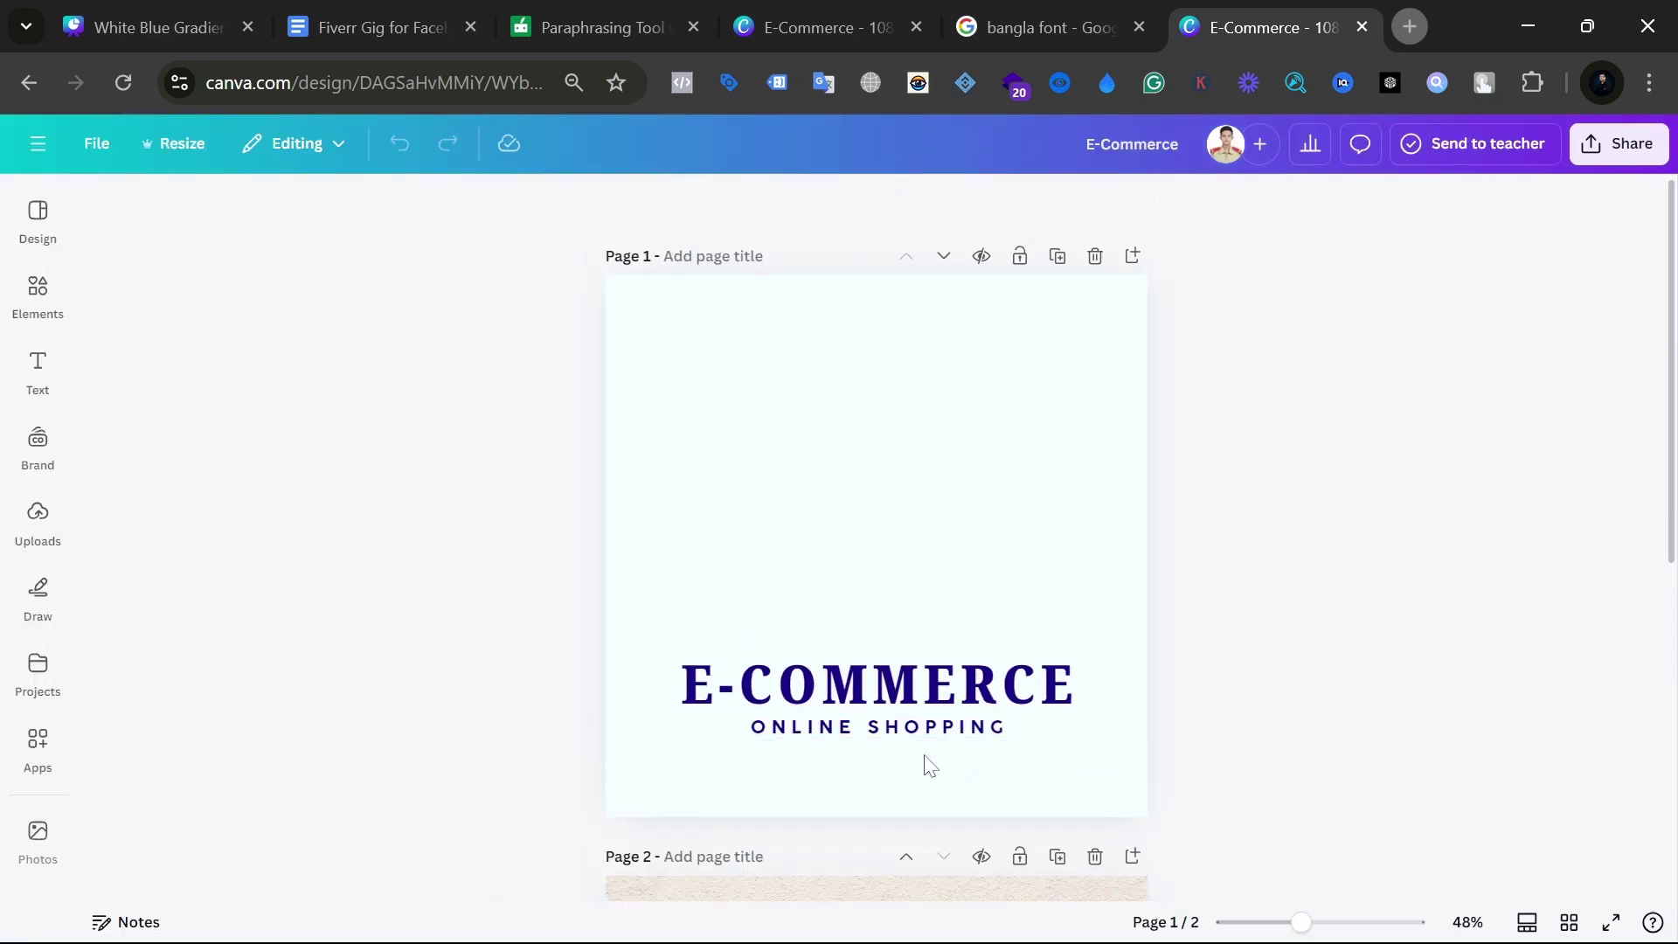
{"action": "left_click_drag", "start_coordinate": [924, 756], "coordinate": [886, 670]}
{"action": "key", "text": "Delete"}
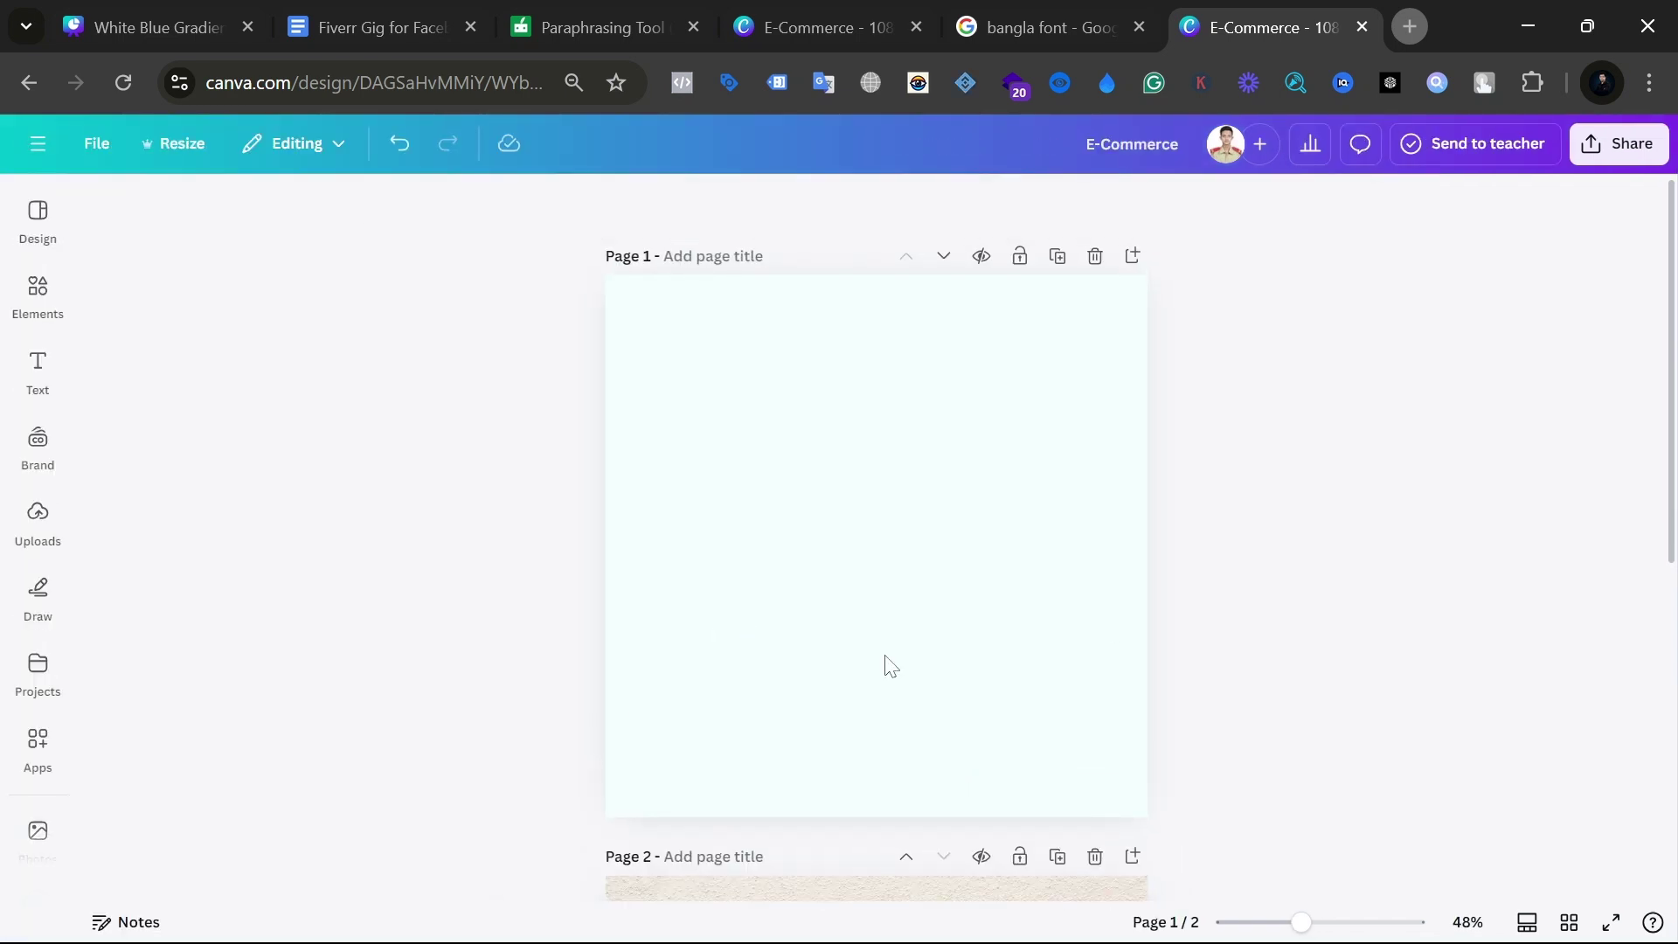
Step: Open ChatGPT in a new browser tab and stay logged out
{"action": "left_click", "coordinate": [1410, 26]}
{"action": "type", "text": "cah"}
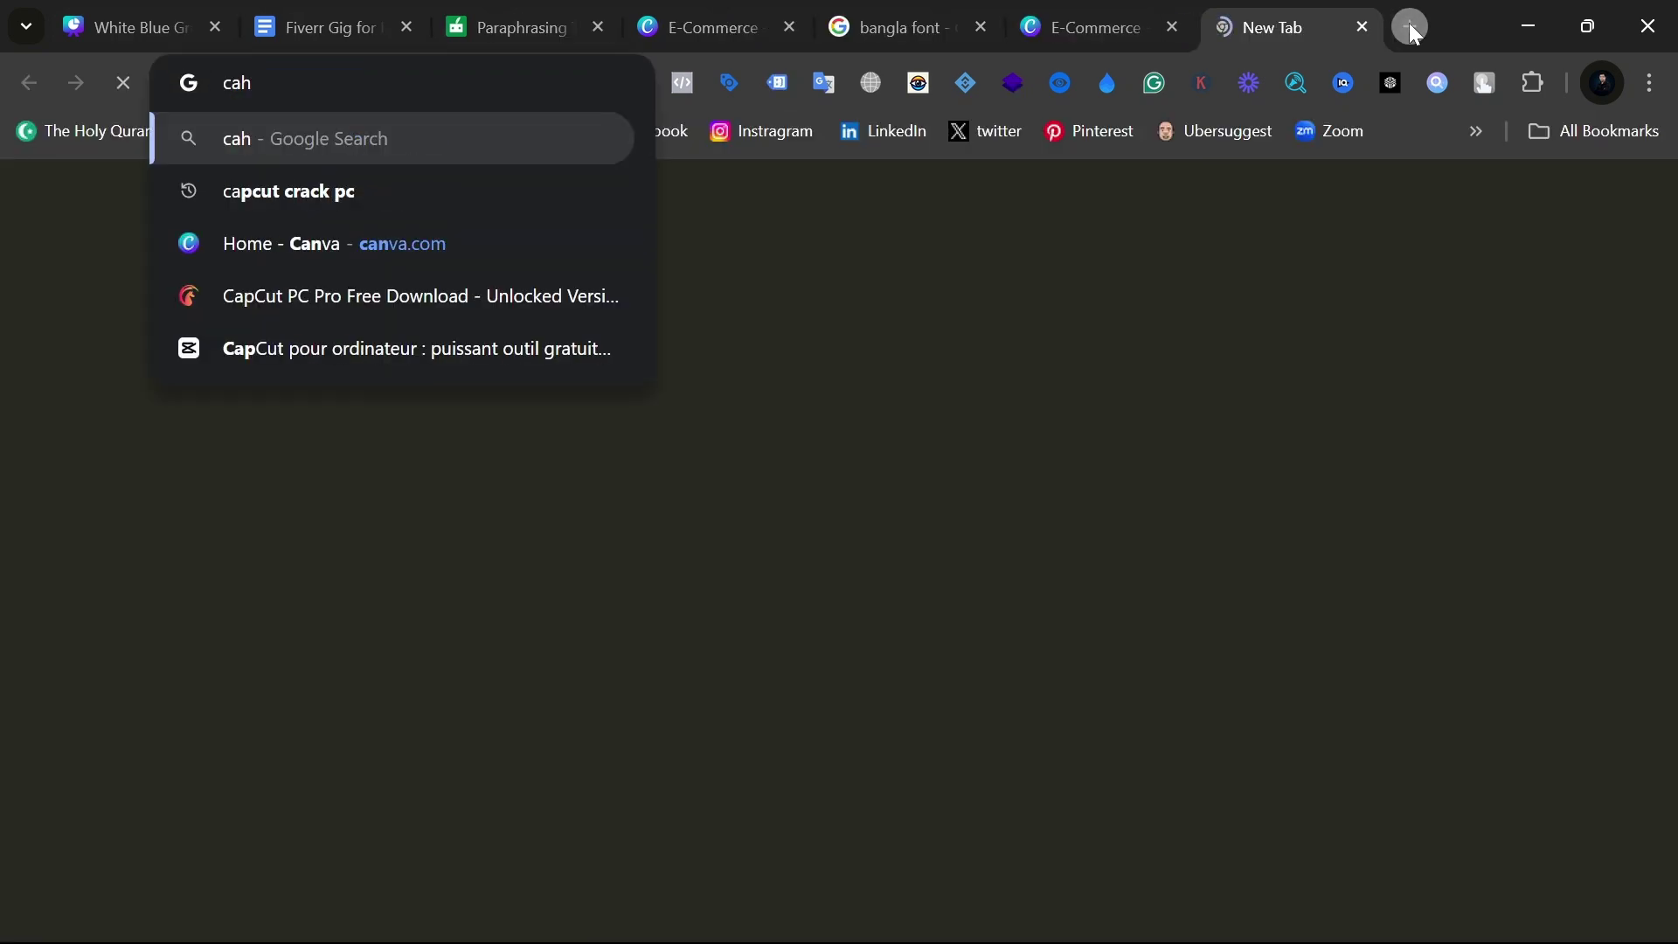
{"action": "key", "text": "BackSpace"}
{"action": "key", "text": "BackSpace"}
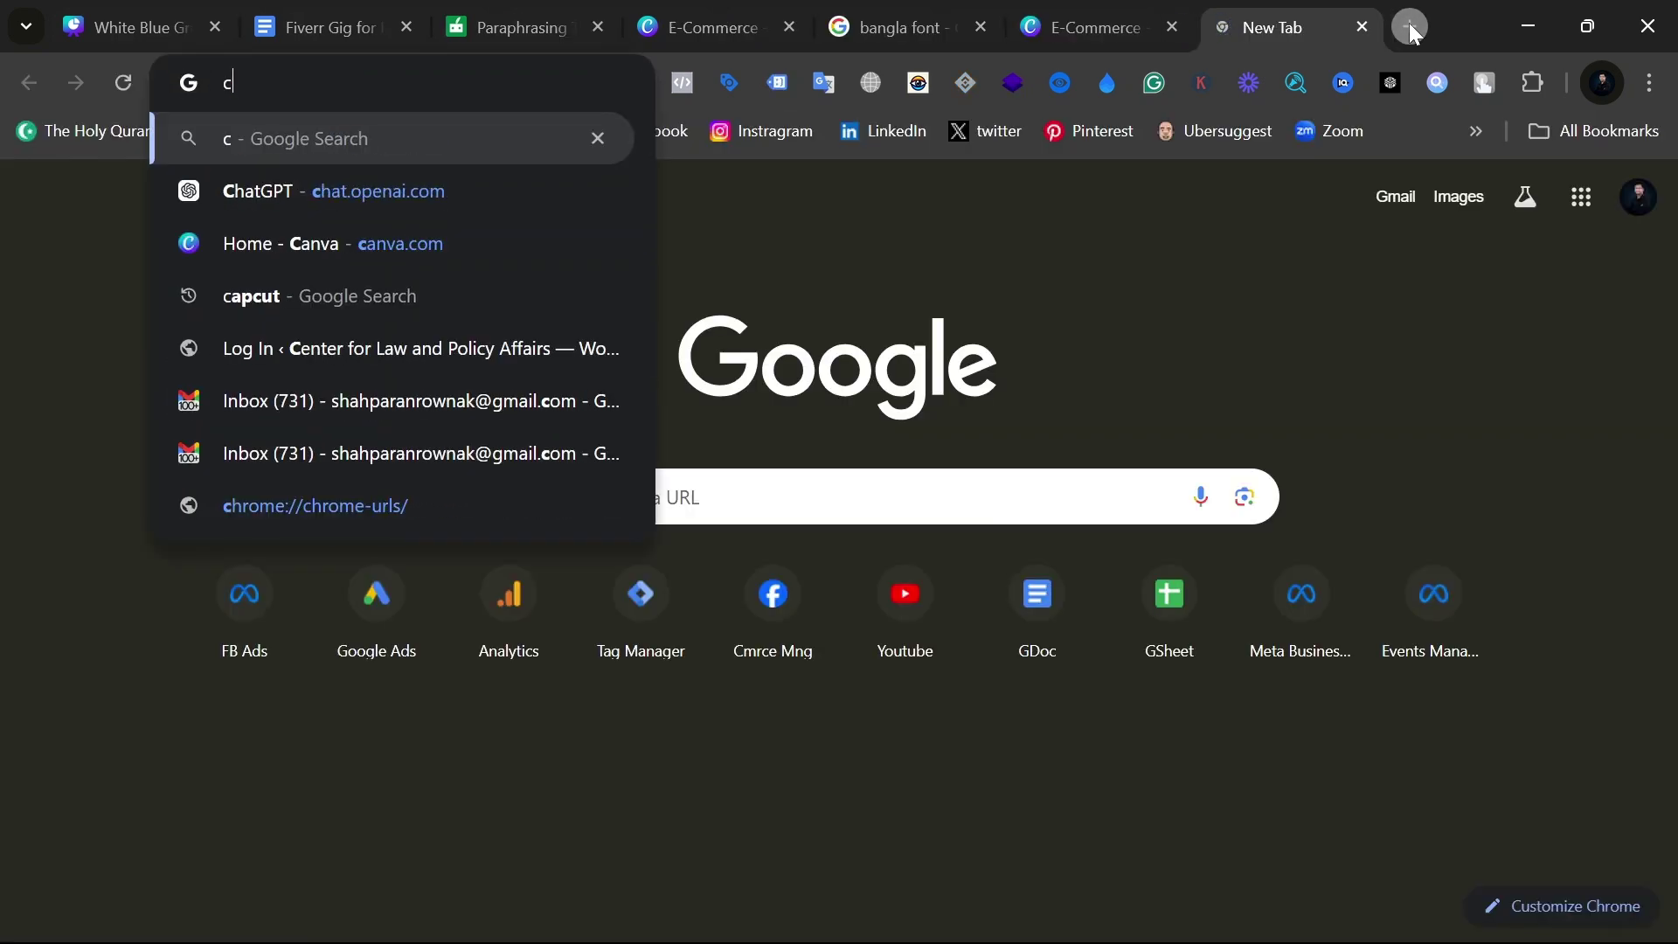
{"action": "type", "text": "hat"}
{"action": "key", "text": "Return"}
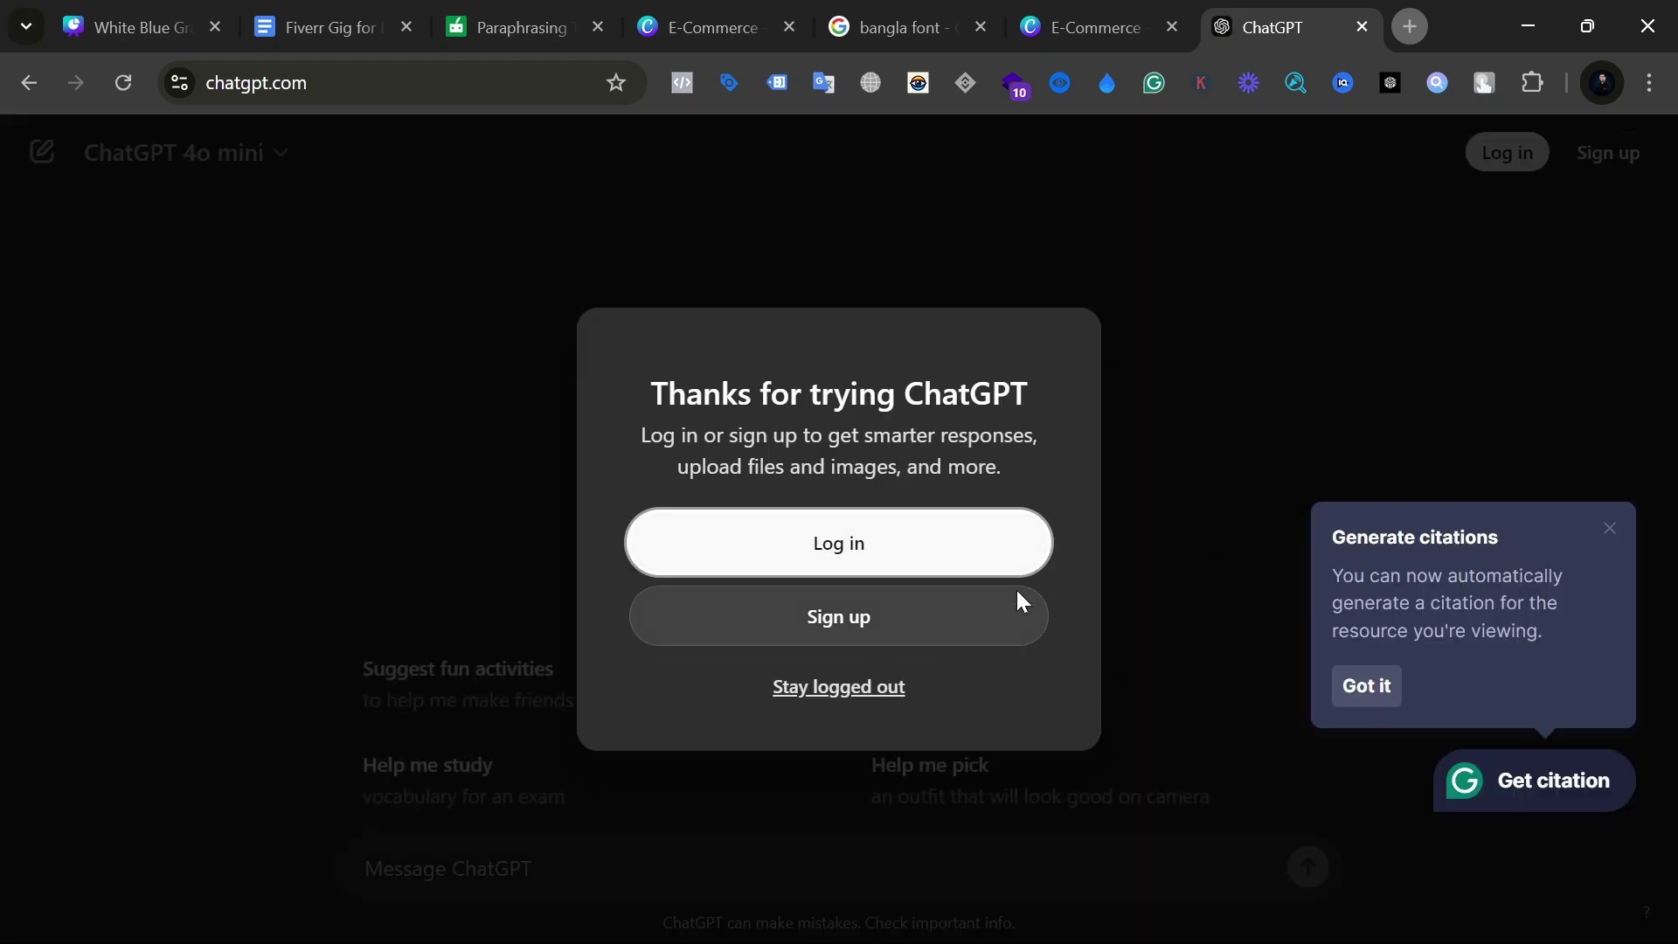
{"action": "left_click", "coordinate": [816, 691]}
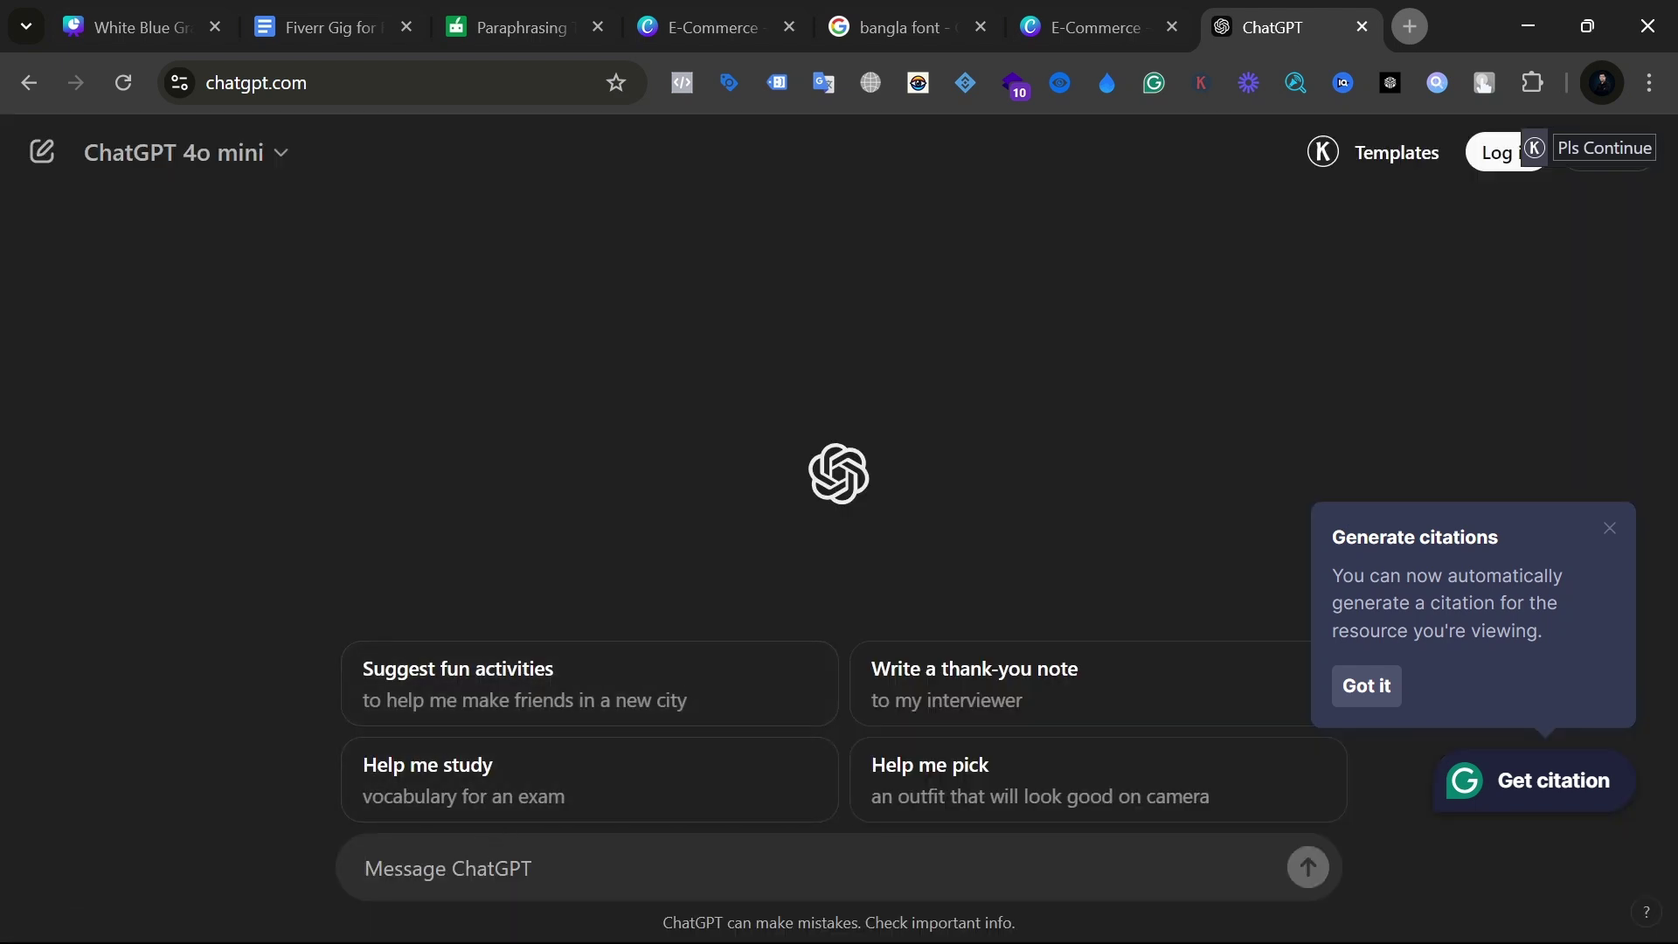
Step: Send ChatGPT the prompt "Give 20 content about Content Marketing"
{"action": "type", "text": "Give "}
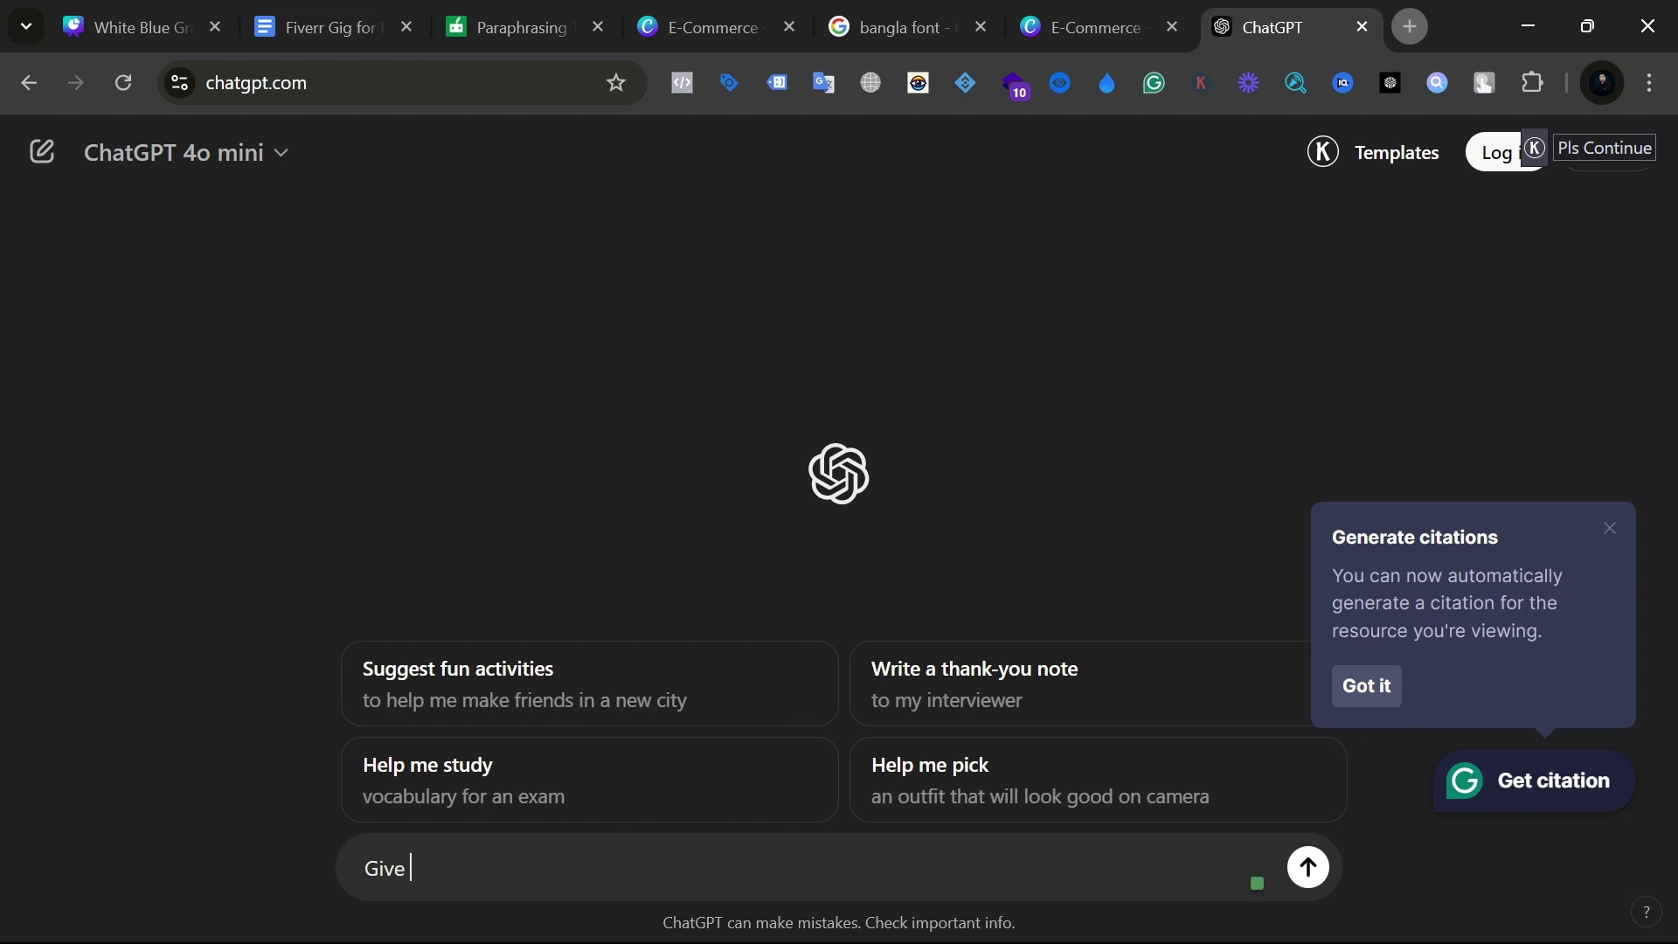
{"action": "type", "text": "20 content about Content"}
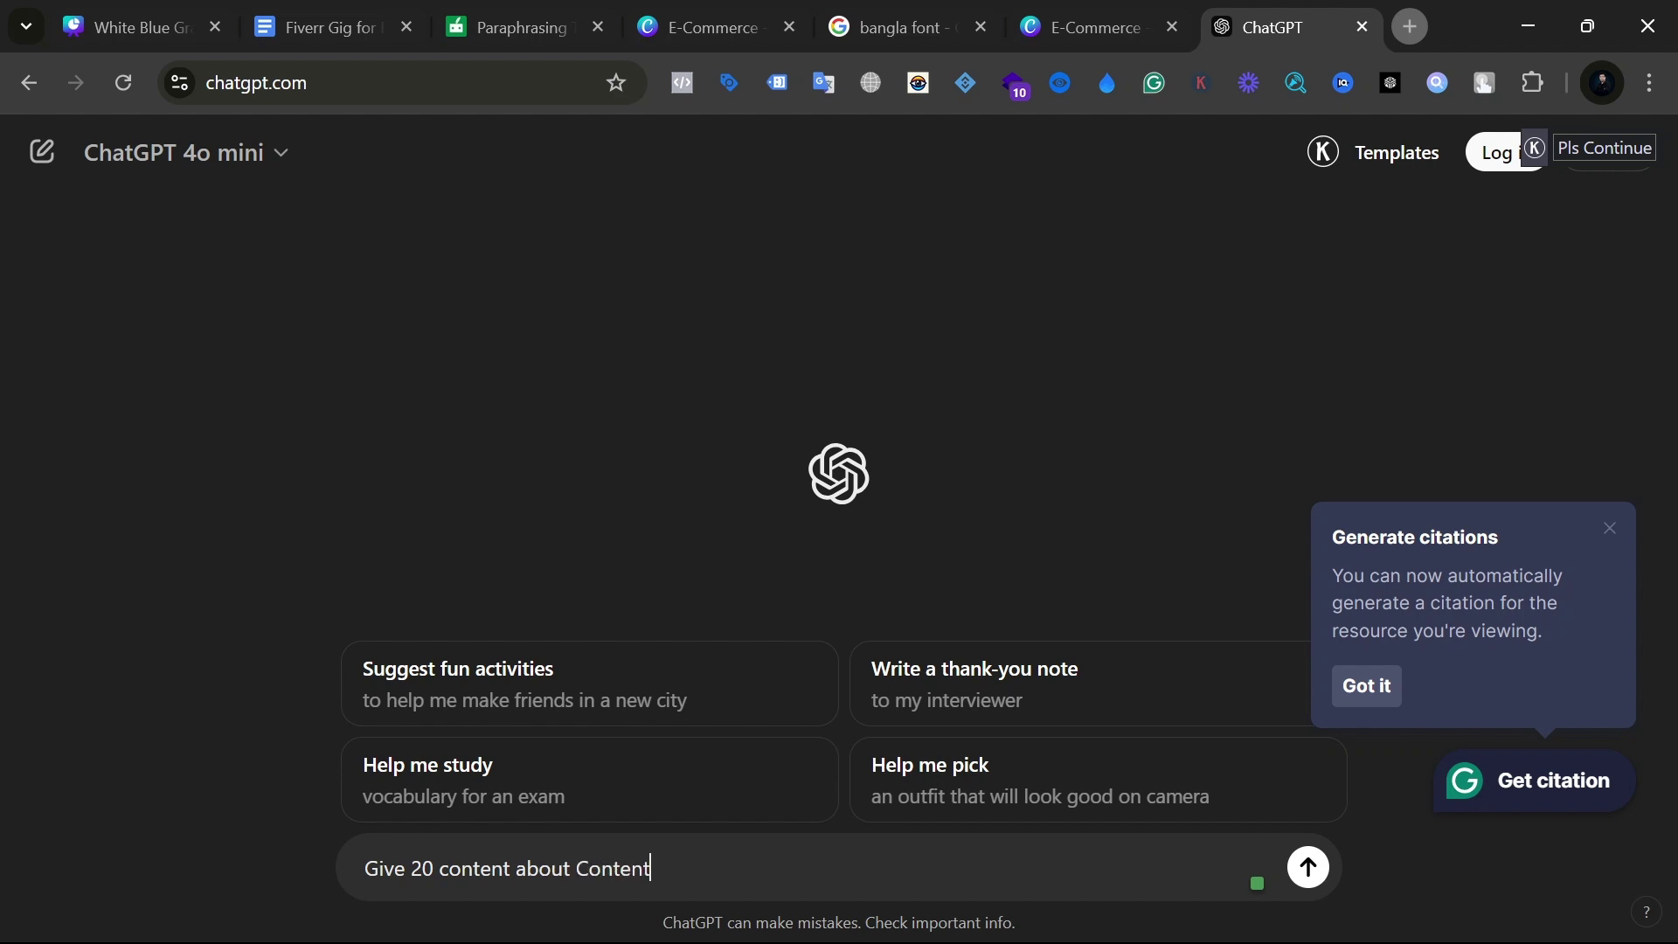
{"action": "type", "text": " Marketing"}
{"action": "key", "text": "Return"}
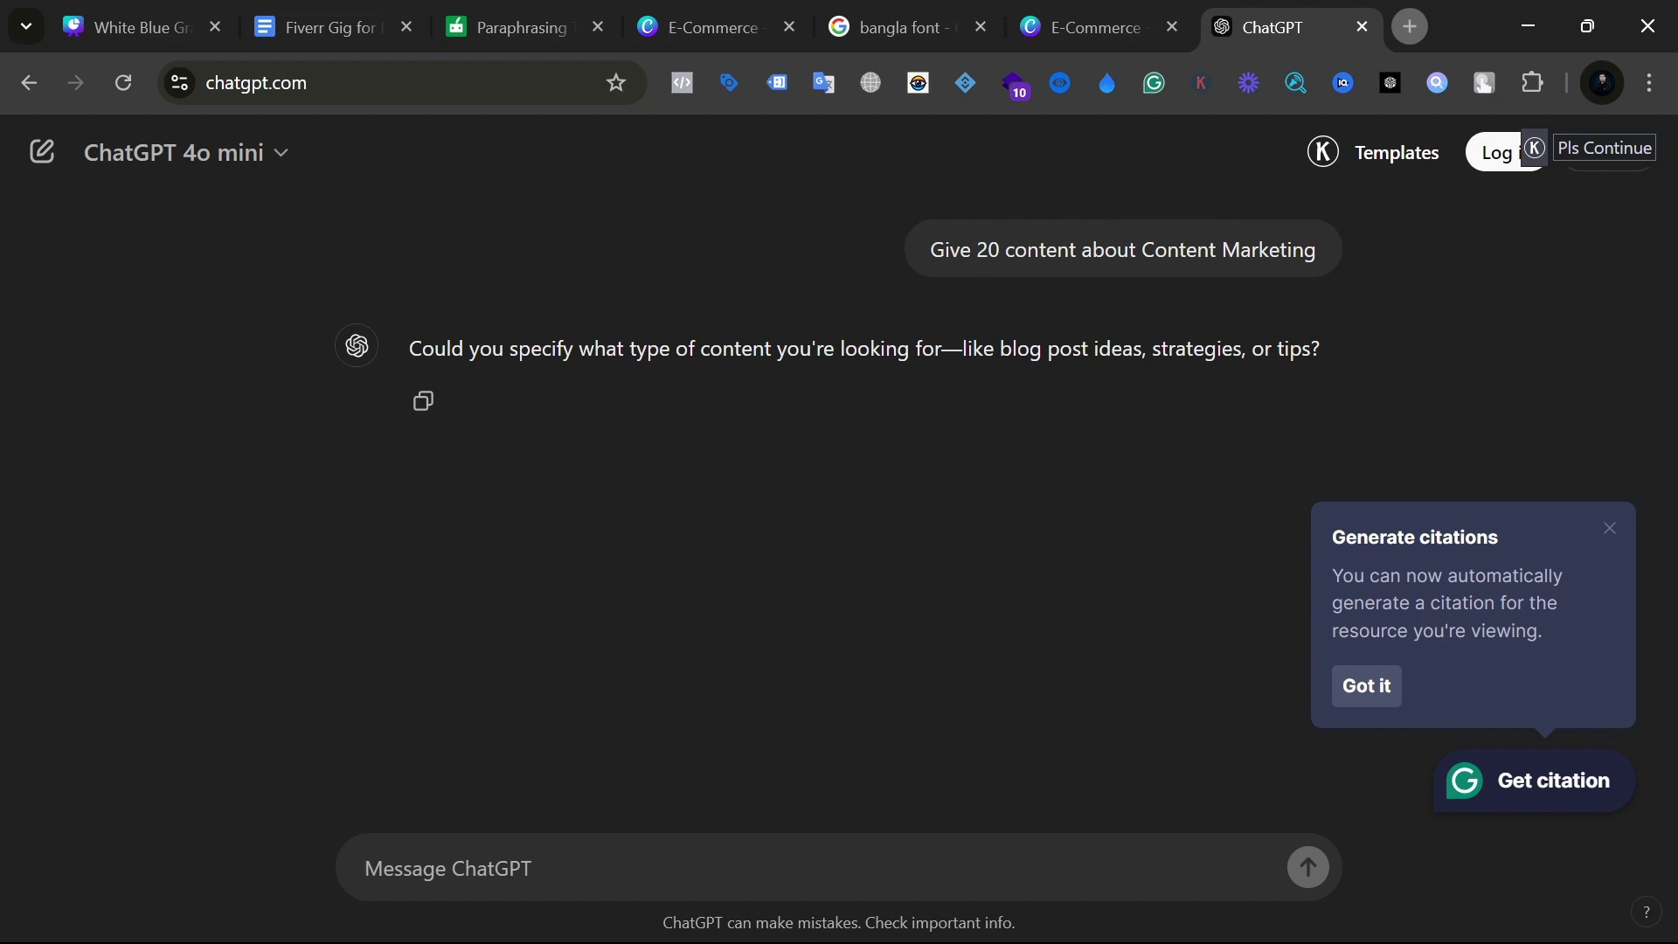
{"action": "triple_click", "coordinate": [989, 250]}
{"action": "key", "text": "ctrl+c"}
{"action": "left_click", "coordinate": [630, 862]}
{"action": "key", "text": "ctrl+v"}
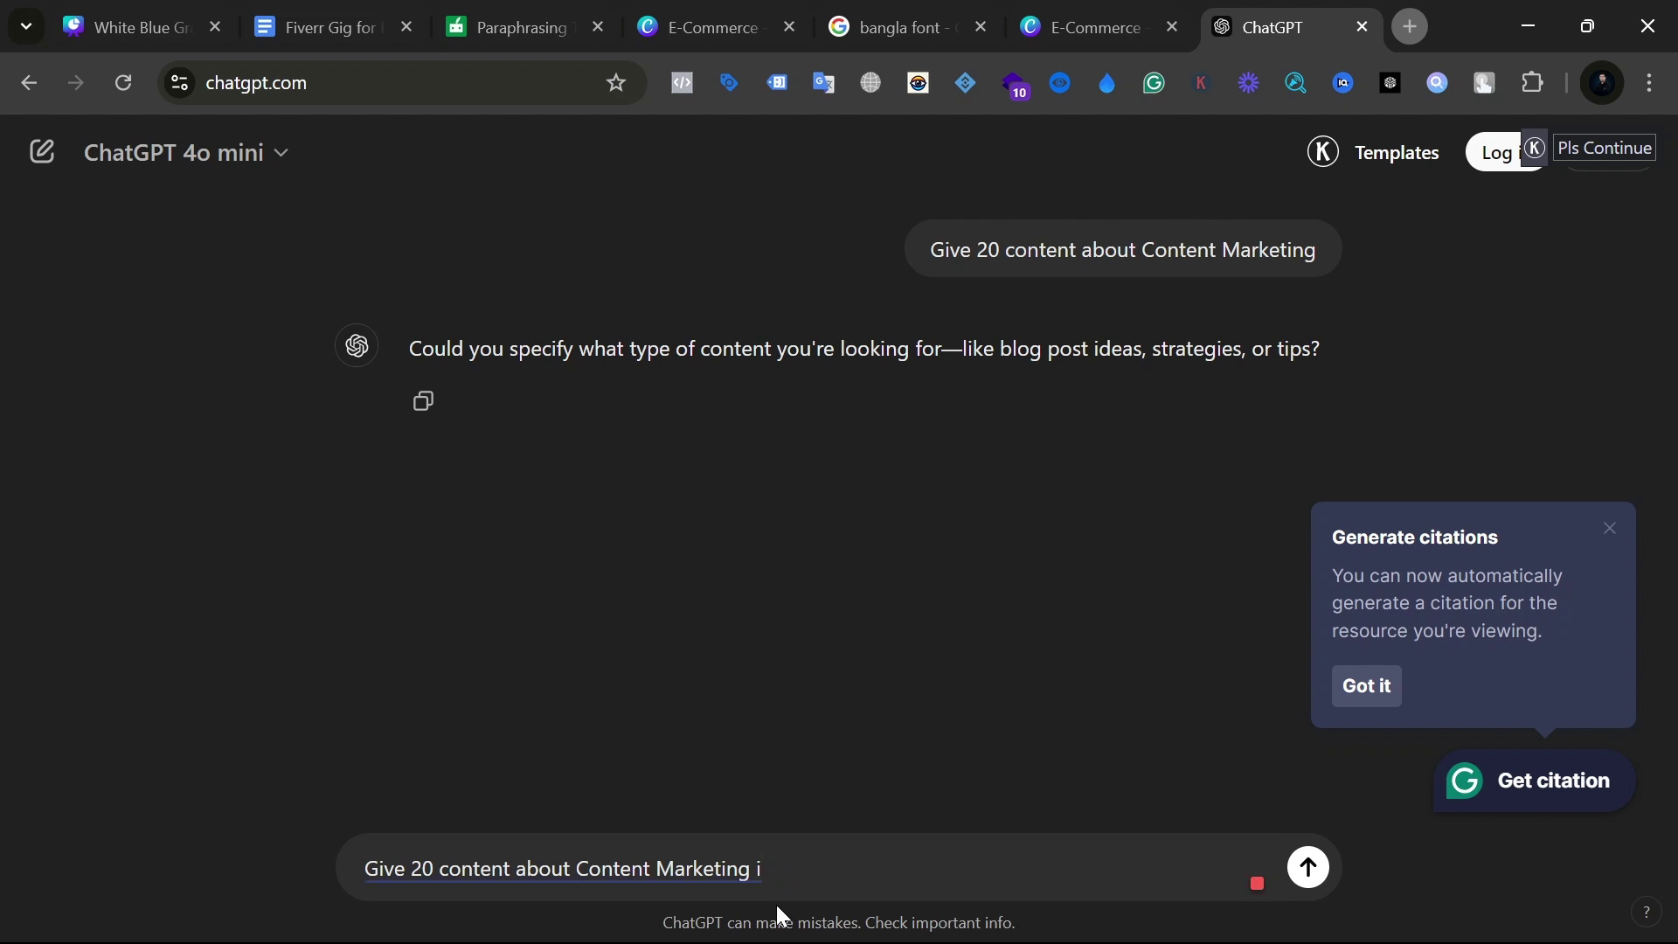
{"action": "key", "text": "BackSpace"}
{"action": "key", "text": "BackSpace"}
{"action": "key", "text": "BackSpace"}
{"action": "key", "text": "BackSpace"}
{"action": "key", "text": "BackSpace"}
{"action": "key", "text": "BackSpace"}
{"action": "key", "text": "BackSpace"}
{"action": "key", "text": "BackSpace"}
{"action": "key", "text": "BackSpace"}
{"action": "key", "text": "BackSpace"}
{"action": "key", "text": "BackSpace"}
{"action": "key", "text": "BackSpace"}
{"action": "key", "text": "BackSpace"}
{"action": "key", "text": "BackSpace"}
{"action": "key", "text": "BackSpace"}
{"action": "key", "text": "BackSpace"}
{"action": "key", "text": "BackSpace"}
{"action": "key", "text": "BackSpace"}
{"action": "key", "text": "BackSpace"}
{"action": "key", "text": "BackSpace"}
{"action": "key", "text": "BackSpace"}
{"action": "key", "text": "BackSpace"}
{"action": "key", "text": "BackSpace"}
{"action": "key", "text": "BackSpace"}
{"action": "key", "text": "BackSpace"}
{"action": "key", "text": "BackSpace"}
{"action": "key", "text": "BackSpace"}
{"action": "key", "text": "BackSpace"}
{"action": "key", "text": "BackSpace"}
{"action": "key", "text": "BackSpace"}
{"action": "key", "text": "BackSpace"}
{"action": "key", "text": "BackSpace"}
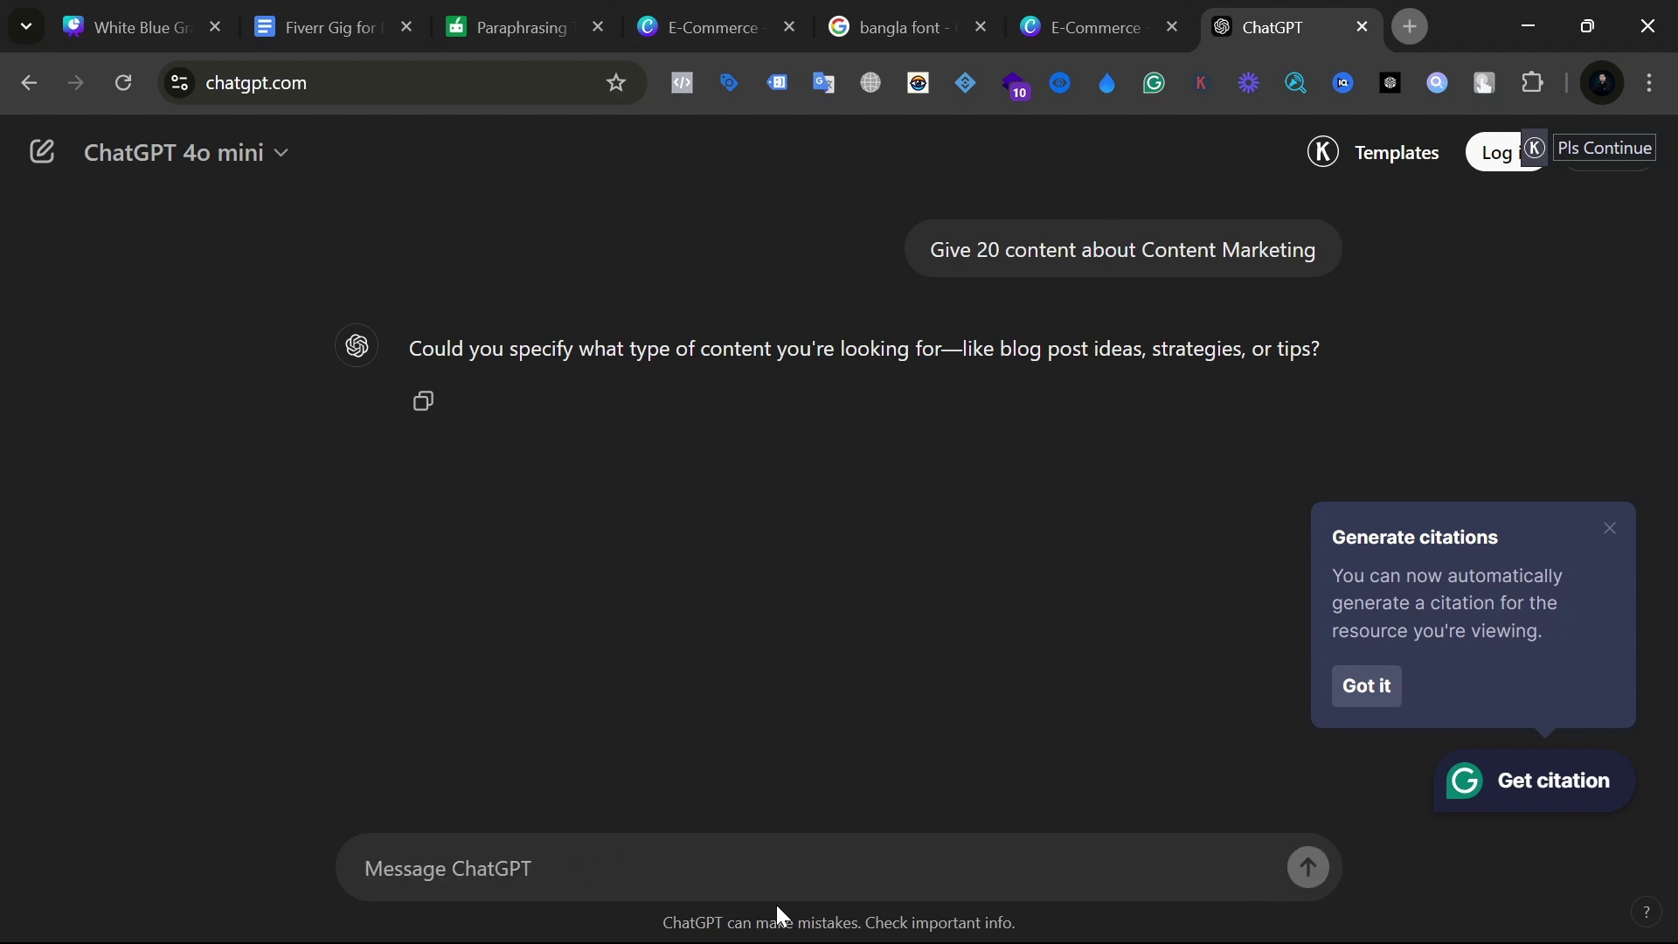
Step: Answer ChatGPT's question about the content type with "content marketing tips"
{"action": "type", "text": "Ma"}
{"action": "key", "text": "BackSpace"}
{"action": "key", "text": "BackSpace"}
{"action": "type", "text": "c"}
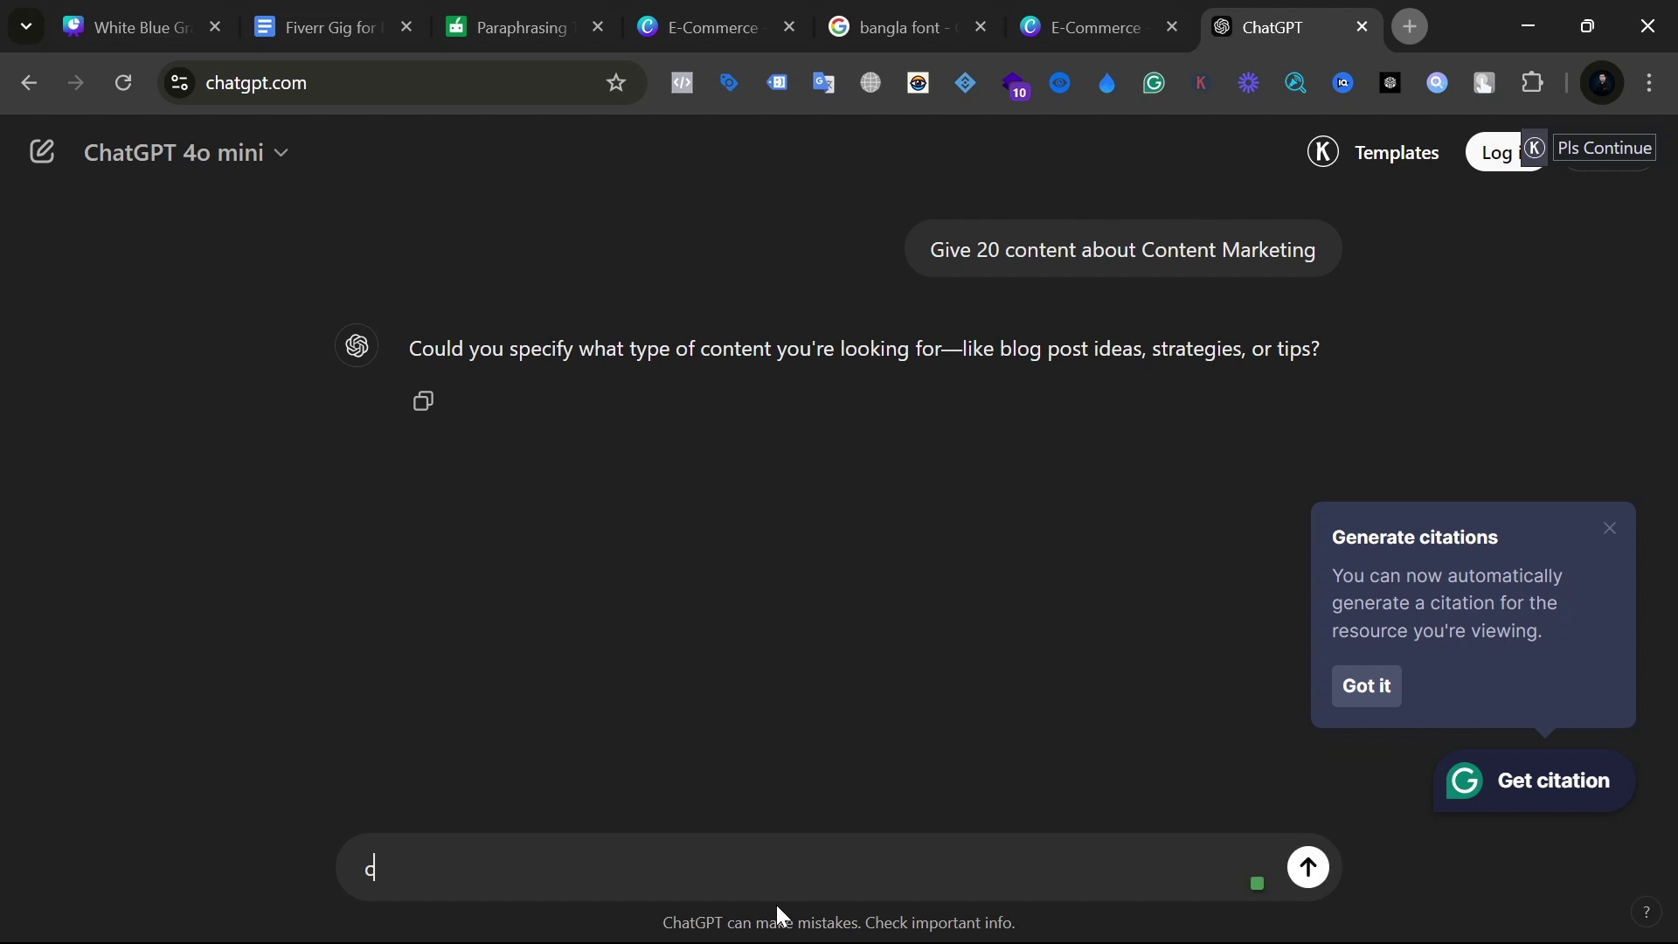
{"action": "type", "text": "ontent marketing tips"}
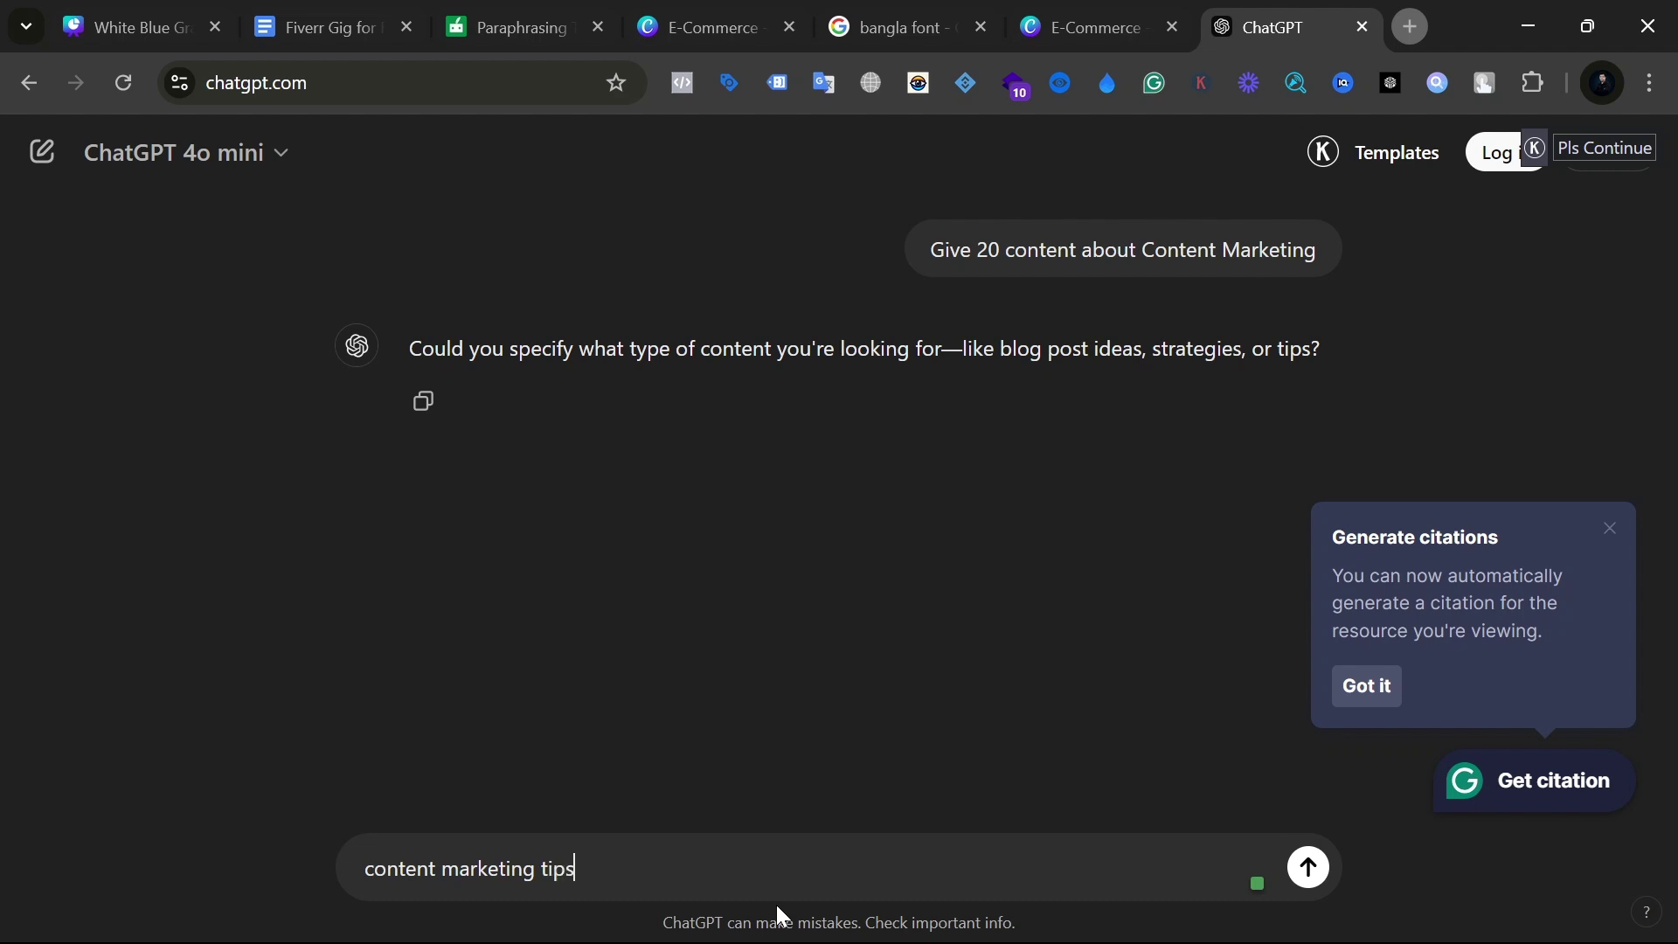
{"action": "key", "text": "Return"}
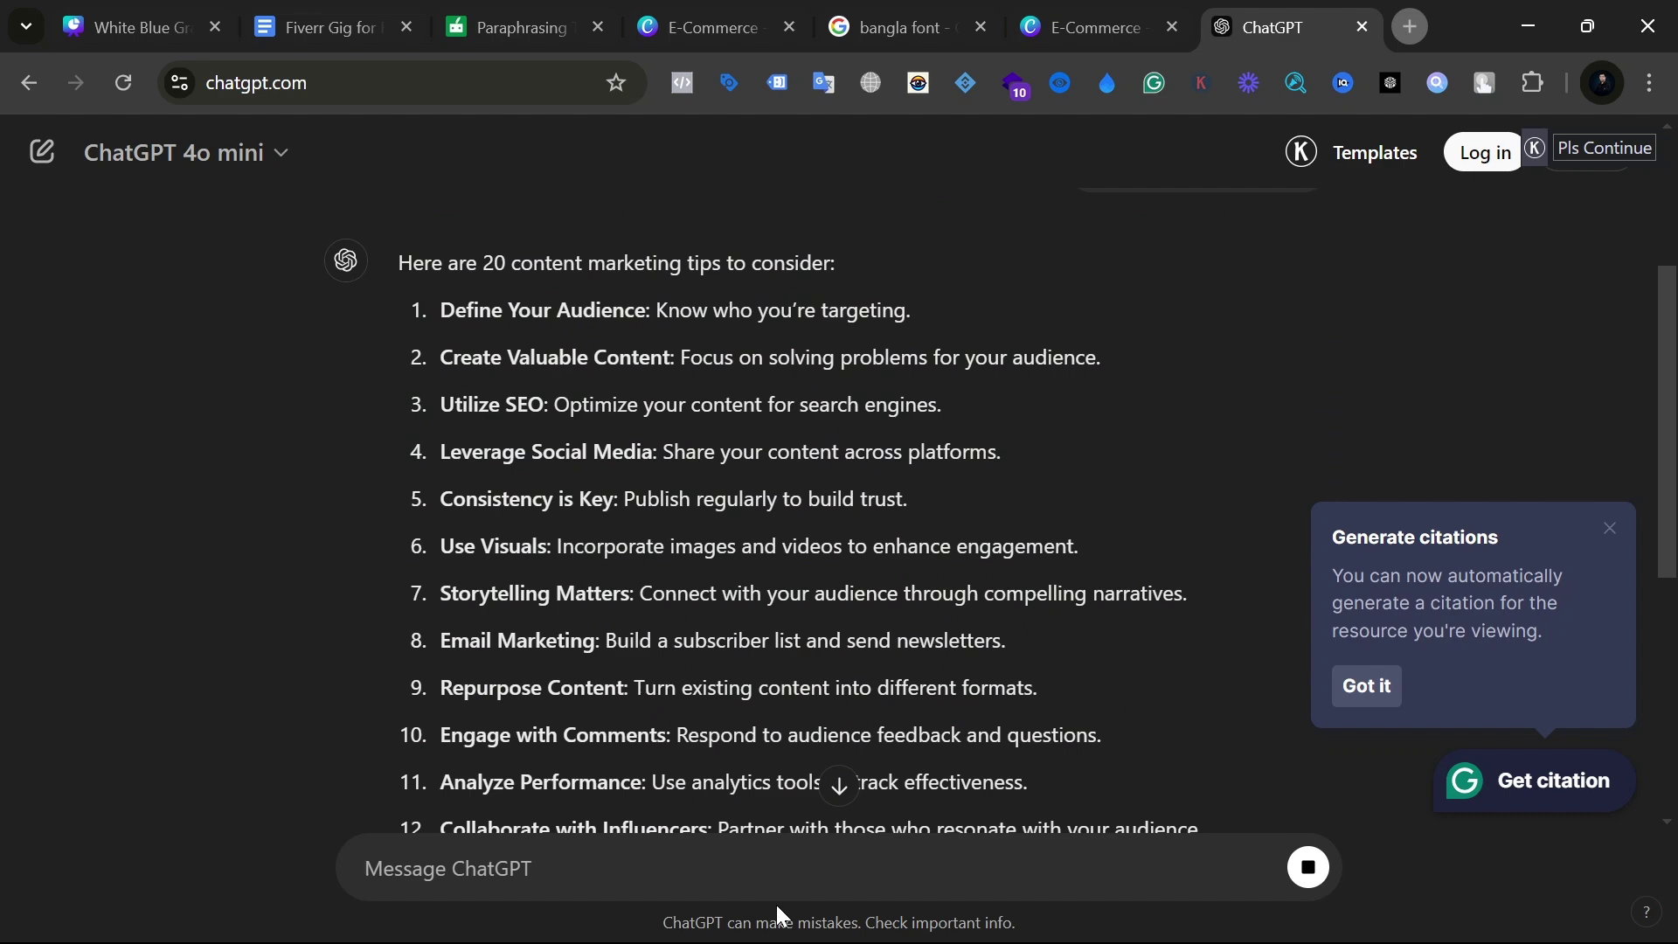
Step: Look through the tips, send ChatGPT the follow-up prompt "make 20 content without cotation" and decline connecting the OpenAI and AIPRM accounts
{"action": "scroll", "coordinate": [799, 761], "scroll_direction": "down", "scroll_amount": 5}
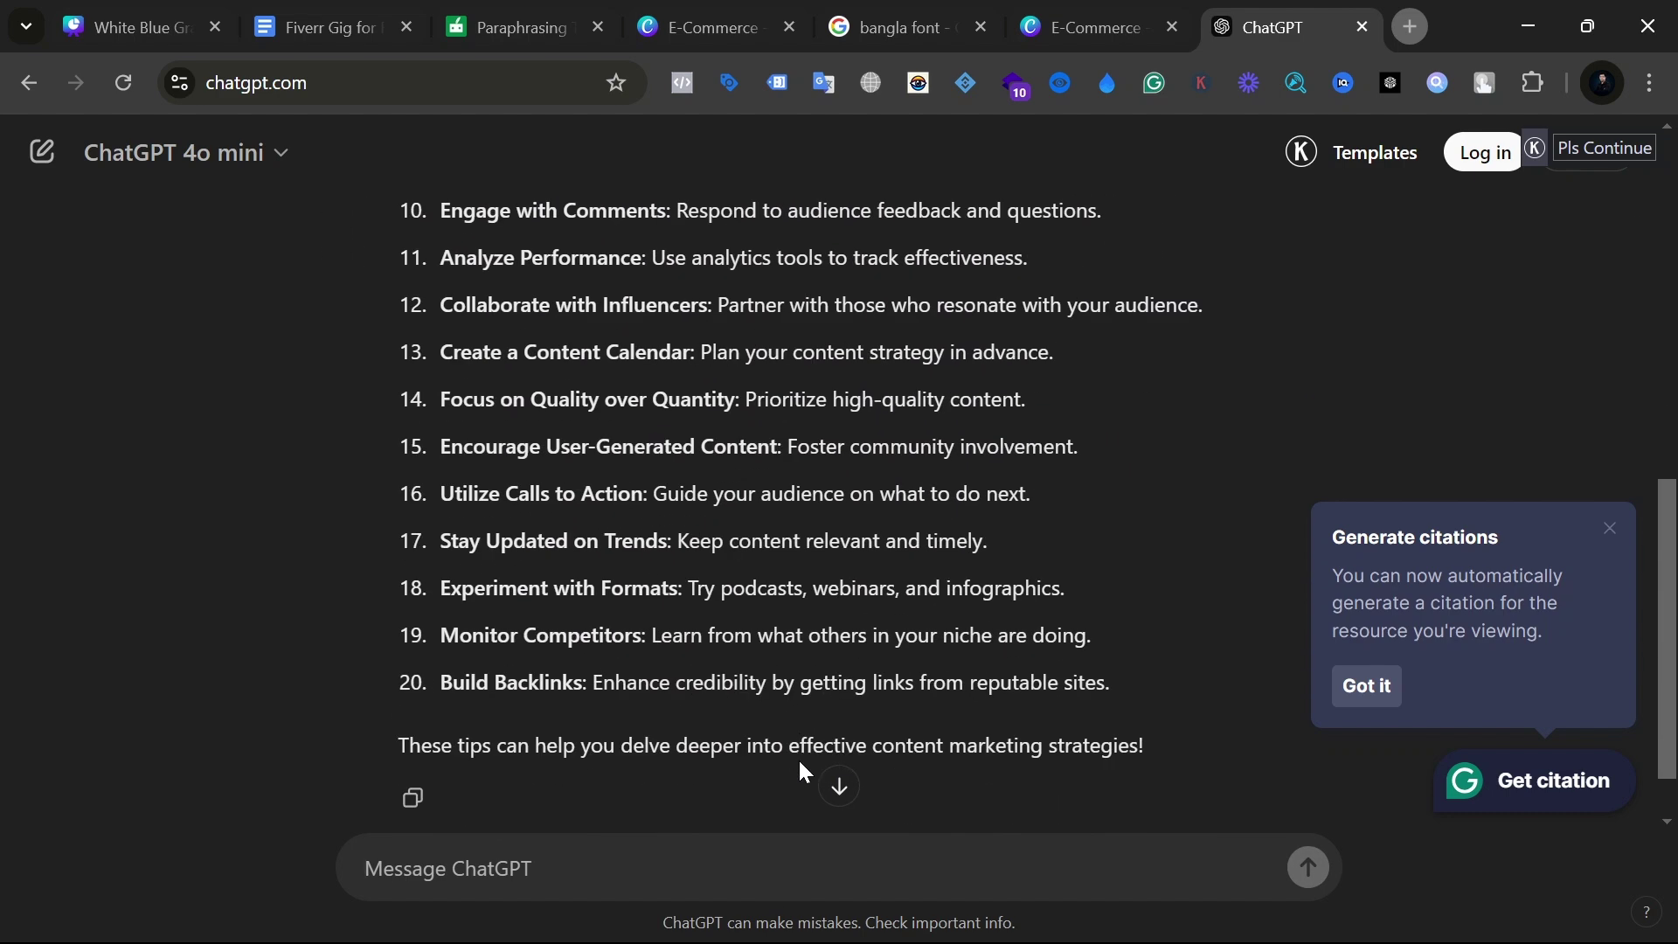
{"action": "scroll", "coordinate": [804, 771], "scroll_direction": "up", "scroll_amount": 5}
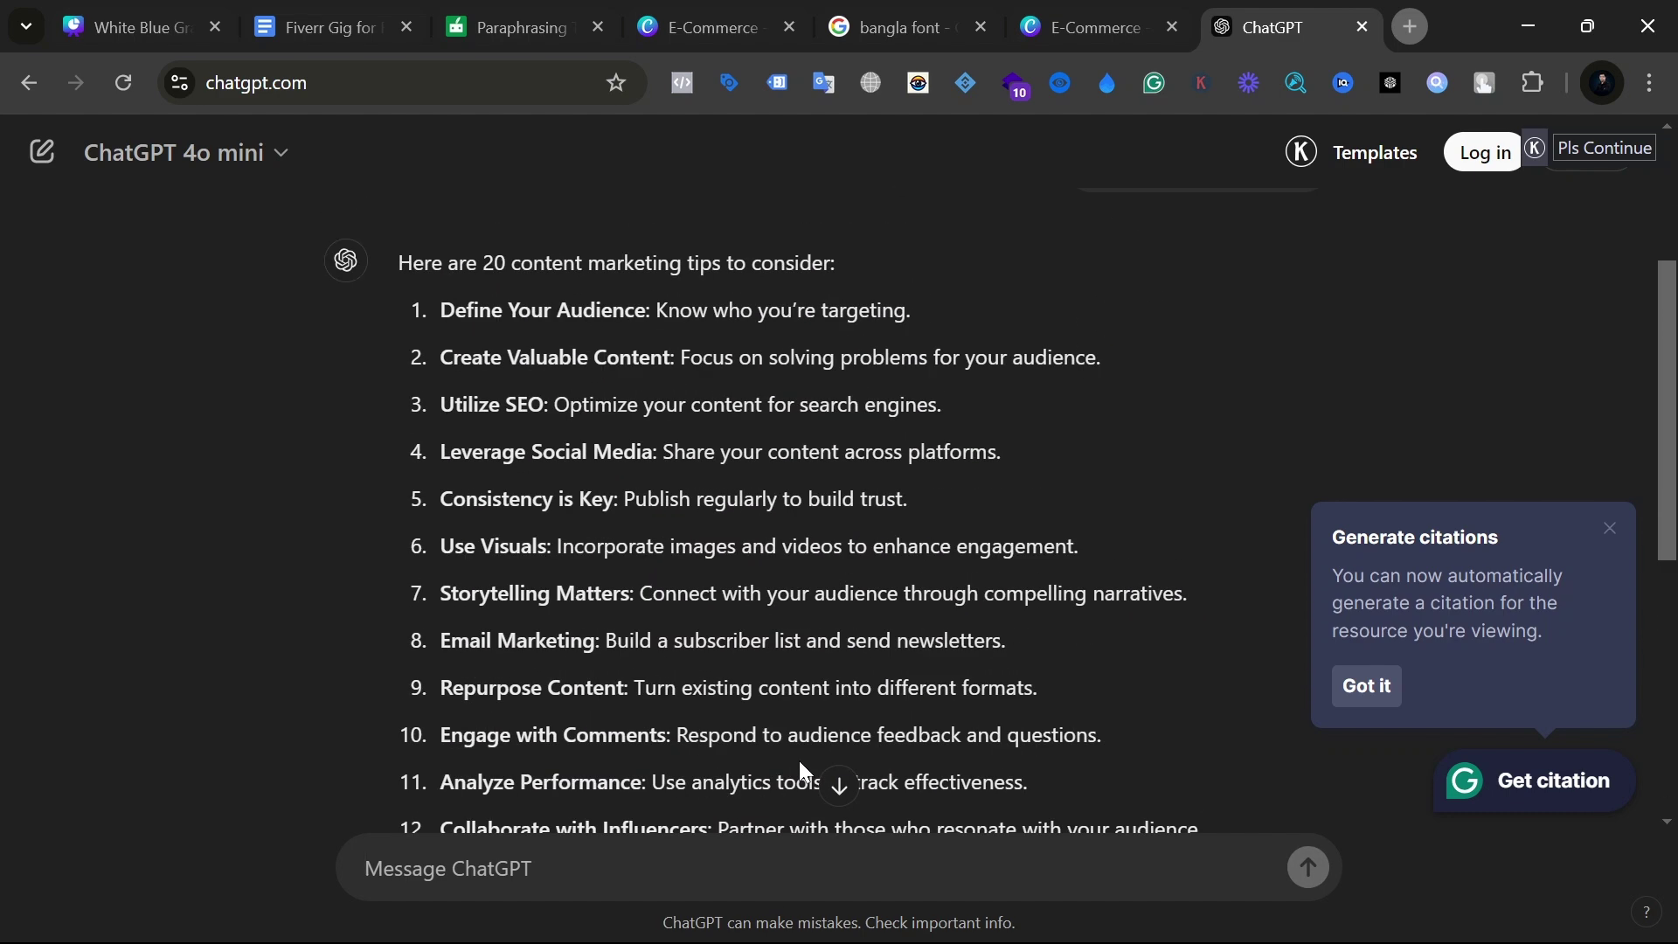
{"action": "scroll", "coordinate": [804, 771], "scroll_direction": "down", "scroll_amount": 5}
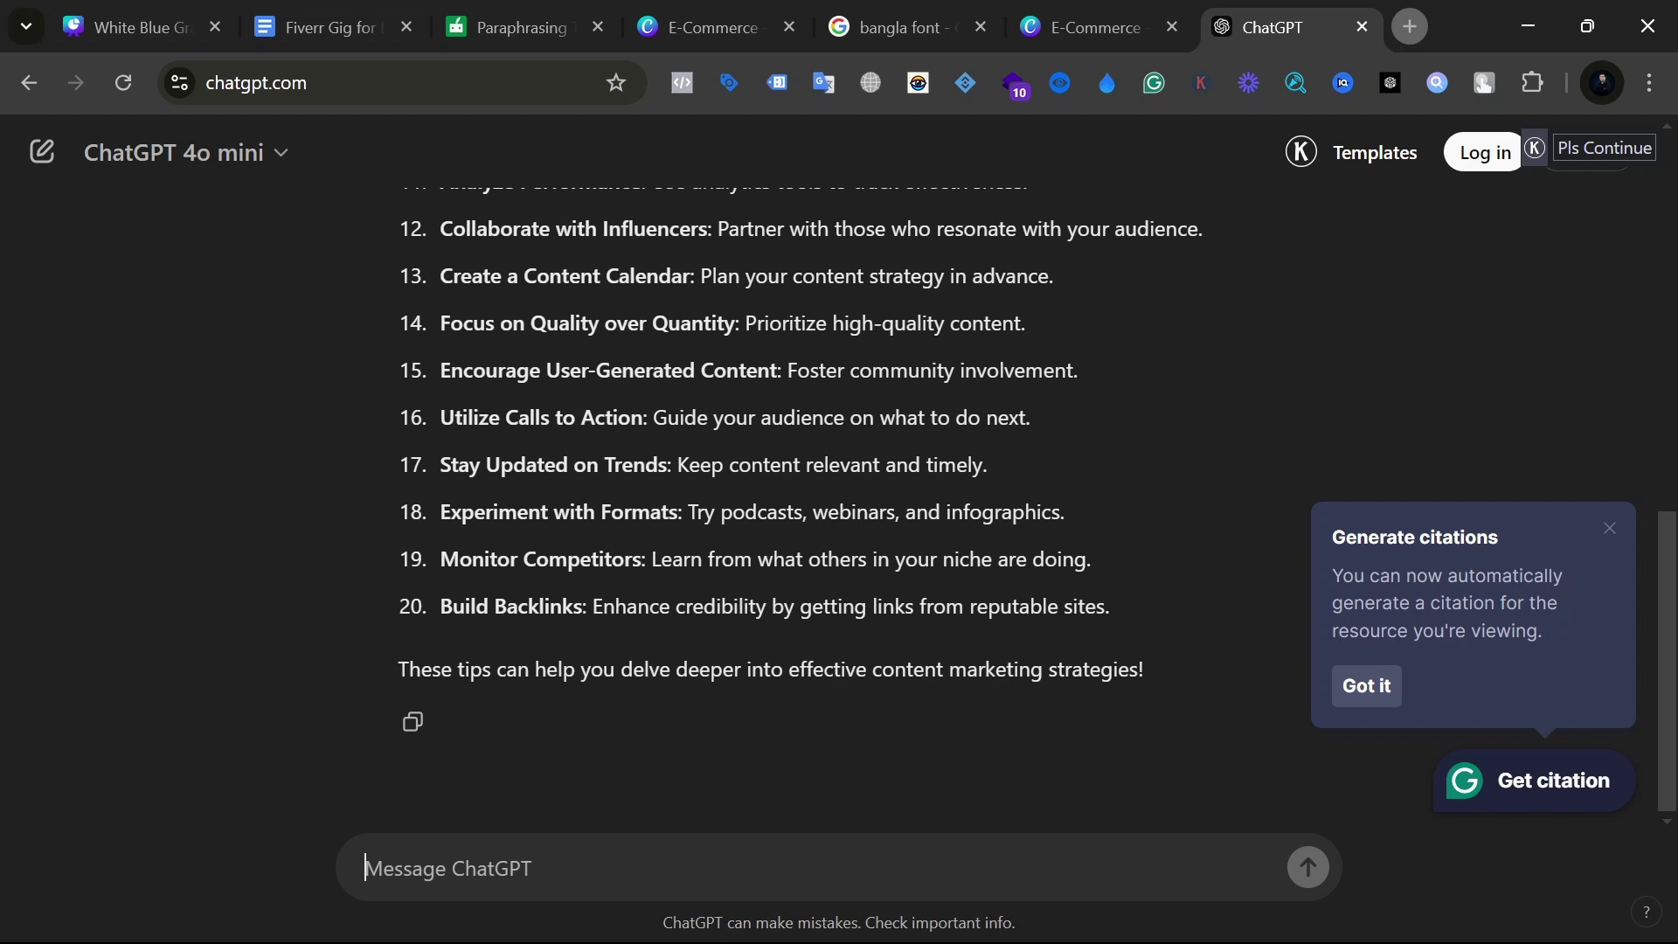
{"action": "type", "text": "make"}
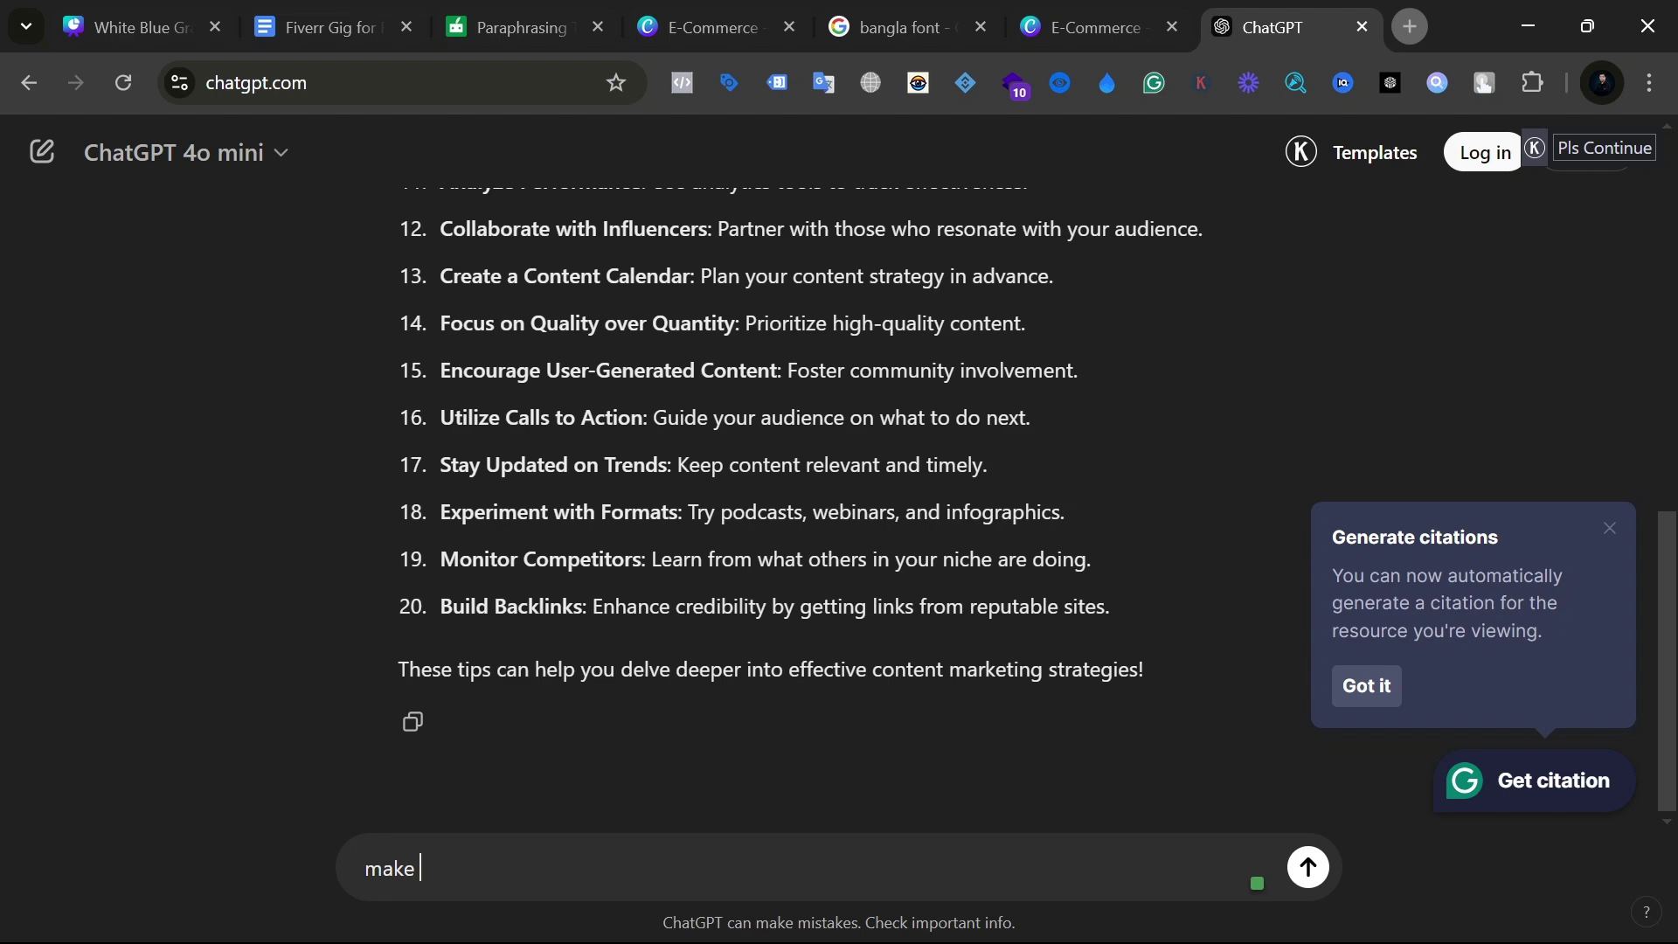
{"action": "type", "text": " in"}
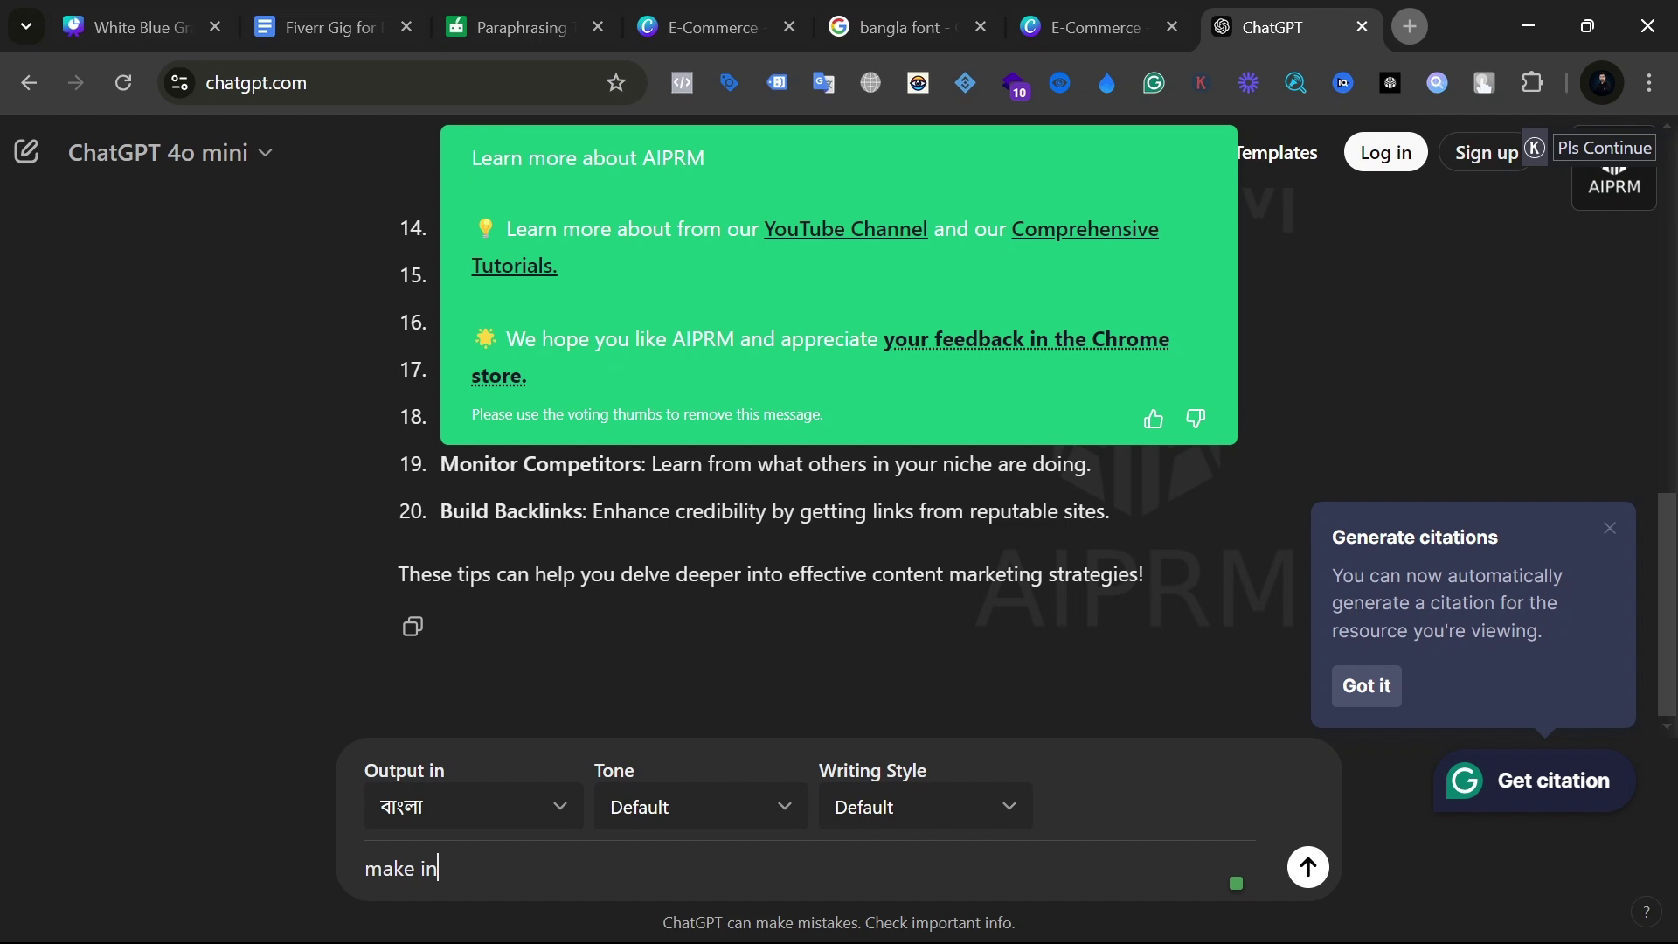
{"action": "type", "text": "t"}
{"action": "key", "text": "BackSpace"}
{"action": "type", "text": "20"}
{"action": "type", "text": " conten"}
{"action": "type", "text": "t woth"}
{"action": "key", "text": "BackSpace"}
{"action": "key", "text": "BackSpace"}
{"action": "key", "text": "BackSpace"}
{"action": "type", "text": "i"}
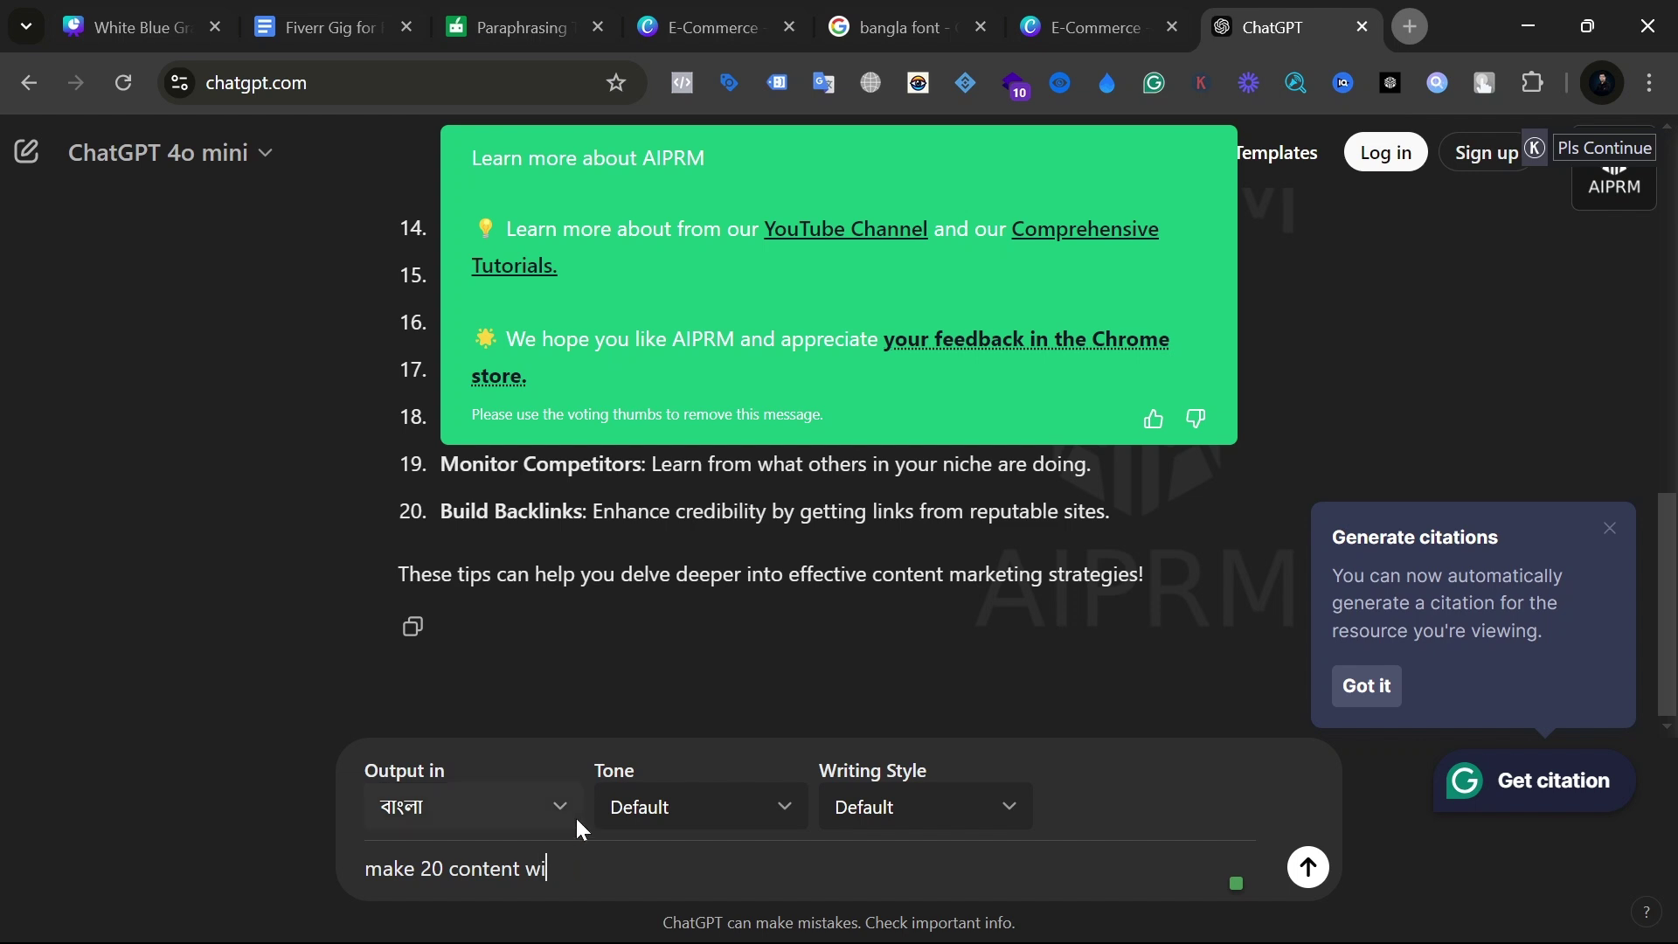
{"action": "type", "text": "thi"}
{"action": "type", "text": "out"}
{"action": "type", "text": " cotatio"}
{"action": "type", "text": "n"}
{"action": "key", "text": "Return"}
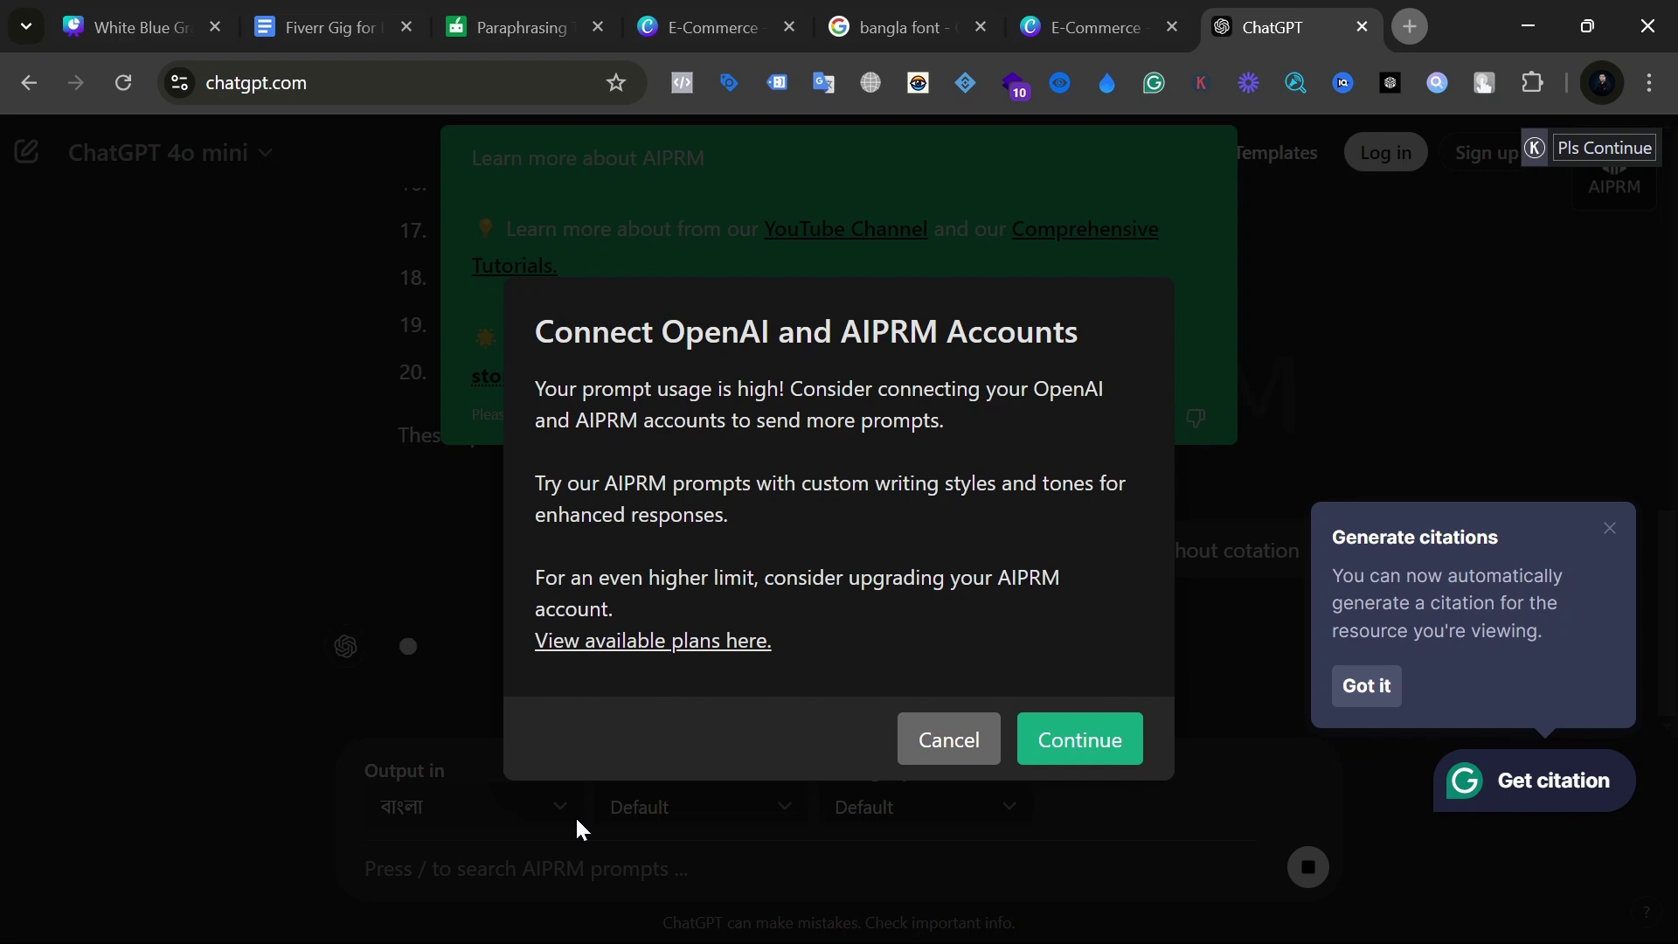
{"action": "left_click", "coordinate": [917, 759]}
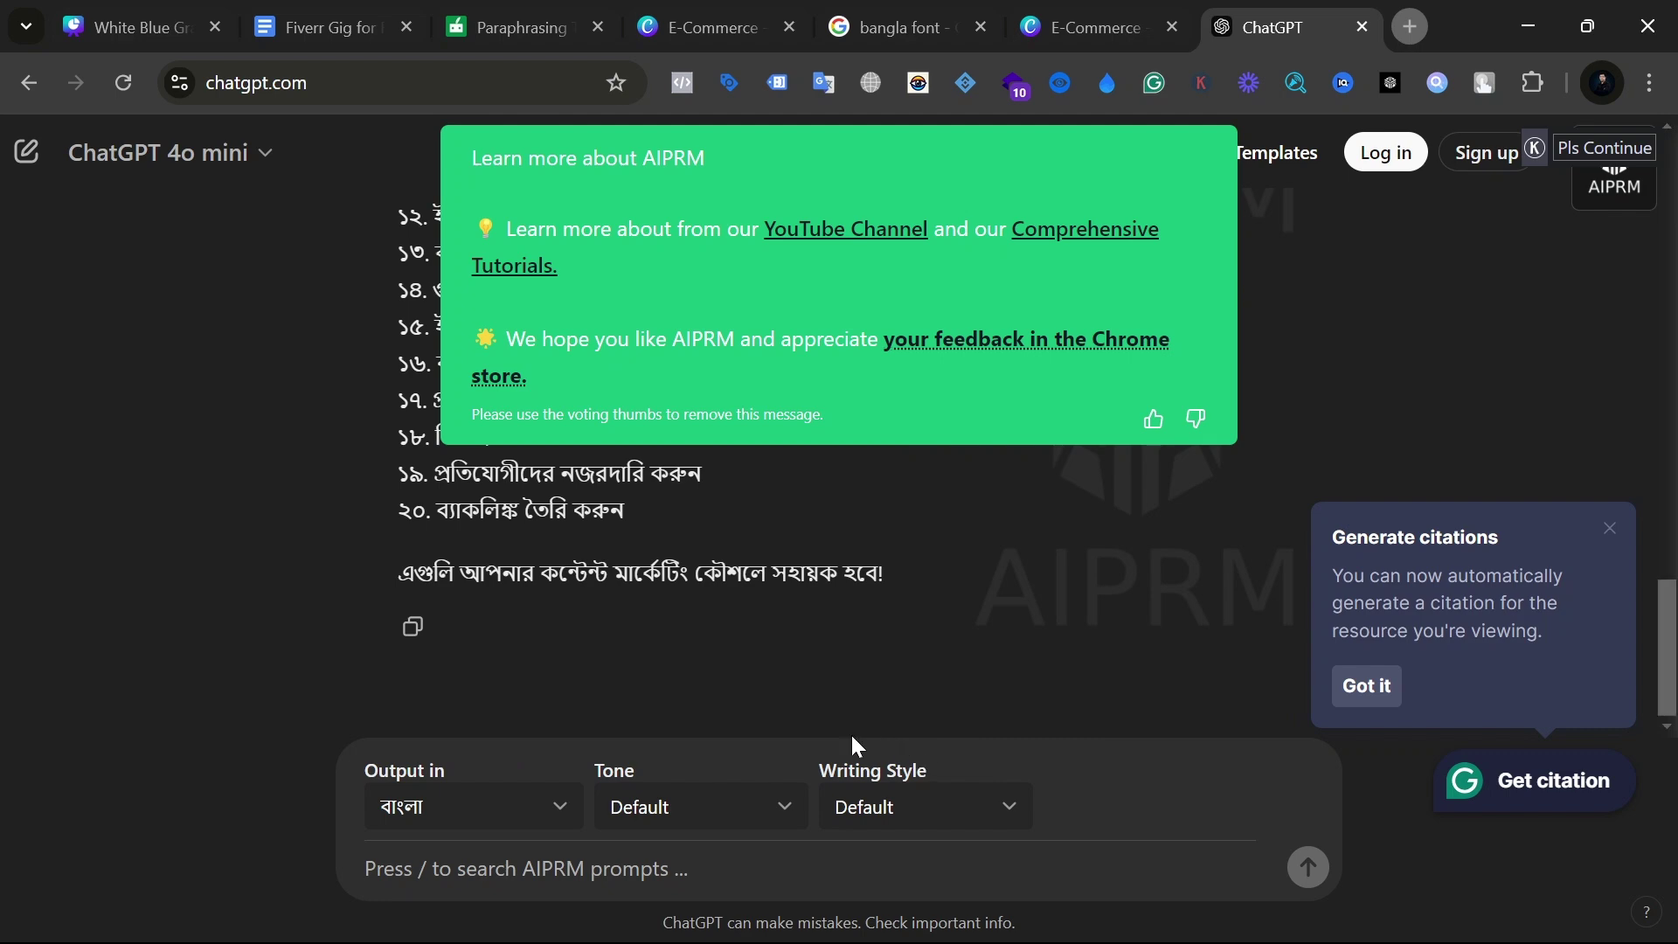
Step: Set the AIPRM output language for ChatGPT's replies to English
{"action": "left_click", "coordinate": [540, 806]}
{"action": "scroll", "coordinate": [454, 288], "scroll_direction": "up", "scroll_amount": 4}
{"action": "left_click", "coordinate": [450, 289]}
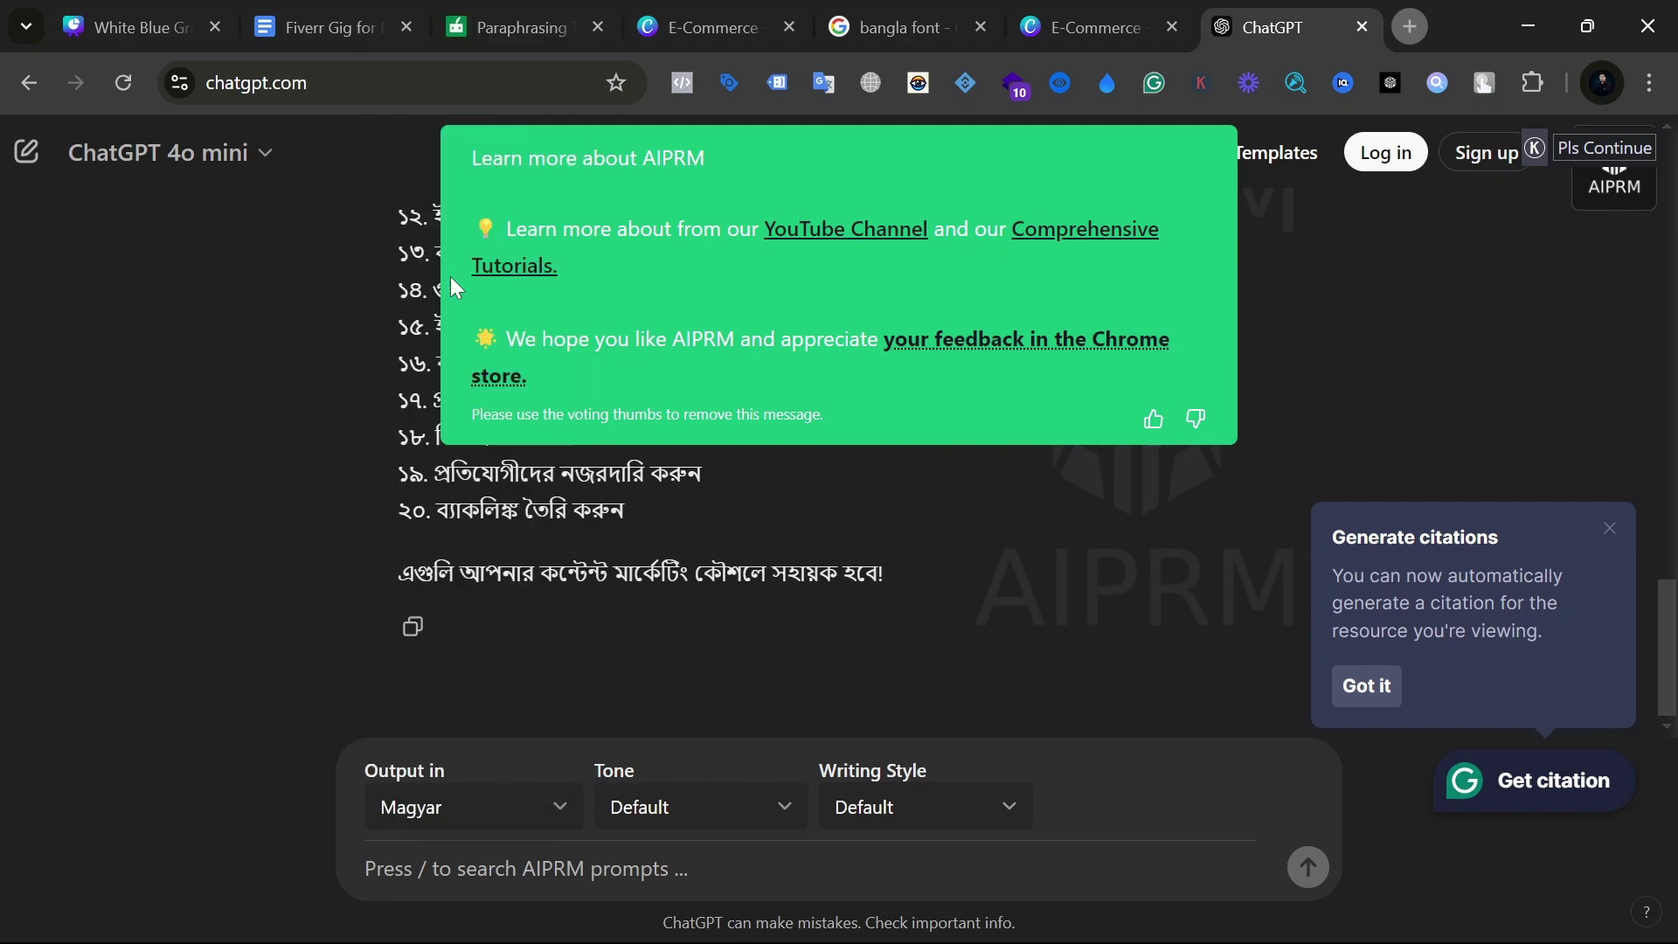
{"action": "left_click", "coordinate": [450, 800]}
{"action": "scroll", "coordinate": [465, 426], "scroll_direction": "up", "scroll_amount": 10}
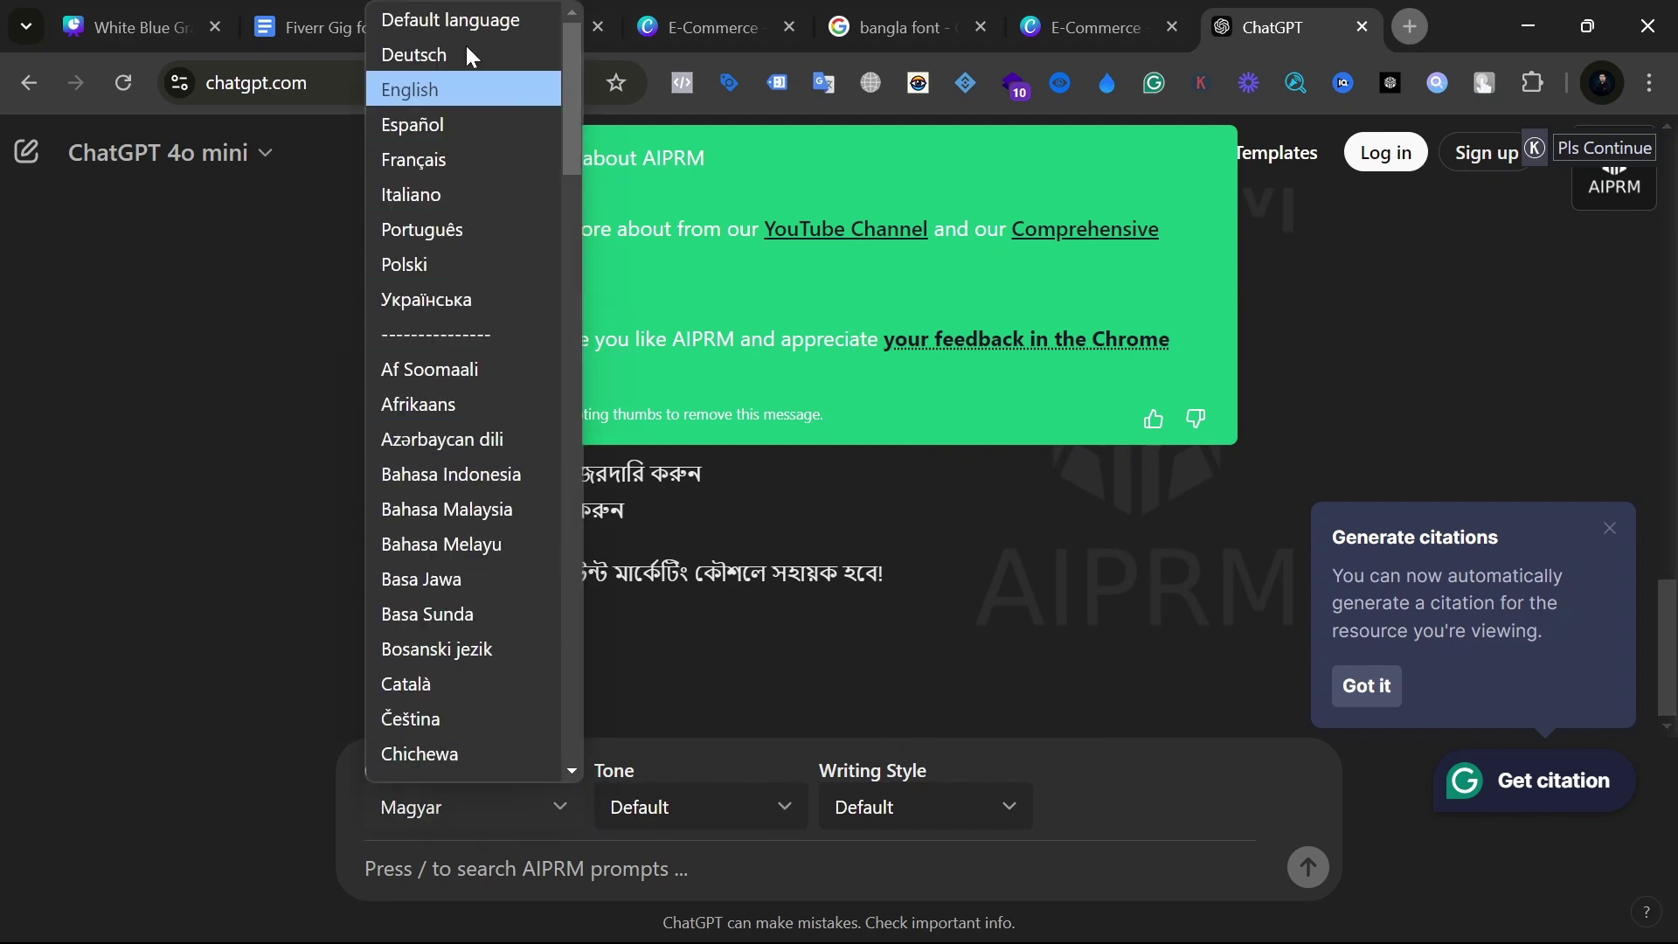
{"action": "left_click", "coordinate": [467, 83]}
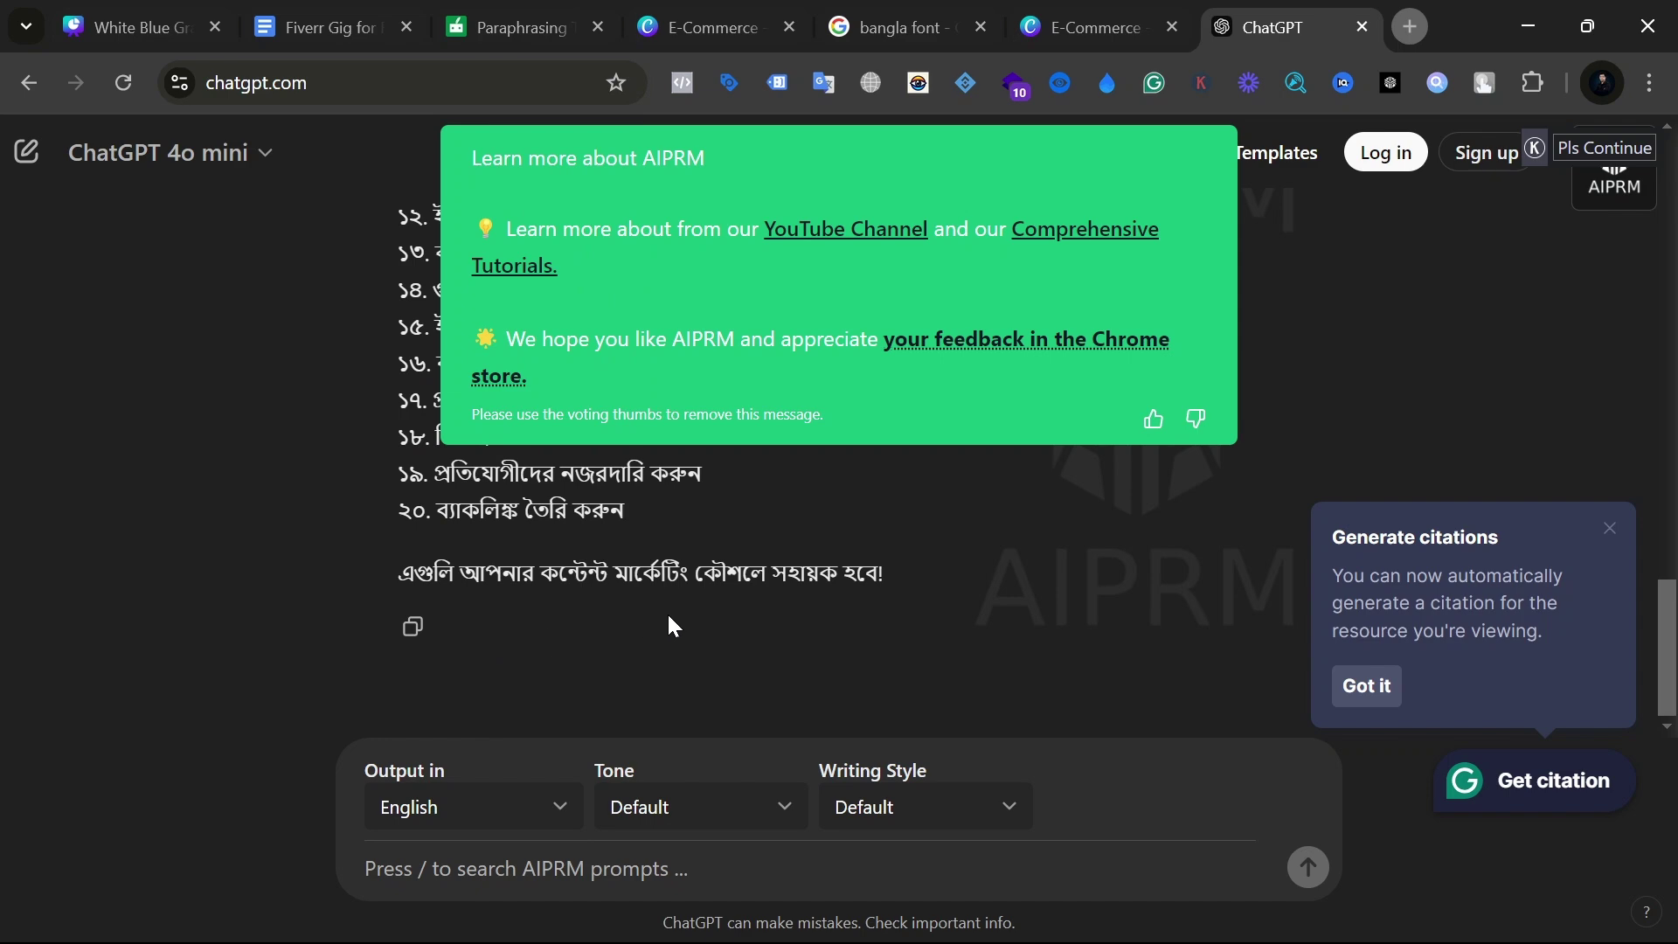
Step: Copy the earlier prompt "make 20 content without cotation" from the chat and send it again
{"action": "scroll", "coordinate": [668, 612], "scroll_direction": "up", "scroll_amount": 12}
{"action": "scroll", "coordinate": [867, 617], "scroll_direction": "down", "scroll_amount": 3}
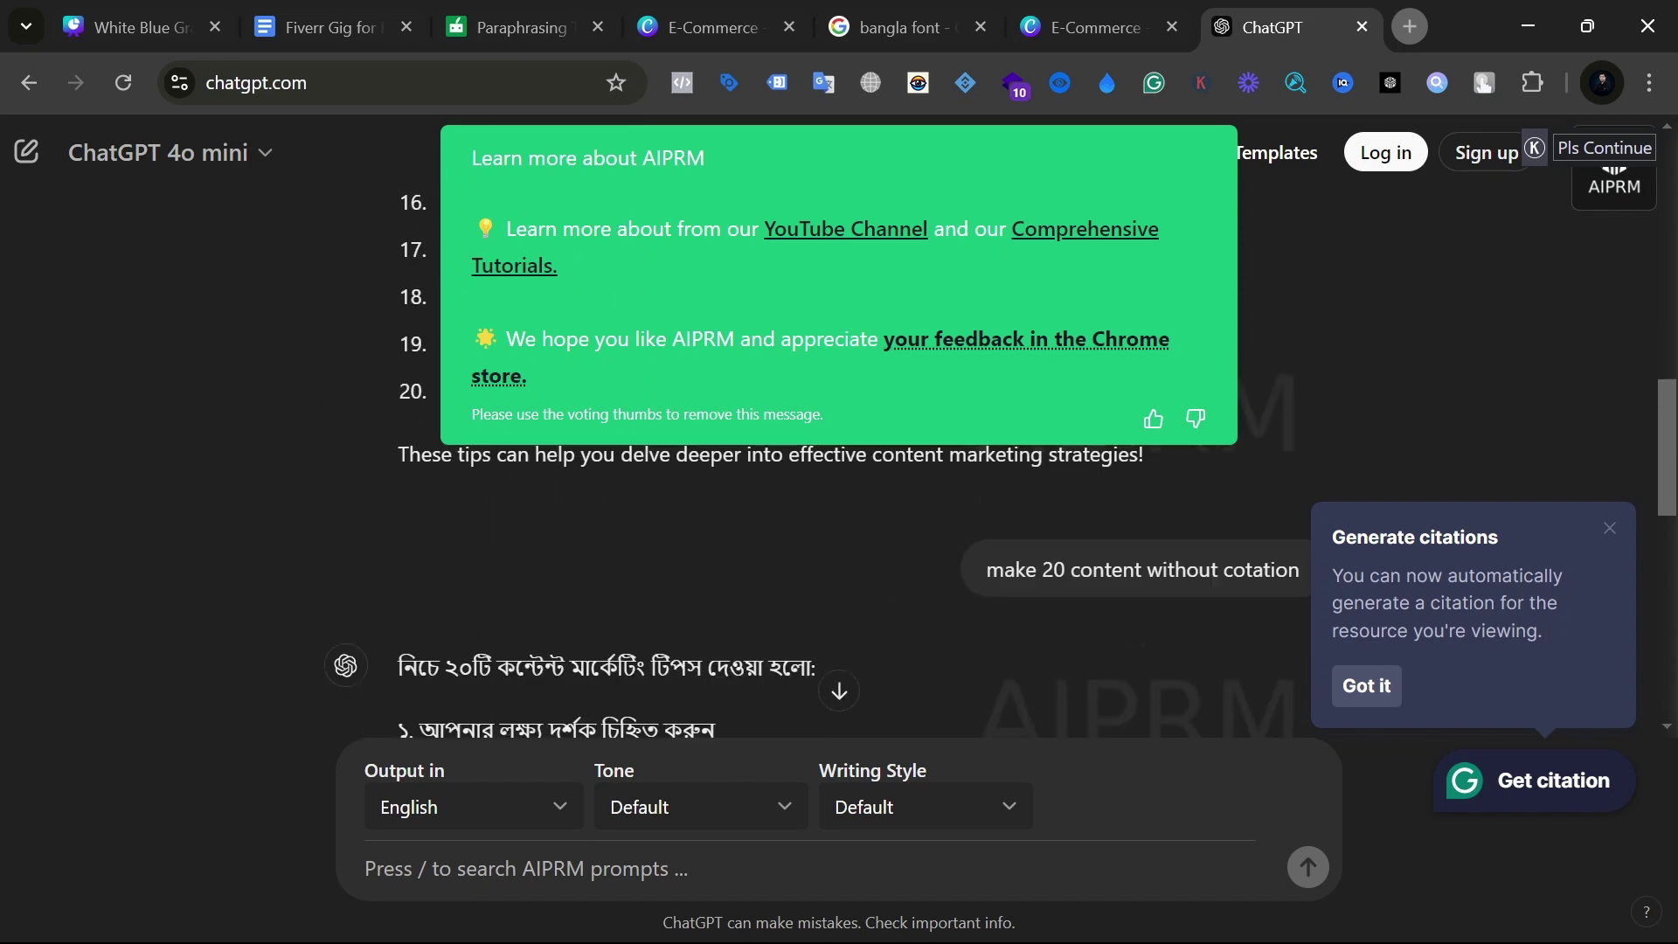
{"action": "triple_click", "coordinate": [996, 573]}
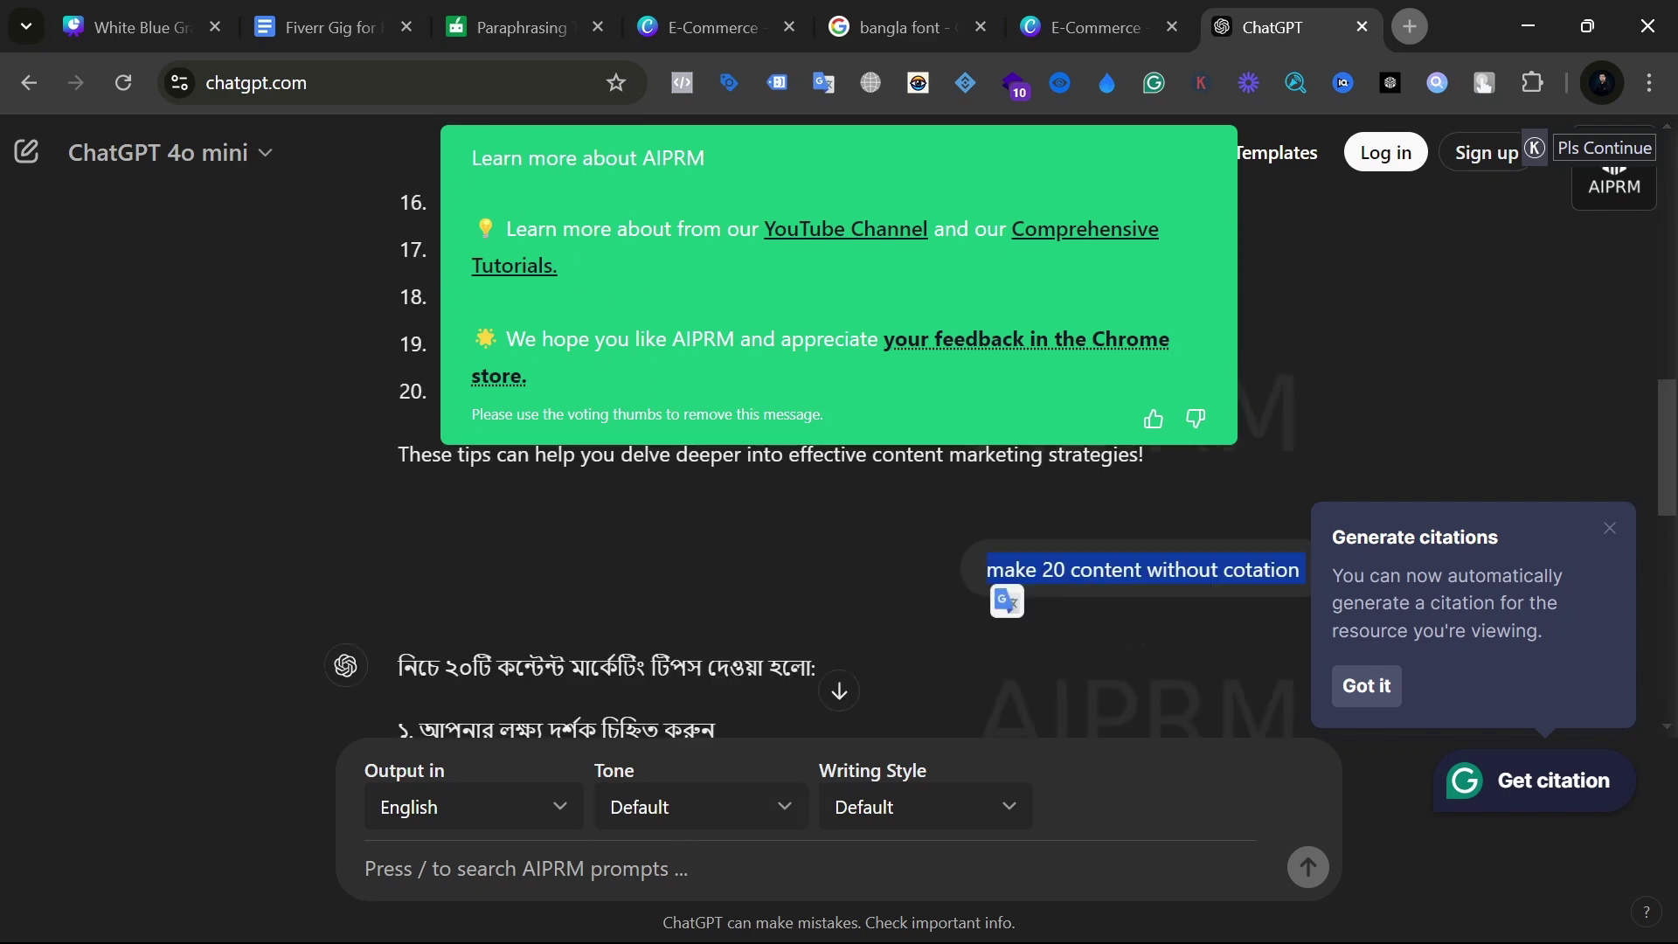
{"action": "key", "text": "ctrl+c"}
{"action": "key", "text": "ctrl+v"}
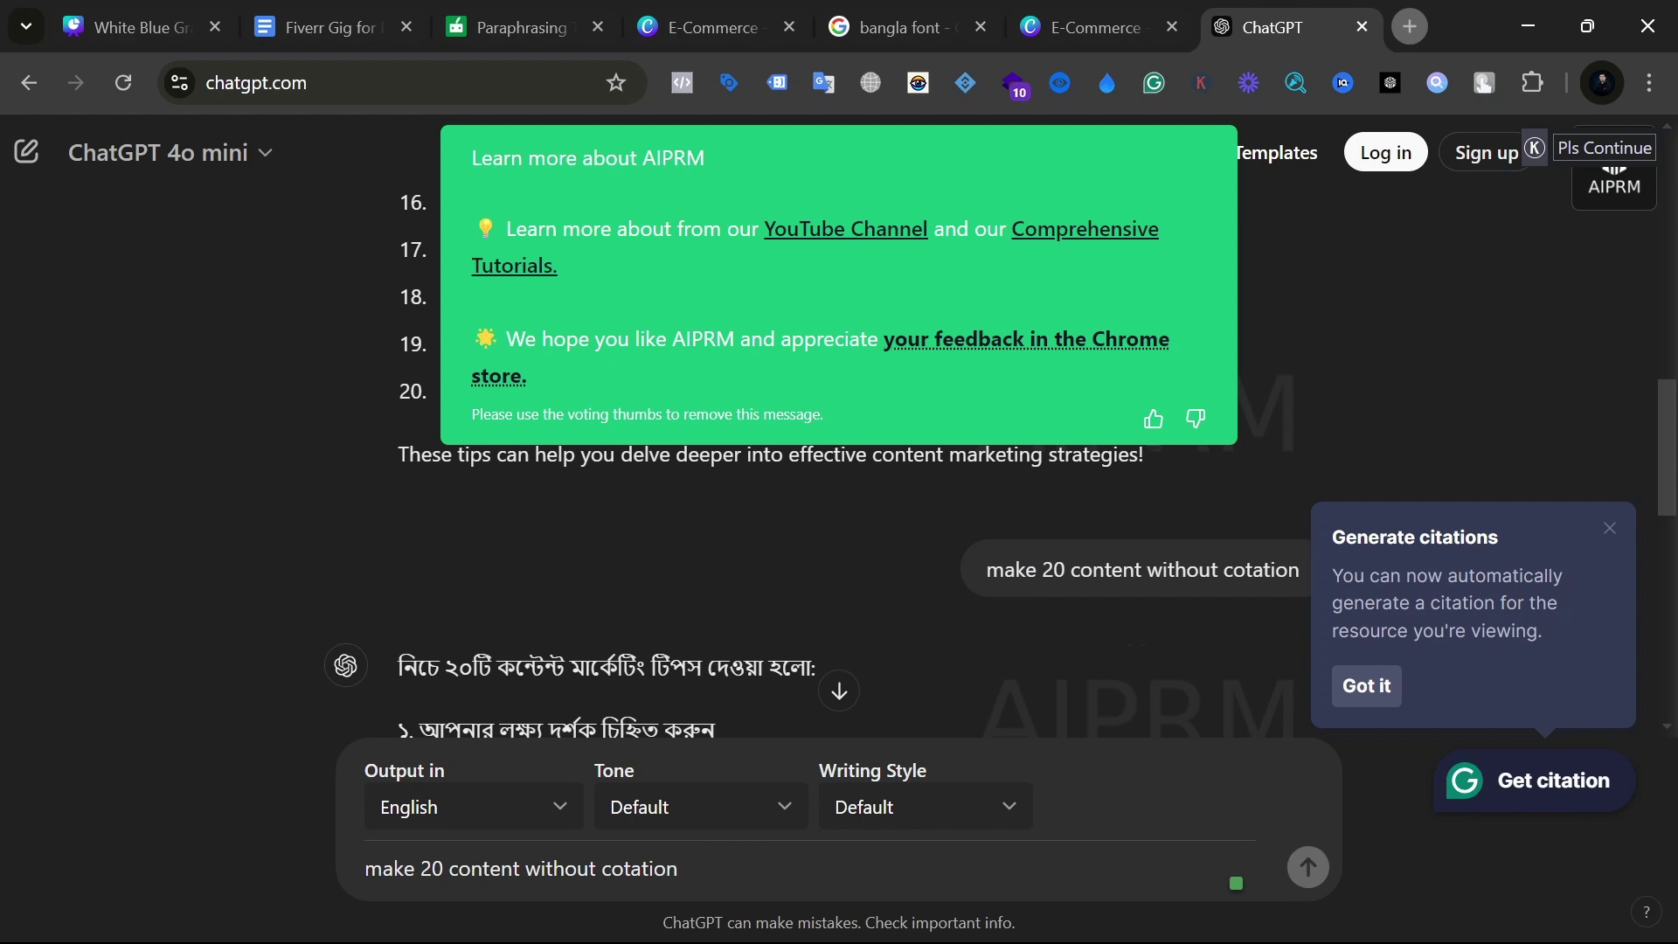
{"action": "key", "text": "Return"}
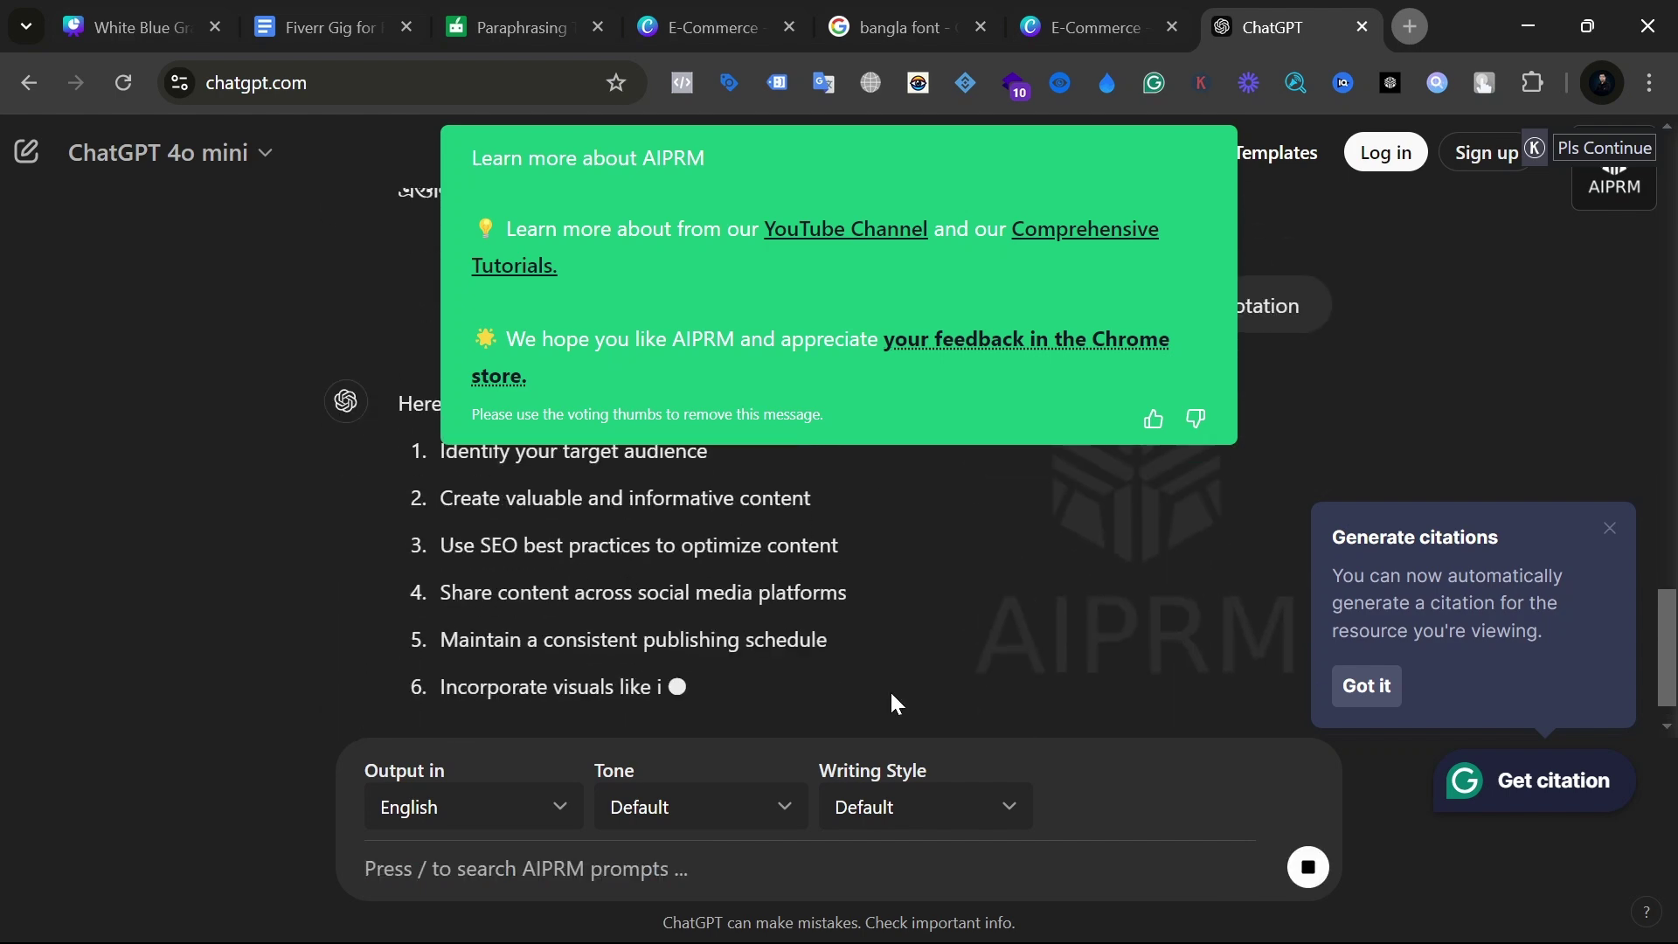
Step: Dismiss the AIPRM notice with a positive vote and select all 20 tips in ChatGPT's English reply
{"action": "left_click", "coordinate": [1152, 422]}
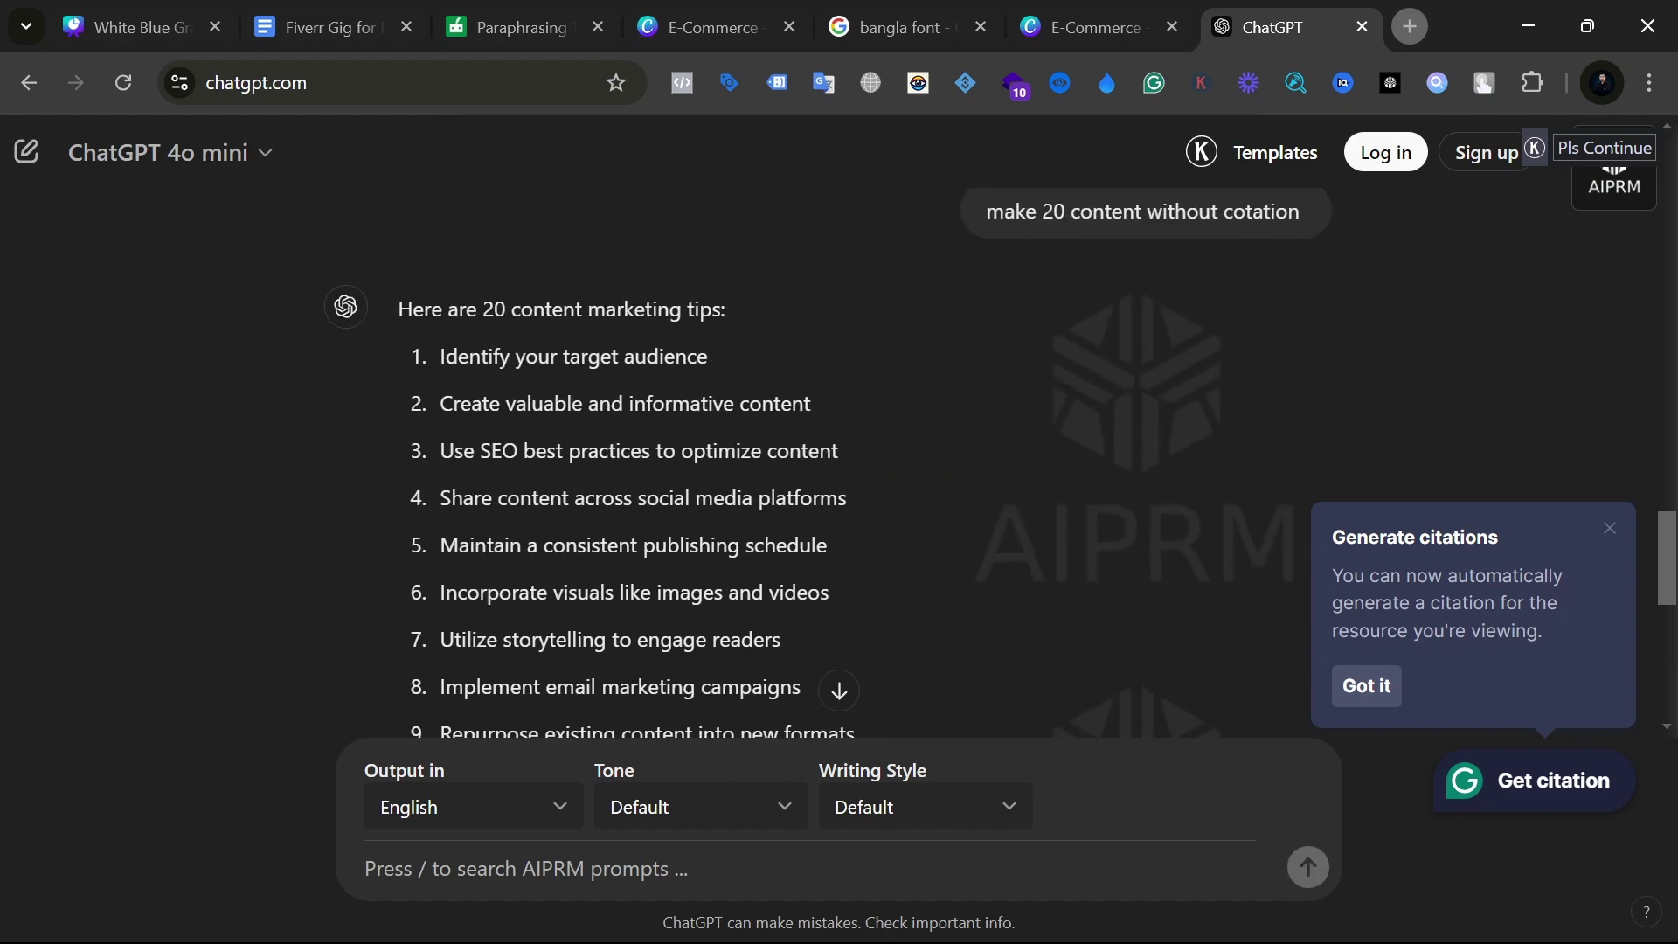
{"action": "left_click_drag", "start_coordinate": [442, 358], "coordinate": [939, 520]}
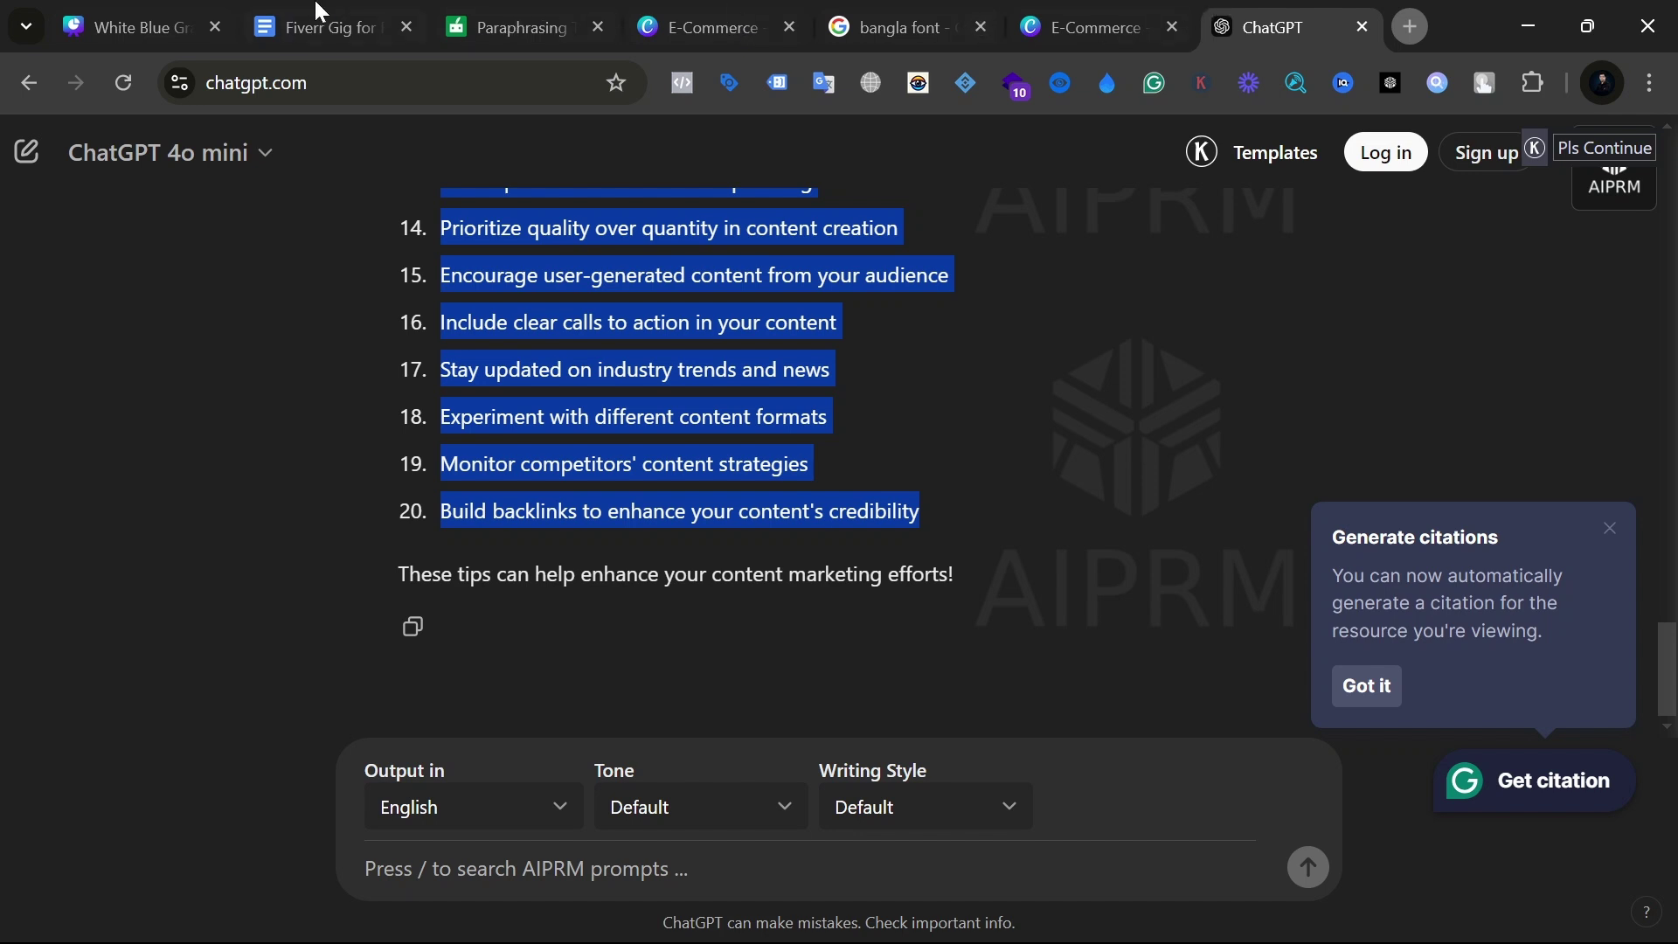
Step: Switch to the E-Commerce design in Canva and search the elements for "caontent marketing"
{"action": "left_click", "coordinate": [1109, 14]}
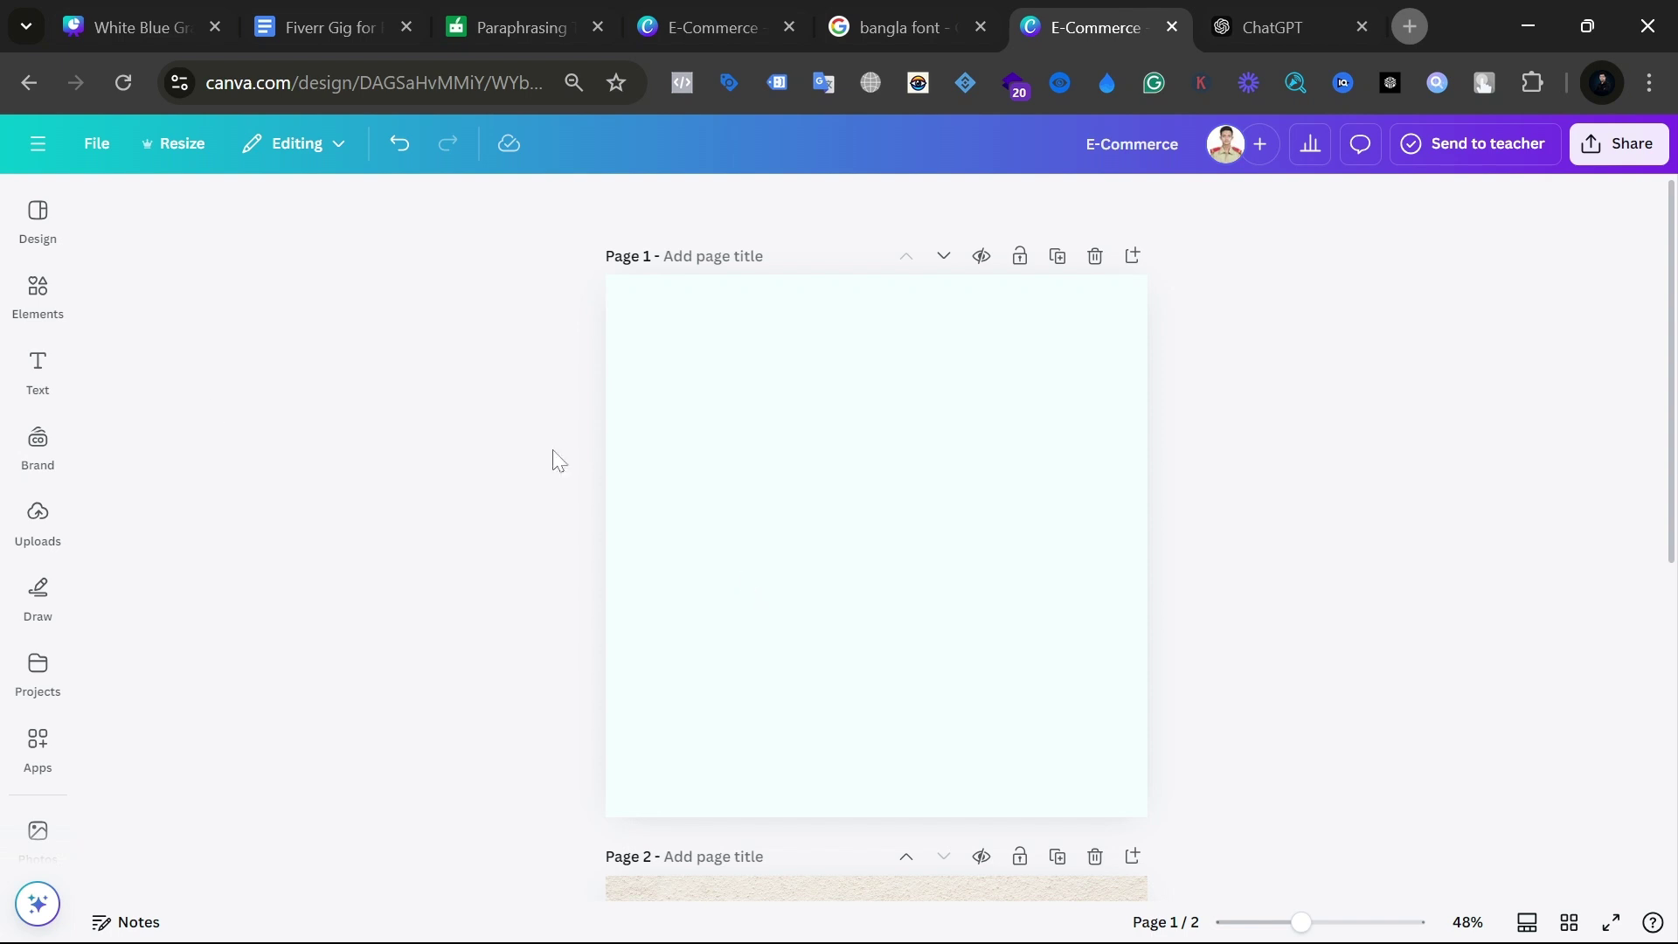
{"action": "left_click", "coordinate": [37, 293]}
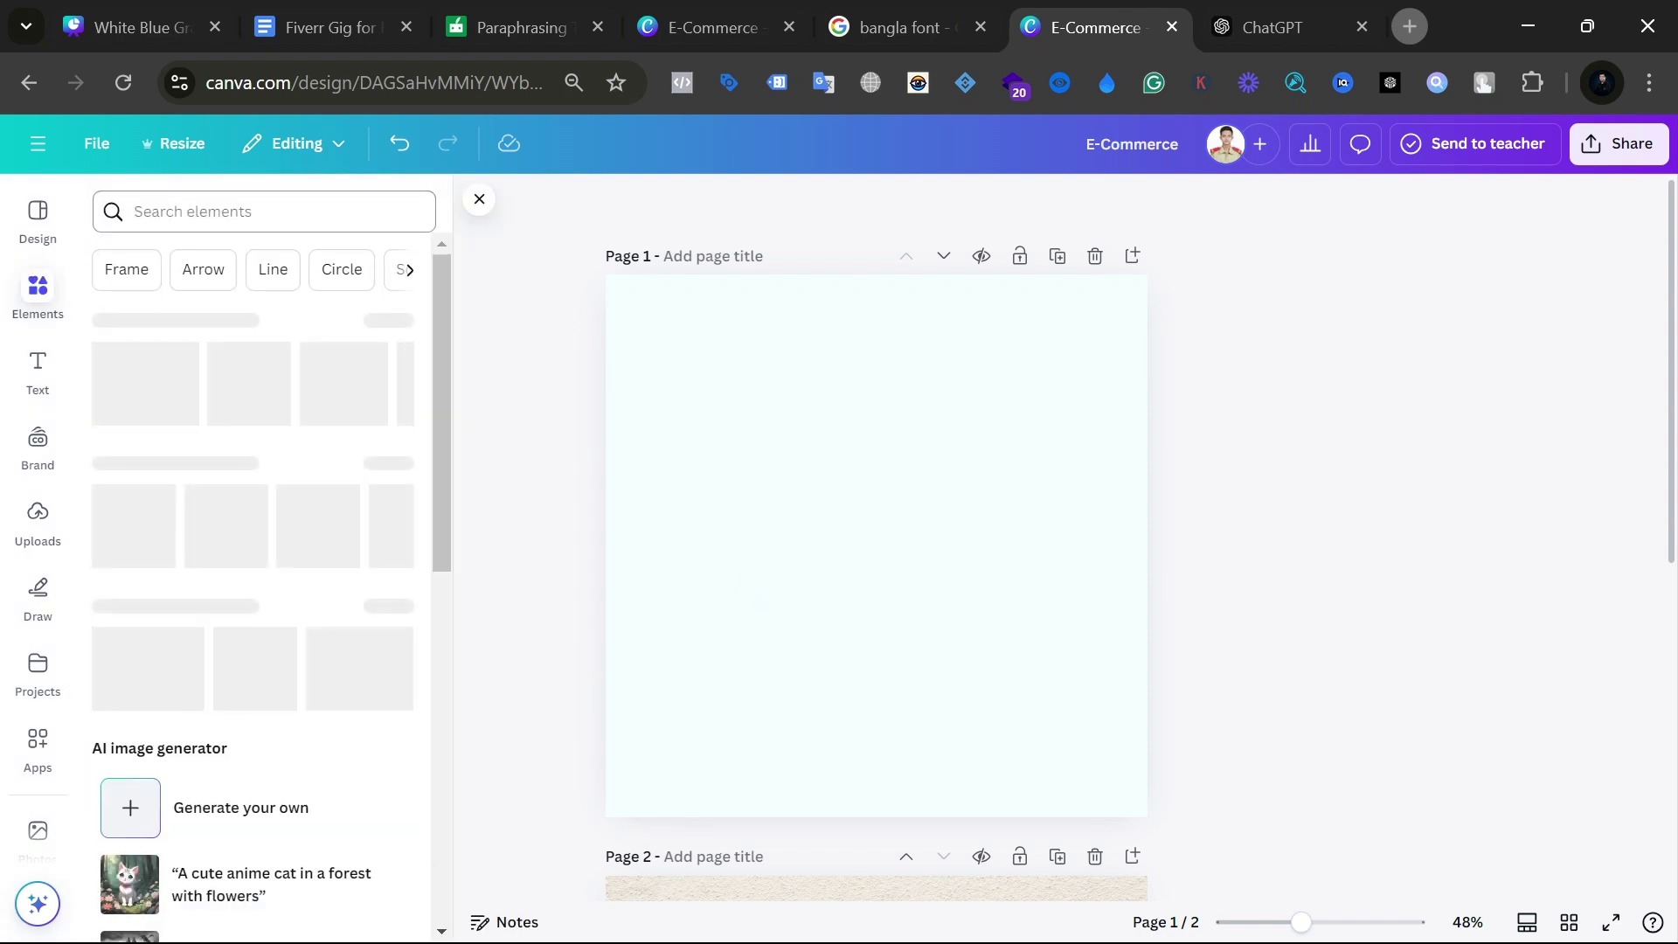
{"action": "left_click", "coordinate": [220, 211]}
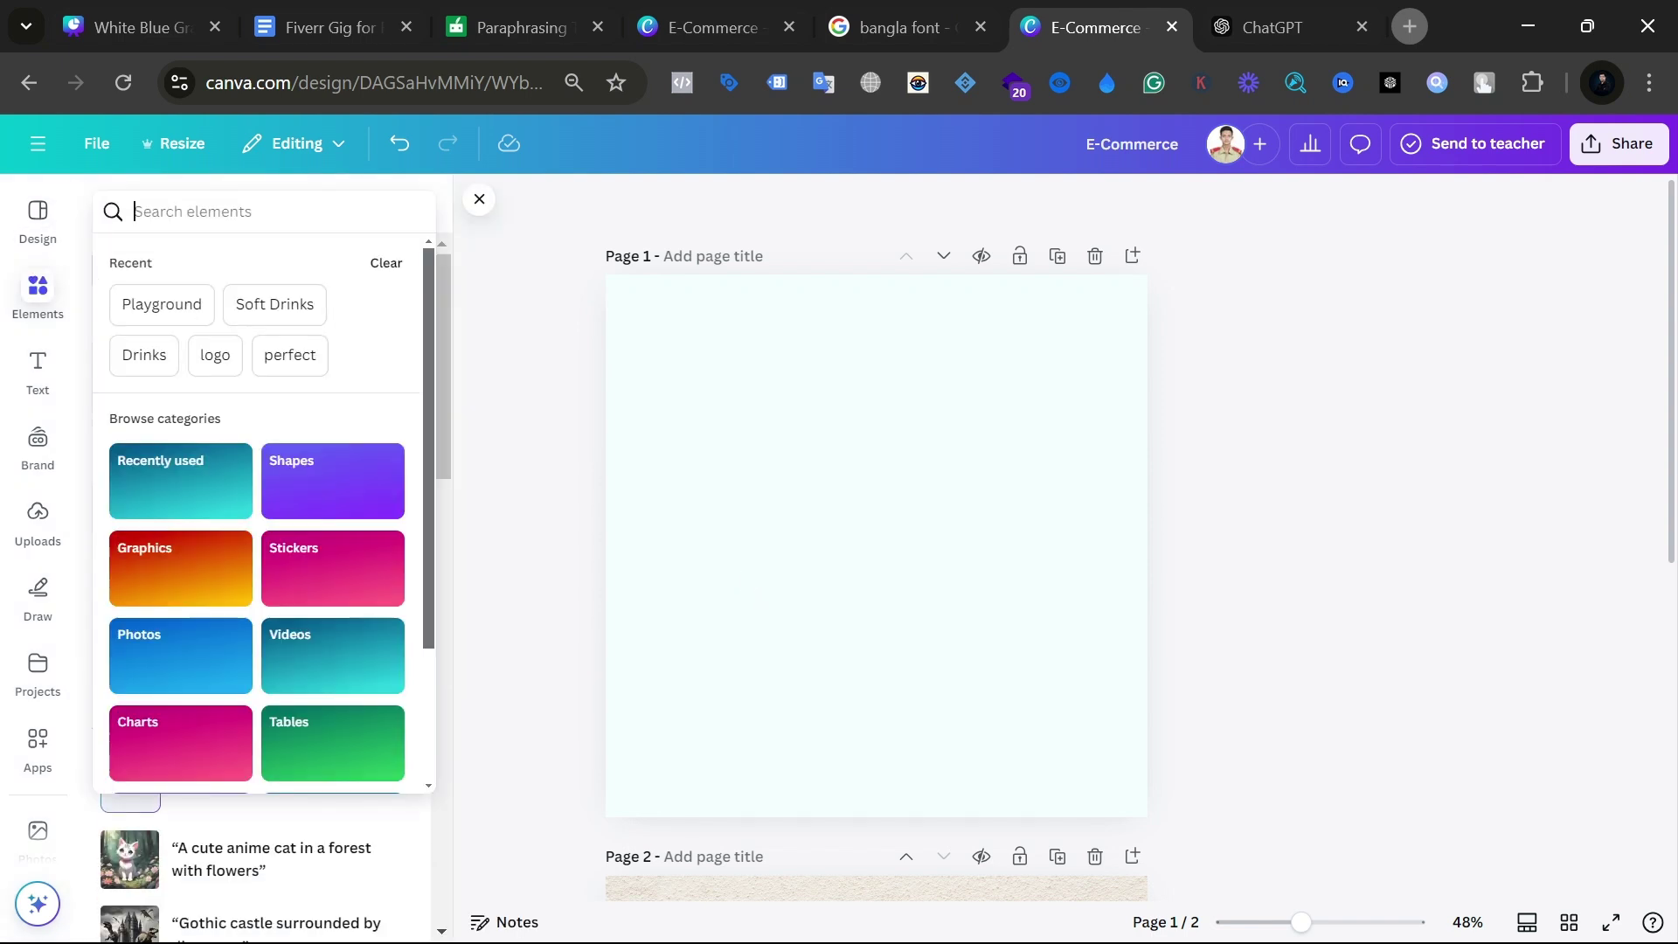
{"action": "type", "text": "cao"}
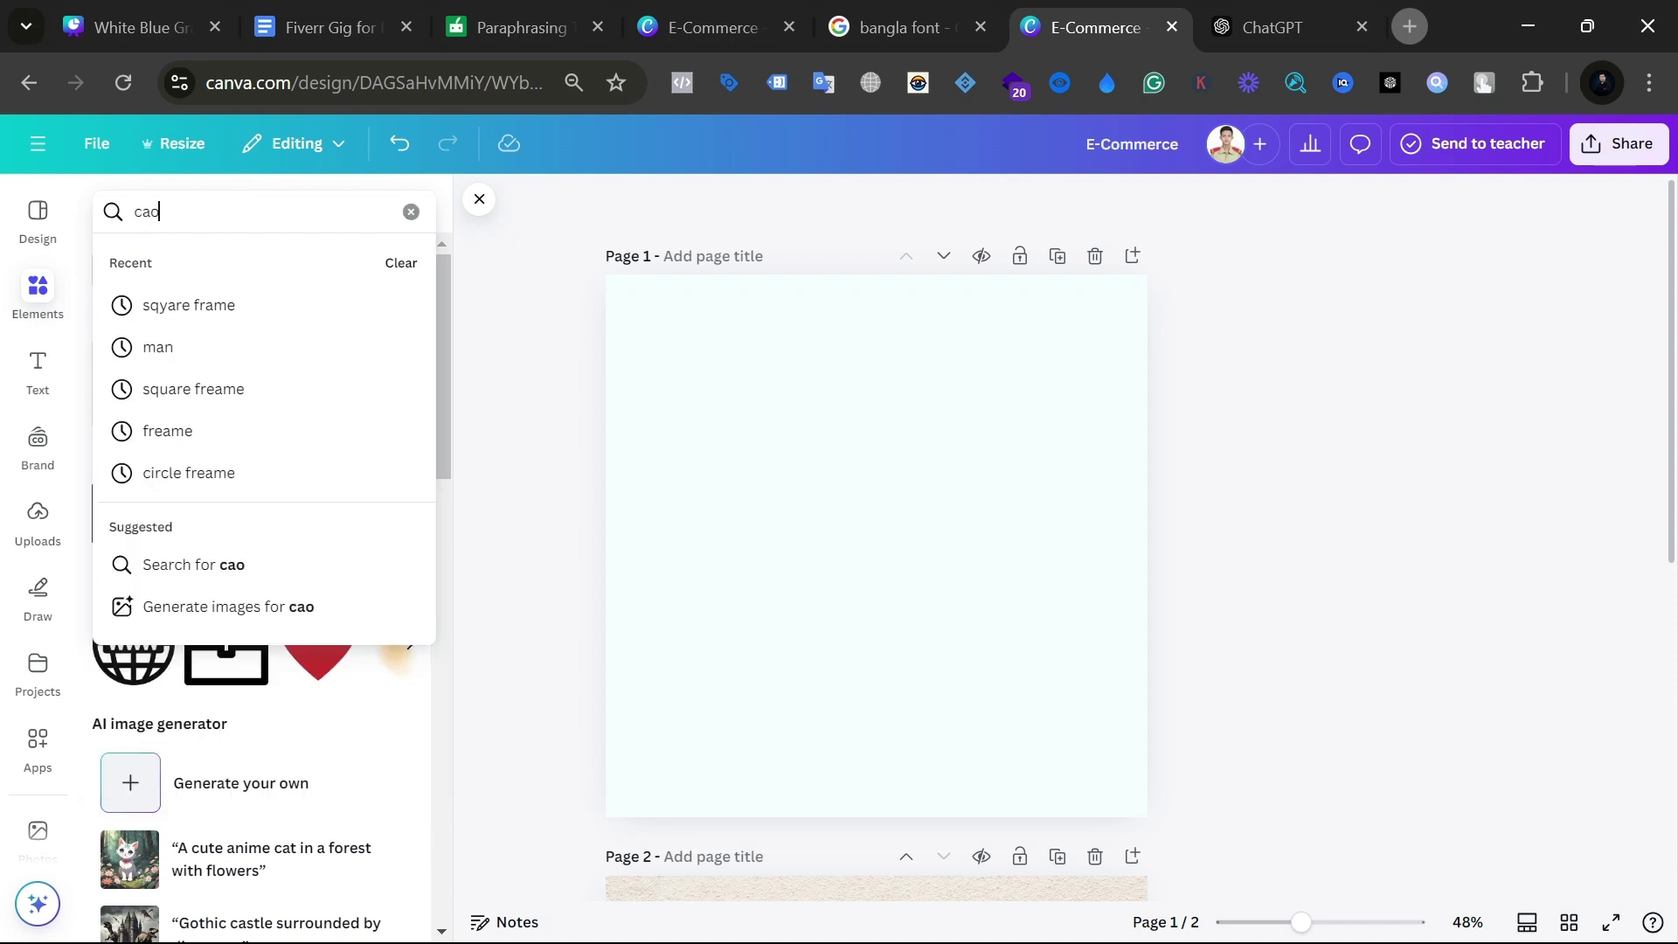
{"action": "type", "text": "ntent"}
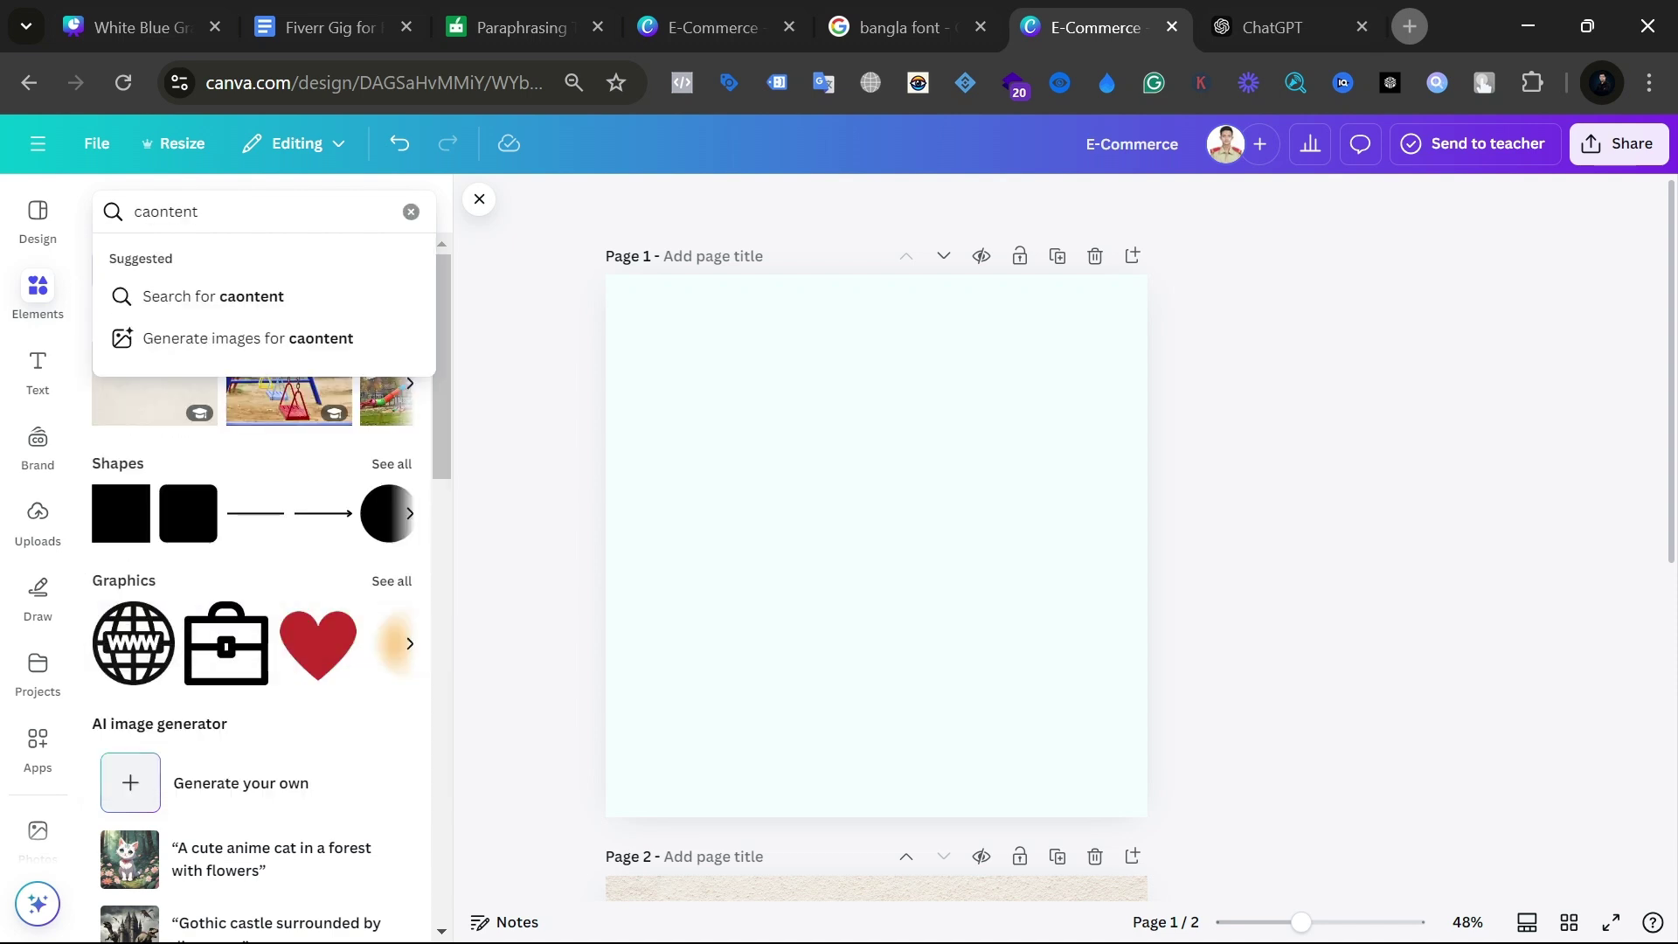
{"action": "type", "text": " marketing"}
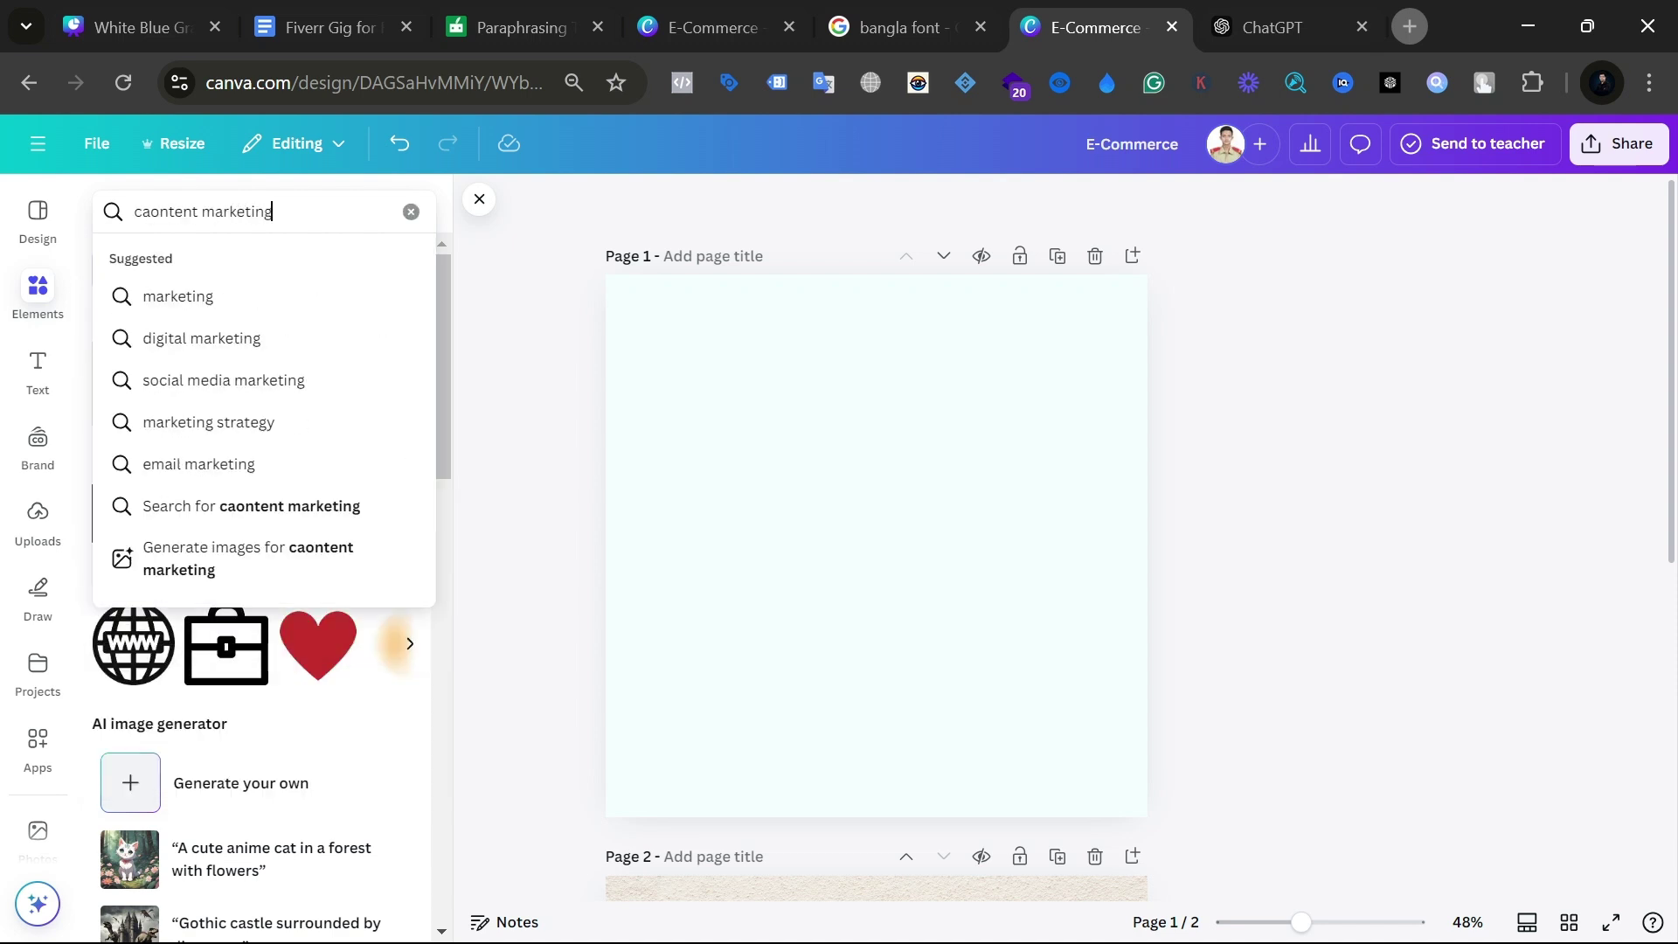
{"action": "key", "text": "Return"}
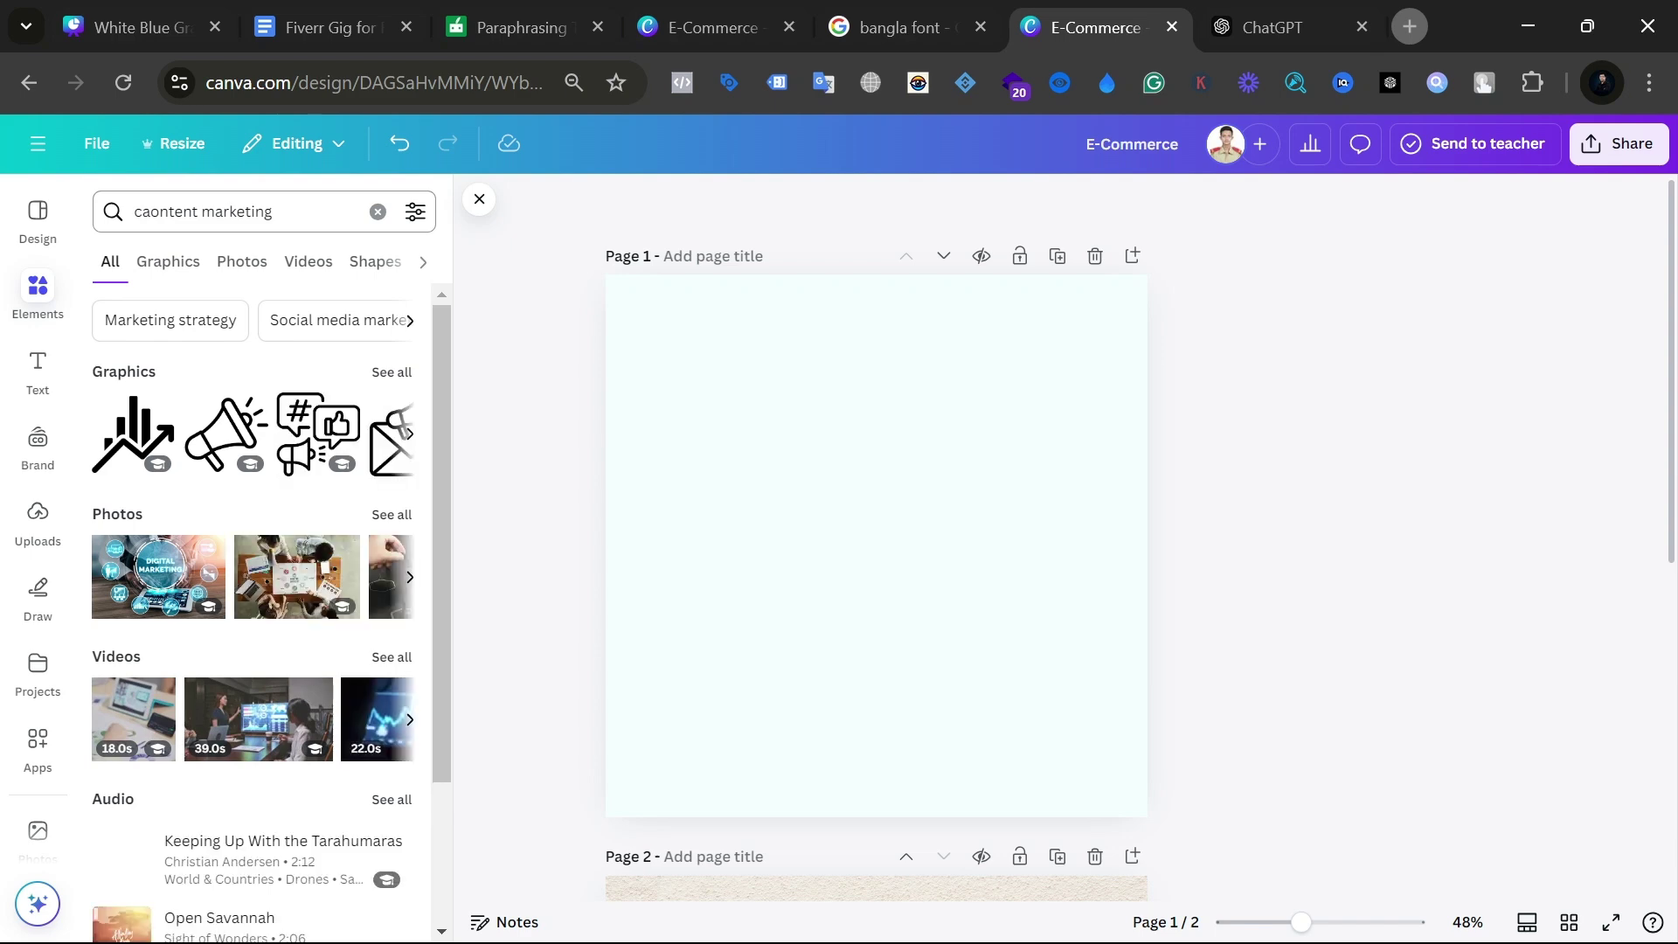
Step: Search the design templates for "caontent marketing" and apply the Purple Digital Marketing Agency Instagram Post template to page 1
{"action": "left_click", "coordinate": [38, 214]}
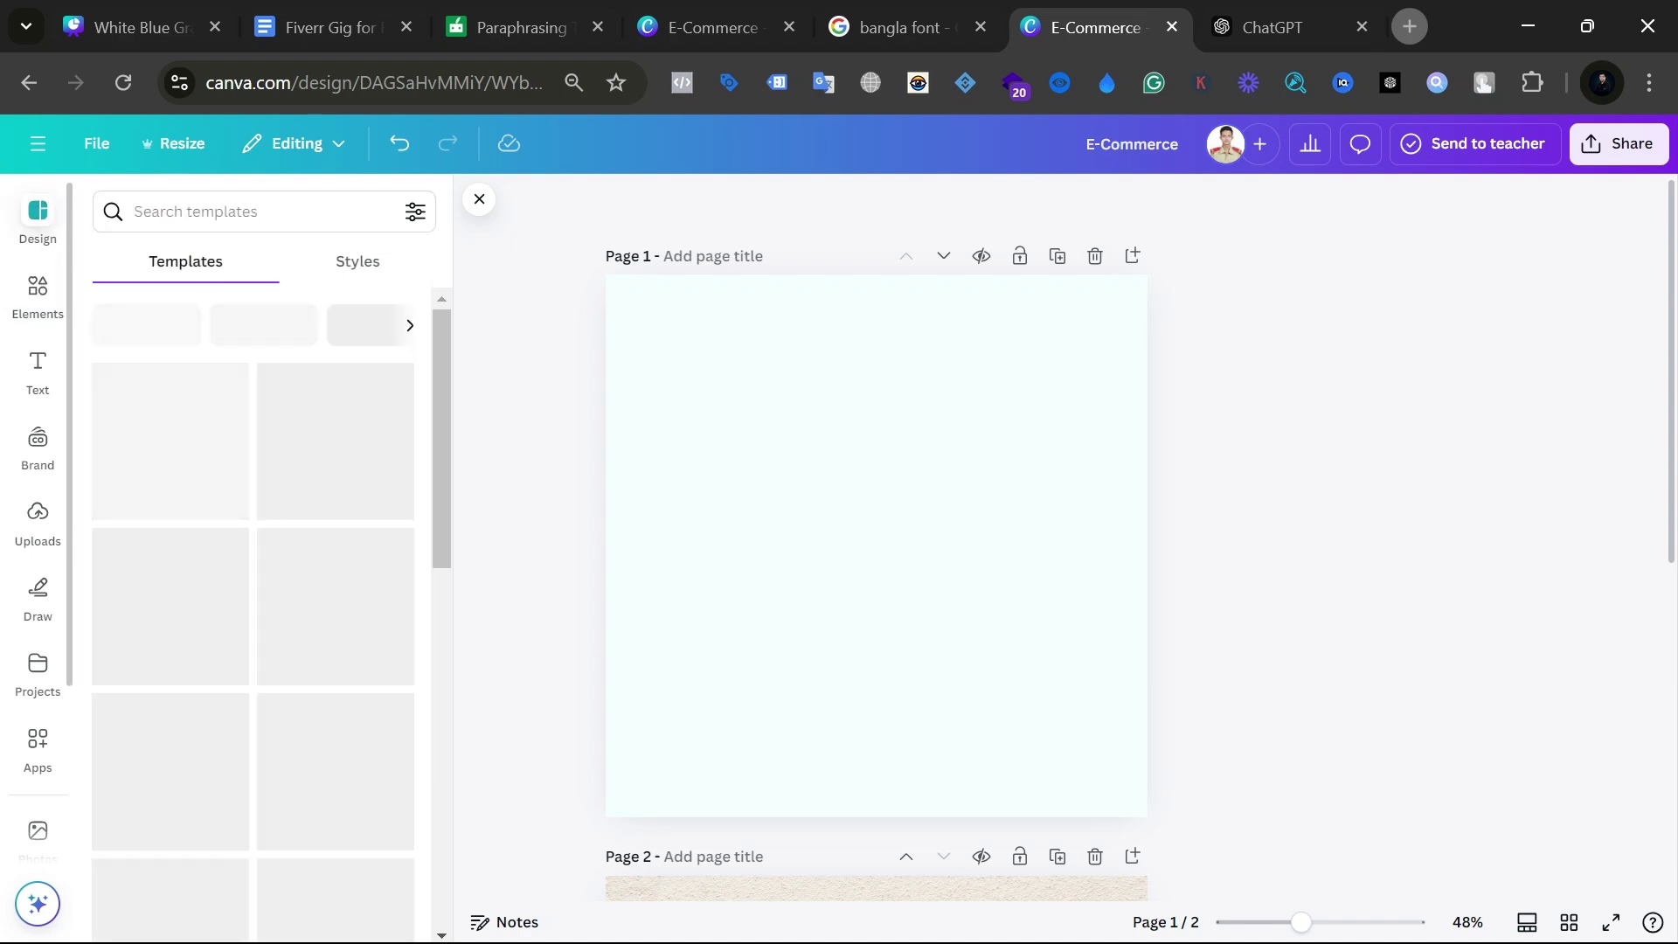
{"action": "left_click", "coordinate": [37, 286]}
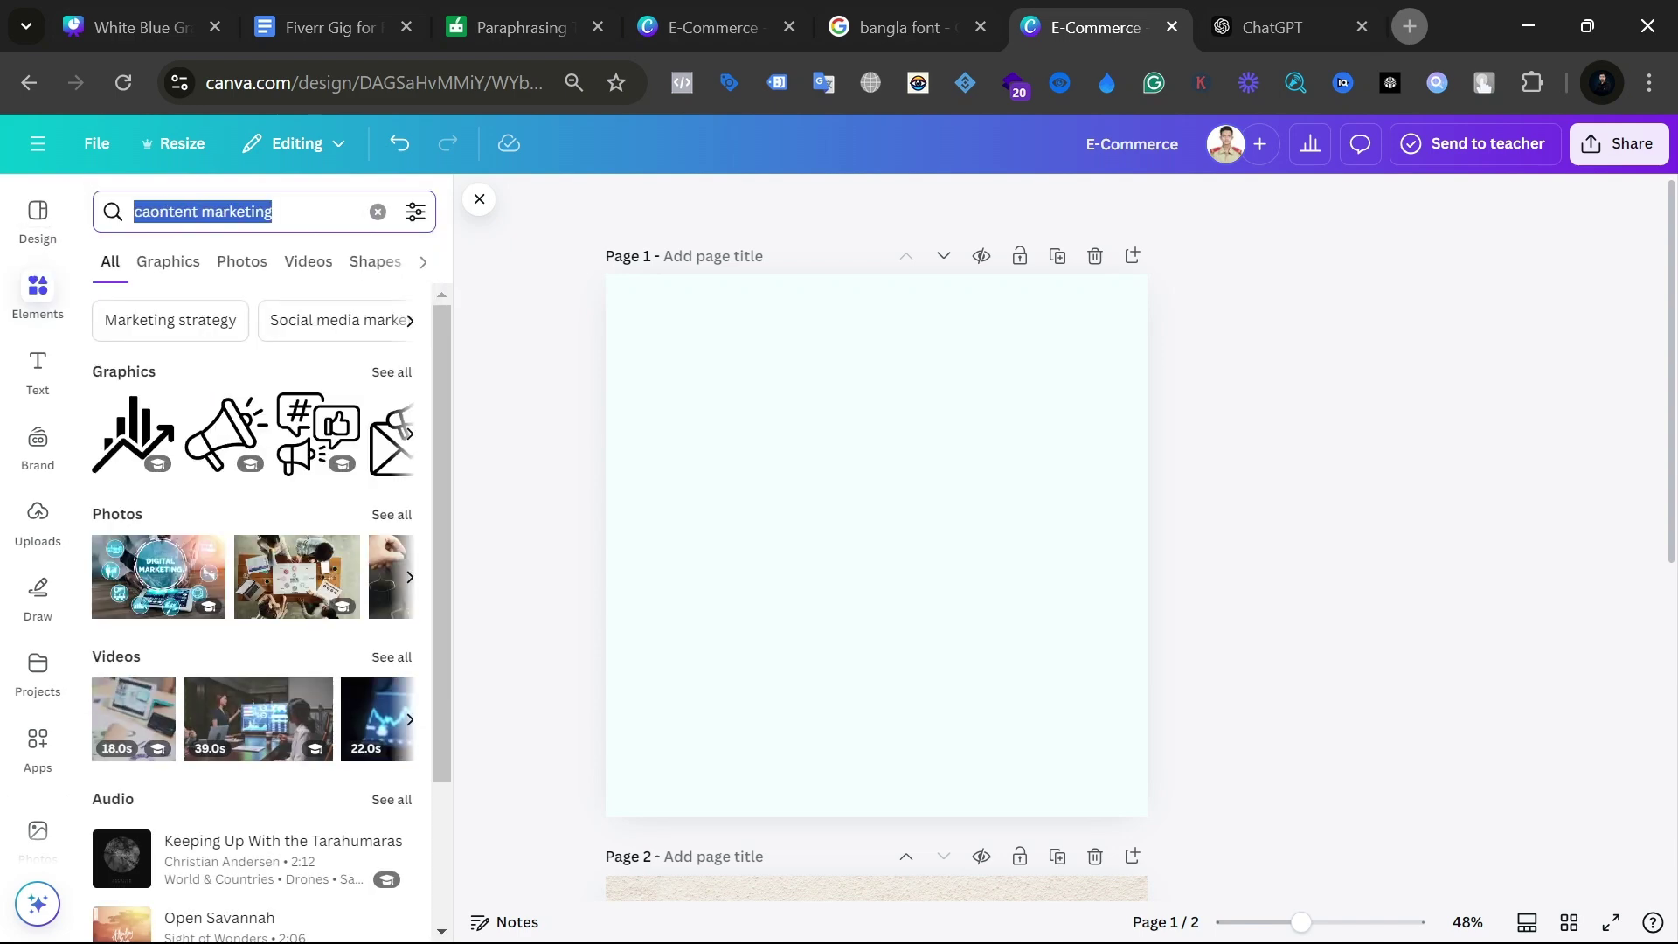
{"action": "left_click", "coordinate": [38, 214]}
{"action": "left_click", "coordinate": [219, 212]}
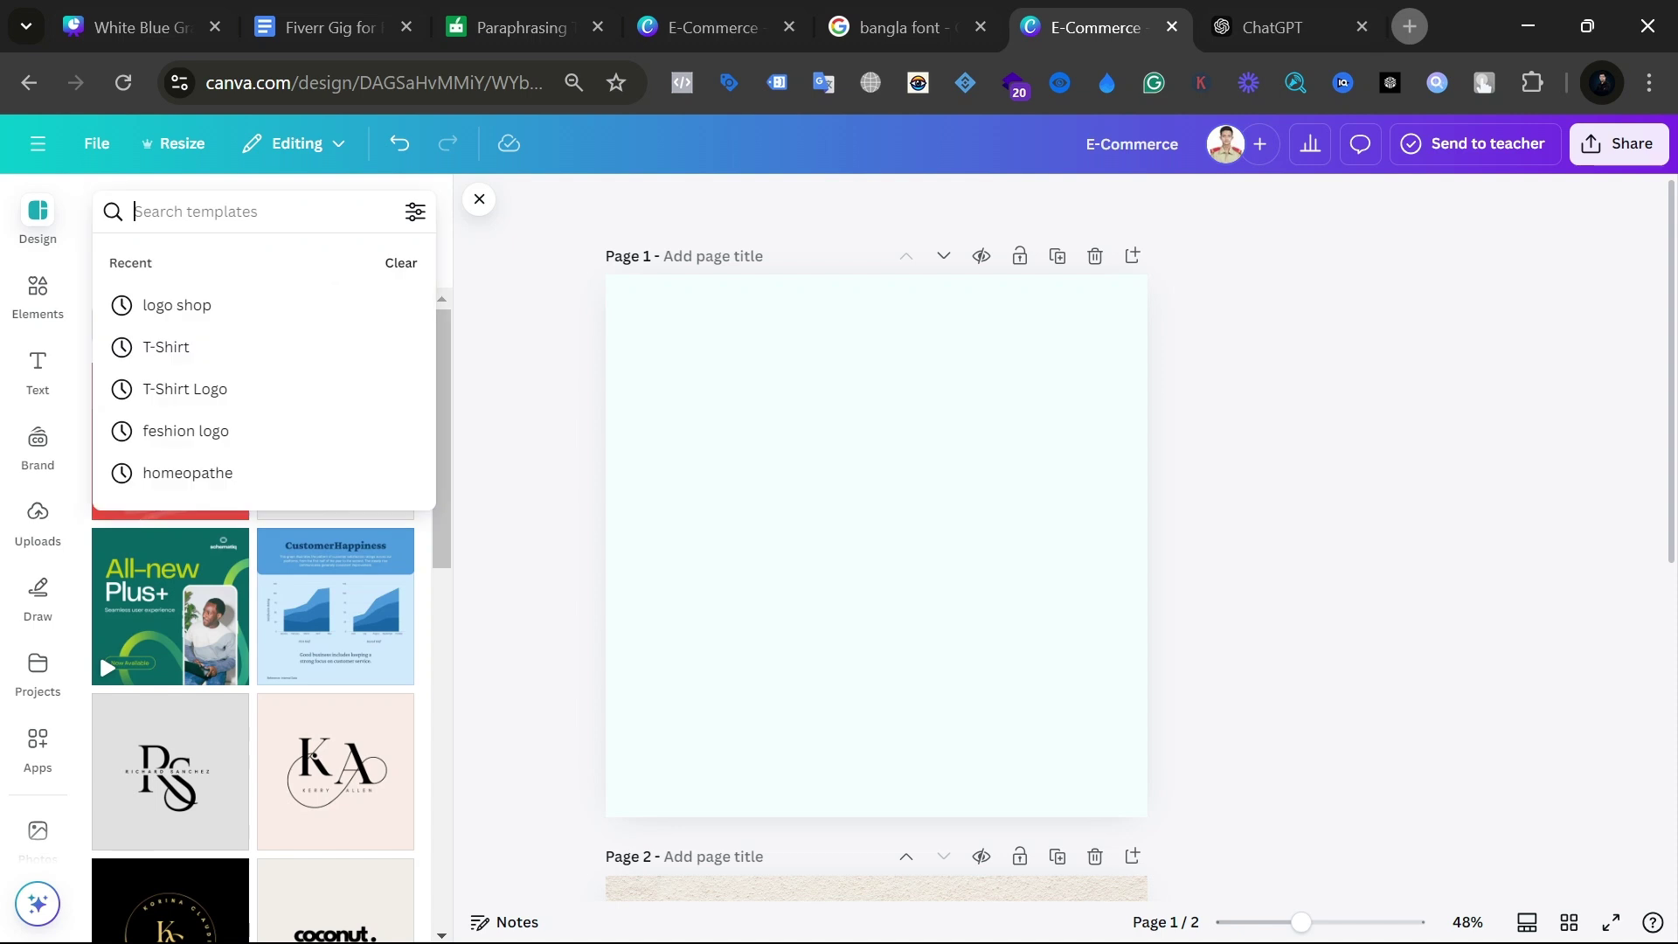
{"action": "key", "text": "ctrl+v"}
{"action": "key", "text": "Return"}
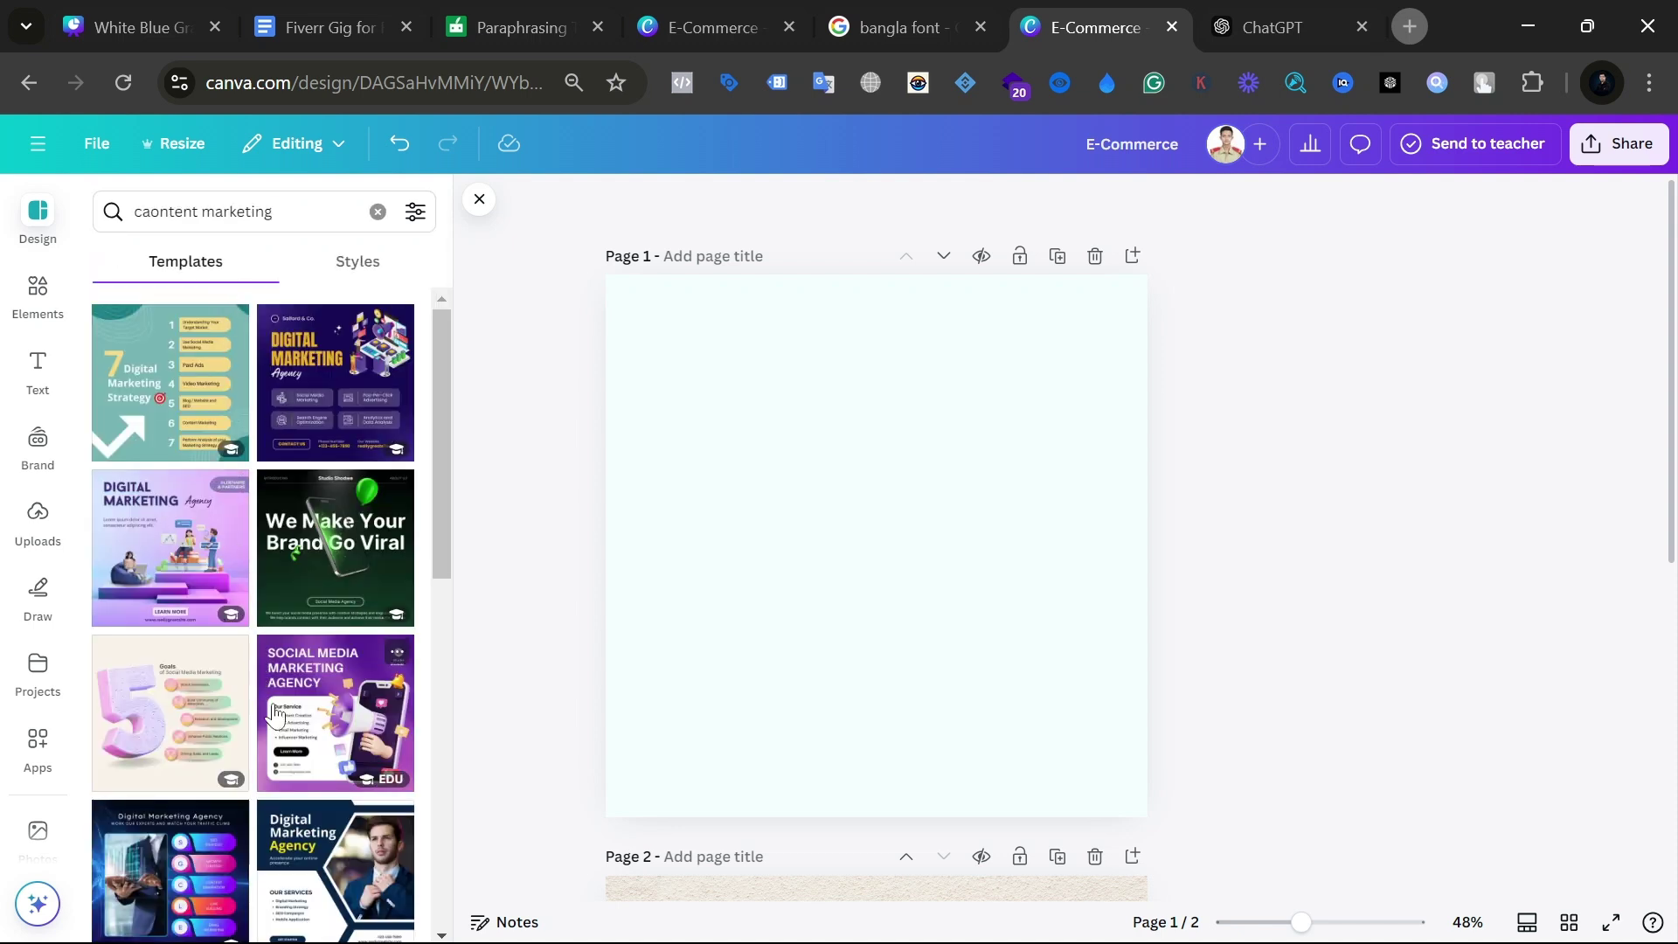
{"action": "scroll", "coordinate": [274, 712], "scroll_direction": "down", "scroll_amount": 1}
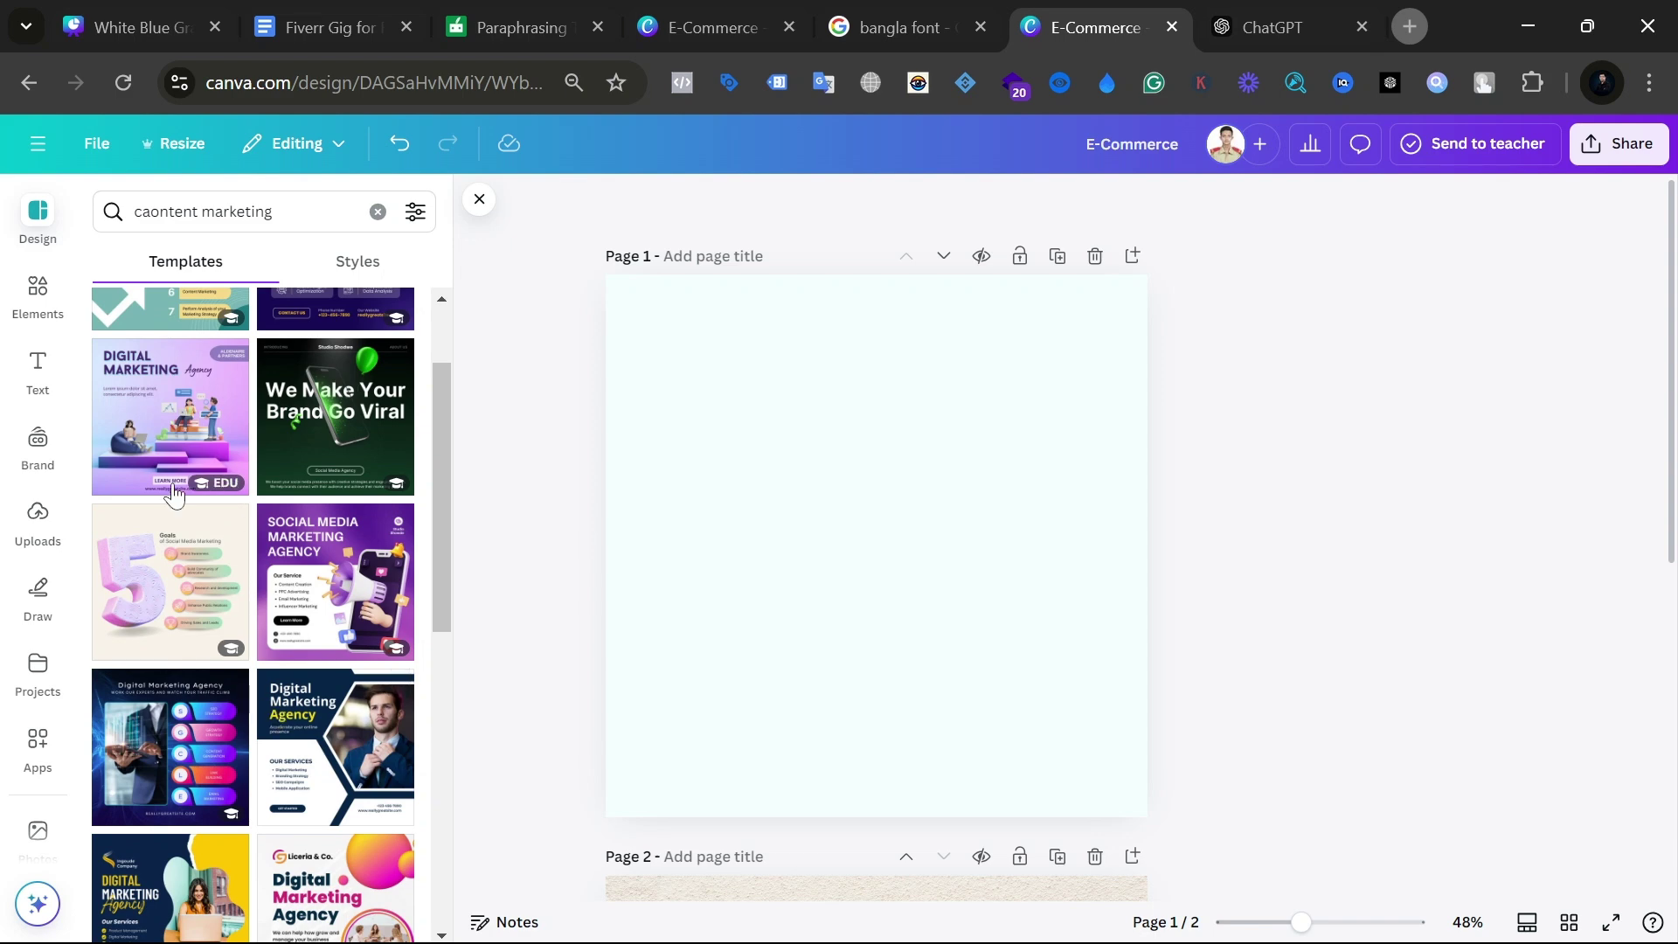
{"action": "left_click_drag", "start_coordinate": [151, 417], "coordinate": [732, 513]}
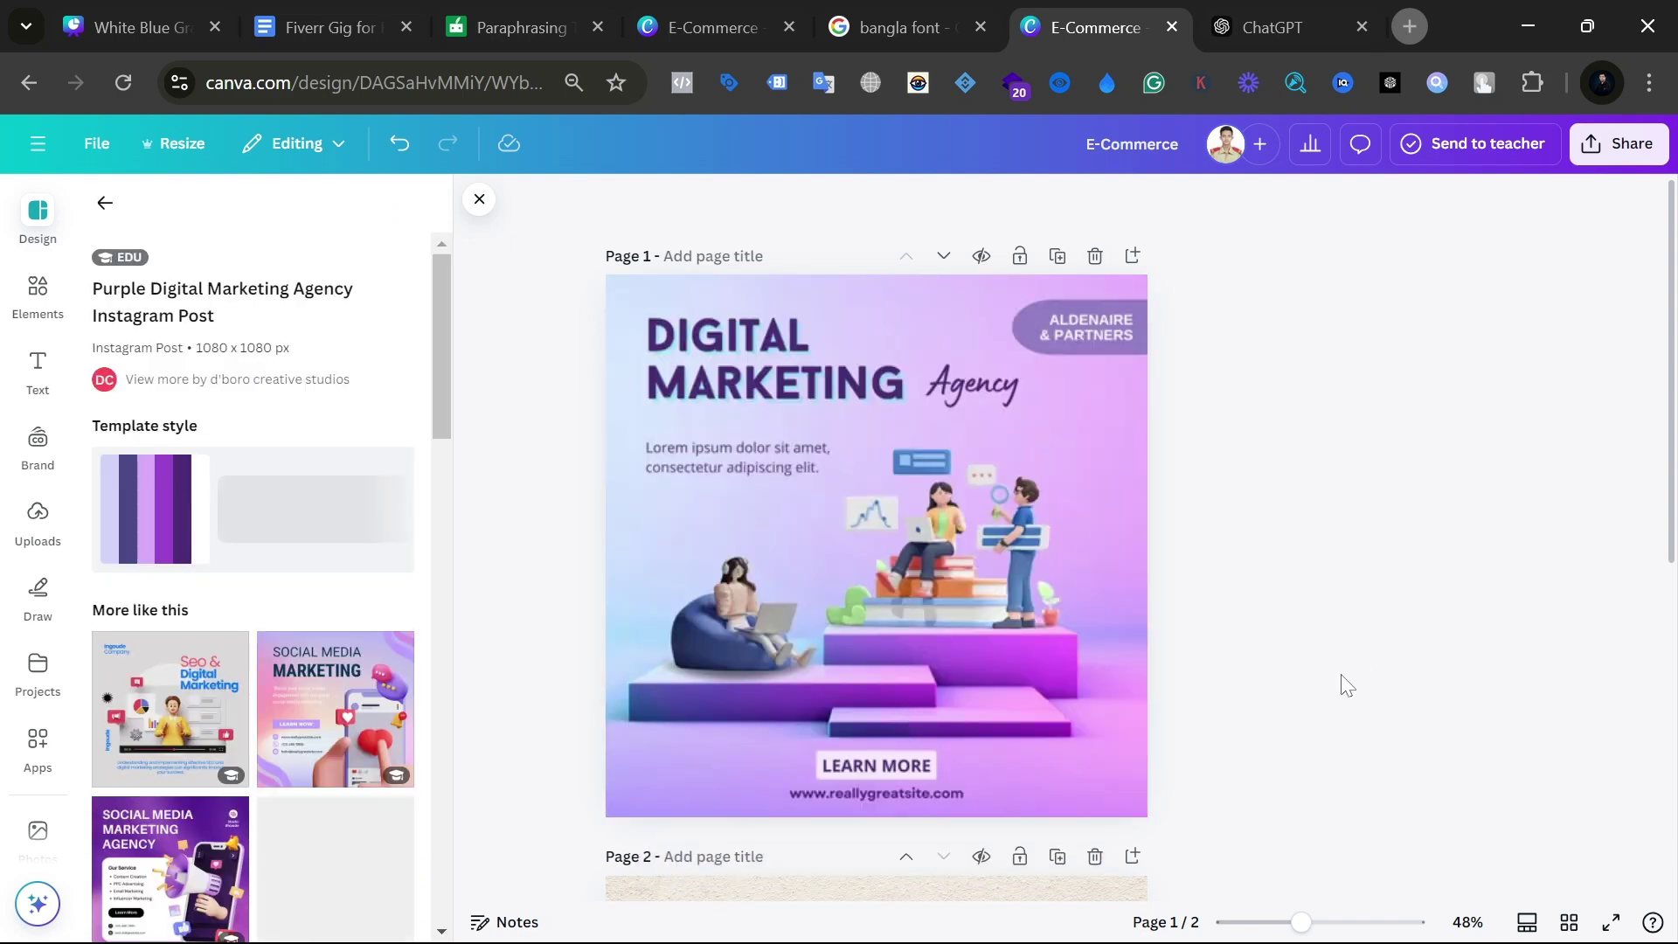
Step: Delete the LEARN MORE button and website address from page 1, and shift the people illustrations slightly left and down
{"action": "left_click", "coordinate": [843, 775]}
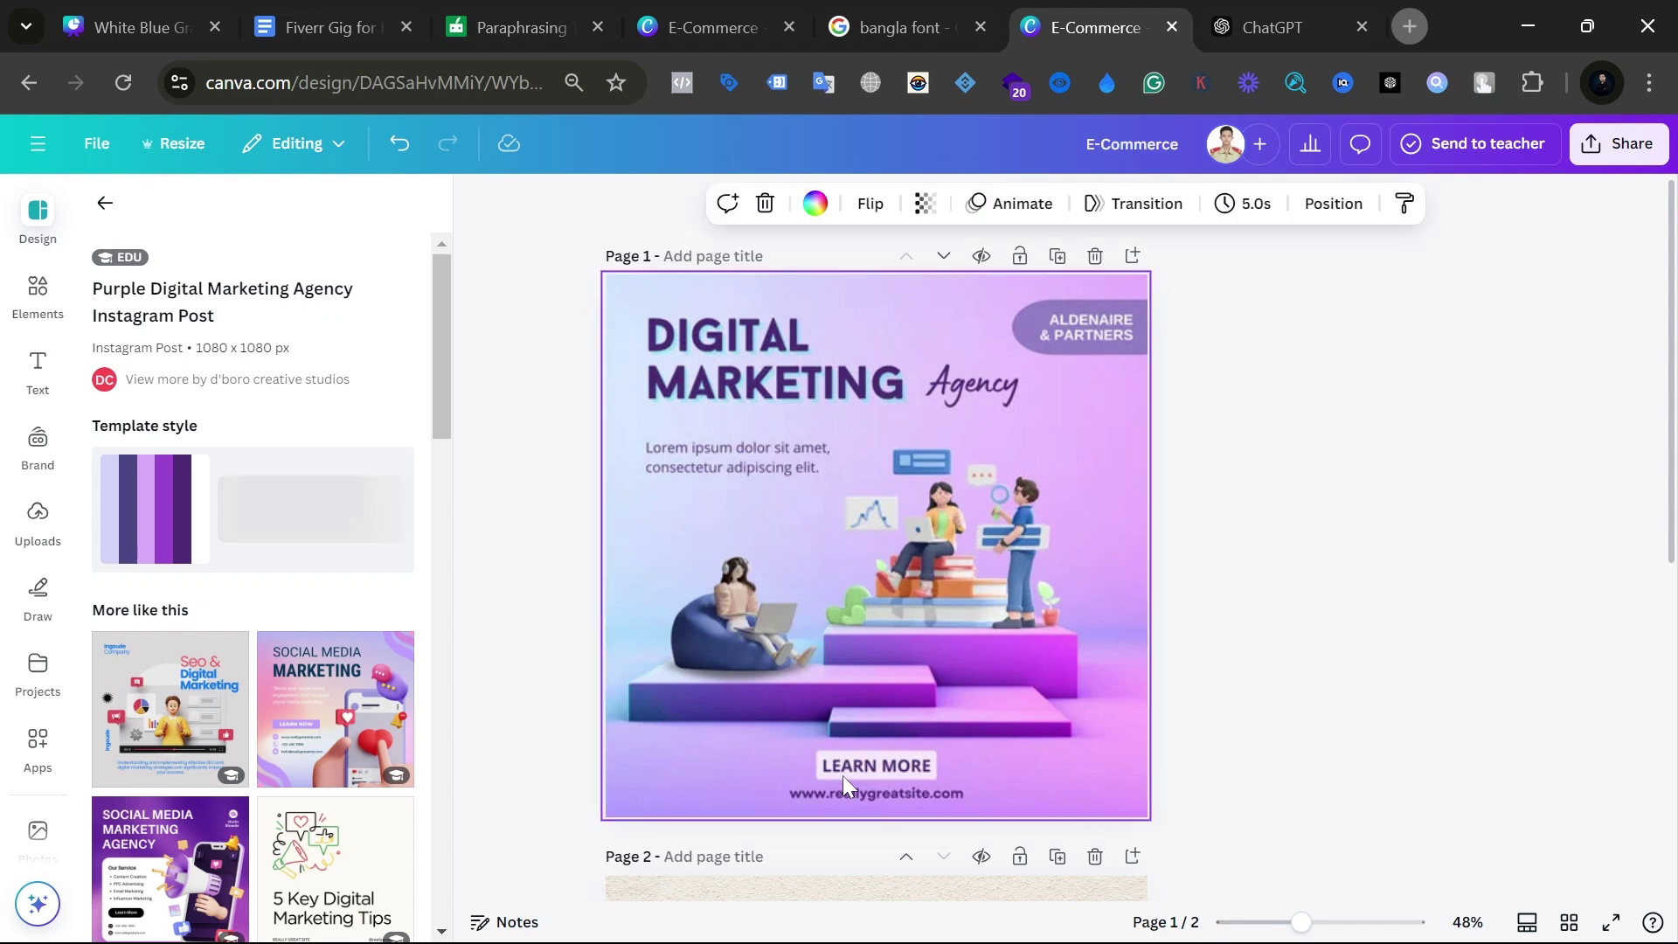
{"action": "left_click", "coordinate": [974, 802]}
{"action": "key", "text": "Delete"}
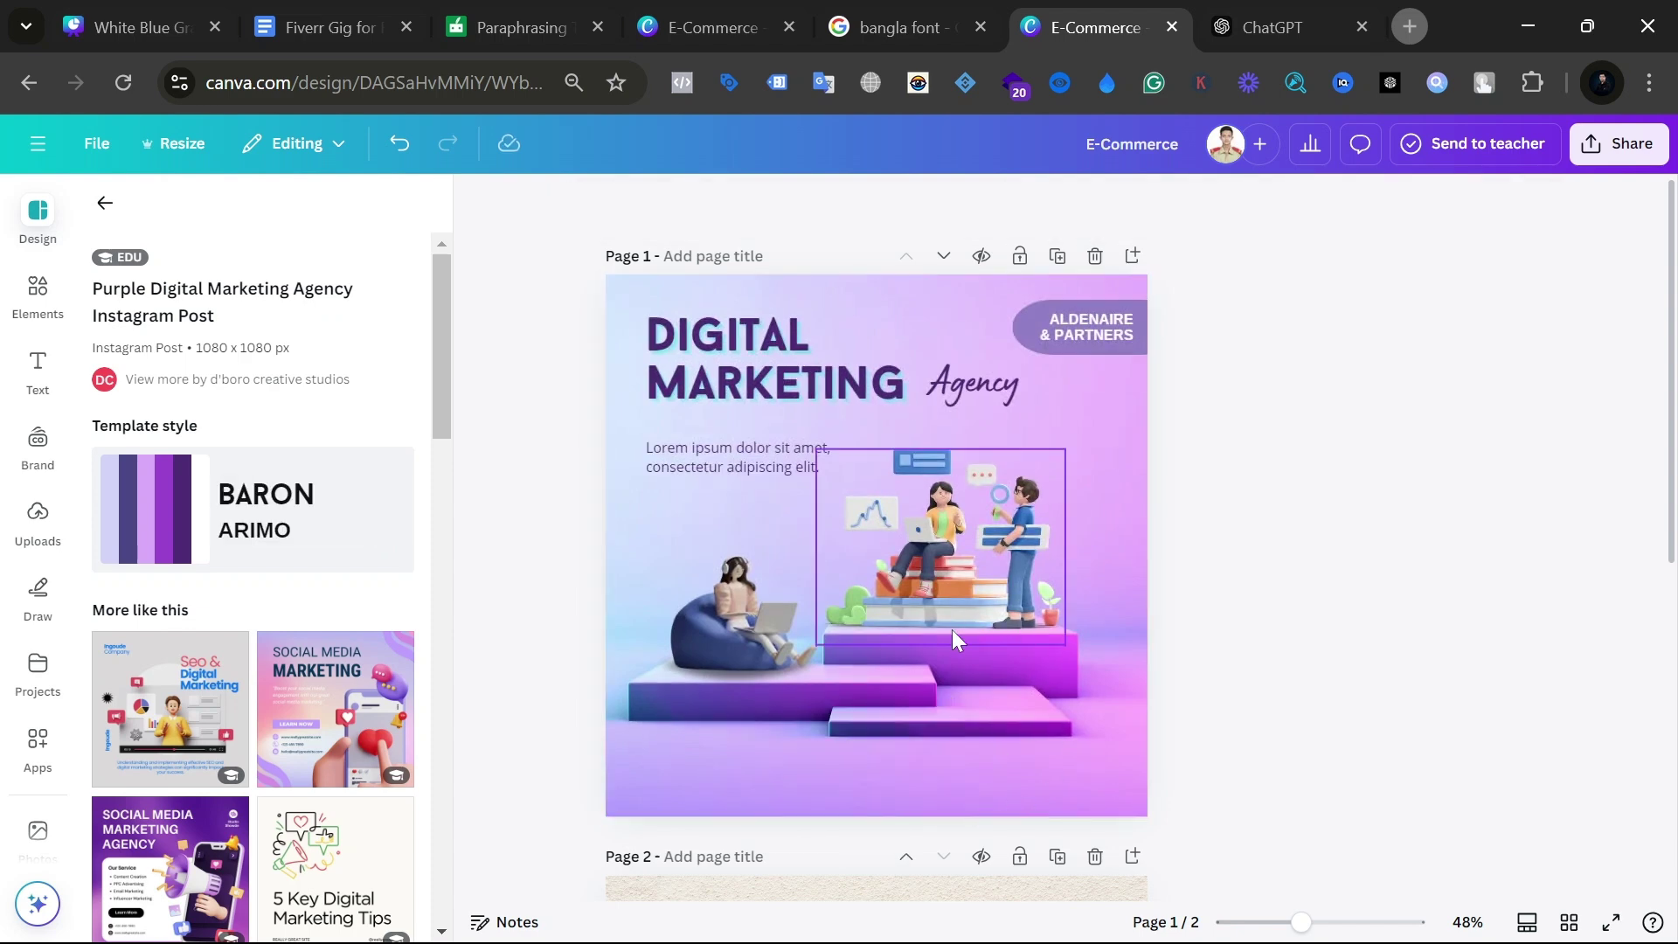
{"action": "left_click_drag", "start_coordinate": [572, 522], "coordinate": [1203, 750]}
{"action": "left_click_drag", "start_coordinate": [955, 542], "coordinate": [947, 549]}
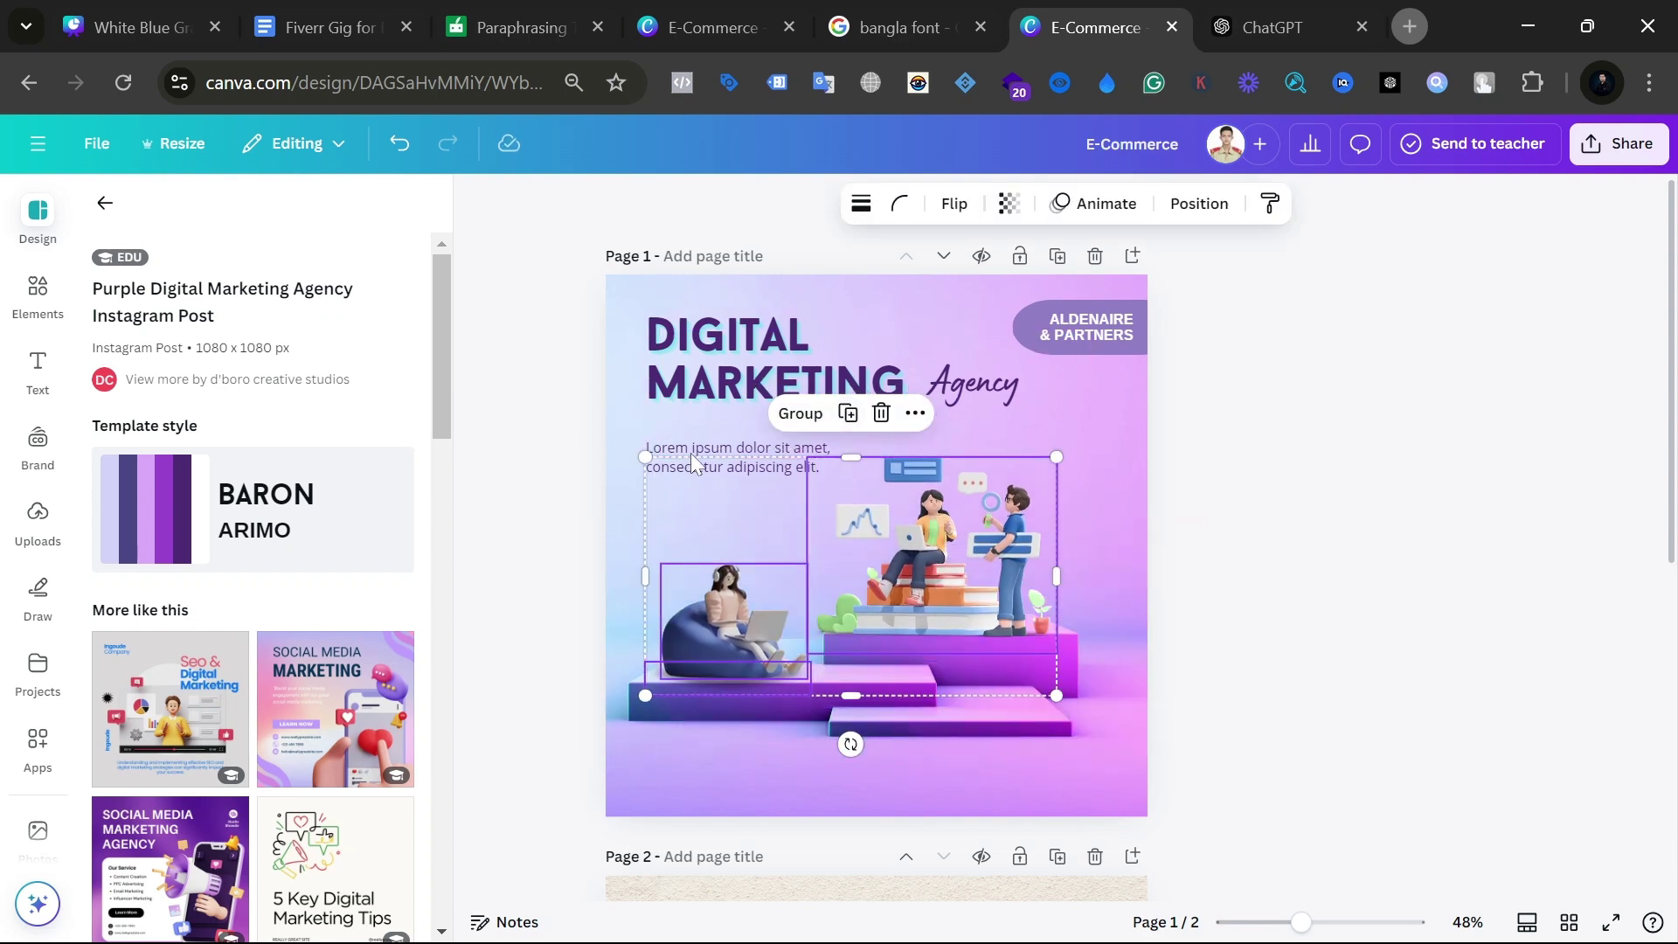
Step: Delete the lorem ipsum text, the ALDENAIRE & PARTNERS text with its rounded badge, and the word Agency from page 1
{"action": "key", "text": "Delete"}
{"action": "left_click", "coordinate": [1099, 318]}
{"action": "key", "text": "Delete"}
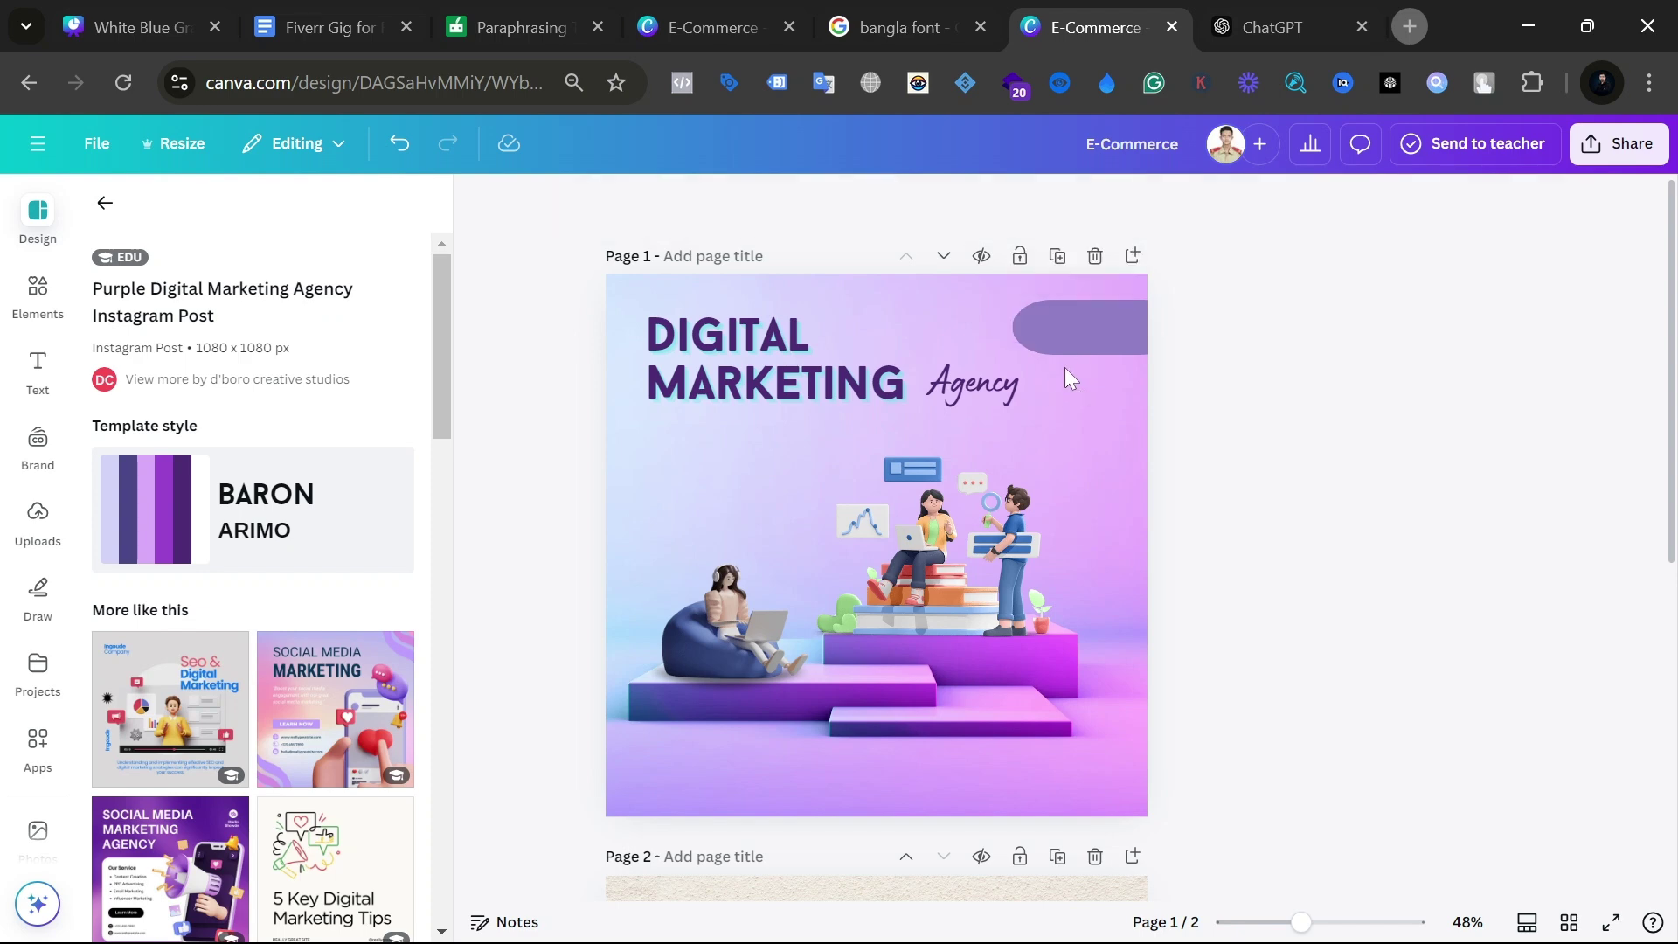
{"action": "left_click", "coordinate": [1072, 343]}
{"action": "key", "text": "Delete"}
{"action": "left_click", "coordinate": [977, 390]}
{"action": "key", "text": "Delete"}
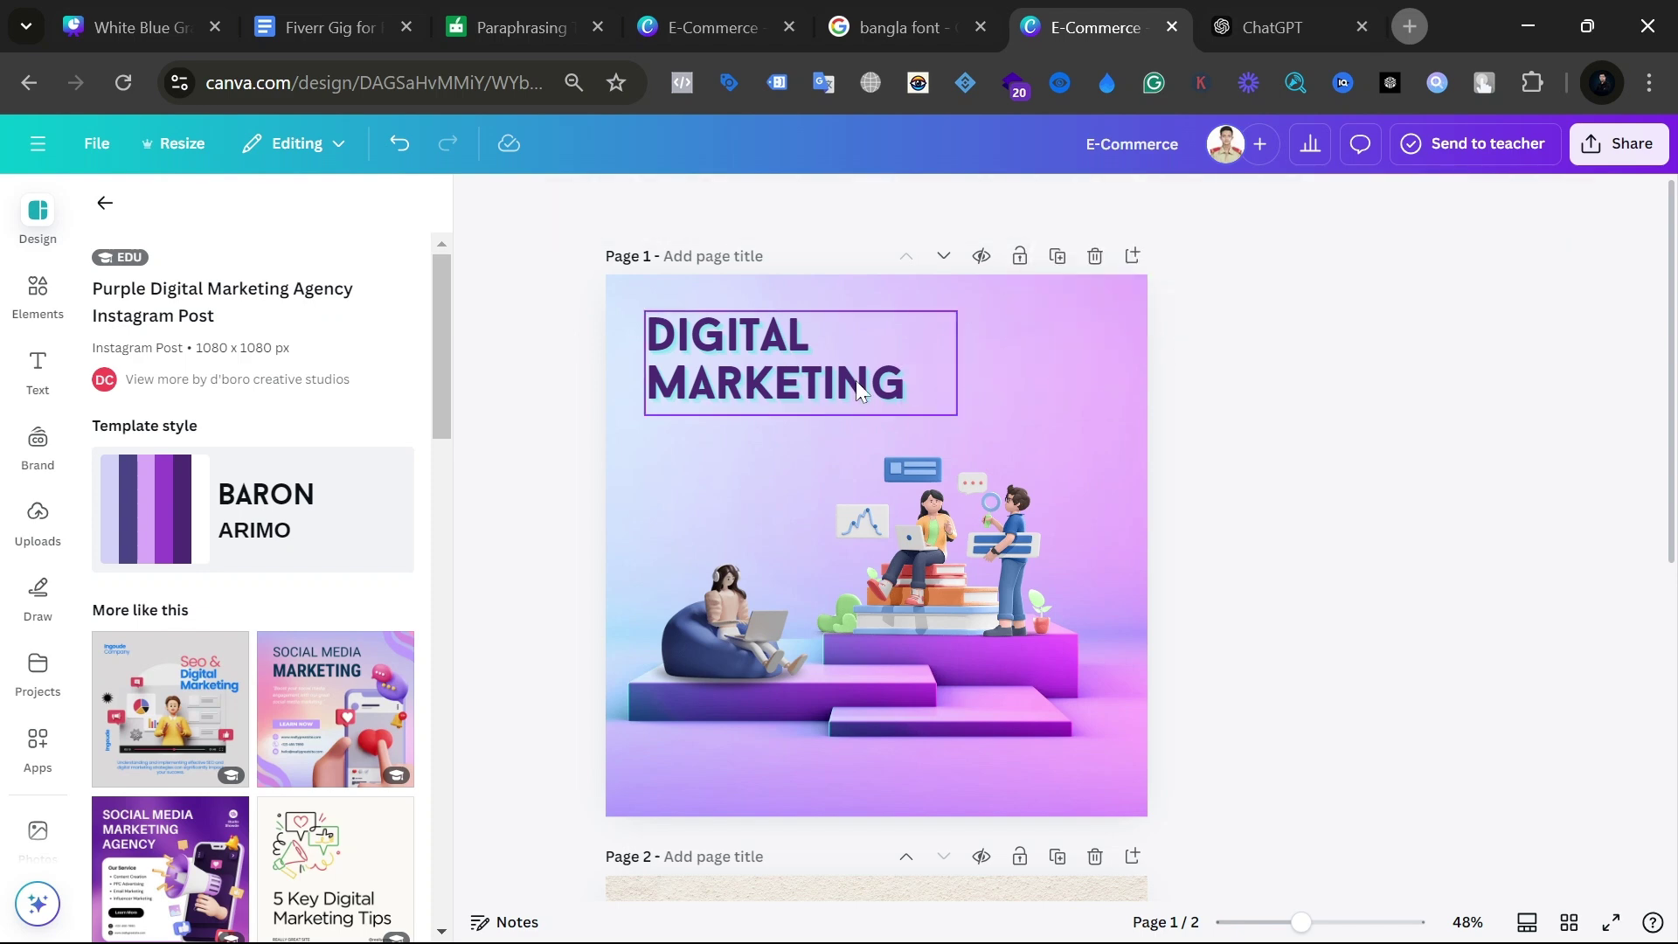
Step: Delete the DIGITAL MARKETING heading from page 1
{"action": "left_click", "coordinate": [752, 381]}
{"action": "key", "text": "Delete"}
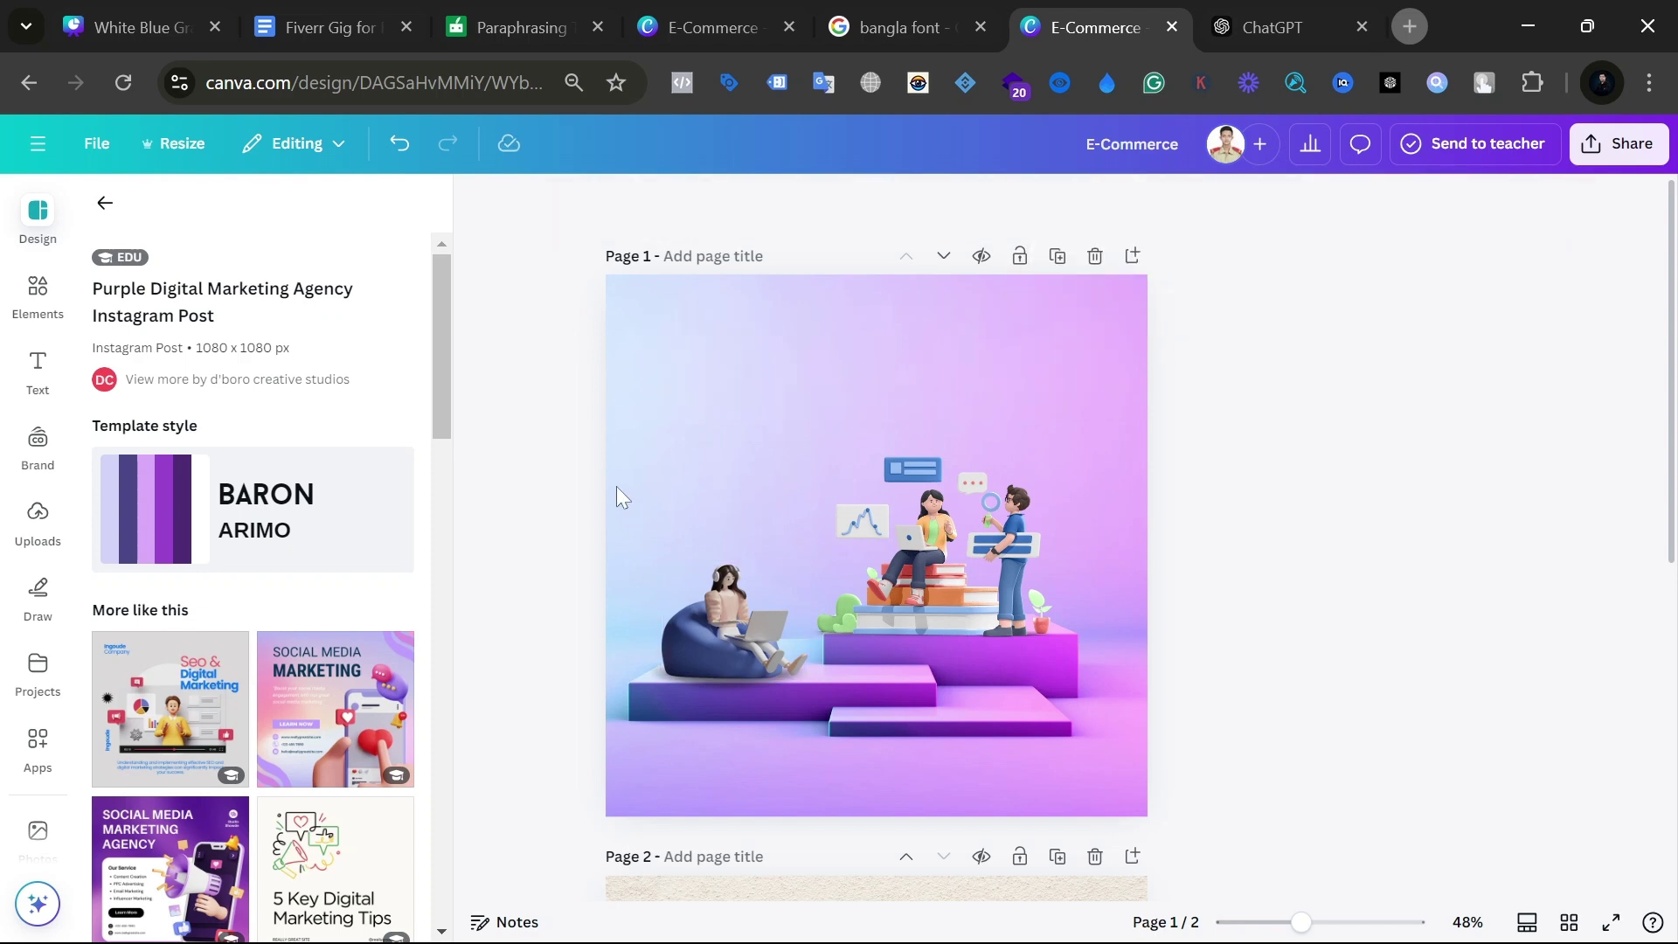
{"action": "left_click_drag", "start_coordinate": [611, 466], "coordinate": [1166, 778]}
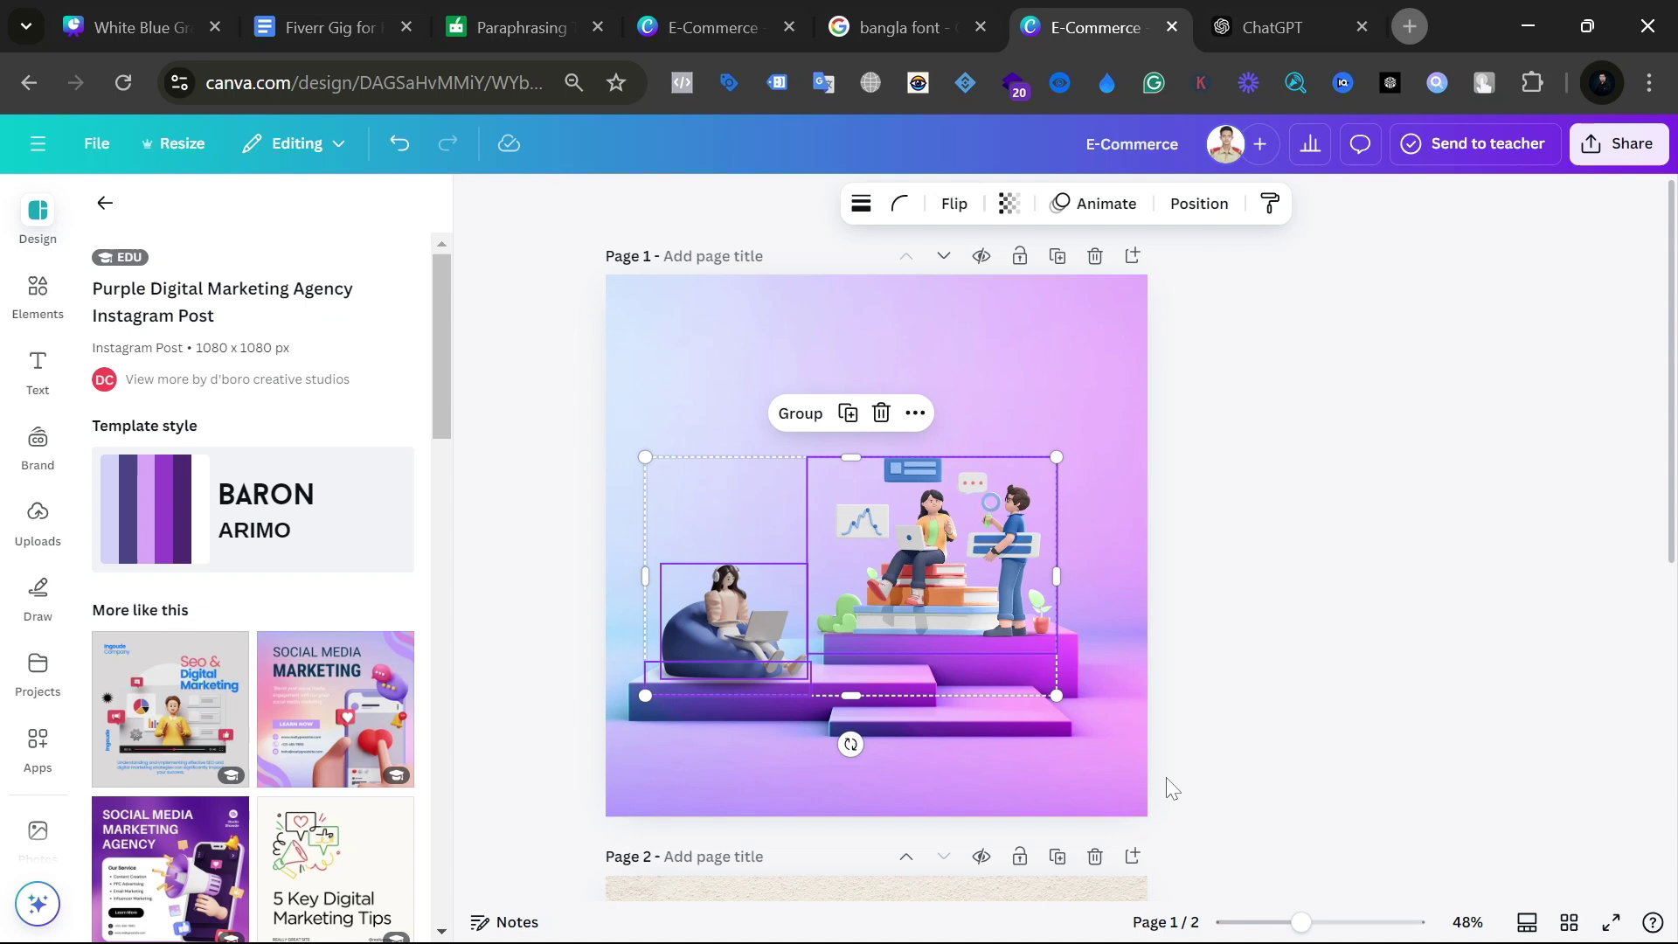
{"action": "key", "text": "Delete"}
{"action": "double_click", "coordinate": [1101, 424]}
{"action": "key", "text": "ctrl+z"}
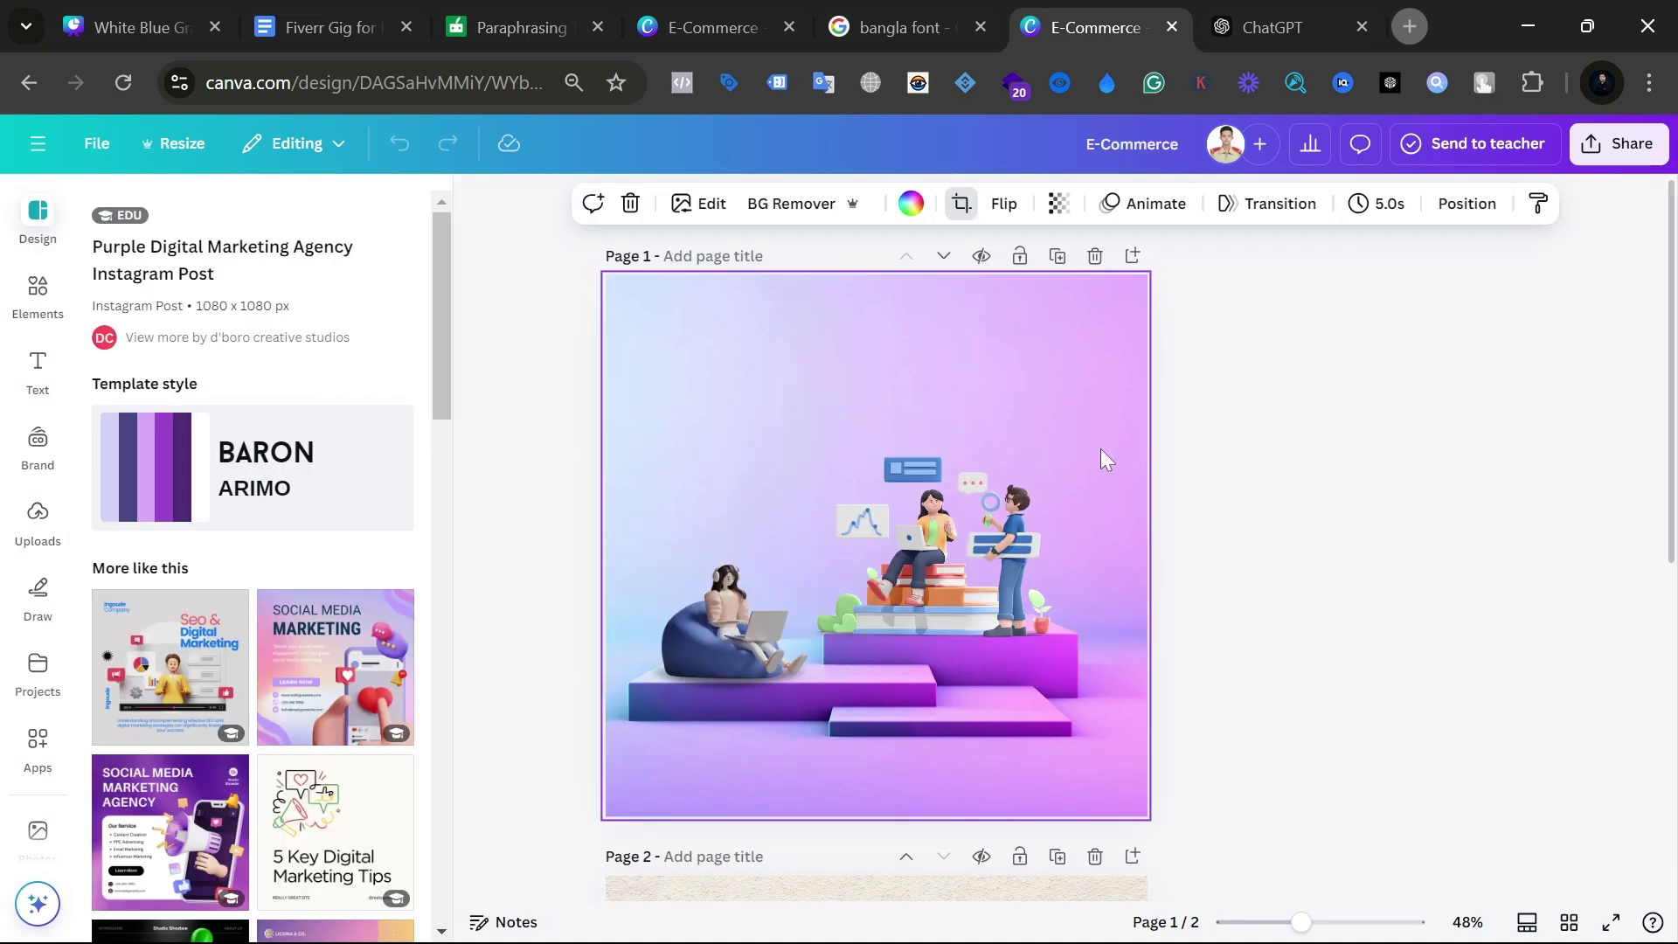
Step: Enlarge the page 1 background image slightly within its crop frame and reposition it so the podiums sit lower and larger
{"action": "double_click", "coordinate": [1021, 335]}
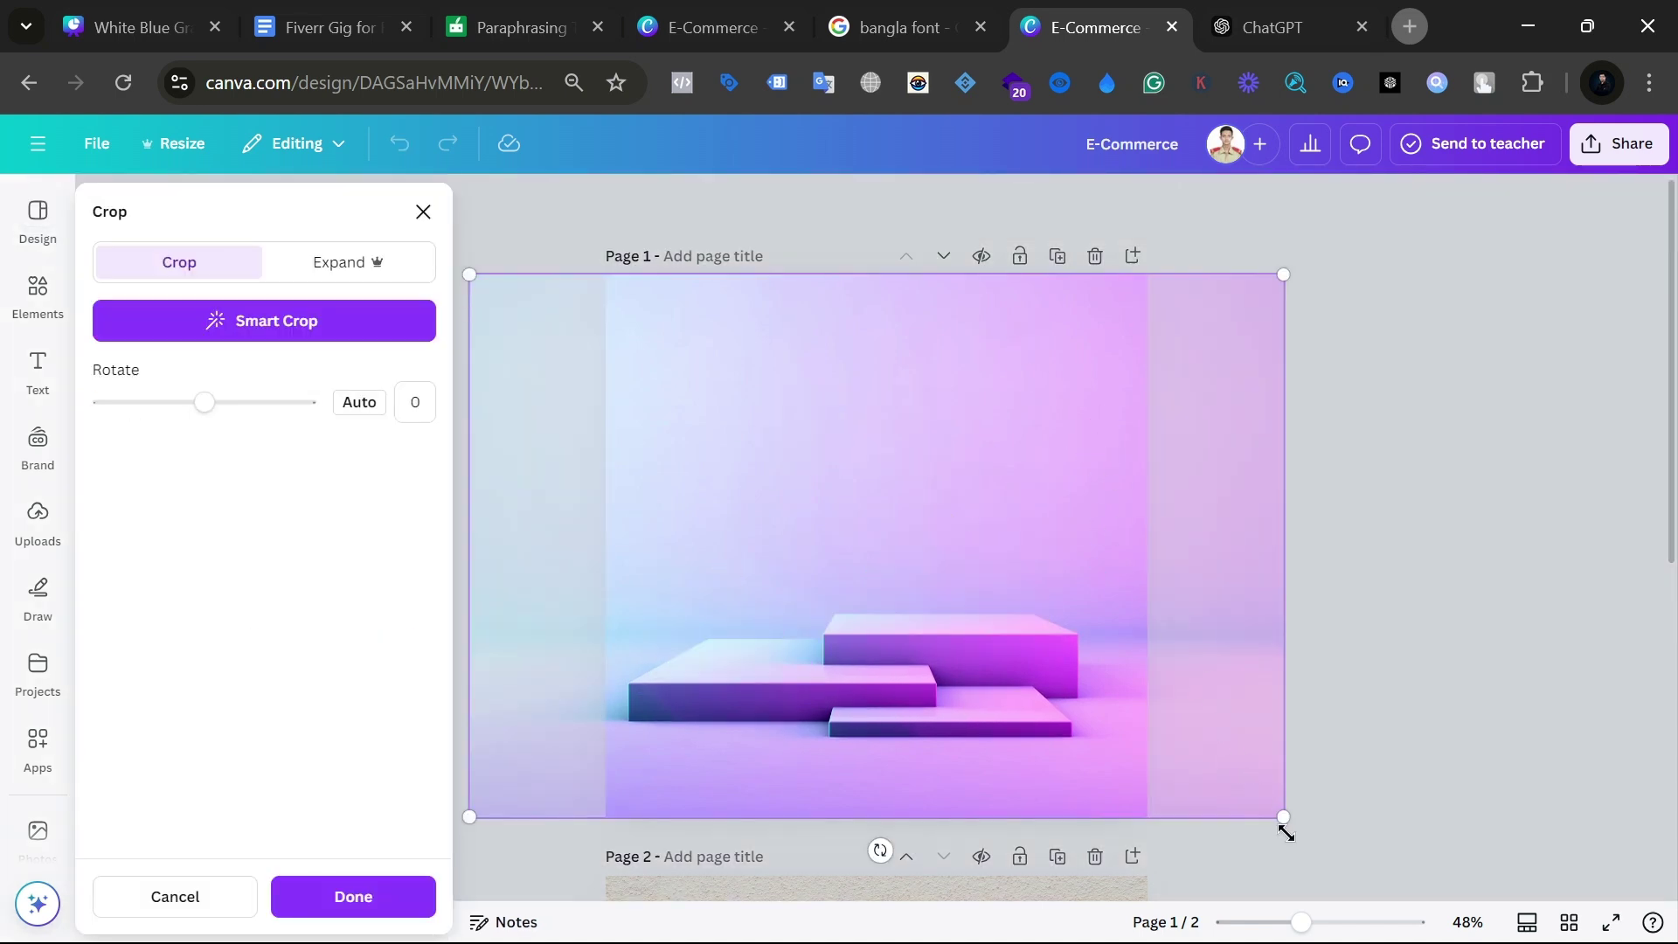
{"action": "left_click_drag", "start_coordinate": [1285, 814], "coordinate": [1356, 869]}
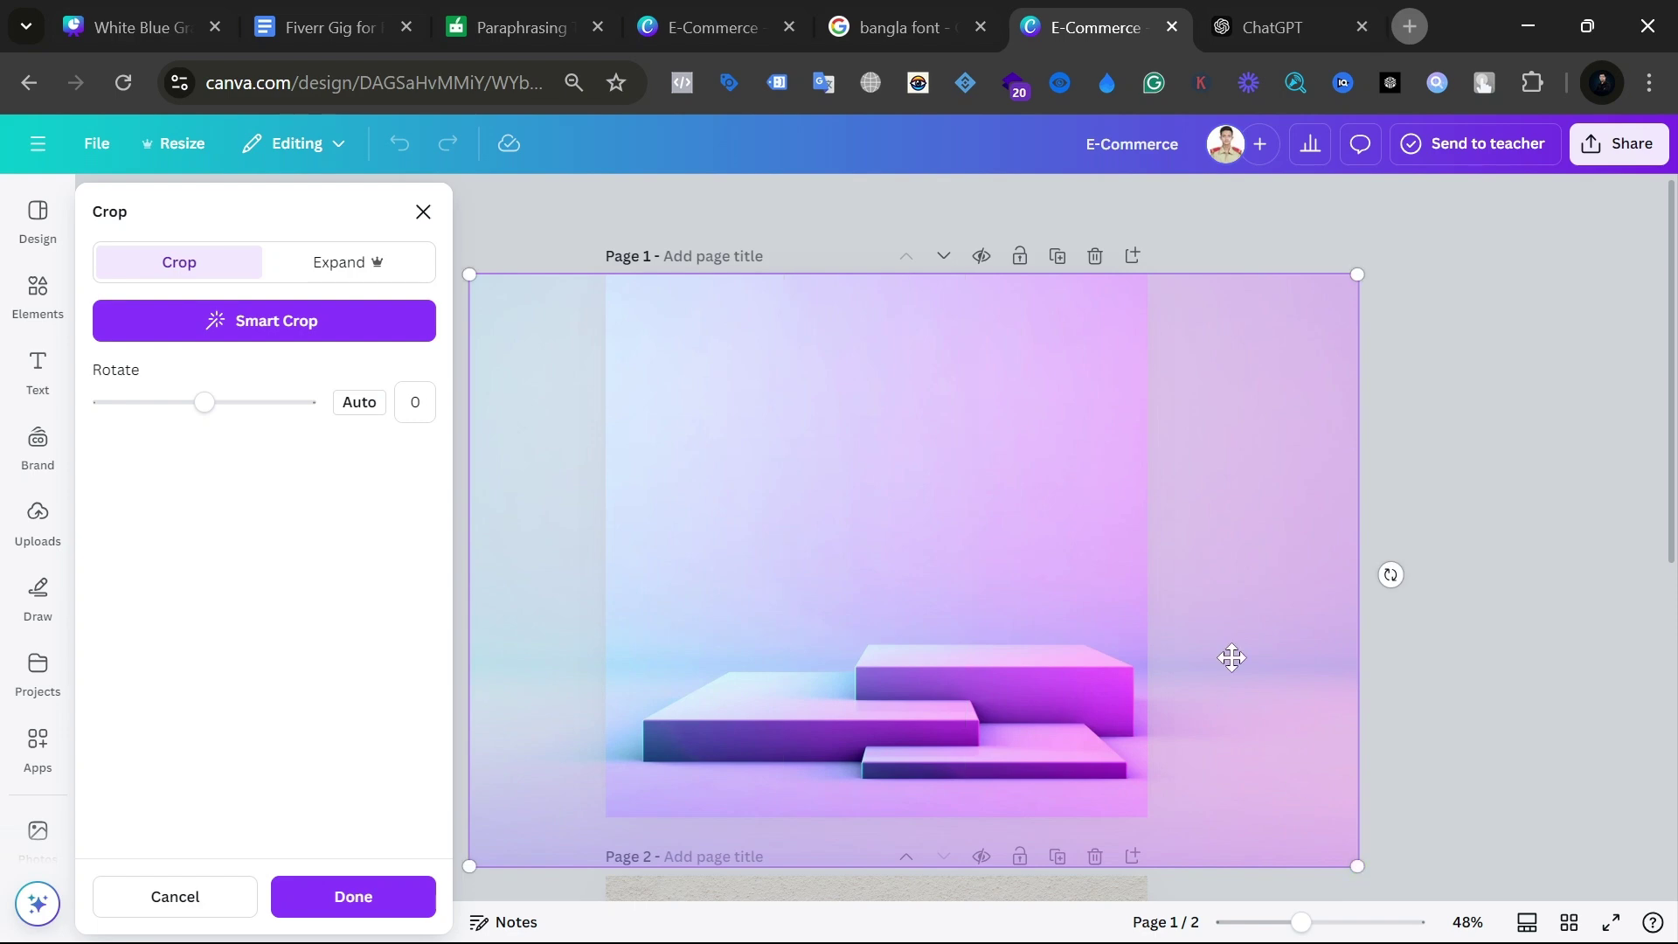
{"action": "left_click_drag", "start_coordinate": [1229, 656], "coordinate": [1222, 705]}
{"action": "left_click", "coordinate": [1504, 549]}
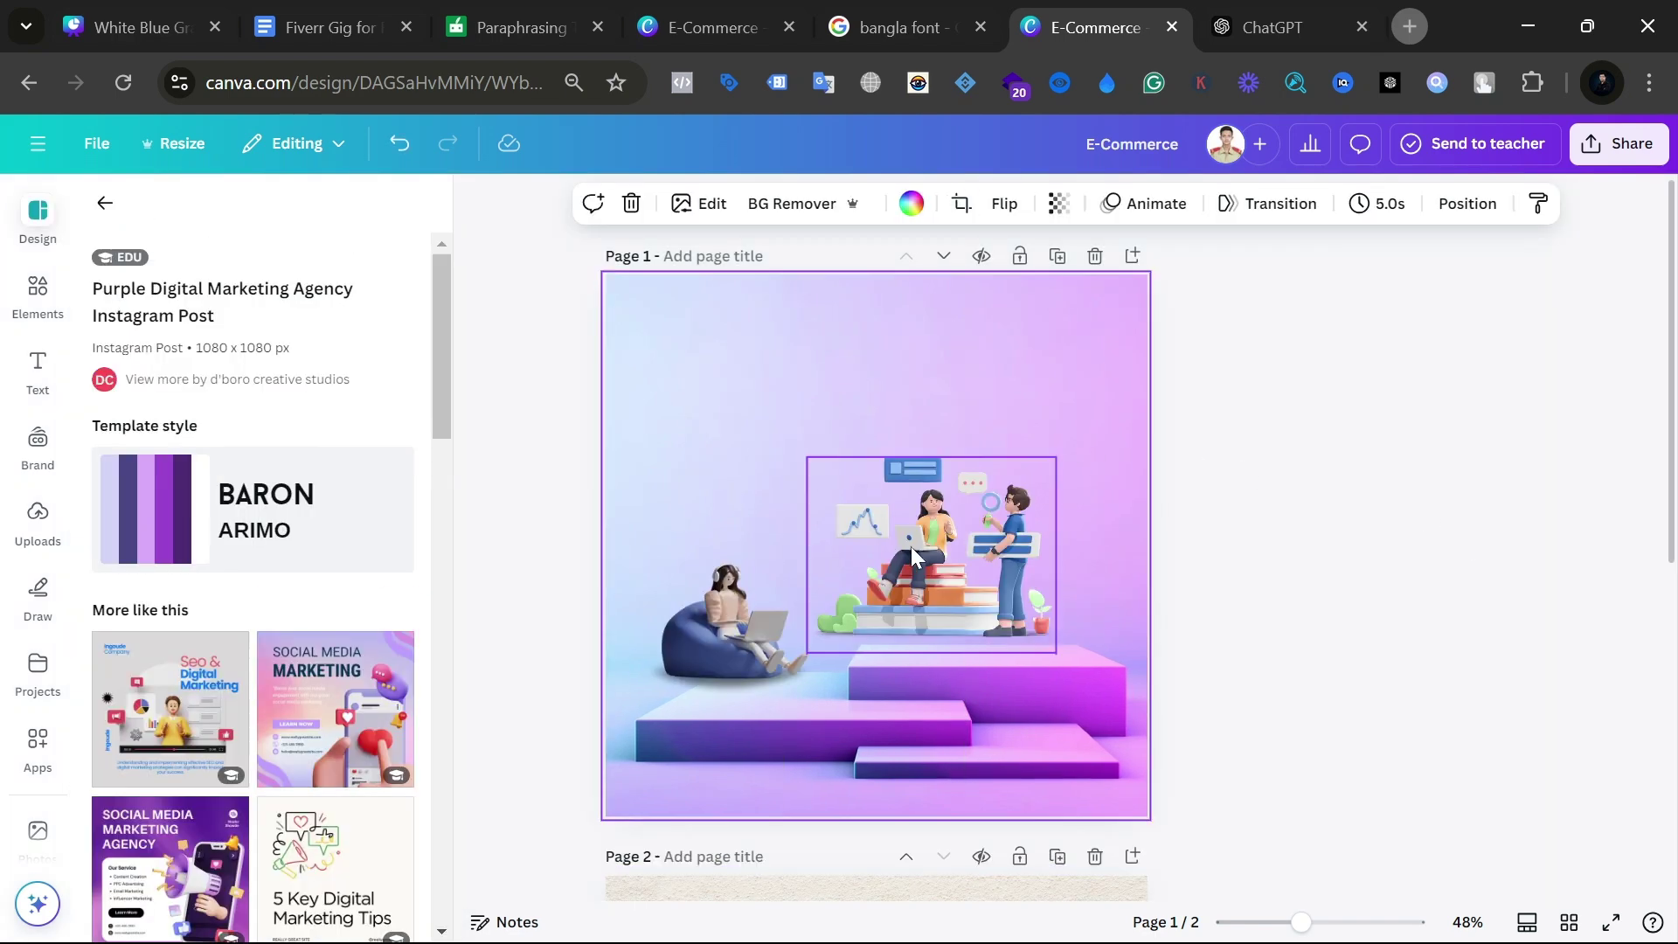
Step: Move the two-person illustration onto the tall back podium and the beanbag woman with her shadow onto the front-left podium
{"action": "left_click_drag", "start_coordinate": [909, 547], "coordinate": [941, 580]}
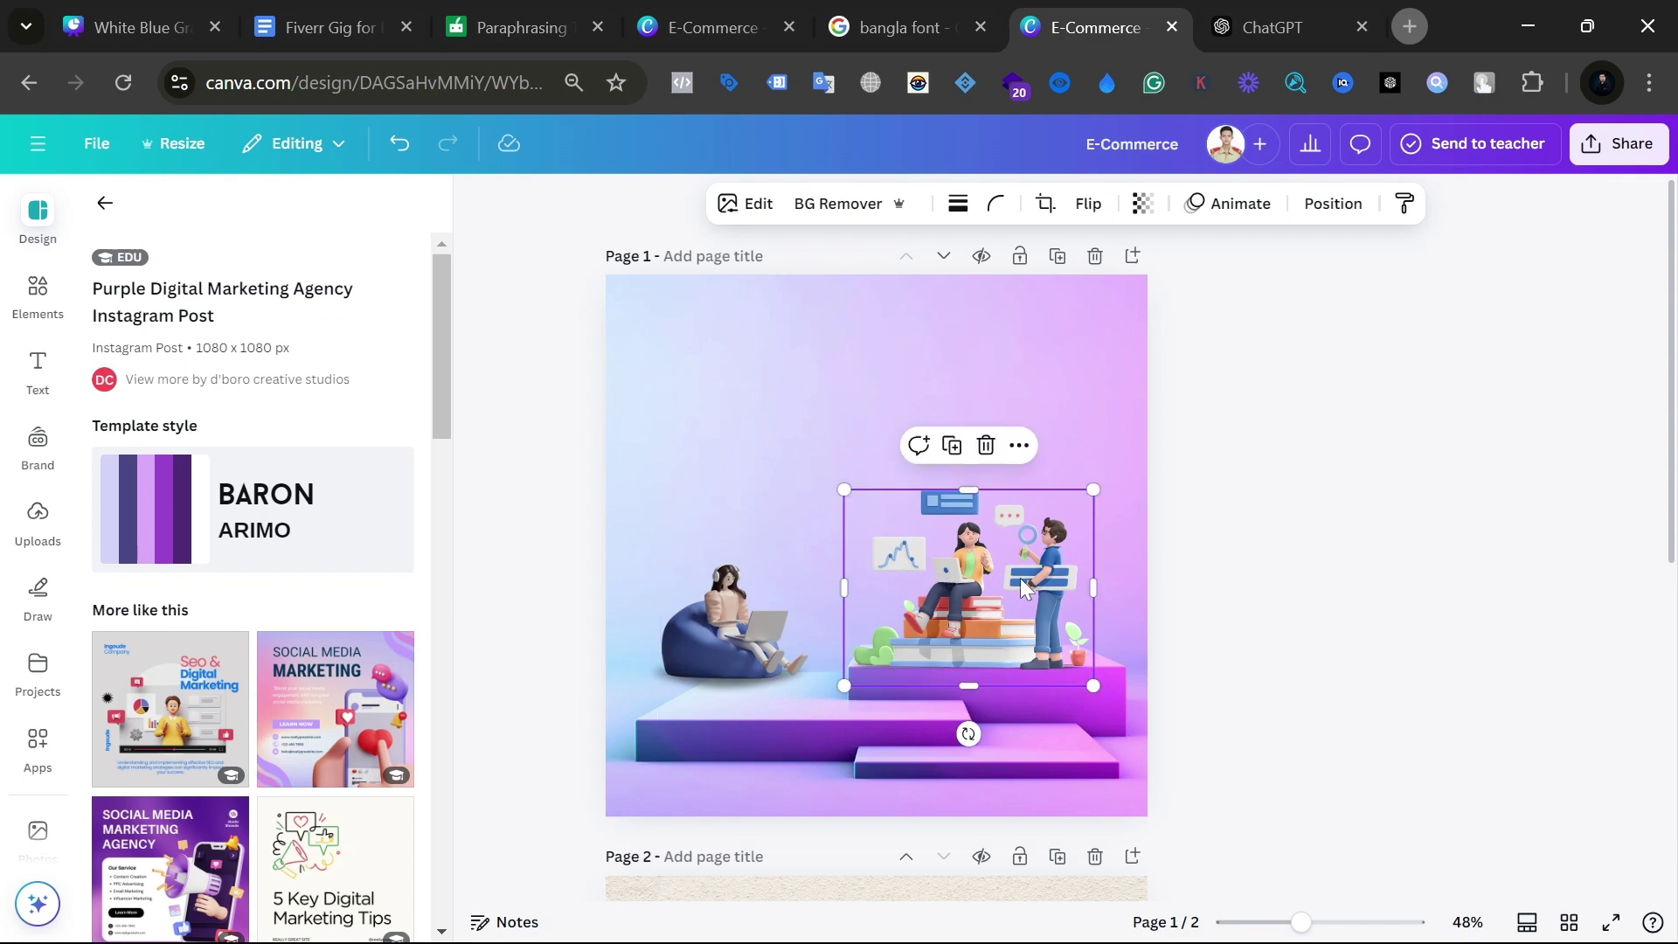
{"action": "key", "text": "Escape"}
{"action": "left_click_drag", "start_coordinate": [713, 627], "coordinate": [700, 702]}
{"action": "left_click", "coordinate": [687, 663]}
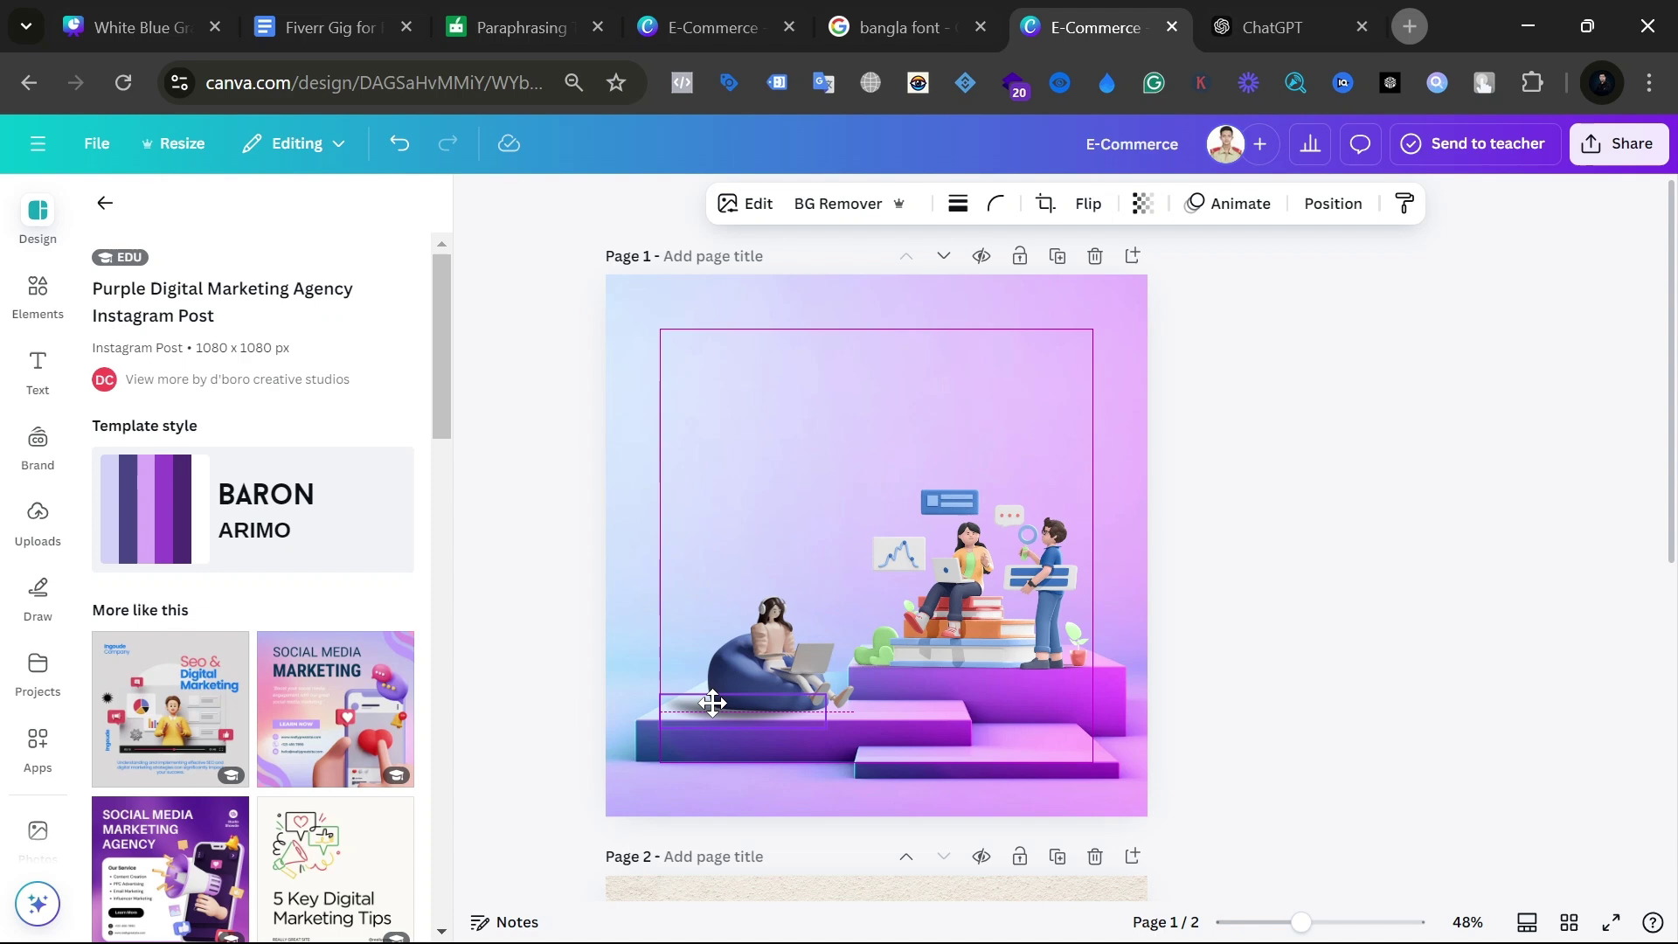
{"action": "left_click", "coordinate": [1466, 584]}
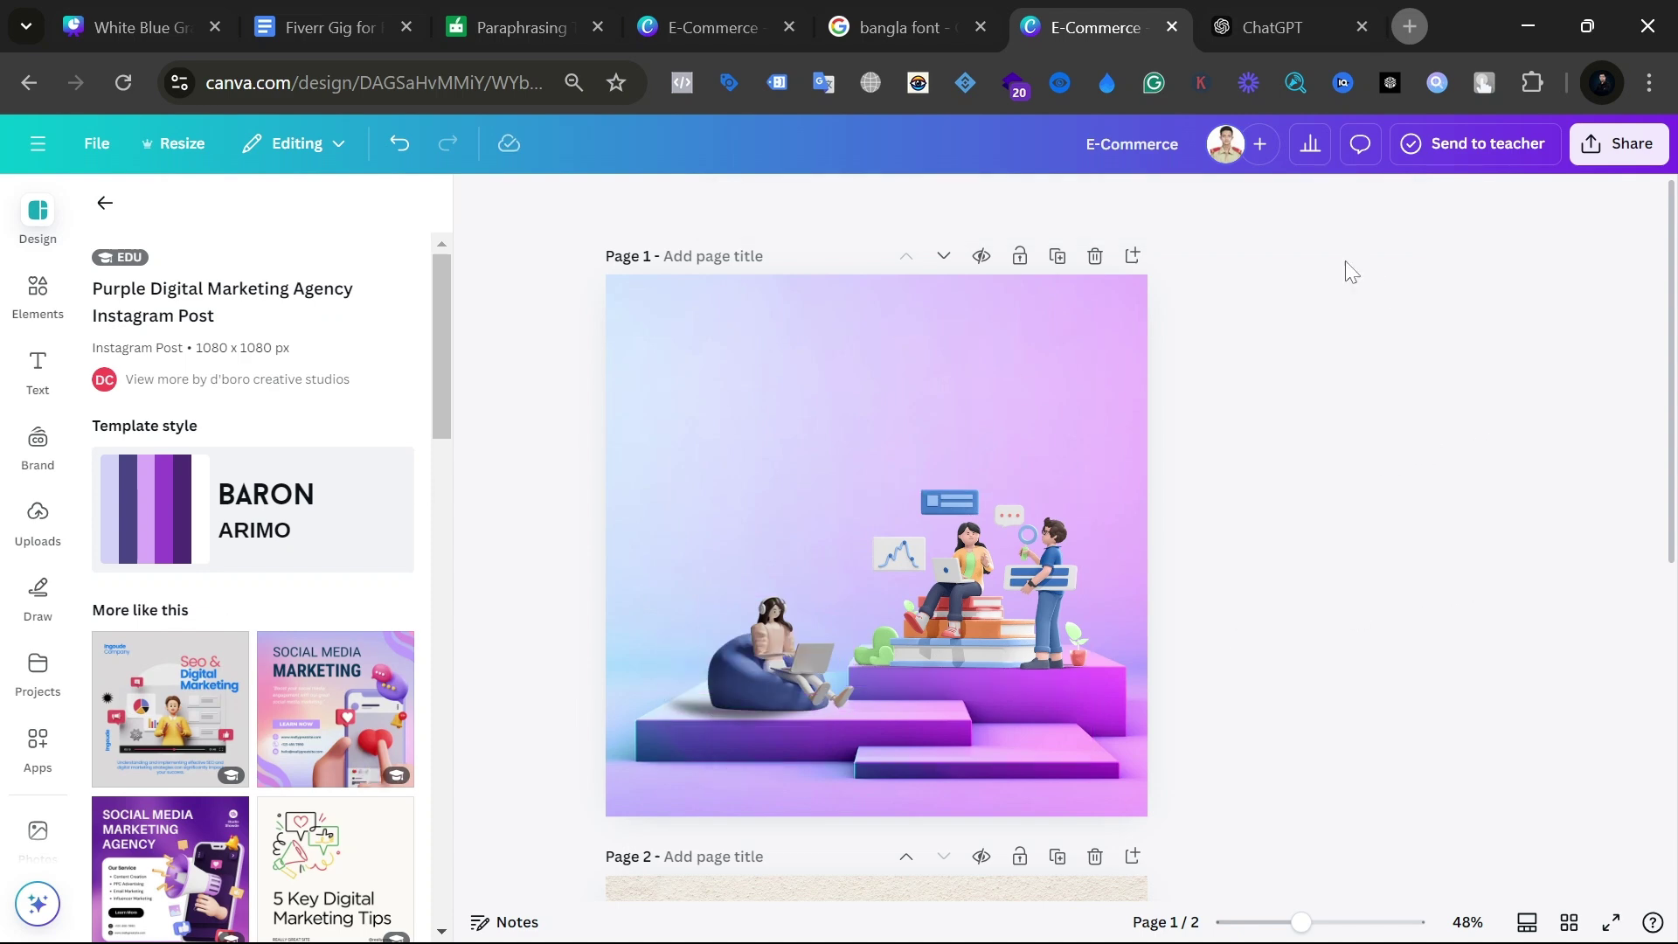
Step: Add a text box with the default paragraph text to page 1 and place it above the illustrations
{"action": "left_click", "coordinate": [847, 385]}
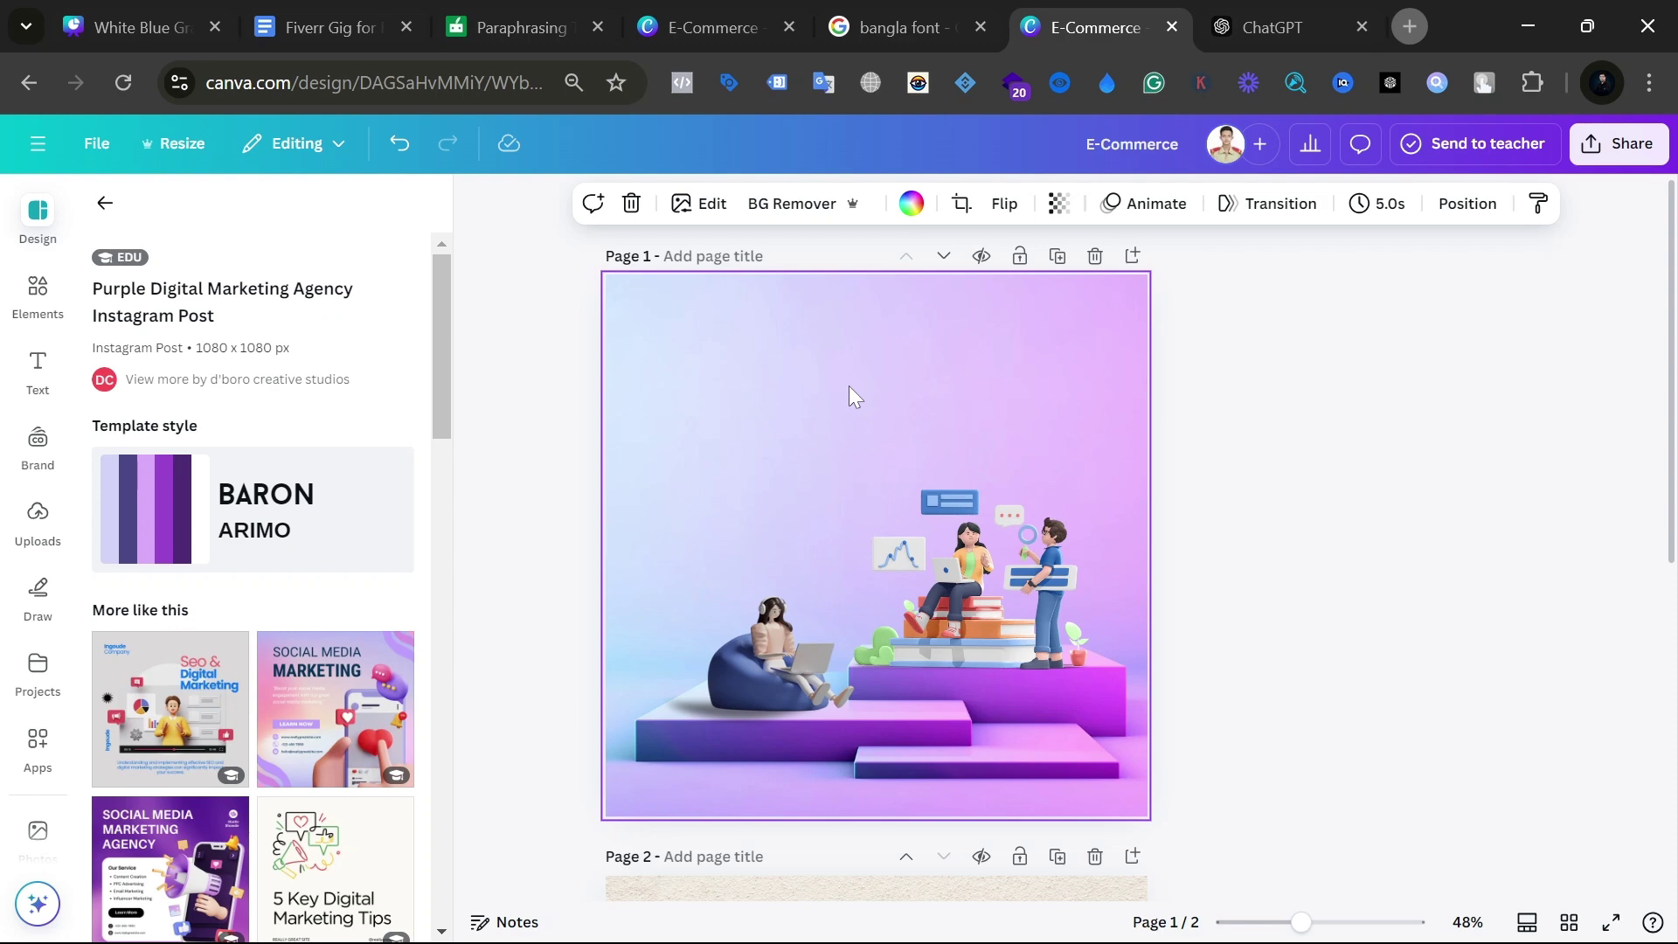
{"action": "key", "text": "t"}
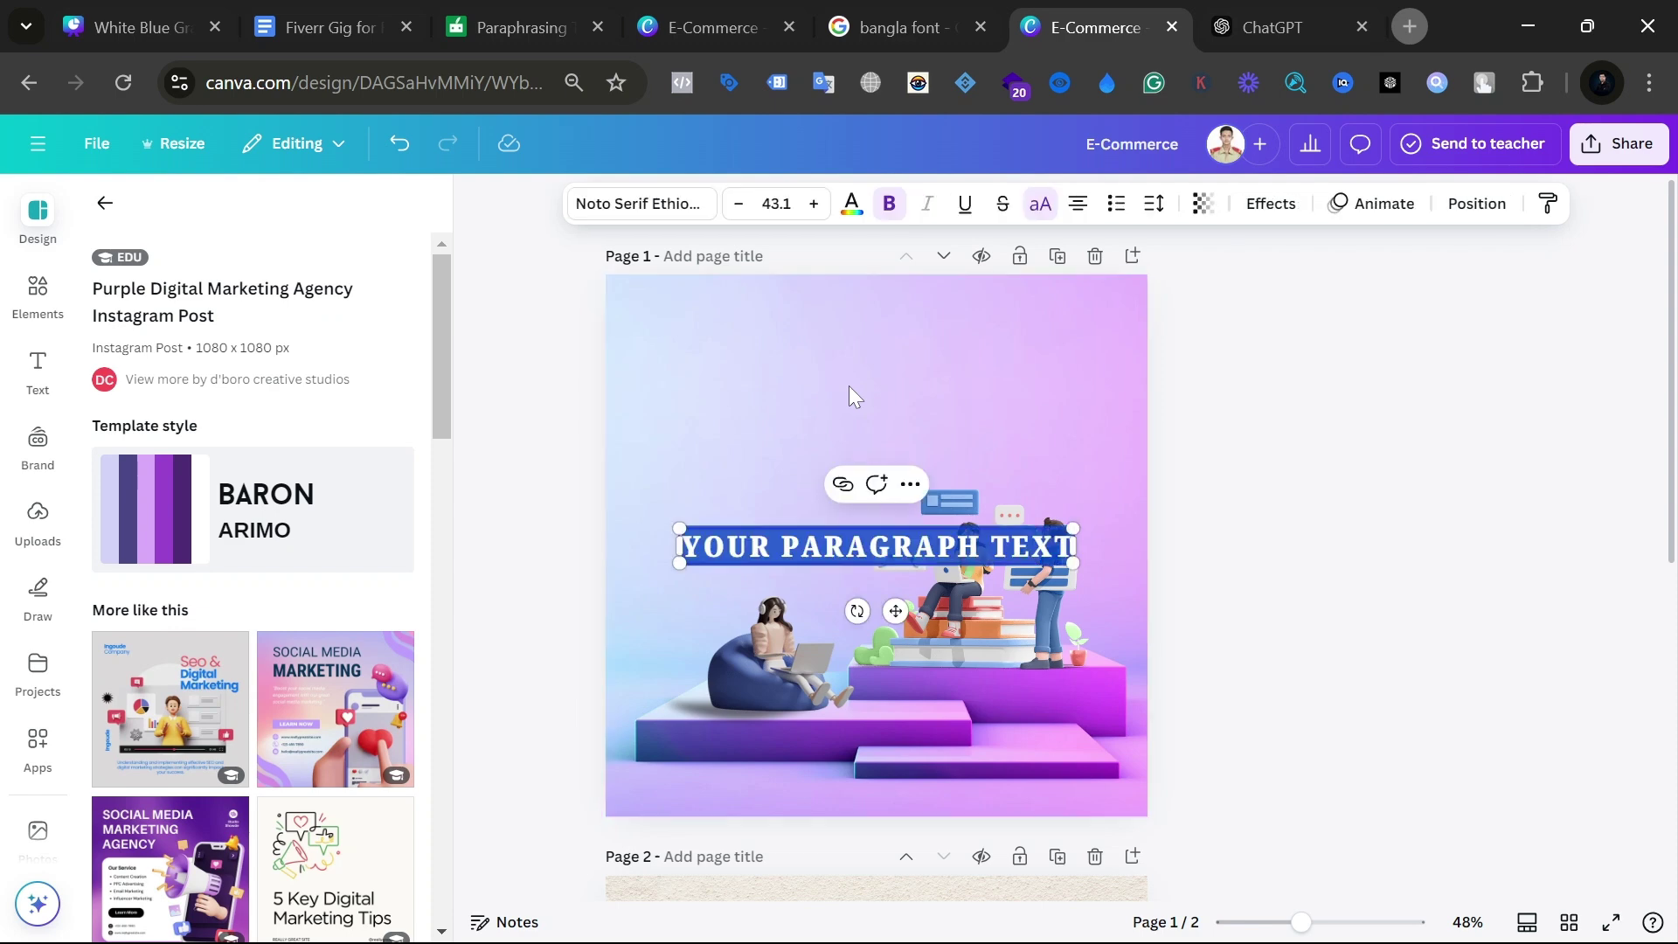
{"action": "left_click", "coordinate": [1224, 509]}
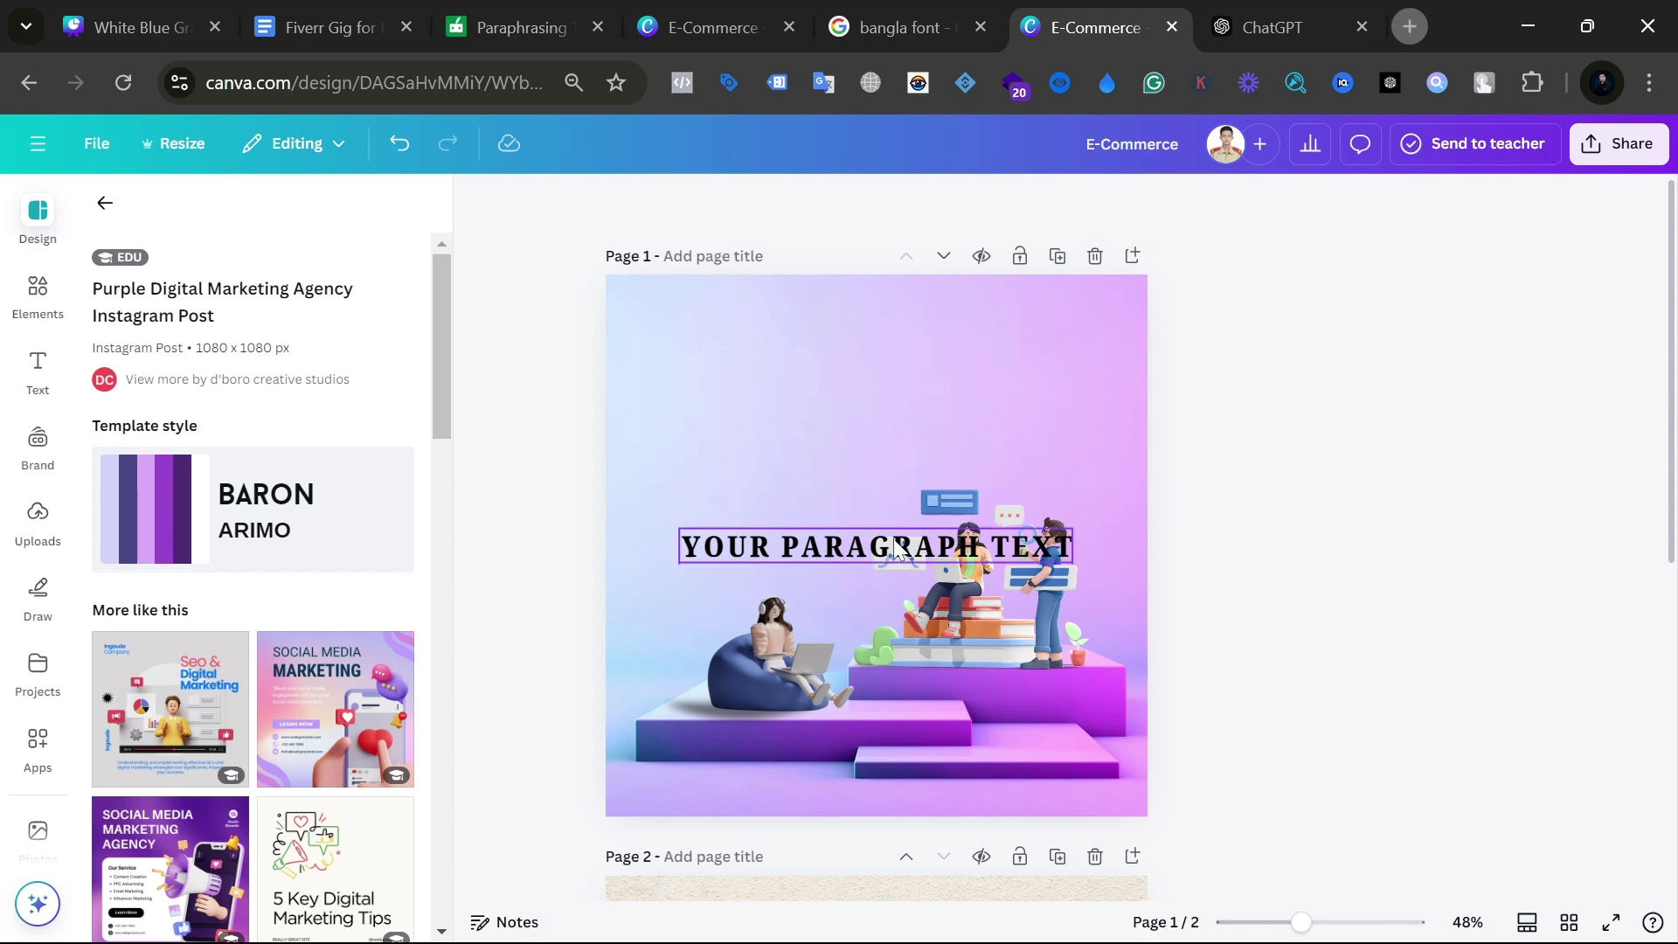
{"action": "left_click_drag", "start_coordinate": [896, 549], "coordinate": [996, 408]}
{"action": "left_click", "coordinate": [1401, 446]}
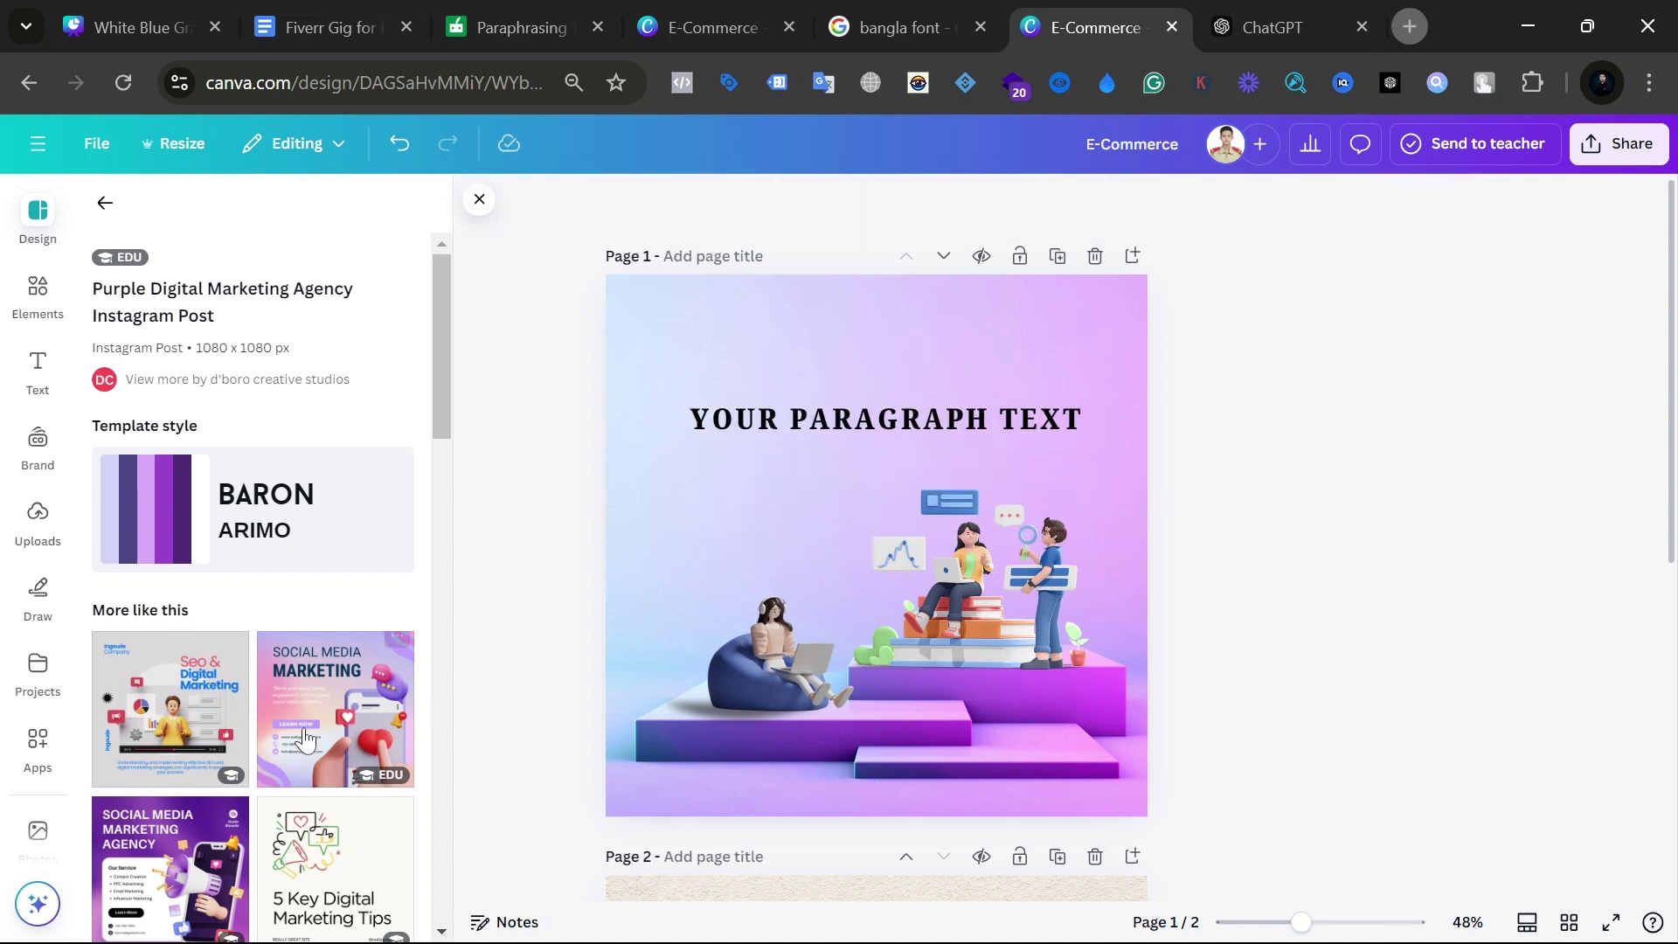
Step: Start manual data entry in Bulk create and clear the sample table
{"action": "scroll", "coordinate": [26, 690], "scroll_direction": "down", "scroll_amount": 3}
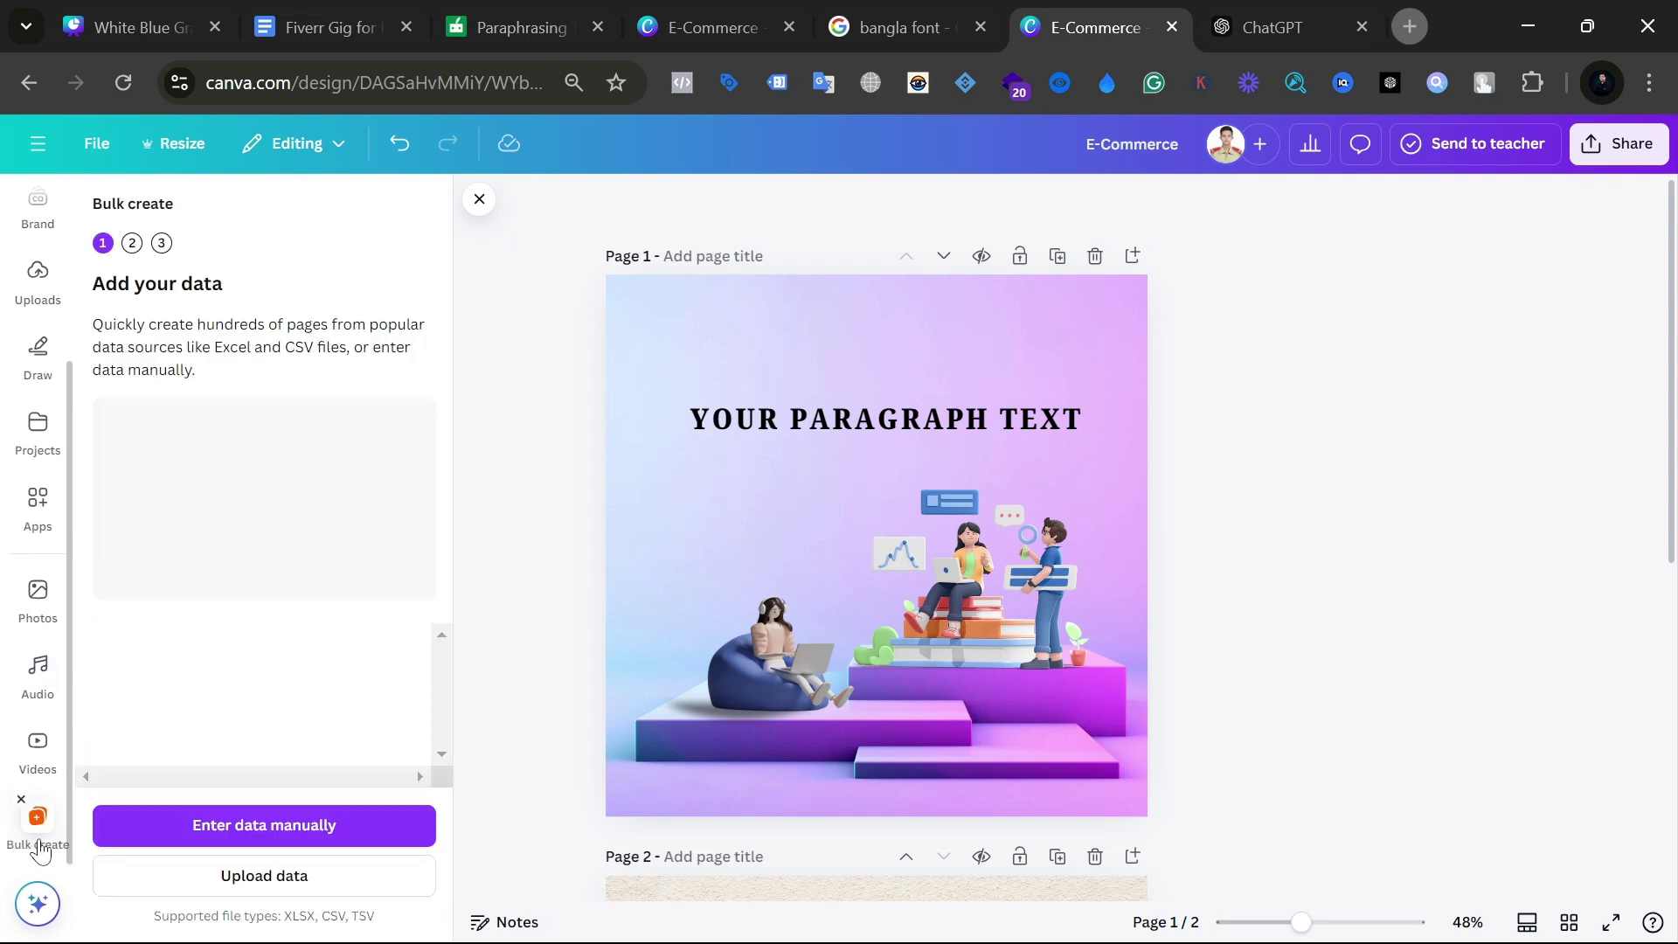
{"action": "left_click", "coordinate": [250, 824]}
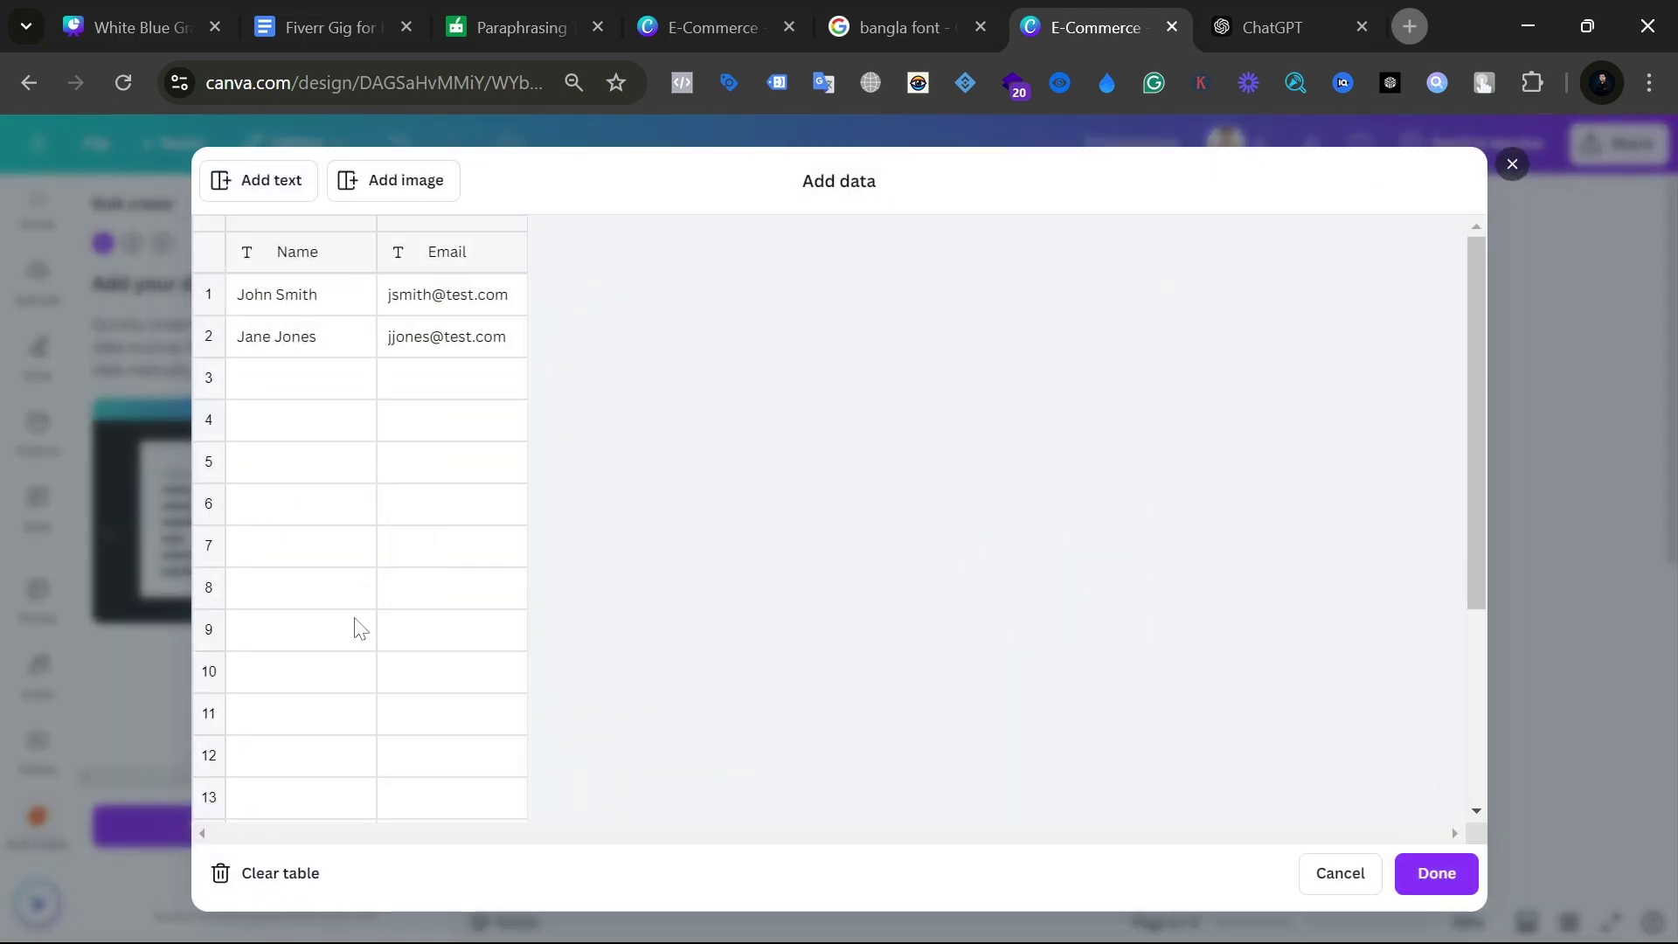
{"action": "left_click", "coordinate": [259, 877]}
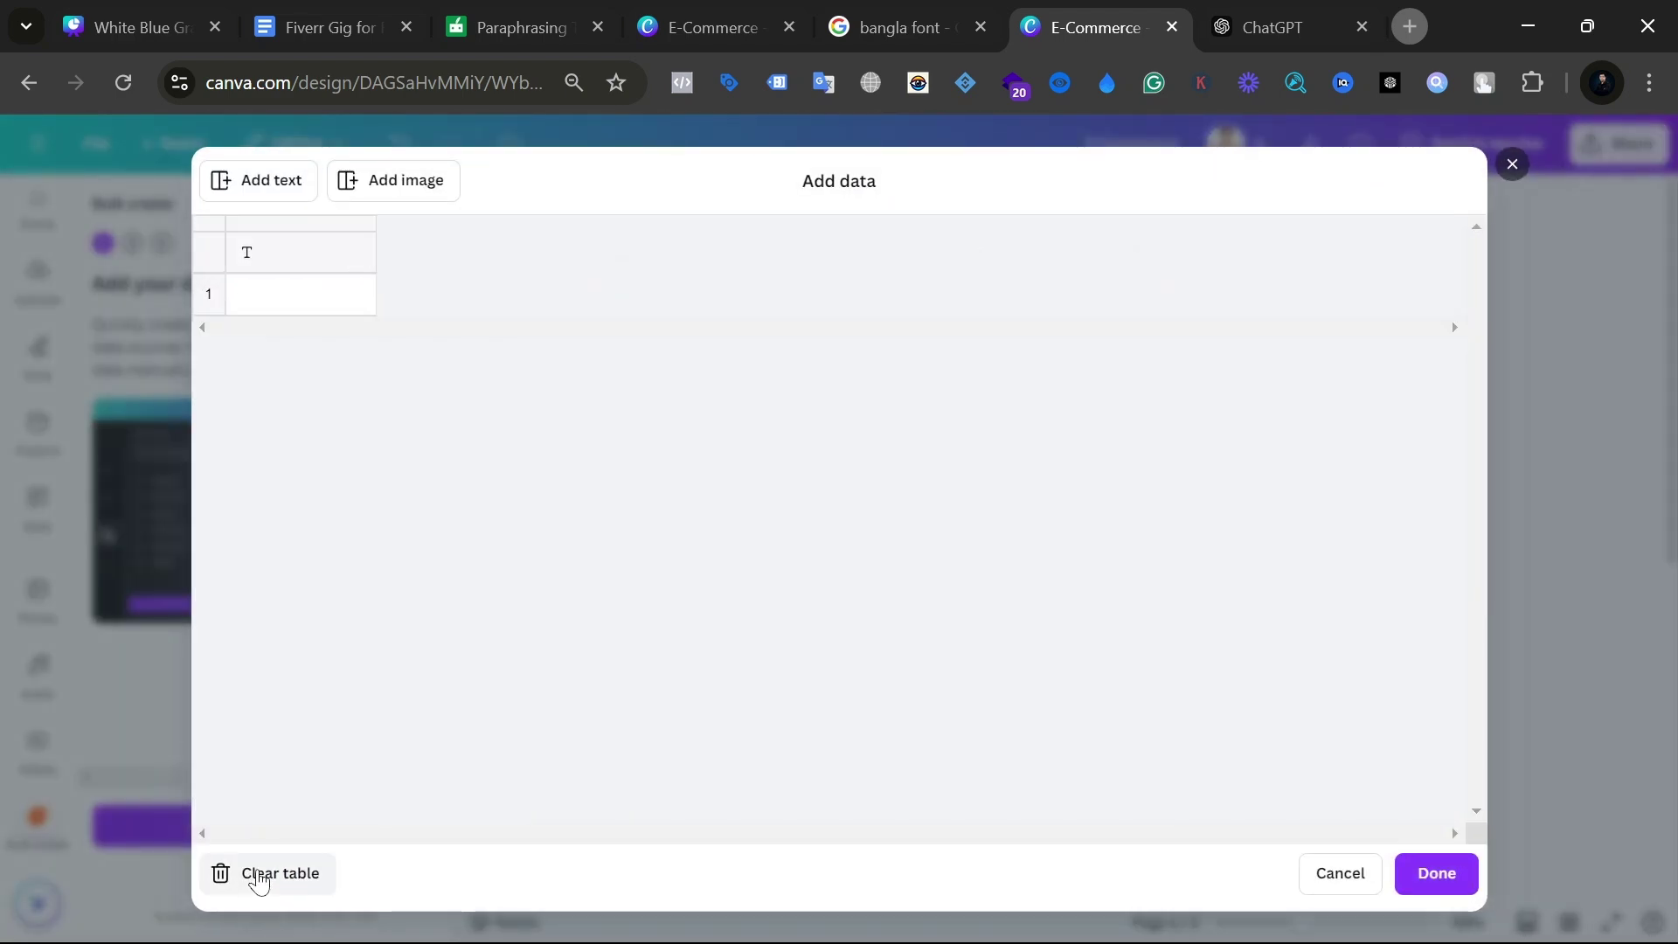
{"action": "left_click", "coordinate": [258, 299]}
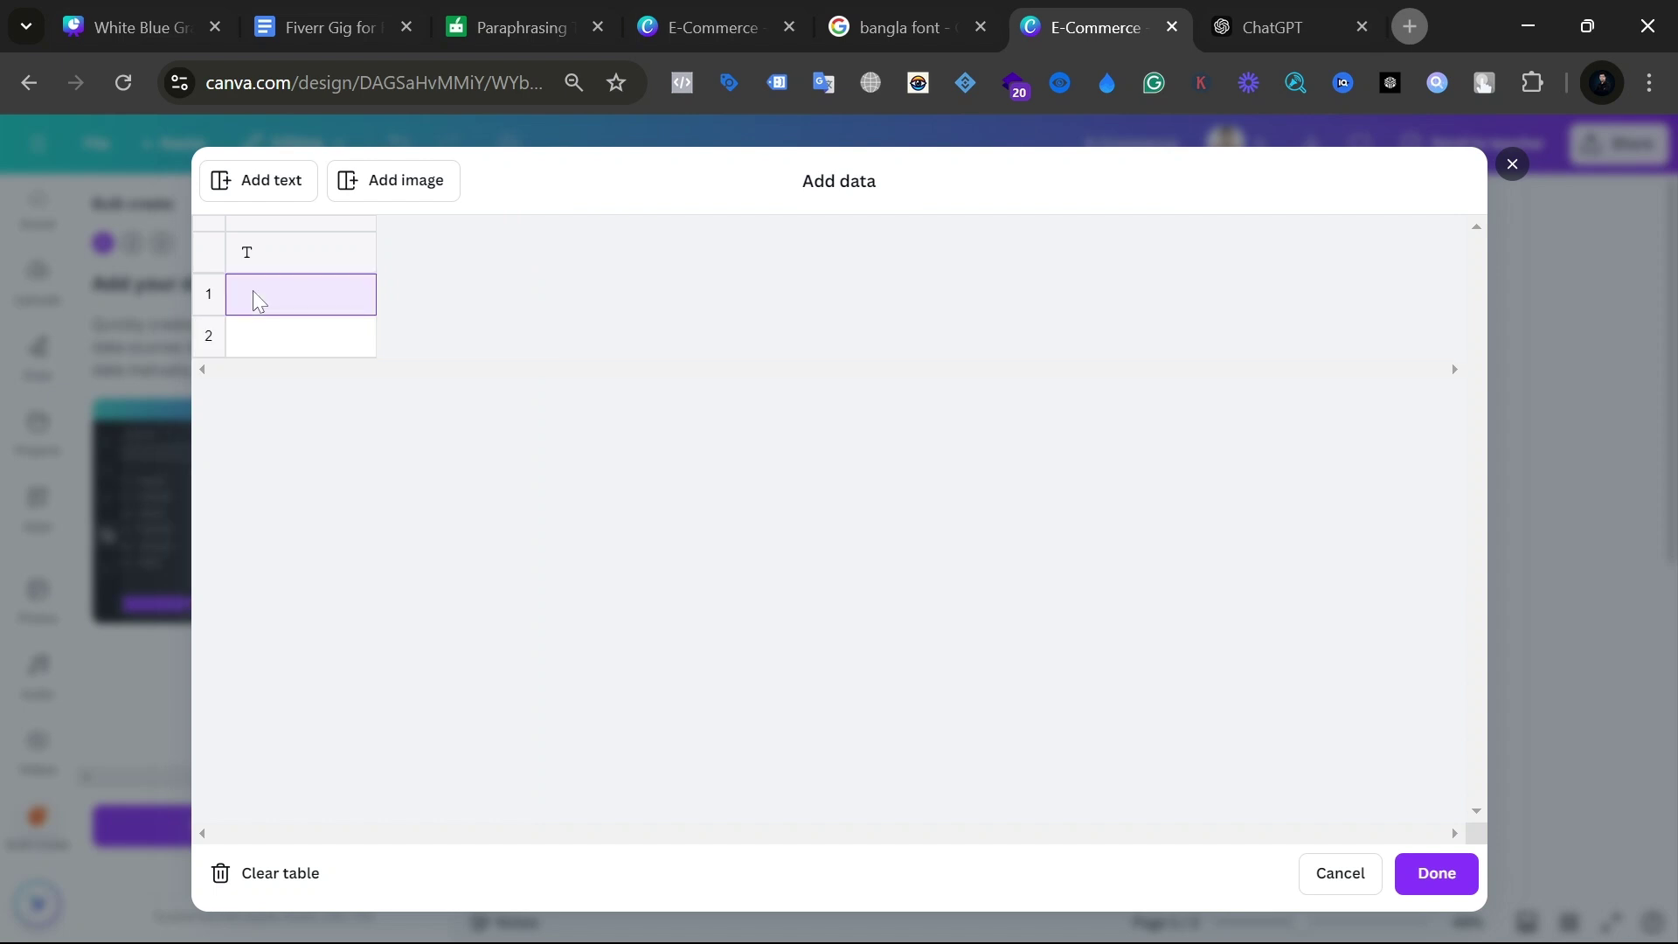
{"action": "type", "text": "caontent marketin"}
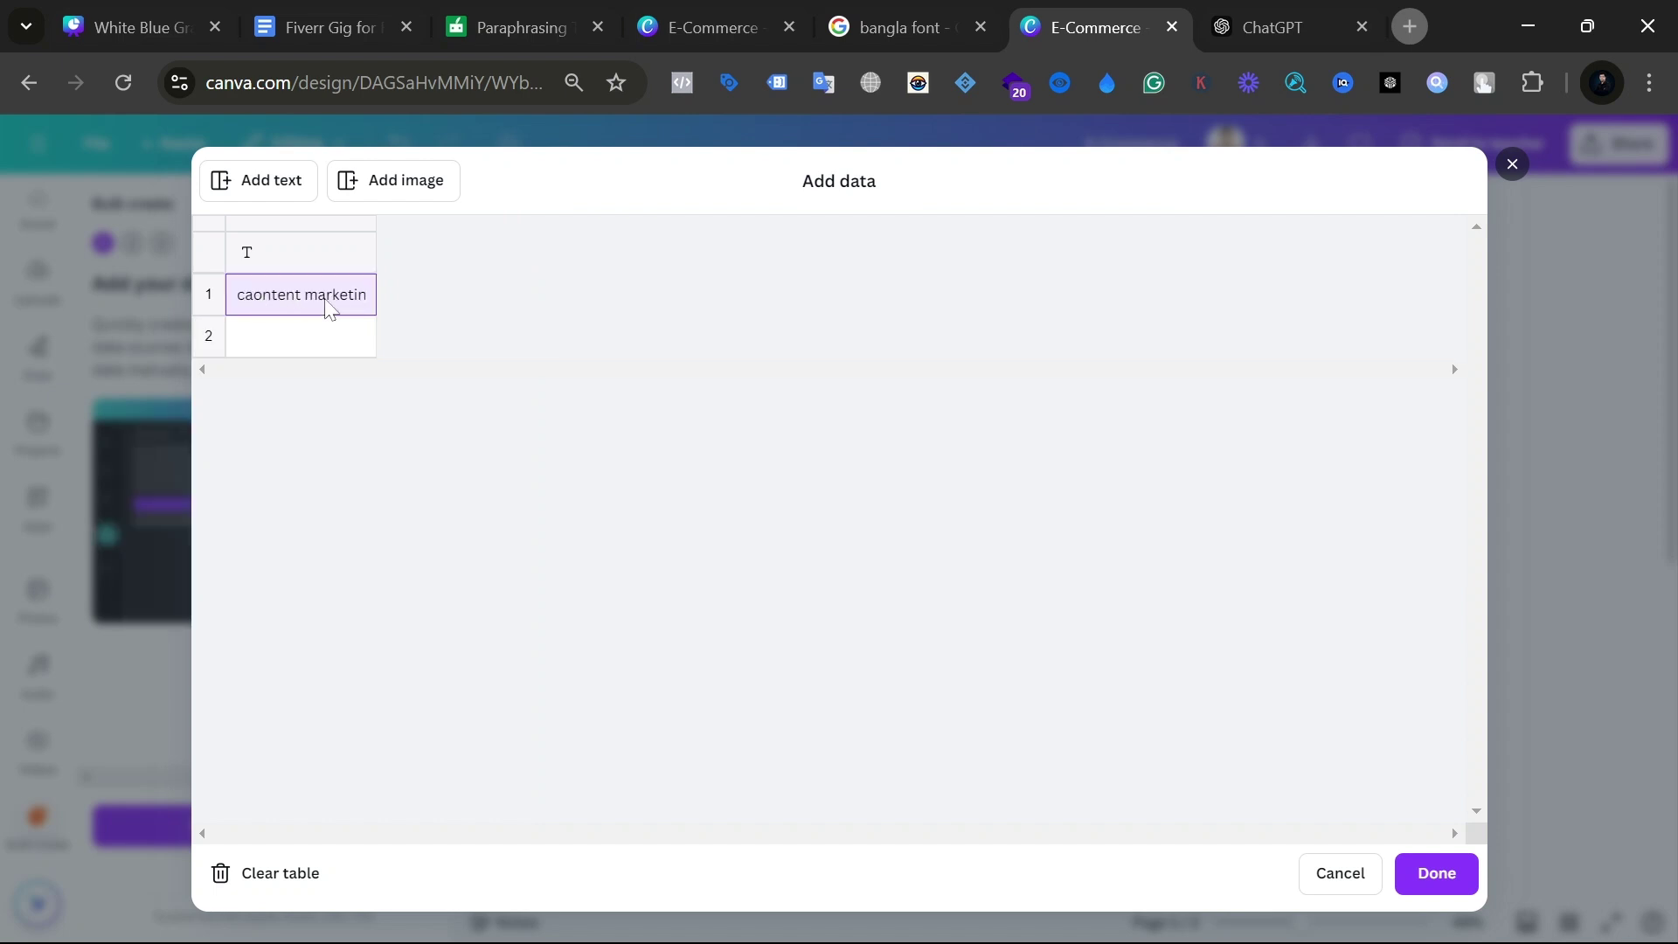
{"action": "key", "text": "BackSpace"}
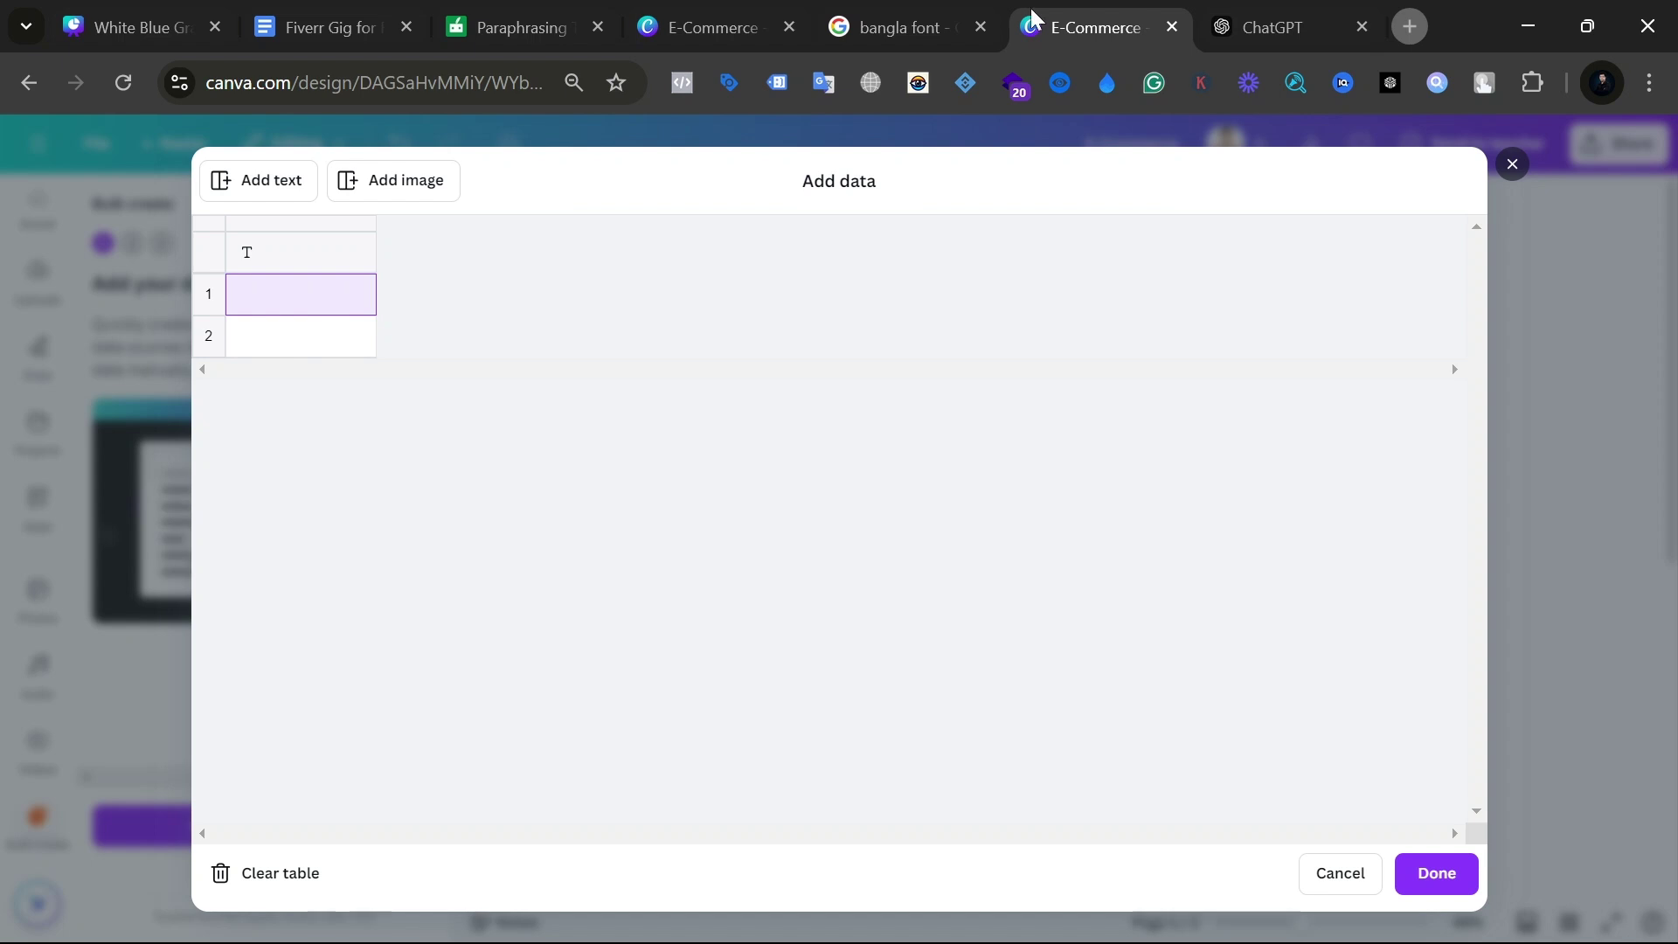
Step: Copy the 20 content marketing tips from ChatGPT into the first column of Canva's bulk data table and finish the data entry
{"action": "key", "text": "ctrl+Tab"}
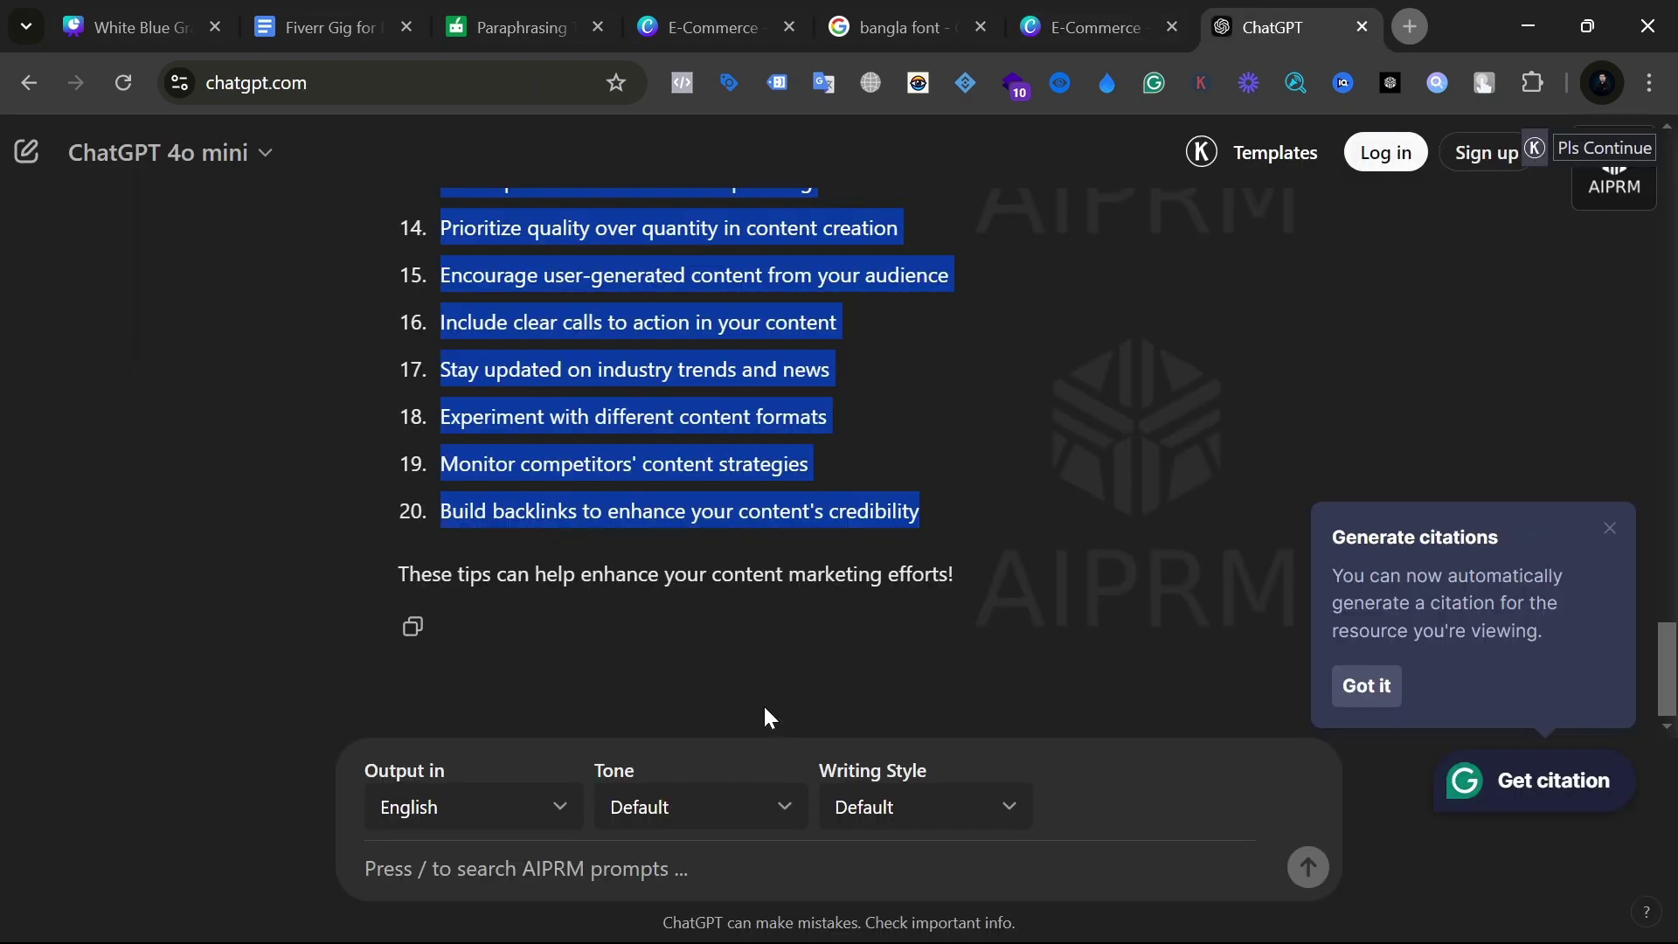
{"action": "left_click", "coordinate": [1018, 29]}
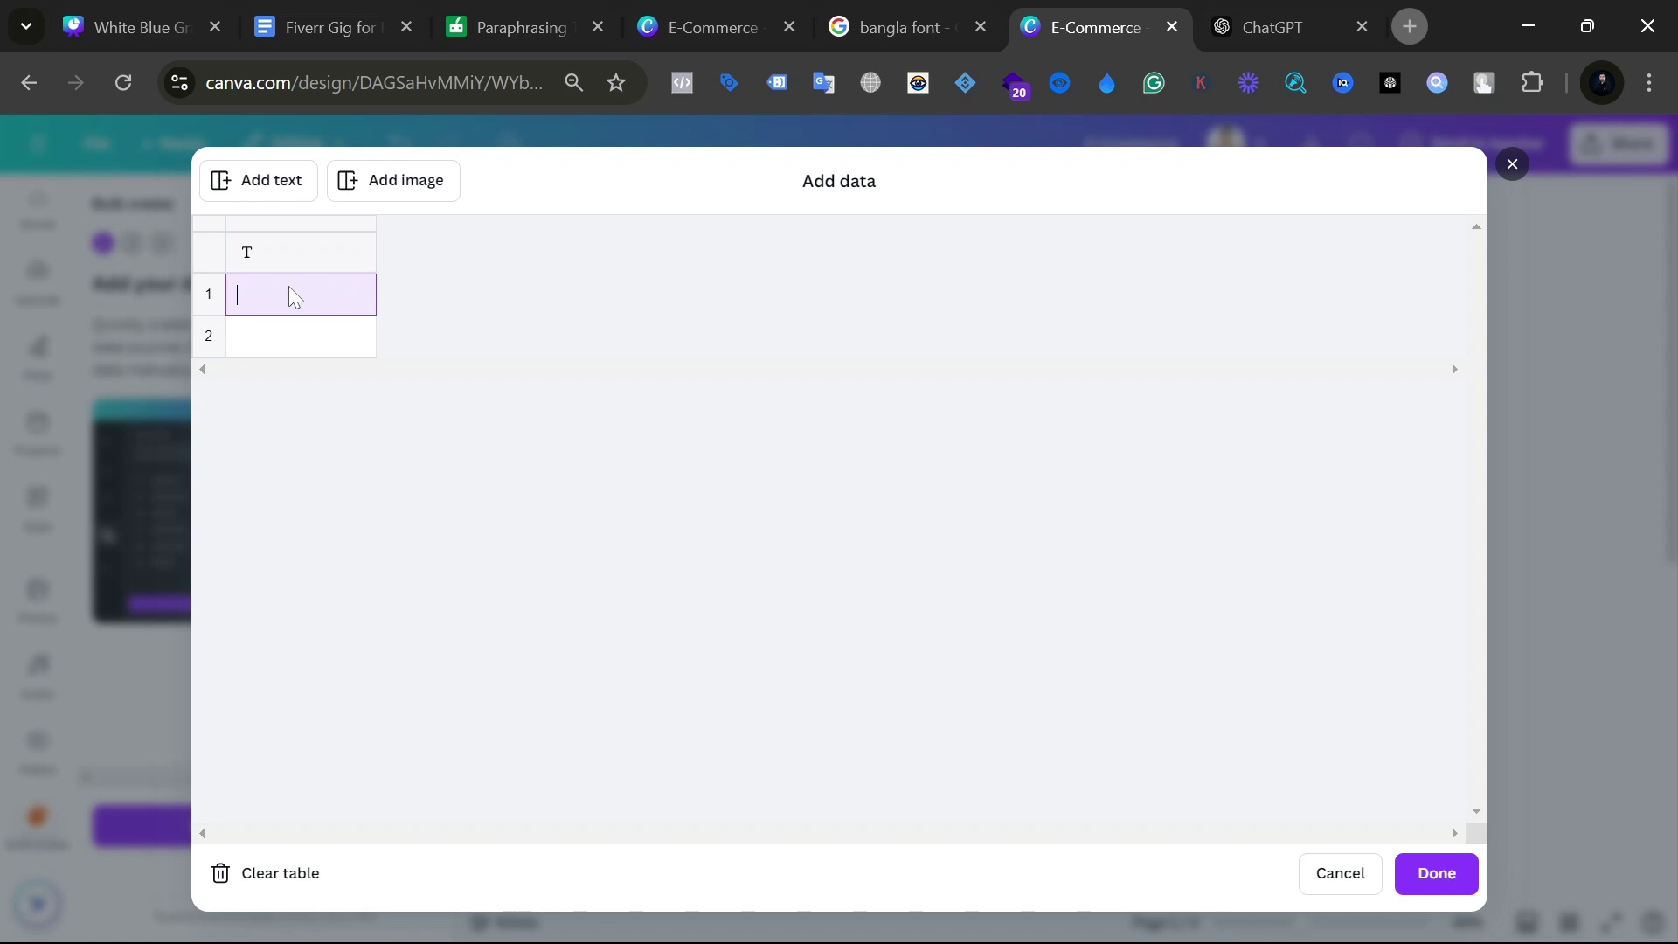
{"action": "key", "text": "ctrl+v"}
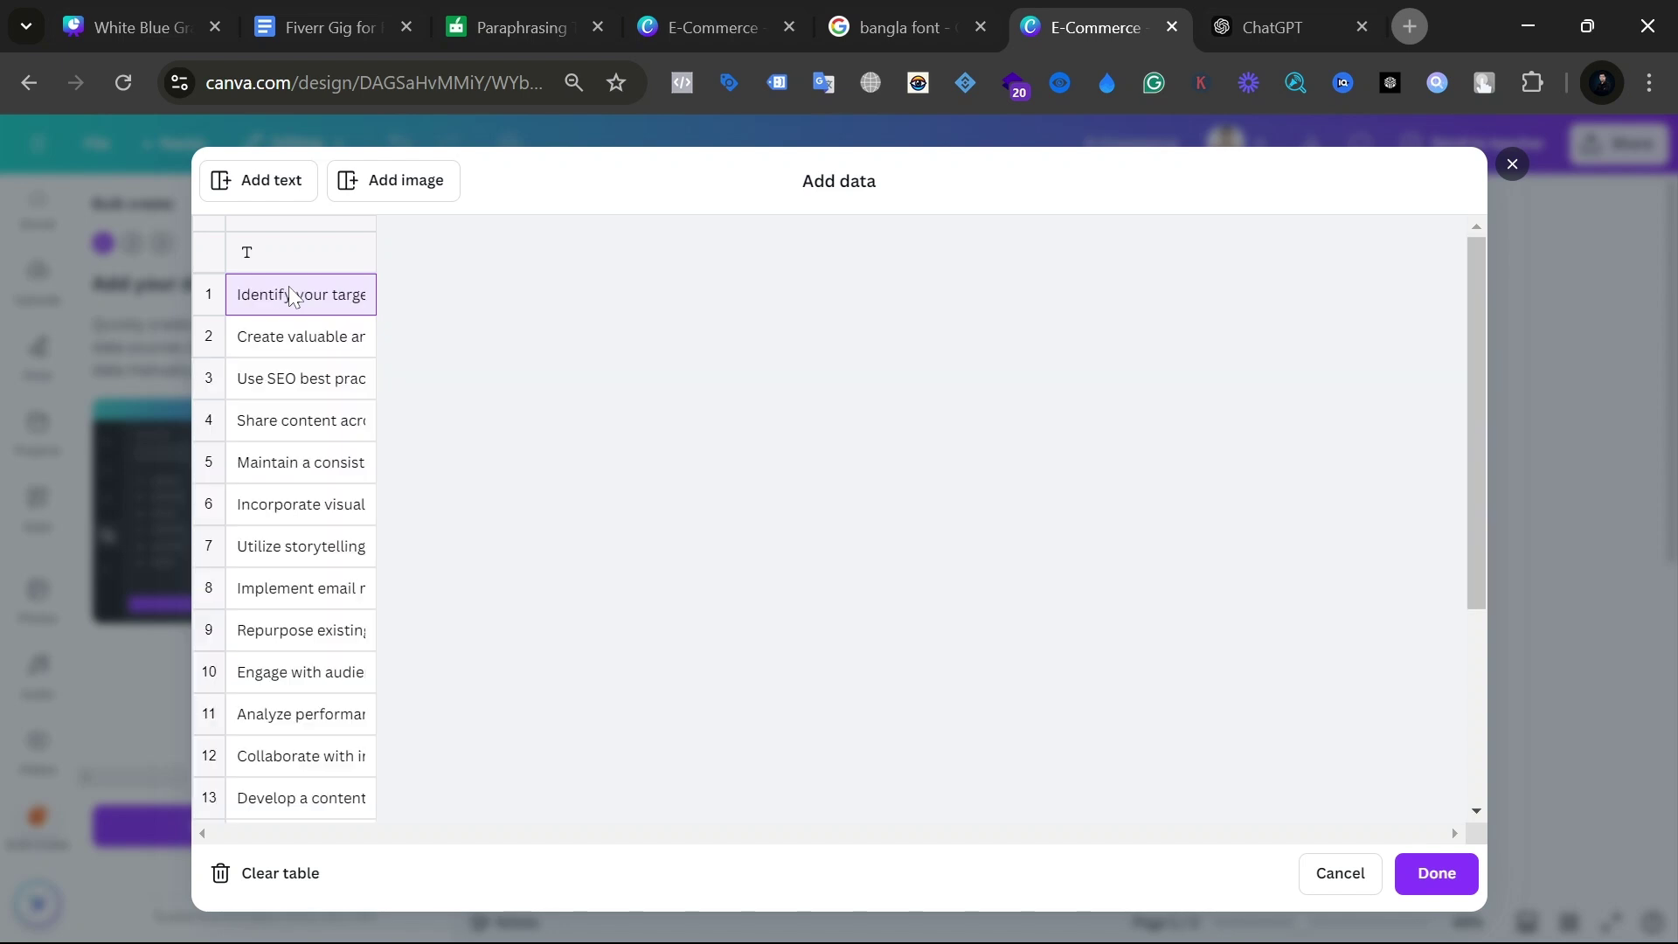
{"action": "left_click", "coordinate": [1441, 872]}
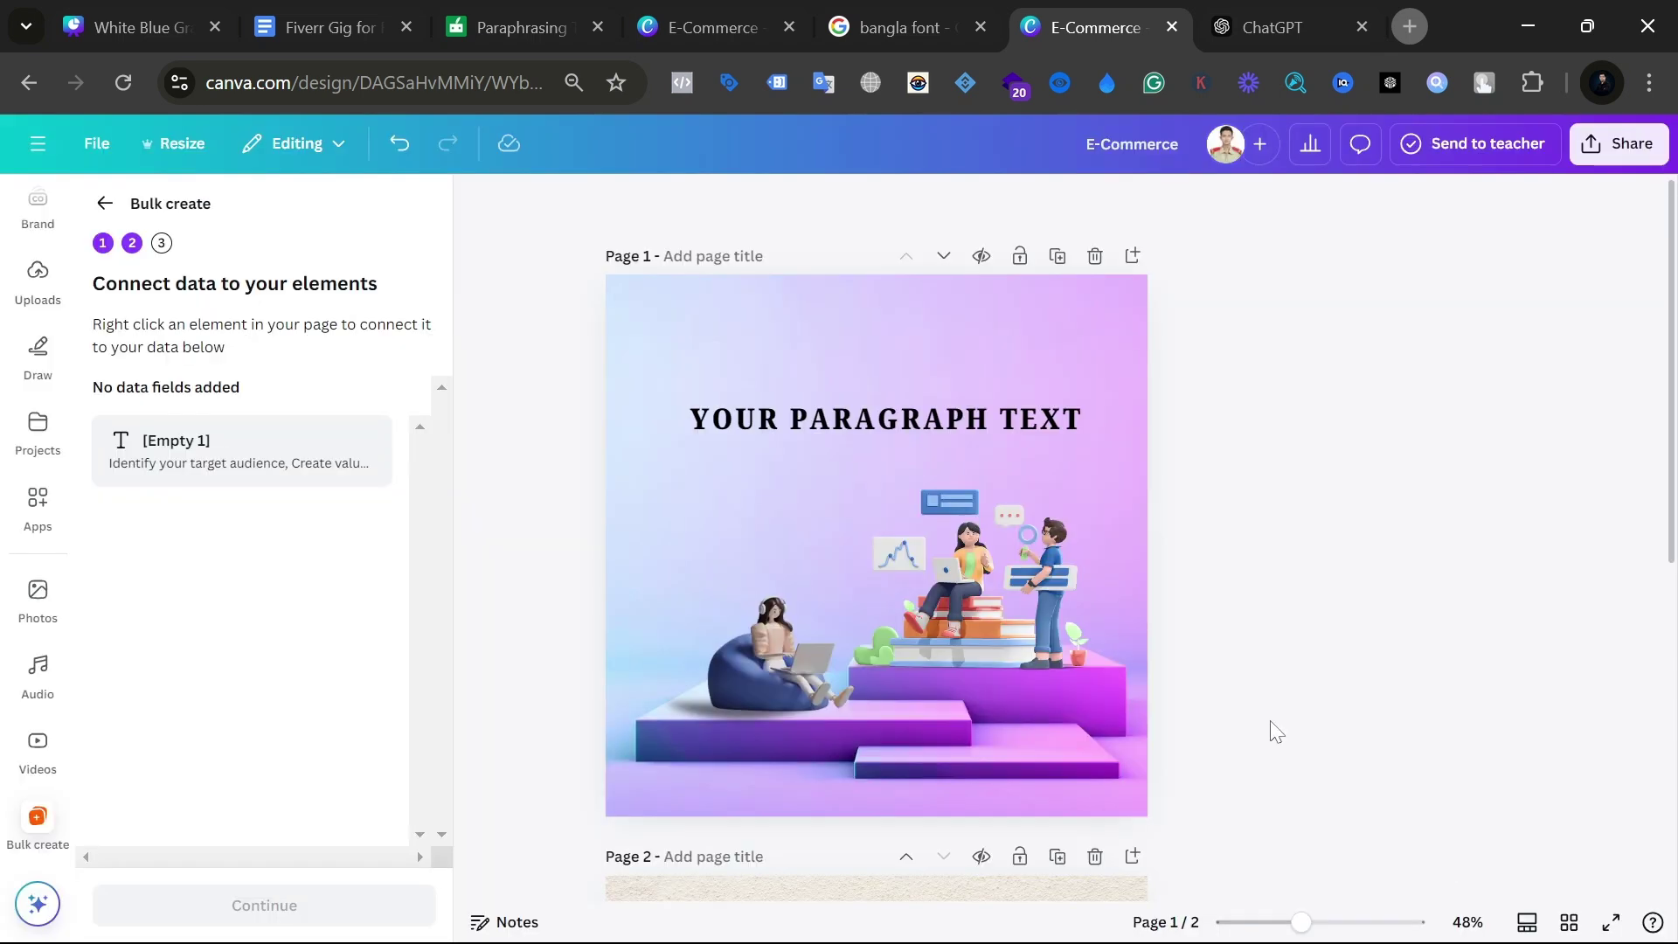
Step: Connect the paragraph text on page 1 to the [Empty 1] data field and generate 20 designs with all tips selected
{"action": "left_click", "coordinate": [899, 418]}
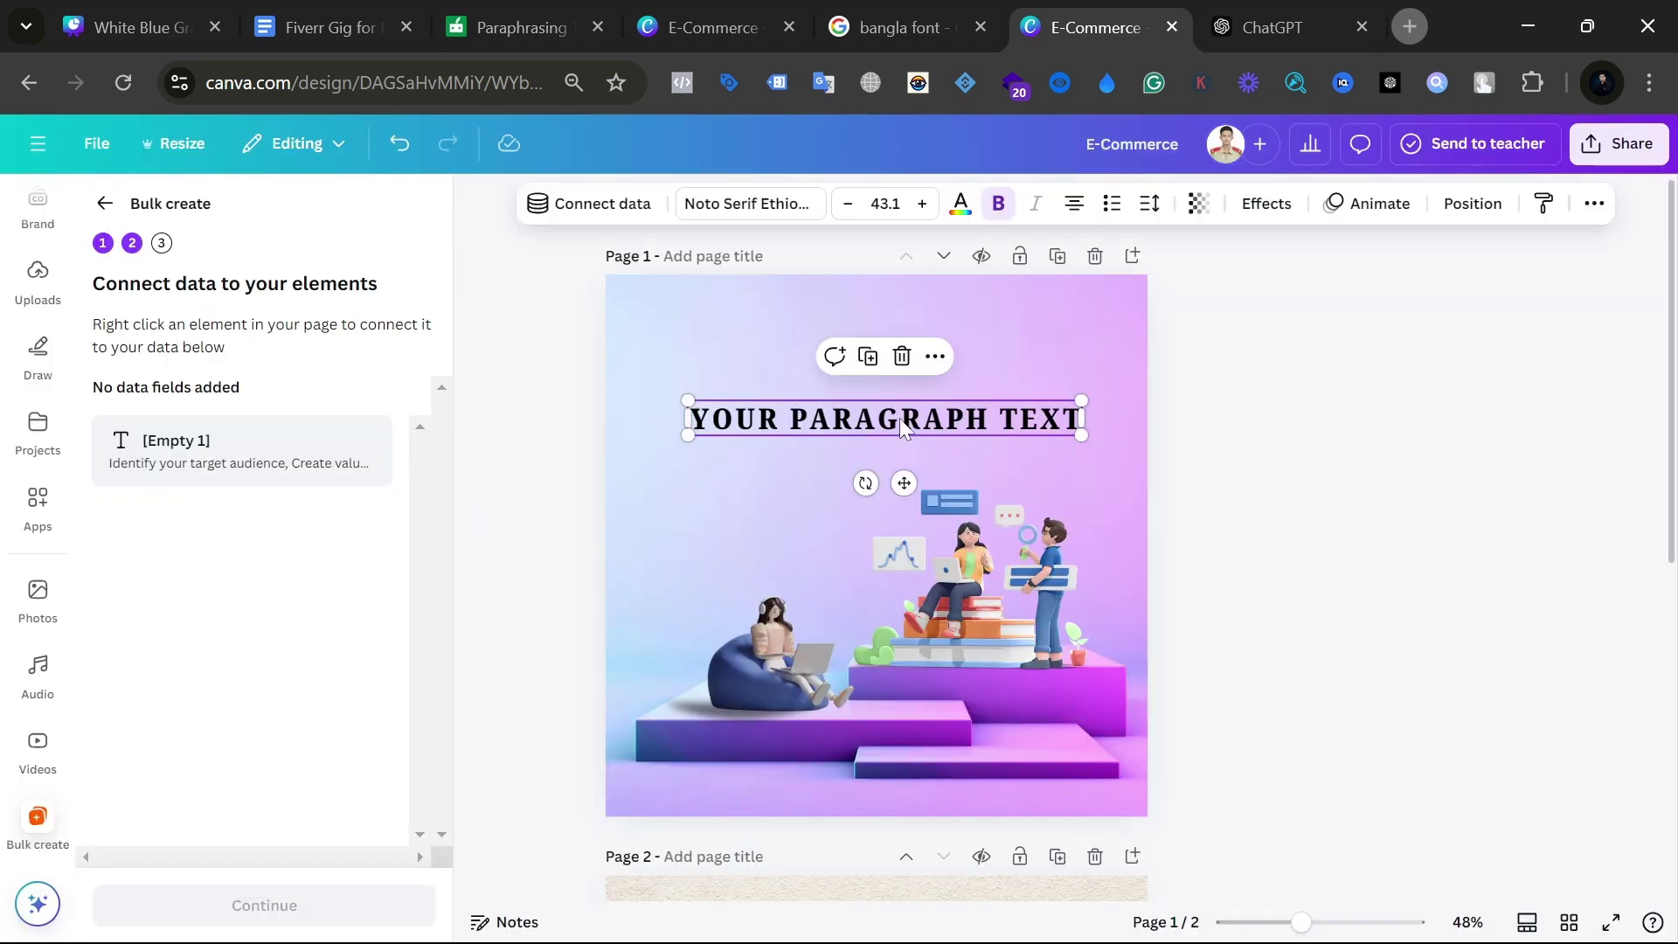
{"action": "right_click", "coordinate": [900, 418]}
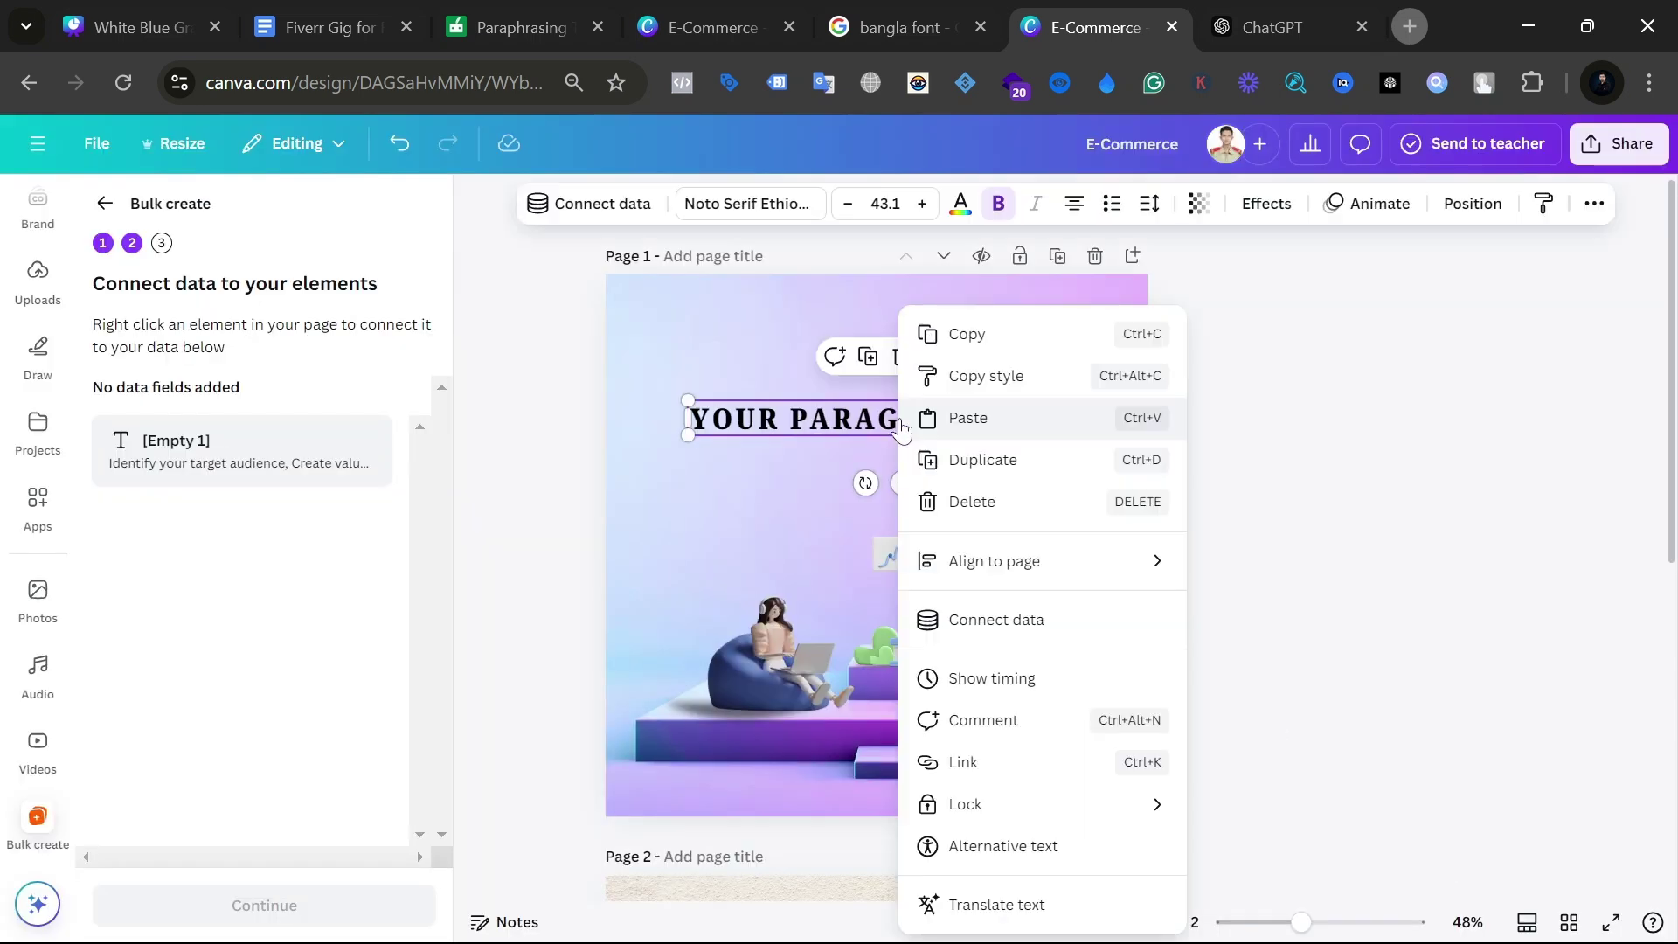
{"action": "left_click", "coordinate": [960, 626]}
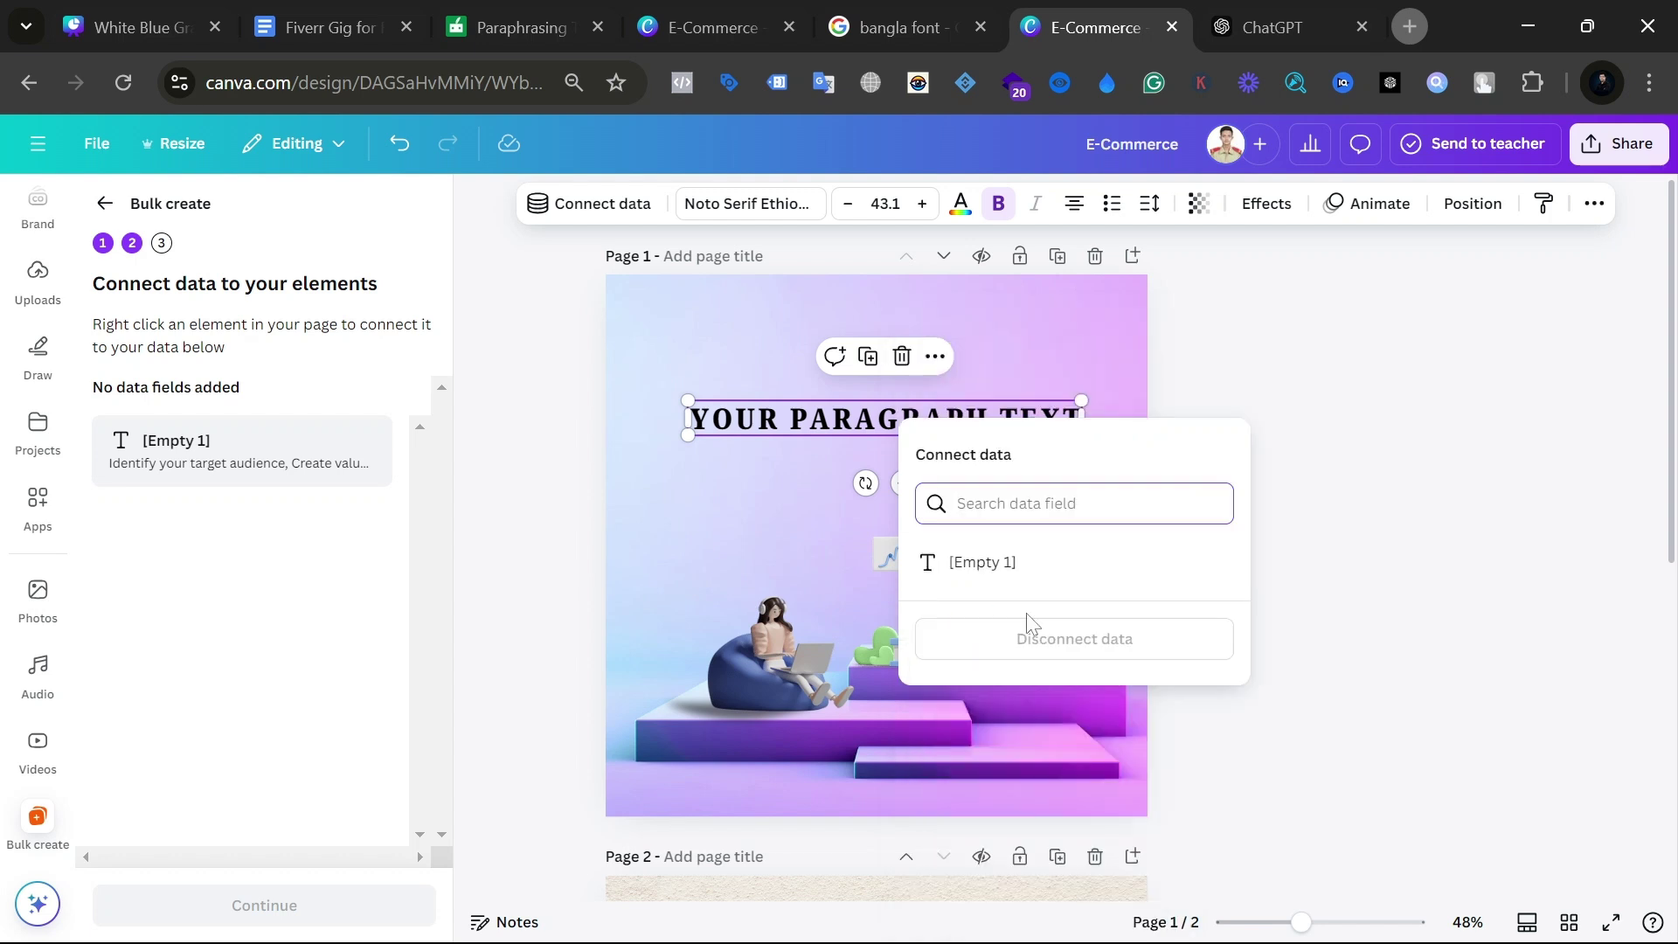
{"action": "left_click", "coordinate": [955, 564]}
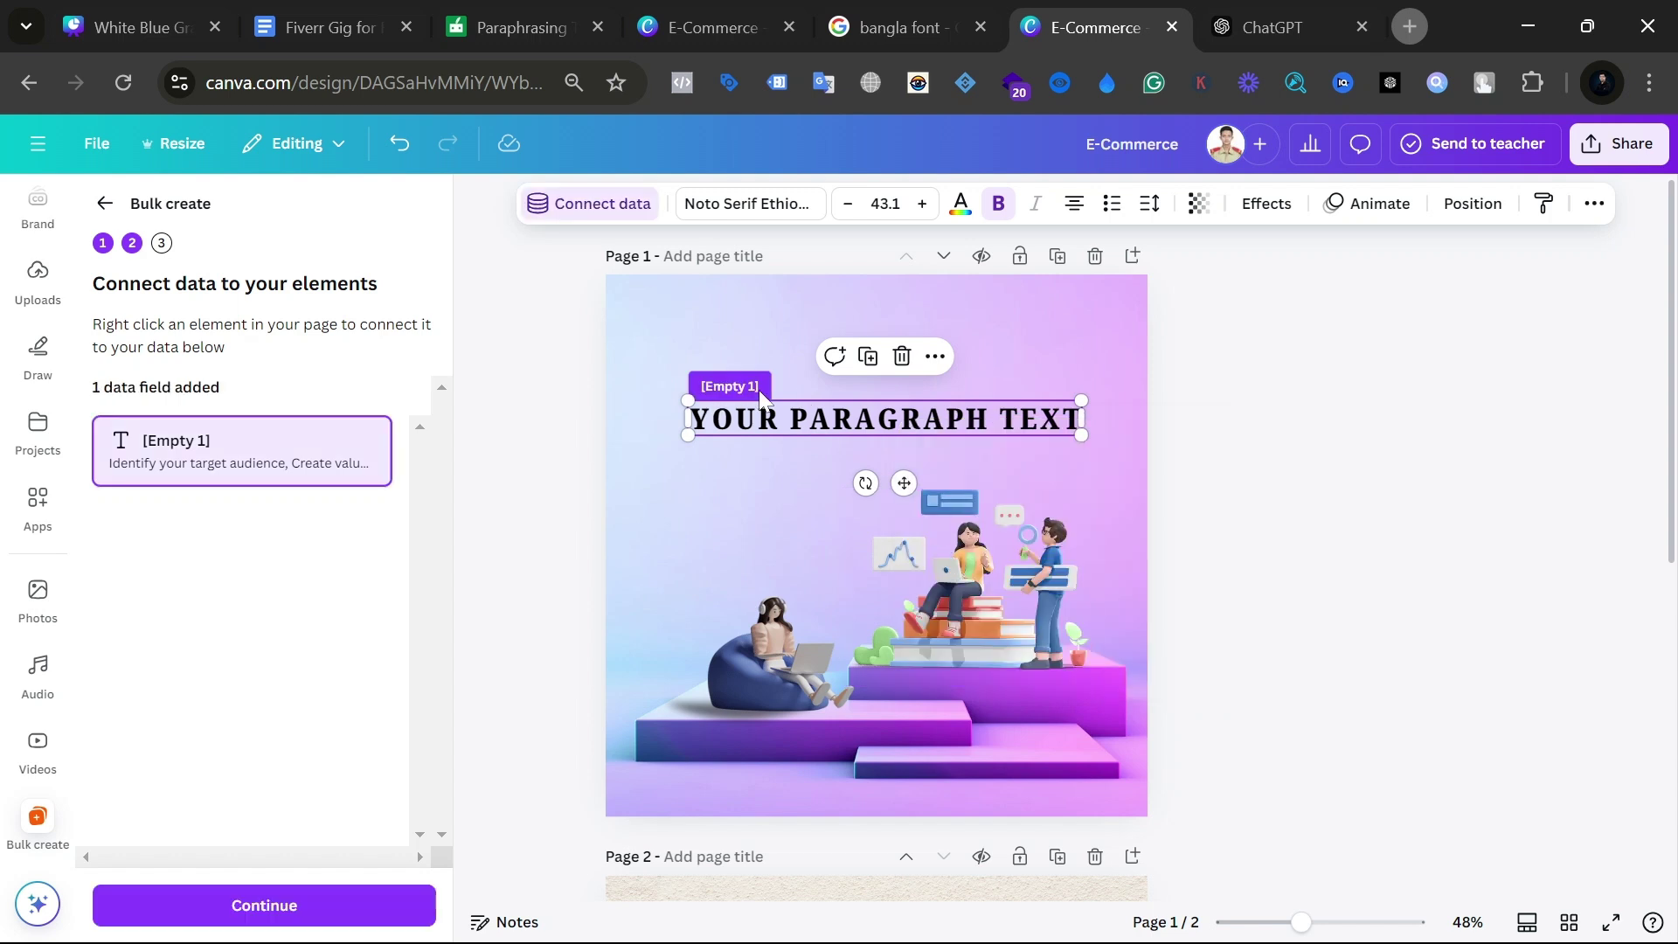
{"action": "left_click", "coordinate": [174, 902]}
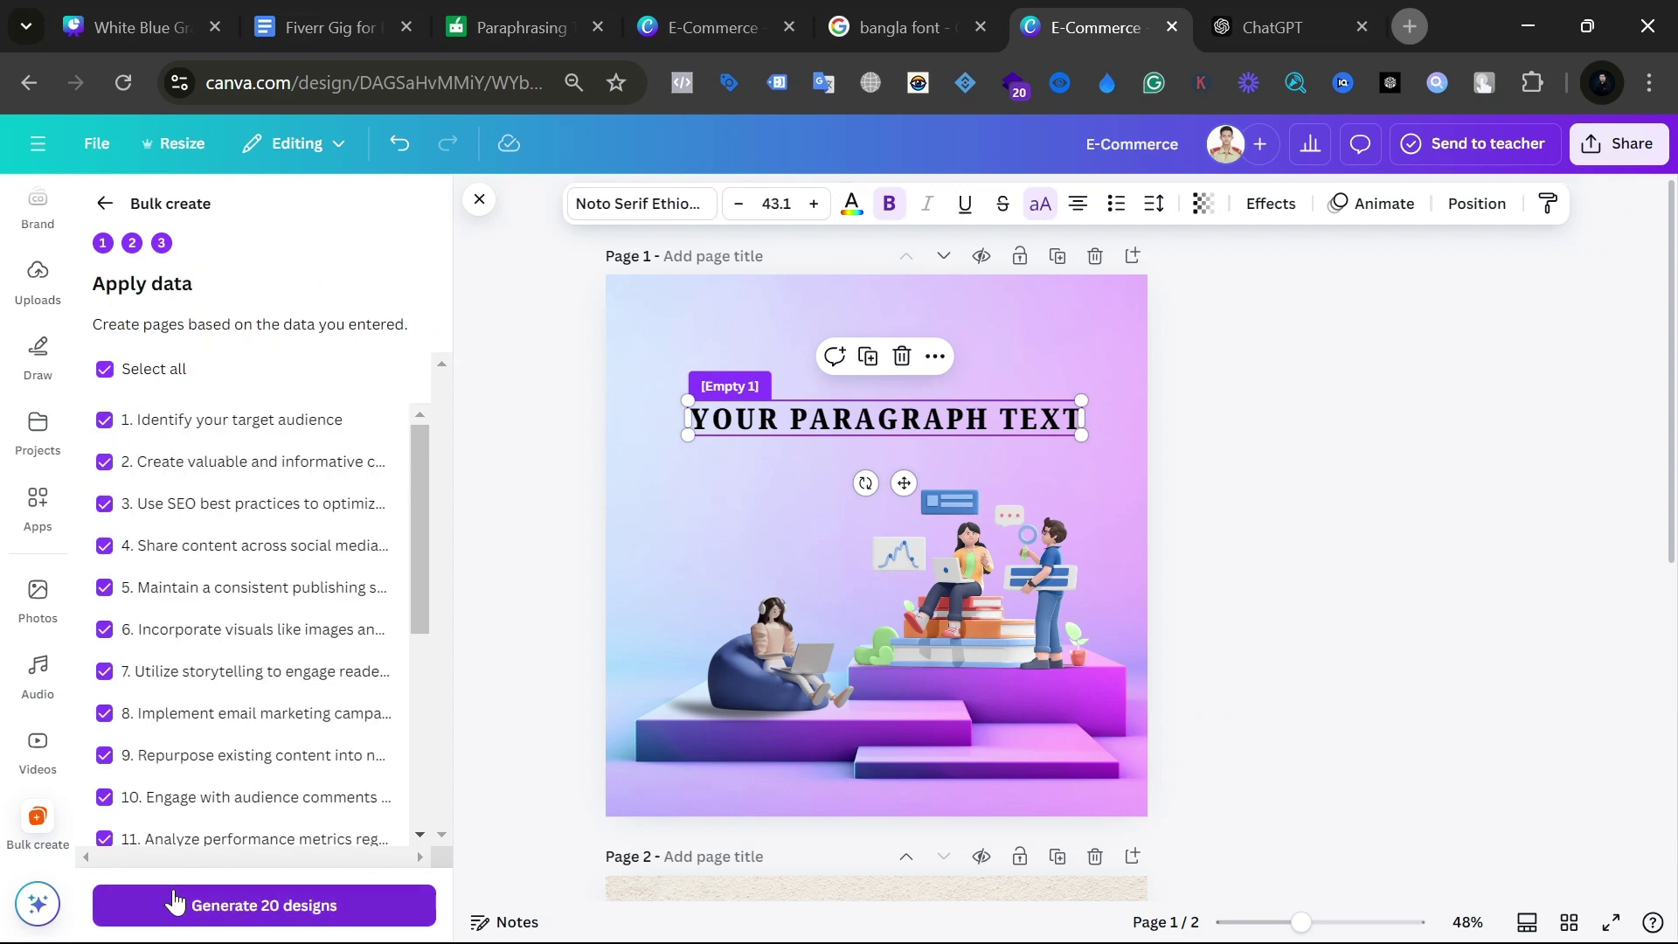
{"action": "left_click", "coordinate": [174, 902]}
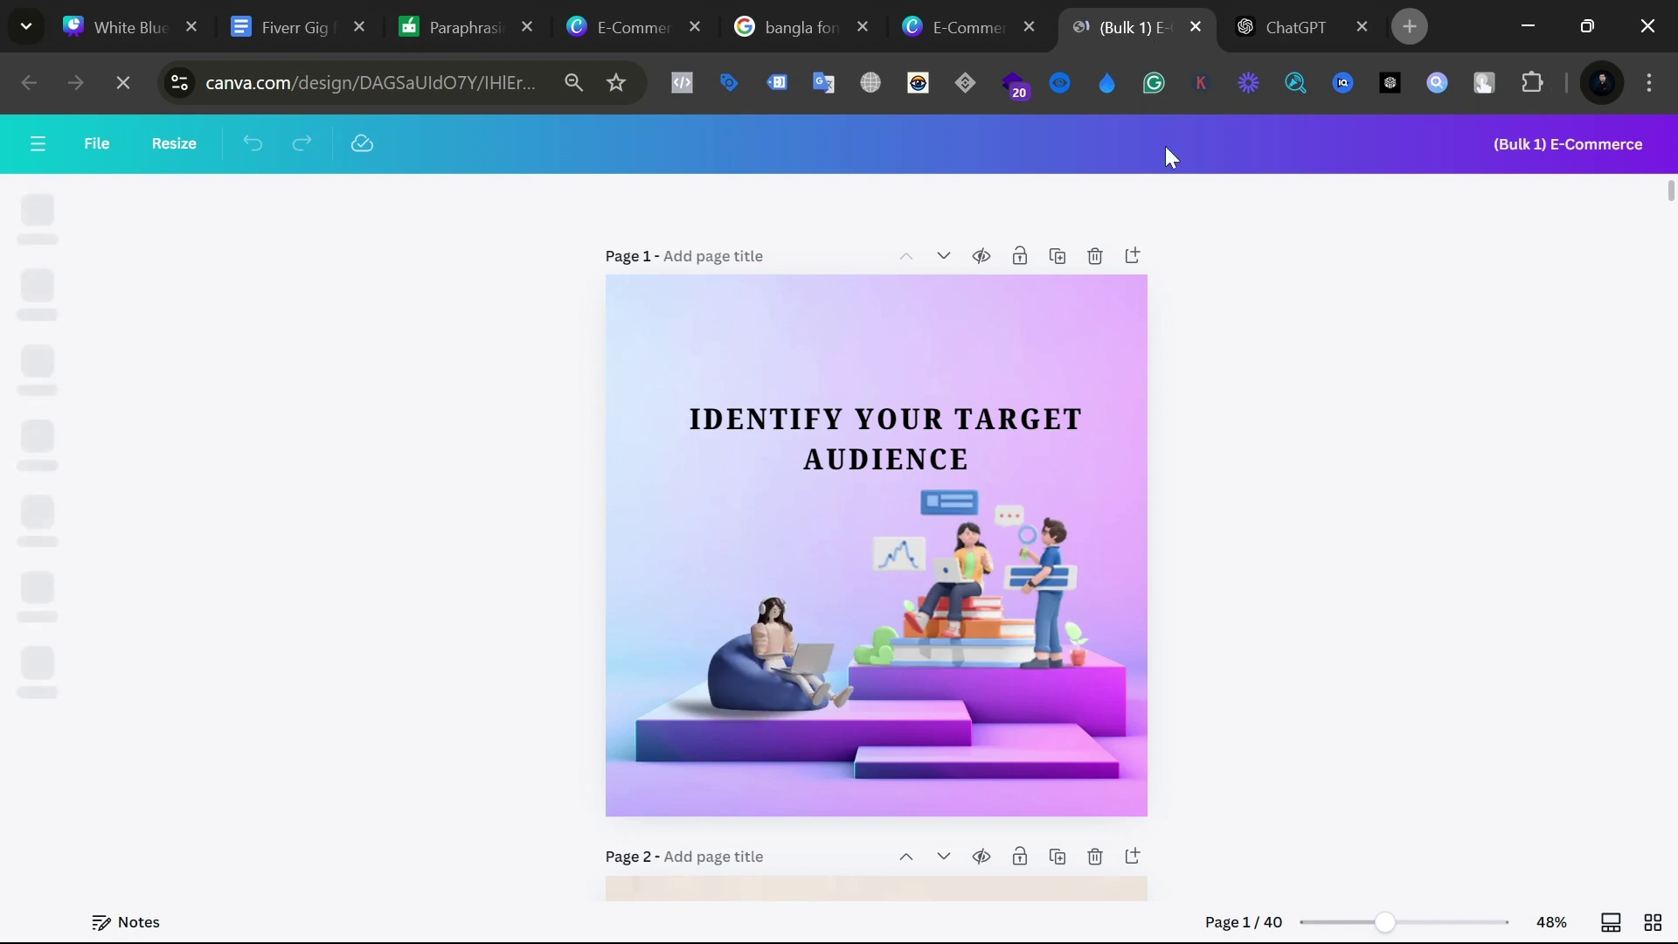
Step: Look through the pages of the generated (Bulk 1) E-Commerce design to check how the tips were applied
{"action": "scroll", "coordinate": [1243, 454], "scroll_direction": "down", "scroll_amount": 3}
{"action": "scroll", "coordinate": [1243, 454], "scroll_direction": "down", "scroll_amount": 10}
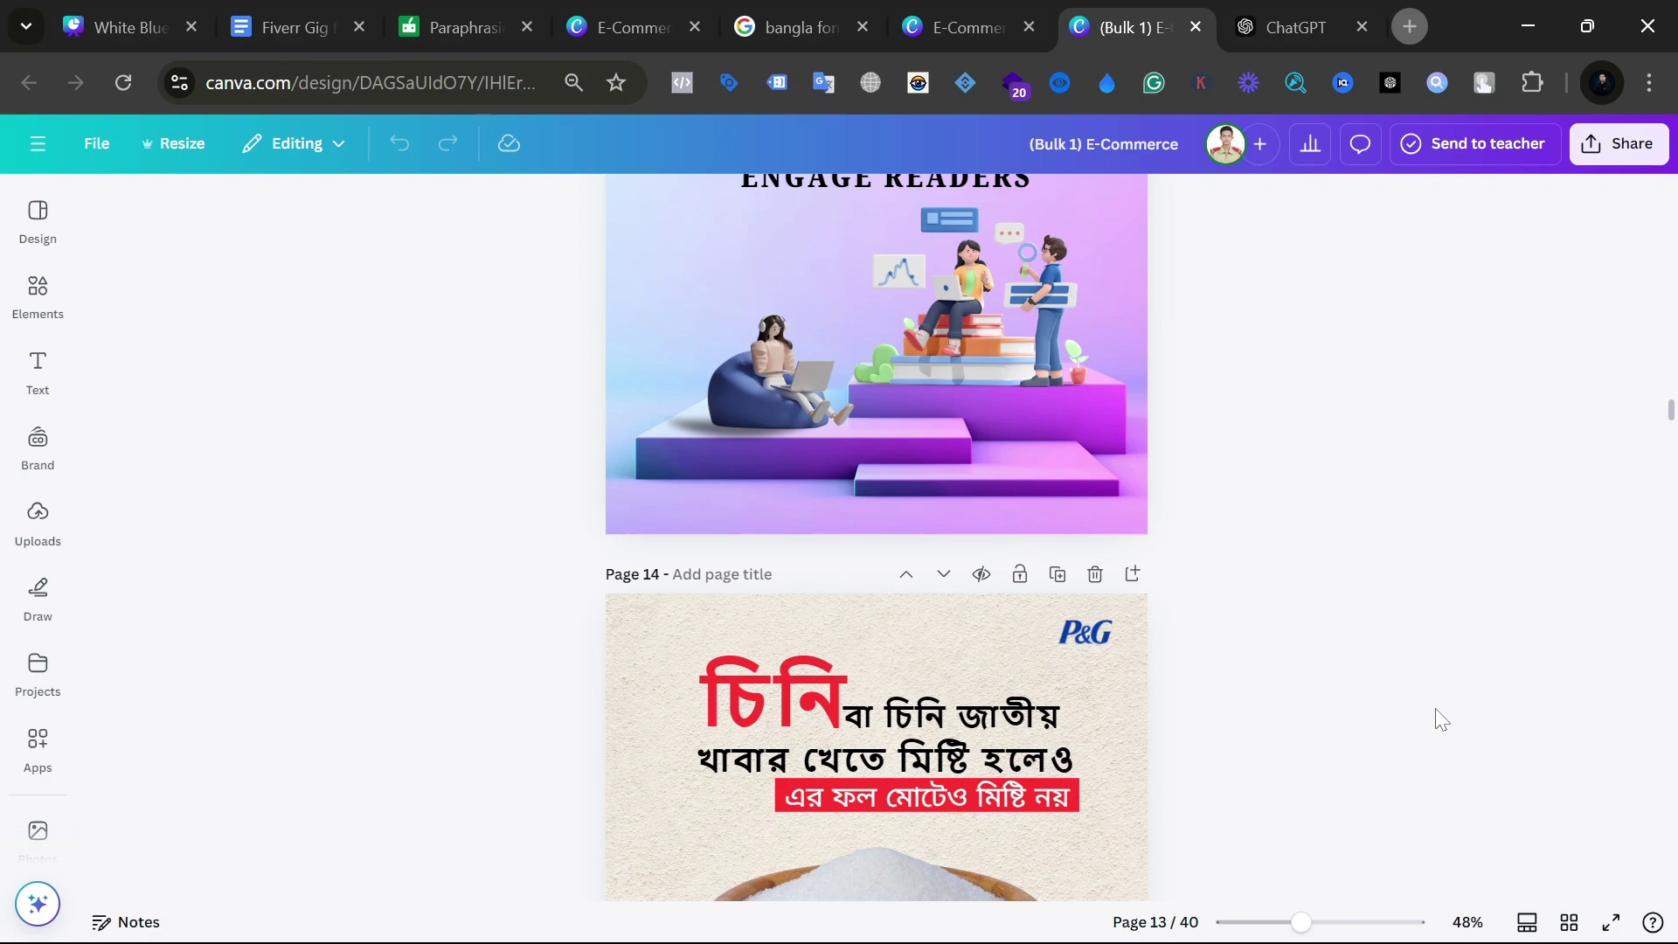
{"action": "scroll", "coordinate": [1441, 719], "scroll_direction": "down", "scroll_amount": 5}
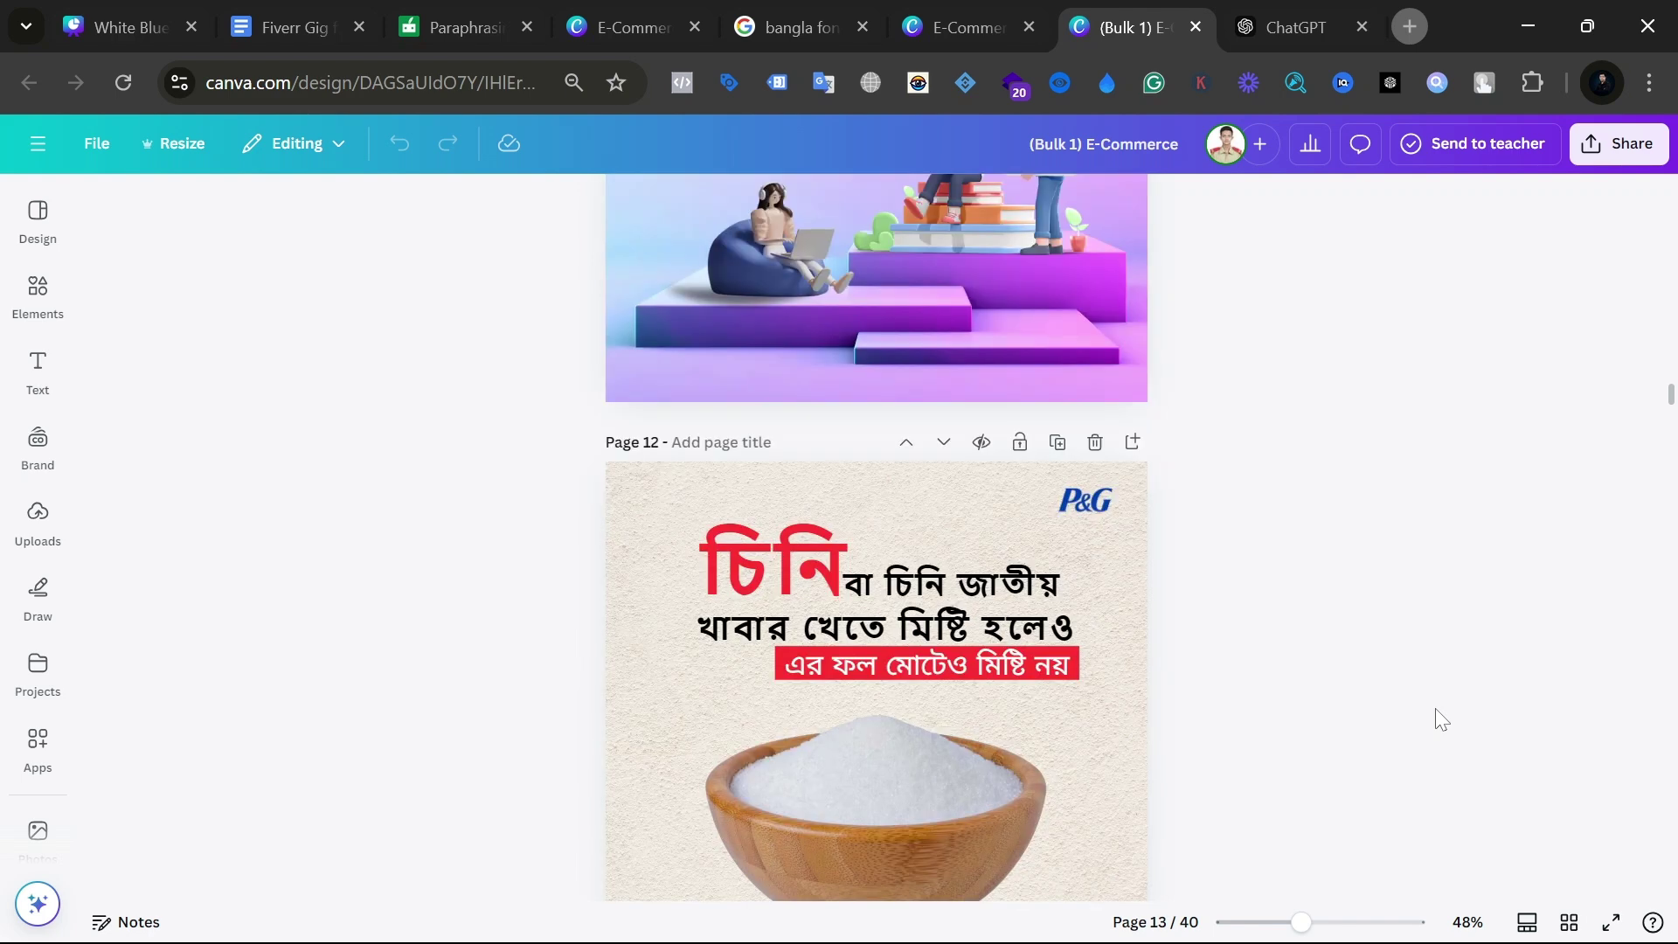
{"action": "scroll", "coordinate": [1440, 718], "scroll_direction": "up", "scroll_amount": 15}
{"action": "scroll", "coordinate": [1441, 718], "scroll_direction": "up", "scroll_amount": 15}
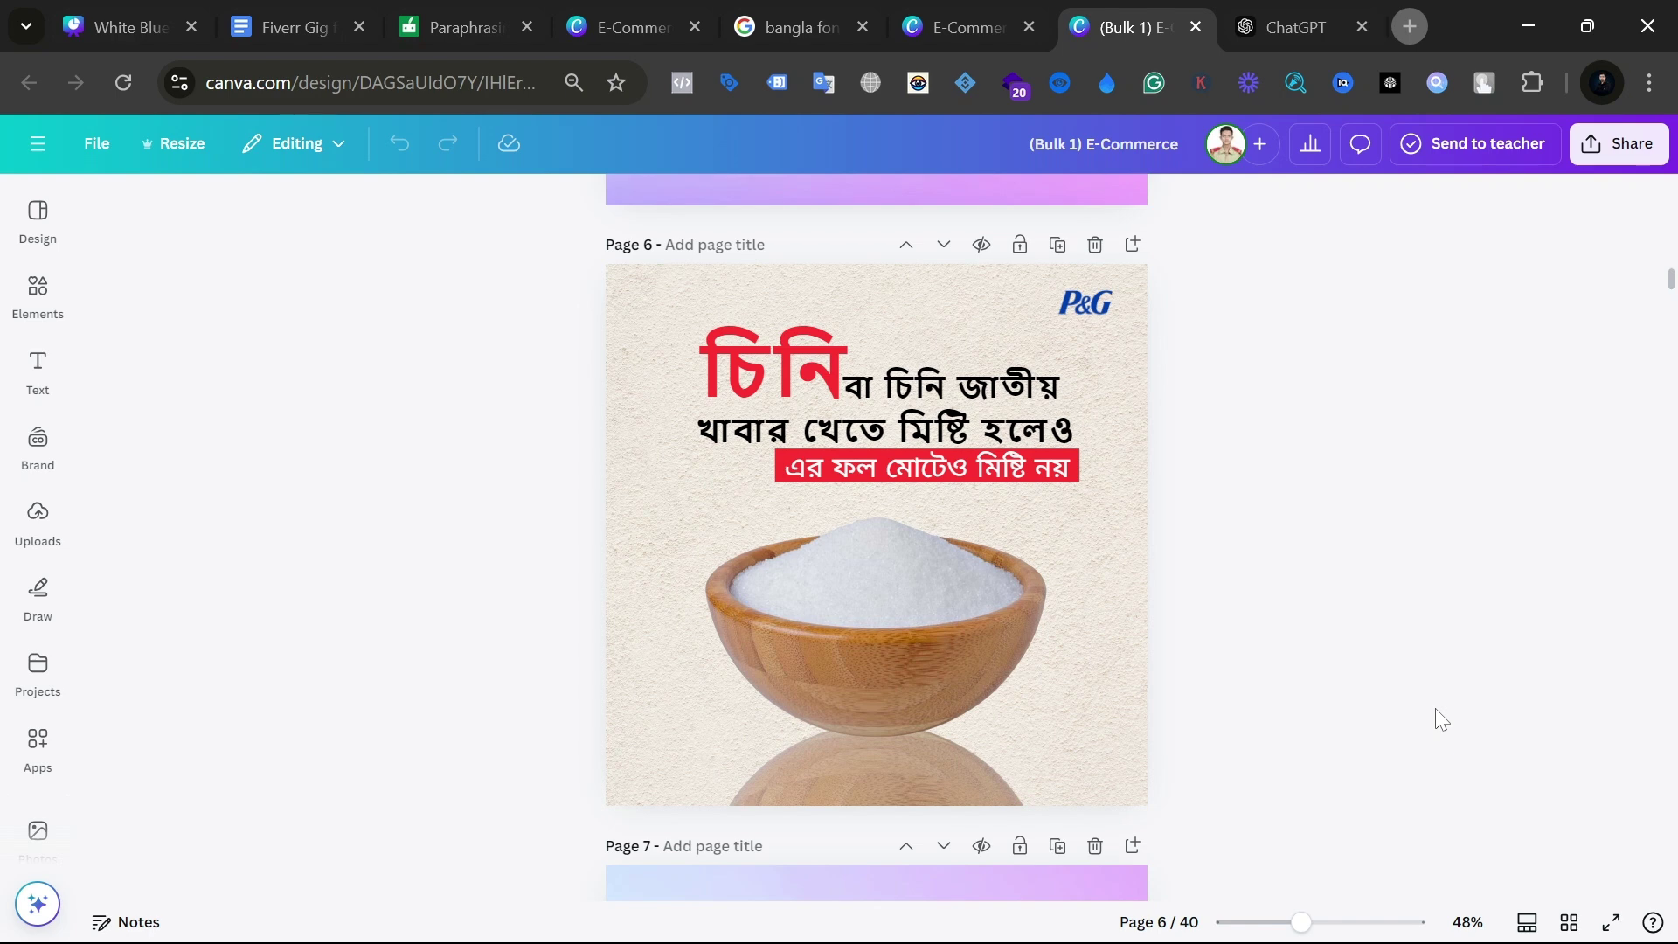
Step: Start manual Bulk create data entry in the (Bulk 1) E-Commerce design and add an image column to the table
{"action": "left_click", "coordinate": [26, 760]}
{"action": "scroll", "coordinate": [40, 874], "scroll_direction": "down", "scroll_amount": 3}
{"action": "left_click", "coordinate": [38, 821]}
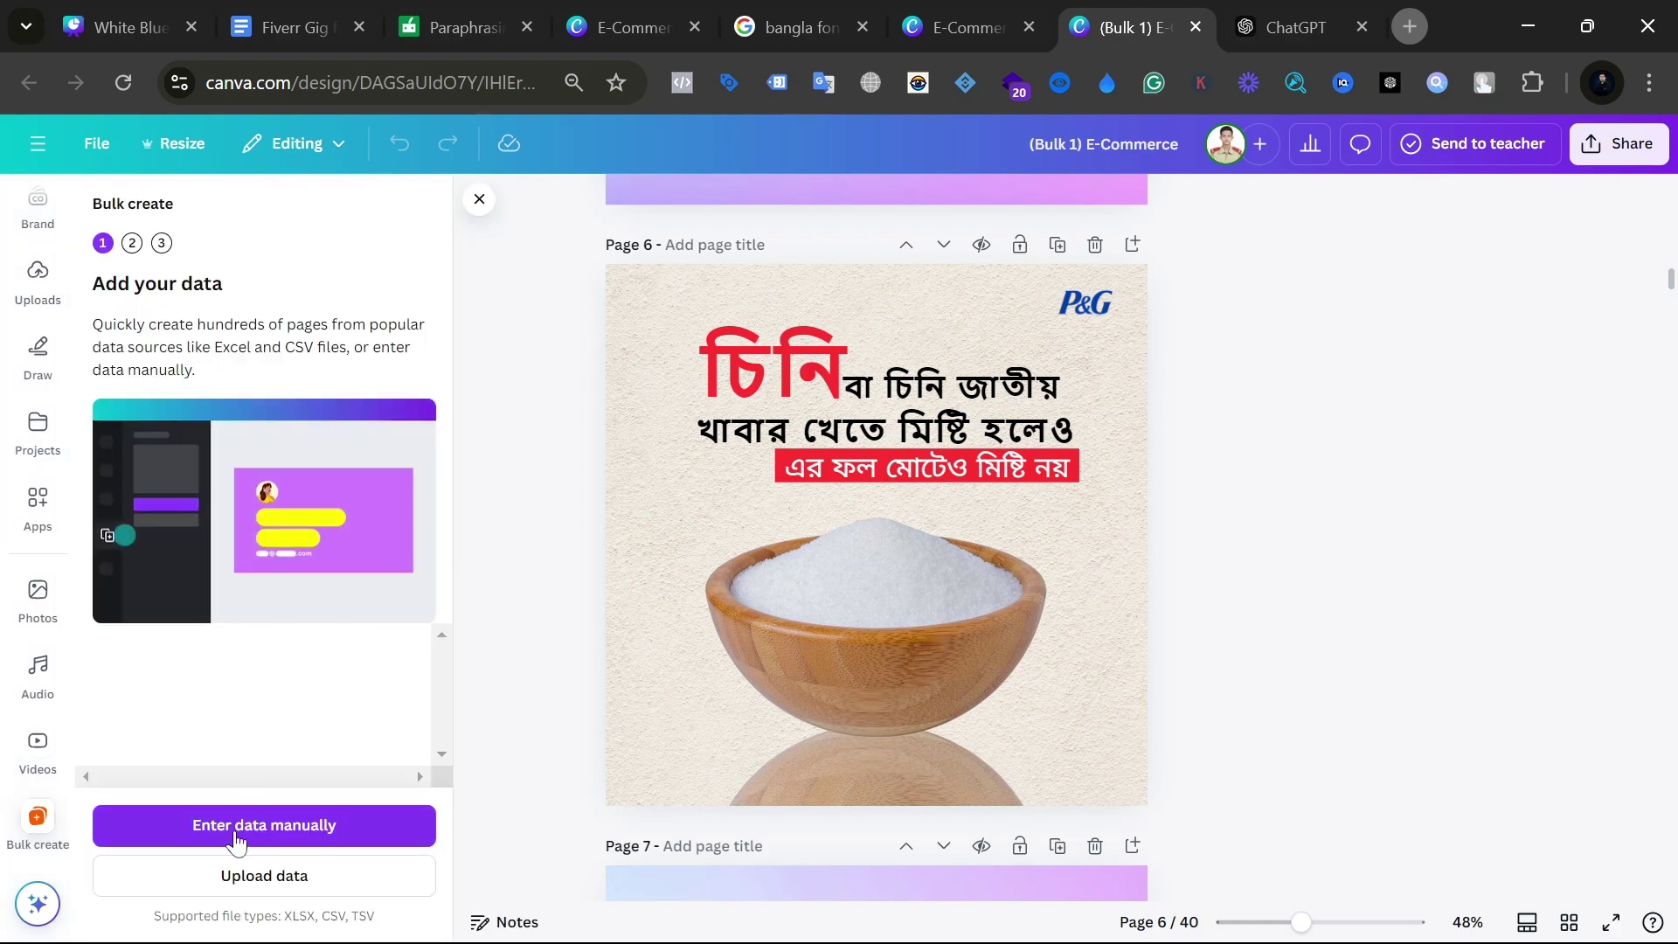
{"action": "left_click", "coordinate": [264, 826]}
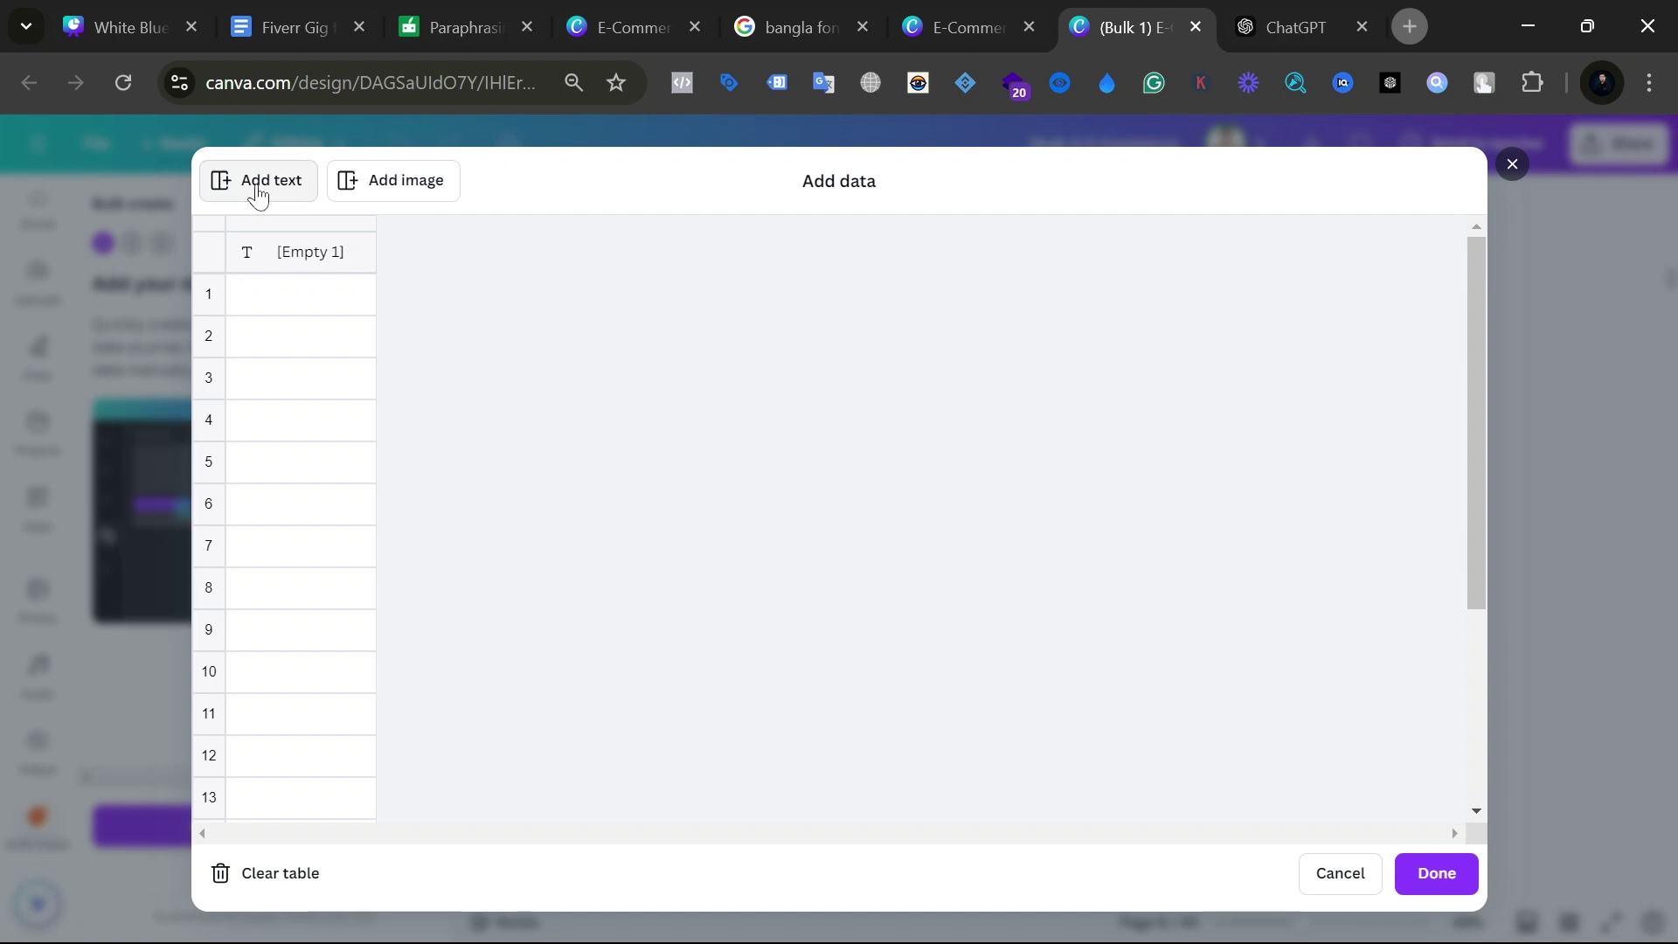
{"action": "left_click", "coordinate": [393, 186]}
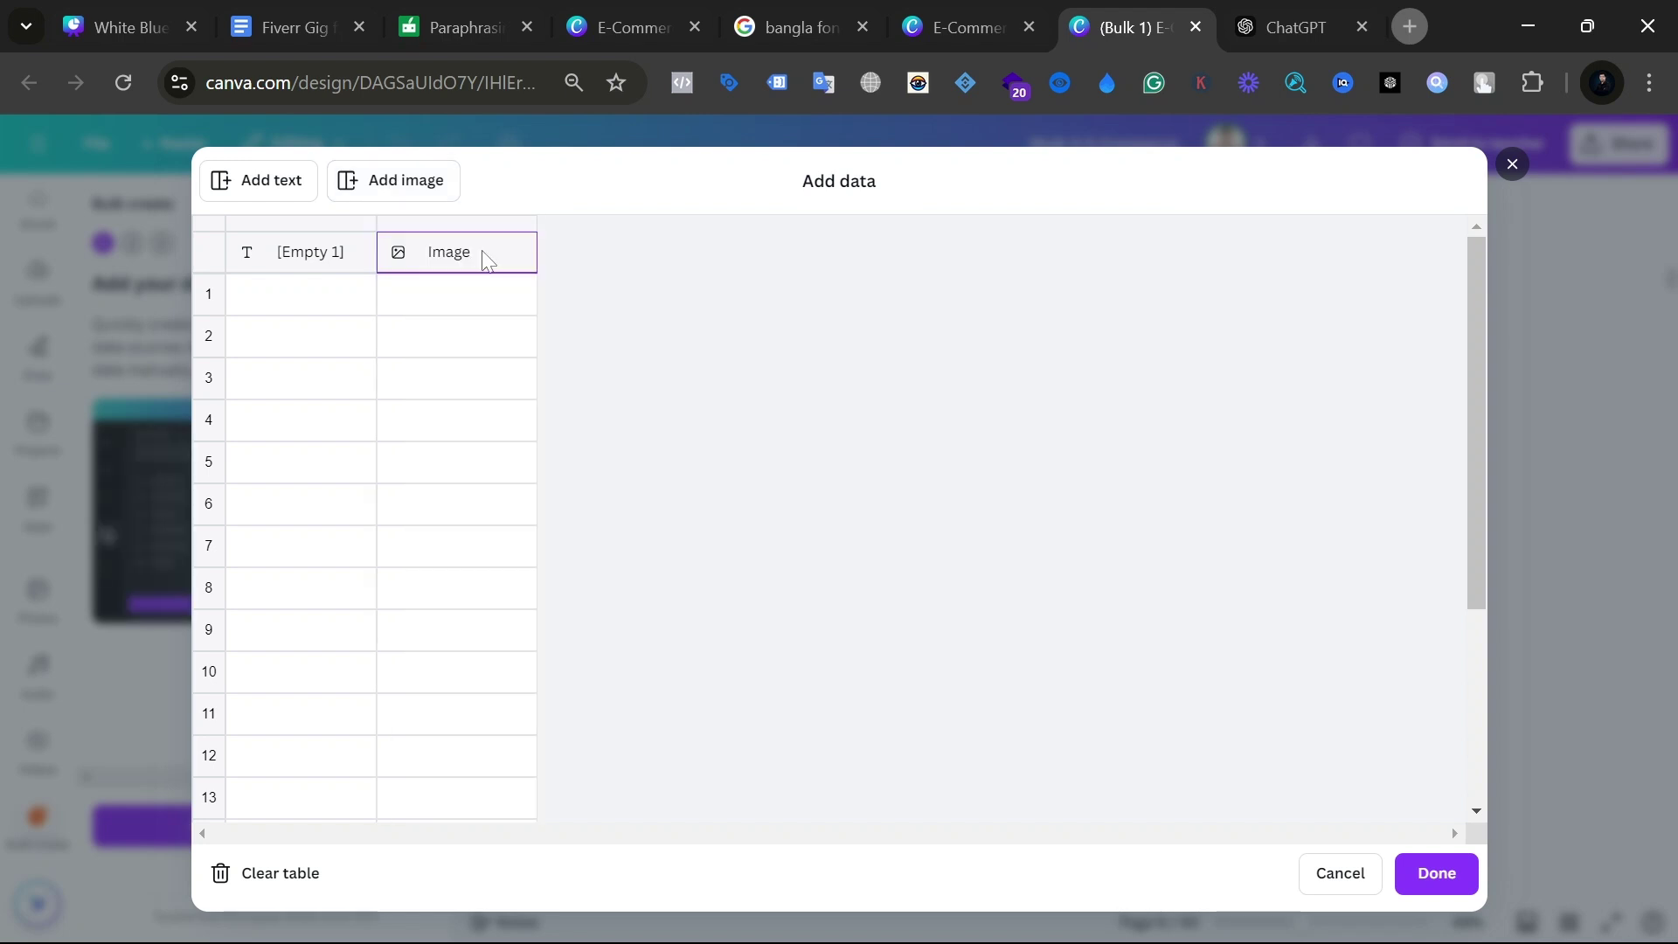
Step: Leave the bulk data table without saving and look back through the generated pages around page 5
{"action": "left_click", "coordinate": [487, 260]}
{"action": "left_click", "coordinate": [1512, 163]}
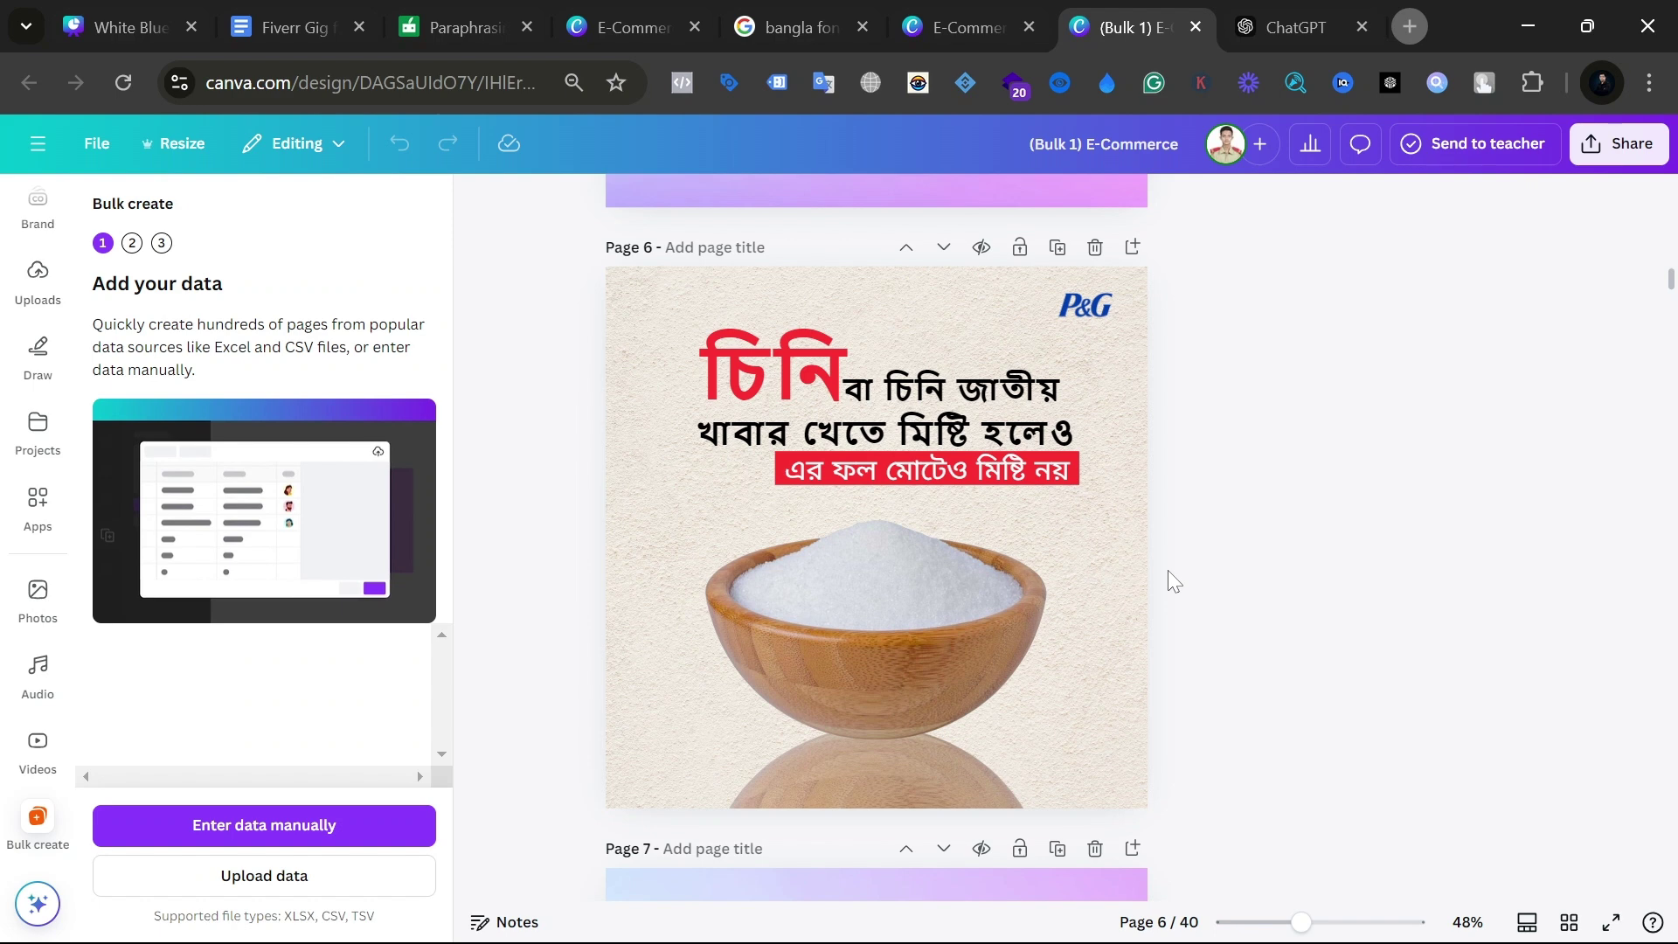
{"action": "scroll", "coordinate": [1168, 570], "scroll_direction": "up", "scroll_amount": 5}
{"action": "left_click", "coordinate": [1025, 490]}
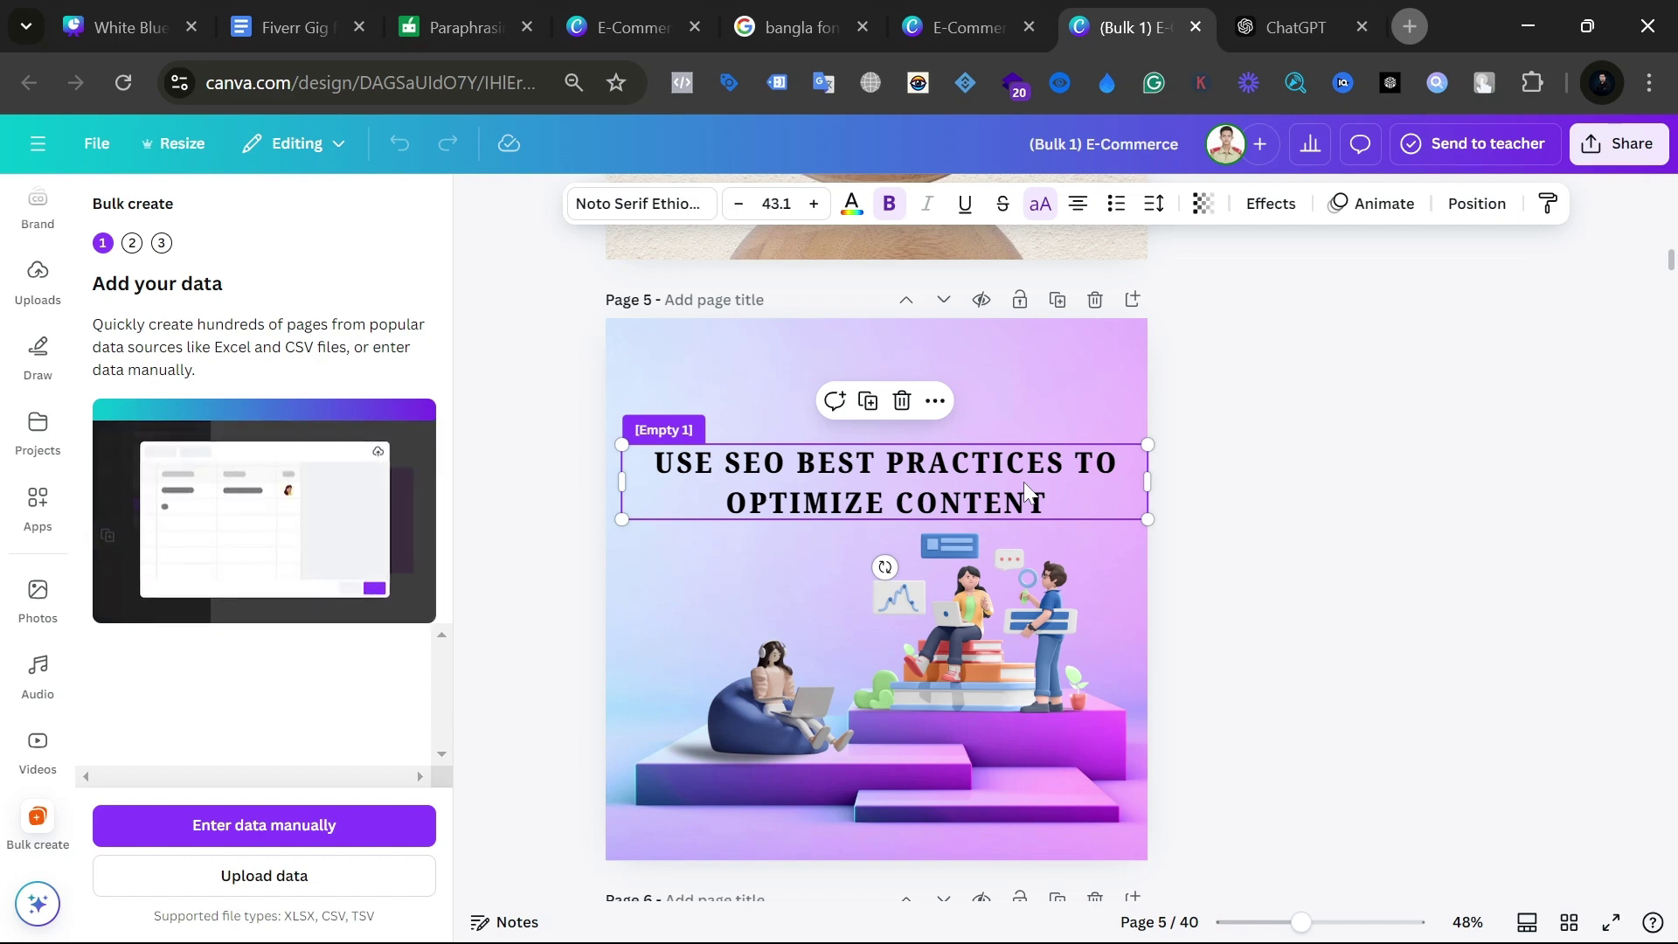
{"action": "left_click", "coordinate": [1375, 541]}
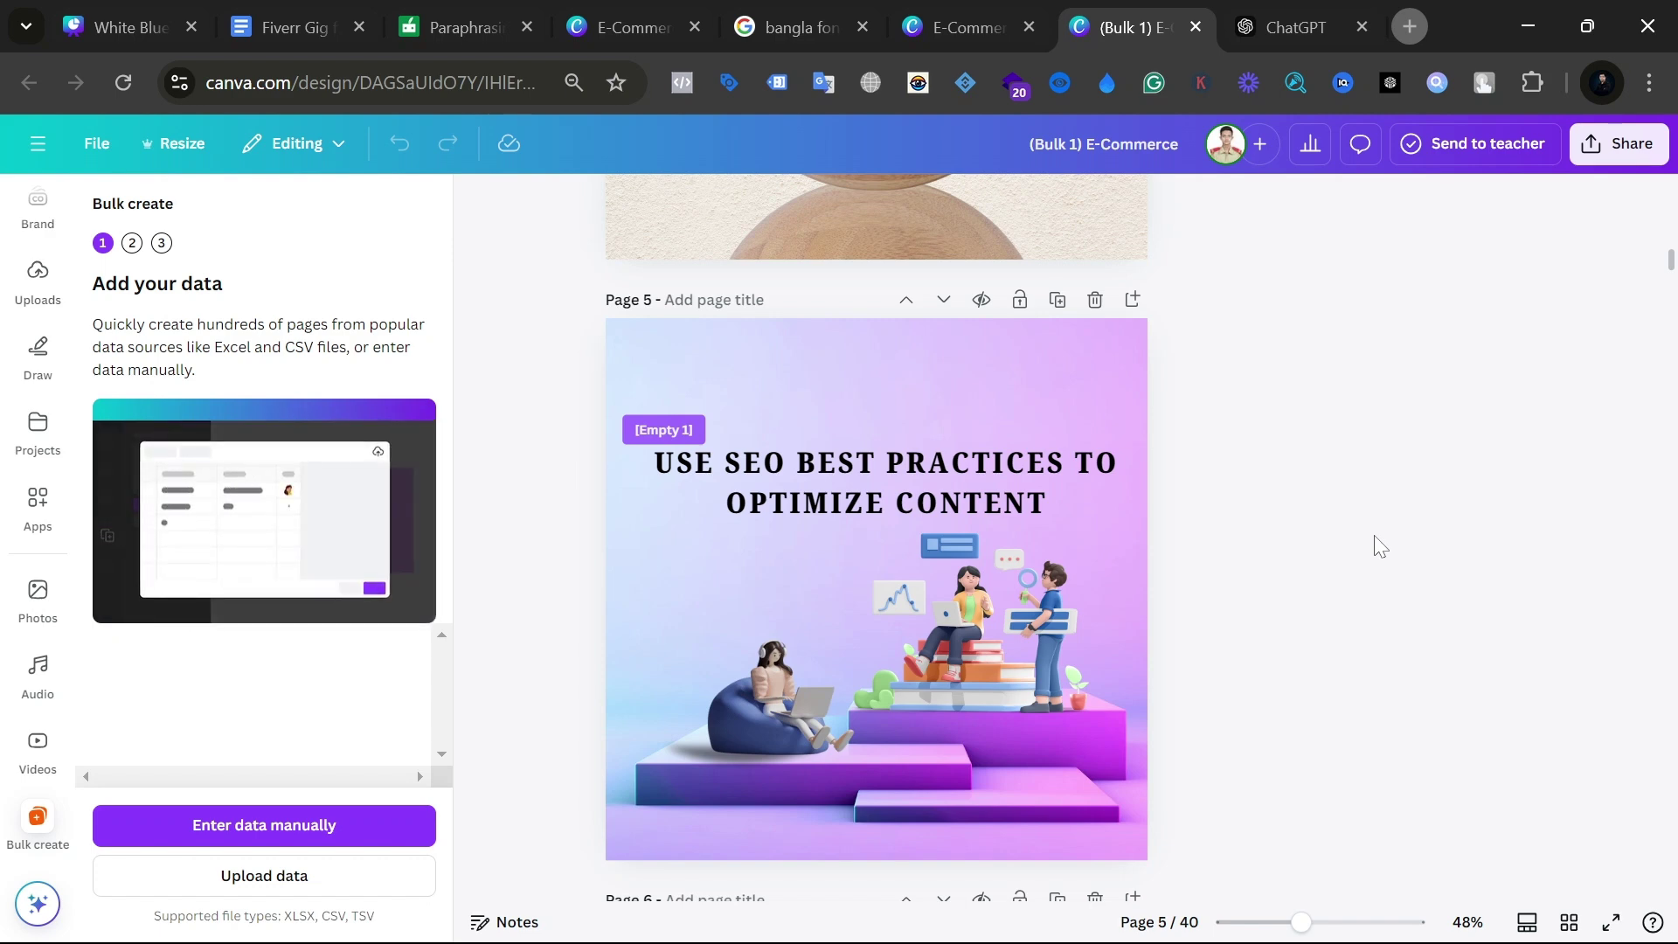
{"action": "scroll", "coordinate": [1377, 538], "scroll_direction": "up", "scroll_amount": 3}
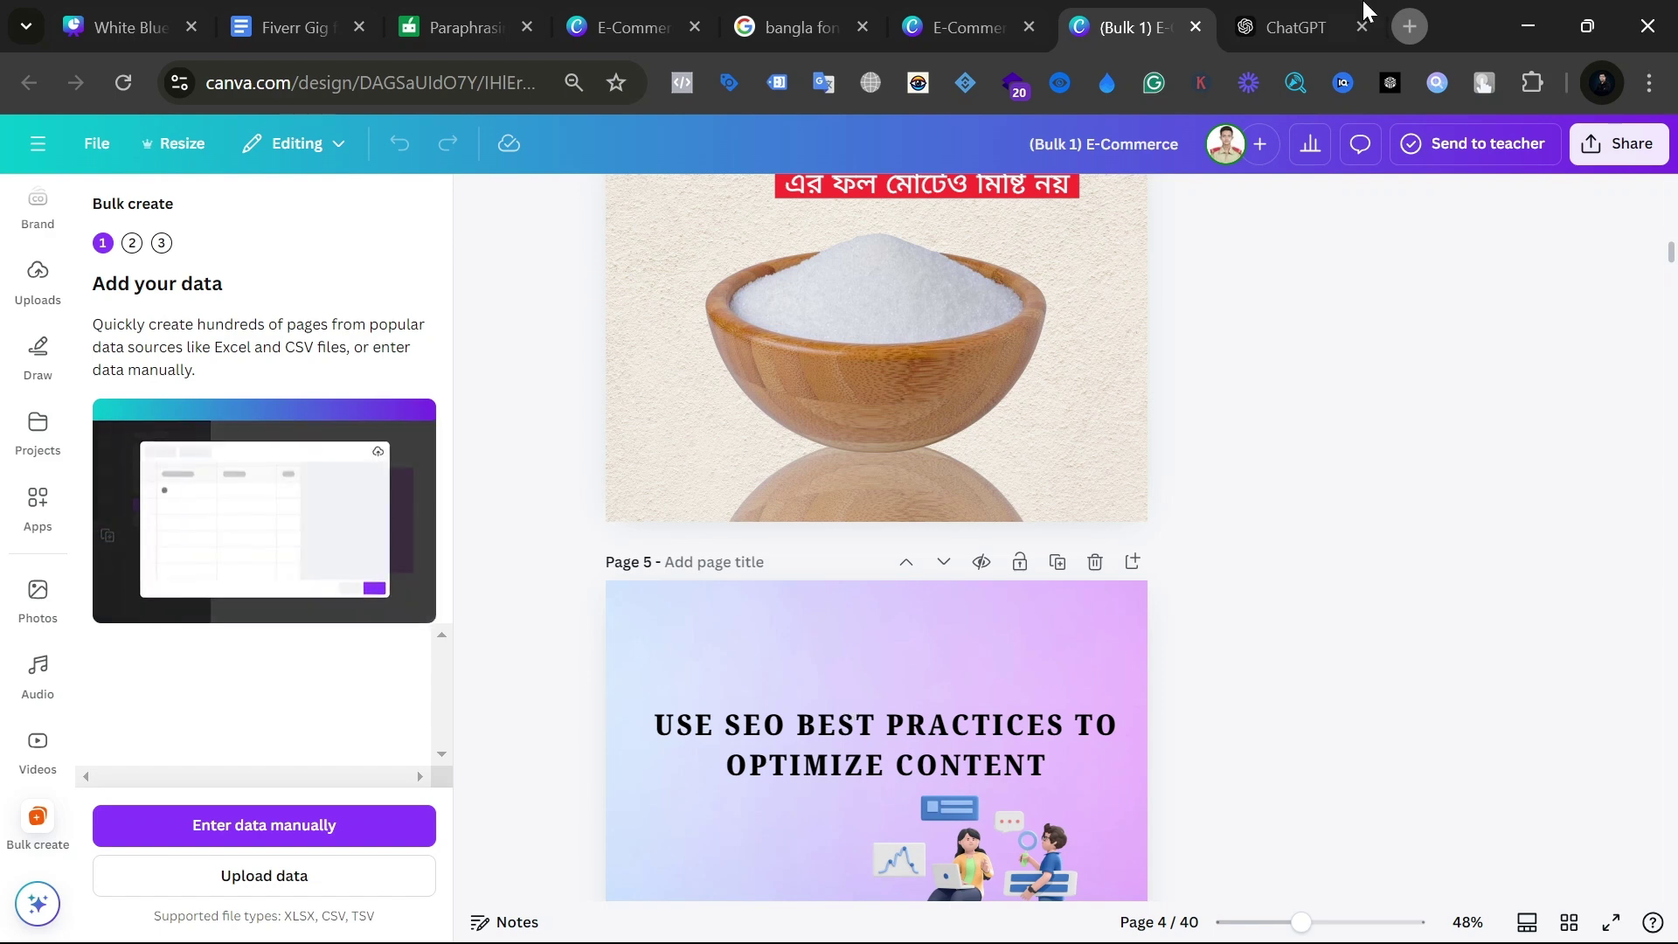
{"action": "scroll", "coordinate": [974, 444], "scroll_direction": "up", "scroll_amount": 5}
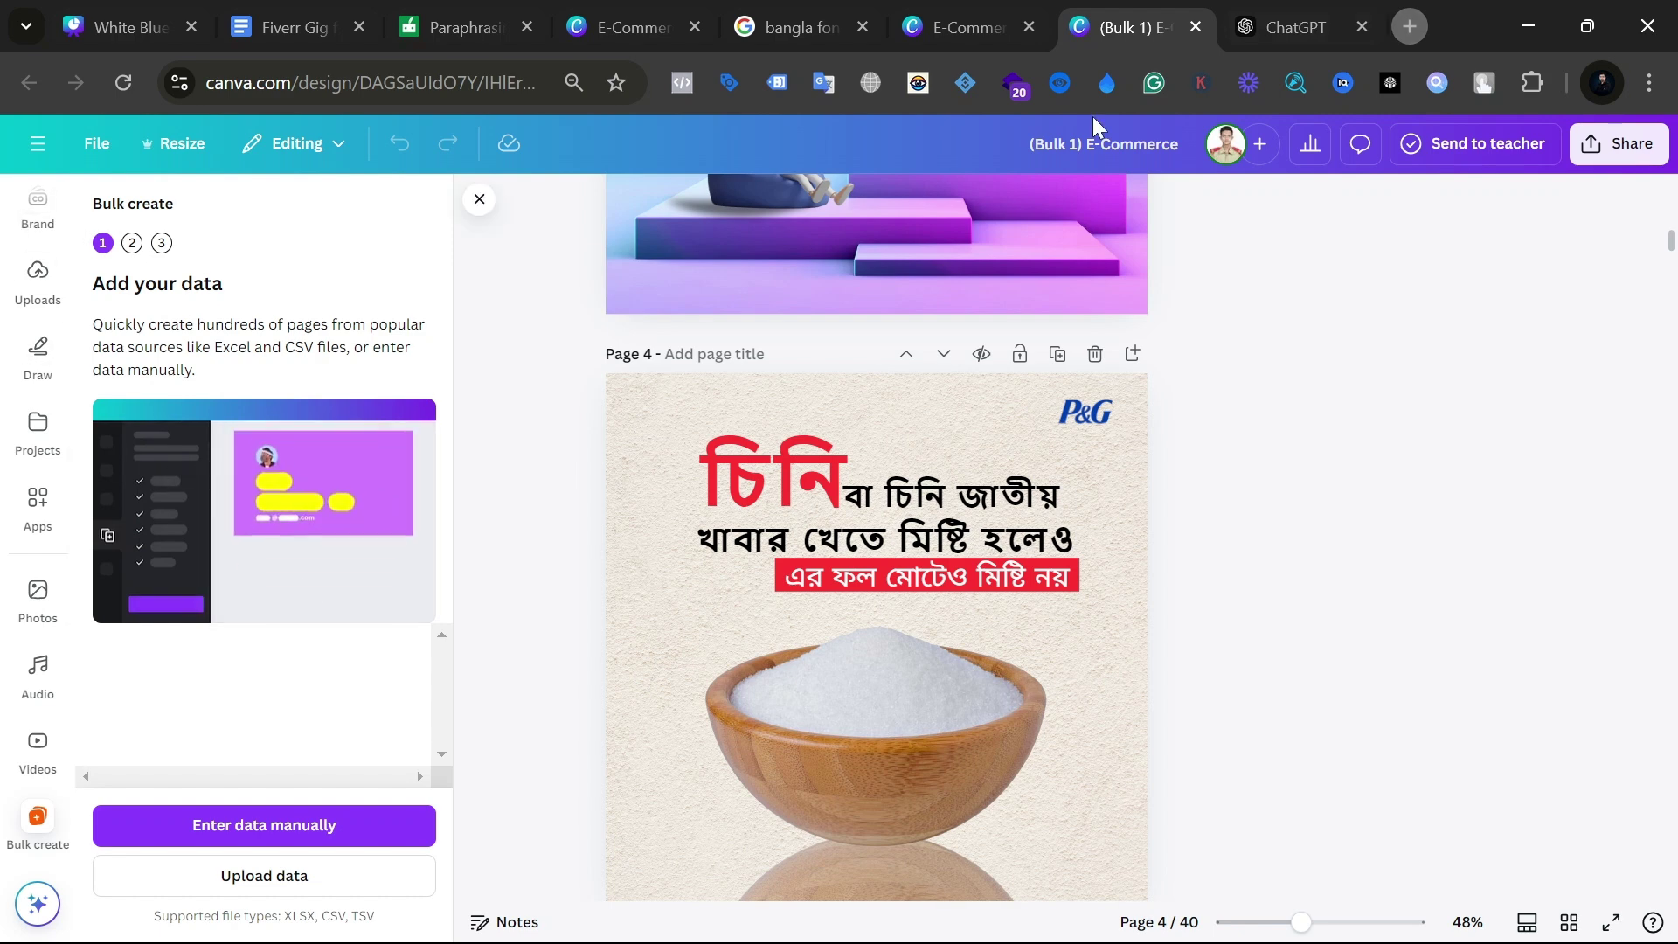
Step: Open the Canva home page (canva.com) in a new browser tab
{"action": "left_click", "coordinate": [1408, 24]}
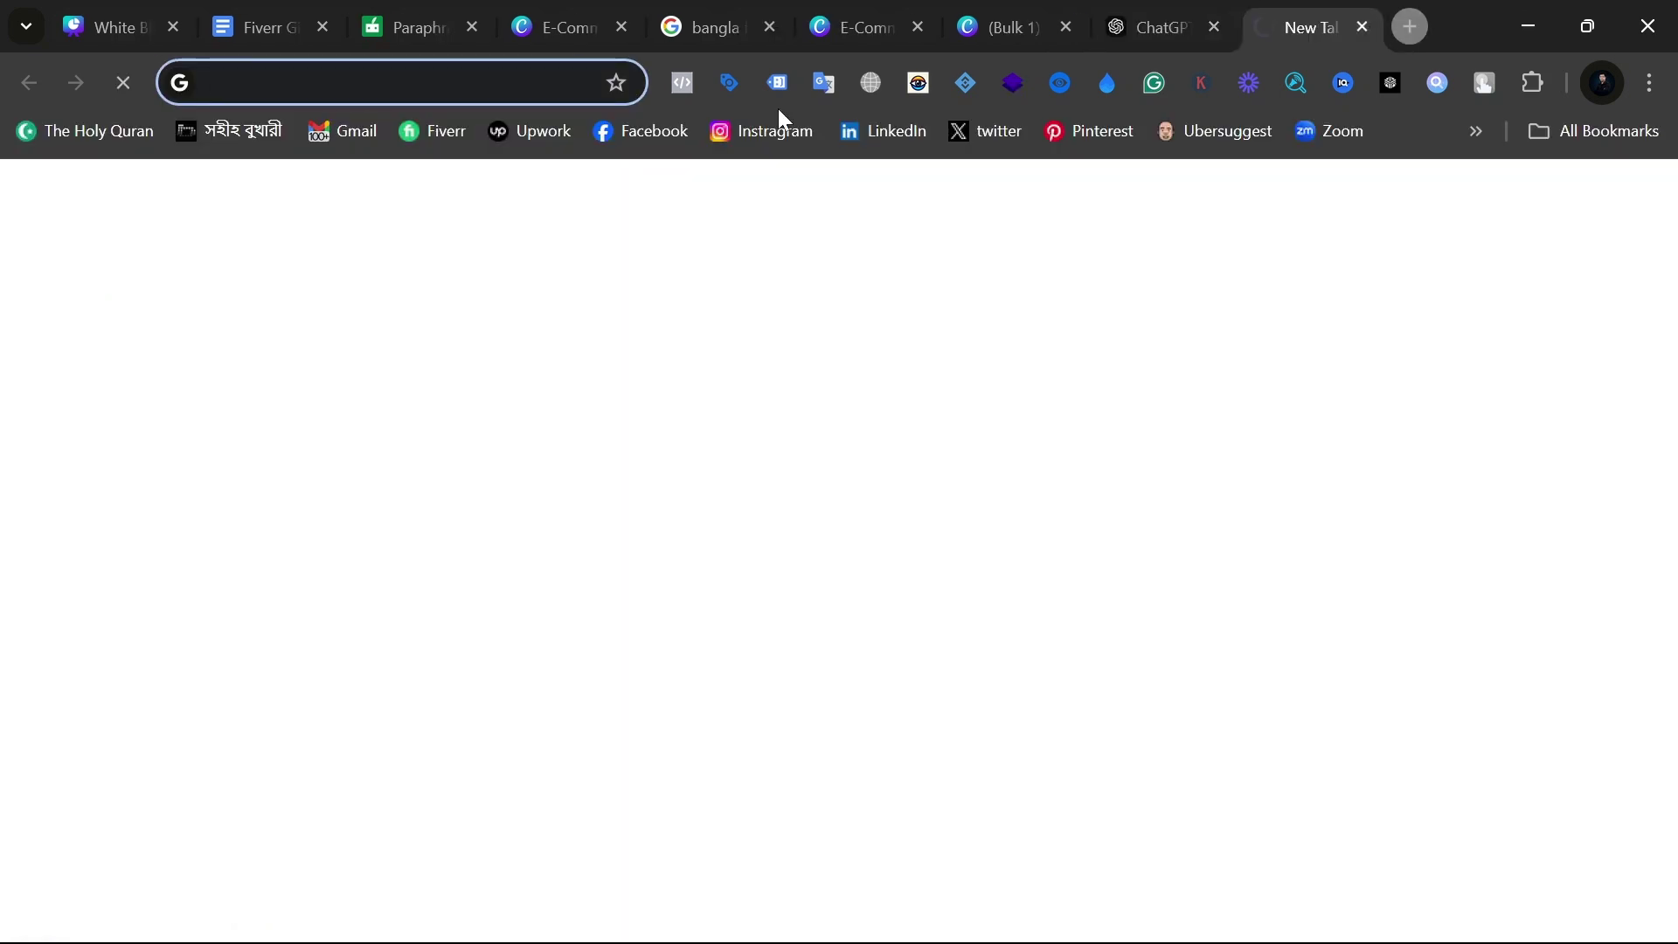
{"action": "type", "text": "canva.com"}
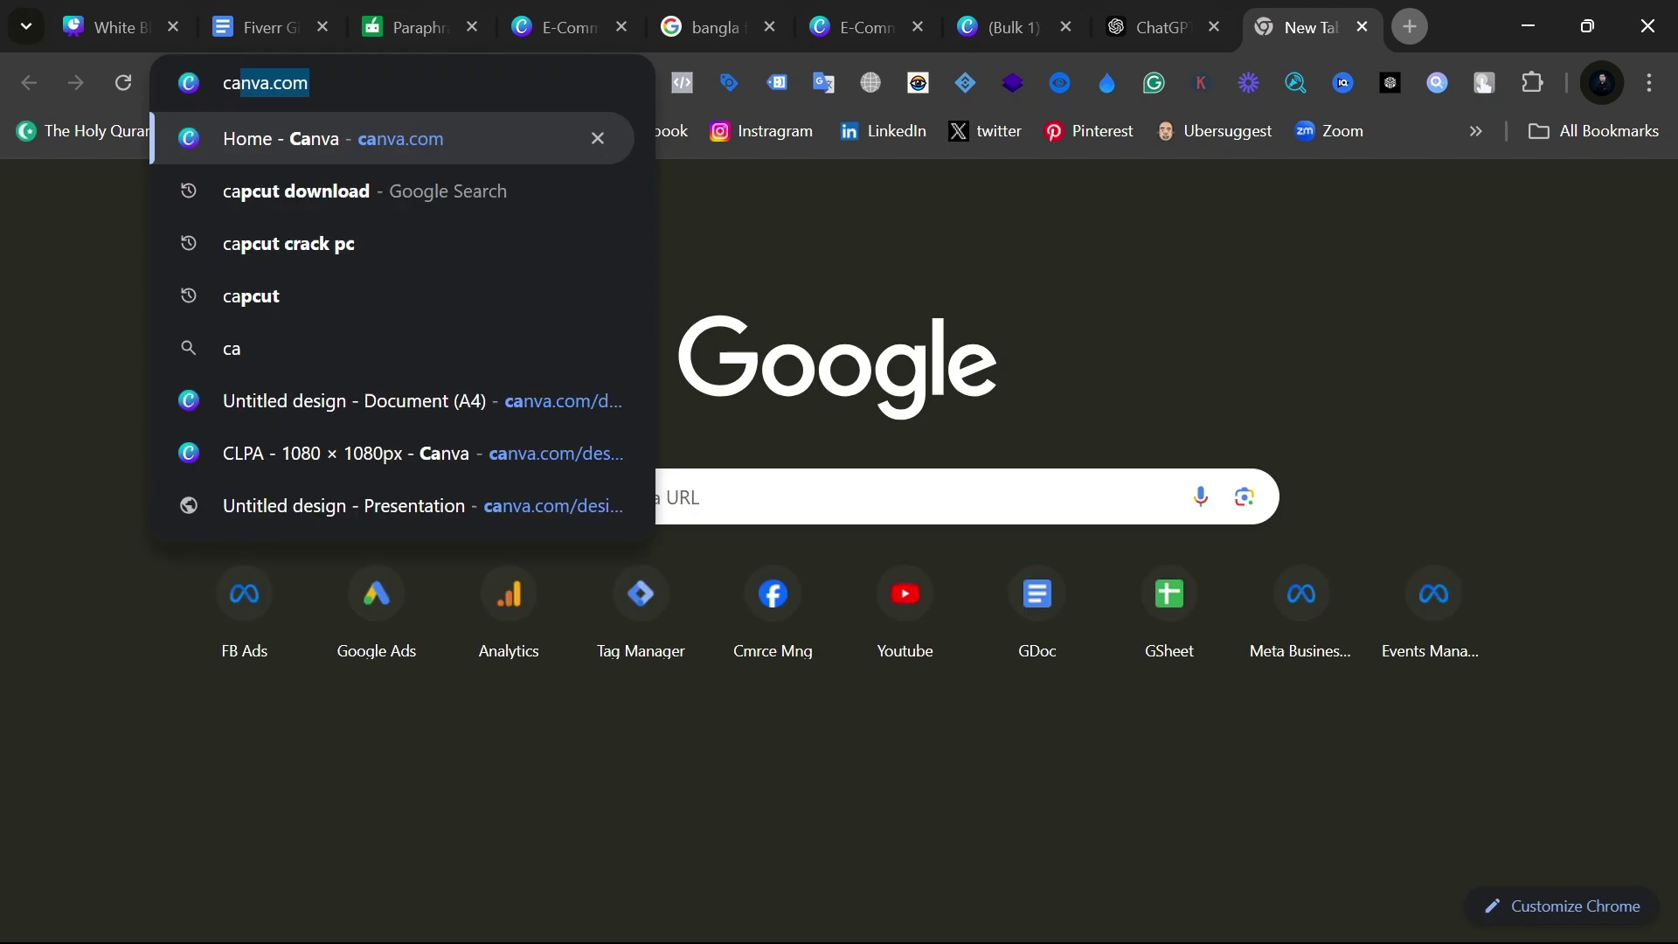
{"action": "key", "text": "Return"}
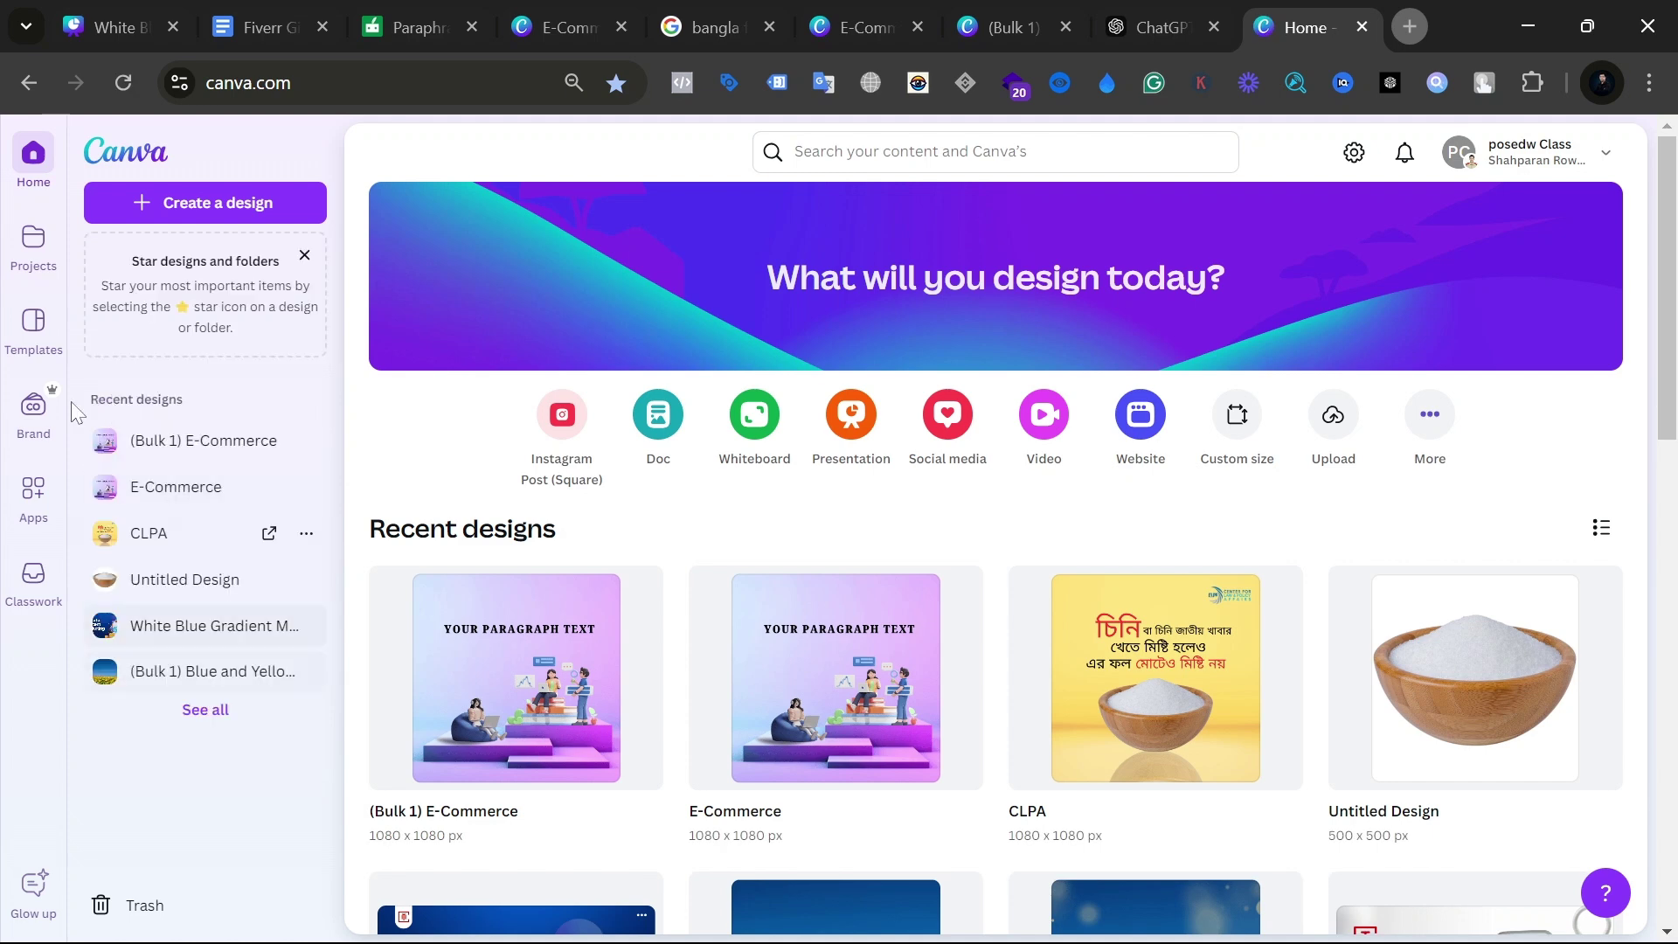
Step: Create a new custom-size design of 1080 × 1080 px
{"action": "left_click", "coordinate": [209, 210]}
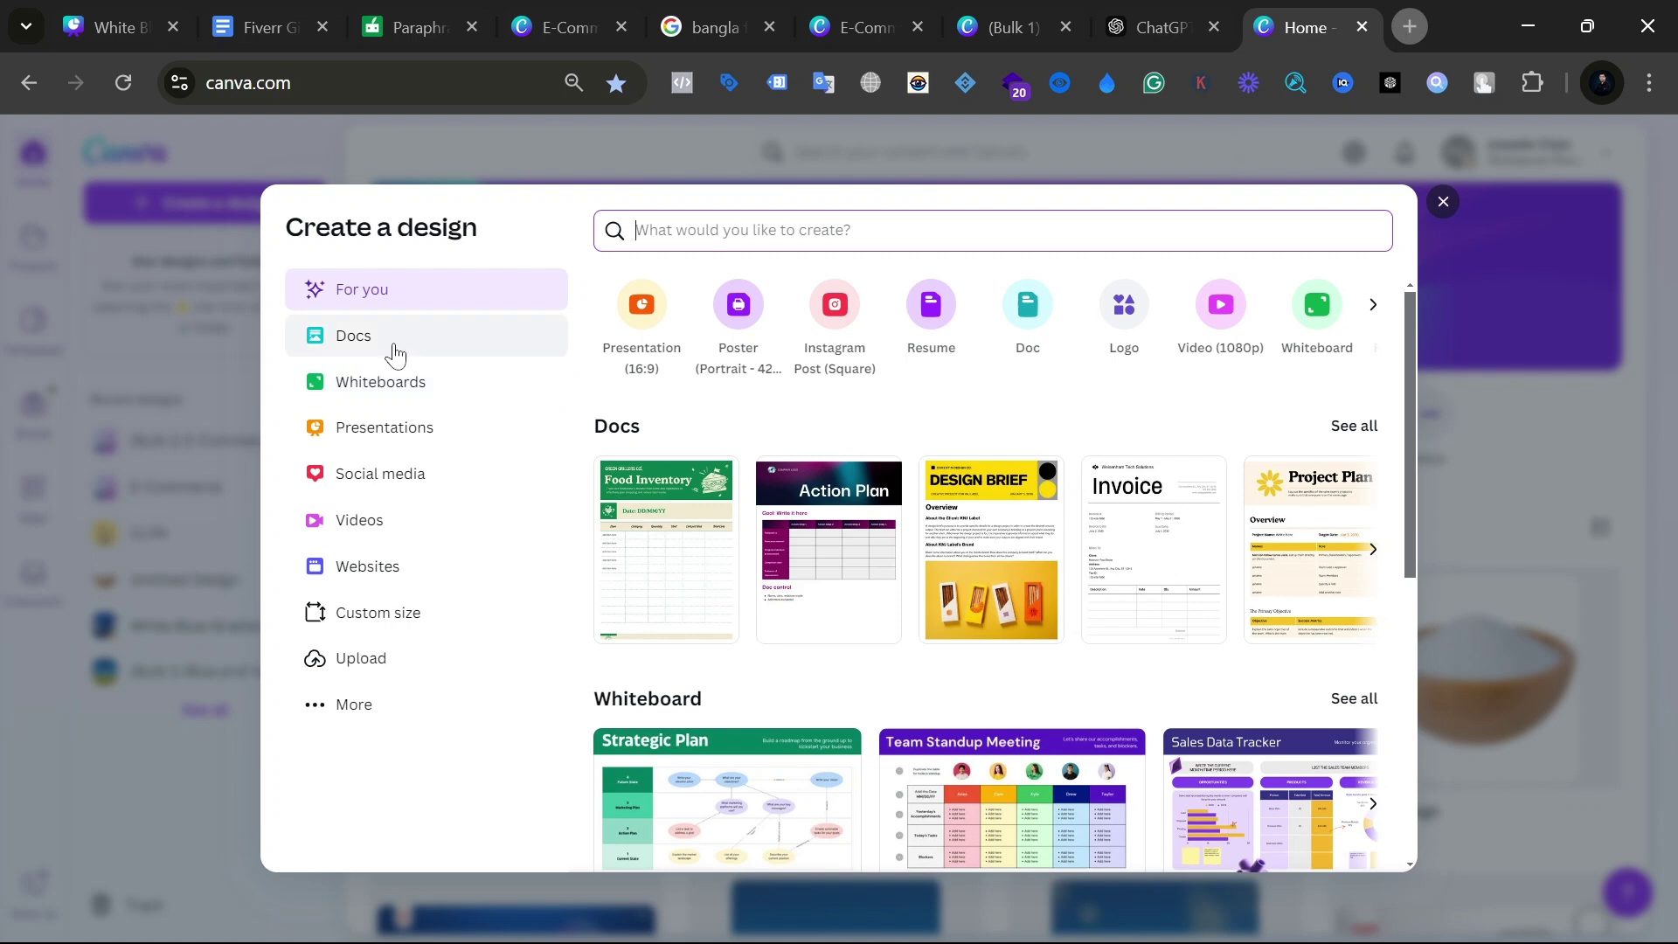
{"action": "left_click", "coordinate": [413, 623]}
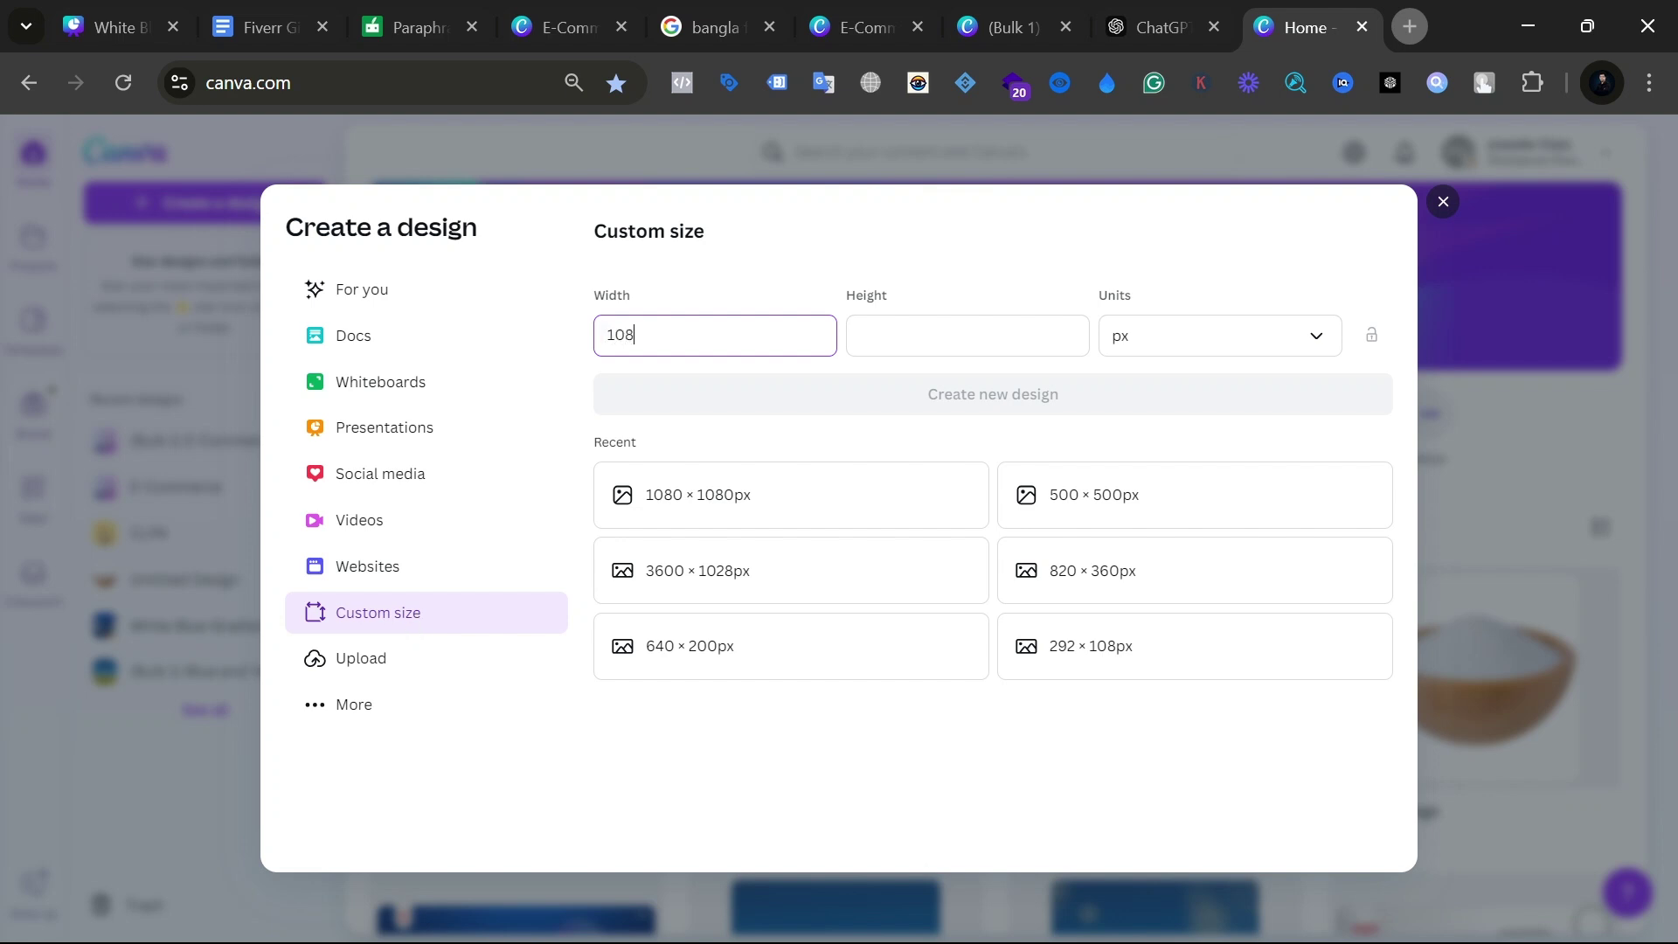
{"action": "left_click", "coordinate": [966, 335]}
{"action": "type", "text": "10"}
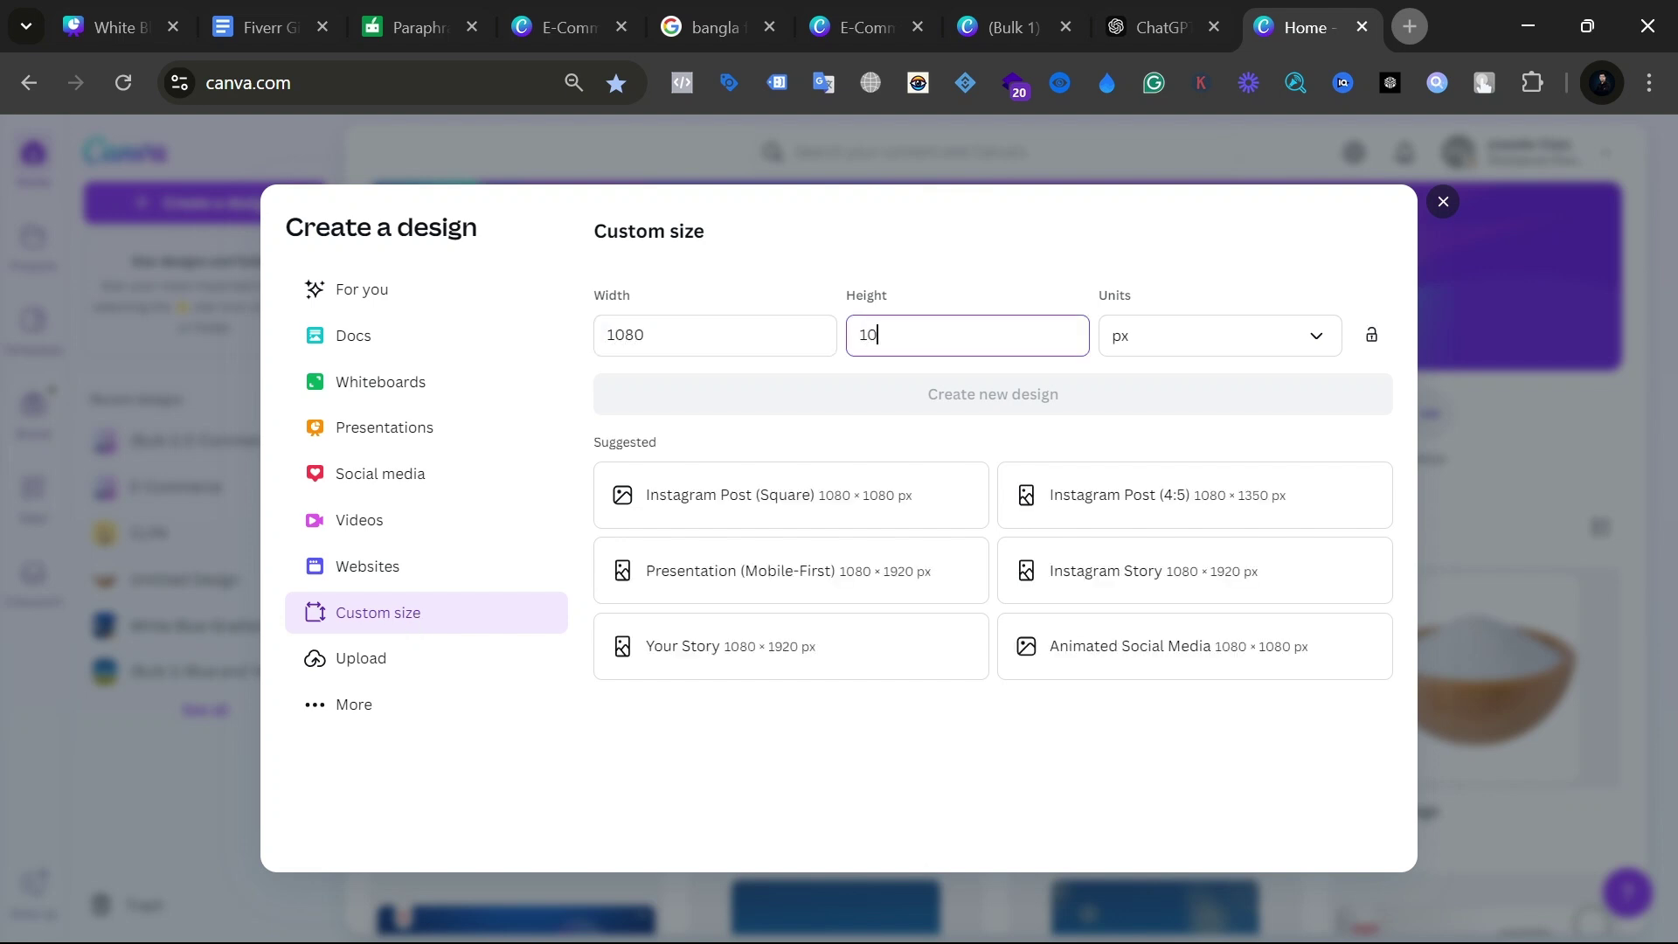
{"action": "type", "text": "80"}
{"action": "key", "text": "Return"}
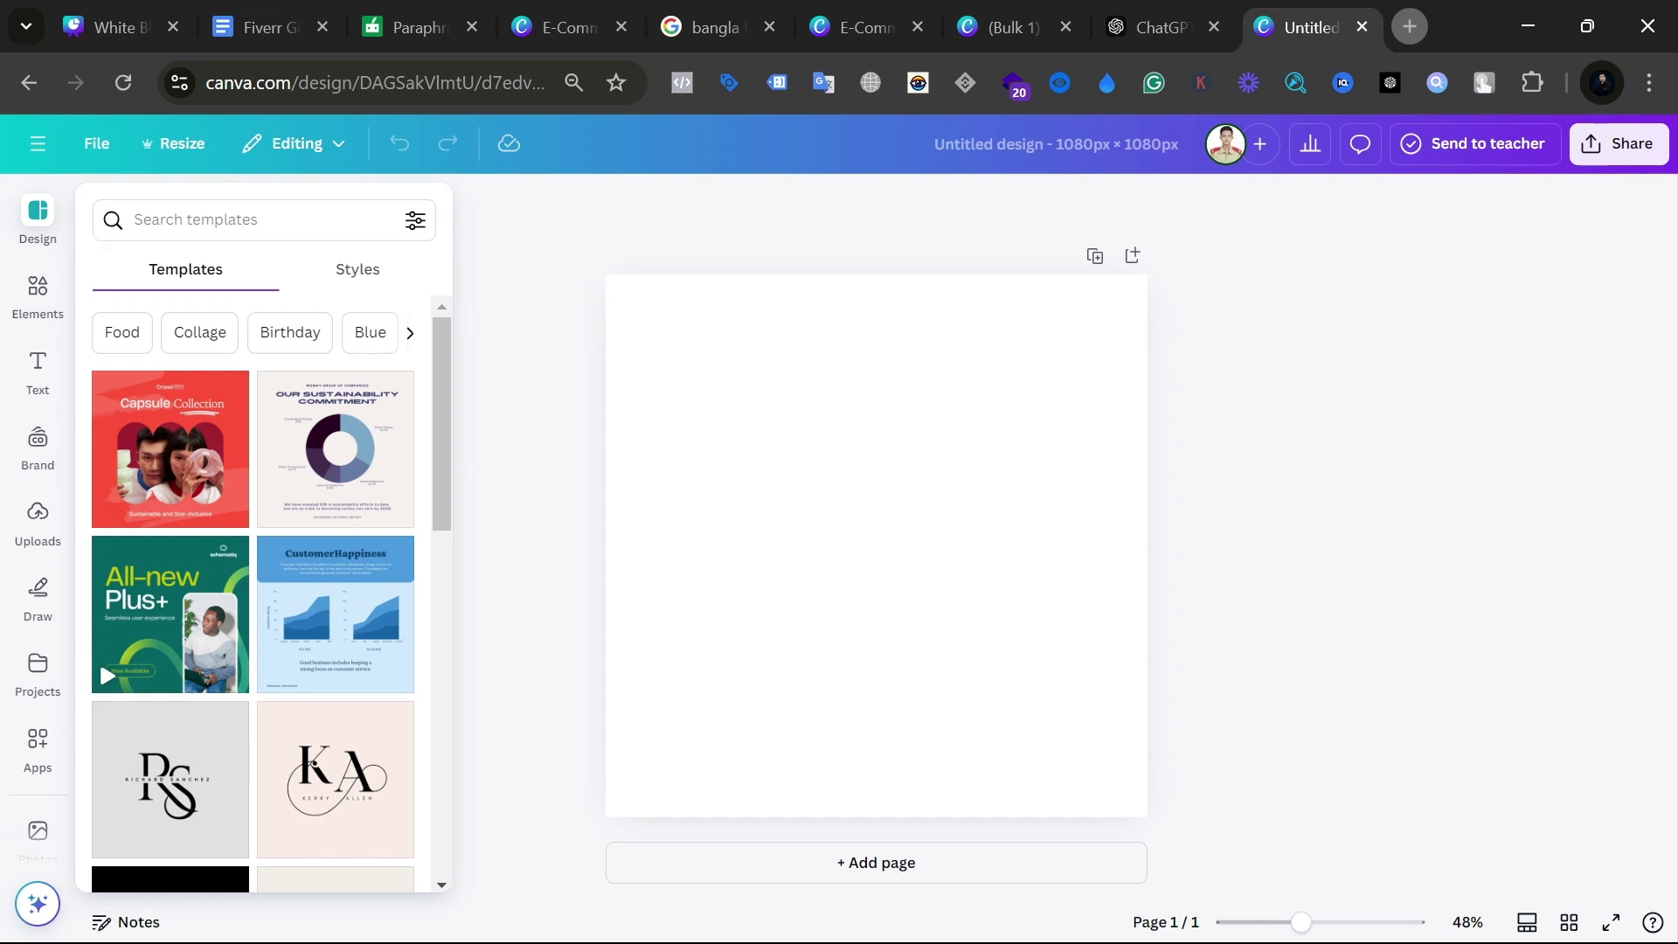
Step: Check the content marketing tips in ChatGPT and return to the blank design
{"action": "left_click", "coordinate": [218, 220]}
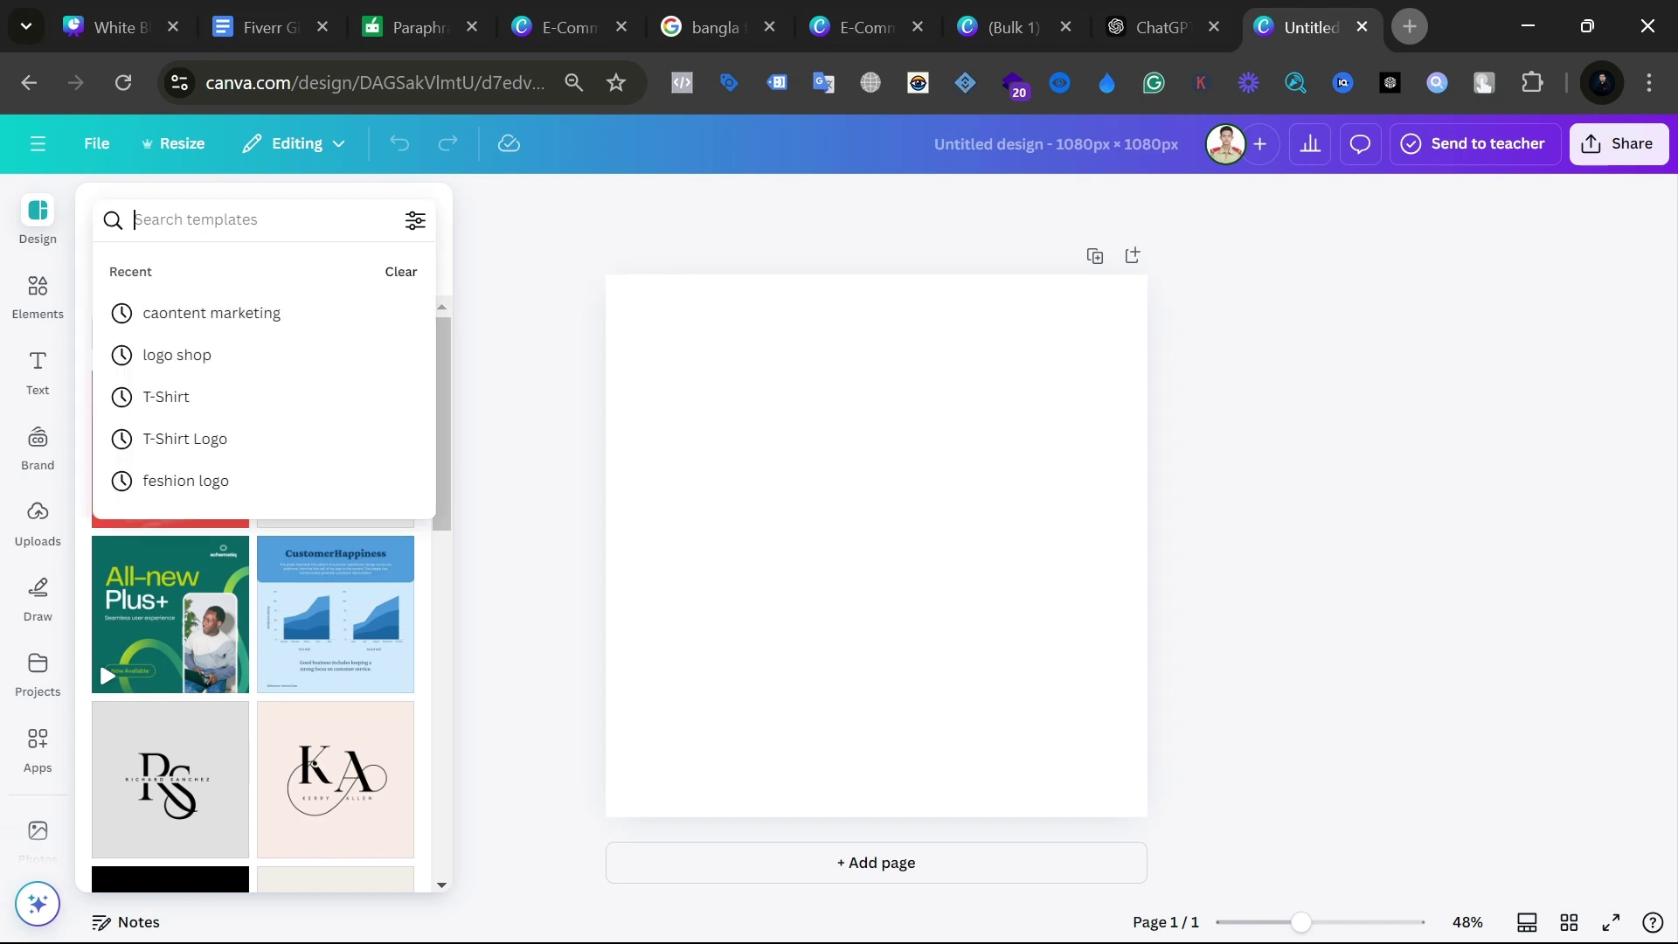
{"action": "left_click", "coordinate": [1176, 24]}
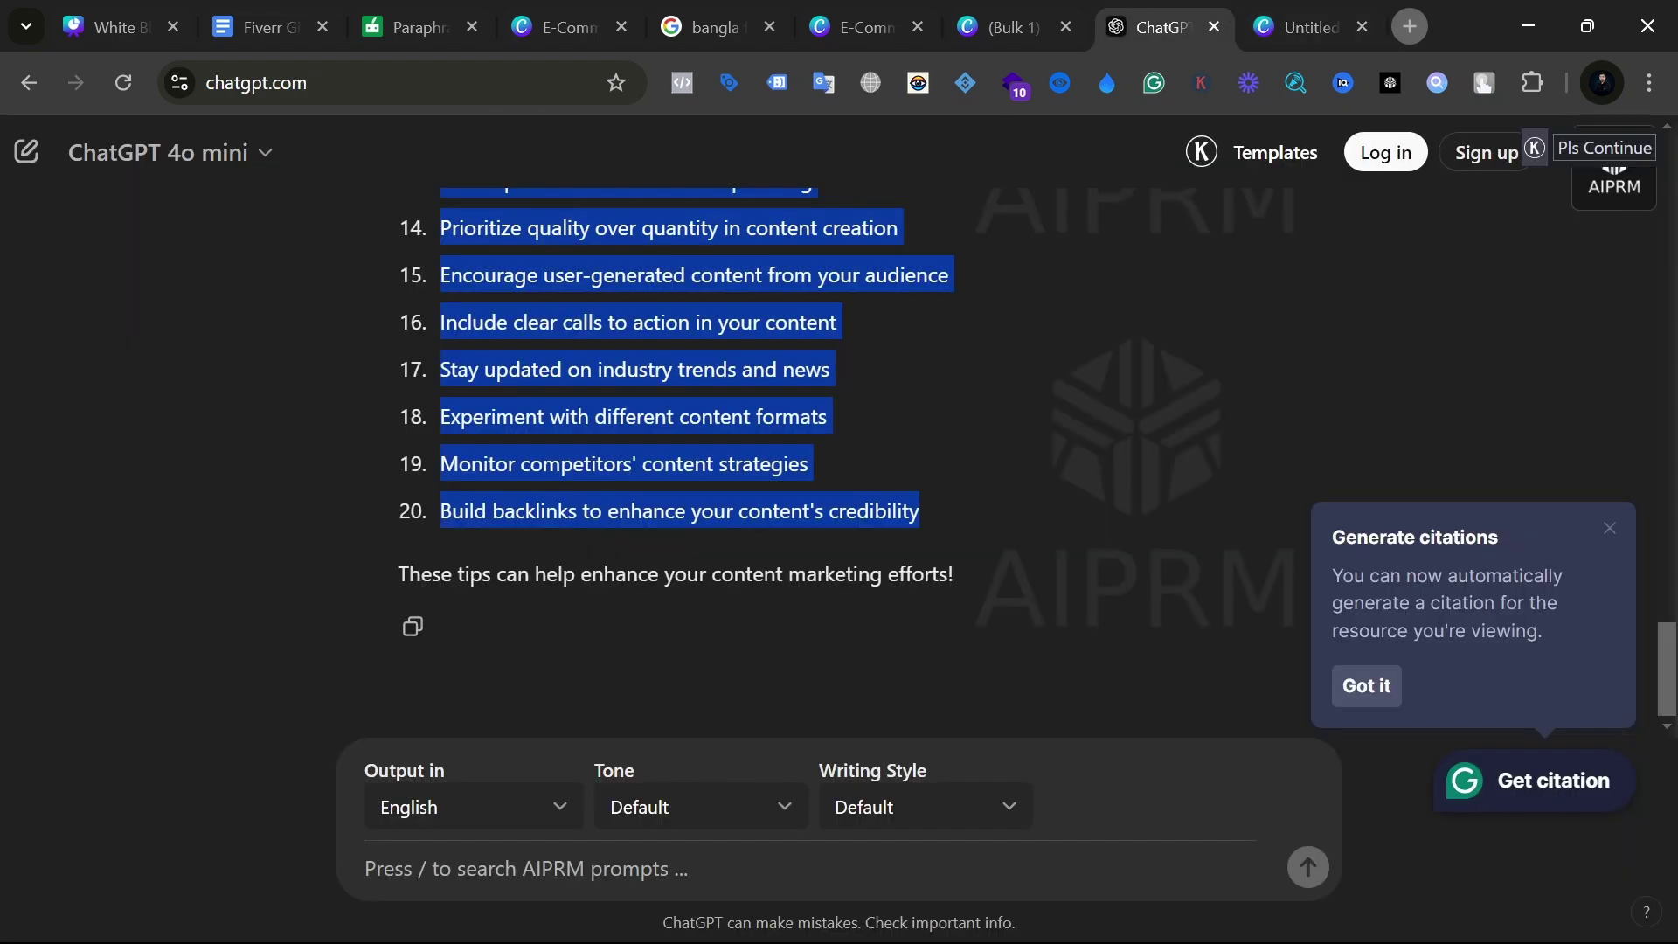
{"action": "left_click", "coordinate": [1328, 21]}
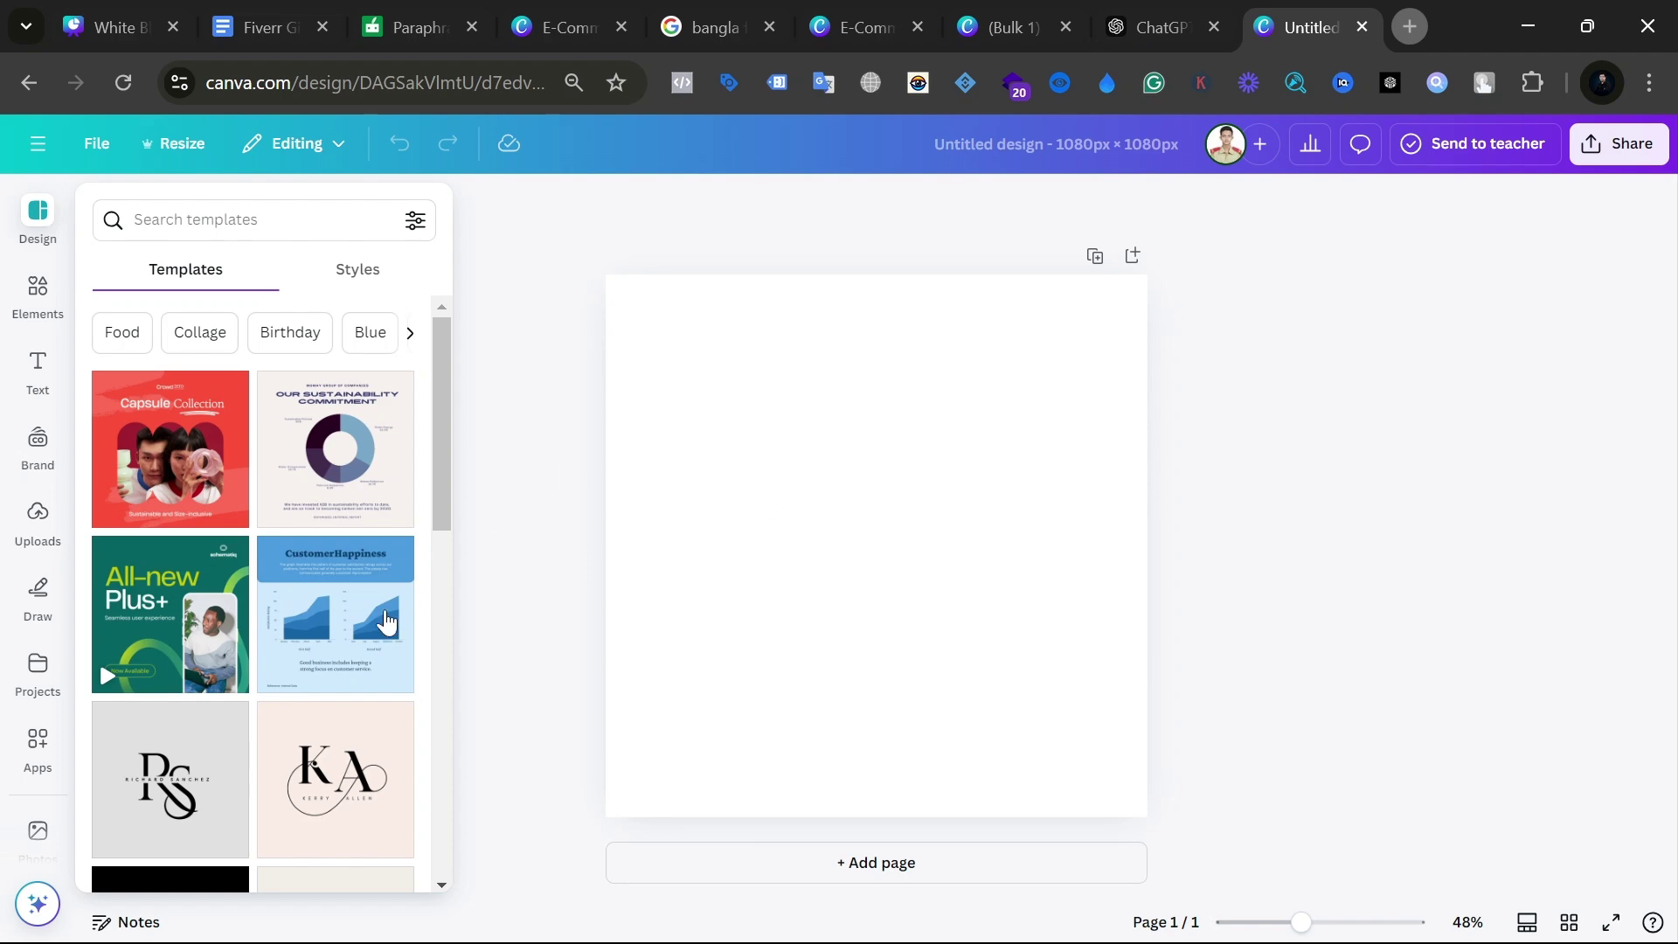
Step: In the (Bulk 1) E-Commerce design, move page 3's headline up toward the right-hand corner and select the illustrations together
{"action": "left_click", "coordinate": [1006, 21]}
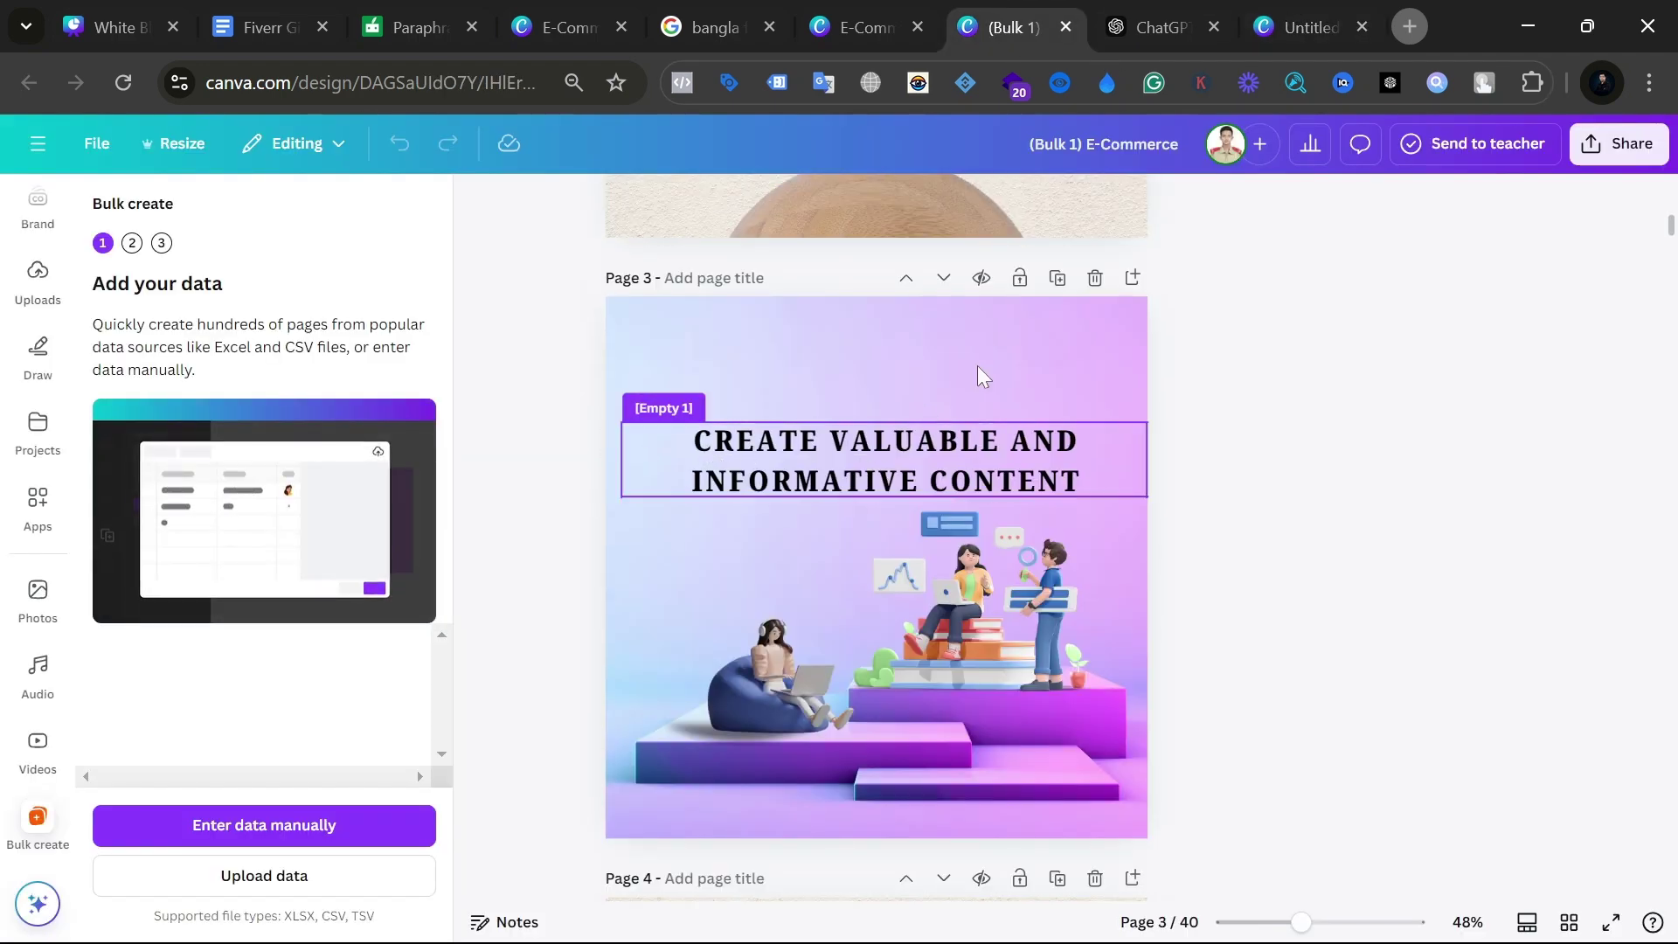
{"action": "left_click_drag", "start_coordinate": [845, 448], "coordinate": [1040, 301]}
{"action": "left_click_drag", "start_coordinate": [577, 455], "coordinate": [1183, 853]}
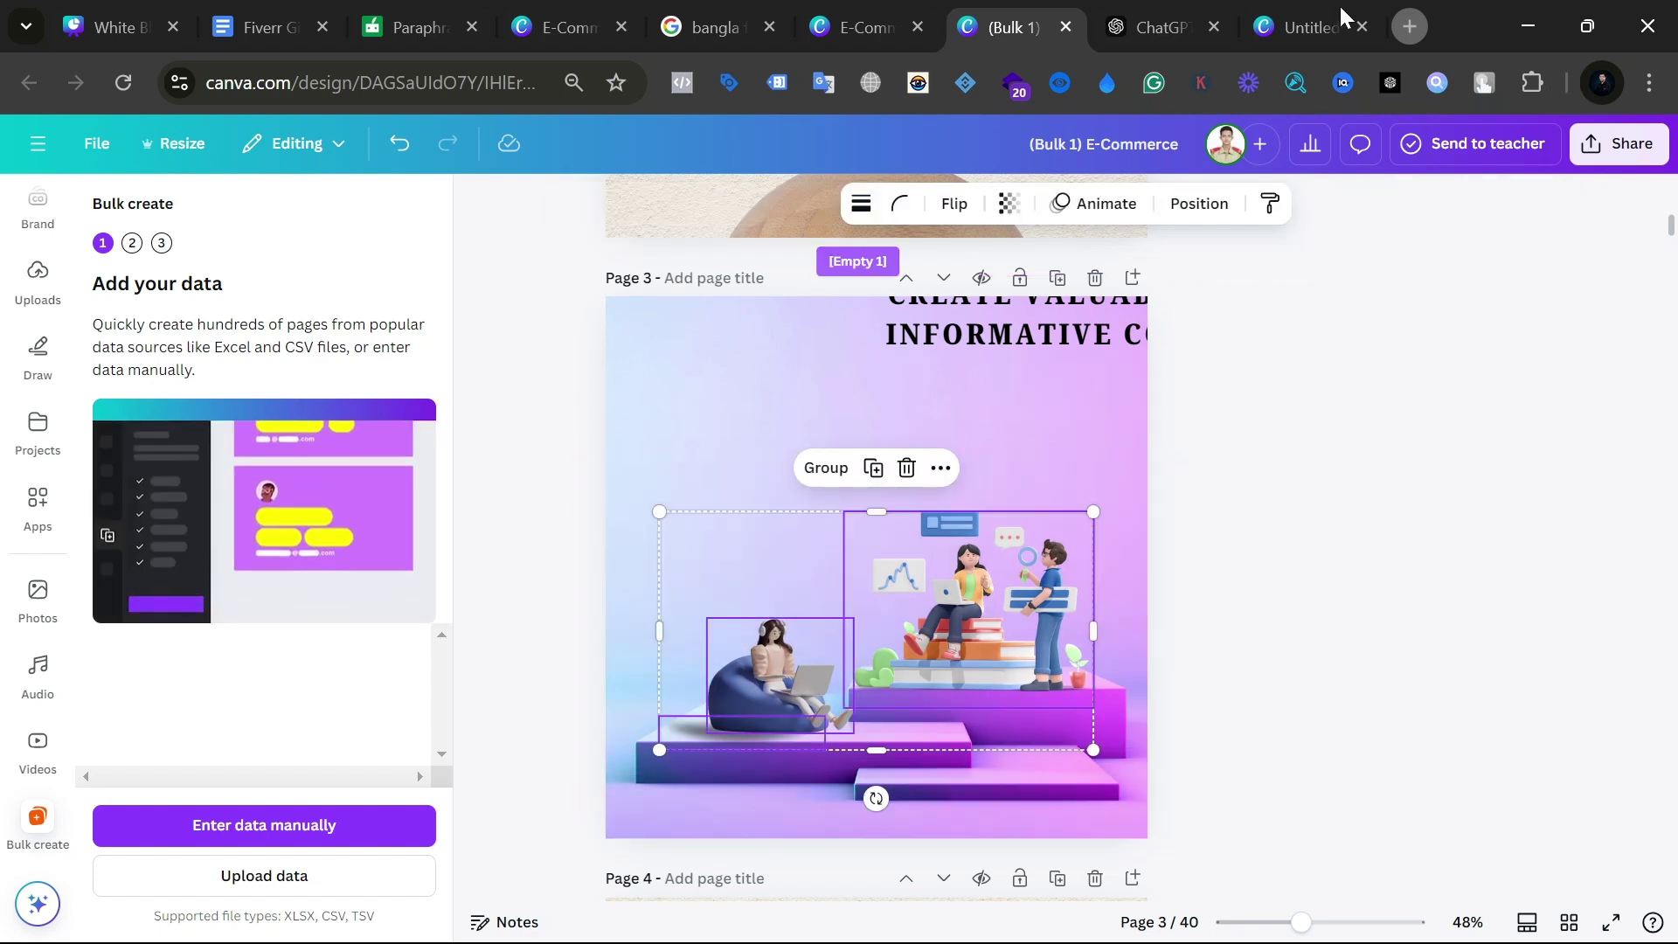
Step: Back in the blank design, search templates for "caontent marketing" and apply the Social Media Marketing template with the two standing characters
{"action": "left_click", "coordinate": [1275, 21]}
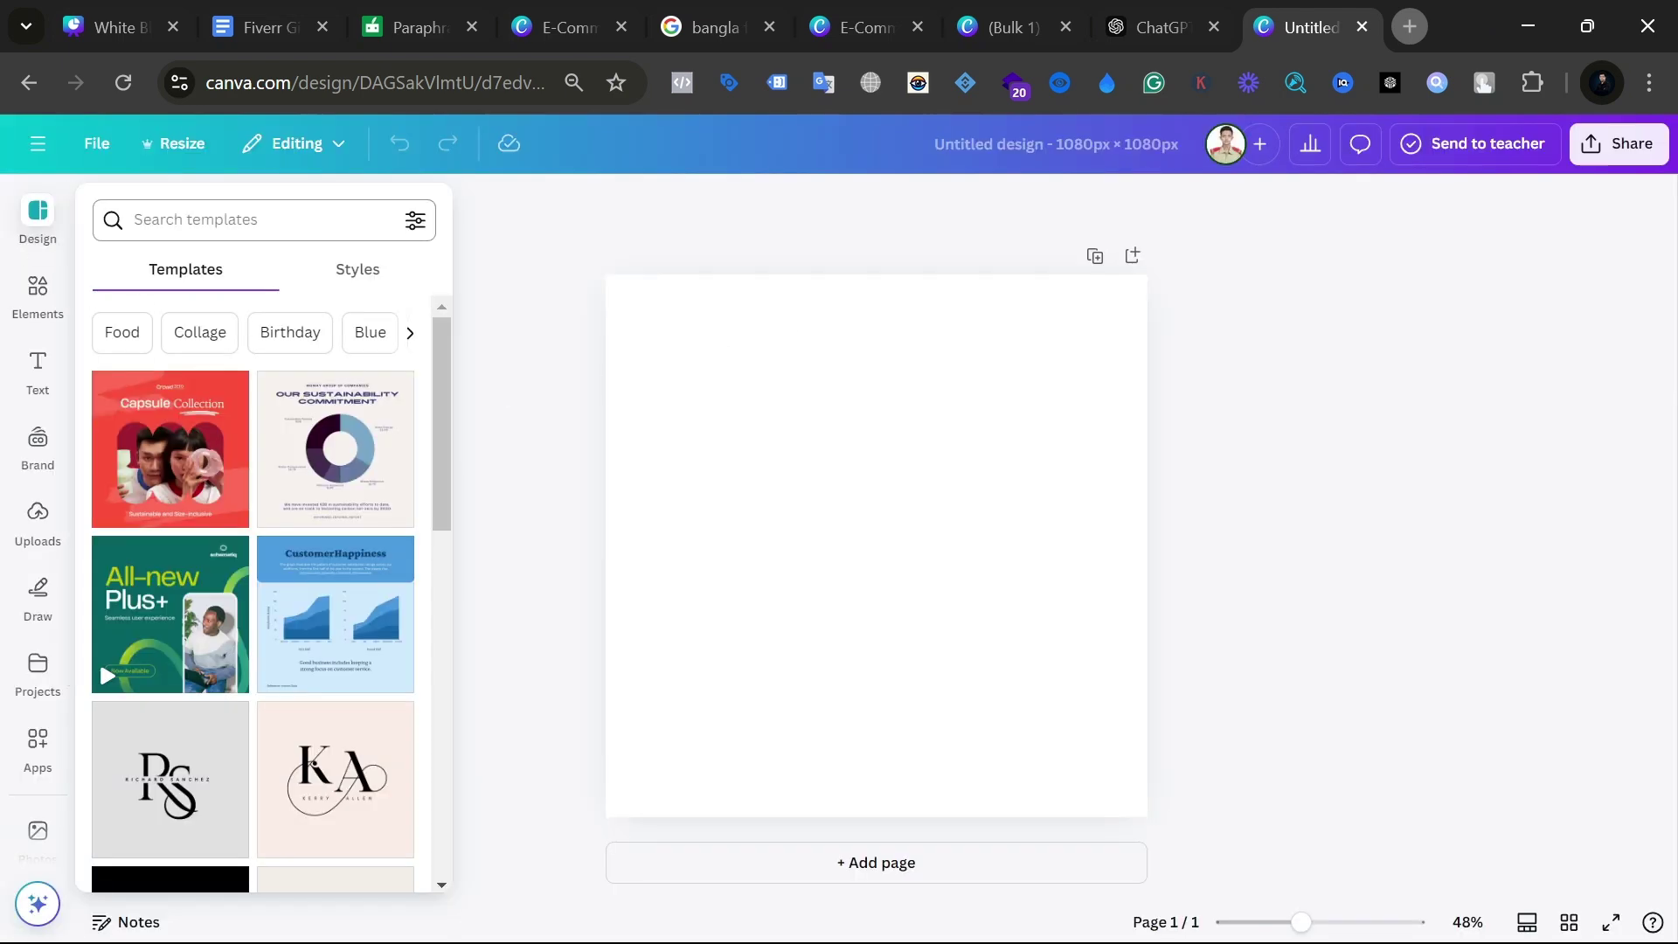
{"action": "left_click", "coordinate": [194, 320]}
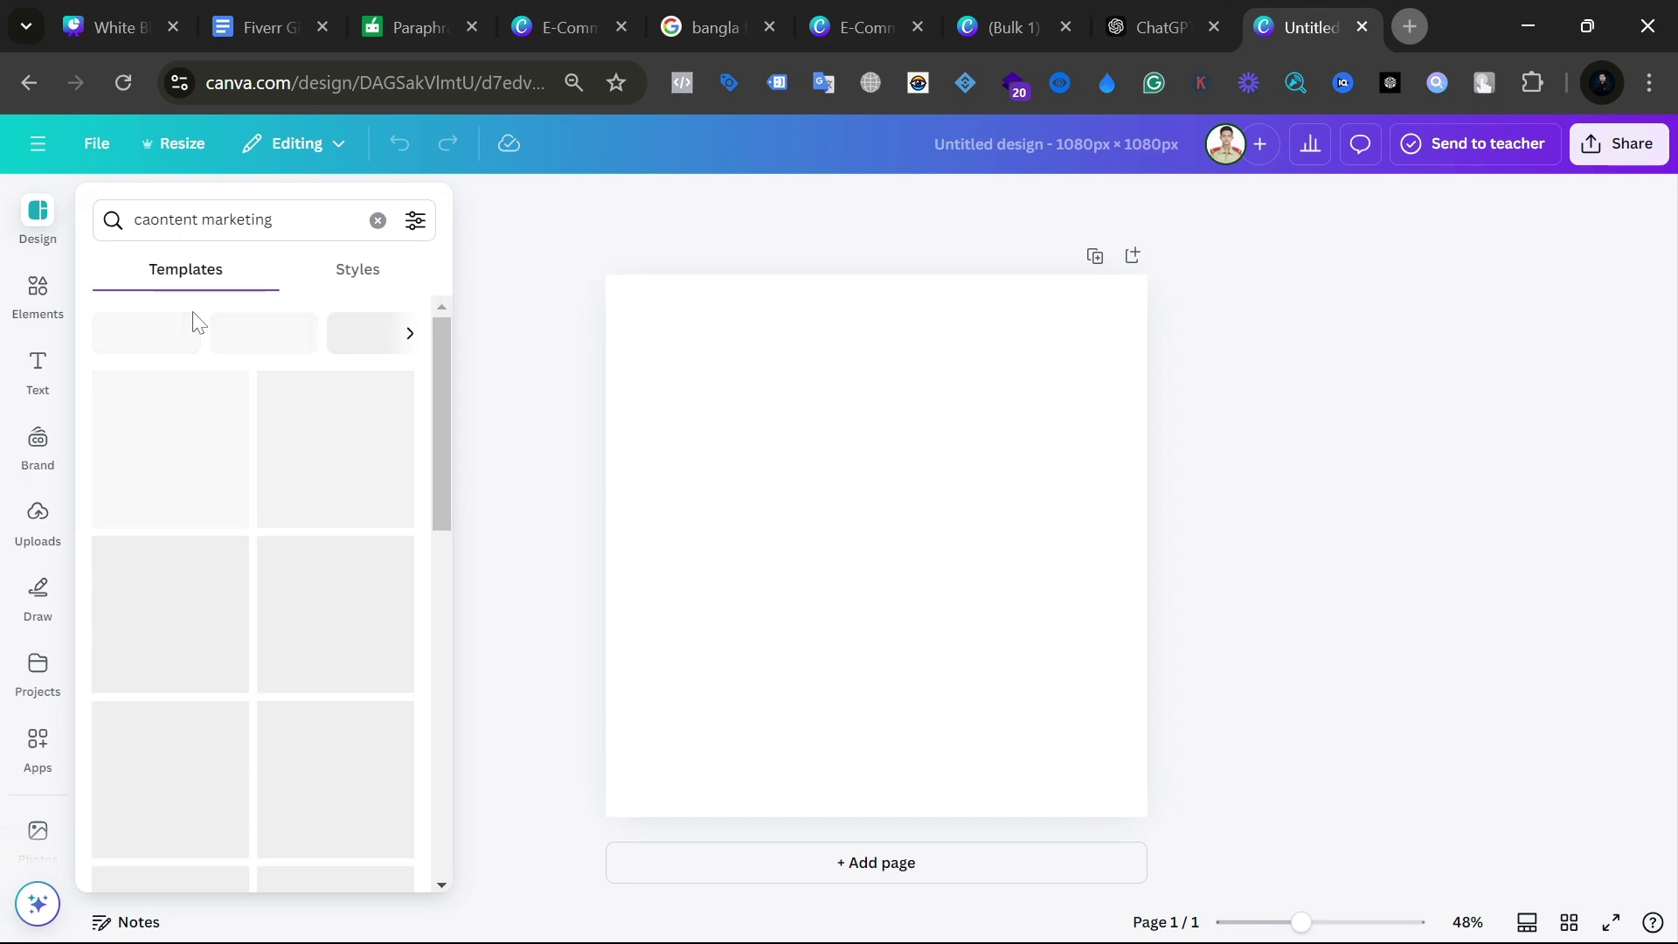
{"action": "scroll", "coordinate": [299, 509], "scroll_direction": "down", "scroll_amount": 5}
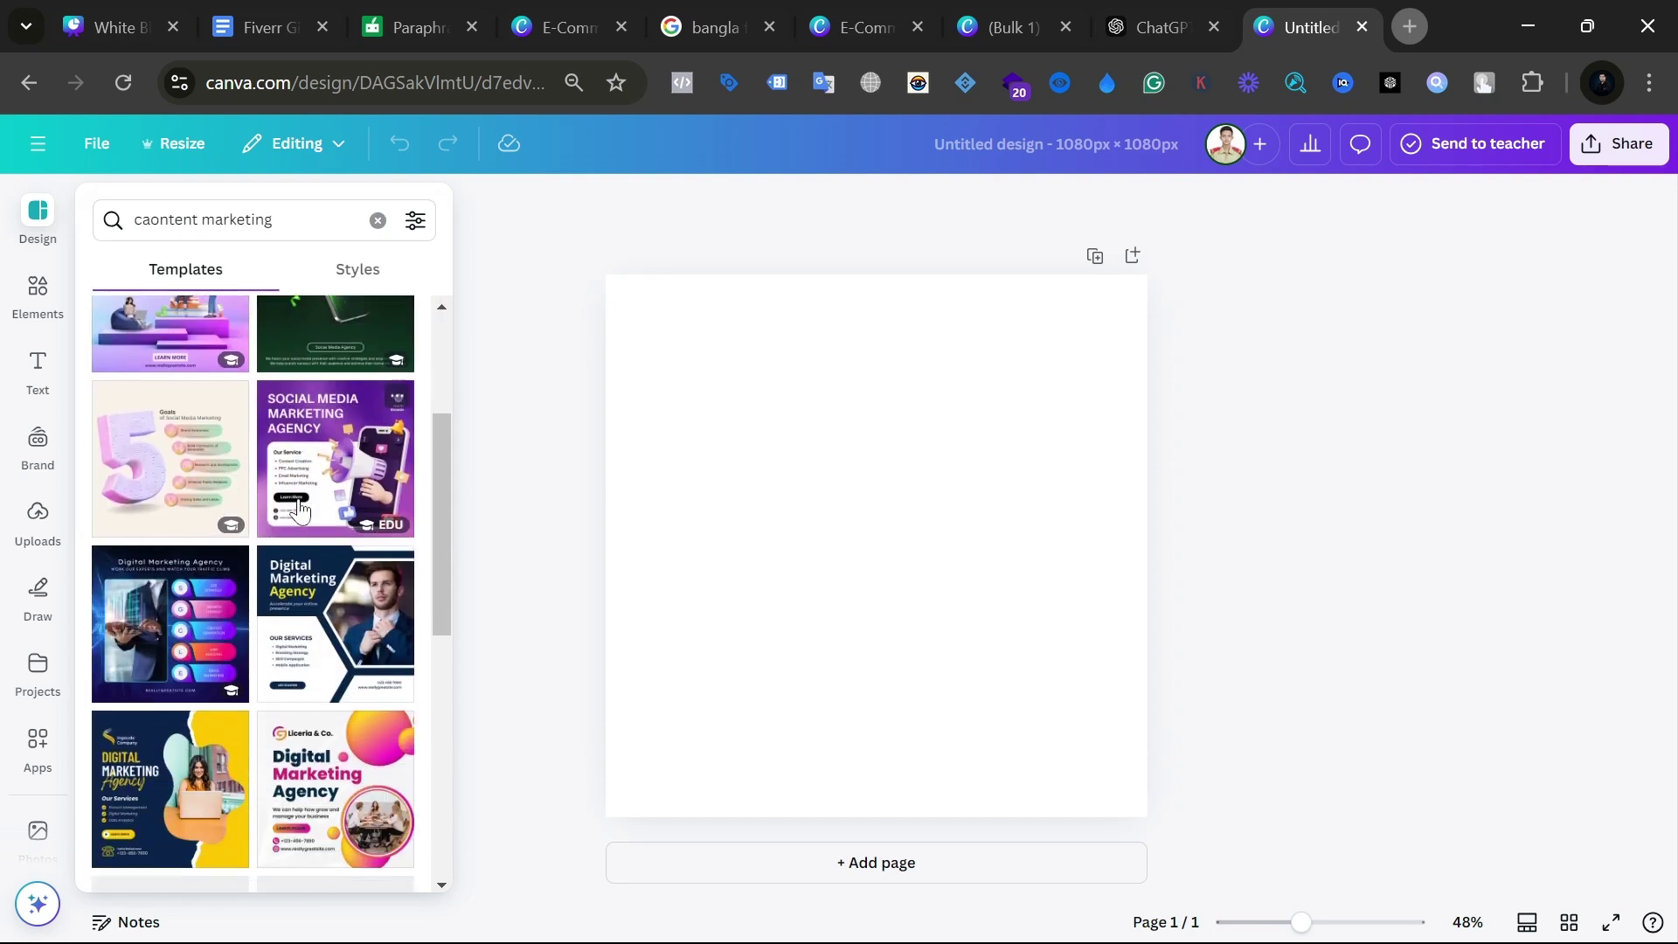
{"action": "scroll", "coordinate": [300, 509], "scroll_direction": "down", "scroll_amount": 8}
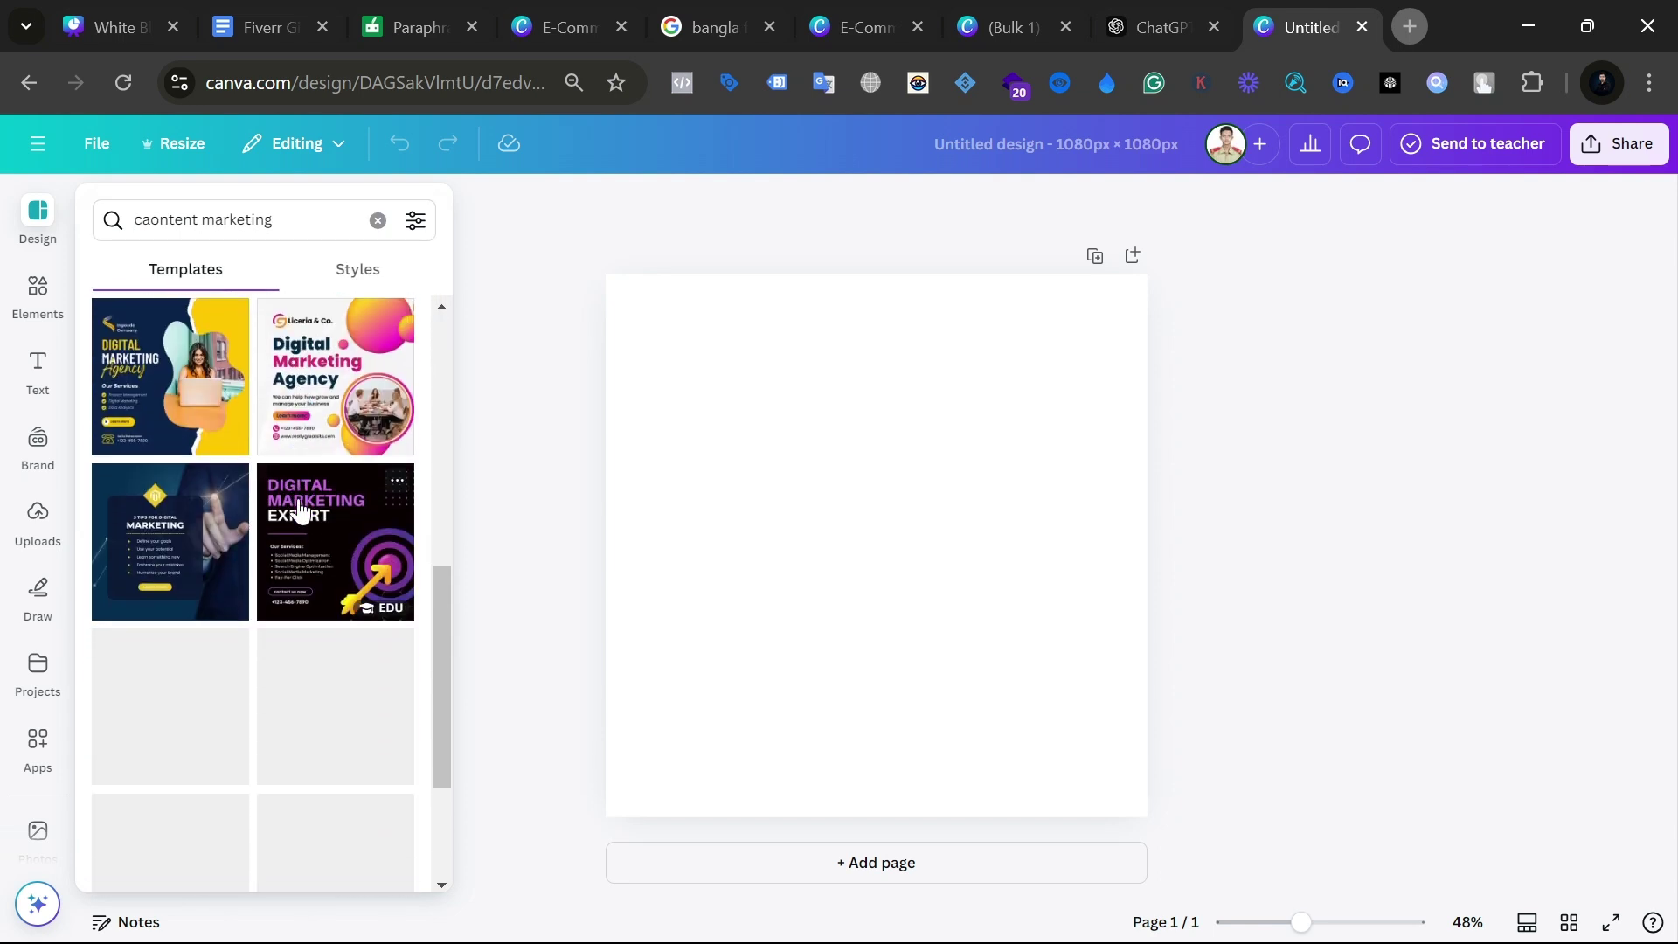
{"action": "scroll", "coordinate": [300, 509], "scroll_direction": "down", "scroll_amount": 4}
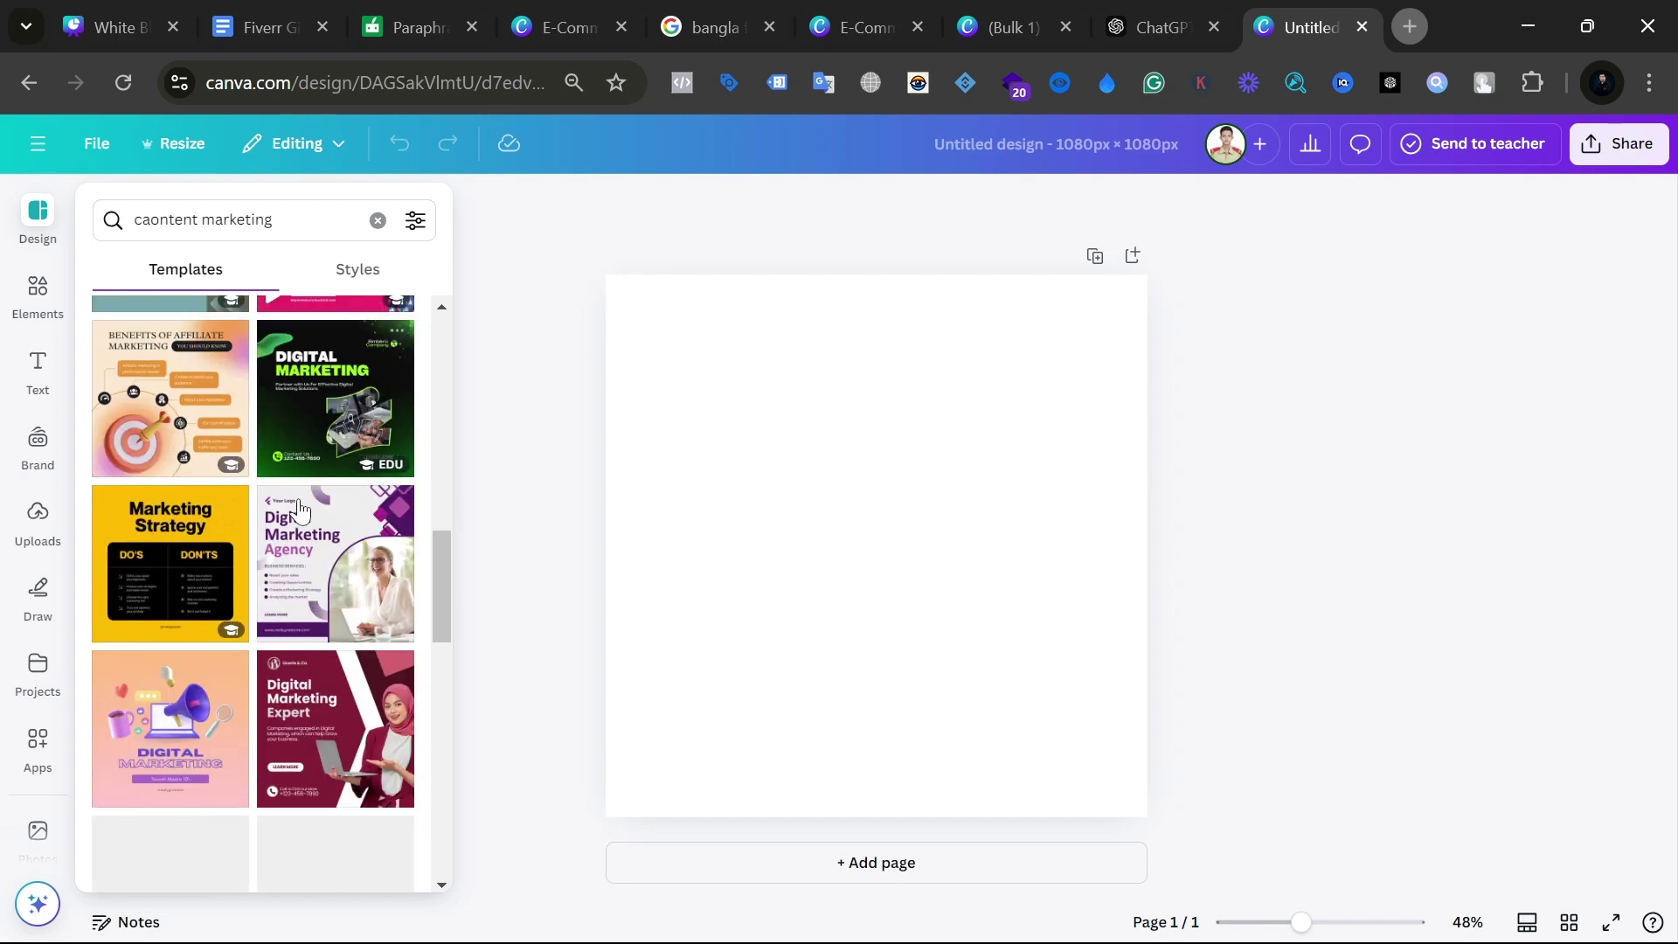
{"action": "scroll", "coordinate": [300, 509], "scroll_direction": "down", "scroll_amount": 7}
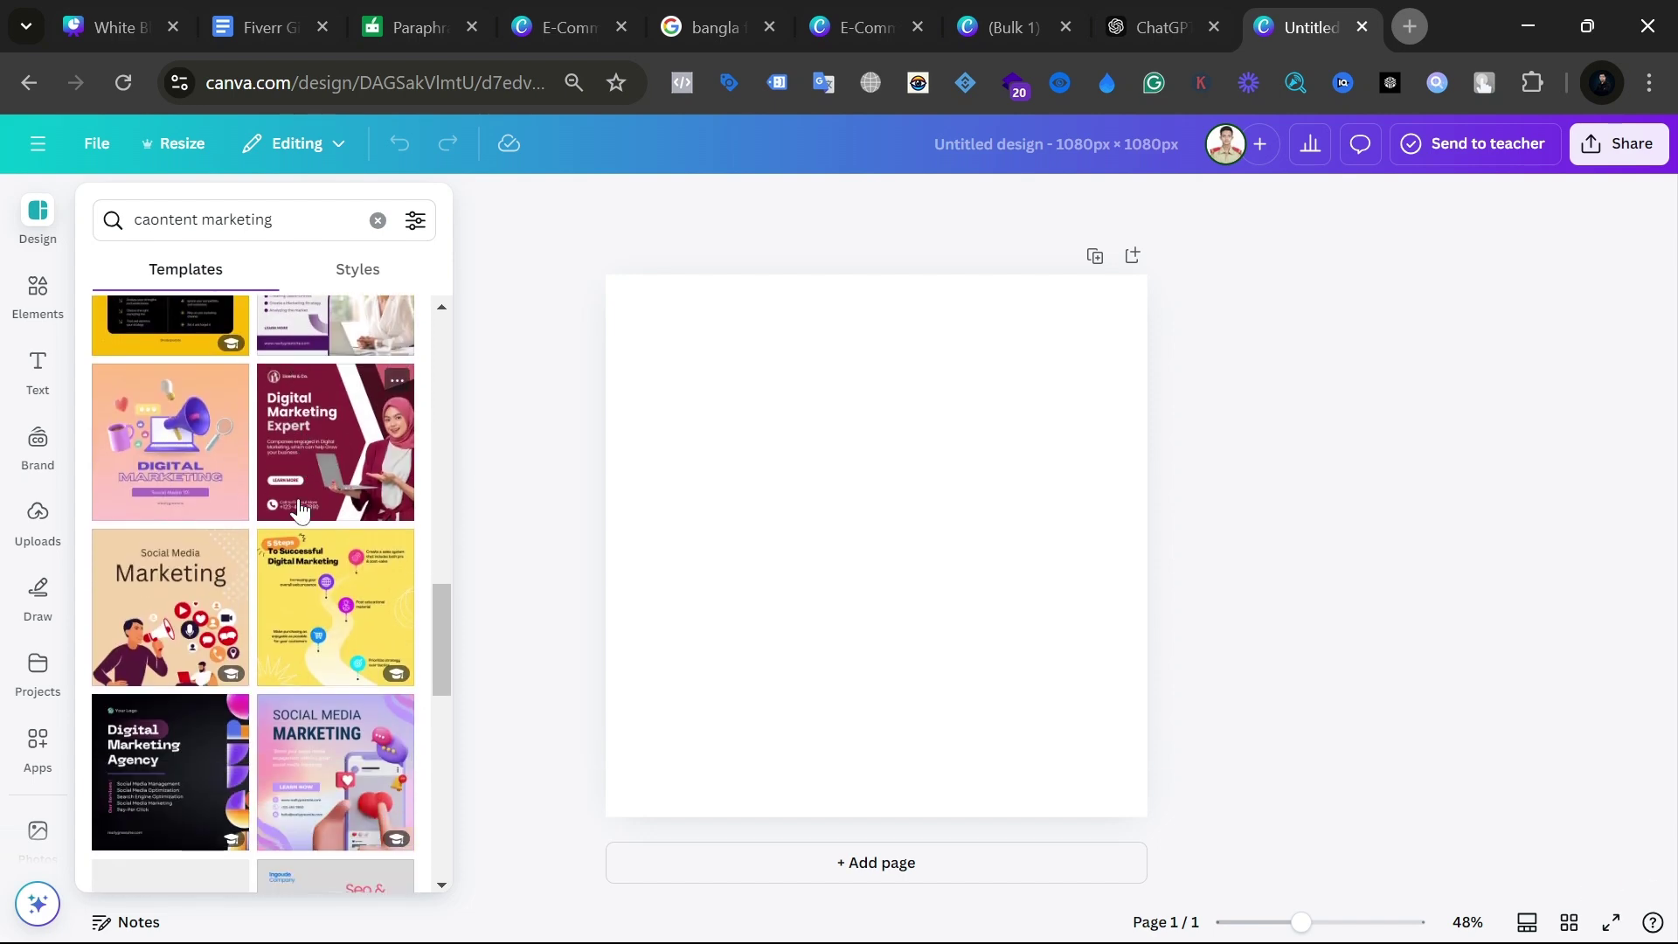
{"action": "scroll", "coordinate": [300, 509], "scroll_direction": "down", "scroll_amount": 6}
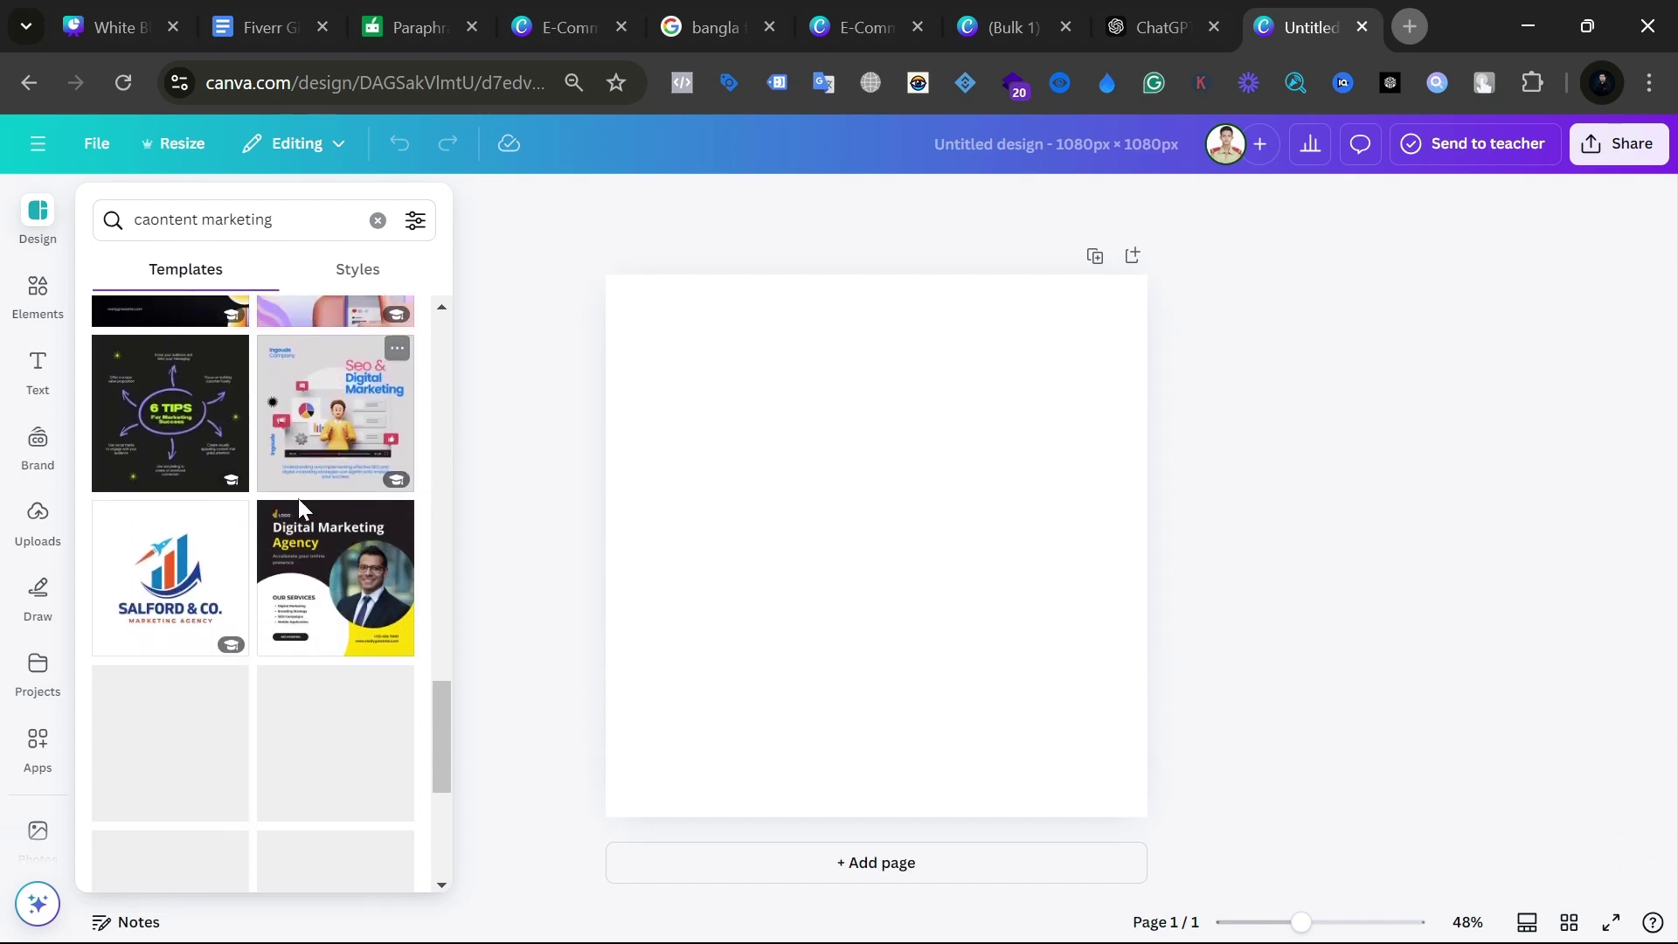
{"action": "scroll", "coordinate": [300, 509], "scroll_direction": "down", "scroll_amount": 4}
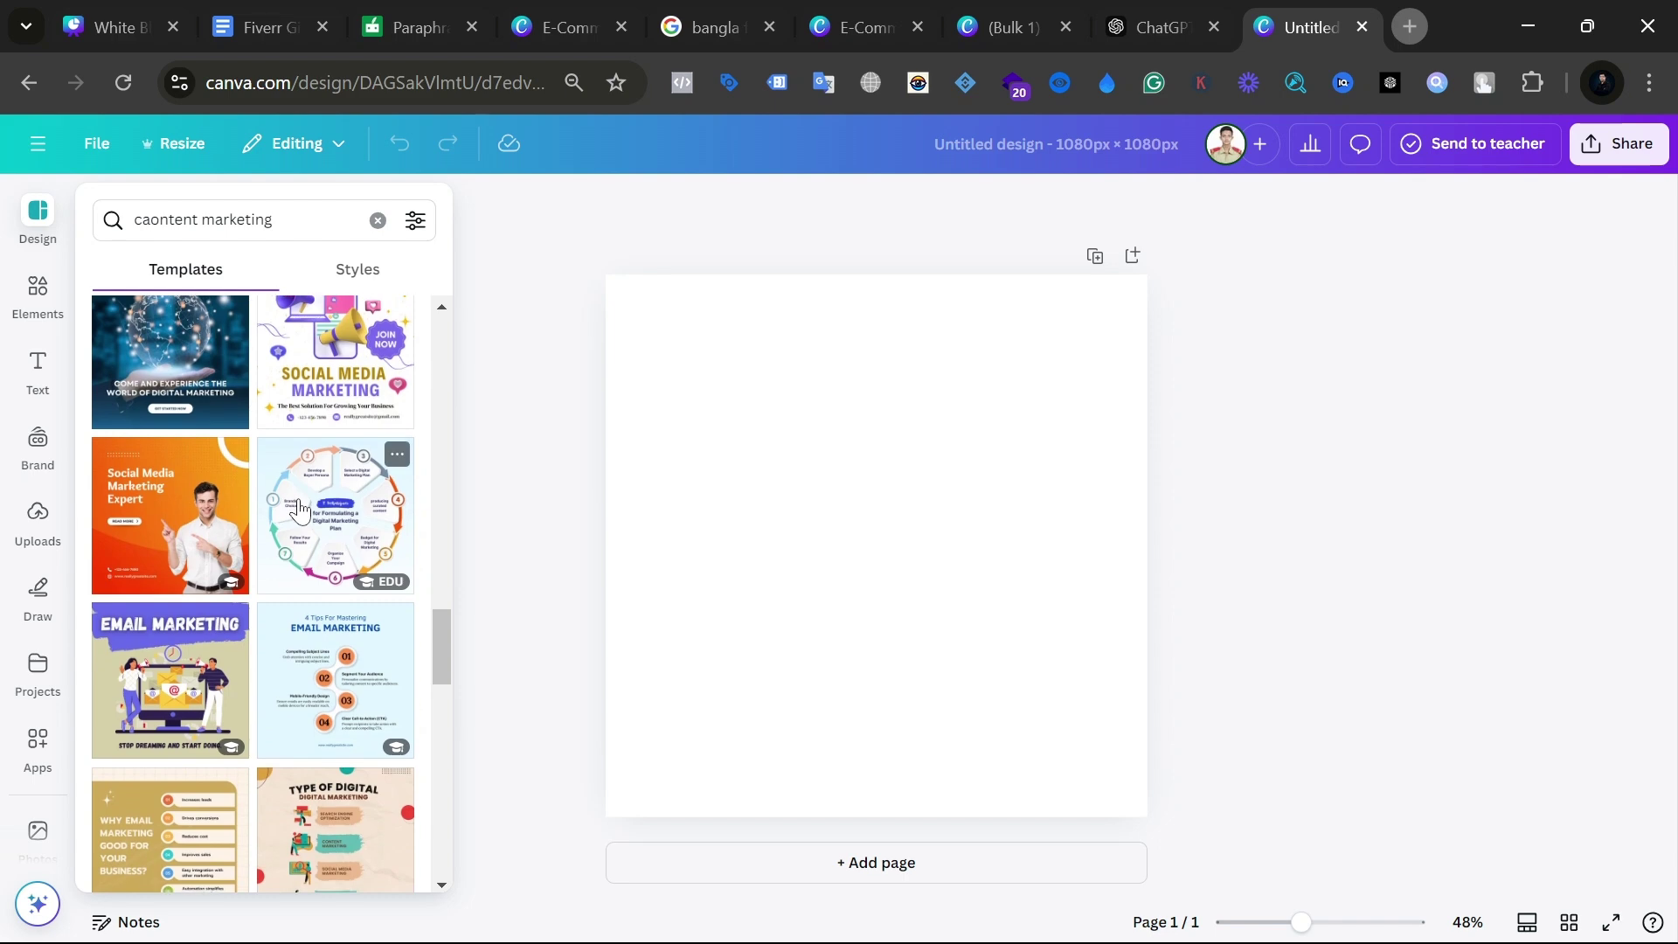
{"action": "scroll", "coordinate": [300, 509], "scroll_direction": "down", "scroll_amount": 2}
{"action": "scroll", "coordinate": [300, 509], "scroll_direction": "down", "scroll_amount": 5}
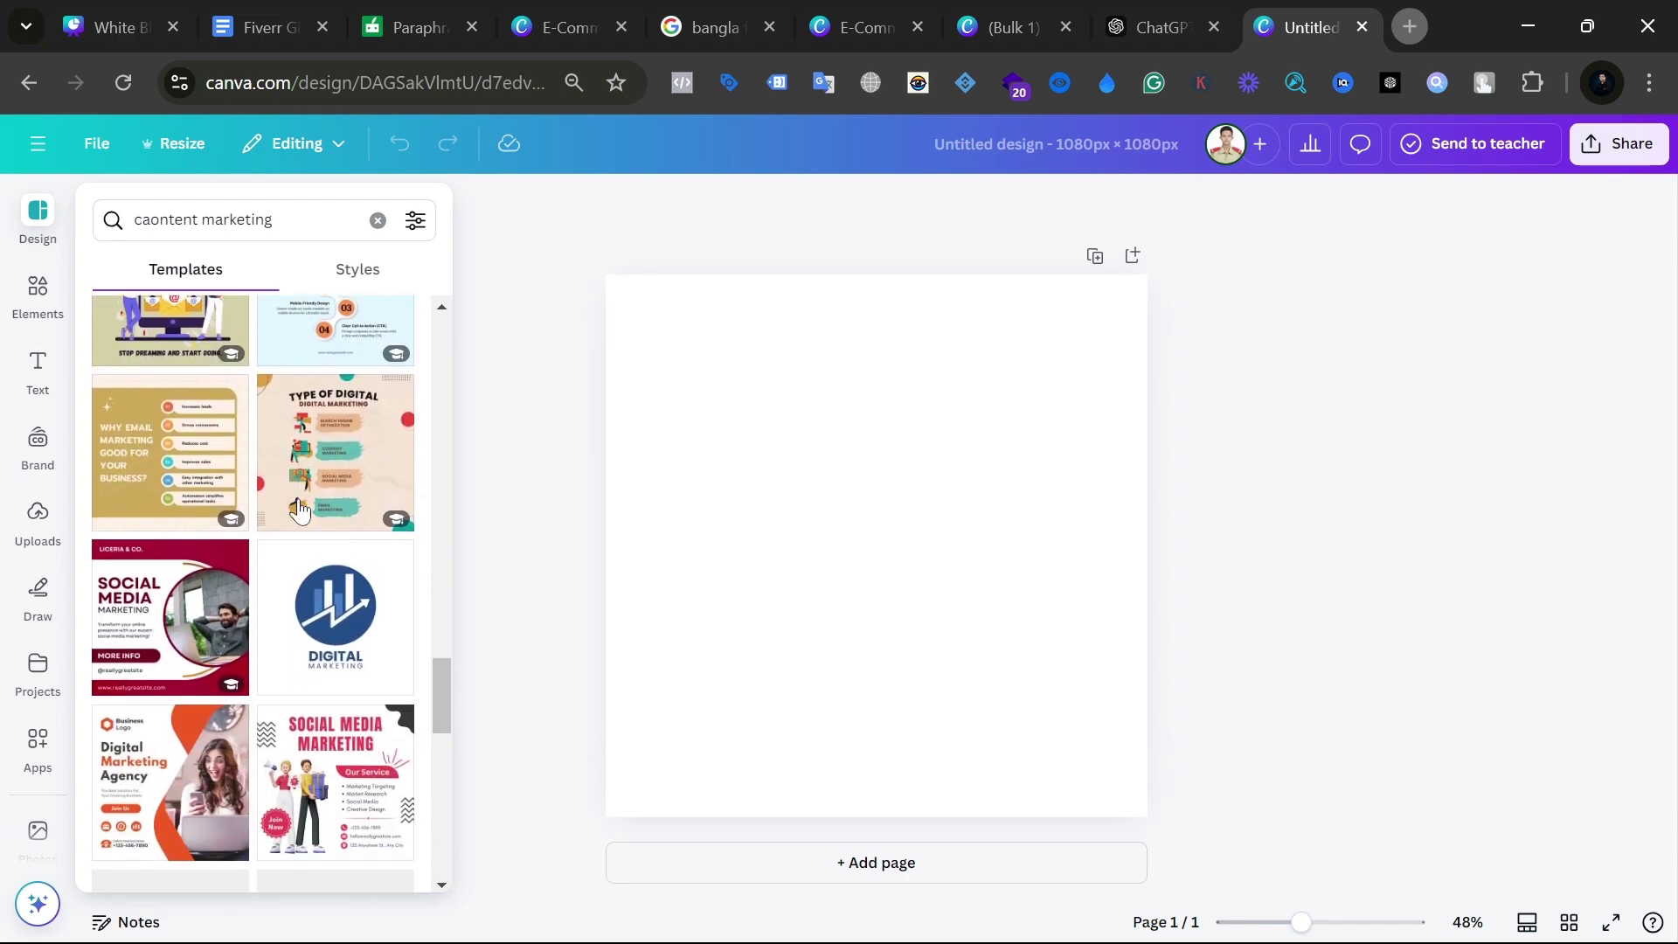
{"action": "left_click", "coordinate": [350, 671]}
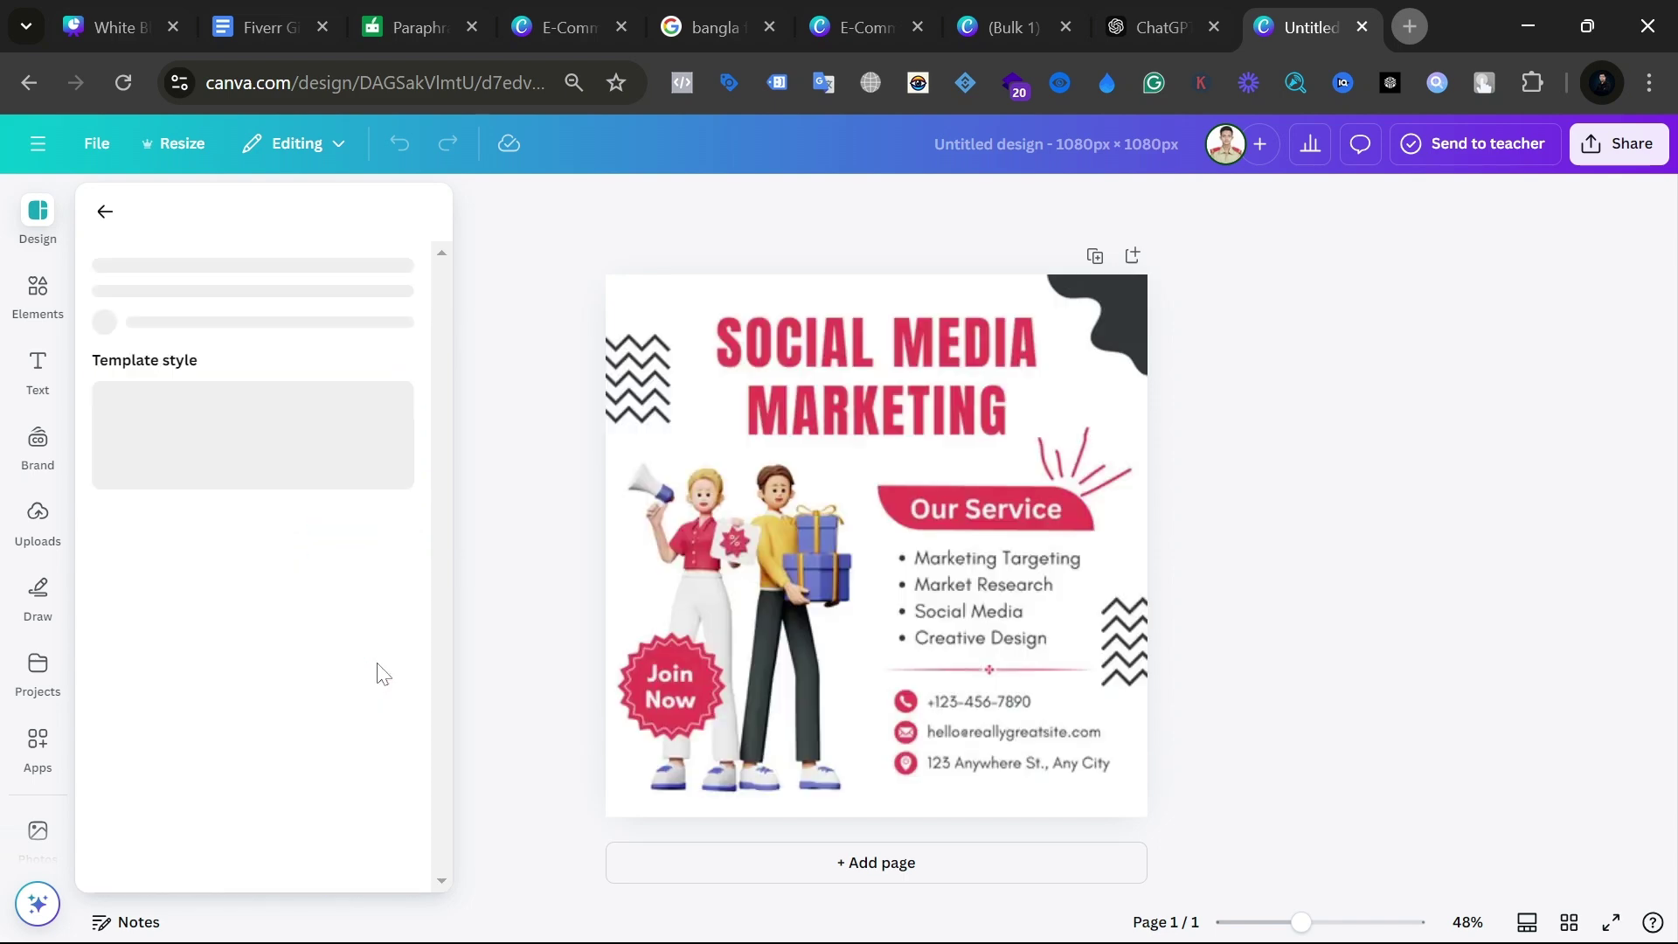
Step: Delete the Our Service banner, the service list, the contact details and their icons from the template
{"action": "left_click", "coordinate": [977, 454]}
{"action": "mouse_move", "coordinate": [978, 454]}
{"action": "left_mouse_down"}
{"action": "mouse_move", "coordinate": [1092, 677]}
{"action": "mouse_move", "coordinate": [1084, 884]}
{"action": "left_mouse_up"}
{"action": "key", "text": "Delete"}
{"action": "left_click_drag", "start_coordinate": [864, 648], "coordinate": [949, 831]}
{"action": "key", "text": "Delete"}
Step: Try removing both zigzag patterns and the dark corner shape, and undo these three deletions
{"action": "left_click", "coordinate": [1115, 616]}
{"action": "key", "text": "Delete"}
{"action": "left_click", "coordinate": [1132, 311]}
{"action": "key", "text": "Delete"}
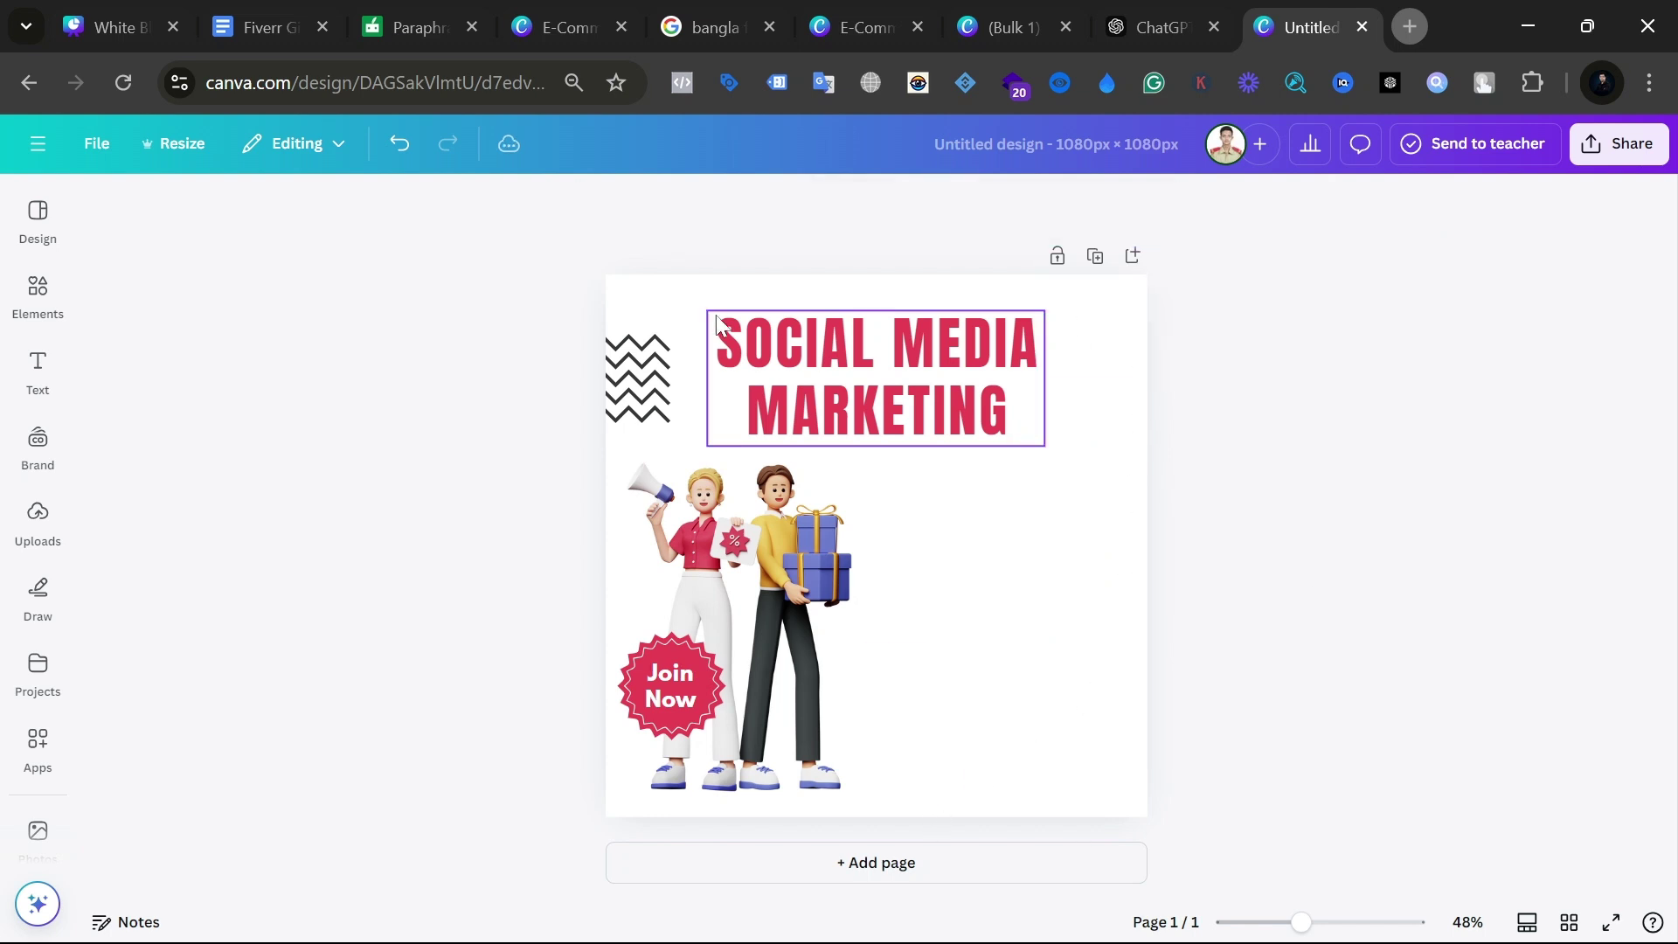
{"action": "left_click", "coordinate": [616, 372]}
{"action": "key", "text": "Delete"}
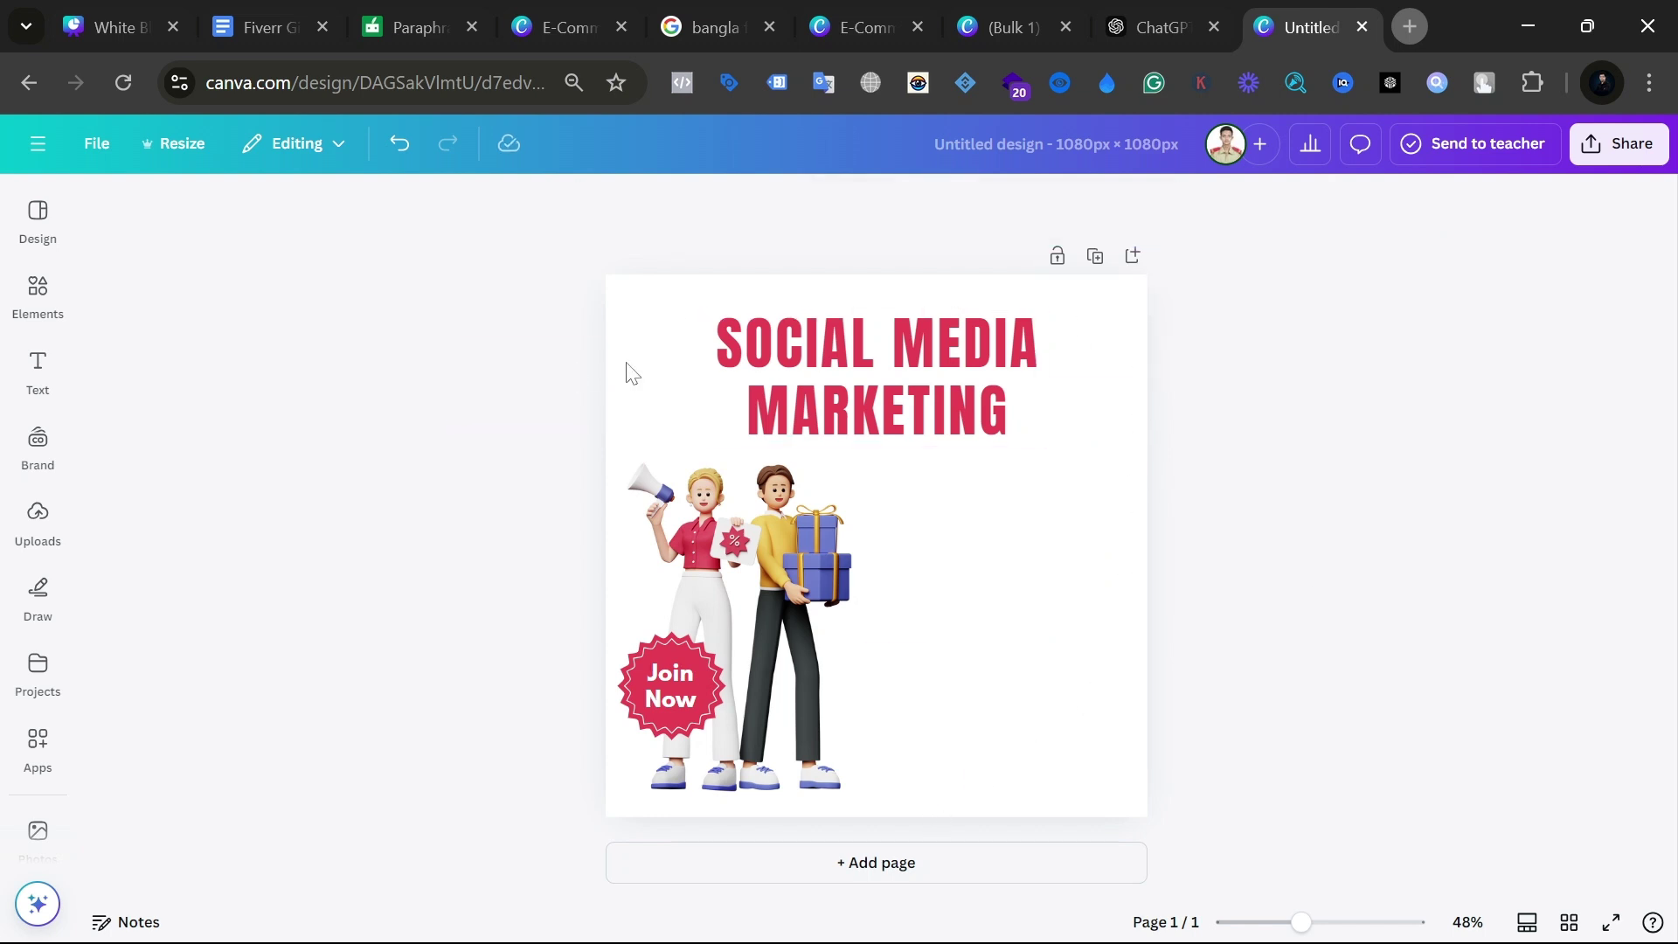
{"action": "key", "text": "ctrl+z"}
{"action": "key", "text": "ctrl+z"}
{"action": "key", "text": "ctrl+z"}
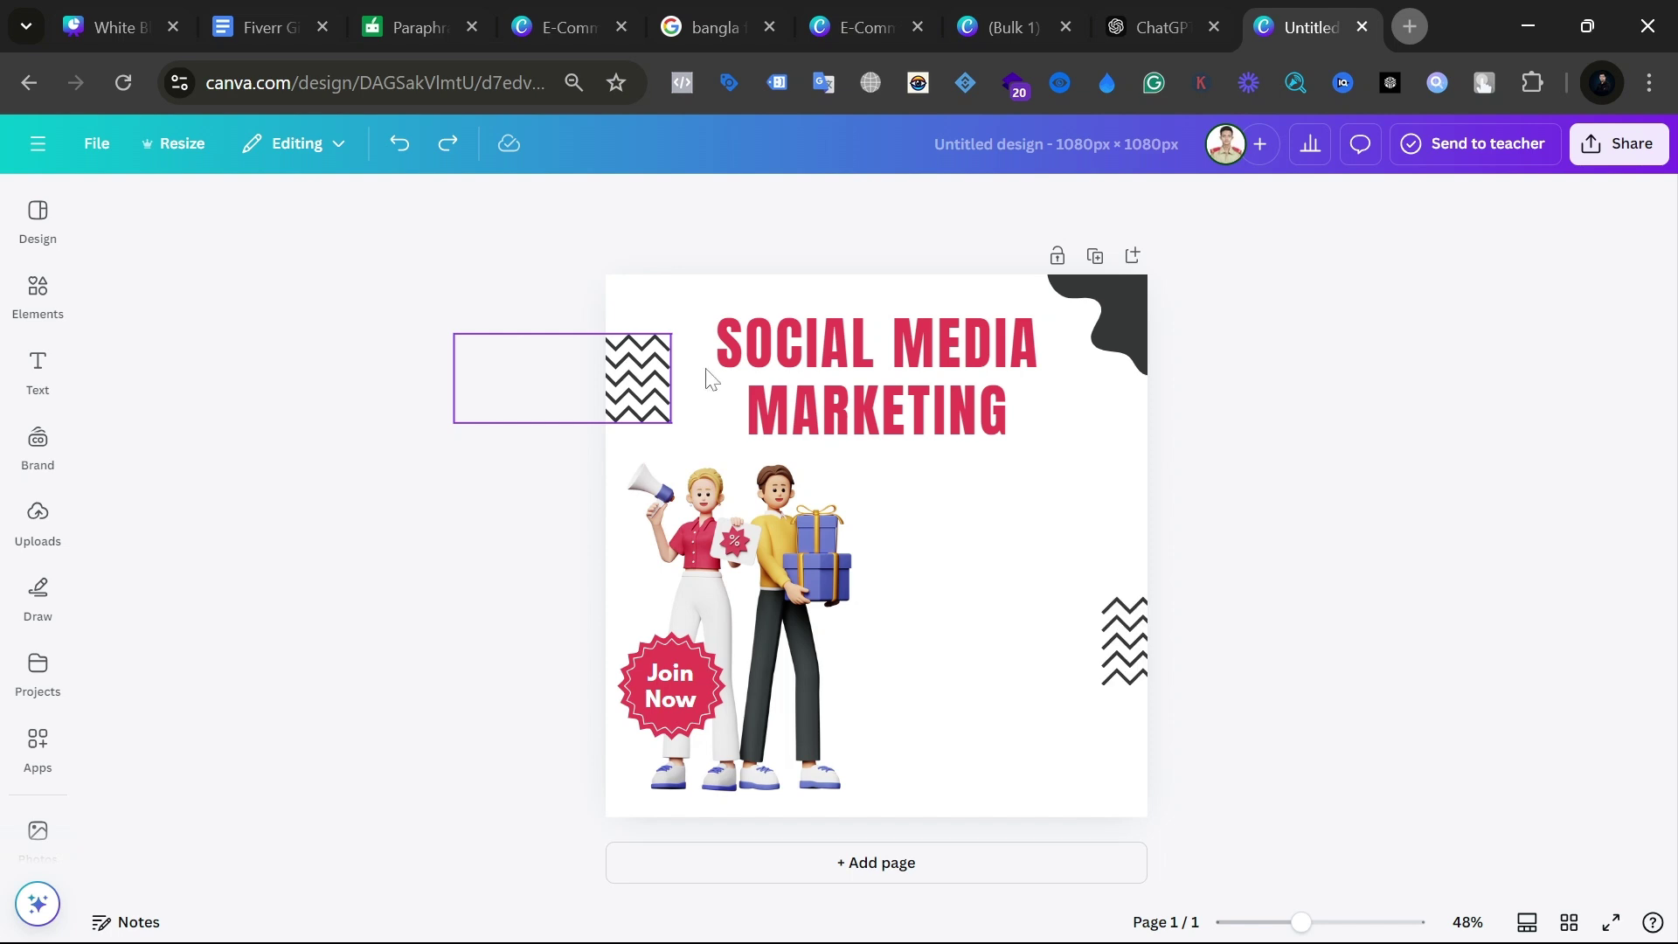
Step: Move the SOCIAL MEDIA MARKETING heading slightly down and right, and restyle it in Montserrat with a wider text box
{"action": "left_click", "coordinate": [883, 385]}
{"action": "left_click_drag", "start_coordinate": [881, 385], "coordinate": [942, 436]}
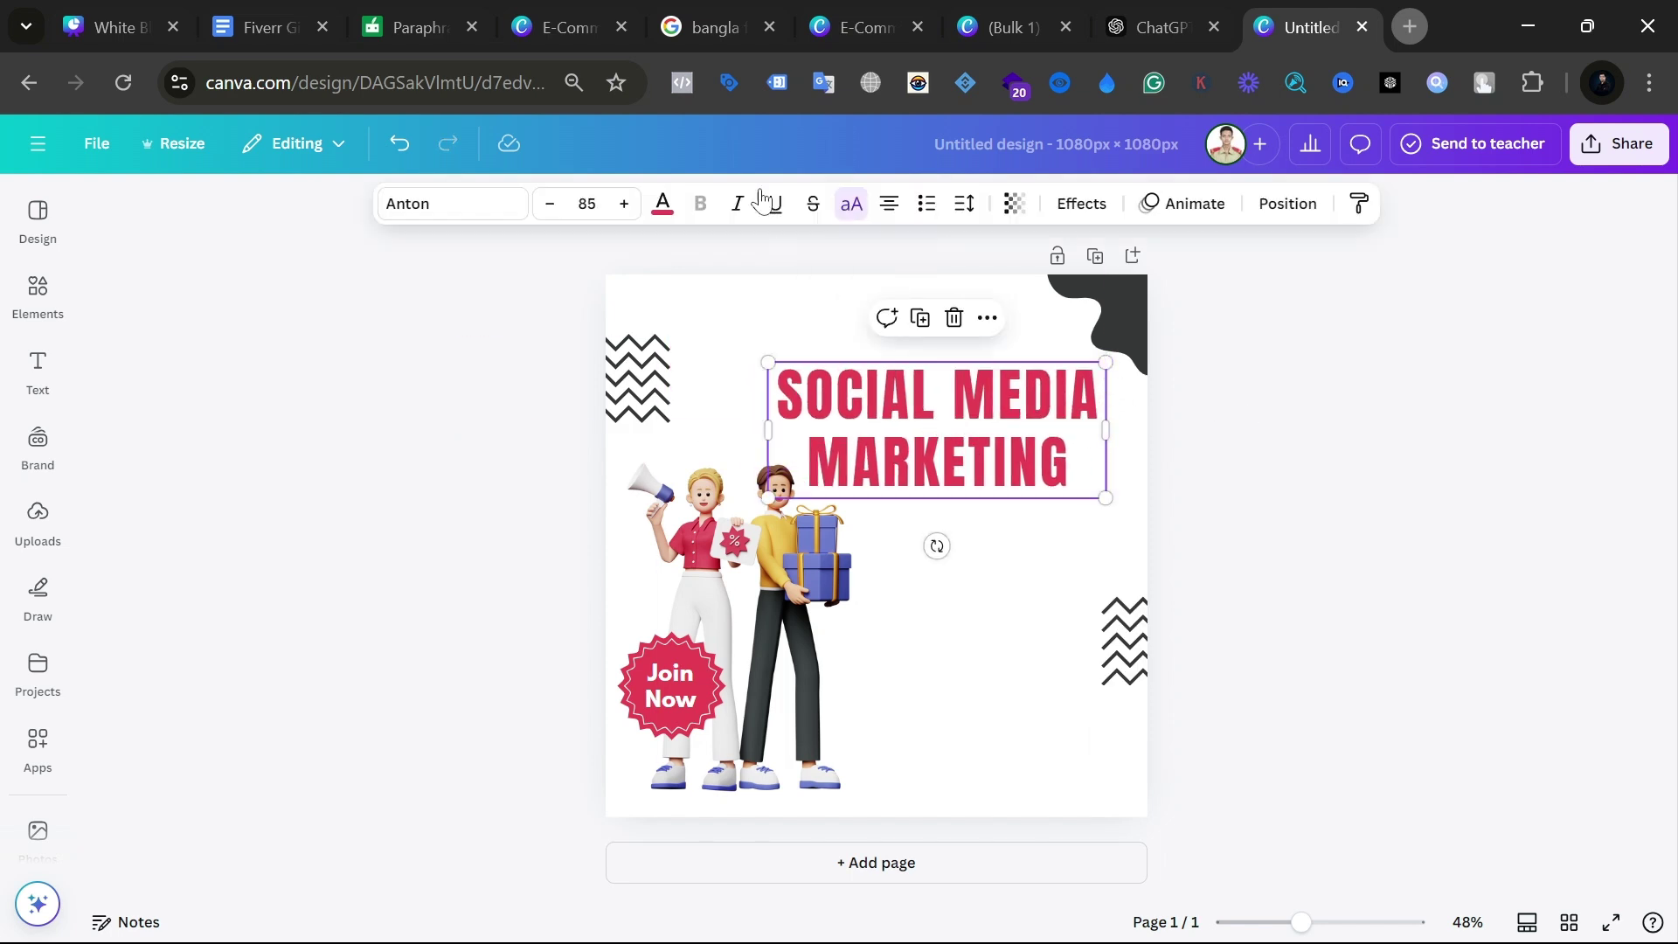
{"action": "left_click", "coordinate": [33, 351]}
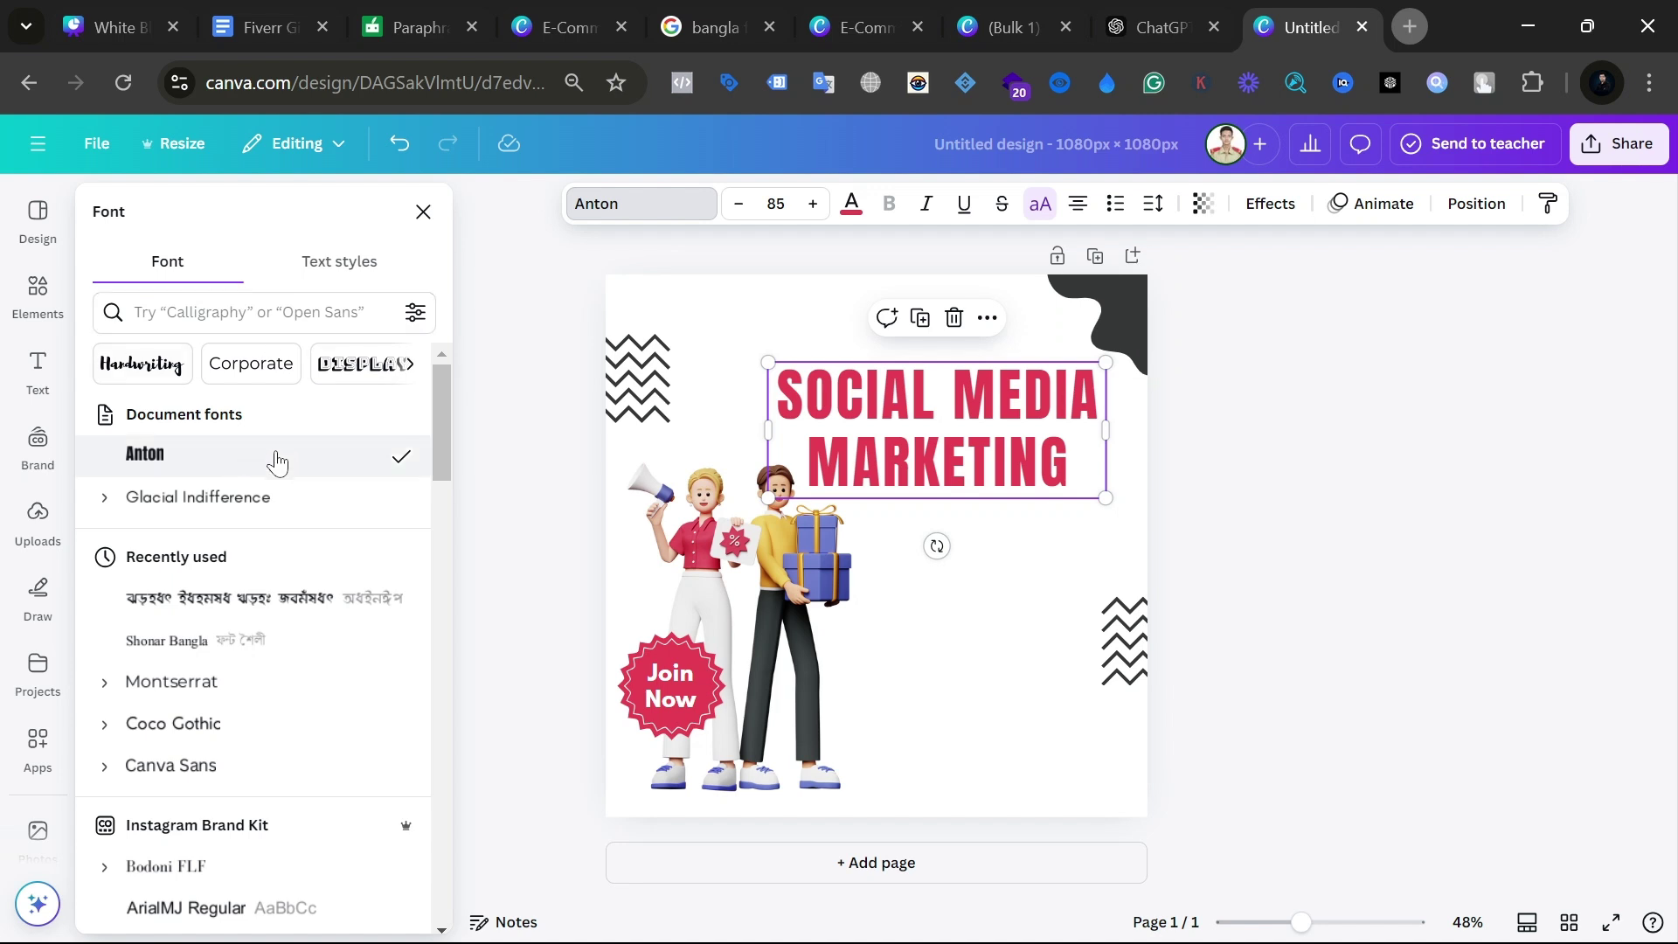
{"action": "left_click", "coordinate": [250, 727]}
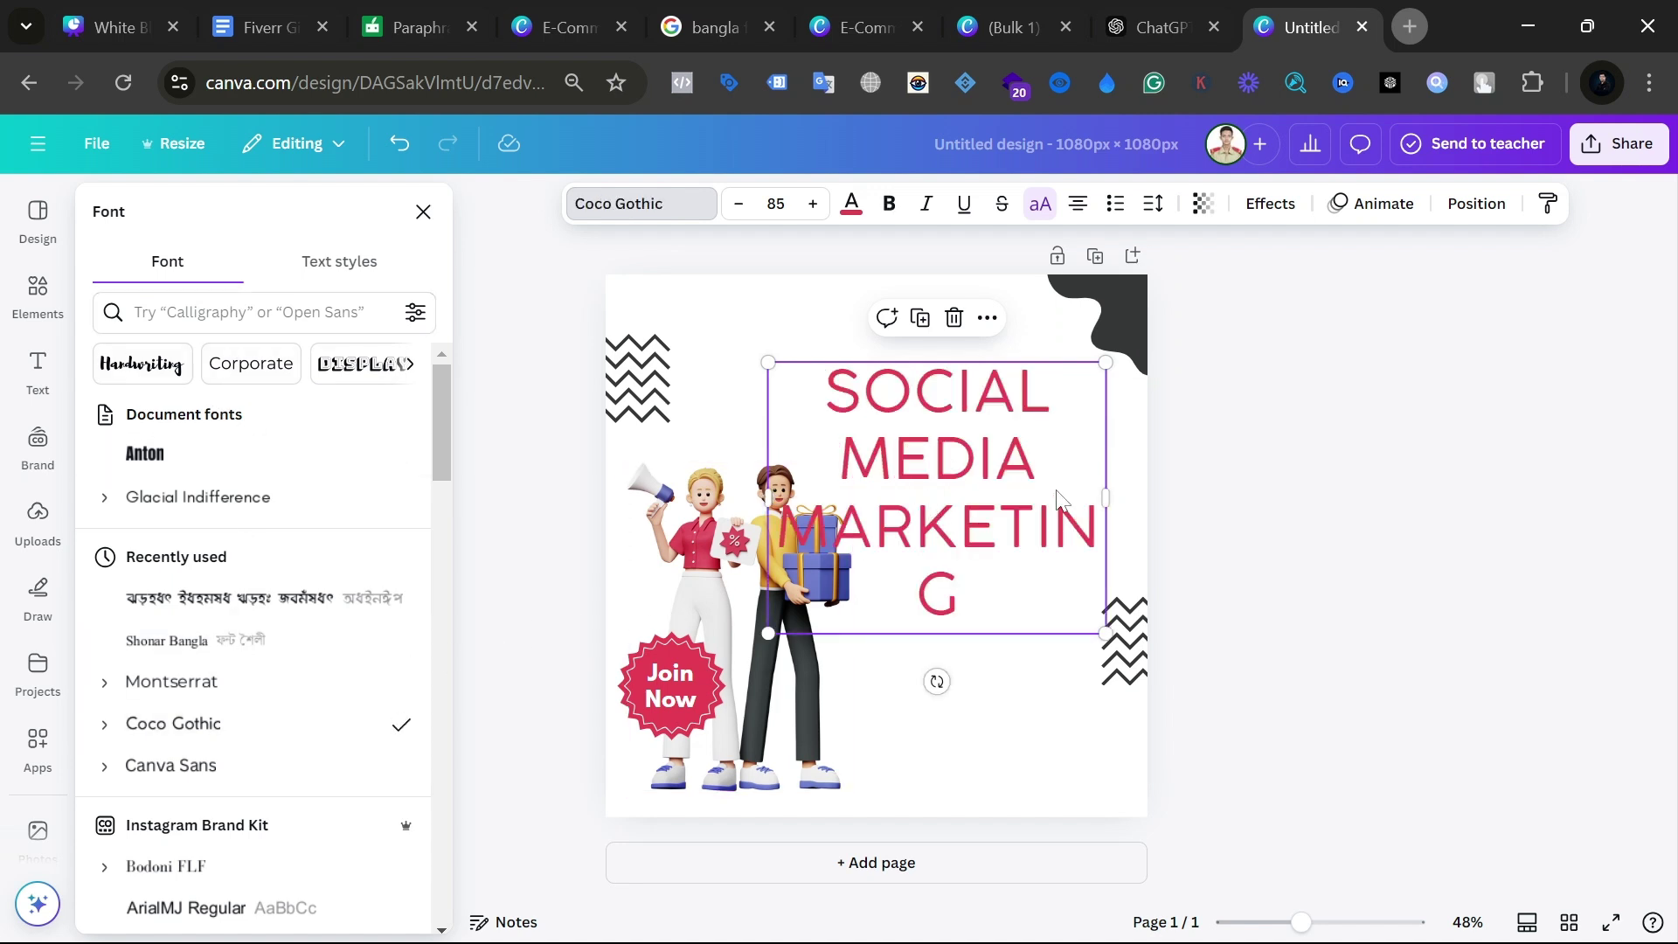
{"action": "left_click_drag", "start_coordinate": [1107, 500], "coordinate": [1140, 525]}
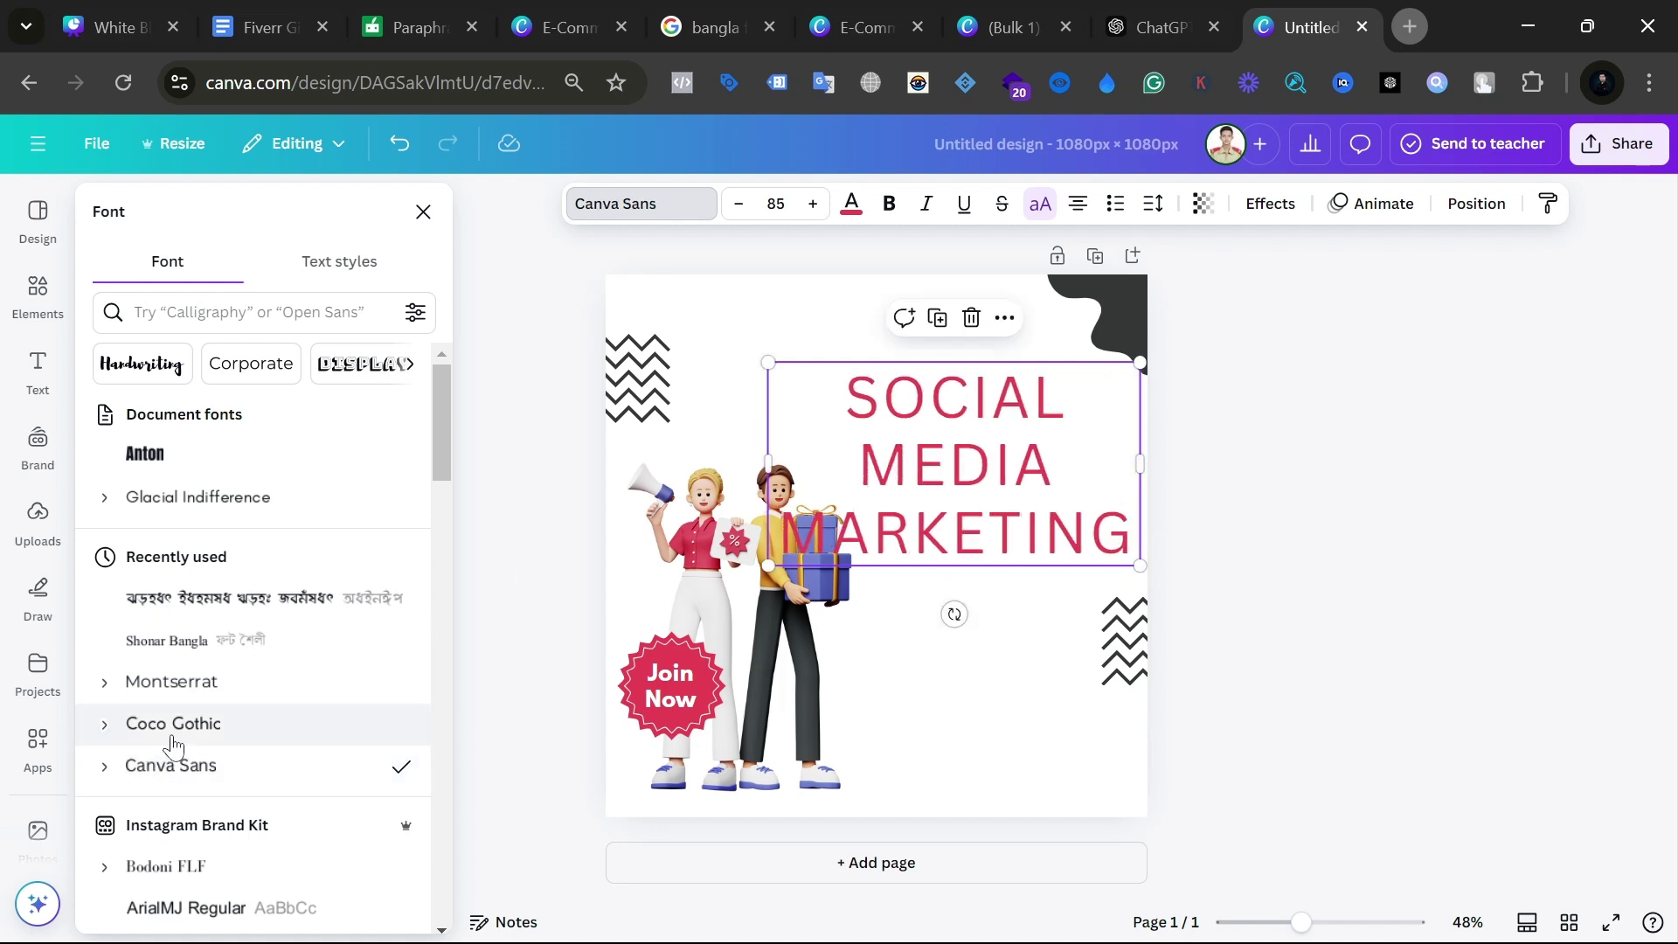
{"action": "left_click", "coordinate": [201, 695]}
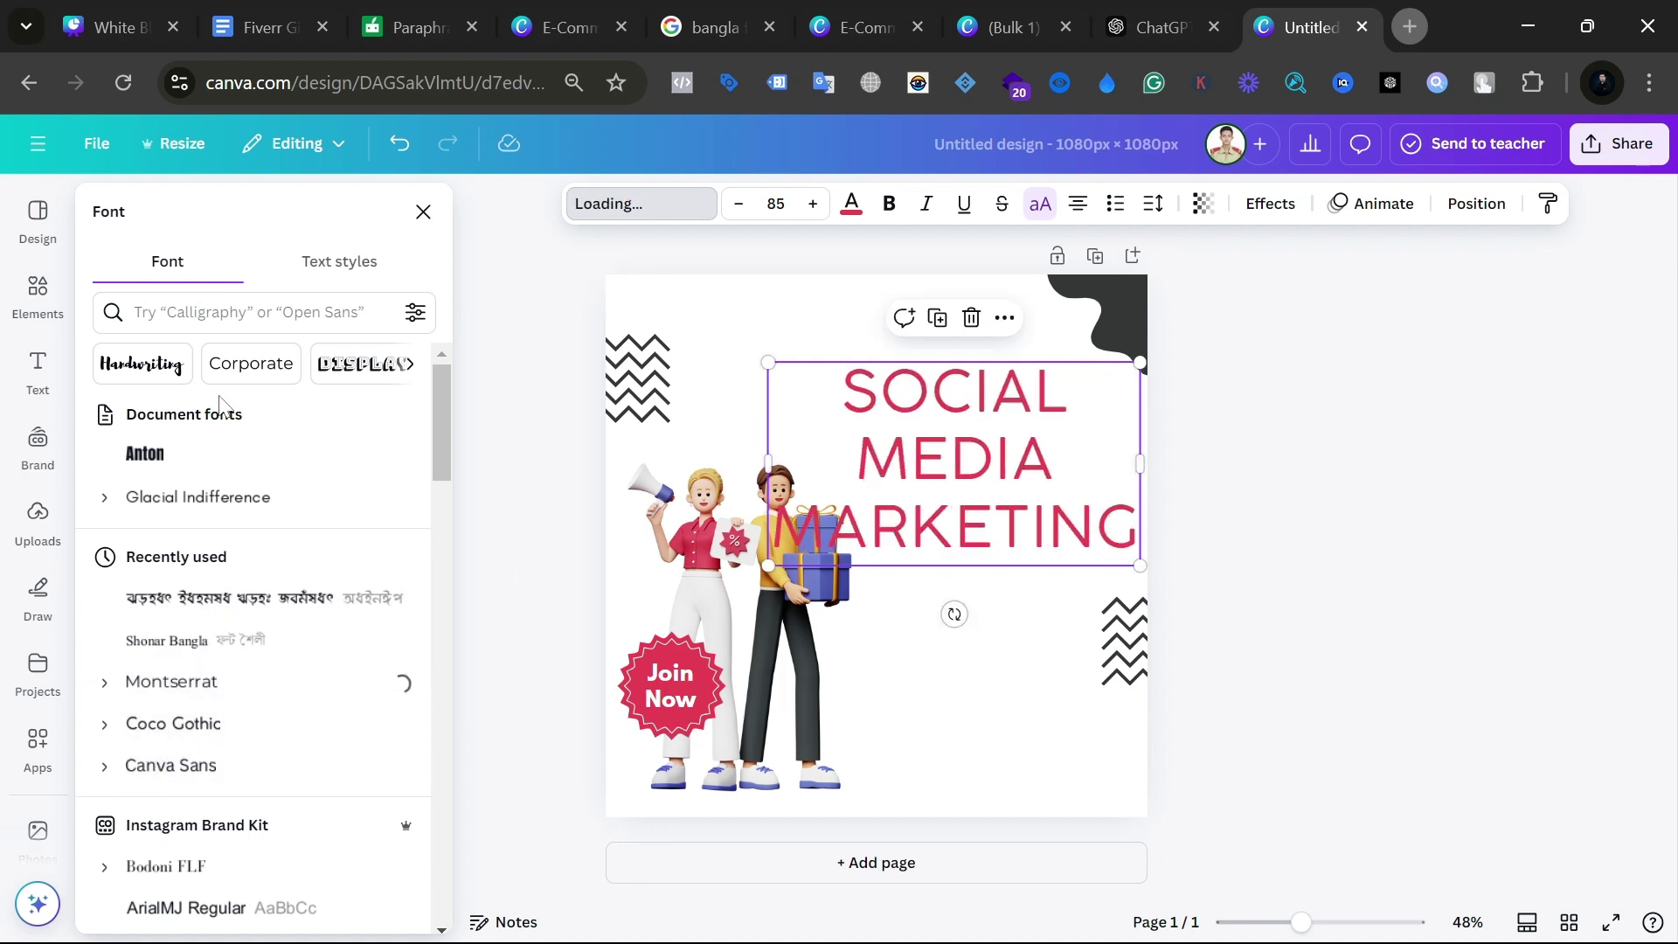
Step: Change the SOCIAL MEDIA MARKETING heading's font to Arial
{"action": "scroll", "coordinate": [234, 776], "scroll_direction": "down", "scroll_amount": 2}
{"action": "scroll", "coordinate": [235, 776], "scroll_direction": "down", "scroll_amount": 3}
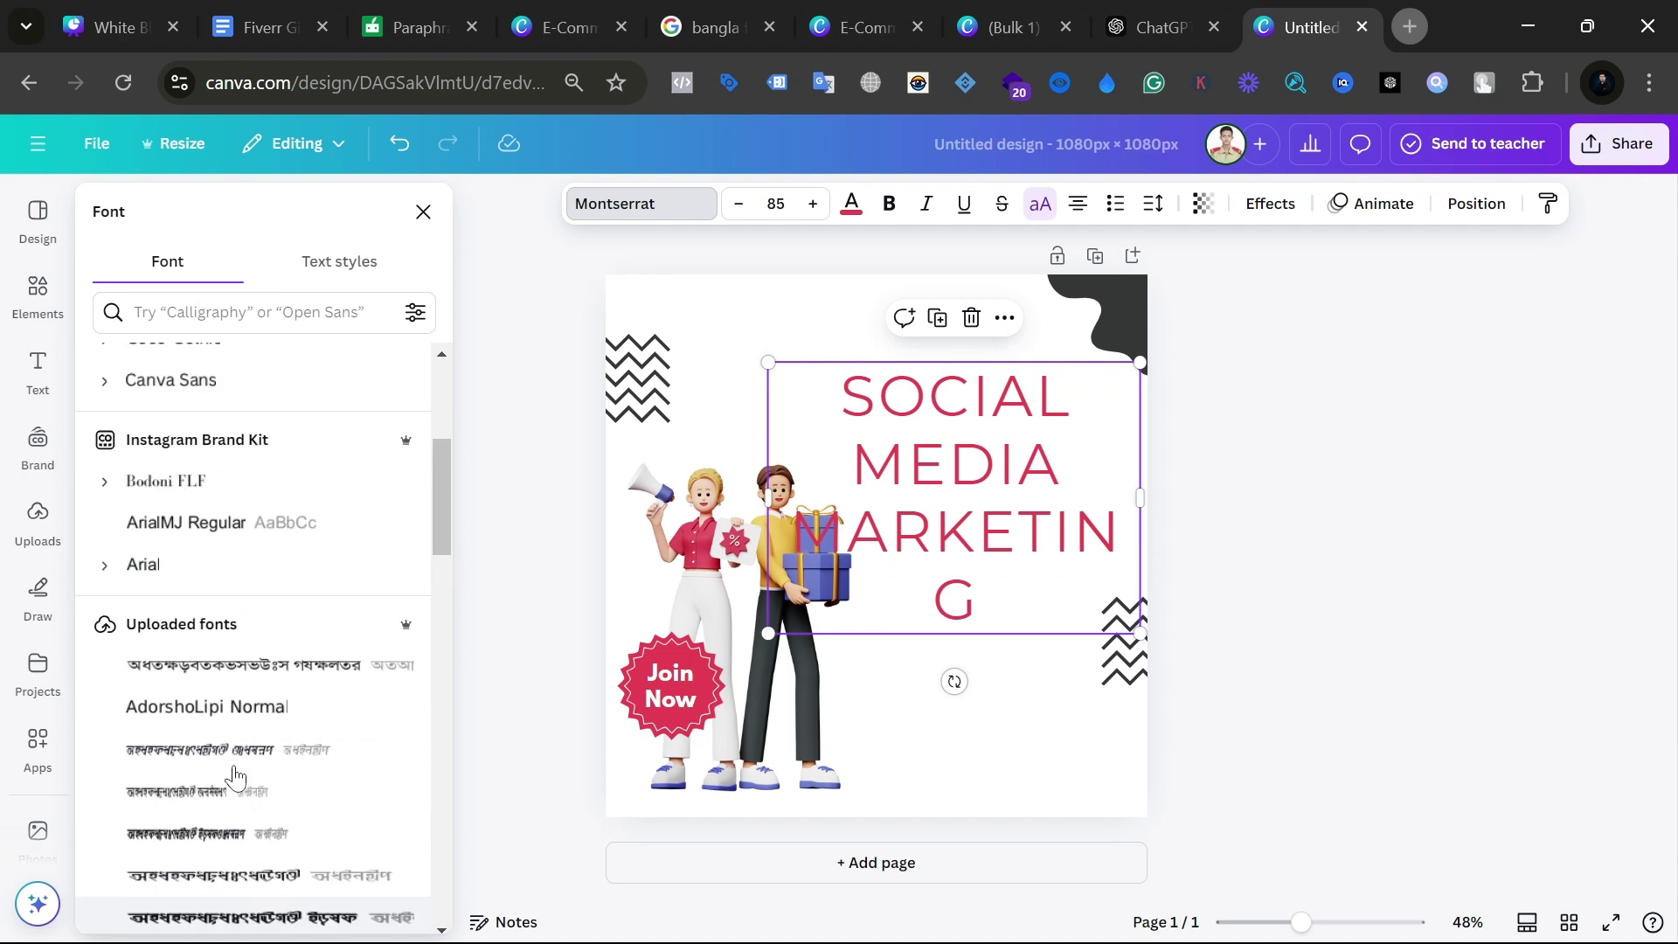
{"action": "scroll", "coordinate": [234, 776], "scroll_direction": "up", "scroll_amount": 4}
{"action": "scroll", "coordinate": [235, 776], "scroll_direction": "down", "scroll_amount": 1}
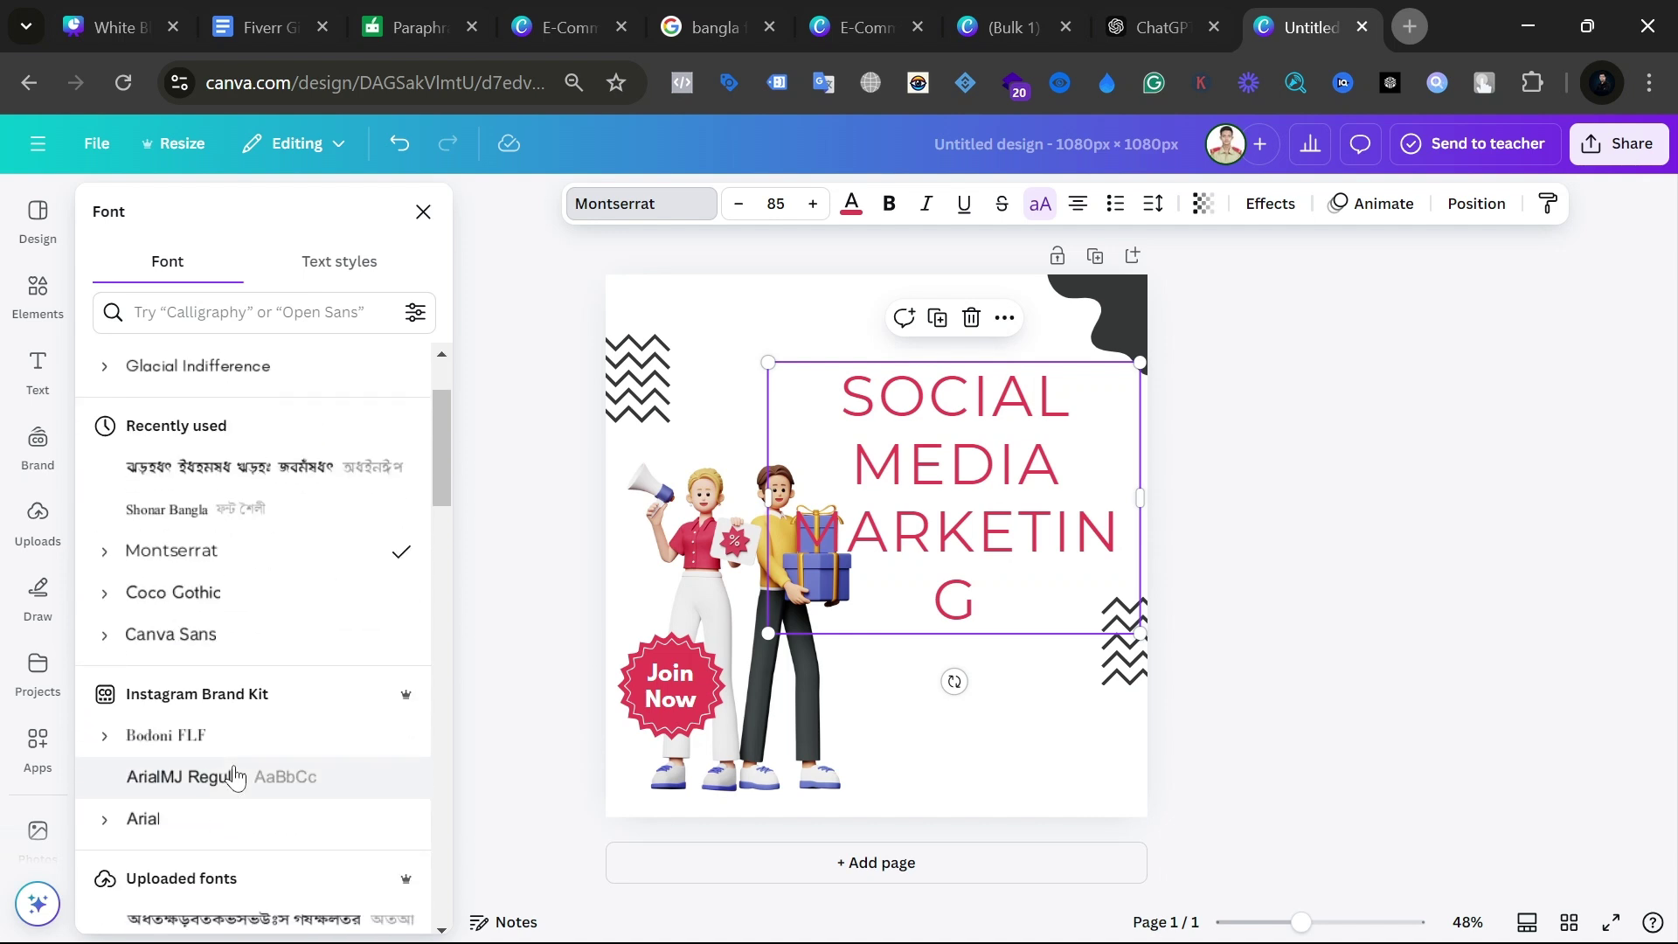
{"action": "left_click", "coordinate": [238, 829]}
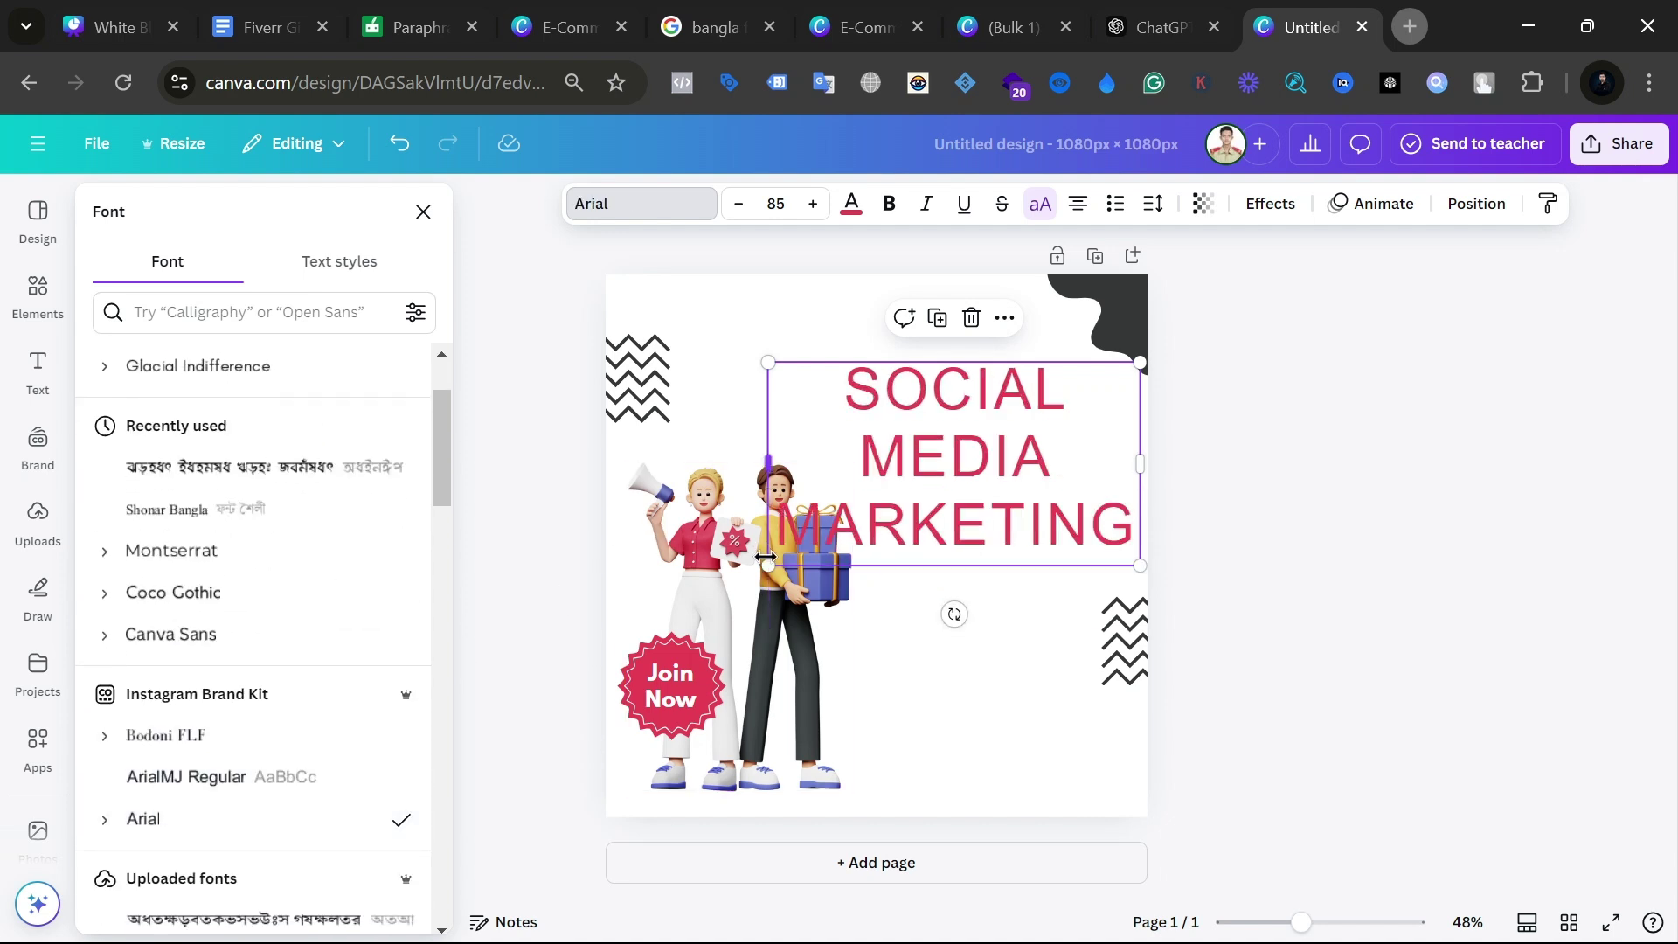
Step: Move the two standing characters down to the page's lower edge and widen the heading's text box in both directions
{"action": "left_click", "coordinate": [705, 676]}
{"action": "left_click_drag", "start_coordinate": [704, 676], "coordinate": [713, 789]}
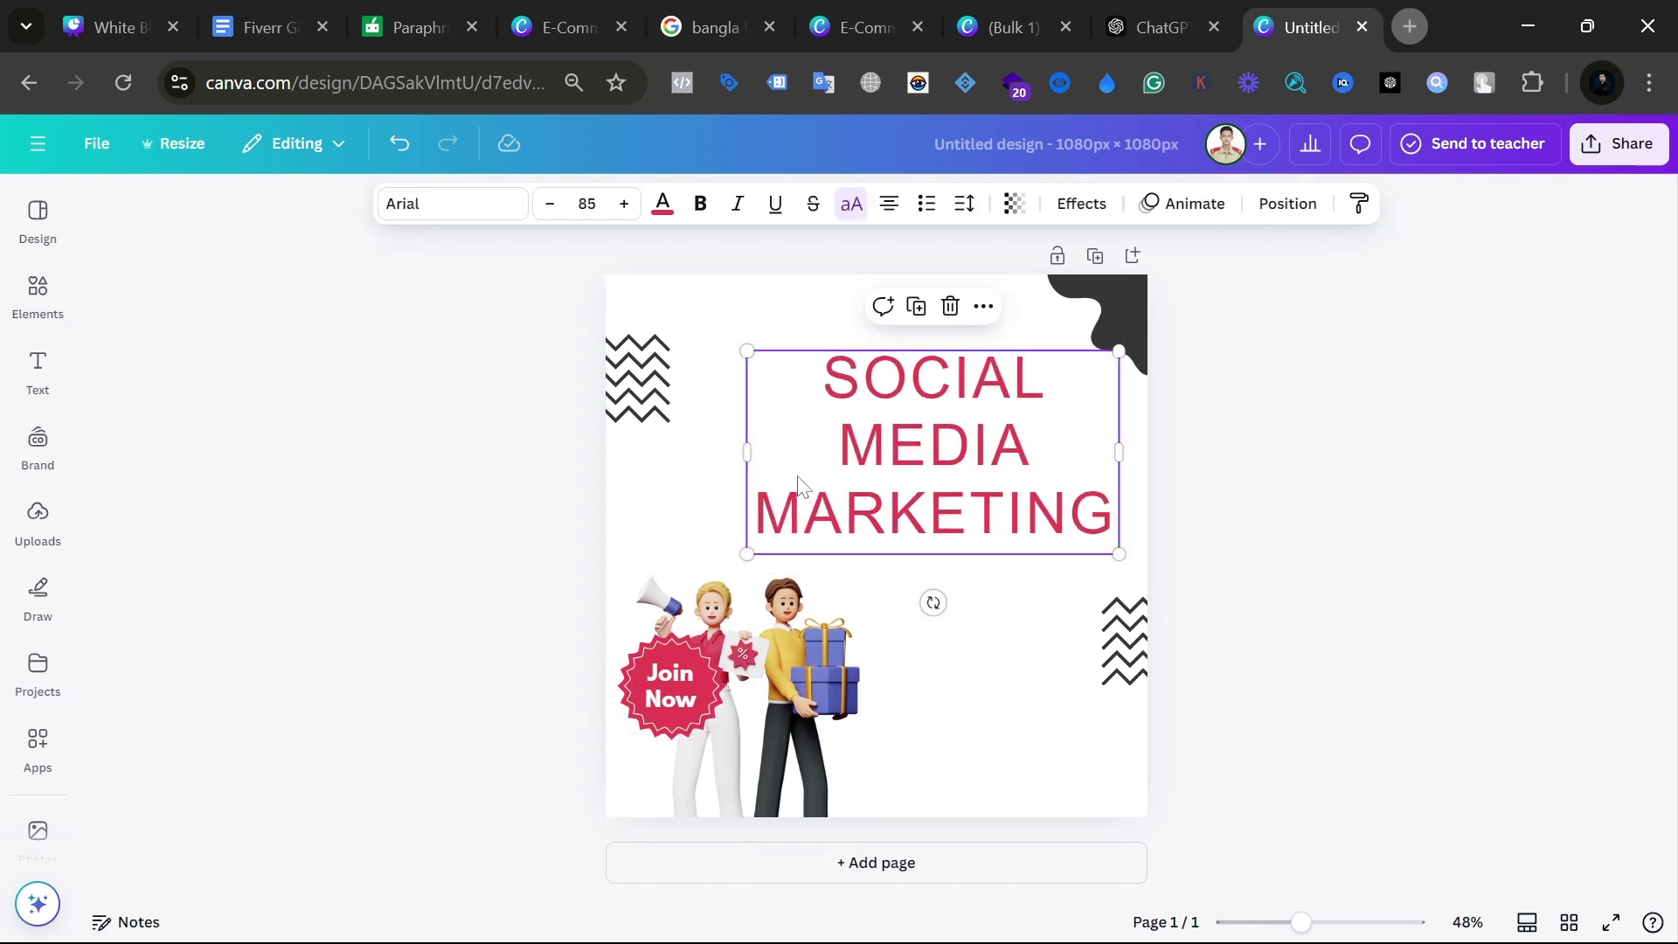
{"action": "left_click_drag", "start_coordinate": [766, 461], "coordinate": [634, 449]}
{"action": "left_click_drag", "start_coordinate": [1115, 485], "coordinate": [1250, 442]}
Step: Move the upper zigzag pattern up into the page corner and shrink the heading to size 40.4 as one centred line
{"action": "left_click", "coordinate": [633, 337]}
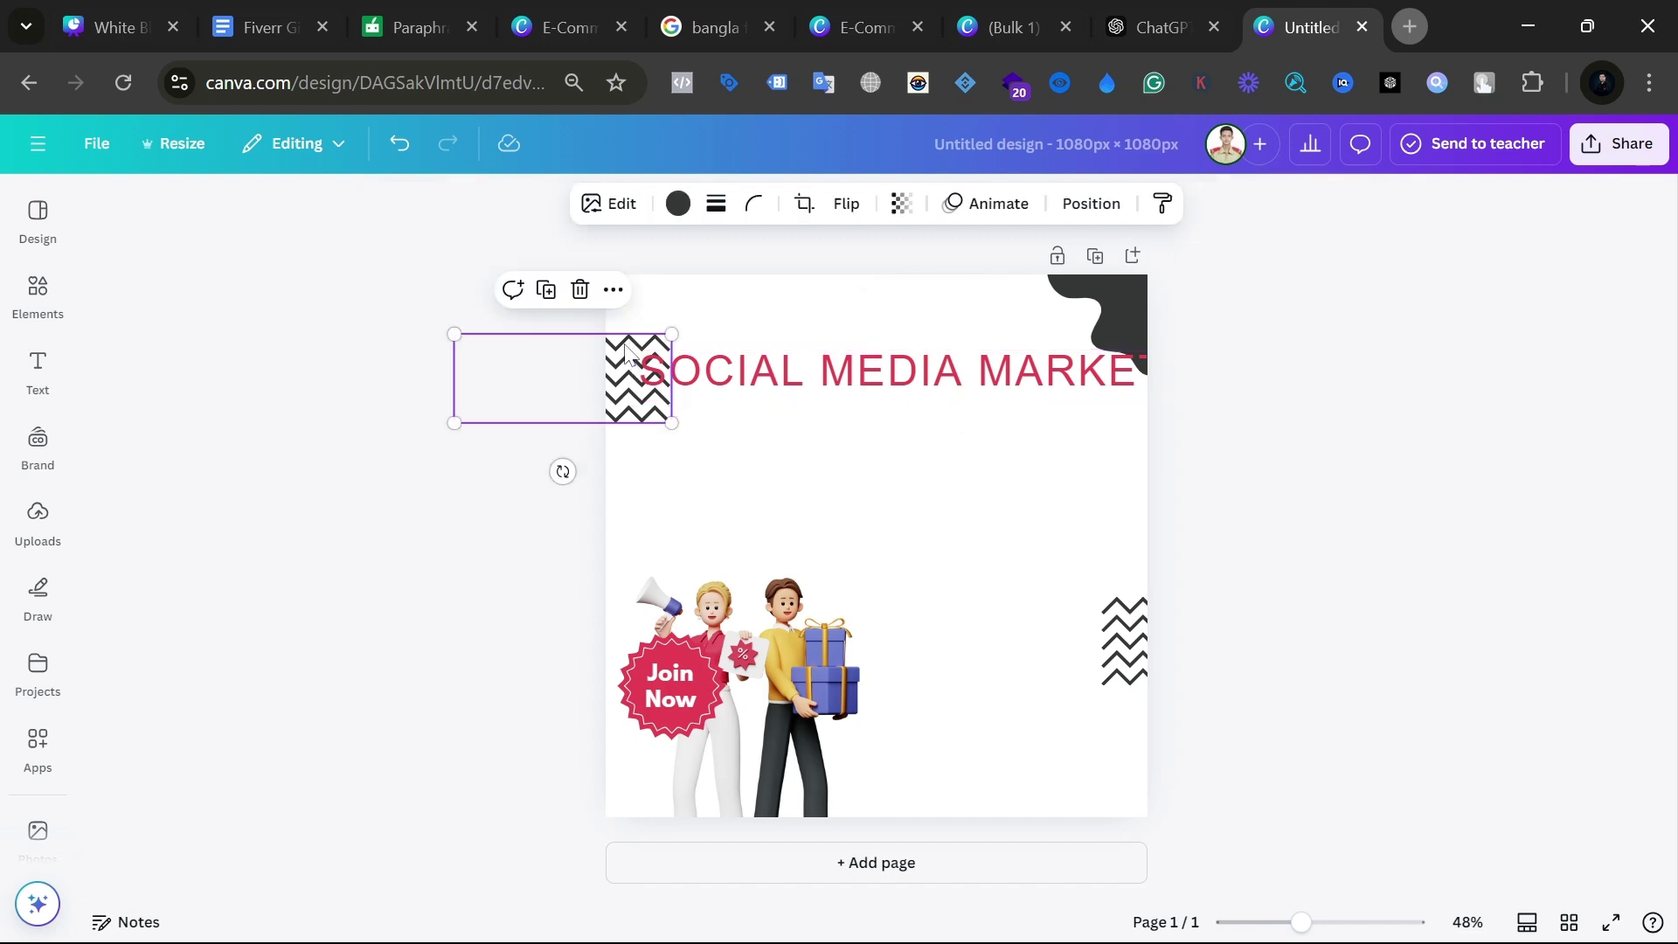
{"action": "left_click_drag", "start_coordinate": [633, 336], "coordinate": [630, 250]}
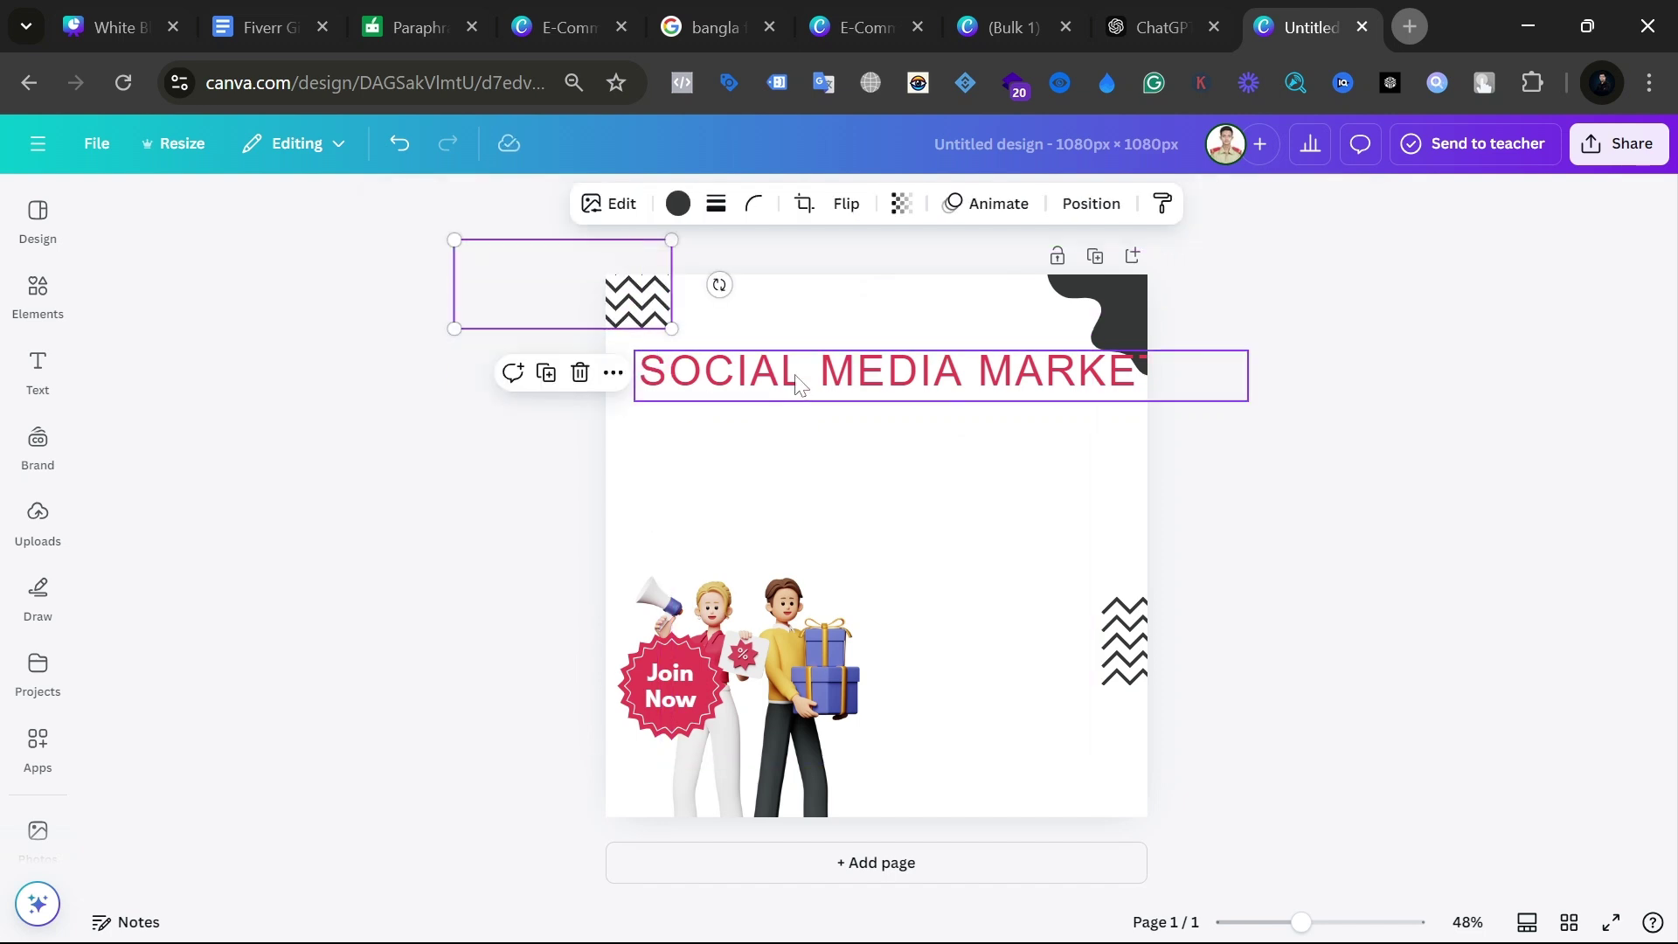
{"action": "left_click_drag", "start_coordinate": [798, 377], "coordinate": [749, 453]}
{"action": "left_click_drag", "start_coordinate": [1197, 475], "coordinate": [975, 380]}
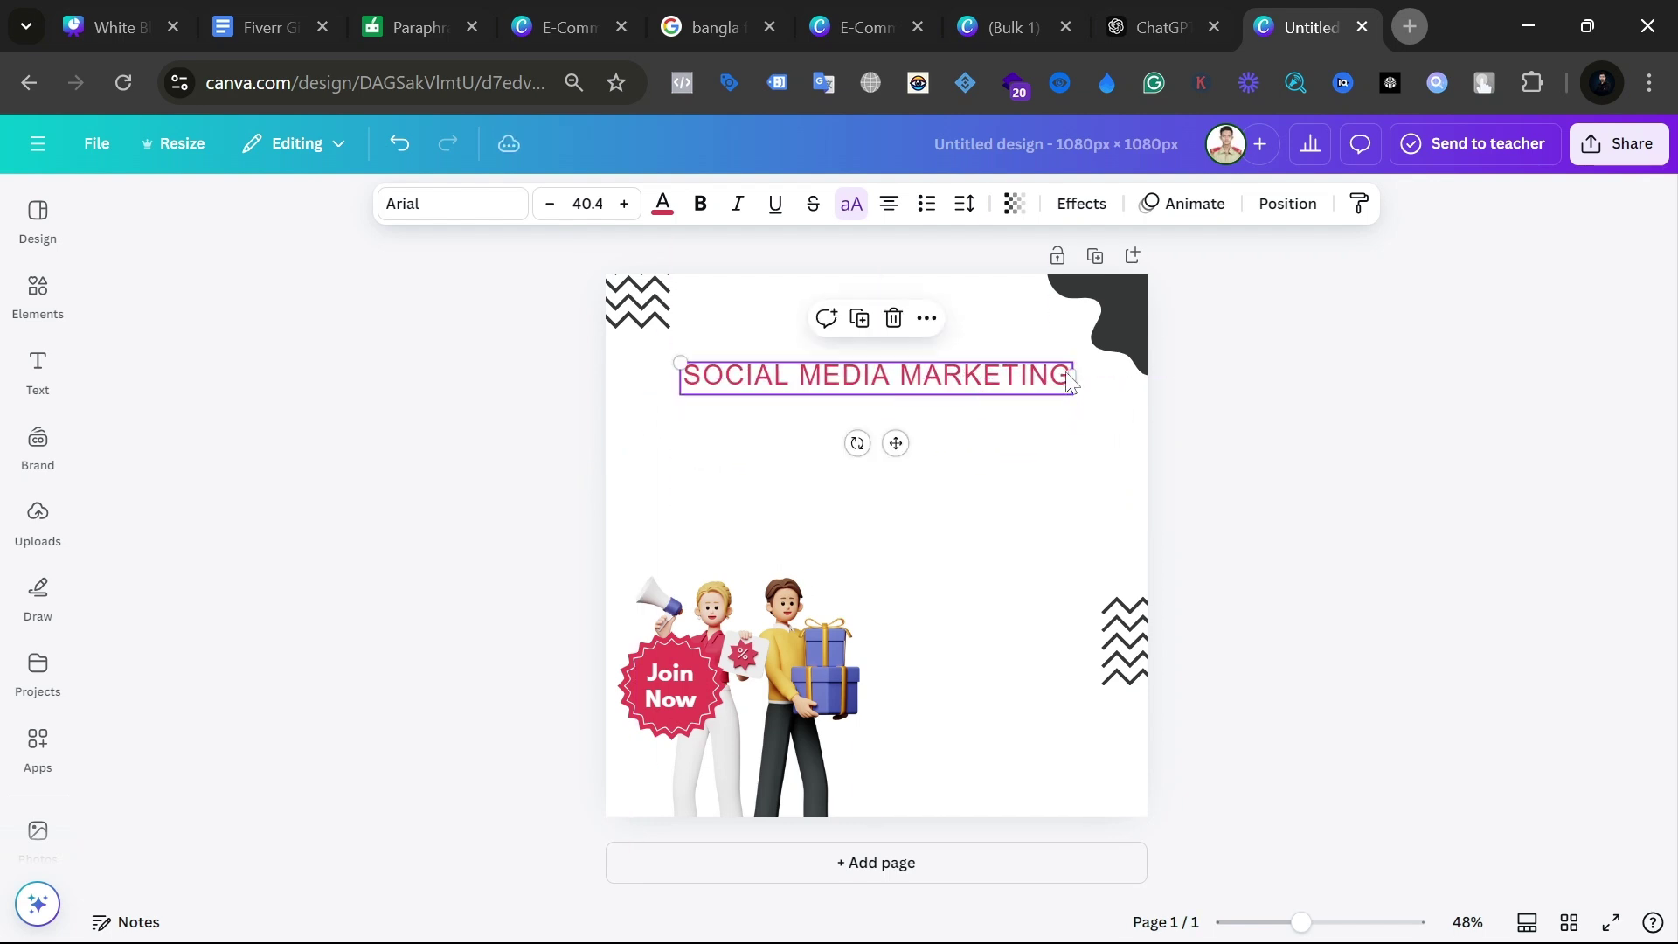
{"action": "left_click", "coordinate": [1318, 375]}
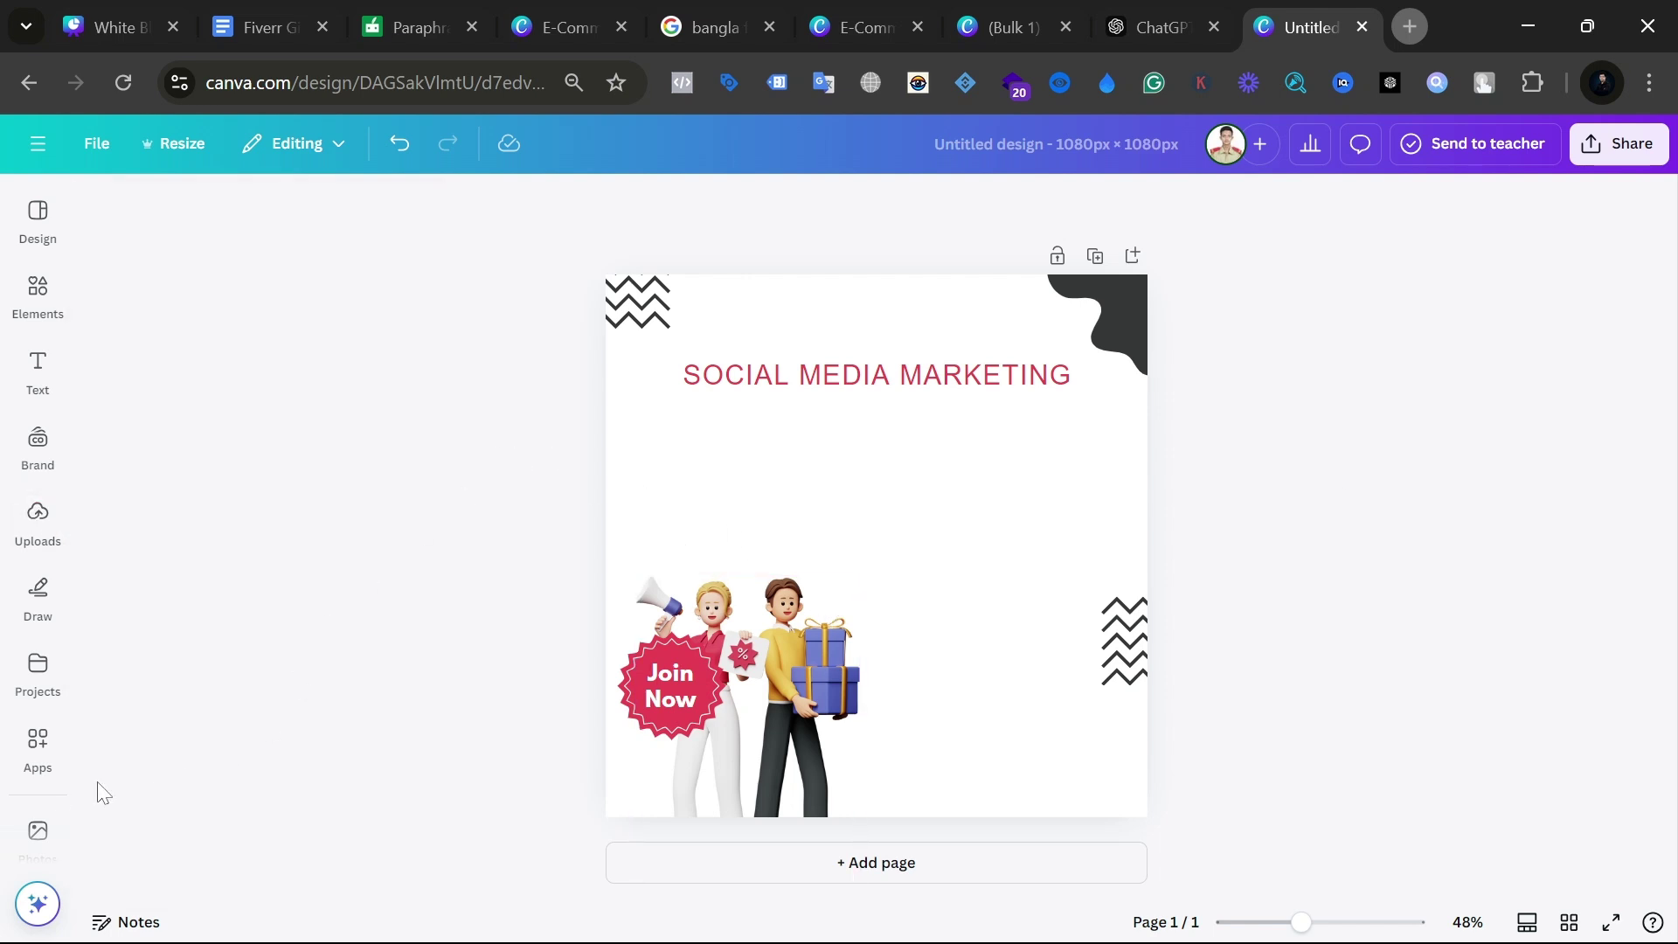
Step: Start a bulk creation with manually entered data and clear the sample table
{"action": "scroll", "coordinate": [45, 742], "scroll_direction": "down", "scroll_amount": 3}
{"action": "left_click", "coordinate": [45, 750]}
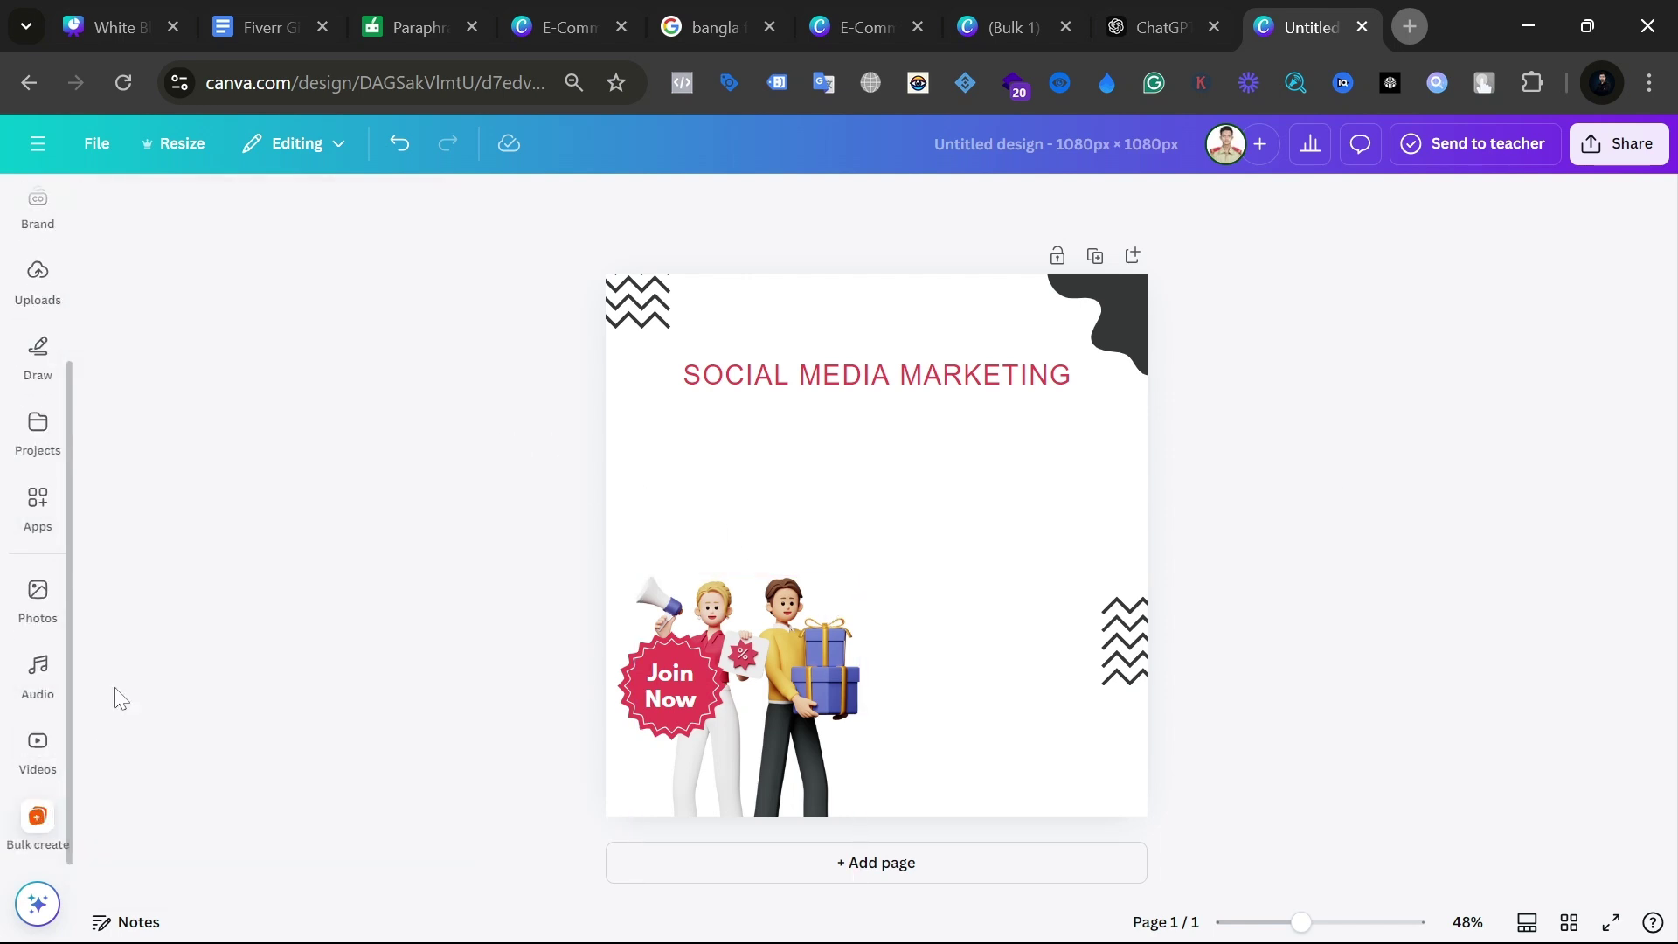
{"action": "left_click", "coordinate": [15, 841]}
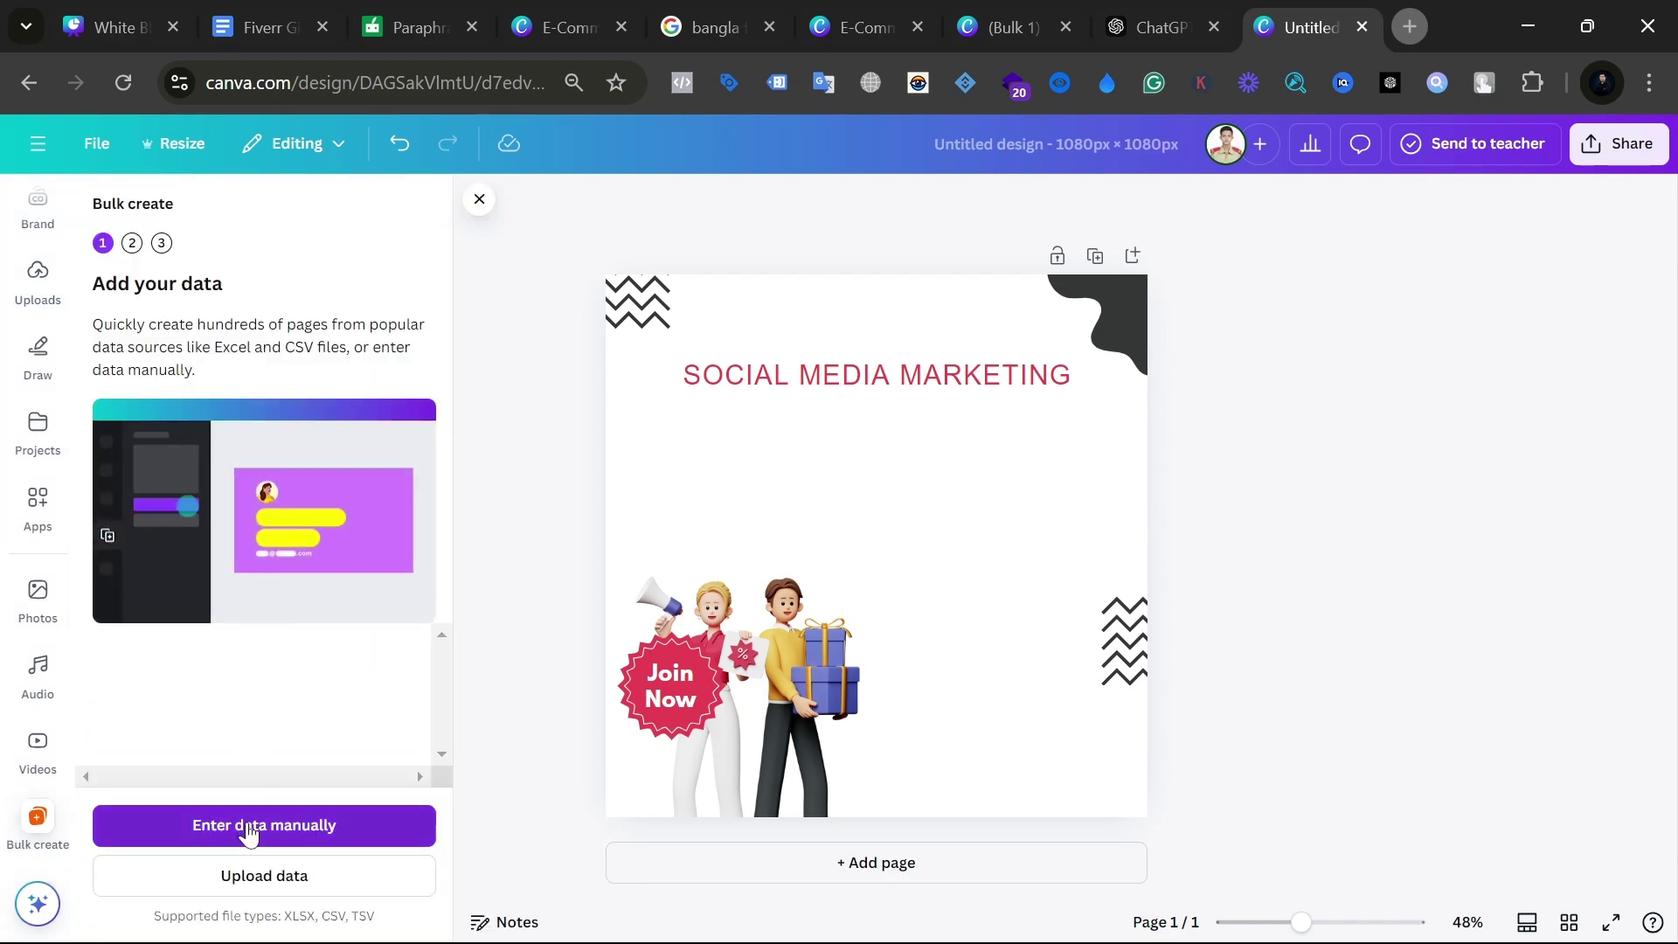
{"action": "left_click", "coordinate": [248, 827]}
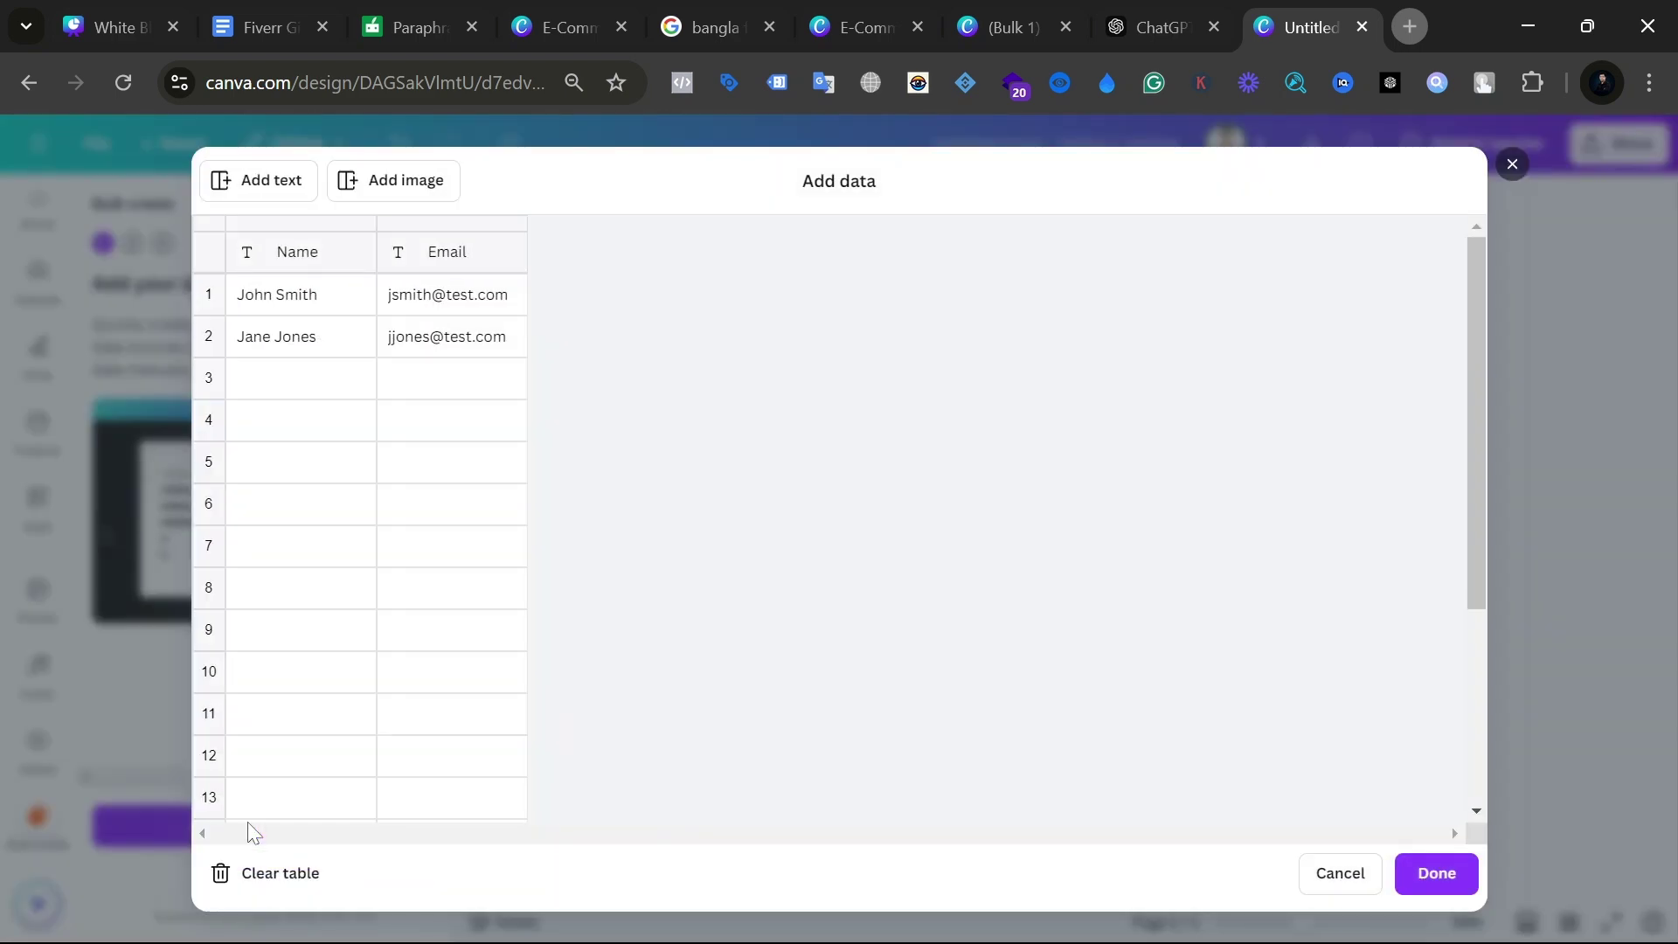
{"action": "left_click", "coordinate": [261, 891]}
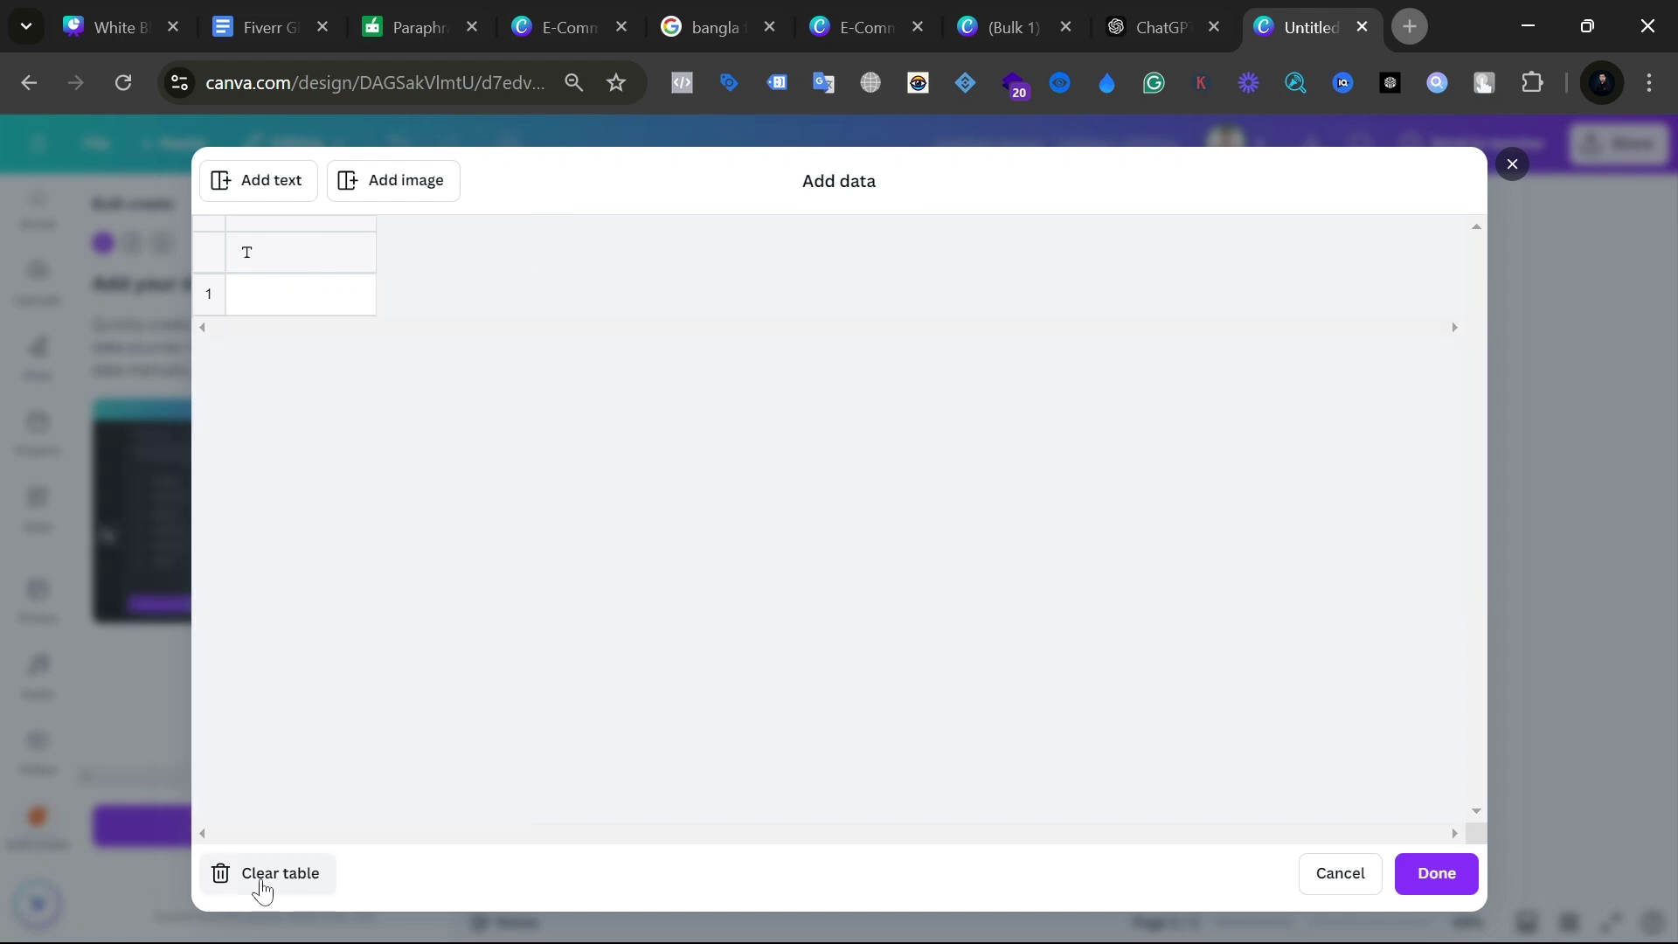
Step: Name the text column "Tilte", paste the copied content marketing tips from row 1 down, and finish the data entry
{"action": "left_click", "coordinate": [296, 264]}
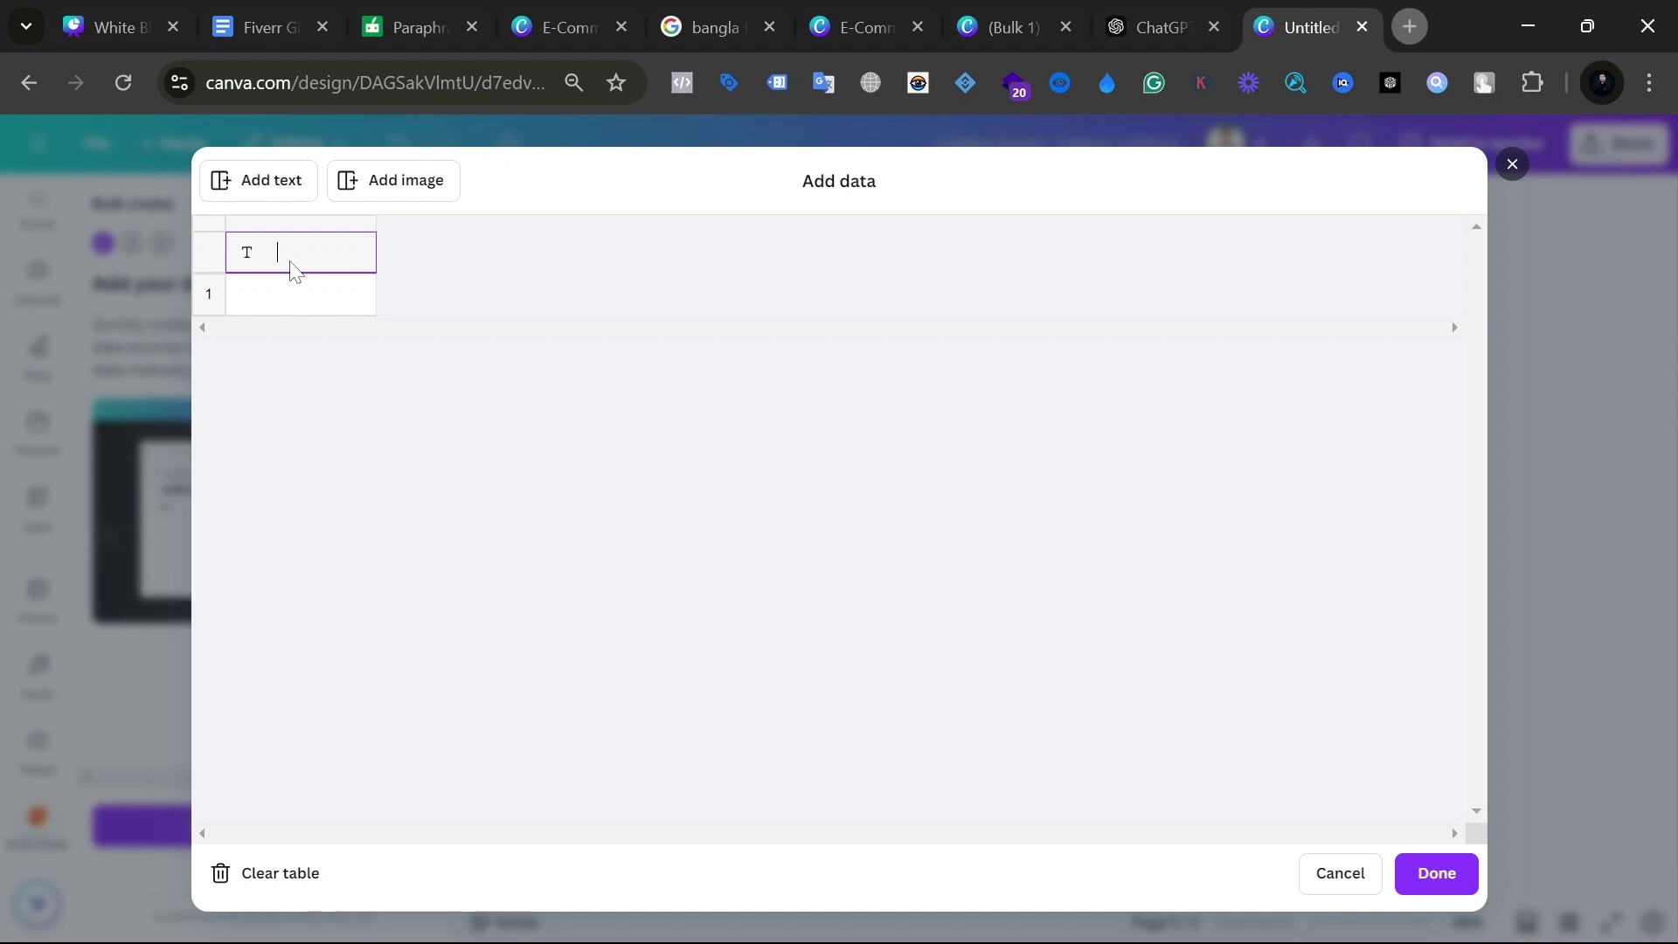
{"action": "type", "text": "Tilte"}
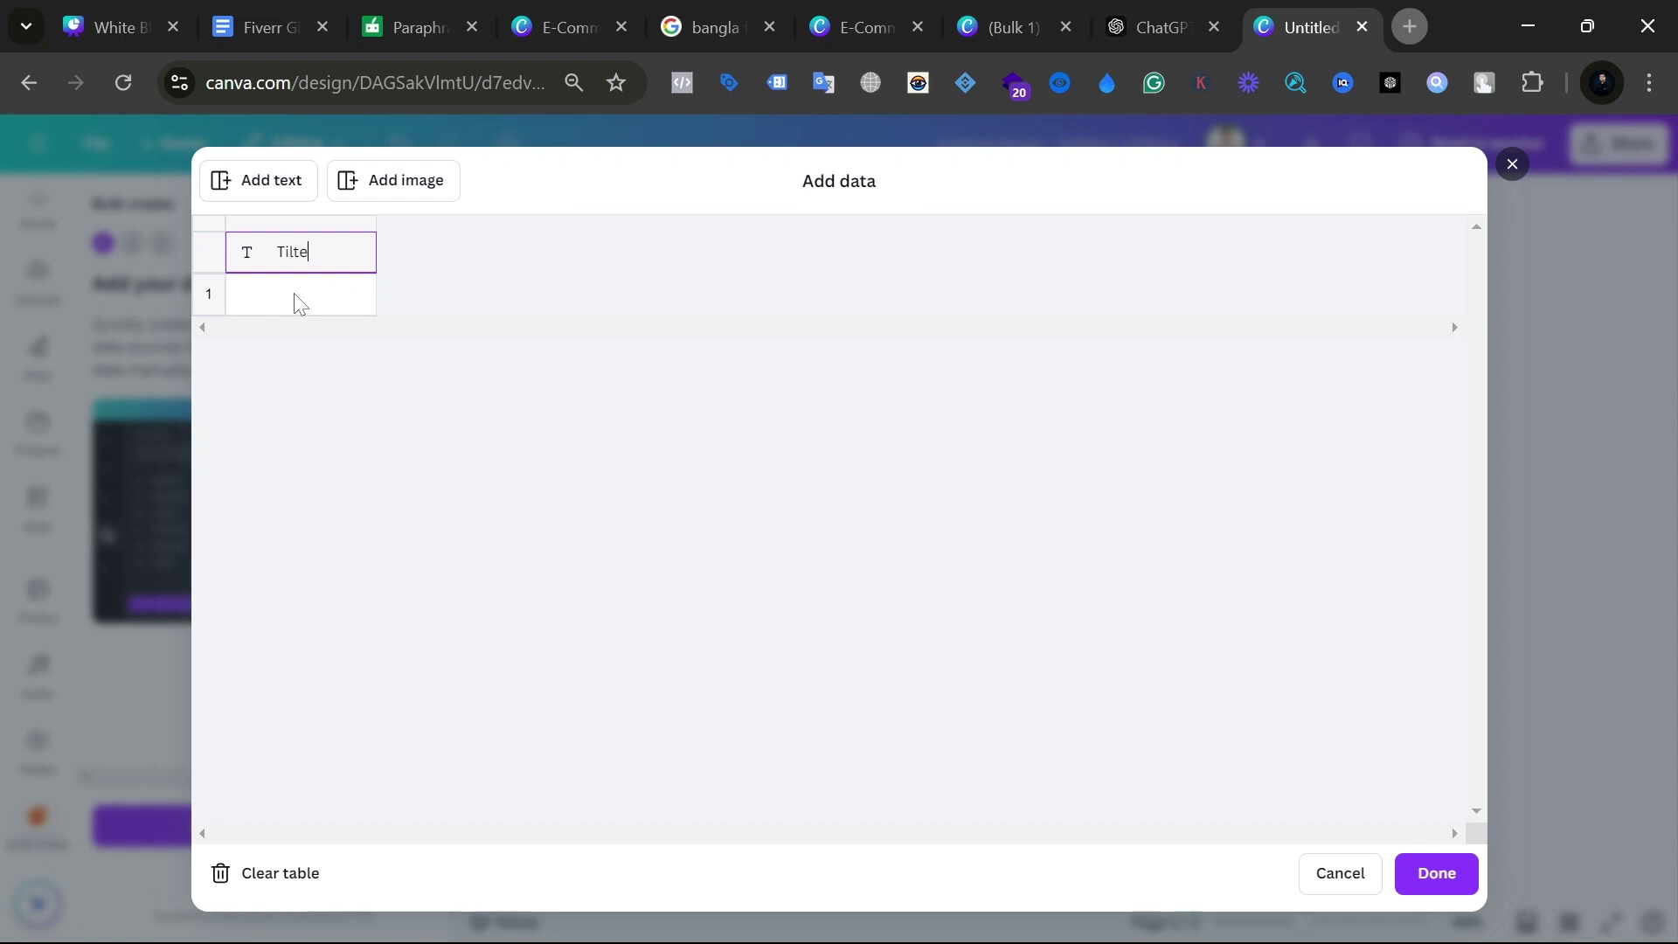
{"action": "left_click", "coordinate": [299, 297]}
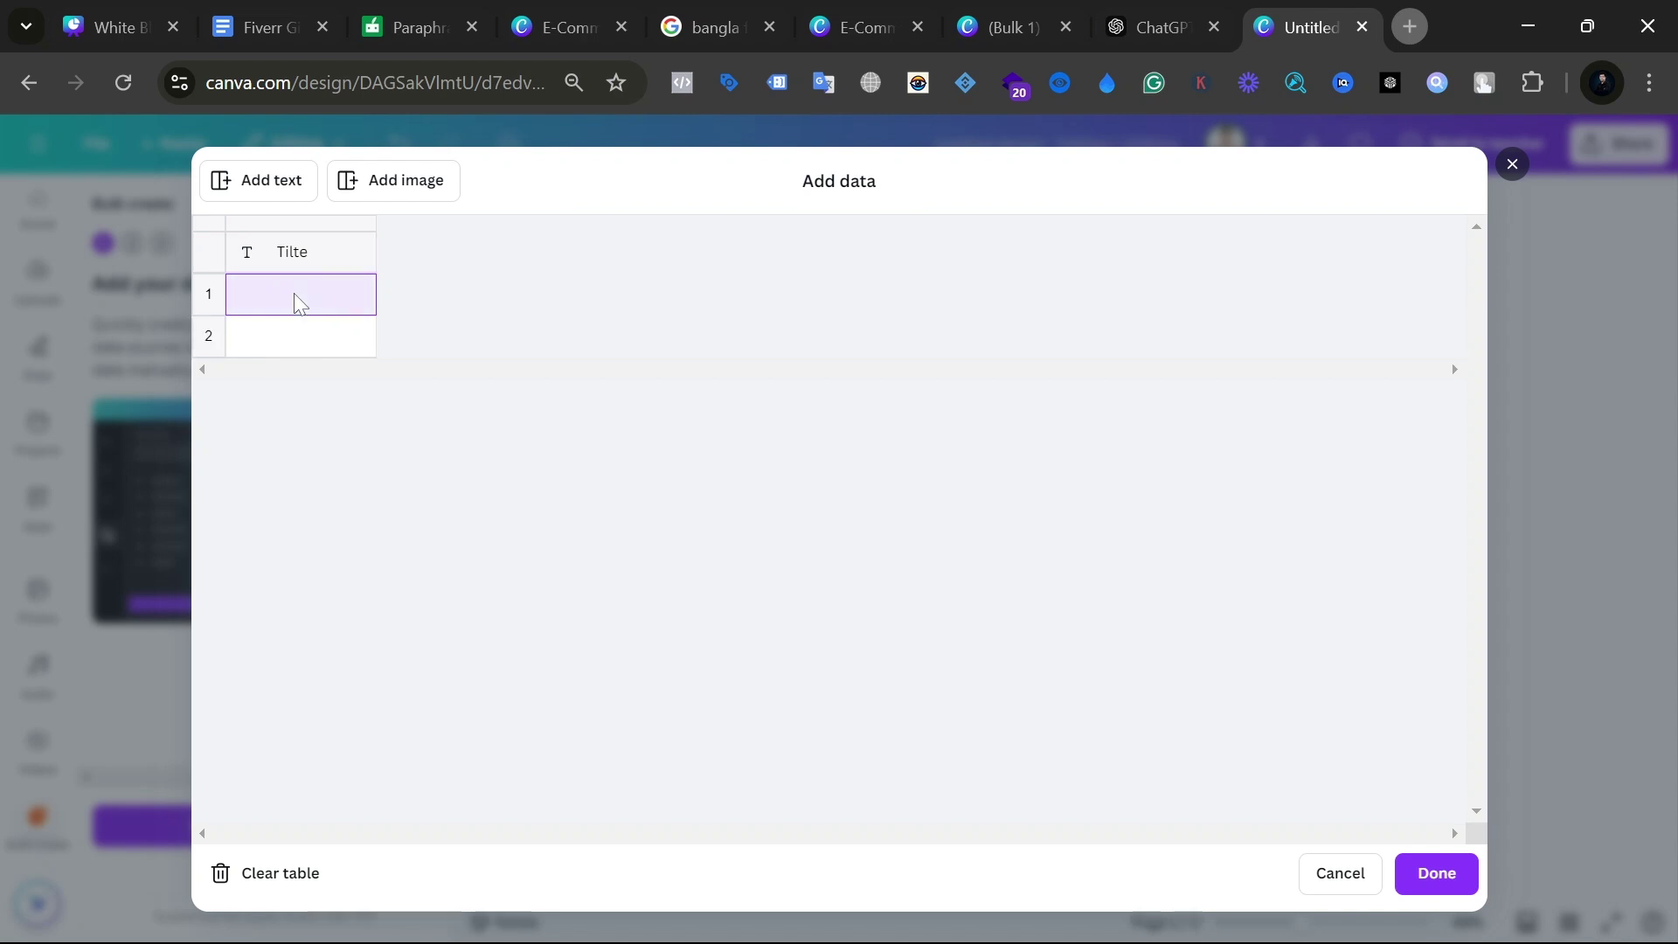
{"action": "key", "text": "ctrl+v"}
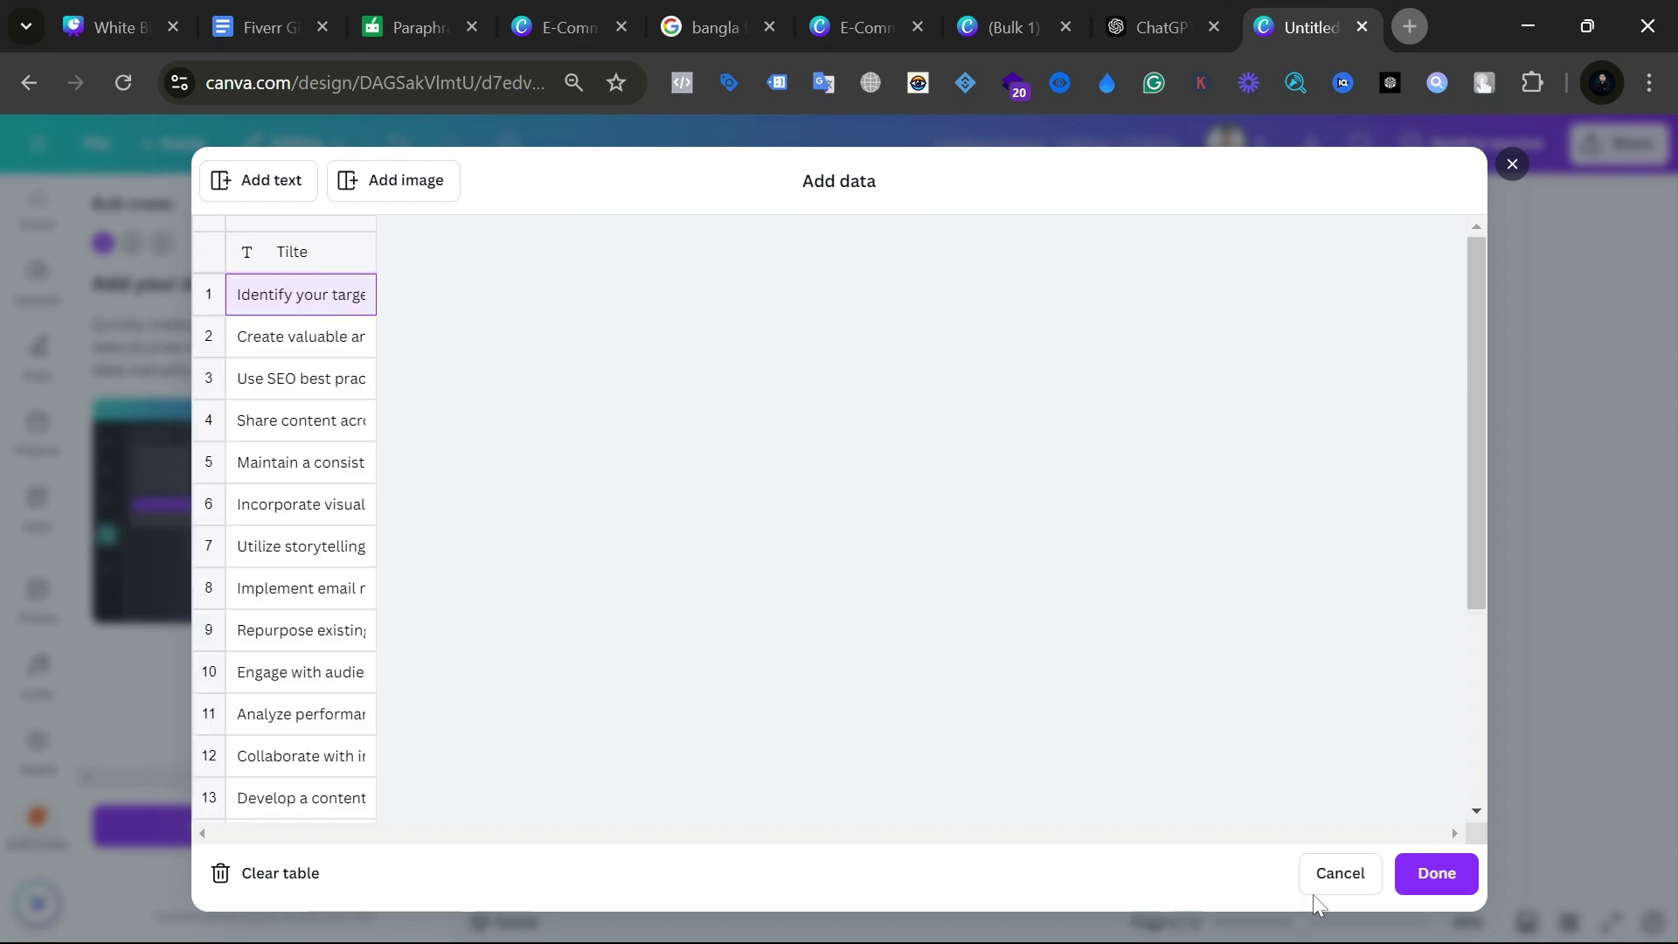
{"action": "left_click", "coordinate": [1438, 873]}
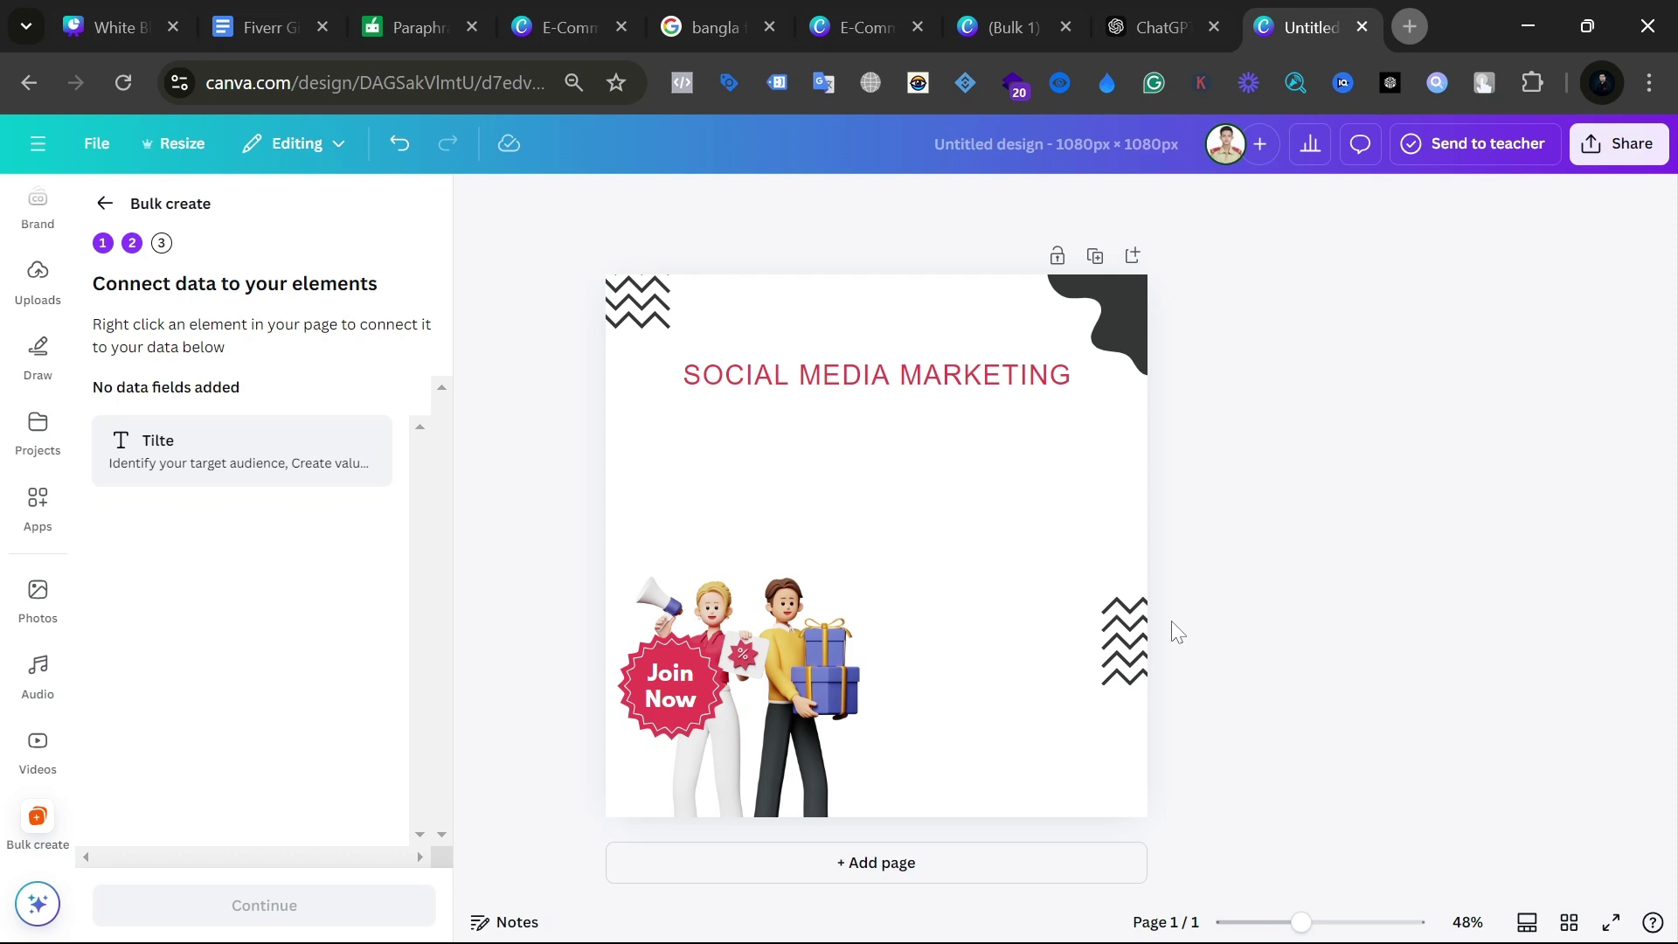
Step: Connect the SOCIAL MEDIA MARKETING heading to the Tilte data field and proceed to applying the data
{"action": "left_click", "coordinate": [911, 390]}
{"action": "right_click", "coordinate": [911, 390]}
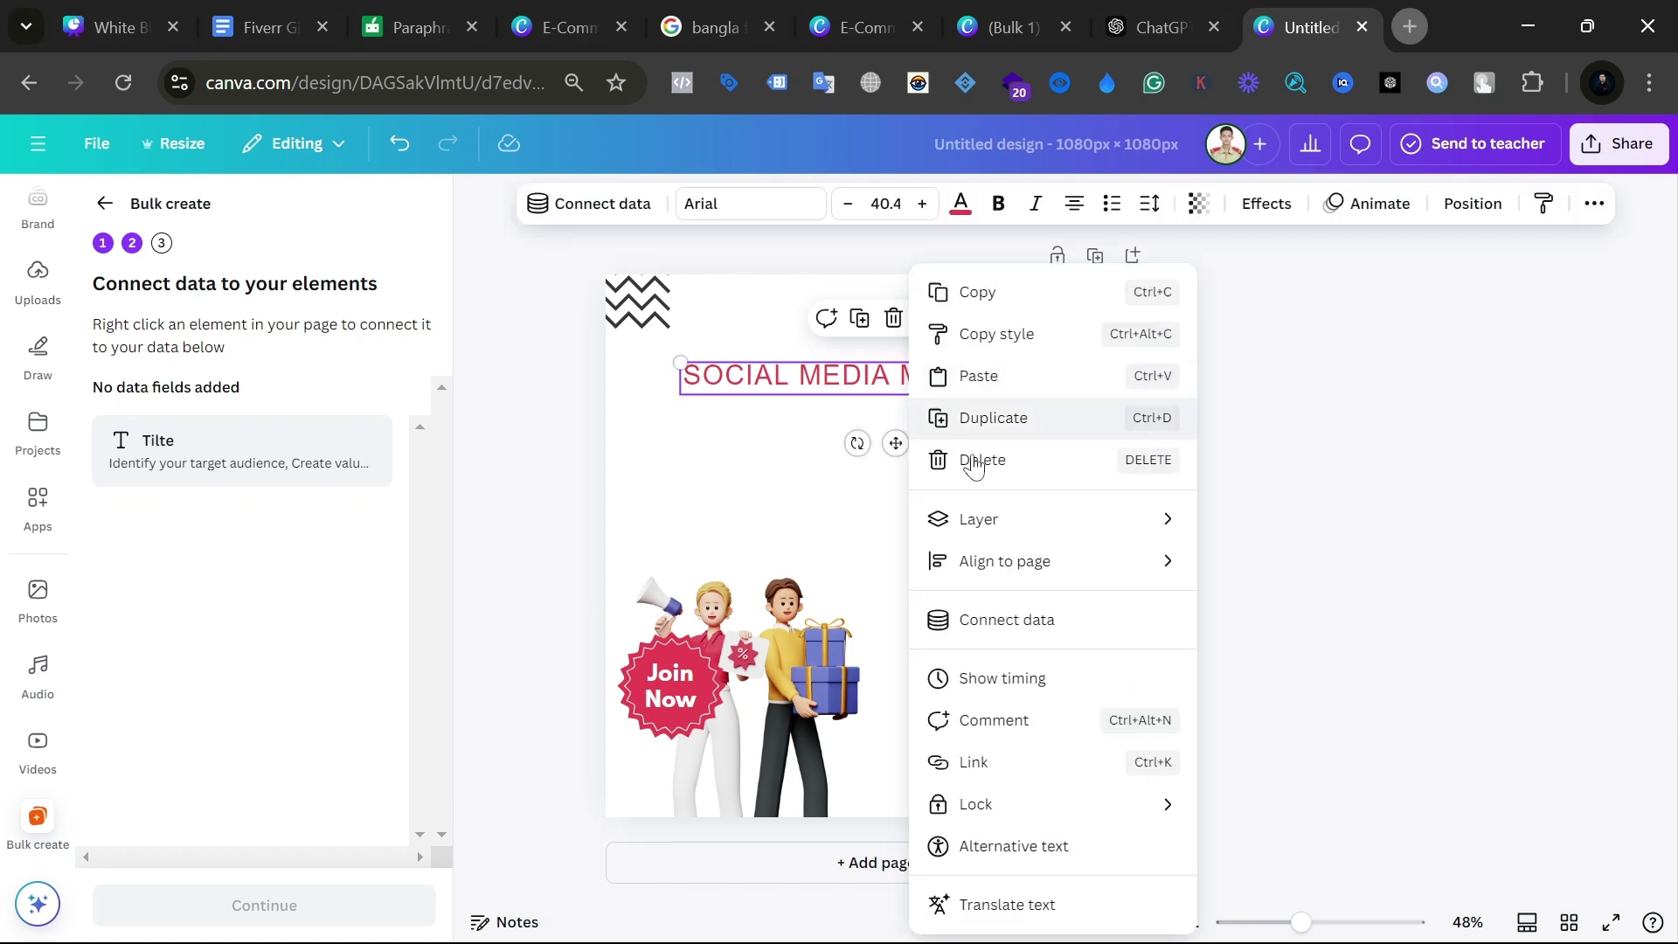
{"action": "left_click", "coordinate": [1037, 632]}
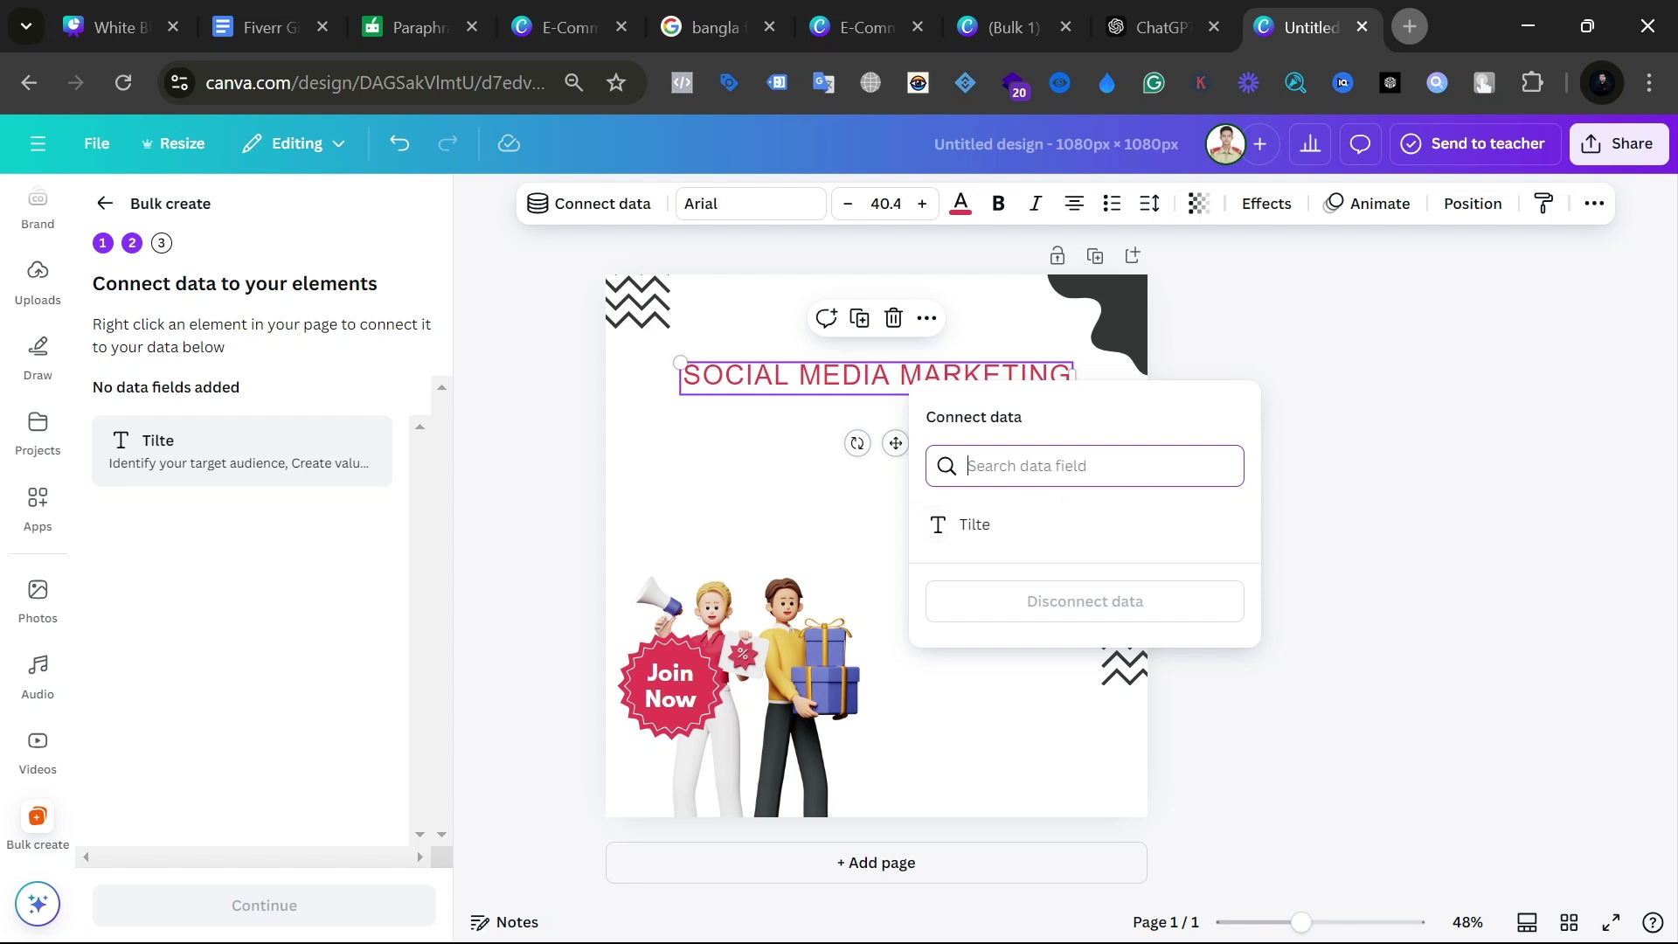
{"action": "left_click", "coordinate": [1019, 547]}
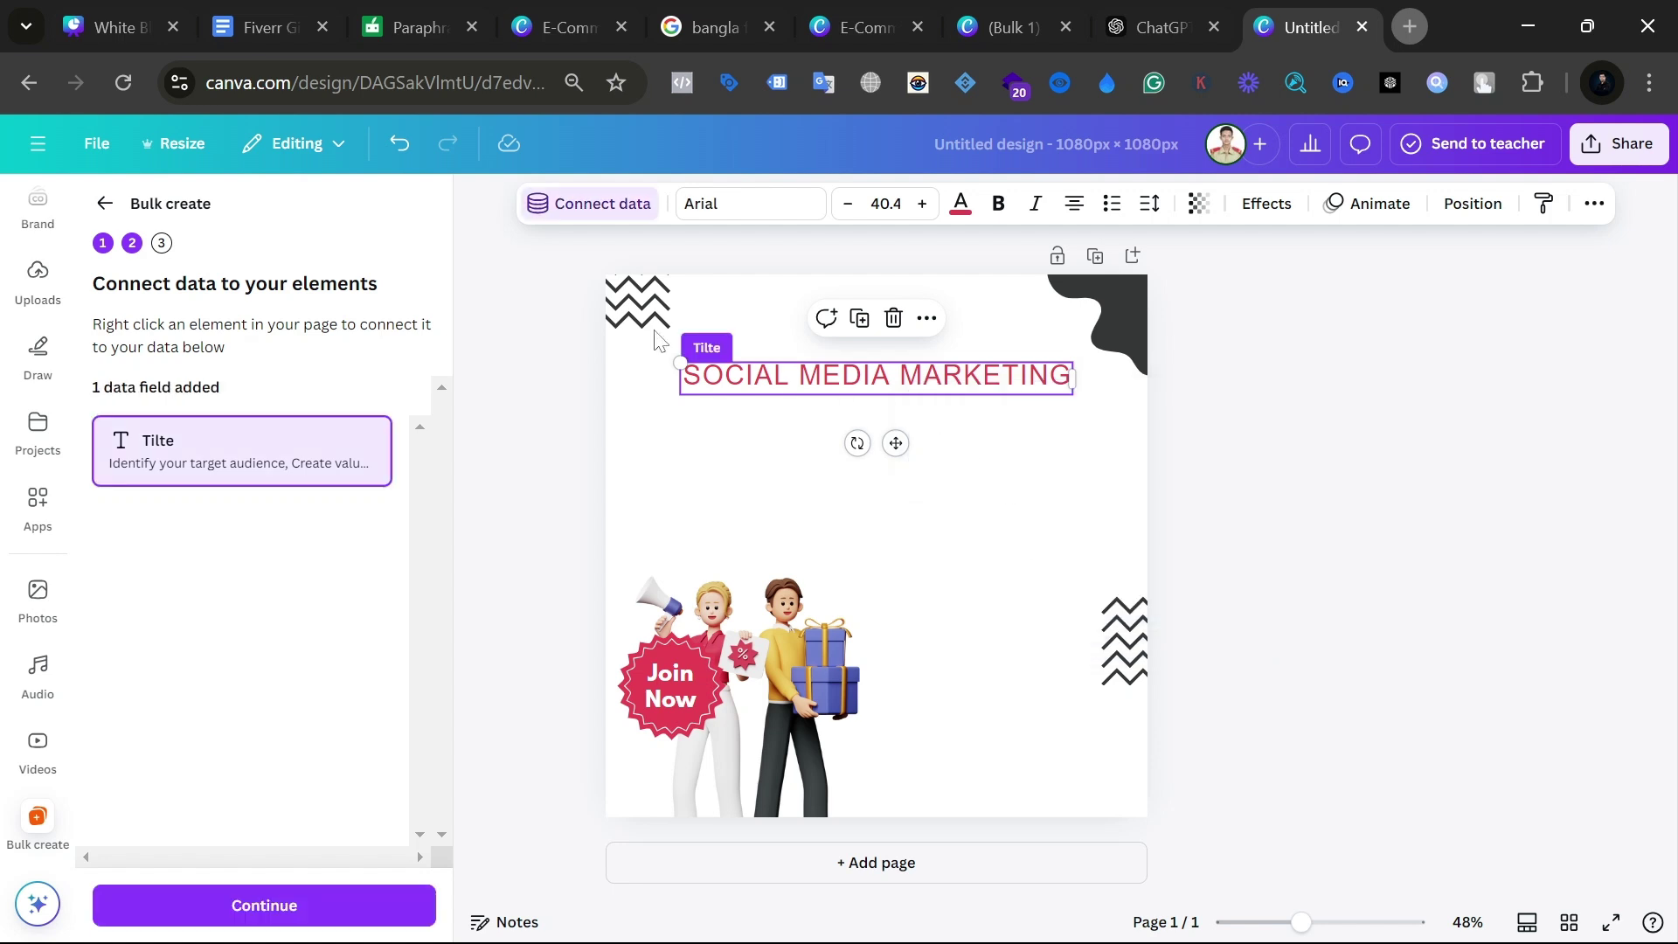
{"action": "left_click", "coordinate": [265, 905]}
Step: Try excluding tips 10 and 6 from the bulk creation list and reselect both
{"action": "scroll", "coordinate": [263, 592], "scroll_direction": "down", "scroll_amount": 5}
{"action": "scroll", "coordinate": [253, 568], "scroll_direction": "up", "scroll_amount": 5}
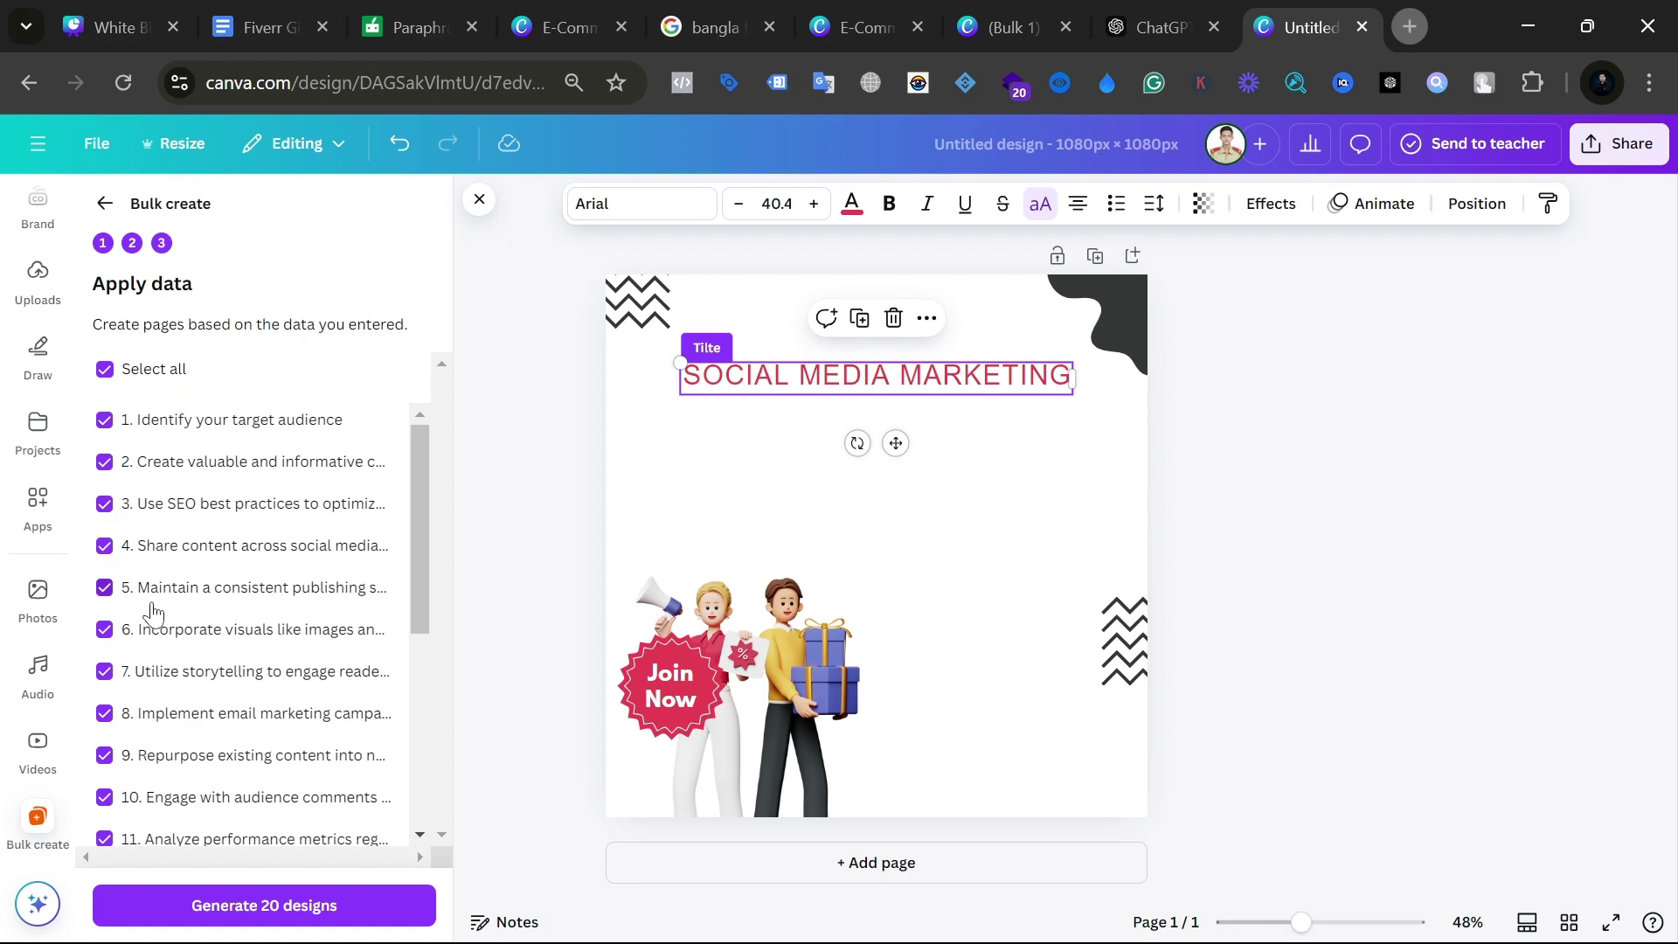
{"action": "scroll", "coordinate": [154, 612], "scroll_direction": "down", "scroll_amount": 2}
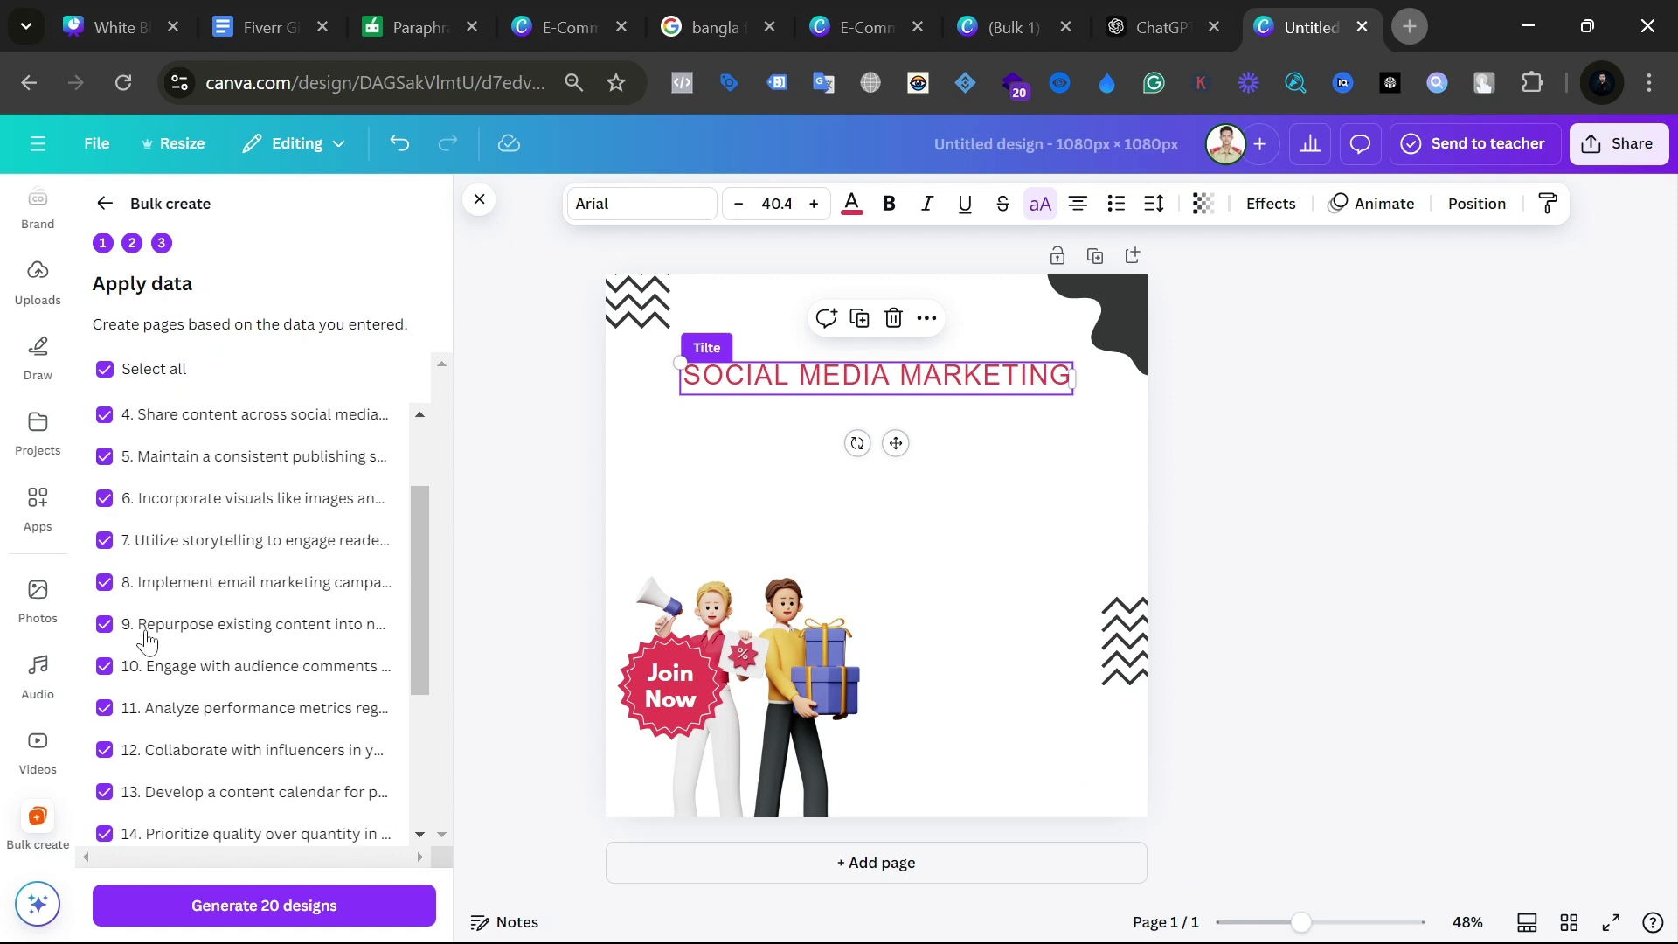
{"action": "left_click", "coordinate": [111, 671]}
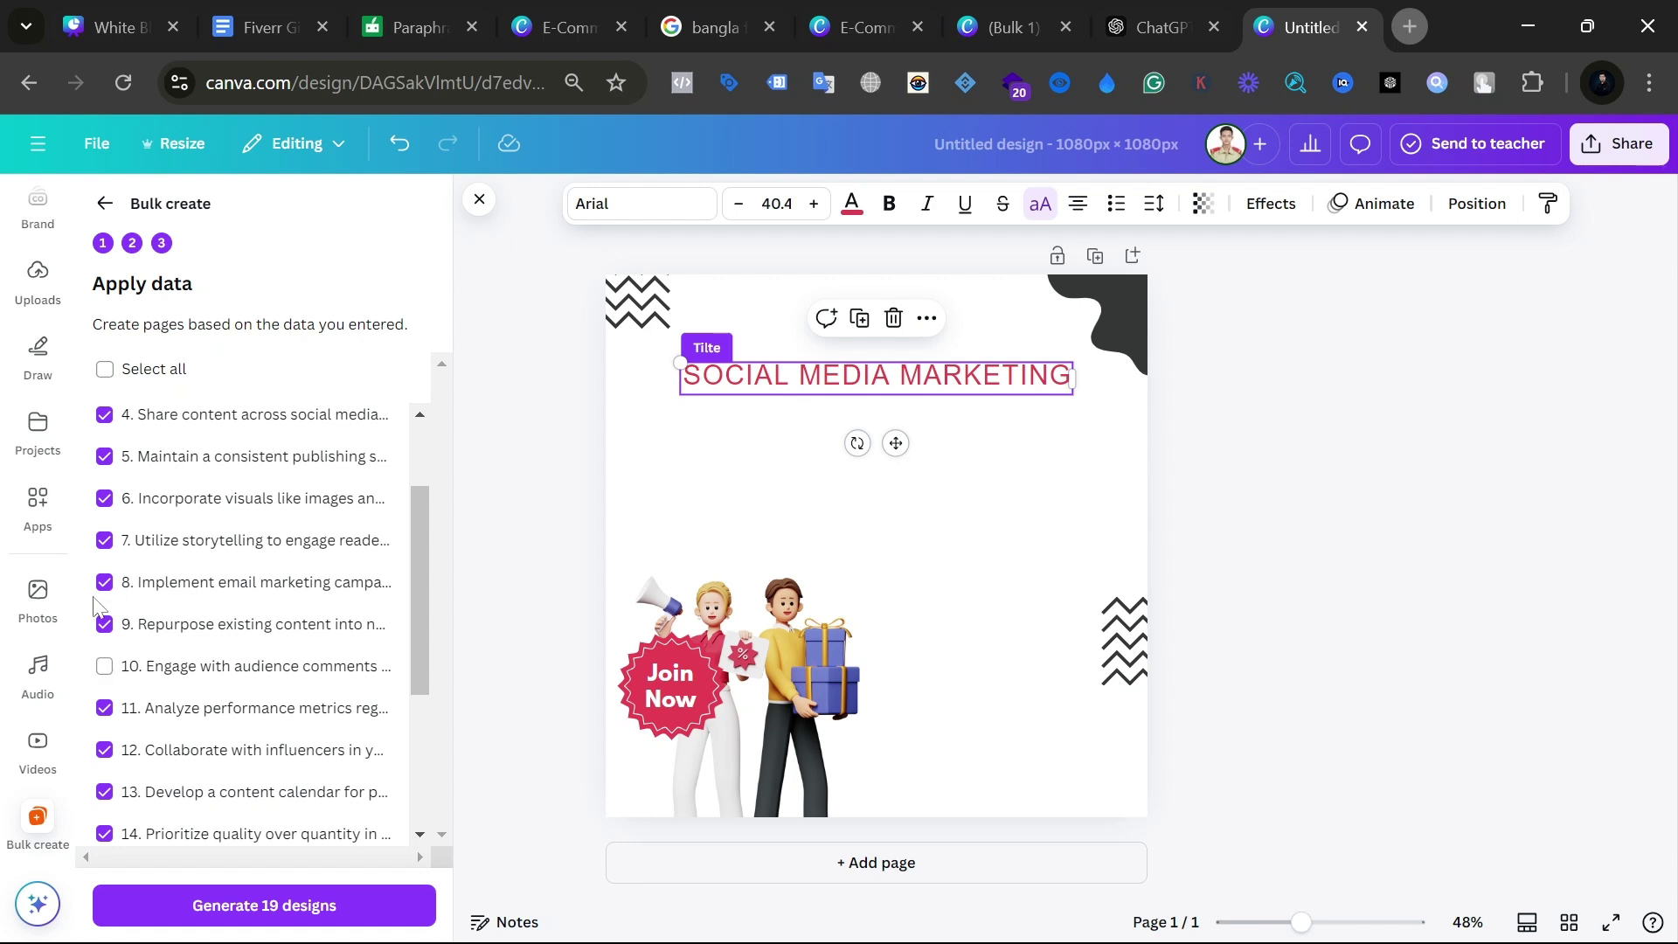
{"action": "left_click", "coordinate": [106, 502]}
{"action": "left_click", "coordinate": [106, 501]}
{"action": "left_click", "coordinate": [105, 667]}
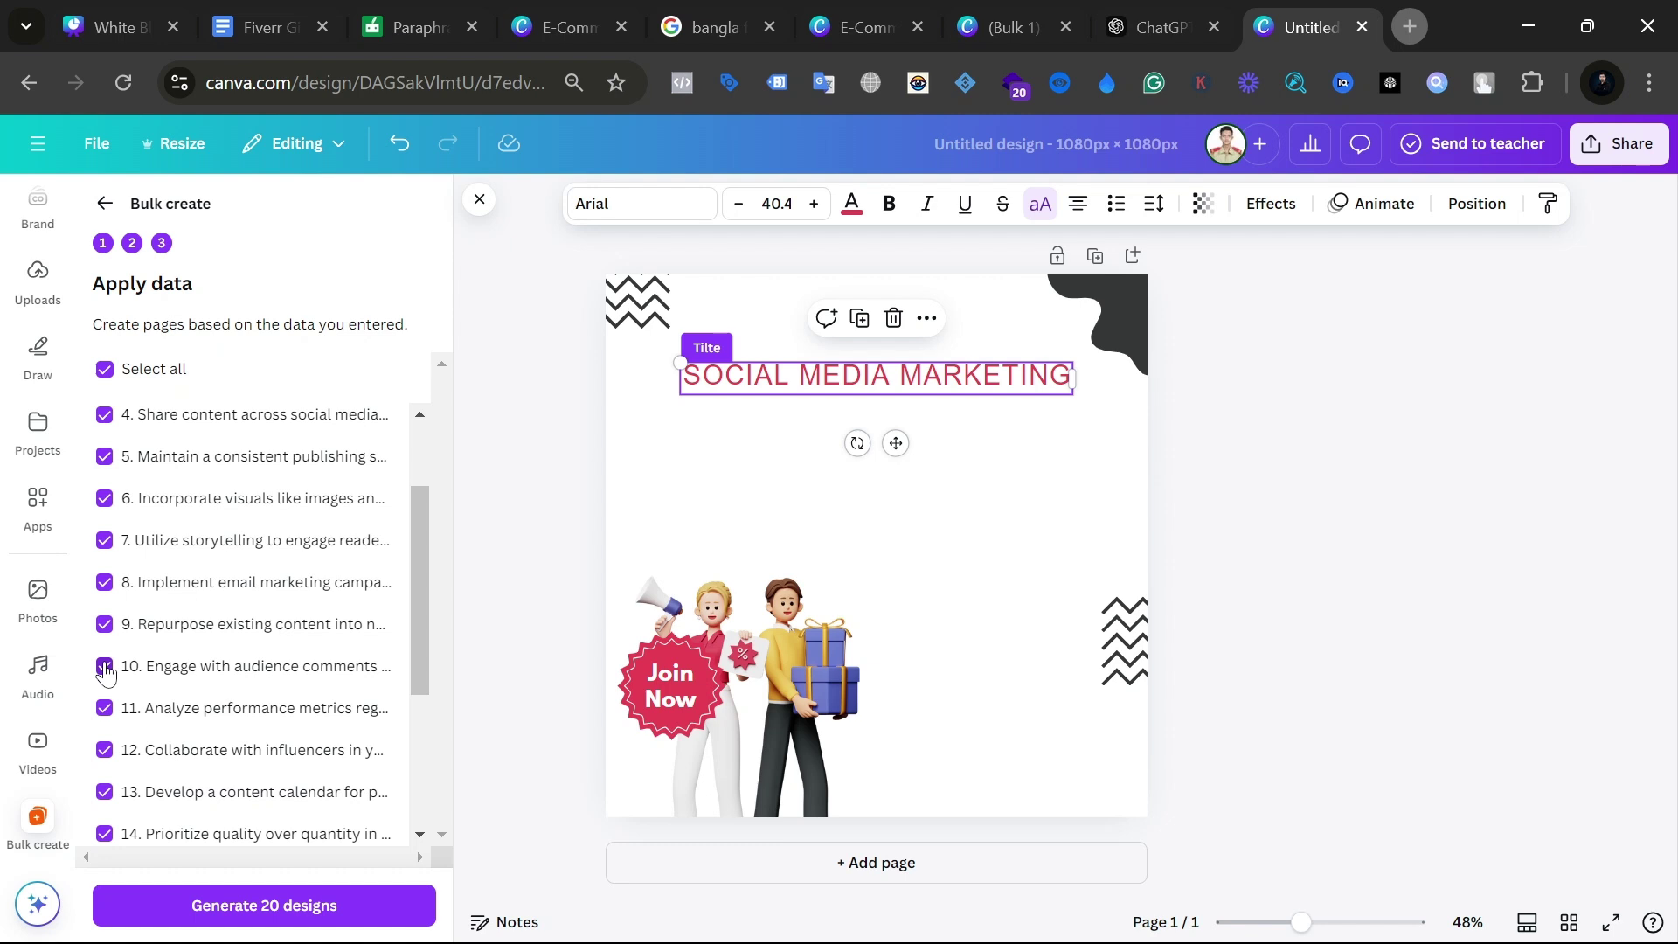
Step: Generate 20 designs from all the selected tips
{"action": "scroll", "coordinate": [217, 581], "scroll_direction": "down", "scroll_amount": 3}
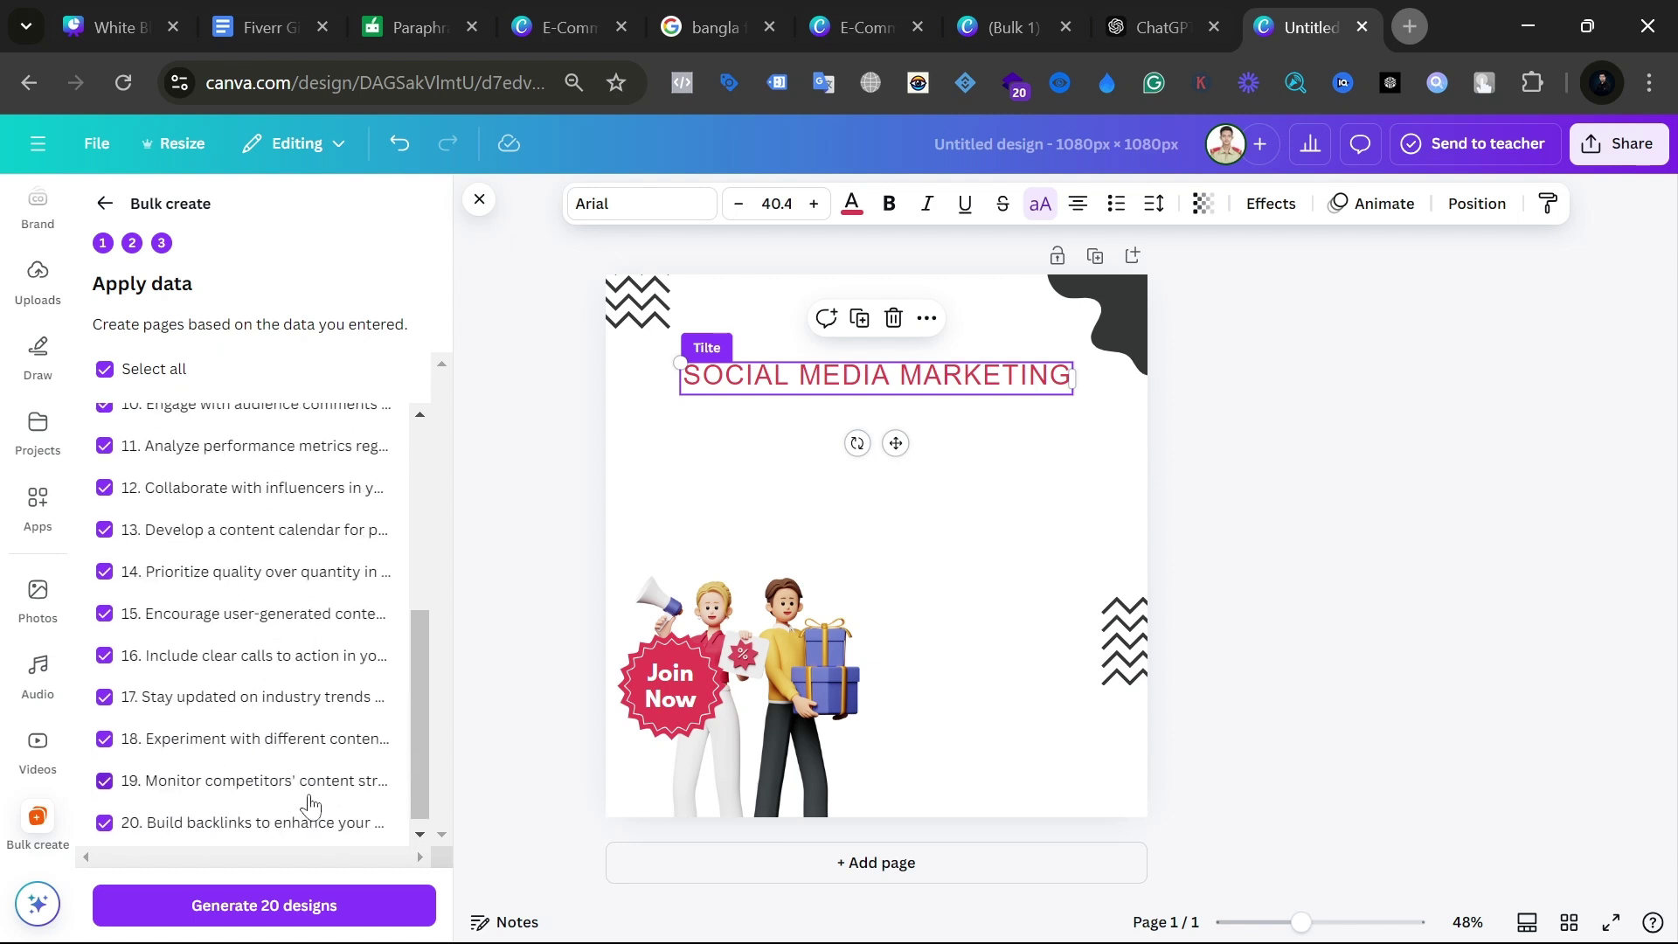
{"action": "left_click", "coordinate": [194, 905]}
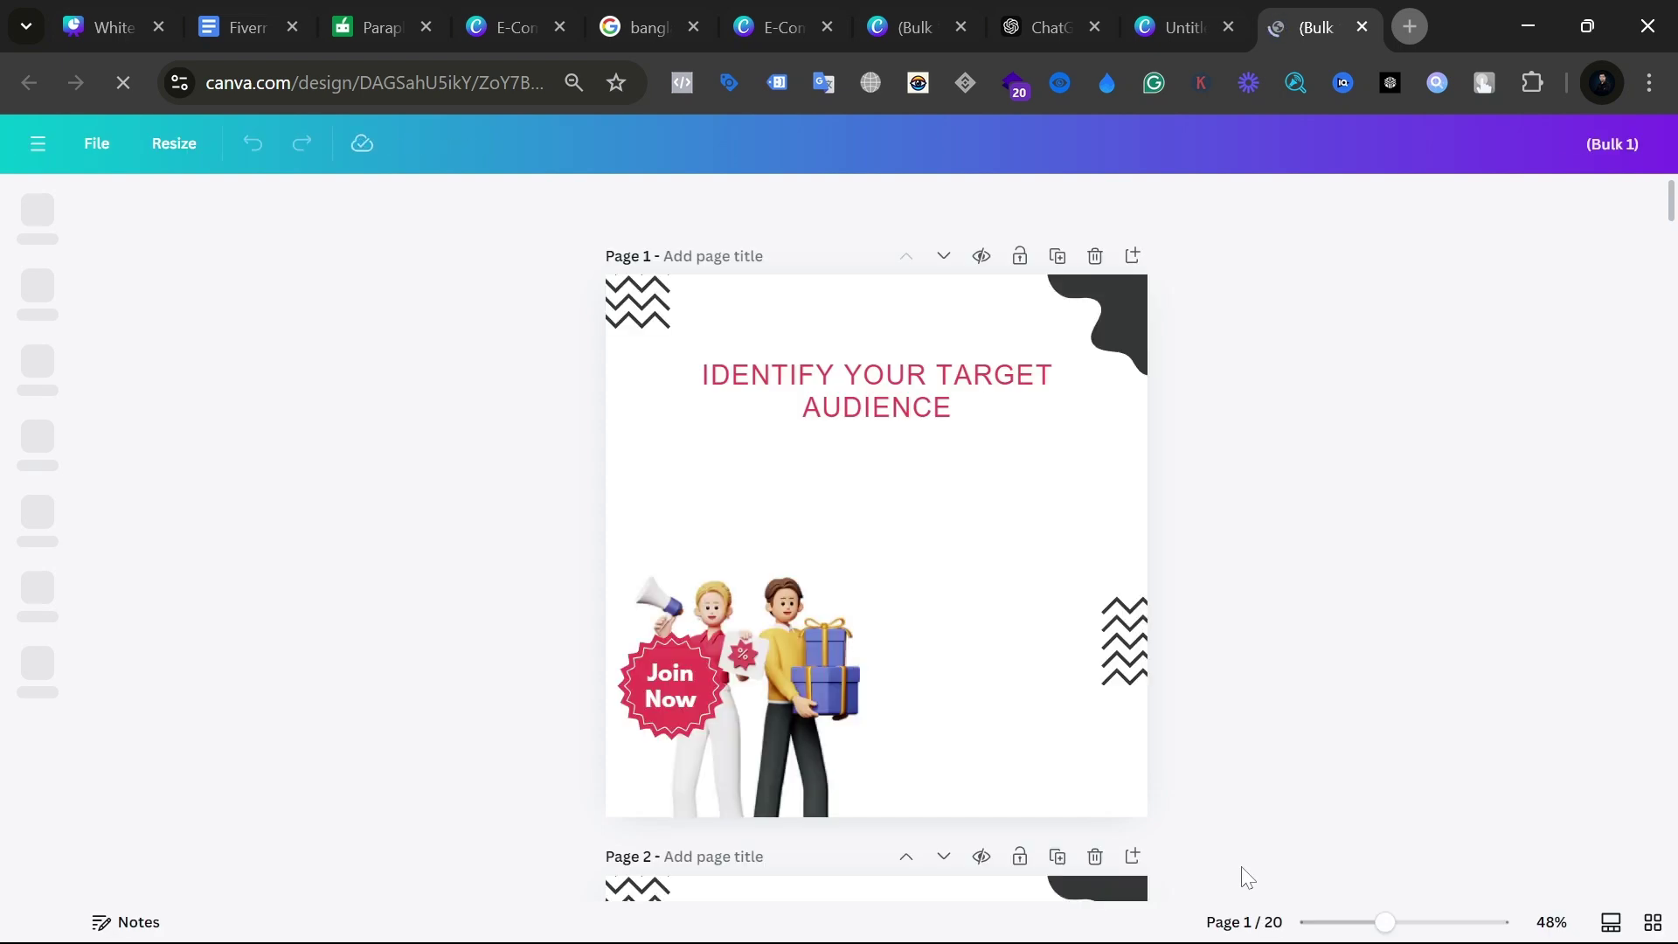
Step: Review the generated pages through page 20, checking how each tip's heading fits the layout
{"action": "scroll", "coordinate": [988, 568], "scroll_direction": "down", "scroll_amount": 3}
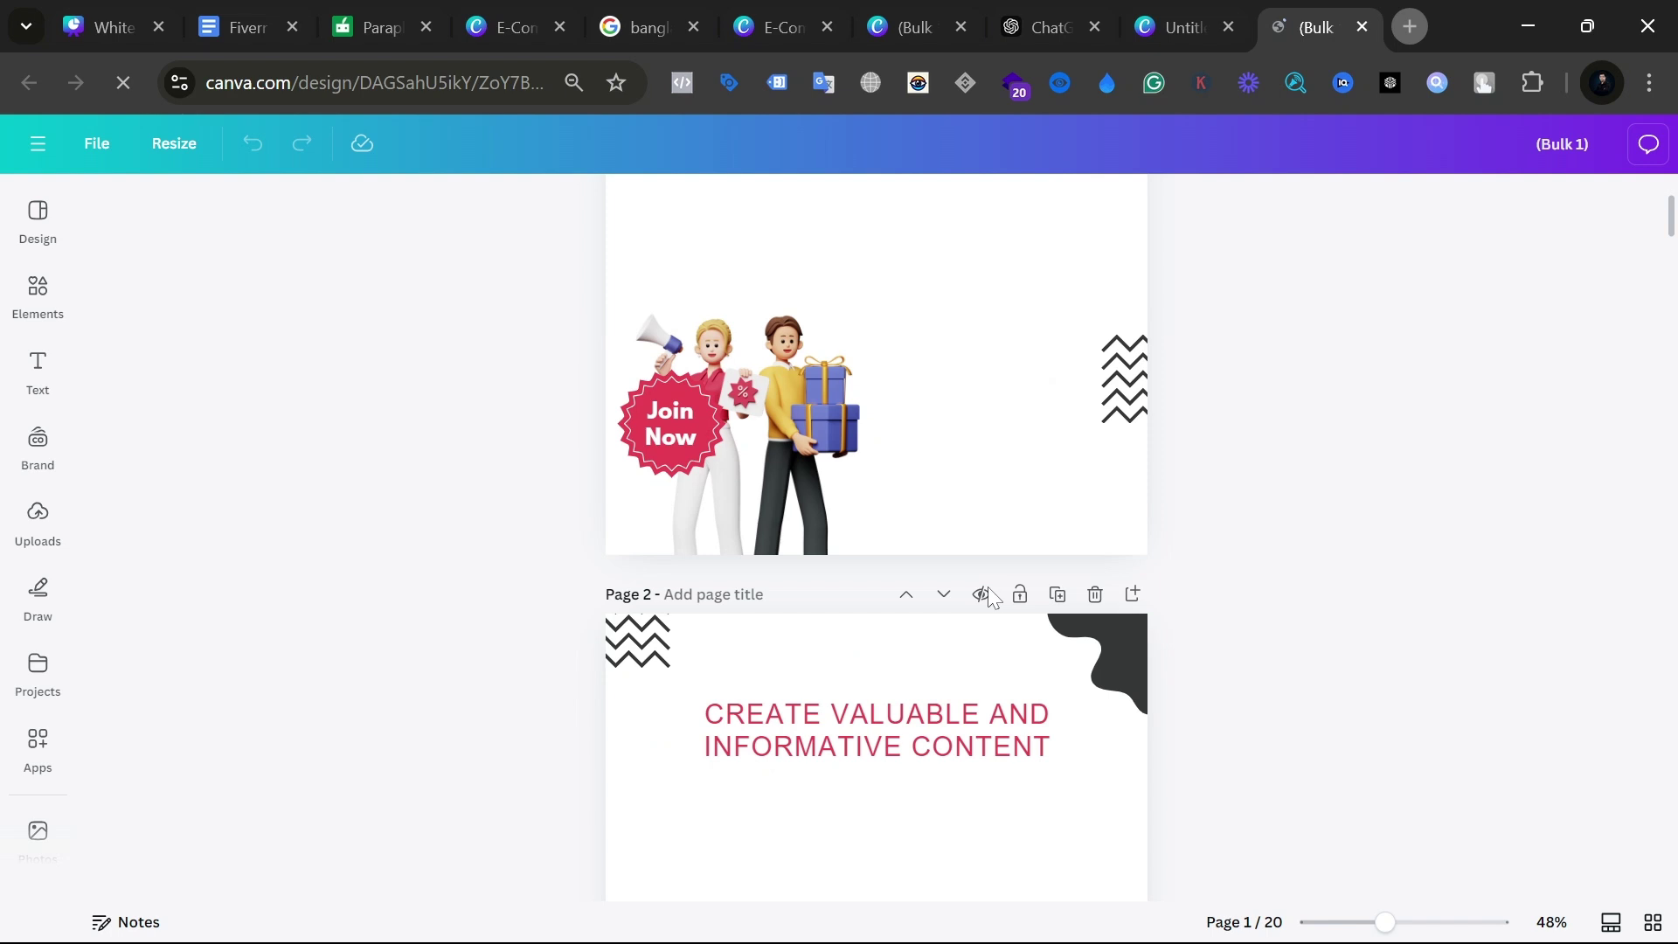
{"action": "scroll", "coordinate": [990, 597], "scroll_direction": "down", "scroll_amount": 15}
{"action": "scroll", "coordinate": [1102, 754], "scroll_direction": "down", "scroll_amount": 3}
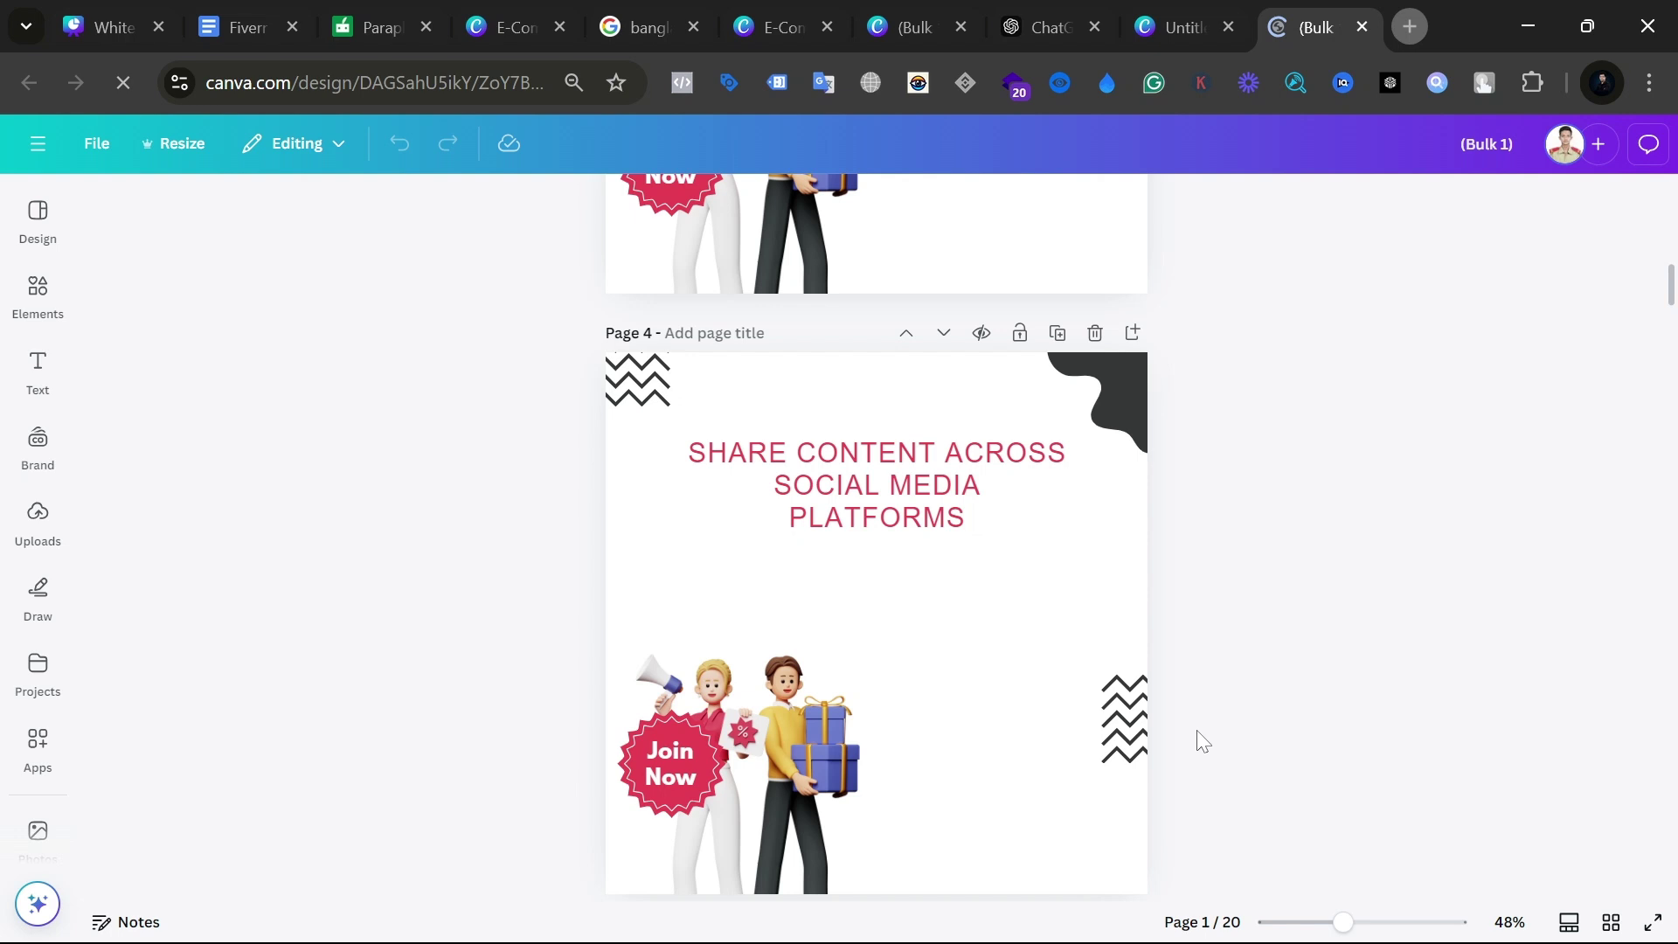
{"action": "scroll", "coordinate": [1203, 741], "scroll_direction": "down", "scroll_amount": 20}
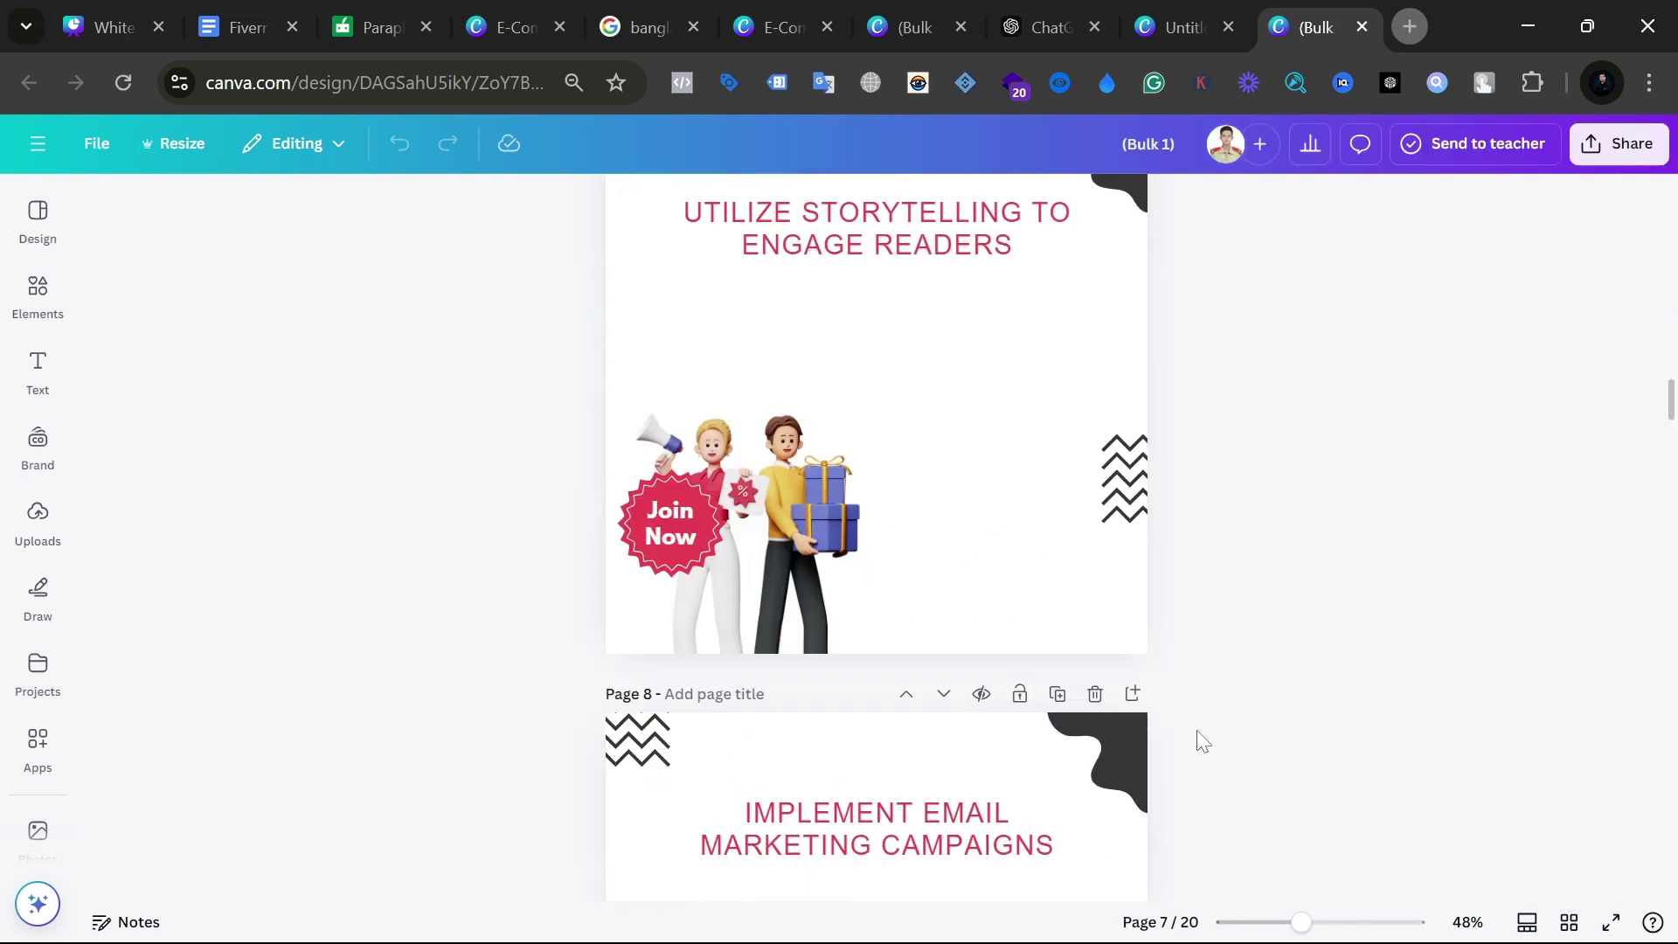
{"action": "scroll", "coordinate": [1203, 741], "scroll_direction": "down", "scroll_amount": 1}
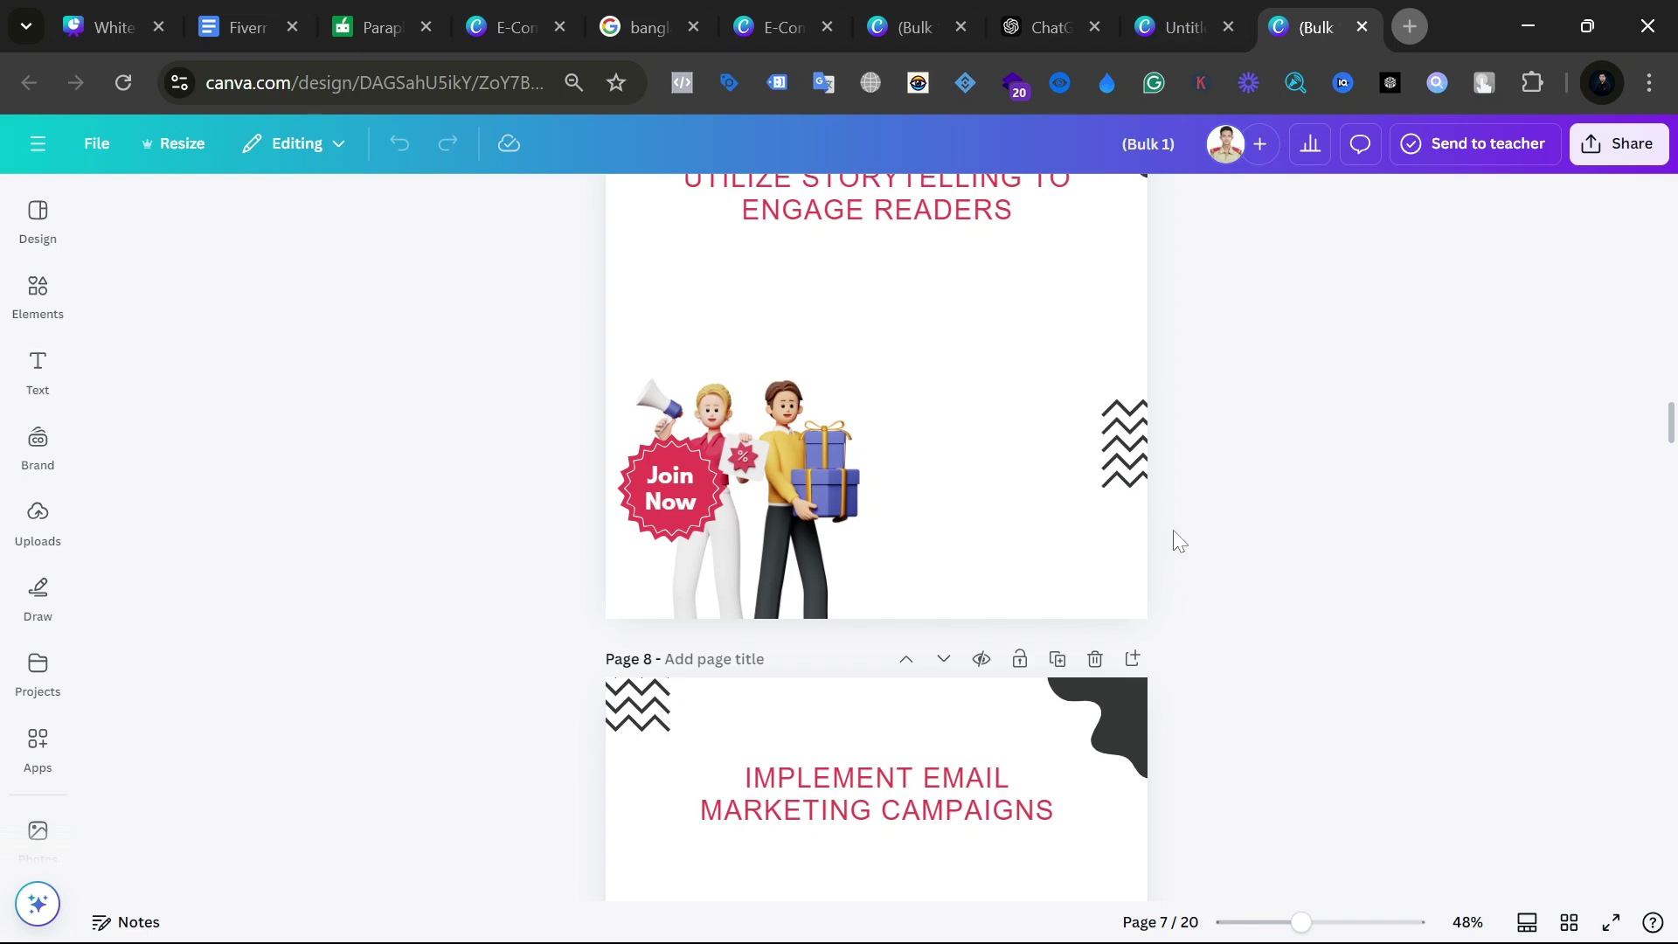
{"action": "scroll", "coordinate": [1172, 536], "scroll_direction": "down", "scroll_amount": 10}
{"action": "scroll", "coordinate": [1173, 531], "scroll_direction": "down", "scroll_amount": 20}
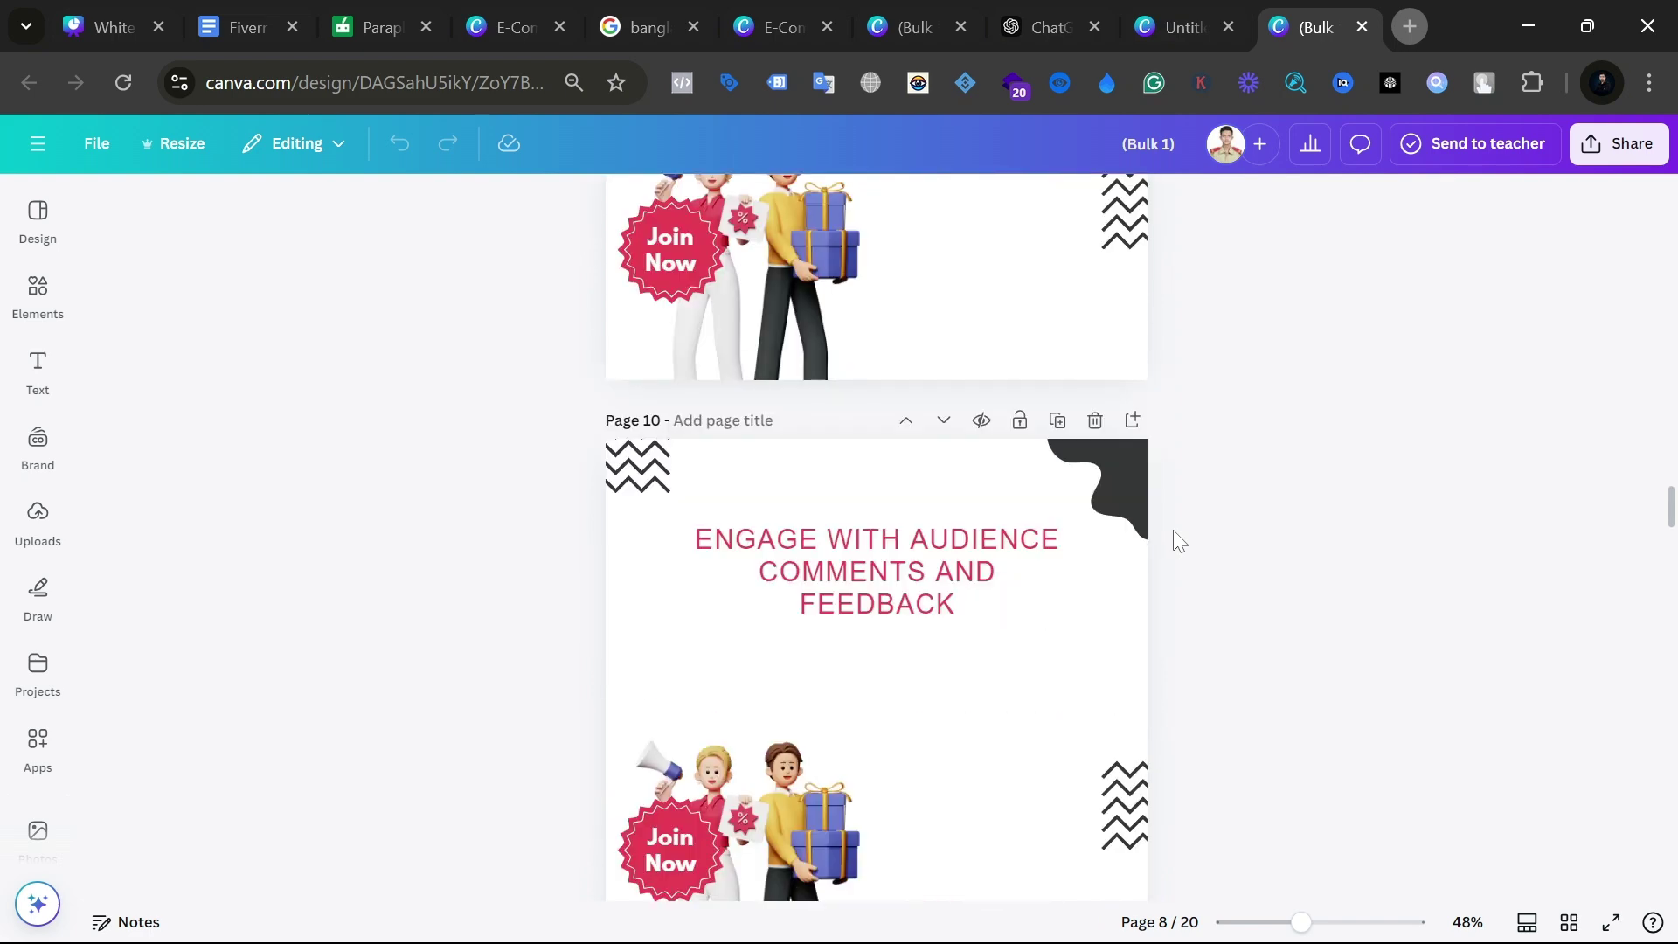
{"action": "scroll", "coordinate": [1173, 531], "scroll_direction": "down", "scroll_amount": 20}
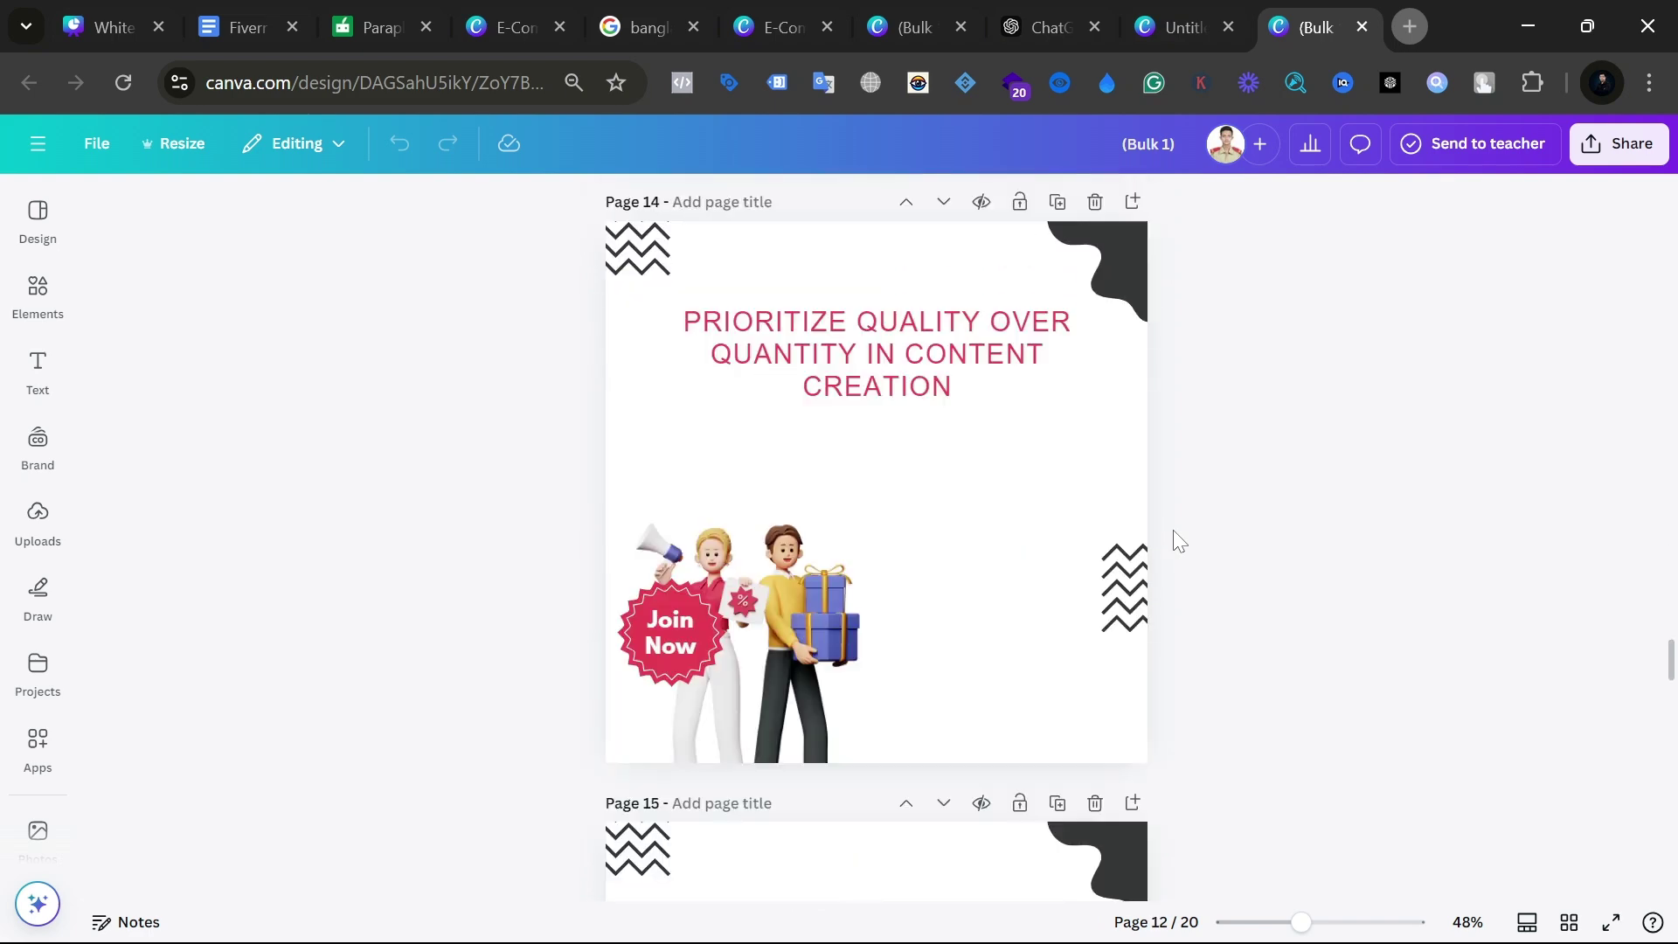
{"action": "scroll", "coordinate": [1173, 539], "scroll_direction": "down", "scroll_amount": 10}
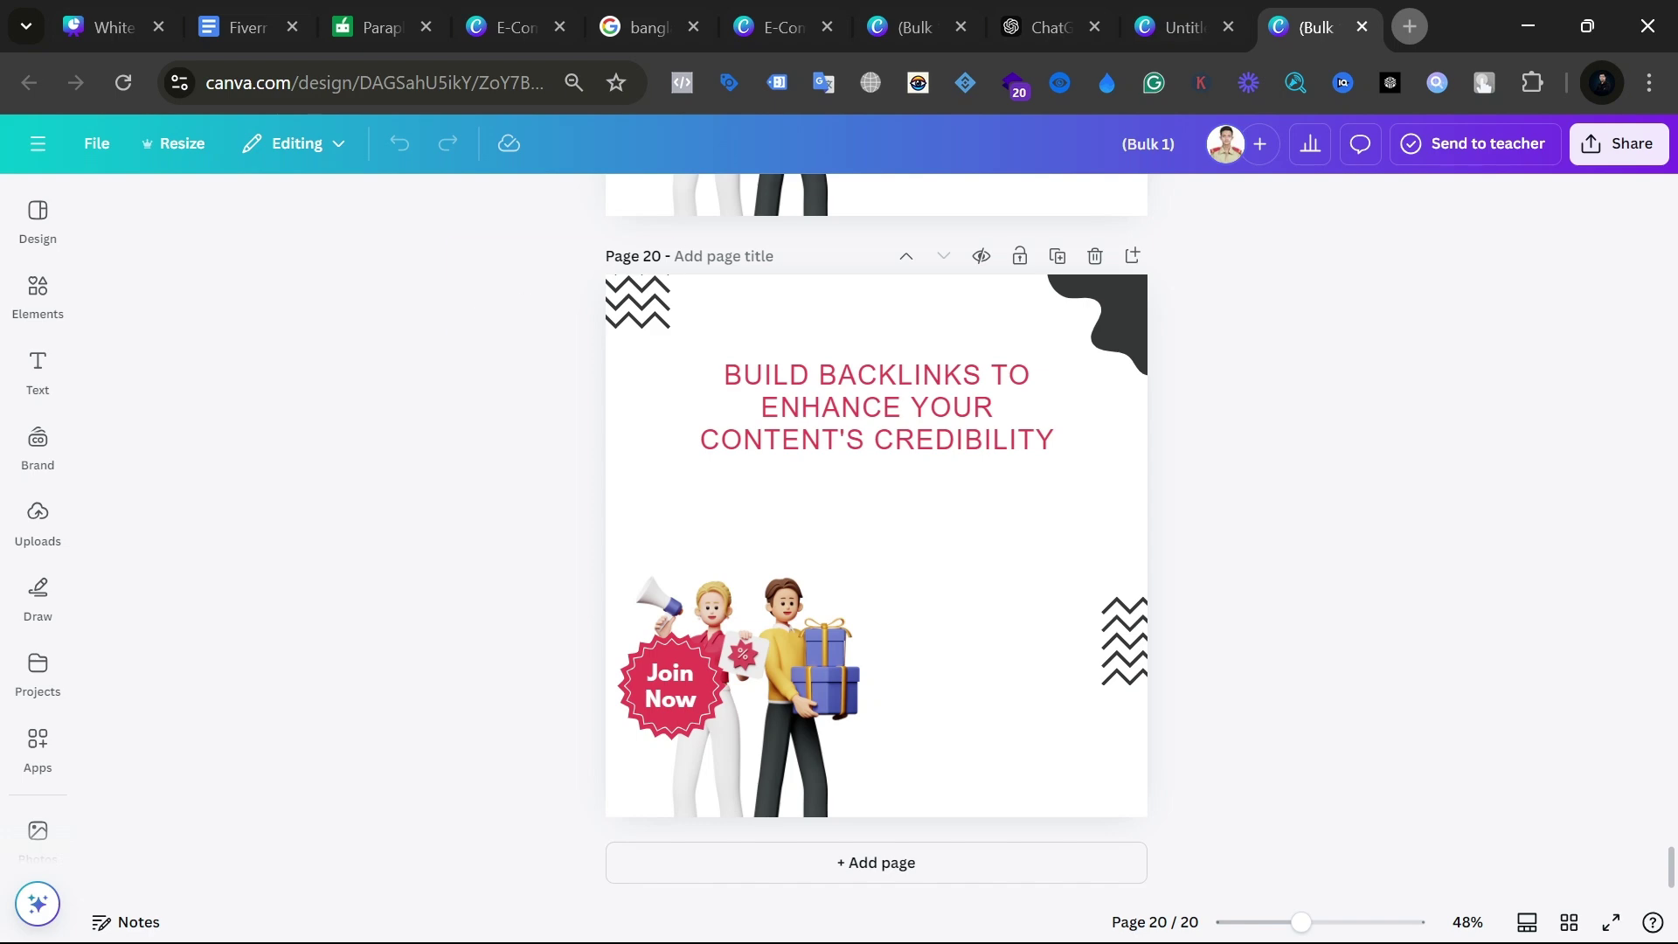
{"action": "scroll", "coordinate": [1444, 628], "scroll_direction": "up", "scroll_amount": 5}
{"action": "scroll", "coordinate": [1444, 629], "scroll_direction": "up", "scroll_amount": 15}
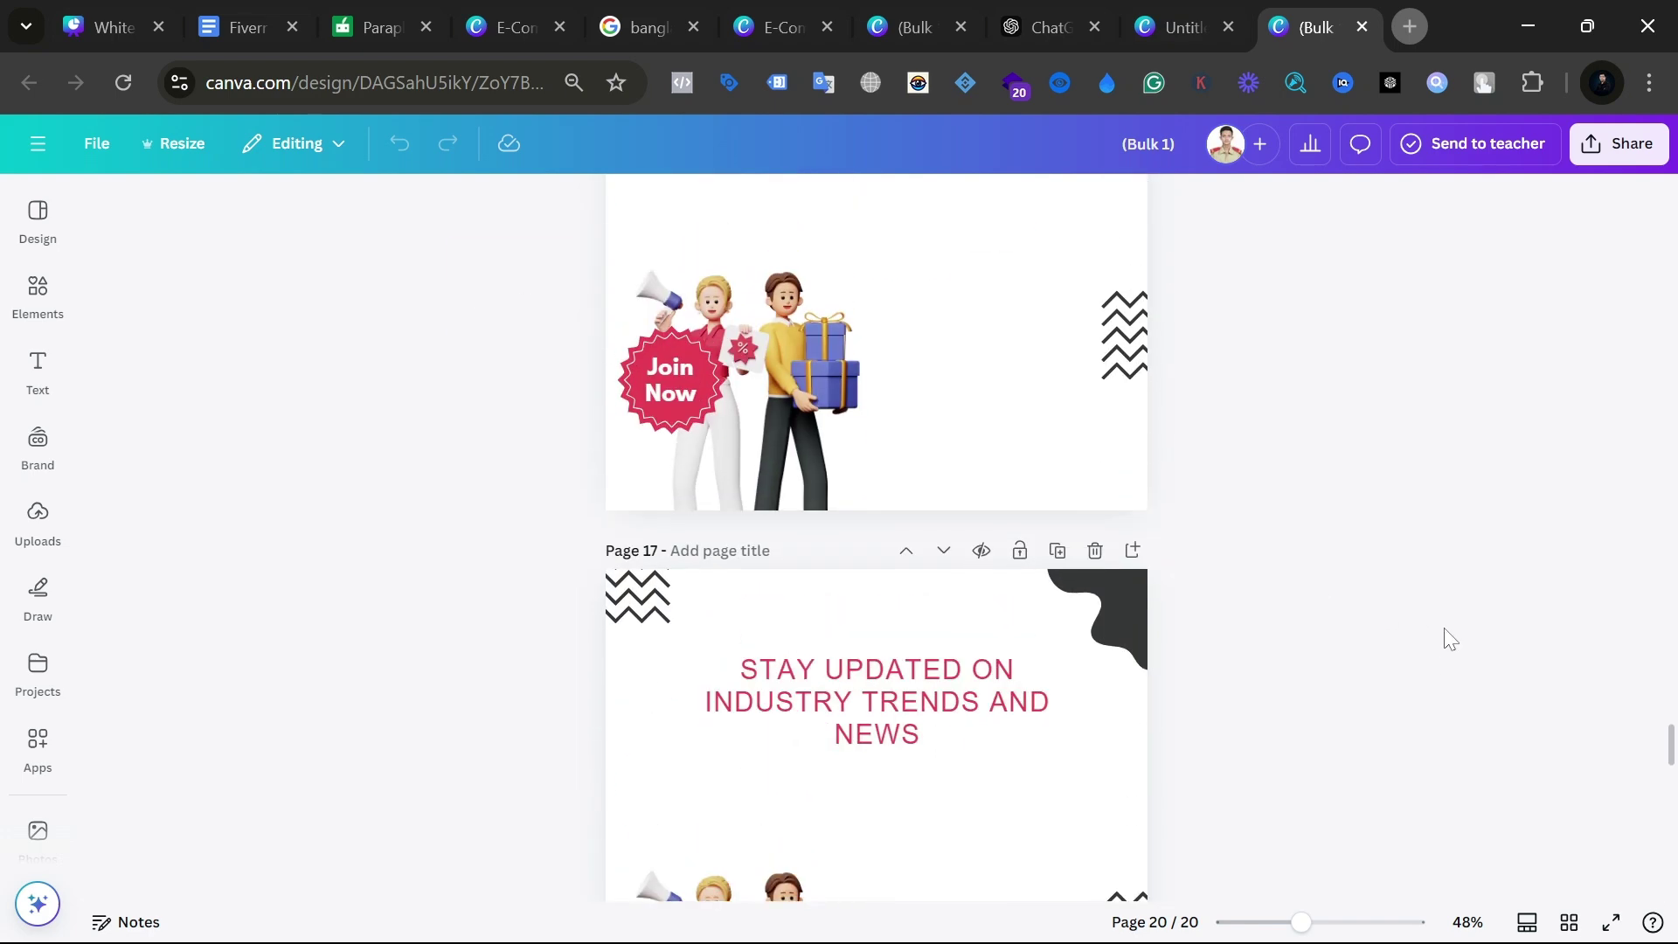
{"action": "scroll", "coordinate": [1445, 639], "scroll_direction": "up", "scroll_amount": 15}
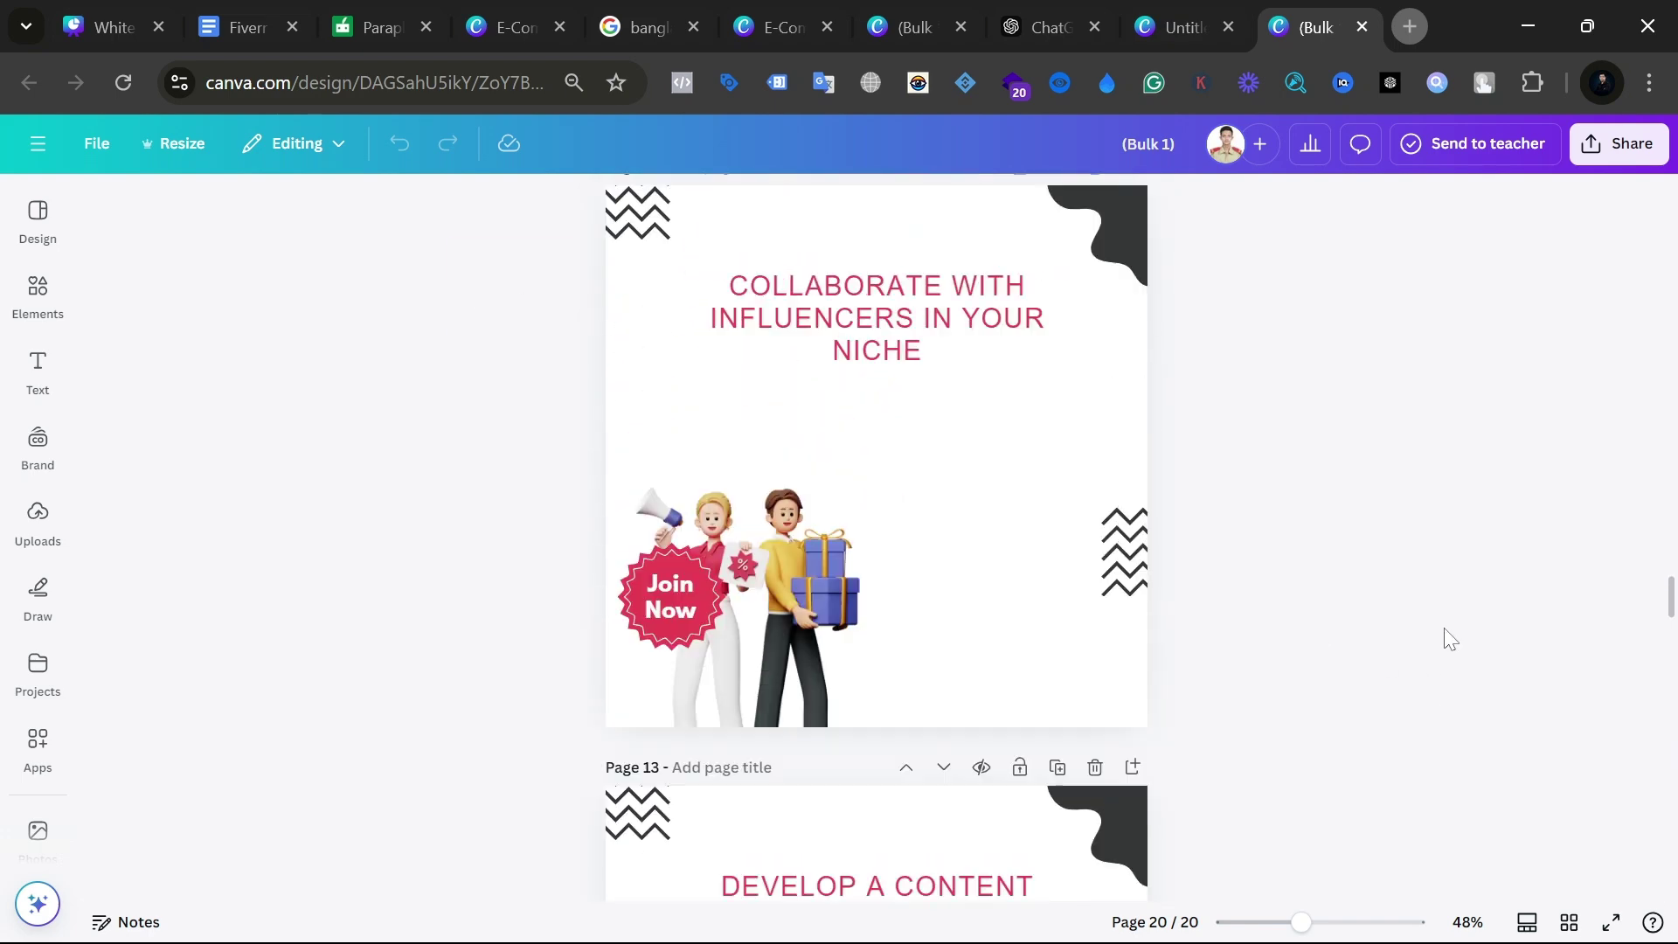
Step: Review the generated tip pages in reverse order, going back to page 1
{"action": "scroll", "coordinate": [1445, 639], "scroll_direction": "up", "scroll_amount": 15}
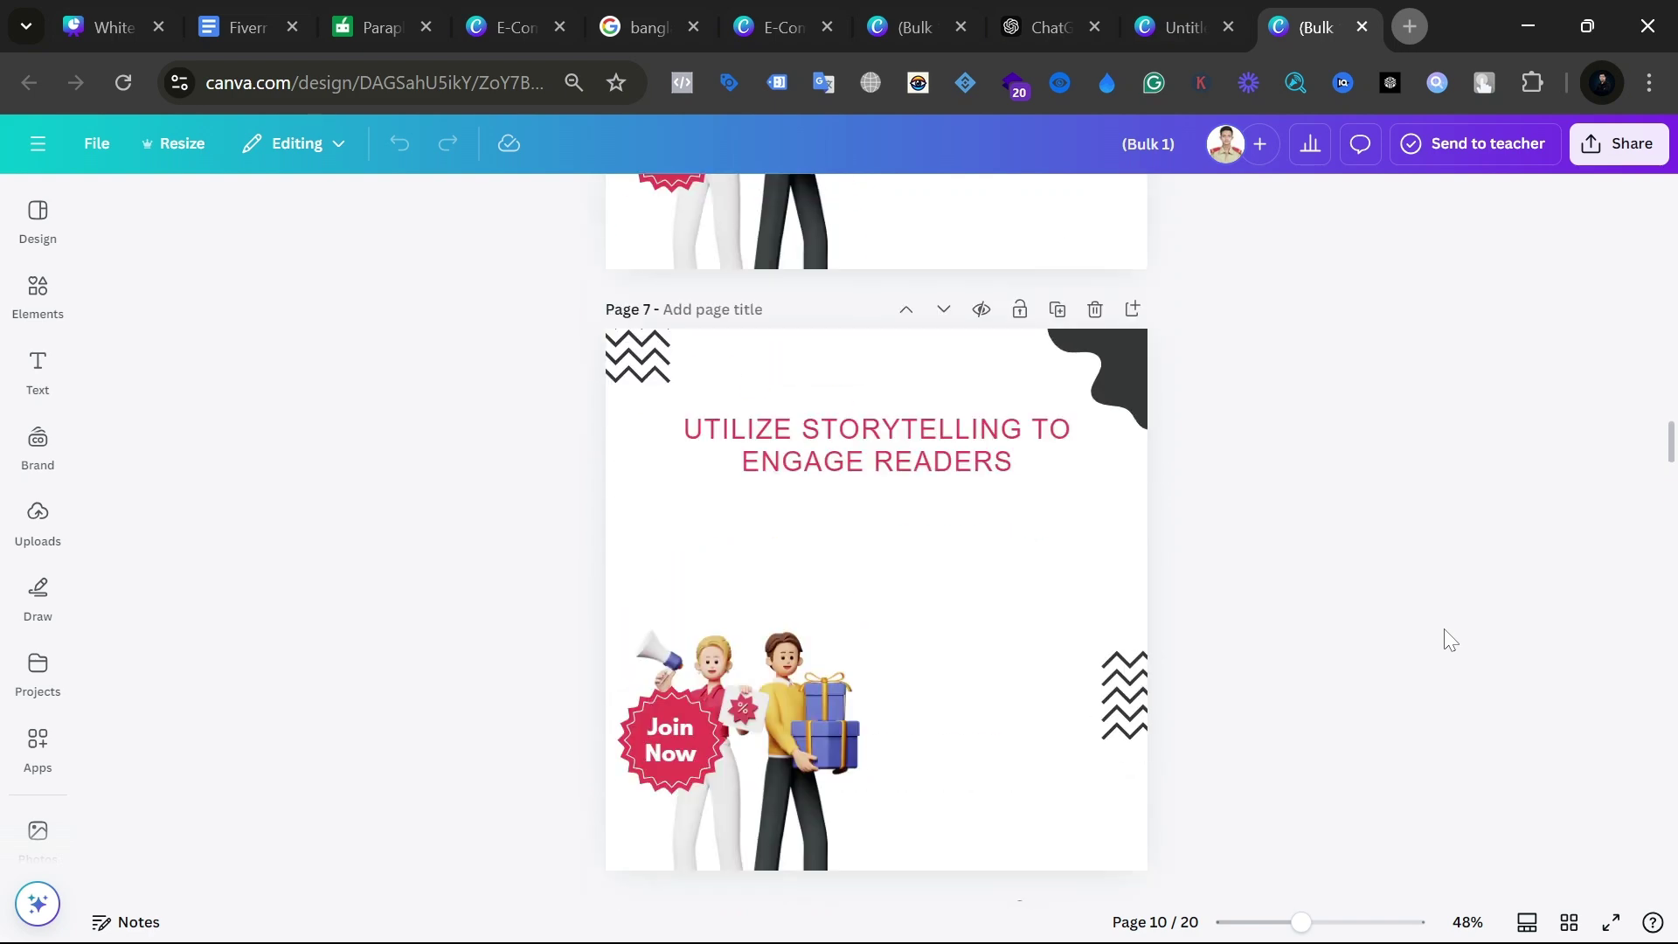
{"action": "scroll", "coordinate": [1444, 639], "scroll_direction": "up", "scroll_amount": 13}
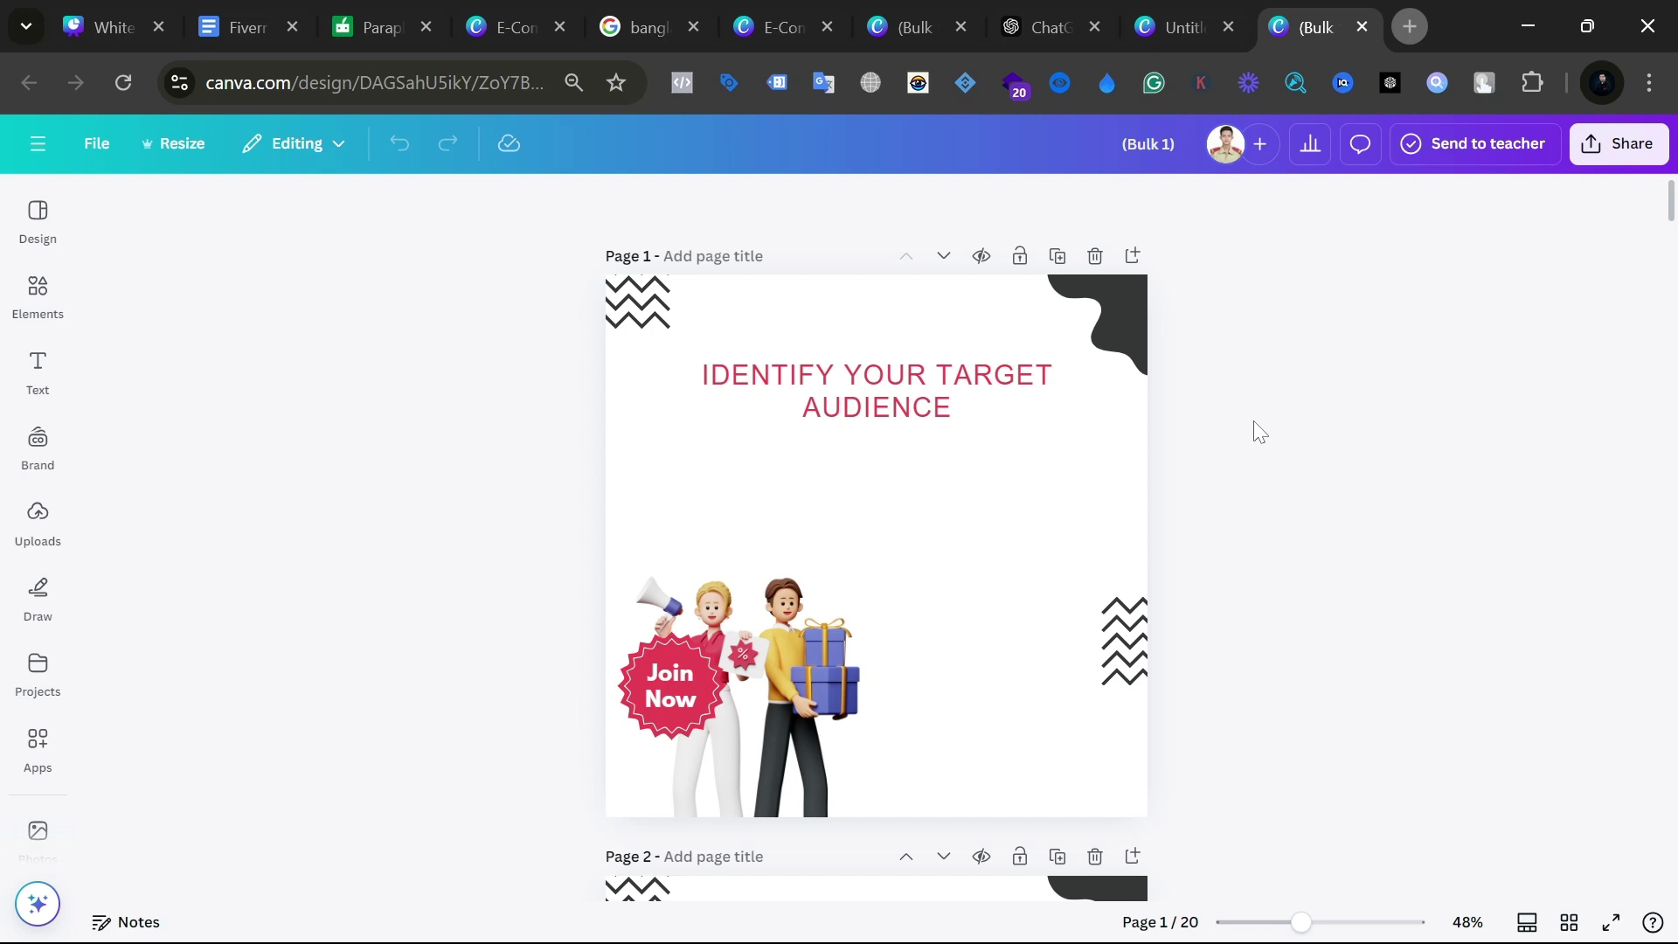
Step: Examine the editor's Projects, Apps, Videos and Audio resource collections without adding anything to the design
{"action": "left_click", "coordinate": [54, 673]}
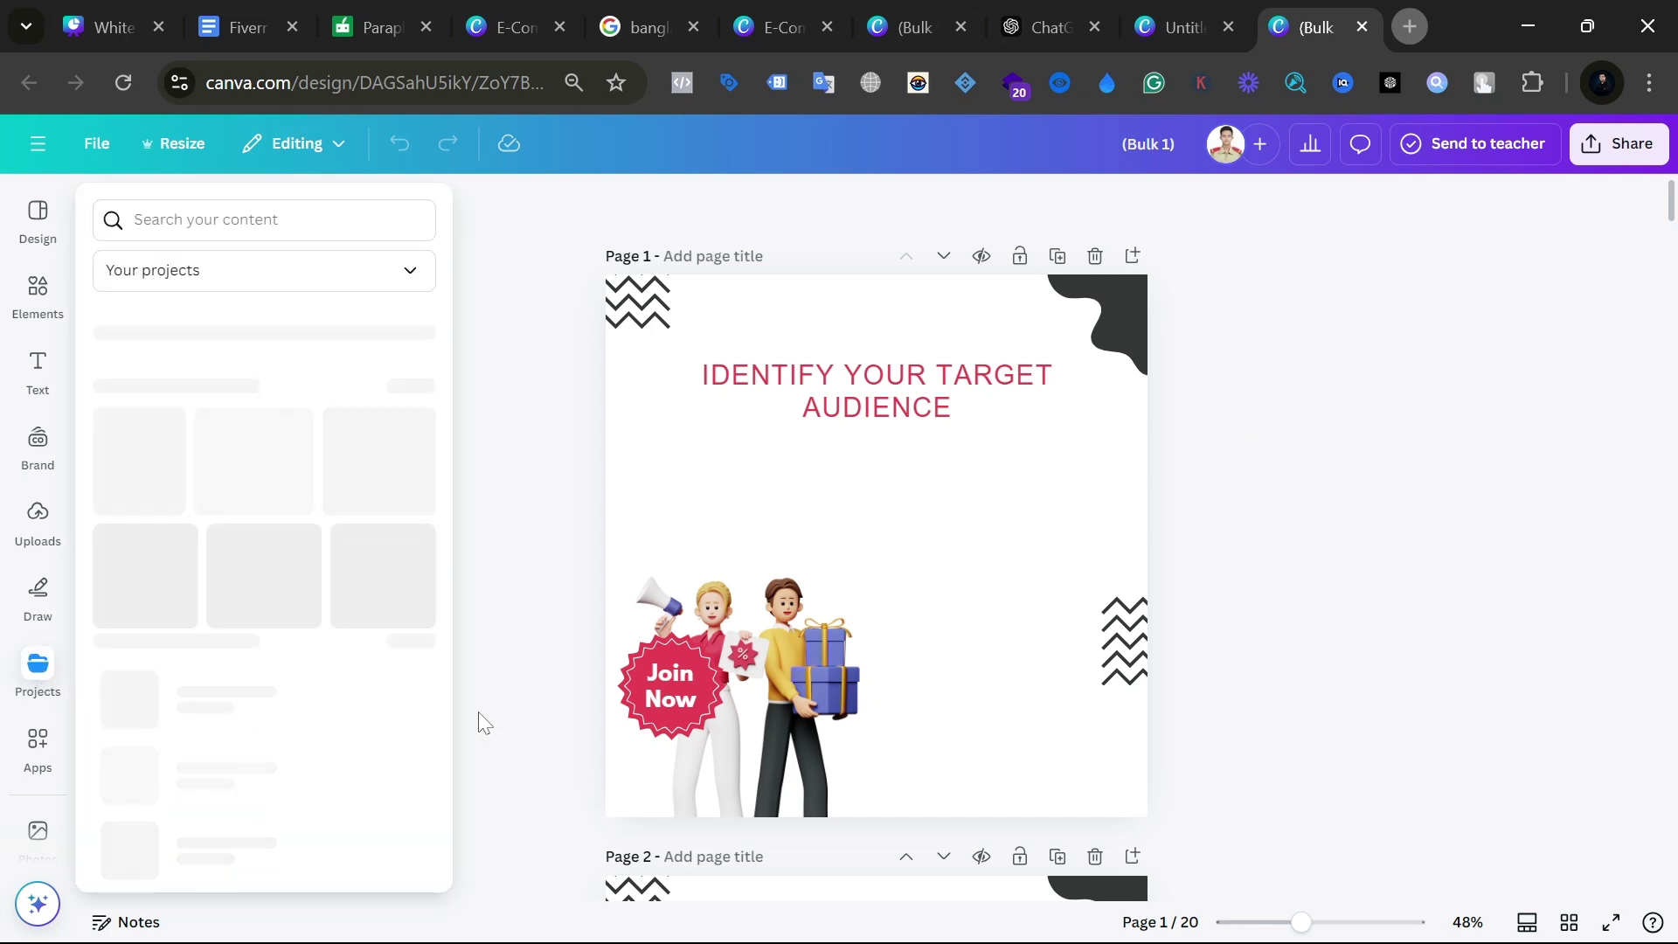
{"action": "left_click", "coordinate": [37, 669]}
{"action": "left_click", "coordinate": [25, 745]}
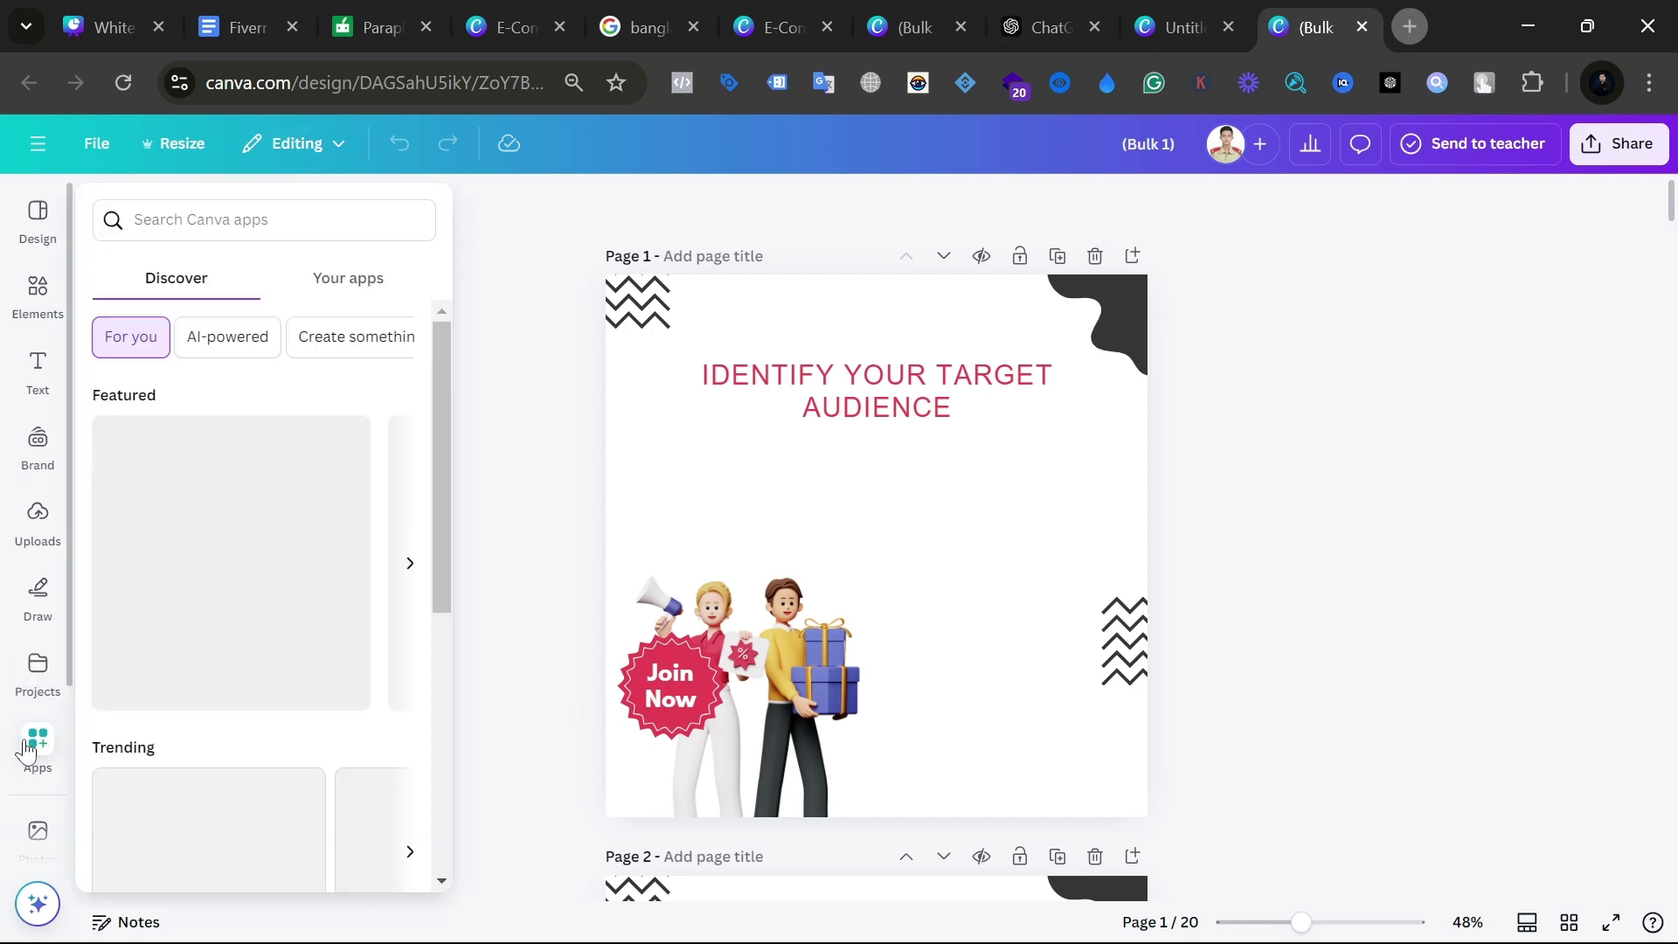
{"action": "scroll", "coordinate": [24, 748], "scroll_direction": "down", "scroll_amount": 3}
{"action": "left_click", "coordinate": [26, 748]}
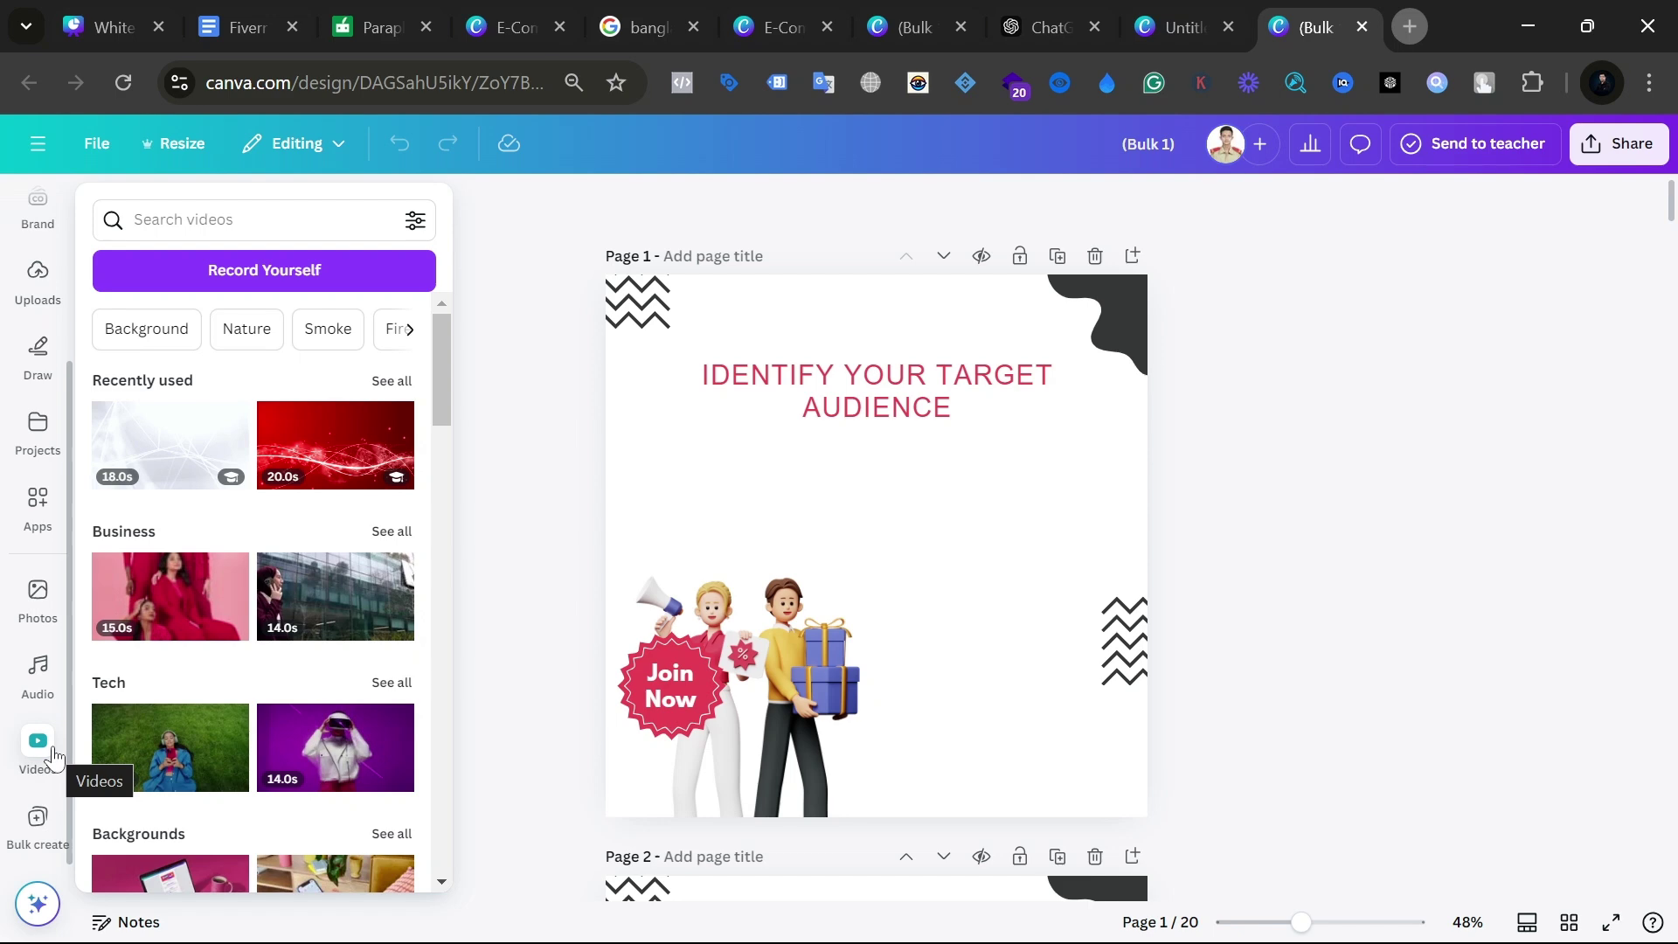
{"action": "mouse_move", "coordinate": [107, 737]}
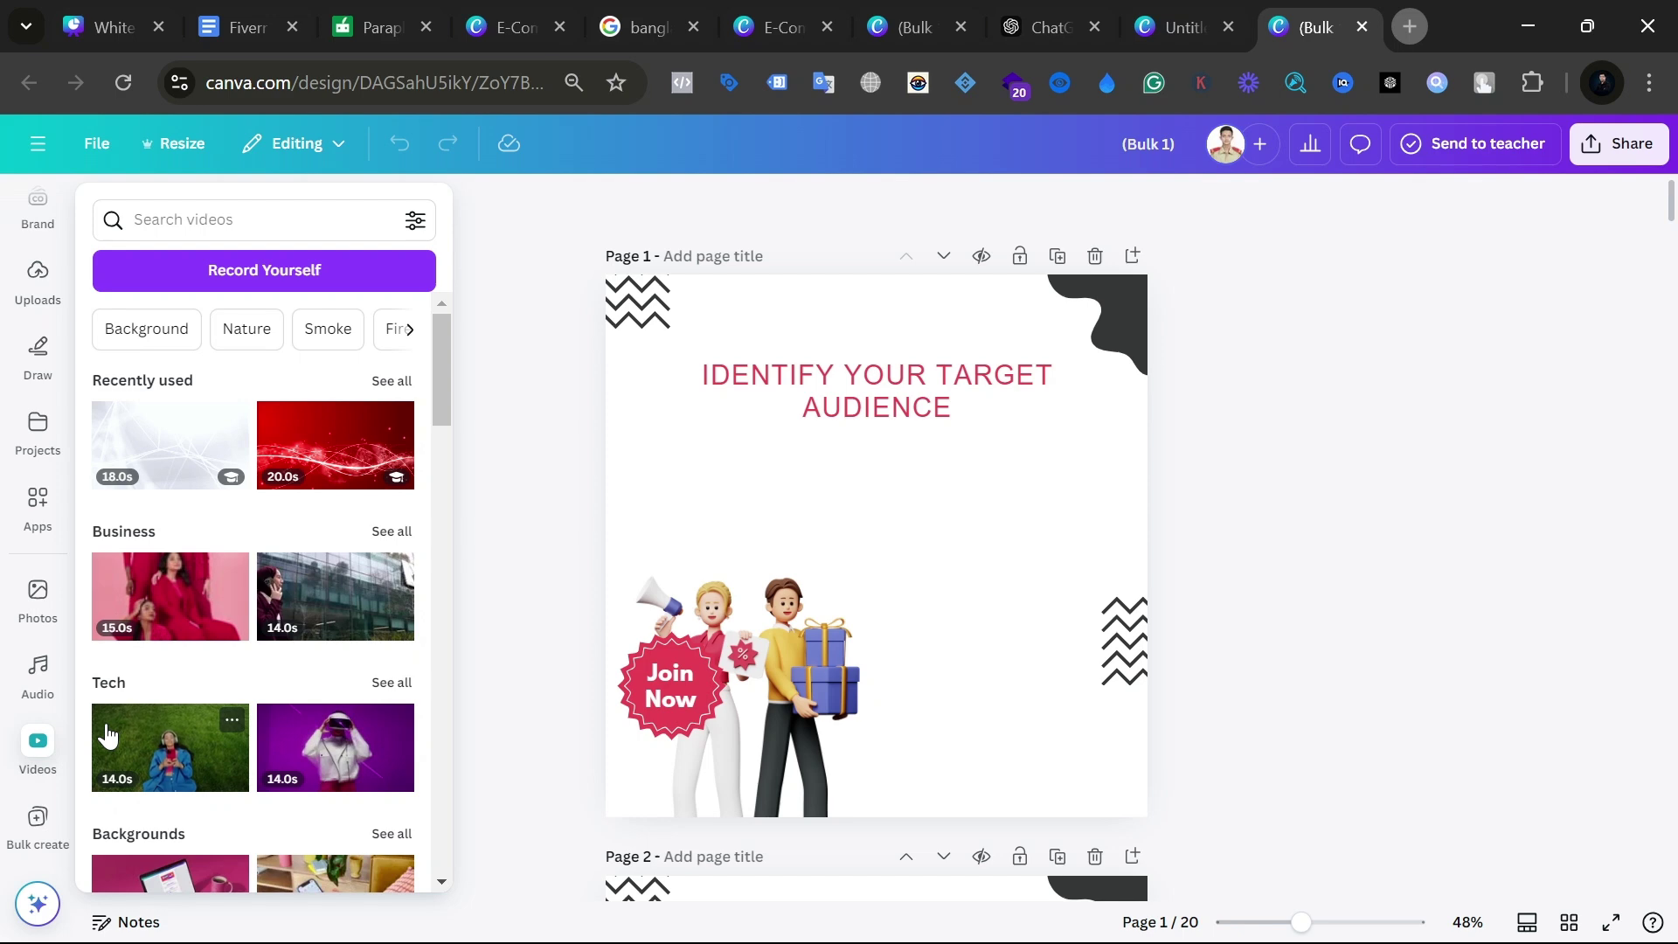
{"action": "left_click", "coordinate": [525, 726]}
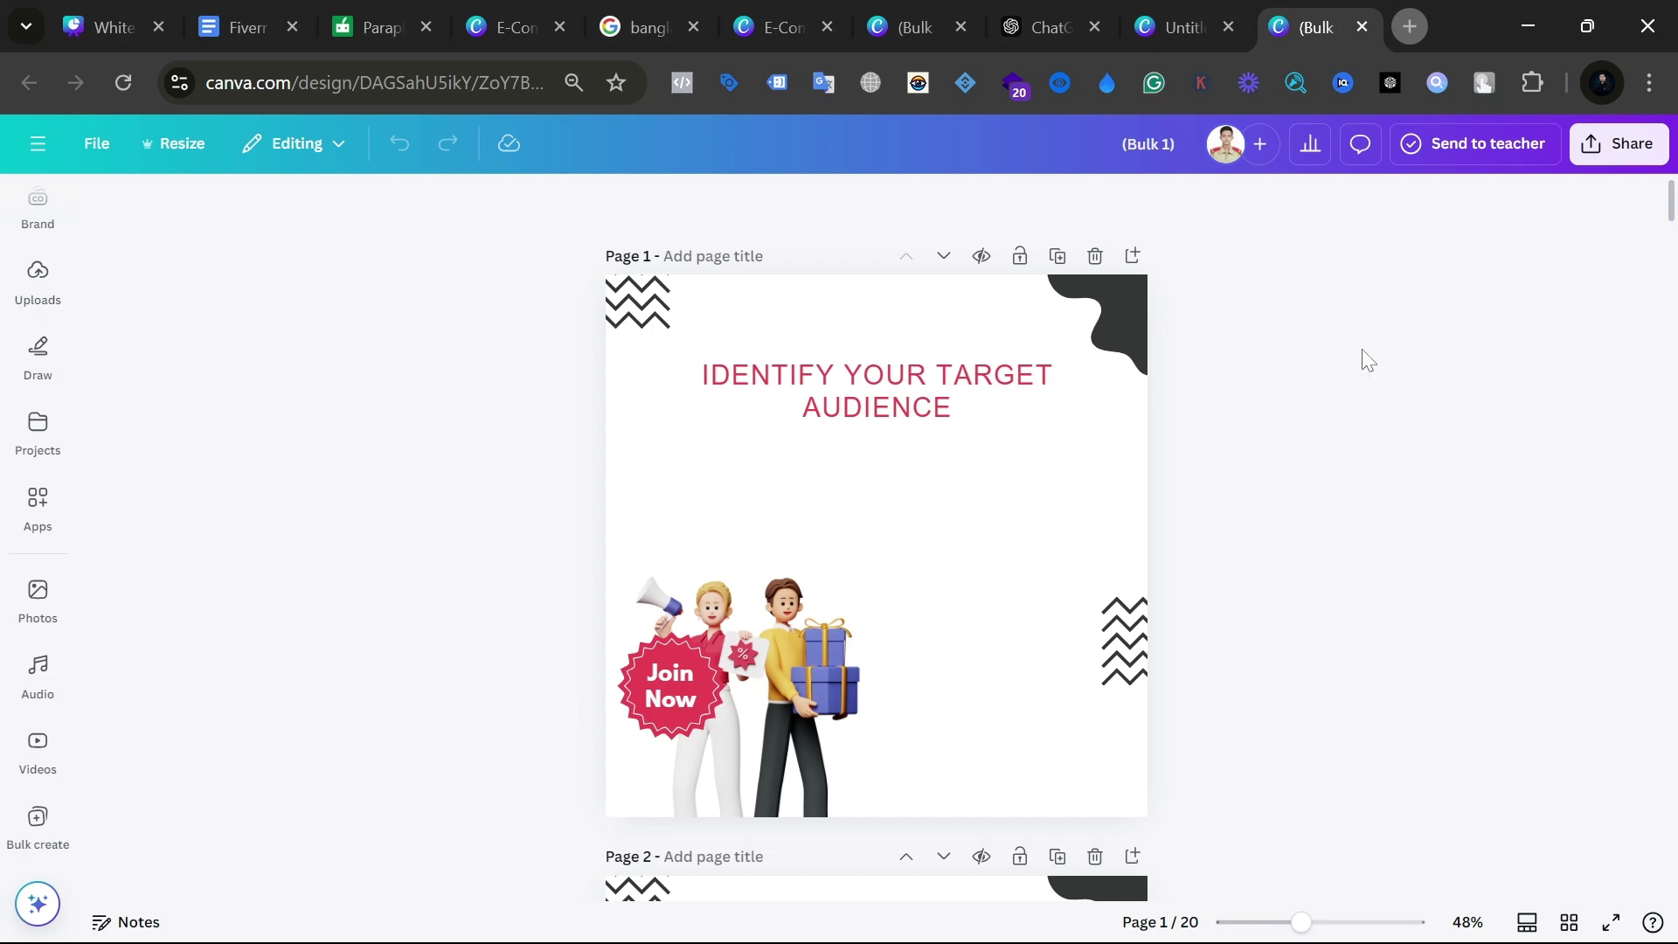
{"action": "left_click", "coordinate": [42, 656]}
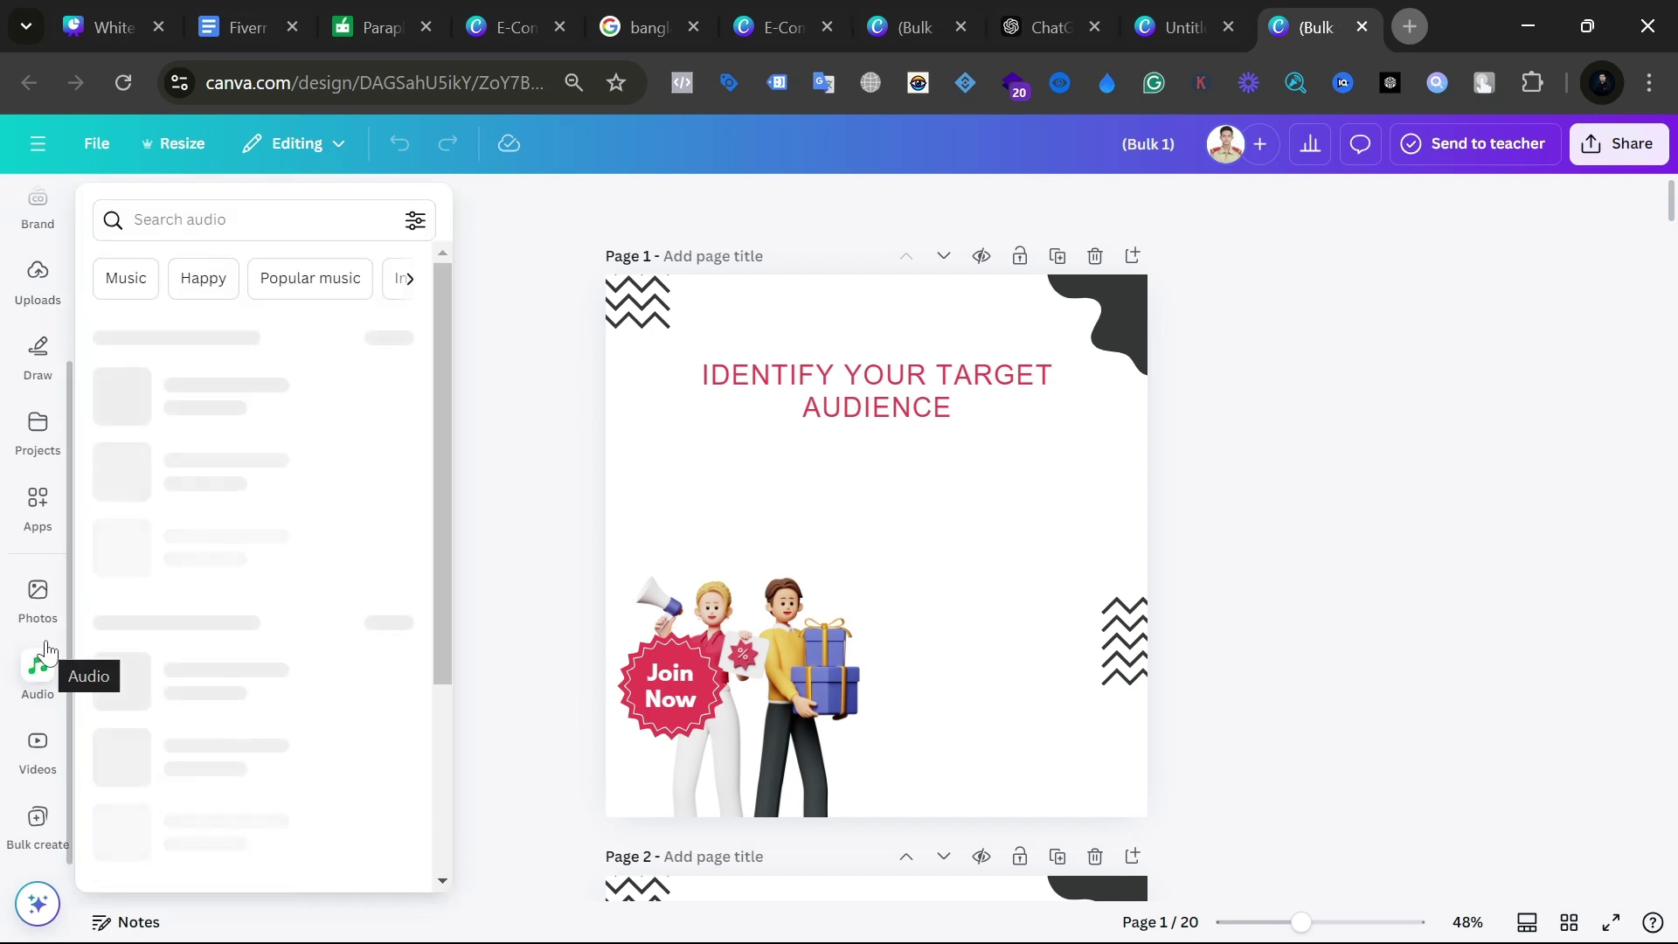
{"action": "scroll", "coordinate": [46, 651], "scroll_direction": "up", "scroll_amount": 3}
{"action": "left_click", "coordinate": [46, 651]}
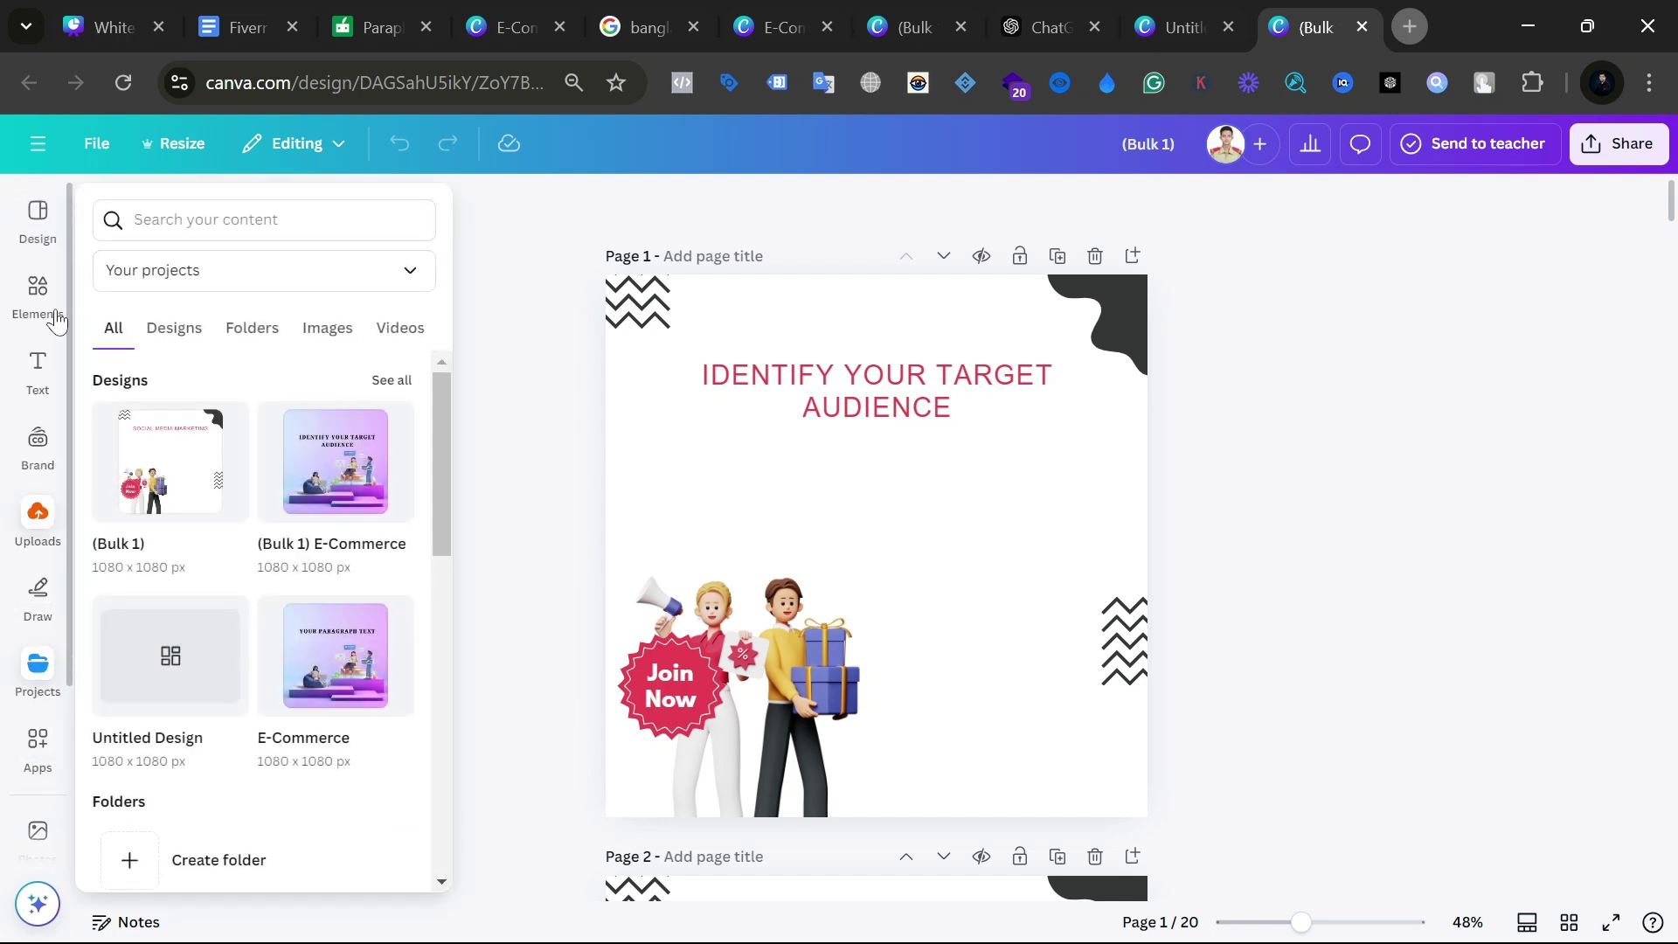
{"action": "left_click", "coordinate": [568, 500]}
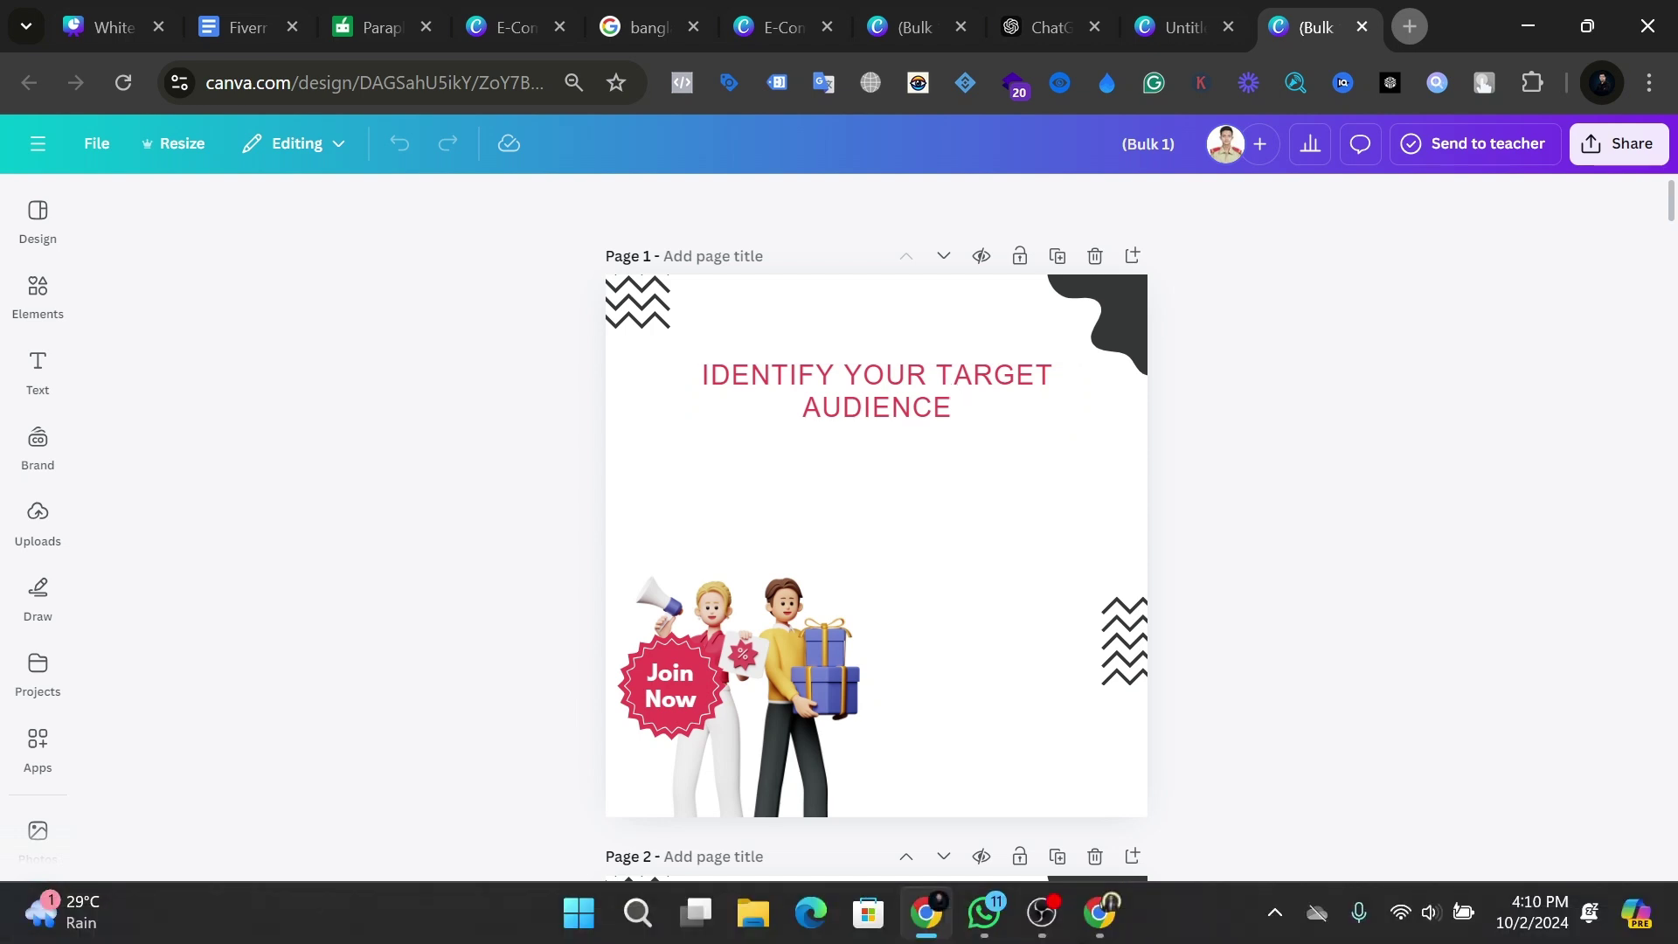
Step: Switch to the White Blue Gradient Modern Sales Strategy Presentation and display the Others slide on page 10
{"action": "left_click", "coordinate": [111, 21]}
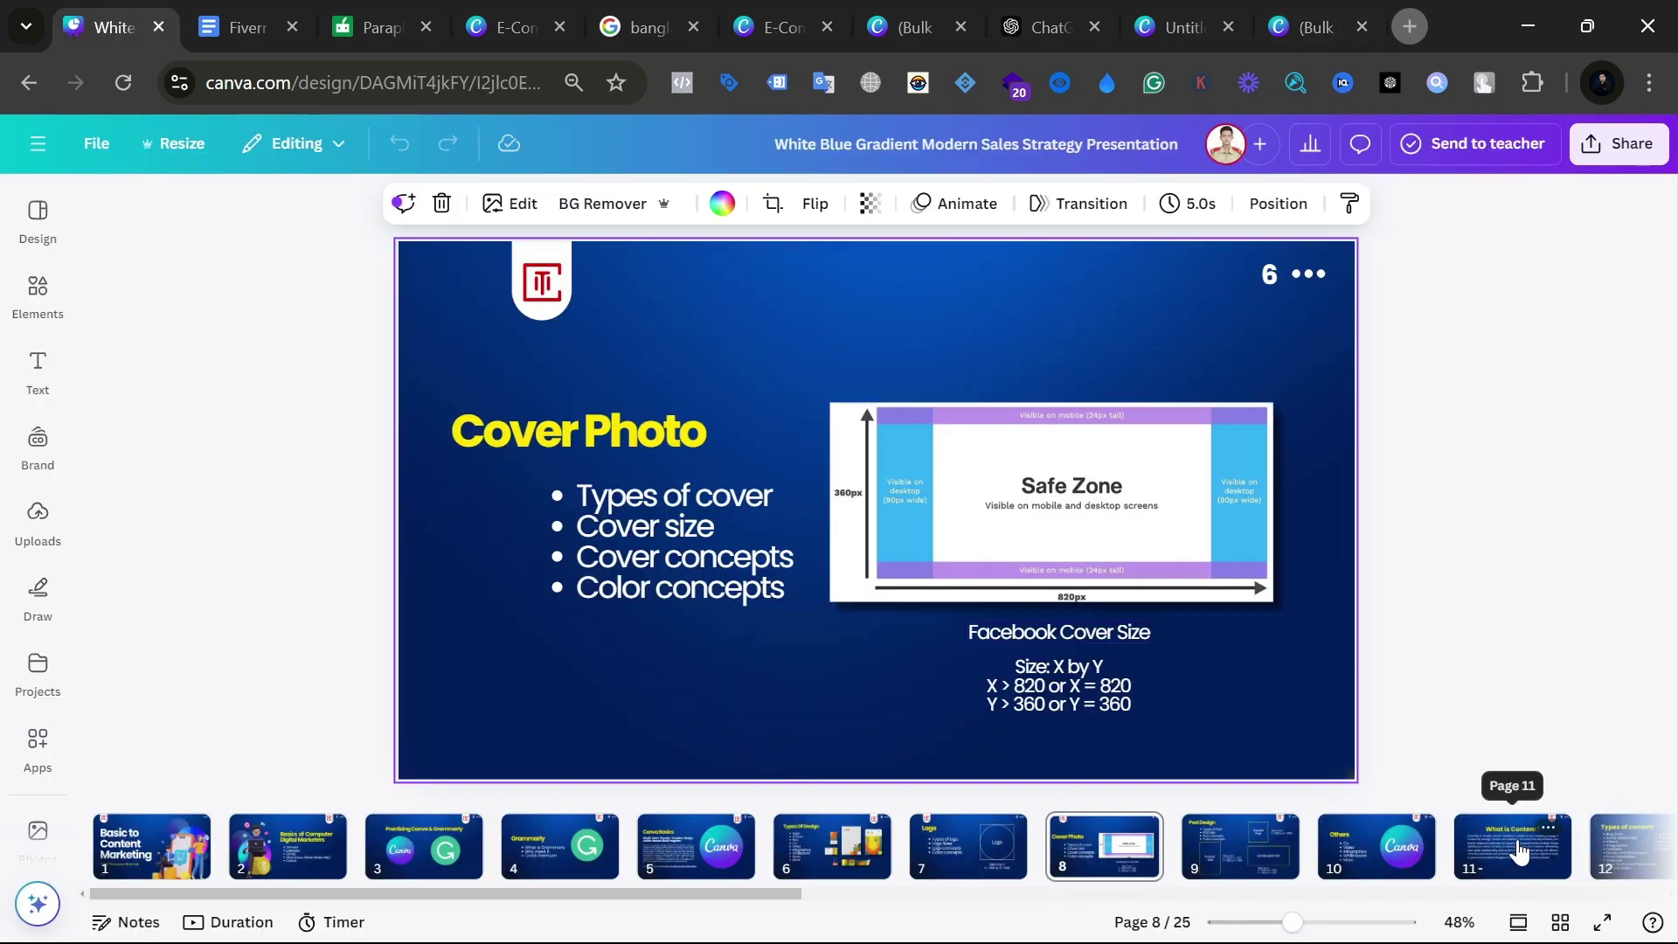
{"action": "left_click", "coordinate": [1389, 864]}
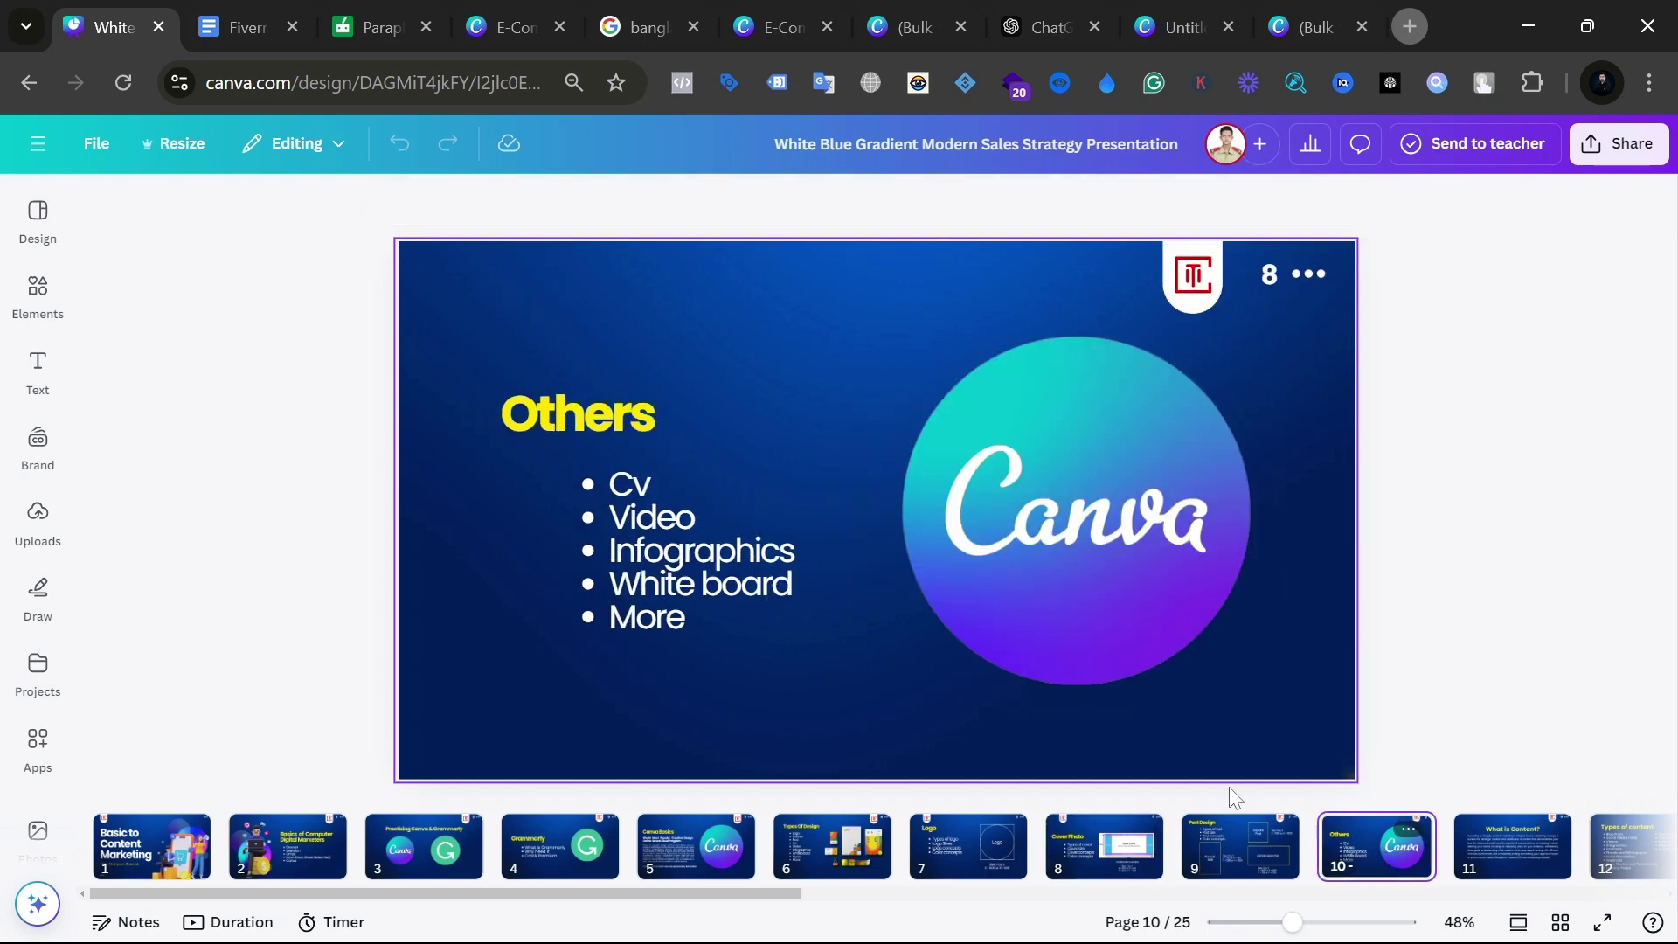